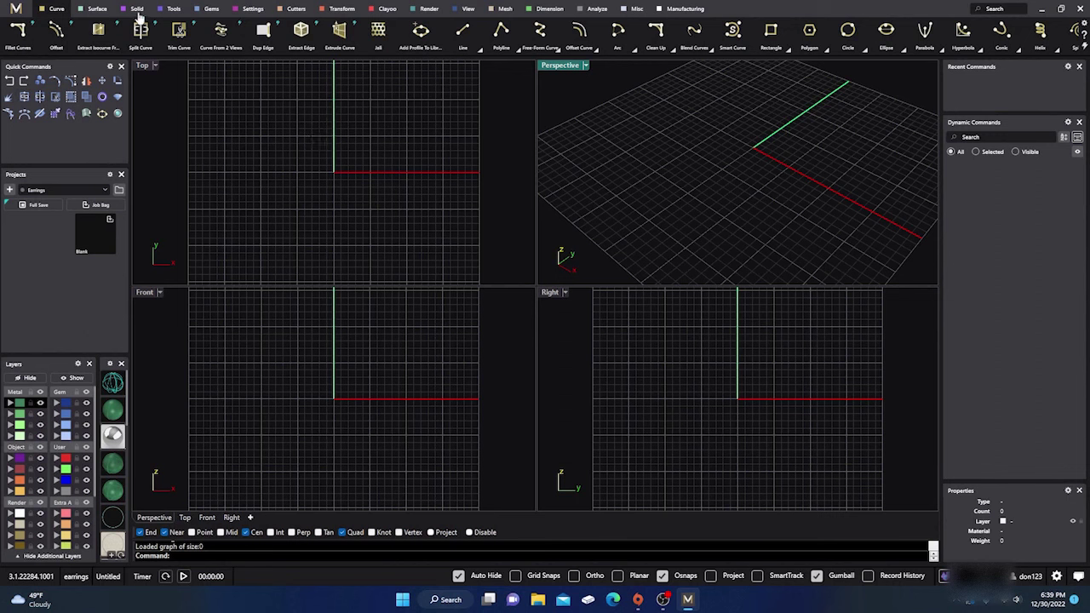
# Create a 0.091 ct pear-shaped gem at the origin.
pyautogui.click(210, 11)
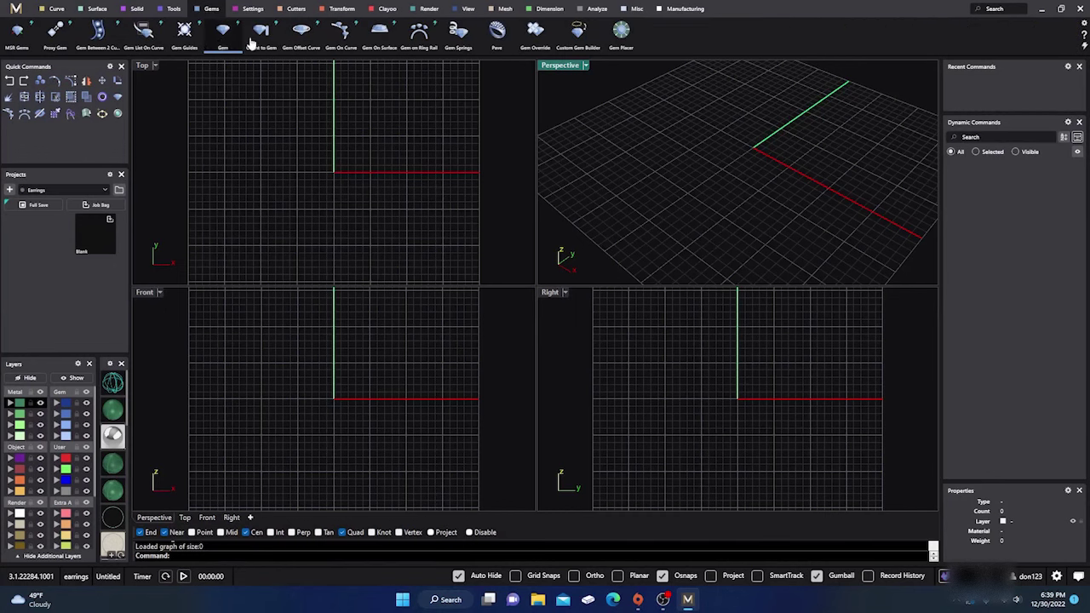
pyautogui.click(222, 34)
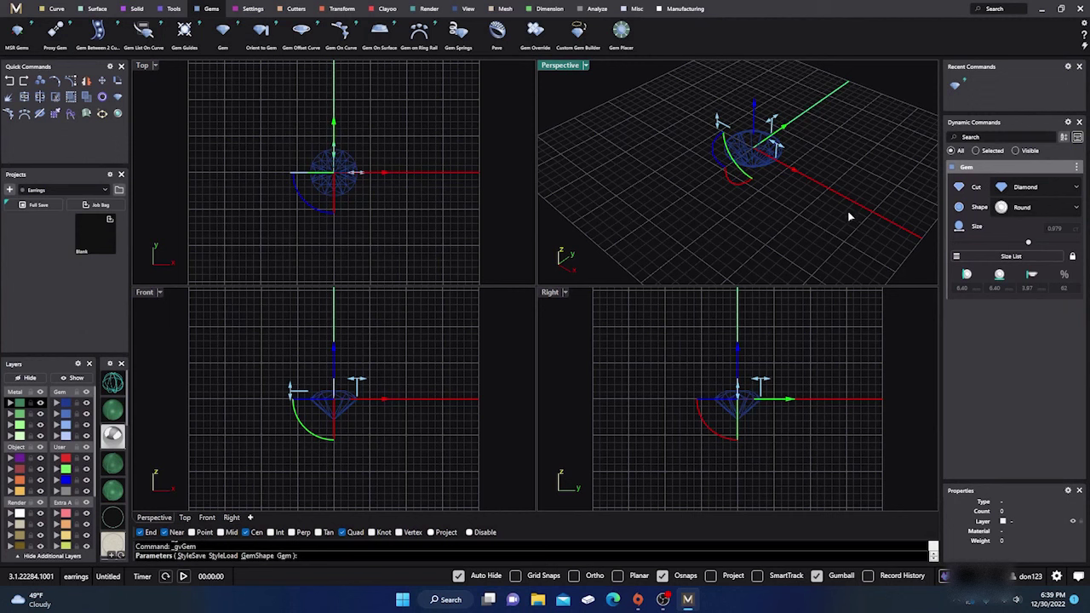
pyautogui.click(1034, 208)
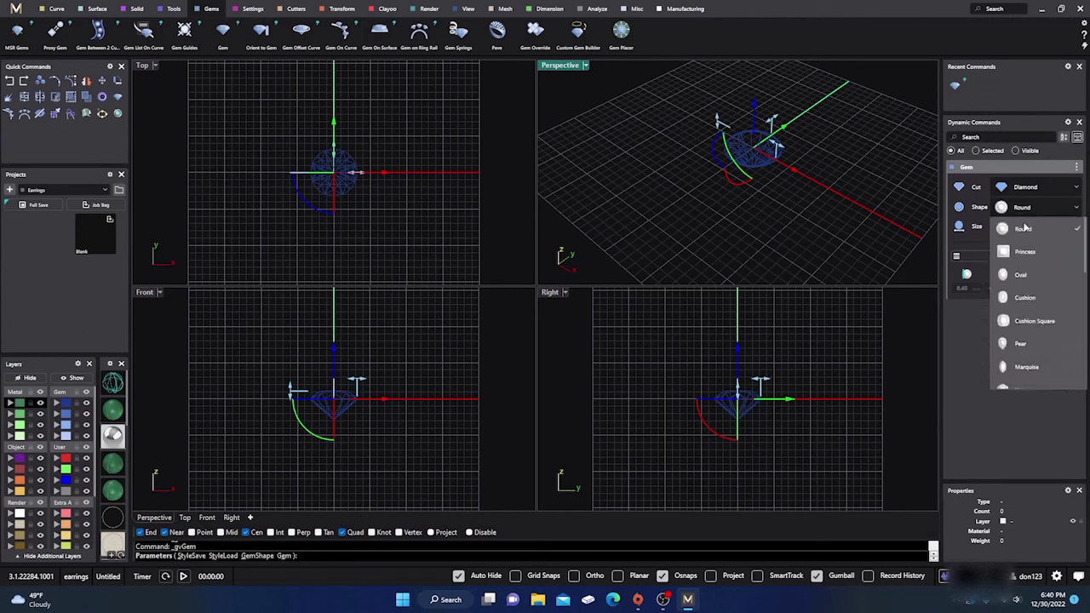
pyautogui.click(1015, 345)
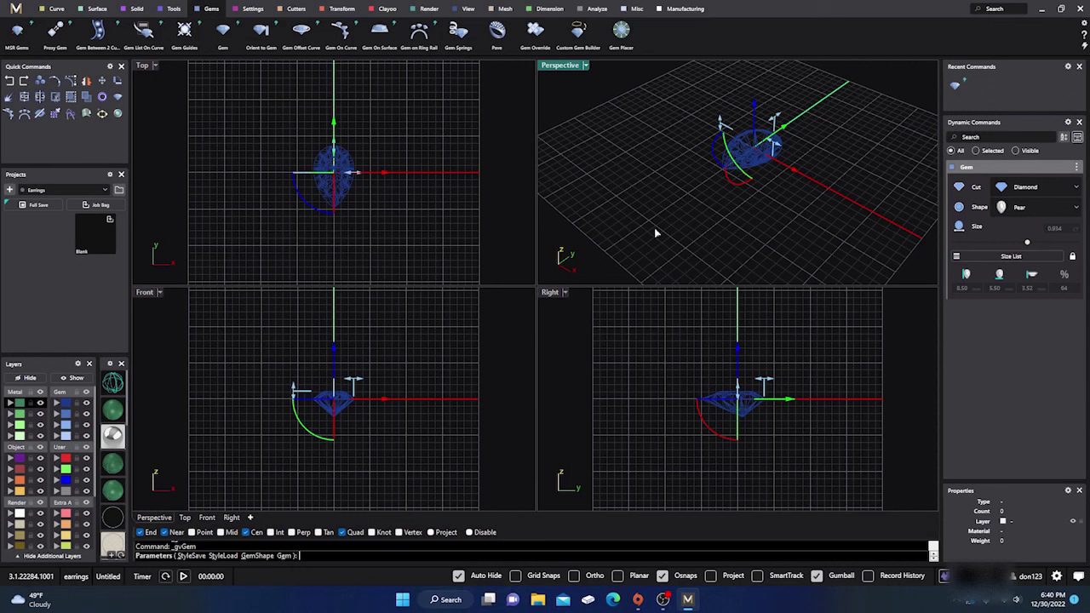
pyautogui.click(1011, 255)
pyautogui.click(805, 275)
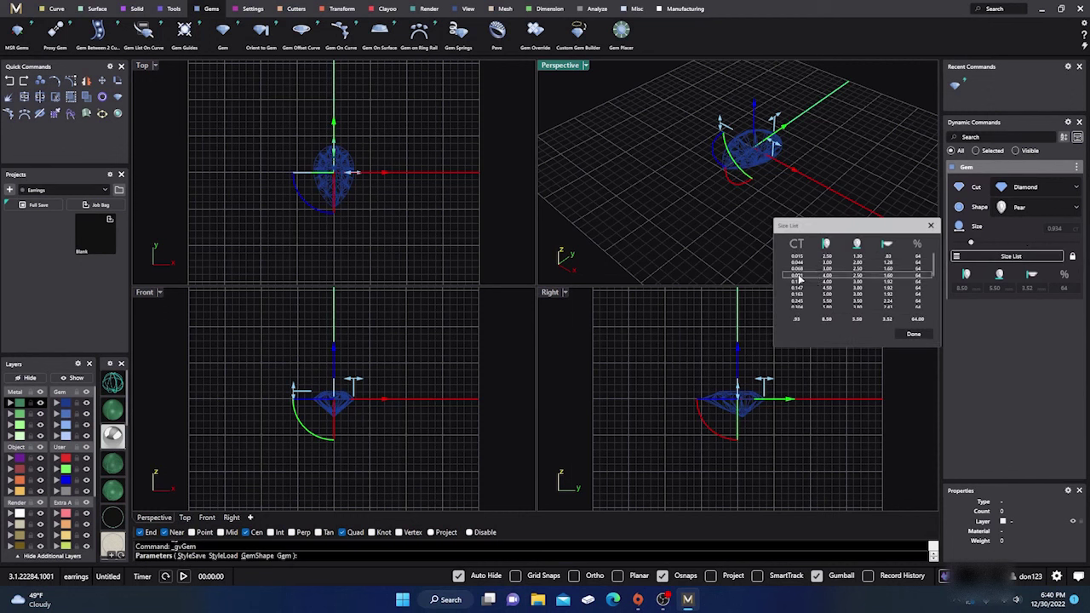
pyautogui.click(912, 336)
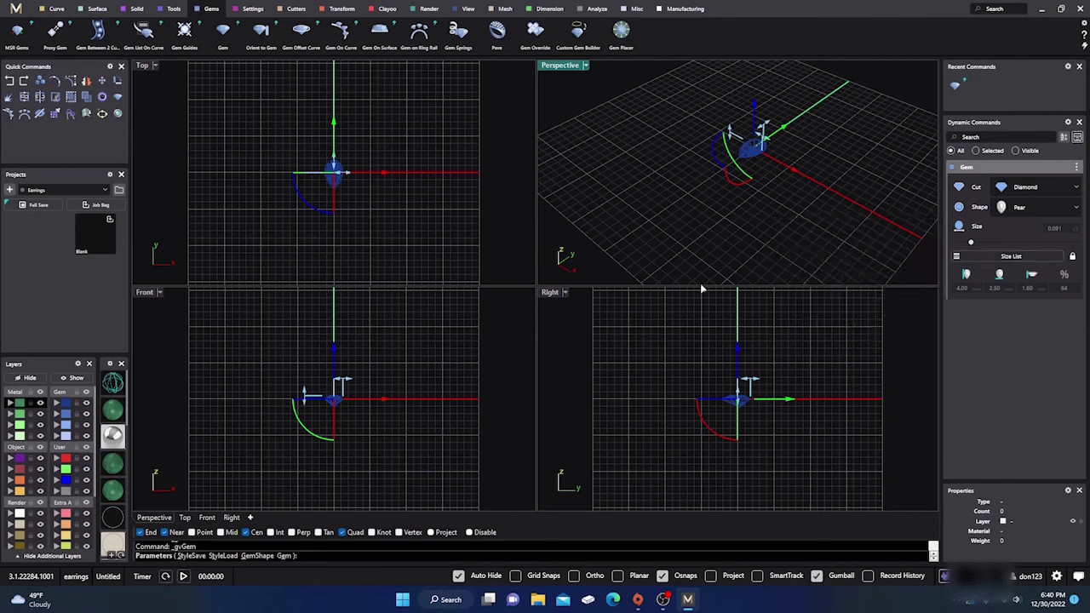
# Rotate the pear gem 180° in the top view and finish placing it.
pyautogui.scroll(5, 328, 191)
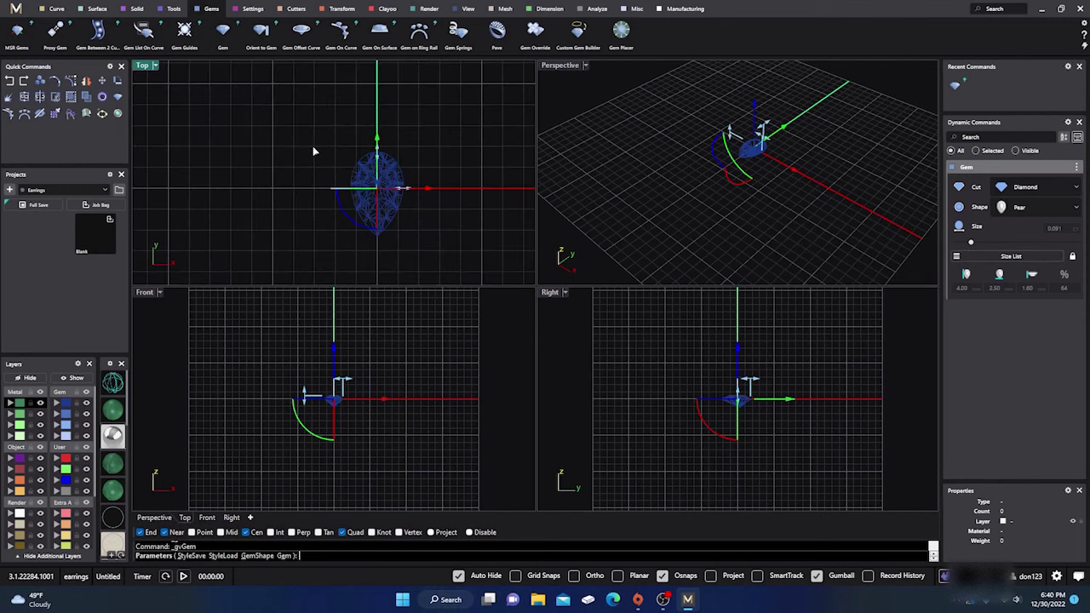
pyautogui.click(355, 224)
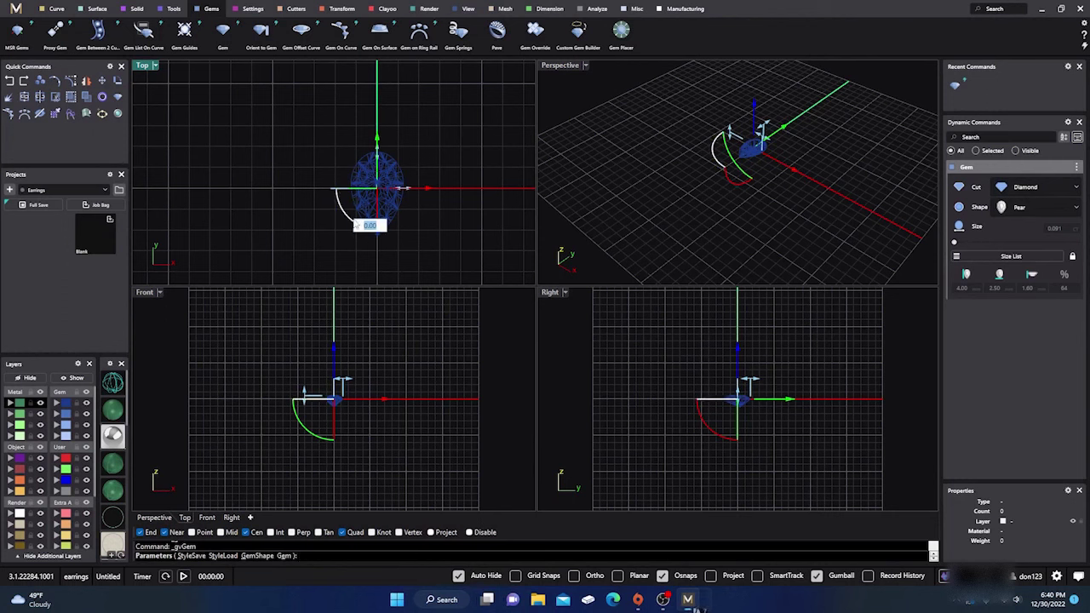
pyautogui.write('1')
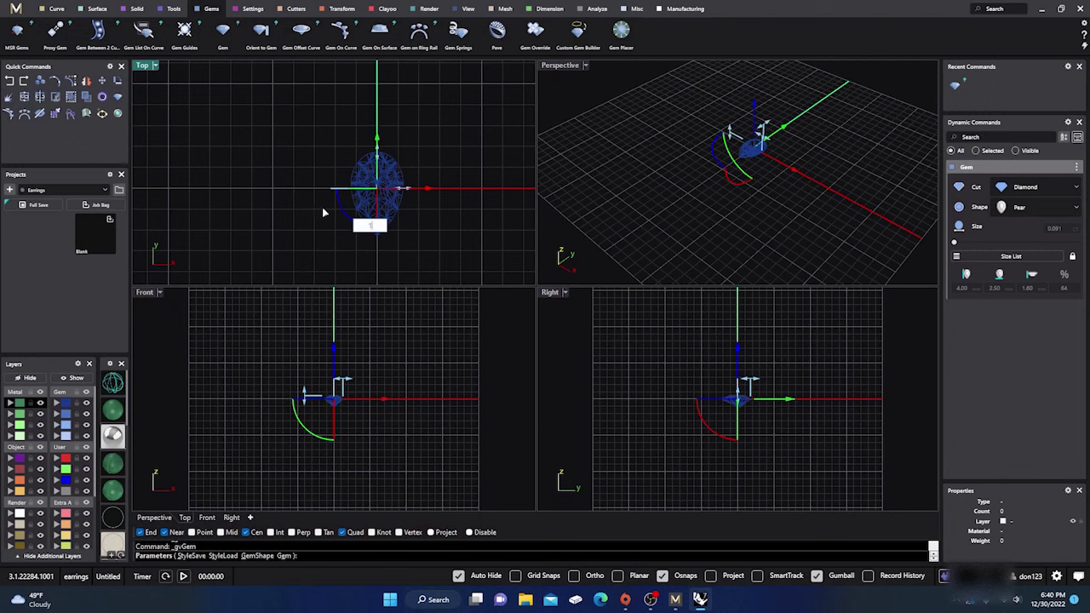
pyautogui.write('.80')
pyautogui.press('Return')
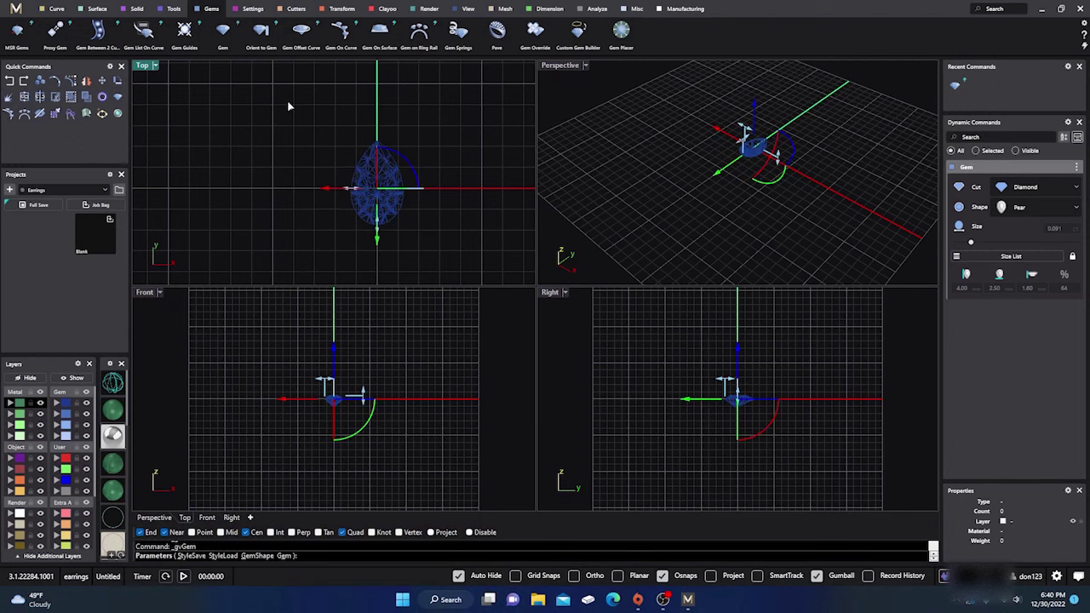
pyautogui.press('Return')
pyautogui.scroll(-1, 299, 124)
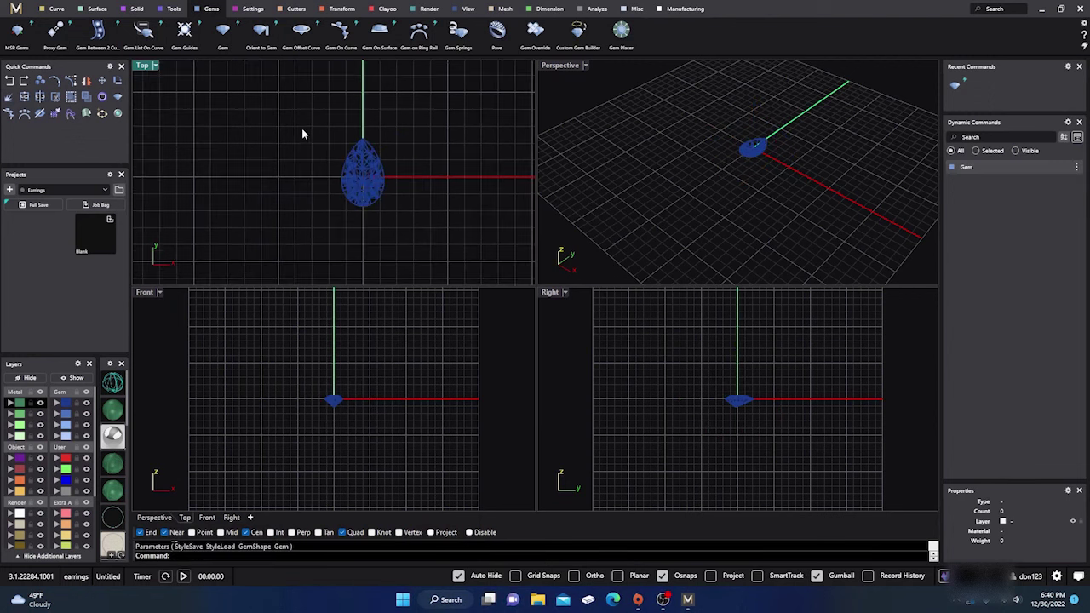
pyautogui.click(354, 176)
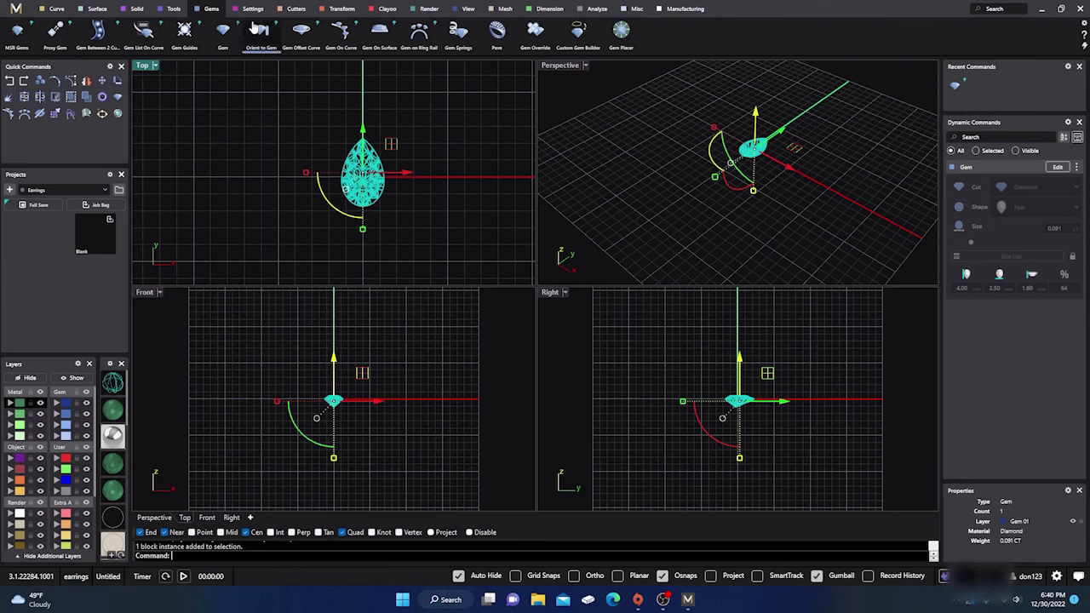
pyautogui.click(253, 10)
pyautogui.click(220, 34)
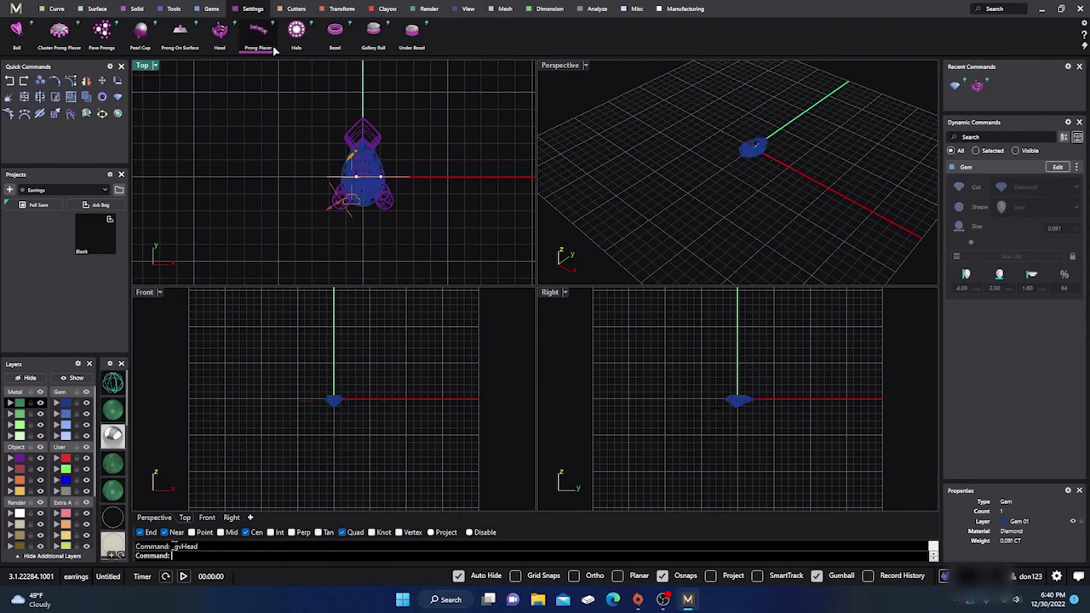
pyautogui.moveTo(751, 151); pyautogui.dragTo(778, 173, button='right')
pyautogui.scroll(6, 778, 172)
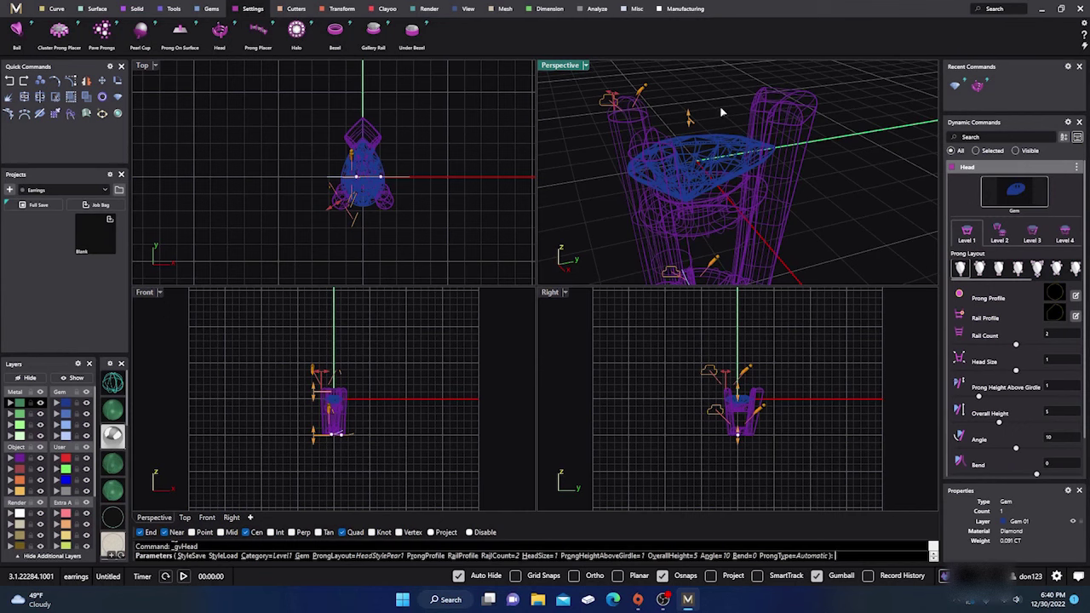
pyautogui.moveTo(723, 112); pyautogui.dragTo(746, 134, button='right')
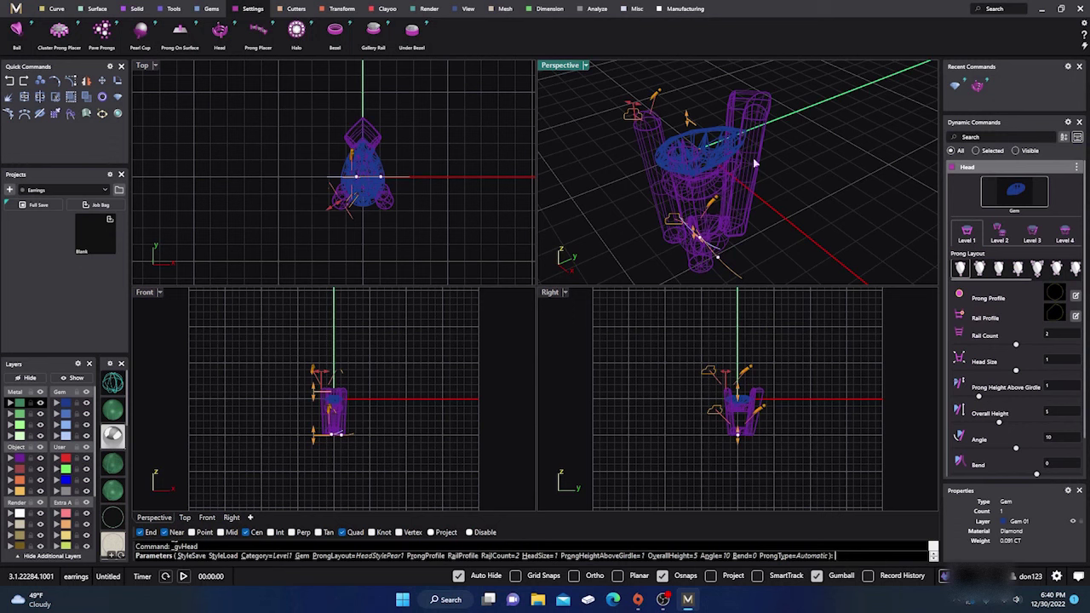
pyautogui.moveTo(687, 119)
pyautogui.rightClick(766, 192)
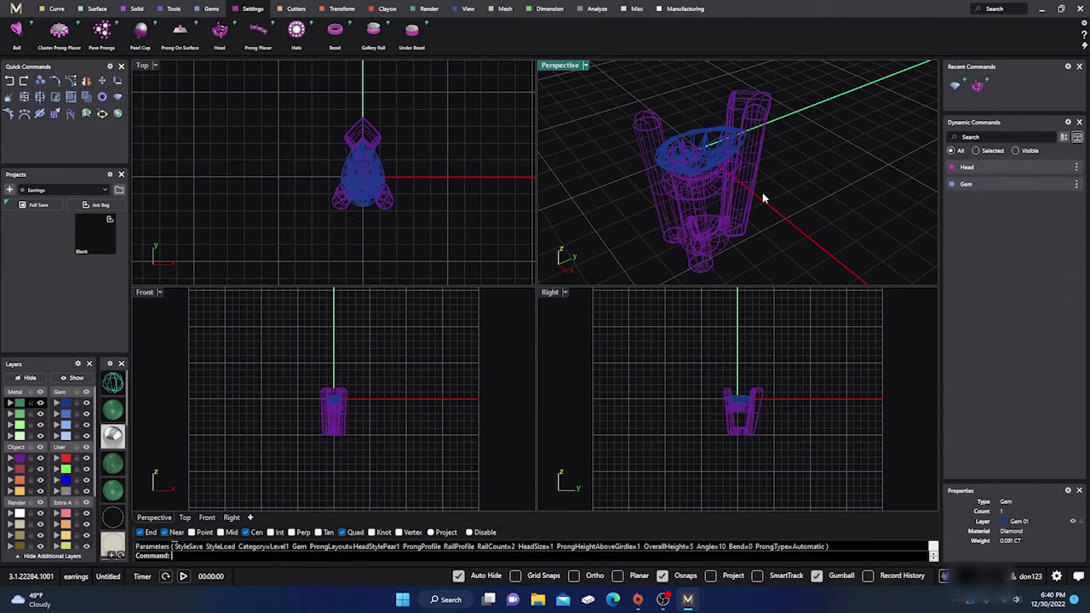
pyautogui.click(754, 125)
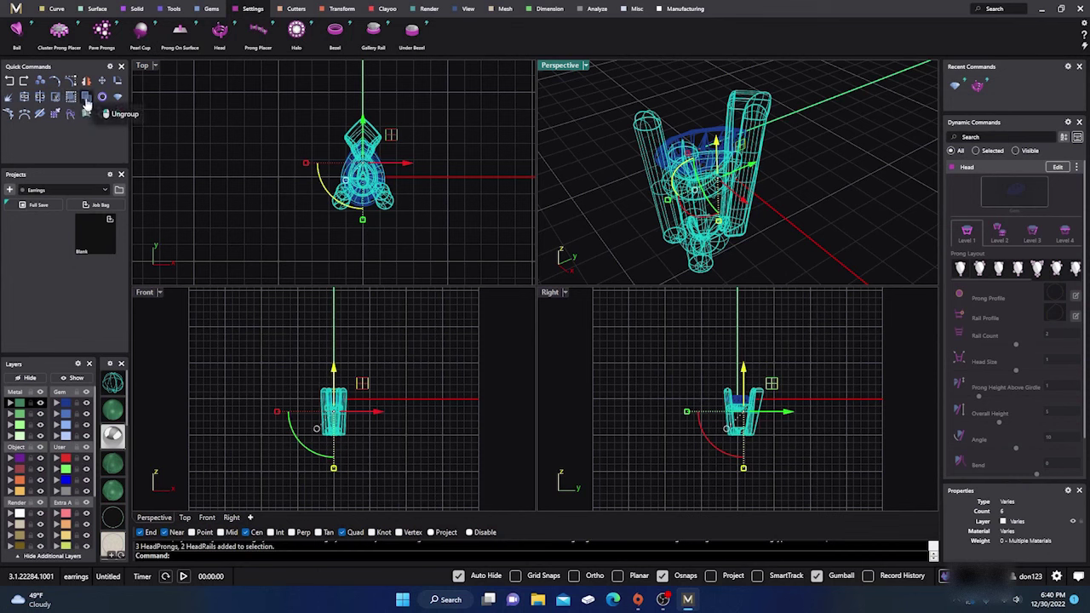
pyautogui.click(86, 97)
pyautogui.press('Escape')
pyautogui.click(718, 104)
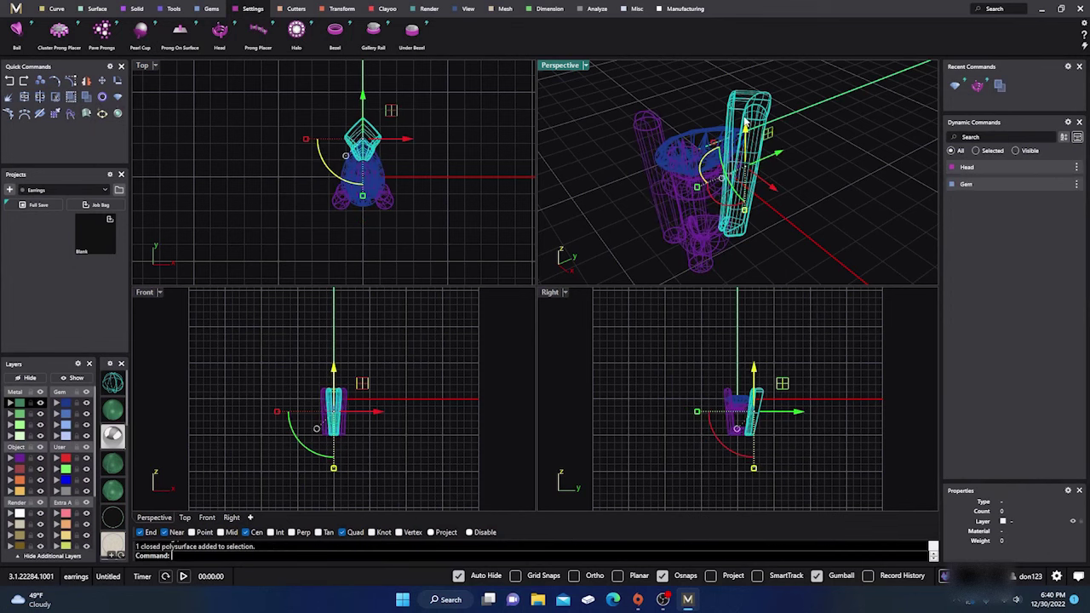
pyautogui.press('Delete')
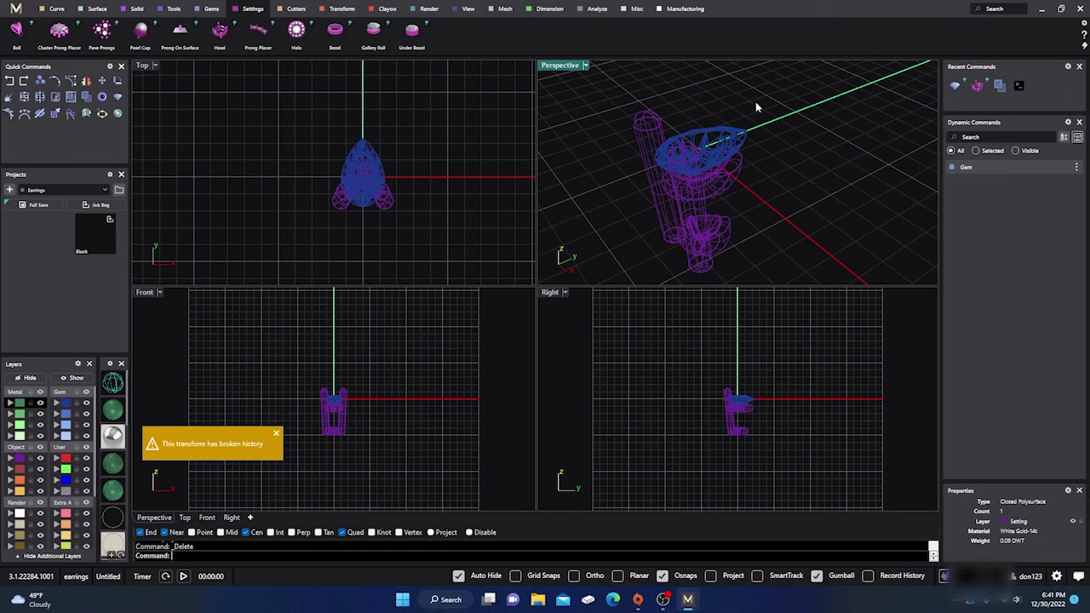
pyautogui.click(20, 458)
pyautogui.press('Delete')
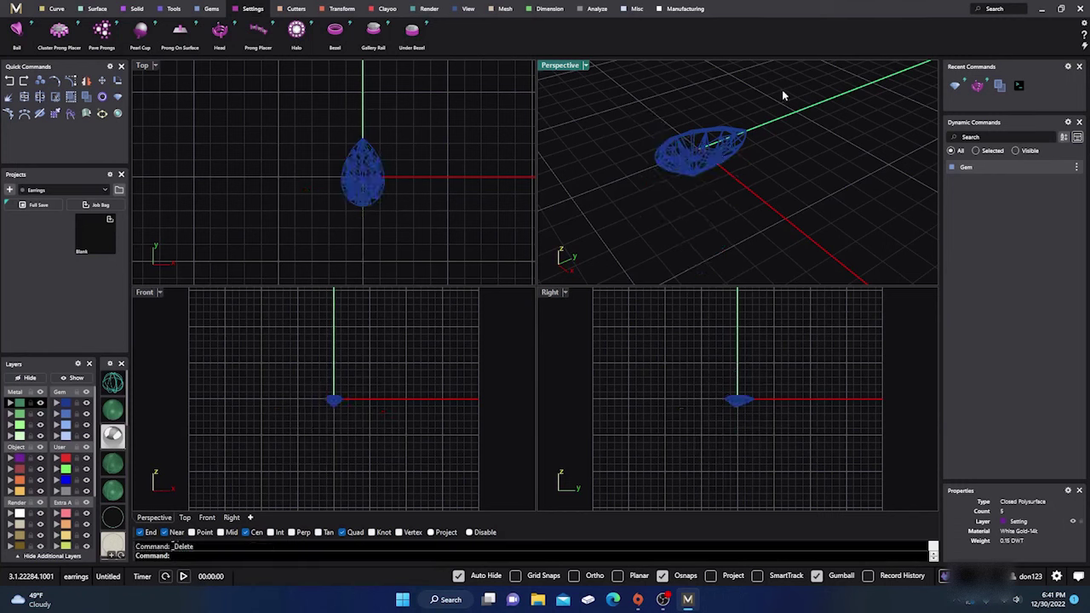
pyautogui.click(701, 150)
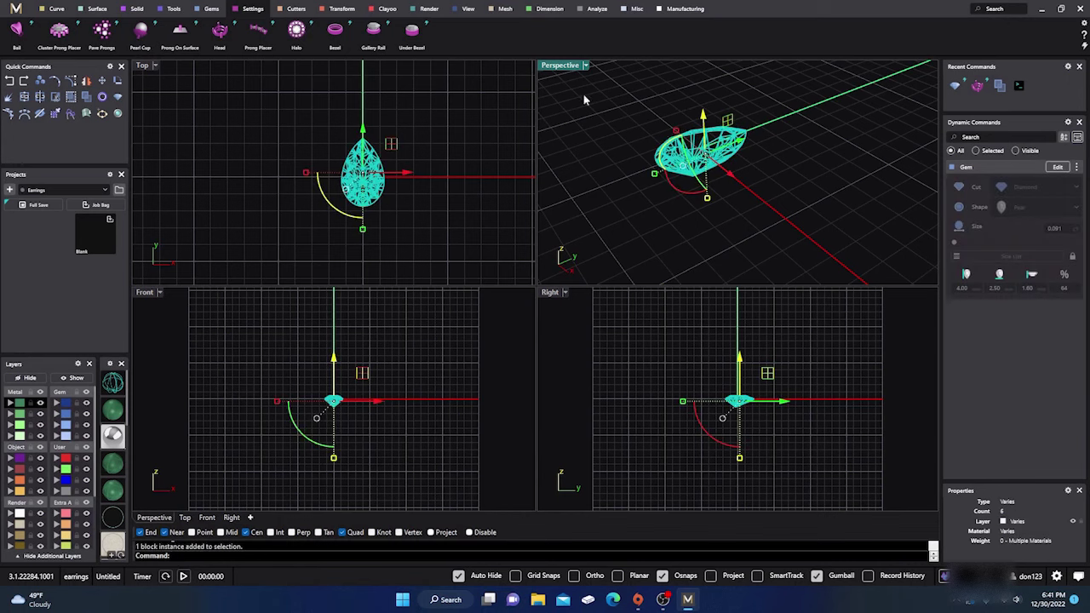
pyautogui.click(219, 32)
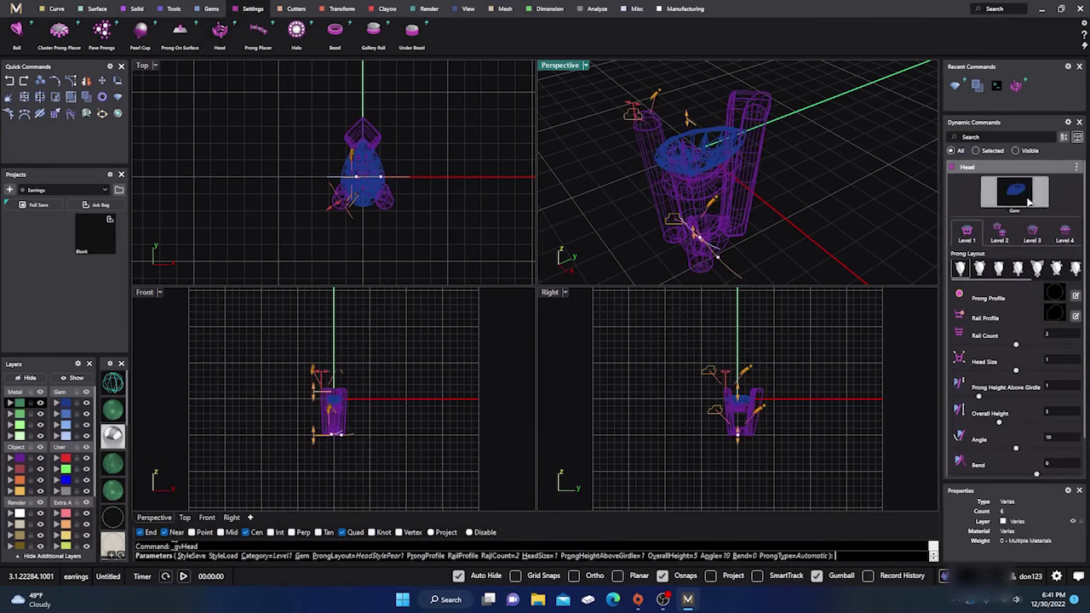
pyautogui.click(1076, 169)
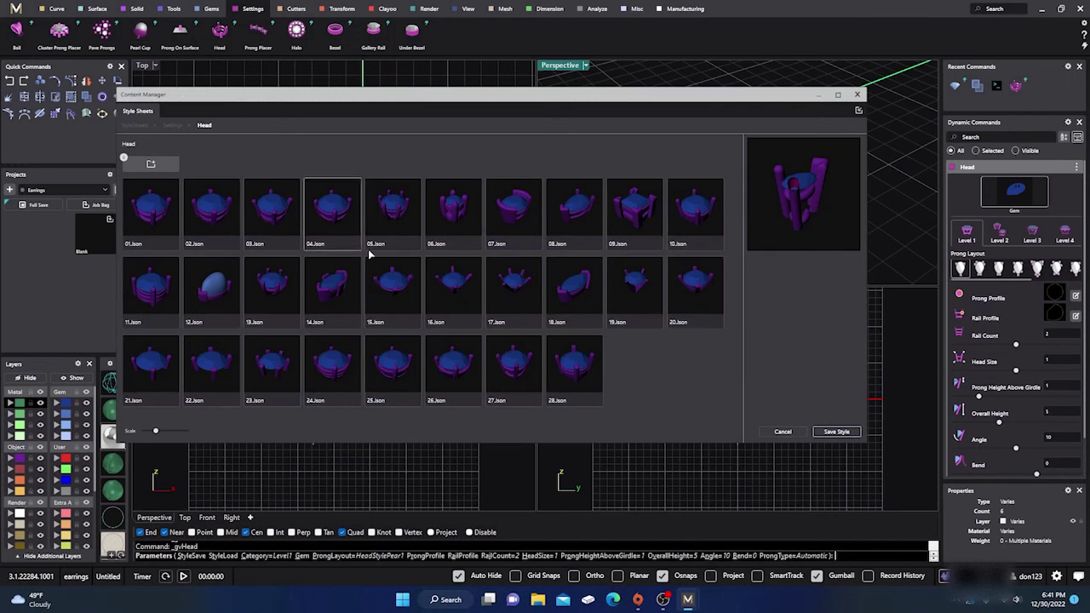
pyautogui.click(575, 218)
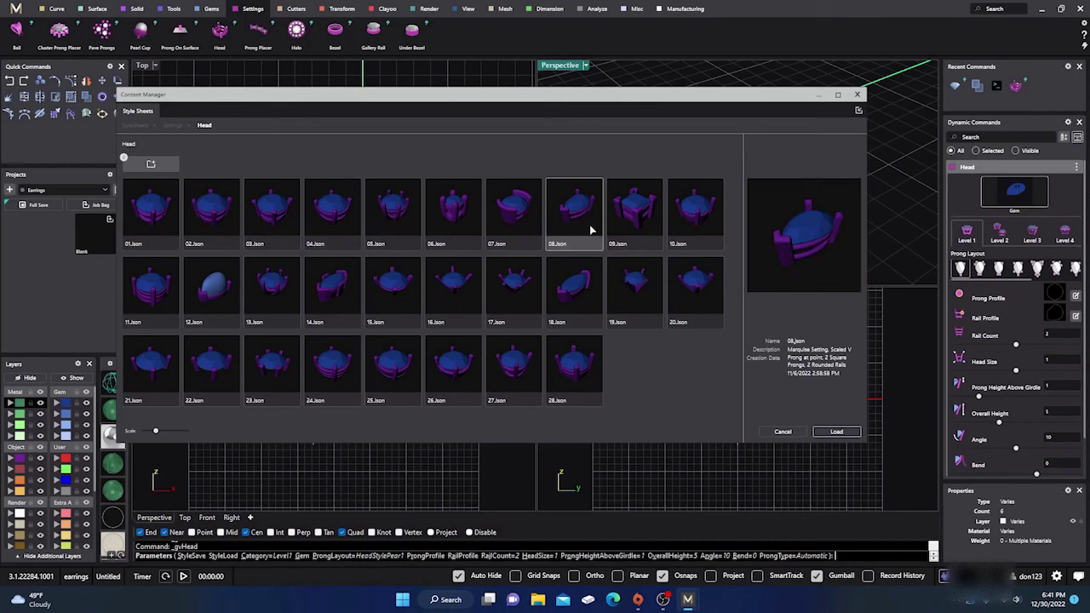
pyautogui.click(834, 432)
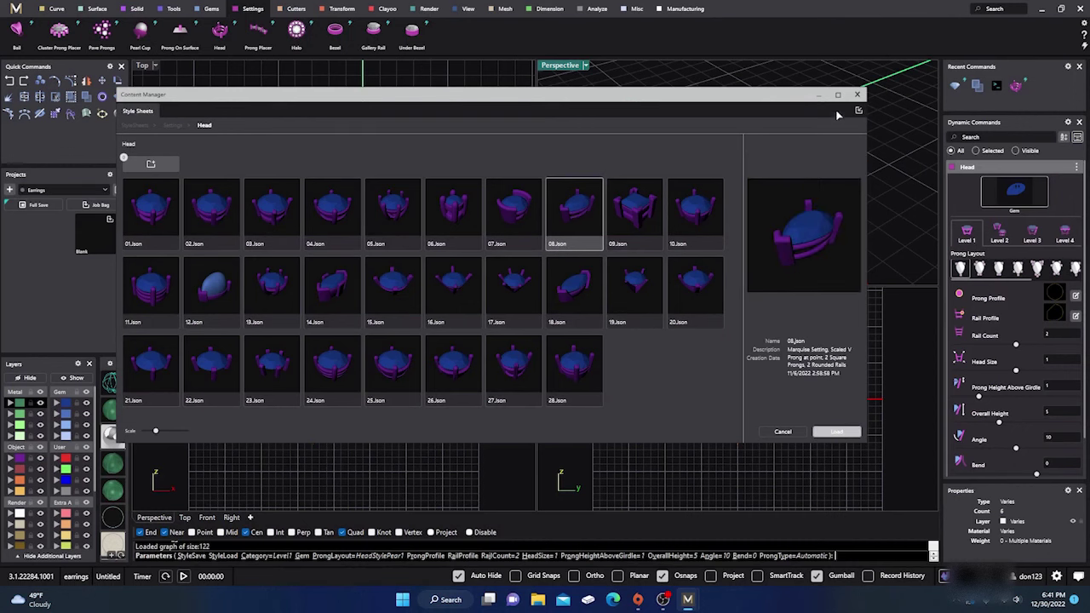
pyautogui.click(857, 95)
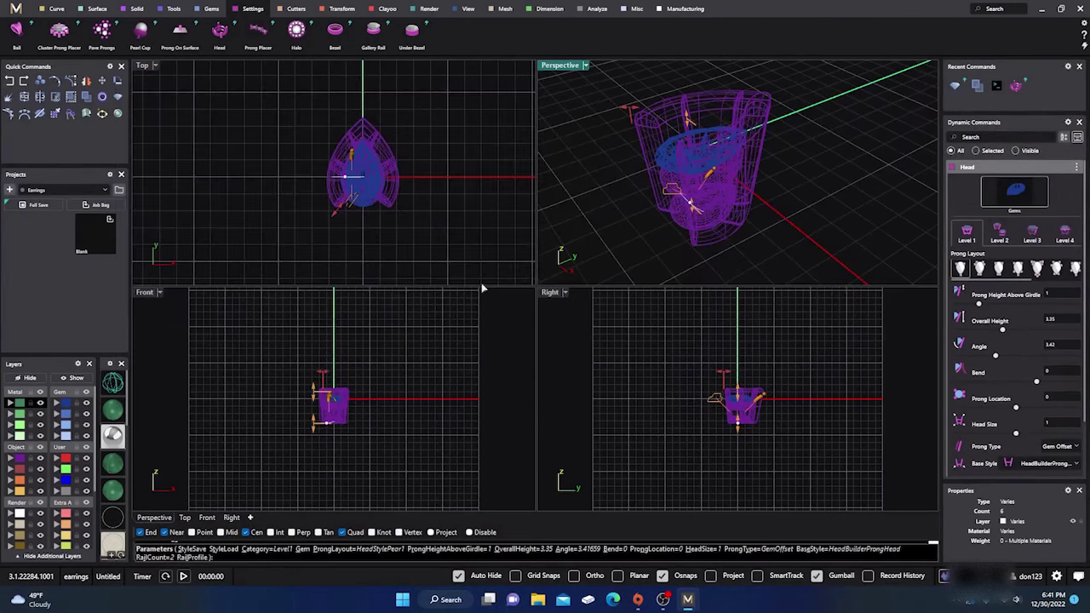
pyautogui.moveTo(737, 226); pyautogui.dragTo(778, 212, button='right')
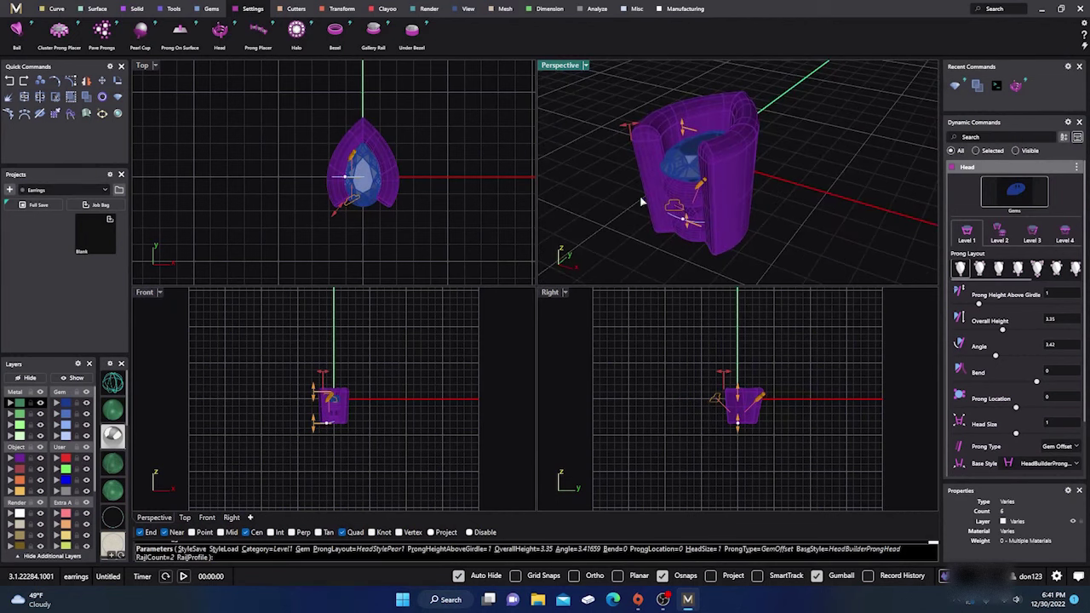
pyautogui.press('Escape')
pyautogui.click(379, 179)
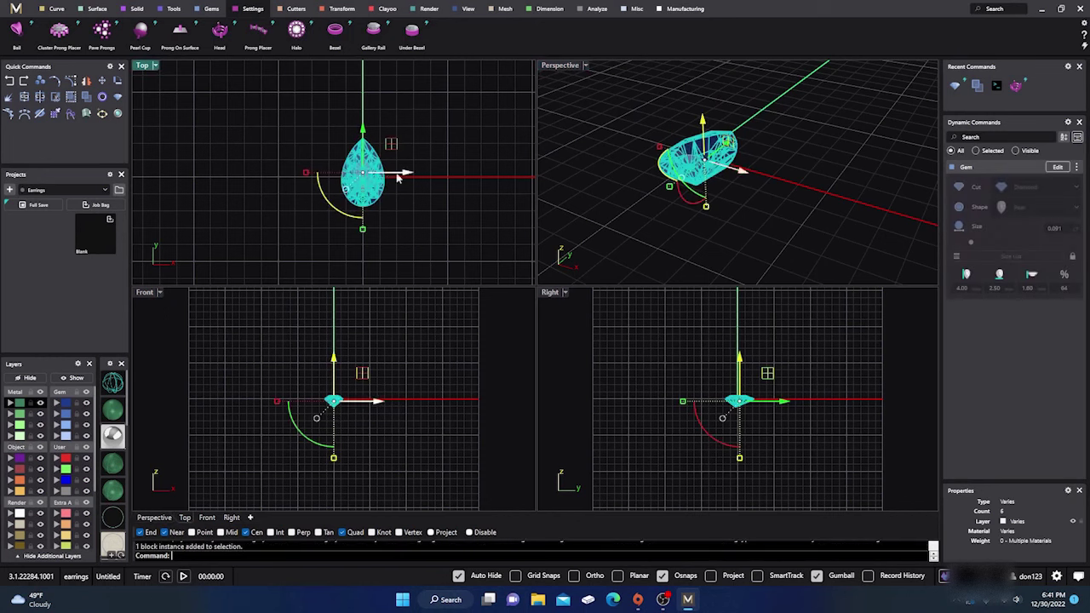
pyautogui.moveTo(429, 229); pyautogui.dragTo(397, 212, button='right')
pyautogui.click(395, 228)
pyautogui.click(364, 189)
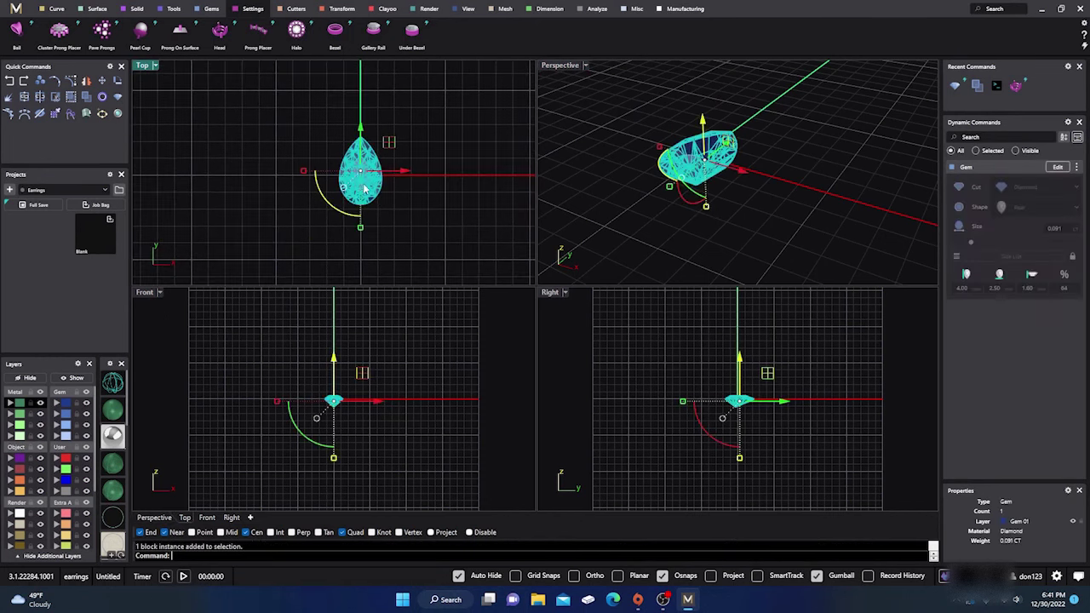
# Make a Gem Offset Curve around the pear girdle with wireframe gems and -0.1 girdle spacing.
pyautogui.click(261, 132)
pyautogui.click(345, 189)
pyautogui.click(211, 10)
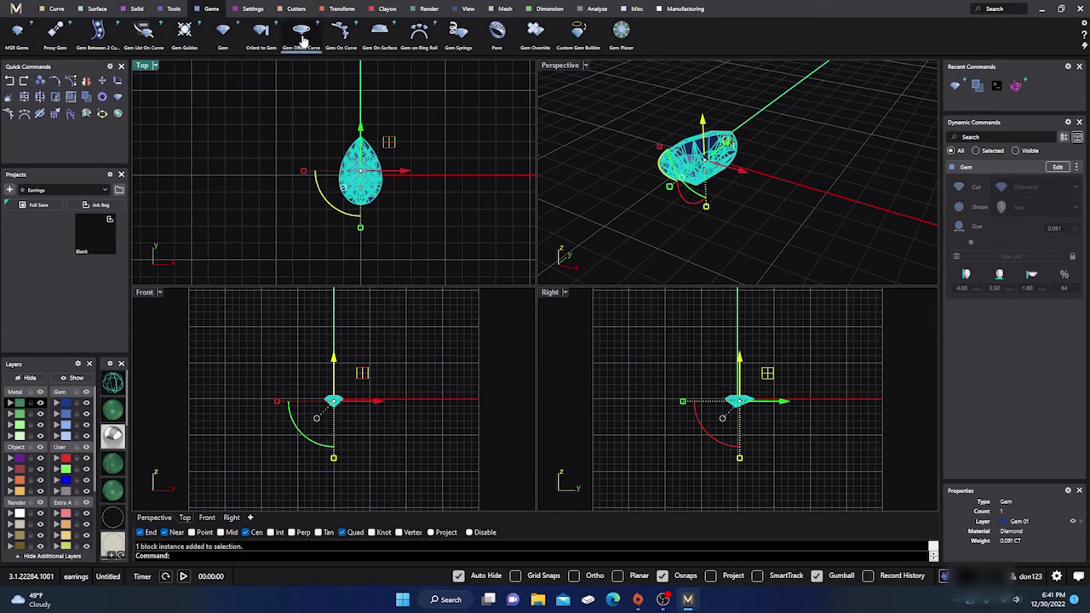
pyautogui.click(300, 32)
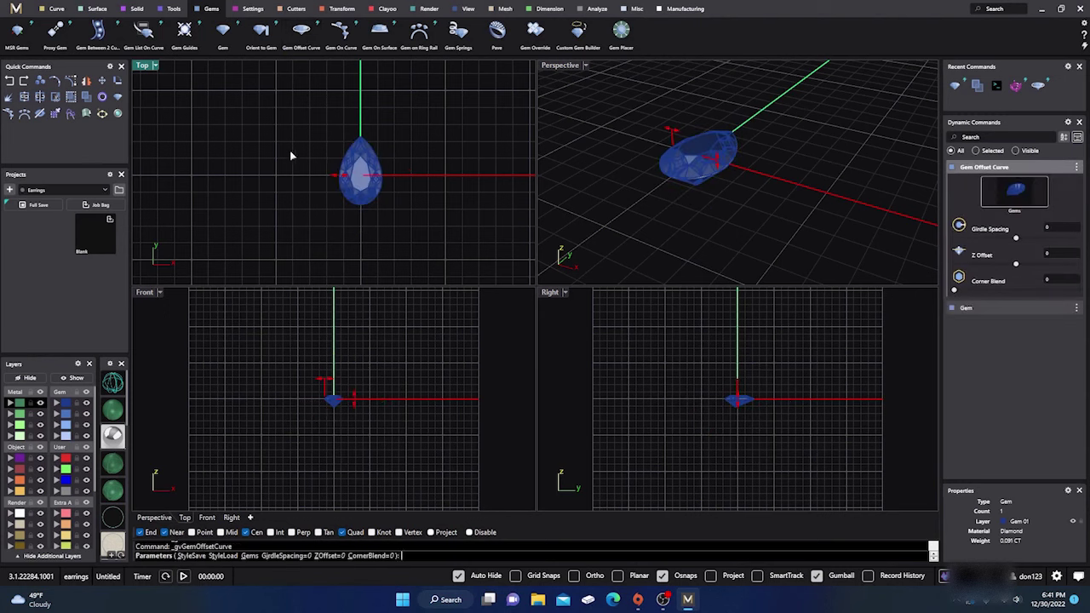
pyautogui.scroll(3, 330, 180)
pyautogui.click(117, 382)
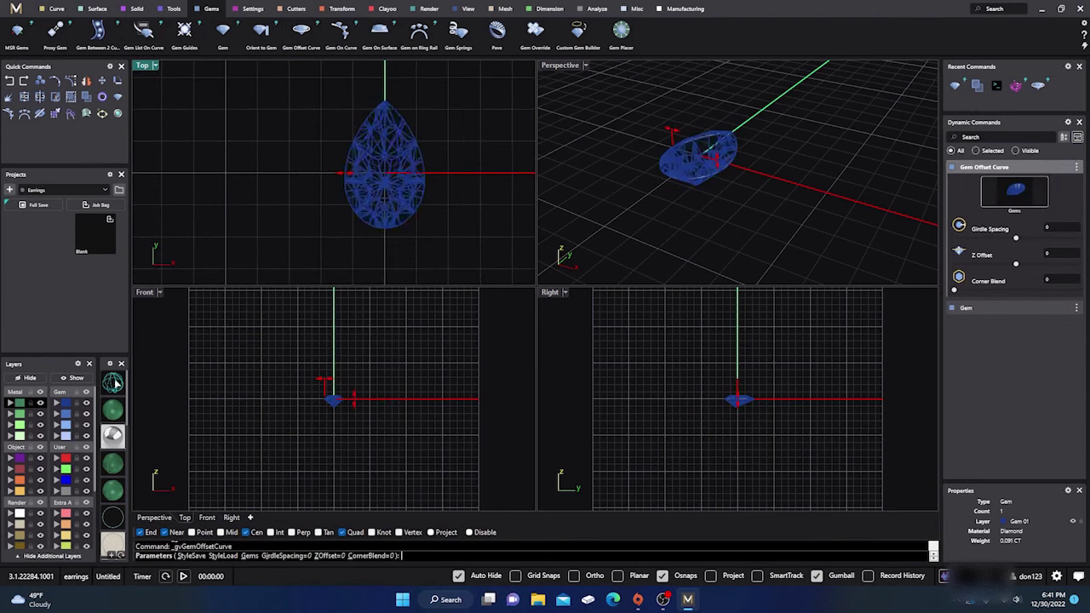
pyautogui.scroll(2, 376, 181)
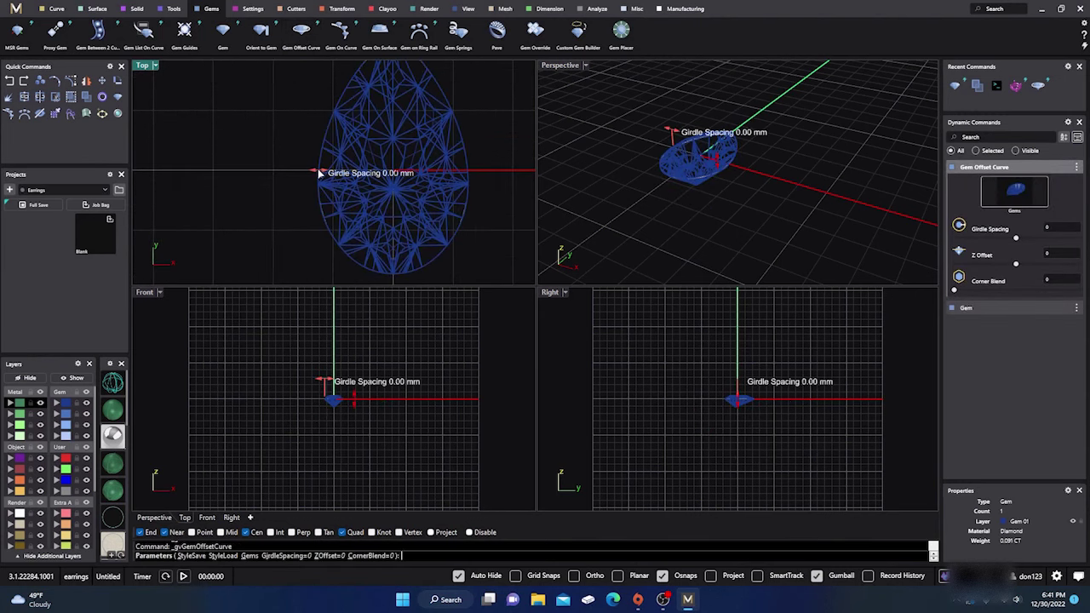
pyautogui.moveTo(320, 173); pyautogui.dragTo(329, 175)
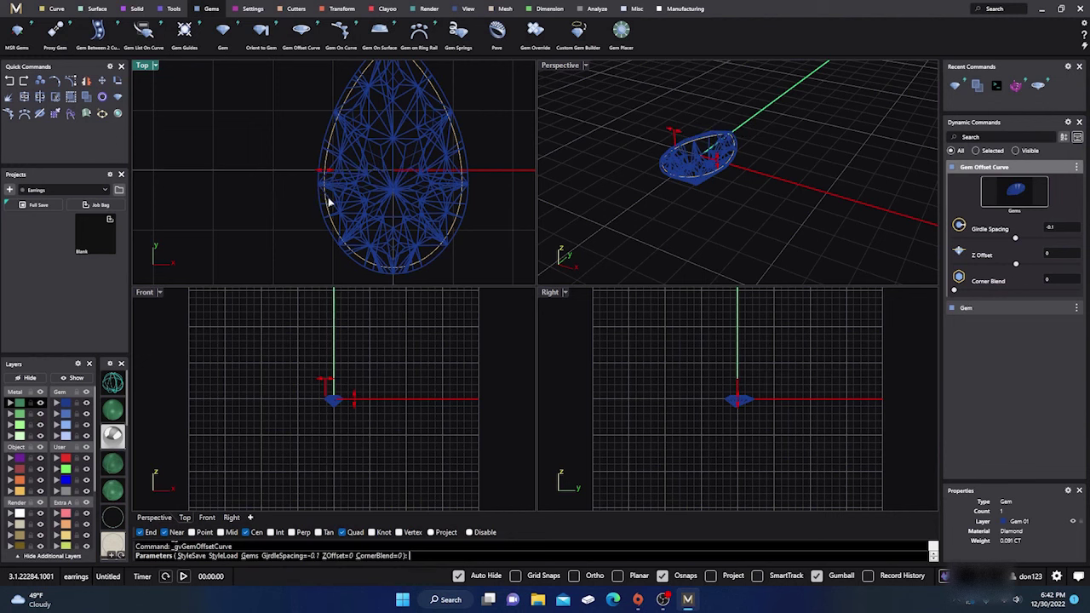
pyautogui.scroll(-3, 320, 209)
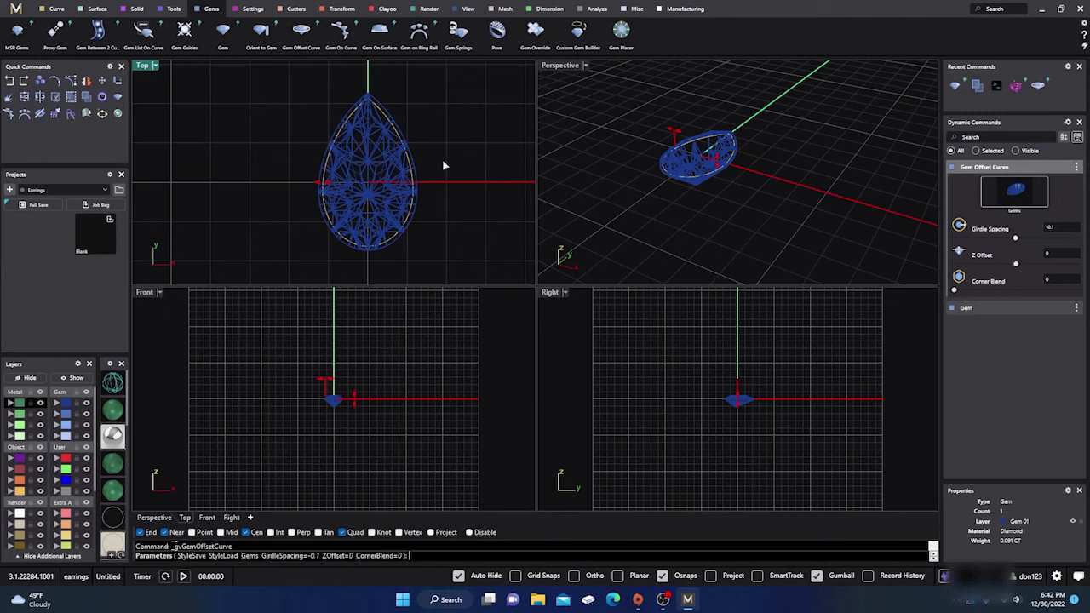
pyautogui.press('Return')
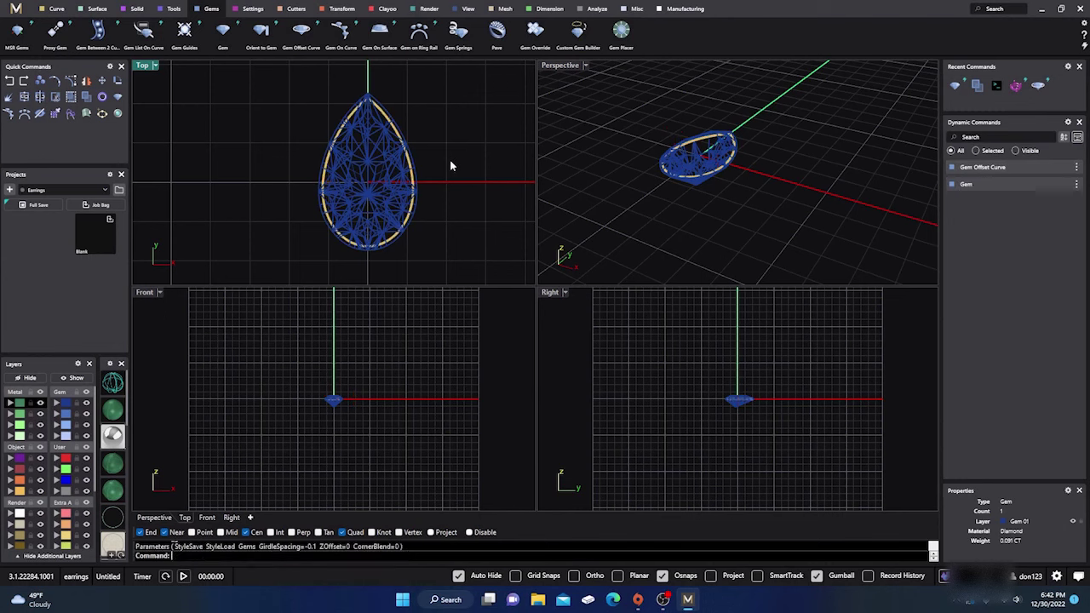
pyautogui.scroll(3, 385, 122)
pyautogui.click(392, 126)
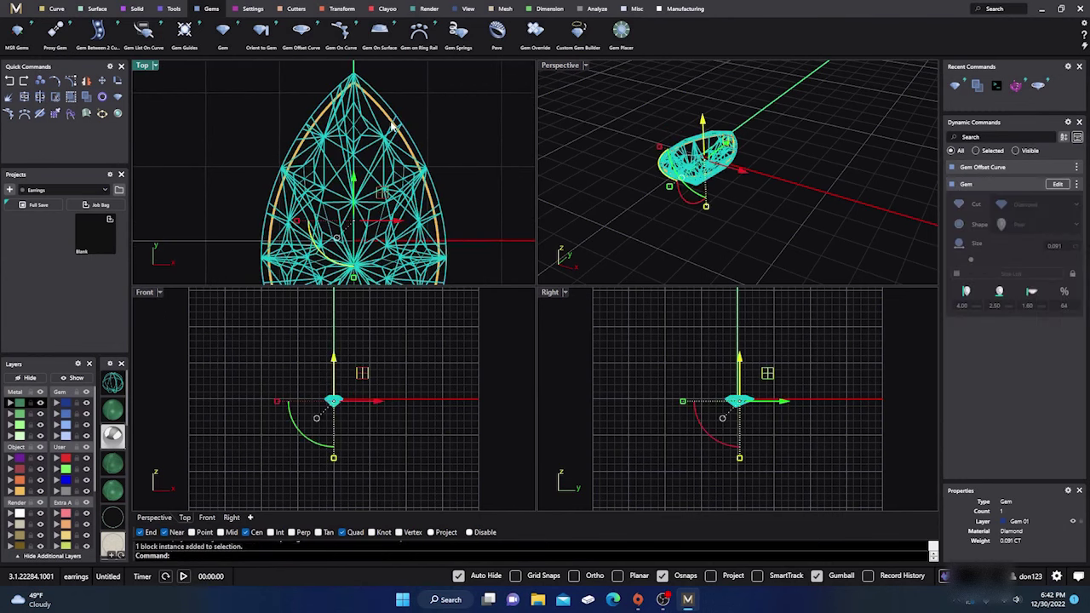
# Duplicate the offset curve in place and Scale 2D the copy inward from the origin.
pyautogui.click(409, 132)
pyautogui.click(424, 148)
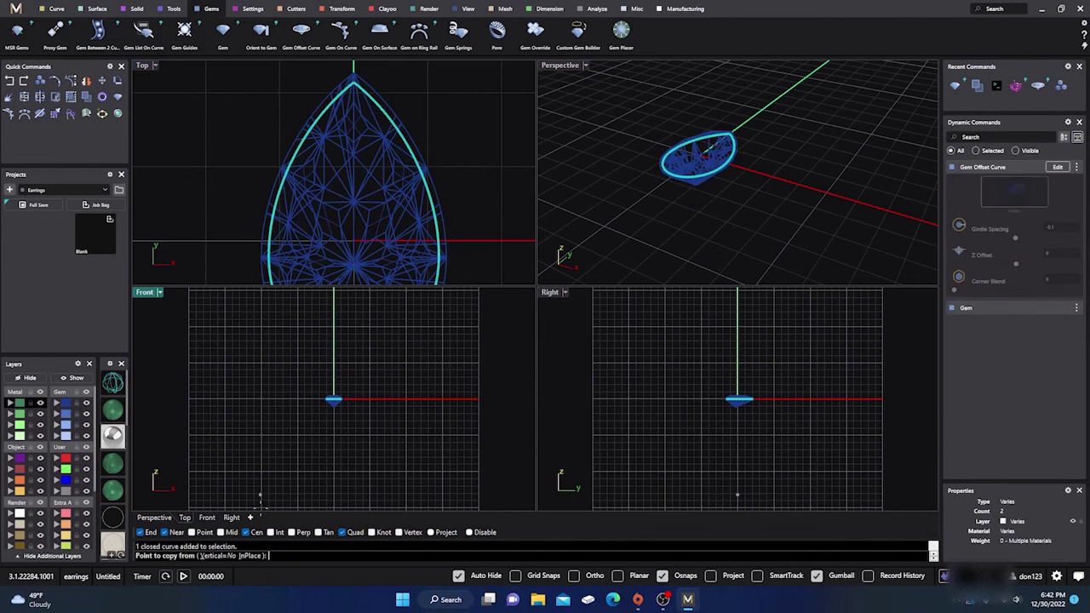
pyautogui.click(254, 556)
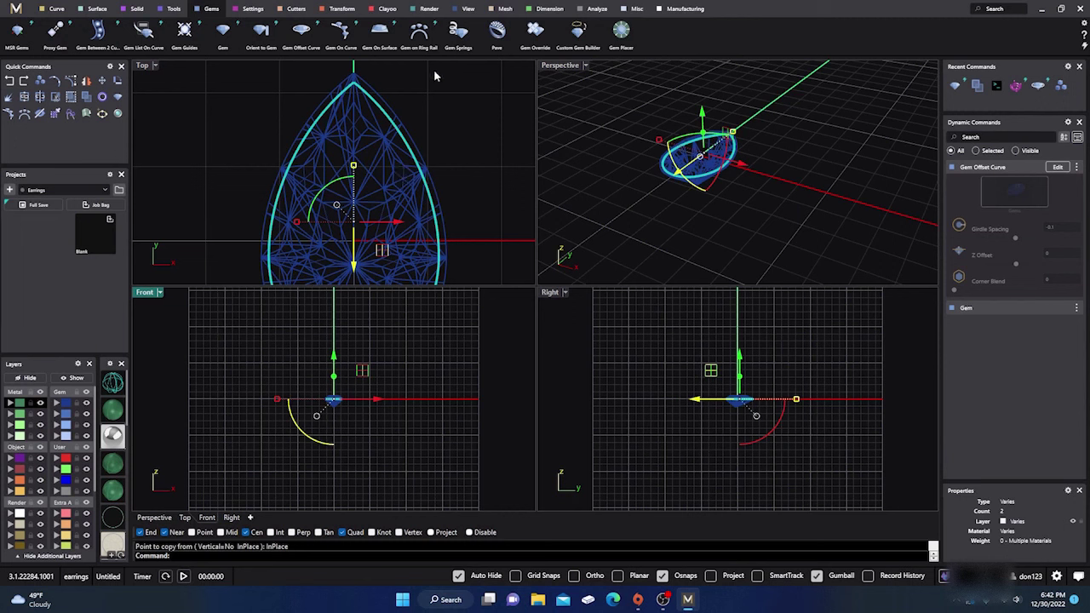
pyautogui.click(342, 10)
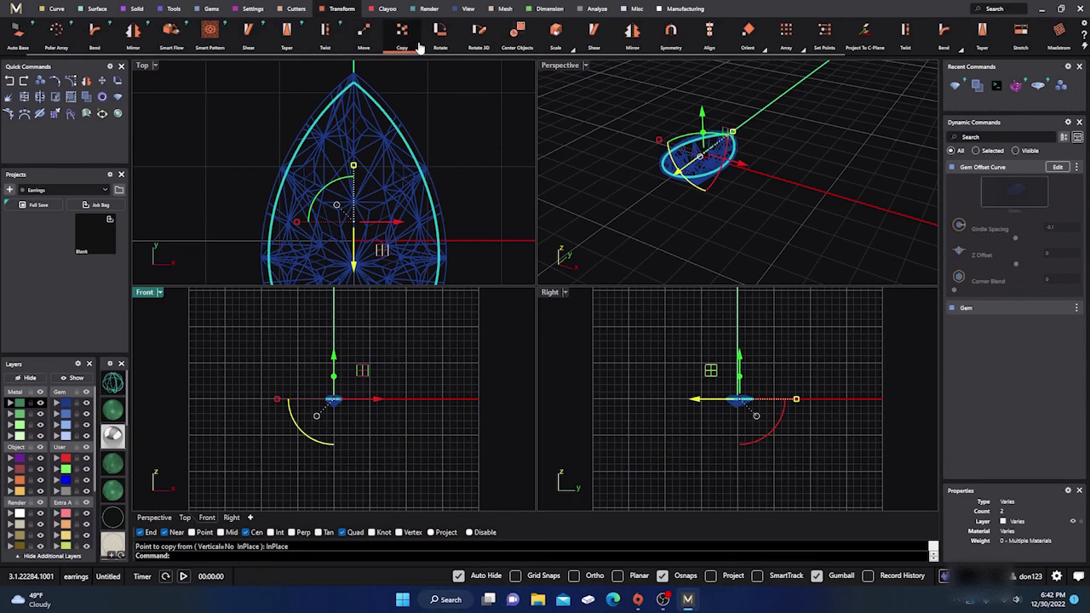
pyautogui.click(571, 50)
pyautogui.click(558, 73)
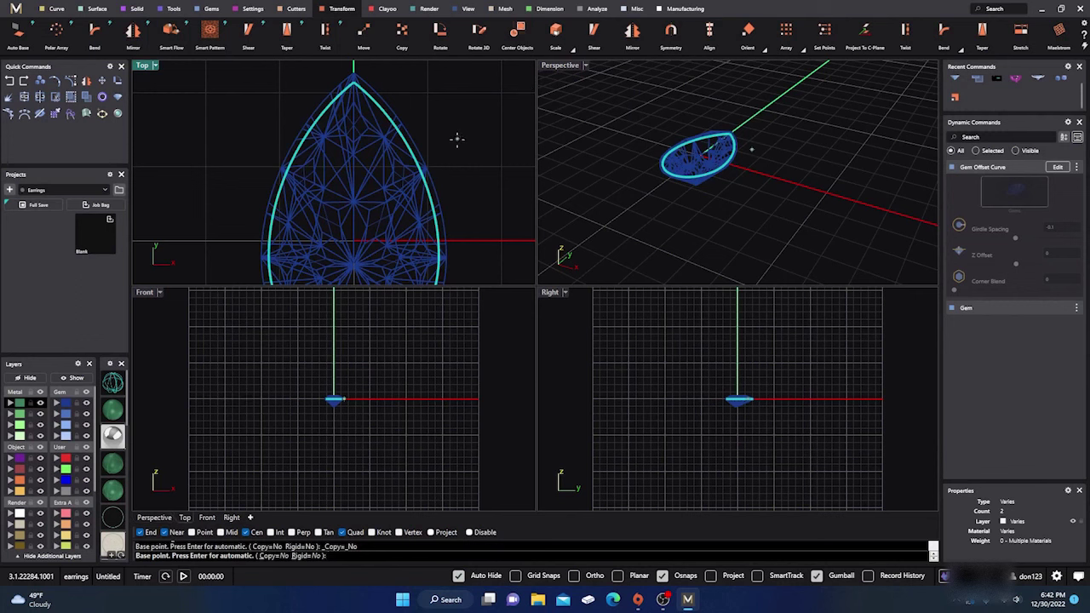
pyautogui.scroll(-2, 458, 139)
pyautogui.write('0')
pyautogui.press('Return')
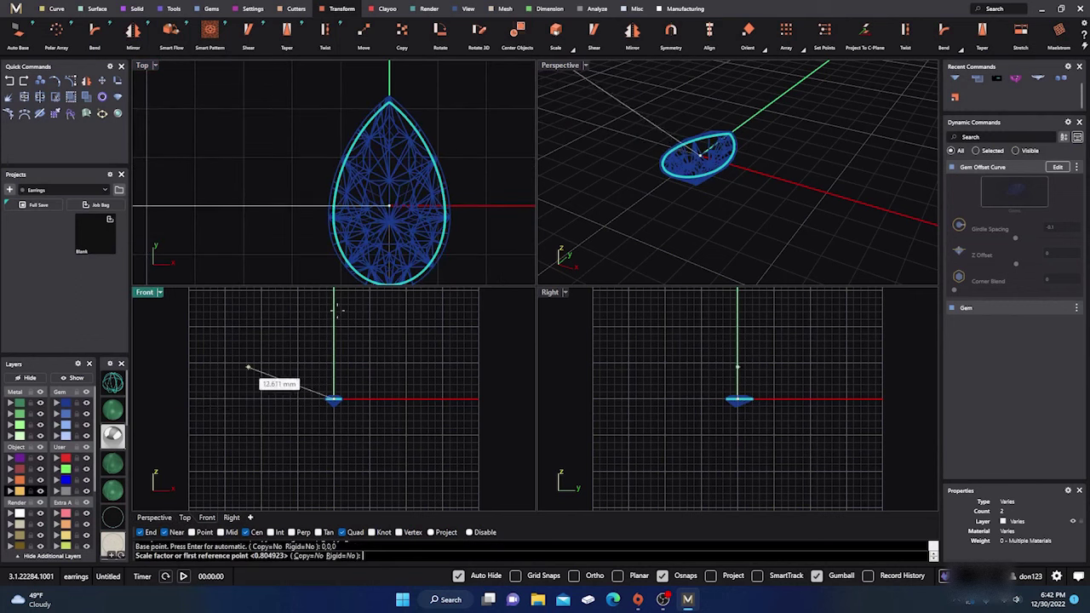
pyautogui.click(482, 99)
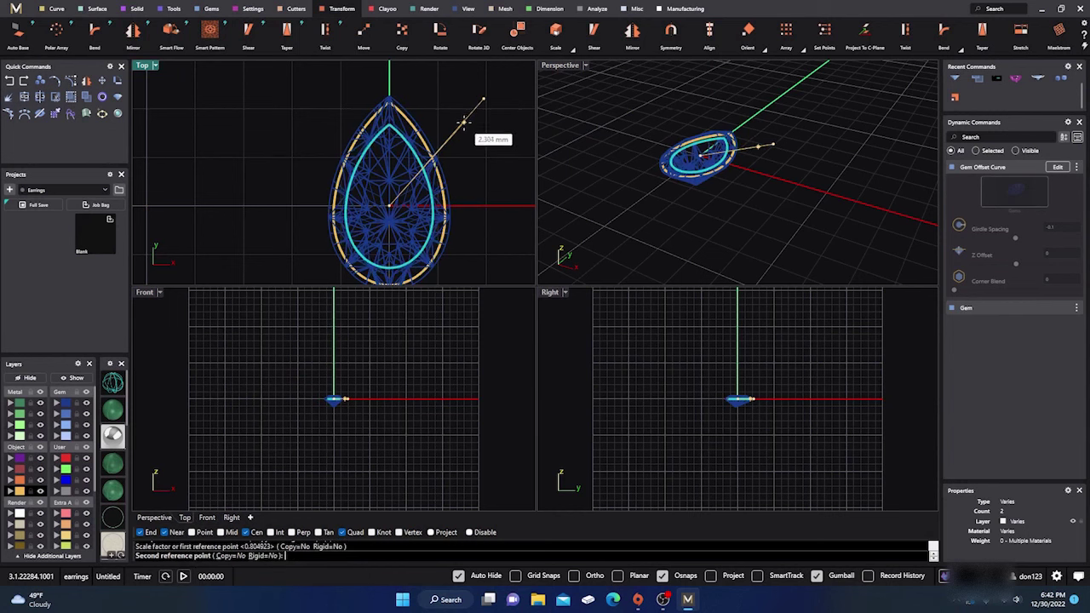
pyautogui.click(465, 126)
# Window-select both girdle curves and copy them downward below the gem.
pyautogui.click(287, 148)
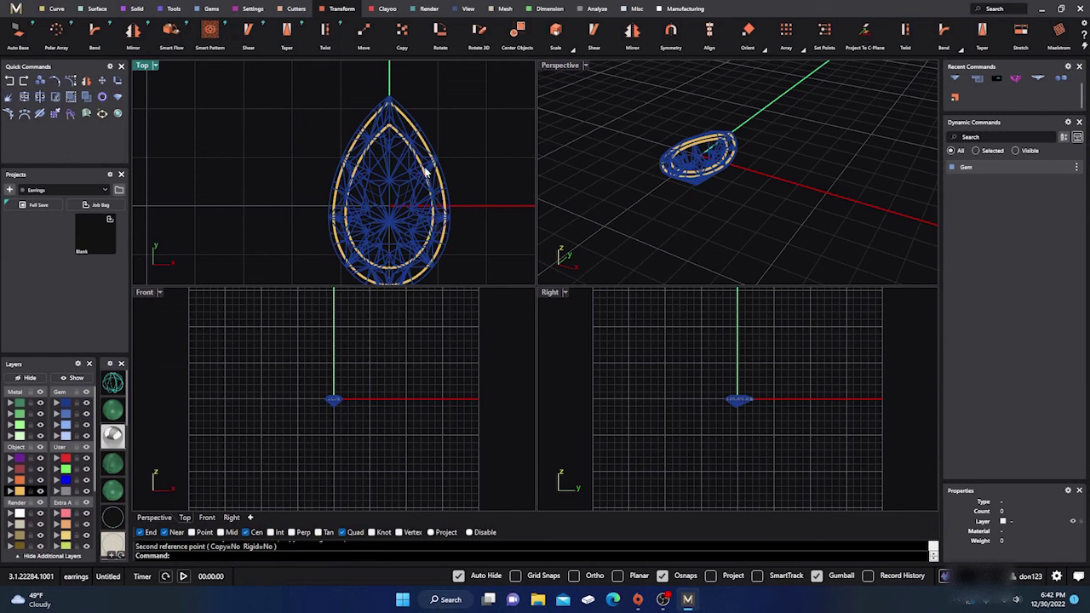
pyautogui.scroll(10, 340, 394)
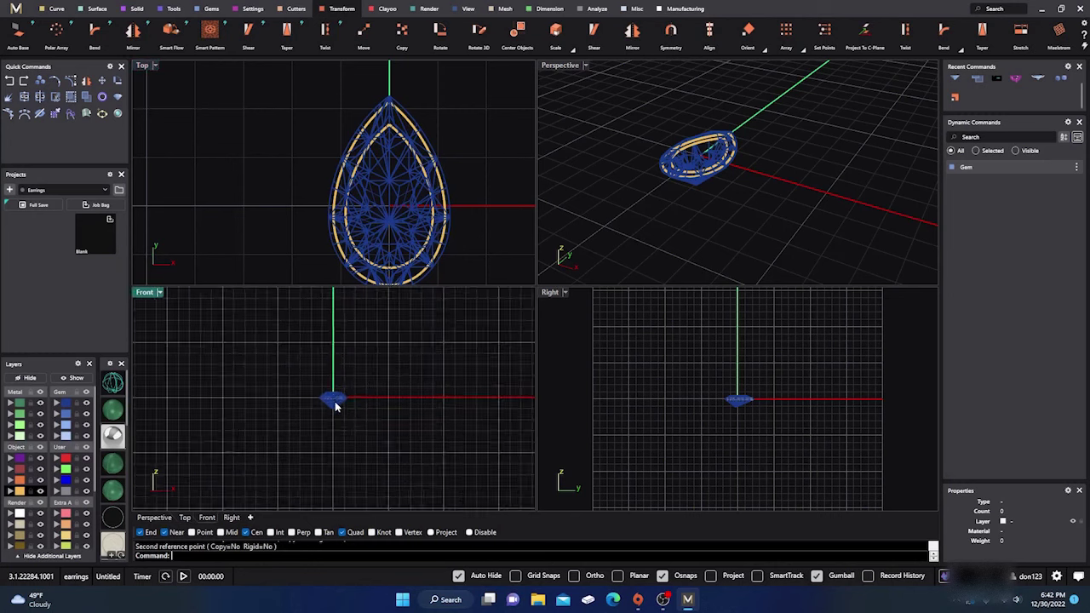
pyautogui.moveTo(298, 425); pyautogui.dragTo(302, 414, button='right')
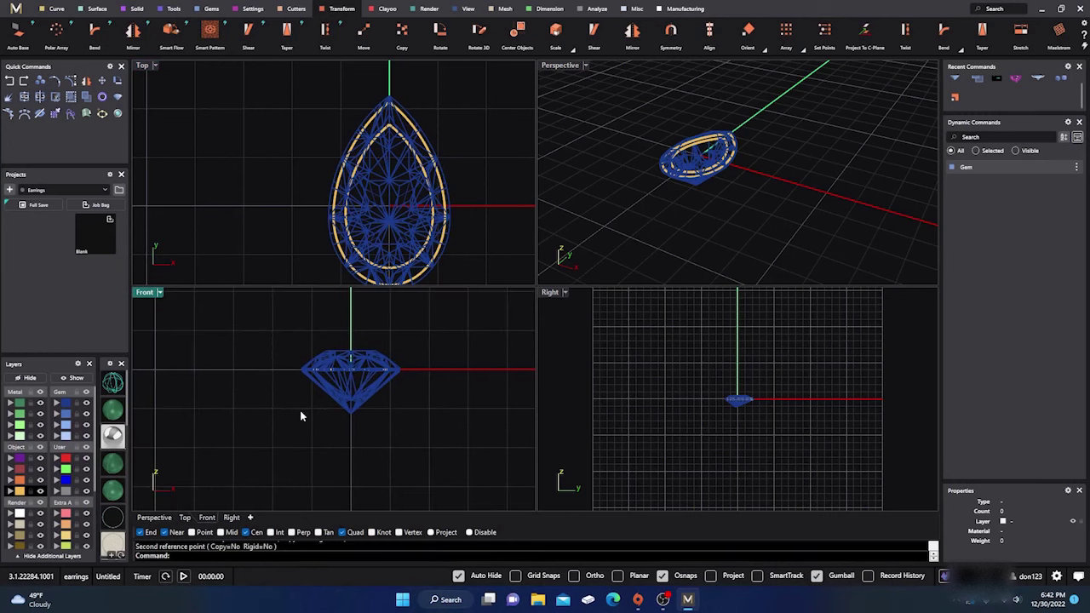
pyautogui.scroll(2, 283, 426)
pyautogui.moveTo(282, 396); pyautogui.dragTo(434, 358)
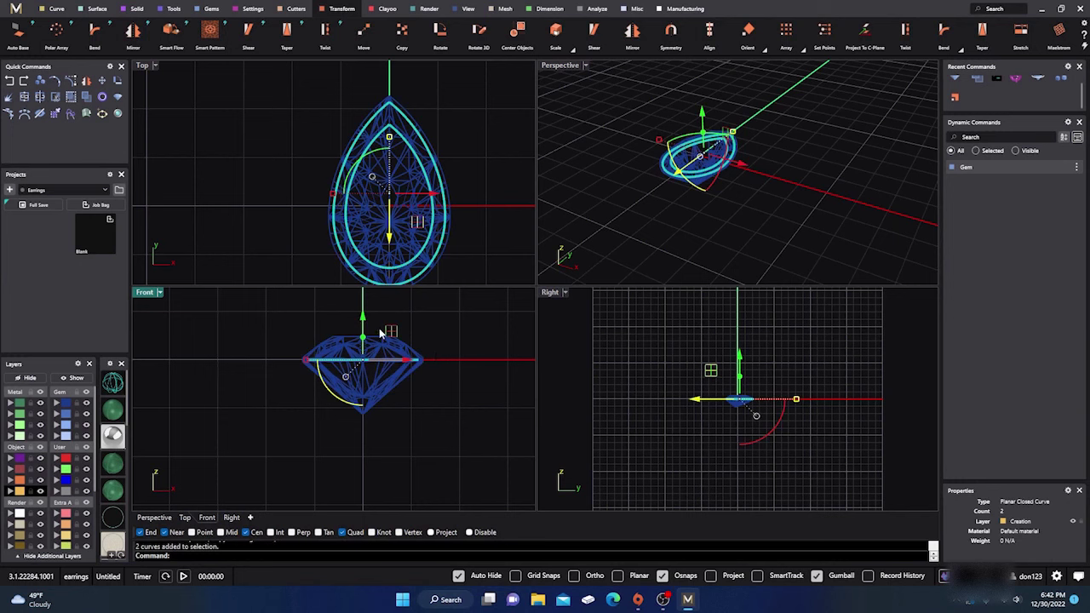
pyautogui.moveTo(365, 321); pyautogui.dragTo(362, 341)
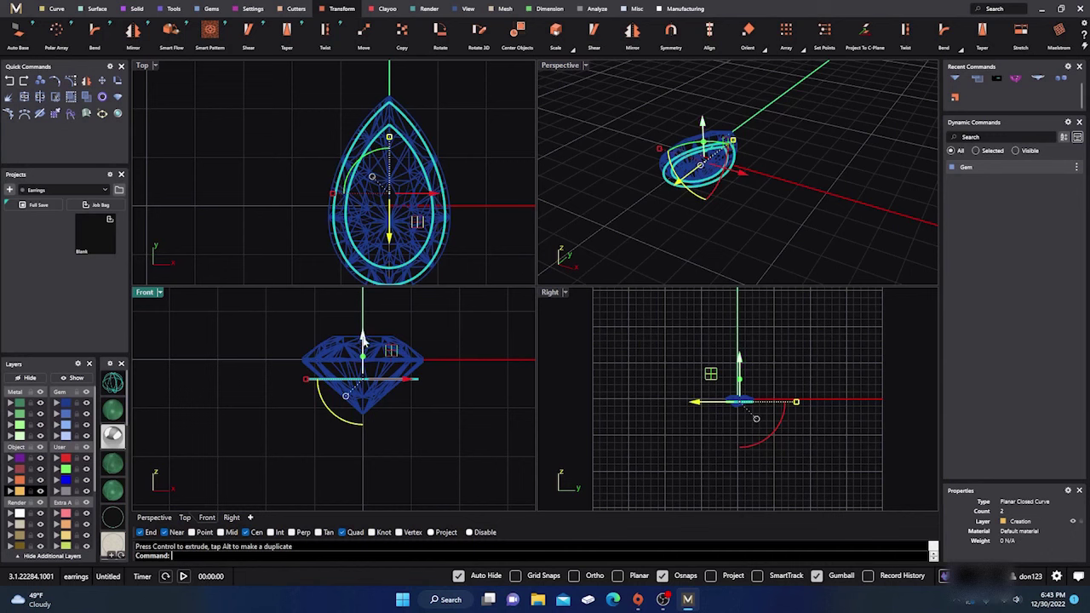
pyautogui.moveTo(362, 339); pyautogui.dragTo(354, 407)
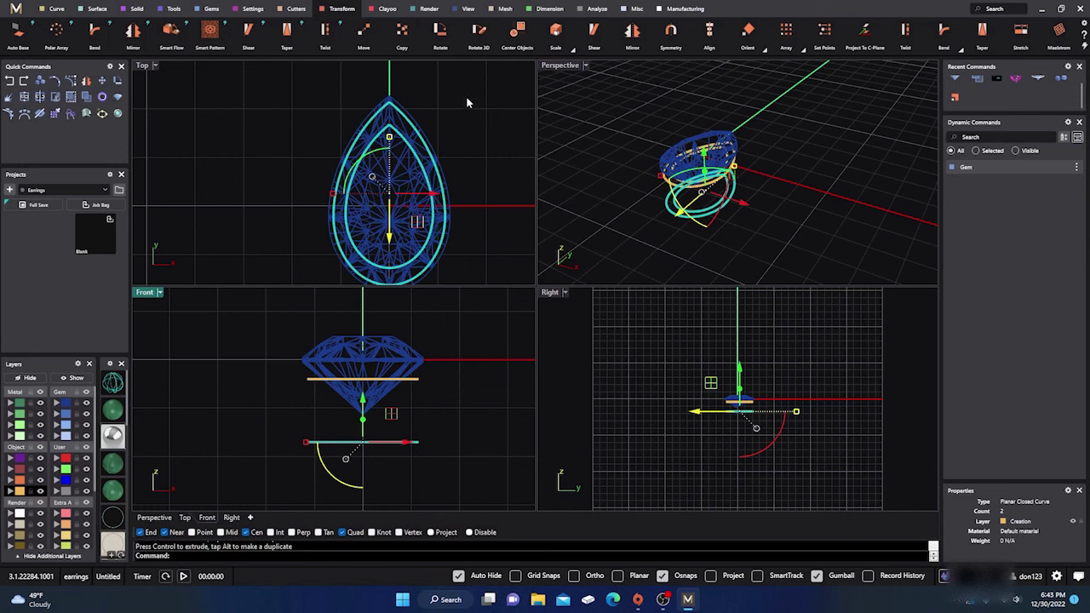
# Scale 2D the lower pair of curves smaller around the gem centre.
pyautogui.click(558, 38)
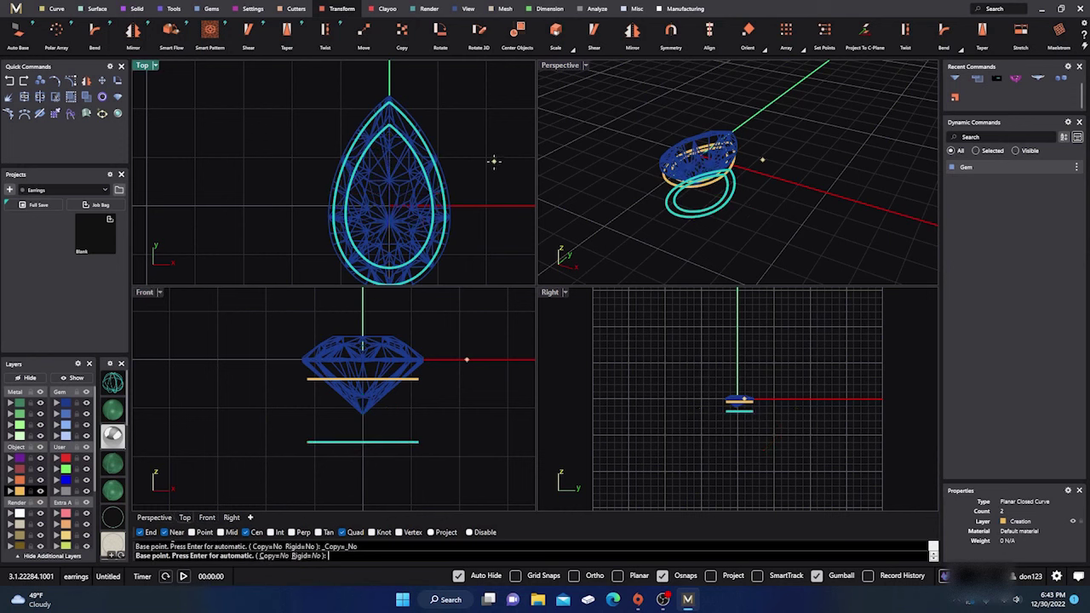
pyautogui.press('Return')
pyautogui.click(493, 125)
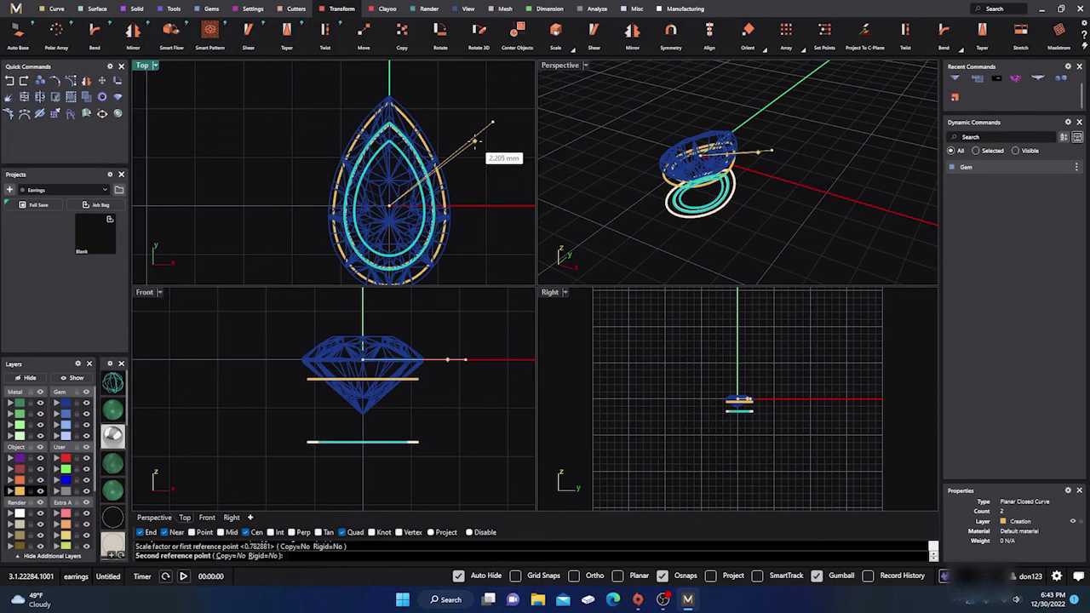
pyautogui.click(474, 140)
pyautogui.moveTo(590, 133); pyautogui.dragTo(636, 179, button='right')
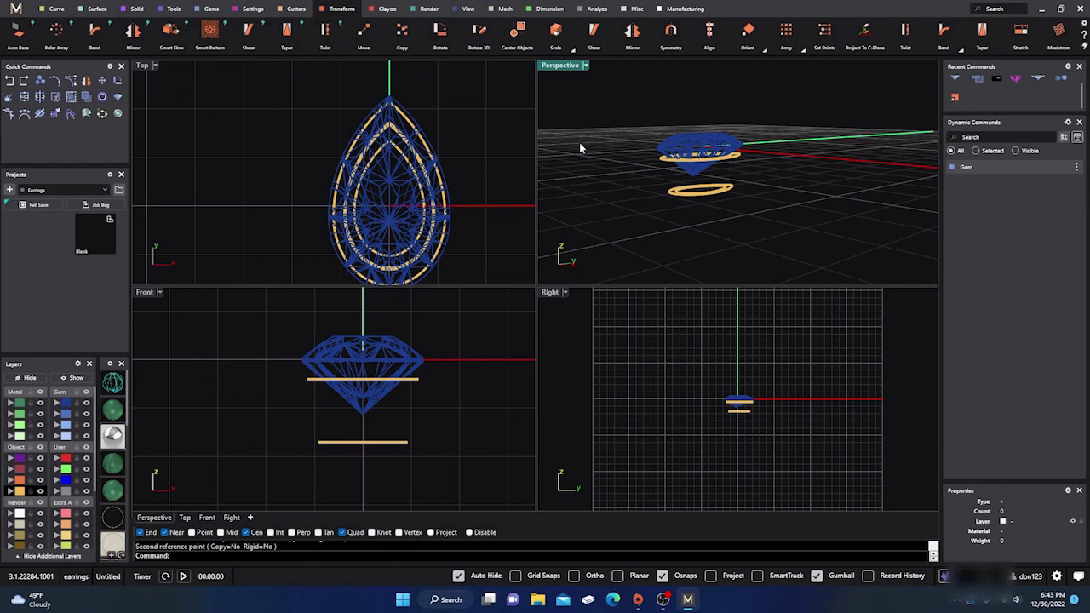
# Hide the gems and maximise the perspective view around the curve pairs.
pyautogui.click(85, 403)
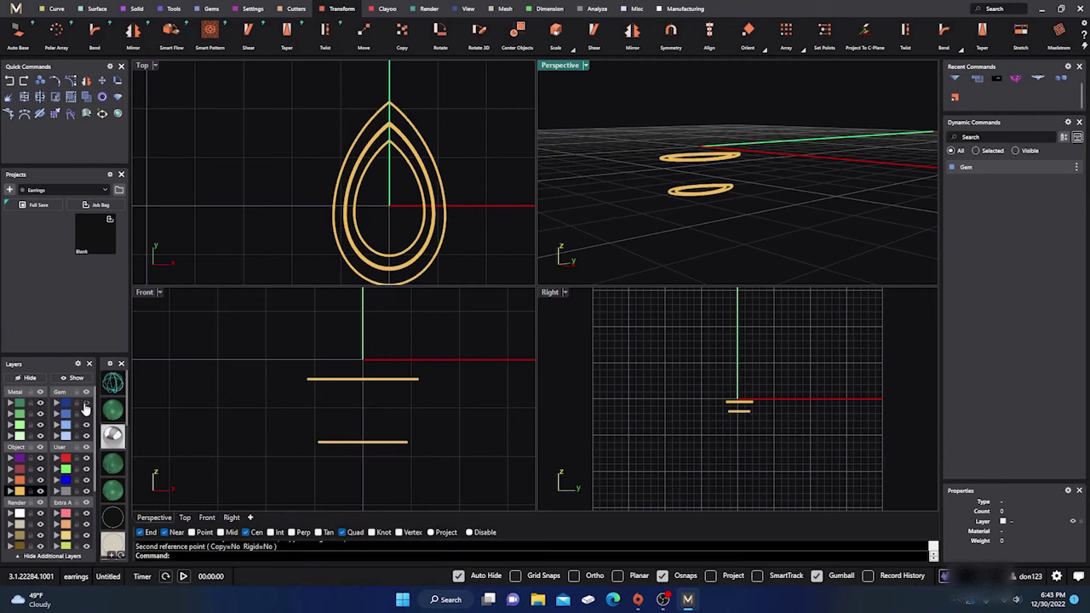
pyautogui.doubleClick(560, 66)
pyautogui.moveTo(451, 252); pyautogui.dragTo(516, 266, button='right')
pyautogui.moveTo(347, 307); pyautogui.dragTo(430, 338, button='right')
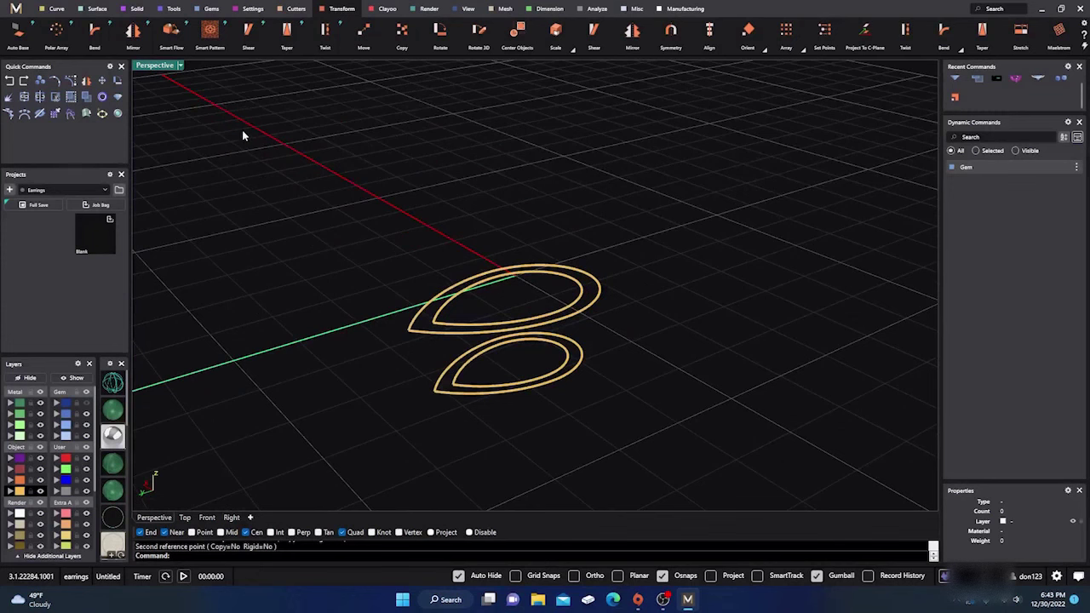
# Loft the upper outer and inner pear curves on the Metal layer.
pyautogui.click(97, 10)
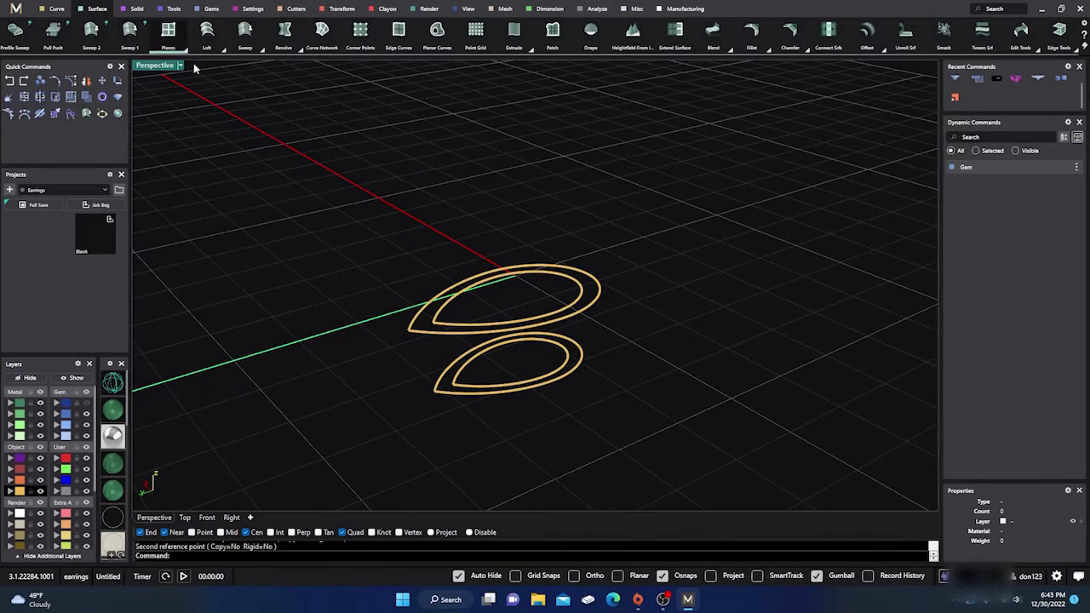
pyautogui.scroll(3, 421, 301)
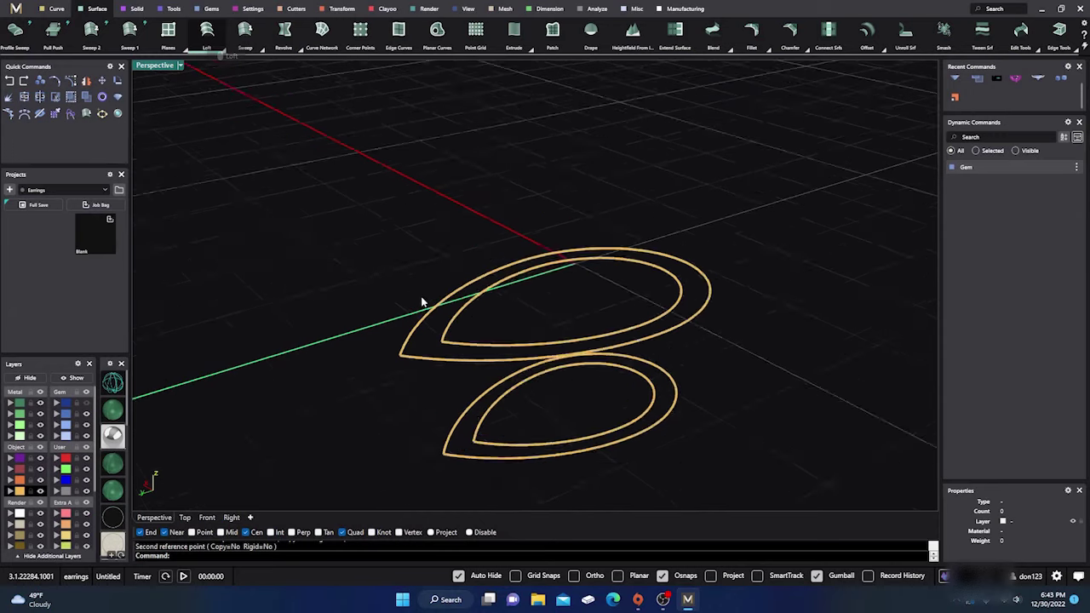
pyautogui.click(432, 315)
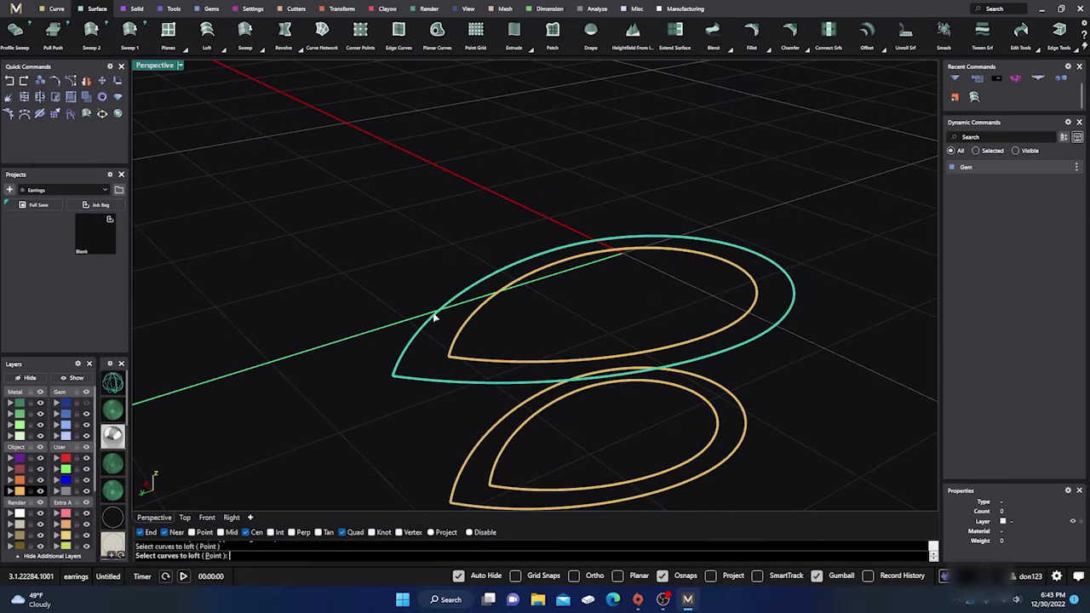
pyautogui.click(460, 333)
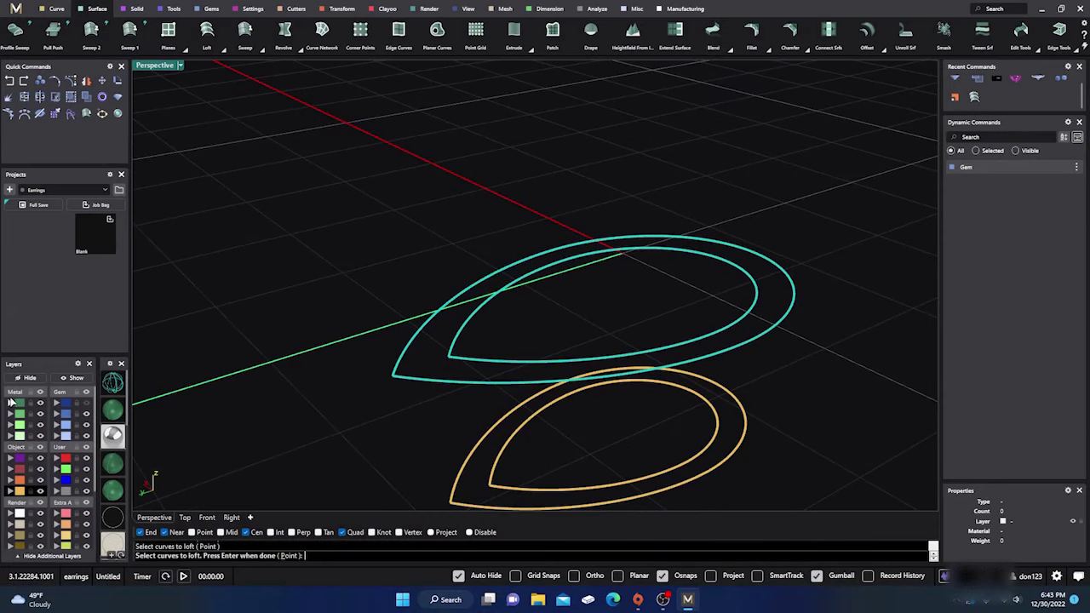
pyautogui.click(20, 403)
pyautogui.press('Return')
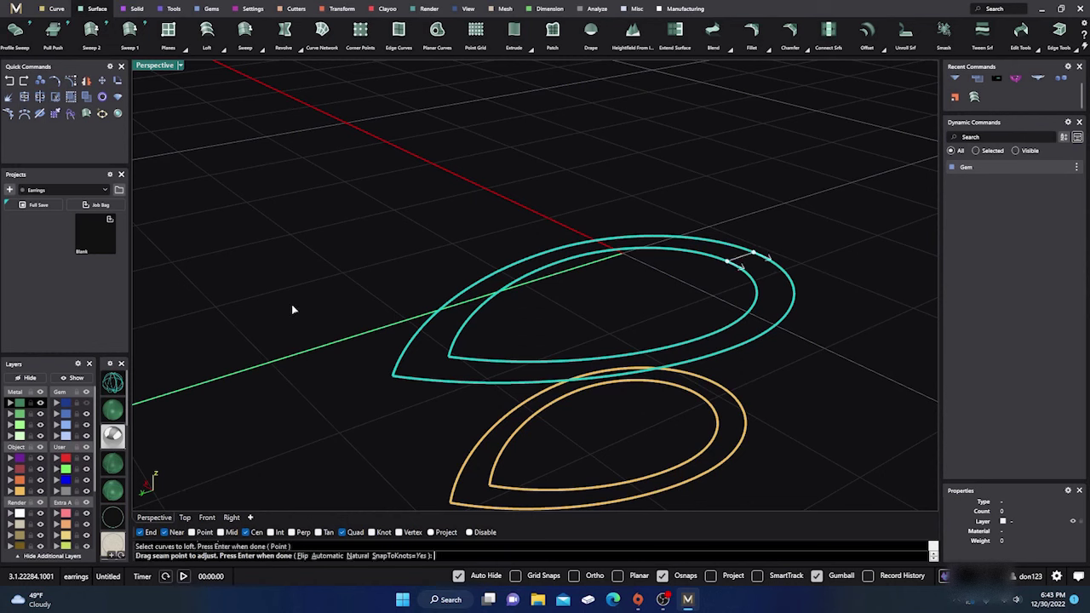
pyautogui.press('Return')
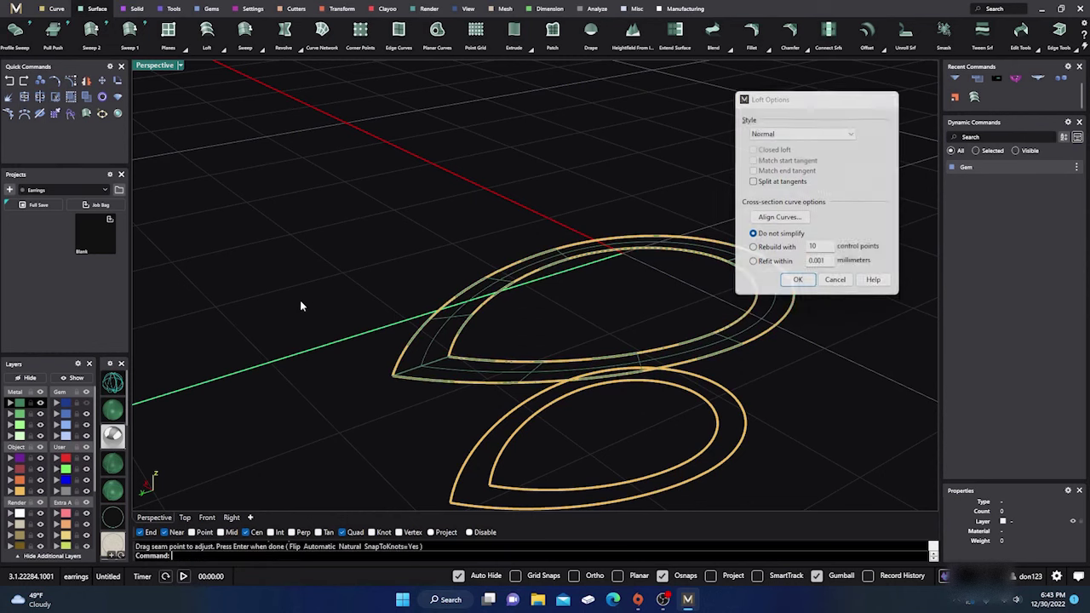
pyautogui.press('Return')
pyautogui.press('Return')
# Loft the upper inner curve to the lower inner curve for the inner wall.
pyautogui.click(458, 338)
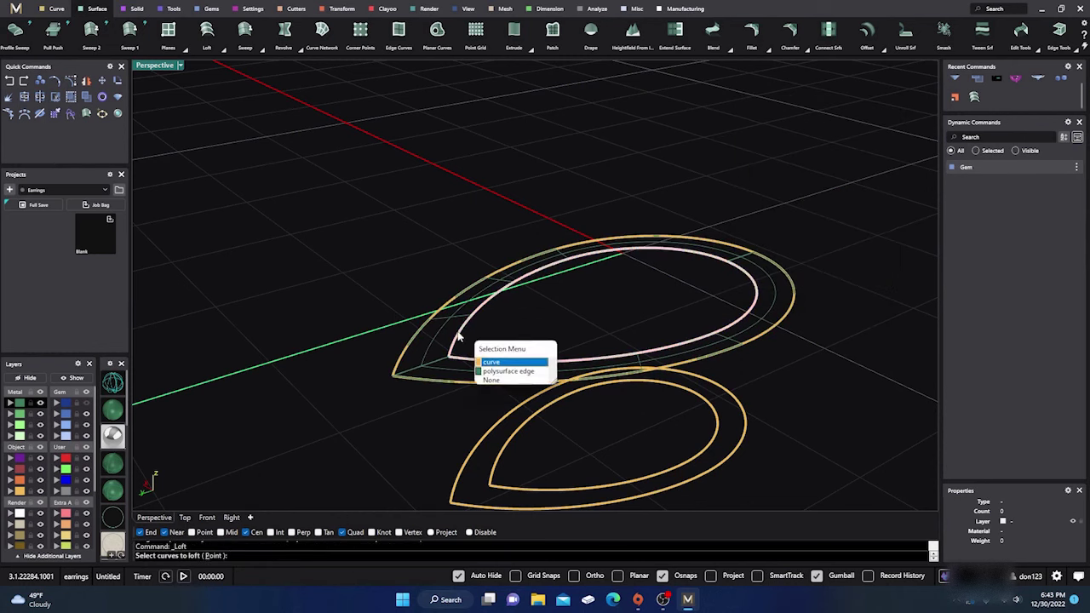
pyautogui.click(486, 364)
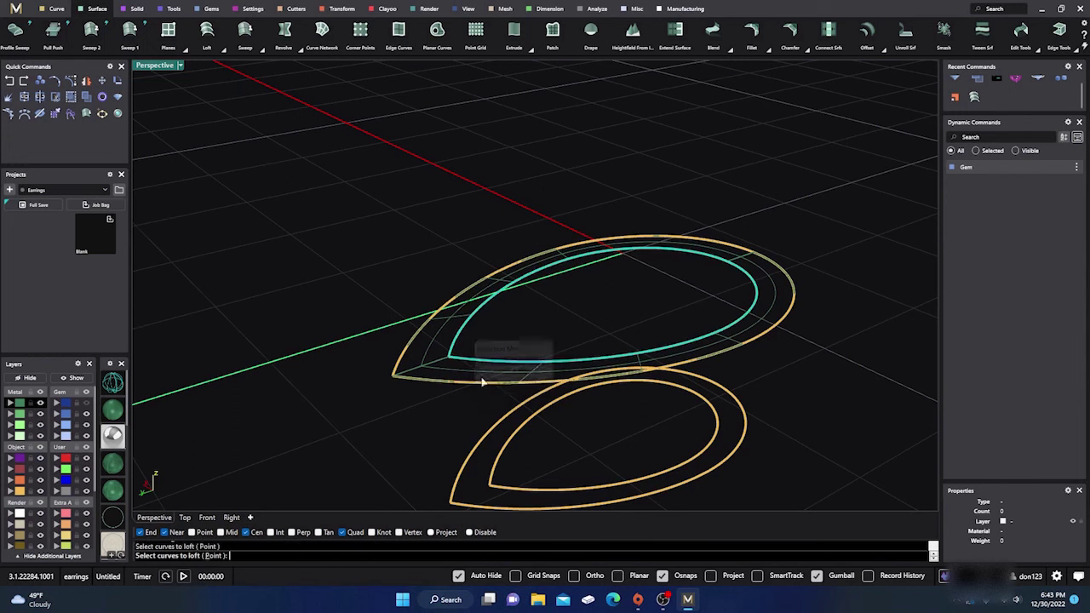
pyautogui.click(500, 465)
pyautogui.press('Return')
pyautogui.press('Return')
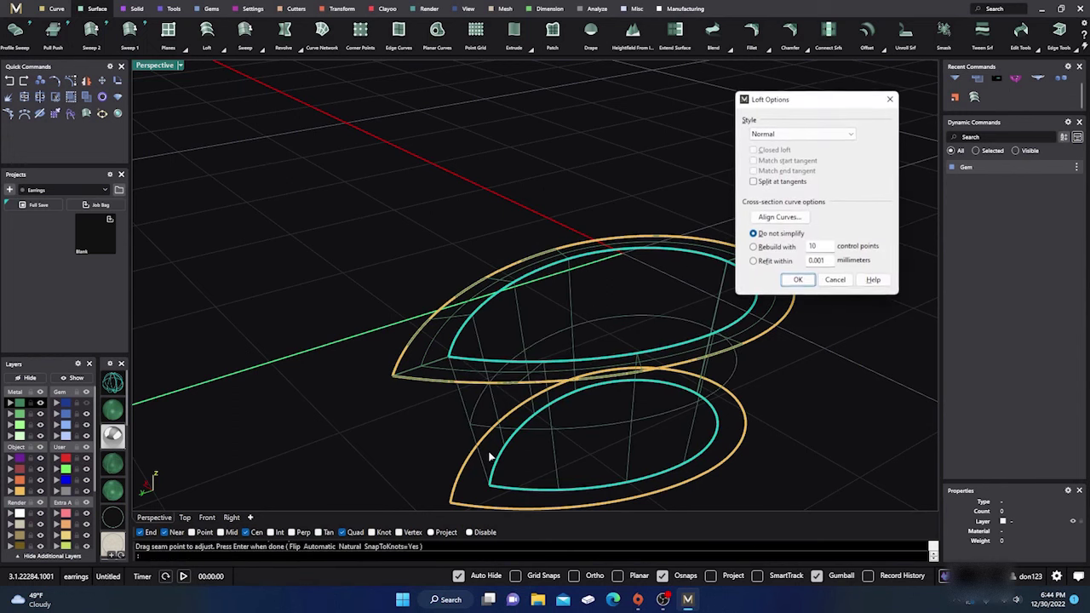
pyautogui.press('Escape')
pyautogui.press('Return')
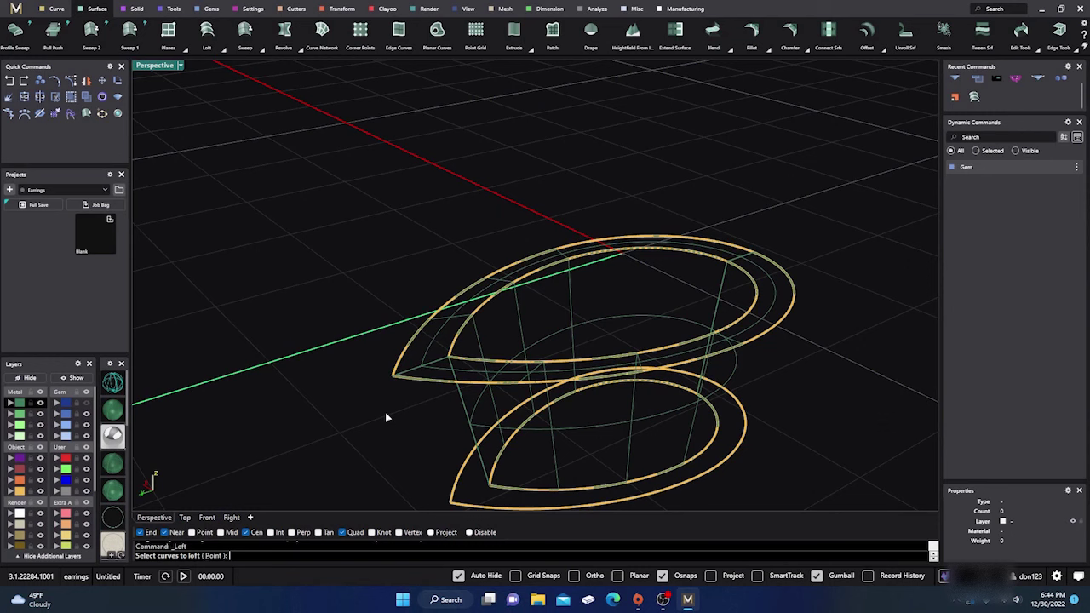
# Loft the lower inner and lower outer curves into the bottom rim.
pyautogui.click(501, 493)
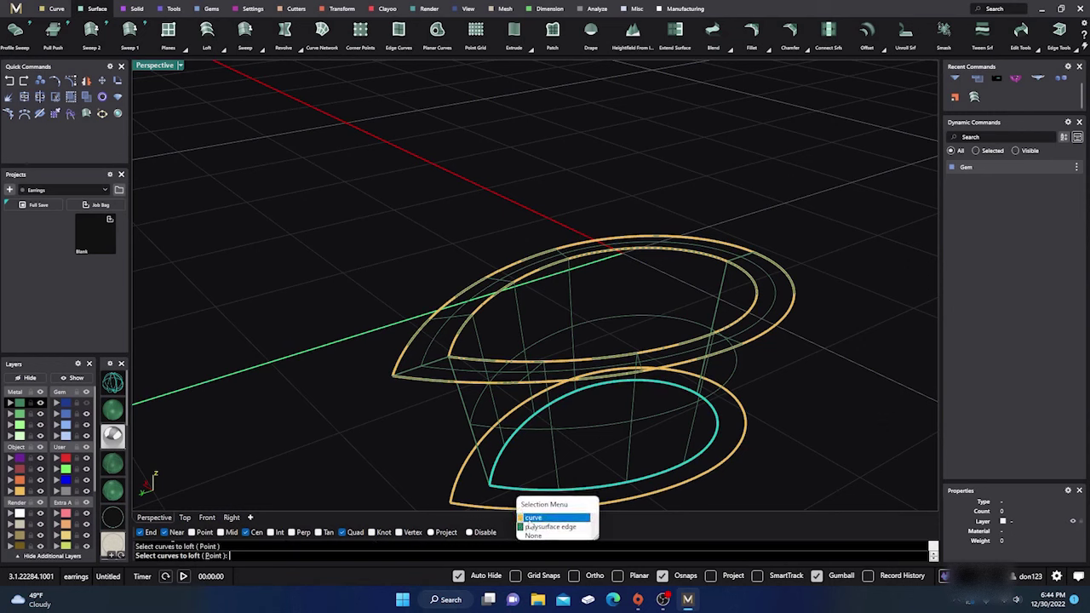
pyautogui.click(531, 518)
pyautogui.click(453, 494)
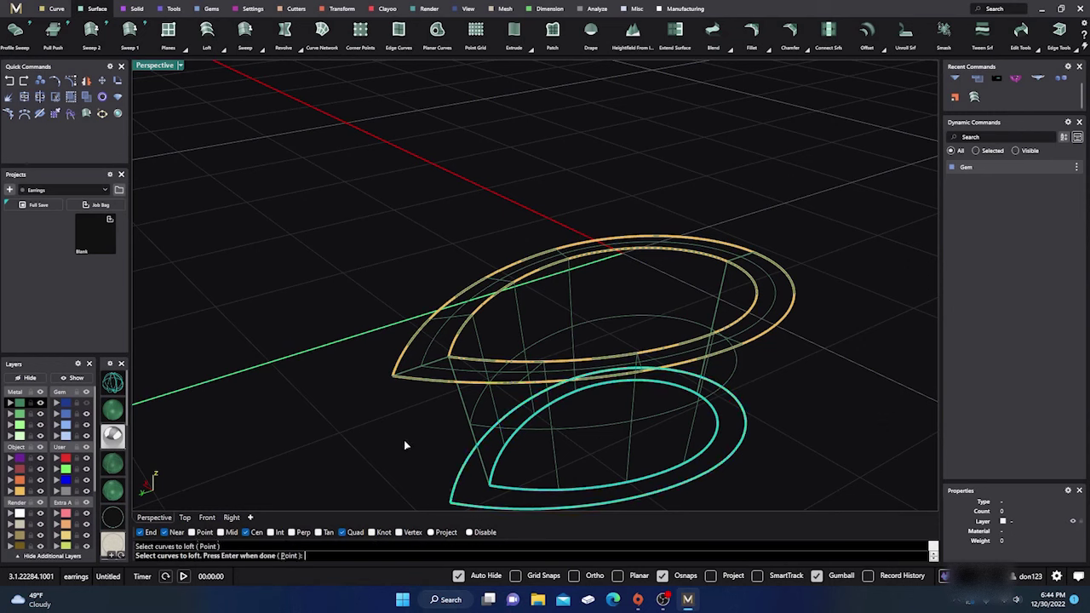
pyautogui.press('Return')
pyautogui.press('Return')
pyautogui.press('Return')
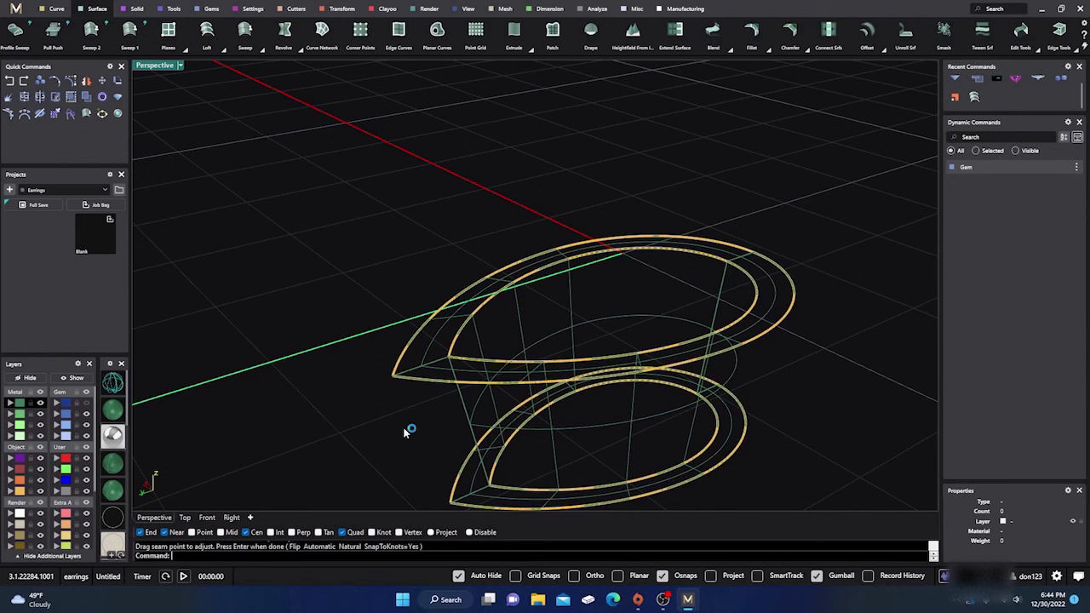
pyautogui.press('Return')
# Loft the upper and lower outer pear curves into the outer wall.
pyautogui.click(396, 376)
pyautogui.click(428, 409)
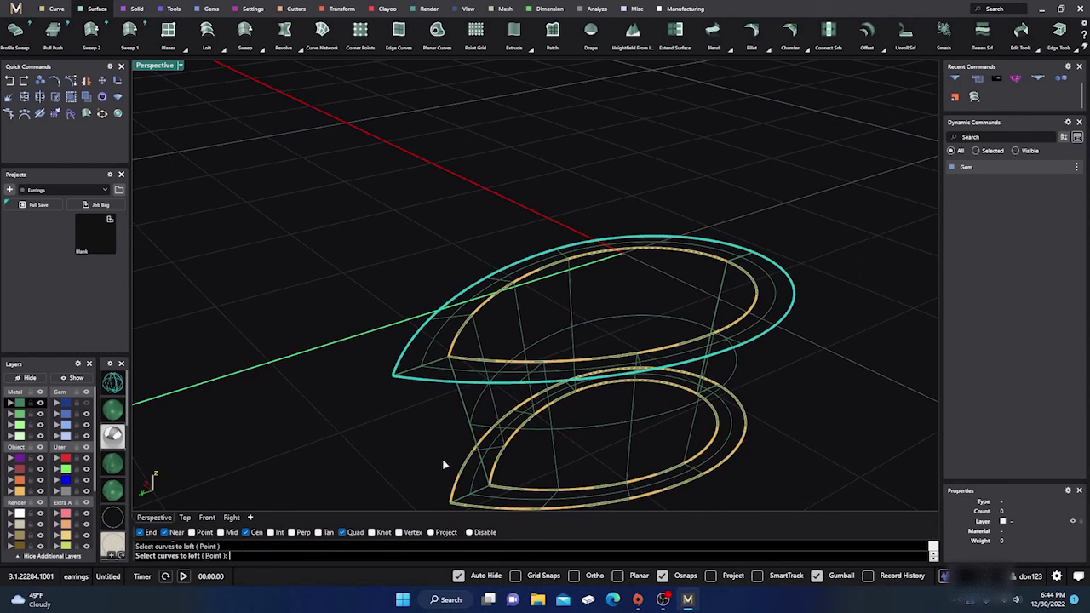
pyautogui.click(452, 496)
pyautogui.click(486, 521)
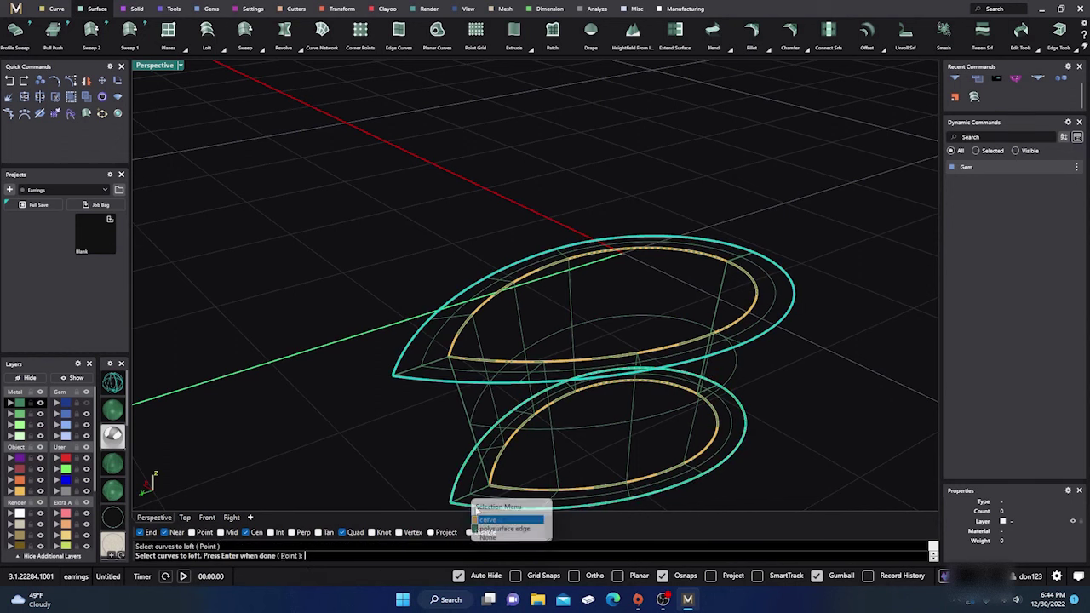
pyautogui.press('Return')
pyautogui.press('Return')
pyautogui.press('Return')
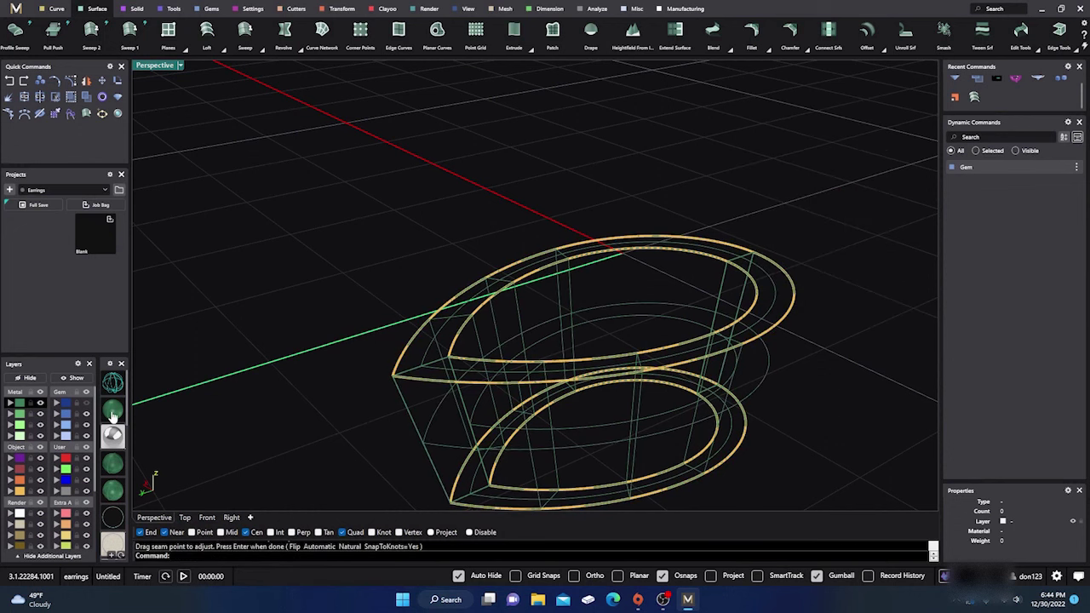
pyautogui.moveTo(355, 242); pyautogui.dragTo(452, 365, button='right')
# Join the four lofted pieces into one closed basket solid.
pyautogui.click(19, 402)
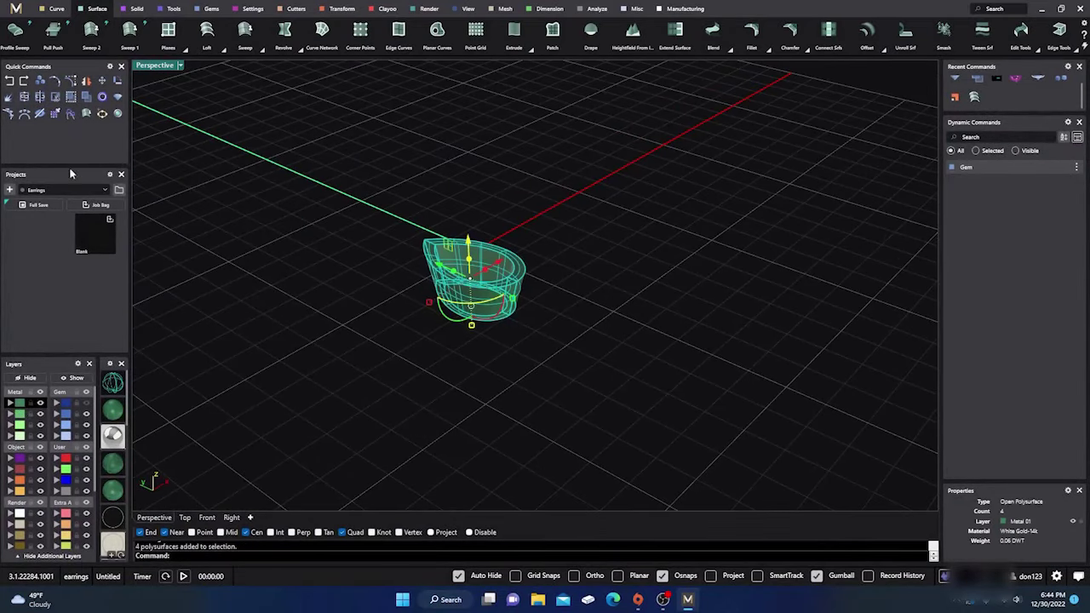
pyautogui.click(24, 97)
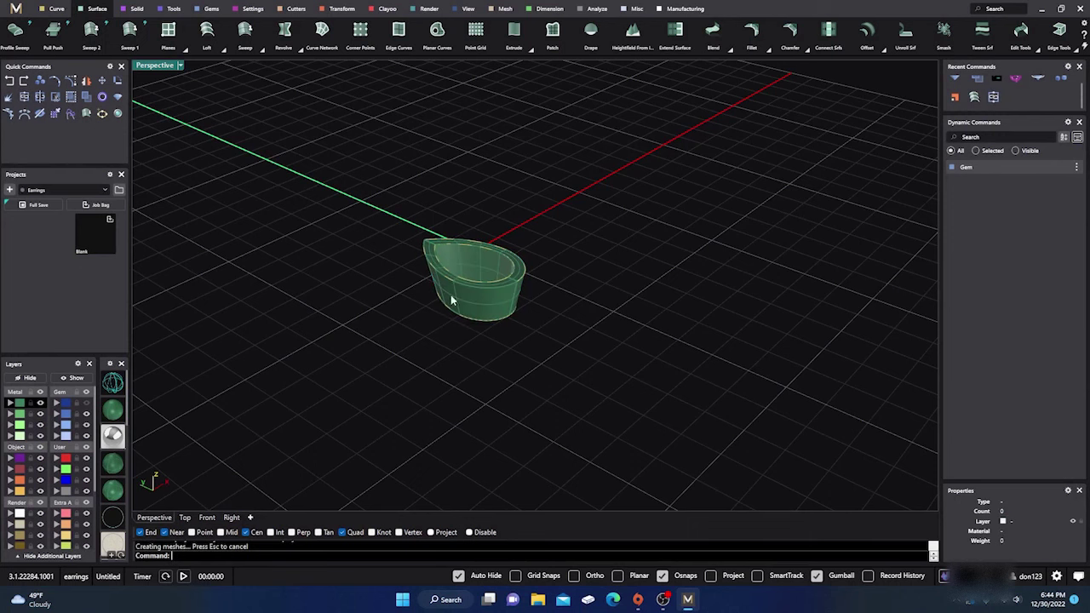
pyautogui.click(477, 305)
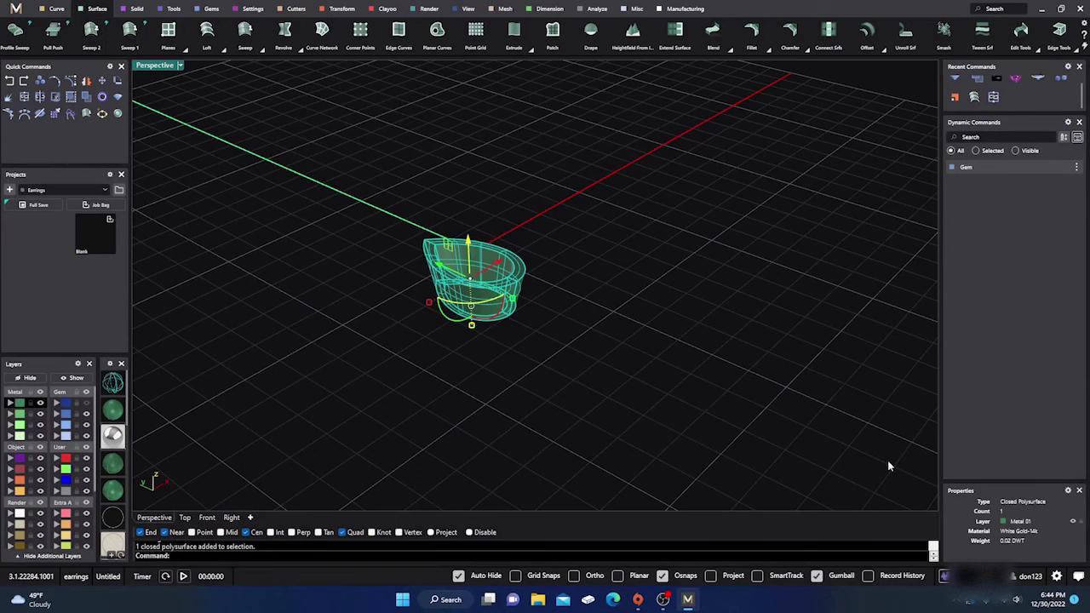
pyautogui.scroll(2, 395, 300)
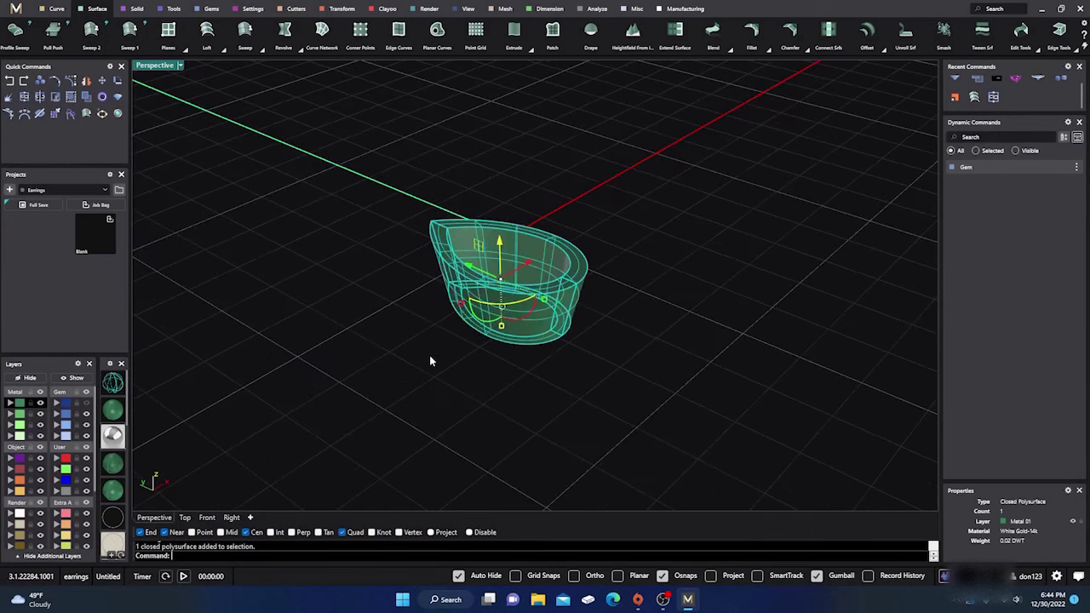
pyautogui.click(396, 372)
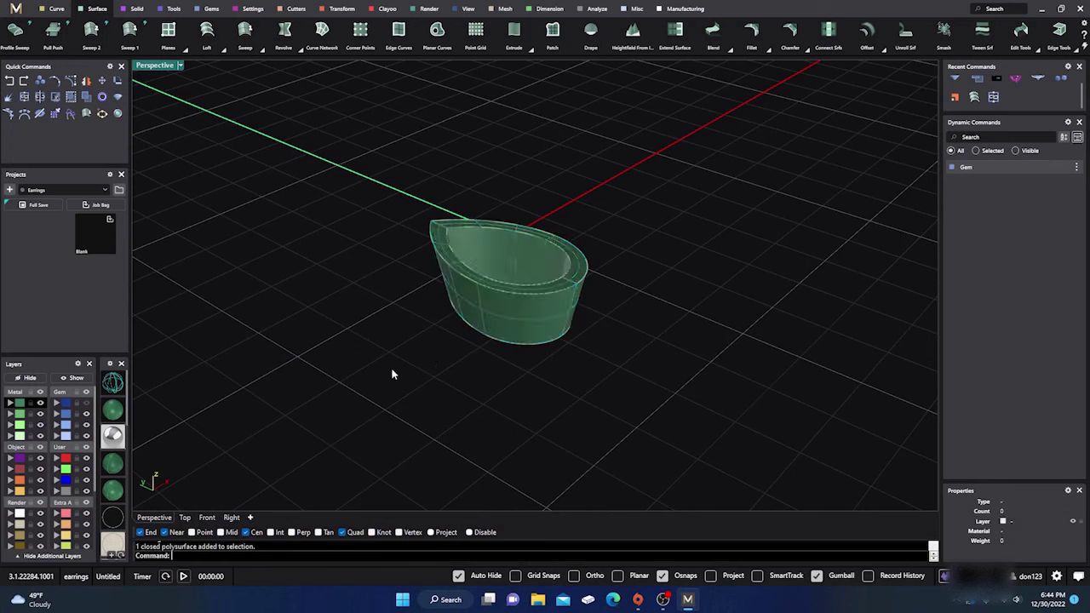
# Move the four outline curves to layer User 04, show the gem, and restore four viewports.
pyautogui.click(18, 493)
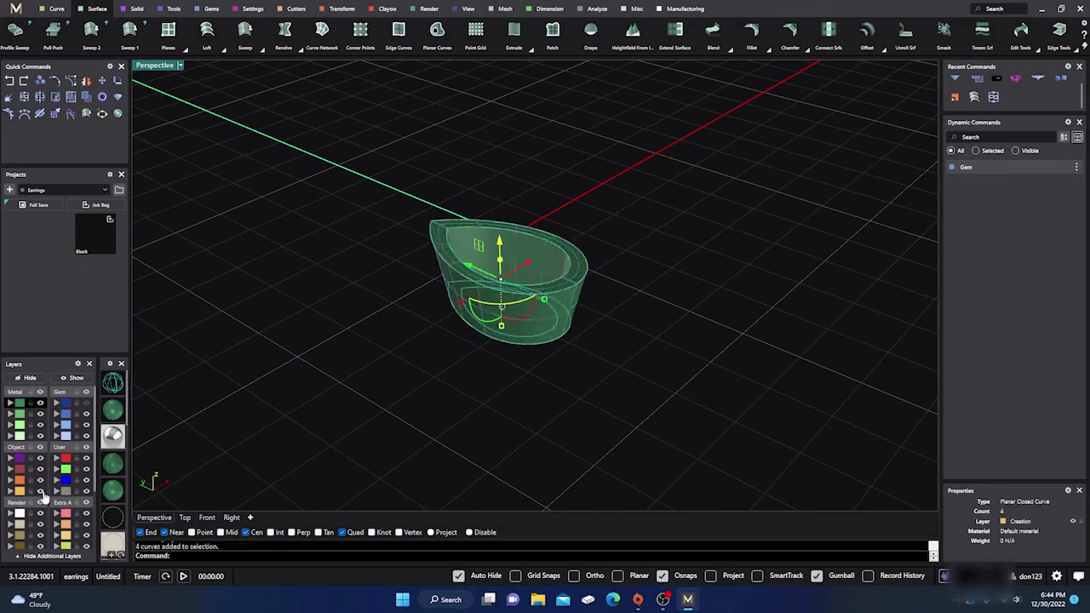
pyautogui.click(48, 492)
pyautogui.click(83, 492)
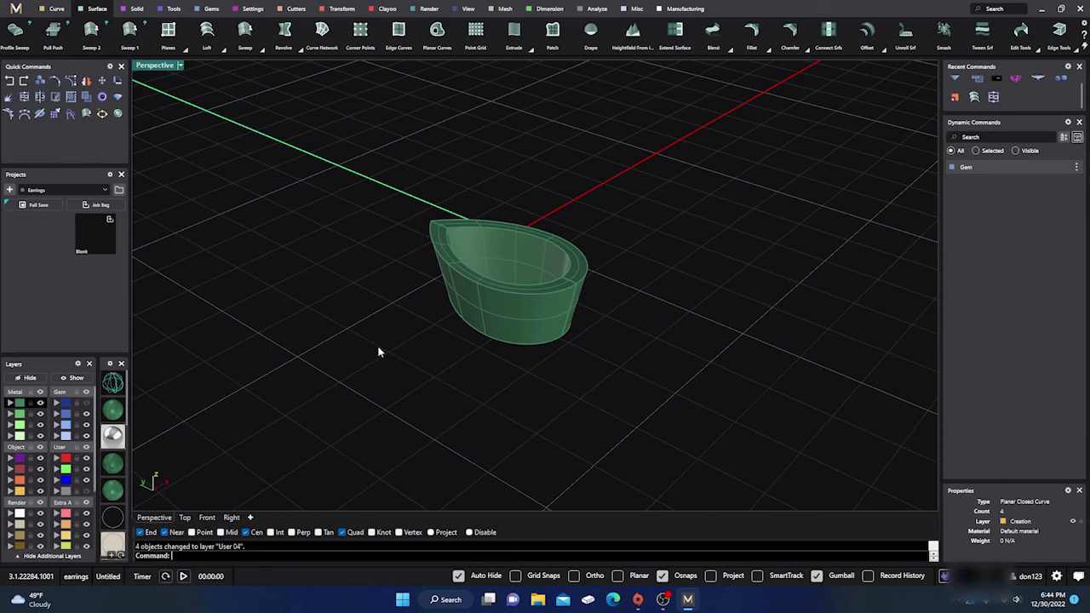
pyautogui.moveTo(377, 353); pyautogui.dragTo(251, 395, button='right')
pyautogui.moveTo(424, 370); pyautogui.dragTo(443, 398, button='right')
pyautogui.click(86, 404)
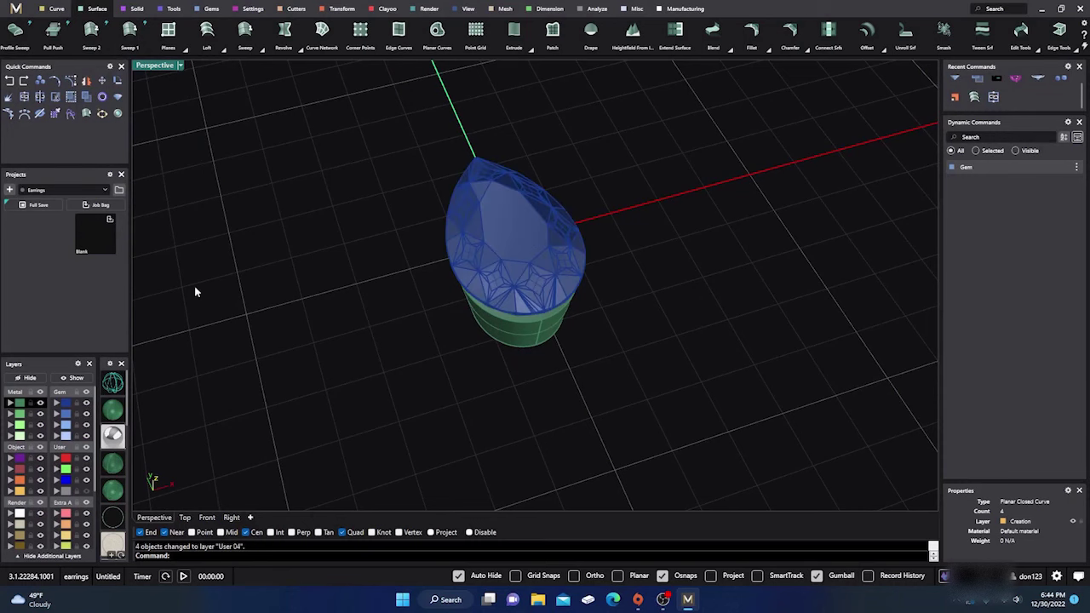
pyautogui.doubleClick(154, 66)
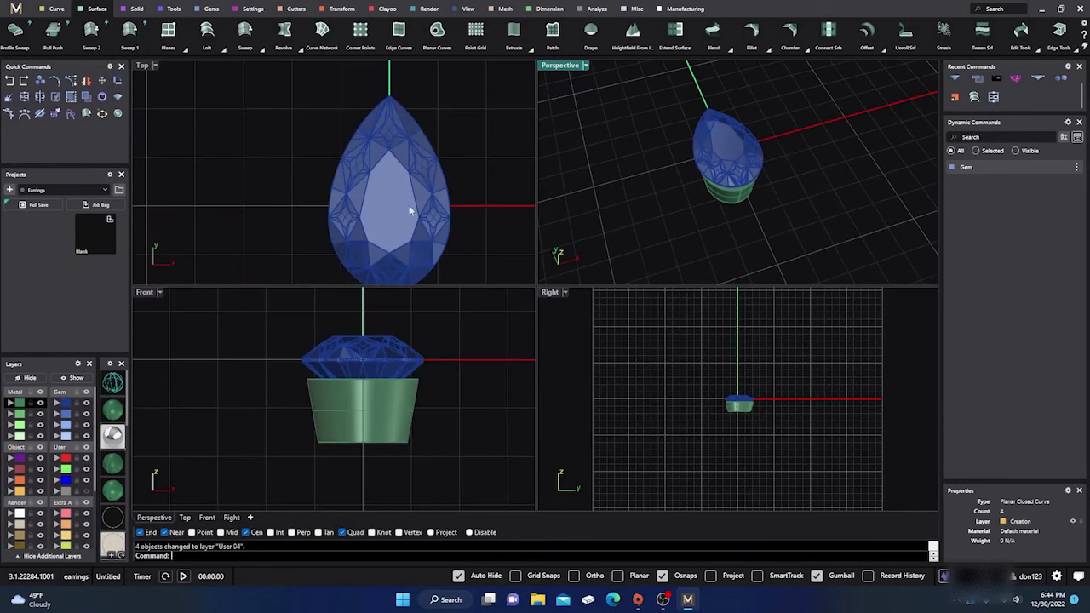
# Draw a circle about 0.894 mm across, centred on the pear gem's lower-left edge in Top view.
pyautogui.click(56, 9)
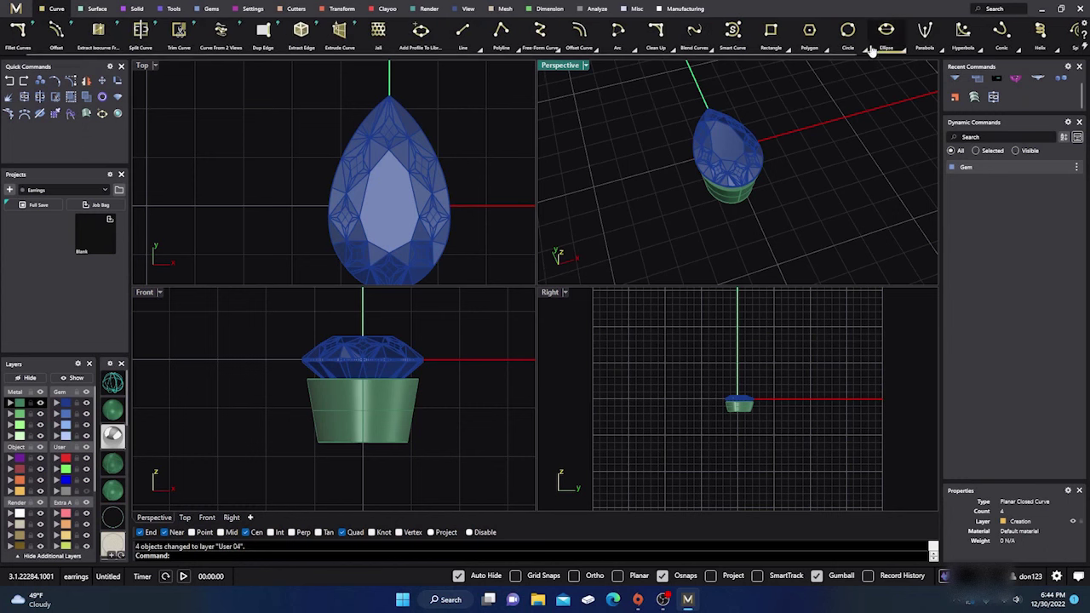
pyautogui.click(847, 34)
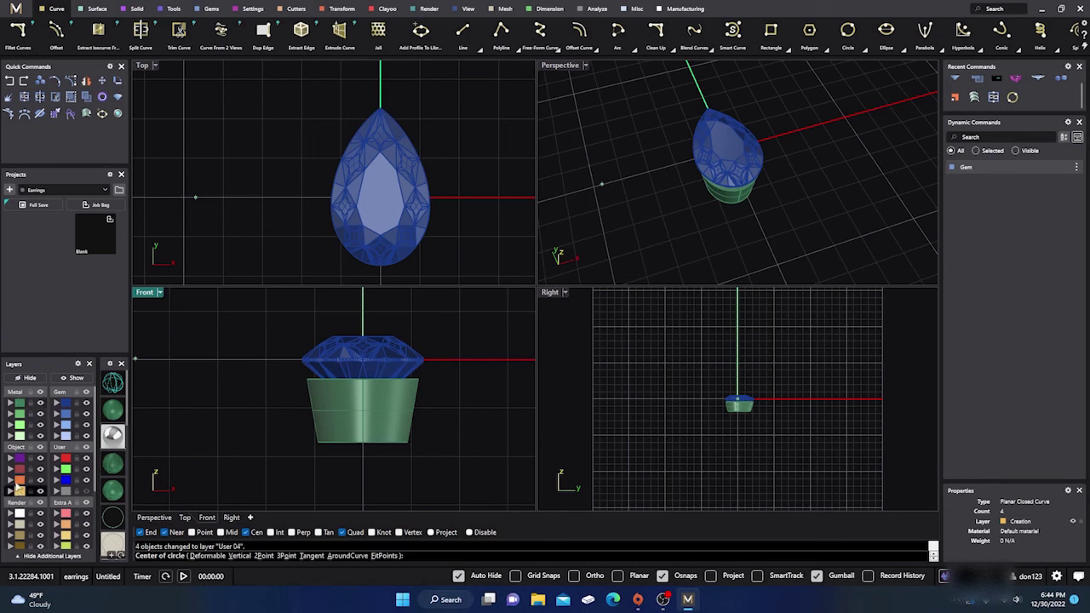
pyautogui.scroll(2, 366, 220)
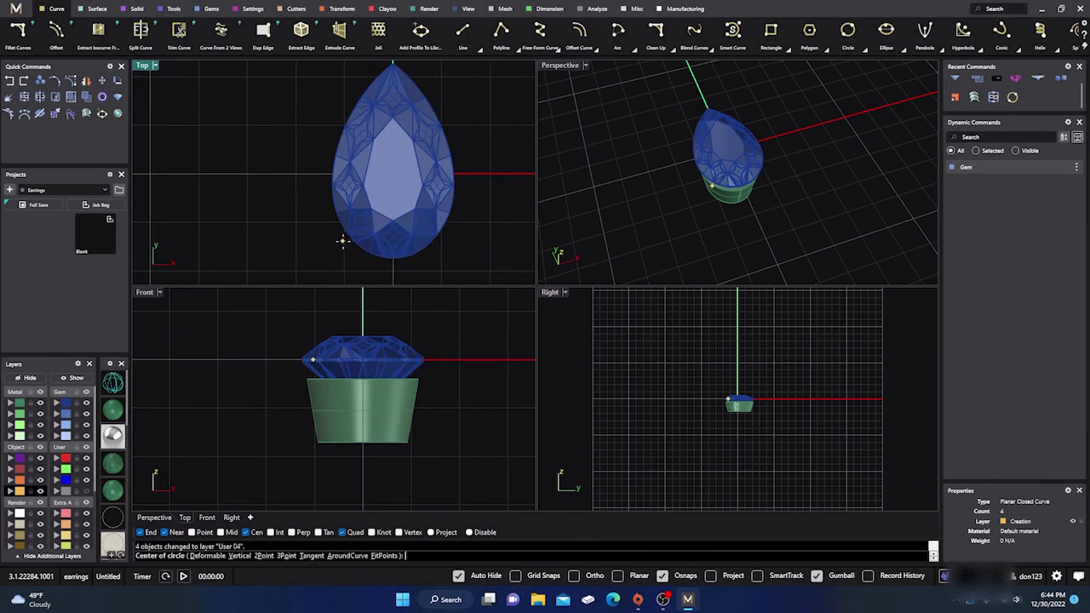
pyautogui.click(343, 243)
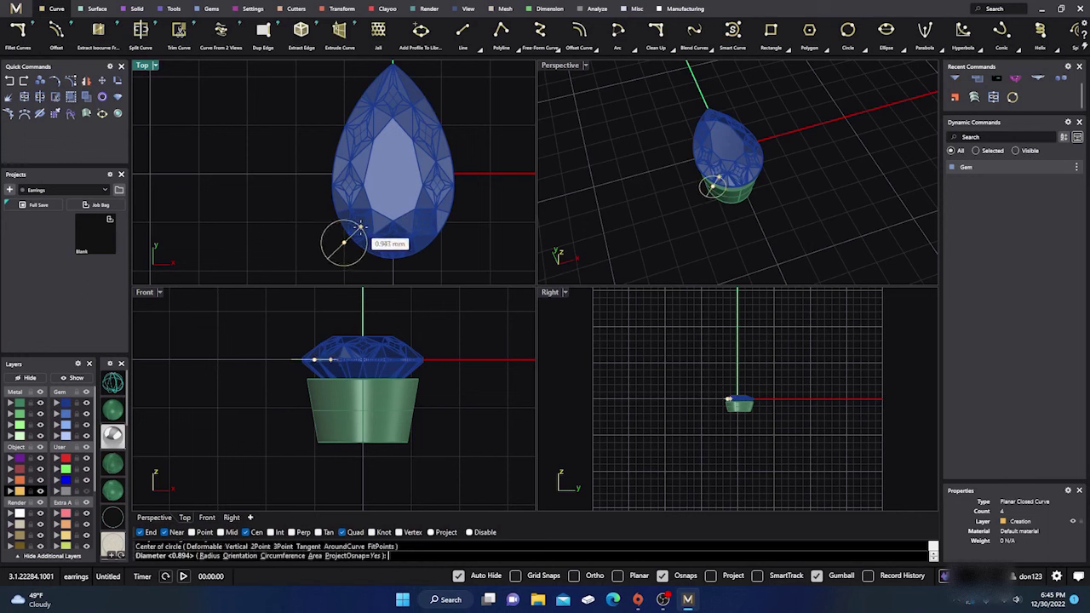
pyautogui.click(360, 228)
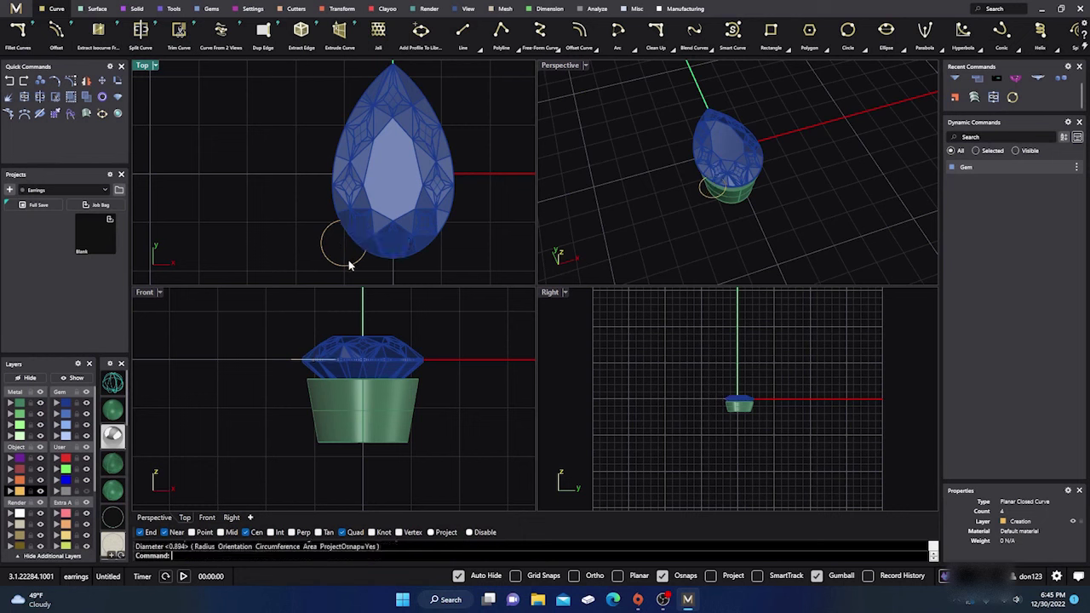
pyautogui.click(348, 268)
# Drop the circle to the basket's base in Front view and slide it along the gem's lower edge.
pyautogui.moveTo(317, 322); pyautogui.dragTo(317, 298)
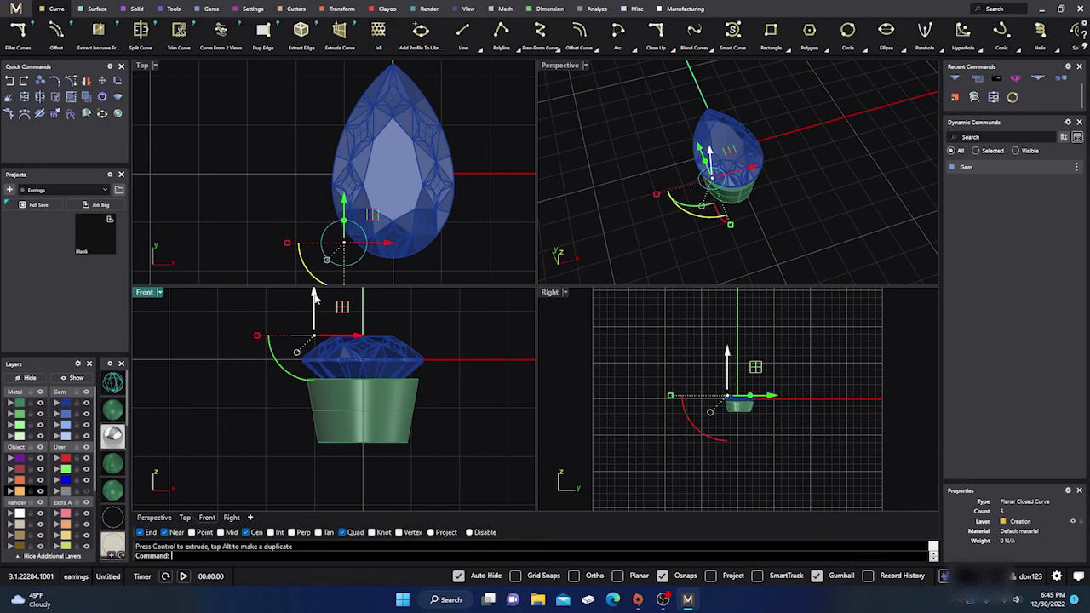
pyautogui.moveTo(314, 293); pyautogui.dragTo(312, 403)
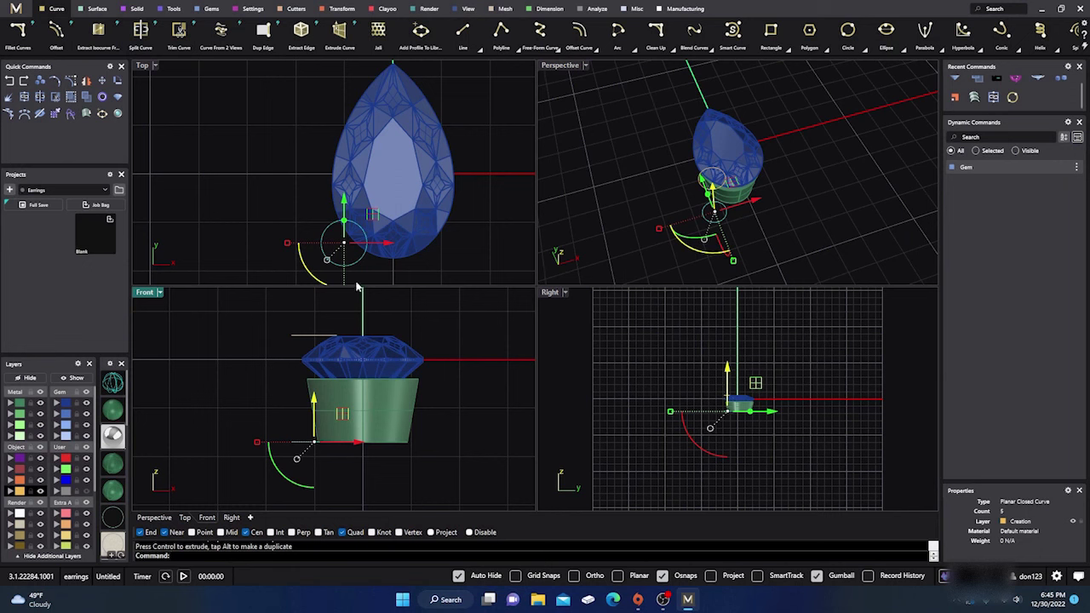
pyautogui.scroll(5, 380, 228)
pyautogui.moveTo(381, 228); pyautogui.dragTo(403, 215)
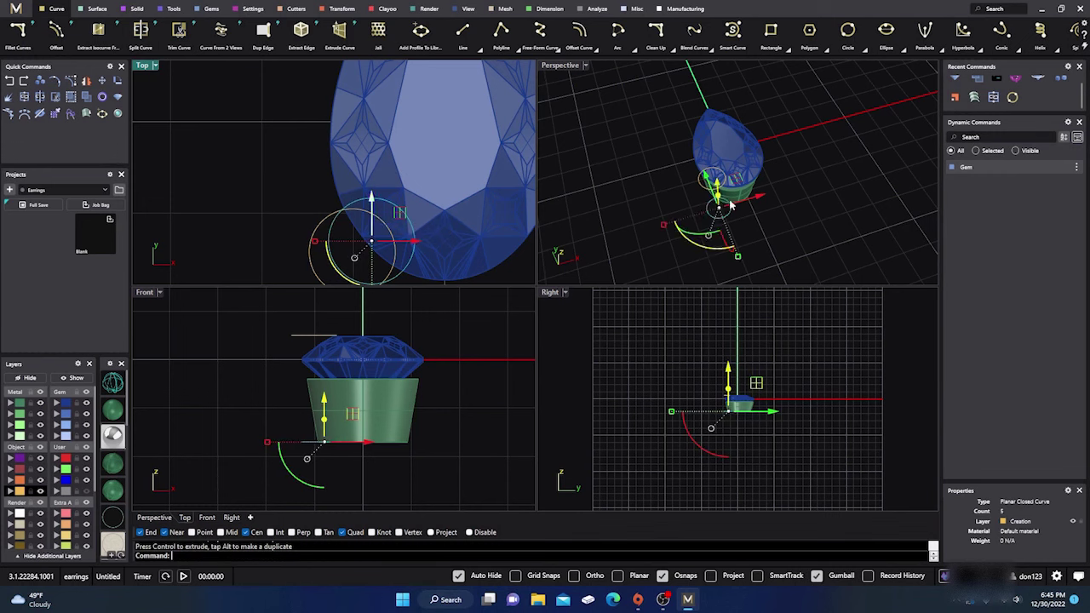
pyautogui.scroll(5, 751, 238)
pyautogui.moveTo(751, 238); pyautogui.dragTo(596, 236, button='right')
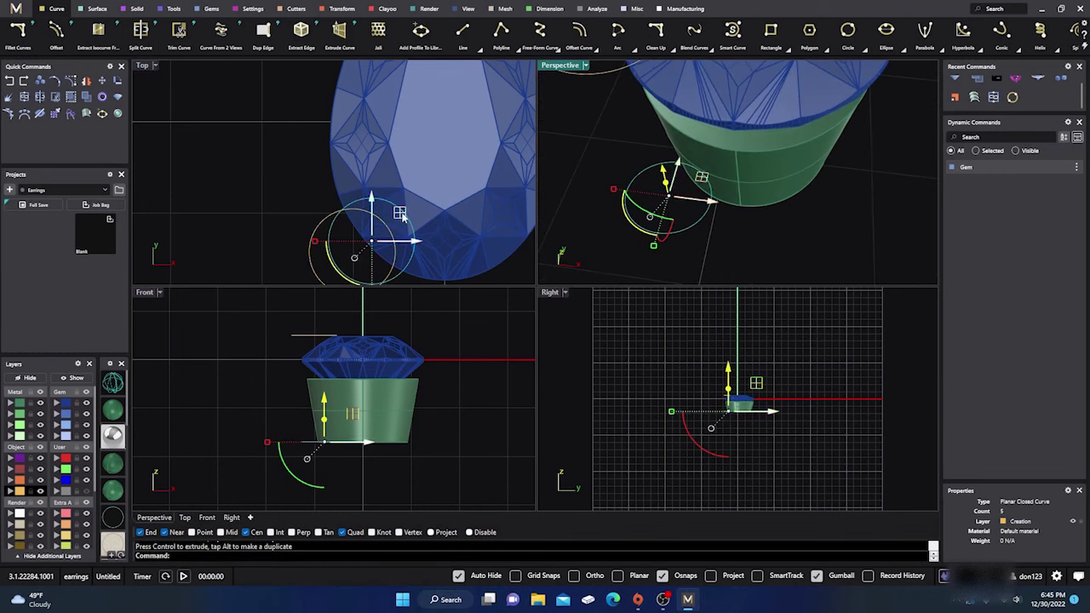
pyautogui.moveTo(401, 213); pyautogui.dragTo(407, 210)
pyautogui.click(593, 236)
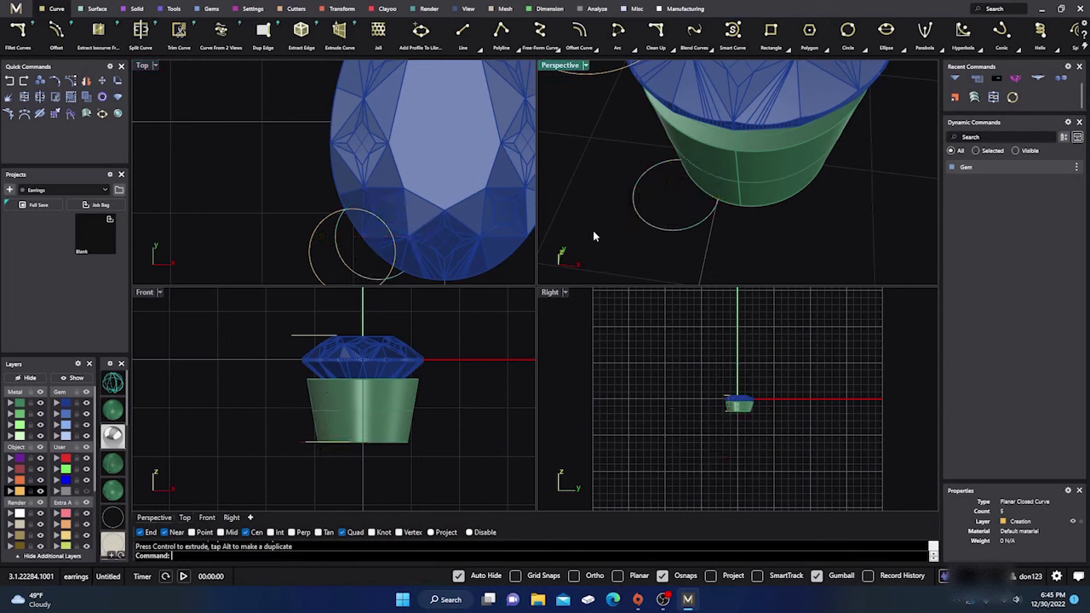
pyautogui.moveTo(733, 247); pyautogui.dragTo(738, 264, button='right')
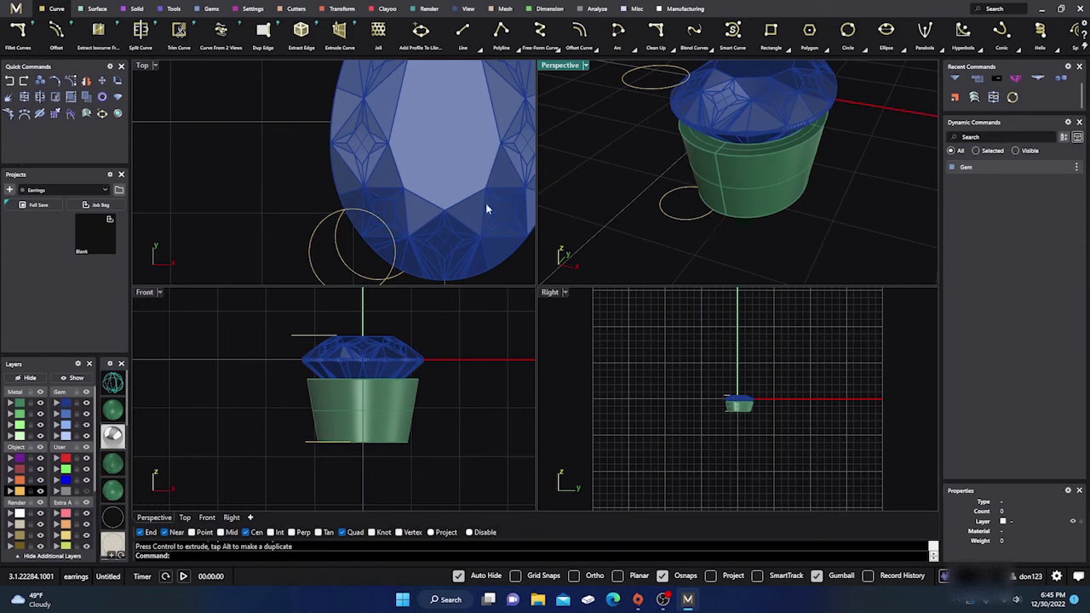
# Draw a guide line between the circles, then delete it as misplaced.
pyautogui.click(462, 33)
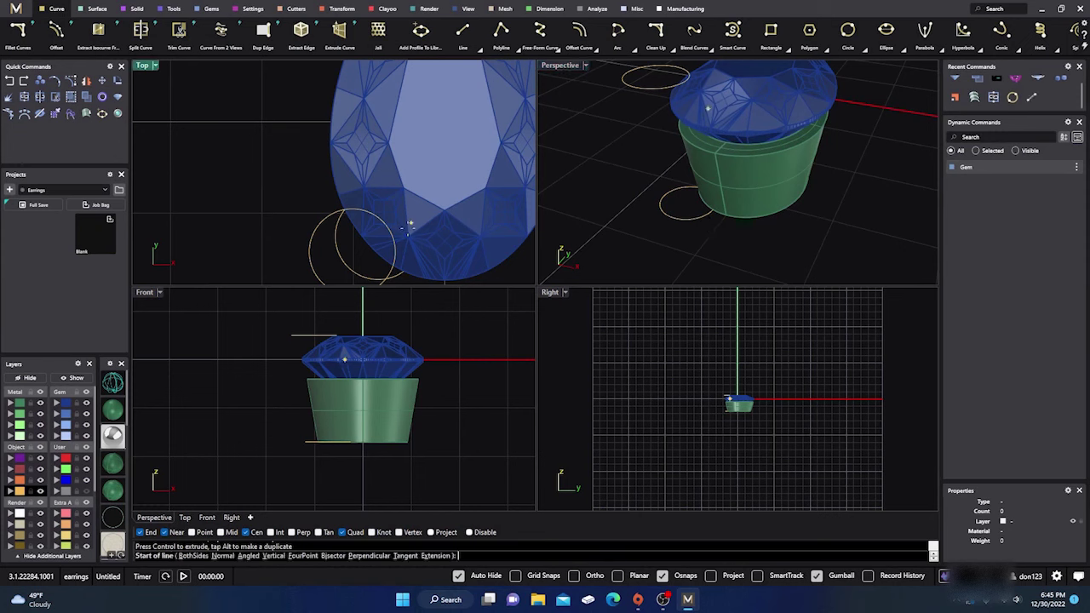
pyautogui.click(639, 86)
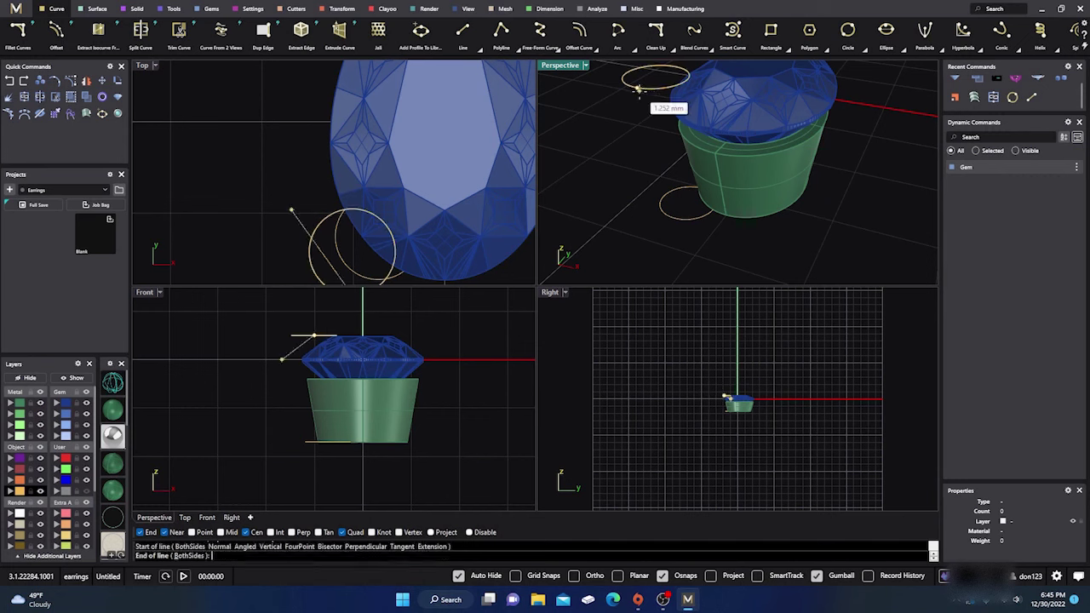
pyautogui.click(674, 217)
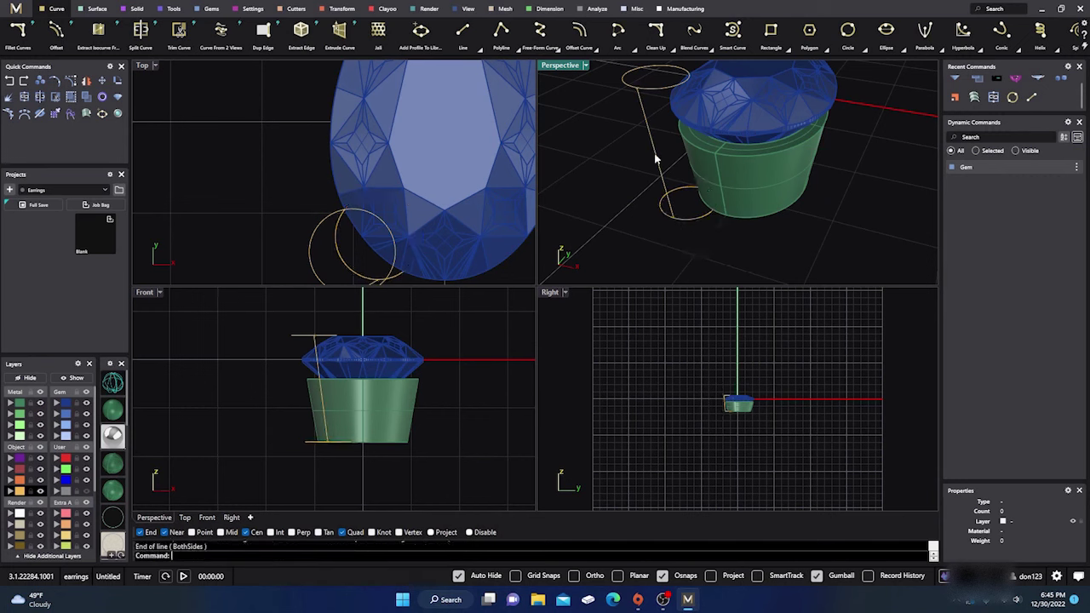
pyautogui.moveTo(655, 223); pyautogui.dragTo(724, 231, button='right')
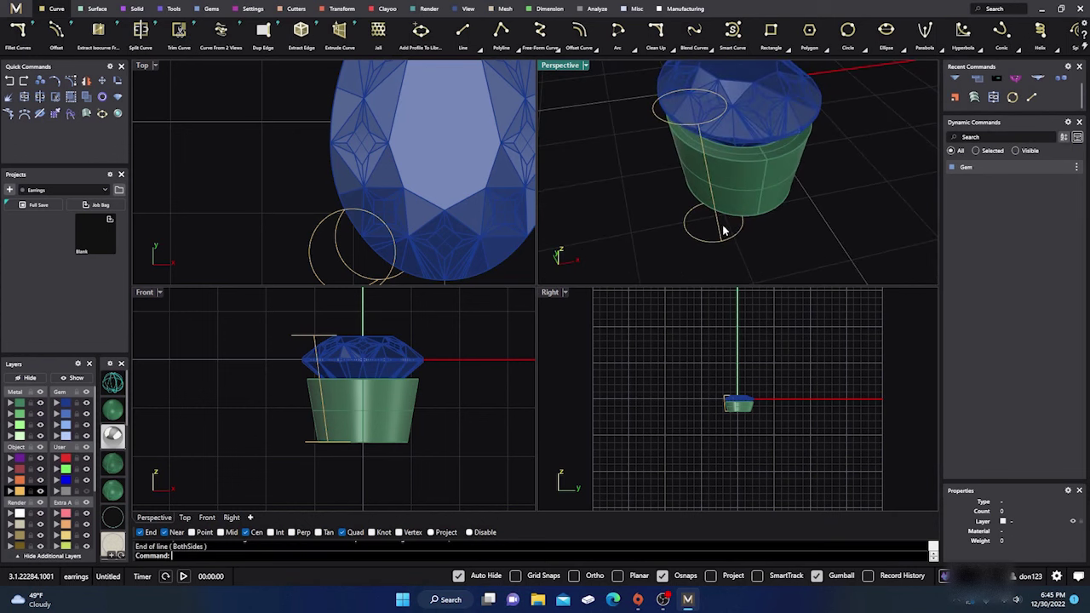
pyautogui.click(719, 230)
pyautogui.press('Delete')
# Redraw the line from the upper circle to the lower circle and run Rebuild on it.
pyautogui.press('Return')
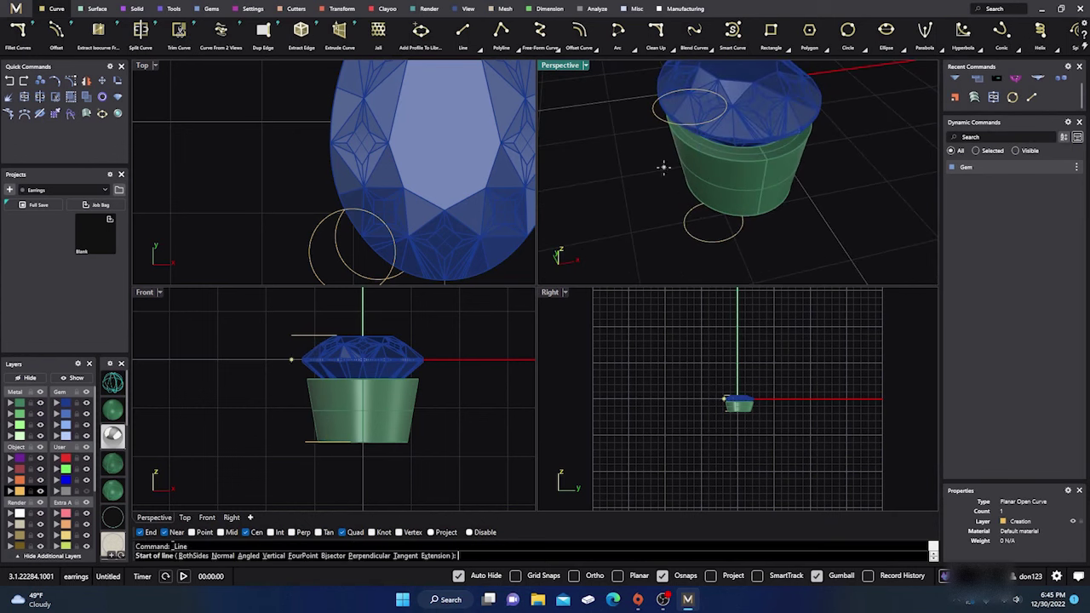
pyautogui.click(677, 125)
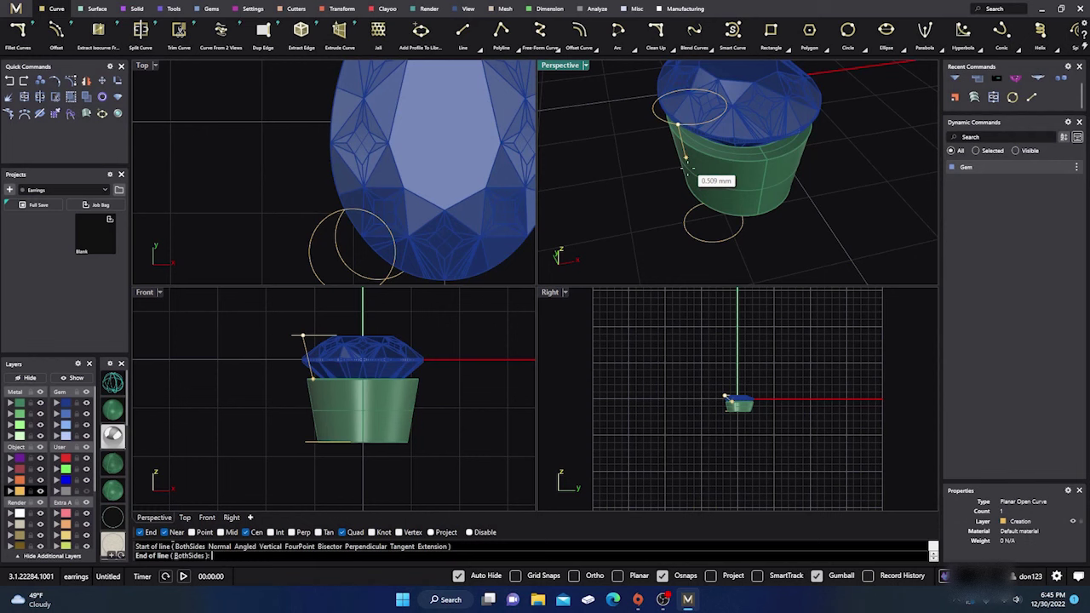
pyautogui.click(694, 243)
pyautogui.moveTo(668, 251); pyautogui.dragTo(594, 236, button='right')
pyautogui.click(736, 223)
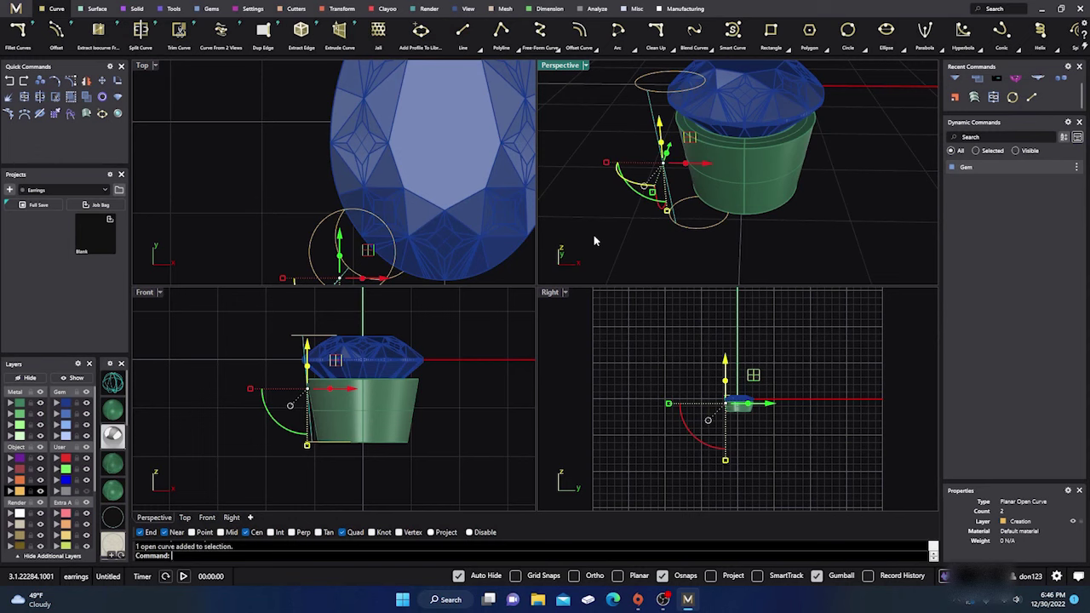
pyautogui.write('Rebuild')
pyautogui.press('Return')
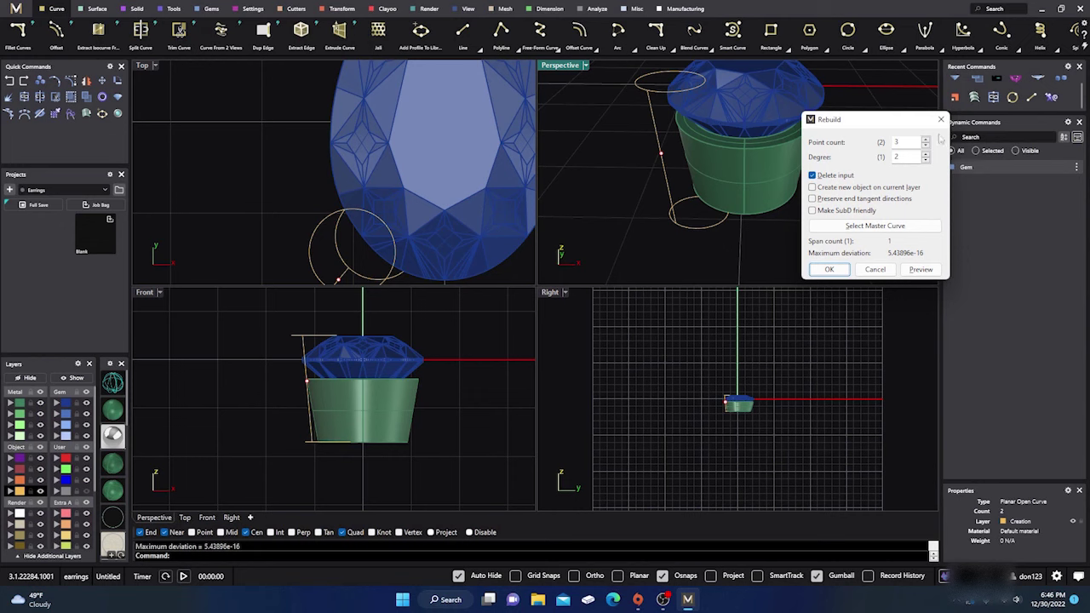
# Rebuild the line with 3 points and select its middle control point.
pyautogui.click(830, 270)
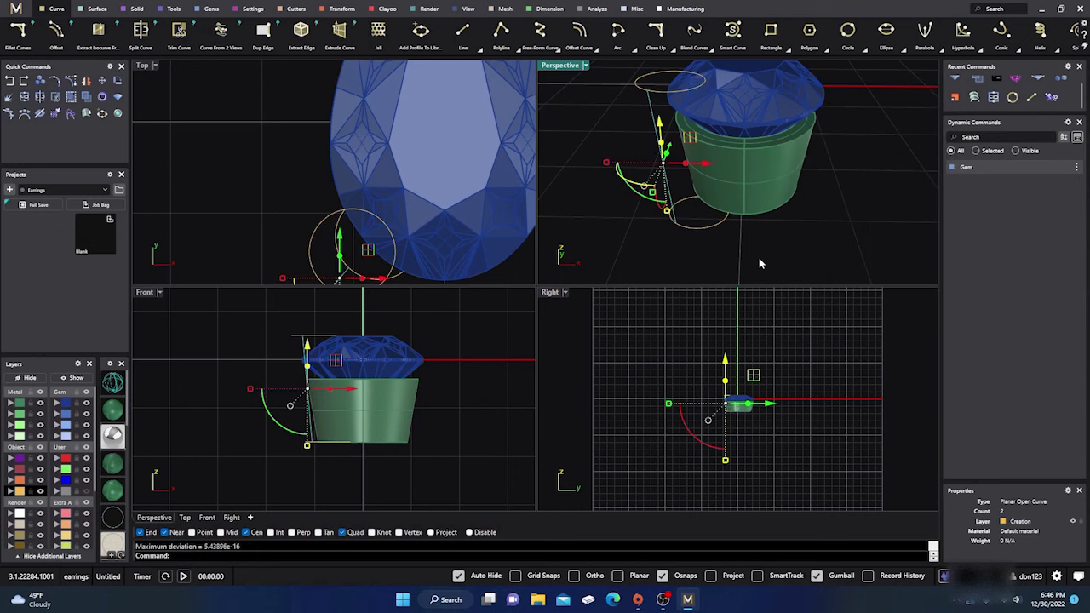
pyautogui.moveTo(727, 257); pyautogui.dragTo(661, 241, button='right')
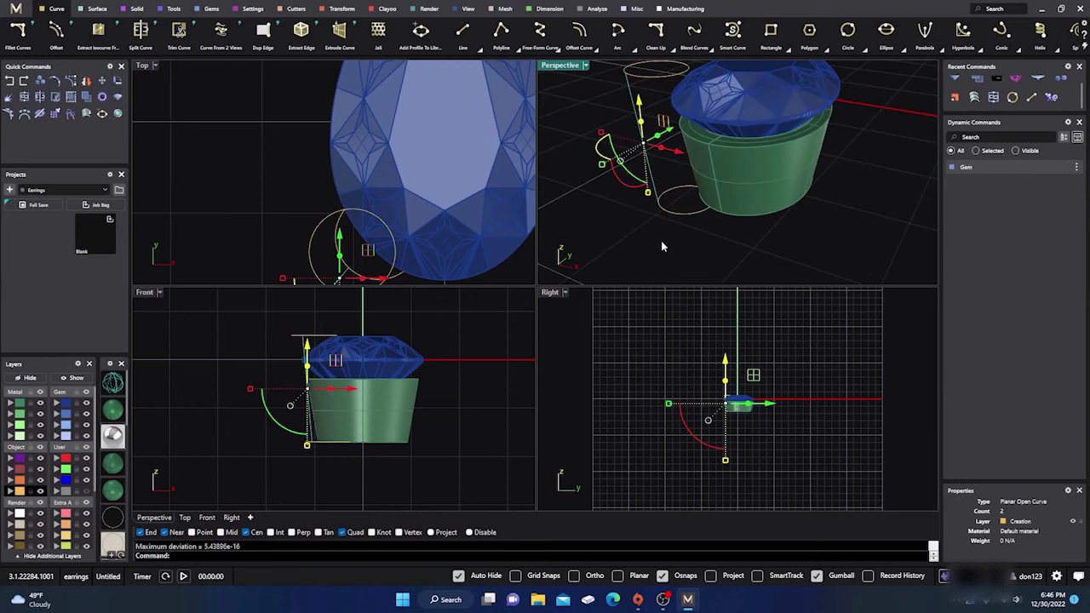
pyautogui.click(73, 83)
pyautogui.moveTo(684, 254); pyautogui.dragTo(641, 162, button='right')
pyautogui.click(643, 140)
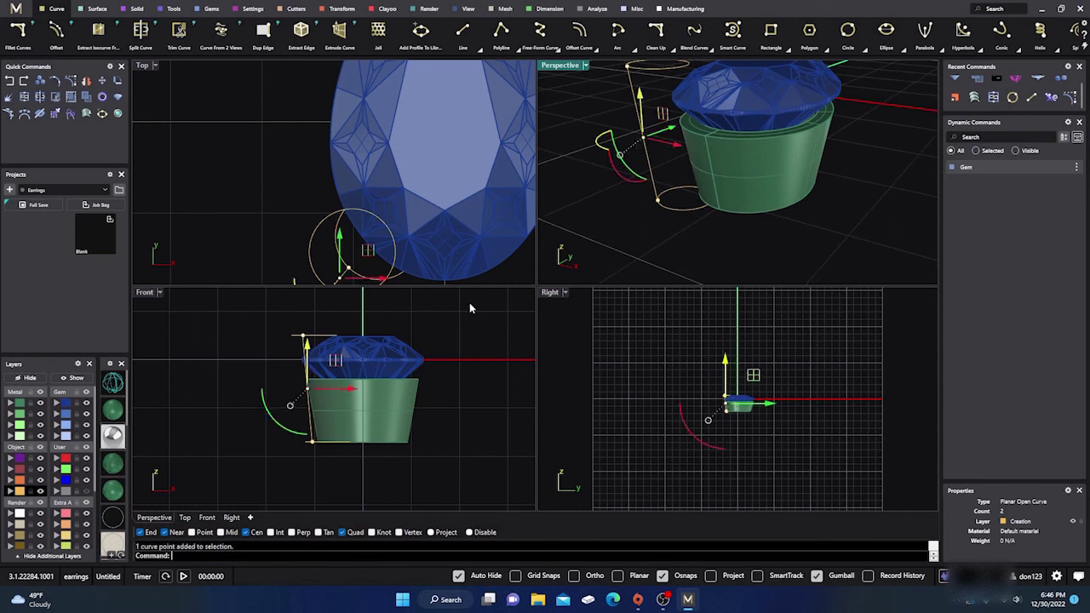
pyautogui.scroll(-2, 356, 141)
pyautogui.scroll(1, 346, 220)
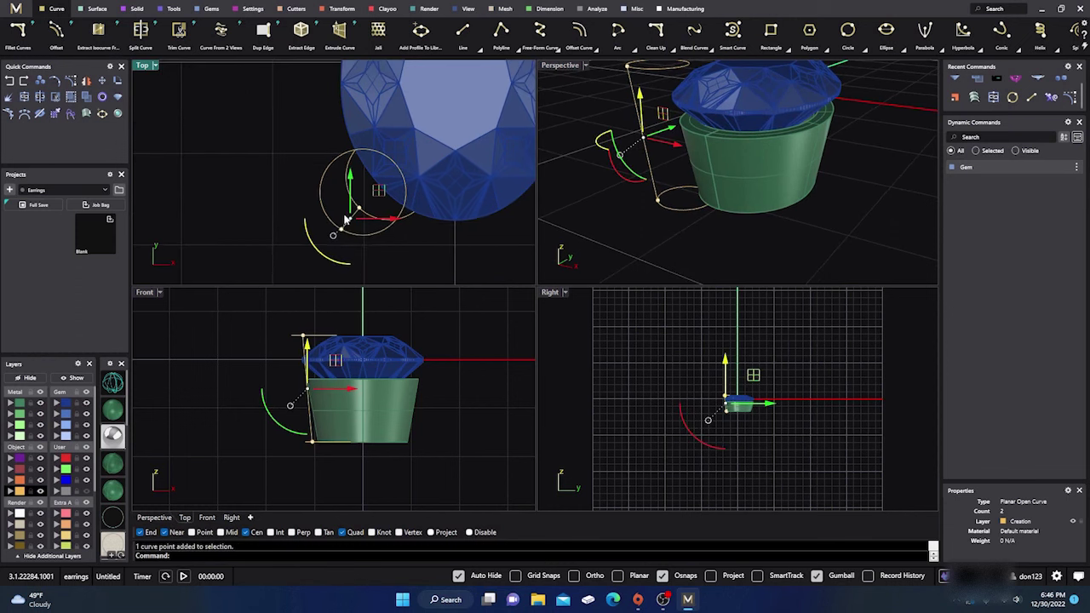
pyautogui.scroll(1, 349, 233)
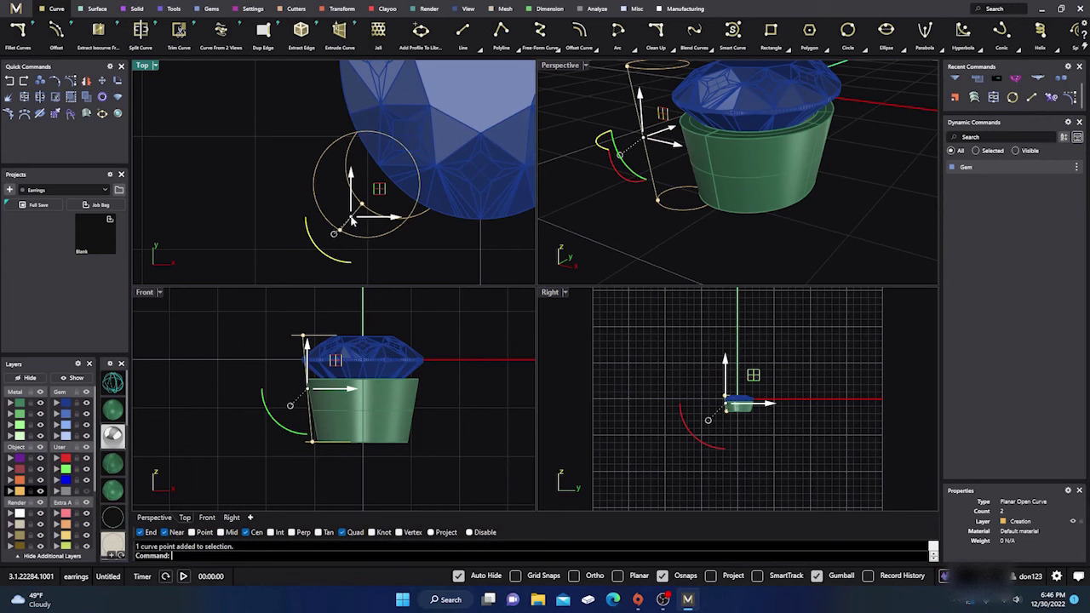
# With Osnaps off, nudge the middle control point so the curve bows gently.
pyautogui.moveTo(352, 220); pyautogui.dragTo(341, 228)
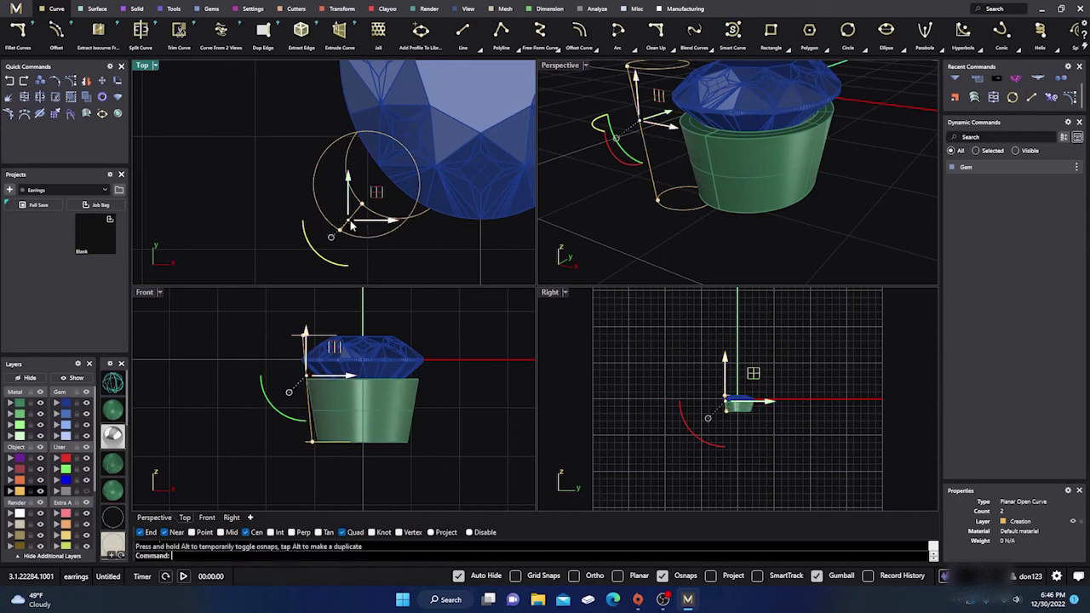
pyautogui.click(10, 80)
pyautogui.click(662, 576)
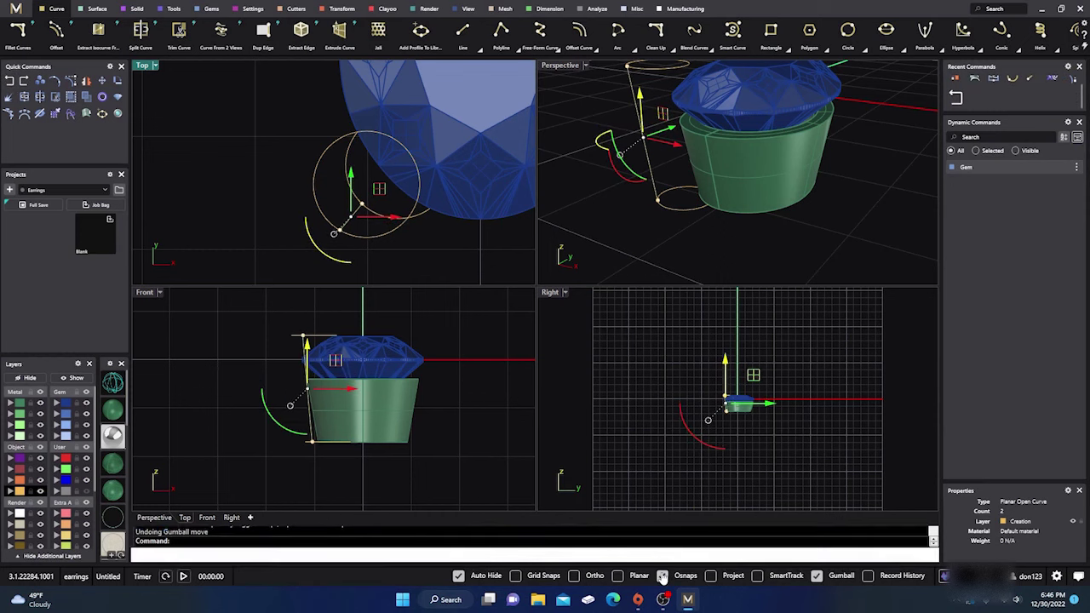
pyautogui.moveTo(352, 226); pyautogui.dragTo(338, 233)
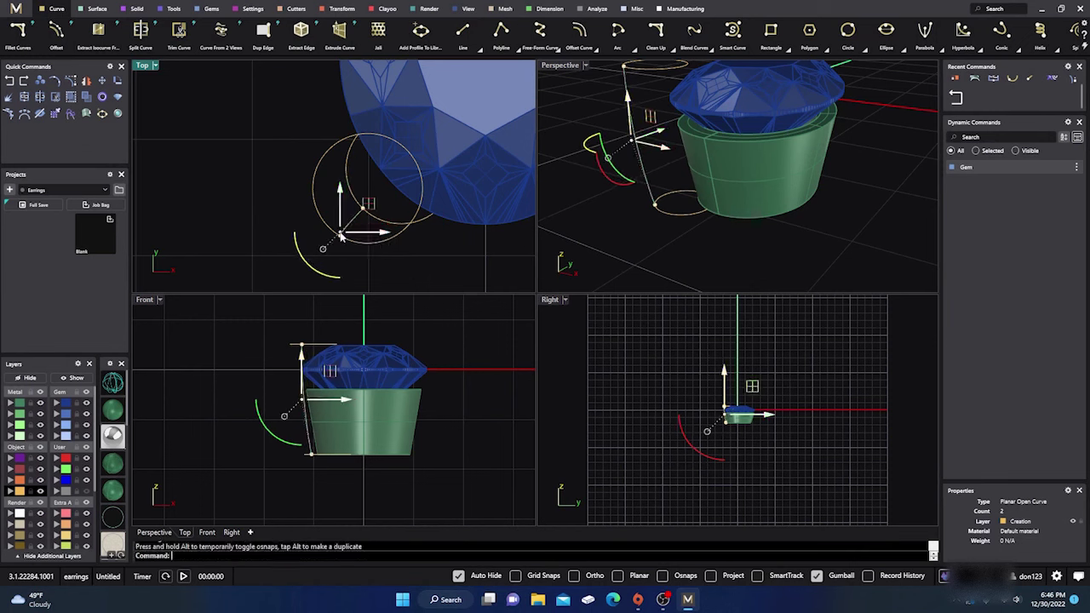
pyautogui.moveTo(672, 260)
pyautogui.mouseDown(button='right')
pyautogui.moveTo(804, 246)
pyautogui.moveTo(684, 259)
pyautogui.moveTo(708, 252)
pyautogui.moveTo(710, 262)
pyautogui.moveTo(663, 257)
pyautogui.mouseUp(button='right')
pyautogui.press('F10')
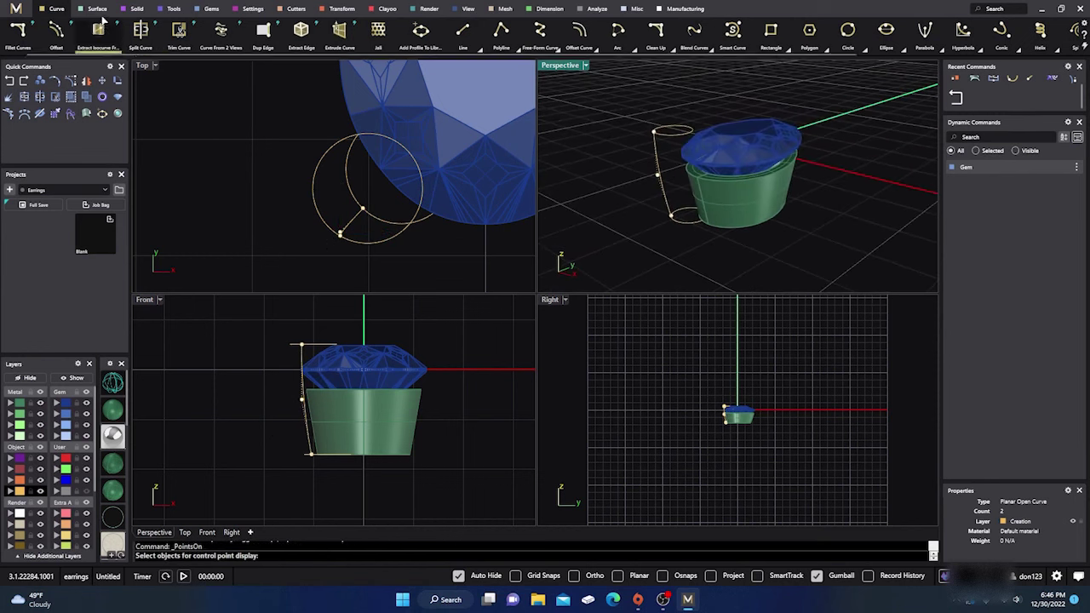
# Start a one-rail sweep with the bowed curve as rail and the small circle as profile.
pyautogui.click(97, 10)
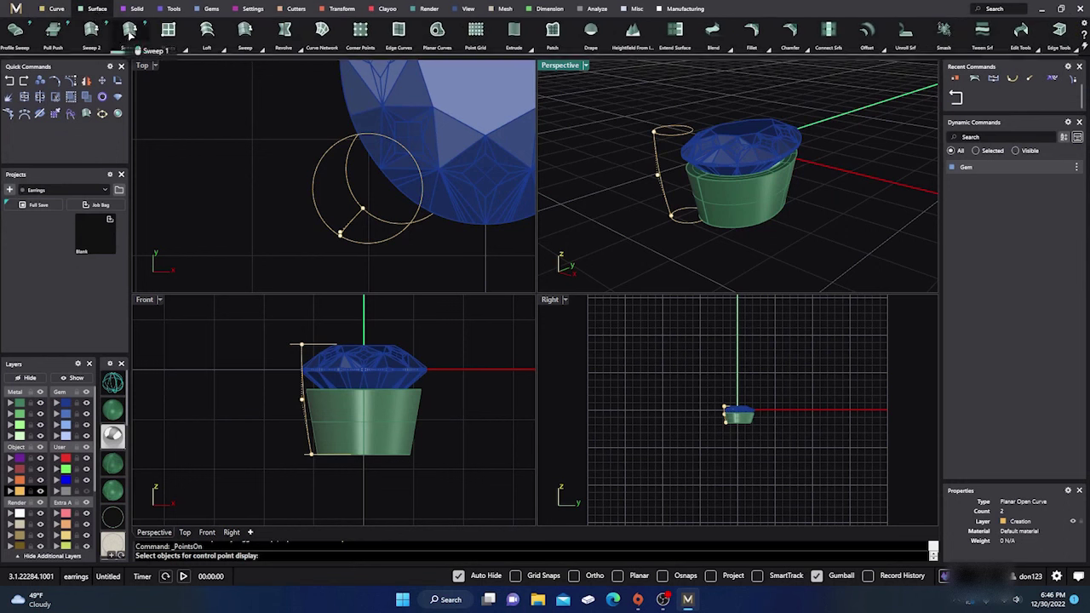
pyautogui.click(129, 33)
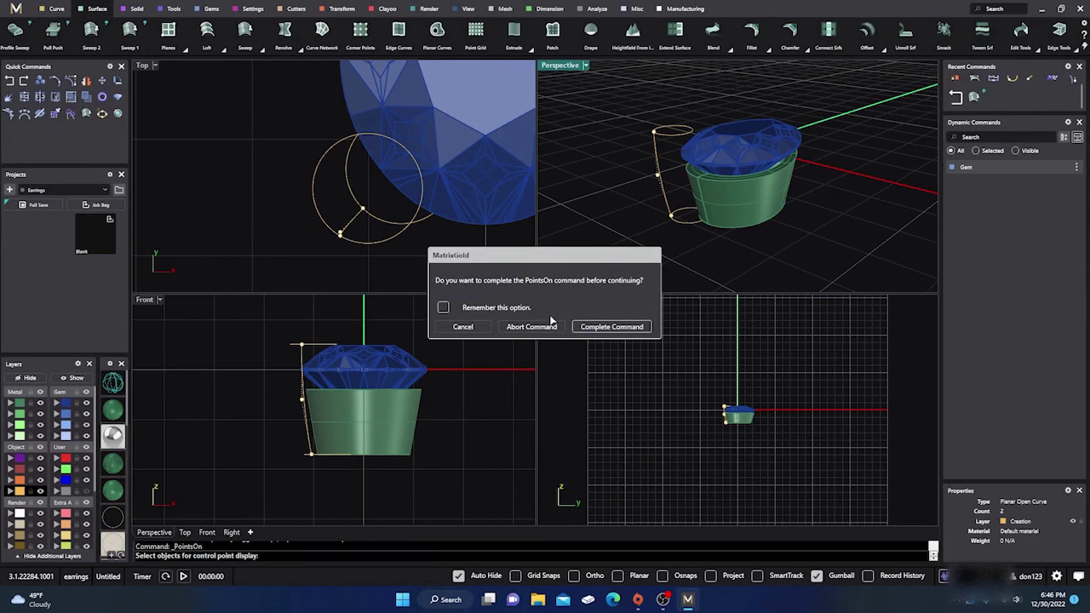
pyautogui.click(607, 327)
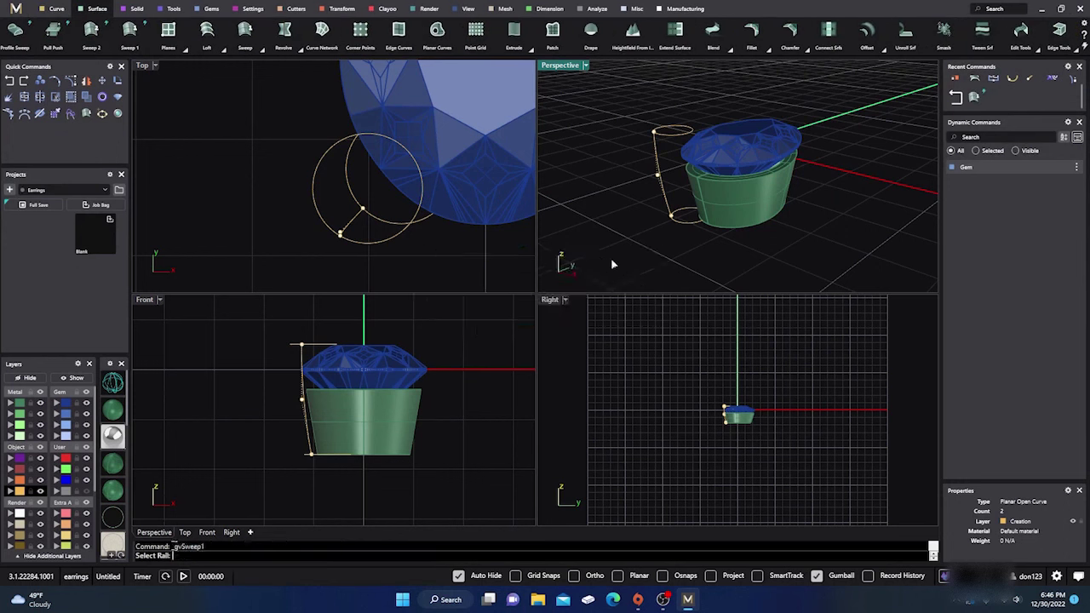
pyautogui.click(656, 164)
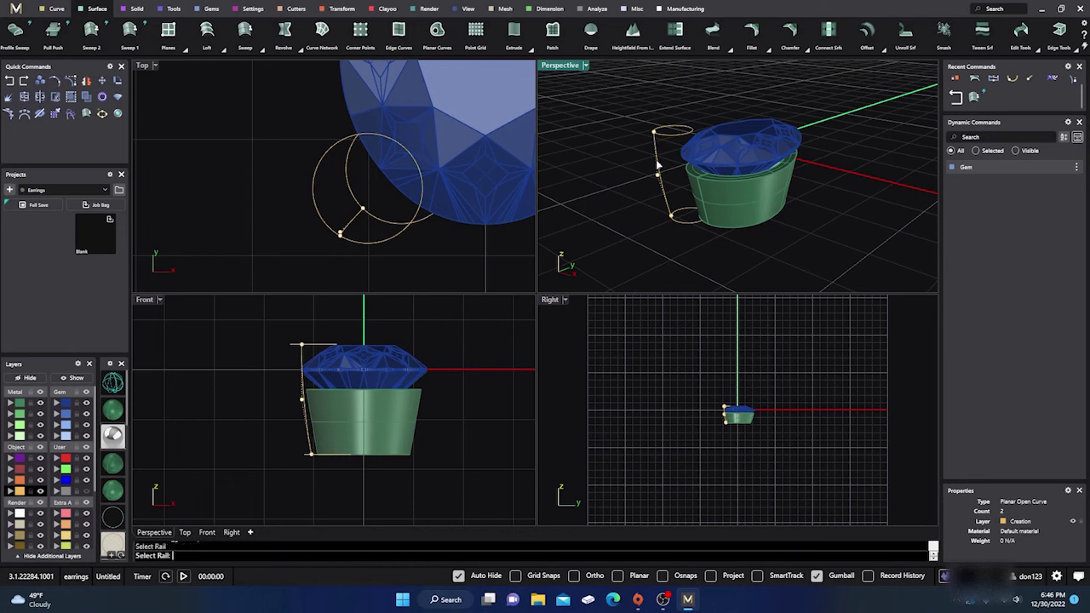
pyautogui.click(681, 216)
pyautogui.press('Return')
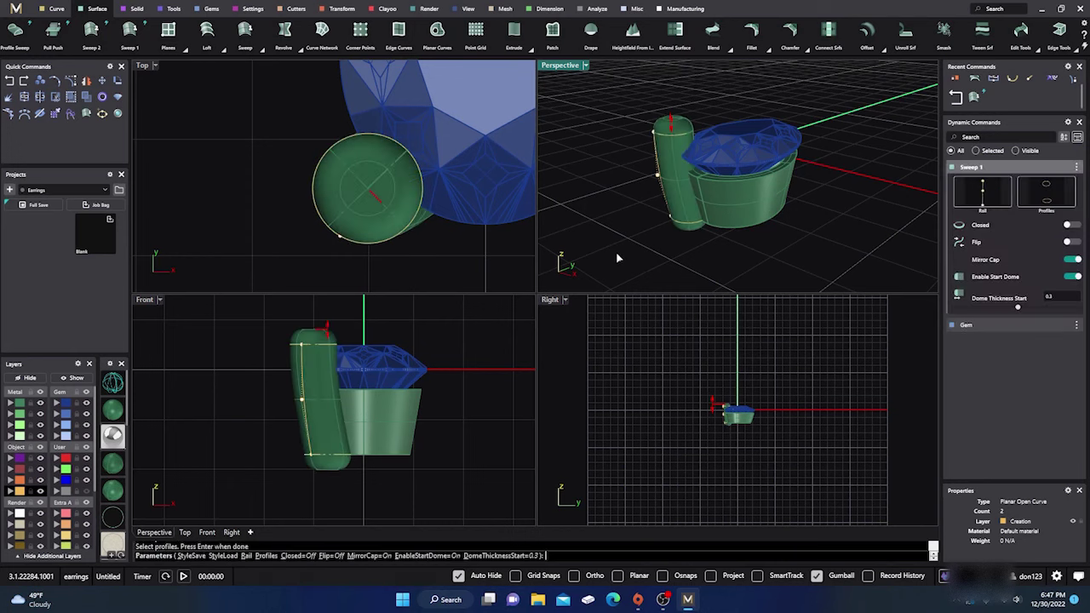
# Turn Mirror Cap off, set Dome Thickness End to 0, and accept the domed prong sweep.
pyautogui.click(1072, 260)
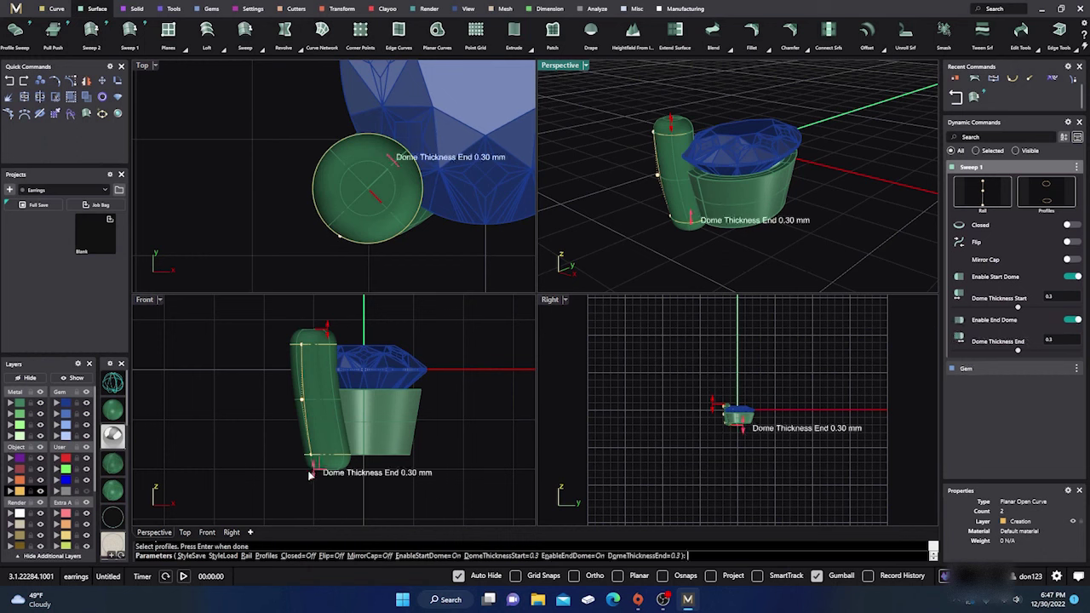
pyautogui.moveTo(314, 474); pyautogui.dragTo(313, 451)
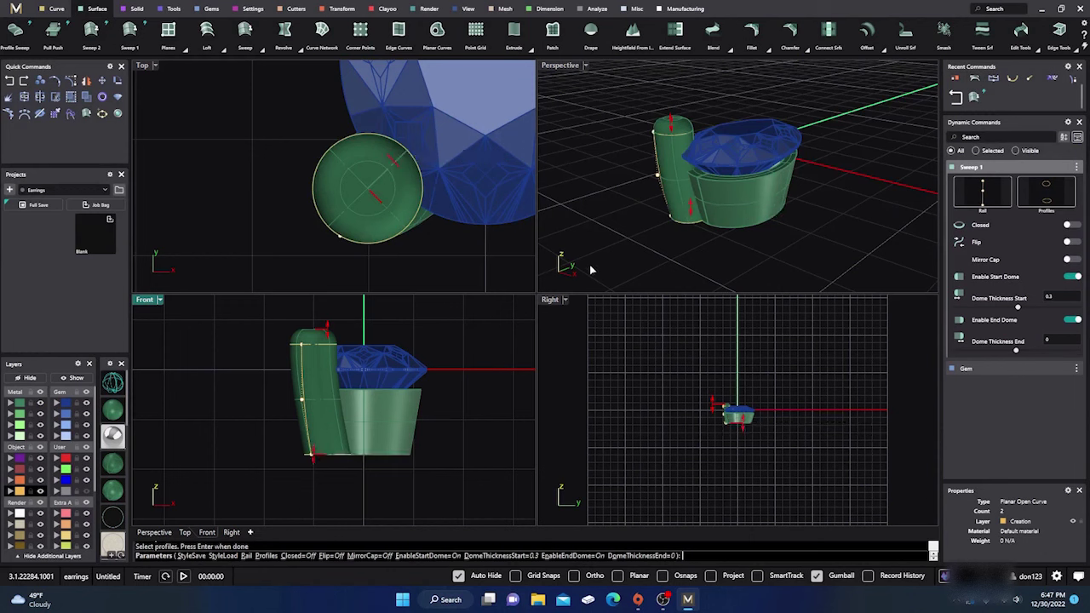
pyautogui.moveTo(676, 174); pyautogui.dragTo(673, 244, button='right')
pyautogui.scroll(-6, 264, 196)
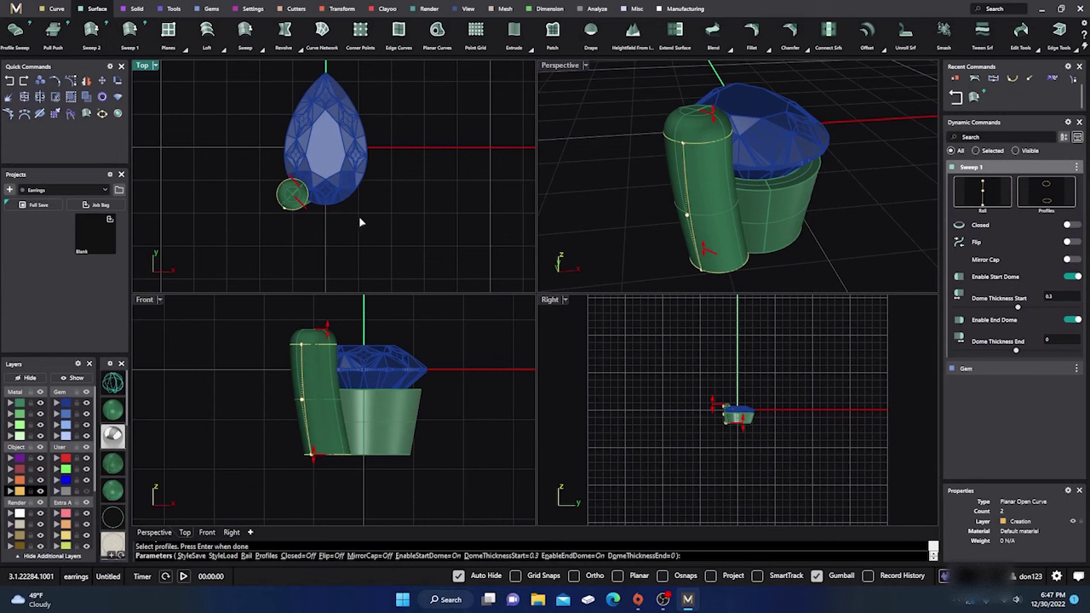
pyautogui.moveTo(359, 222); pyautogui.dragTo(412, 260, button='right')
pyautogui.scroll(2, 321, 220)
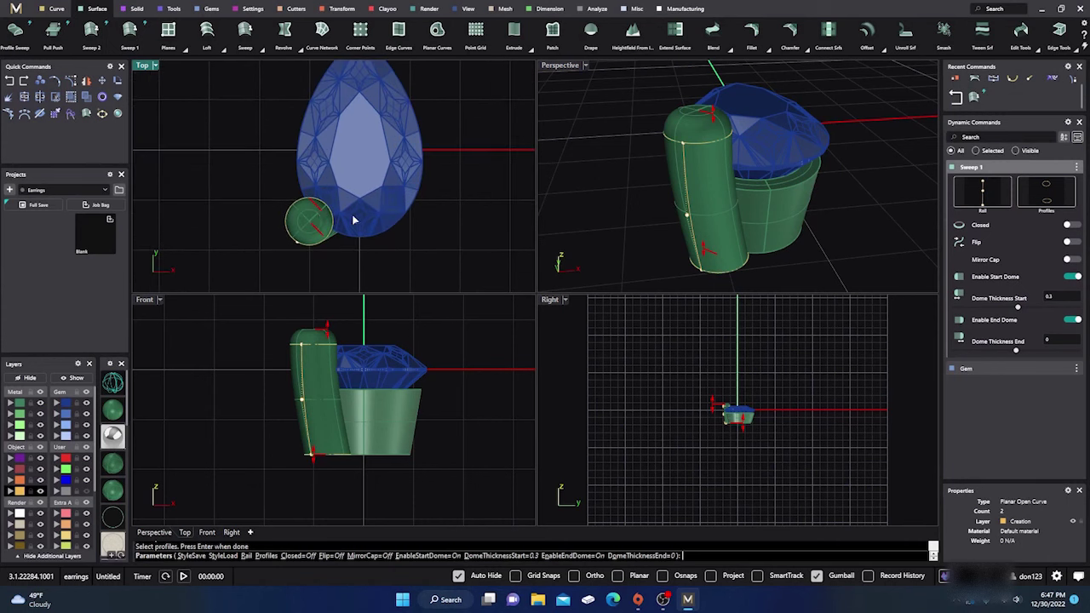
pyautogui.press('Return')
pyautogui.scroll(3, 353, 217)
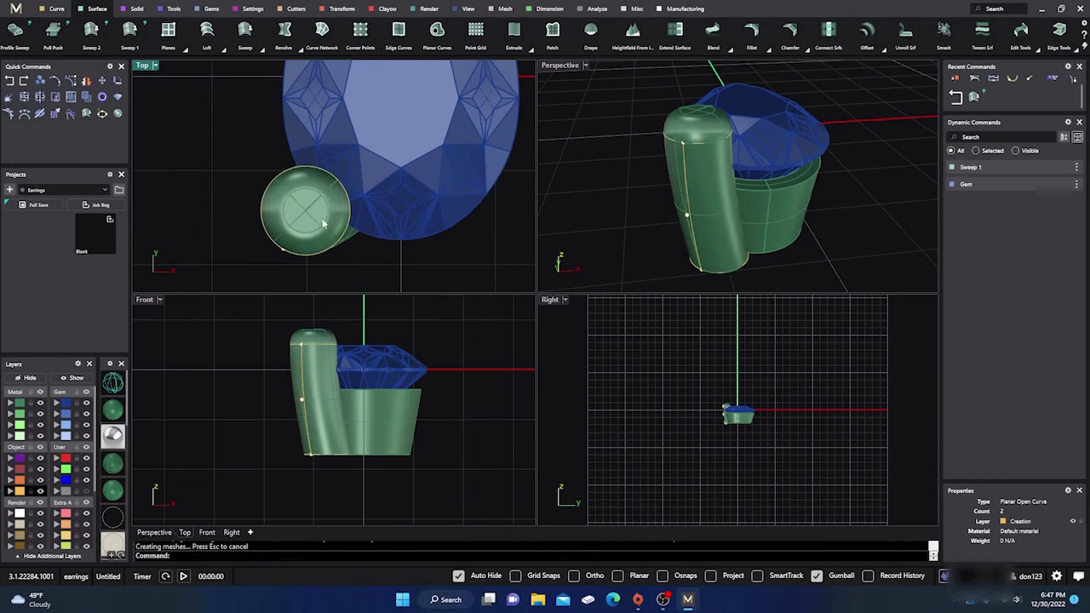
pyautogui.scroll(-2, 345, 213)
pyautogui.scroll(1, 334, 213)
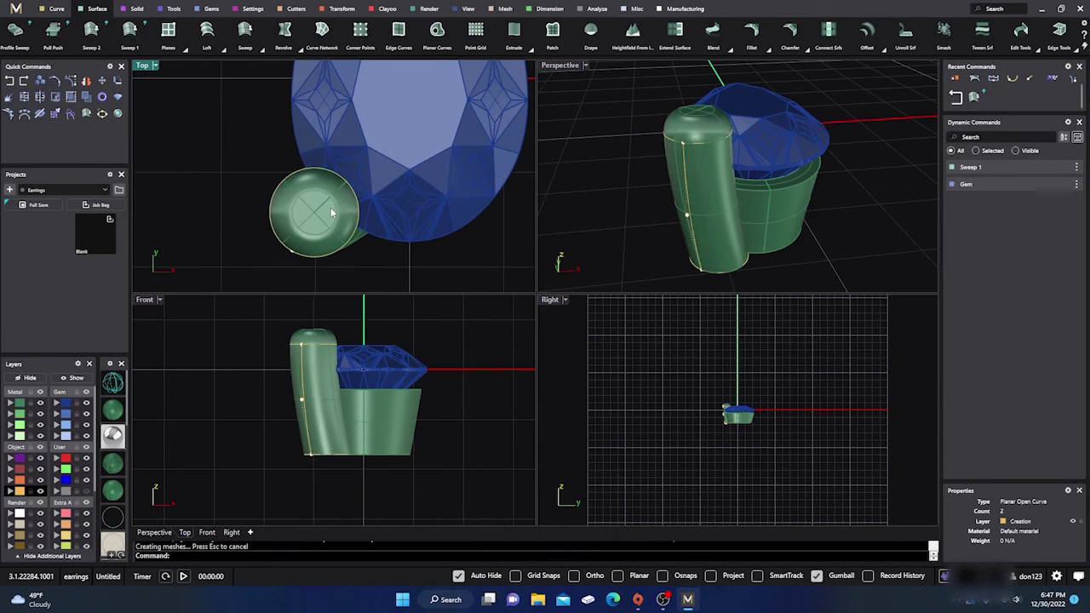
pyautogui.scroll(-3, 333, 213)
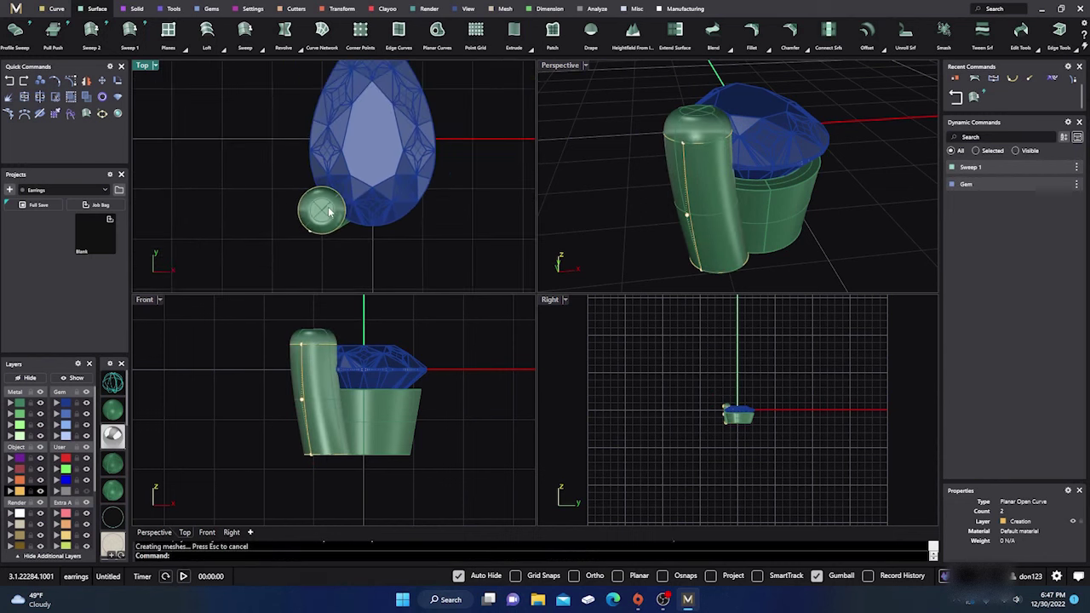
pyautogui.scroll(1, 330, 213)
pyautogui.click(347, 197)
# Turn on object snaps and try a one-direction scale of the prong curve, then cancel it.
pyautogui.click(230, 205)
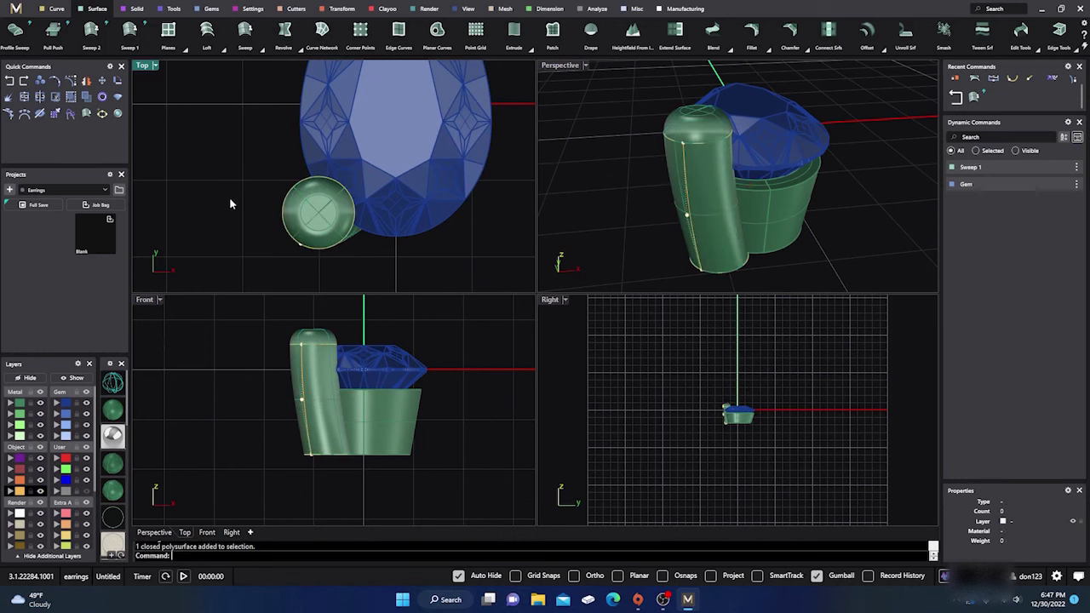
pyautogui.click(291, 349)
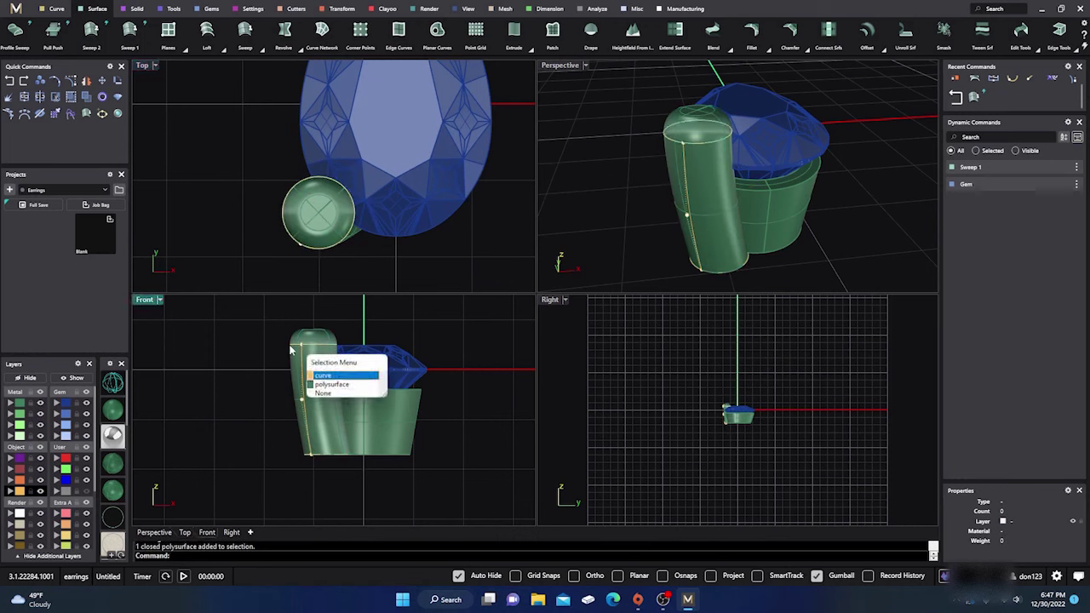
pyautogui.click(317, 380)
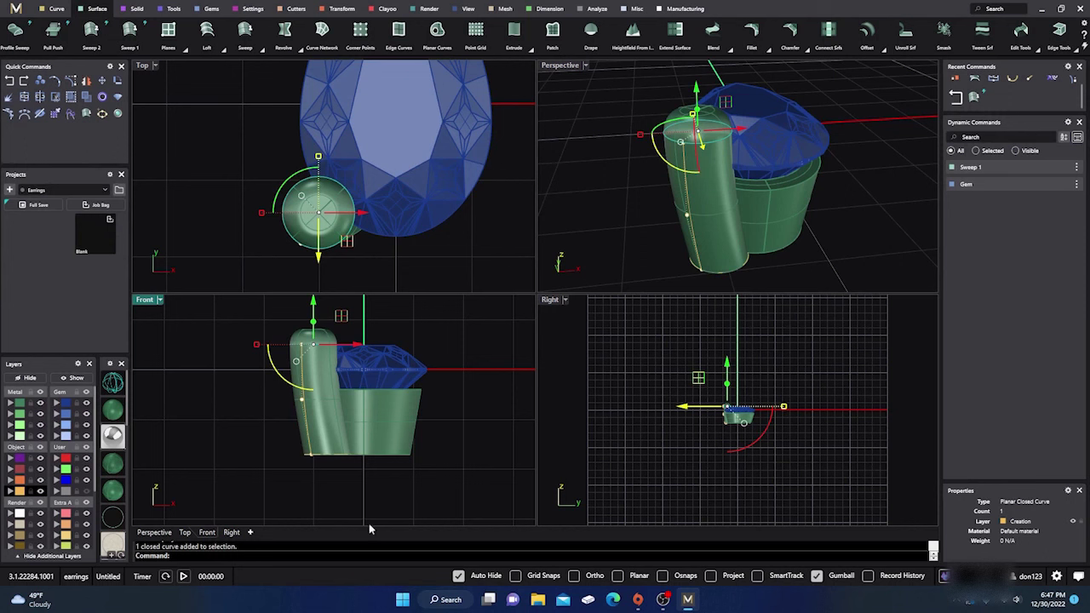
pyautogui.click(662, 576)
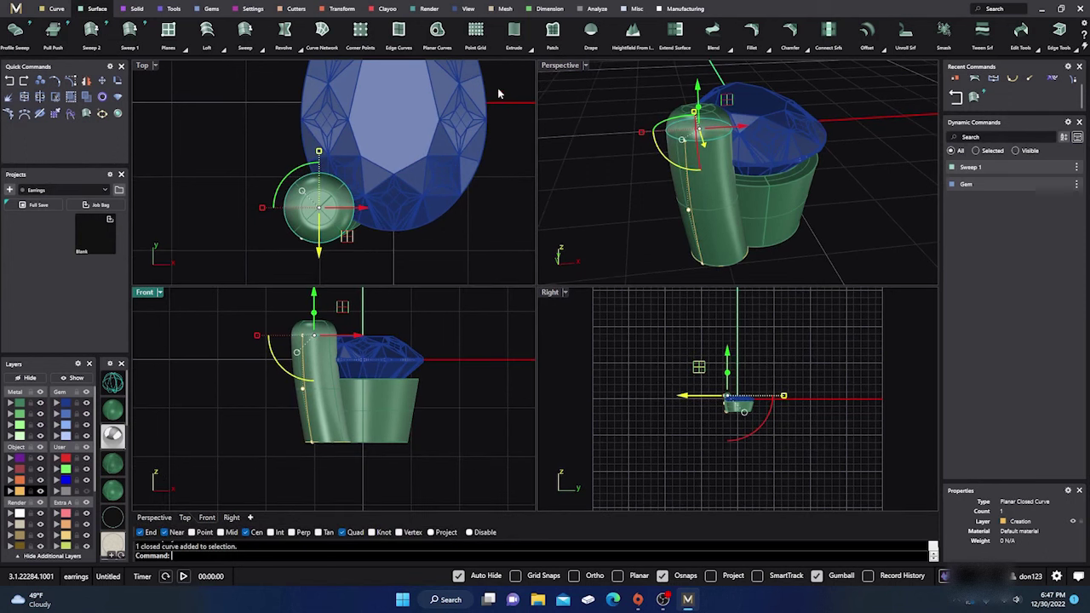
pyautogui.click(343, 9)
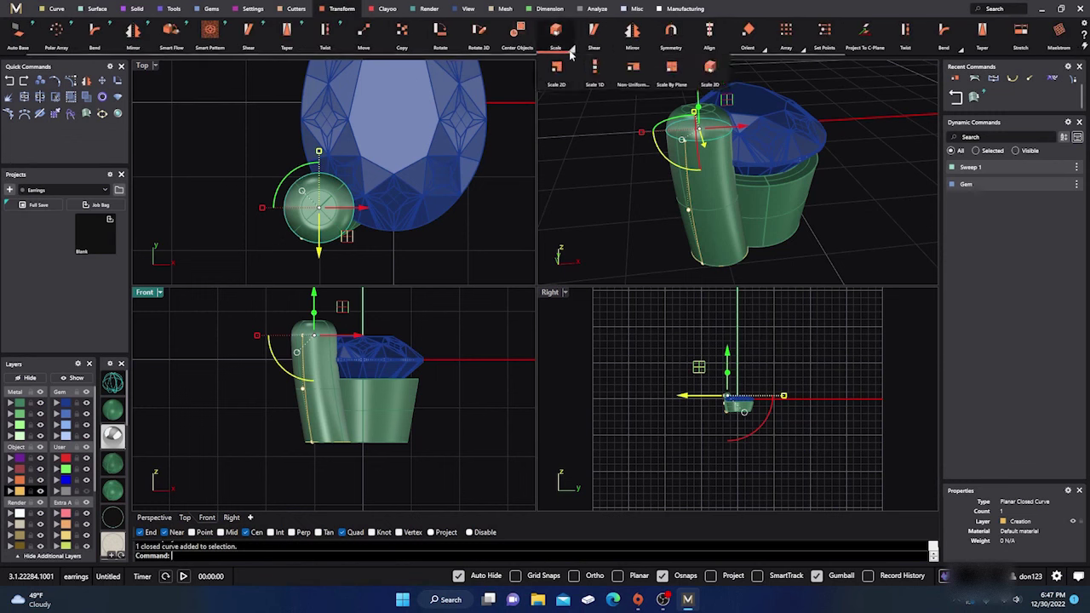
pyautogui.click(570, 50)
pyautogui.click(589, 86)
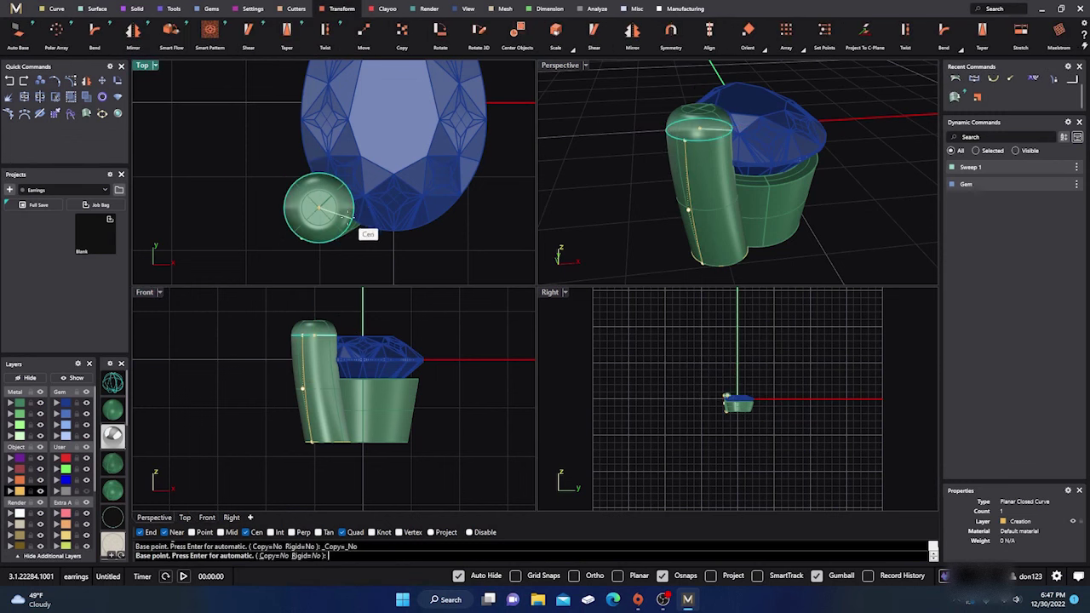
pyautogui.click(319, 206)
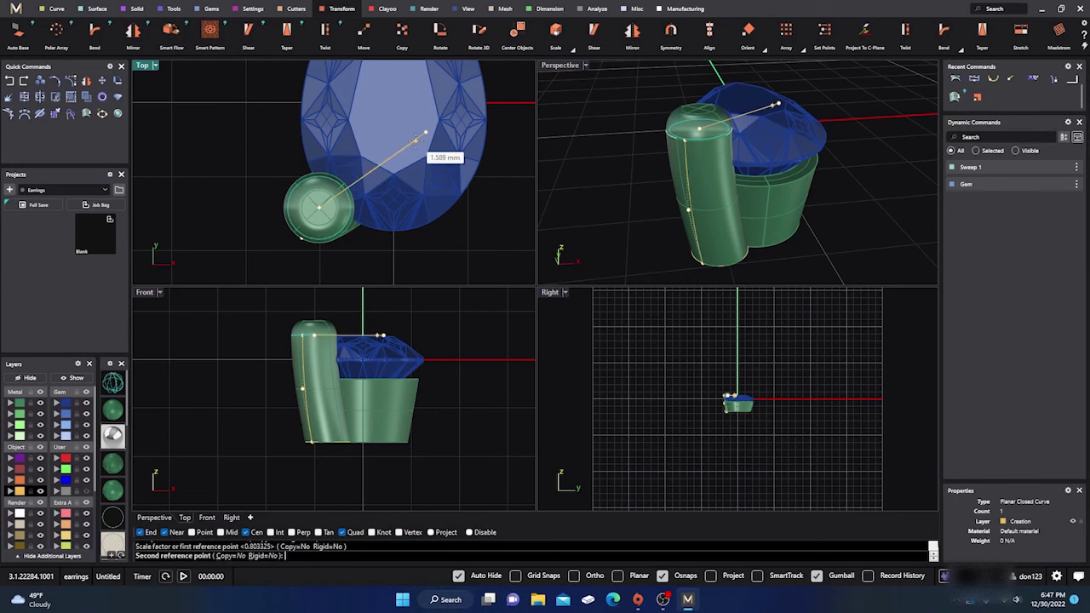
pyautogui.press('Escape')
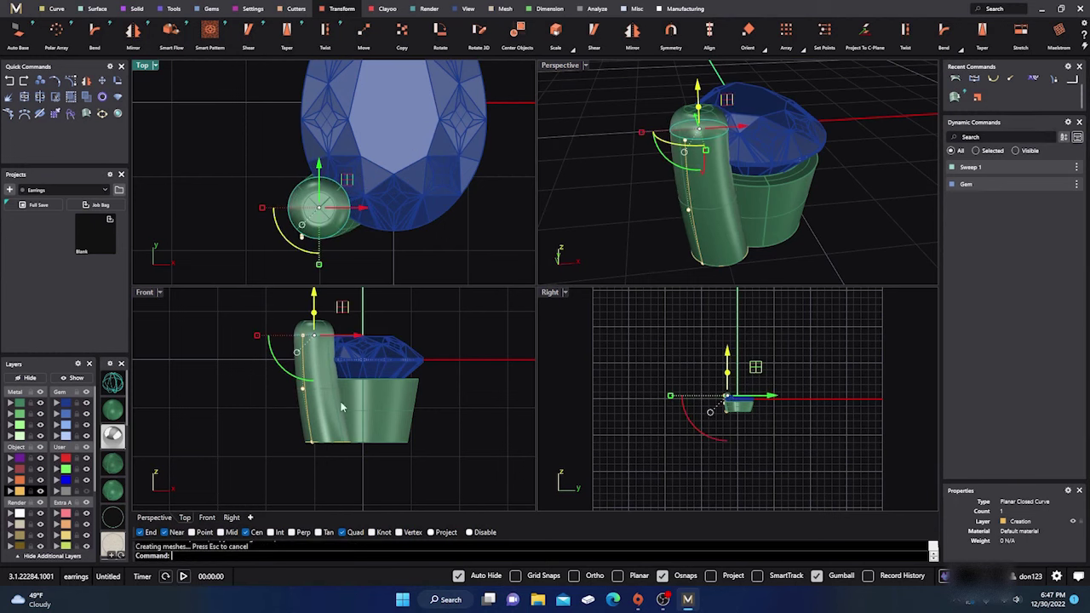
# Scale the prong's base circle in two directions about its centre.
pyautogui.click(336, 445)
pyautogui.click(313, 464)
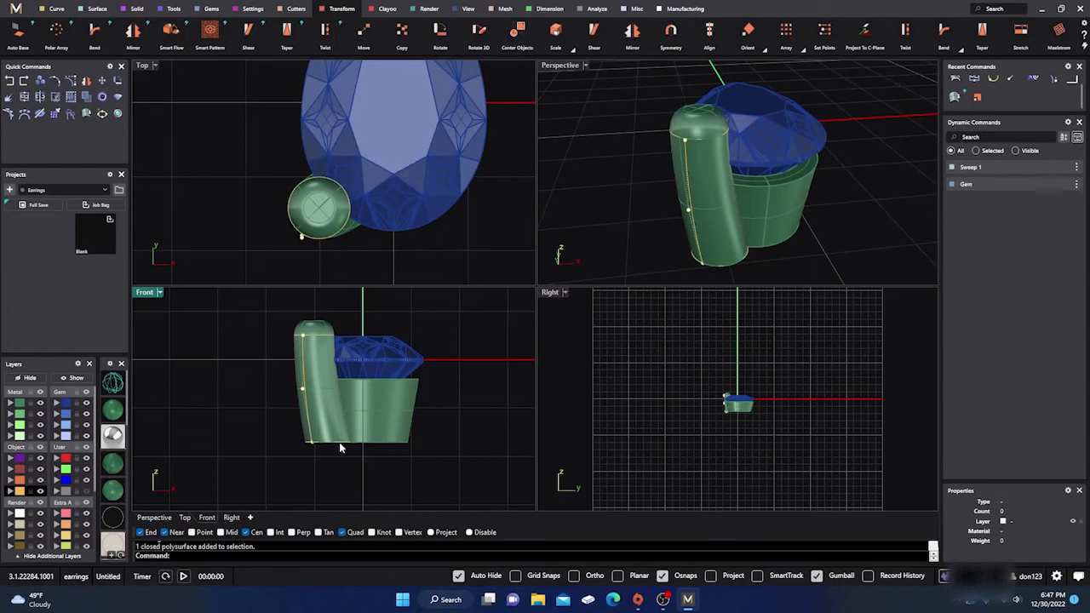
pyautogui.click(341, 447)
pyautogui.click(318, 463)
pyautogui.click(750, 268)
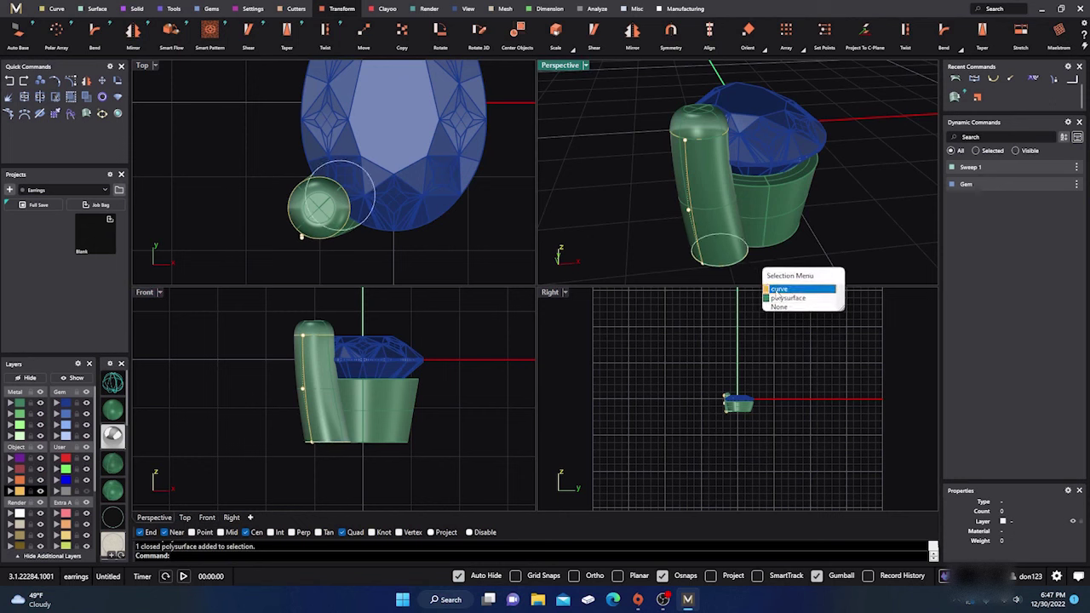
pyautogui.click(778, 290)
pyautogui.press('Return')
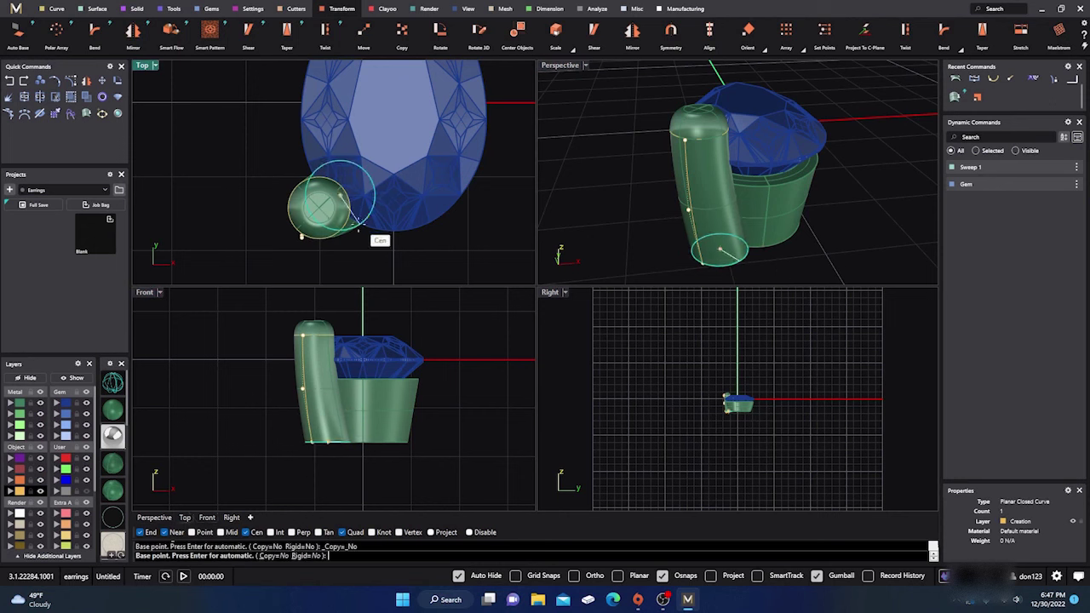
pyautogui.click(317, 215)
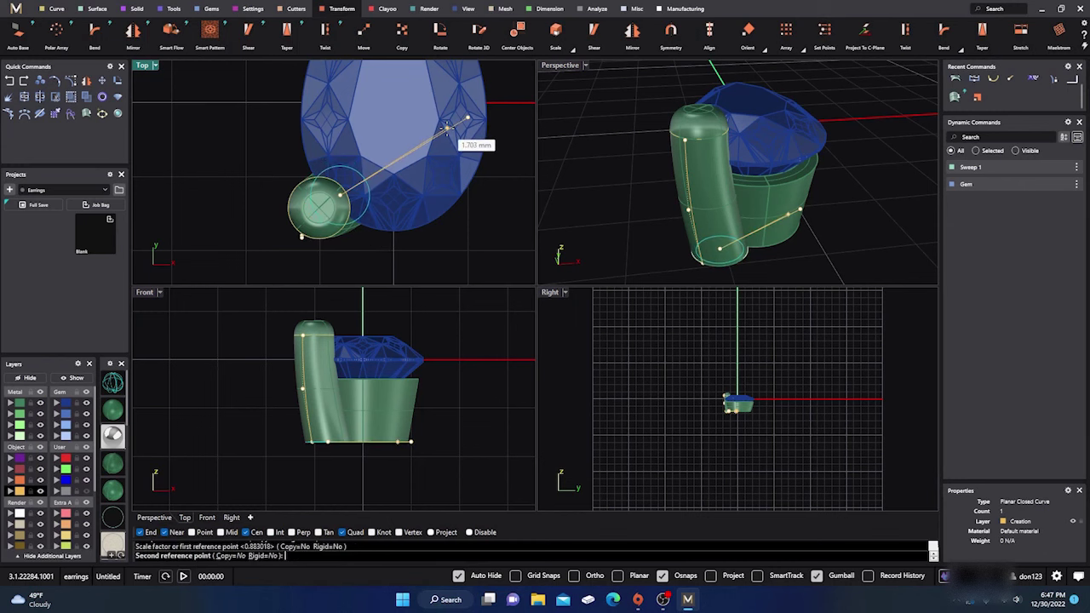
pyautogui.press('Return')
# Undo the scaling and assign the three prong parts to layer User 04.
pyautogui.press('Escape')
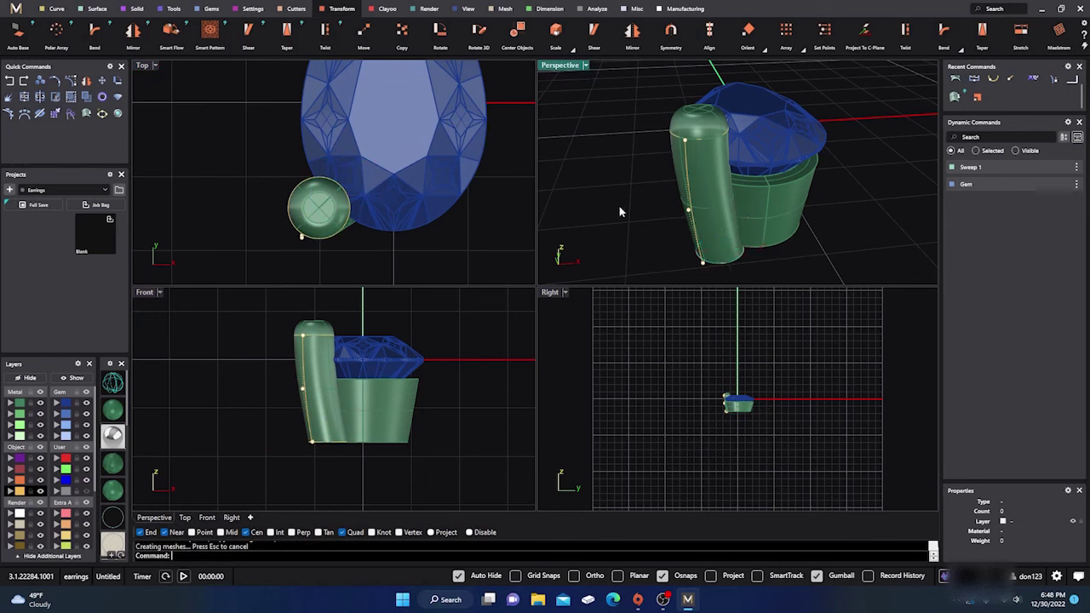
pyautogui.moveTo(620, 212)
pyautogui.mouseDown(button='right')
pyautogui.moveTo(672, 210)
pyautogui.moveTo(604, 221)
pyautogui.mouseUp(button='right')
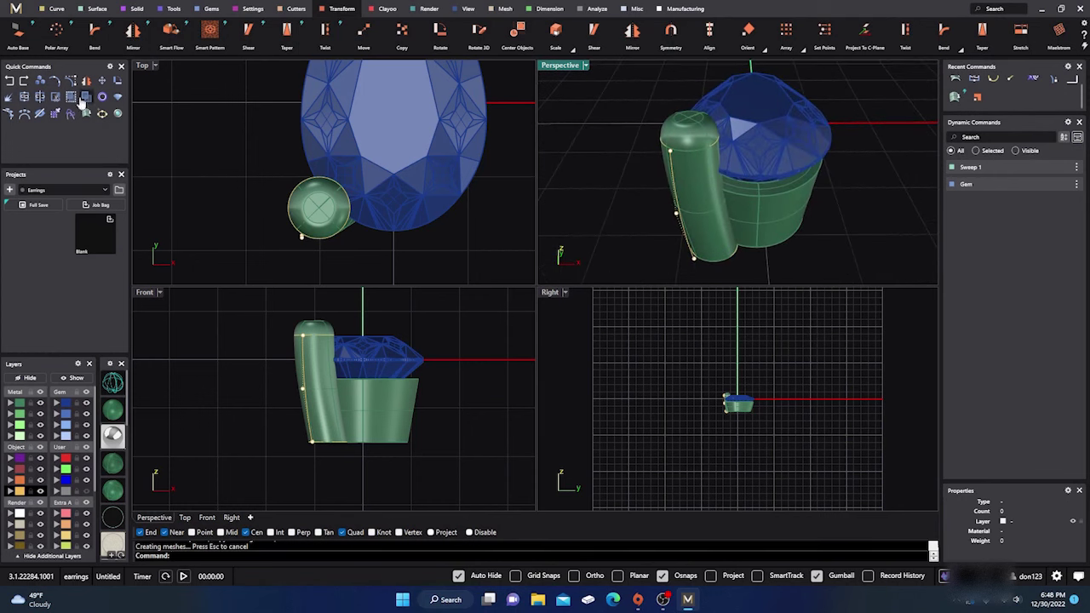
pyautogui.click(10, 82)
pyautogui.press('Escape')
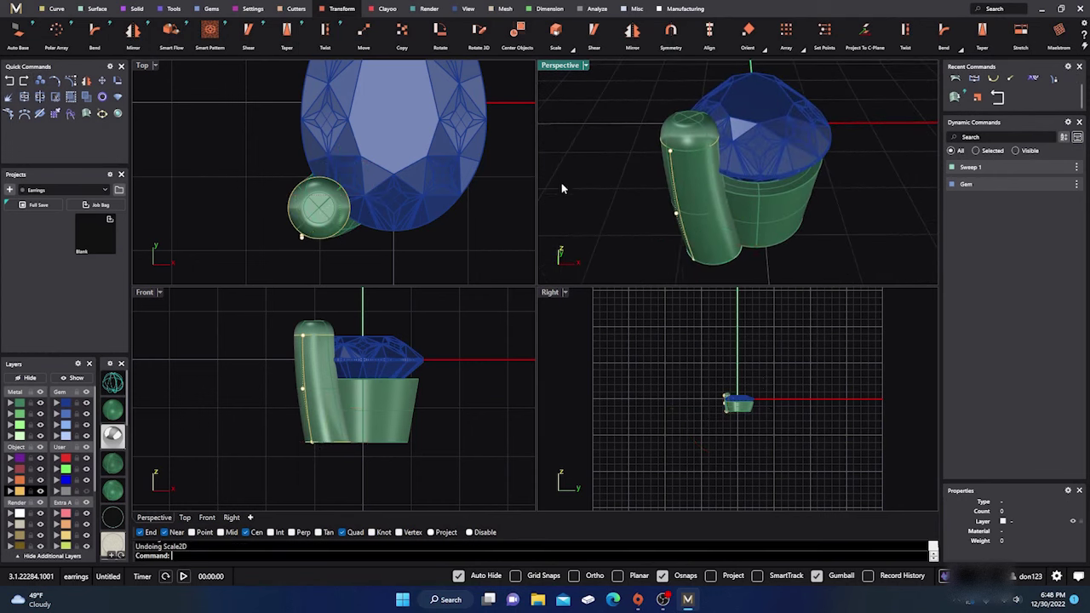
pyautogui.moveTo(561, 182); pyautogui.dragTo(594, 250, button='right')
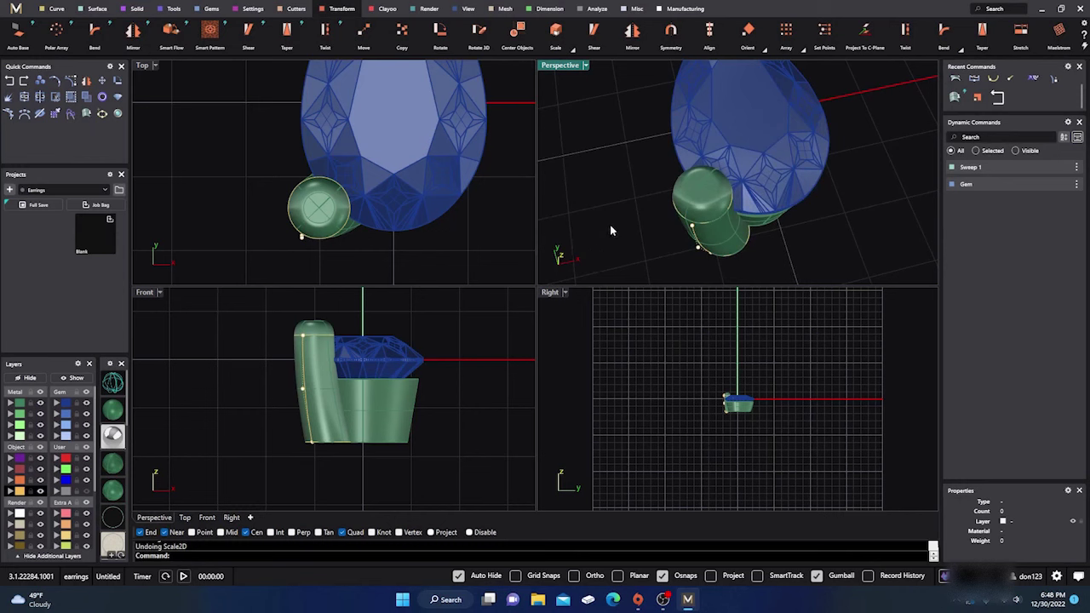
pyautogui.click(56, 493)
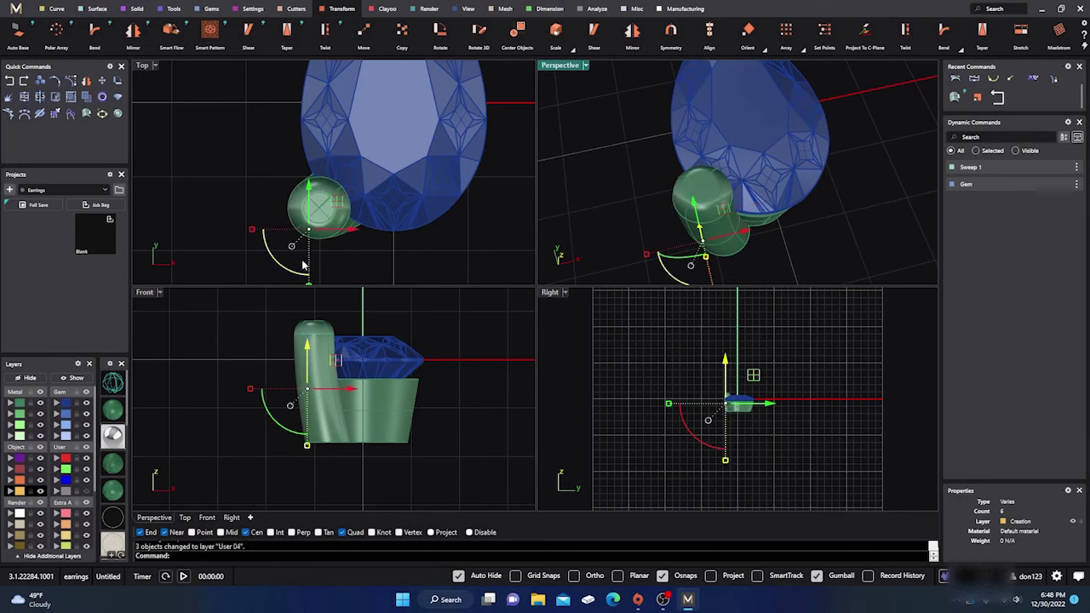
# Mirror the prong across a plane starting at 0,0,0 along the Y axis.
pyautogui.click(226, 245)
pyautogui.click(316, 209)
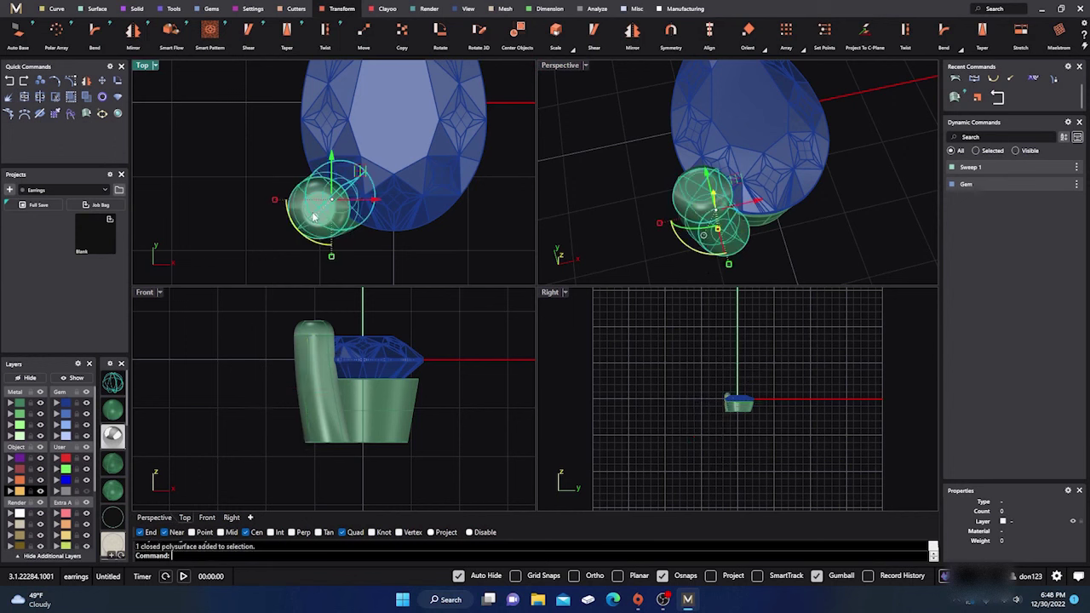
pyautogui.click(86, 80)
pyautogui.scroll(-3, 284, 219)
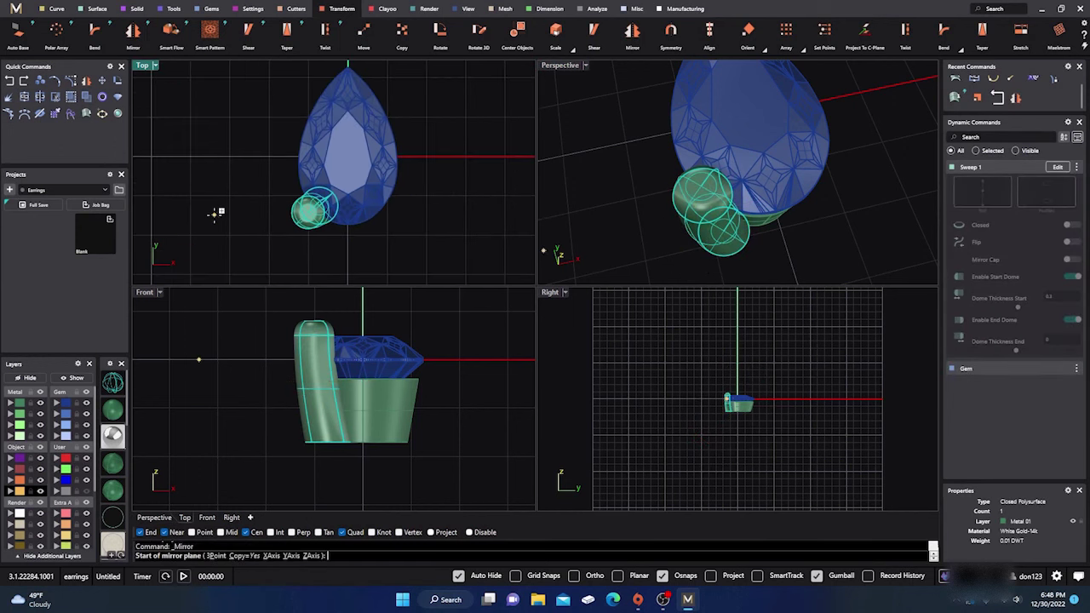
pyautogui.scroll(-1, 217, 213)
pyautogui.write('0,0,0')
pyautogui.press('Return')
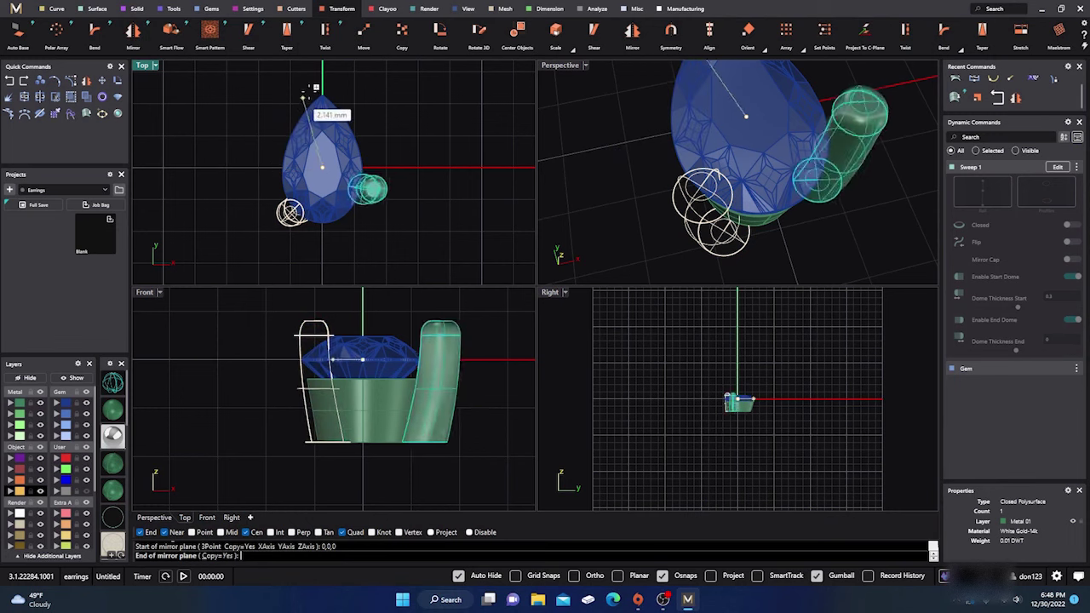
pyautogui.click(327, 78)
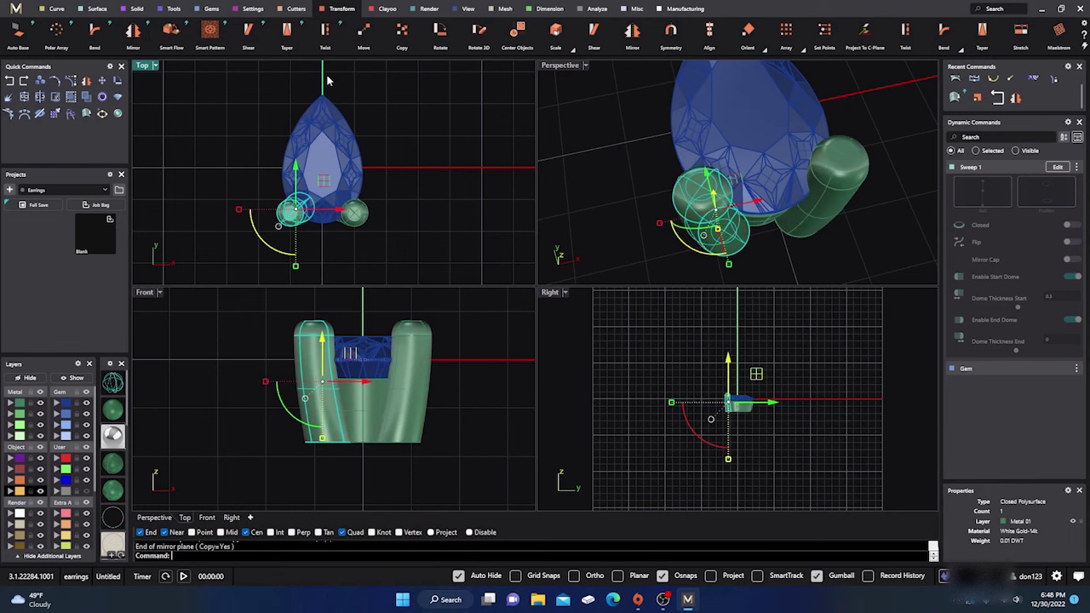
# Inspect the mirrored prongs in an enlarged perspective view, then return to four views.
pyautogui.click(609, 134)
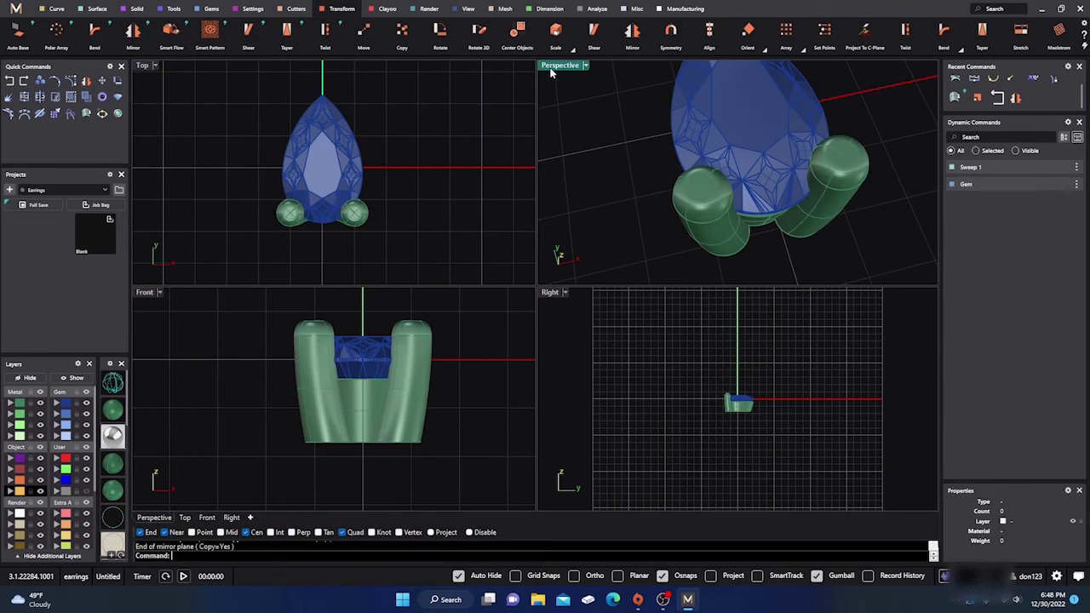
pyautogui.doubleClick(564, 71)
pyautogui.moveTo(523, 263); pyautogui.dragTo(696, 323, button='right')
pyautogui.scroll(-5, 565, 303)
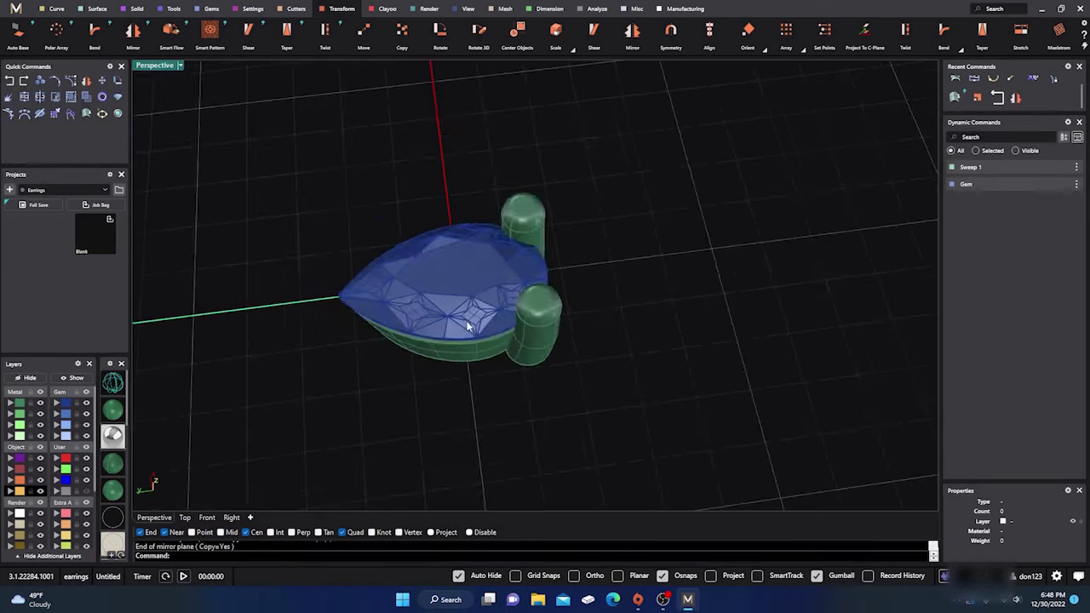
pyautogui.doubleClick(157, 67)
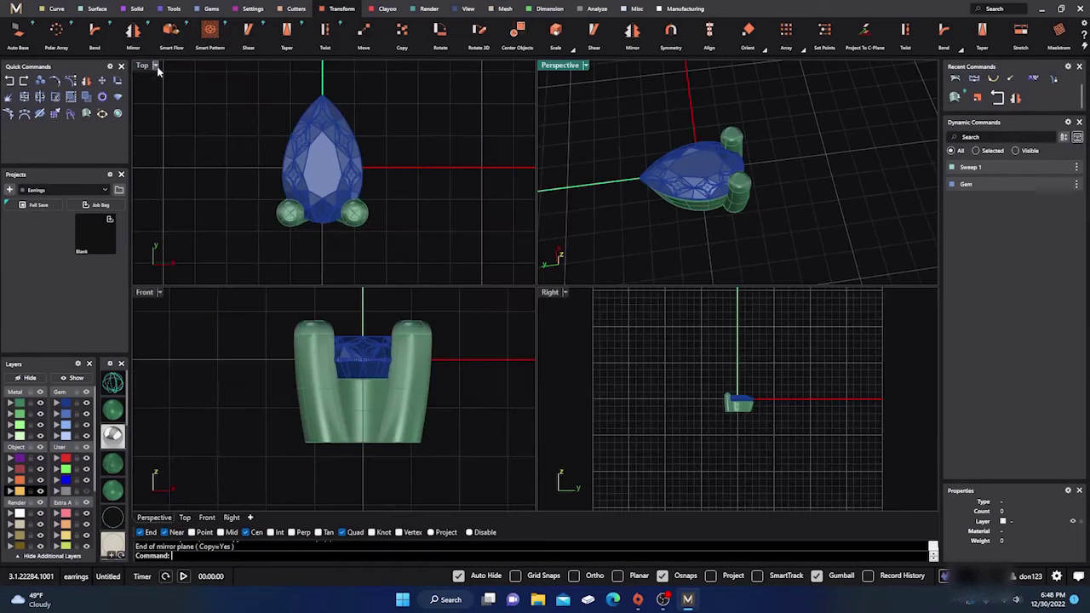
pyautogui.click(396, 177)
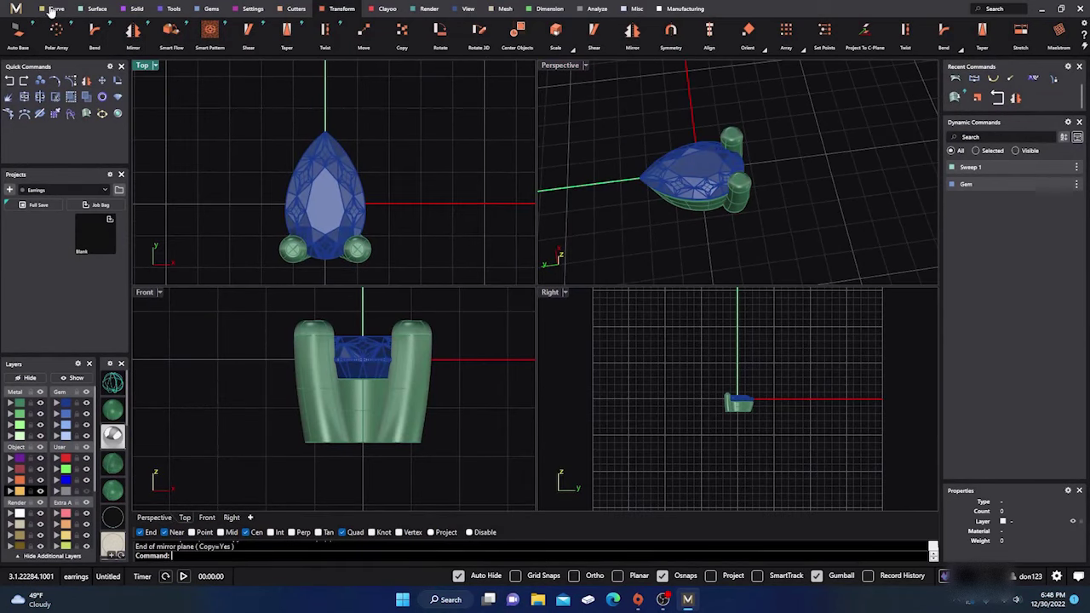
# Draw a circle about 0.943 mm across, move it down to the gem tip, and deselect it.
pyautogui.click(53, 8)
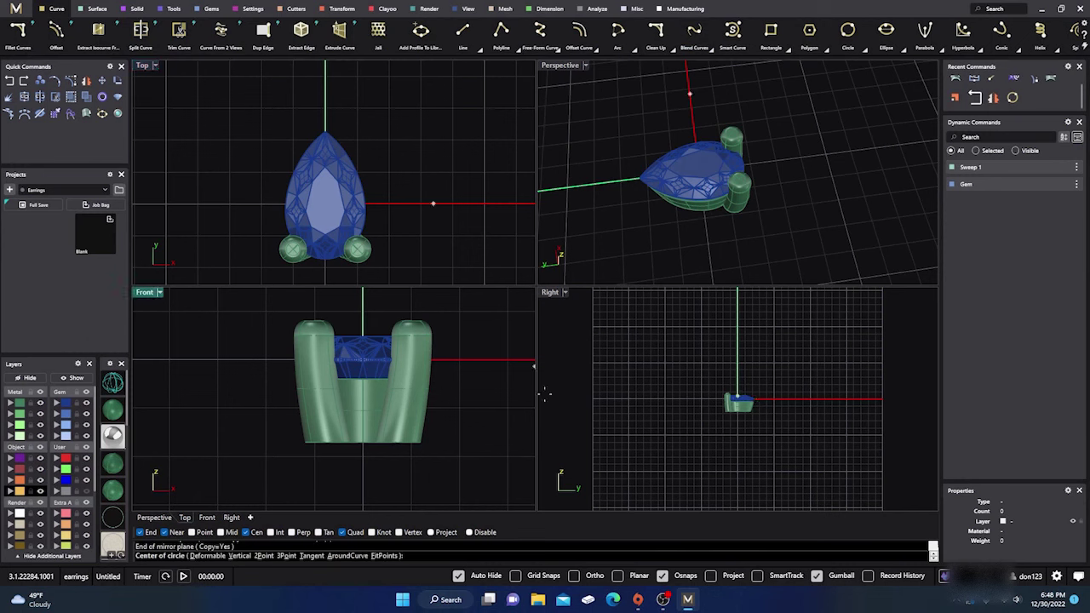
pyautogui.click(515, 576)
pyautogui.scroll(5, 327, 130)
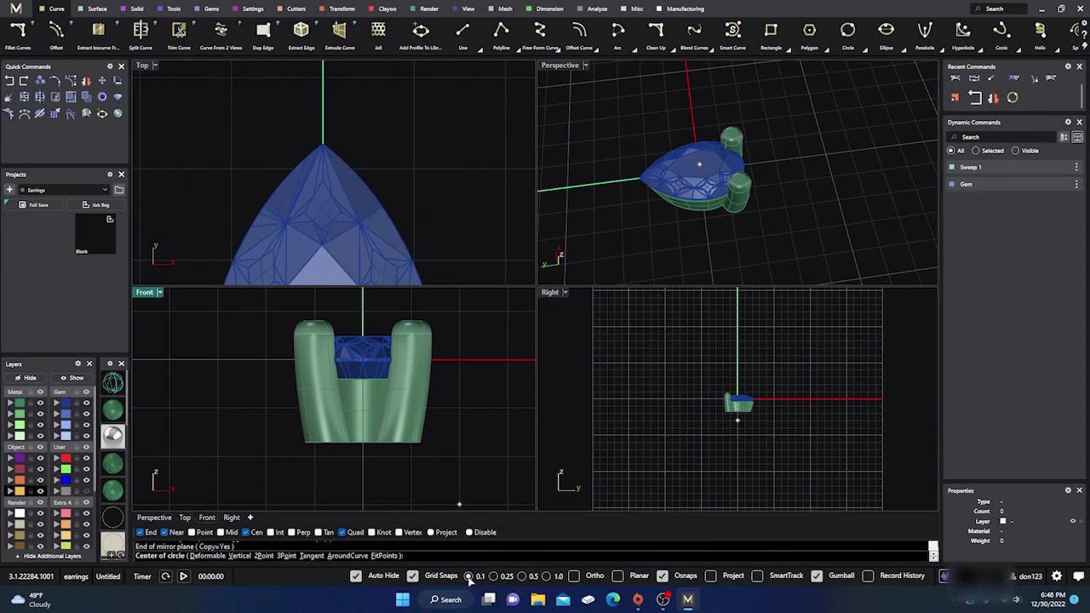
pyautogui.scroll(2, 324, 129)
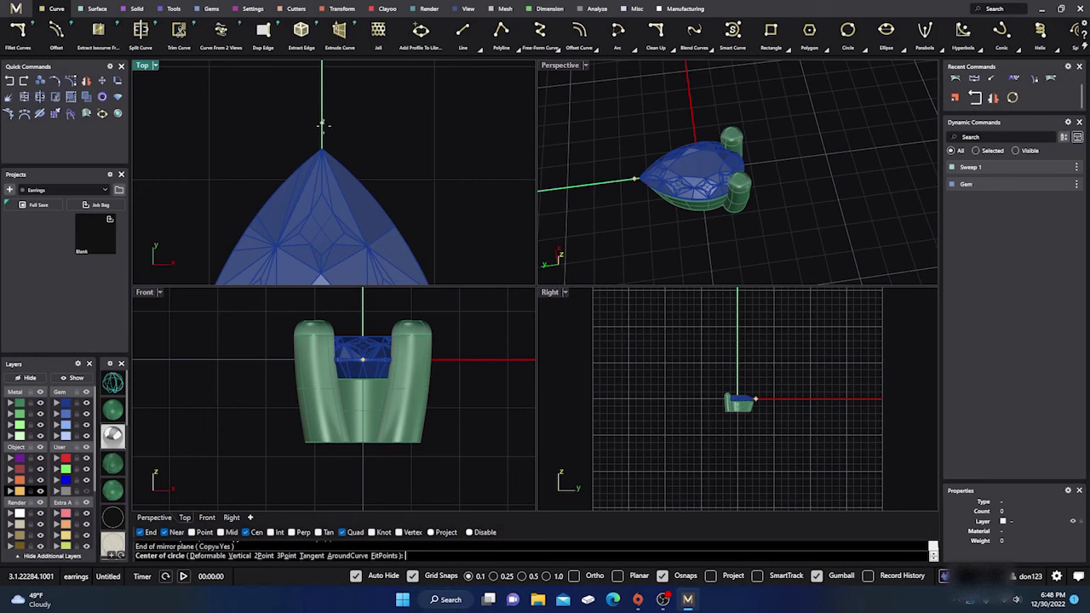
pyautogui.click(322, 123)
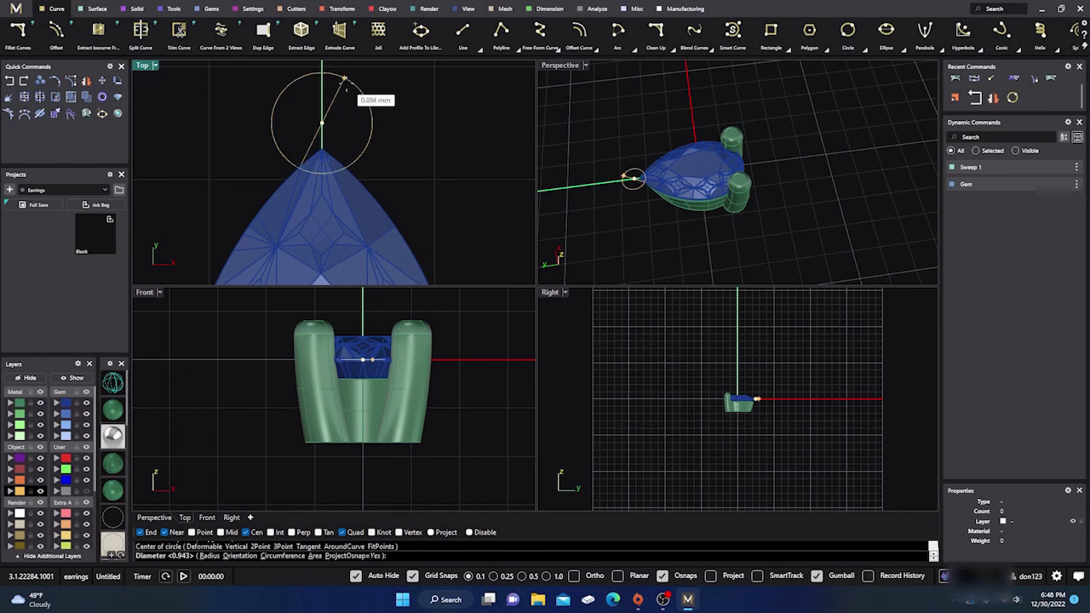
pyautogui.click(346, 87)
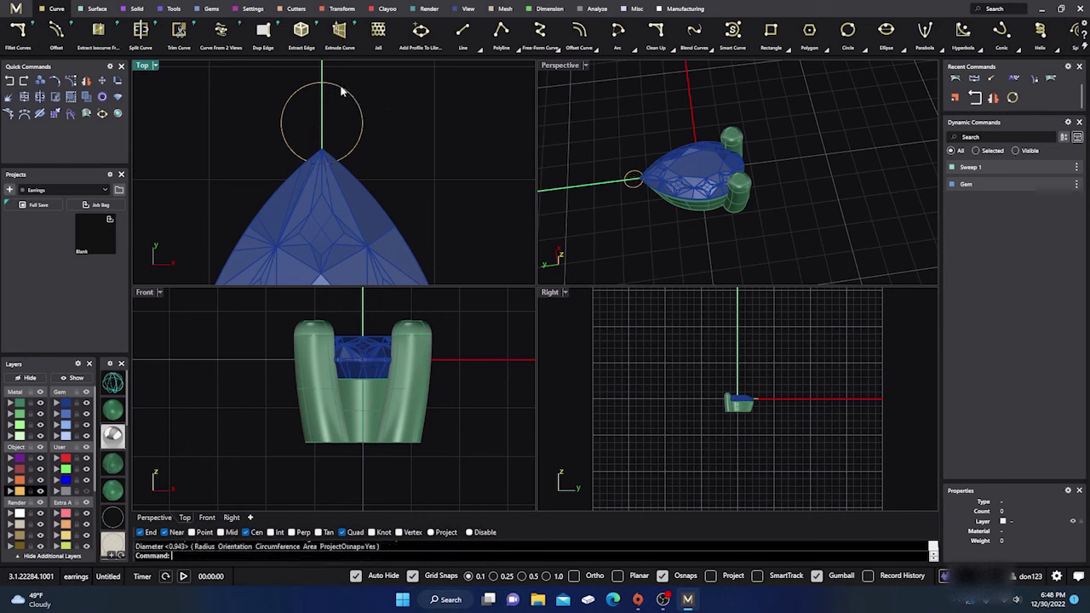
pyautogui.click(340, 90)
pyautogui.moveTo(323, 82); pyautogui.dragTo(328, 100)
pyautogui.press('Escape')
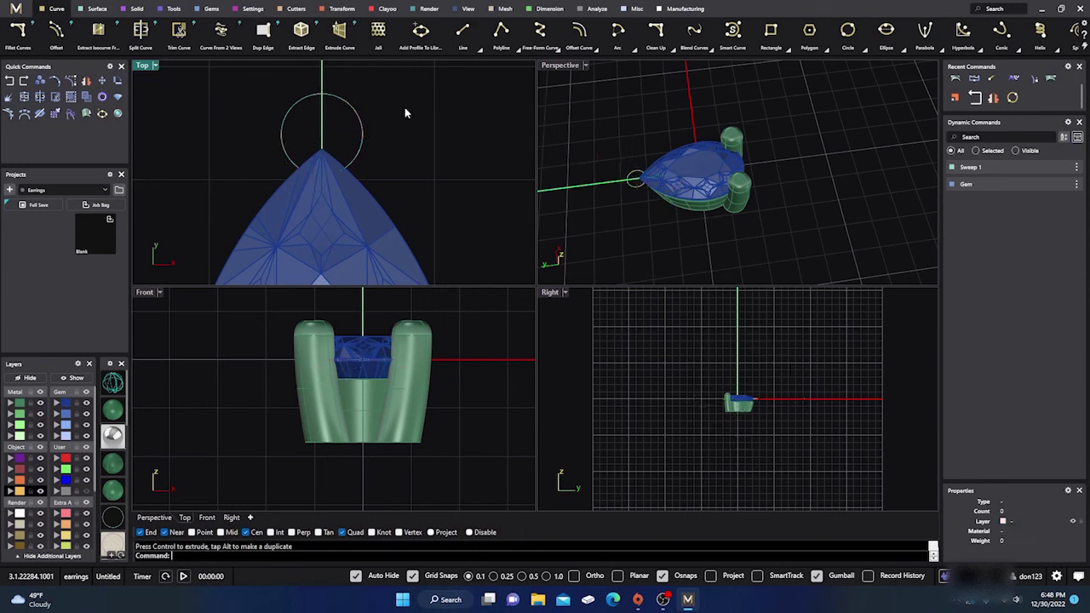
pyautogui.scroll(10, 742, 404)
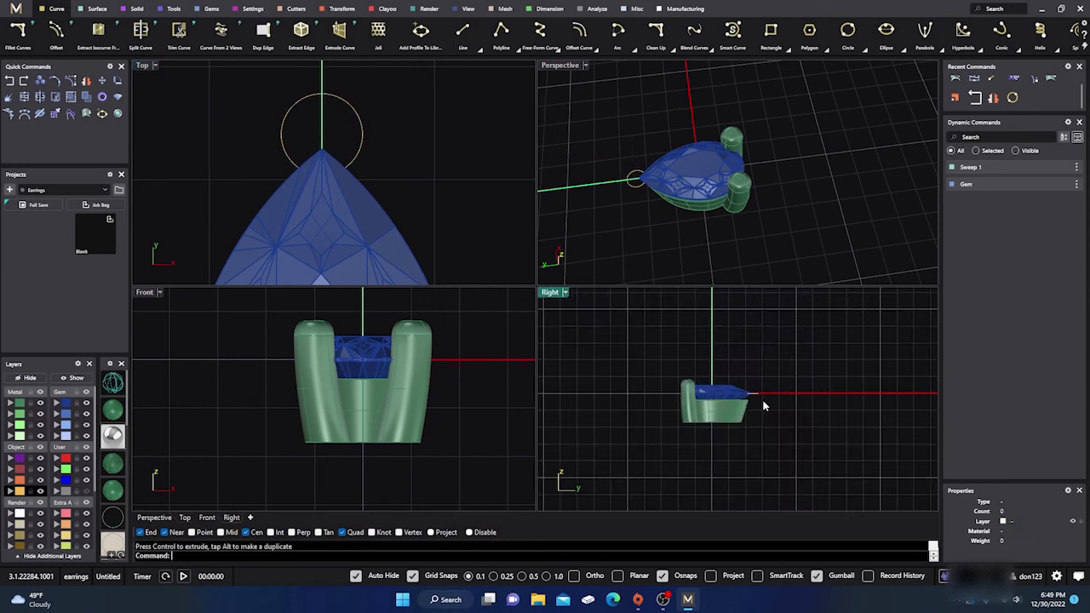
# Reposition the tip circle with the gumball and copy it down to the basket's base.
pyautogui.click(740, 387)
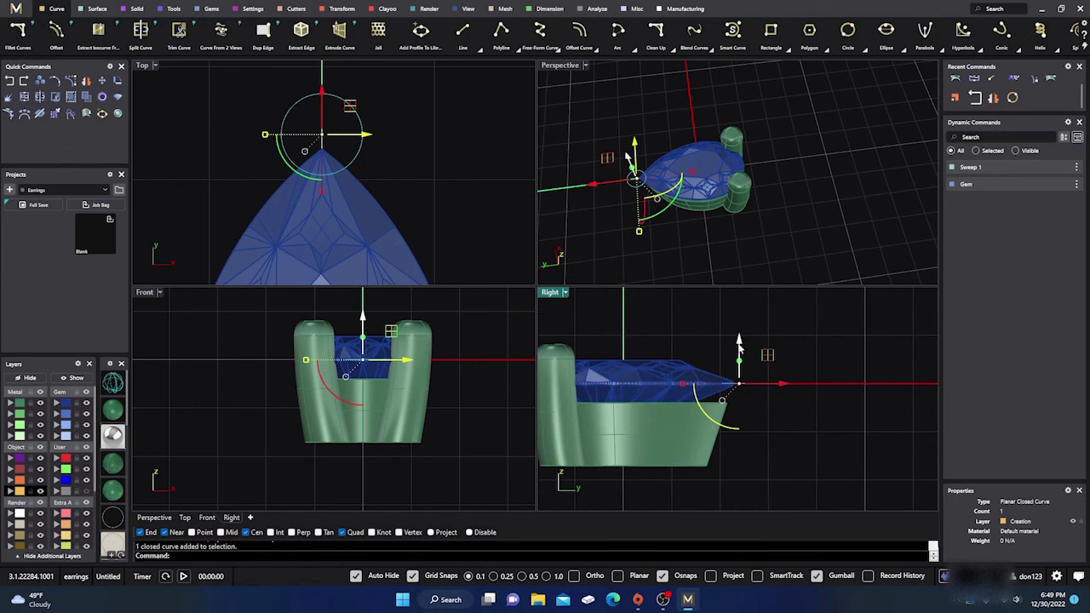
pyautogui.moveTo(741, 351); pyautogui.dragTo(750, 323)
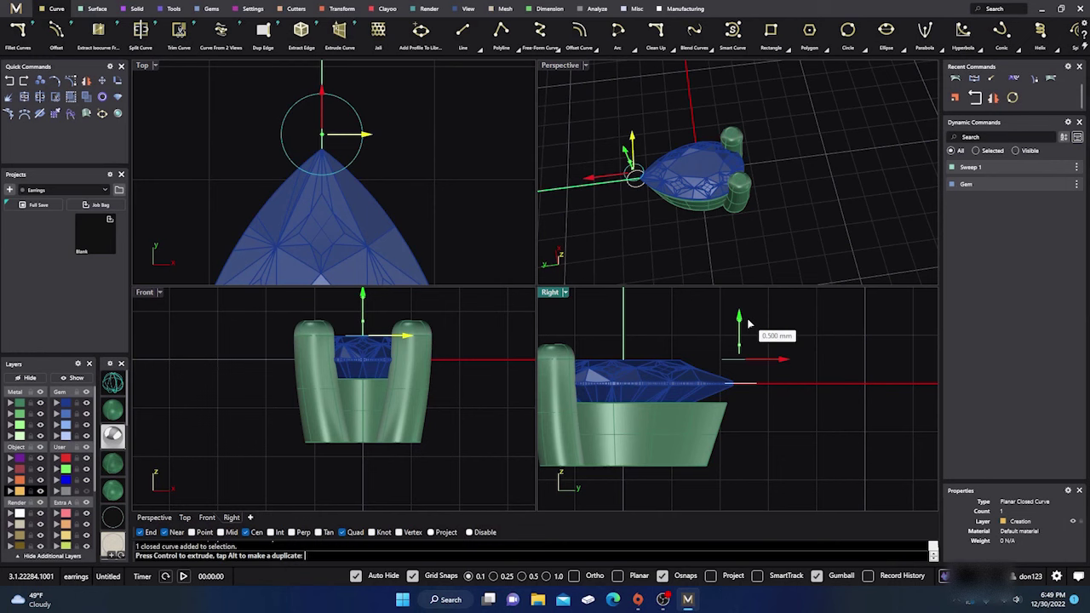
pyautogui.moveTo(749, 324); pyautogui.dragTo(750, 323)
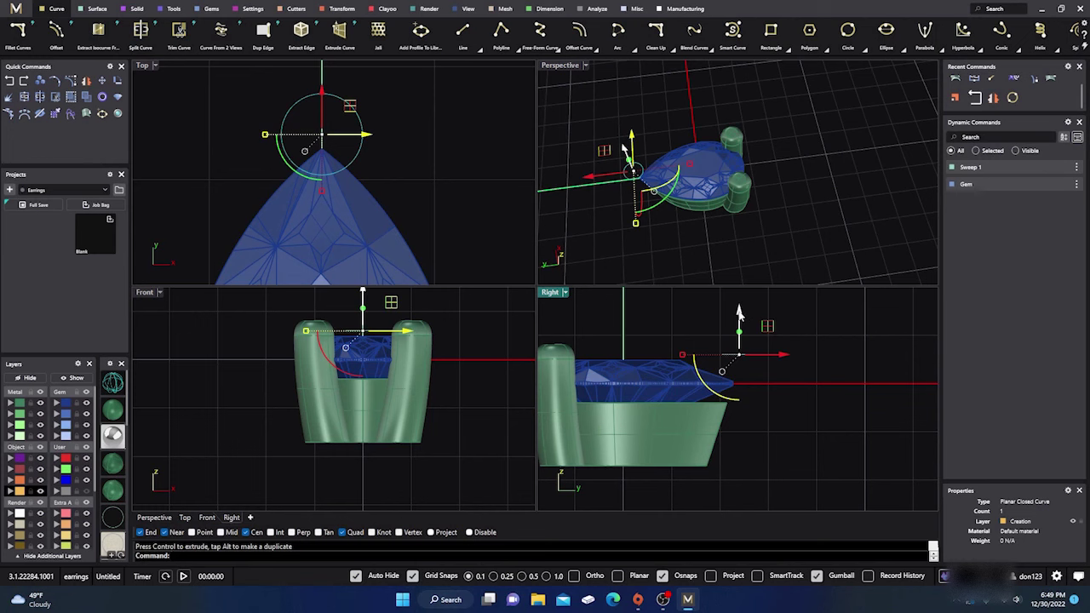
pyautogui.moveTo(740, 314); pyautogui.dragTo(763, 467)
pyautogui.click(647, 242)
pyautogui.moveTo(647, 242); pyautogui.dragTo(764, 236, button='right')
pyautogui.click(694, 264)
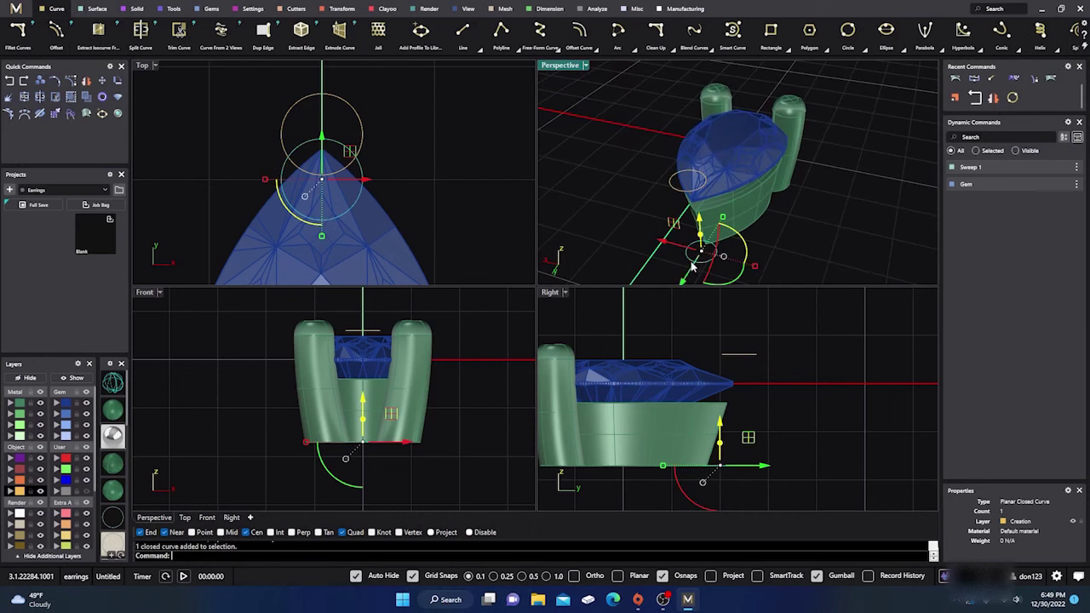
pyautogui.moveTo(684, 282); pyautogui.dragTo(681, 255)
pyautogui.click(645, 244)
pyautogui.moveTo(644, 243); pyautogui.dragTo(622, 224, button='right')
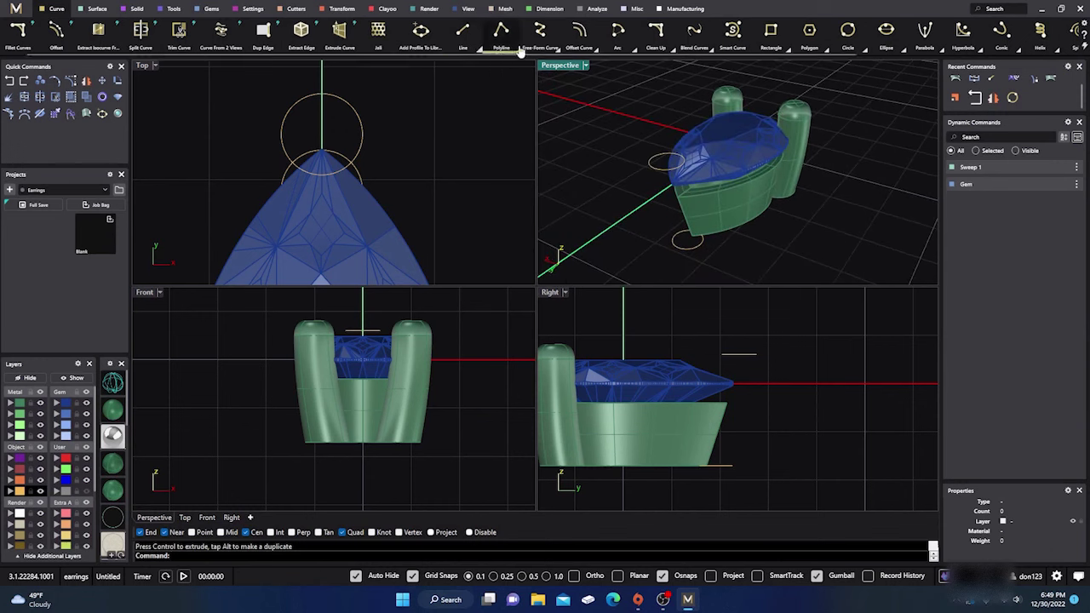
# Draw a start-direction arc bowing from the upper circle to the lower circle.
pyautogui.click(631, 47)
pyautogui.click(695, 71)
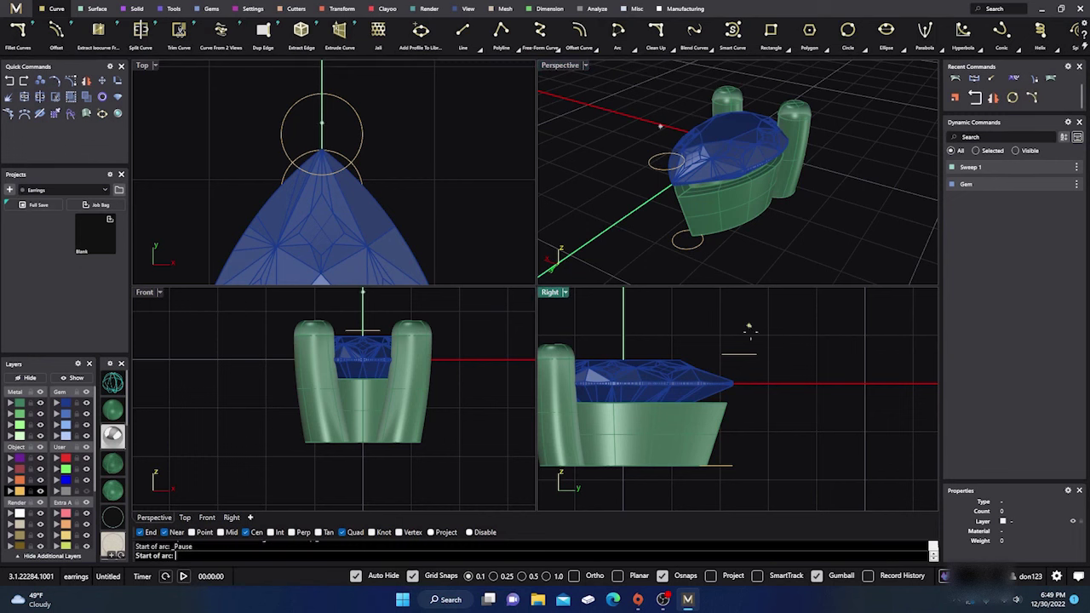
pyautogui.click(756, 356)
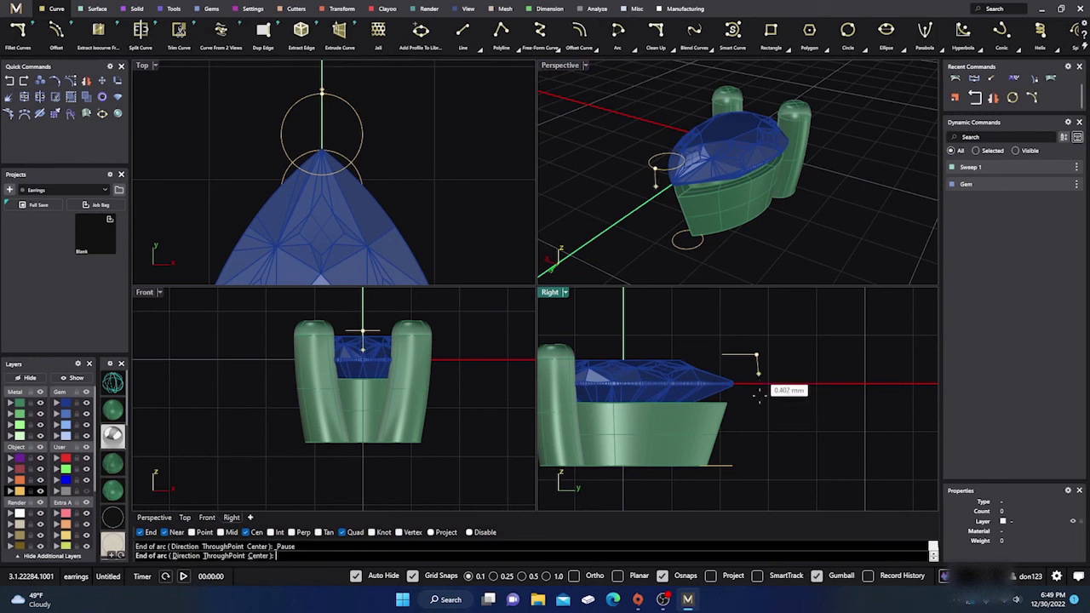
pyautogui.click(734, 465)
pyautogui.click(754, 460)
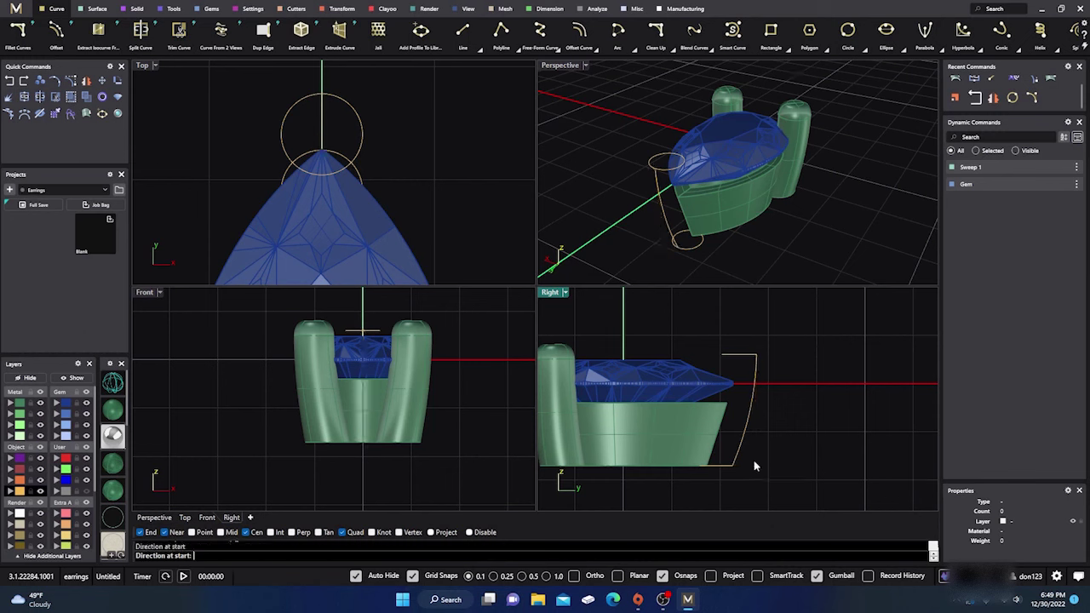
pyautogui.click(99, 9)
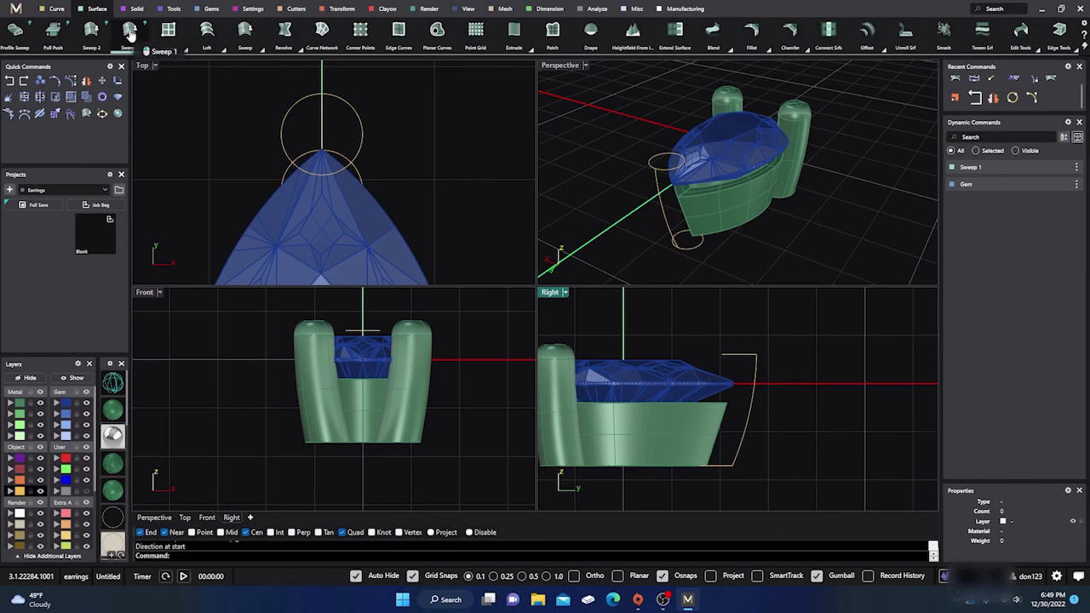
# Sweep the circle along the arc with Mirror Cap off and Dome Thickness End 0.
pyautogui.click(129, 31)
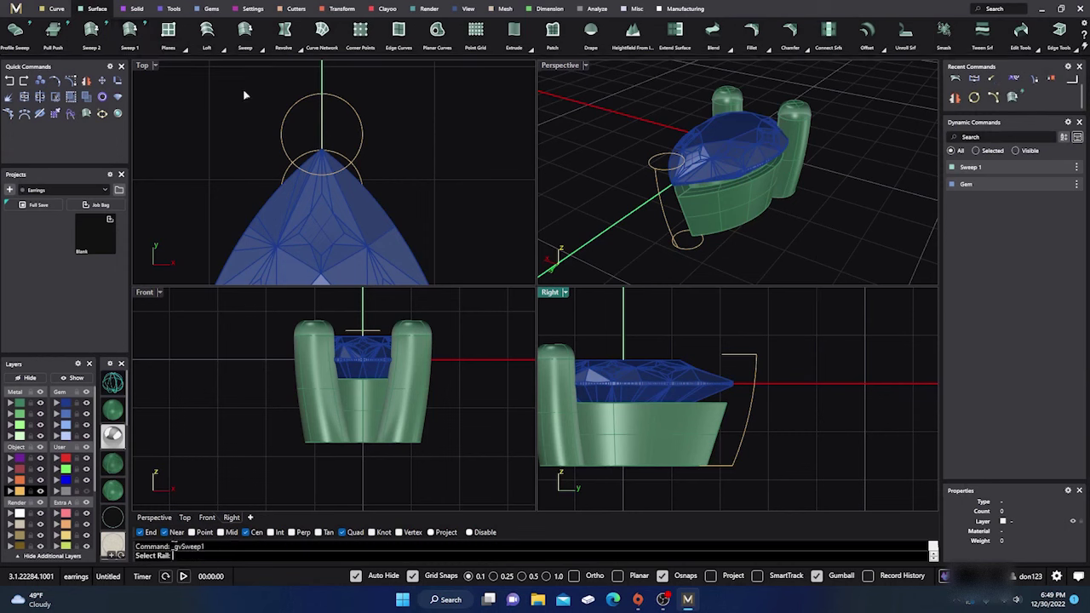
pyautogui.click(664, 212)
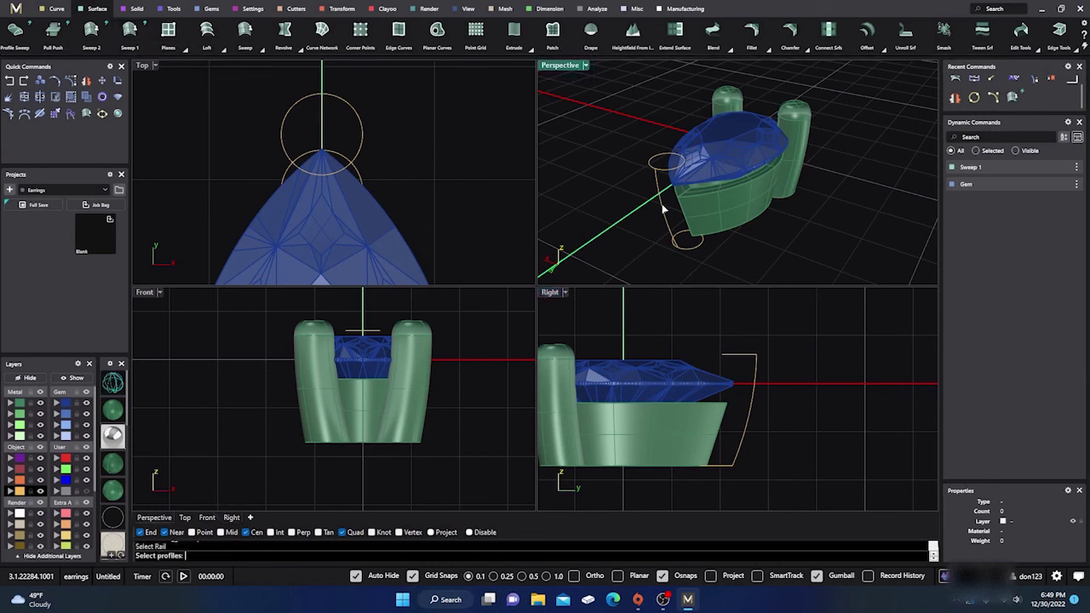
pyautogui.click(691, 255)
pyautogui.press('Return')
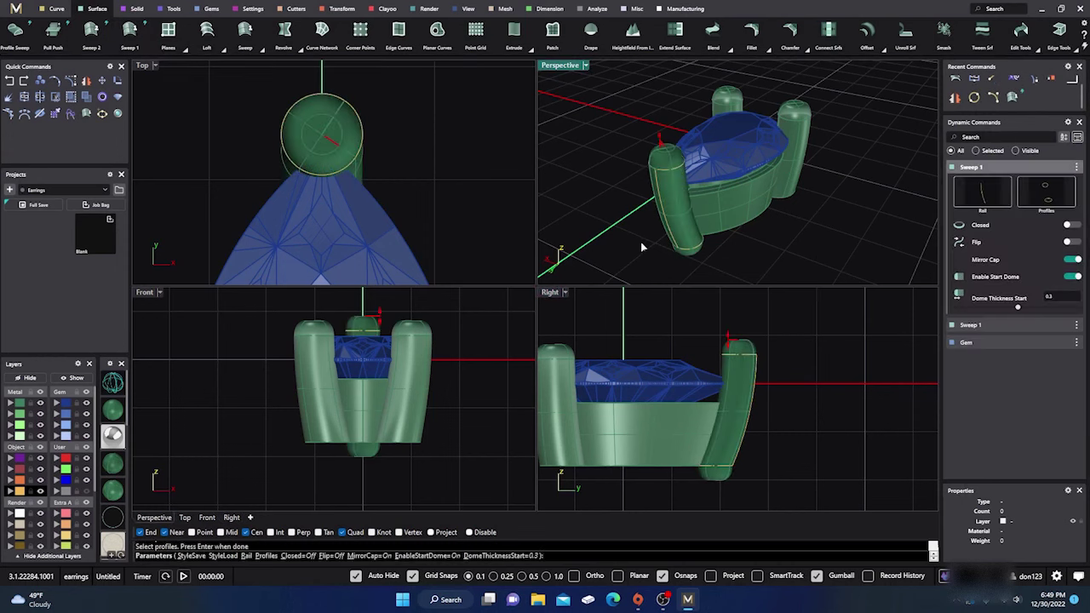
pyautogui.click(1074, 260)
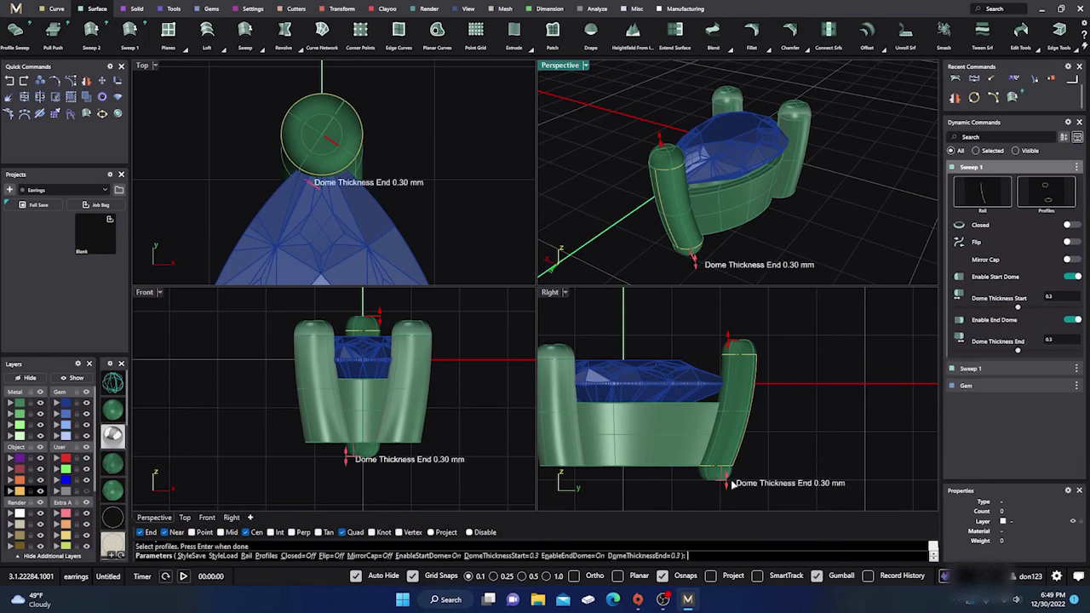
pyautogui.moveTo(726, 484); pyautogui.dragTo(724, 470)
pyautogui.press('Return')
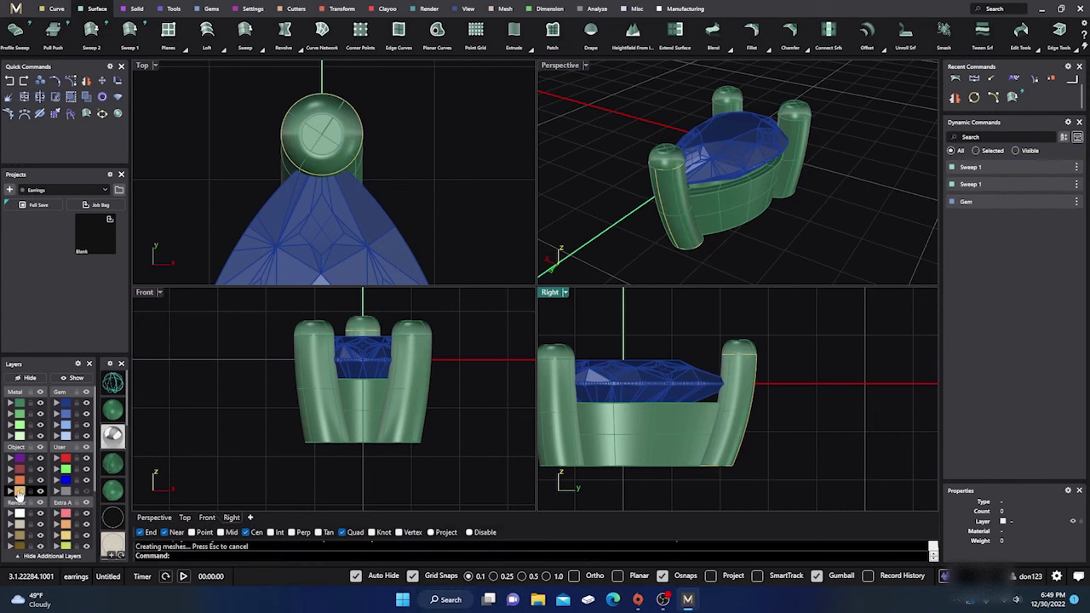
# Move the selected metal parts to layer User 04 and view the model from above.
pyautogui.hotkey('ctrl', 'a')
pyautogui.click(61, 490)
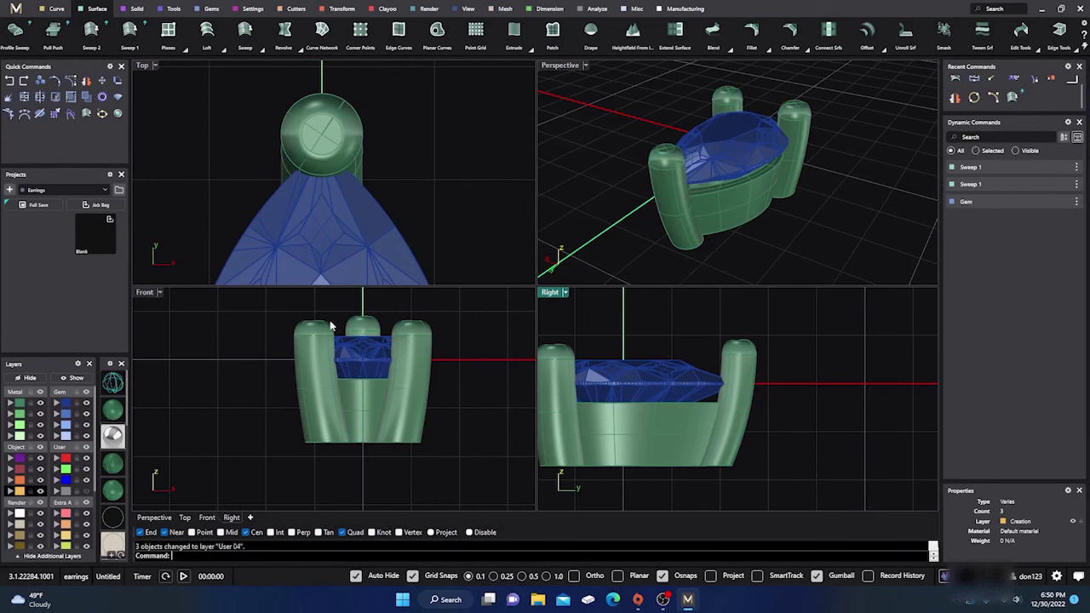
pyautogui.click(562, 66)
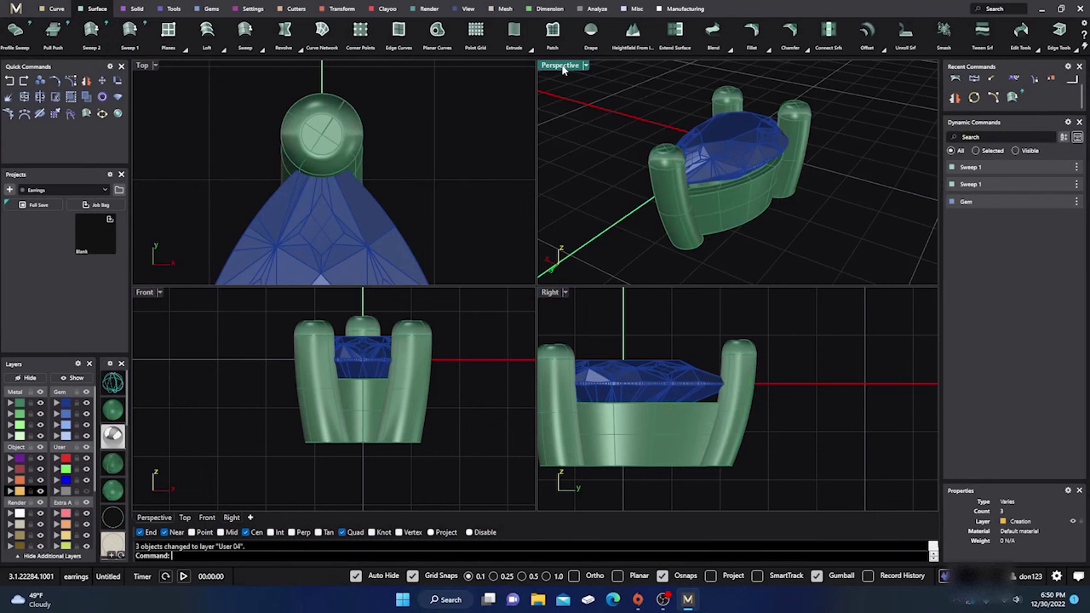
pyautogui.doubleClick(562, 65)
pyautogui.scroll(-4, 716, 304)
pyautogui.moveTo(715, 304); pyautogui.dragTo(392, 341, button='right')
pyautogui.scroll(3, 382, 271)
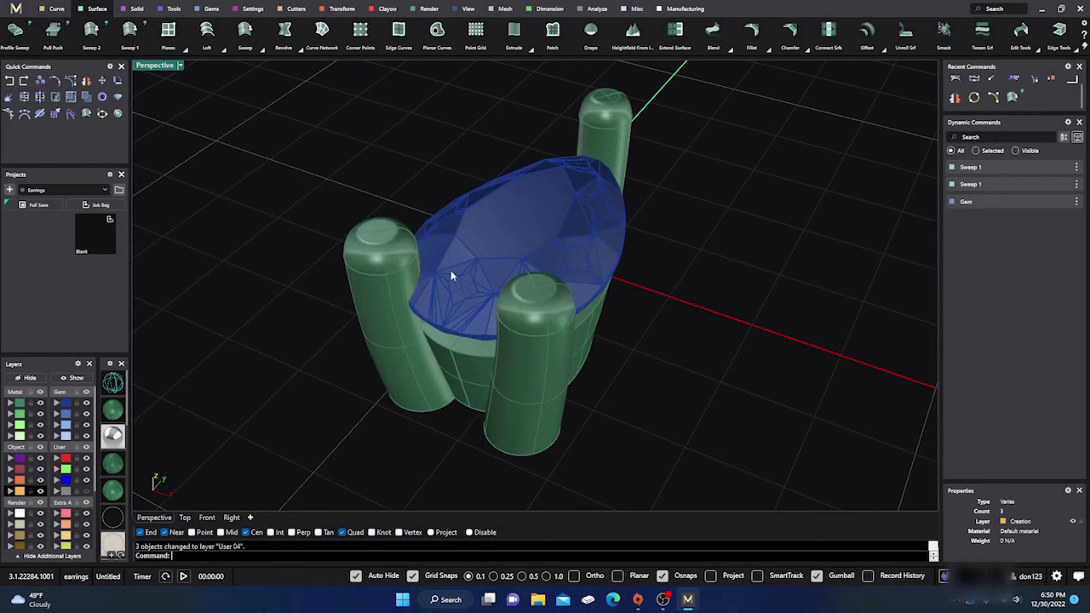
# Boolean-union the basket with the left, front and back prongs into one solid.
pyautogui.click(137, 10)
pyautogui.click(109, 30)
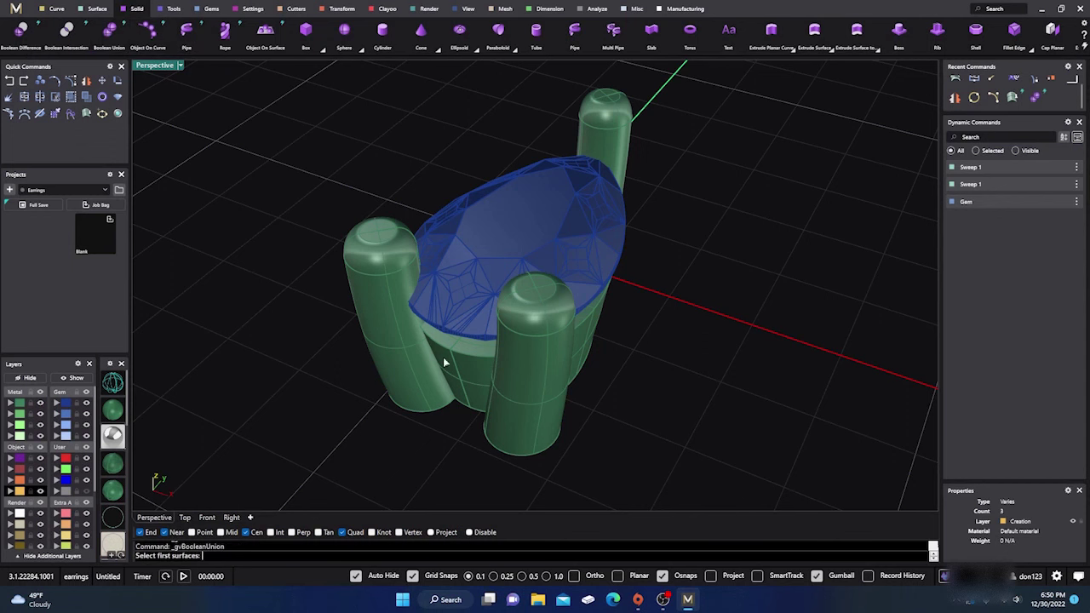
pyautogui.click(464, 372)
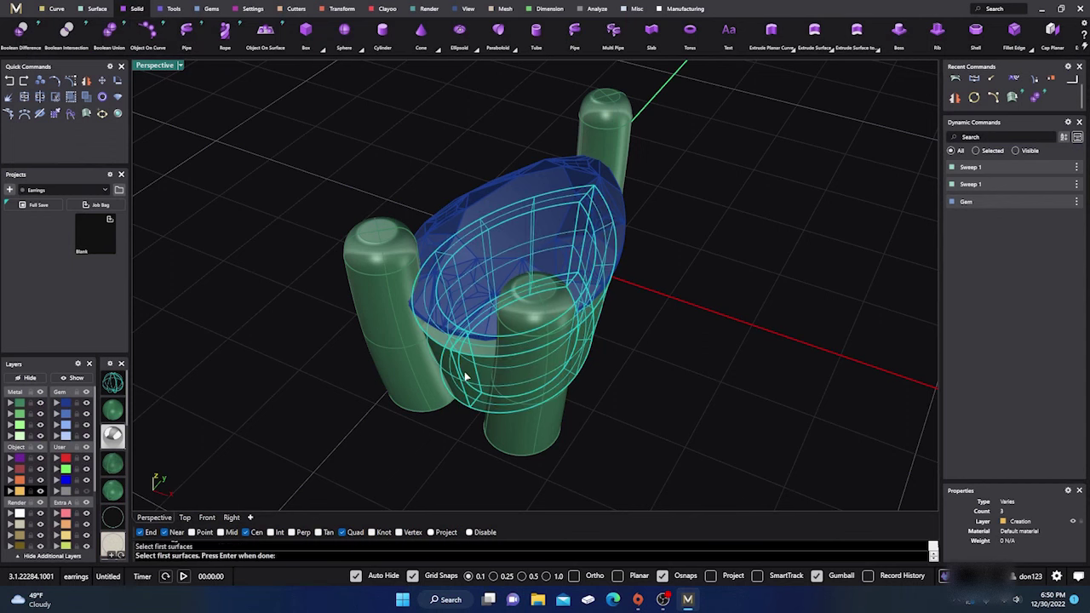
pyautogui.click(403, 353)
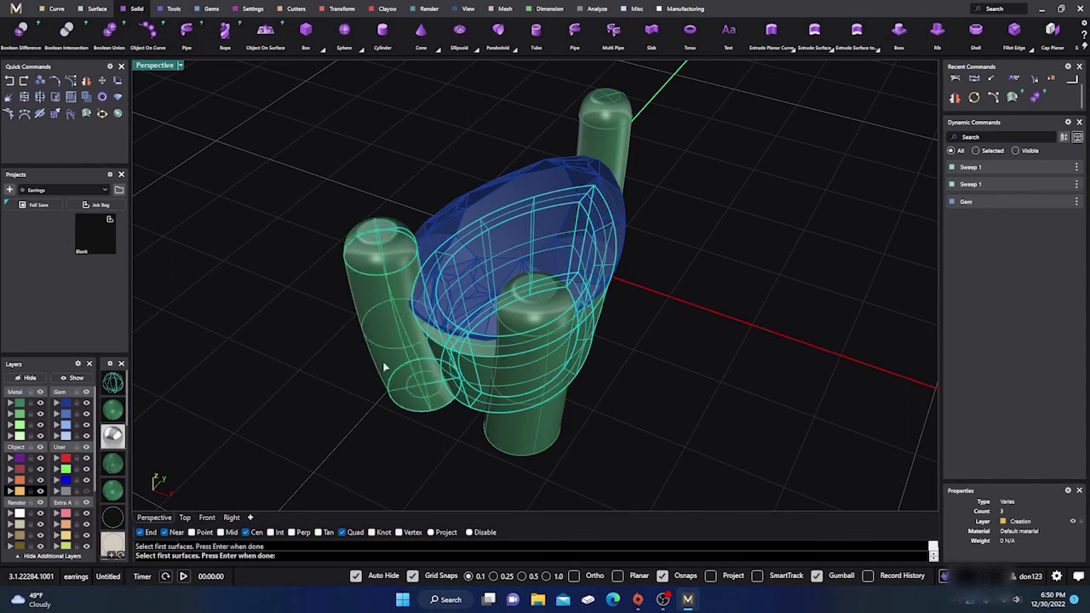
pyautogui.click(410, 364)
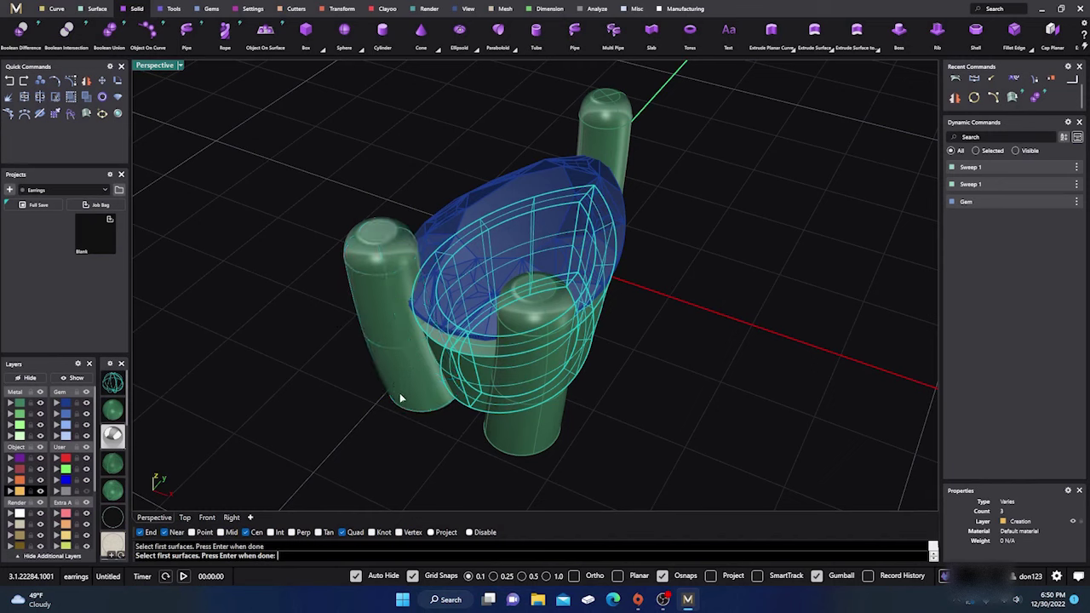
pyautogui.press('Return')
pyautogui.click(402, 379)
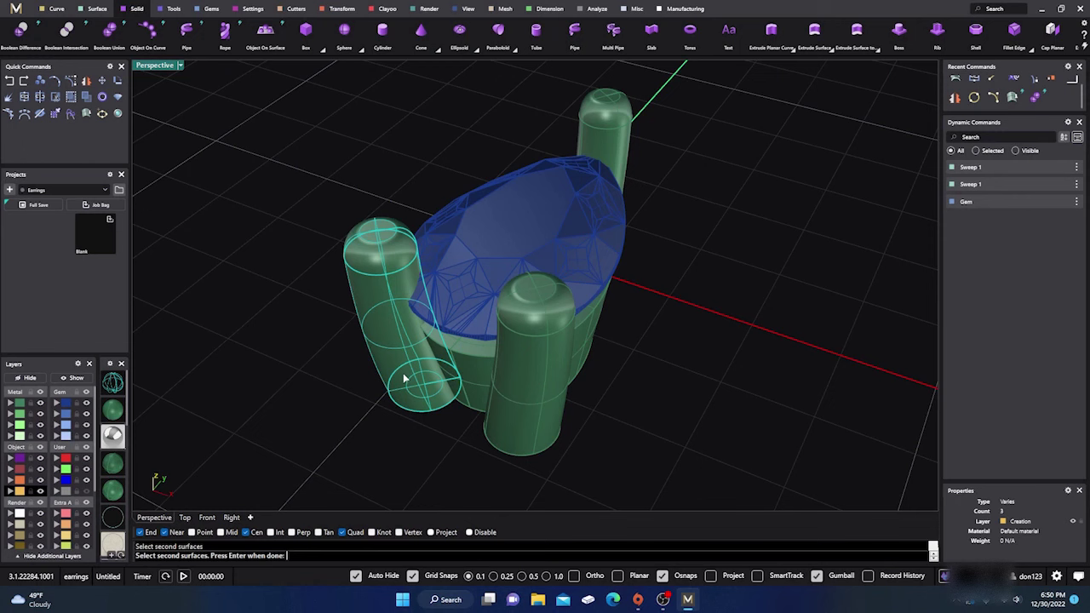
pyautogui.click(516, 452)
pyautogui.click(631, 132)
pyautogui.press('Return')
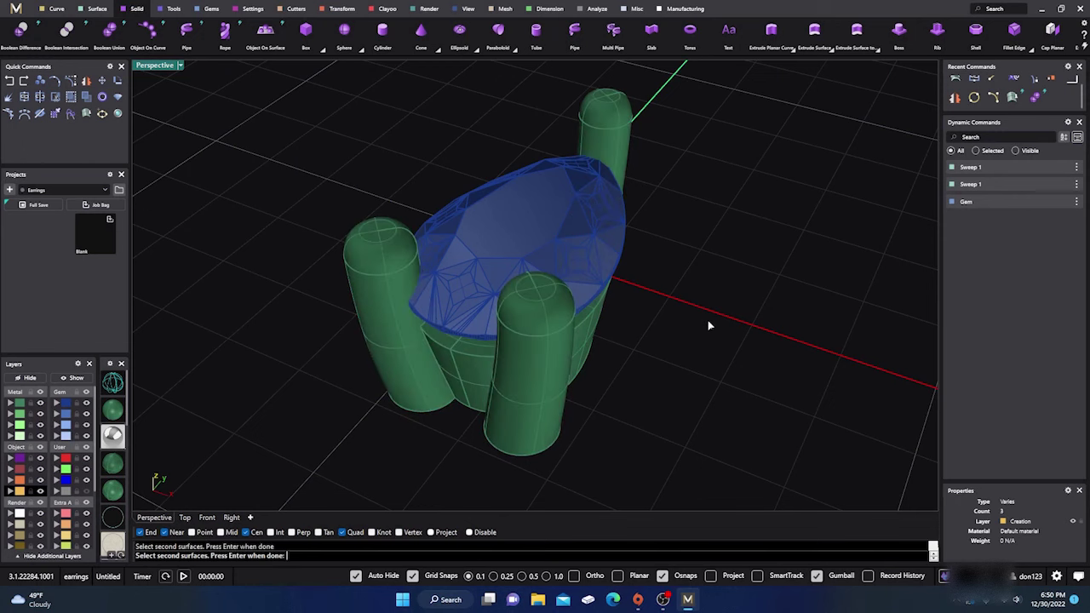
pyautogui.moveTo(691, 389); pyautogui.dragTo(664, 372, button='right')
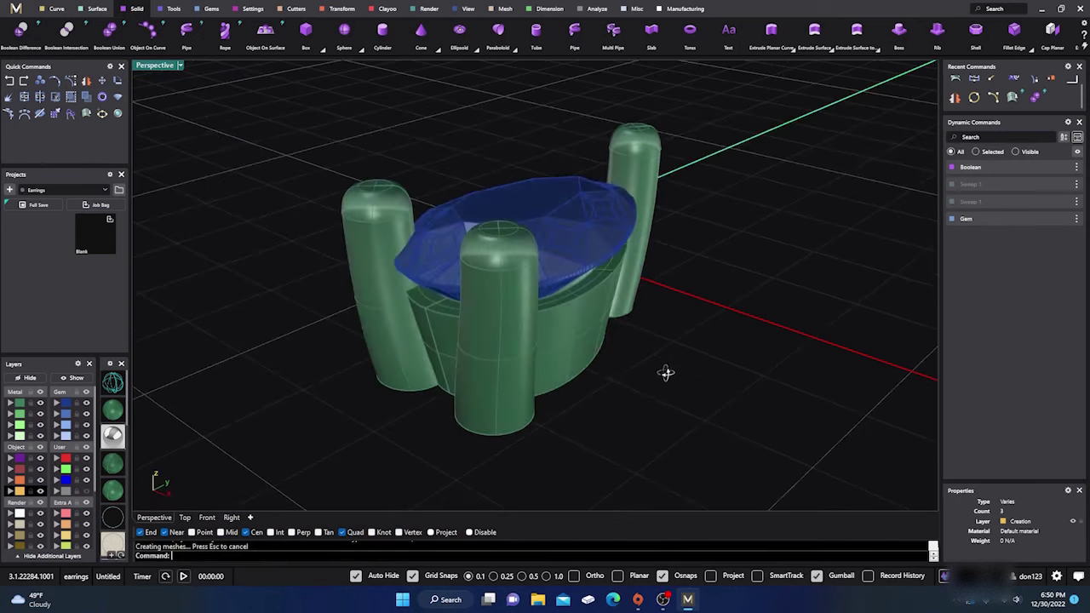
# Move the front prong to layer User 04 and select the merged metal union.
pyautogui.click(526, 373)
pyautogui.click(543, 396)
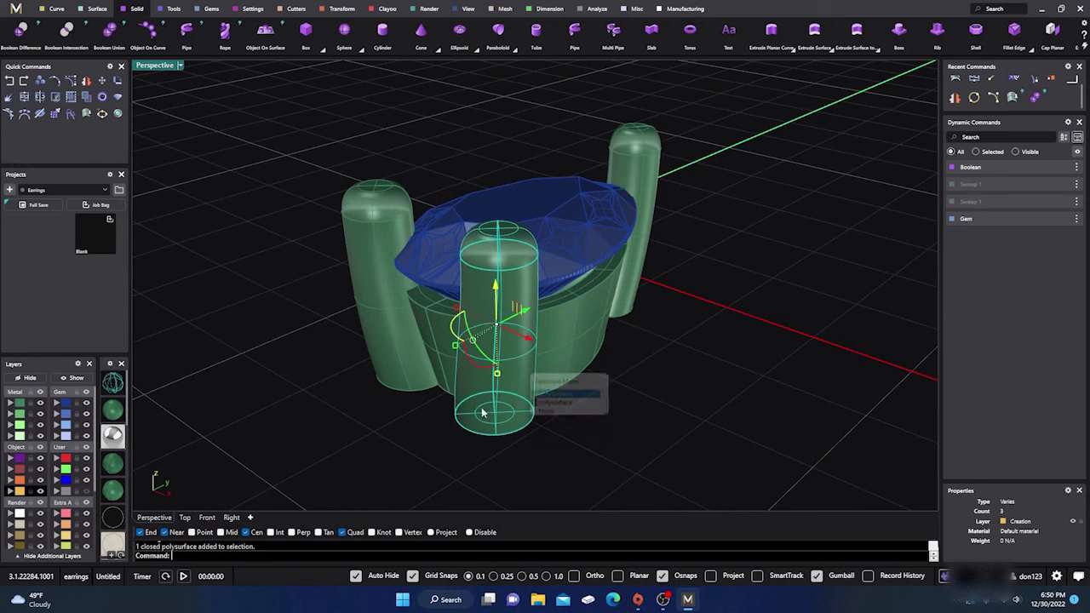
pyautogui.click(59, 492)
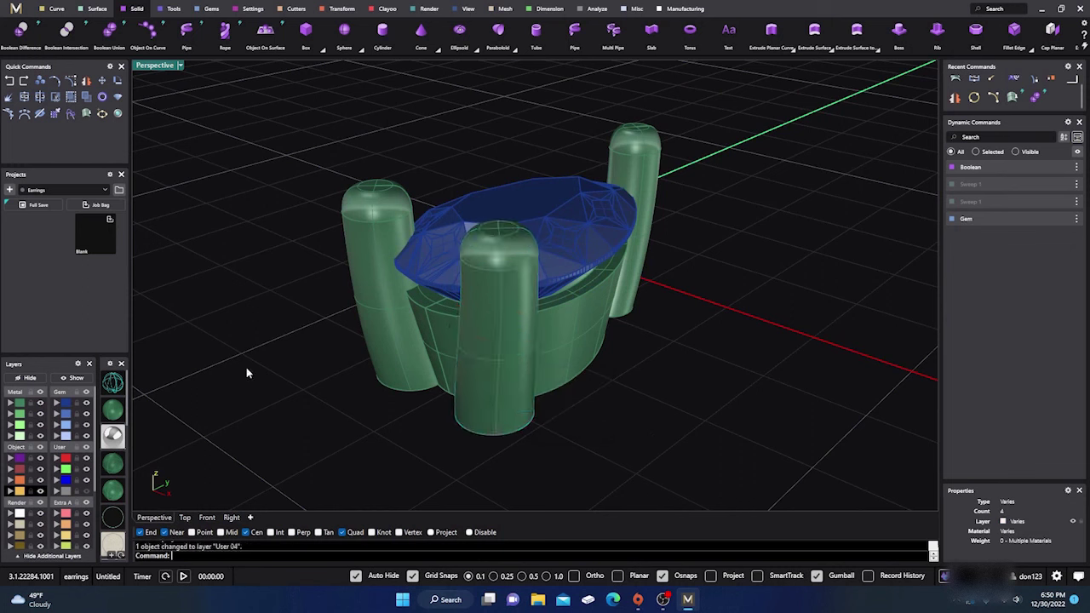
pyautogui.click(358, 305)
pyautogui.click(587, 363)
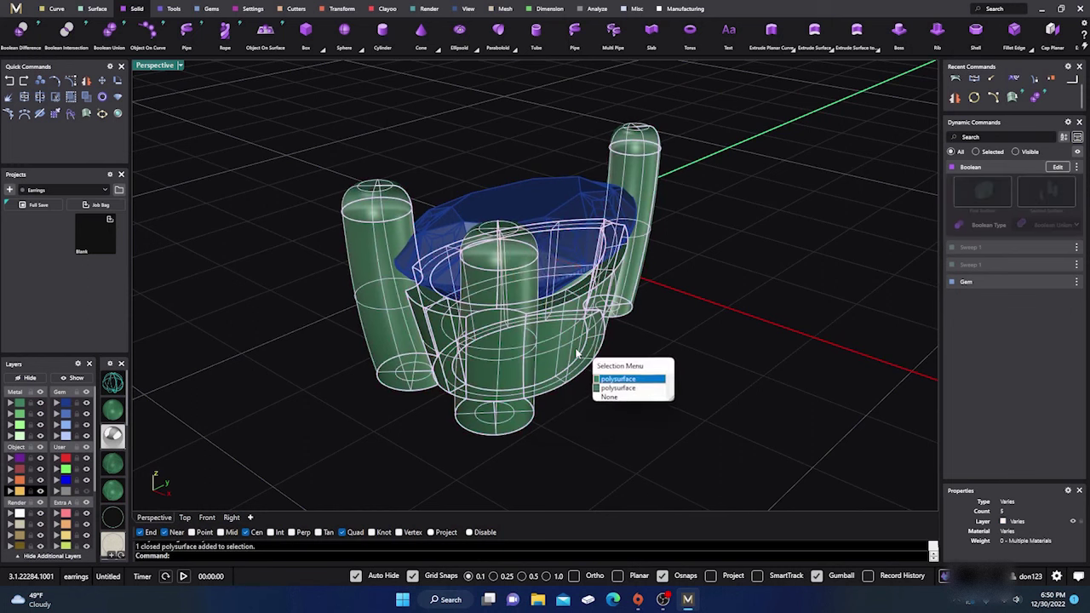
pyautogui.click(609, 388)
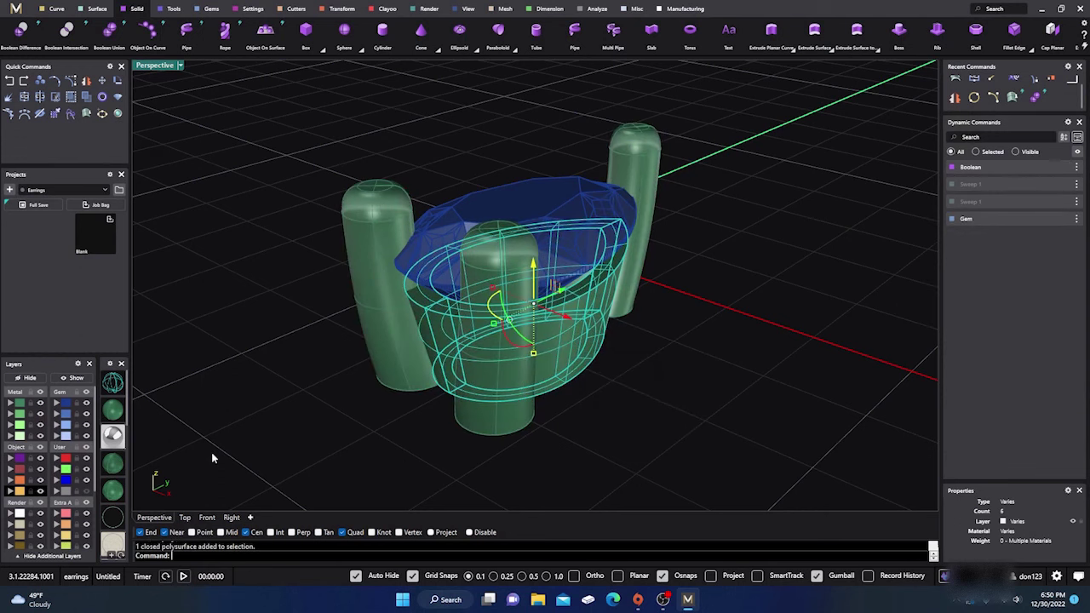
pyautogui.click(60, 491)
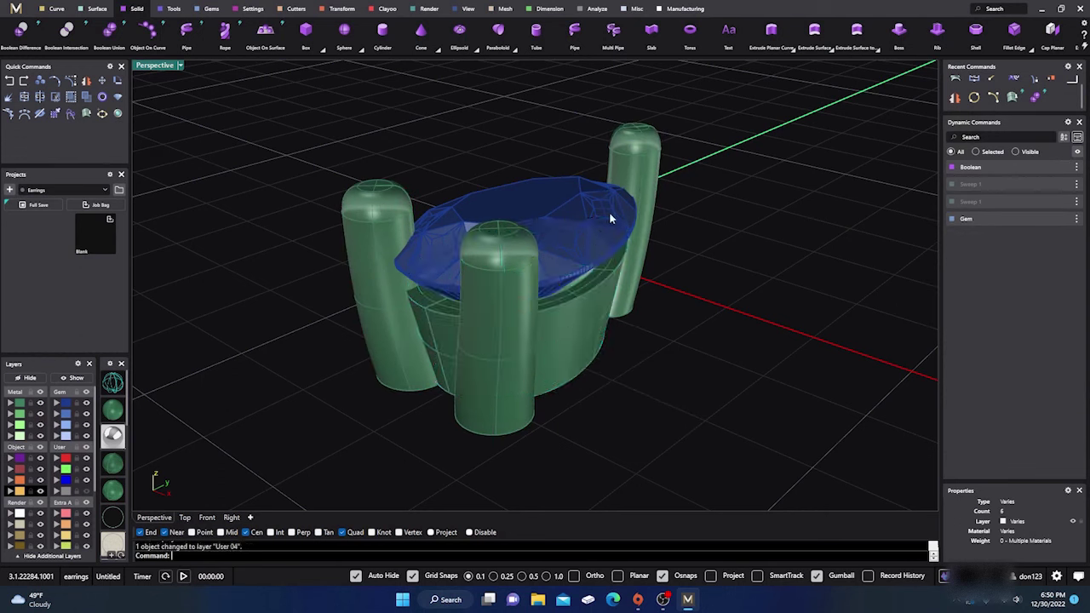
pyautogui.click(630, 169)
pyautogui.press('Escape')
pyautogui.click(635, 189)
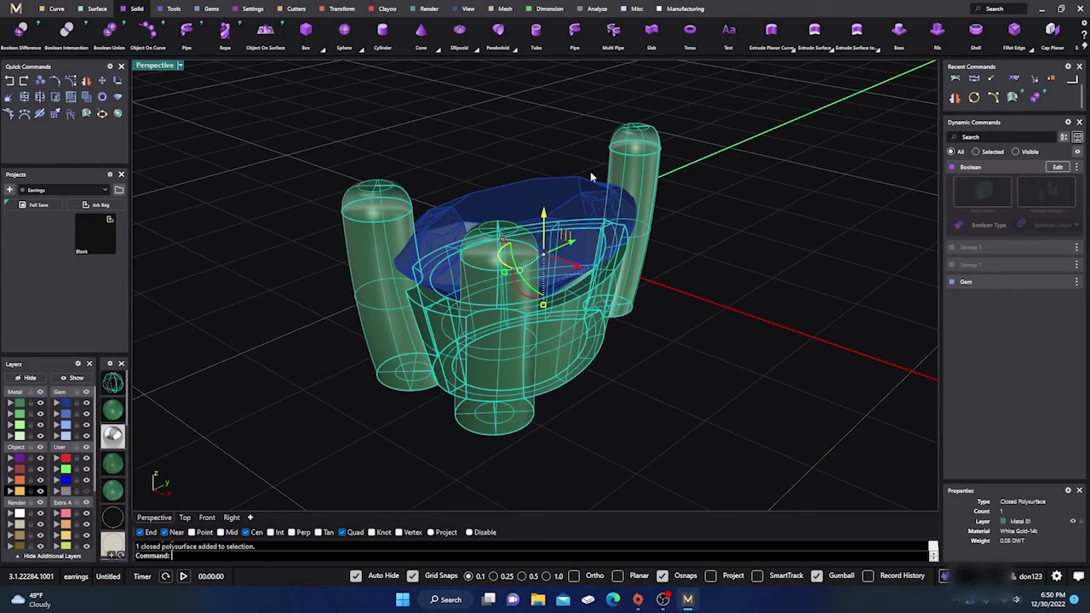
pyautogui.press('Escape')
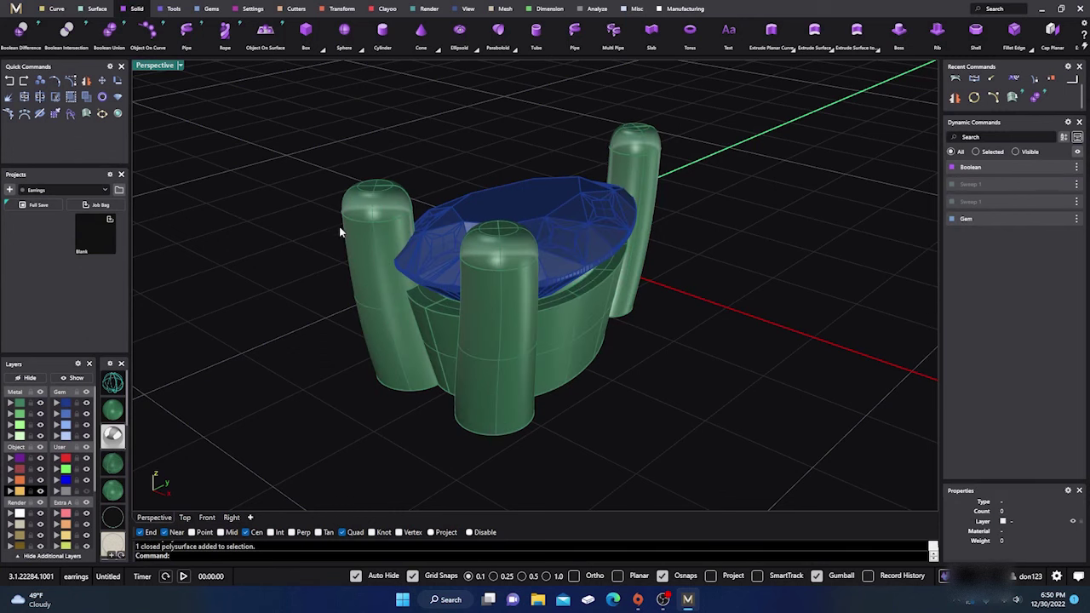
pyautogui.click(349, 235)
# Hide and then show the metal setting, turning the perspective view top-down on the gem.
pyautogui.click(34, 379)
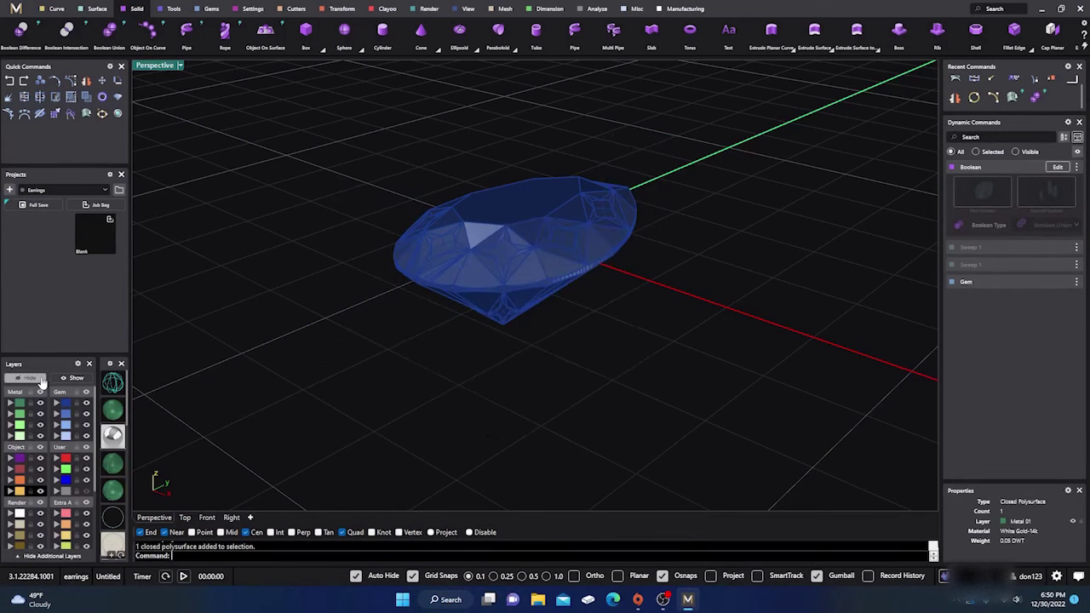
pyautogui.click(68, 378)
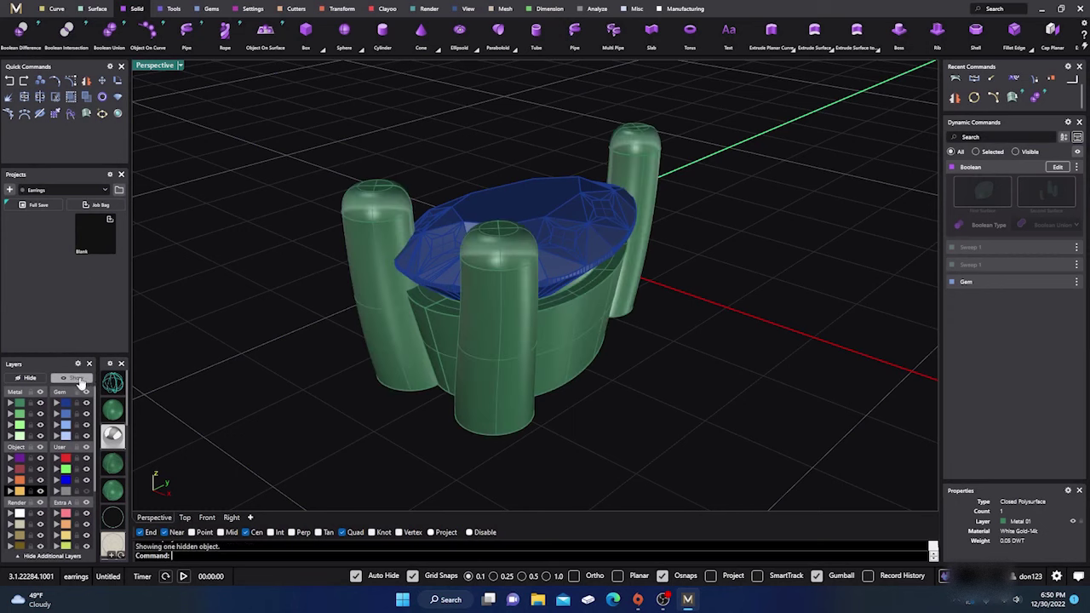
pyautogui.scroll(-2, 440, 249)
pyautogui.moveTo(443, 240); pyautogui.dragTo(465, 404, button='right')
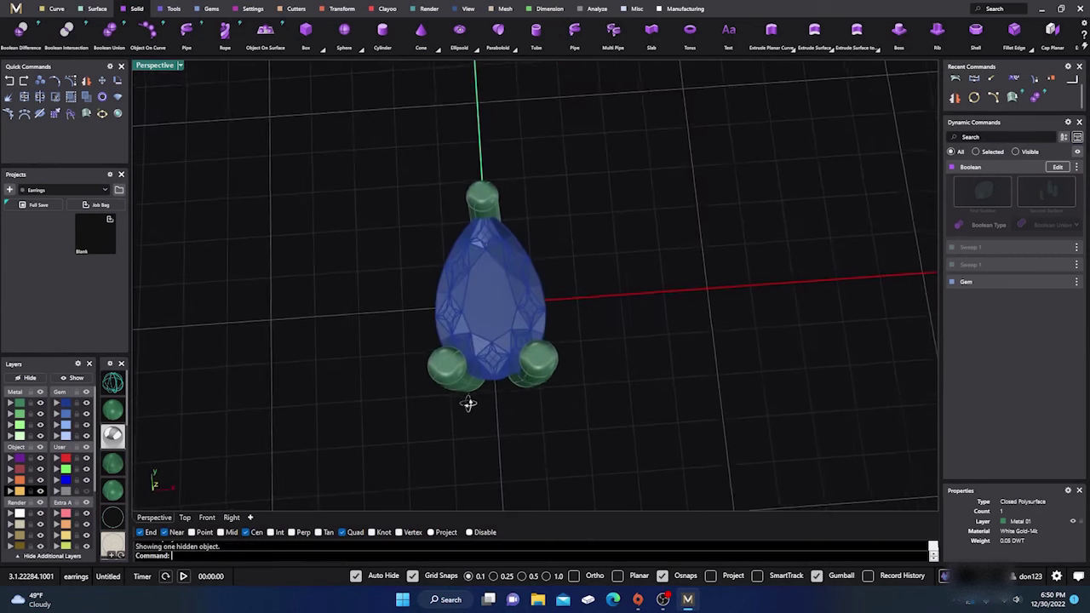
pyautogui.scroll(-2, 497, 309)
pyautogui.moveTo(498, 309); pyautogui.dragTo(500, 332, button='right')
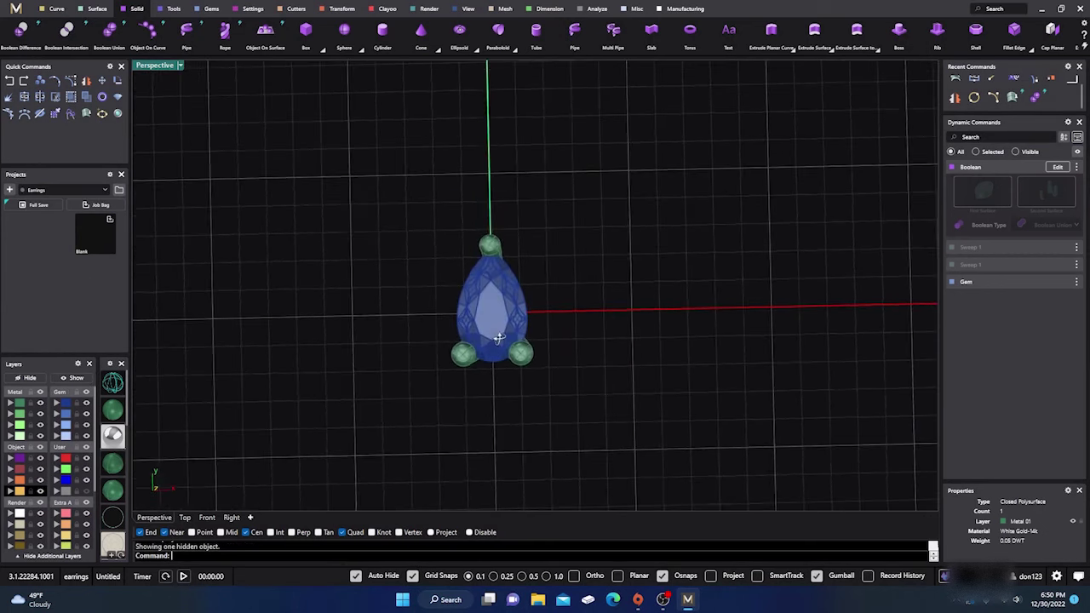
pyautogui.click(153, 518)
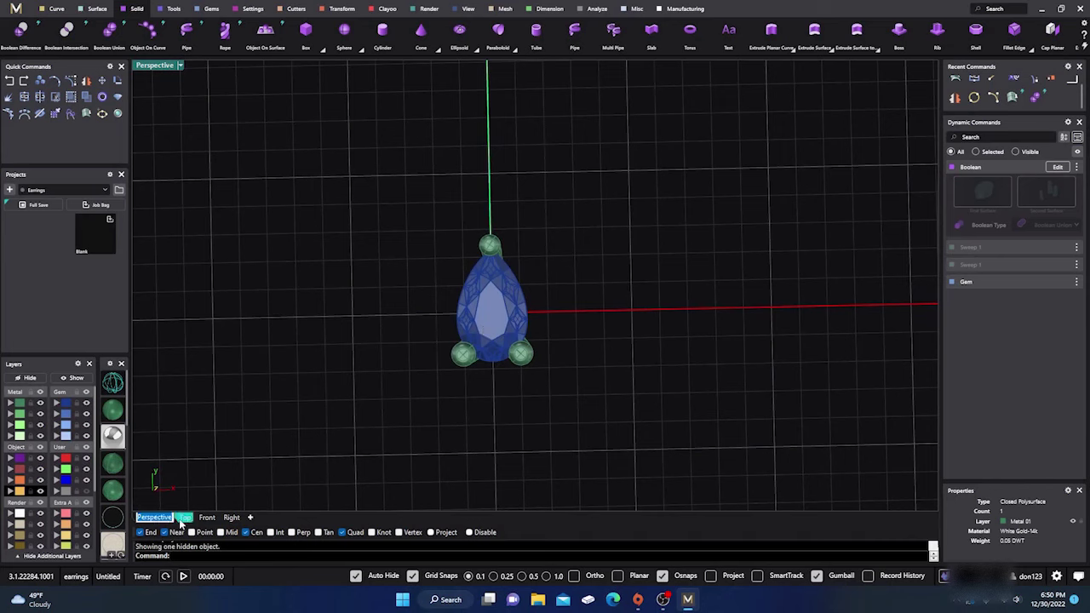
# Restore the four-view layout and recentre, zoom and orbit the setting in each view.
pyautogui.doubleClick(158, 67)
pyautogui.scroll(-4, 322, 109)
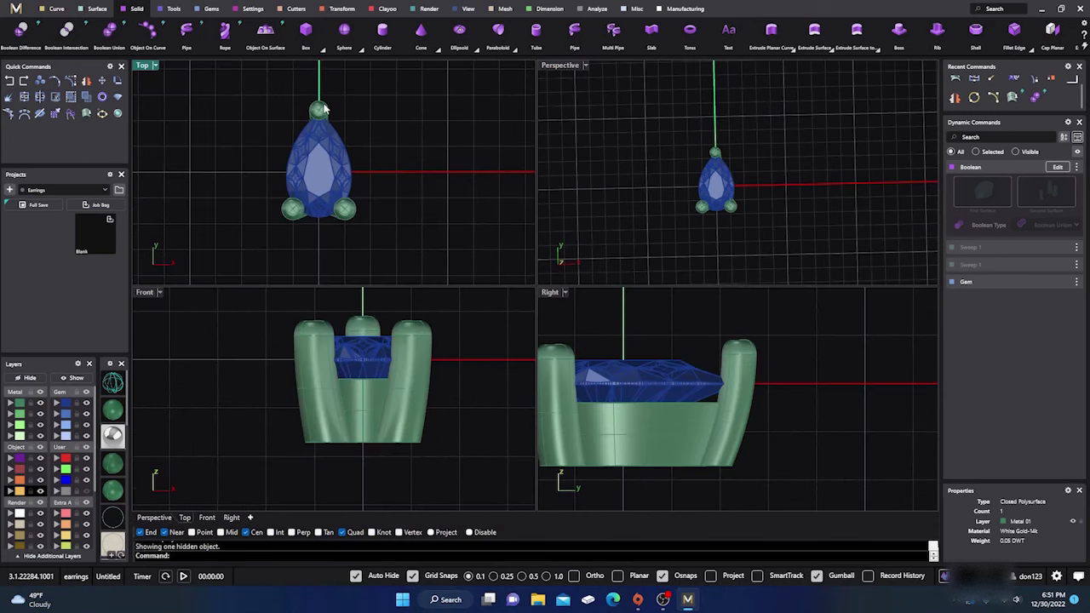
pyautogui.moveTo(322, 109); pyautogui.dragTo(344, 105, button='right')
pyautogui.moveTo(335, 300); pyautogui.dragTo(372, 348, button='right')
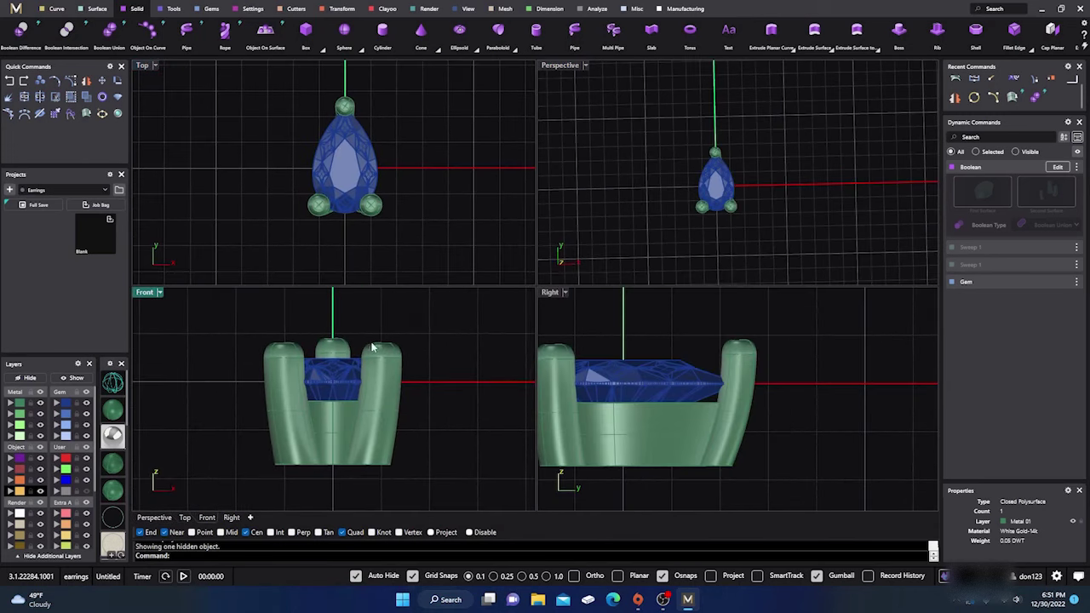
pyautogui.moveTo(625, 367); pyautogui.dragTo(697, 349, button='right')
pyautogui.scroll(3, 714, 192)
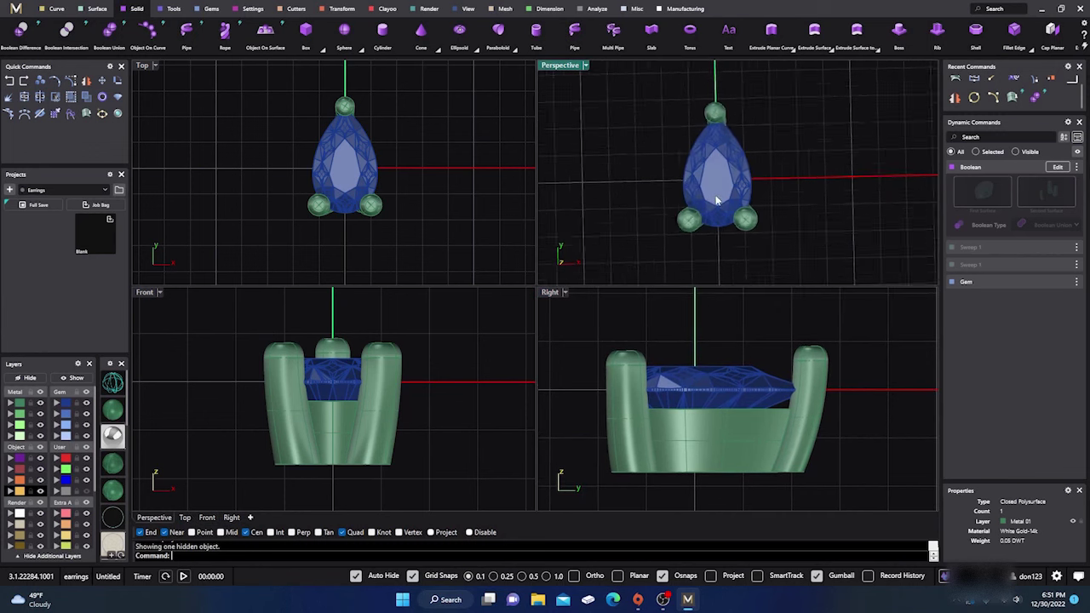
pyautogui.scroll(3, 717, 201)
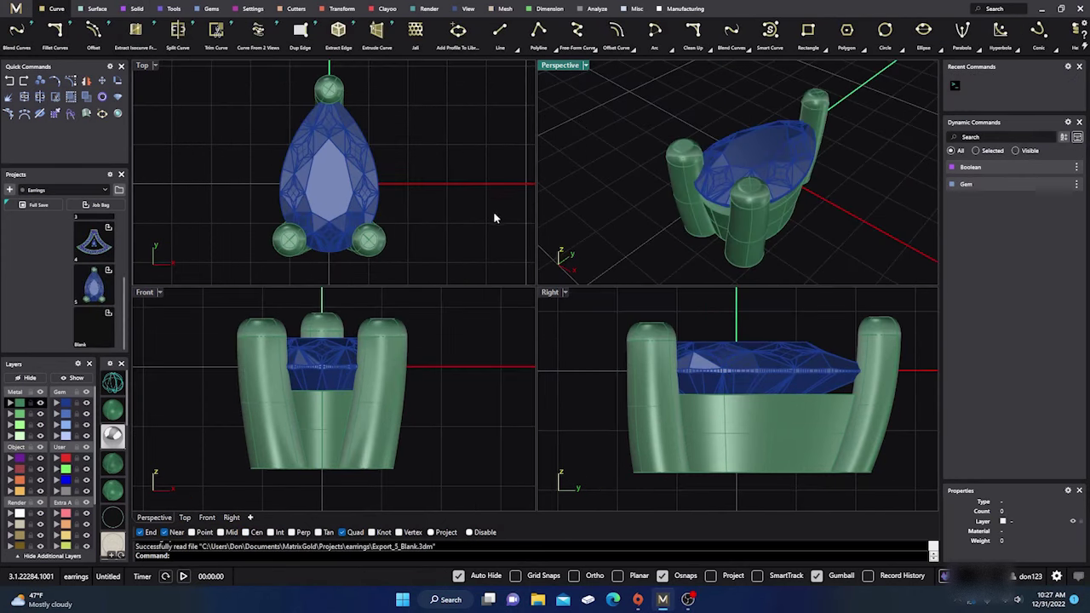
pyautogui.moveTo(586, 229); pyautogui.dragTo(661, 197, button='right')
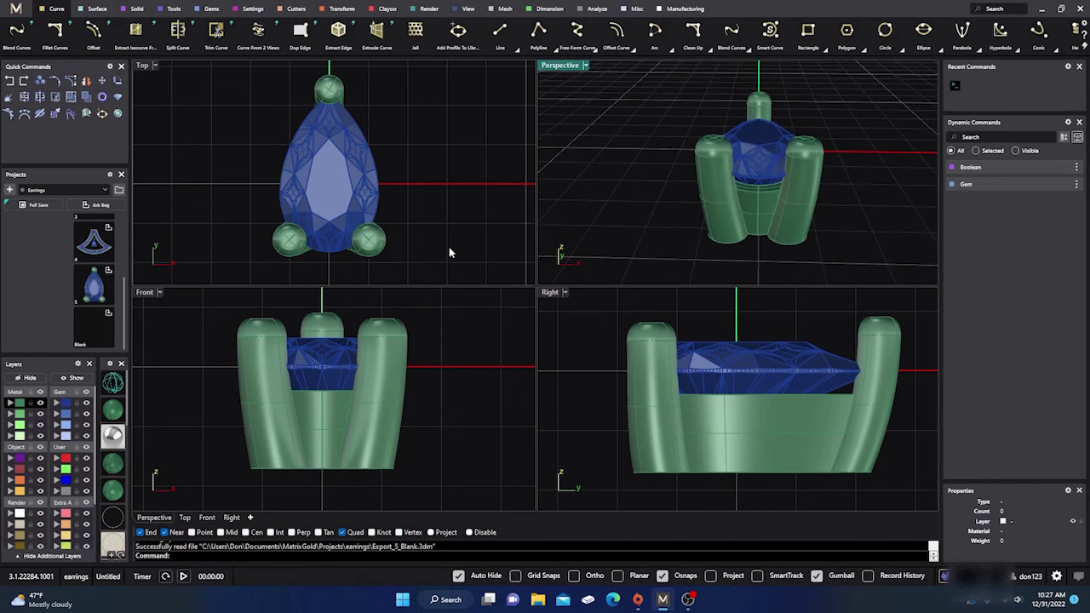
pyautogui.scroll(-3, 376, 381)
pyautogui.scroll(-6, 355, 205)
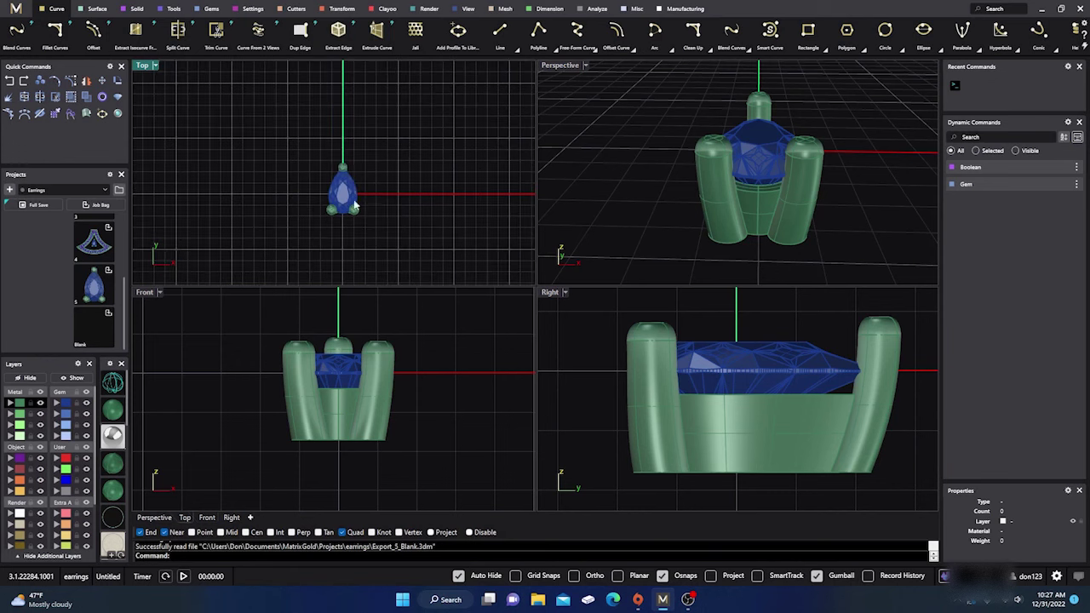
pyautogui.scroll(-6, 654, 407)
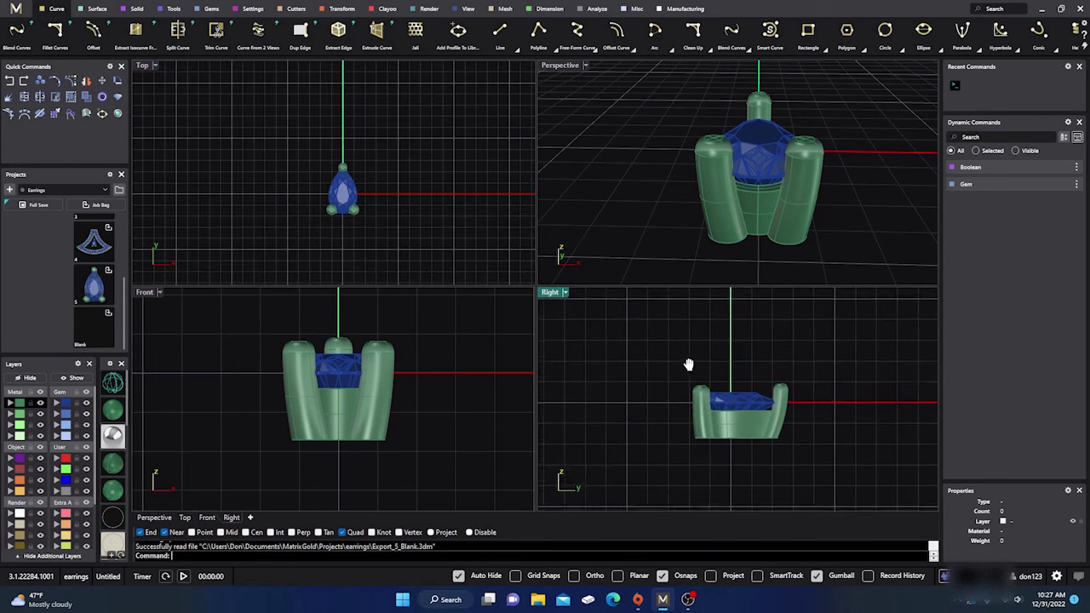
pyautogui.scroll(-3, 340, 217)
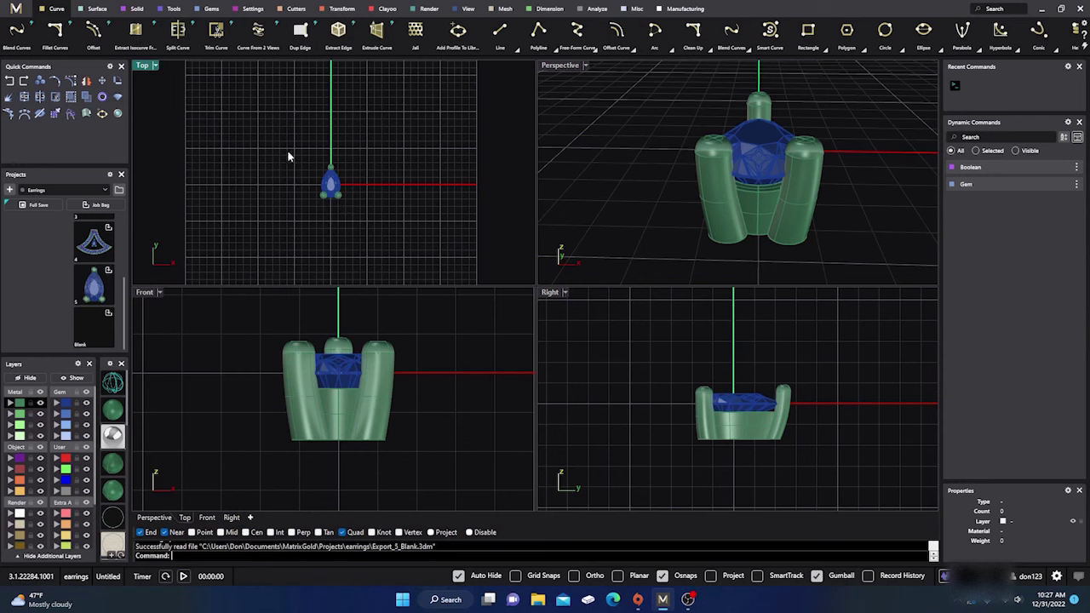
pyautogui.scroll(1, 309, 171)
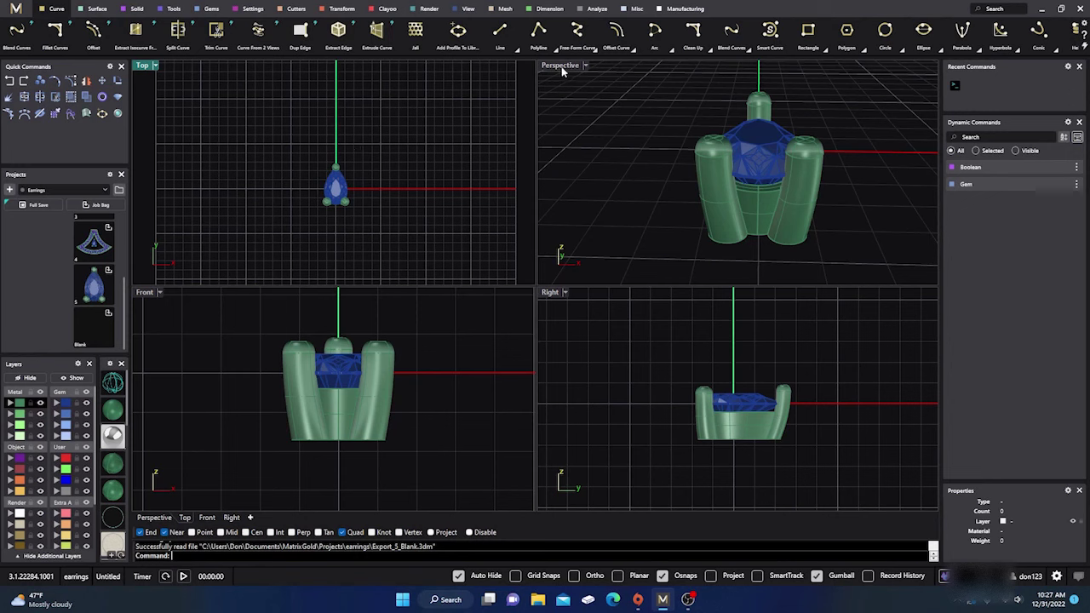
# Start an Arc Direction arc with Grid Snaps on and the Top view maximized.
pyautogui.click(669, 48)
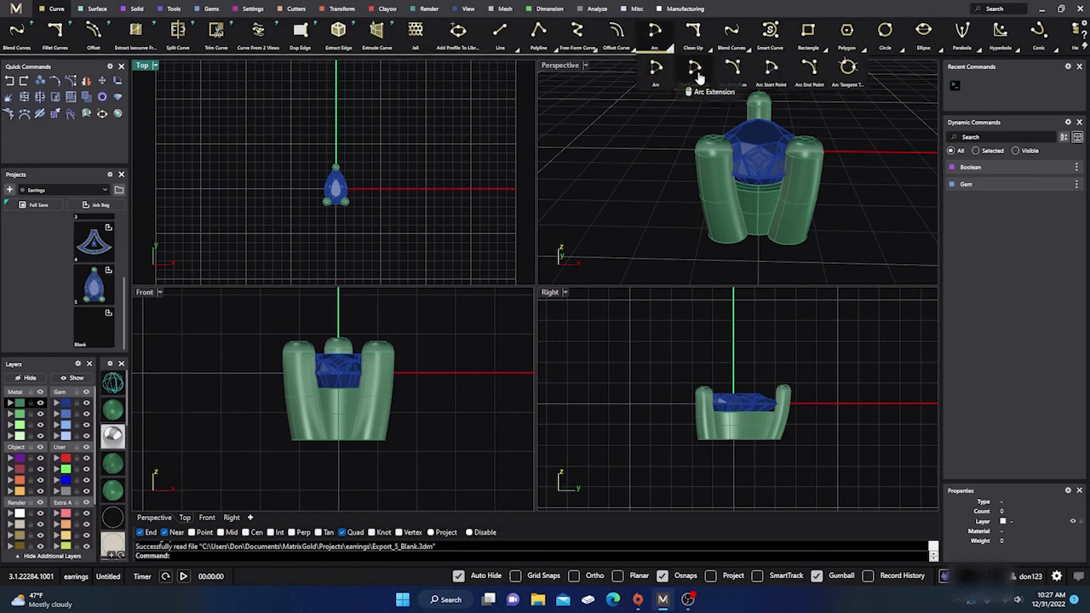
pyautogui.click(732, 68)
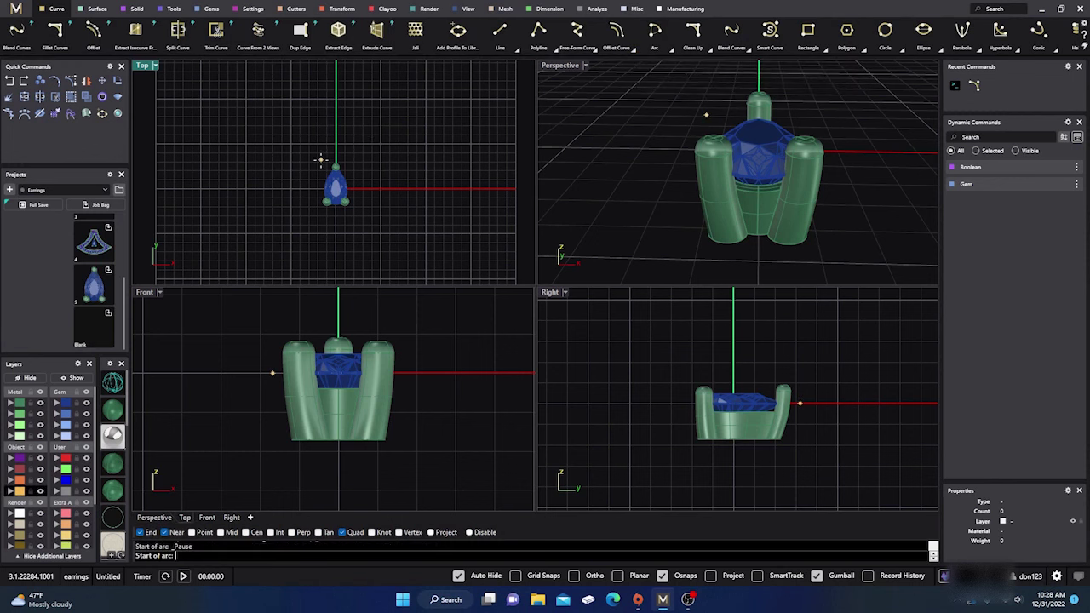
pyautogui.scroll(3, 321, 162)
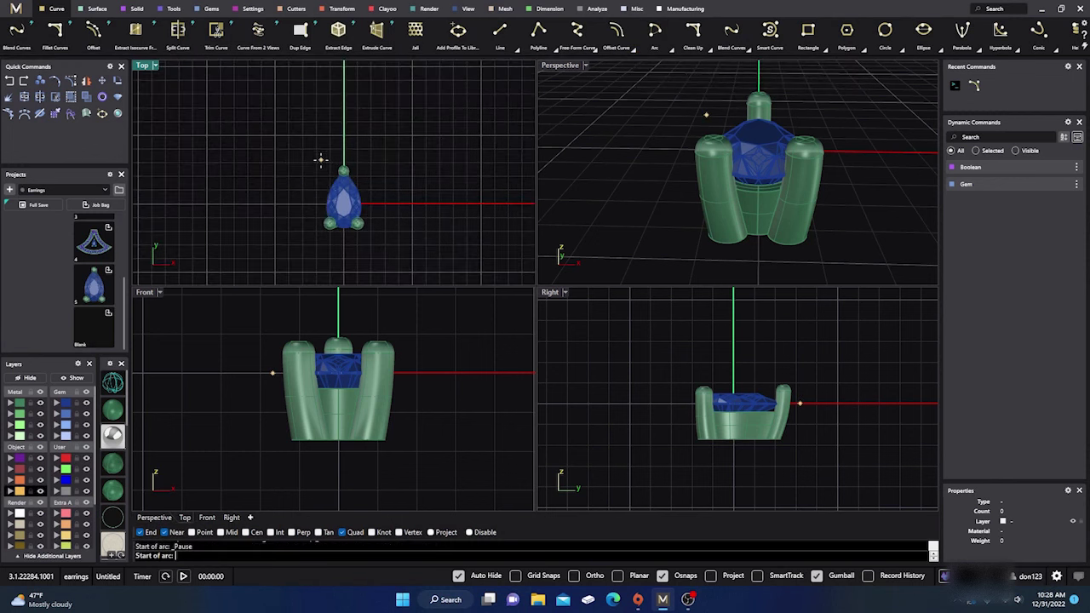
pyautogui.click(515, 577)
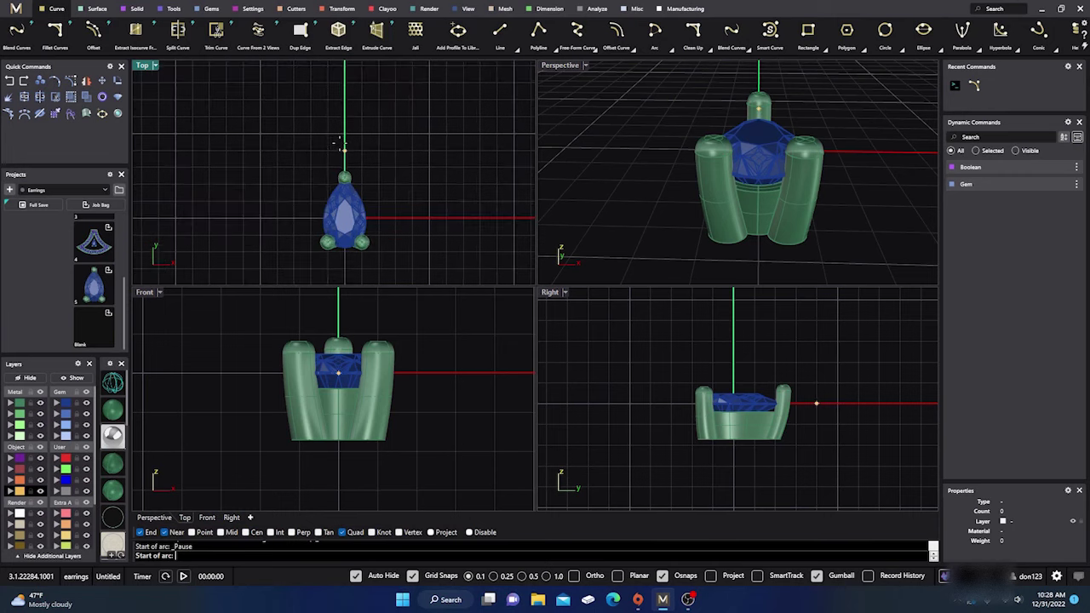
pyautogui.scroll(3, 338, 147)
pyautogui.doubleClick(143, 67)
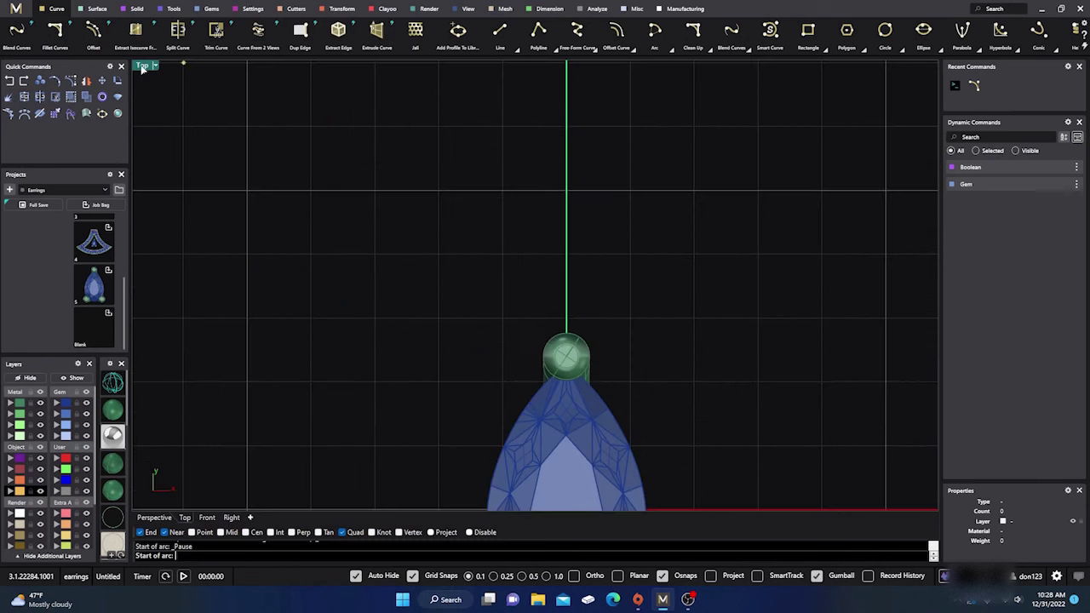
pyautogui.scroll(-5, 441, 213)
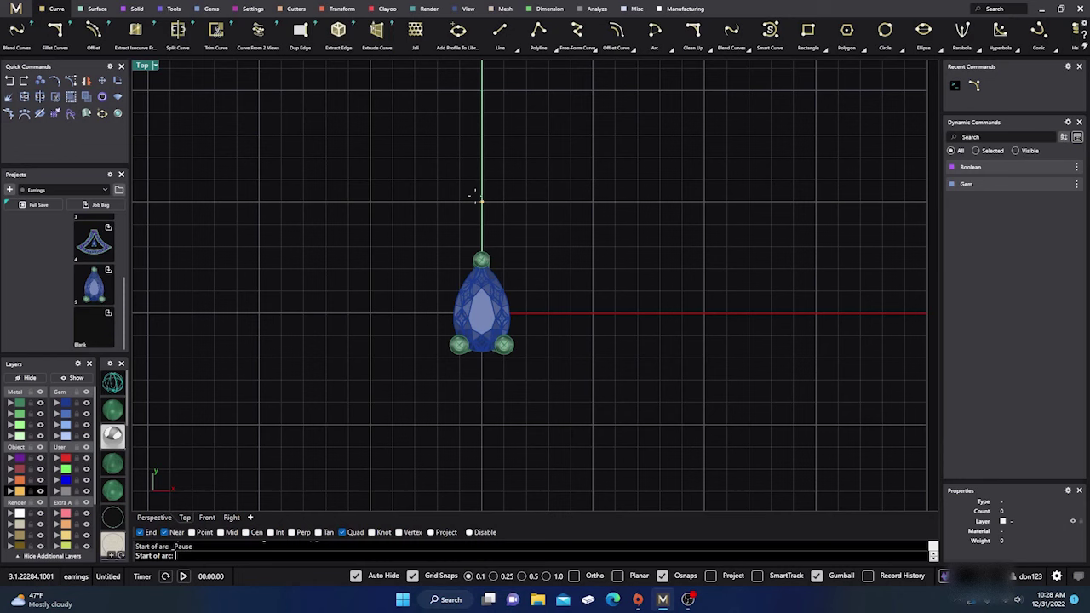
# Draw the arc from the Y axis above the pear gem down to the lower left.
pyautogui.click(479, 200)
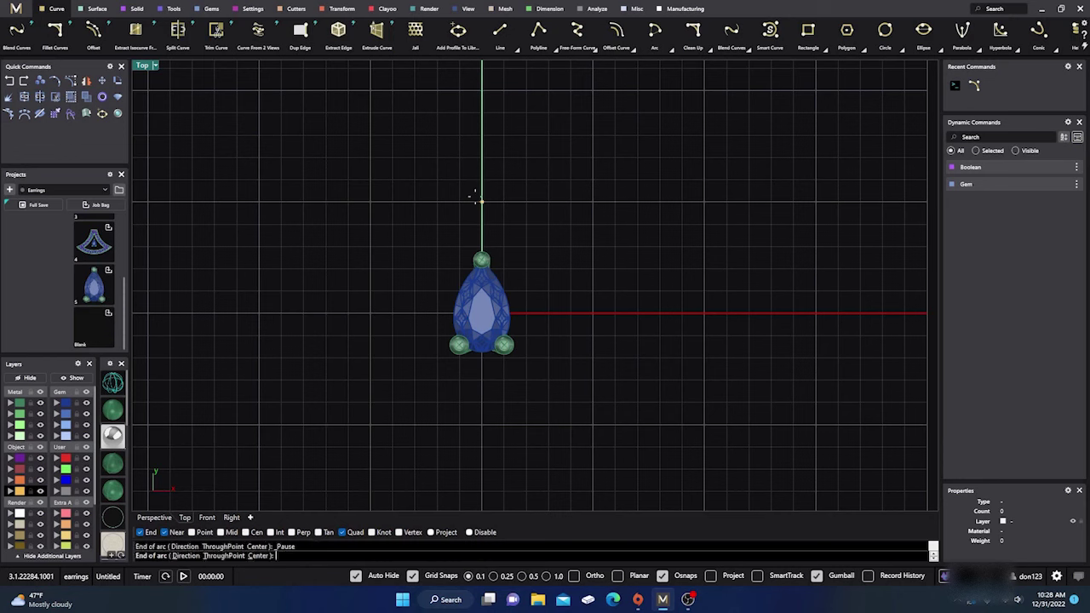
pyautogui.click(304, 380)
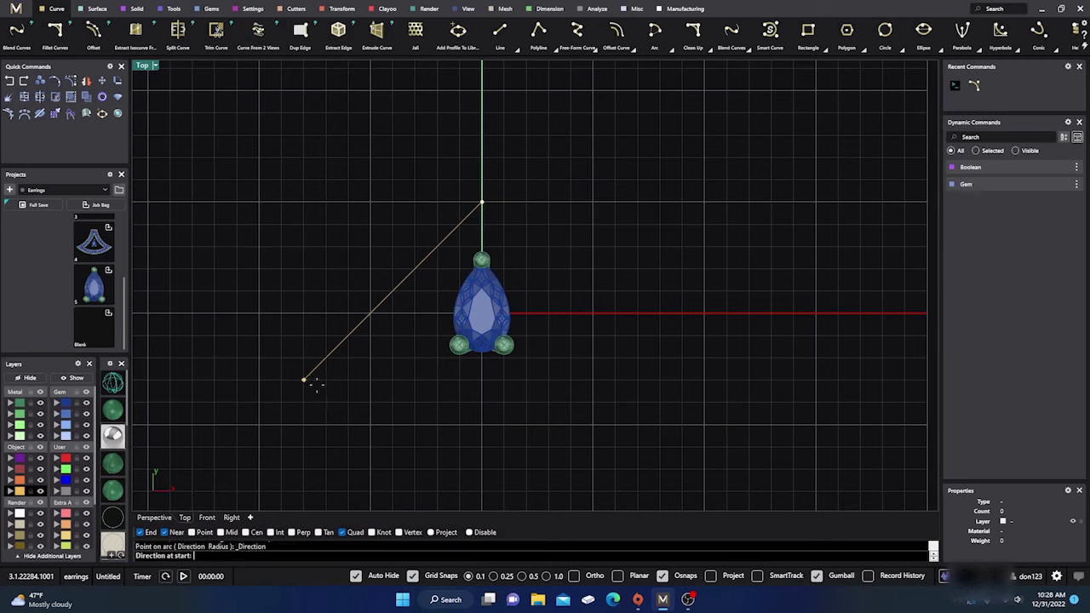
pyautogui.click(364, 398)
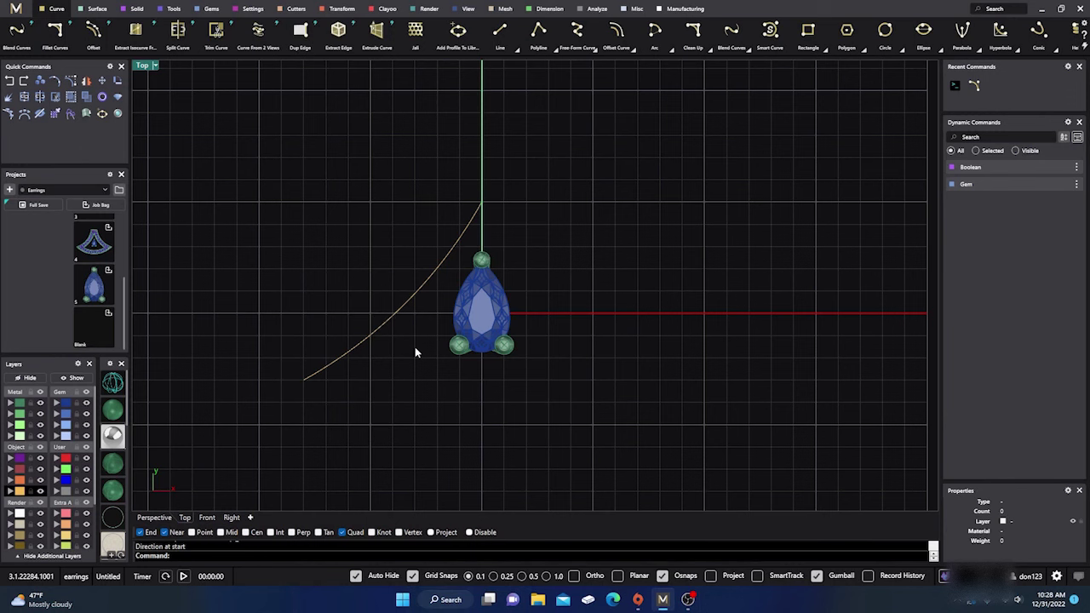
pyautogui.scroll(1, 415, 346)
# Mirror the new arc across the vertical axis through the origin to make the right side.
pyautogui.click(396, 297)
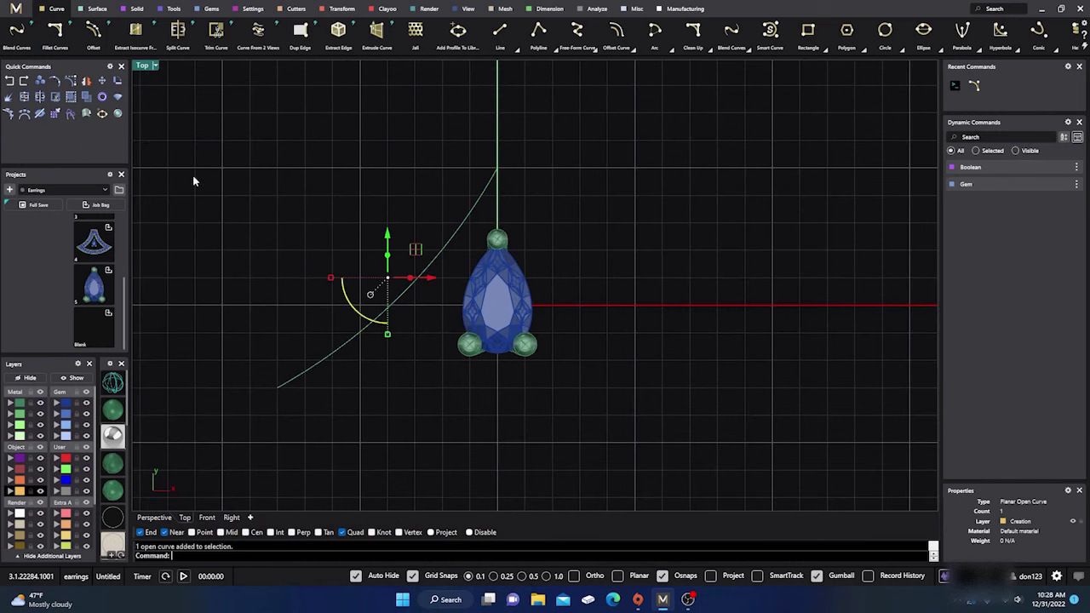
pyautogui.click(89, 87)
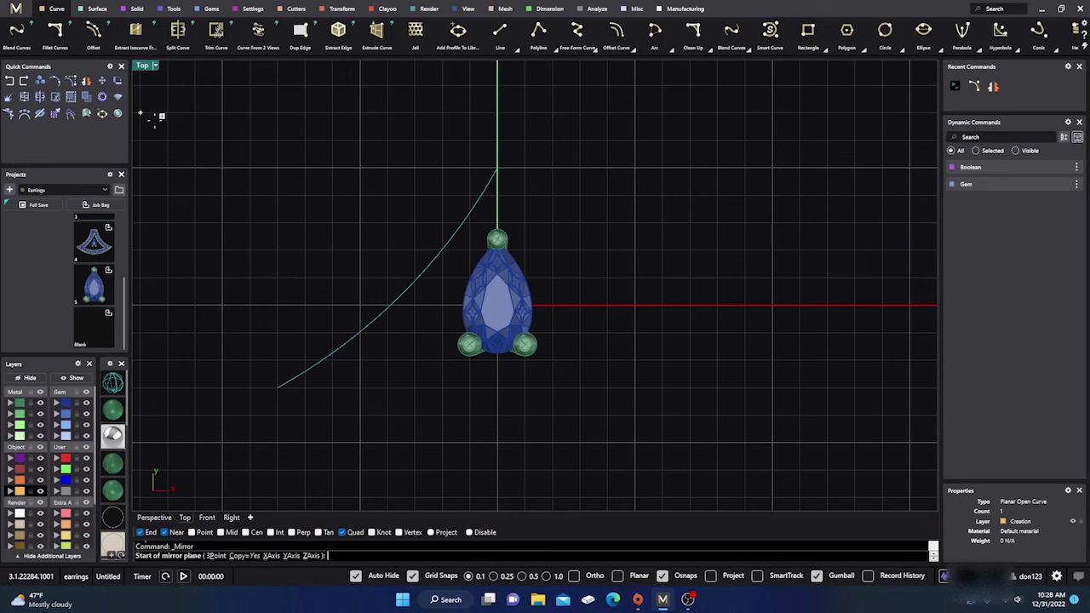
pyautogui.write('0')
pyautogui.press('Return')
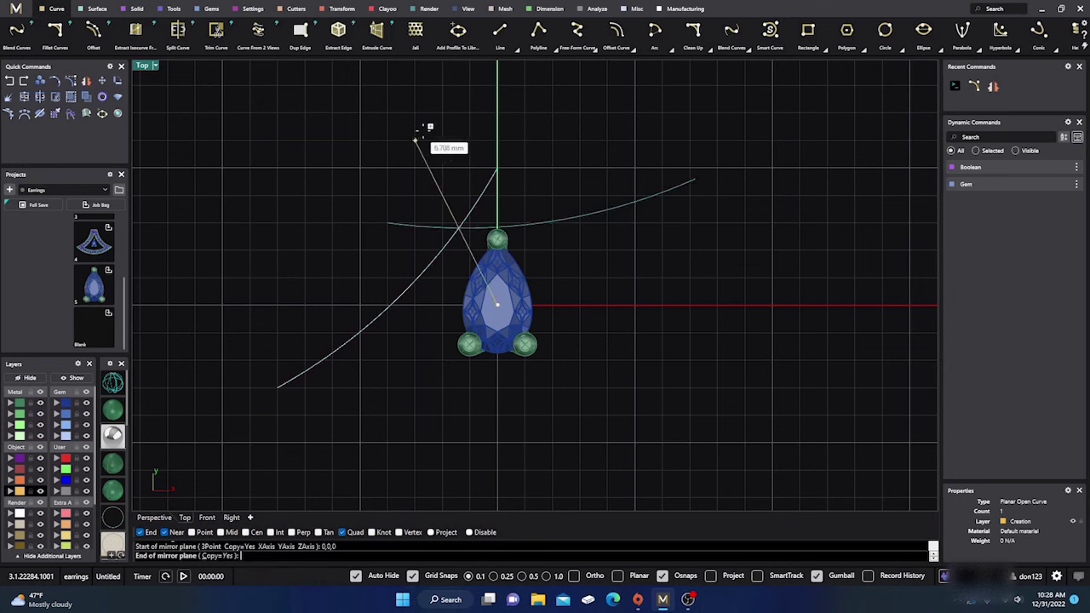
pyautogui.click(498, 109)
pyautogui.press('Escape')
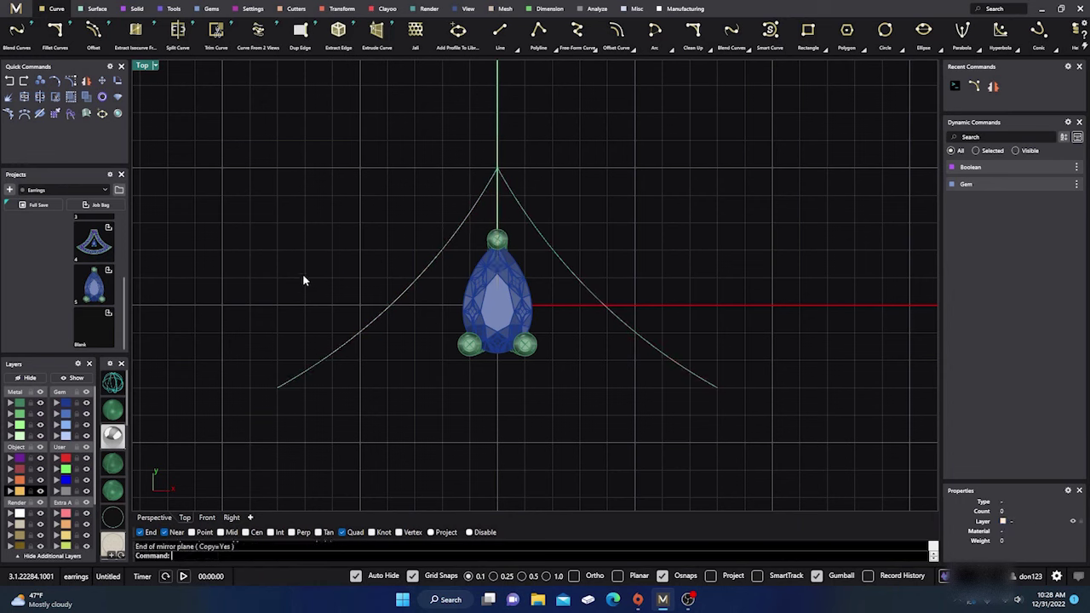
pyautogui.press('Return')
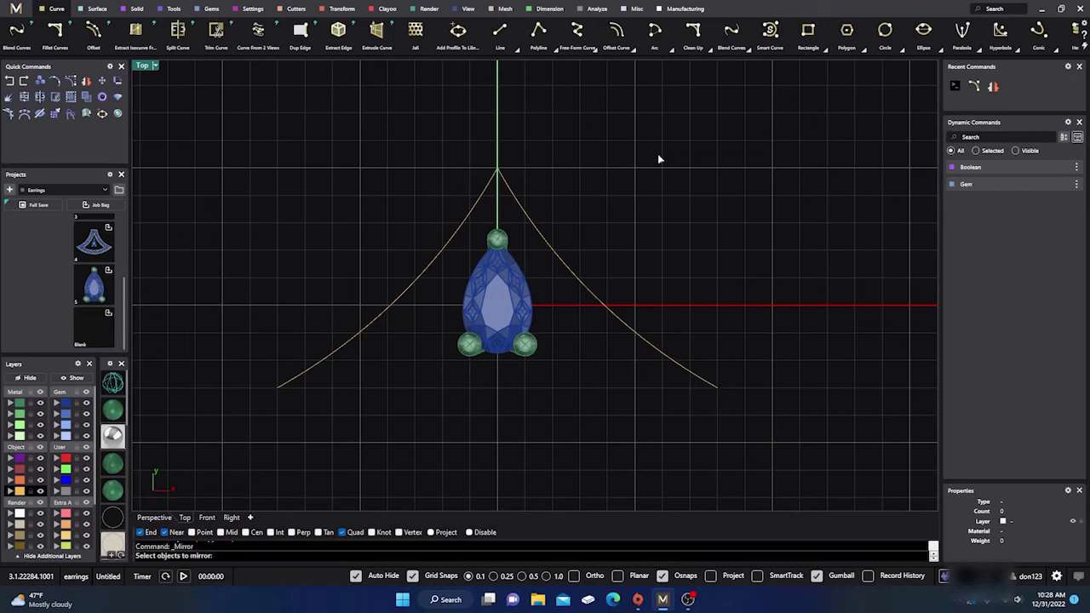
pyautogui.press('Escape')
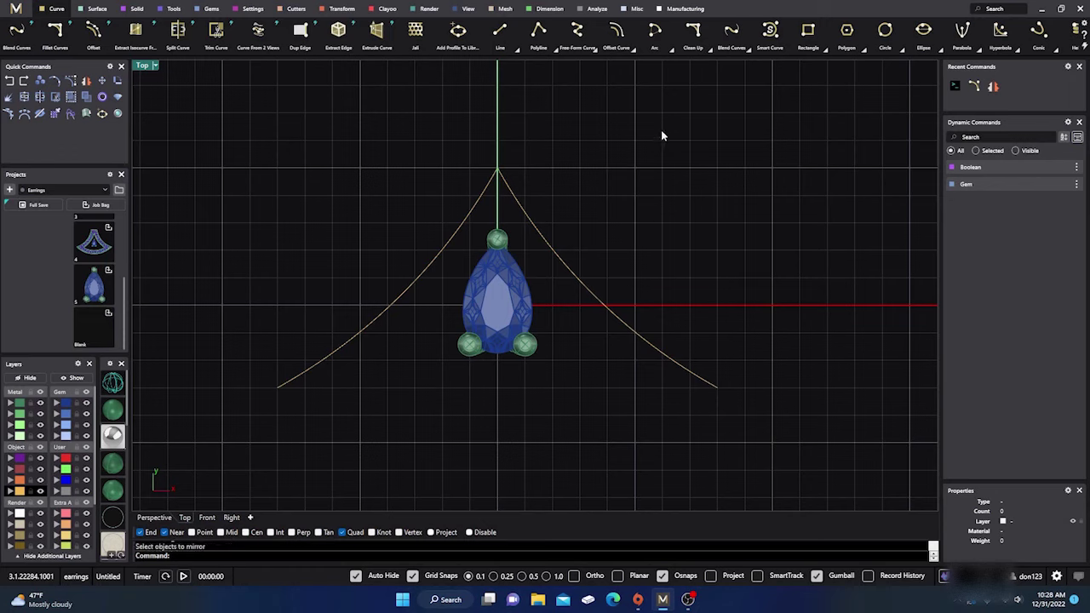
# Draw a downward-bowing arc joining the side curves' lower ends, then select all three curves.
pyautogui.click(708, 49)
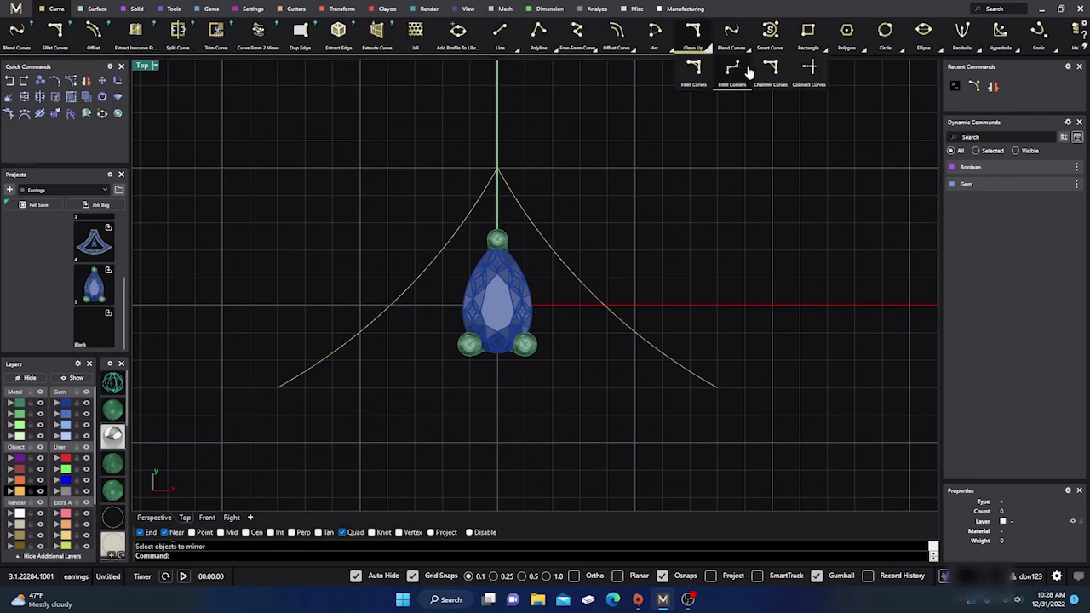
pyautogui.click(671, 49)
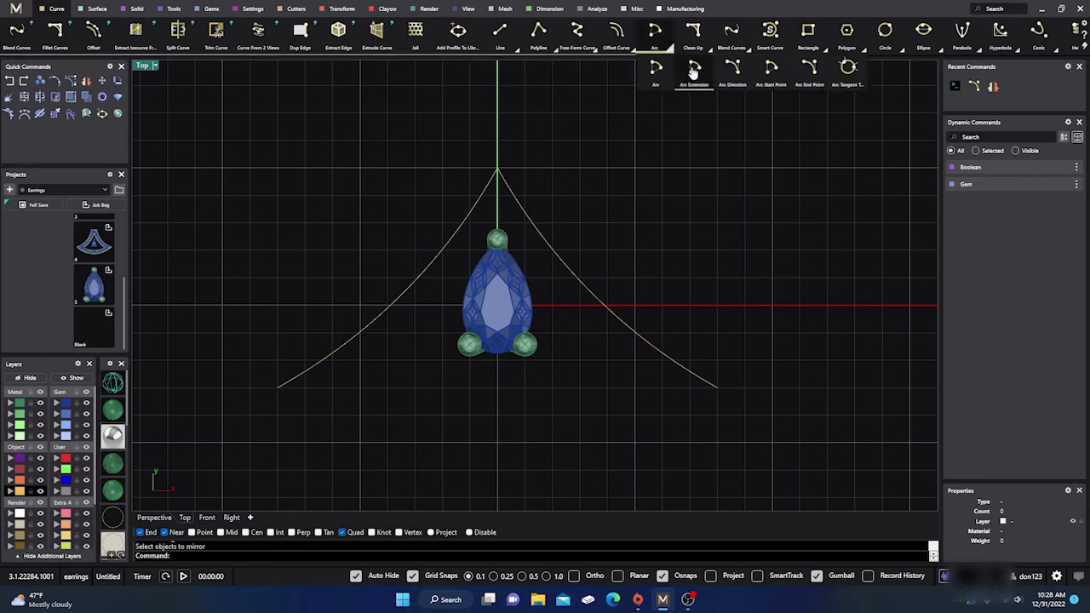
pyautogui.click(731, 74)
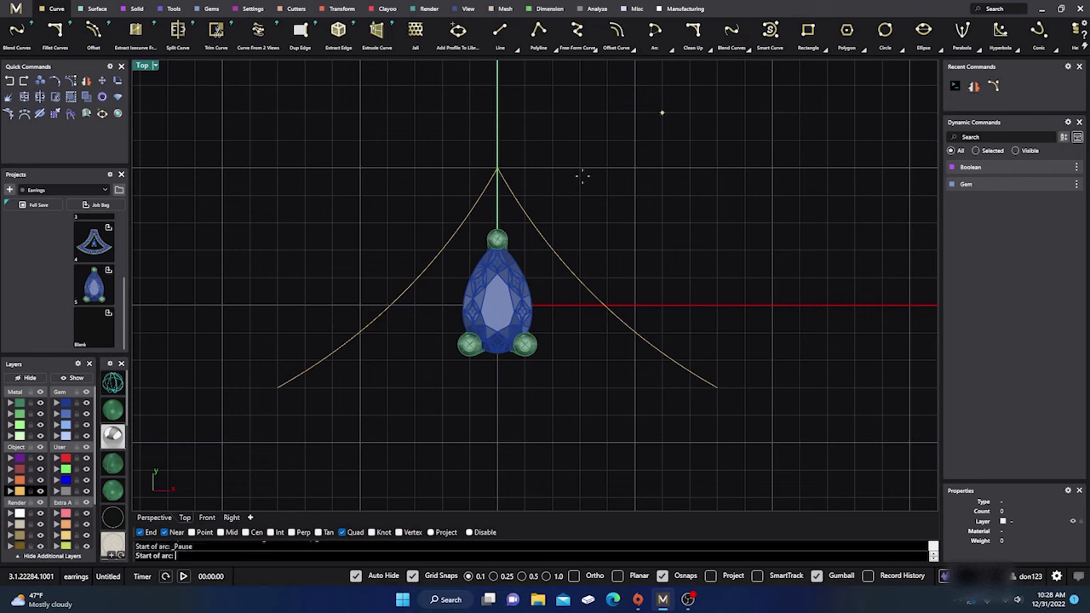
pyautogui.click(277, 388)
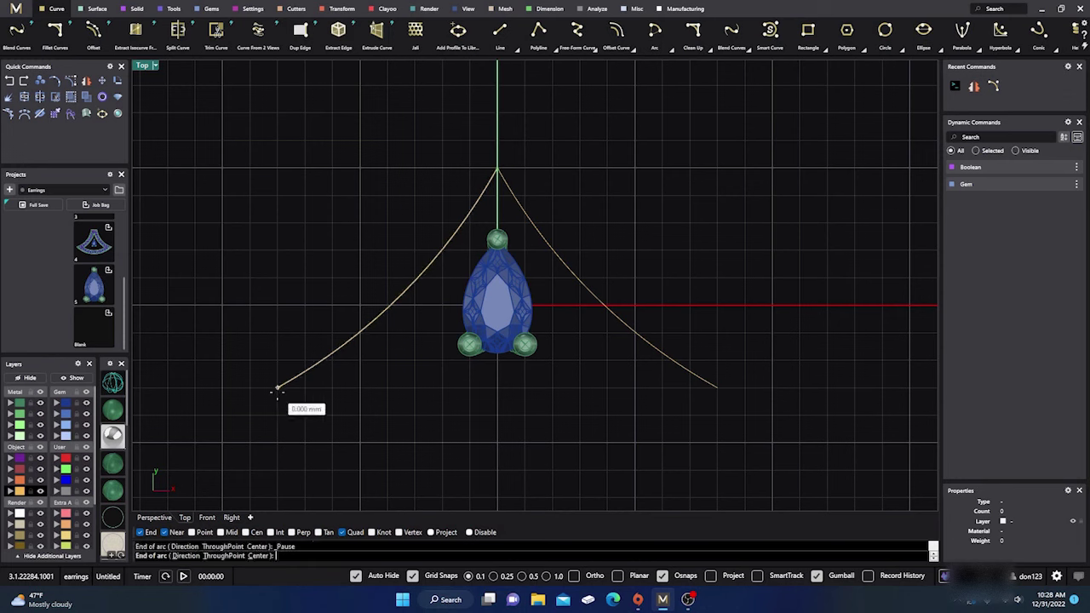
pyautogui.click(717, 389)
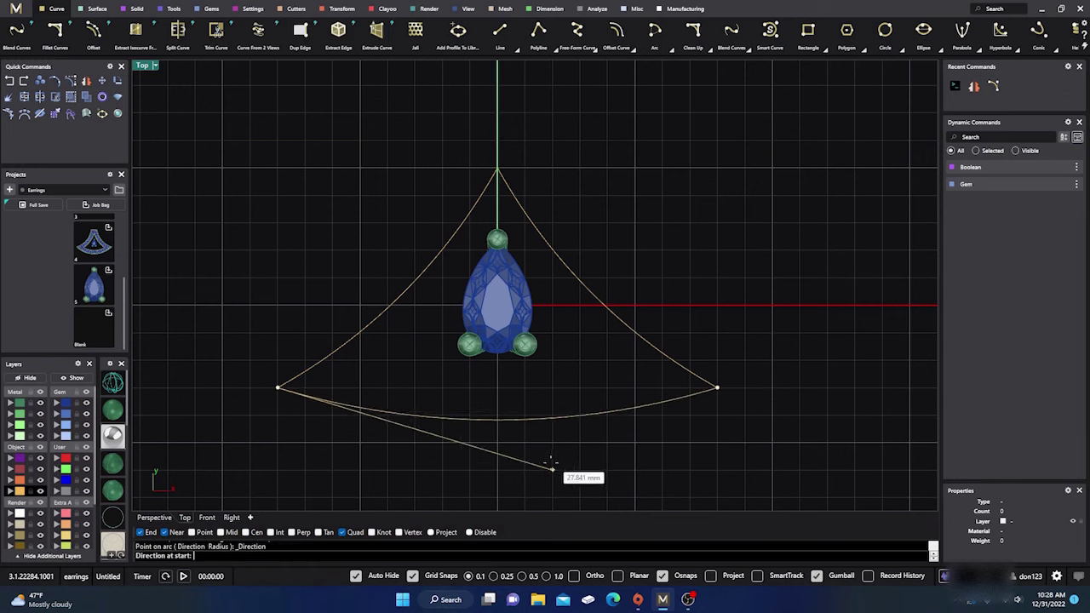
pyautogui.click(499, 471)
pyautogui.moveTo(628, 278); pyautogui.dragTo(585, 455)
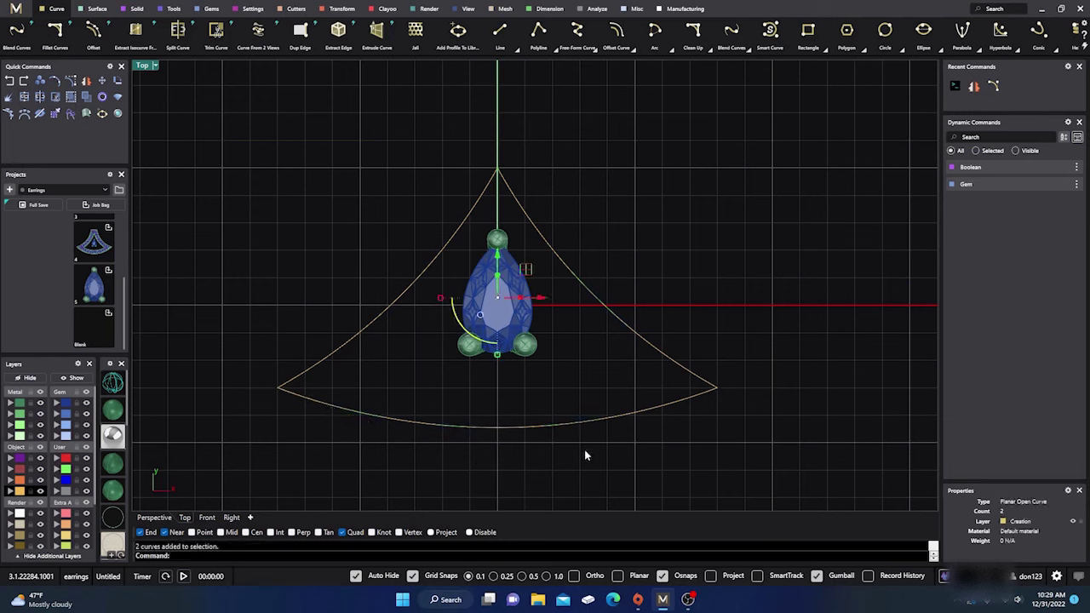
pyautogui.keyDown('shift'); pyautogui.click(444, 253); pyautogui.keyUp('shift')
# Join the three arcs into one closed curve and fillet its corners at radius 0.200.
pyautogui.click(24, 96)
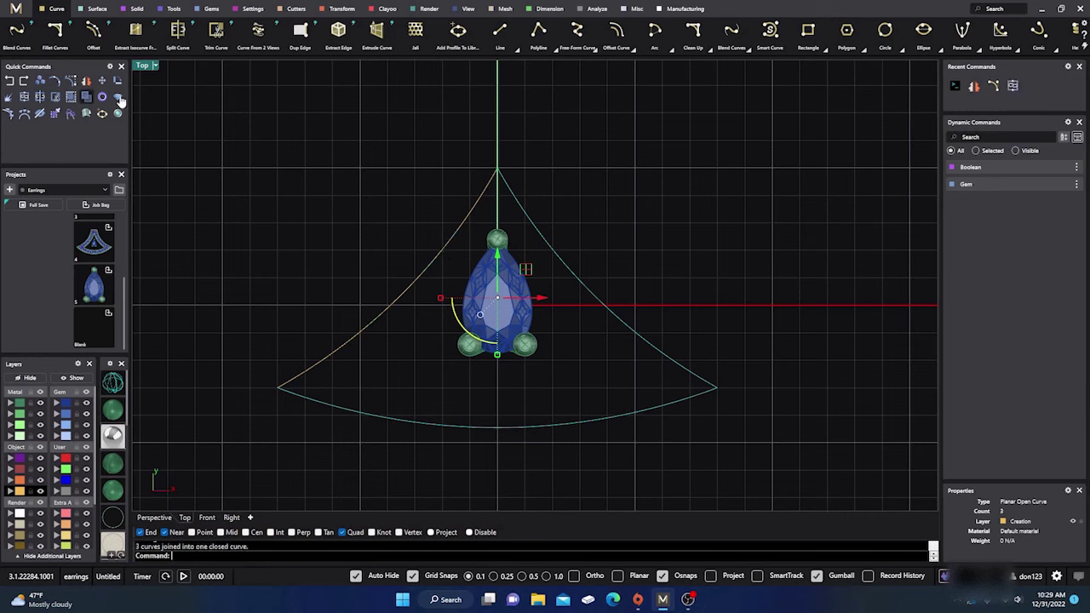
pyautogui.click(710, 48)
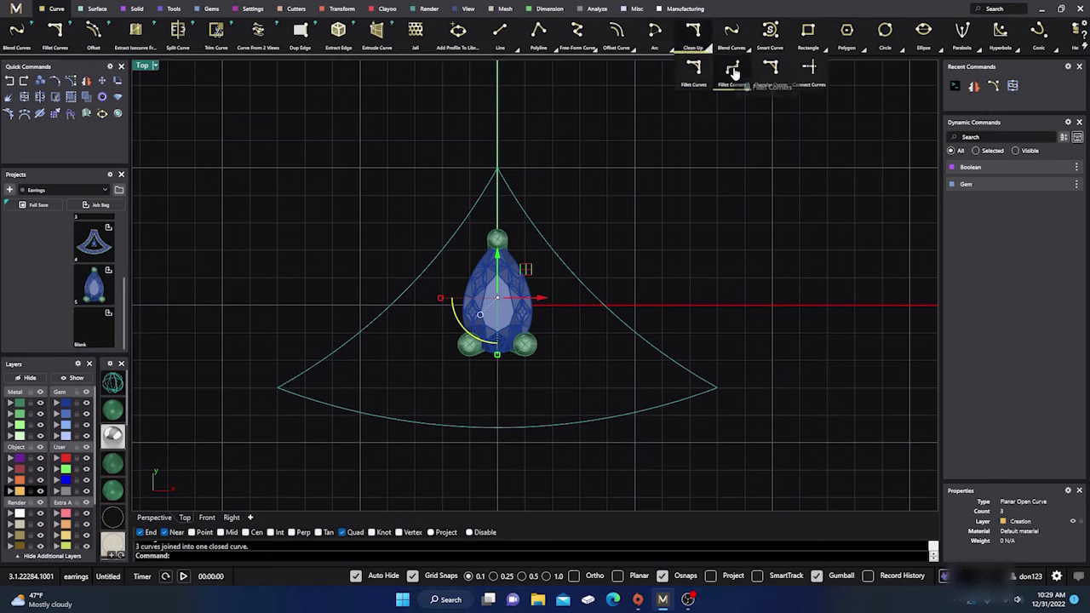
pyautogui.click(734, 71)
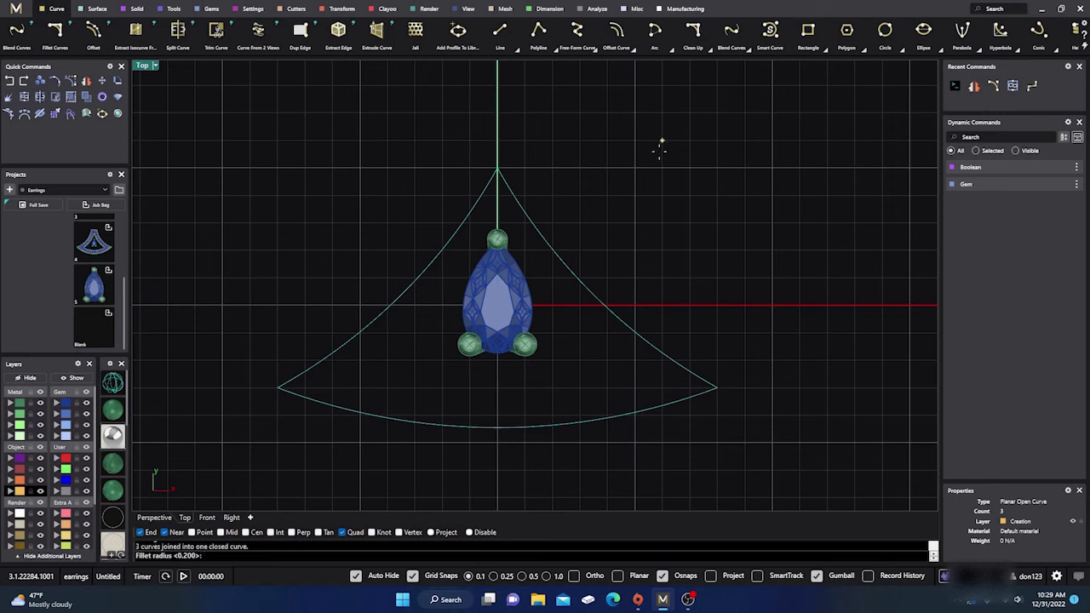
pyautogui.press('Return')
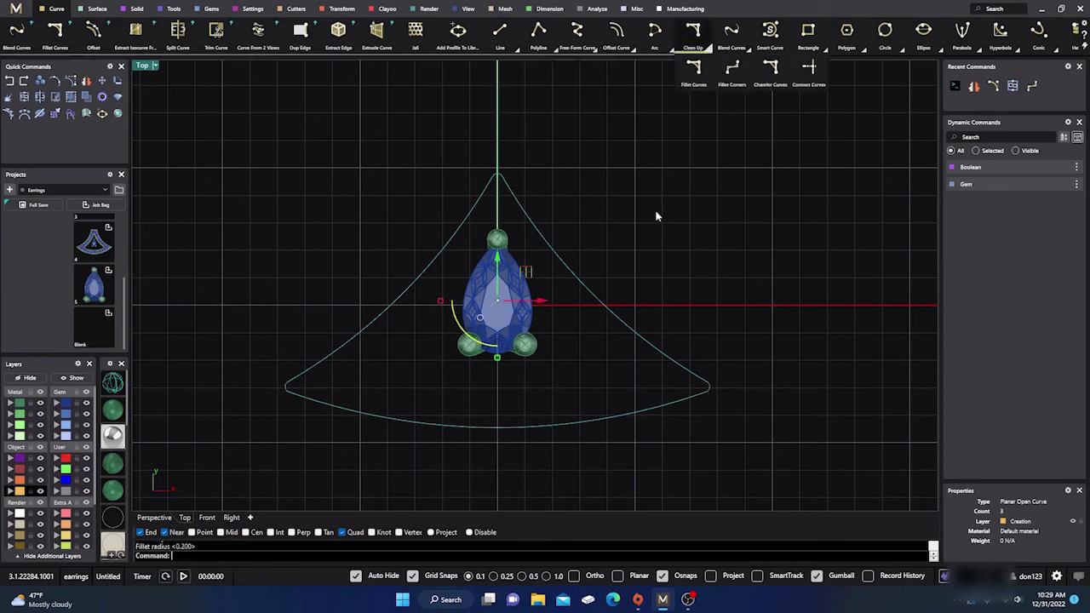
pyautogui.click(563, 255)
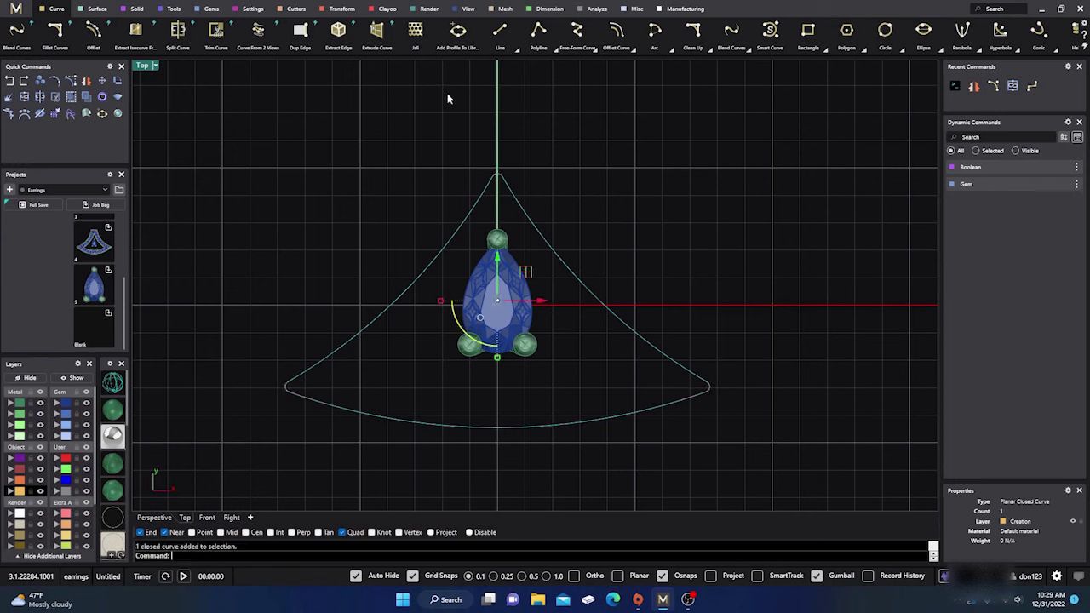
pyautogui.click(212, 10)
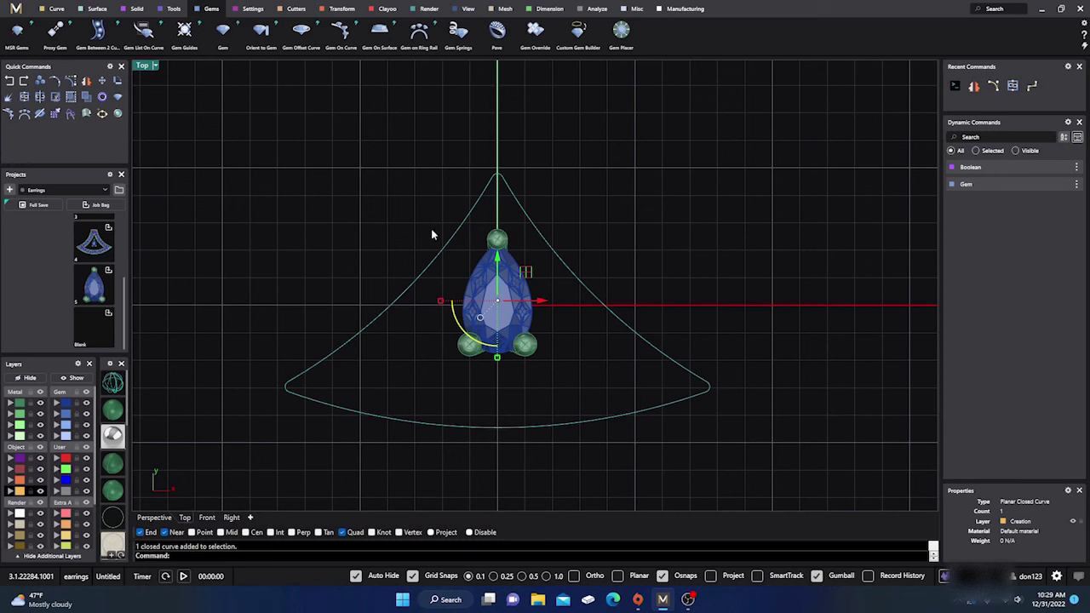
# Start Gem On Curve with Diamond/Round gems and Orientation Method set to Down.
pyautogui.click(341, 33)
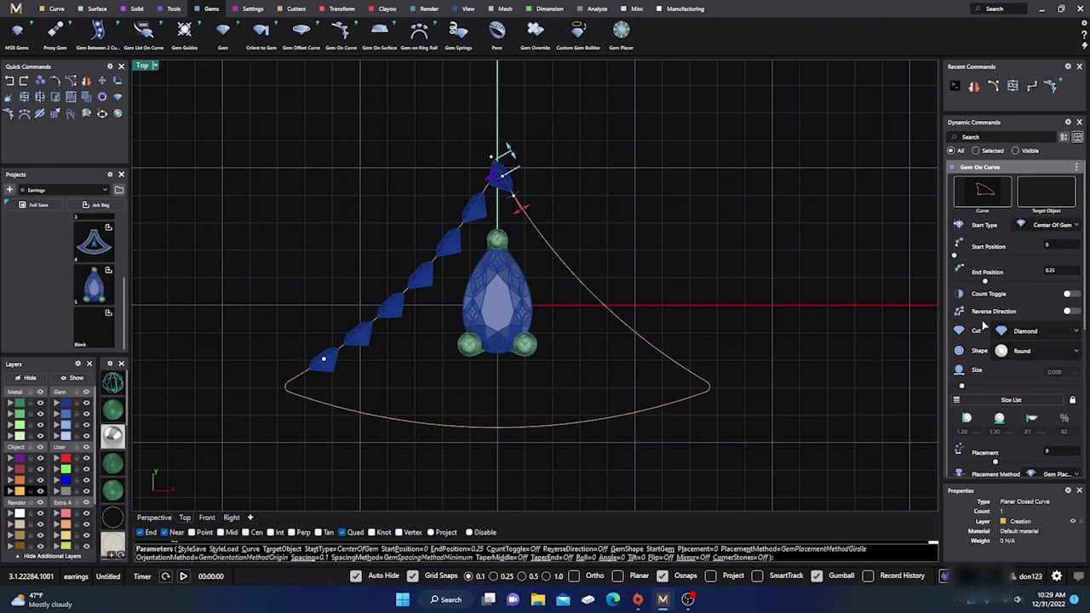
pyautogui.scroll(-2, 986, 322)
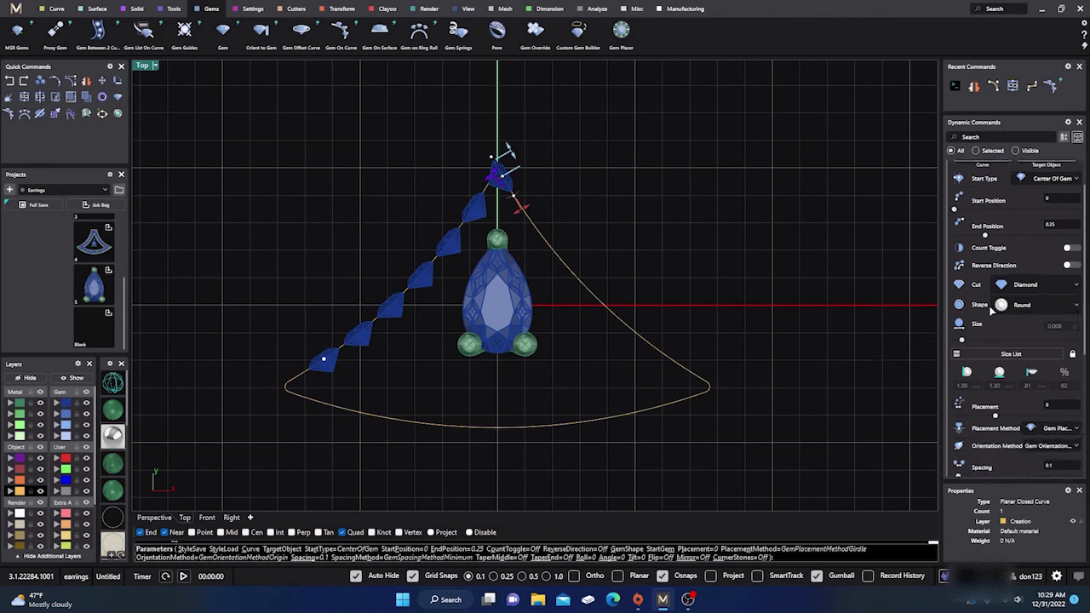
pyautogui.click(1046, 430)
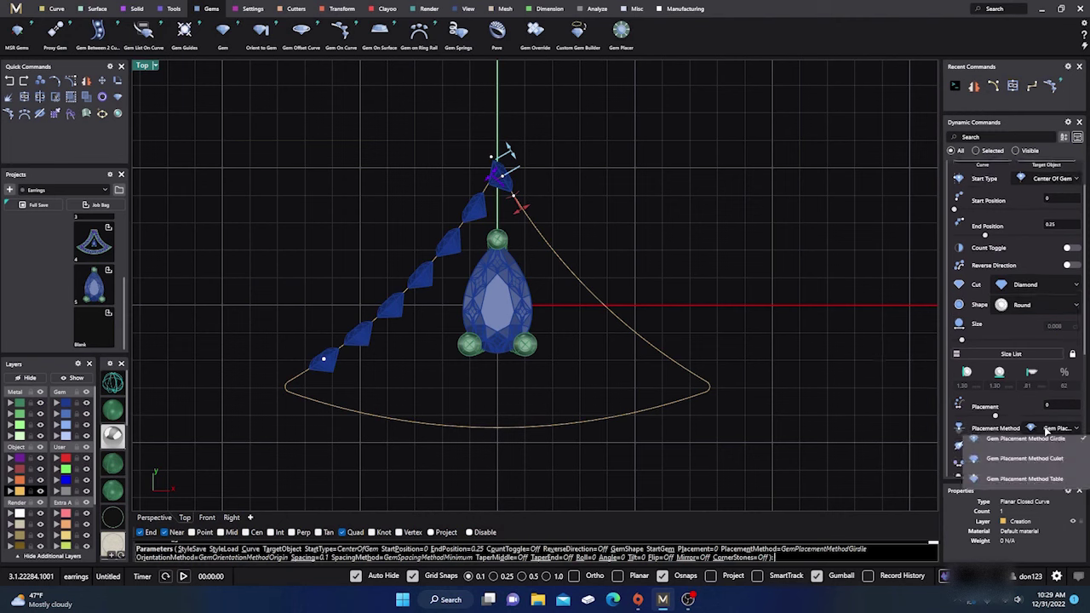
pyautogui.click(883, 385)
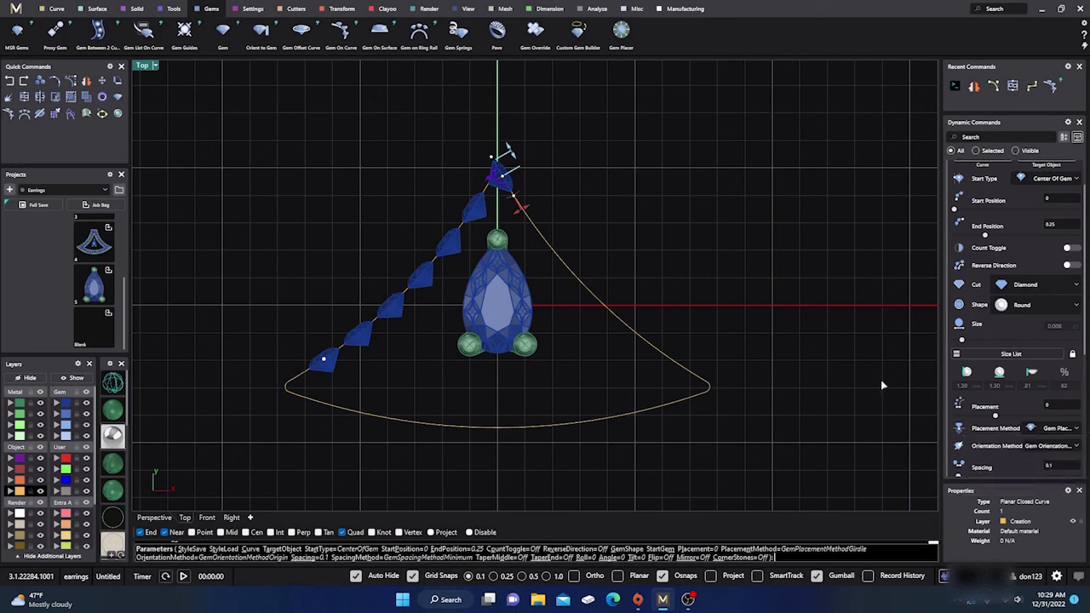
pyautogui.click(1043, 451)
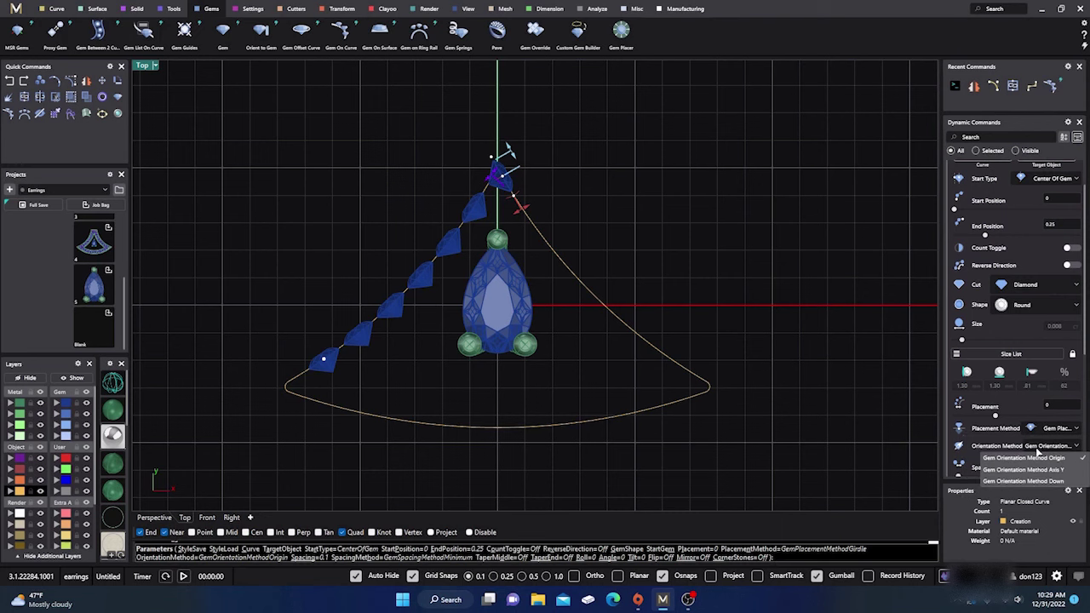
pyautogui.click(984, 464)
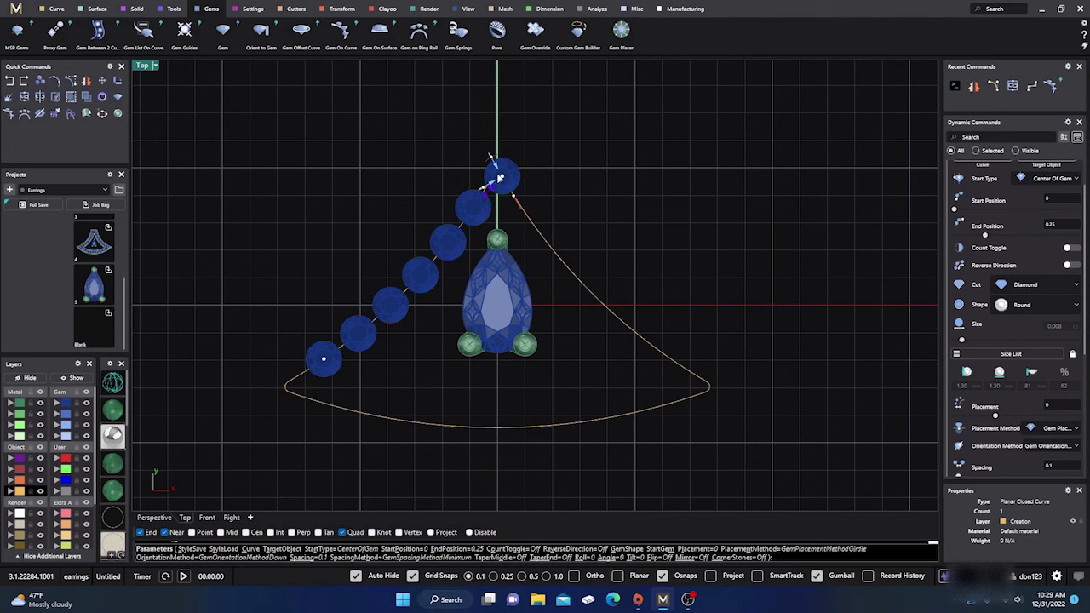
pyautogui.scroll(1, 502, 178)
pyautogui.scroll(1, 502, 179)
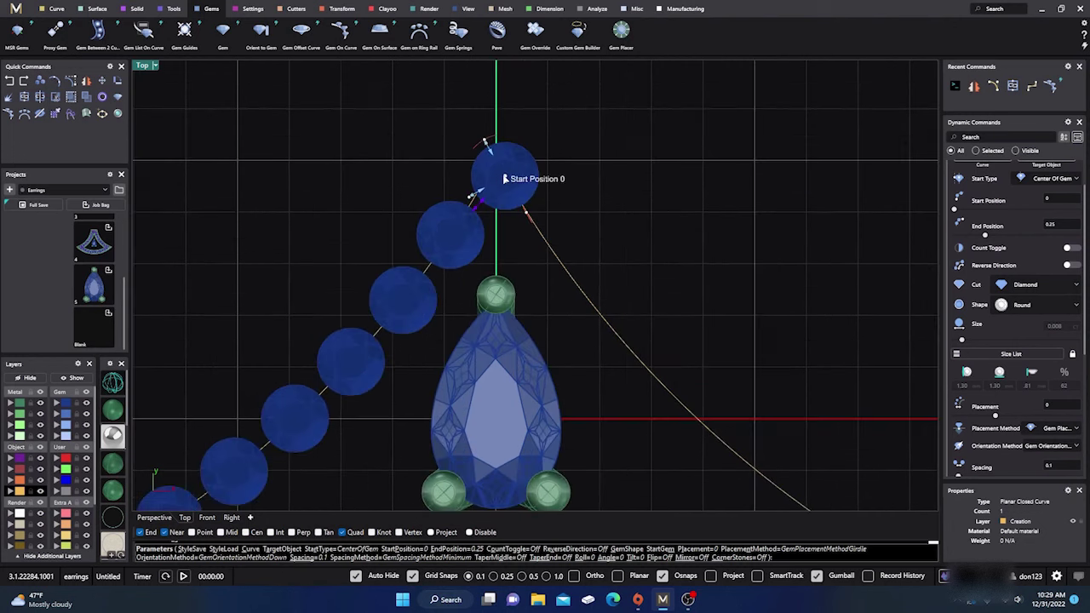
# Run the gem row from start position 0.005 to end position 0.292 and select the gems.
pyautogui.click(498, 176)
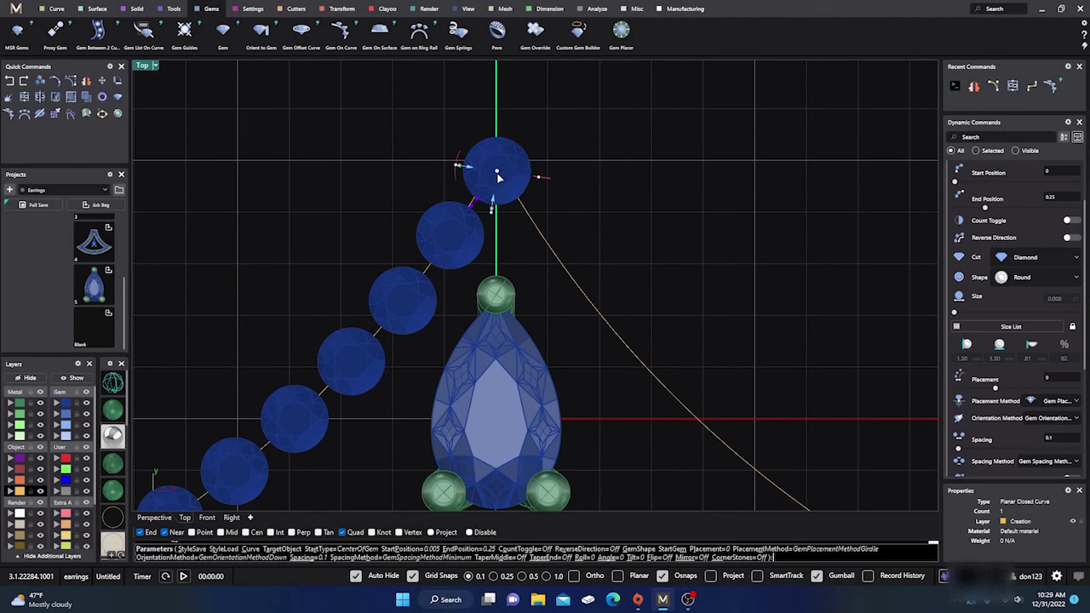
pyautogui.scroll(-2, 498, 173)
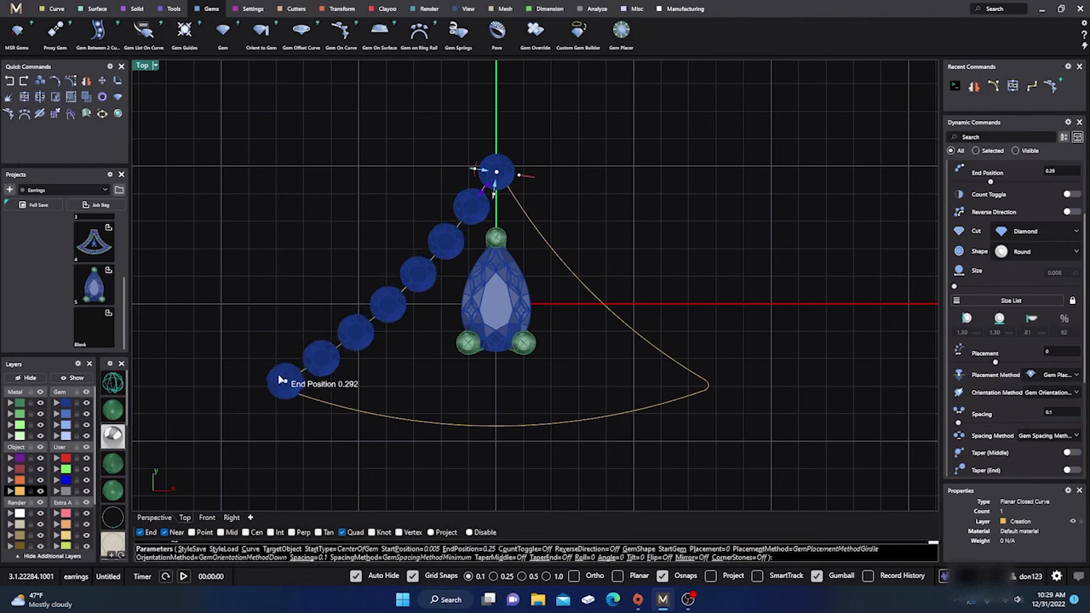
pyautogui.click(282, 381)
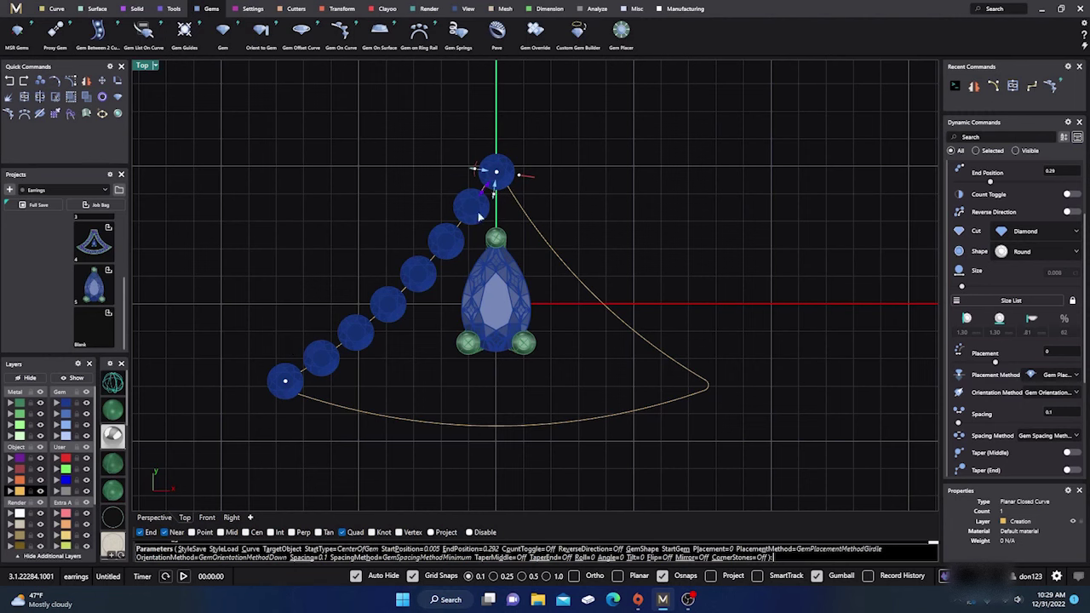
pyautogui.scroll(1, 493, 183)
pyautogui.scroll(2, 494, 182)
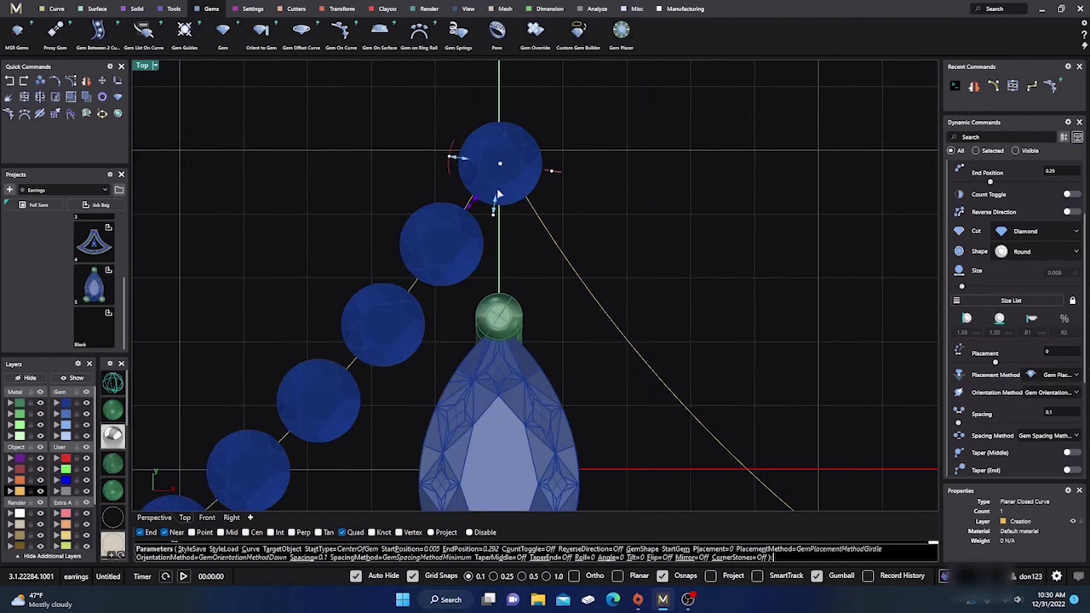
pyautogui.scroll(-3, 485, 169)
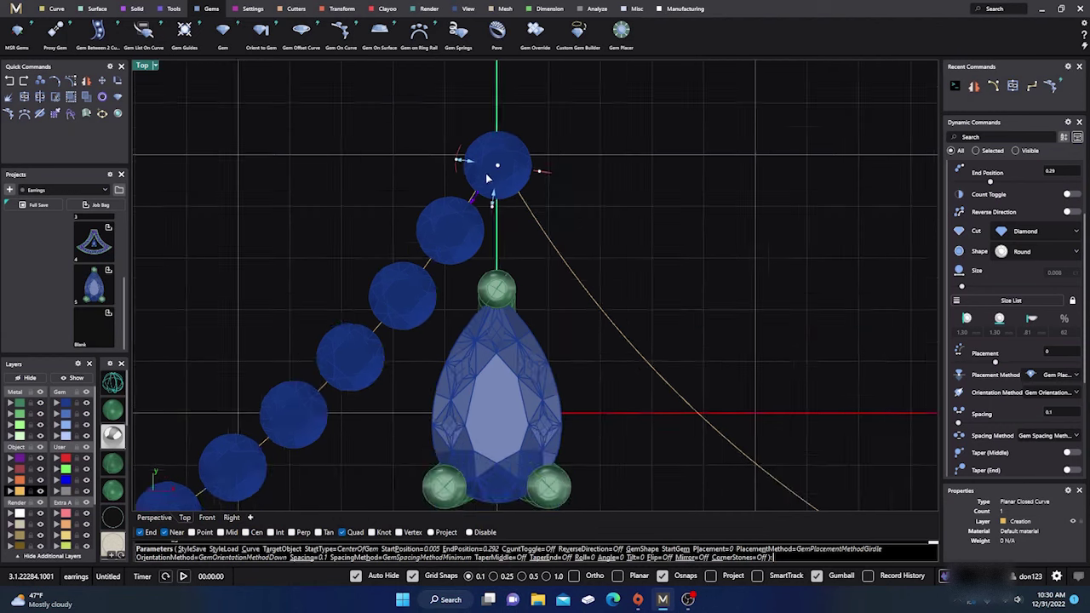
pyautogui.scroll(-1, 486, 170)
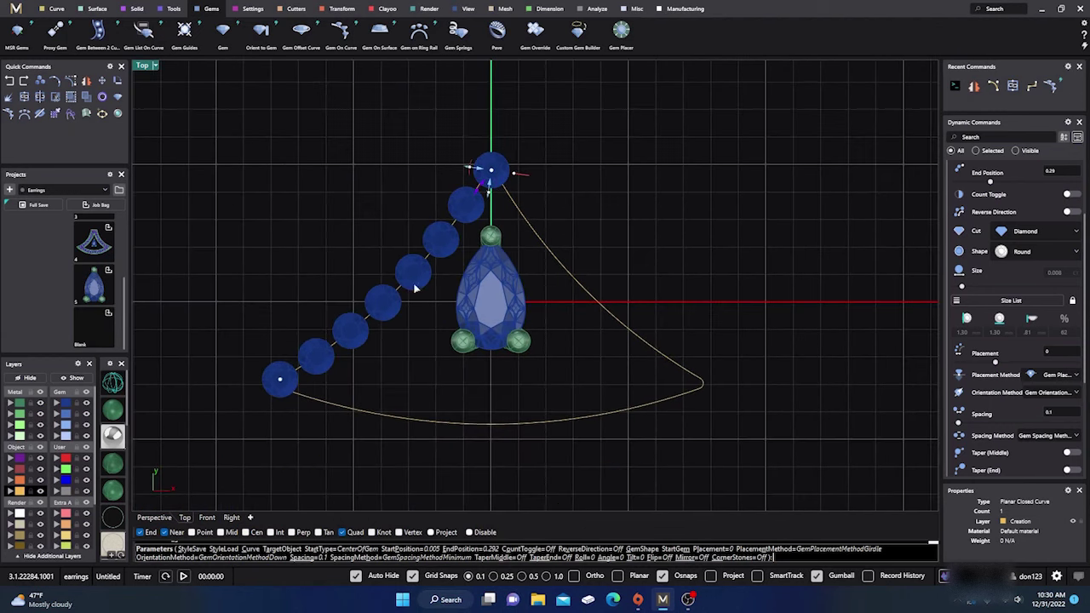
pyautogui.scroll(4, 471, 199)
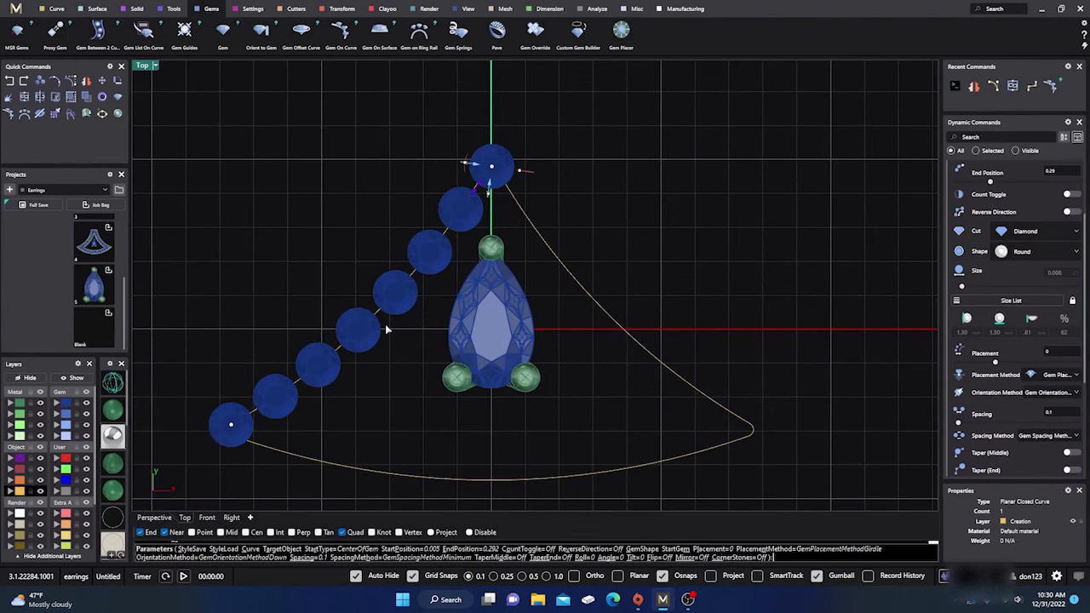
pyautogui.press('Return')
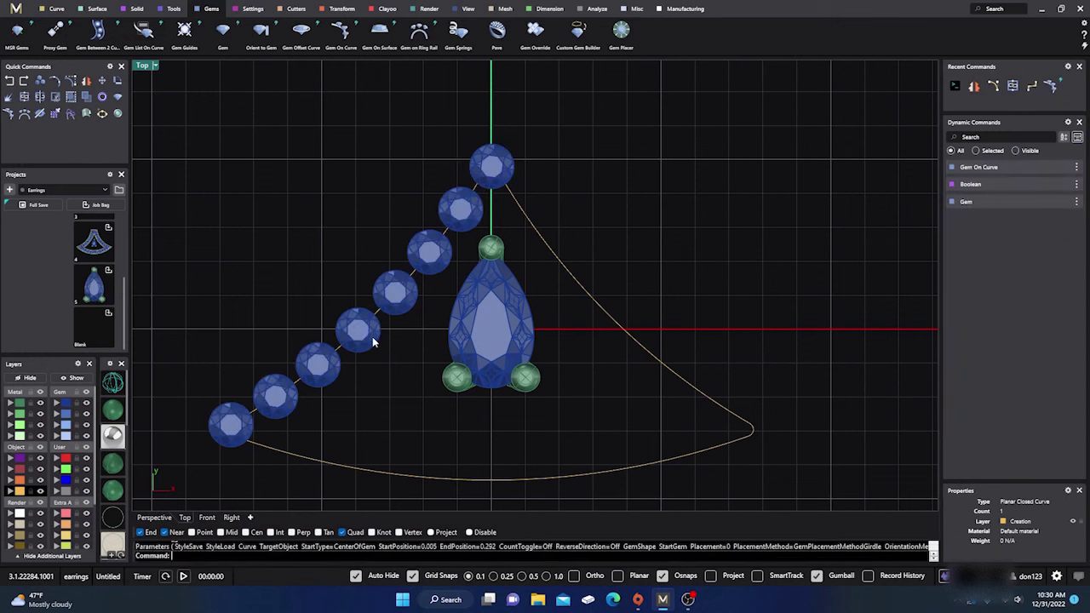
pyautogui.click(359, 337)
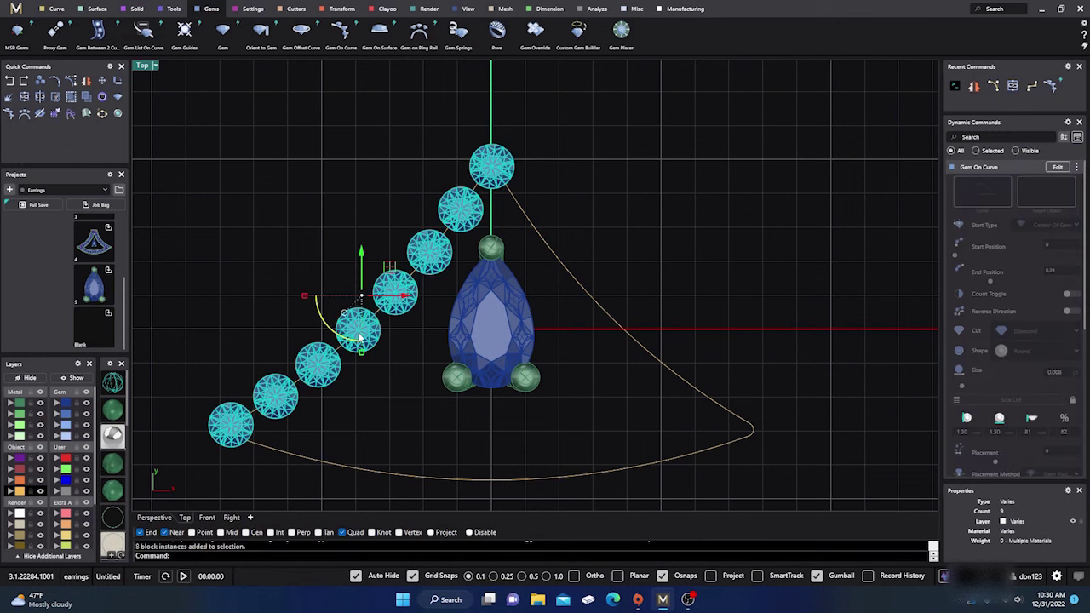
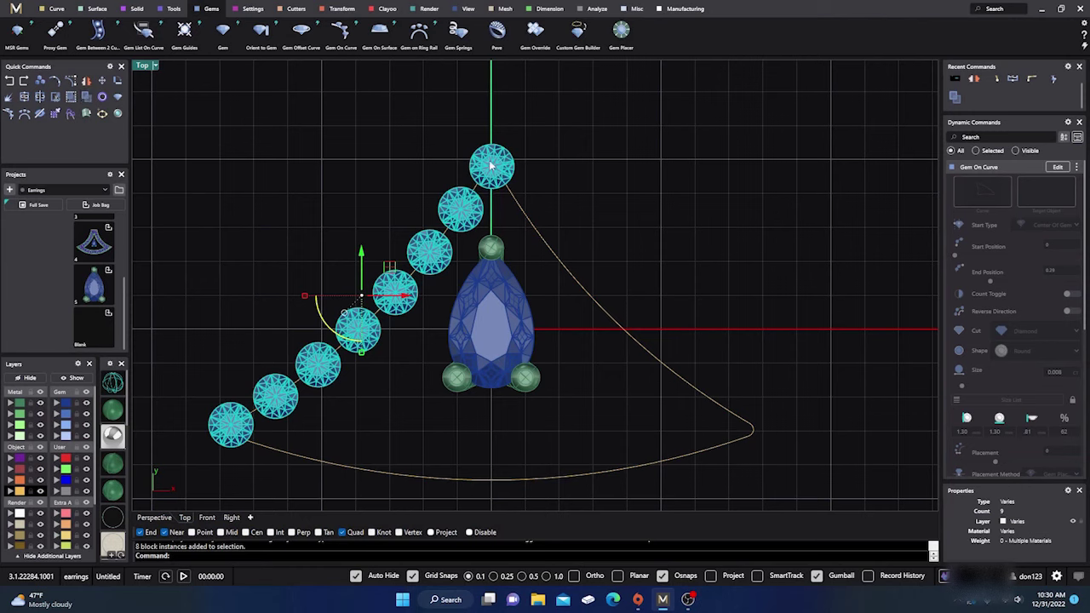
# Clear the gem selection and undo the last ungroup of the diagonal row.
pyautogui.press('Escape')
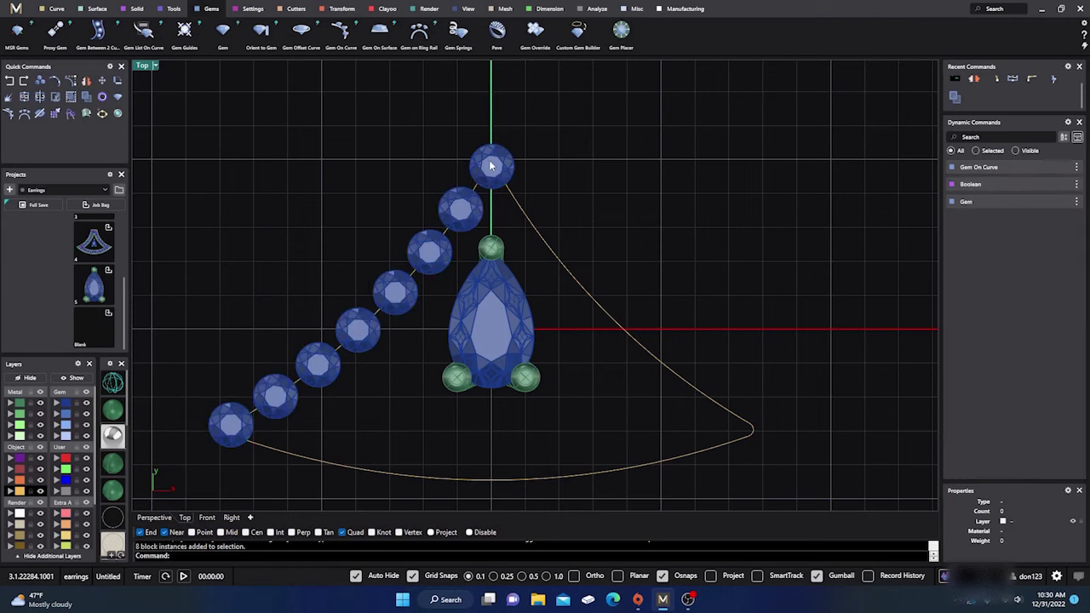
pyautogui.click(490, 166)
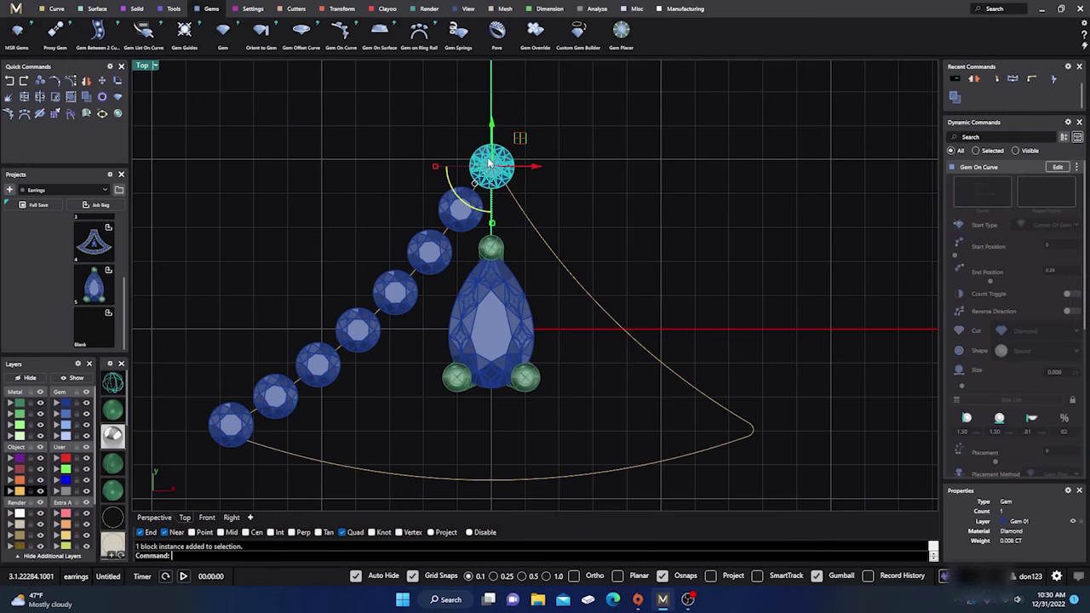
pyautogui.click(386, 194)
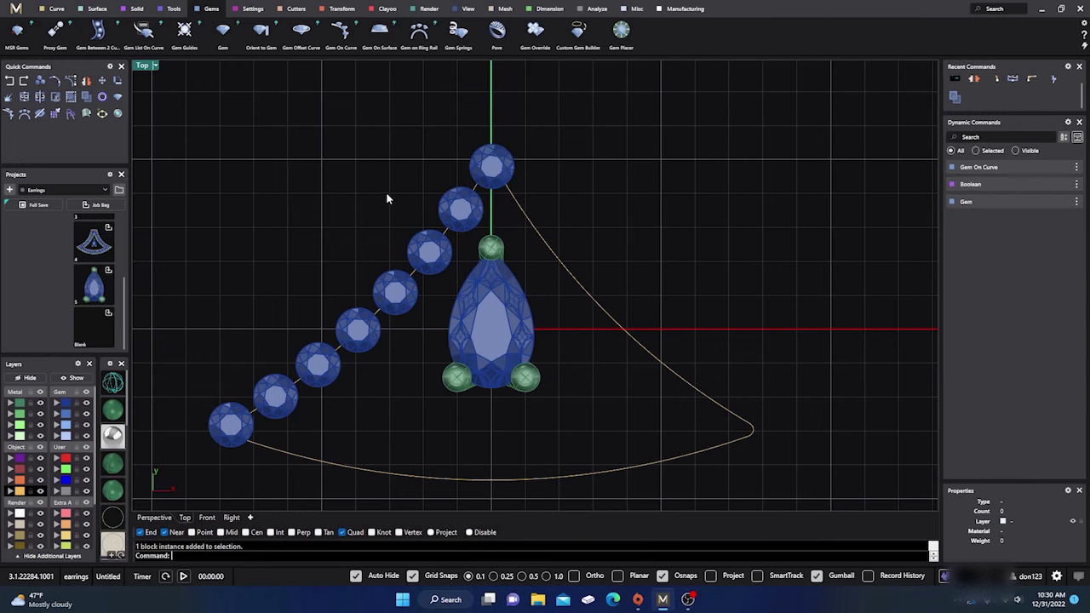
pyautogui.click(9, 80)
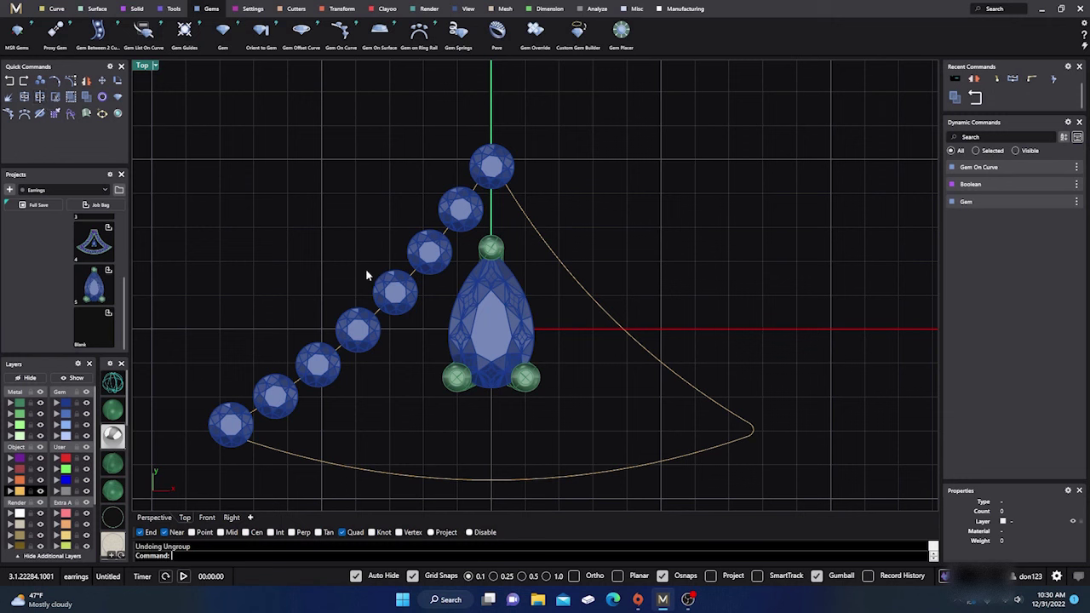
# Group the row's seven lower gems, excluding the top stone, and start mirroring them.
pyautogui.click(392, 296)
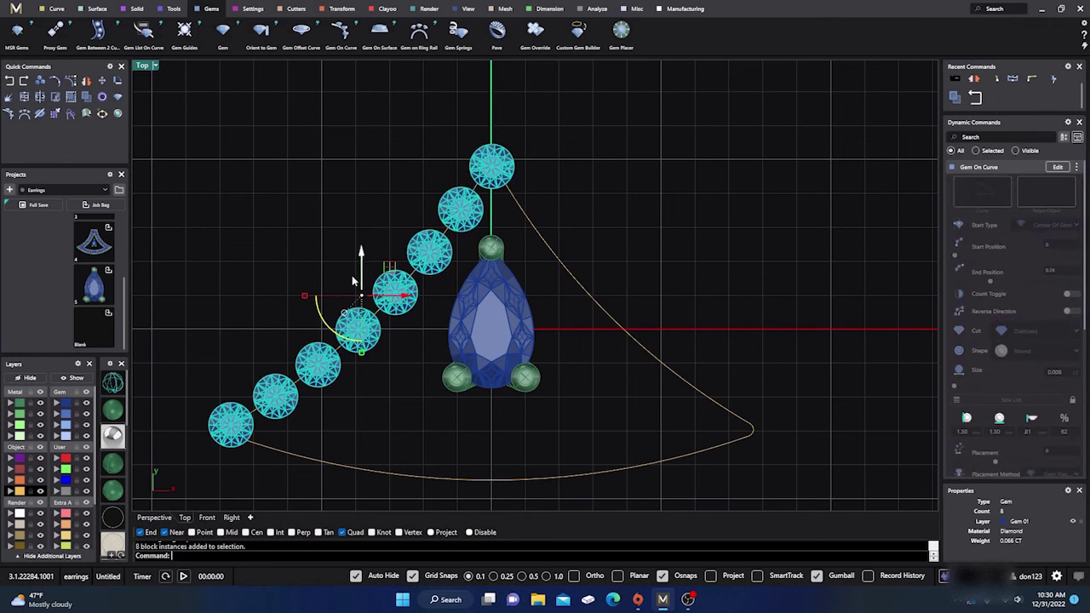
pyautogui.click(86, 97)
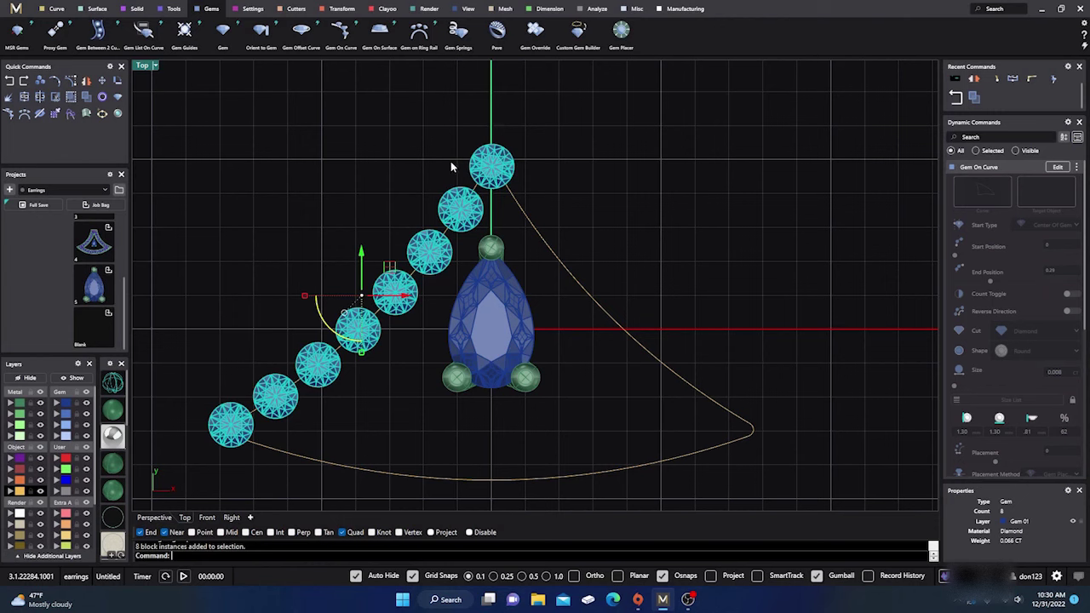
pyautogui.keyDown('ctrl'); pyautogui.click(503, 164); pyautogui.keyUp('ctrl')
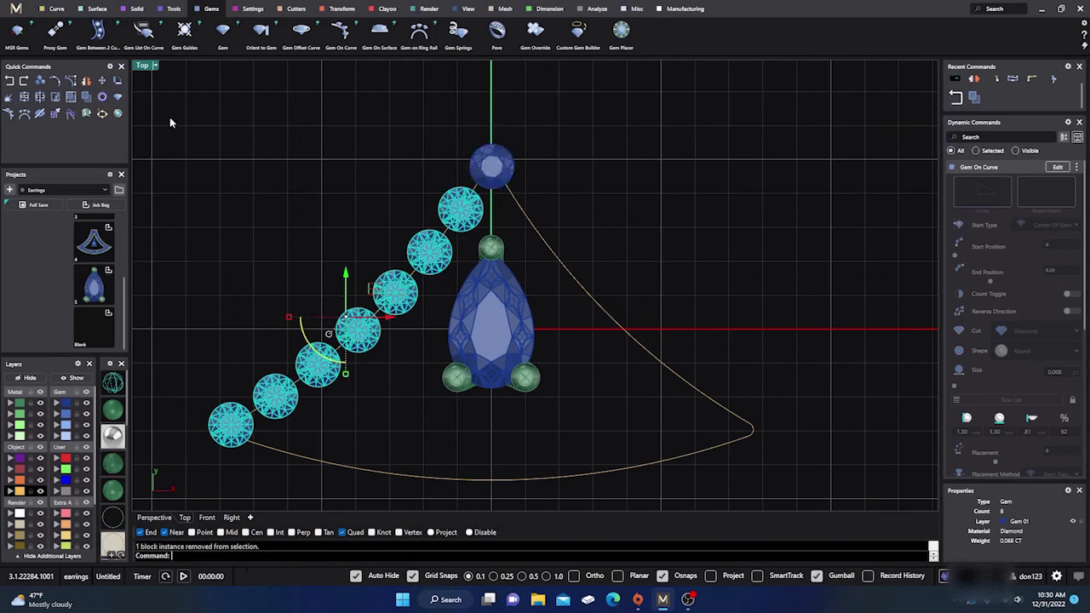
pyautogui.click(71, 99)
pyautogui.click(86, 80)
# Mirror the gem row about a vertical plane from 0,0,0 along the Y axis, then select the outline curve.
pyautogui.write('0,0,0')
pyautogui.press('Return')
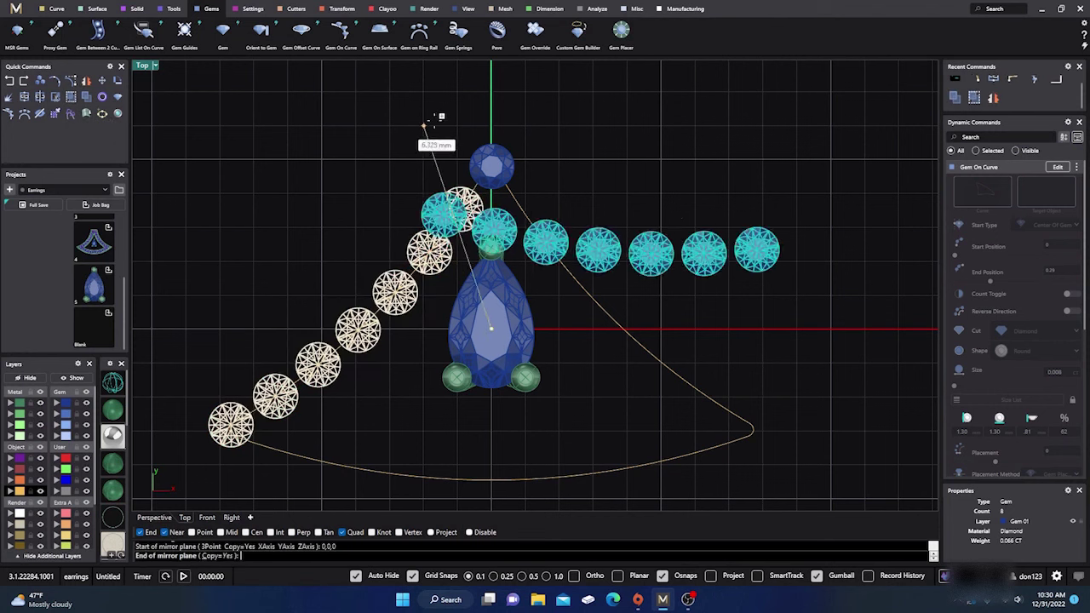
pyautogui.click(490, 96)
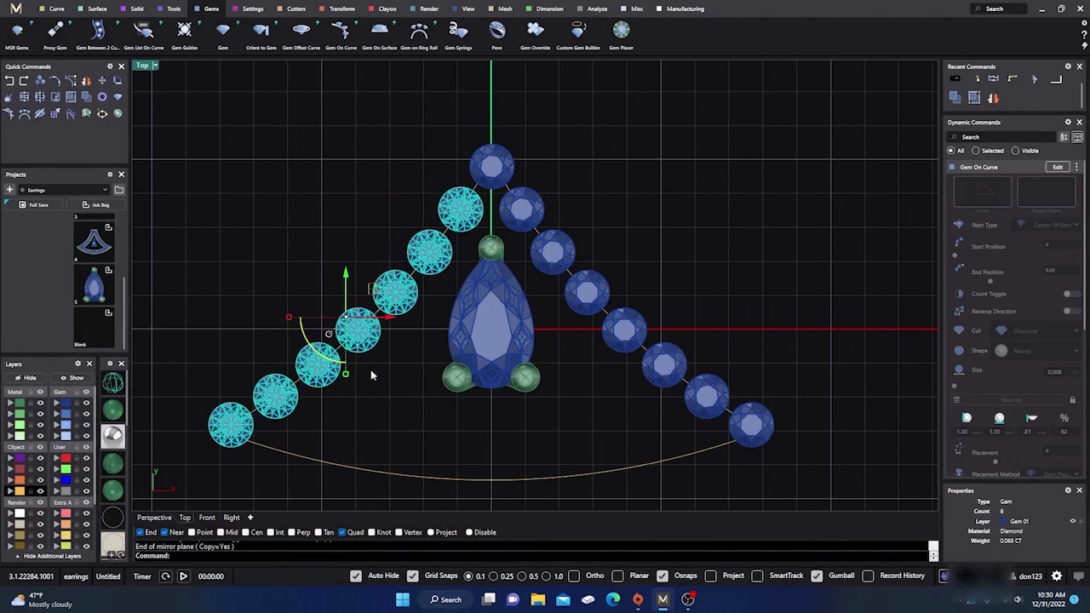
pyautogui.click(428, 107)
pyautogui.scroll(-1, 464, 138)
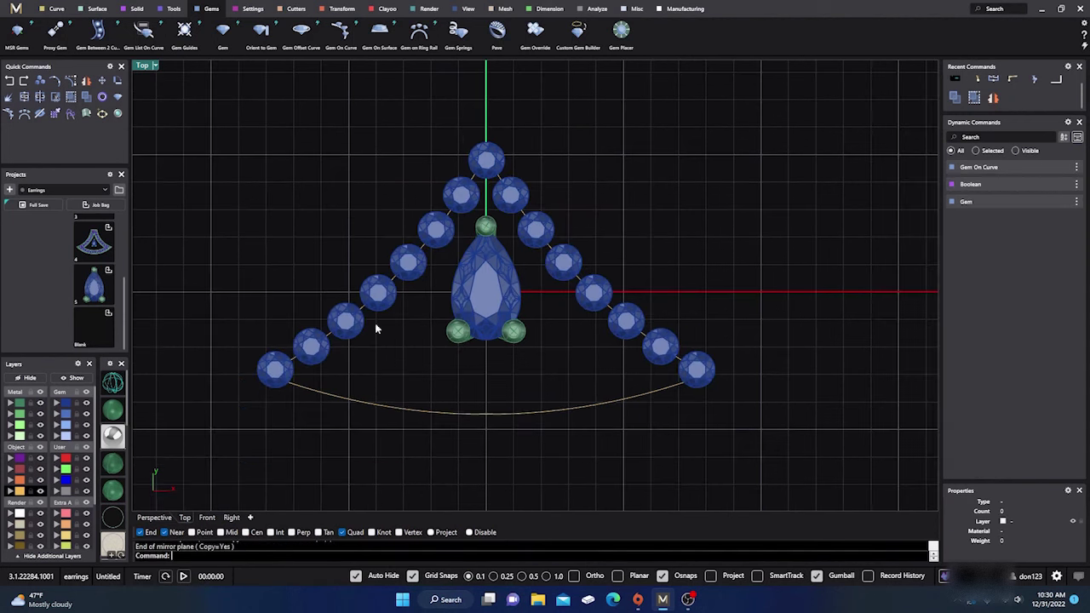
pyautogui.click(363, 406)
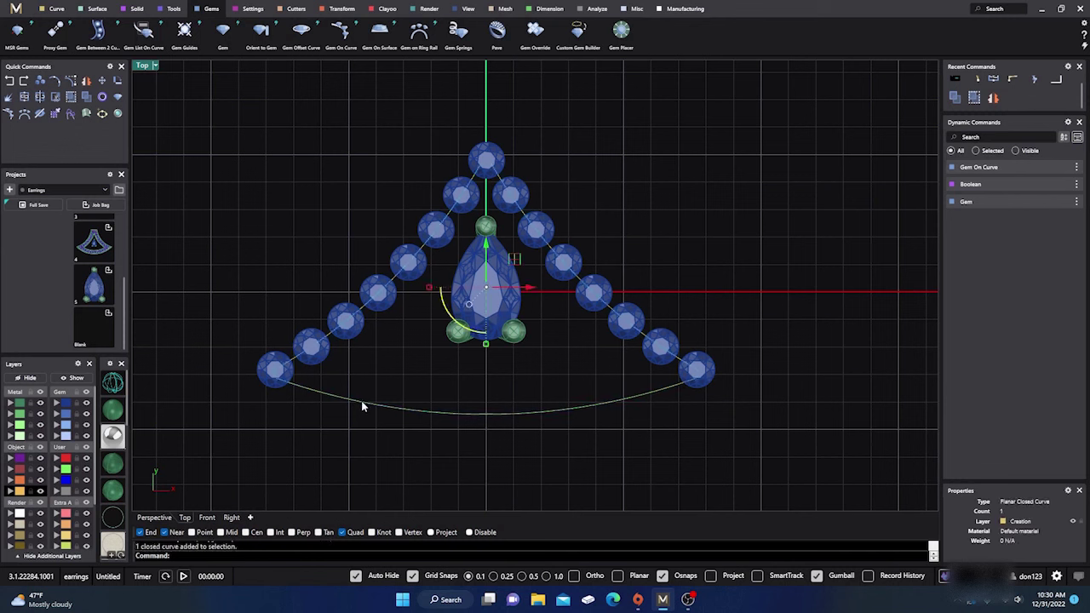
# Place round gems along the outline's bottom arc, oriented Down, from position 0.336 to about 0.67.
pyautogui.click(340, 29)
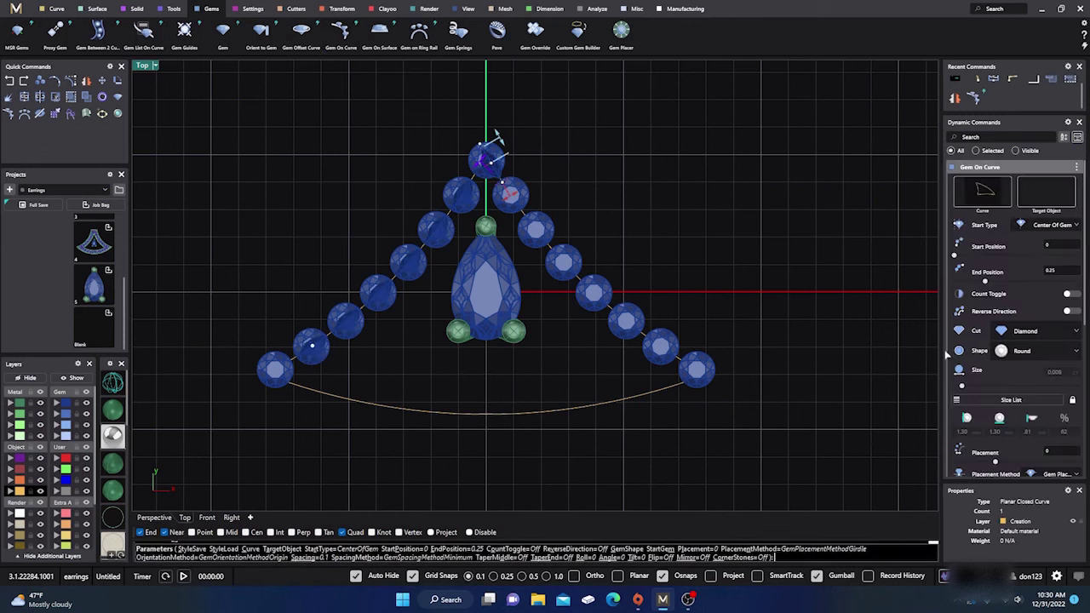
pyautogui.scroll(-5, 996, 375)
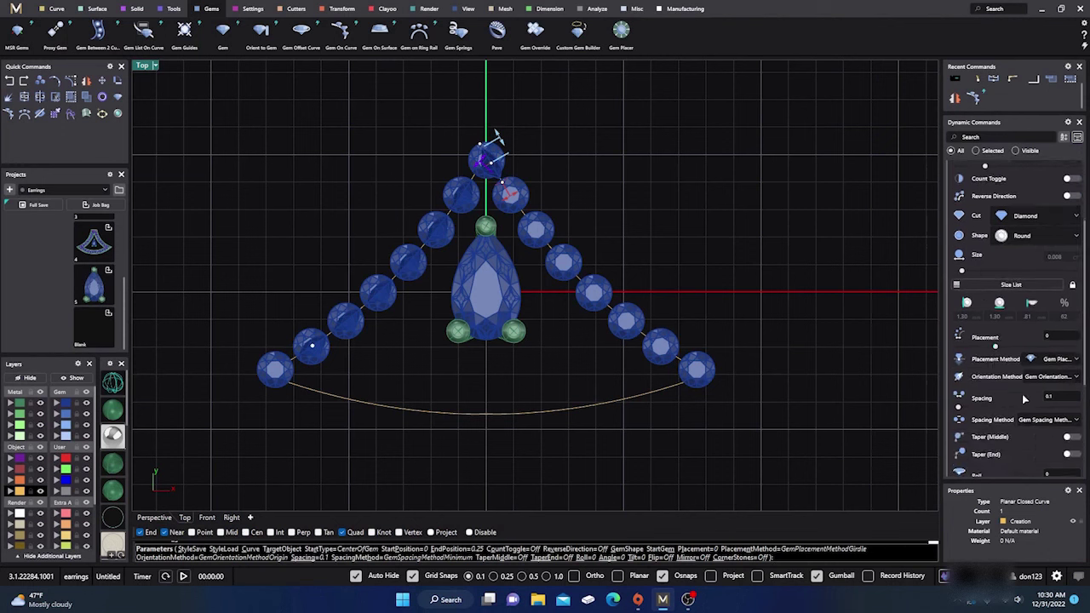
pyautogui.click(1050, 376)
pyautogui.click(1043, 400)
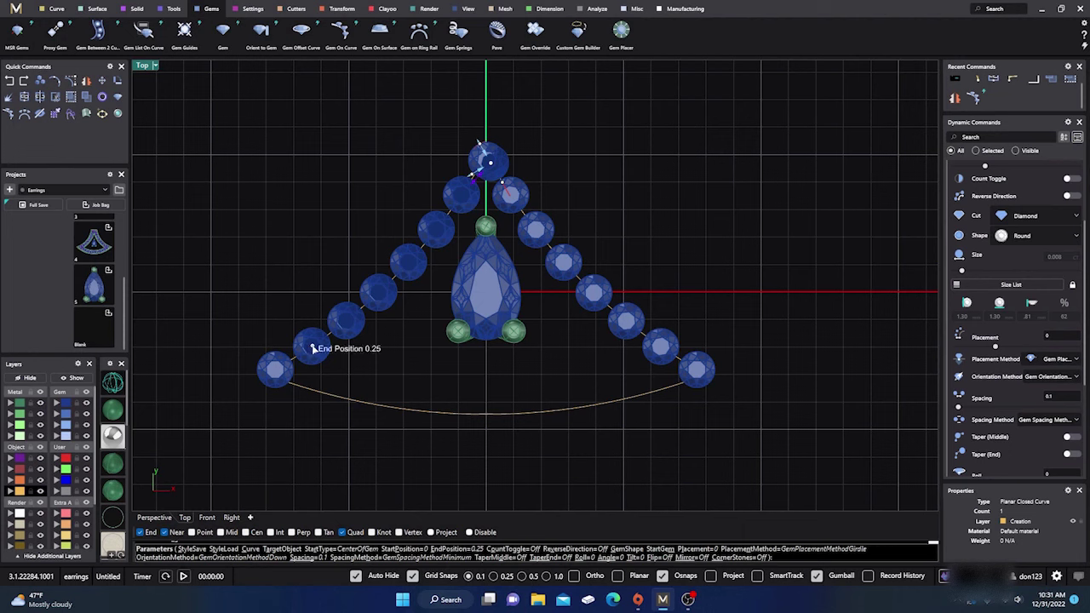
pyautogui.moveTo(312, 349); pyautogui.dragTo(659, 383)
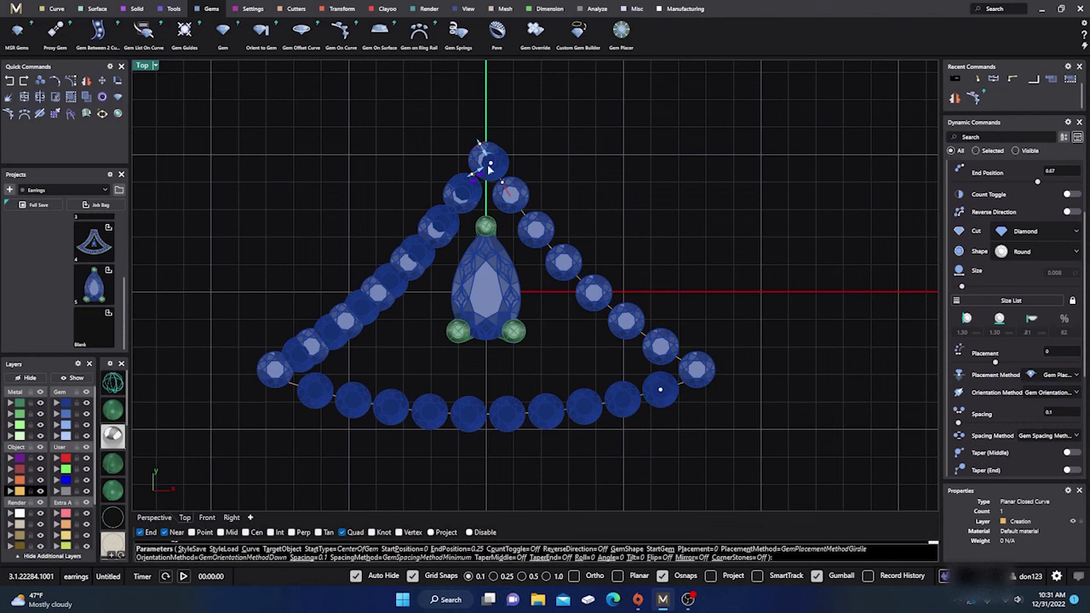
pyautogui.moveTo(491, 165); pyautogui.dragTo(311, 392)
pyautogui.scroll(-2, 467, 273)
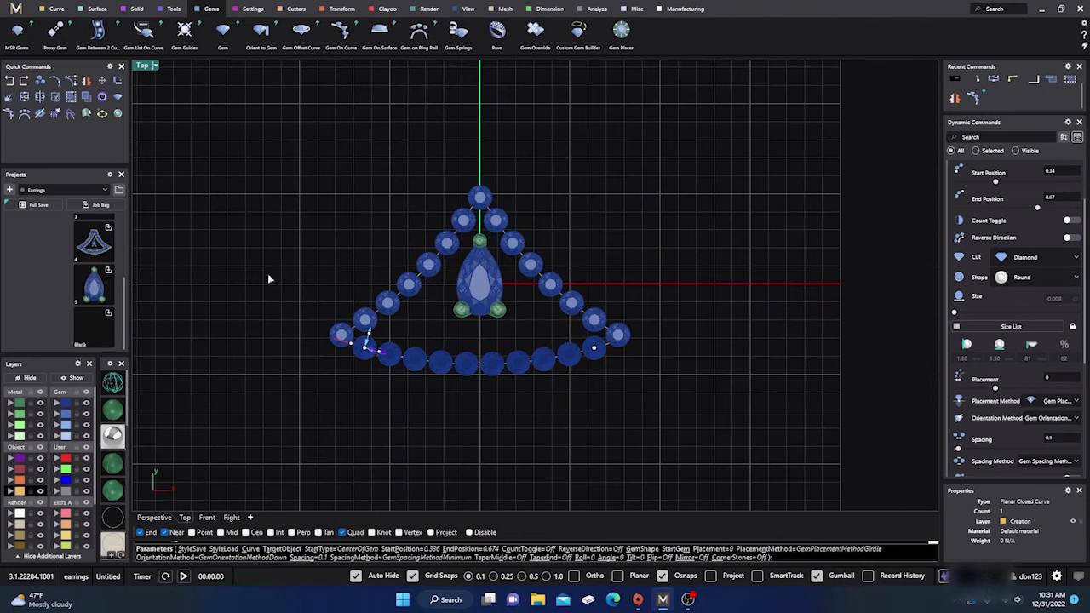
pyautogui.scroll(2, 449, 322)
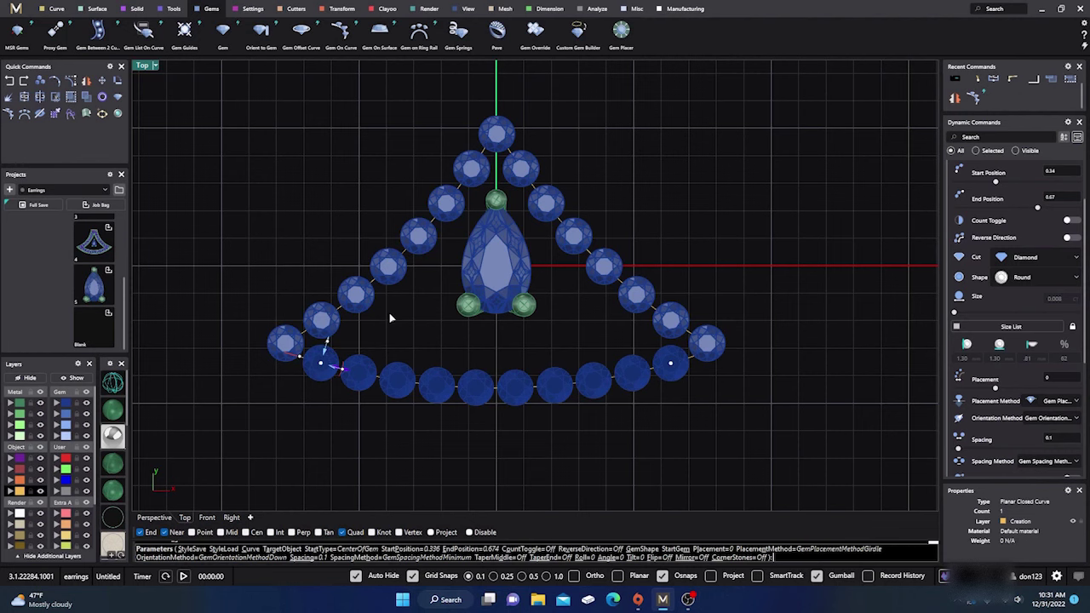
pyautogui.scroll(2, 644, 220)
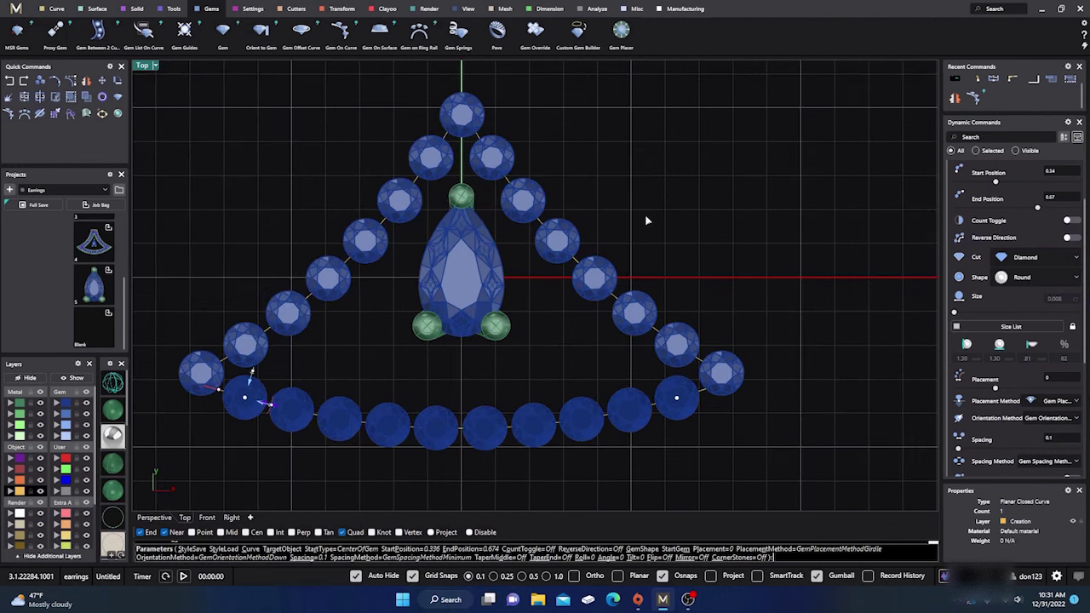
pyautogui.scroll(-2, 646, 221)
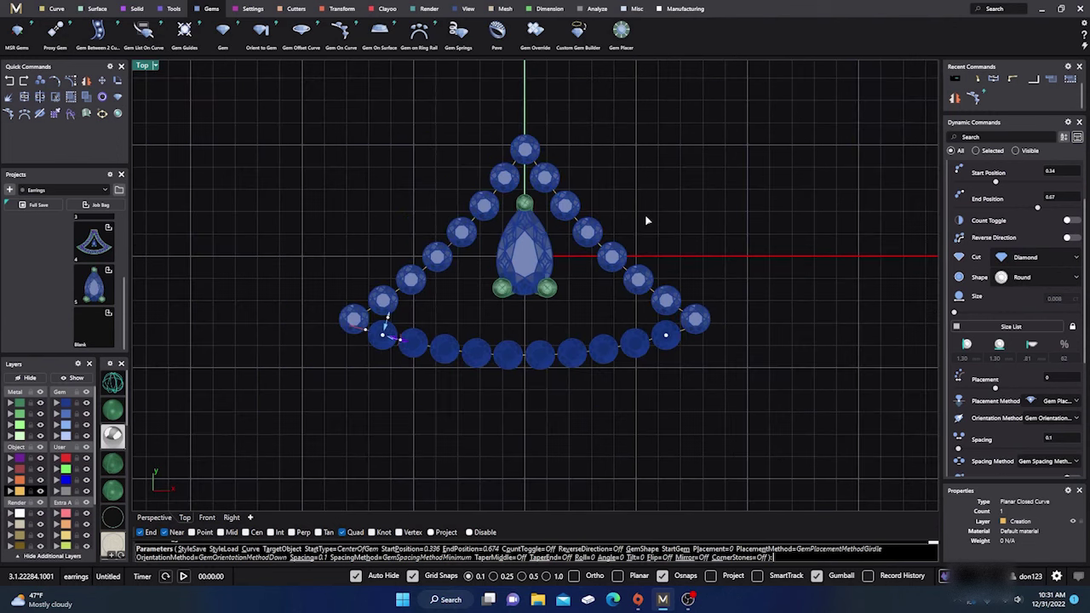
pyautogui.press('Return')
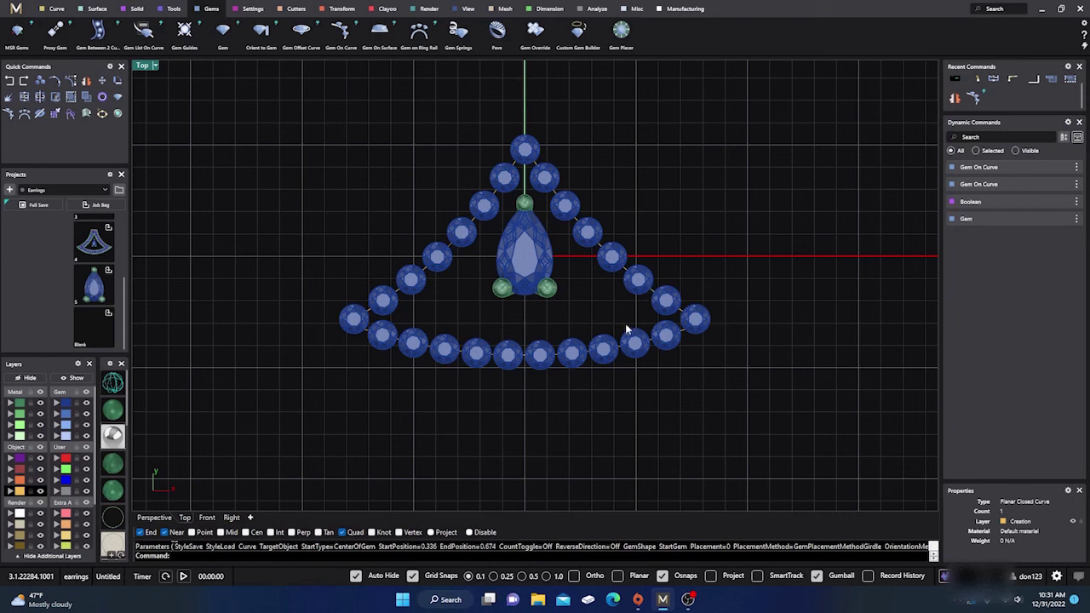
# Select all the round gems and run Prong Placer from the Settings tab.
pyautogui.click(65, 409)
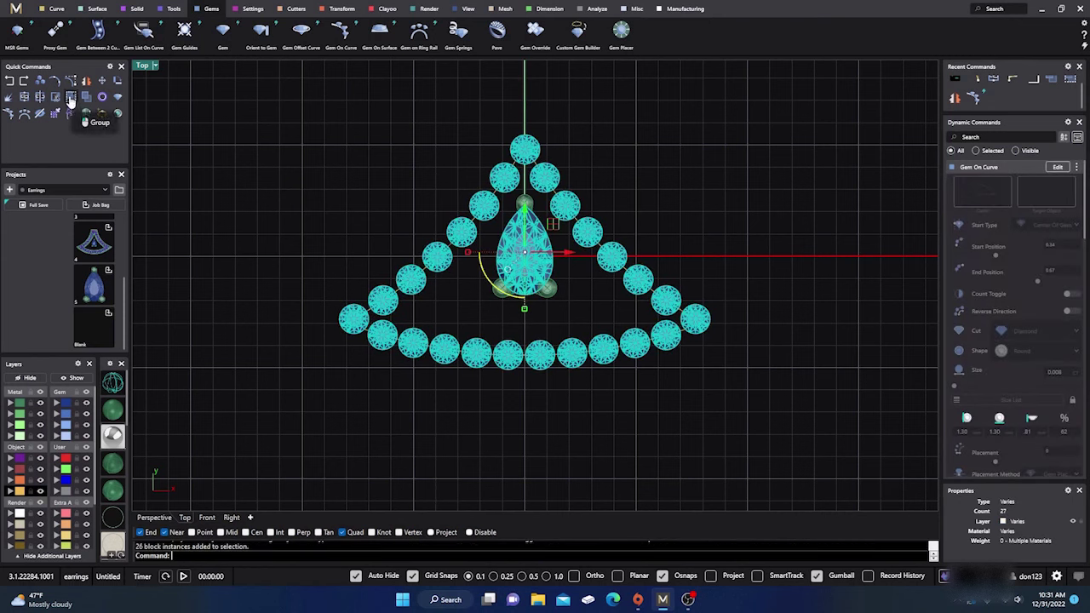
pyautogui.press('Escape')
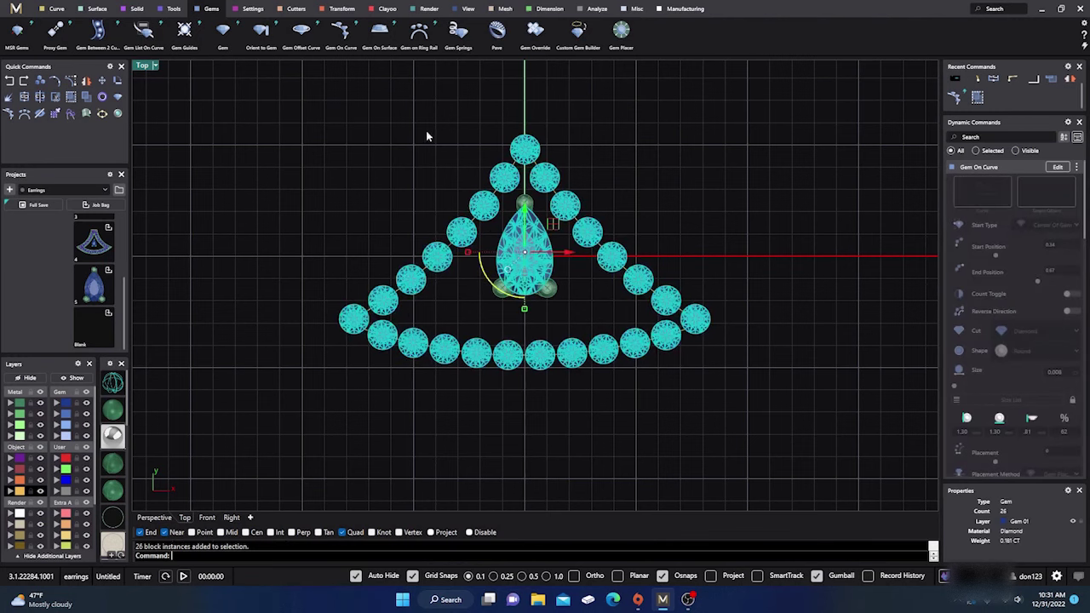
pyautogui.click(253, 9)
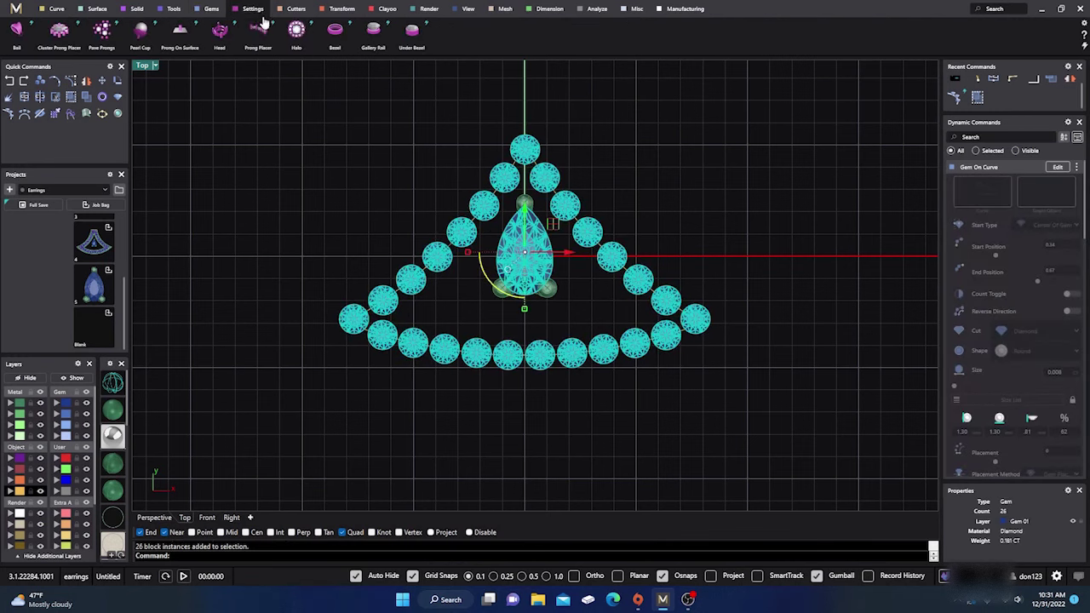
pyautogui.click(258, 32)
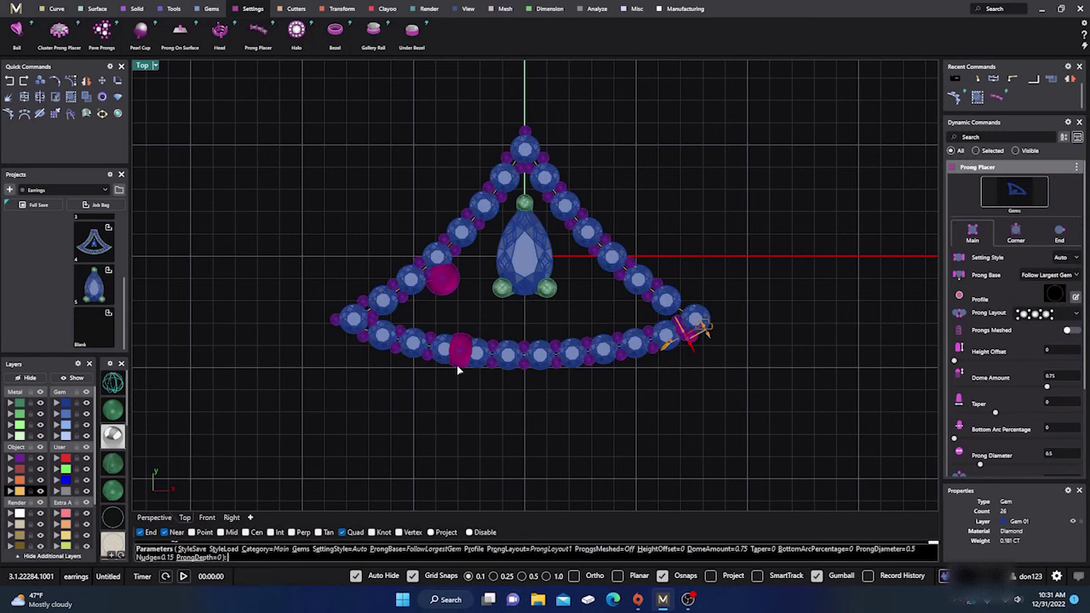
pyautogui.scroll(6, 463, 353)
pyautogui.scroll(-3, 464, 354)
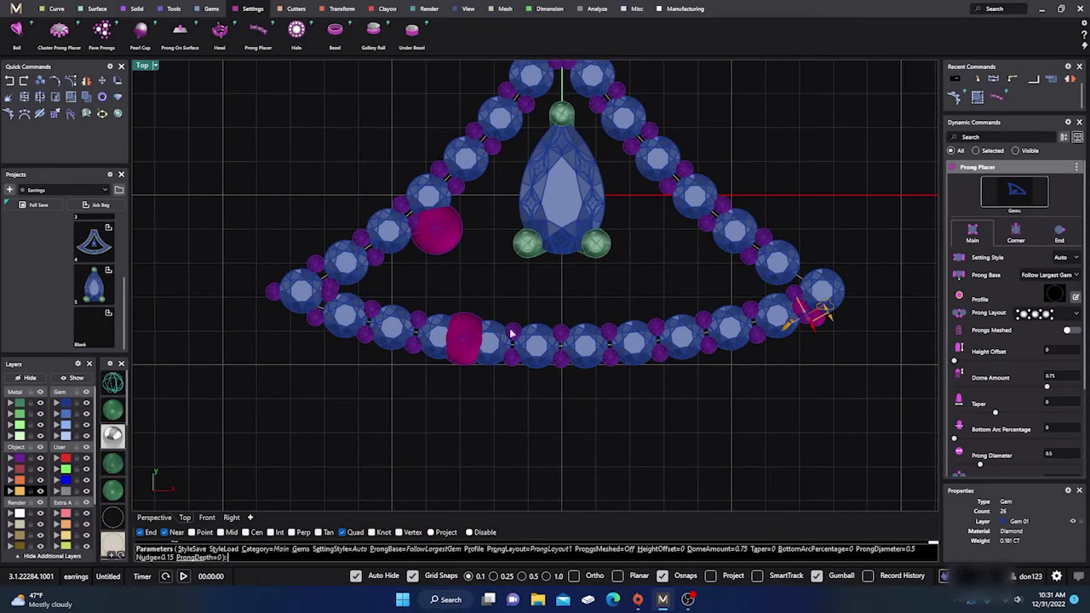
# In the Perspective view, try the Prong setting style, then return it to Auto.
pyautogui.click(162, 517)
pyautogui.moveTo(443, 404); pyautogui.dragTo(342, 393, button='right')
pyautogui.scroll(3, 313, 394)
pyautogui.scroll(-2, 314, 393)
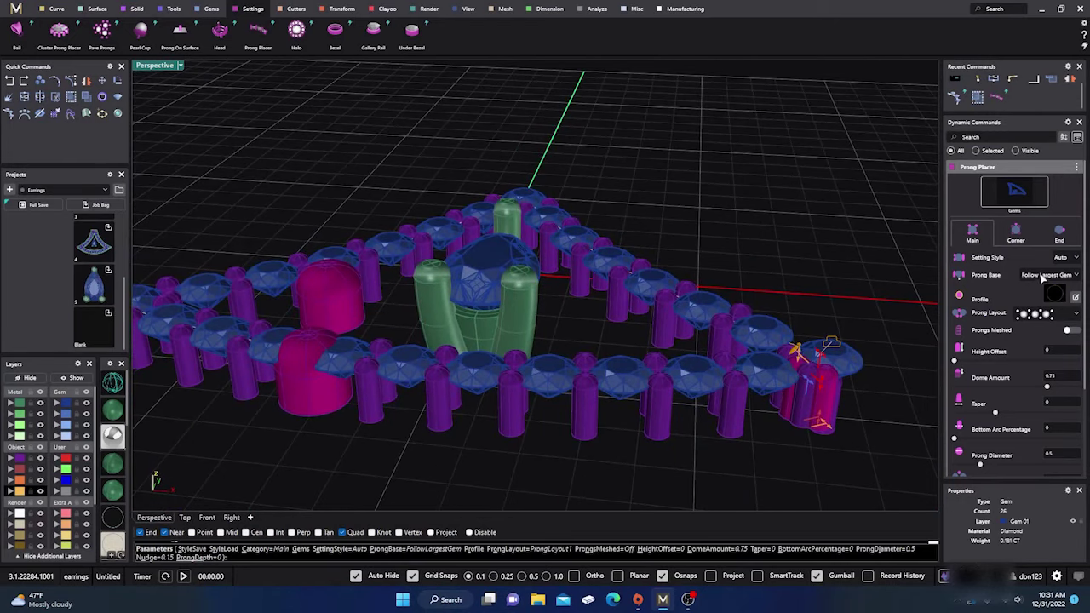
pyautogui.click(1071, 259)
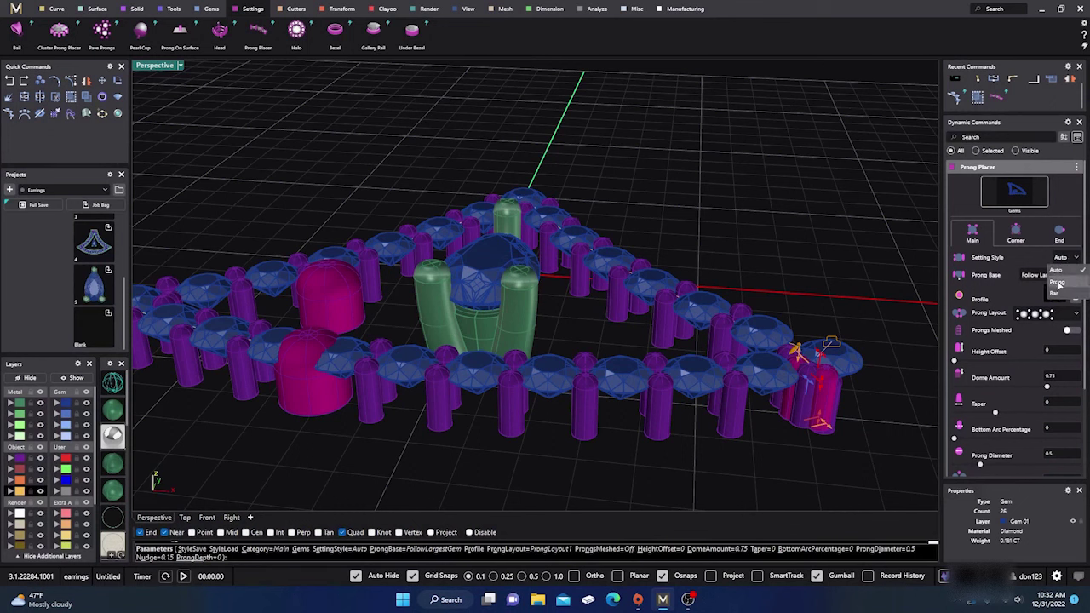
pyautogui.click(1059, 283)
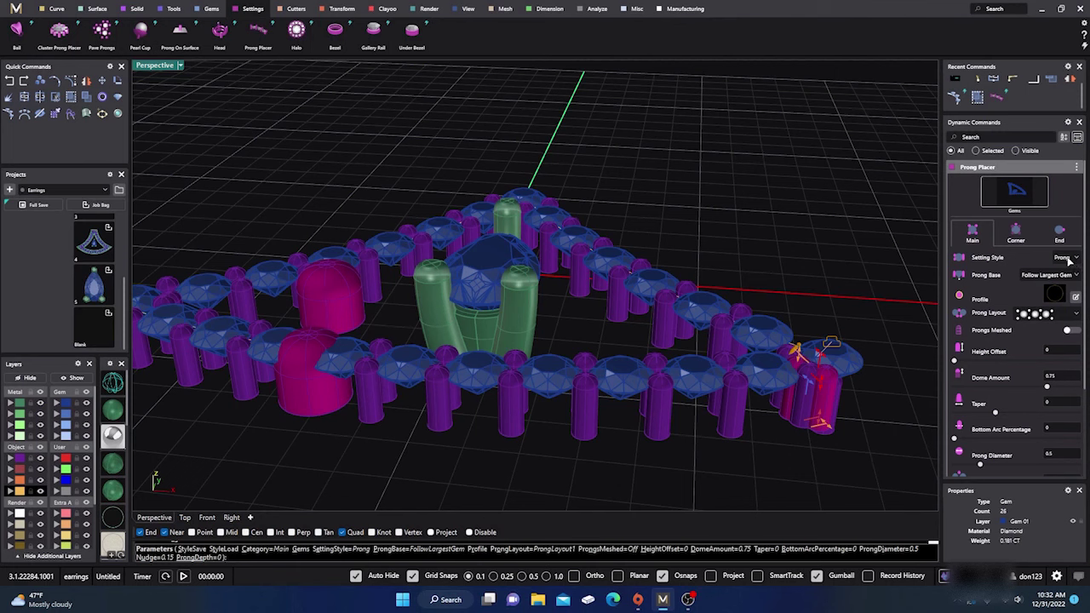
pyautogui.click(1071, 261)
pyautogui.click(1058, 271)
# Set prong height offset to 0.42 and prong depth to 0.55, then finish the prongs.
pyautogui.scroll(-1, 997, 275)
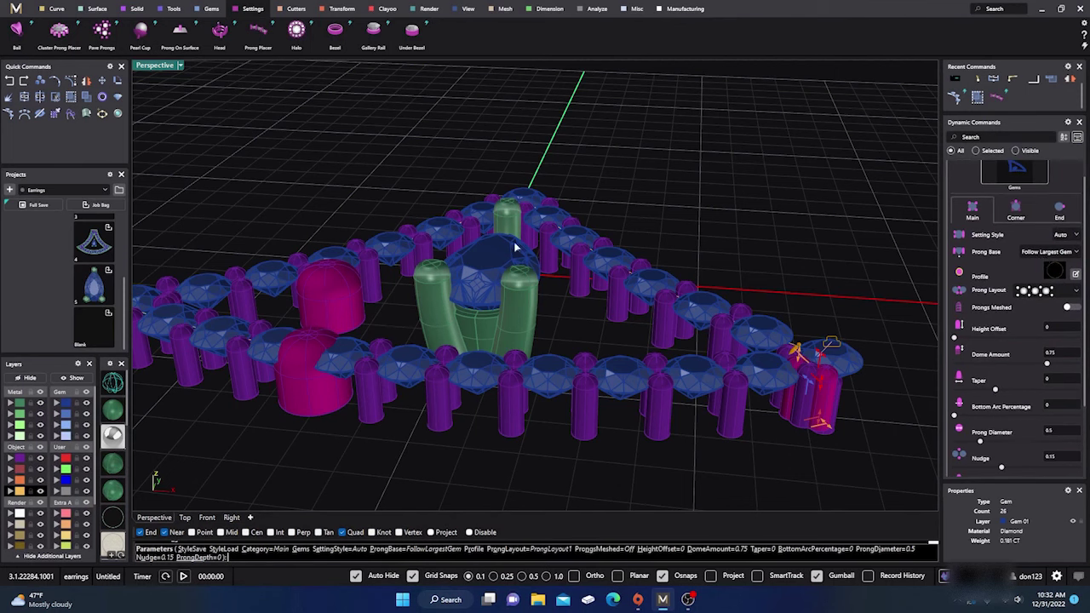
pyautogui.scroll(-3, 624, 401)
pyautogui.moveTo(579, 396); pyautogui.dragTo(624, 401, button='right')
pyautogui.scroll(4, 663, 307)
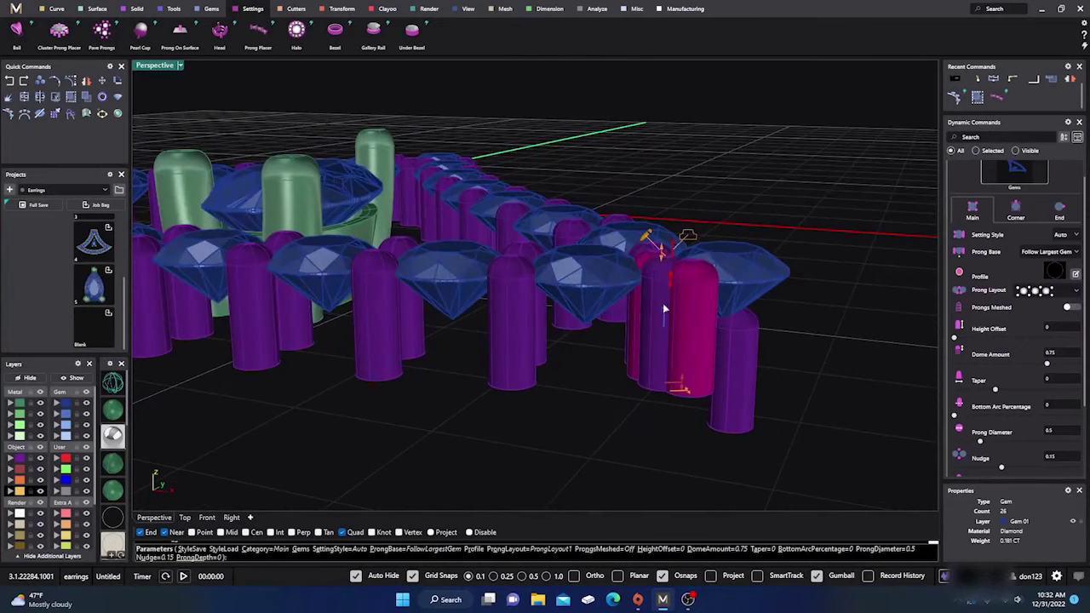
pyautogui.moveTo(662, 254); pyautogui.dragTo(659, 201)
pyautogui.scroll(-2, 657, 281)
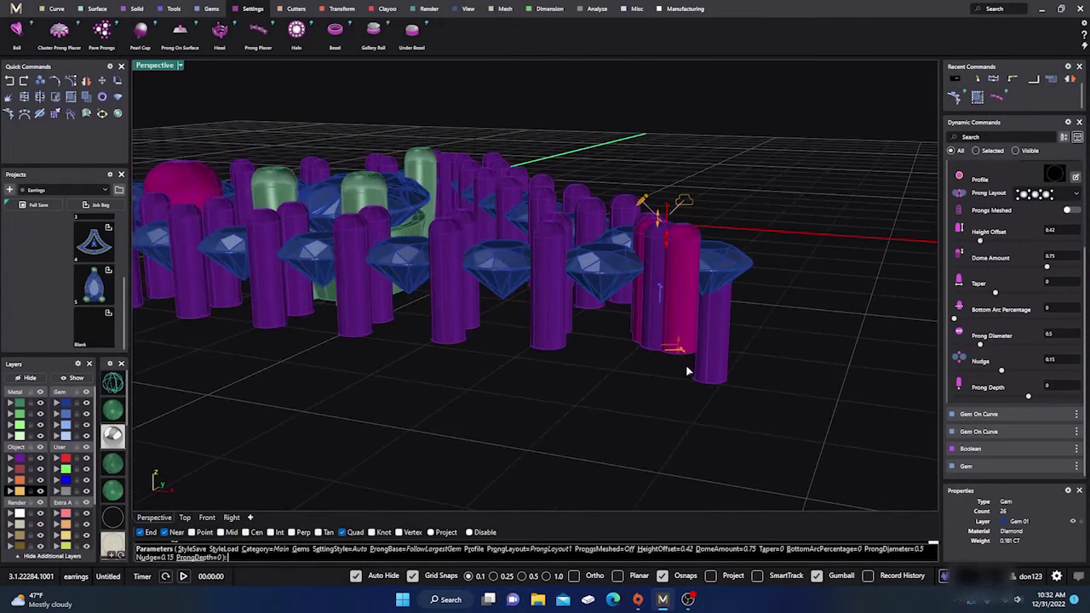
pyautogui.moveTo(679, 315); pyautogui.dragTo(677, 300)
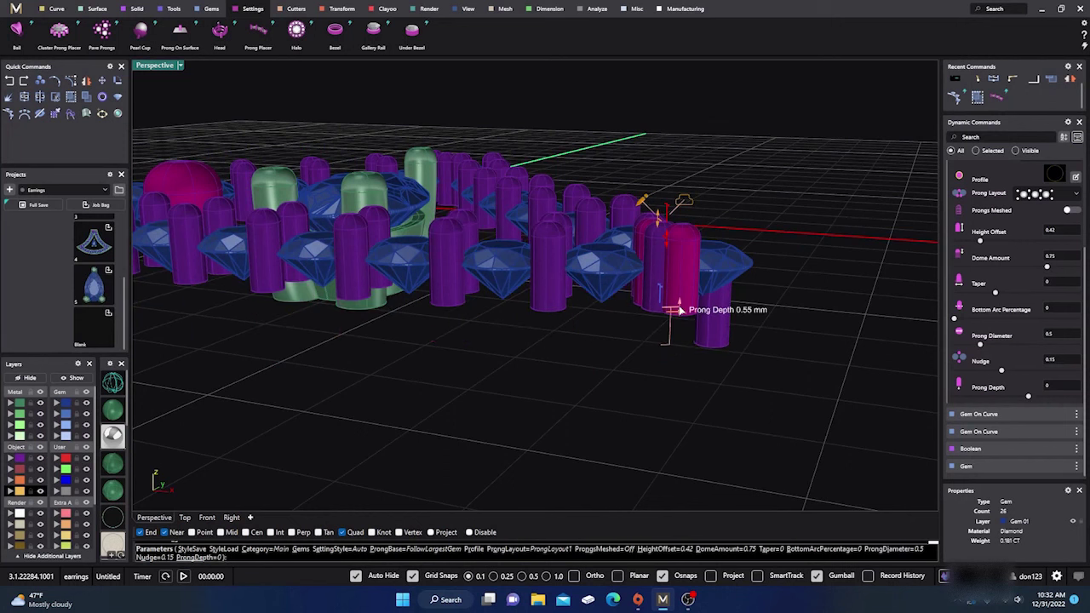
pyautogui.scroll(-2, 633, 342)
pyautogui.moveTo(635, 368); pyautogui.dragTo(656, 401, button='right')
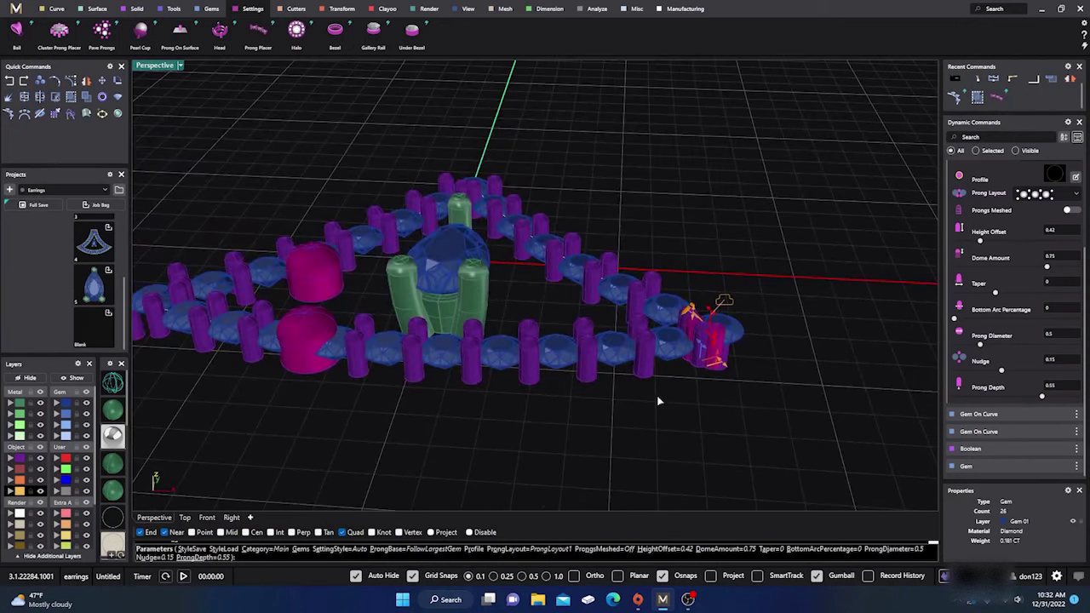
pyautogui.rightClick(563, 392)
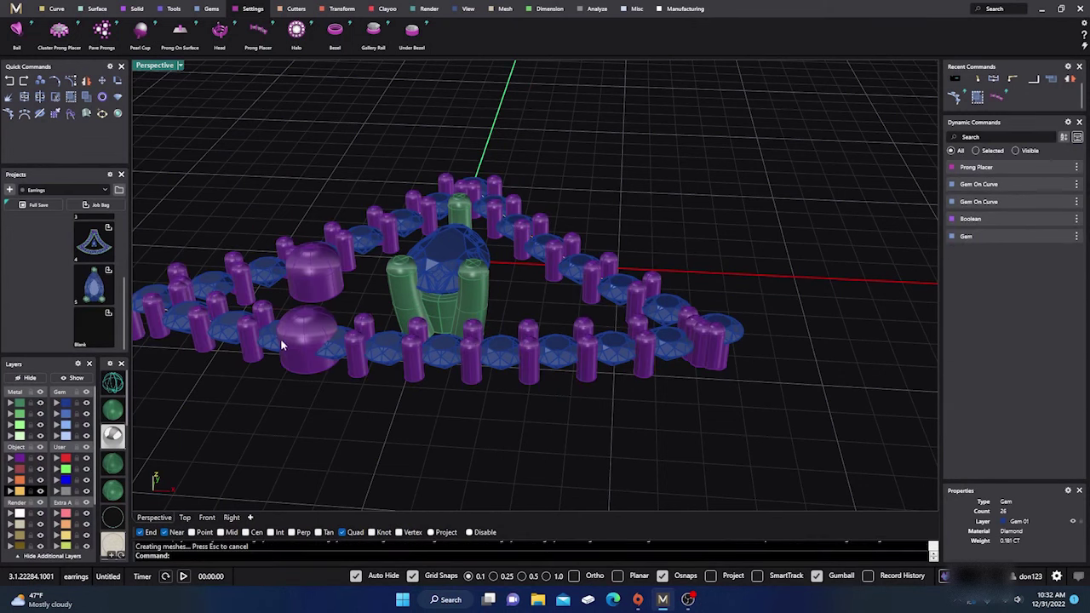
# Select the 55 halo prongs and reopen them with Edit Prong Placer.
pyautogui.scroll(3, 313, 331)
pyautogui.click(314, 327)
pyautogui.scroll(-5, 315, 327)
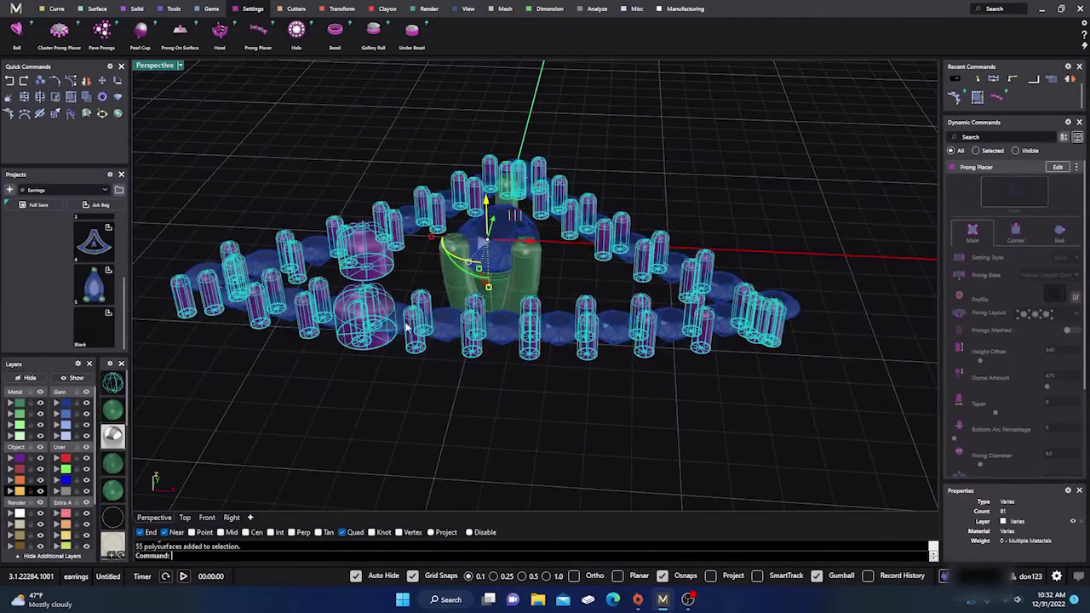
pyautogui.scroll(7, 374, 272)
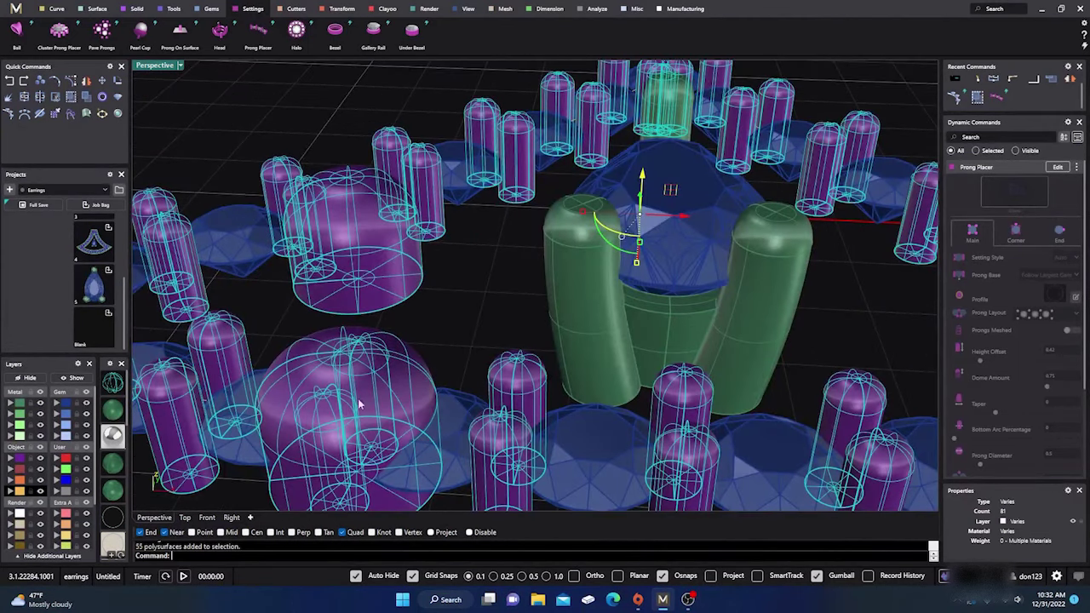
pyautogui.scroll(-3, 405, 286)
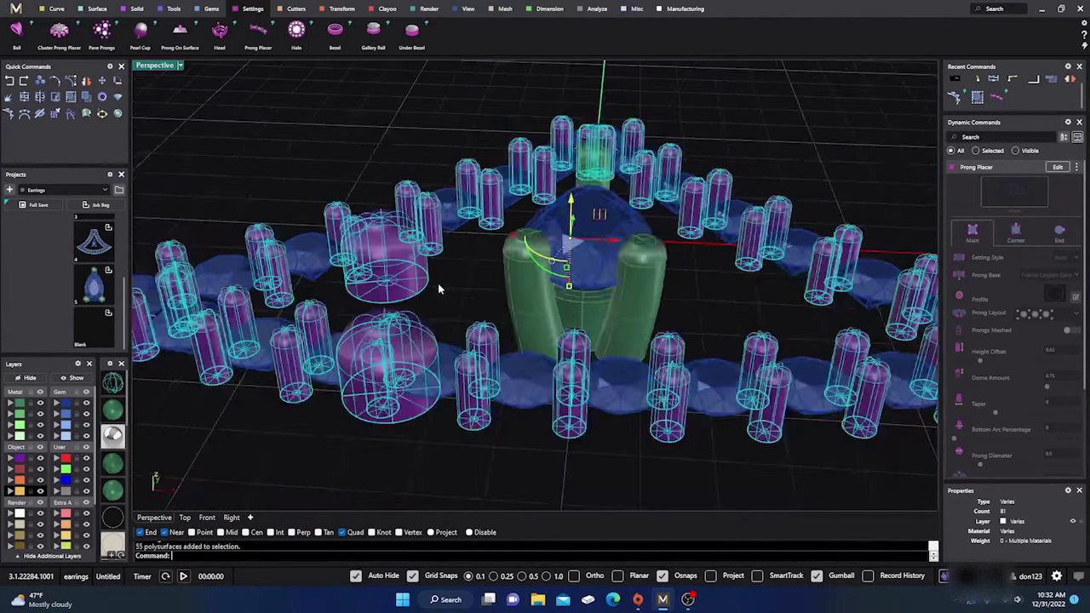
pyautogui.moveTo(438, 284); pyautogui.dragTo(433, 340, button='right')
pyautogui.scroll(2, 392, 295)
pyautogui.scroll(-3, 392, 295)
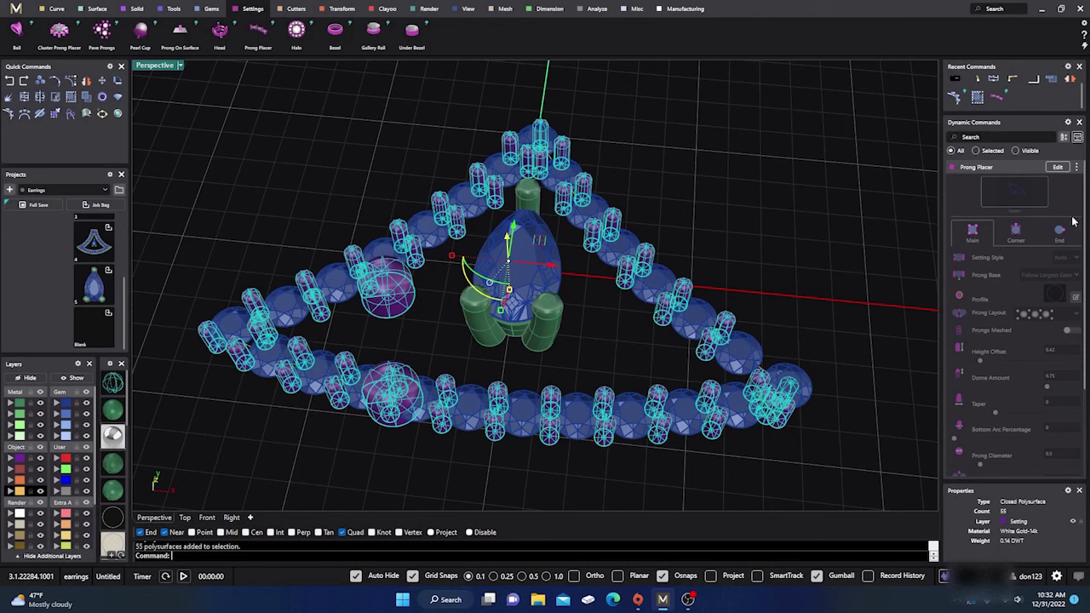
pyautogui.click(1058, 167)
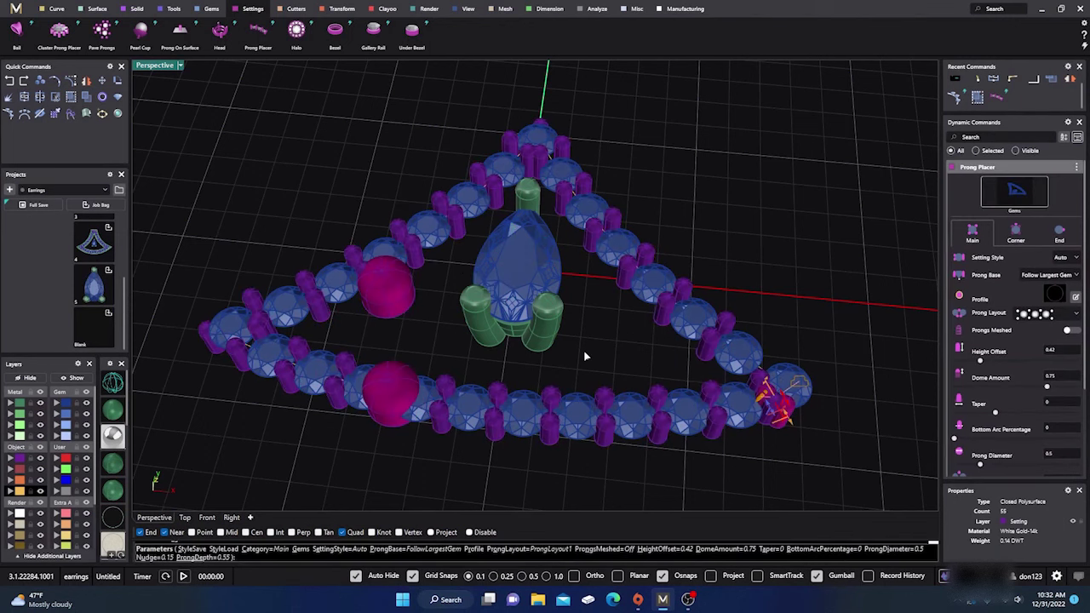
pyautogui.moveTo(584, 355); pyautogui.dragTo(619, 383, button='right')
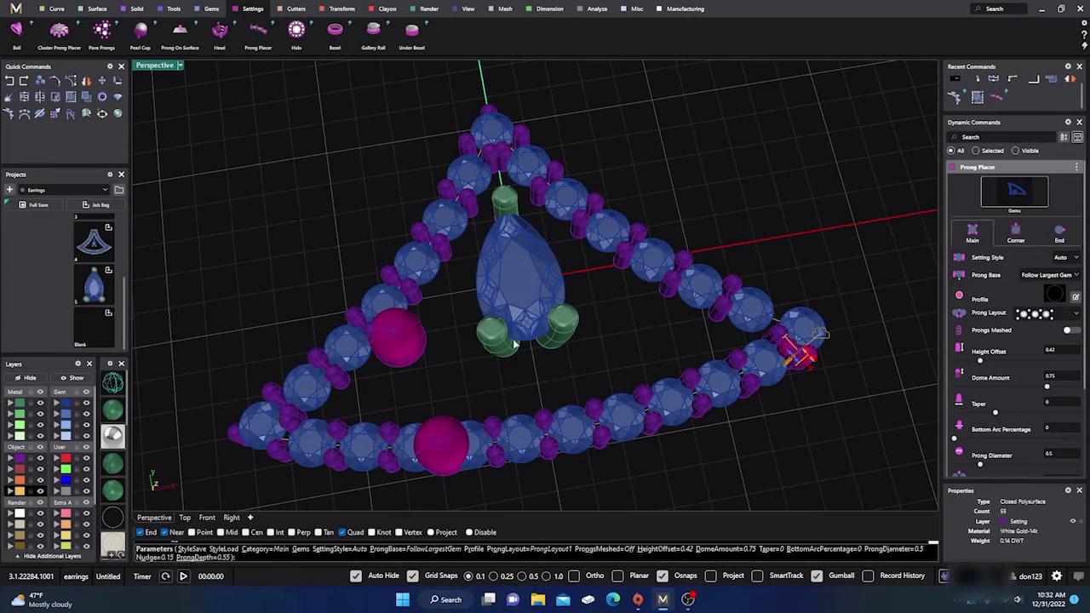
pyautogui.scroll(-1, 482, 341)
# Zoom to the crowded right-corner prong, raise Nudge from 0.15 to 0.21, and accept the edit.
pyautogui.scroll(6, 664, 324)
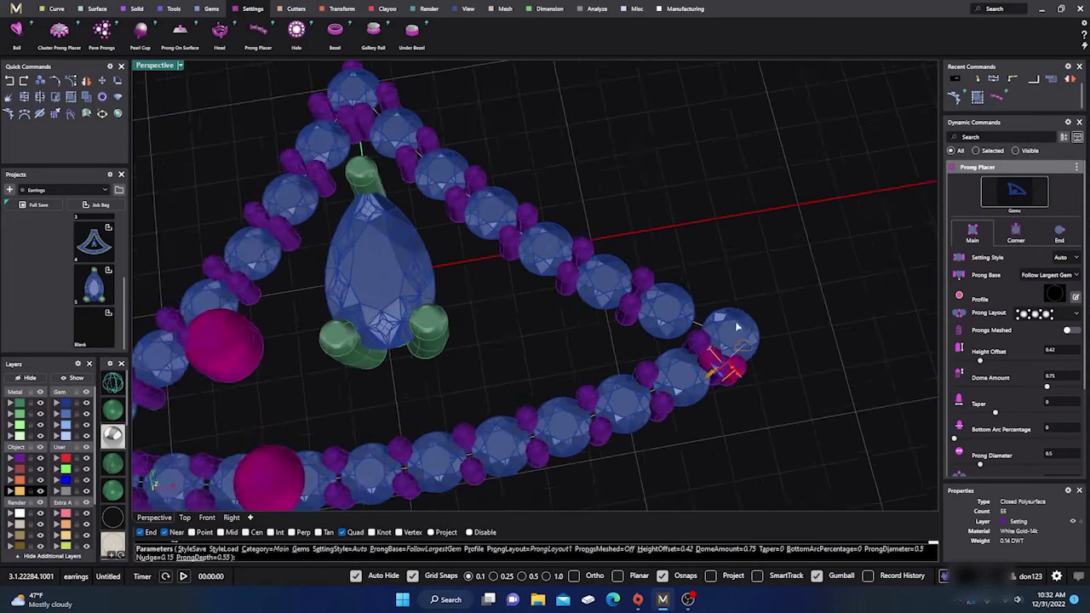
pyautogui.scroll(-3, 647, 309)
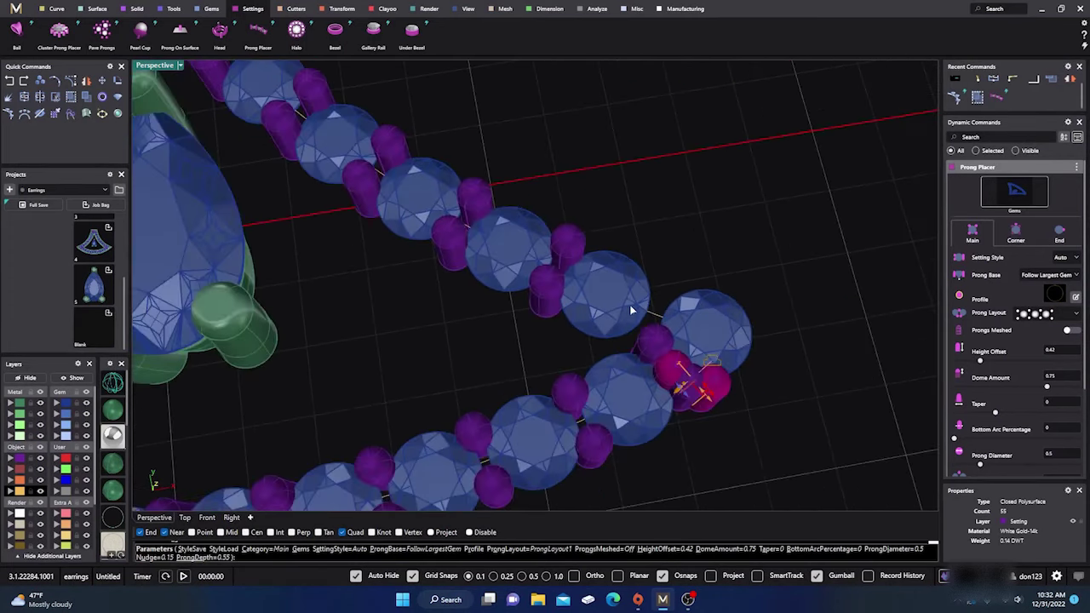
pyautogui.scroll(-3, 502, 323)
pyautogui.scroll(4, 533, 408)
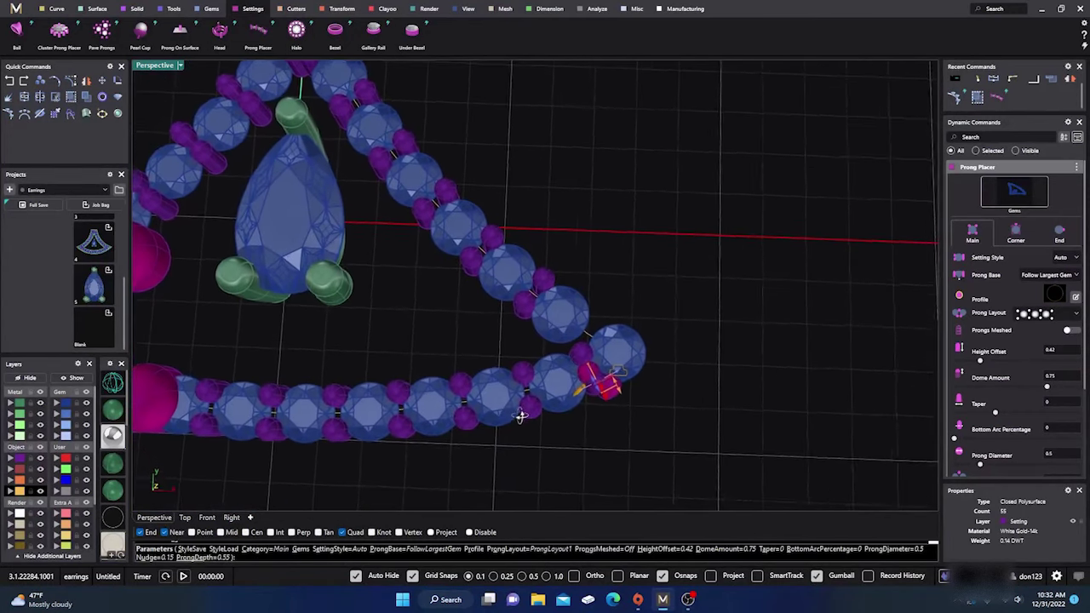
pyautogui.scroll(3, 562, 409)
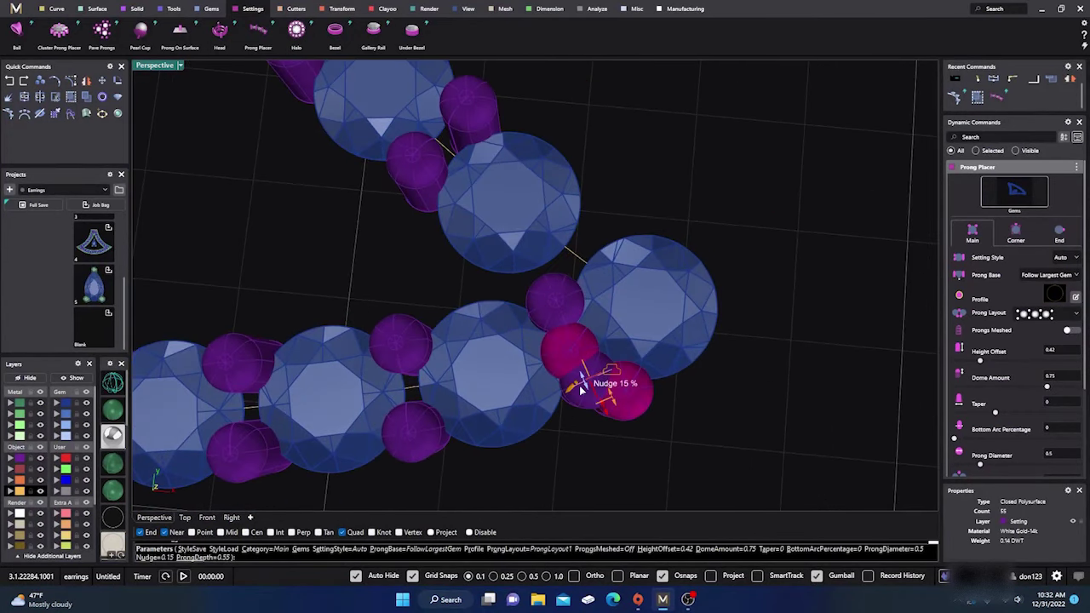
pyautogui.scroll(8, 582, 388)
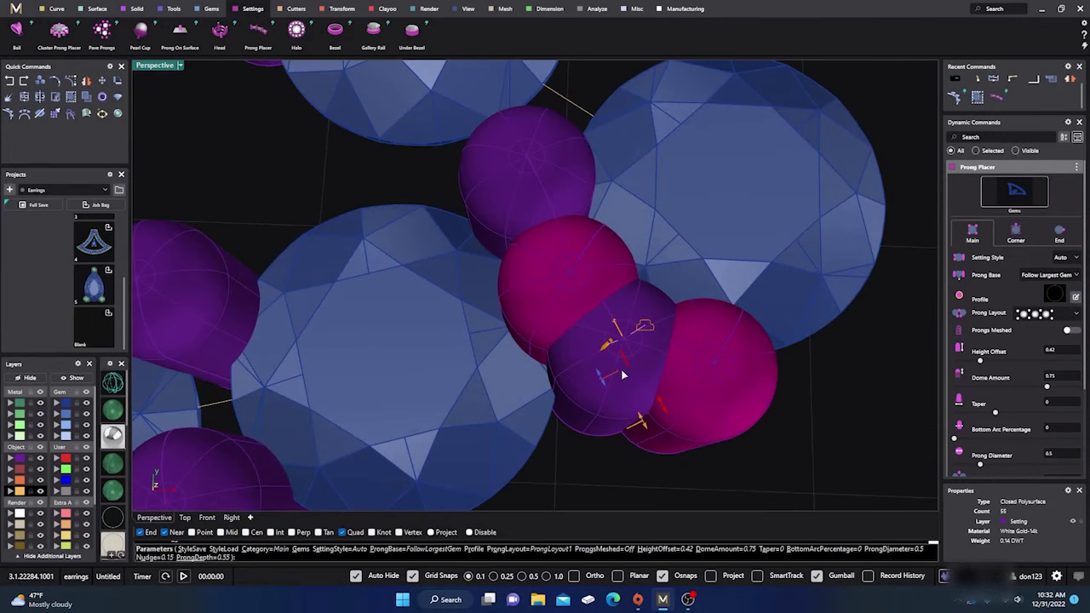
pyautogui.scroll(-5, 623, 375)
pyautogui.moveTo(596, 379); pyautogui.dragTo(519, 388, button='right')
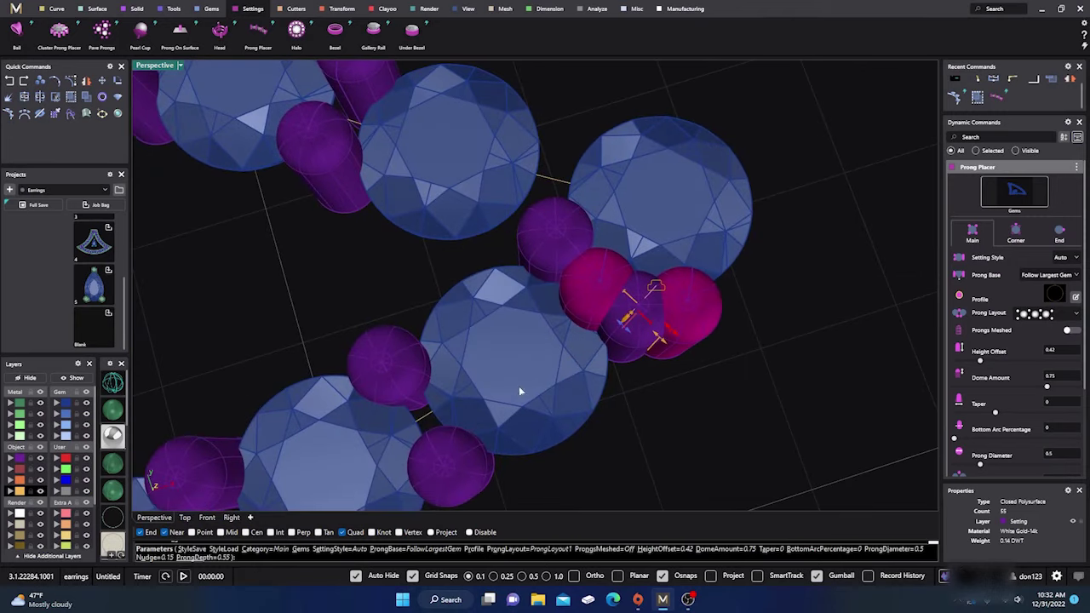
pyautogui.scroll(2, 634, 333)
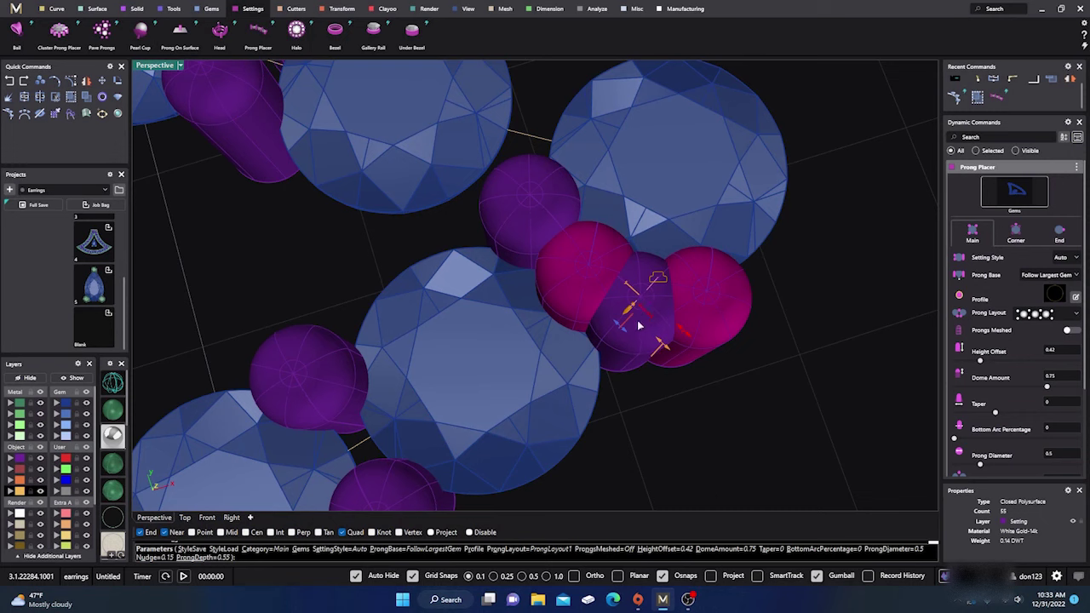
pyautogui.moveTo(621, 327); pyautogui.dragTo(614, 327)
pyautogui.scroll(-5, 575, 333)
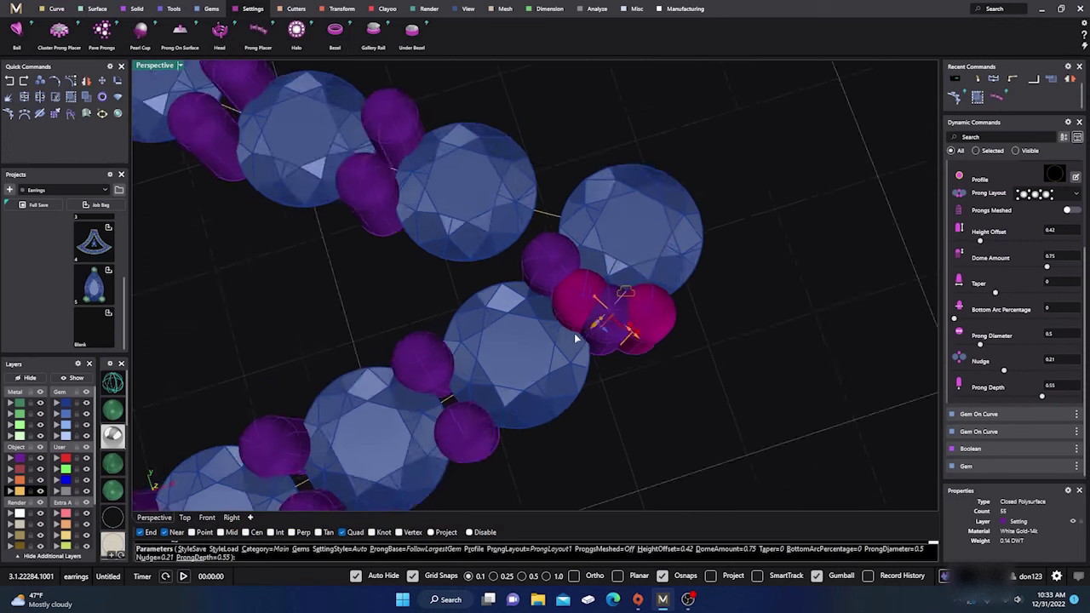
pyautogui.press('Return')
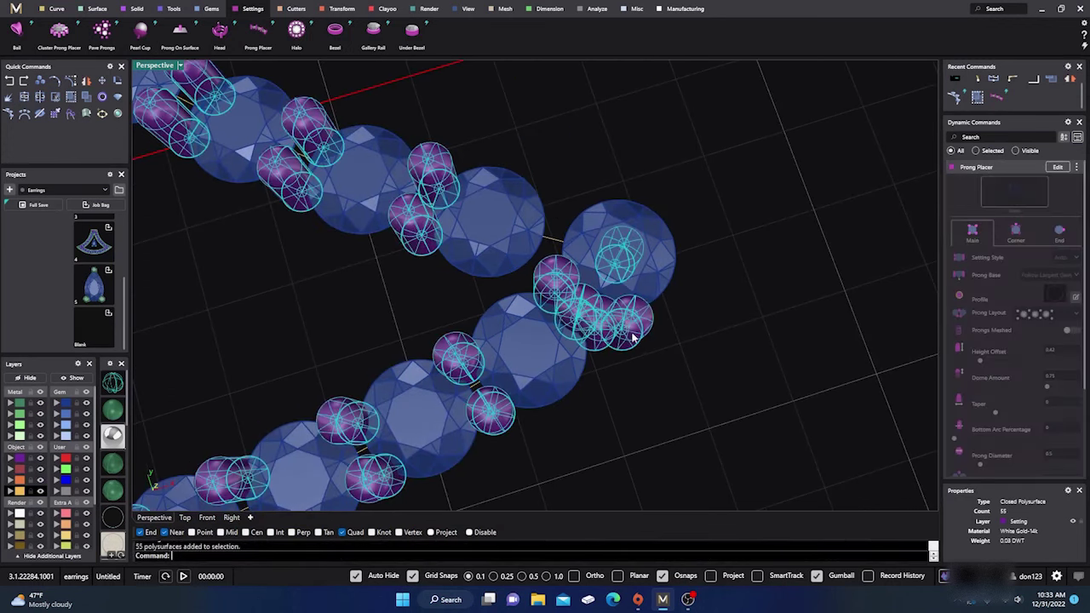
# Ungroup the prongs and delete the doubled prong at the right corner.
pyautogui.moveTo(628, 340); pyautogui.dragTo(643, 304, button='right')
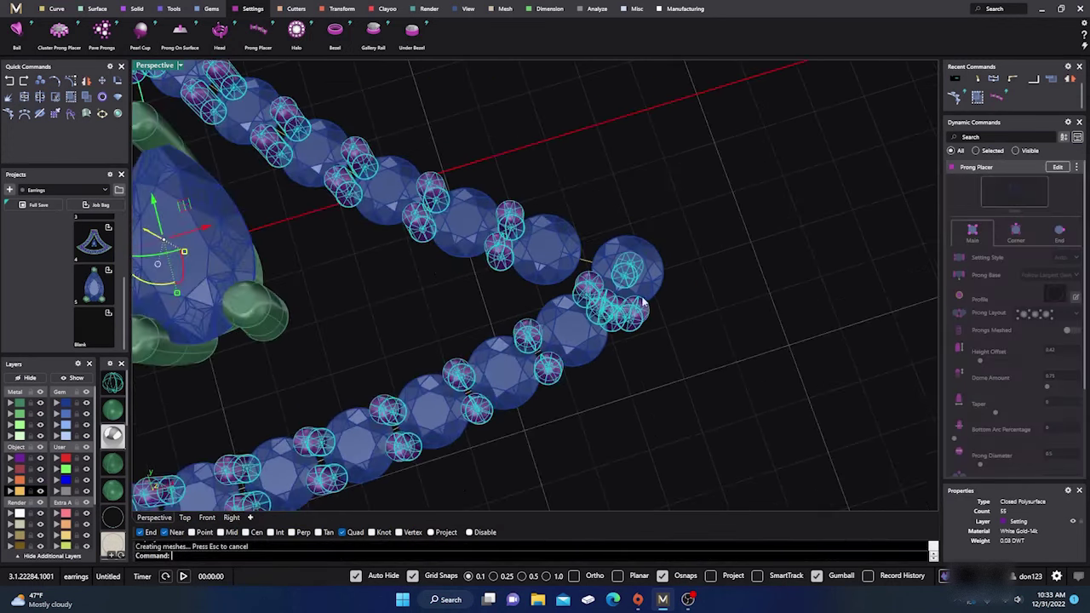
pyautogui.click(87, 98)
pyautogui.scroll(-2, 652, 255)
pyautogui.scroll(5, 652, 285)
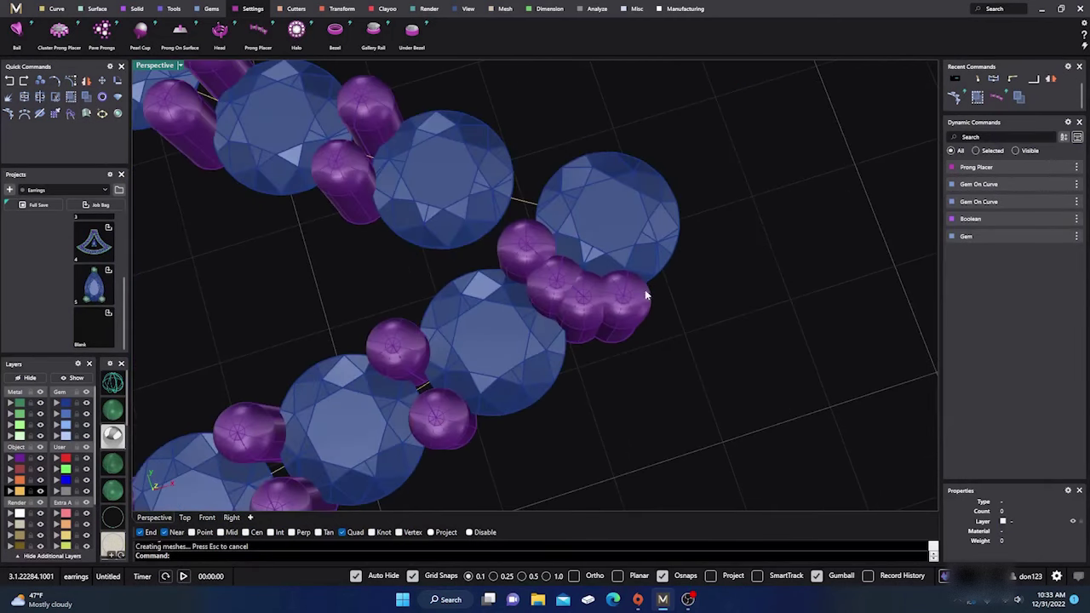
pyautogui.click(633, 306)
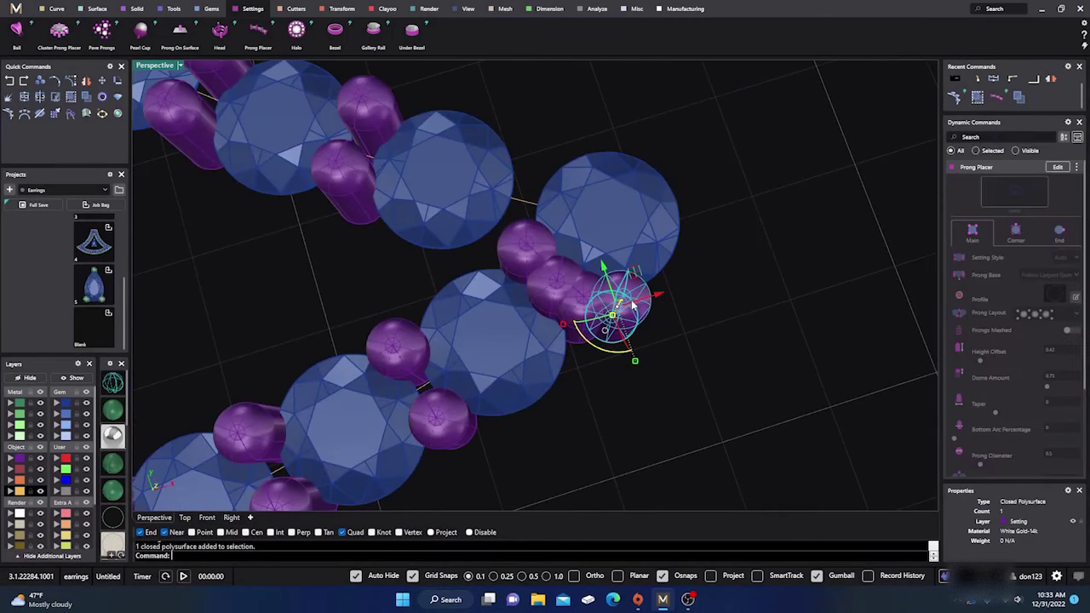
pyautogui.press('Delete')
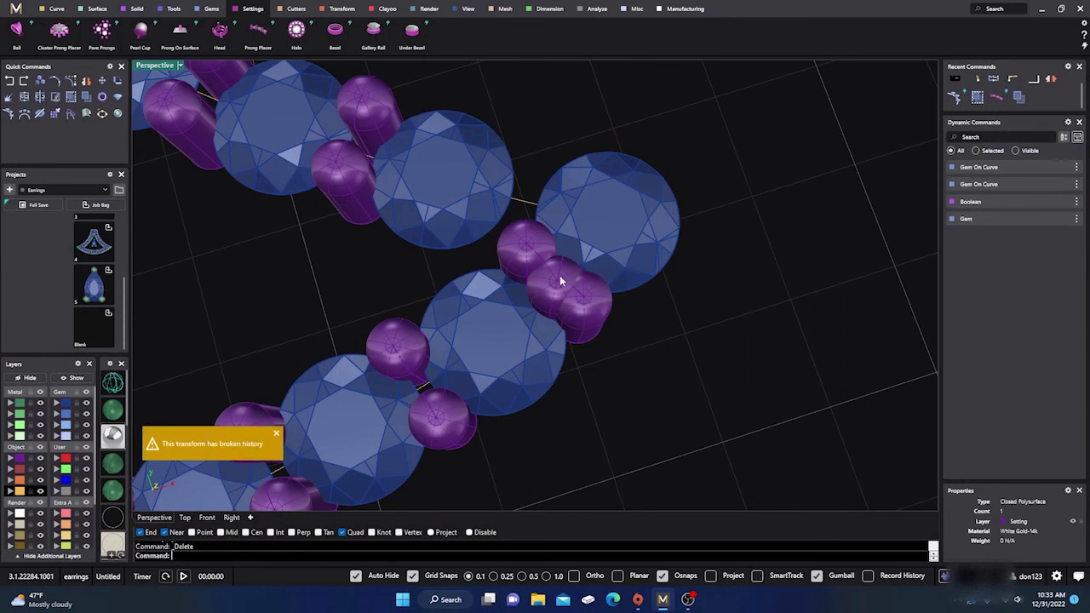
# Delete the two large purple spheres from the lower and upper-left gem rows.
pyautogui.scroll(-5, 596, 272)
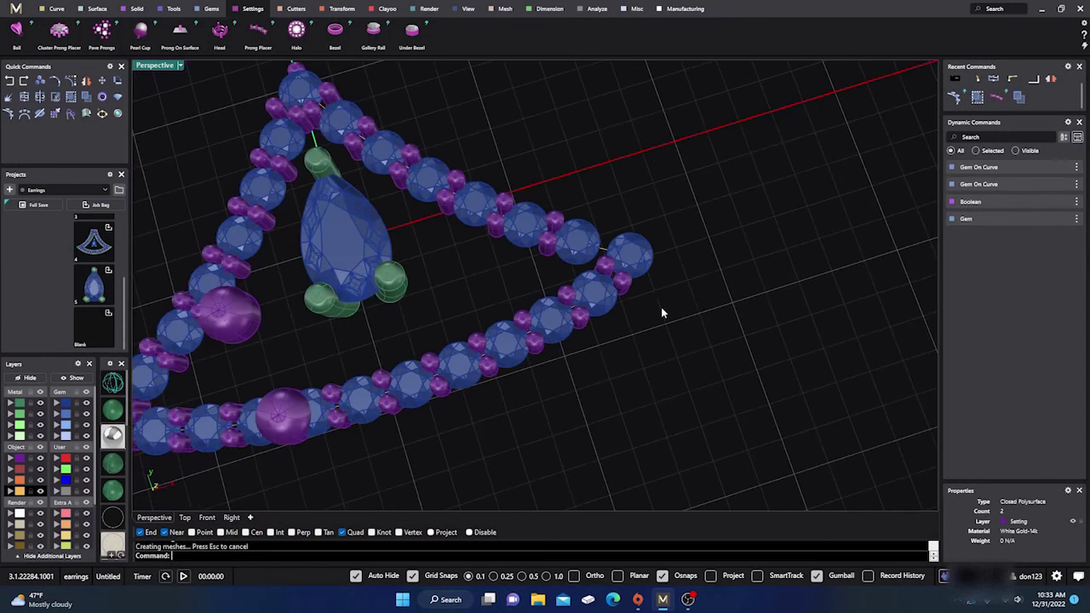
pyautogui.scroll(-5, 661, 307)
pyautogui.scroll(10, 411, 402)
pyautogui.click(431, 378)
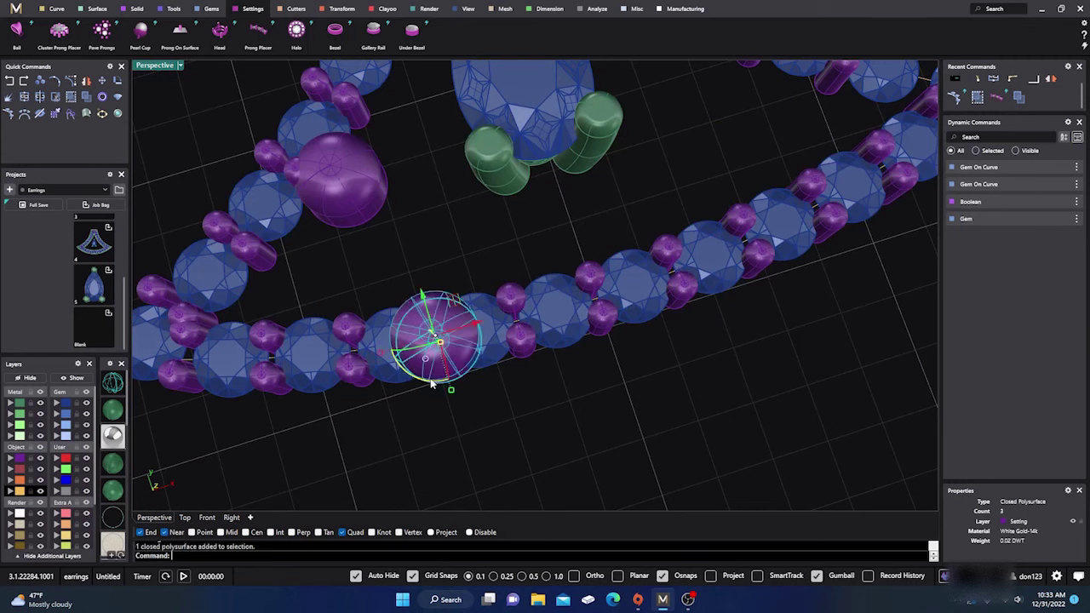
pyautogui.press('Delete')
pyautogui.click(368, 204)
pyautogui.press('Delete')
pyautogui.scroll(-3, 425, 281)
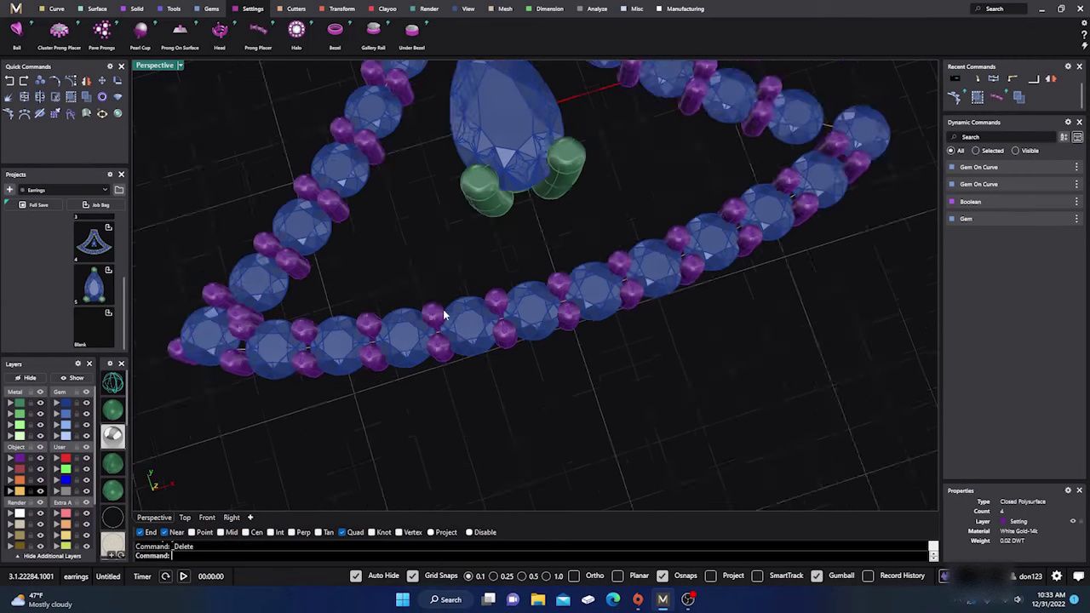
pyautogui.moveTo(443, 309); pyautogui.dragTo(423, 399, button='right')
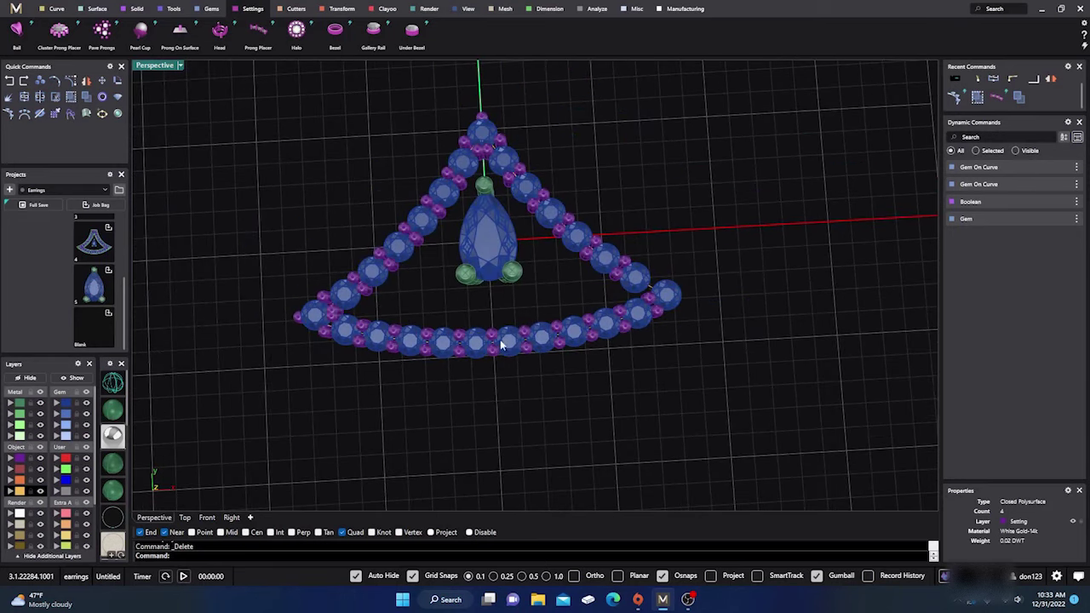
pyautogui.scroll(5, 485, 128)
pyautogui.scroll(-3, 489, 120)
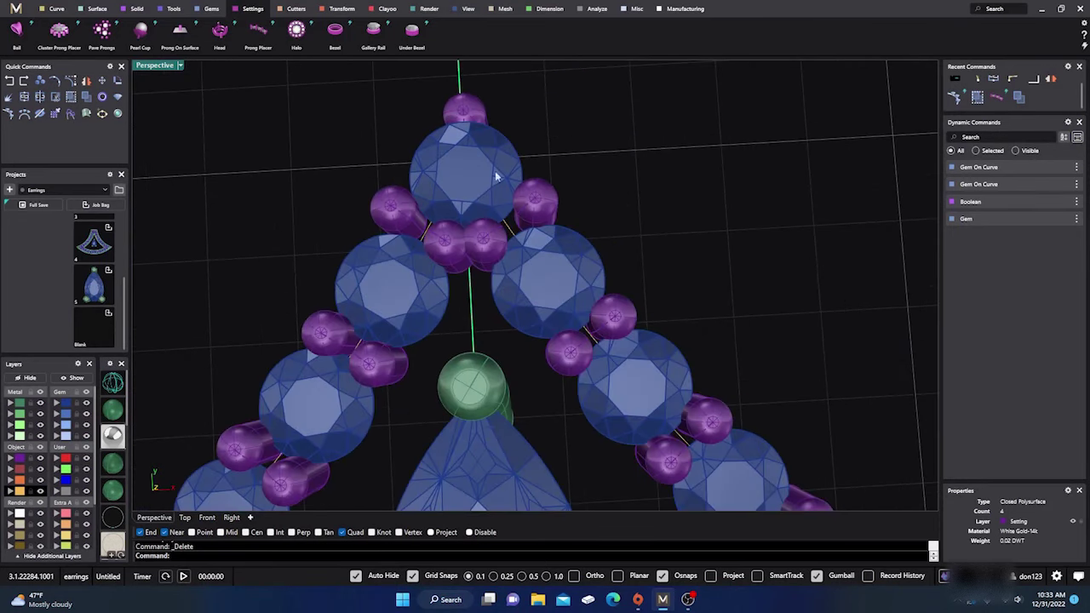
pyautogui.scroll(-3, 471, 385)
pyautogui.moveTo(471, 385); pyautogui.dragTo(373, 321, button='right')
pyautogui.scroll(-3, 545, 251)
# With grid snap off, raise the two prongs at the bottom and right tips of the chain.
pyautogui.moveTo(557, 251); pyautogui.dragTo(579, 280, button='right')
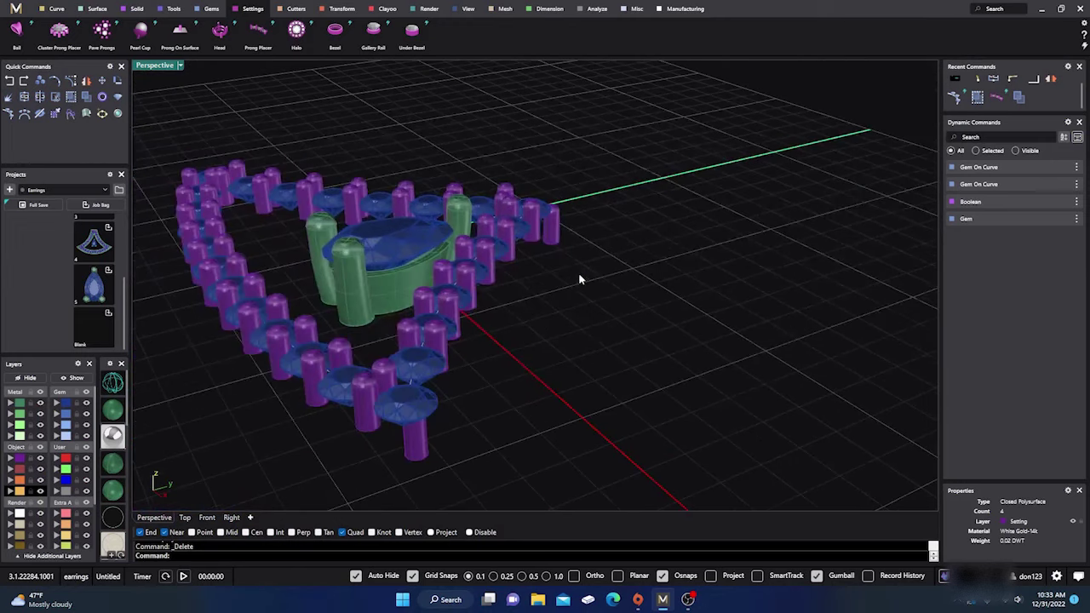
pyautogui.click(417, 442)
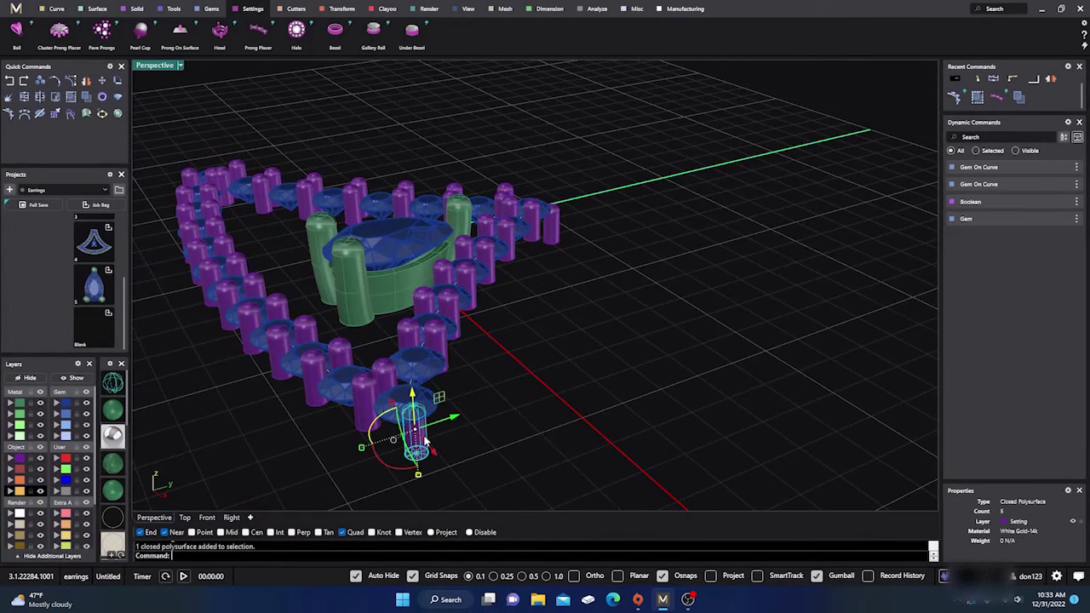
pyautogui.keyDown('shift'); pyautogui.click(559, 229); pyautogui.keyUp('shift')
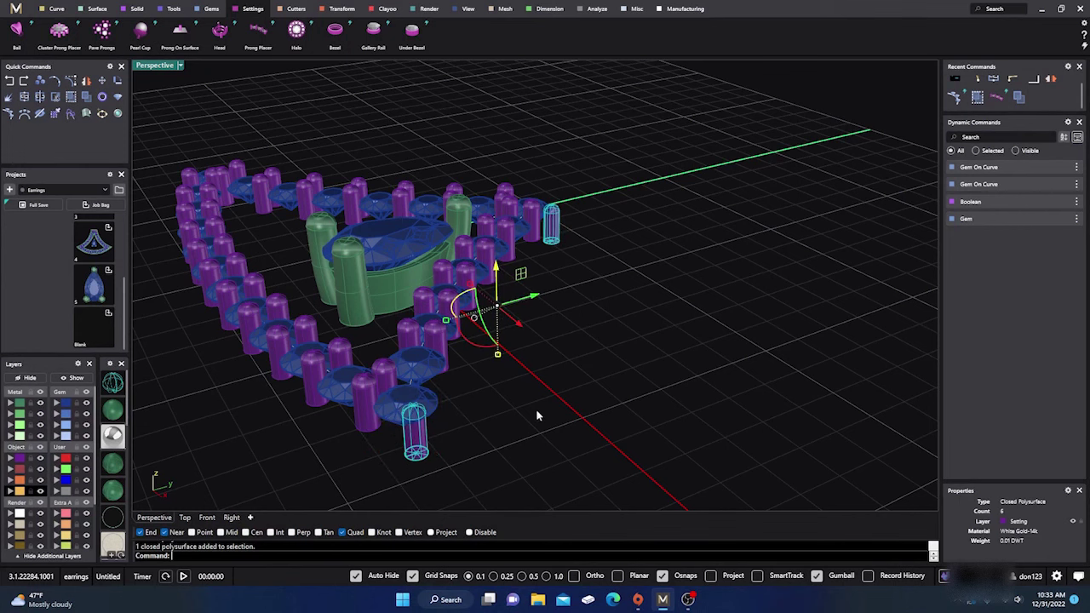
pyautogui.moveTo(536, 409); pyautogui.dragTo(568, 327, button='right')
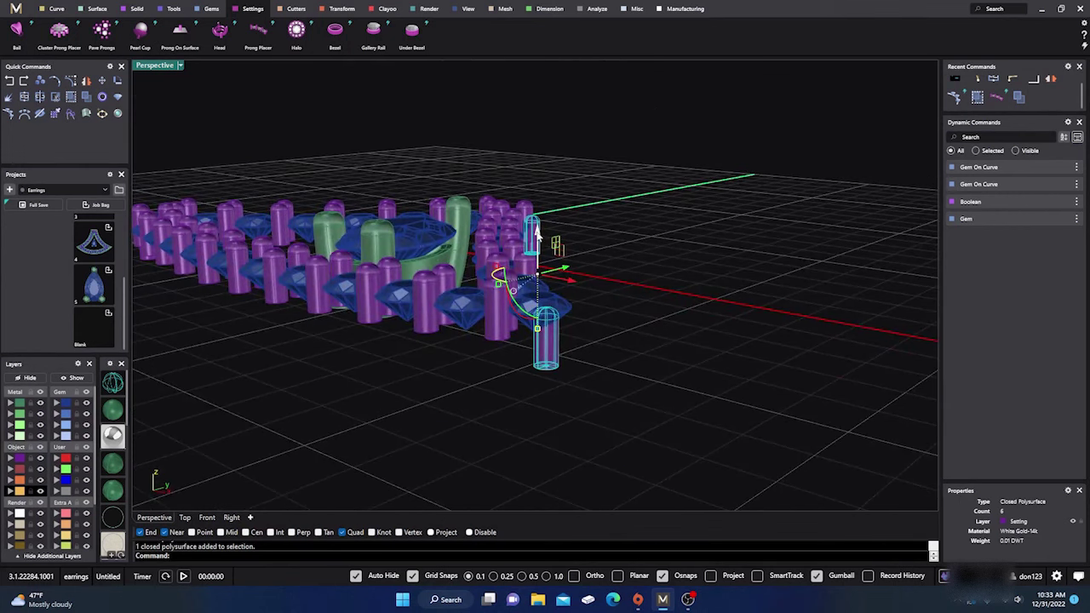
pyautogui.moveTo(537, 239); pyautogui.dragTo(538, 198)
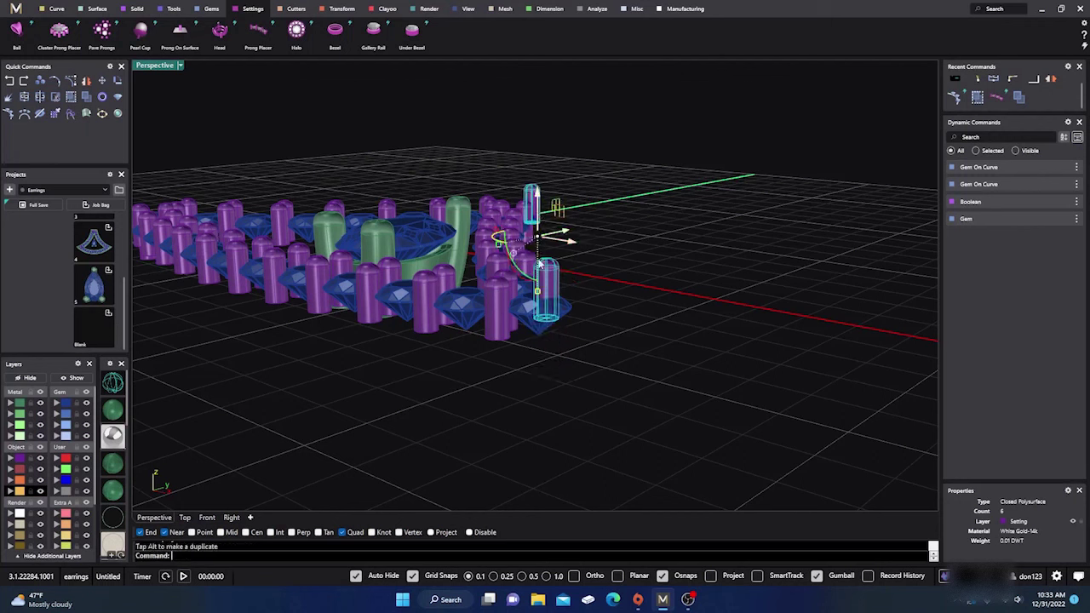
pyautogui.moveTo(538, 265); pyautogui.dragTo(538, 265)
pyautogui.click(412, 575)
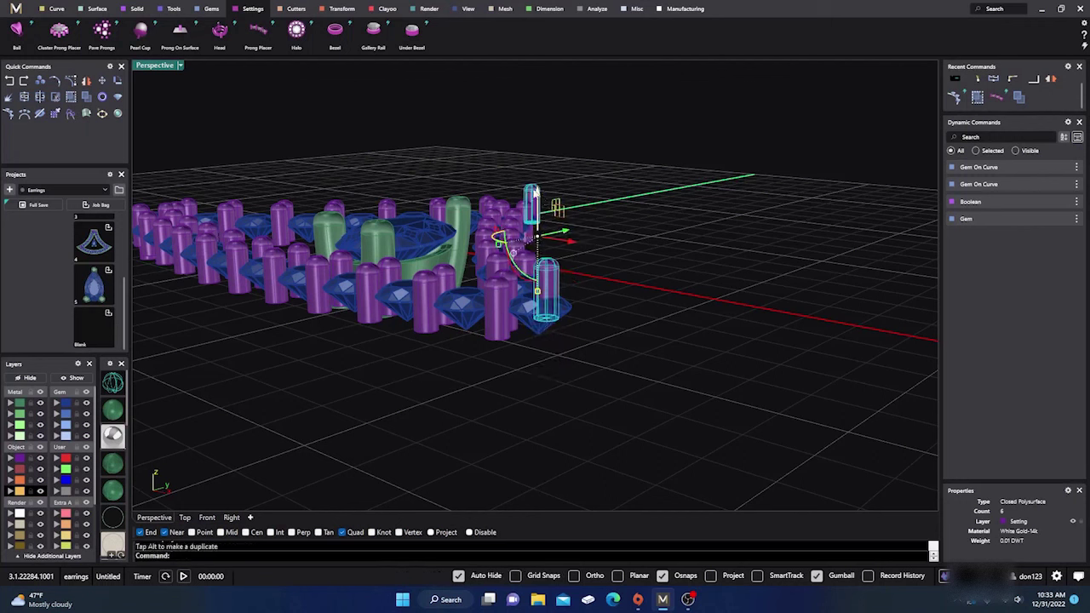
pyautogui.moveTo(418, 456); pyautogui.dragTo(437, 440, button='right')
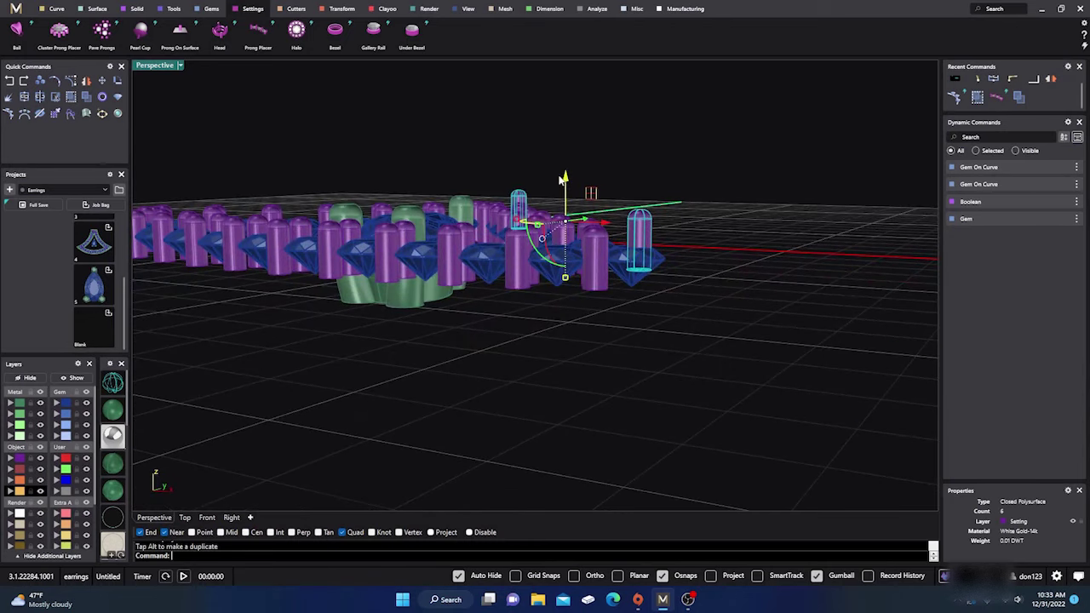
pyautogui.moveTo(567, 179); pyautogui.dragTo(565, 194)
pyautogui.moveTo(460, 379); pyautogui.dragTo(364, 367, button='right')
pyautogui.scroll(-3, 494, 401)
# Lift the left-corner prong about 0.622 mm so it sits level with its neighbours.
pyautogui.click(344, 349)
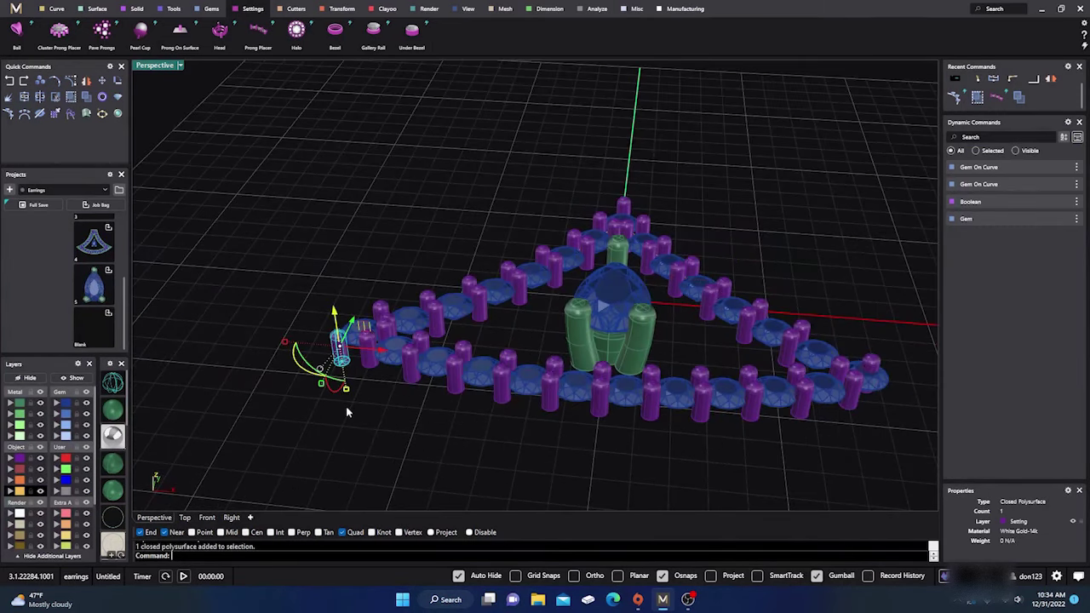
pyautogui.moveTo(346, 406); pyautogui.dragTo(366, 304, button='right')
pyautogui.moveTo(364, 231); pyautogui.dragTo(363, 210)
pyautogui.click(423, 318)
pyautogui.moveTo(423, 319); pyautogui.dragTo(436, 443, button='right')
pyautogui.scroll(5, 544, 297)
pyautogui.scroll(-5, 517, 251)
# Delete the extra gem at the triangle's right corner.
pyautogui.scroll(4, 517, 251)
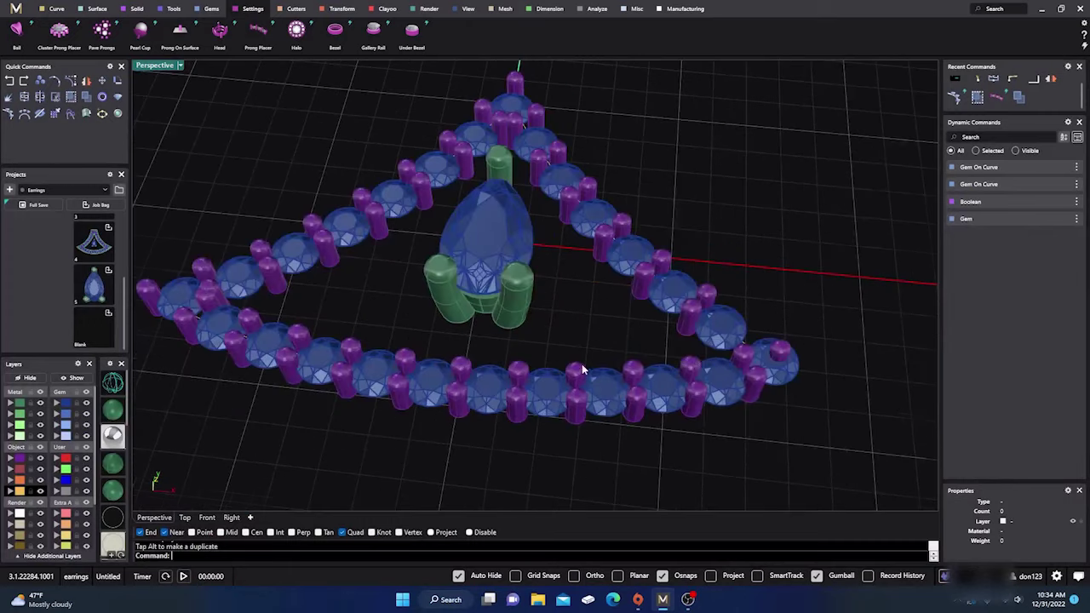
pyautogui.click(786, 354)
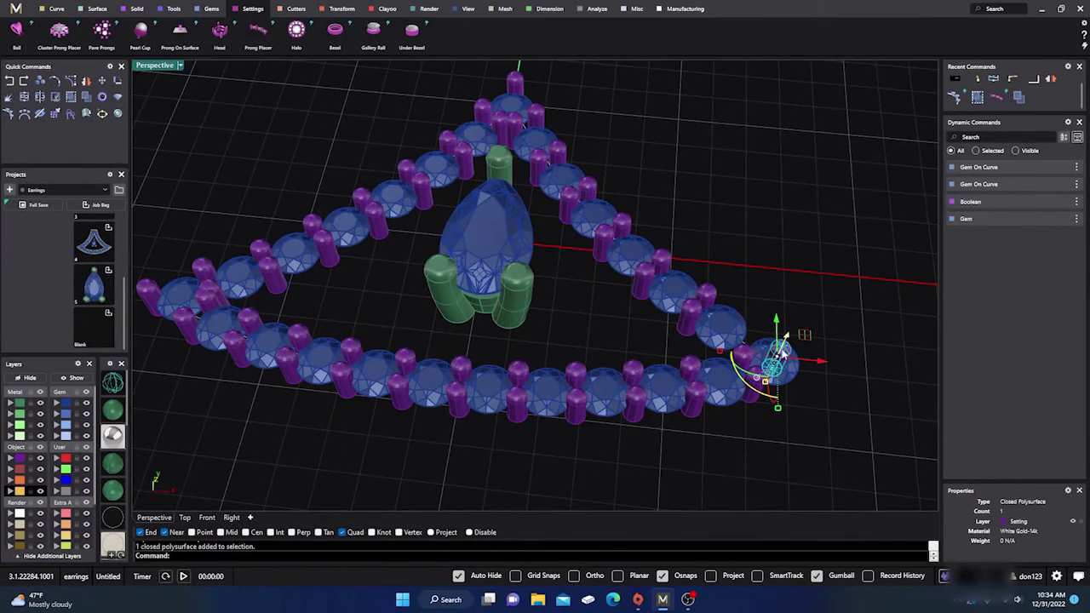
pyautogui.press('Delete')
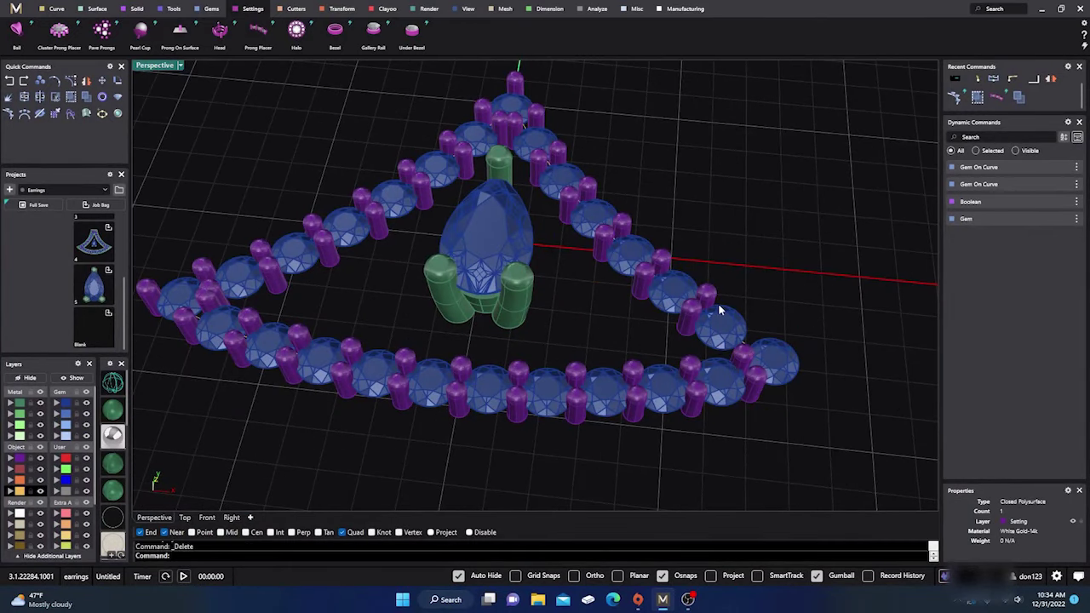
pyautogui.scroll(-3, 722, 316)
pyautogui.moveTo(724, 321); pyautogui.dragTo(711, 334, button='right')
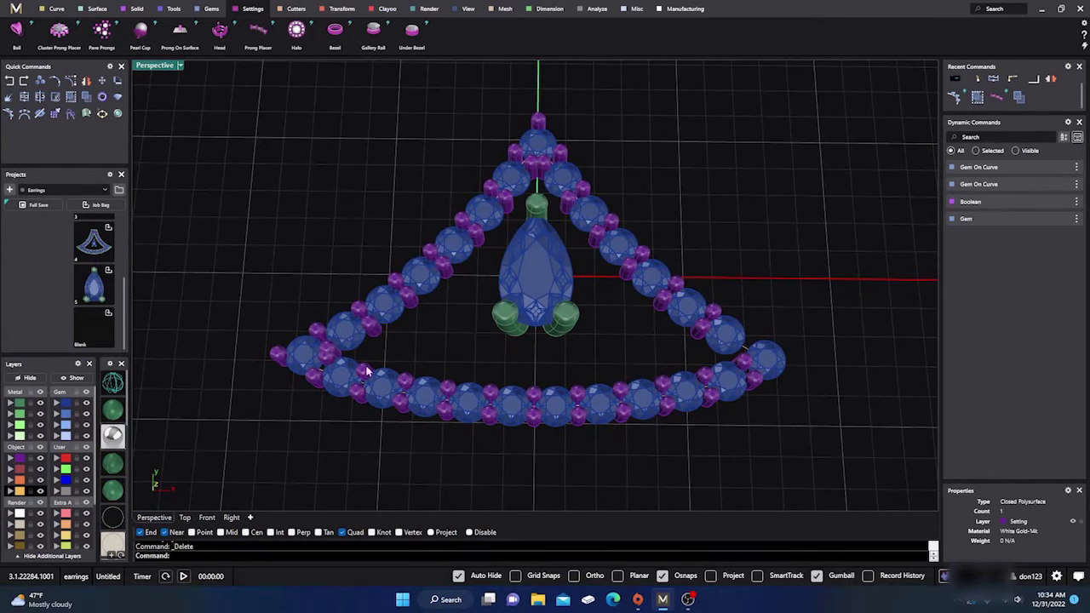
pyautogui.scroll(5, 395, 393)
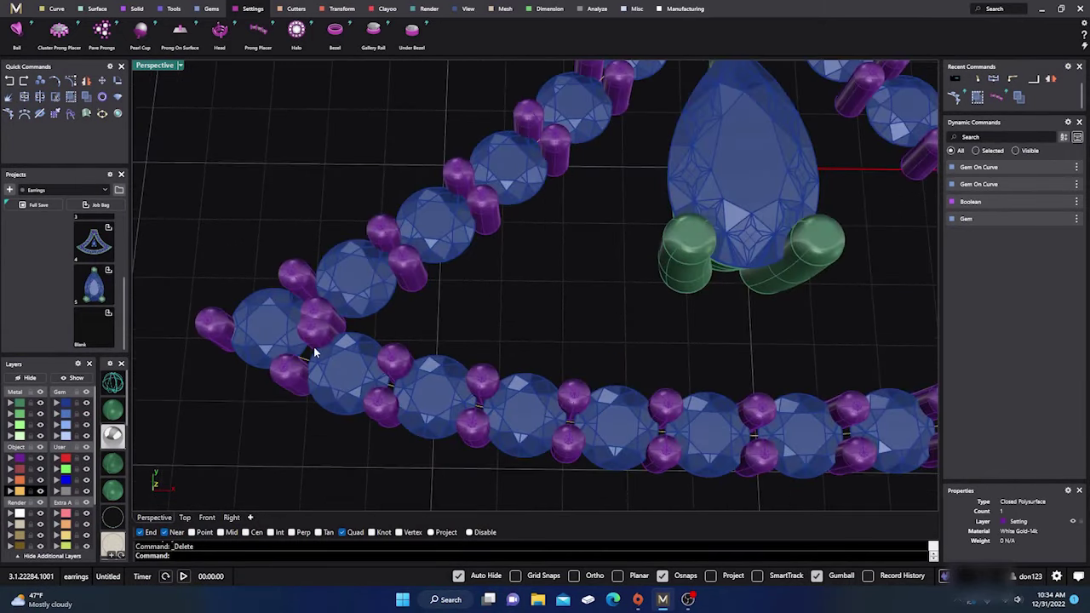
pyautogui.scroll(-5, 600, 315)
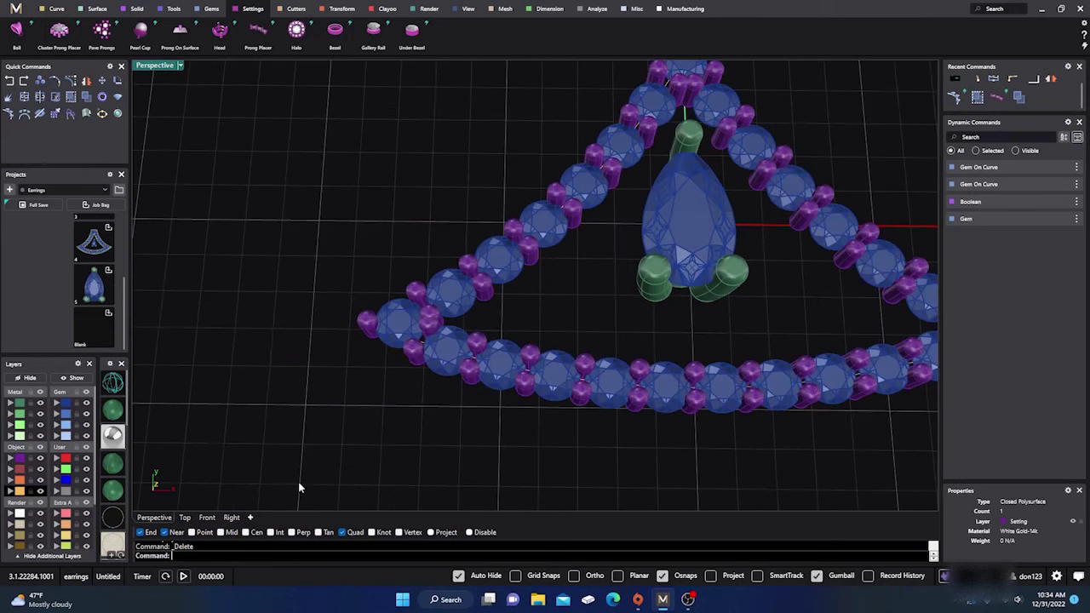
# In the Top view, delete the upper of the two overlapping left-corner prongs.
pyautogui.click(187, 518)
pyautogui.scroll(6, 280, 338)
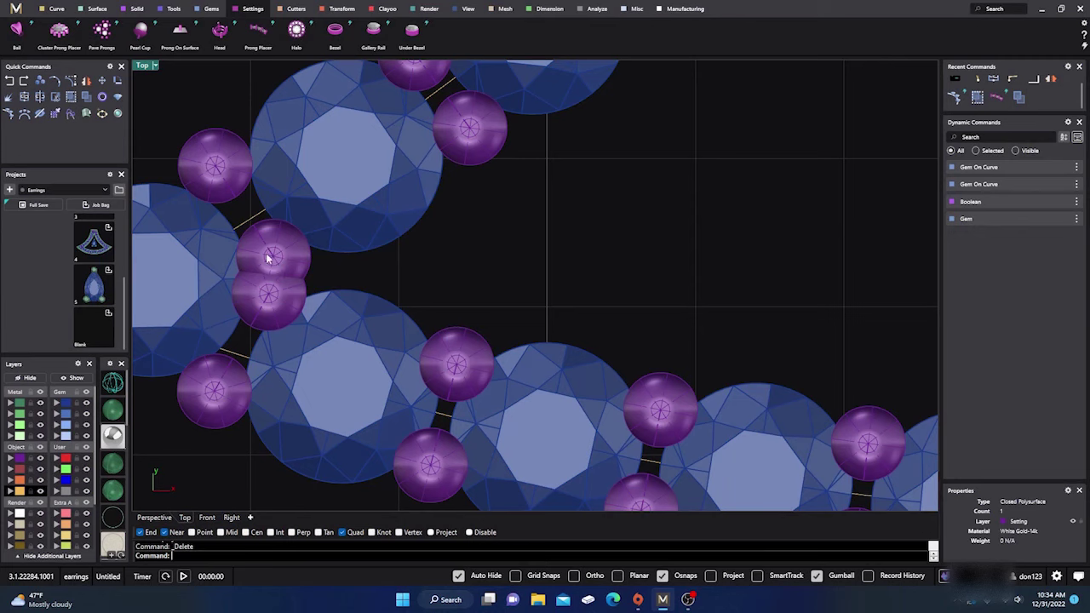
pyautogui.click(285, 266)
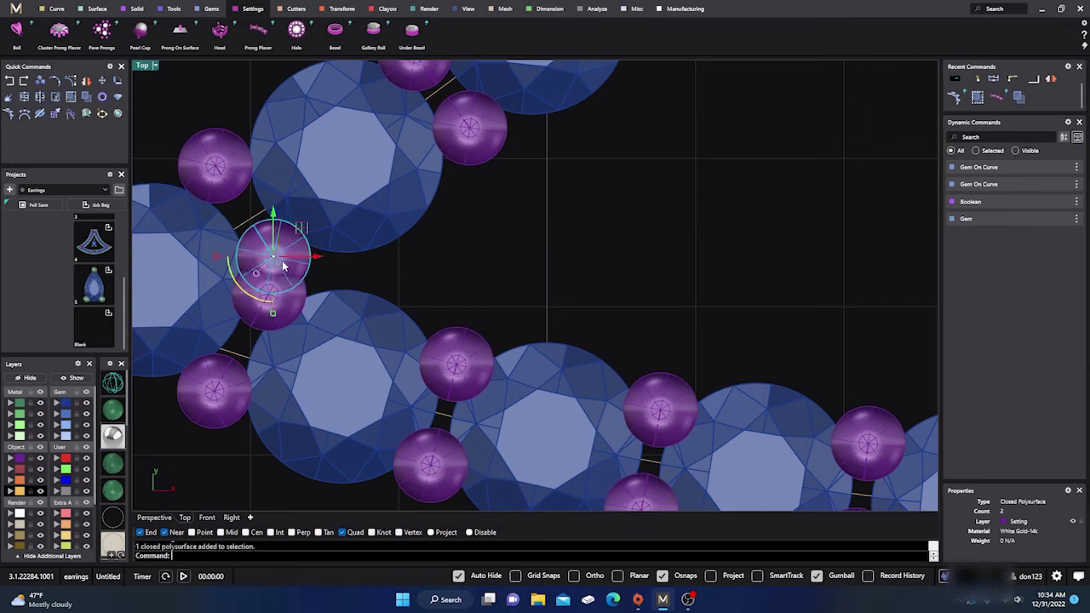
pyautogui.press('Delete')
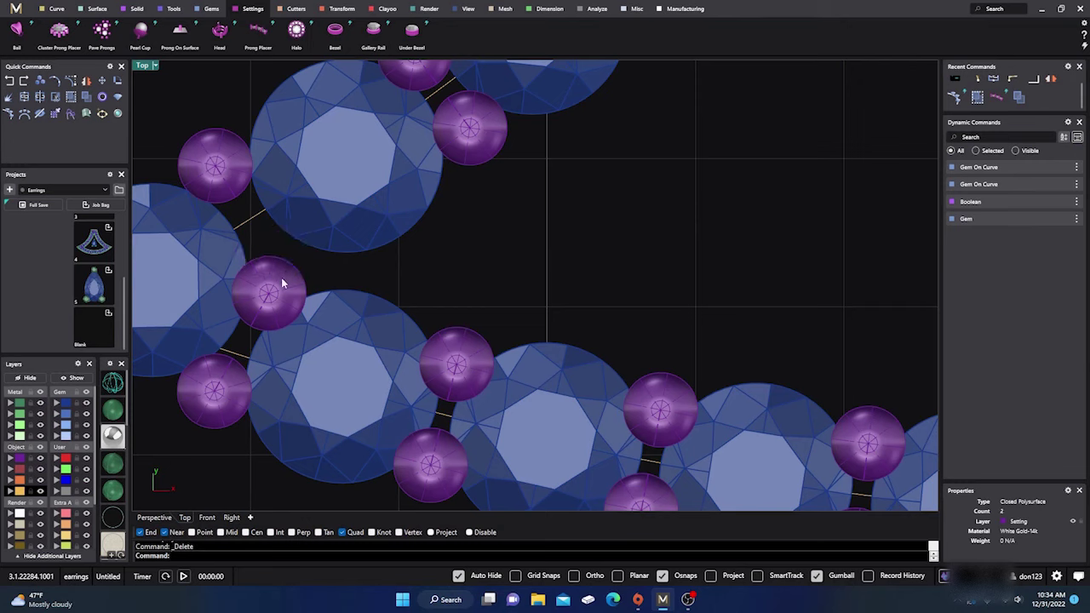
pyautogui.click(282, 279)
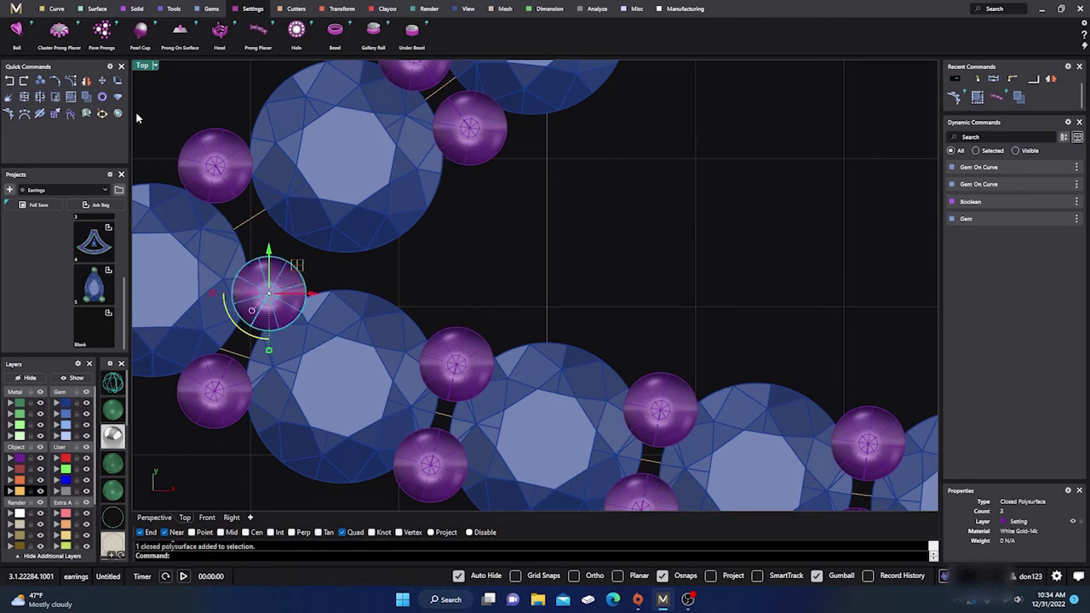
pyautogui.click(134, 9)
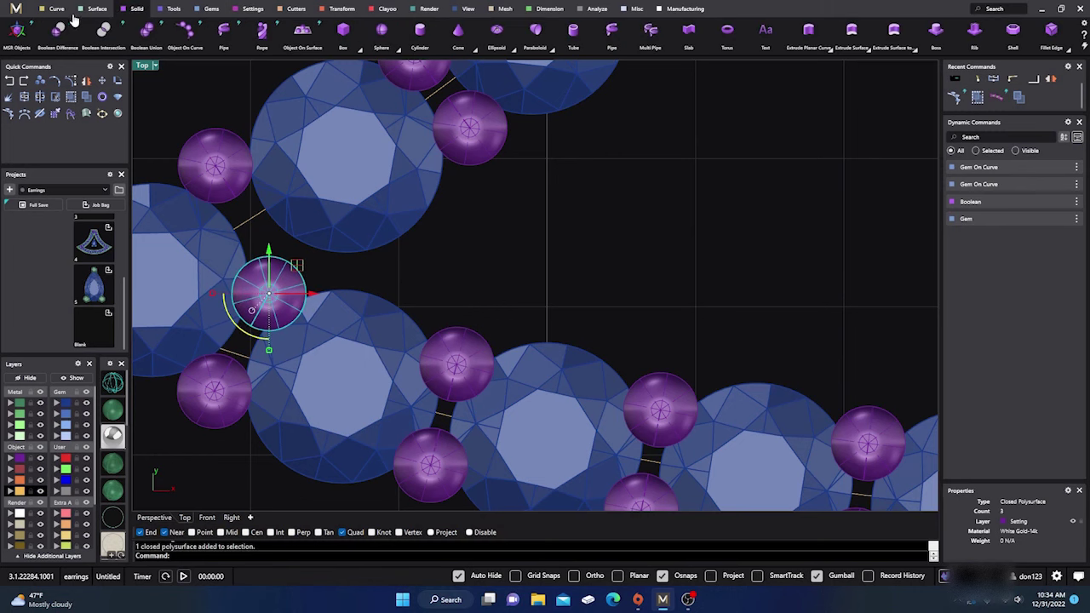
# Nudge the left-corner prong upward with MSR Objects.
pyautogui.click(16, 35)
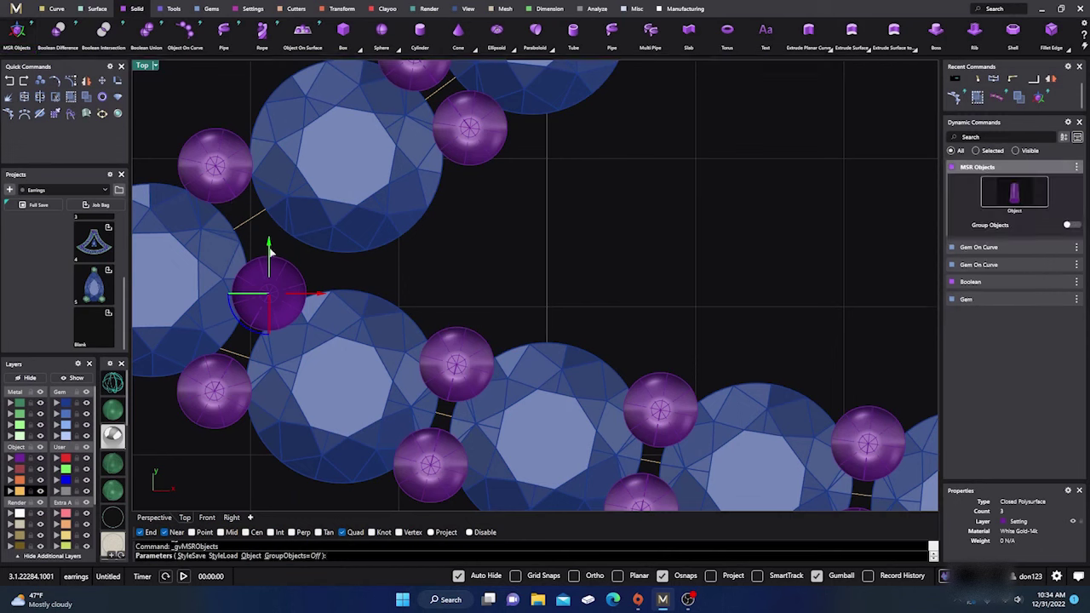
pyautogui.moveTo(269, 244); pyautogui.dragTo(268, 220)
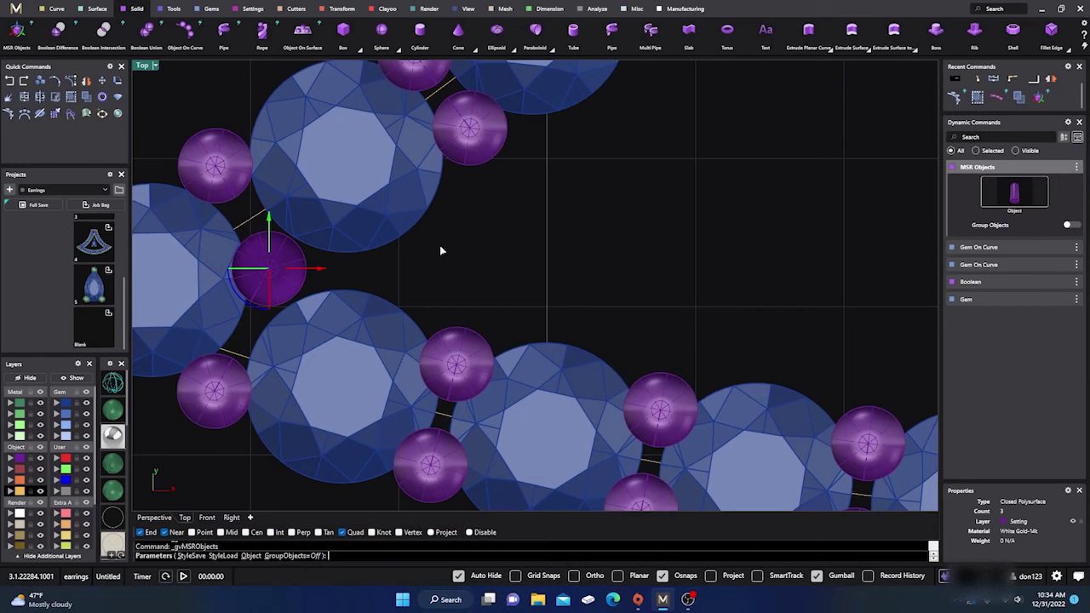
pyautogui.scroll(-2, 455, 255)
pyautogui.moveTo(455, 255); pyautogui.dragTo(508, 255, button='right')
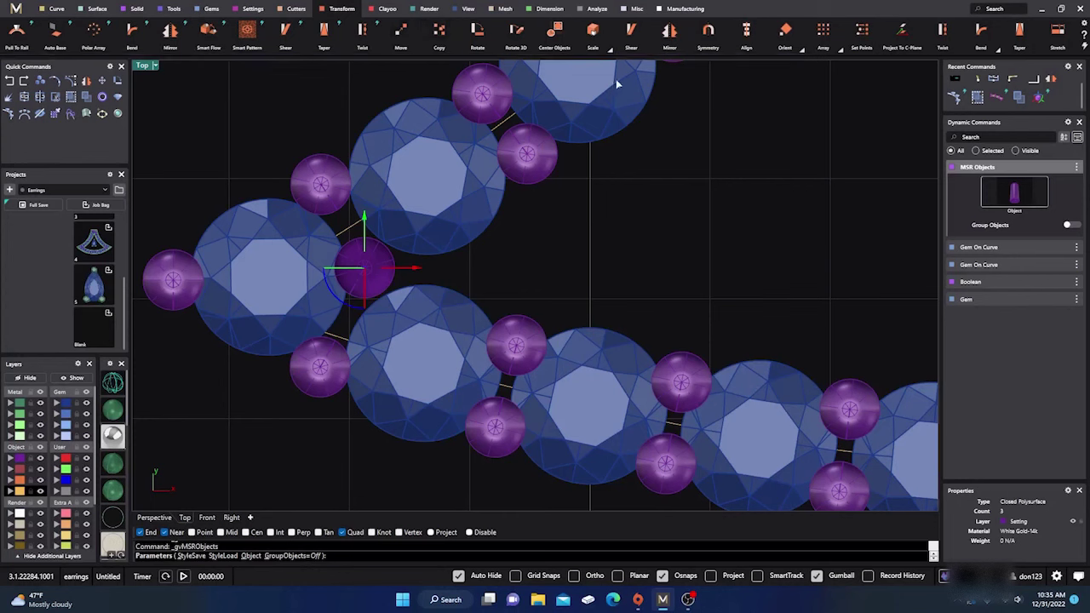
# Enlarge the prong with Scale 2D about its centre using two reference points, then drag it up between the corner gems.
pyautogui.click(610, 50)
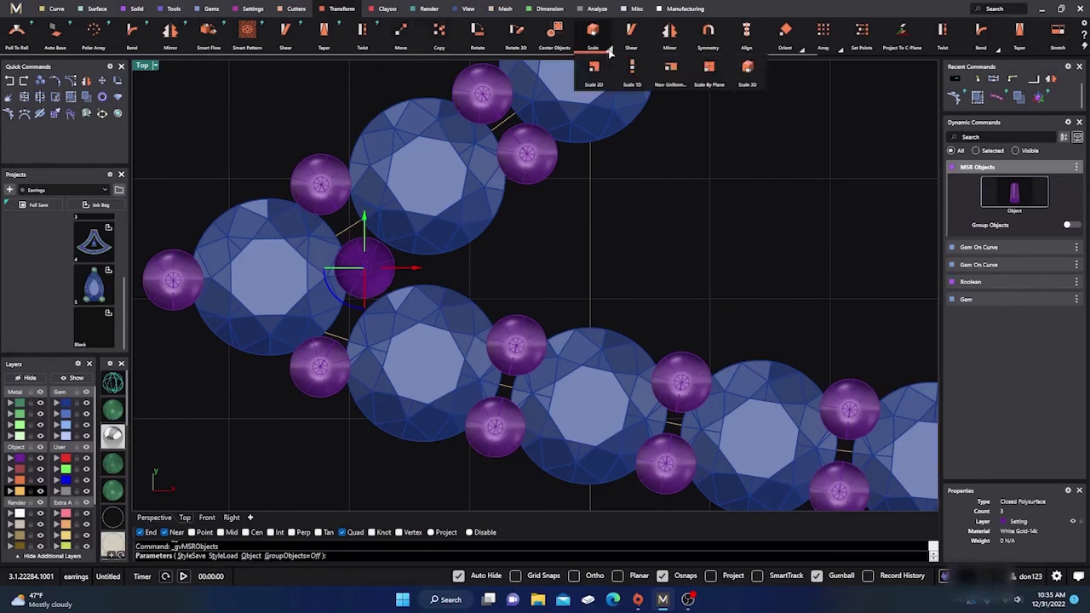
pyautogui.click(593, 79)
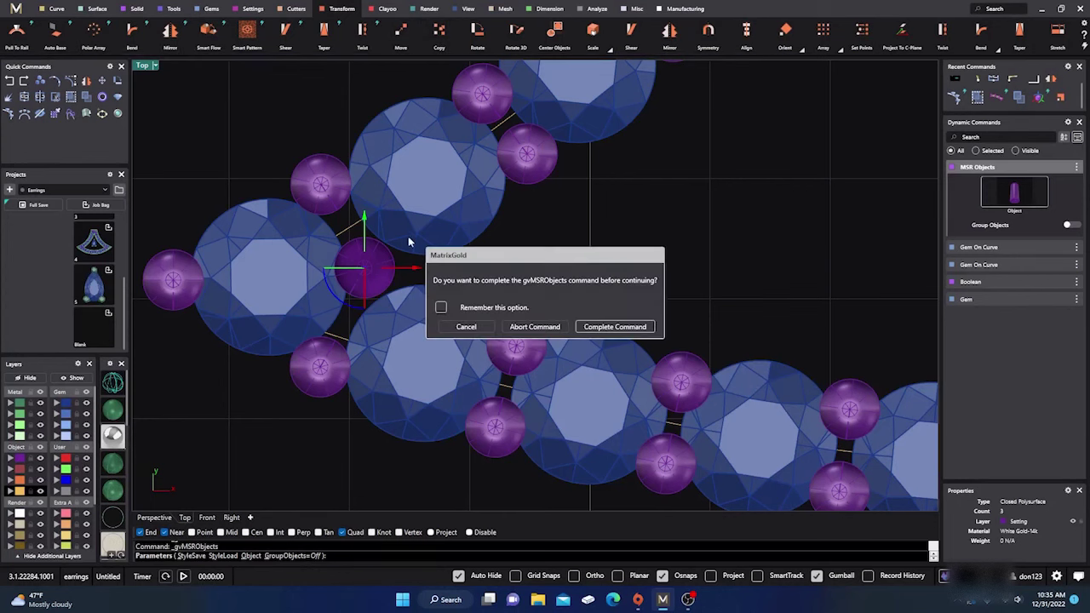
pyautogui.click(535, 329)
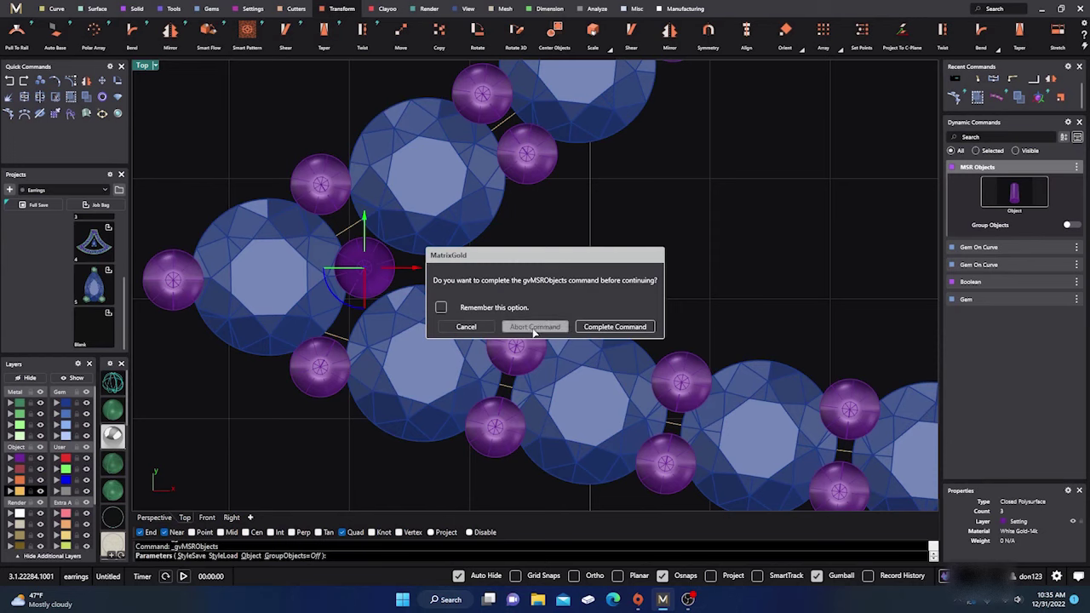
pyautogui.click(602, 327)
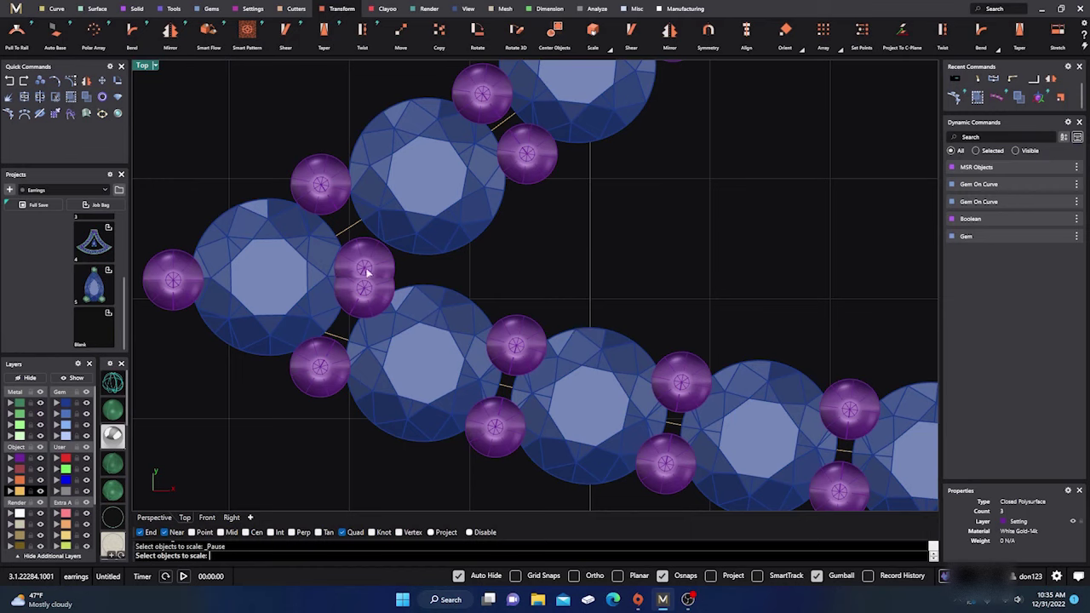
pyautogui.click(368, 272)
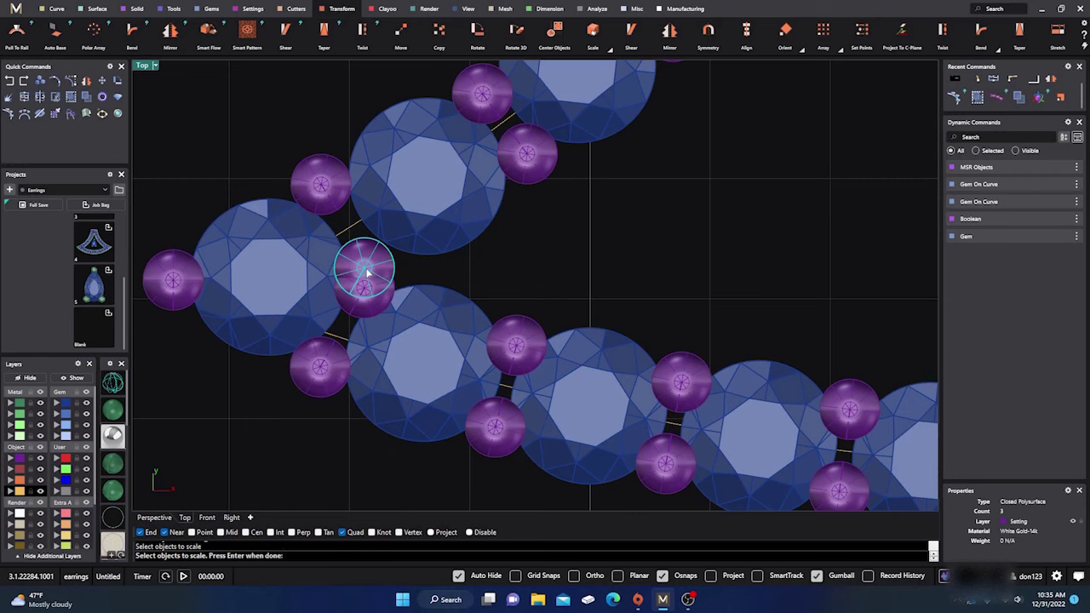
pyautogui.press('Return')
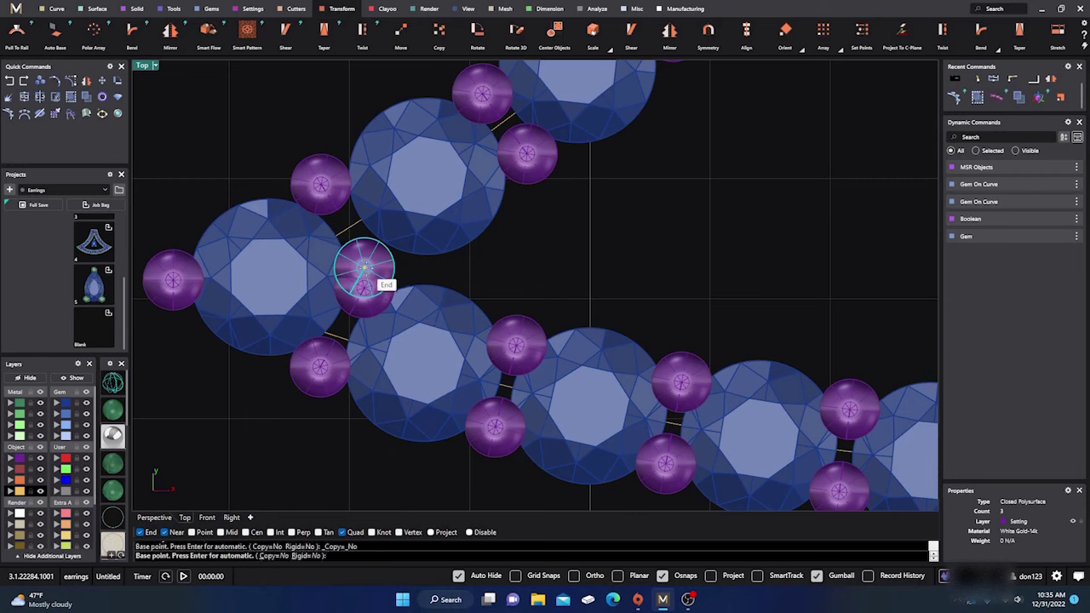
pyautogui.click(365, 268)
pyautogui.click(475, 261)
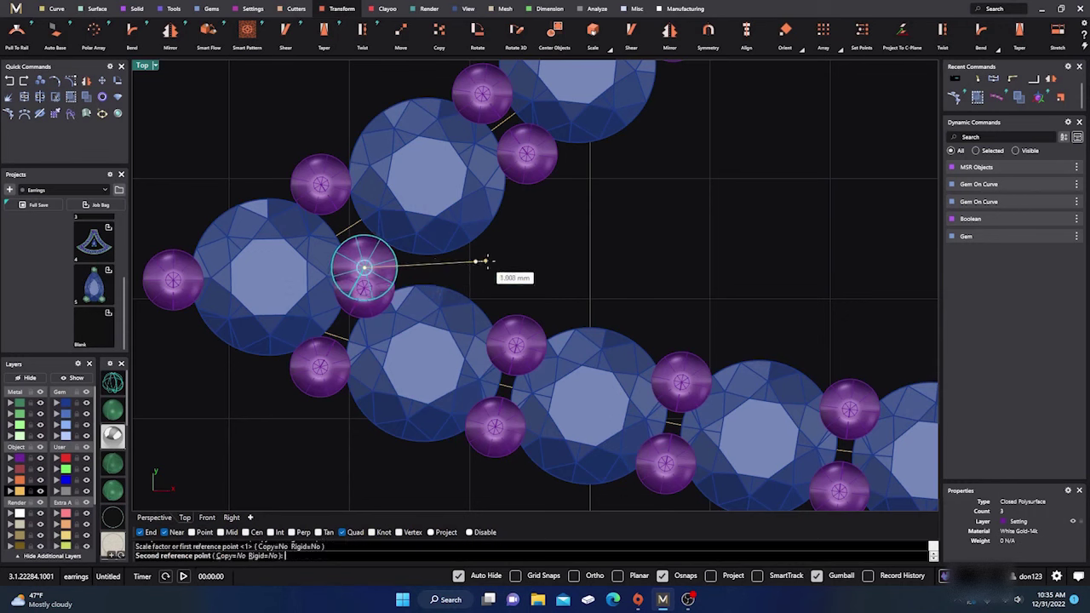
pyautogui.click(504, 265)
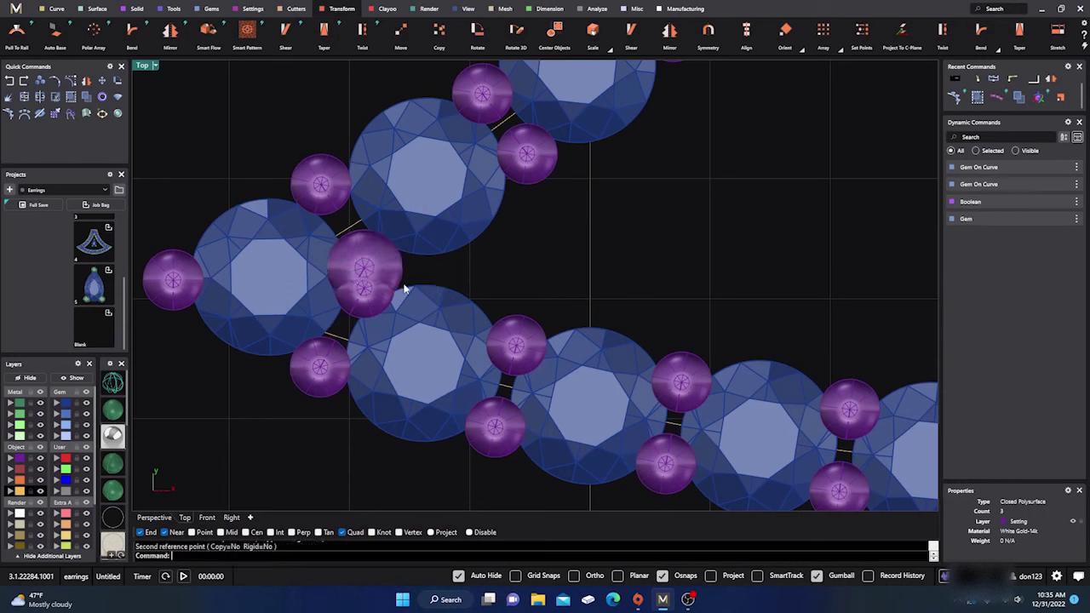
pyautogui.click(368, 310)
pyautogui.moveTo(368, 310); pyautogui.dragTo(362, 281)
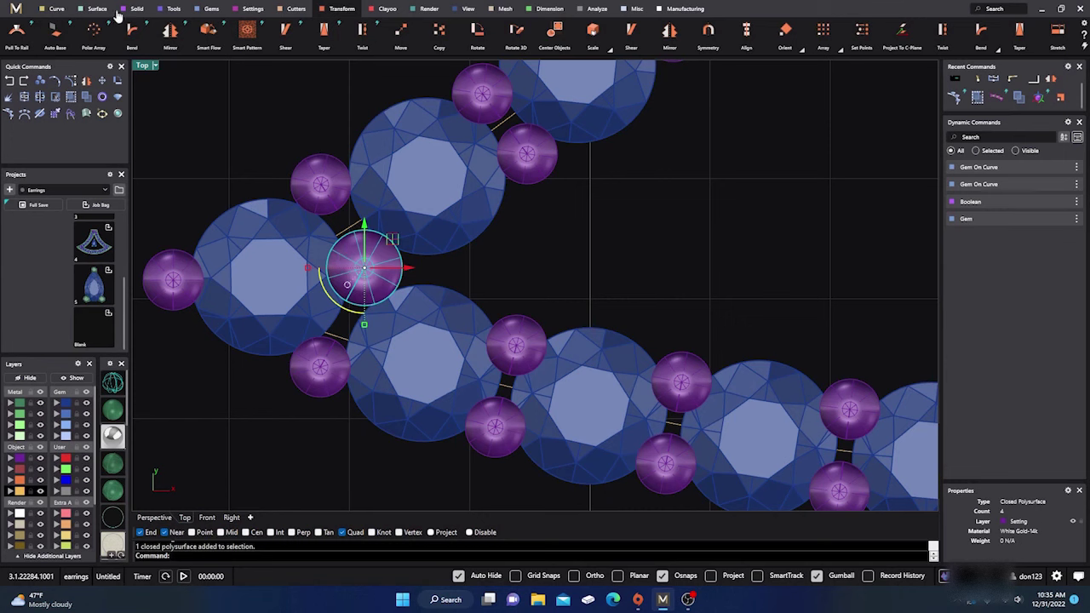
# End MSR Objects, leaving the enlarged prong between the left-corner gems.
pyautogui.click(136, 9)
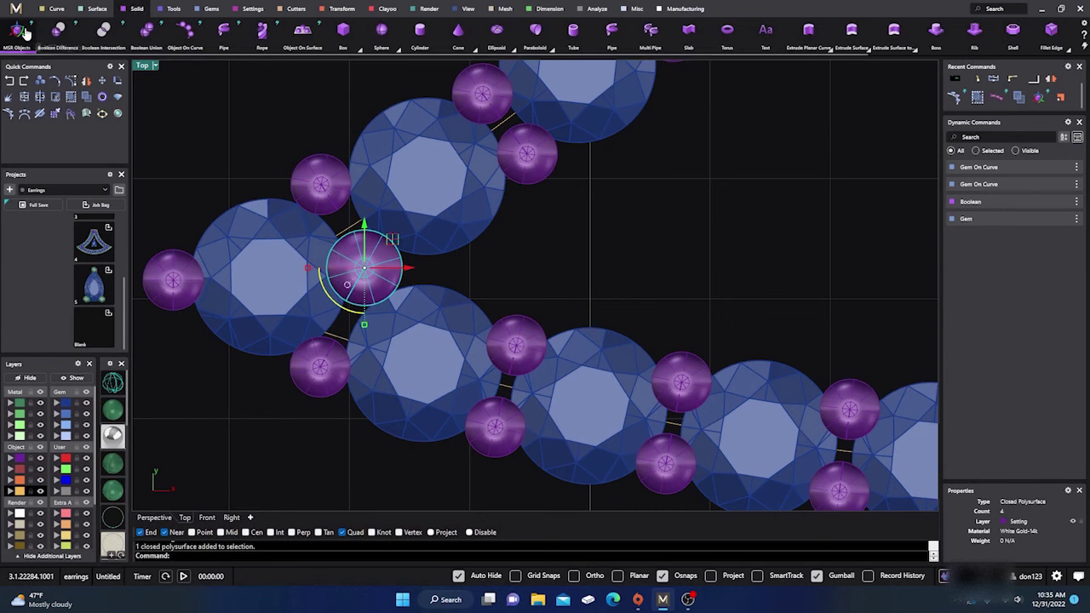
pyautogui.click(17, 30)
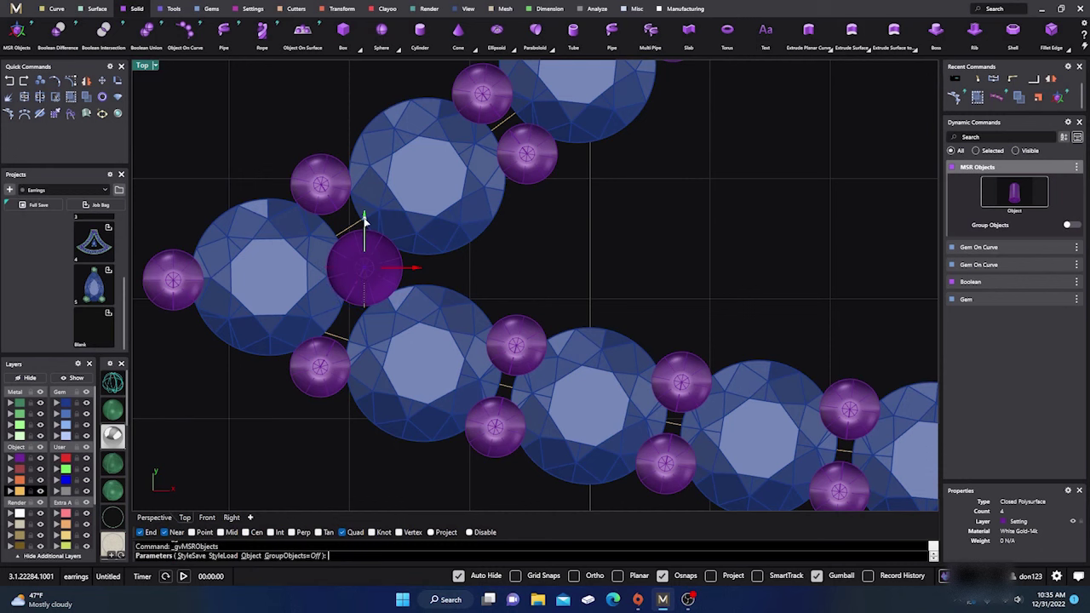
pyautogui.scroll(-5, 351, 223)
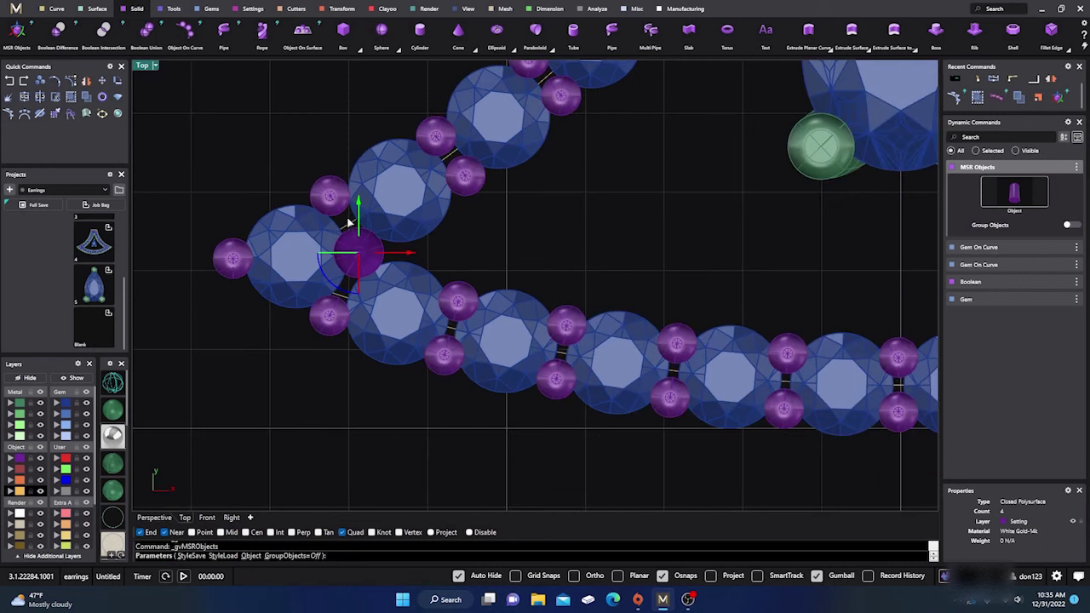
pyautogui.scroll(-5, 334, 232)
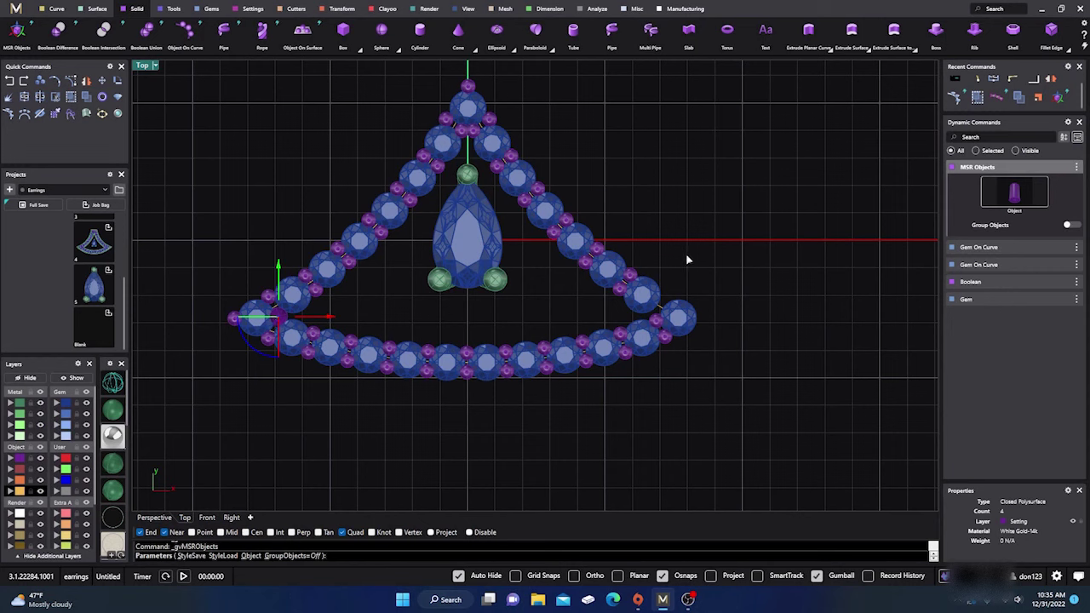
pyautogui.press('Escape')
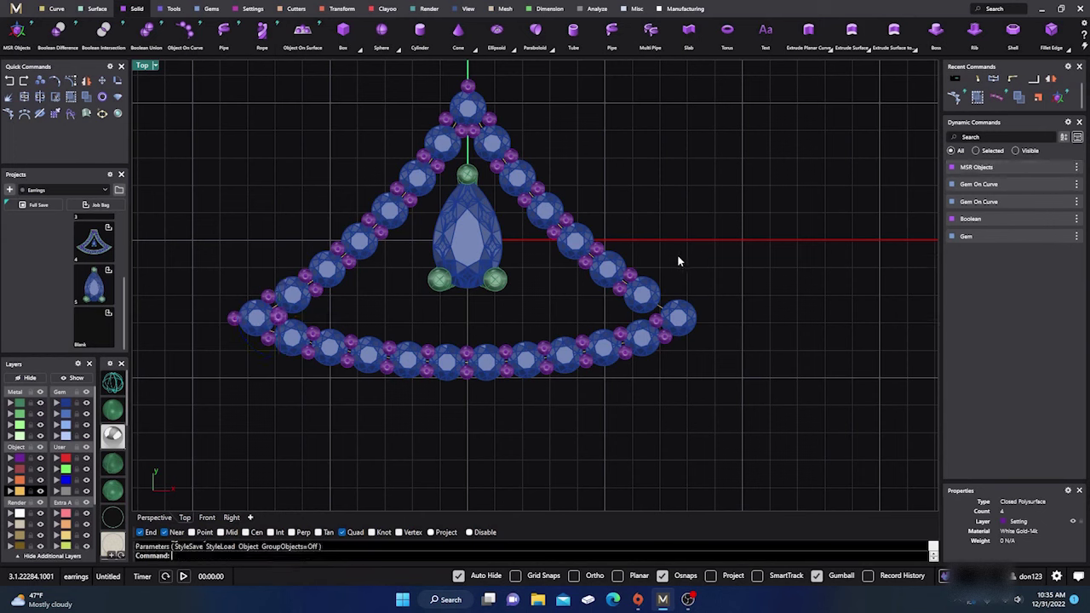
# Delete the surplus prong at the right corner and trial-delete left-corner prongs, undoing that deletion.
pyautogui.click(656, 323)
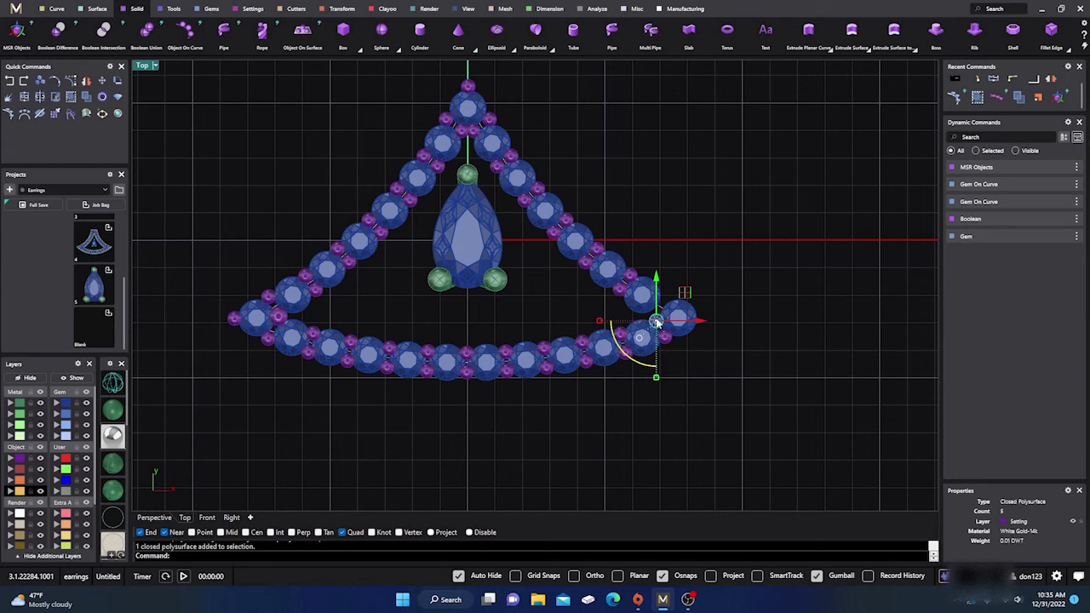
pyautogui.press('Delete')
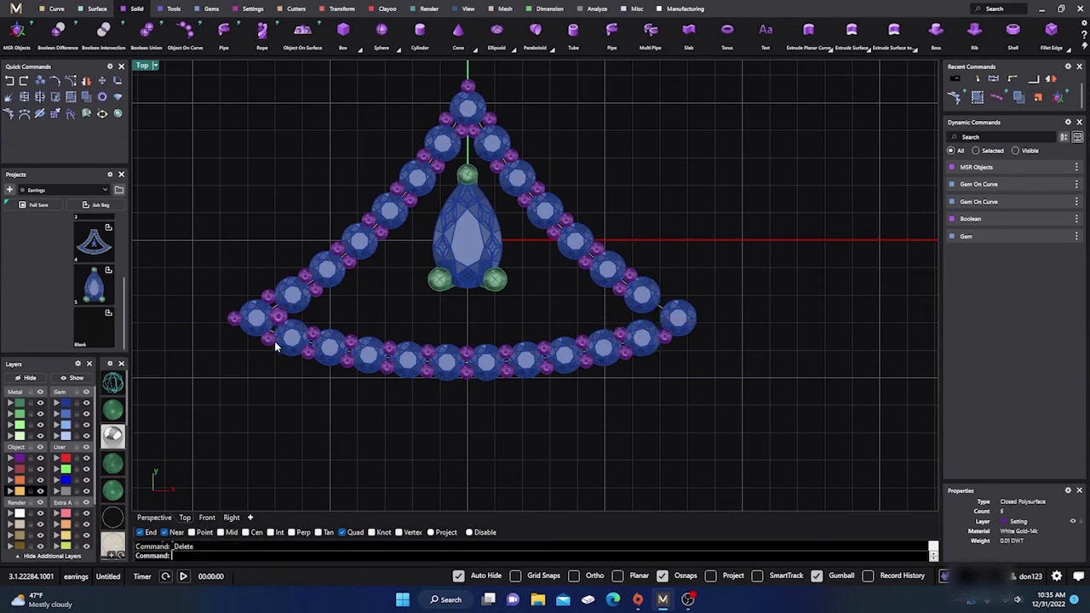
pyautogui.click(269, 298)
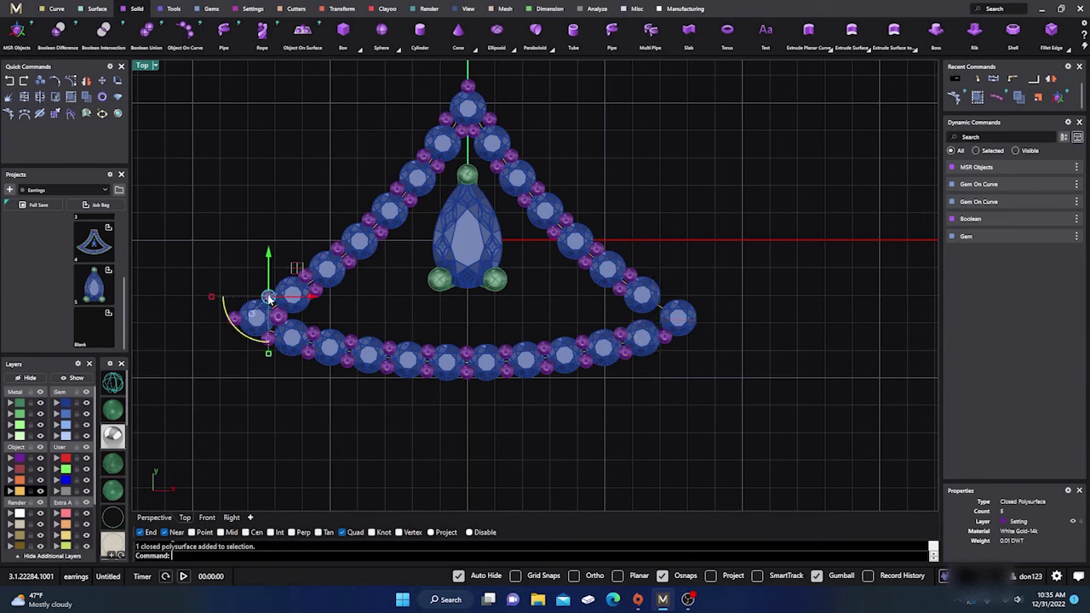
pyautogui.click(267, 317)
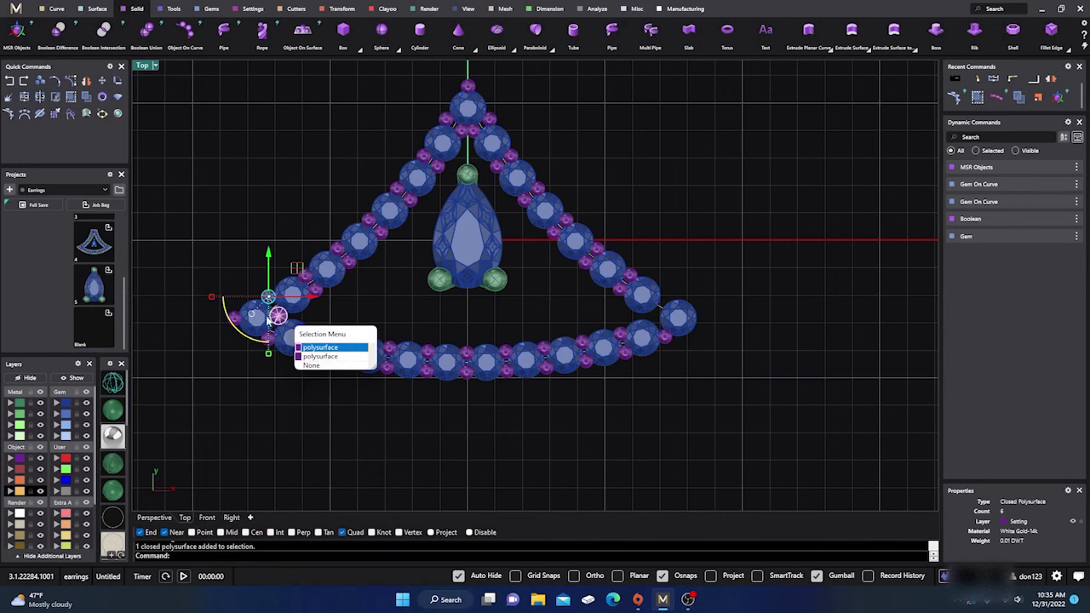
pyautogui.click(308, 349)
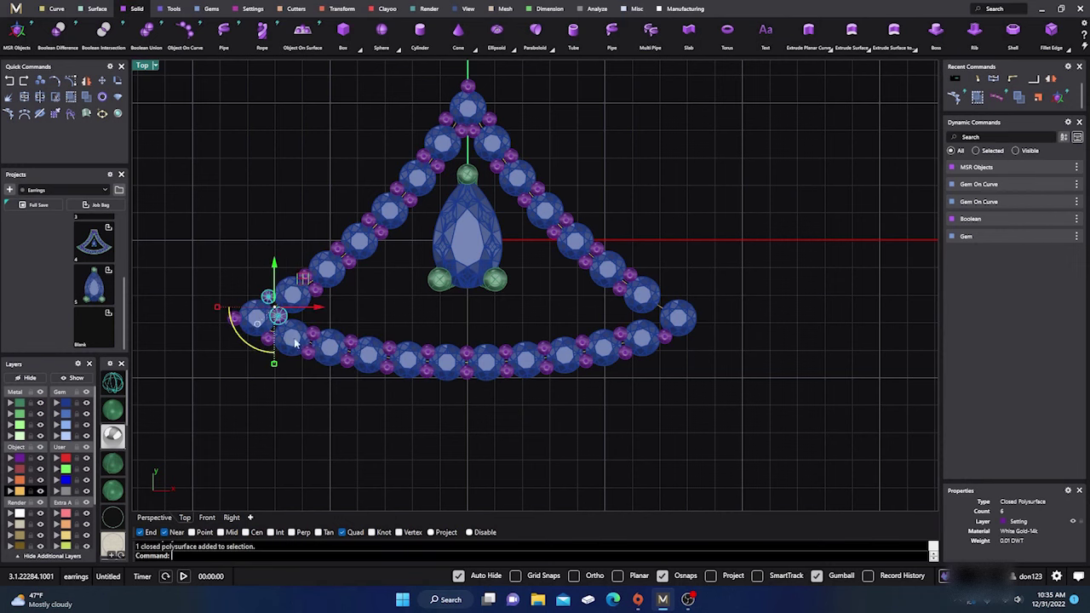
pyautogui.scroll(4, 273, 324)
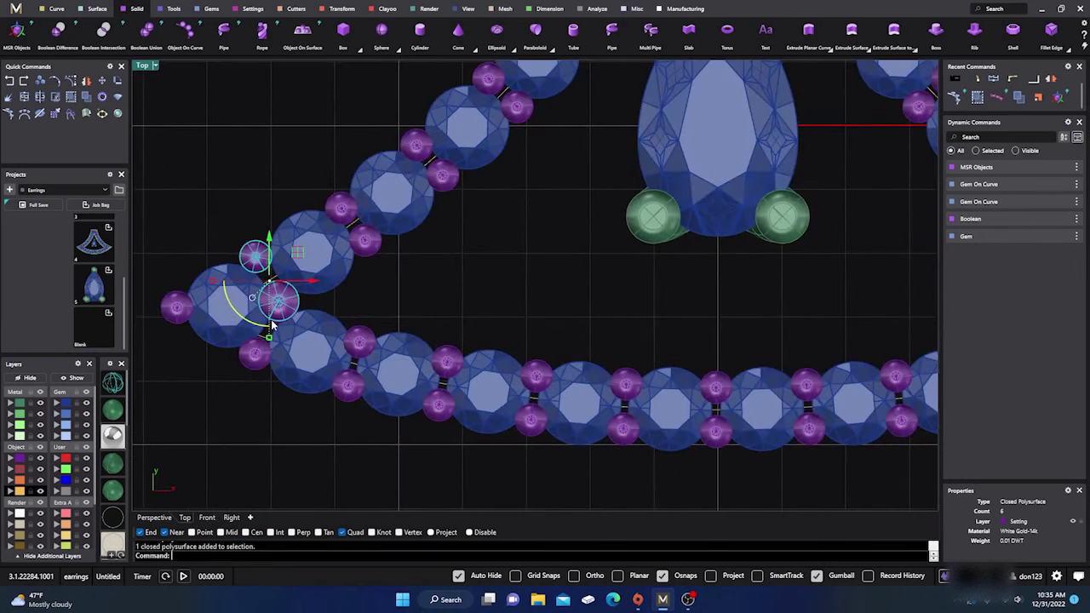
pyautogui.press('Delete')
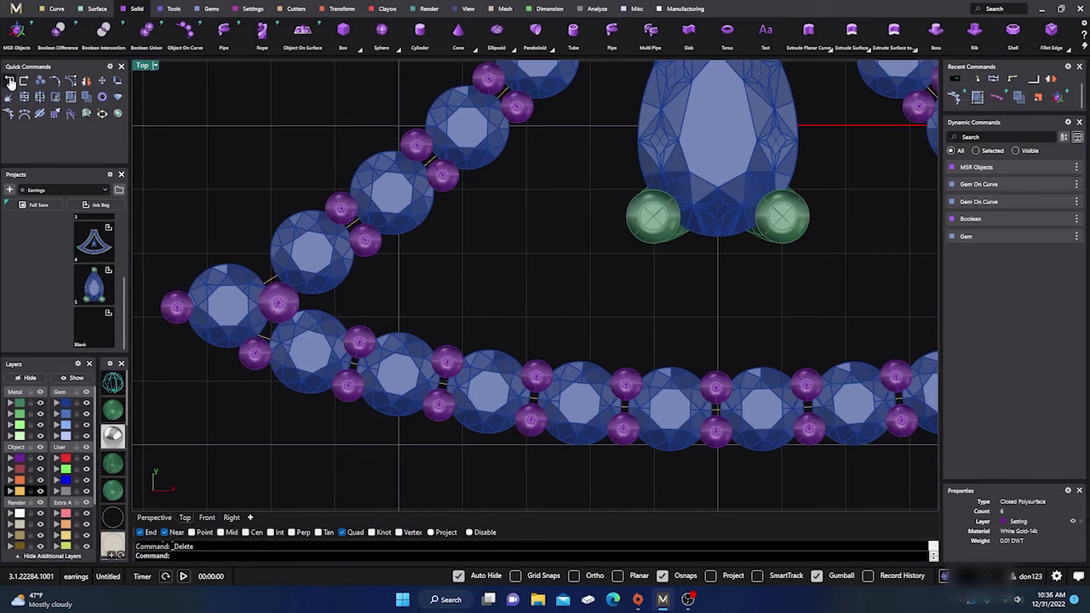
pyautogui.click(9, 81)
# Delete the single overlapping prong between the left corner gems.
pyautogui.click(273, 310)
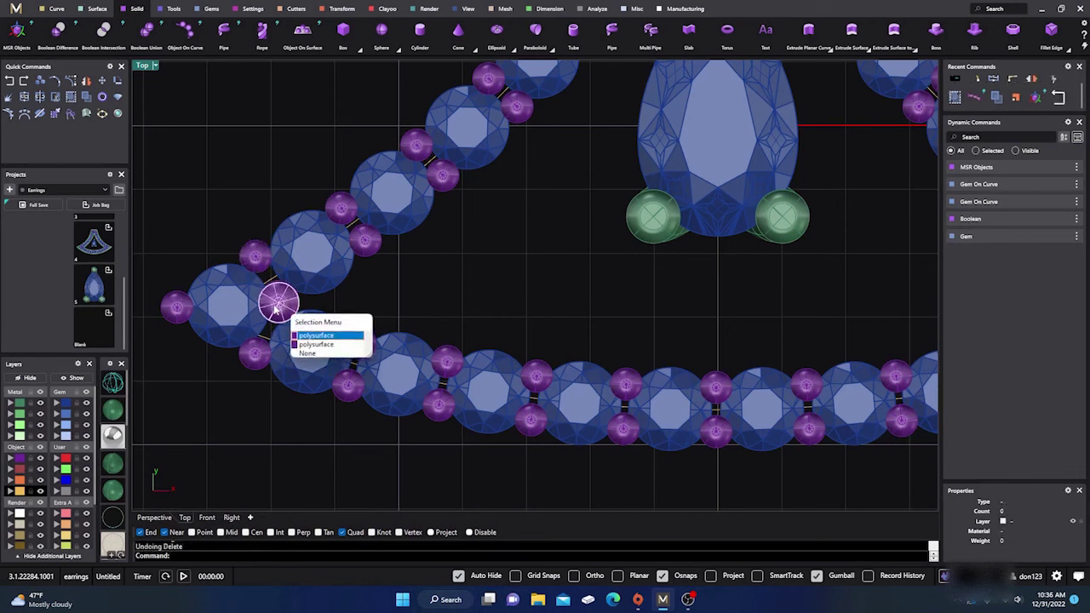
pyautogui.click(305, 334)
pyautogui.press('Delete')
pyautogui.scroll(-5, 309, 289)
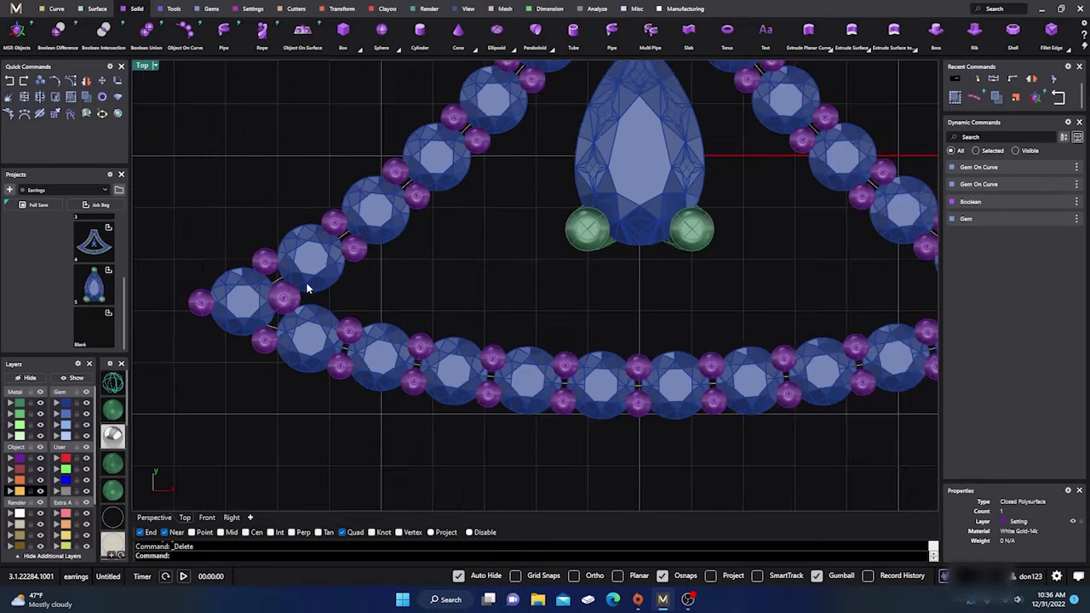
pyautogui.scroll(3, 285, 306)
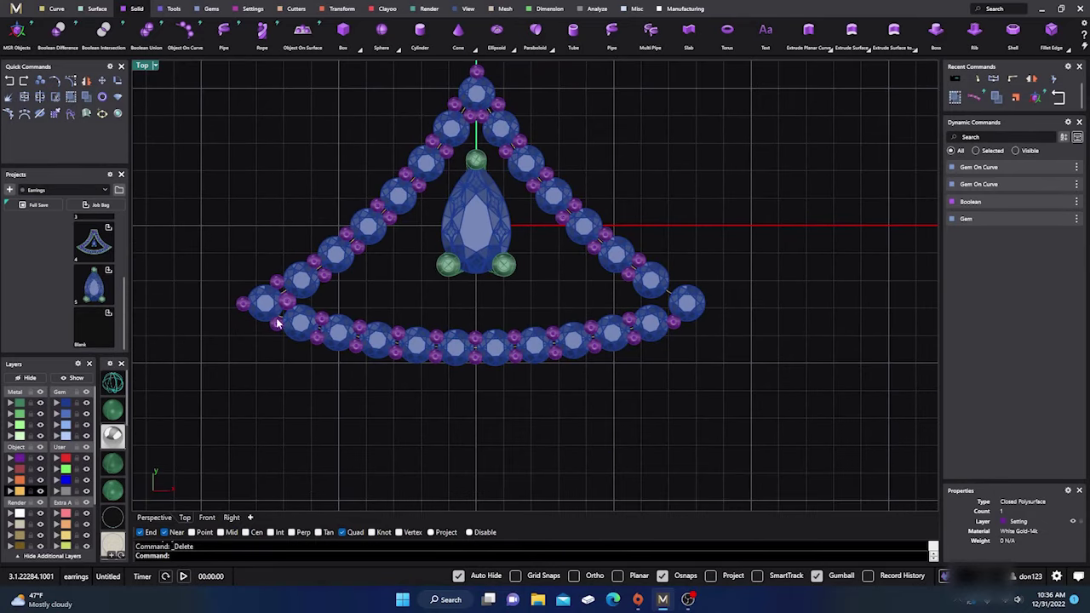
# Select the left corner gem together with its upper and left prongs.
pyautogui.click(290, 296)
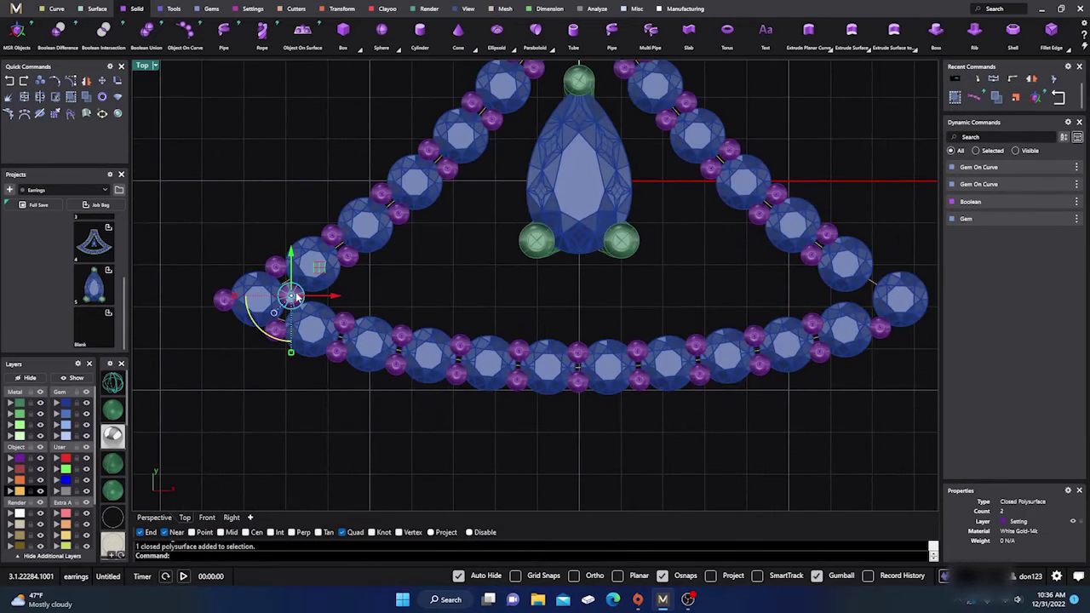
pyautogui.keyDown('shift'); pyautogui.click(275, 269); pyautogui.keyUp('shift')
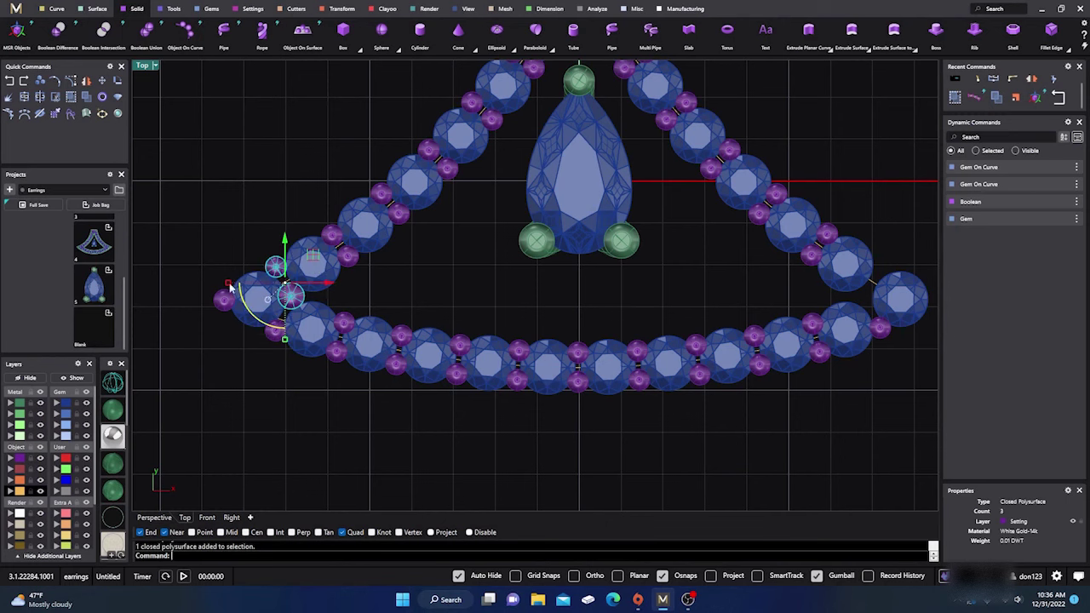
pyautogui.keyDown('shift'); pyautogui.click(223, 299); pyautogui.keyUp('shift')
pyautogui.scroll(-3, 263, 347)
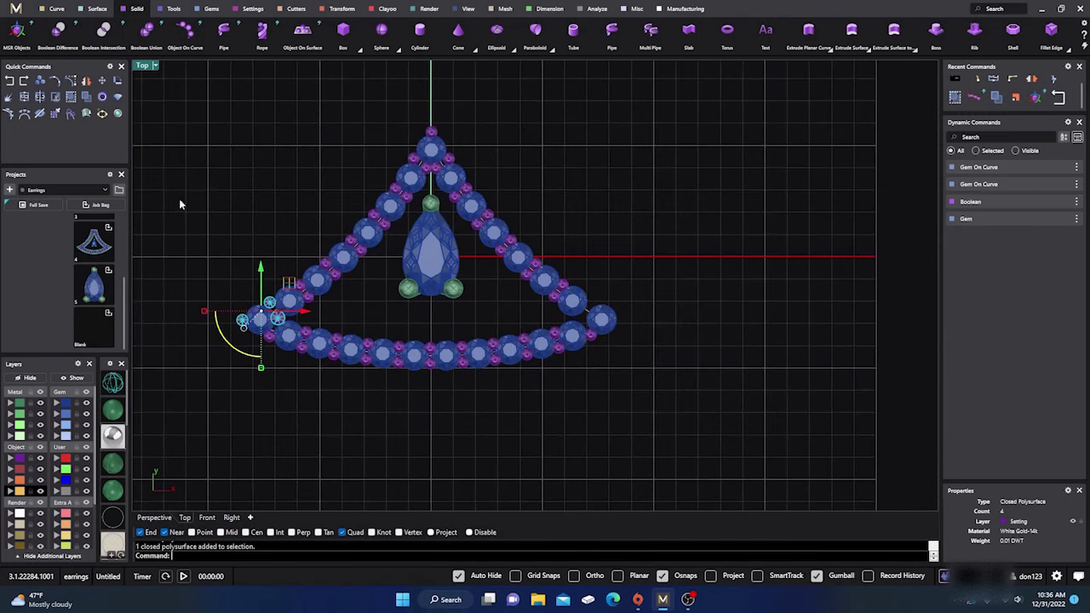
# Mirror-copy the left corner gem and prongs across the Y axis, then select the Setting layer.
pyautogui.click(88, 83)
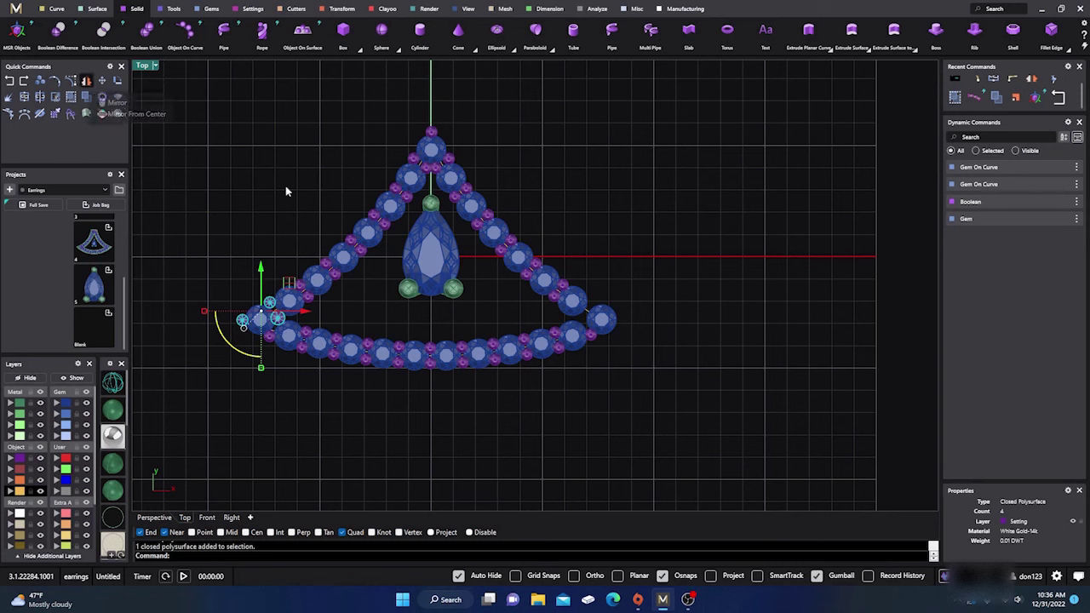
pyautogui.click(431, 98)
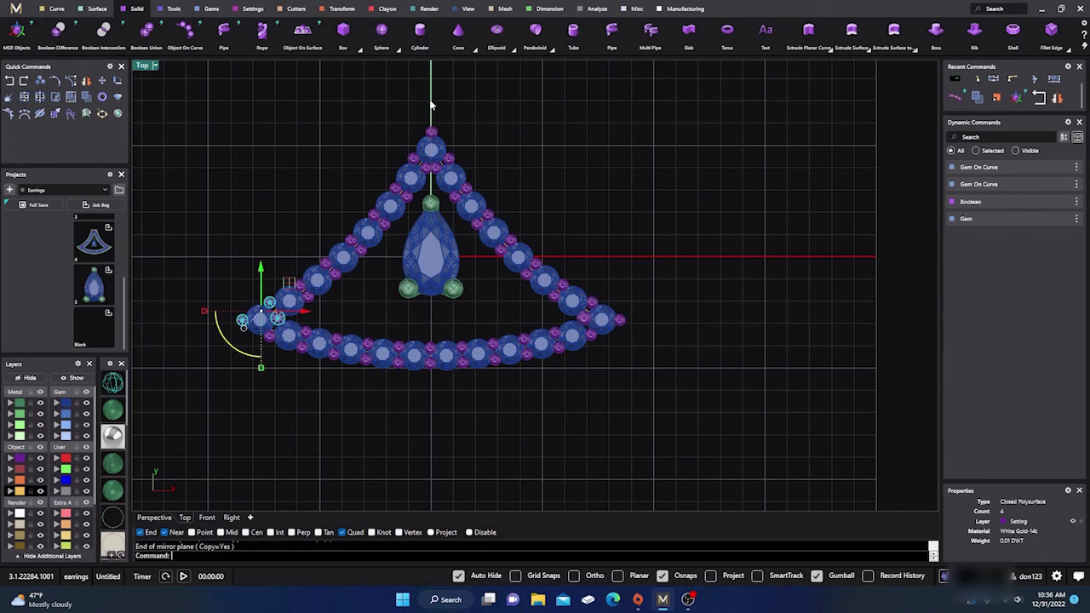
pyautogui.press('Escape')
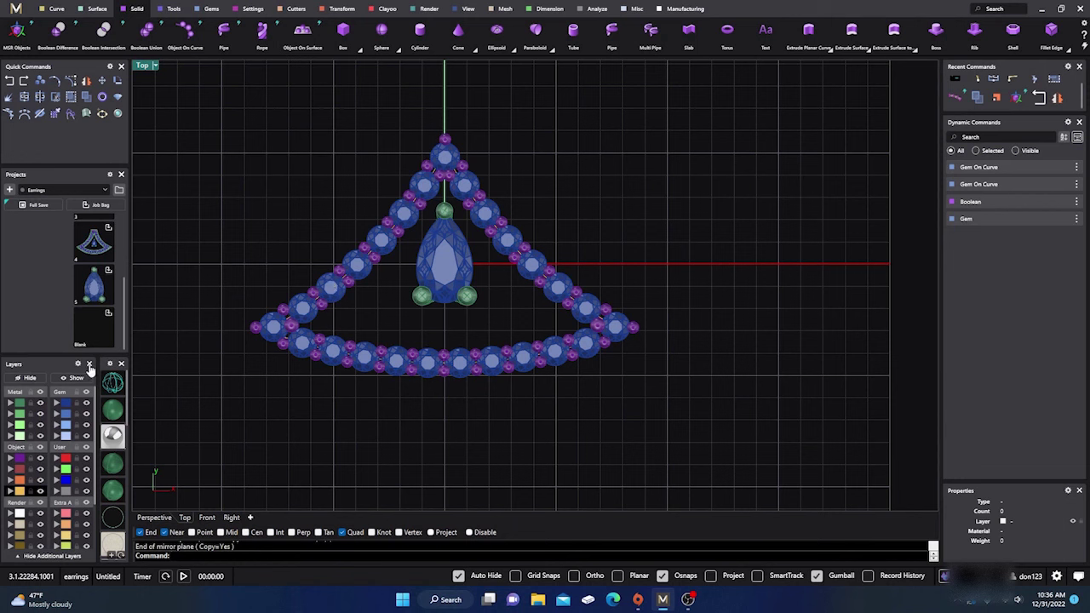
pyautogui.click(21, 460)
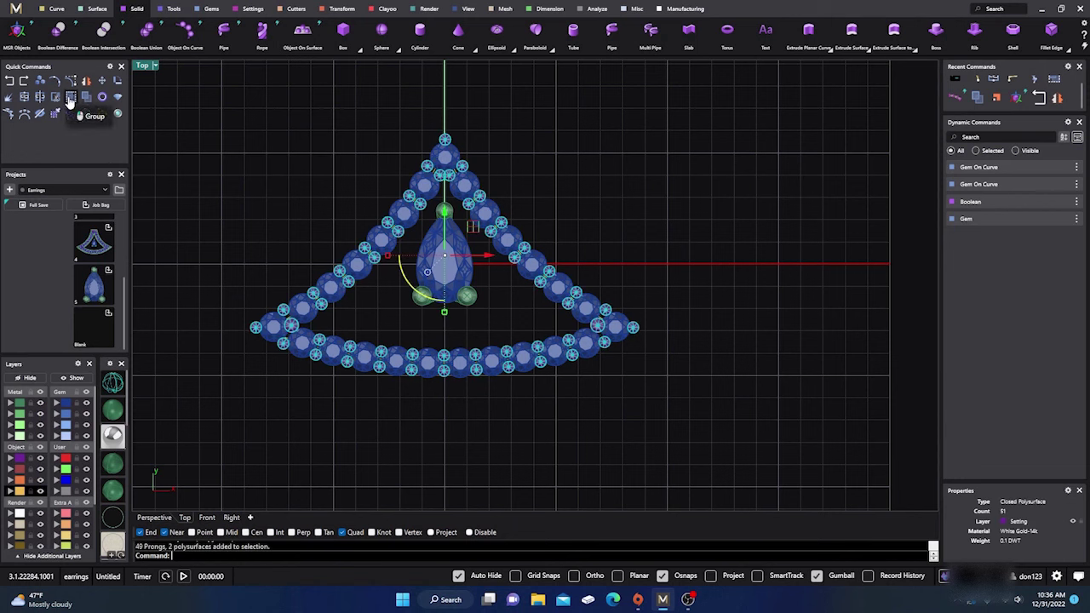
# Group the selected prongs and settings, then inspect them from a low perspective angle.
pyautogui.click(70, 100)
pyautogui.click(216, 158)
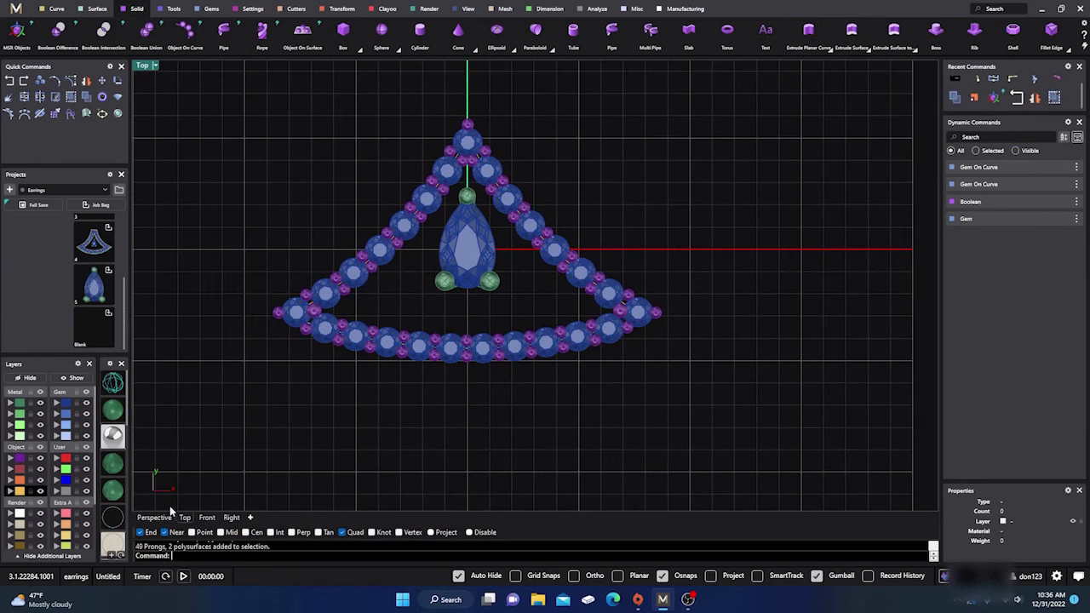
pyautogui.click(170, 513)
pyautogui.moveTo(303, 454); pyautogui.dragTo(317, 428, button='right')
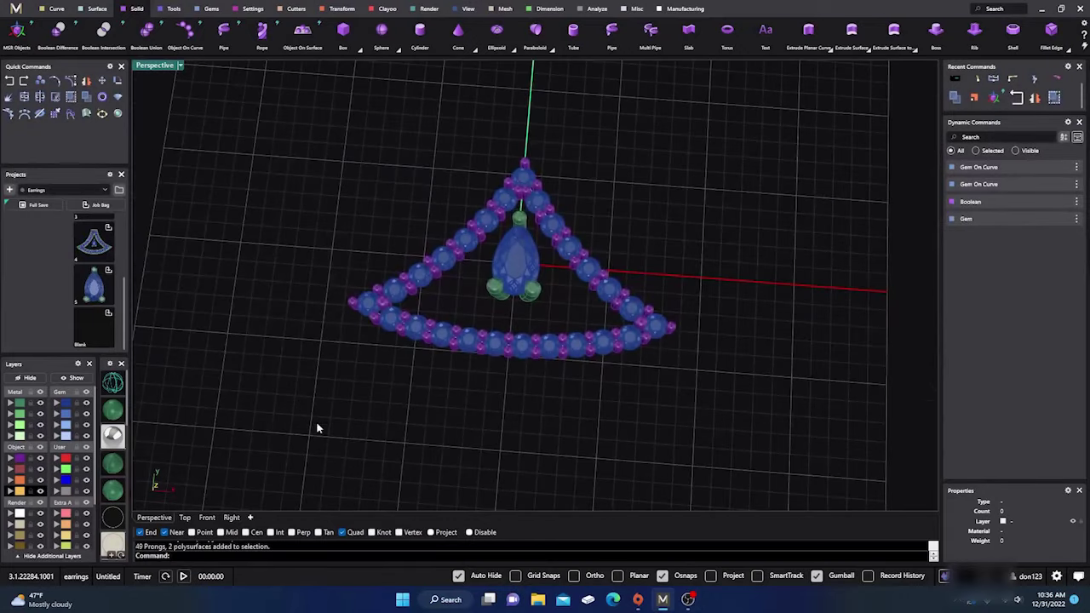
pyautogui.click(185, 518)
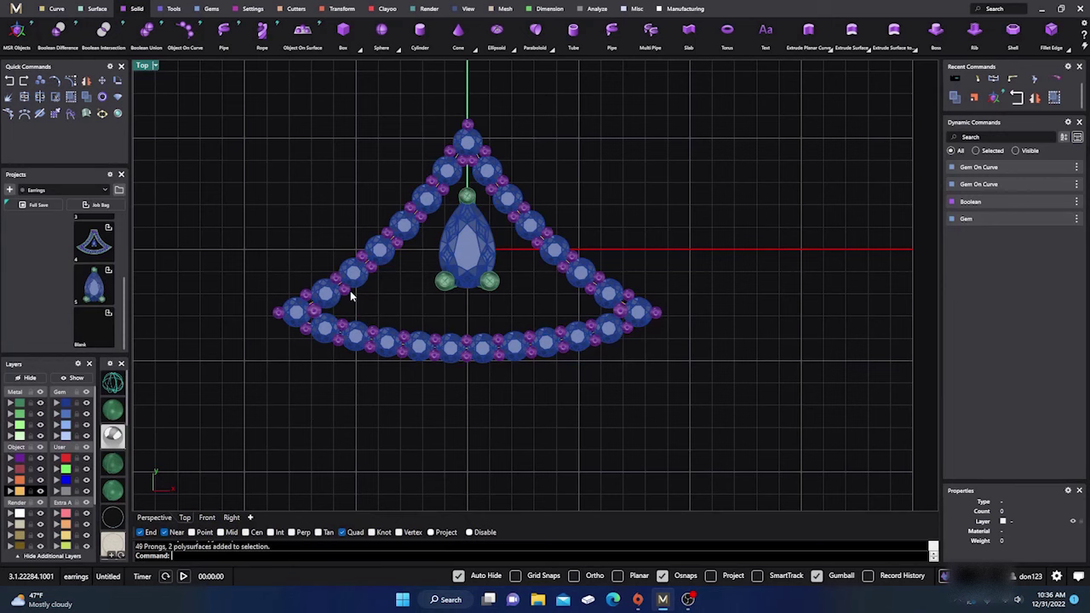
# In the Top view, select the closed curve running through the gems.
pyautogui.scroll(6, 350, 295)
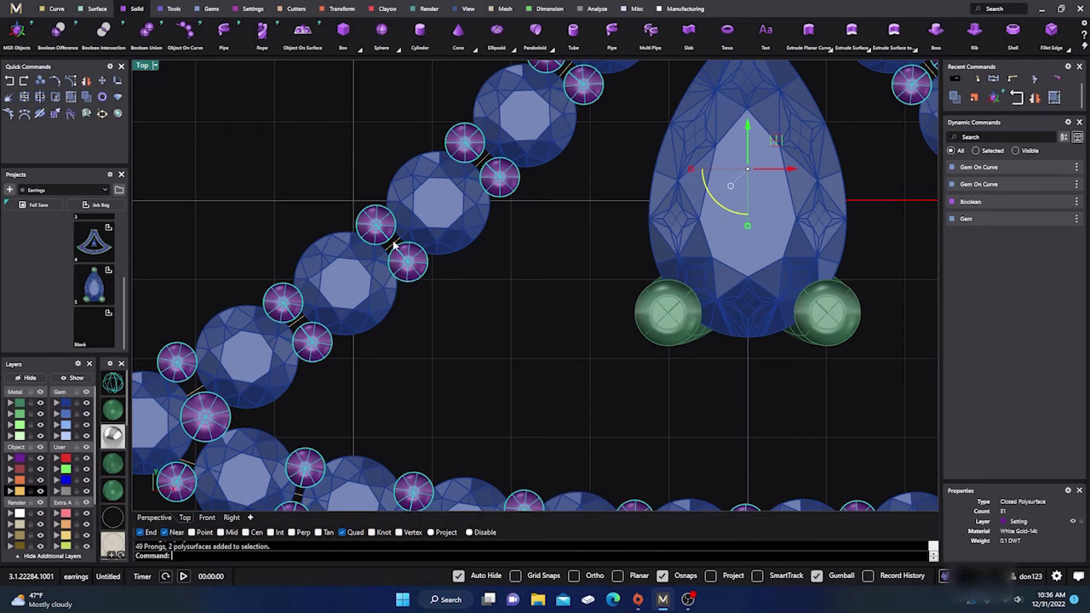
pyautogui.scroll(3, 393, 247)
pyautogui.click(394, 247)
pyautogui.scroll(-5, 392, 247)
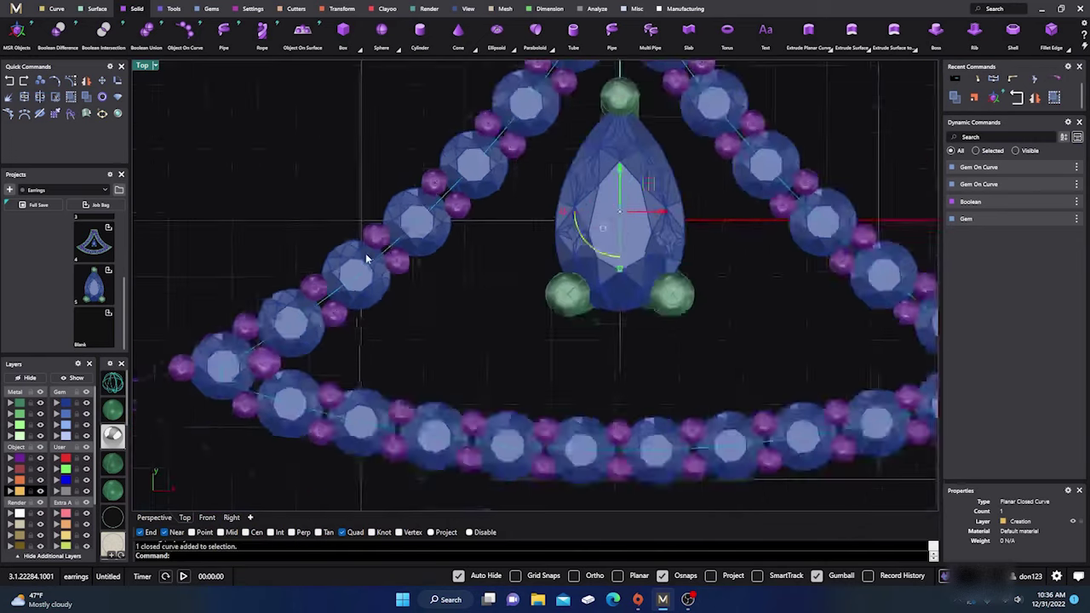
pyautogui.scroll(-6, 367, 258)
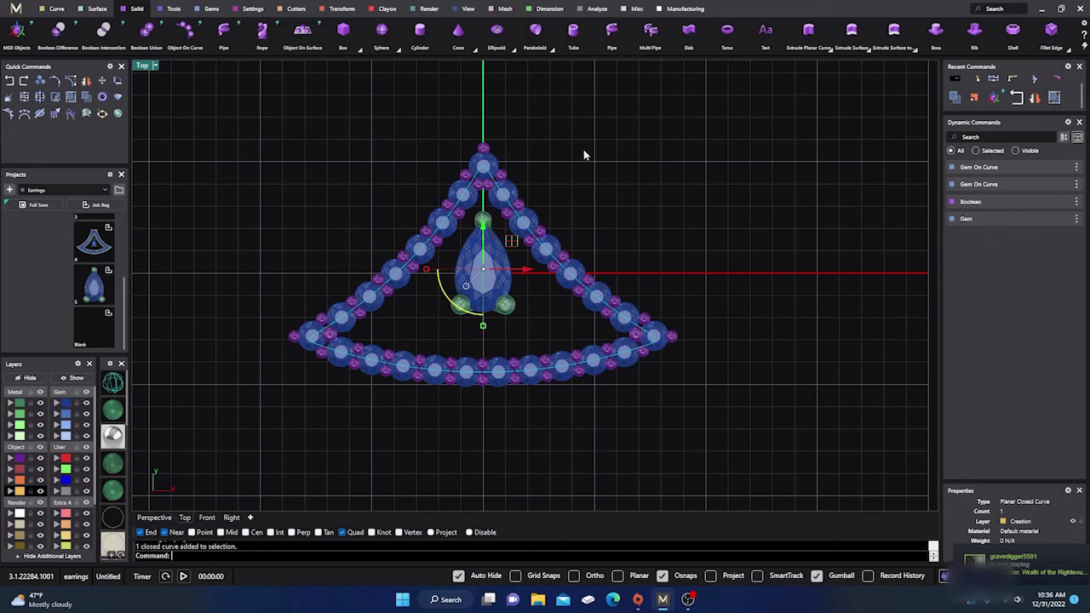
# Offset the gem path curve to both sides through a picked point around the gem rows.
pyautogui.click(56, 10)
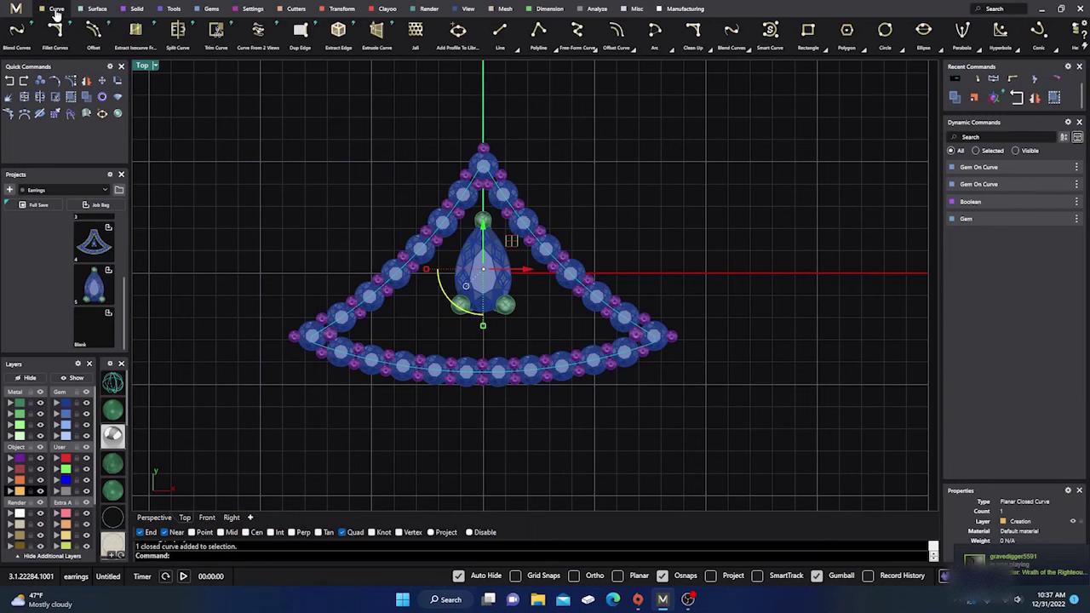
pyautogui.click(629, 49)
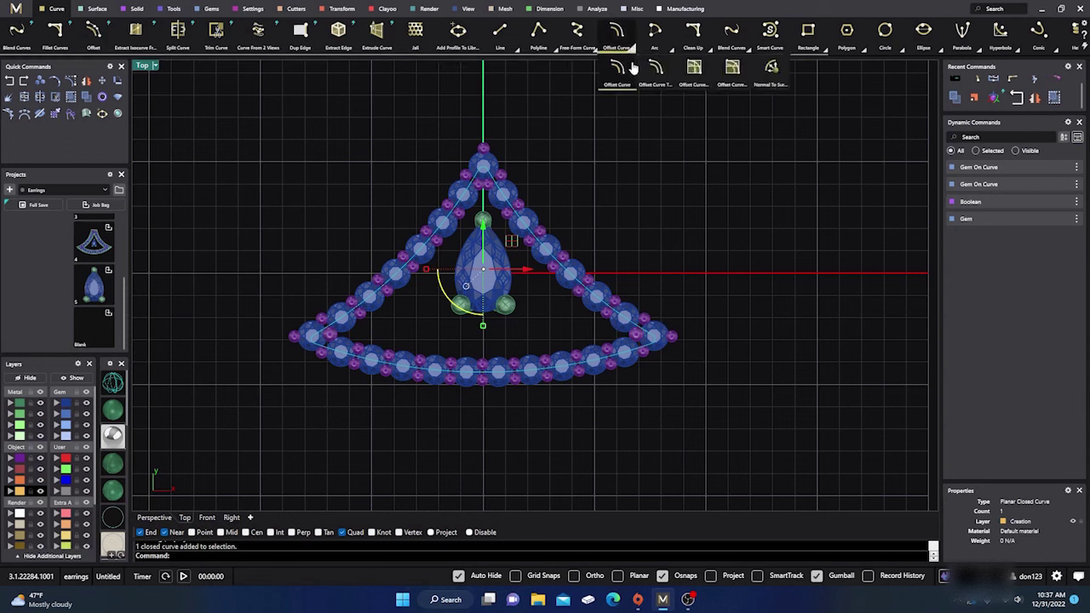
pyautogui.click(654, 70)
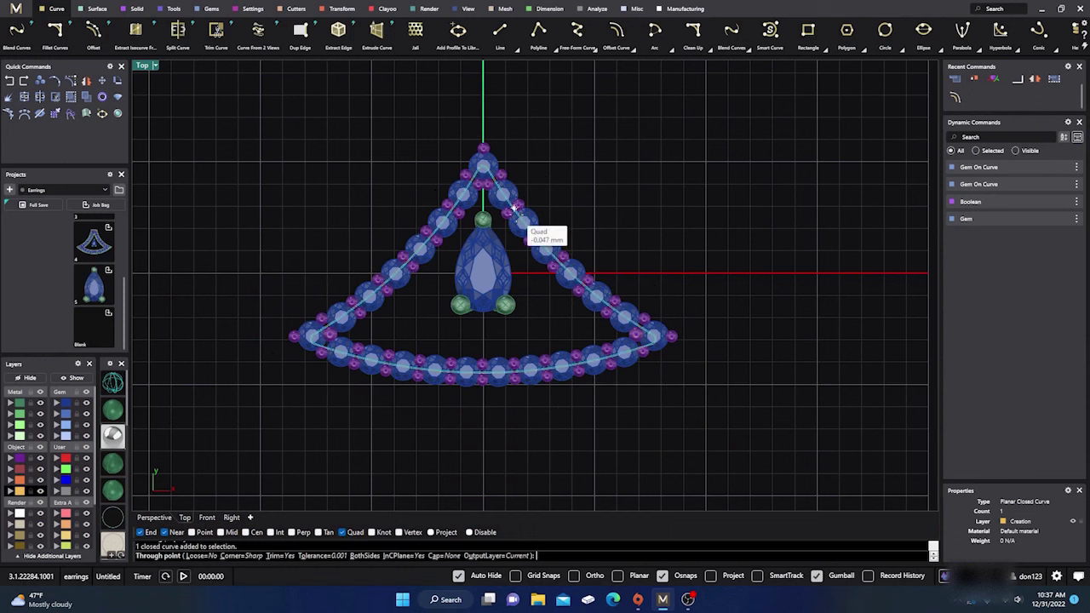
pyautogui.click(366, 556)
pyautogui.scroll(4, 402, 337)
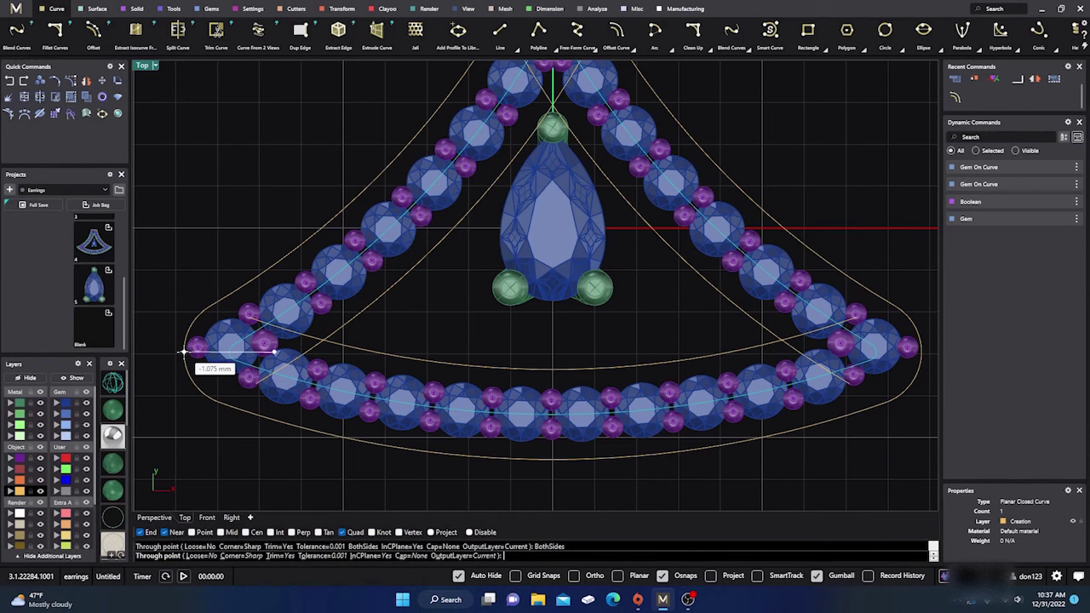
pyautogui.click(184, 351)
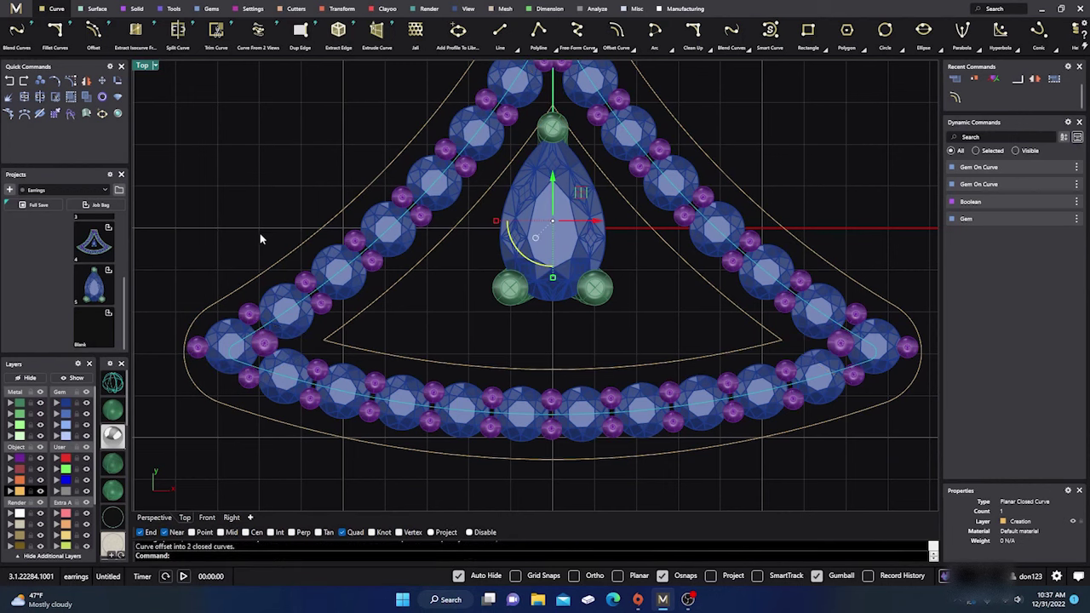
pyautogui.scroll(-2, 322, 334)
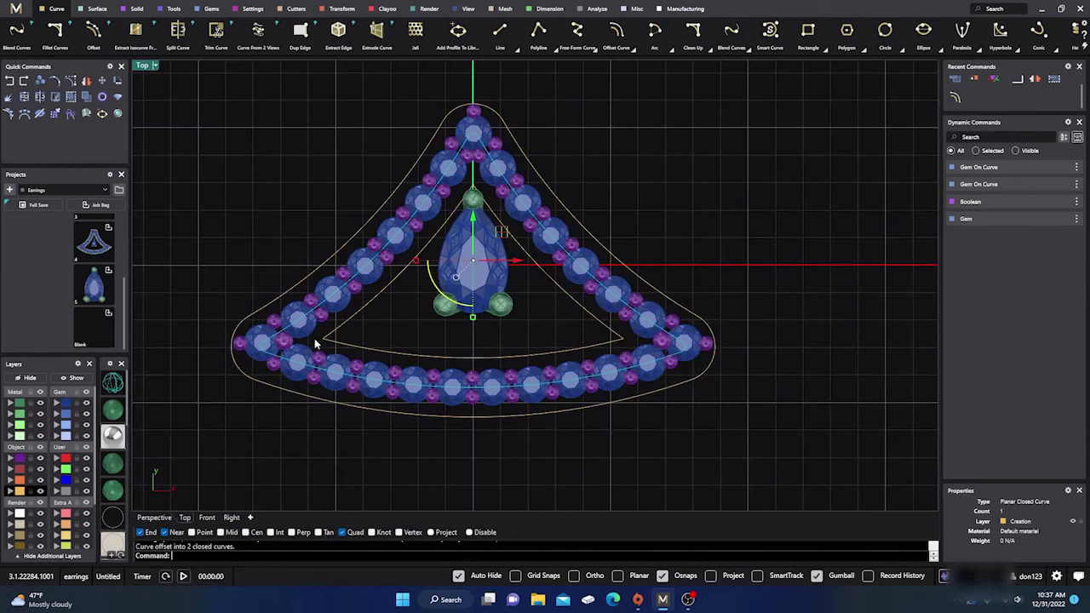
pyautogui.scroll(3, 234, 354)
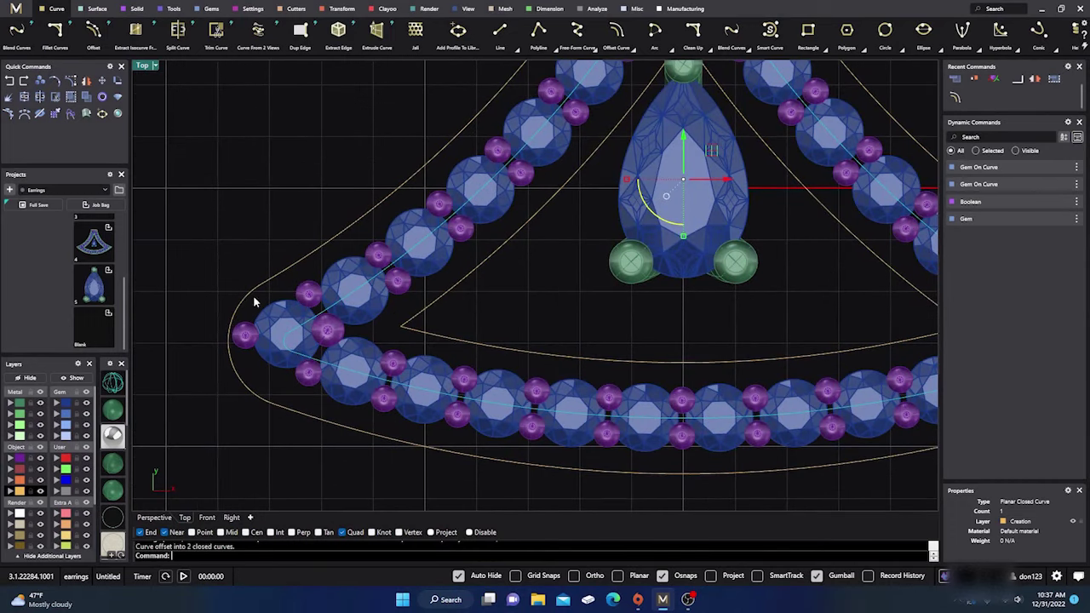
pyautogui.scroll(-5, 249, 305)
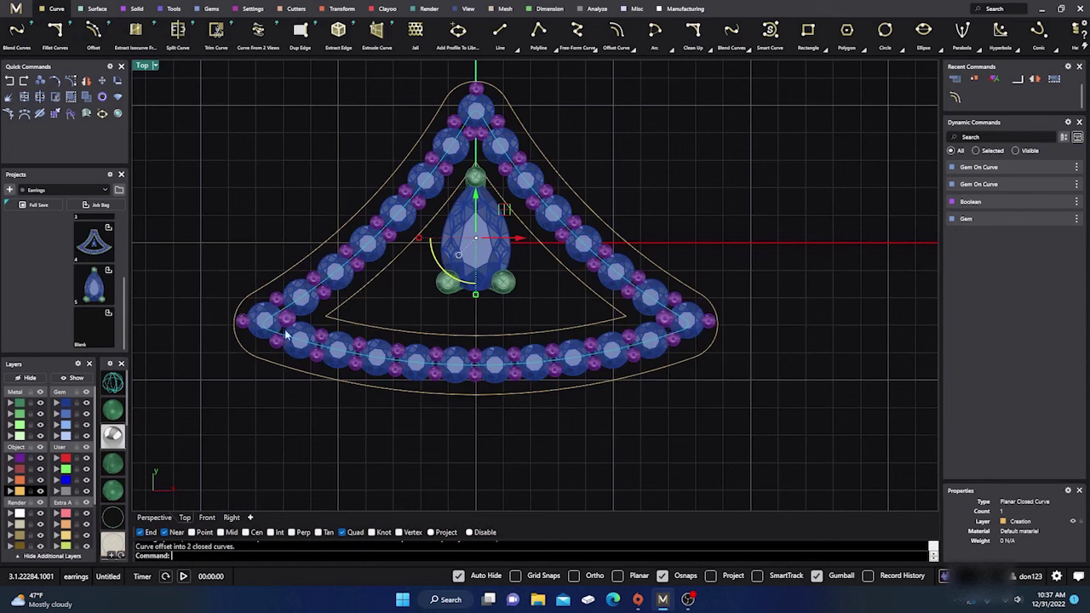
# Explode the outer offset outline into segments, then select the inner triangle curve.
pyautogui.click(472, 400)
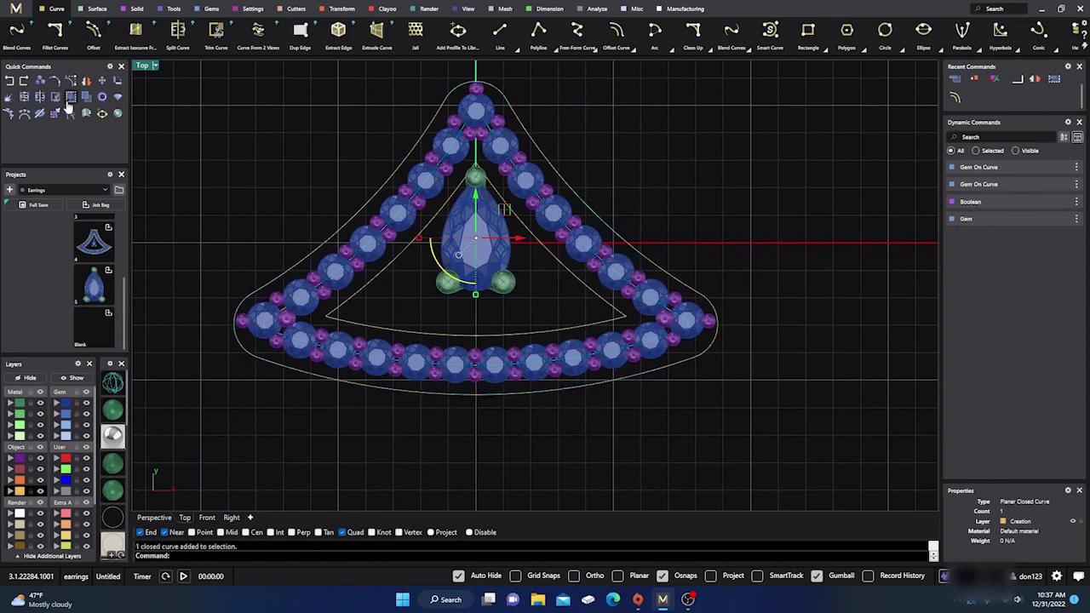
pyautogui.click(9, 97)
pyautogui.click(213, 175)
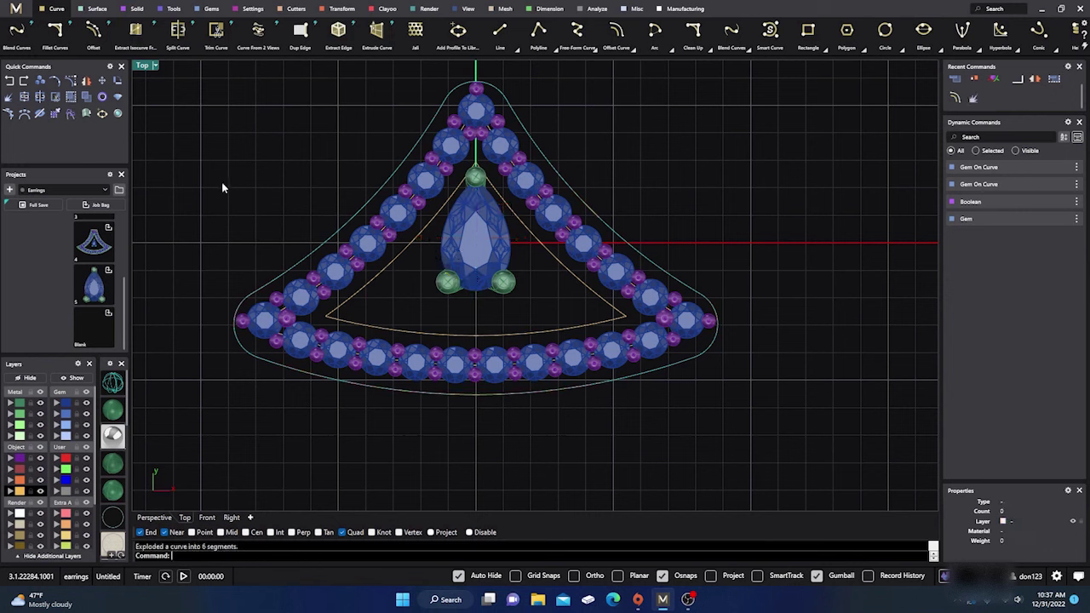
pyautogui.click(364, 284)
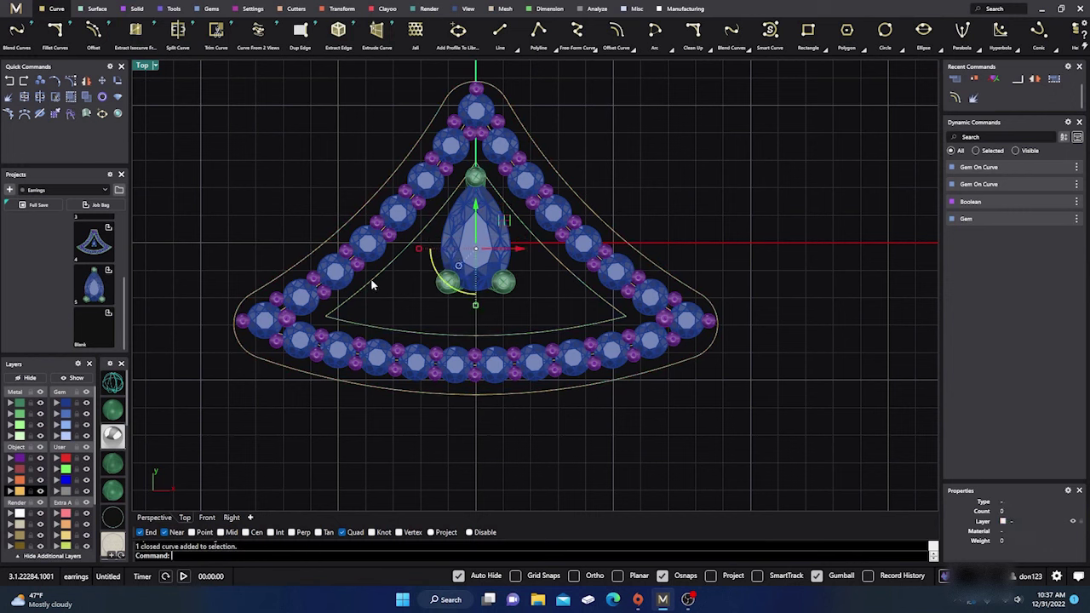
# Offset the inner triangle curve outward through a picked point with Osnaps turned off.
pyautogui.click(633, 48)
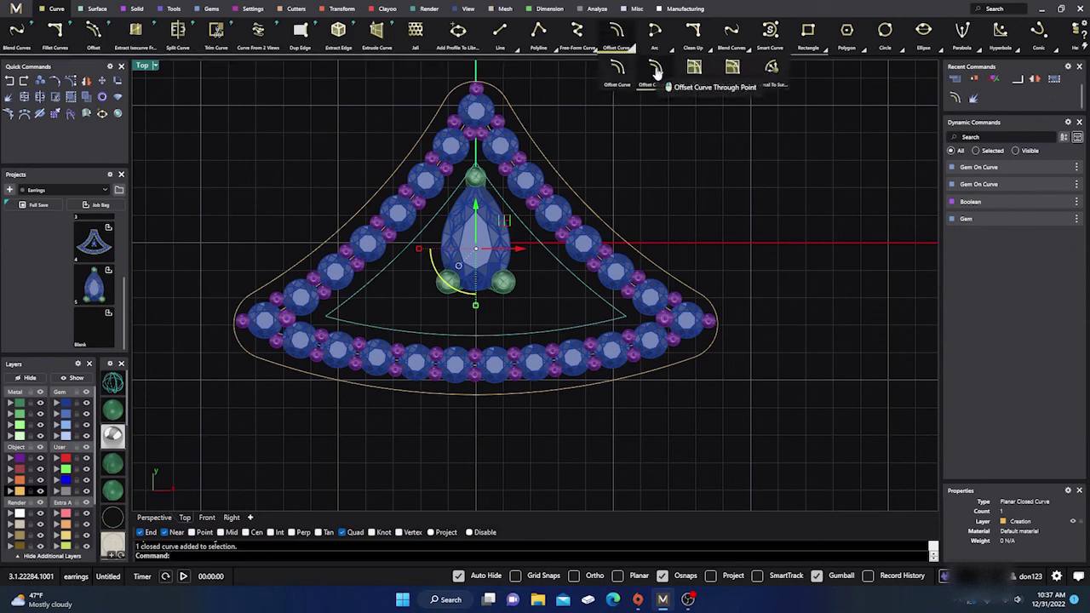
pyautogui.click(656, 72)
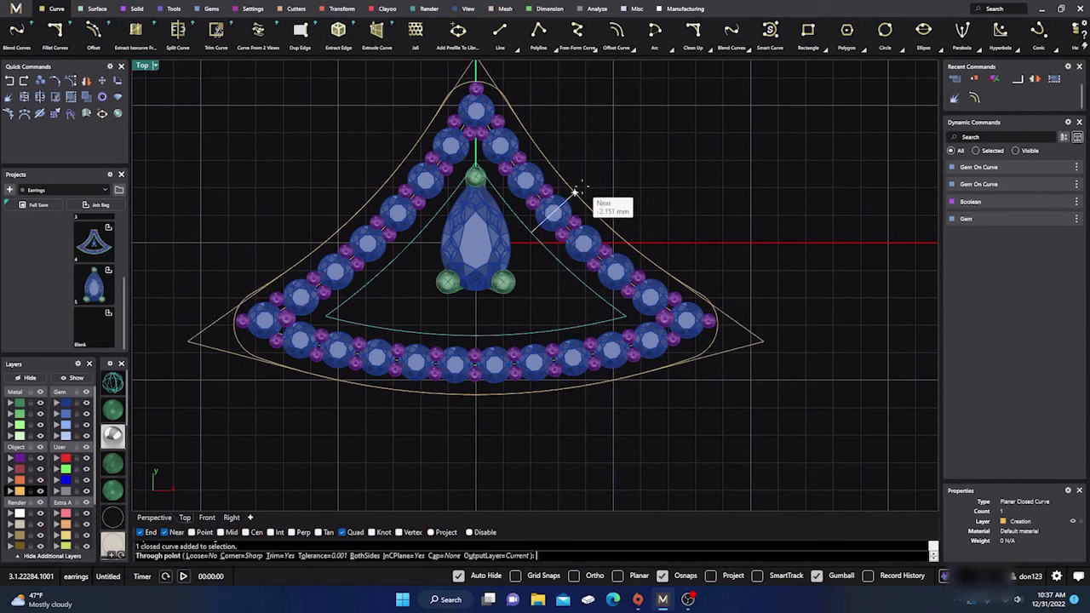
pyautogui.scroll(2, 573, 189)
pyautogui.scroll(1, 573, 189)
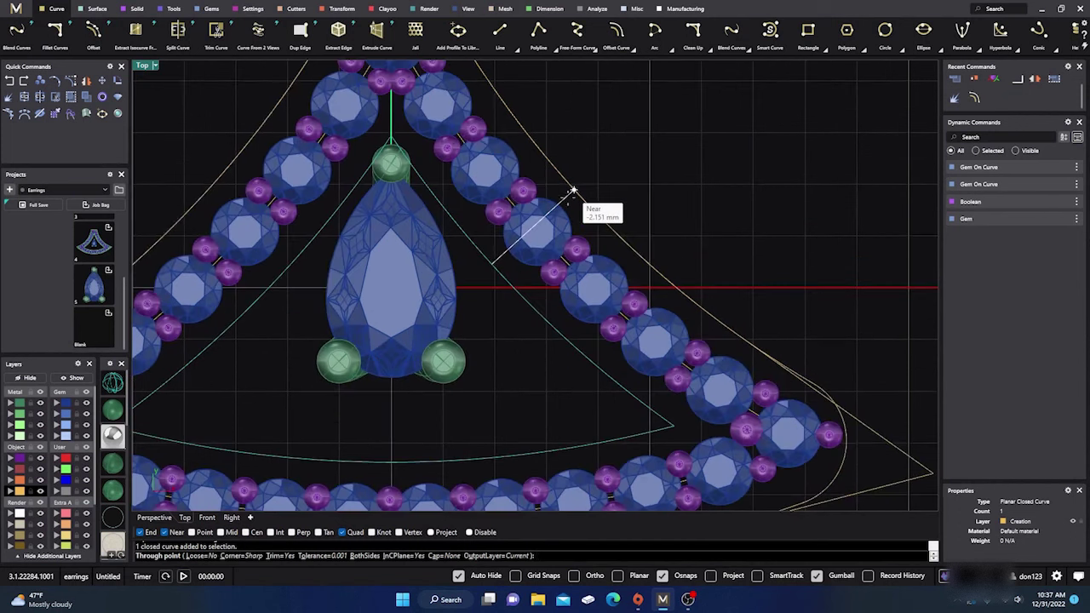
pyautogui.click(663, 578)
pyautogui.scroll(-2, 622, 271)
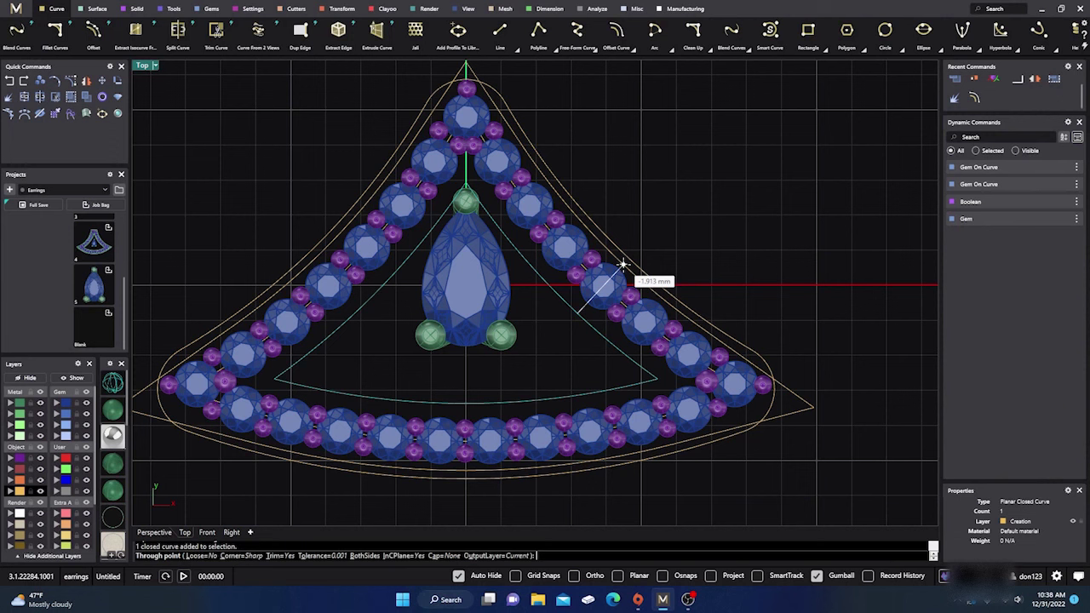
pyautogui.click(623, 265)
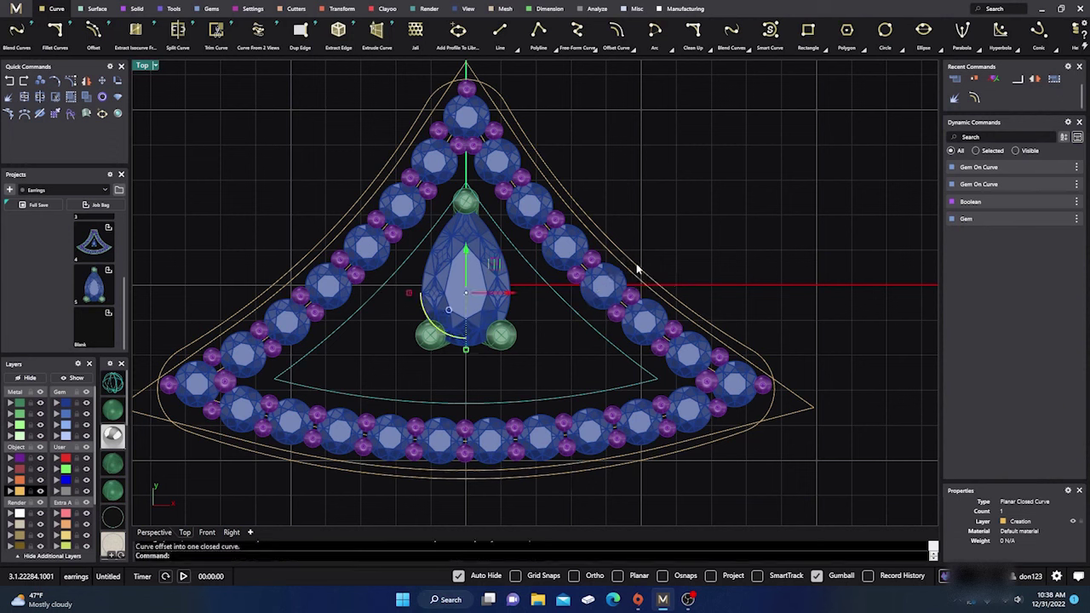
pyautogui.click(637, 269)
# Delete the tip arcs and the lower and left rounded-outline segments, then select the inner curve.
pyautogui.press('Delete')
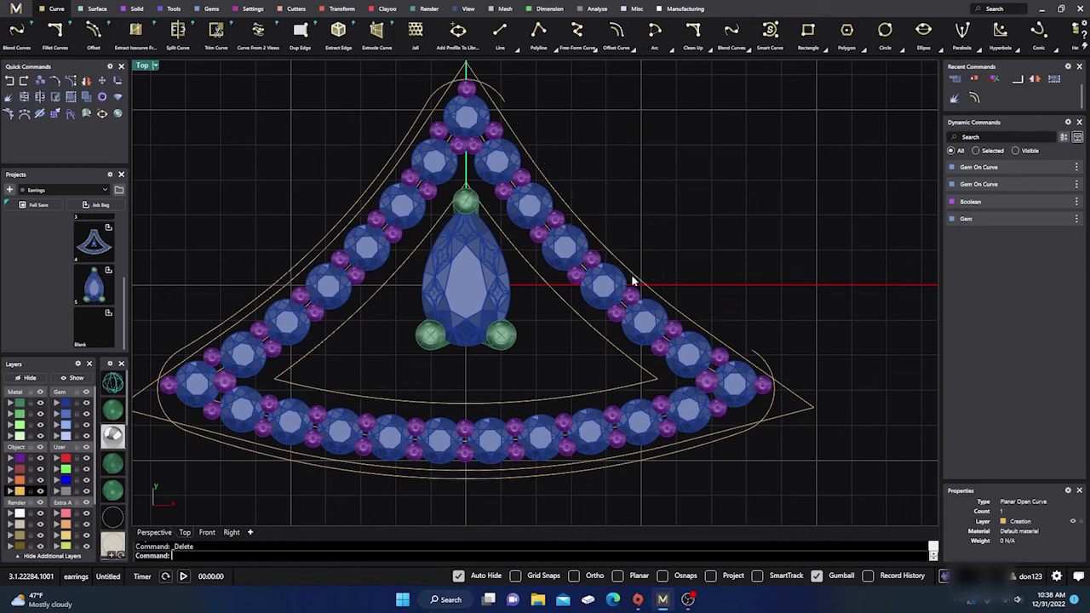
pyautogui.click(760, 364)
pyautogui.press('Delete')
pyautogui.click(715, 453)
pyautogui.press('Delete')
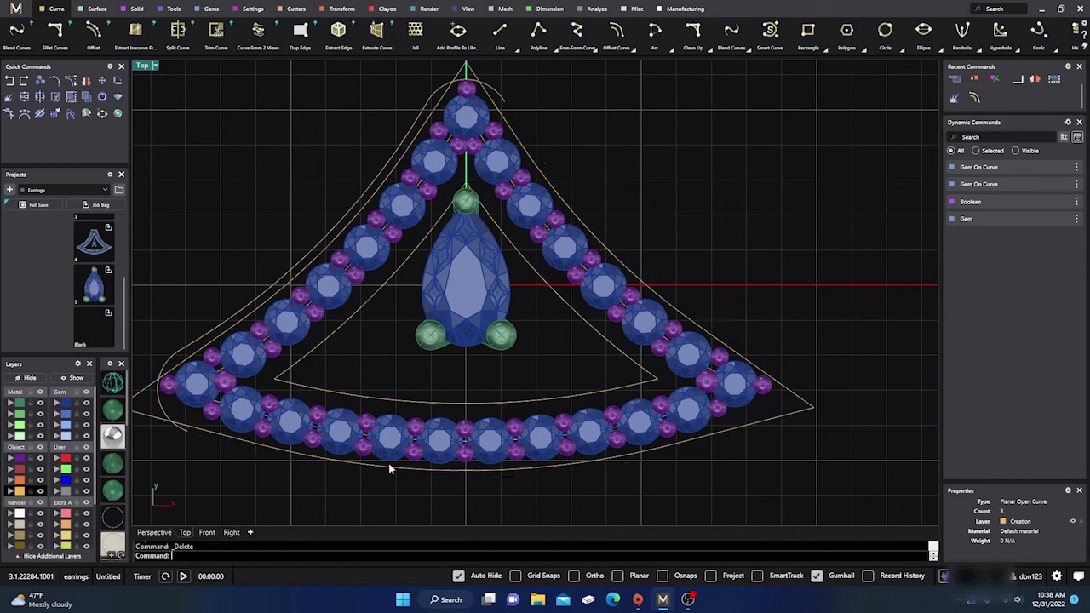
pyautogui.click(160, 404)
pyautogui.press('Delete')
pyautogui.click(179, 356)
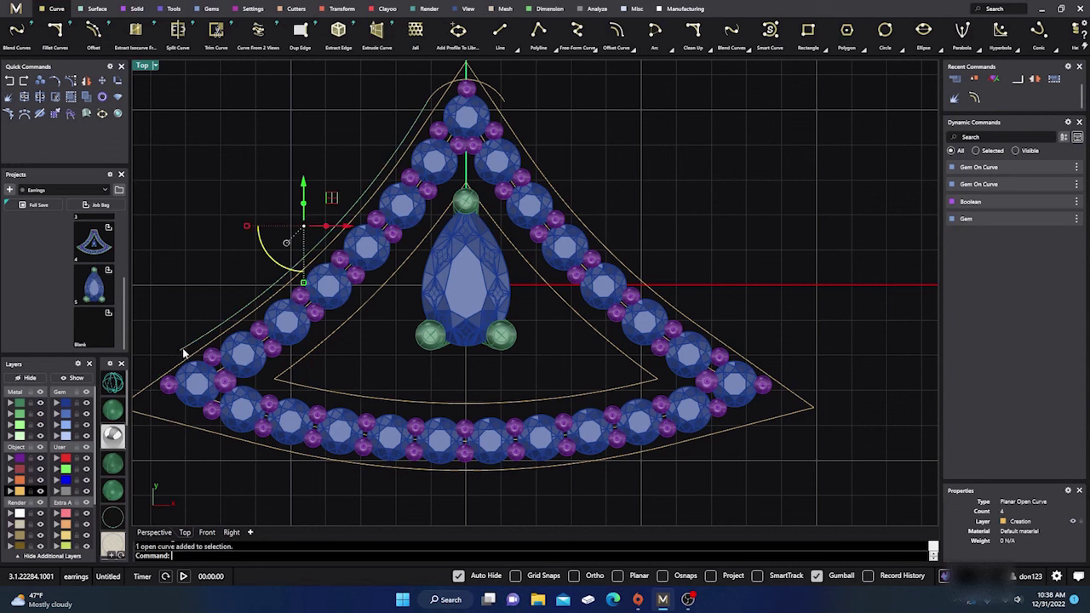
pyautogui.press('Delete')
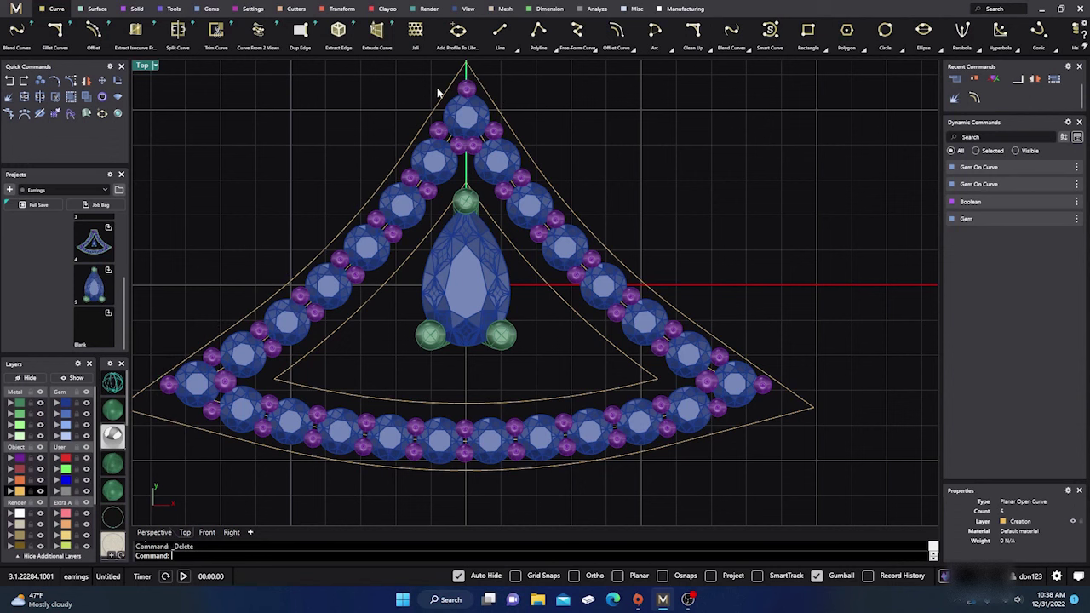
pyautogui.scroll(-1, 458, 289)
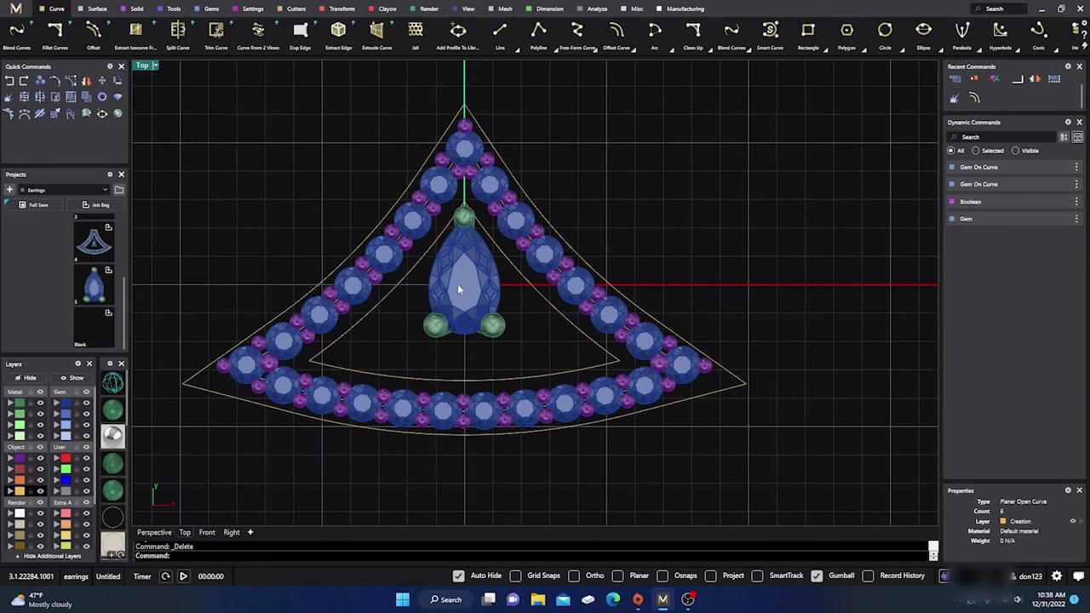
pyautogui.click(406, 283)
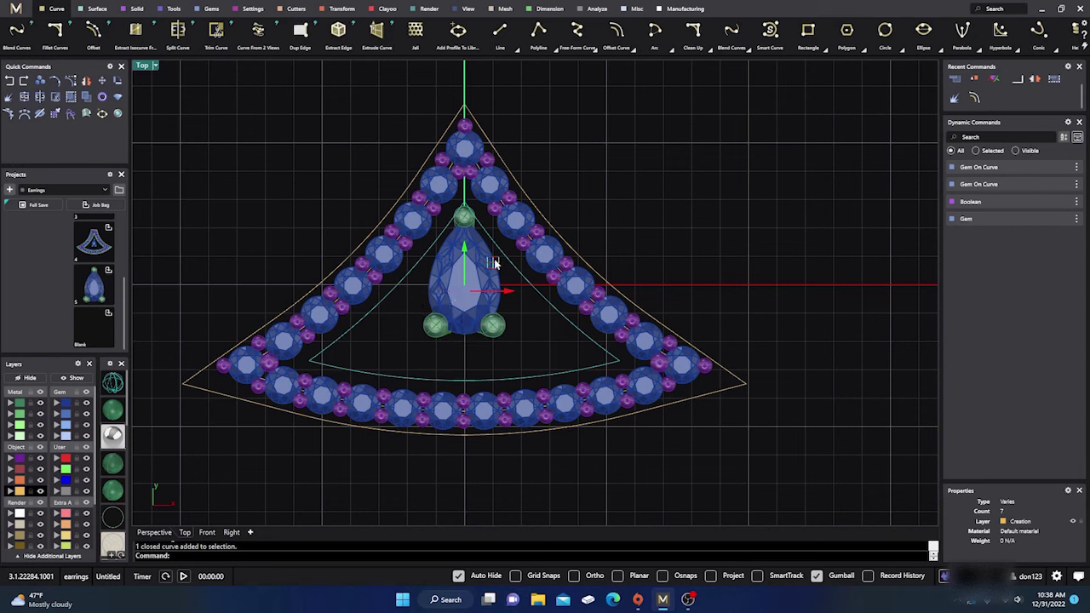
# Scale a copy of the inner outline toward the bottom gems and nudge it 0.120 mm vertically.
pyautogui.moveTo(494, 264); pyautogui.dragTo(496, 258)
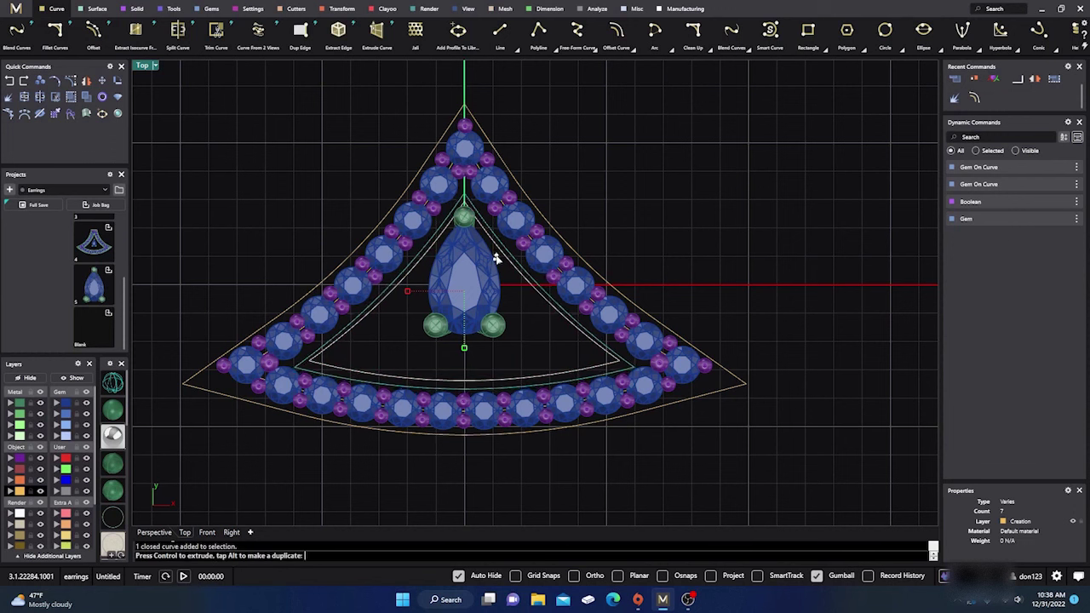
pyautogui.moveTo(497, 258); pyautogui.dragTo(491, 261)
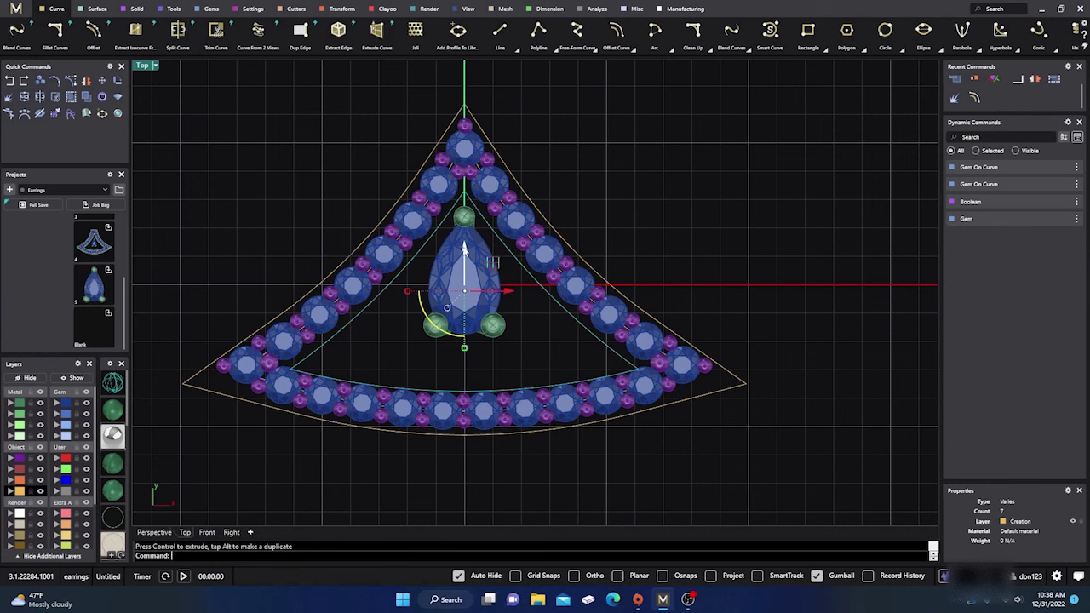
pyautogui.moveTo(464, 249); pyautogui.dragTo(464, 244)
pyautogui.click(619, 203)
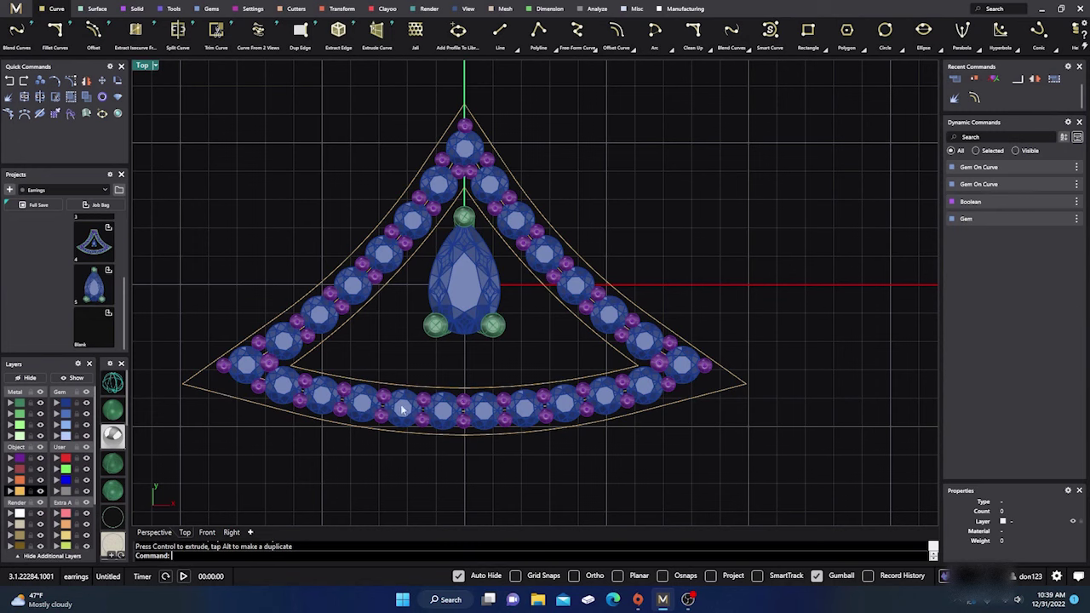
pyautogui.scroll(-3, 724, 338)
pyautogui.scroll(3, 697, 366)
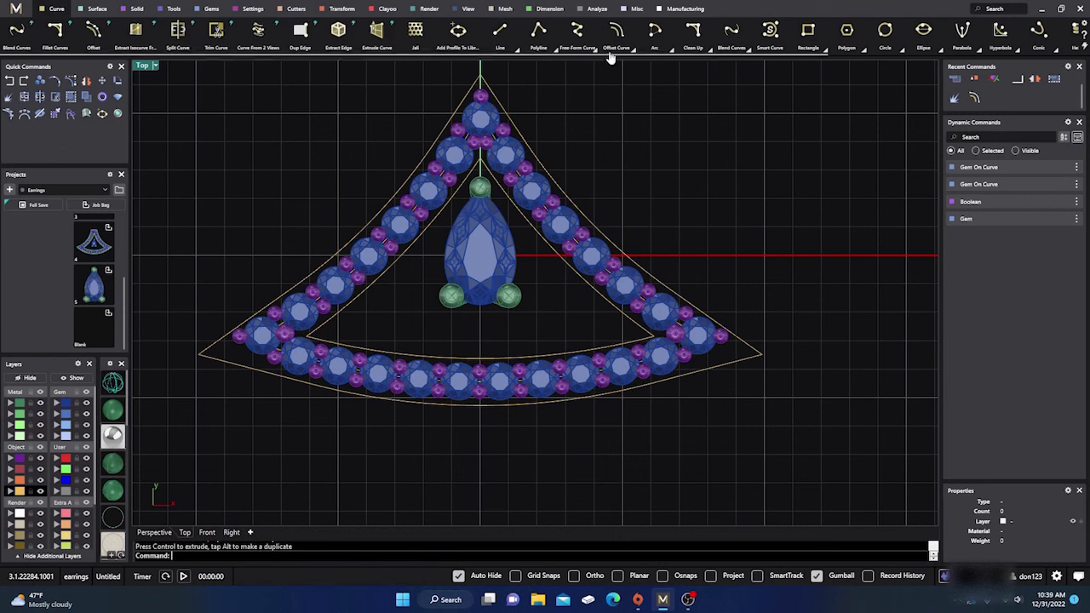
# With Osnaps on, draw an arc from the bottom outline sweeping past the right tip via a start direction.
pyautogui.click(671, 51)
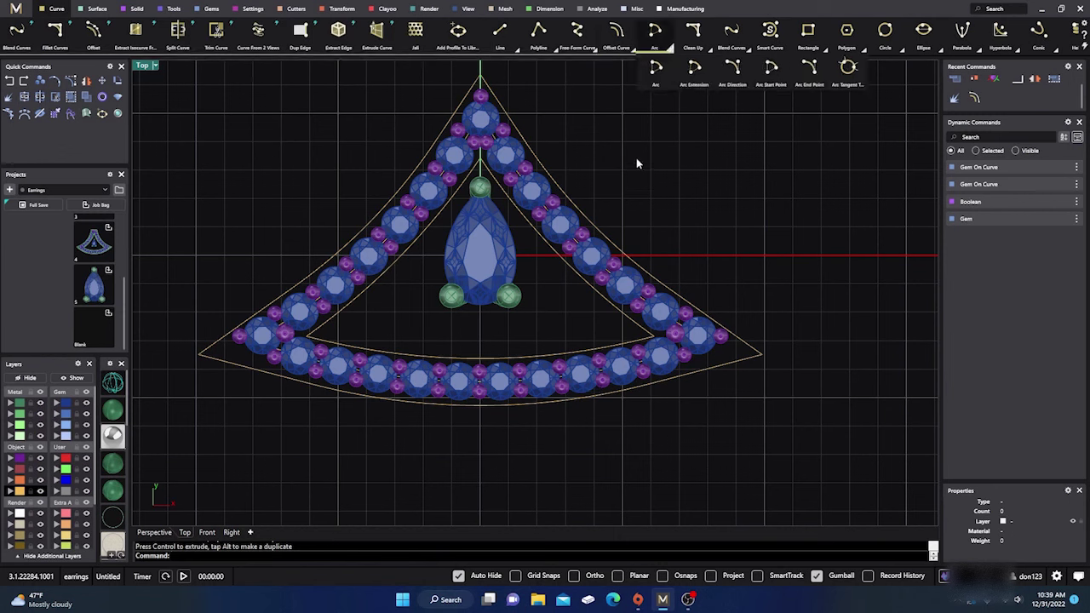
pyautogui.click(733, 70)
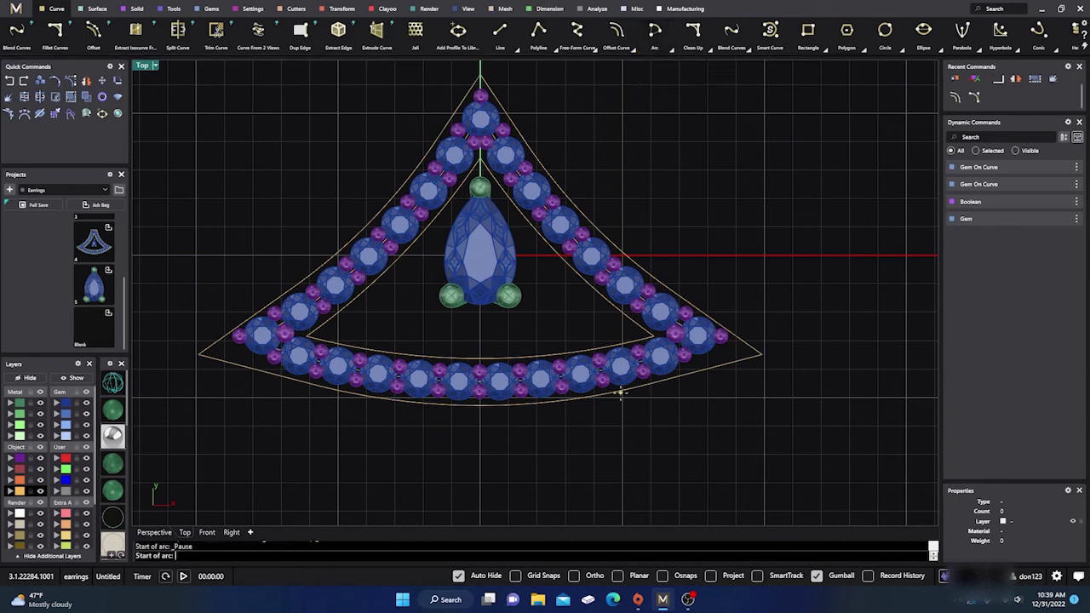
pyautogui.click(663, 576)
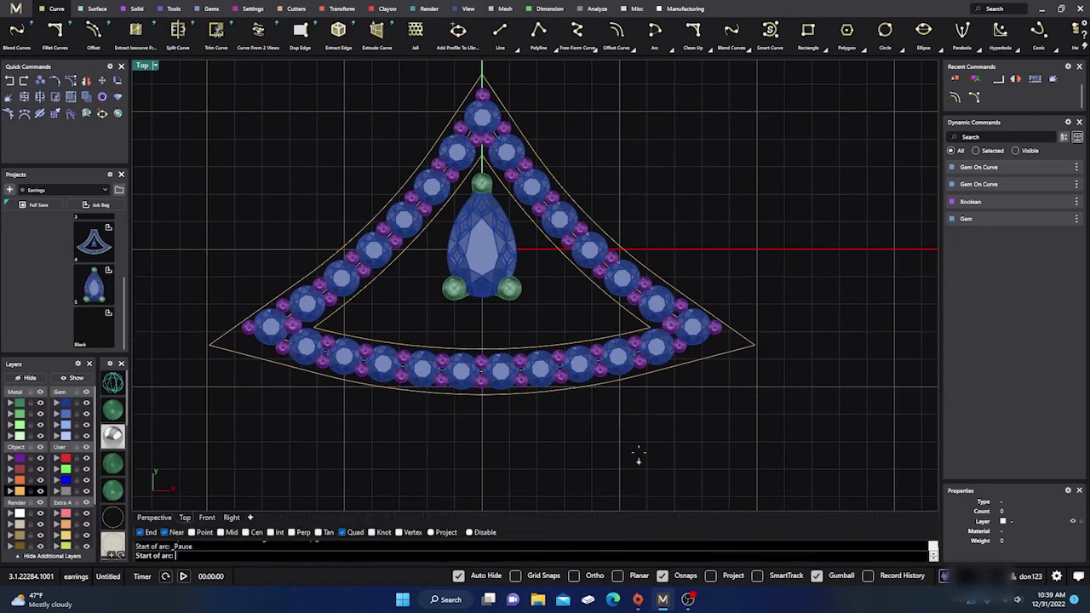
pyautogui.click(624, 380)
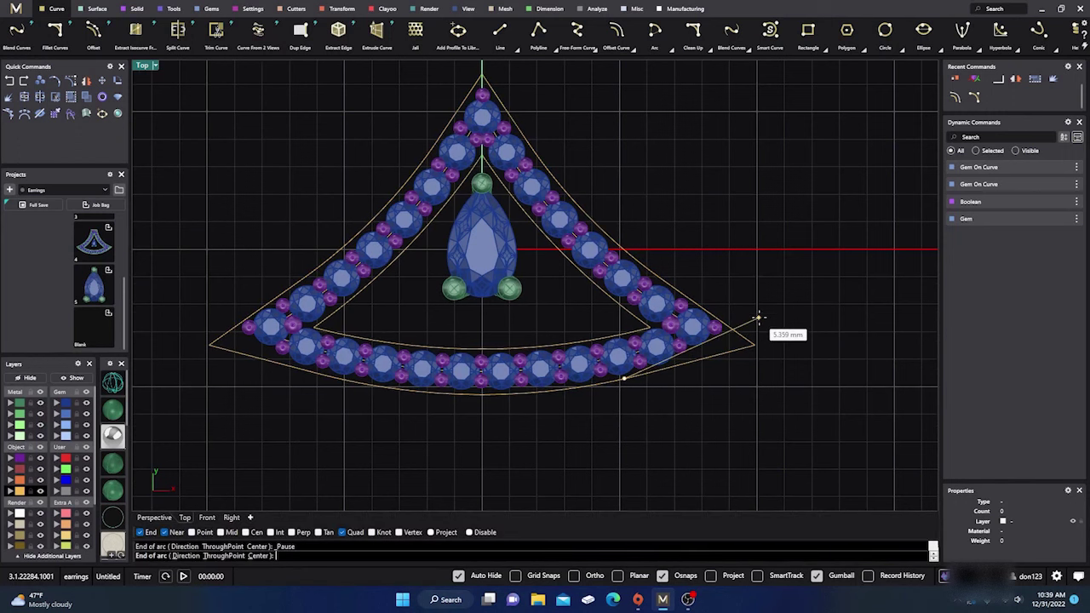
pyautogui.write('d')
pyautogui.press('Return')
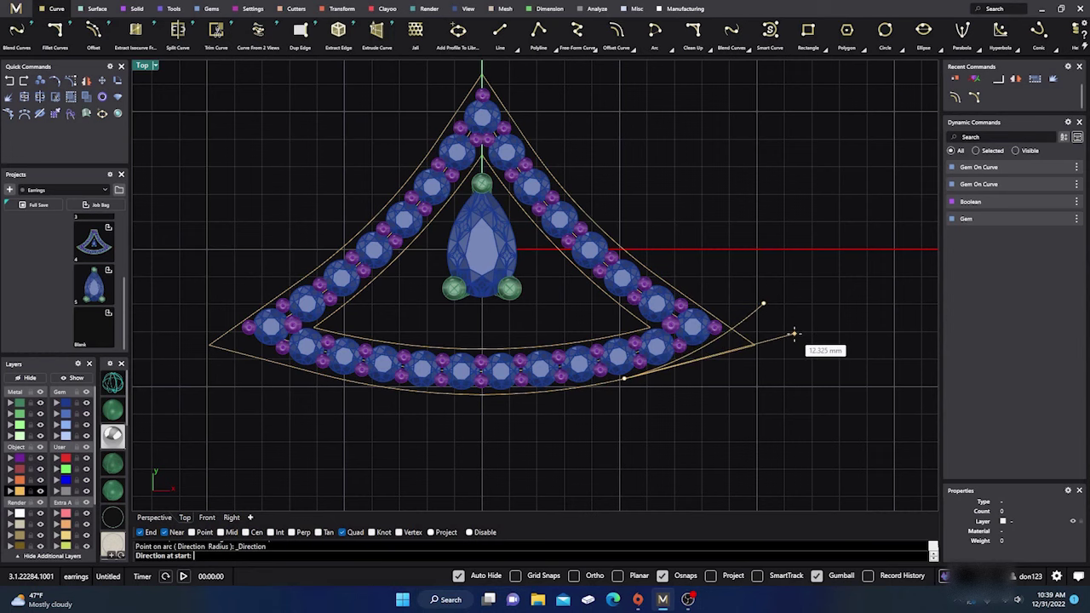
pyautogui.click(793, 333)
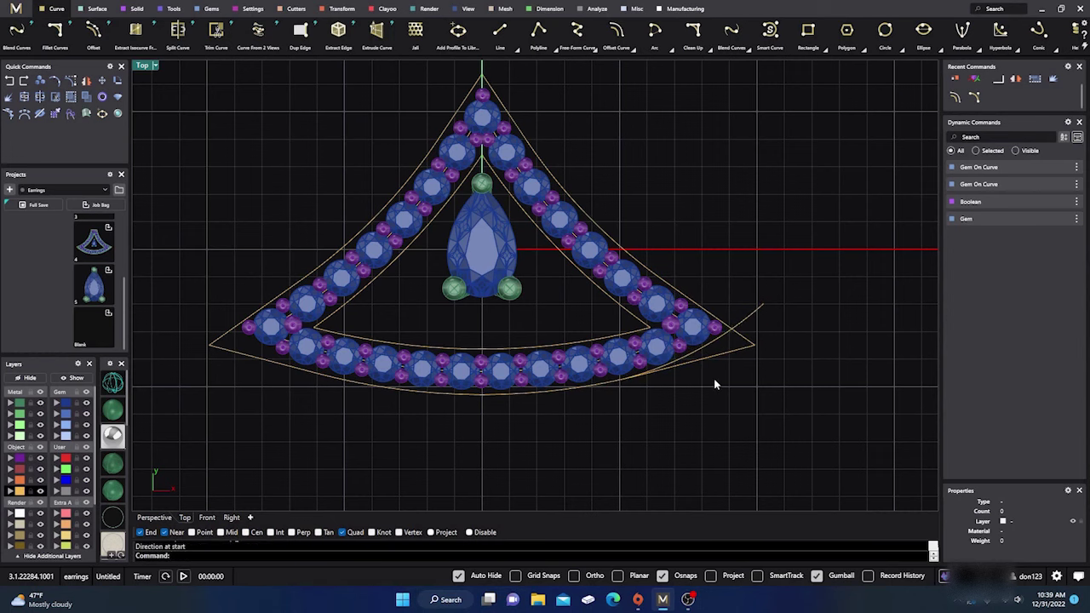
pyautogui.scroll(3, 717, 376)
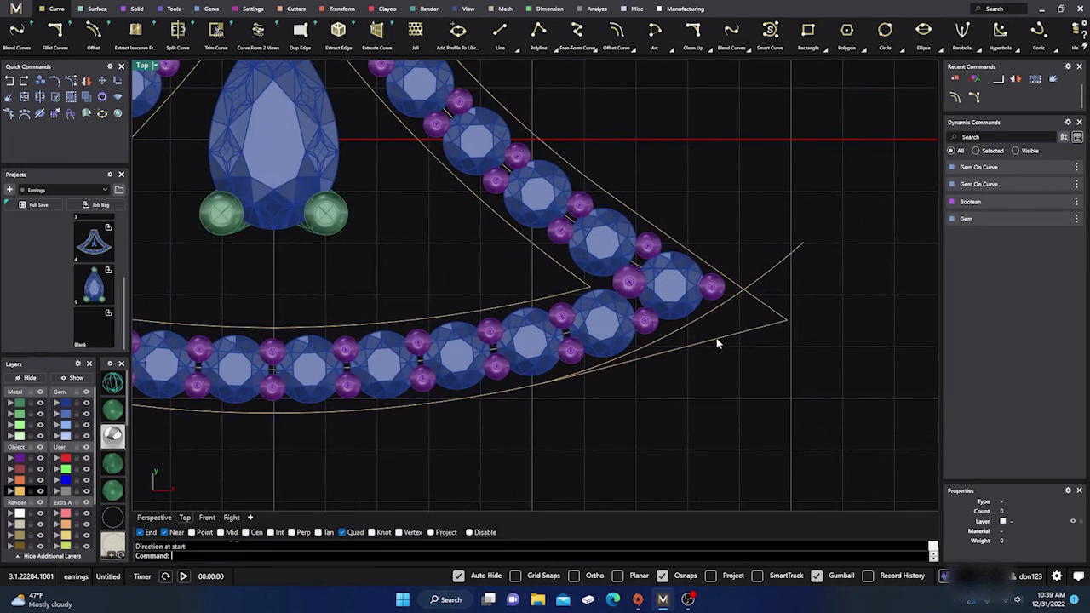
pyautogui.click(740, 336)
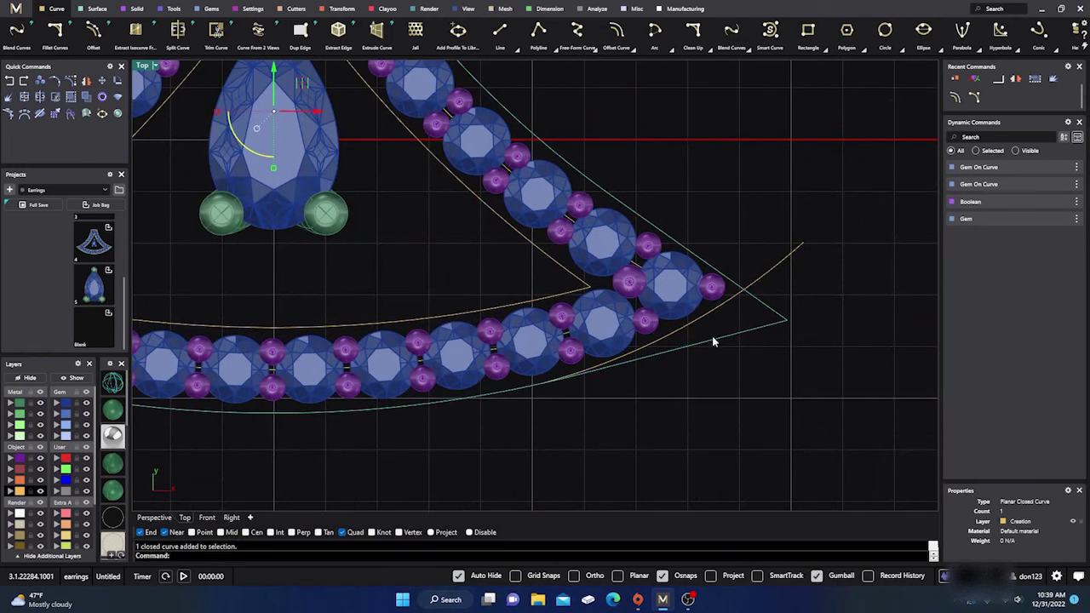
pyautogui.scroll(-2, 714, 340)
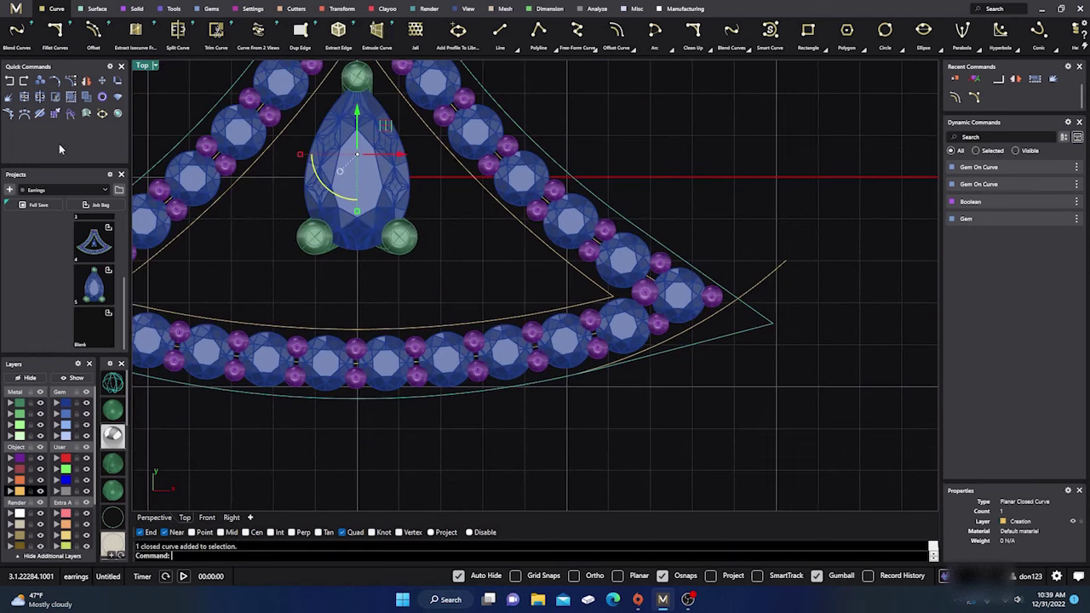
# Split the selected outline curve and delete the leftover piece near the right corner.
pyautogui.click(40, 100)
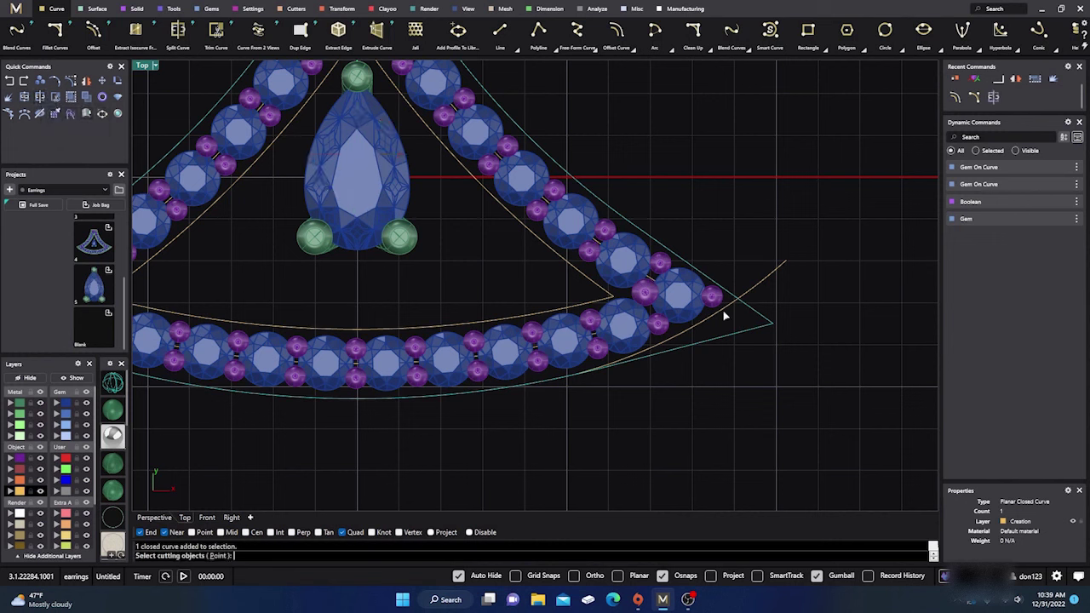
pyautogui.press('Return')
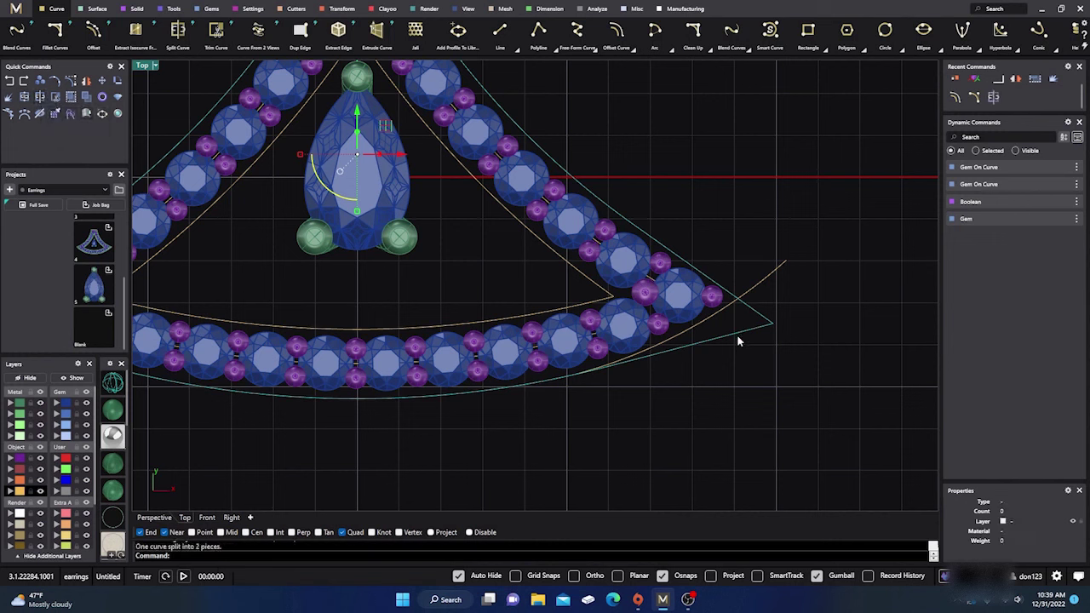
pyautogui.click(736, 339)
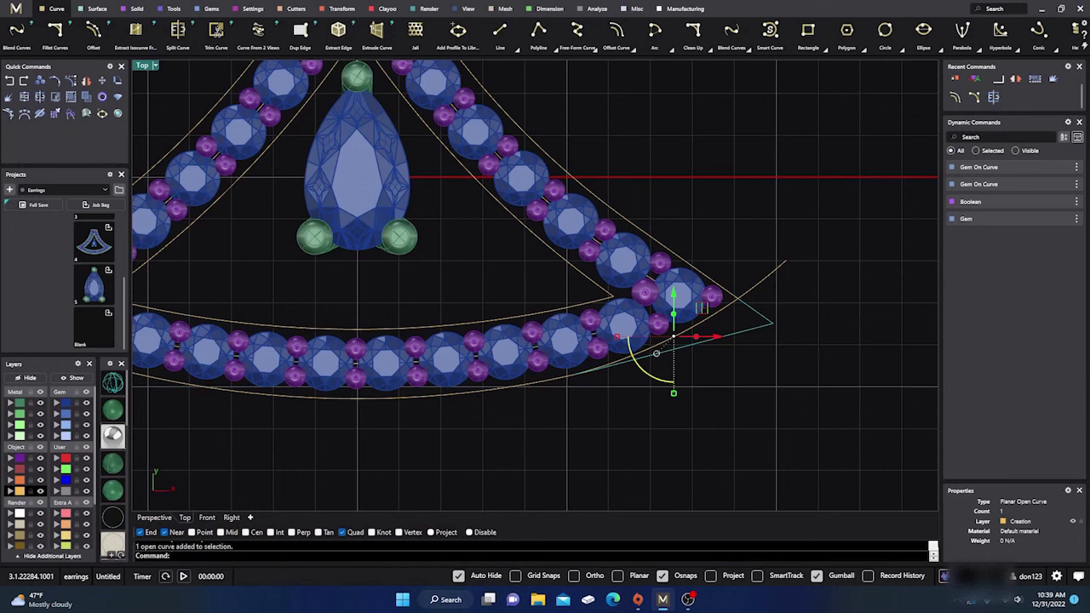
pyautogui.press('Delete')
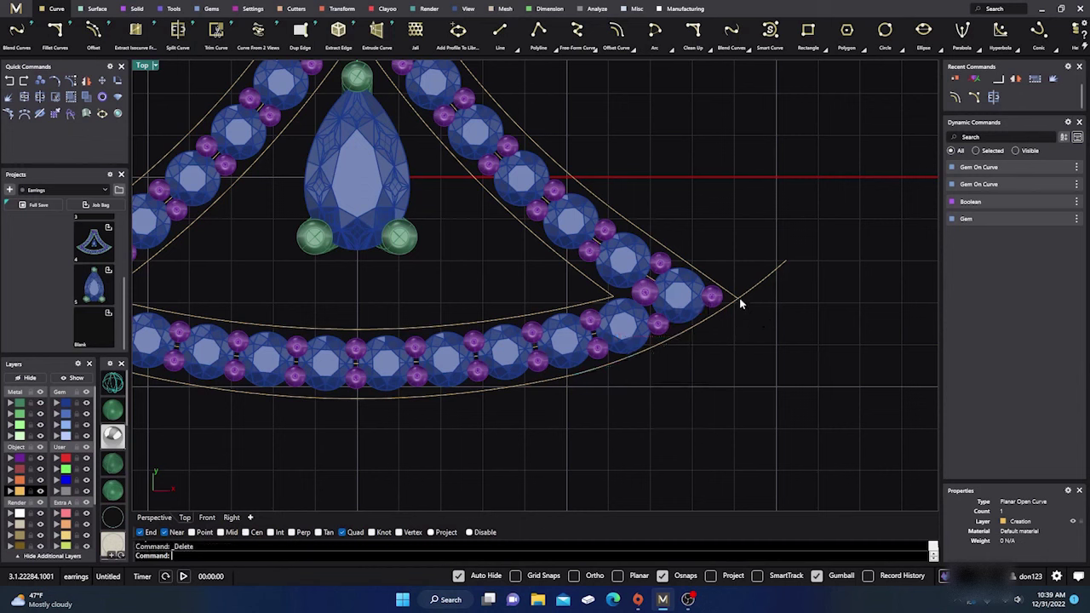
# Split the outer arc at the side curve and delete the overhanging arc end.
pyautogui.click(755, 294)
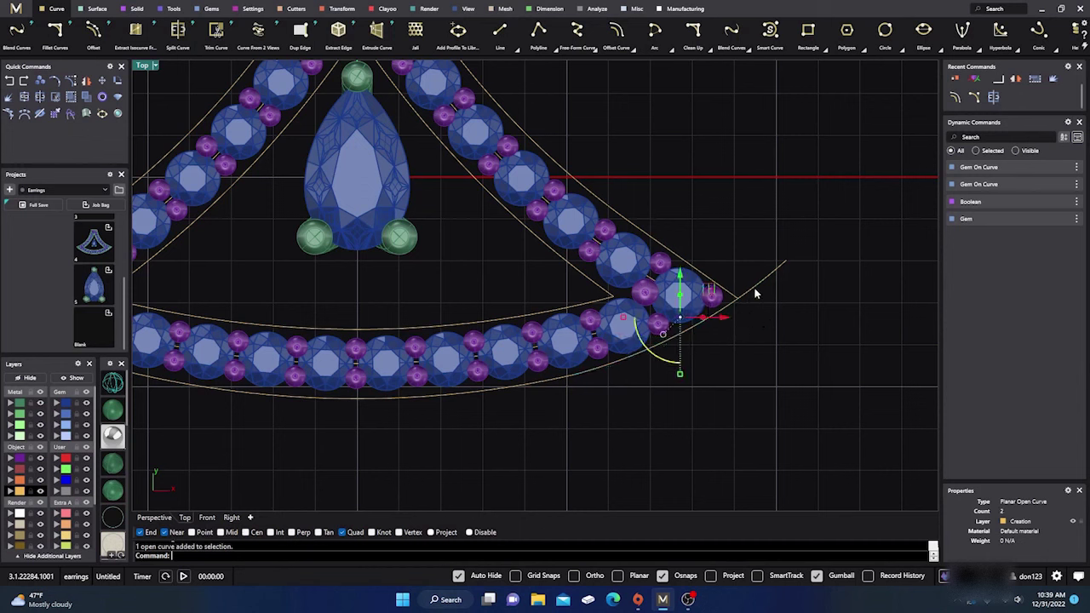
pyautogui.click(42, 98)
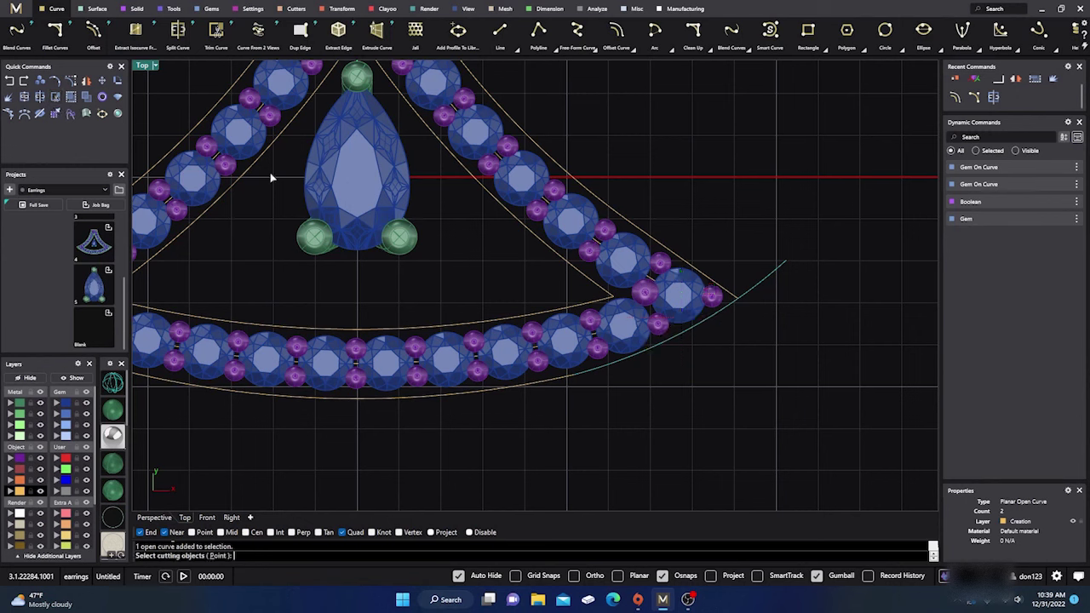
pyautogui.click(703, 276)
pyautogui.press('Return')
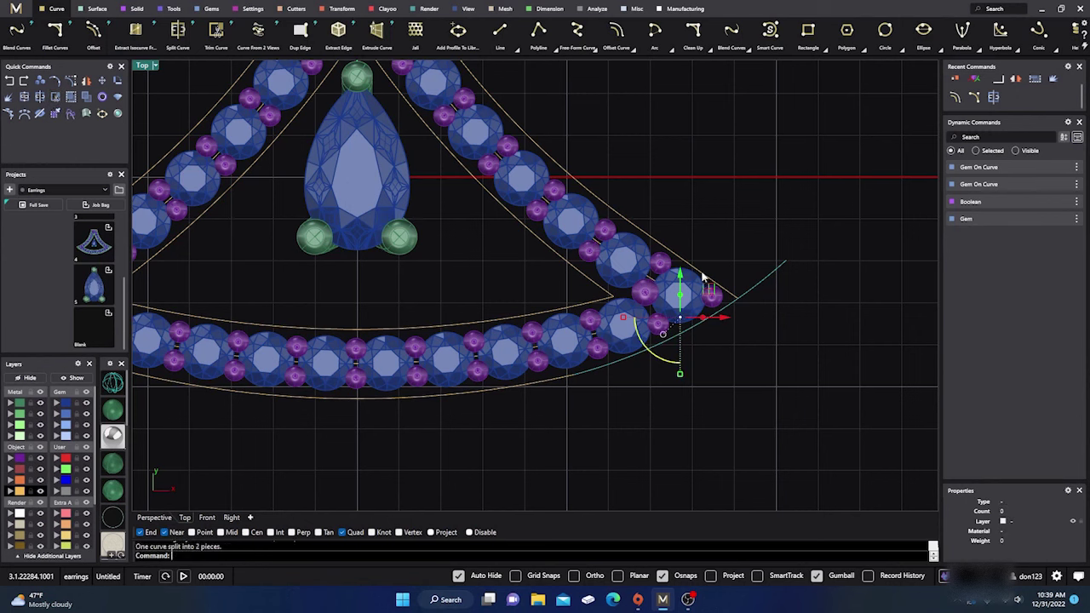
pyautogui.click(758, 288)
pyautogui.press('Delete')
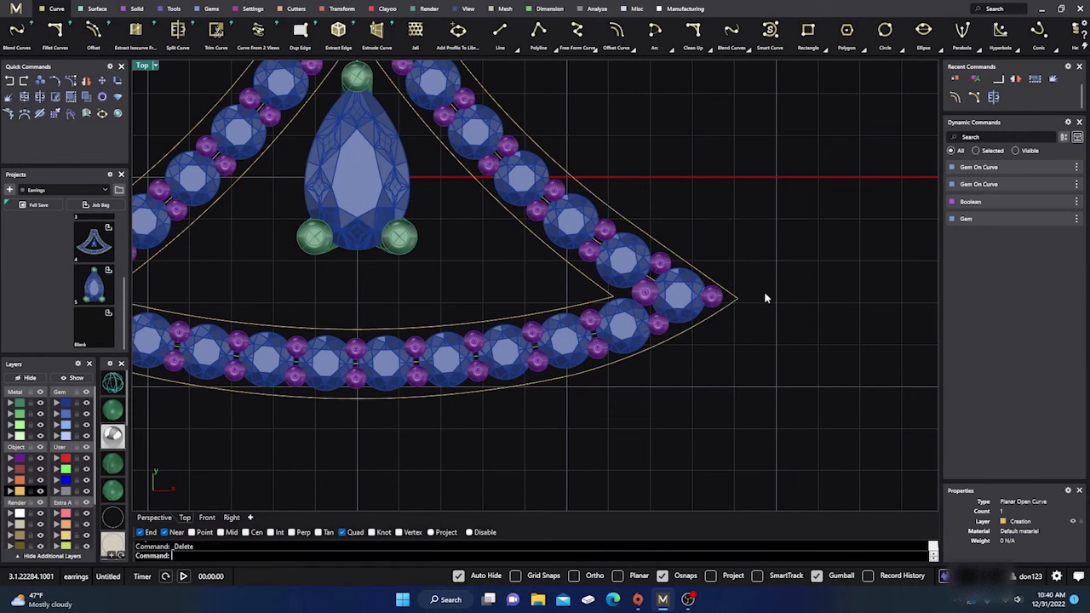
# Start a Line (both sides) centred at the origin 0,0,0.
pyautogui.scroll(-5, 767, 298)
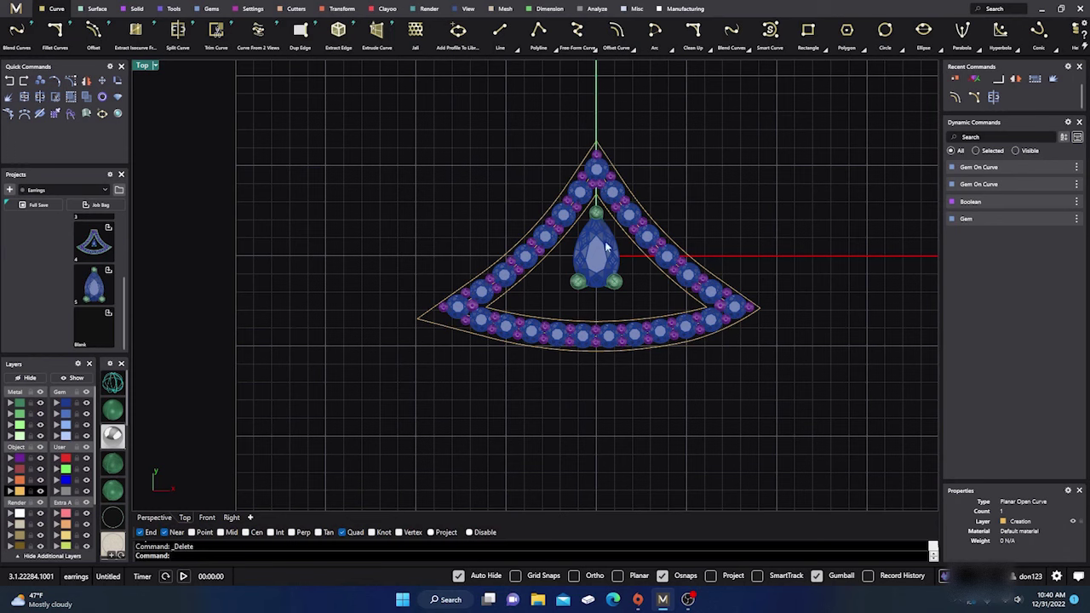
pyautogui.scroll(3, 703, 241)
pyautogui.scroll(-3, 449, 202)
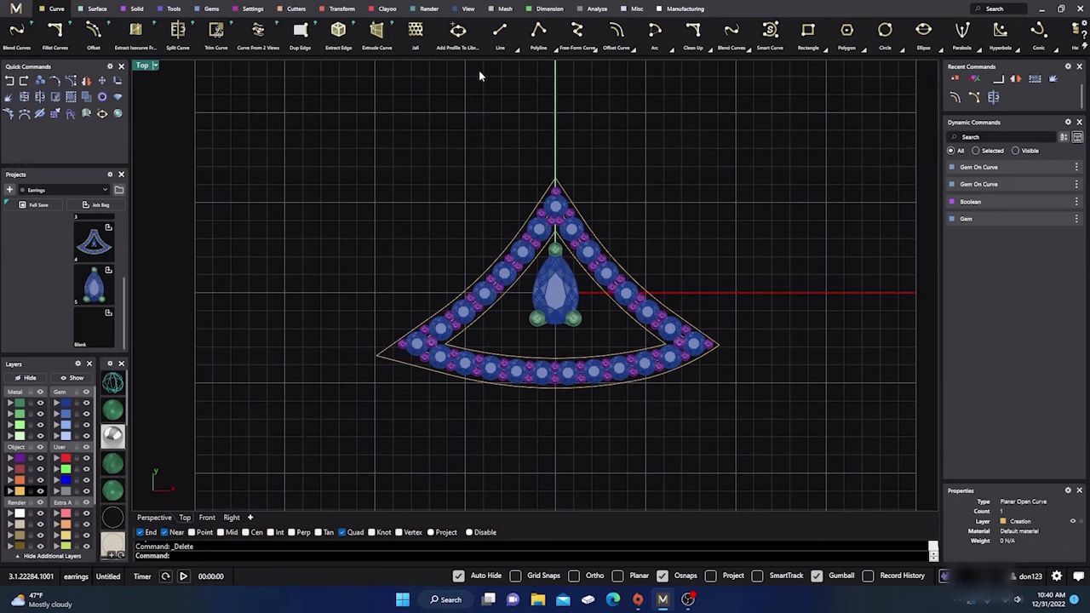
pyautogui.rightClick(499, 41)
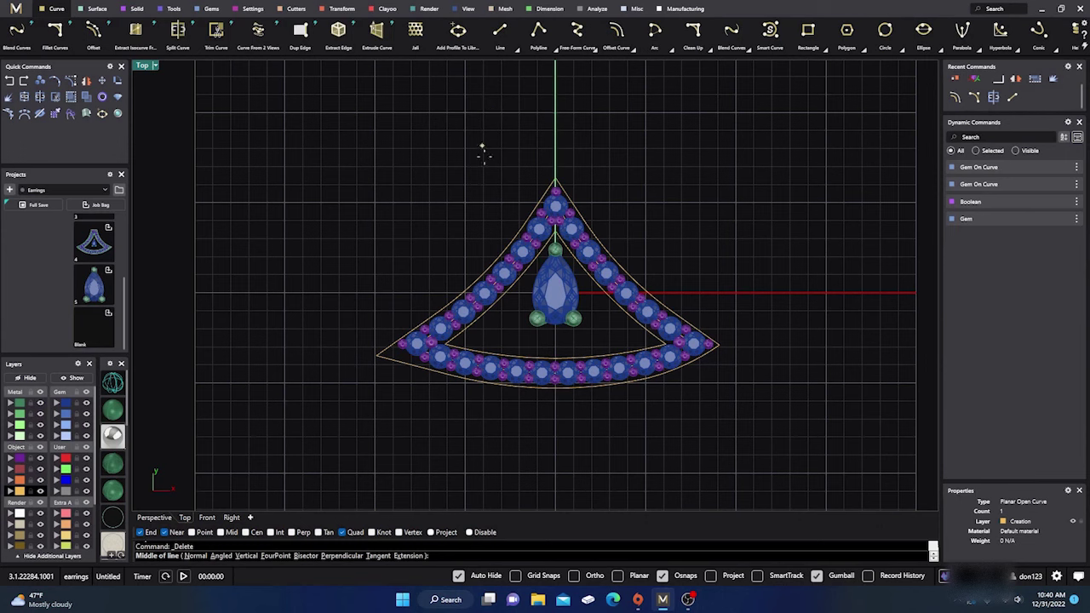
pyautogui.write('0,0,0')
pyautogui.press('Return')
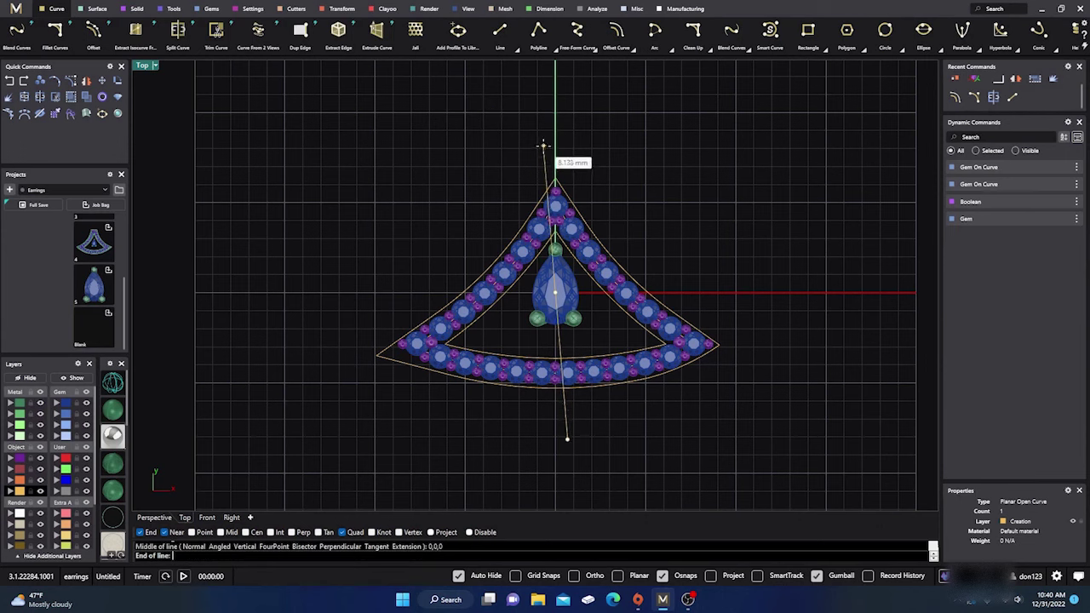
# Finish the vertical centre line and select the outer outline curve rather than the group.
pyautogui.click(558, 120)
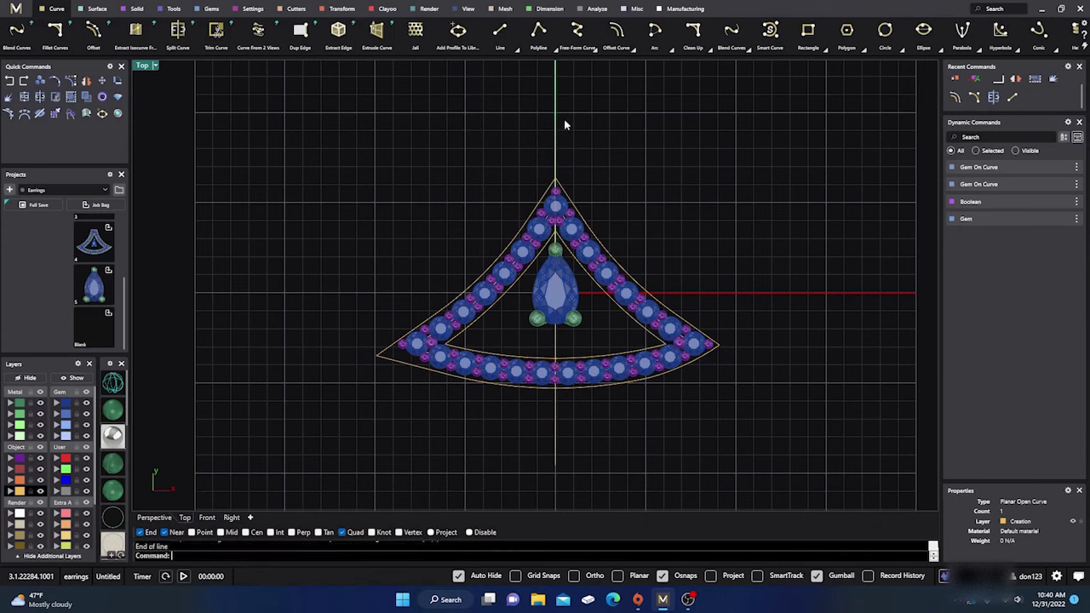
pyautogui.click(529, 223)
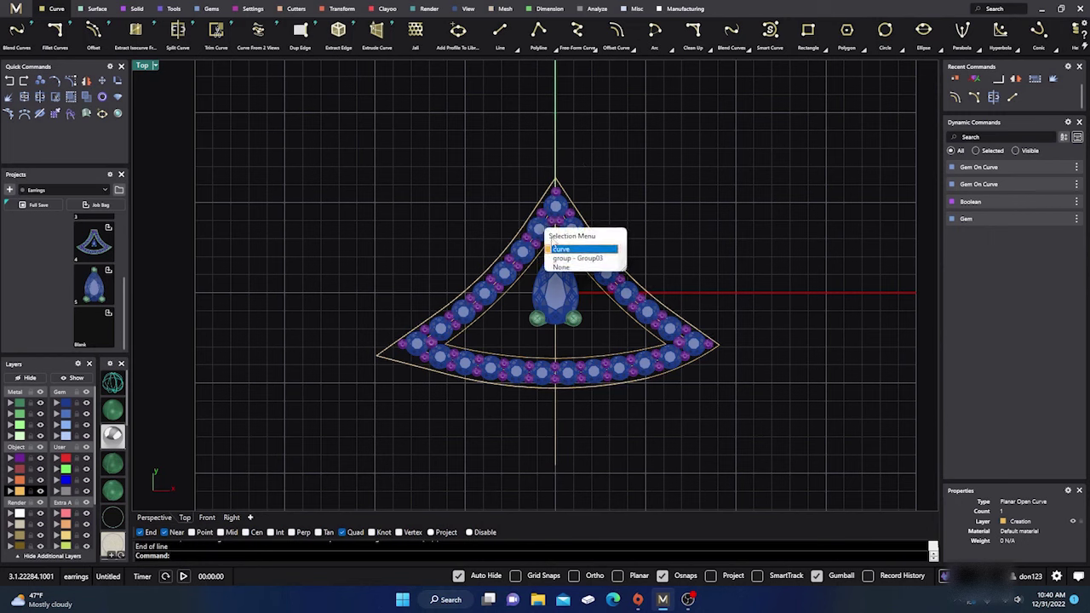
pyautogui.click(554, 249)
pyautogui.scroll(3, 654, 400)
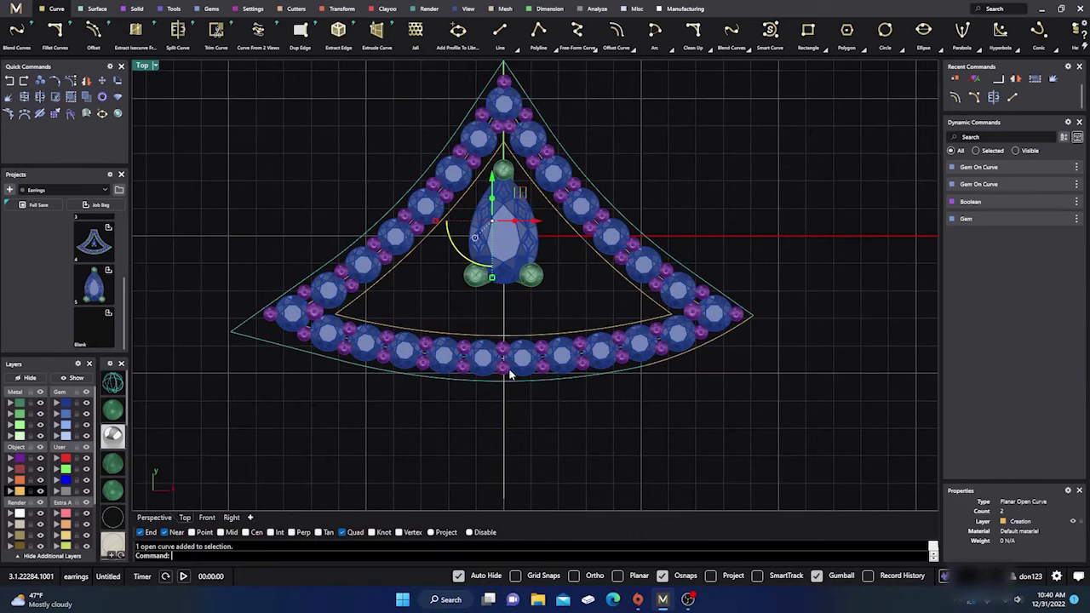
# Split the outer outline with the centre line and delete its left piece.
pyautogui.click(57, 113)
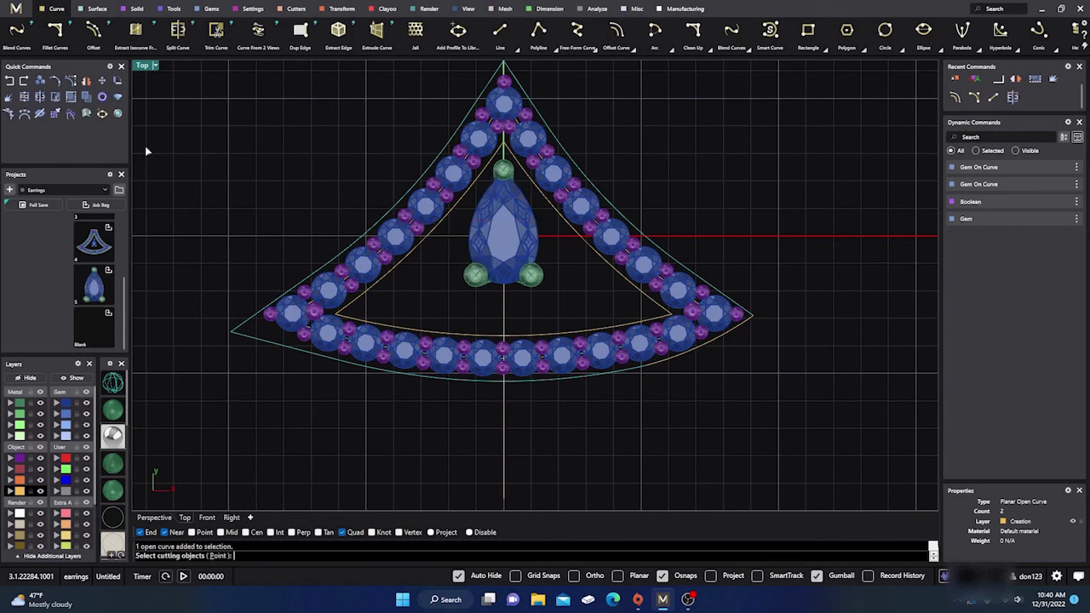
pyautogui.click(503, 322)
pyautogui.press('Return')
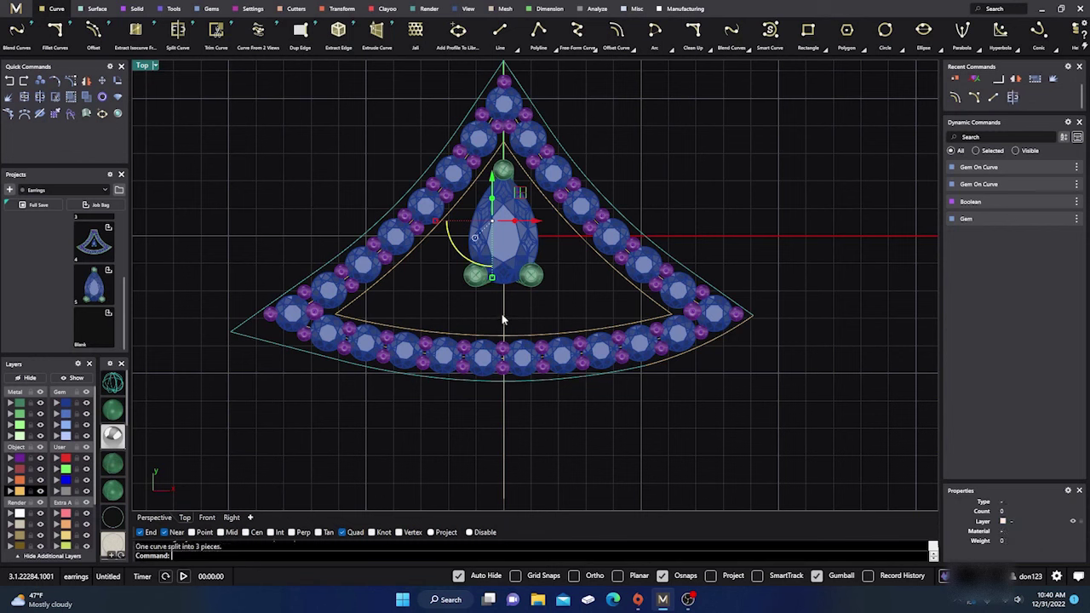
pyautogui.click(454, 382)
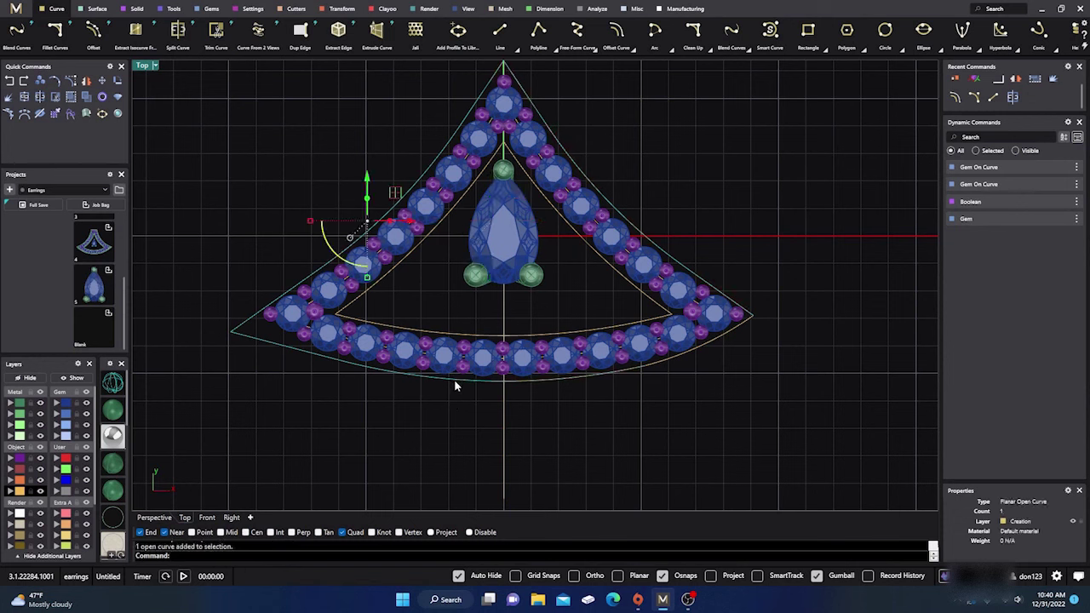
pyautogui.press('Delete')
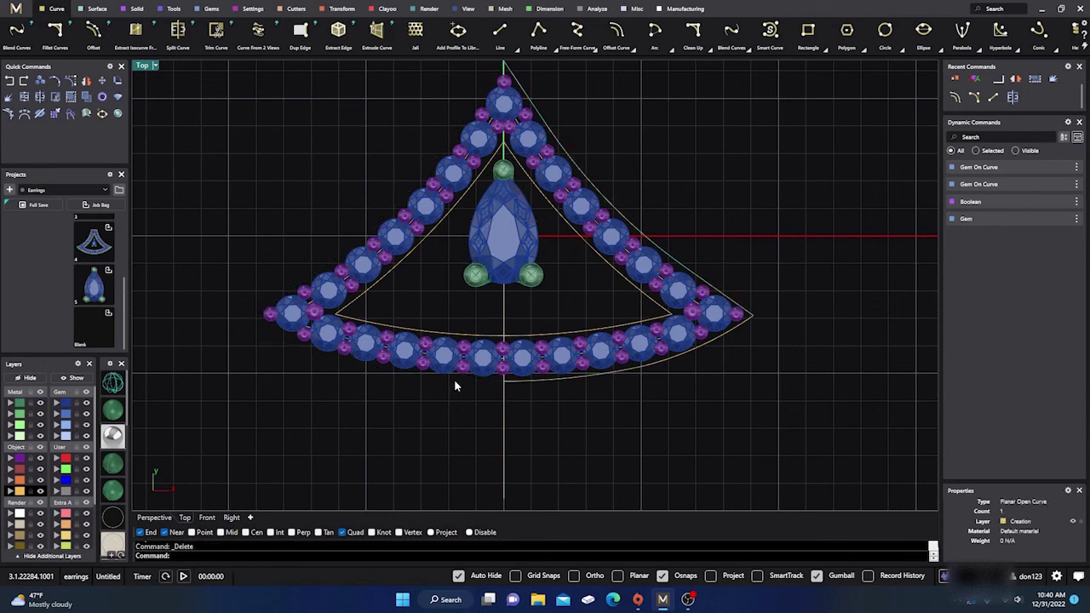
# Select the three right-side outline pieces, then clear the selection.
pyautogui.click(637, 371)
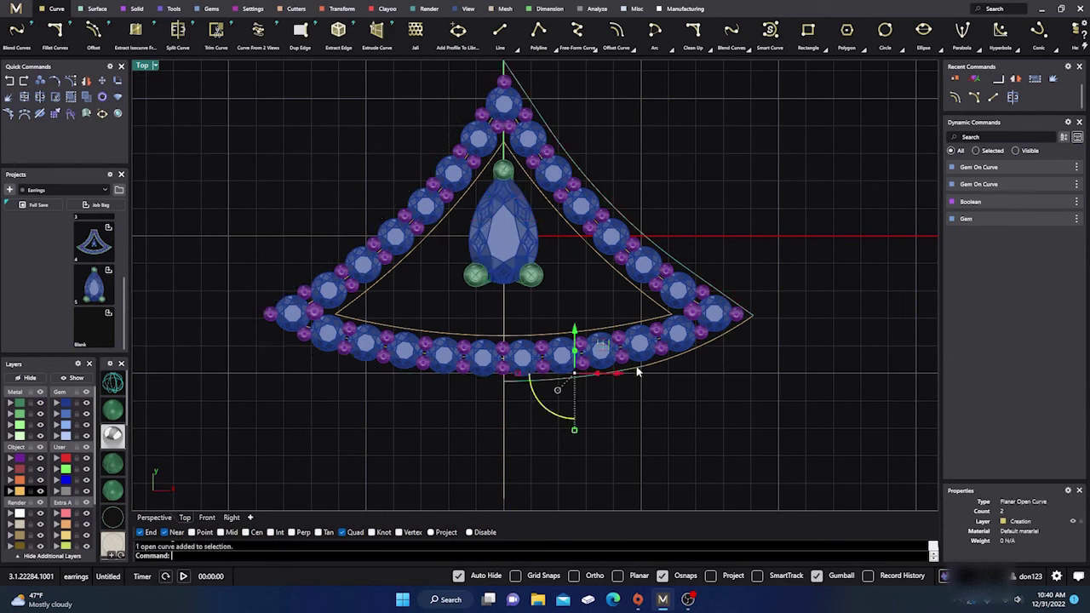
pyautogui.click(683, 361)
pyautogui.keyDown('shift'); pyautogui.click(724, 297); pyautogui.keyUp('shift')
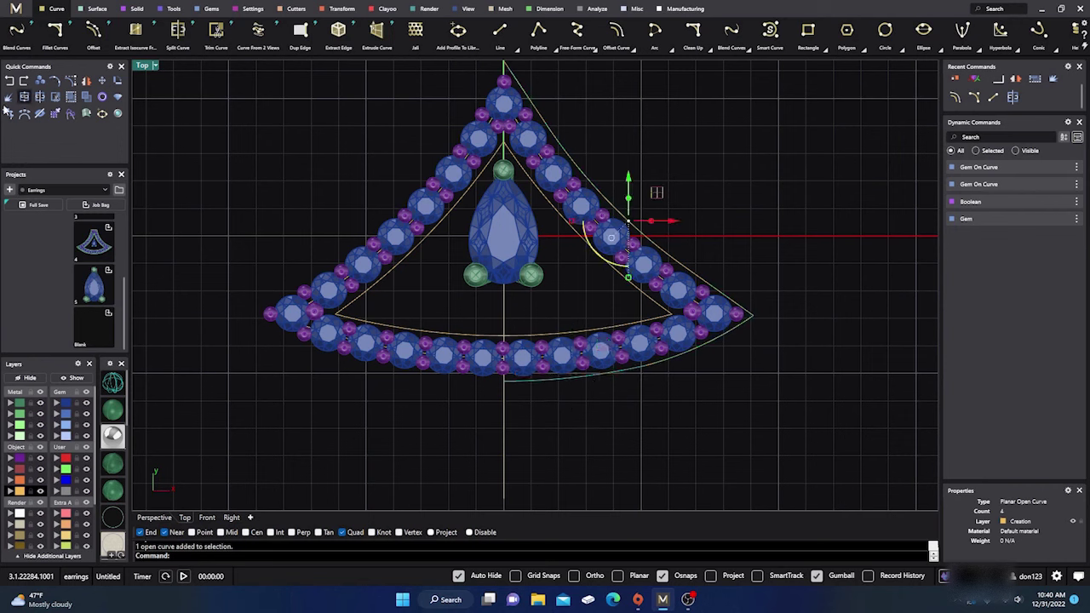
pyautogui.press('Escape')
pyautogui.scroll(-3, 299, 196)
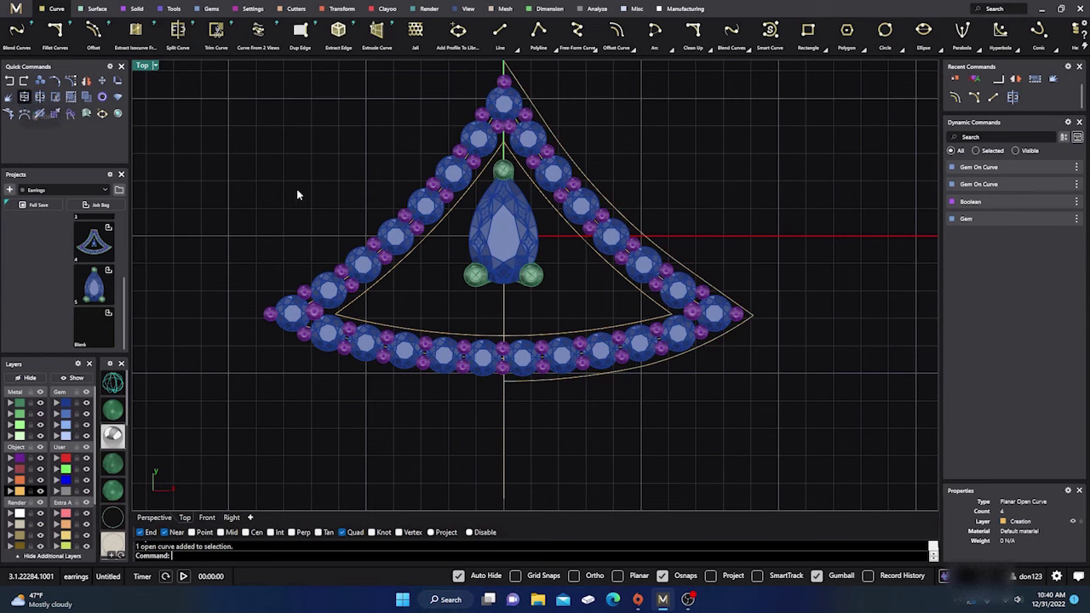
# Join the three right-side outline pieces into one curve.
pyautogui.rightClick(440, 328)
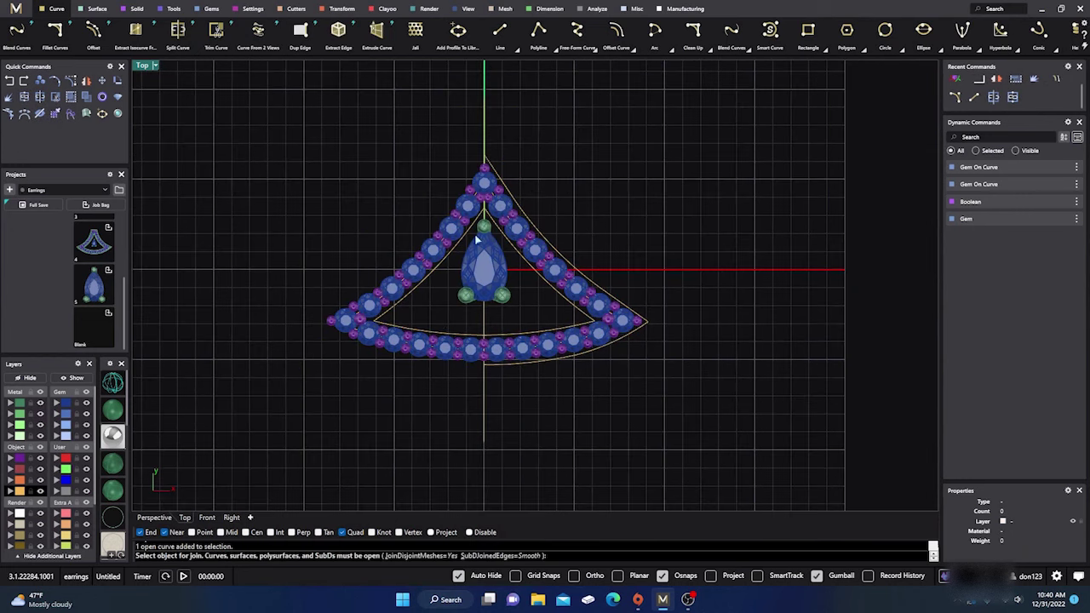
pyautogui.click(525, 218)
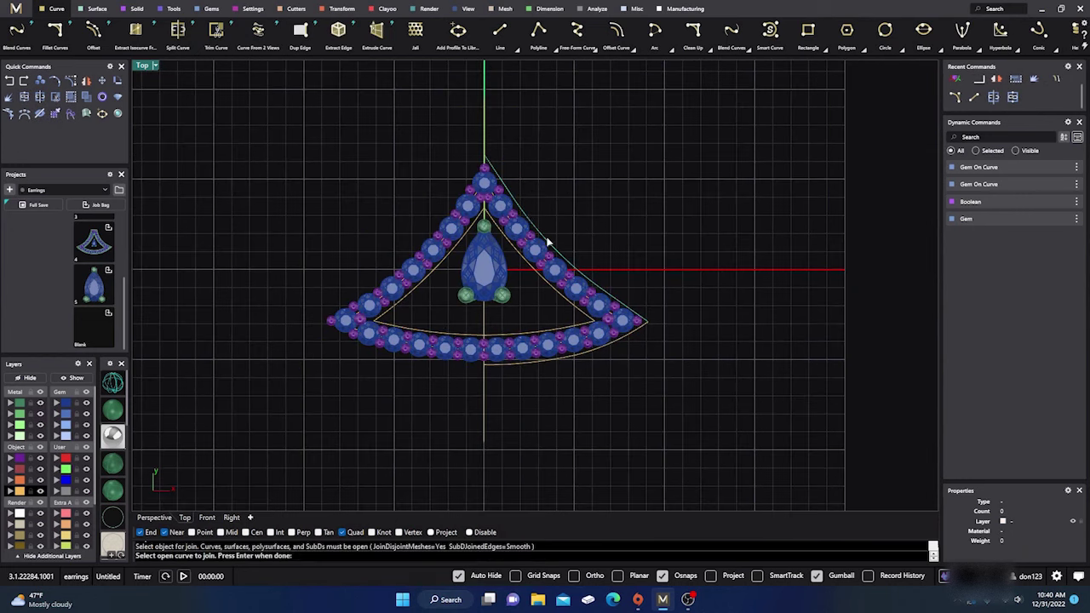
pyautogui.scroll(10, 643, 368)
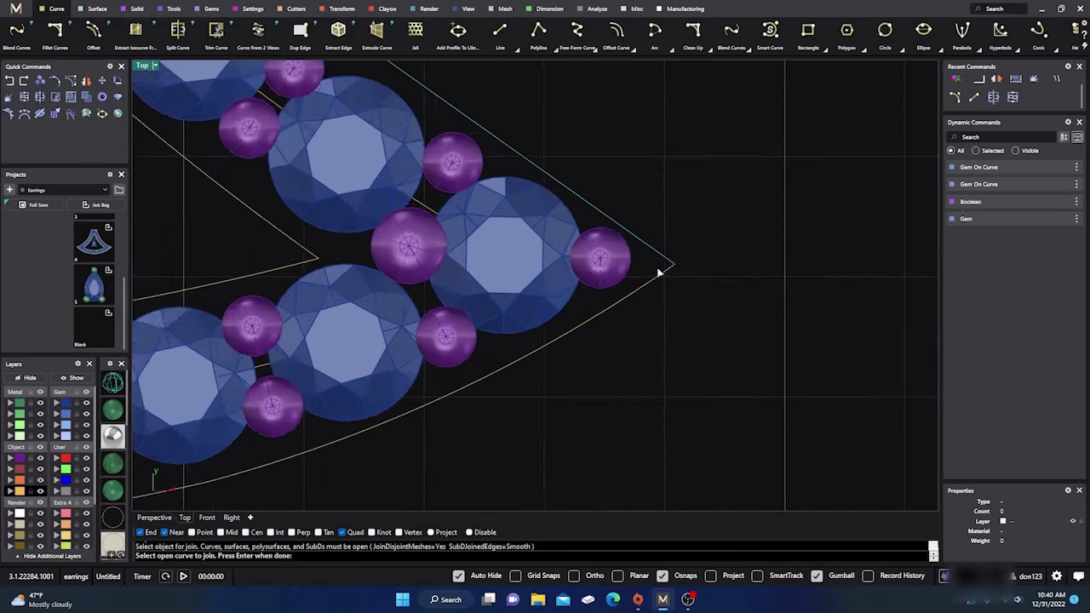
pyautogui.click(672, 273)
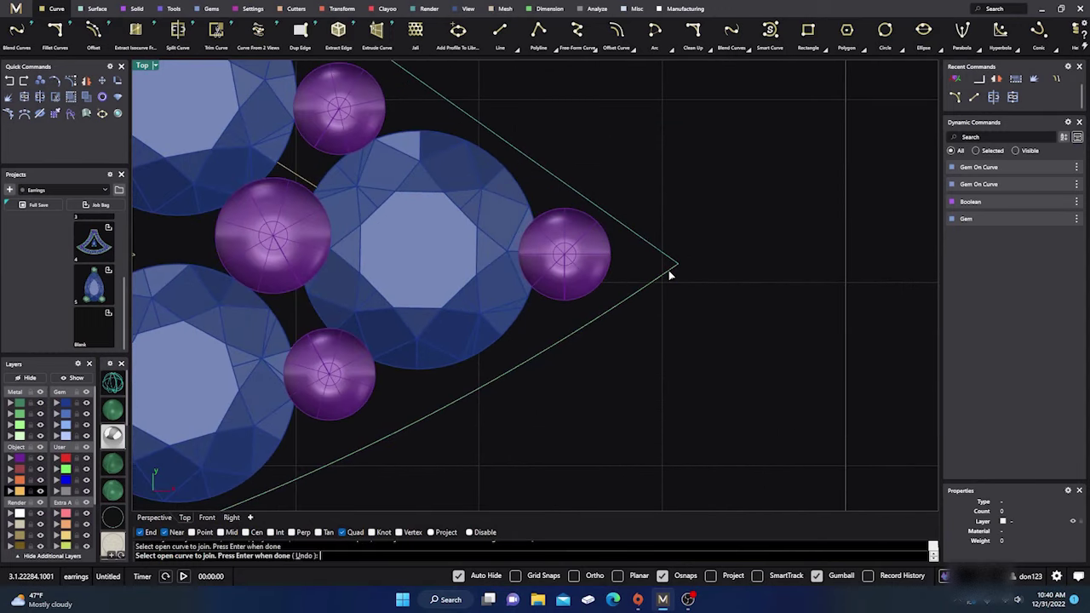
pyautogui.scroll(-5, 672, 273)
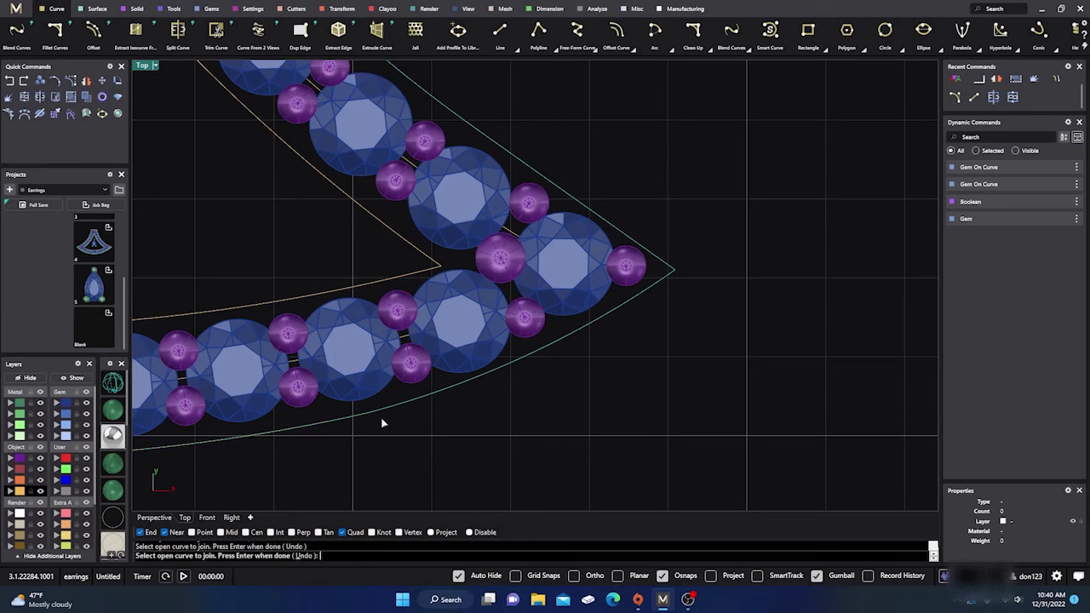
pyautogui.scroll(-3, 586, 415)
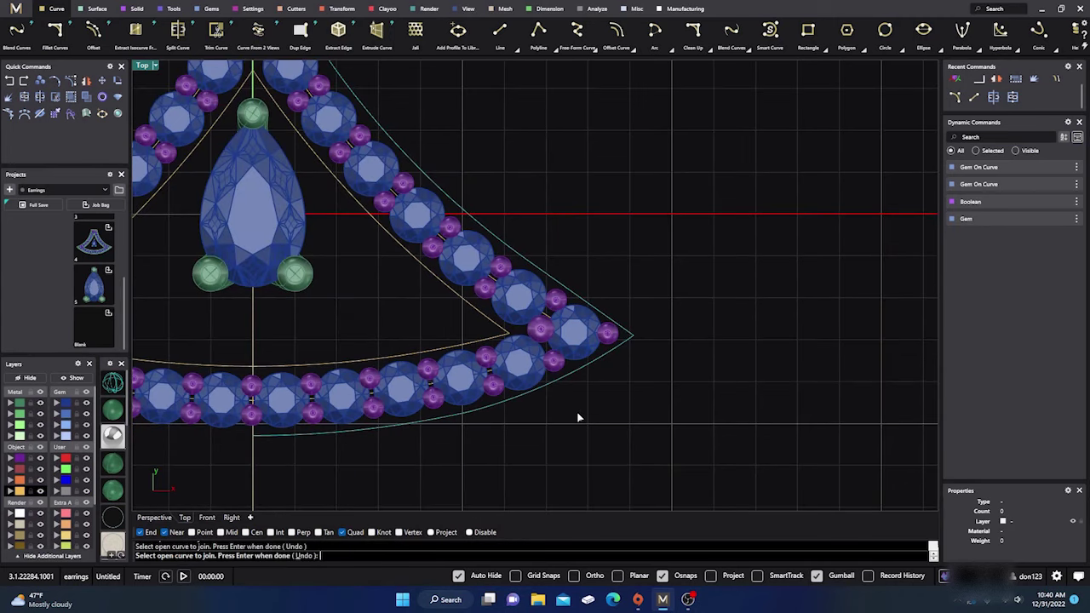
pyautogui.press('Return')
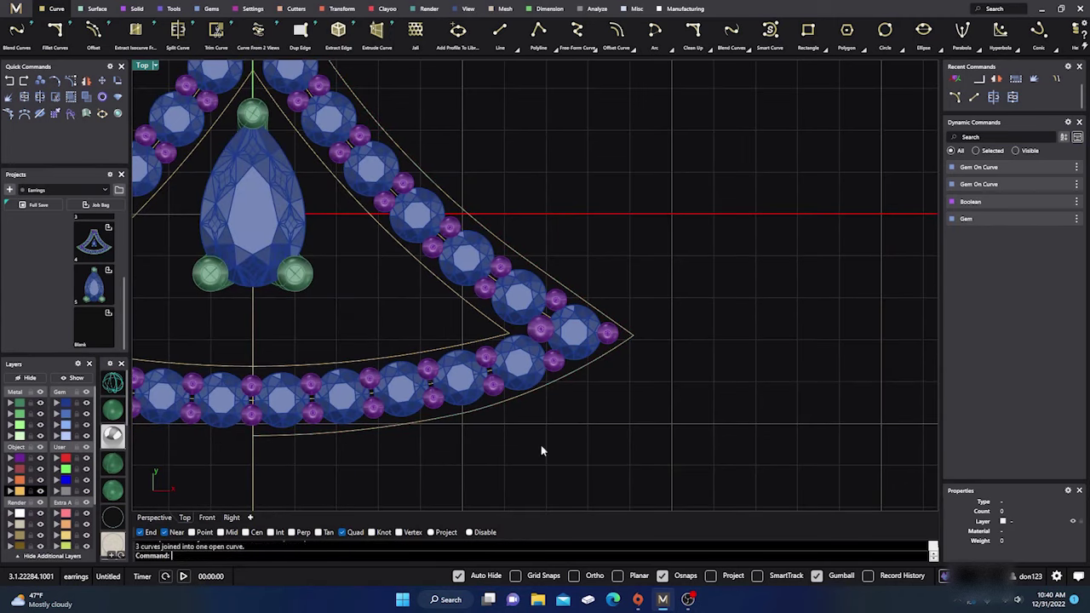
# Mirror the joined right-half outline across the vertical axis through 0,0,0.
pyautogui.click(512, 402)
pyautogui.scroll(-4, 645, 424)
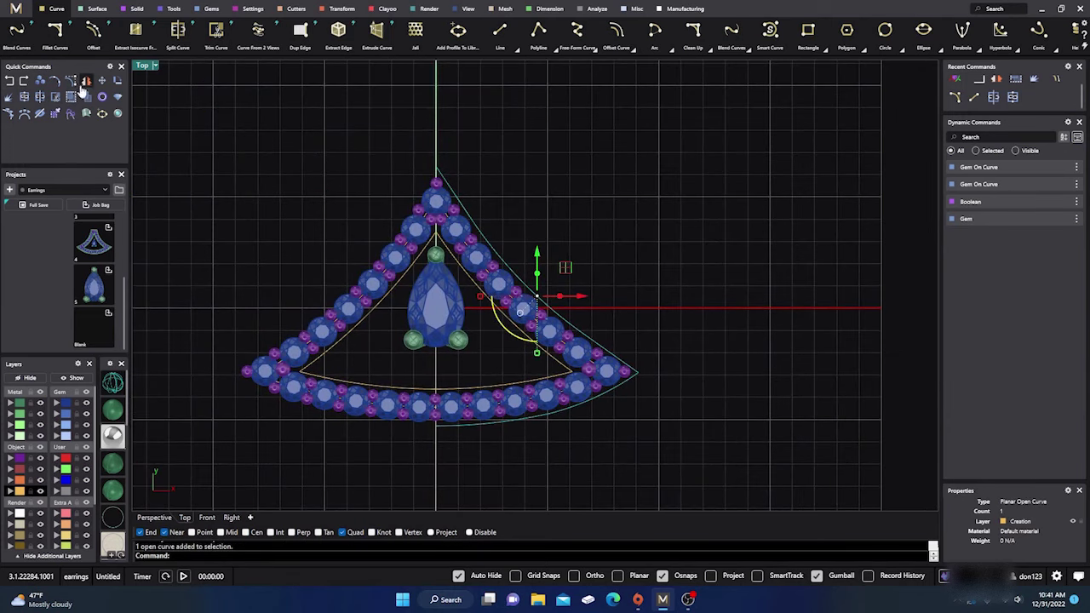
pyautogui.click(87, 80)
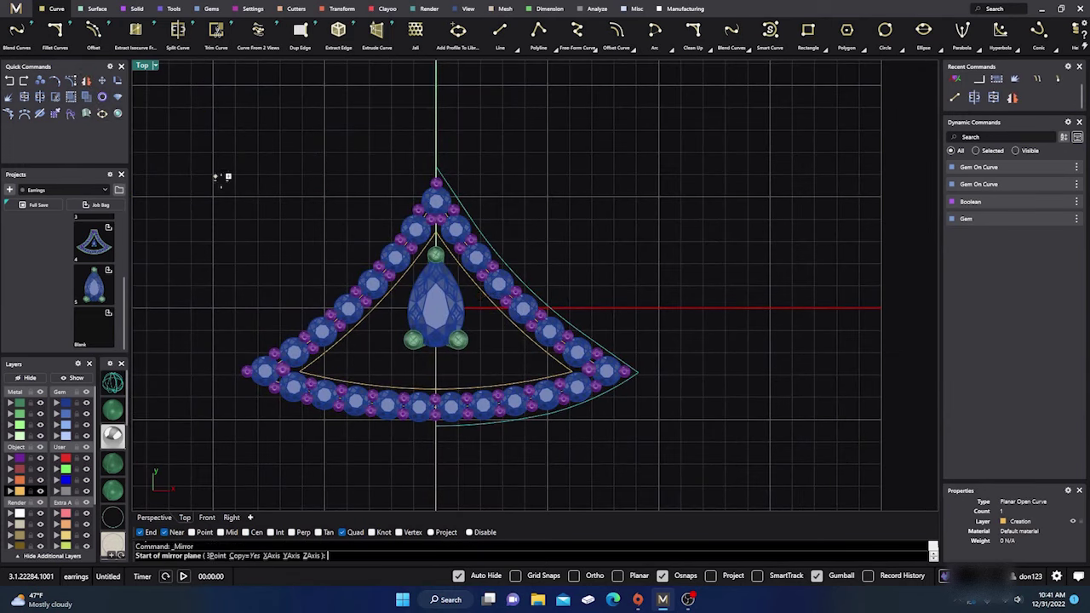
pyautogui.write('0,0,0')
pyautogui.press('Return')
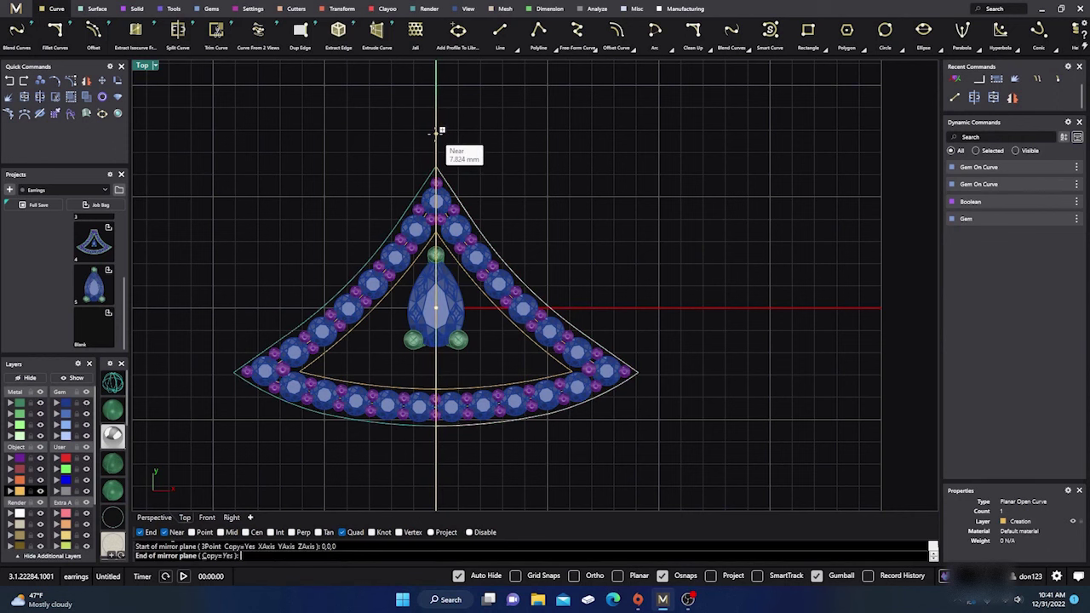
pyautogui.click(436, 117)
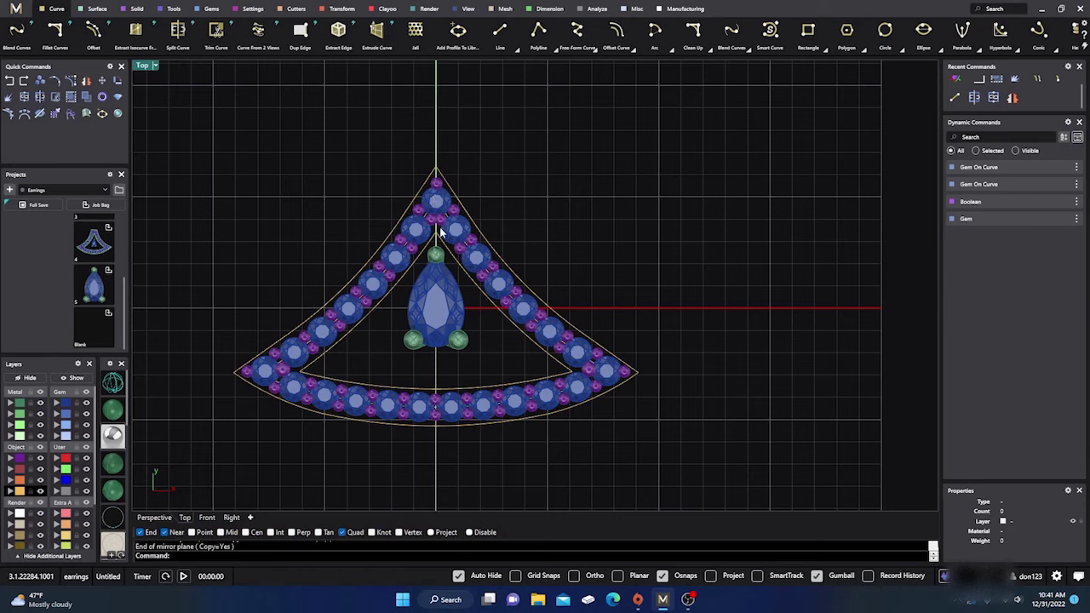
pyautogui.scroll(4, 439, 234)
pyautogui.scroll(-3, 425, 256)
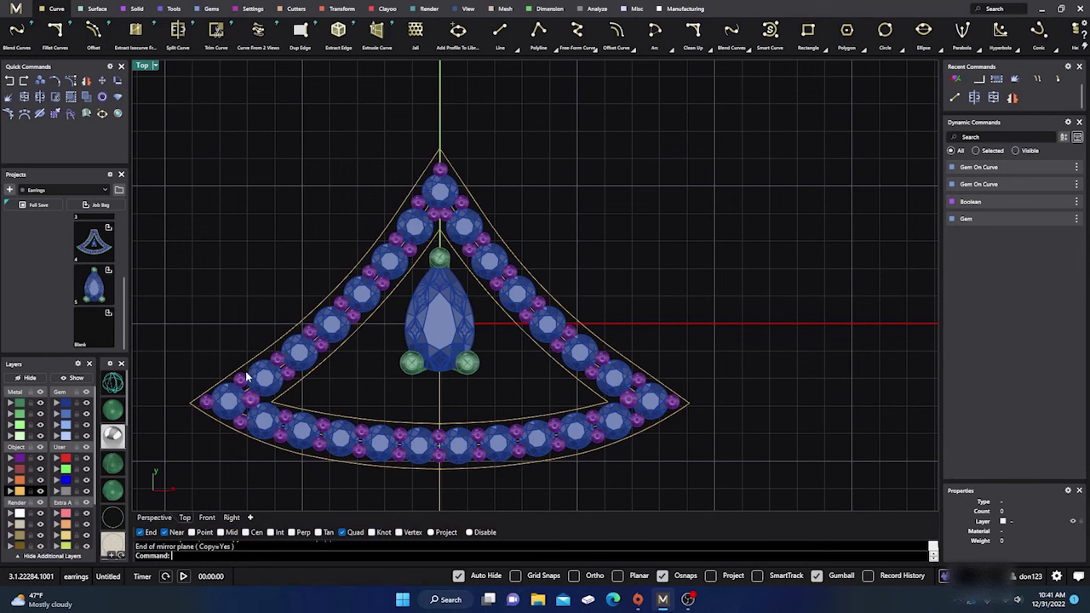
pyautogui.scroll(3, 452, 171)
pyautogui.scroll(4, 445, 167)
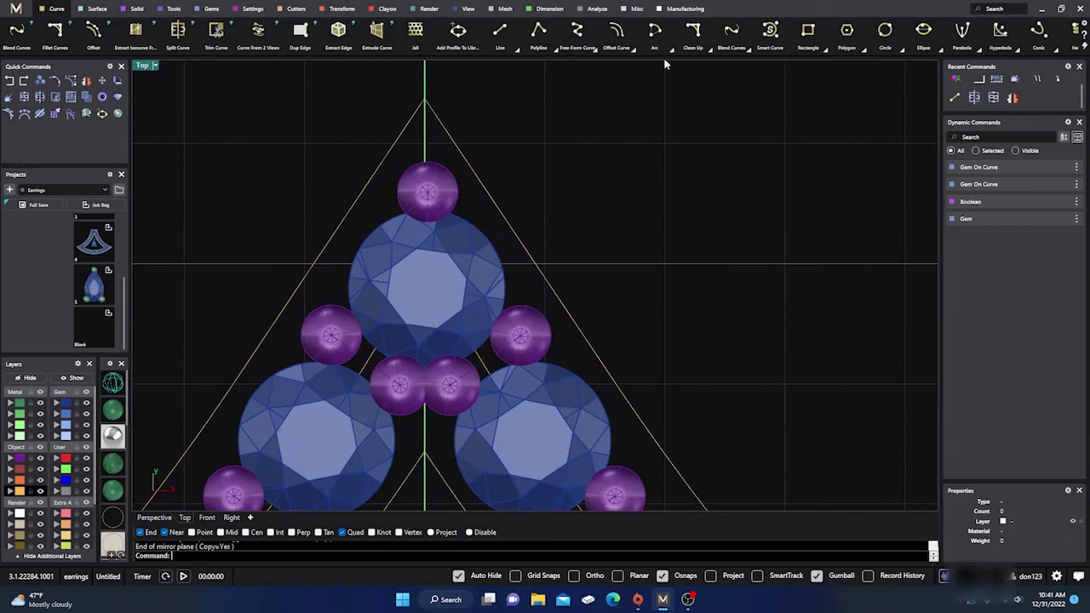
# Fillet the outline's corners with Clean Up > Fillet Corners at 0.200 radius.
pyautogui.click(710, 49)
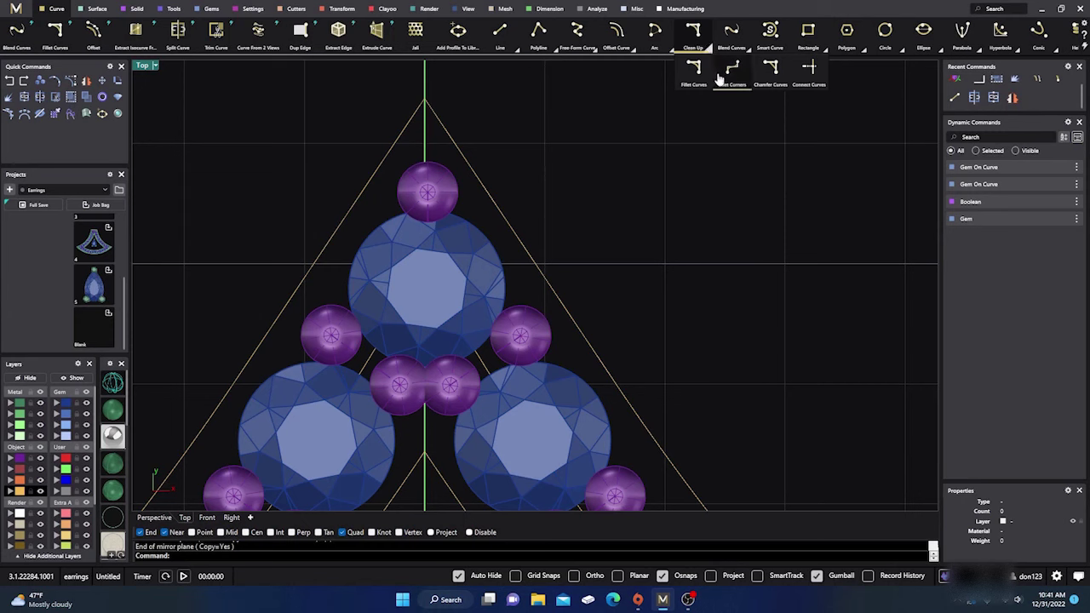
pyautogui.click(726, 72)
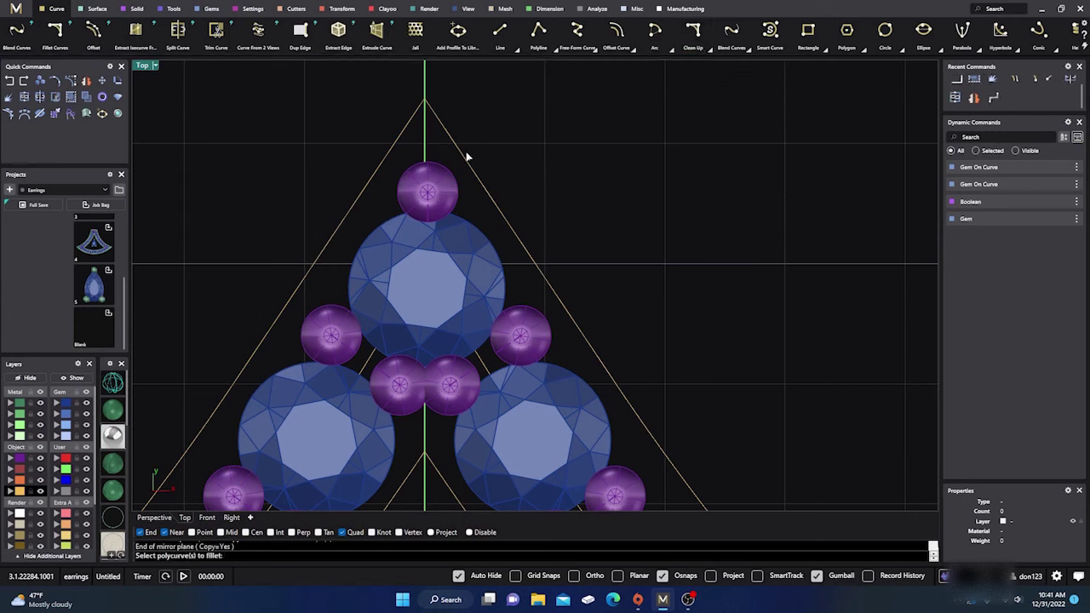
pyautogui.press('Return')
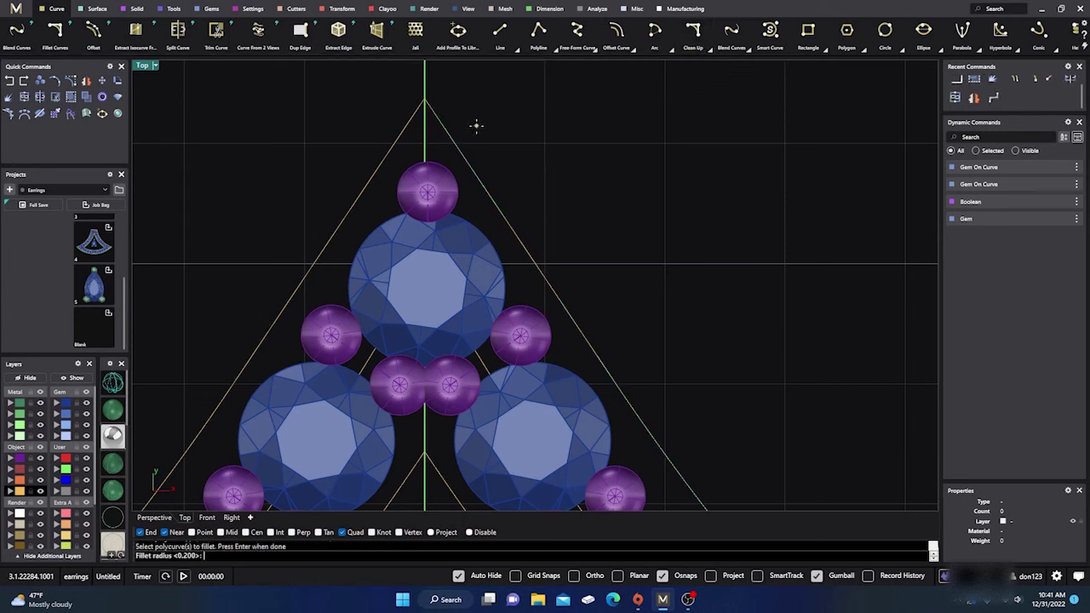
pyautogui.press('Return')
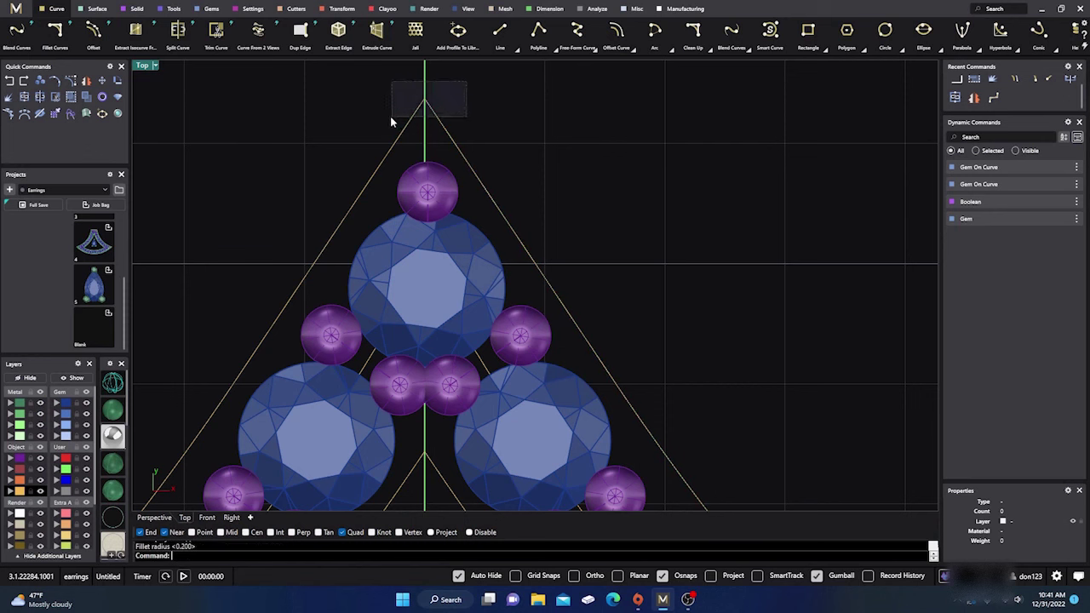
# Delete the vertical centre line and select the two outer curves meeting at the apex.
pyautogui.moveTo(390, 122); pyautogui.dragTo(392, 122)
pyautogui.scroll(-3, 550, 120)
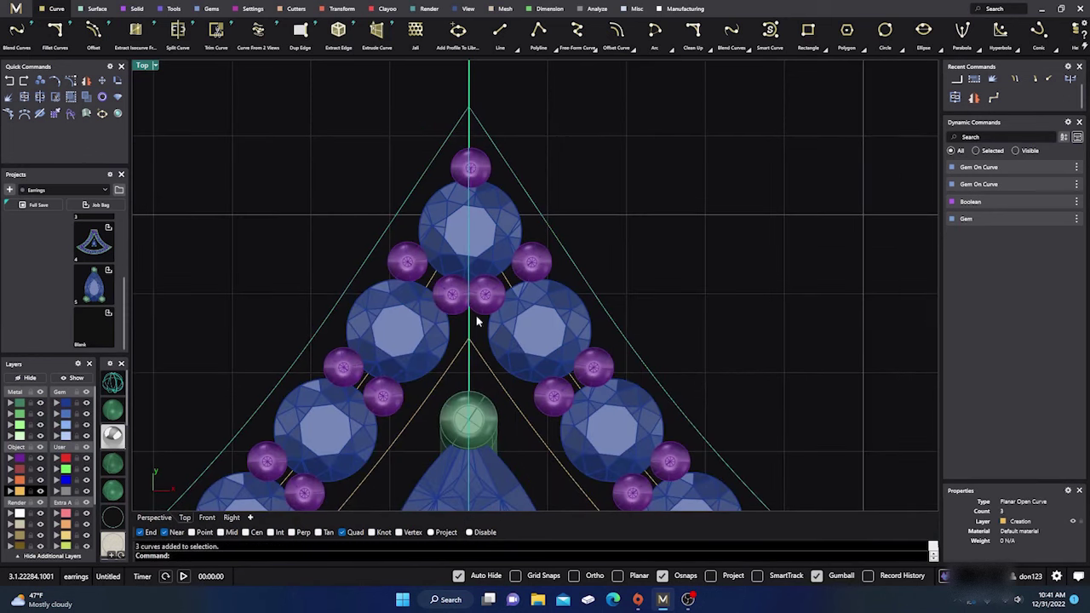
pyautogui.click(594, 230)
pyautogui.click(468, 372)
pyautogui.press('Delete')
pyautogui.scroll(-5, 567, 246)
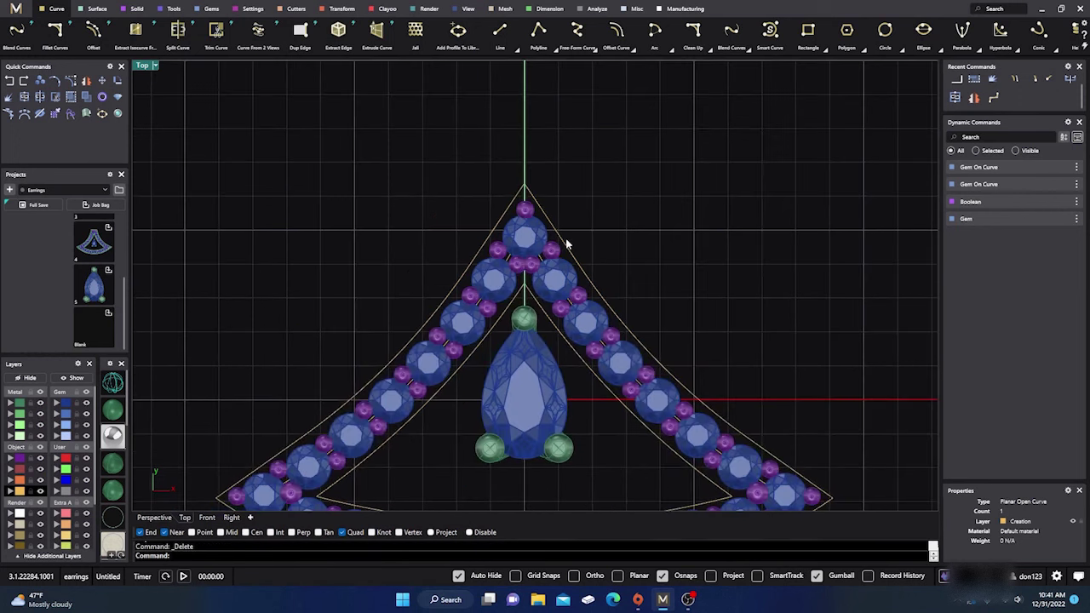
pyautogui.click(520, 187)
pyautogui.scroll(-3, 480, 151)
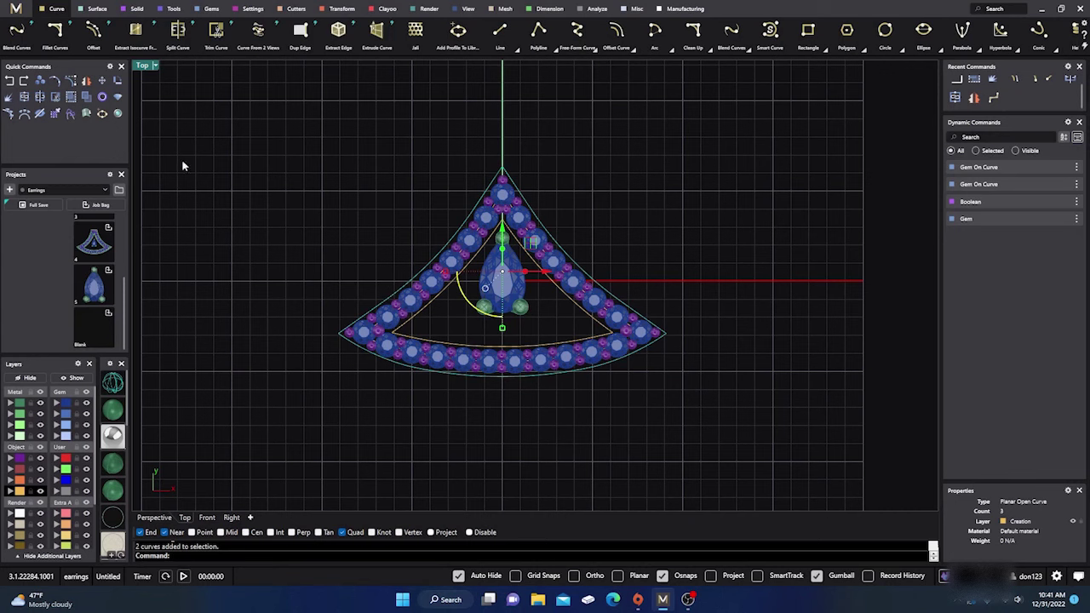
# Join the two outer halves into one closed outline curve.
pyautogui.click(24, 97)
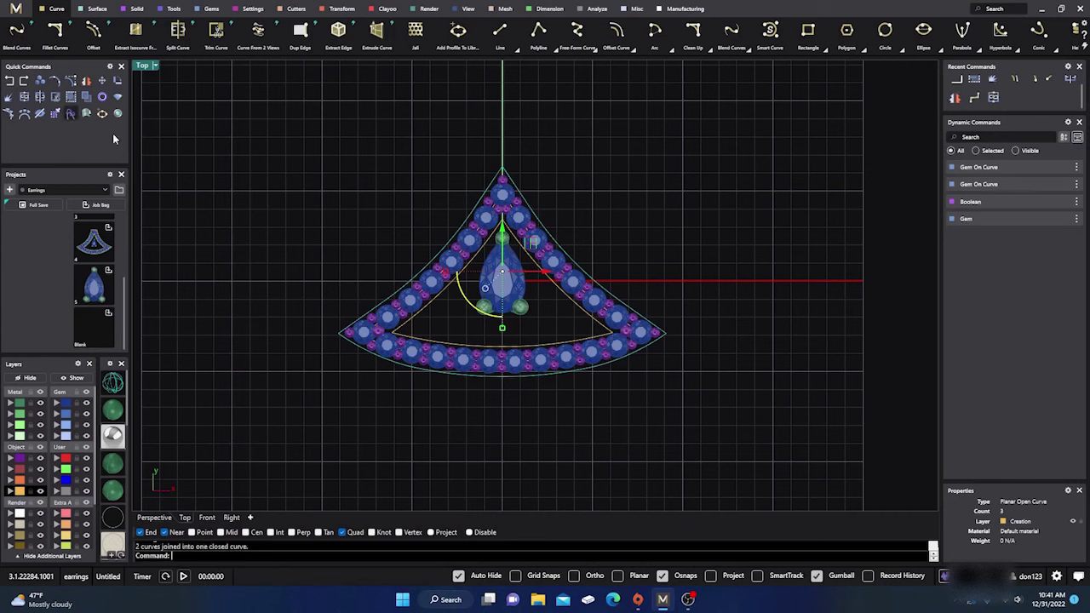
pyautogui.click(496, 178)
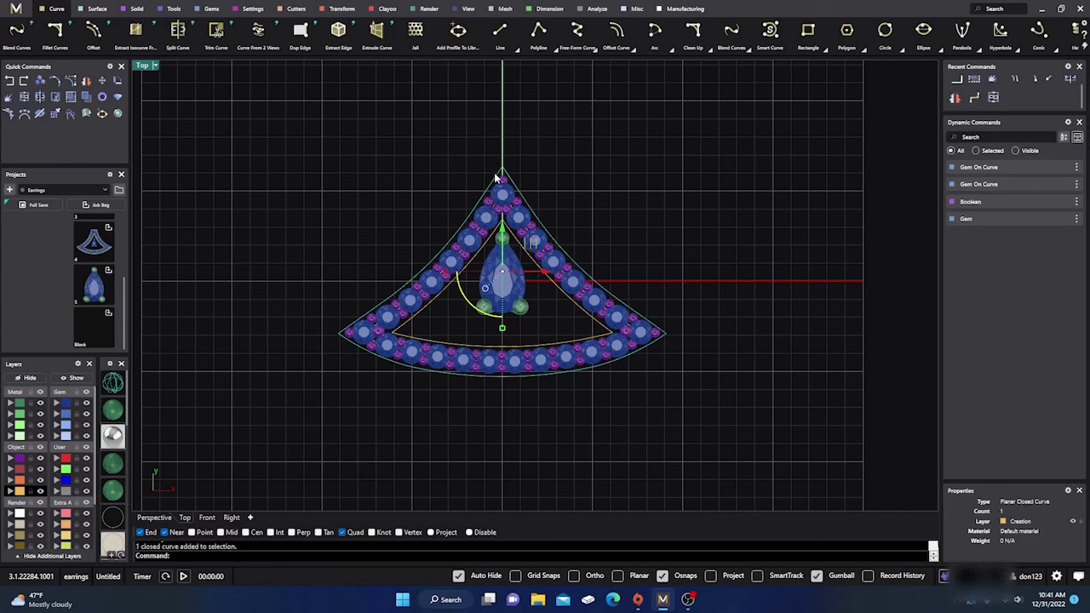
pyautogui.click(373, 221)
pyautogui.scroll(5, 531, 204)
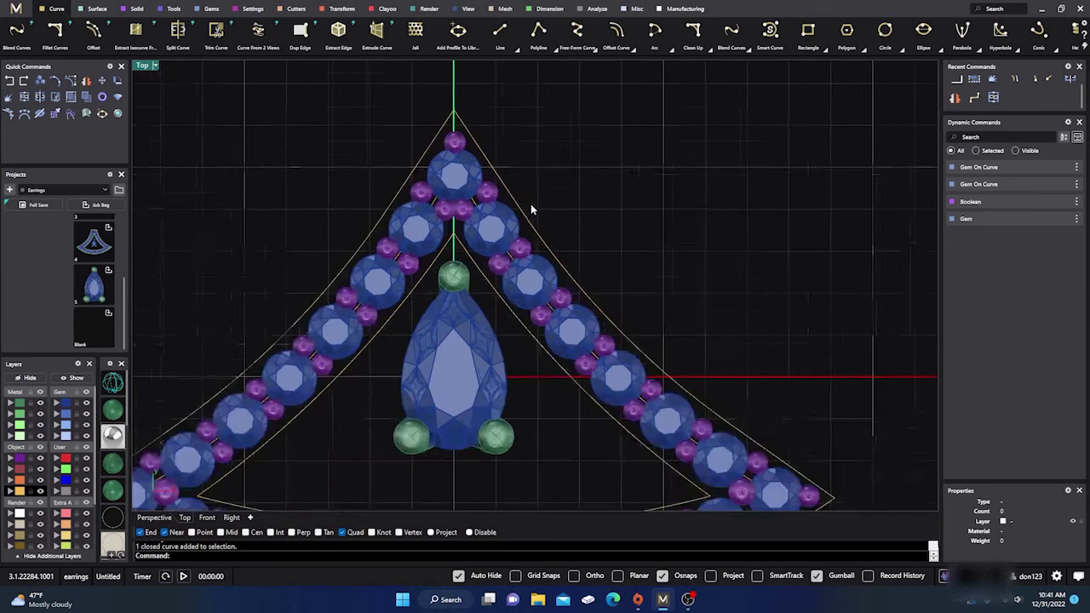
# Round the outer outline's corners at 0.200 radius with Fillet Corners.
pyautogui.click(509, 183)
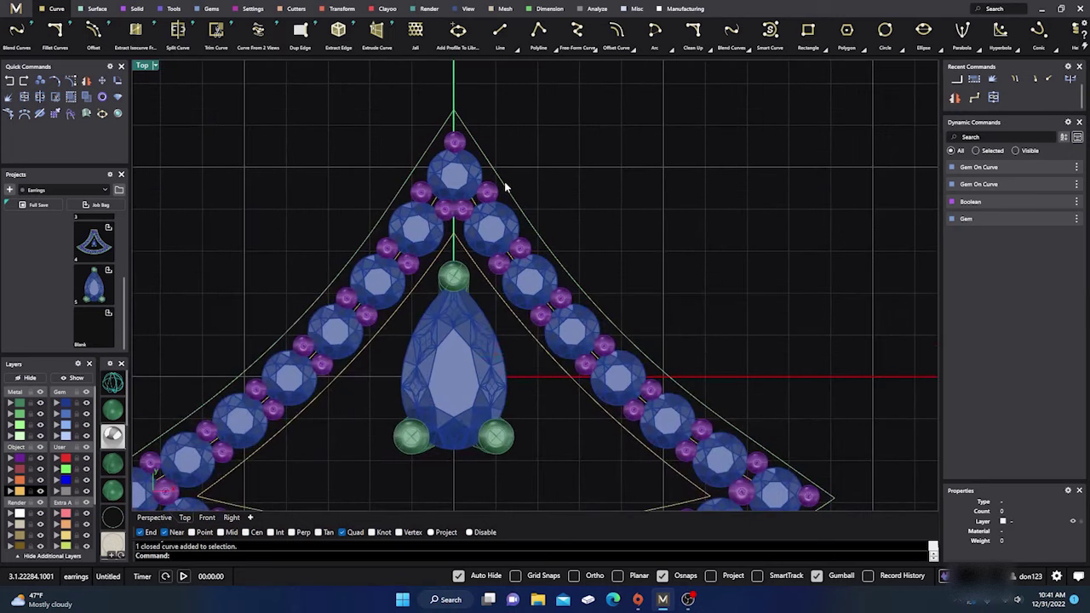
pyautogui.click(708, 51)
pyautogui.click(721, 70)
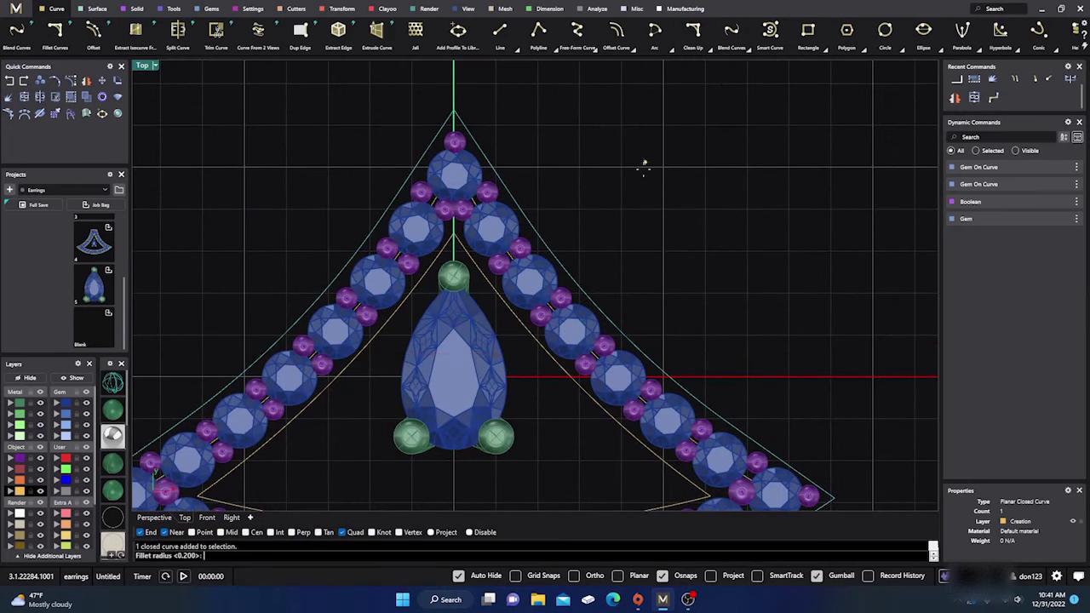
pyautogui.press('Return')
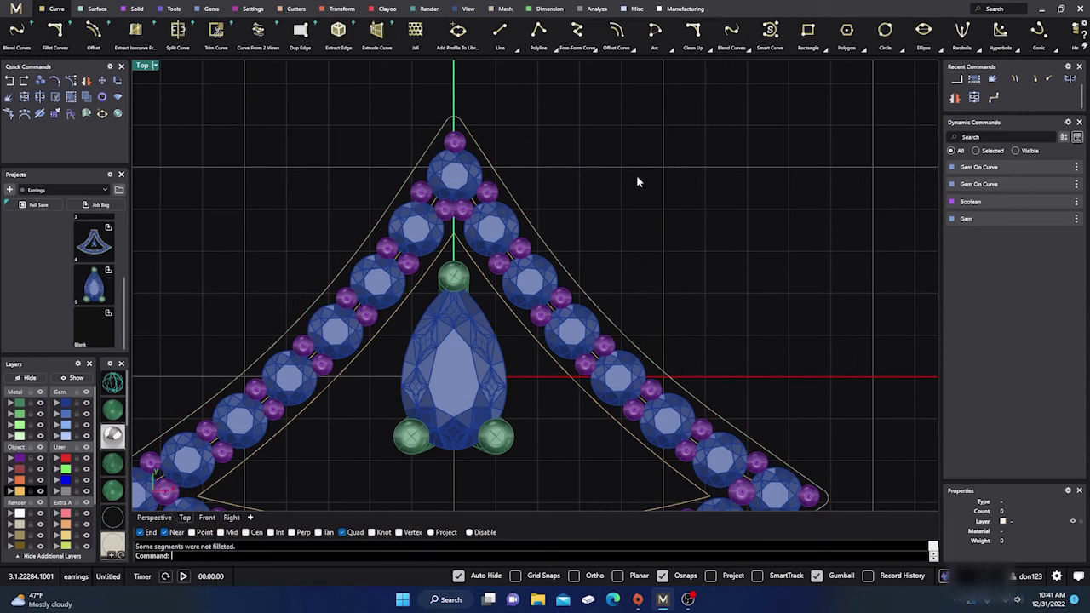
pyautogui.scroll(-2, 636, 175)
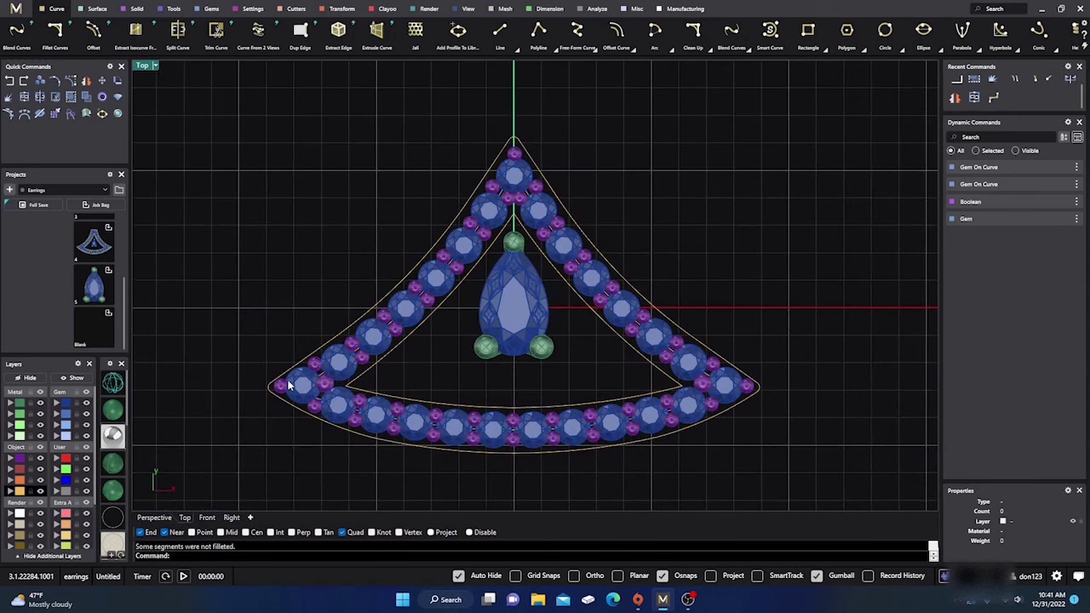
pyautogui.scroll(3, 441, 338)
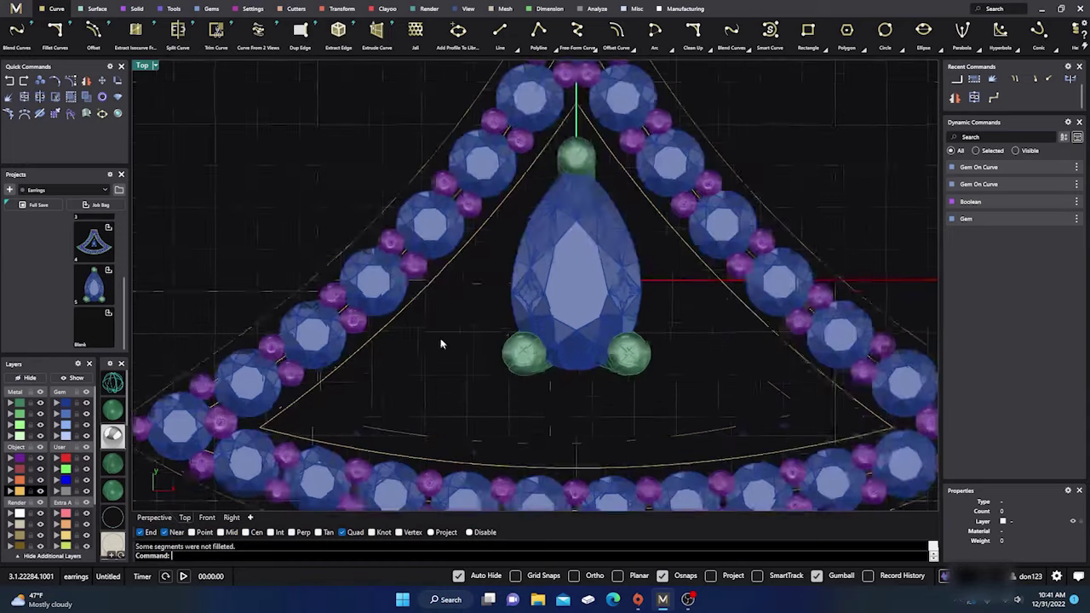
# Round the inner triangular curve's corners at 0.200, then select the closed outline.
pyautogui.click(421, 304)
pyautogui.press('Return')
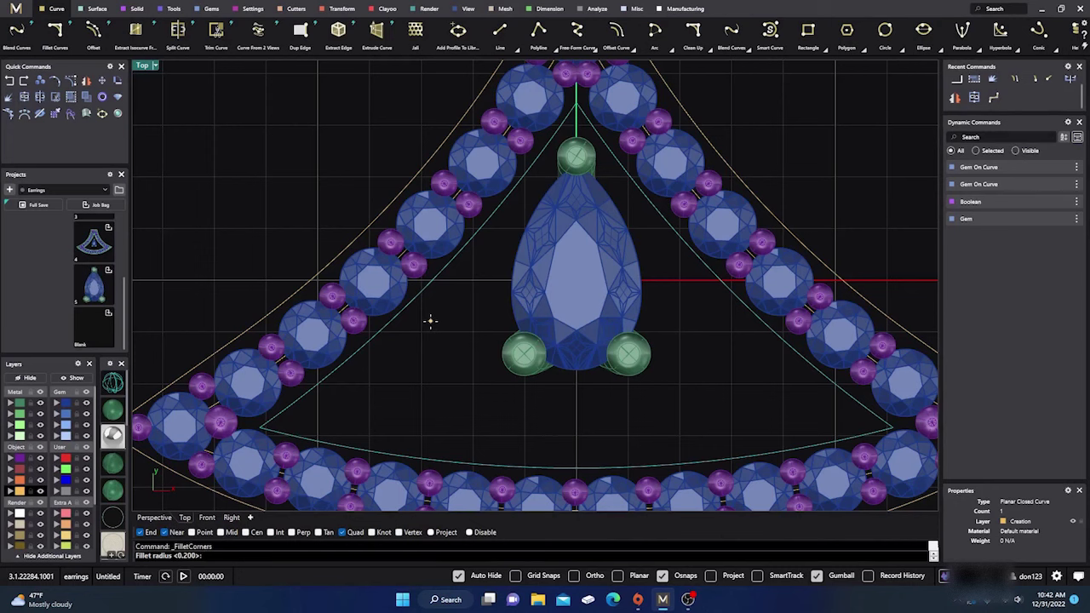
pyautogui.press('Return')
pyautogui.click(431, 321)
pyautogui.scroll(-3, 417, 300)
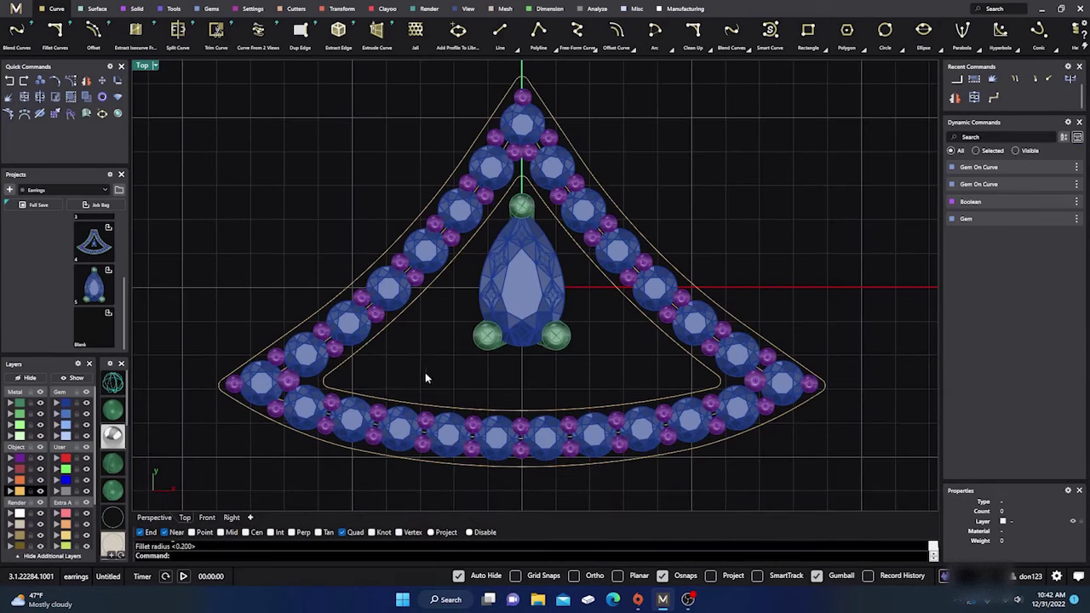
pyautogui.scroll(-1, 646, 299)
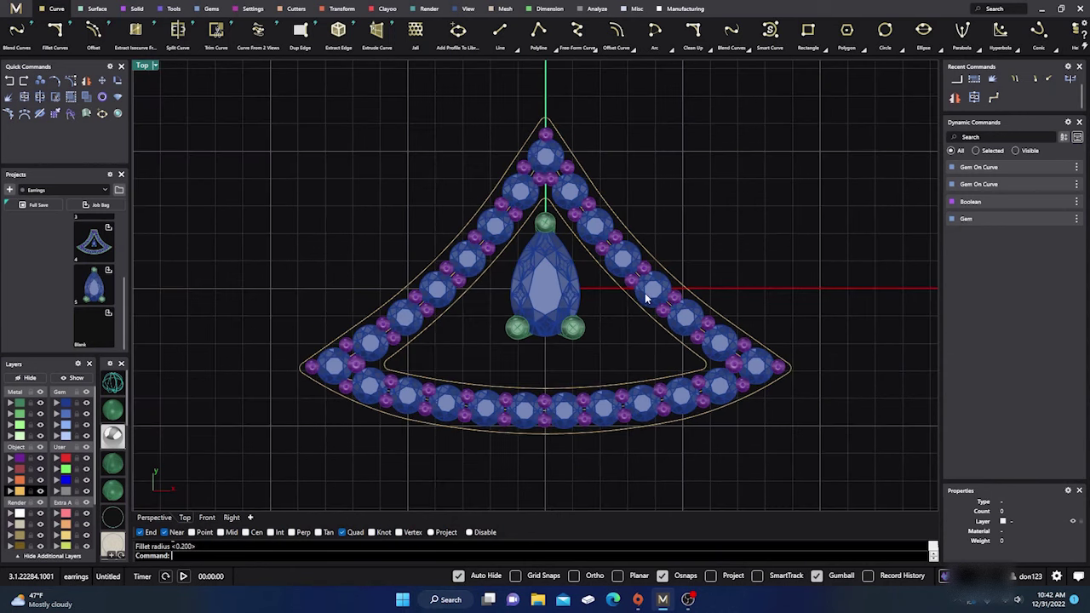
pyautogui.scroll(2, 507, 291)
pyautogui.scroll(-2, 484, 296)
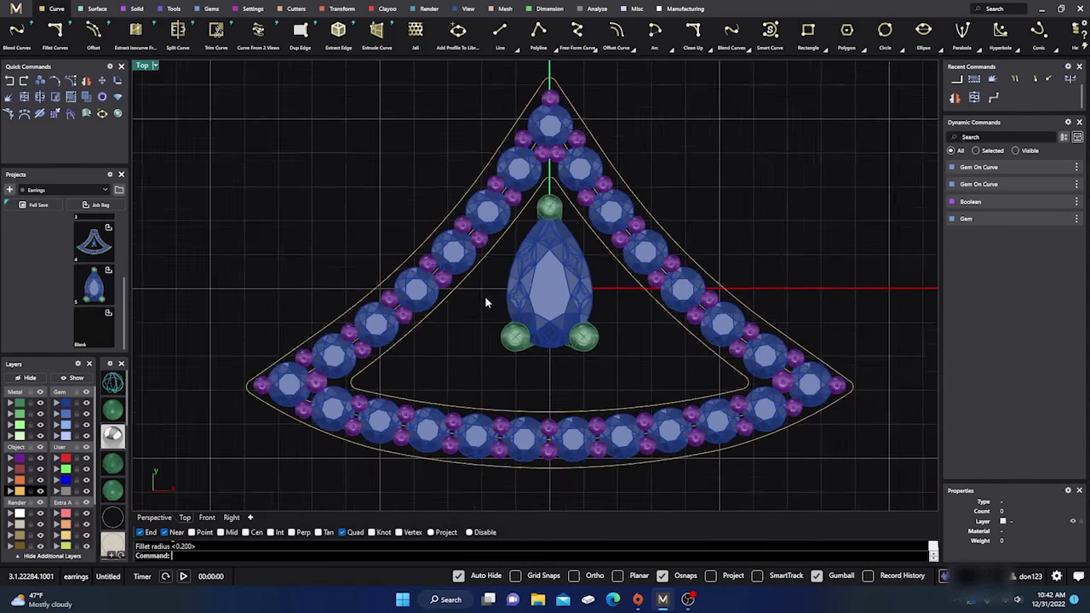
pyautogui.click(594, 201)
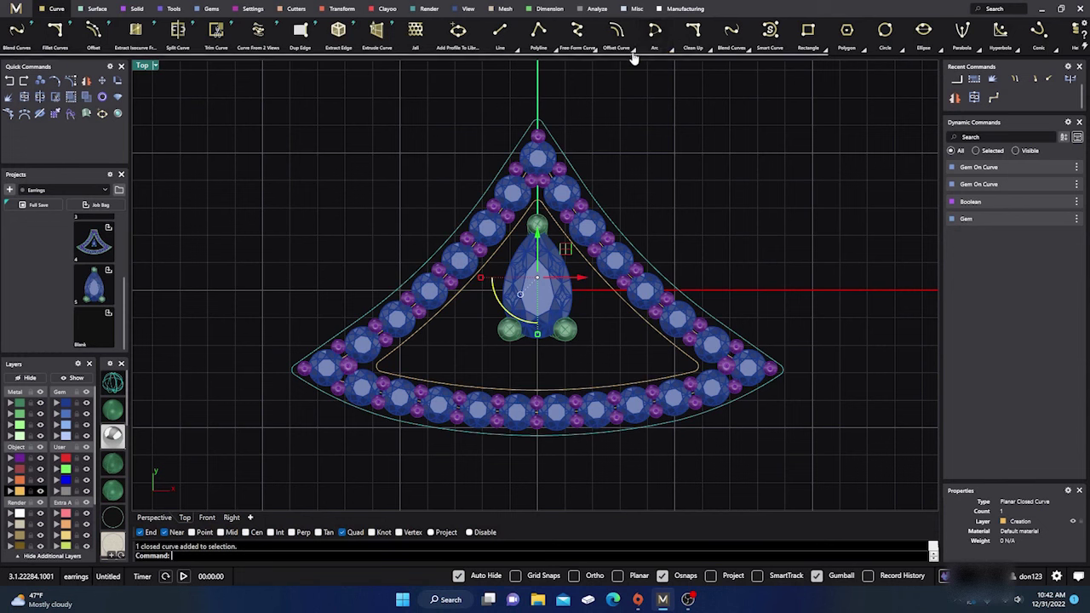
# Cancel the first offset, undo the last corner rounding, and reselect the closed outline.
pyautogui.click(634, 53)
pyautogui.click(618, 73)
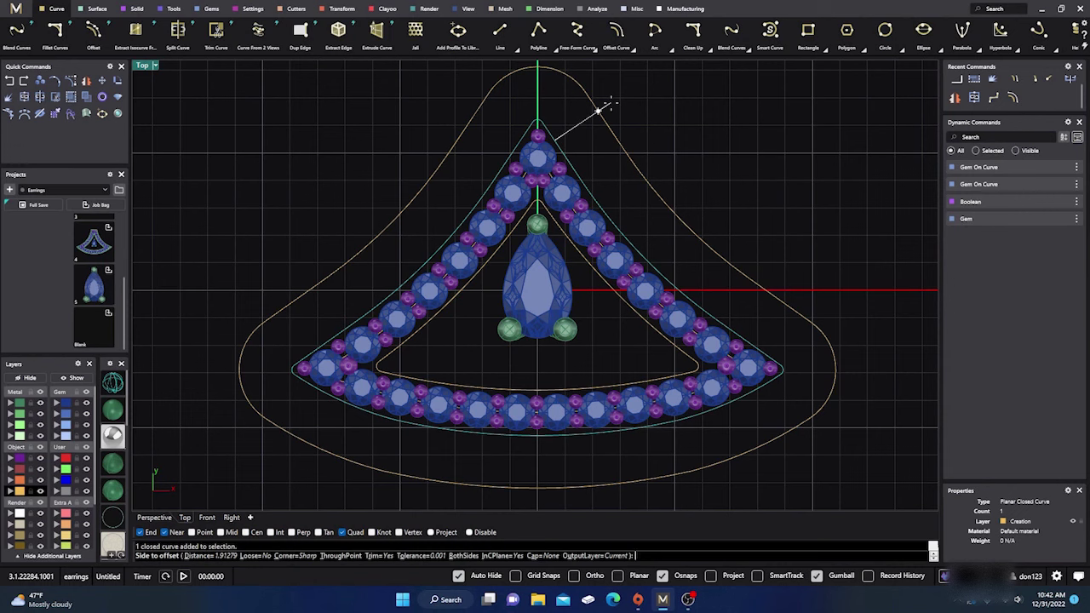
pyautogui.press('Escape')
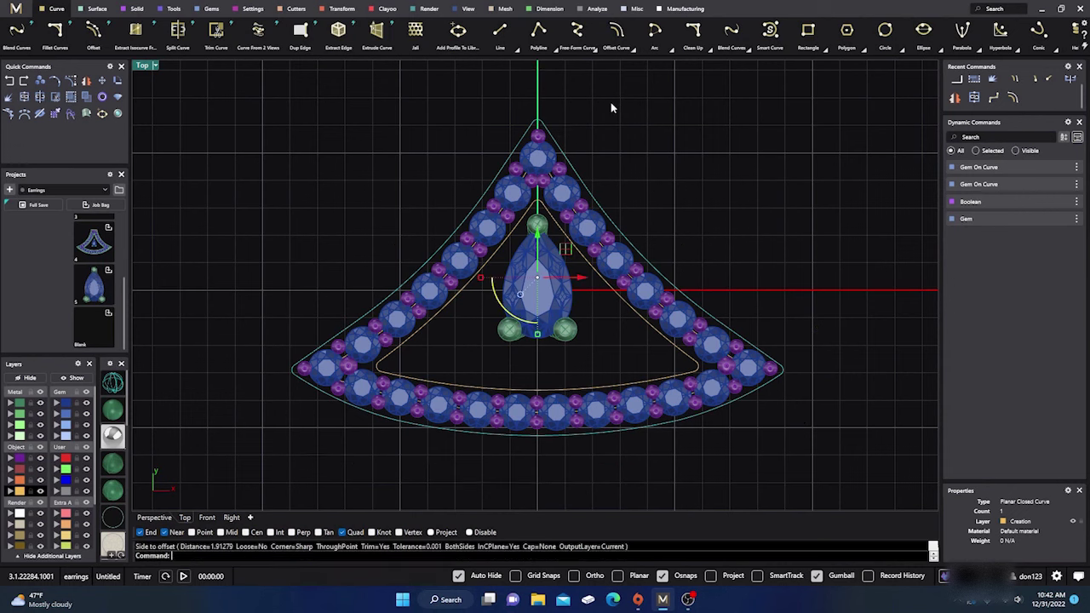
pyautogui.click(8, 85)
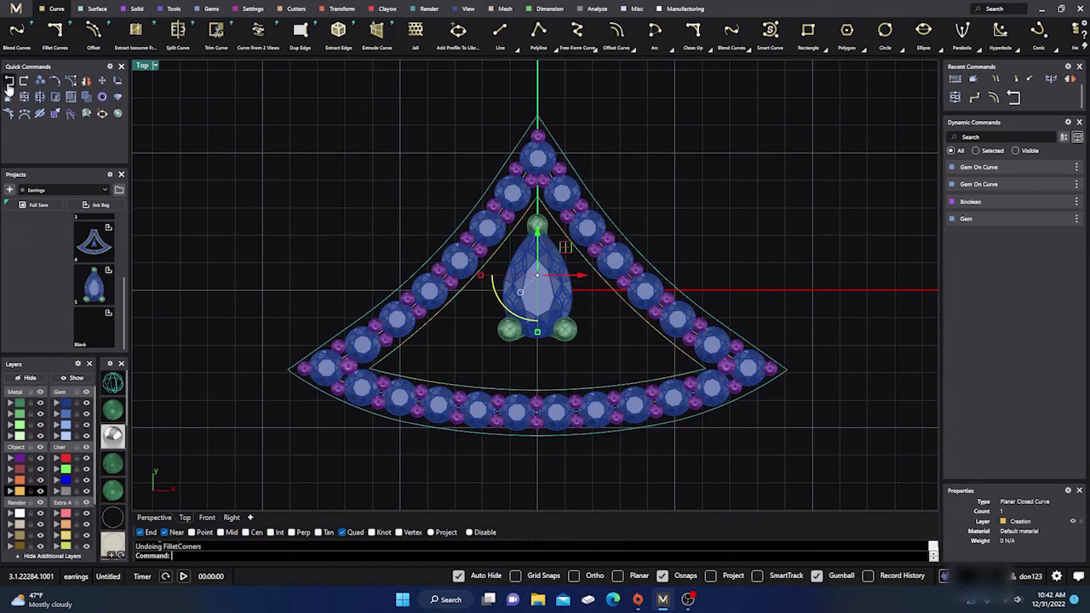
pyautogui.click(632, 240)
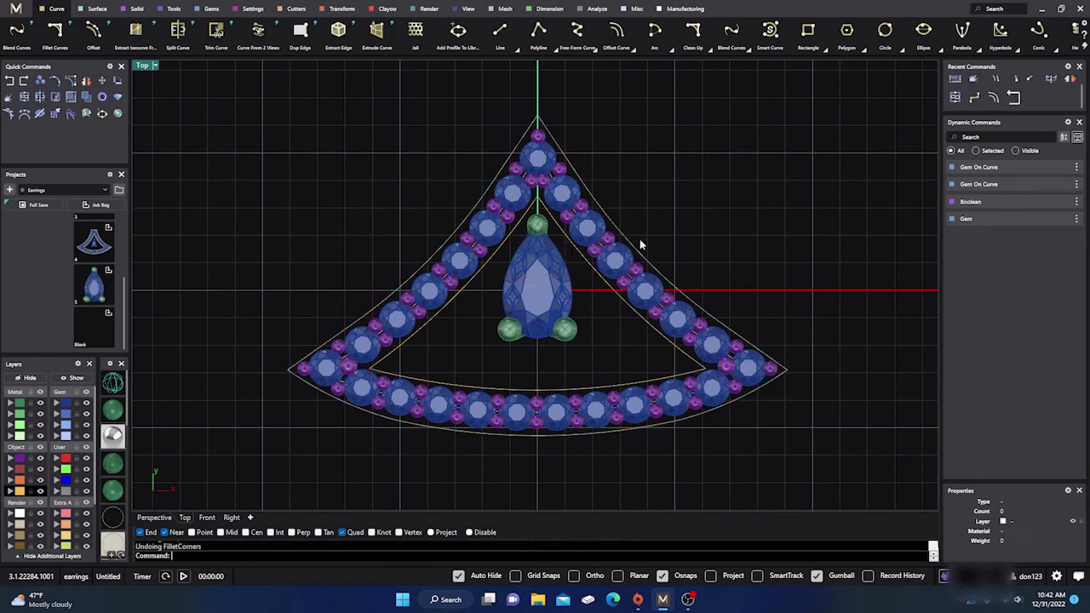
pyautogui.click(641, 256)
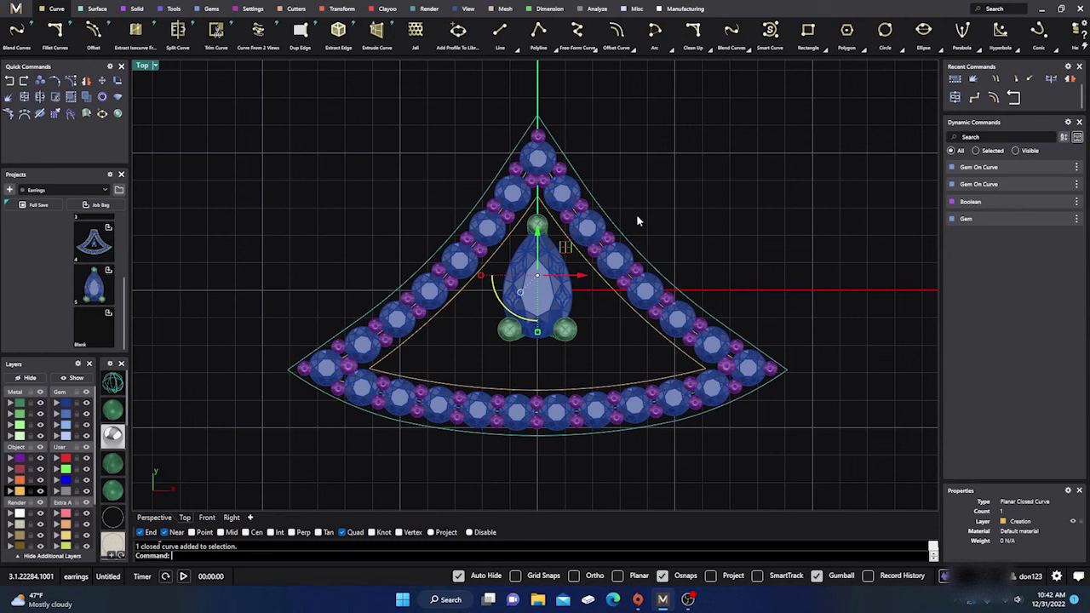
# Offset the outline outward by a distance of 0.5.
pyautogui.click(631, 49)
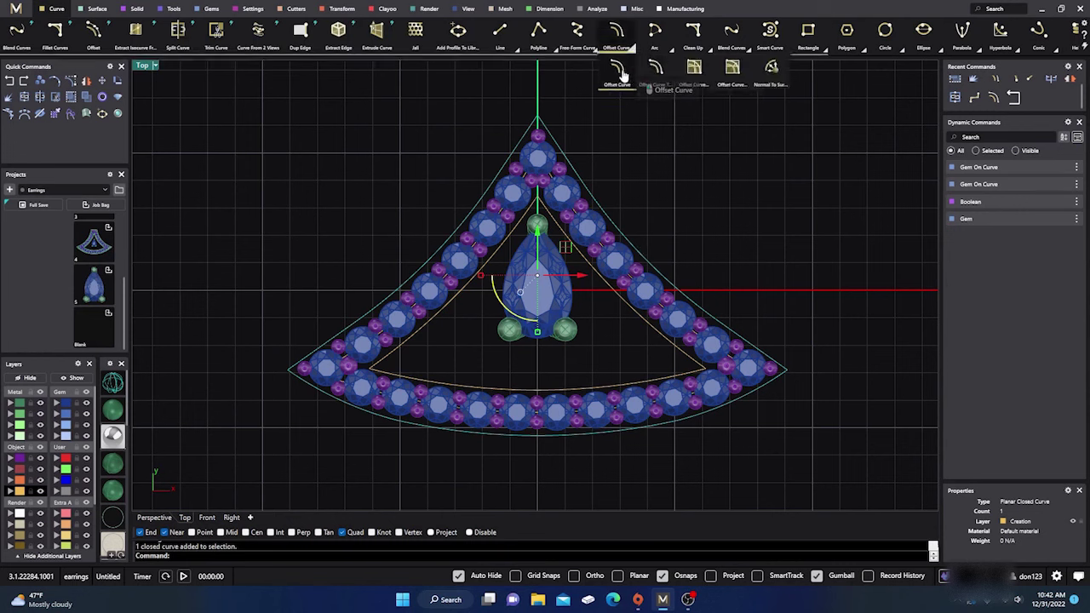
pyautogui.click(620, 73)
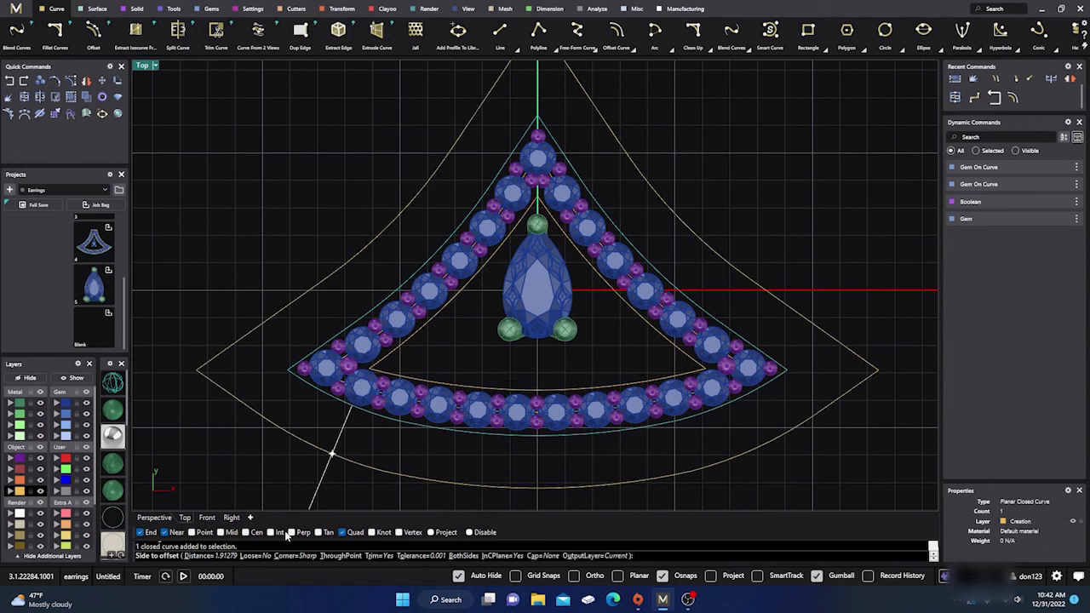
pyautogui.click(198, 555)
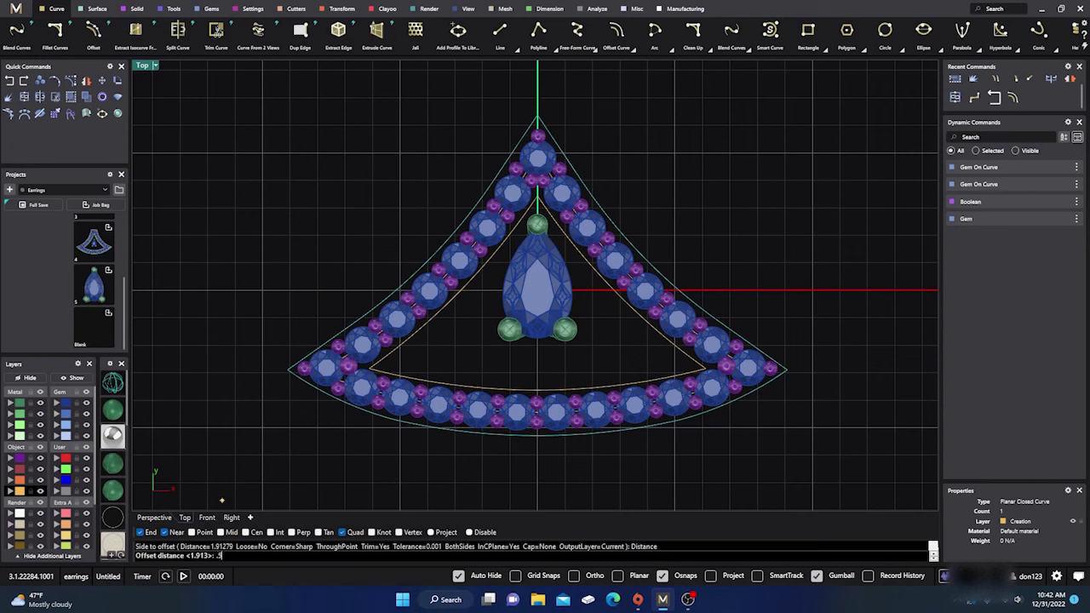
pyautogui.write('.5')
pyautogui.press('Return')
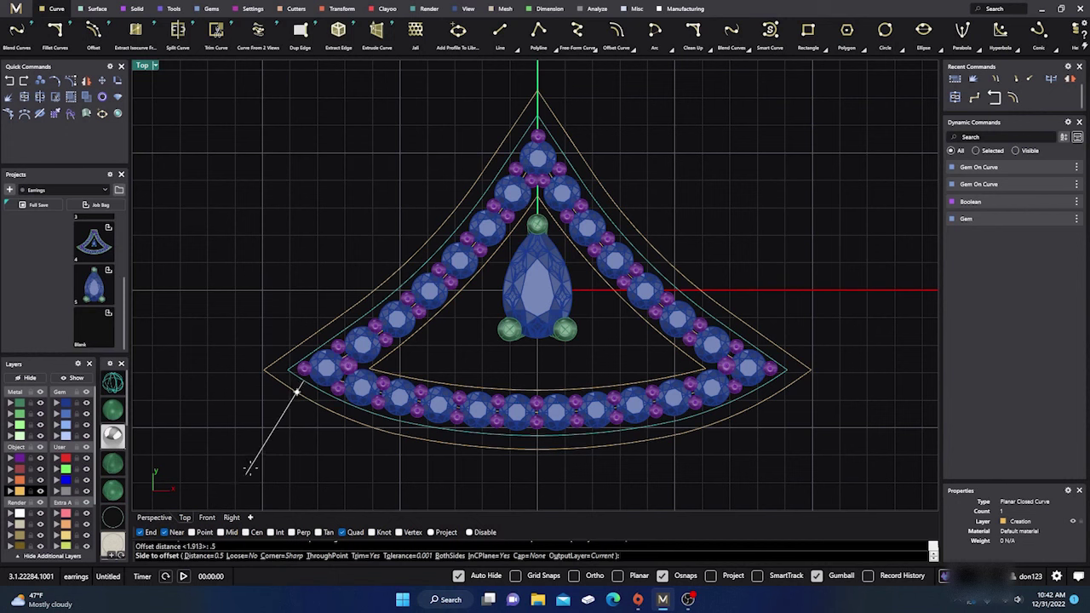
pyautogui.click(291, 439)
# Offset the inner outline curve inward by the same 0.5 distance.
pyautogui.press('Escape')
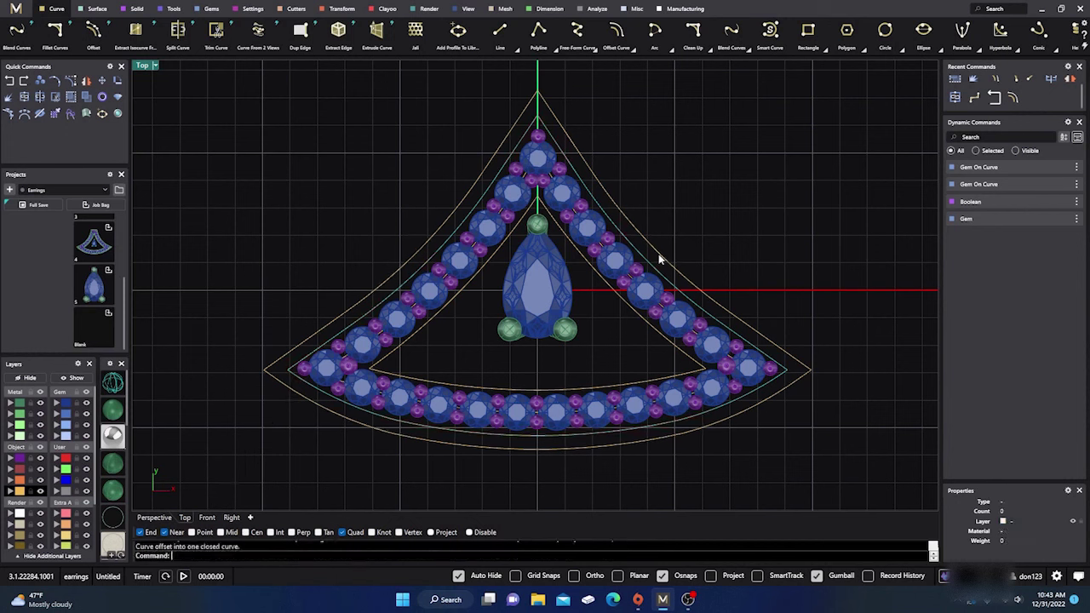
pyautogui.click(645, 317)
pyautogui.press('Return')
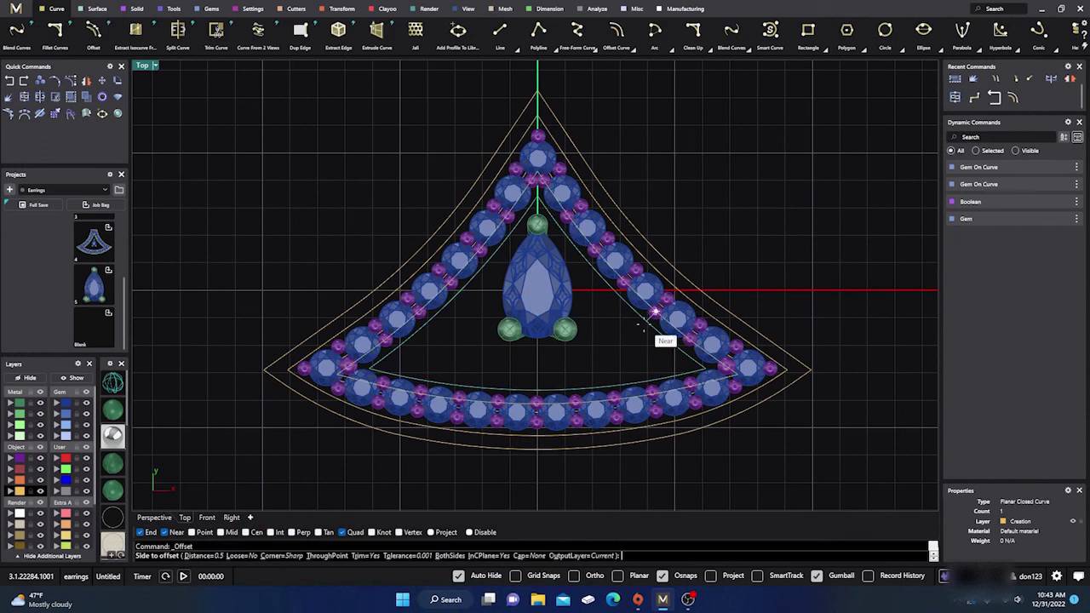
pyautogui.click(634, 333)
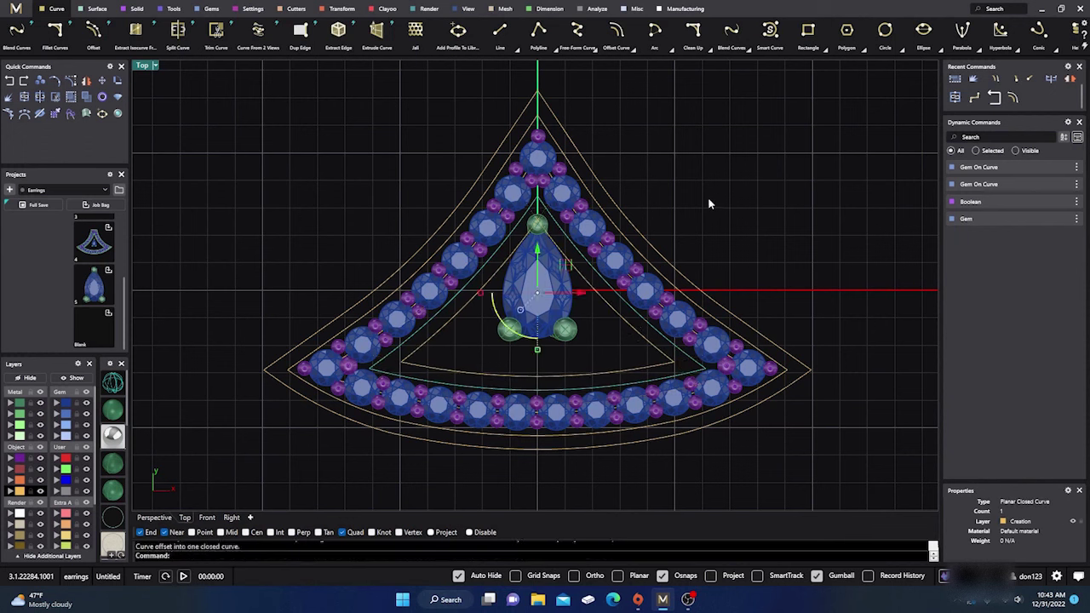
pyautogui.press('Escape')
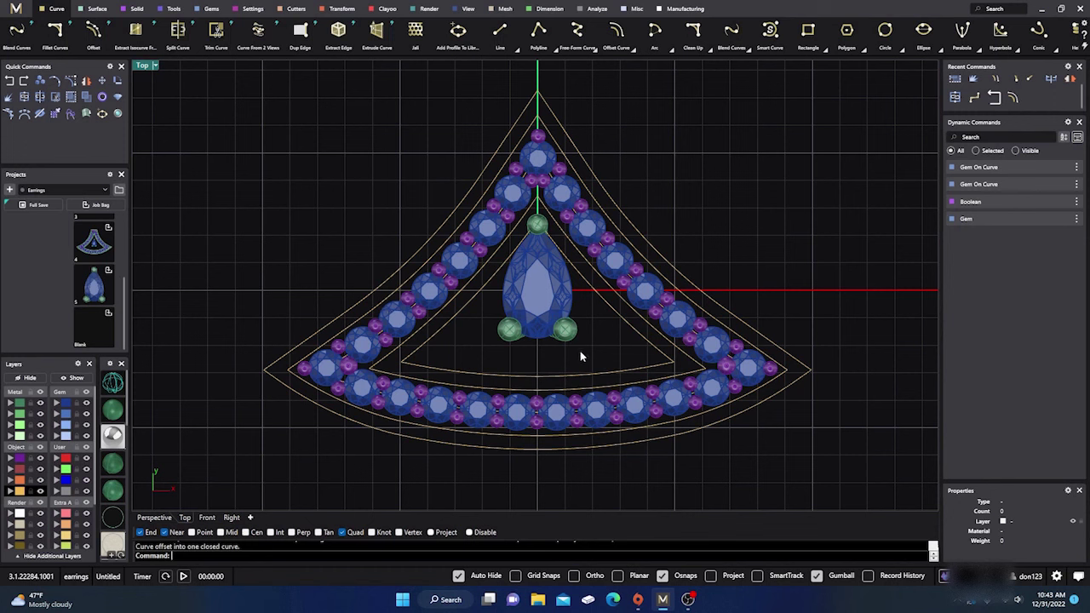
# Select the 26 gems set on the curve and ungroup them.
pyautogui.click(548, 315)
pyautogui.click(635, 180)
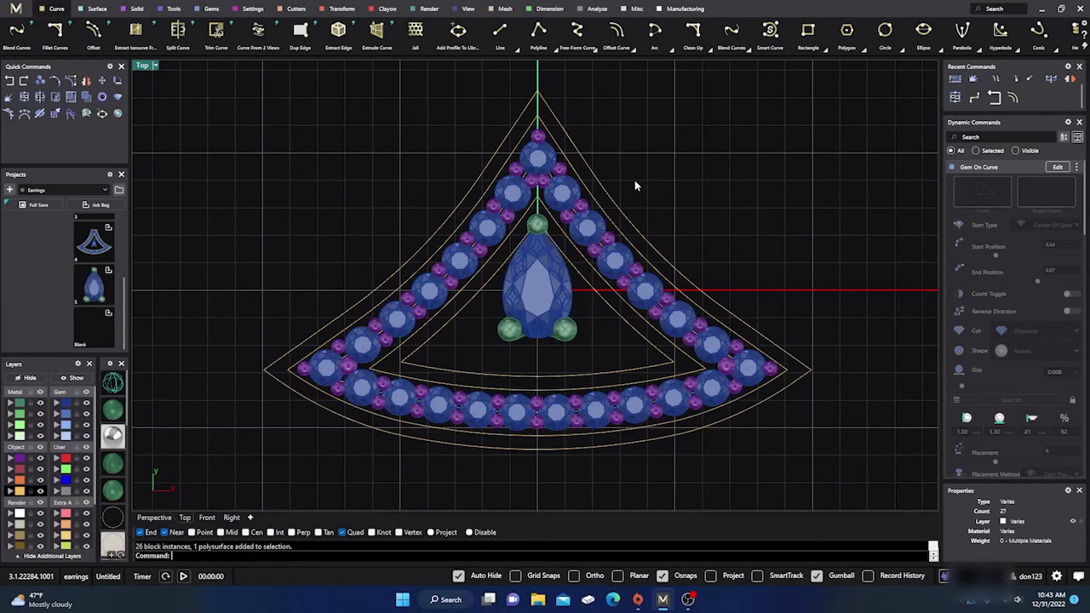
pyautogui.click(539, 302)
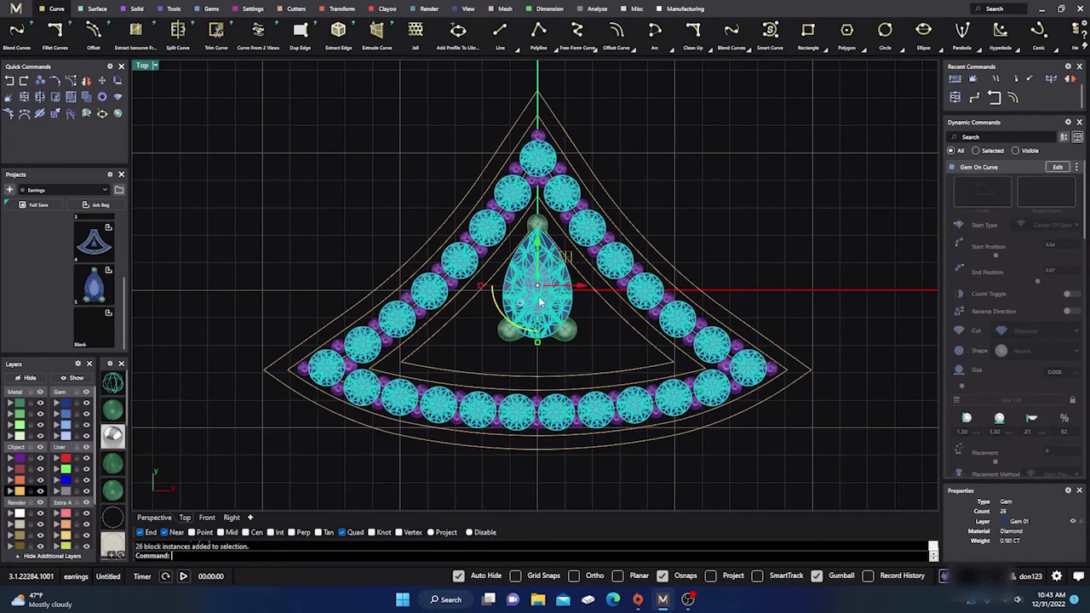
pyautogui.click(84, 98)
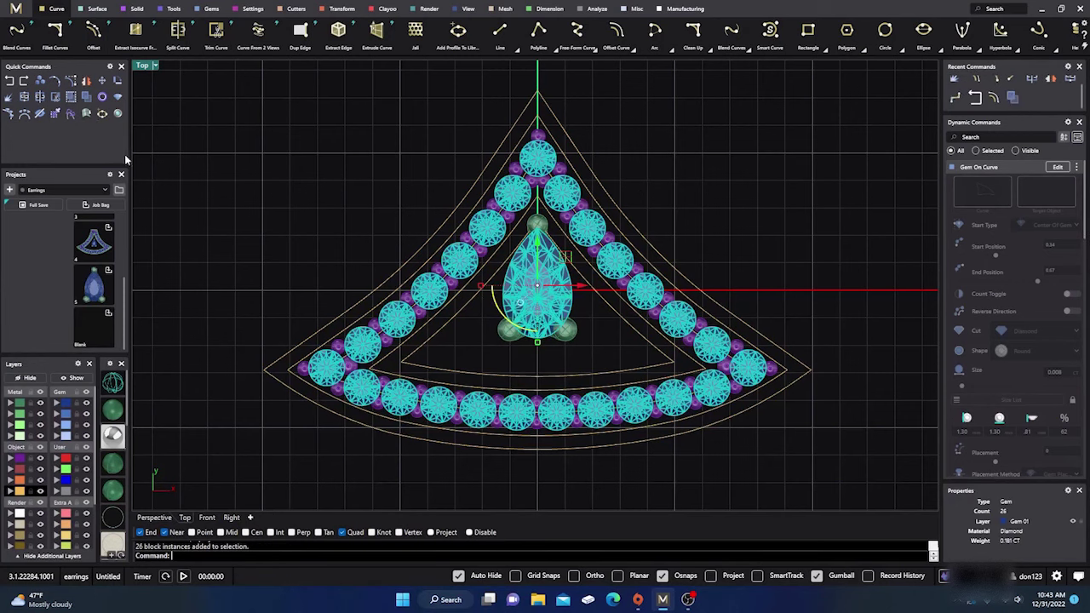
# Regroup the gems, adjusting the pear gem's membership in the selection.
pyautogui.keyDown('ctrl'); pyautogui.click(529, 269); pyautogui.keyUp('ctrl')
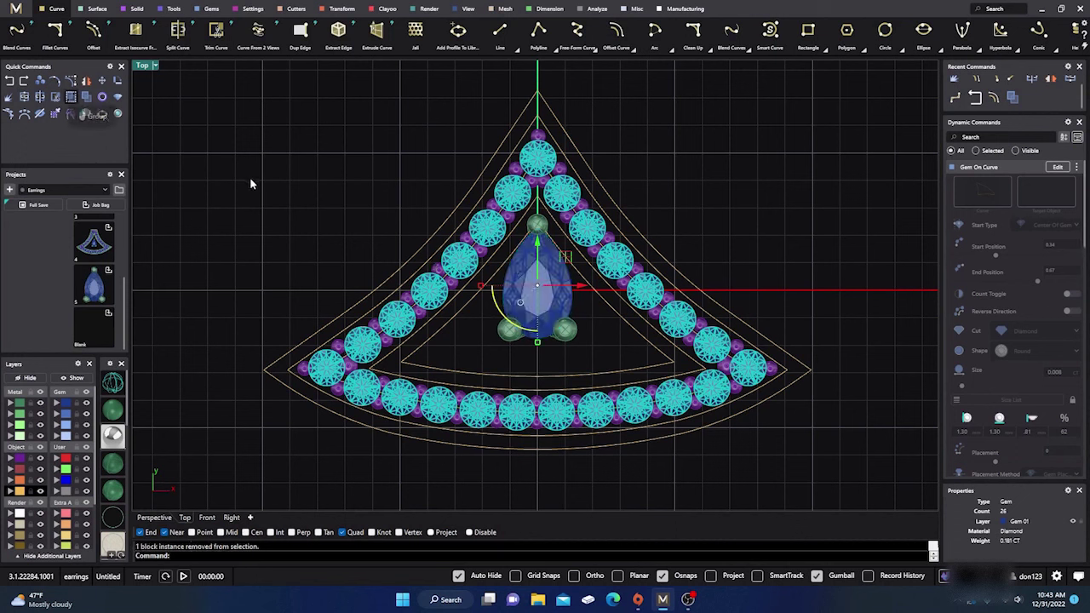
pyautogui.click(458, 265)
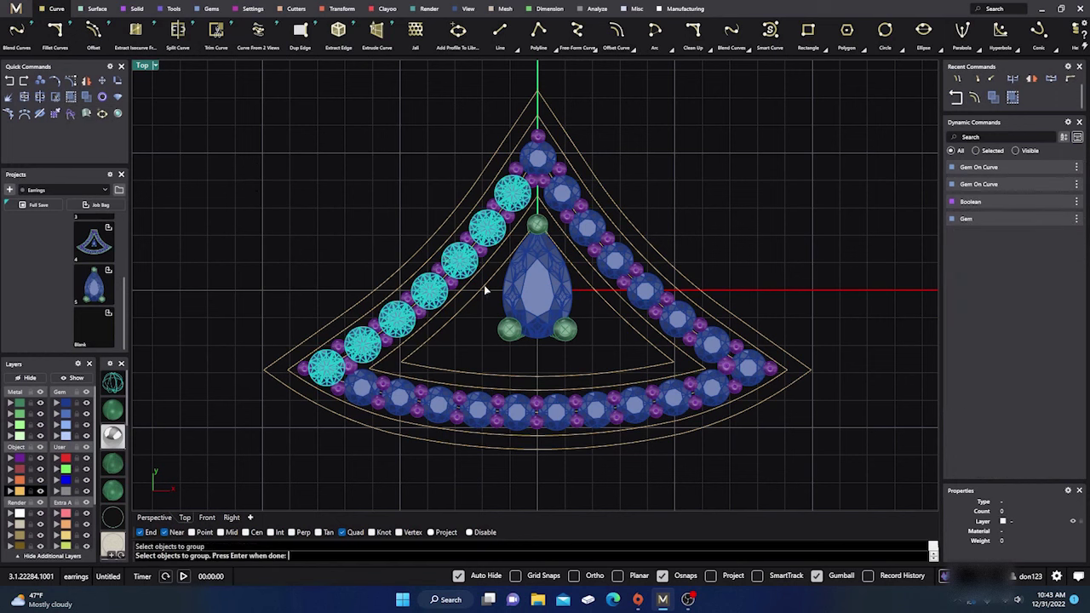
pyautogui.click(538, 302)
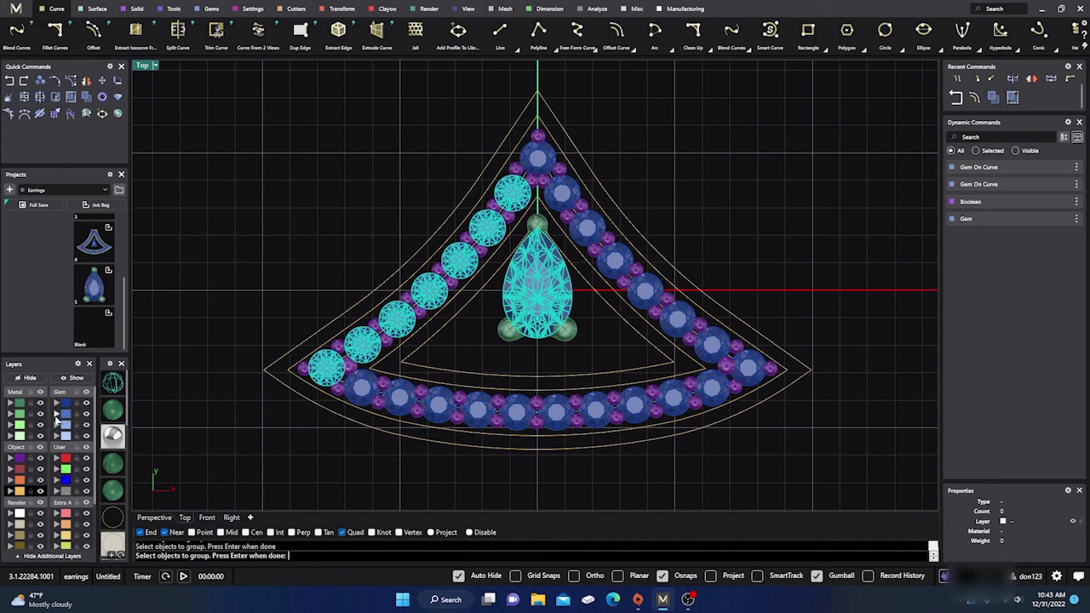
pyautogui.click(67, 413)
pyautogui.click(202, 292)
pyautogui.press('Return')
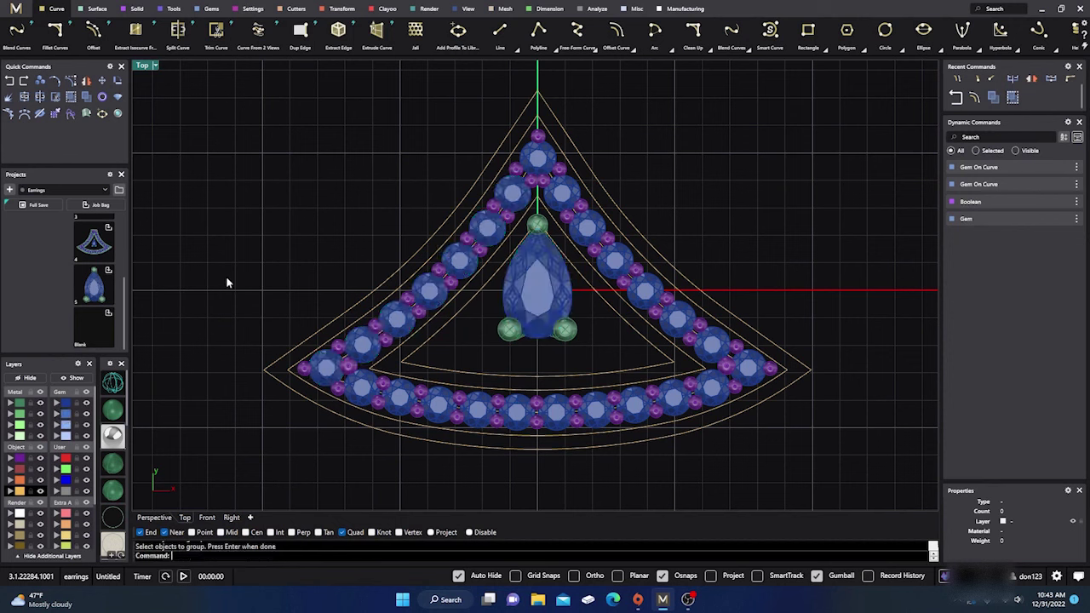
# Move the pear center stone to the Gem 02 layer.
pyautogui.click(533, 298)
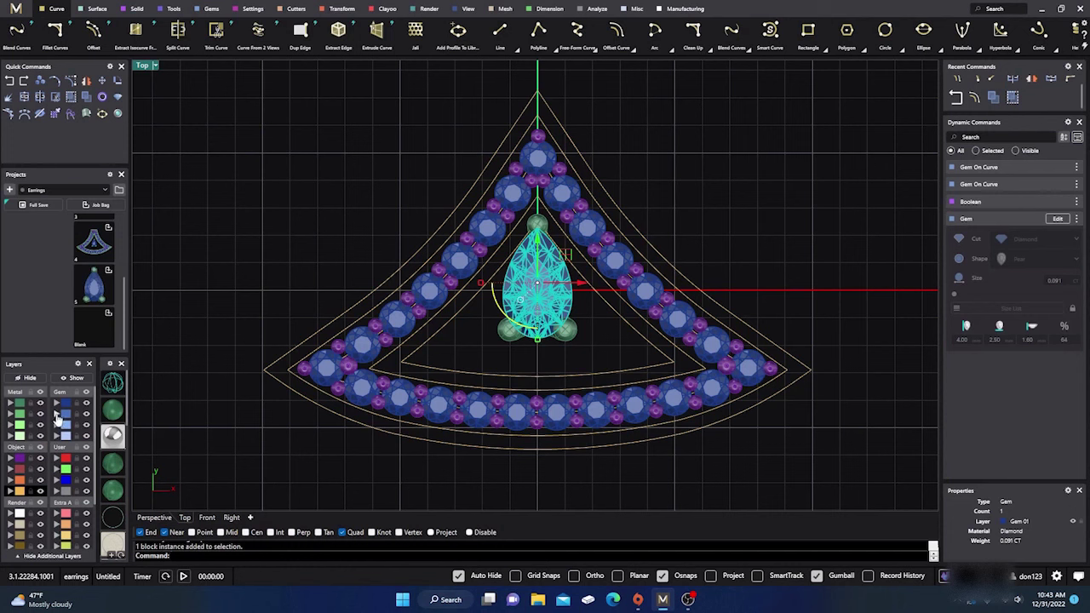
pyautogui.click(56, 415)
pyautogui.click(236, 299)
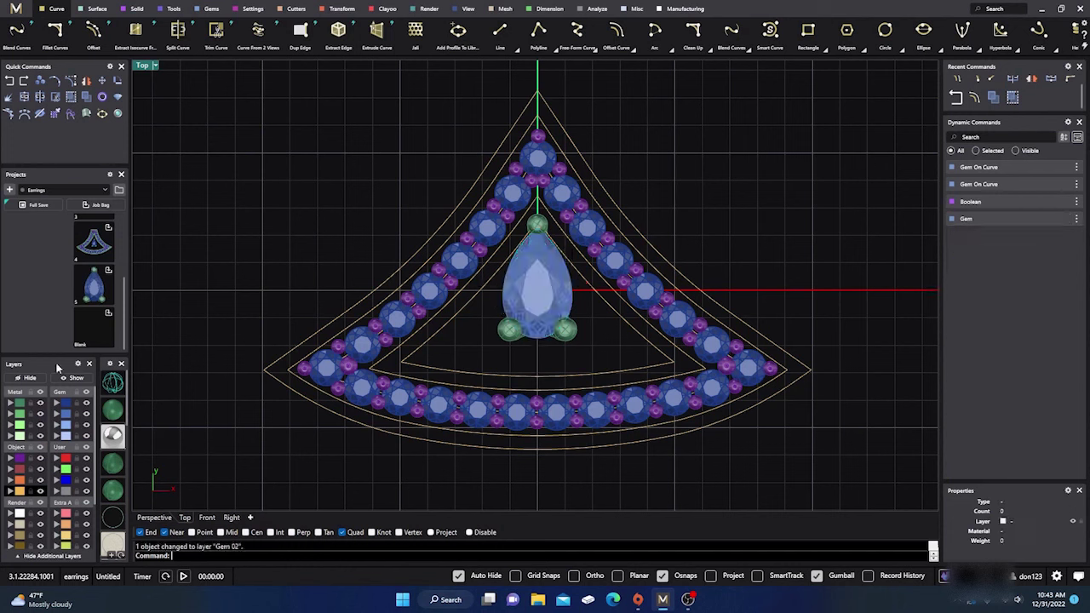
# Check the 25 round gems and the pear gem by selecting each, then recentre the design.
pyautogui.click(65, 404)
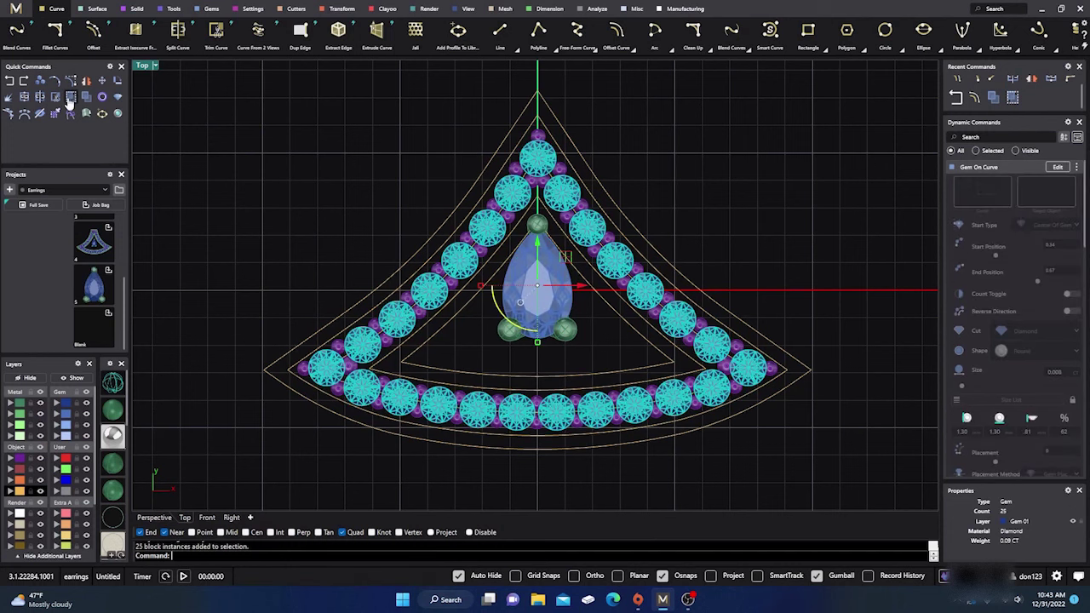
pyautogui.click(207, 160)
pyautogui.click(433, 298)
pyautogui.click(472, 328)
pyautogui.click(525, 288)
pyautogui.click(640, 186)
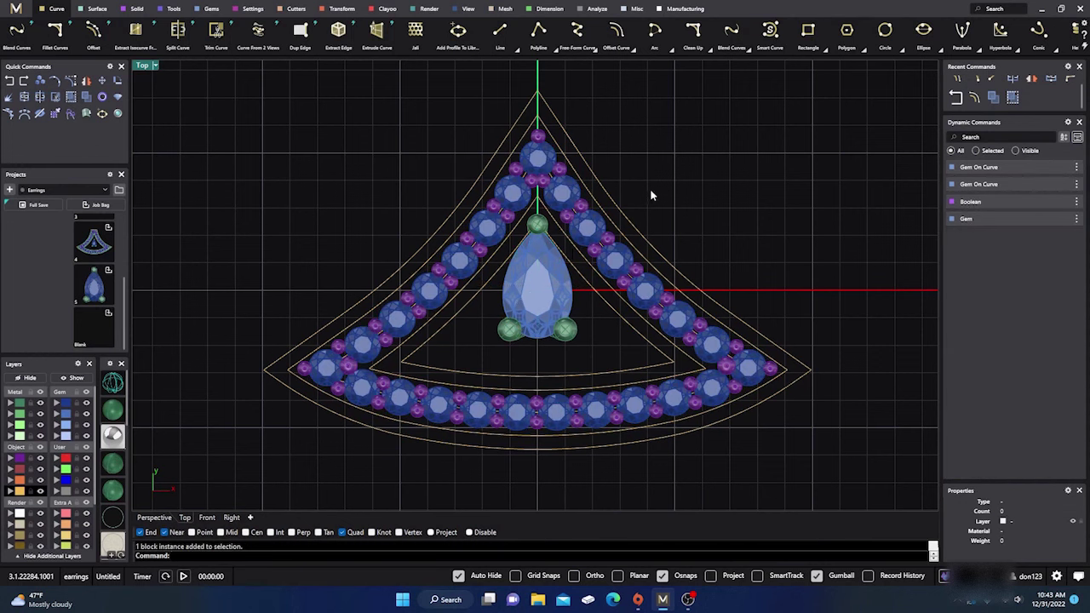
pyautogui.moveTo(650, 194); pyautogui.dragTo(600, 205, button='right')
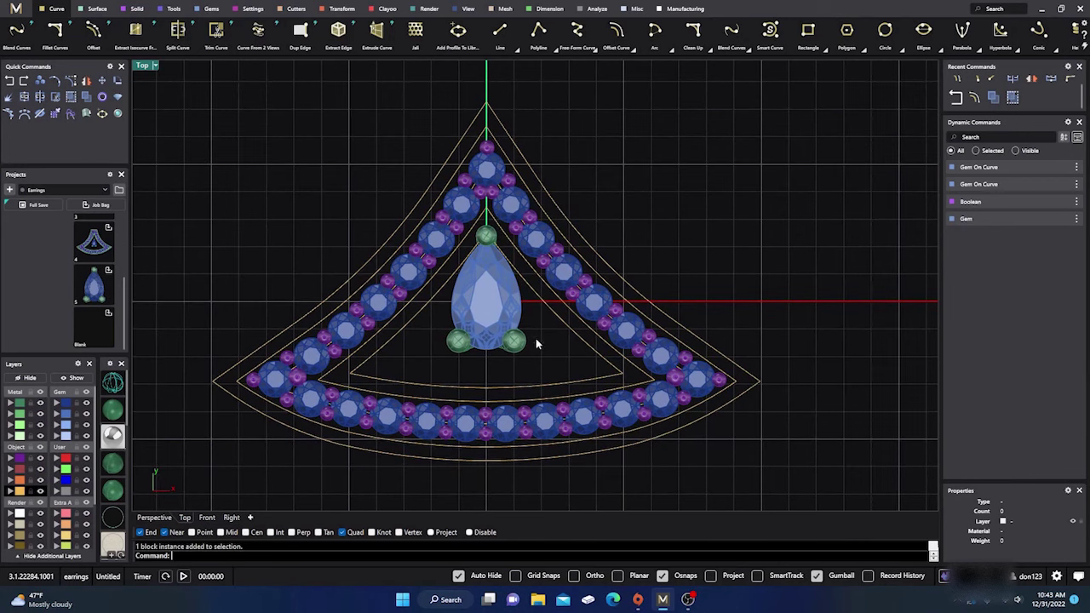
# Move the pear center stone slightly downward and recentre the earring in view.
pyautogui.click(488, 320)
pyautogui.moveTo(483, 246); pyautogui.dragTo(599, 233)
pyautogui.click(595, 232)
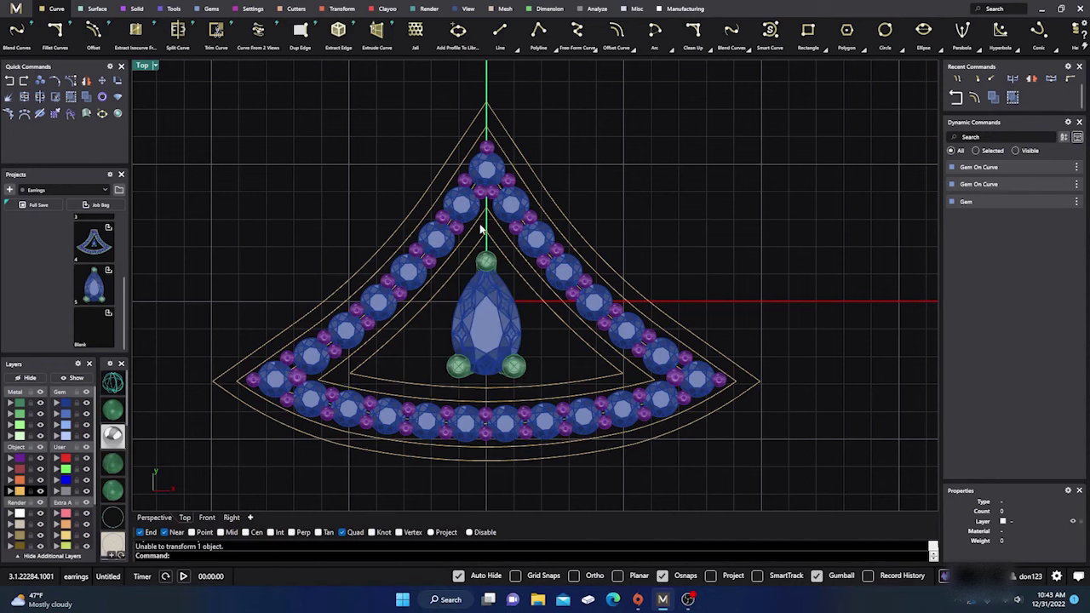
pyautogui.scroll(-2, 653, 231)
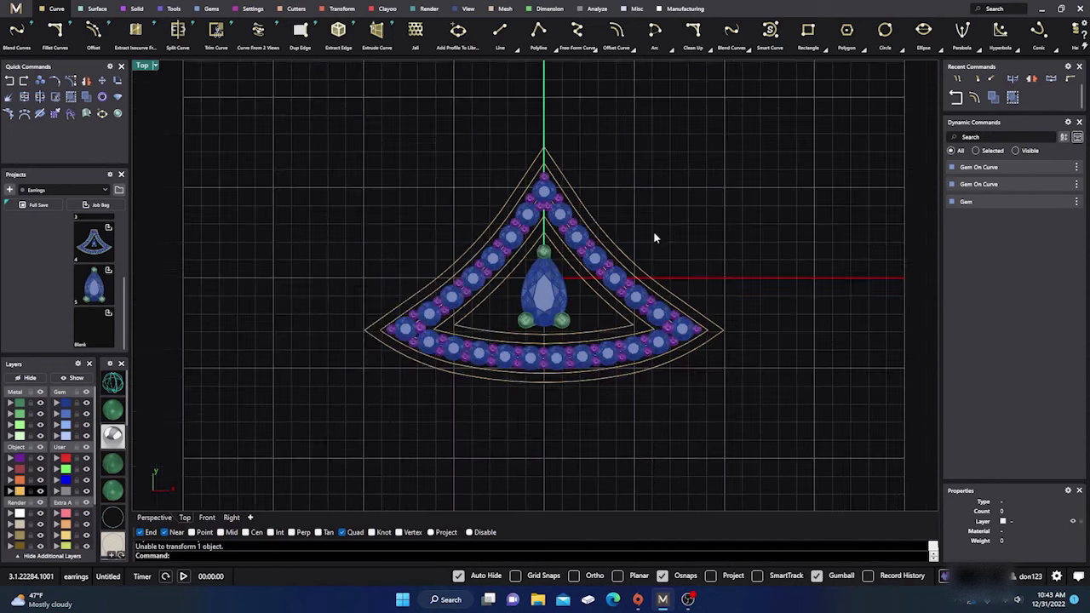
pyautogui.moveTo(654, 237)
pyautogui.mouseDown(button='right')
pyautogui.moveTo(678, 246)
pyautogui.moveTo(659, 248)
pyautogui.mouseUp(button='right')
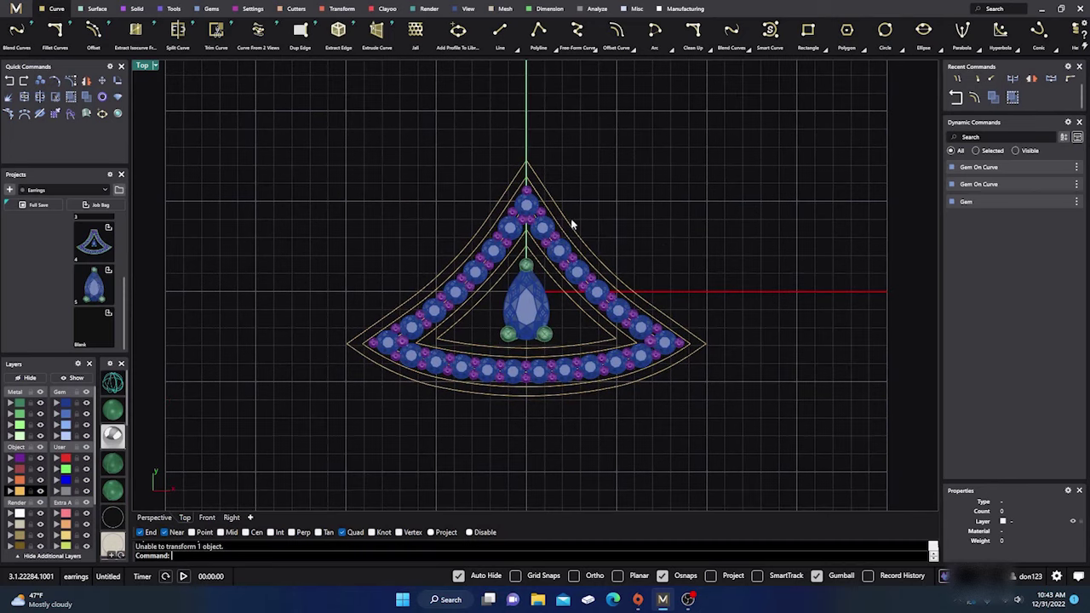
pyautogui.scroll(2, 531, 267)
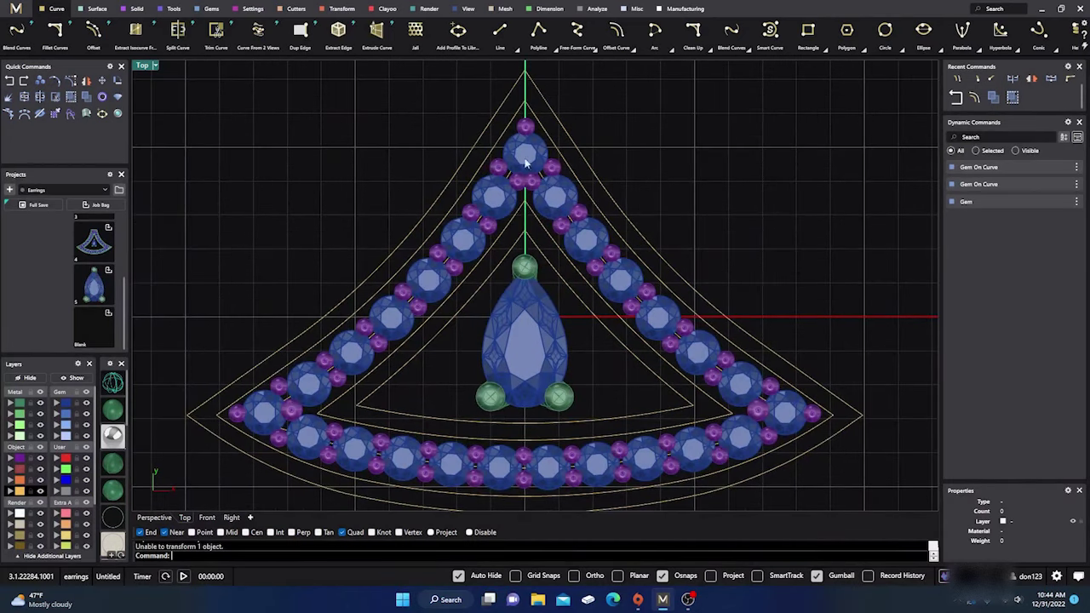
# Fillet the corners of the four outline curves at the default 0.200 radius.
pyautogui.click(615, 210)
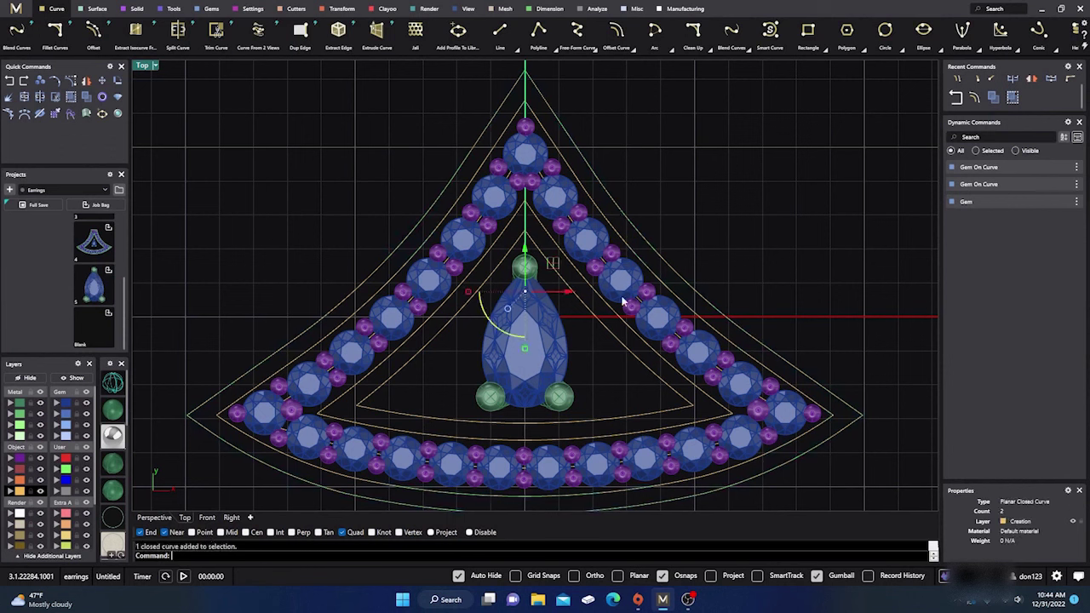
pyautogui.keyDown('shift'); pyautogui.click(620, 325); pyautogui.keyUp('shift')
pyautogui.keyDown('shift'); pyautogui.click(613, 332); pyautogui.keyUp('shift')
pyautogui.click(708, 51)
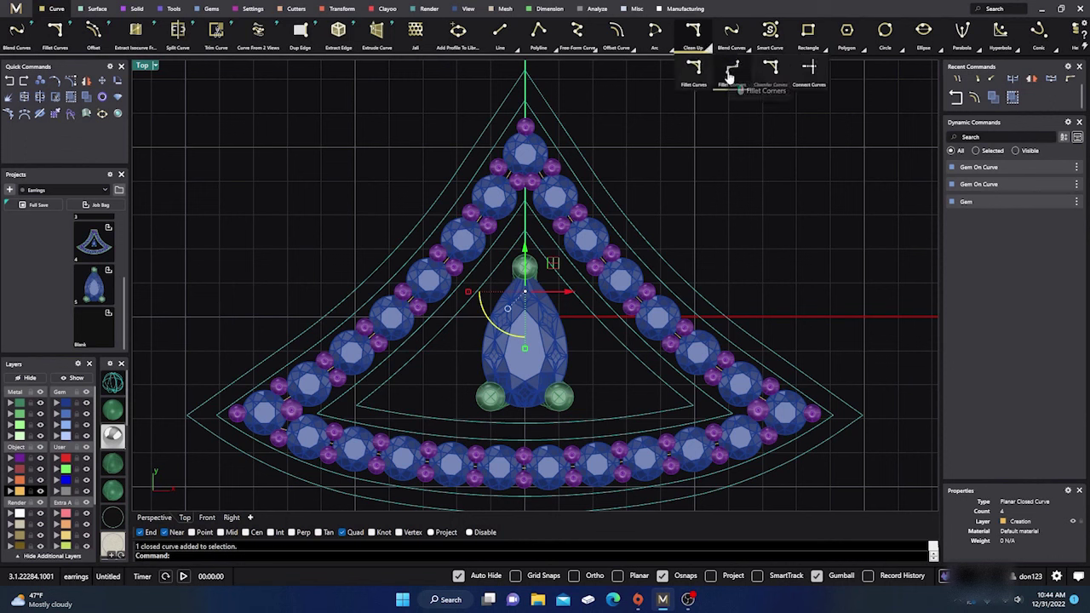
pyautogui.click(729, 75)
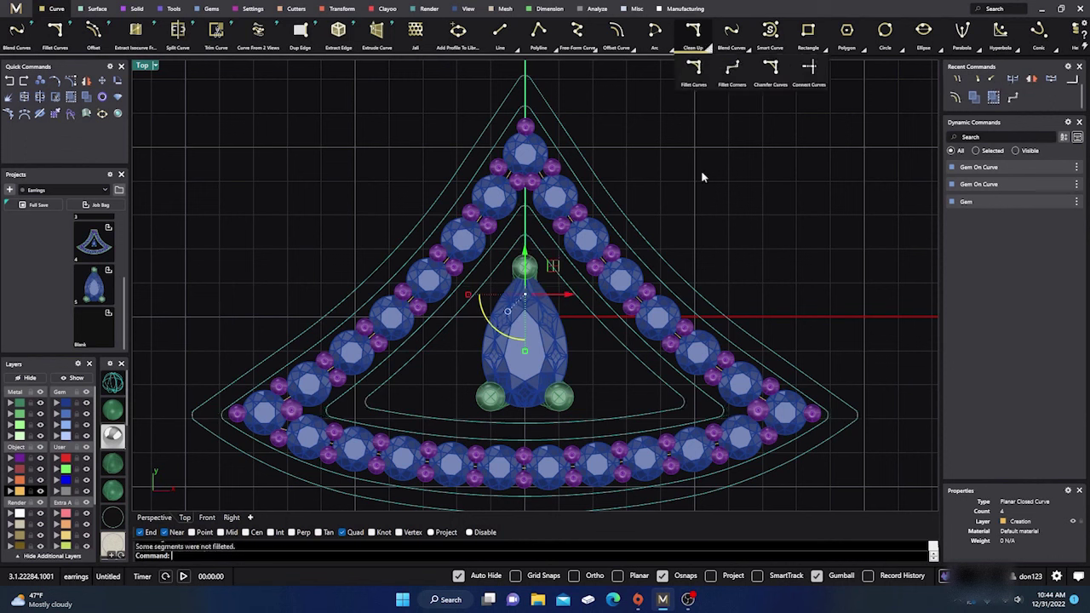
pyautogui.press('Return')
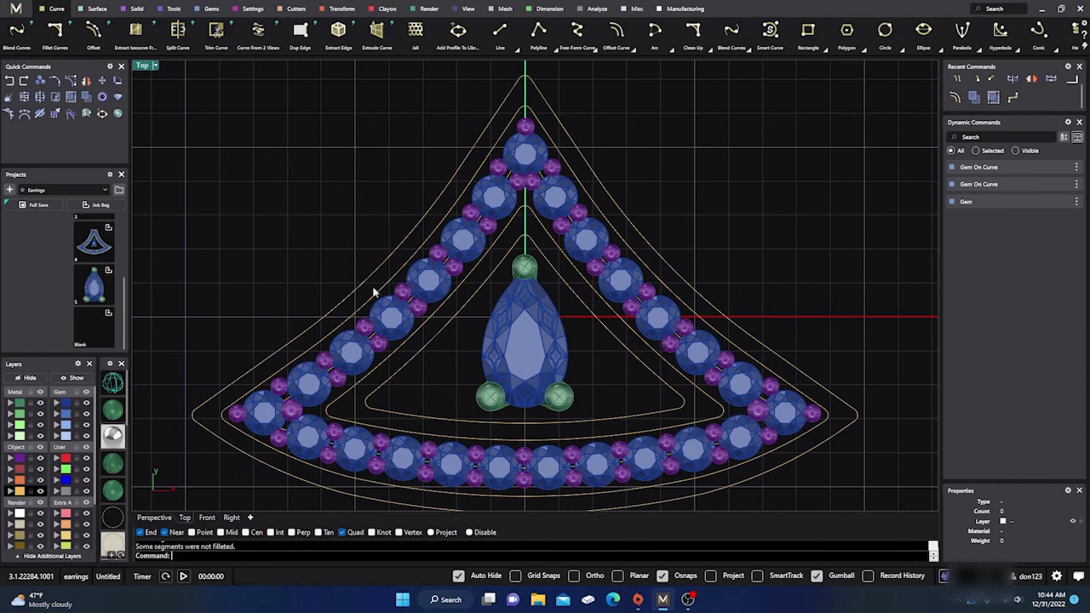
# Switch to the Perspective view and orbit the earring, toggling between Wireframe and Shaded display.
pyautogui.click(153, 517)
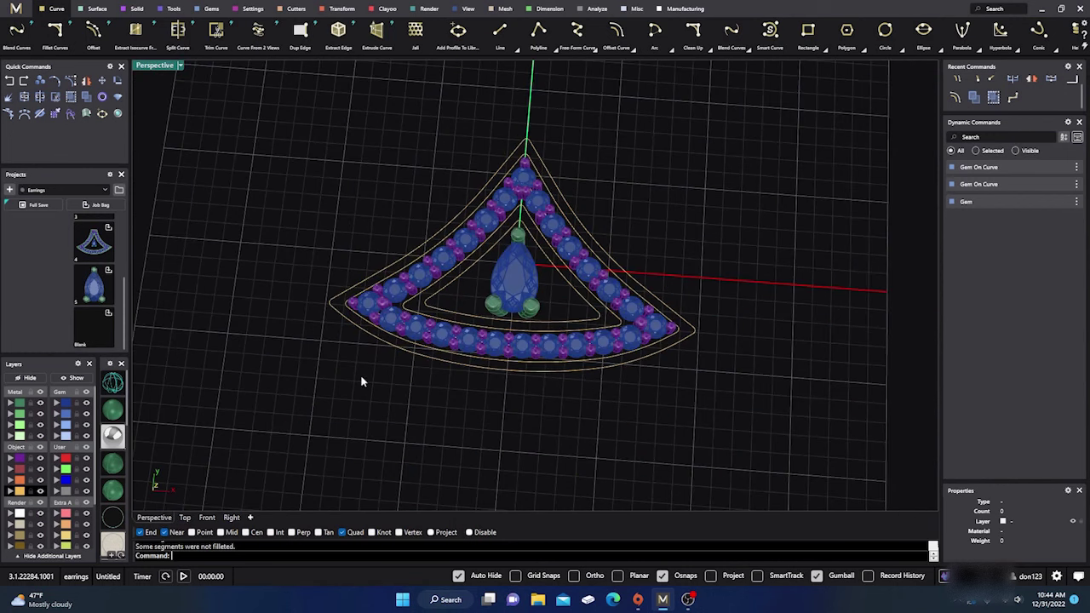
pyautogui.moveTo(361, 382); pyautogui.dragTo(316, 412, button='right')
pyautogui.click(113, 385)
pyautogui.scroll(3, 426, 356)
pyautogui.scroll(3, 375, 400)
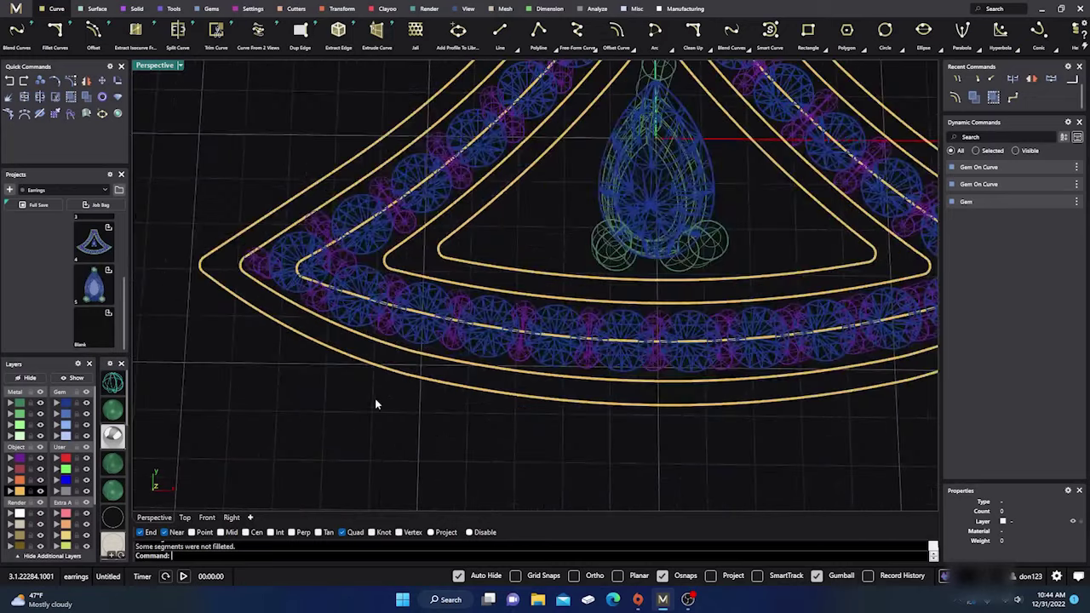
pyautogui.scroll(-4, 363, 424)
pyautogui.click(120, 411)
pyautogui.moveTo(368, 430); pyautogui.dragTo(362, 399, button='right')
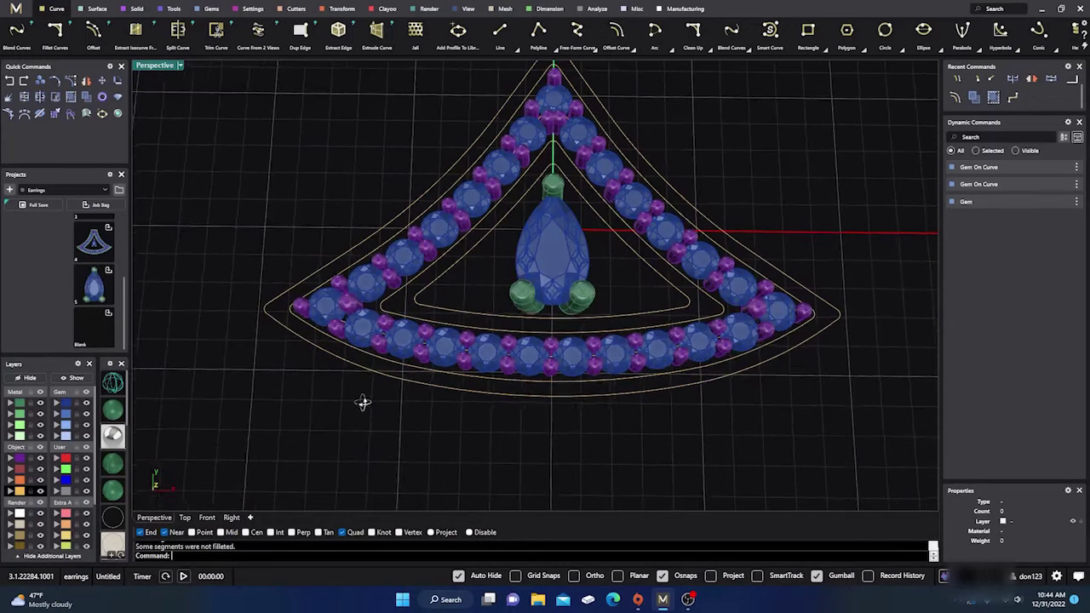
pyautogui.click(115, 388)
pyautogui.scroll(5, 358, 251)
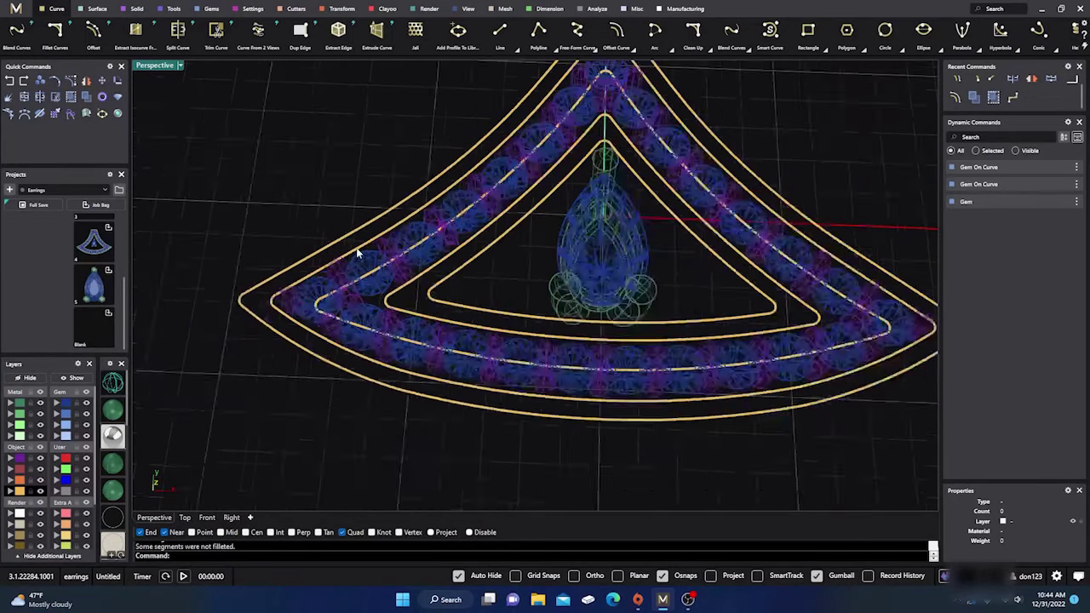
pyautogui.scroll(-5, 275, 380)
pyautogui.moveTo(276, 380); pyautogui.dragTo(392, 358, button='right')
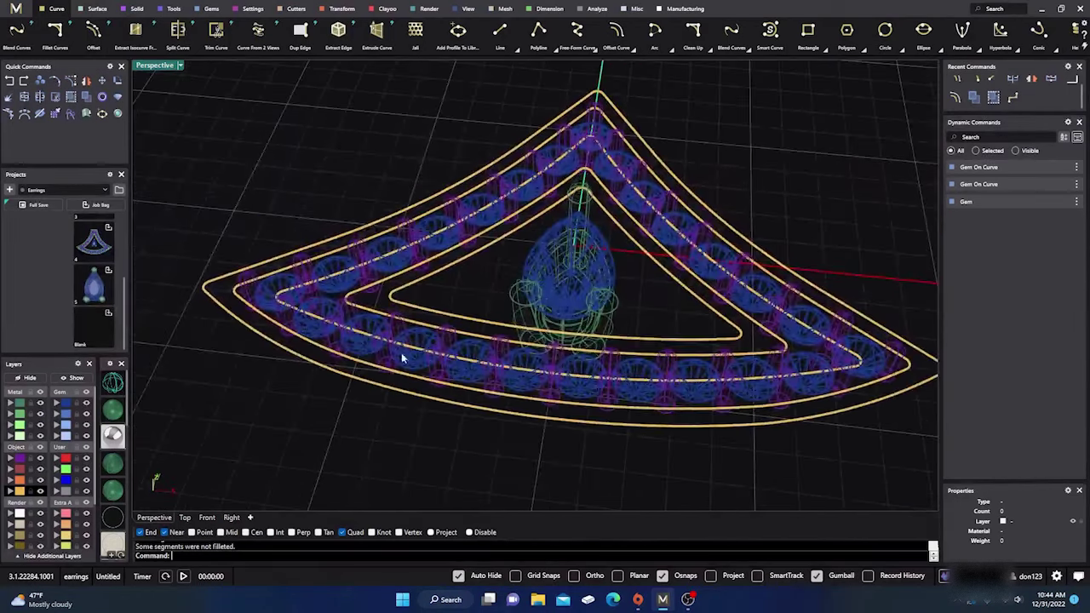
pyautogui.scroll(-2, 450, 342)
pyautogui.scroll(3, 477, 410)
pyautogui.moveTo(477, 411); pyautogui.dragTo(457, 383, button='right')
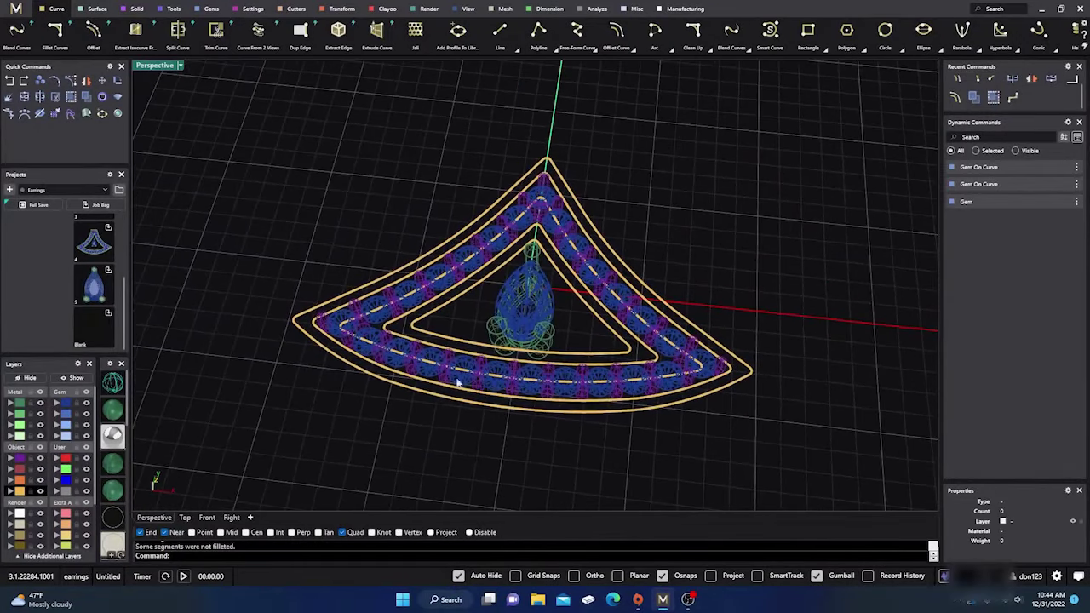
# Return to Shaded display and orbit to a near side-on close-up of the gems and prongs.
pyautogui.click(119, 410)
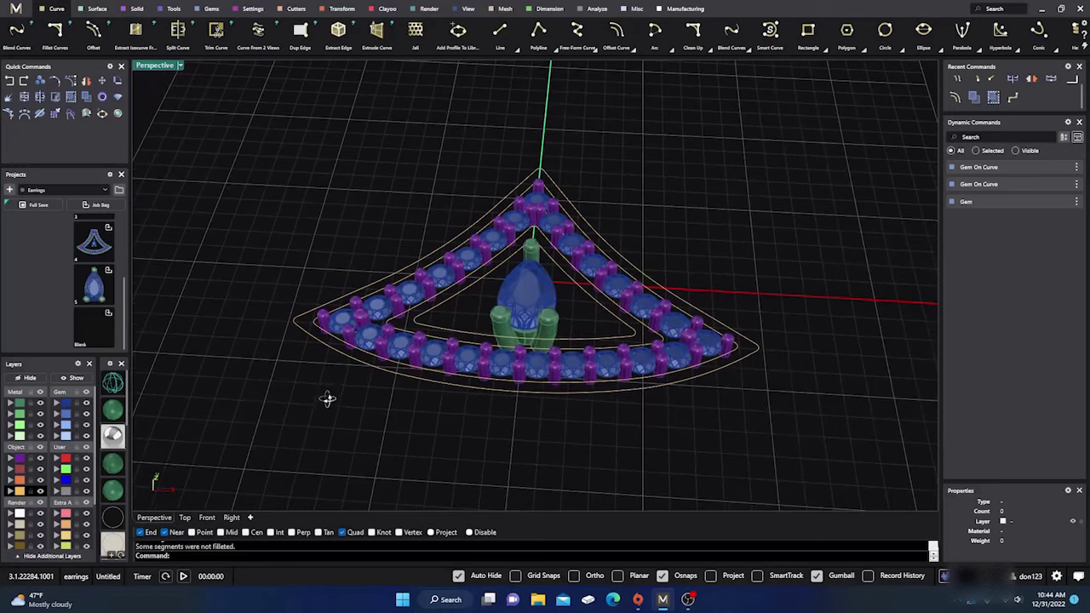
pyautogui.scroll(3, 468, 273)
pyautogui.scroll(-3, 442, 273)
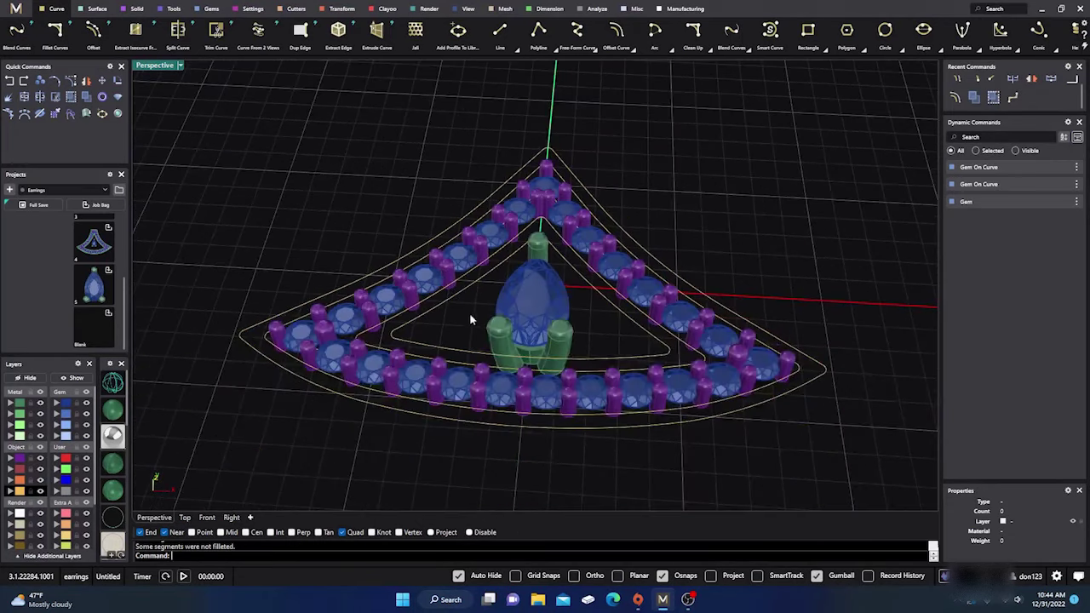
pyautogui.moveTo(469, 313); pyautogui.dragTo(488, 257, button='right')
pyautogui.moveTo(483, 249); pyautogui.dragTo(444, 296, button='right')
pyautogui.scroll(5, 388, 318)
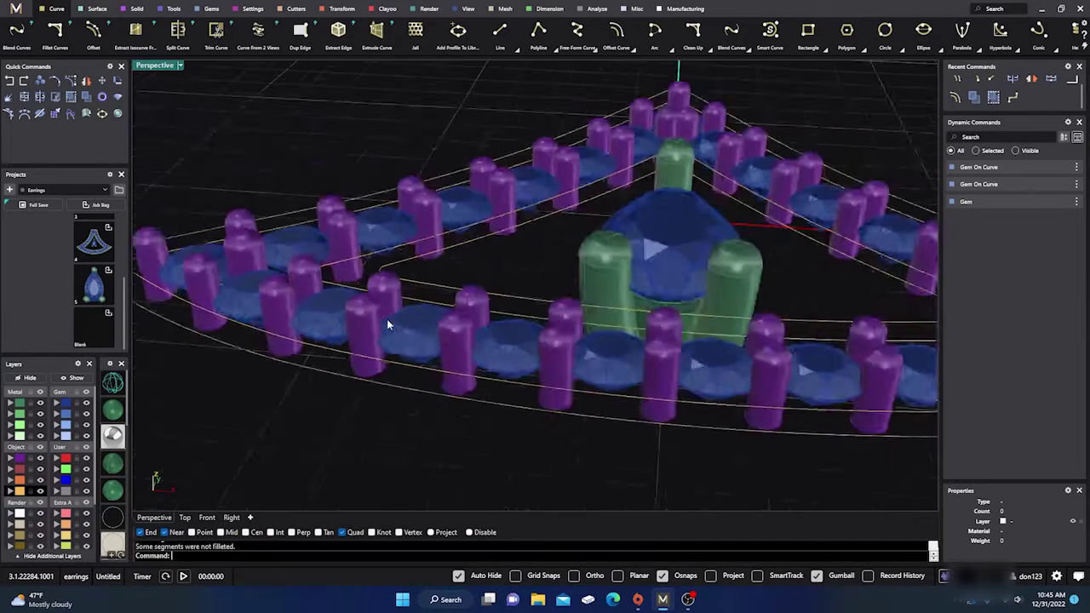
# Select the closed frame curves running along the gem row.
pyautogui.click(346, 284)
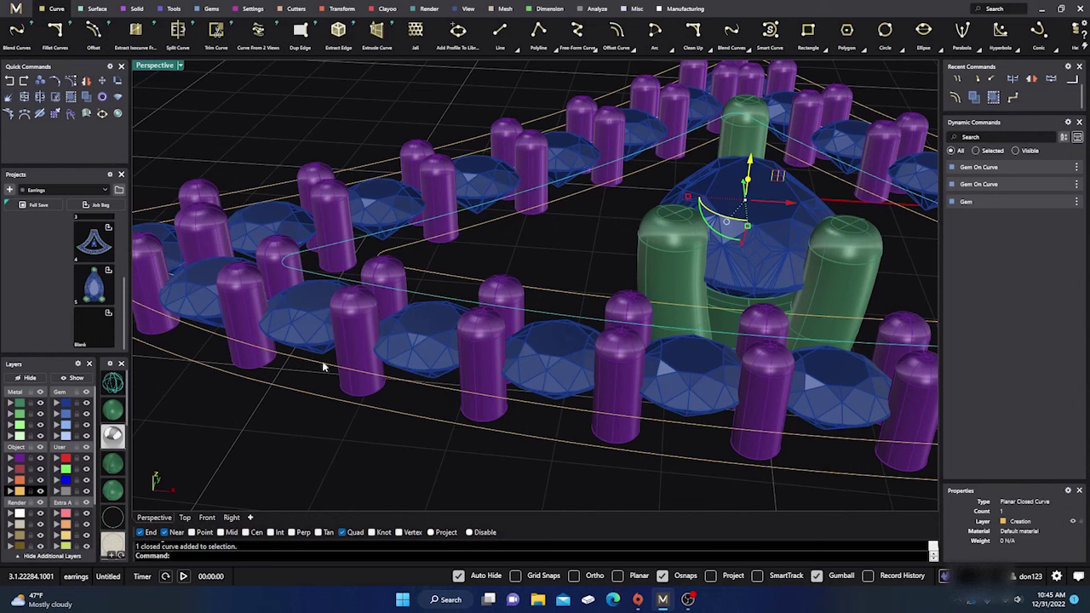
pyautogui.scroll(-6, 348, 329)
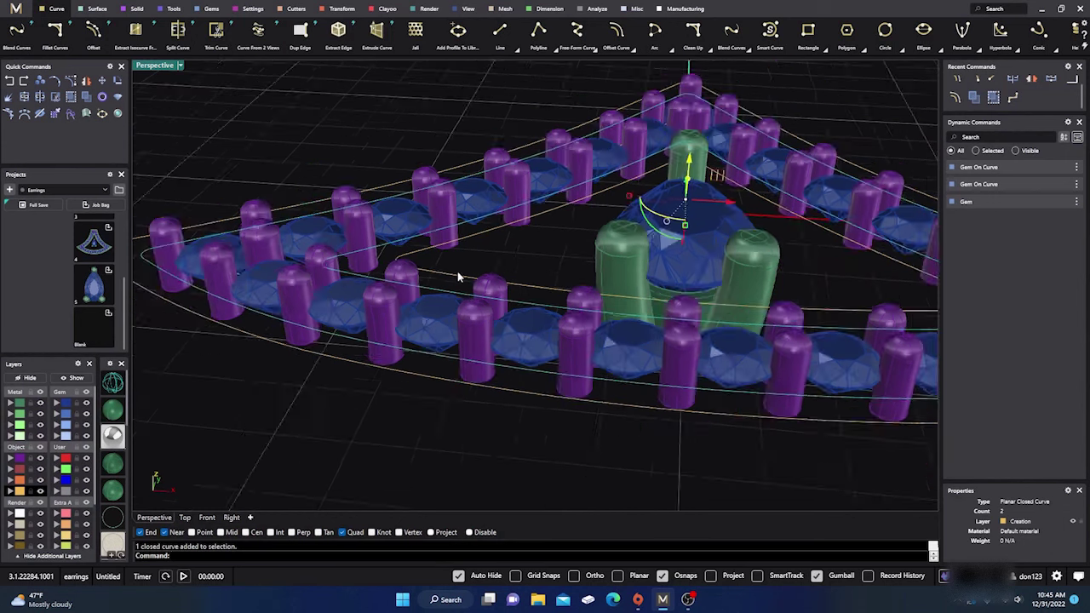
pyautogui.moveTo(458, 271); pyautogui.dragTo(429, 406, button='right')
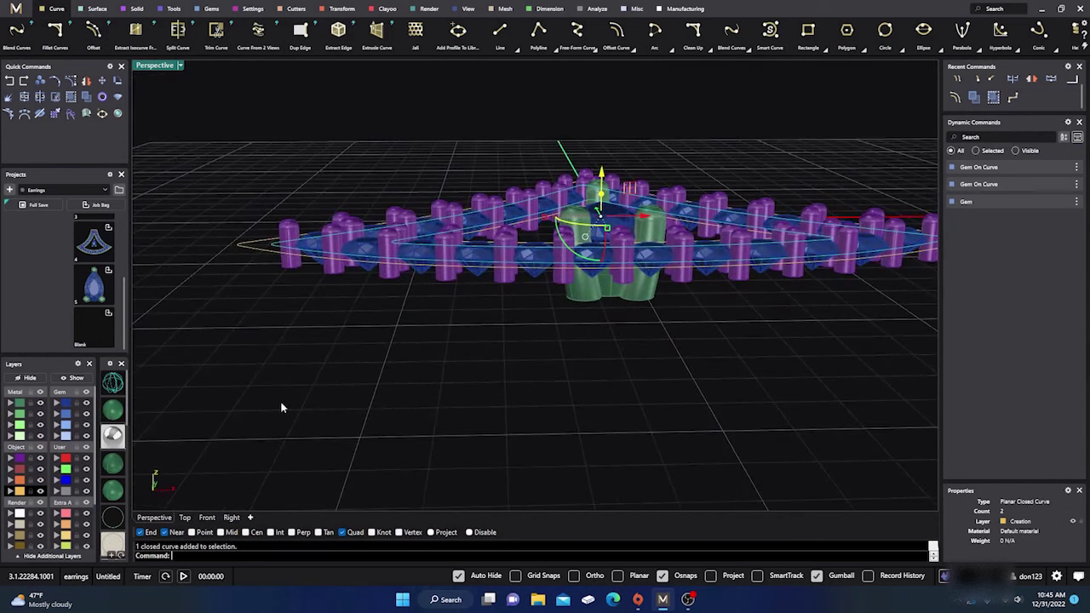
pyautogui.moveTo(384, 364); pyautogui.dragTo(373, 389, button='right')
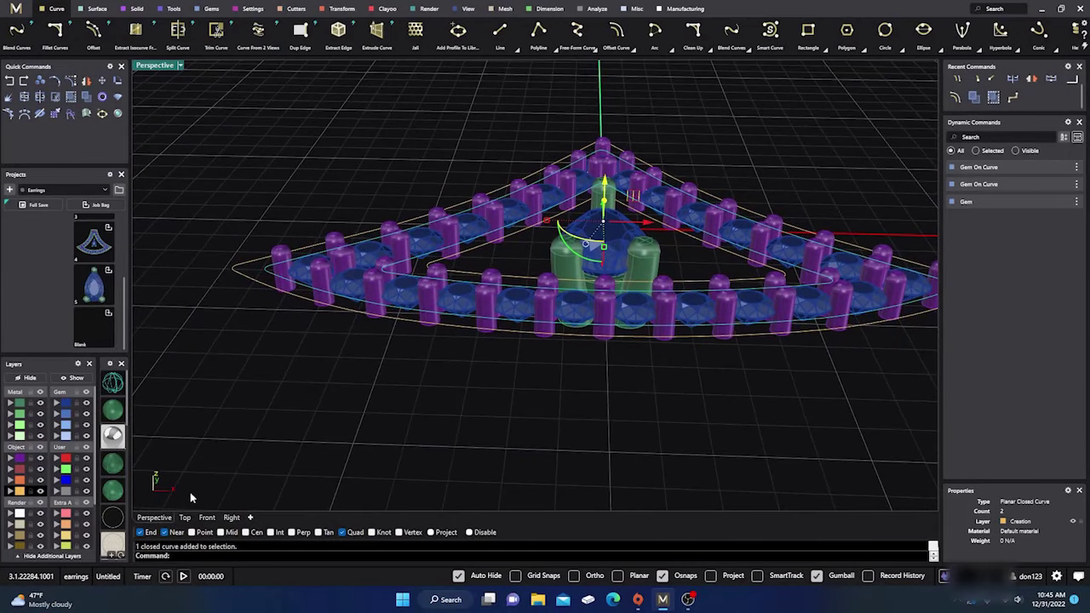
# In Front view, drag the curves down about 0.8 mm with the gumball arrow, below the gems.
pyautogui.click(204, 518)
pyautogui.scroll(-4, 450, 409)
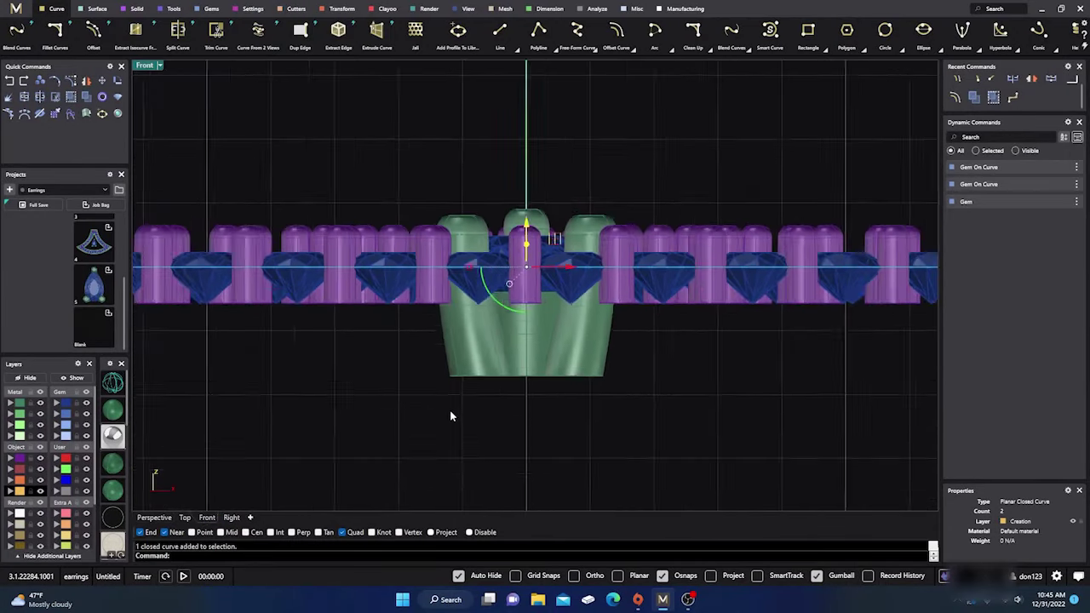
pyautogui.moveTo(450, 410); pyautogui.dragTo(481, 419, button='right')
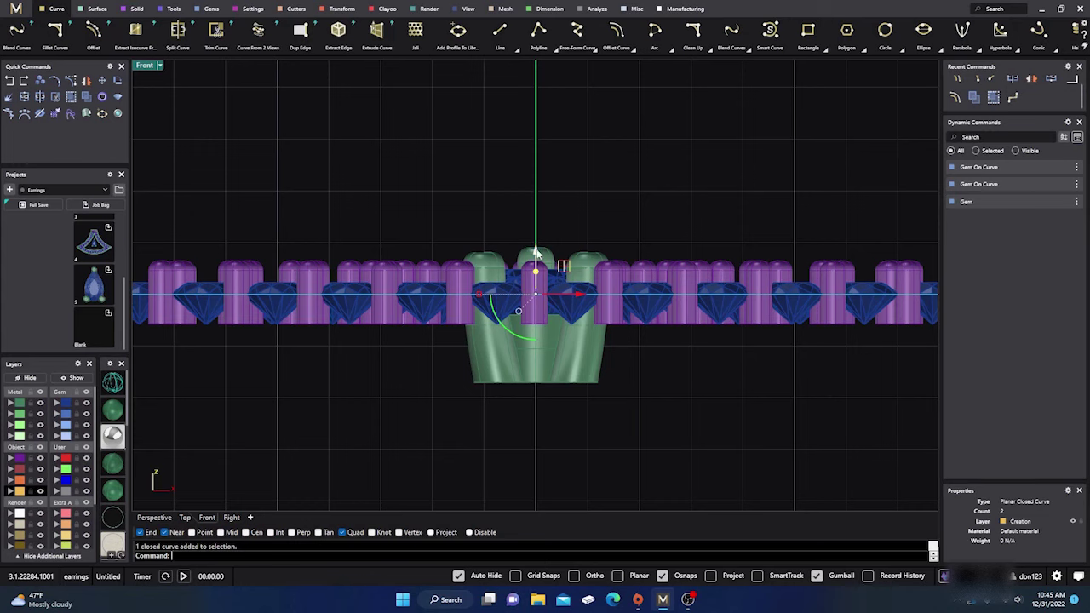
pyautogui.moveTo(537, 253); pyautogui.dragTo(540, 263)
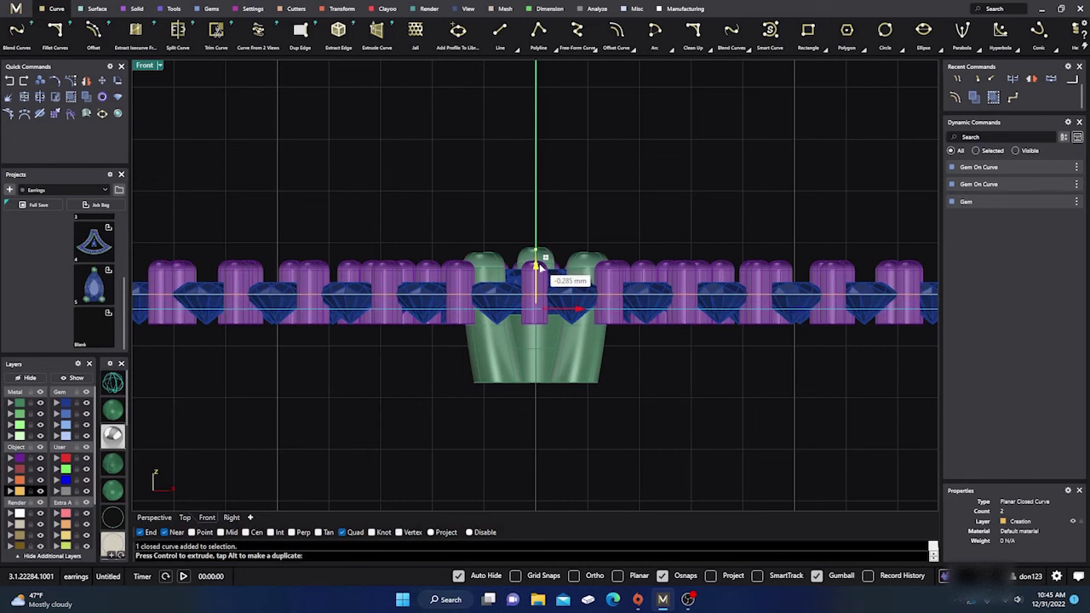
pyautogui.moveTo(539, 267); pyautogui.dragTo(540, 269)
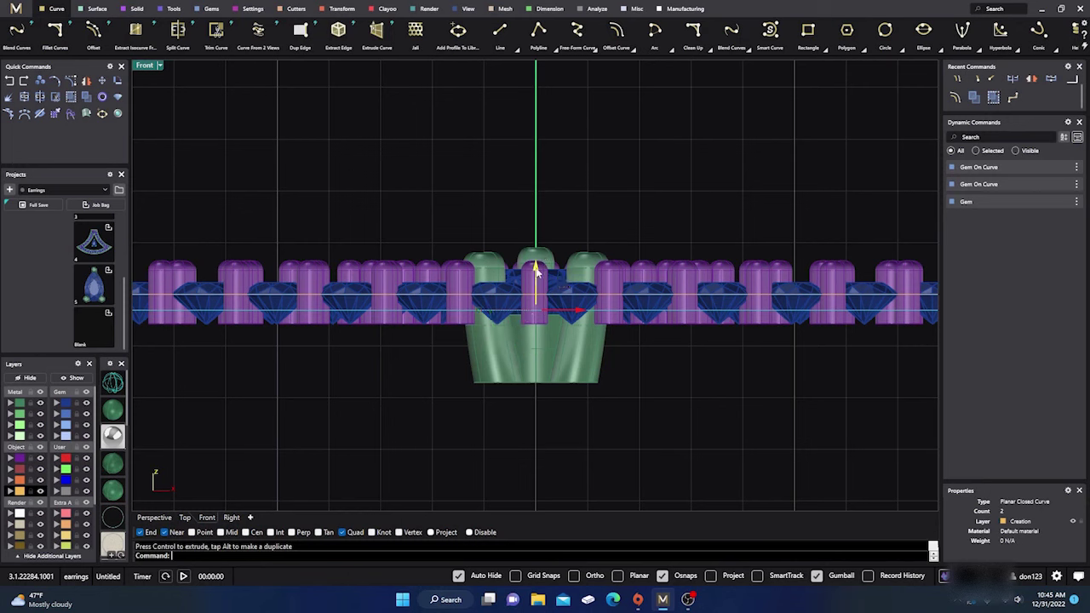
pyautogui.moveTo(537, 269); pyautogui.dragTo(536, 314)
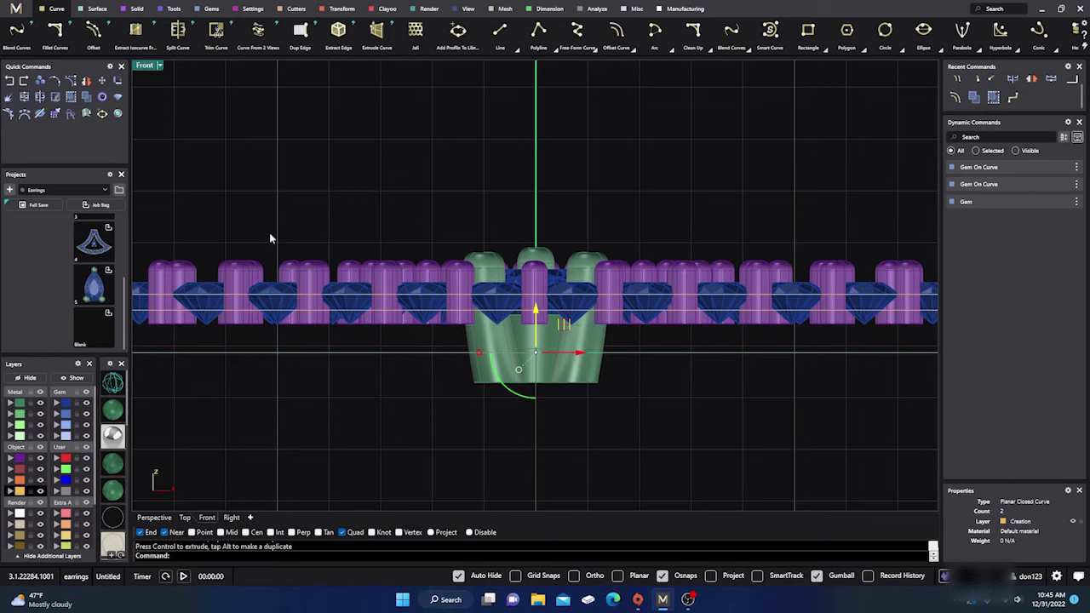
# Restore four views, deselect the curves, then maximize Perspective with the earring in Wireframe.
pyautogui.doubleClick(147, 71)
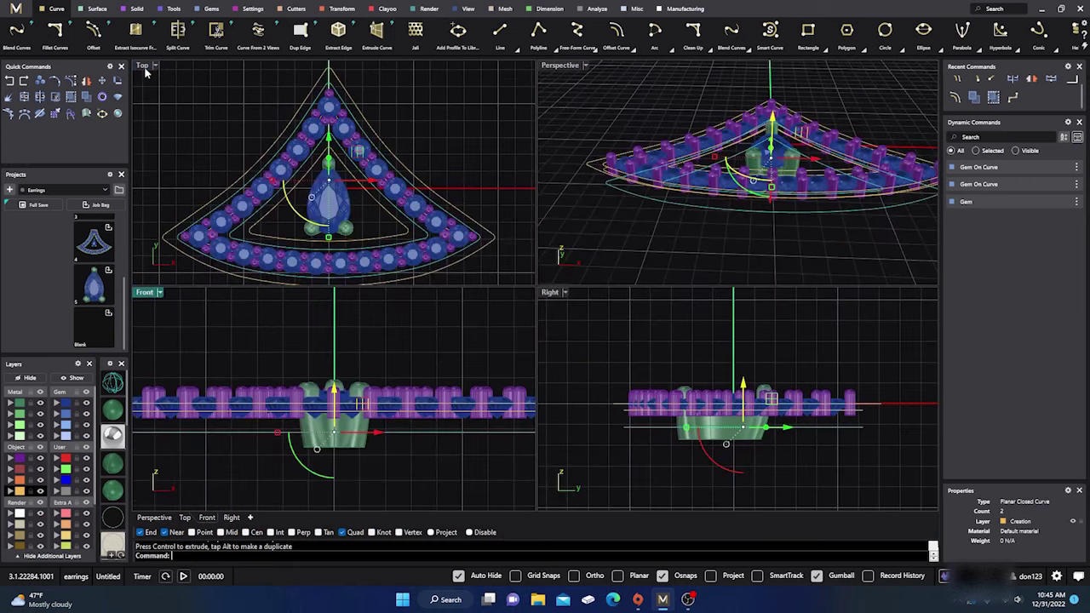
pyautogui.click(618, 227)
pyautogui.moveTo(652, 236); pyautogui.dragTo(626, 221, button='right')
pyautogui.scroll(8, 646, 155)
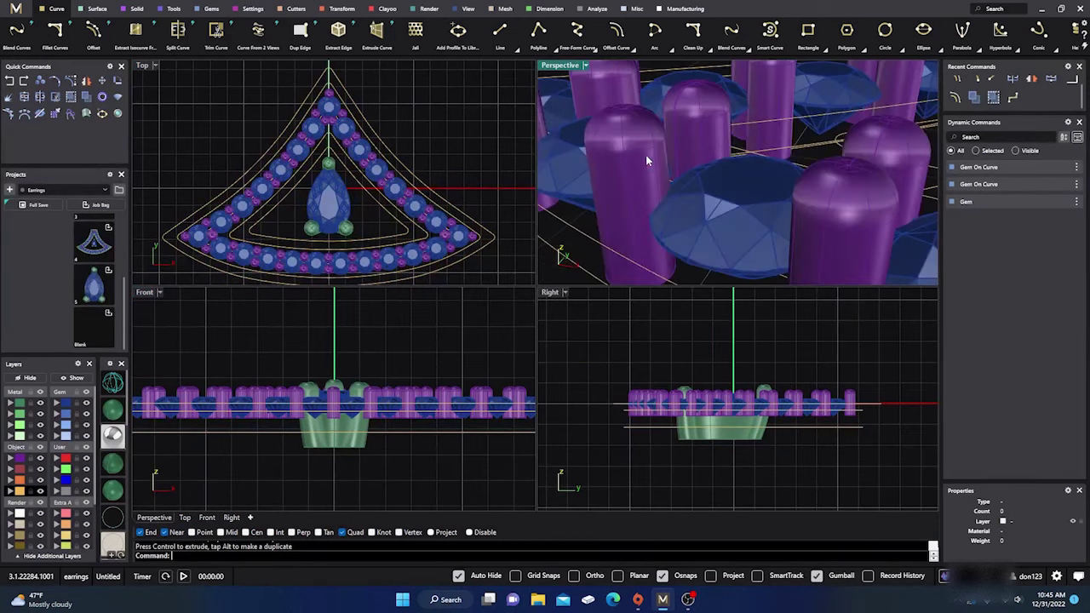
pyautogui.doubleClick(559, 66)
pyautogui.scroll(-5, 500, 269)
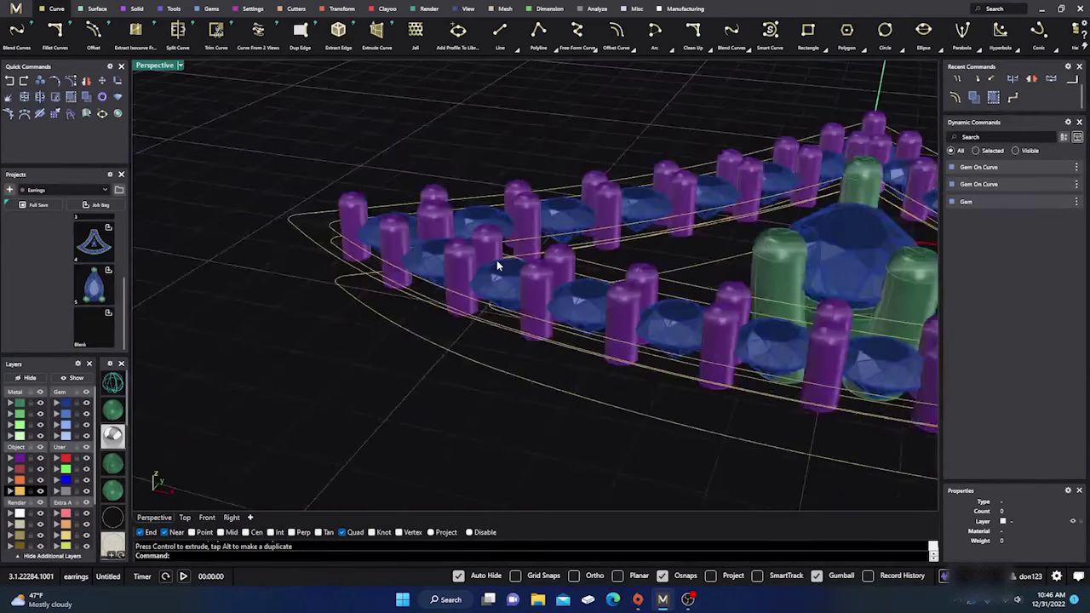
pyautogui.moveTo(502, 285); pyautogui.dragTo(268, 358, button='right')
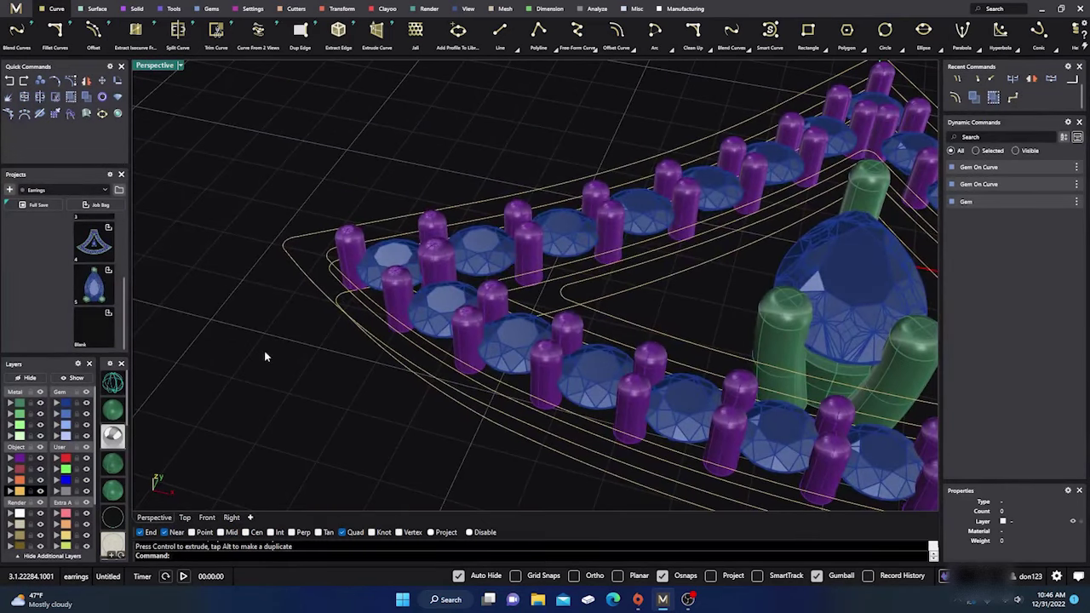
pyautogui.click(114, 385)
pyautogui.moveTo(137, 379); pyautogui.dragTo(353, 300, button='right')
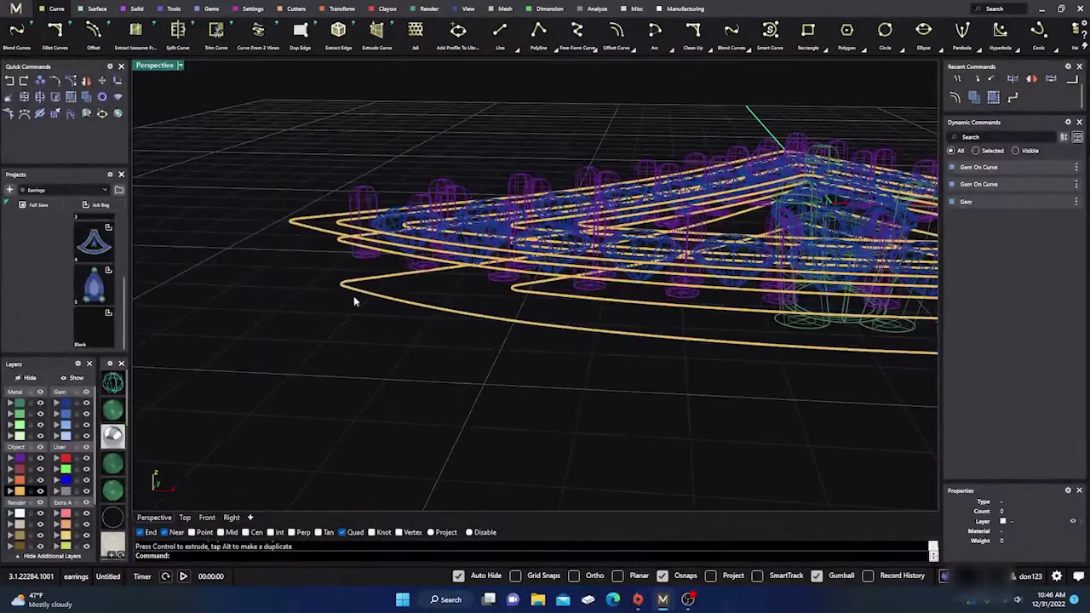
# Make the red User layer current and draw a line between neighbouring curves' quadrant points.
pyautogui.click(500, 35)
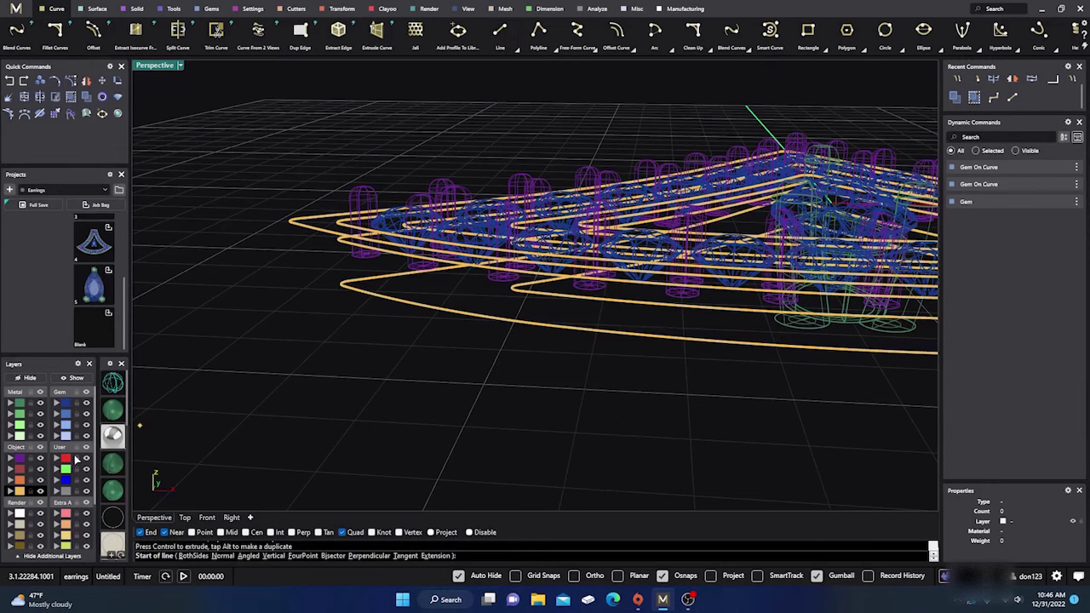
pyautogui.click(58, 459)
pyautogui.scroll(5, 364, 366)
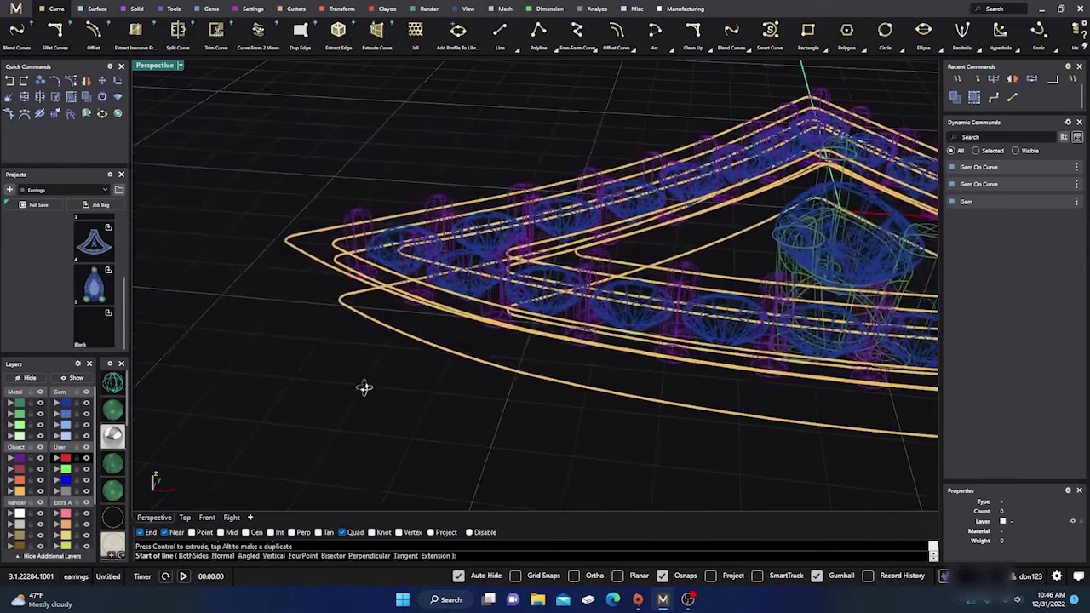
pyautogui.scroll(2, 379, 328)
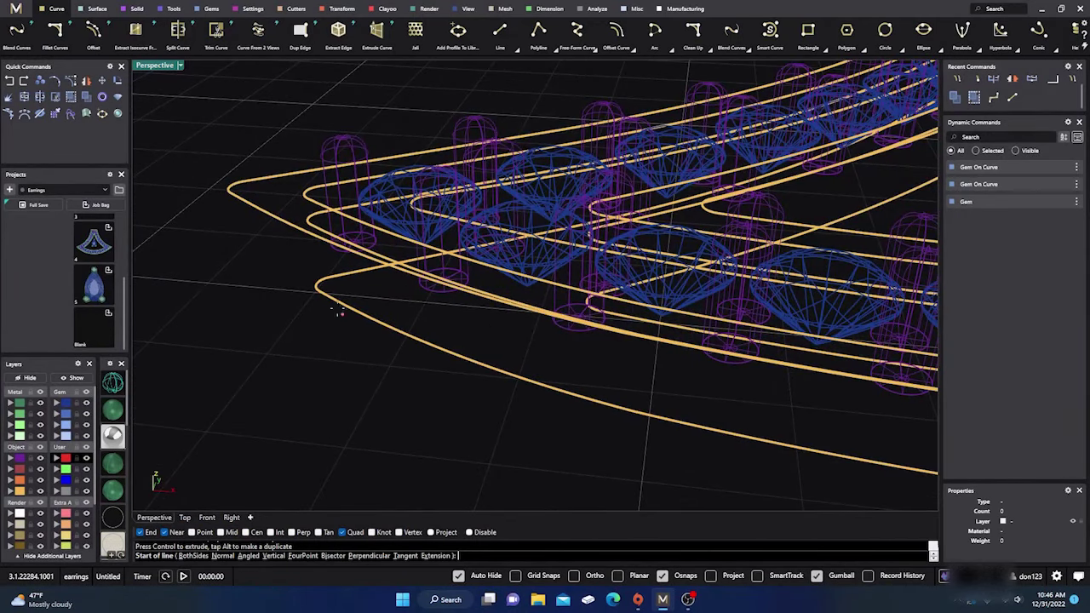
pyautogui.click(332, 298)
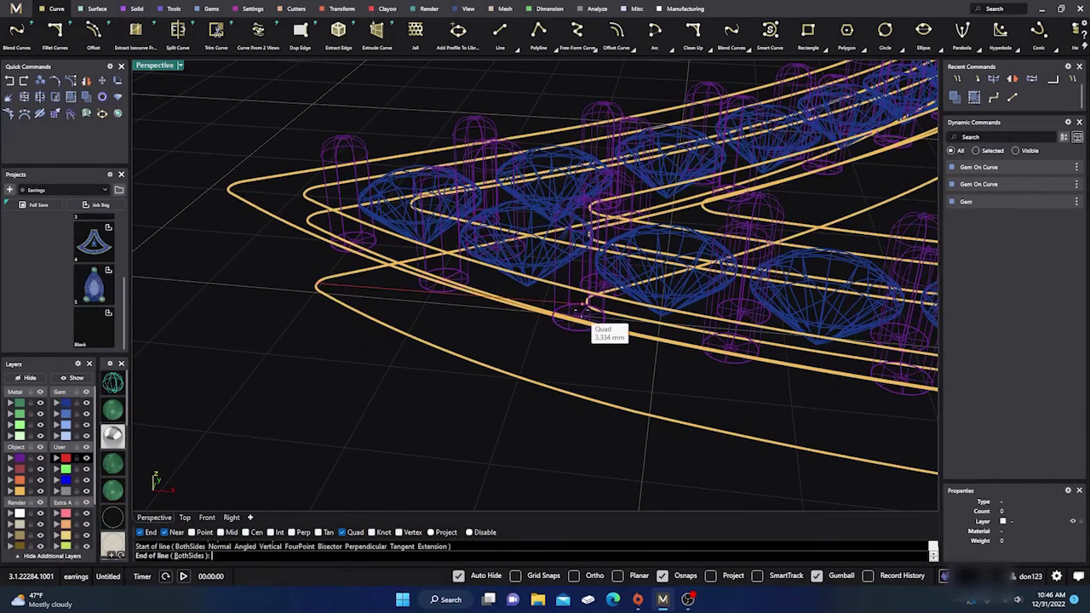
pyautogui.click(587, 304)
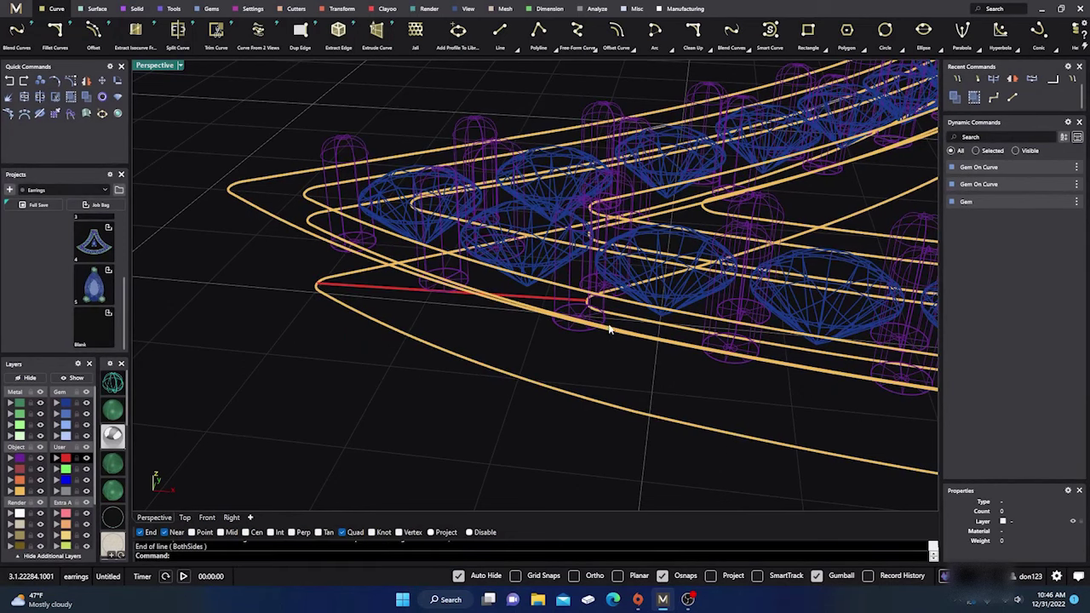
pyautogui.moveTo(610, 329); pyautogui.dragTo(596, 342, button='right')
pyautogui.moveTo(555, 403); pyautogui.dragTo(440, 360, button='right')
# Draw a red line from the outer curve's end to the inner opening's corner.
pyautogui.press('Return')
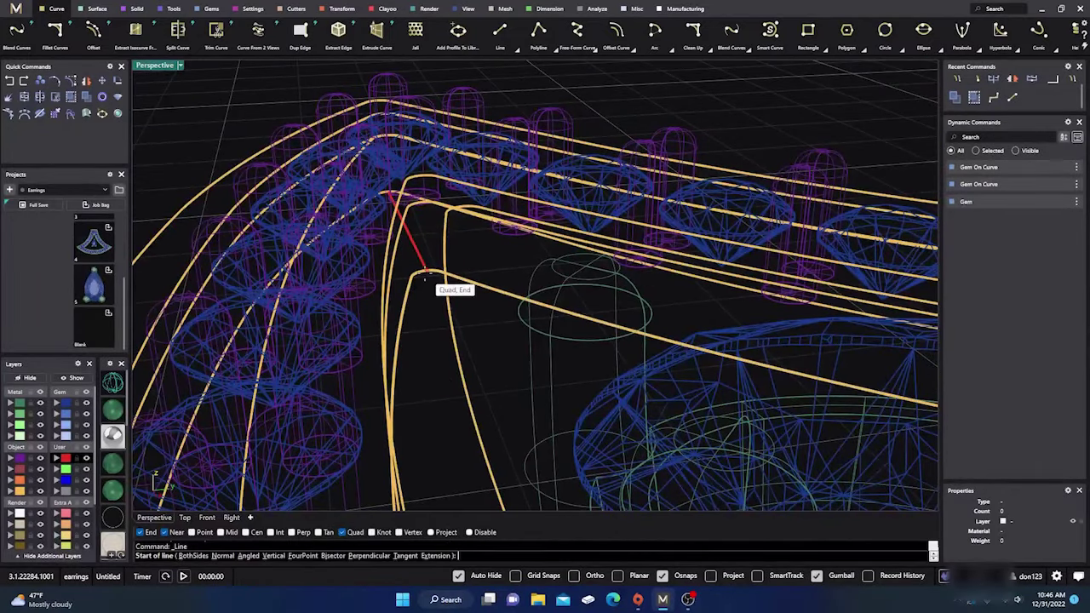
pyautogui.click(425, 275)
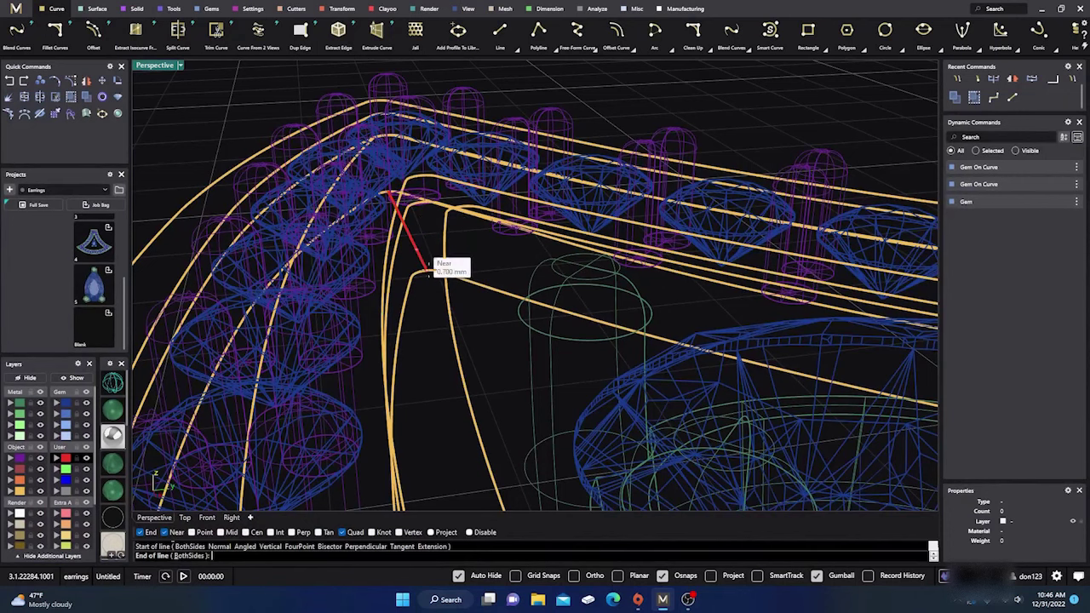
pyautogui.moveTo(428, 274); pyautogui.dragTo(438, 244, button='right')
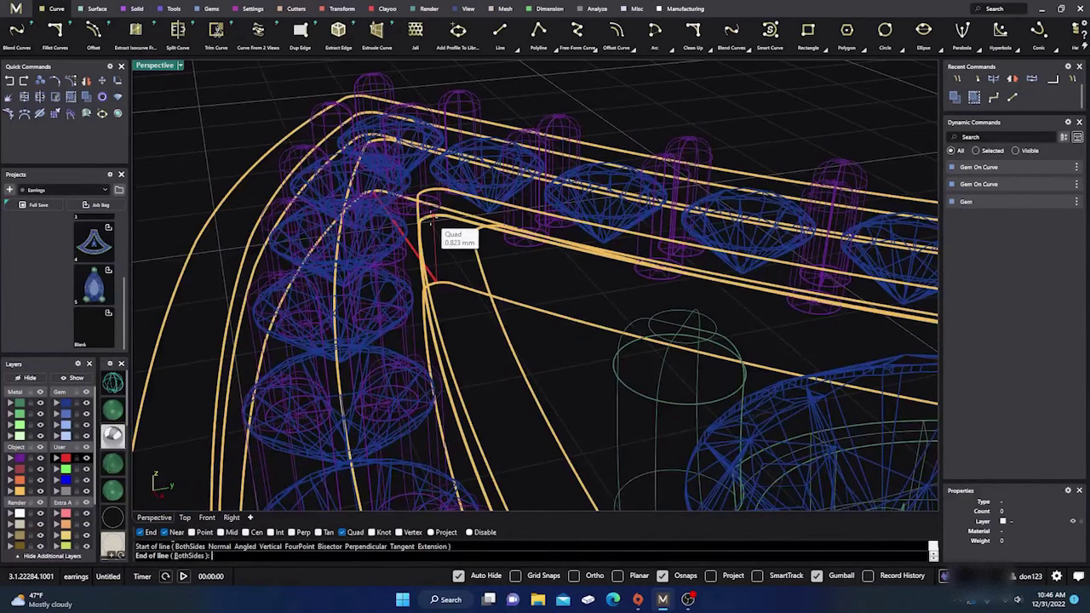
pyautogui.click(432, 223)
pyautogui.moveTo(458, 285); pyautogui.dragTo(528, 339, button='right')
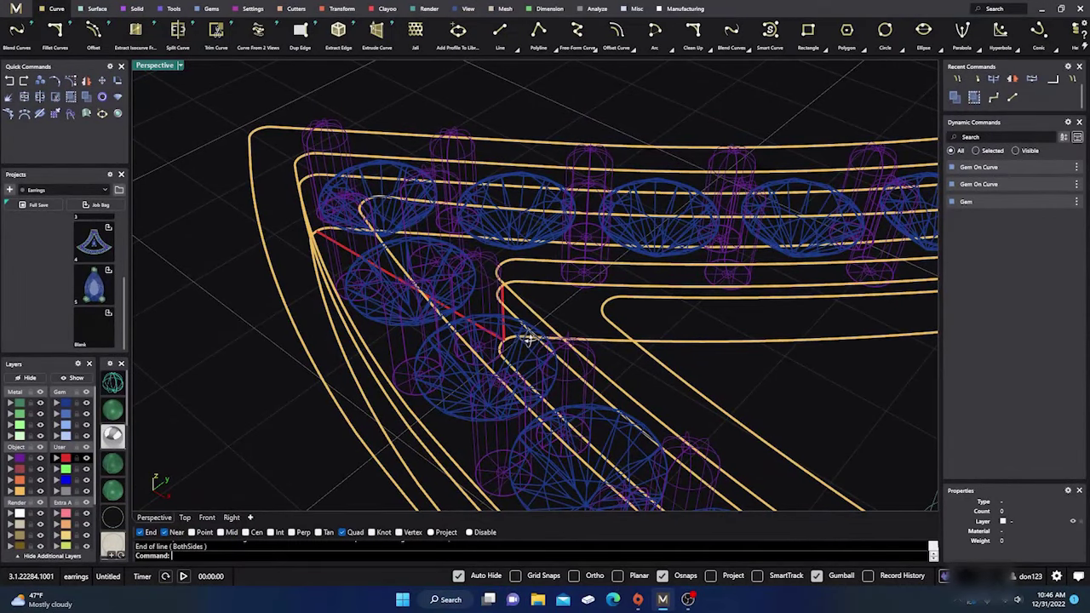
pyautogui.moveTo(528, 339); pyautogui.dragTo(473, 324, button='right')
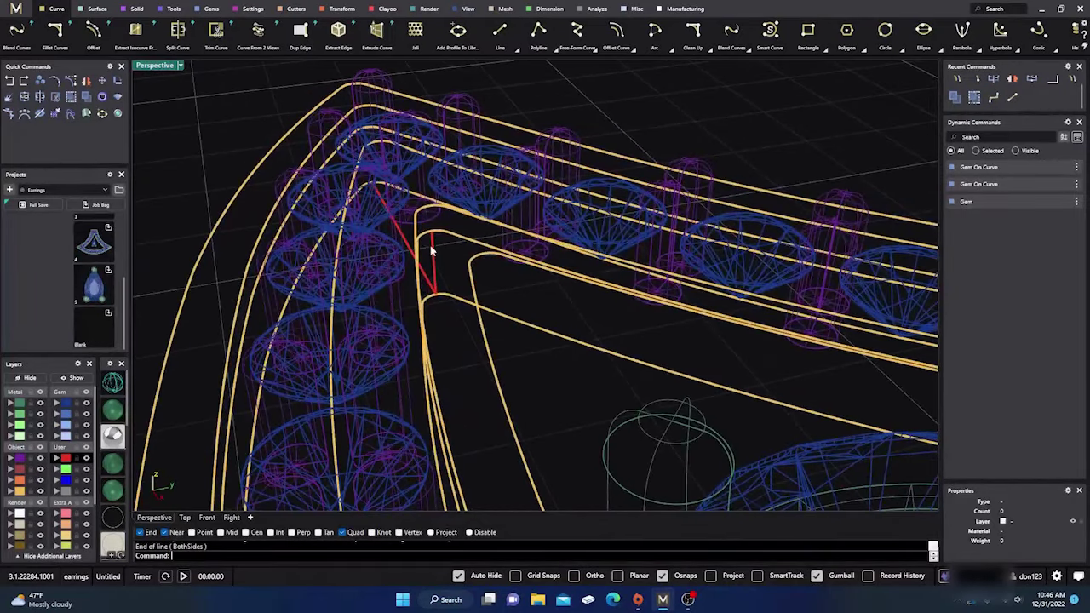
pyautogui.scroll(3, 432, 247)
pyautogui.scroll(-2, 449, 287)
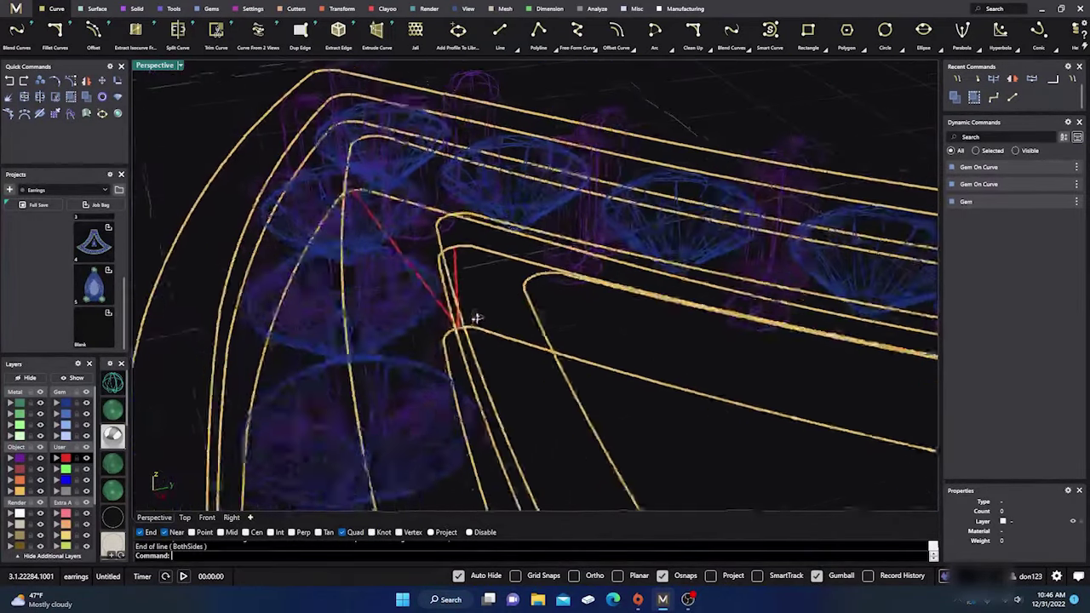
pyautogui.scroll(-3, 479, 315)
pyautogui.scroll(-1, 483, 320)
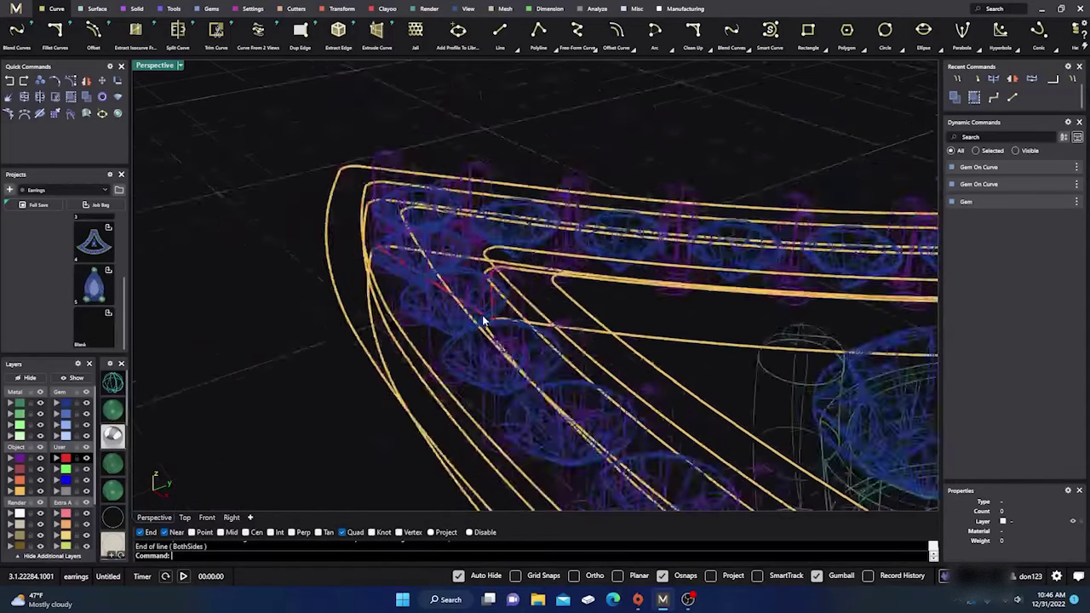
pyautogui.moveTo(483, 320); pyautogui.dragTo(484, 362, button='right')
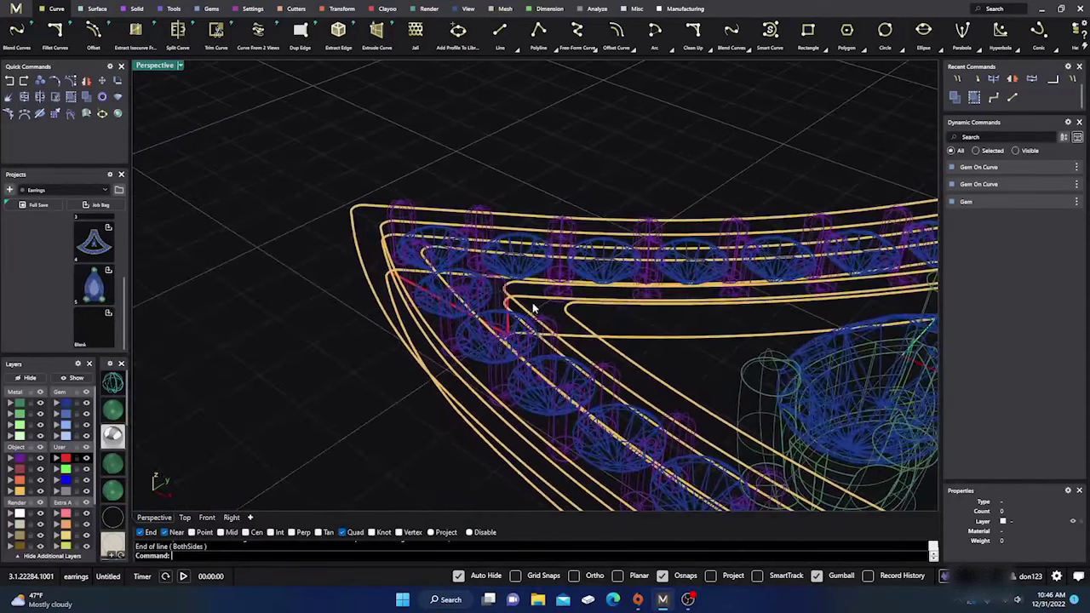
pyautogui.scroll(2, 533, 308)
pyautogui.scroll(4, 547, 323)
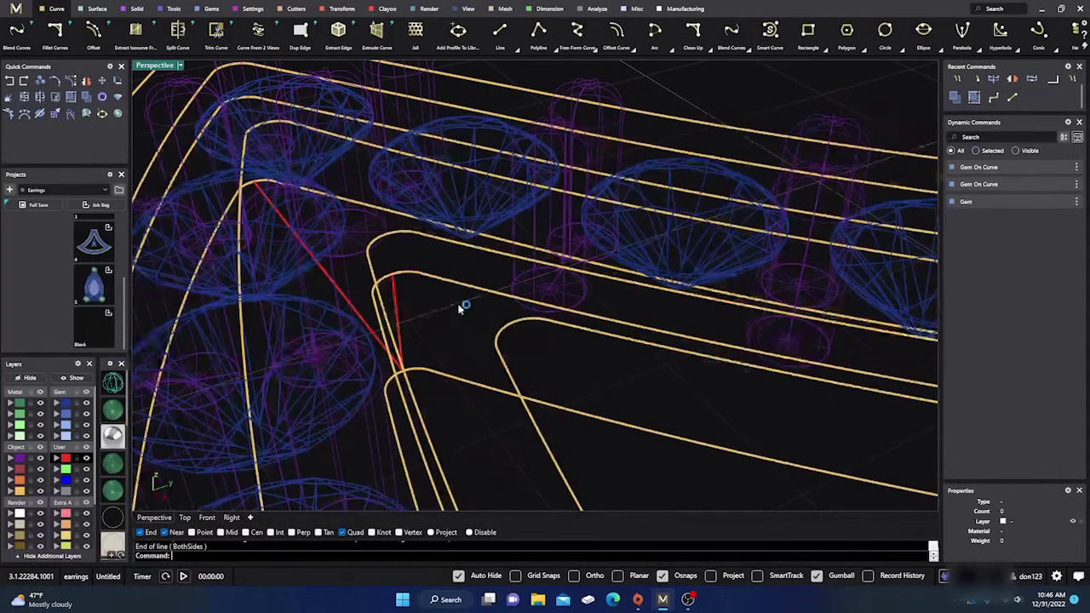
# Try another line at the inner corner, then select the short stray red segment.
pyautogui.press('Return')
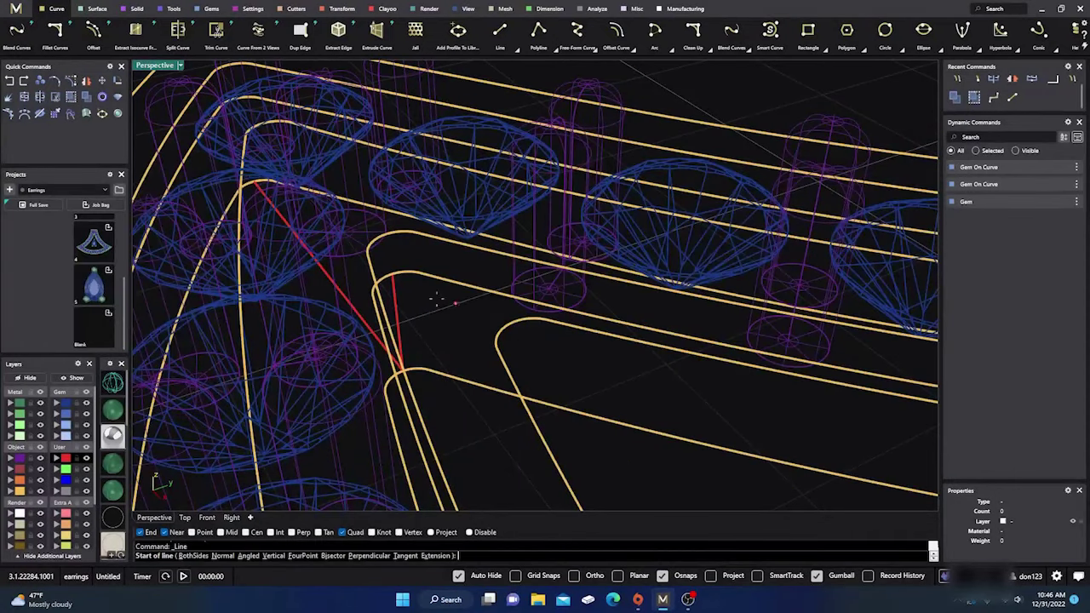
pyautogui.click(394, 277)
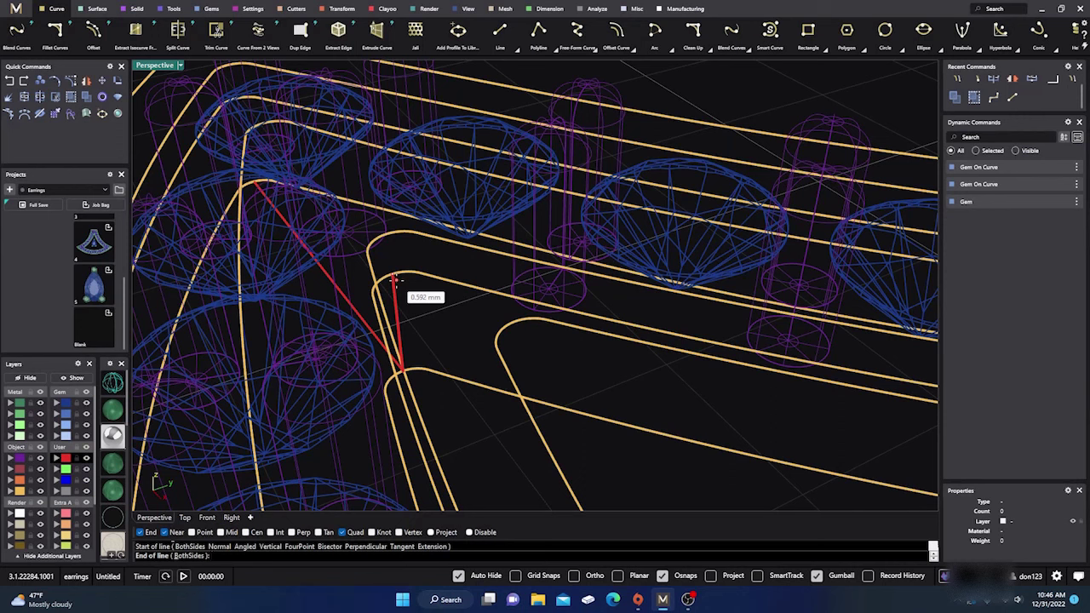
pyautogui.click(395, 278)
pyautogui.scroll(-3, 415, 302)
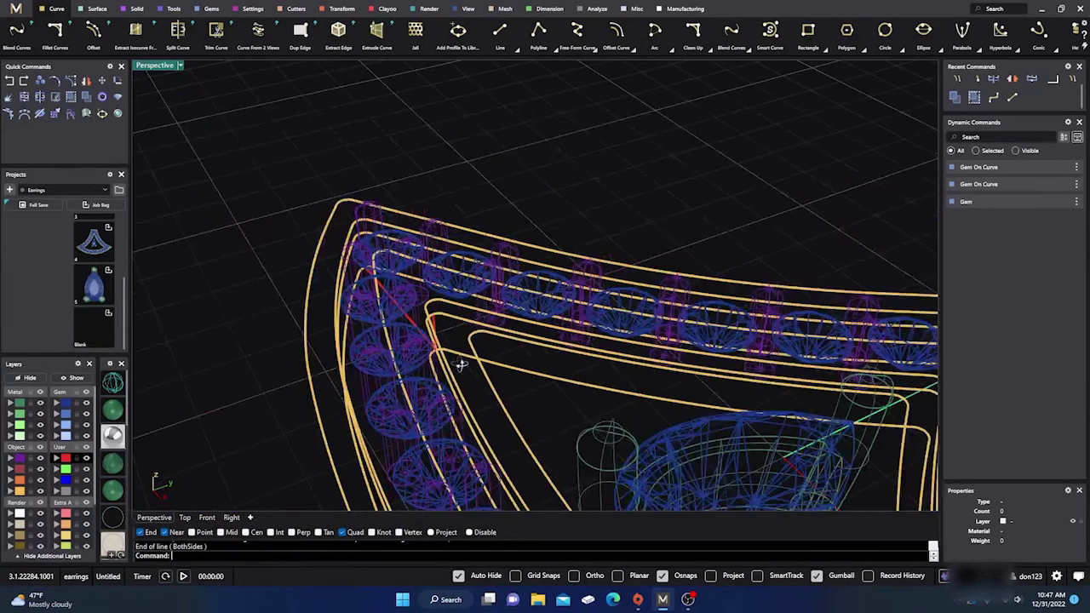
pyautogui.scroll(5, 459, 364)
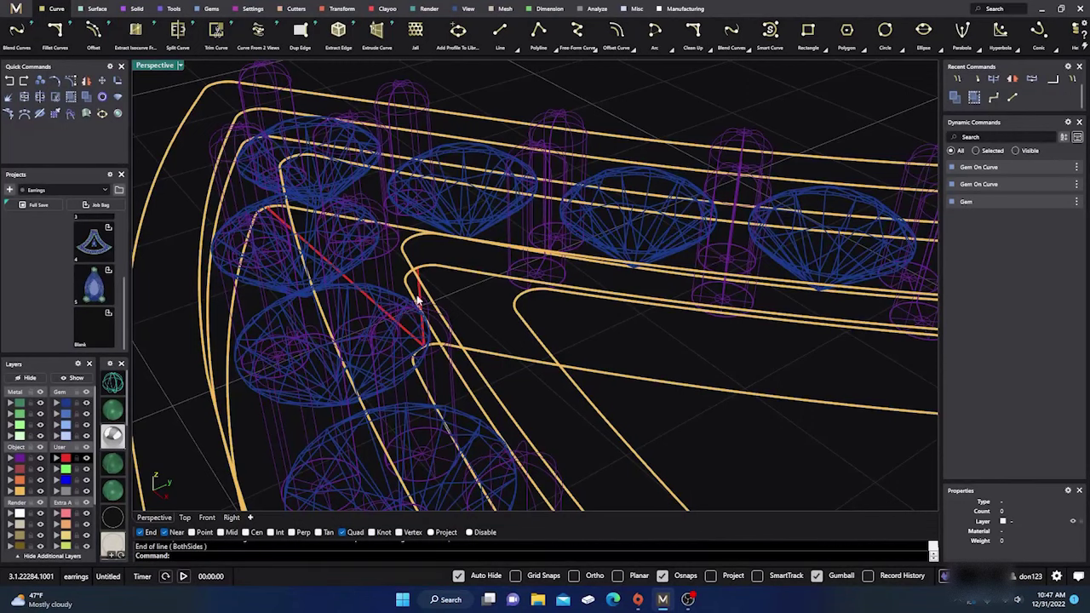
pyautogui.click(419, 298)
# Delete the short stray red segment.
pyautogui.press('Delete')
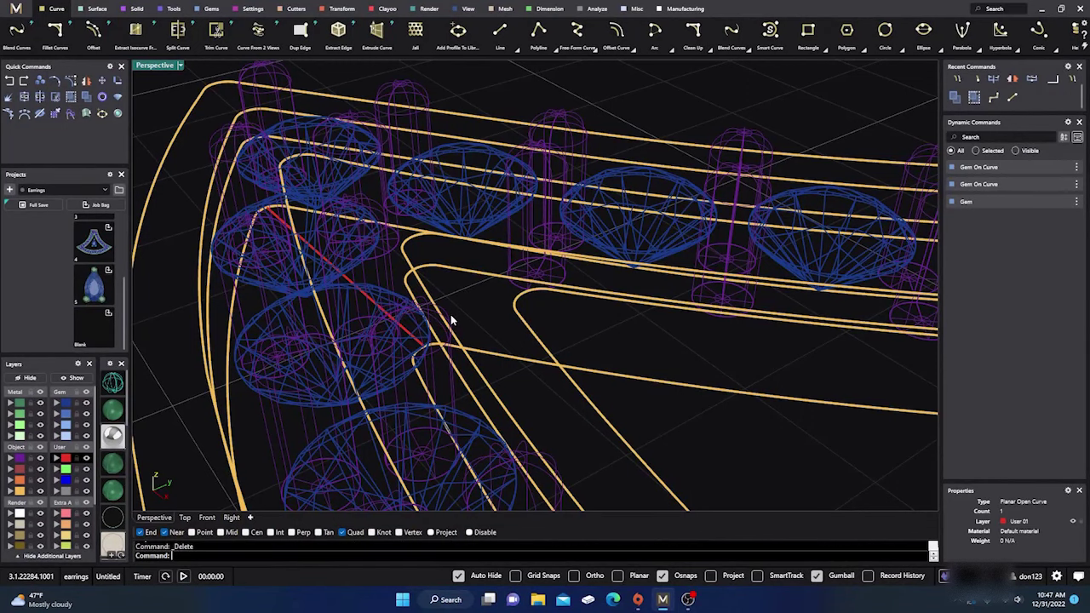
pyautogui.scroll(-8, 451, 314)
pyautogui.moveTo(450, 314); pyautogui.dragTo(499, 344, button='right')
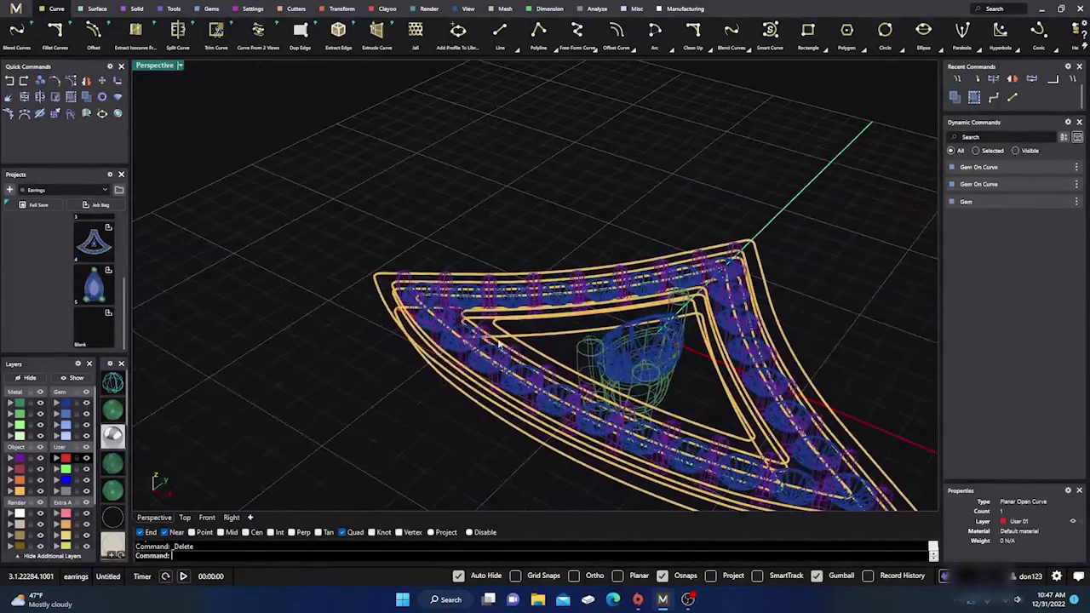
pyautogui.scroll(5, 499, 345)
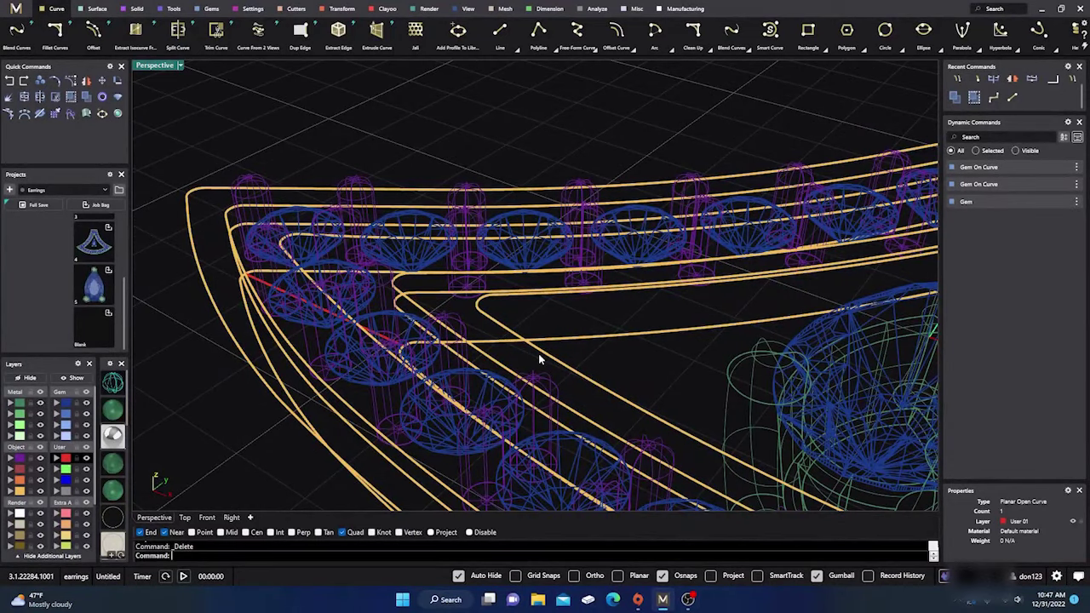
# At the earring's left corner, add the outer closed rim curve to the selection.
pyautogui.moveTo(538, 357); pyautogui.dragTo(465, 328, button='right')
pyautogui.scroll(5, 398, 298)
pyautogui.scroll(3, 447, 321)
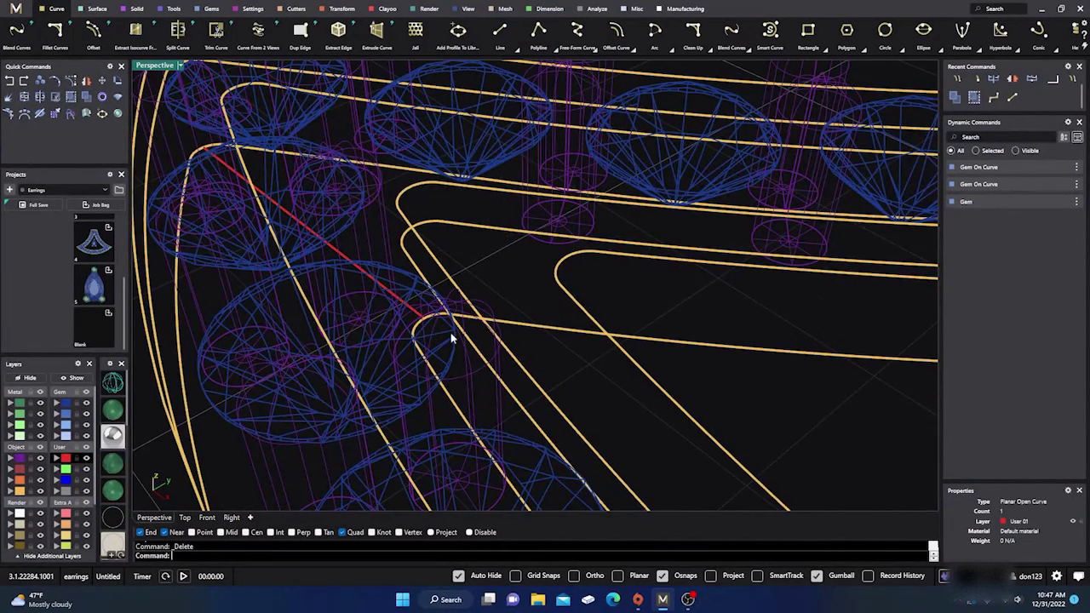
pyautogui.scroll(-3, 445, 325)
pyautogui.moveTo(453, 336); pyautogui.dragTo(386, 296, button='right')
pyautogui.keyDown('shift'); pyautogui.click(214, 189); pyautogui.keyUp('shift')
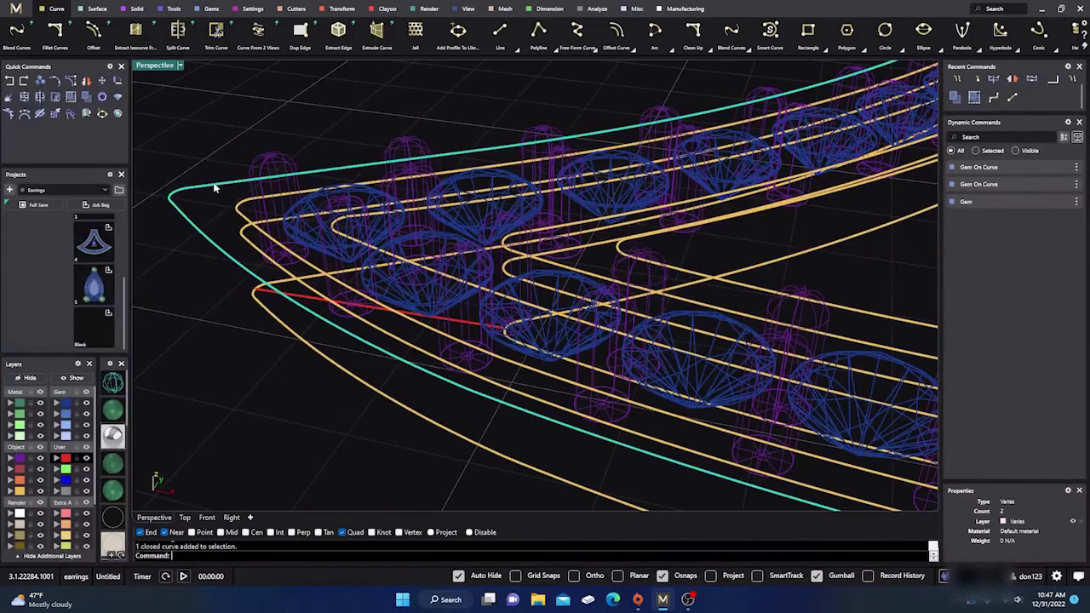
pyautogui.moveTo(228, 203); pyautogui.dragTo(252, 262, button='right')
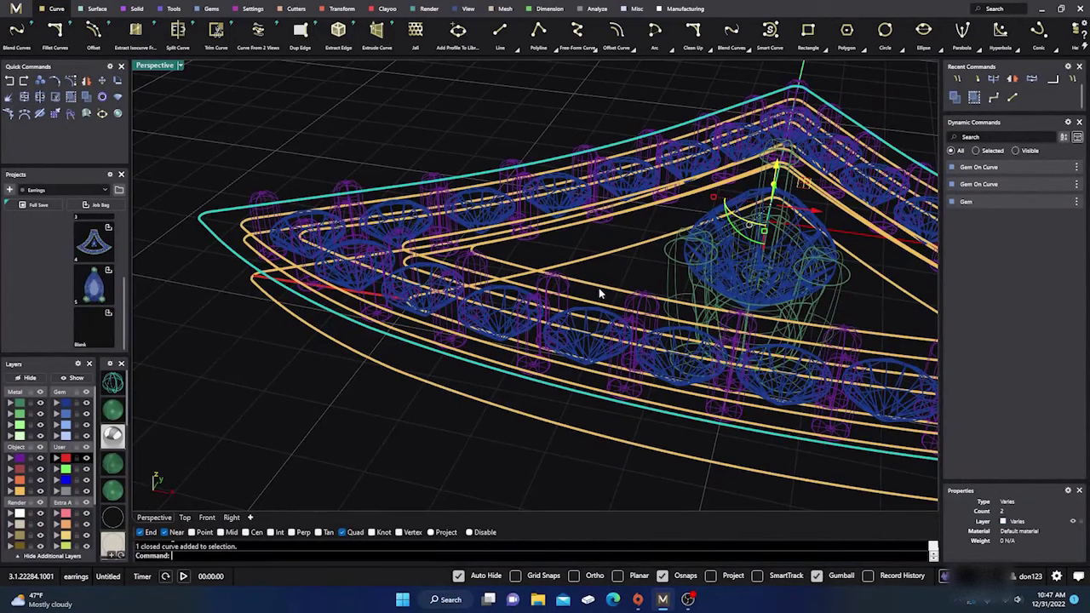
# In Front view, move the selected rim curve about 1.942 mm down, then deselect it.
pyautogui.scroll(-5, 484, 337)
pyautogui.moveTo(450, 352)
pyautogui.mouseDown(button='right')
pyautogui.moveTo(450, 380)
pyautogui.moveTo(477, 400)
pyautogui.moveTo(479, 355)
pyautogui.moveTo(468, 343)
pyautogui.mouseUp(button='right')
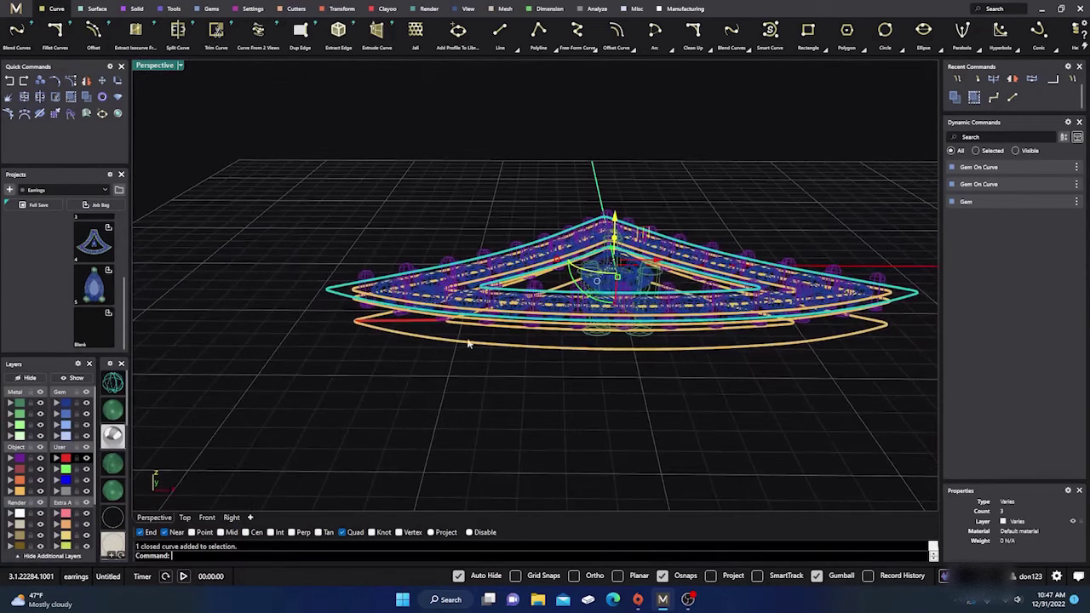
pyautogui.click(207, 517)
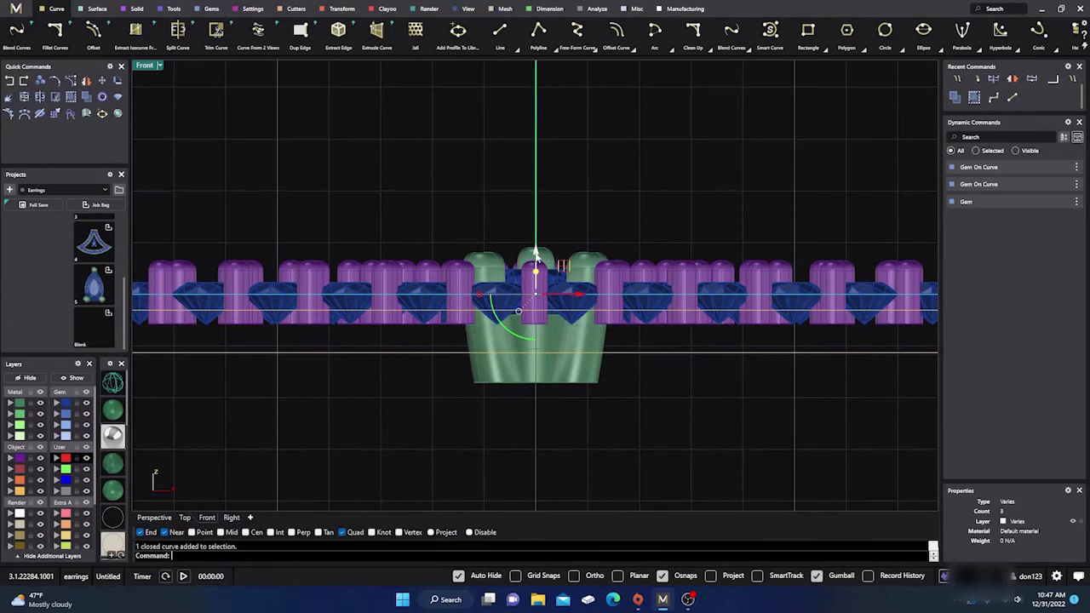
pyautogui.moveTo(535, 254); pyautogui.dragTo(535, 358)
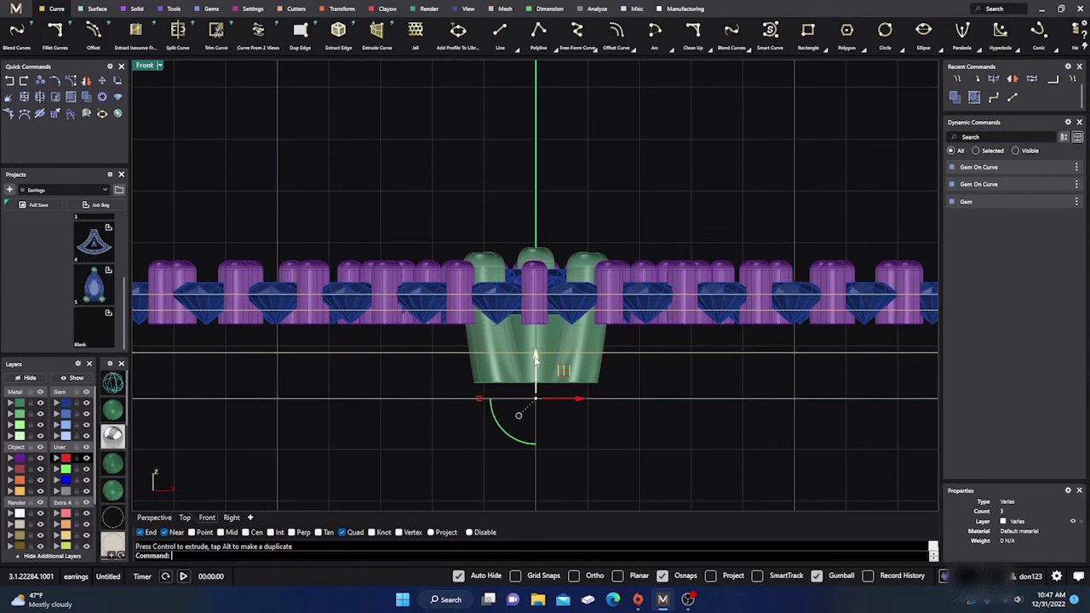
pyautogui.click(385, 231)
# Select another closed frame curve and lower it about 0.812 mm in Front view.
pyautogui.doubleClick(146, 68)
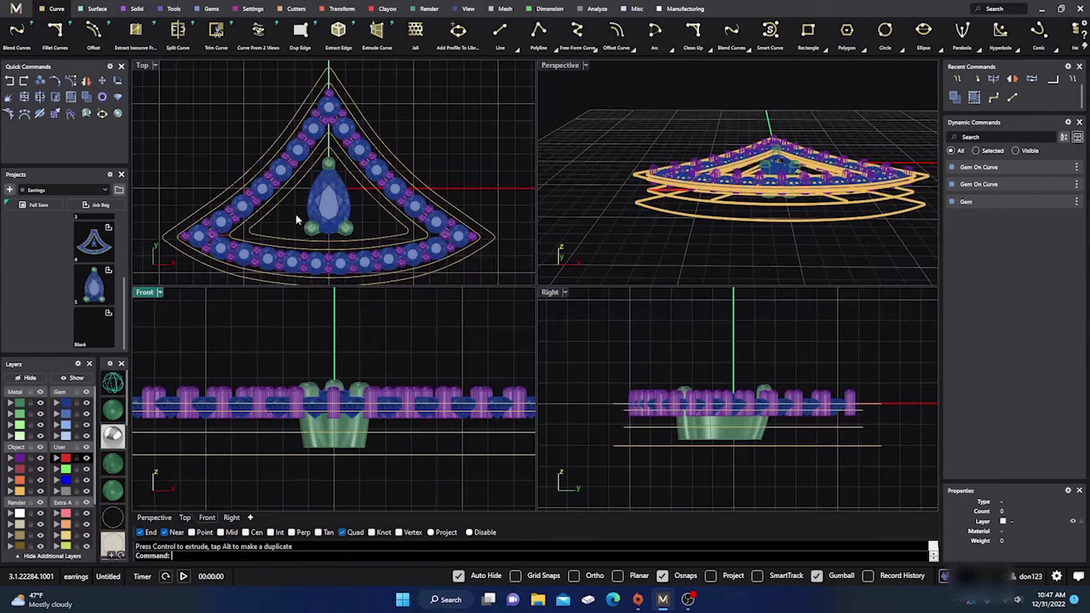
pyautogui.doubleClick(561, 68)
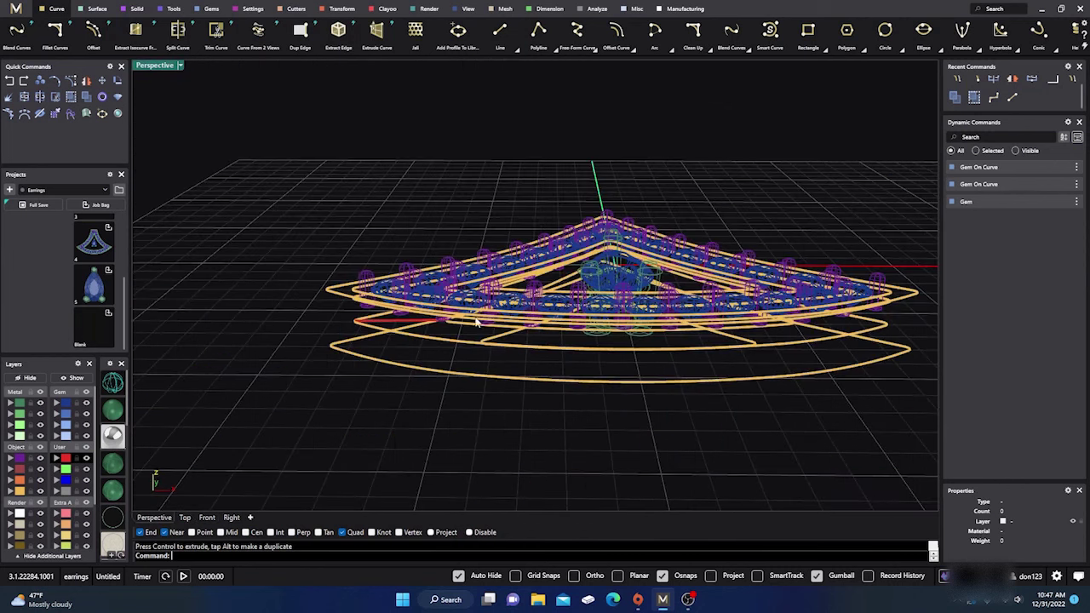
pyautogui.press('Down')
pyautogui.press('Up')
pyautogui.press('Up')
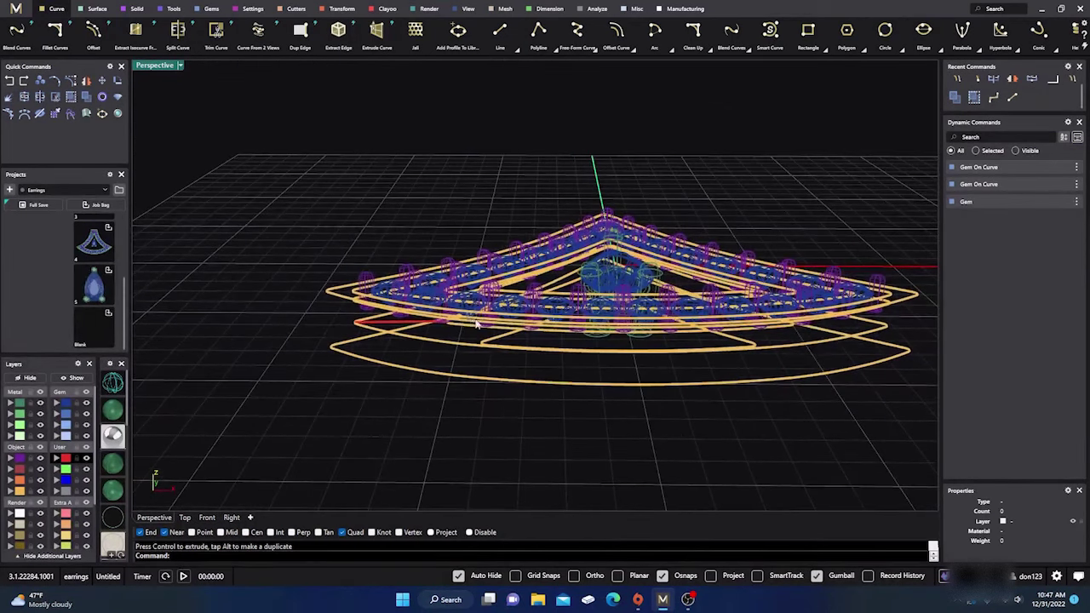
pyautogui.scroll(5, 402, 341)
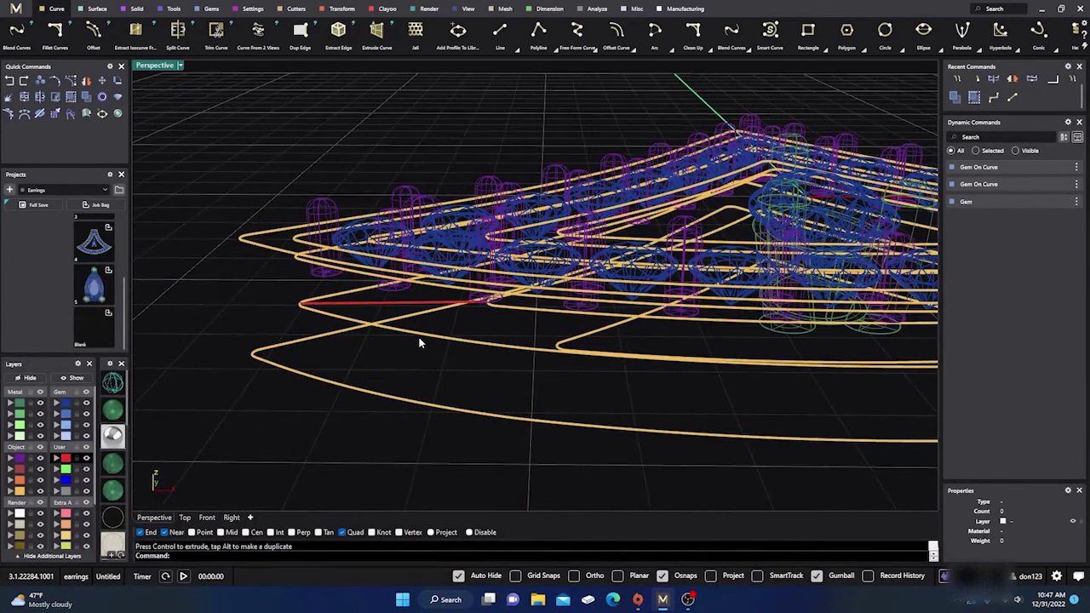
pyautogui.click(430, 341)
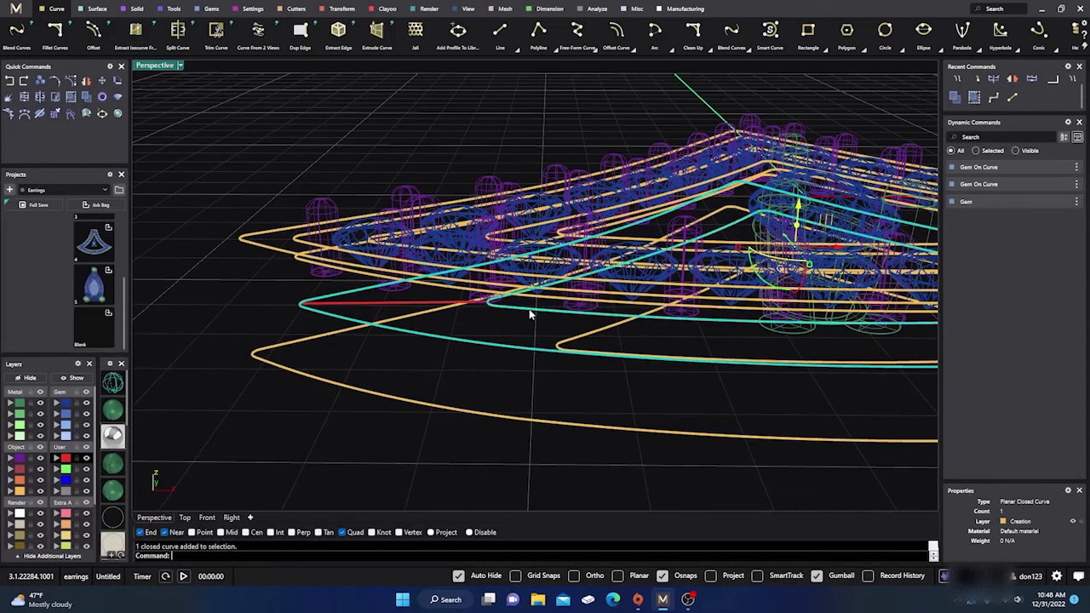
pyautogui.click(207, 516)
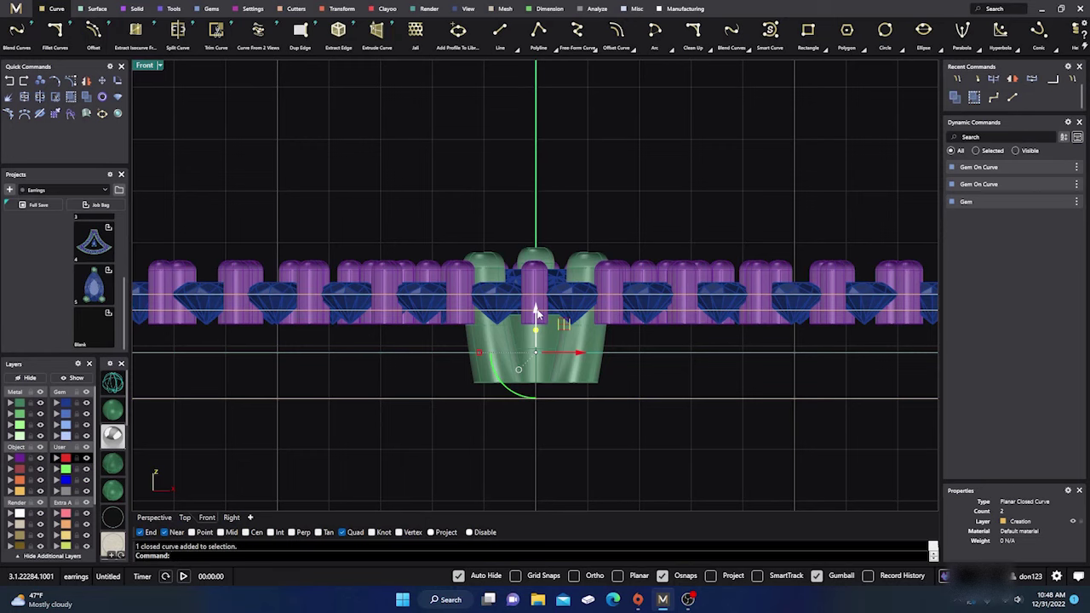
pyautogui.moveTo(535, 311); pyautogui.dragTo(521, 360)
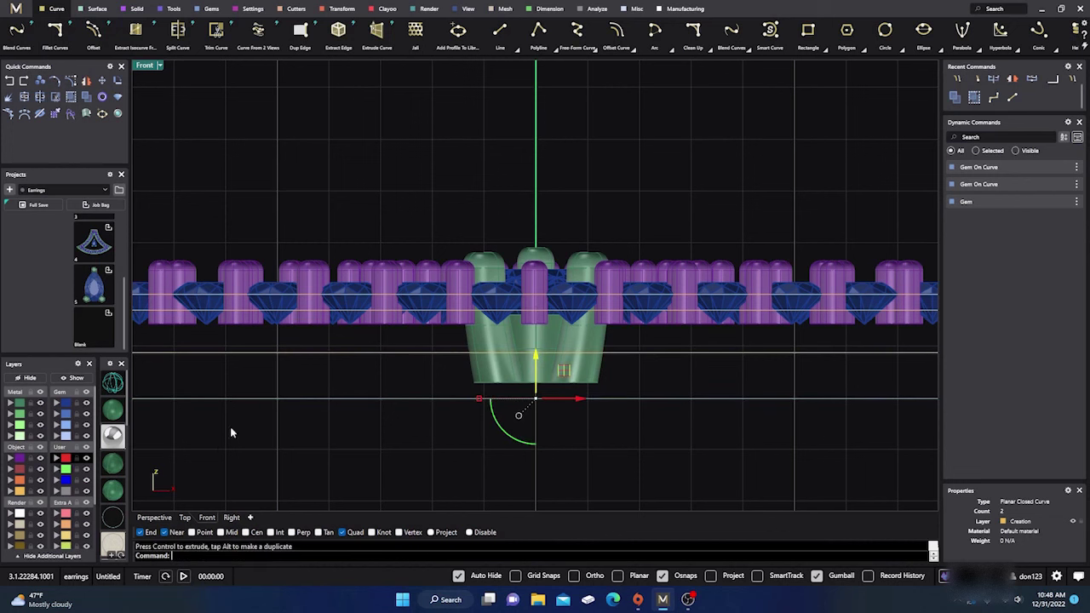
# Return to Perspective and orbit toward the frame's left corner to check the lowered curves.
pyautogui.click(154, 517)
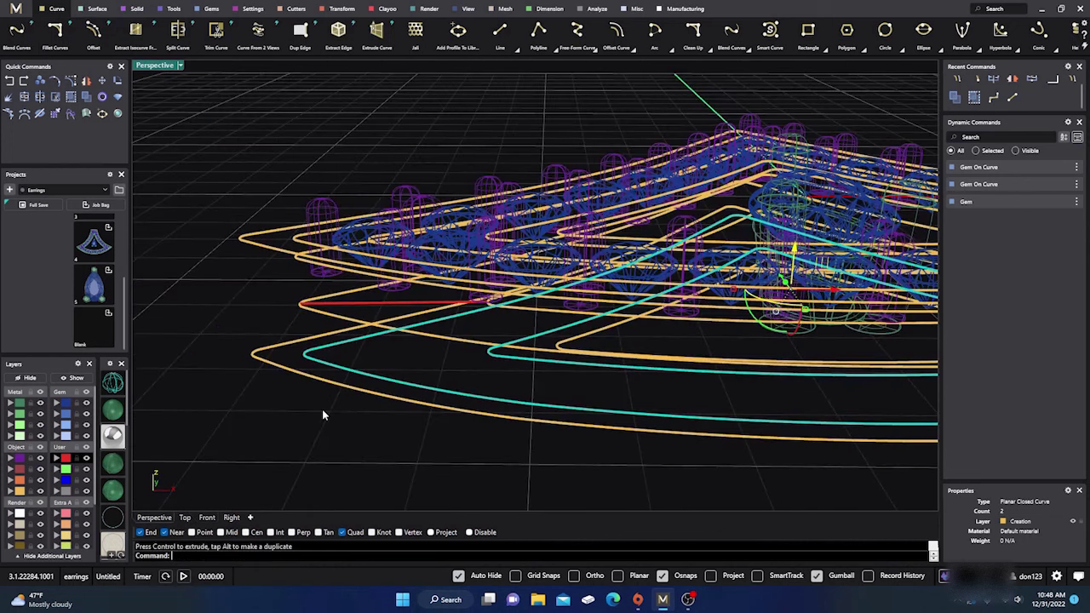
pyautogui.moveTo(325, 412); pyautogui.dragTo(343, 425, button='right')
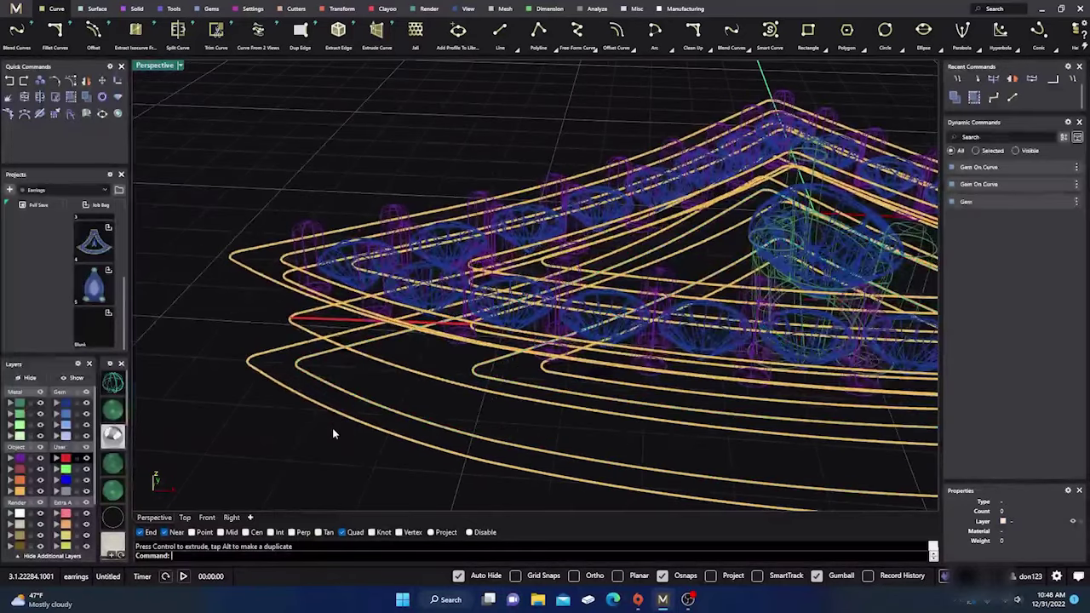
pyautogui.moveTo(274, 426); pyautogui.dragTo(288, 415, button='right')
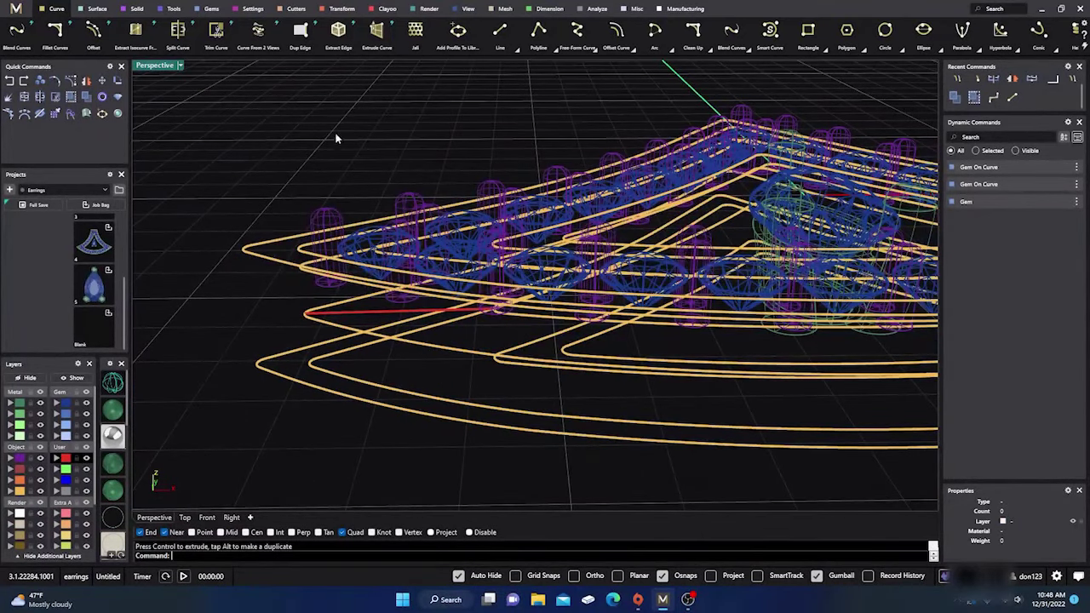
# Draw three red lines joining the upper, lowered and outer curve corners at the left corner.
pyautogui.click(502, 34)
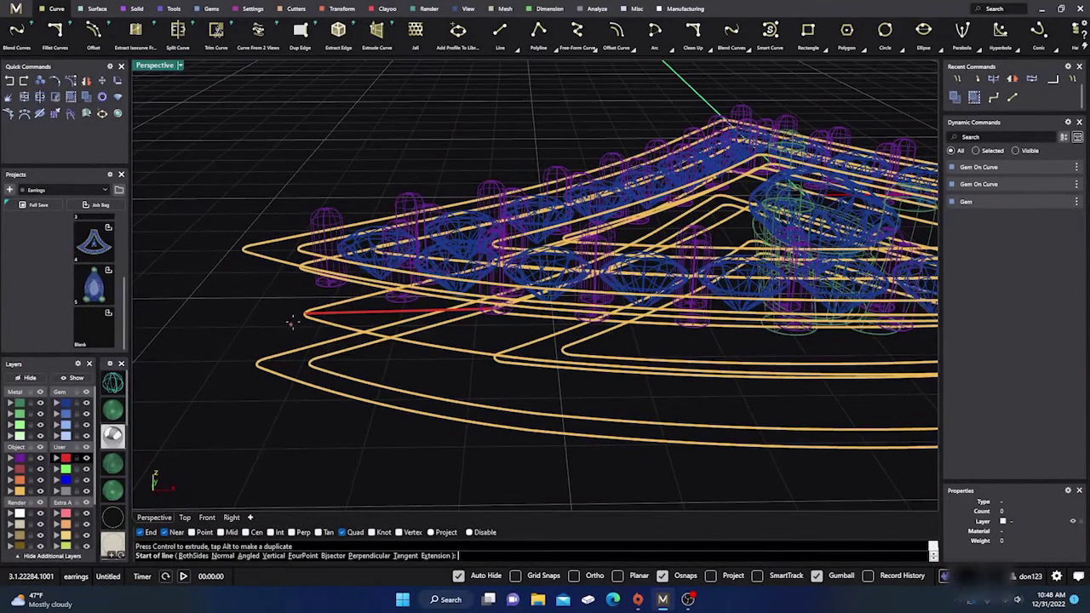
pyautogui.click(303, 315)
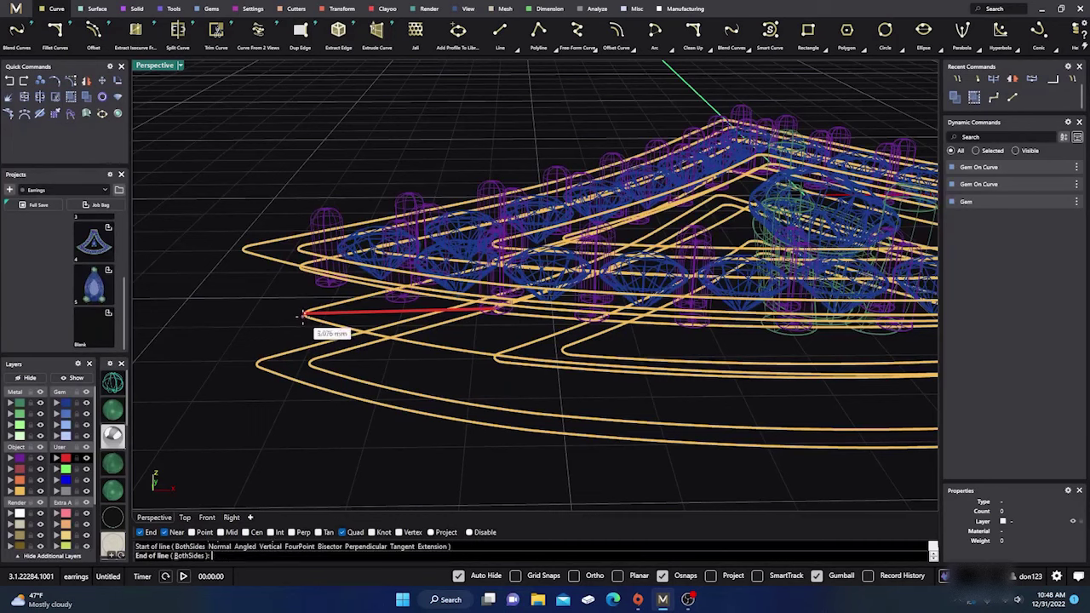
pyautogui.click(307, 364)
pyautogui.press('Return')
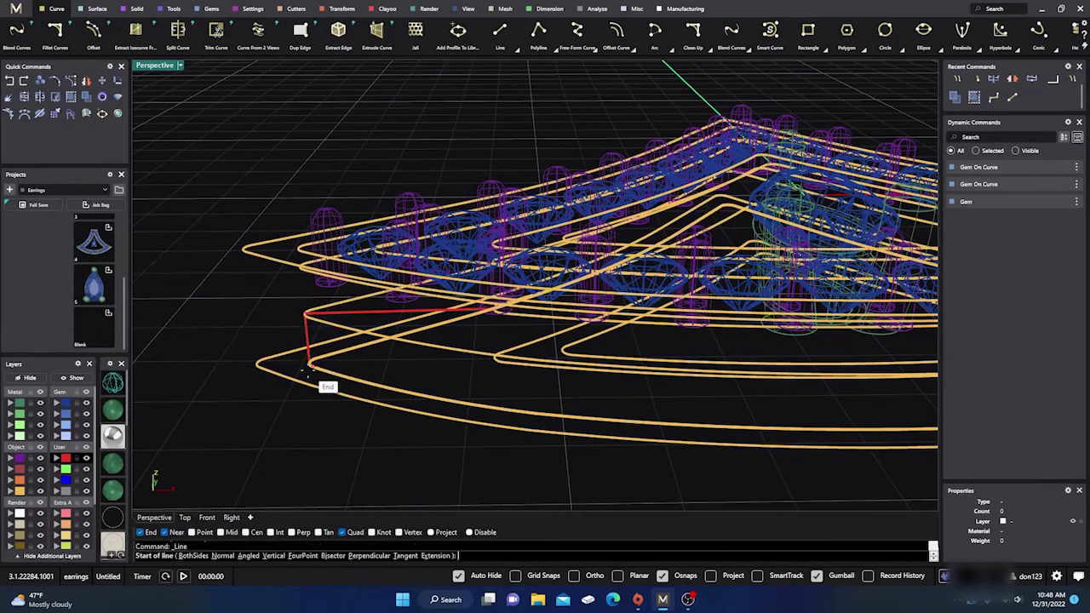
pyautogui.click(305, 365)
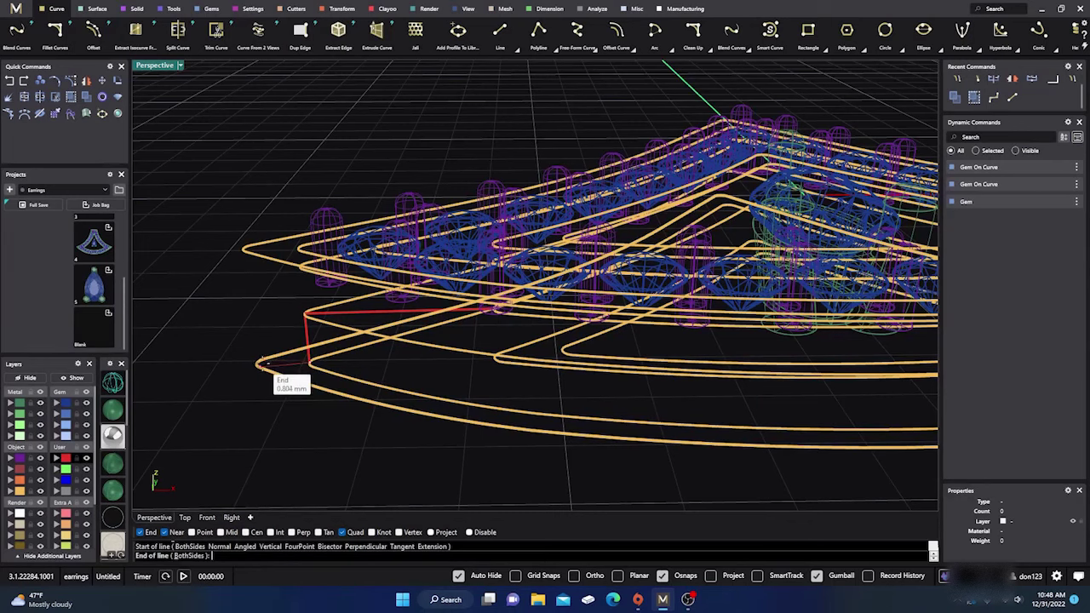
pyautogui.click(253, 362)
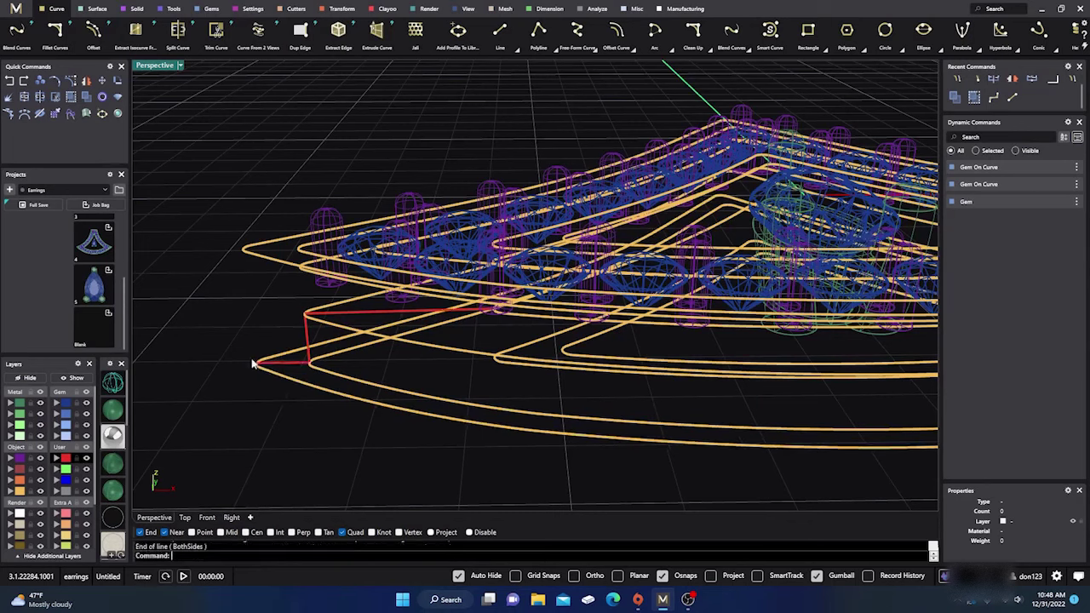
pyautogui.press('Return')
pyautogui.click(253, 362)
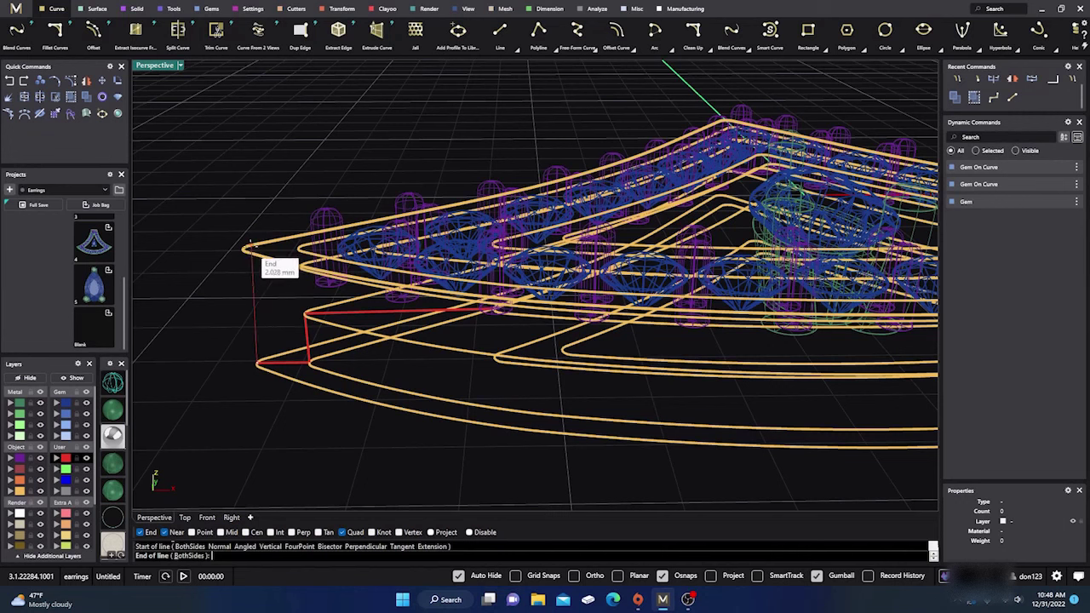
pyautogui.click(239, 252)
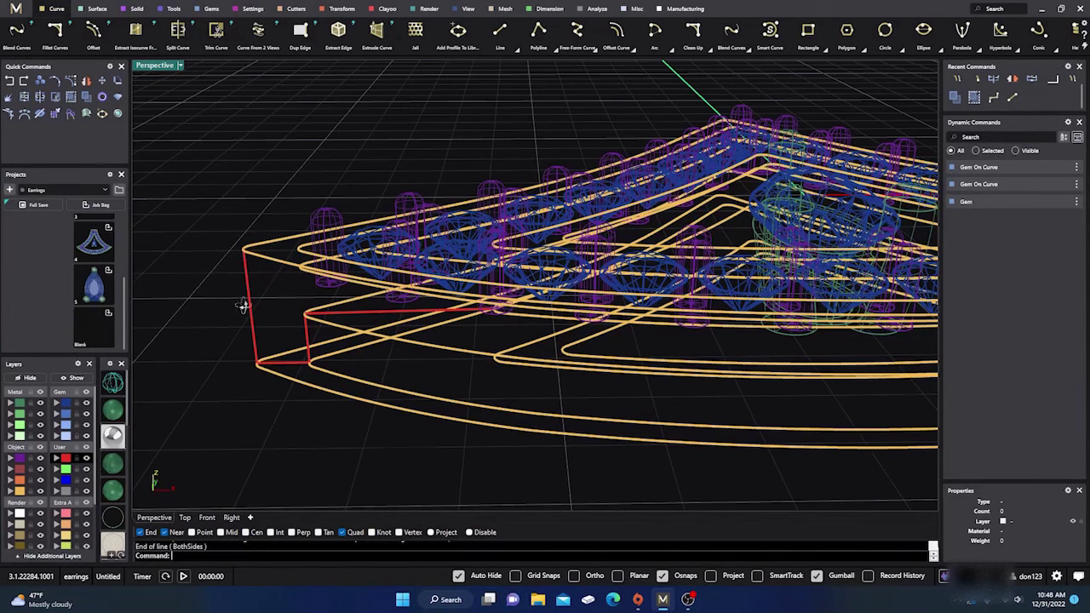
# Draw a line from the outer curve's rounded corner to the next inner curve's corner.
pyautogui.moveTo(243, 305); pyautogui.dragTo(258, 353, button='right')
pyautogui.scroll(3, 262, 360)
pyautogui.rightClick(231, 354)
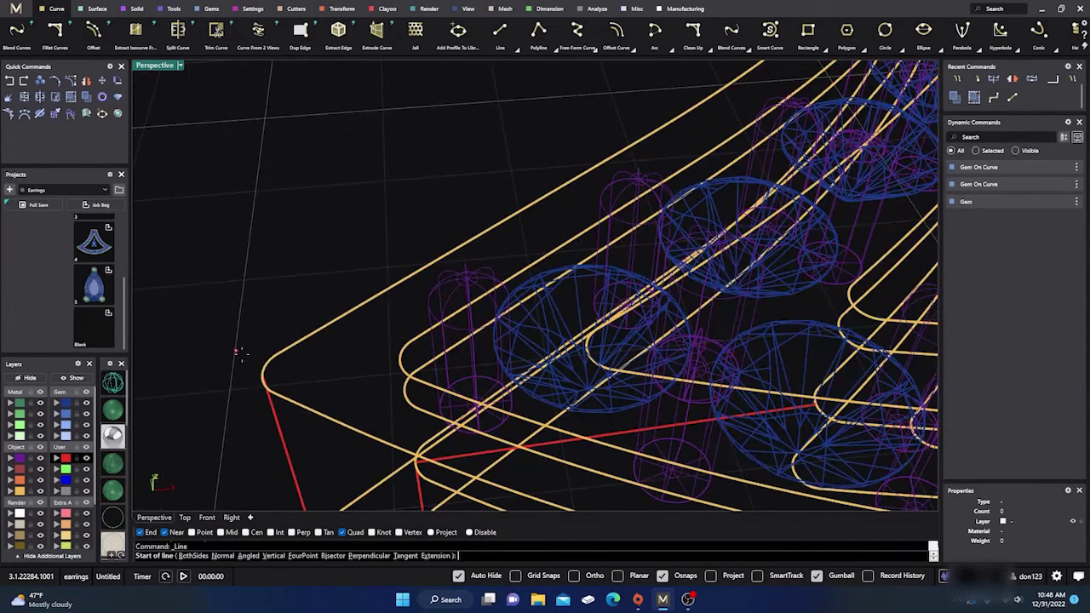
pyautogui.click(265, 375)
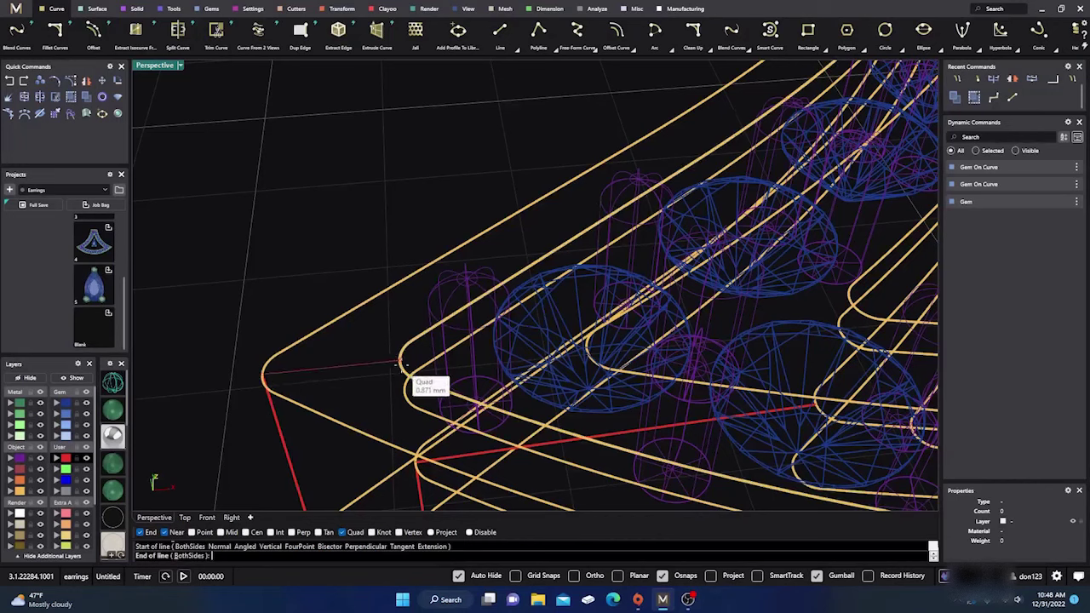
pyautogui.click(394, 363)
pyautogui.rightClick(397, 368)
pyautogui.click(398, 364)
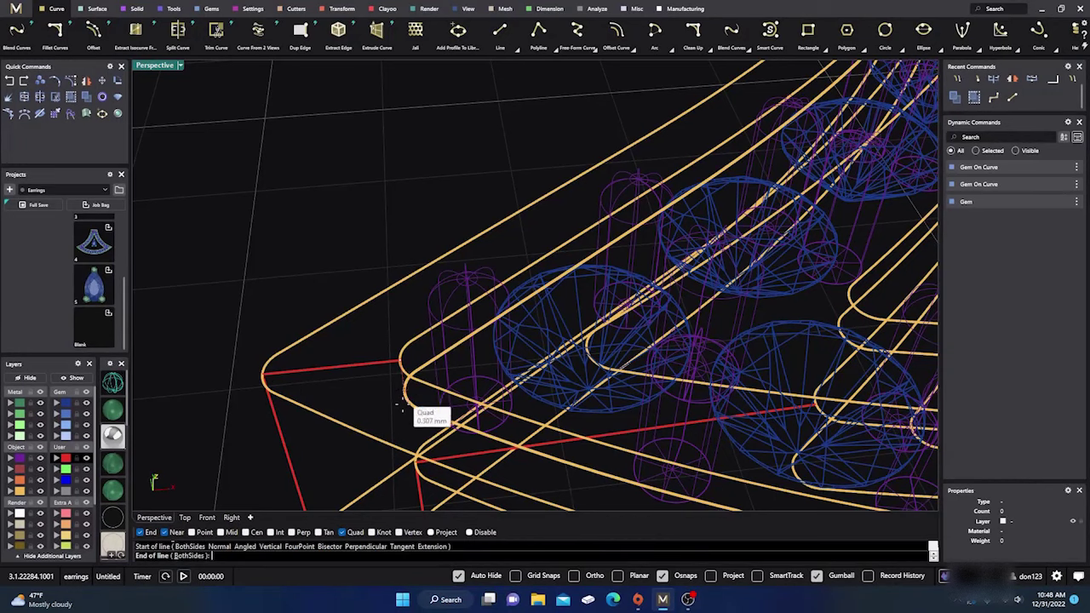
pyautogui.press('Escape')
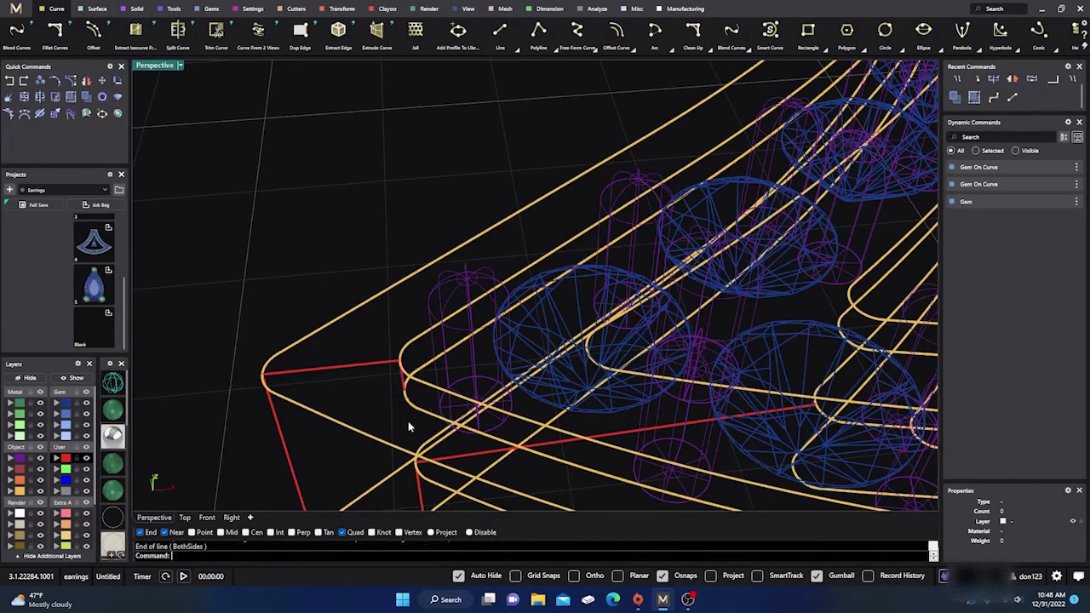
# Draw a line from the upper outer corner to the inner curve's corner.
pyautogui.moveTo(408, 420); pyautogui.dragTo(346, 275, button='right')
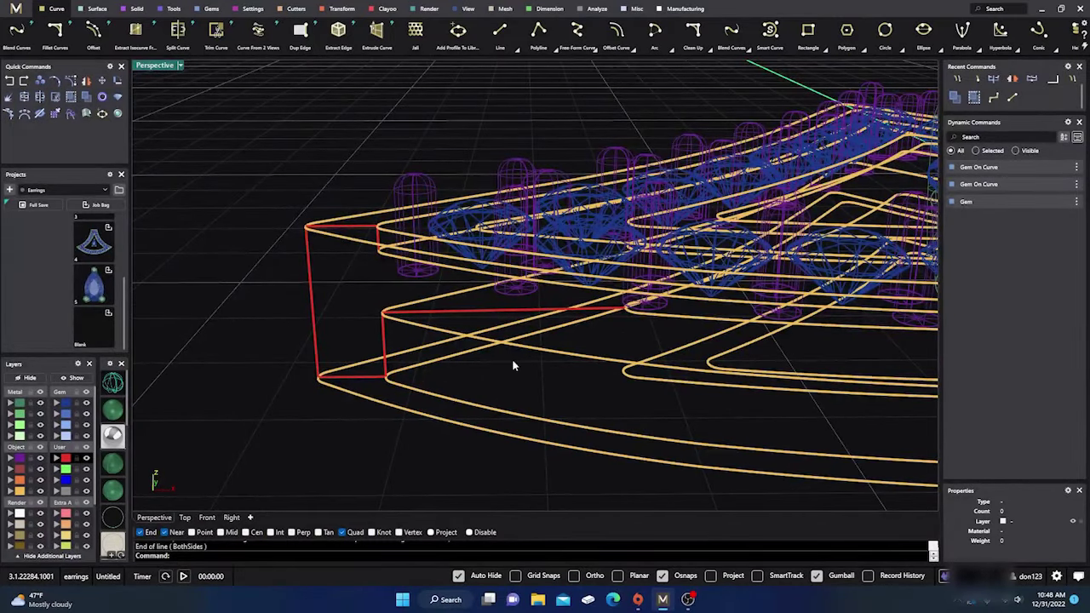
pyautogui.moveTo(511, 364); pyautogui.dragTo(494, 389, button='right')
pyautogui.scroll(3, 353, 323)
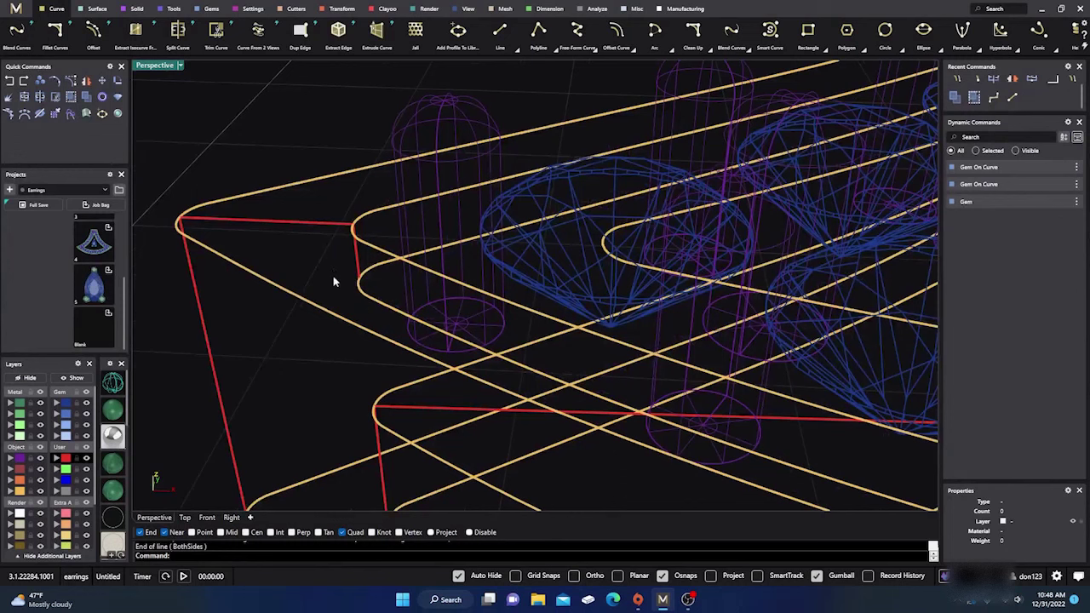
pyautogui.rightClick(333, 275)
pyautogui.click(358, 279)
pyautogui.scroll(-2, 308, 283)
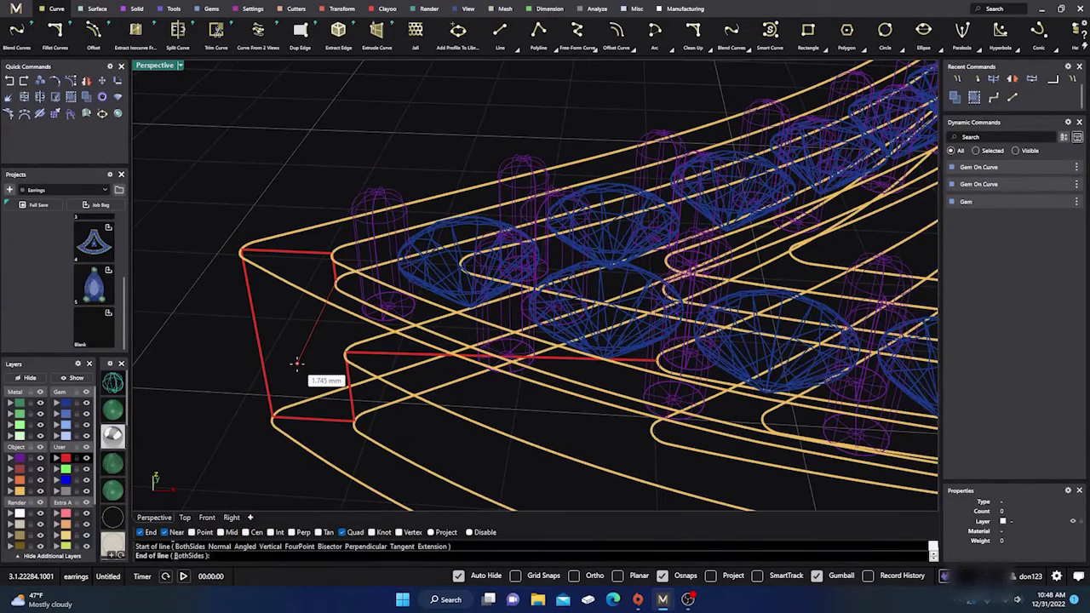
pyautogui.moveTo(296, 364); pyautogui.dragTo(426, 370, button='right')
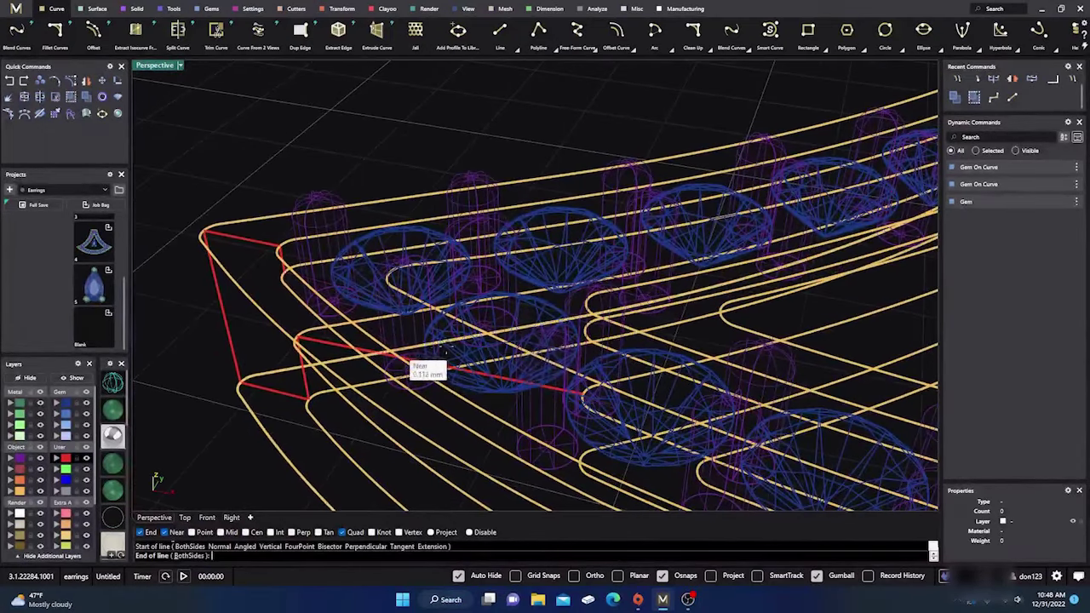
pyautogui.click(584, 330)
# Add two more inner connector lines, down to the curve below and across to the next inner corner.
pyautogui.rightClick(584, 330)
pyautogui.click(584, 330)
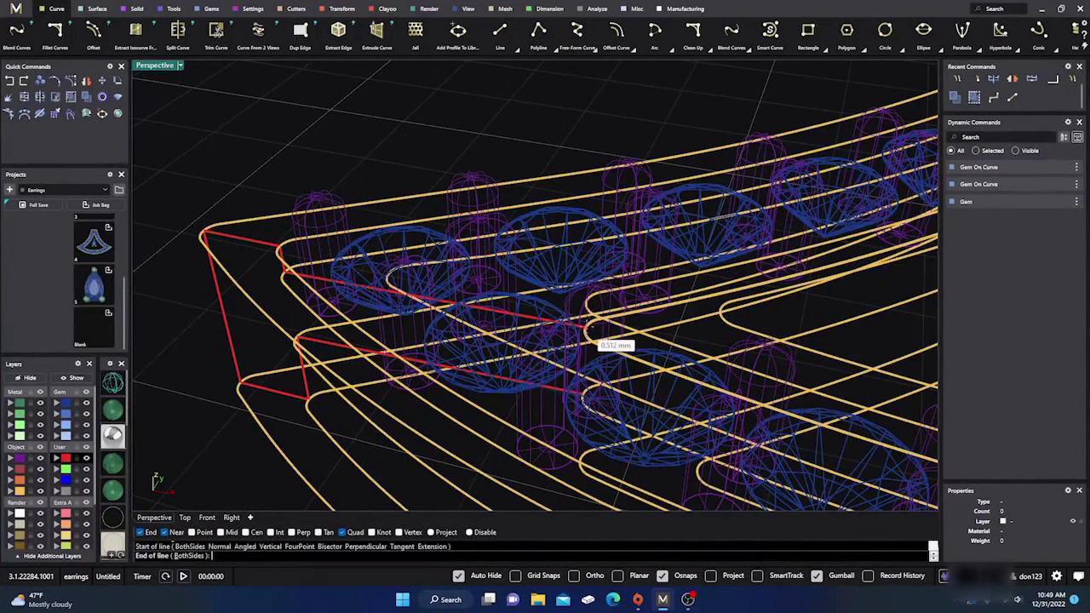
pyautogui.click(587, 300)
pyautogui.rightClick(587, 300)
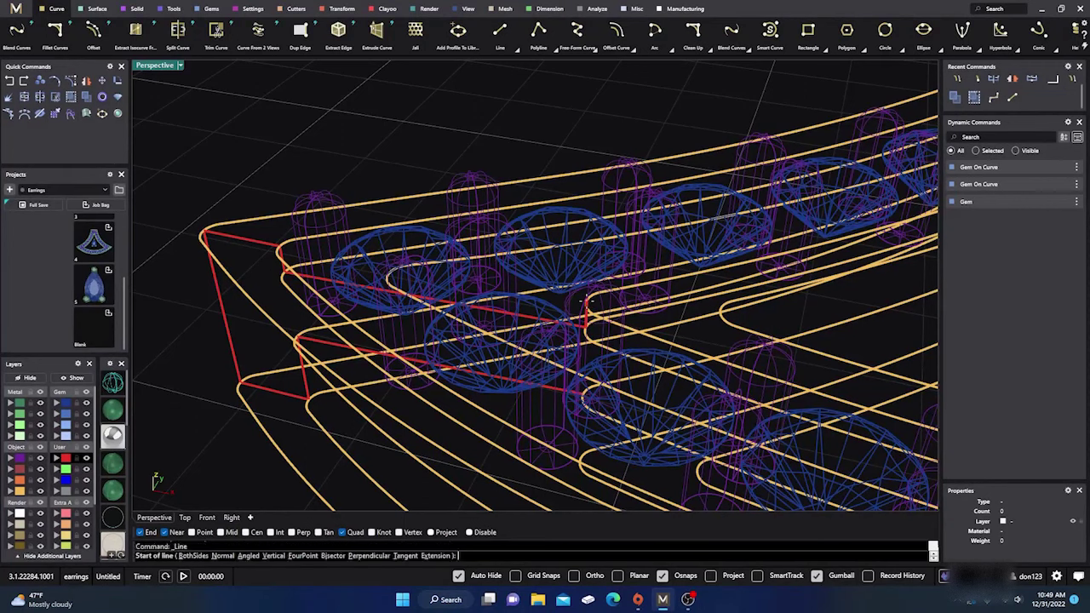
pyautogui.click(587, 299)
pyautogui.click(725, 313)
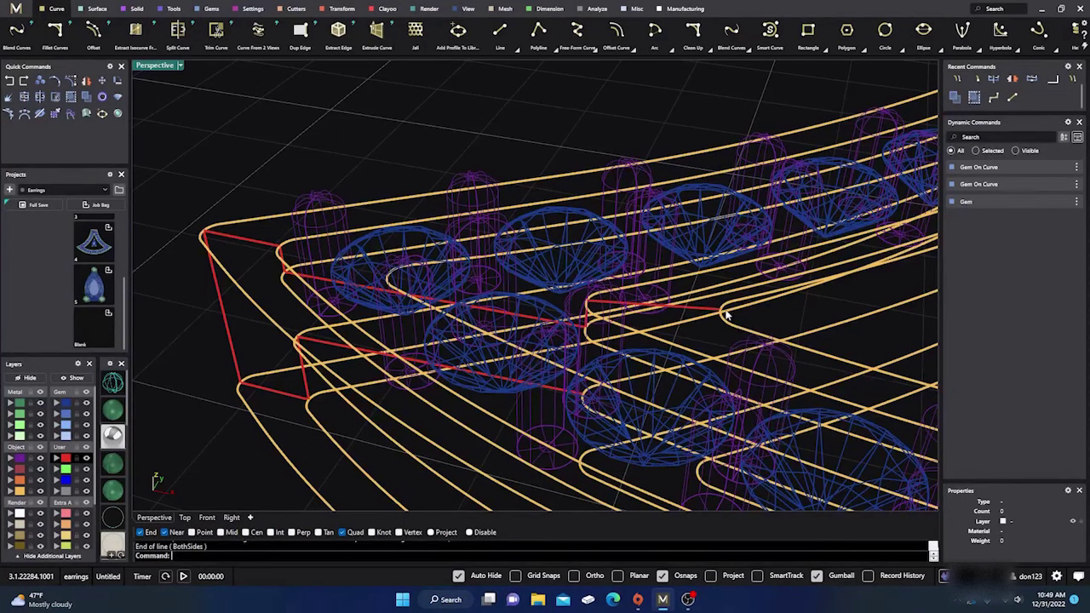
pyautogui.moveTo(697, 254); pyautogui.dragTo(581, 336, button='right')
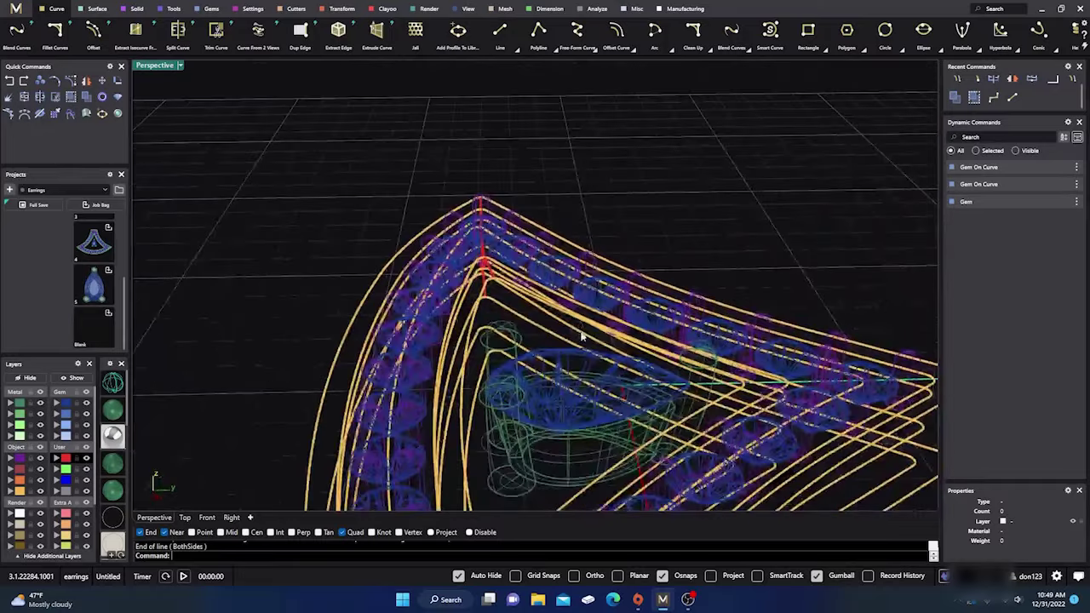
# Draw three chained red lines from the top corner's curve point down through the inner curve corners.
pyautogui.scroll(3, 528, 317)
pyautogui.rightClick(481, 281)
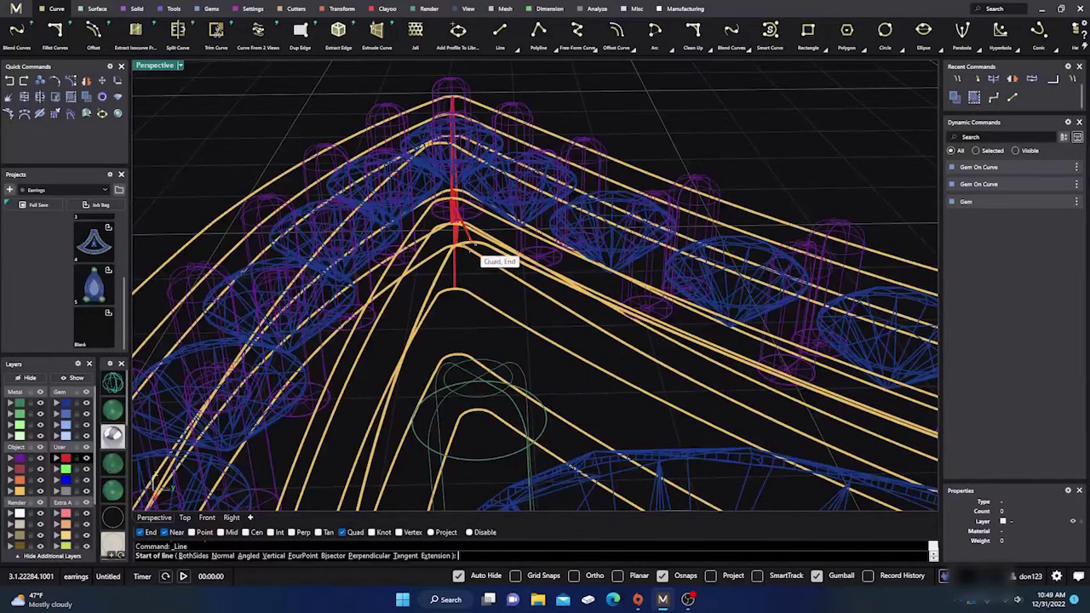
pyautogui.click(471, 247)
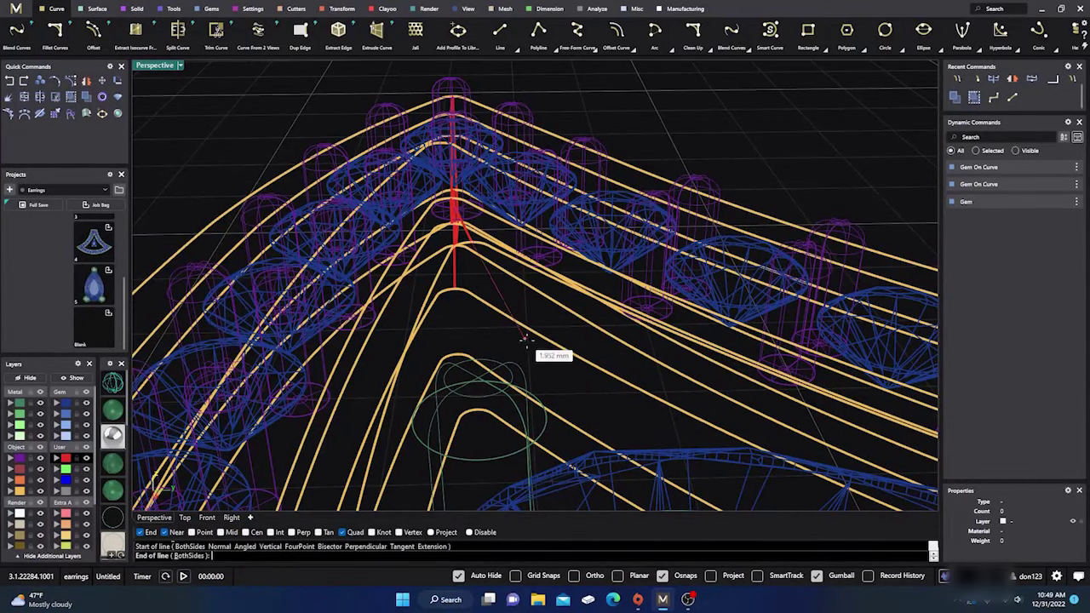
pyautogui.moveTo(525, 339); pyautogui.dragTo(536, 346, button='right')
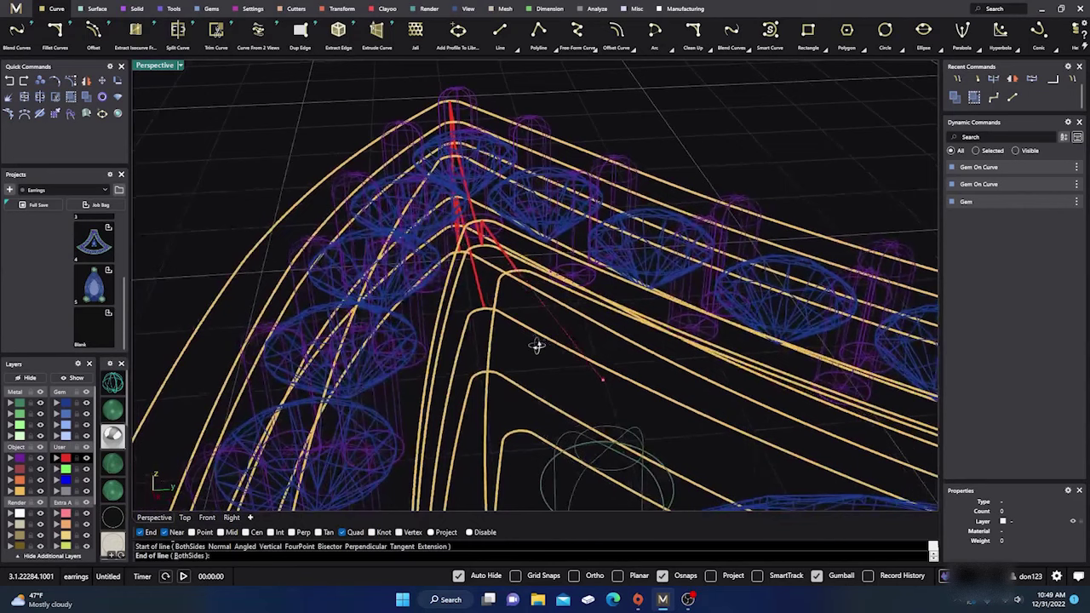
pyautogui.click(513, 428)
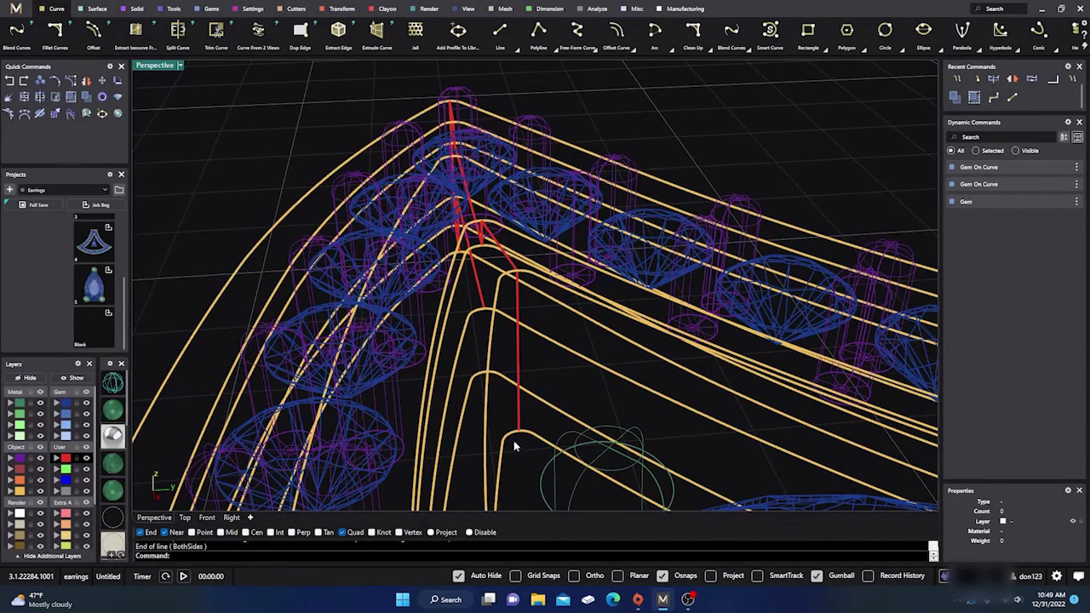
pyautogui.press('Return')
pyautogui.click(515, 430)
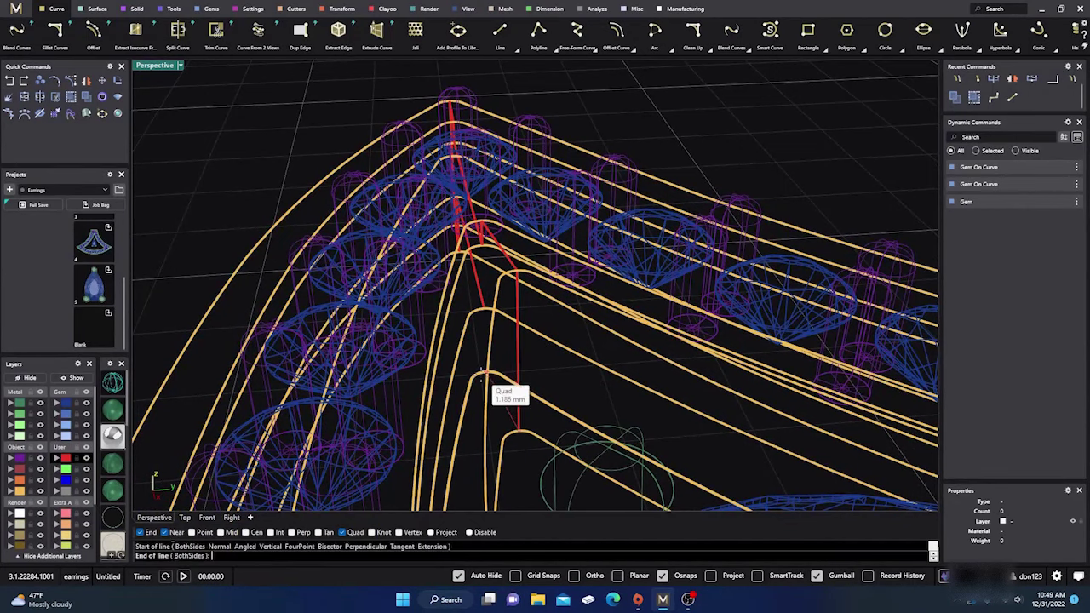
pyautogui.click(484, 375)
pyautogui.press('Return')
pyautogui.click(484, 375)
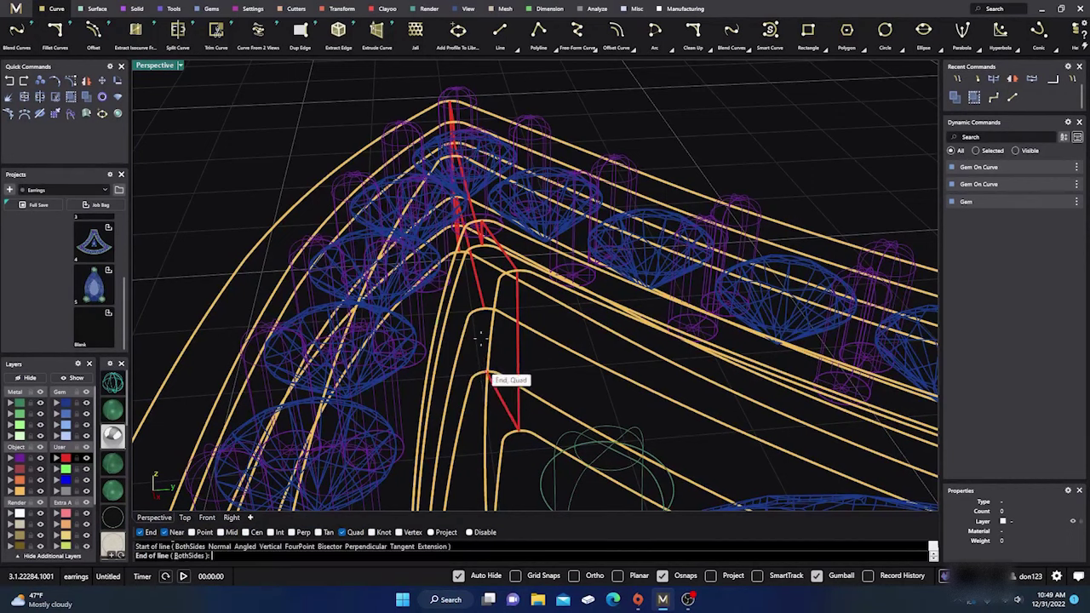
pyautogui.click(485, 314)
# Orbit above the earring frame and select the front row of gems.
pyautogui.moveTo(528, 348); pyautogui.dragTo(490, 287, button='right')
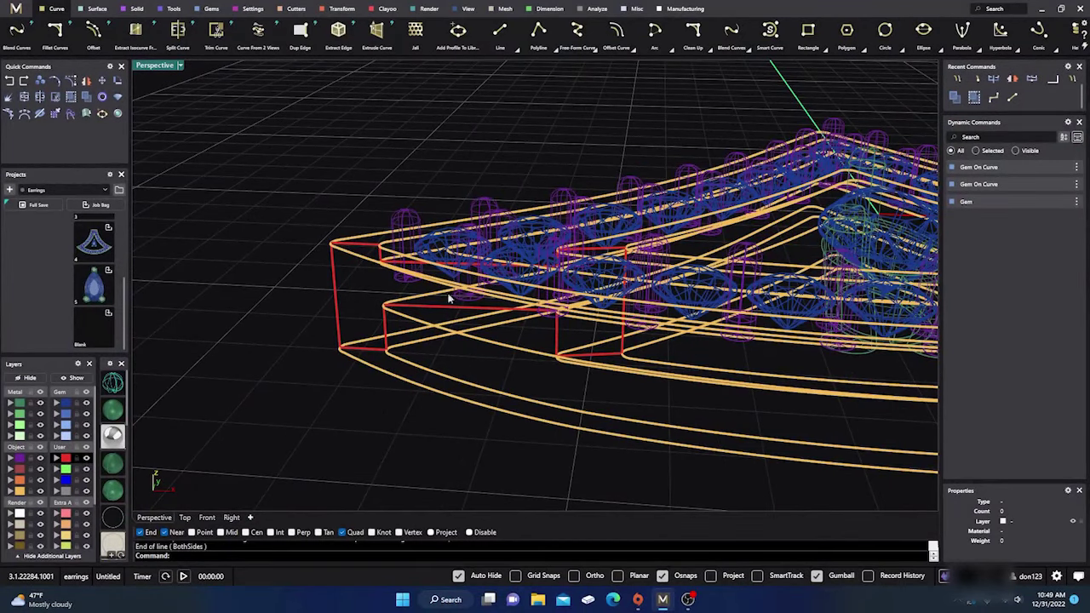
pyautogui.scroll(-5, 339, 302)
pyautogui.moveTo(309, 309); pyautogui.dragTo(383, 292, button='right')
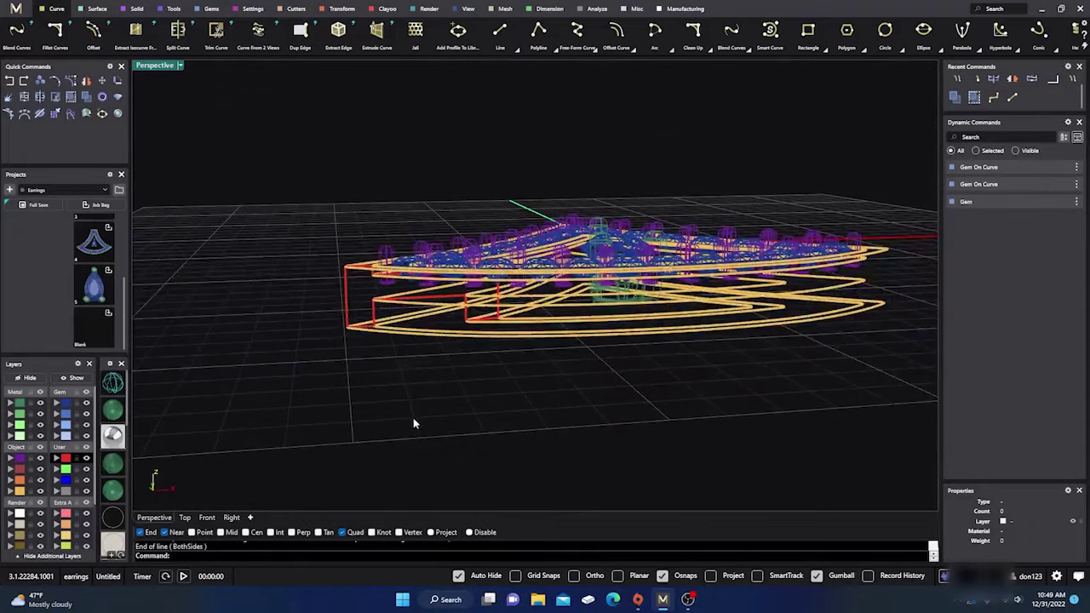
pyautogui.moveTo(413, 424); pyautogui.dragTo(399, 279, button='right')
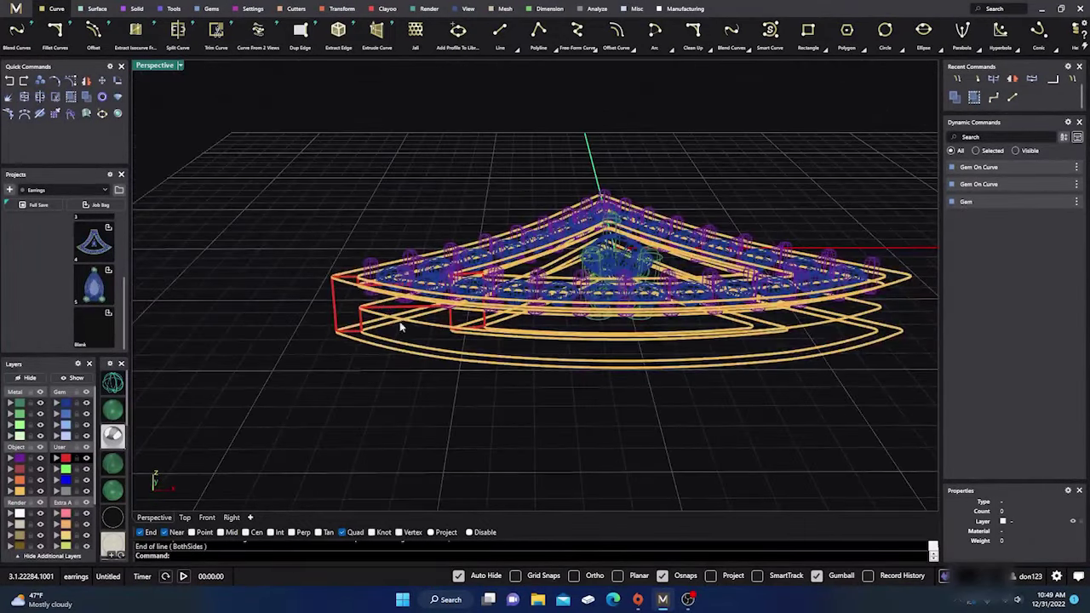
pyautogui.moveTo(324, 350); pyautogui.dragTo(407, 388, button='right')
pyautogui.scroll(3, 376, 358)
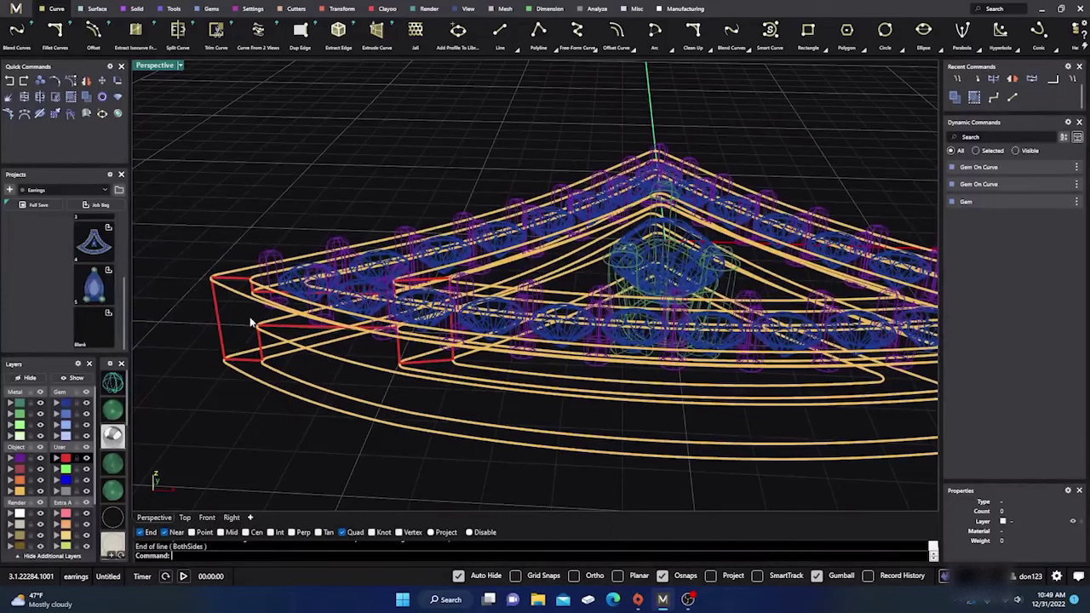
pyautogui.click(430, 320)
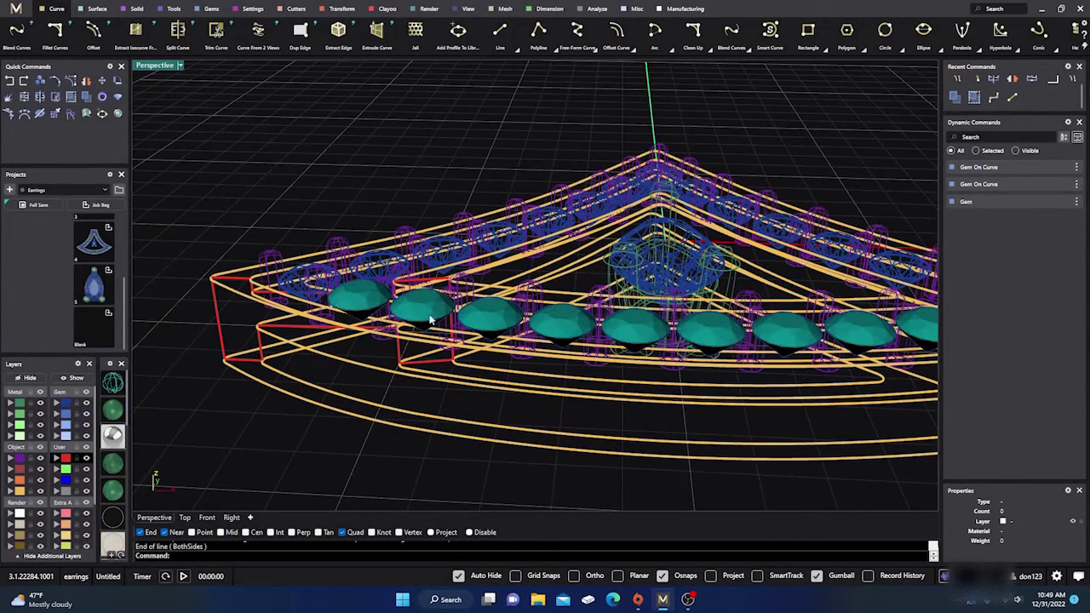
pyautogui.scroll(-2, 294, 200)
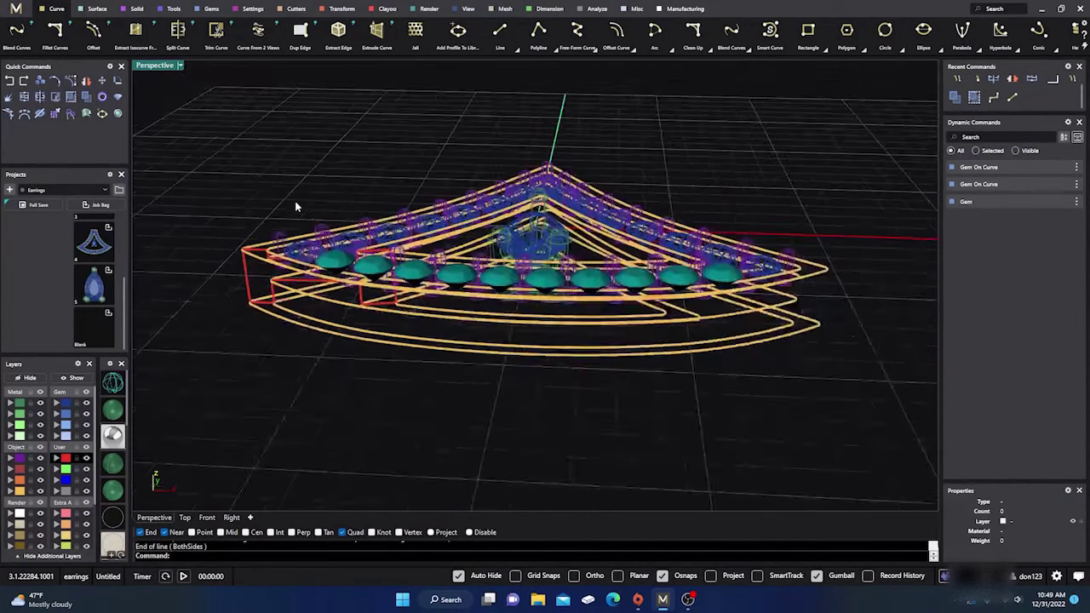
pyautogui.moveTo(294, 200); pyautogui.dragTo(401, 264, button='right')
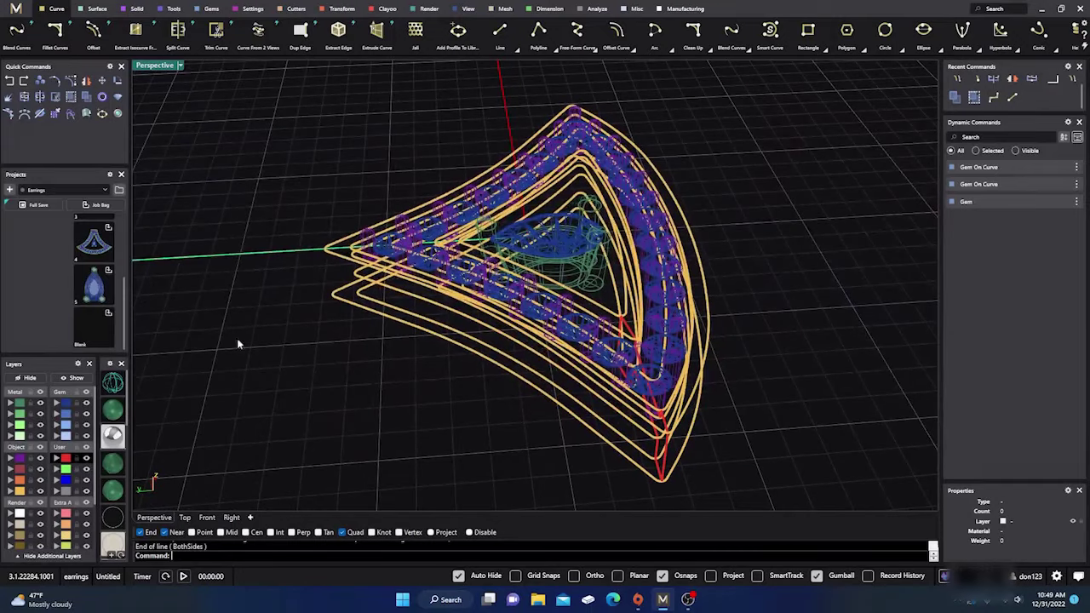
# Switch the view to shaded display and orbit around the earring, prongs and gems.
pyautogui.hotkey('ctrl', 'alt', 's')
pyautogui.moveTo(397, 334)
pyautogui.mouseDown(button='right')
pyautogui.moveTo(403, 355)
pyautogui.moveTo(391, 346)
pyautogui.mouseUp(button='right')
pyautogui.scroll(3, 601, 390)
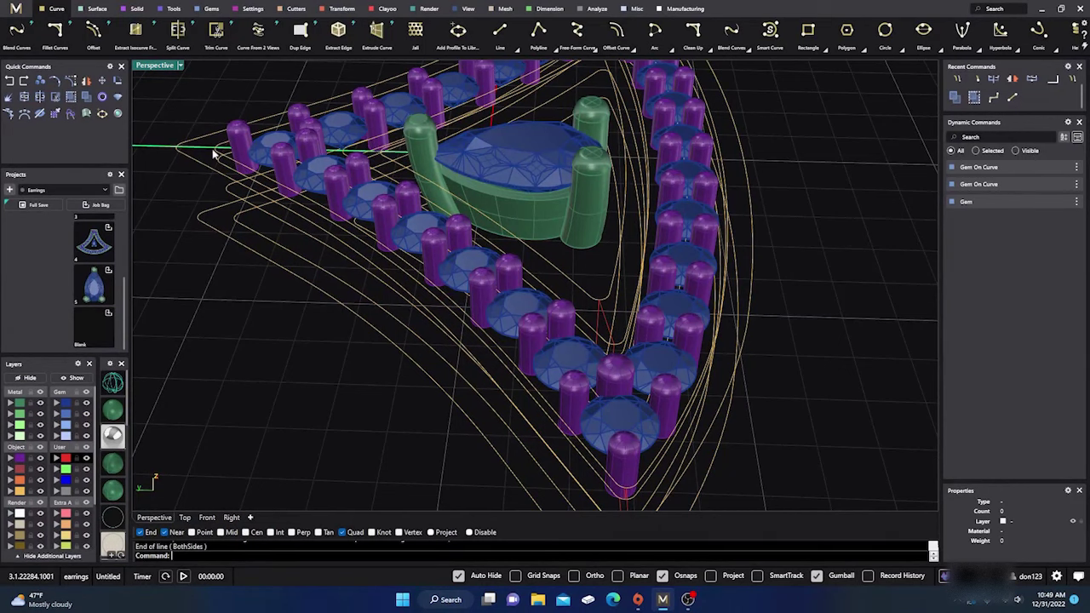
pyautogui.scroll(-5, 397, 256)
pyautogui.moveTo(484, 287); pyautogui.dragTo(327, 333, button='right')
pyautogui.moveTo(456, 312); pyautogui.dragTo(446, 246, button='right')
pyautogui.scroll(3, 435, 329)
pyautogui.moveTo(435, 329); pyautogui.dragTo(456, 407, button='right')
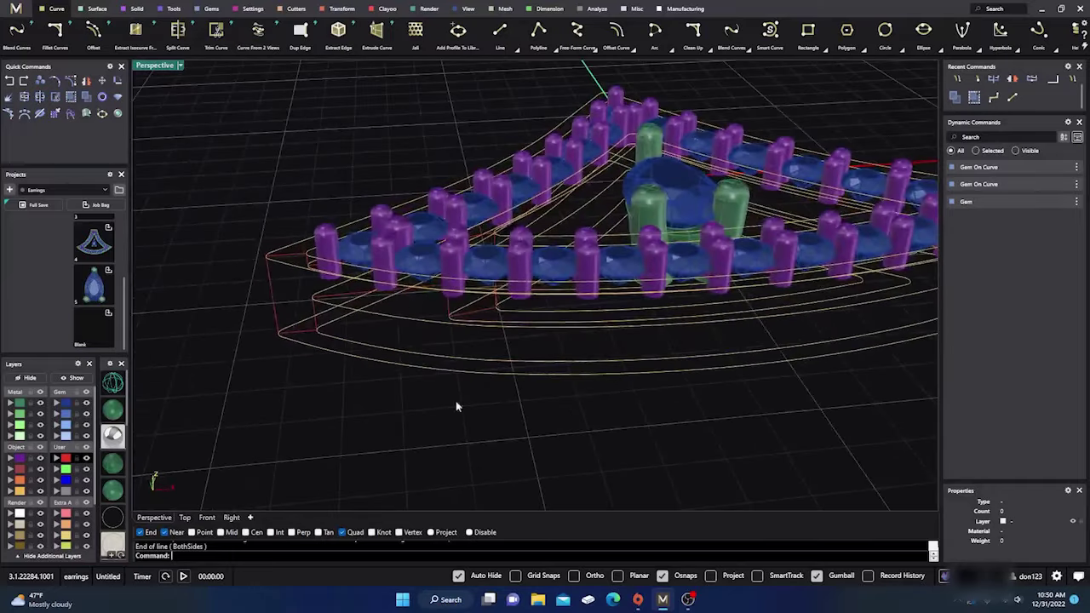
pyautogui.scroll(-5, 537, 400)
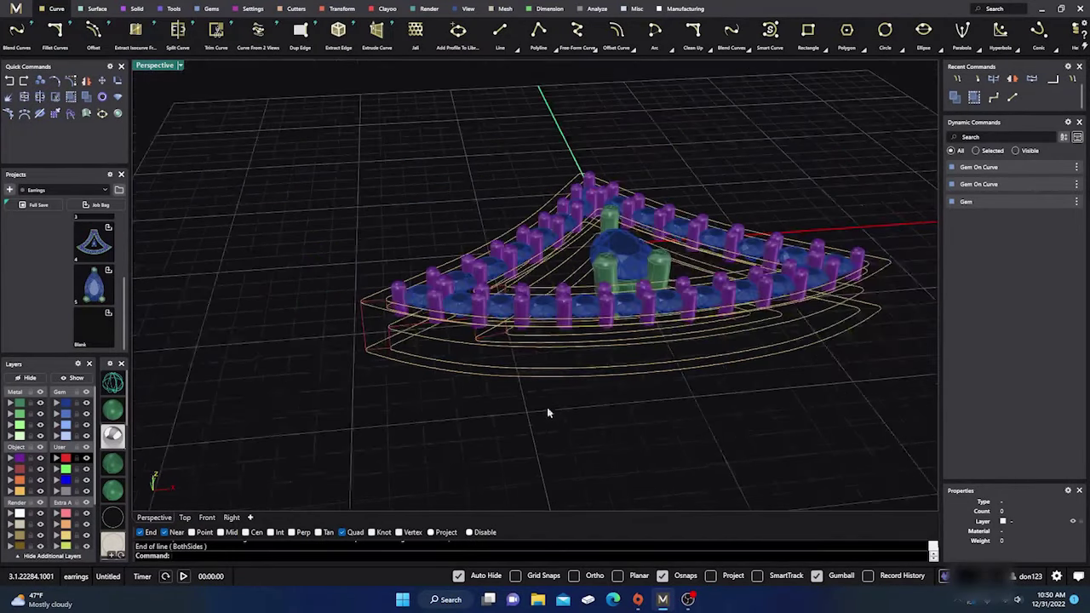
pyautogui.moveTo(548, 413); pyautogui.dragTo(506, 414, button='right')
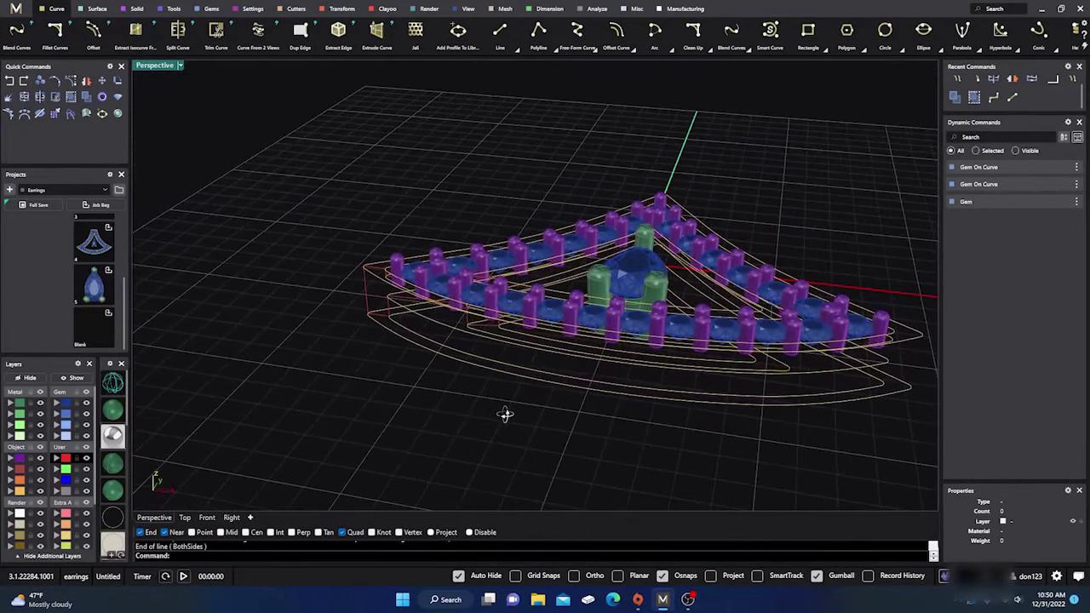
pyautogui.scroll(6, 388, 308)
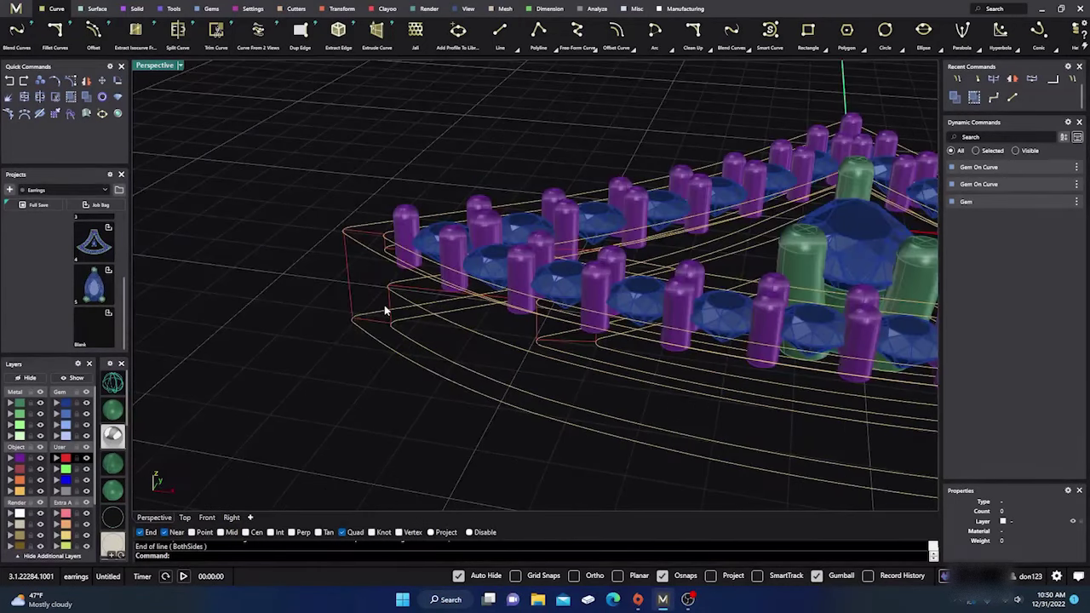
pyautogui.scroll(-3, 358, 336)
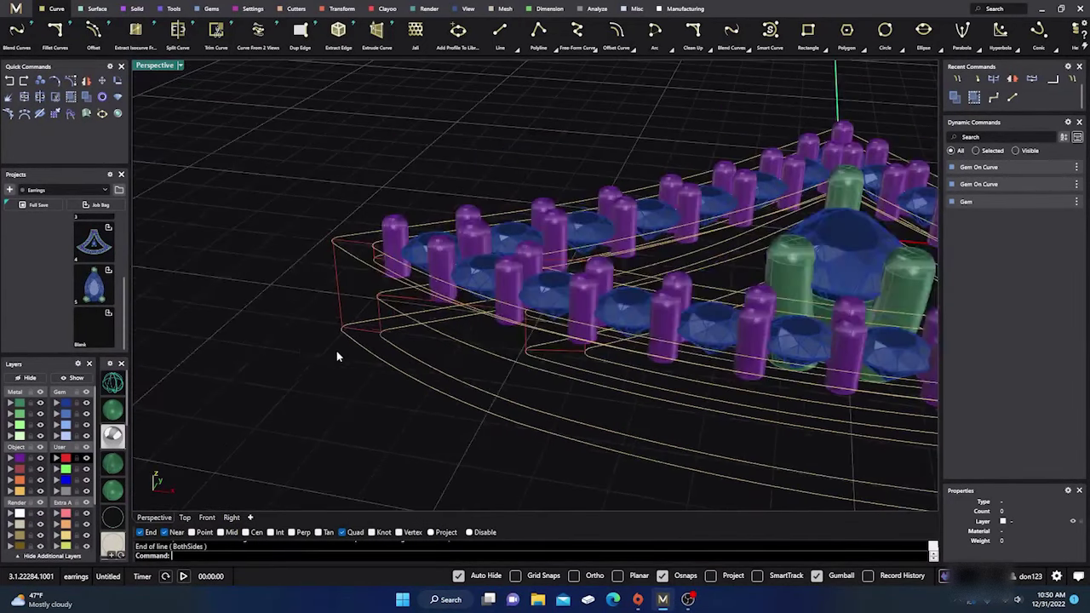
# Start Sweep 2 from the Surface tab, make the first Metal layer current, and switch to wireframe.
pyautogui.click(96, 10)
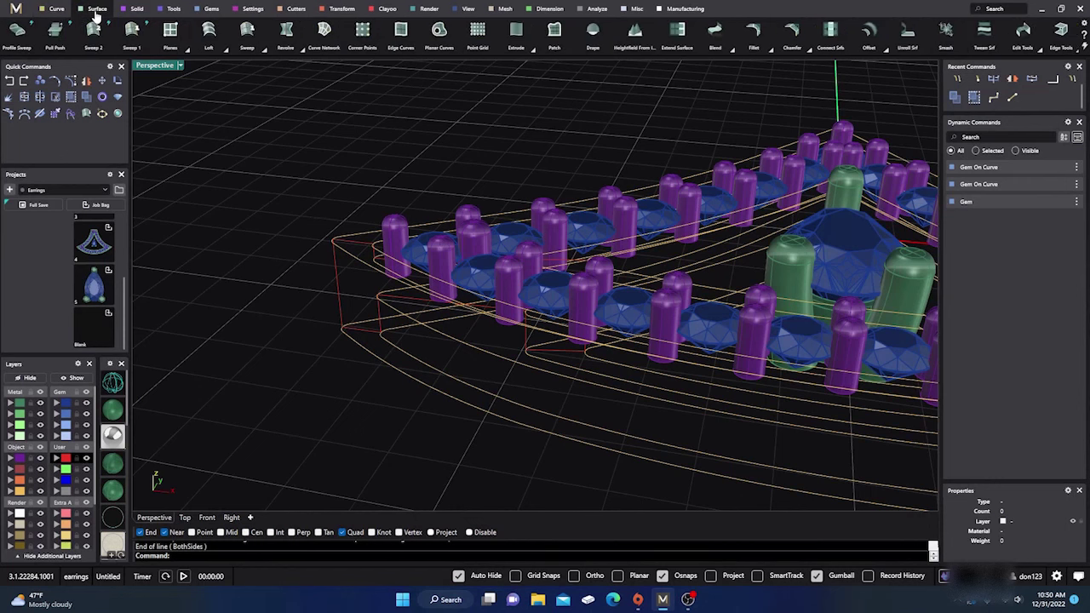
pyautogui.click(93, 31)
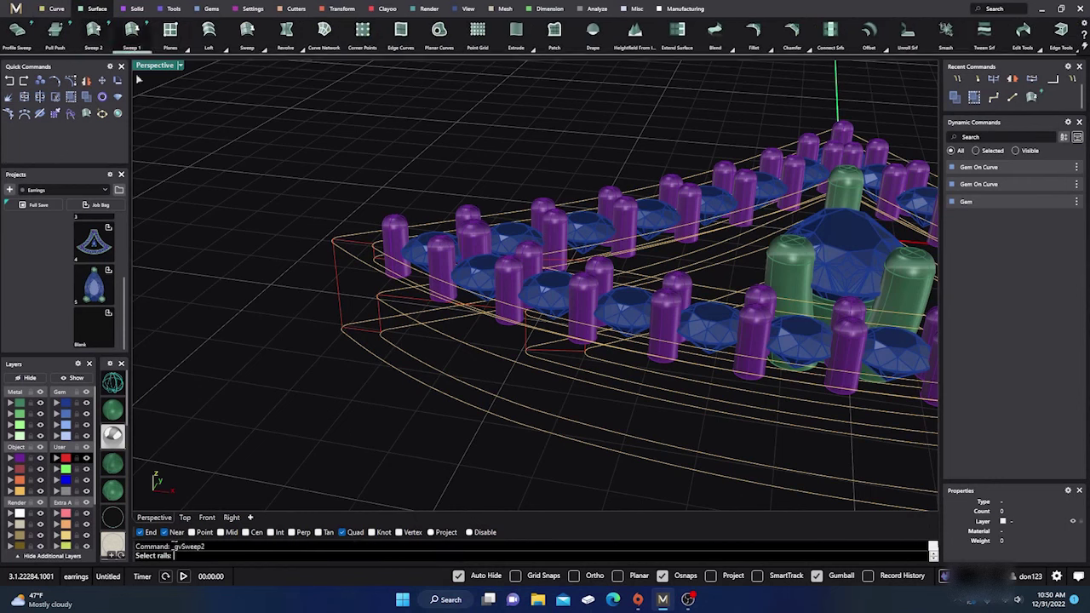
pyautogui.moveTo(235, 369); pyautogui.dragTo(248, 361, button='right')
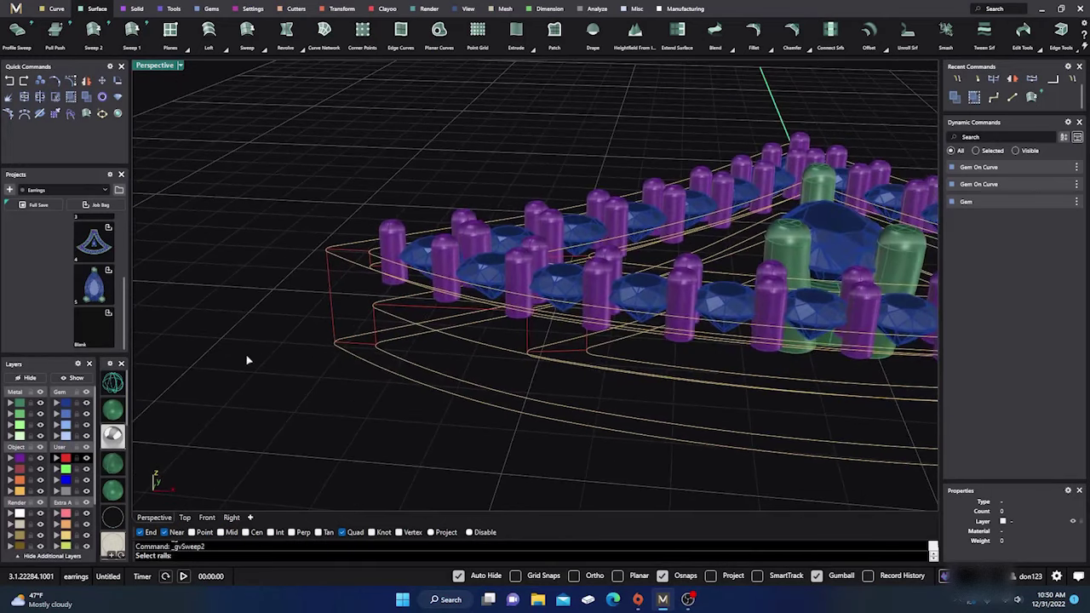
pyautogui.click(49, 400)
pyautogui.moveTo(442, 360); pyautogui.dragTo(360, 441, button='right')
pyautogui.scroll(10, 518, 268)
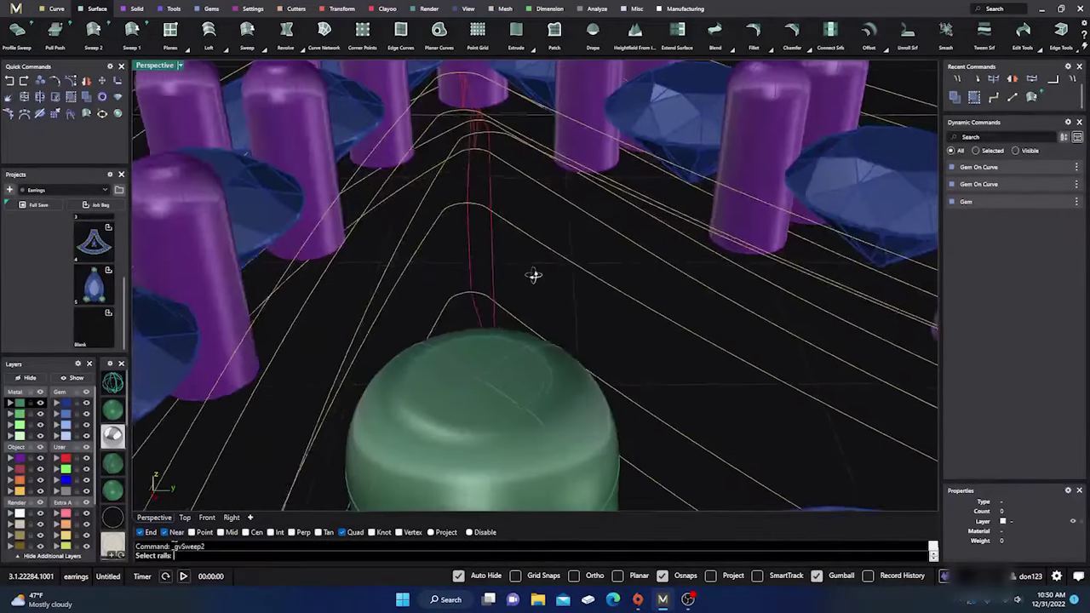
pyautogui.moveTo(533, 276); pyautogui.dragTo(571, 277, button='right')
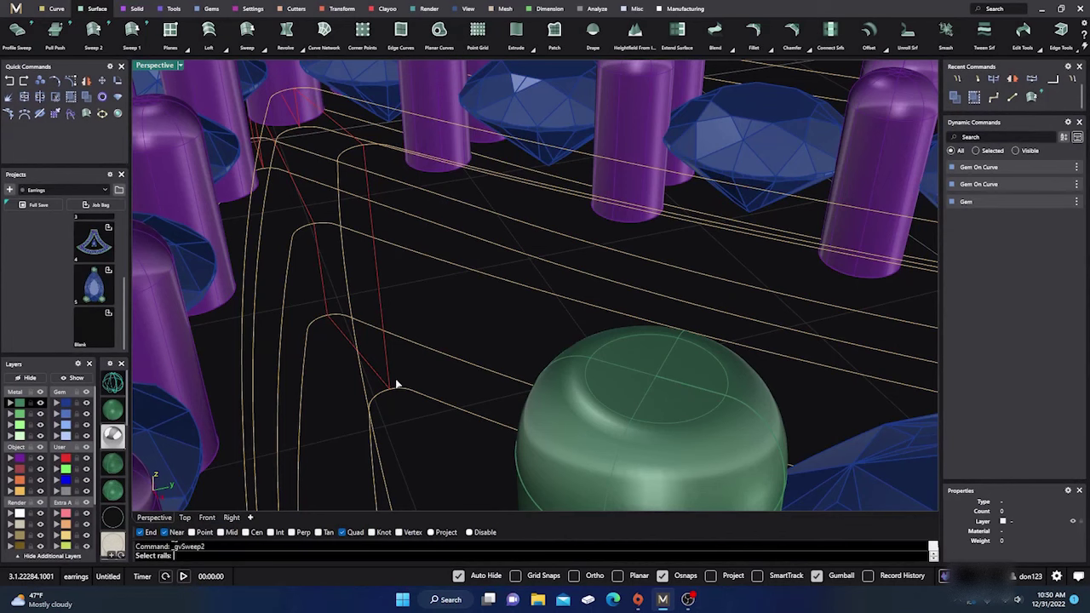
pyautogui.click(113, 383)
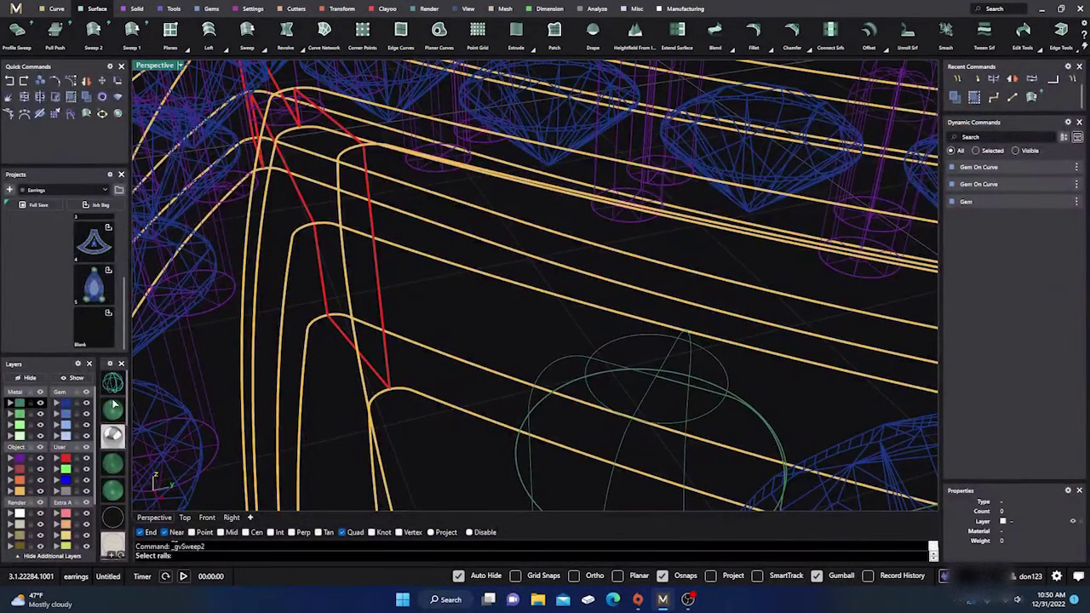
pyautogui.click(116, 410)
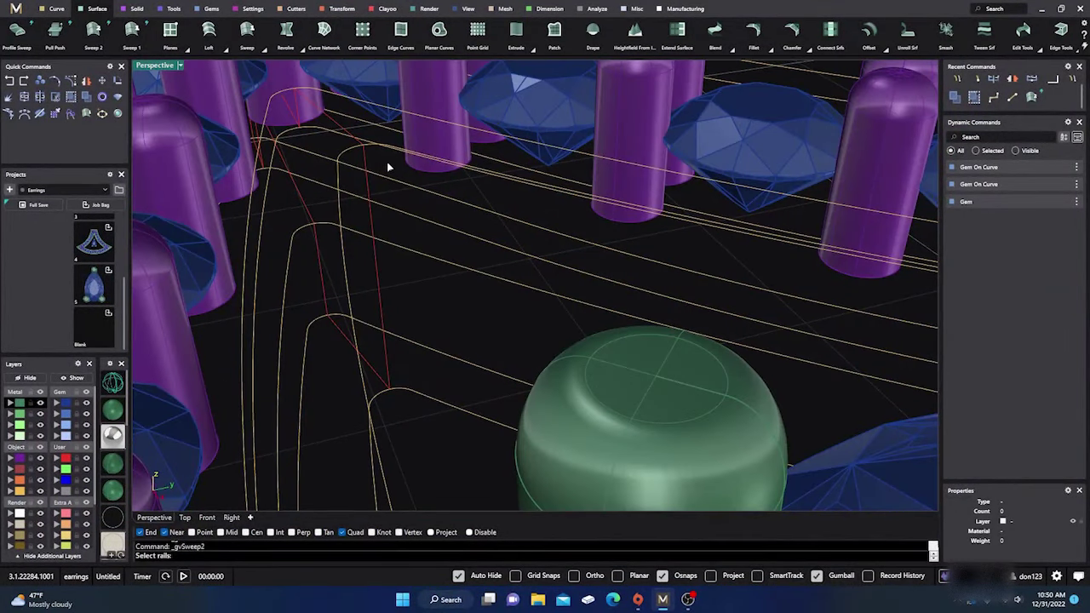
pyautogui.click(114, 384)
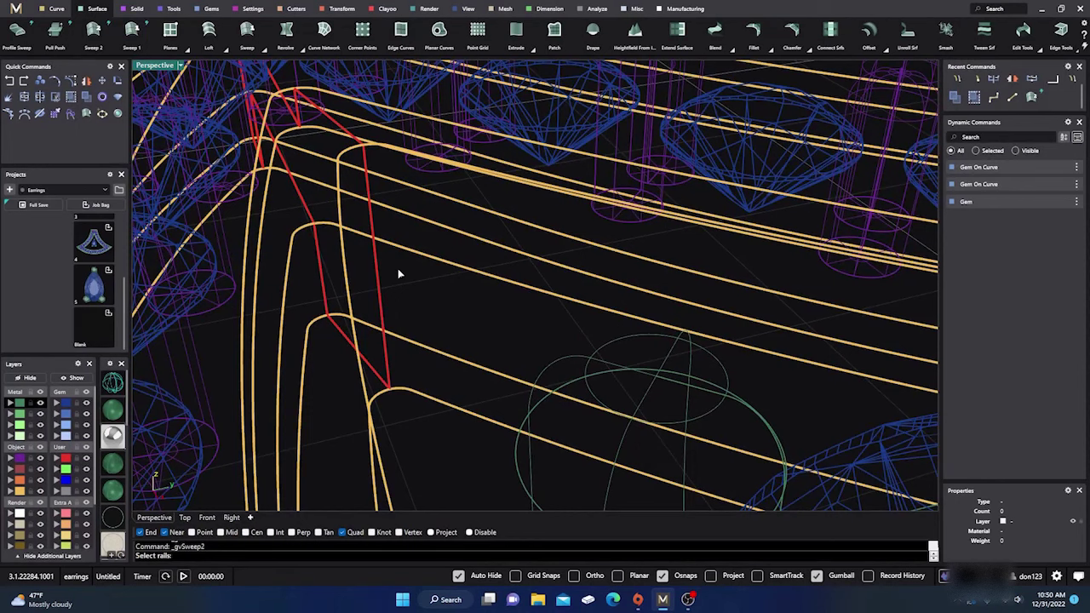
pyautogui.moveTo(443, 300); pyautogui.dragTo(421, 307, button='right')
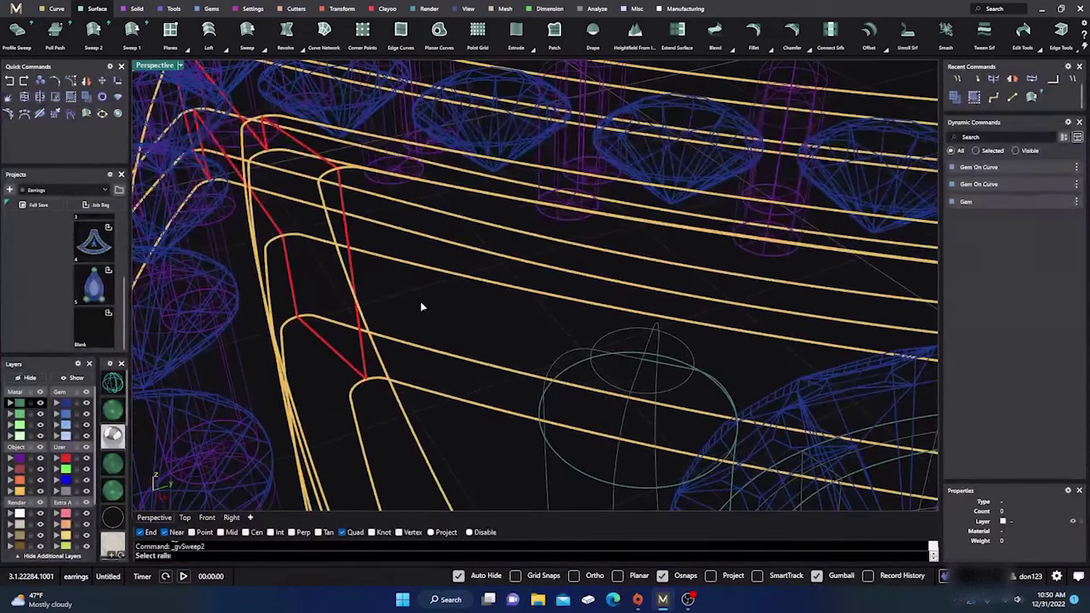
# Sweep a surface along the lower inner rail curve using the red line as profile.
pyautogui.click(359, 390)
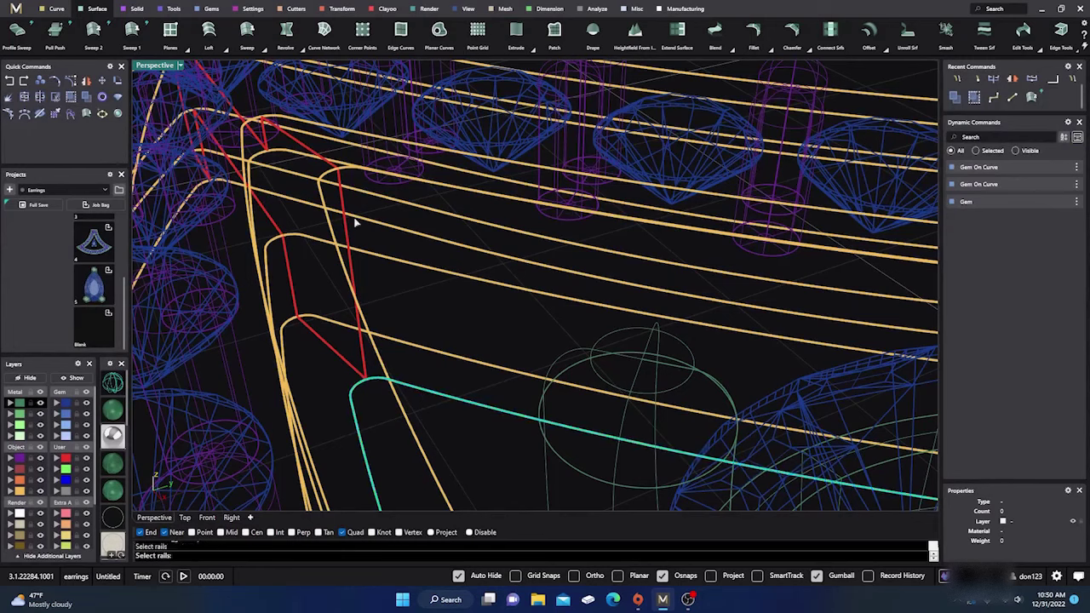
pyautogui.rightClick(326, 176)
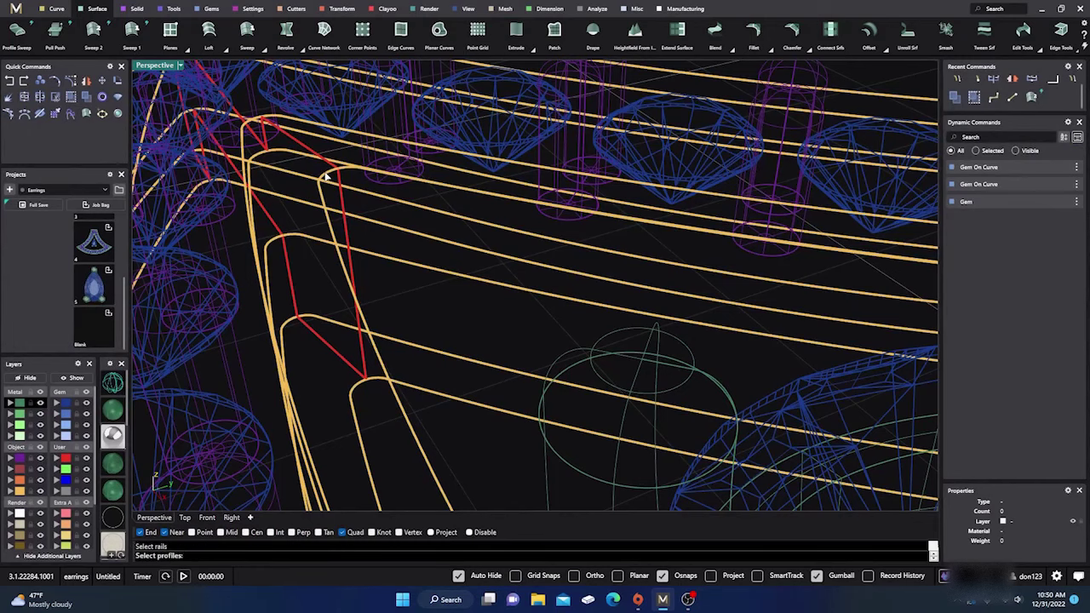
pyautogui.click(343, 209)
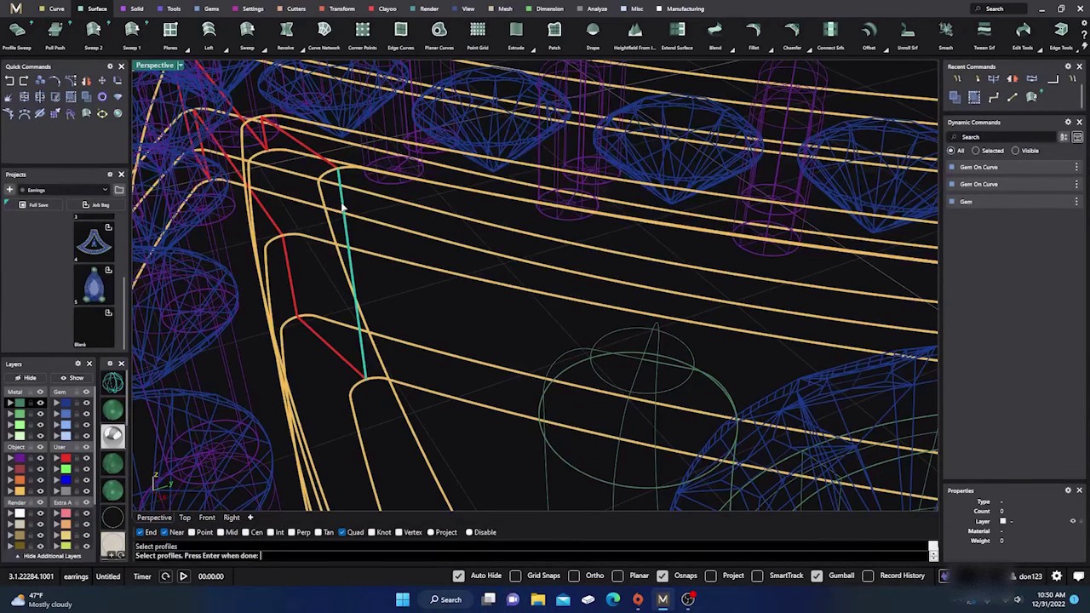
pyautogui.rightClick(342, 207)
pyautogui.scroll(-2, 341, 209)
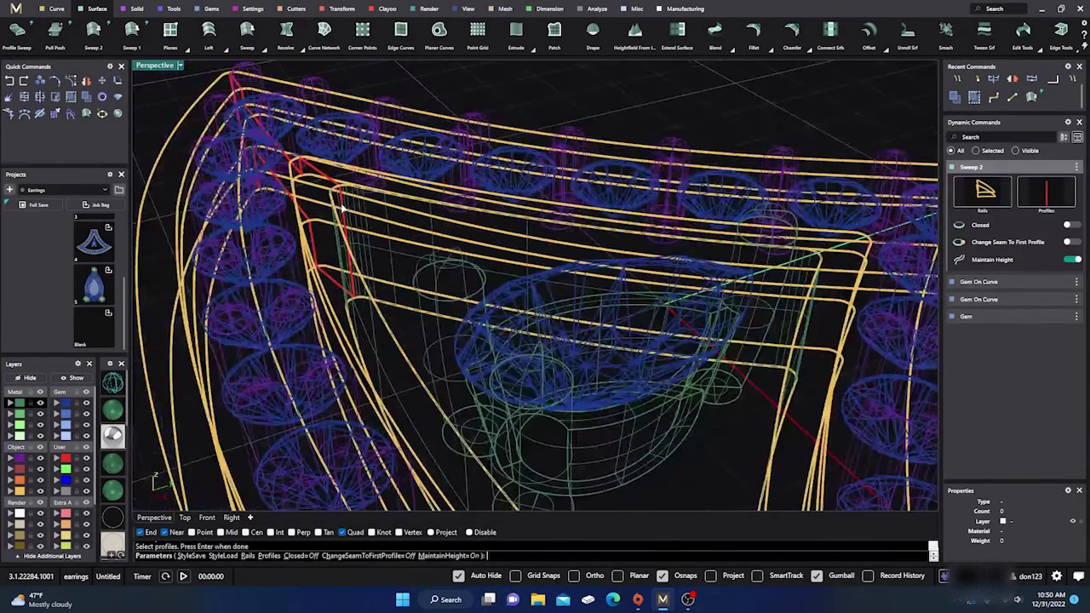
pyautogui.moveTo(354, 232); pyautogui.dragTo(366, 269, button='right')
pyautogui.press('Return')
pyautogui.scroll(4, 356, 235)
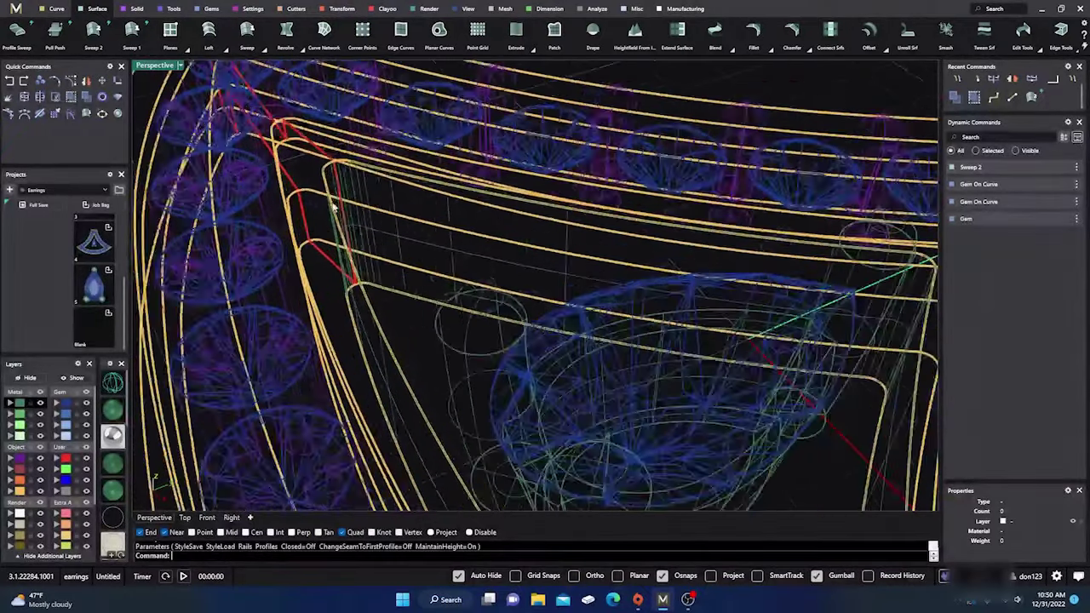
pyautogui.moveTo(358, 232); pyautogui.dragTo(372, 190, button='right')
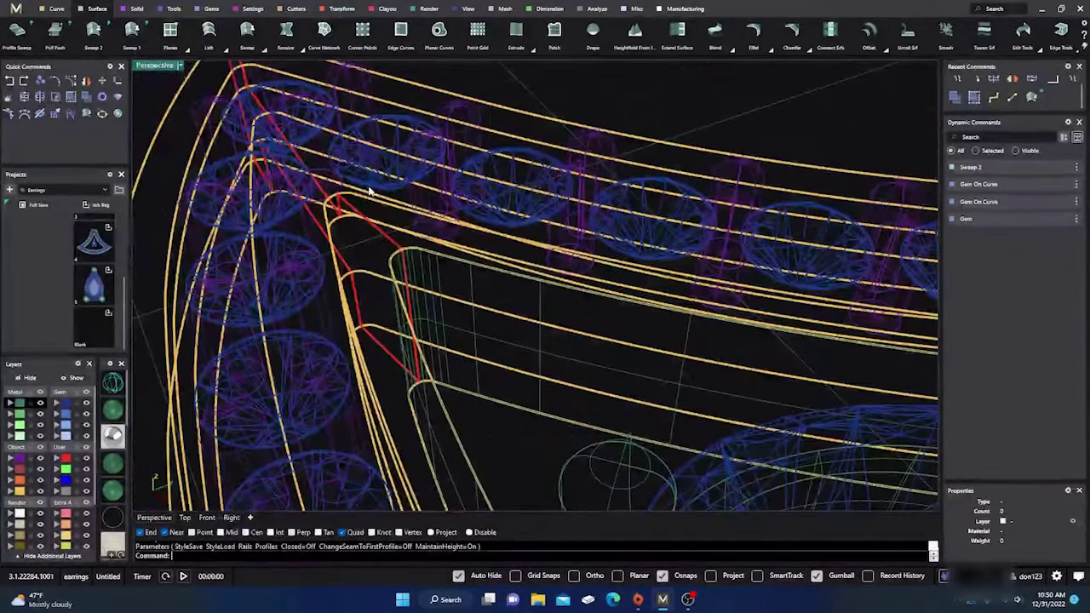
pyautogui.moveTo(381, 249); pyautogui.dragTo(382, 247, button='right')
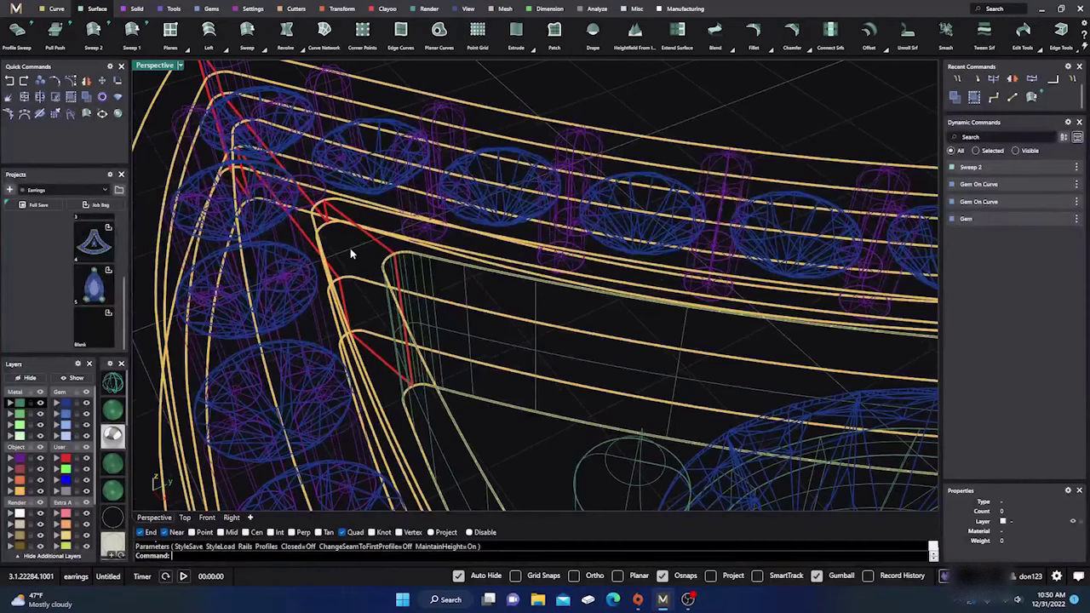
# Sweep a second surface along the next inner curve with the red corner line as profile.
pyautogui.press('Return')
pyautogui.click(385, 265)
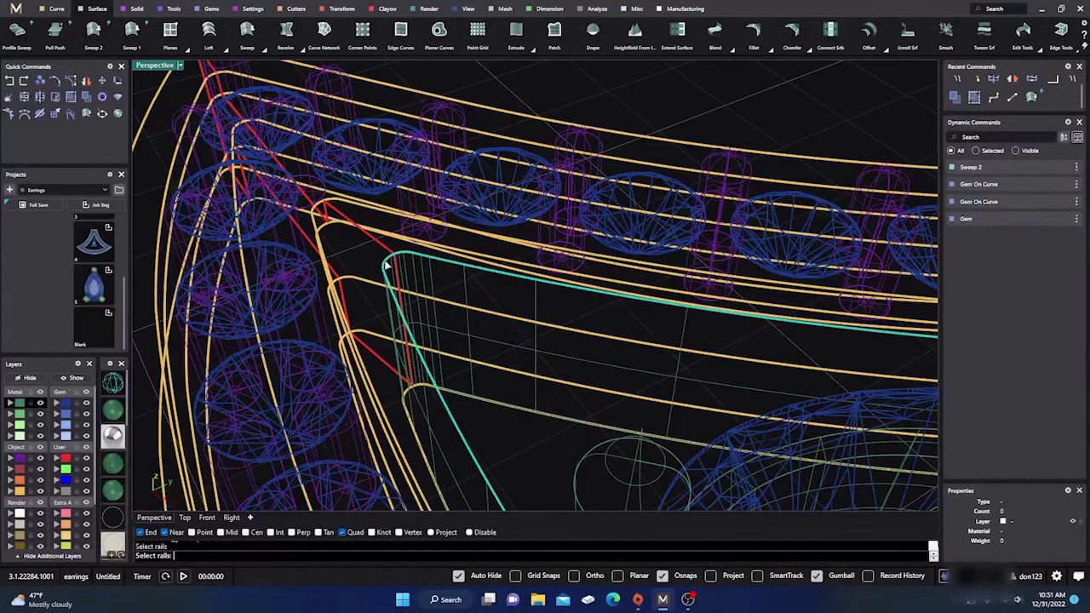
pyautogui.press('Return')
pyautogui.click(339, 220)
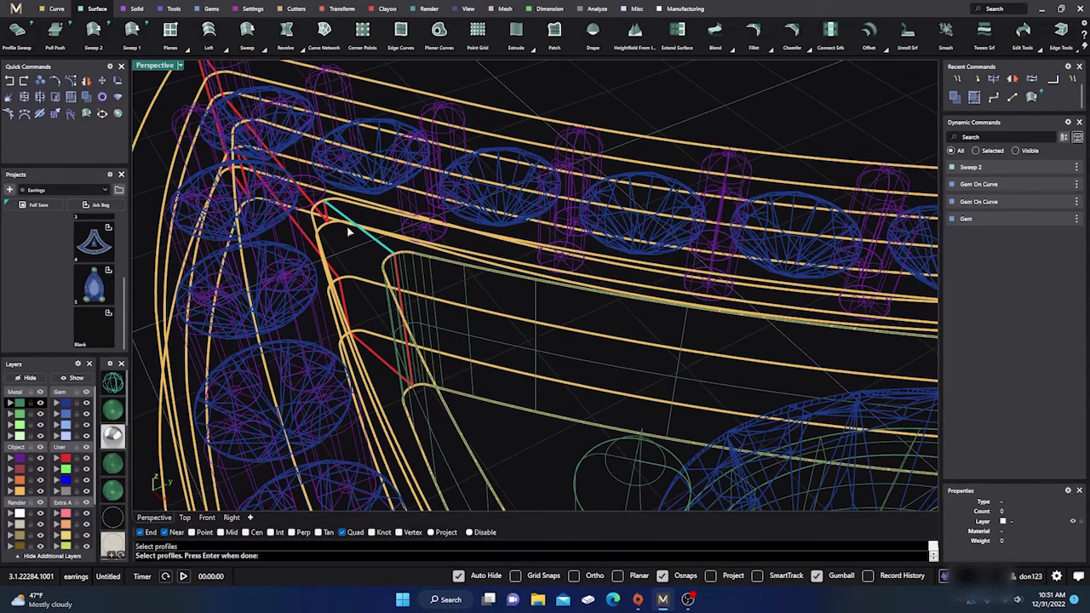
pyautogui.press('Return')
pyautogui.press('Return')
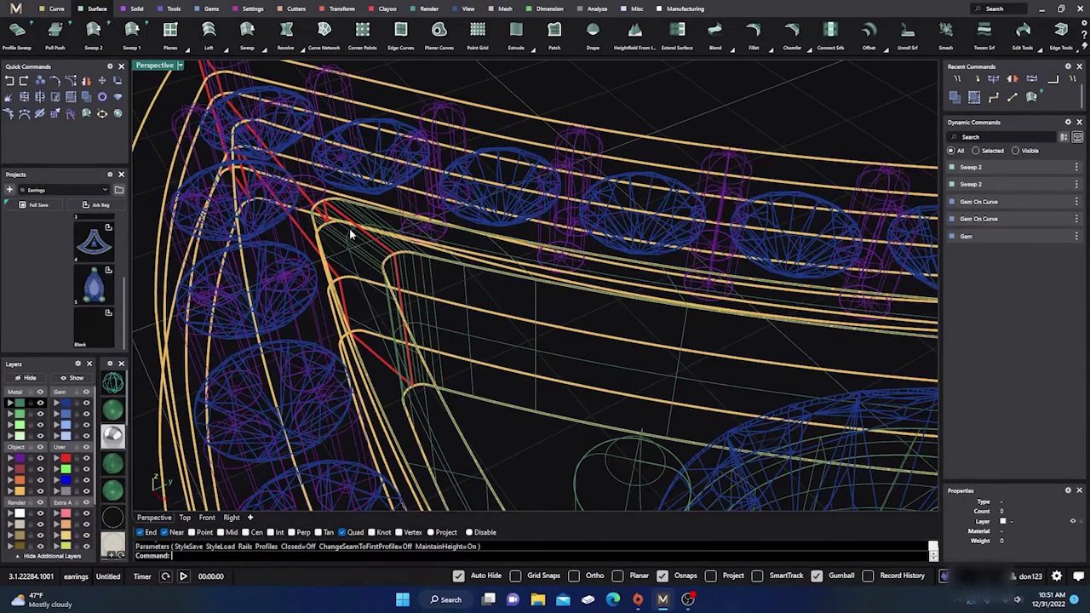
pyautogui.moveTo(358, 235); pyautogui.dragTo(419, 284, button='right')
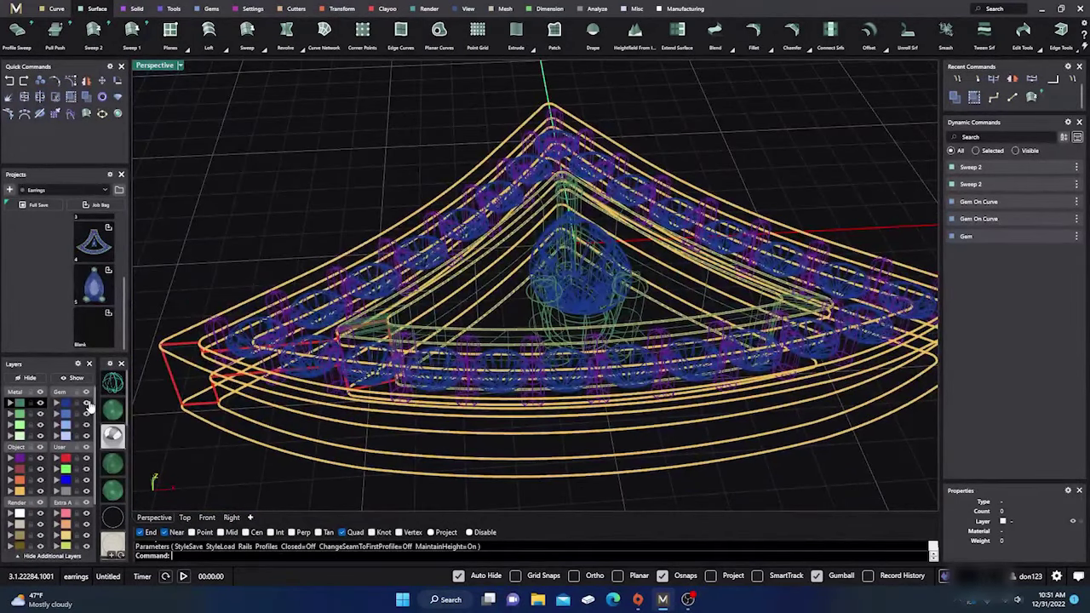
# Hide the gems and prongs, then sweep a surface along a corner curve with the edge segment as profile.
pyautogui.click(87, 404)
pyautogui.click(40, 459)
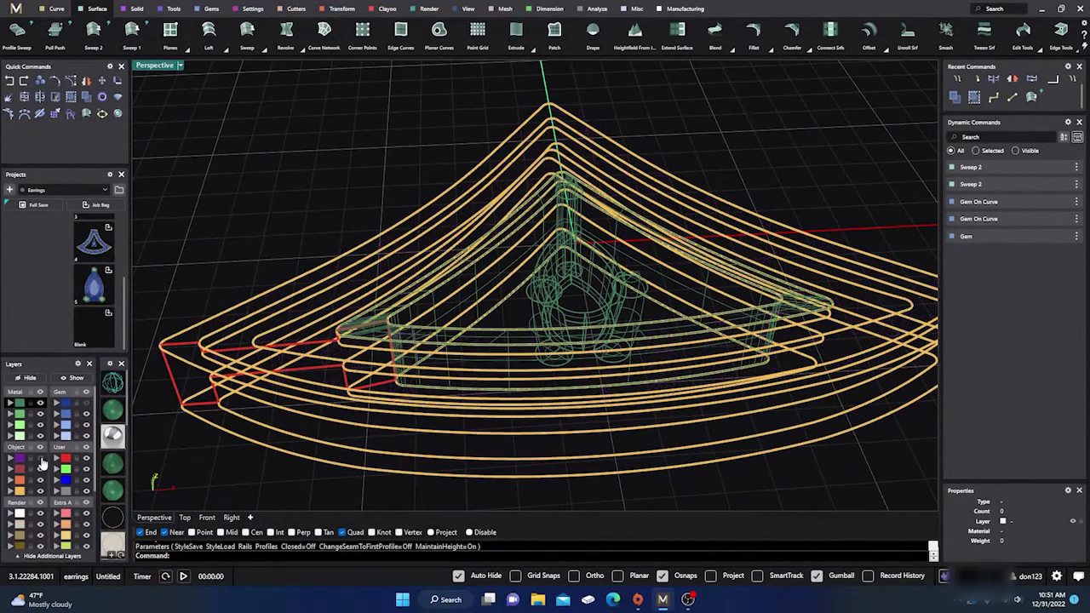
pyautogui.moveTo(378, 290); pyautogui.dragTo(362, 348, button='right')
pyautogui.scroll(6, 362, 348)
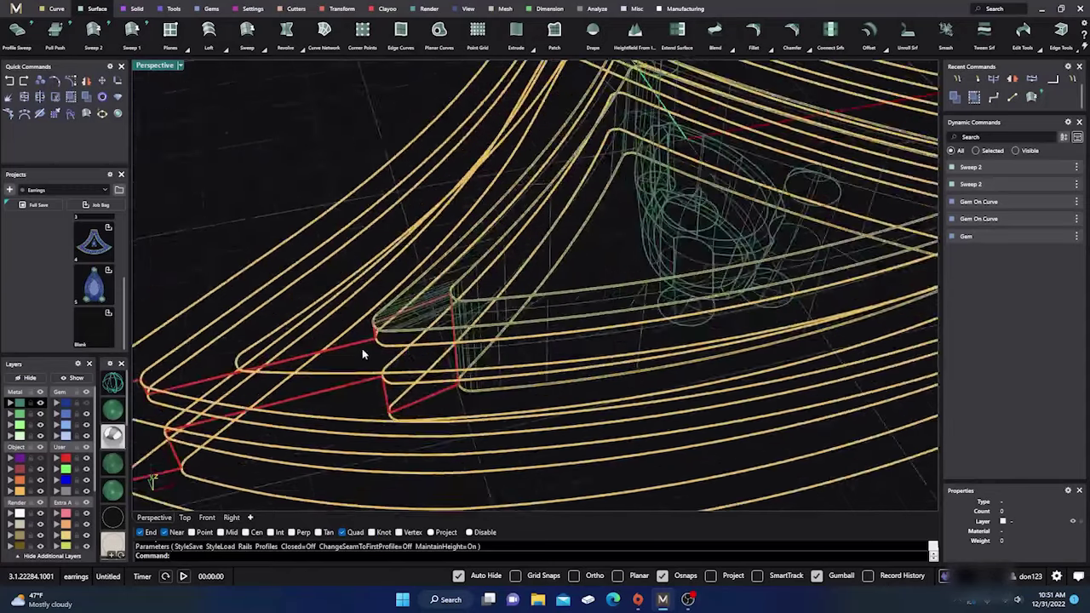
pyautogui.rightClick(373, 318)
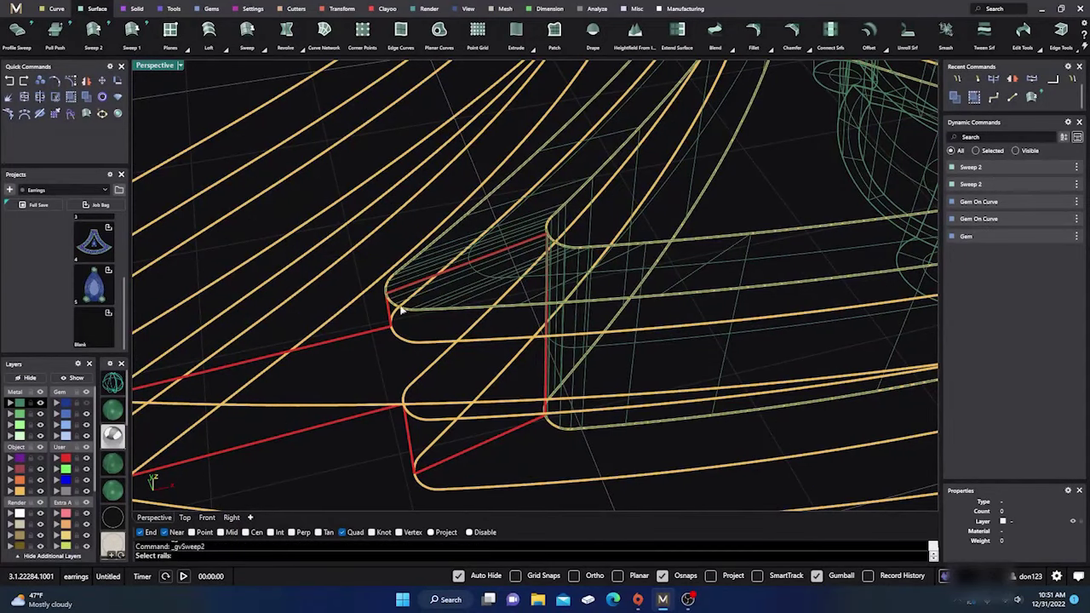
pyautogui.click(402, 311)
pyautogui.rightClick(402, 337)
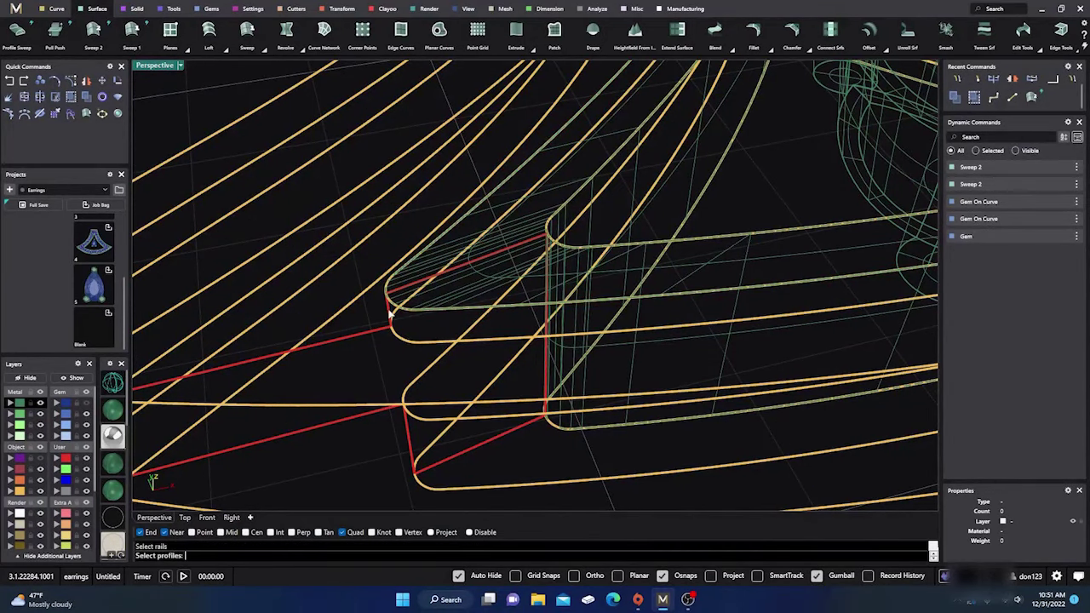
pyautogui.click(388, 308)
pyautogui.rightClick(382, 314)
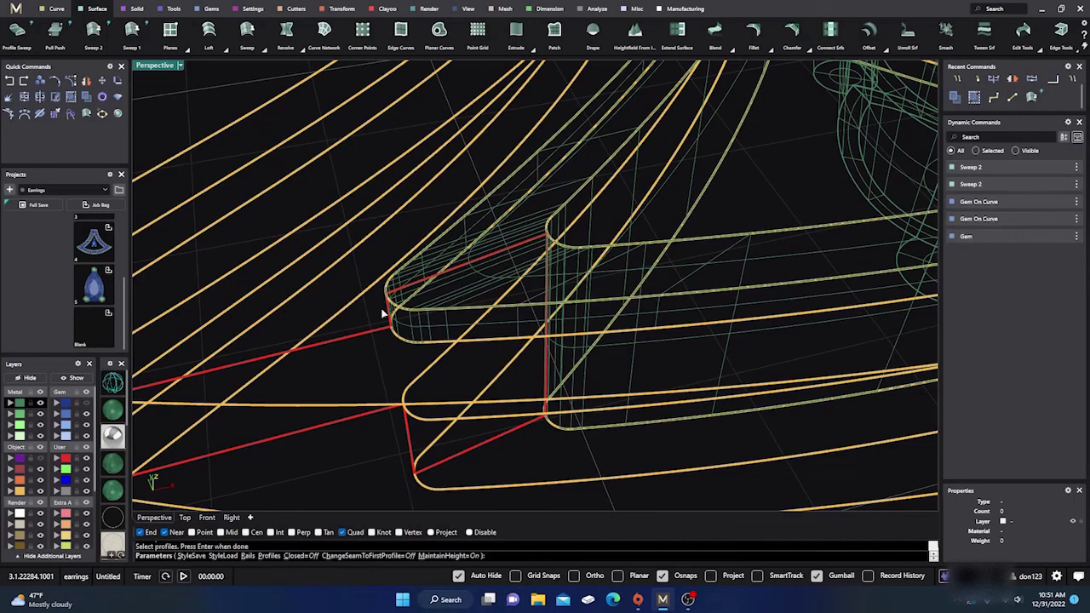
pyautogui.rightClick(382, 314)
pyautogui.scroll(-5, 383, 309)
# Add two sweep surfaces: one along the curve through the cusp, one using the short red profile.
pyautogui.rightClick(376, 332)
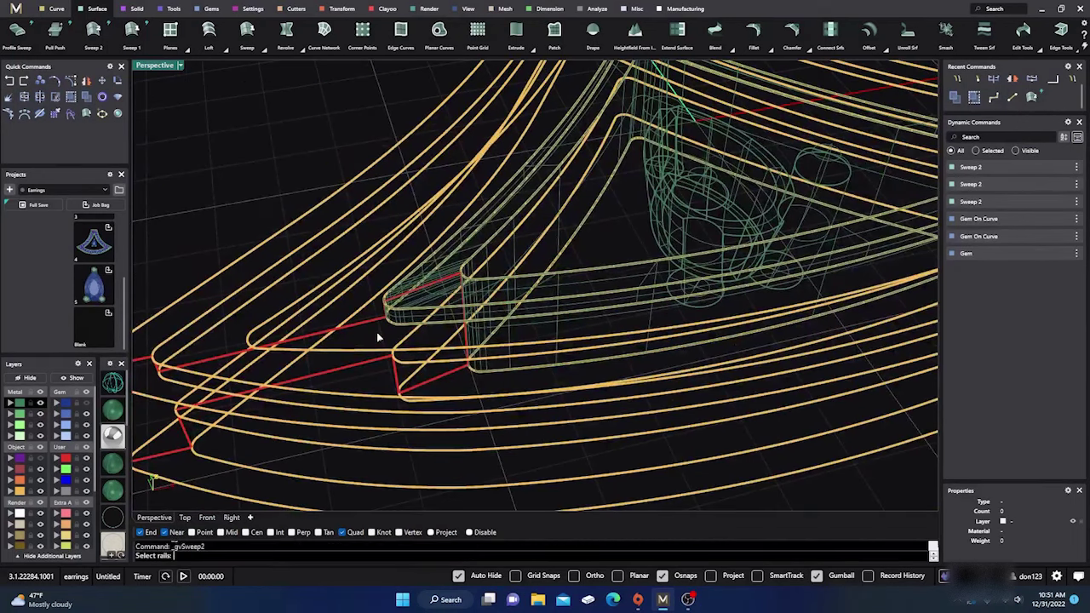
pyautogui.click(389, 318)
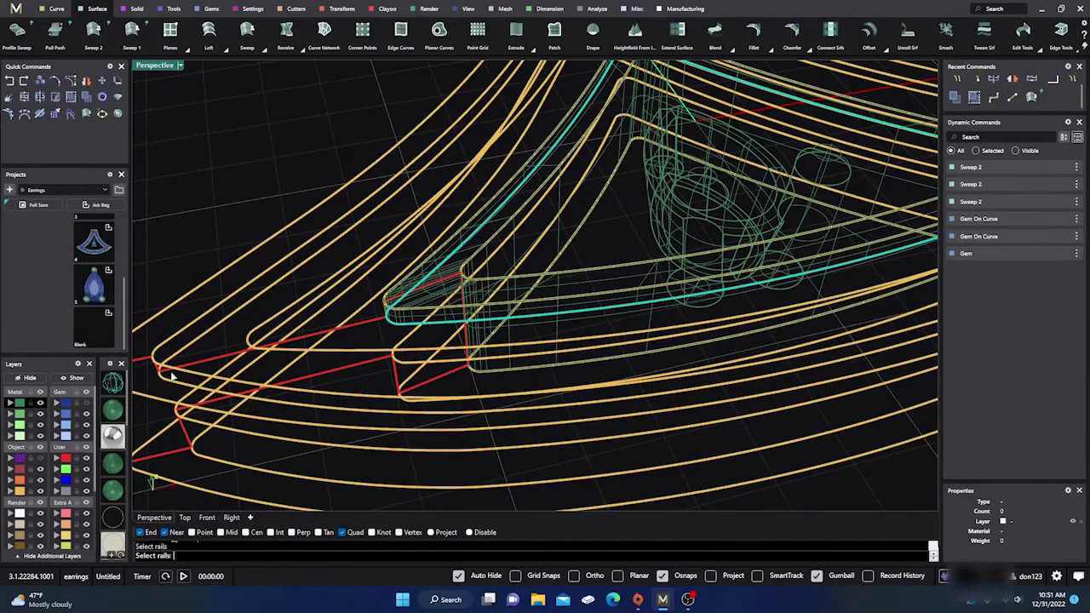
pyautogui.rightClick(162, 379)
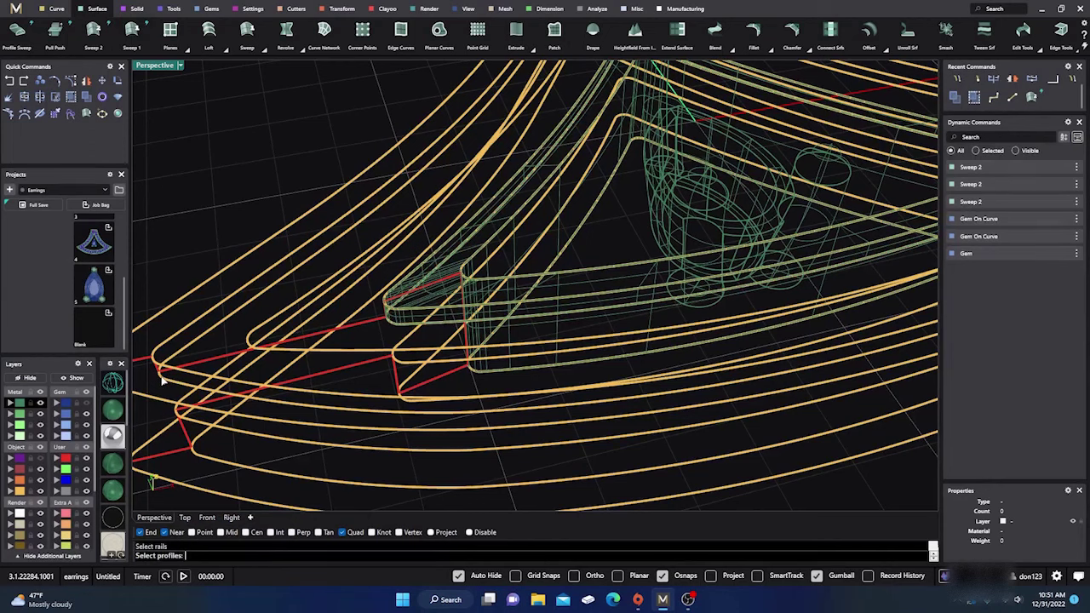
pyautogui.click(370, 322)
pyautogui.rightClick(371, 322)
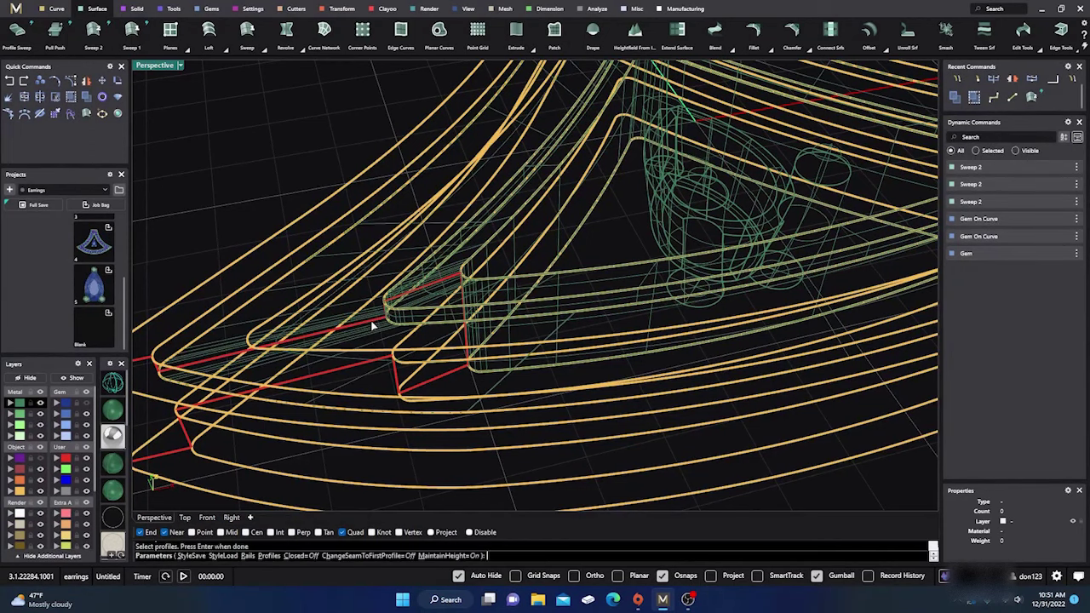
pyautogui.rightClick(373, 326)
pyautogui.scroll(-3, 375, 328)
pyautogui.scroll(4, 275, 332)
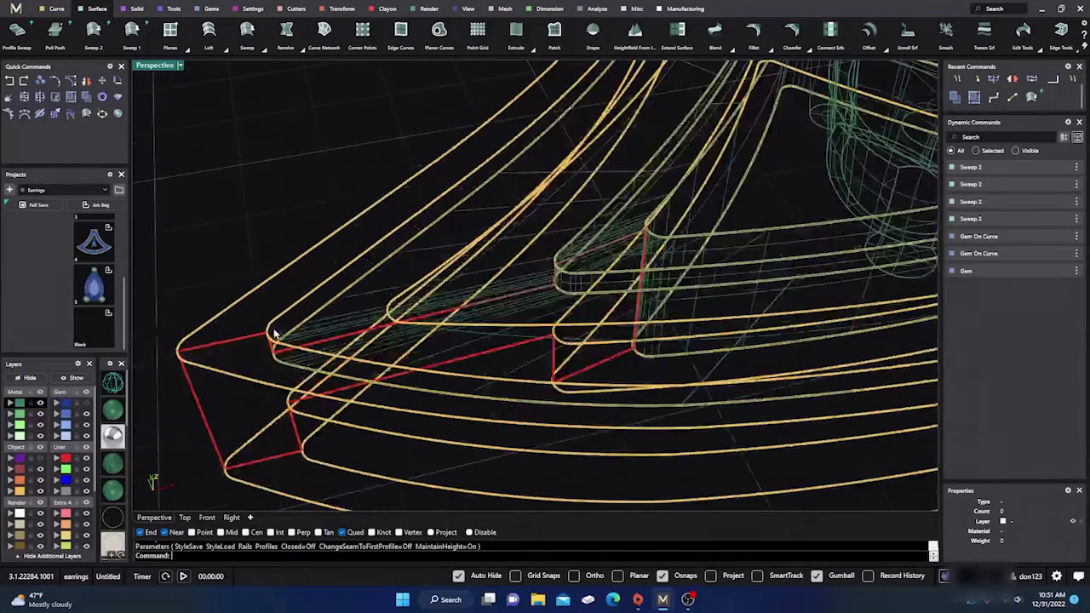
pyautogui.rightClick(264, 314)
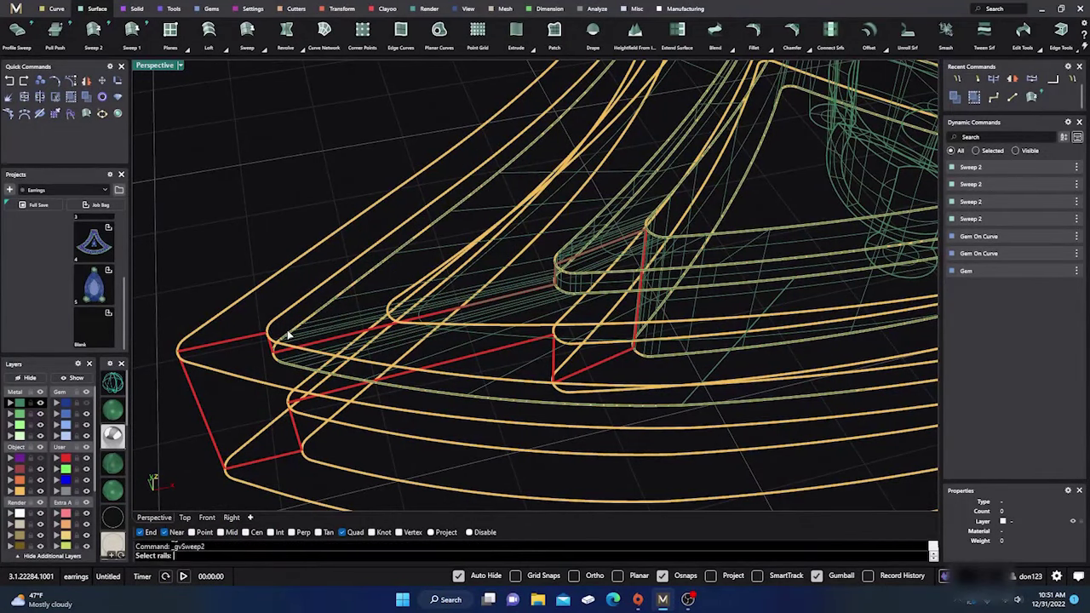
pyautogui.click(290, 324)
pyautogui.rightClick(286, 315)
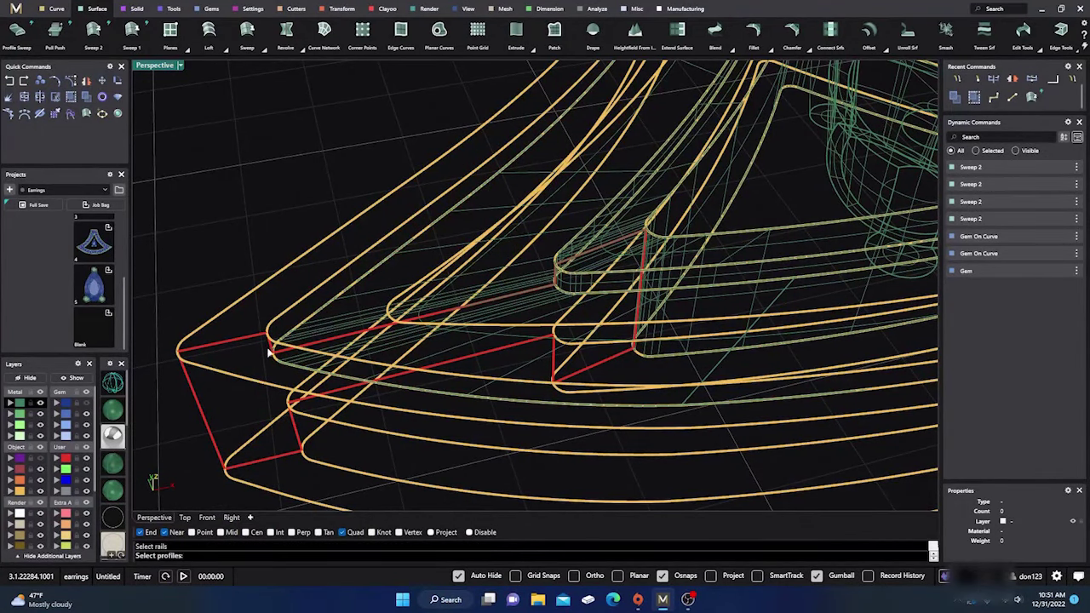
pyautogui.click(271, 352)
pyautogui.rightClick(270, 351)
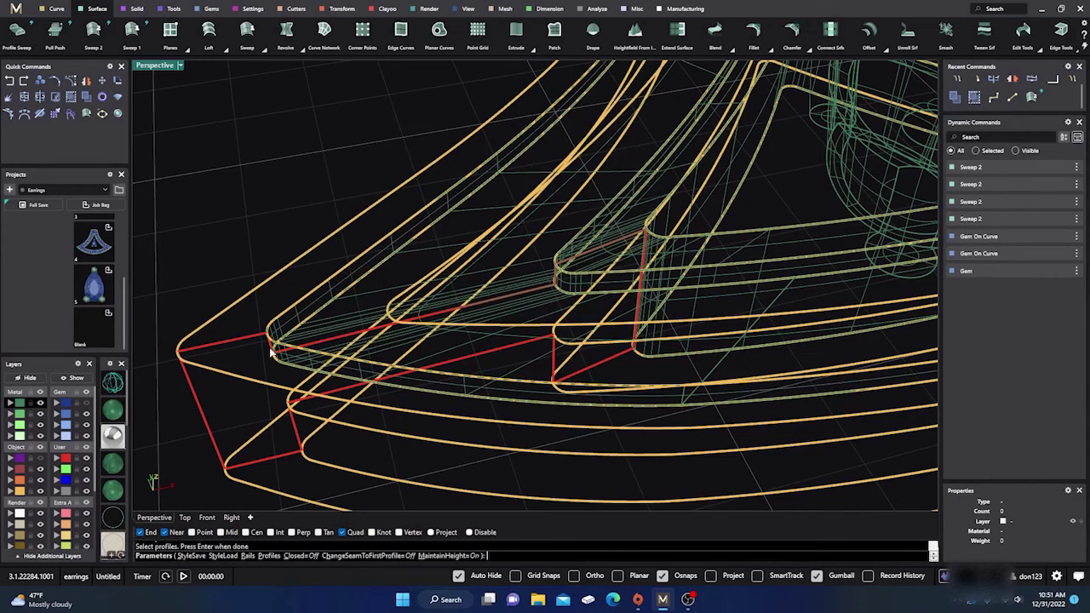
pyautogui.rightClick(270, 345)
# Sweep two surfaces along the upper-left and lower rail curves using the left red profile.
pyautogui.press('Return')
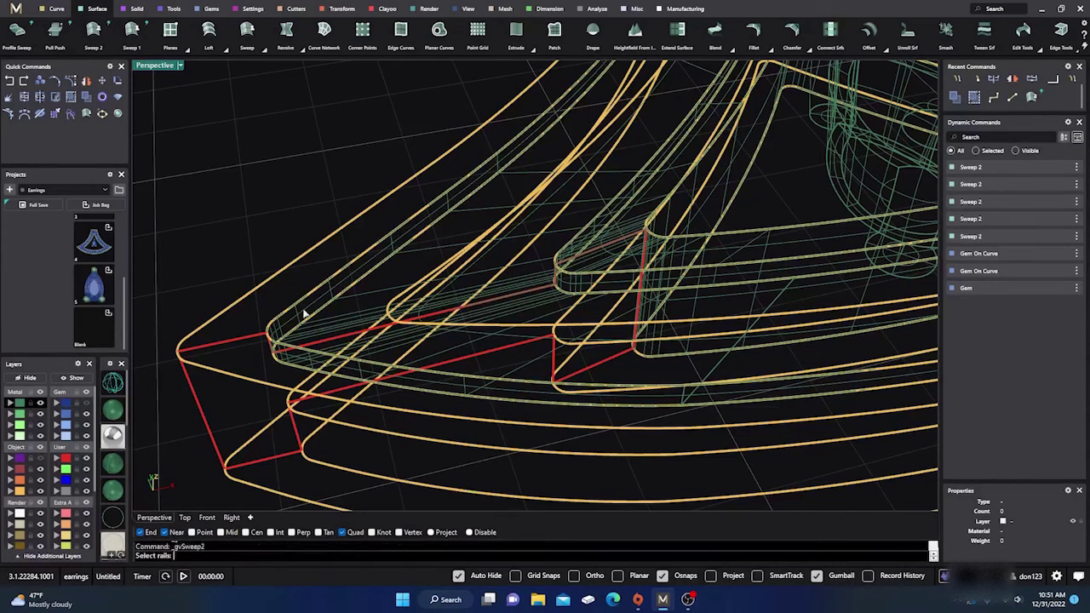
pyautogui.click(271, 295)
pyautogui.click(249, 338)
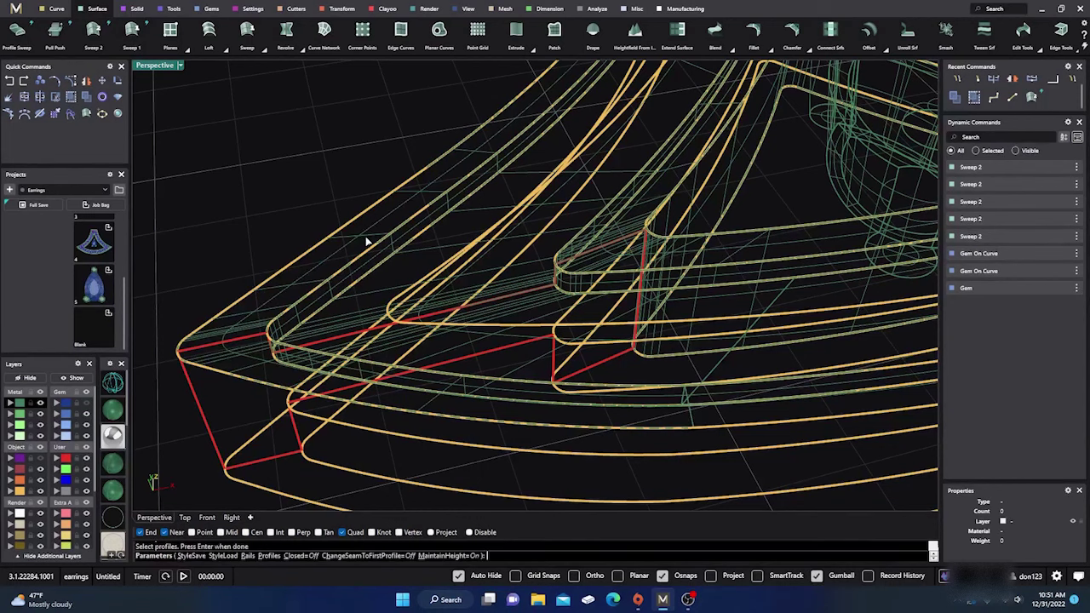
pyautogui.press('Return')
pyautogui.scroll(-3, 384, 234)
pyautogui.scroll(3, 307, 304)
pyautogui.scroll(2, 244, 349)
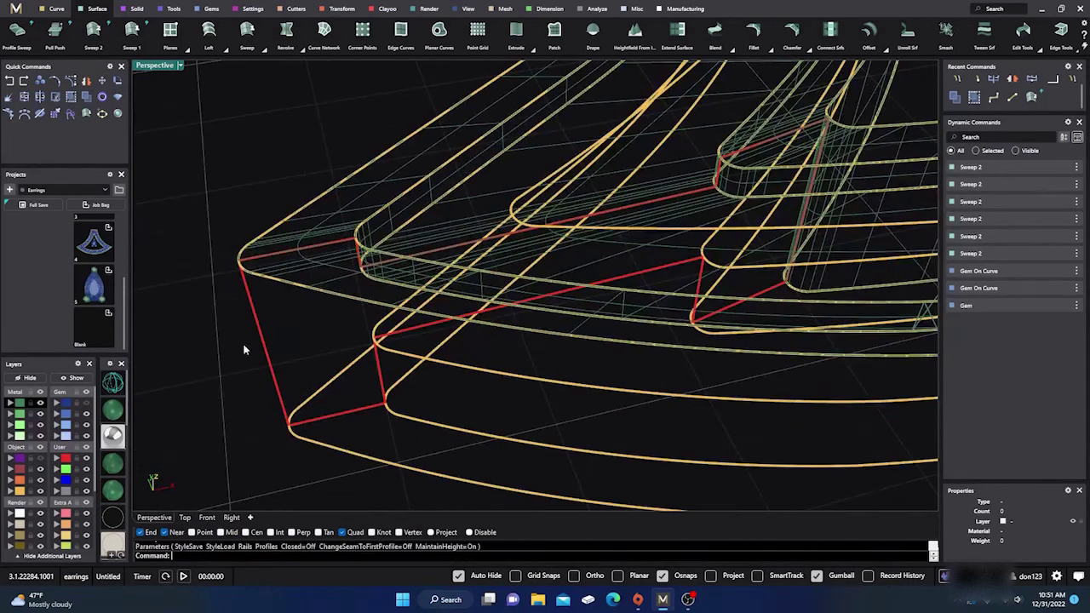
pyautogui.press('Return')
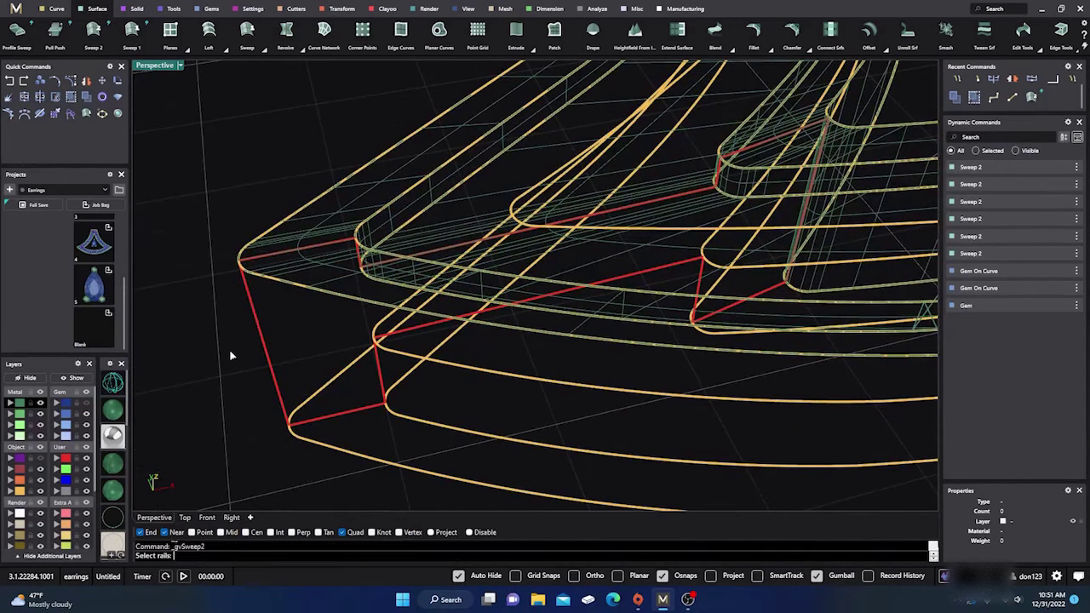
pyautogui.click(286, 286)
pyautogui.click(309, 444)
pyautogui.click(270, 370)
pyautogui.press('Return')
pyautogui.press('Return')
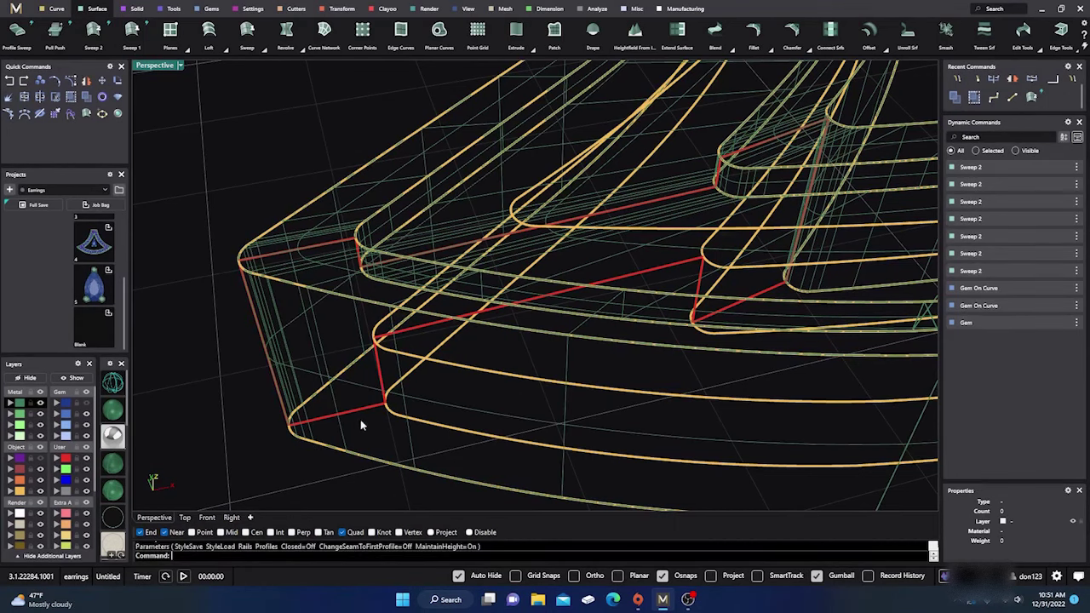
pyautogui.press('Return')
# Sweep a surface along the lower rail curve with the lower-left red profile.
pyautogui.click(392, 416)
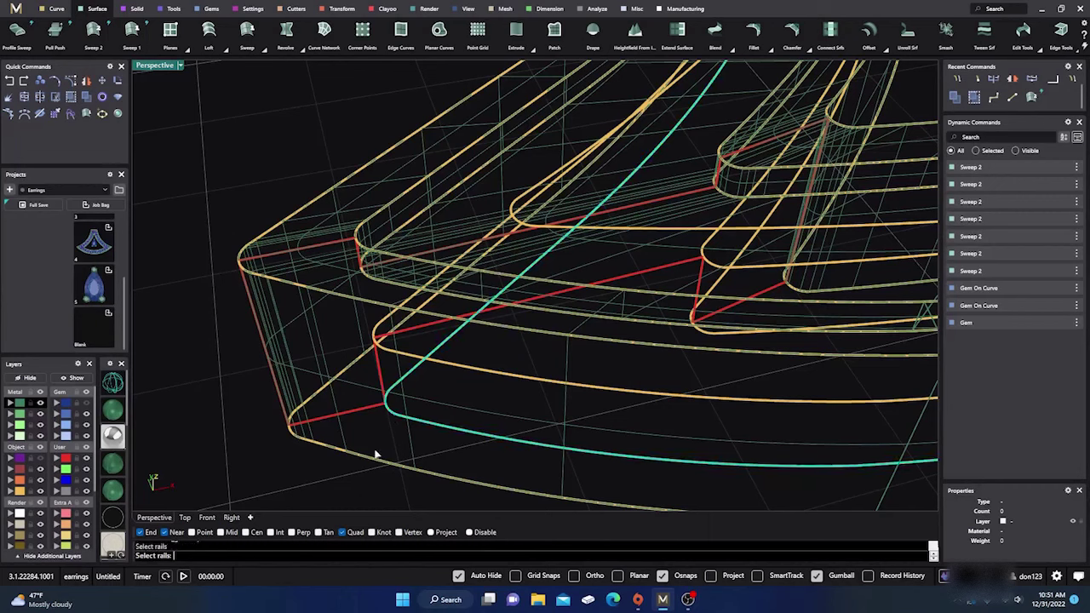
pyautogui.press('Return')
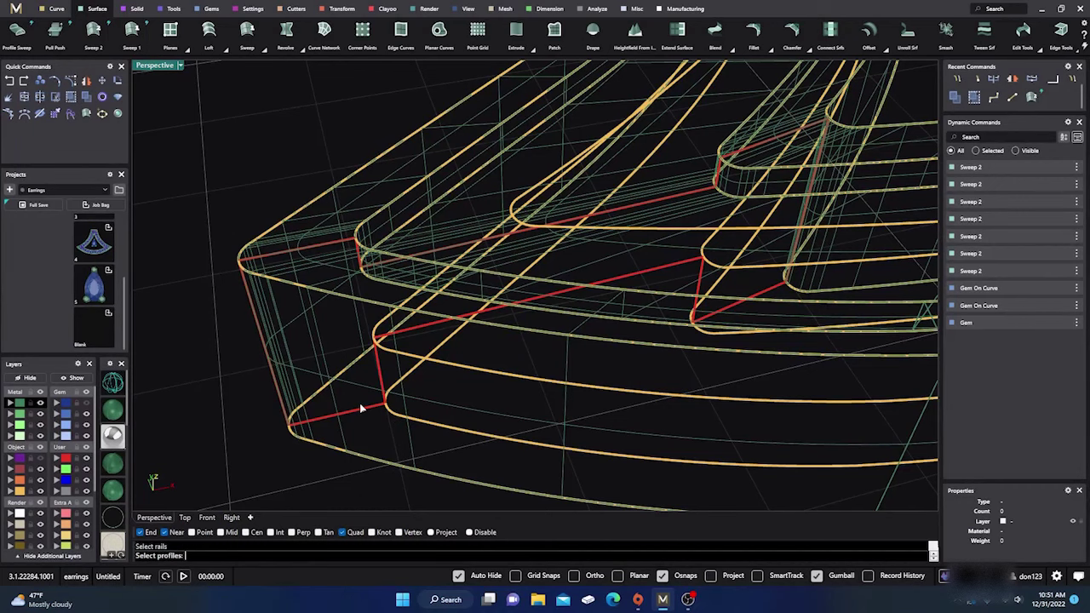
pyautogui.click(360, 405)
pyautogui.press('Return')
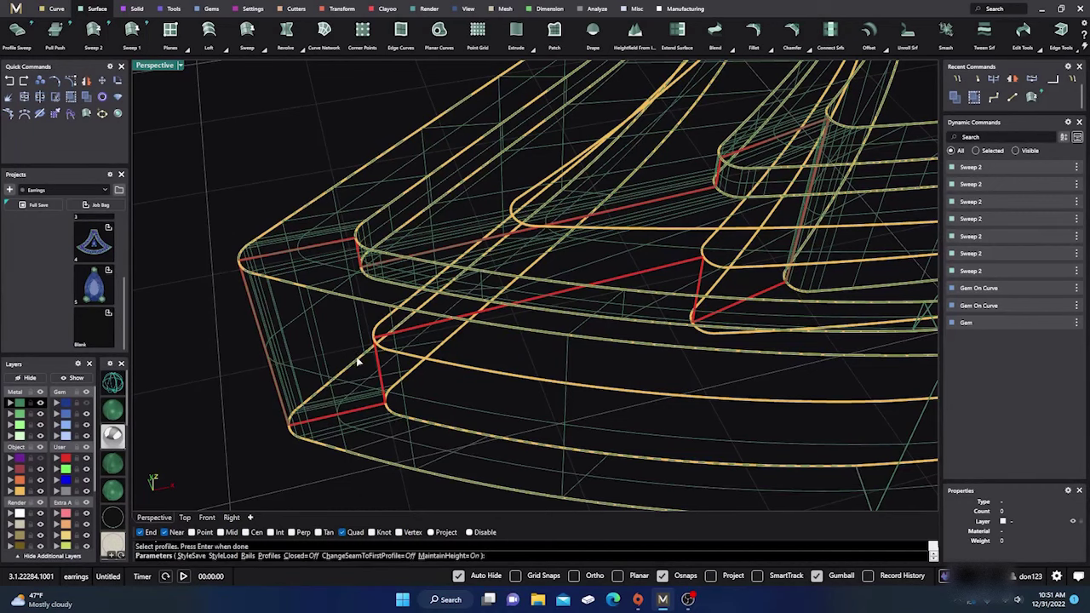
pyautogui.press('Return')
pyautogui.moveTo(353, 365)
pyautogui.mouseDown(button='right')
pyautogui.moveTo(372, 414)
pyautogui.moveTo(349, 350)
pyautogui.mouseUp(button='right')
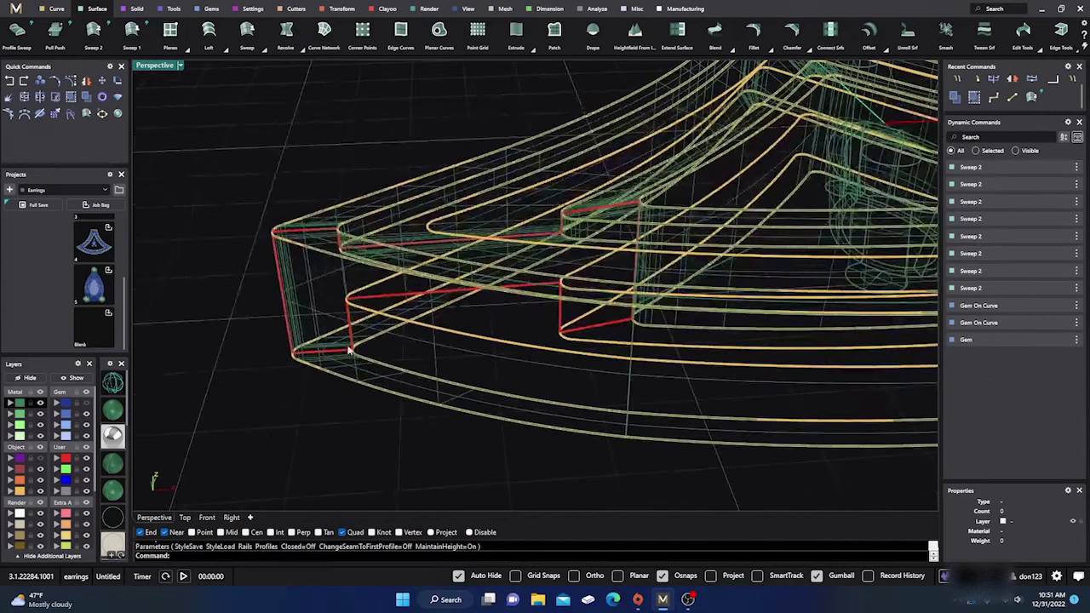
pyautogui.scroll(5, 353, 332)
# Sweep a surface between two rail curves on the far side using its red profile.
pyautogui.press('Return')
pyautogui.click(386, 270)
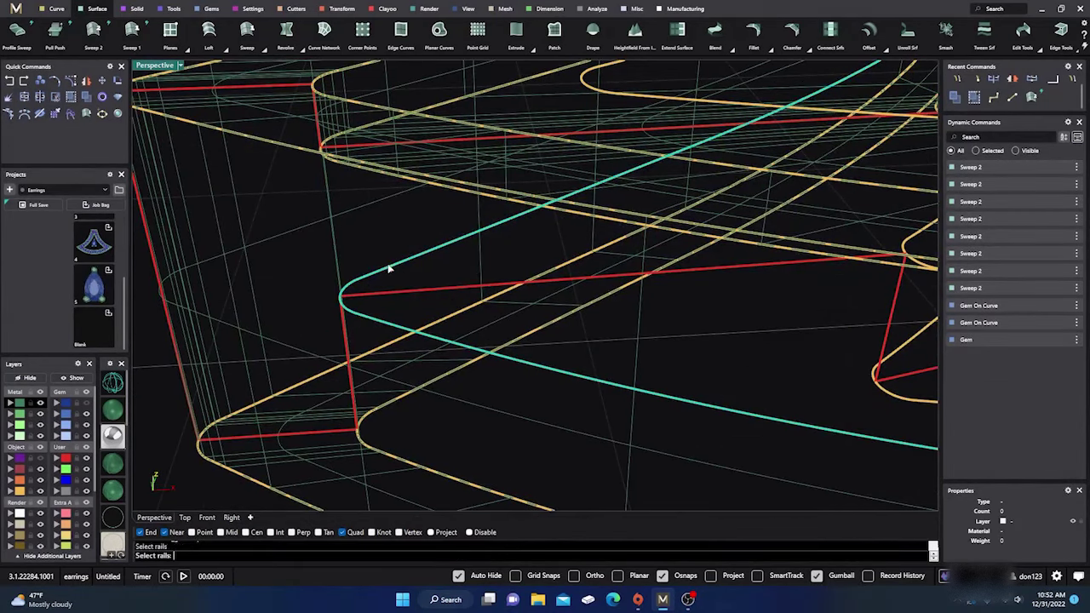
pyautogui.scroll(-2, 362, 317)
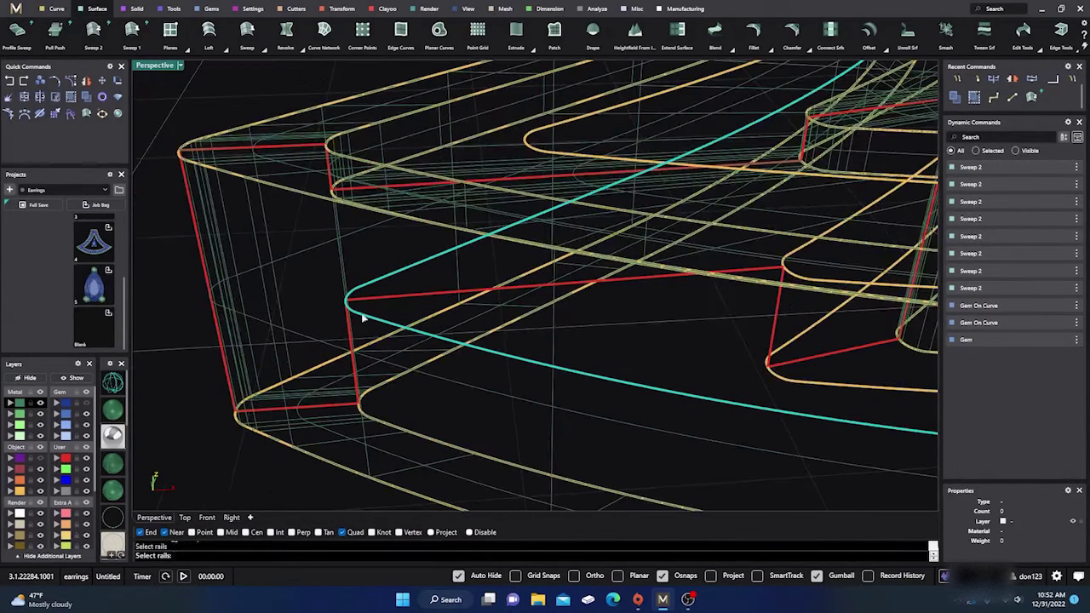
pyautogui.click(804, 279)
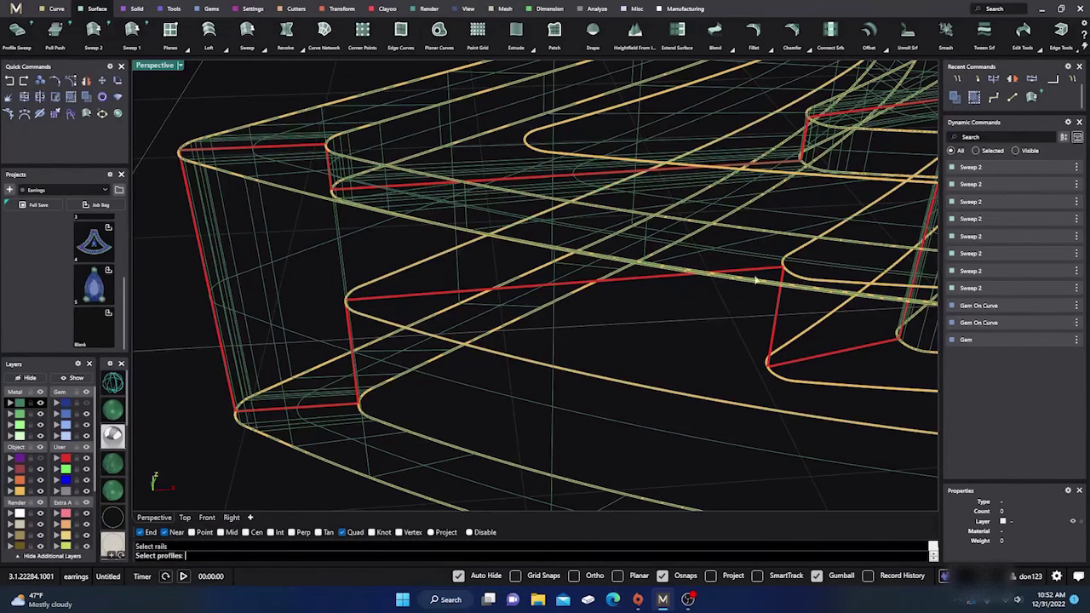
pyautogui.click(642, 284)
pyautogui.press('Return')
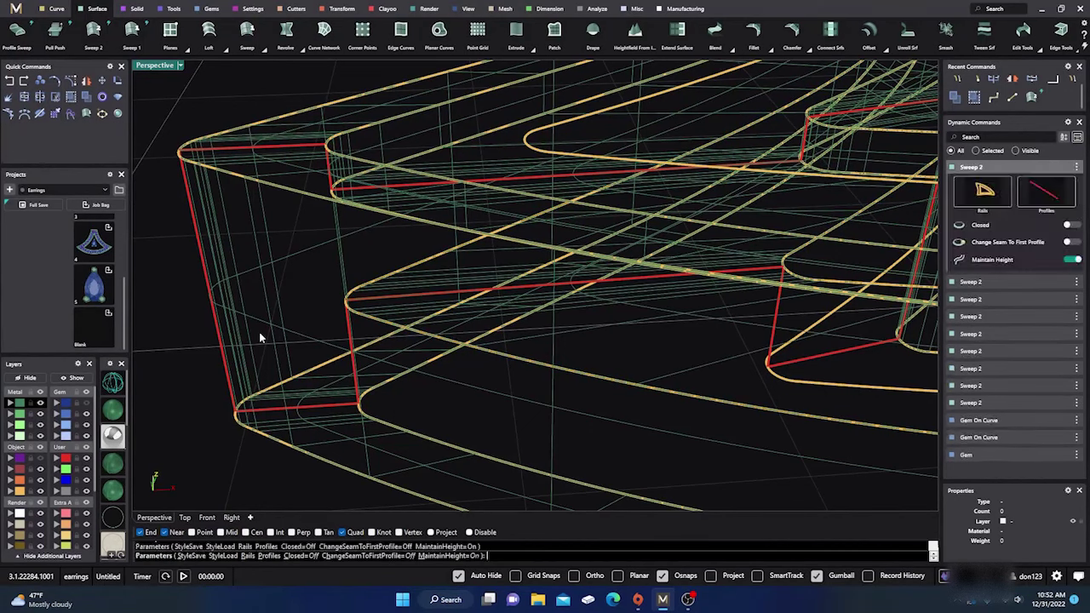
pyautogui.press('Return')
pyautogui.scroll(-2, 259, 332)
pyautogui.moveTo(259, 332); pyautogui.dragTo(420, 358, button='right')
pyautogui.scroll(5, 466, 335)
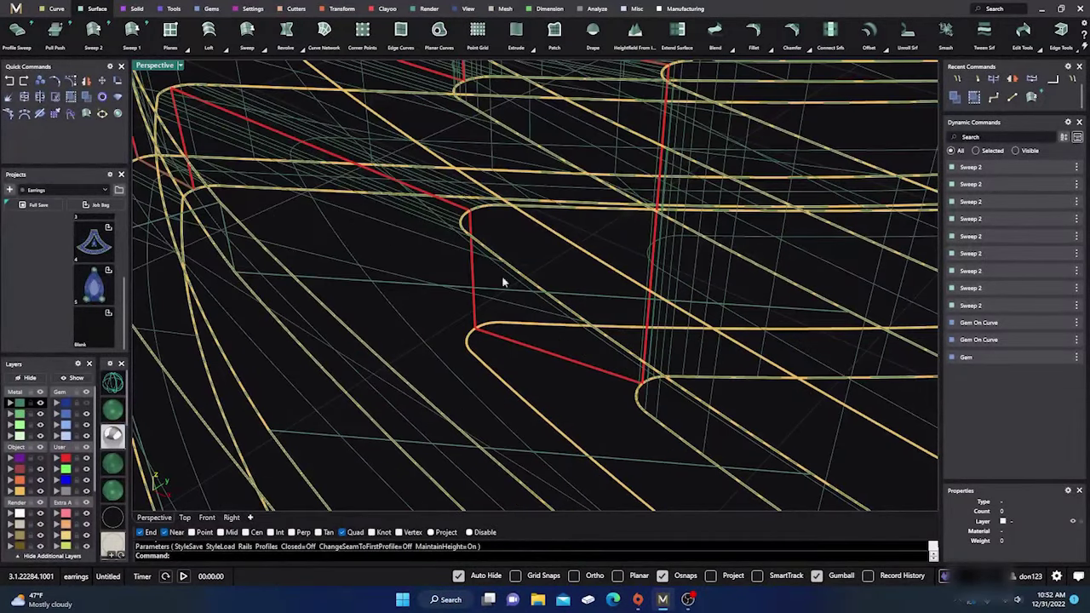
# Add two final sweep surfaces from the upper and lower rails to their red corner profiles.
pyautogui.press('Return')
pyautogui.click(489, 211)
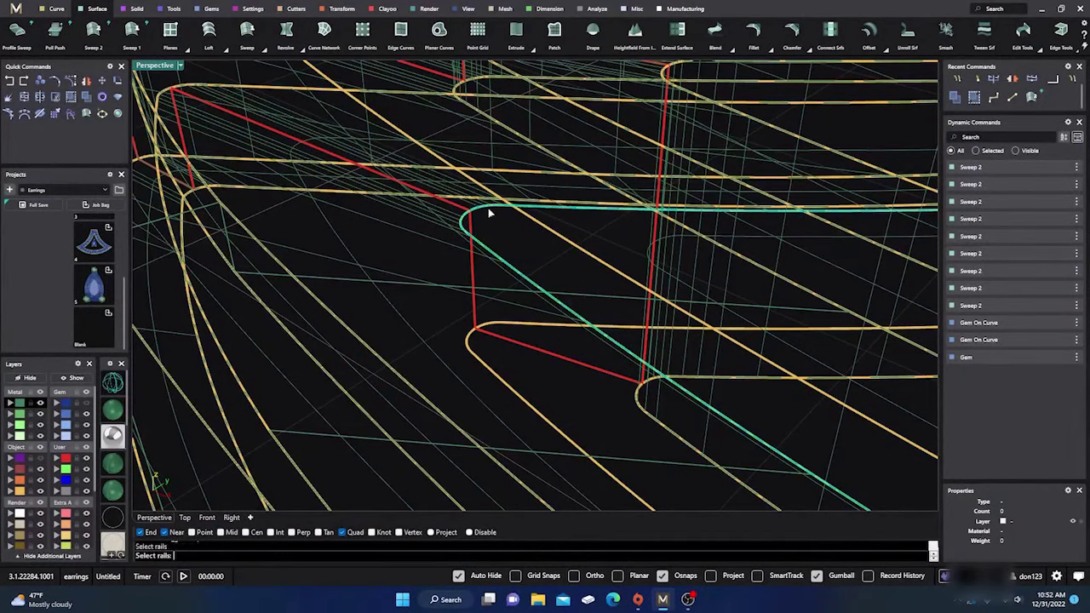
pyautogui.press('Return')
pyautogui.click(474, 281)
pyautogui.press('Return')
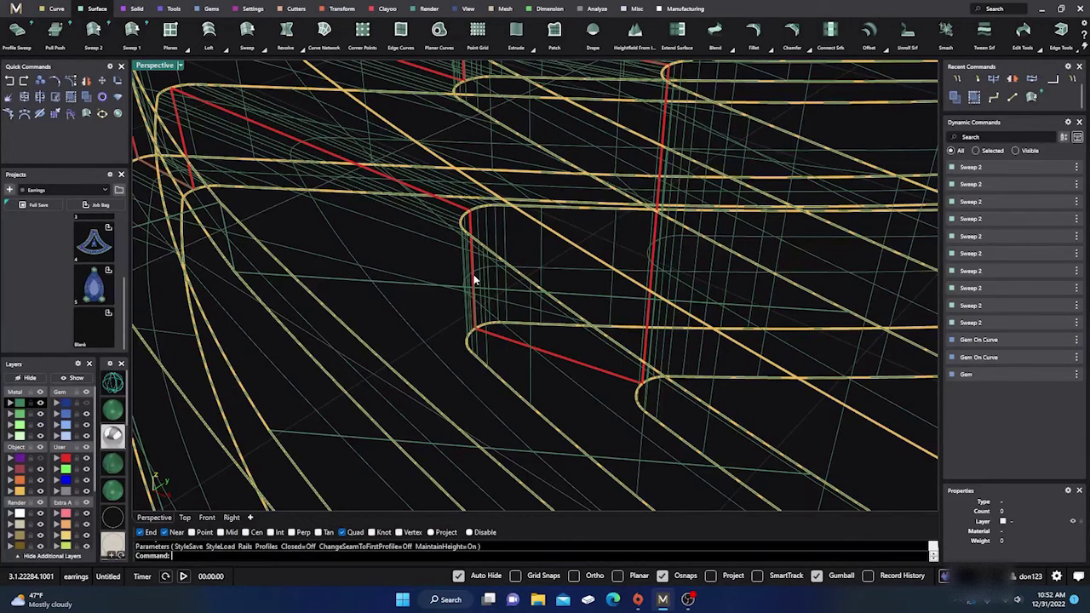
pyautogui.press('Return')
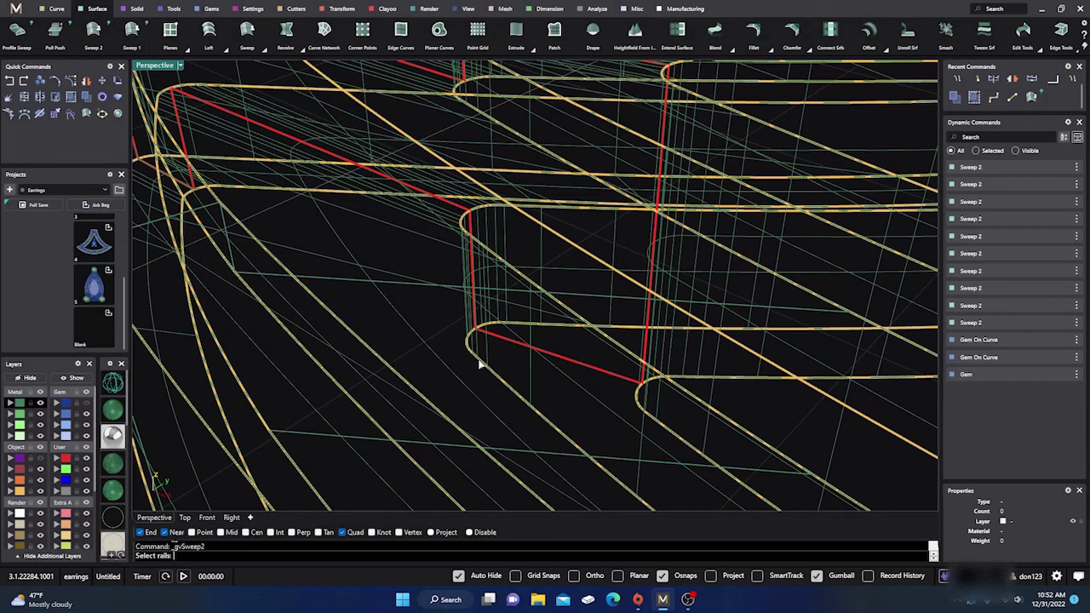
pyautogui.click(509, 373)
pyautogui.press('Return')
pyautogui.click(603, 373)
pyautogui.press('Return')
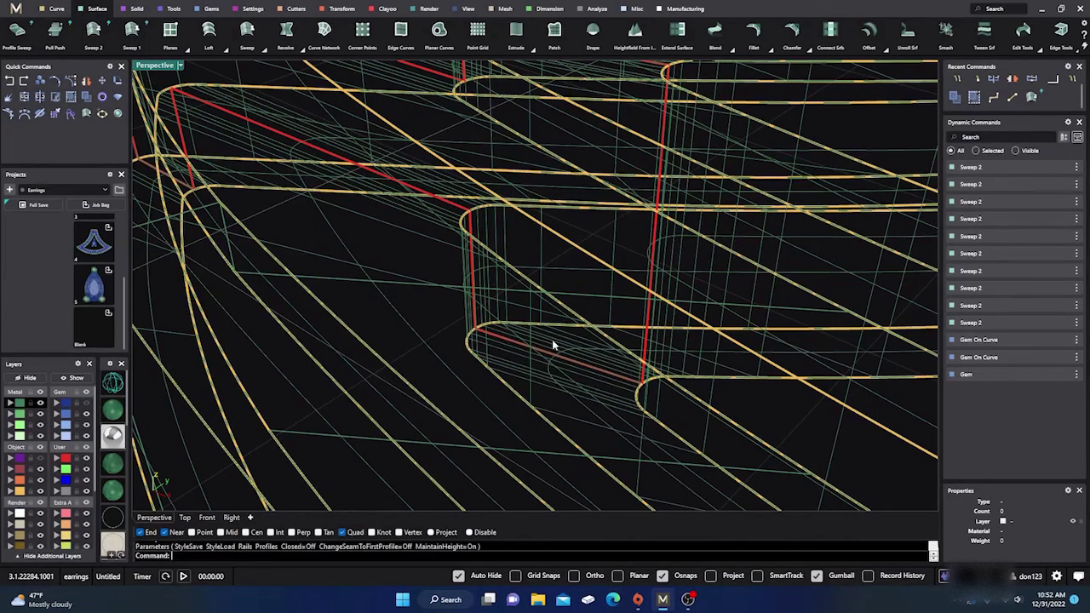
pyautogui.scroll(-5, 552, 339)
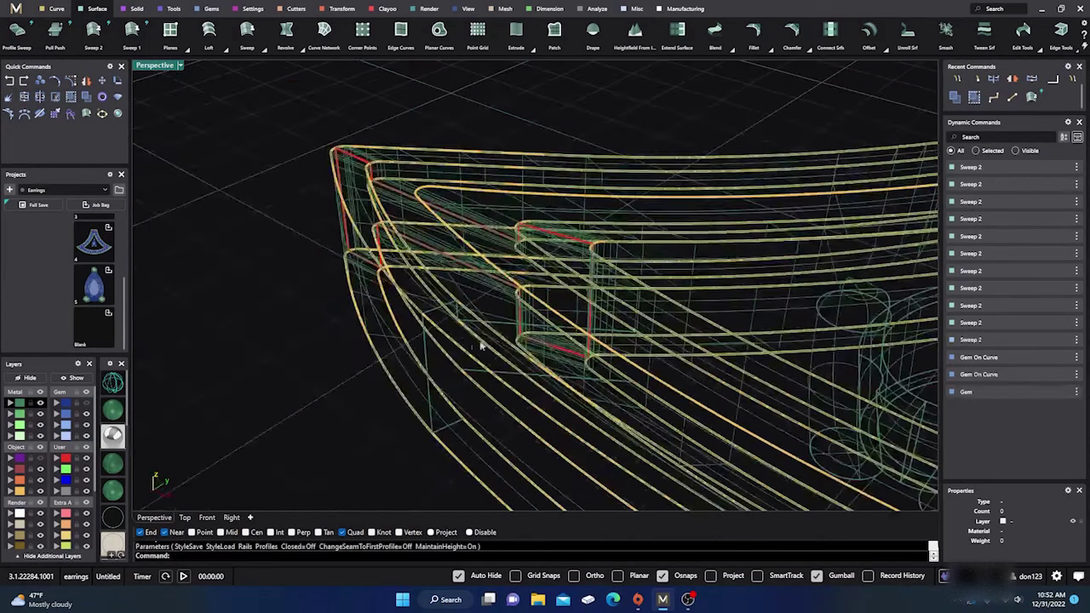
# Switch the Perspective view to shaded and orbit around the frame, inner opening and bail.
pyautogui.click(112, 411)
pyautogui.moveTo(277, 349)
pyautogui.mouseDown(button='right')
pyautogui.moveTo(312, 389)
pyautogui.moveTo(338, 341)
pyautogui.moveTo(384, 358)
pyautogui.moveTo(482, 177)
pyautogui.moveTo(397, 281)
pyautogui.mouseUp(button='right')
pyautogui.scroll(5, 397, 280)
pyautogui.moveTo(429, 333)
pyautogui.mouseDown(button='right')
pyautogui.moveTo(445, 324)
pyautogui.moveTo(406, 295)
pyautogui.moveTo(426, 286)
pyautogui.moveTo(445, 301)
pyautogui.moveTo(446, 323)
pyautogui.moveTo(427, 341)
pyautogui.mouseUp(button='right')
pyautogui.scroll(-5, 112, 463)
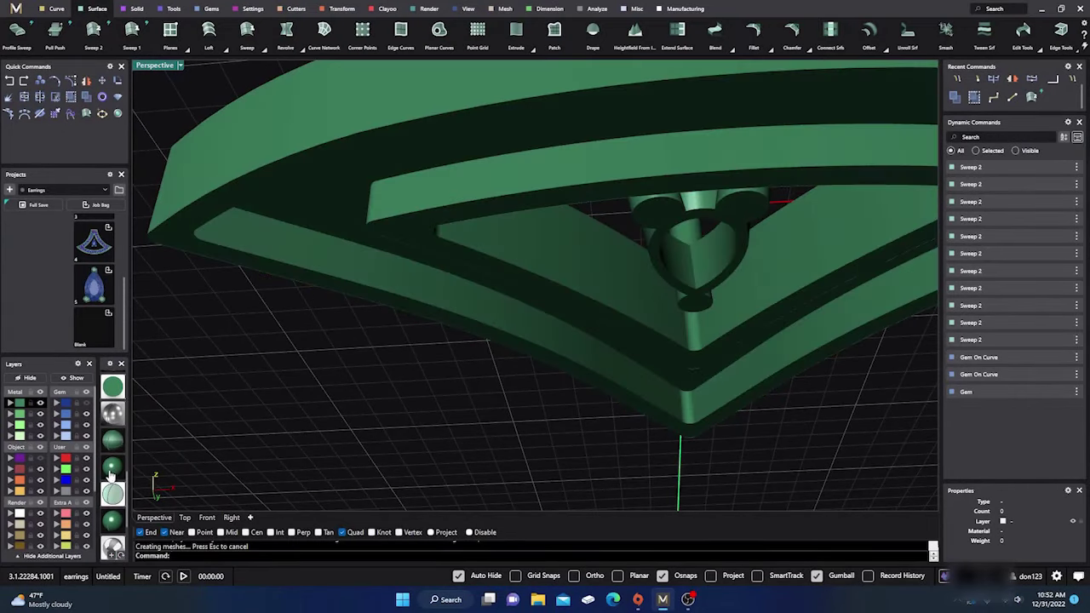
pyautogui.moveTo(323, 446); pyautogui.dragTo(426, 448, button='right')
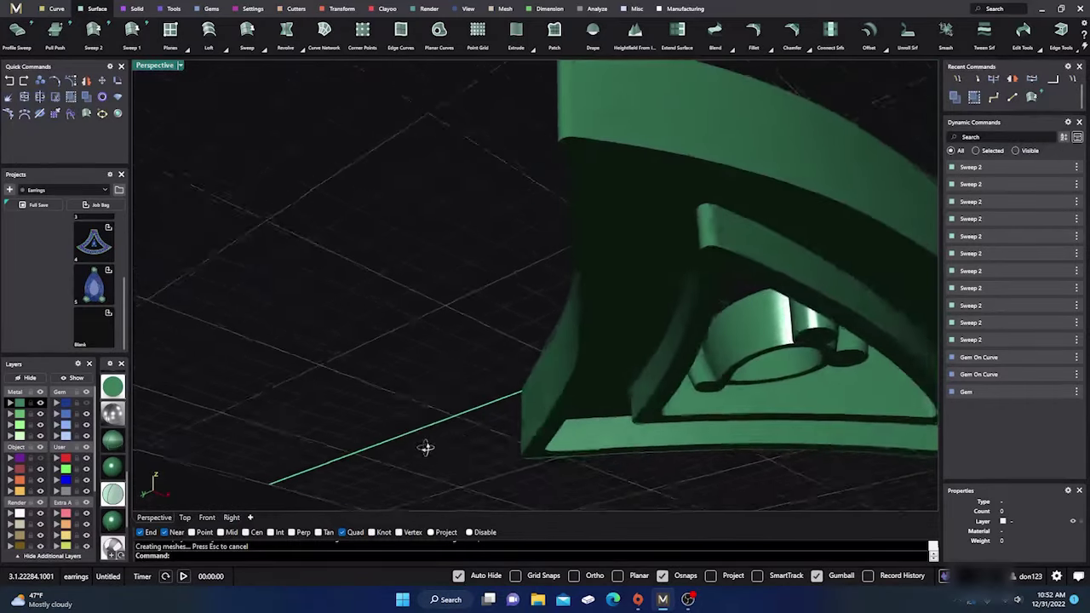
pyautogui.scroll(-5, 494, 404)
pyautogui.moveTo(493, 404); pyautogui.dragTo(264, 423, button='right')
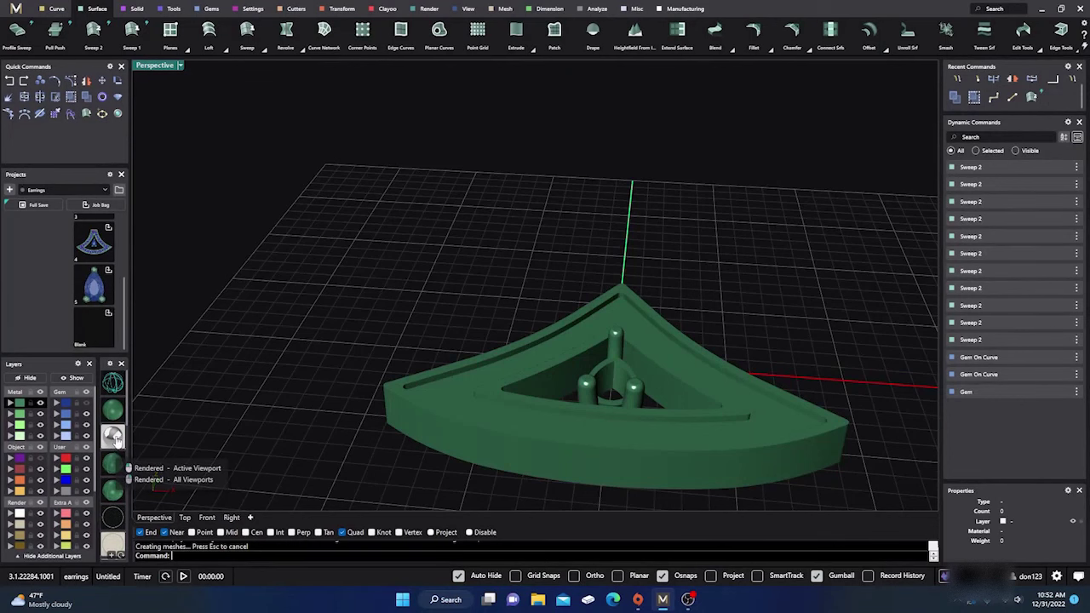
# Switch to rendered display and select all the earring objects.
pyautogui.click(113, 436)
pyautogui.scroll(-5, 384, 338)
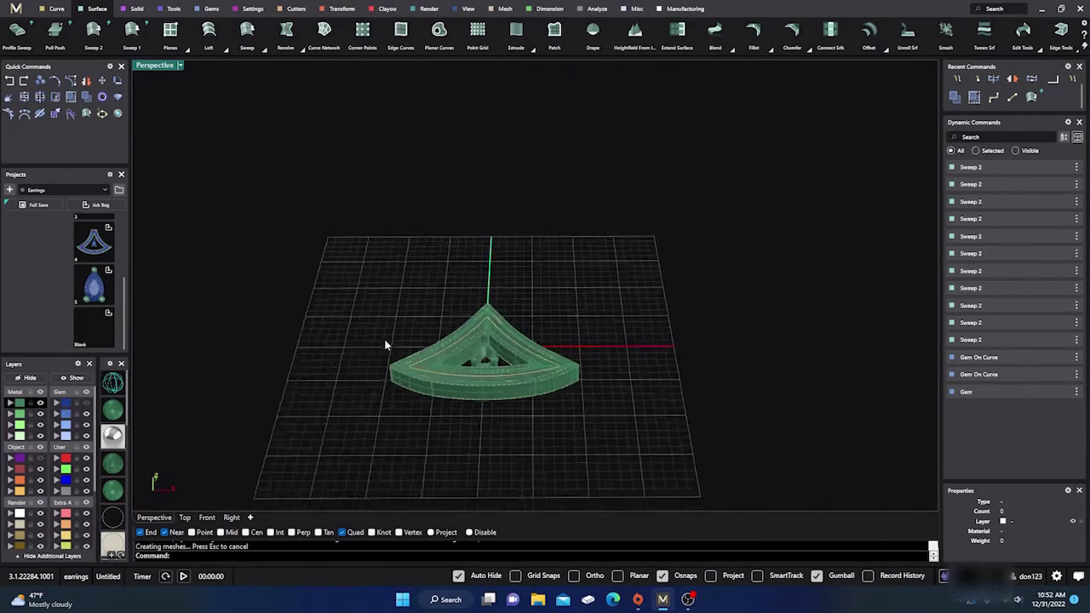
pyautogui.scroll(5, 384, 344)
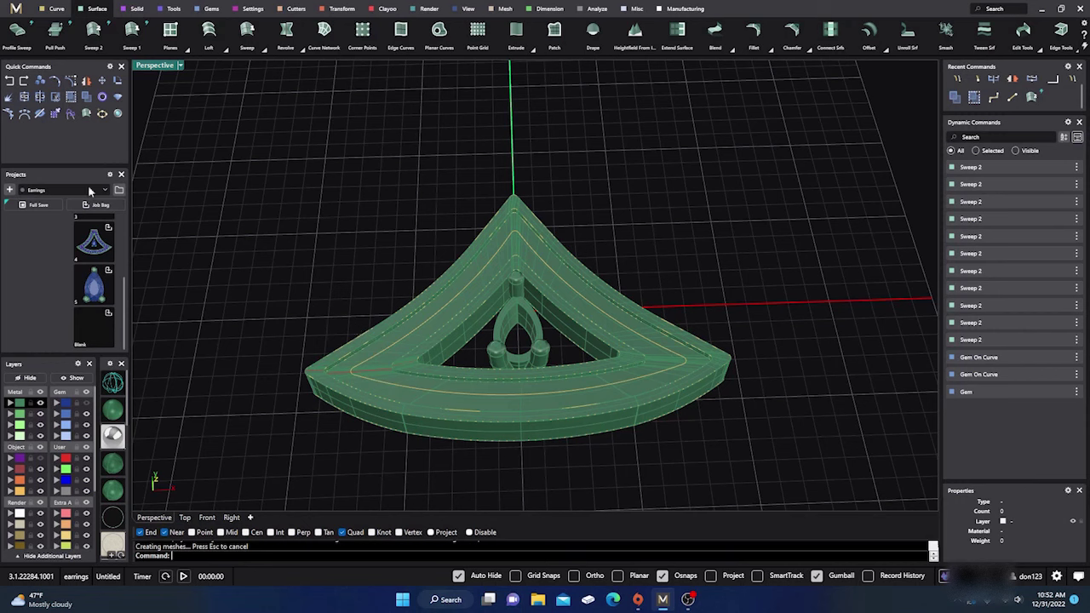
pyautogui.click(20, 404)
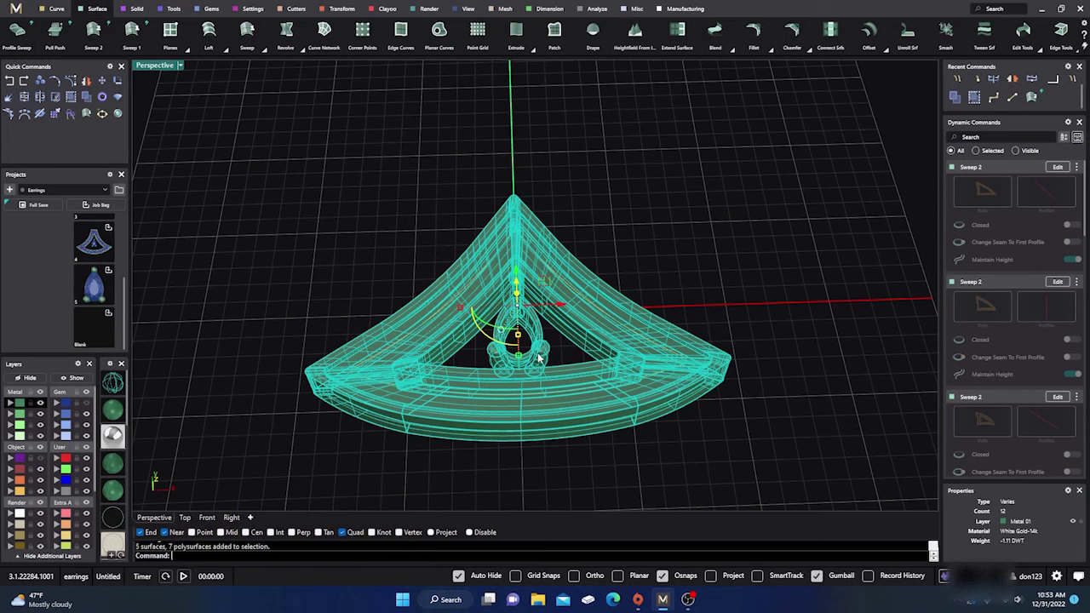
pyautogui.keyDown('ctrl'); pyautogui.click(538, 359); pyautogui.keyUp('ctrl')
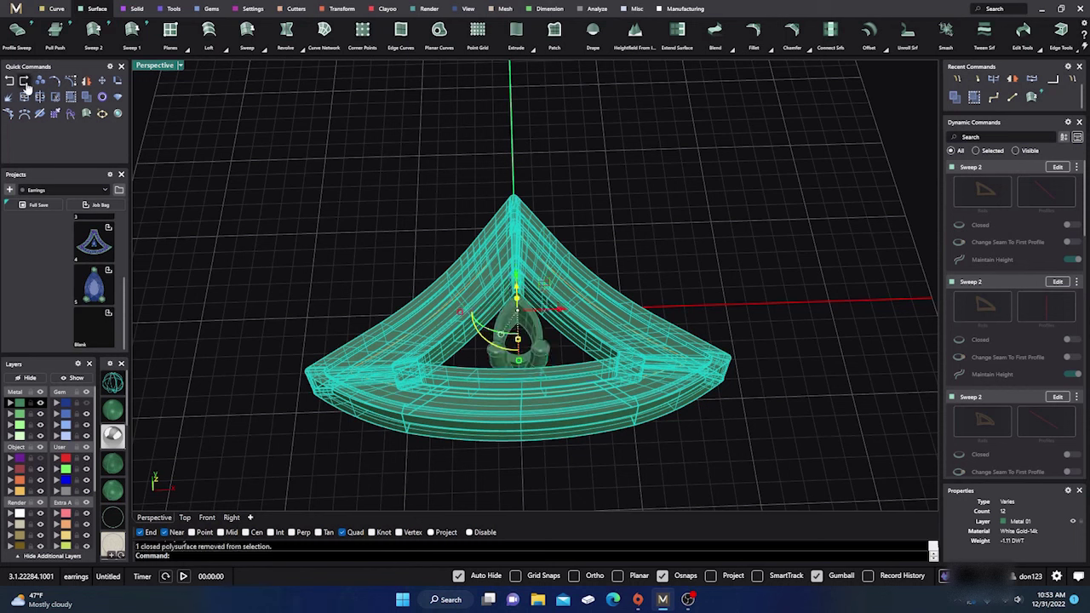
pyautogui.click(39, 114)
pyautogui.click(294, 193)
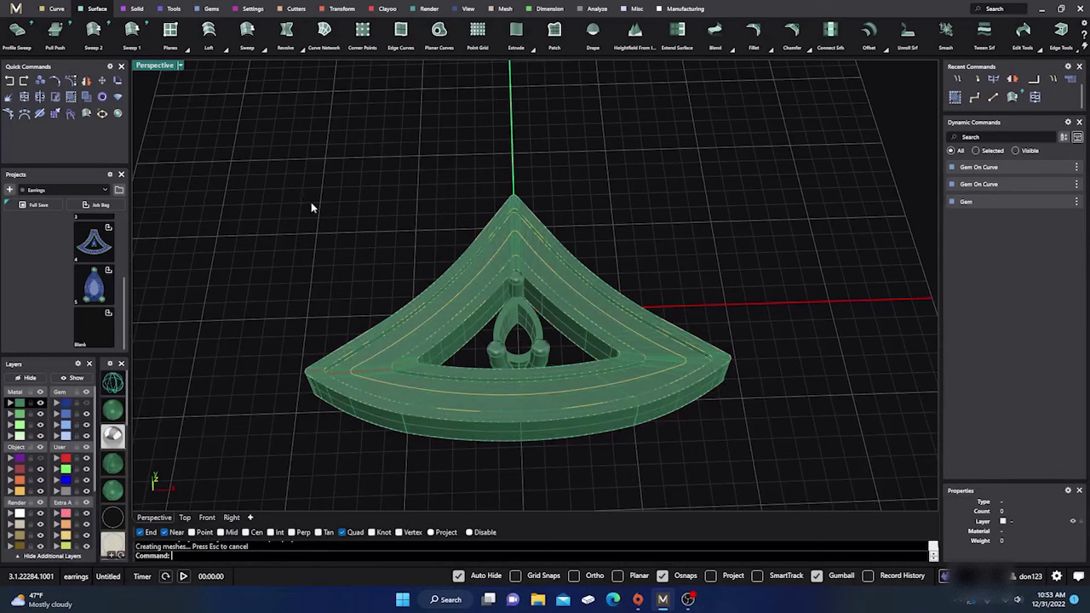
pyautogui.click(482, 390)
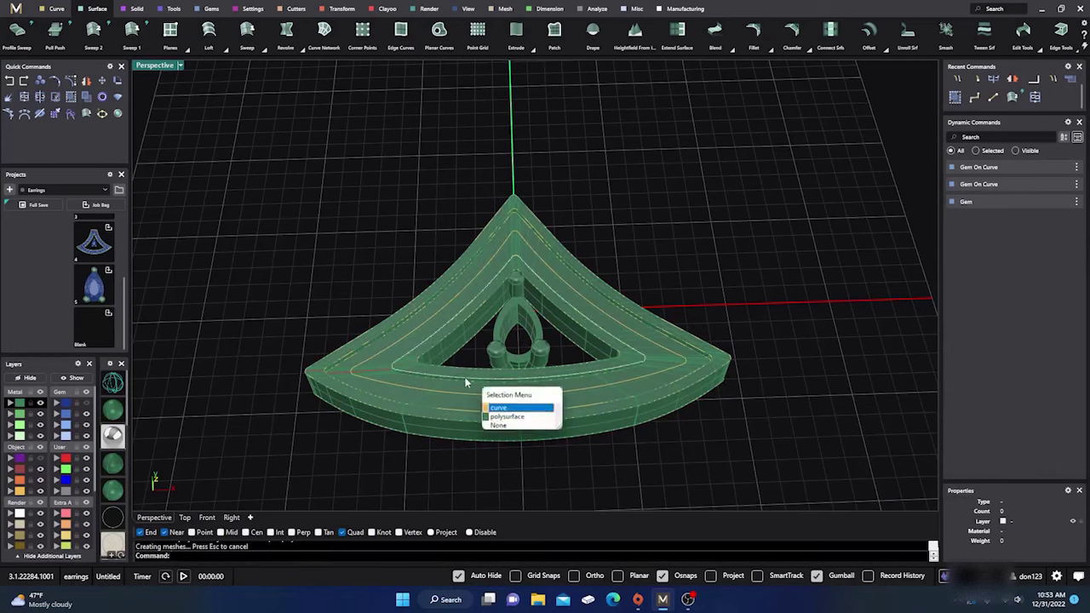
pyautogui.click(508, 416)
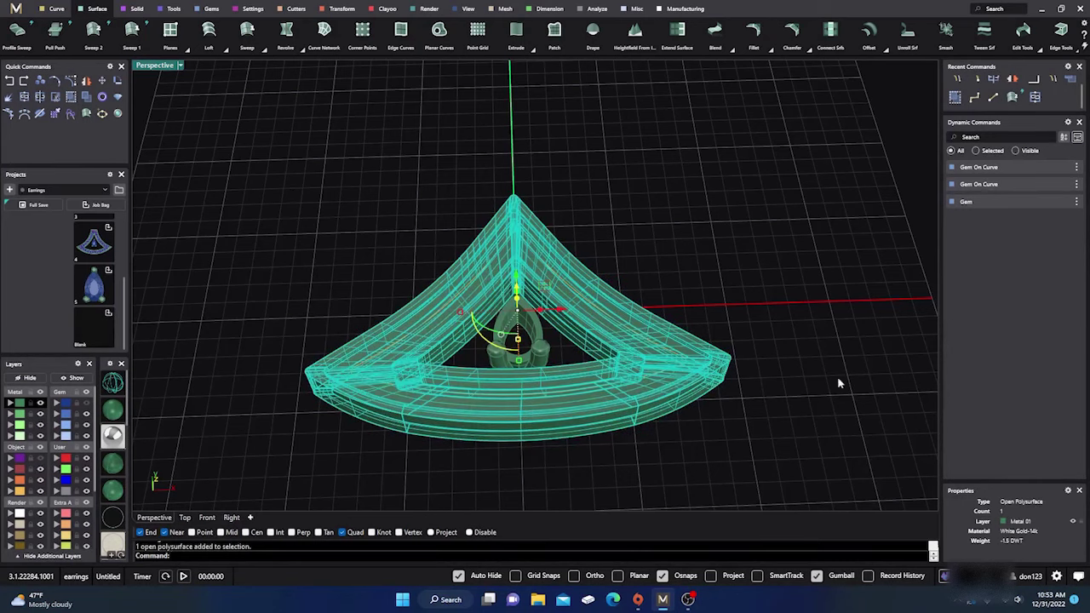
pyautogui.click(791, 310)
pyautogui.moveTo(791, 311)
pyautogui.mouseDown(button='right')
pyautogui.moveTo(767, 414)
pyautogui.moveTo(788, 241)
pyautogui.mouseUp(button='right')
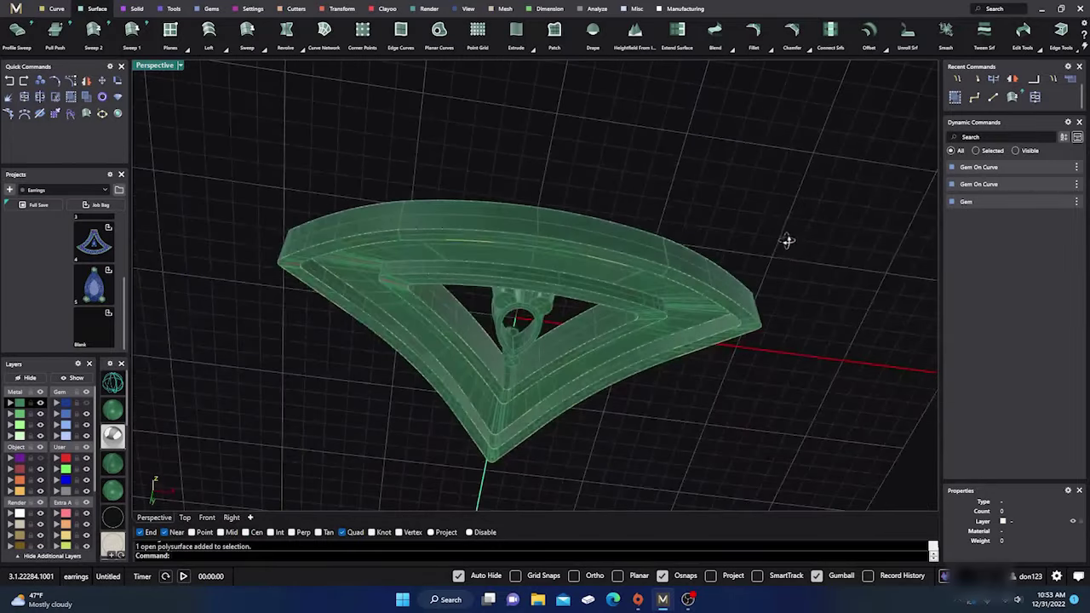
pyautogui.scroll(10, 738, 341)
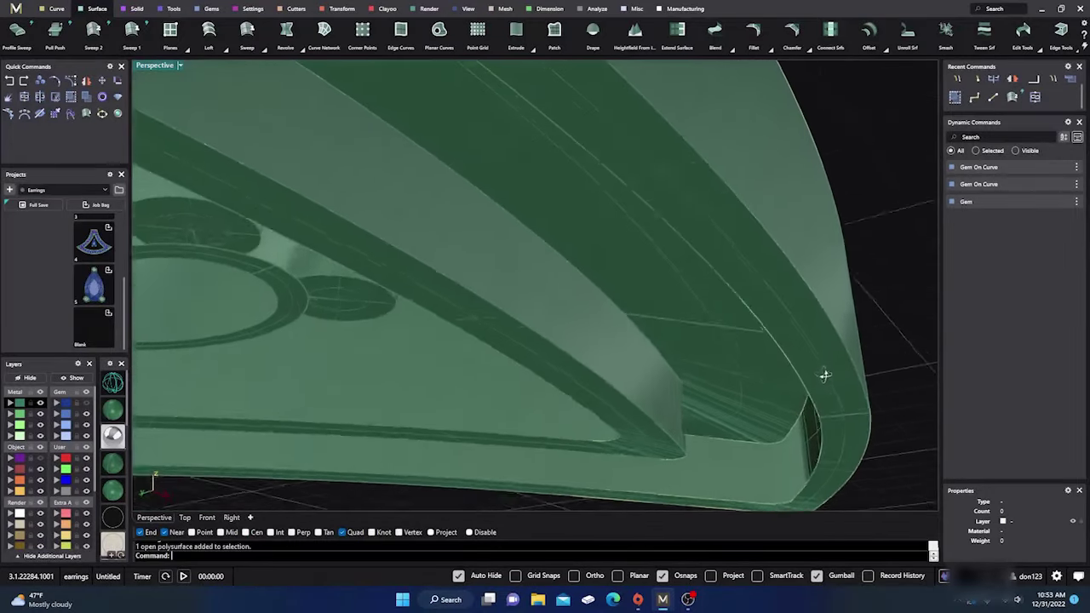
pyautogui.scroll(-10, 823, 375)
pyautogui.moveTo(744, 347); pyautogui.dragTo(557, 460, button='right')
pyautogui.scroll(5, 462, 374)
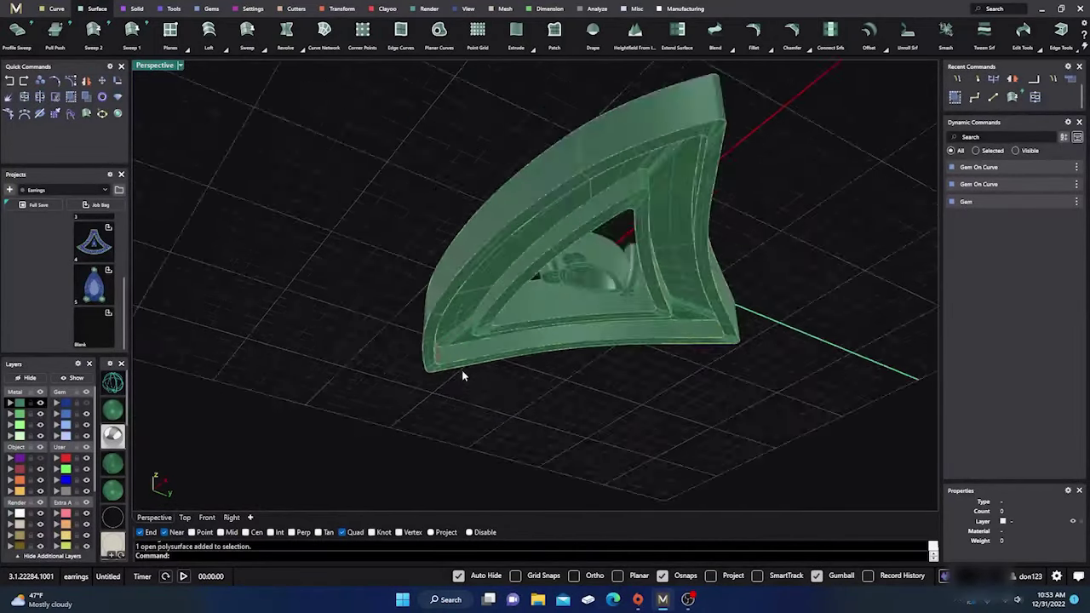
pyautogui.scroll(8, 463, 374)
pyautogui.scroll(-5, 392, 364)
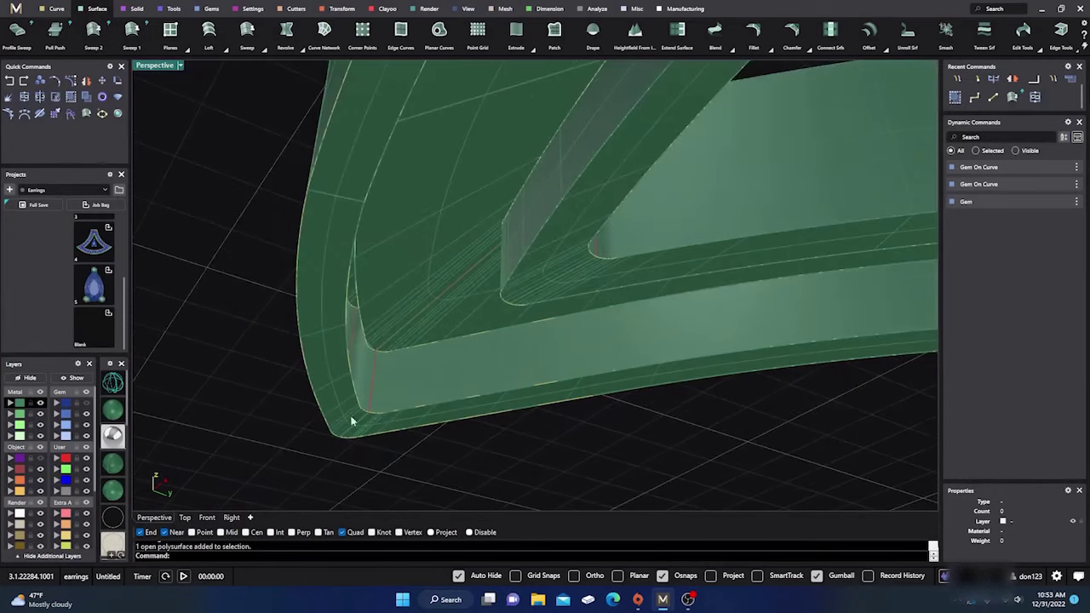
pyautogui.moveTo(276, 355); pyautogui.dragTo(263, 392, button='right')
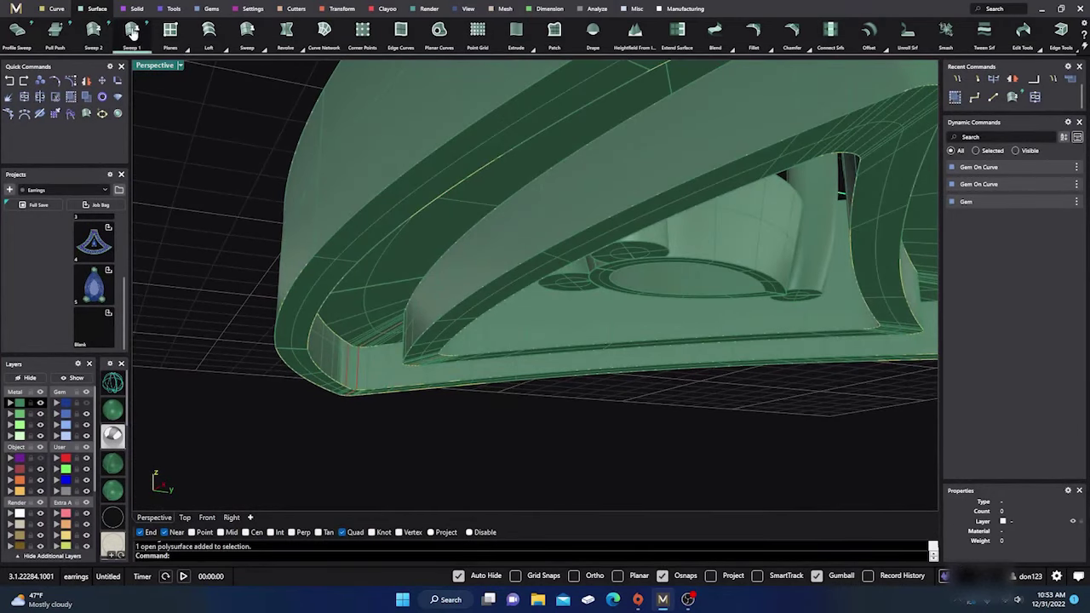
# Sweep 2 a surface using the underside corner edge as rail and the corner profile curve.
pyautogui.click(94, 32)
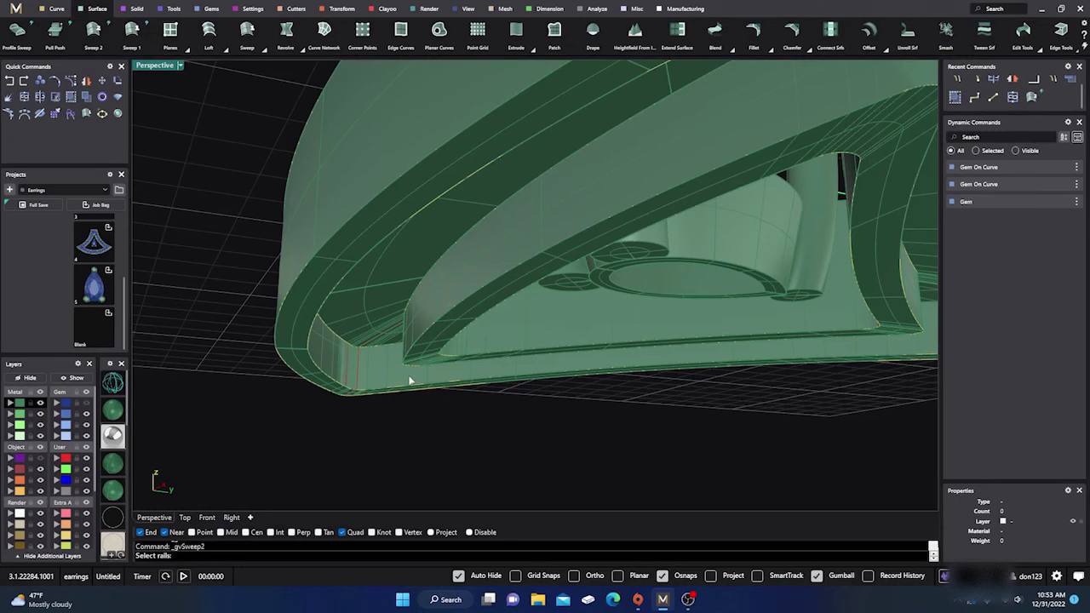
pyautogui.scroll(3, 409, 380)
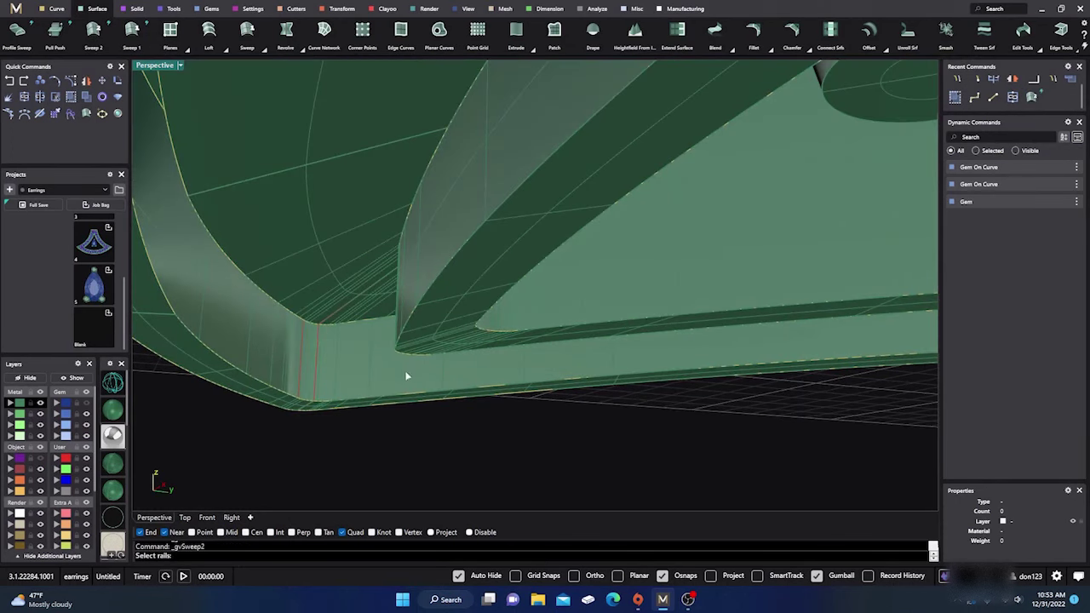
pyautogui.scroll(-2, 408, 427)
pyautogui.scroll(2, 293, 348)
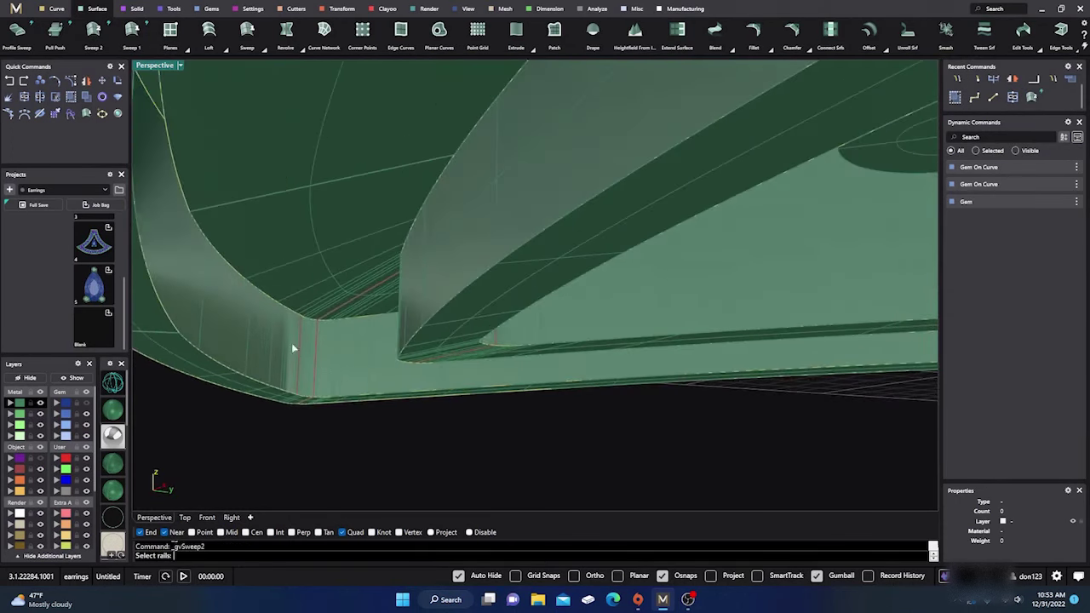
pyautogui.click(276, 303)
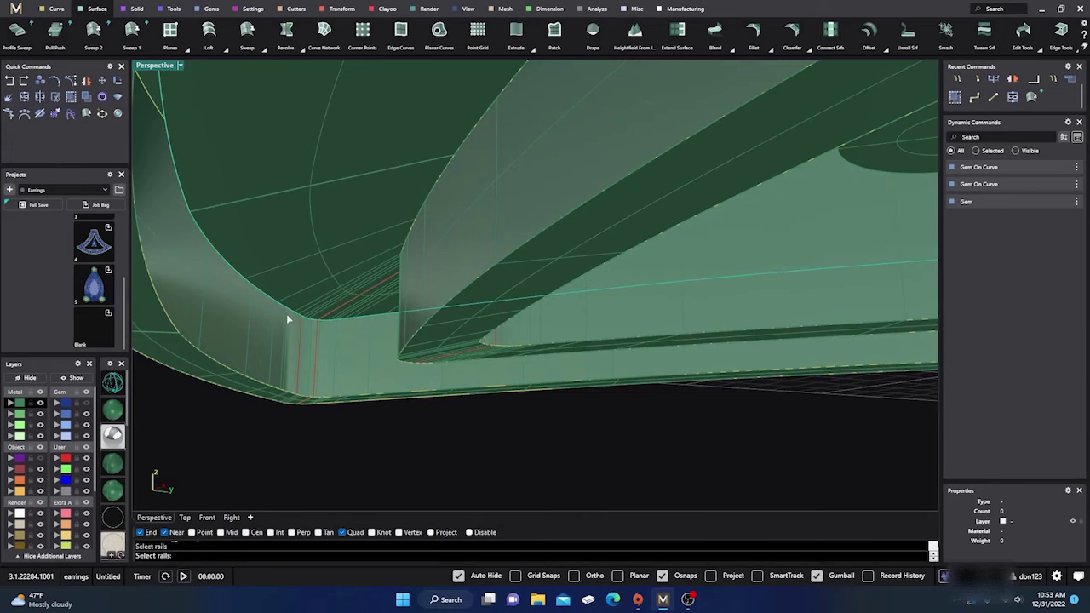
pyautogui.press('Return')
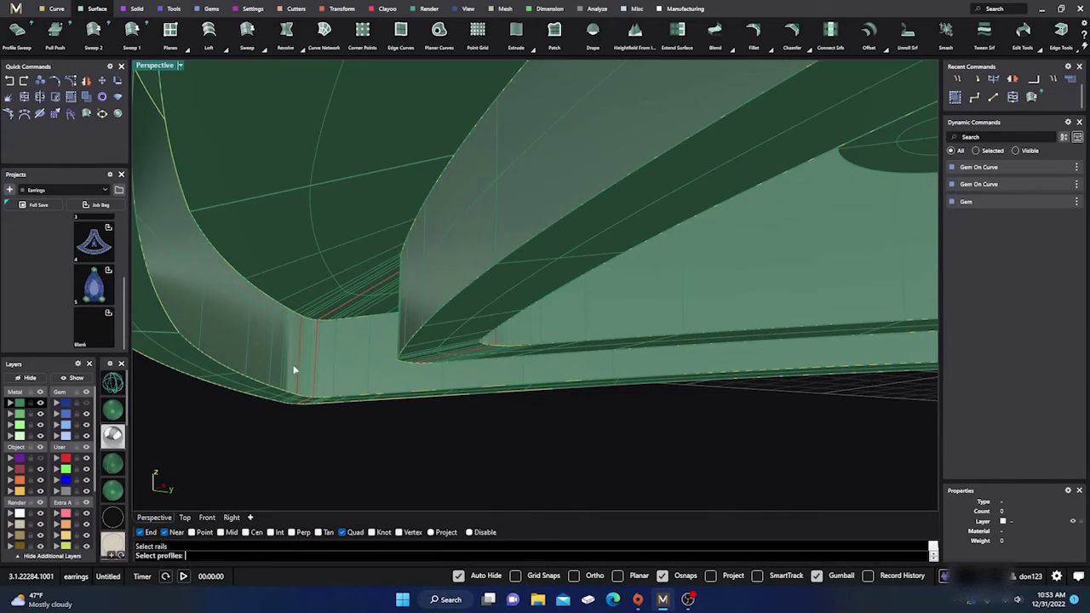
pyautogui.scroll(3, 314, 403)
pyautogui.scroll(-2, 324, 404)
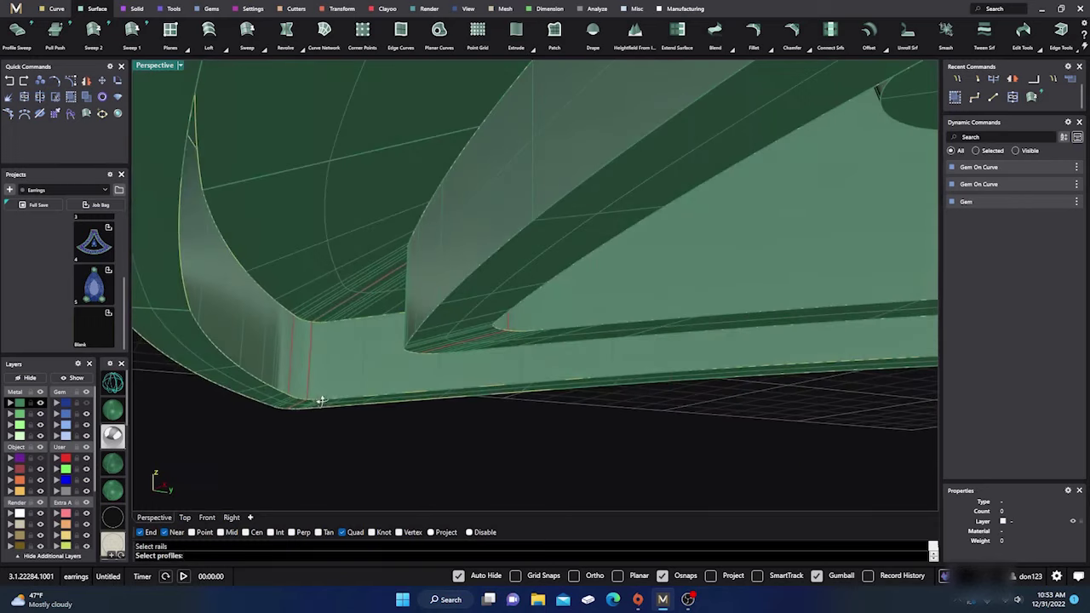
pyautogui.moveTo(322, 405); pyautogui.dragTo(273, 349, button='right')
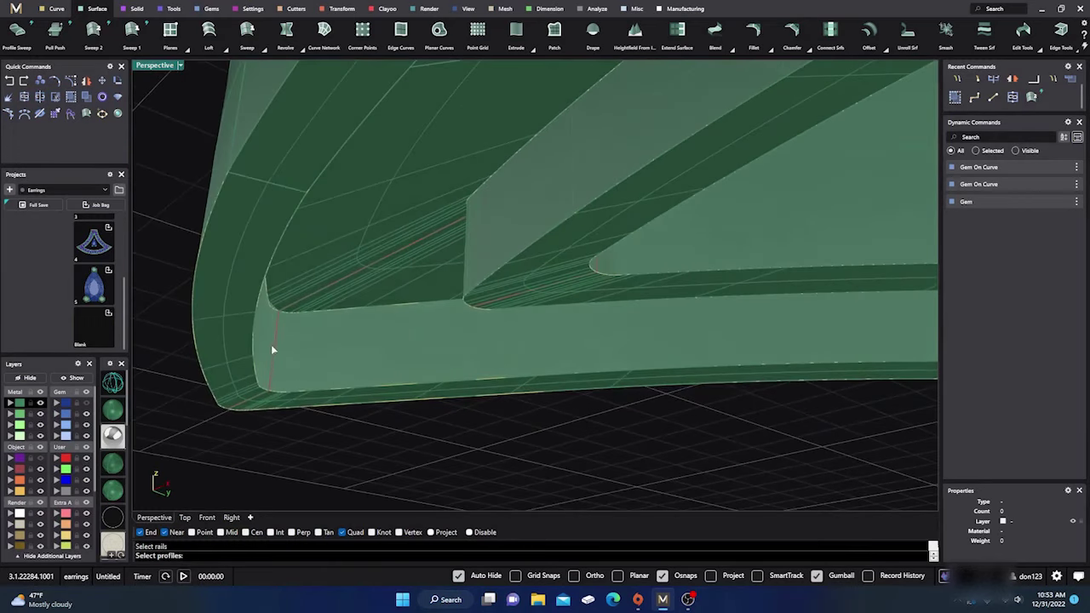
pyautogui.click(273, 352)
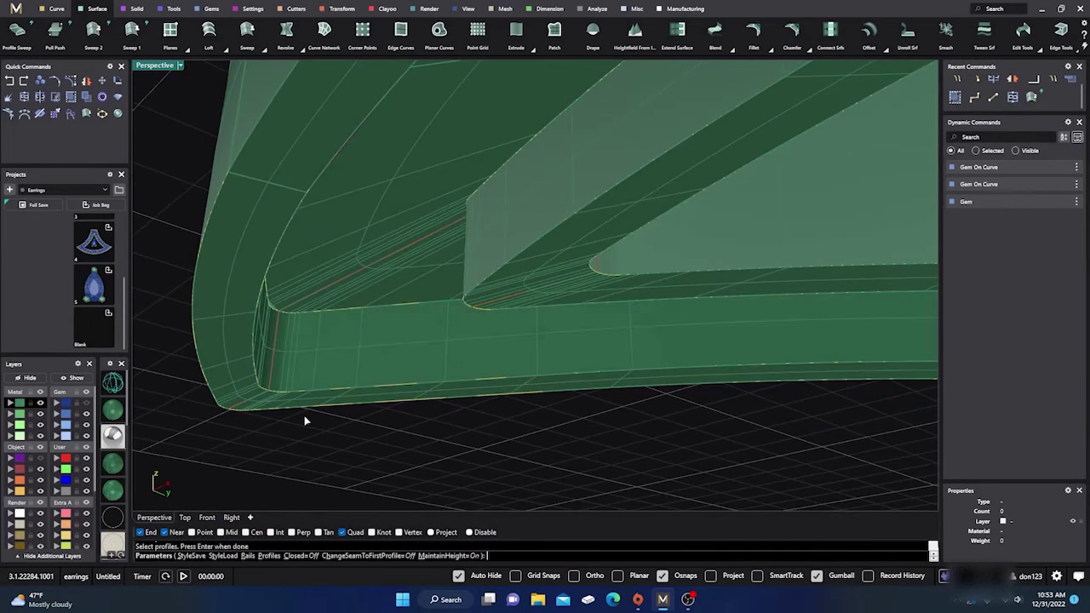
pyautogui.press('Return')
pyautogui.scroll(-5, 351, 433)
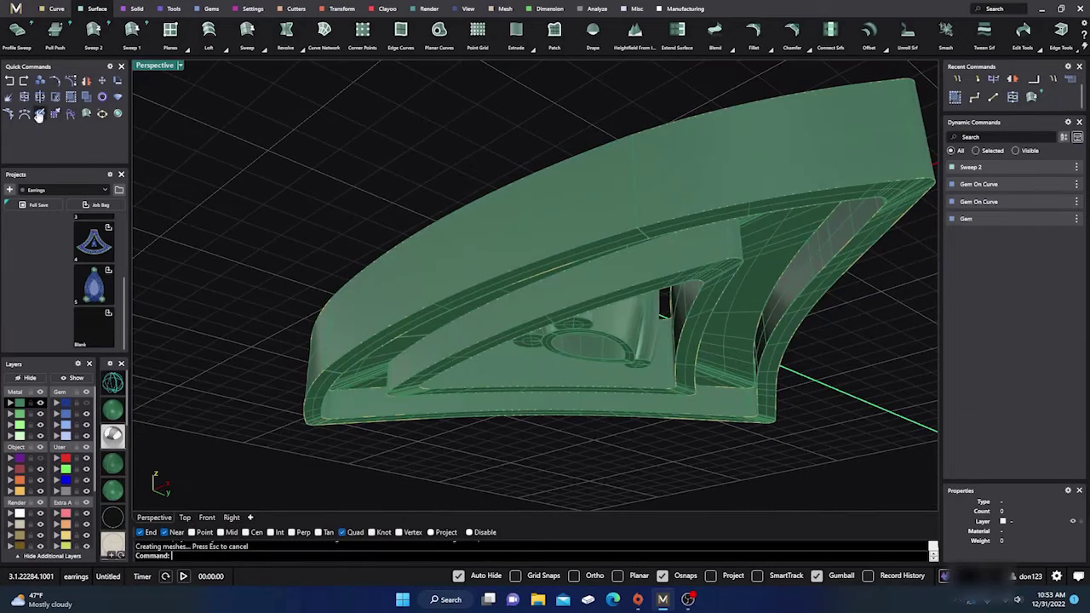
# Select all three frame pieces and join them into one closed polysurface with Join.
pyautogui.click(19, 404)
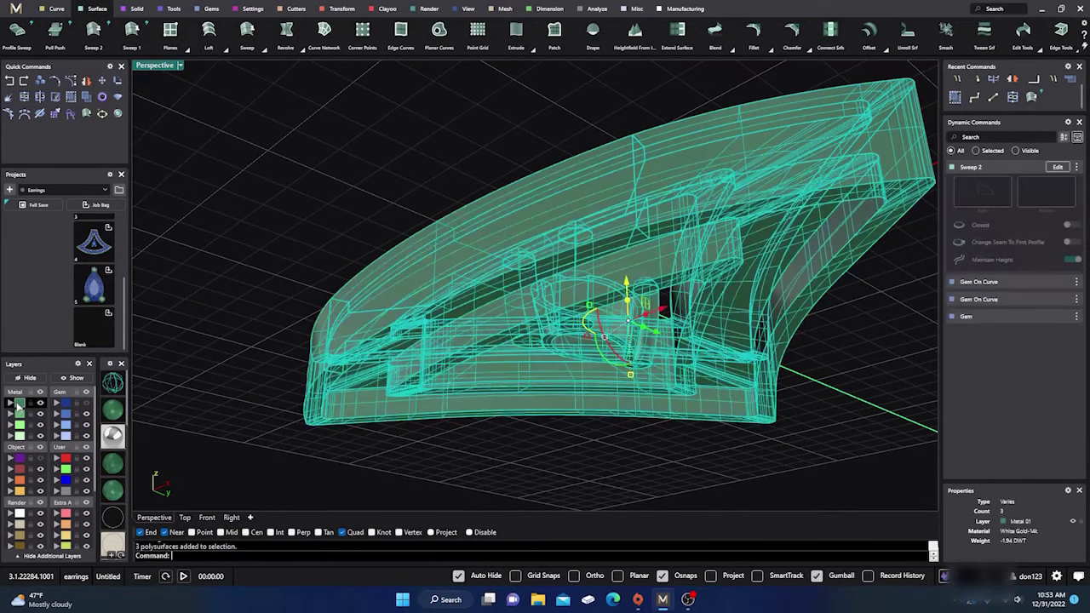
pyautogui.click(25, 96)
pyautogui.click(284, 196)
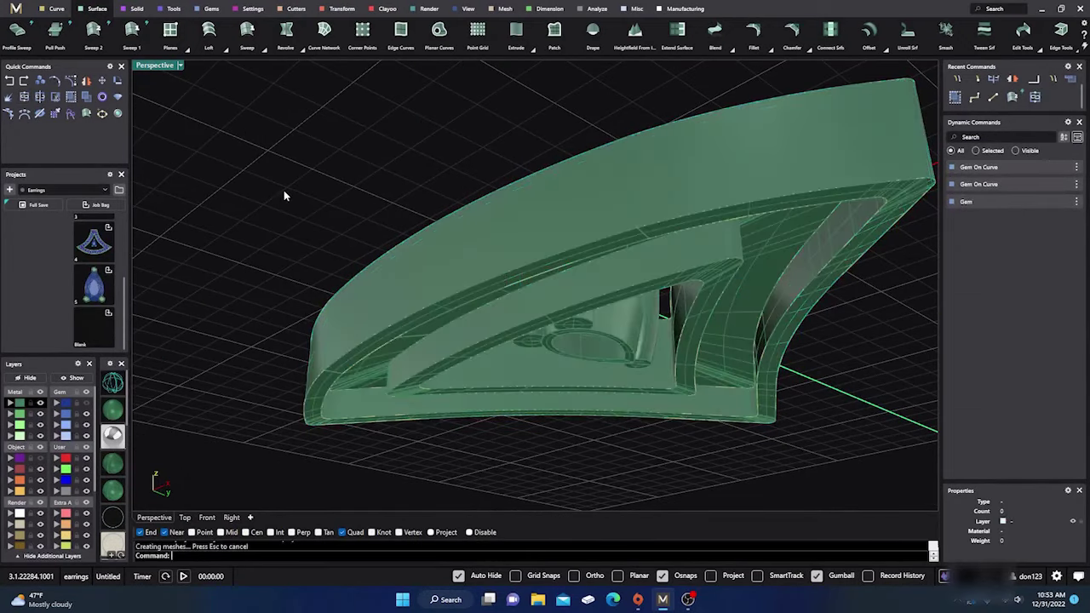
# Orbit and zoom around the joined frame to check its walls and inner opening.
pyautogui.click(408, 258)
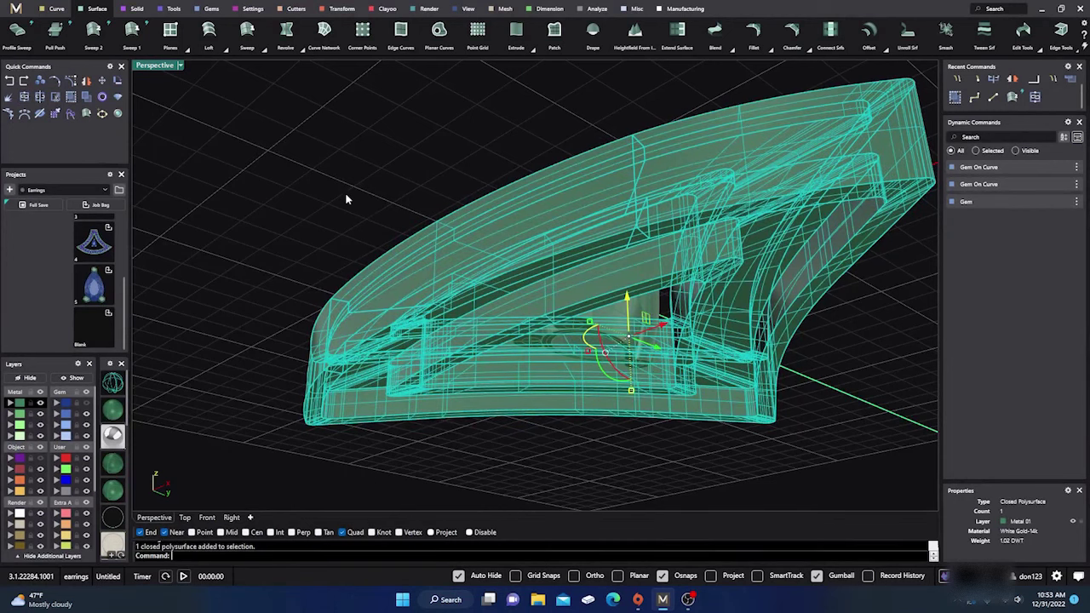
pyautogui.moveTo(346, 197)
pyautogui.mouseDown(button='right')
pyautogui.moveTo(421, 288)
pyautogui.moveTo(433, 420)
pyautogui.mouseUp(button='right')
pyautogui.click(416, 298)
pyautogui.scroll(6, 466, 393)
pyautogui.moveTo(499, 450); pyautogui.dragTo(421, 401, button='right')
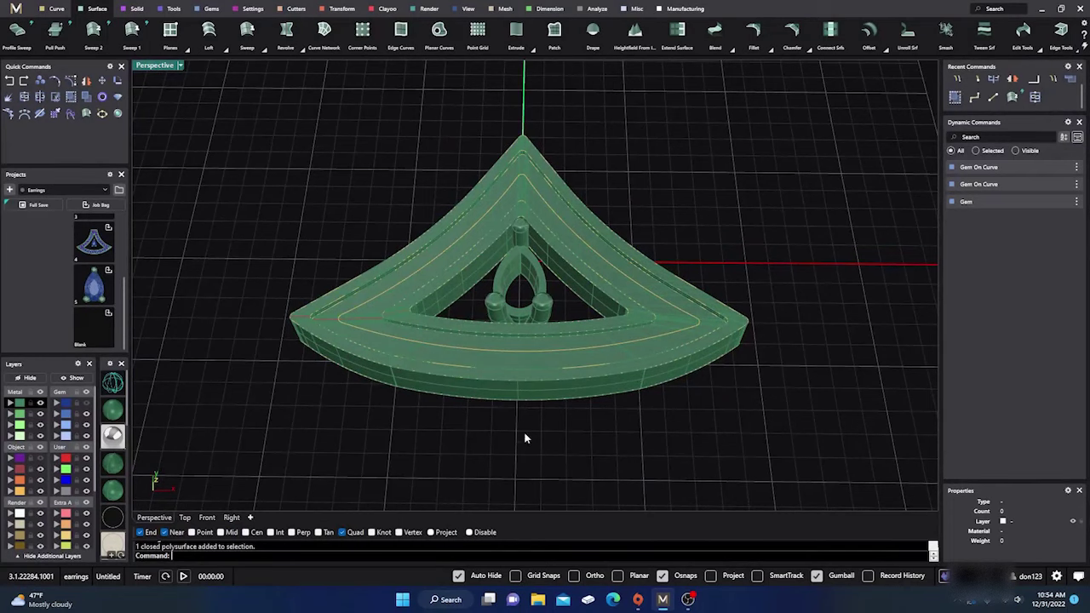
pyautogui.moveTo(525, 439); pyautogui.dragTo(524, 421, button='right')
pyautogui.scroll(5, 356, 325)
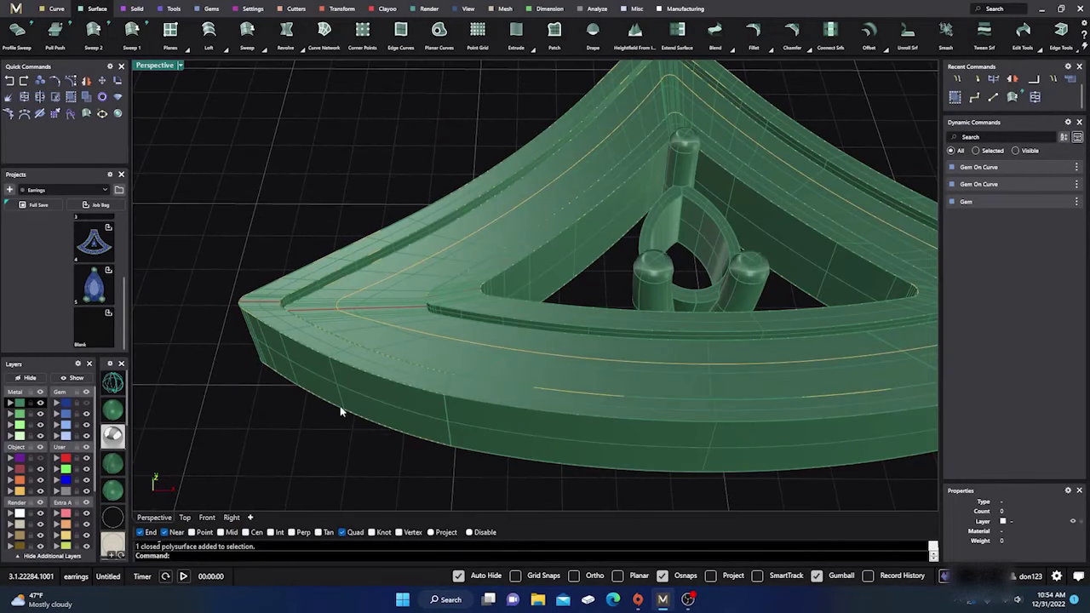
pyautogui.moveTo(340, 405); pyautogui.dragTo(348, 390, button='right')
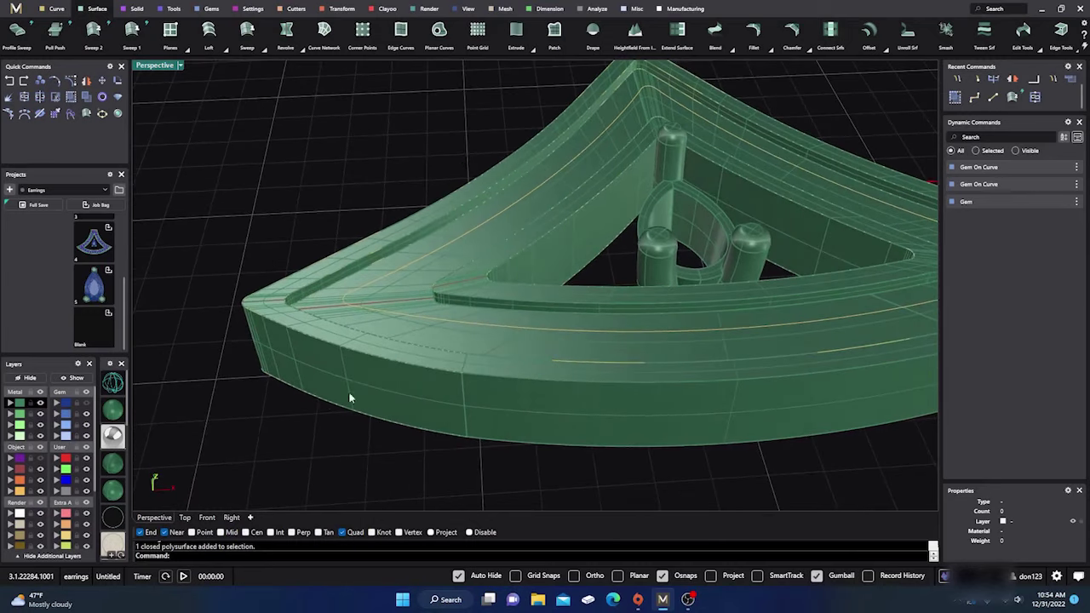
# Move the twelve rim curves to layer User 04 and clear the selection.
pyautogui.click(65, 460)
pyautogui.click(65, 492)
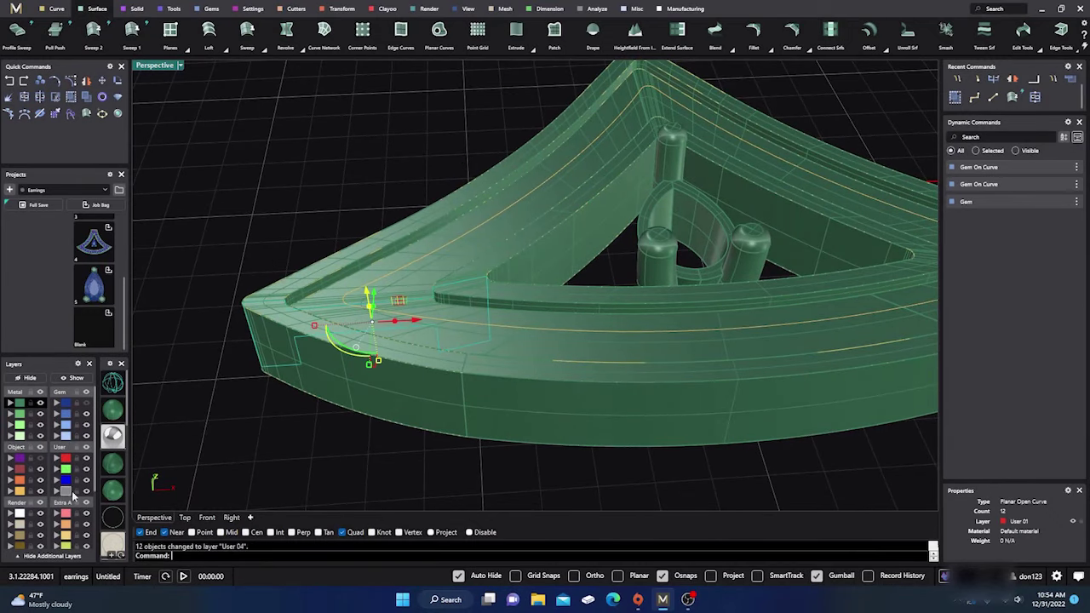
pyautogui.click(171, 443)
pyautogui.scroll(-5, 413, 349)
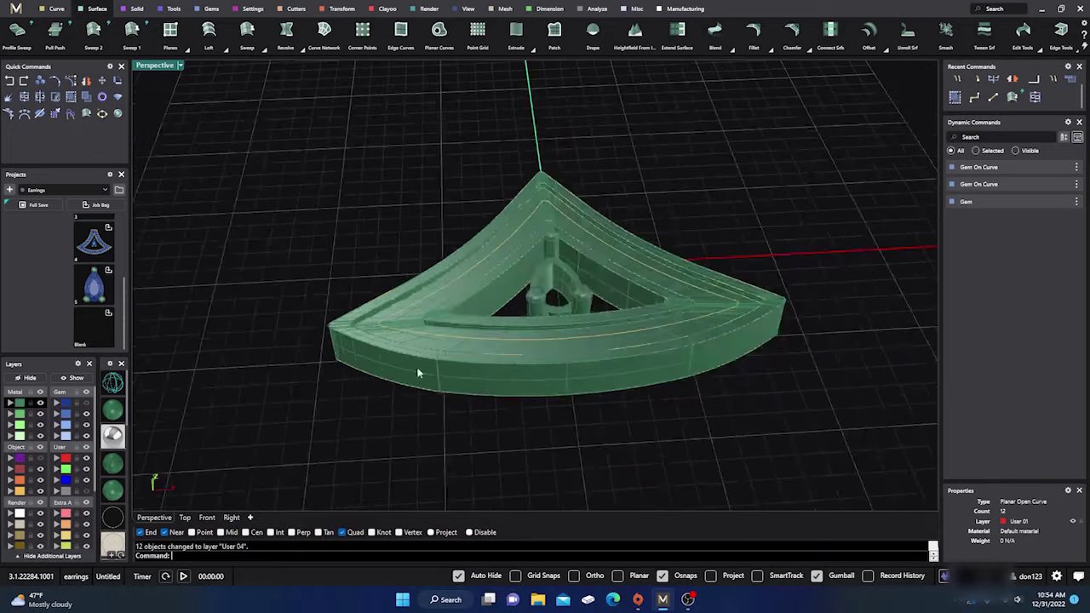
pyautogui.scroll(6, 417, 366)
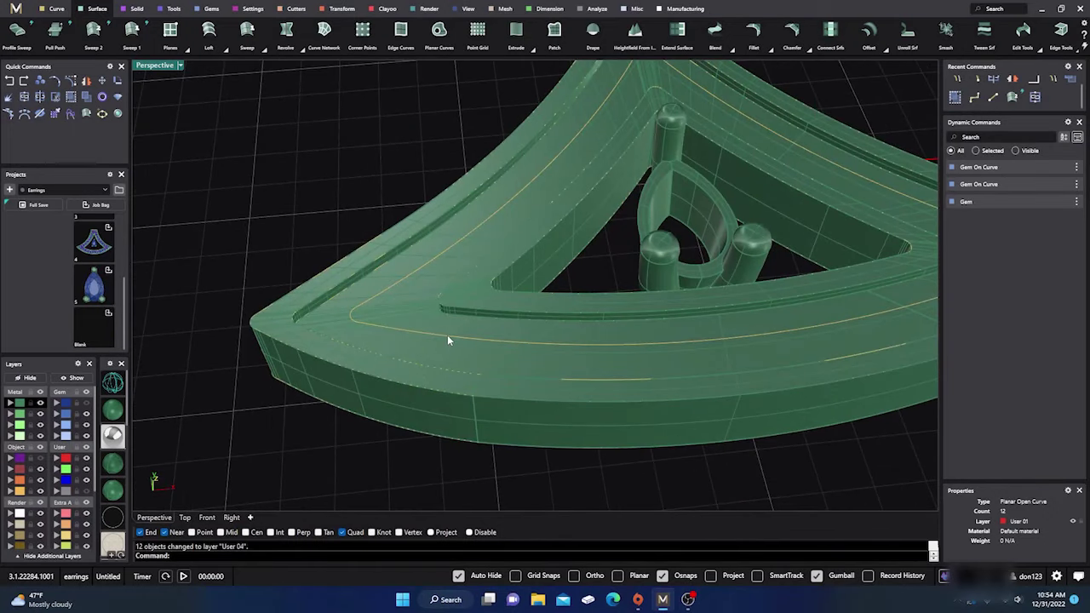
# Pick the closed curve from the overlapping rim curves and move it to User 04.
pyautogui.click(447, 334)
pyautogui.click(499, 362)
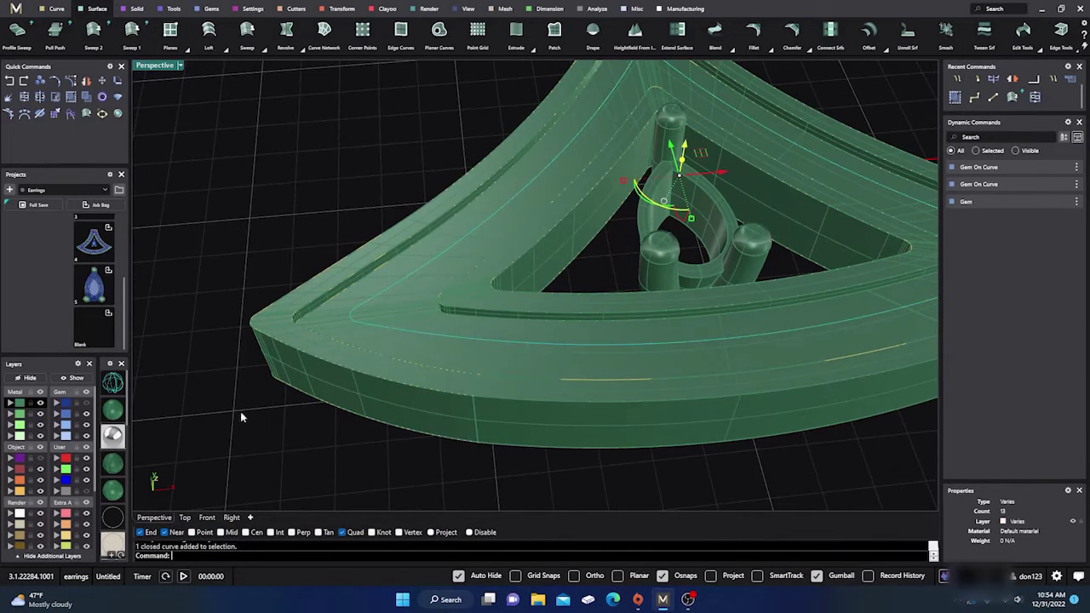
pyautogui.click(57, 494)
# Deselect and orbit to a frontal three-quarter view of the green earring frame.
pyautogui.moveTo(355, 366); pyautogui.dragTo(362, 363, button='right')
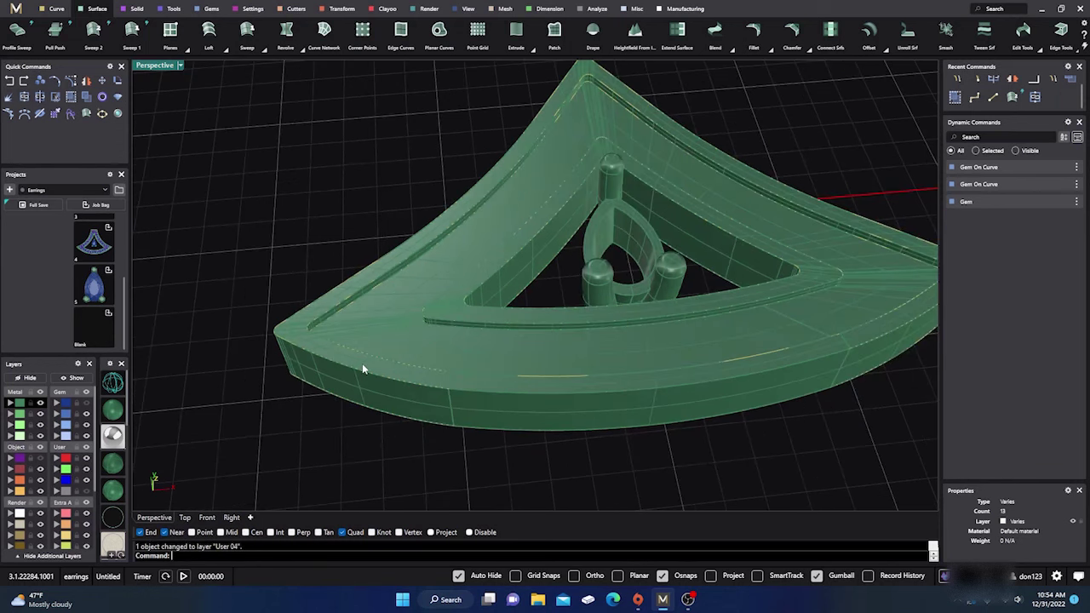
pyautogui.moveTo(419, 430); pyautogui.dragTo(457, 418, button='right')
pyautogui.scroll(5, 465, 314)
pyautogui.scroll(-6, 457, 317)
pyautogui.scroll(-5, 458, 411)
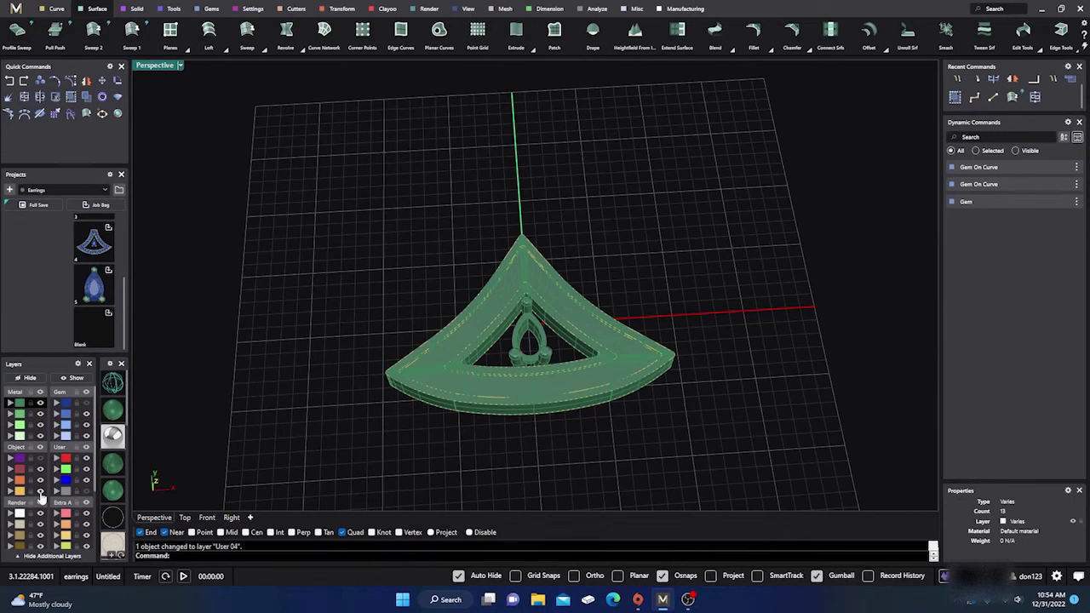
pyautogui.press('Escape')
pyautogui.scroll(5, 537, 356)
pyautogui.moveTo(538, 355); pyautogui.dragTo(667, 402, button='right')
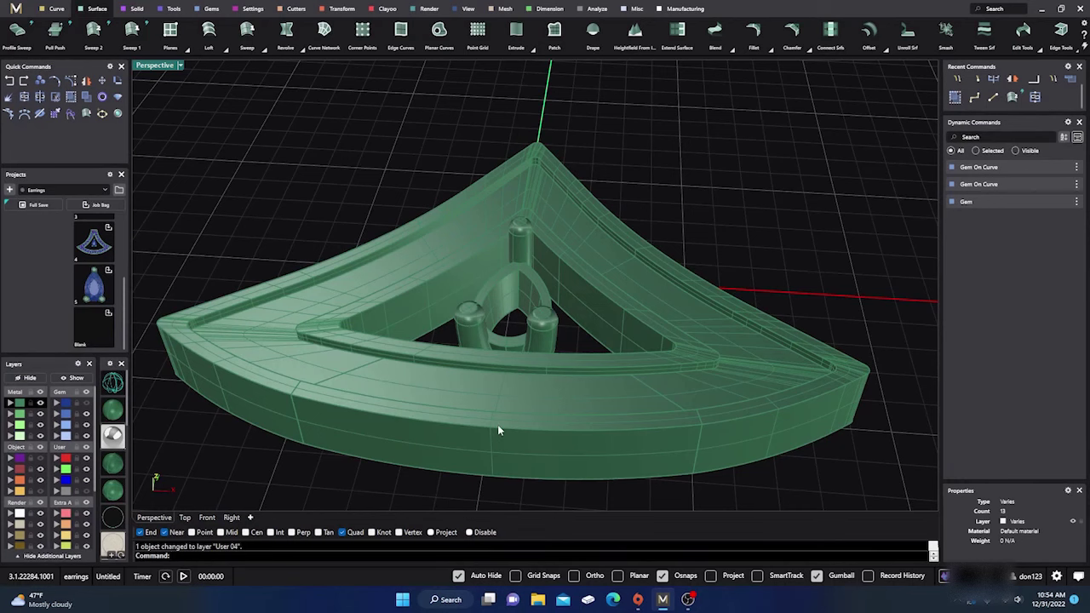
pyautogui.moveTo(499, 430)
pyautogui.mouseDown(button='right')
pyautogui.moveTo(486, 365)
pyautogui.moveTo(490, 353)
pyautogui.moveTo(518, 414)
pyautogui.moveTo(511, 430)
pyautogui.moveTo(492, 383)
pyautogui.moveTo(496, 436)
pyautogui.moveTo(545, 192)
pyautogui.moveTo(483, 373)
pyautogui.moveTo(479, 434)
pyautogui.mouseUp(button='right')
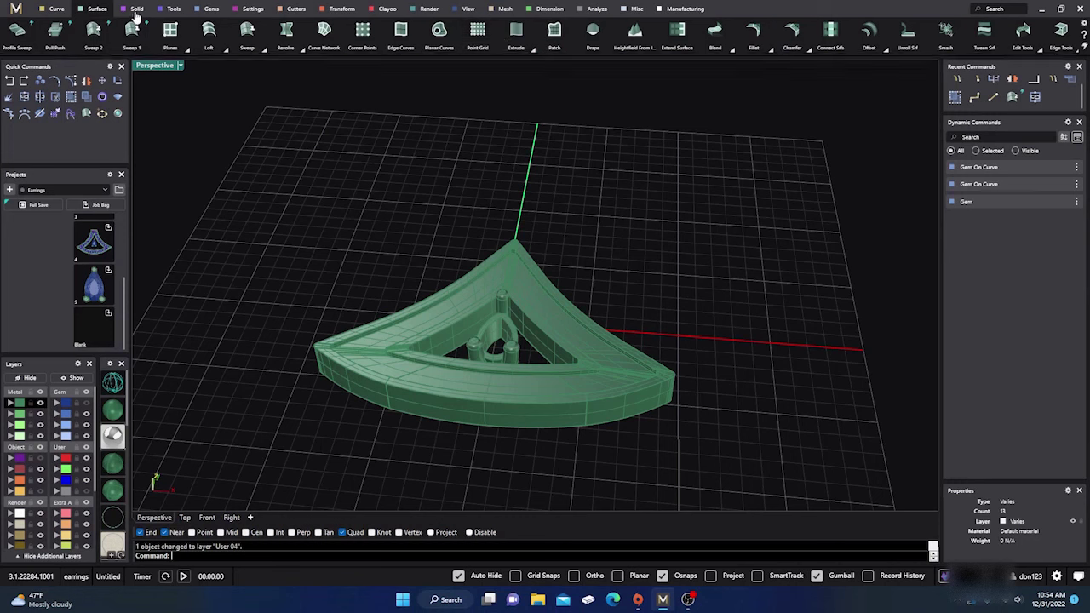
# Start Fillet Edge from the Solid tab with Preview=Yes and ChainEdges selection.
pyautogui.click(136, 11)
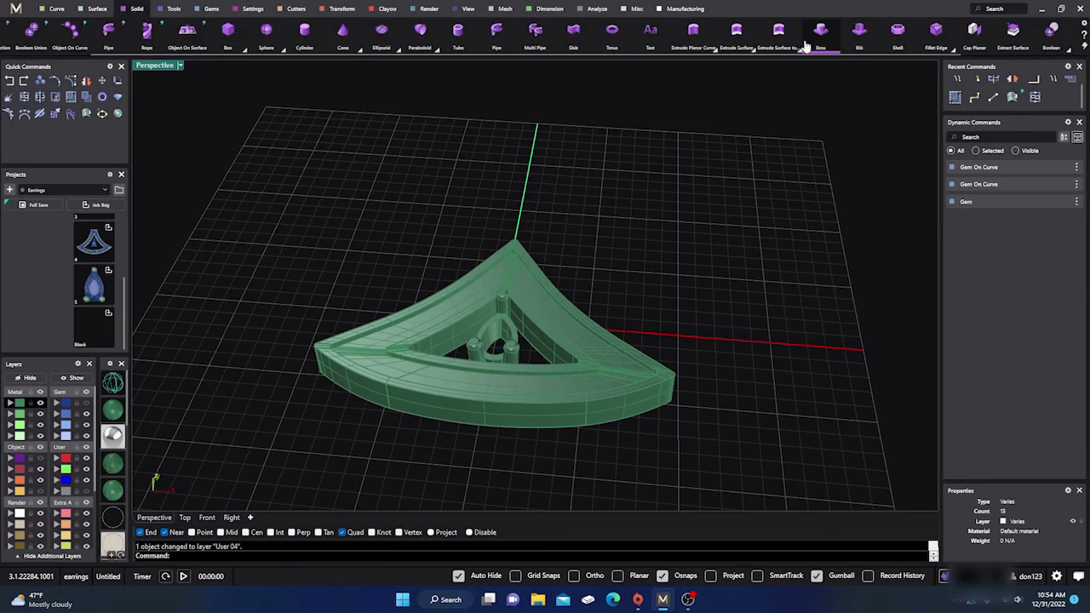
pyautogui.click(947, 43)
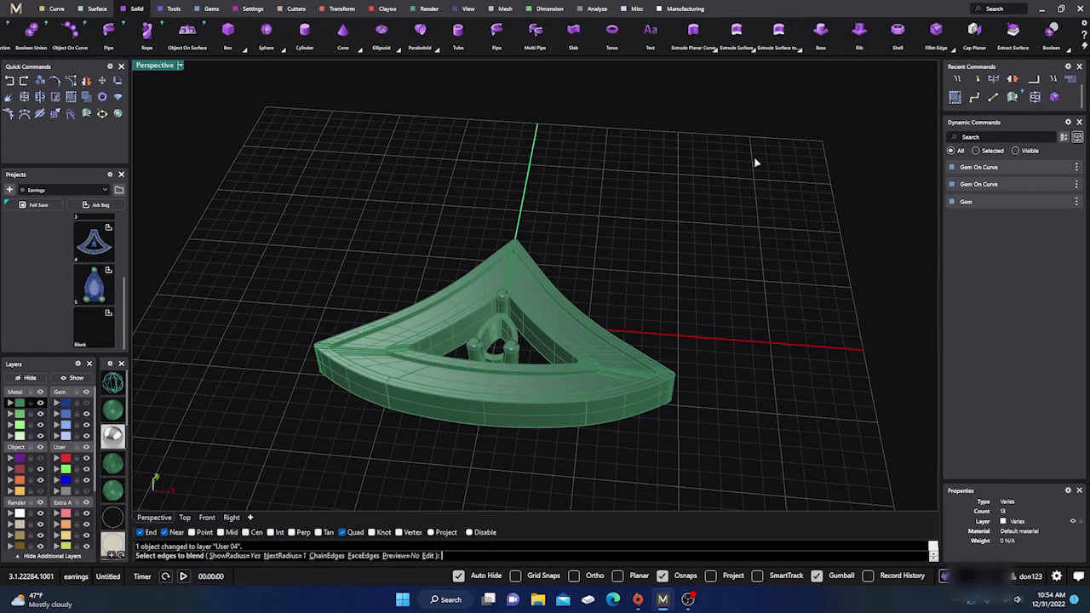
pyautogui.click(392, 555)
pyautogui.moveTo(480, 469); pyautogui.dragTo(469, 448, button='right')
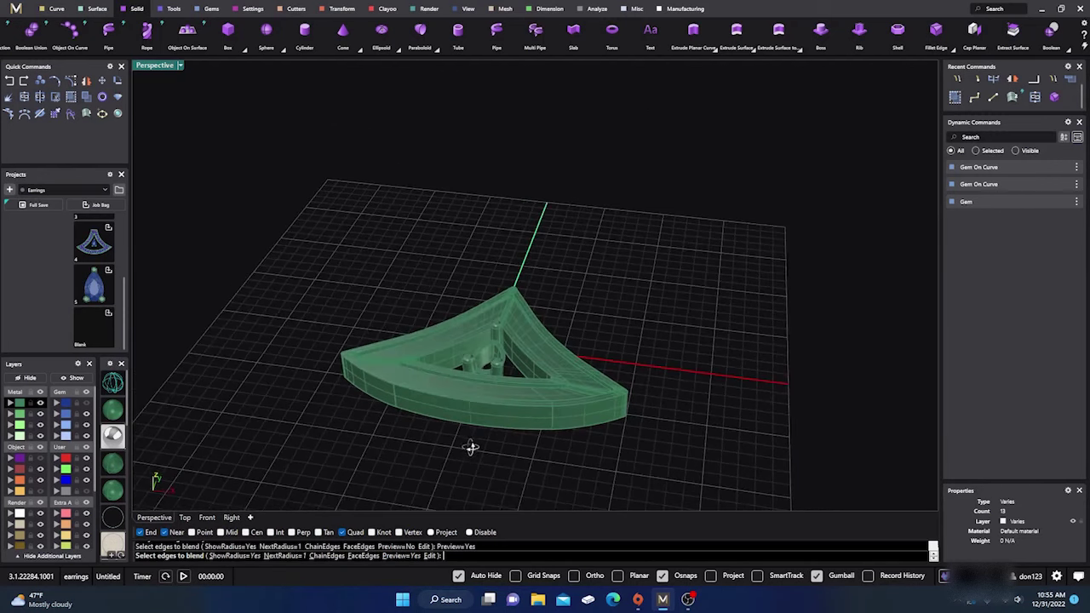
pyautogui.click(326, 556)
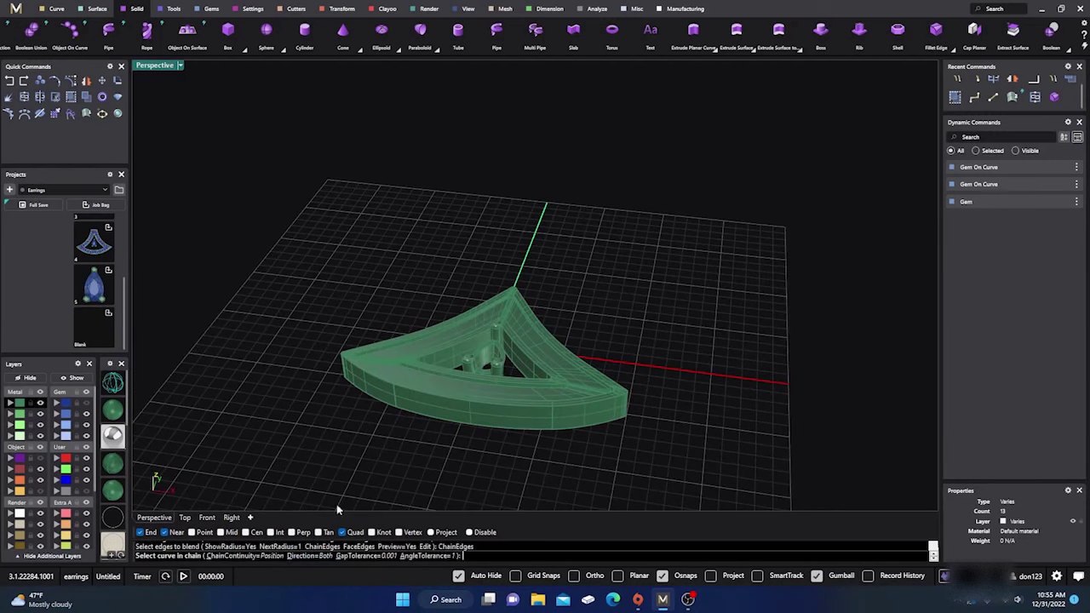
pyautogui.scroll(5, 428, 354)
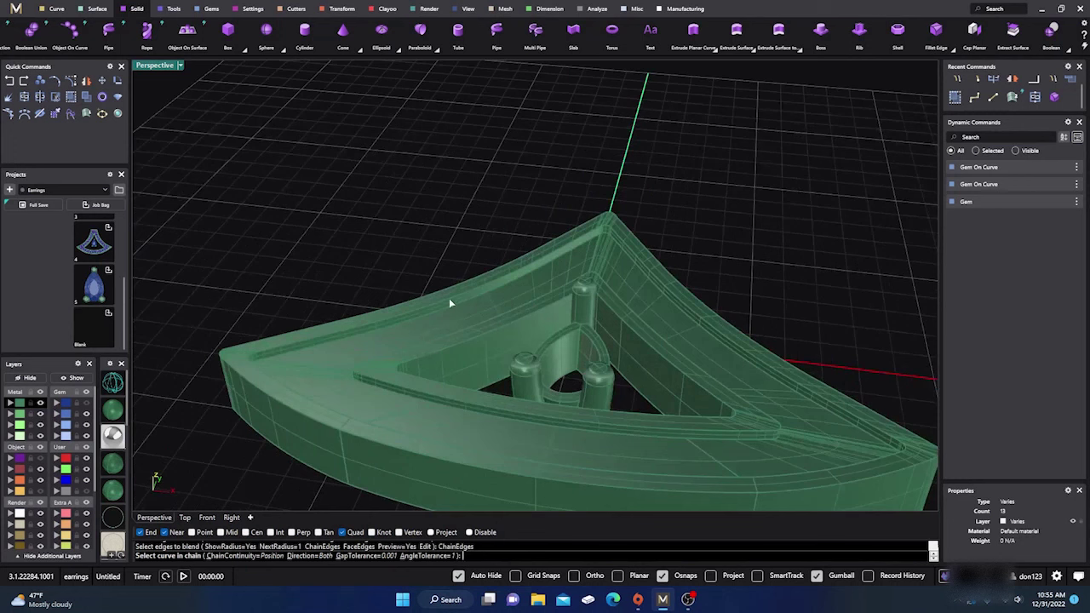
# Pick the five-edge chain around the outer rim and finish the edge selection.
pyautogui.click(449, 299)
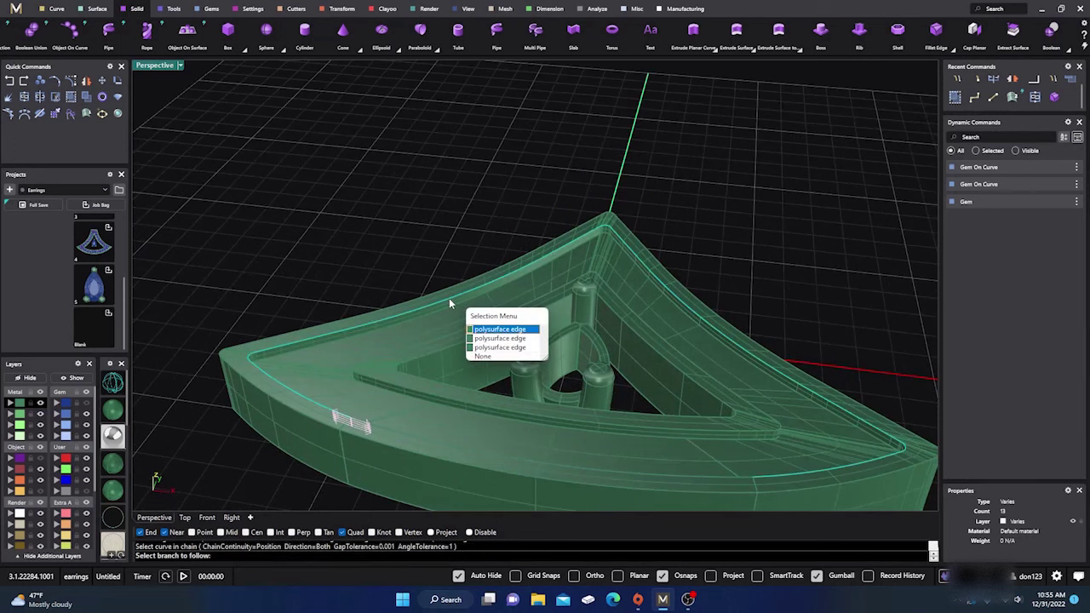
pyautogui.click(478, 332)
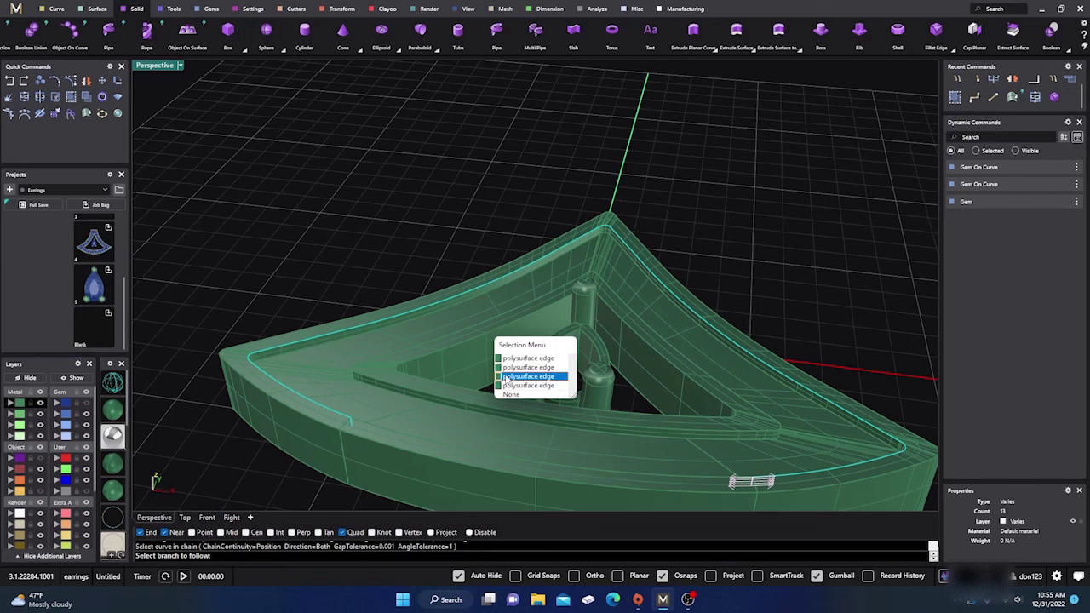
pyautogui.click(507, 387)
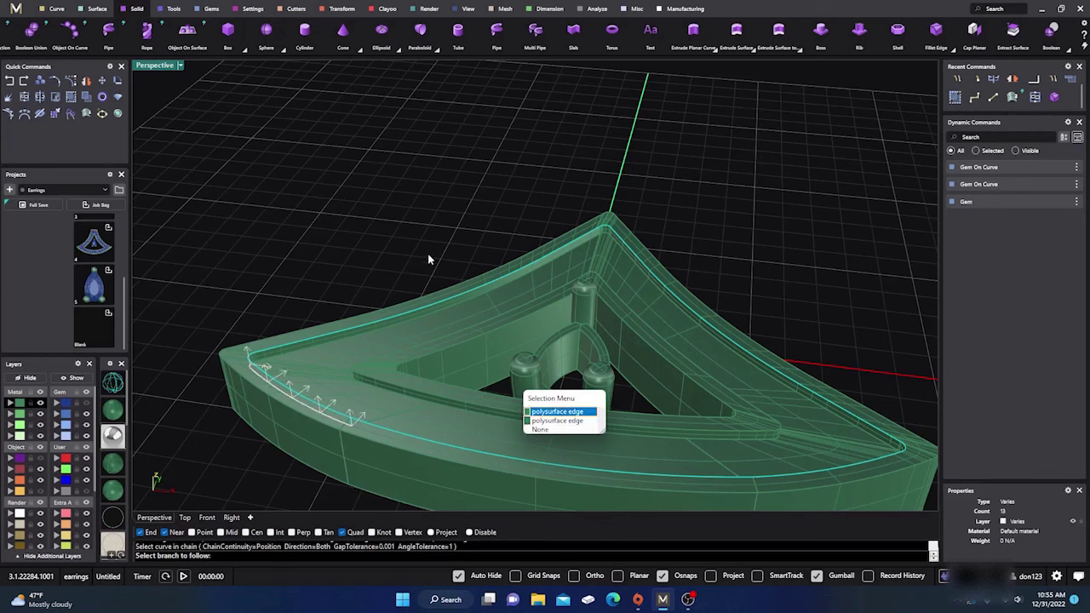
pyautogui.click(454, 395)
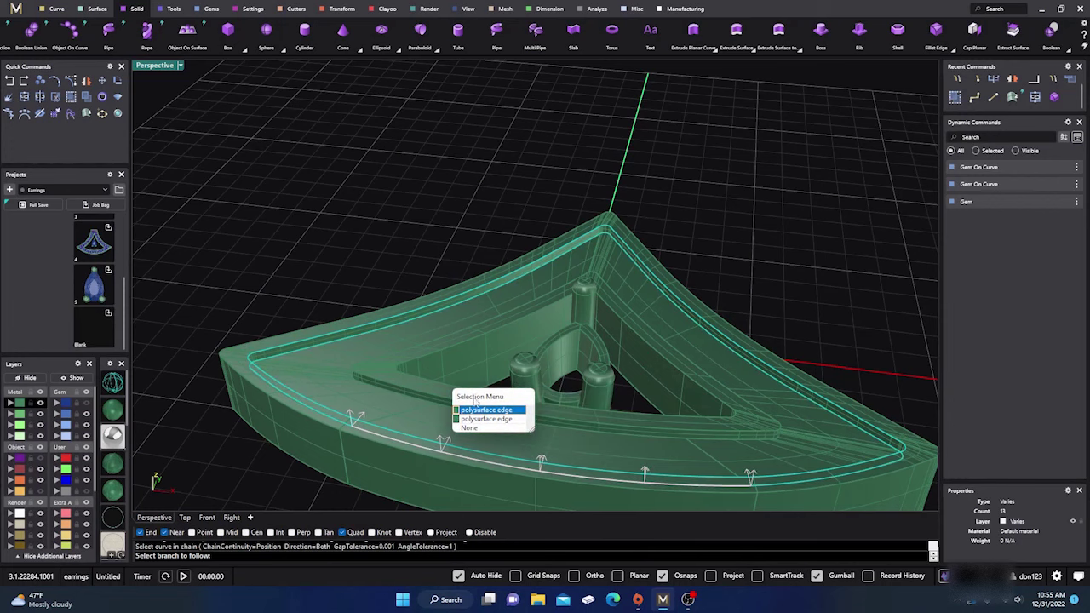
pyautogui.click(474, 421)
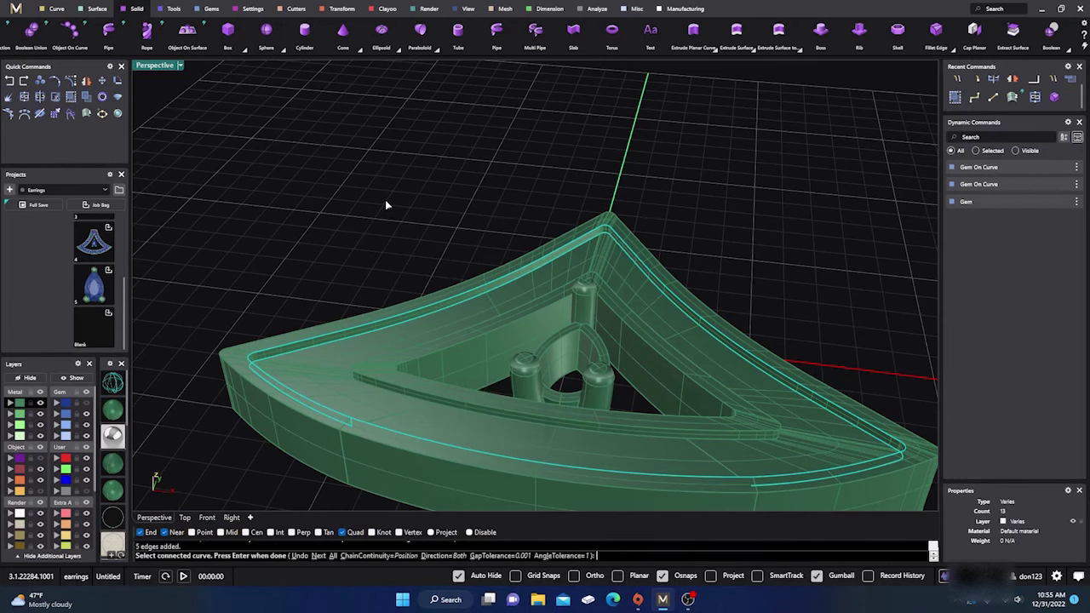
pyautogui.press('Return')
pyautogui.scroll(-3, 385, 199)
pyautogui.moveTo(384, 199); pyautogui.dragTo(364, 252, button='right')
# Zoom in close on the outer rim edge using Zoom Dynamic from the View tab.
pyautogui.scroll(5, 376, 324)
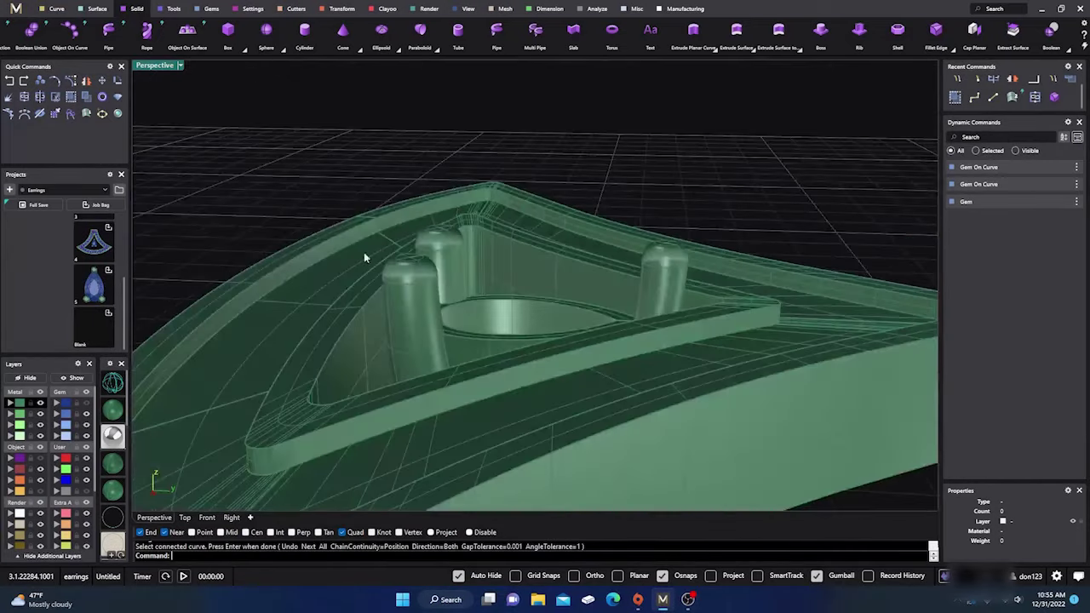
pyautogui.scroll(8, 368, 230)
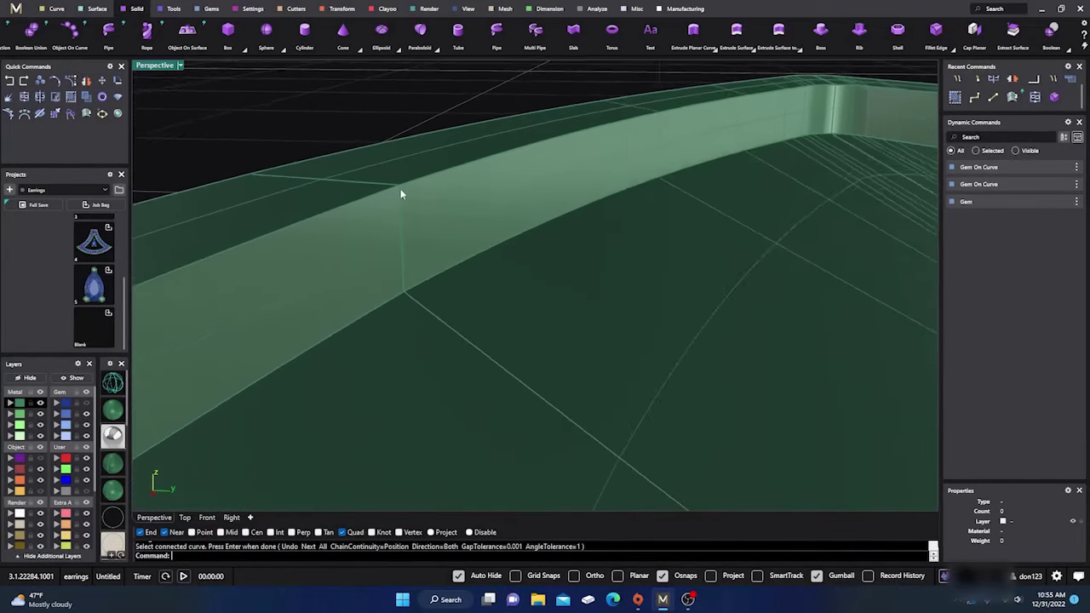
pyautogui.scroll(-2, 402, 193)
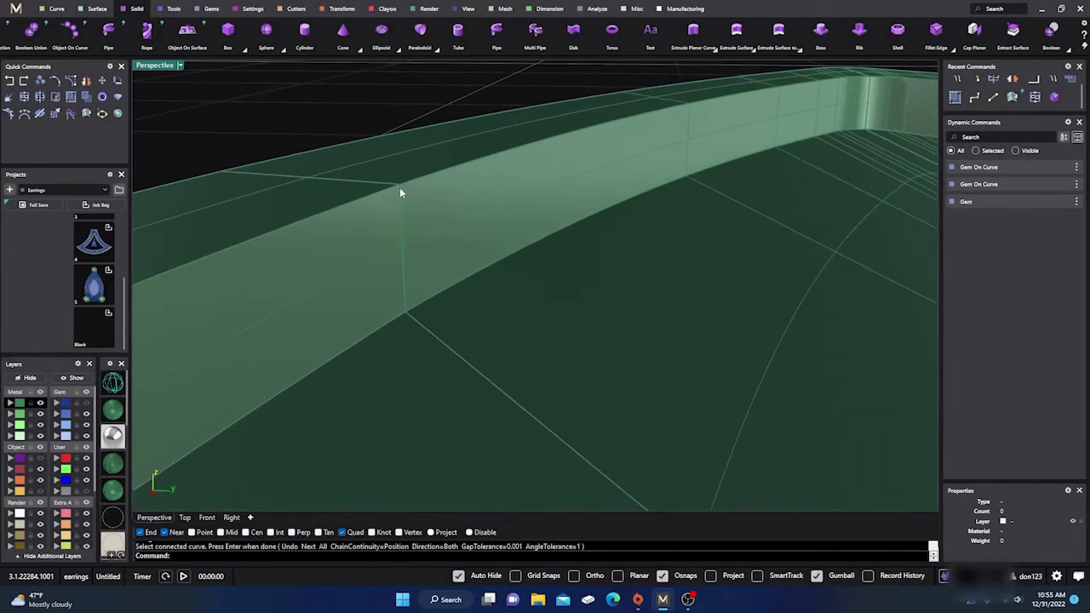
pyautogui.click(468, 9)
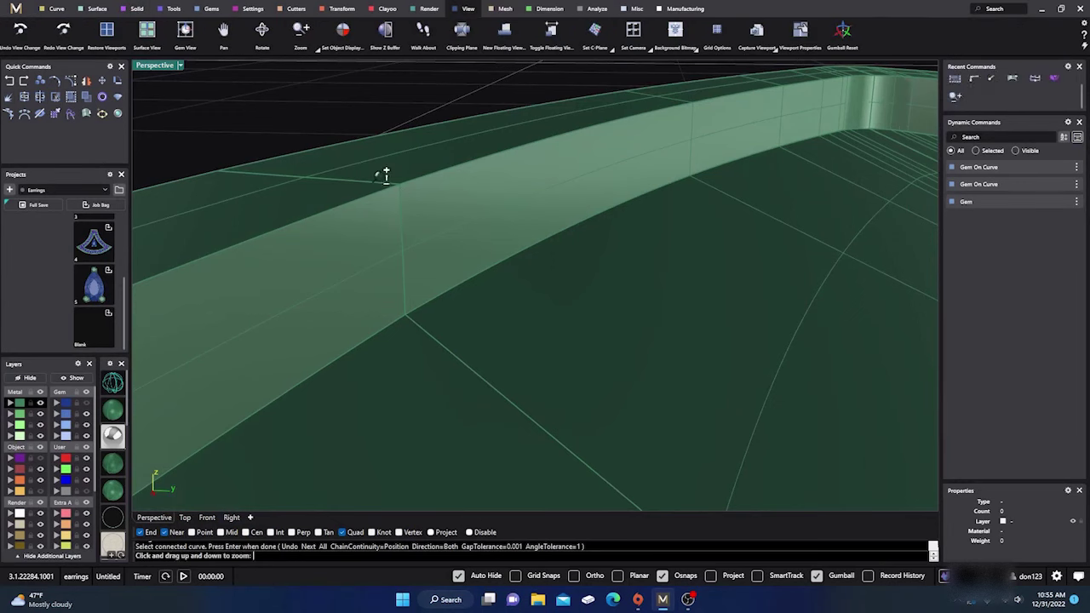
pyautogui.moveTo(382, 175)
pyautogui.mouseDown()
pyautogui.moveTo(391, 188)
pyautogui.moveTo(401, 166)
pyautogui.mouseUp()
pyautogui.moveTo(460, 239); pyautogui.dragTo(377, 348)
# Exit the zoom mode and zoom back out to see the whole frame.
pyautogui.press('Escape')
pyautogui.scroll(1, 400, 366)
pyautogui.scroll(2, 399, 366)
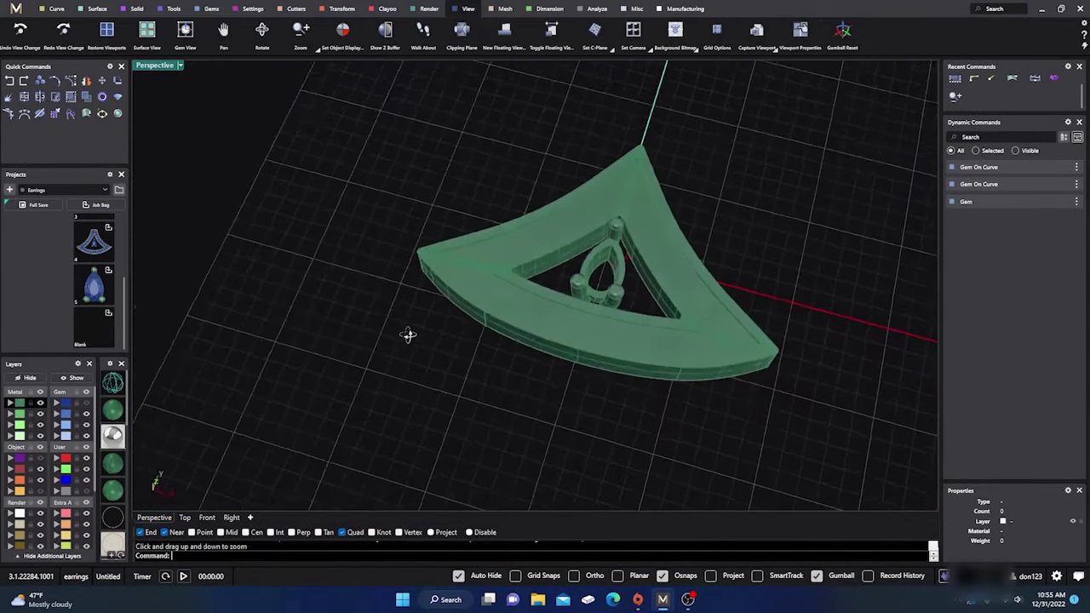
pyautogui.scroll(2, 419, 298)
pyautogui.scroll(3, 580, 288)
pyautogui.scroll(-5, 386, 322)
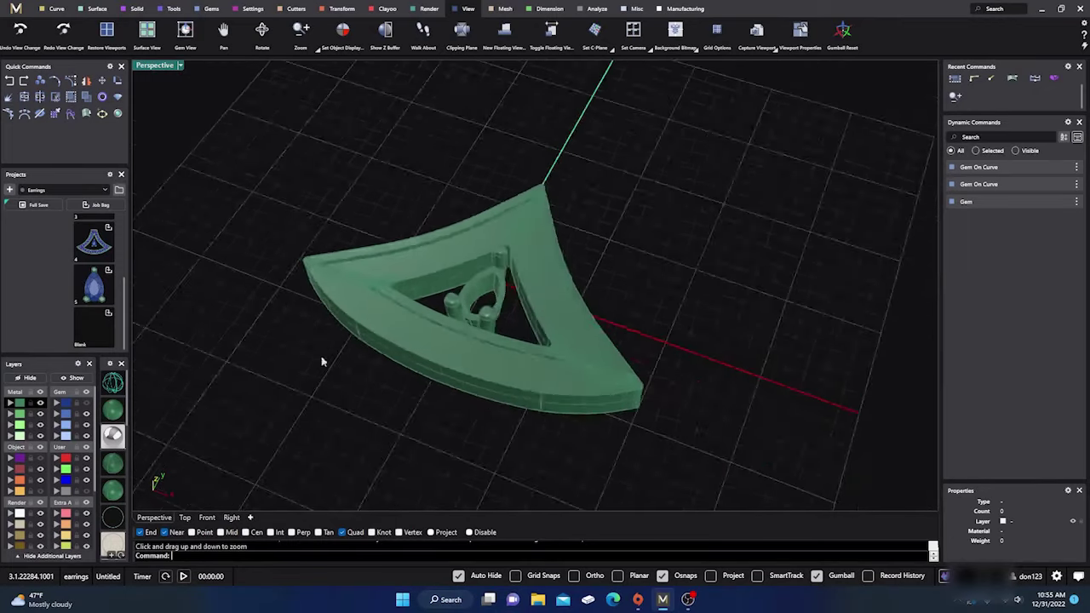
pyautogui.scroll(1, 335, 321)
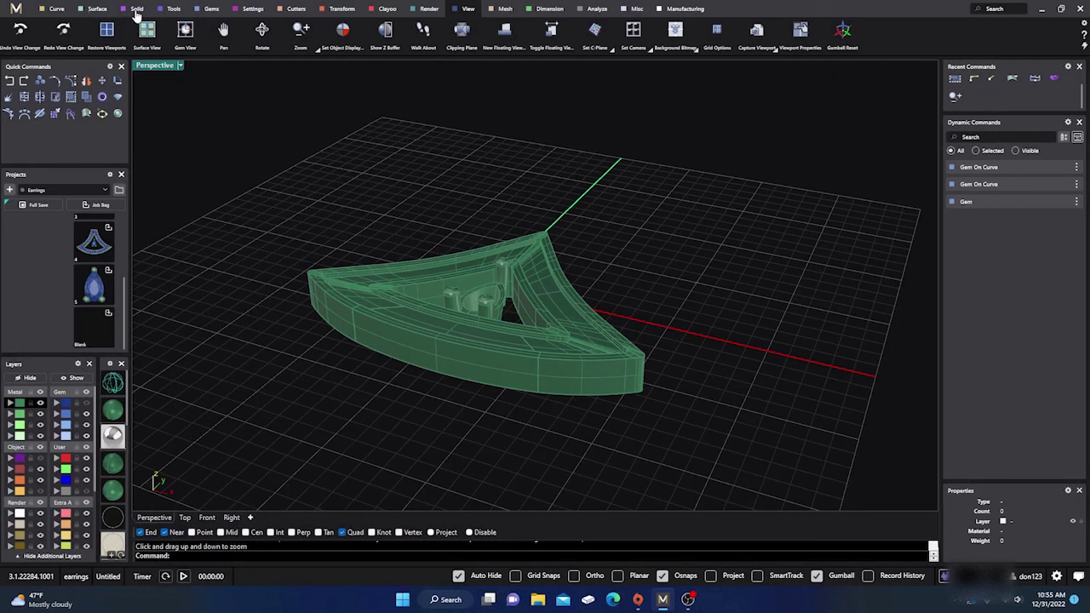
# Run Blend Edge with ChainEdges on the inner opening's edges and preview the 1.000 fillet.
pyautogui.click(136, 10)
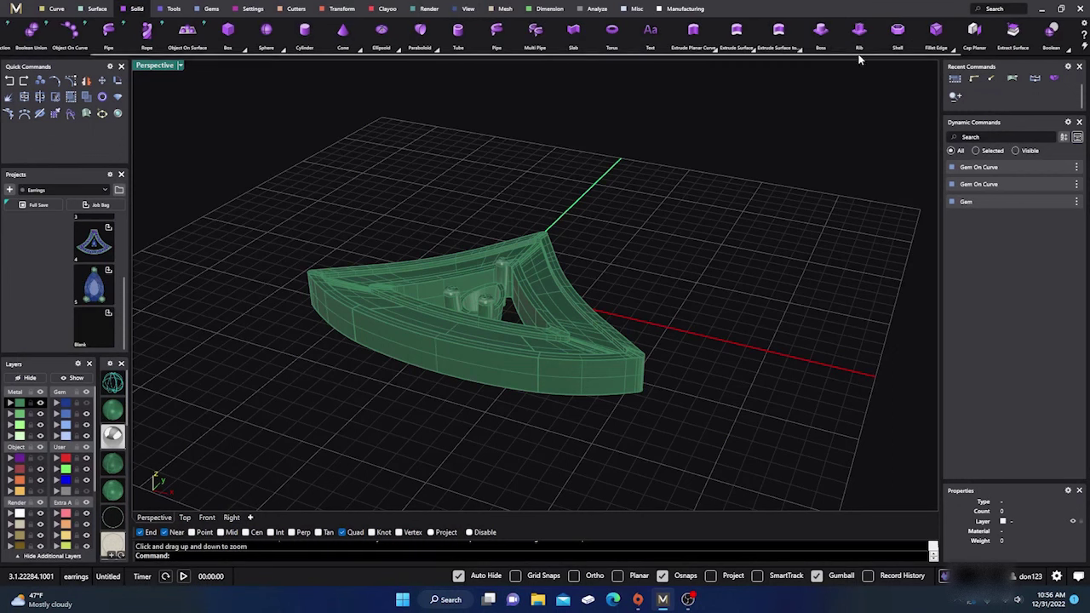
pyautogui.click(953, 50)
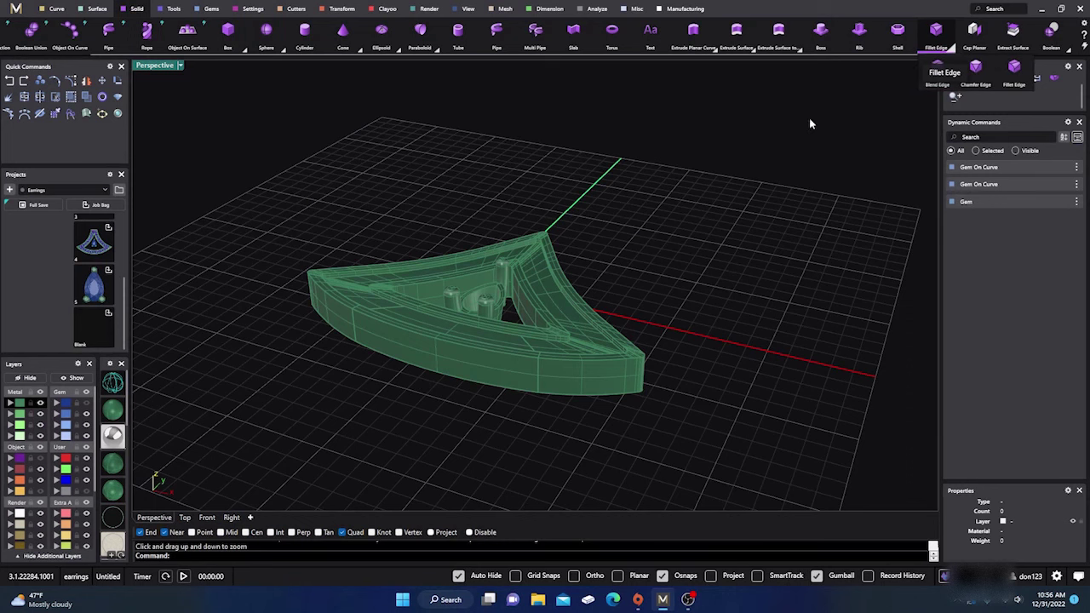
pyautogui.scroll(3, 478, 293)
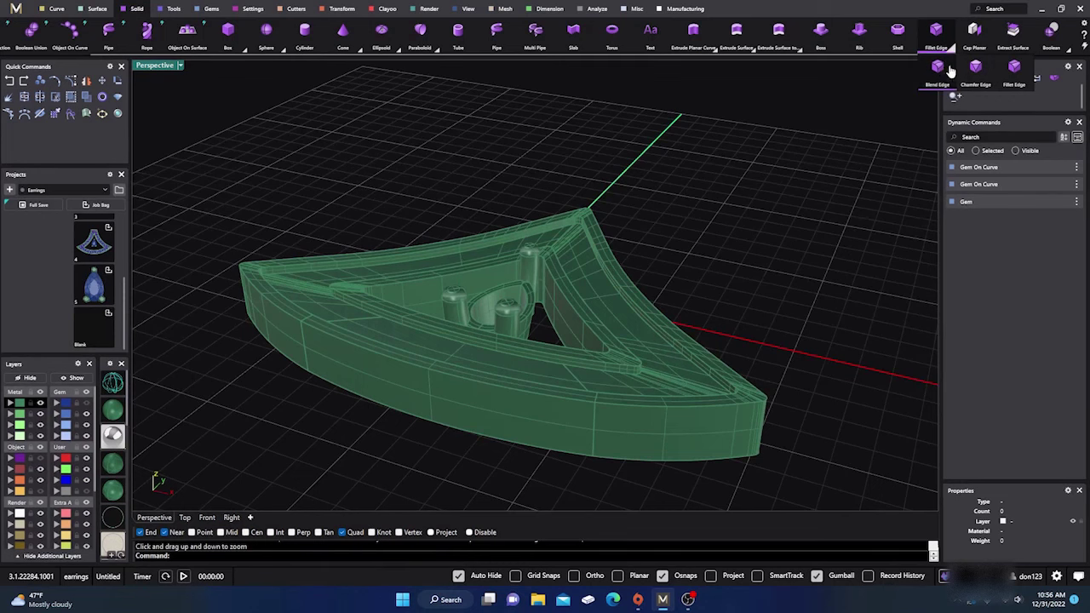
pyautogui.click(940, 77)
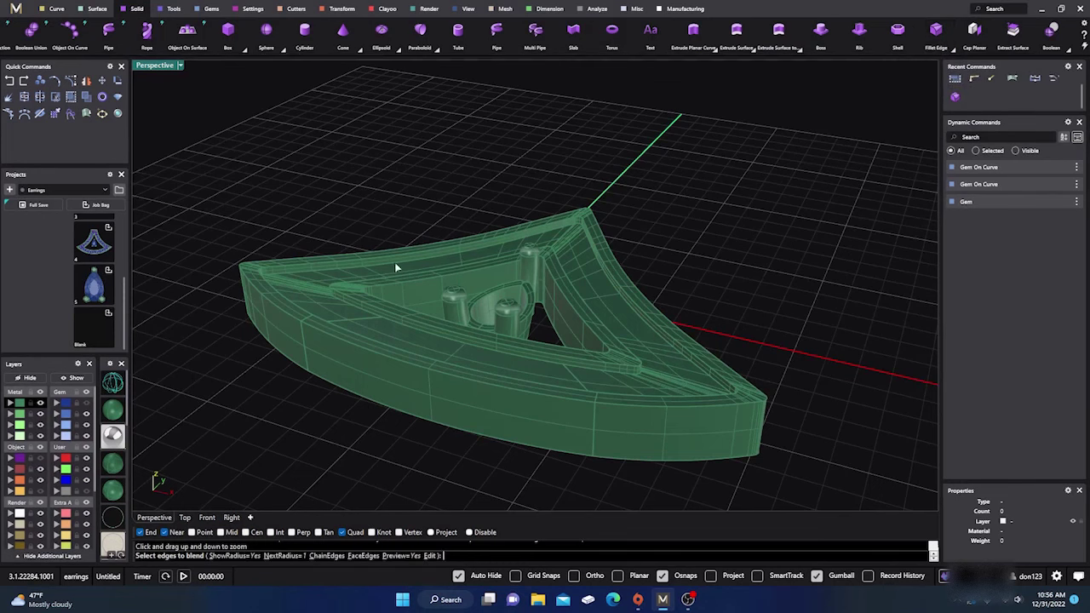
pyautogui.scroll(4, 396, 260)
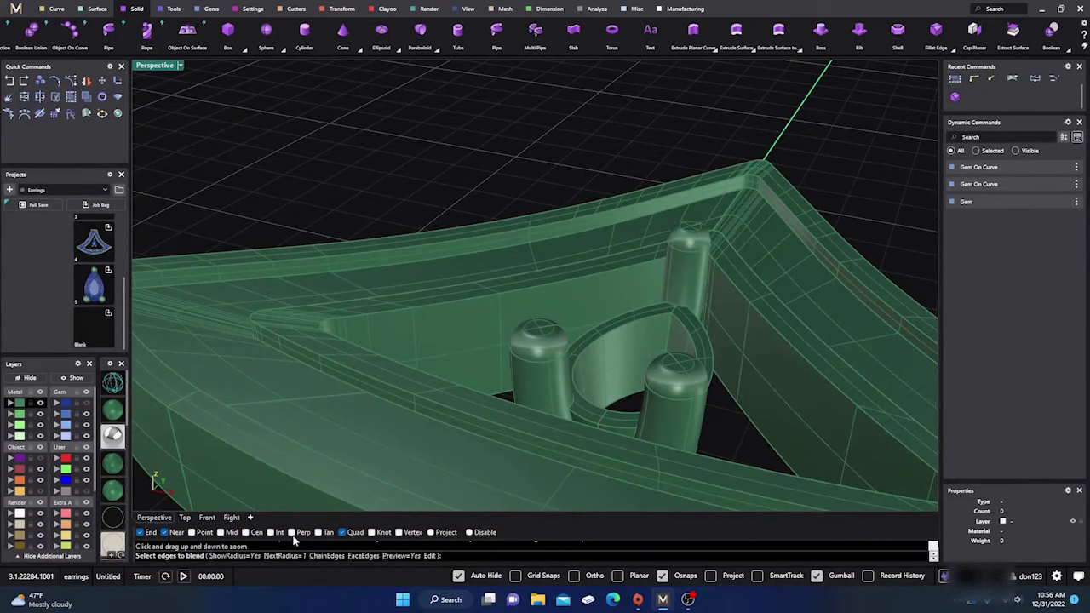
pyautogui.click(320, 556)
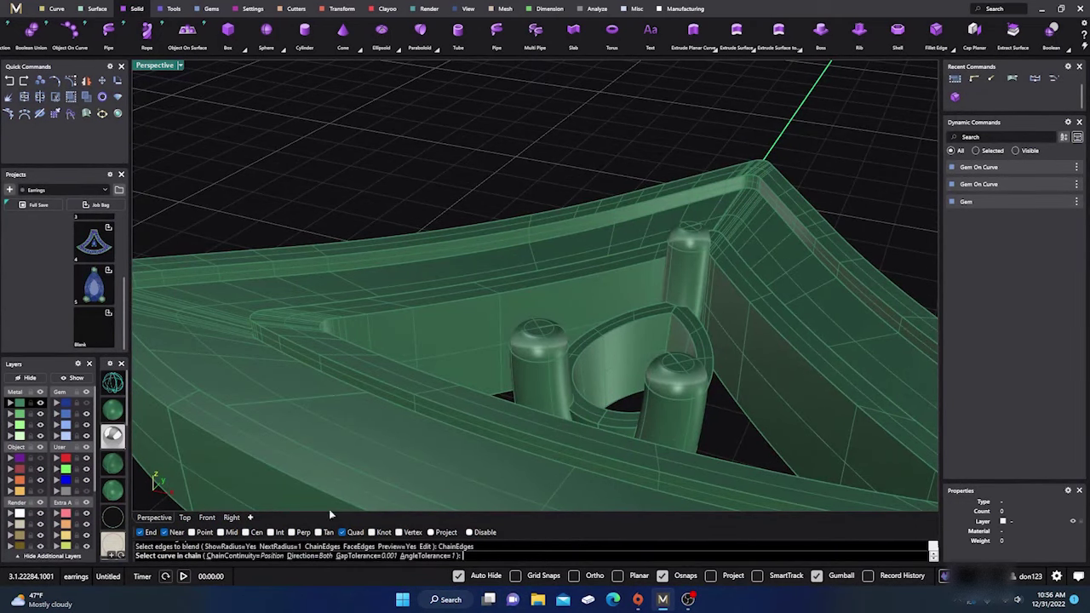
pyautogui.click(435, 303)
pyautogui.scroll(-3, 449, 200)
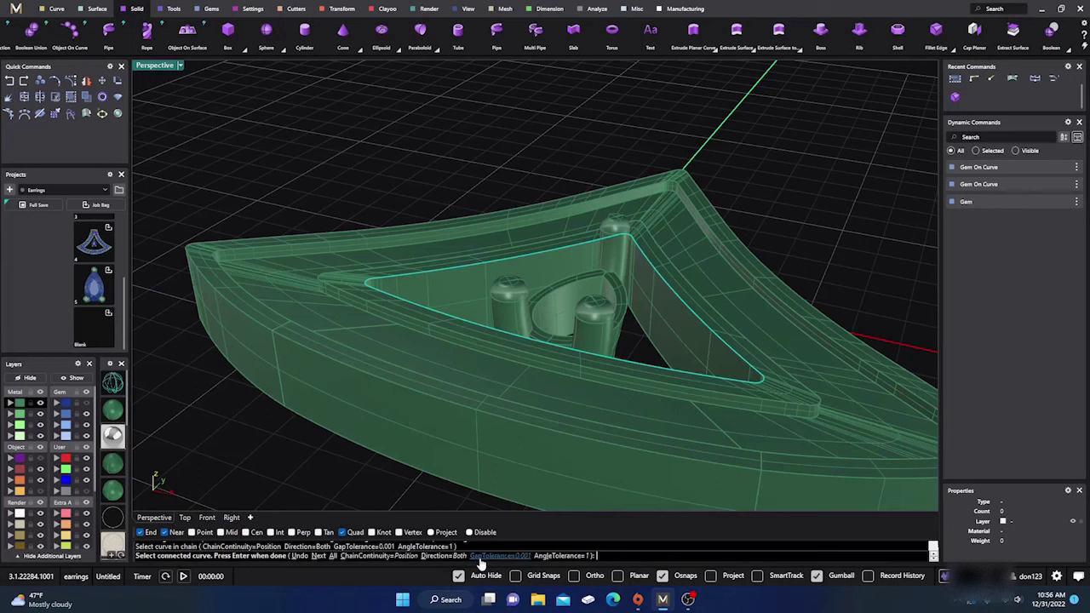
pyautogui.press('Return')
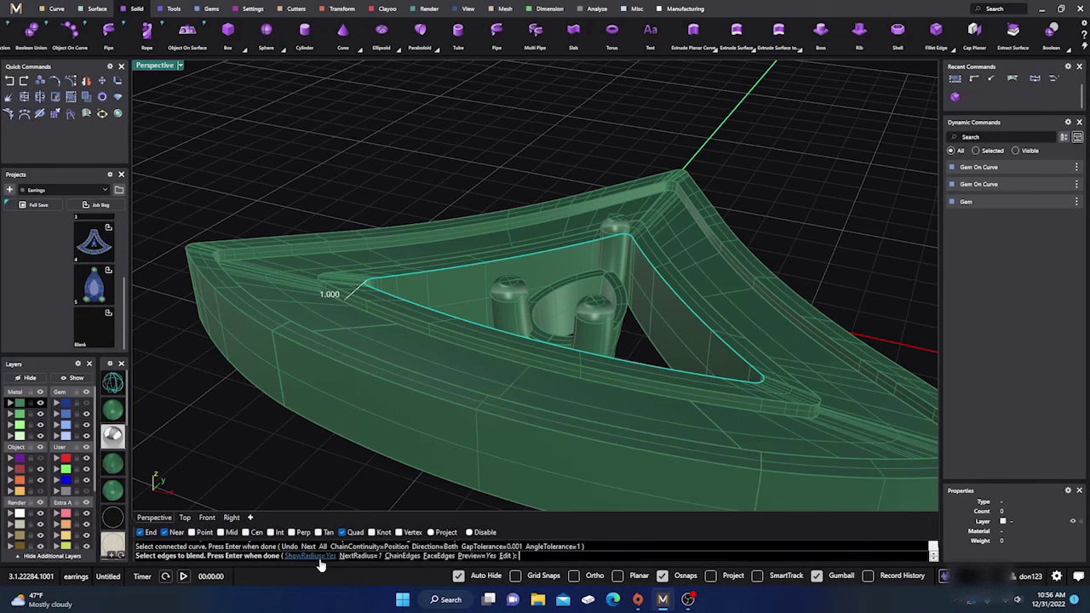
pyautogui.press('Return')
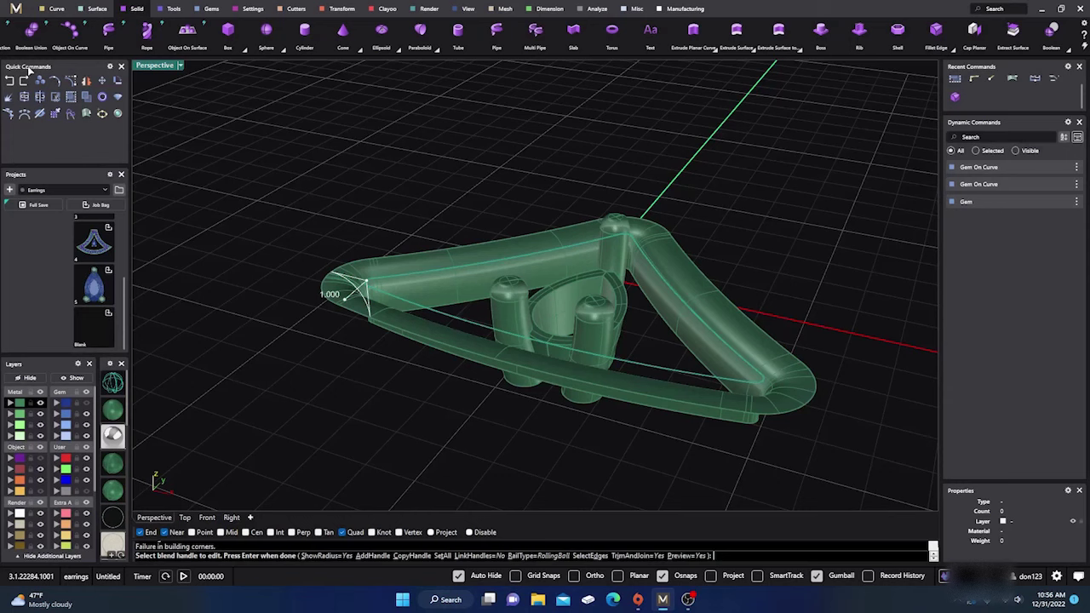
# Cancel the oversized blend and rerun Blend Edge on the inner opening's edge chain.
pyautogui.press('Return')
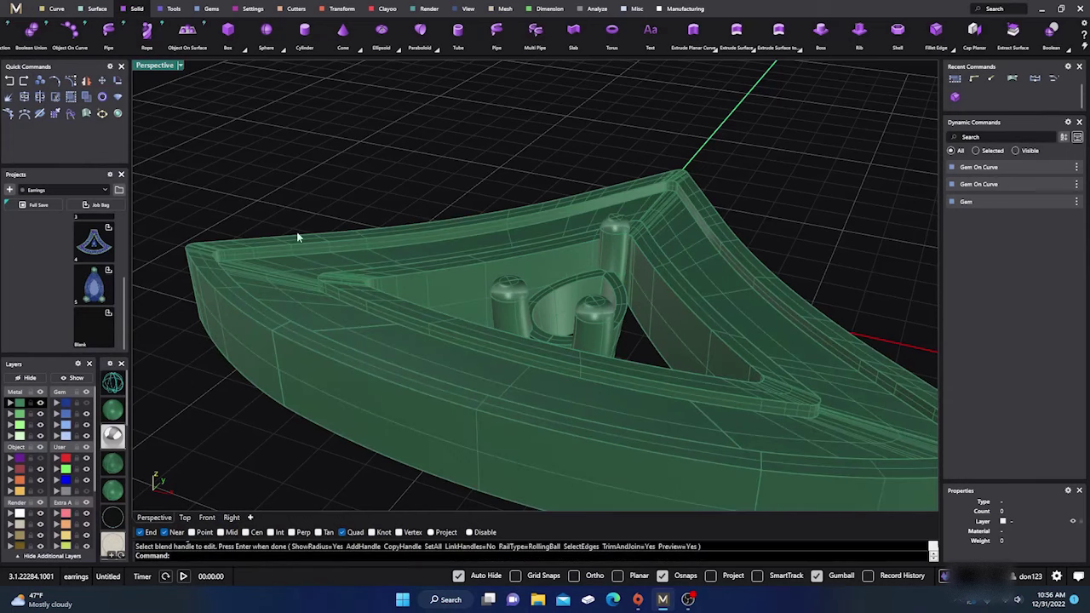
pyautogui.press('Return')
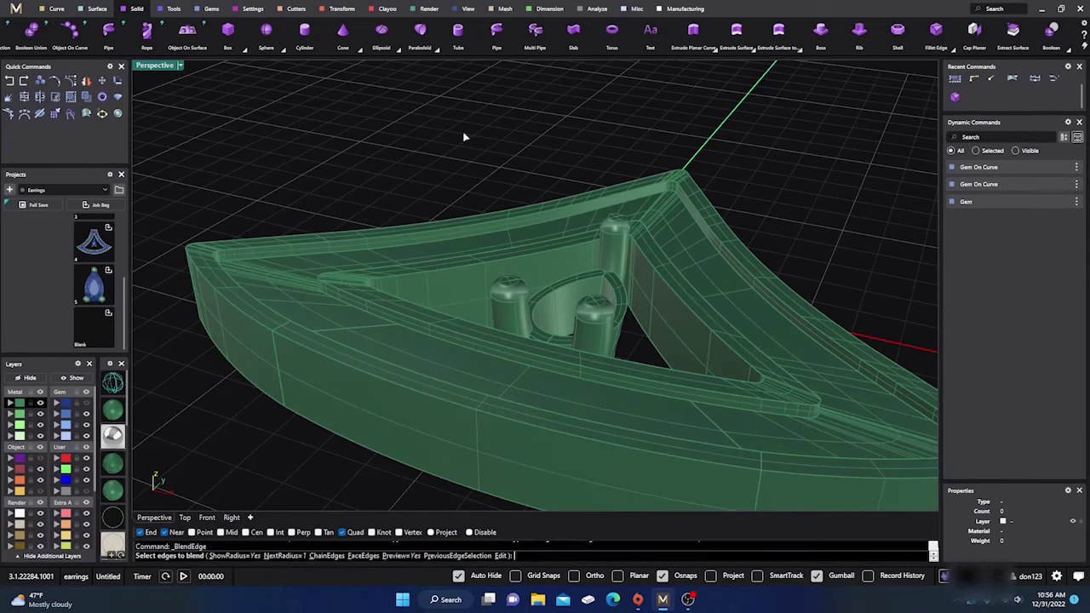
pyautogui.click(493, 262)
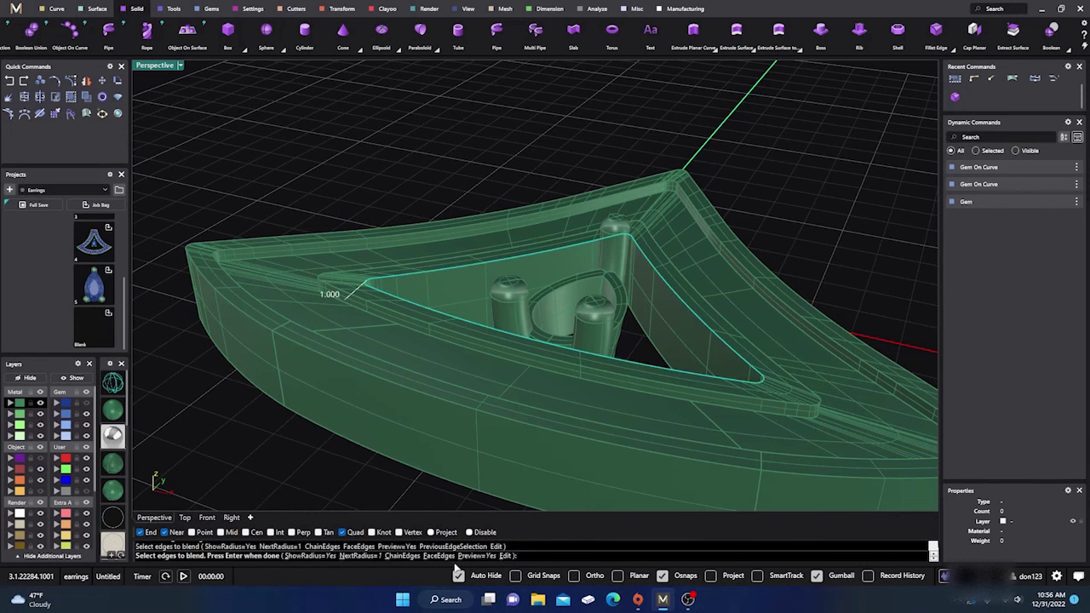
pyautogui.press('Return')
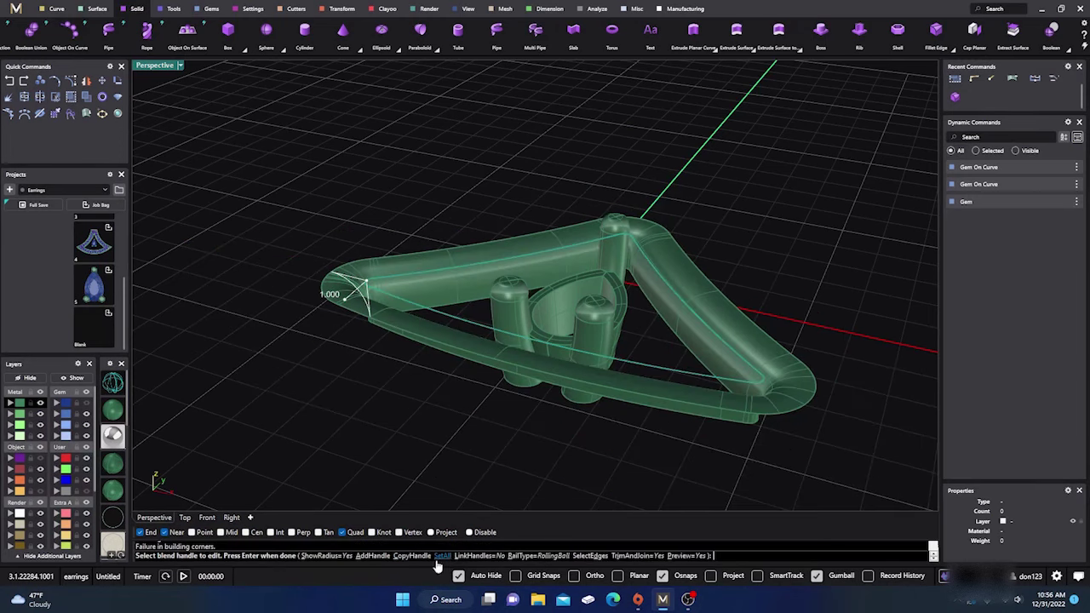
# Use SetAll to give every blend handle a 0.1 radius and finish the blend.
pyautogui.click(442, 556)
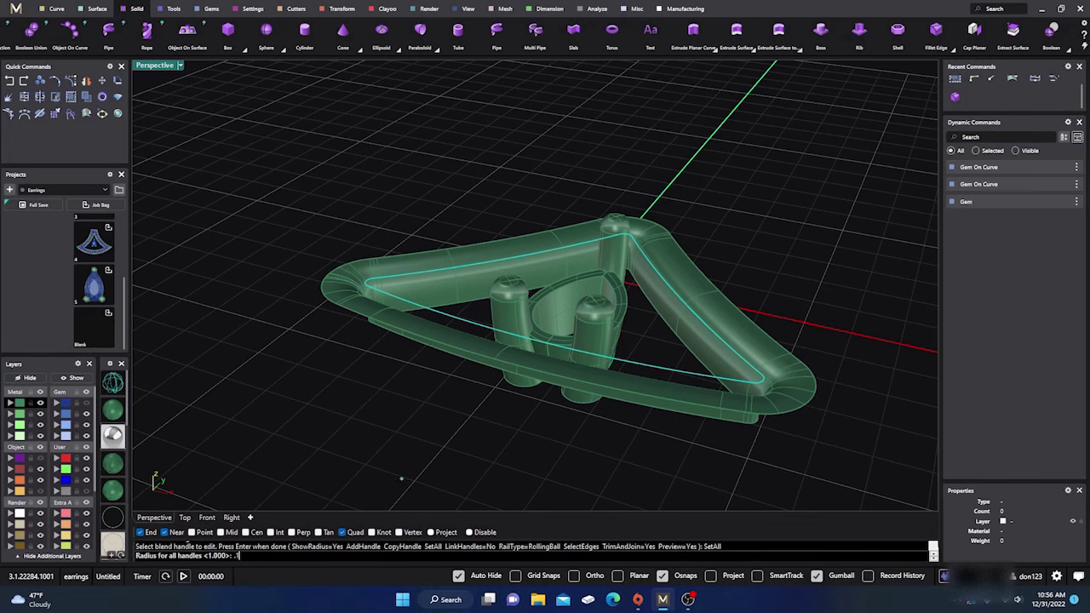
pyautogui.write('.1')
pyautogui.press('Return')
pyautogui.scroll(3, 401, 478)
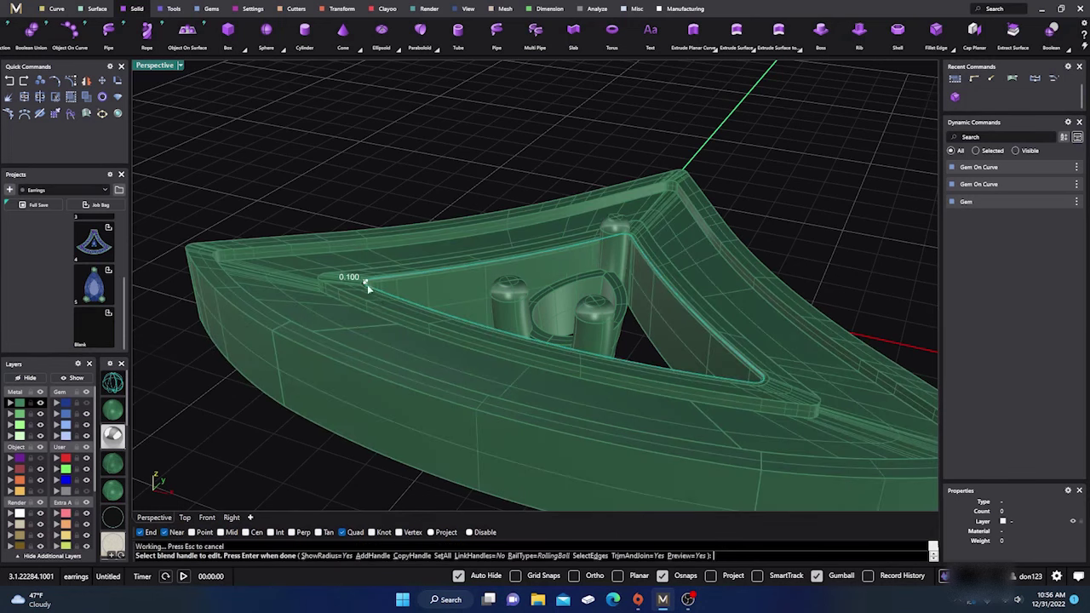
pyautogui.scroll(3, 369, 289)
pyautogui.press('Return')
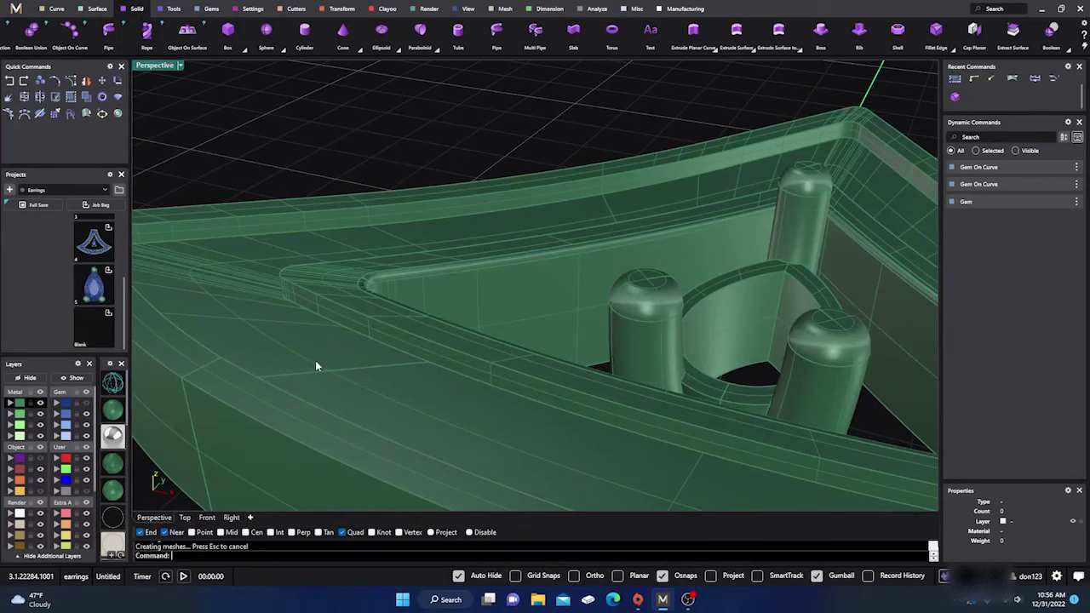
pyautogui.scroll(-5, 377, 140)
# Try a blend on the inner rim's edge chain as a connected chain, then cancel it.
pyautogui.click(364, 182)
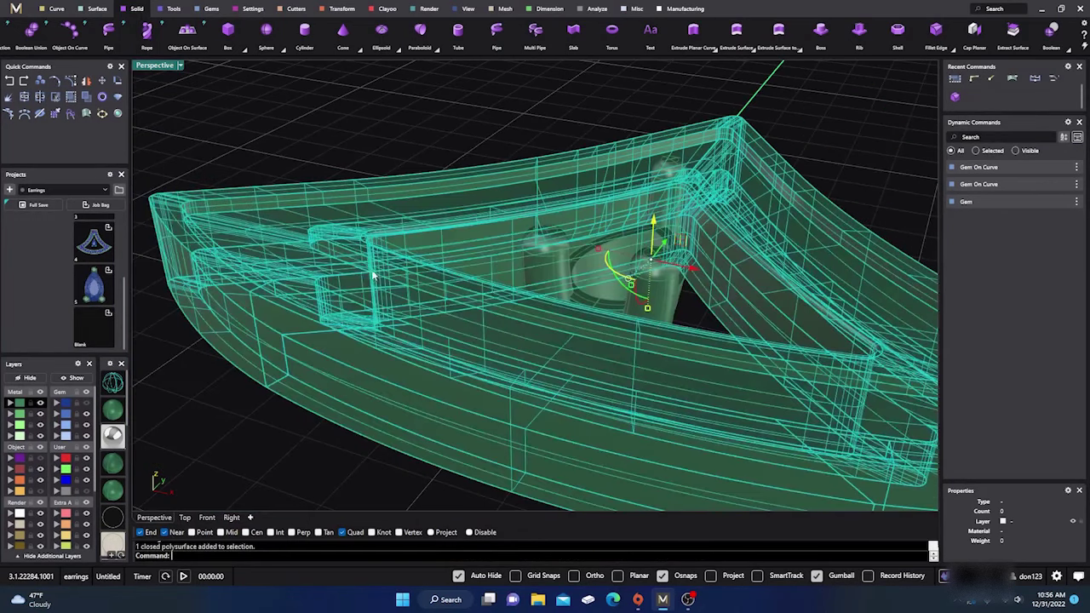
pyautogui.click(343, 173)
pyautogui.scroll(-3, 336, 192)
pyautogui.moveTo(344, 223); pyautogui.dragTo(334, 283, button='right')
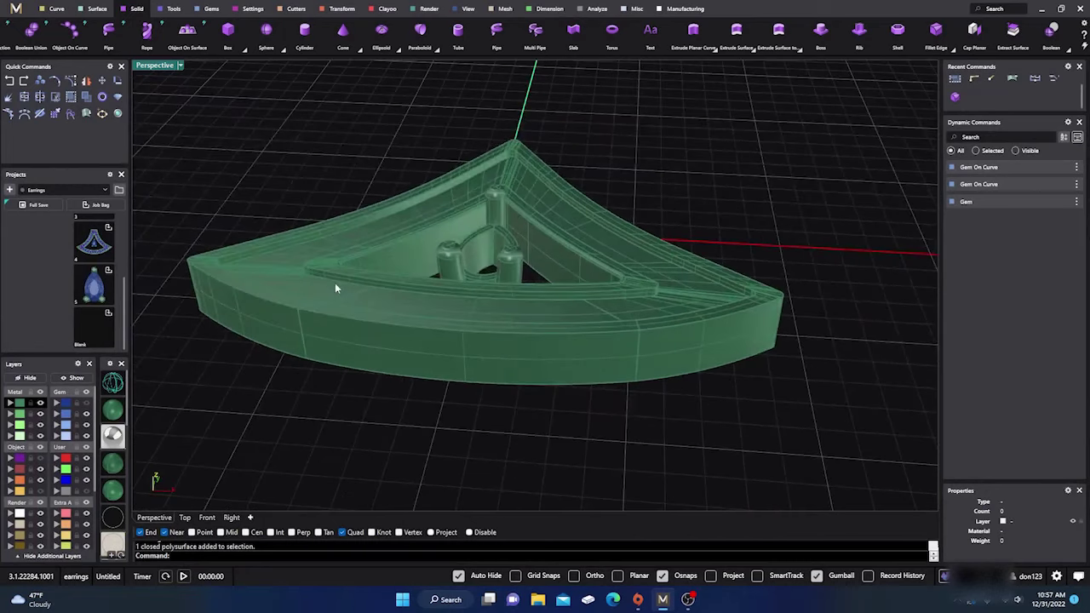
pyautogui.rightClick(334, 283)
pyautogui.scroll(5, 337, 281)
pyautogui.click(354, 265)
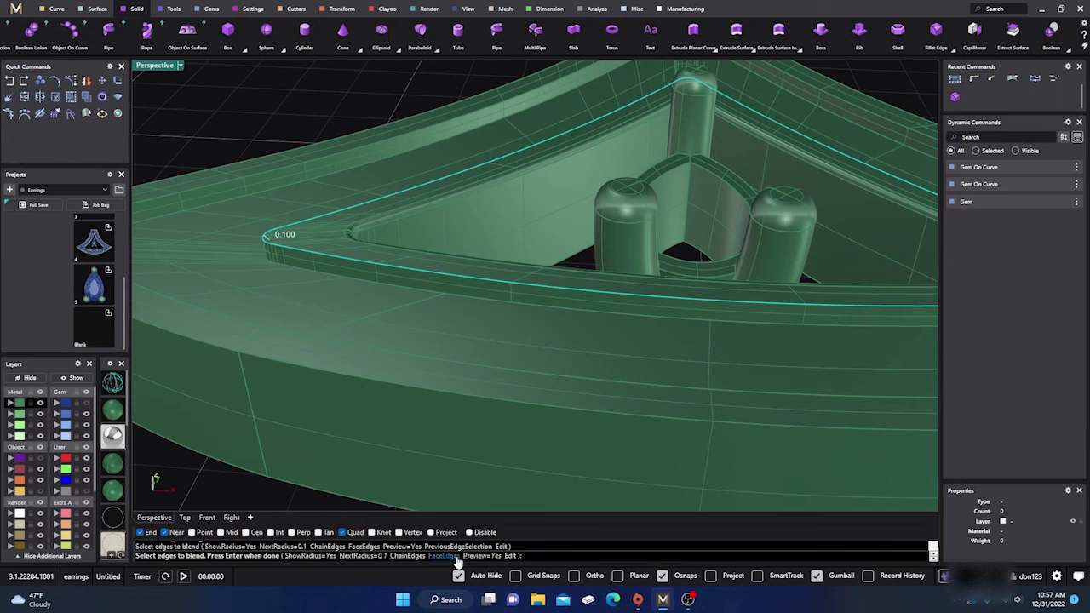
pyautogui.click(407, 556)
pyautogui.scroll(-5, 396, 284)
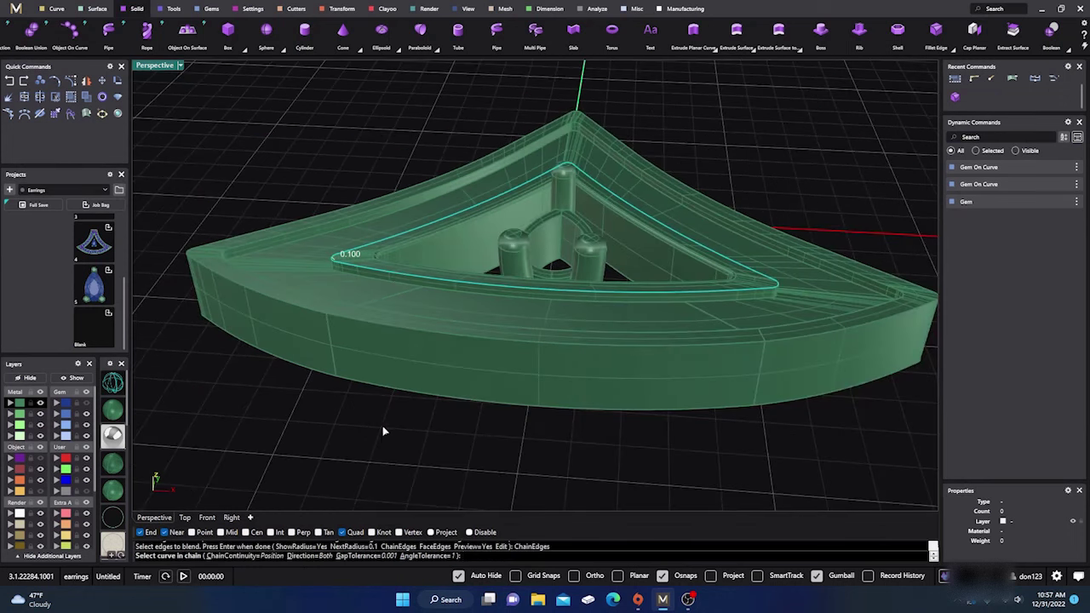
pyautogui.click(376, 459)
pyautogui.press('Escape')
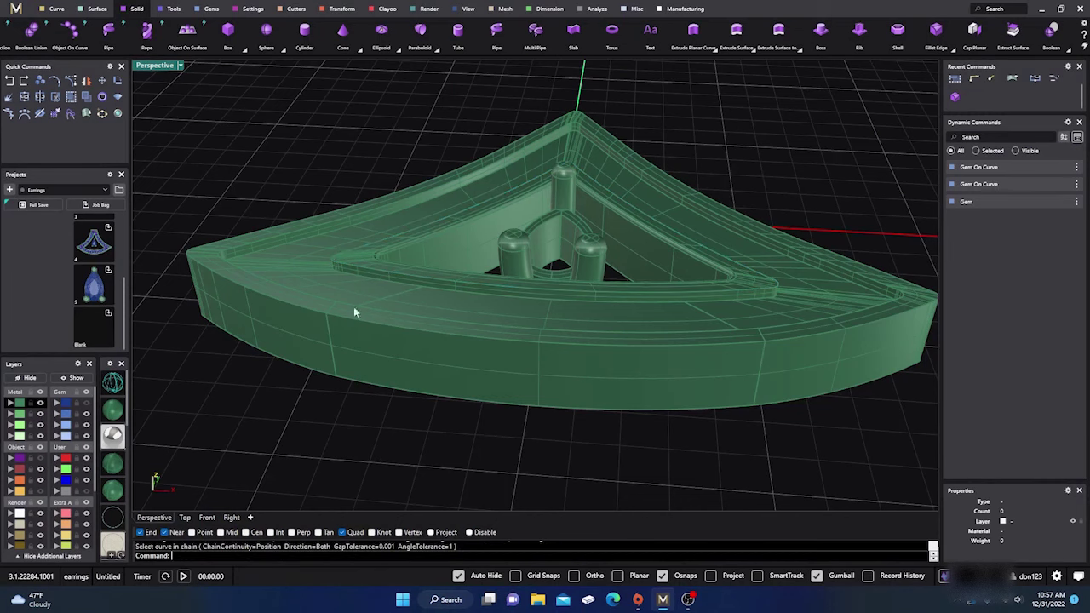
pyautogui.scroll(4, 357, 278)
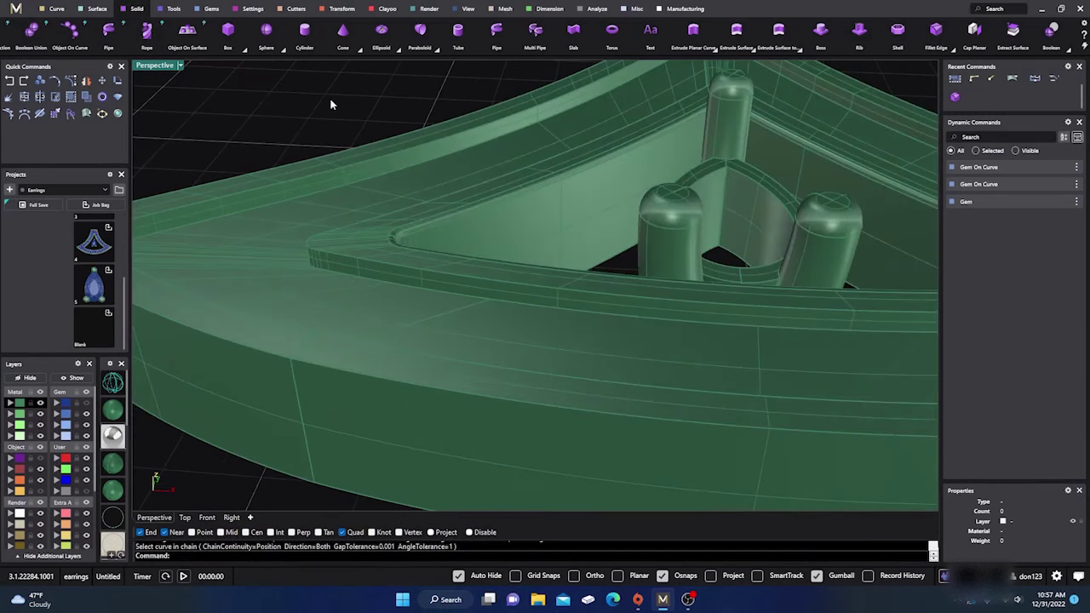
# Blend the stepped ledge's edge chain at 0.1 and orbit to inspect the result.
pyautogui.rightClick(330, 123)
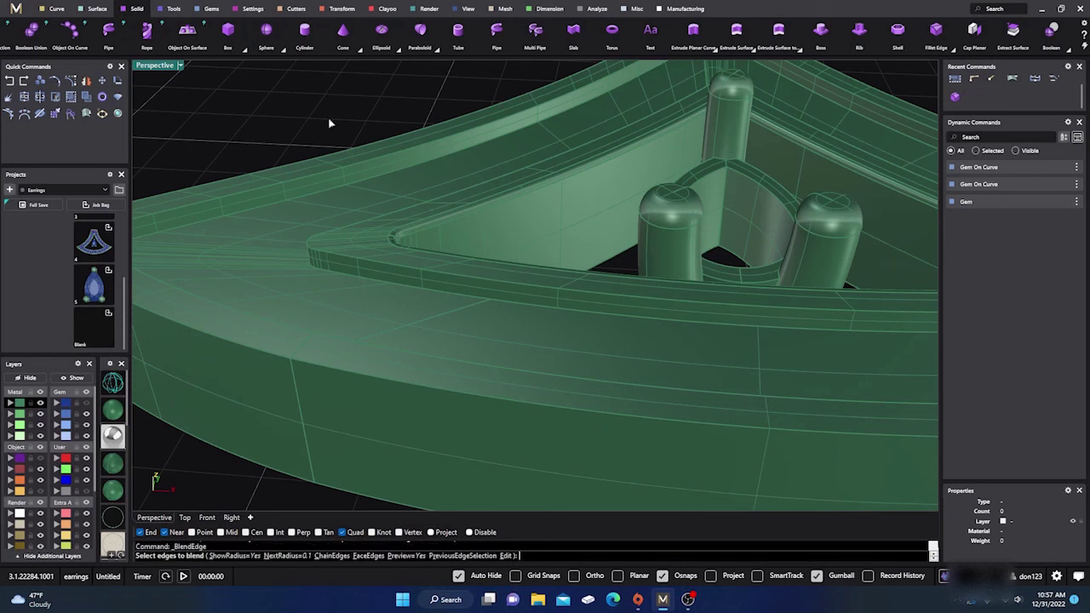
pyautogui.click(410, 270)
pyautogui.rightClick(405, 268)
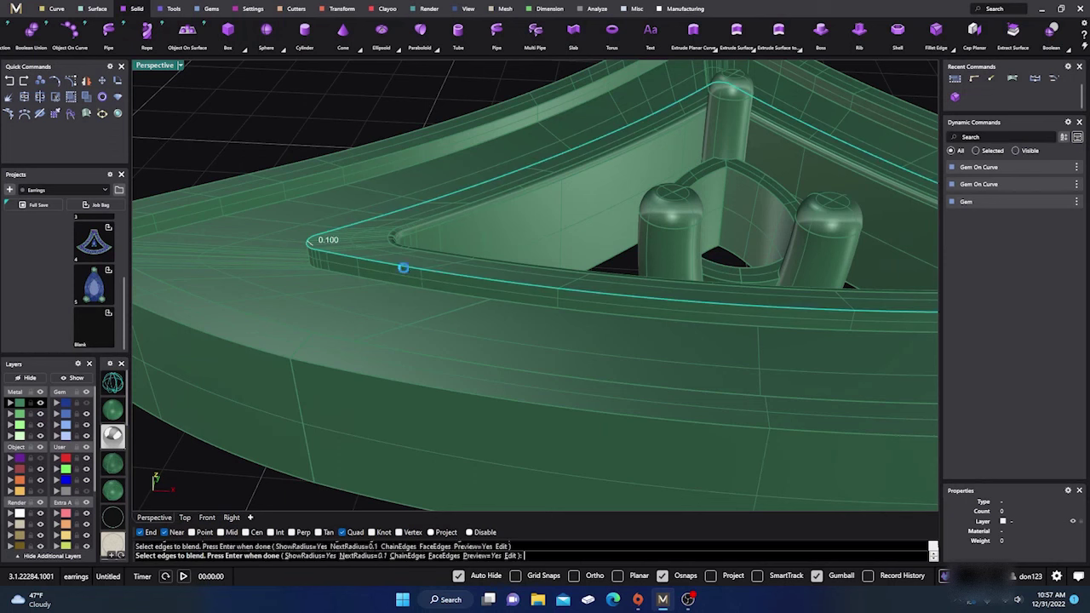
pyautogui.rightClick(402, 266)
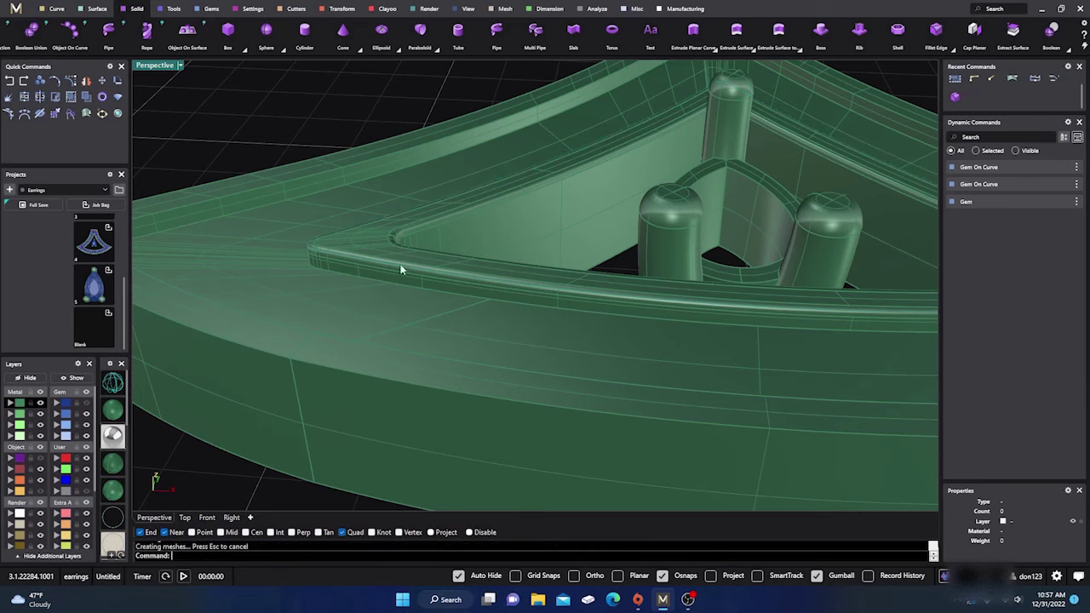
pyautogui.scroll(-5, 392, 233)
pyautogui.moveTo(416, 287); pyautogui.dragTo(409, 299, button='right')
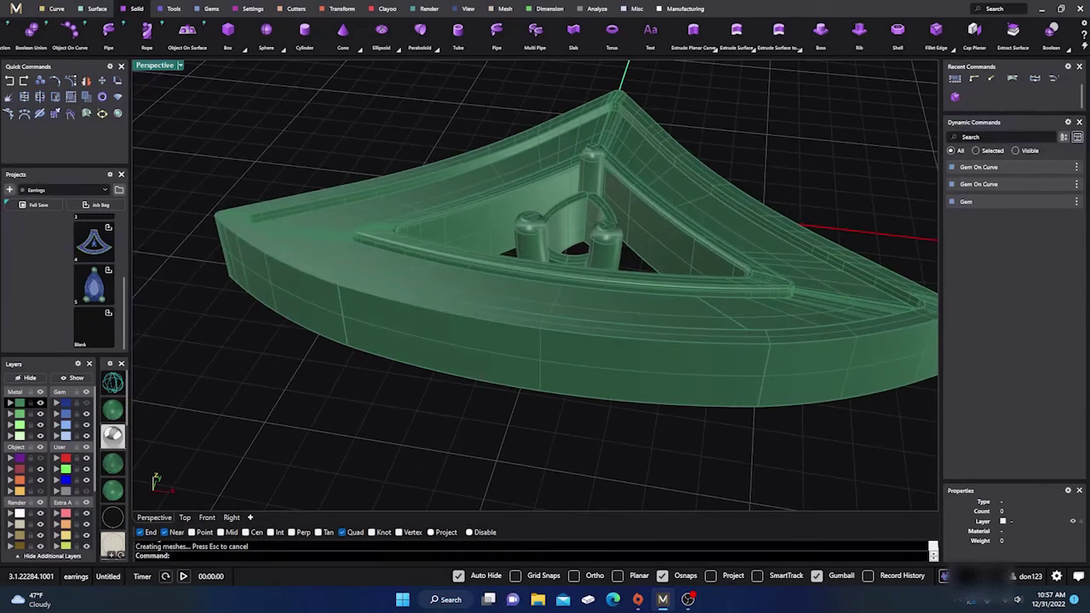
pyautogui.click(405, 327)
pyautogui.click(336, 390)
pyautogui.moveTo(335, 389); pyautogui.dragTo(346, 230, button='right')
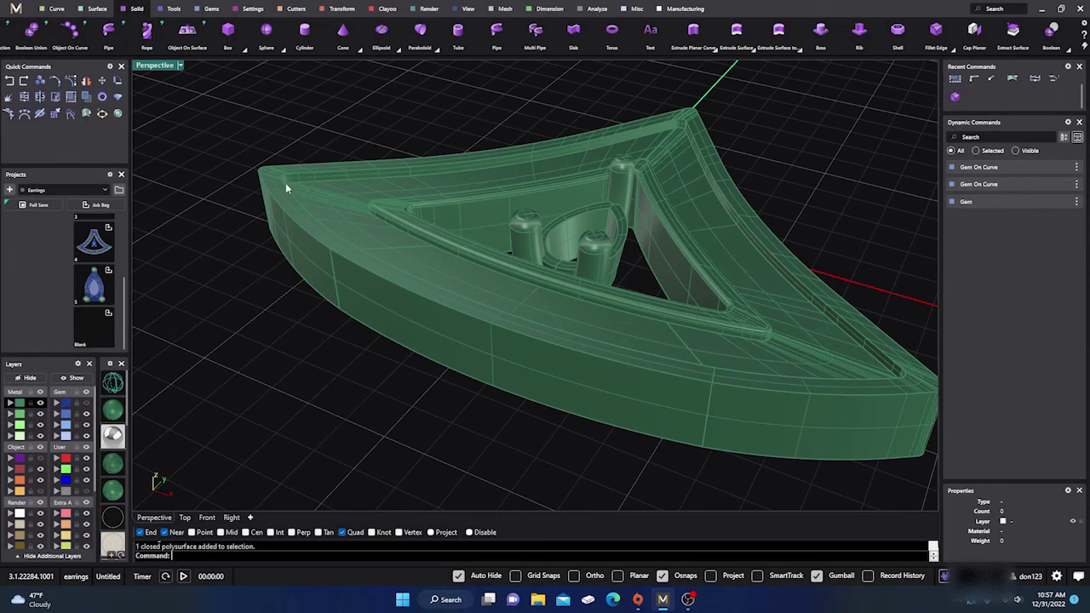
# Repeat BlendEdge in ChainEdges mode and pick the top rim edge chain of the frame.
pyautogui.scroll(-5, 414, 376)
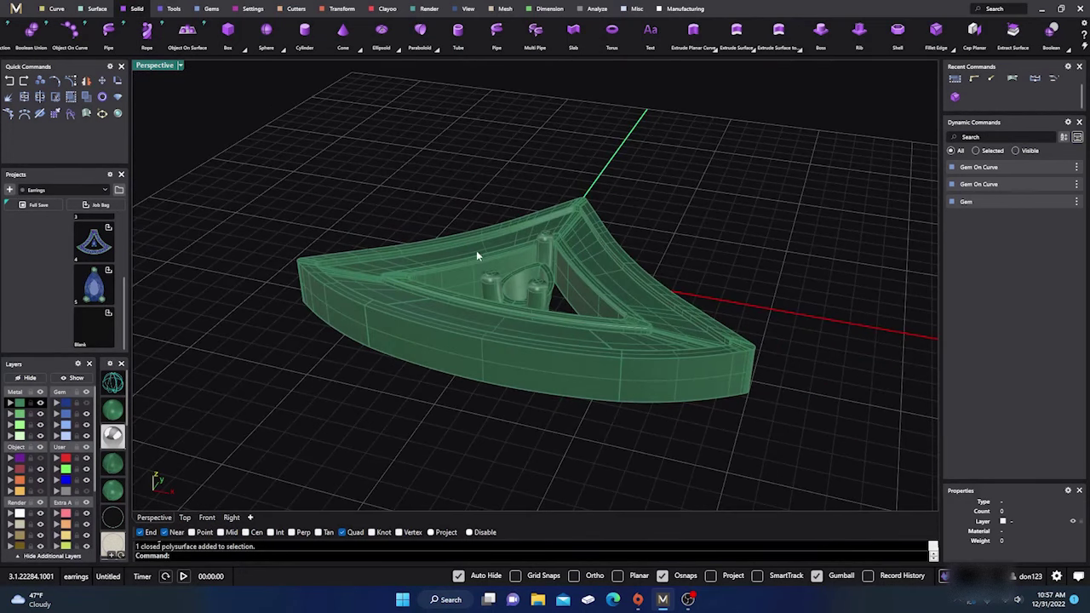
pyautogui.scroll(5, 388, 277)
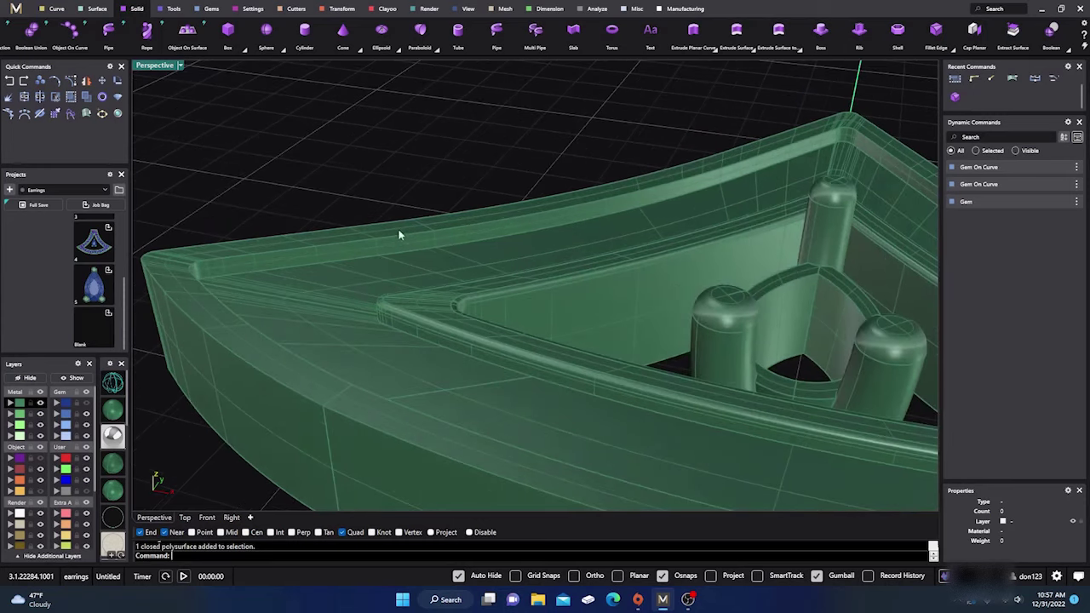
pyautogui.press('Home')
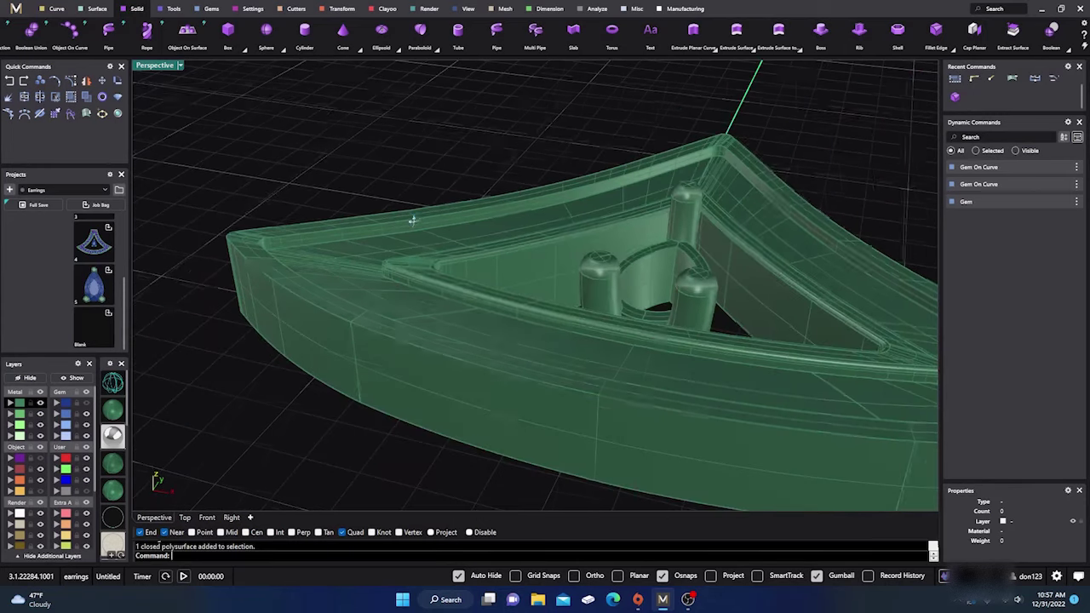
pyautogui.moveTo(393, 193); pyautogui.dragTo(417, 233, button='right')
pyautogui.scroll(5, 409, 235)
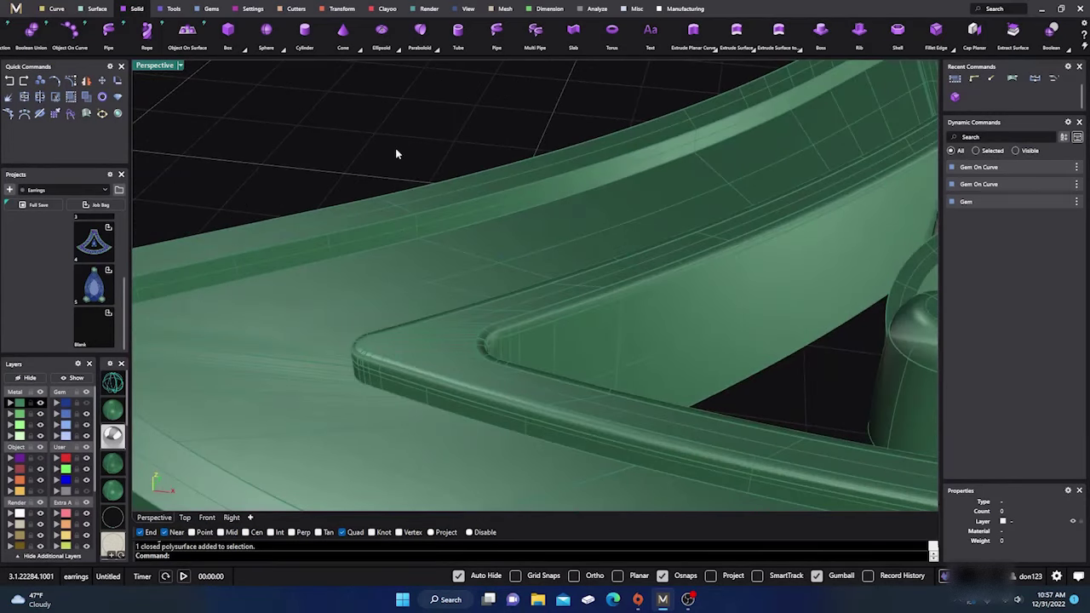
pyautogui.rightClick(391, 170)
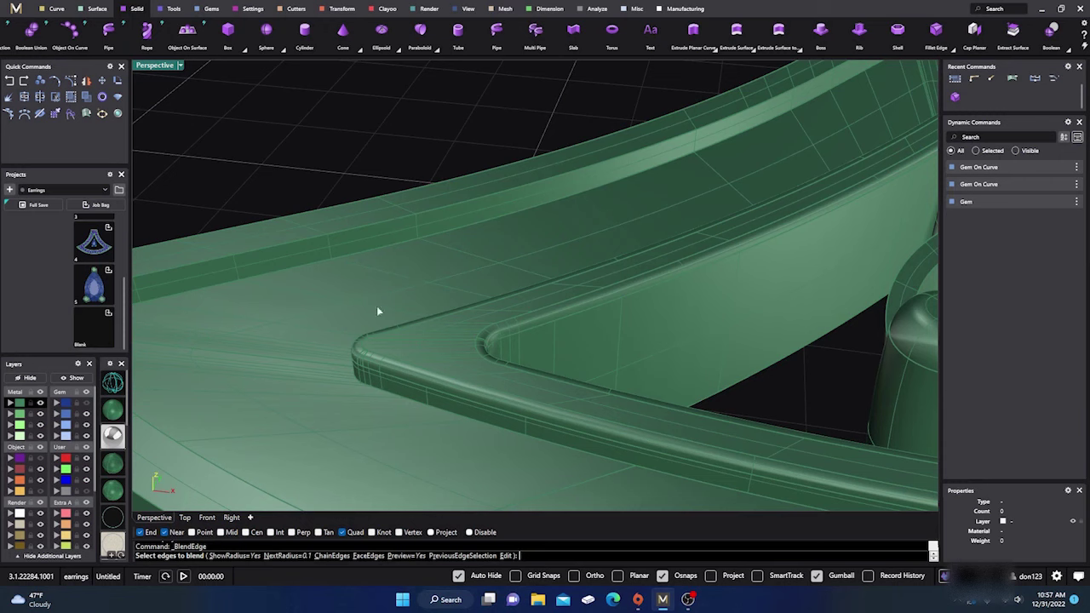
pyautogui.click(332, 556)
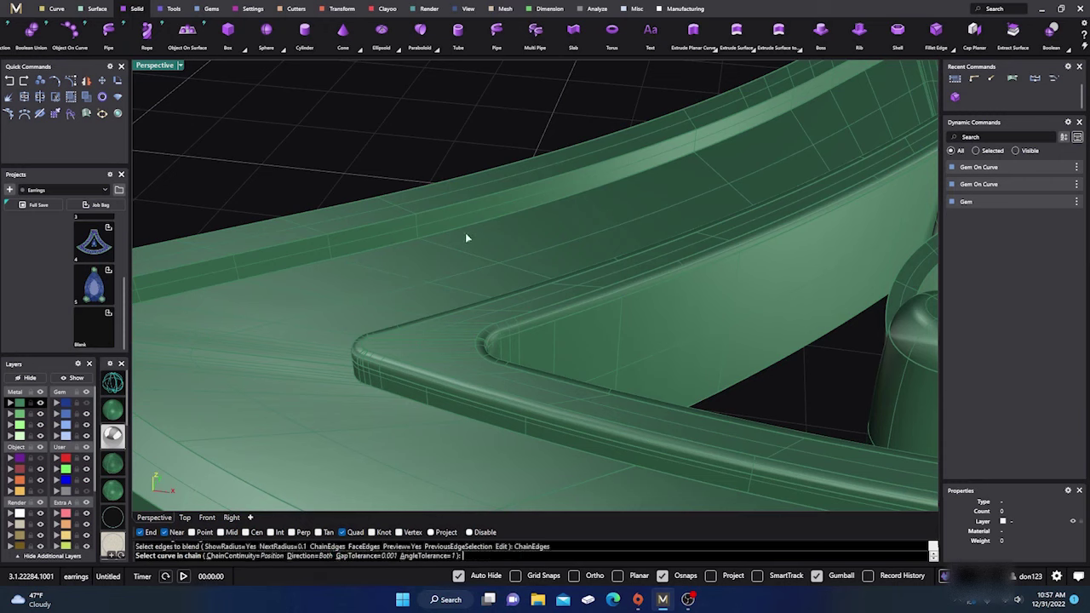
pyautogui.click(453, 210)
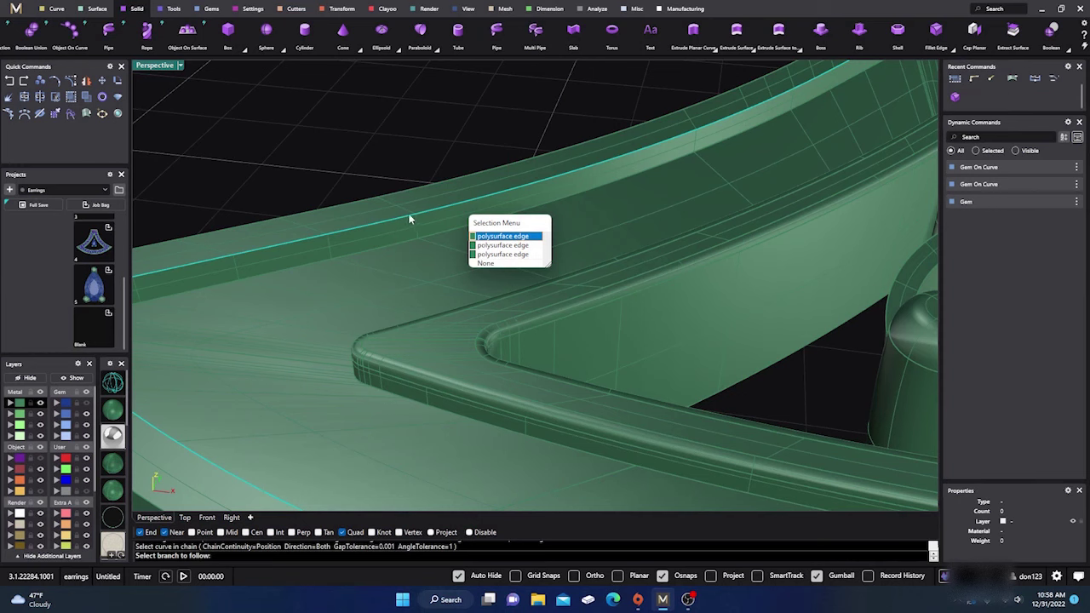
pyautogui.click(406, 146)
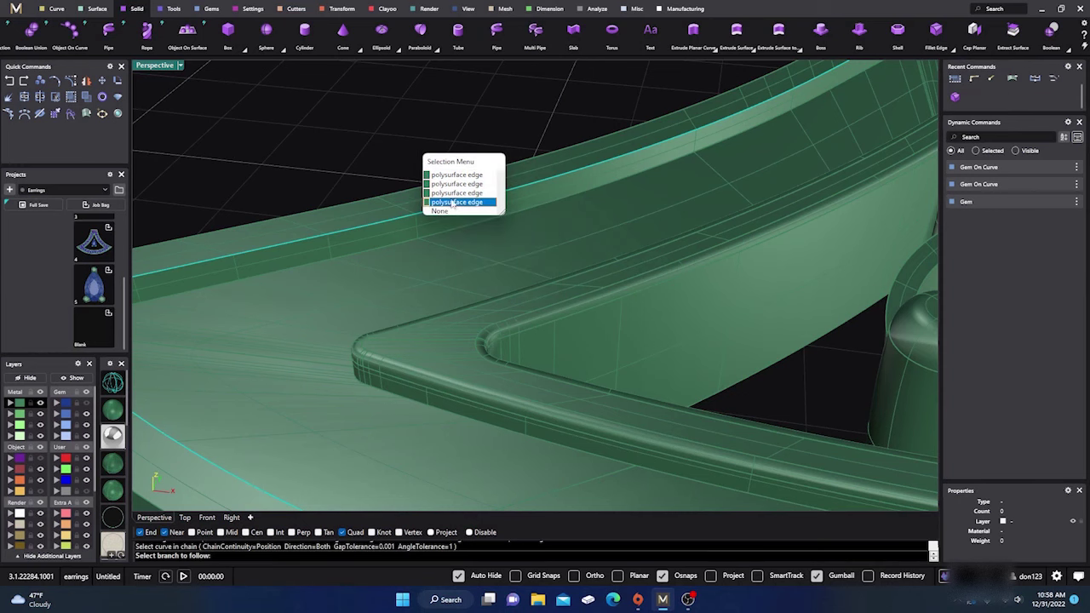
pyautogui.click(428, 183)
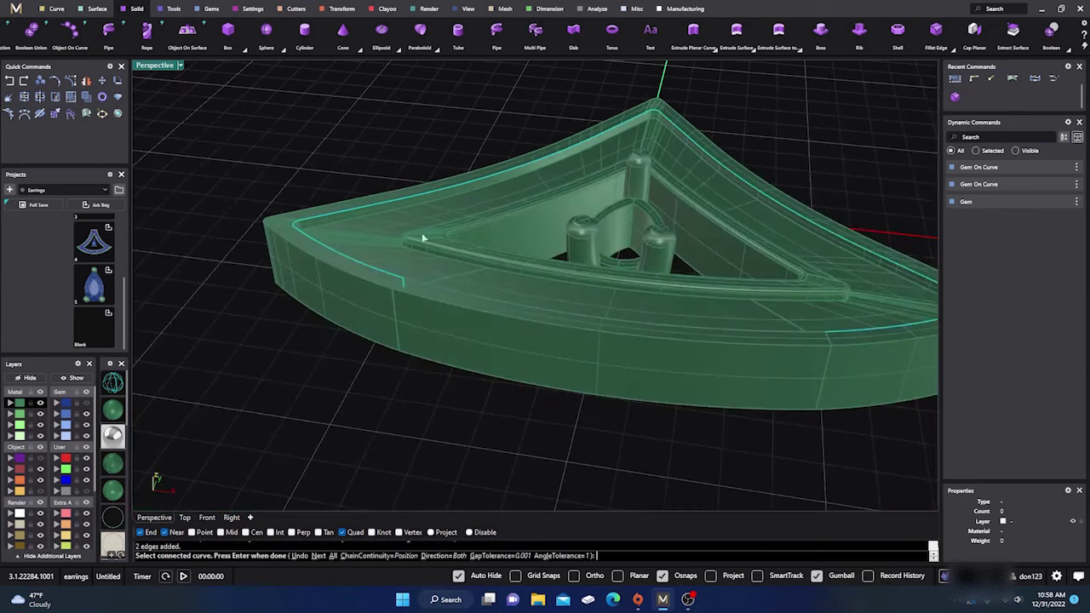
# Check the chained rim edges and apply the 0.100 blend.
pyautogui.moveTo(477, 345); pyautogui.dragTo(469, 226, button='right')
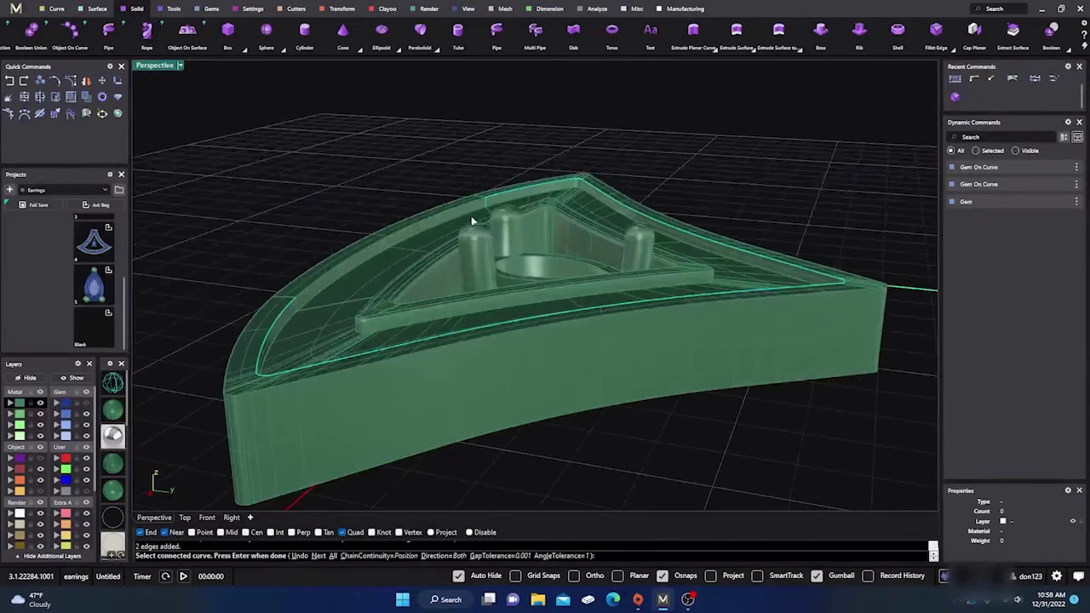
pyautogui.scroll(5, 494, 199)
pyautogui.scroll(5, 495, 199)
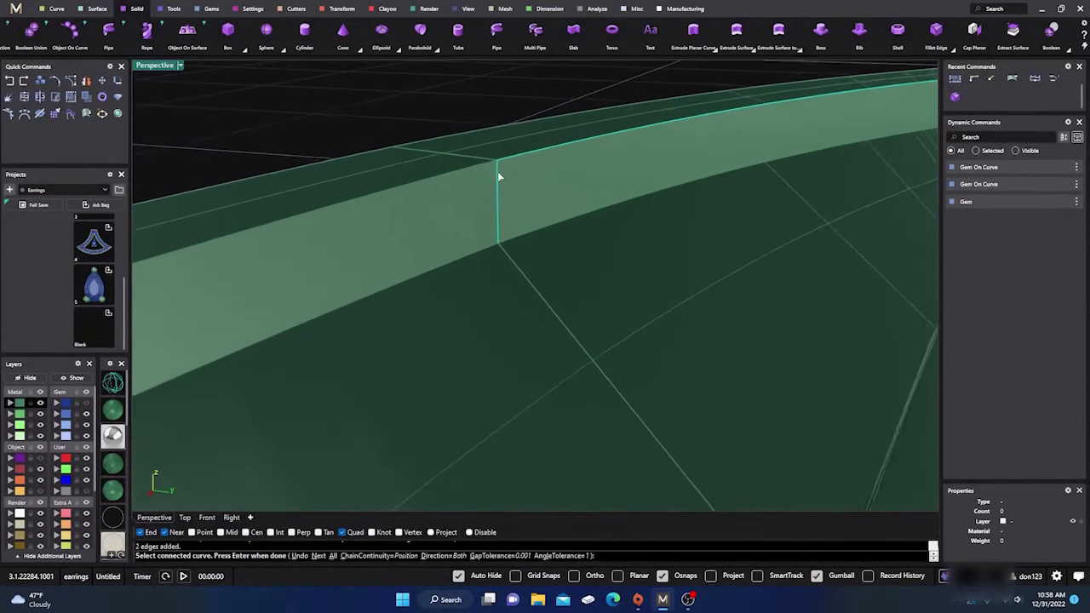
pyautogui.scroll(1, 499, 176)
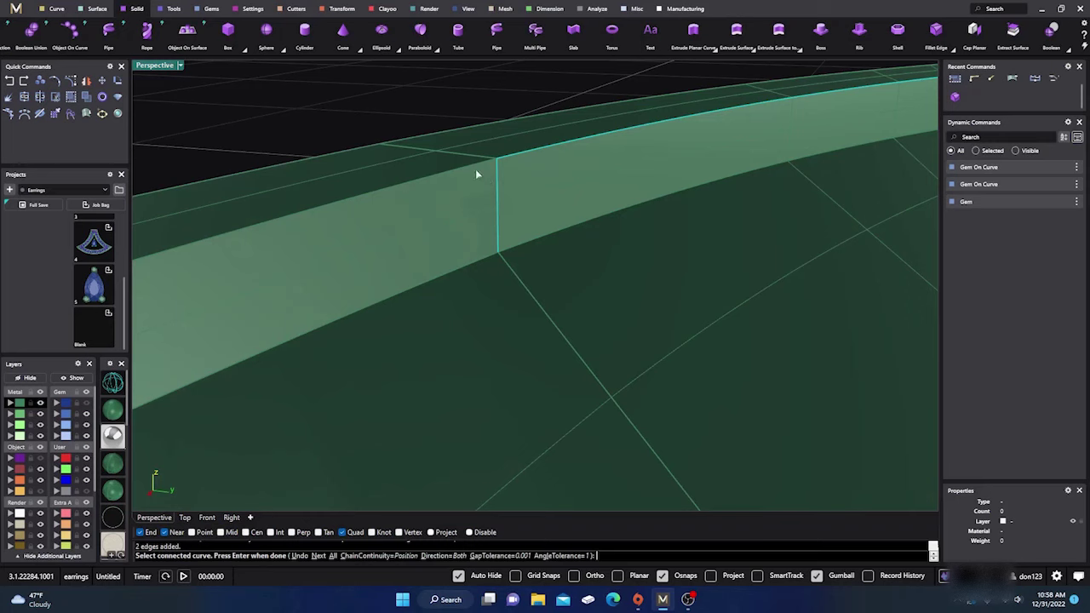
pyautogui.press('Return')
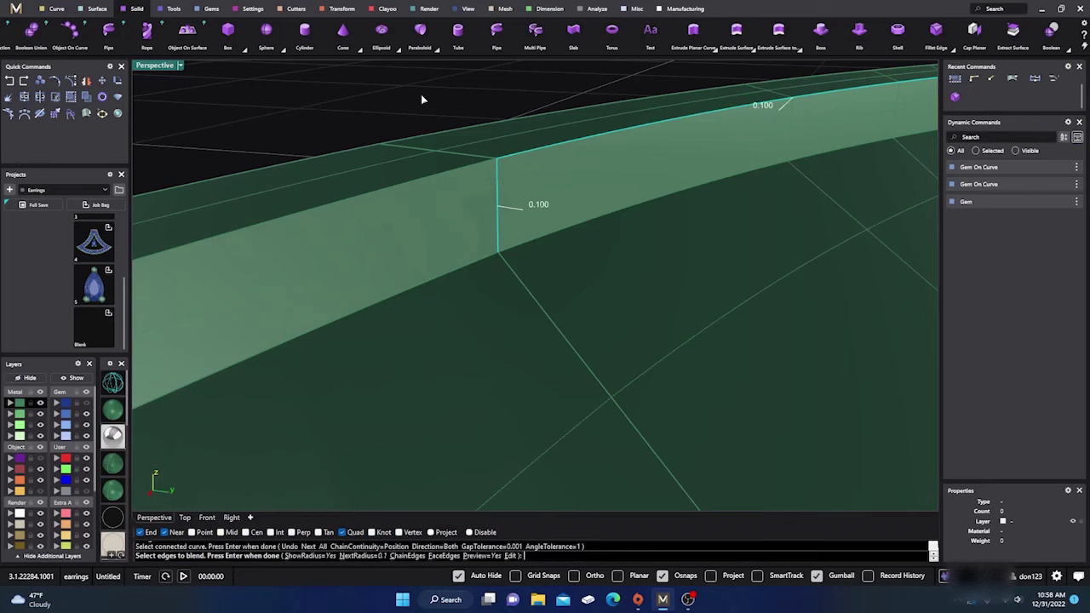
pyautogui.press('Return')
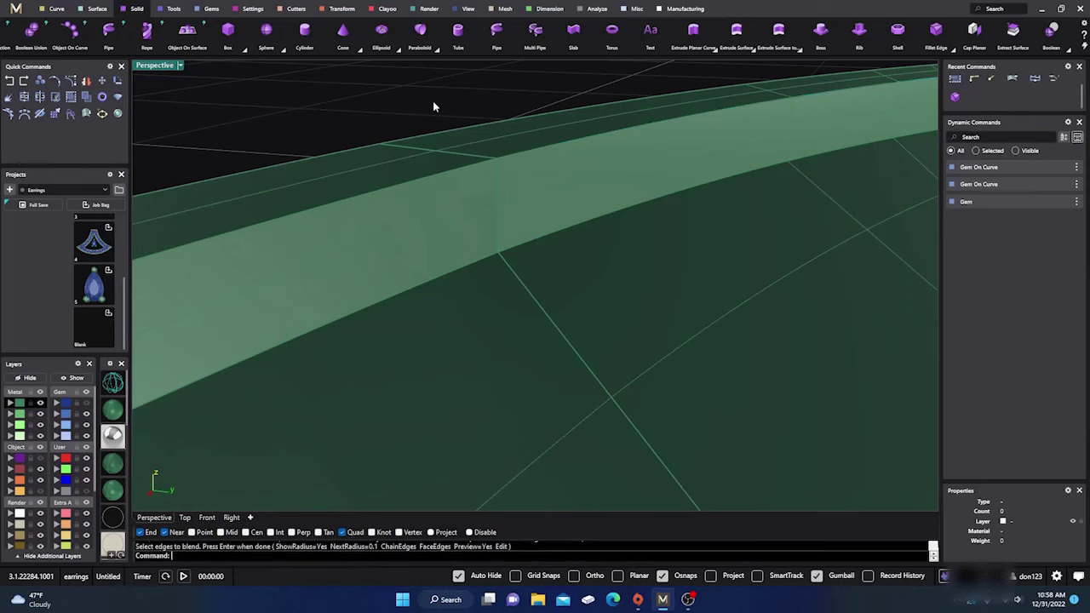
# Pick the left, middle and right outer rim edges for a 0.1 edge blend.
pyautogui.press('Return')
pyautogui.scroll(-5, 478, 174)
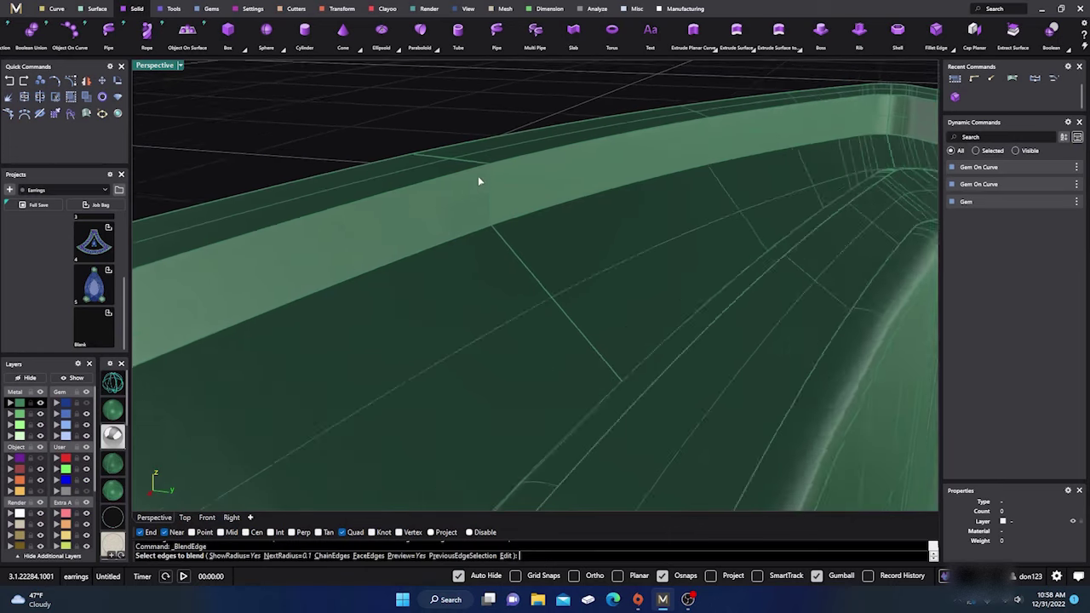
pyautogui.scroll(-3, 478, 175)
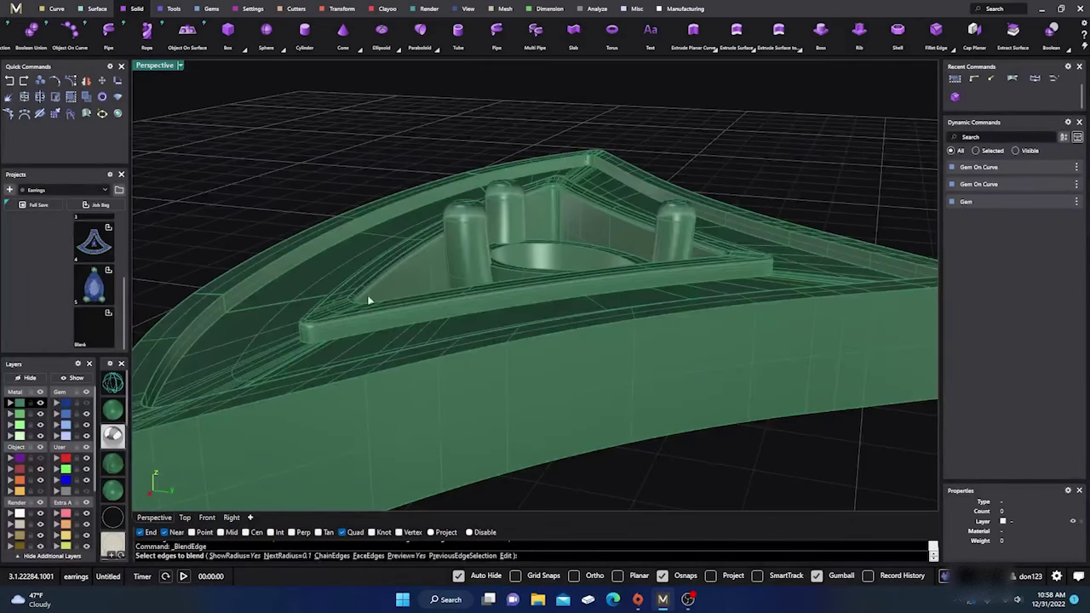
pyautogui.click(370, 217)
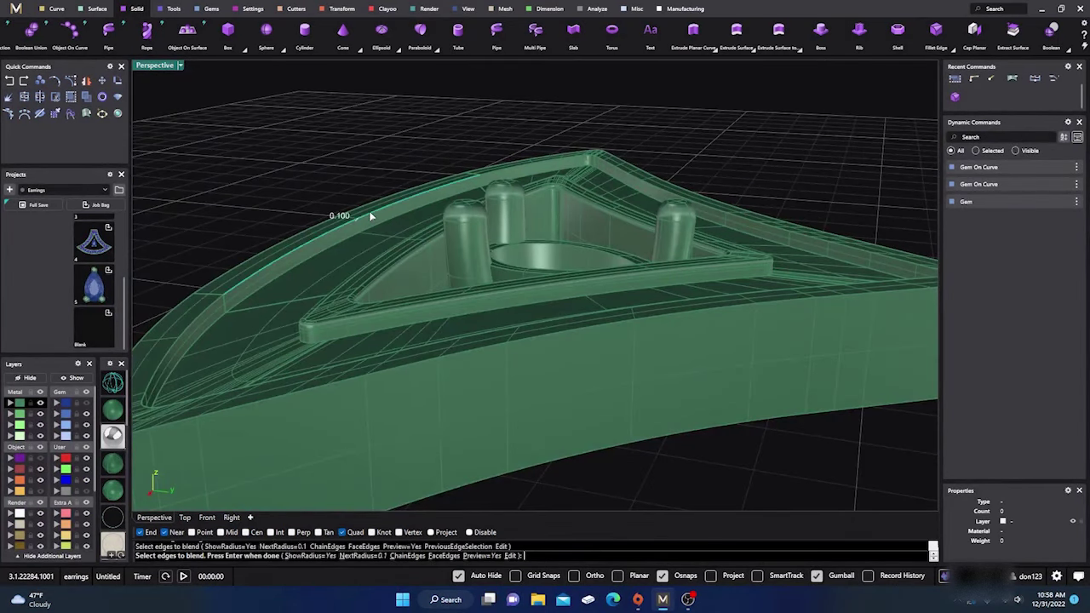
pyautogui.click(500, 173)
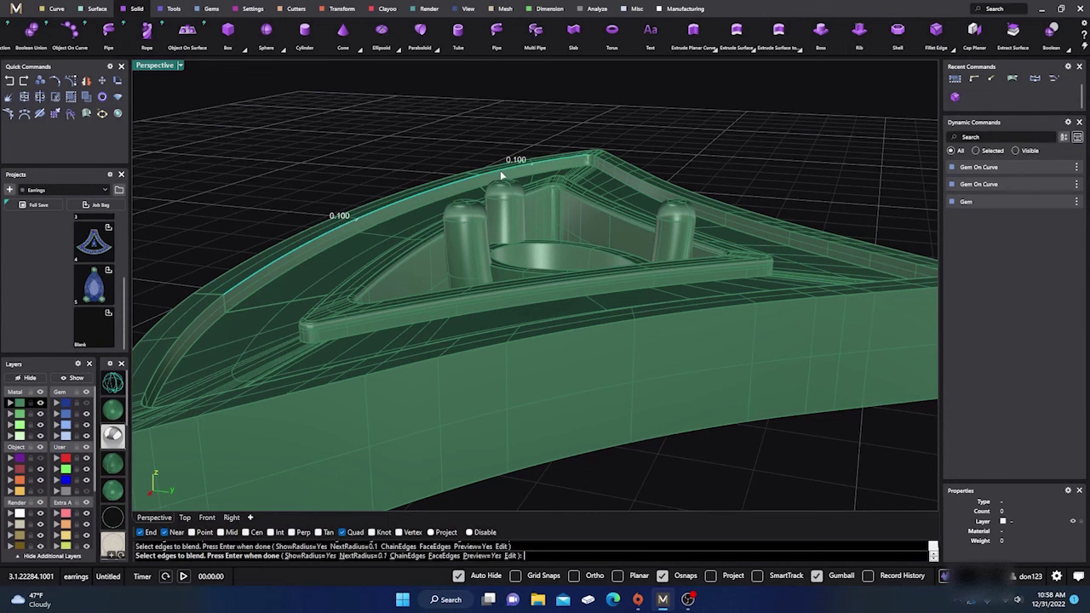
pyautogui.scroll(3, 599, 162)
pyautogui.scroll(3, 593, 157)
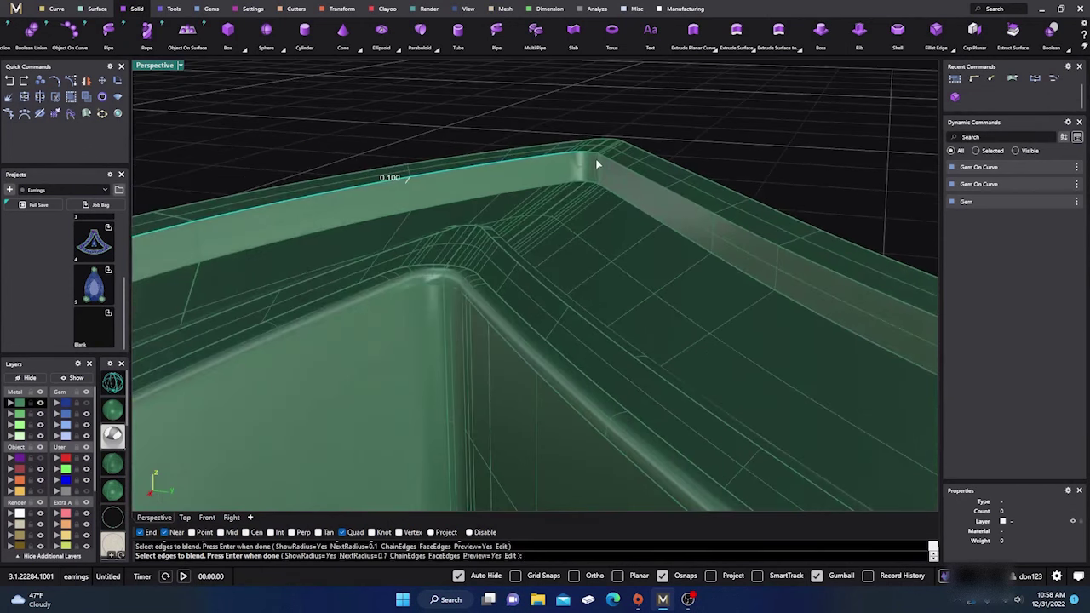
pyautogui.click(594, 156)
pyautogui.scroll(-5, 588, 158)
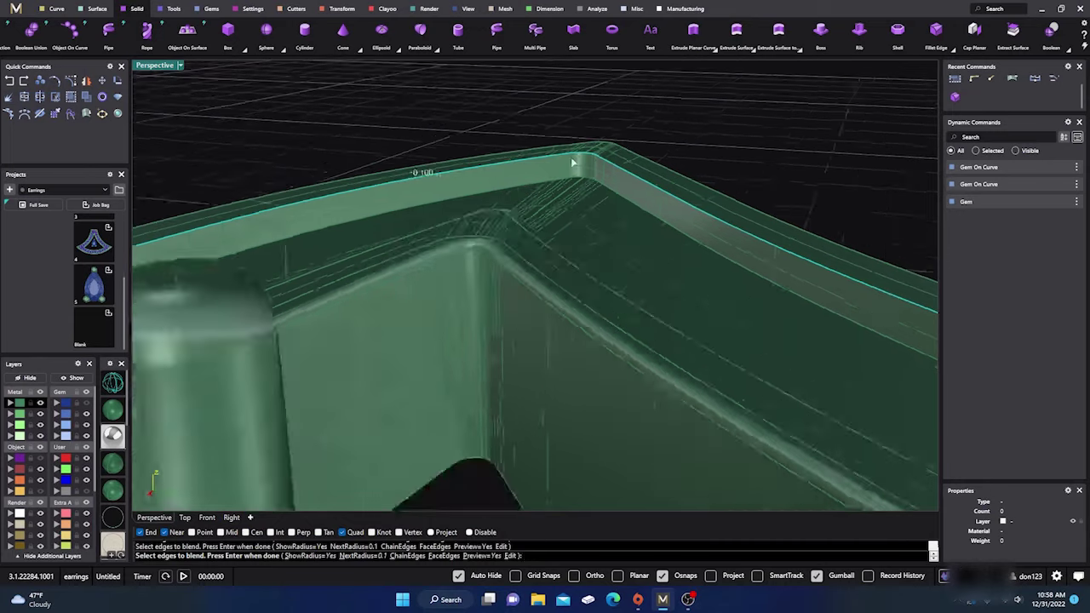
pyautogui.scroll(-5, 568, 162)
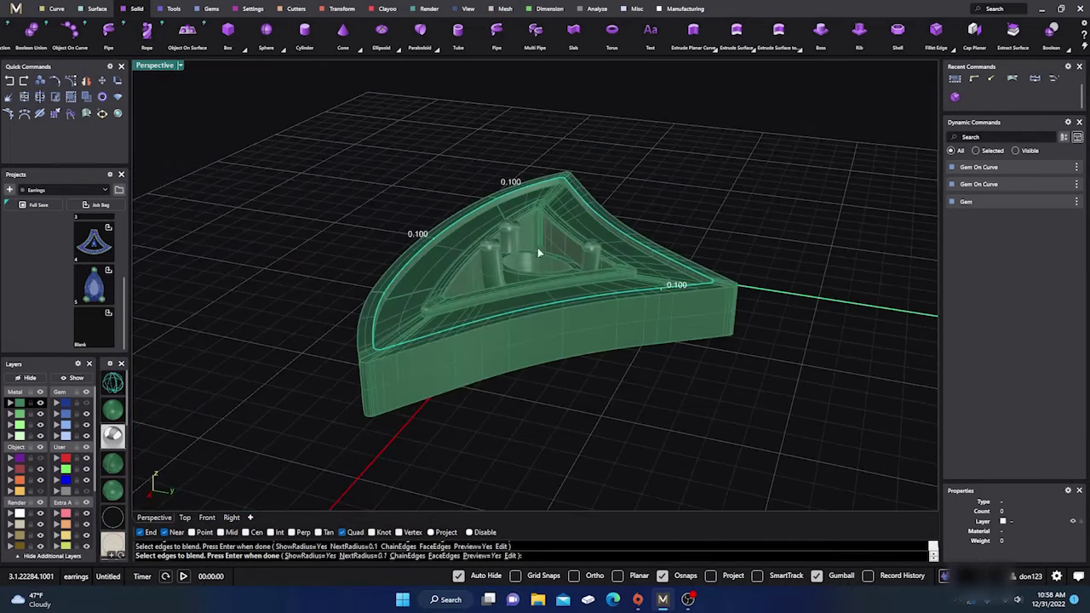
# Review the picked rim edges from several angles and apply the 0.100 blend.
pyautogui.moveTo(538, 253); pyautogui.dragTo(634, 204, button='right')
pyautogui.scroll(10, 630, 201)
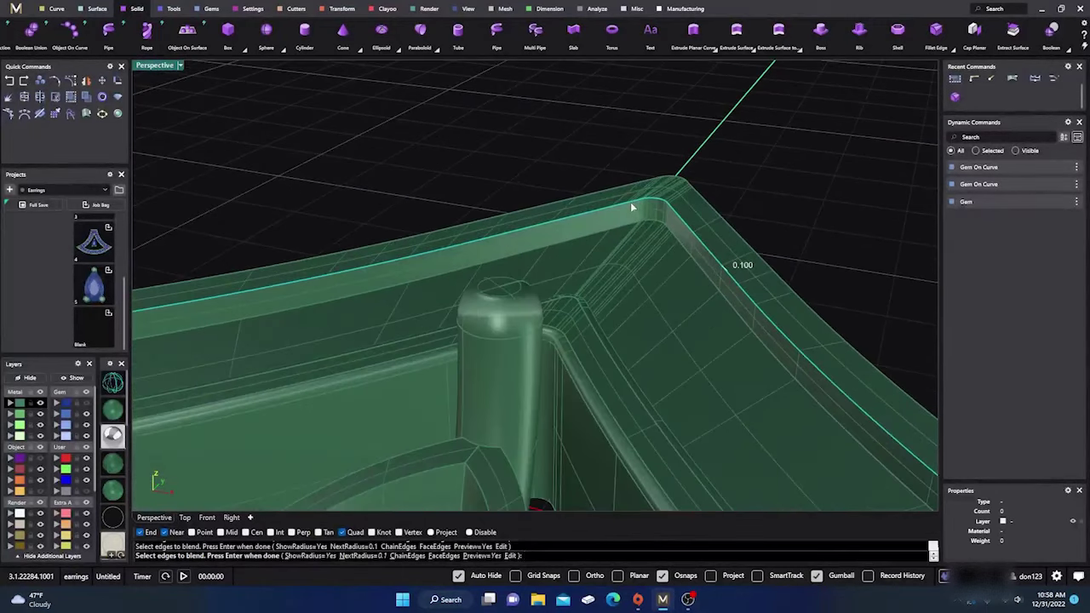
pyautogui.scroll(-8, 605, 204)
pyautogui.moveTo(445, 275); pyautogui.dragTo(383, 338, button='right')
pyautogui.scroll(5, 394, 235)
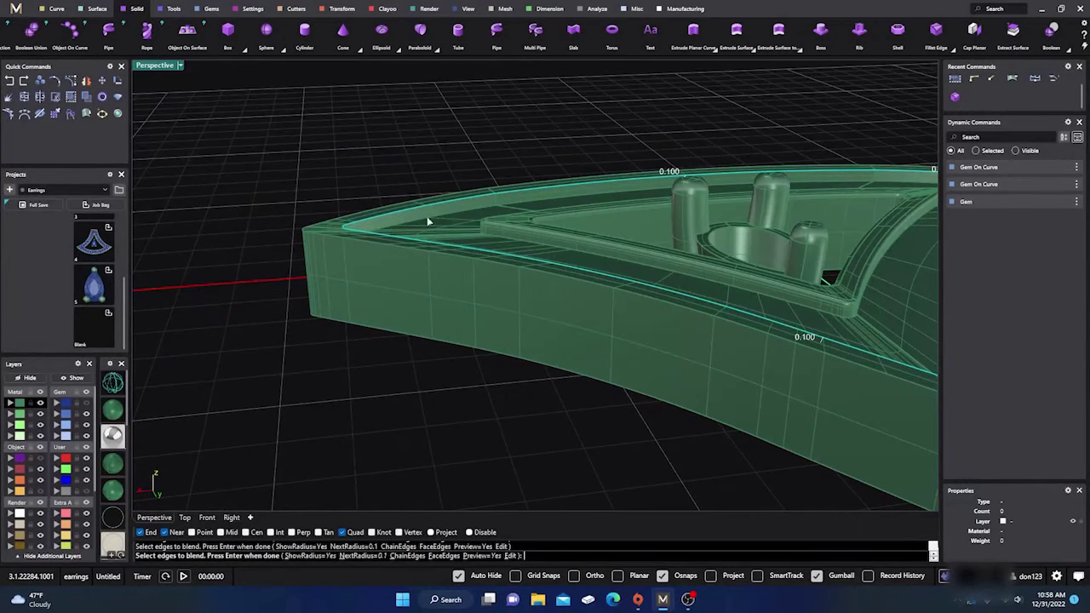
pyautogui.scroll(-8, 428, 221)
pyautogui.moveTo(447, 223); pyautogui.dragTo(618, 341, button='right')
pyautogui.scroll(5, 500, 215)
pyautogui.moveTo(462, 243); pyautogui.dragTo(432, 244, button='right')
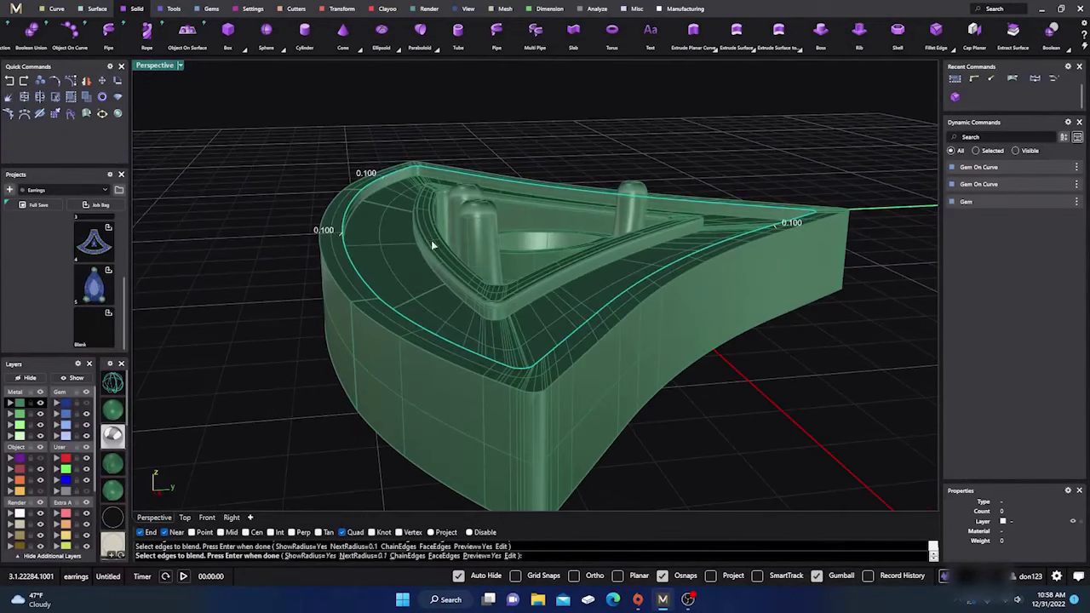
pyautogui.press('Return')
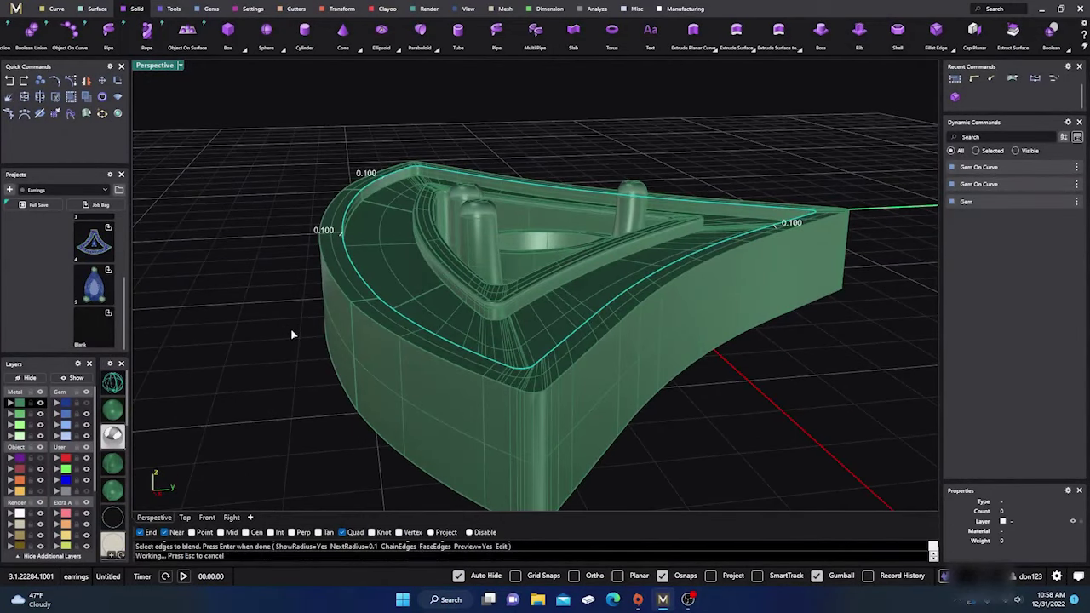
pyautogui.press('Return')
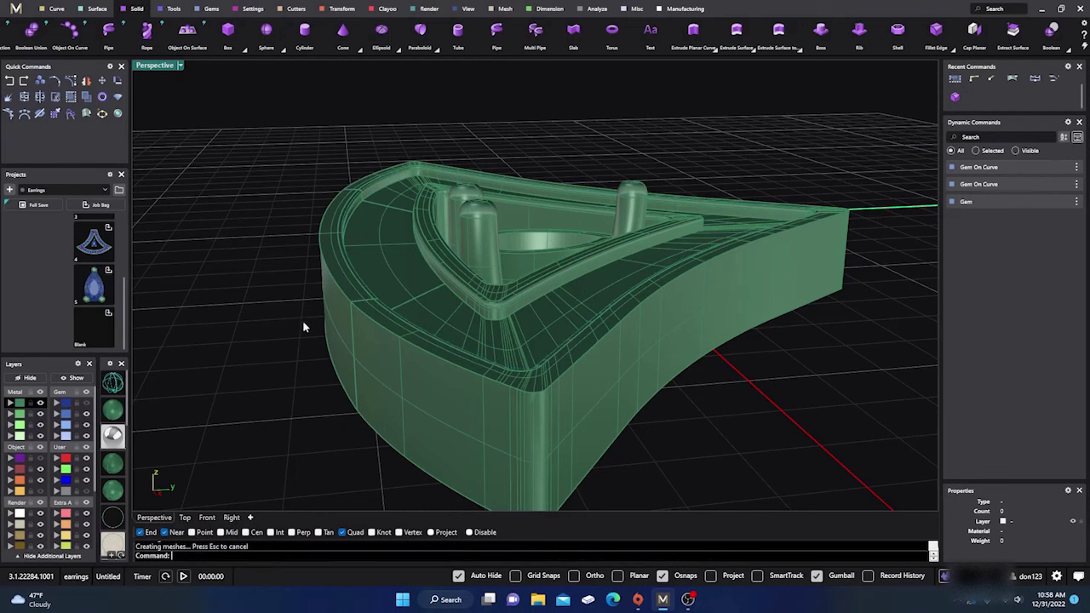
# Zoom out and check the earring frame by selecting and deselecting it.
pyautogui.click(416, 400)
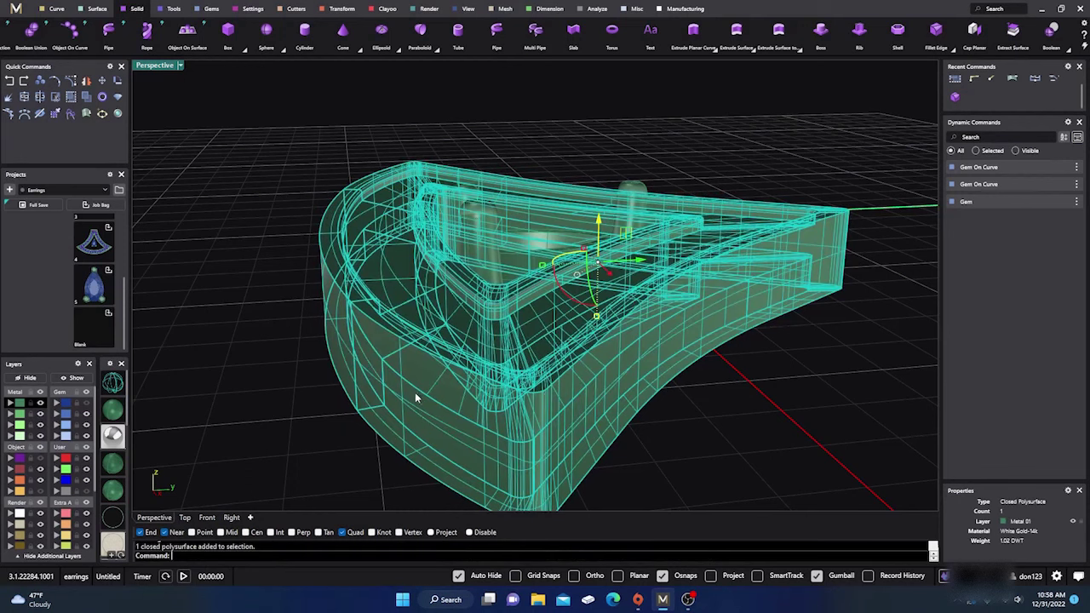
pyautogui.click(252, 206)
pyautogui.moveTo(297, 294); pyautogui.dragTo(344, 364, button='right')
pyautogui.click(393, 331)
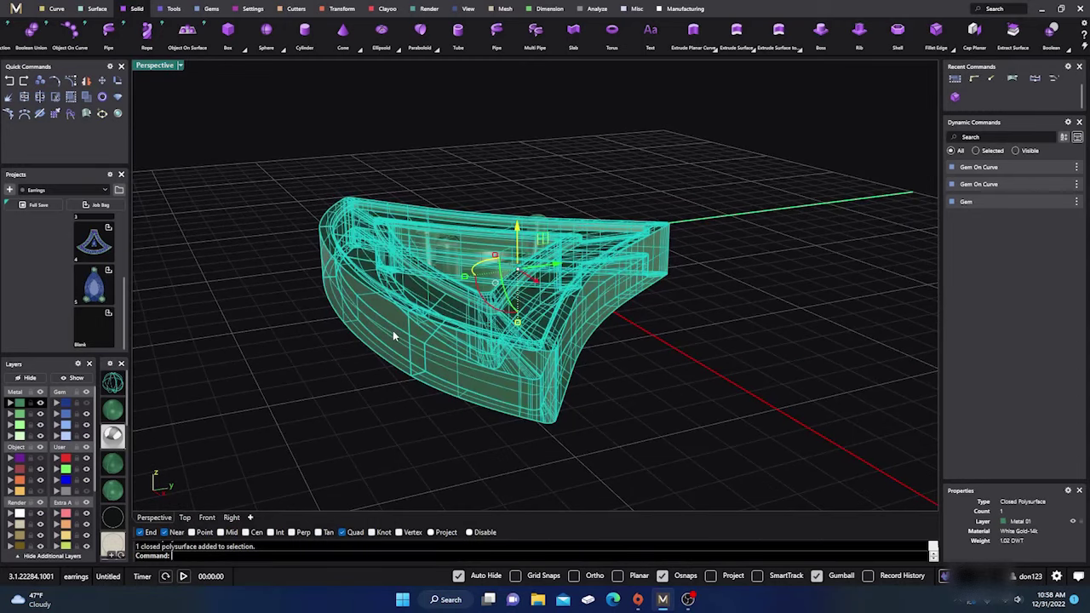
pyautogui.click(344, 369)
# Blend two more outer rim edges, including the wide curved front edge, at 0.100.
pyautogui.rightClick(343, 363)
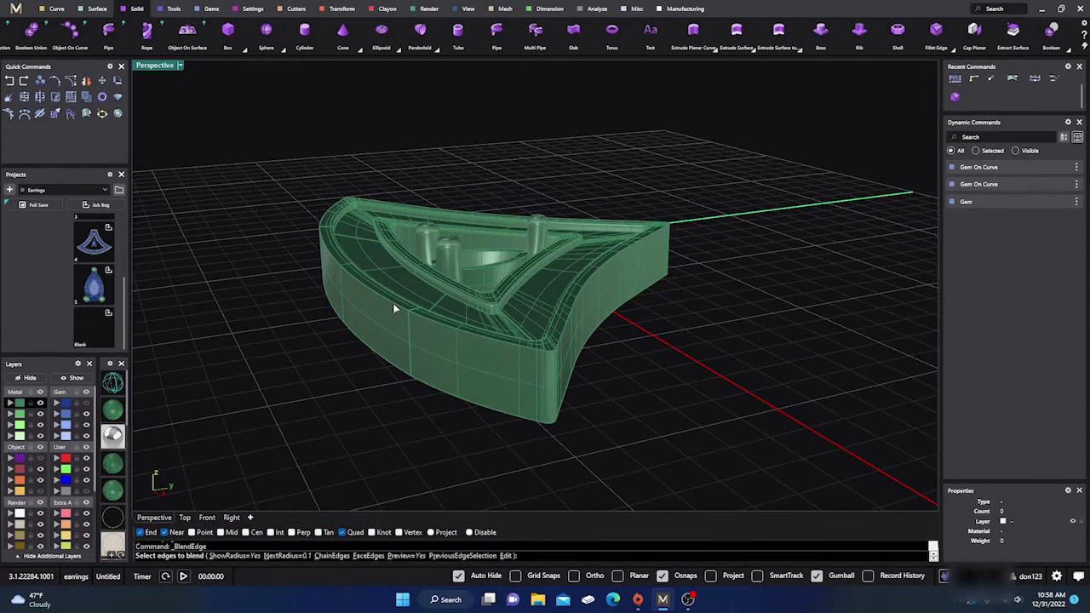
pyautogui.click(394, 308)
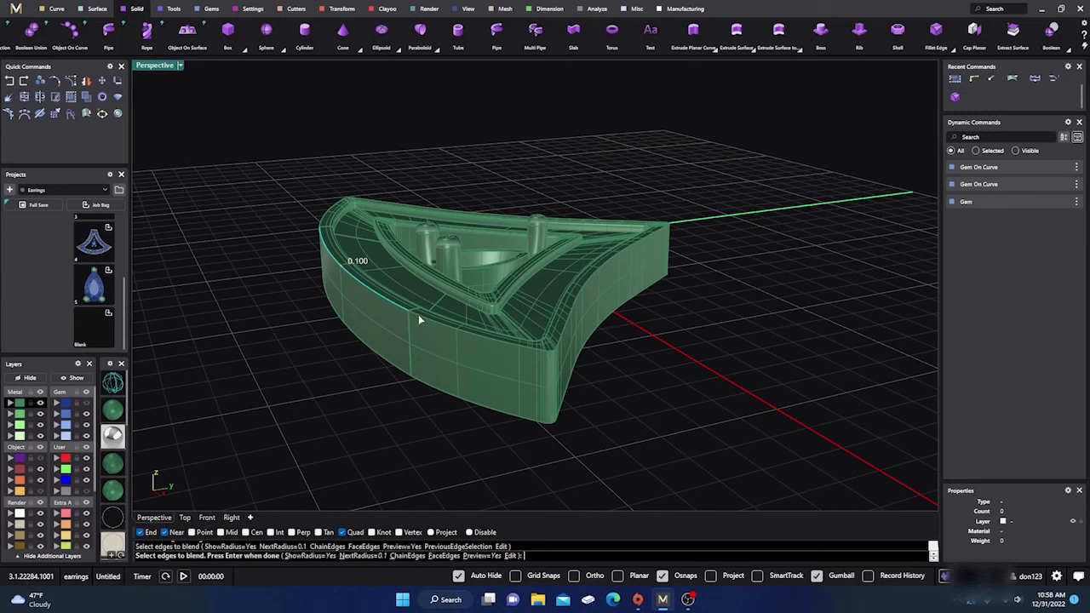
pyautogui.click(418, 315)
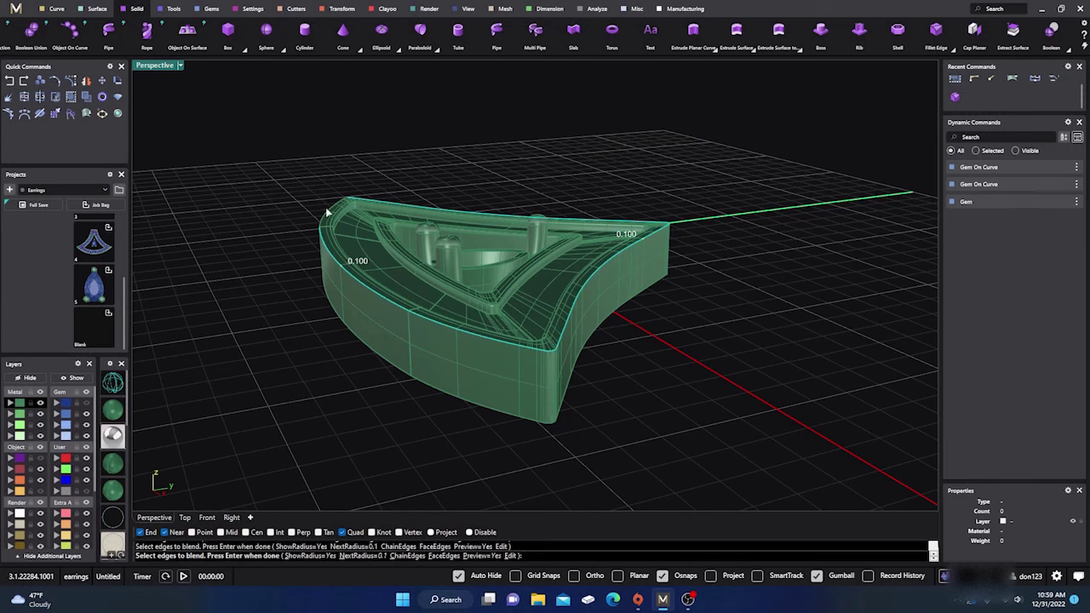
pyautogui.moveTo(336, 341); pyautogui.dragTo(407, 352, button='right')
pyautogui.press('Return')
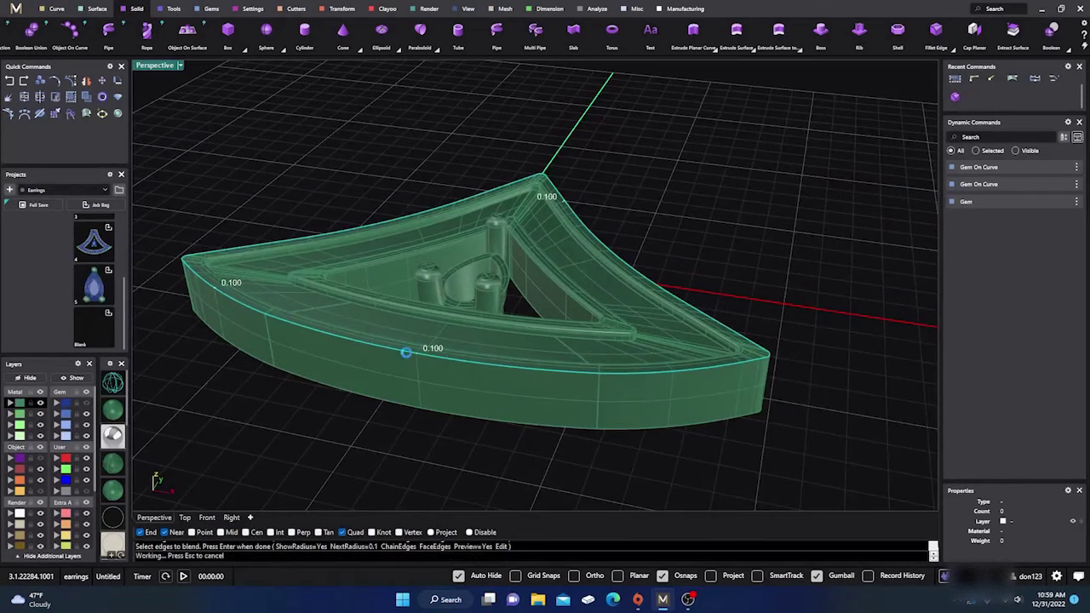
pyautogui.press('Return')
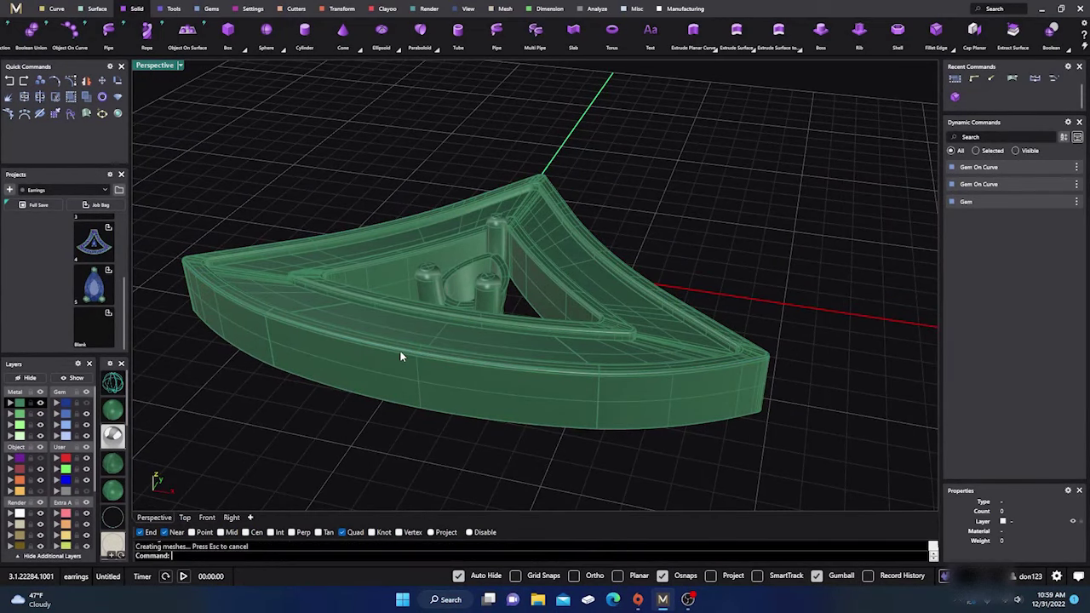
pyautogui.click(395, 381)
# Orbit to the other face and blend three outer rim edges at 0.100.
pyautogui.press('Escape')
pyautogui.moveTo(512, 380); pyautogui.dragTo(499, 280, button='right')
pyautogui.scroll(-3, 652, 319)
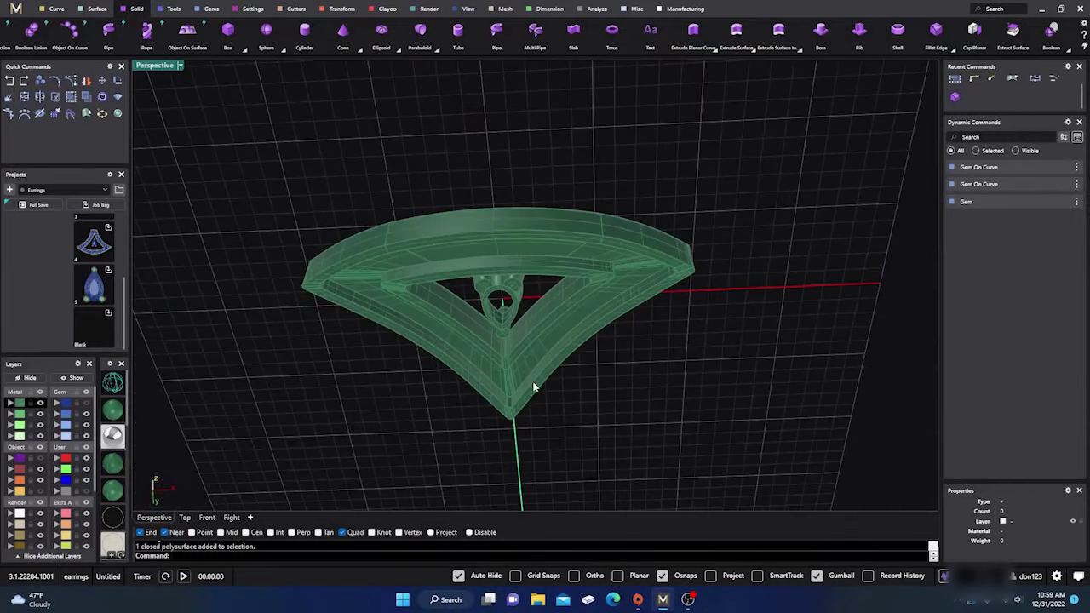
pyautogui.moveTo(652, 320); pyautogui.dragTo(481, 302, button='right')
pyautogui.scroll(5, 448, 229)
pyautogui.scroll(-5, 440, 173)
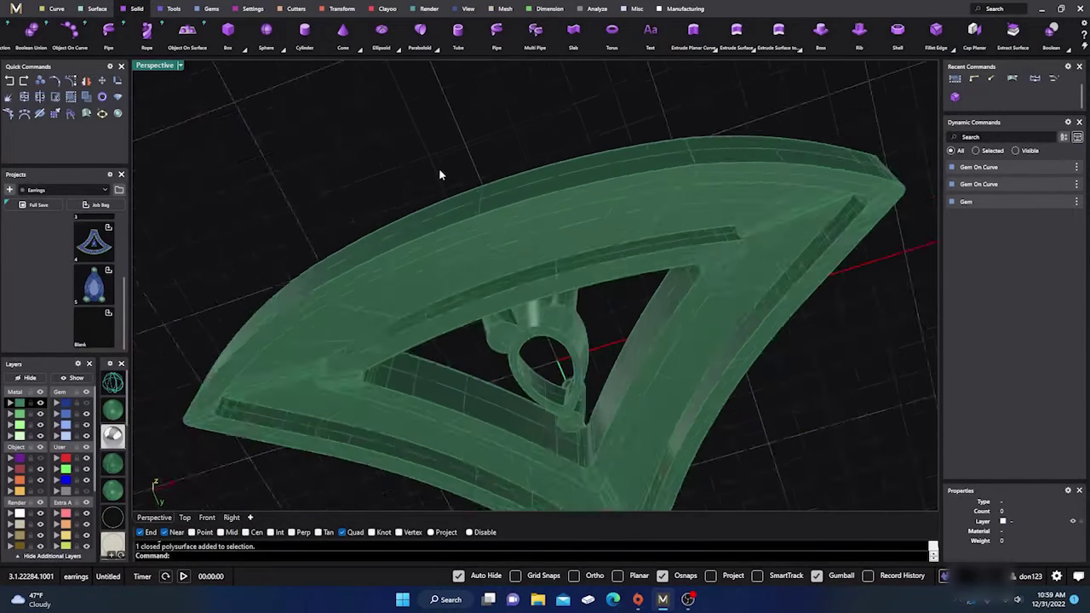
pyautogui.press('Return')
pyautogui.click(451, 206)
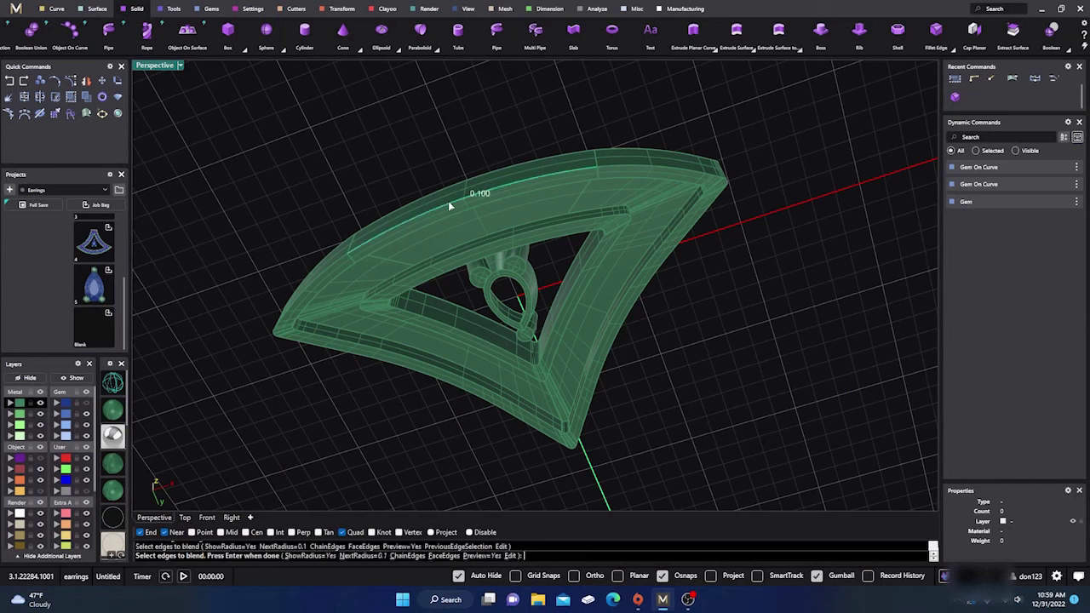
pyautogui.click(609, 170)
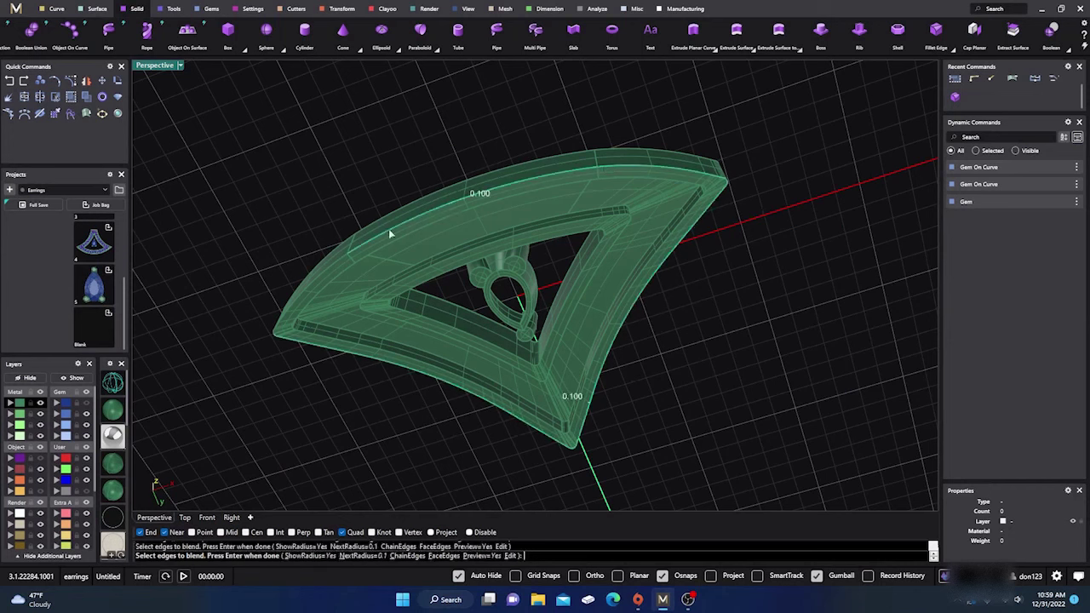
pyautogui.click(339, 262)
pyautogui.press('Return')
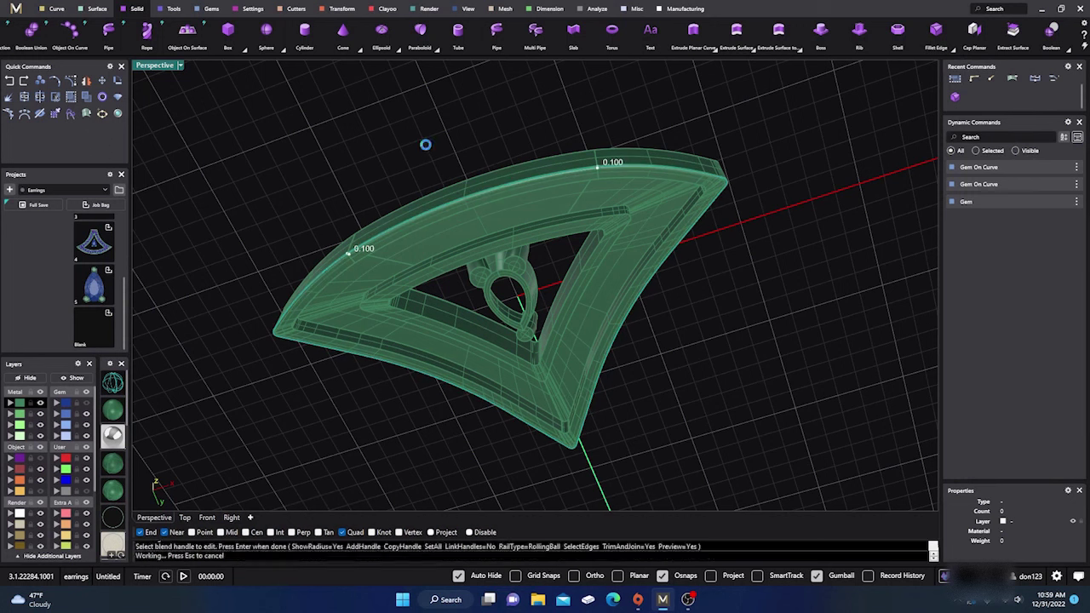
pyautogui.press('Return')
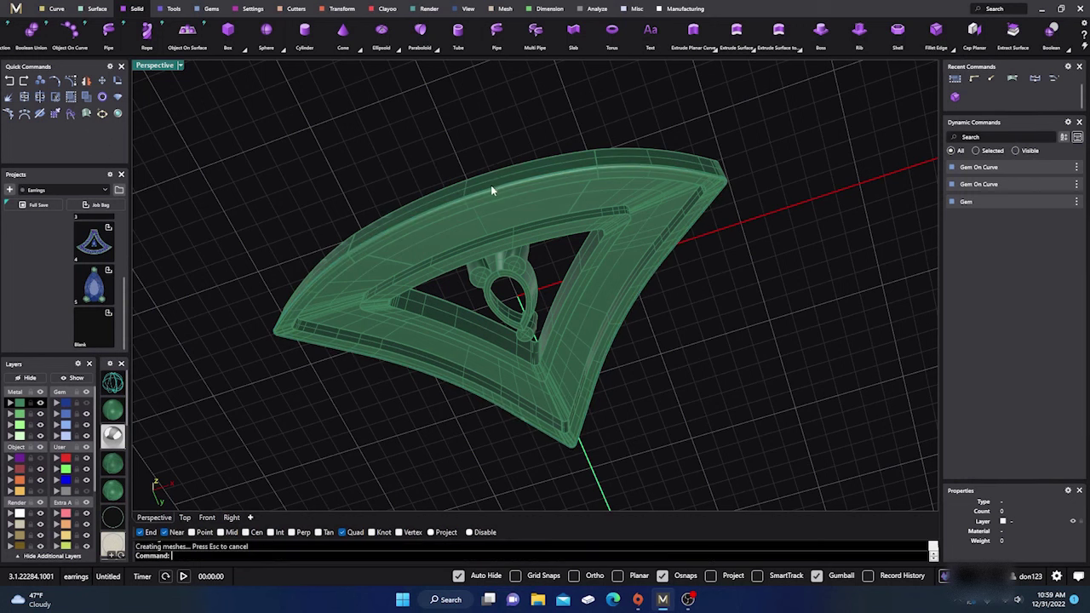
# Blend the lower, upper-left and upper edge chain of the rim at 0.100.
pyautogui.click(491, 185)
pyautogui.click(436, 135)
pyautogui.scroll(2, 312, 343)
pyautogui.press('Return')
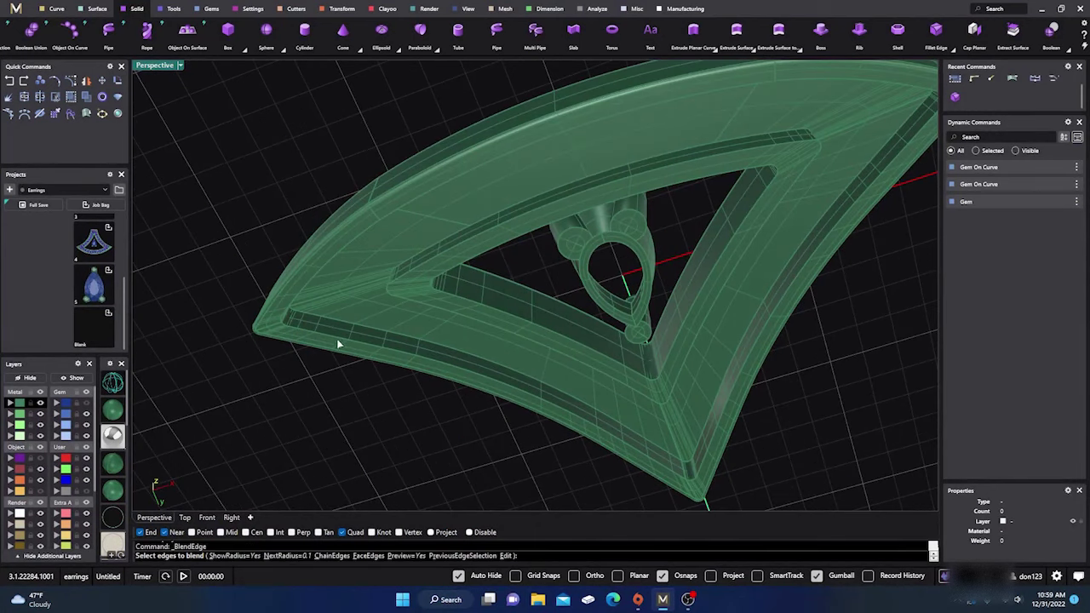
pyautogui.click(338, 337)
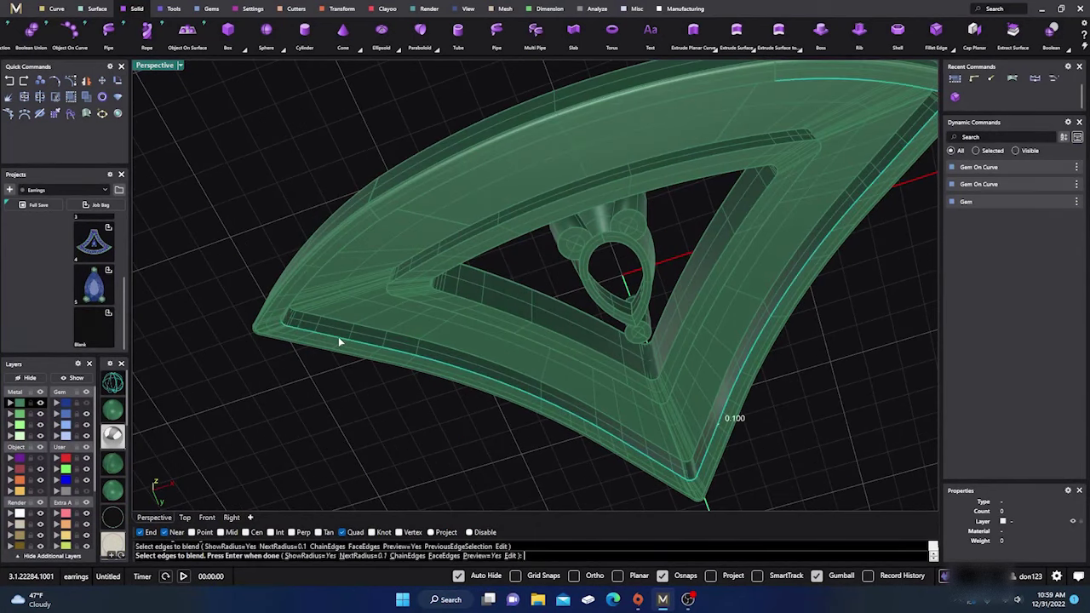
pyautogui.click(288, 316)
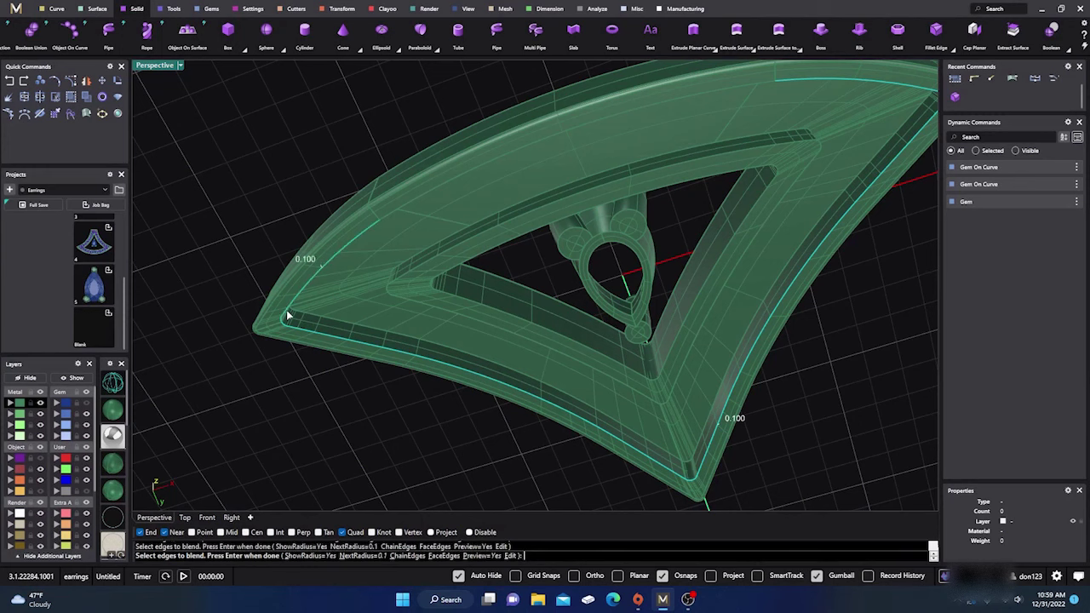
pyautogui.click(392, 219)
pyautogui.scroll(-2, 389, 250)
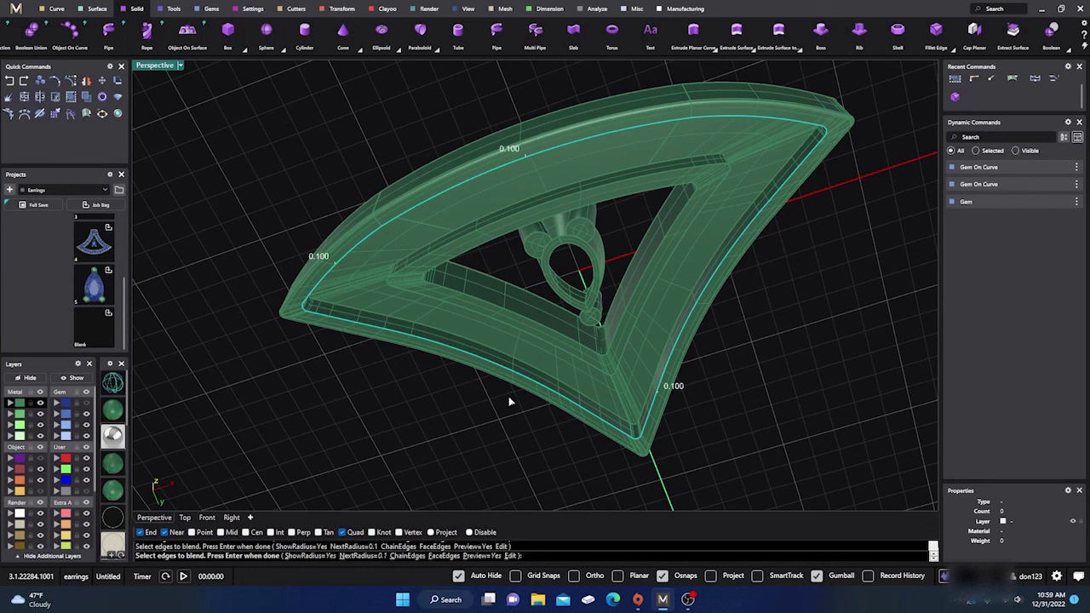
pyautogui.press('Return')
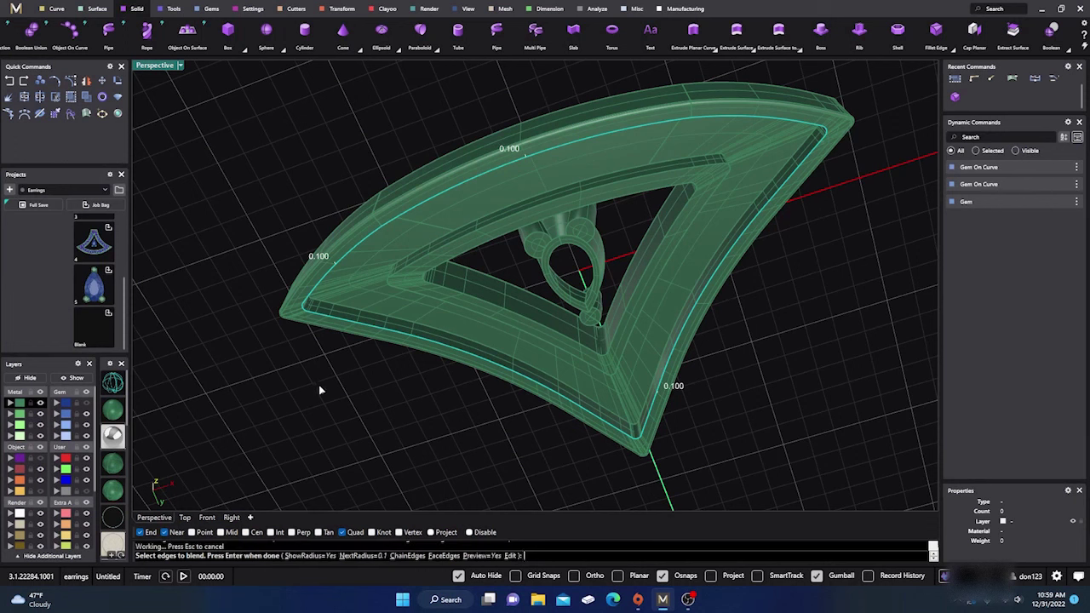
pyautogui.press('Return')
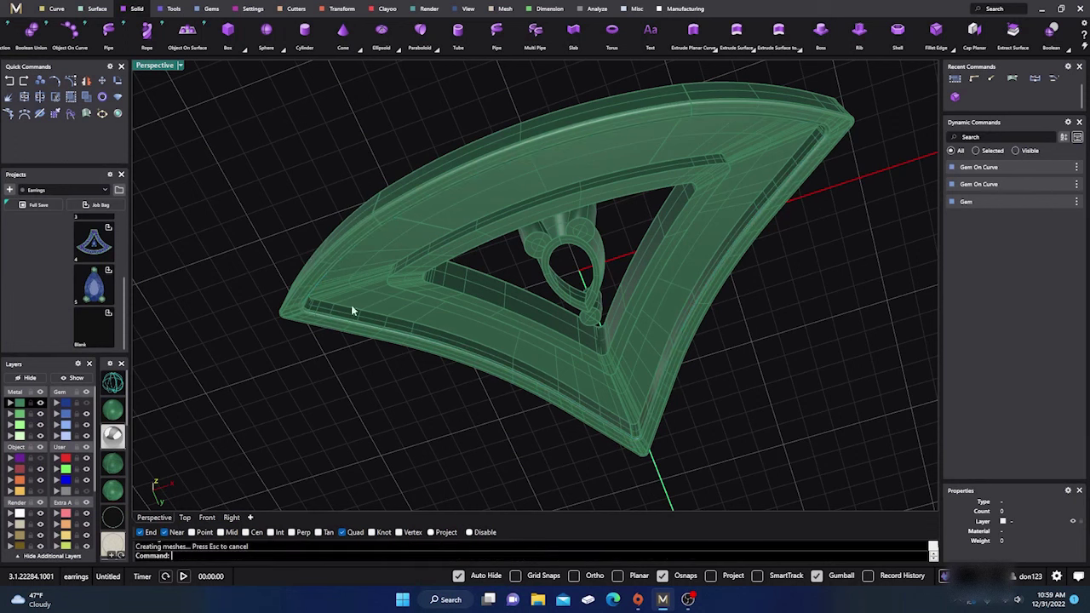
# Blend the first edge chain around the inner triangular opening at 0.100.
pyautogui.click(359, 275)
pyautogui.click(347, 385)
pyautogui.scroll(2, 347, 427)
pyautogui.moveTo(348, 427); pyautogui.dragTo(488, 269, button='right')
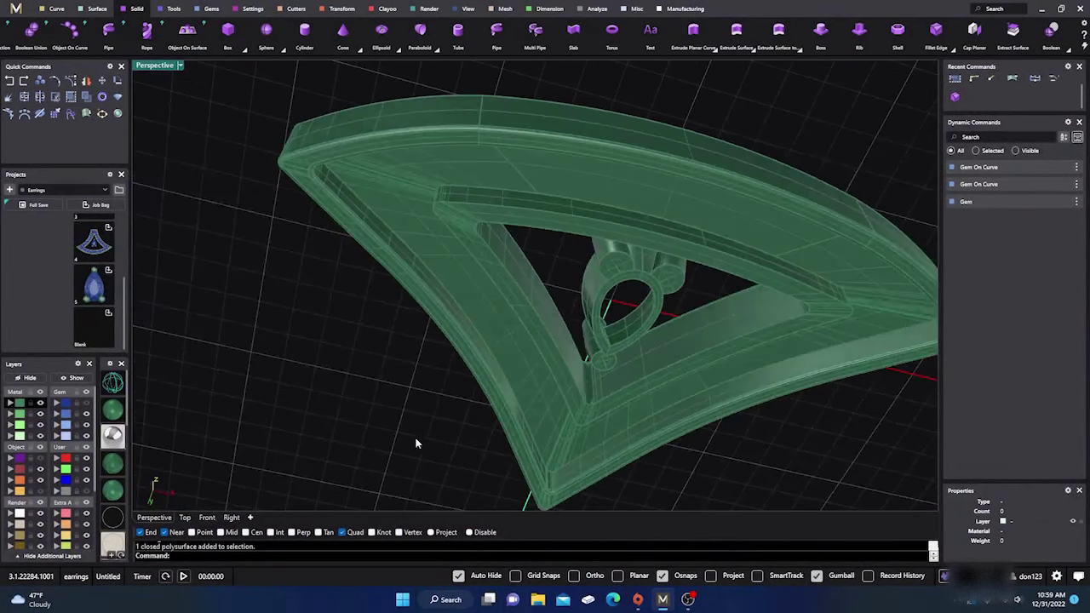
pyautogui.press('Return')
pyautogui.click(535, 211)
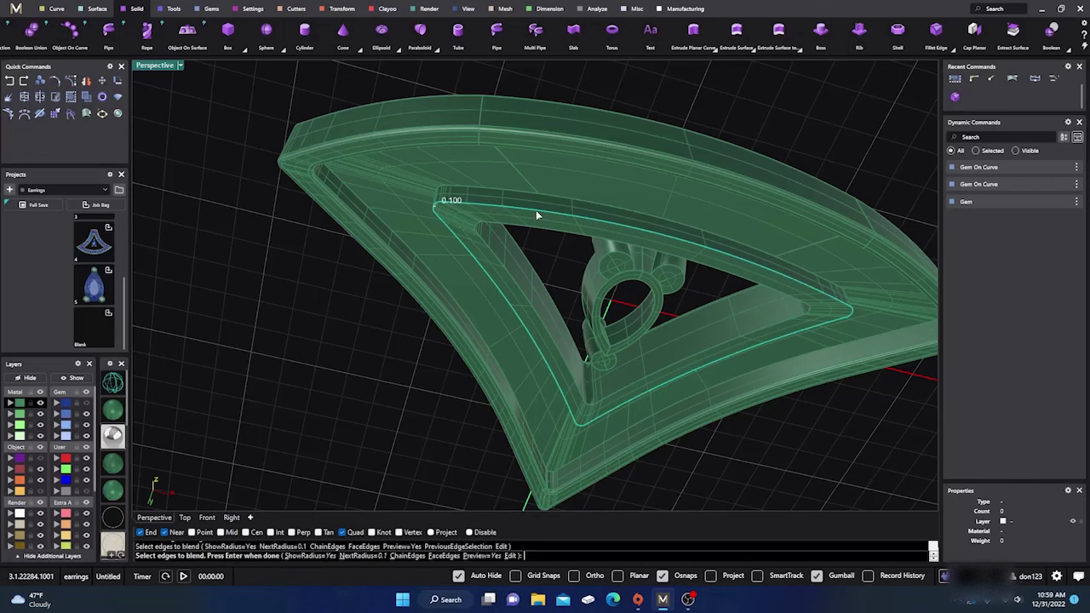
pyautogui.press('Return')
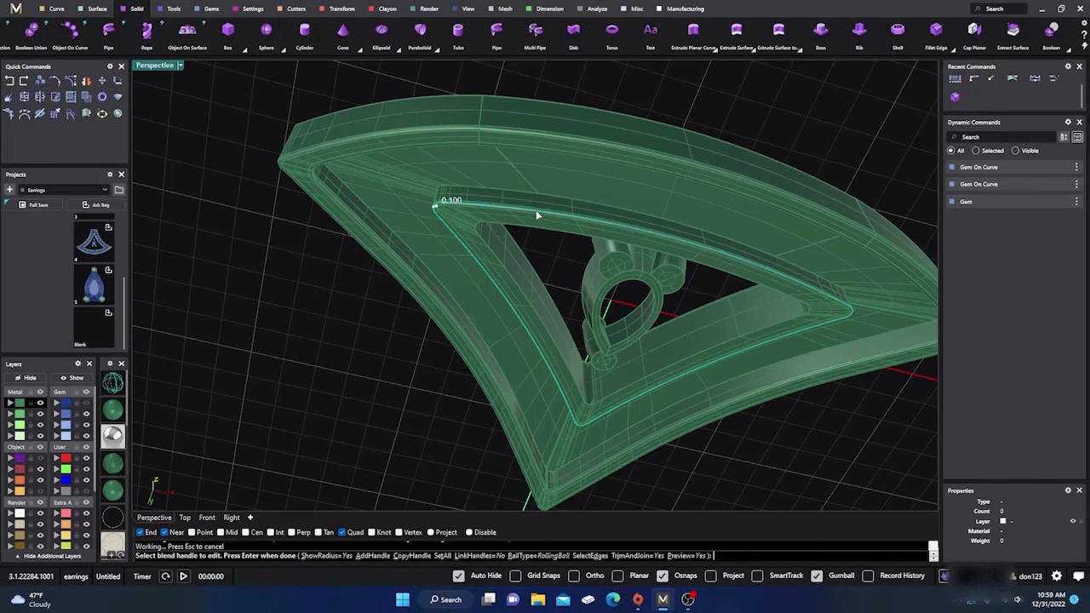
pyautogui.press('Return')
# Blend the other inner triangle edge chain at 0.100.
pyautogui.click(535, 207)
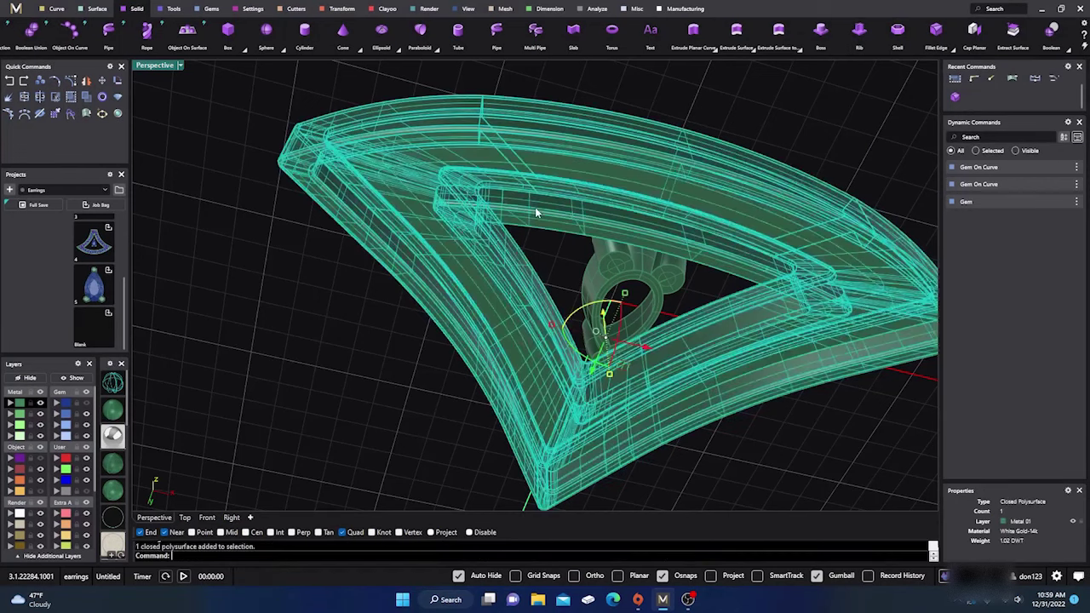
pyautogui.click(357, 362)
pyautogui.press('Return')
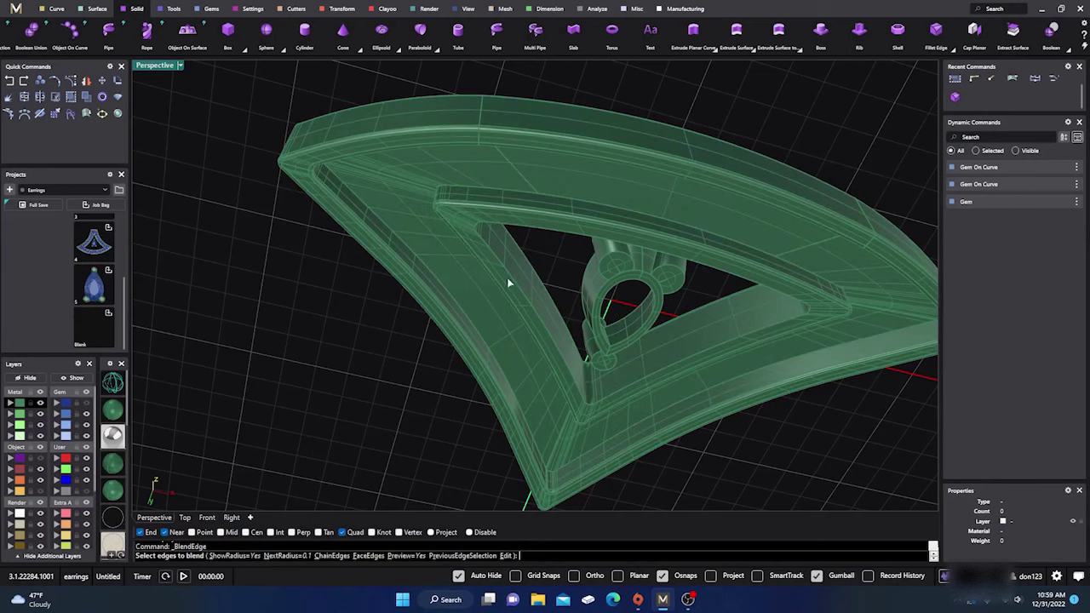
pyautogui.click(507, 278)
pyautogui.press('Return')
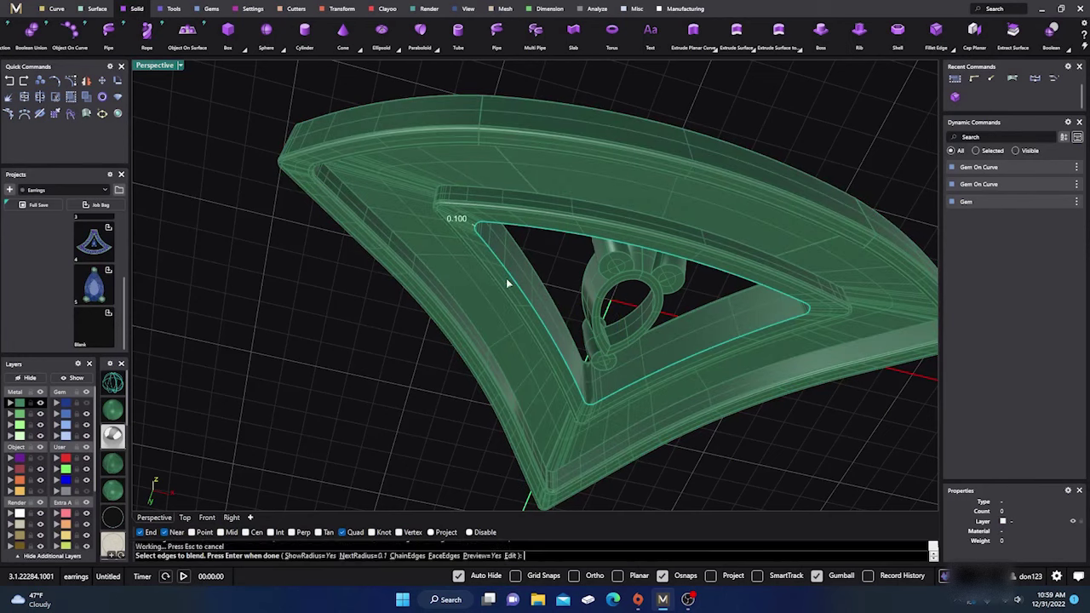
pyautogui.press('Return')
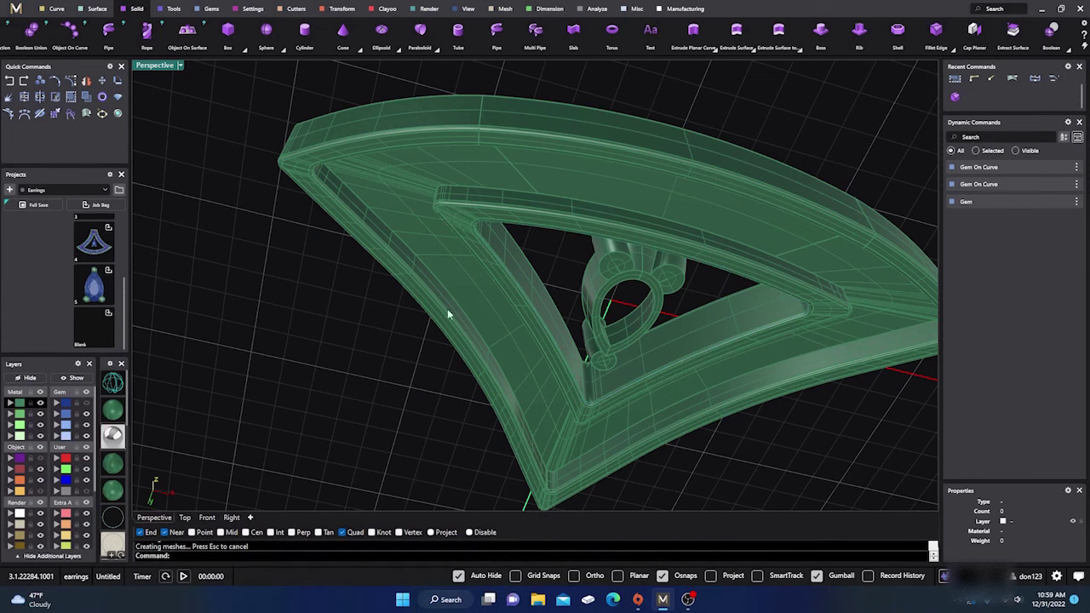
pyautogui.click(448, 315)
# Orbit around the earring to inspect the rounded rim and ends.
pyautogui.click(300, 359)
pyautogui.scroll(-4, 363, 316)
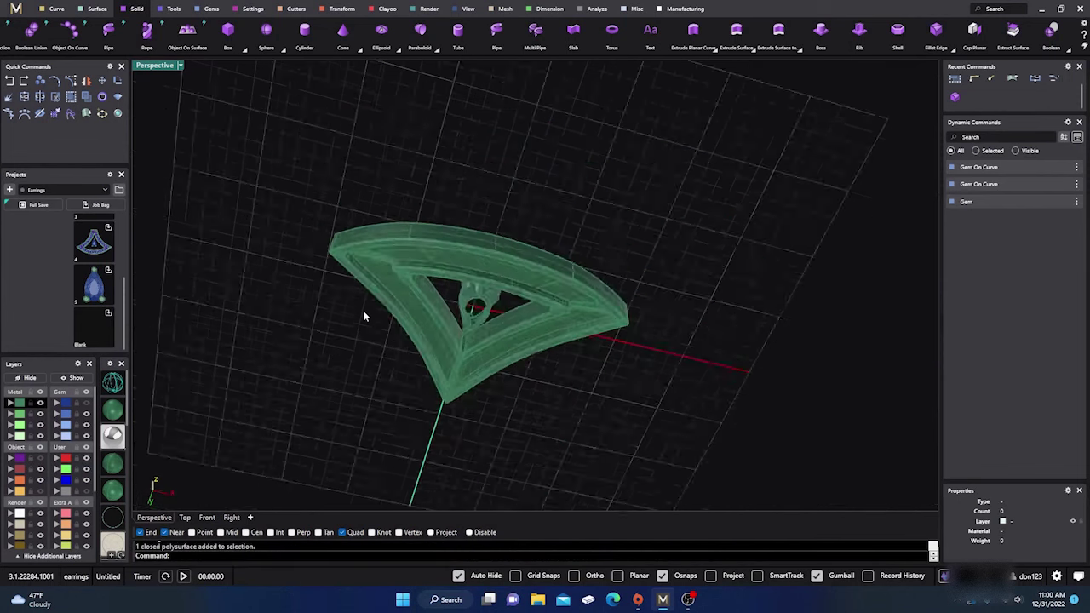
pyautogui.moveTo(362, 315); pyautogui.dragTo(523, 341, button='right')
pyautogui.scroll(5, 468, 296)
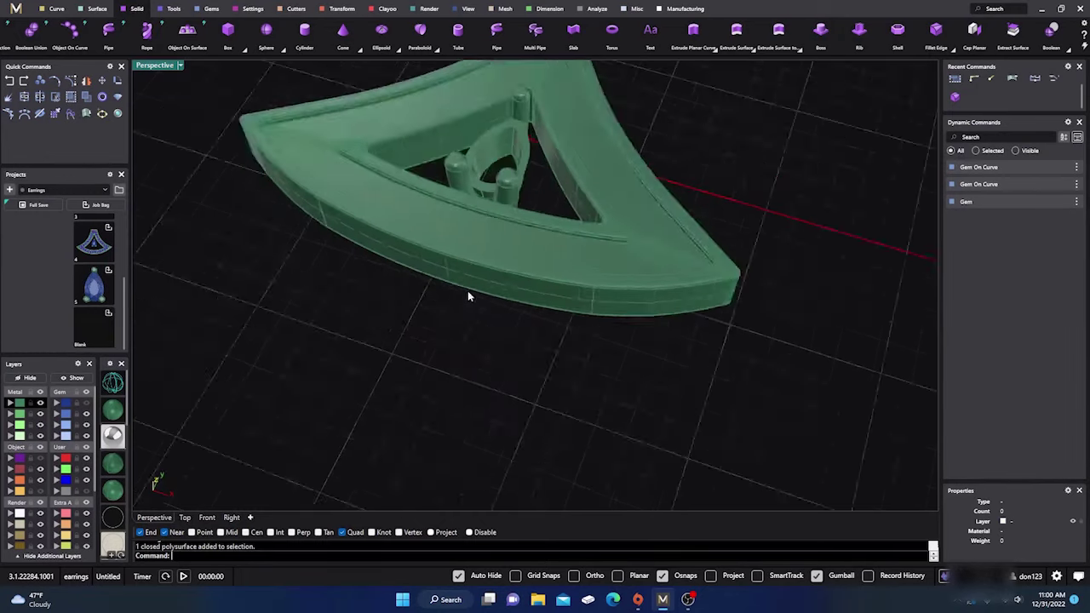
pyautogui.moveTo(467, 295); pyautogui.dragTo(319, 285, button='right')
pyautogui.scroll(3, 508, 331)
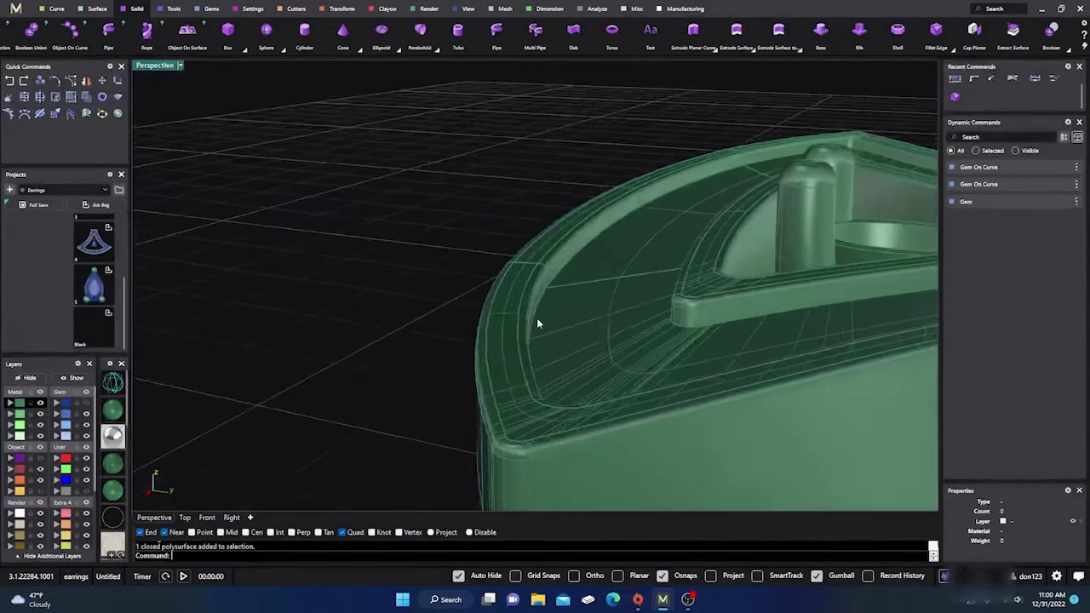
pyautogui.moveTo(538, 323); pyautogui.dragTo(489, 336, button='right')
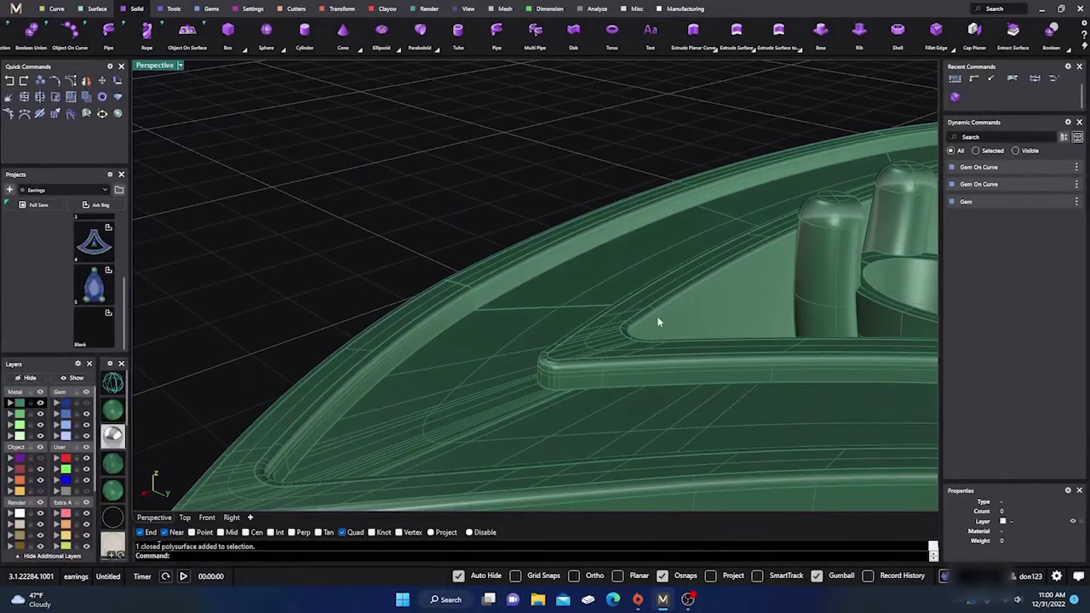
pyautogui.moveTo(473, 266); pyautogui.dragTo(516, 318, button='right')
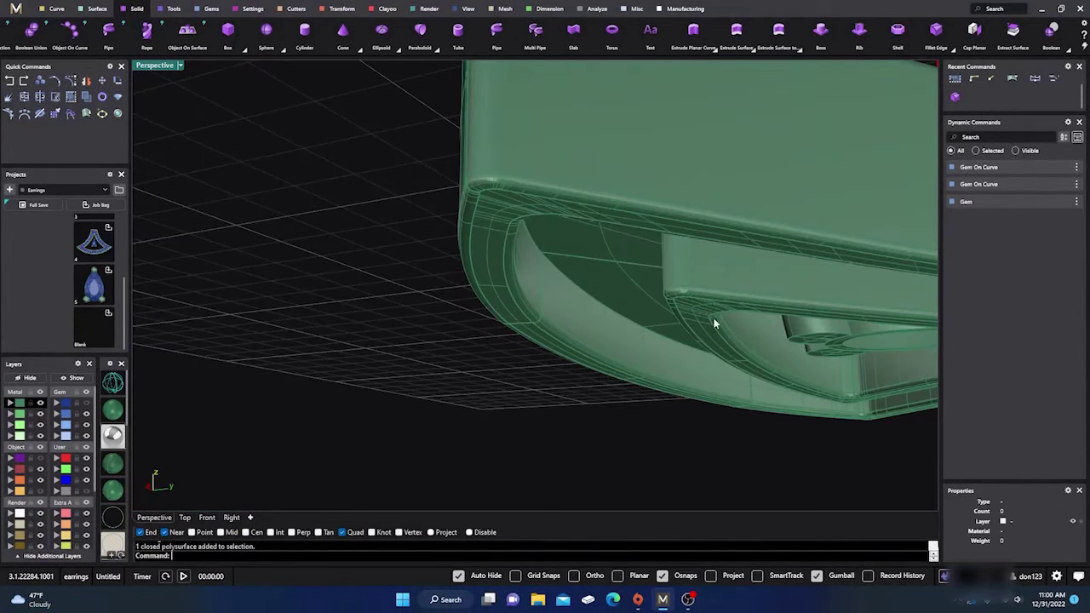
# Turn on the Gem layer to show the round gems and pear centre stone.
pyautogui.scroll(-5, 443, 327)
pyautogui.moveTo(444, 326); pyautogui.dragTo(537, 375, button='right')
pyautogui.click(537, 374)
pyautogui.click(766, 286)
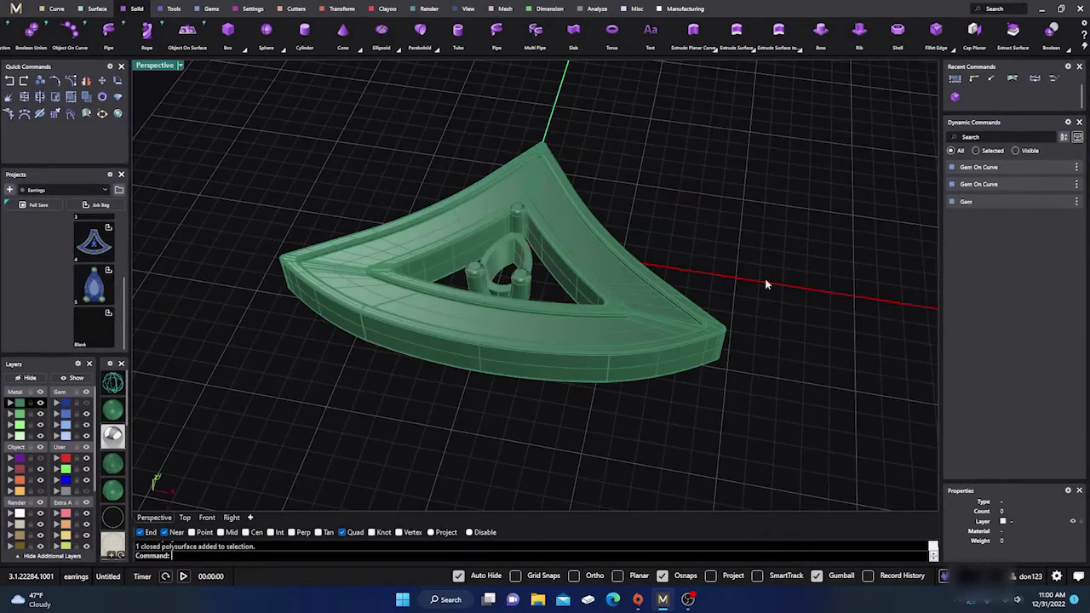
pyautogui.click(86, 403)
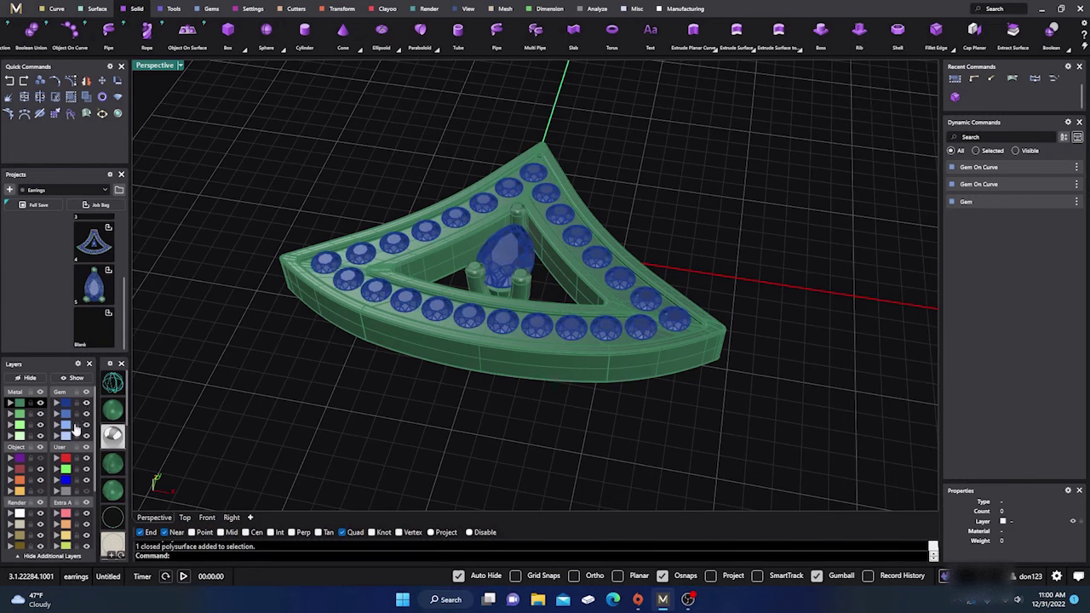
# Show the purple prongs holding the round gems and orbit to inspect the setting.
pyautogui.click(40, 459)
pyautogui.moveTo(469, 367); pyautogui.dragTo(438, 372, button='right')
pyautogui.scroll(5, 469, 335)
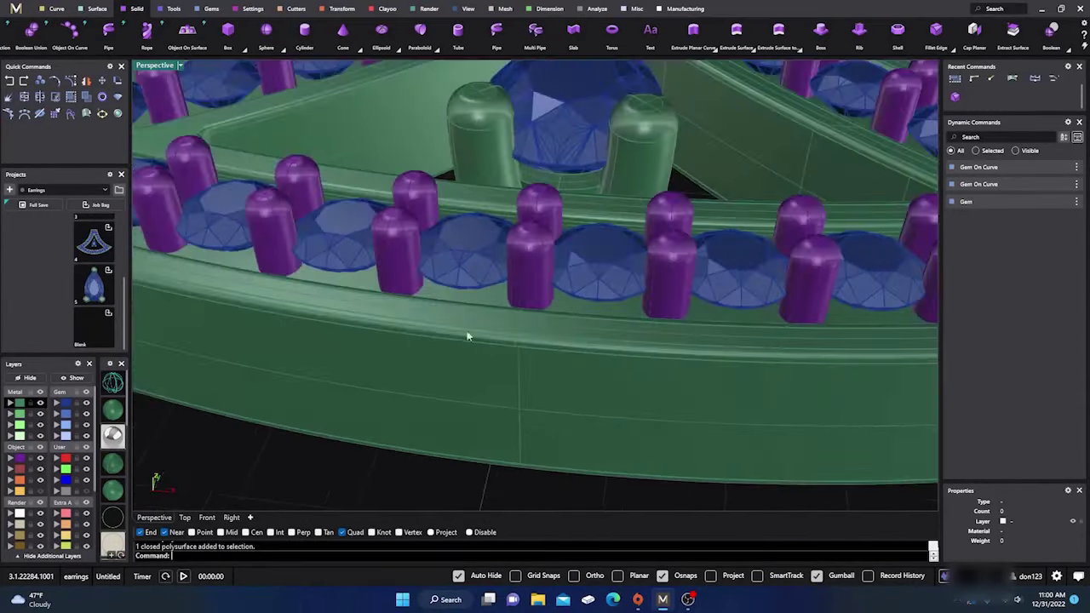
pyautogui.scroll(-2, 482, 351)
pyautogui.scroll(-3, 475, 324)
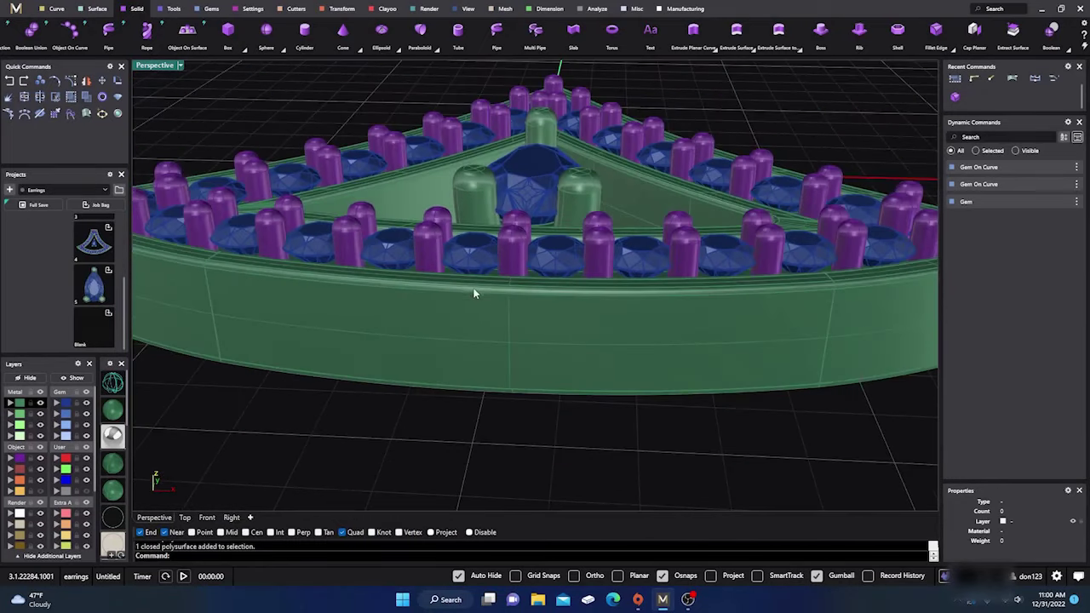
pyautogui.moveTo(483, 302); pyautogui.dragTo(404, 343, button='right')
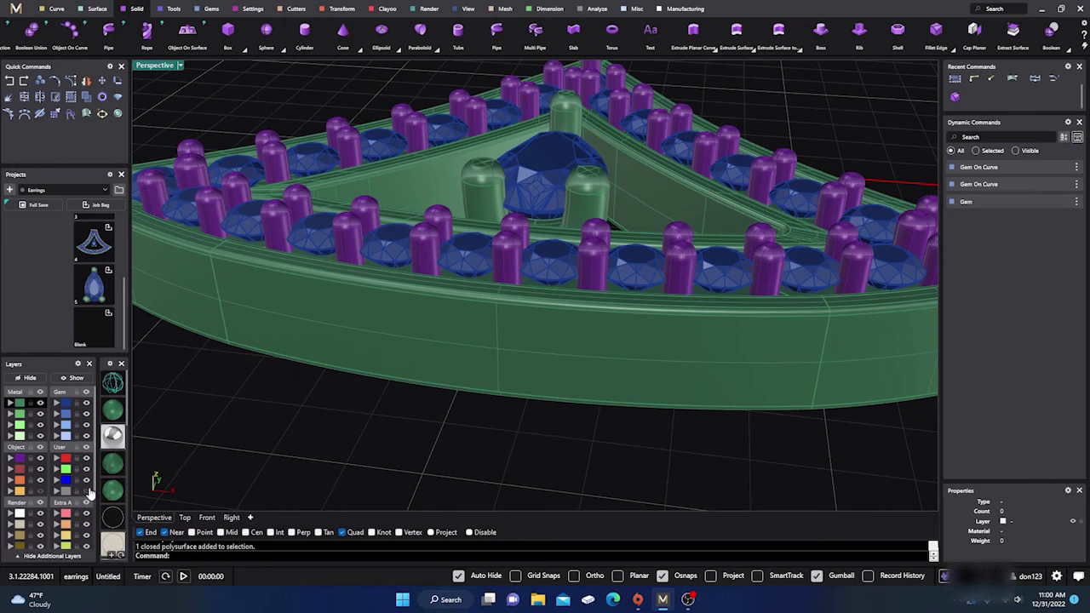
# Select the round gems and their prongs and switch to a wireframe Front view.
pyautogui.click(465, 257)
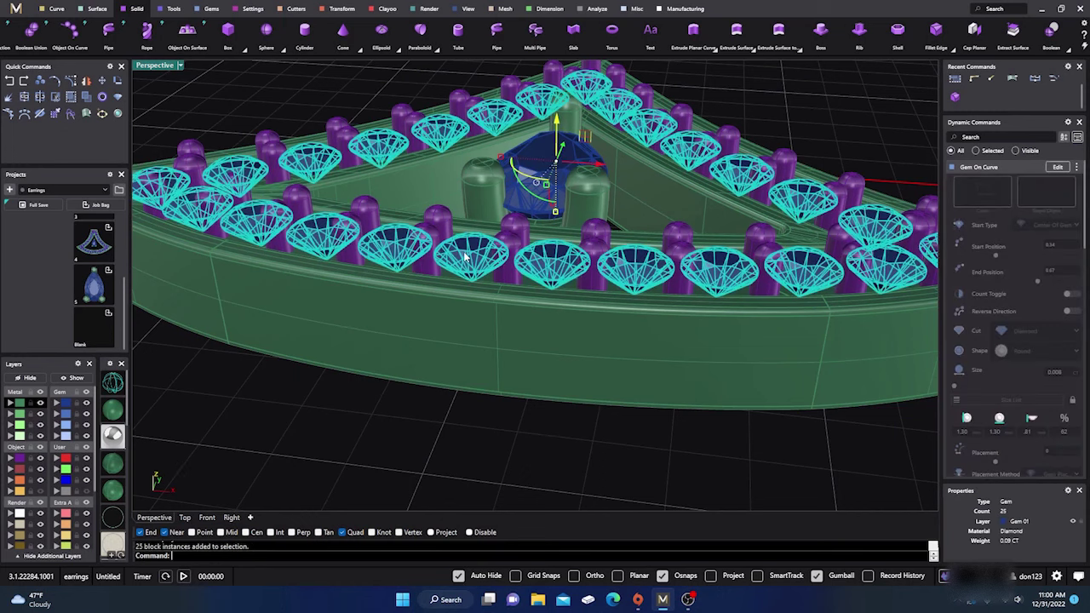
pyautogui.keyDown('shift'); pyautogui.click(512, 228); pyautogui.keyUp('shift')
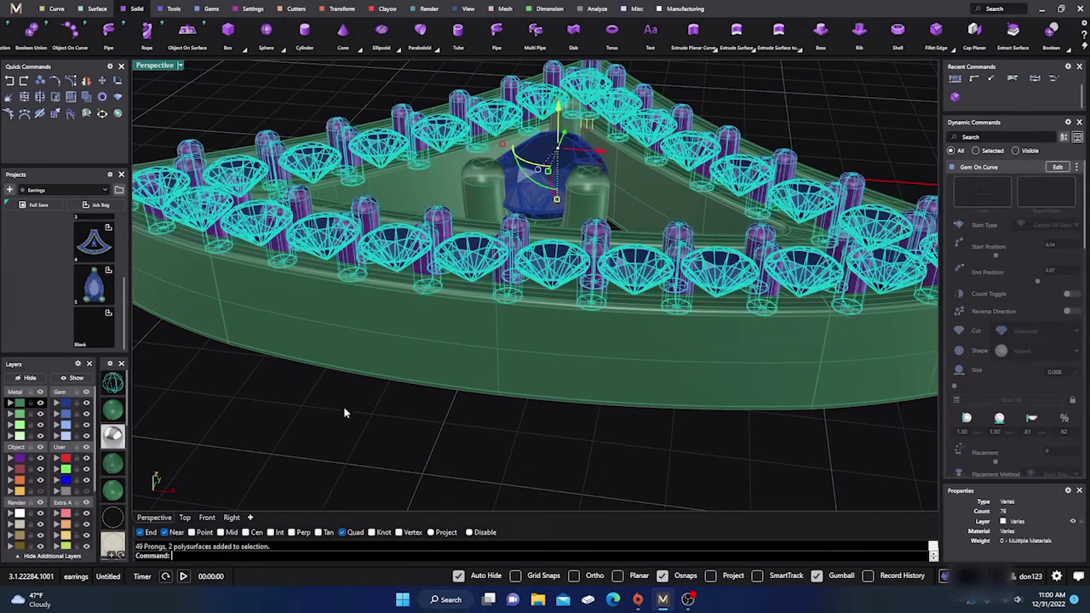
pyautogui.click(207, 517)
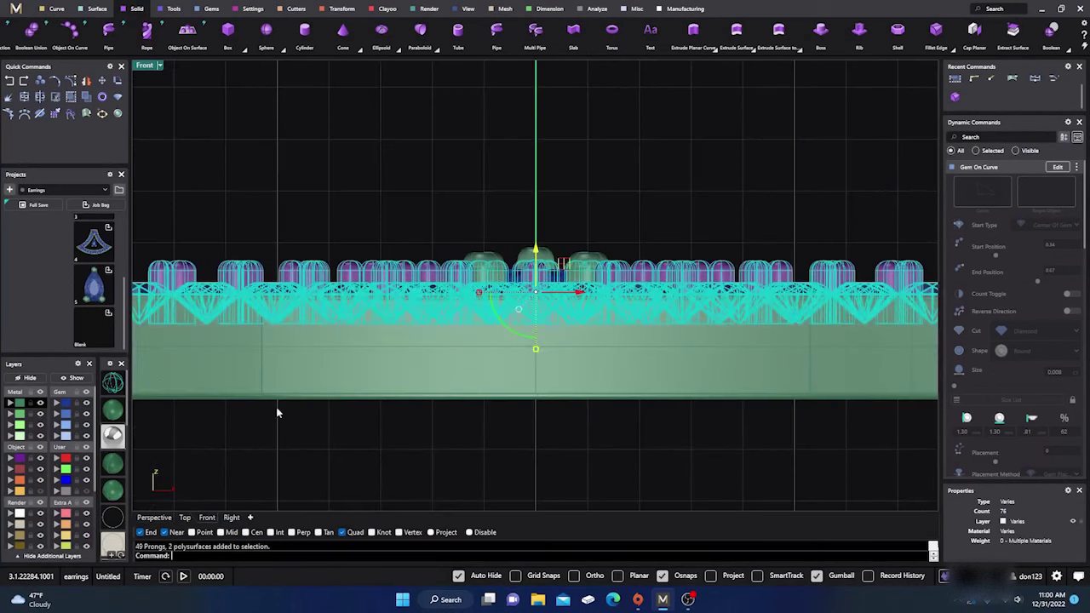
pyautogui.click(113, 384)
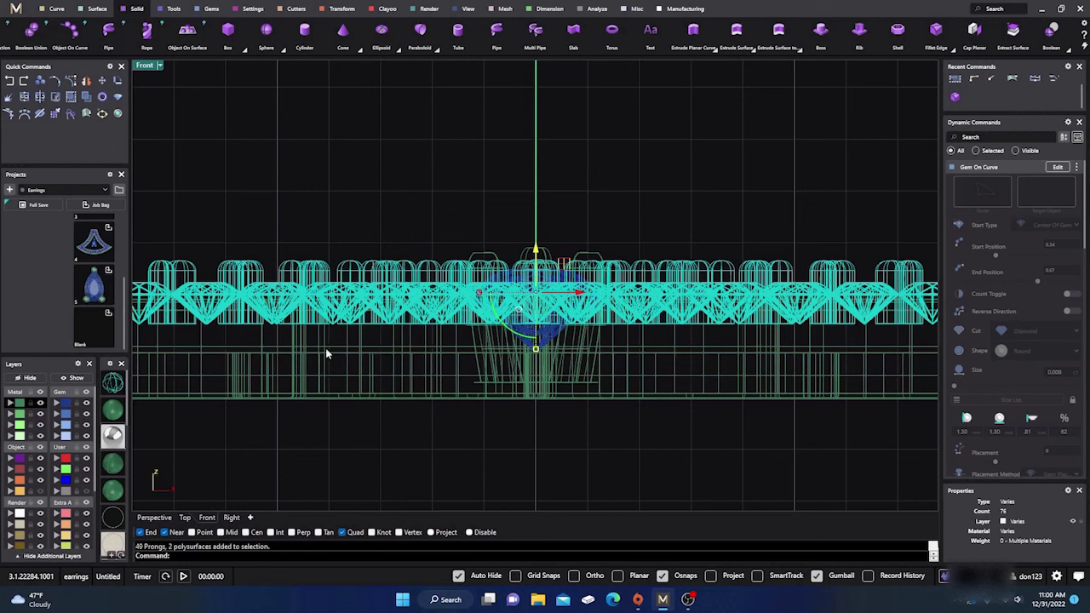
# Lower the gems and 49 prongs about 0.24 mm into the frame rails.
pyautogui.scroll(2, 360, 332)
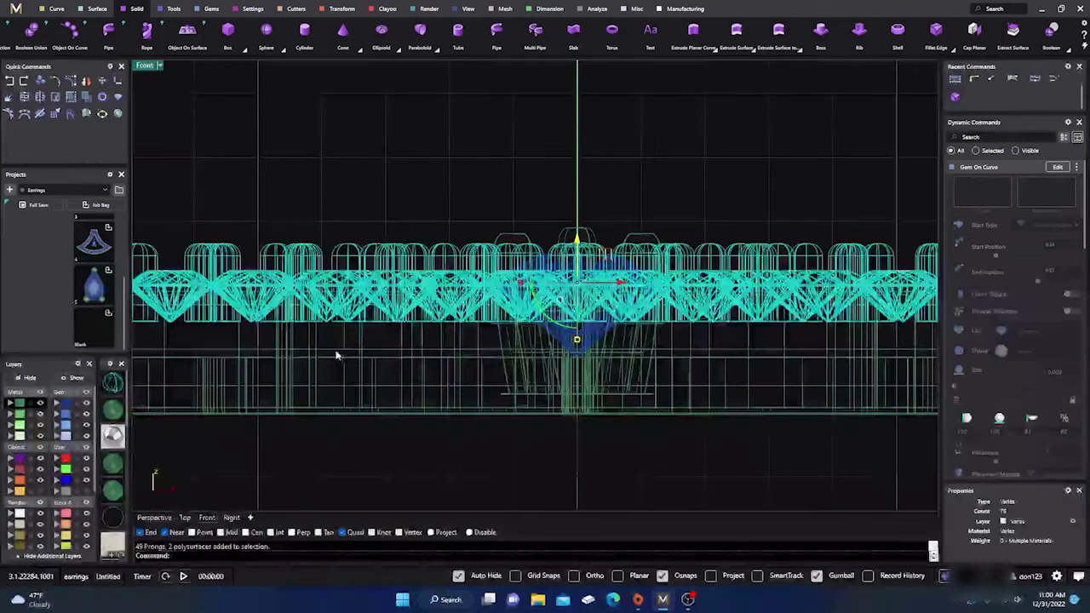
pyautogui.scroll(-3, 413, 339)
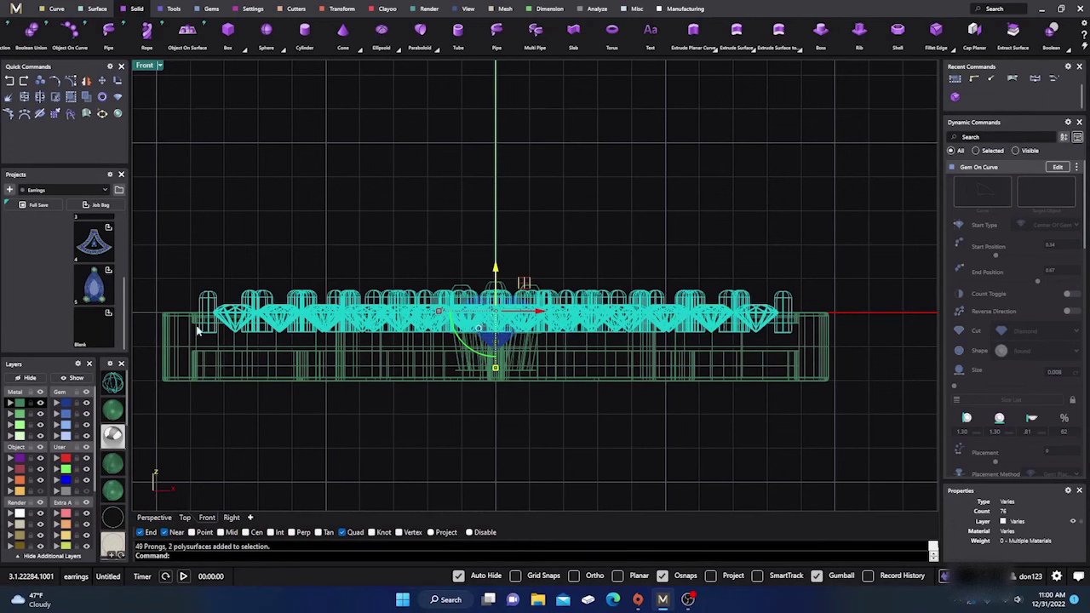
pyautogui.scroll(4, 187, 323)
pyautogui.scroll(1, 184, 320)
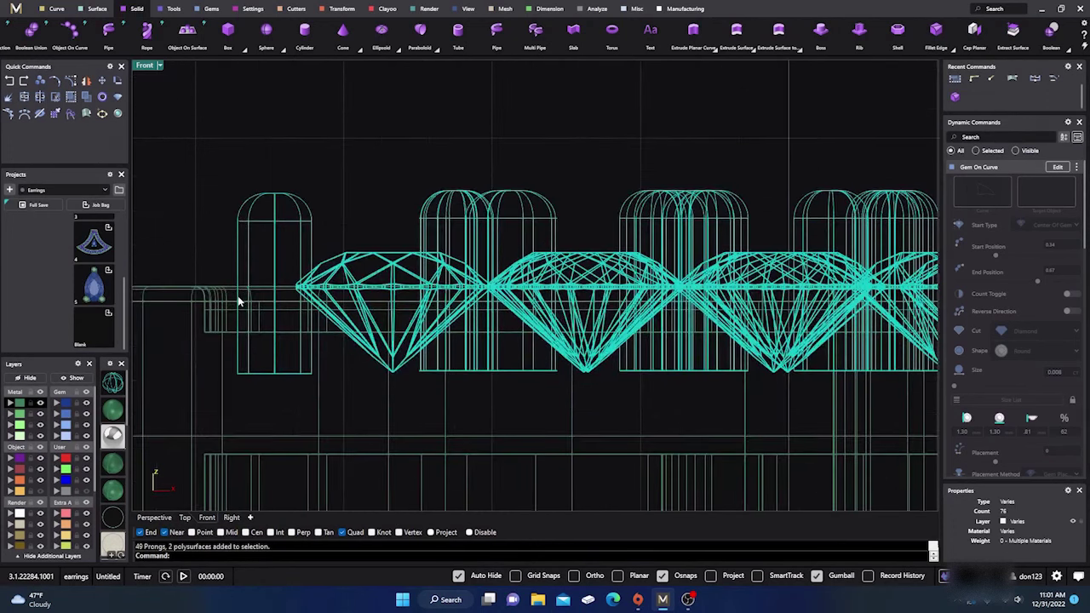
pyautogui.scroll(-3, 239, 301)
pyautogui.scroll(2, 238, 300)
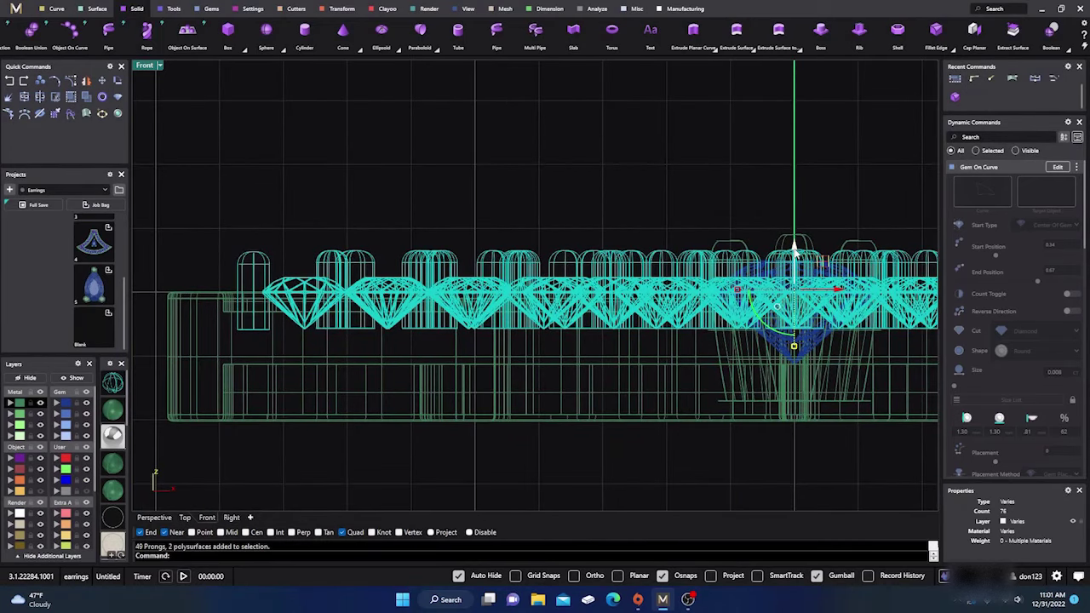
pyautogui.moveTo(794, 247); pyautogui.dragTo(794, 266)
pyautogui.click(535, 203)
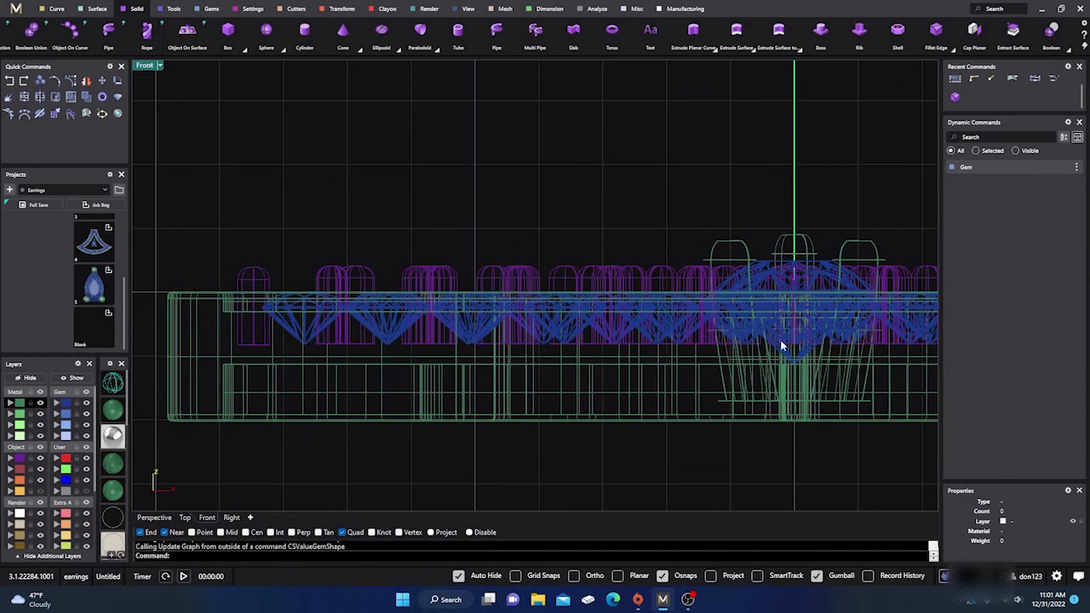
# Return to a shaded Perspective view and orbit around the earring.
pyautogui.click(112, 413)
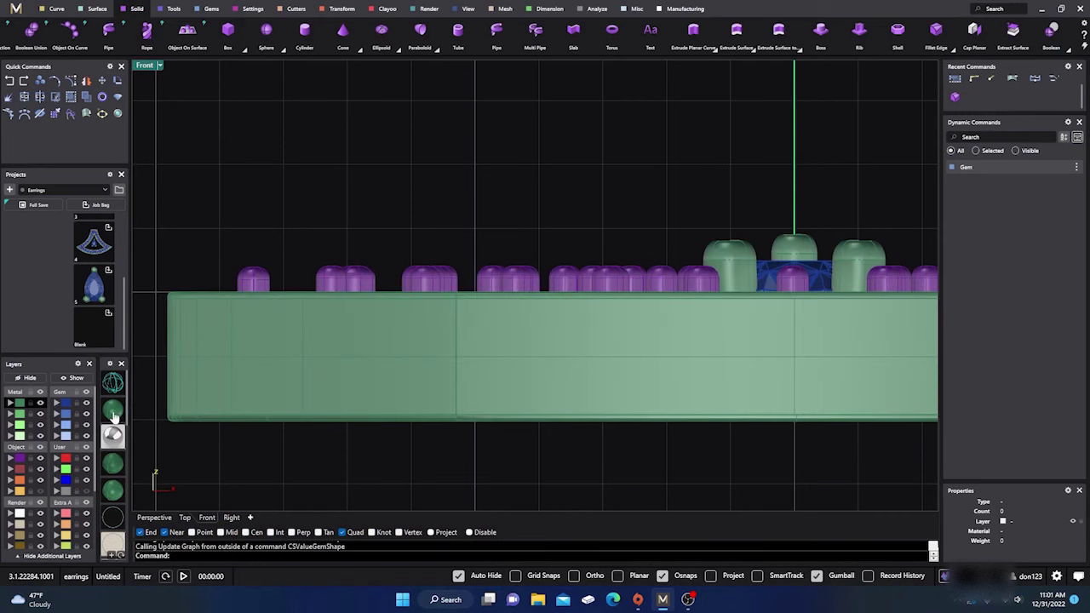
pyautogui.click(156, 518)
pyautogui.moveTo(287, 427); pyautogui.dragTo(555, 428, button='right')
pyautogui.scroll(8, 540, 289)
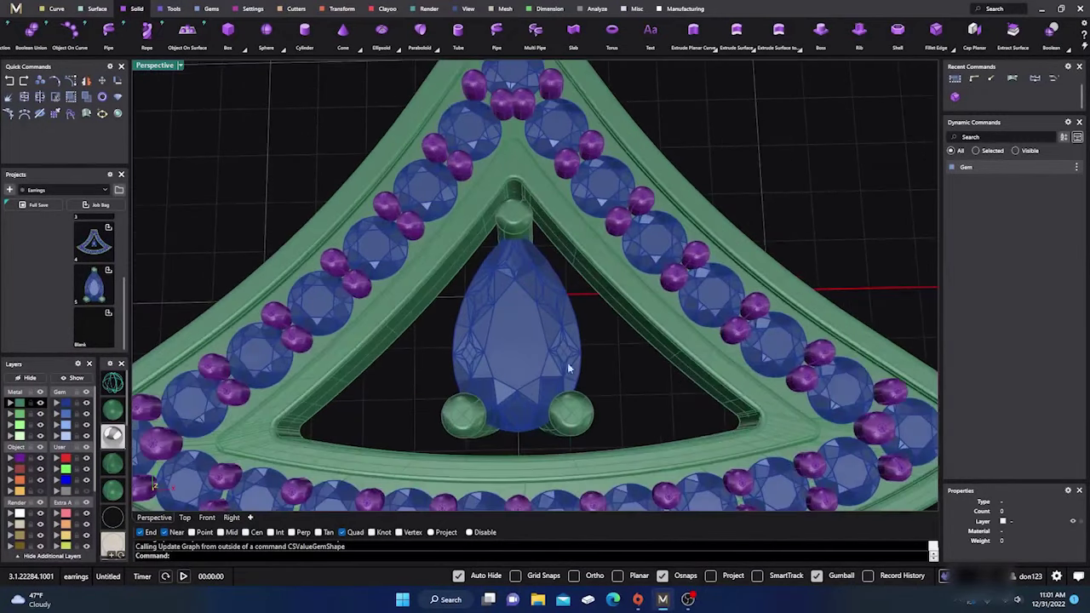
pyautogui.moveTo(569, 368); pyautogui.dragTo(507, 359, button='right')
pyautogui.scroll(-5, 572, 326)
pyautogui.scroll(-3, 499, 358)
pyautogui.scroll(8, 506, 358)
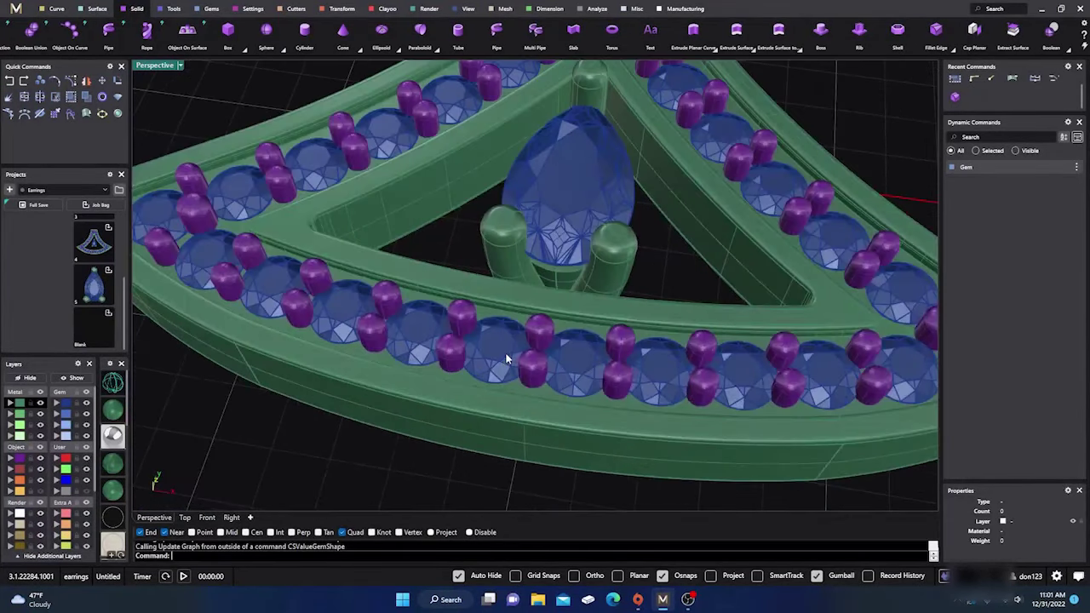
# Window-select every object of the earring.
pyautogui.doubleClick(500, 357)
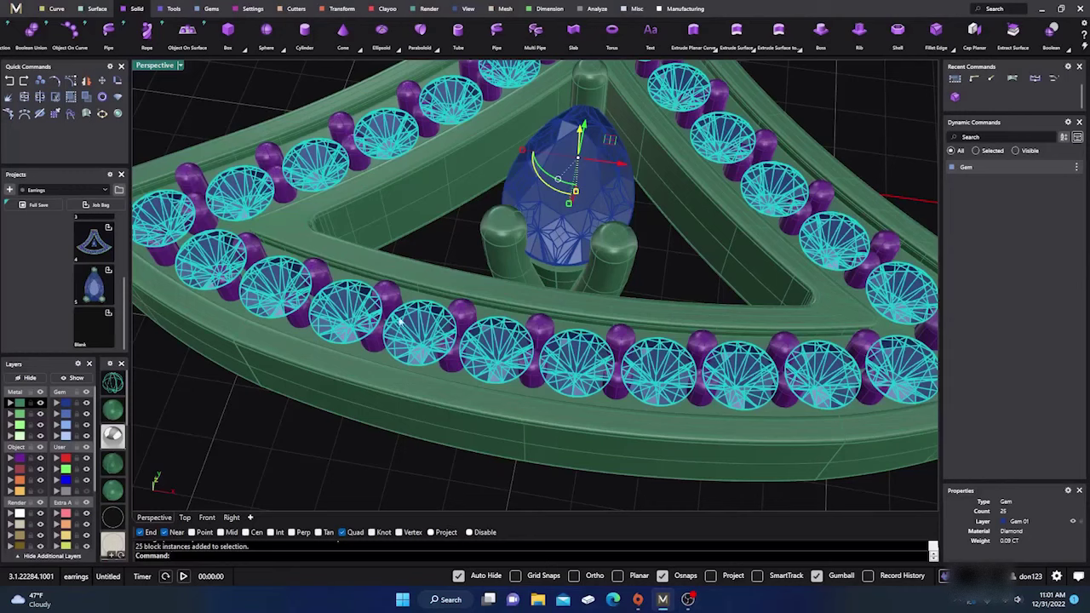
pyautogui.scroll(-5, 431, 332)
pyautogui.click(430, 388)
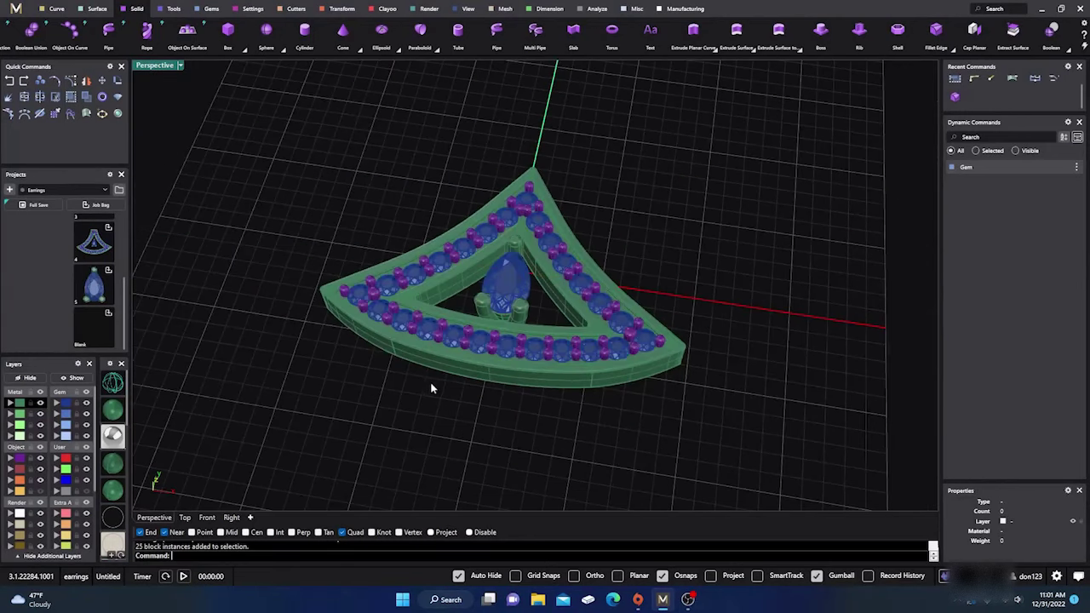
pyautogui.moveTo(451, 390); pyautogui.dragTo(477, 398, button='right')
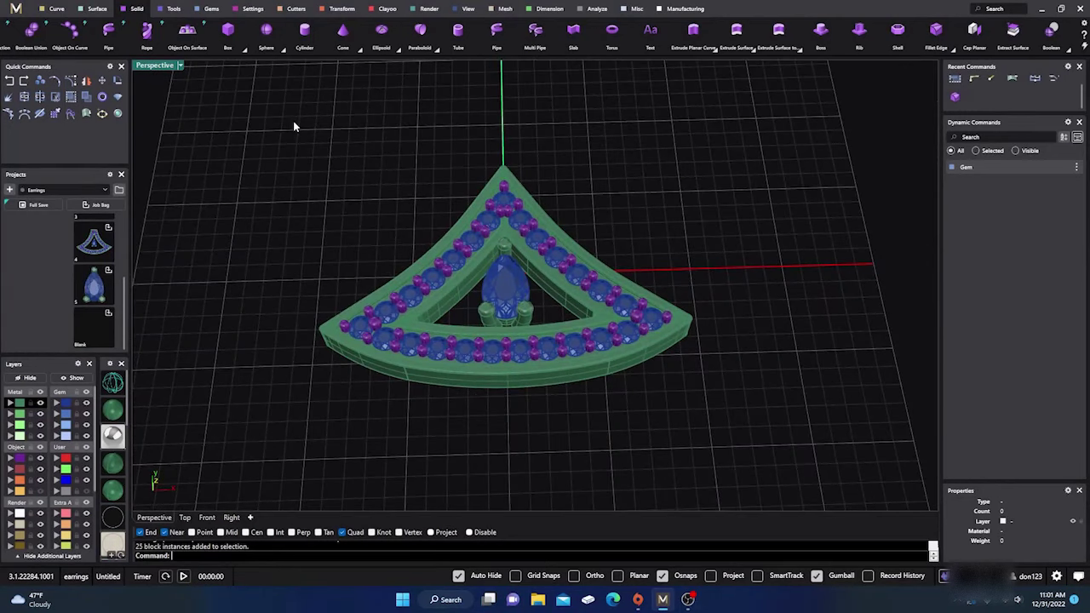
pyautogui.moveTo(254, 115); pyautogui.dragTo(772, 470)
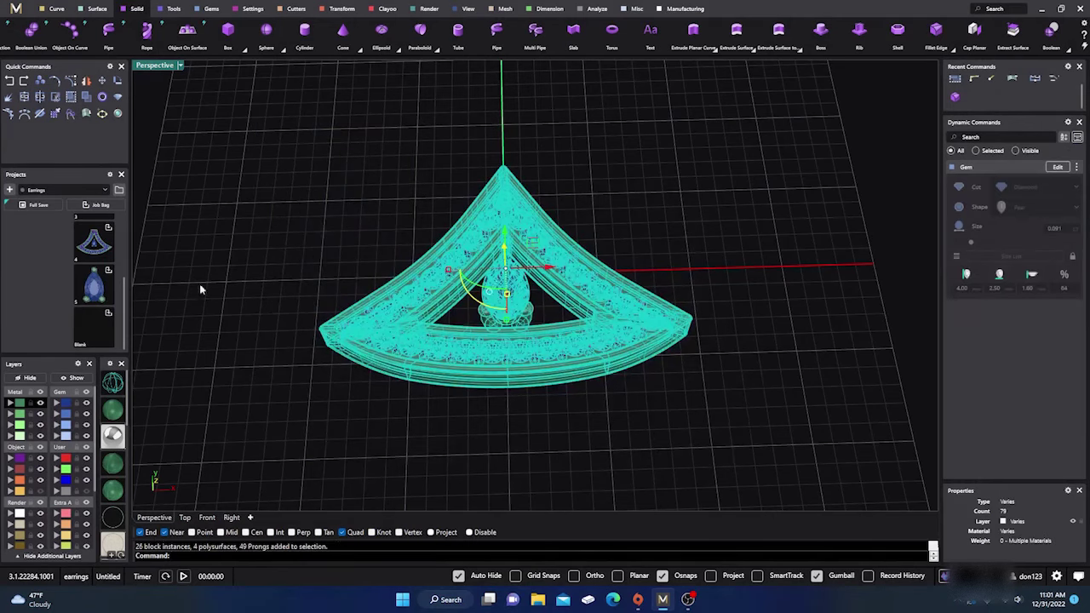
# Select all 25 round gems and bring up the Cutters ribbon tab.
pyautogui.click(247, 368)
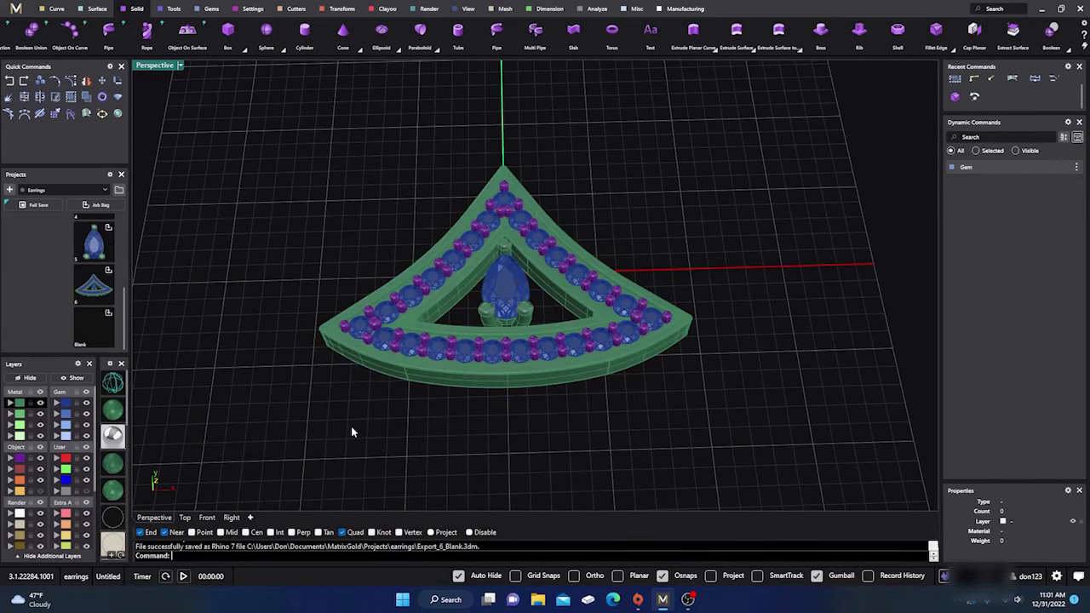
pyautogui.moveTo(352, 431); pyautogui.dragTo(383, 406, button='right')
pyautogui.scroll(5, 474, 330)
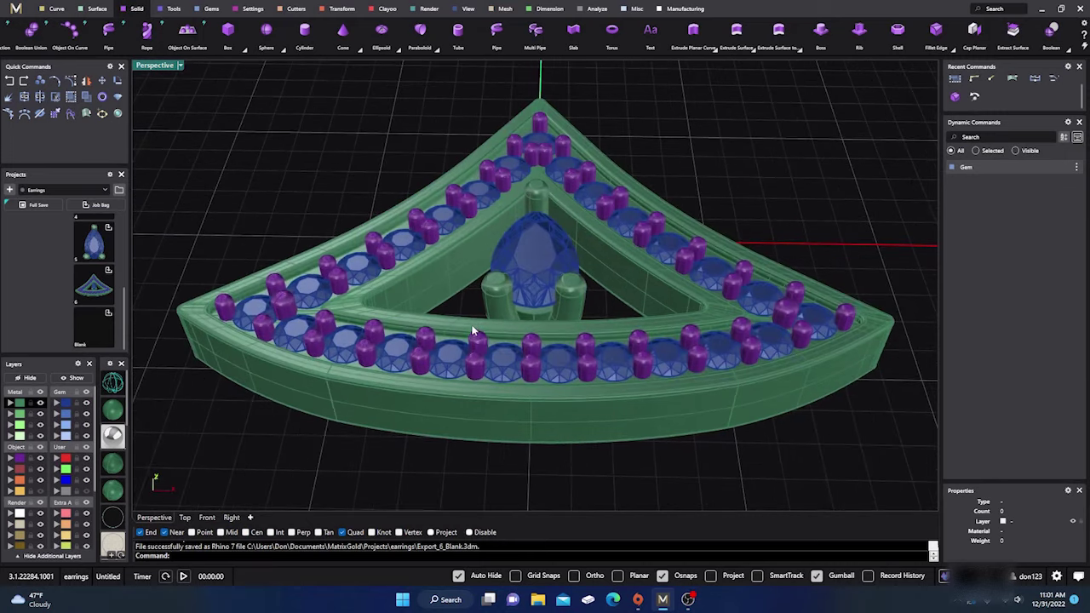
pyautogui.doubleClick(439, 350)
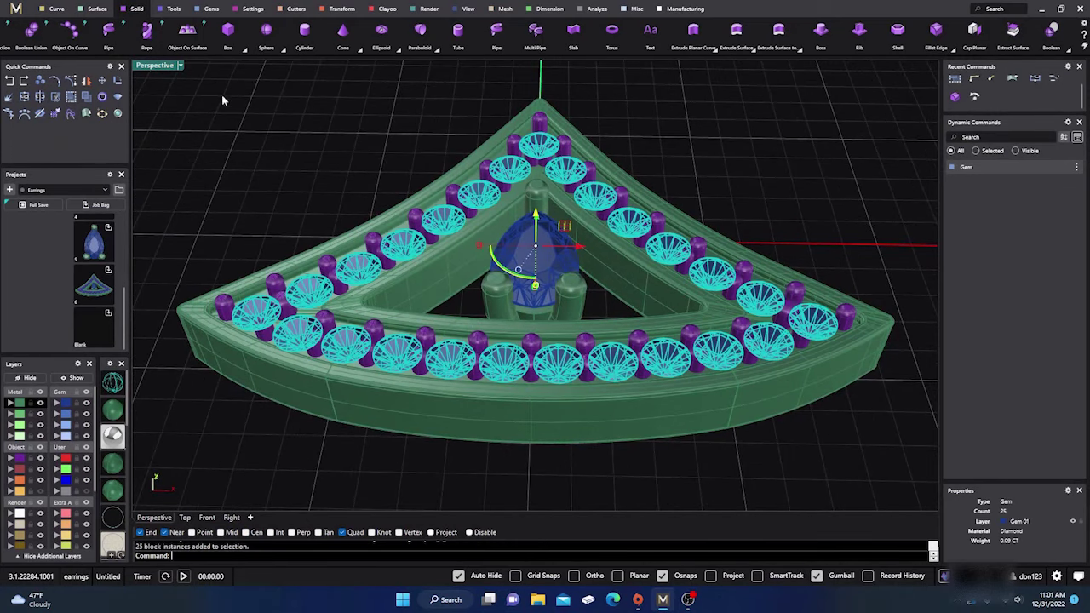
pyautogui.click(291, 10)
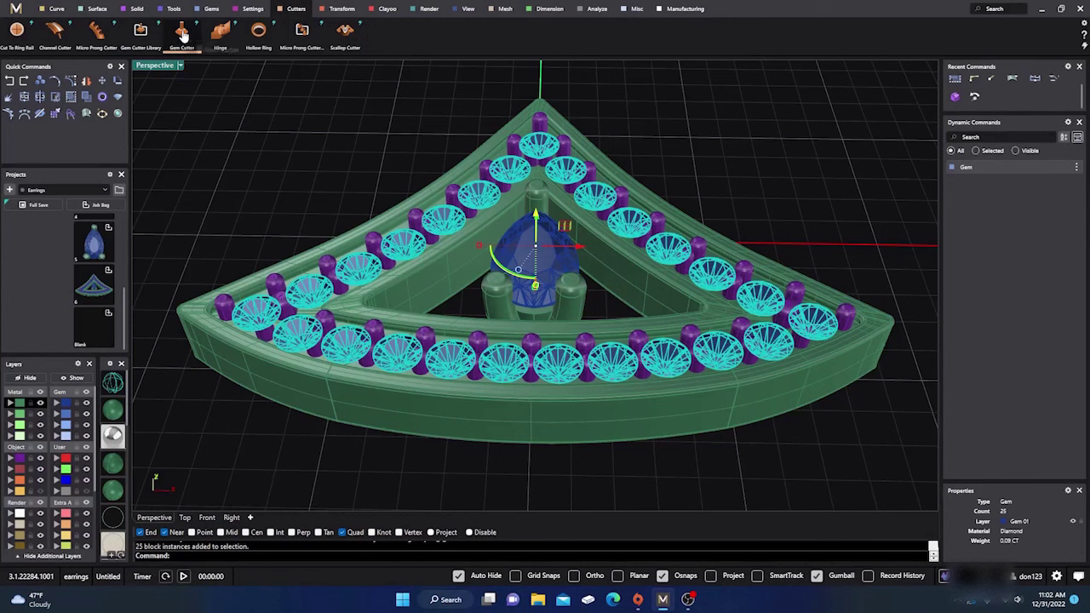
# Generate gem cutters under the 25 round pavé stones and shorten their Seat Length to 34%.
pyautogui.click(182, 32)
pyautogui.moveTo(346, 417); pyautogui.dragTo(125, 363, button='right')
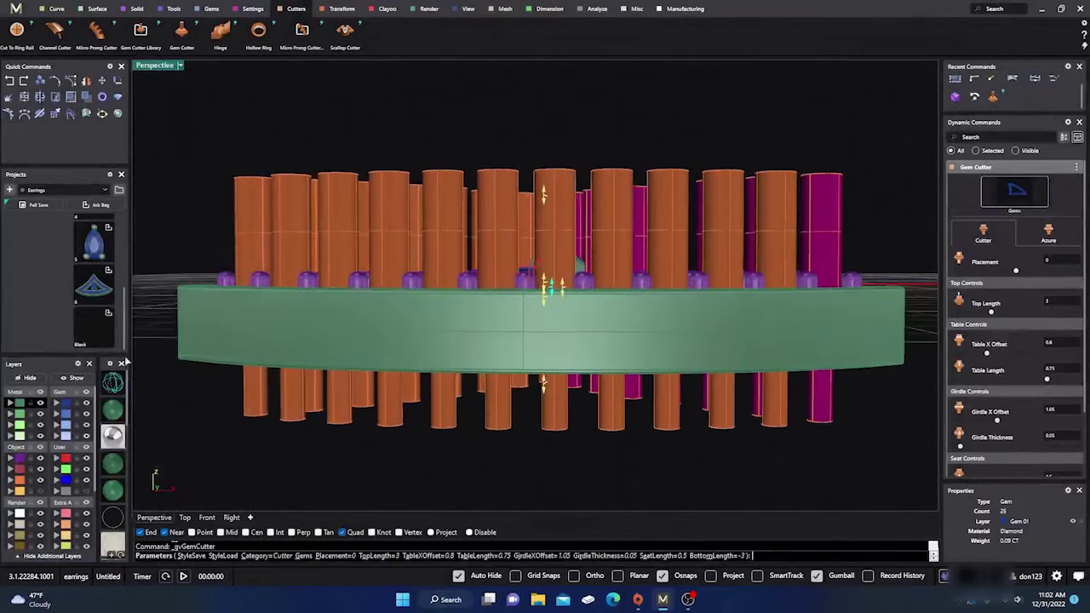
pyautogui.click(116, 388)
pyautogui.moveTo(341, 421); pyautogui.dragTo(292, 406, button='right')
pyautogui.scroll(2, 545, 303)
pyautogui.scroll(-5, 571, 320)
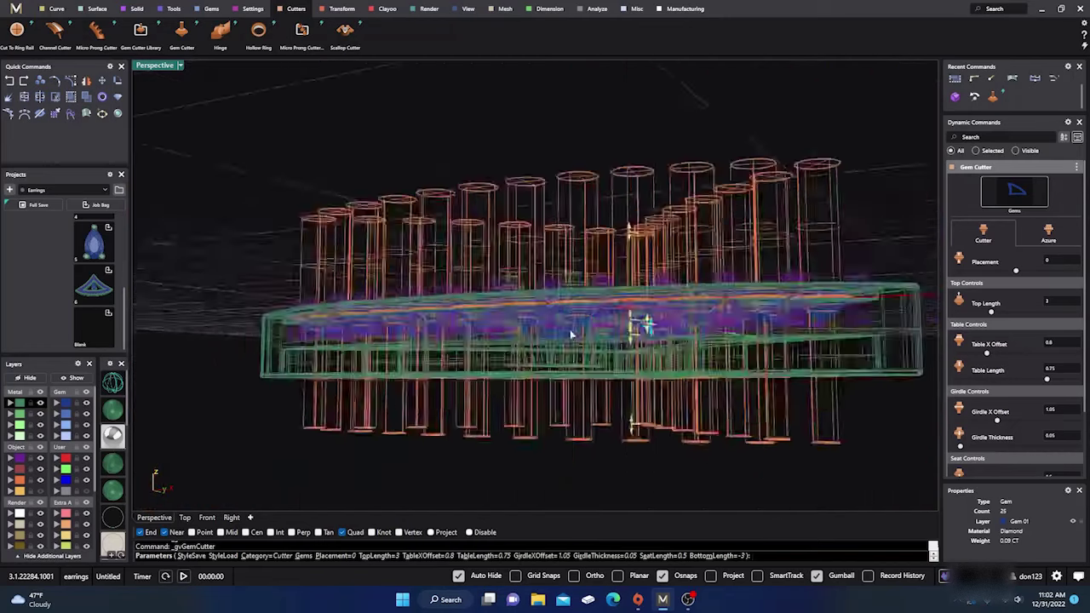
pyautogui.moveTo(575, 324); pyautogui.dragTo(534, 383, button='right')
pyautogui.scroll(5, 749, 302)
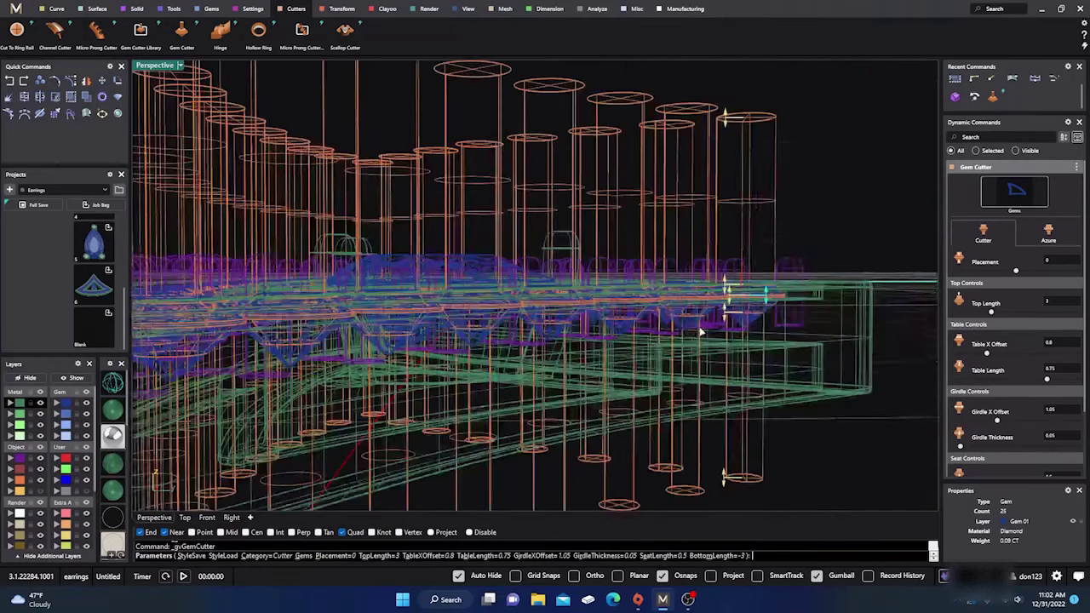
pyautogui.moveTo(764, 302); pyautogui.dragTo(764, 293)
pyautogui.scroll(-3, 764, 292)
pyautogui.moveTo(763, 293); pyautogui.dragTo(511, 358, button='right')
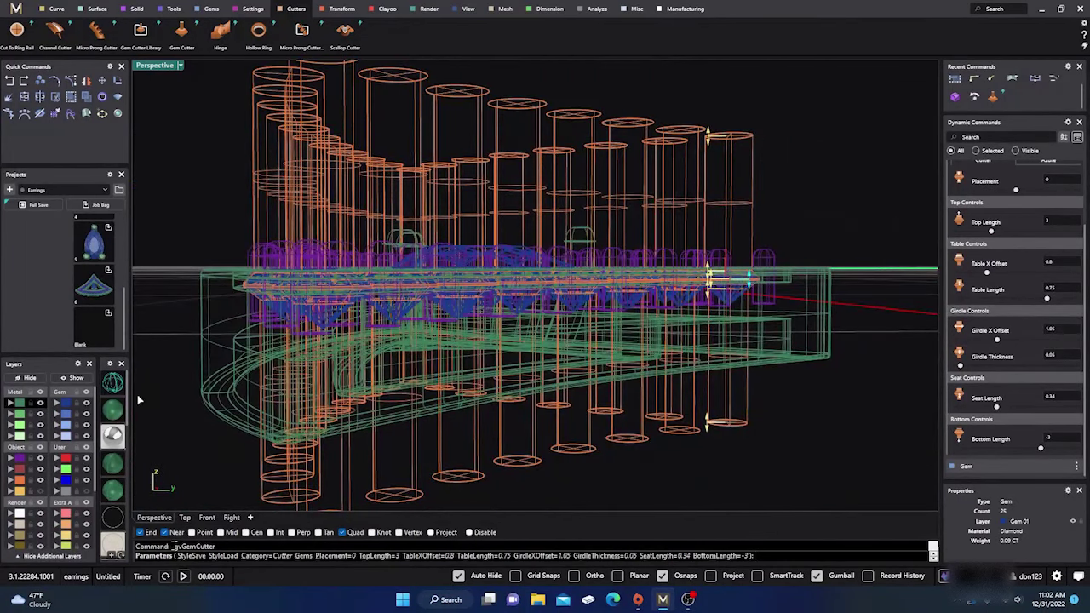
pyautogui.click(113, 411)
# Reduce the cutters' Girdle Thickness, set Girdle X Offset to 0.98, and finish the cutters.
pyautogui.moveTo(324, 397); pyautogui.dragTo(477, 324, button='right')
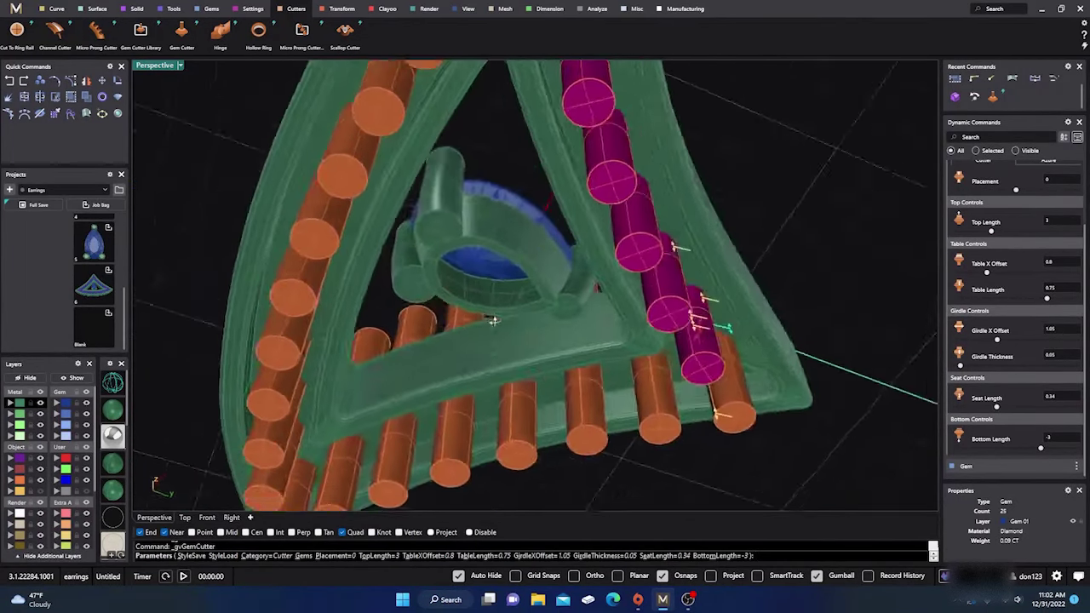
pyautogui.scroll(3, 522, 297)
pyautogui.moveTo(522, 296); pyautogui.dragTo(607, 396, button='right')
pyautogui.scroll(-3, 477, 339)
pyautogui.scroll(5, 603, 328)
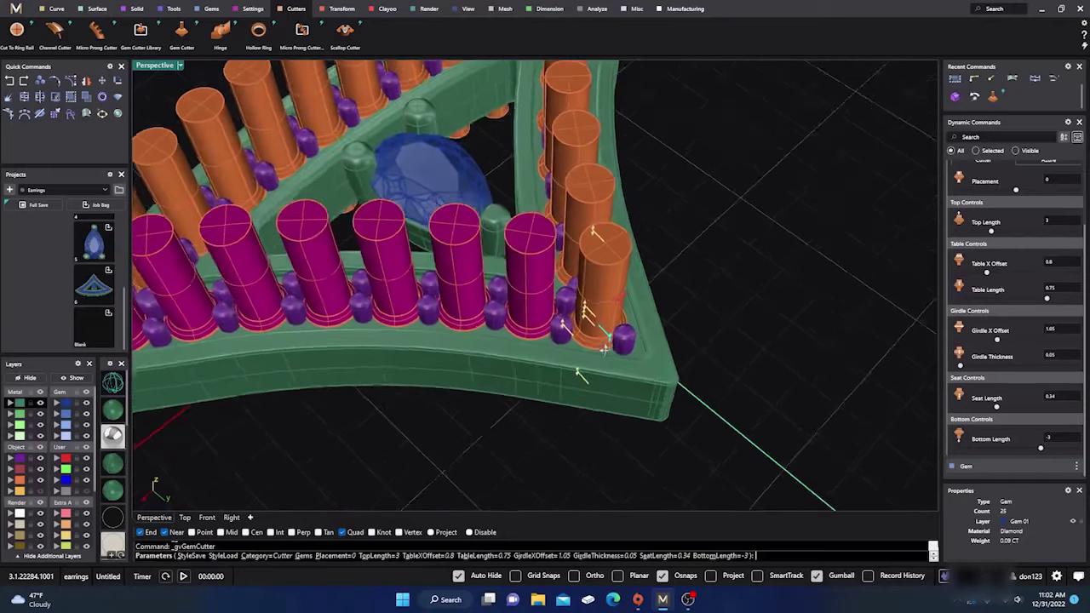
pyautogui.moveTo(599, 345); pyautogui.dragTo(586, 349, button='right')
pyautogui.hotkey('ctrl', 'alt', 'w')
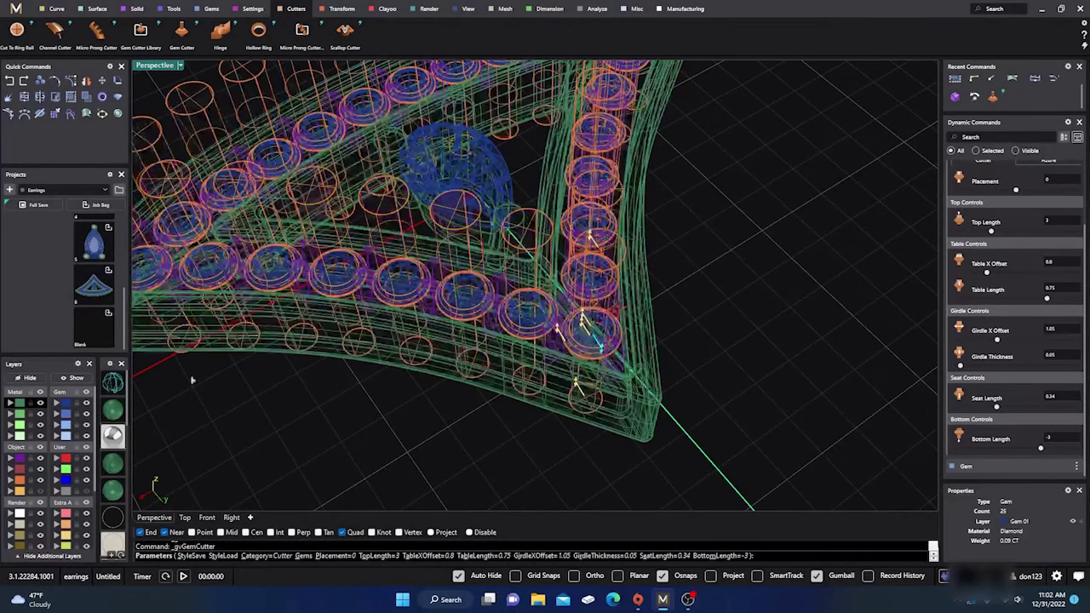
pyautogui.scroll(5, 576, 336)
pyautogui.moveTo(566, 341); pyautogui.dragTo(621, 338, button='right')
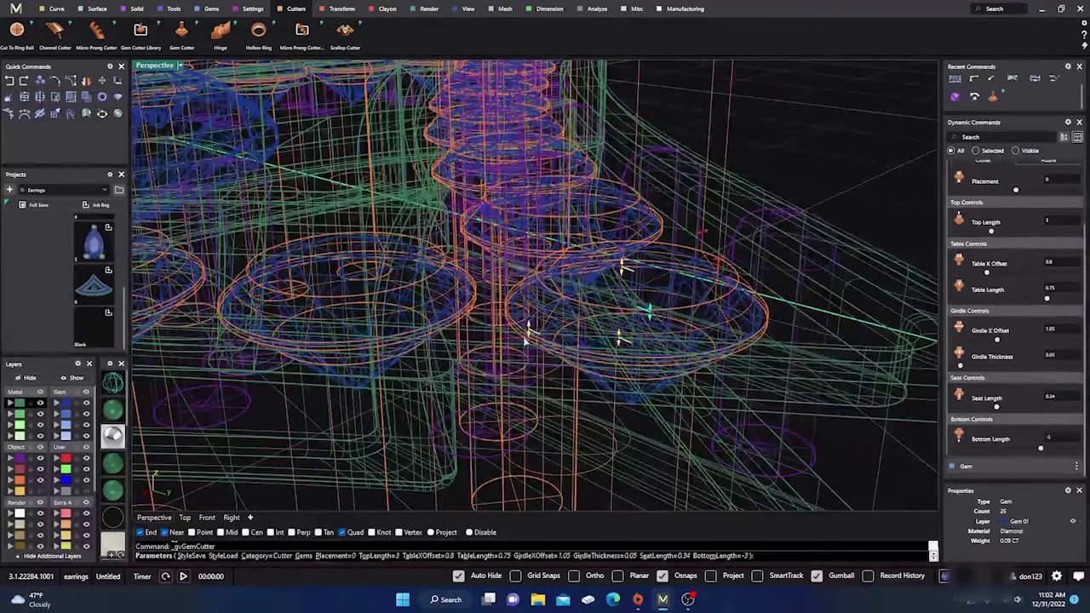
pyautogui.moveTo(529, 330); pyautogui.dragTo(530, 330)
pyautogui.scroll(6, 595, 362)
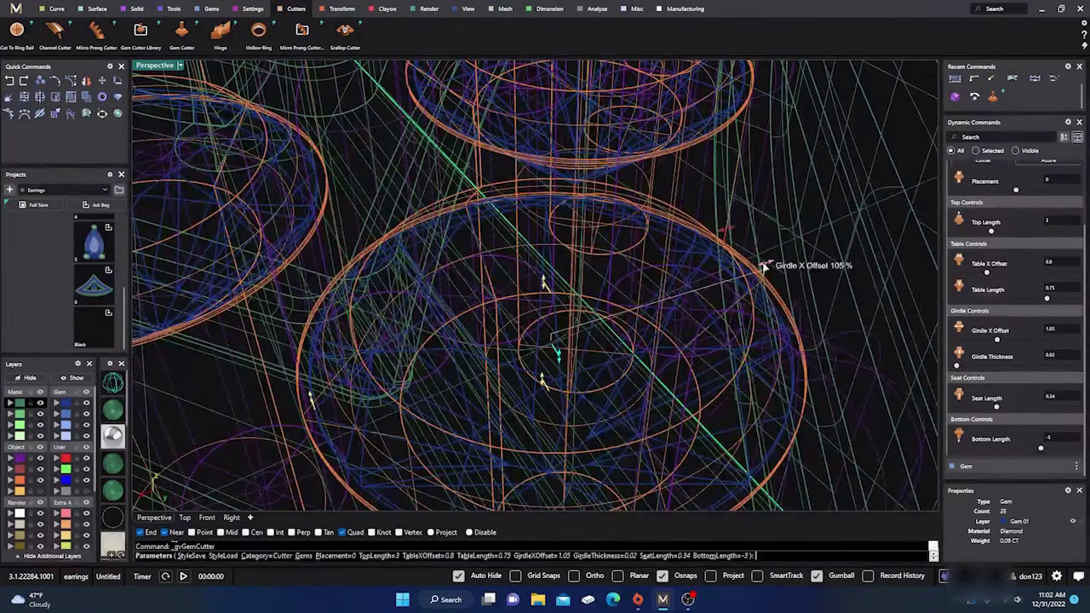
pyautogui.moveTo(763, 266); pyautogui.dragTo(753, 269)
pyautogui.scroll(-5, 624, 265)
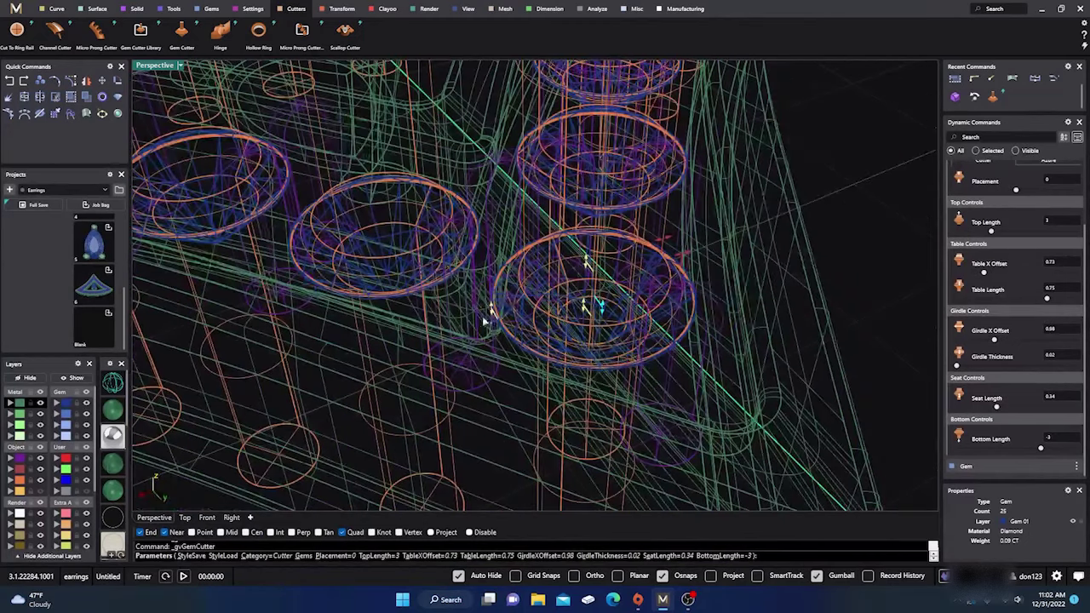
pyautogui.scroll(-8, 492, 297)
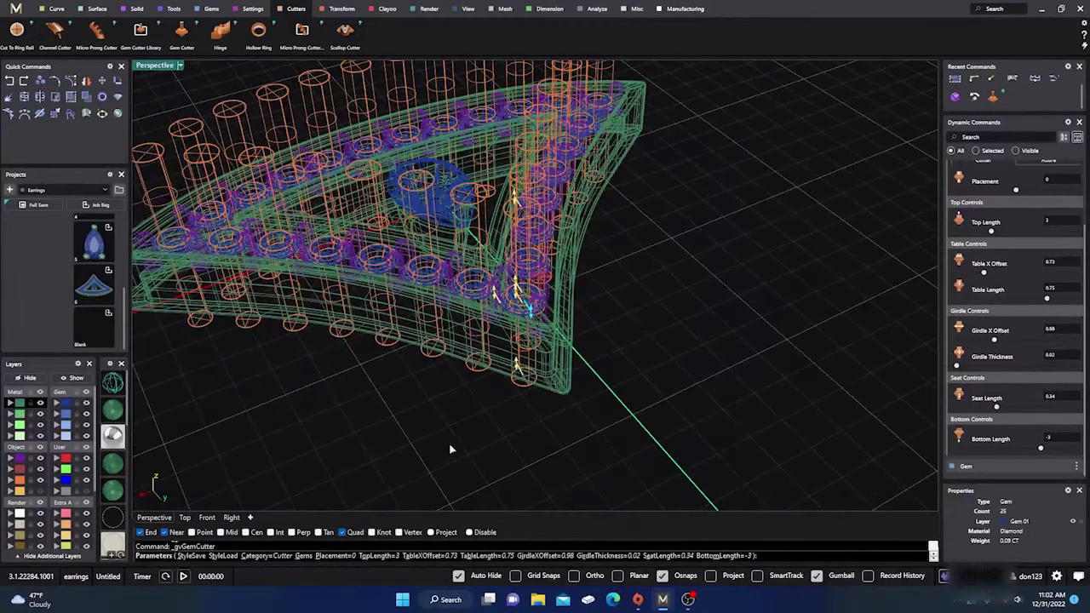
pyautogui.click(113, 409)
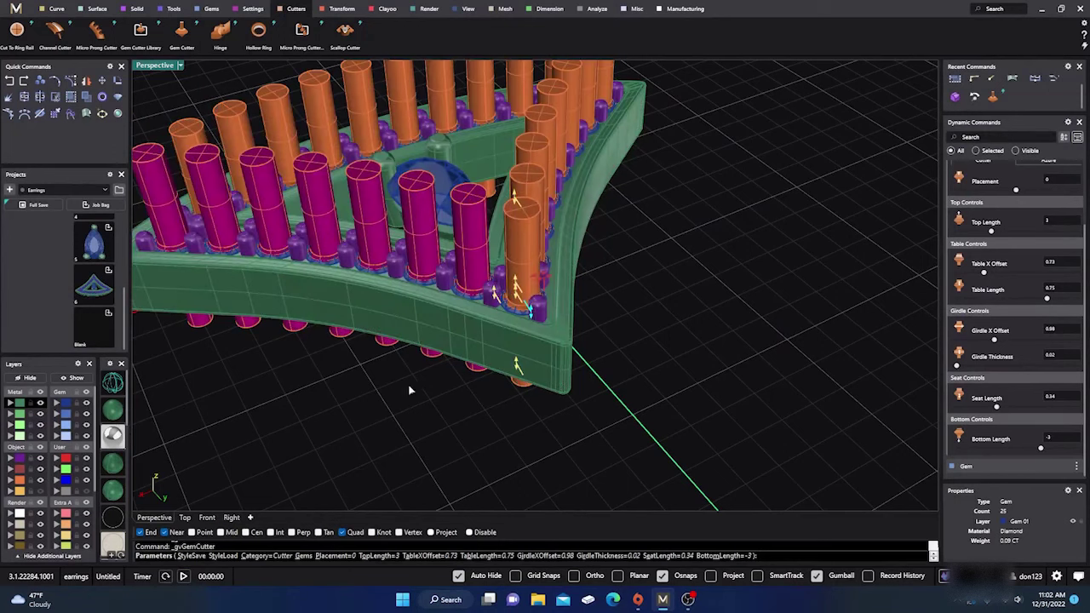
pyautogui.moveTo(491, 401)
pyautogui.mouseDown(button='right')
pyautogui.moveTo(518, 404)
pyautogui.moveTo(516, 431)
pyautogui.moveTo(514, 316)
pyautogui.moveTo(557, 260)
pyautogui.moveTo(562, 224)
pyautogui.moveTo(524, 252)
pyautogui.moveTo(454, 413)
pyautogui.mouseUp(button='right')
pyautogui.rightClick(453, 412)
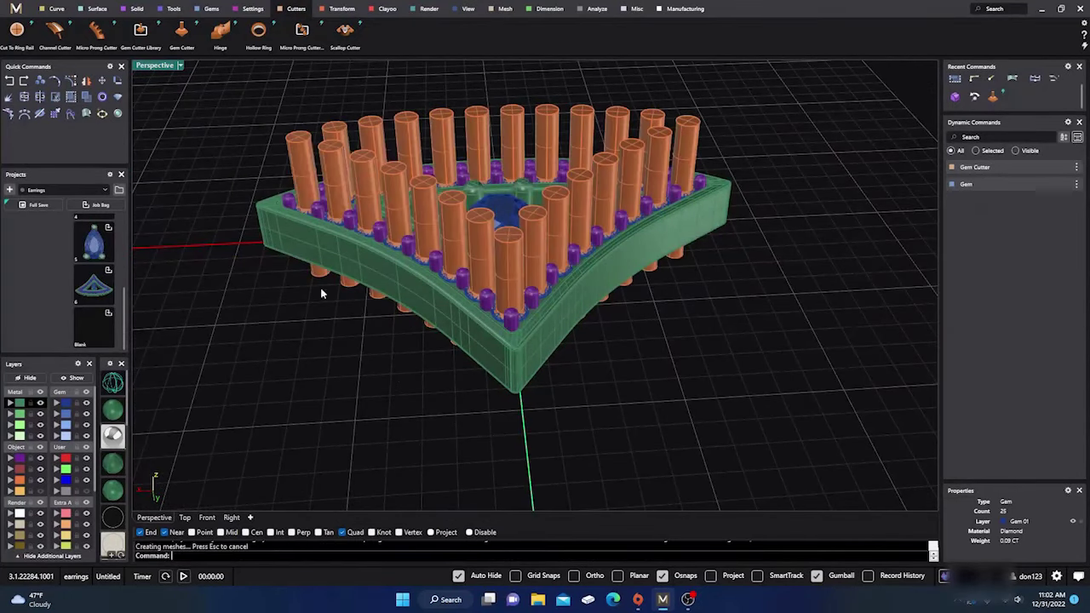
# Boolean Difference the gem cutters out of the green earring base.
pyautogui.click(137, 9)
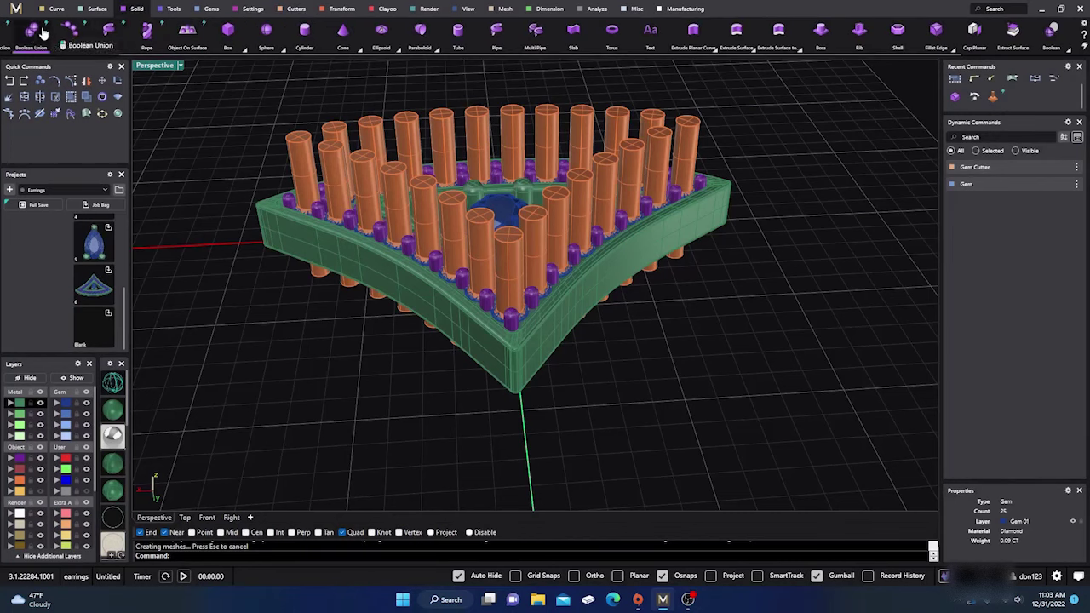
pyautogui.click(60, 34)
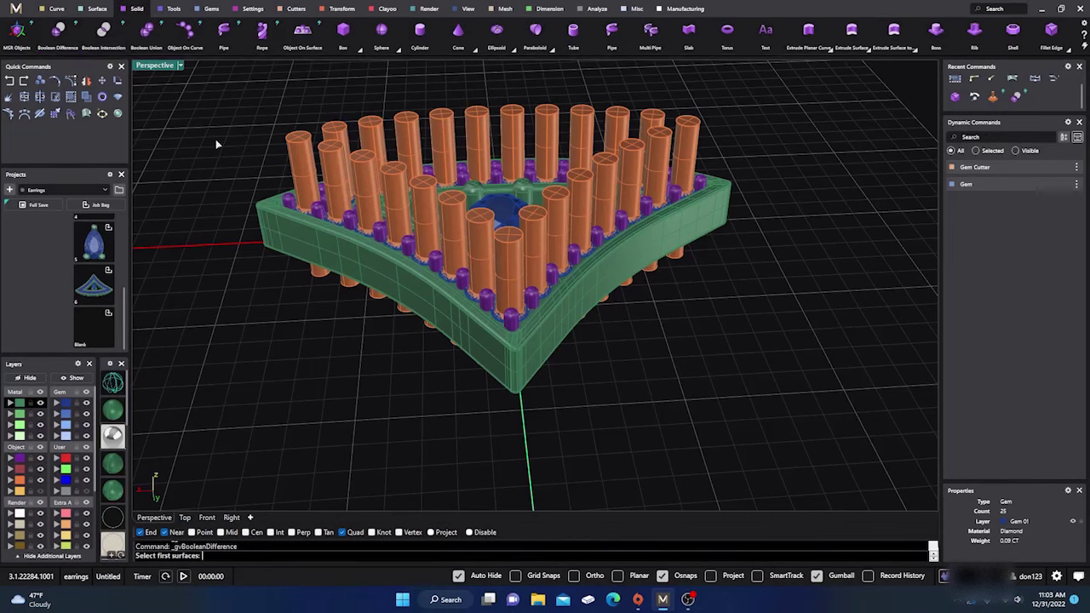
pyautogui.click(428, 311)
pyautogui.press('Return')
pyautogui.click(366, 126)
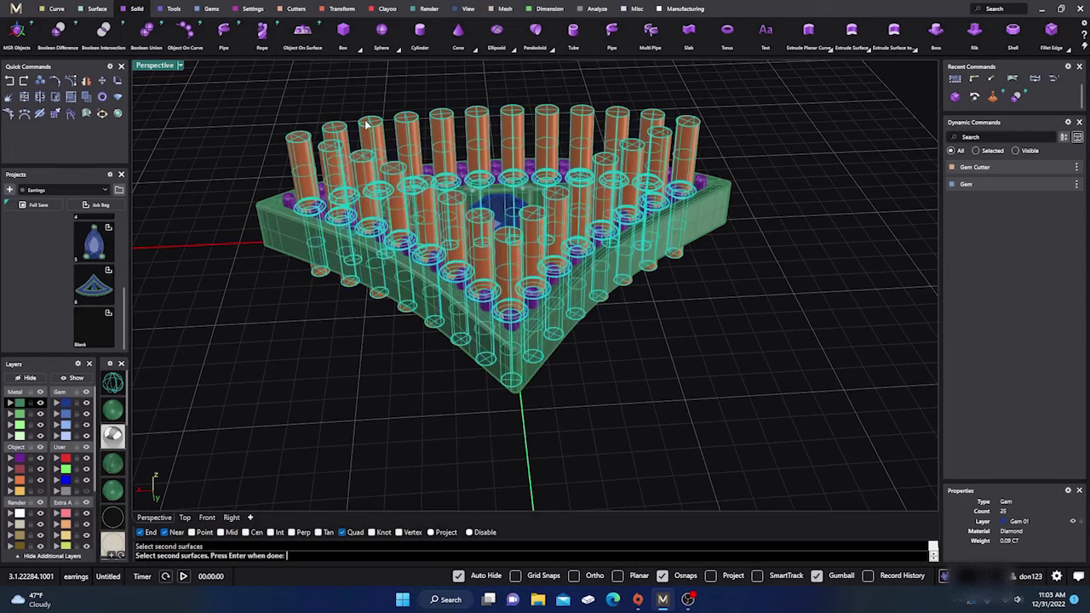
pyautogui.press('Return')
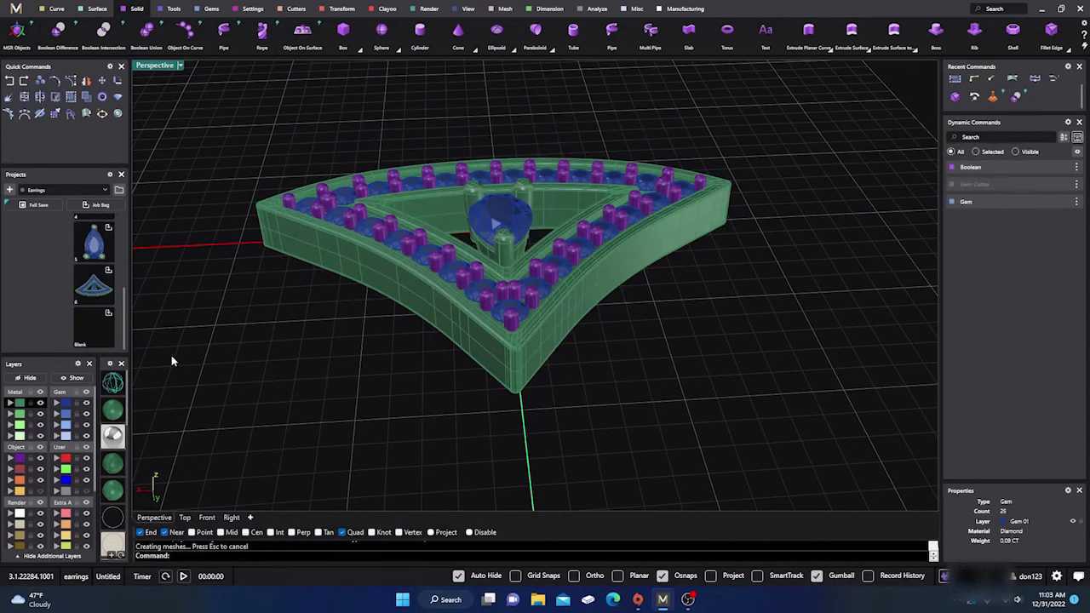
# Hide the gems and move the holed base polysurface onto layer User 04.
pyautogui.click(85, 407)
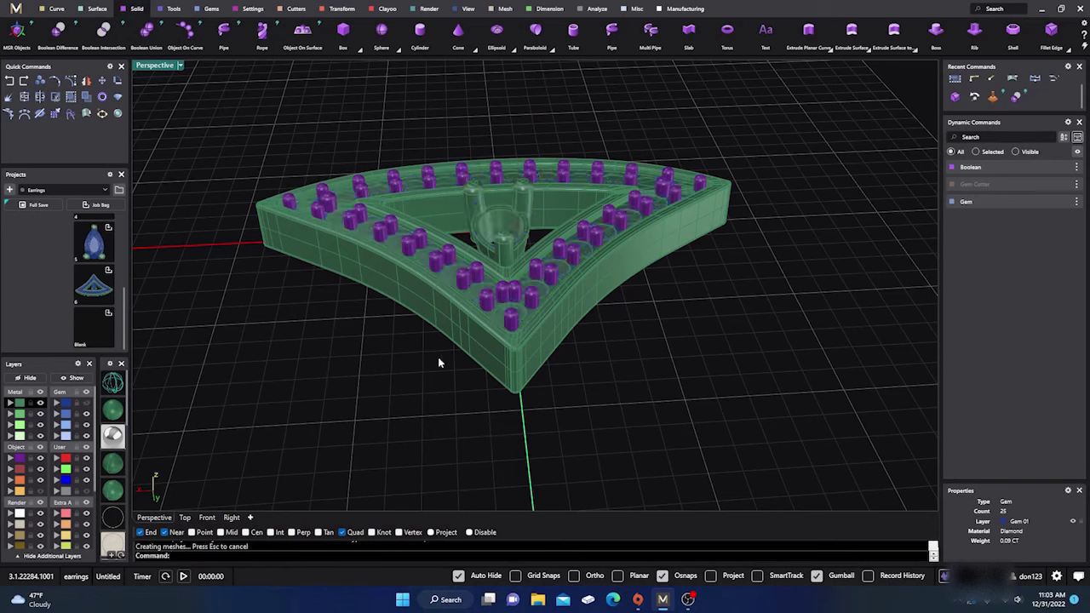
pyautogui.click(488, 359)
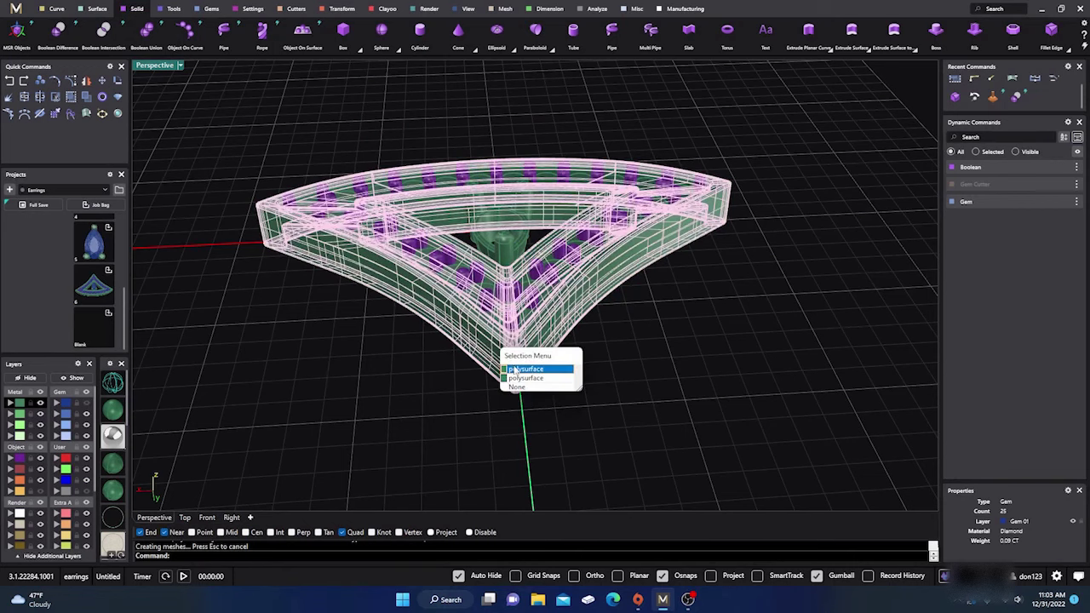
pyautogui.click(509, 368)
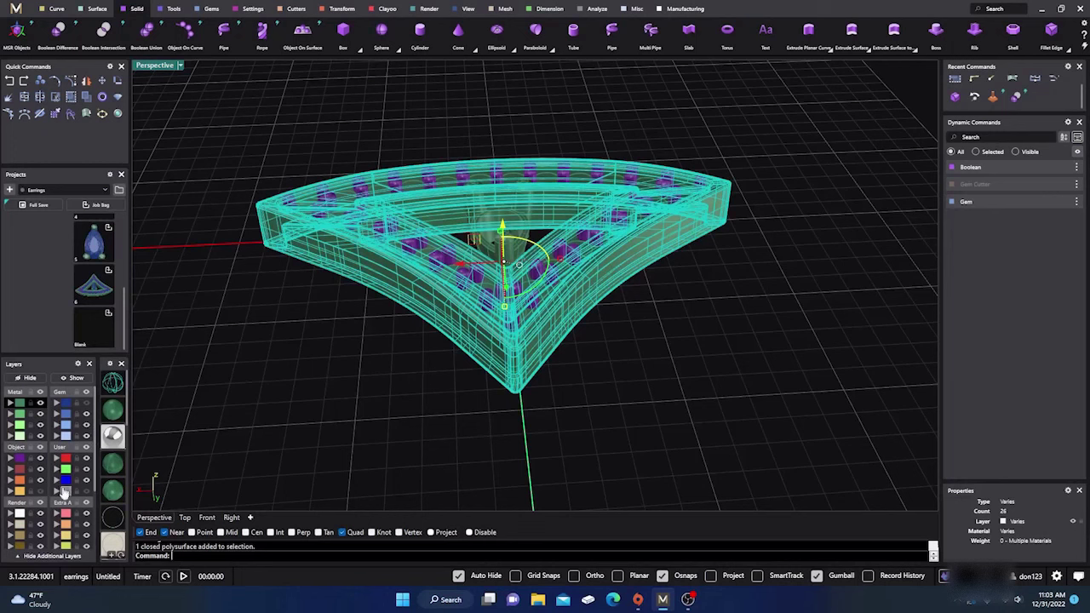
pyautogui.click(57, 493)
pyautogui.moveTo(384, 396); pyautogui.dragTo(516, 360, button='right')
pyautogui.scroll(3, 536, 323)
pyautogui.scroll(-2, 585, 335)
pyautogui.moveTo(585, 334); pyautogui.dragTo(545, 349, button='right')
pyautogui.scroll(3, 579, 201)
pyautogui.scroll(-3, 554, 340)
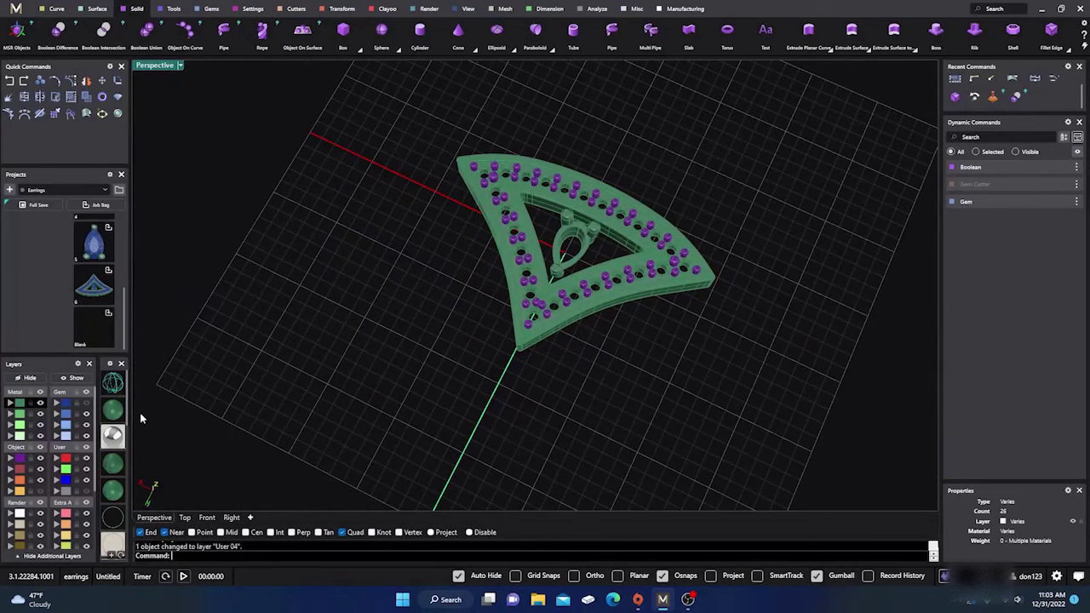
pyautogui.scroll(3, 522, 232)
pyautogui.moveTo(522, 232); pyautogui.dragTo(481, 345, button='right')
pyautogui.scroll(3, 480, 345)
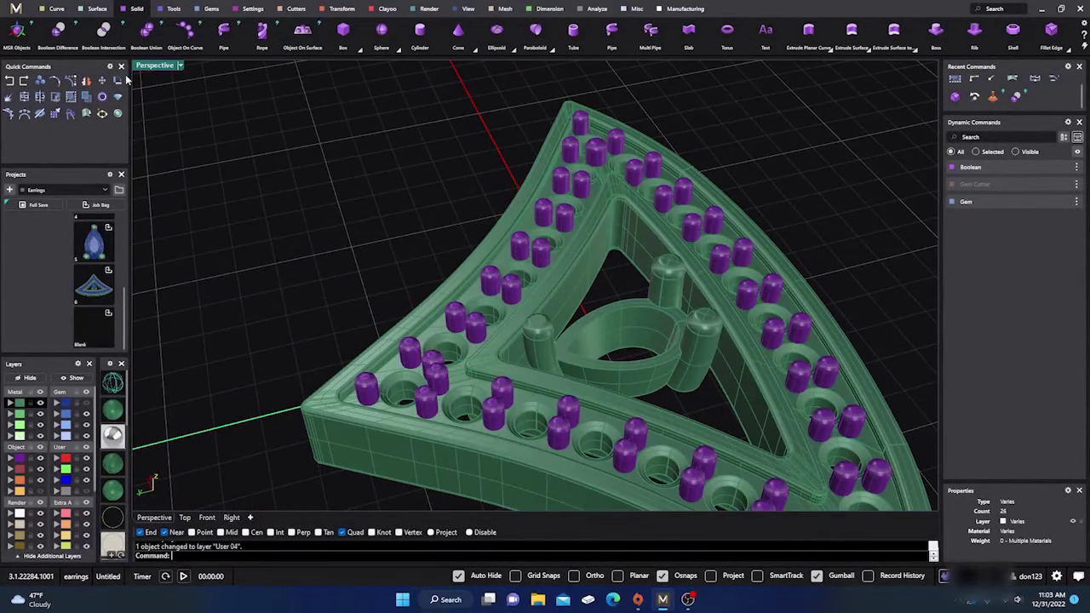
# Boolean Union the earring body with the purple prongs.
pyautogui.click(147, 31)
pyautogui.click(491, 355)
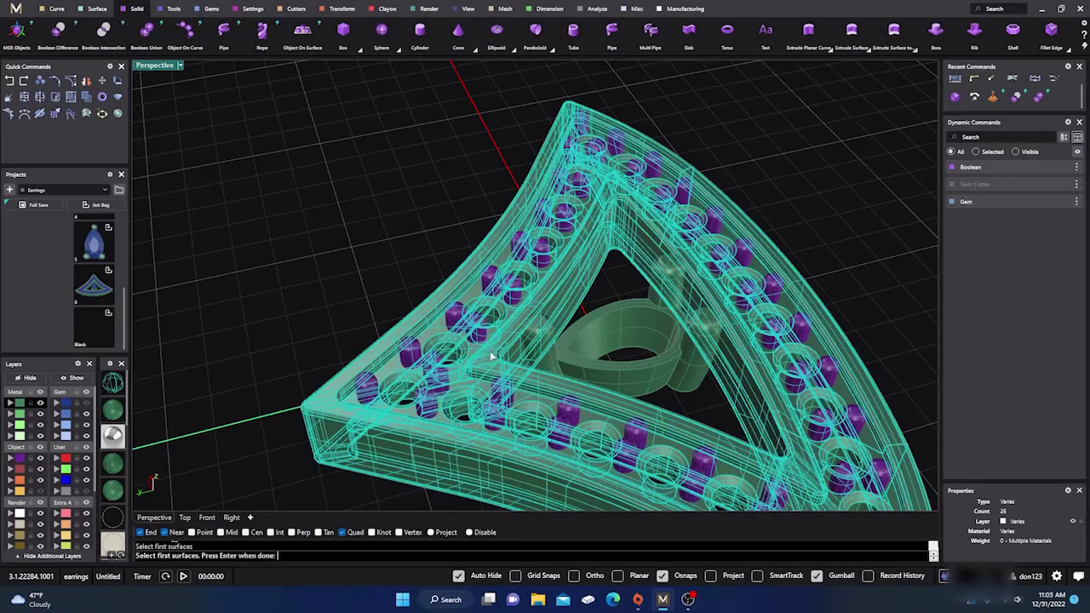
pyautogui.press('Return')
pyautogui.click(479, 337)
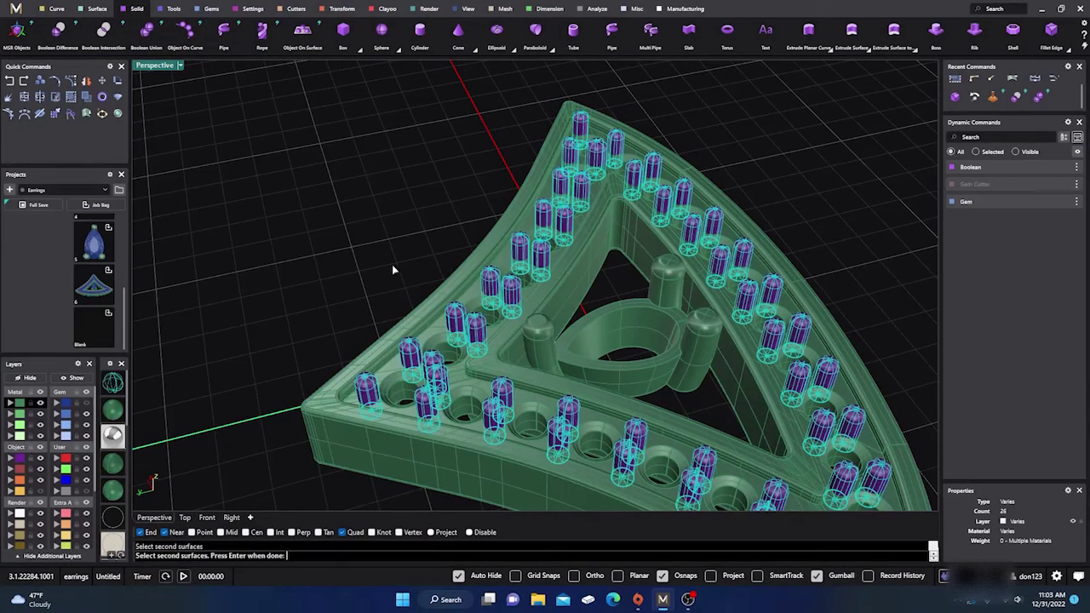
pyautogui.press('Return')
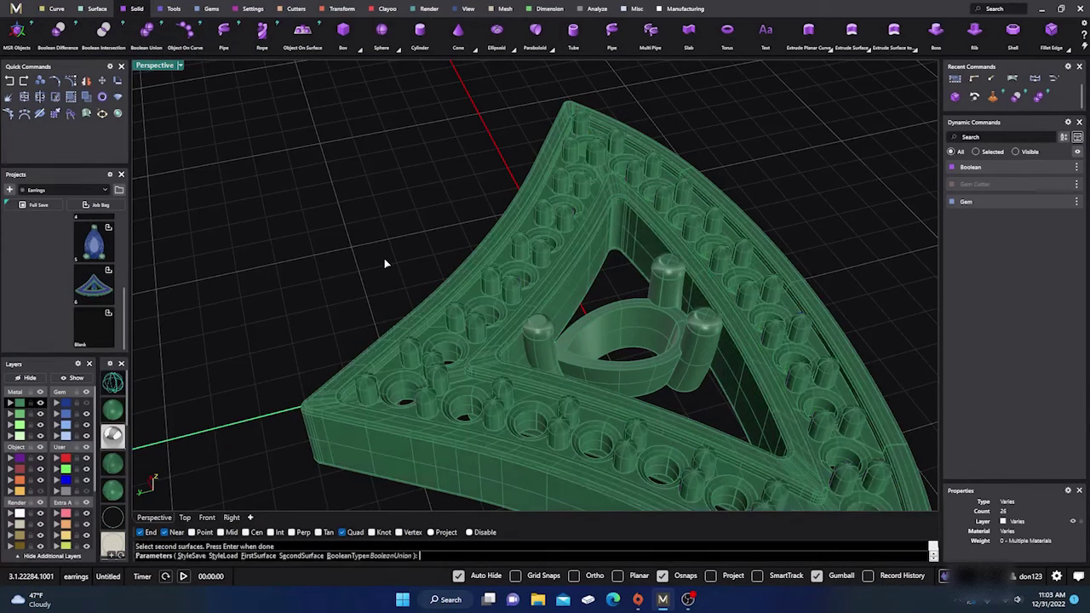
pyautogui.press('Return')
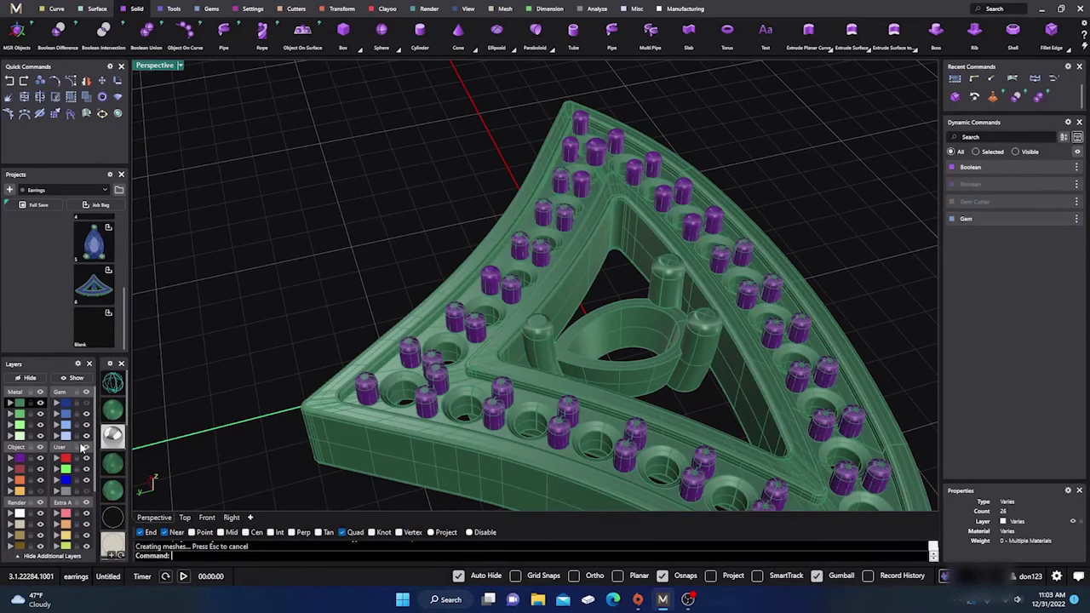
# Move the earring body and prong group Group04 onto layer User 04.
pyautogui.click(356, 432)
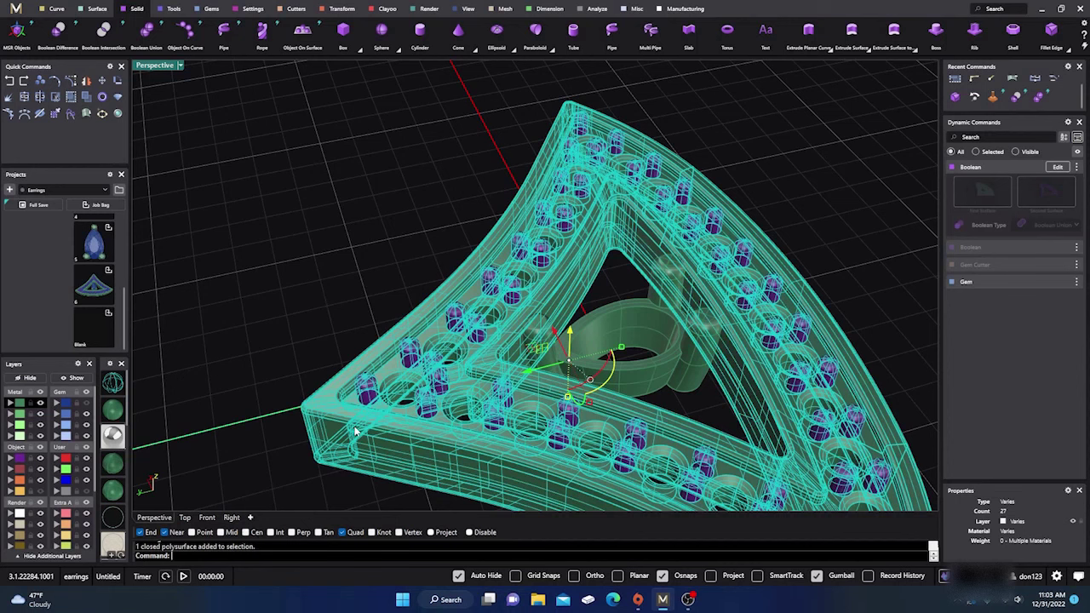
pyautogui.click(332, 314)
pyautogui.click(365, 389)
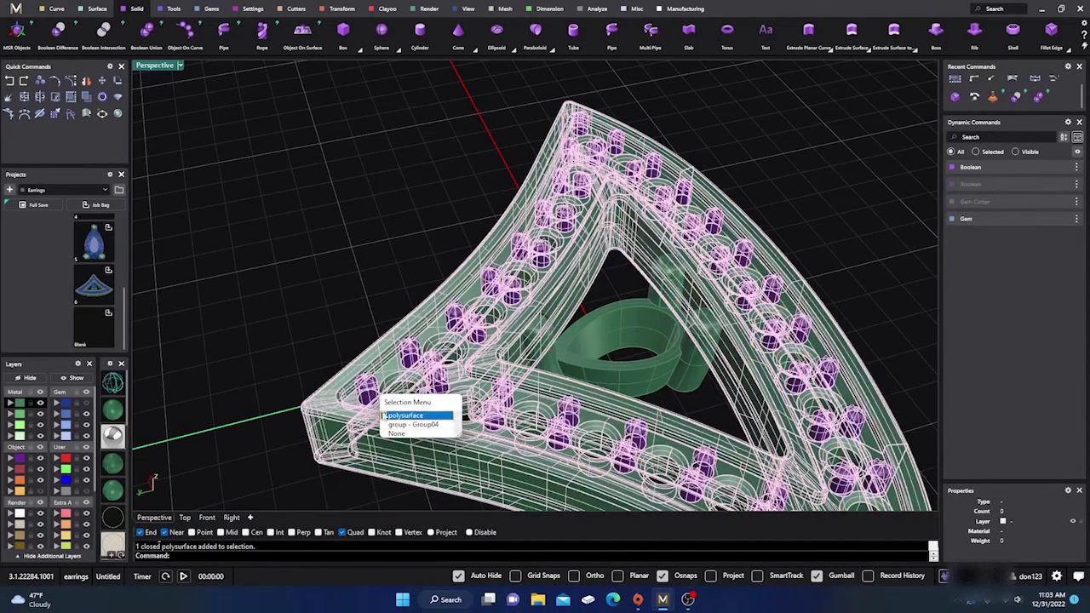
pyautogui.click(413, 425)
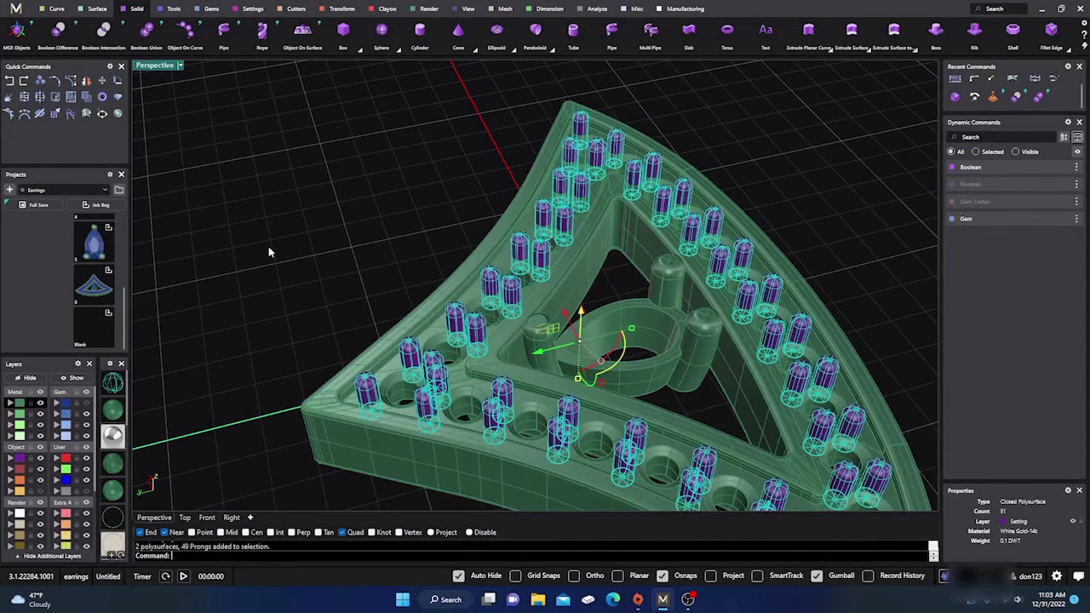
pyautogui.click(58, 491)
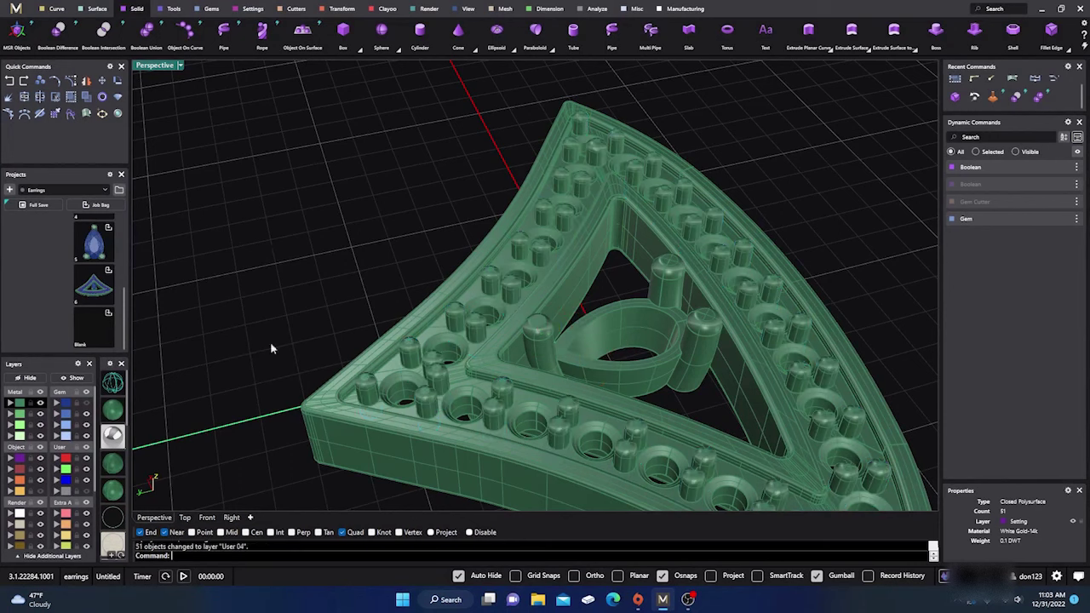
pyautogui.scroll(-5, 495, 233)
pyautogui.moveTo(426, 364); pyautogui.dragTo(457, 370, button='right')
pyautogui.scroll(4, 443, 343)
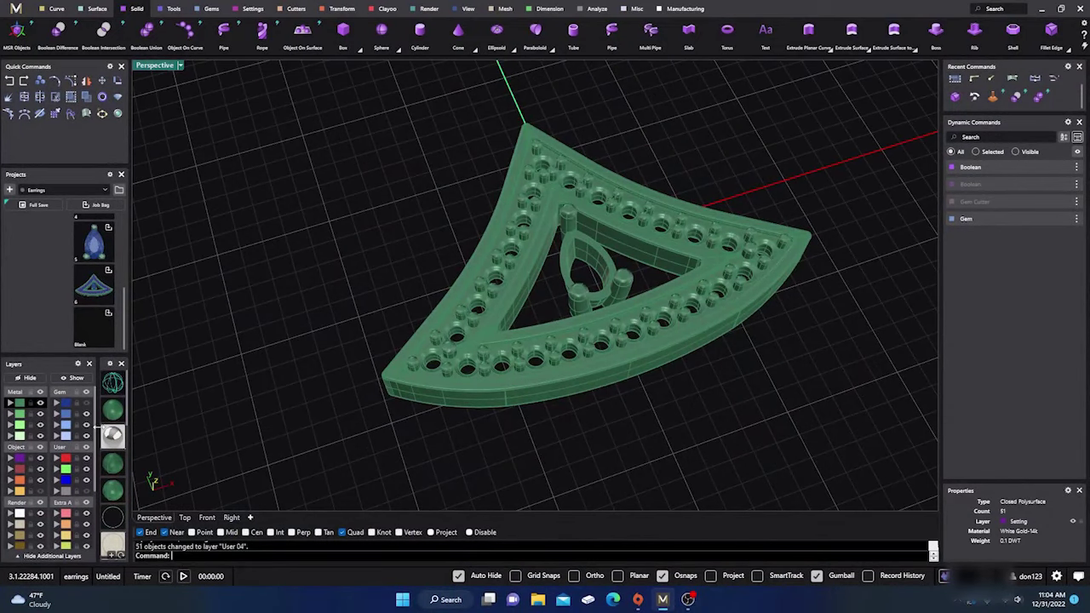
# Show the gems again and view the earring from above and at an oblique angle.
pyautogui.click(86, 405)
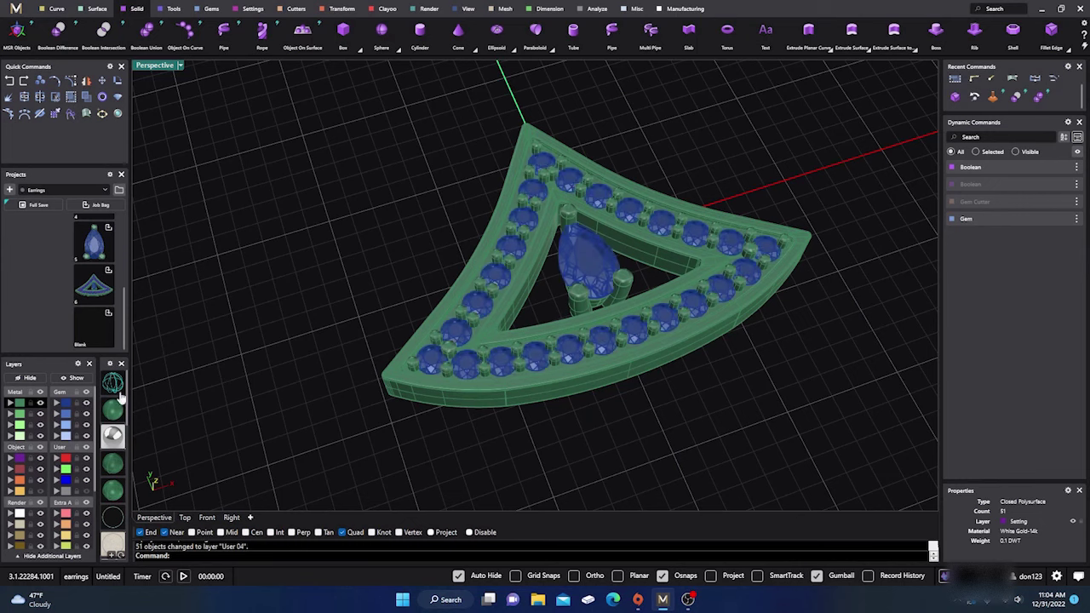
pyautogui.moveTo(469, 282); pyautogui.dragTo(536, 384, button='right')
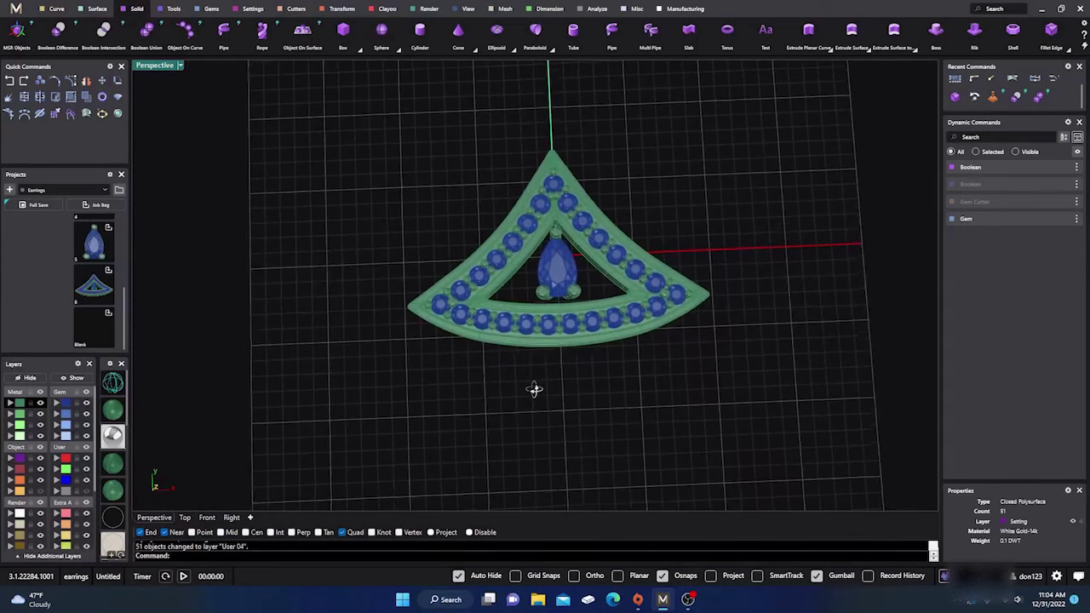
pyautogui.scroll(3, 536, 384)
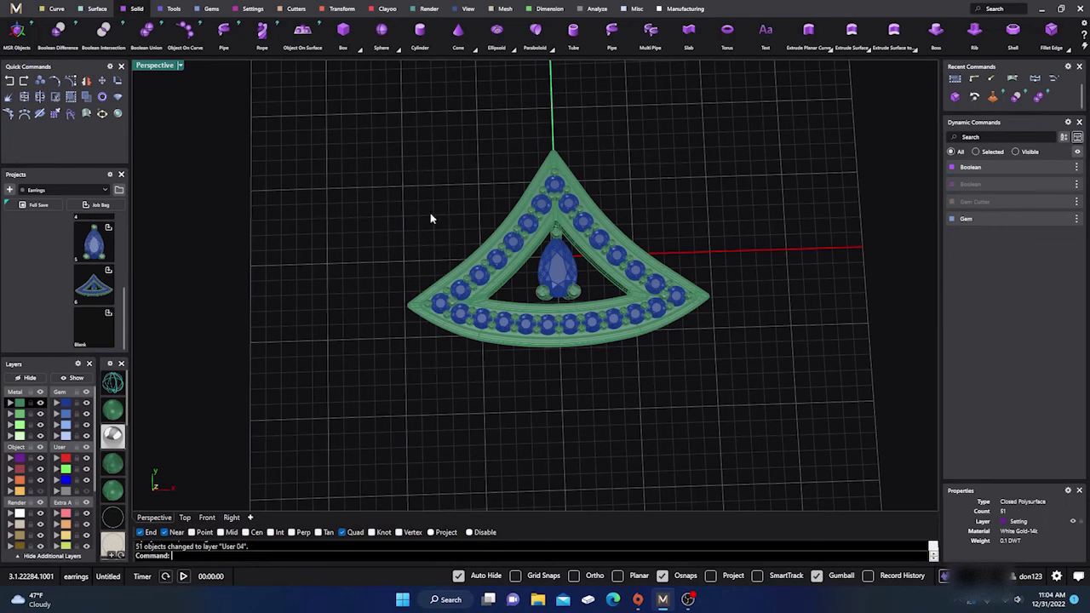
pyautogui.scroll(3, 547, 215)
pyautogui.scroll(-4, 526, 251)
pyautogui.moveTo(555, 343)
pyautogui.mouseDown(button='right')
pyautogui.moveTo(552, 273)
pyautogui.moveTo(555, 341)
pyautogui.moveTo(579, 338)
pyautogui.moveTo(531, 251)
pyautogui.moveTo(503, 139)
pyautogui.moveTo(535, 248)
pyautogui.moveTo(565, 287)
pyautogui.moveTo(554, 324)
pyautogui.mouseUp(button='right')
pyautogui.scroll(3, 579, 338)
# Check the earring in the Top, Front, Right and Perspective views, then maximize Perspective.
pyautogui.doubleClick(156, 66)
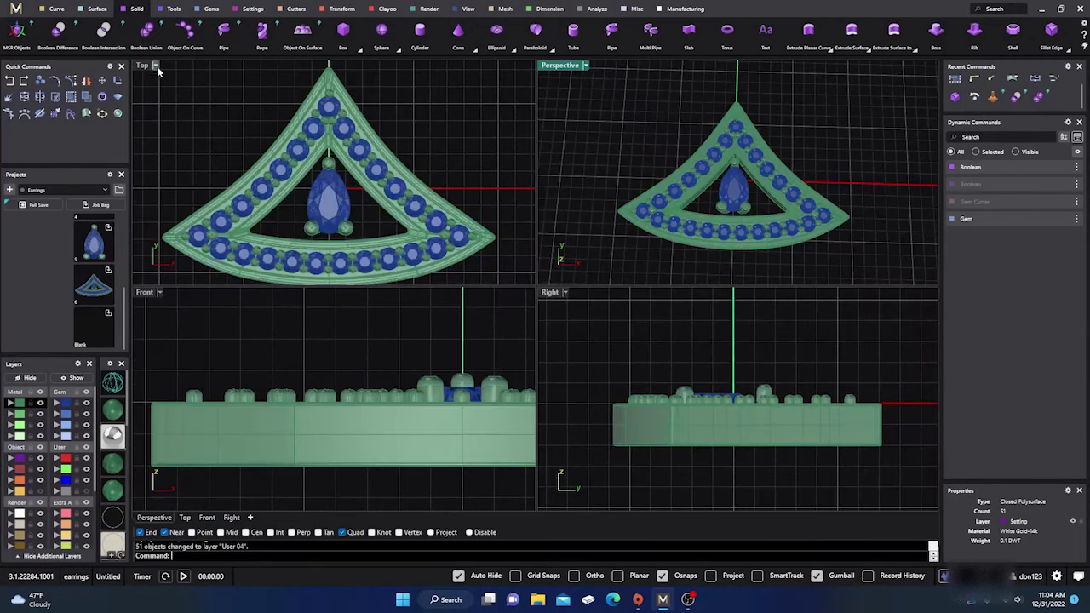
pyautogui.scroll(-2, 355, 366)
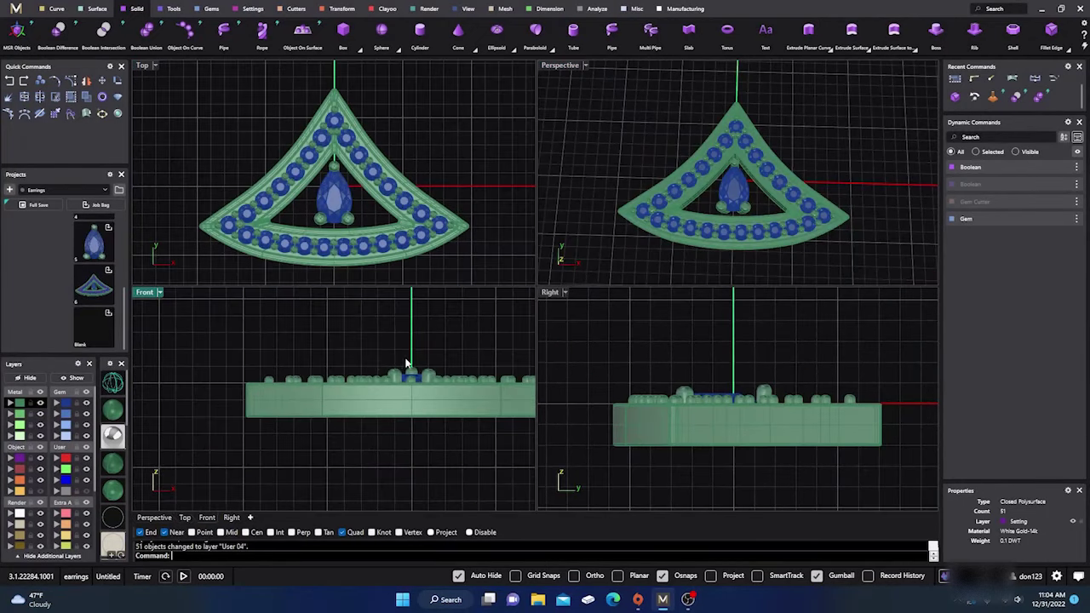
pyautogui.moveTo(409, 366); pyautogui.dragTo(357, 372, button='right')
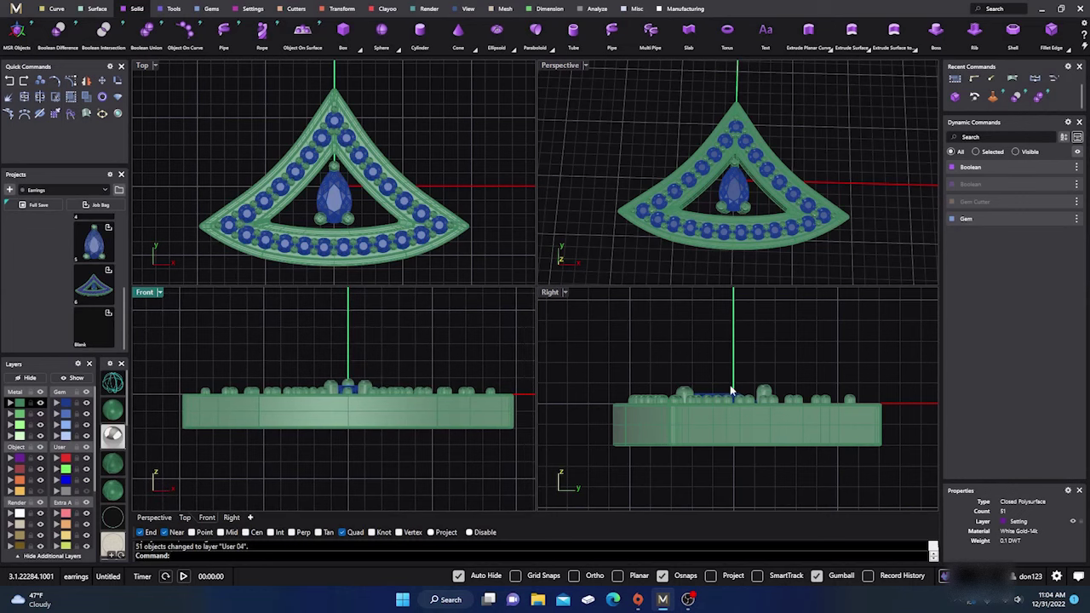
pyautogui.scroll(2, 731, 390)
pyautogui.scroll(3, 732, 192)
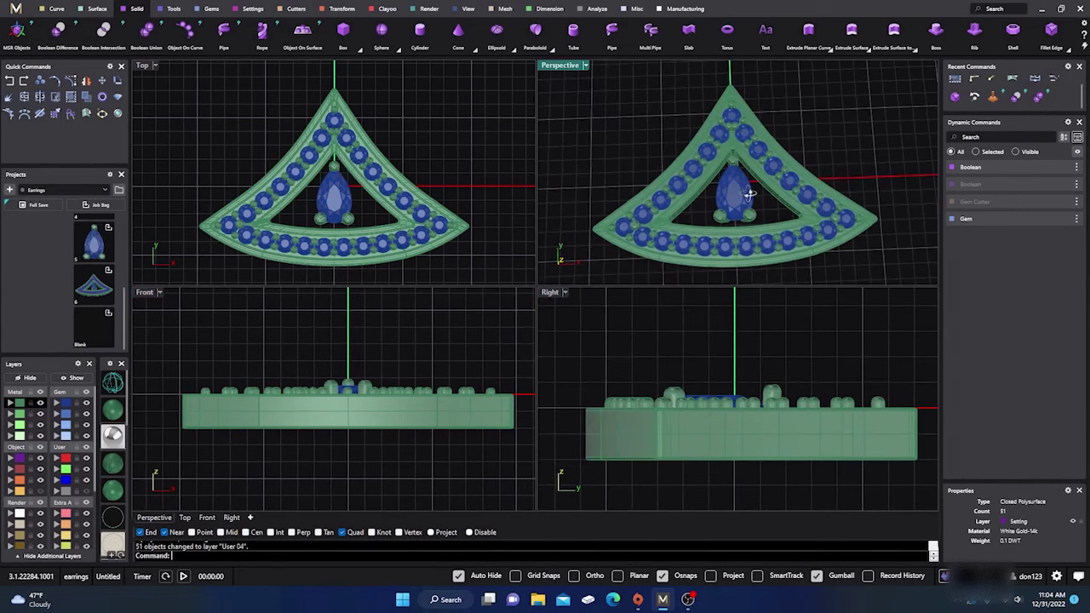
pyautogui.moveTo(741, 198); pyautogui.dragTo(734, 206, button='right')
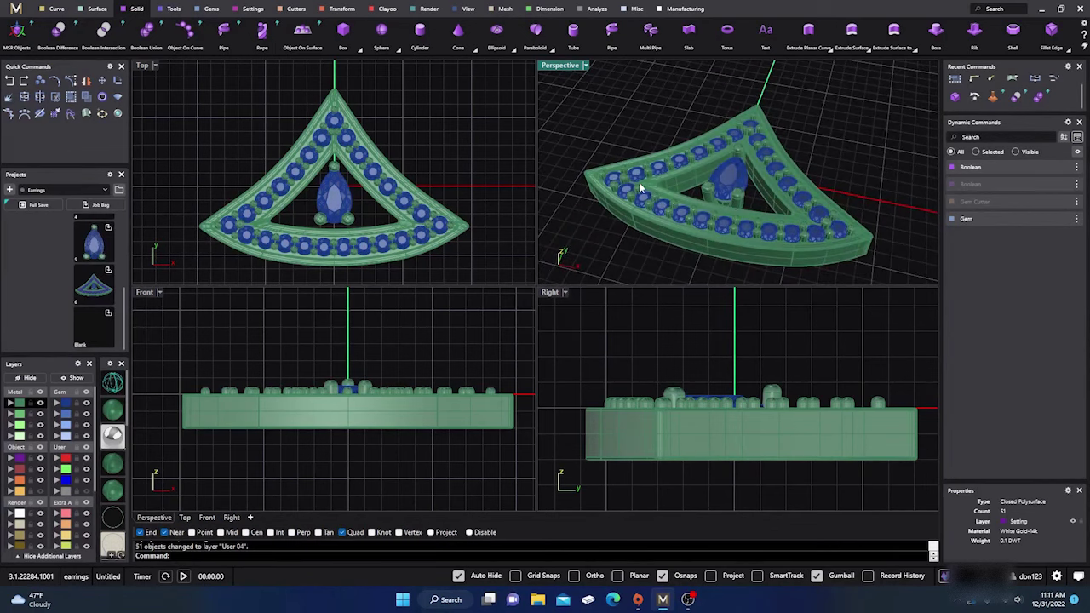
pyautogui.moveTo(653, 231); pyautogui.dragTo(662, 212, button='right')
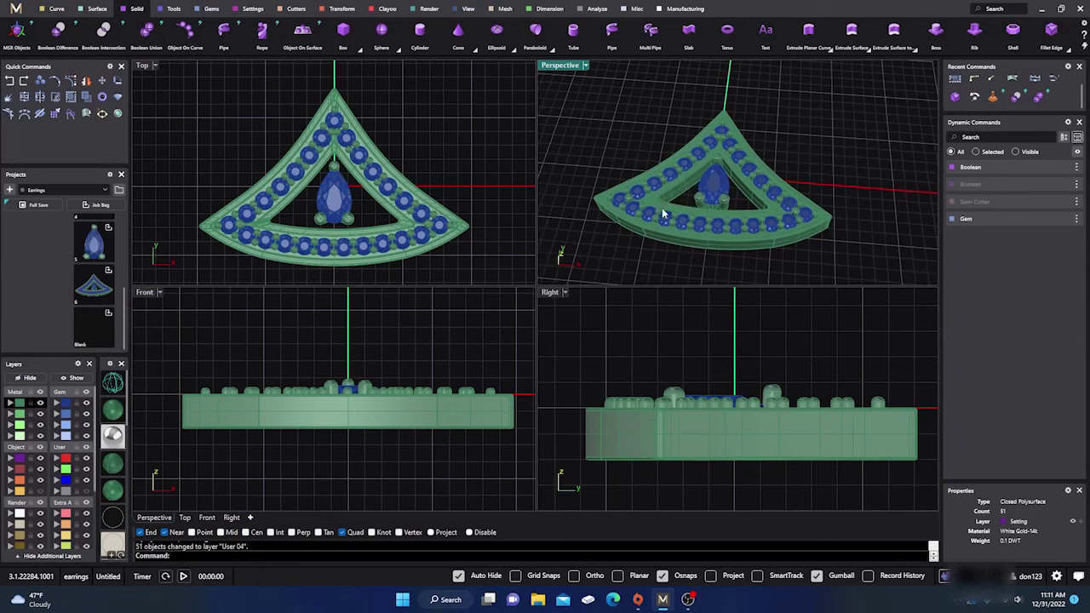
pyautogui.doubleClick(571, 66)
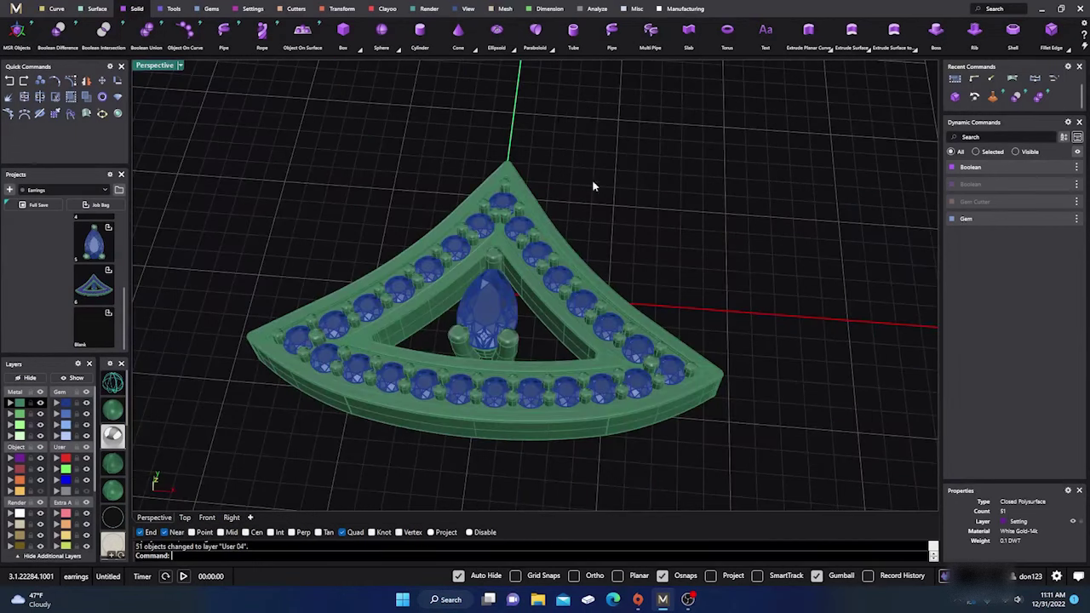
# Zoom and orbit the Perspective view to inspect the pavé earring up close.
pyautogui.scroll(-3, 595, 185)
pyautogui.moveTo(616, 207); pyautogui.dragTo(466, 319, button='right')
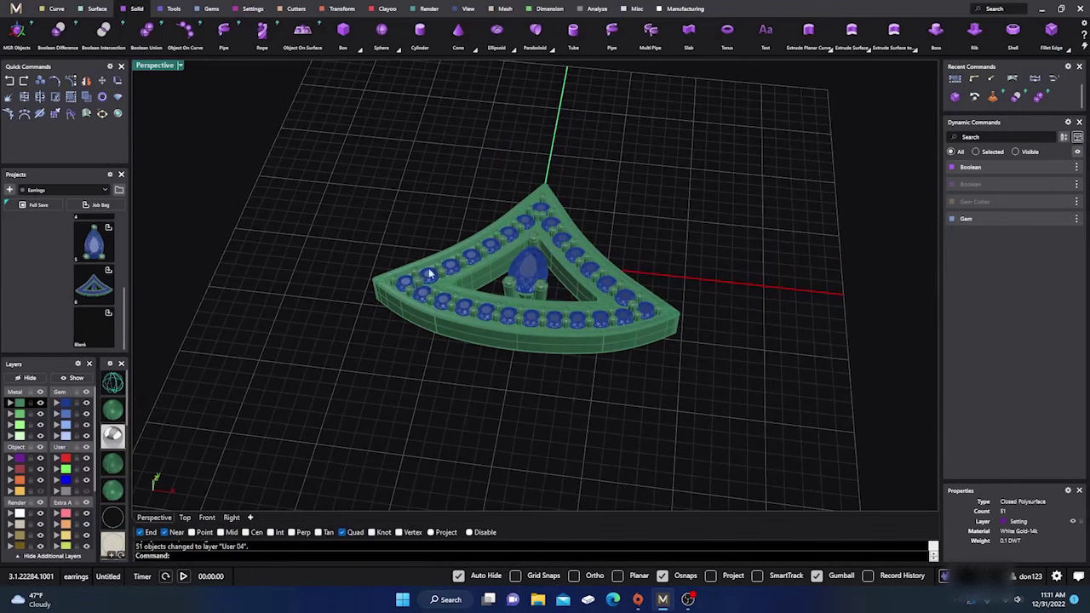
pyautogui.scroll(5, 559, 246)
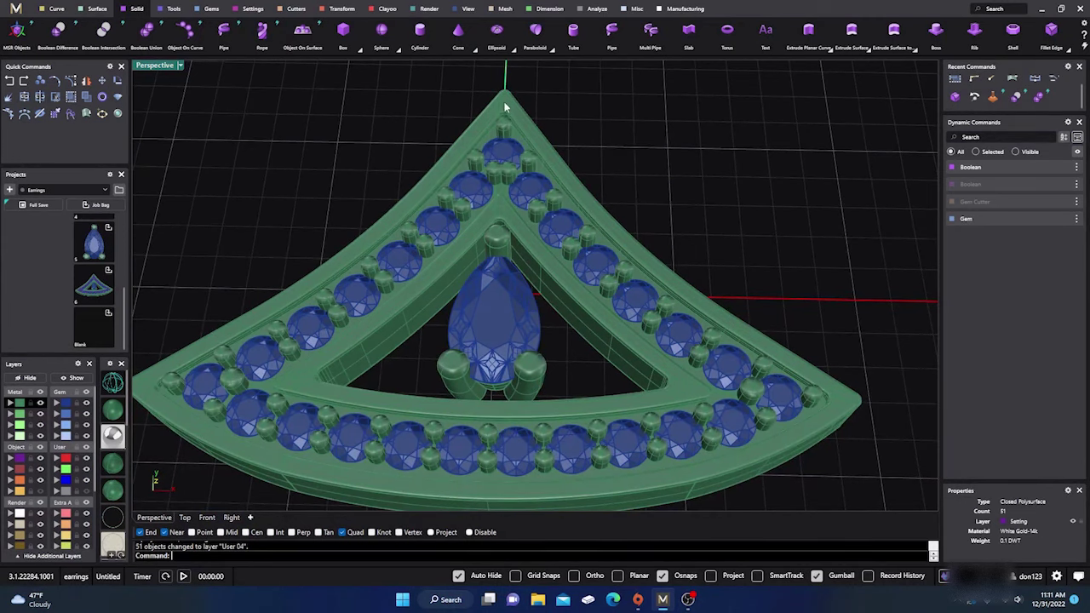
pyautogui.scroll(5, 504, 111)
pyautogui.scroll(3, 510, 104)
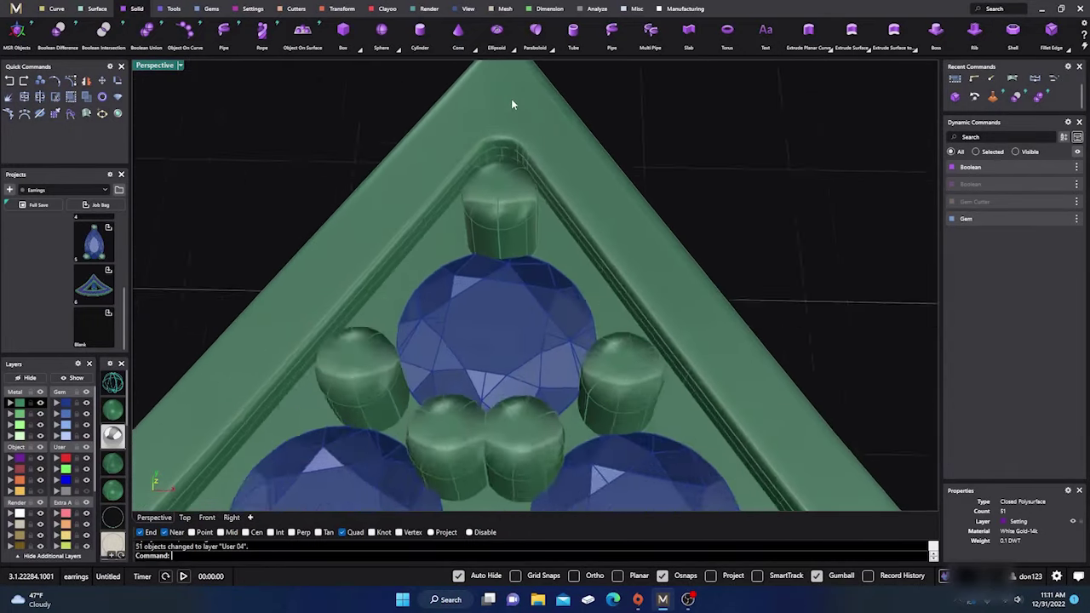
pyautogui.scroll(-3, 509, 104)
pyautogui.scroll(-8, 508, 104)
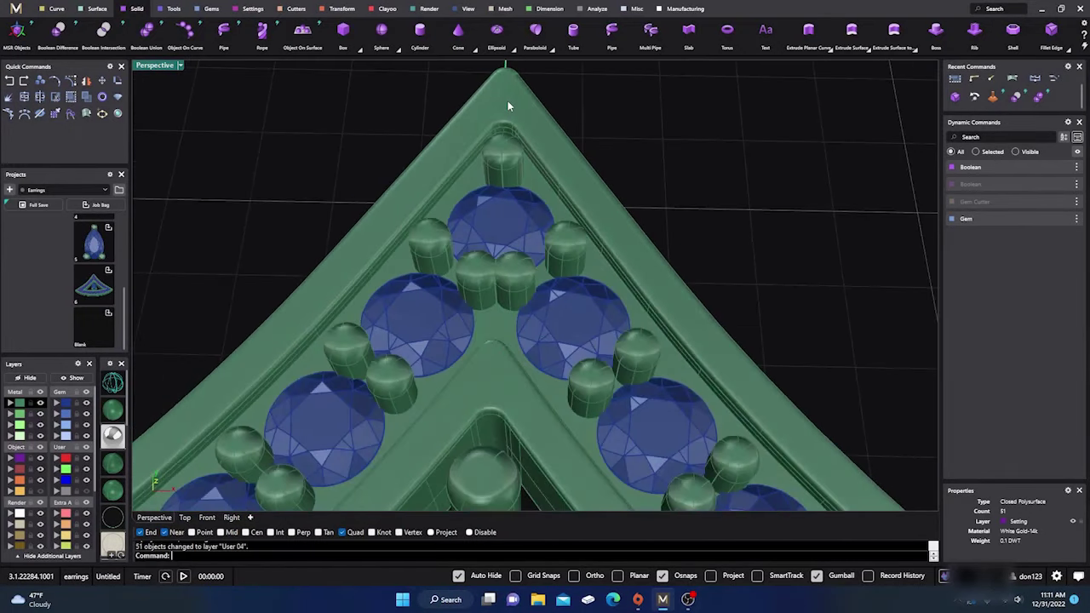
pyautogui.scroll(-3, 508, 106)
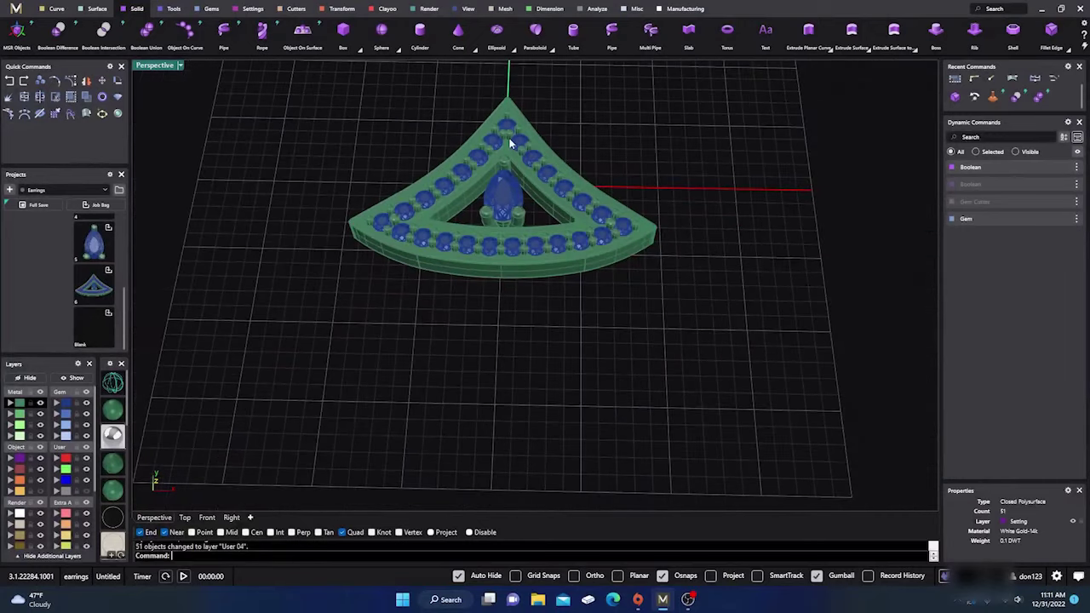
pyautogui.scroll(6, 501, 144)
pyautogui.scroll(-4, 497, 163)
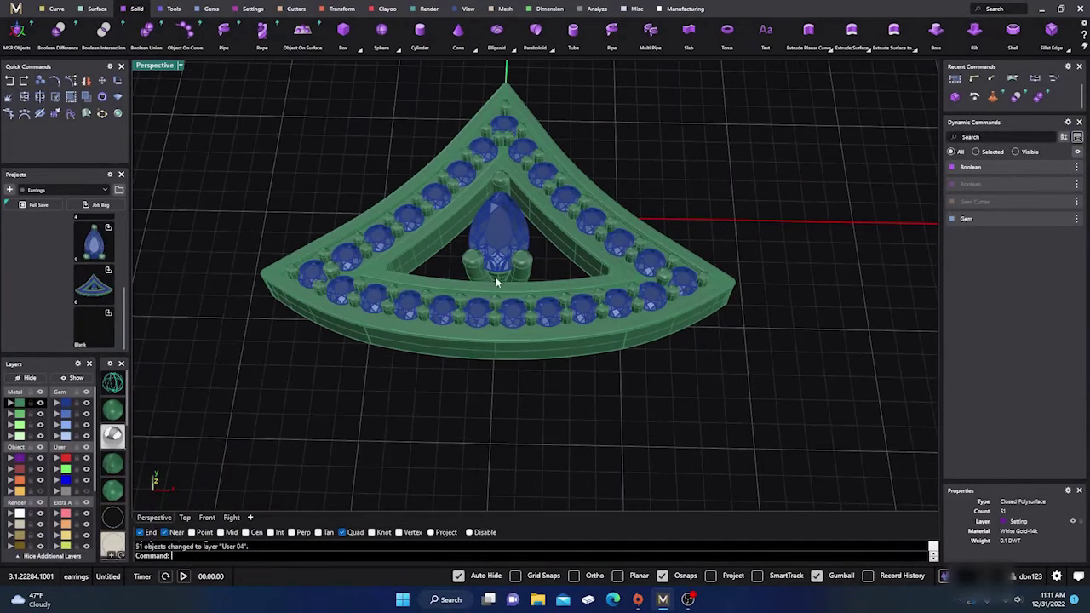
pyautogui.moveTo(499, 279); pyautogui.dragTo(490, 271, button='right')
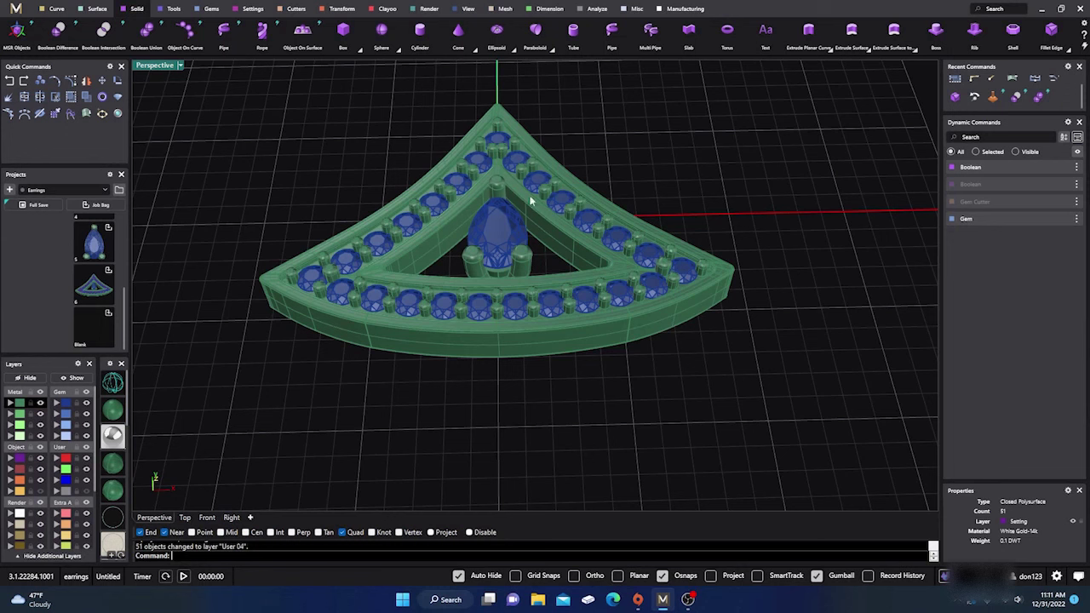
# Switch the ribbon to Curve, orbit toward top-down, and change to the Top viewport.
pyautogui.click(58, 9)
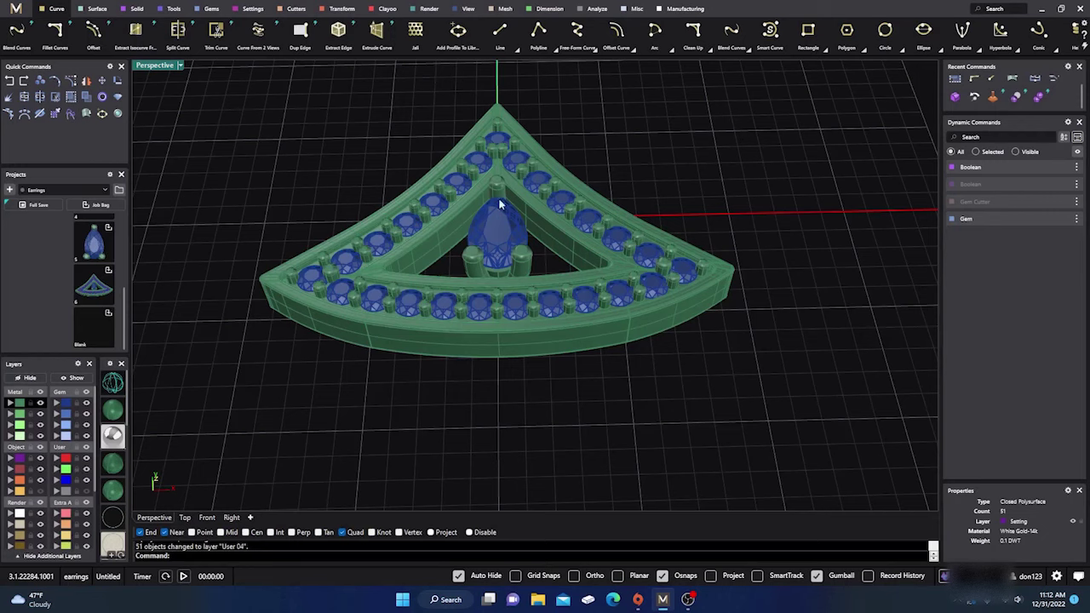
pyautogui.moveTo(505, 205); pyautogui.dragTo(498, 177, button='right')
pyautogui.scroll(5, 498, 170)
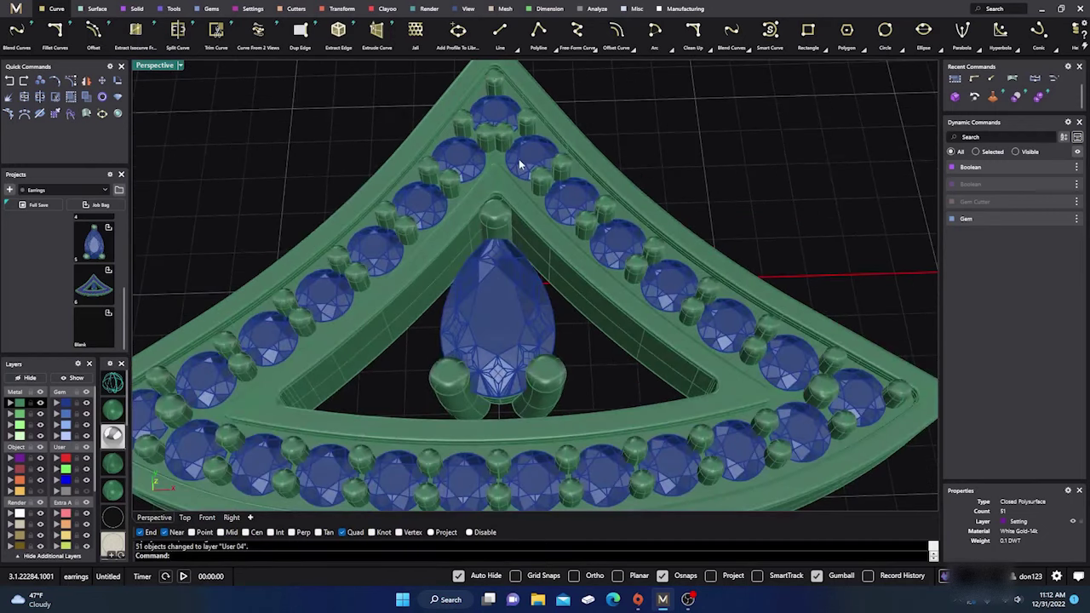
pyautogui.scroll(-4, 516, 155)
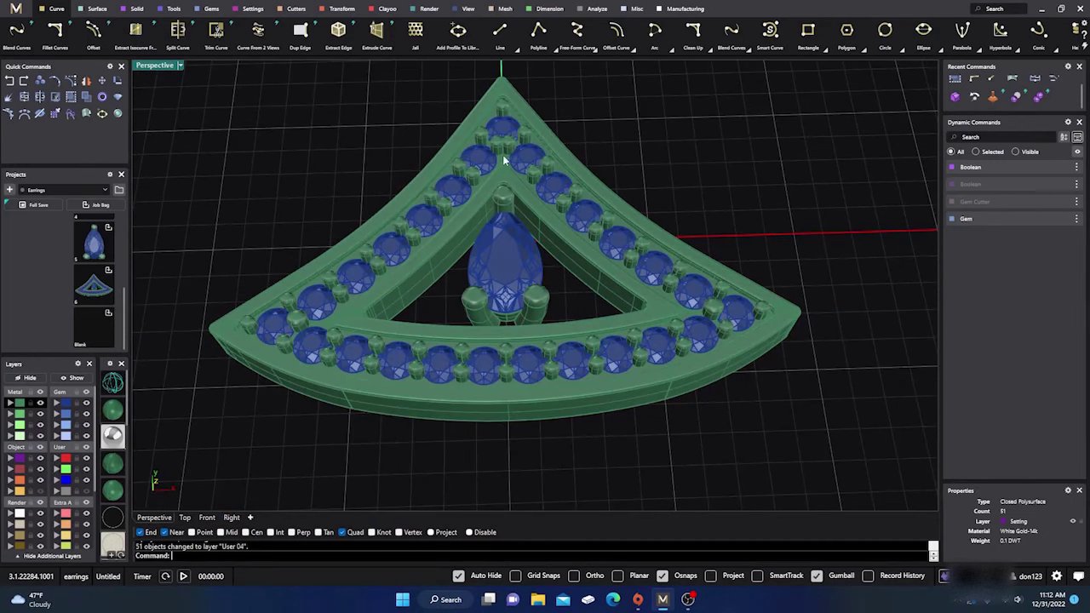
pyautogui.scroll(-2, 426, 336)
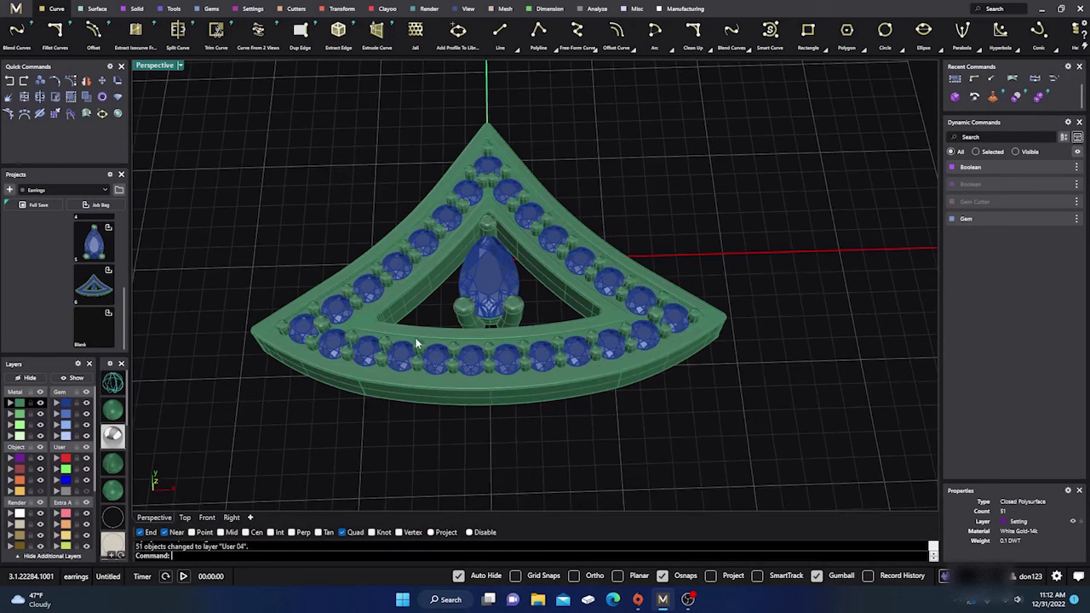
pyautogui.scroll(-1, 490, 285)
pyautogui.moveTo(517, 275); pyautogui.dragTo(515, 292, button='right')
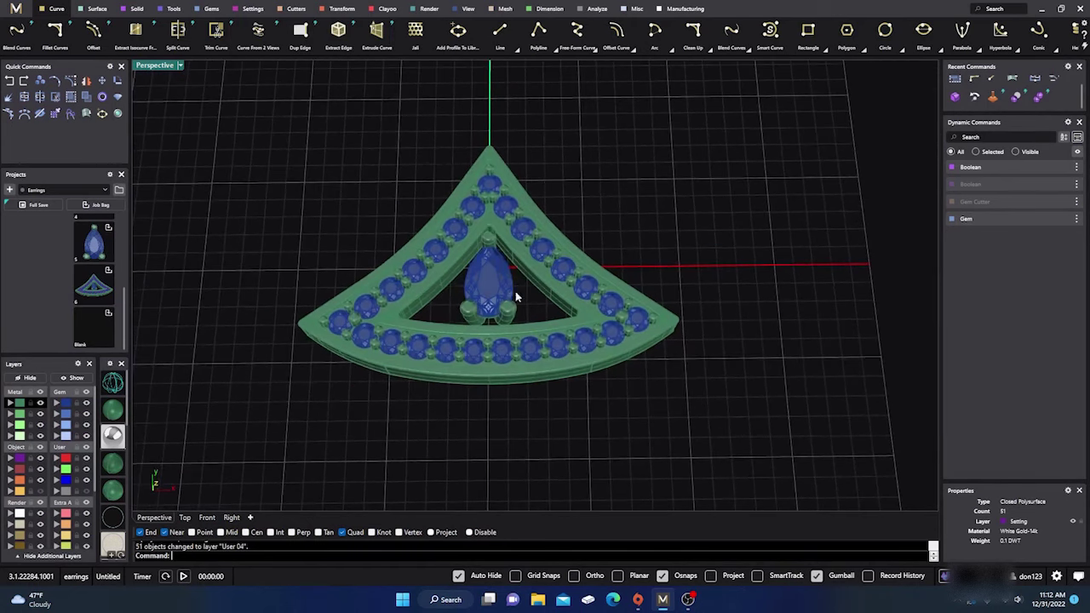
pyautogui.scroll(3, 467, 278)
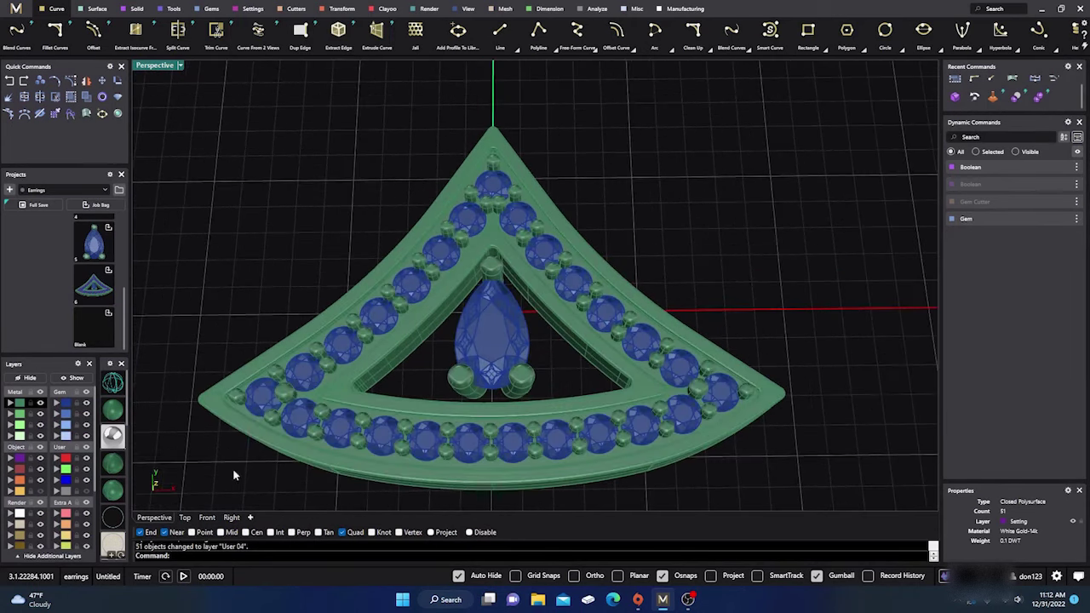
pyautogui.click(187, 517)
# Reposition the earring in the Top view and bring up the Gems ribbon tools.
pyautogui.scroll(-2, 424, 359)
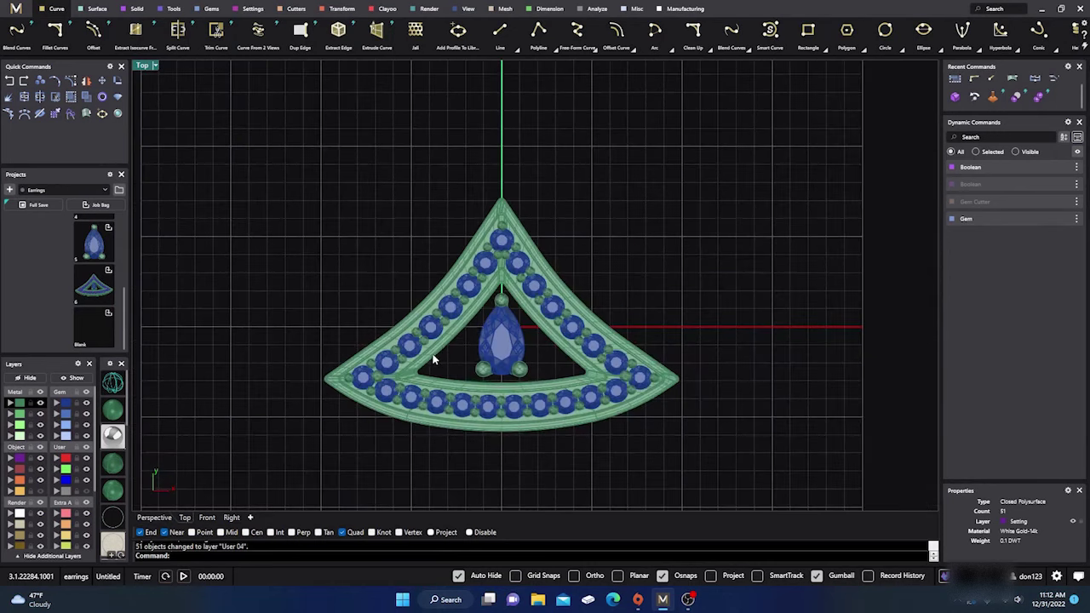
pyautogui.moveTo(500, 360); pyautogui.dragTo(468, 394, button='right')
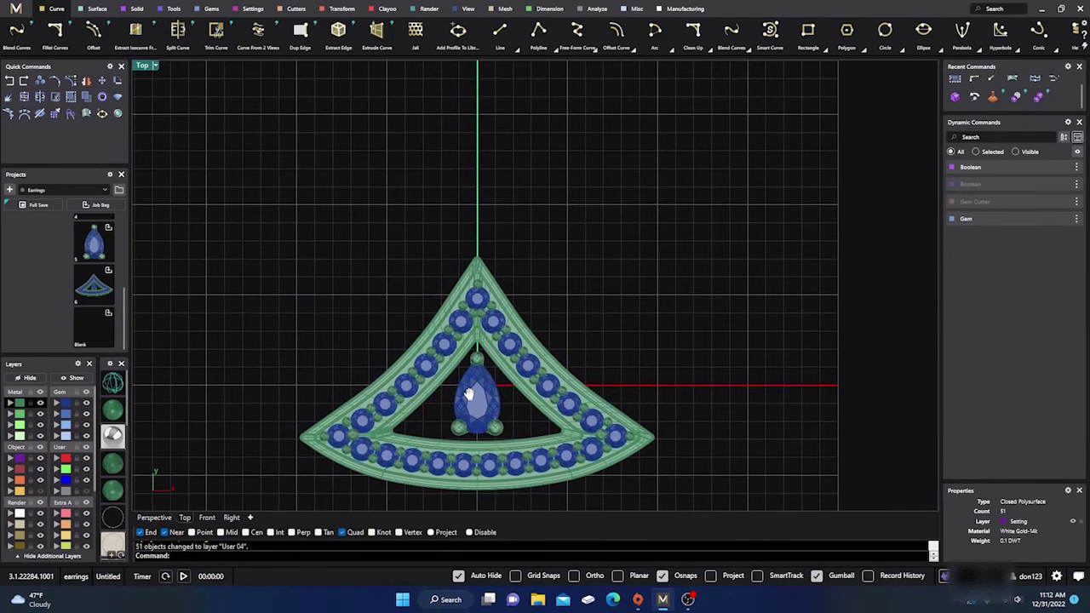
pyautogui.scroll(1, 473, 212)
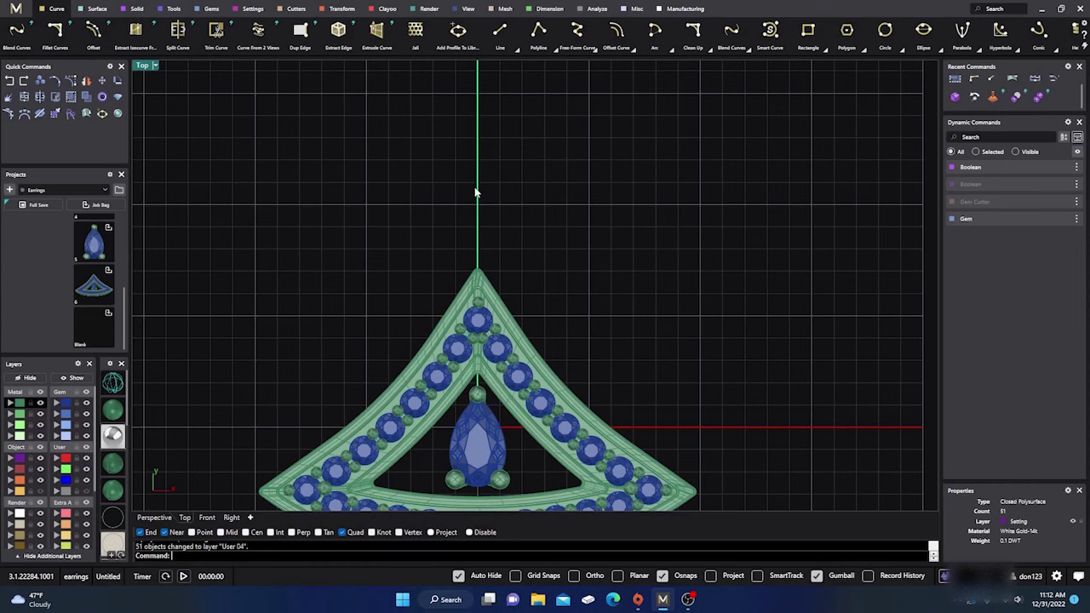
pyautogui.scroll(-1, 477, 190)
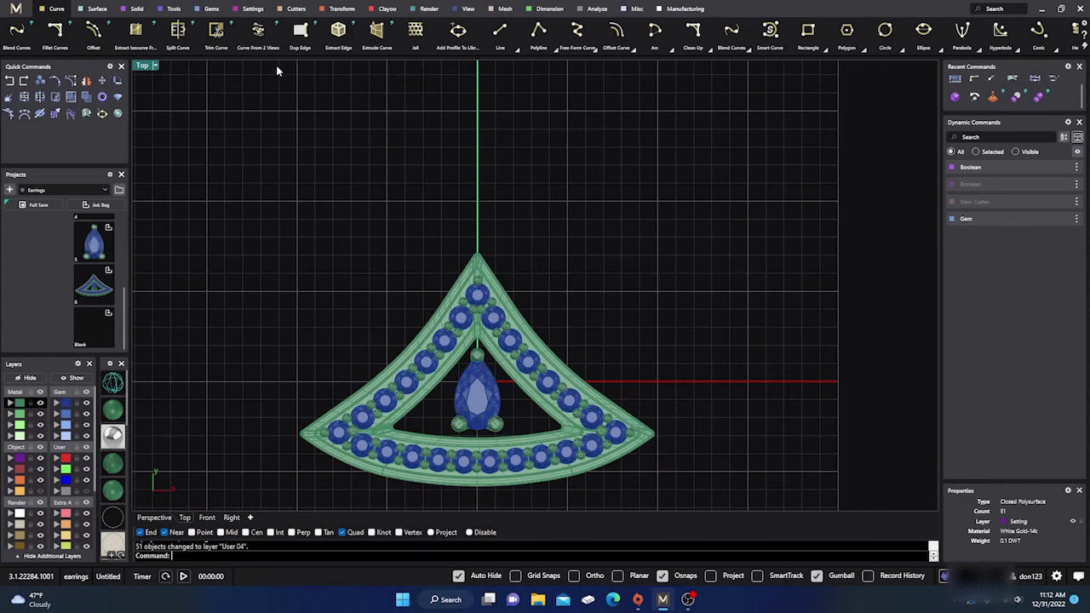
pyautogui.click(209, 10)
# Add a round gem above the earring's tip and size it to 0.052 ct (2.40 mm).
pyautogui.click(223, 31)
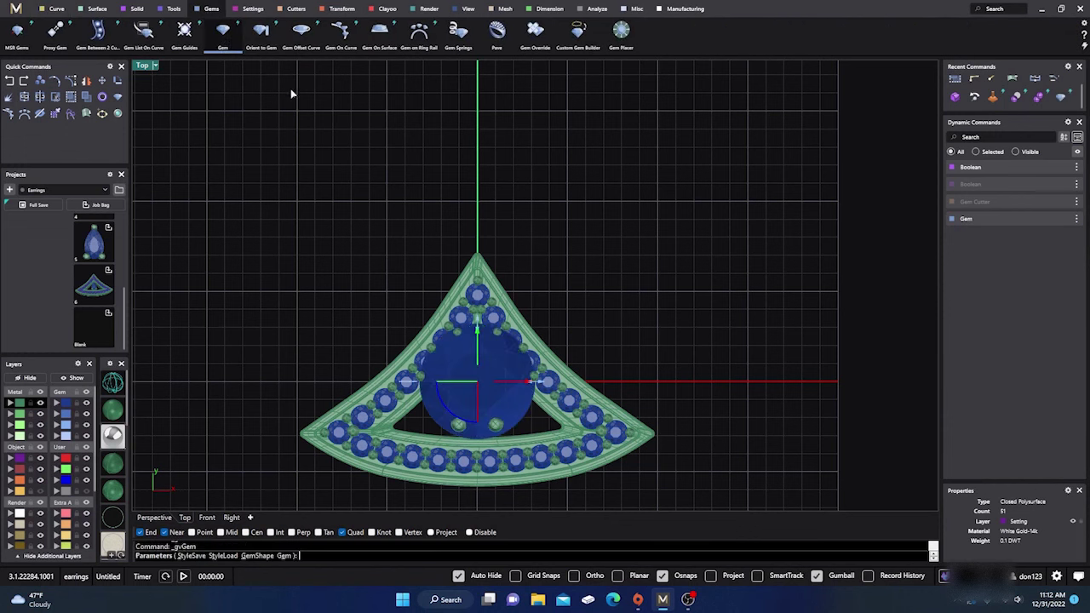
pyautogui.moveTo(477, 336); pyautogui.dragTo(479, 147)
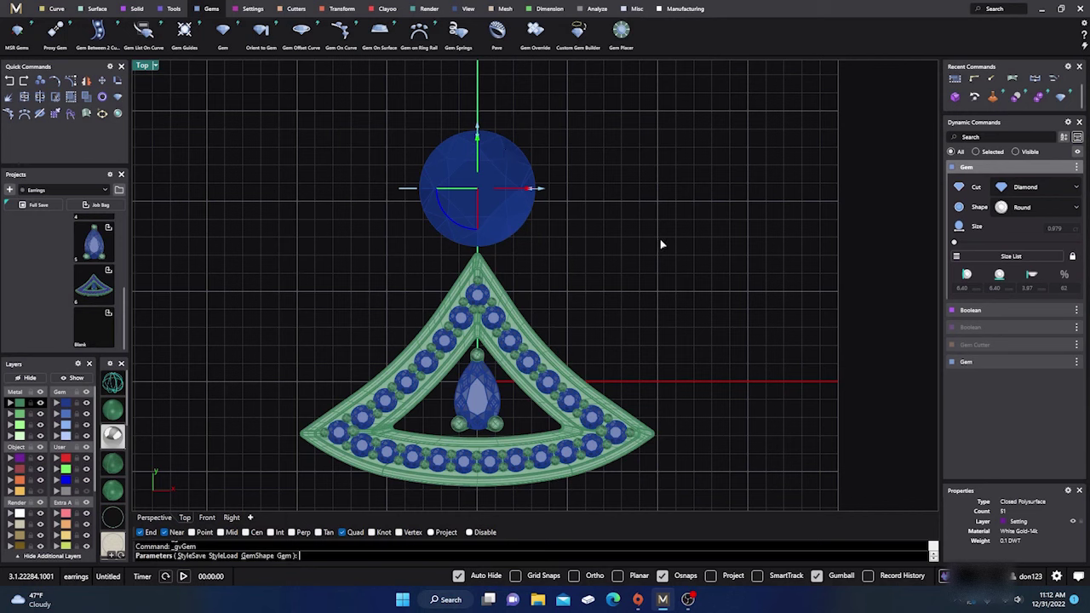
pyautogui.click(967, 256)
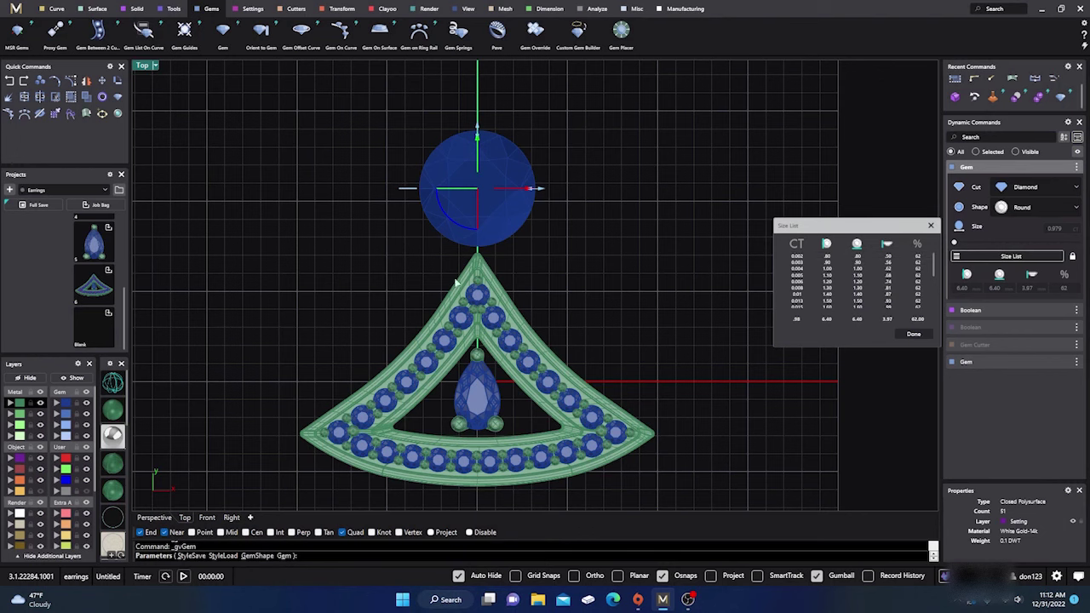
pyautogui.moveTo(630, 284); pyautogui.dragTo(647, 298, button='right')
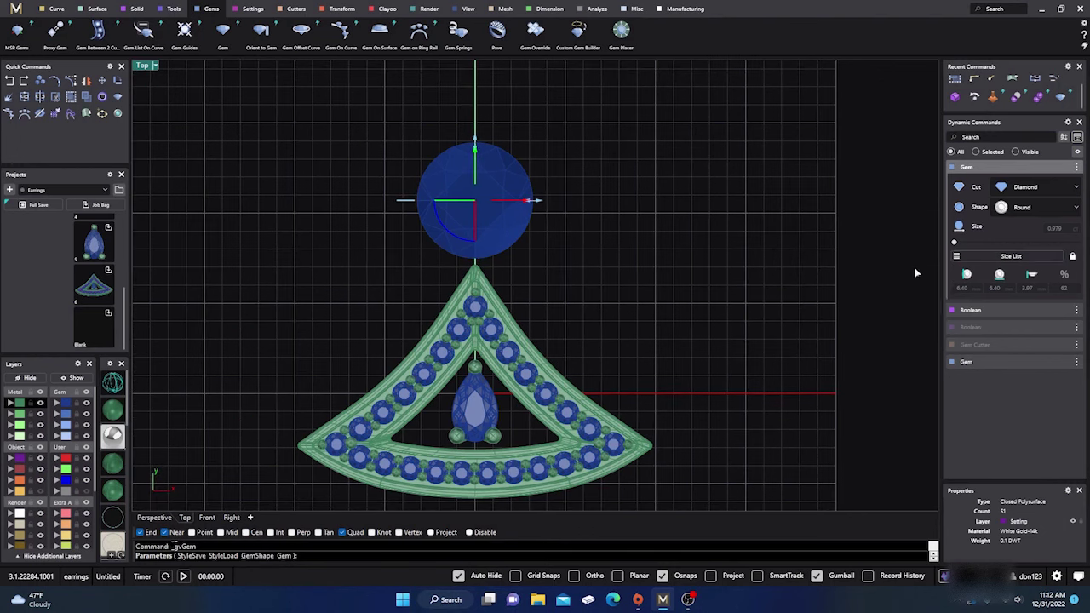
pyautogui.click(1009, 256)
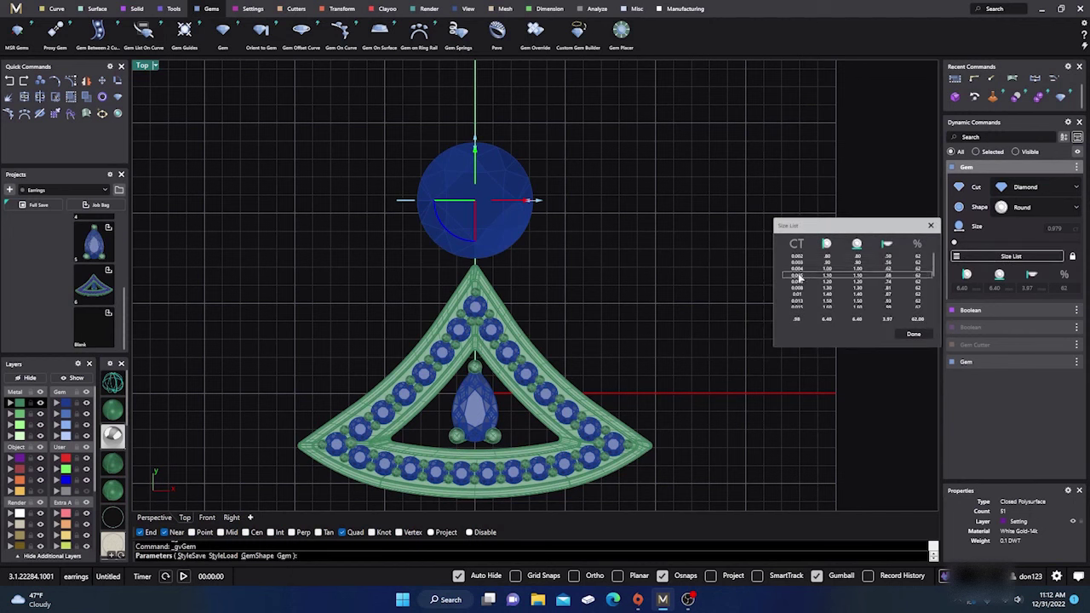
pyautogui.scroll(-6, 804, 279)
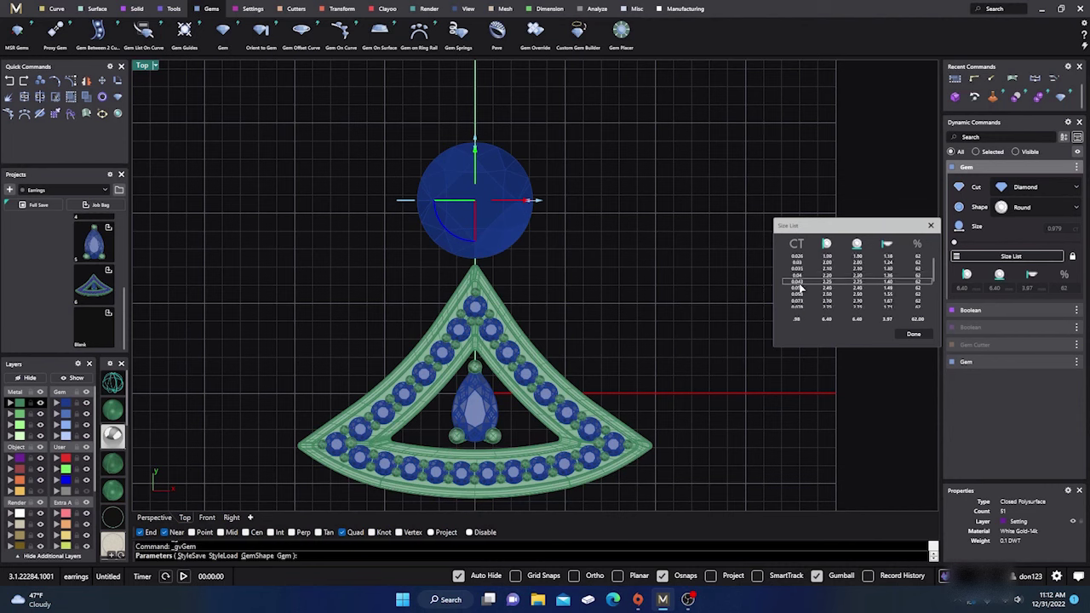
pyautogui.scroll(3, 801, 285)
pyautogui.click(801, 276)
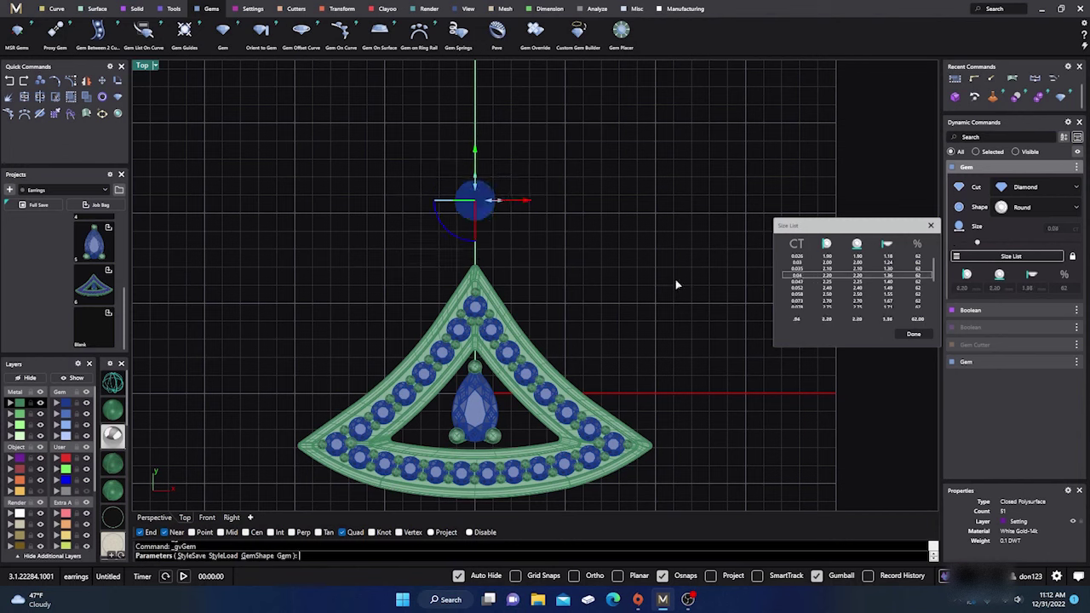
pyautogui.click(787, 282)
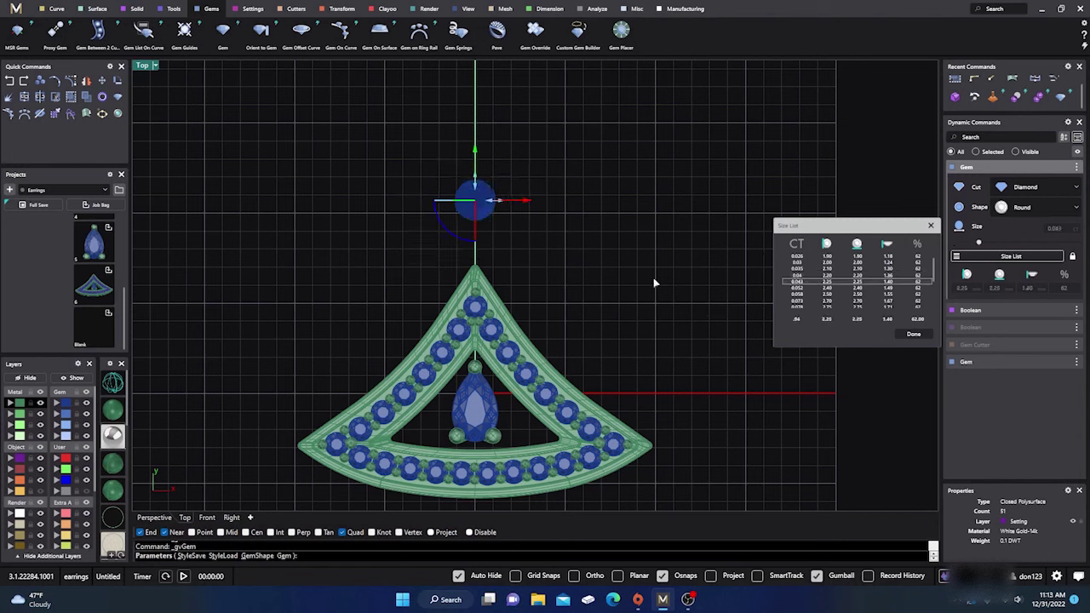
pyautogui.click(795, 289)
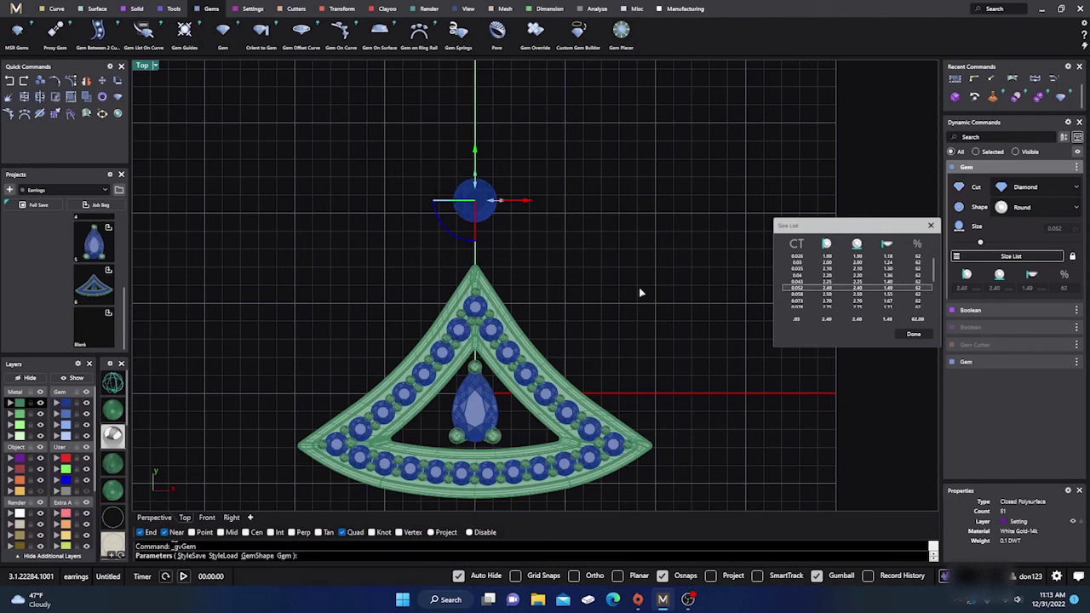
pyautogui.moveTo(640, 293); pyautogui.dragTo(639, 292, button='right')
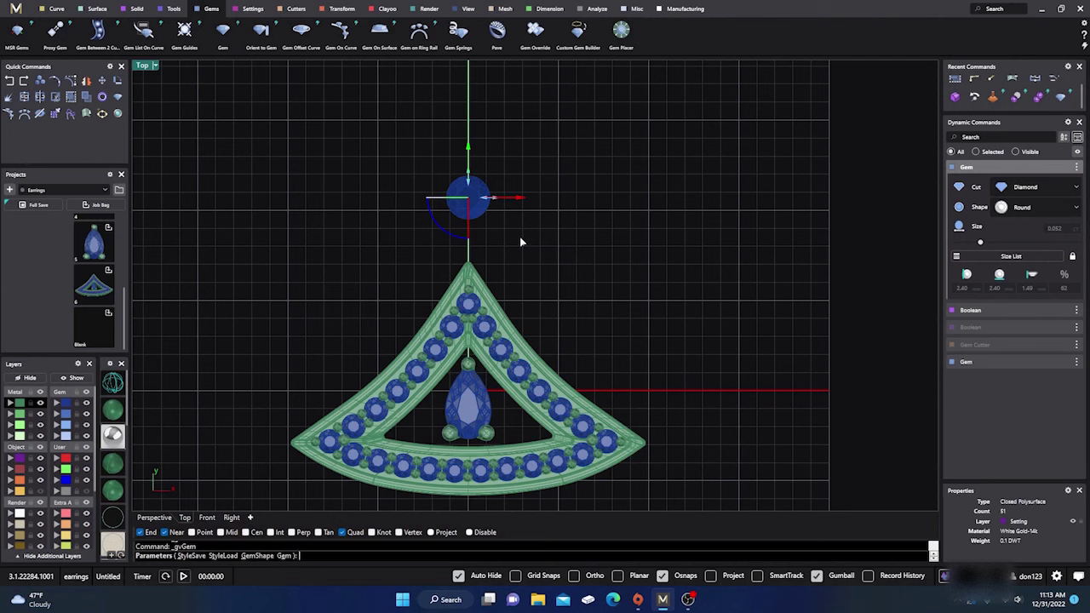
pyautogui.press('Return')
pyautogui.click(473, 198)
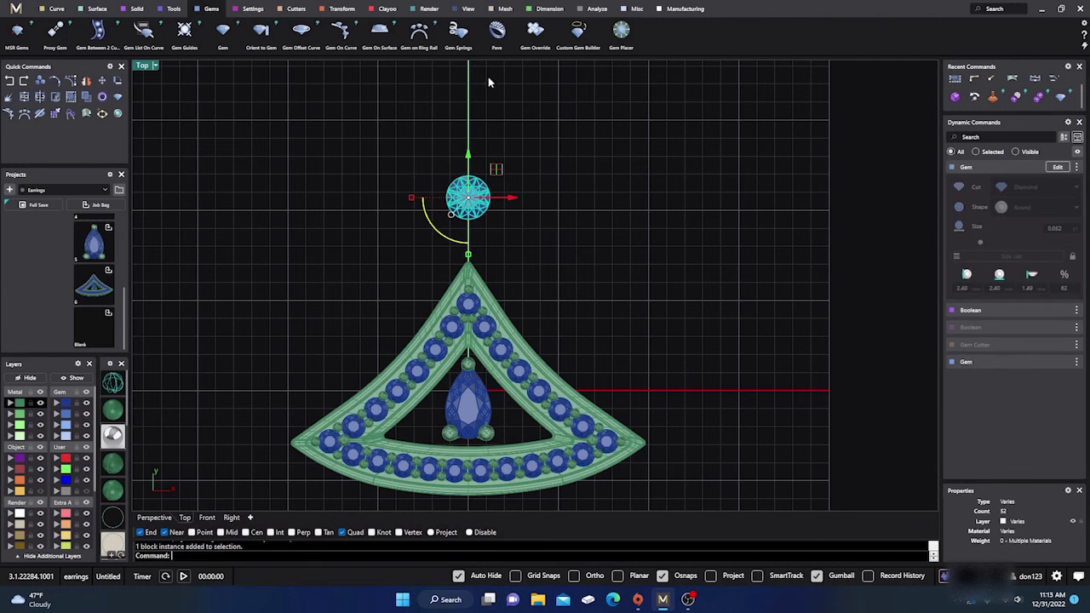
# Start a bezel setting around the top round gem and view it in perspective.
pyautogui.click(254, 9)
pyautogui.click(334, 32)
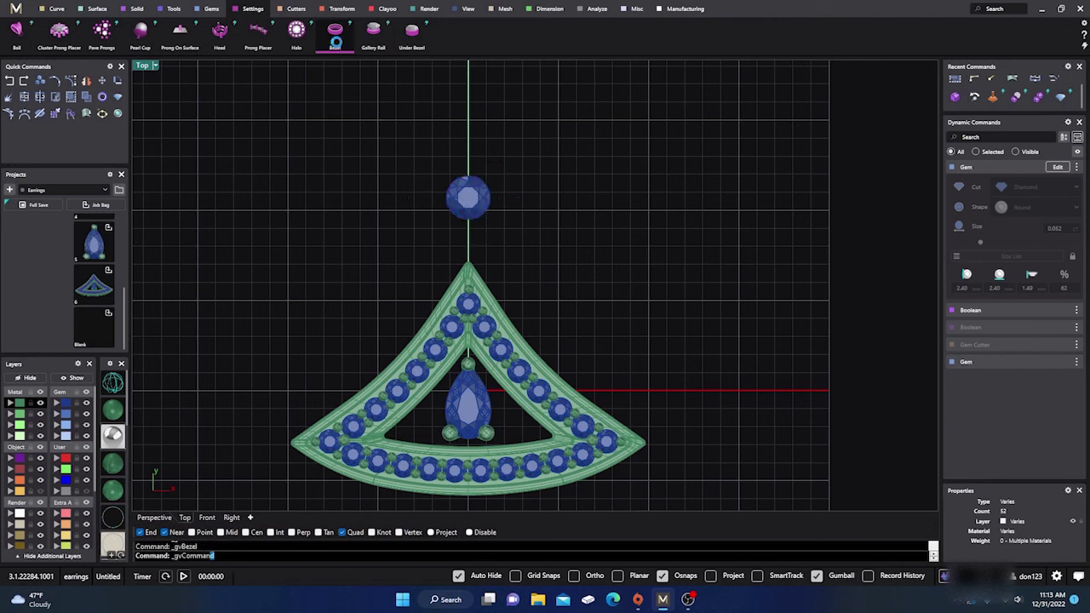
pyautogui.scroll(5, 480, 198)
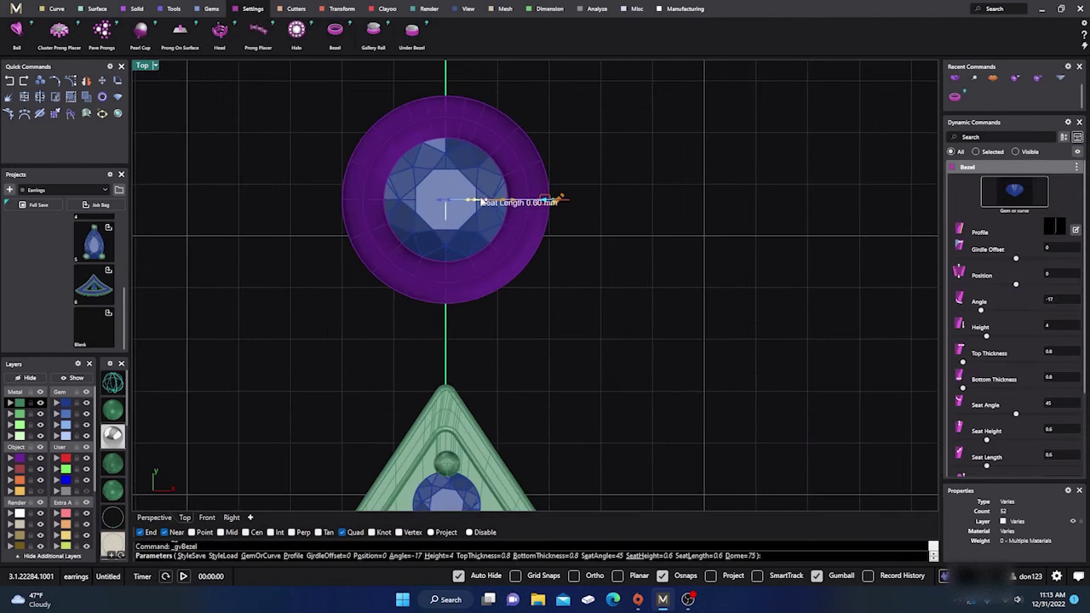
pyautogui.scroll(2, 543, 210)
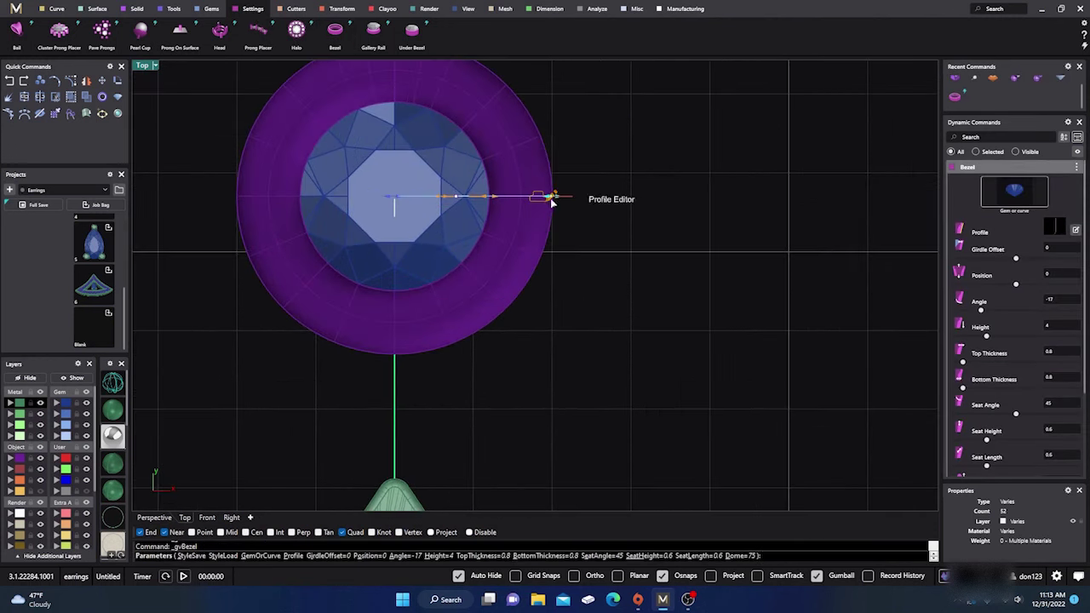
pyautogui.click(155, 518)
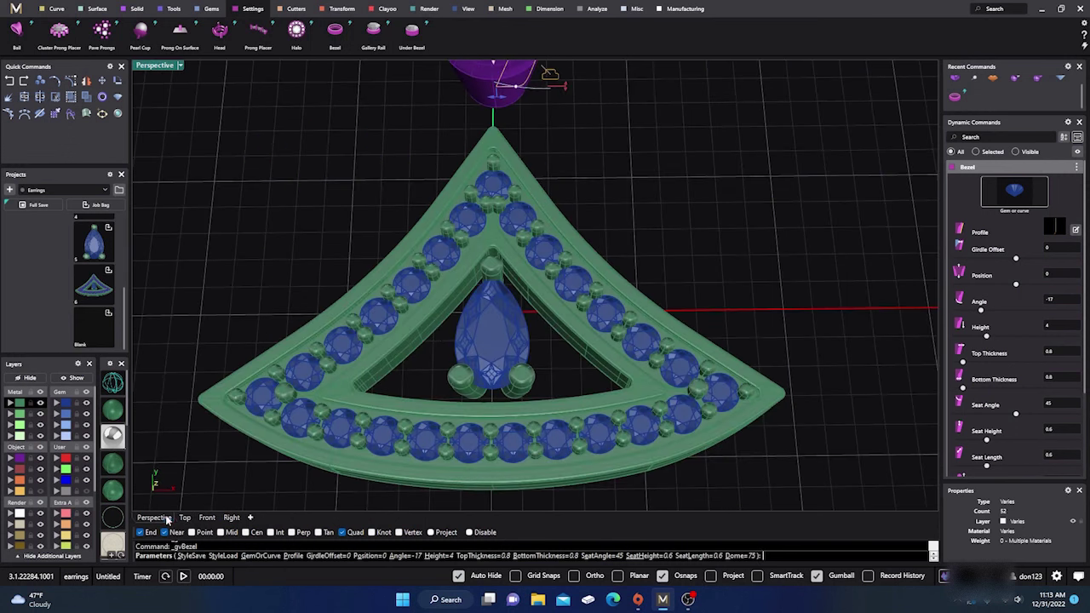
pyautogui.moveTo(443, 324); pyautogui.dragTo(545, 307, button='right')
pyautogui.scroll(3, 563, 149)
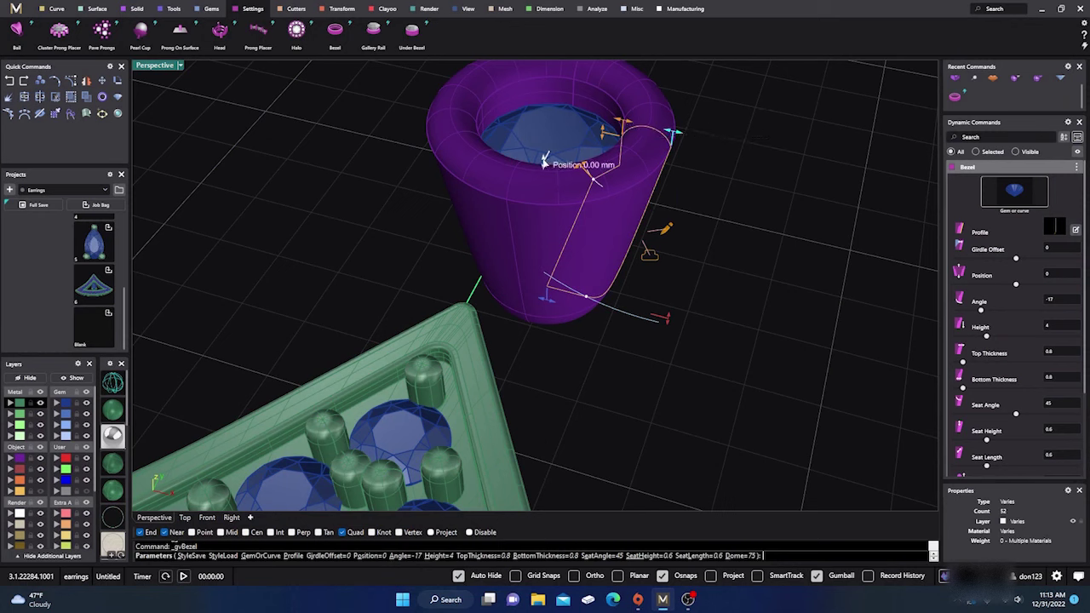
# Set the bezel position to -0.45 and shorten its height to 2.16 mm.
pyautogui.moveTo(545, 162); pyautogui.dragTo(545, 189)
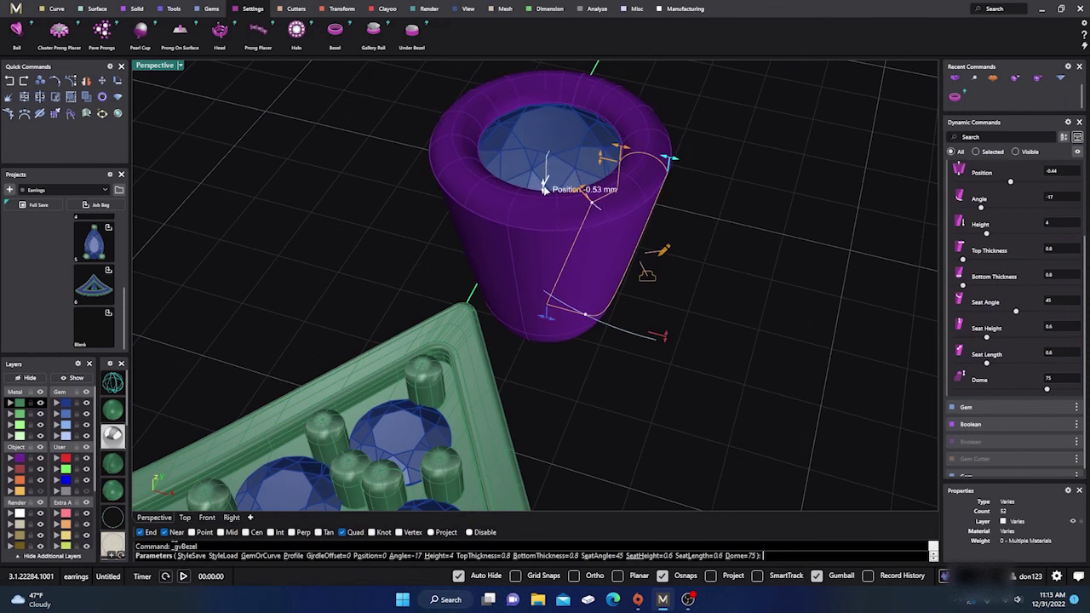
pyautogui.click(207, 518)
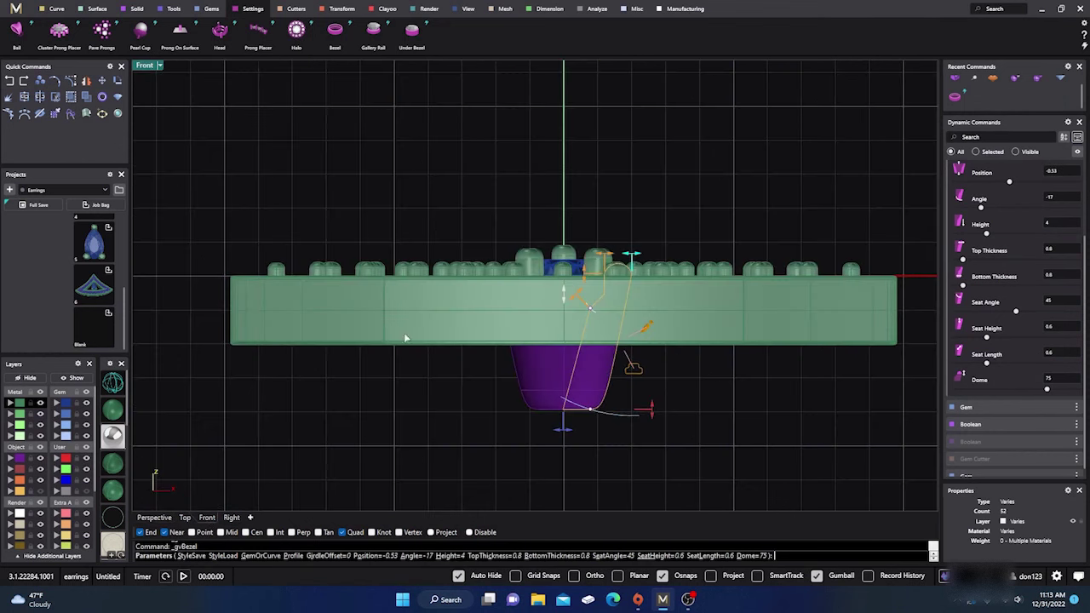
pyautogui.click(231, 518)
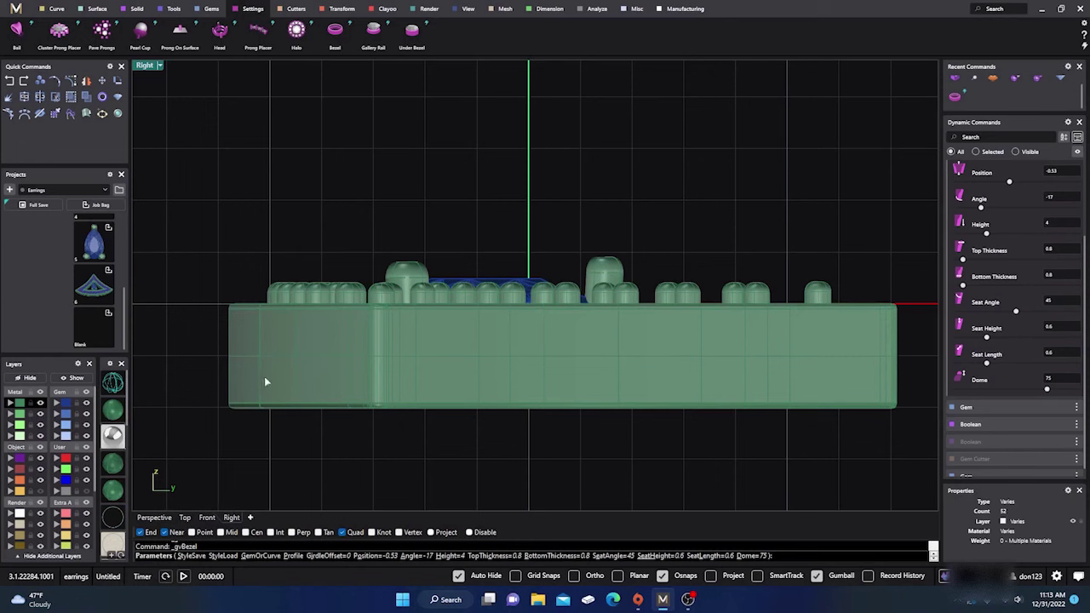
pyautogui.scroll(-3, 286, 383)
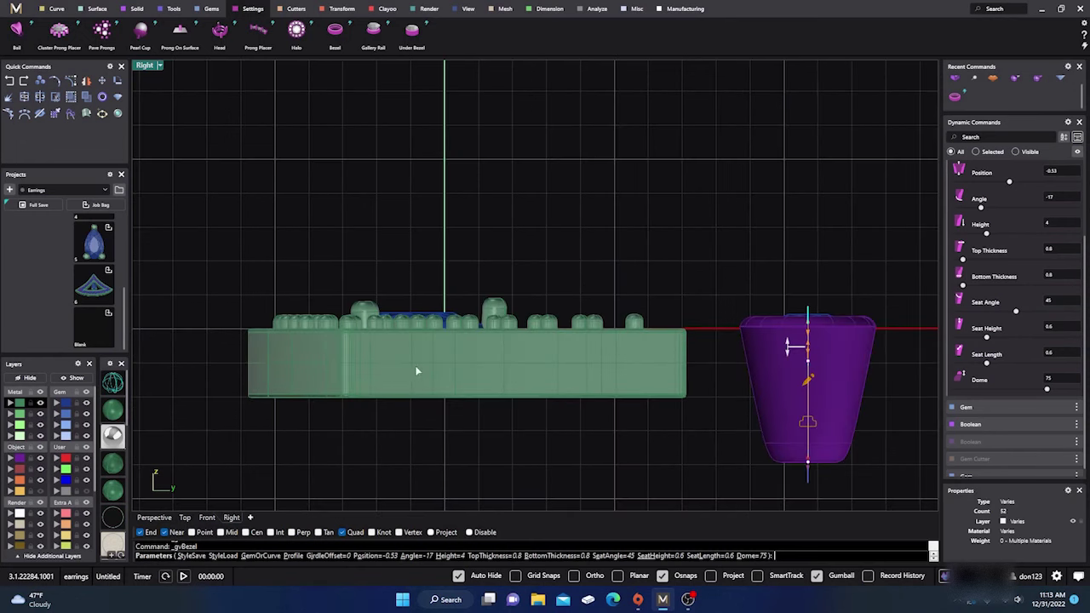
pyautogui.moveTo(498, 302); pyautogui.dragTo(310, 247, button='right')
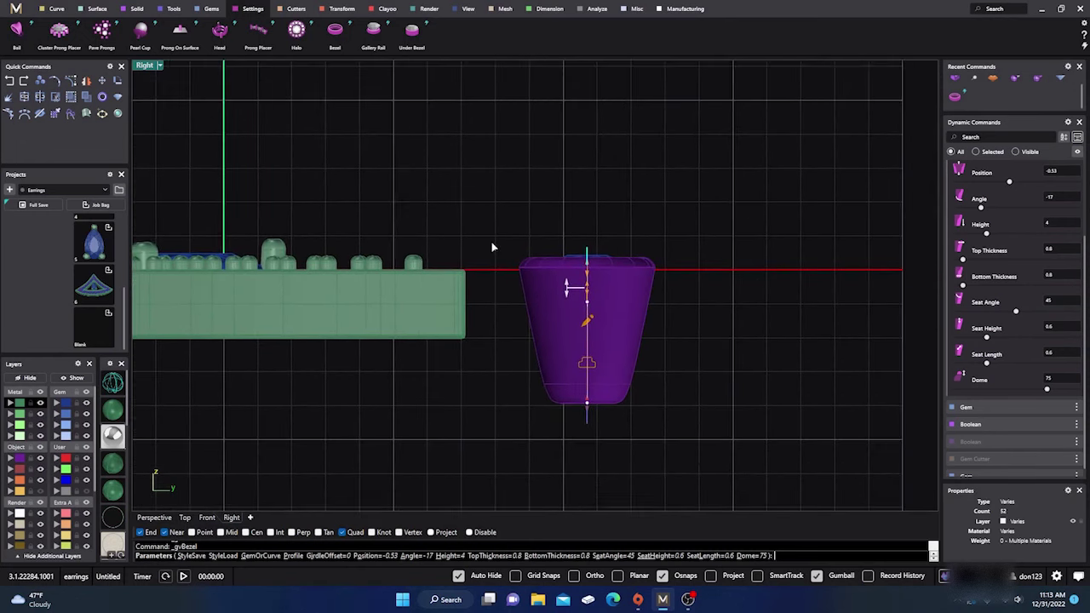
pyautogui.scroll(2, 569, 285)
pyautogui.scroll(2, 569, 286)
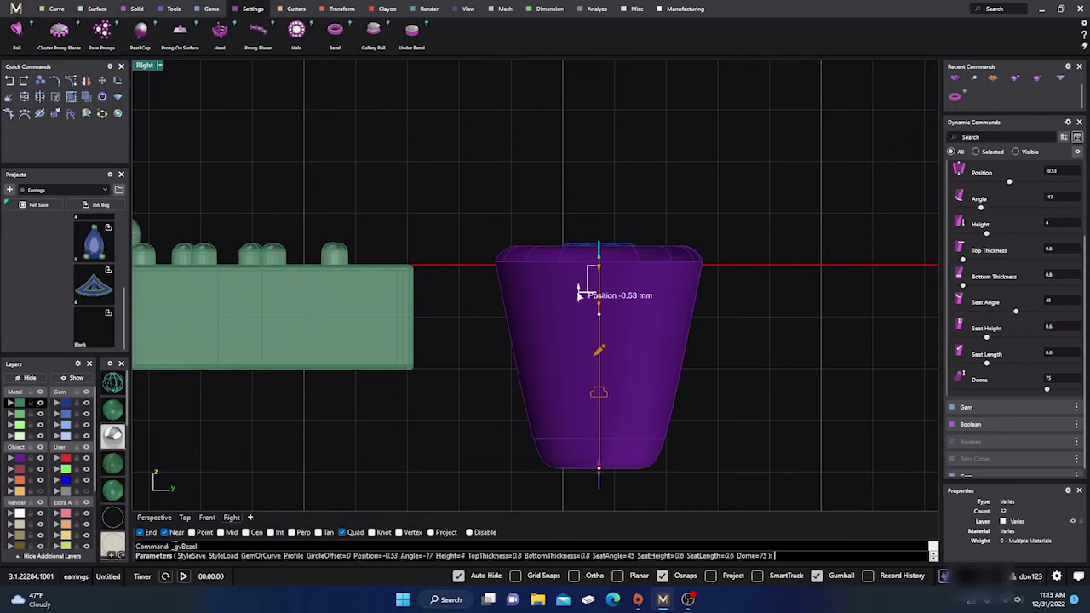
pyautogui.moveTo(579, 294); pyautogui.dragTo(580, 288)
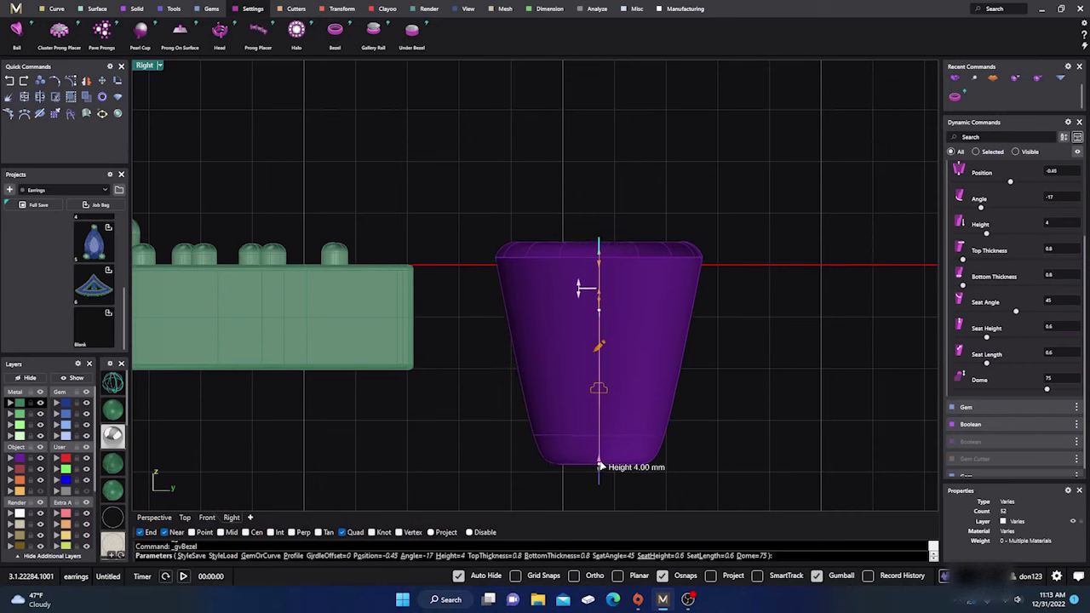
pyautogui.moveTo(597, 452); pyautogui.dragTo(594, 373)
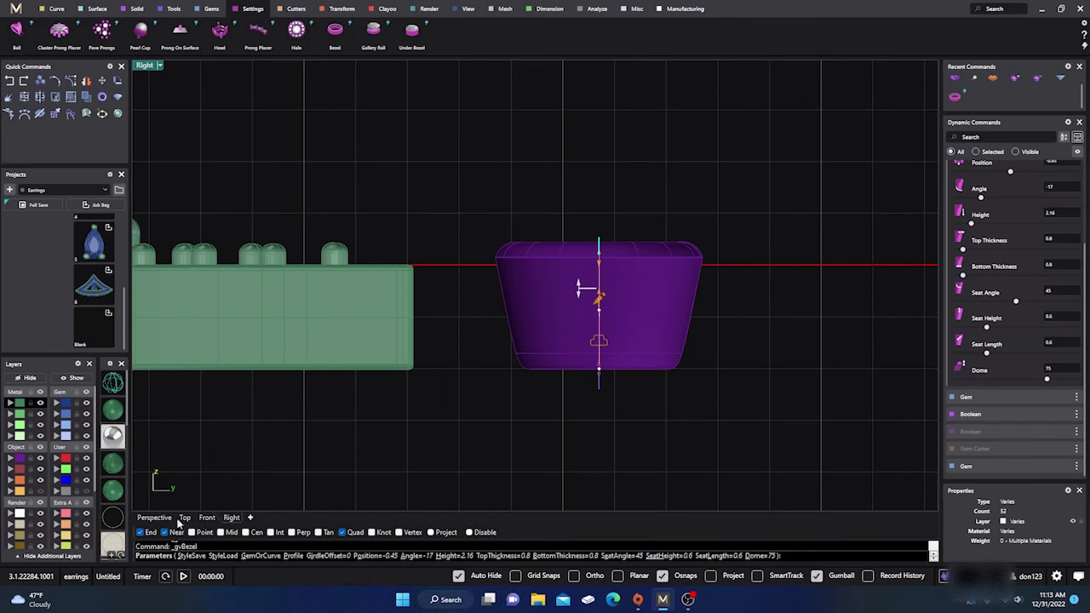
# Set the bezel wall angle to -14 and the bottom thickness to 0.45 mm.
pyautogui.click(166, 519)
pyautogui.moveTo(558, 394); pyautogui.dragTo(612, 381, button='right')
pyautogui.moveTo(633, 347)
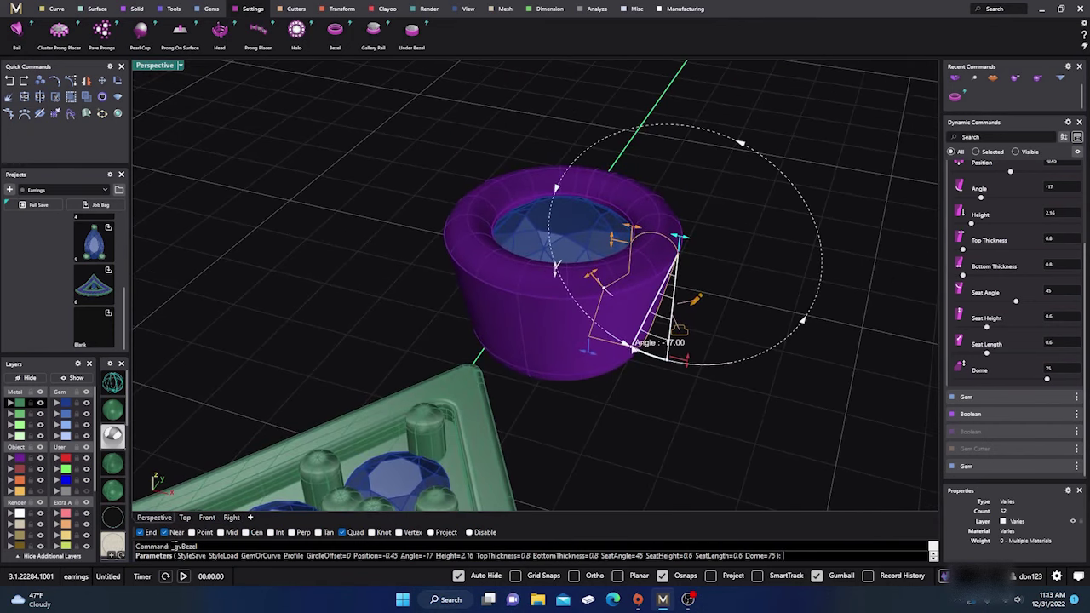
pyautogui.moveTo(635, 347); pyautogui.dragTo(633, 368)
pyautogui.moveTo(633, 368); pyautogui.dragTo(577, 374, button='right')
pyautogui.moveTo(622, 407); pyautogui.dragTo(566, 347, button='right')
pyautogui.scroll(5, 686, 470)
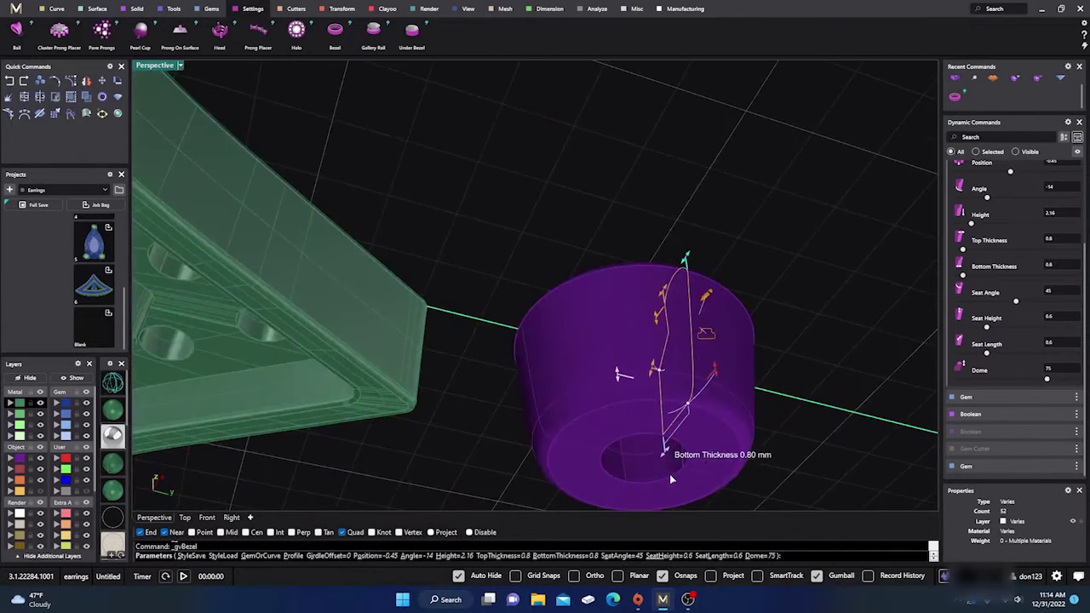
pyautogui.moveTo(667, 456); pyautogui.dragTo(680, 440)
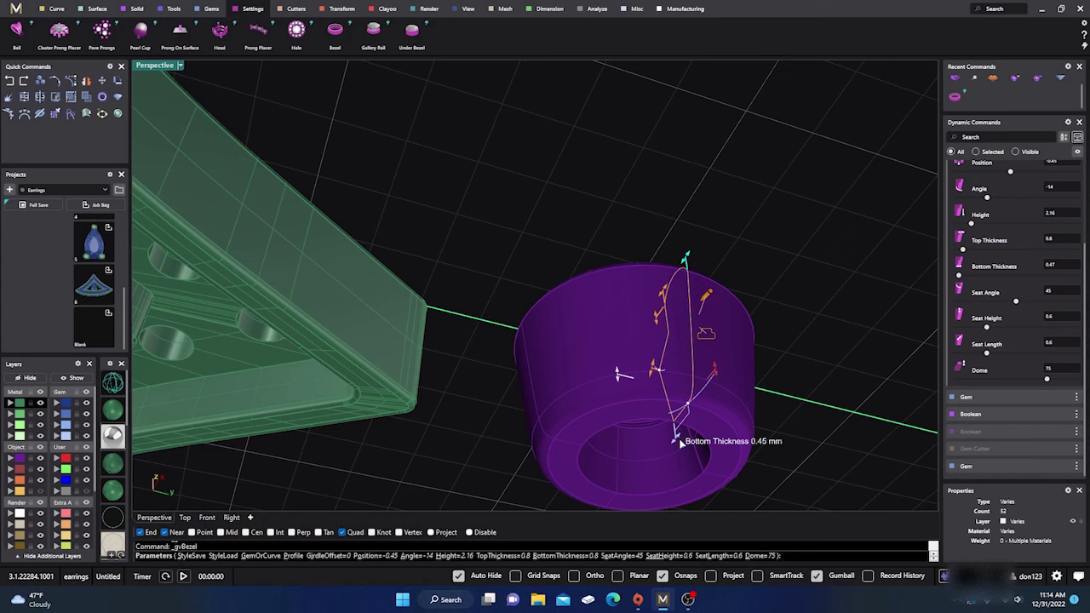
# Set the seat angle to 32 and the dome to 55, then create the bezel.
pyautogui.scroll(-5, 621, 399)
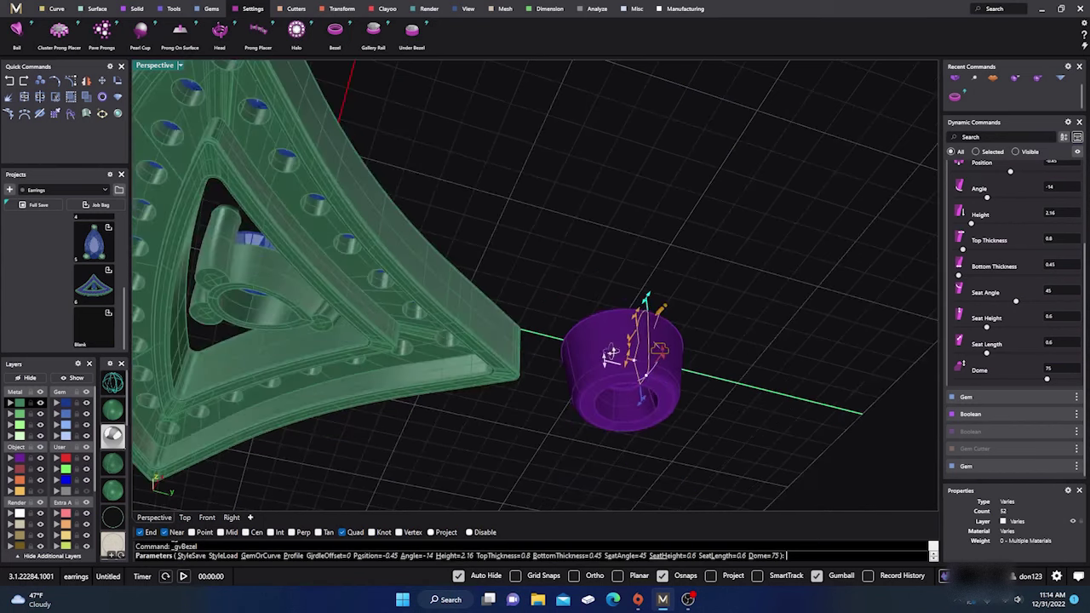
pyautogui.moveTo(612, 356); pyautogui.dragTo(593, 384, button='right')
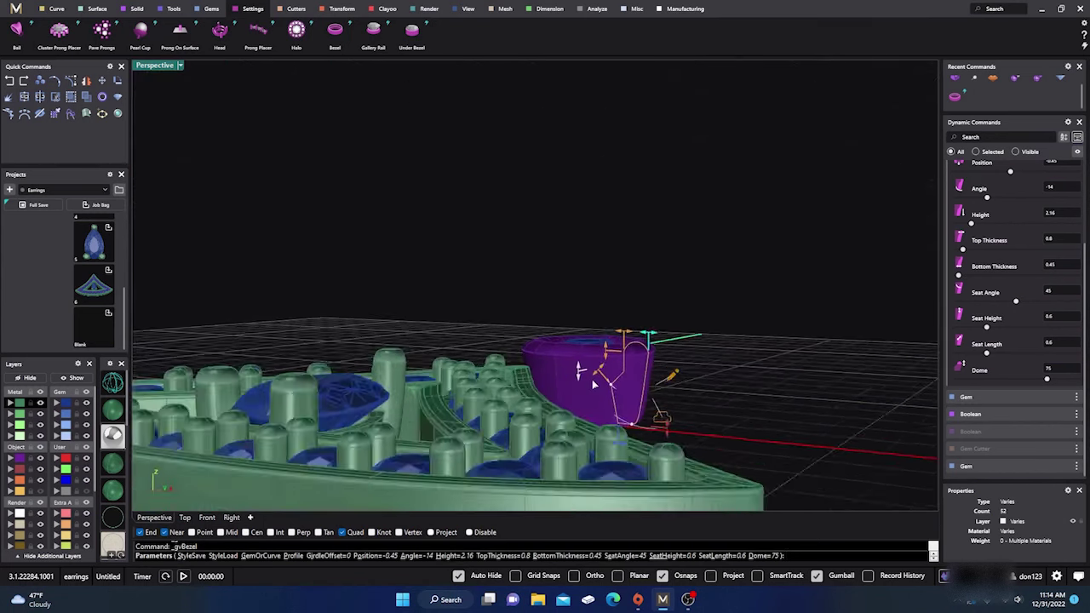
pyautogui.scroll(5, 594, 384)
pyautogui.moveTo(641, 394)
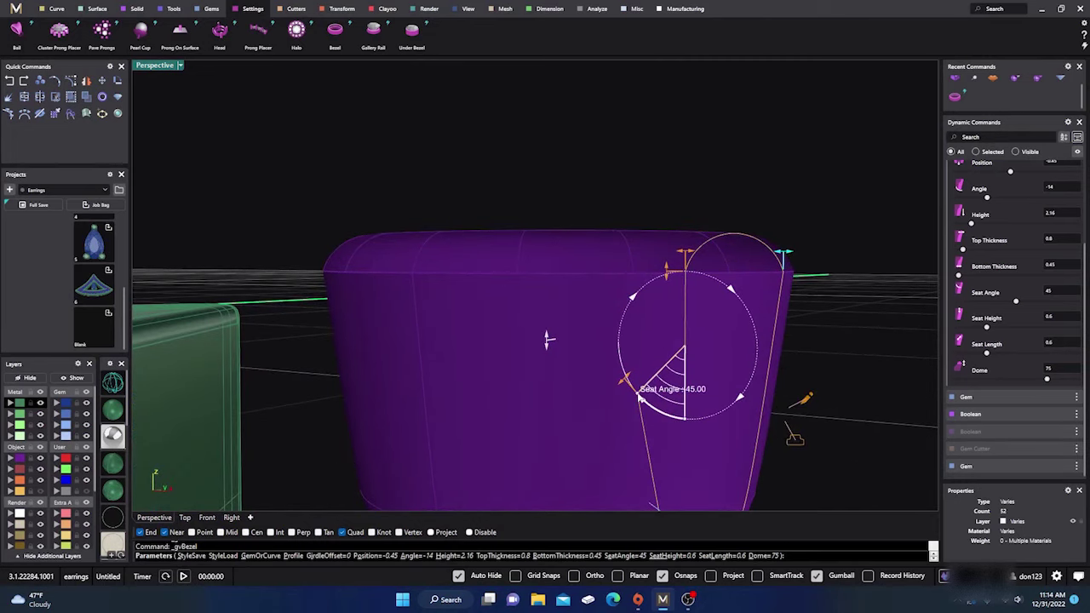
pyautogui.moveTo(640, 397); pyautogui.dragTo(653, 410)
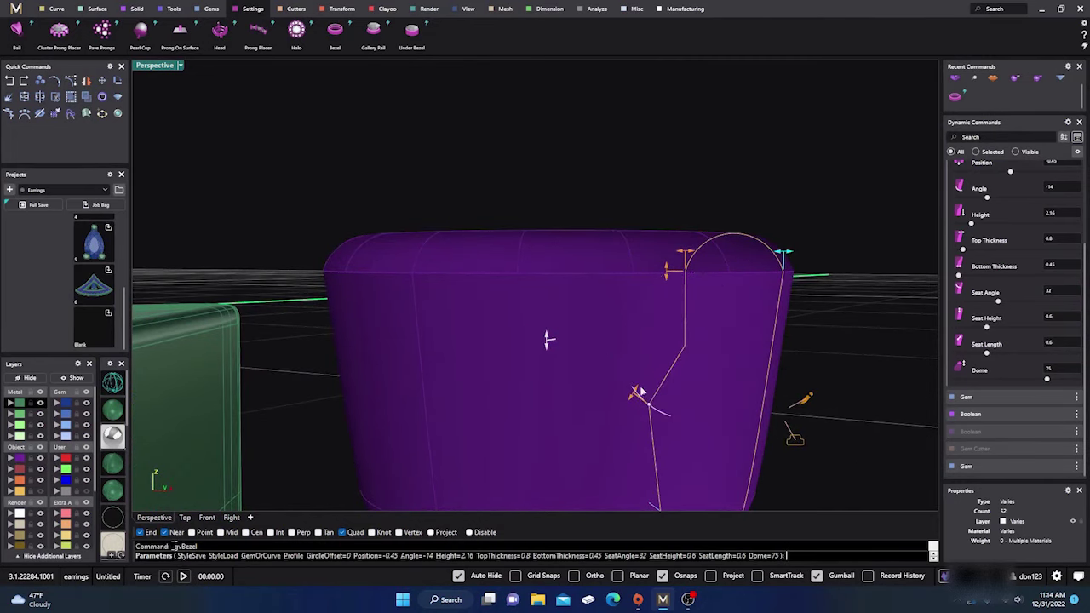
pyautogui.scroll(-6, 639, 390)
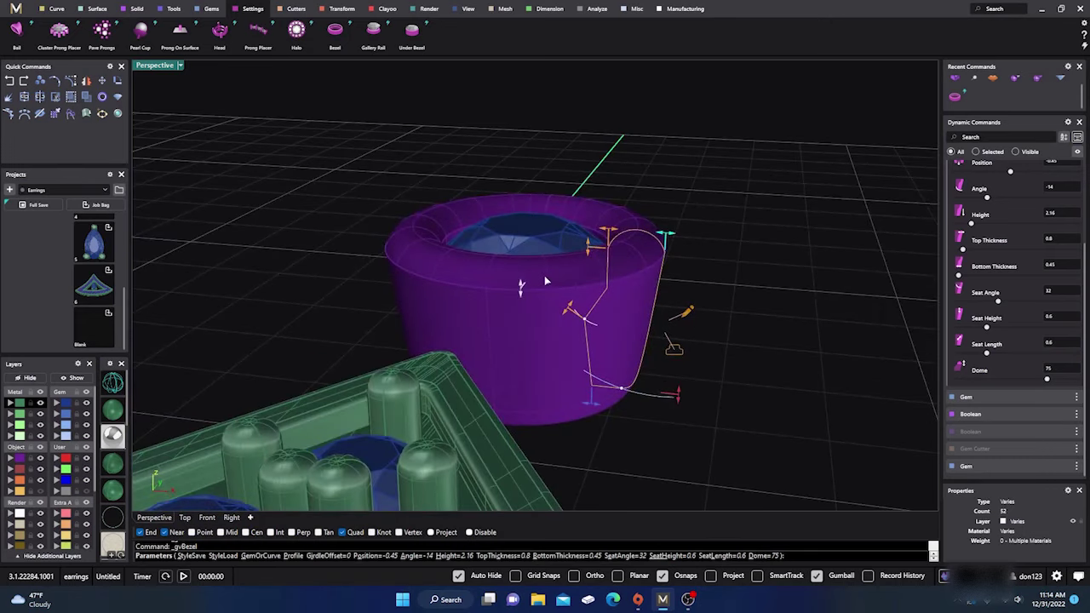
pyautogui.moveTo(623, 397); pyautogui.dragTo(574, 296, button='right')
pyautogui.moveTo(573, 294)
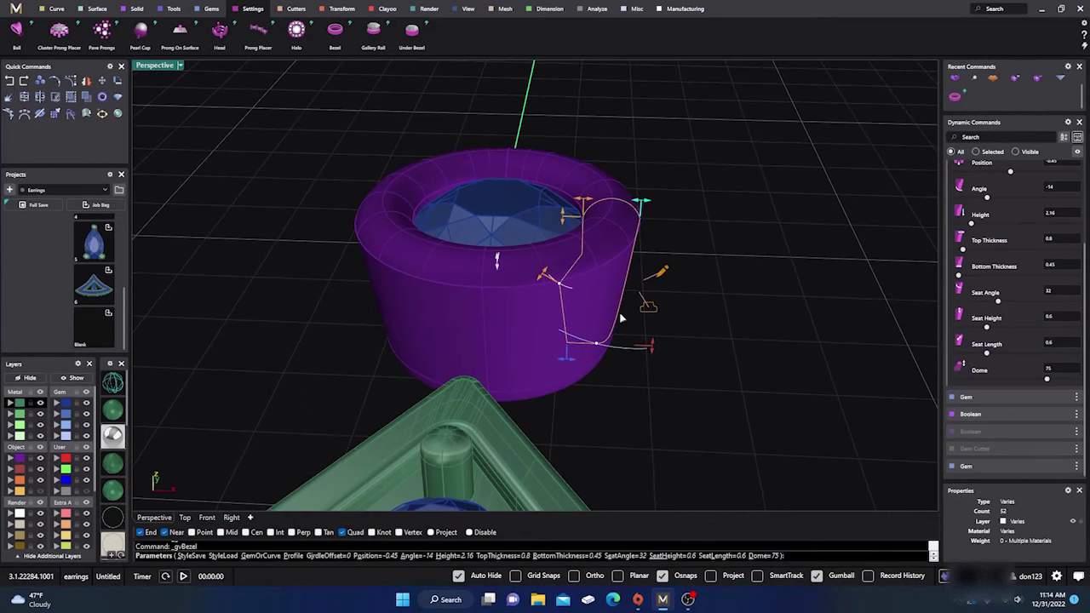
pyautogui.scroll(1, 597, 219)
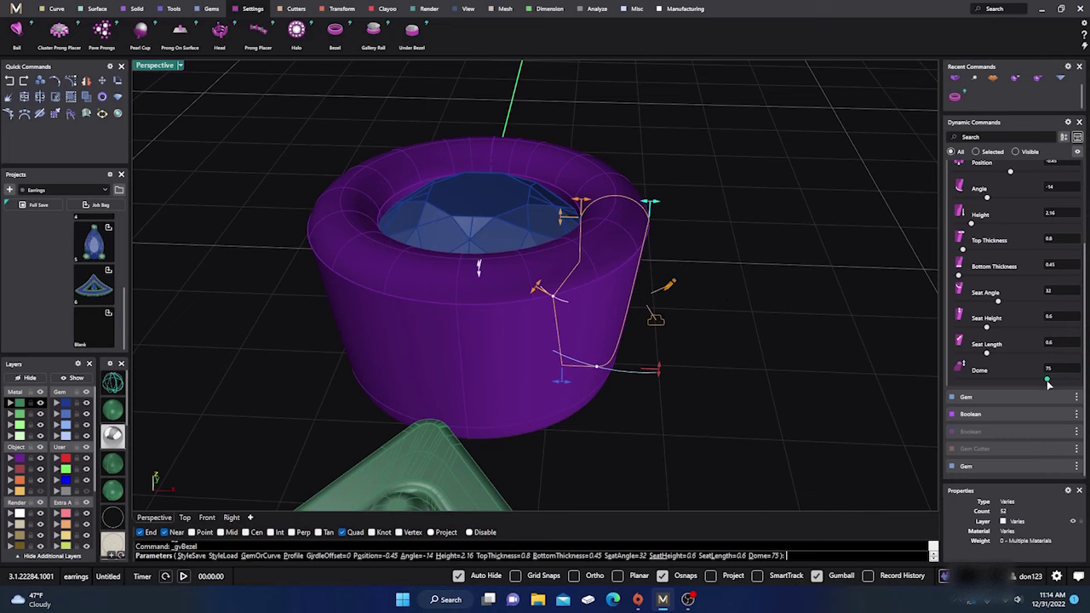
pyautogui.moveTo(1049, 384); pyautogui.dragTo(1023, 386)
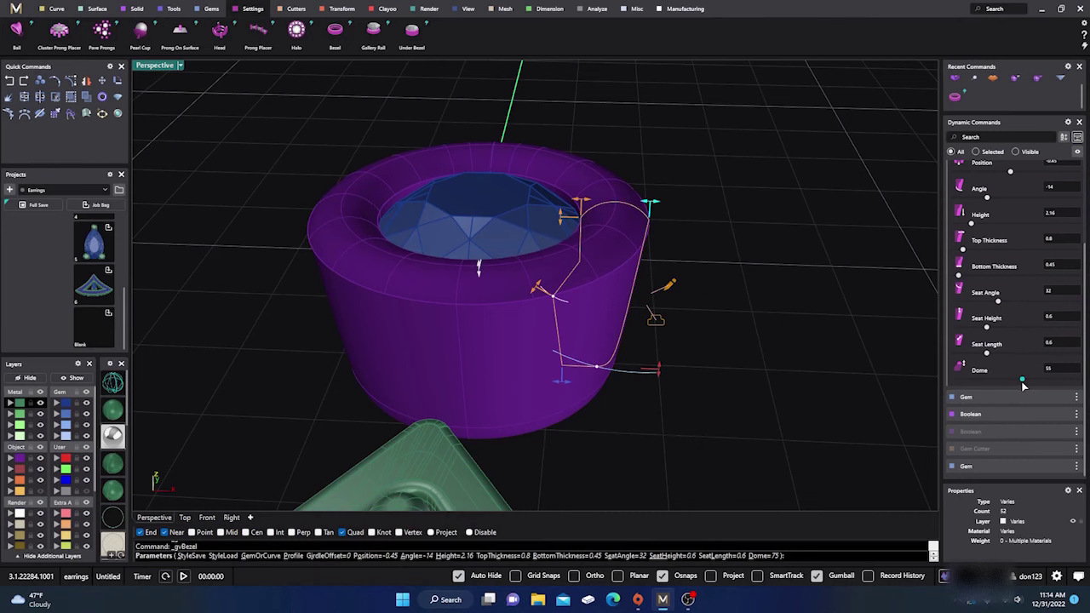
pyautogui.rightClick(784, 275)
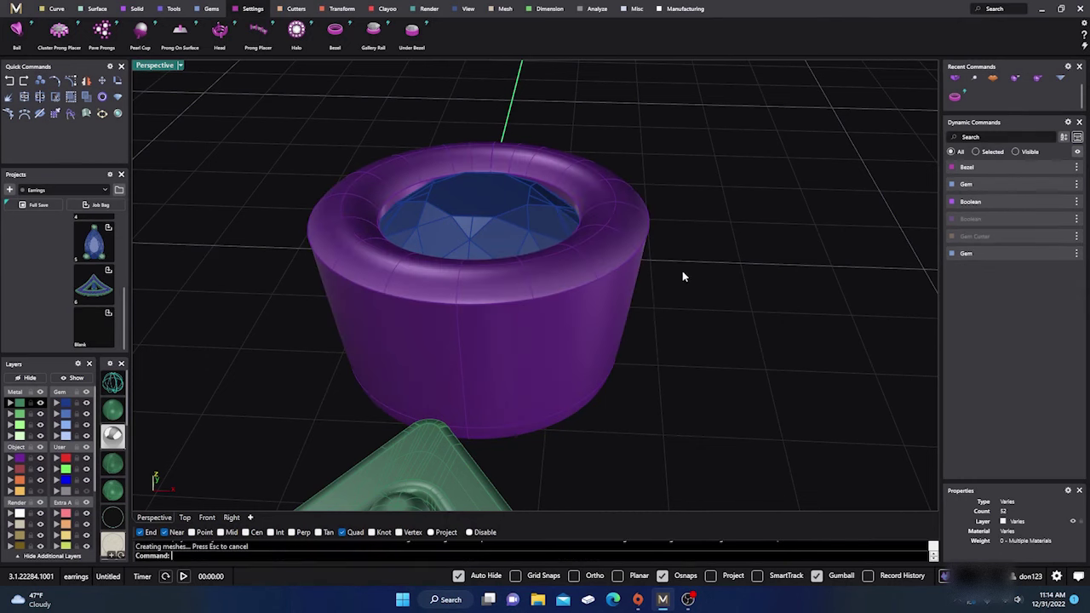
# Switch to the Top view framing the whole earring, starting and cancelling an arc.
pyautogui.scroll(-3, 655, 277)
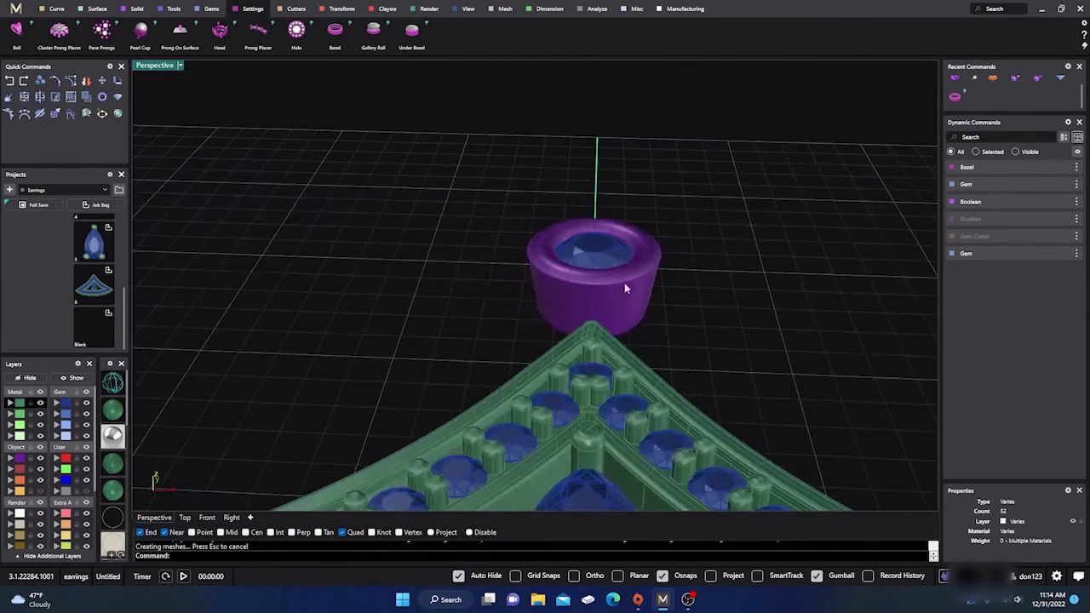
pyautogui.click(185, 517)
pyautogui.scroll(-6, 538, 305)
pyautogui.moveTo(546, 312); pyautogui.dragTo(592, 294, button='right')
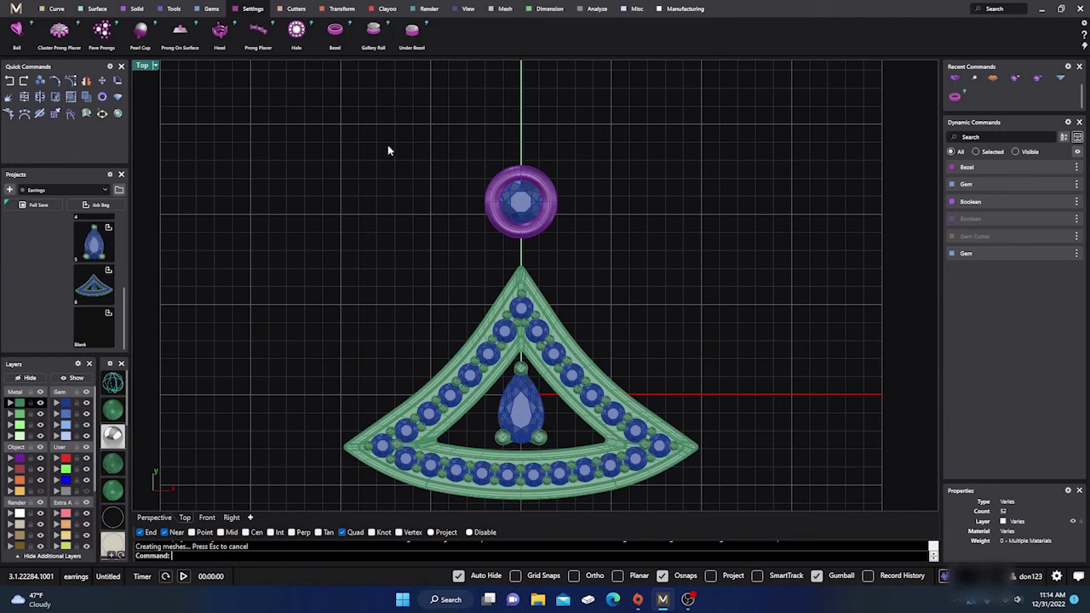
pyautogui.click(57, 9)
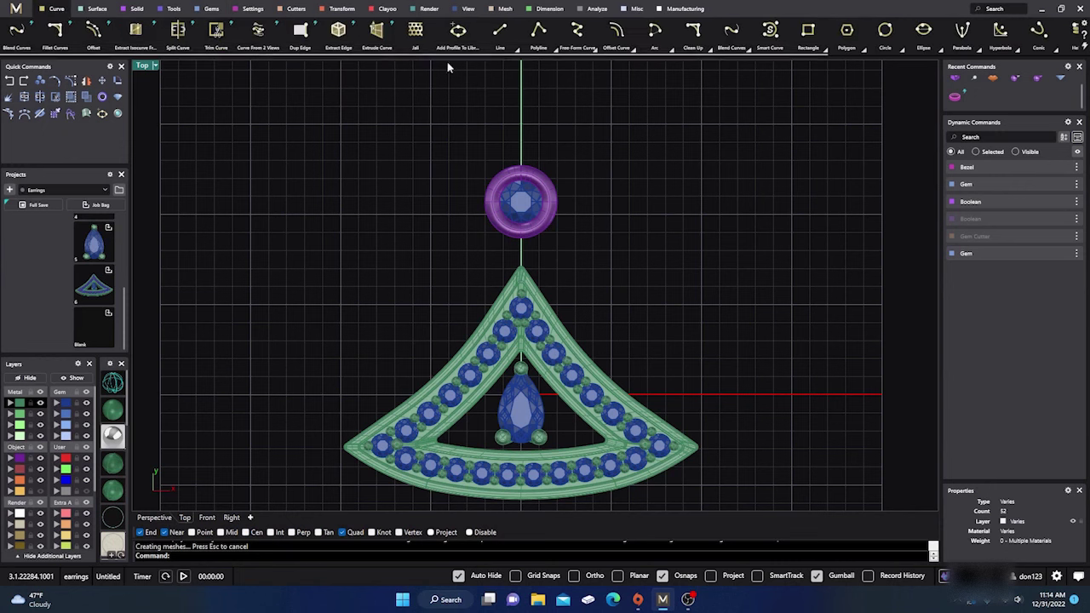
pyautogui.click(672, 50)
pyautogui.click(737, 72)
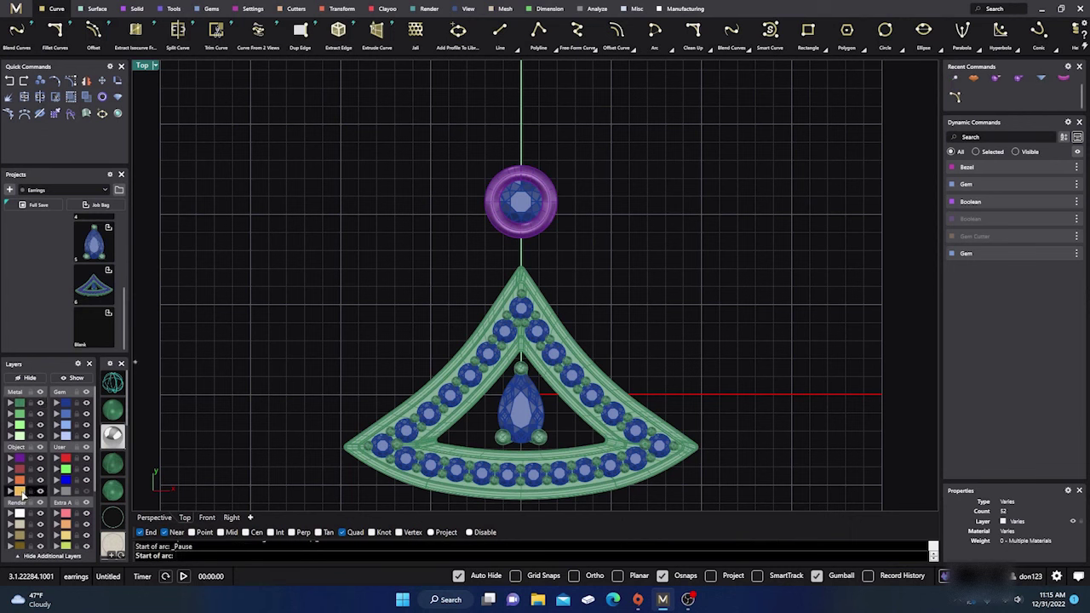
pyautogui.press('Escape')
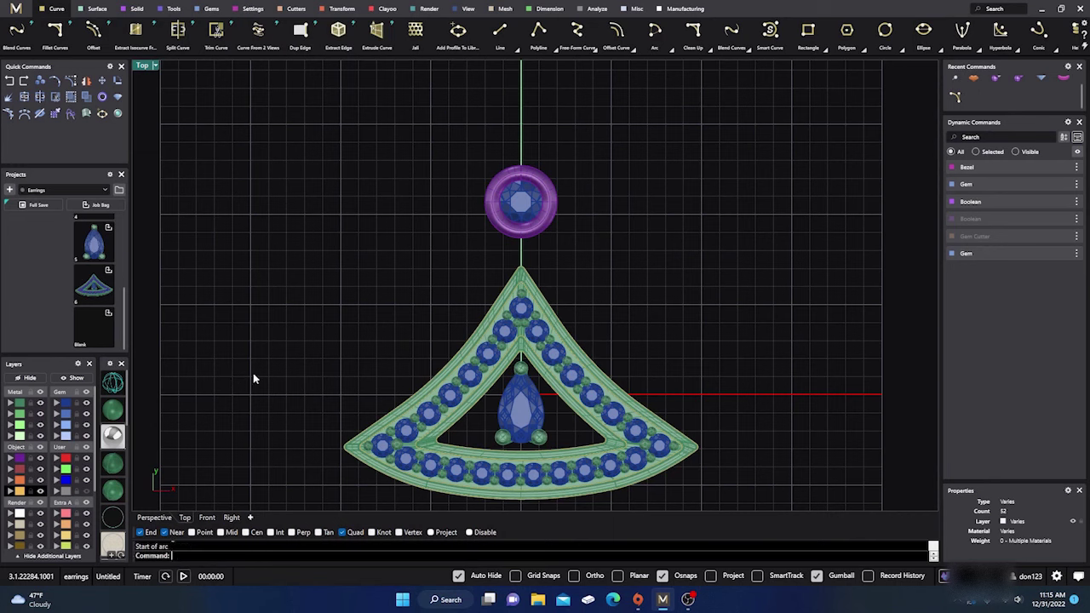
# Move the 12 curves on the Object layer onto layer User 04.
pyautogui.click(14, 493)
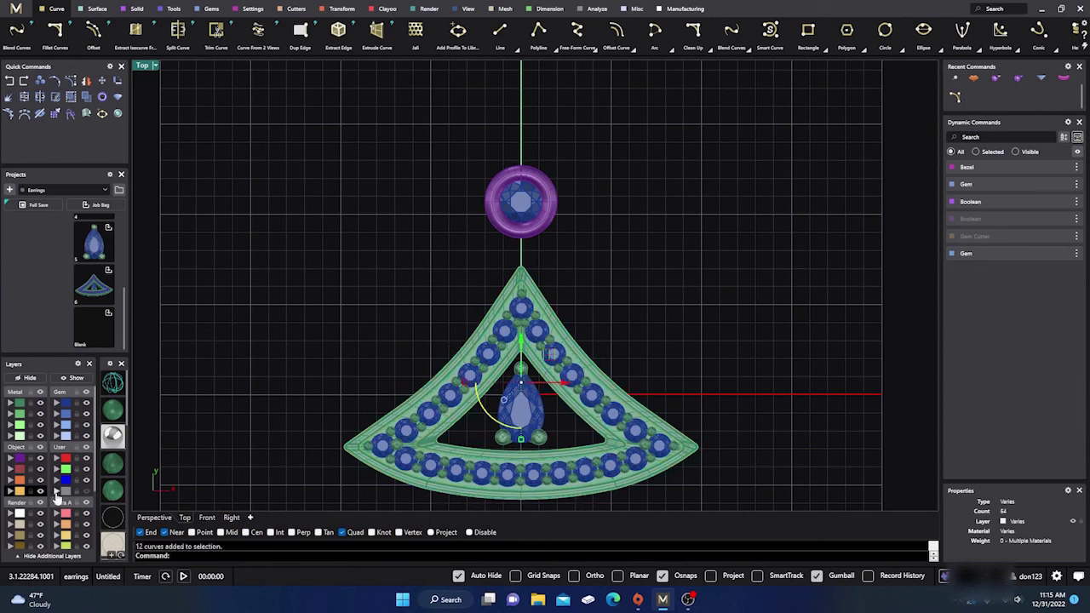
pyautogui.click(56, 493)
pyautogui.click(57, 492)
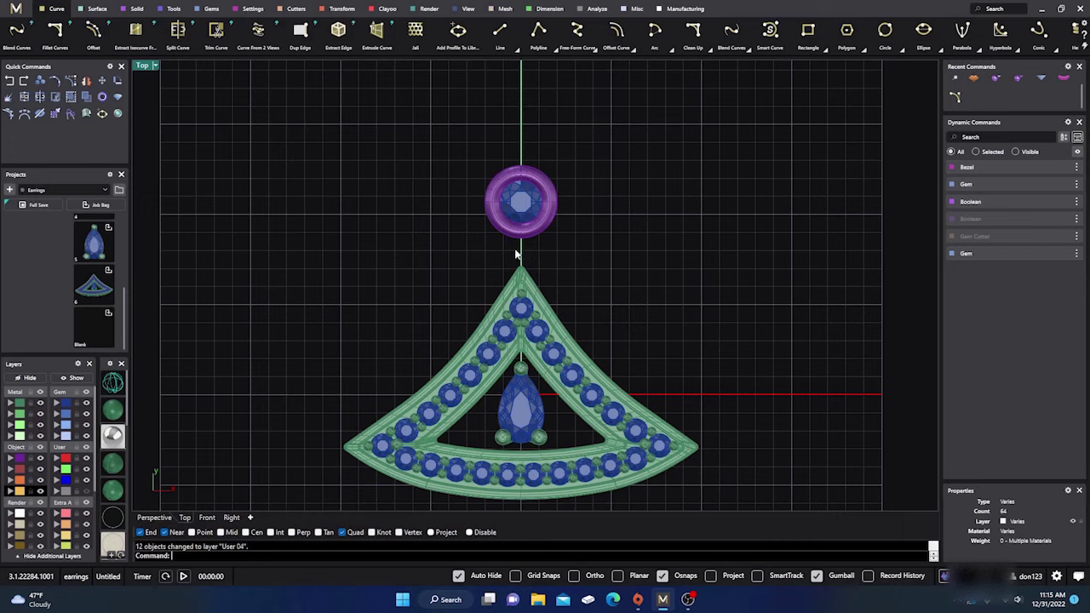
# Draw a start-direction arc from the bezel's lower-left edge to a point left of the earring.
pyautogui.scroll(2, 520, 247)
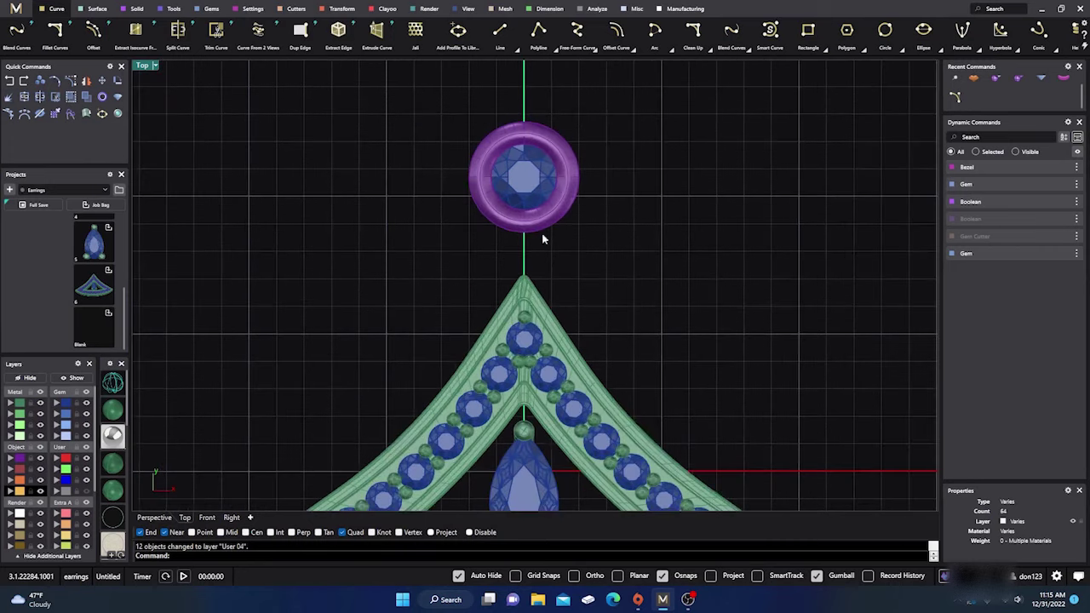
pyautogui.click(672, 49)
pyautogui.click(735, 75)
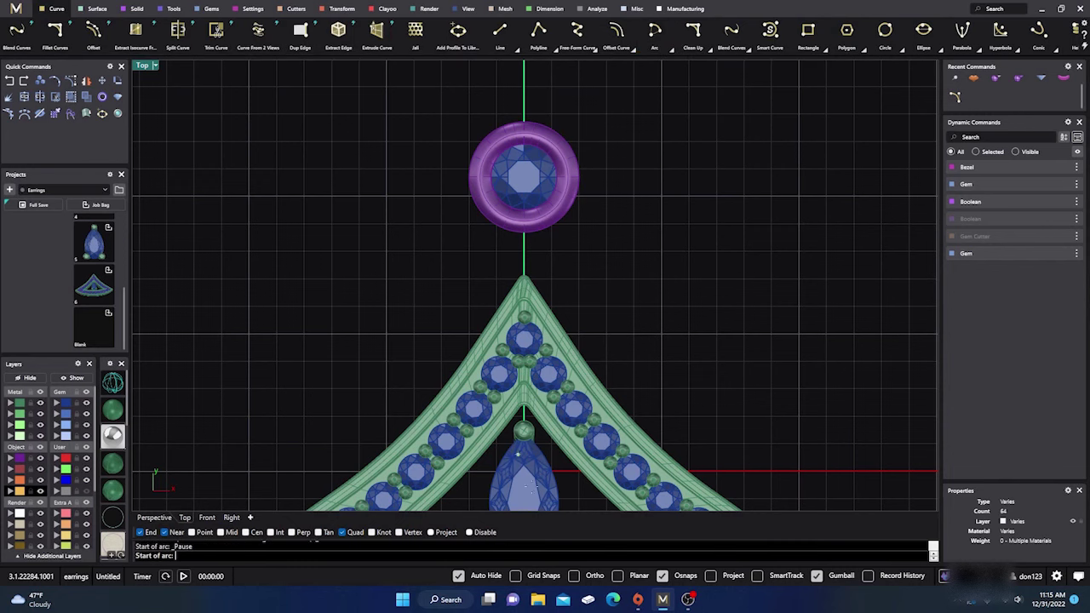
pyautogui.click(664, 577)
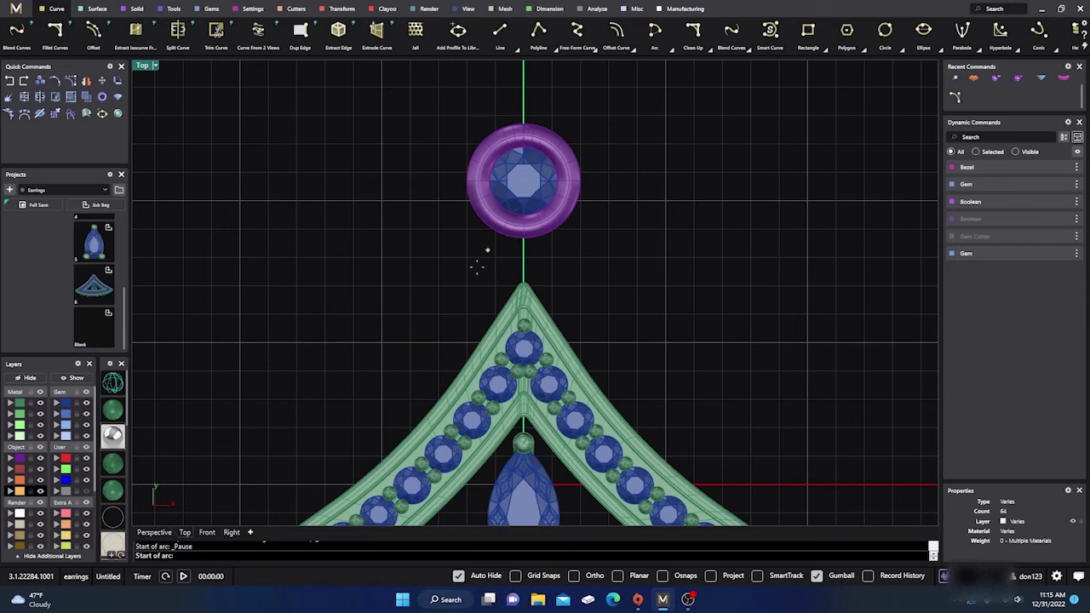
pyautogui.scroll(-1, 528, 243)
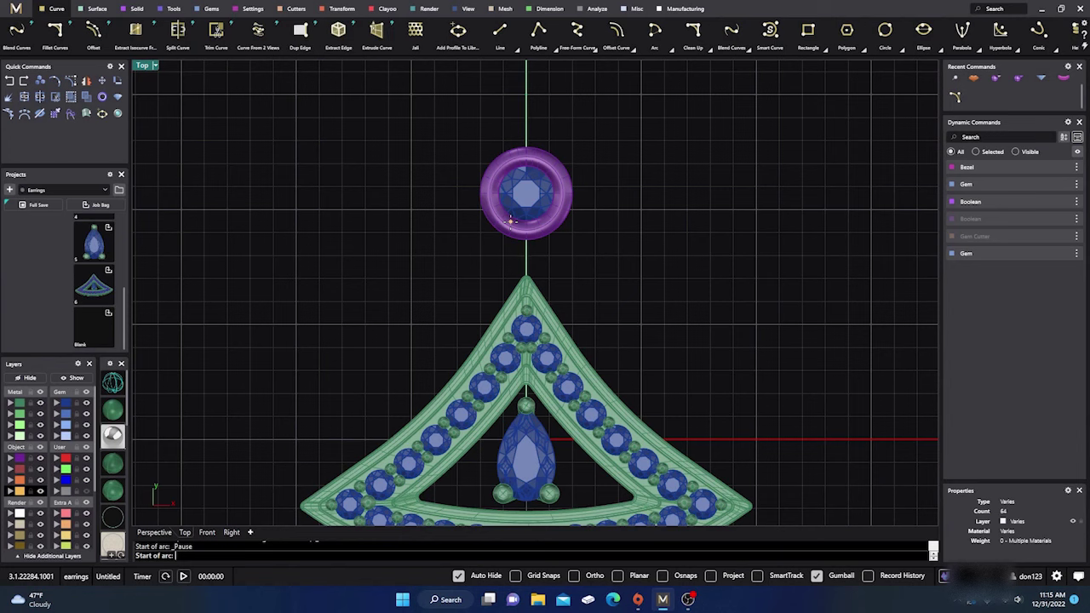
pyautogui.click(509, 222)
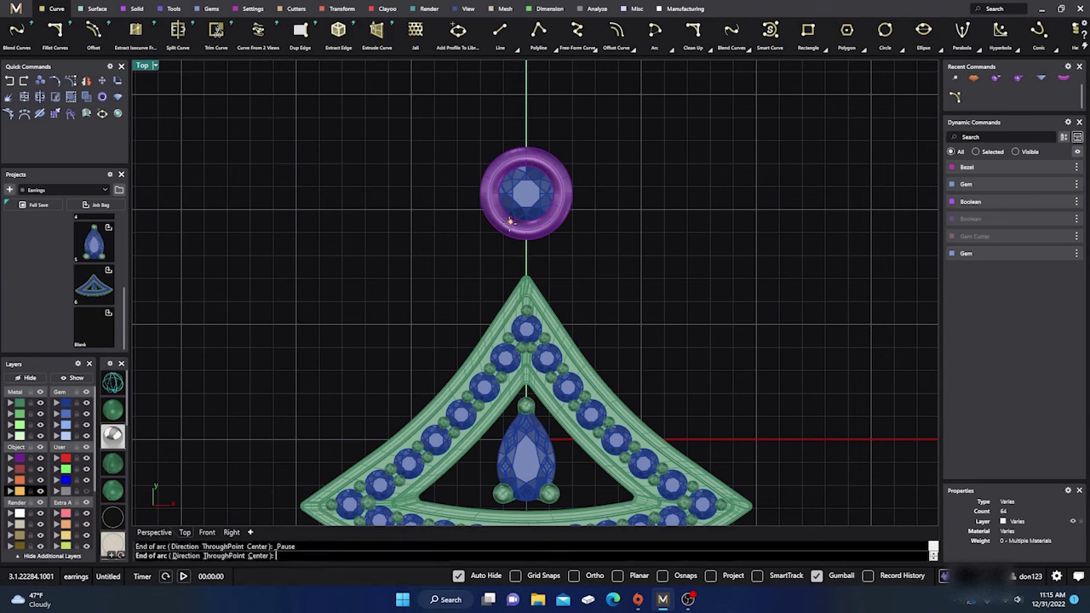
pyautogui.click(268, 378)
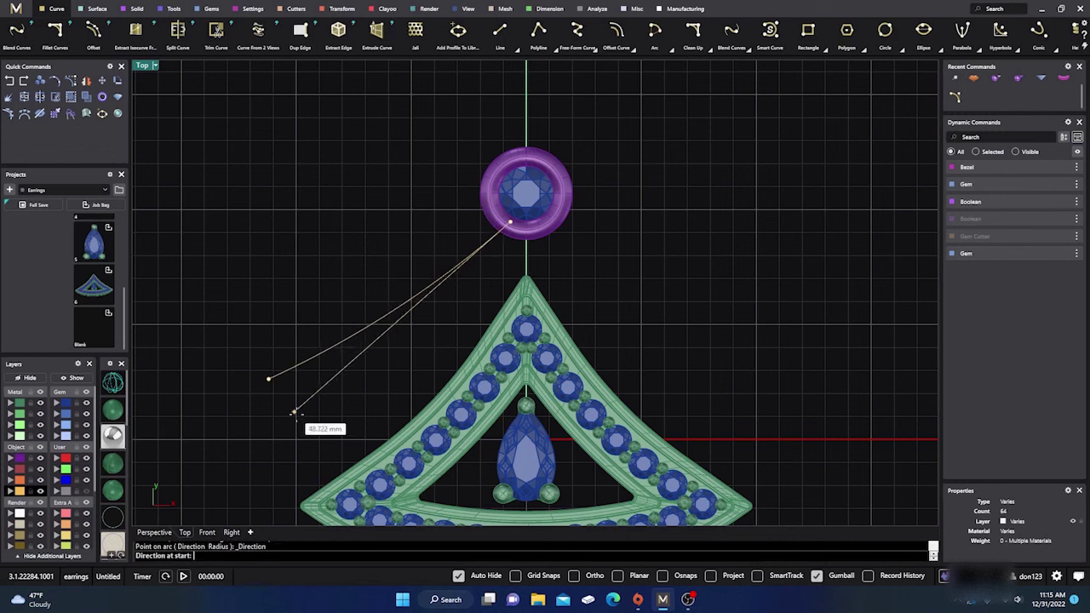
pyautogui.click(358, 433)
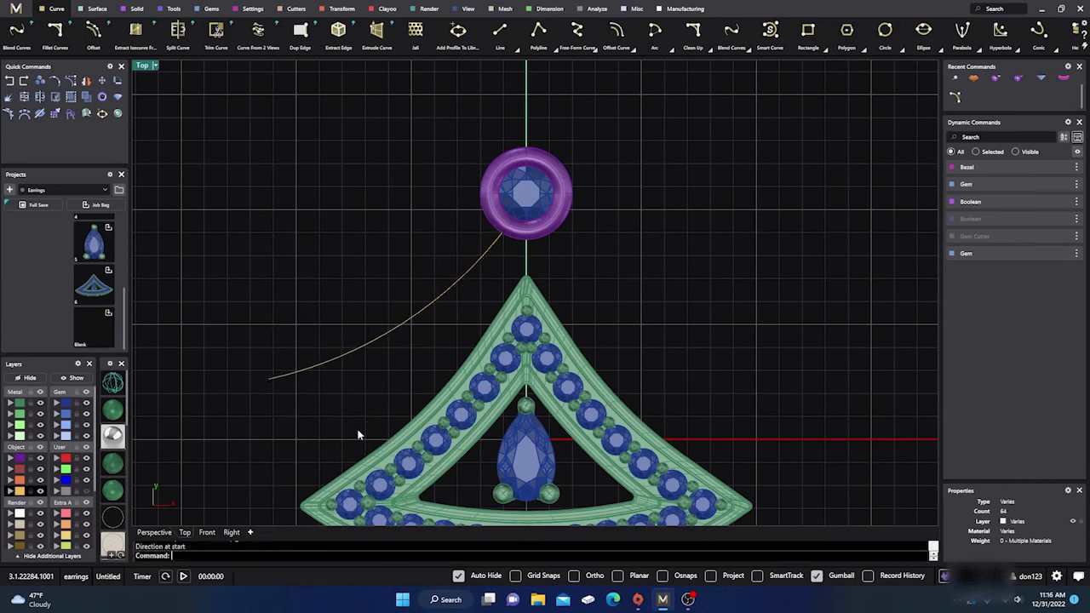
# Offset the long arc through a picked point to place a parallel copy above it.
pyautogui.click(441, 299)
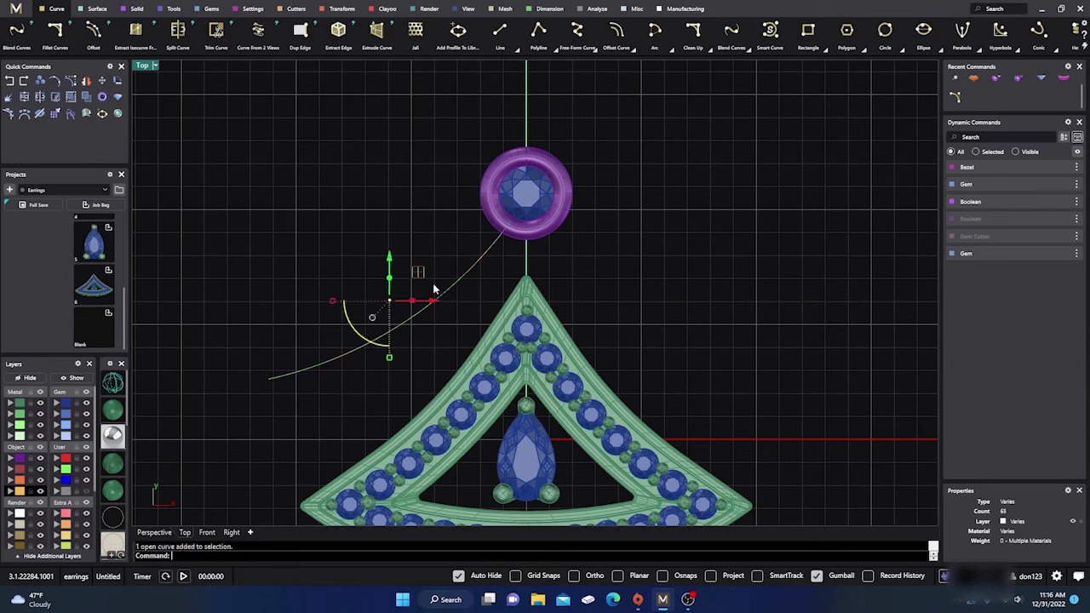
pyautogui.moveTo(418, 273); pyautogui.dragTo(431, 277)
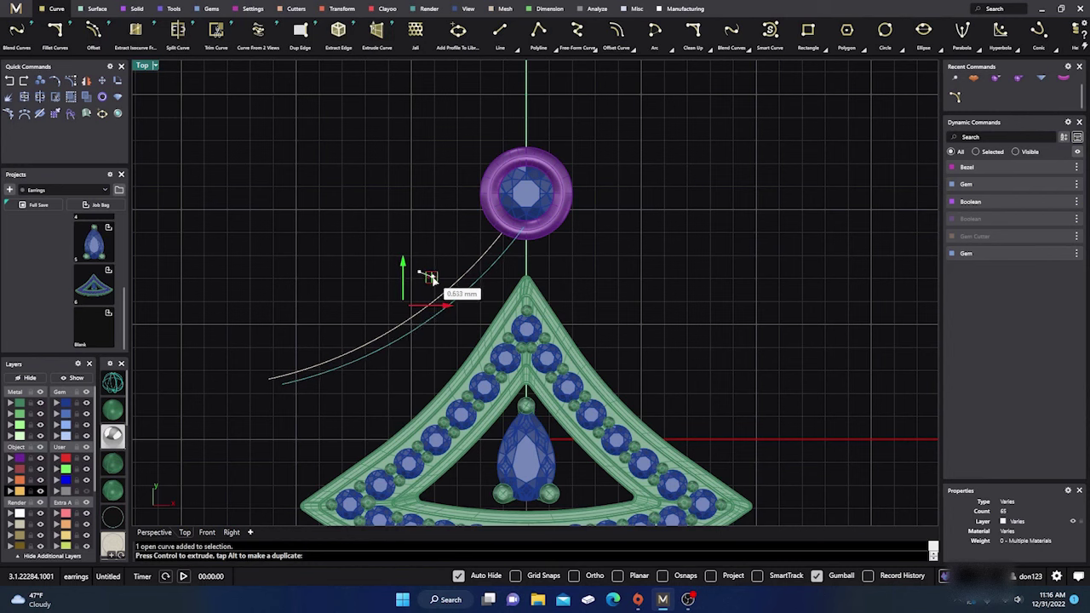
pyautogui.moveTo(431, 276); pyautogui.dragTo(428, 279)
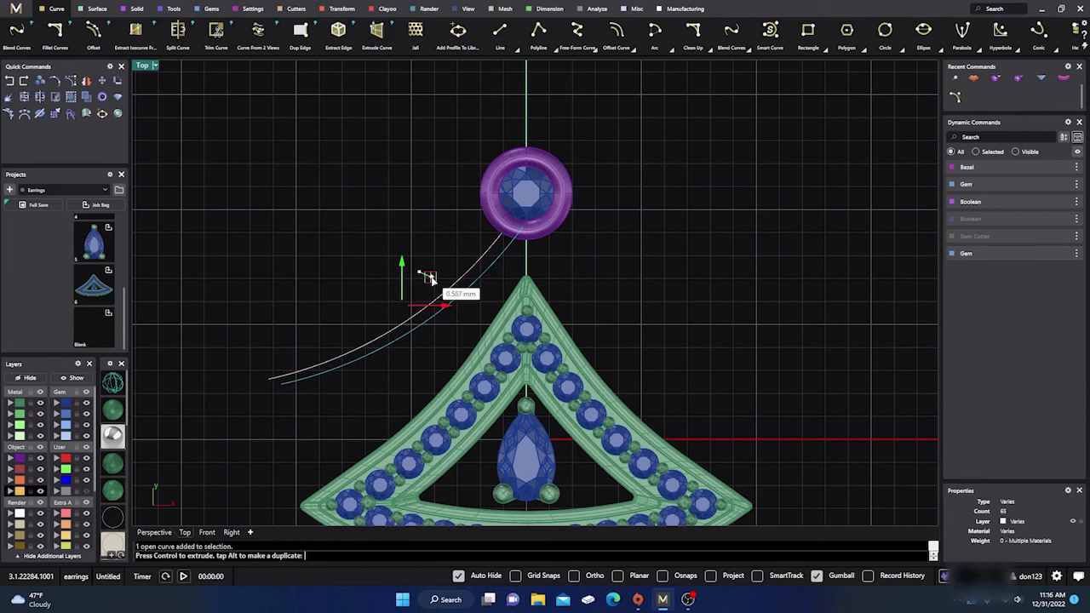
pyautogui.press('Escape')
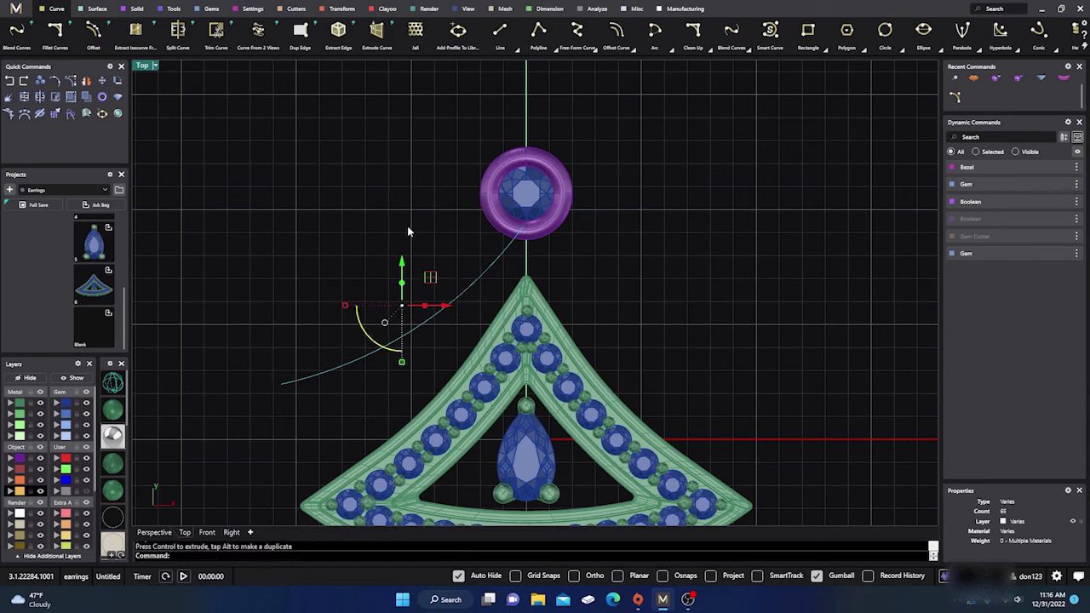
pyautogui.press('Delete')
pyautogui.click(440, 311)
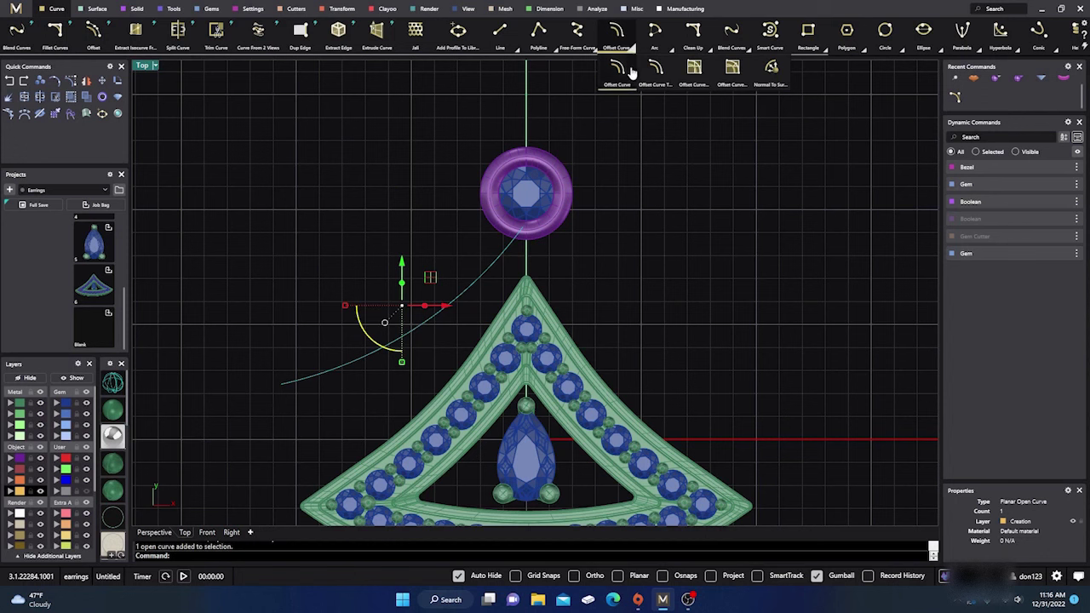
pyautogui.click(615, 68)
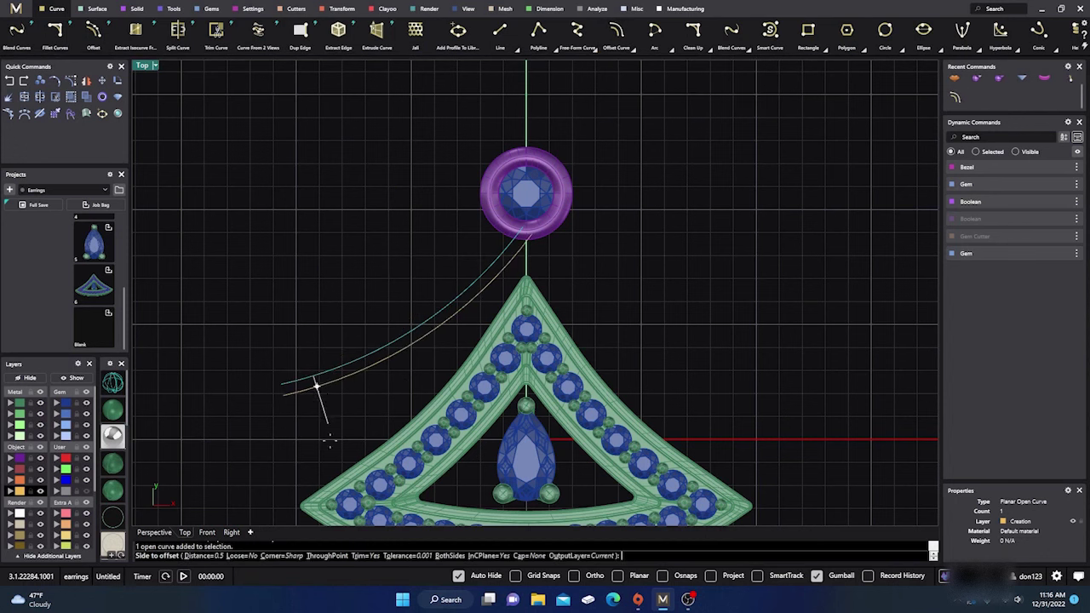
pyautogui.click(337, 556)
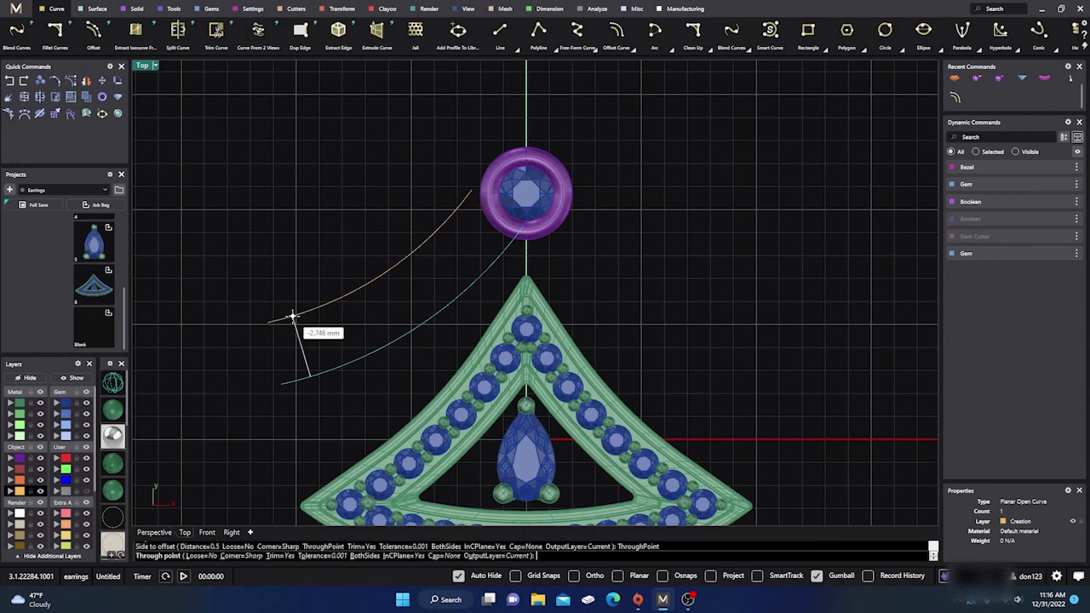
pyautogui.click(292, 316)
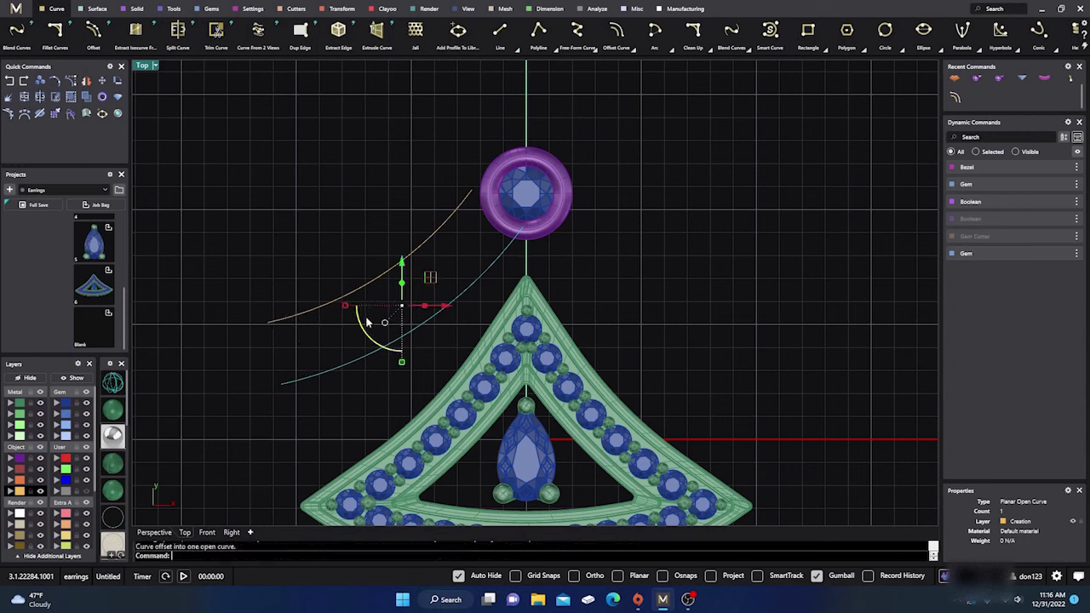
# Rotate the upper offset curve so both arcs fan out from the bezel.
pyautogui.moveTo(369, 336); pyautogui.dragTo(365, 335)
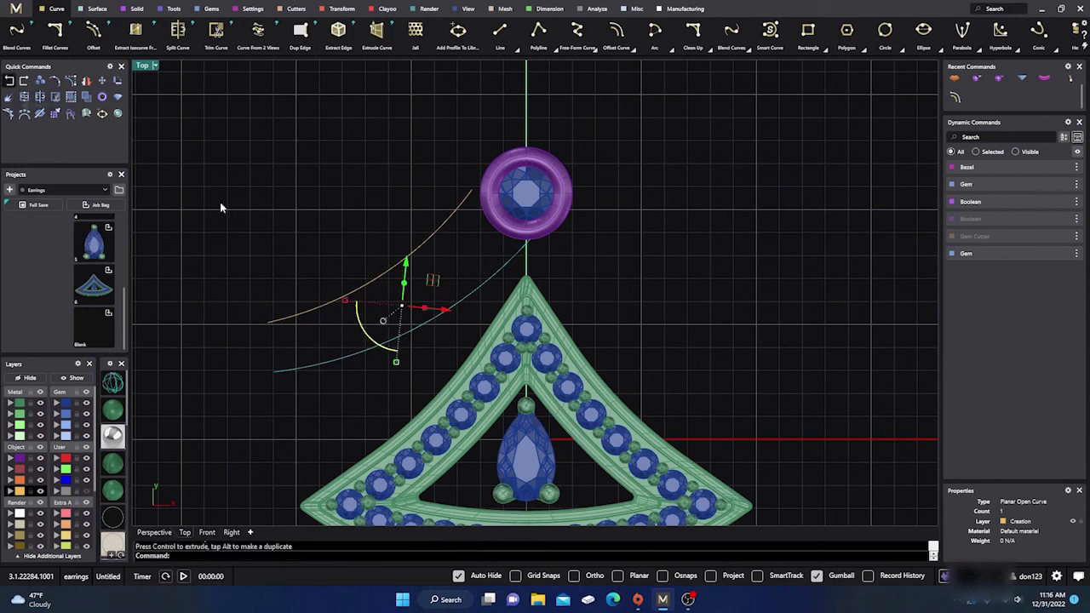
pyautogui.hotkey('ctrl', 'z')
pyautogui.press('Escape')
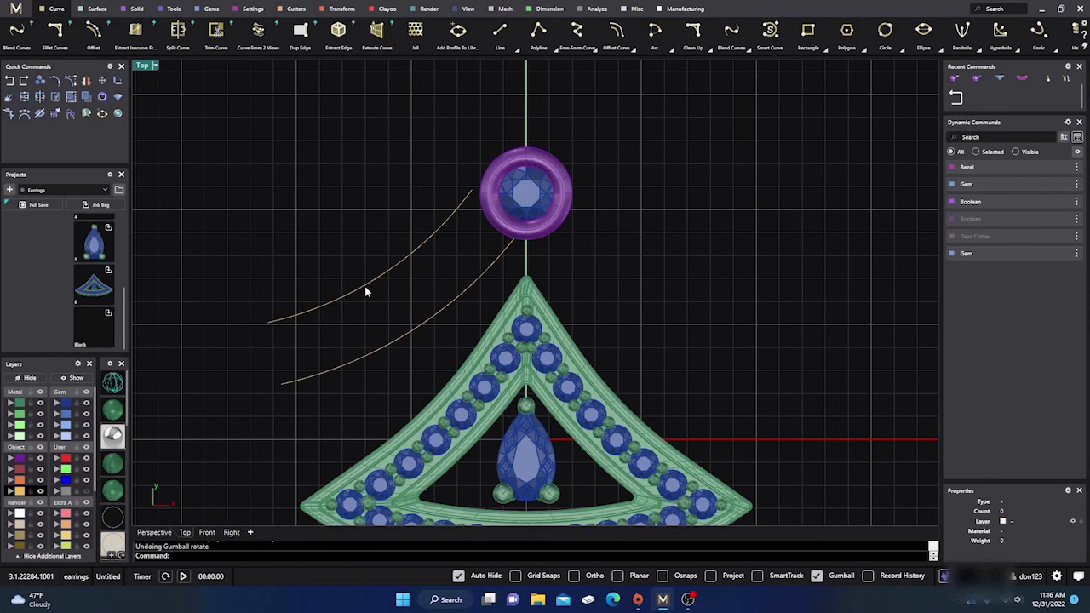
pyautogui.click(367, 292)
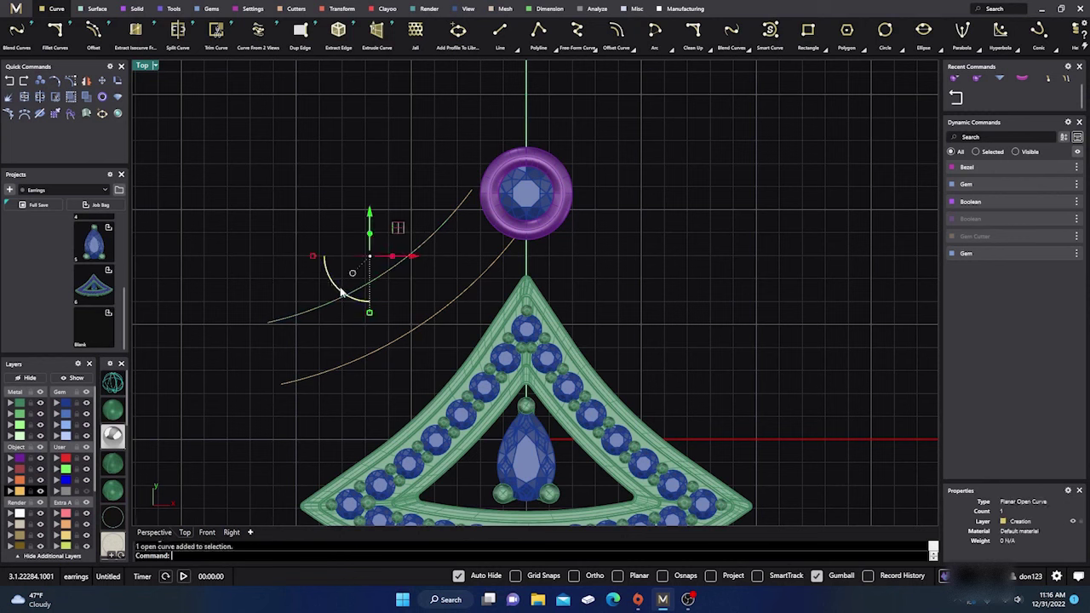
pyautogui.moveTo(340, 292); pyautogui.dragTo(329, 286)
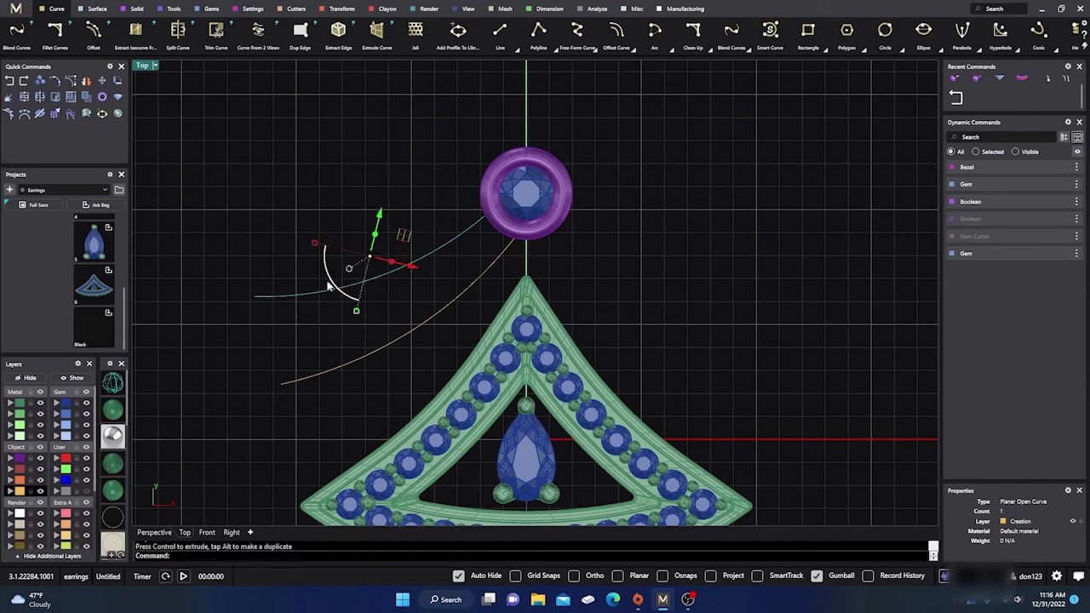
pyautogui.click(428, 222)
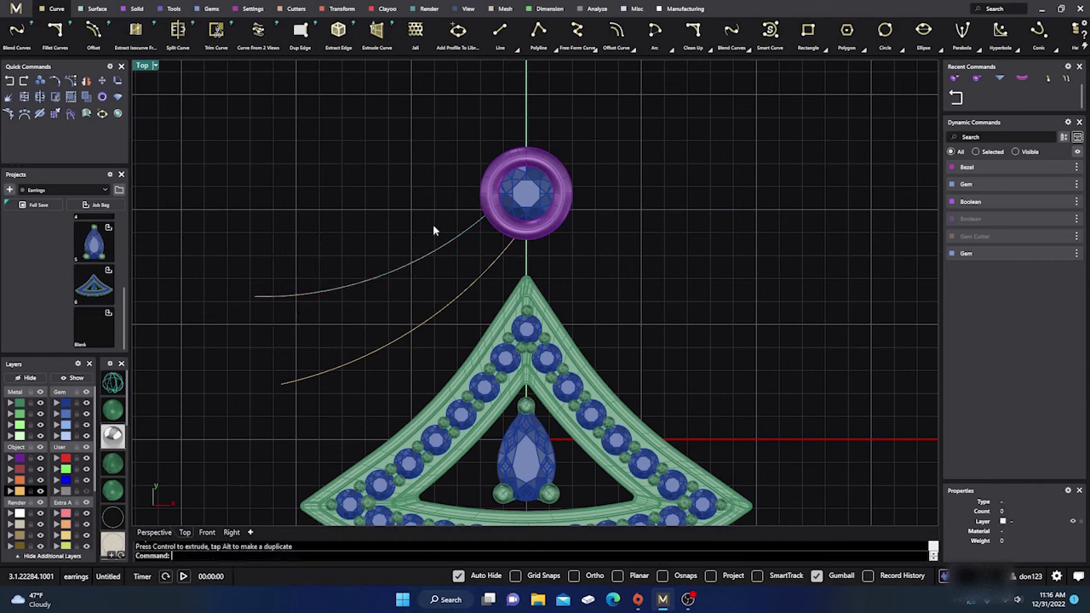
pyautogui.moveTo(567, 275); pyautogui.dragTo(578, 237, button='right')
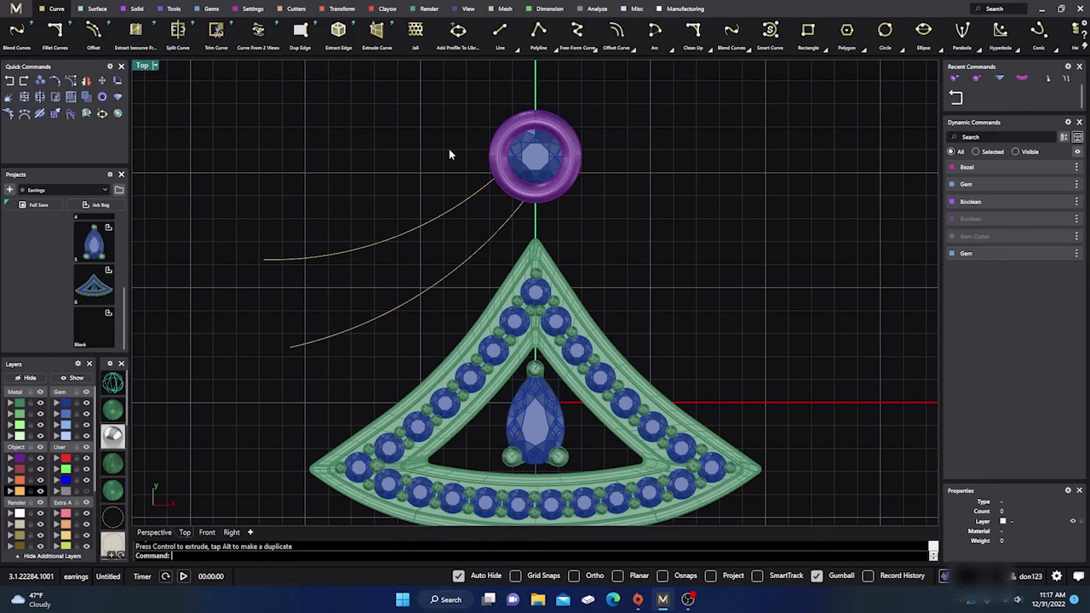
pyautogui.click(499, 39)
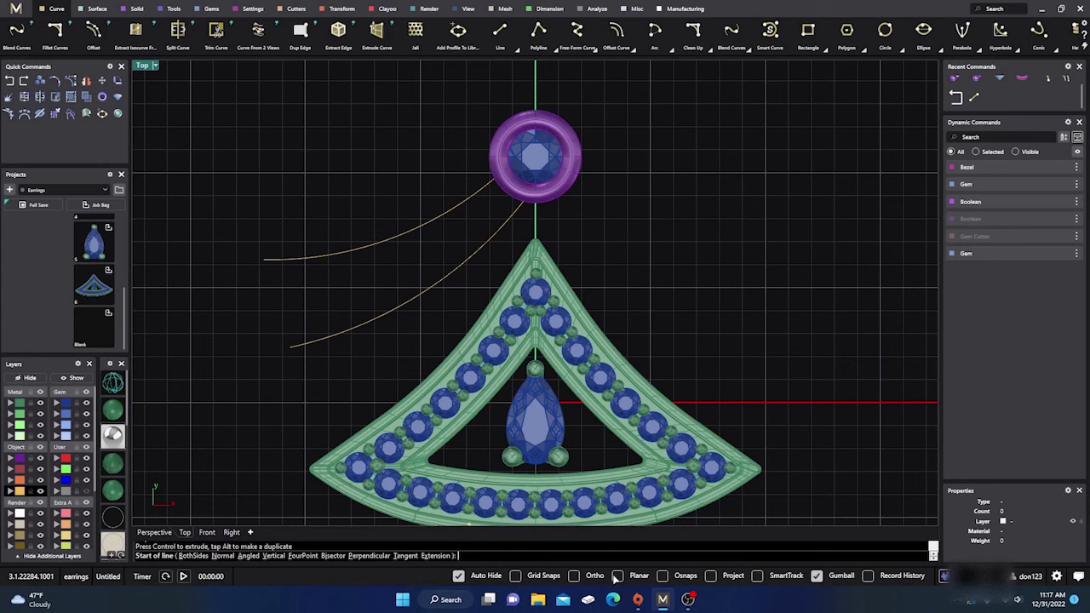
# Join the two curves' left ends with a snapped line and hide the bezel.
pyautogui.click(662, 576)
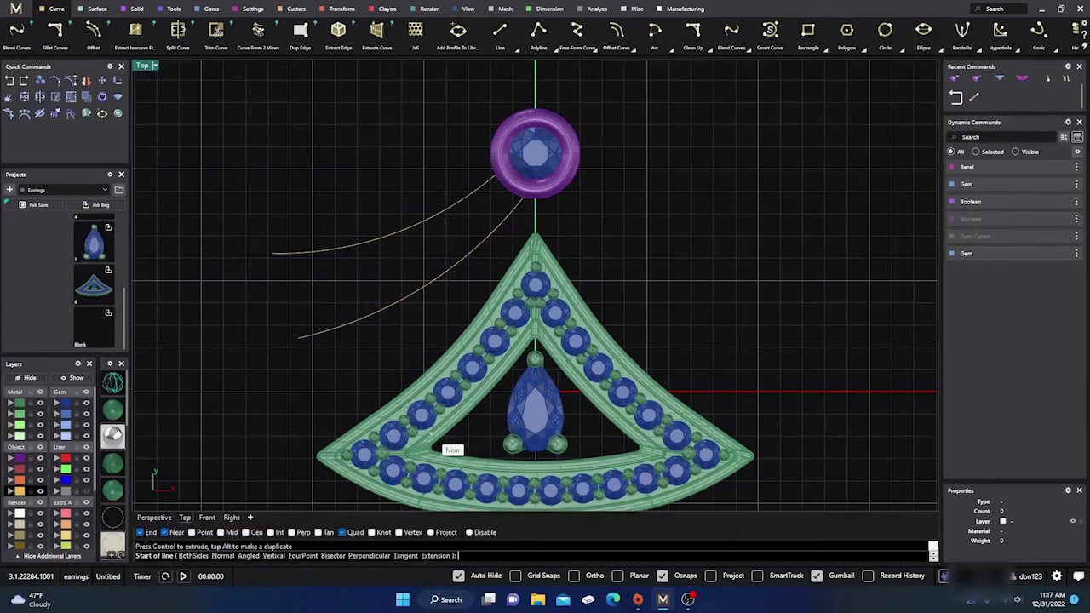
pyautogui.click(272, 253)
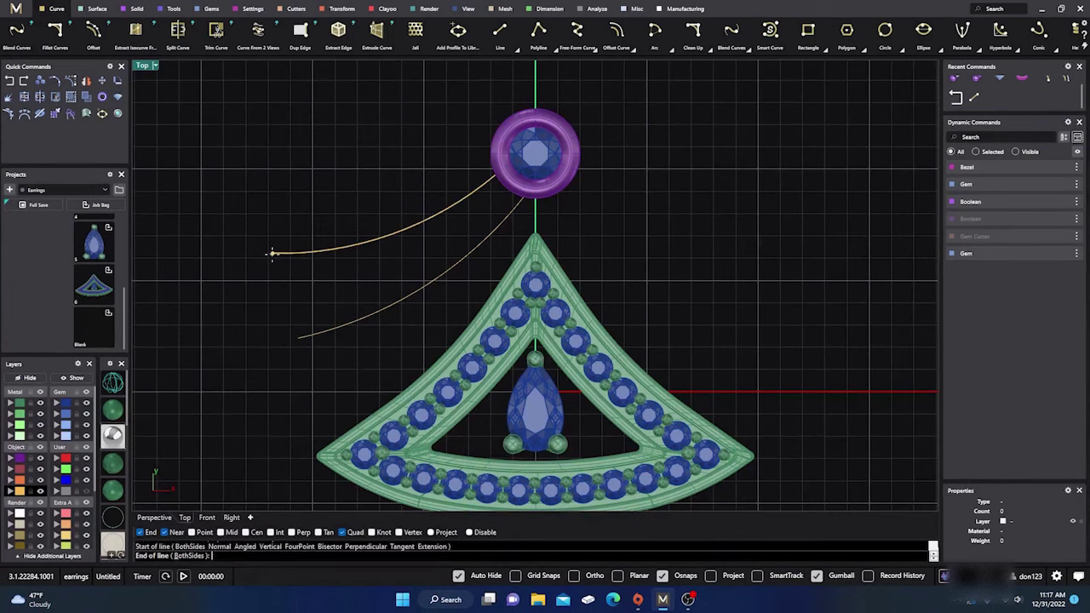
pyautogui.click(336, 328)
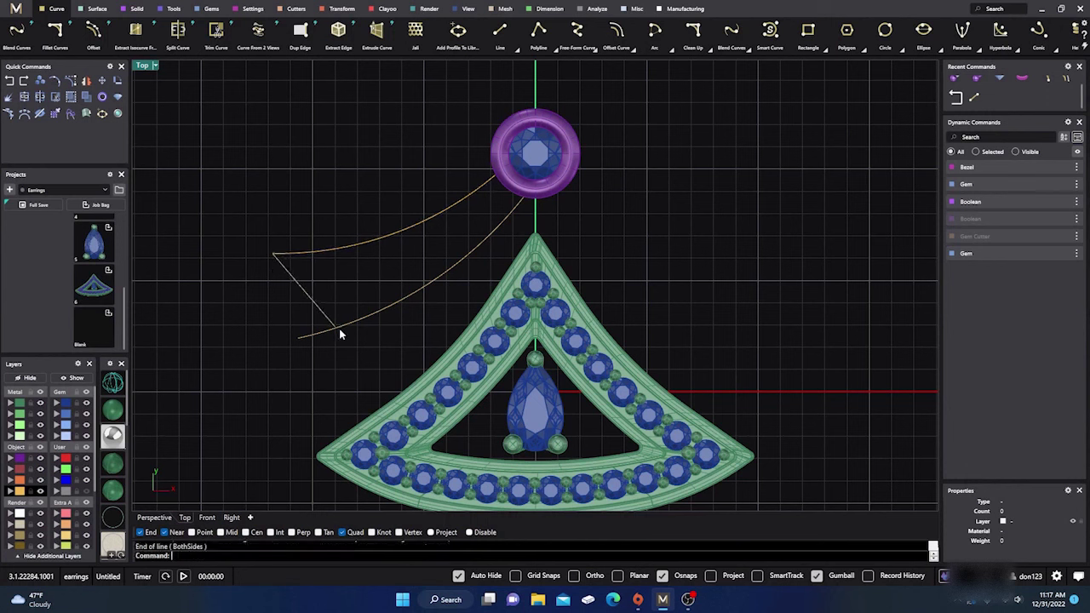
pyautogui.click(533, 149)
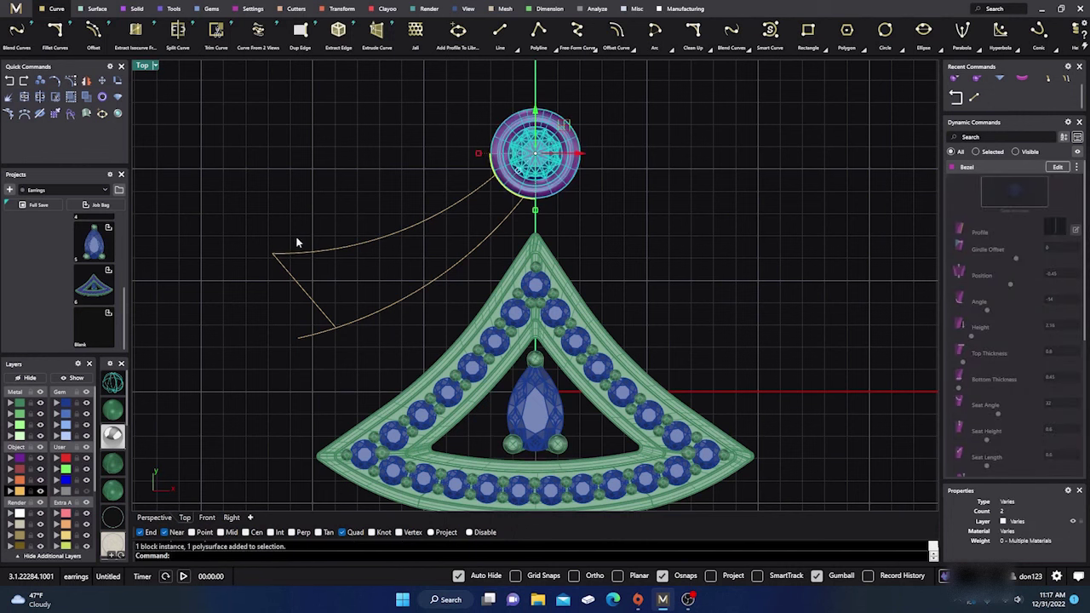
pyautogui.click(26, 377)
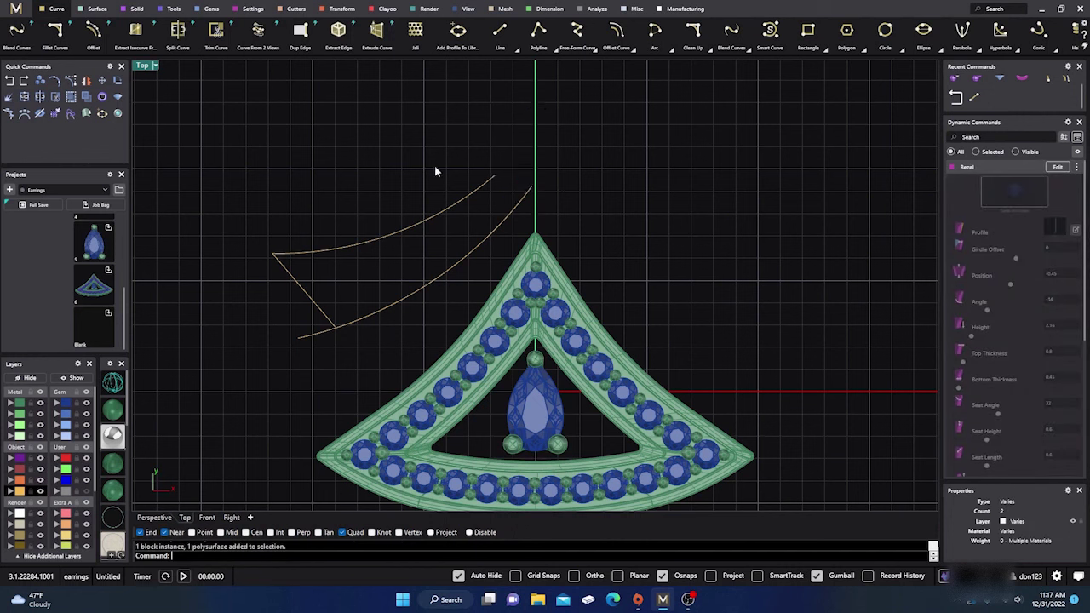
pyautogui.hotkey('ctrl', 'h')
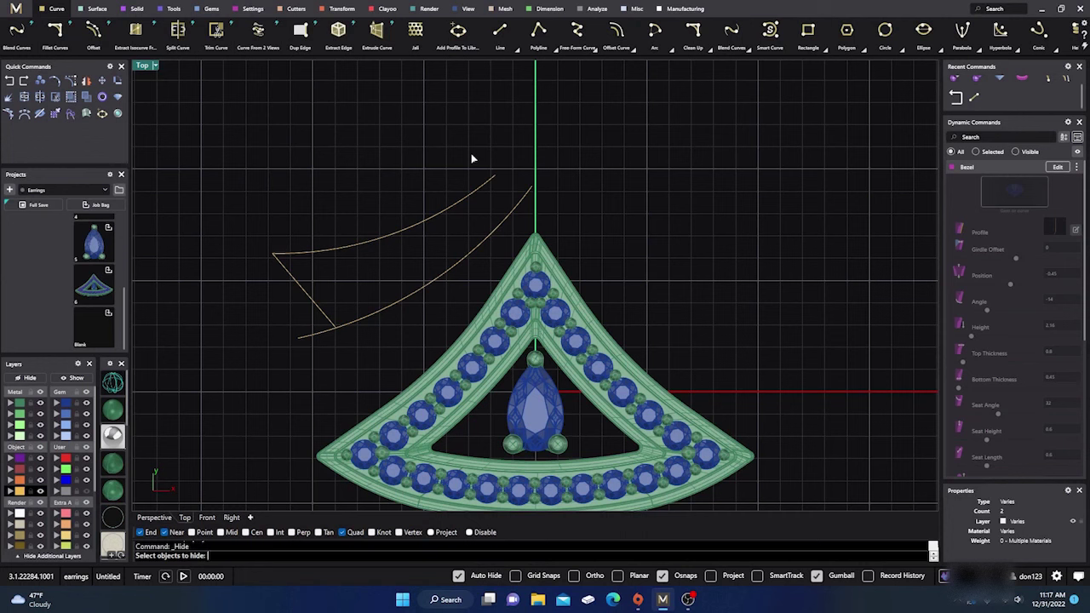
pyautogui.press('Escape')
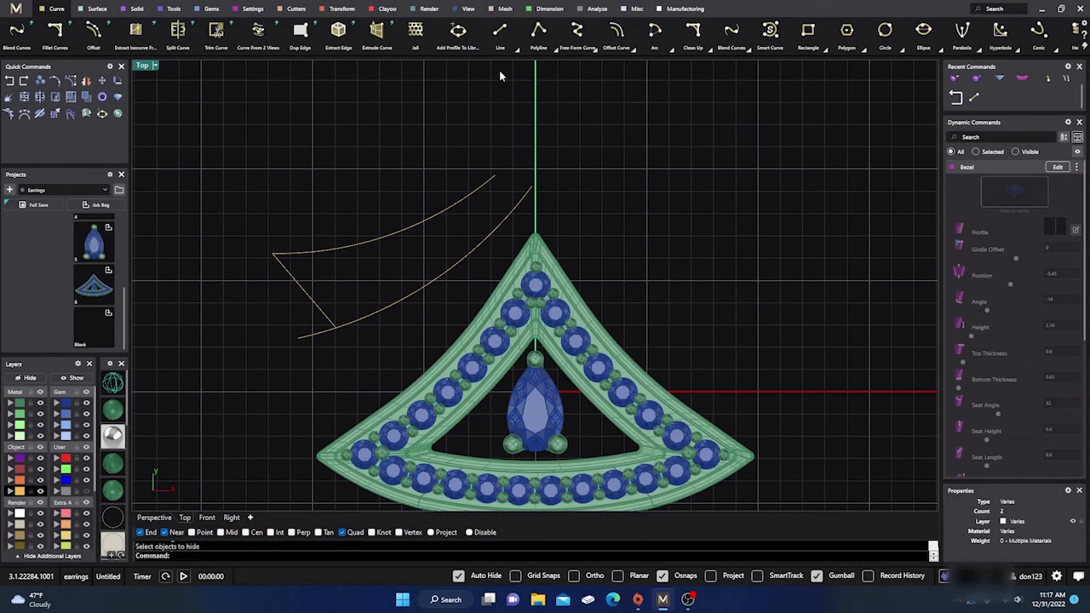
# Close the curves' top ends with a short straight line.
pyautogui.click(500, 32)
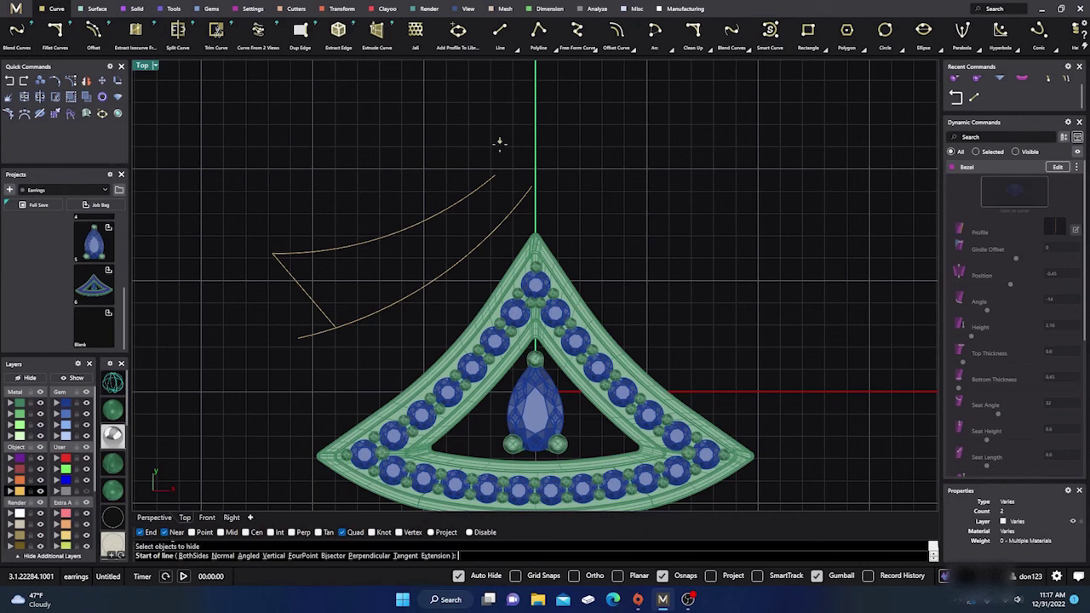
pyautogui.click(494, 177)
pyautogui.click(531, 188)
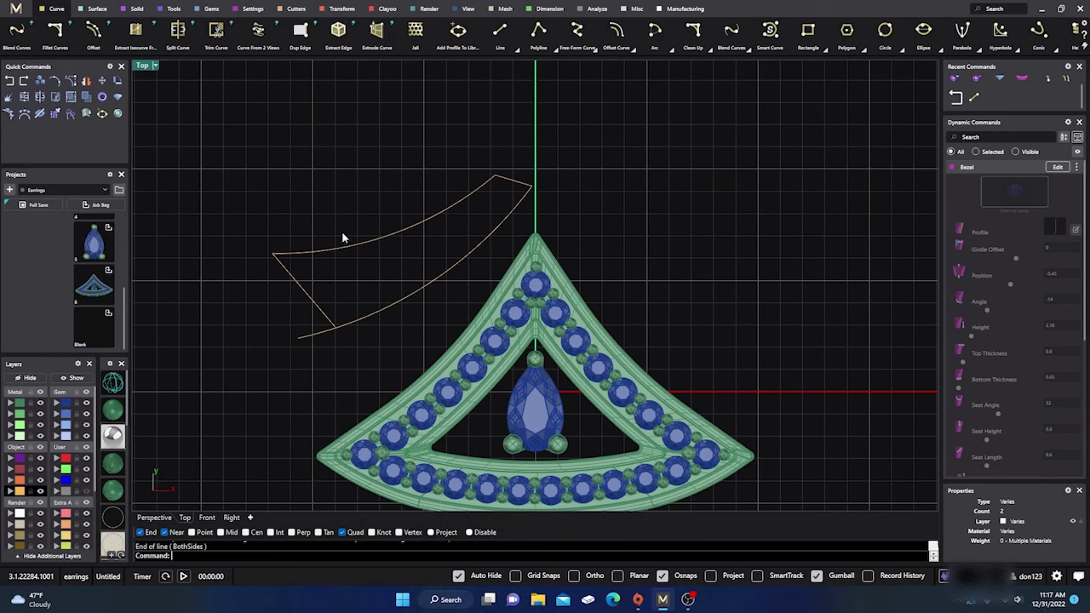
pyautogui.moveTo(343, 238); pyautogui.dragTo(284, 286)
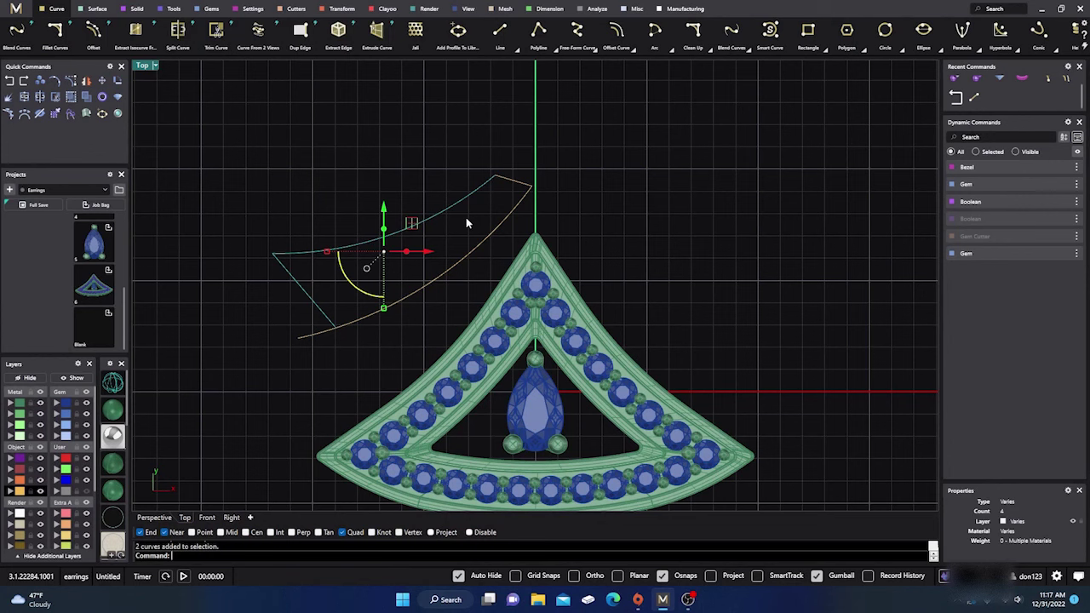
# Delete the two selected curves and the short top segment, leaving one arc.
pyautogui.press('Delete')
pyautogui.click(511, 181)
pyautogui.press('Delete')
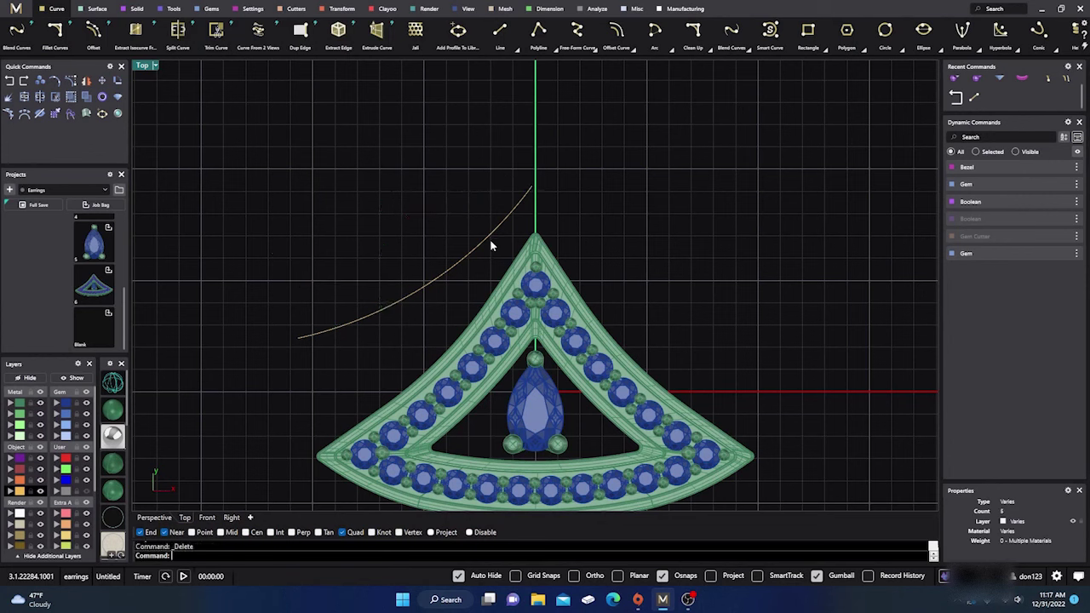
pyautogui.click(491, 246)
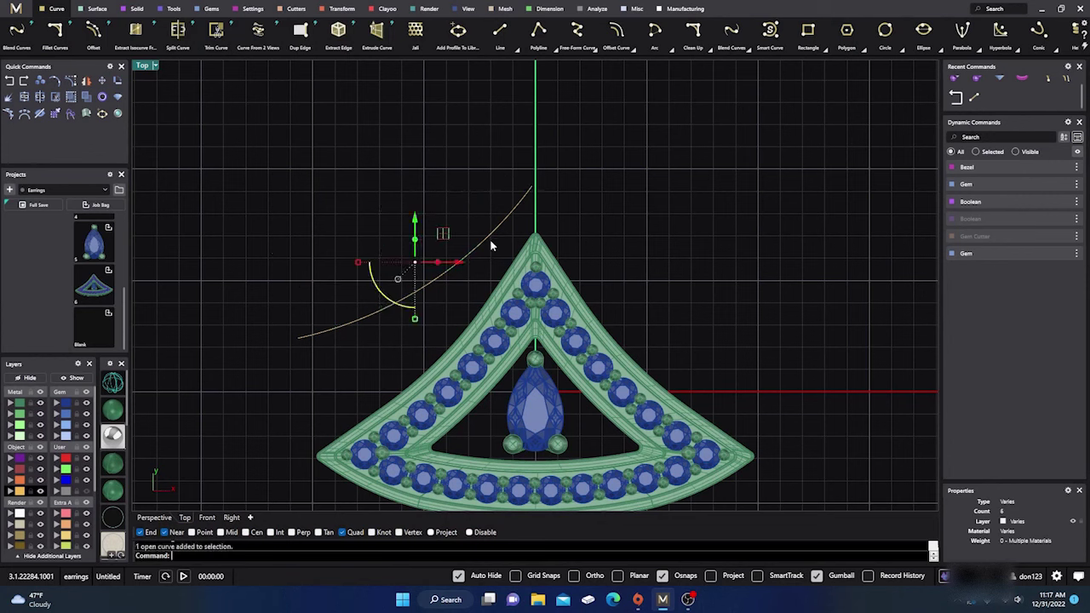
# Offset the arc slightly further out through a point and delete the original arc.
pyautogui.click(634, 53)
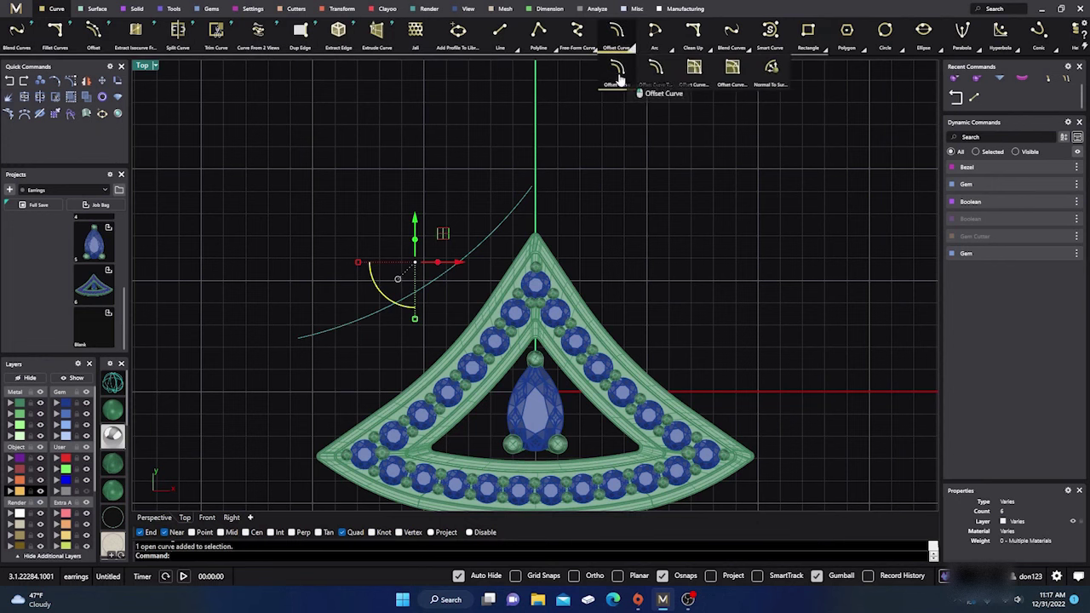
pyautogui.click(628, 83)
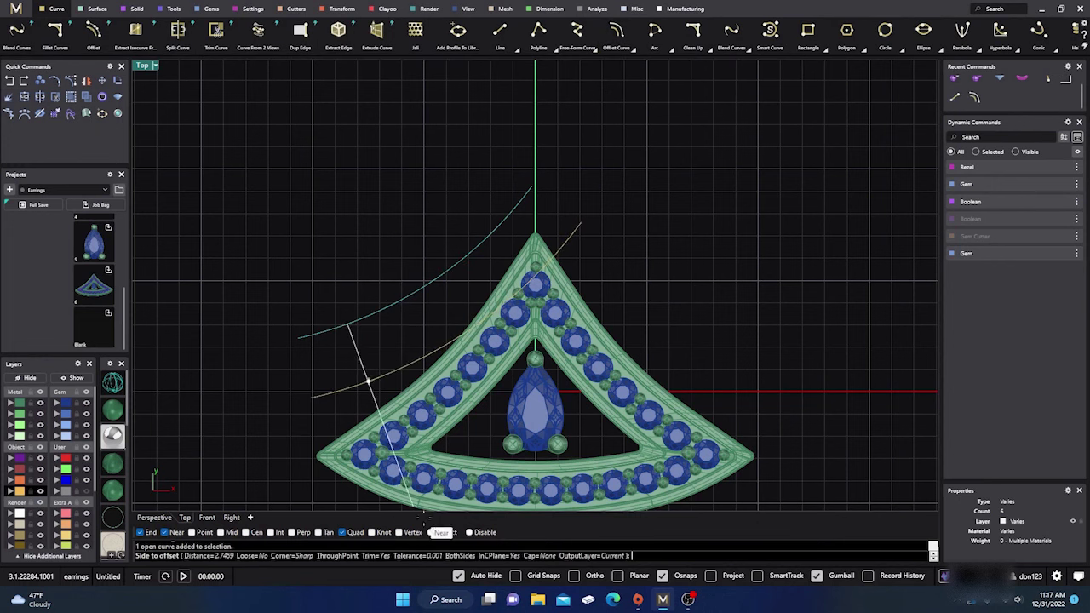
pyautogui.click(343, 557)
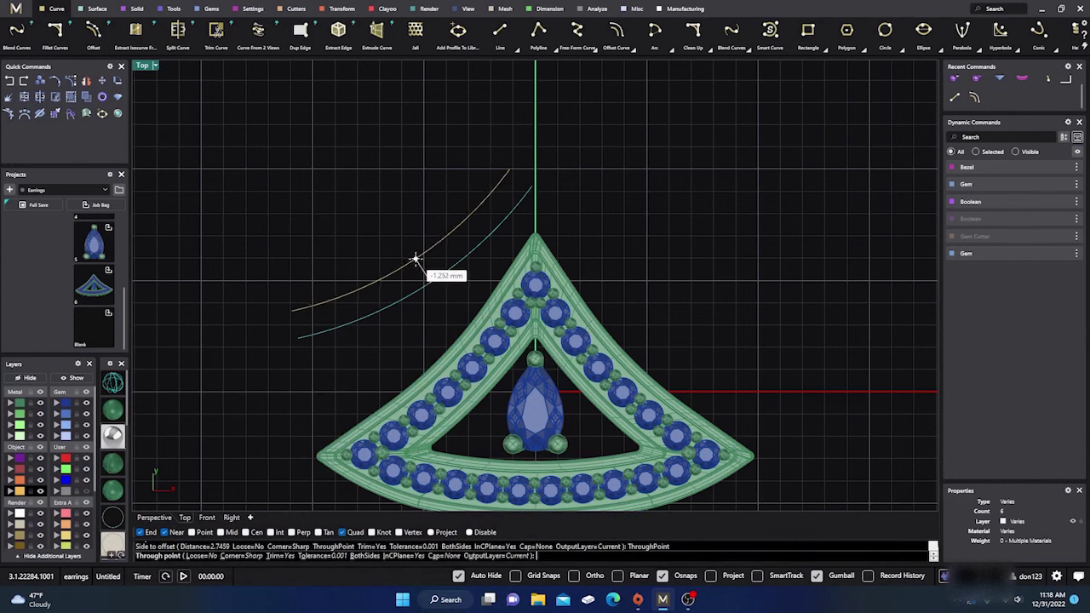
pyautogui.click(418, 264)
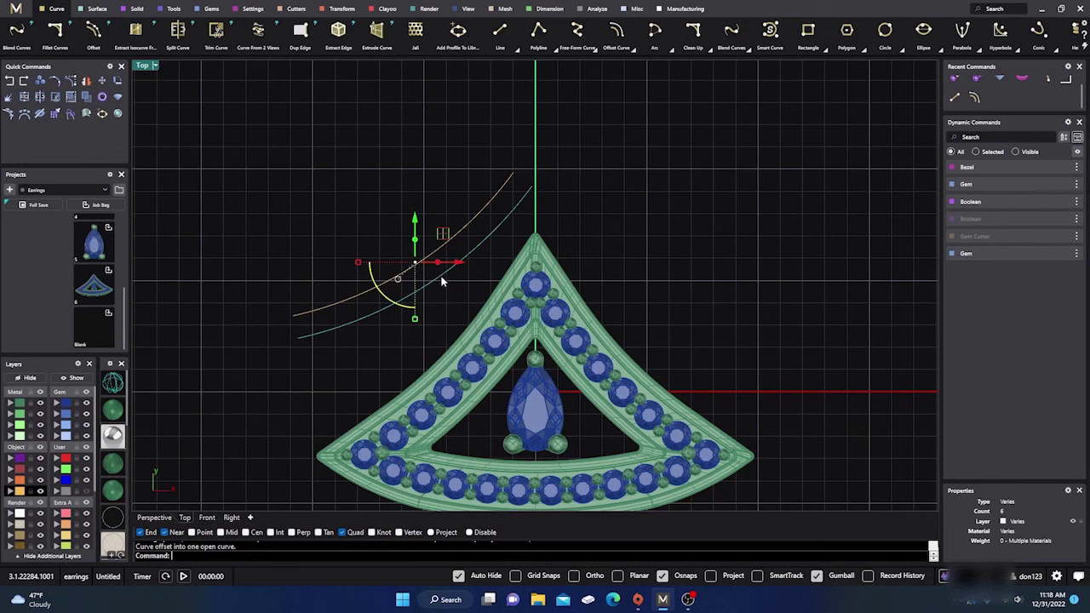
pyautogui.press('Delete')
pyautogui.click(431, 264)
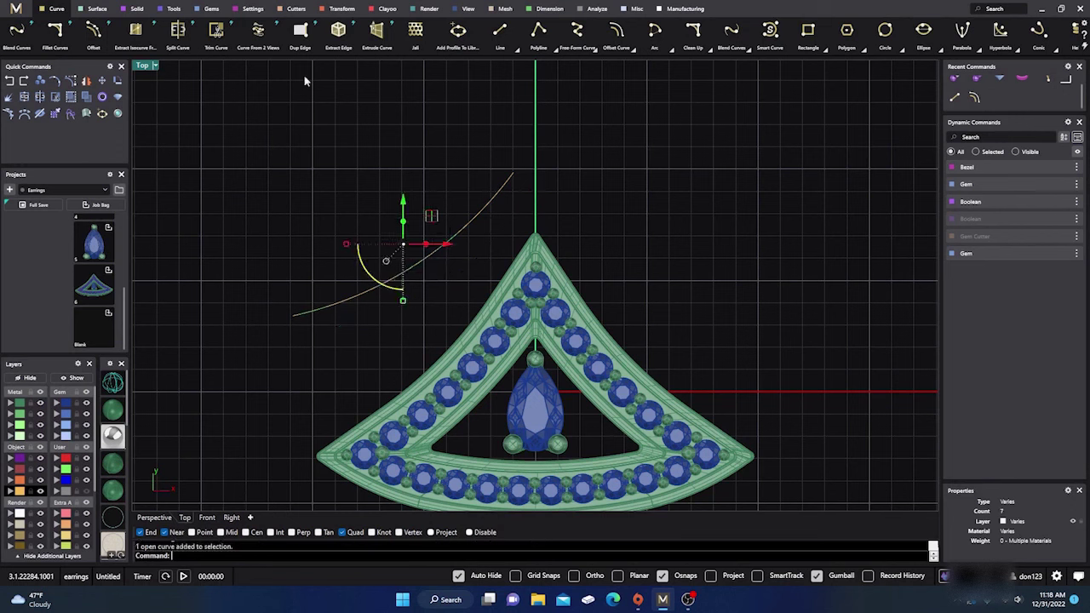
# Place round gems on the arc with Down orientation, extending the row's end position.
pyautogui.click(209, 9)
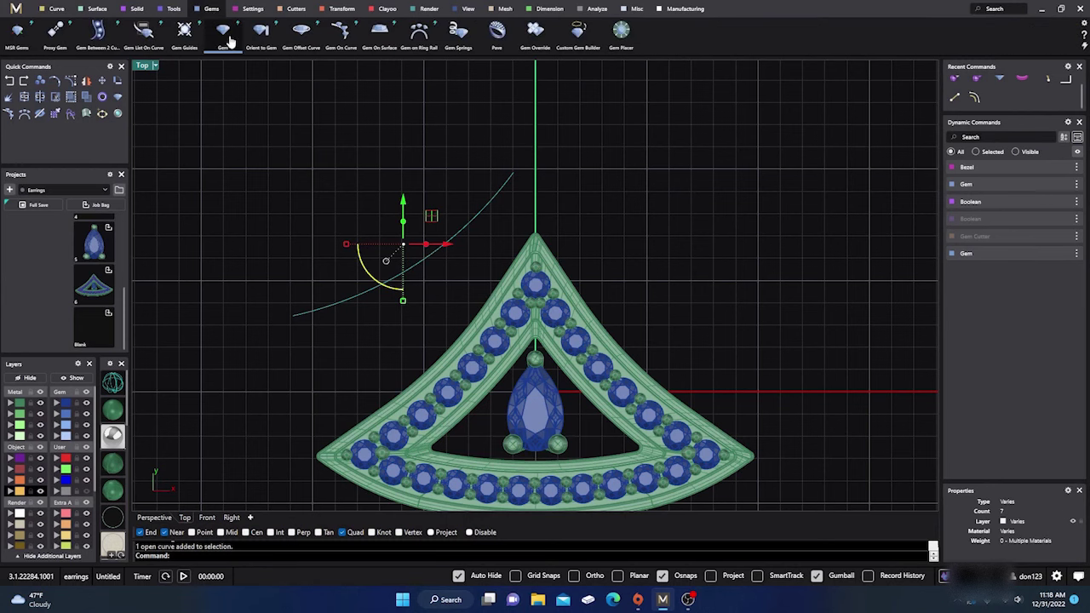
pyautogui.click(337, 34)
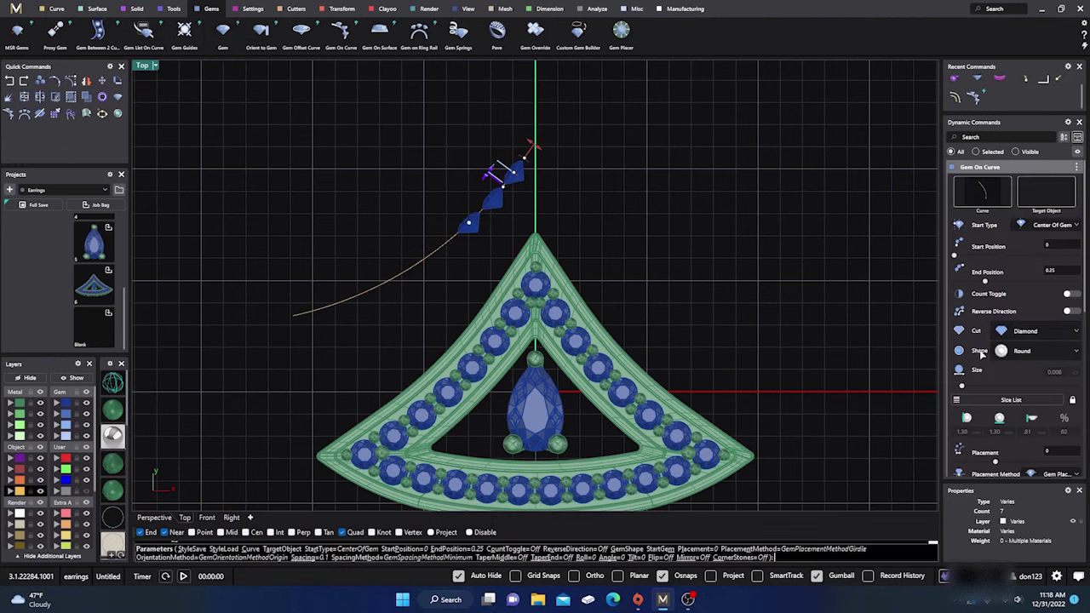
pyautogui.scroll(-5, 1009, 366)
pyautogui.click(1028, 378)
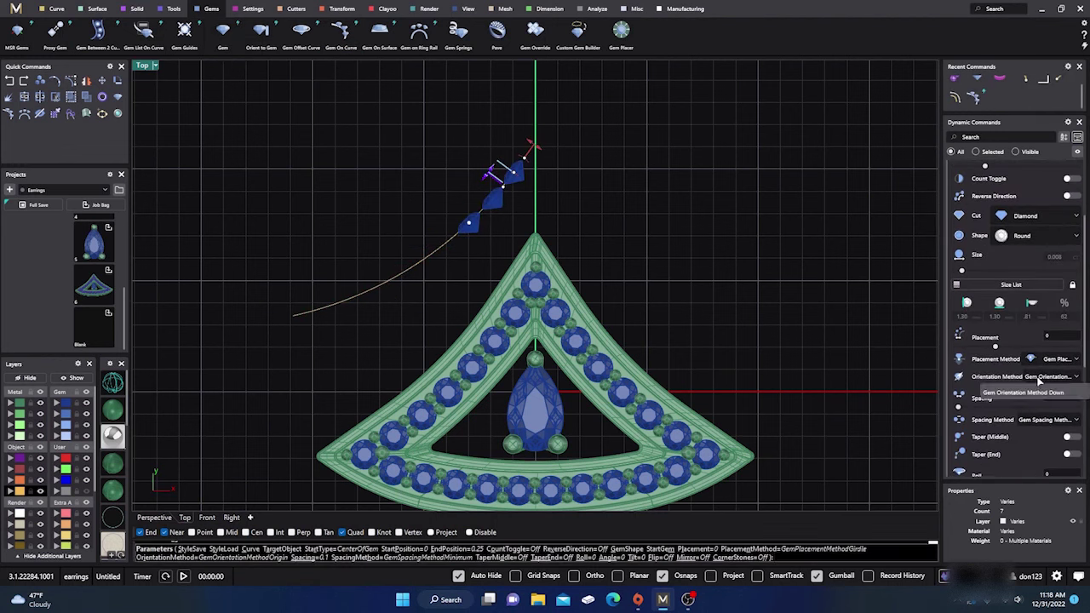
pyautogui.click(1029, 417)
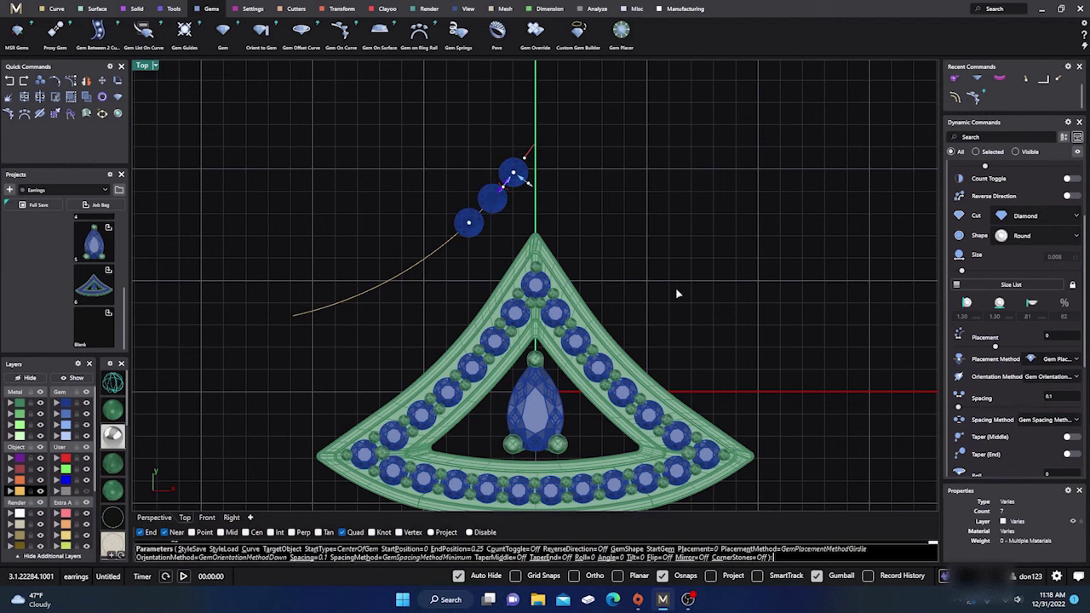
pyautogui.moveTo(469, 225); pyautogui.dragTo(316, 298)
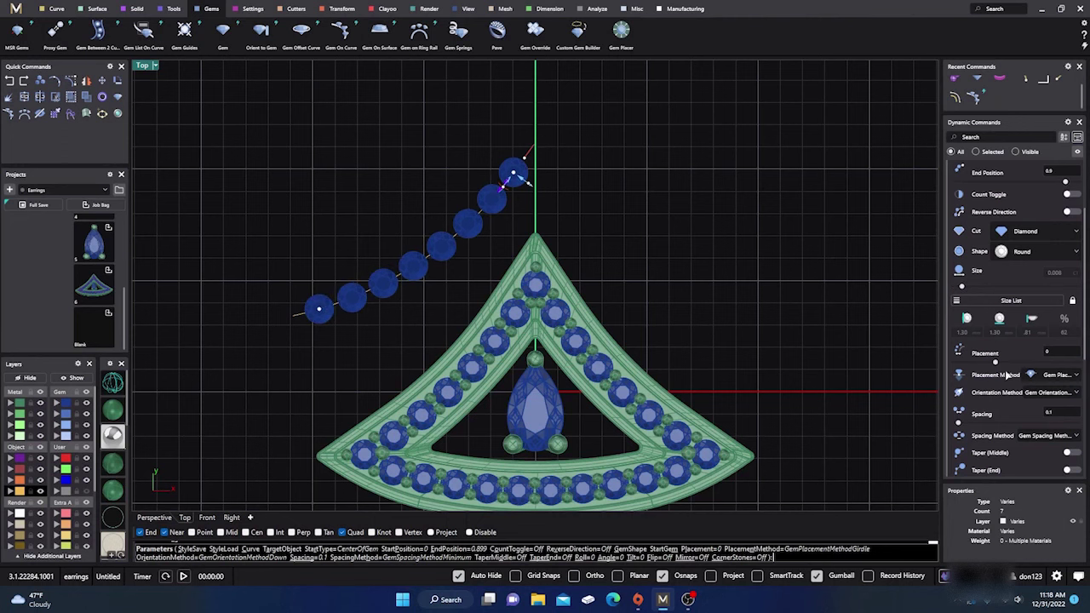
pyautogui.scroll(1, 1008, 373)
pyautogui.scroll(-3, 1008, 373)
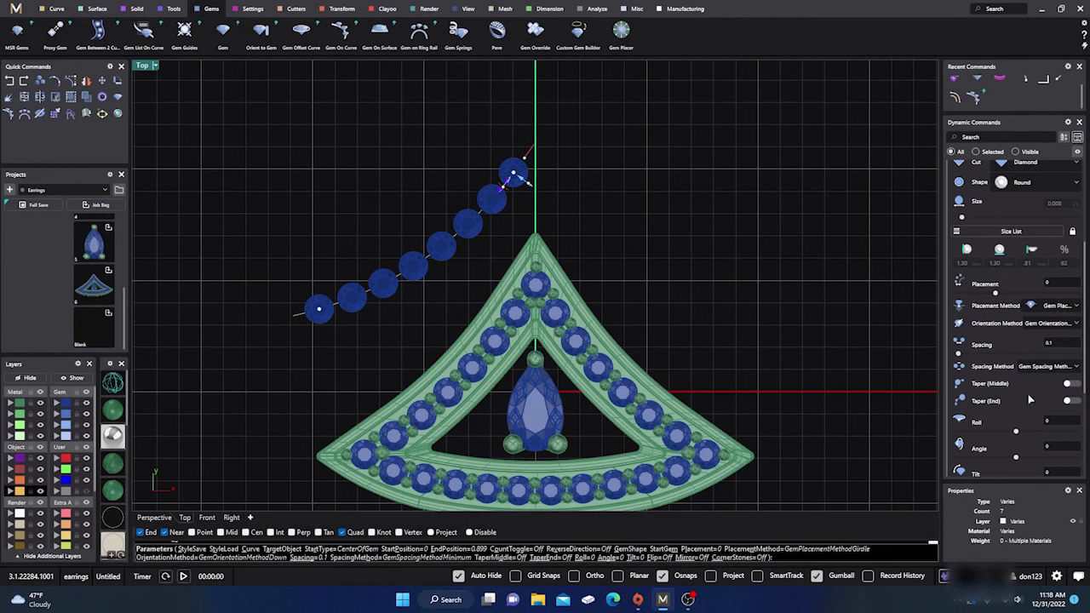
# Taper the gems toward the end, enlarging the end gems to 2.40 mm.
pyautogui.click(1071, 400)
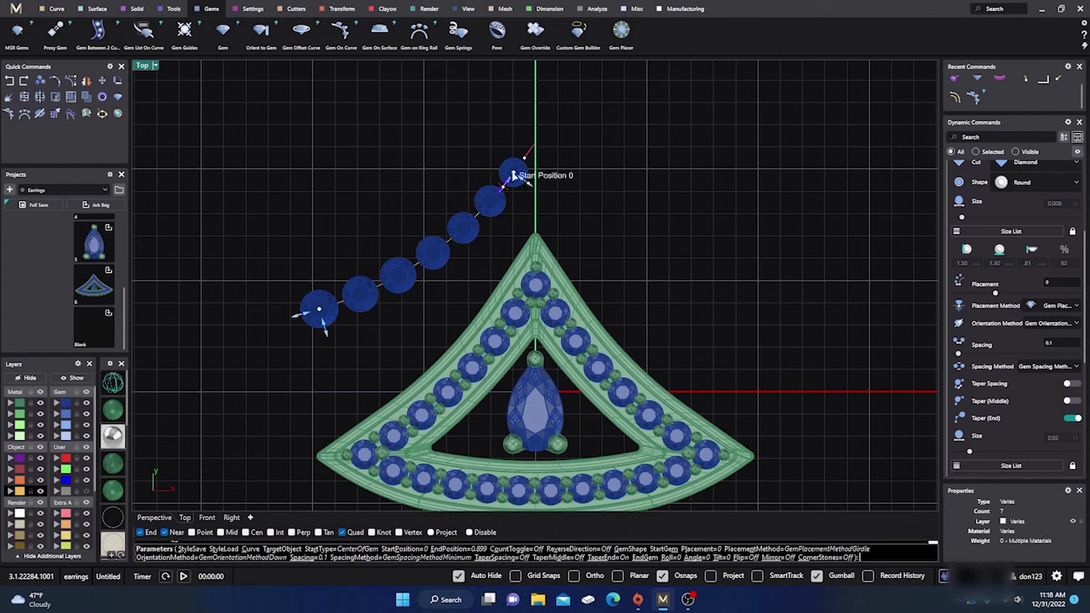
pyautogui.moveTo(514, 173); pyautogui.dragTo(506, 224)
pyautogui.click(75, 380)
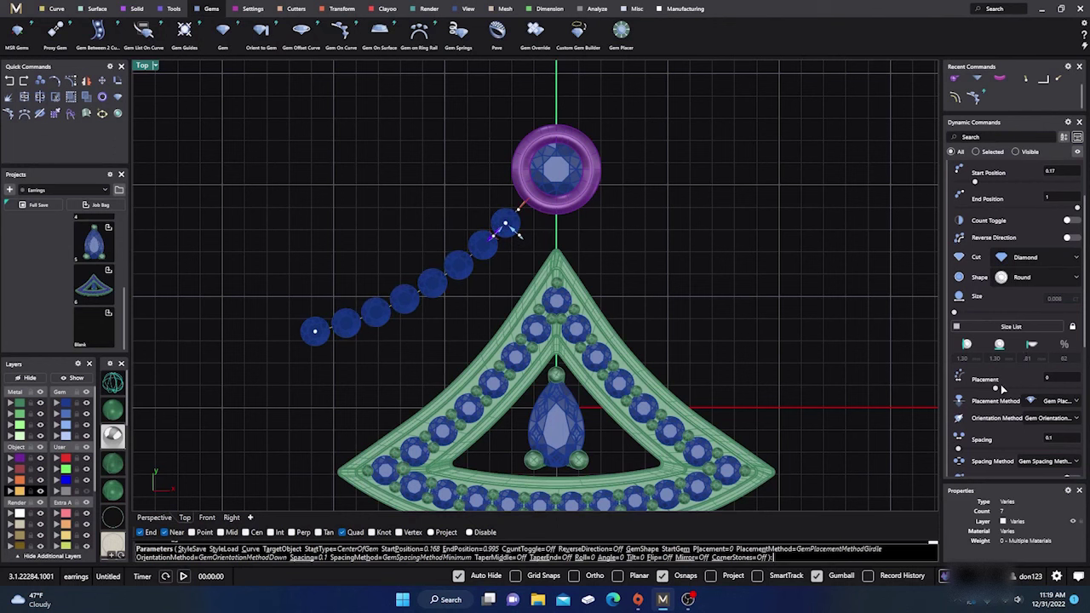
pyautogui.scroll(-2, 980, 322)
pyautogui.scroll(-1, 979, 322)
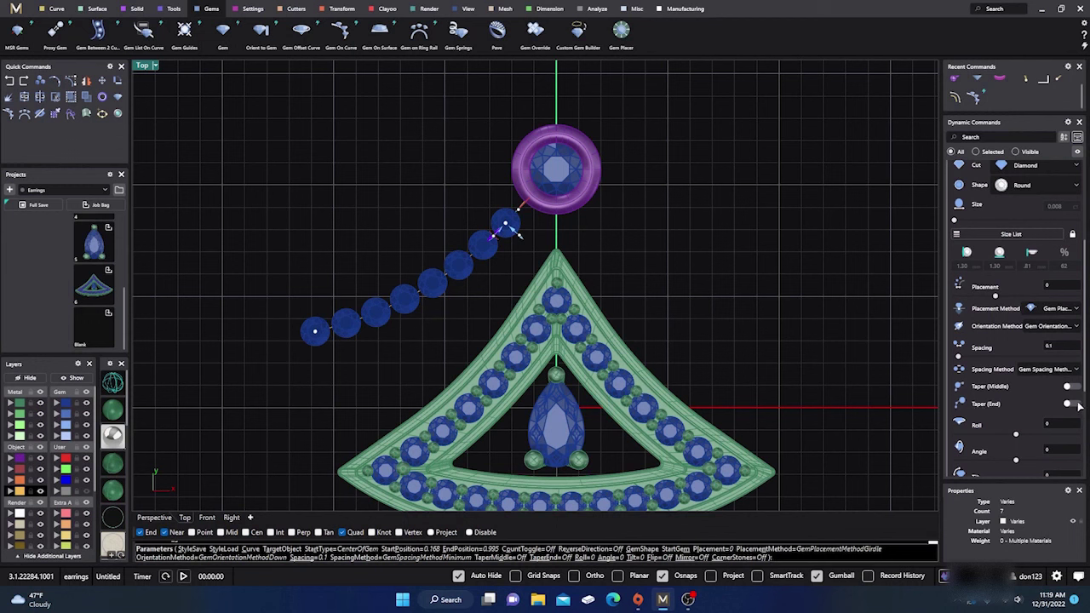
pyautogui.click(1069, 405)
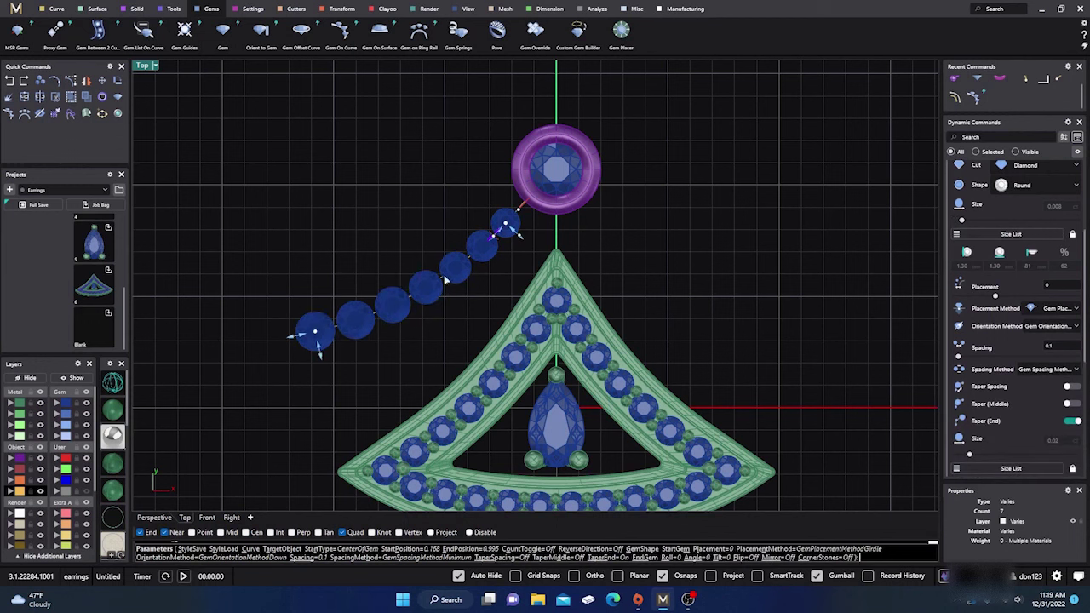
pyautogui.moveTo(319, 355); pyautogui.dragTo(324, 360)
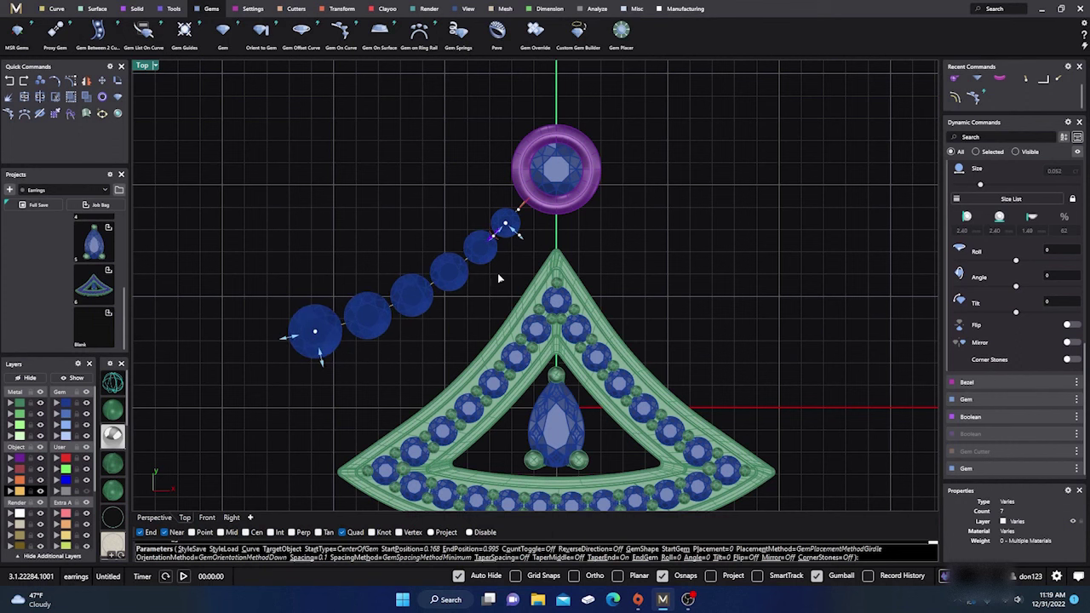
pyautogui.press('Return')
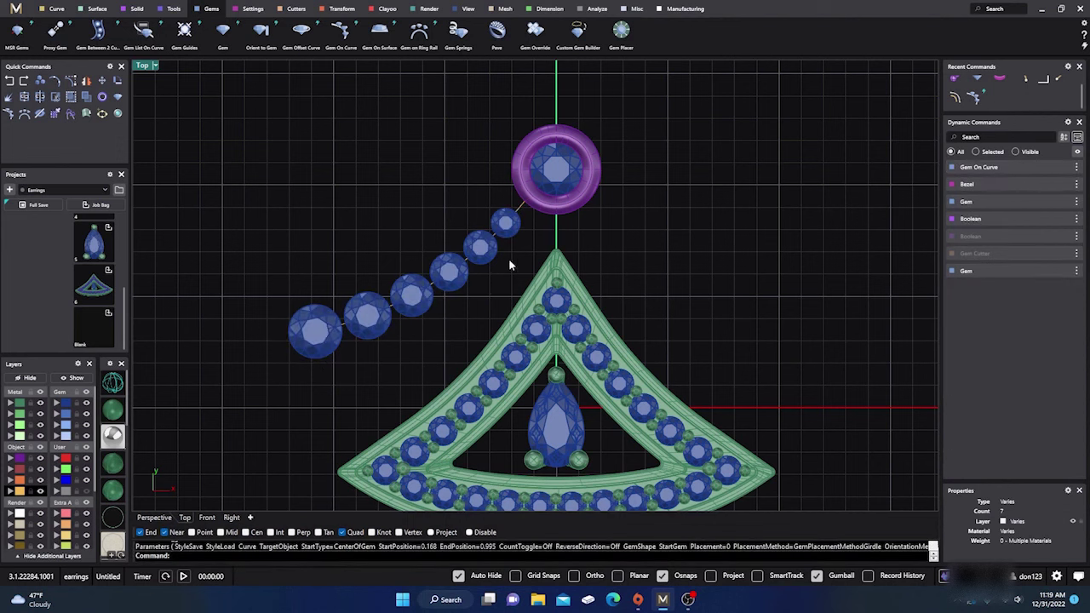
pyautogui.scroll(3, 515, 213)
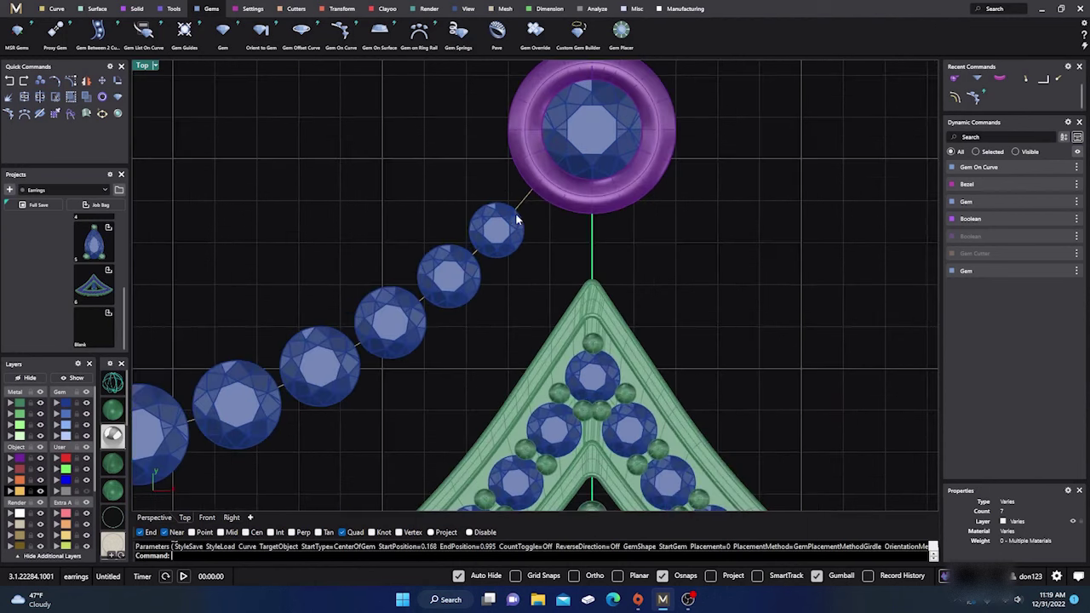
pyautogui.scroll(-3, 514, 210)
# Begin offsetting the gem-row curve through a point with the BothSides option.
pyautogui.click(515, 207)
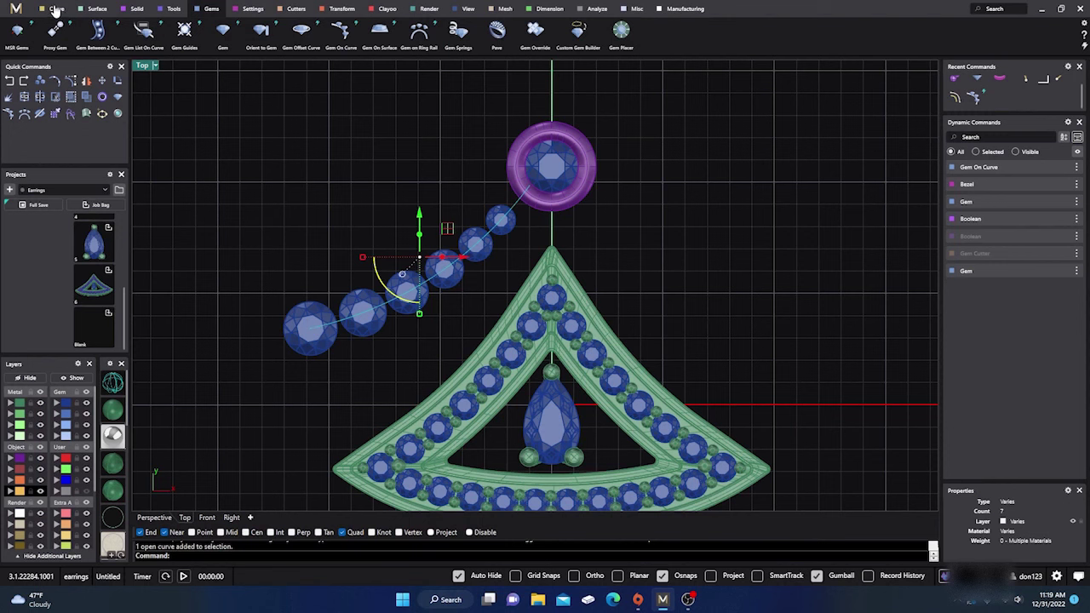
pyautogui.click(56, 10)
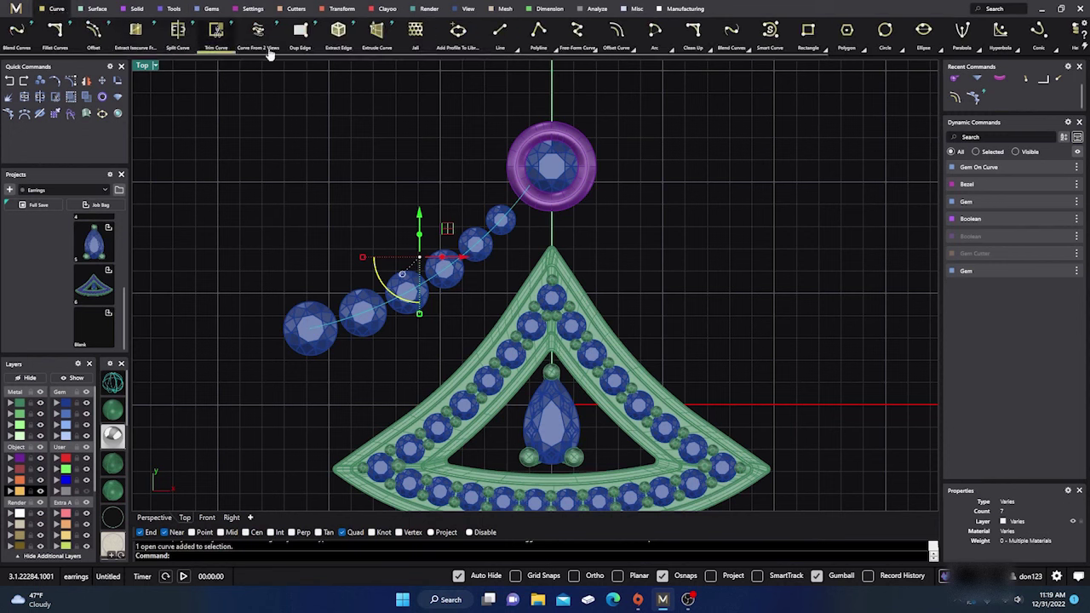
pyautogui.click(635, 48)
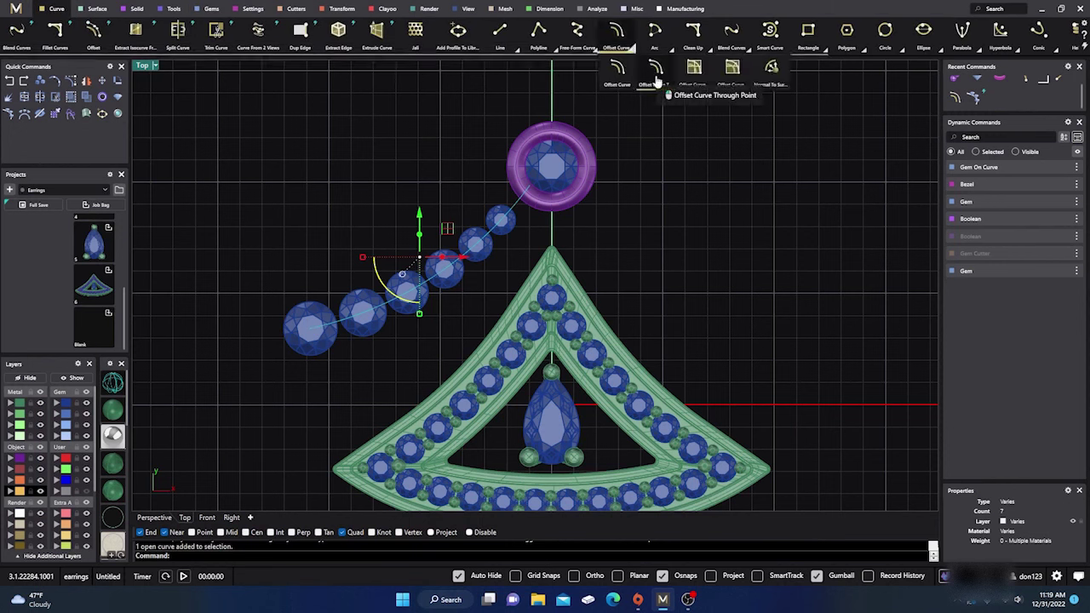
pyautogui.click(657, 80)
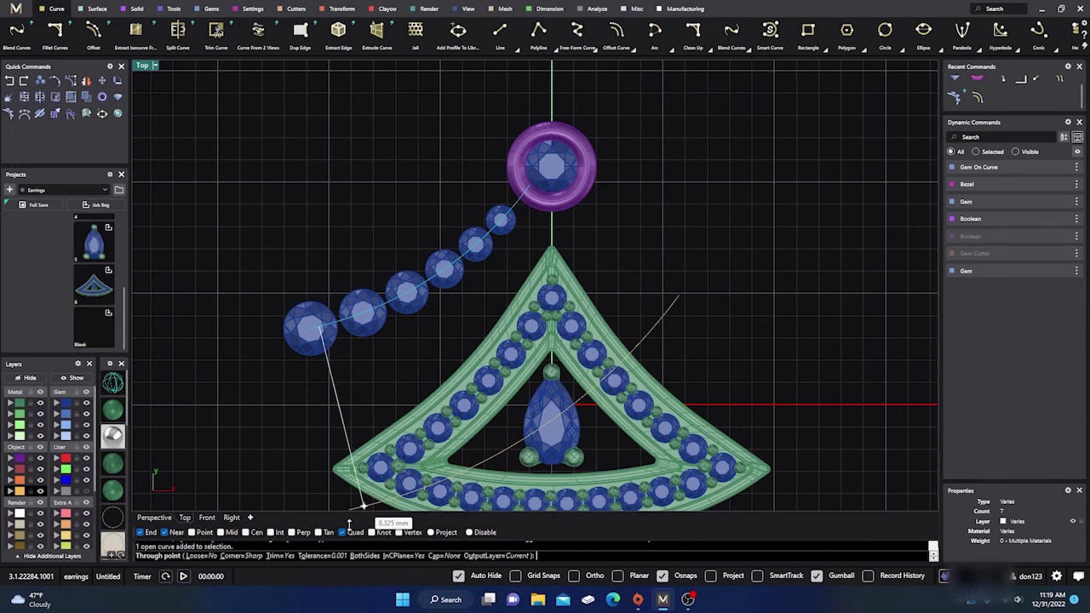
pyautogui.click(364, 556)
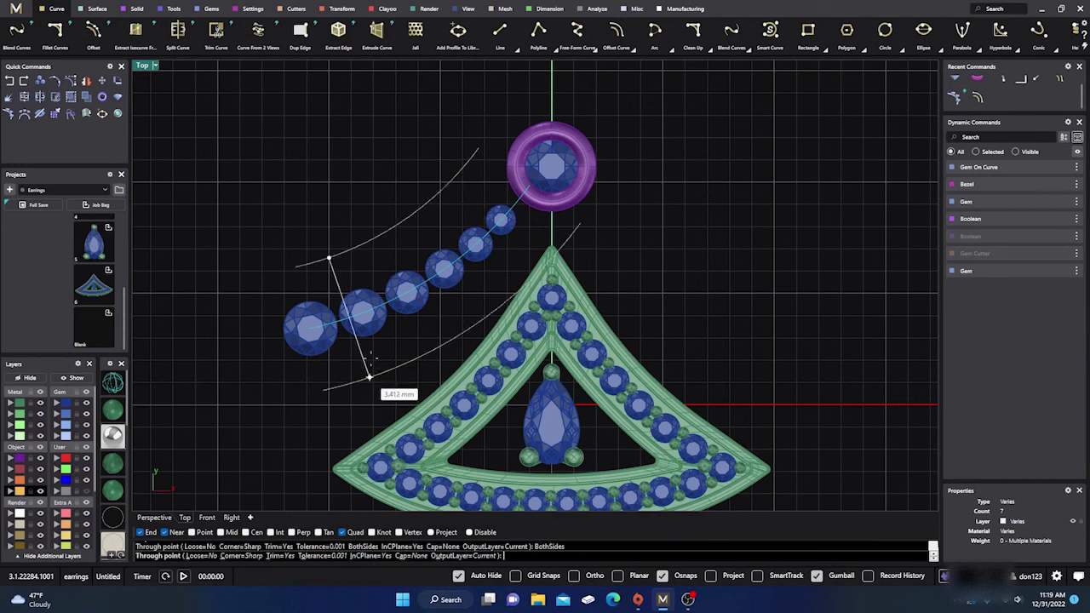
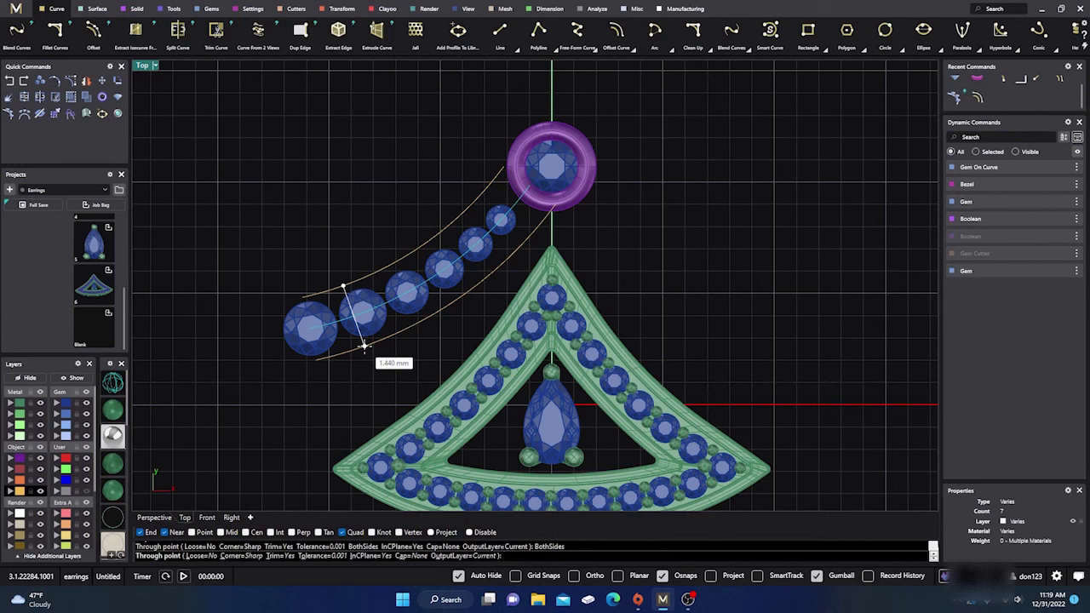
# Offset the gem-row curve 1.440 mm on both sides, then rotate and shift the lower curve against the gems.
pyautogui.click(364, 345)
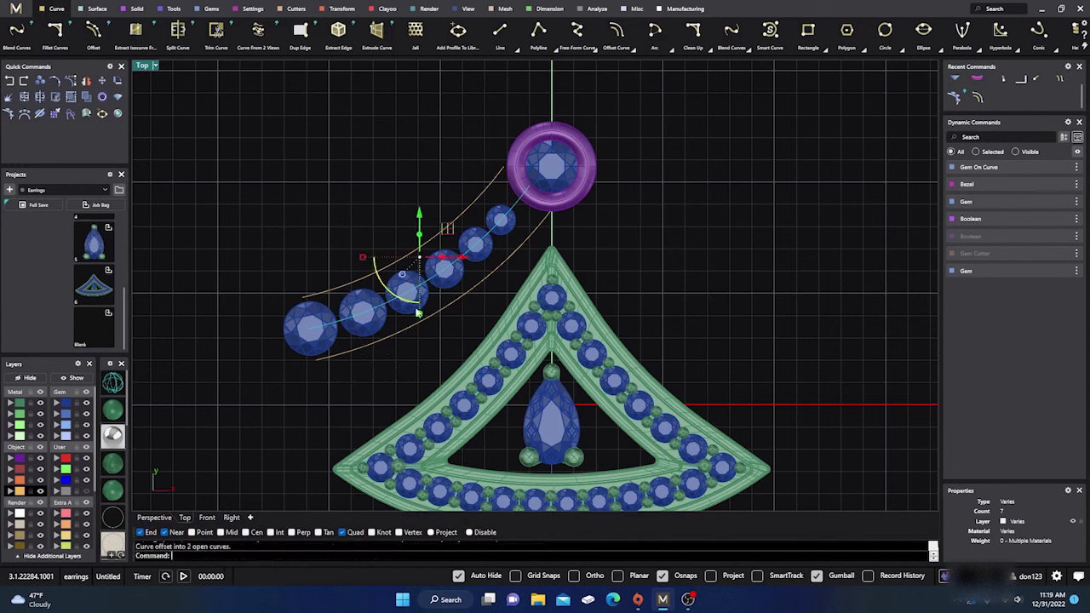
pyautogui.click(438, 283)
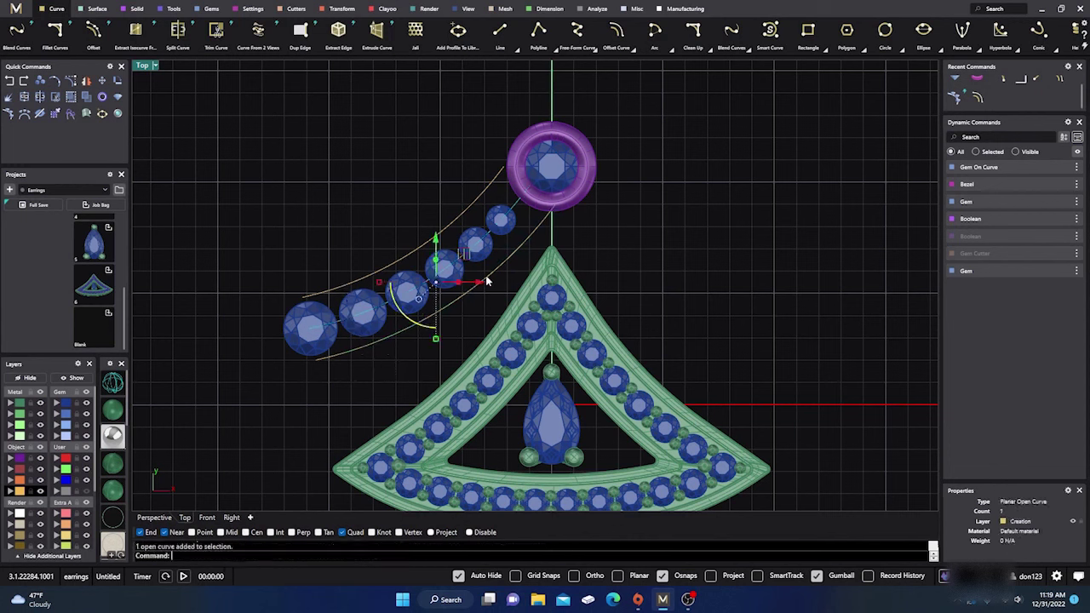
pyautogui.click(406, 321)
pyautogui.moveTo(407, 321); pyautogui.dragTo(408, 319)
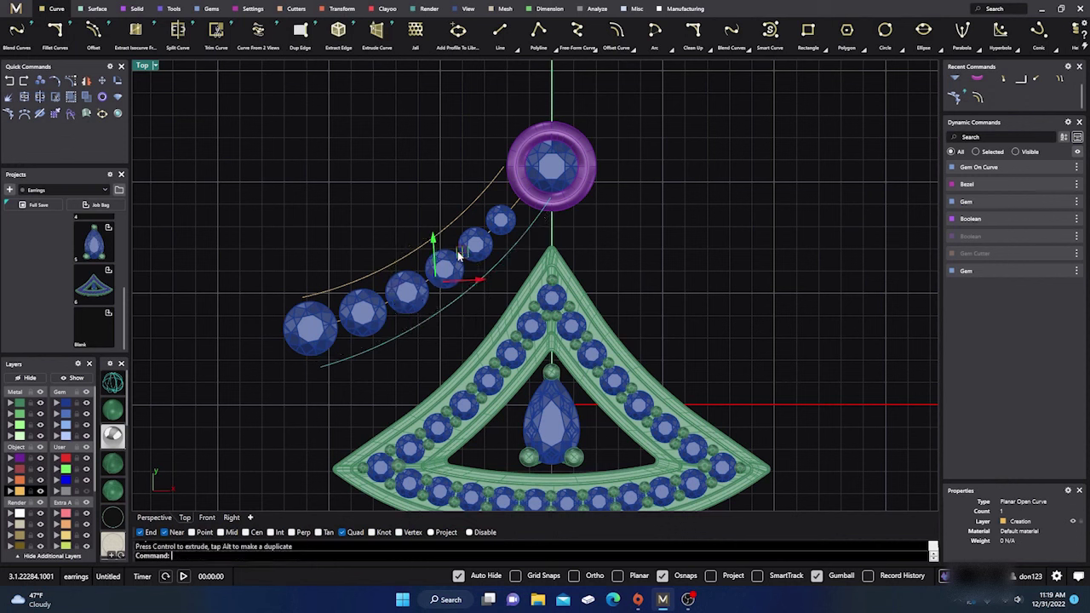
pyautogui.moveTo(458, 251); pyautogui.dragTo(453, 249)
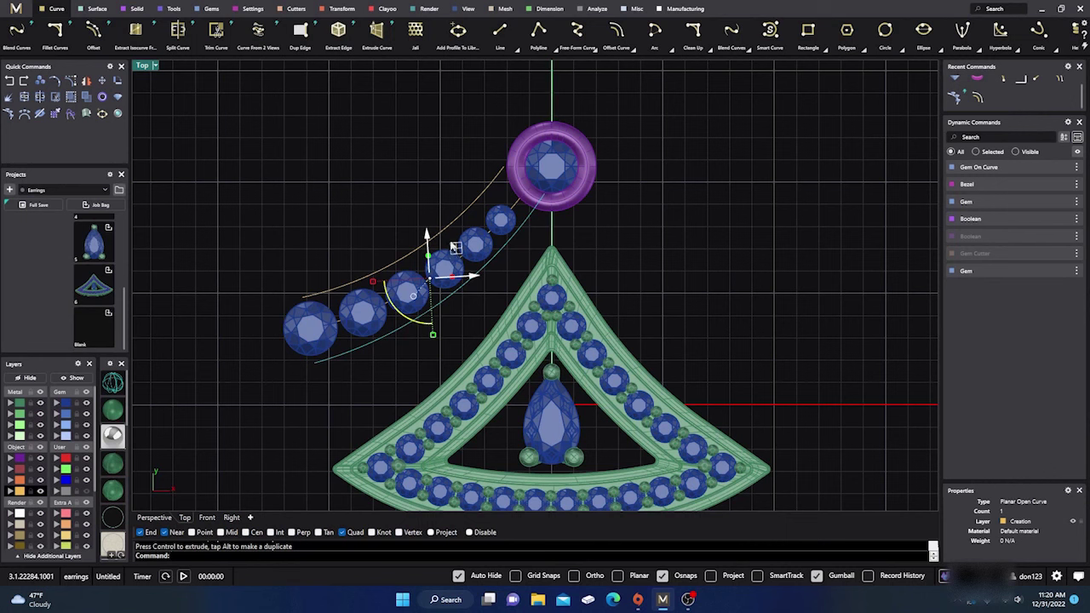
pyautogui.click(438, 177)
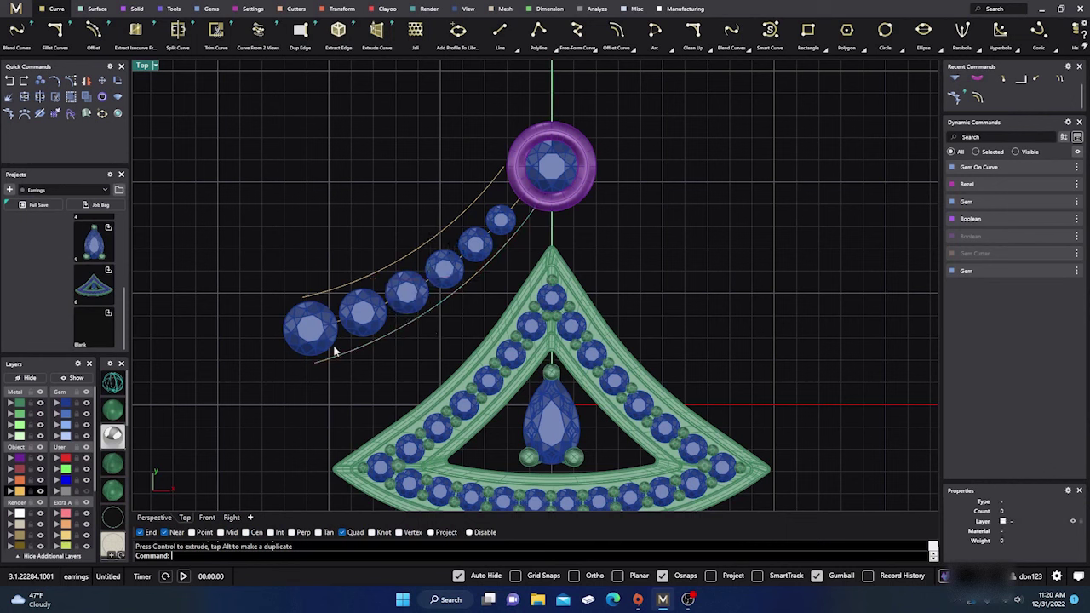
# Rotate the upper offset curve about -2°, move it 0.278 mm along X, and rotate it slightly further.
pyautogui.click(419, 248)
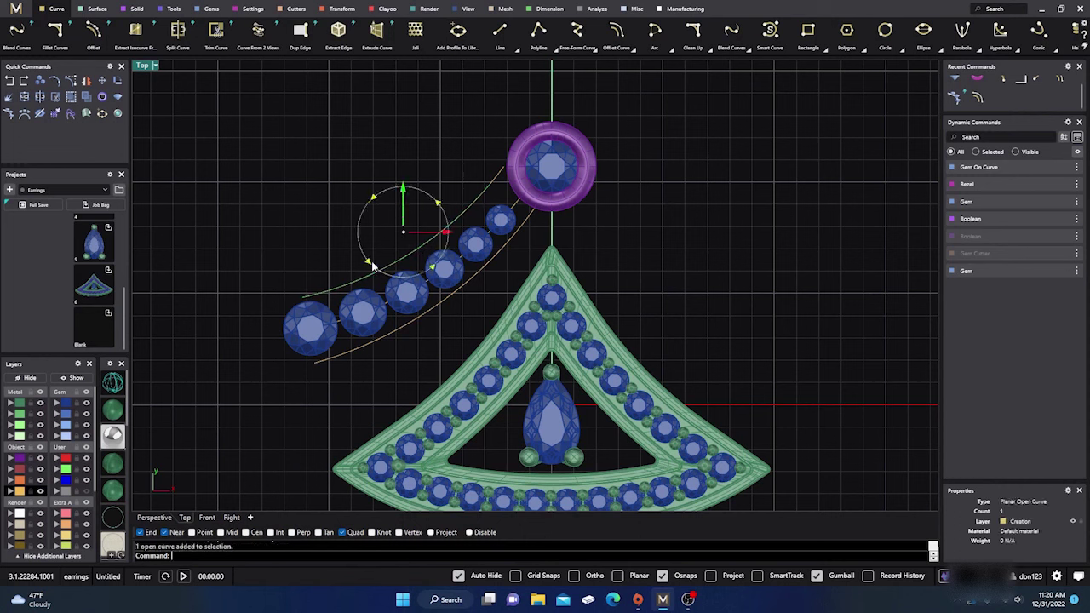
pyautogui.moveTo(371, 264); pyautogui.dragTo(366, 260)
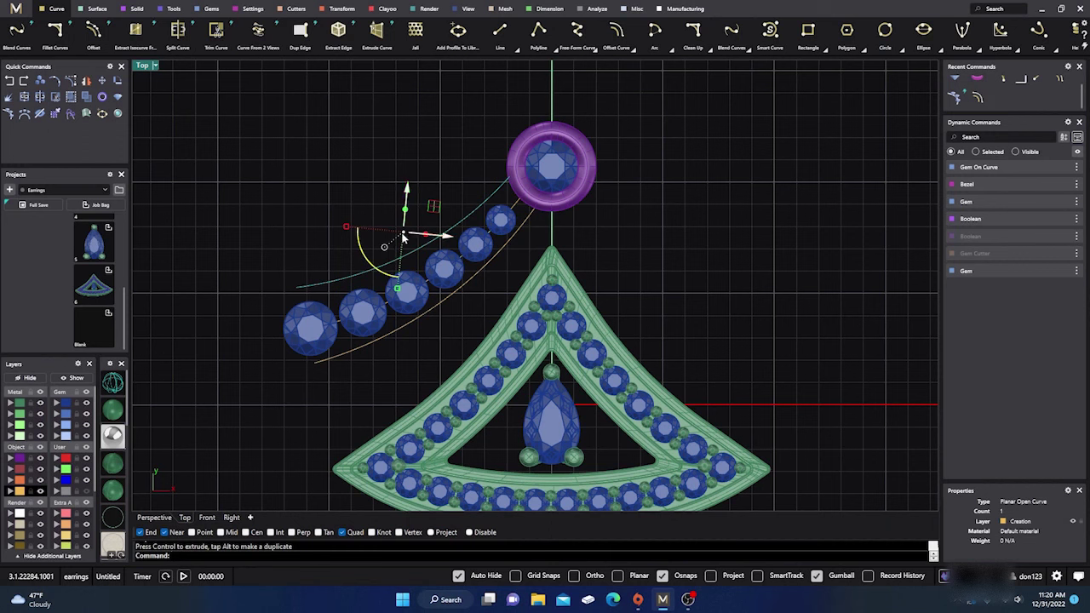
pyautogui.moveTo(405, 236); pyautogui.dragTo(418, 246)
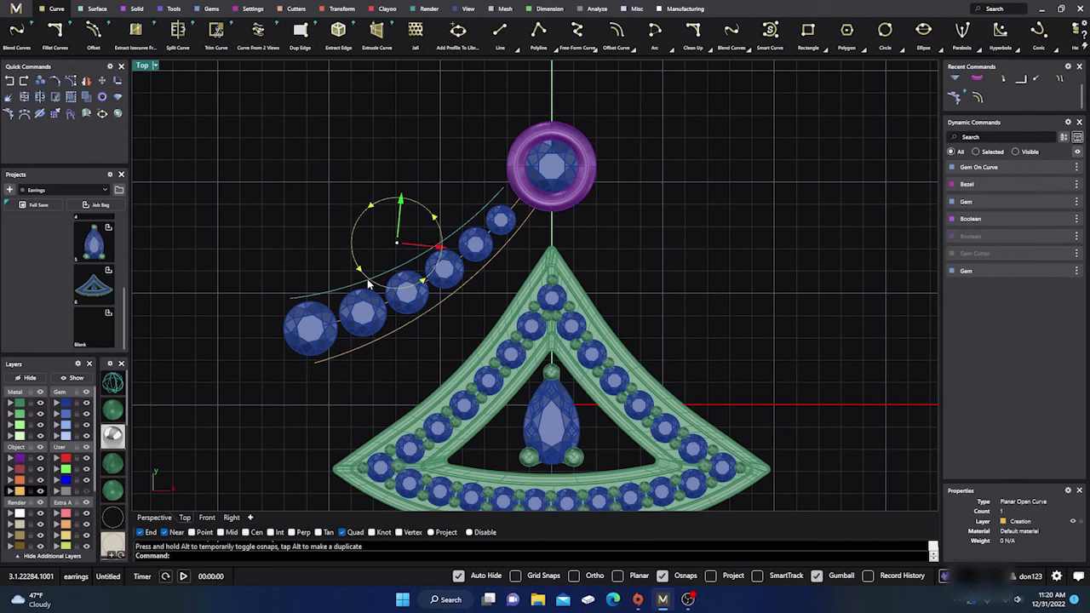
pyautogui.moveTo(368, 284); pyautogui.dragTo(370, 281)
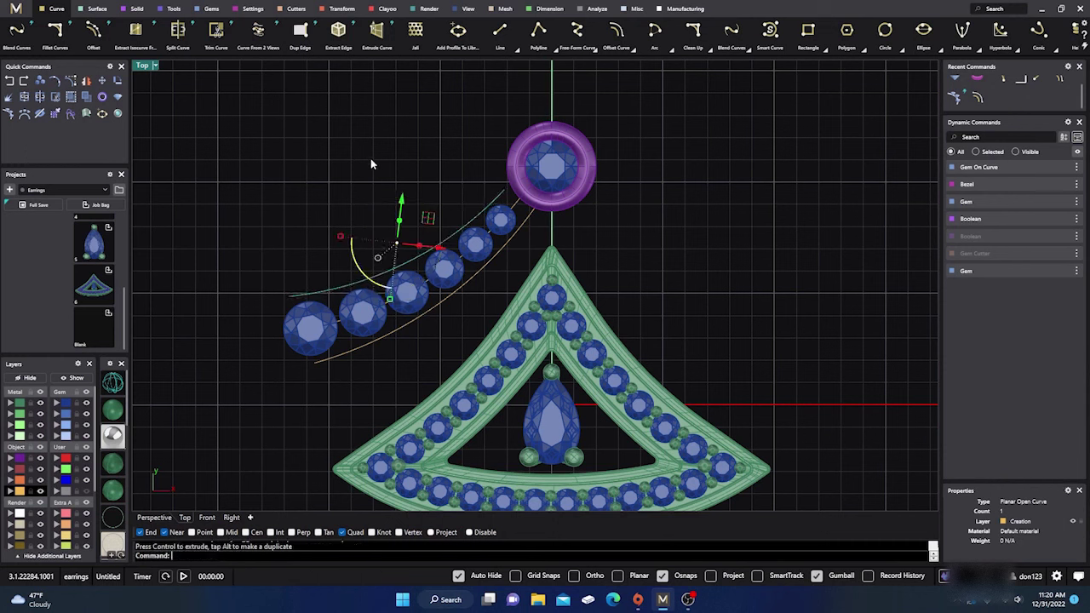
pyautogui.press('Escape')
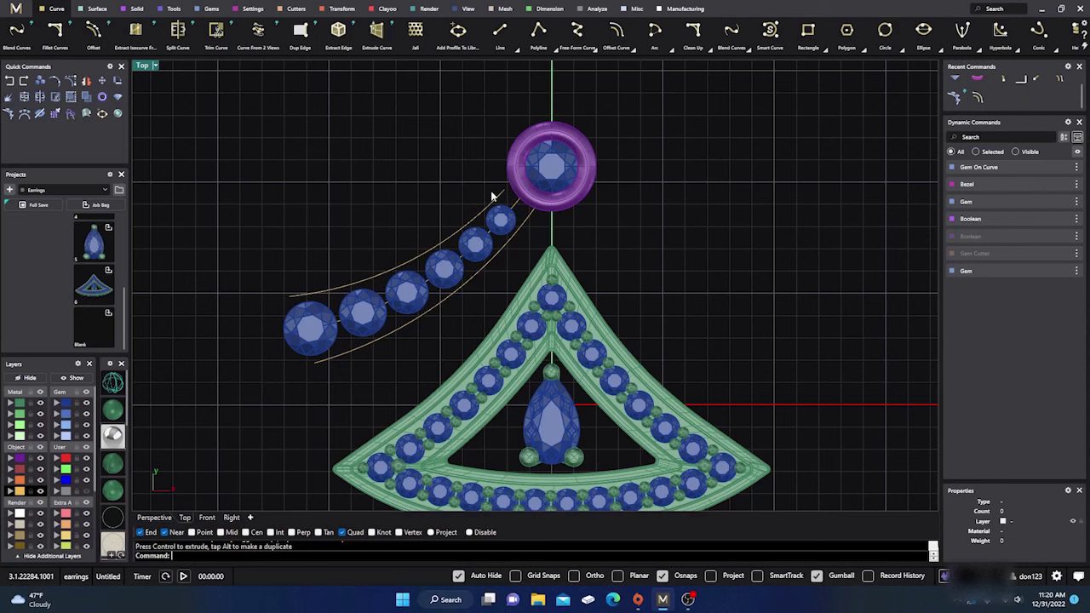
# Delete the top bezel together with its gem.
pyautogui.click(588, 143)
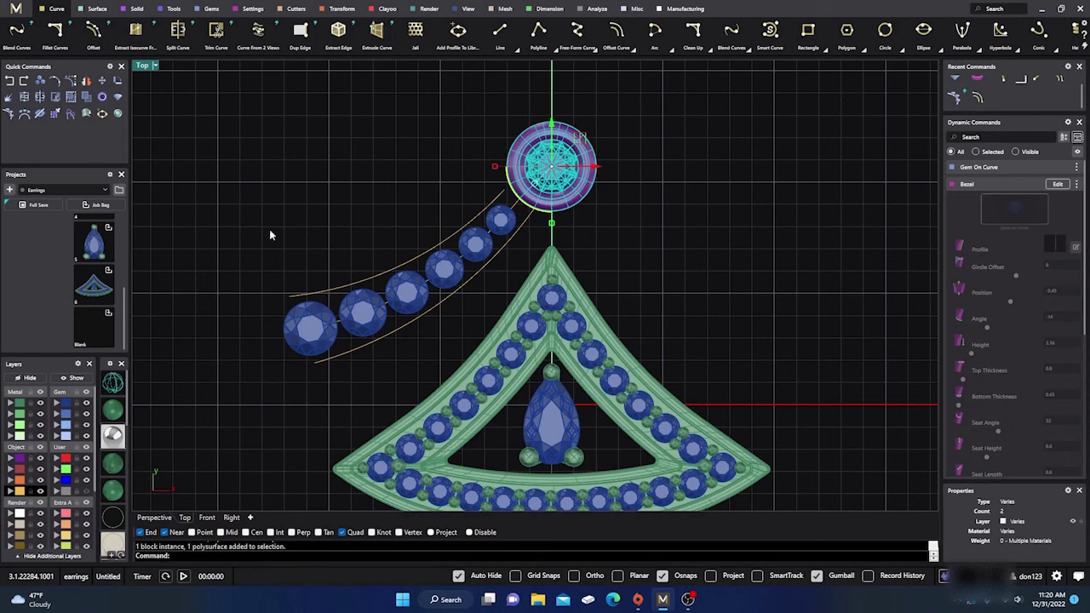
pyautogui.press('Delete')
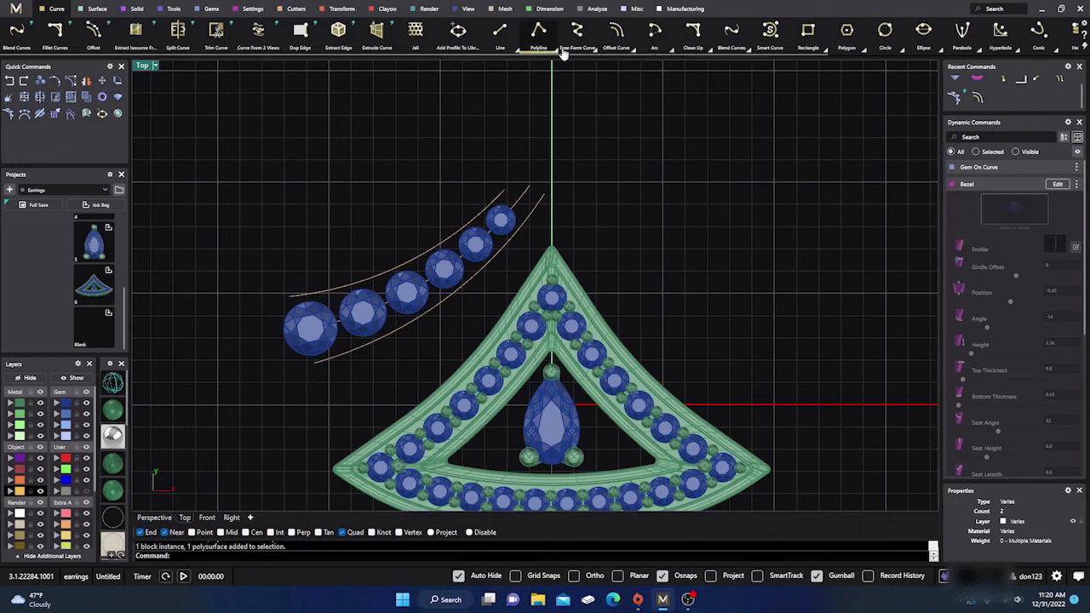
pyautogui.scroll(-1, 694, 46)
pyautogui.scroll(-2, 700, 43)
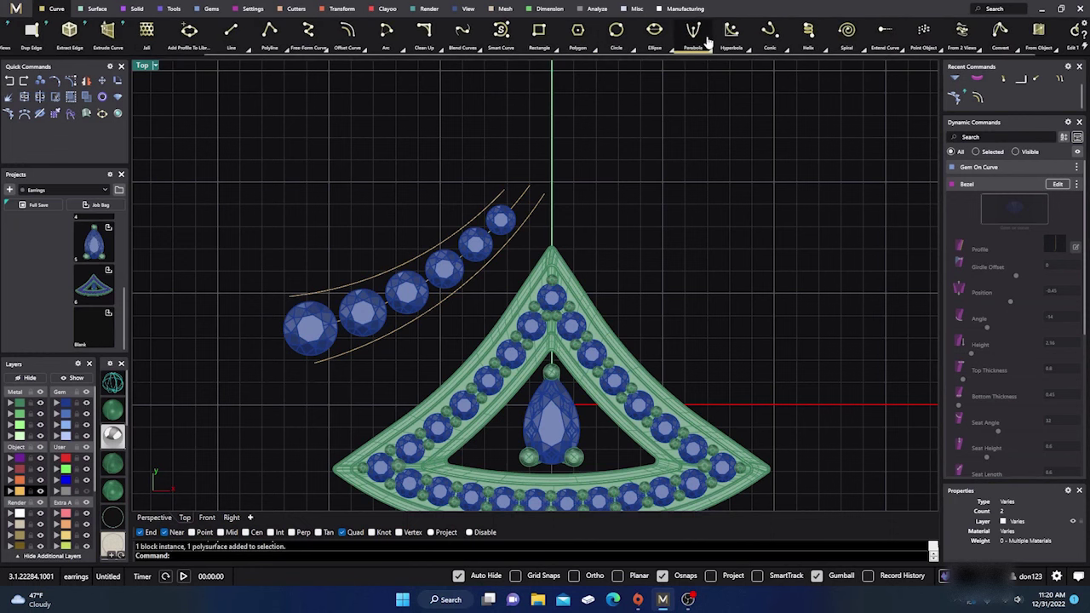
# Extend the outer curve's top end past the vertical centre line.
pyautogui.click(887, 37)
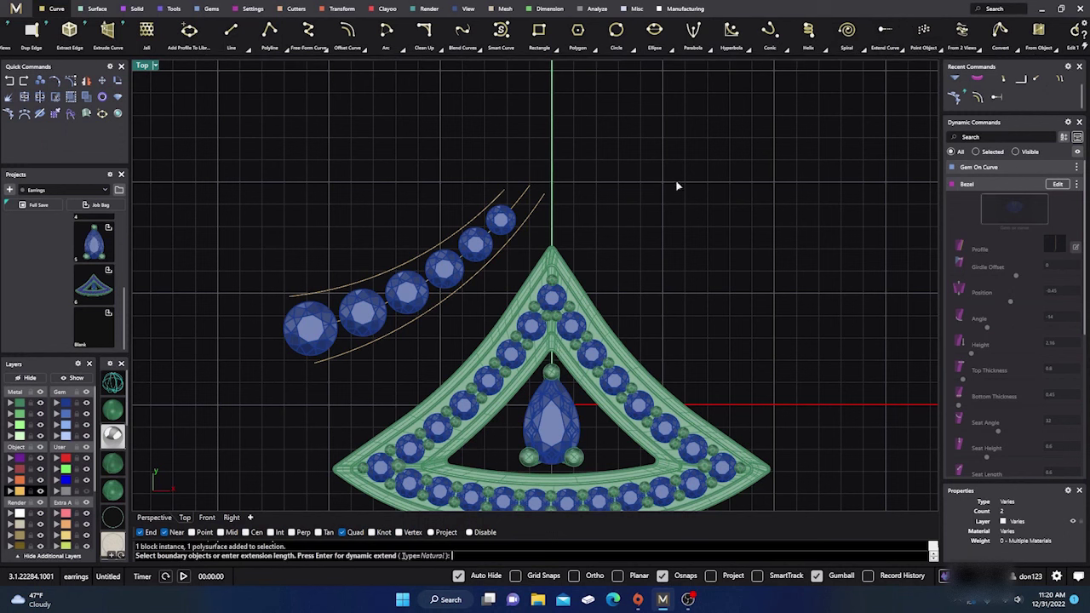
pyautogui.click(552, 205)
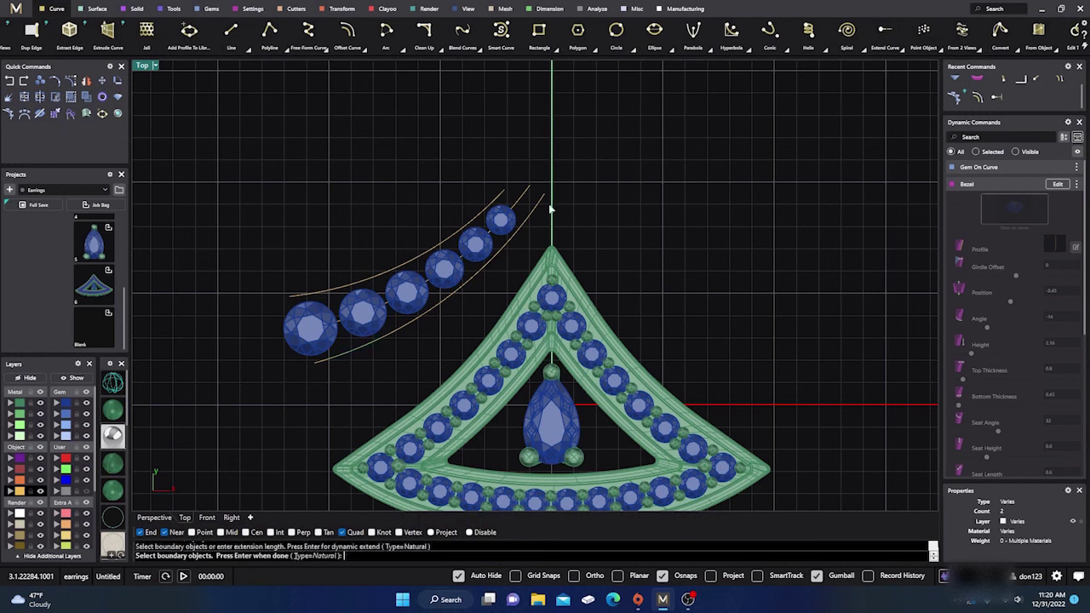
pyautogui.press('Return')
pyautogui.click(544, 201)
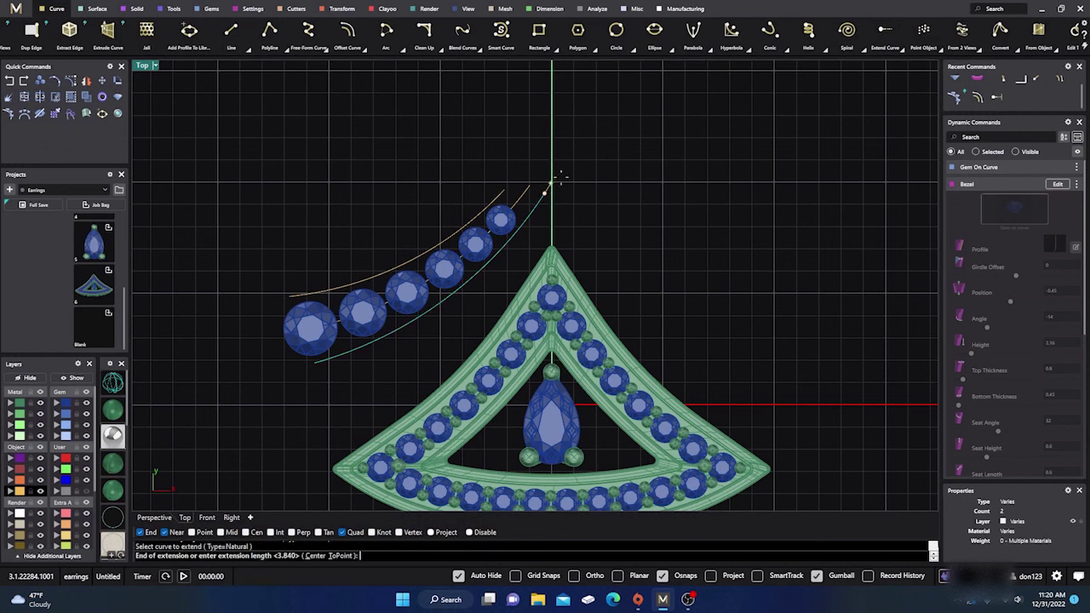
pyautogui.click(588, 141)
pyautogui.press('Return')
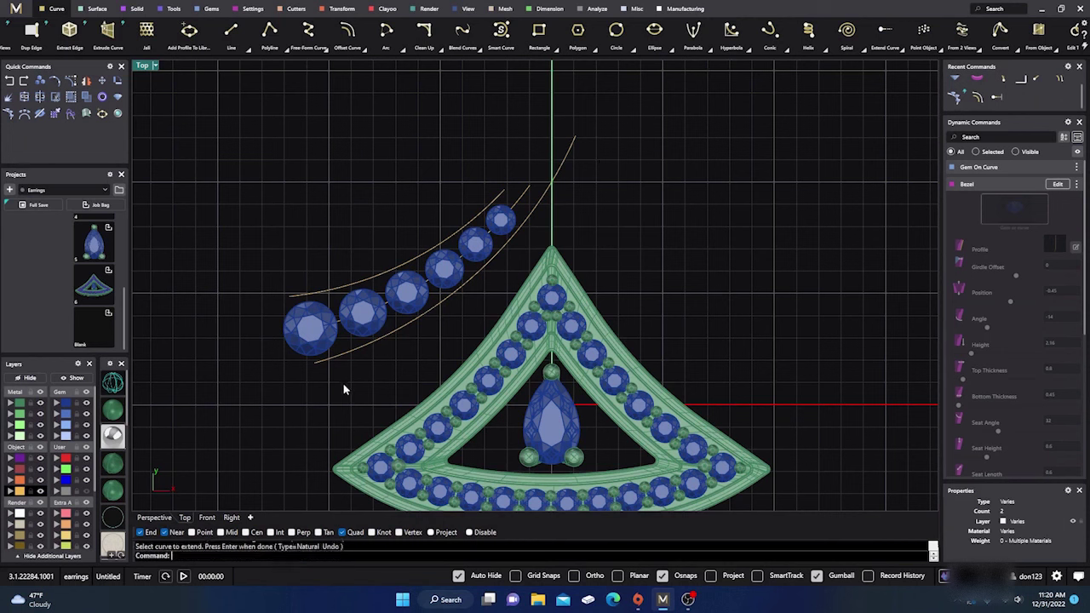
# Extend the lower curve's left end further outward.
pyautogui.press('Return')
pyautogui.click(331, 360)
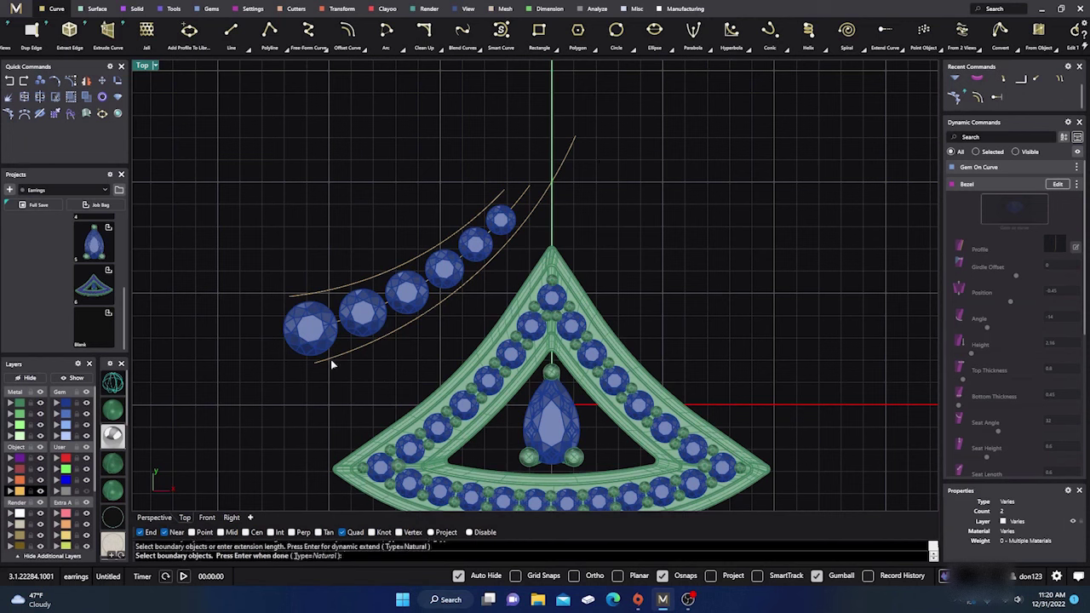
pyautogui.press('Return')
pyautogui.click(332, 361)
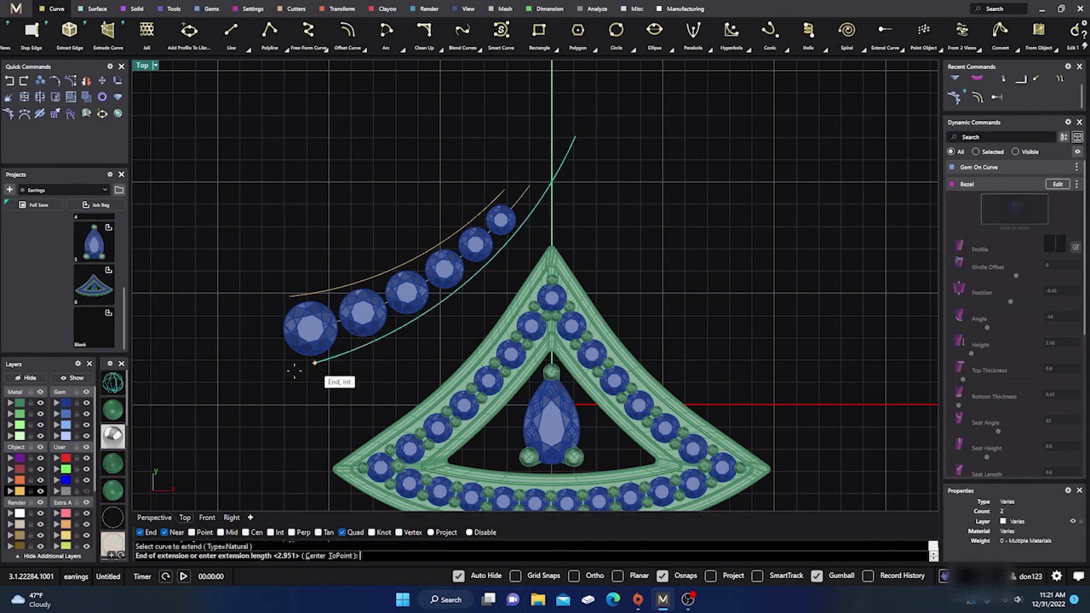
pyautogui.click(236, 377)
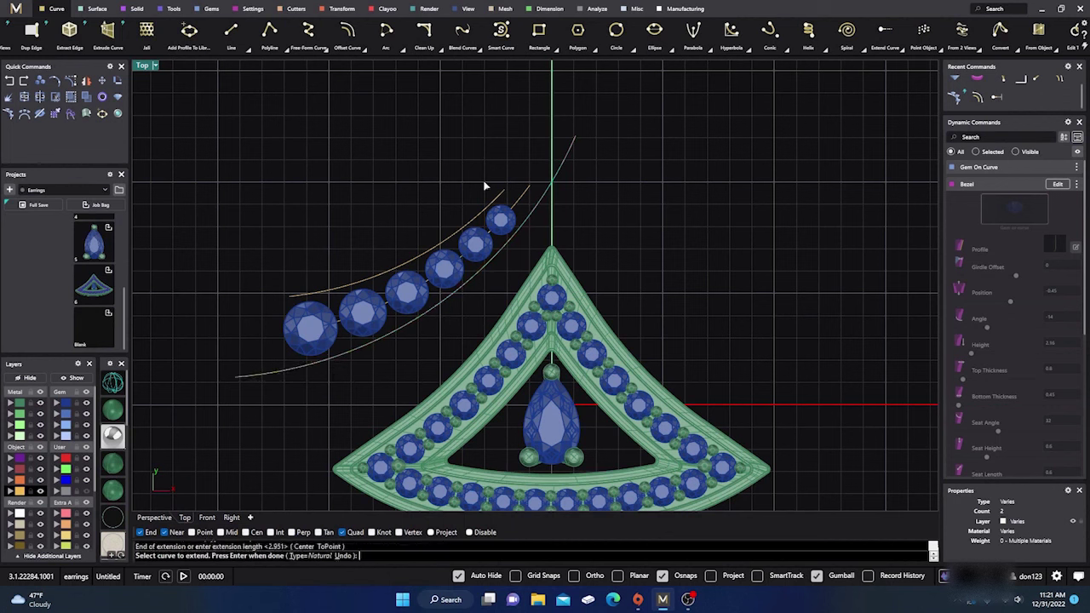
pyautogui.press('Return')
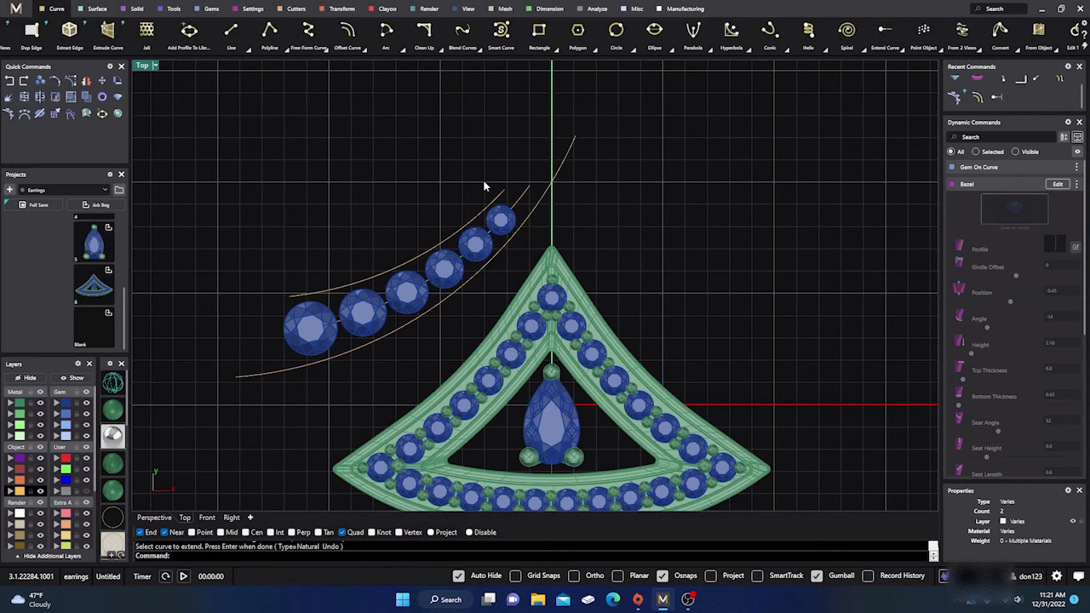
# Extend the upper curve's top end past the centre line and its left end further out.
pyautogui.press('Return')
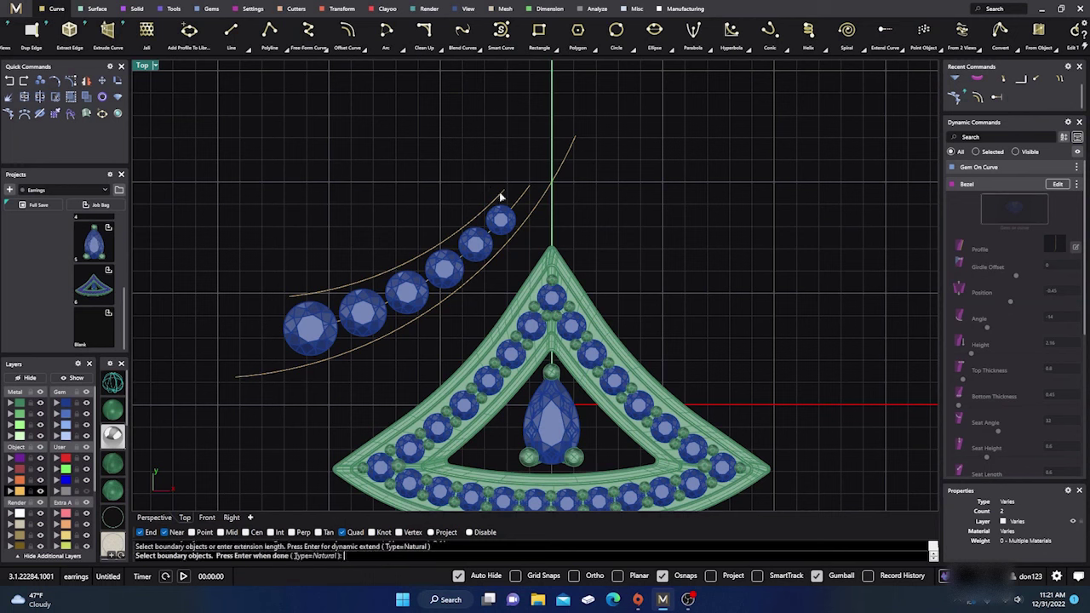
pyautogui.press('Return')
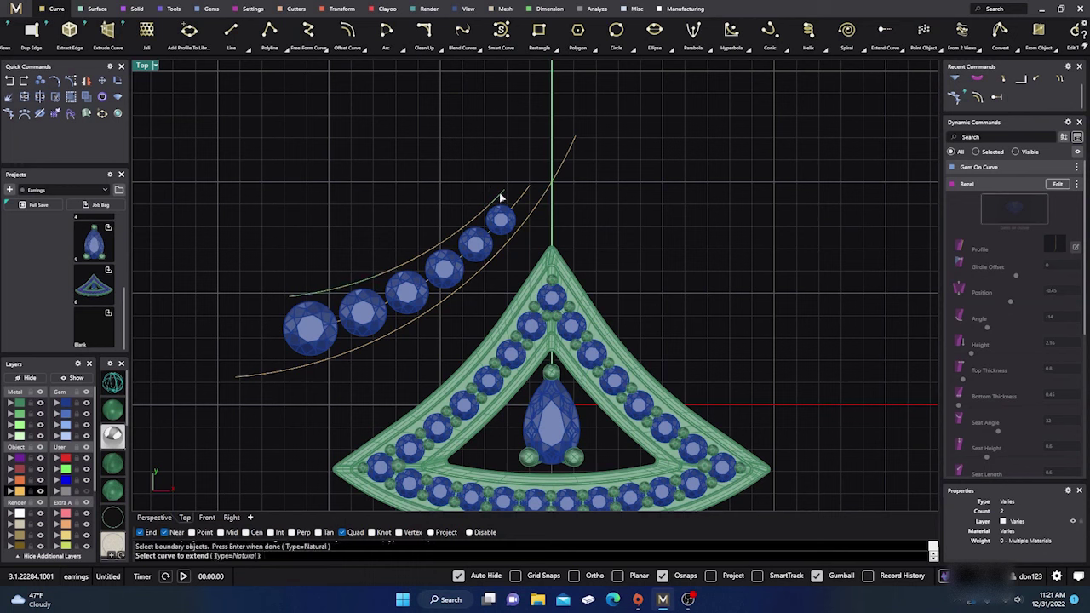
pyautogui.click(501, 197)
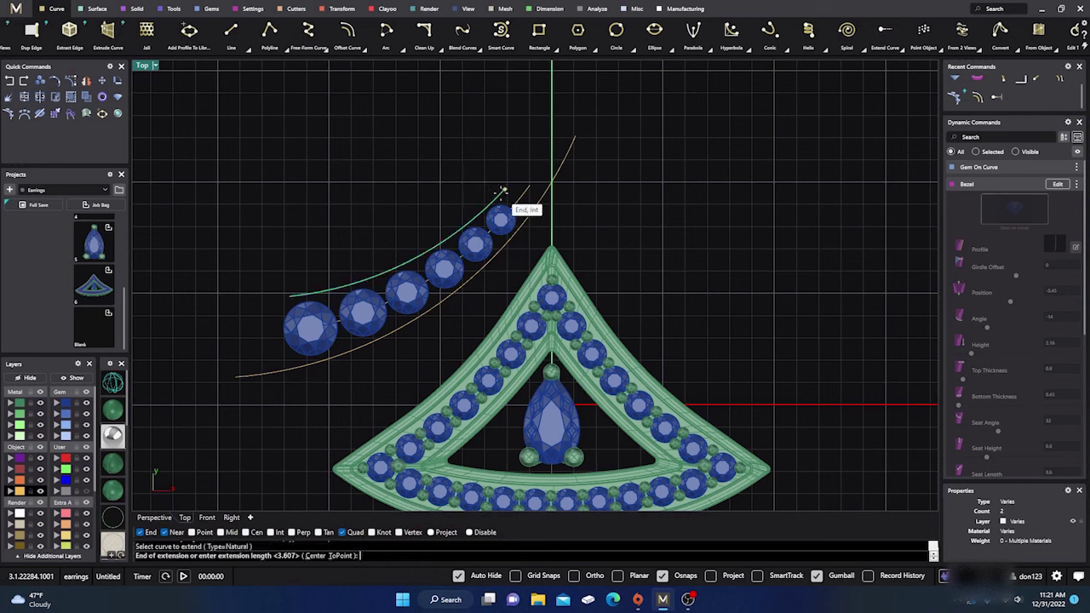
pyautogui.click(560, 129)
pyautogui.press('Return')
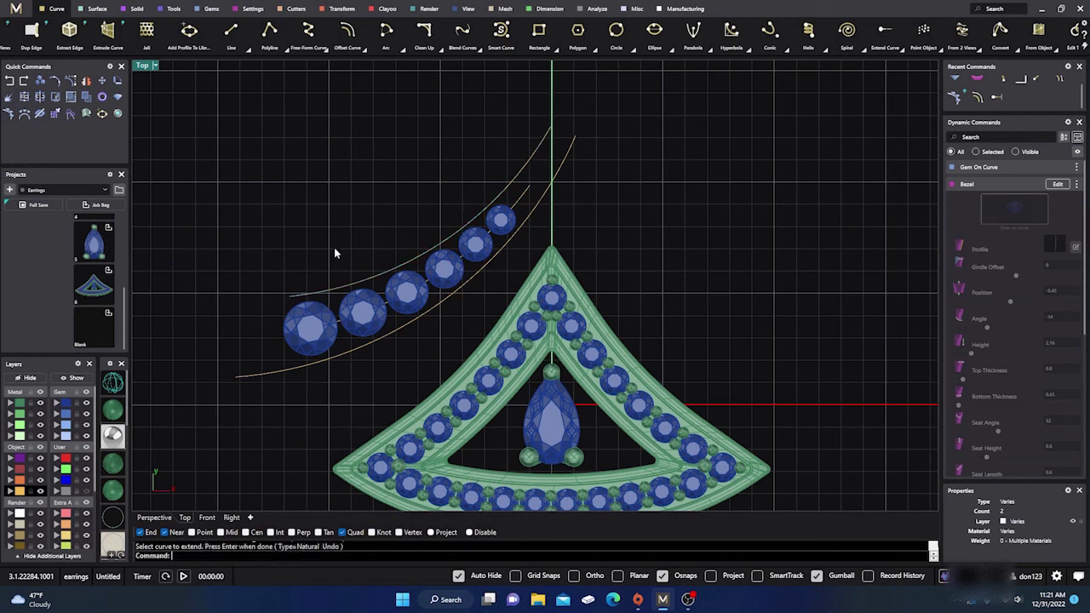
pyautogui.press('Return')
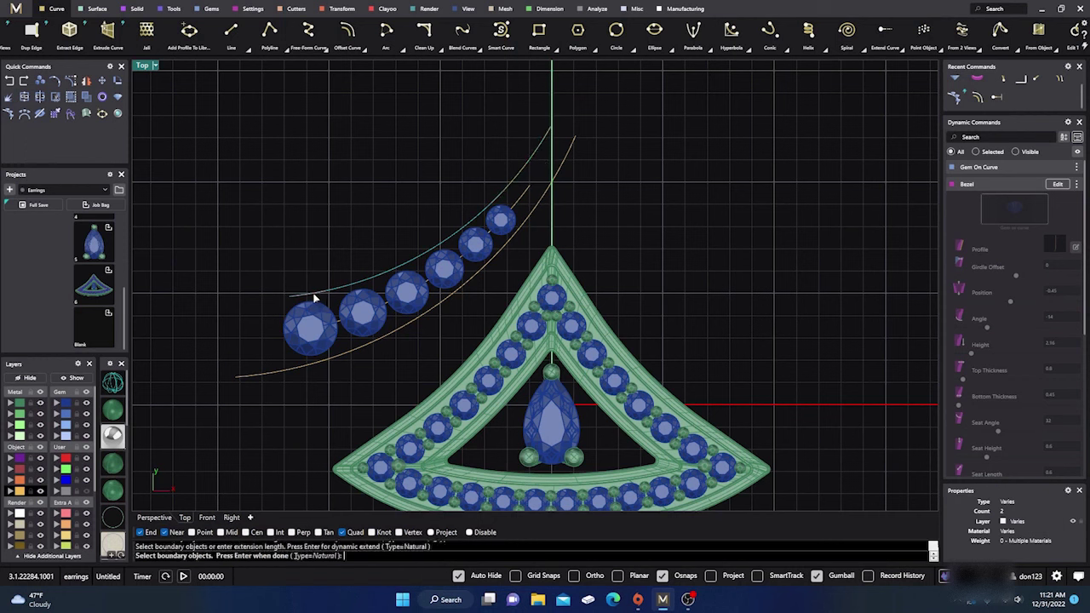
pyautogui.press('Return')
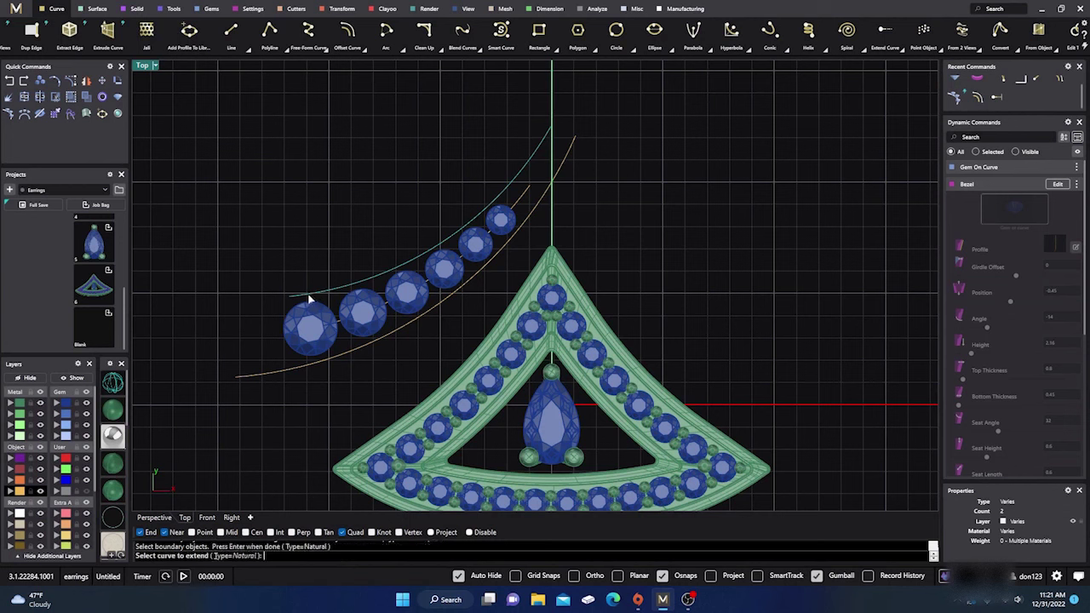
pyautogui.click(308, 297)
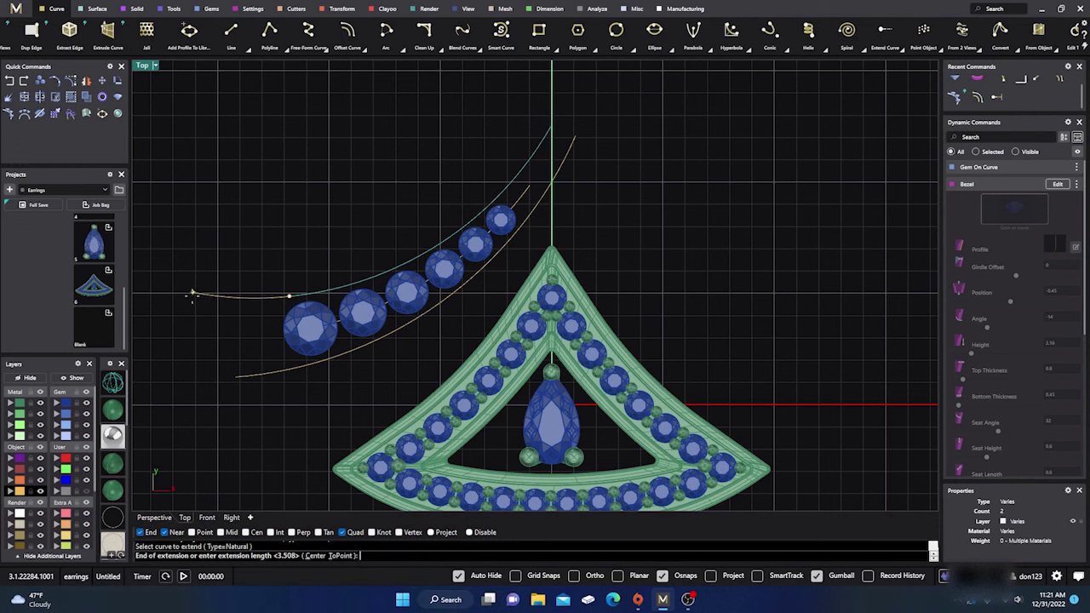
pyautogui.click(191, 294)
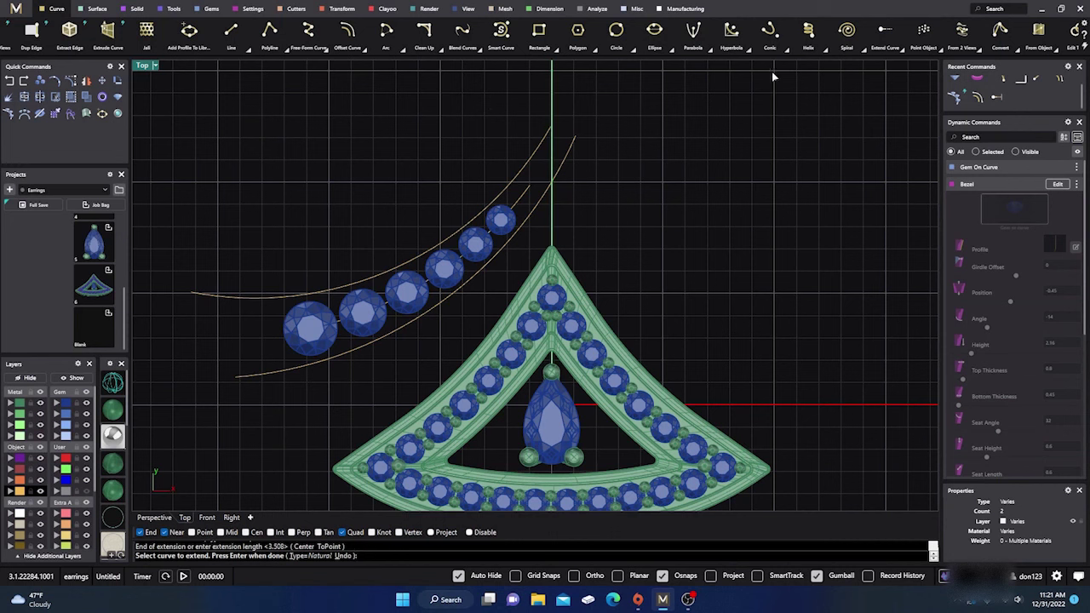
# Complete the extension and draw a straight line joining the two arcs at the top end.
pyautogui.click(231, 31)
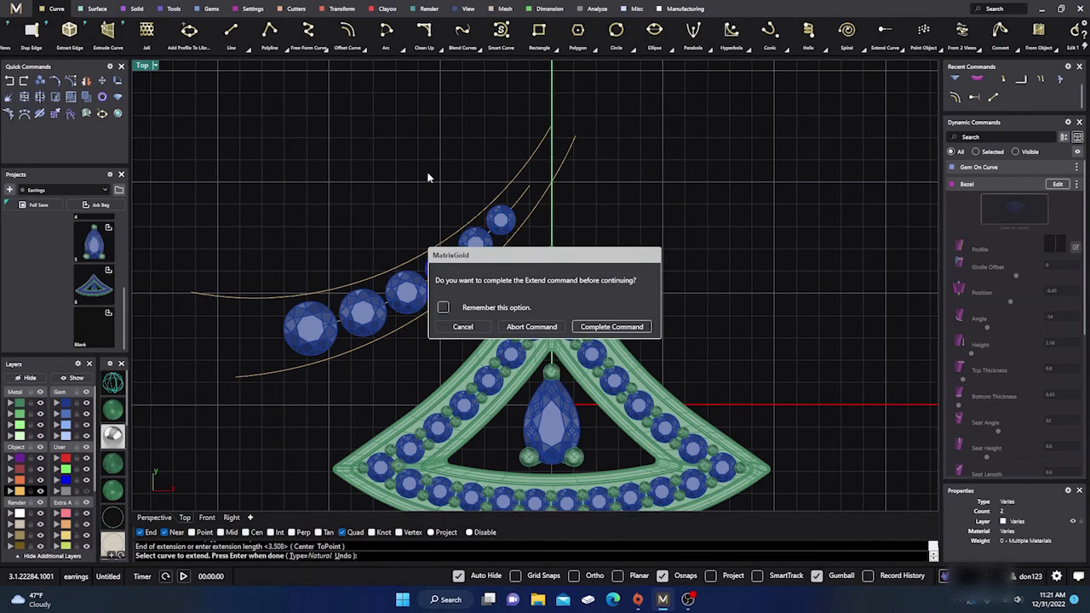
pyautogui.click(608, 327)
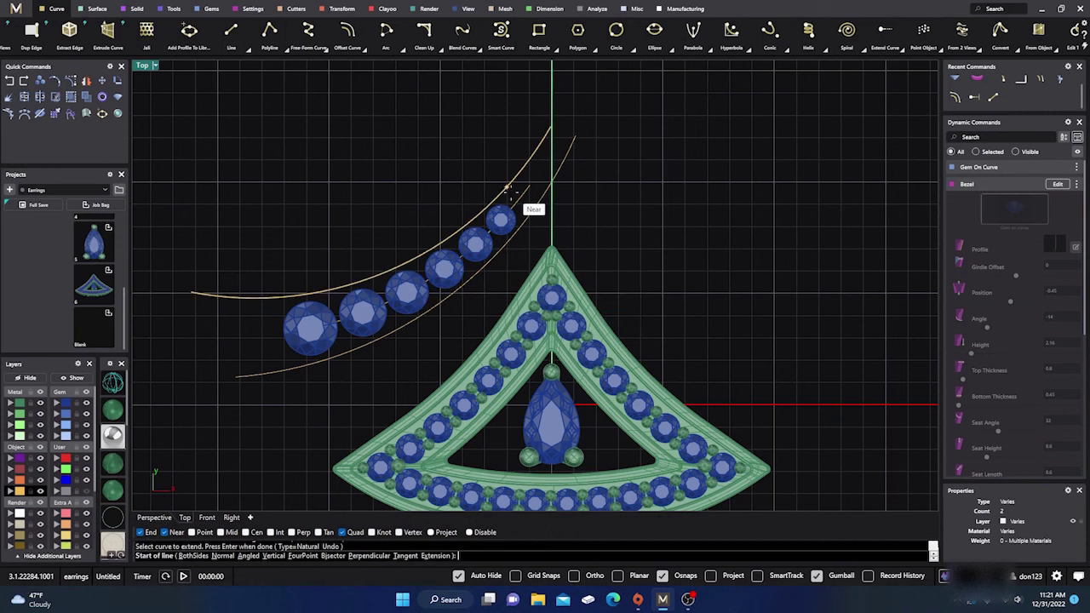
pyautogui.click(506, 193)
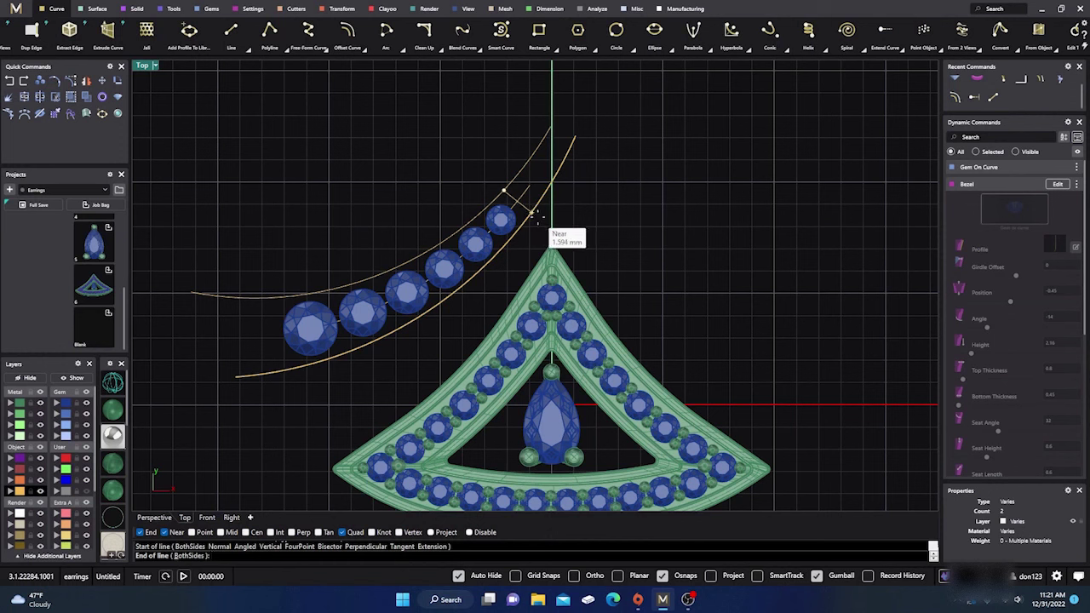
pyautogui.click(534, 214)
pyautogui.hotkey('ctrl', 'e')
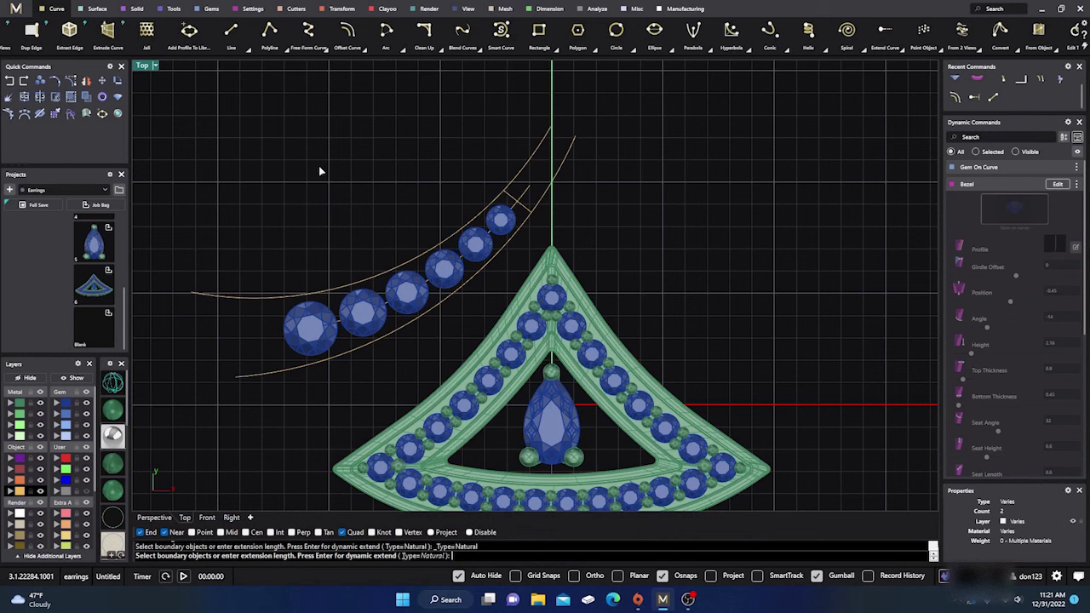
pyautogui.press('Escape')
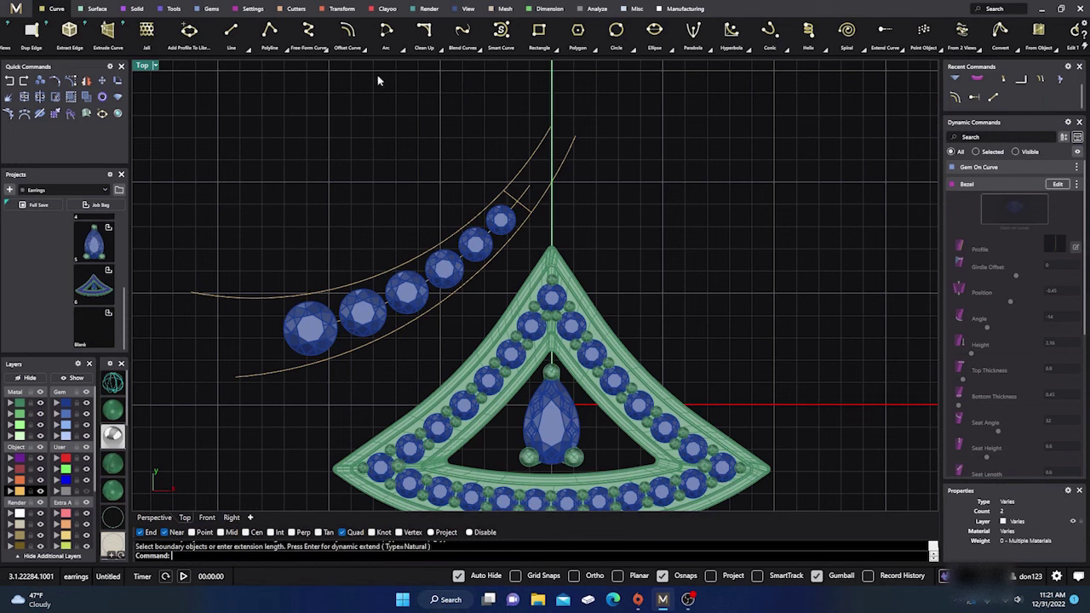
# Draw a second line joining the upper and lower arcs at their left ends.
pyautogui.click(231, 35)
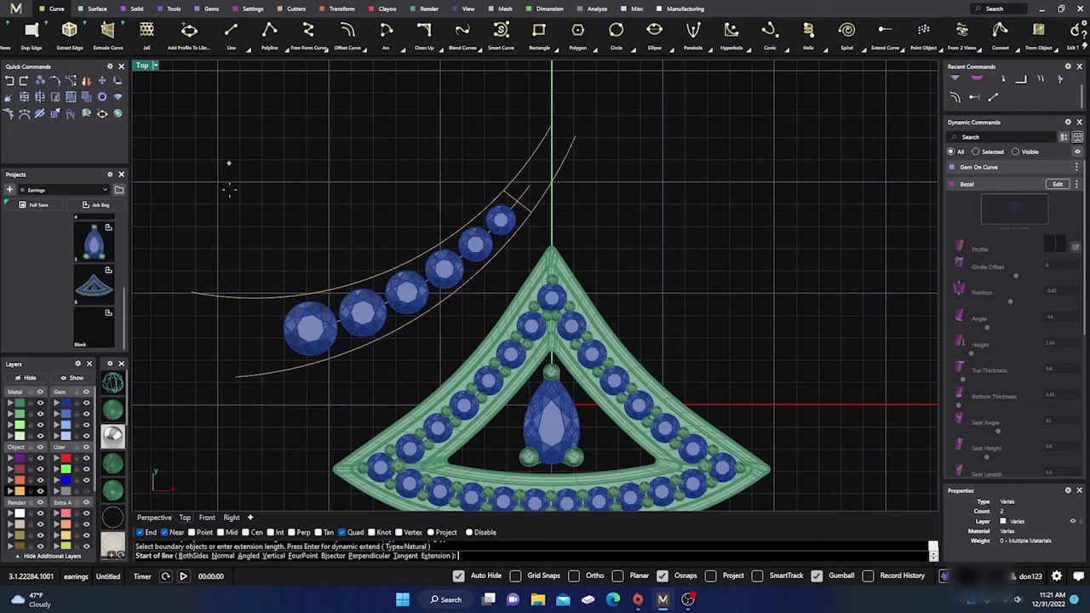
pyautogui.click(250, 300)
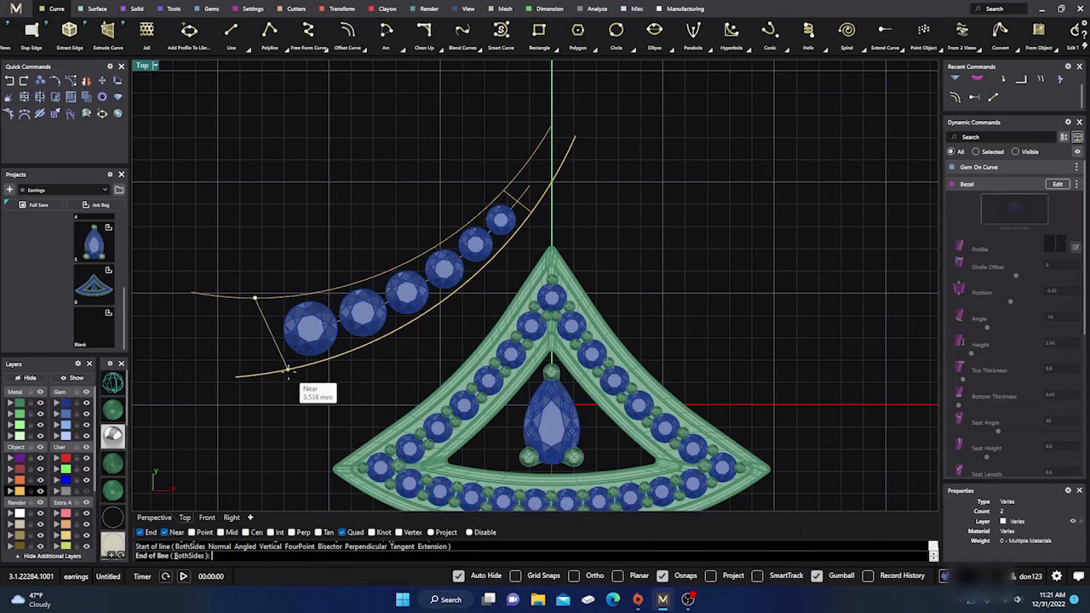
pyautogui.click(288, 372)
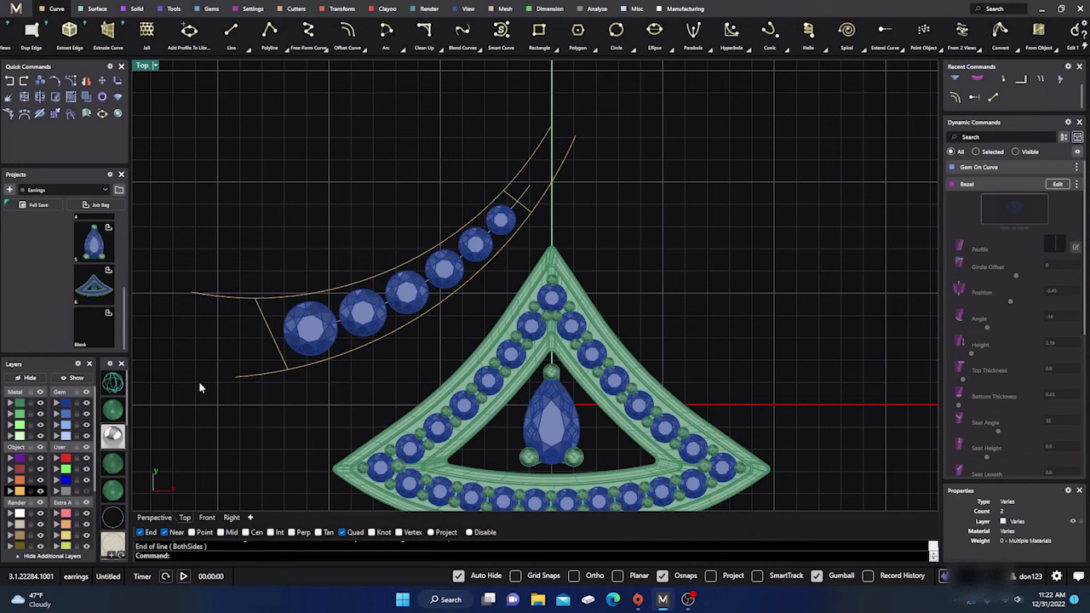
pyautogui.scroll(-3, 606, 243)
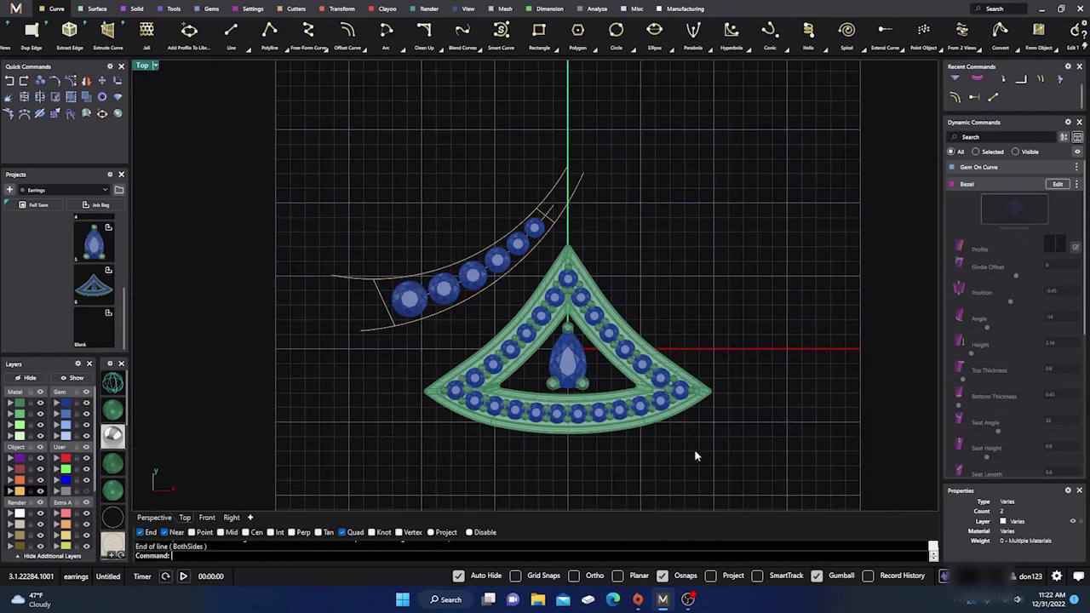
# Select the five outline curves and make a first Trim attempt, then abandon it.
pyautogui.moveTo(694, 449); pyautogui.dragTo(767, 305)
pyautogui.scroll(2, 537, 250)
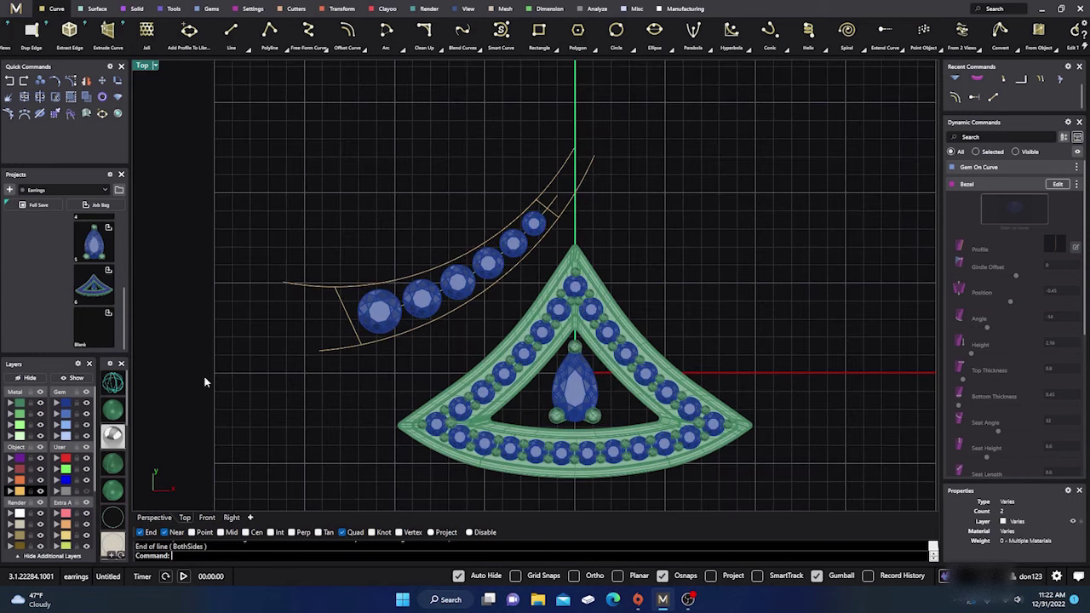
pyautogui.click(19, 491)
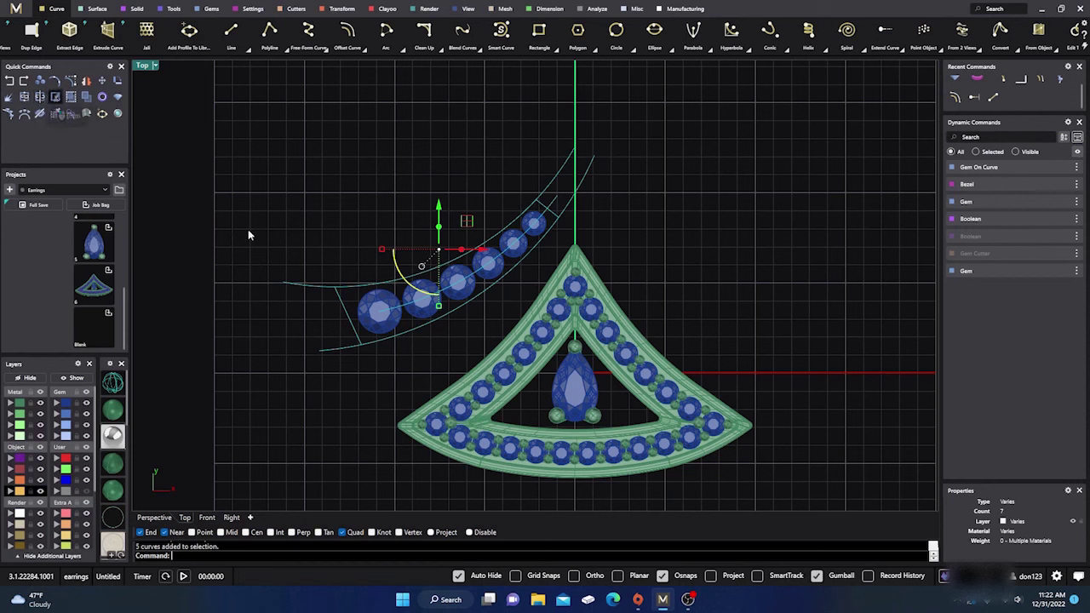
pyautogui.click(330, 308)
pyautogui.write('trim')
pyautogui.press('Return')
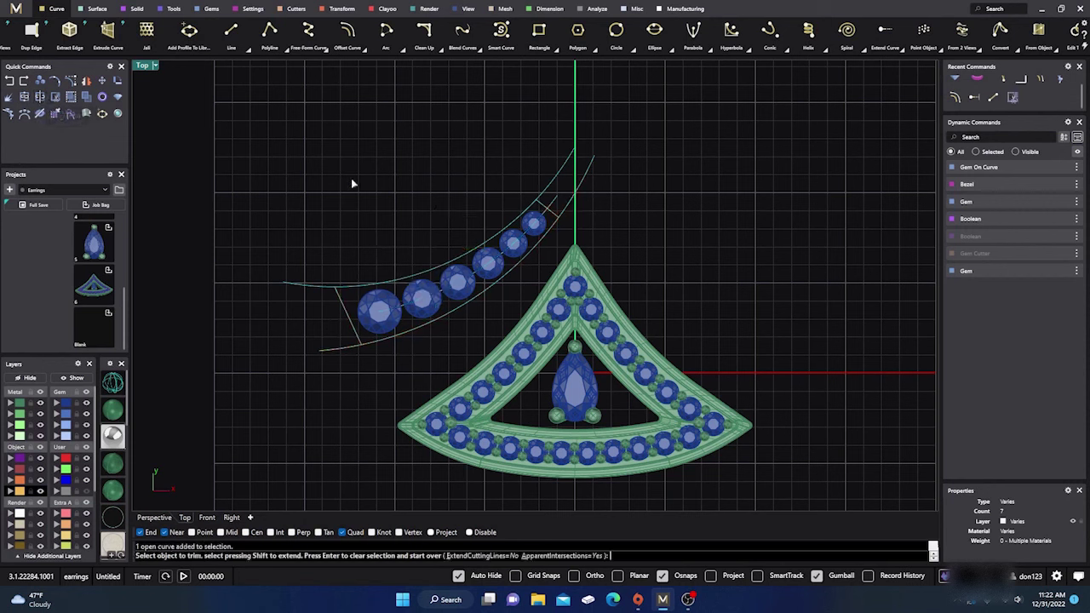
pyautogui.press('Return')
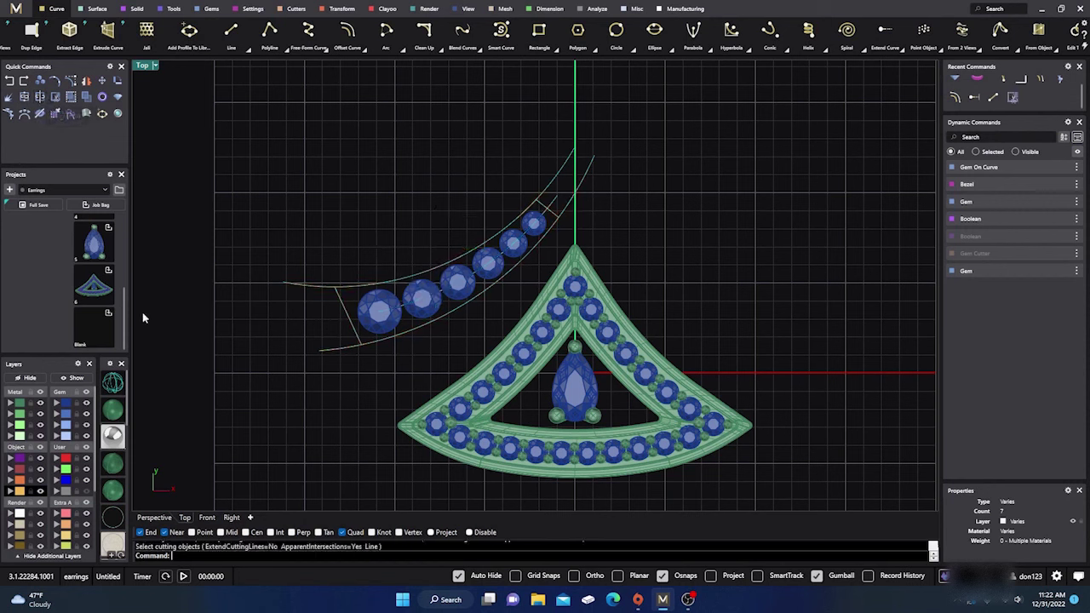
# Trim away the four arc tails overshooting the end lines at the left and top ends.
pyautogui.click(19, 491)
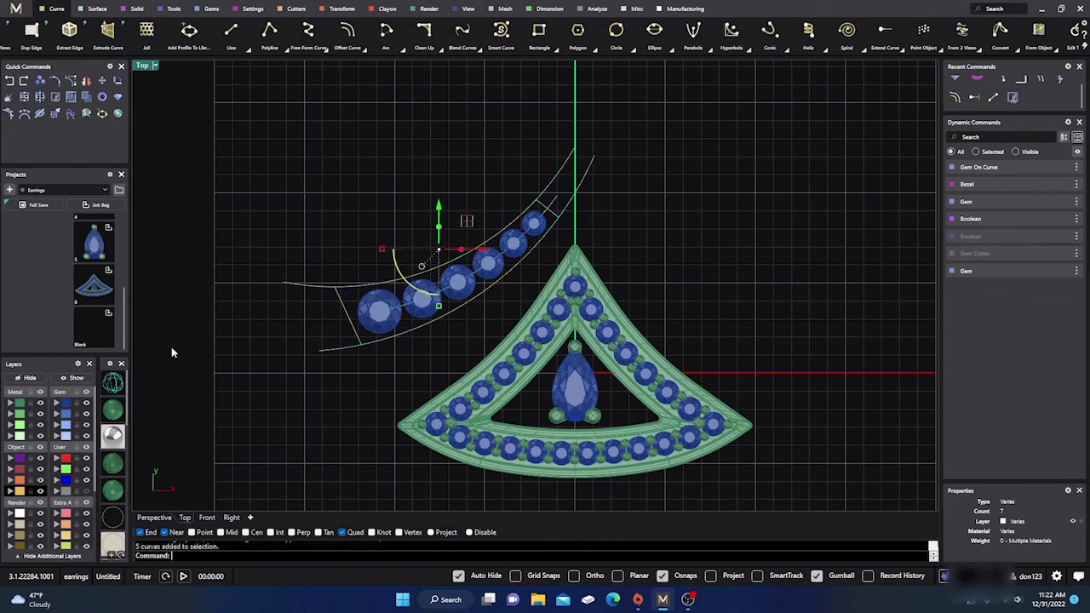
pyautogui.click(55, 113)
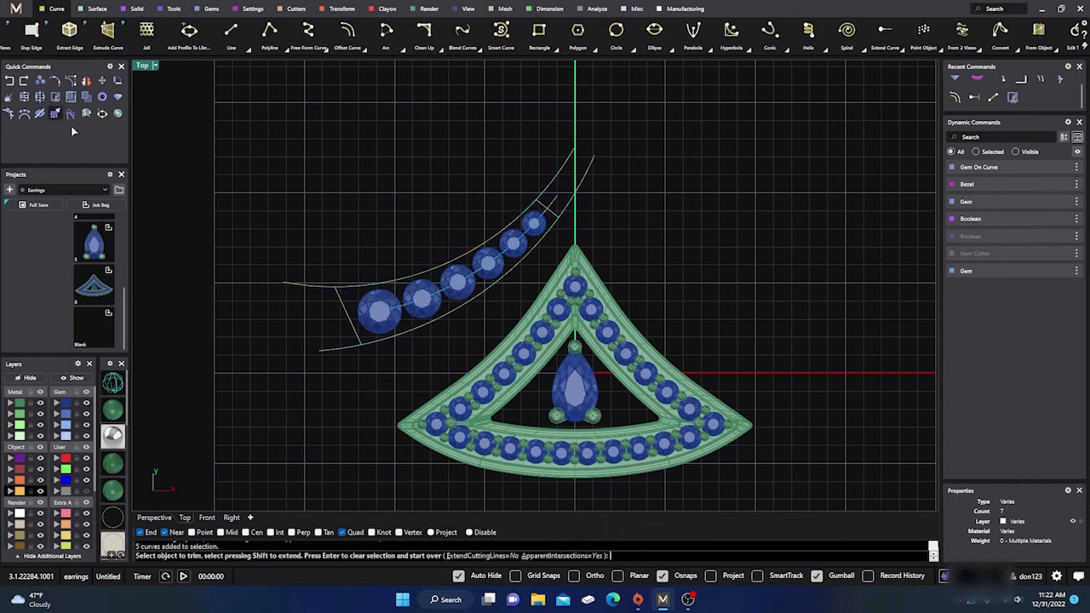
pyautogui.click(317, 286)
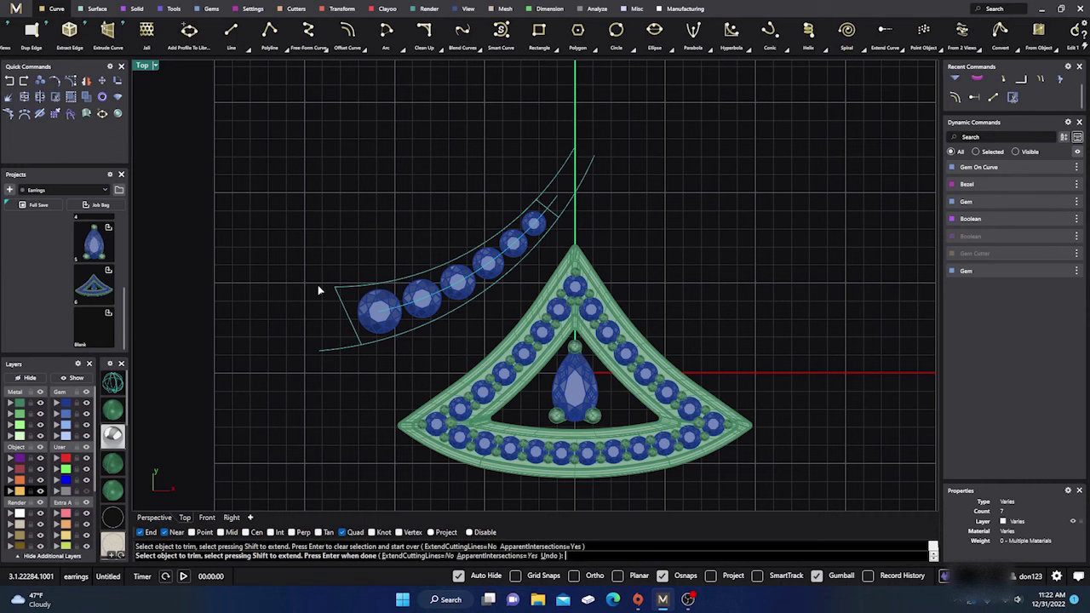
pyautogui.click(352, 347)
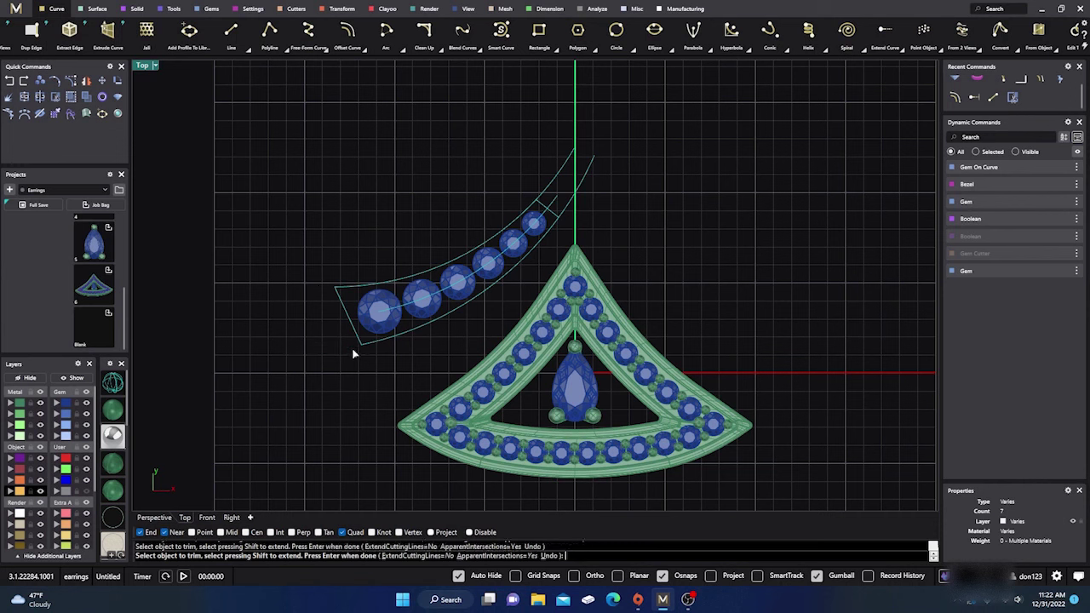
pyautogui.click(548, 192)
pyautogui.click(563, 210)
pyautogui.press('Return')
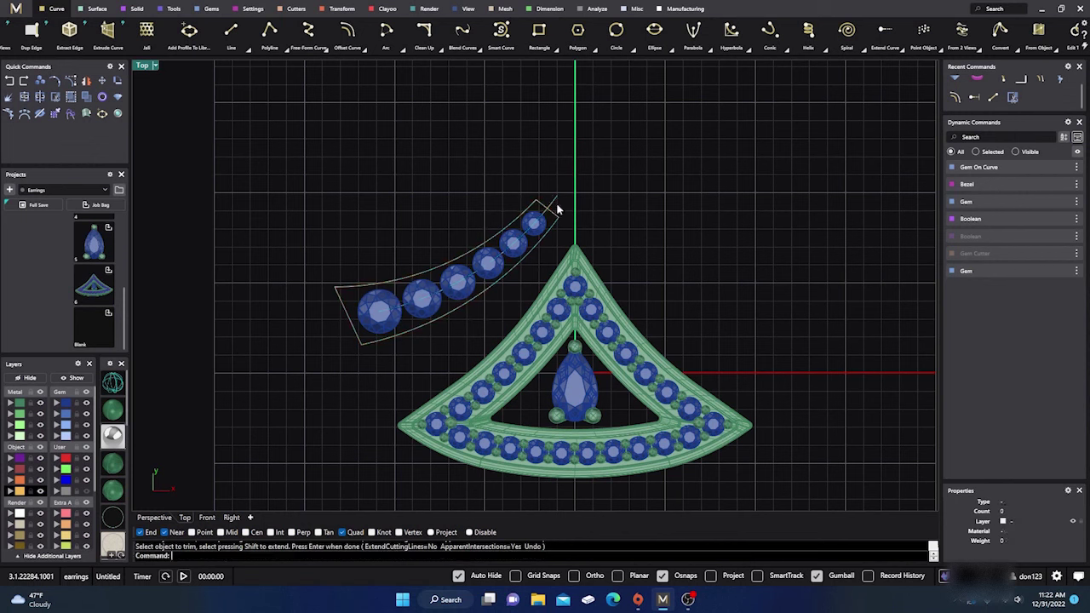
pyautogui.click(558, 208)
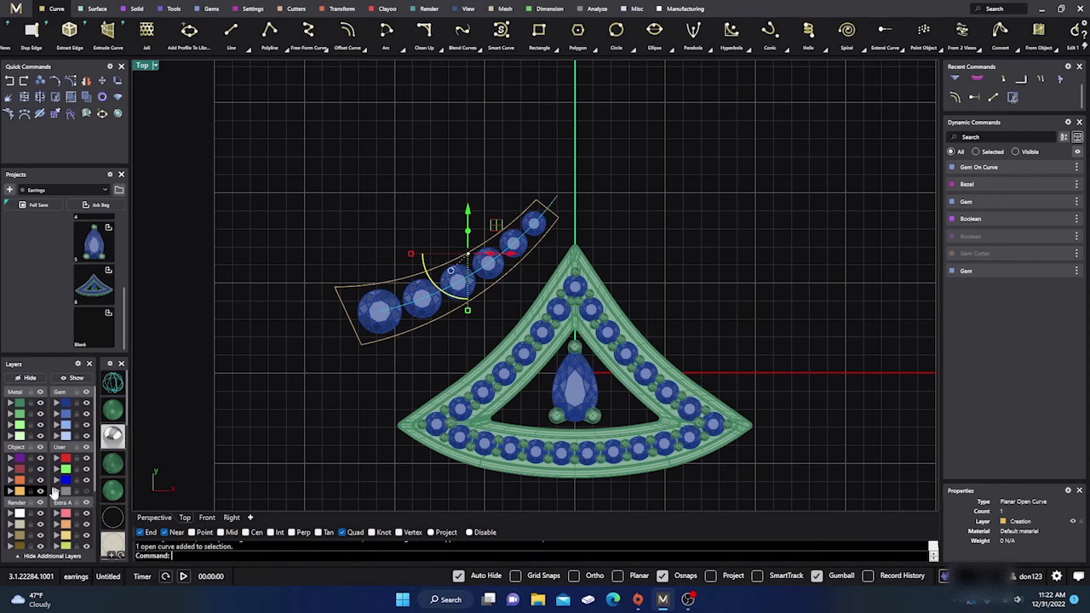
# Move the closed outline onto the User 04 layer.
pyautogui.click(56, 492)
pyautogui.scroll(2, 482, 257)
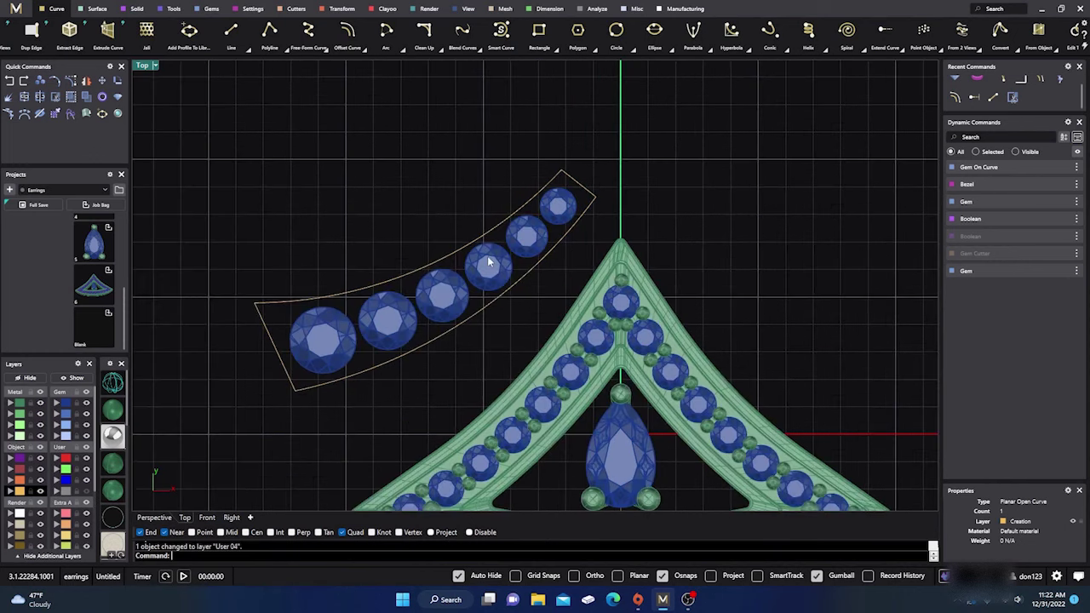
pyautogui.scroll(2, 491, 256)
# Add prongs to the row of six gems and inspect them in Perspective view.
pyautogui.click(490, 255)
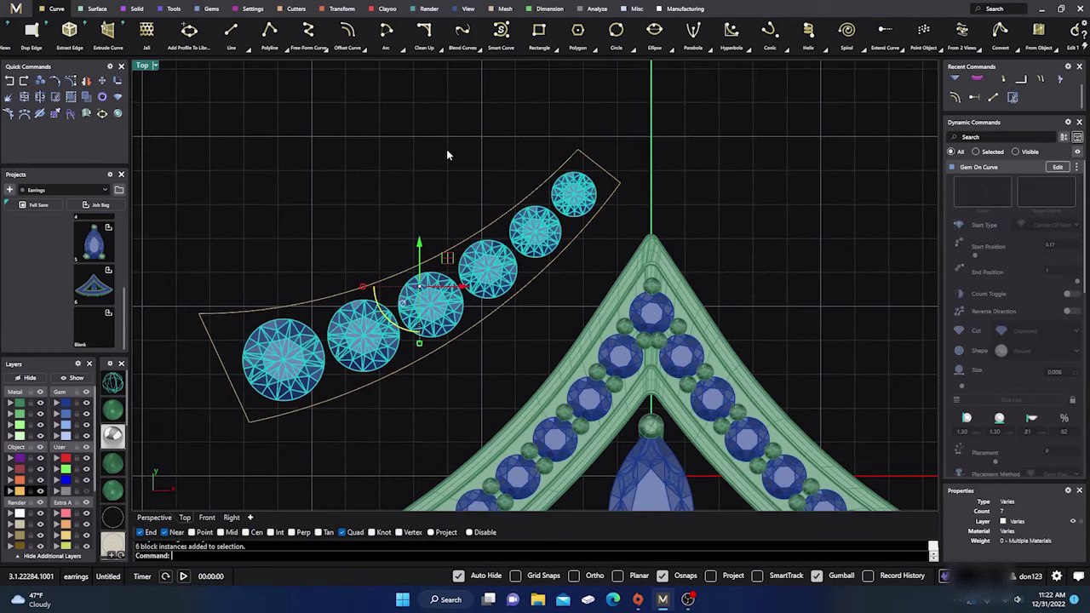
pyautogui.click(253, 8)
pyautogui.click(258, 31)
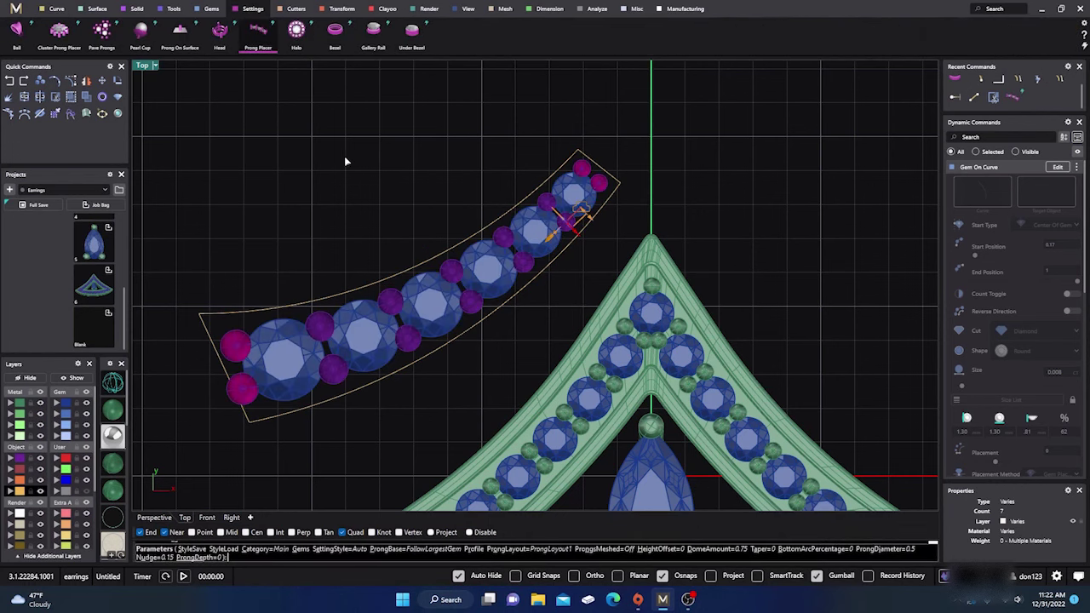
pyautogui.click(155, 518)
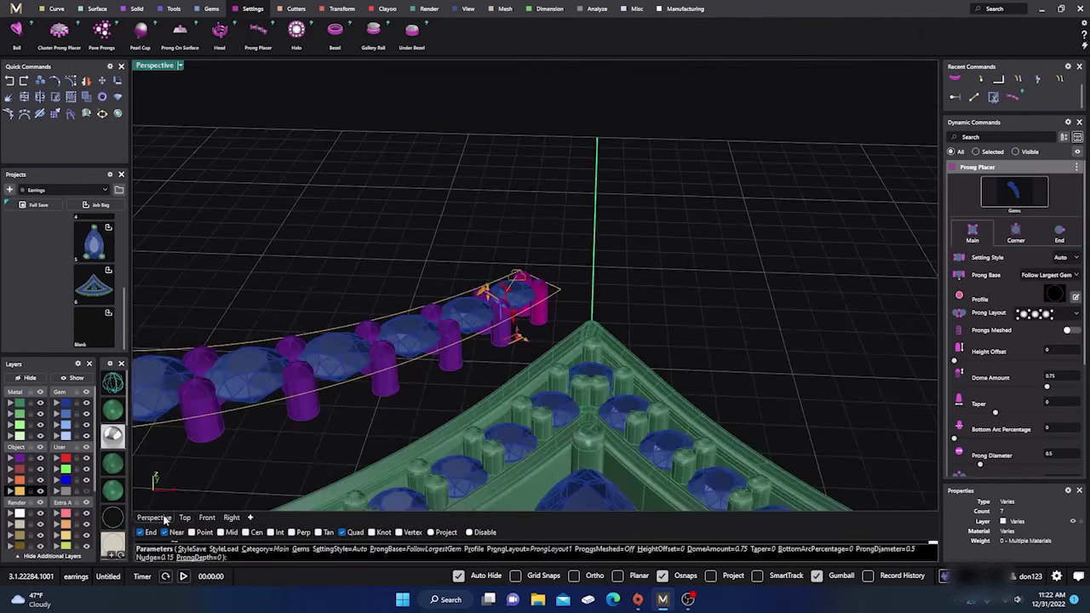
pyautogui.scroll(-5, 608, 309)
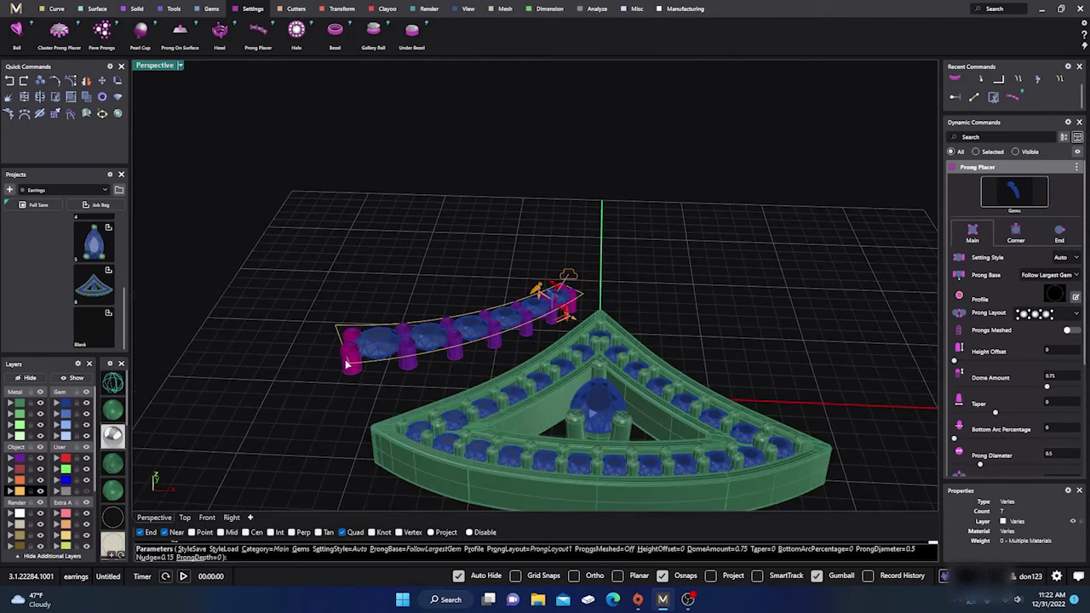
pyautogui.scroll(3, 348, 364)
pyautogui.moveTo(370, 351); pyautogui.dragTo(408, 471, button='right')
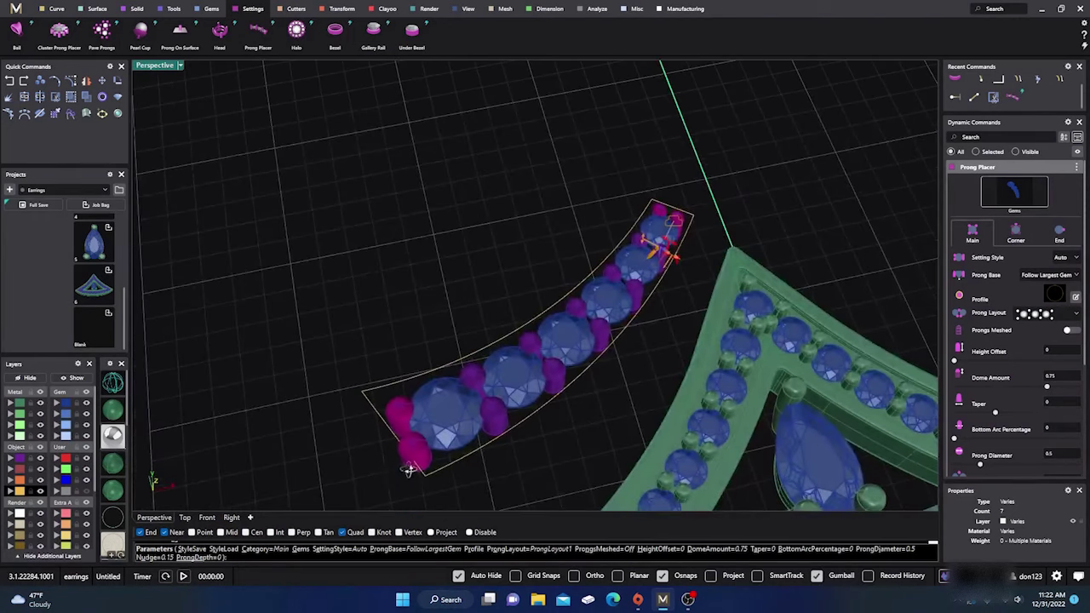
pyautogui.moveTo(407, 310); pyautogui.dragTo(408, 378, button='right')
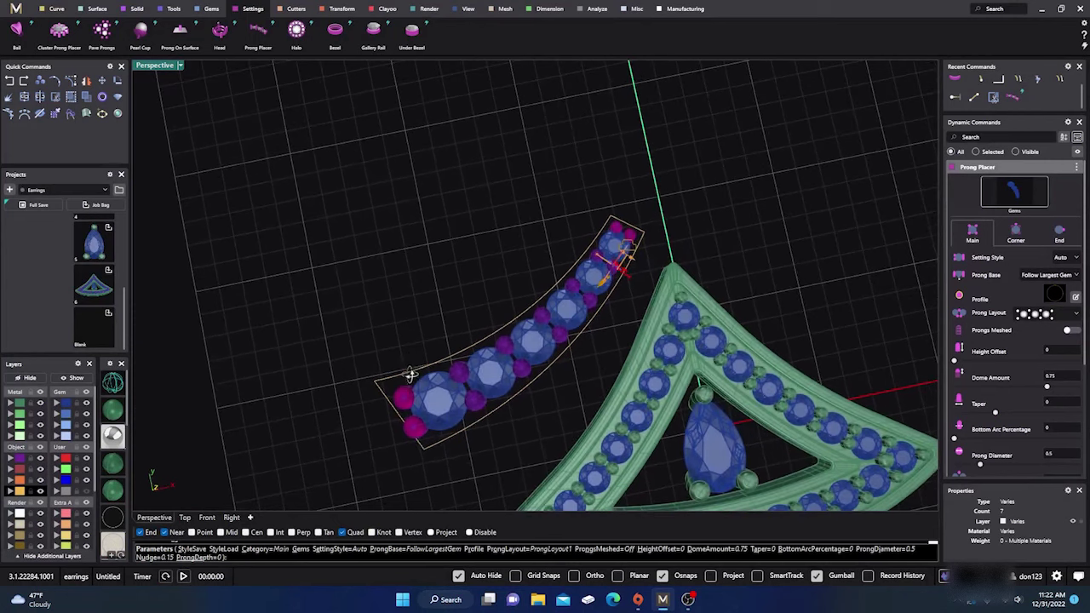
pyautogui.moveTo(436, 419); pyautogui.dragTo(545, 247, button='right')
pyautogui.scroll(6, 532, 223)
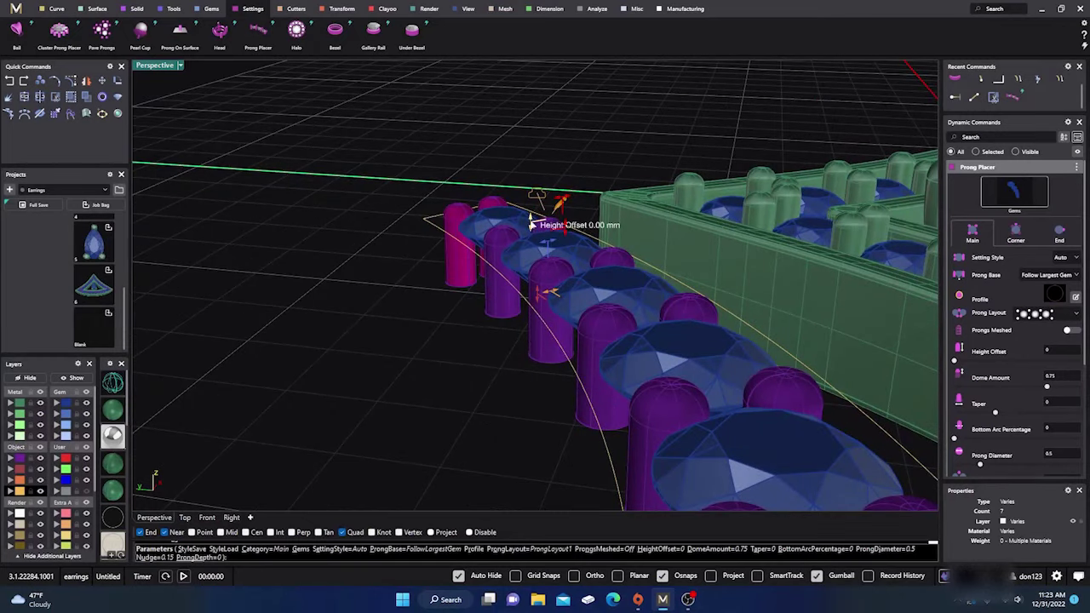
# Raise the prong height offset to about 0.45 mm and thicken prongs to about 0.54 mm.
pyautogui.moveTo(532, 223); pyautogui.dragTo(537, 185)
pyautogui.moveTo(545, 179); pyautogui.dragTo(621, 165, button='right')
pyautogui.scroll(5, 626, 168)
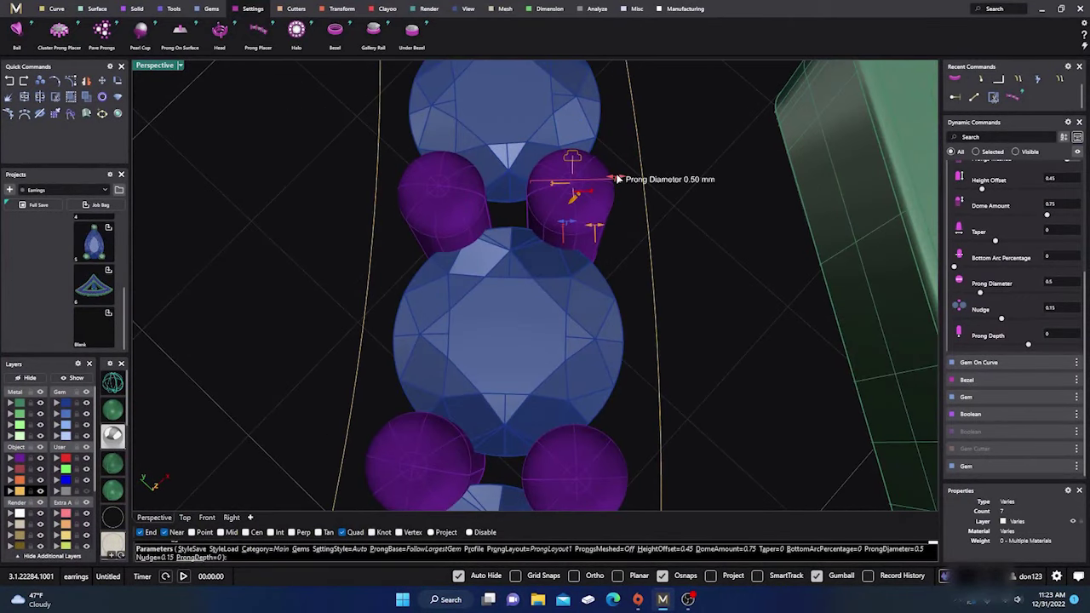
pyautogui.moveTo(618, 179); pyautogui.dragTo(625, 182)
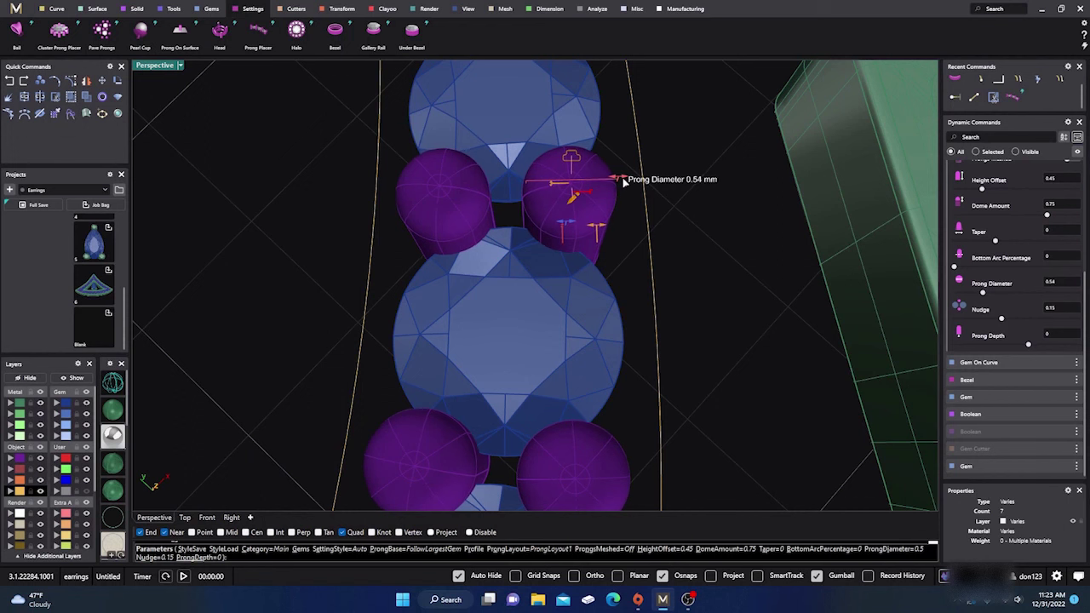
pyautogui.scroll(-8, 624, 181)
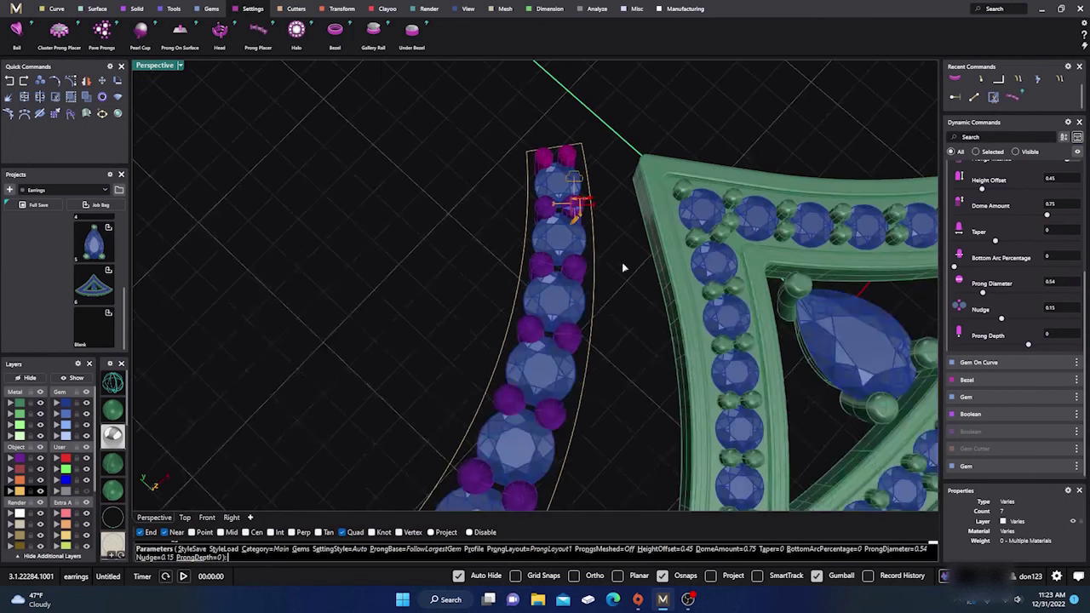
pyautogui.scroll(-3, 589, 286)
pyautogui.scroll(6, 518, 379)
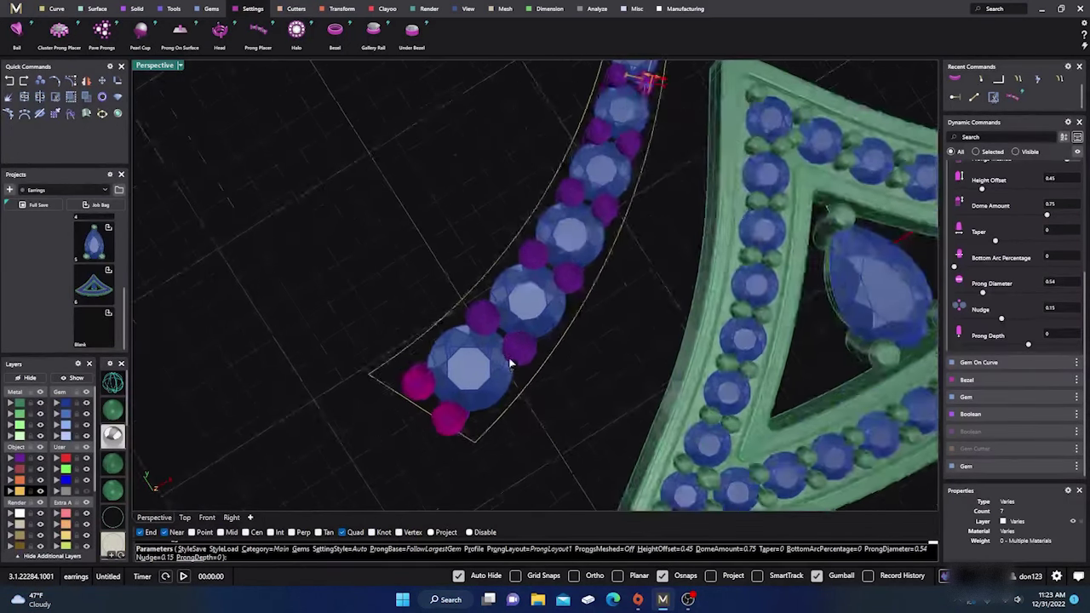
# Reduce the prong depth to 0.55 mm so the prongs sit shorter.
pyautogui.moveTo(525, 324); pyautogui.dragTo(521, 300, button='right')
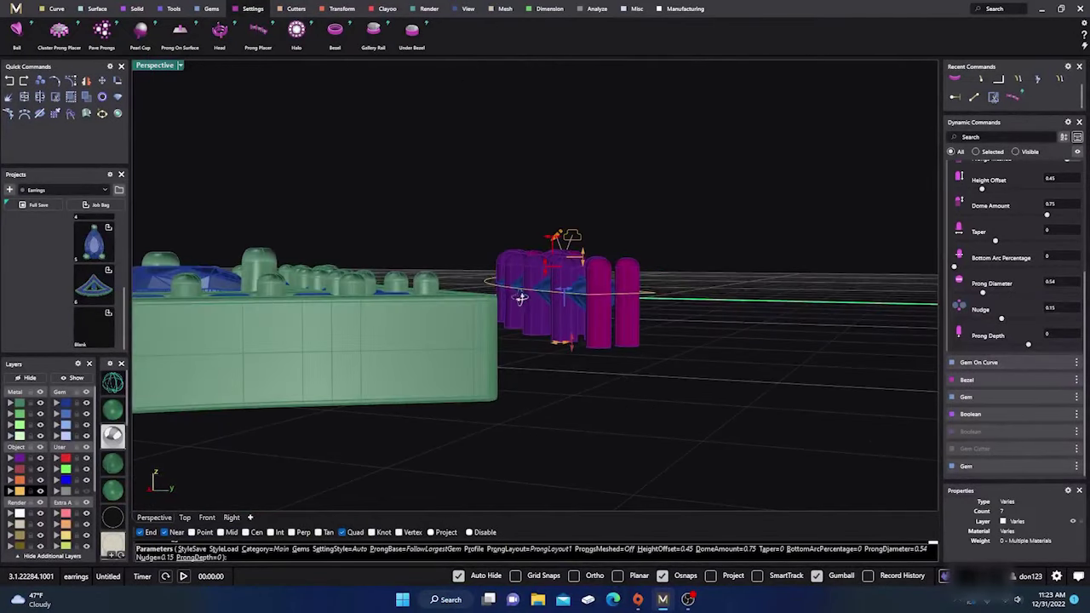
pyautogui.moveTo(572, 348); pyautogui.dragTo(570, 320)
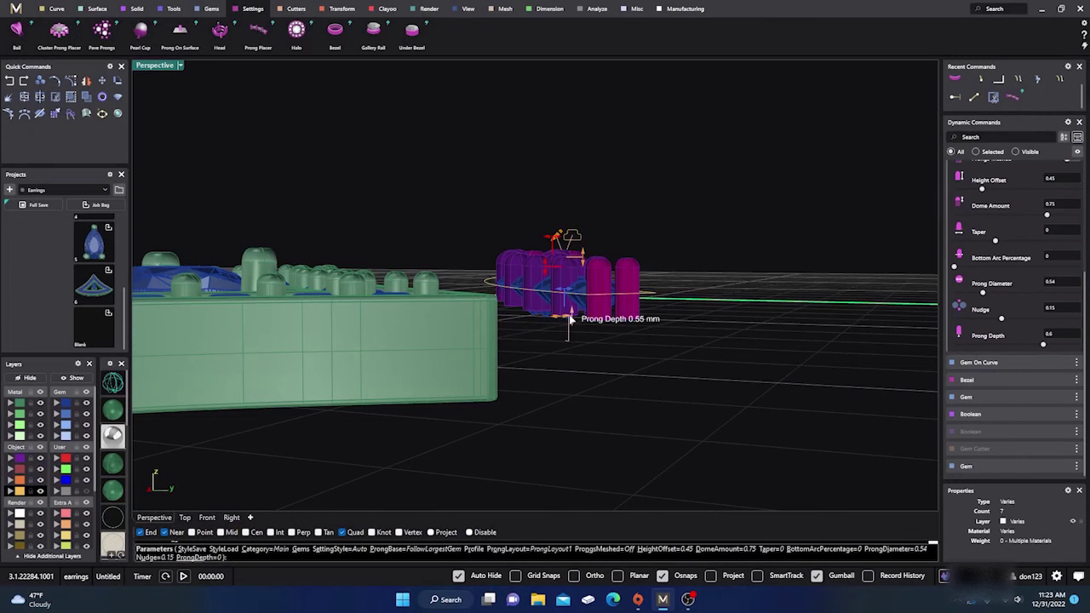
pyautogui.moveTo(443, 241); pyautogui.dragTo(616, 316, button='right')
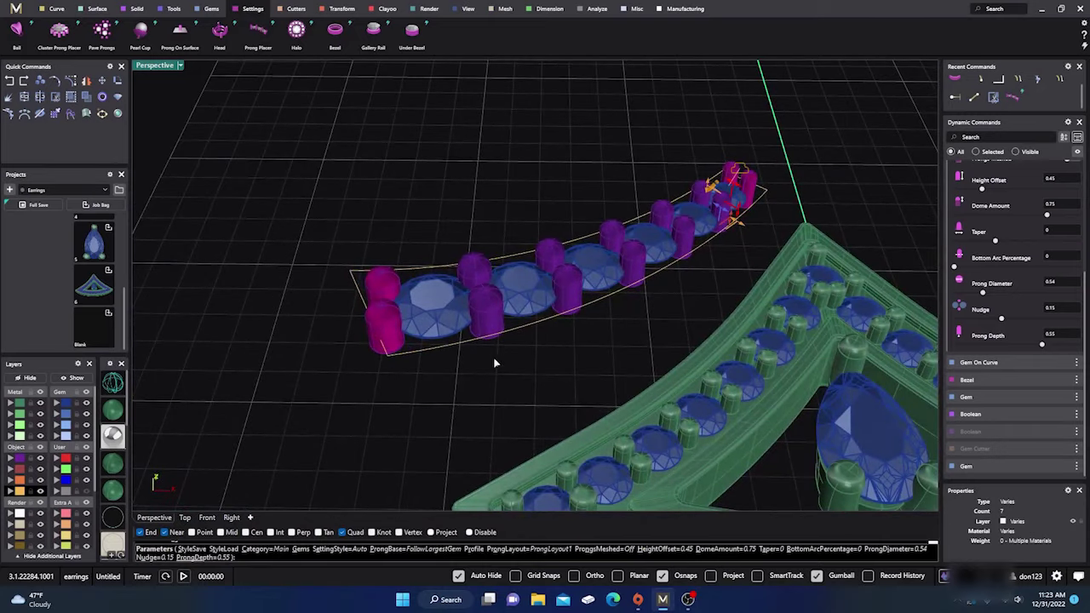
# Finish placing the prongs and switch to Top view over the whole pendant.
pyautogui.press('Return')
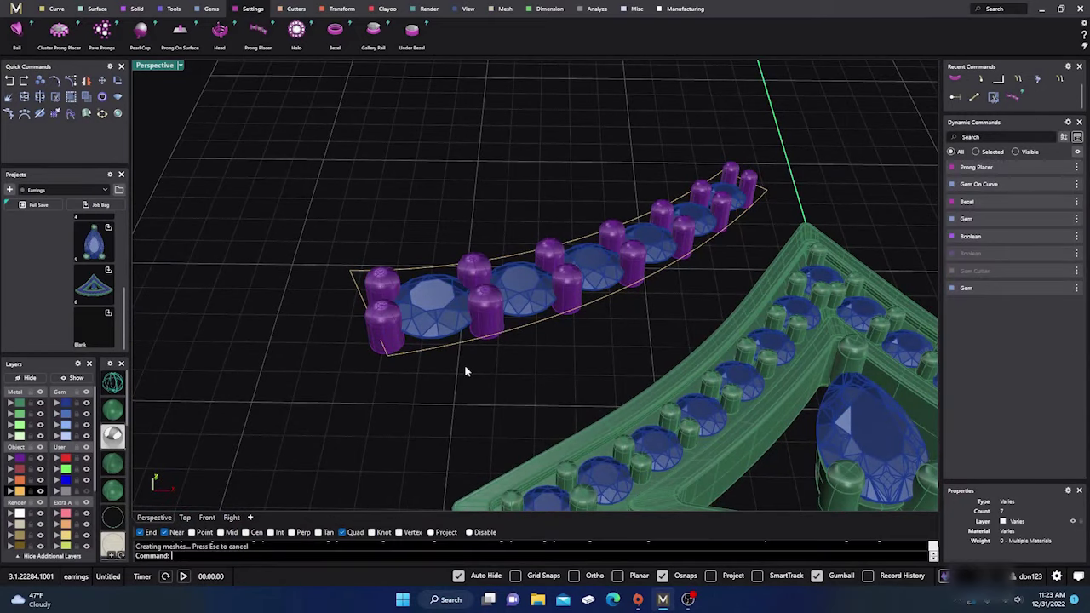
pyautogui.scroll(-5, 388, 290)
pyautogui.moveTo(384, 306); pyautogui.dragTo(406, 355, button='right')
pyautogui.scroll(5, 413, 337)
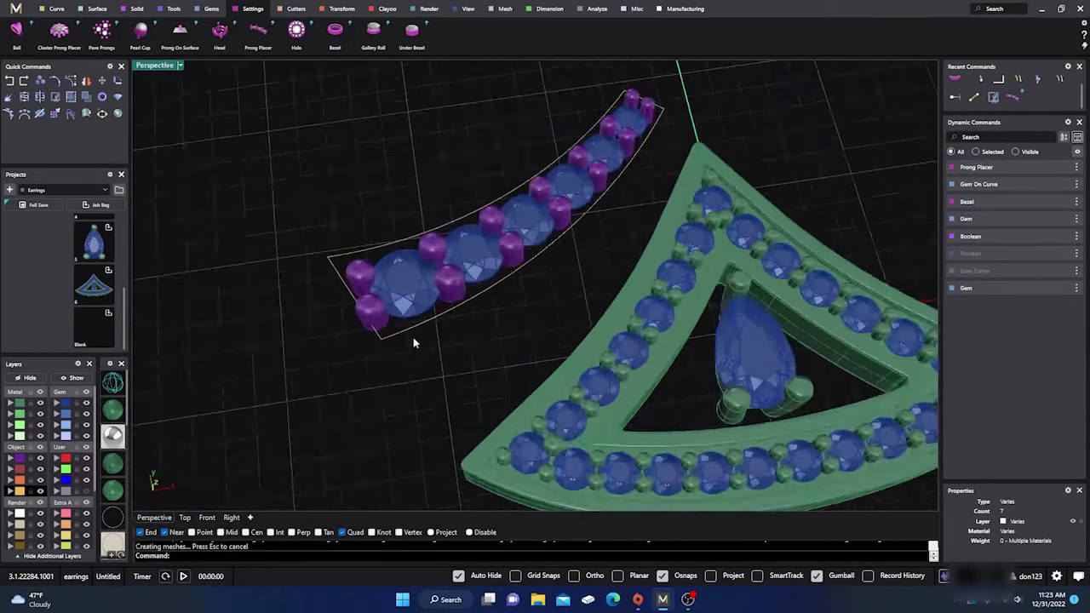
pyautogui.scroll(-5, 415, 336)
pyautogui.scroll(3, 409, 311)
pyautogui.scroll(-3, 409, 311)
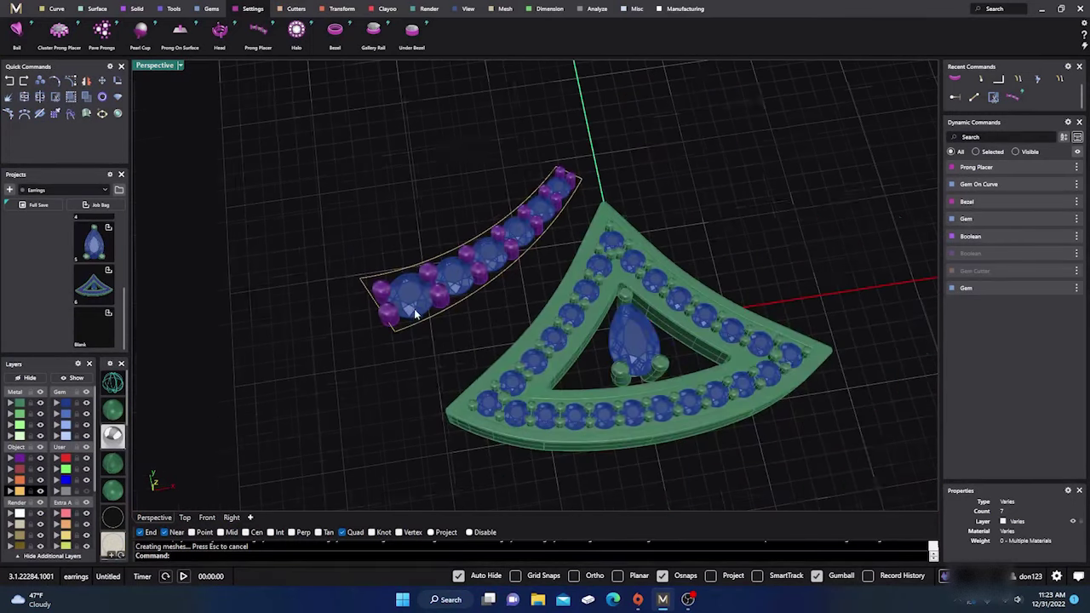
pyautogui.moveTo(409, 309); pyautogui.dragTo(431, 362, button='right')
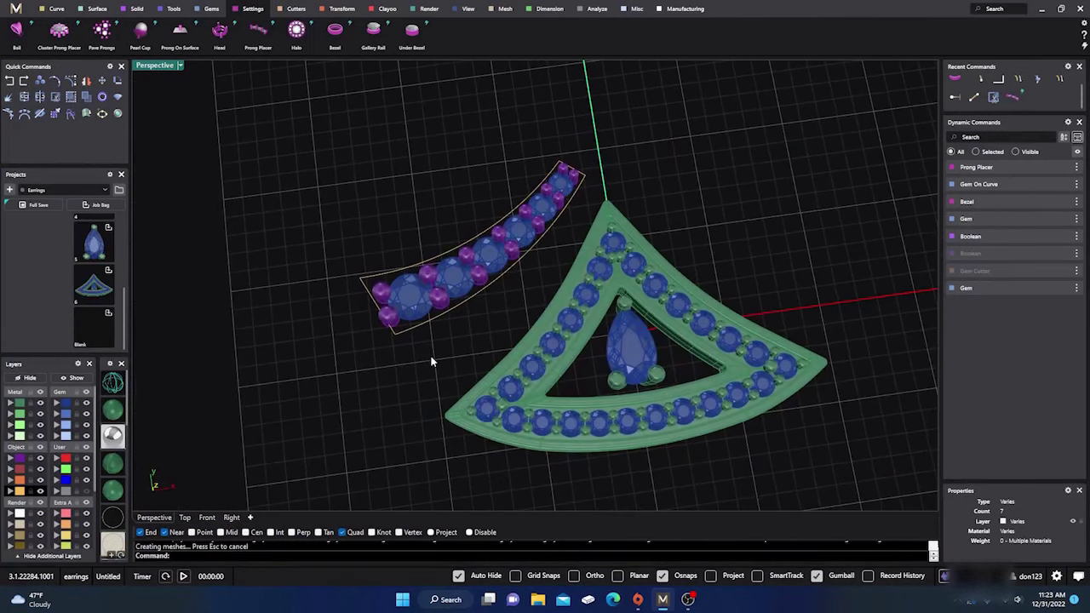
pyautogui.click(187, 518)
pyautogui.scroll(-6, 376, 321)
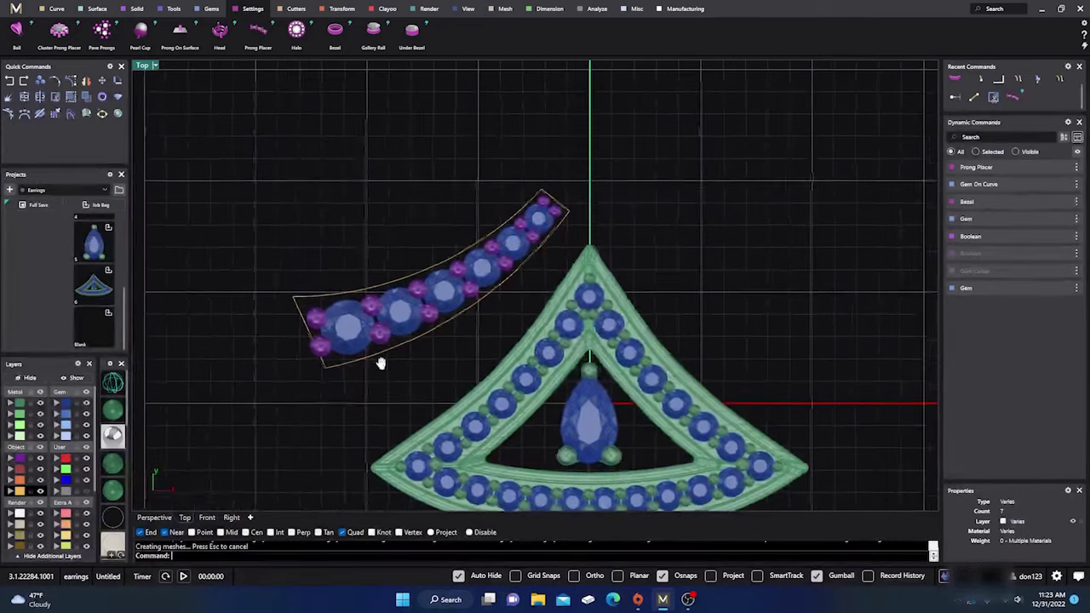
# Ungroup the strip's prongs and regroup all except the bottom-left one.
pyautogui.click(394, 335)
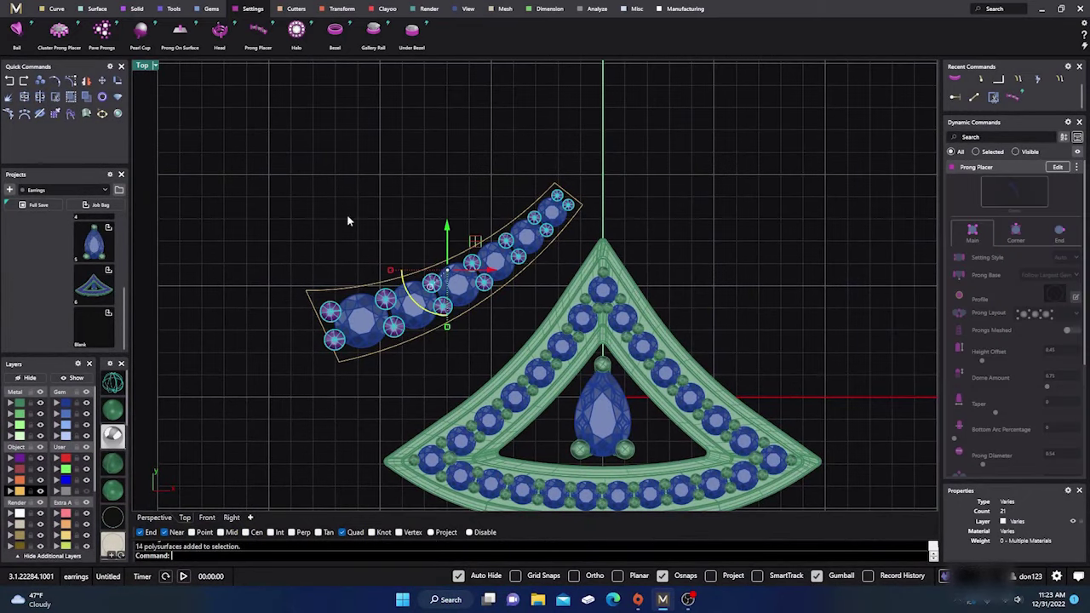
pyautogui.click(94, 102)
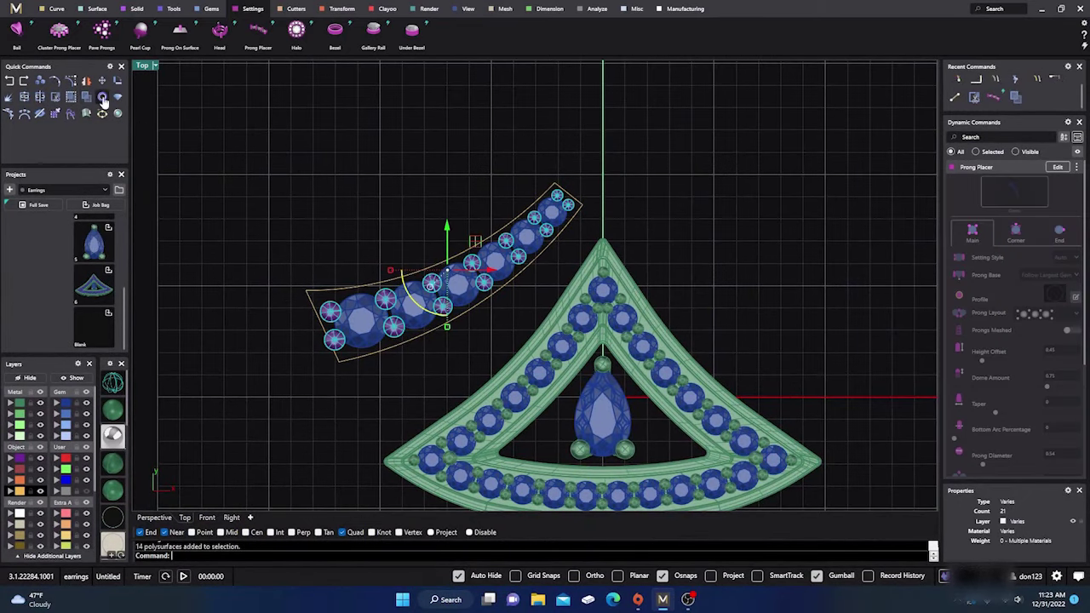
pyautogui.keyDown('ctrl'); pyautogui.click(336, 341); pyautogui.keyUp('ctrl')
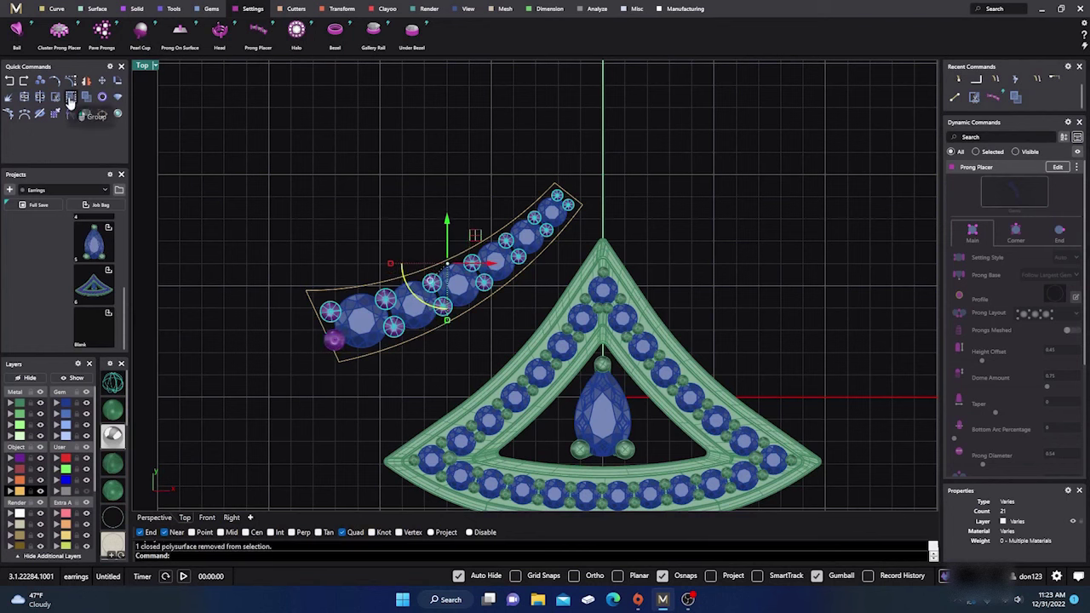
pyautogui.click(70, 100)
pyautogui.click(245, 164)
pyautogui.scroll(2, 302, 343)
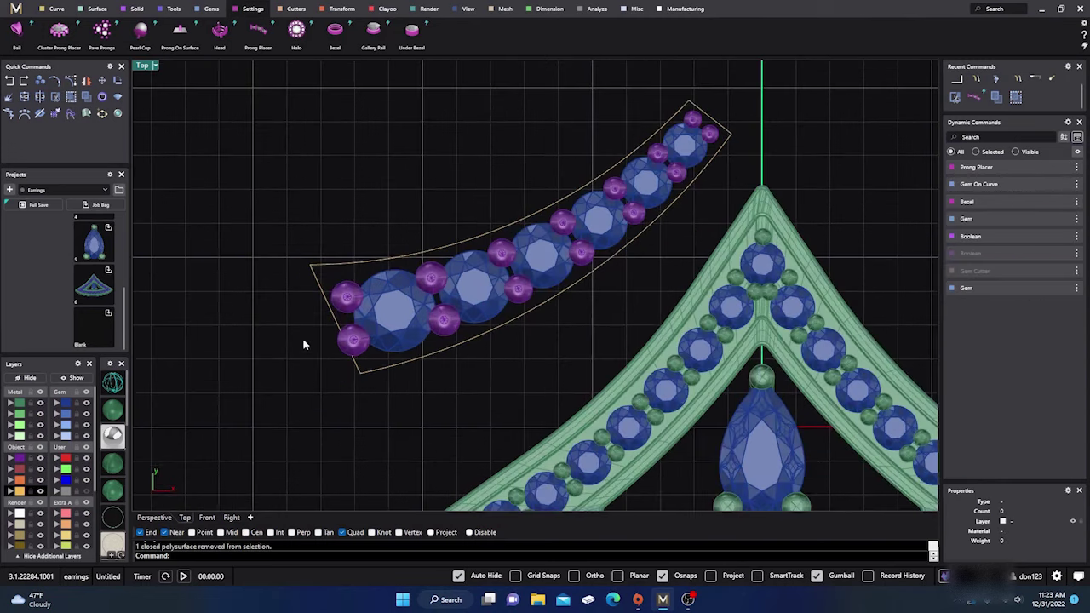
# Move the bottom-left prong with MSR Objects right and down against the large stone.
pyautogui.click(355, 345)
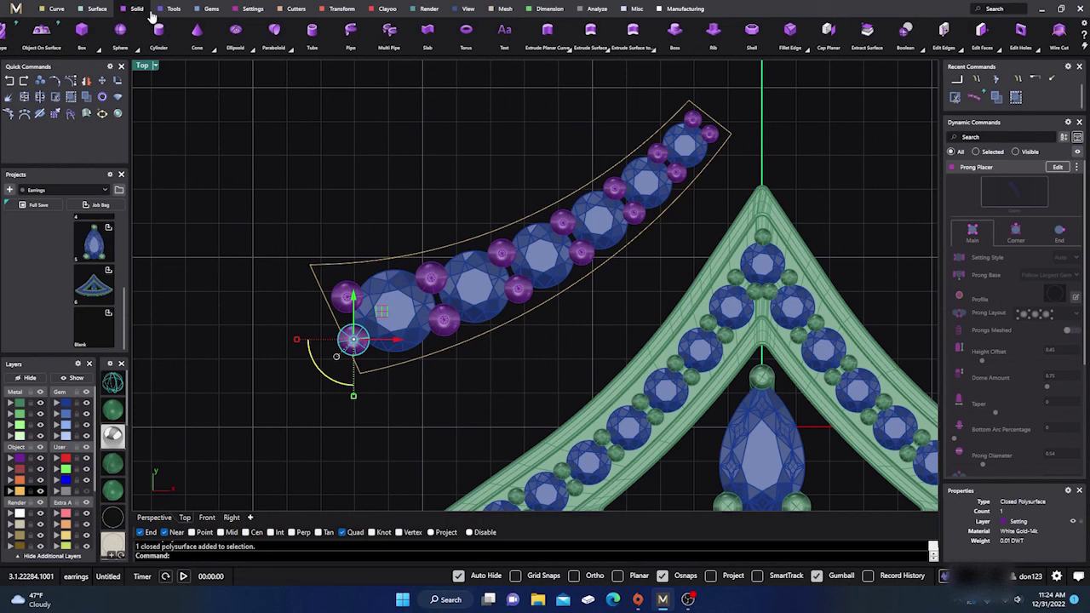
pyautogui.click(136, 11)
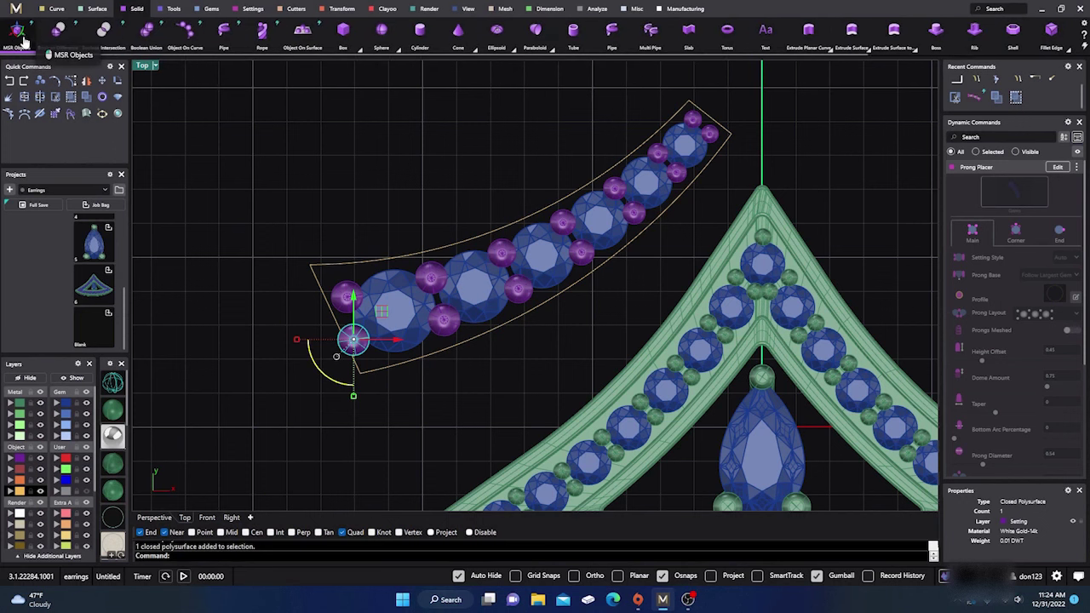
pyautogui.click(17, 33)
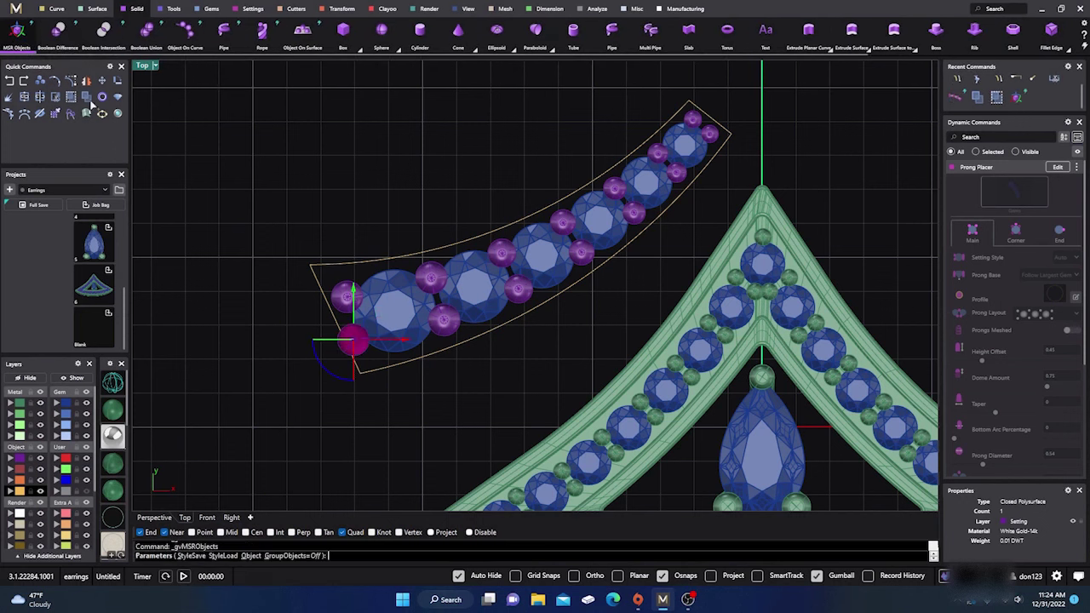
pyautogui.scroll(5, 349, 347)
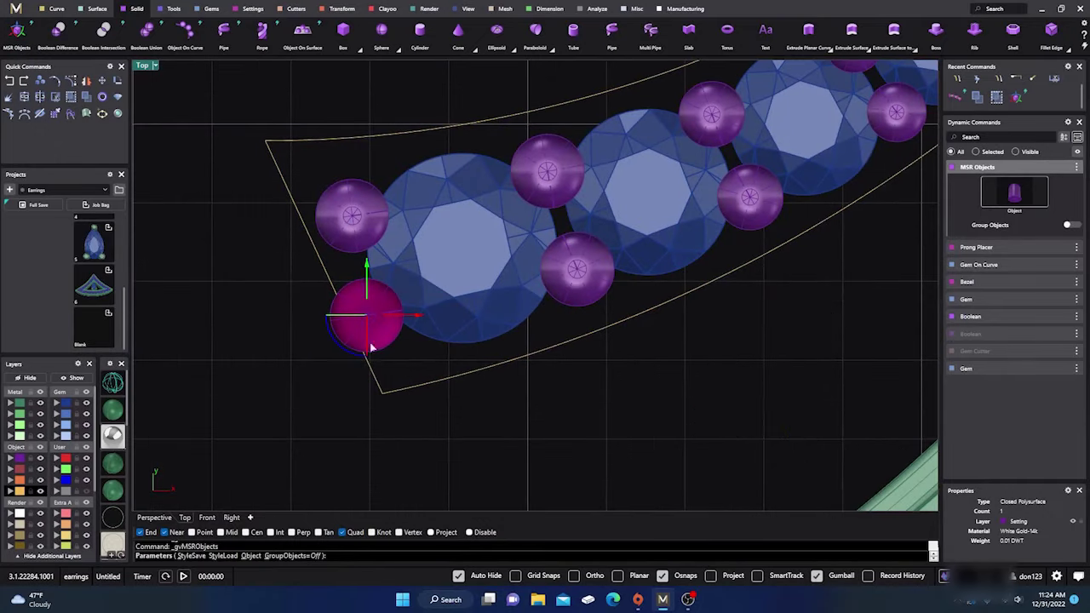
pyautogui.moveTo(475, 440); pyautogui.dragTo(446, 455, button='right')
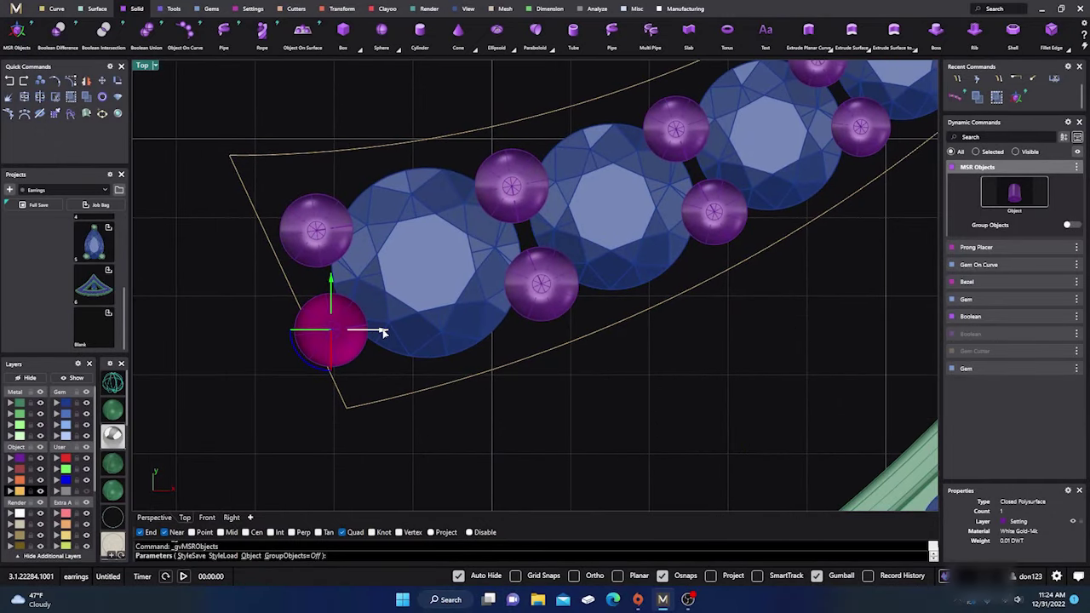
pyautogui.moveTo(384, 332); pyautogui.dragTo(425, 332)
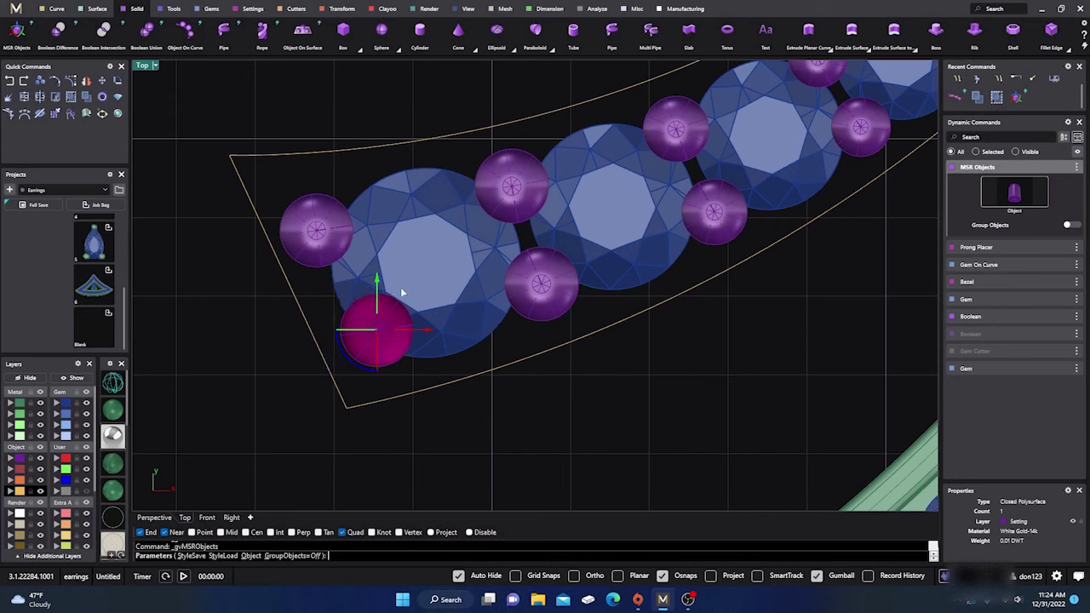
pyautogui.moveTo(376, 285); pyautogui.dragTo(375, 304)
pyautogui.scroll(-5, 383, 324)
pyautogui.moveTo(438, 346); pyautogui.dragTo(450, 355, button='right')
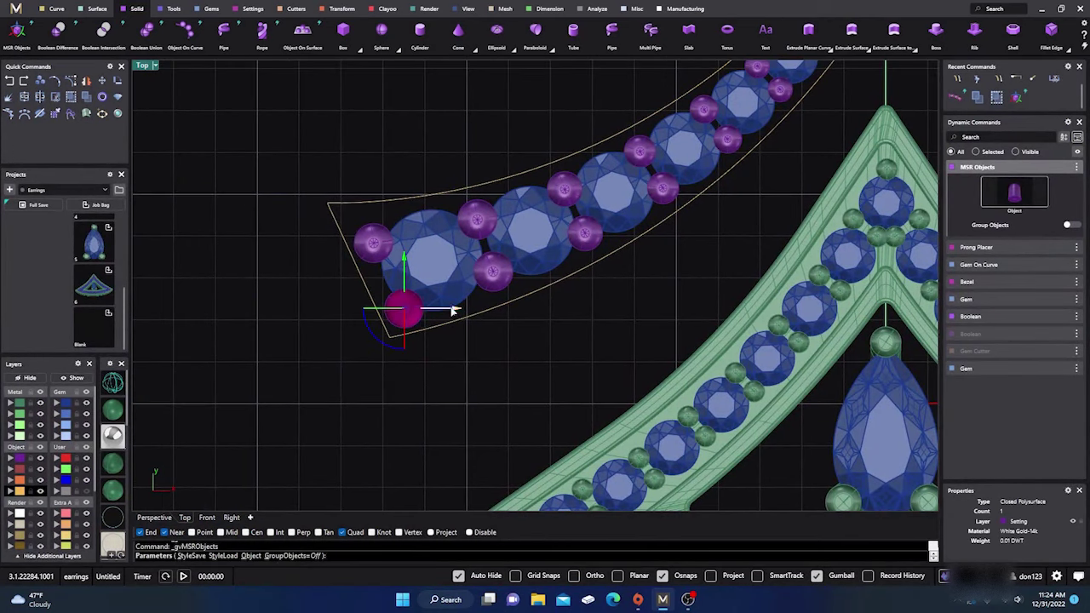
pyautogui.scroll(-3, 447, 239)
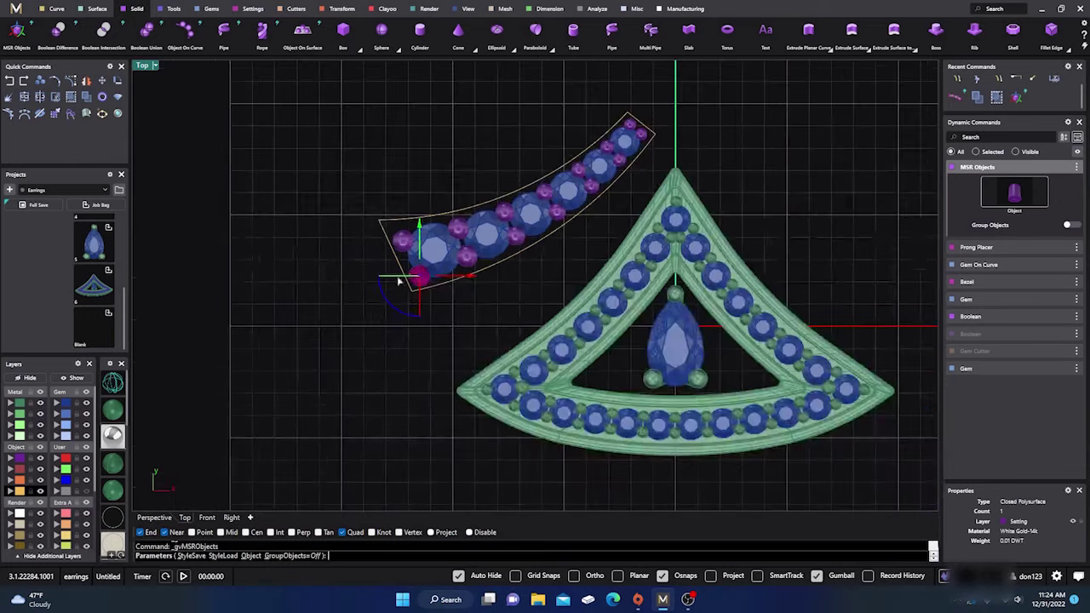
# Finish repositioning the end prong and check the prong selection before clearing it.
pyautogui.click(362, 352)
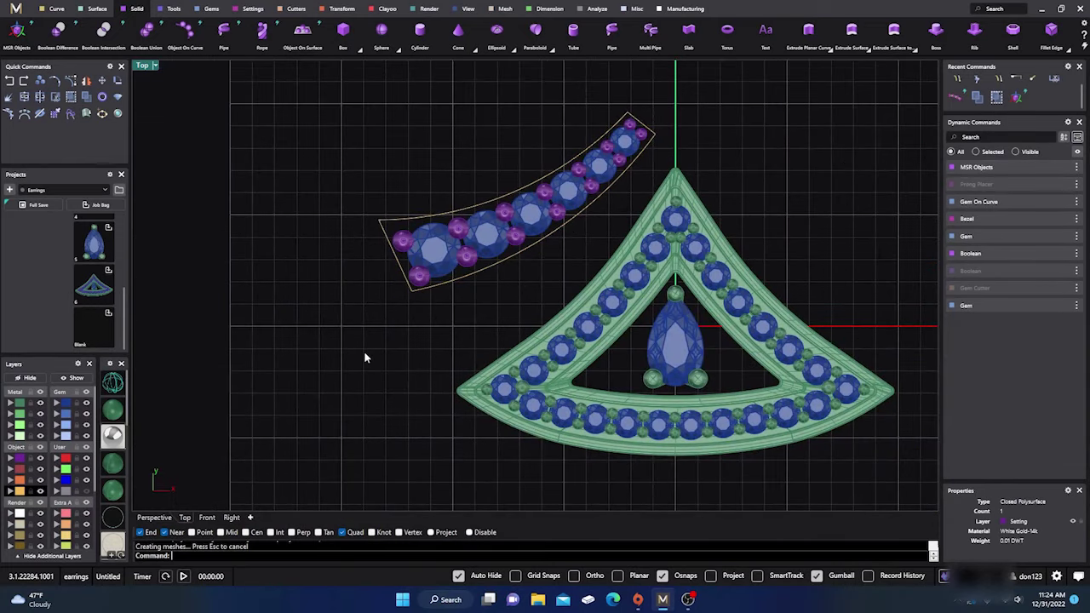
pyautogui.click(422, 284)
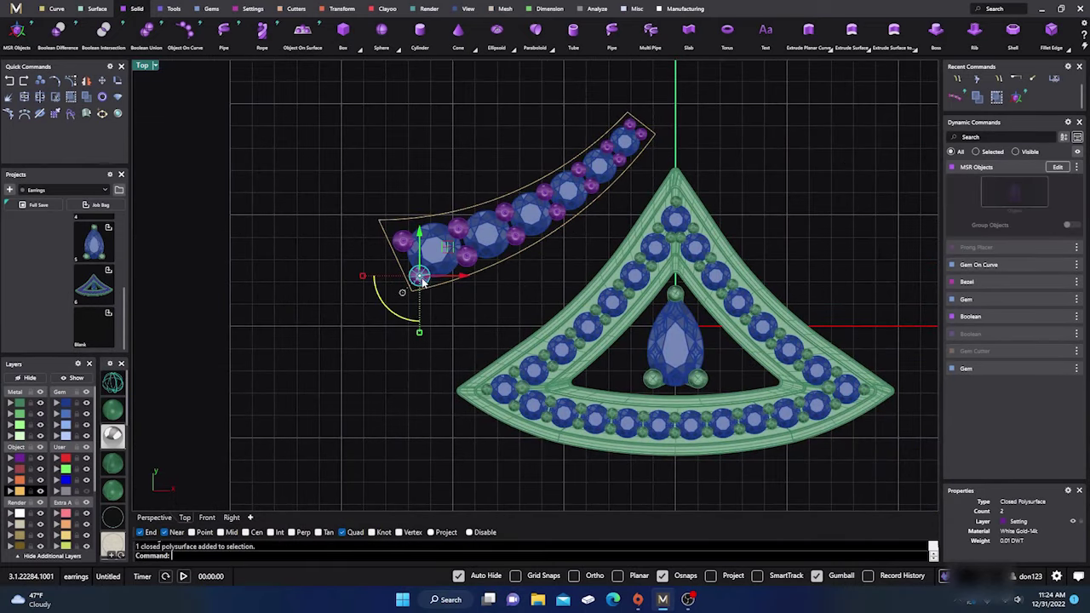
pyautogui.keyDown('shift'); pyautogui.click(407, 249); pyautogui.keyUp('shift')
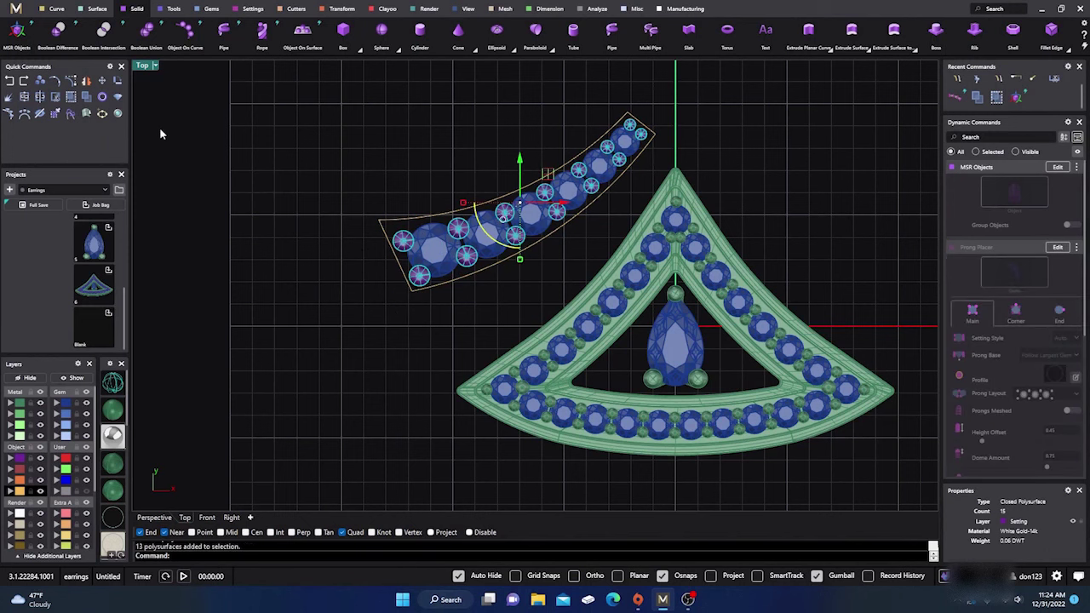
pyautogui.click(298, 179)
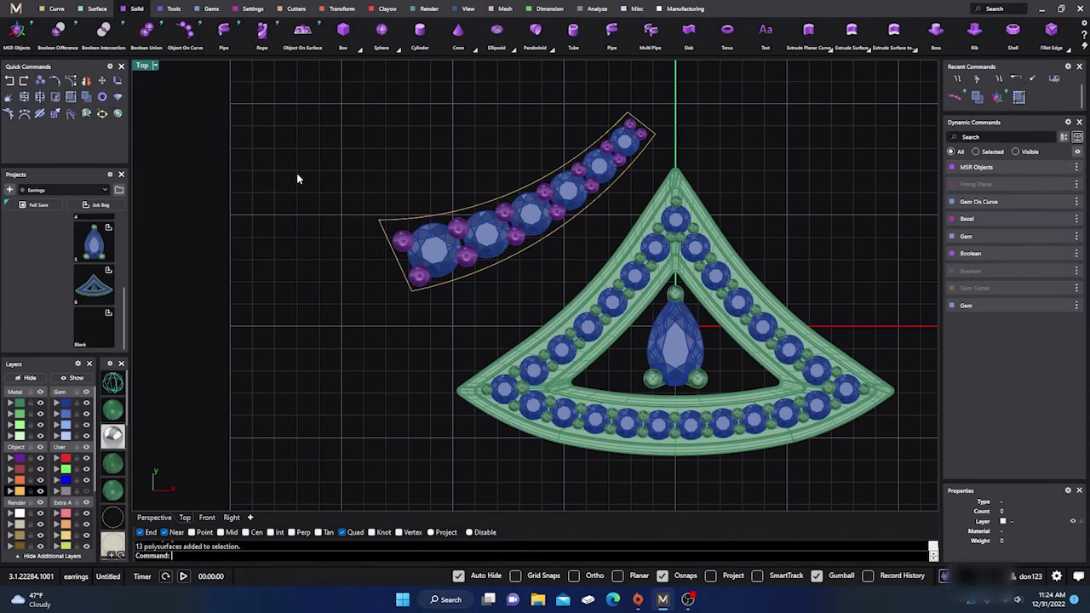
pyautogui.scroll(-2, 397, 316)
pyautogui.scroll(4, 486, 312)
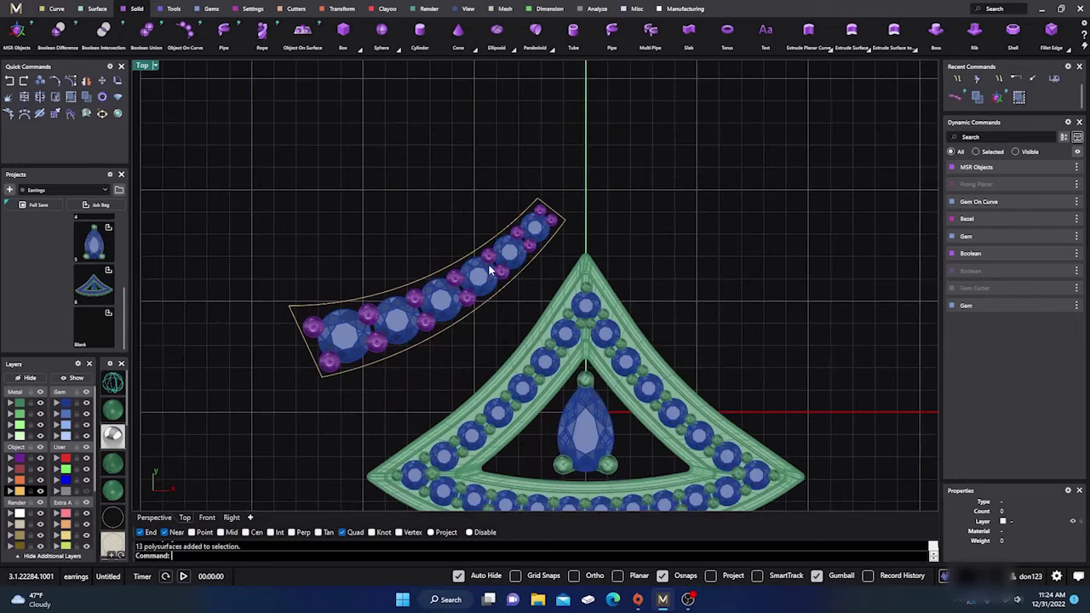
pyautogui.scroll(1, 490, 270)
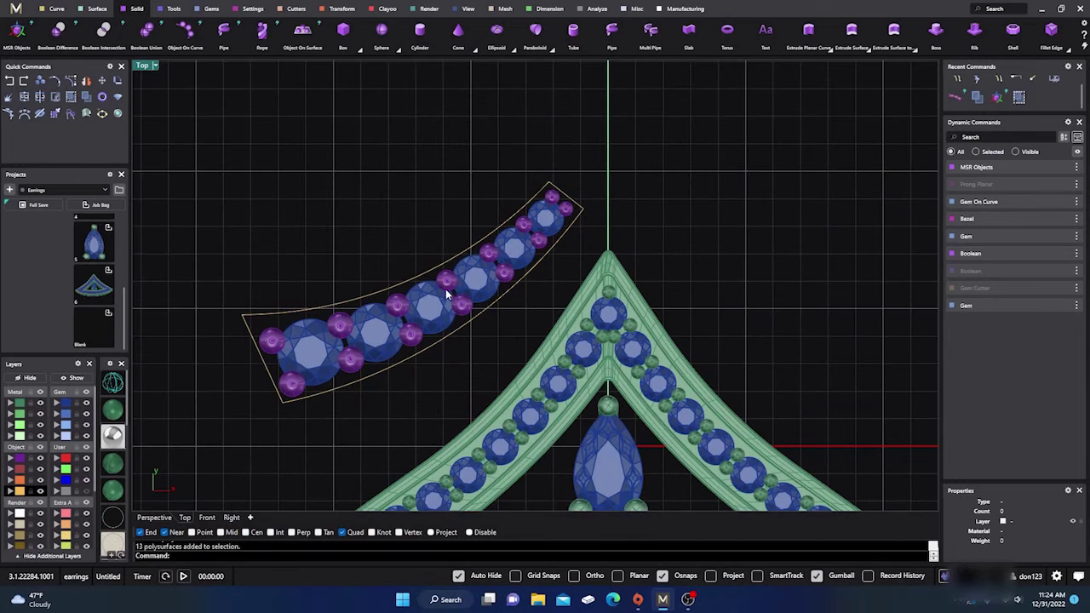
# Join the four channel outline curves into one closed curve.
pyautogui.click(512, 224)
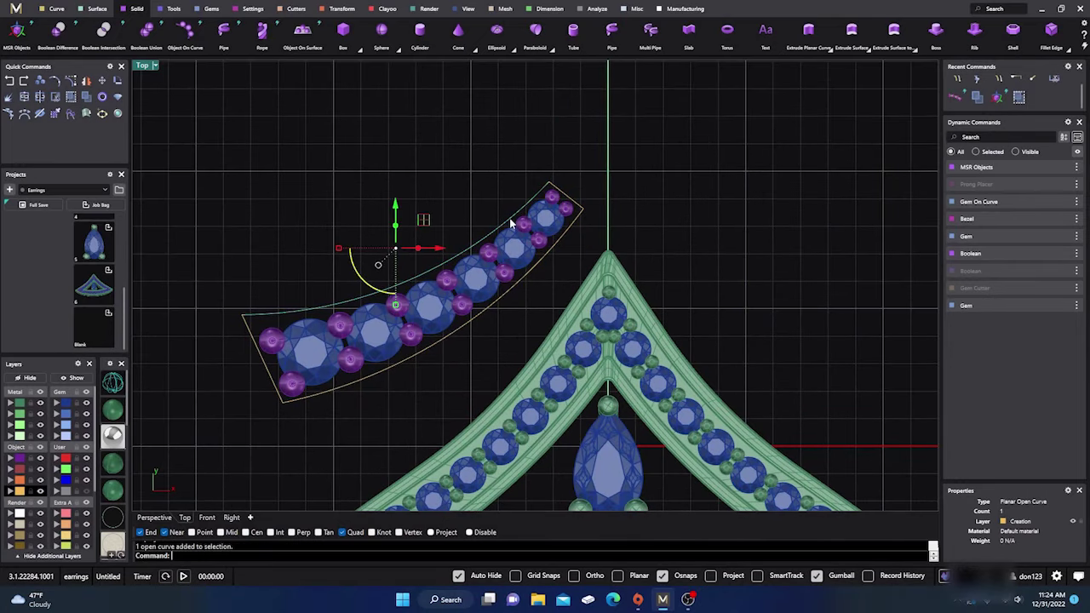
pyautogui.keyDown('shift'); pyautogui.click(574, 218); pyautogui.keyUp('shift')
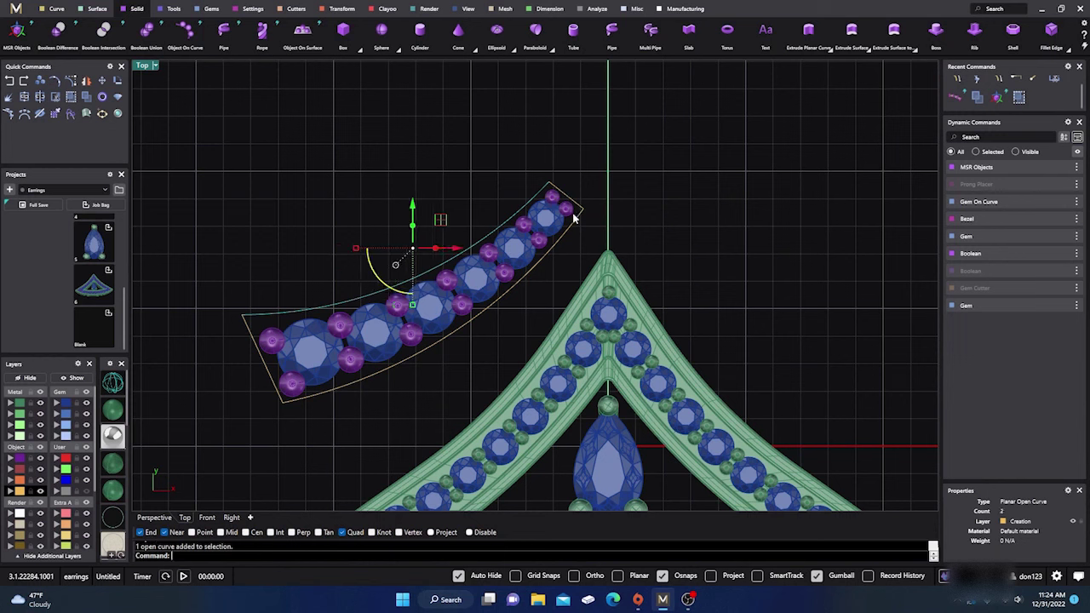
pyautogui.keyDown('shift'); pyautogui.click(285, 370); pyautogui.keyUp('shift')
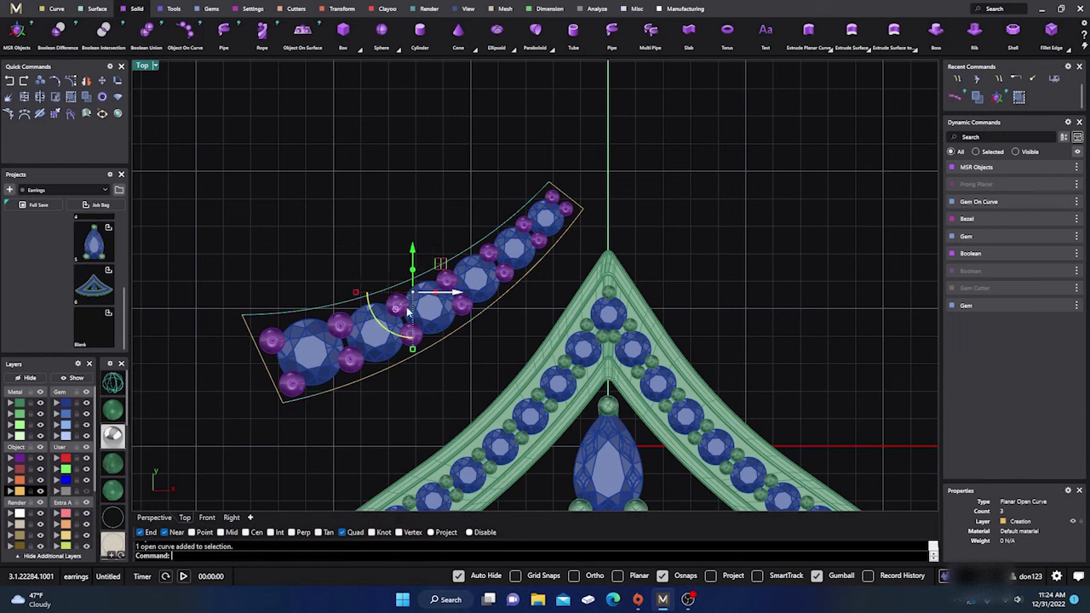
pyautogui.keyDown('shift'); pyautogui.click(272, 381); pyautogui.keyUp('shift')
pyautogui.click(26, 98)
# Offset the closed outline 0.5 mm to the outside.
pyautogui.scroll(-1, 337, 194)
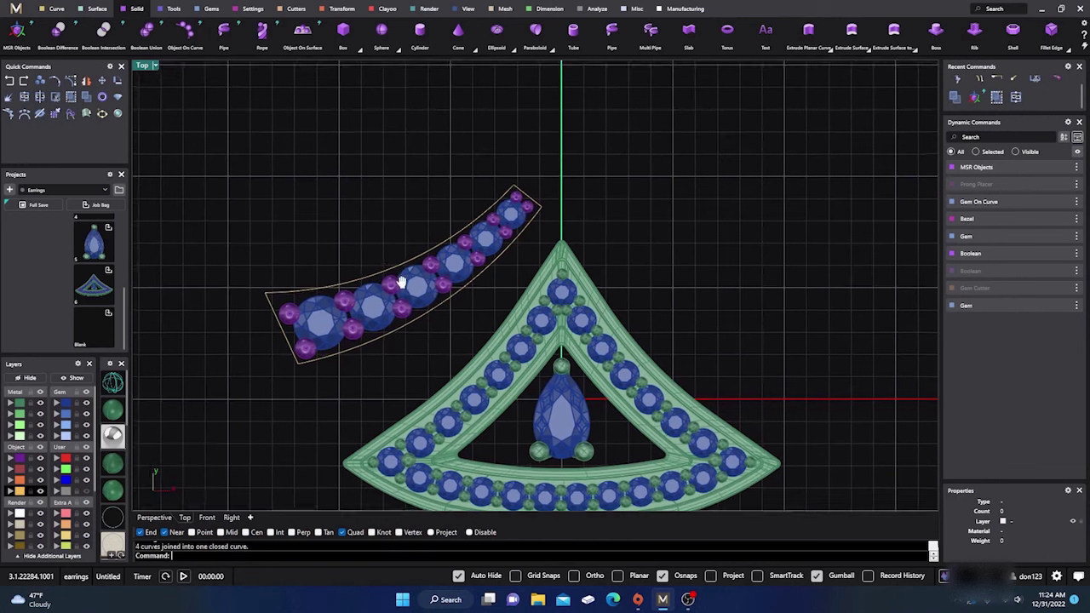
pyautogui.scroll(2, 409, 234)
pyautogui.click(486, 223)
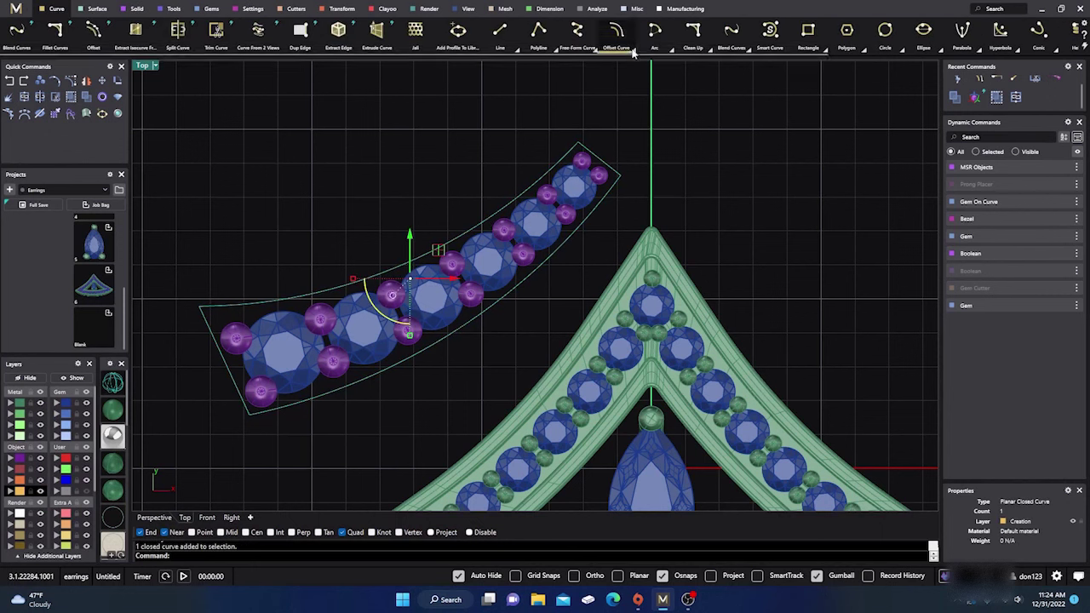
pyautogui.click(634, 50)
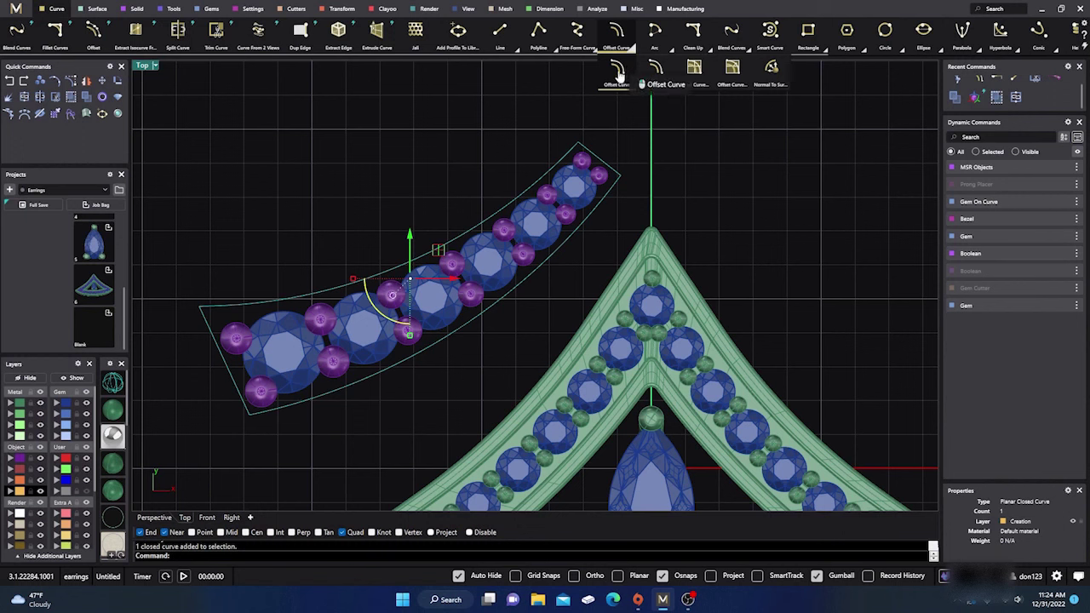
pyautogui.click(621, 69)
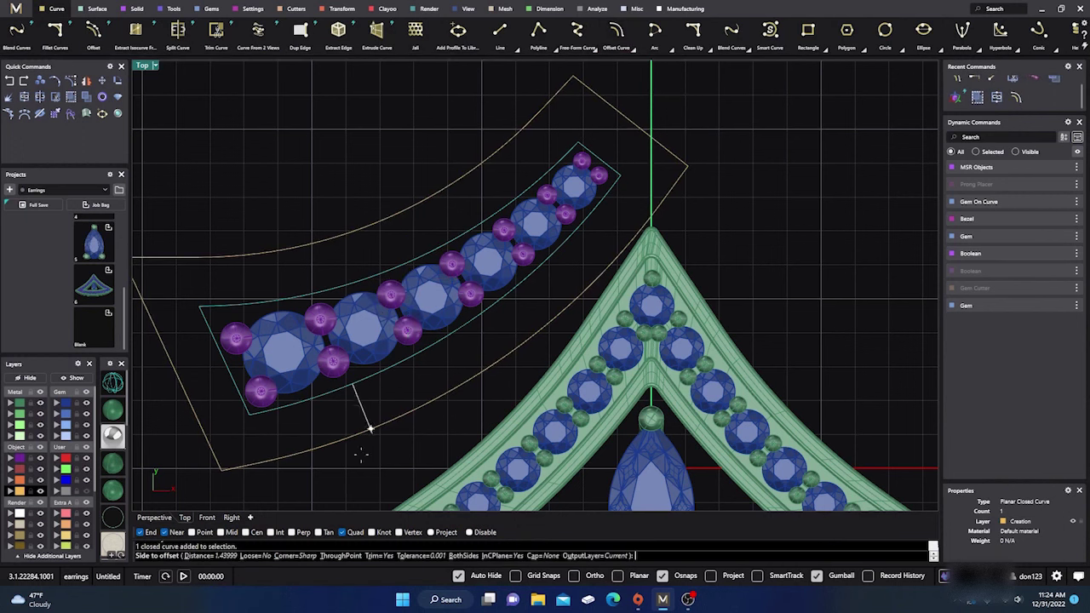
pyautogui.click(227, 557)
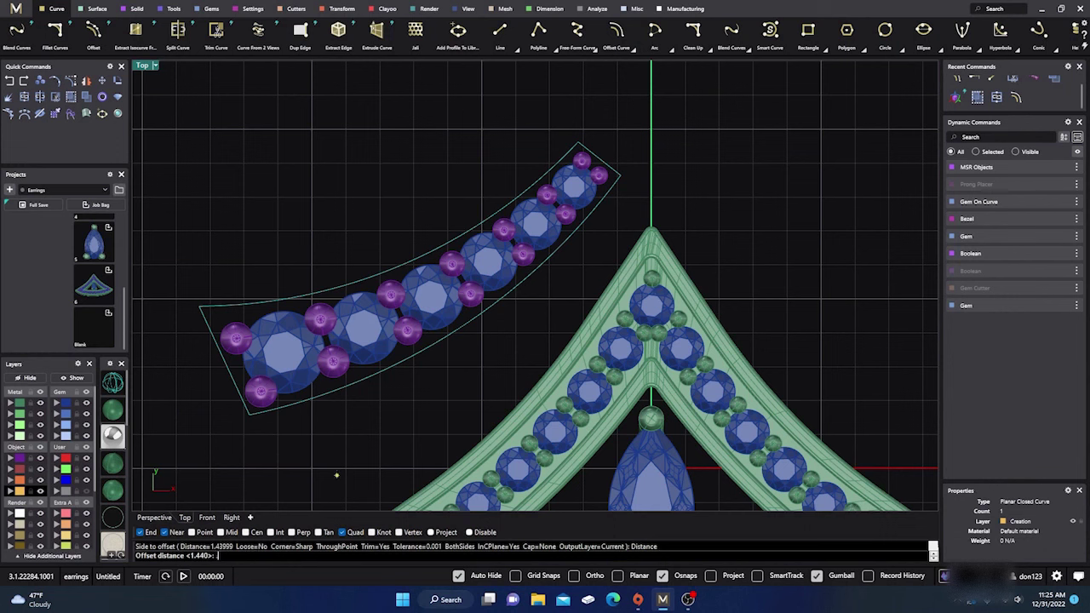
pyautogui.press('Return')
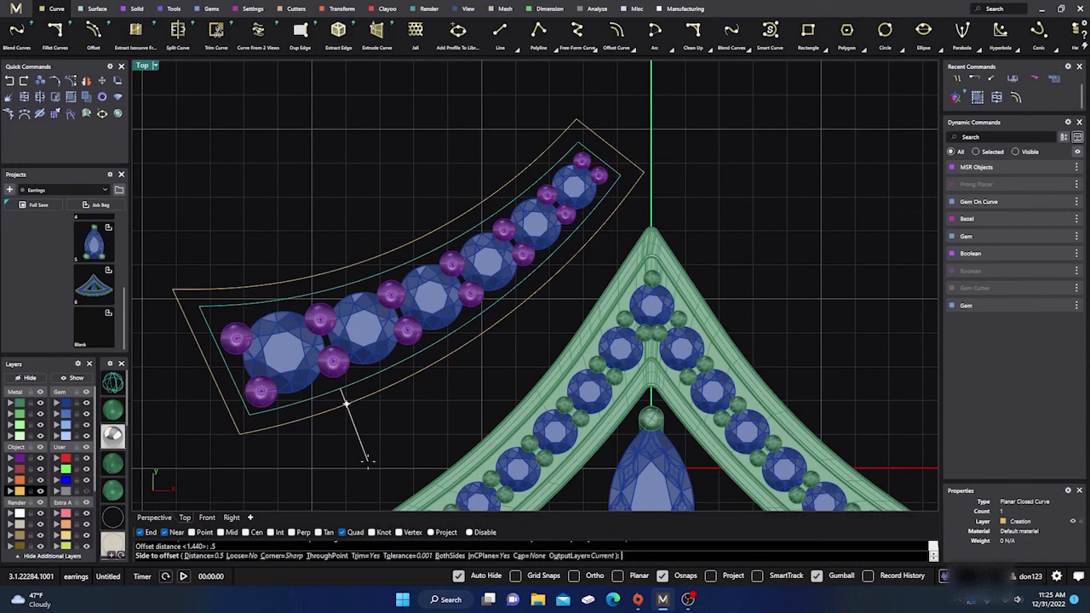
pyautogui.click(366, 460)
pyautogui.click(427, 165)
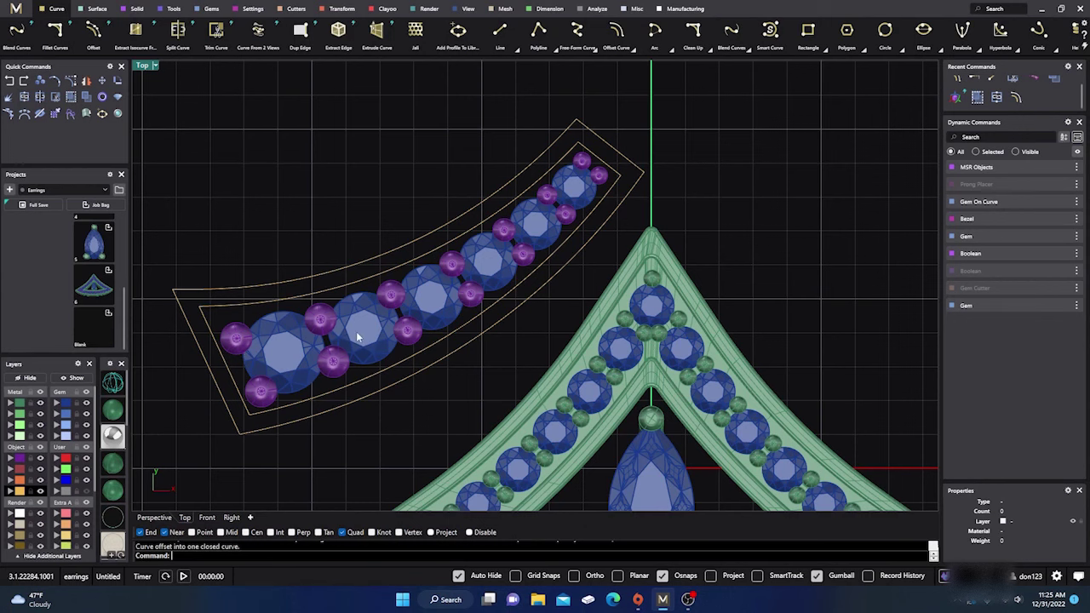
pyautogui.scroll(-5, 357, 338)
# Round the outer closed outline's corners with a 0.200 fillet radius.
pyautogui.click(167, 517)
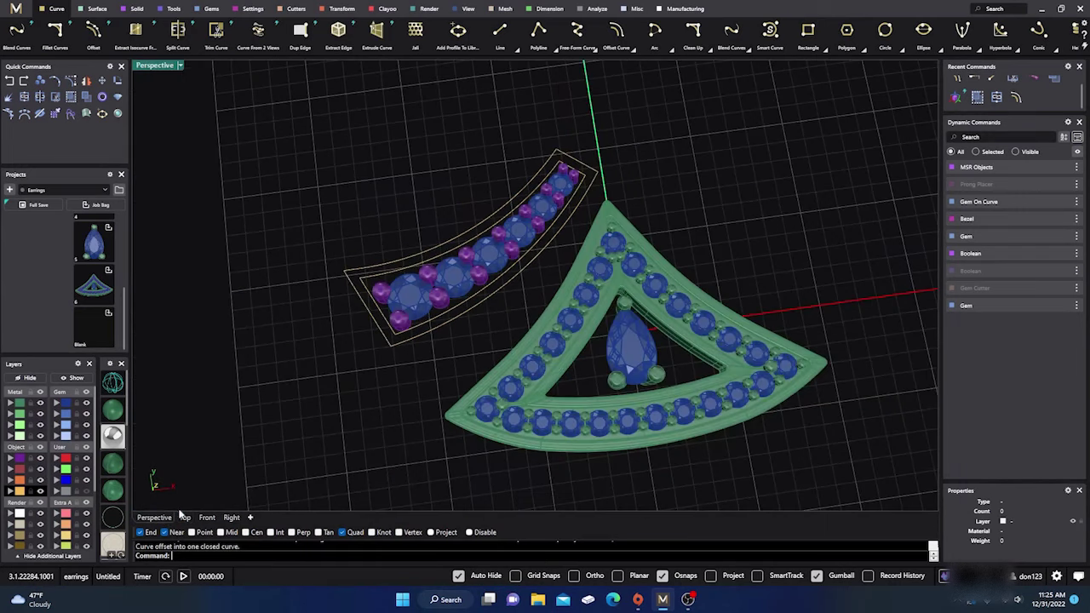
pyautogui.moveTo(400, 423); pyautogui.dragTo(417, 333, button='right')
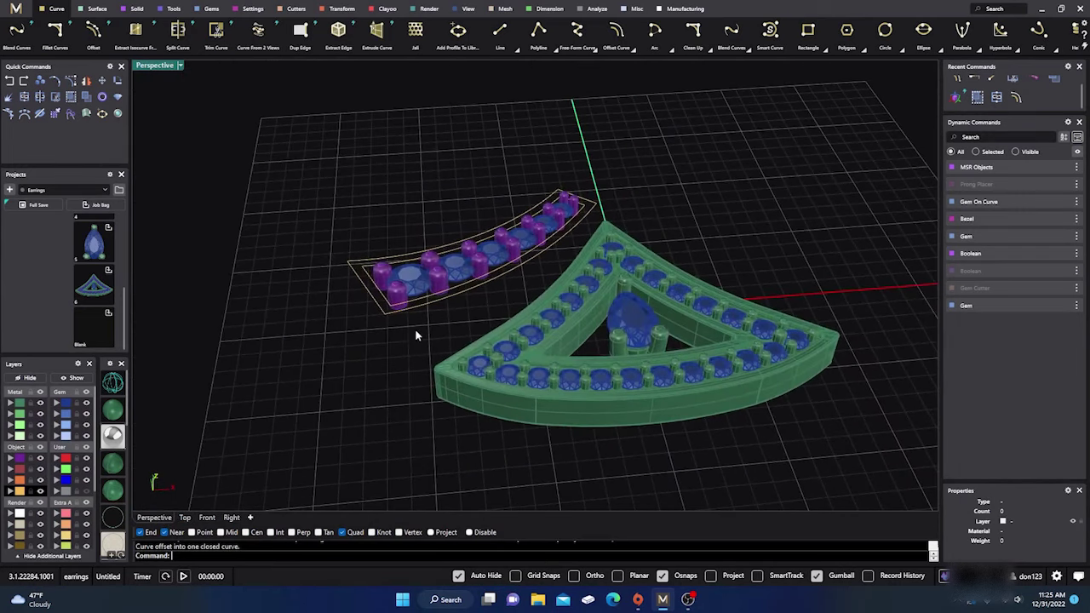
pyautogui.scroll(5, 417, 326)
pyautogui.scroll(2, 422, 296)
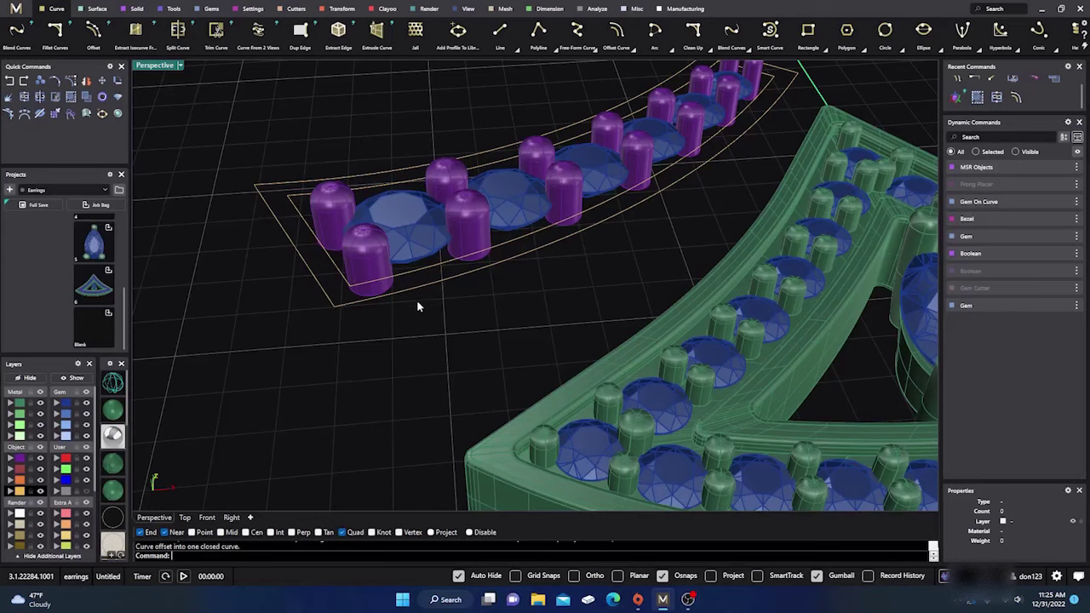
pyautogui.scroll(-3, 416, 300)
pyautogui.moveTo(419, 301); pyautogui.dragTo(416, 339, button='right')
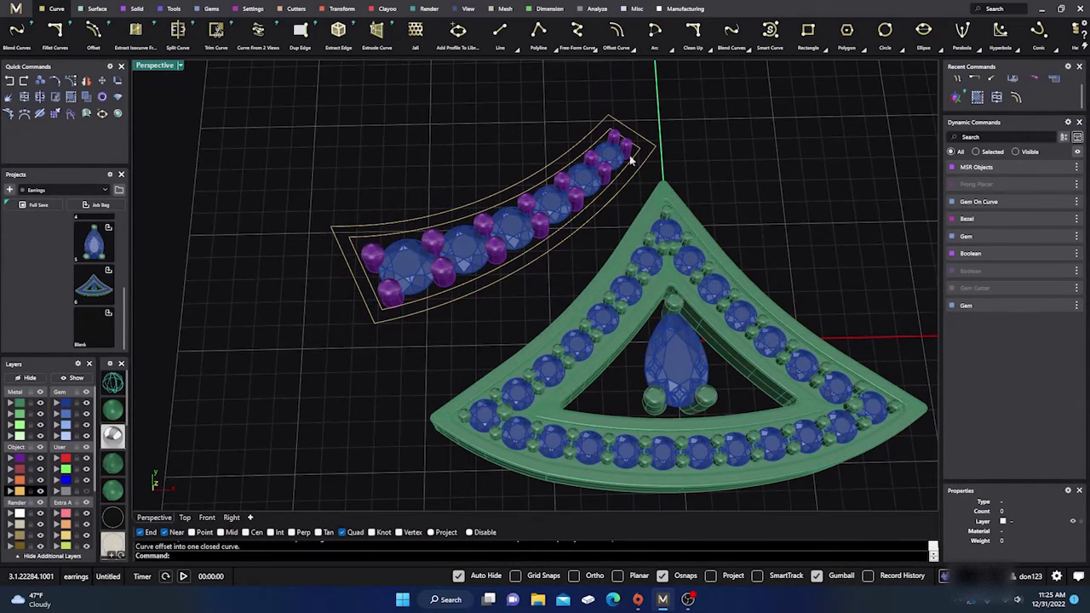
pyautogui.click(431, 312)
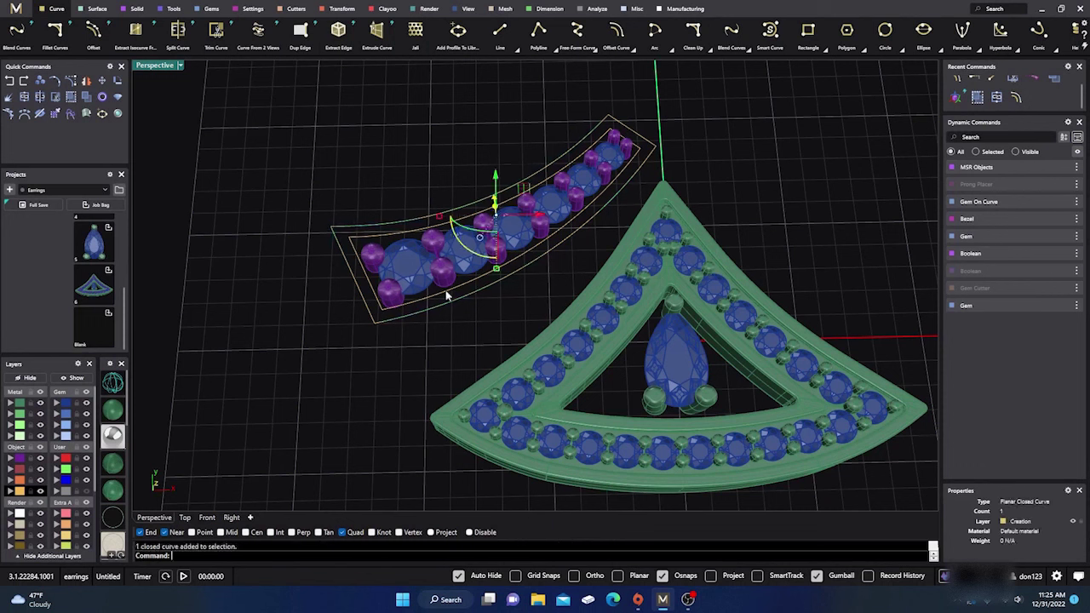
pyautogui.click(710, 48)
pyautogui.click(728, 75)
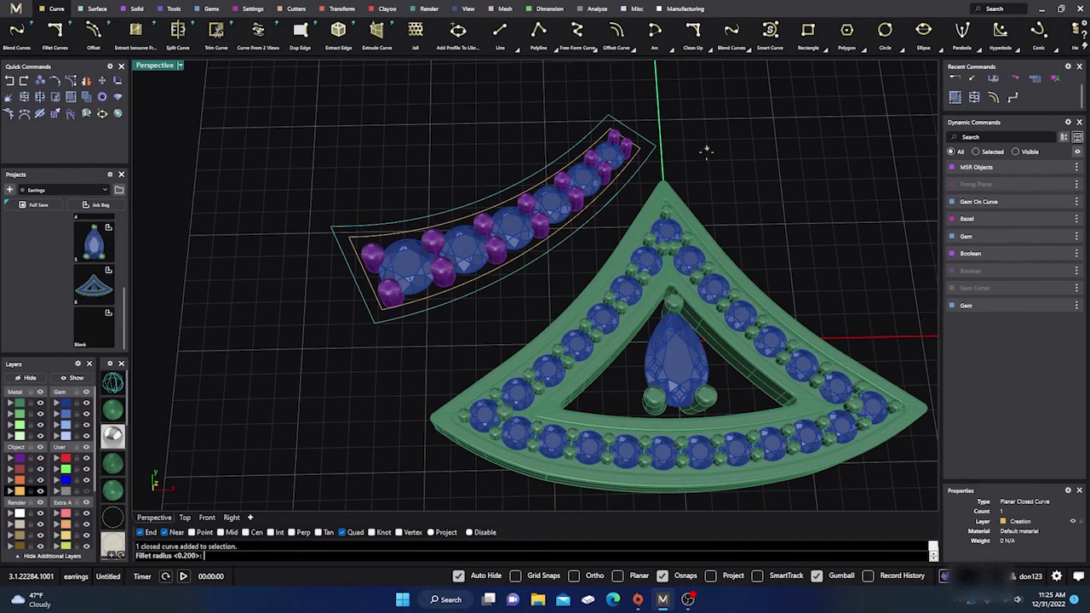
pyautogui.press('Return')
# Fillet the inner closed outline's corners with the same 0.200 radius.
pyautogui.moveTo(481, 291); pyautogui.dragTo(446, 339, button='right')
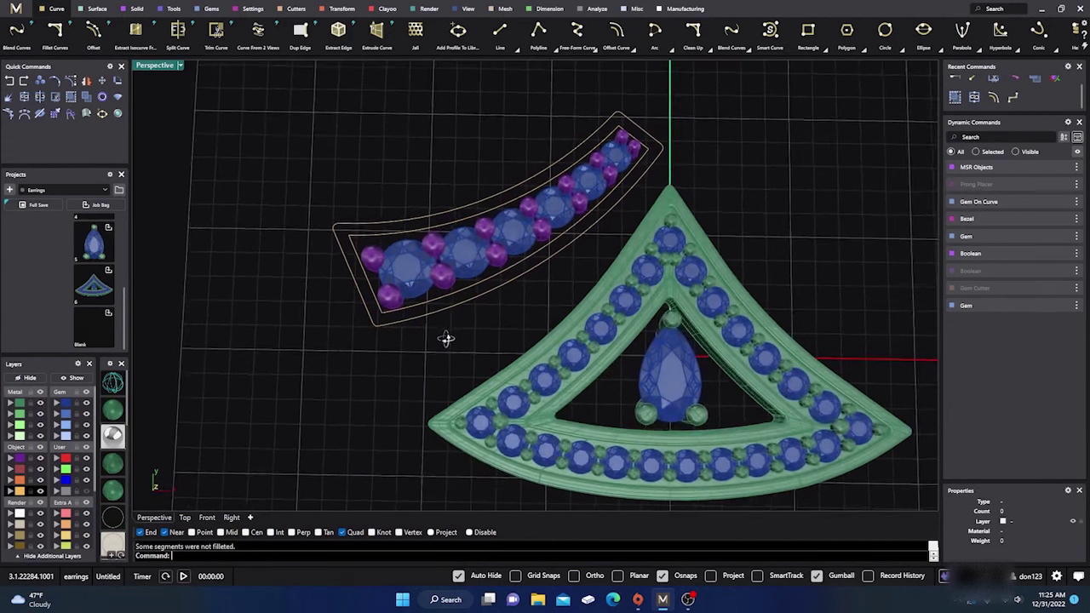
pyautogui.scroll(4, 437, 332)
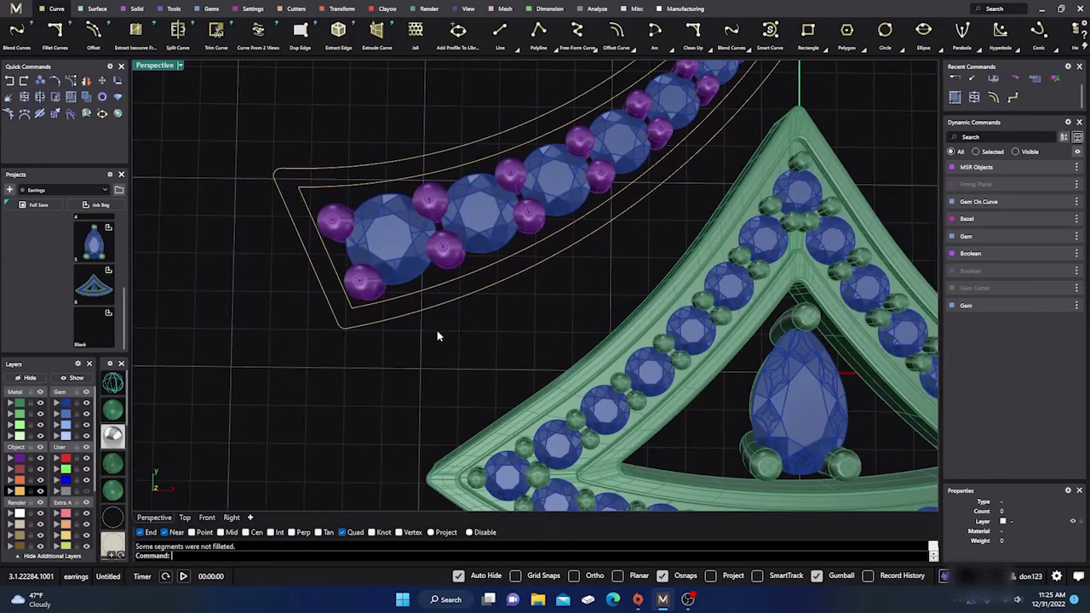
pyautogui.click(439, 289)
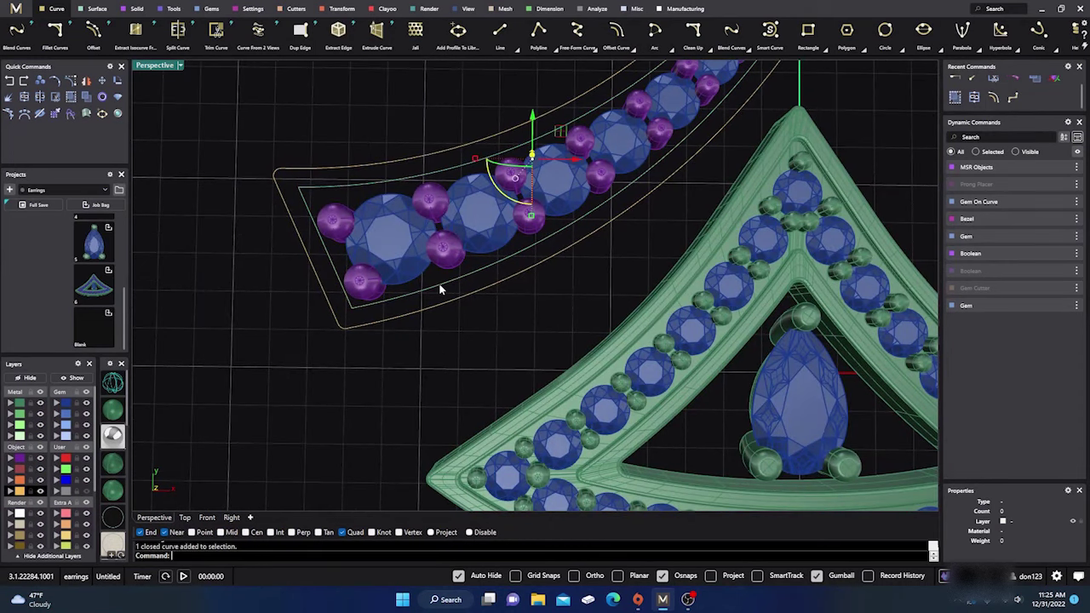
pyautogui.press('Return')
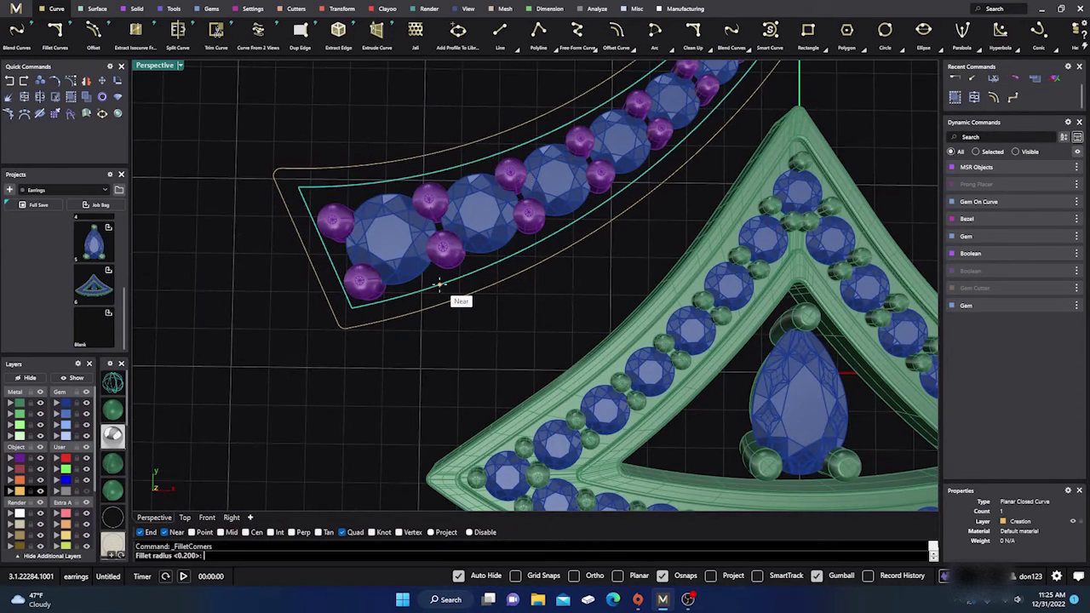
pyautogui.press('Return')
pyautogui.scroll(-3, 430, 307)
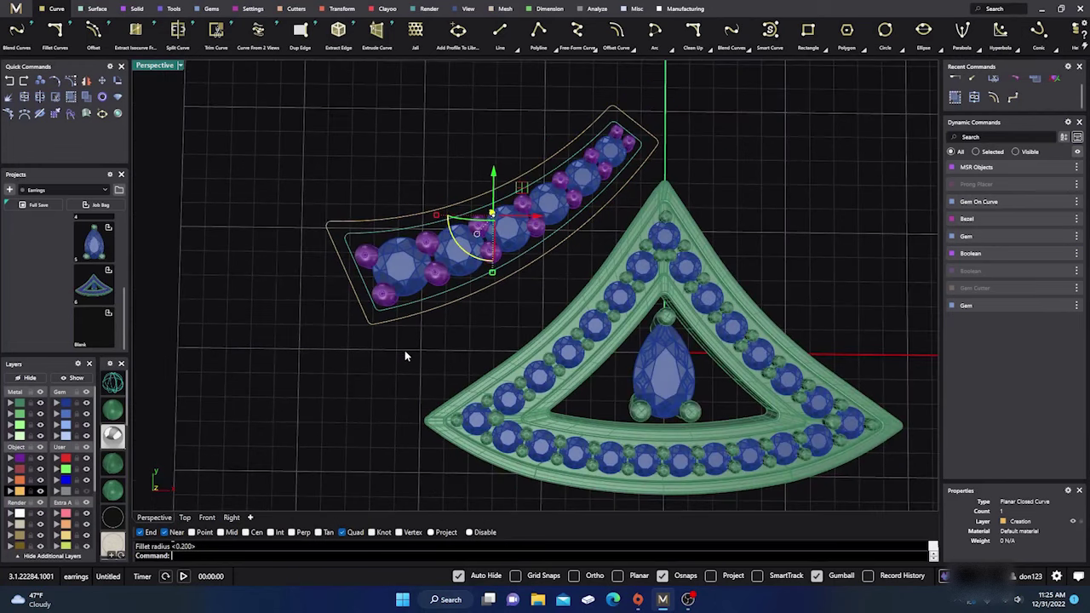
pyautogui.click(403, 353)
# Orbit around the pendant and select the whole triangular pendant.
pyautogui.moveTo(403, 354); pyautogui.dragTo(418, 309, button='right')
pyautogui.scroll(3, 417, 309)
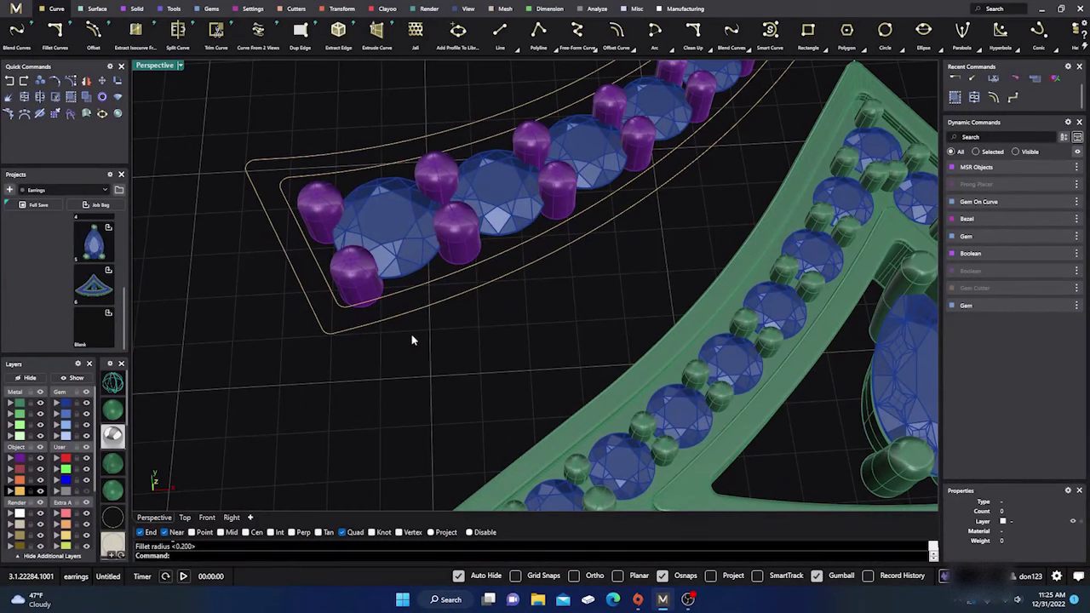
pyautogui.scroll(-5, 545, 400)
pyautogui.moveTo(662, 479); pyautogui.dragTo(522, 334)
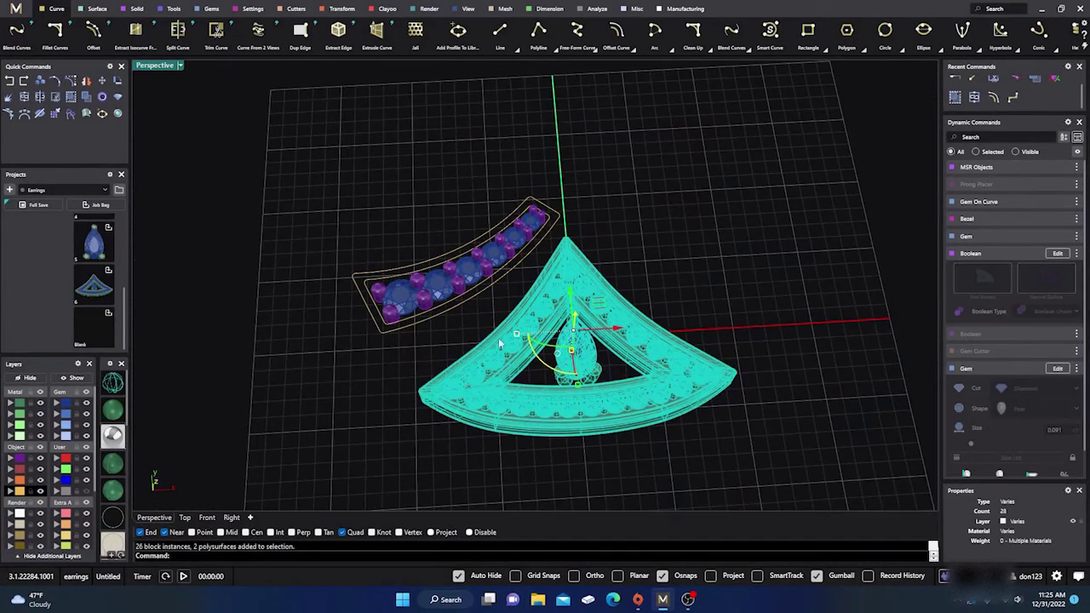
# Hide the pendant and drag the inner outline below the gem row in front view.
pyautogui.click(34, 379)
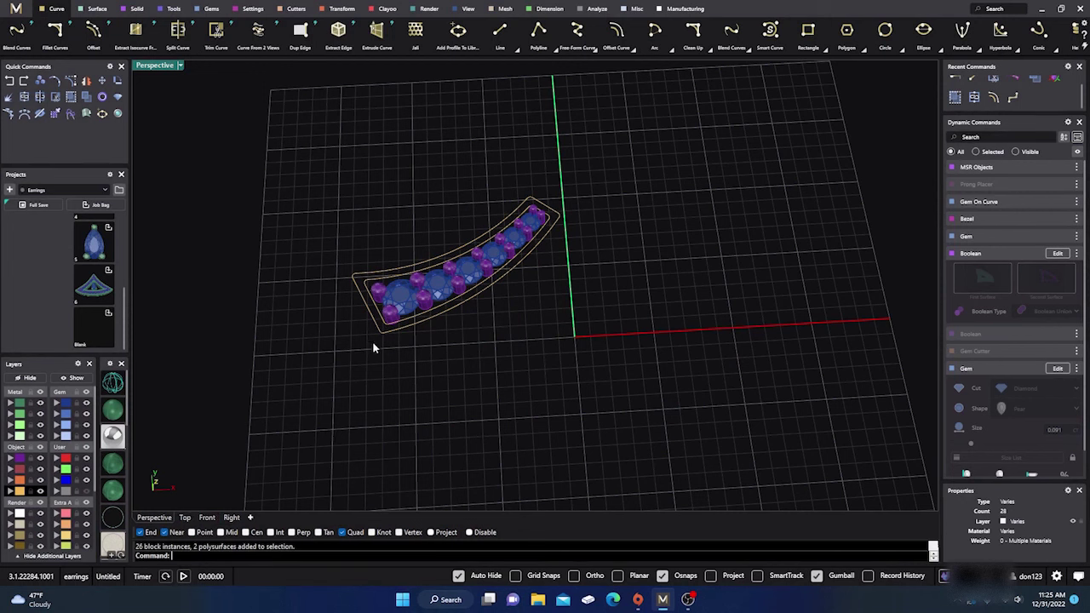
pyautogui.scroll(5, 372, 341)
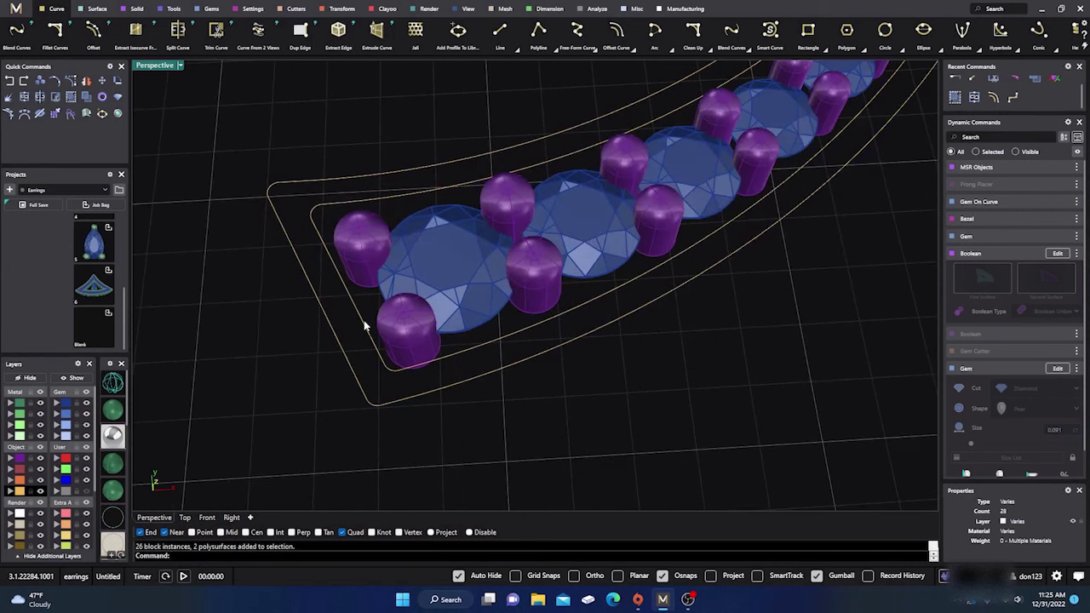
pyautogui.keyDown('shift'); pyautogui.click(356, 337); pyautogui.keyUp('shift')
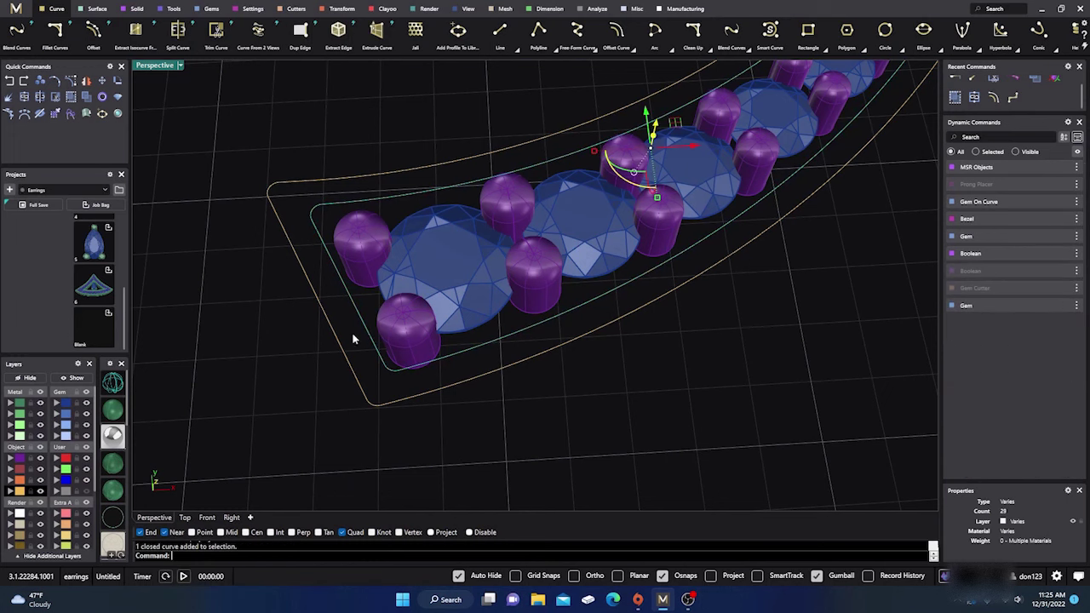
pyautogui.click(207, 517)
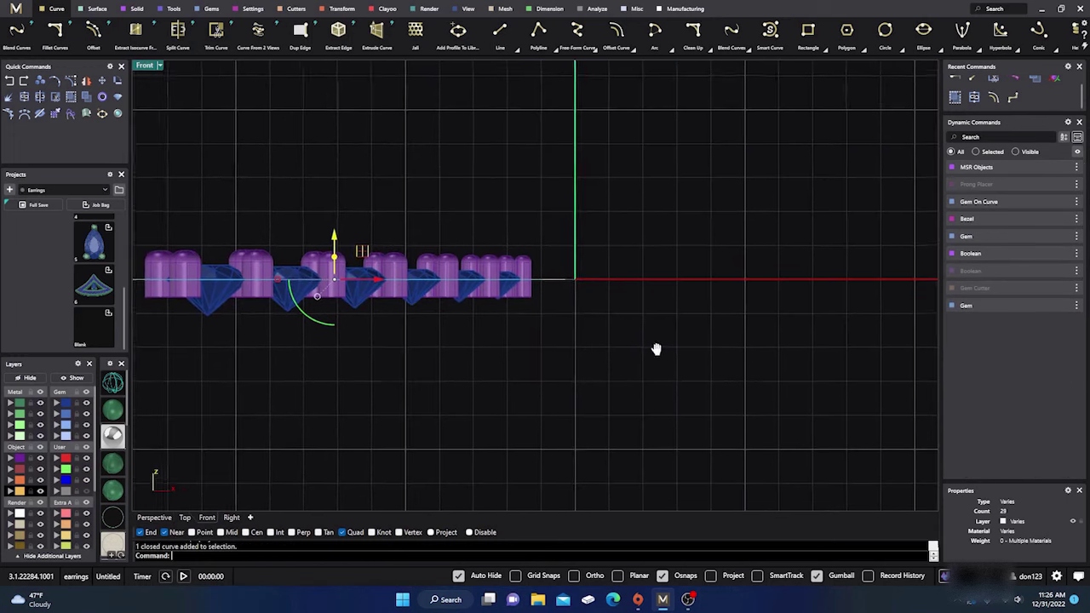
pyautogui.scroll(3, 436, 318)
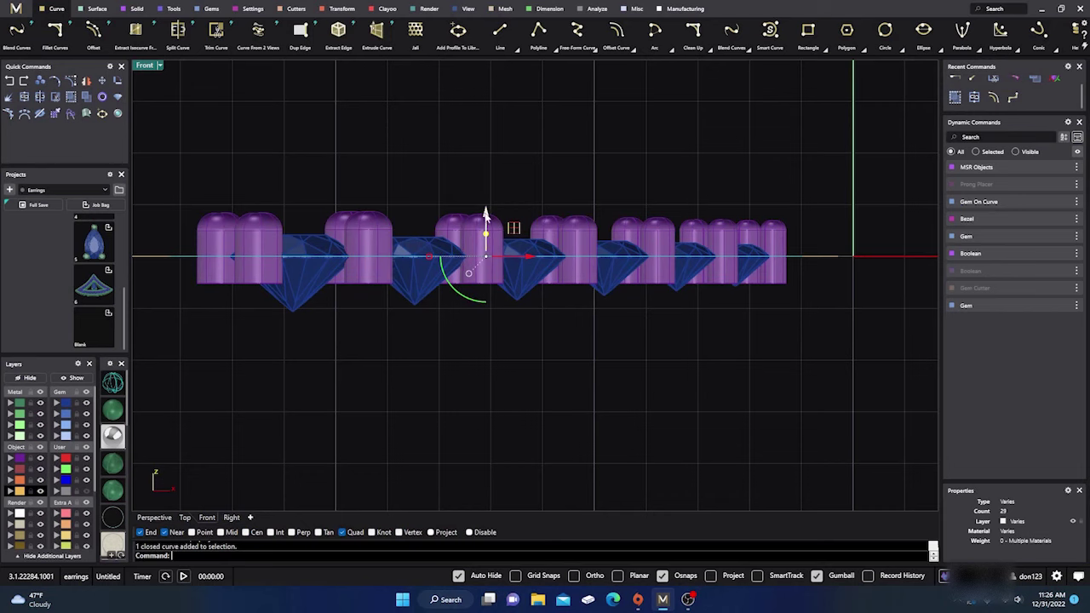
pyautogui.moveTo(486, 214)
pyautogui.mouseDown()
pyautogui.moveTo(482, 241)
pyautogui.moveTo(484, 228)
pyautogui.mouseUp()
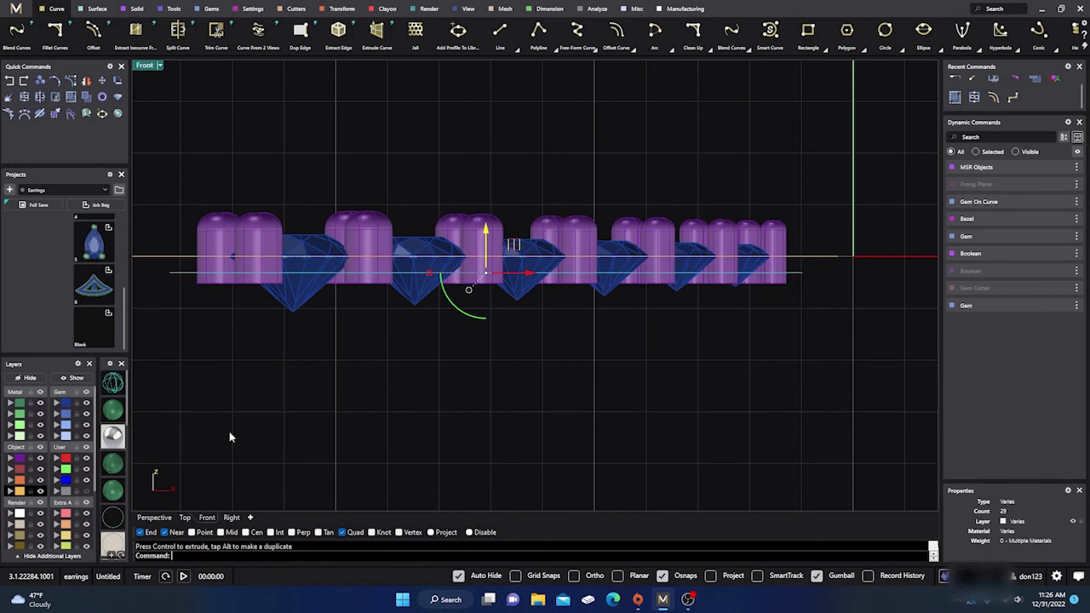
# Undo the outline's downward move and reselect the closed outline around the gems.
pyautogui.click(154, 517)
pyautogui.click(508, 441)
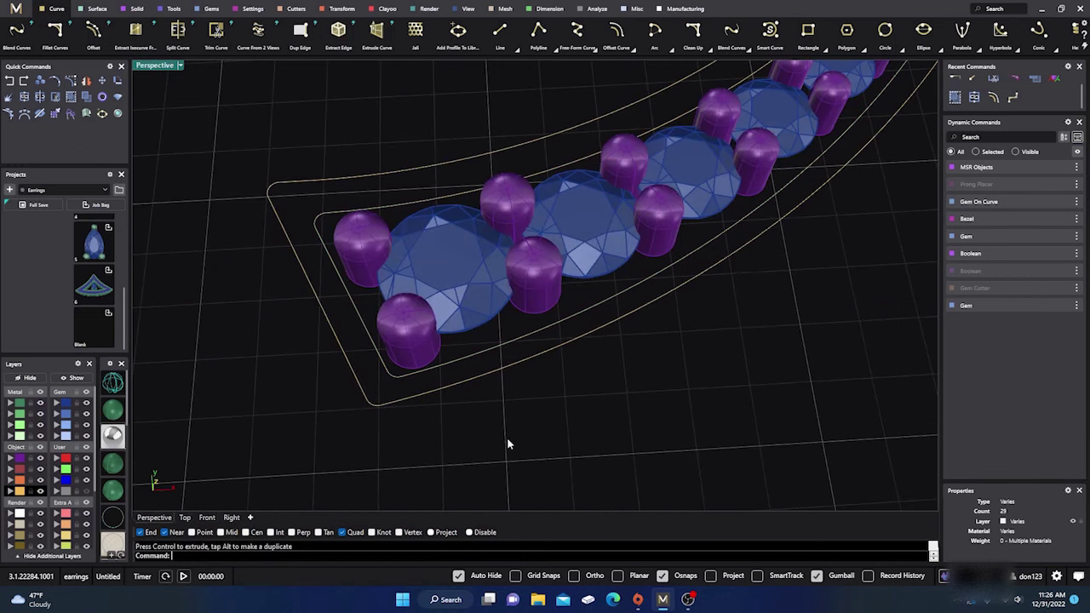
pyautogui.moveTo(508, 441); pyautogui.dragTo(486, 353, button='right')
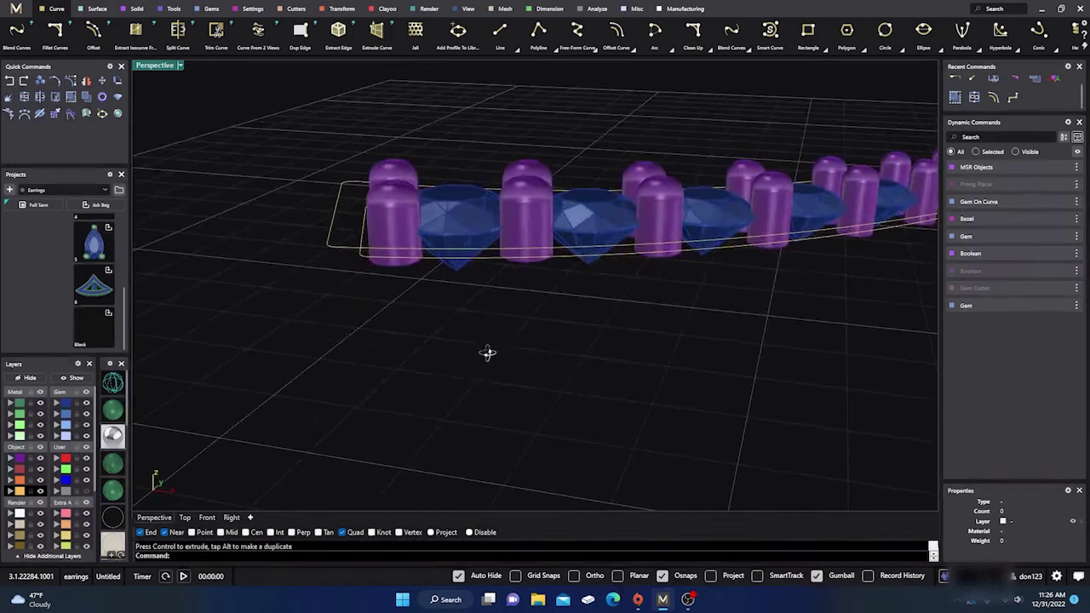
pyautogui.click(339, 252)
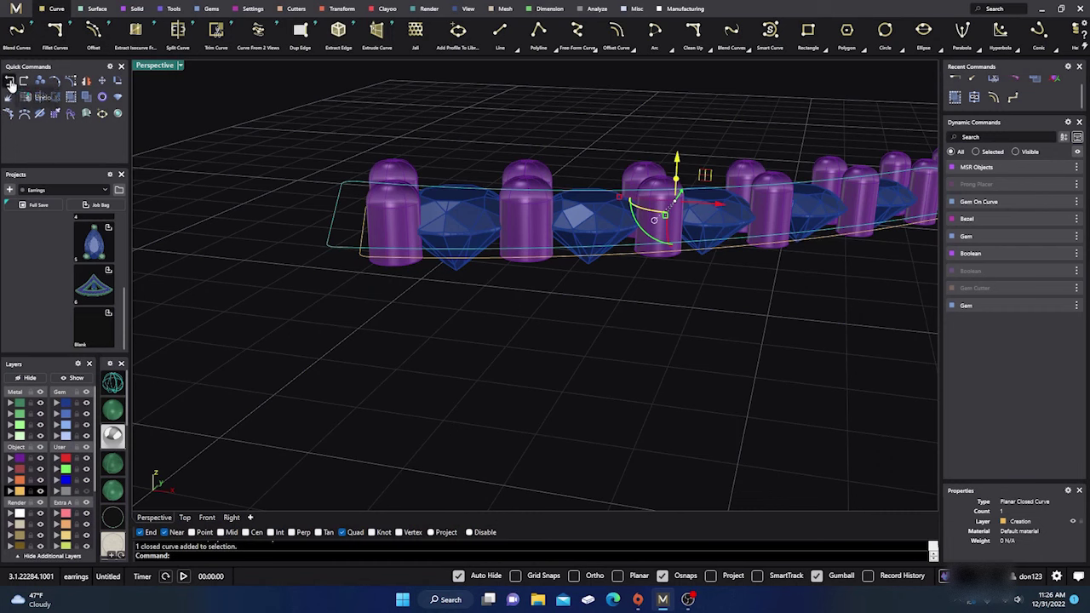
pyautogui.click(11, 83)
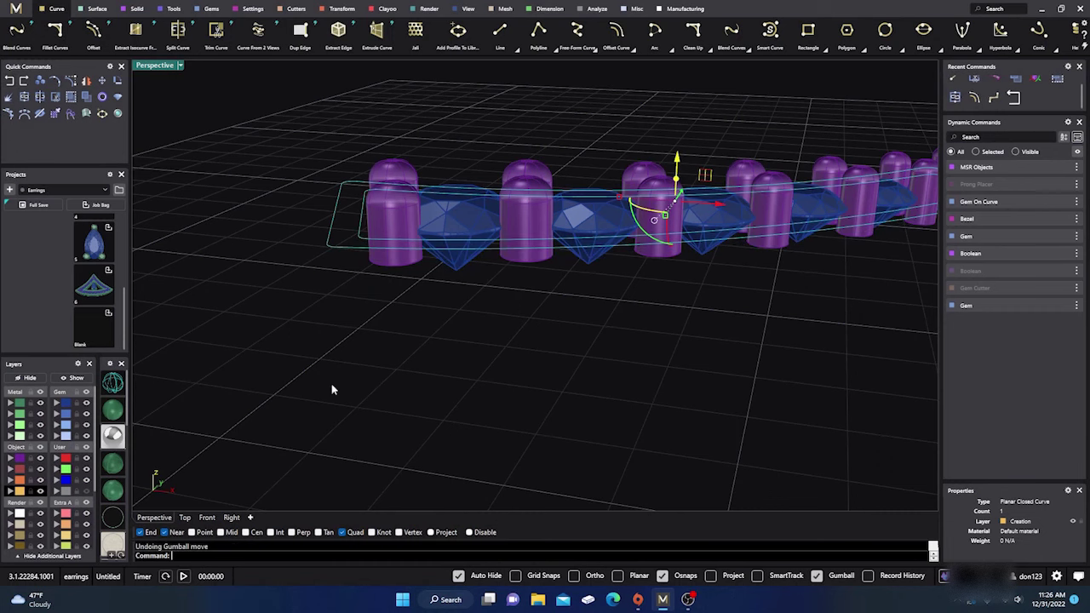
pyautogui.click(308, 434)
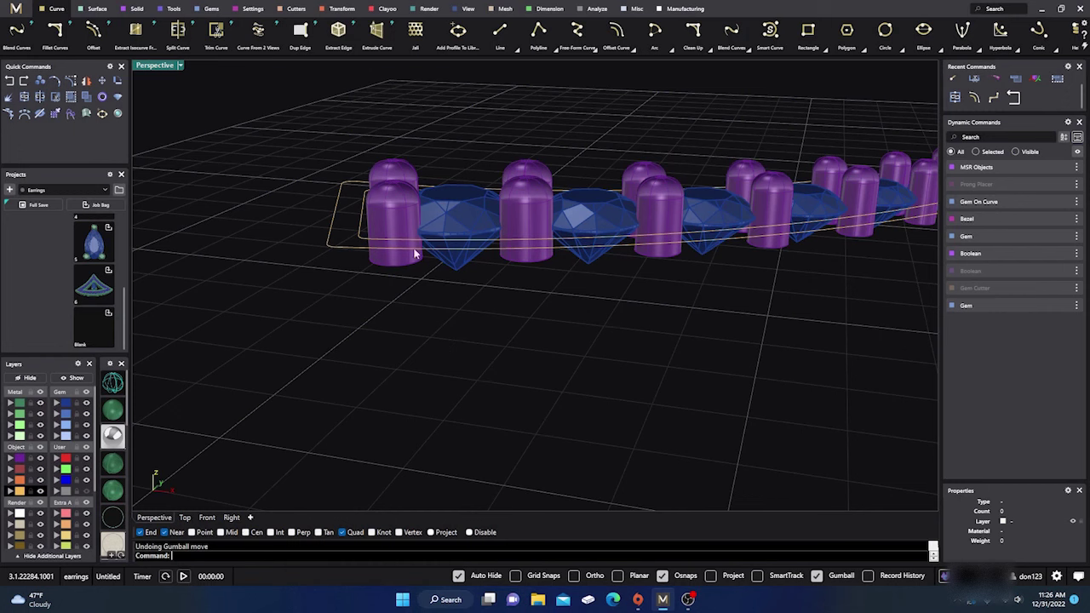
pyautogui.click(358, 227)
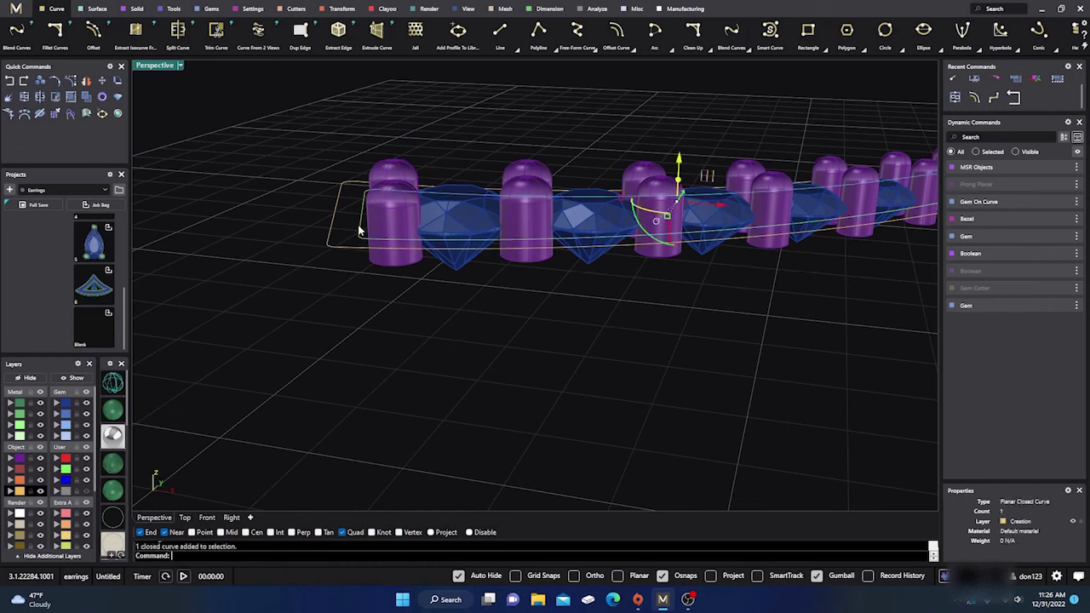
# Lower the closed outline curve to -0.340 mm in the front view.
pyautogui.click(207, 517)
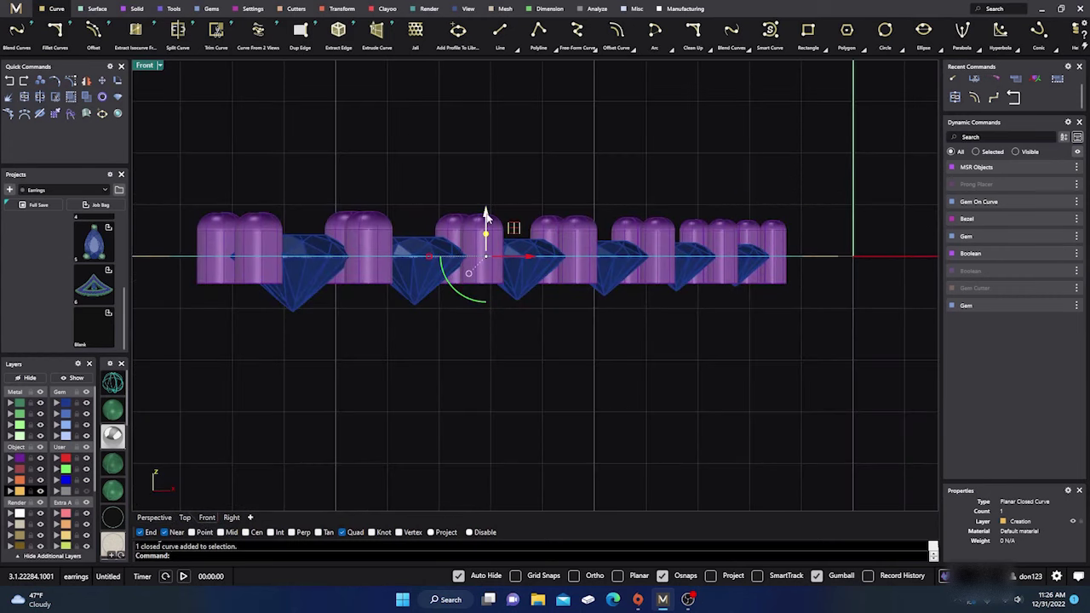
pyautogui.moveTo(486, 216); pyautogui.dragTo(487, 229)
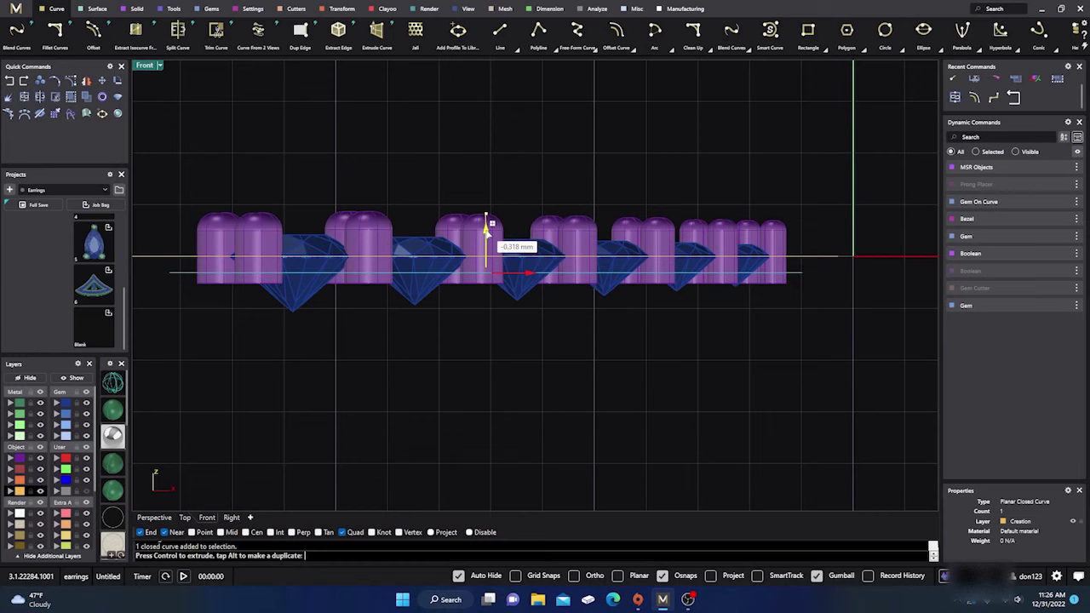
pyautogui.moveTo(487, 230); pyautogui.dragTo(489, 231)
pyautogui.scroll(-3, 556, 207)
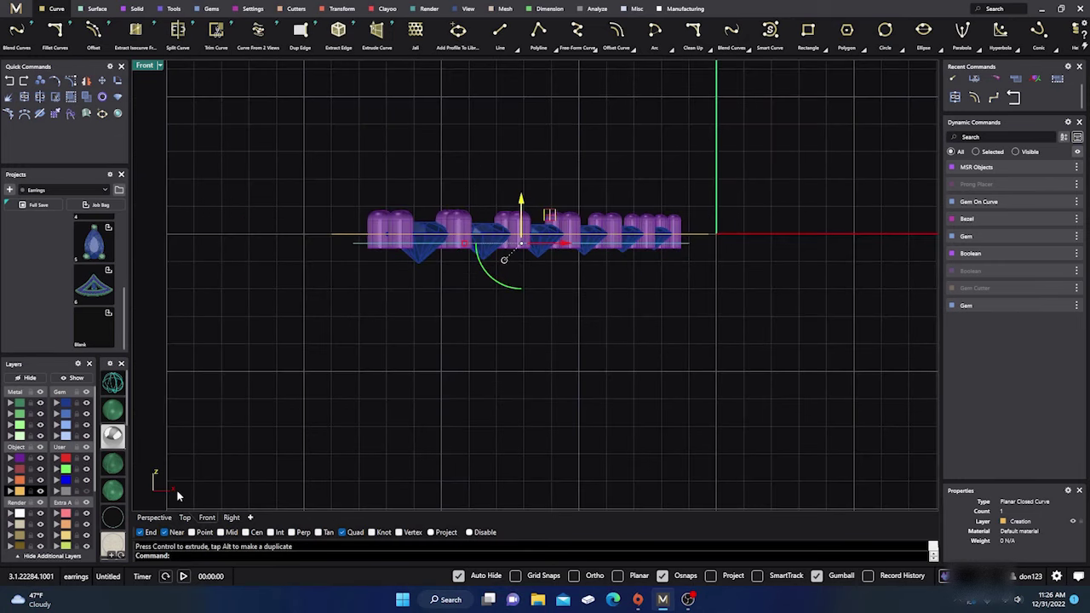
# Show all four views, then enlarge the perspective view around the gem row.
pyautogui.click(155, 517)
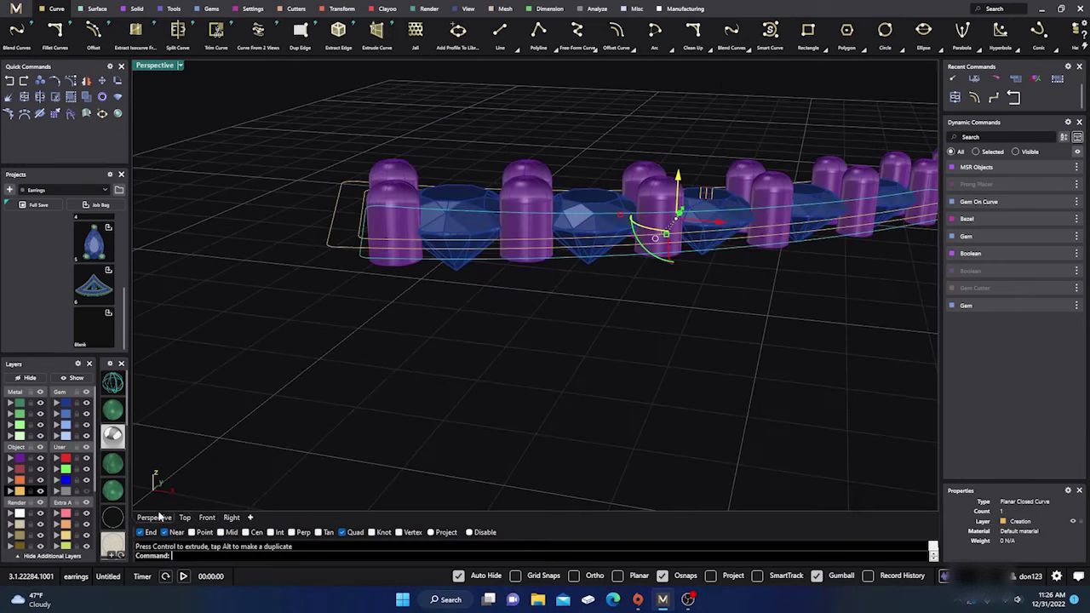
pyautogui.doubleClick(160, 66)
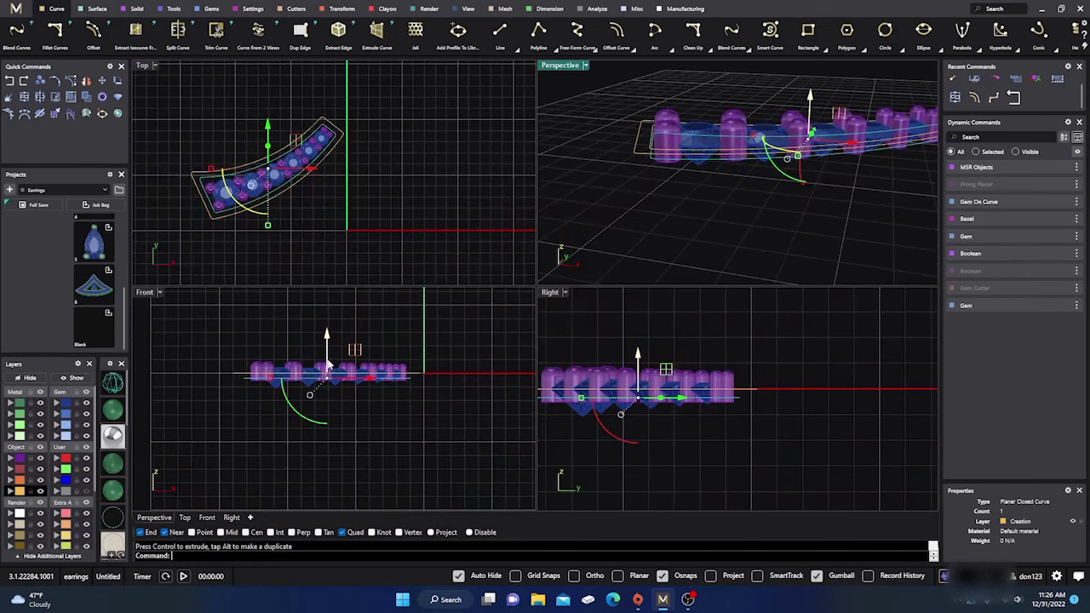
pyautogui.scroll(2, 334, 312)
pyautogui.scroll(1, 348, 328)
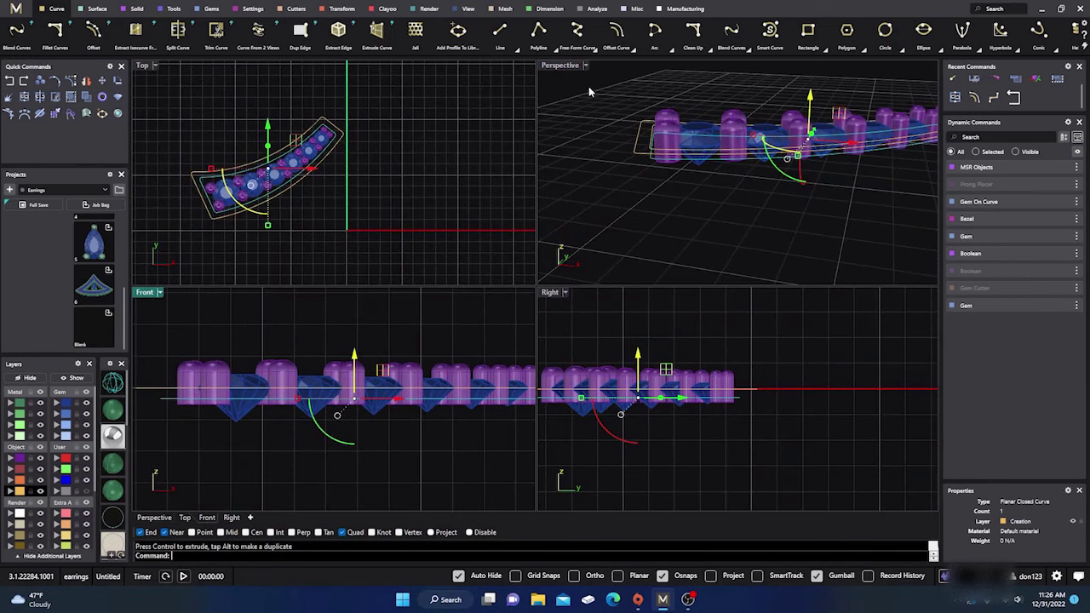
pyautogui.doubleClick(561, 68)
pyautogui.moveTo(562, 68); pyautogui.dragTo(452, 285, button='right')
# Inspect the prong-set gems from low and high angles, then reselect the outline in front view.
pyautogui.press('Escape')
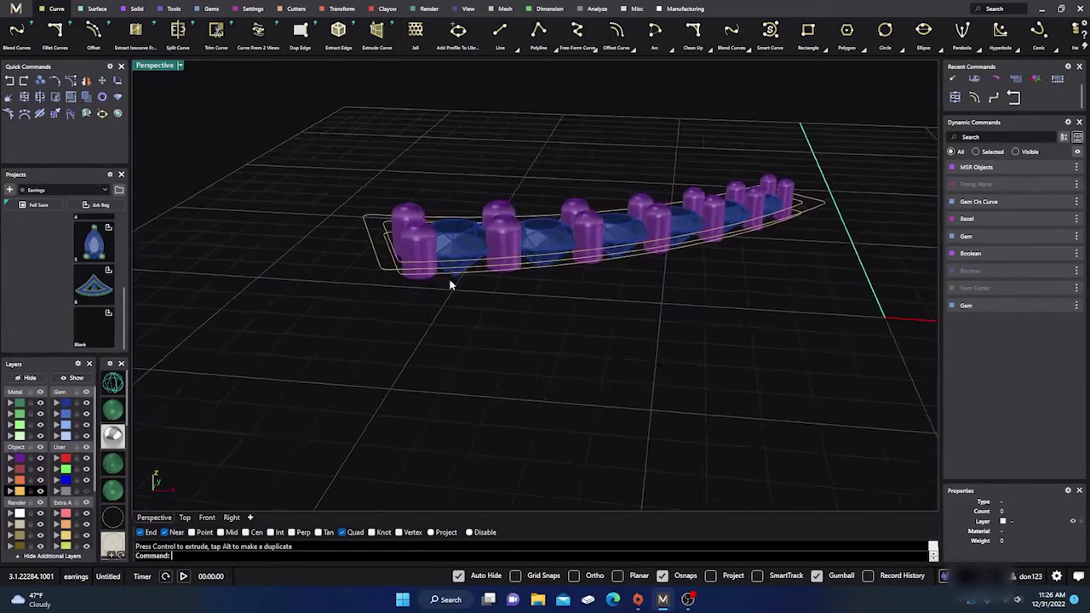
pyautogui.scroll(3, 401, 267)
pyautogui.moveTo(398, 327); pyautogui.dragTo(384, 269, button='right')
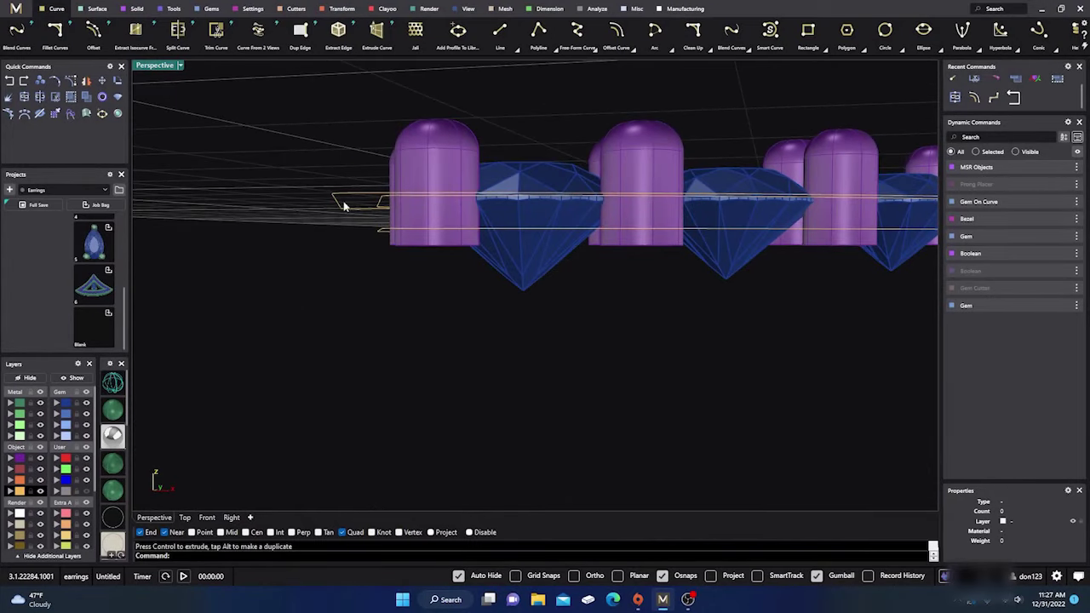
pyautogui.moveTo(343, 205); pyautogui.dragTo(404, 289, button='right')
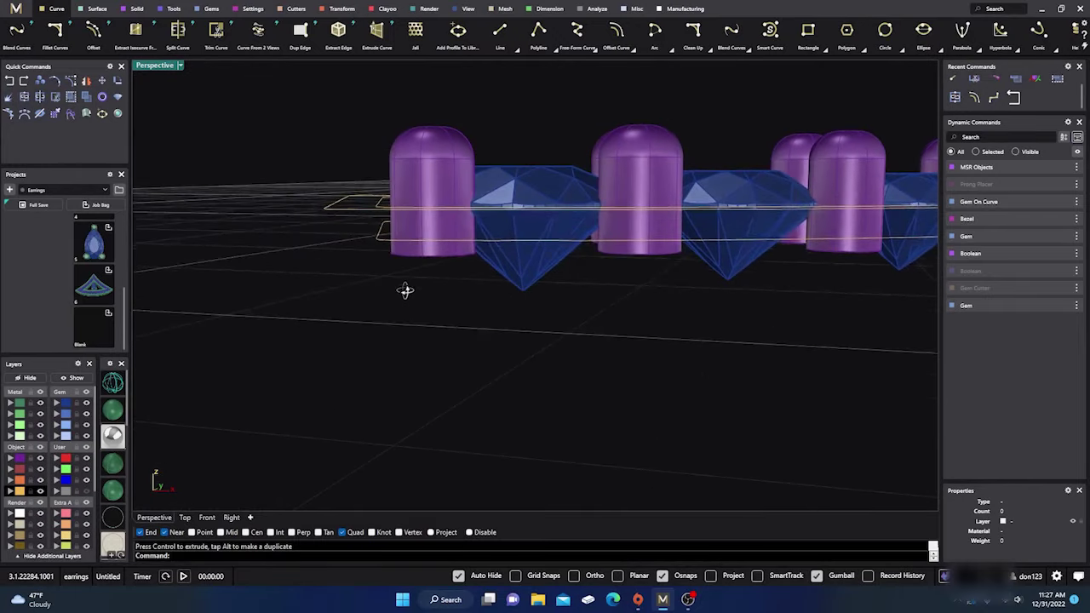
pyautogui.scroll(3, 373, 264)
pyautogui.moveTo(361, 214); pyautogui.dragTo(341, 229, button='right')
pyautogui.click(313, 221)
pyautogui.click(207, 517)
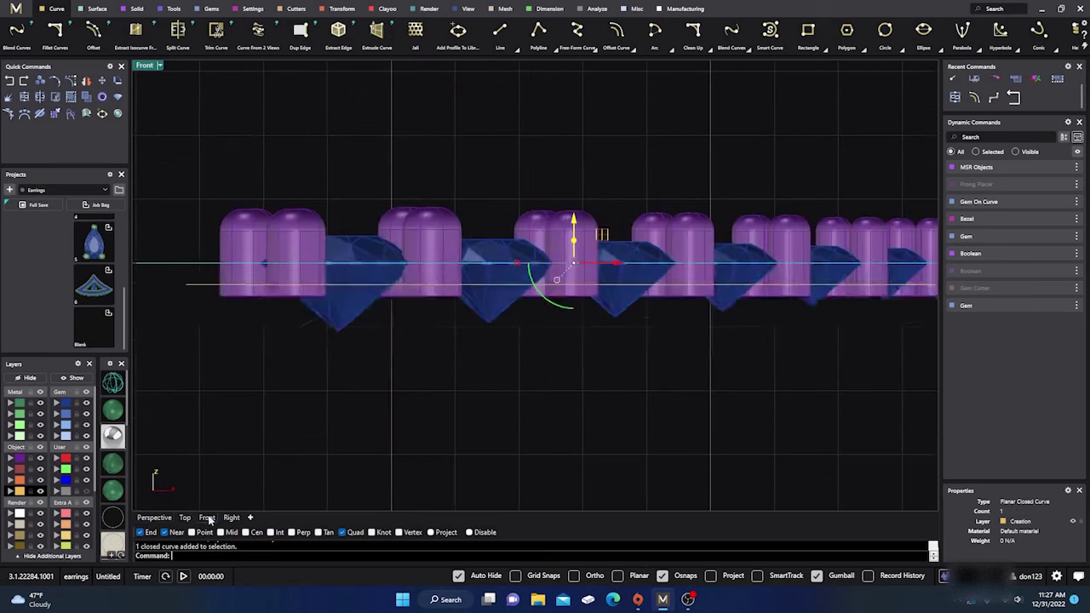
pyautogui.scroll(-2, 401, 370)
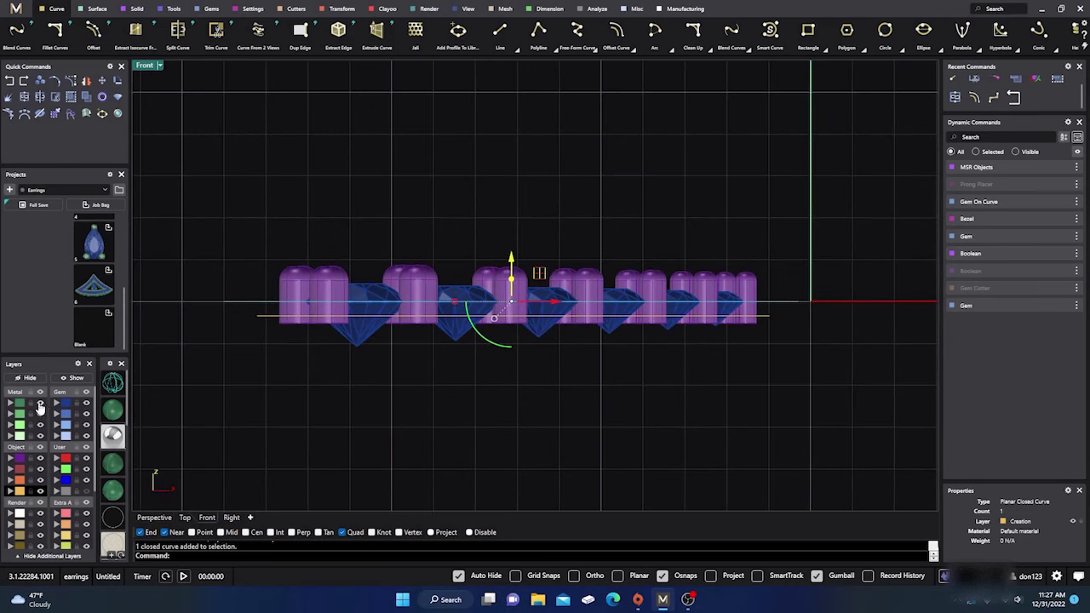
pyautogui.click(75, 378)
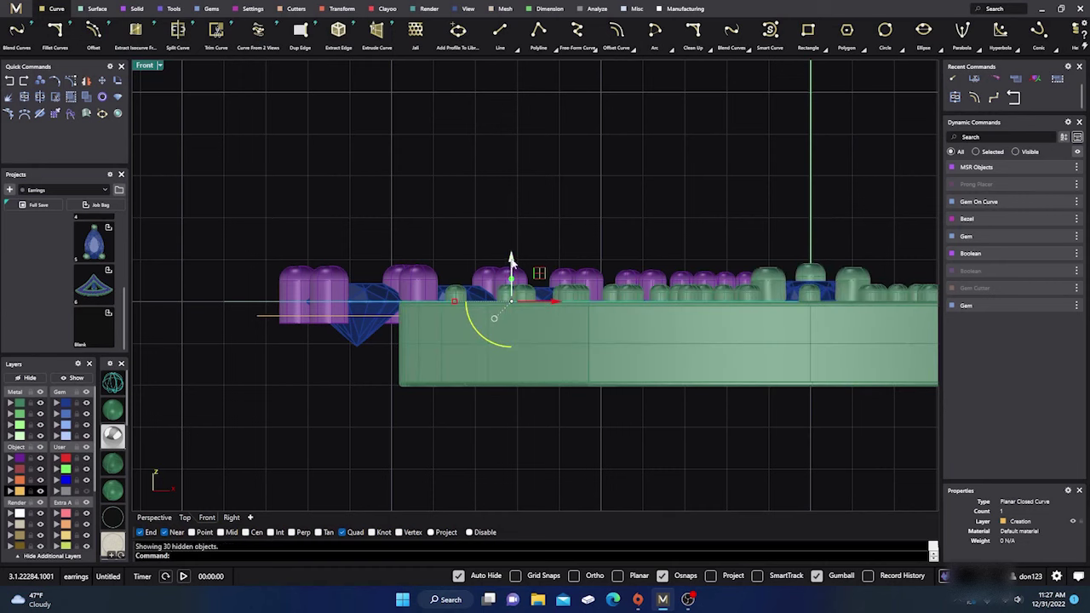
pyautogui.moveTo(511, 260); pyautogui.dragTo(504, 342)
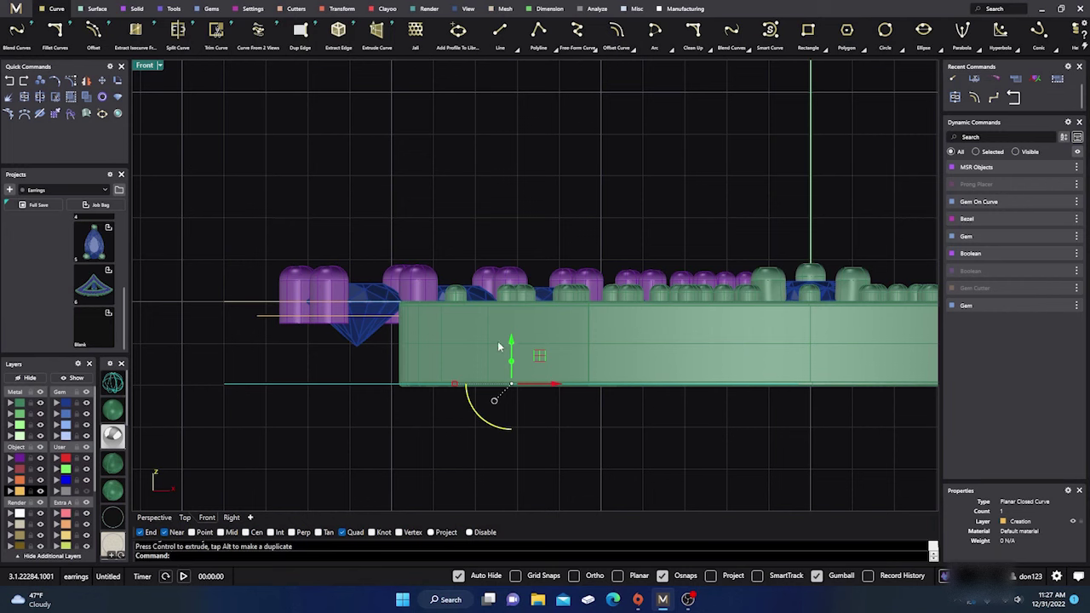
pyautogui.click(160, 520)
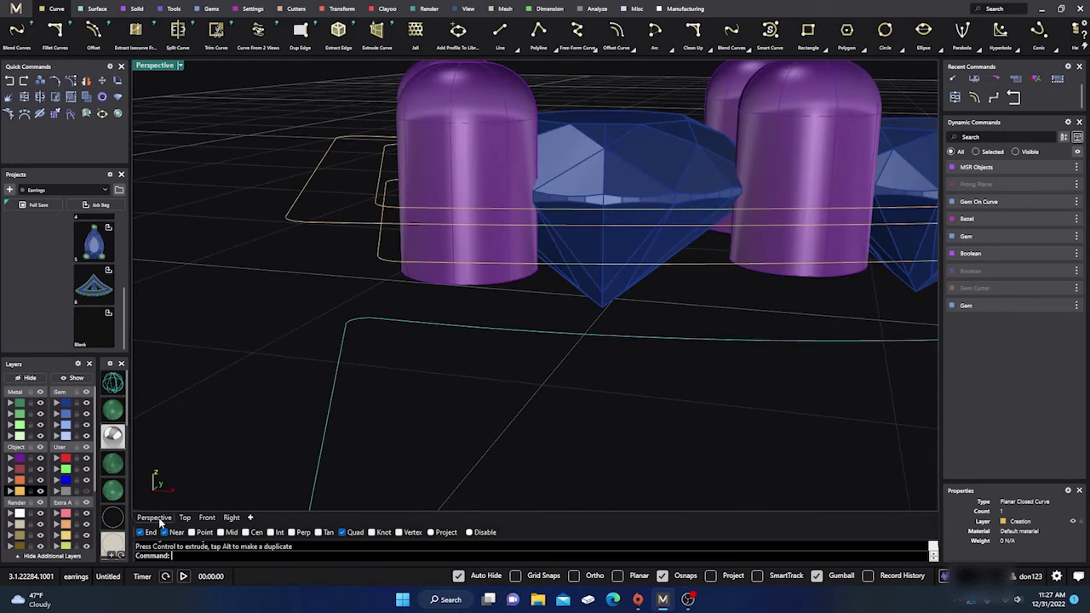
pyautogui.scroll(-5, 427, 363)
pyautogui.moveTo(426, 352); pyautogui.dragTo(439, 387, button='right')
pyautogui.scroll(5, 426, 358)
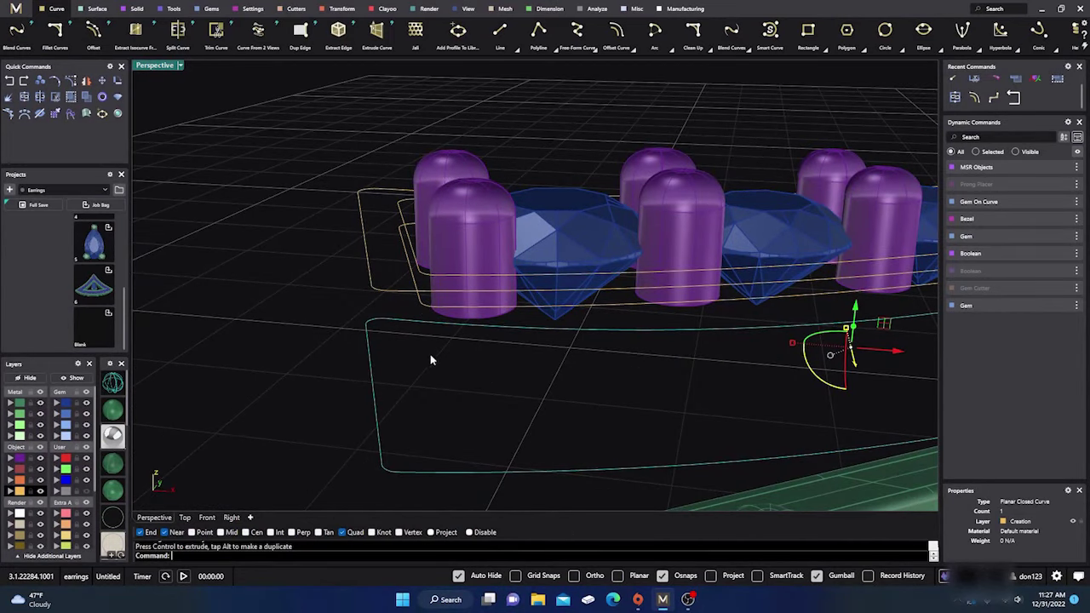
pyautogui.moveTo(430, 356)
pyautogui.mouseDown(button='right')
pyautogui.moveTo(414, 389)
pyautogui.moveTo(418, 430)
pyautogui.moveTo(421, 365)
pyautogui.mouseUp(button='right')
pyautogui.scroll(-3, 421, 377)
pyautogui.scroll(2, 410, 334)
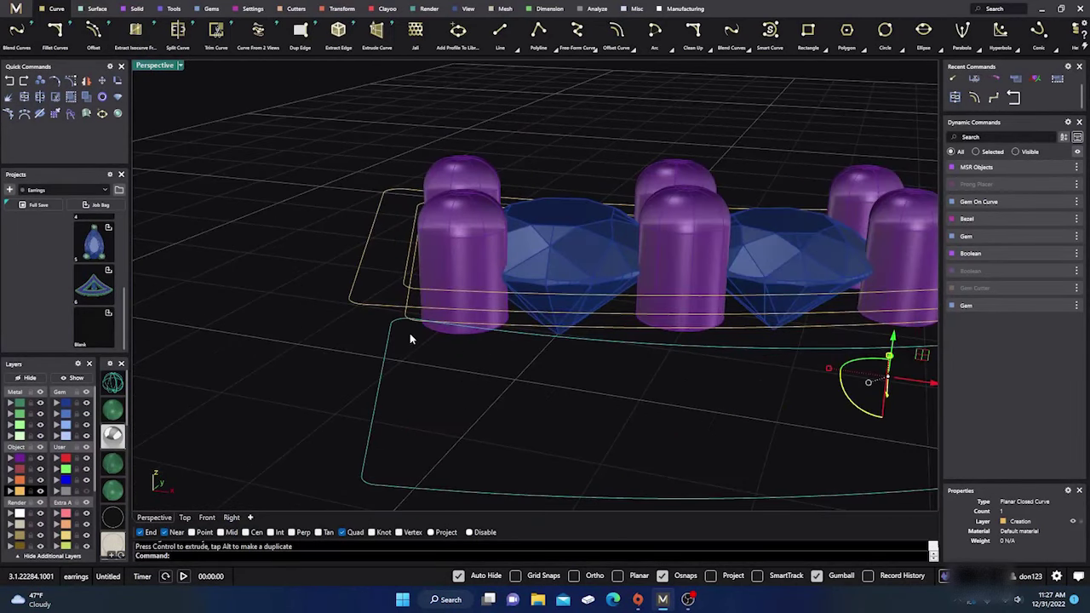
pyautogui.moveTo(415, 322); pyautogui.dragTo(415, 397, button='right')
pyautogui.scroll(4, 418, 349)
pyautogui.scroll(-5, 450, 370)
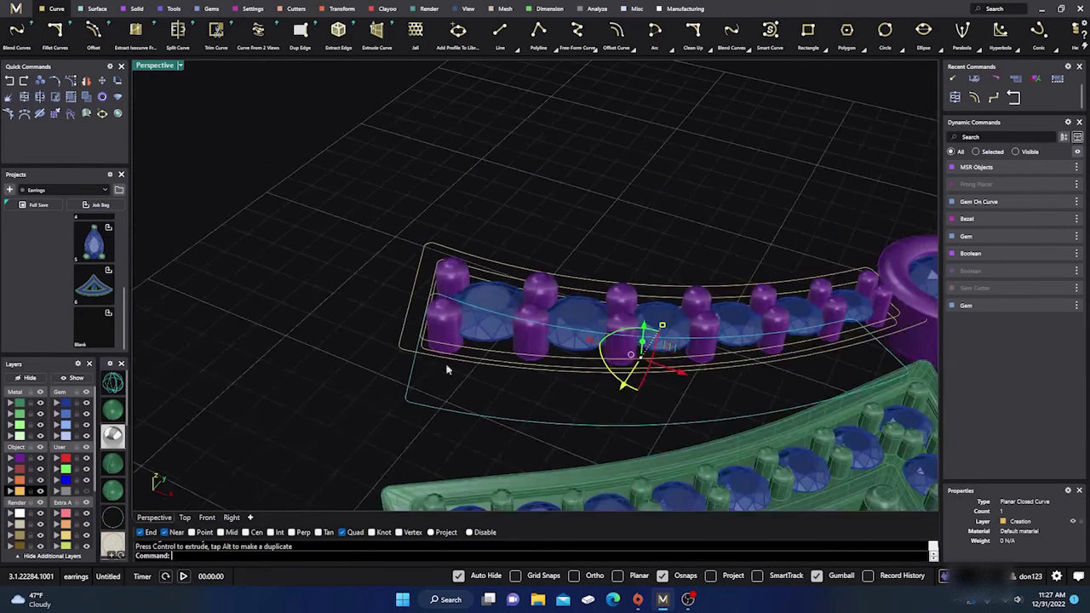
pyautogui.scroll(5, 499, 365)
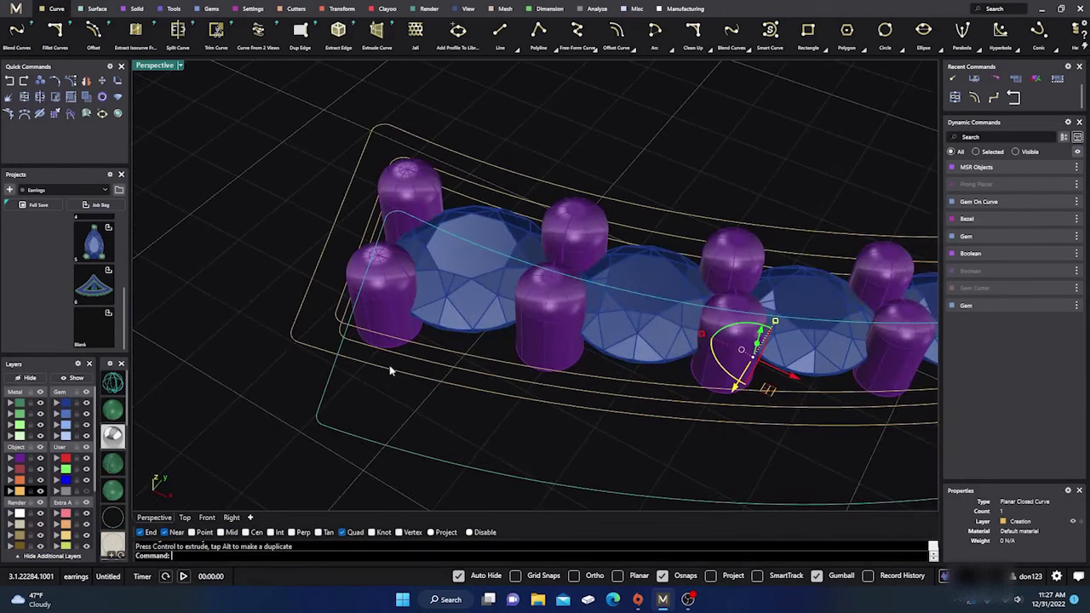
pyautogui.moveTo(408, 410); pyautogui.dragTo(423, 377, button='right')
pyautogui.scroll(-3, 417, 362)
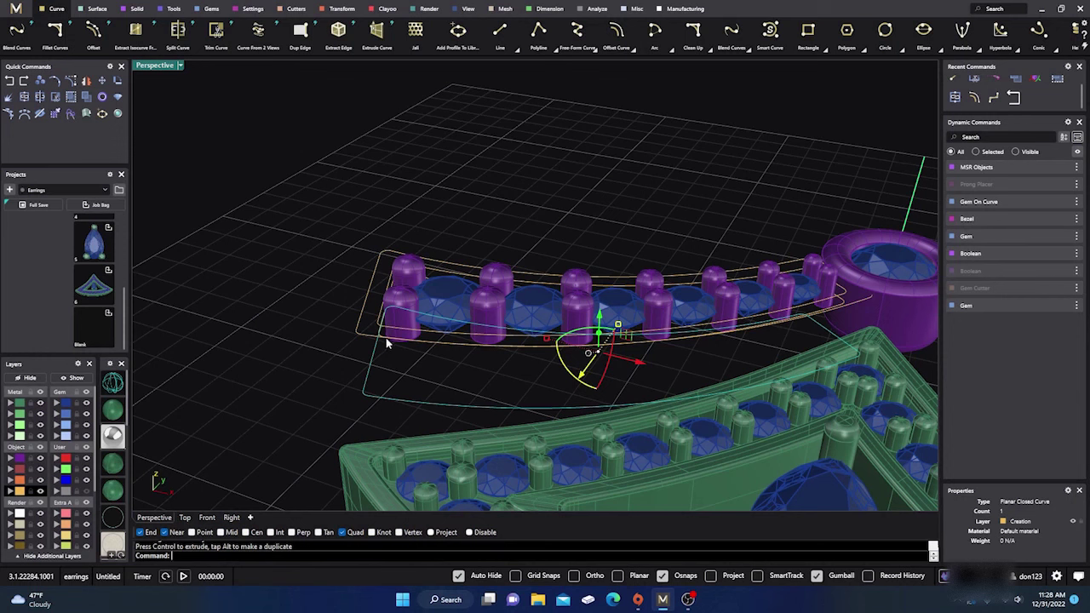
pyautogui.scroll(-3, 425, 336)
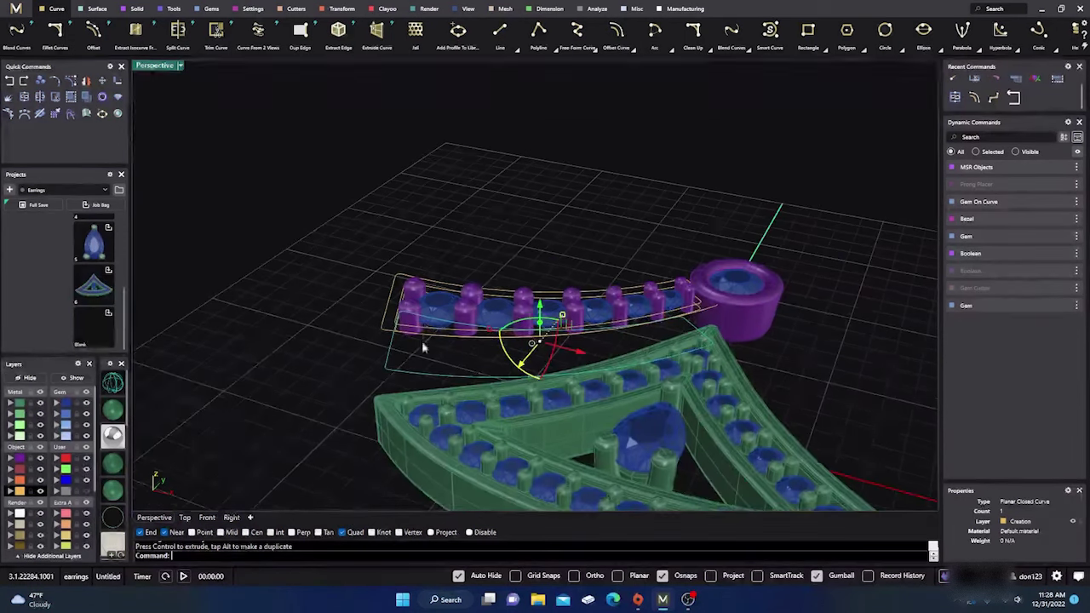
pyautogui.scroll(5, 421, 362)
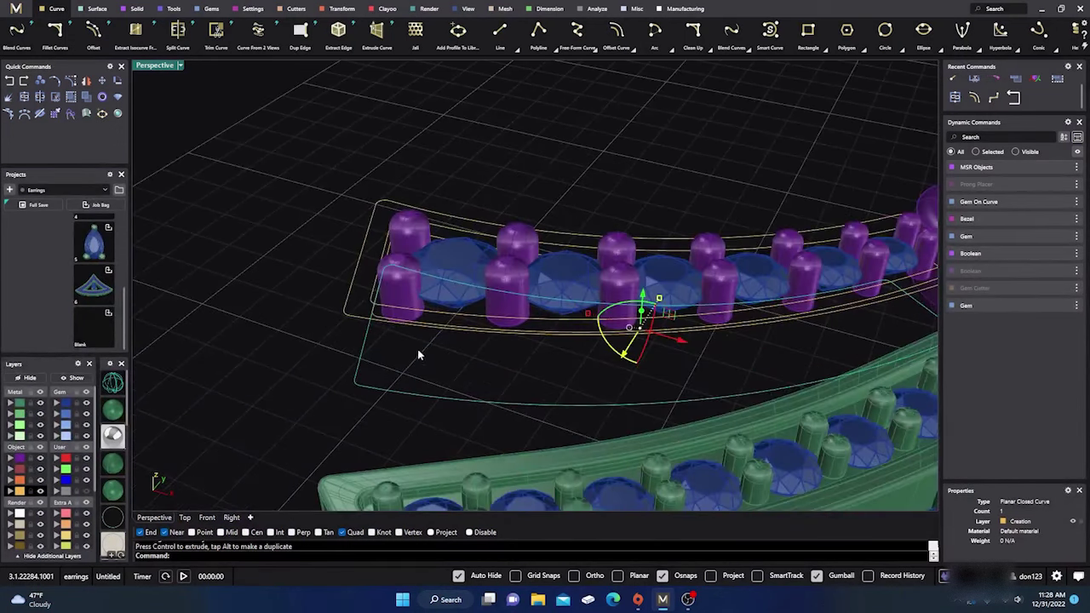
pyautogui.moveTo(414, 356); pyautogui.dragTo(428, 324, button='right')
pyautogui.scroll(6, 424, 312)
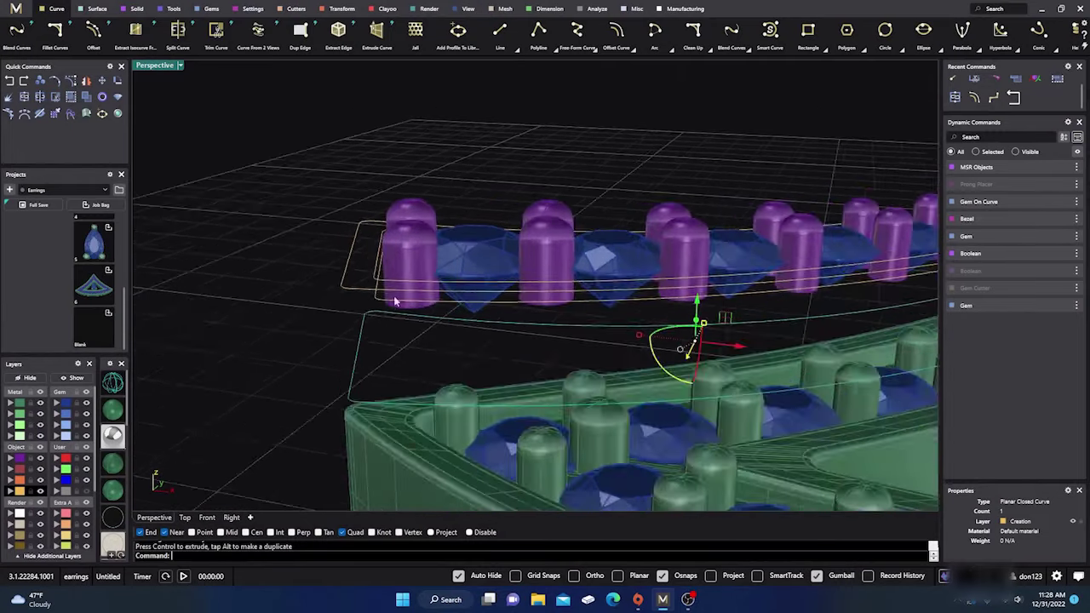
pyautogui.scroll(-4, 404, 293)
pyautogui.scroll(5, 405, 298)
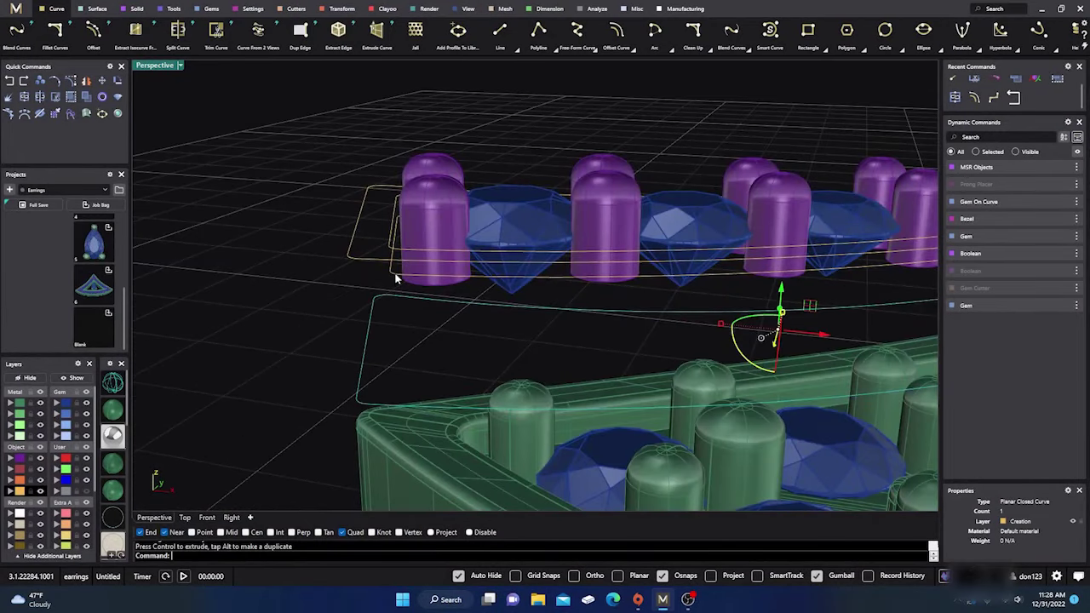
pyautogui.click(394, 278)
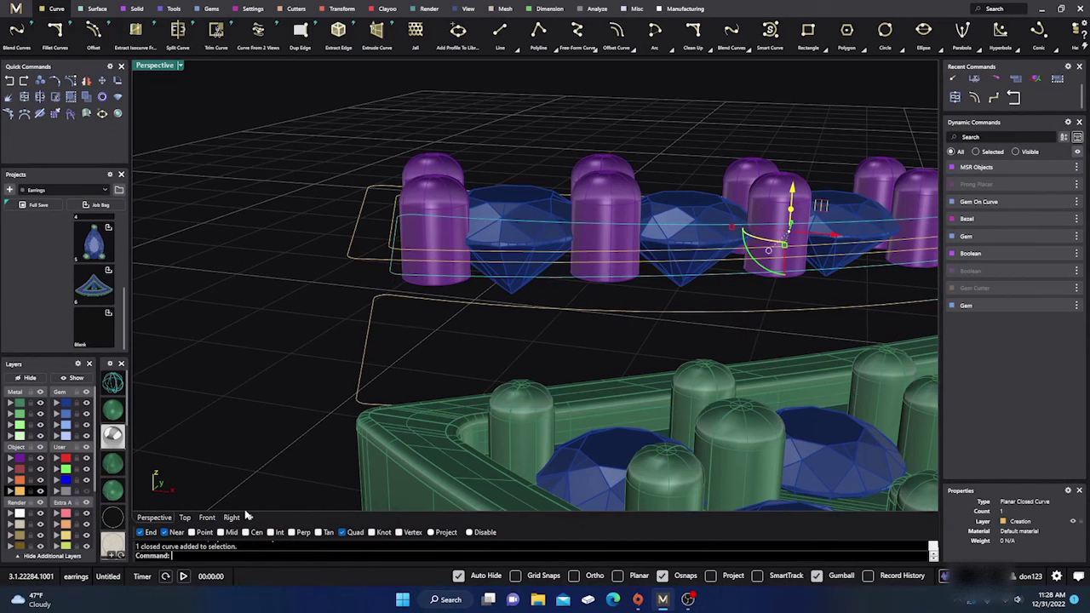
pyautogui.click(209, 517)
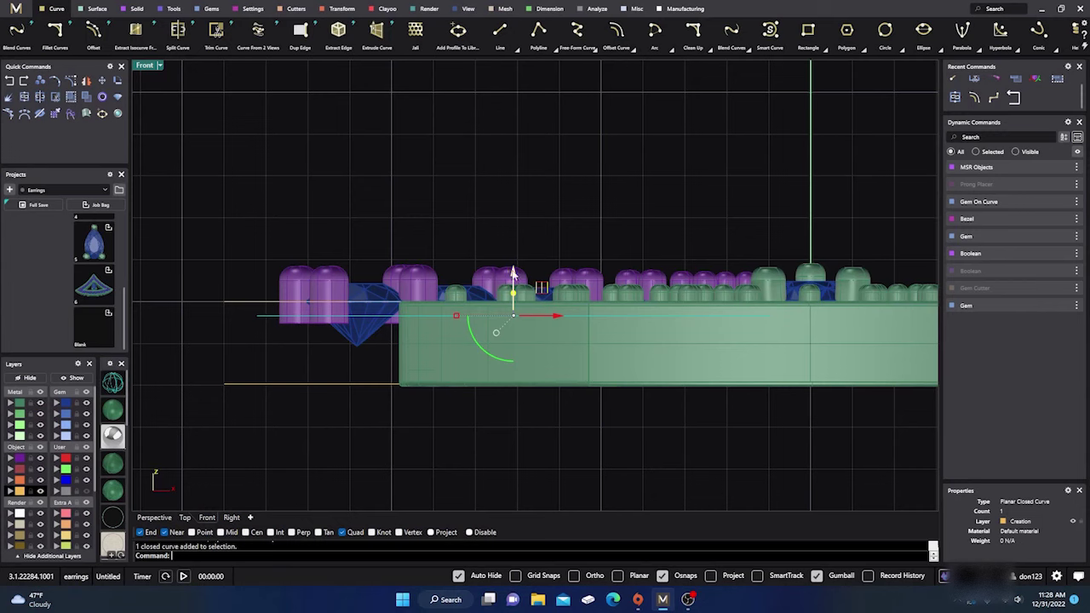
pyautogui.moveTo(512, 272); pyautogui.dragTo(502, 345)
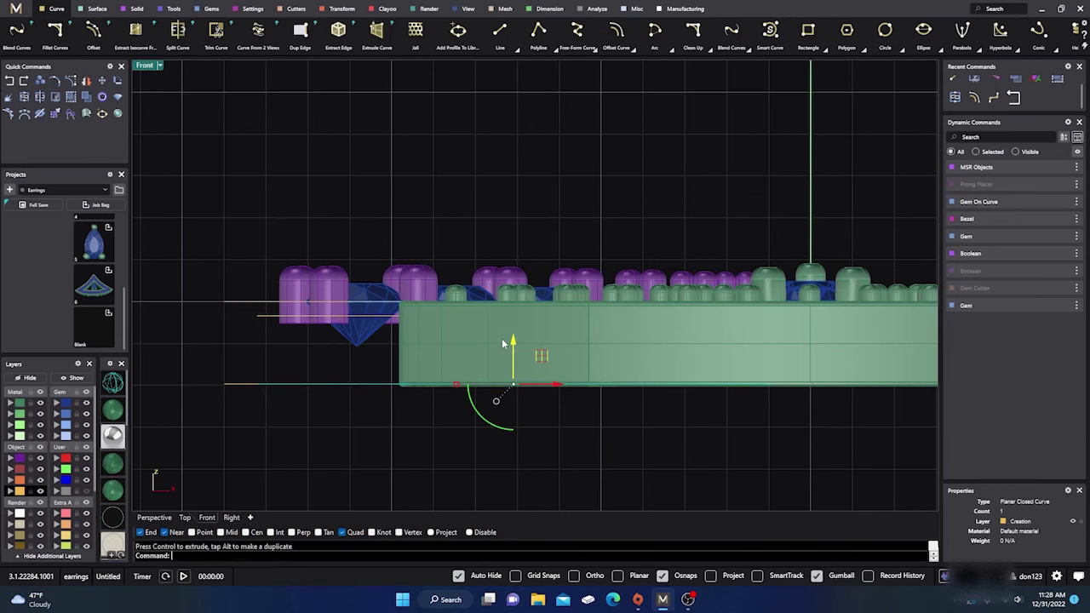
pyautogui.click(155, 517)
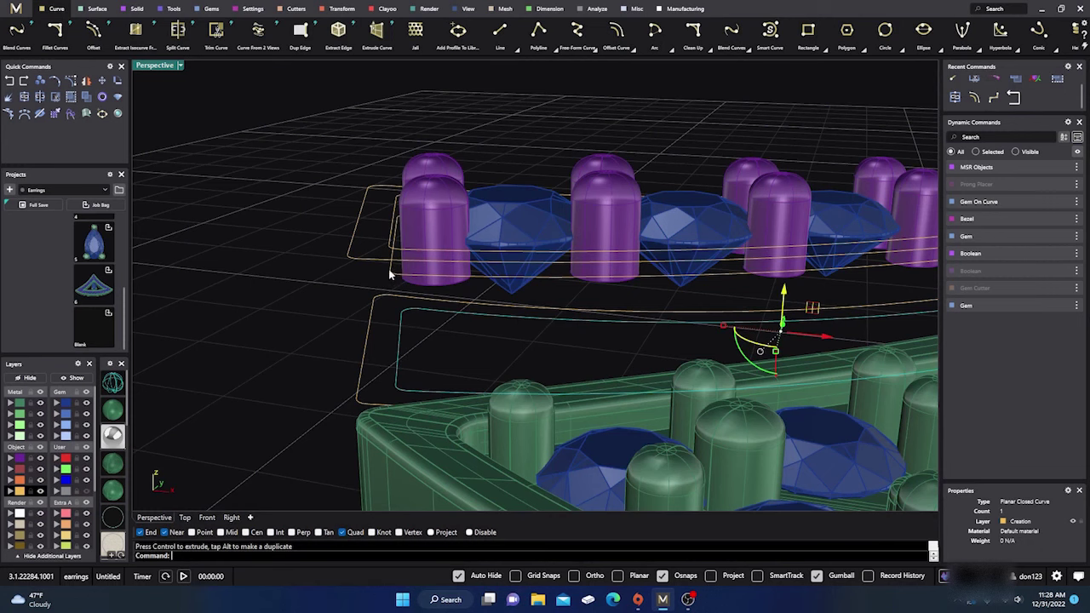
pyautogui.moveTo(389, 274); pyautogui.dragTo(352, 328, button='right')
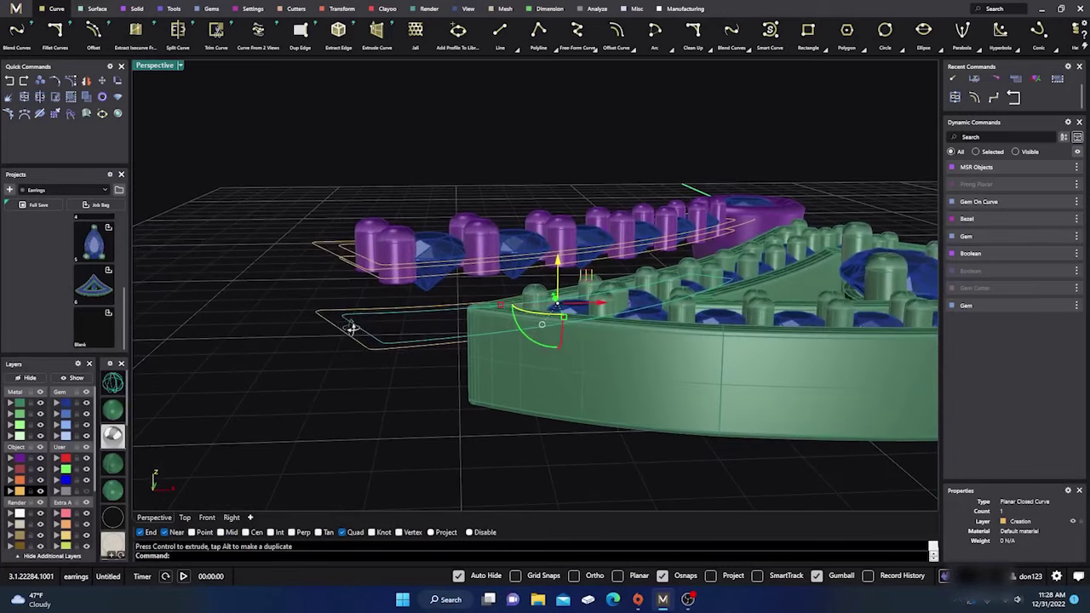
pyautogui.scroll(2, 356, 336)
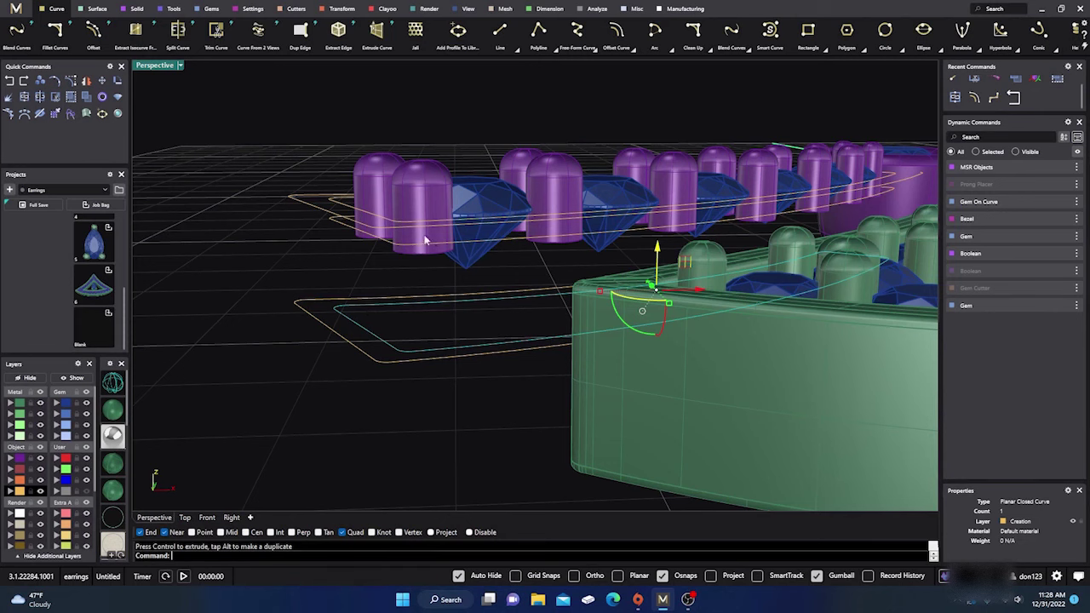
pyautogui.moveTo(355, 282); pyautogui.dragTo(348, 289, button='right')
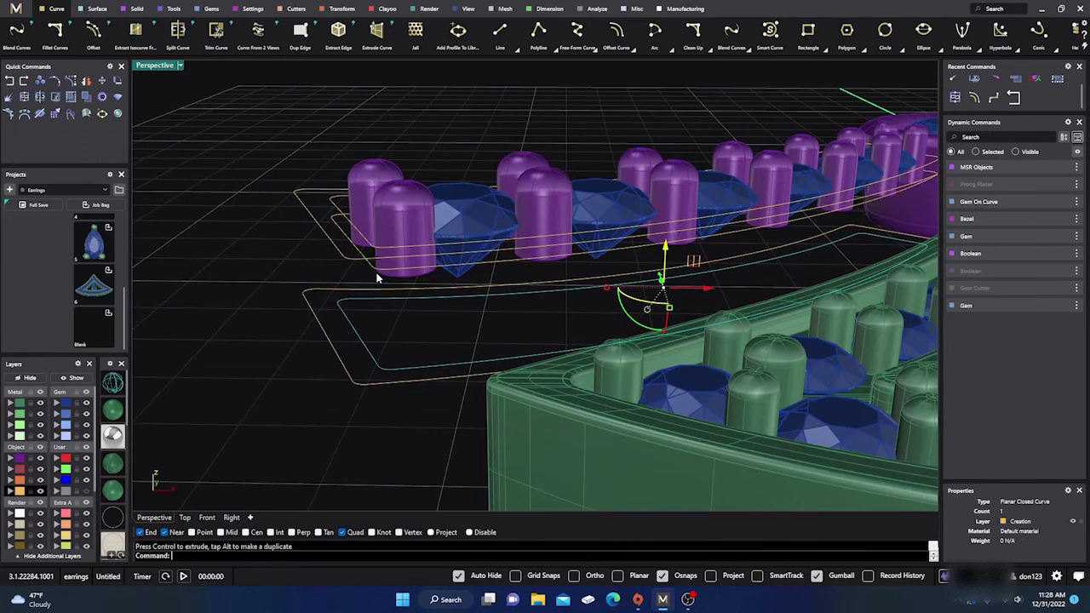
pyautogui.moveTo(372, 277); pyautogui.dragTo(461, 338, button='right')
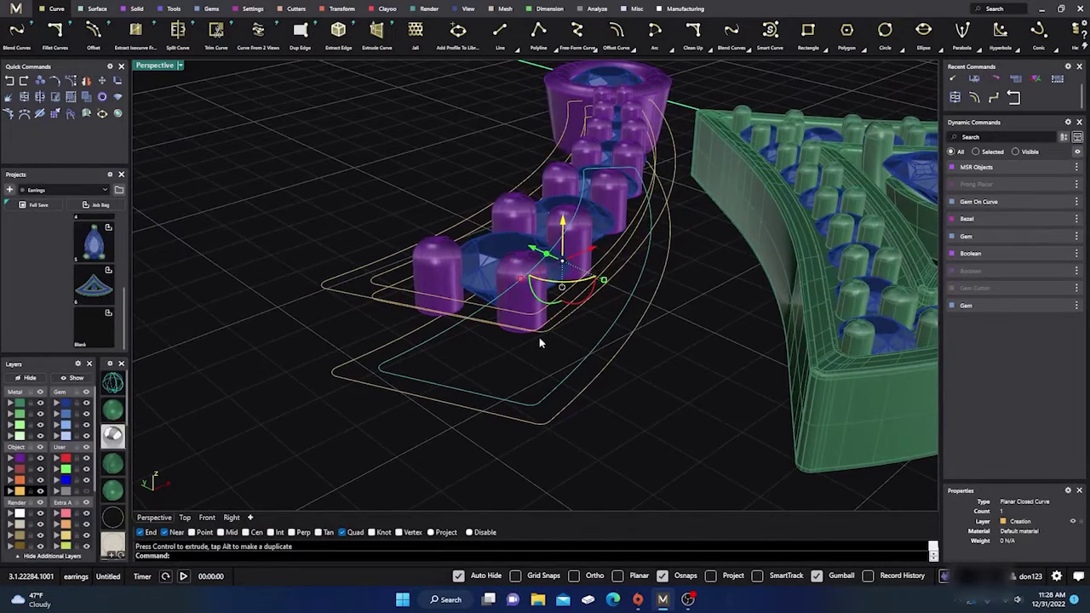
# Orbit and zoom to inspect the gem row and its outline curves from several angles.
pyautogui.scroll(3, 545, 349)
pyautogui.scroll(-3, 477, 375)
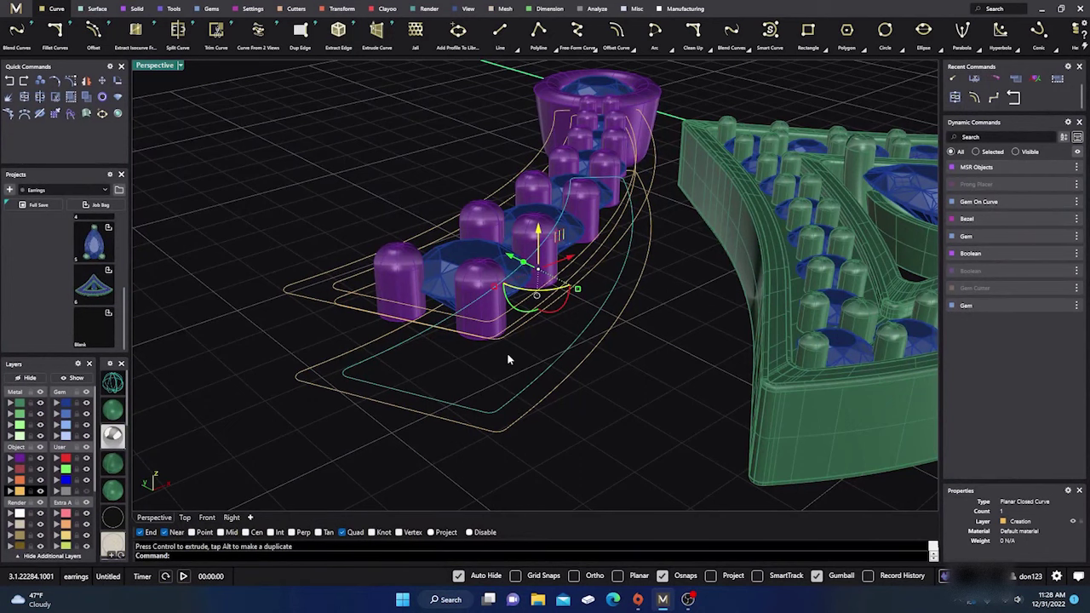
pyautogui.moveTo(511, 365); pyautogui.dragTo(471, 343, button='right')
pyautogui.scroll(3, 452, 324)
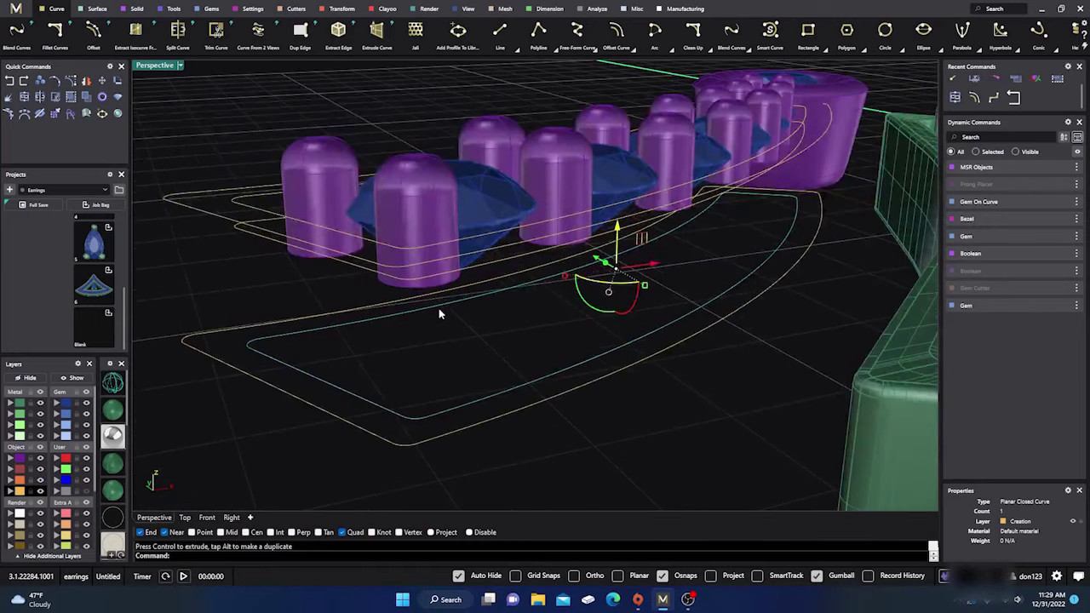
pyautogui.scroll(1, 439, 308)
pyautogui.moveTo(458, 300); pyautogui.dragTo(389, 337, button='right')
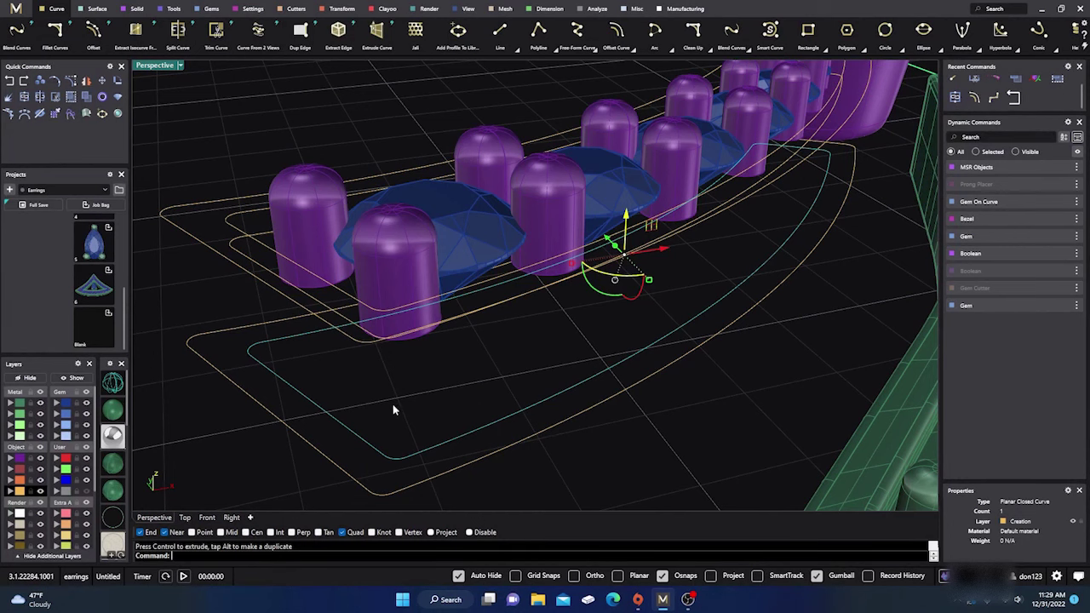
pyautogui.moveTo(395, 409); pyautogui.dragTo(369, 401, button='right')
pyautogui.scroll(3, 345, 349)
pyautogui.scroll(-5, 345, 350)
pyautogui.scroll(-5, 555, 340)
pyautogui.scroll(2, 544, 373)
pyautogui.scroll(6, 499, 384)
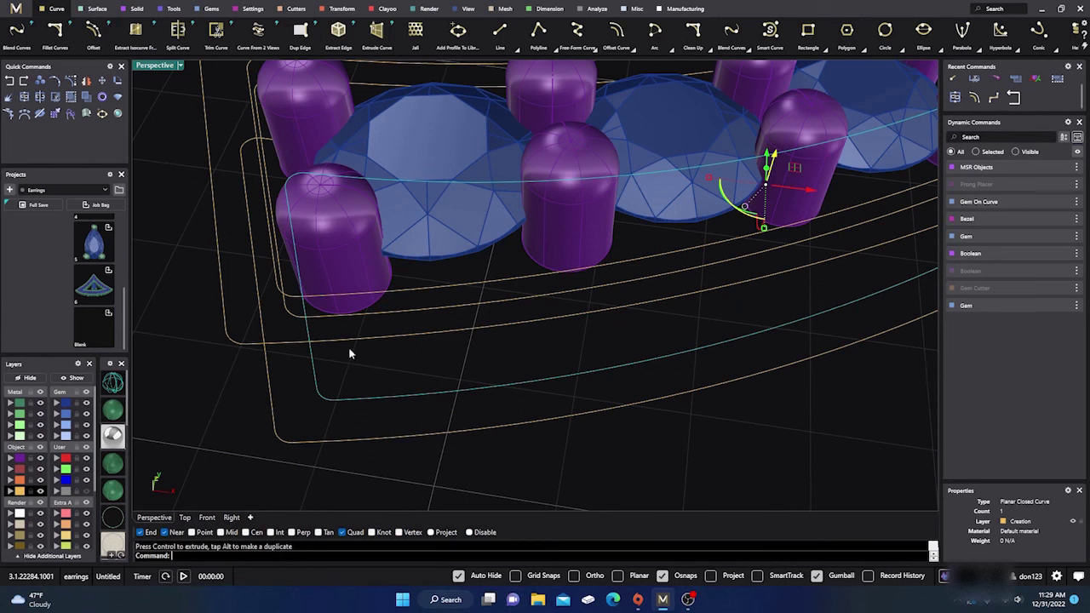
pyautogui.scroll(-5, 349, 352)
# Drop the two selected outline curves about 1.5 mm below the gem row, then deselect.
pyautogui.moveTo(394, 301); pyautogui.dragTo(362, 331, button='right')
pyautogui.scroll(2, 430, 385)
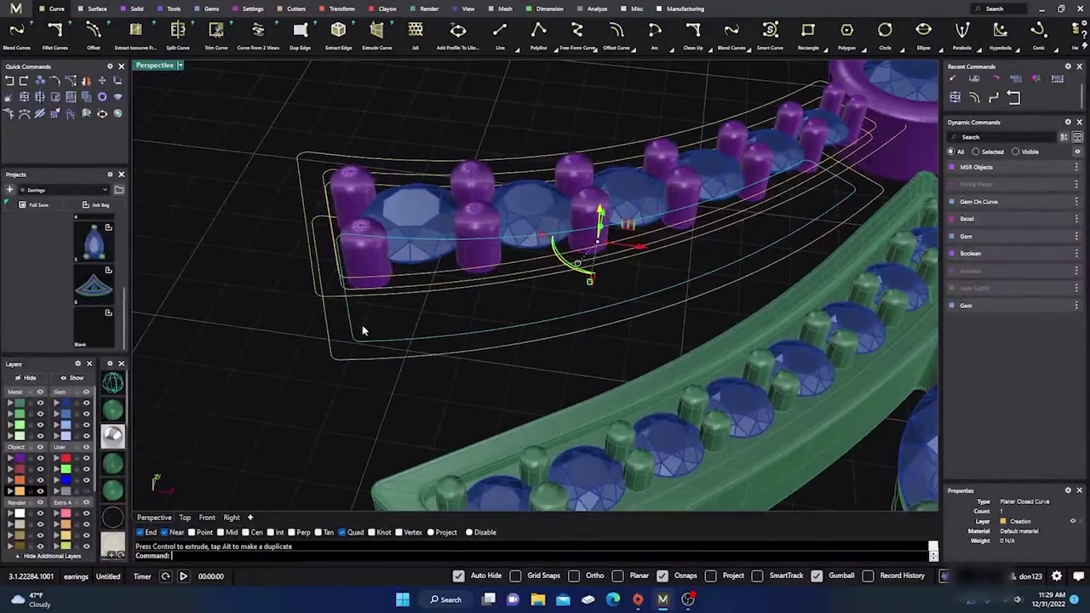
pyautogui.scroll(2, 361, 332)
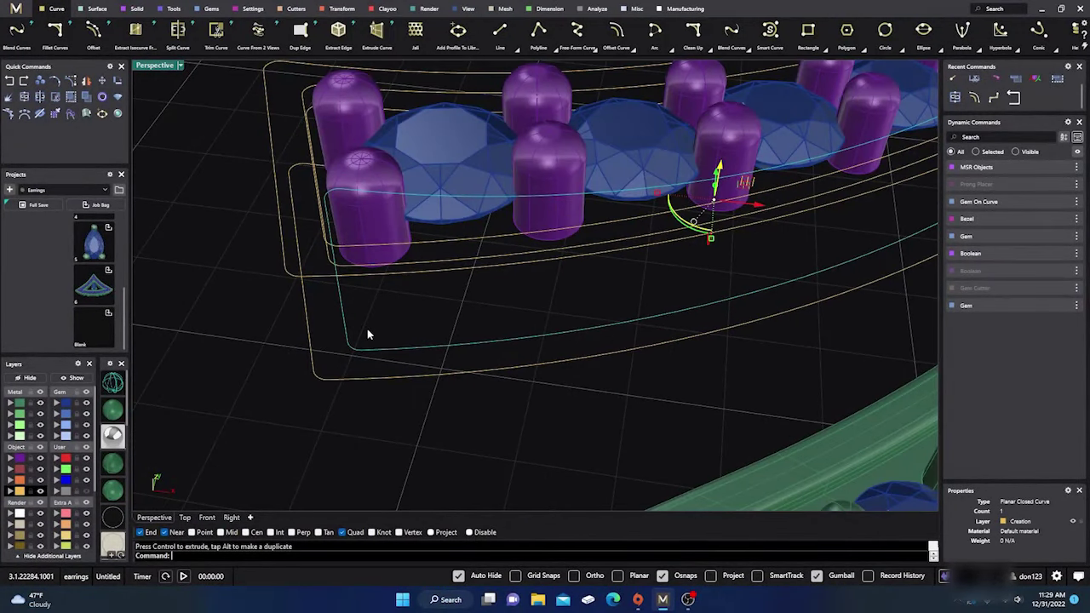
pyautogui.scroll(-2, 350, 340)
pyautogui.scroll(2, 368, 392)
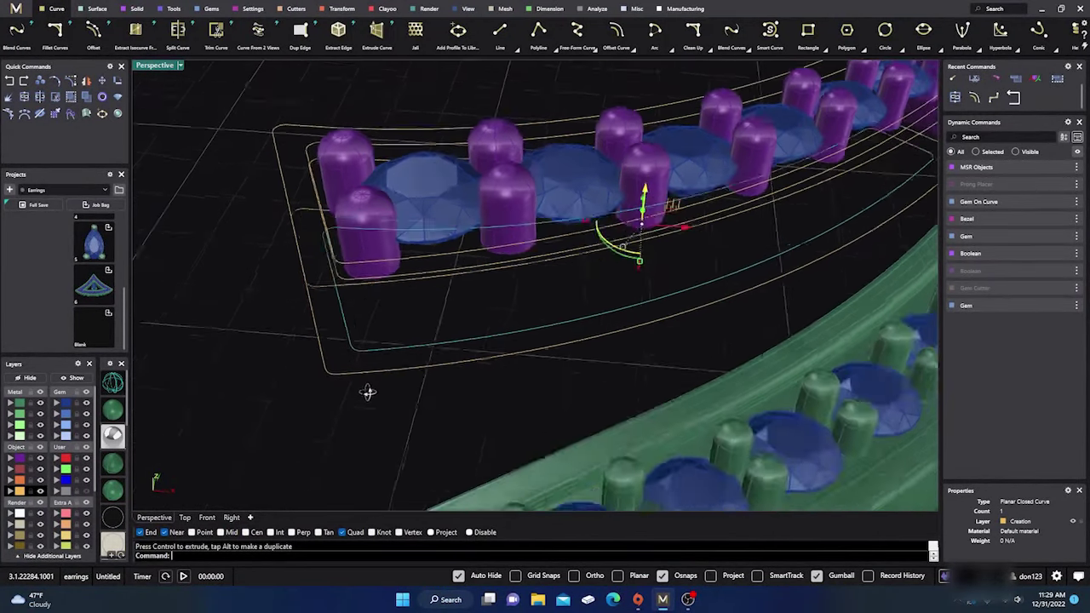
pyautogui.moveTo(368, 392); pyautogui.dragTo(380, 375, button='right')
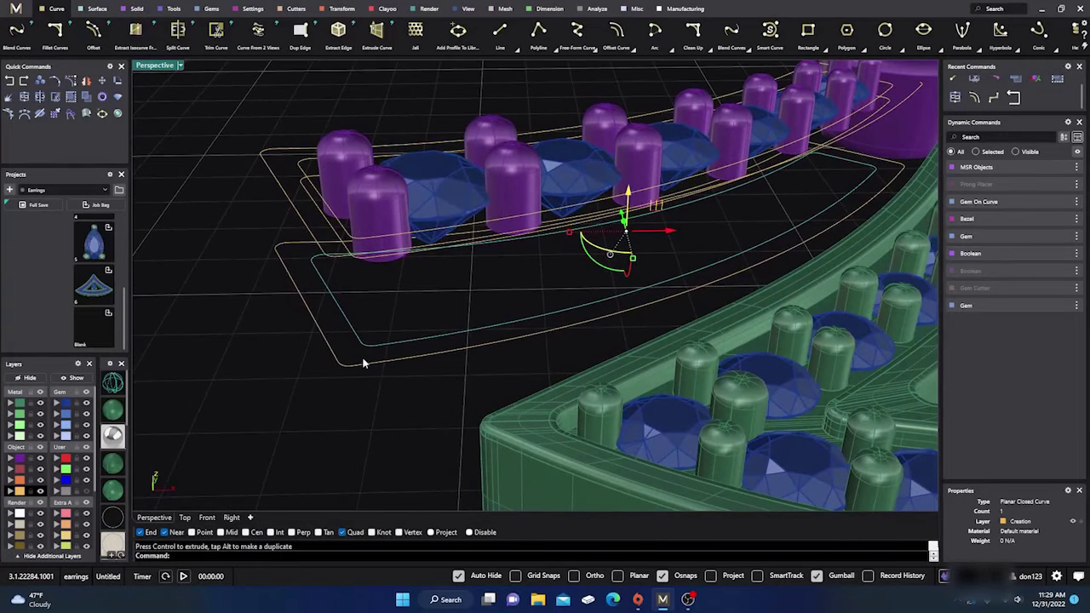
pyautogui.scroll(1, 364, 363)
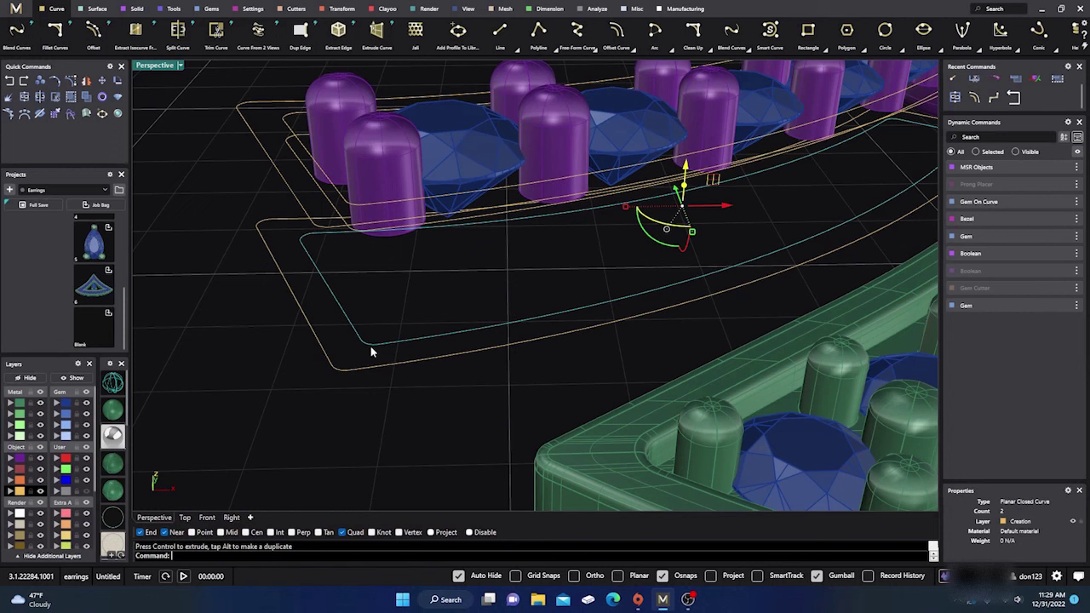
pyautogui.moveTo(687, 167); pyautogui.dragTo(673, 257)
pyautogui.click(216, 291)
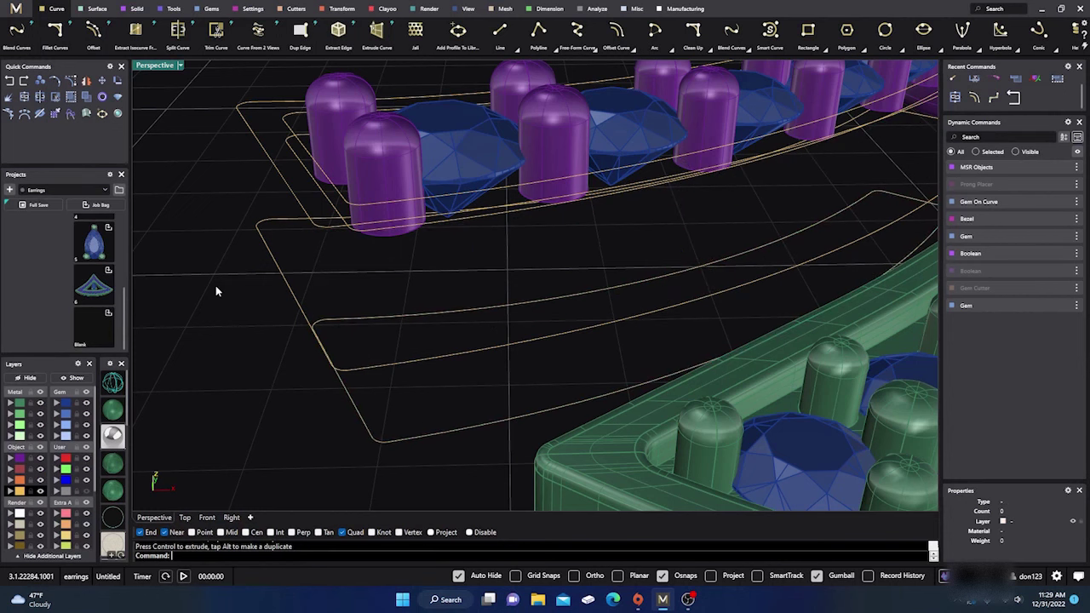
pyautogui.moveTo(301, 356); pyautogui.dragTo(307, 379, button='right')
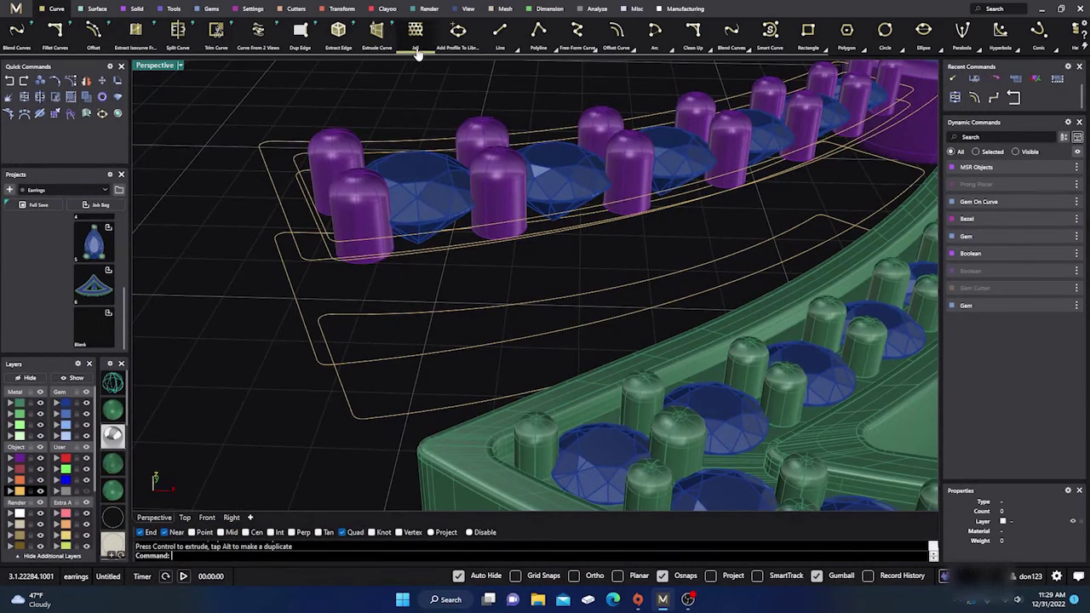
# Draw a straight line from the upper curve's corner to the lower curve's corner.
pyautogui.click(500, 32)
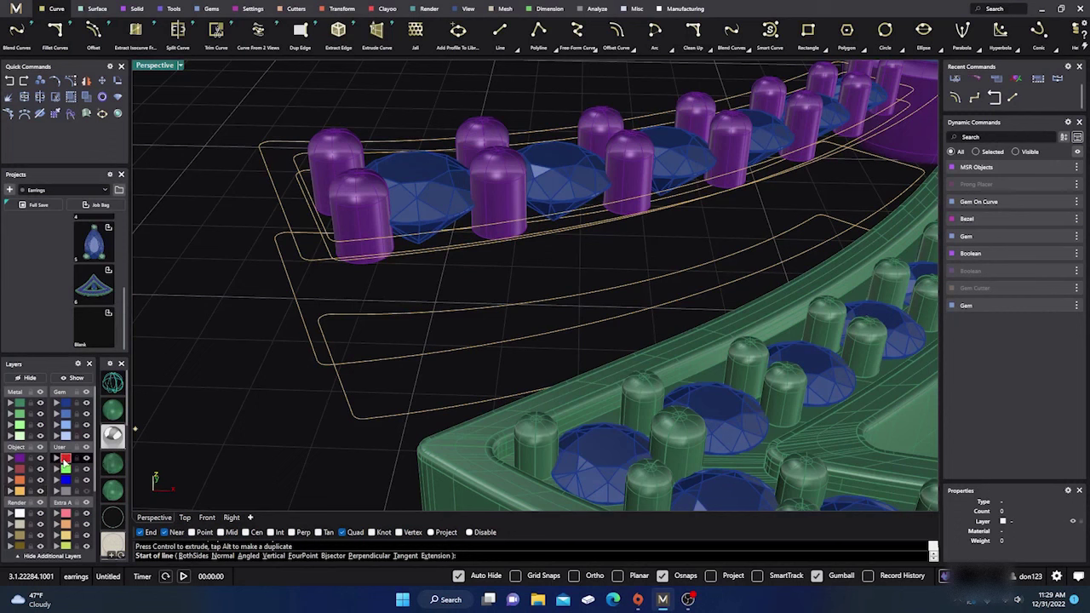
pyautogui.click(311, 260)
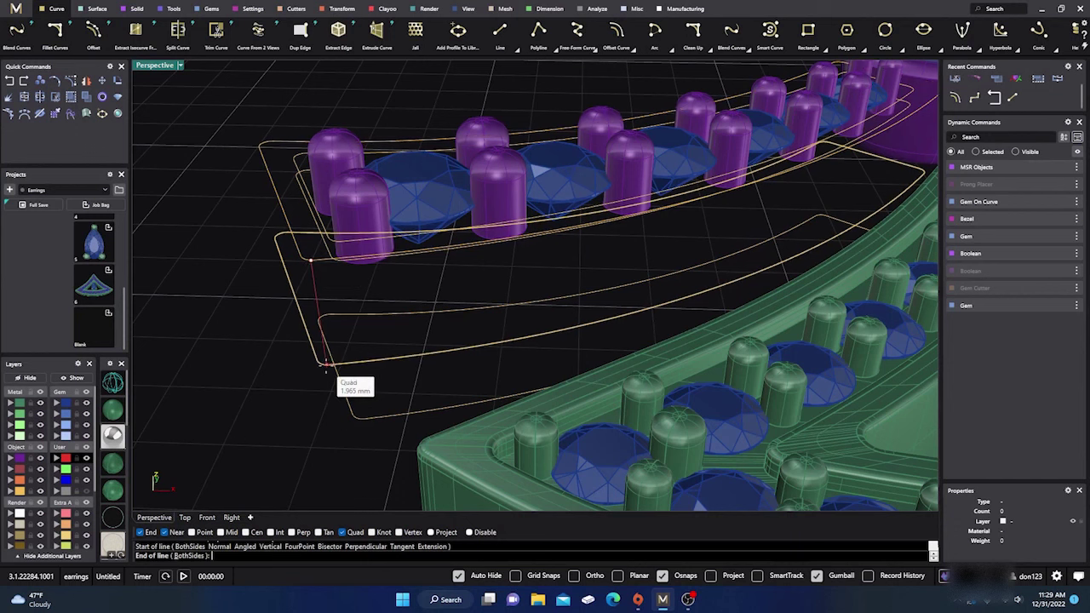
pyautogui.click(324, 366)
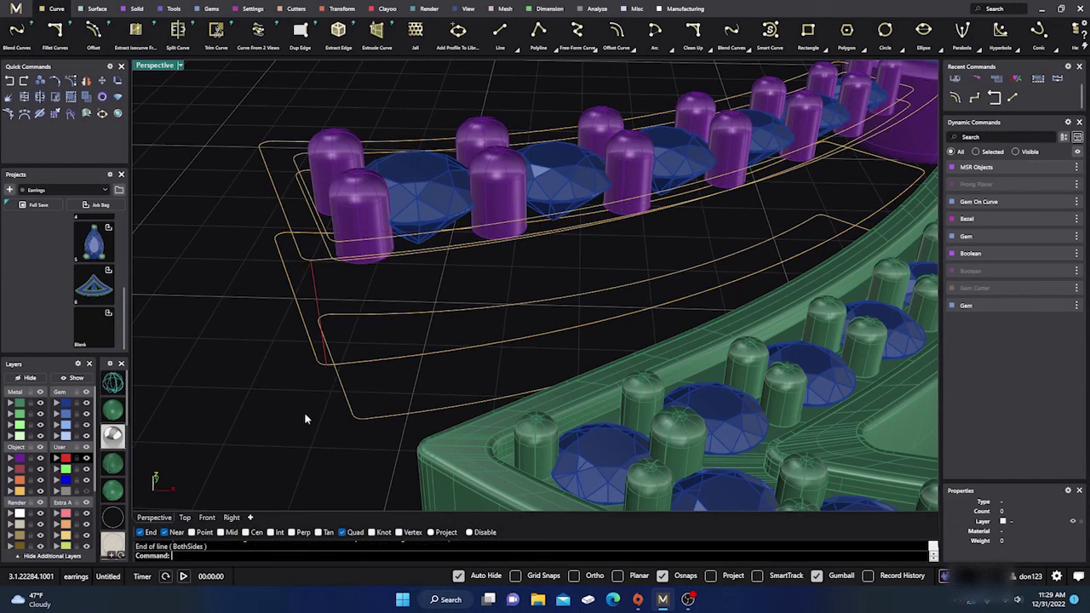
pyautogui.moveTo(304, 413); pyautogui.dragTo(377, 352, button='right')
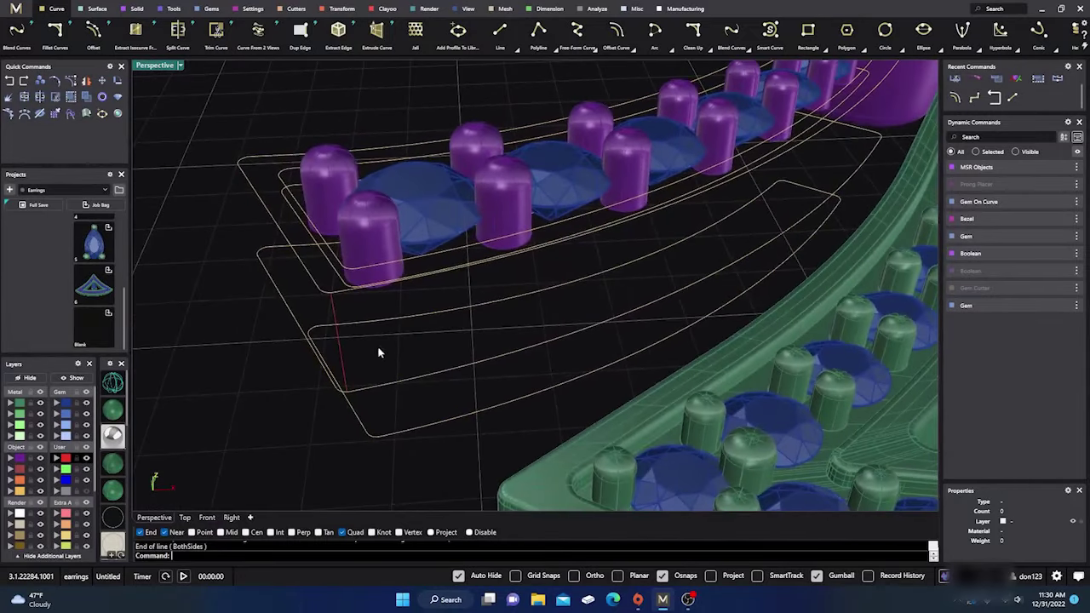
pyautogui.scroll(4, 338, 307)
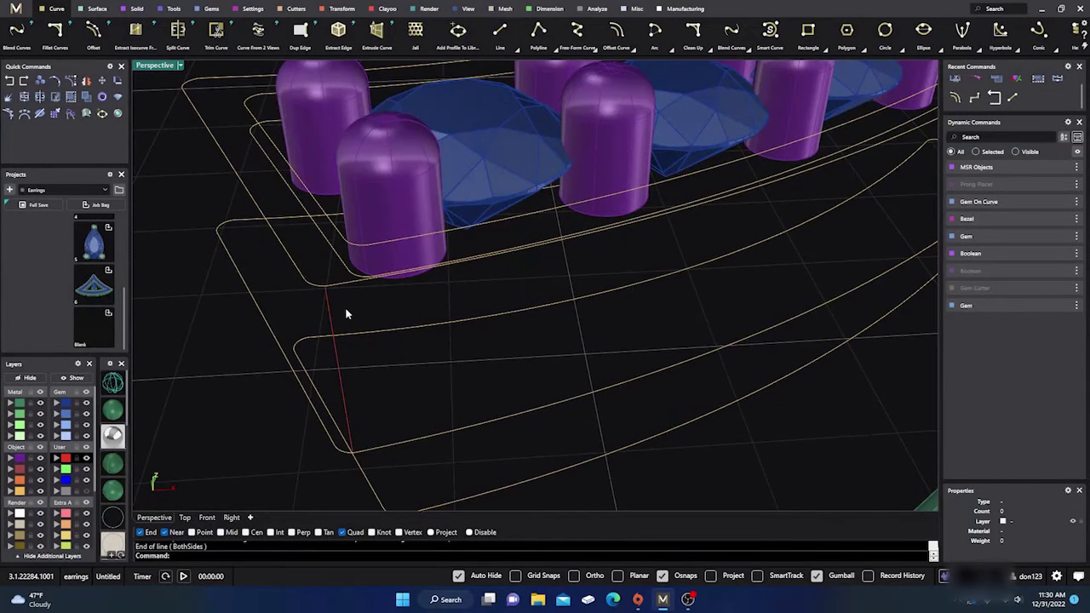
pyautogui.scroll(-2, 347, 327)
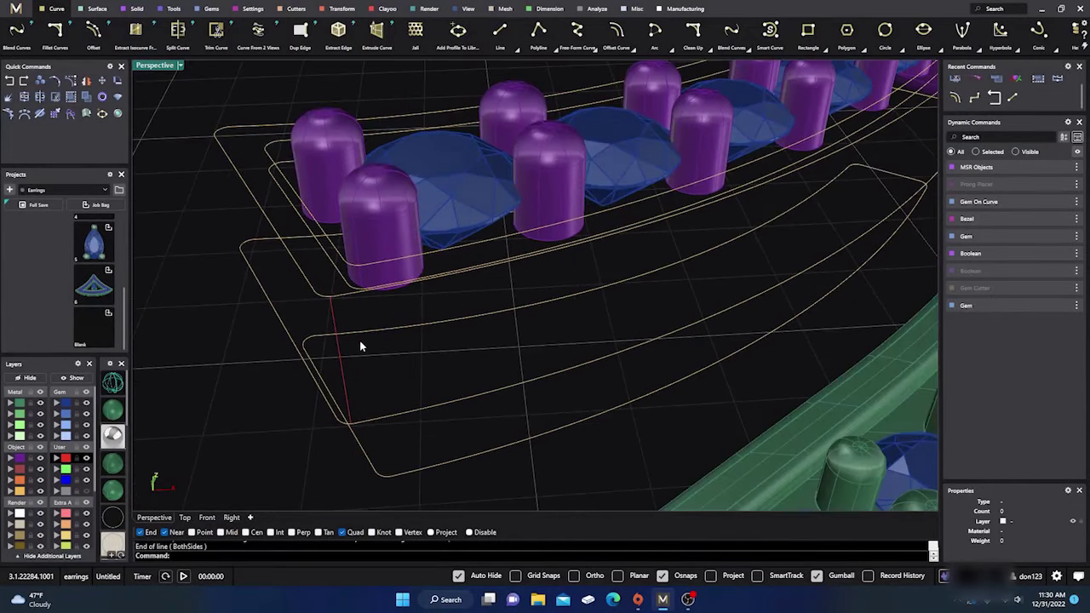
pyautogui.moveTo(370, 358); pyautogui.dragTo(355, 377, button='right')
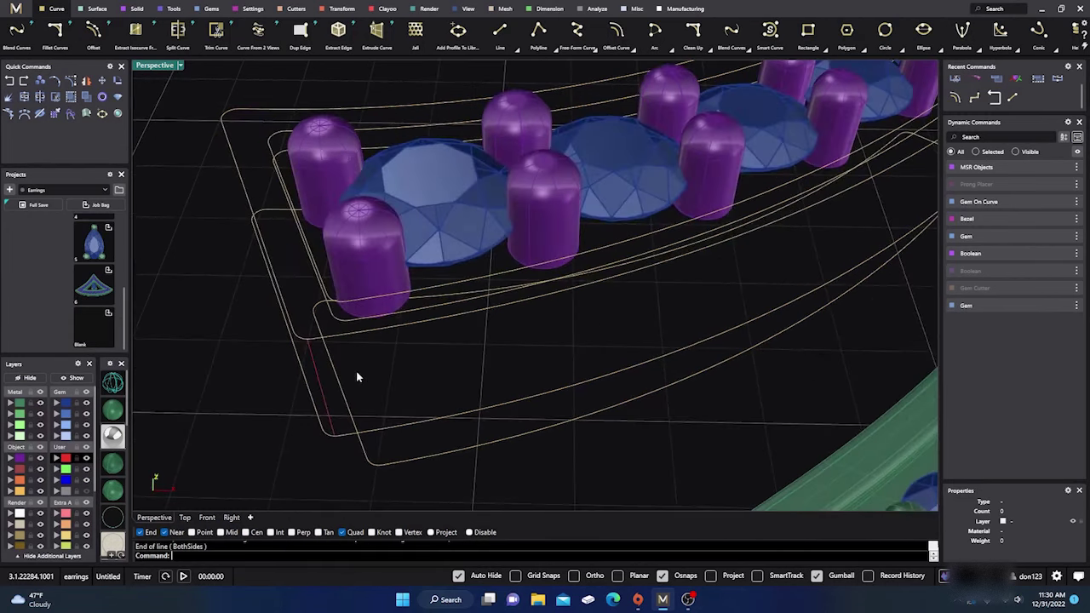
# Draw two more connecting lines between corners of the stepped outline curves.
pyautogui.rightClick(355, 377)
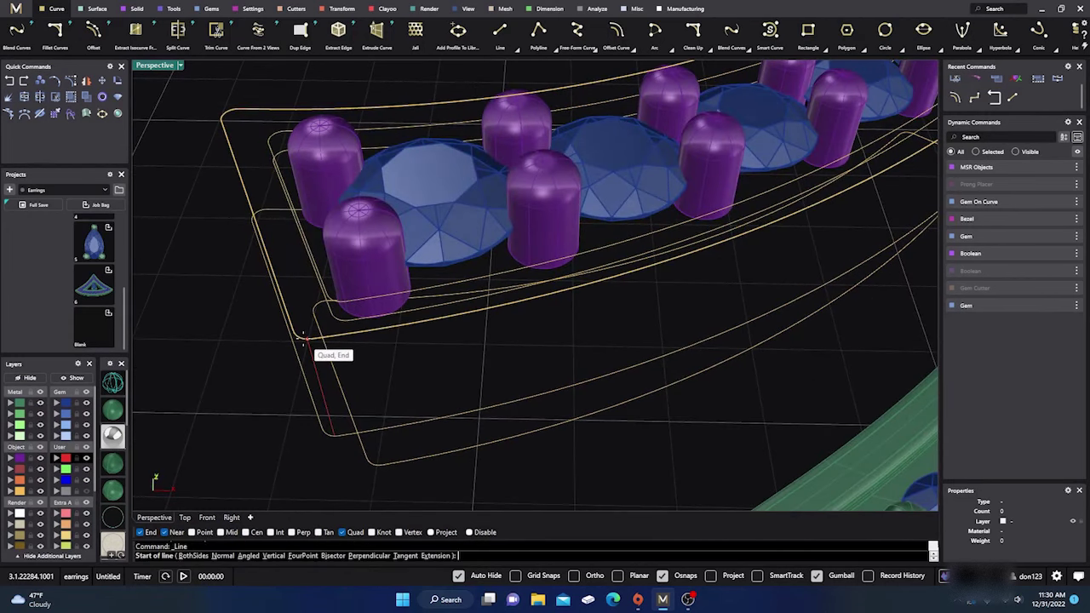
pyautogui.click(304, 339)
pyautogui.moveTo(305, 339); pyautogui.dragTo(287, 255, button='right')
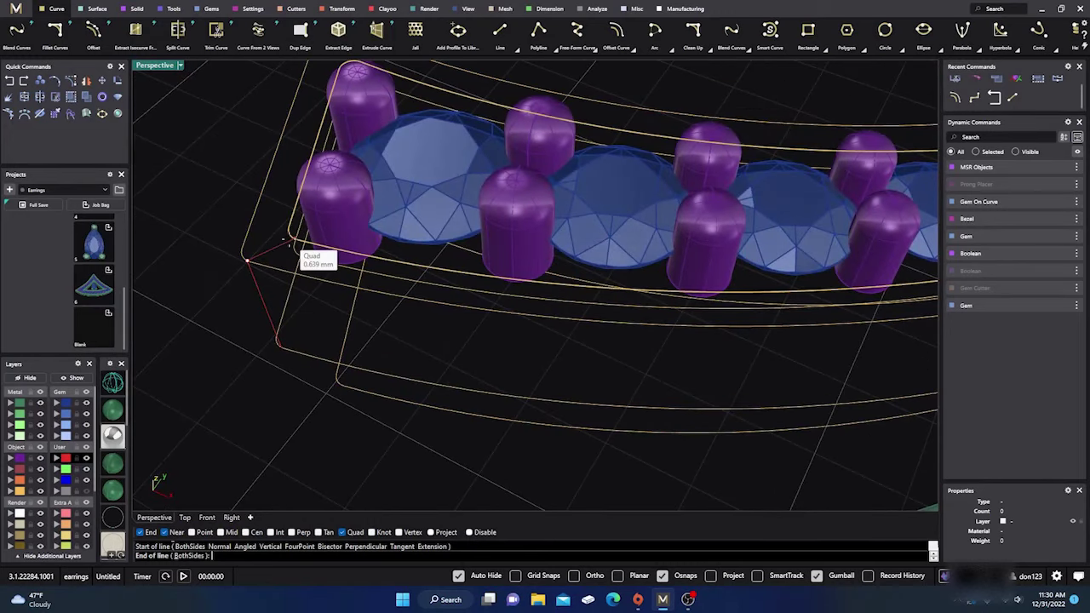
pyautogui.click(290, 245)
pyautogui.moveTo(323, 306); pyautogui.dragTo(367, 266, button='right')
pyautogui.scroll(5, 367, 266)
pyautogui.rightClick(336, 204)
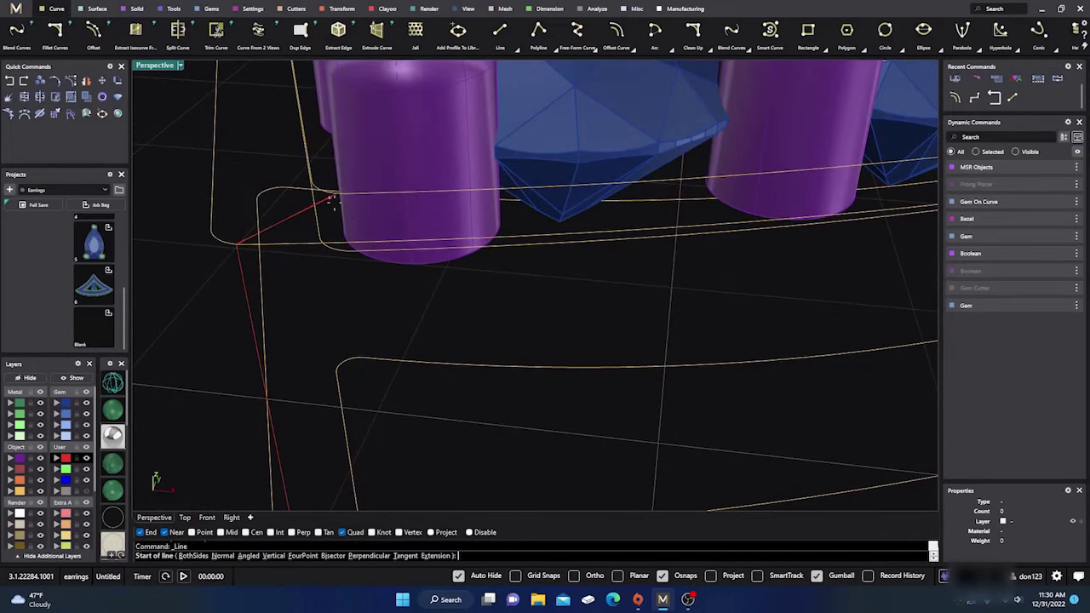
pyautogui.click(339, 194)
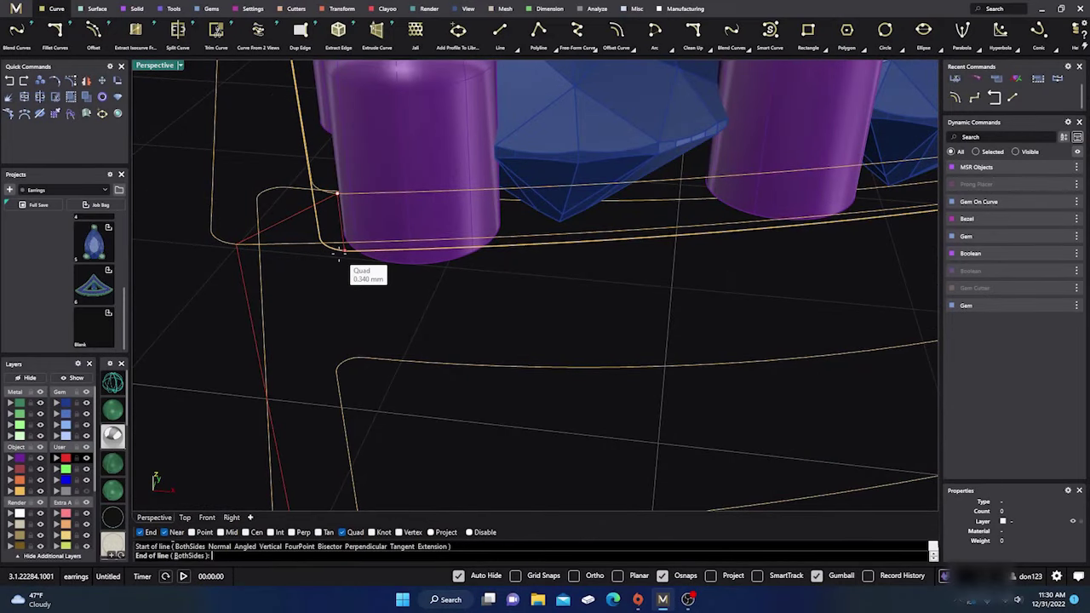
pyautogui.click(344, 256)
pyautogui.scroll(-5, 348, 267)
# View the gem row and pendant from above and select the closed curve around the gems.
pyautogui.moveTo(360, 275); pyautogui.dragTo(370, 331, button='right')
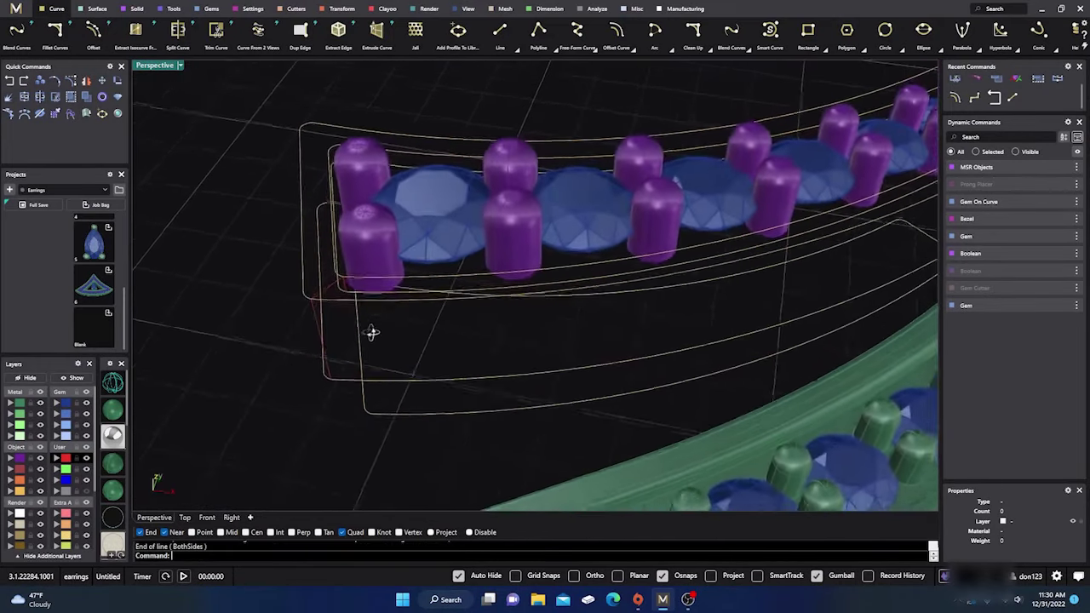
pyautogui.scroll(2, 370, 332)
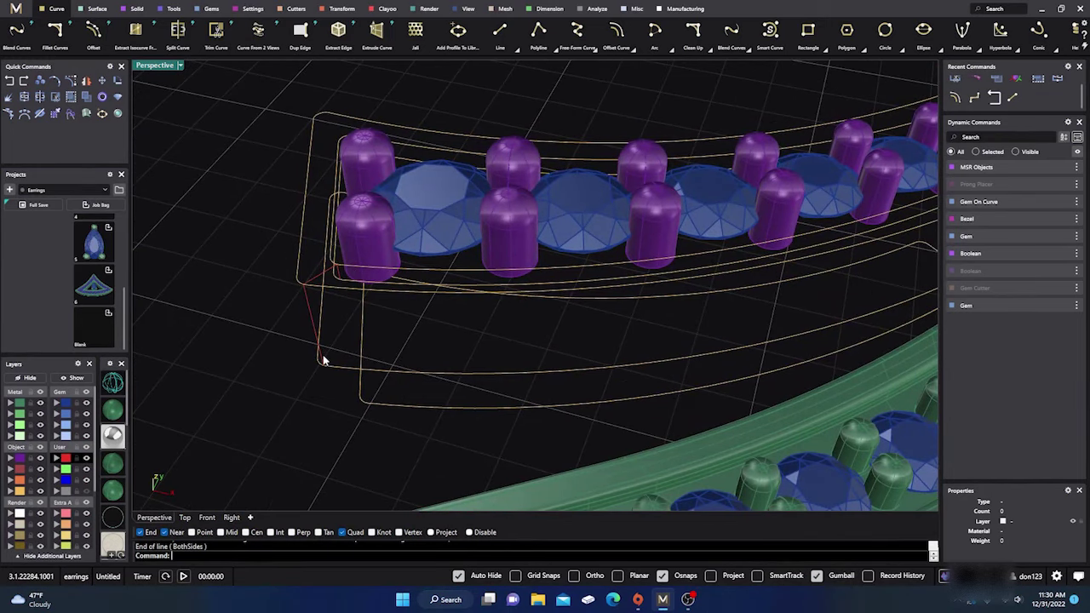
pyautogui.scroll(-3, 351, 345)
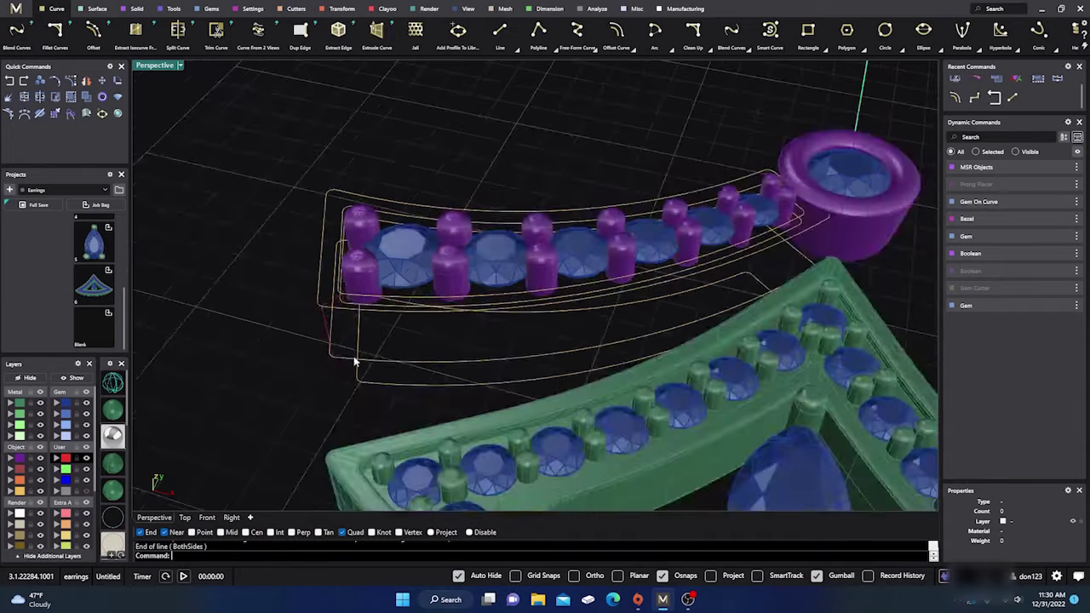
pyautogui.moveTo(355, 360); pyautogui.dragTo(383, 348, button='right')
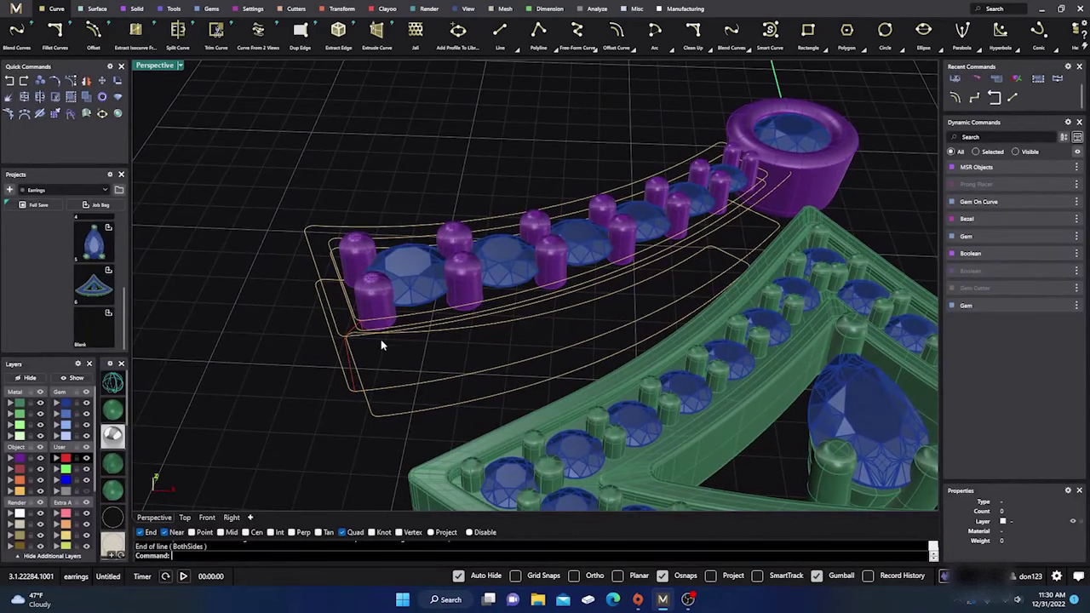
pyautogui.scroll(4, 407, 280)
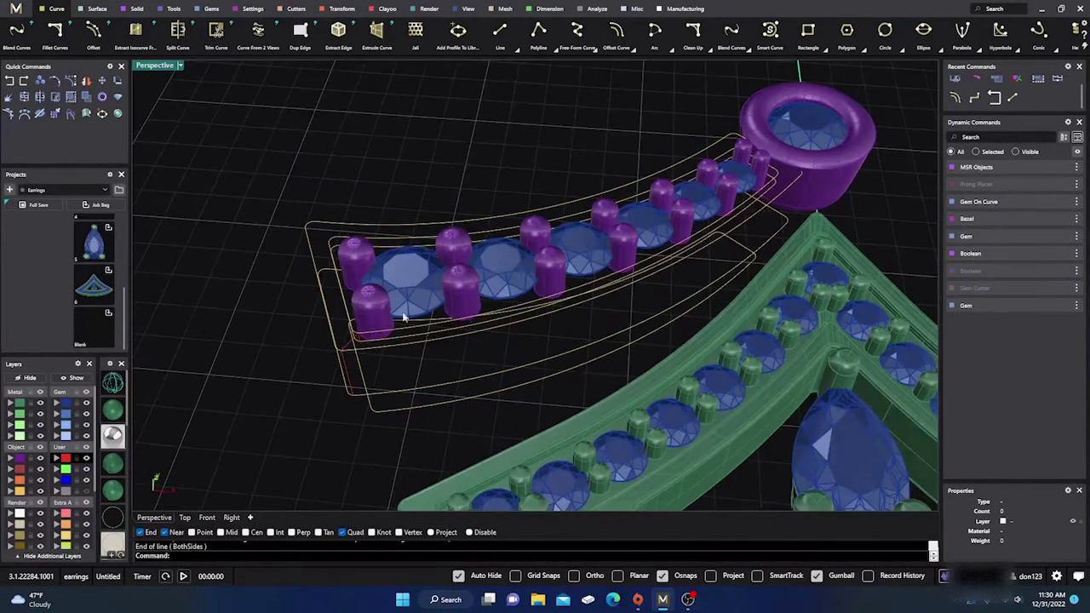
pyautogui.click(404, 341)
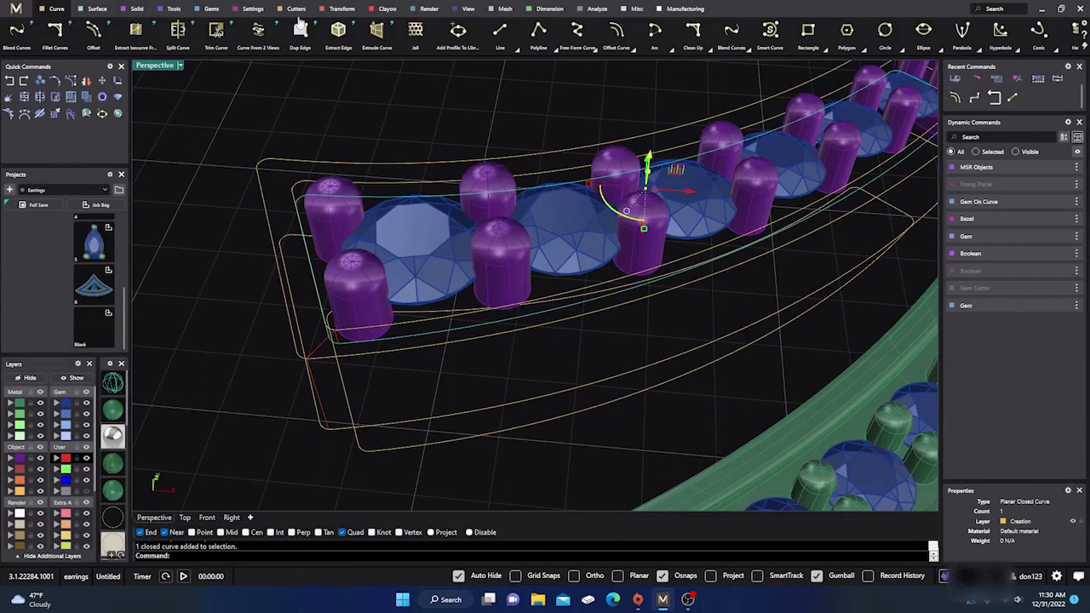
# Build a planar surface from the closed curve and delete the duplicate top surface.
pyautogui.click(97, 11)
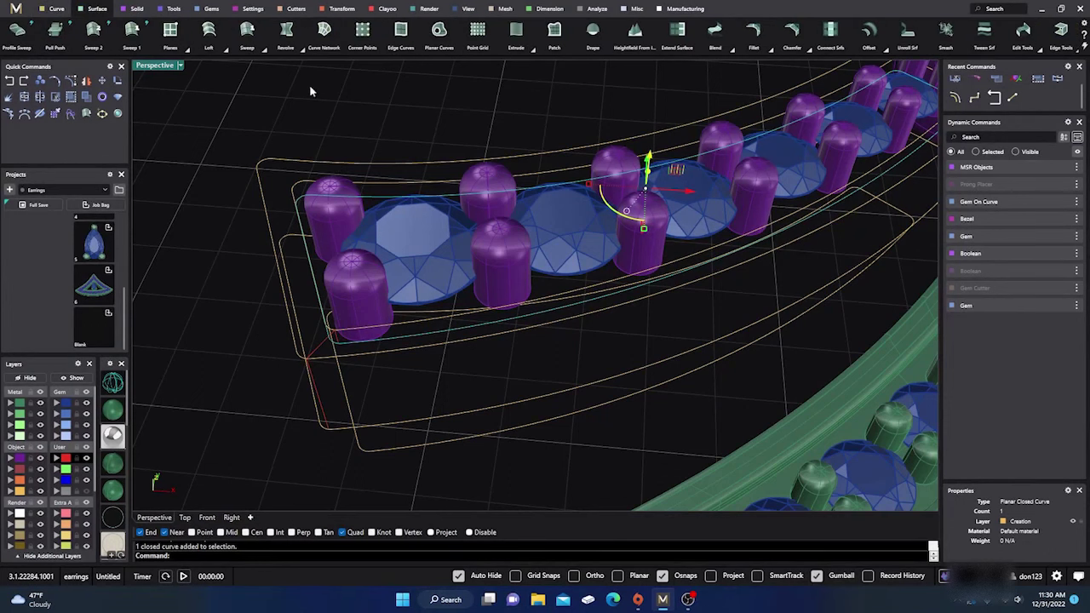
pyautogui.click(438, 32)
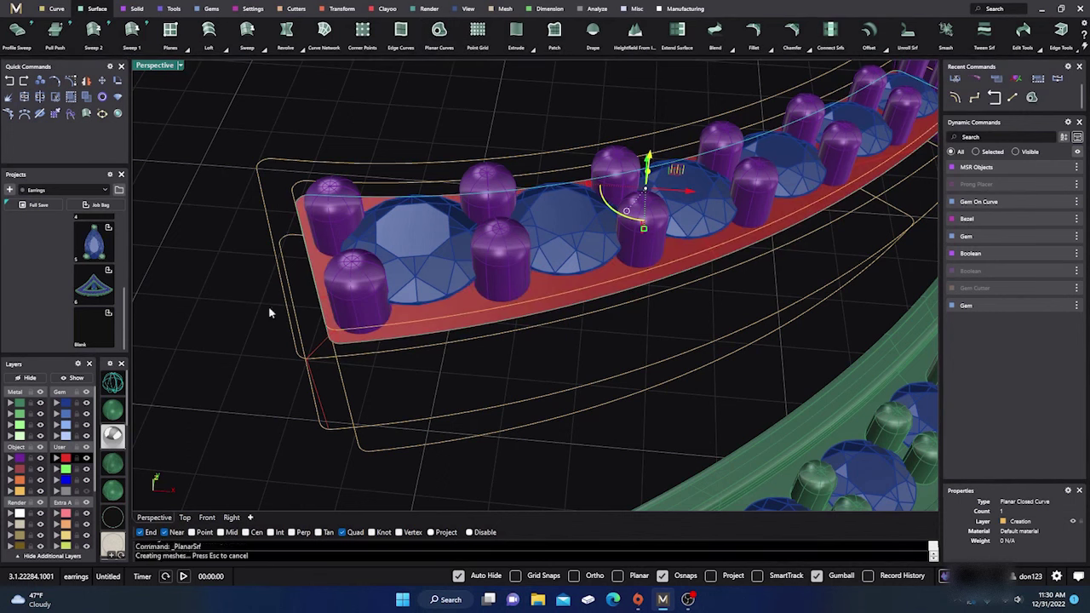
pyautogui.click(452, 306)
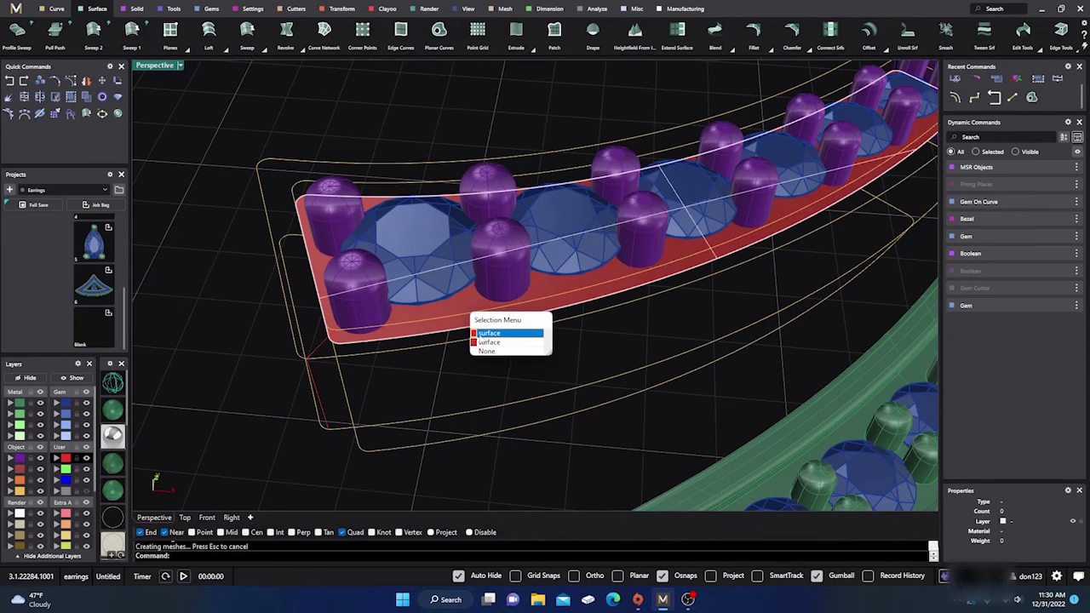
pyautogui.click(490, 333)
pyautogui.press('Delete')
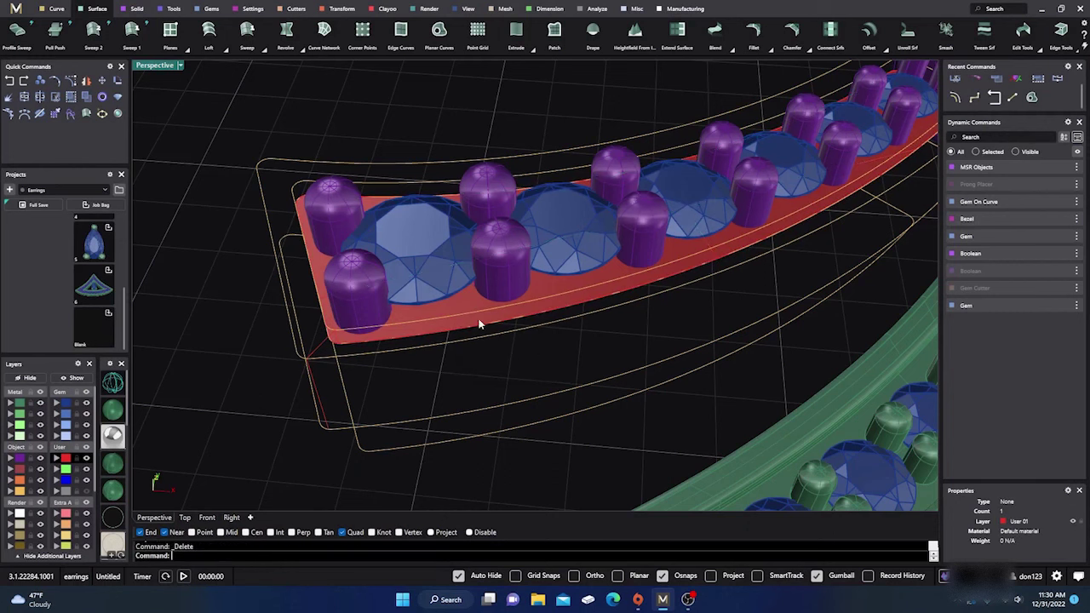
# Move the remaining base surface onto the Metal 01 layer.
pyautogui.click(471, 303)
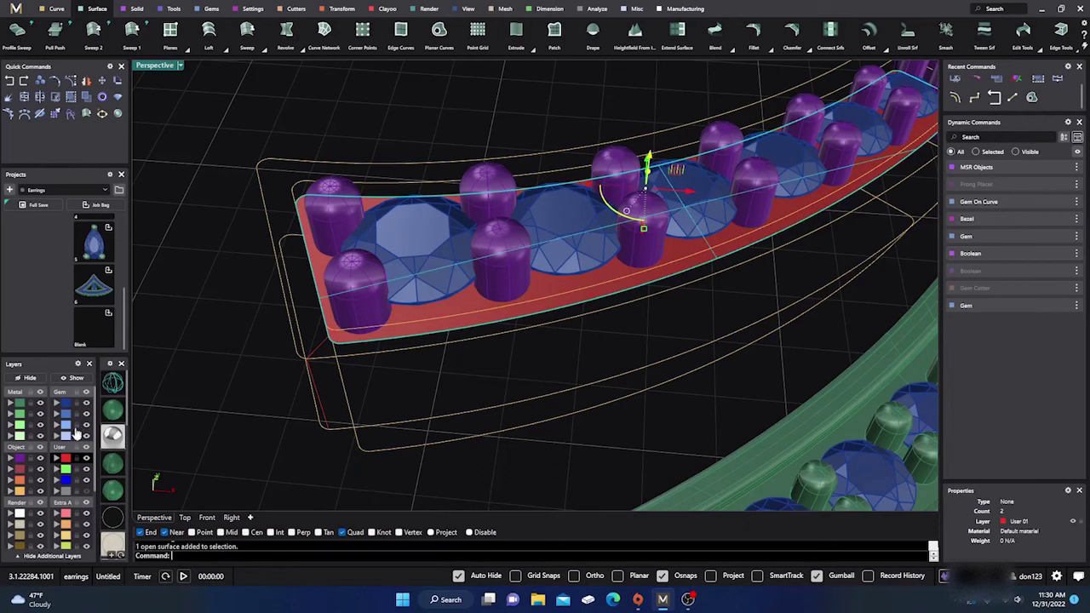
pyautogui.click(18, 403)
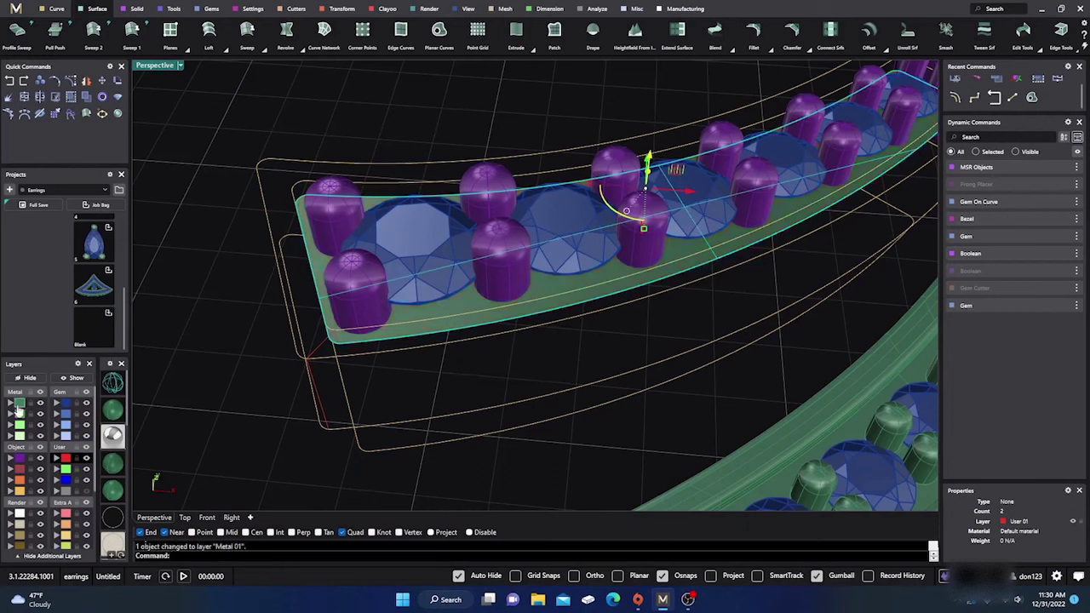
pyautogui.click(237, 401)
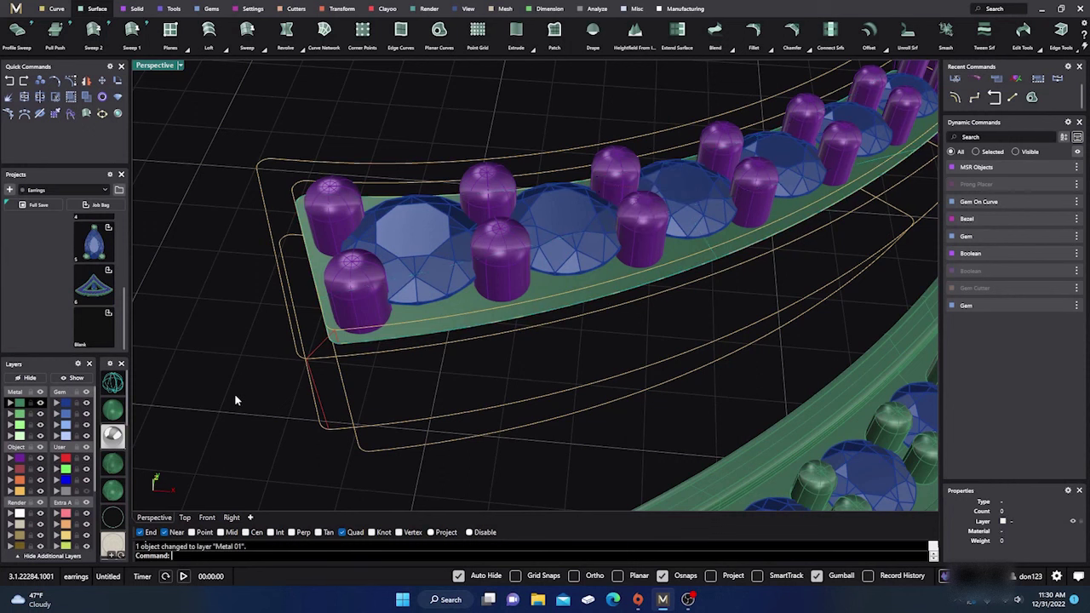
pyautogui.moveTo(269, 423); pyautogui.dragTo(261, 392, button='right')
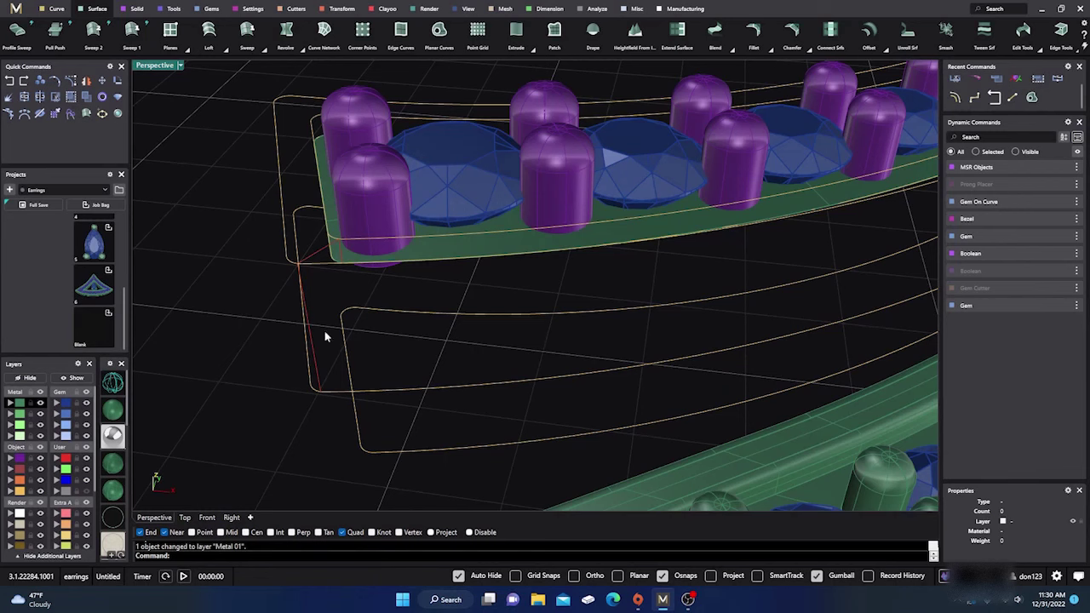
# Sweep the first wall along two rail curves with the band-end profile.
pyautogui.click(93, 33)
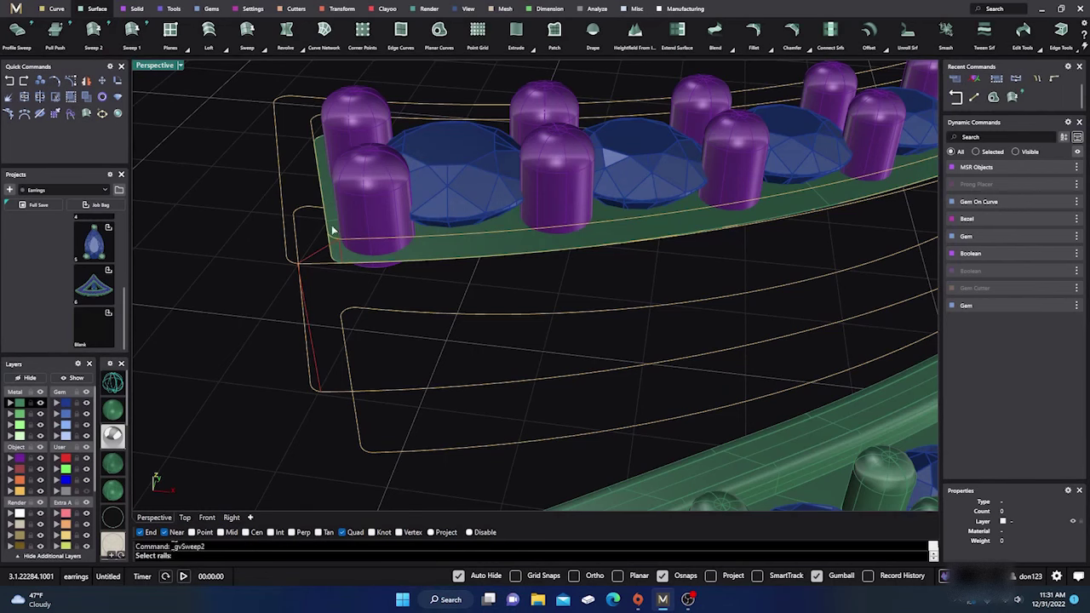
pyautogui.moveTo(356, 284); pyautogui.dragTo(360, 292, button='right')
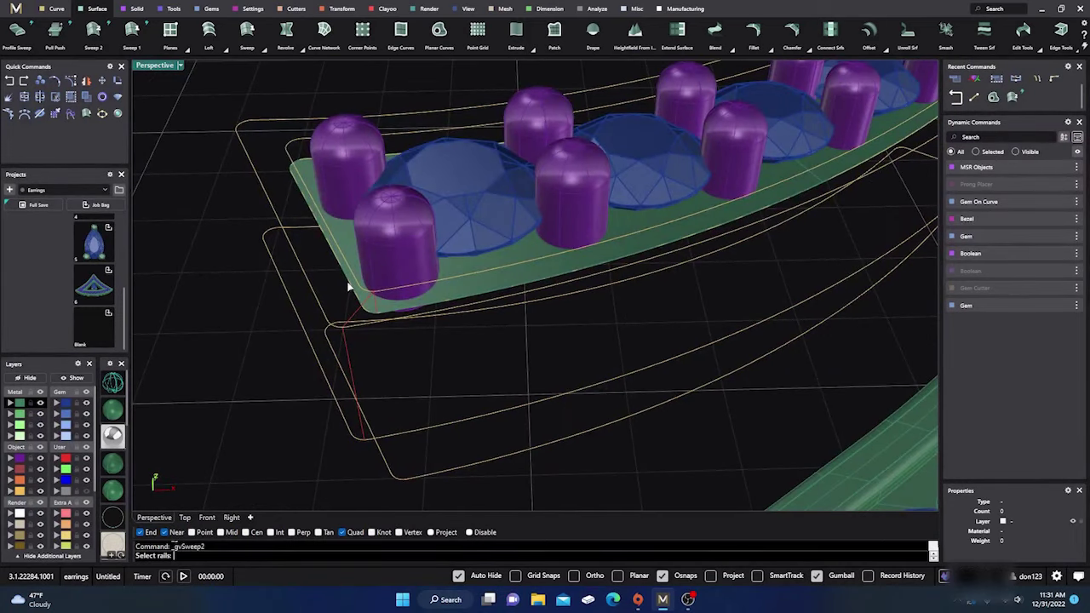
pyautogui.click(361, 291)
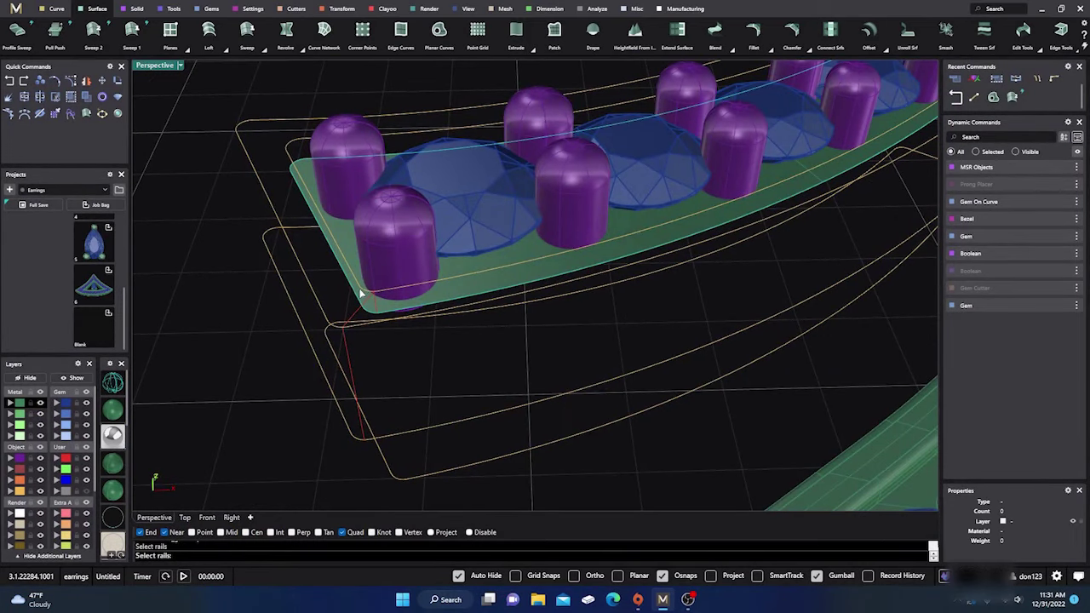
pyautogui.click(367, 295)
pyautogui.click(375, 307)
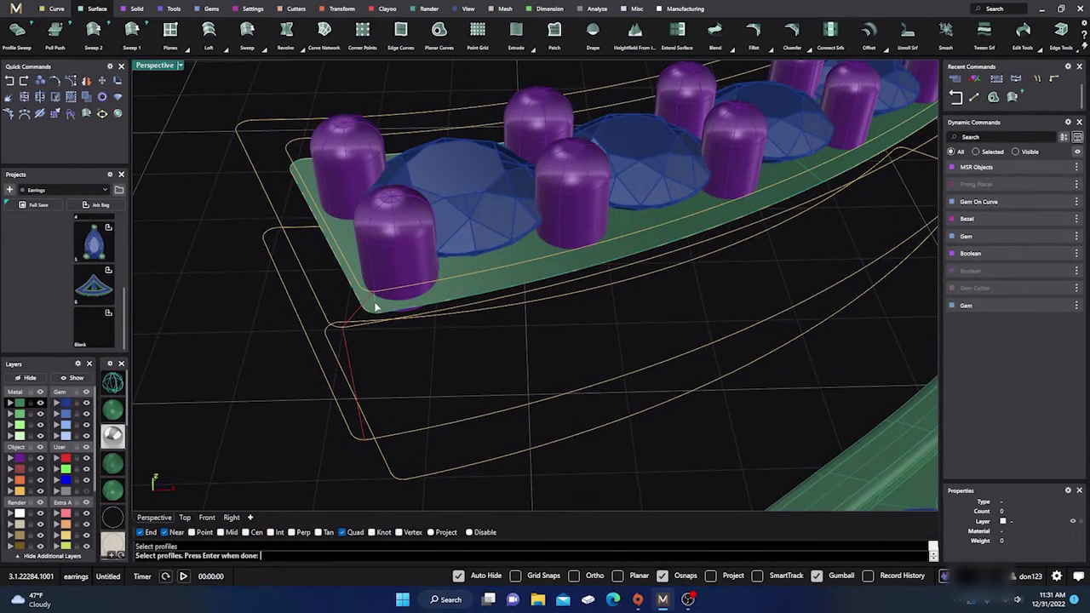
pyautogui.press('Return')
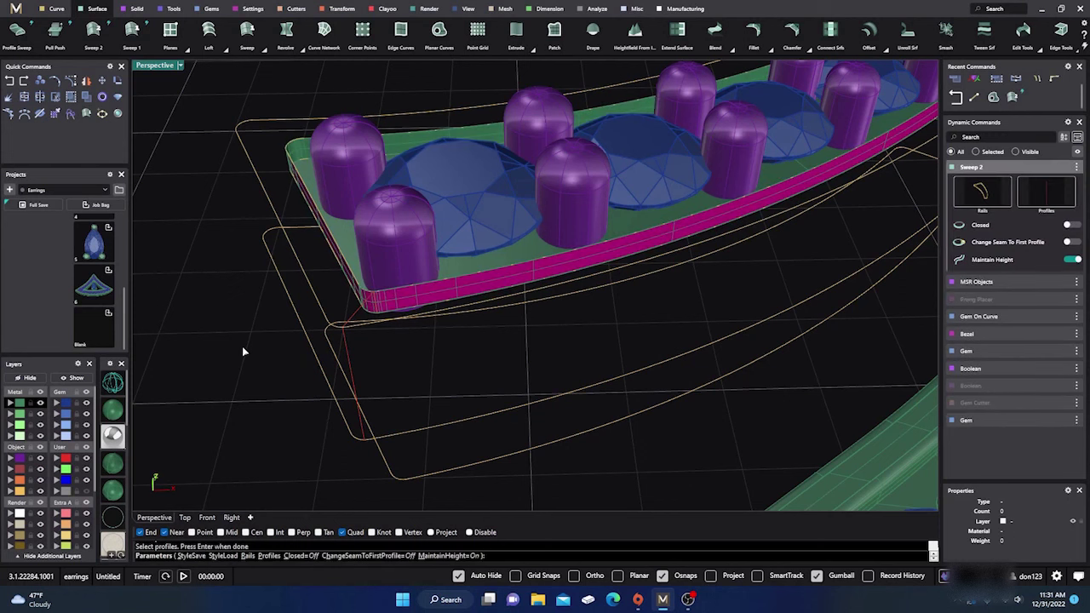
pyautogui.press('Return')
pyautogui.press('Return')
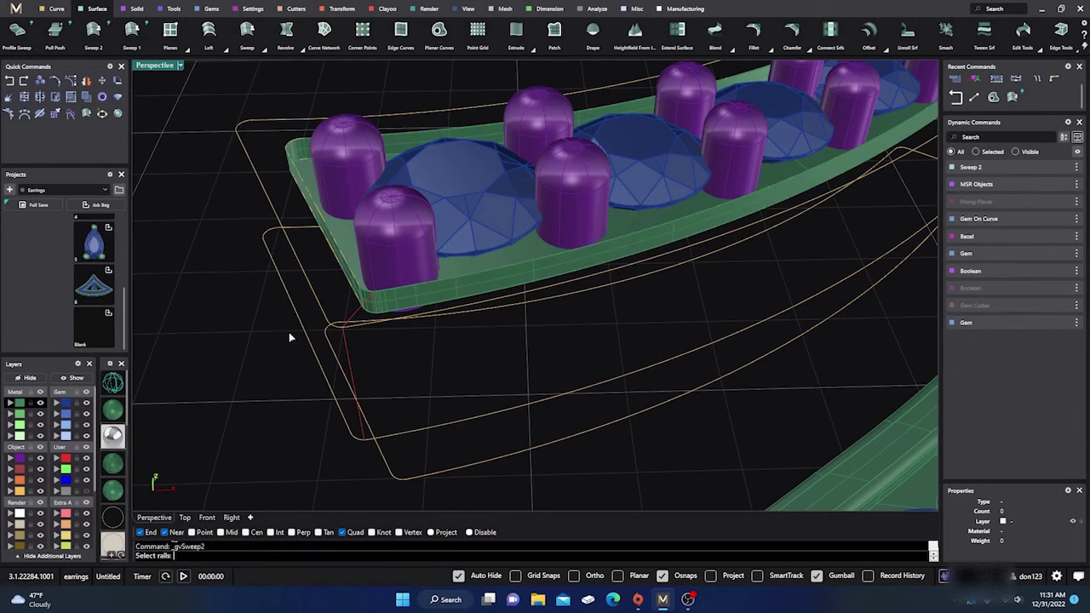
# Sweep a second wall along the next pair of rail curves.
pyautogui.click(353, 279)
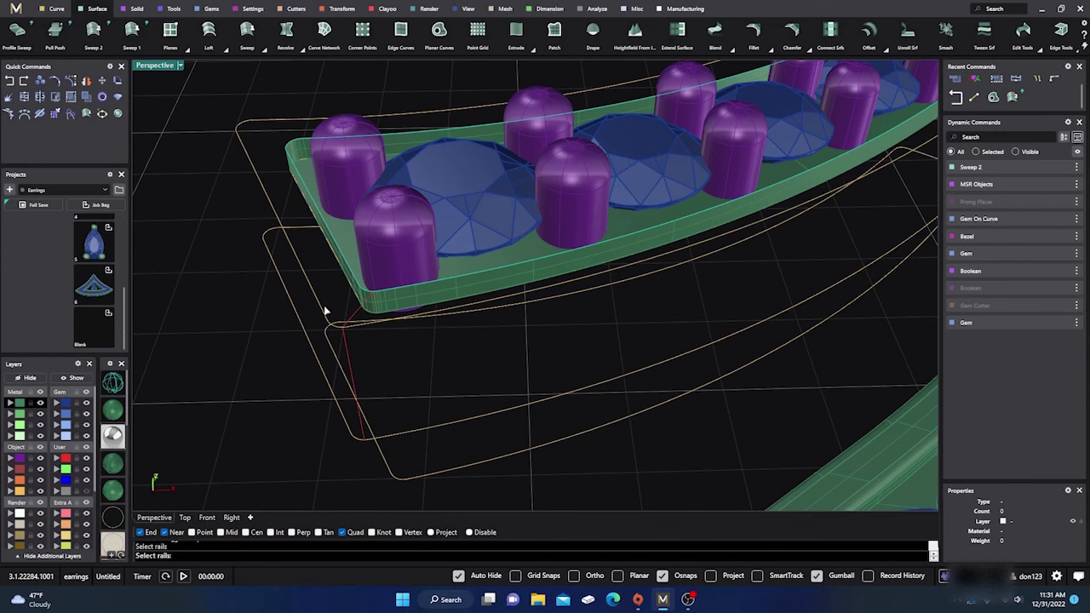
pyautogui.click(354, 315)
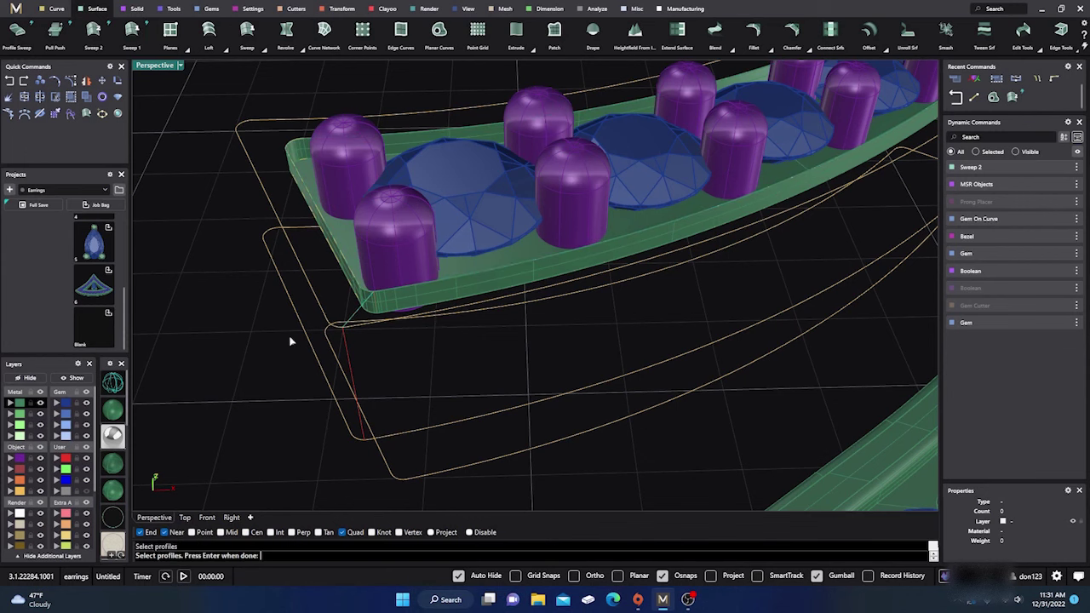
pyautogui.press('Return')
pyautogui.press('Return')
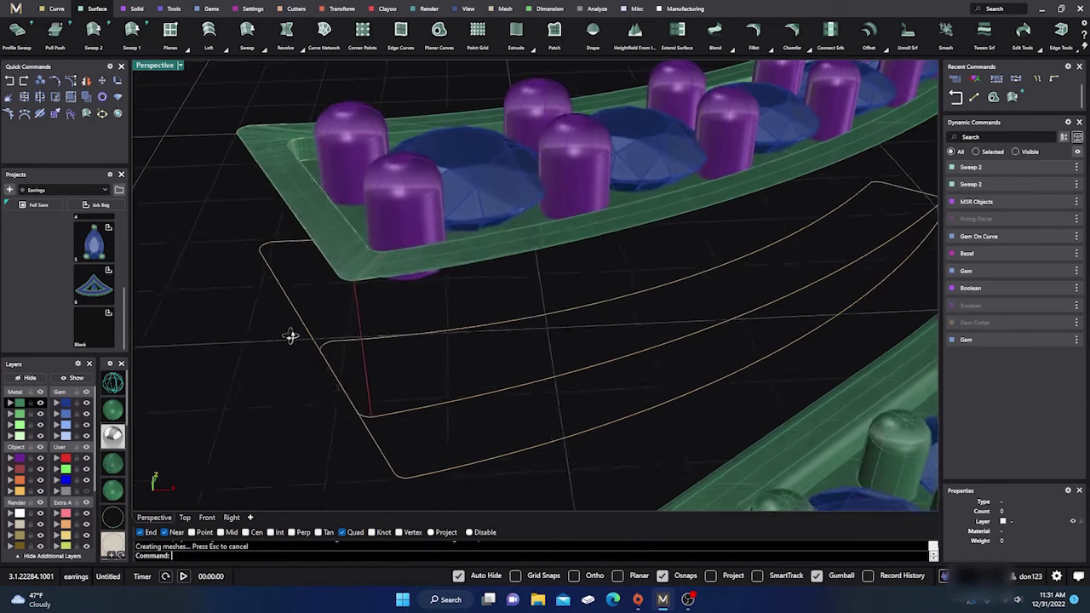
pyautogui.press('Return')
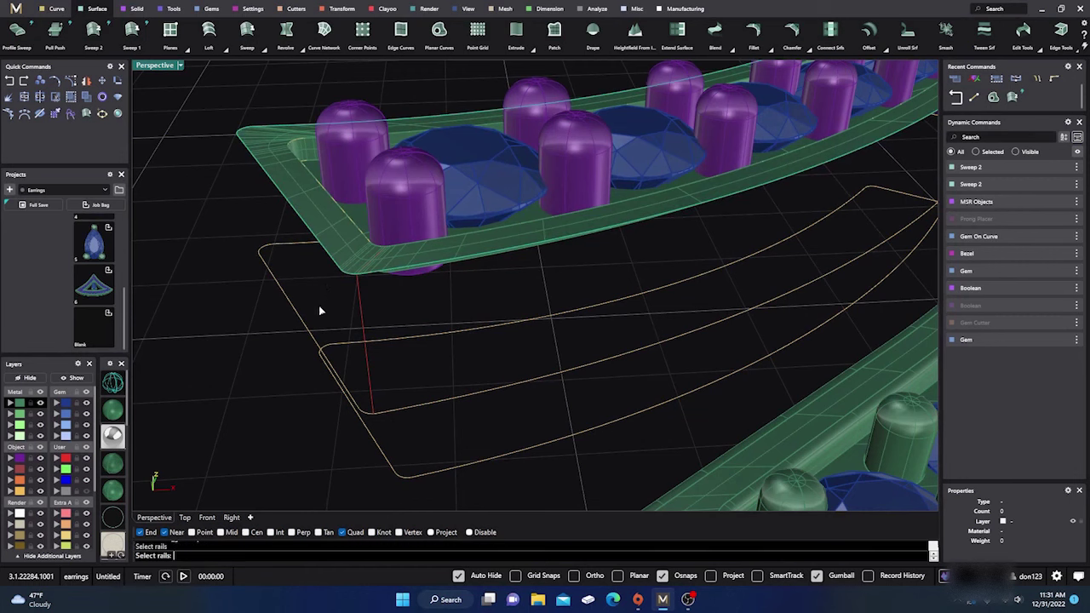
# Sweep the outer wall along its rail using the red profile curve.
pyautogui.click(312, 337)
pyautogui.click(356, 315)
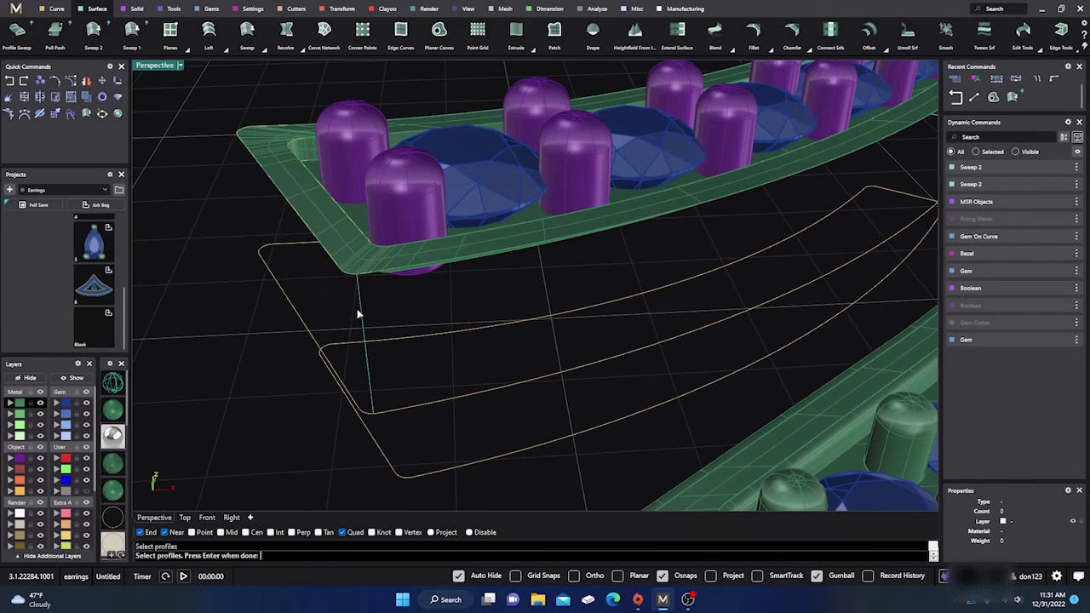
pyautogui.press('Return')
pyautogui.press('Return')
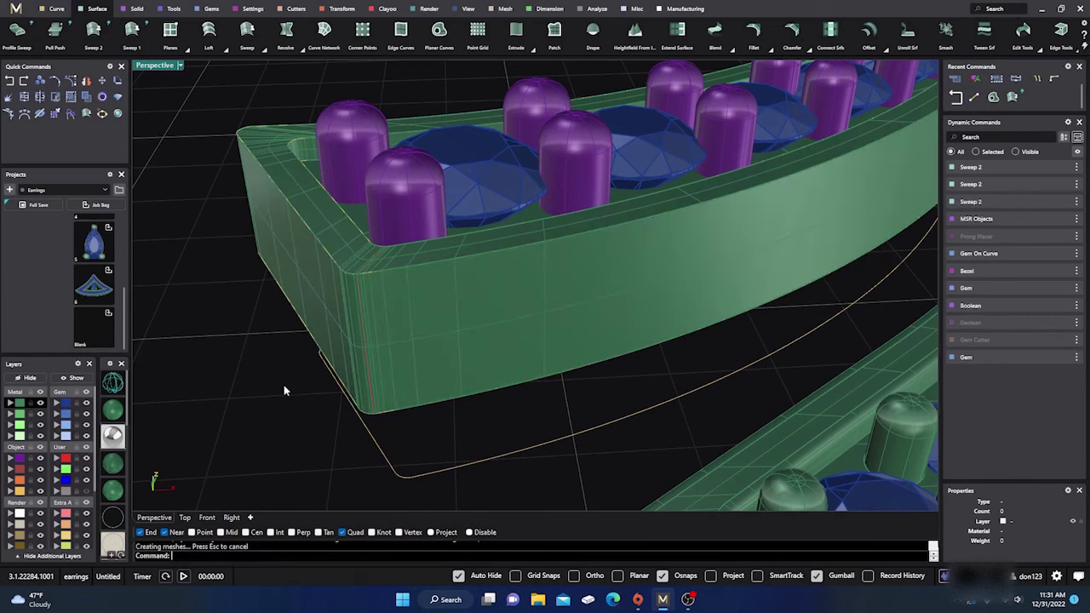
pyautogui.moveTo(284, 385); pyautogui.dragTo(322, 295, button='right')
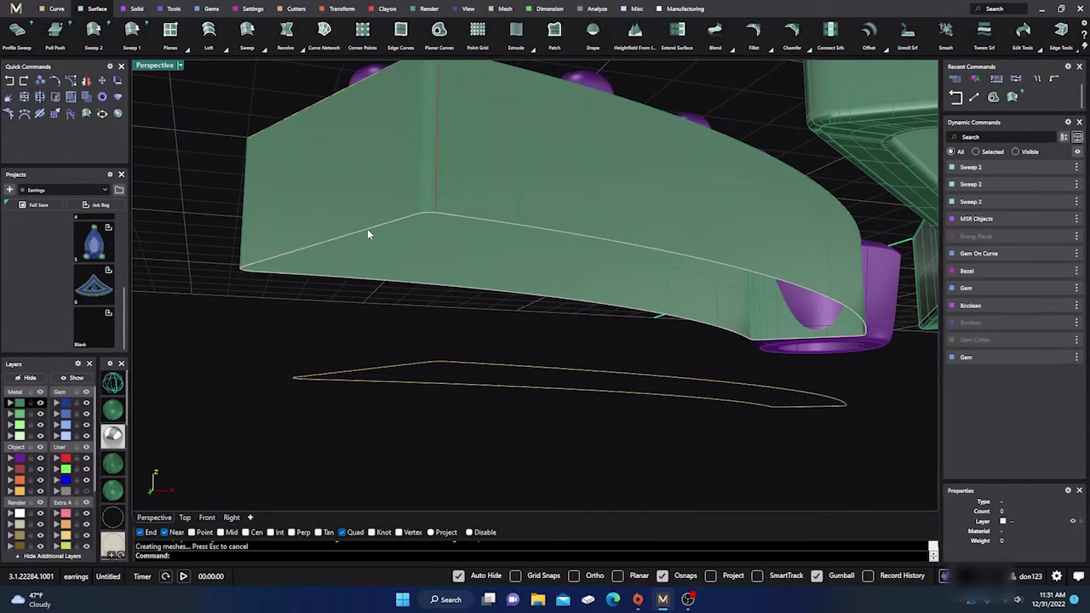
pyautogui.click(439, 34)
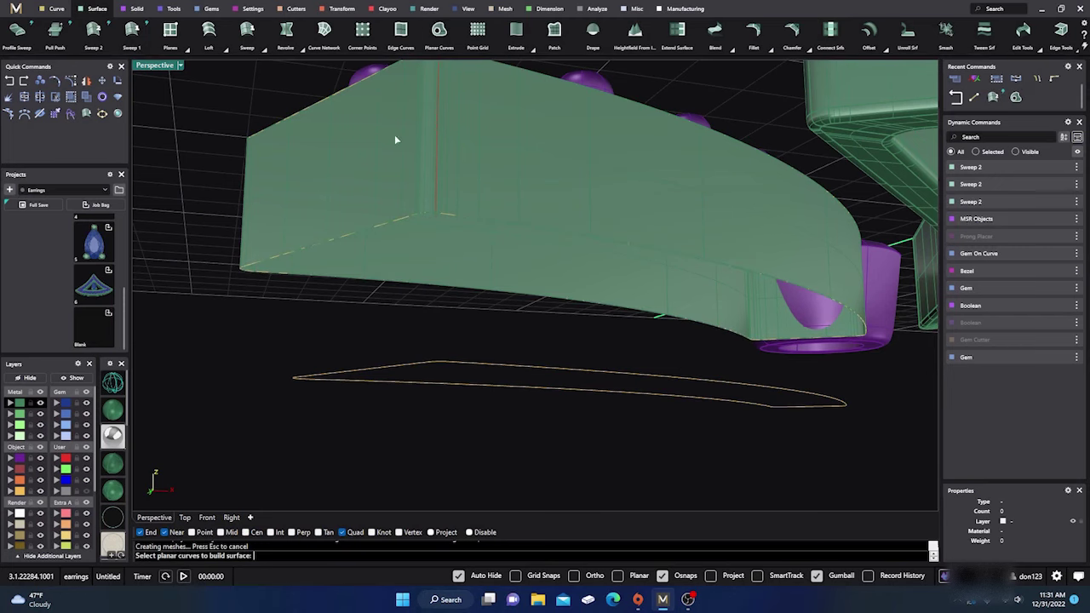
pyautogui.click(394, 225)
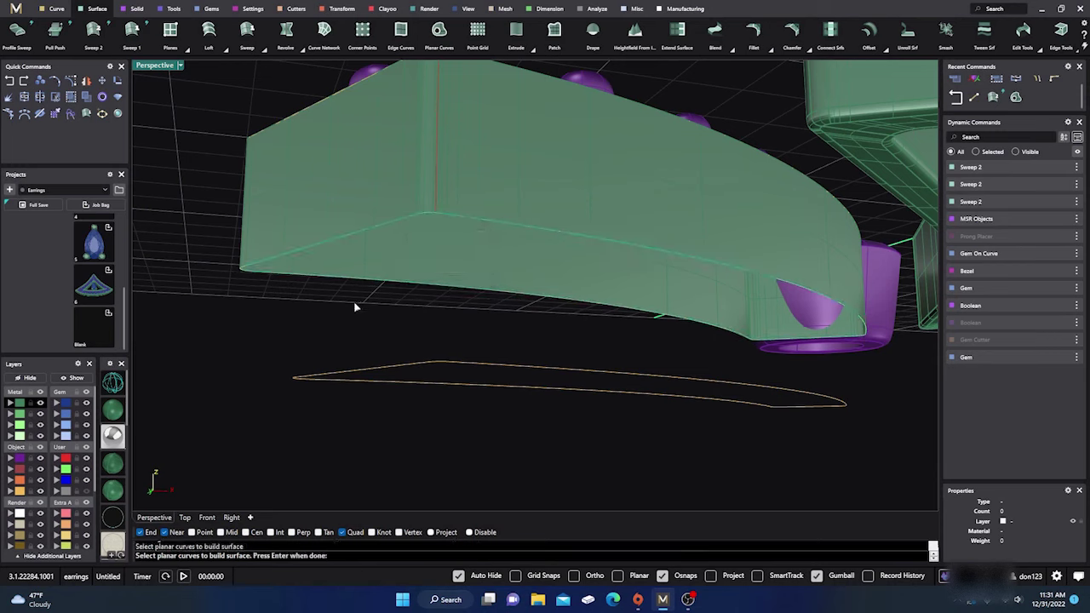
pyautogui.press('Return')
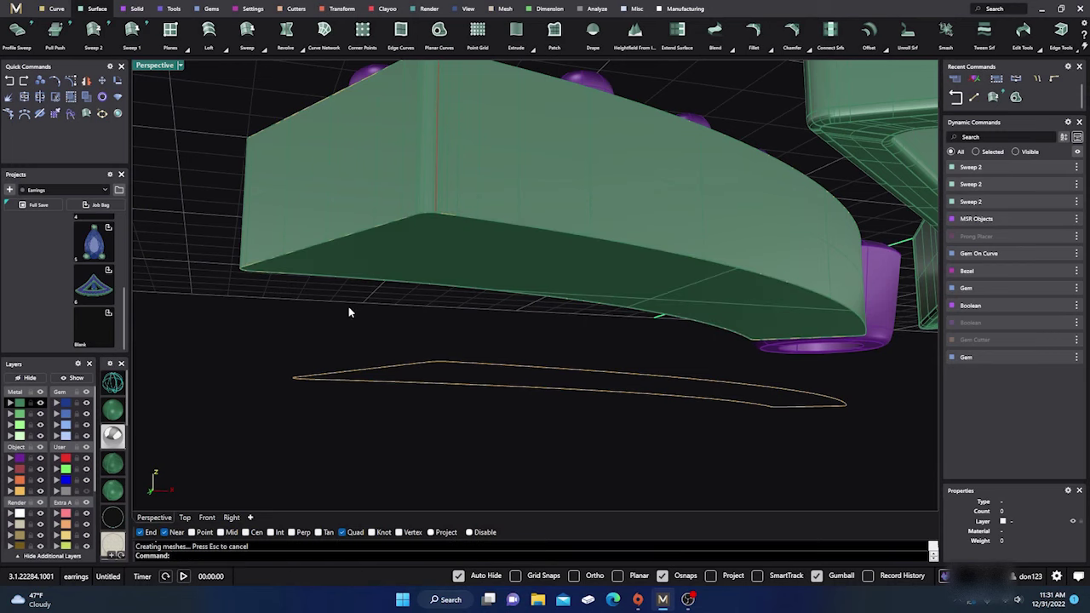
pyautogui.press('Return')
pyautogui.moveTo(348, 311); pyautogui.dragTo(311, 287, button='right')
pyautogui.press('Escape')
pyautogui.scroll(-5, 308, 282)
pyautogui.moveTo(452, 309); pyautogui.dragTo(441, 366, button='right')
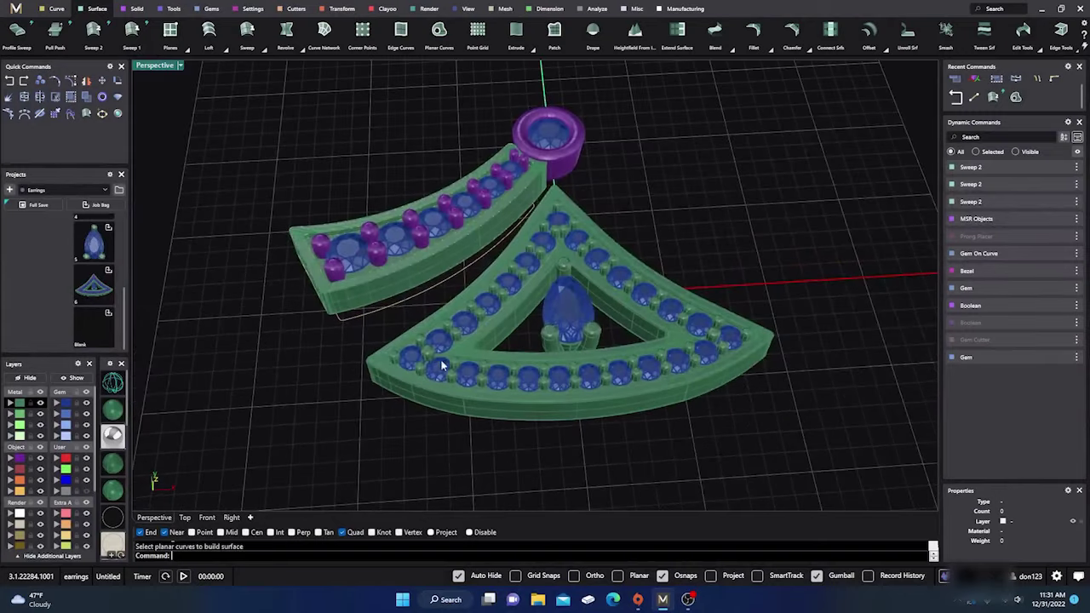
pyautogui.moveTo(681, 466); pyautogui.dragTo(554, 236)
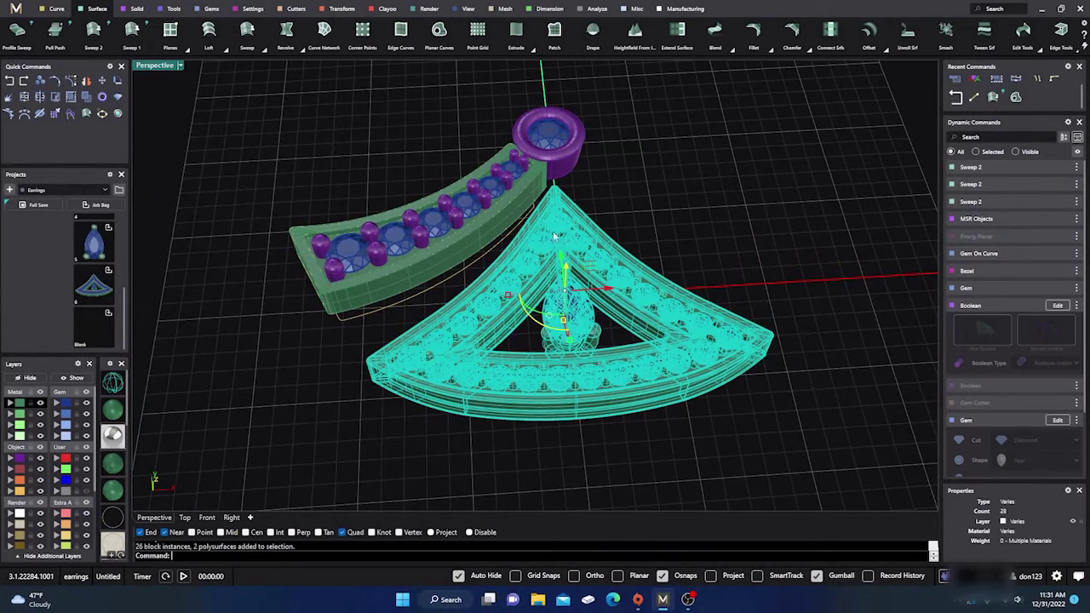
pyautogui.click(27, 377)
pyautogui.moveTo(256, 396); pyautogui.dragTo(409, 375, button='right')
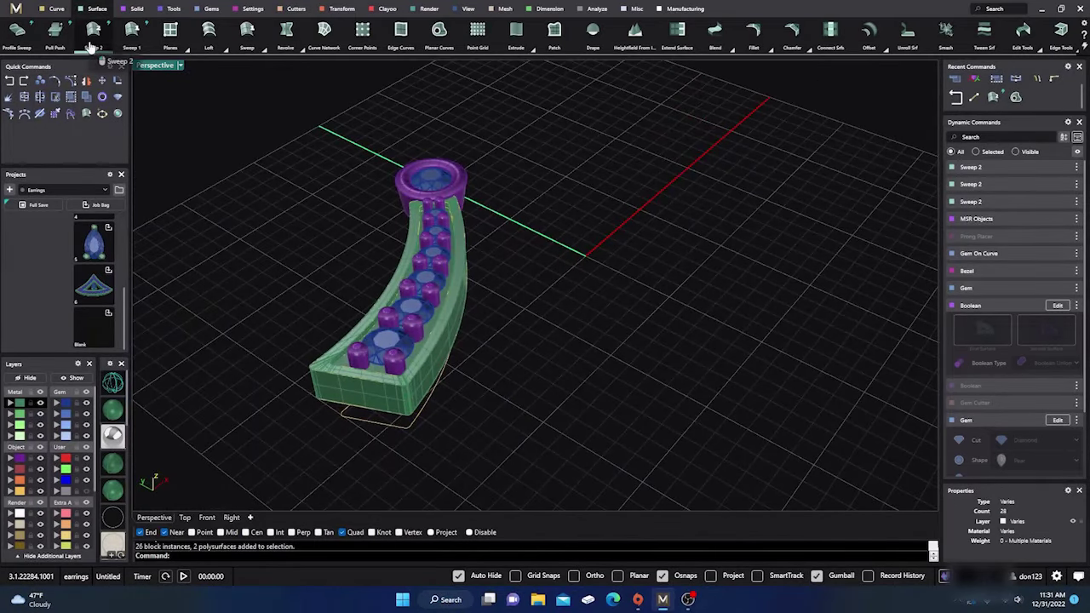
pyautogui.click(21, 412)
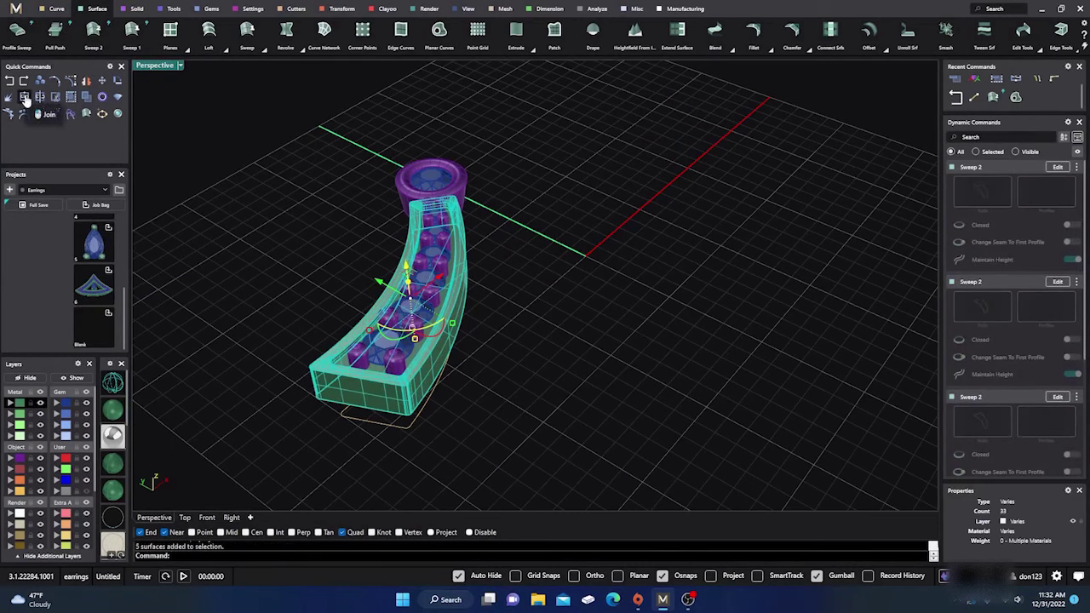
pyautogui.click(25, 96)
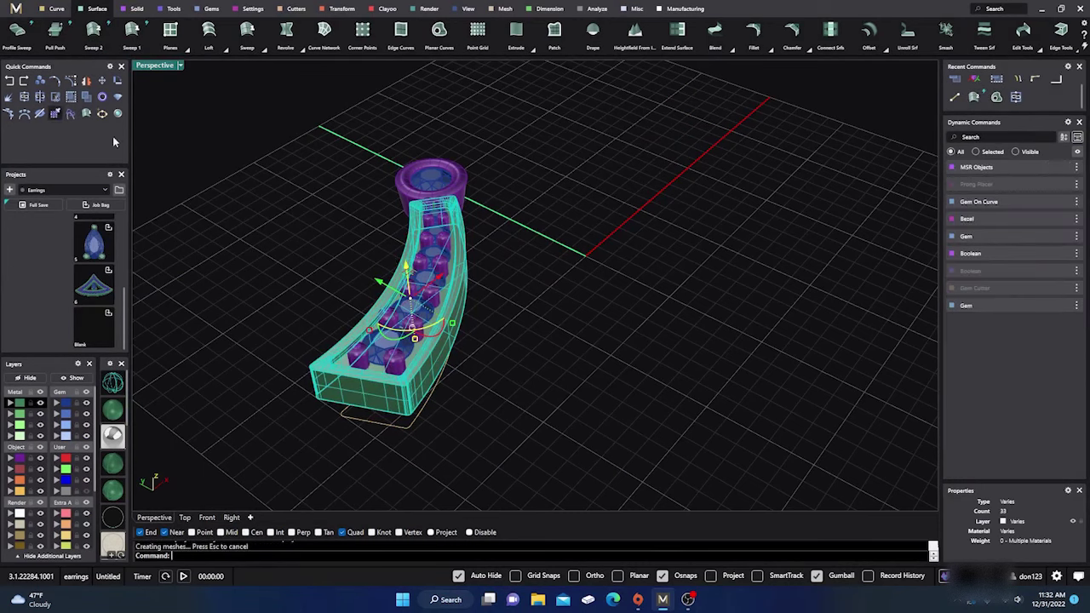
pyautogui.click(433, 382)
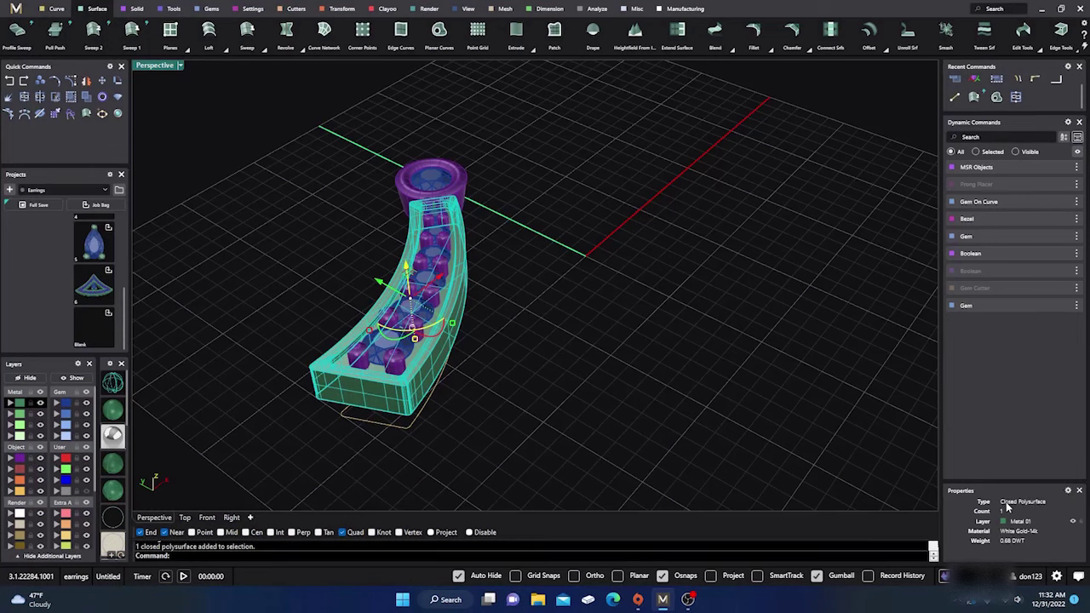
pyautogui.click(758, 400)
pyautogui.moveTo(735, 421); pyautogui.dragTo(704, 425, button='right')
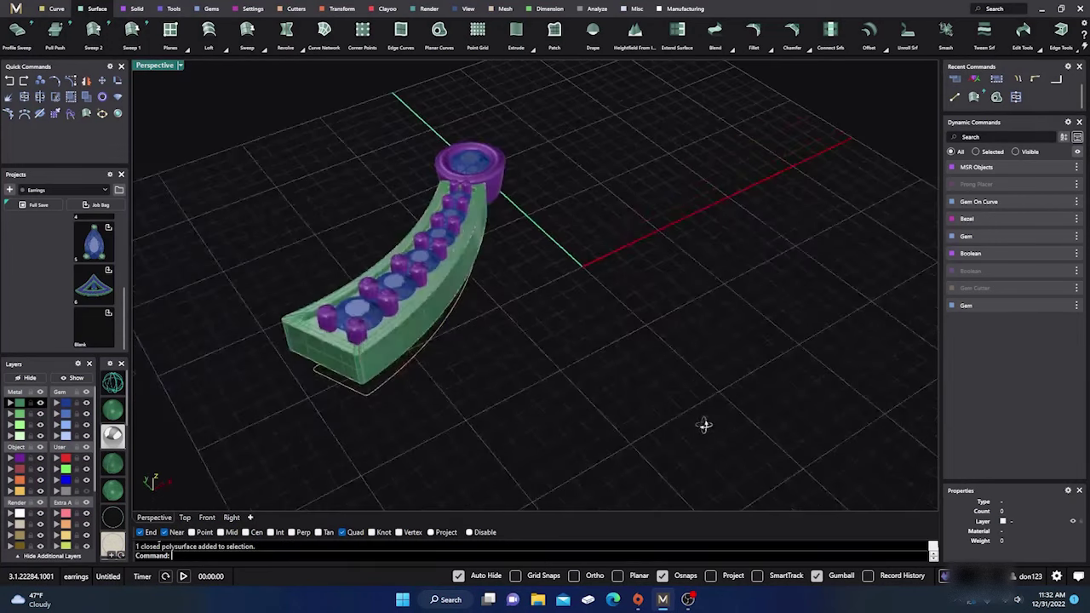
pyautogui.scroll(5, 372, 381)
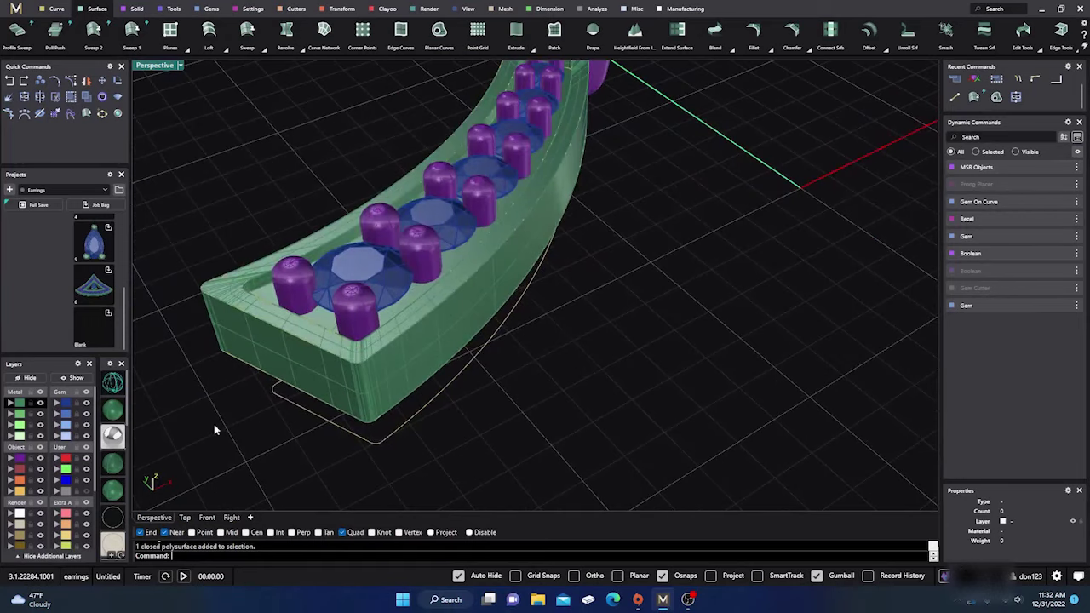
pyautogui.press('Home')
pyautogui.moveTo(506, 429); pyautogui.dragTo(567, 402, button='right')
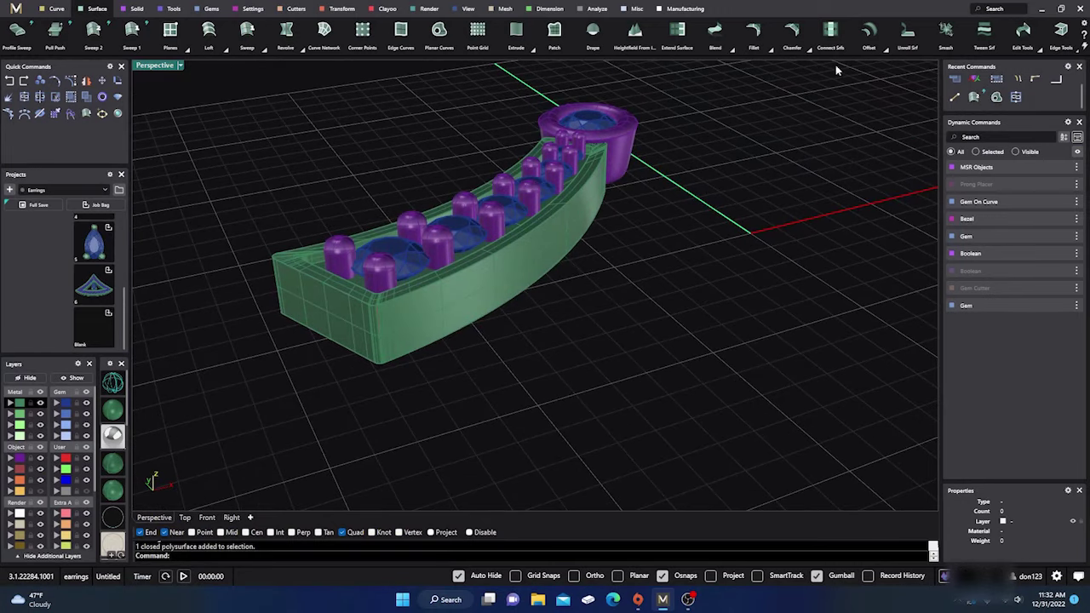
# Blend the band's bottom edge with a 0.100 Blend Edge.
pyautogui.click(137, 10)
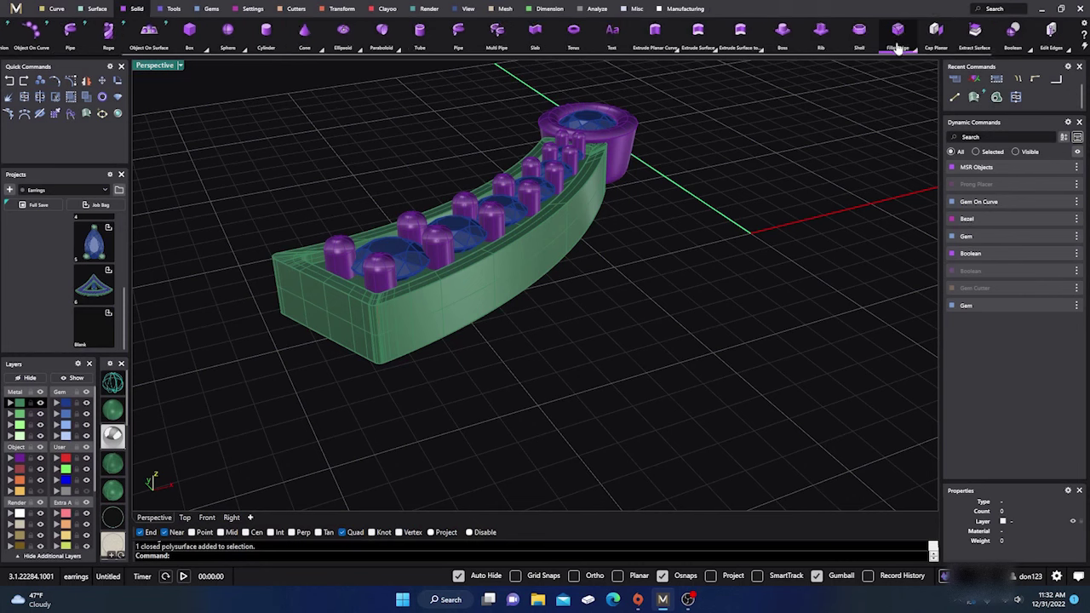
pyautogui.click(908, 50)
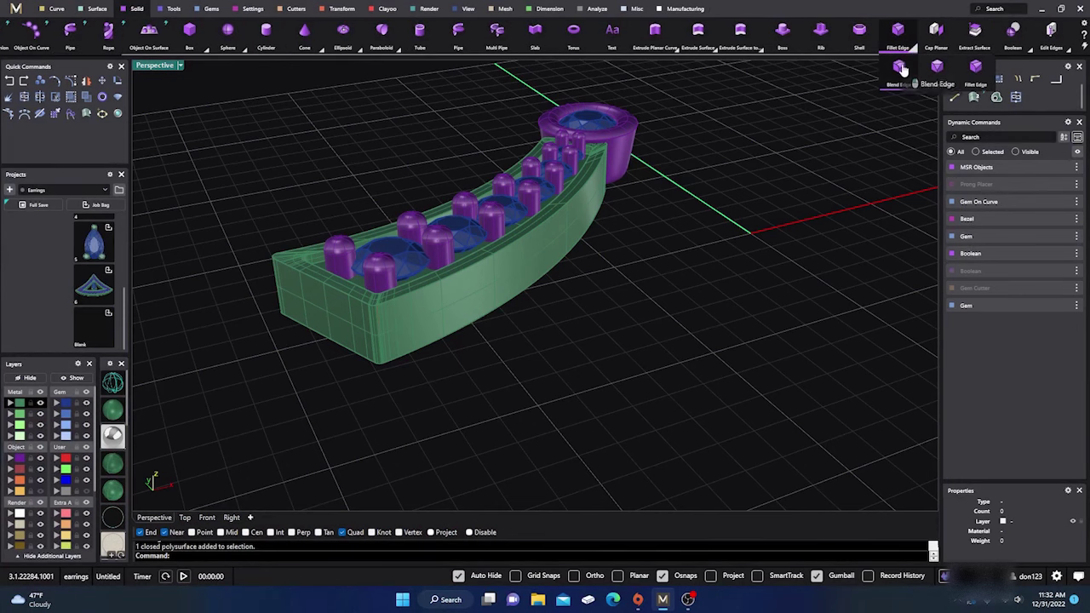
pyautogui.click(900, 67)
pyautogui.moveTo(704, 307); pyautogui.dragTo(650, 263, button='right')
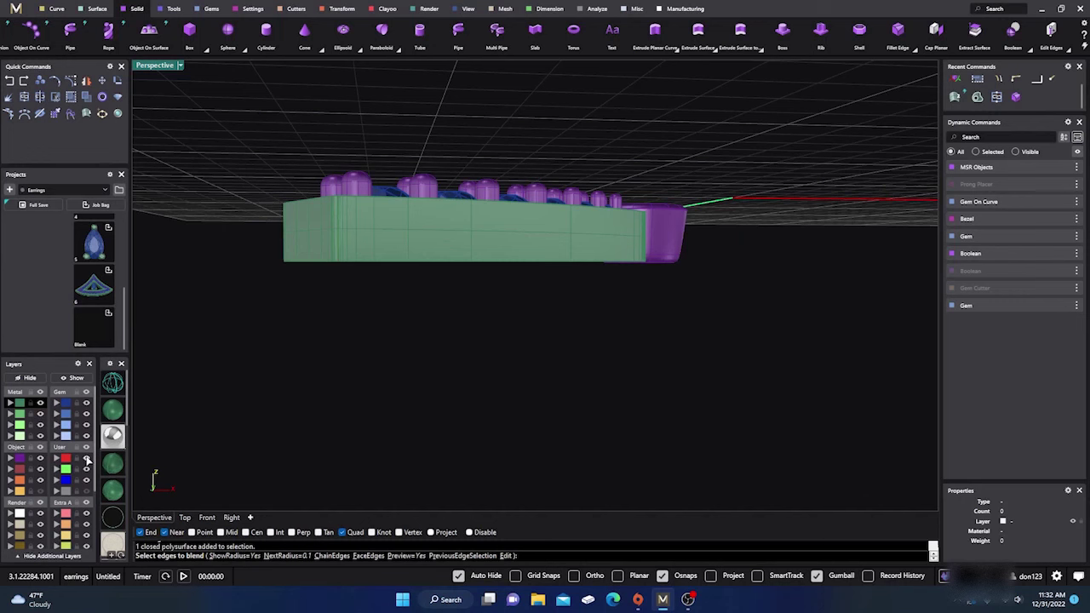
pyautogui.click(402, 262)
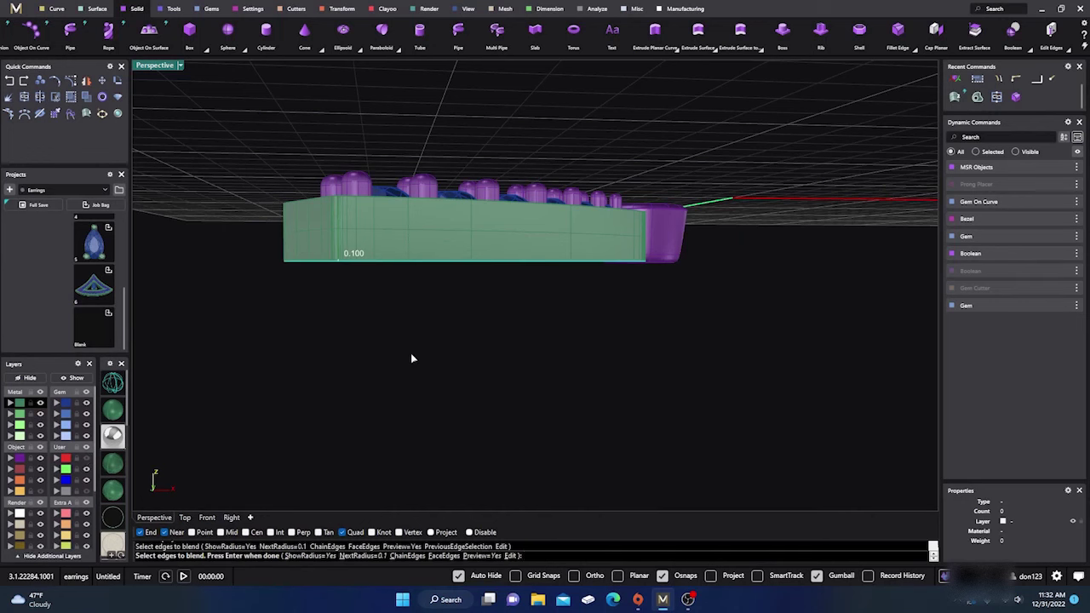
pyautogui.moveTo(411, 358); pyautogui.dragTo(385, 290, button='right')
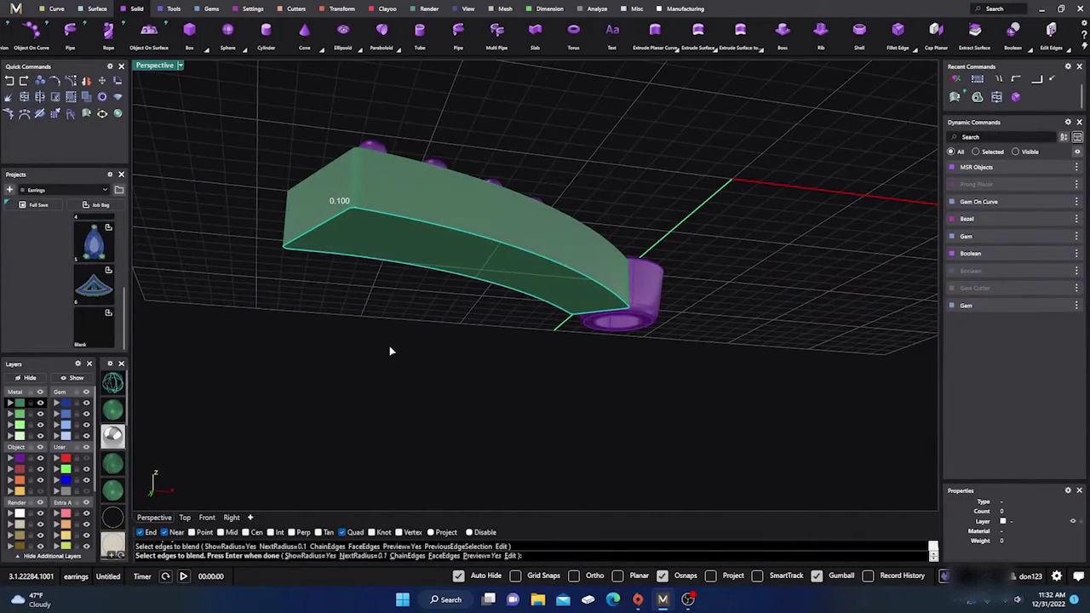
pyautogui.press('Return')
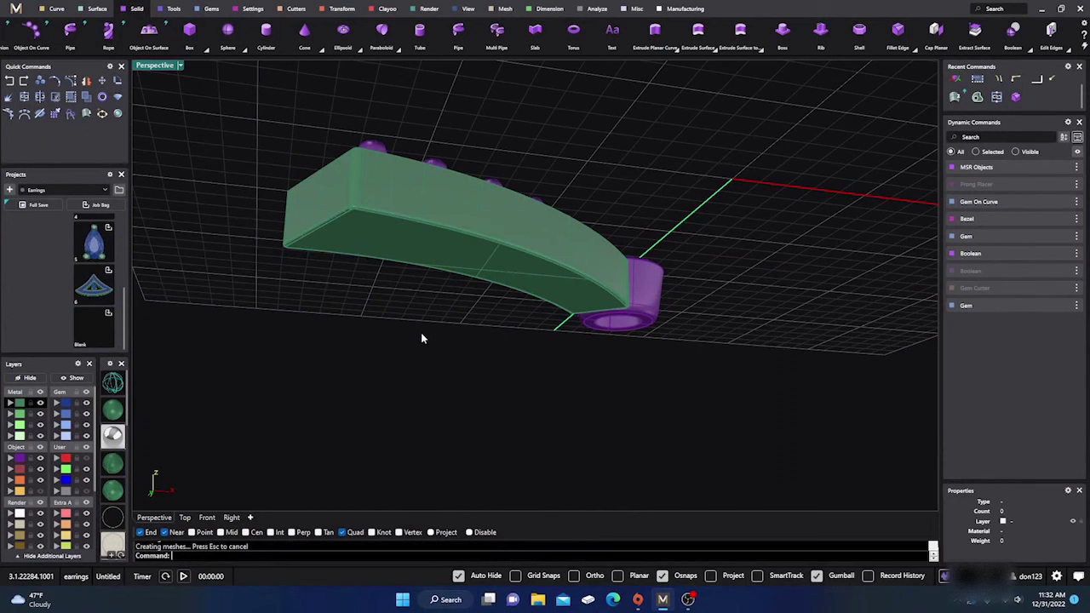
pyautogui.moveTo(421, 338); pyautogui.dragTo(438, 370, button='right')
# Try blending the band's top edge chain and the channel's top edge chain.
pyautogui.press('Return')
pyautogui.scroll(2, 404, 287)
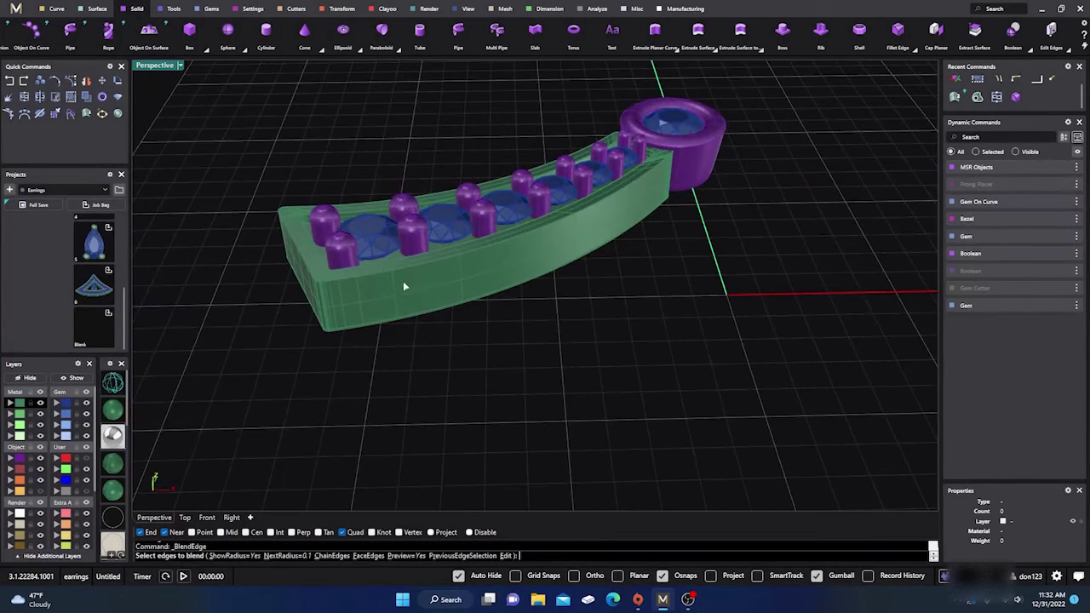
pyautogui.click(404, 274)
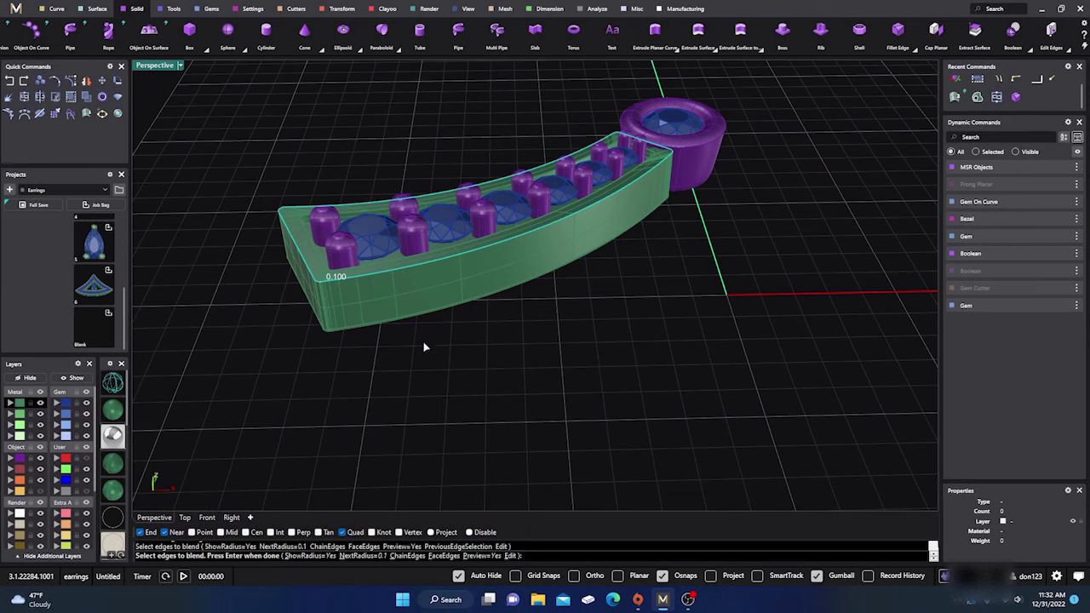
pyautogui.press('Return')
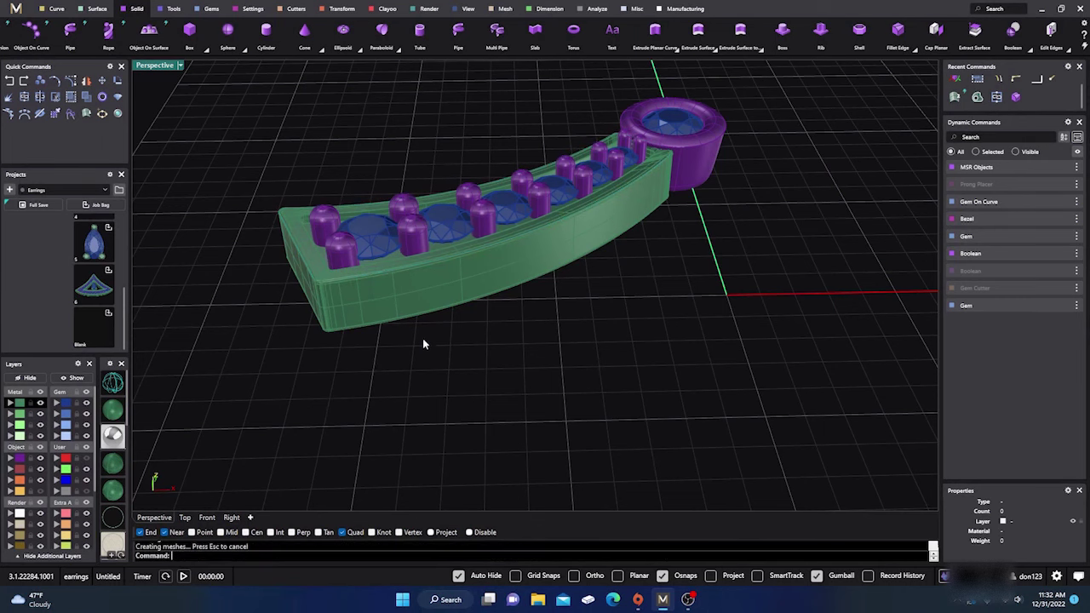
pyautogui.moveTo(403, 331); pyautogui.dragTo(388, 256, button='right')
pyautogui.scroll(5, 377, 156)
pyautogui.press('Return')
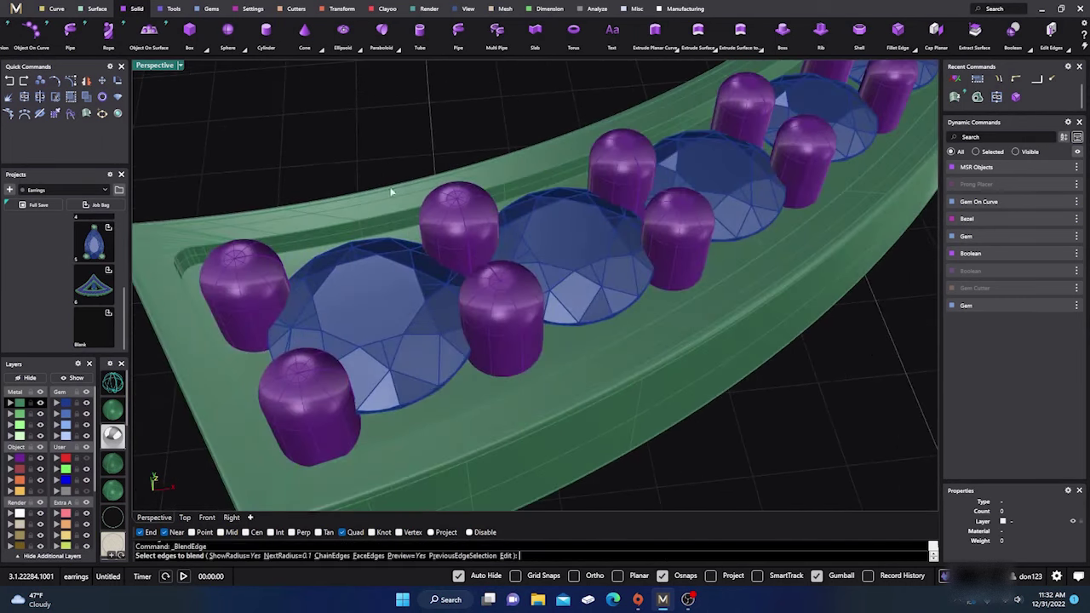
pyautogui.click(397, 216)
pyautogui.press('Return')
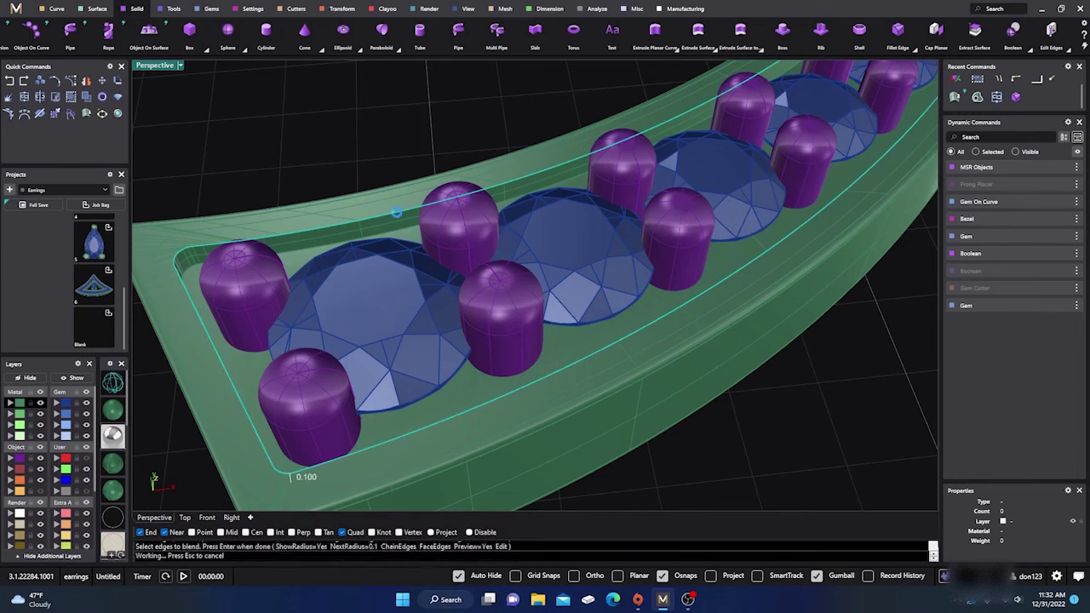
pyautogui.press('Return')
# Undo the two trial top-edge blends and confirm the band remains closed.
pyautogui.click(396, 216)
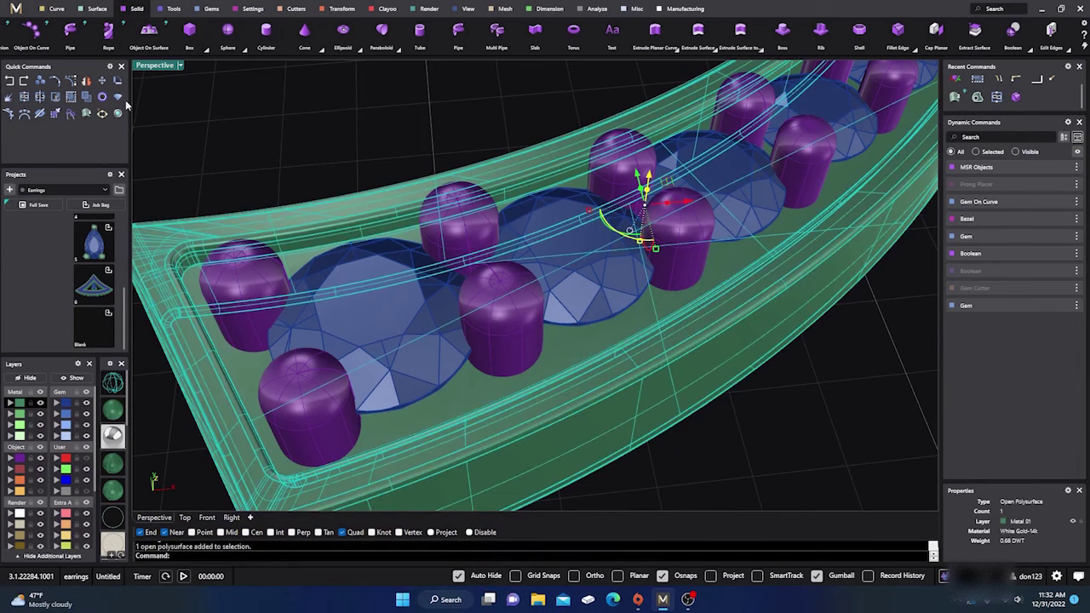
pyautogui.click(24, 81)
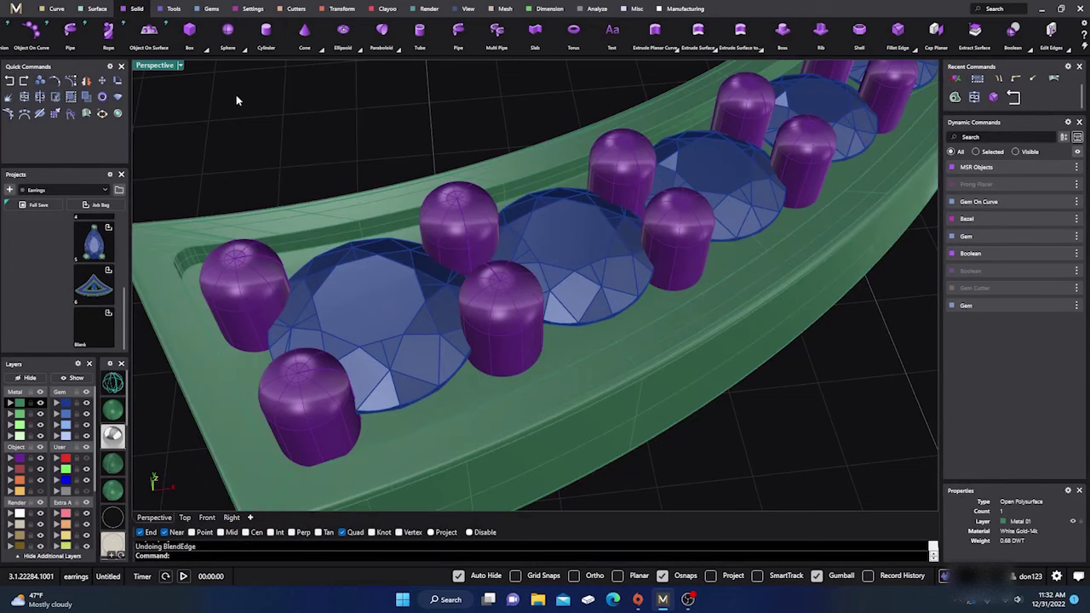
pyautogui.click(340, 198)
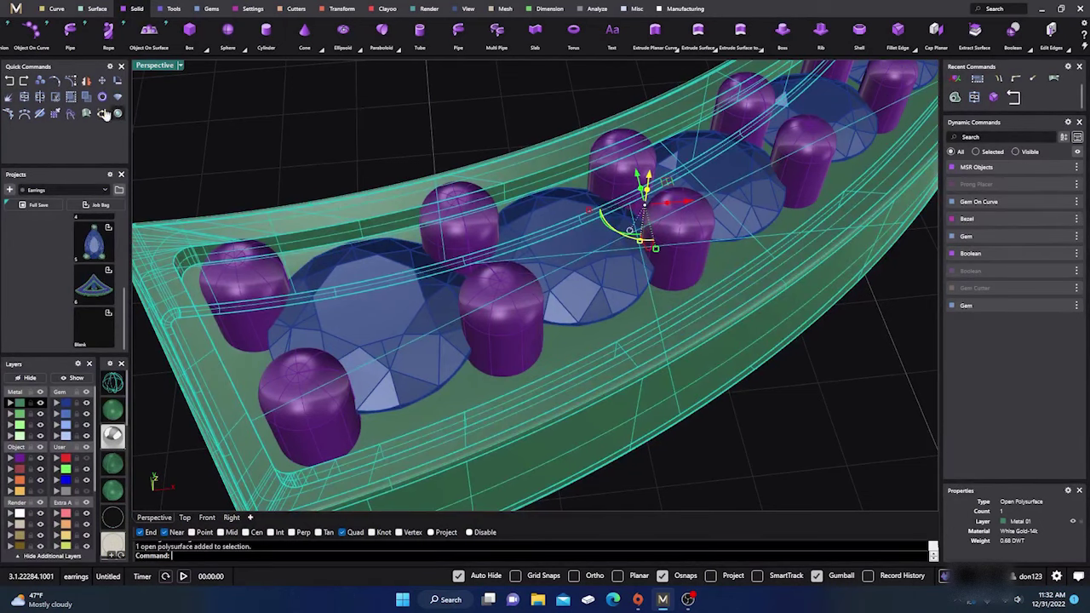
pyautogui.click(15, 82)
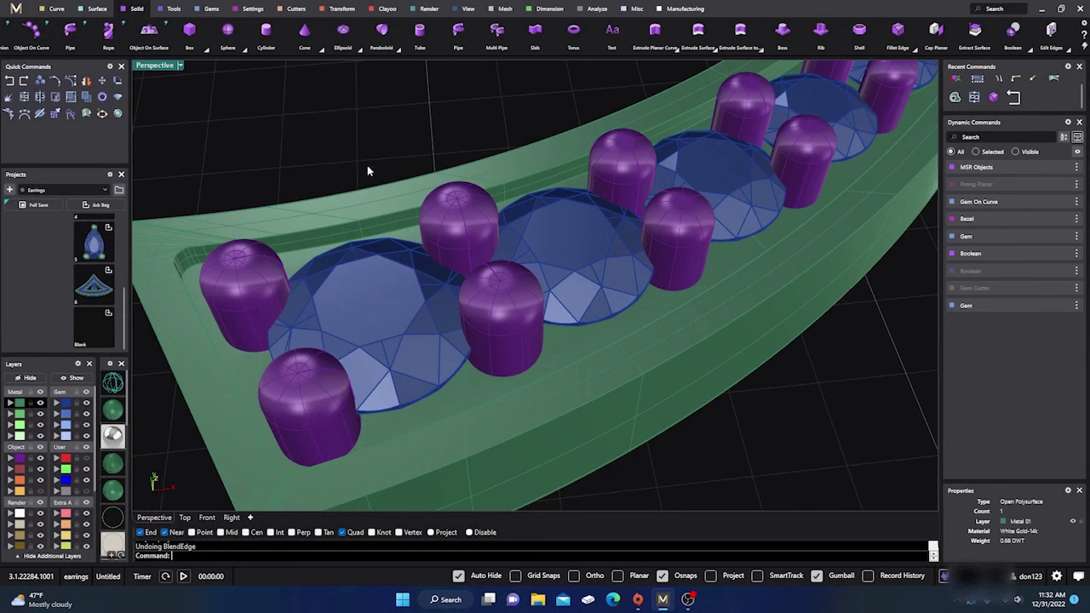
pyautogui.click(366, 215)
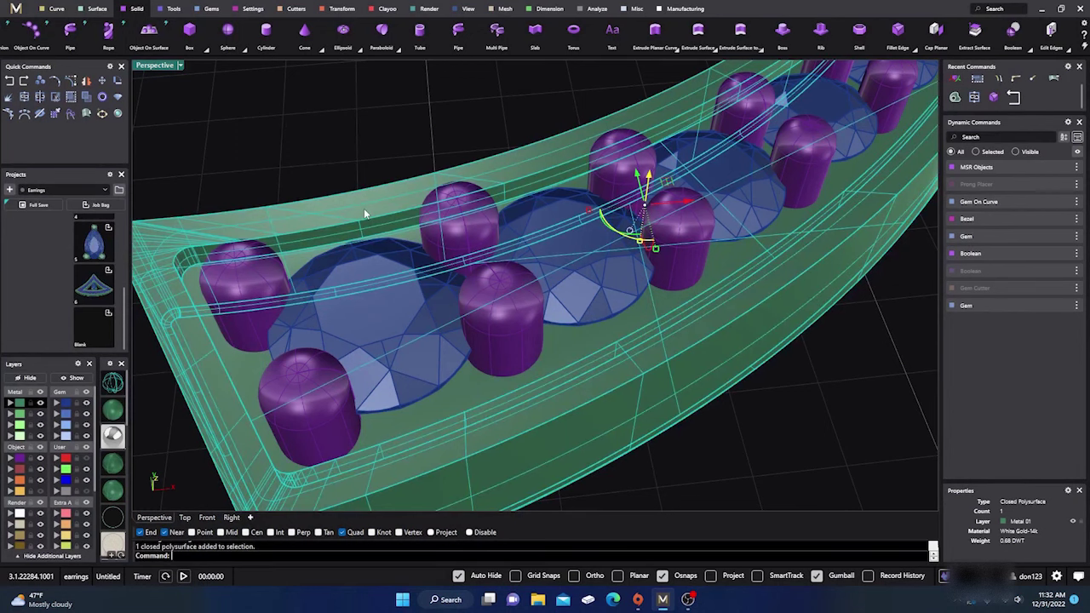
pyautogui.scroll(-5, 363, 207)
pyautogui.click(472, 391)
# Hide the round bezel and its gem, then start another Blend Edge.
pyautogui.moveTo(474, 398); pyautogui.dragTo(489, 315, button='right')
pyautogui.scroll(-2, 339, 363)
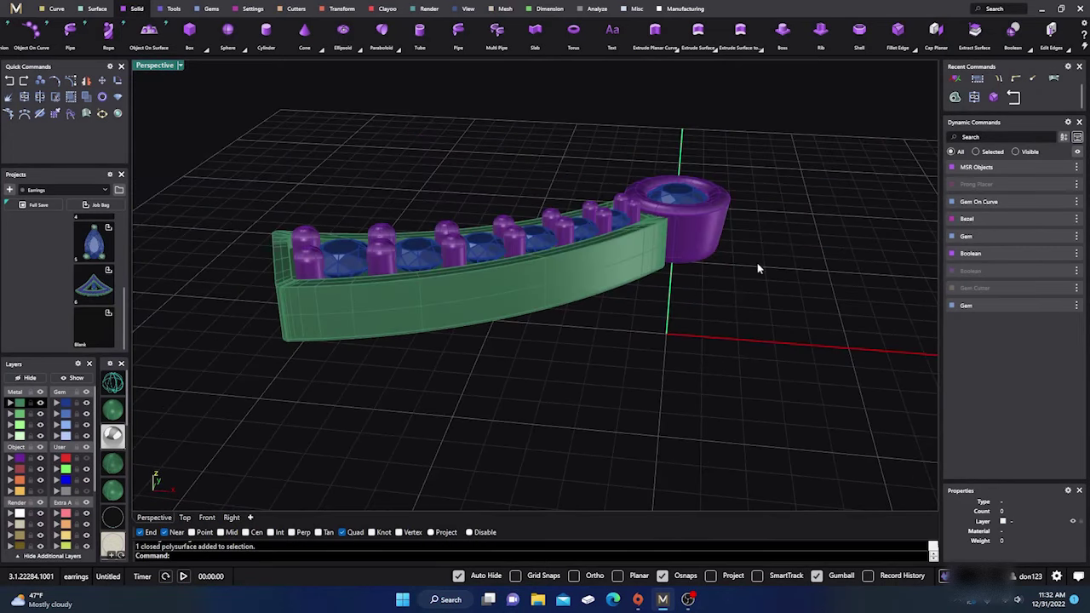
pyautogui.click(699, 215)
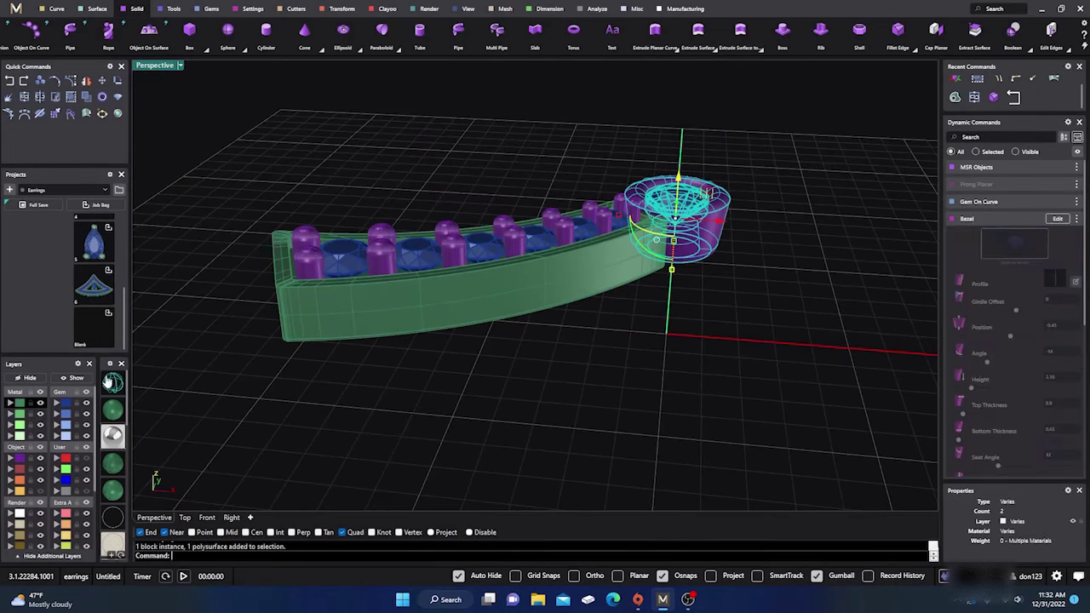
pyautogui.click(31, 378)
pyautogui.moveTo(513, 344); pyautogui.dragTo(505, 383, button='right')
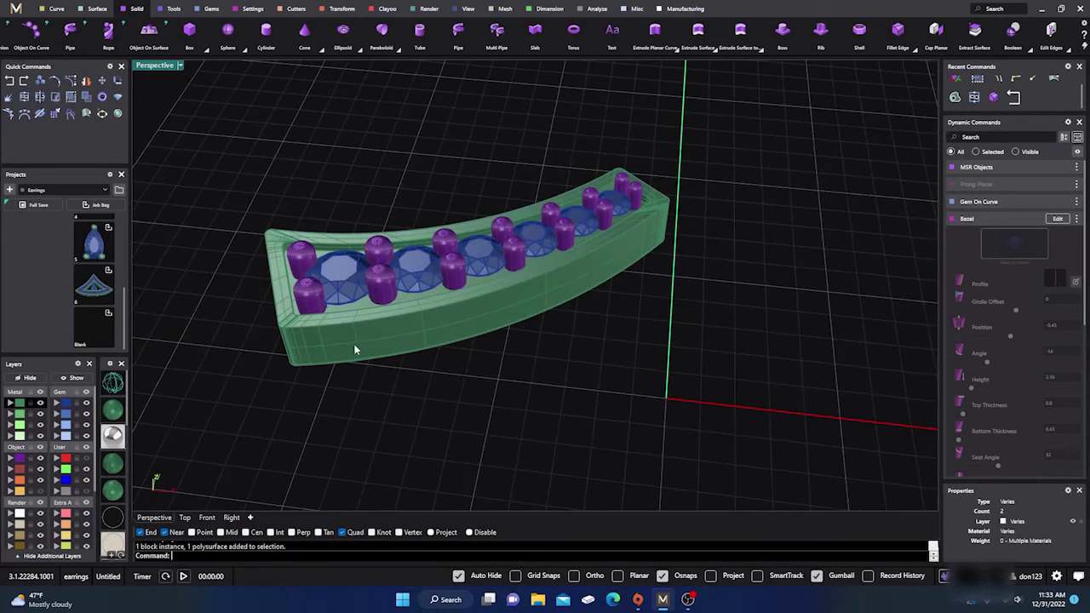
pyautogui.scroll(5, 355, 349)
pyautogui.scroll(-3, 288, 327)
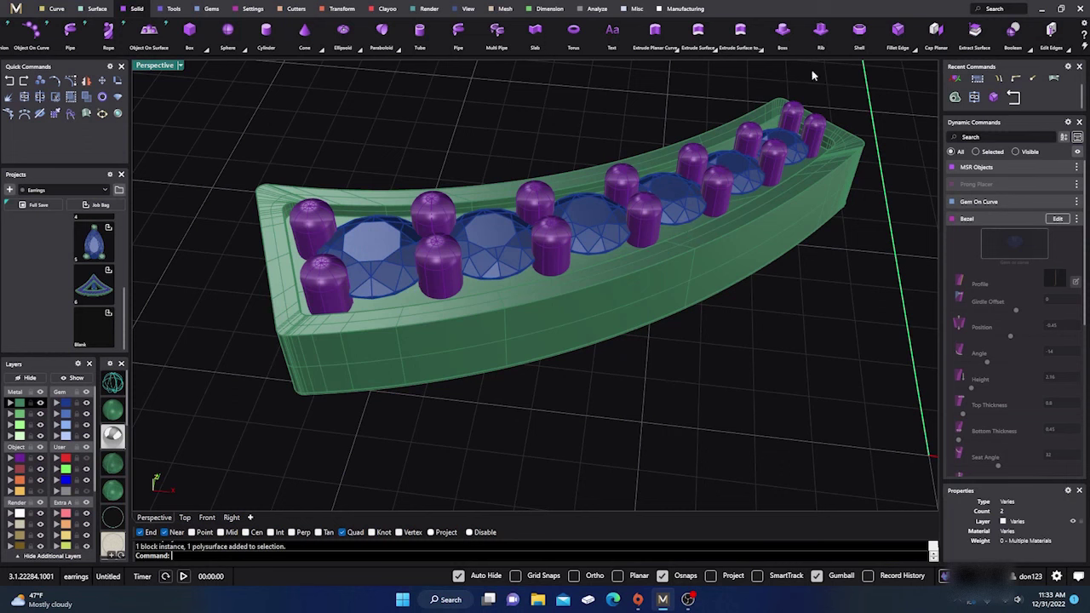
pyautogui.click(913, 49)
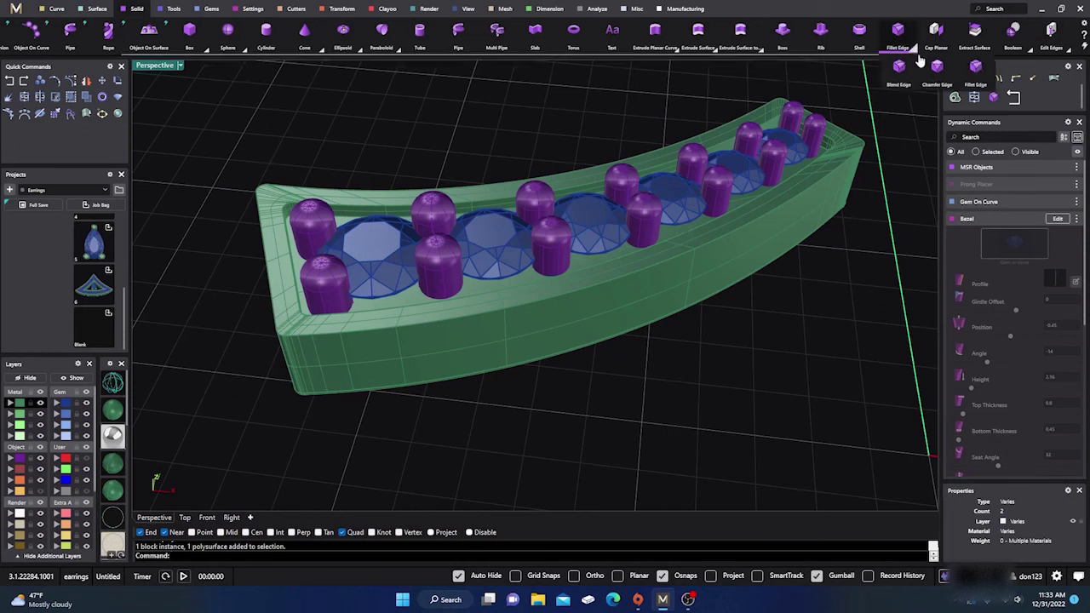
pyautogui.click(901, 68)
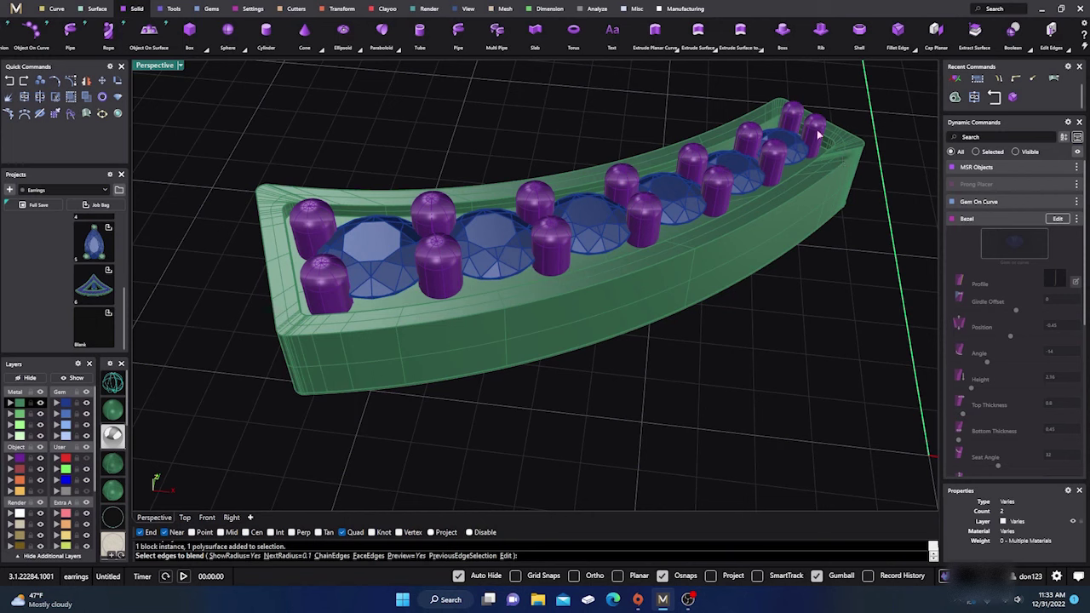
# Blend the curved bezel's top edge chain with a 0.100 radius.
pyautogui.click(651, 269)
pyautogui.moveTo(651, 270); pyautogui.dragTo(695, 351, button='right')
pyautogui.scroll(6, 767, 100)
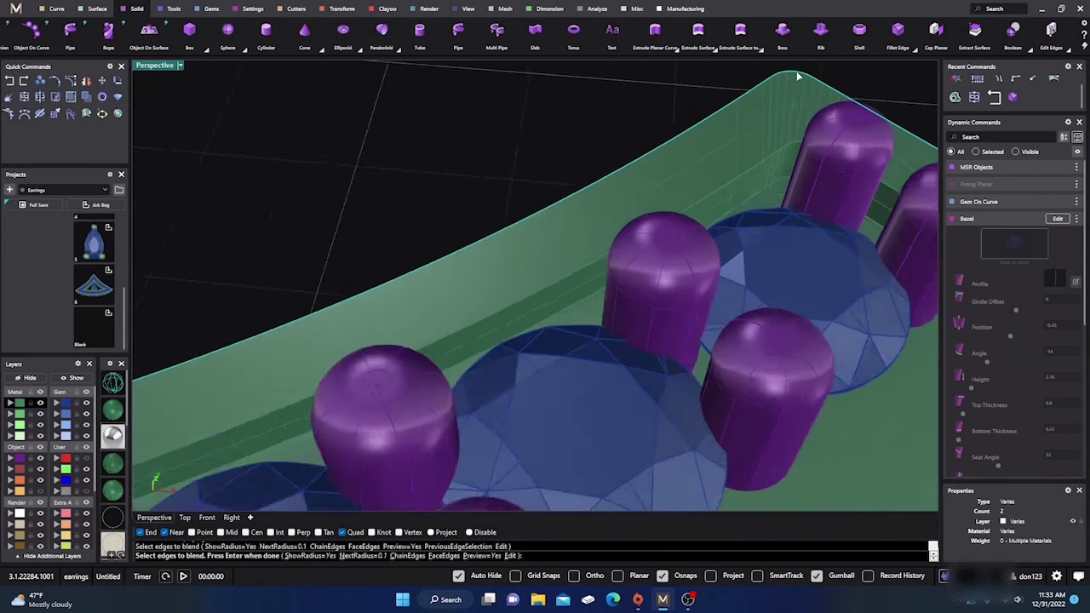
pyautogui.scroll(-8, 798, 76)
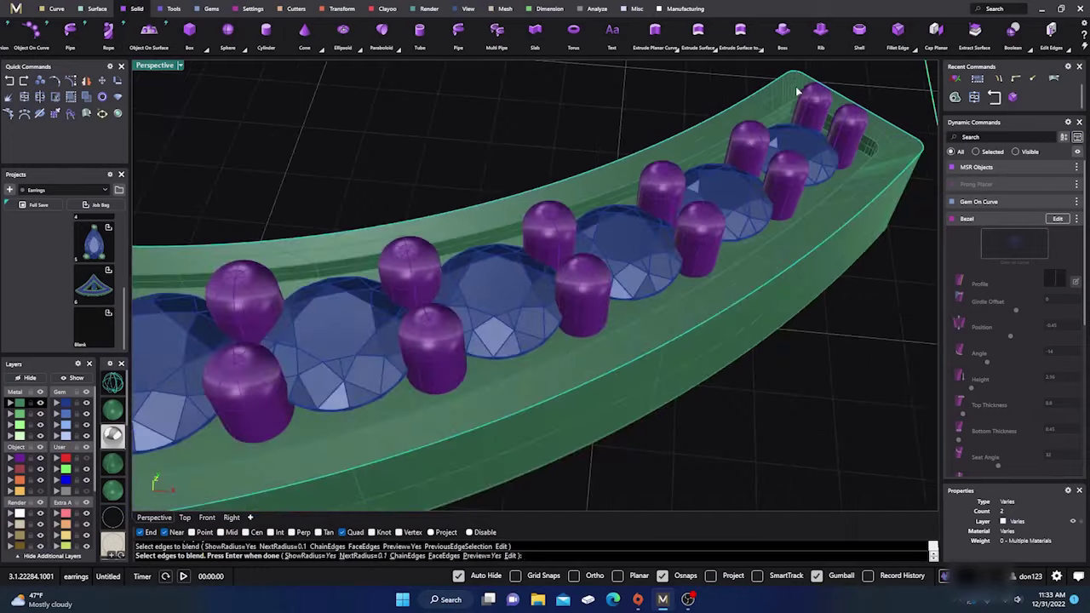
pyautogui.scroll(4, 416, 184)
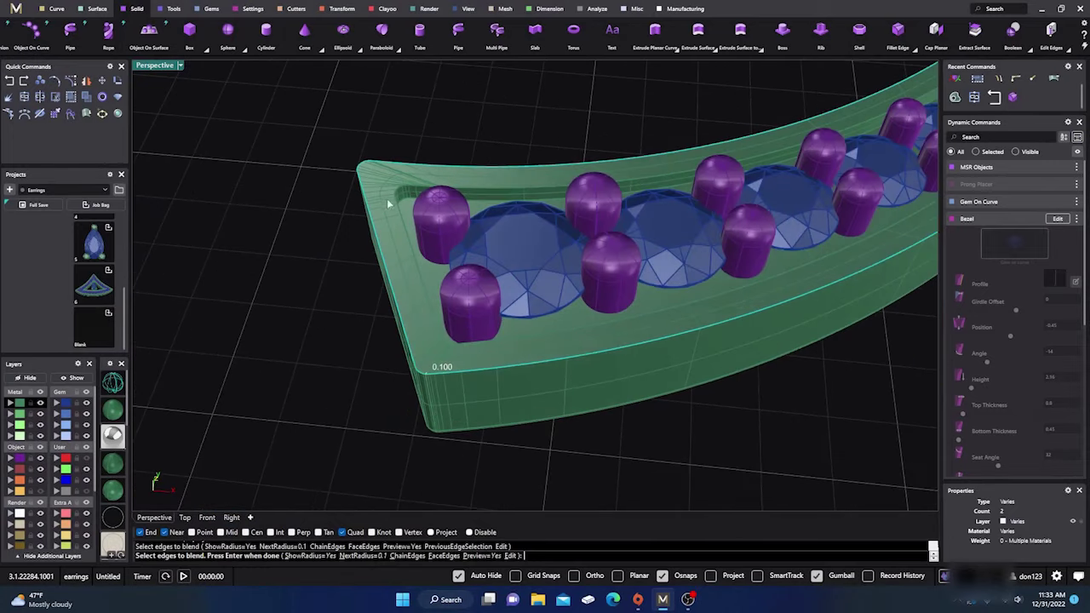
pyautogui.scroll(4, 400, 358)
pyautogui.scroll(-4, 365, 255)
pyautogui.scroll(4, 362, 175)
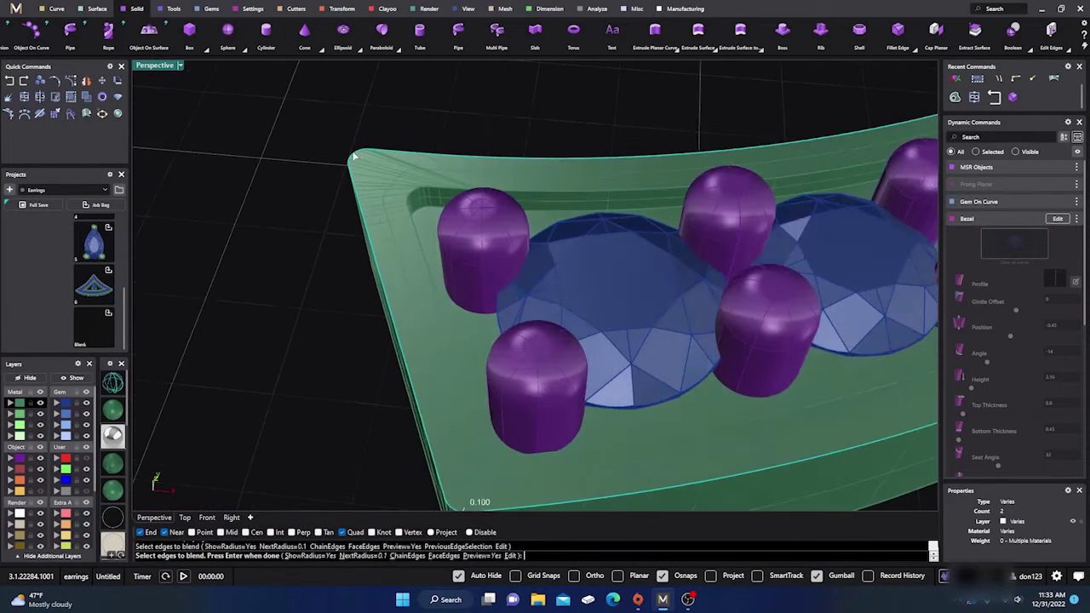
pyautogui.scroll(-1, 354, 158)
pyautogui.scroll(-5, 349, 170)
pyautogui.press('Return')
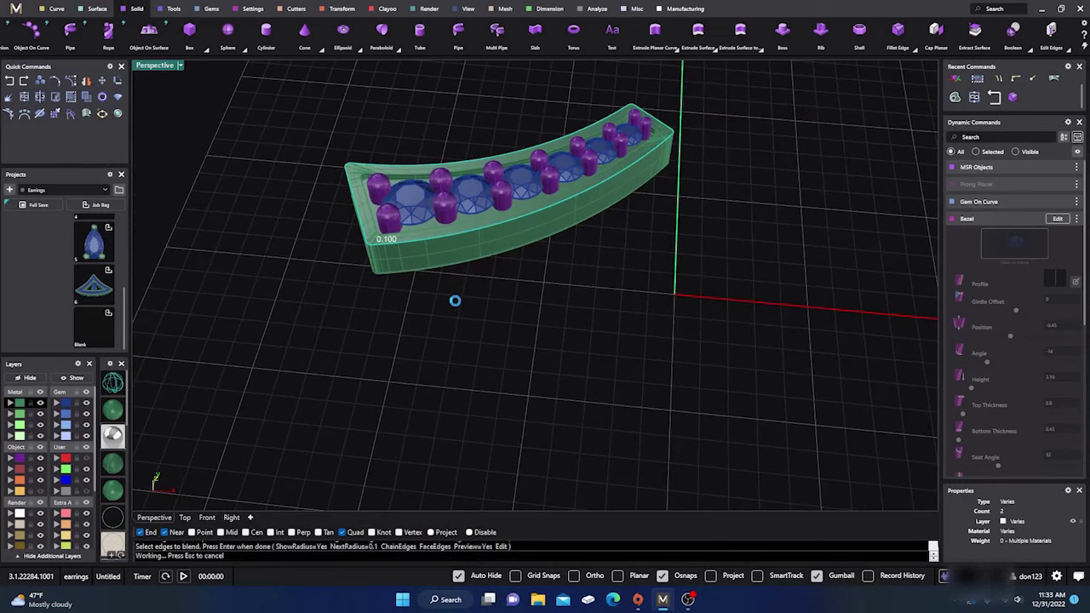
pyautogui.press('Return')
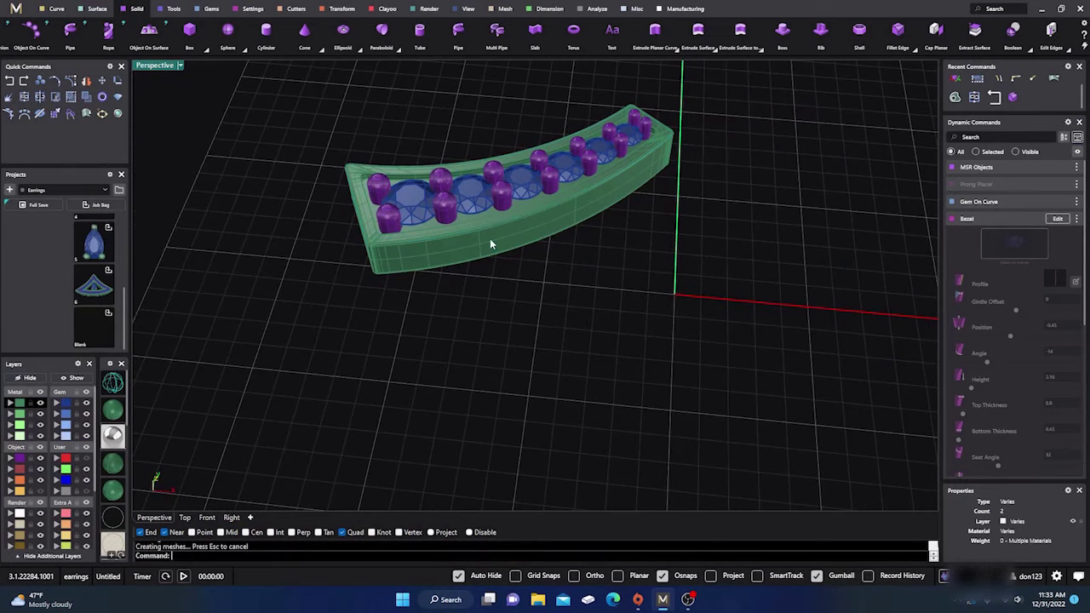
# Undo the 0.100 edge blend on the bezel.
pyautogui.click(490, 241)
pyautogui.click(511, 283)
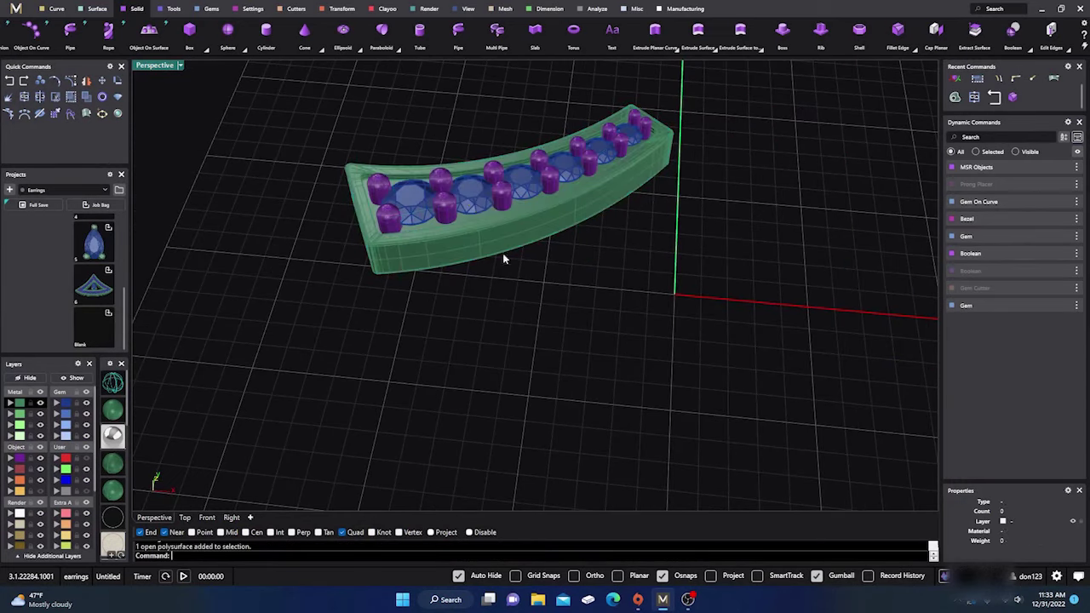
pyautogui.click(497, 247)
pyautogui.click(481, 286)
pyautogui.click(11, 82)
# Explode the bezel into separate surfaces and delete its corner surface.
pyautogui.scroll(6, 385, 240)
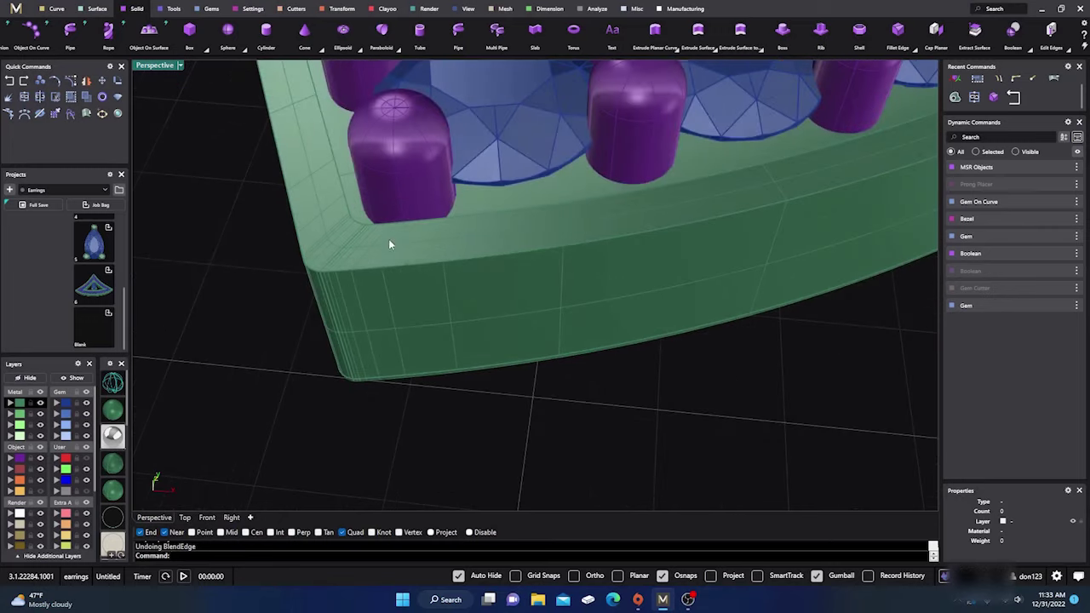
pyautogui.click(399, 246)
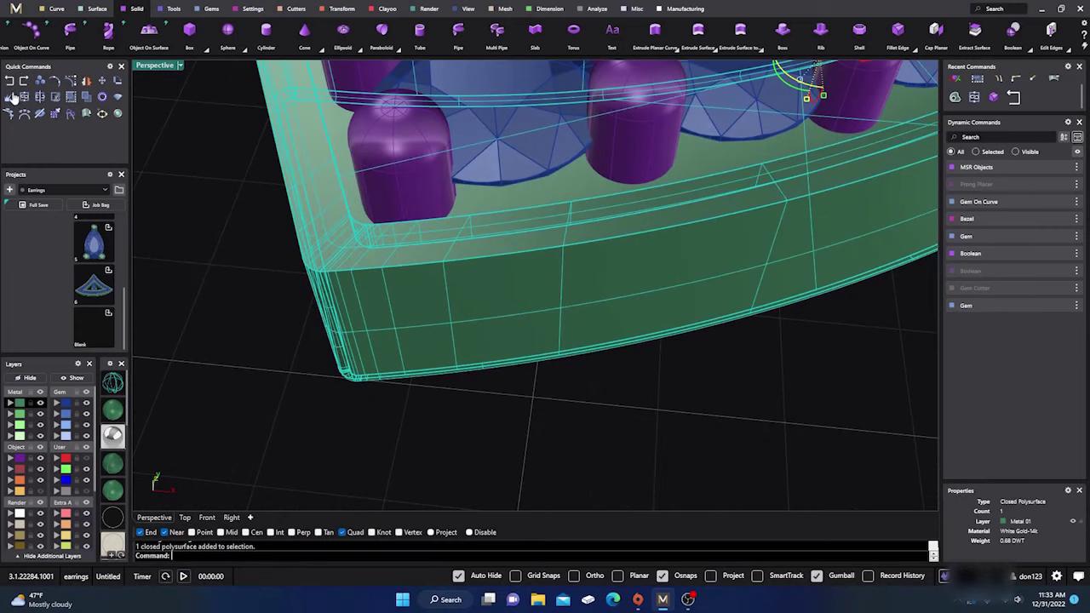
pyautogui.click(9, 98)
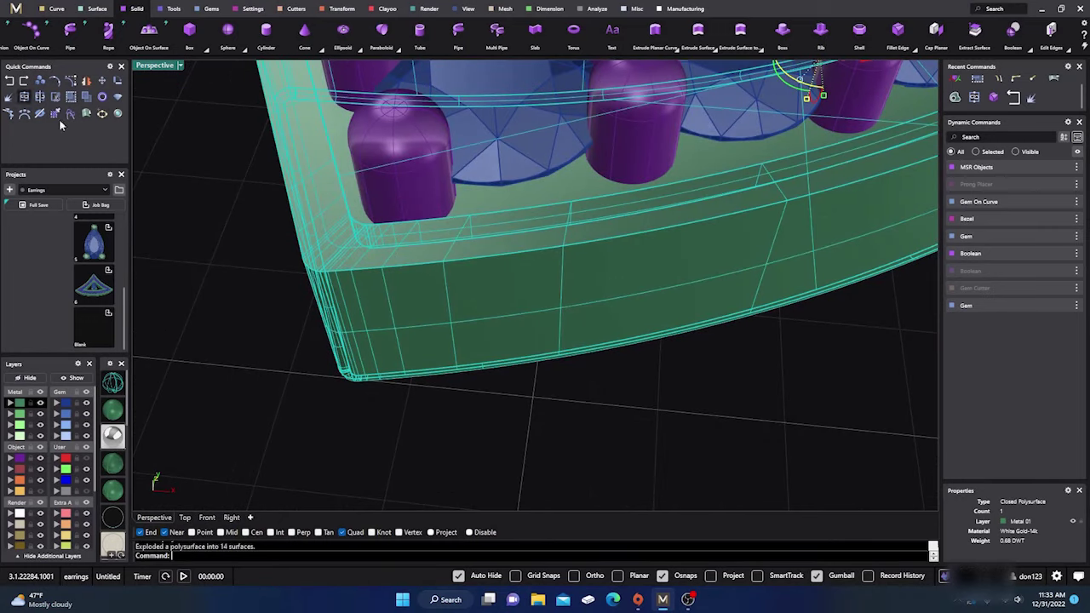
pyautogui.click(326, 253)
pyautogui.press('Delete')
pyautogui.scroll(-8, 404, 379)
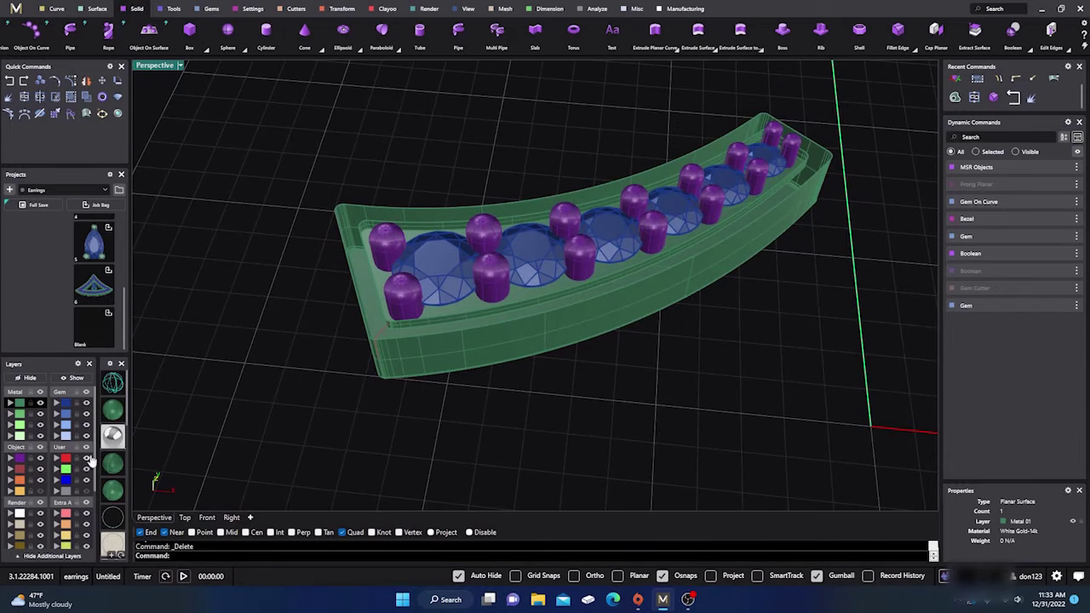
pyautogui.scroll(-3, 429, 252)
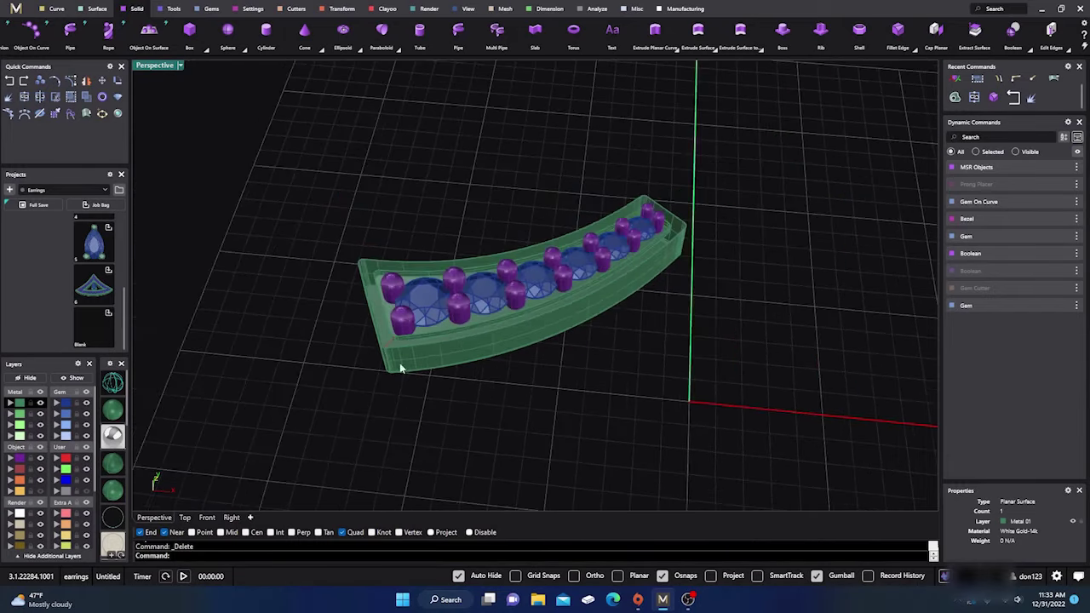
pyautogui.moveTo(647, 358); pyautogui.dragTo(656, 370, button='right')
pyautogui.scroll(5, 705, 266)
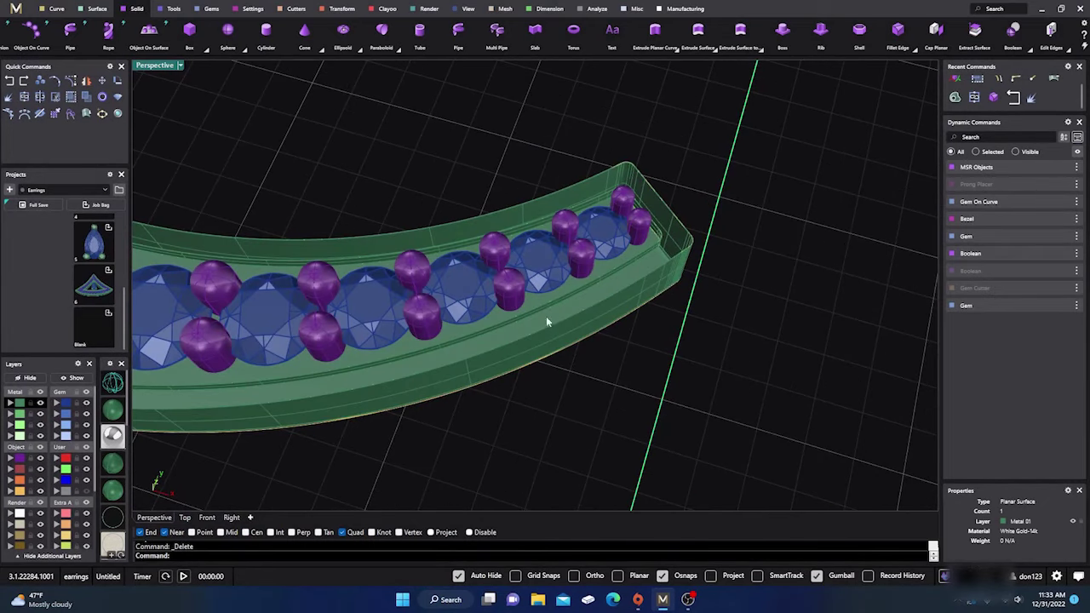
# Make the red User layer current and draw a line across the bezel corner.
pyautogui.click(56, 9)
pyautogui.click(65, 458)
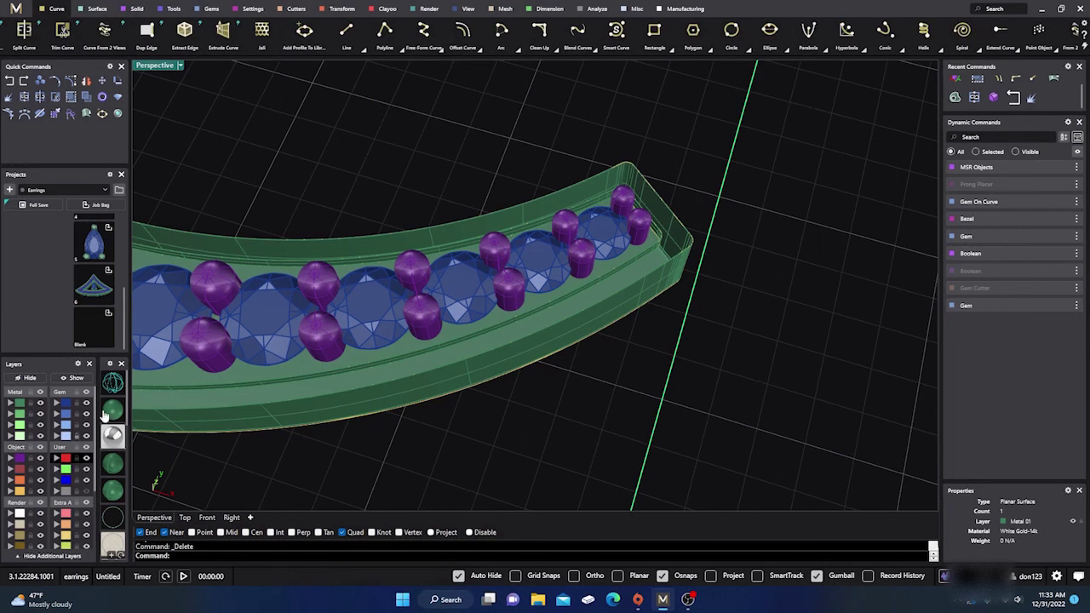
pyautogui.click(345, 32)
pyautogui.scroll(5, 688, 275)
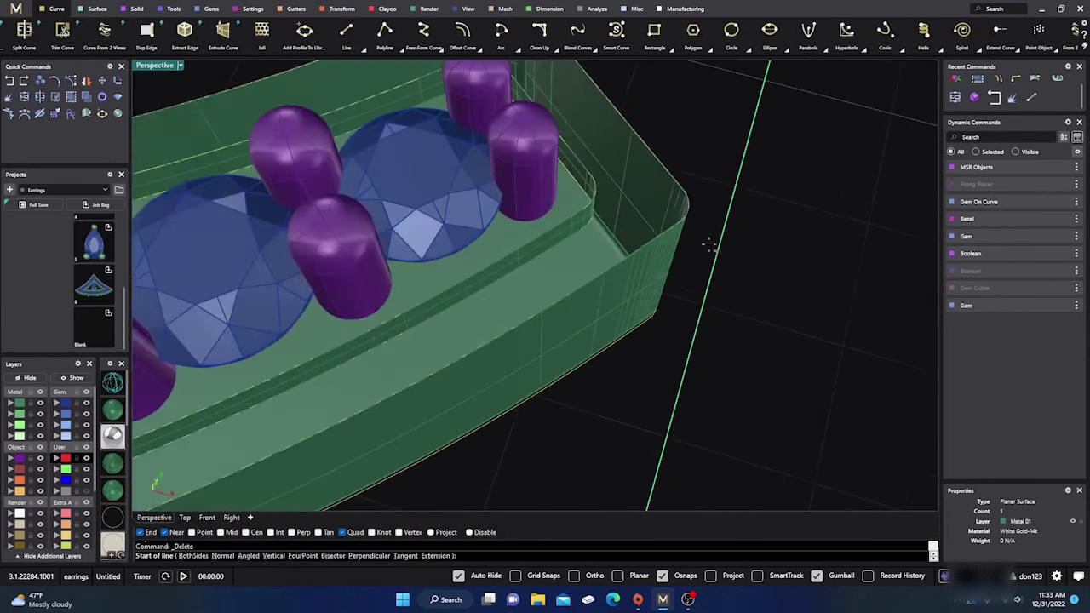
pyautogui.click(594, 197)
pyautogui.click(694, 209)
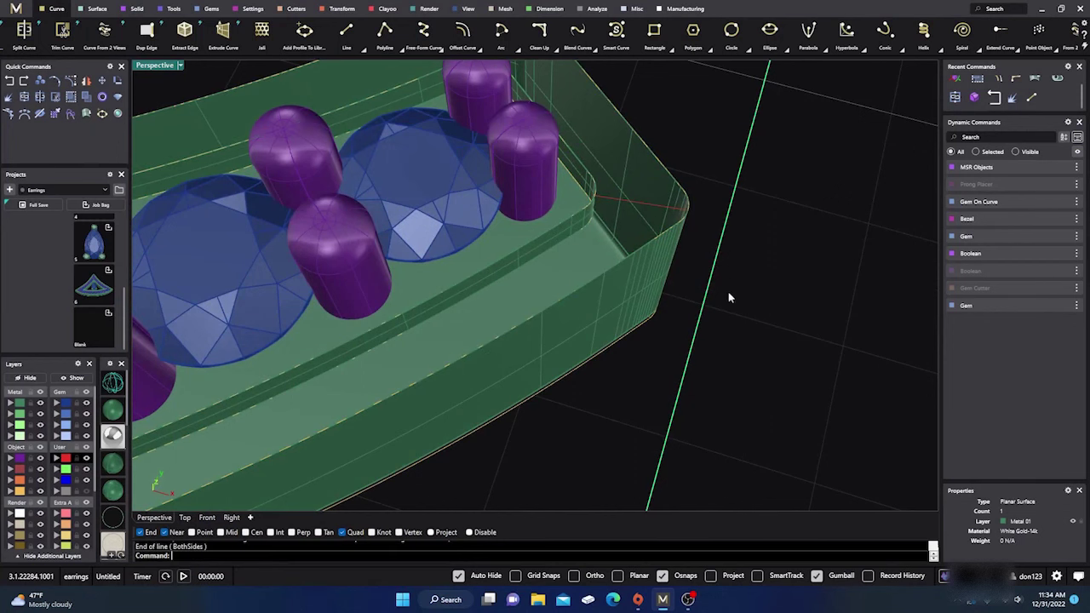
pyautogui.scroll(-4, 728, 291)
# Draw a second line from the bezel's top corner down toward the corner.
pyautogui.rightClick(607, 123)
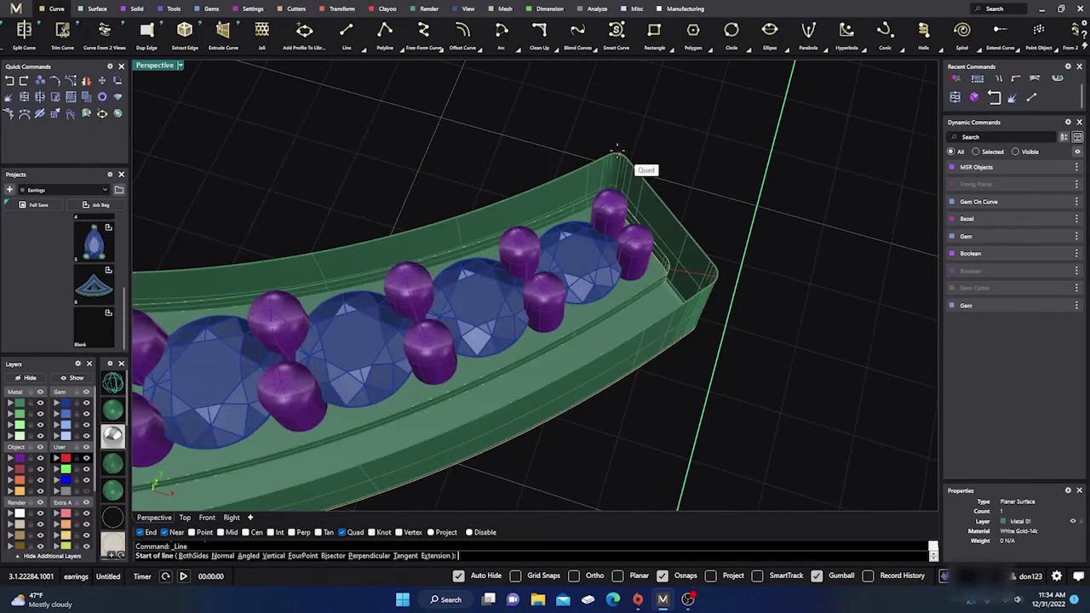
pyautogui.click(617, 154)
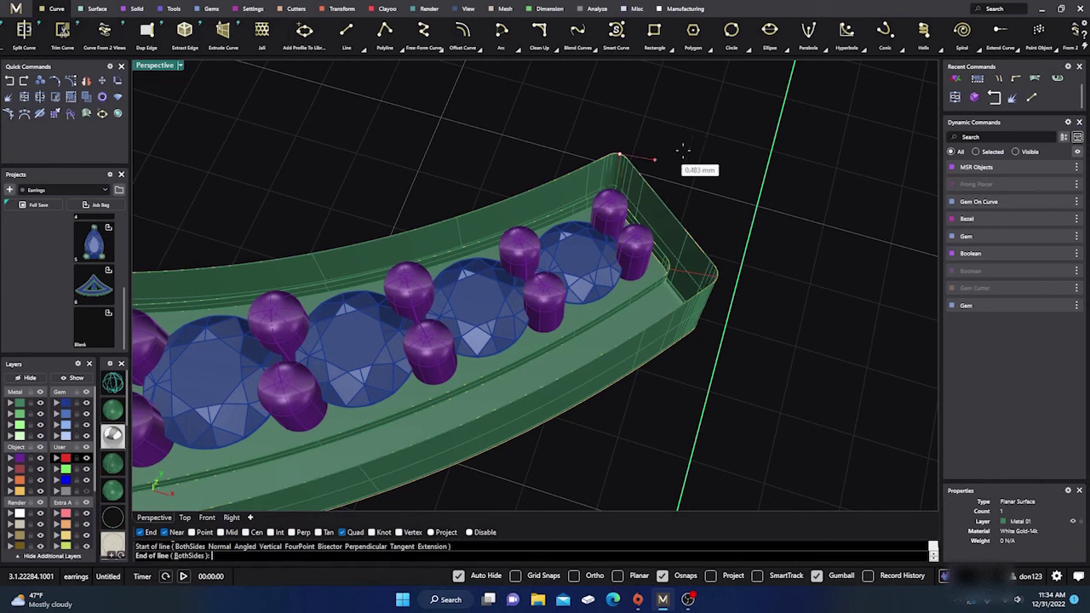
pyautogui.moveTo(687, 150); pyautogui.dragTo(643, 187, button='right')
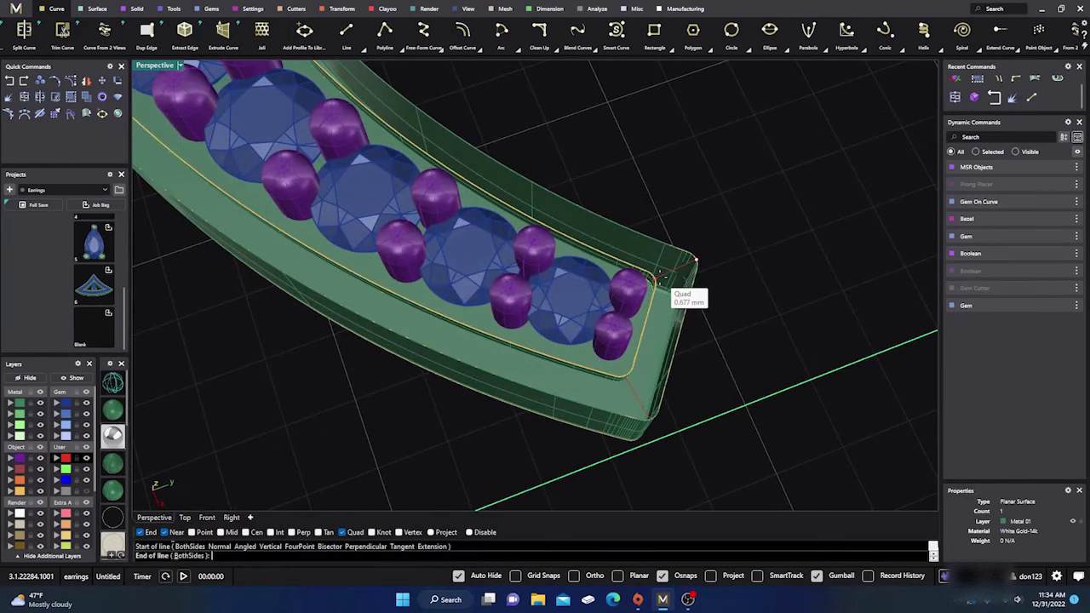
pyautogui.click(662, 280)
pyautogui.scroll(-3, 712, 389)
pyautogui.scroll(5, 470, 94)
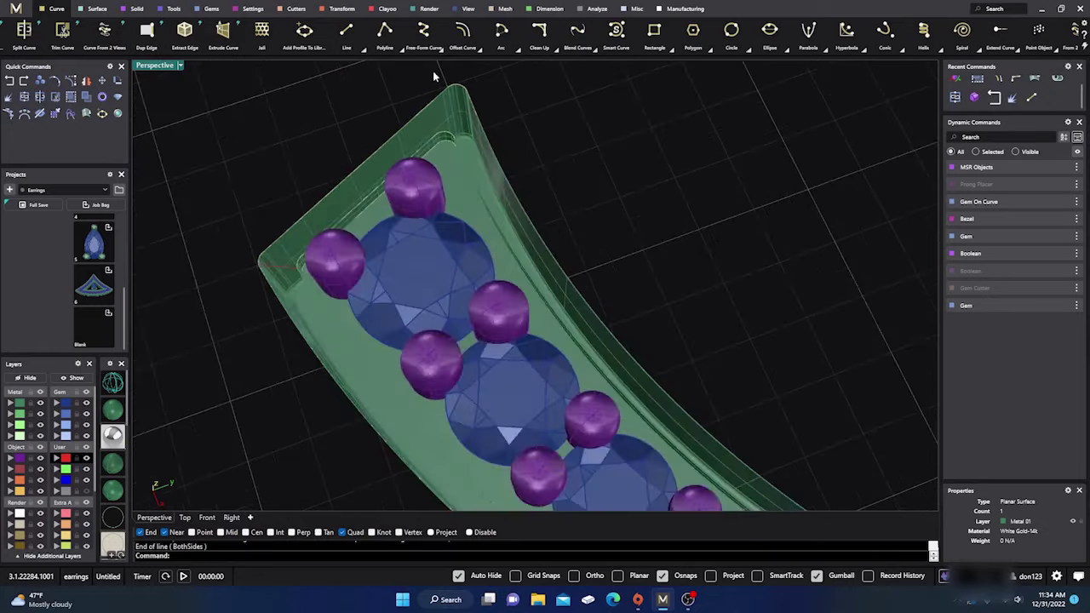
# Draw another line from the bezel corner to a point on its edge.
pyautogui.rightClick(470, 94)
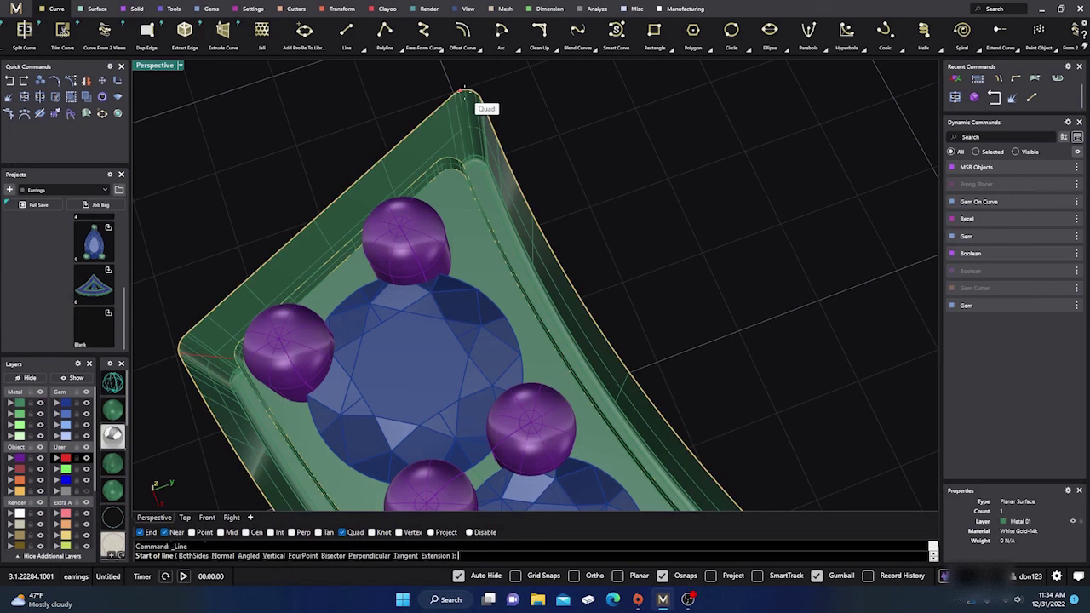
pyautogui.scroll(3, 465, 92)
pyautogui.click(458, 95)
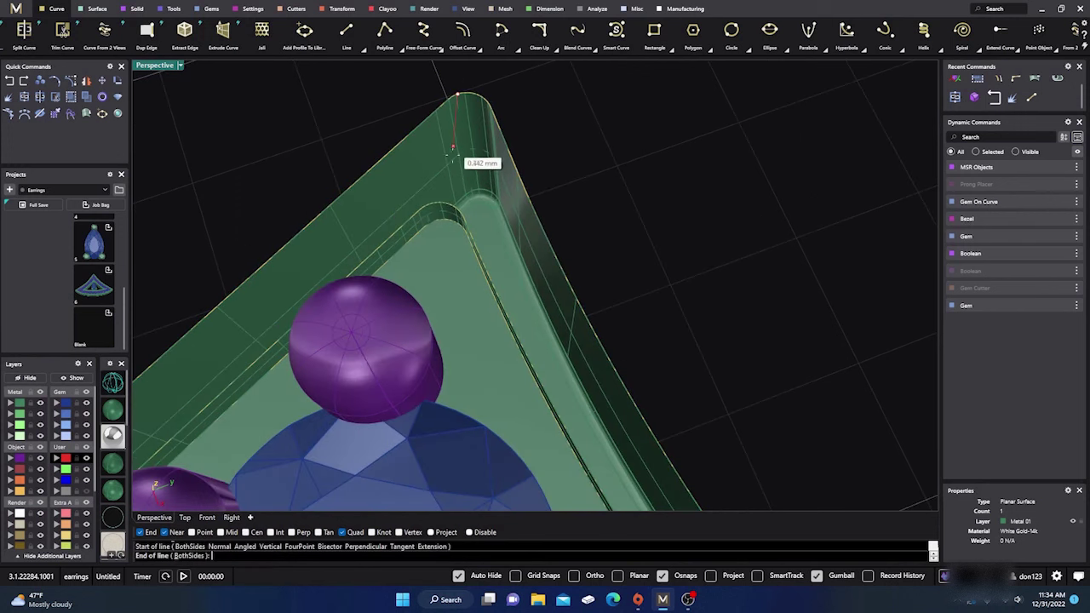
pyautogui.click(448, 202)
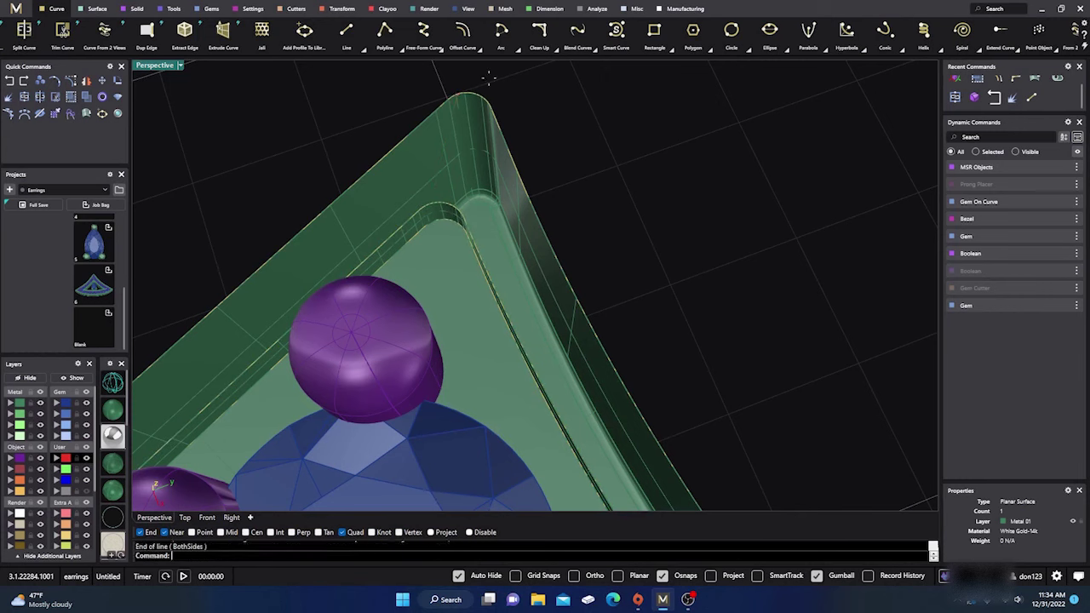
pyautogui.press('Return')
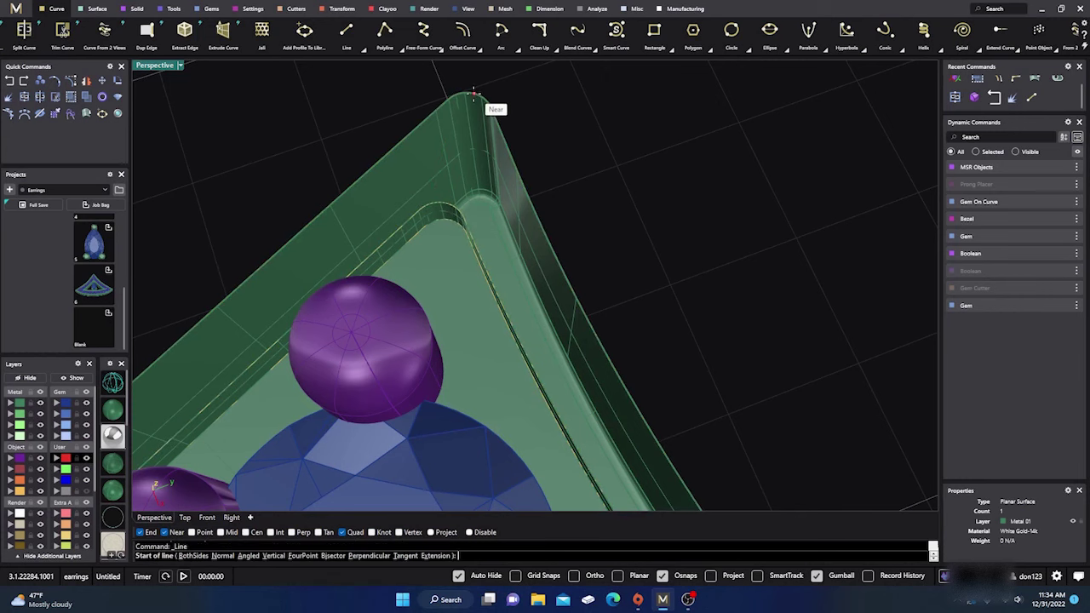
# With Mid osnap on, draw a line from the corner edge's midpoint to the inner corner.
pyautogui.click(221, 532)
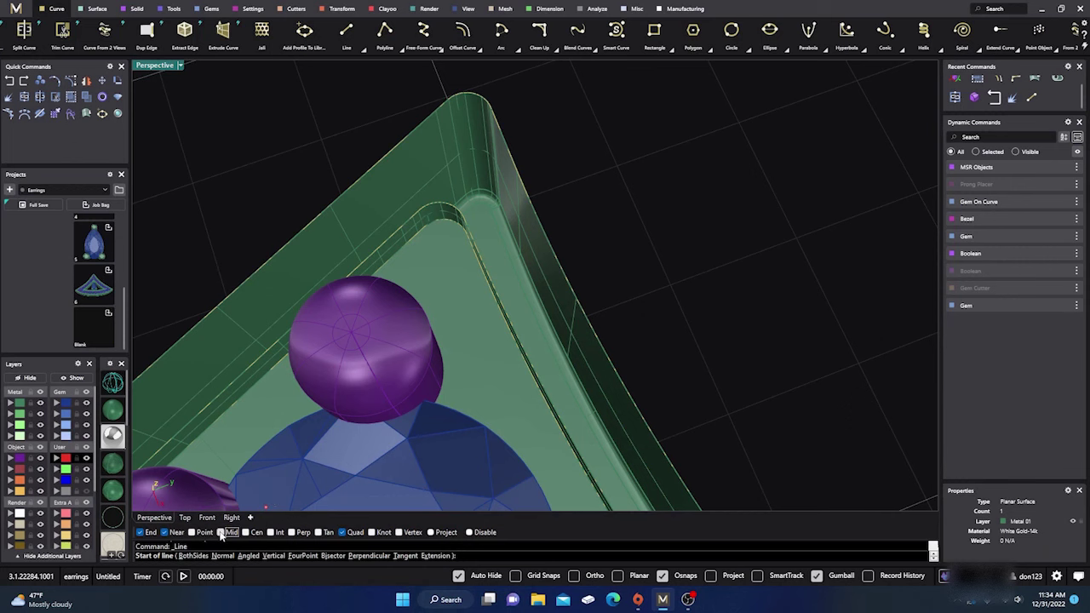
pyautogui.click(477, 92)
pyautogui.click(451, 212)
pyautogui.moveTo(451, 212); pyautogui.dragTo(498, 182, button='right')
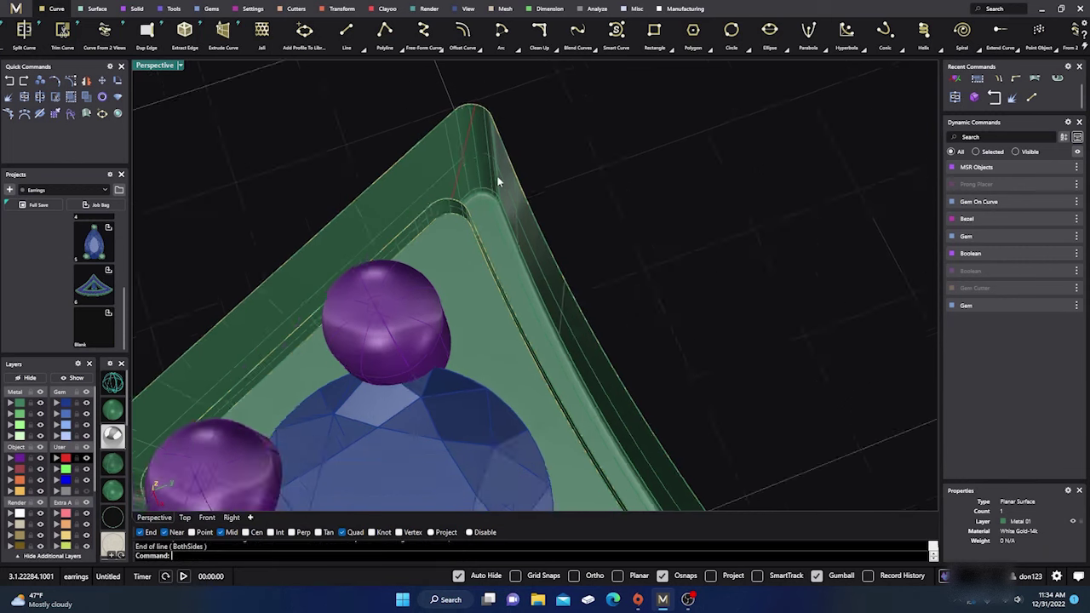
pyautogui.scroll(-5, 497, 175)
pyautogui.scroll(3, 286, 332)
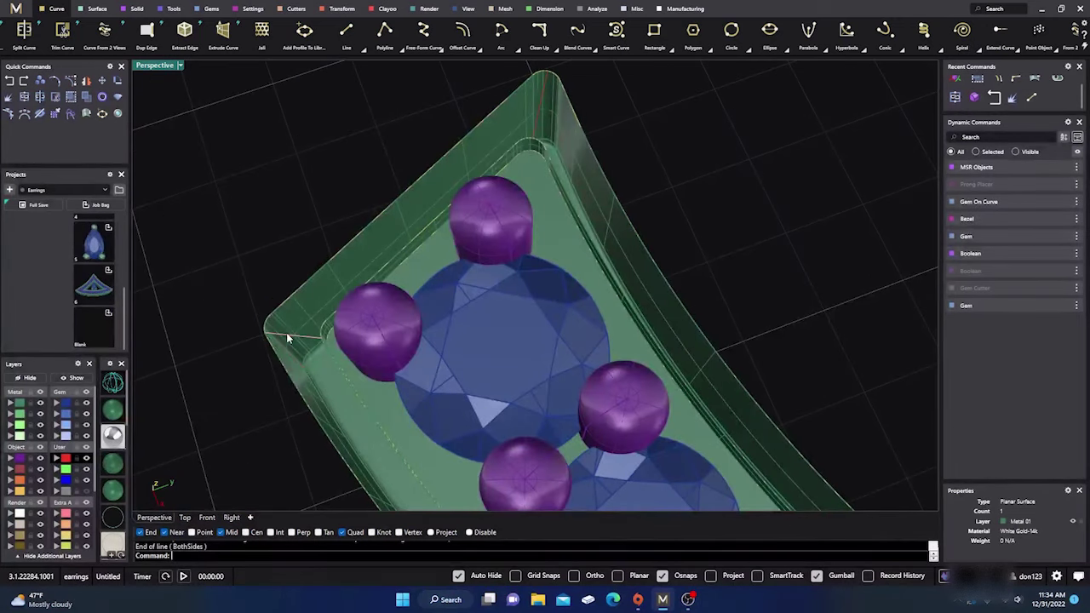
# Delete the corner line, then begin and cancel another line at the band corner.
pyautogui.click(286, 333)
pyautogui.click(337, 361)
pyautogui.press('Delete')
pyautogui.moveTo(246, 316); pyautogui.dragTo(224, 331, button='right')
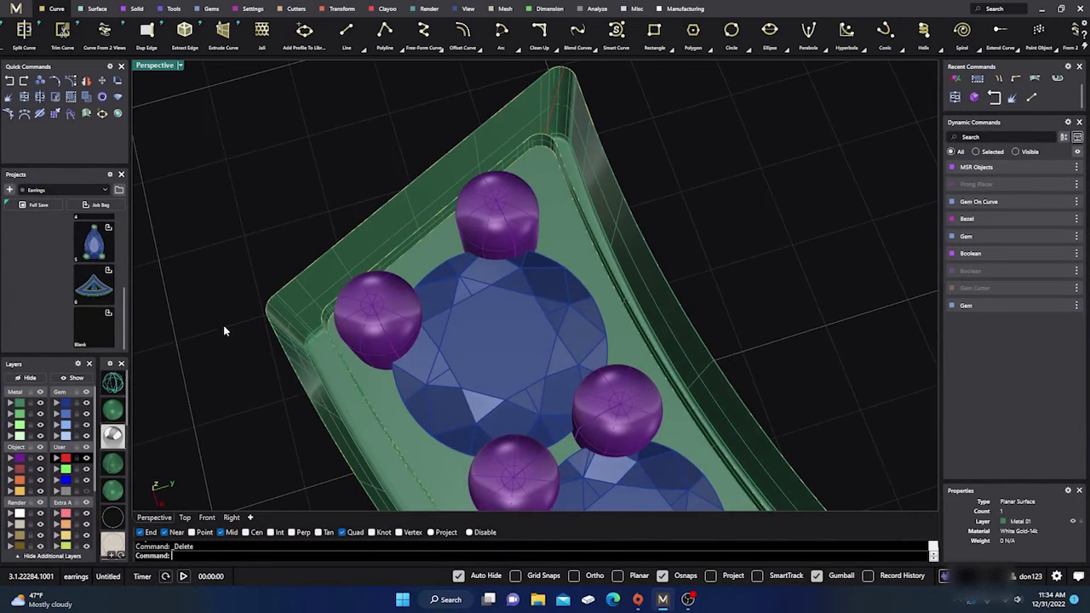
pyautogui.press('Return')
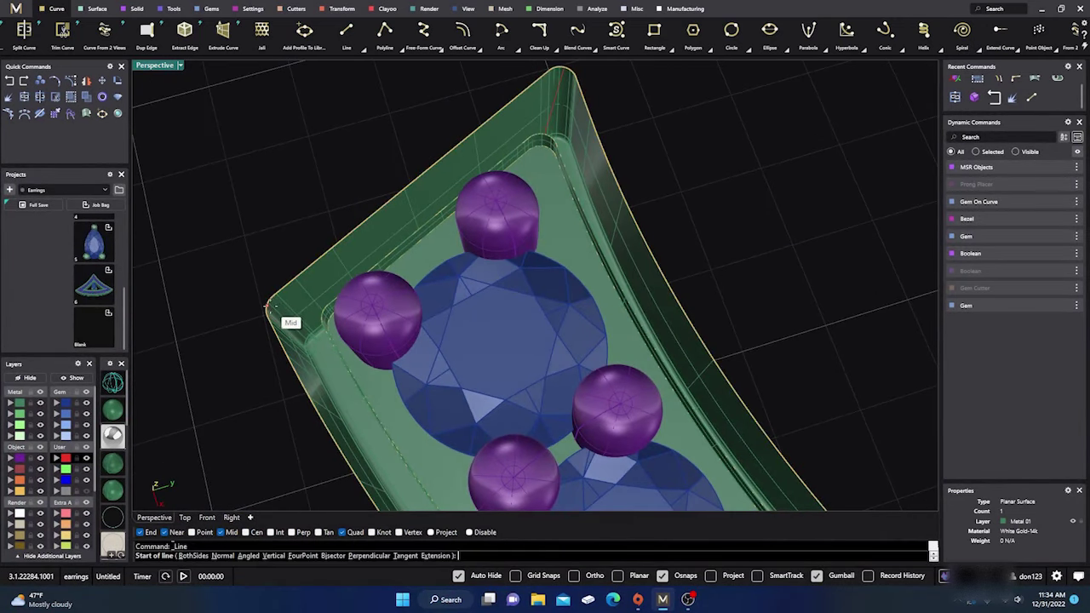
pyautogui.click(288, 310)
pyautogui.press('Escape')
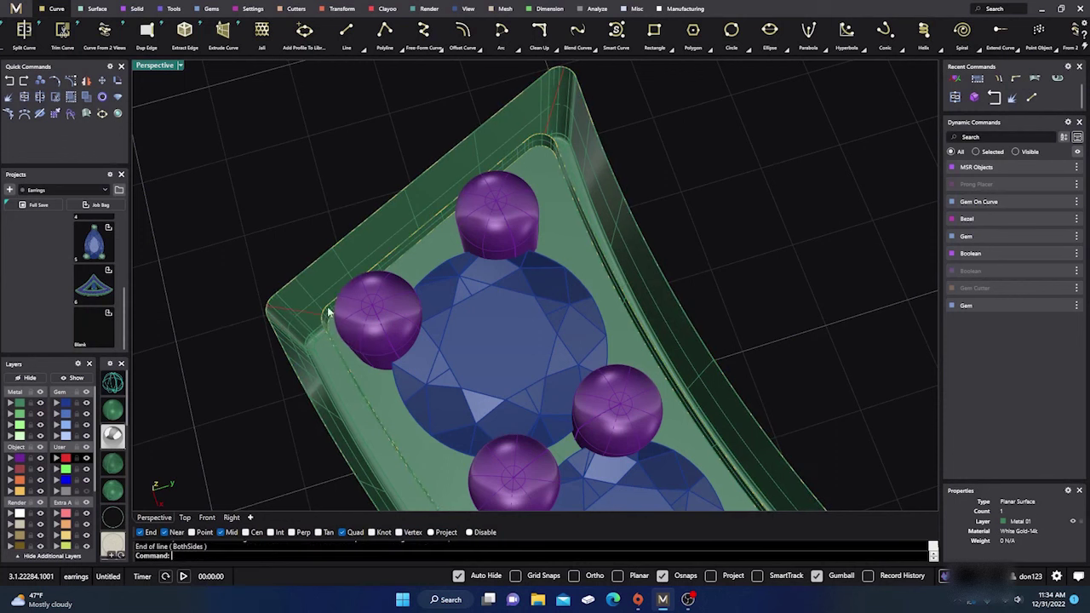
# Delete the seam curve at the band's corner.
pyautogui.scroll(-3, 403, 180)
pyautogui.scroll(-5, 403, 181)
pyautogui.scroll(8, 564, 323)
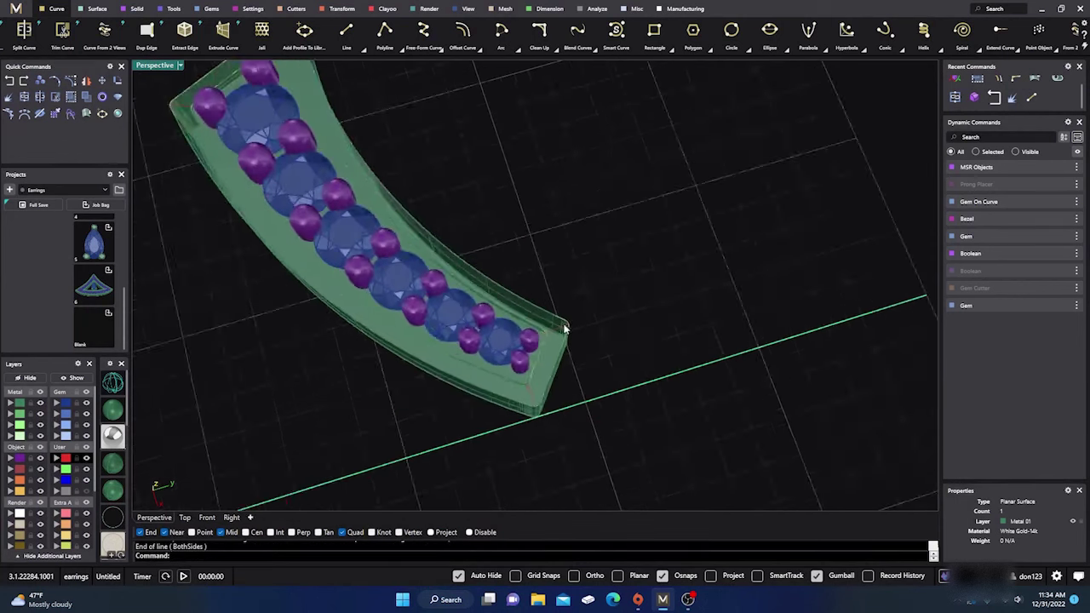
pyautogui.scroll(3, 562, 332)
pyautogui.scroll(-4, 559, 328)
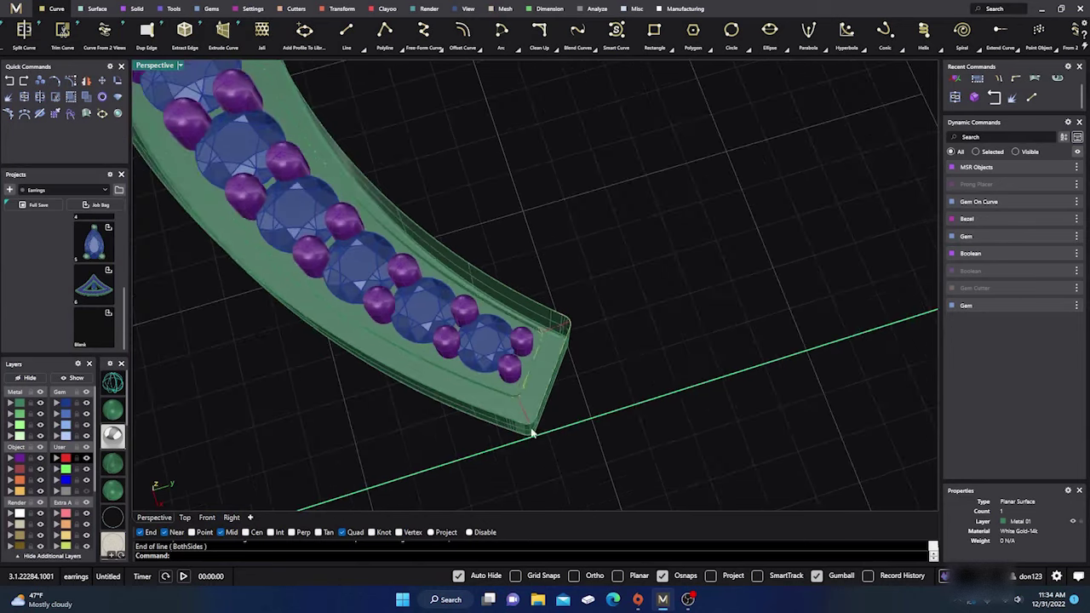
pyautogui.scroll(3, 528, 430)
pyautogui.scroll(3, 524, 426)
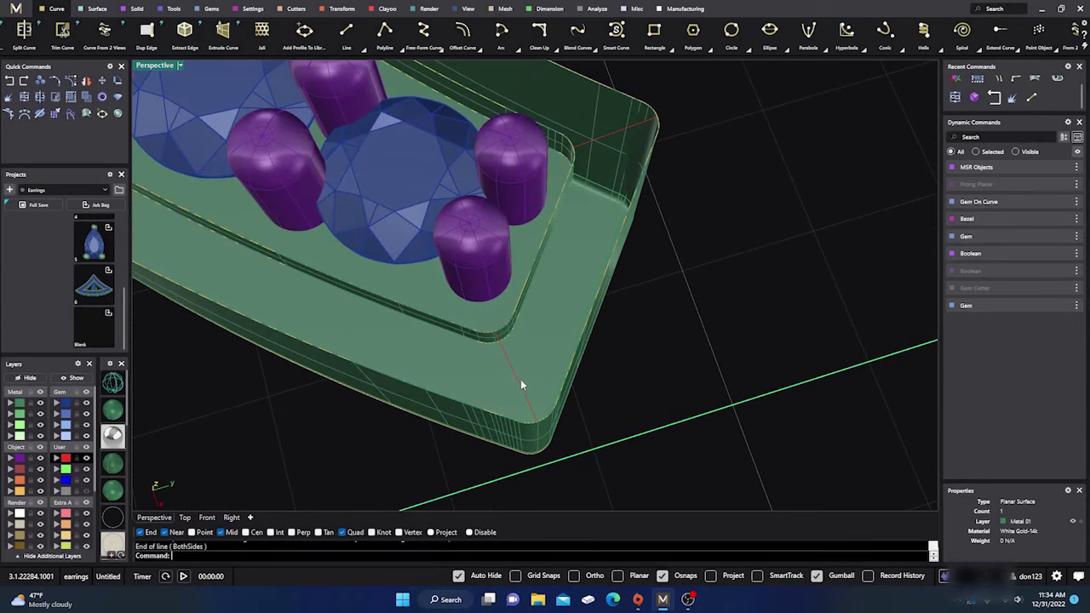
pyautogui.click(520, 379)
pyautogui.press('Delete')
# Draw a line from the inner curve's midpoint to the band's bottom corner.
pyautogui.write('line')
pyautogui.press('Return')
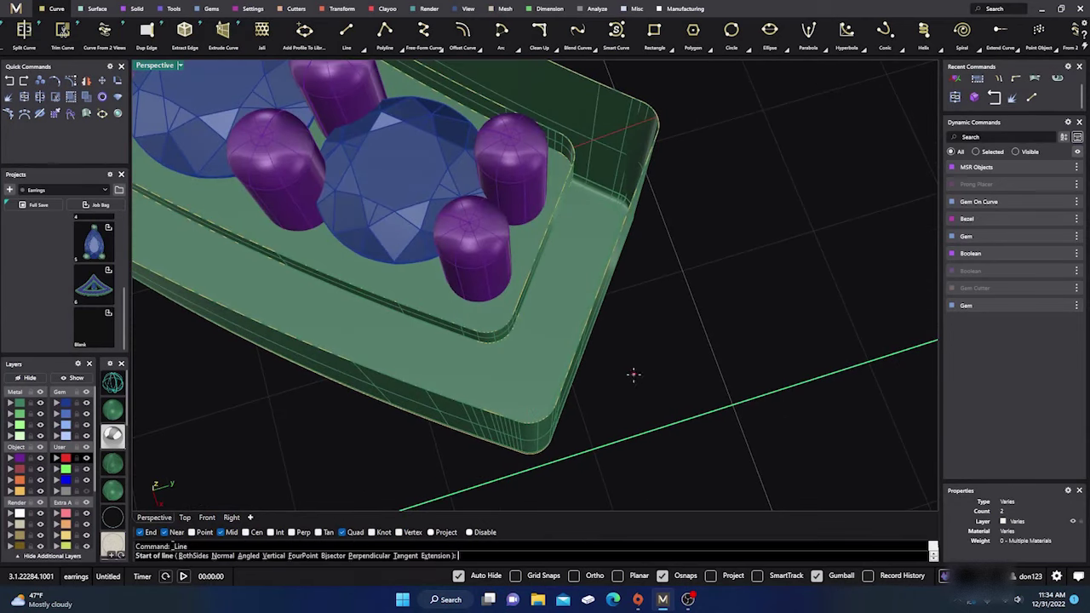
pyautogui.click(502, 326)
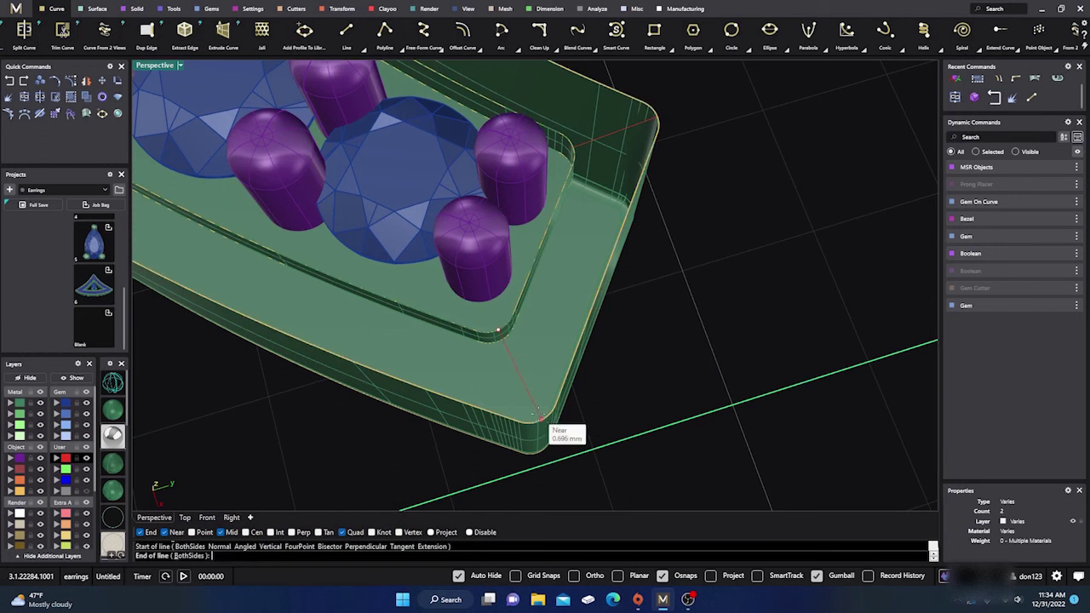
pyautogui.click(544, 427)
pyautogui.moveTo(649, 362); pyautogui.dragTo(662, 365, button='right')
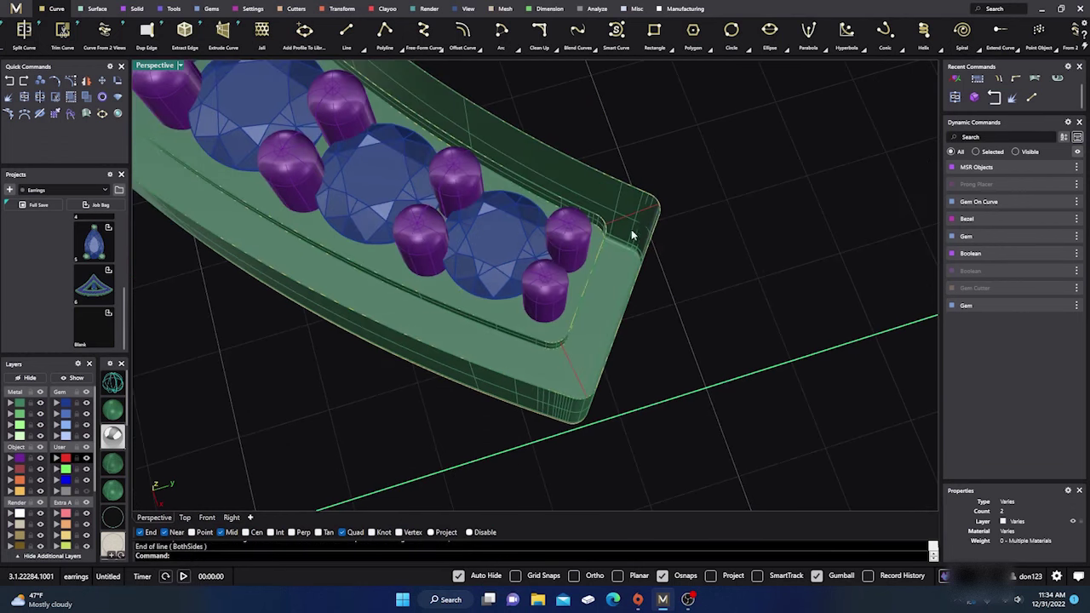
pyautogui.scroll(2, 627, 225)
pyautogui.scroll(-8, 627, 225)
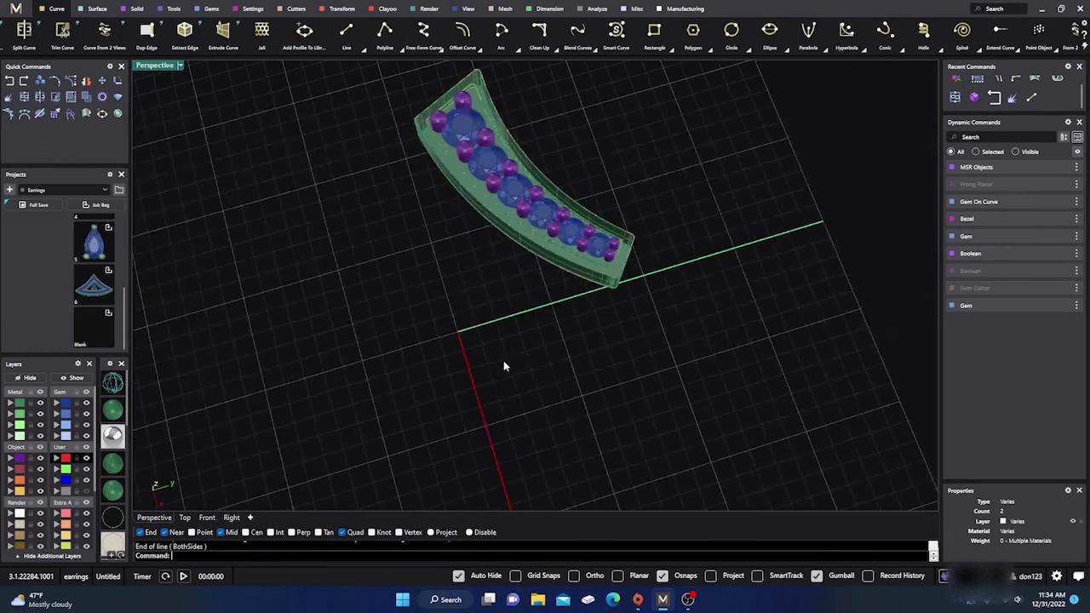
pyautogui.moveTo(503, 367); pyautogui.dragTo(546, 213, button='right')
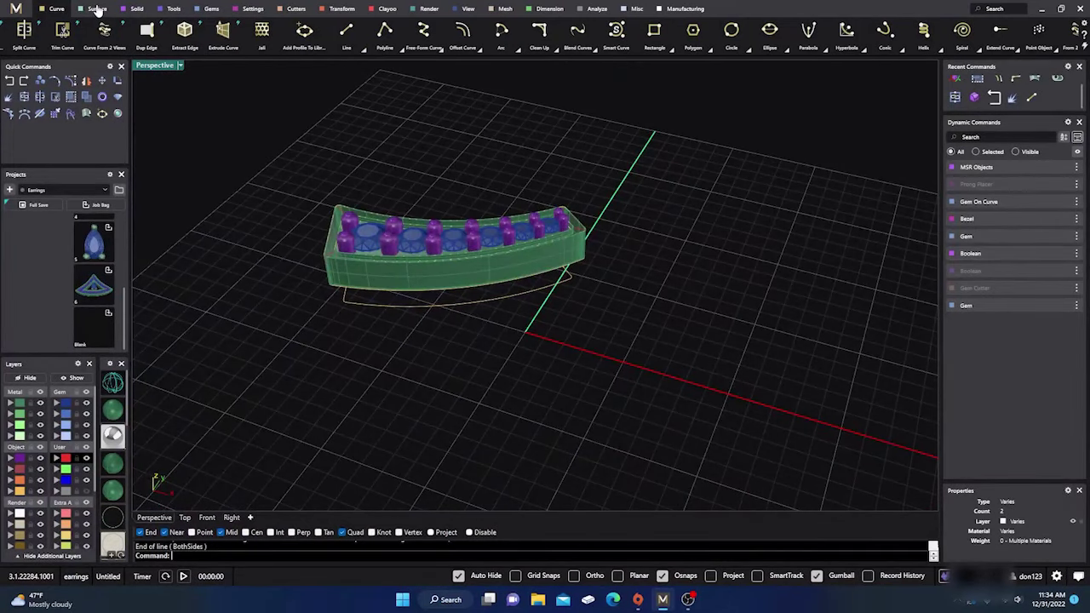
# Sweep the band along two rails through its profile curves, with Closed turned on.
pyautogui.click(97, 9)
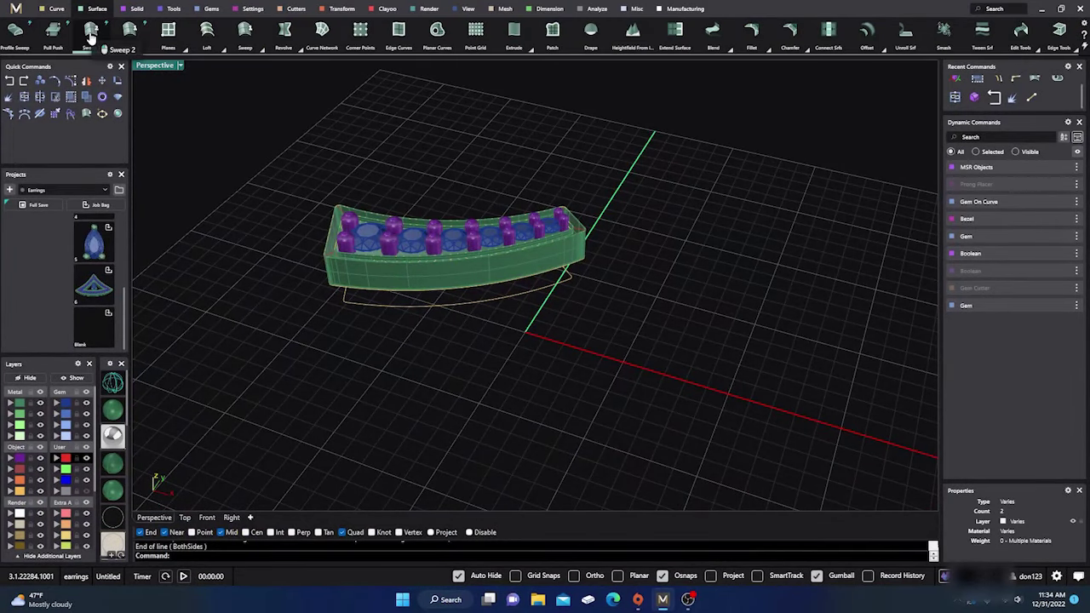
pyautogui.scroll(6, 312, 195)
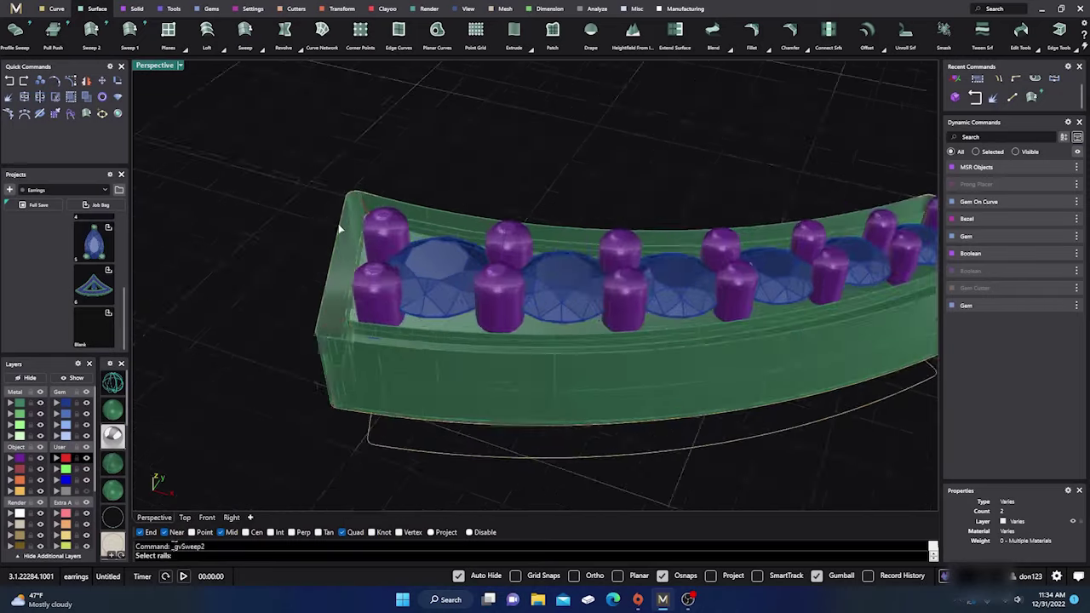
pyautogui.click(366, 251)
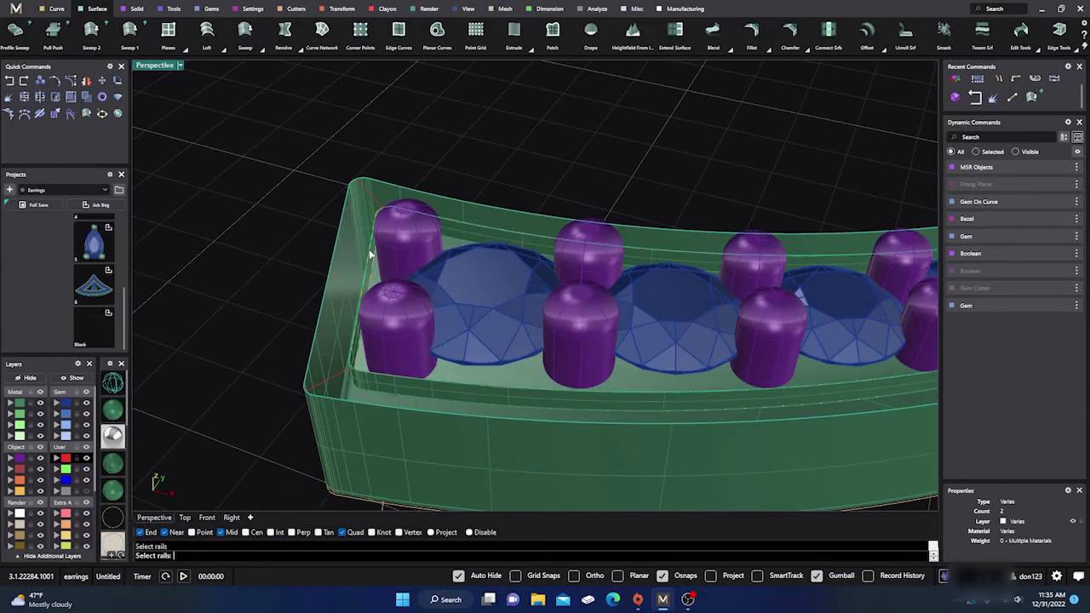
pyautogui.click(375, 204)
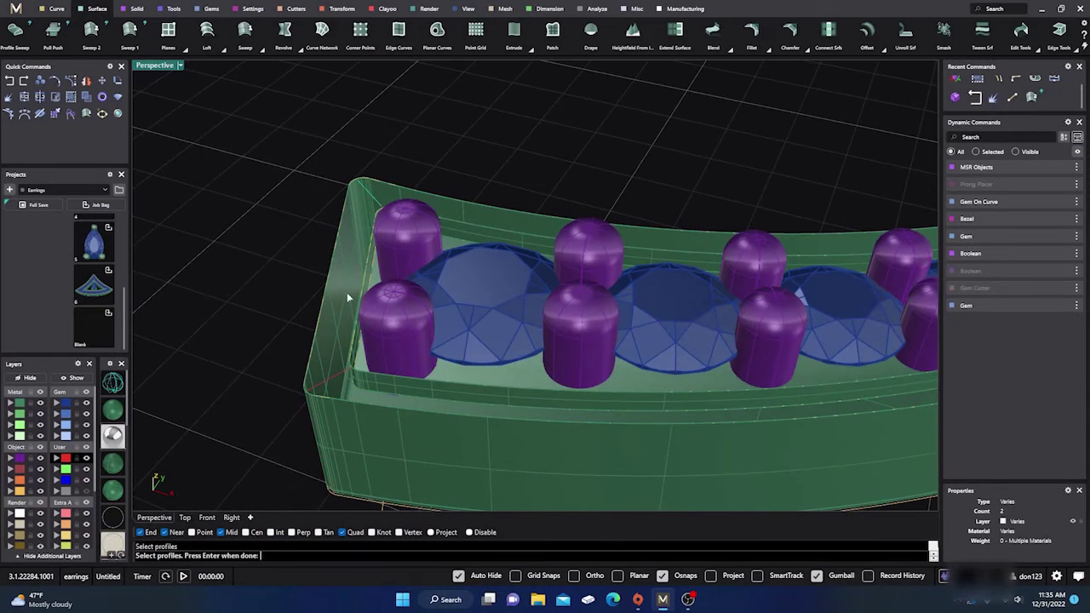
pyautogui.scroll(-8, 328, 367)
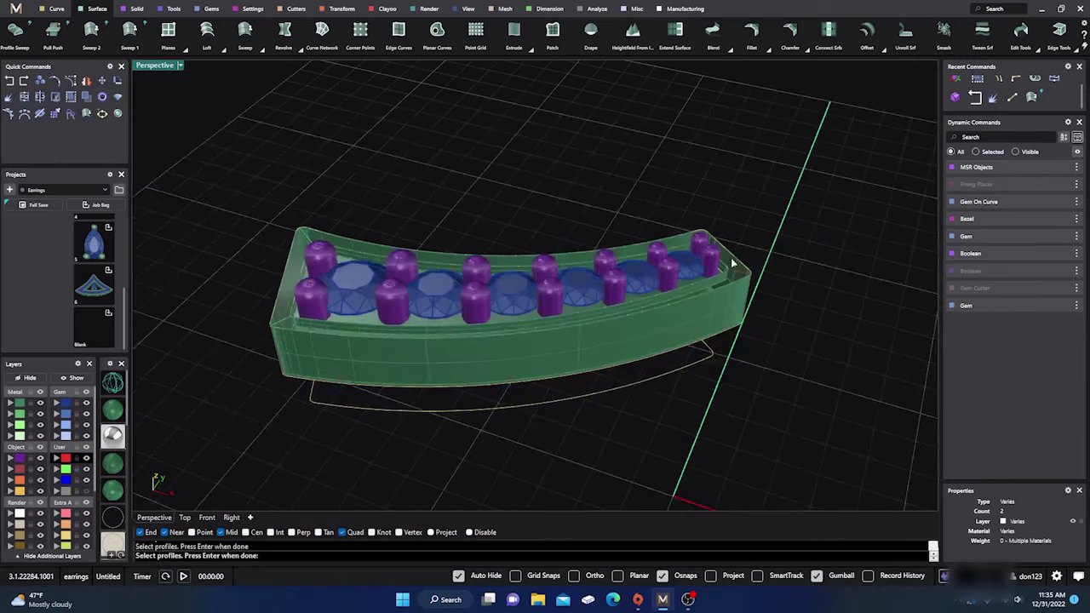
pyautogui.scroll(8, 730, 261)
pyautogui.scroll(4, 680, 216)
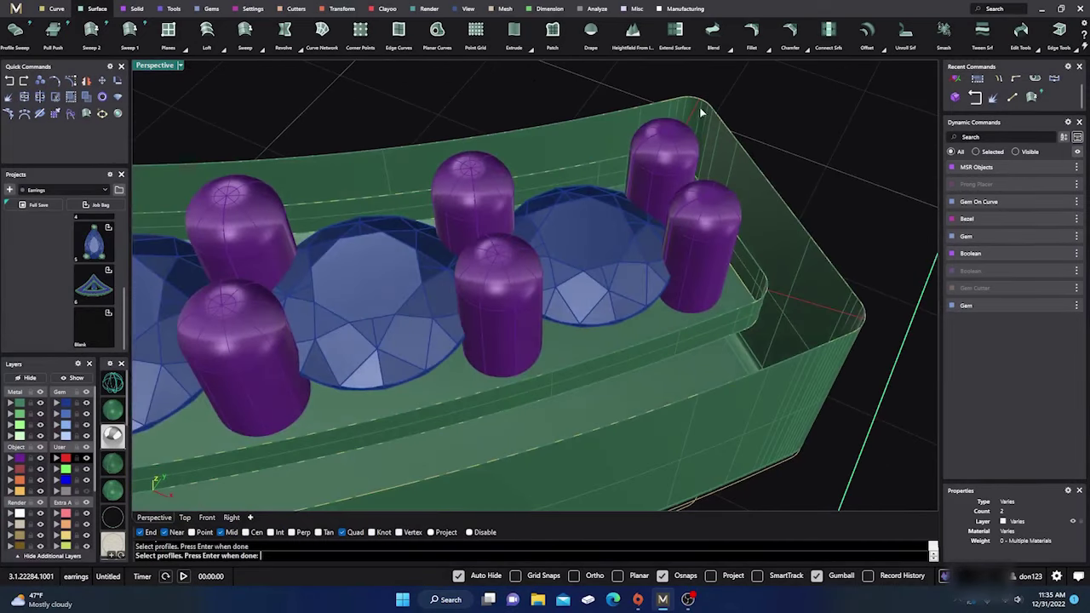
pyautogui.click(795, 294)
pyautogui.press('Return')
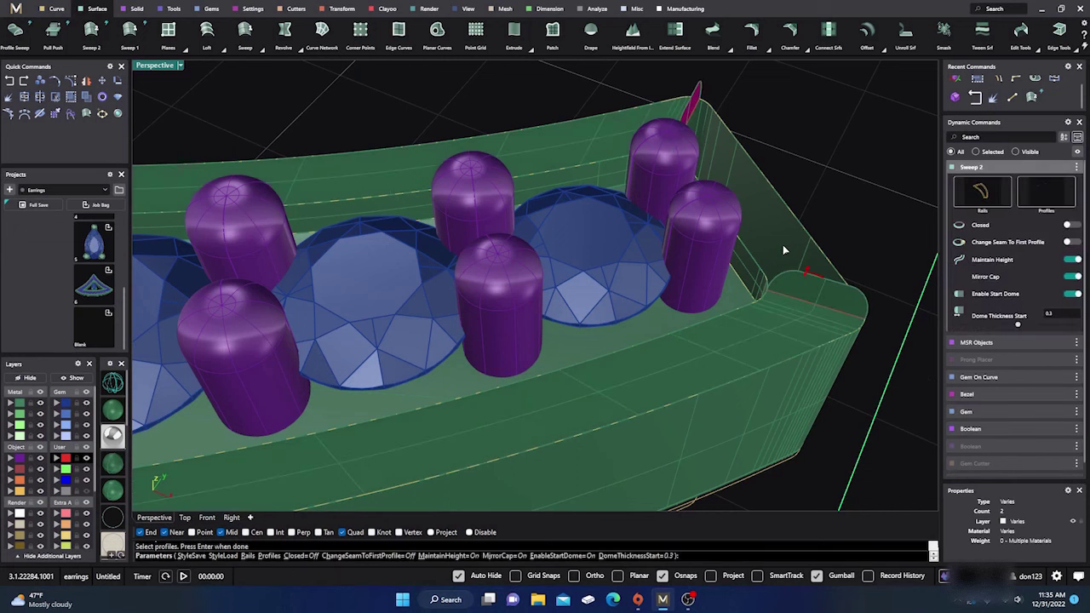
pyautogui.click(1069, 226)
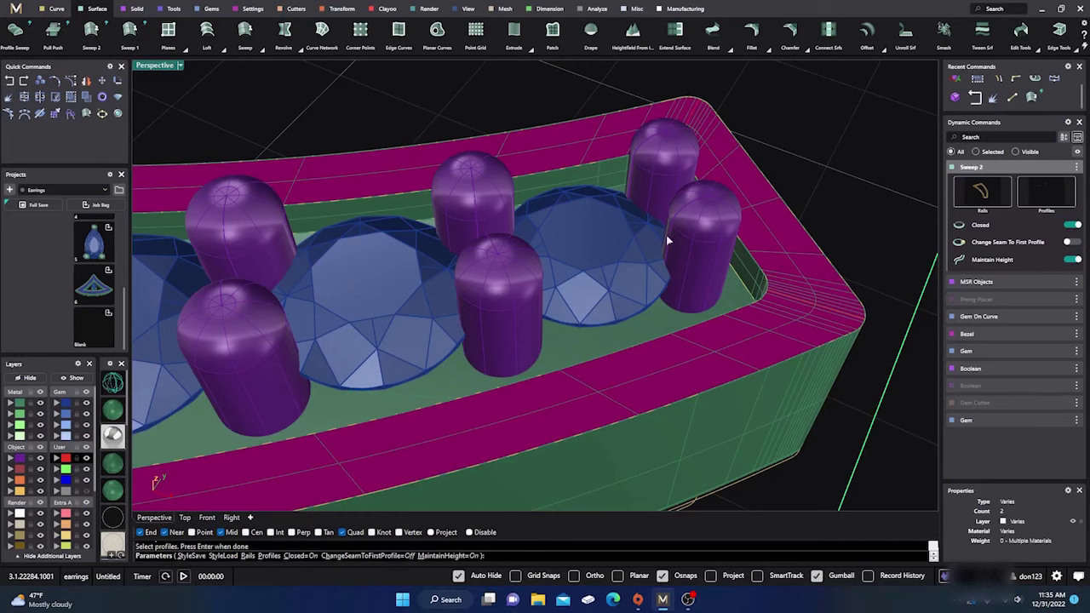
pyautogui.moveTo(666, 241); pyautogui.dragTo(653, 379, button='right')
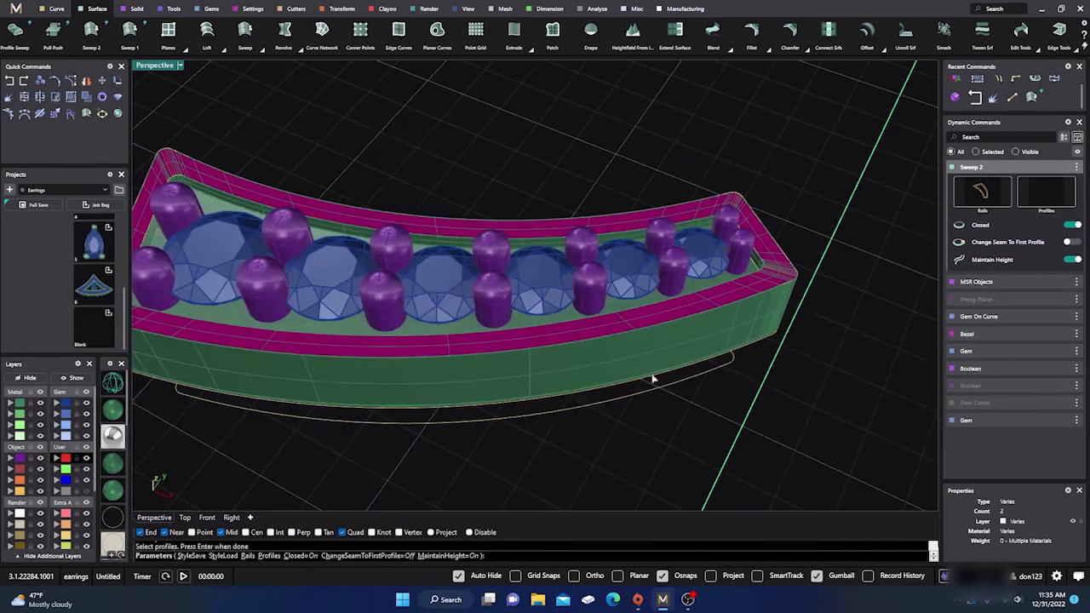
pyautogui.press('Return')
pyautogui.moveTo(584, 423); pyautogui.dragTo(681, 417, button='right')
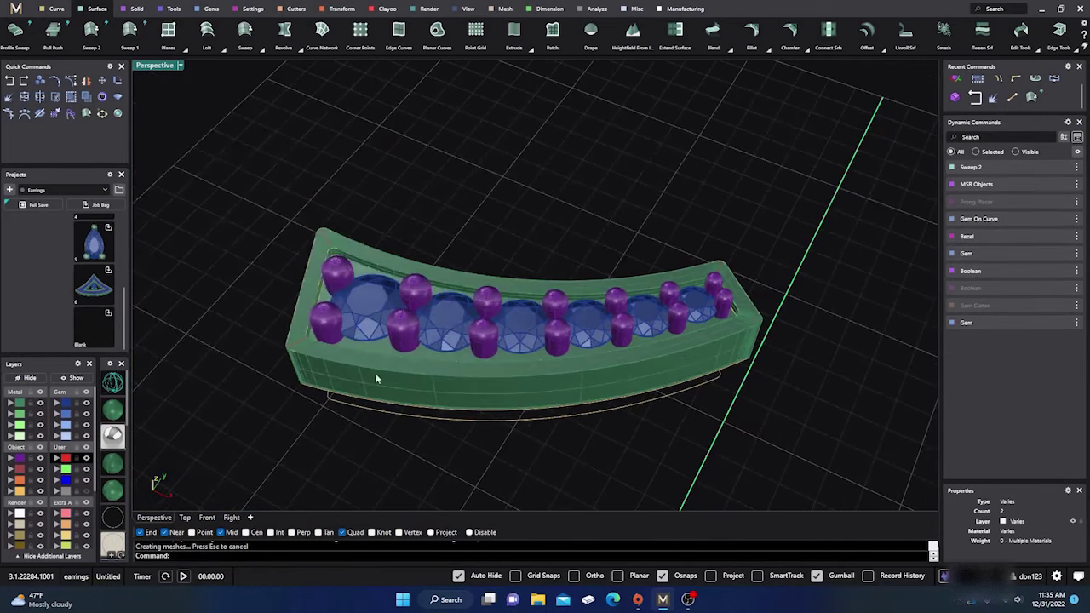
# Join the swept surfaces into one closed polysurface and hide the orange curve.
pyautogui.click(21, 406)
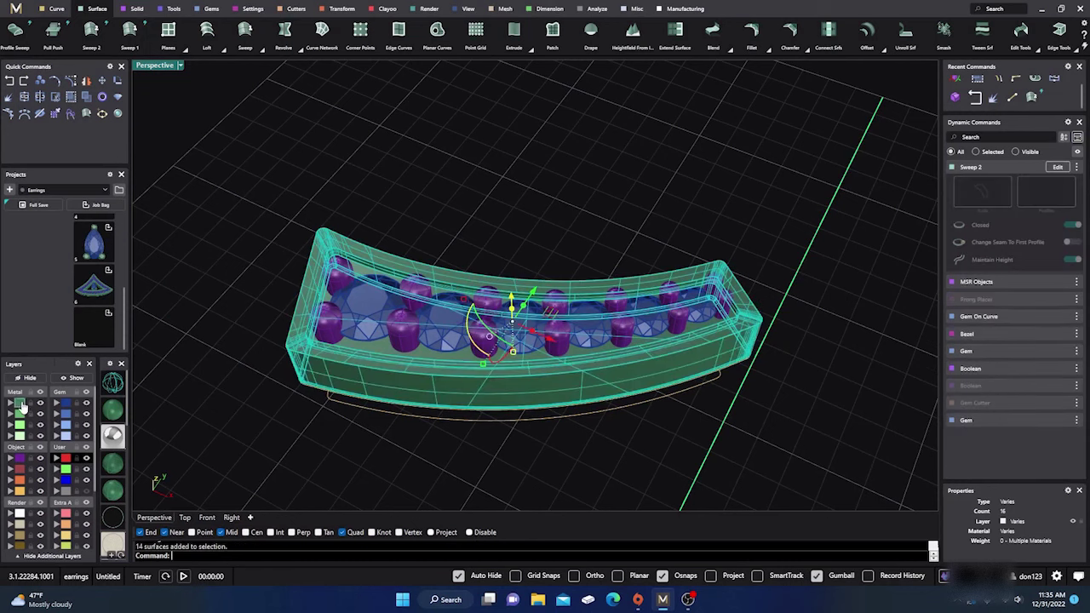
pyautogui.click(25, 97)
pyautogui.press('Escape')
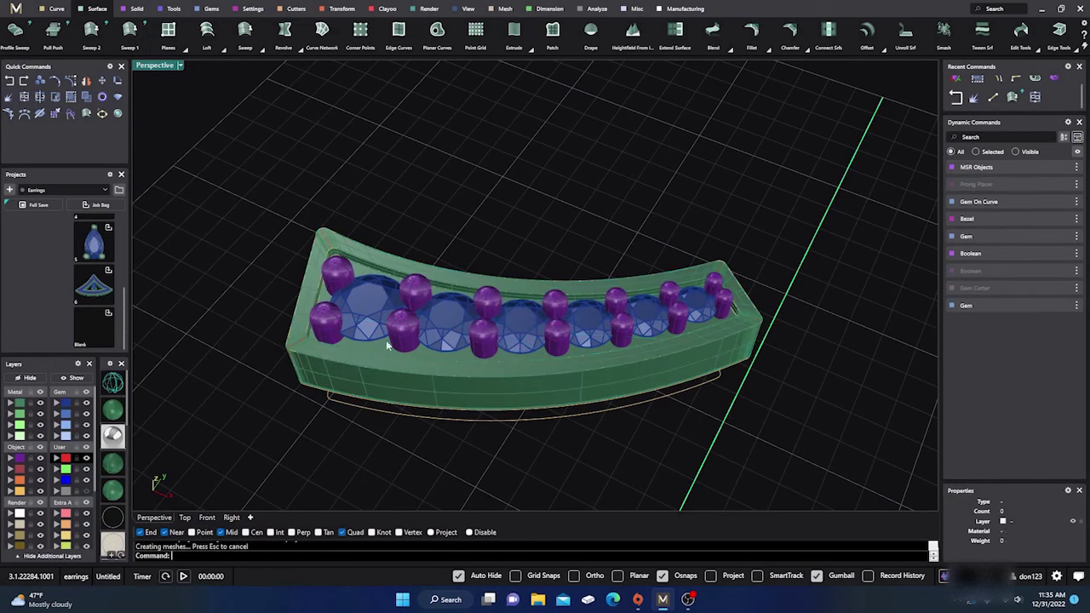
pyautogui.click(500, 401)
pyautogui.press('Escape')
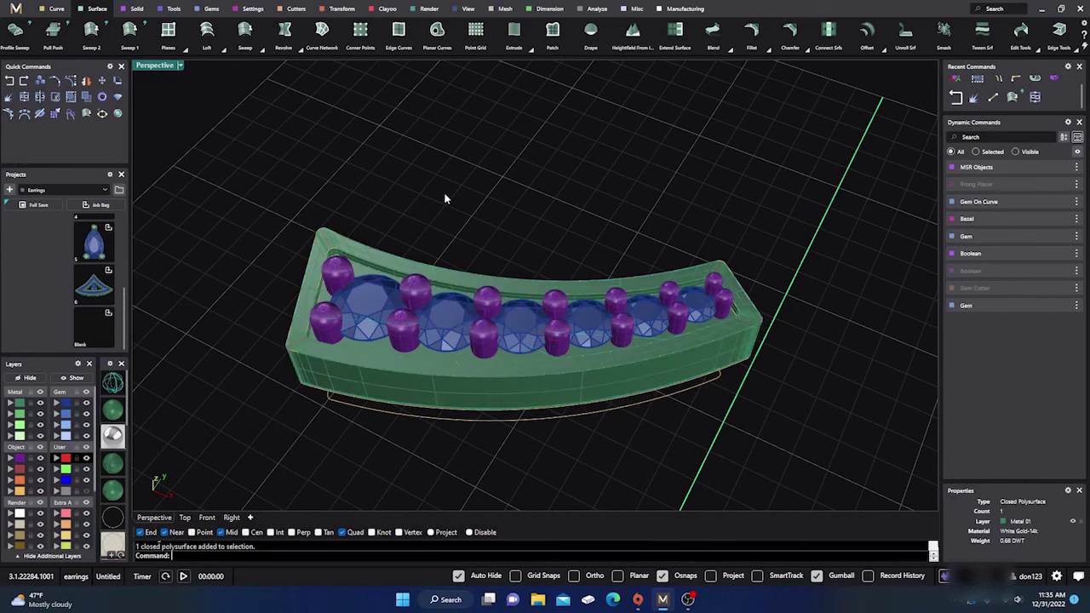
pyautogui.moveTo(400, 432); pyautogui.dragTo(298, 179, button='right')
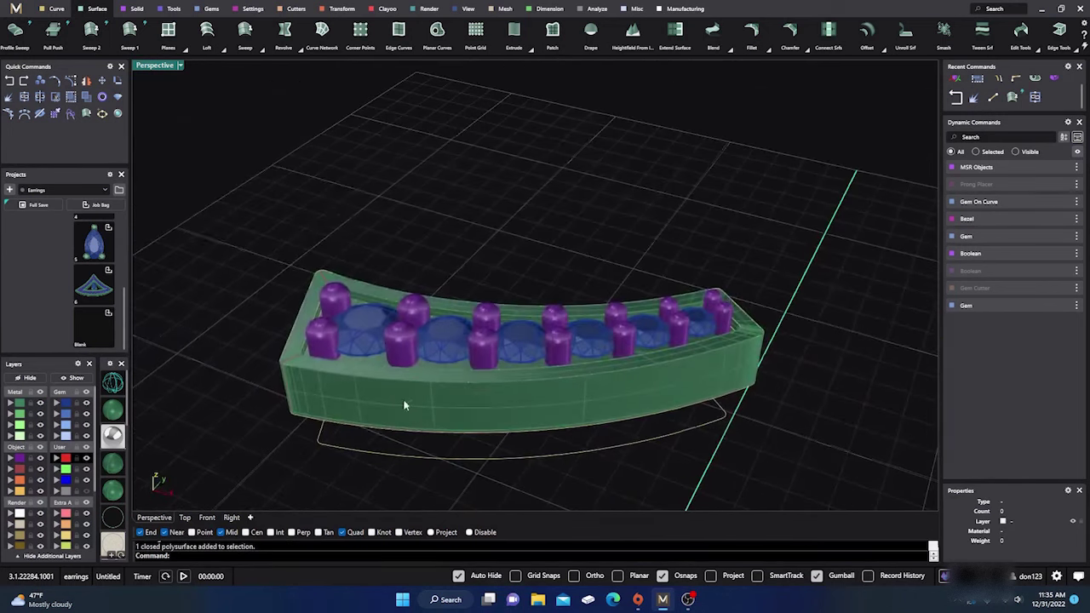
pyautogui.click(41, 493)
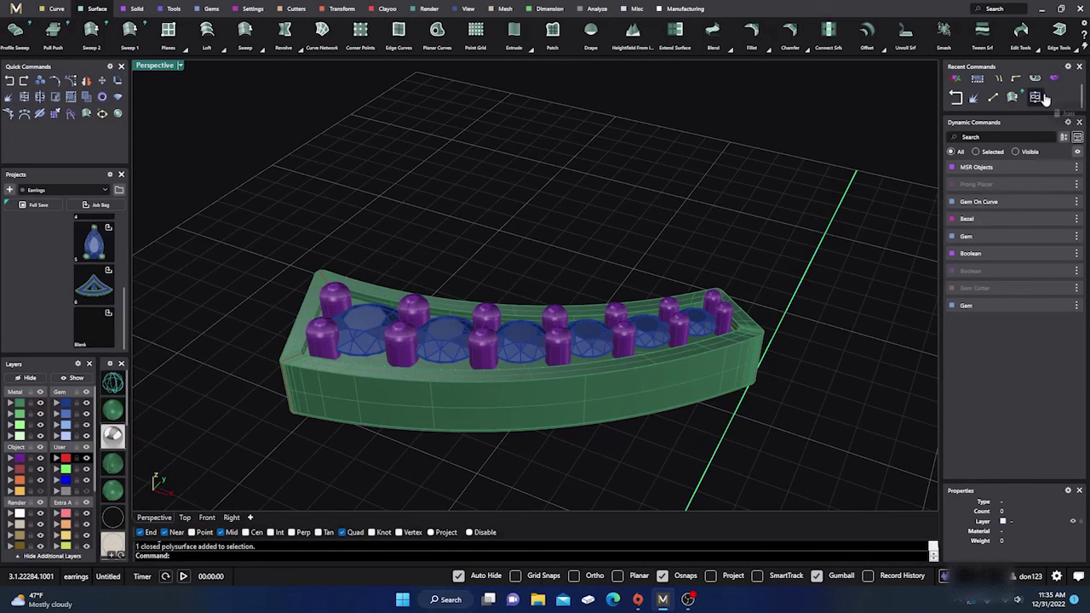
pyautogui.scroll(1, 1046, 100)
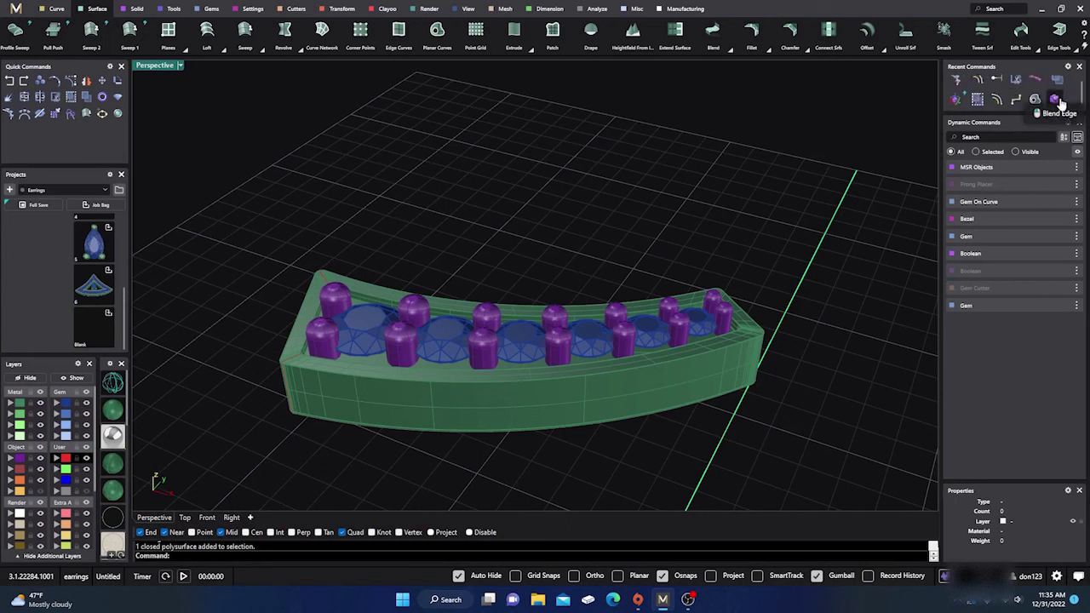
# Blend the band's outer and back top edges with a 0.100 radius.
pyautogui.click(1055, 101)
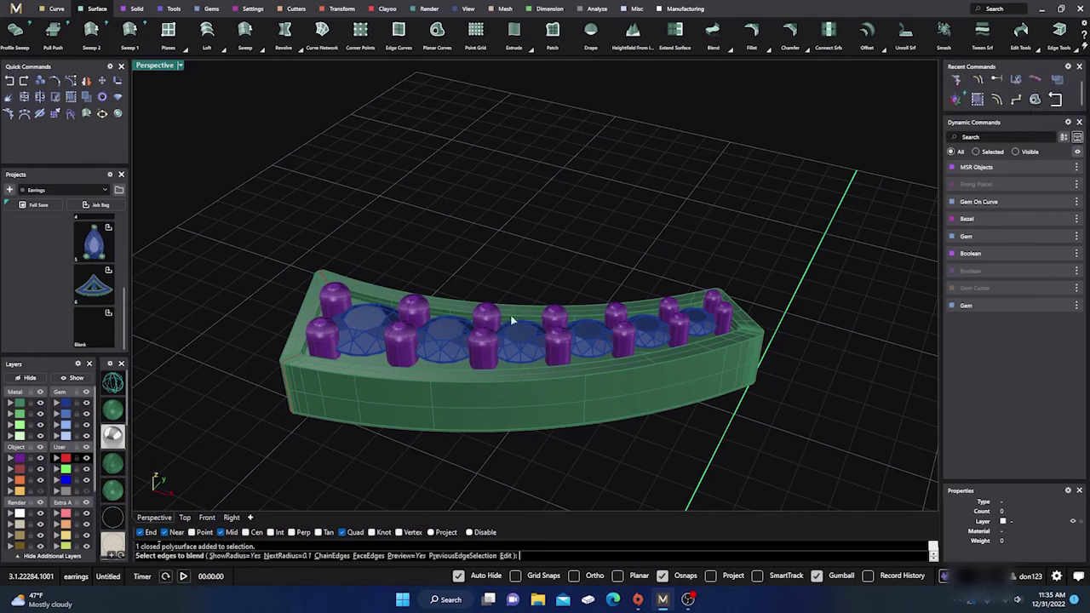
pyautogui.click(498, 386)
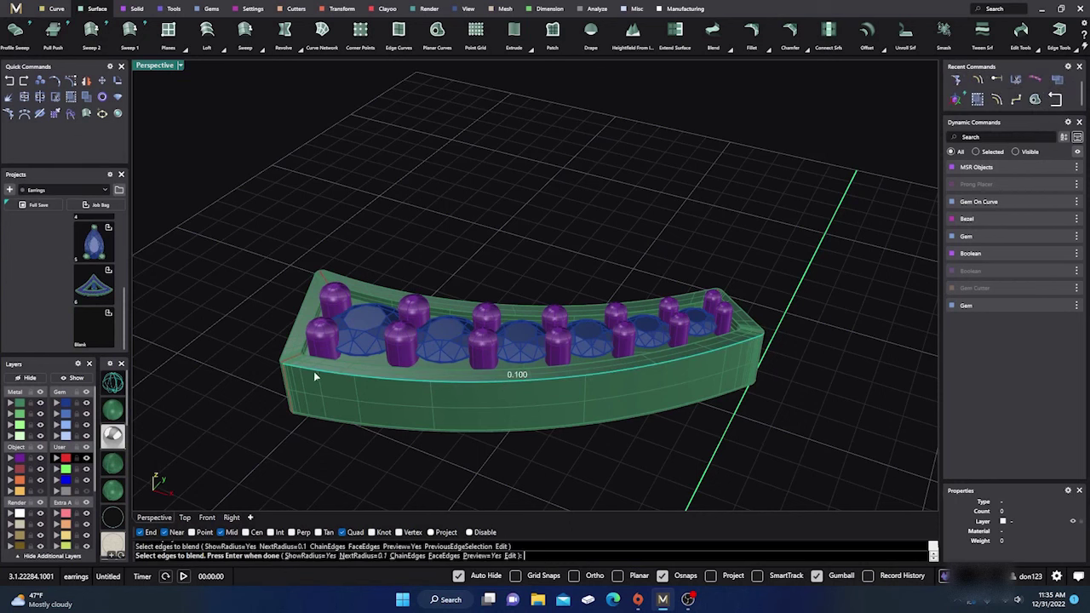
pyautogui.scroll(4, 289, 375)
pyautogui.scroll(3, 284, 378)
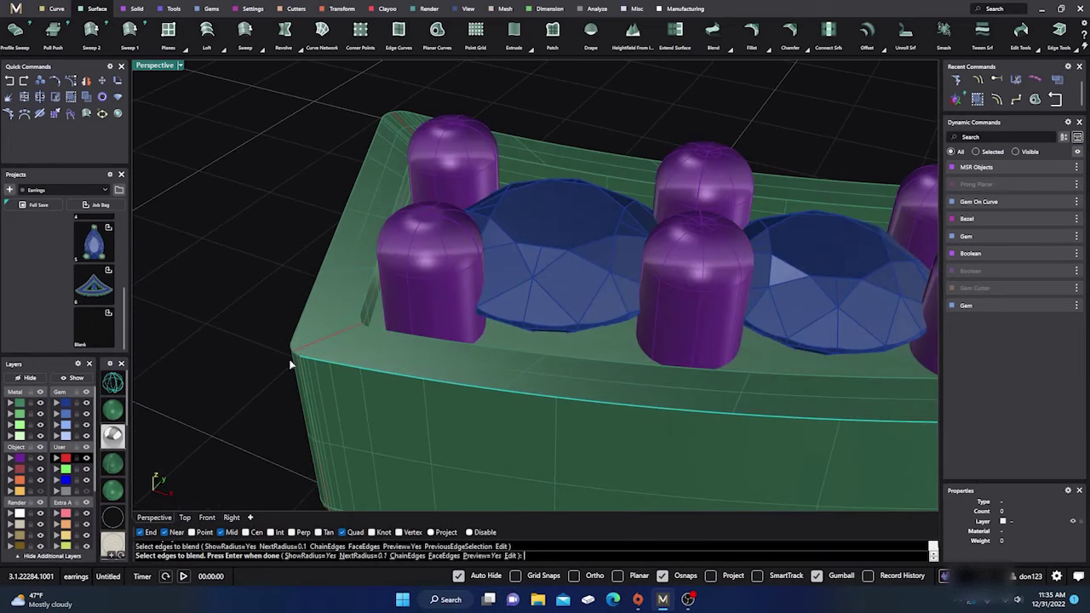
pyautogui.click(296, 360)
pyautogui.scroll(-5, 249, 295)
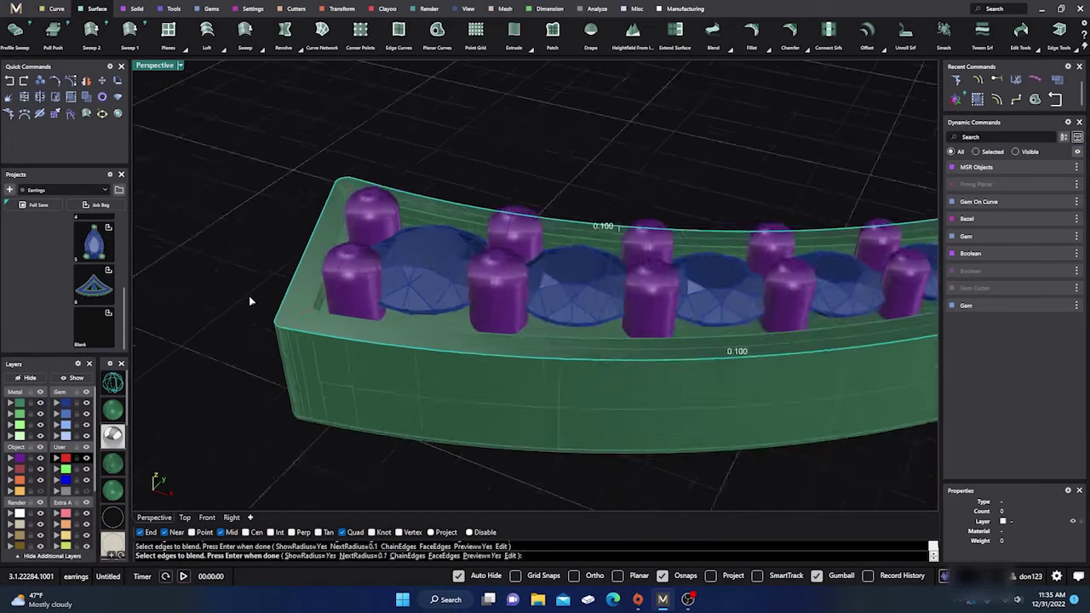
pyautogui.scroll(4, 851, 277)
pyautogui.scroll(-6, 857, 270)
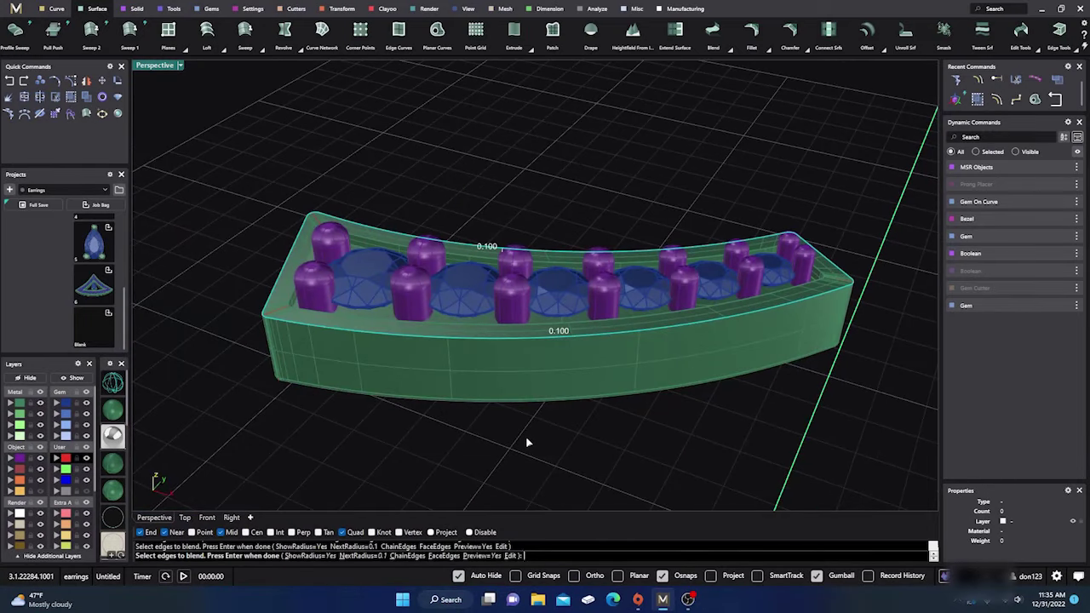
pyautogui.press('Return')
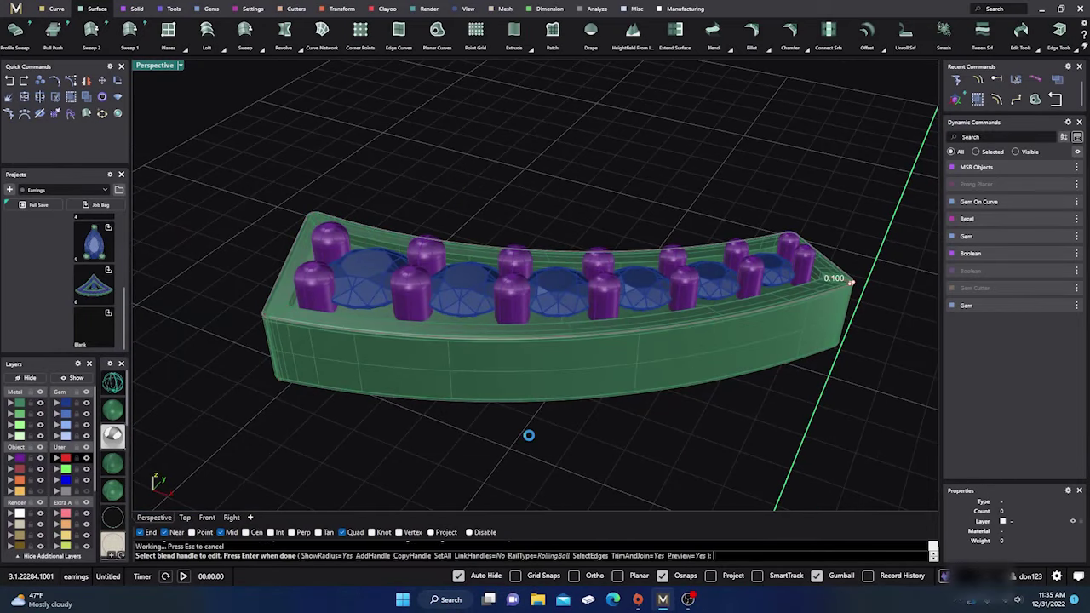
pyautogui.press('Return')
pyautogui.click(554, 380)
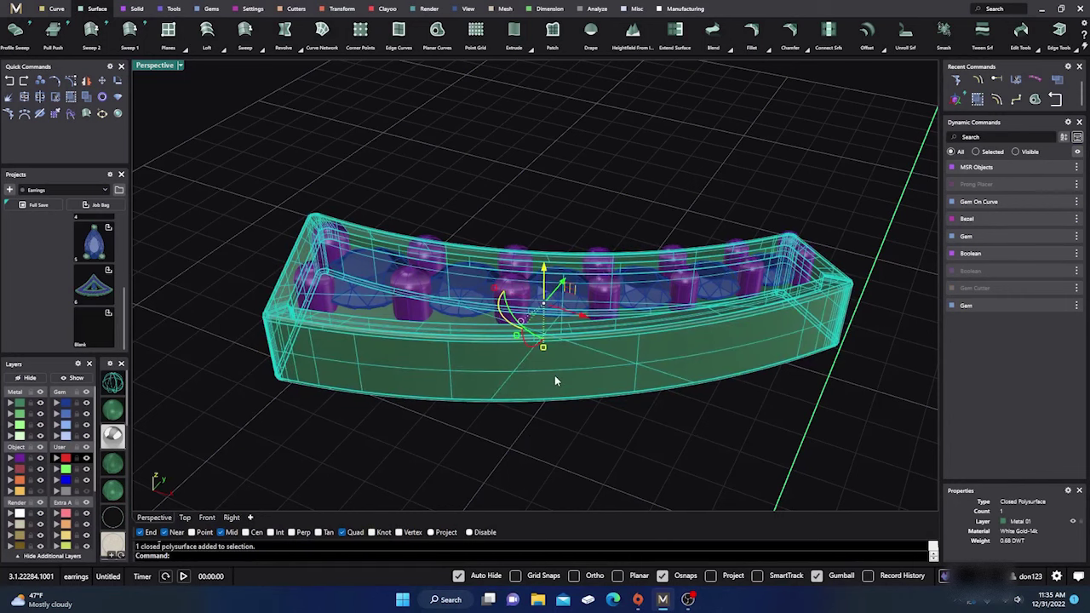
pyautogui.click(375, 158)
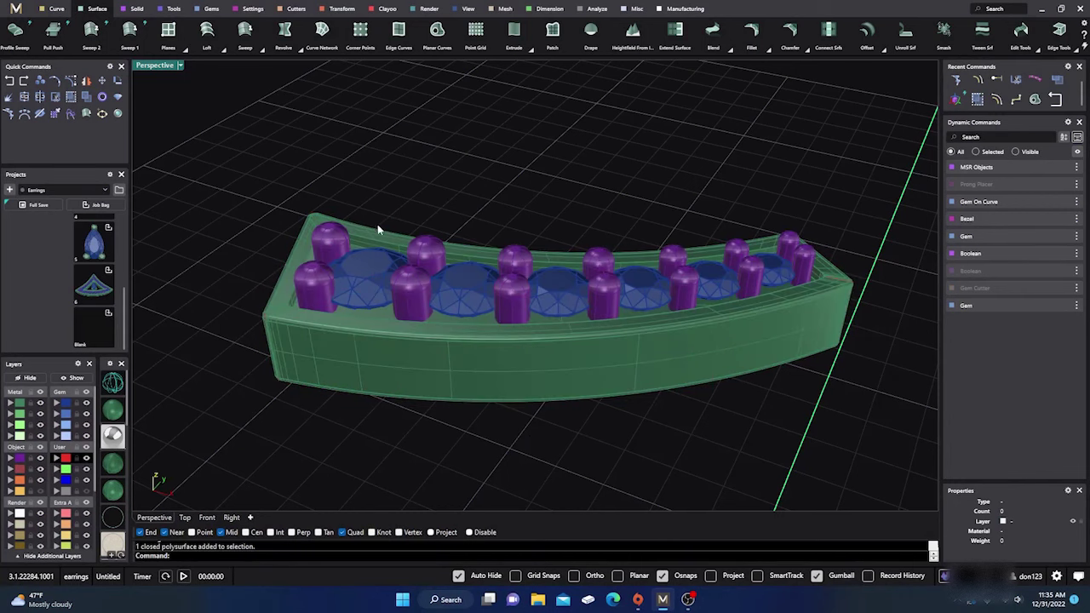
pyautogui.moveTo(377, 224); pyautogui.dragTo(390, 245, button='right')
pyautogui.scroll(6, 391, 244)
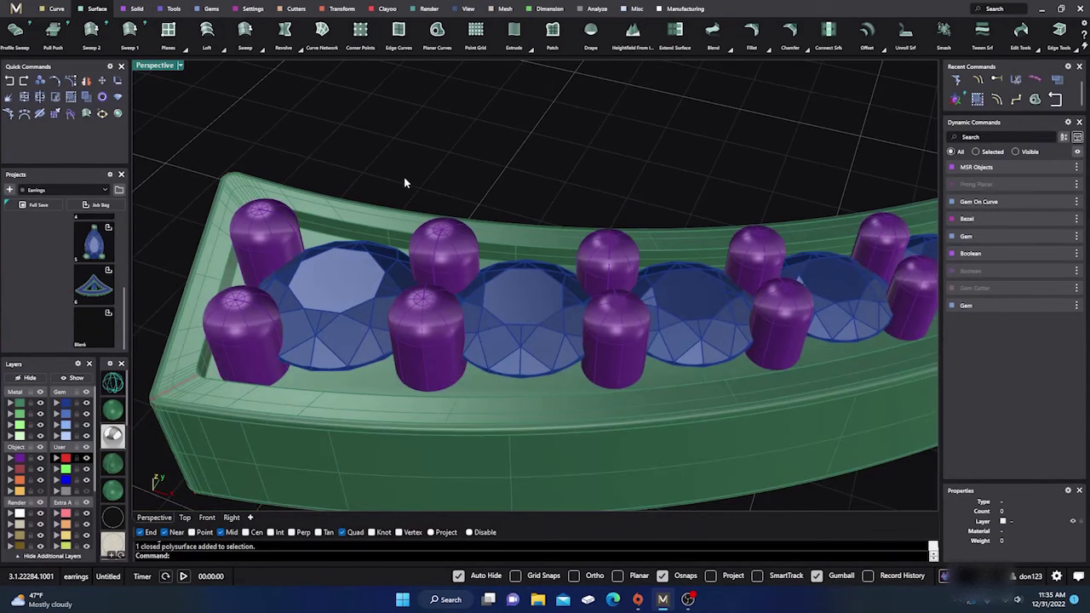
# Blend the band's inner top edges with a 0.100 radius.
pyautogui.press('Return')
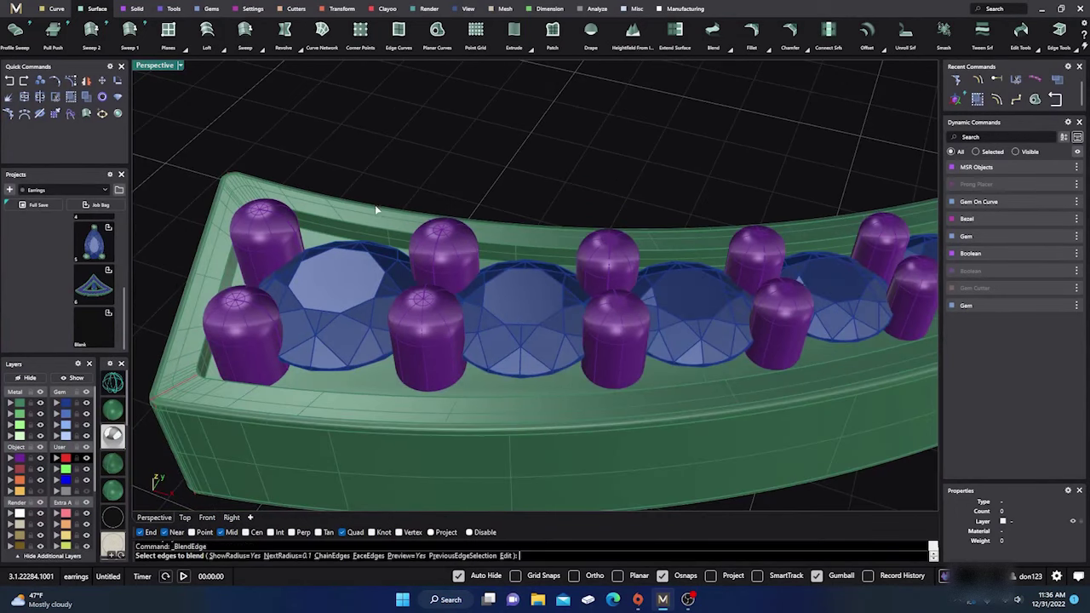
pyautogui.click(370, 227)
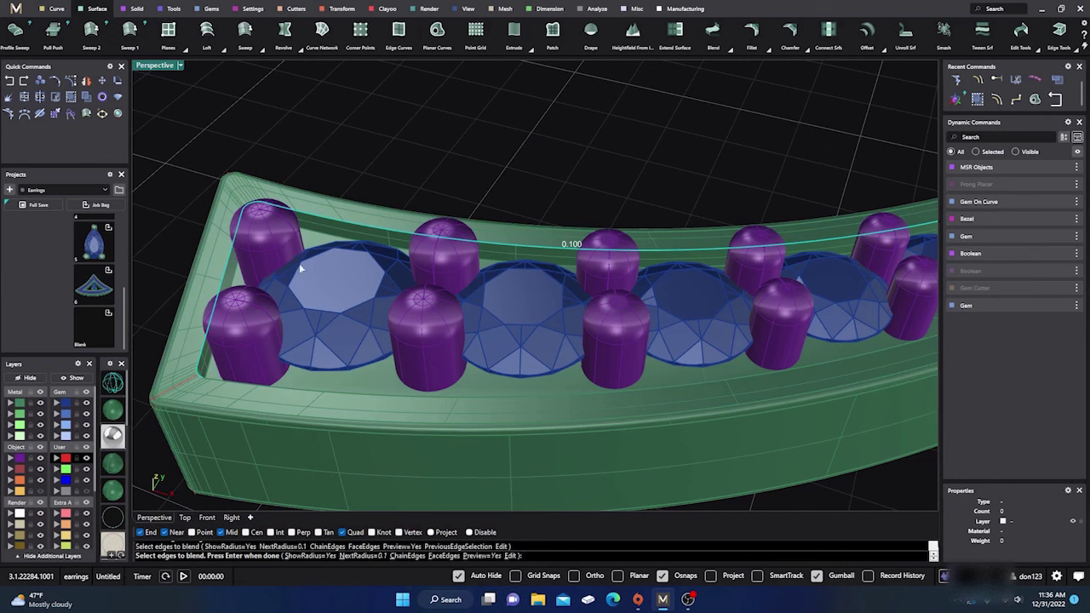
pyautogui.scroll(3, 218, 387)
pyautogui.click(215, 371)
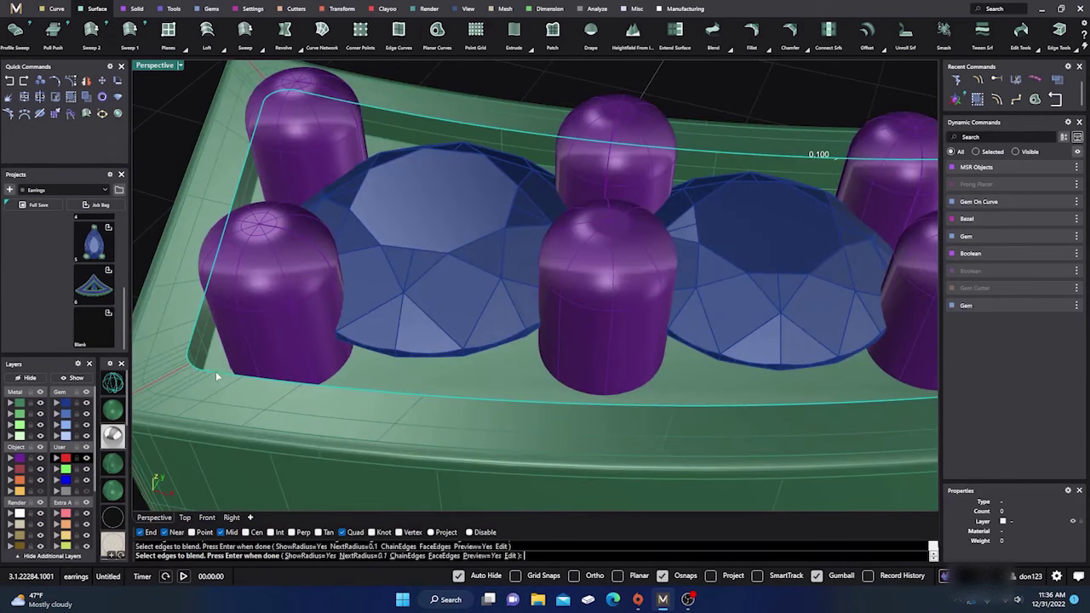
pyautogui.scroll(-3, 316, 293)
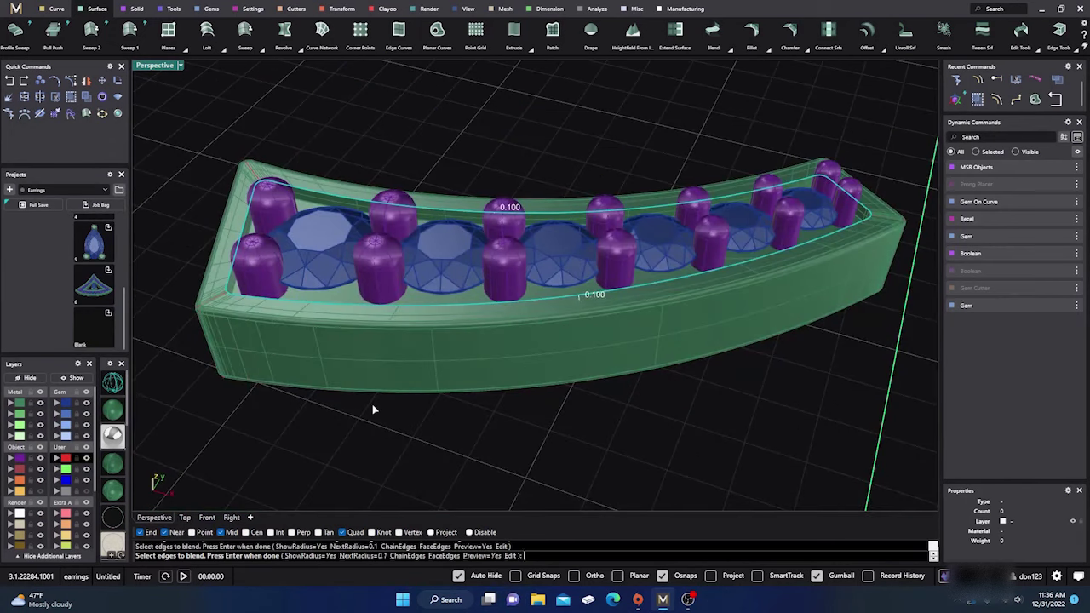
pyautogui.press('Return')
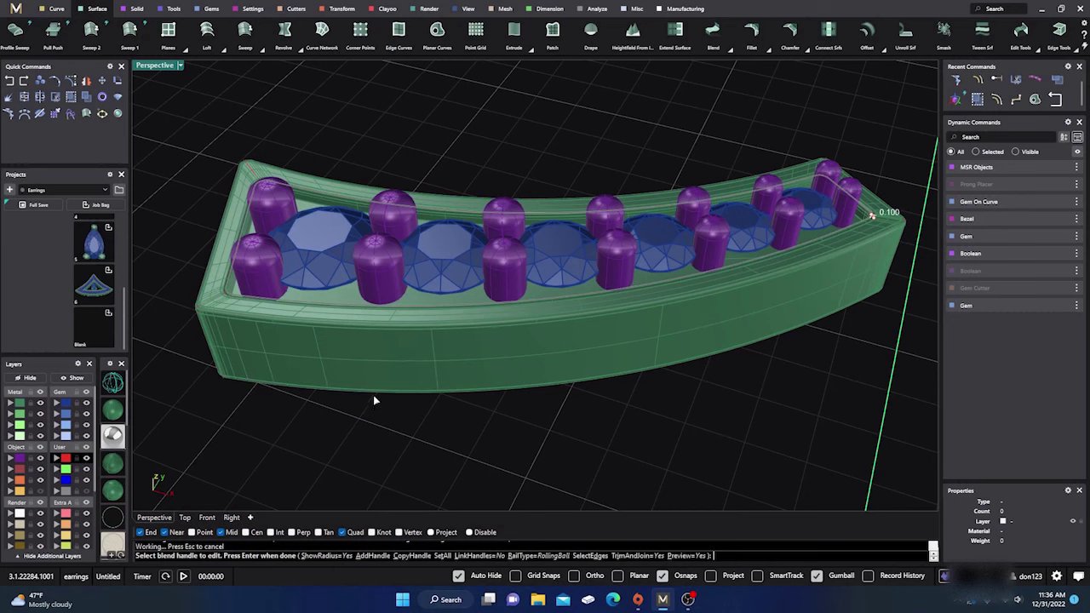
pyautogui.press('Return')
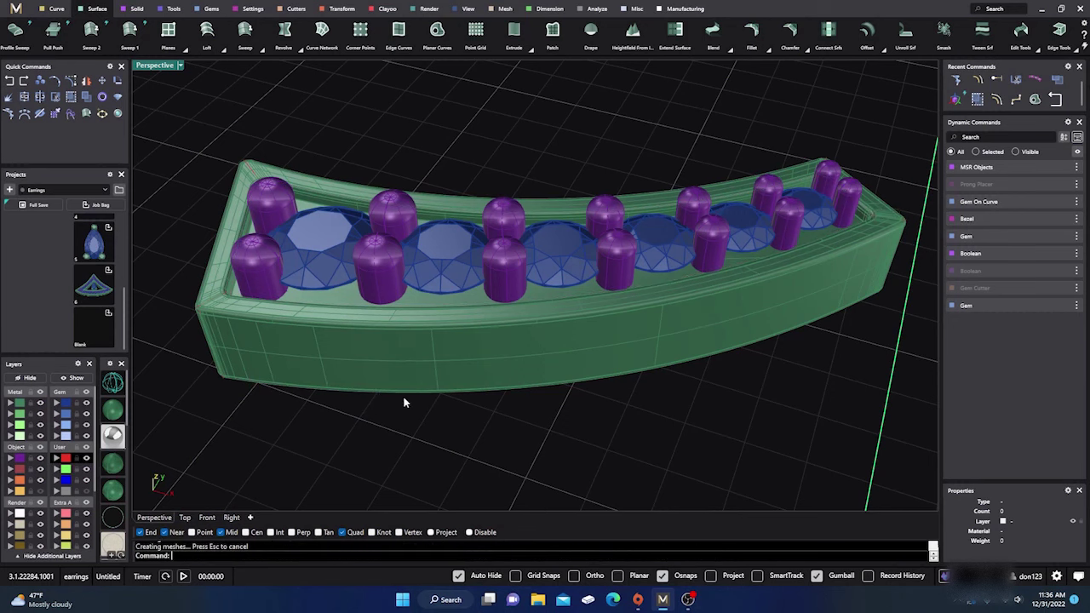
pyautogui.click(424, 361)
pyautogui.click(397, 439)
pyautogui.moveTo(398, 439); pyautogui.dragTo(392, 393, button='right')
# Extrude the outline curve beneath the band into a solid block.
pyautogui.moveTo(394, 342); pyautogui.dragTo(418, 371, button='right')
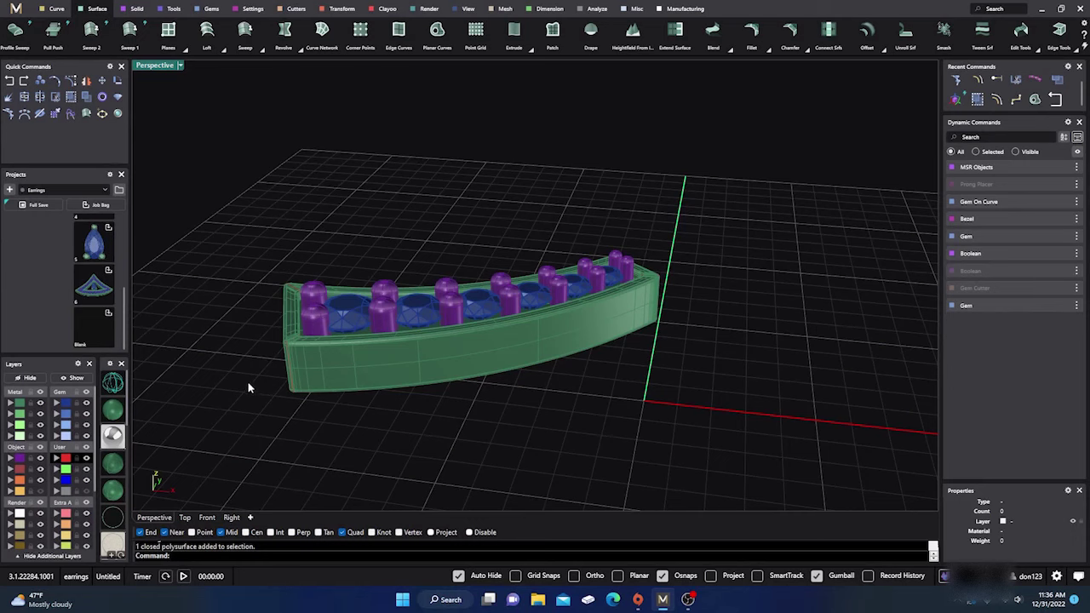
pyautogui.scroll(-2, 248, 388)
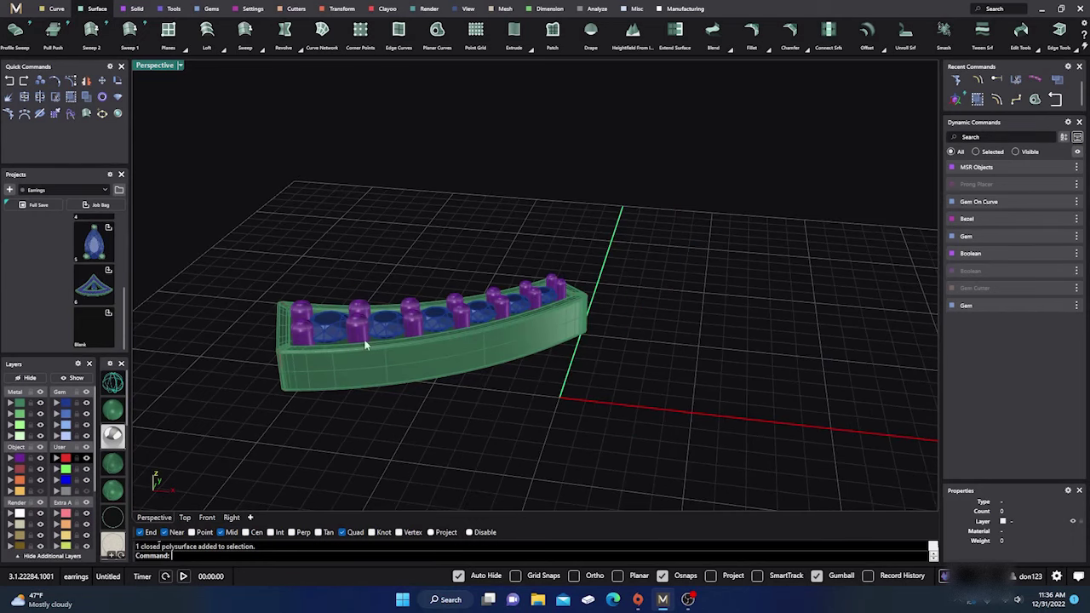
pyautogui.click(40, 491)
pyautogui.moveTo(432, 458); pyautogui.dragTo(517, 341, button='right')
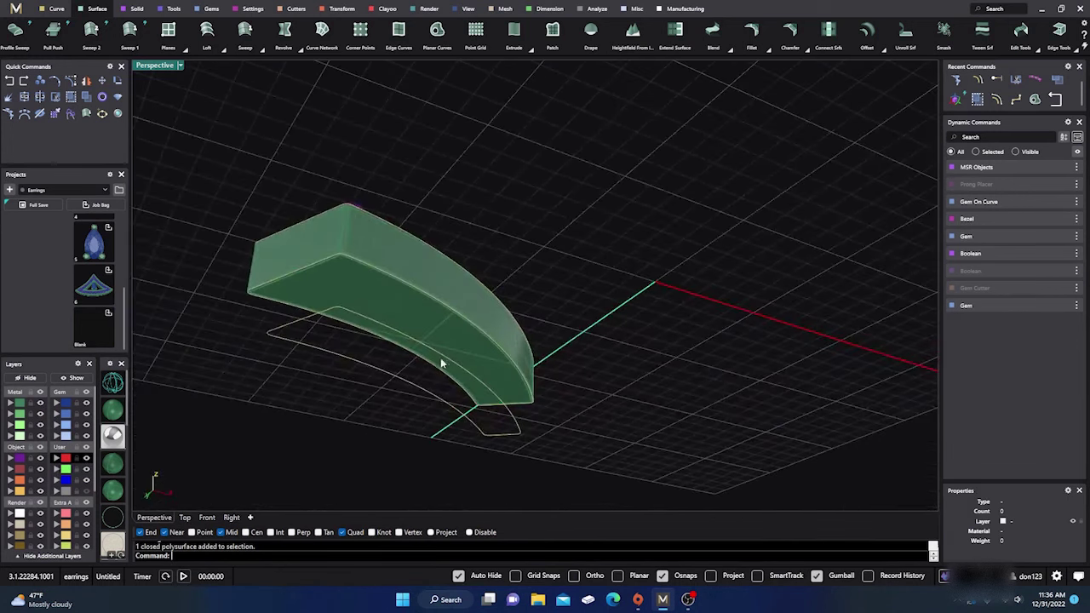
pyautogui.moveTo(440, 357); pyautogui.dragTo(406, 419, button='right')
pyautogui.click(413, 412)
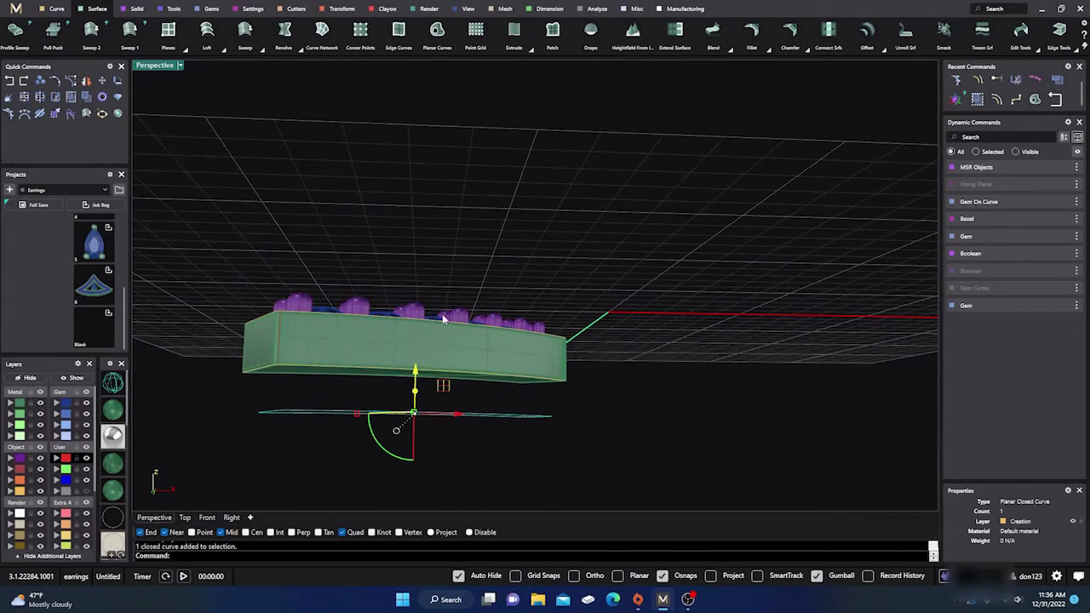
pyautogui.moveTo(415, 395); pyautogui.dragTo(433, 345)
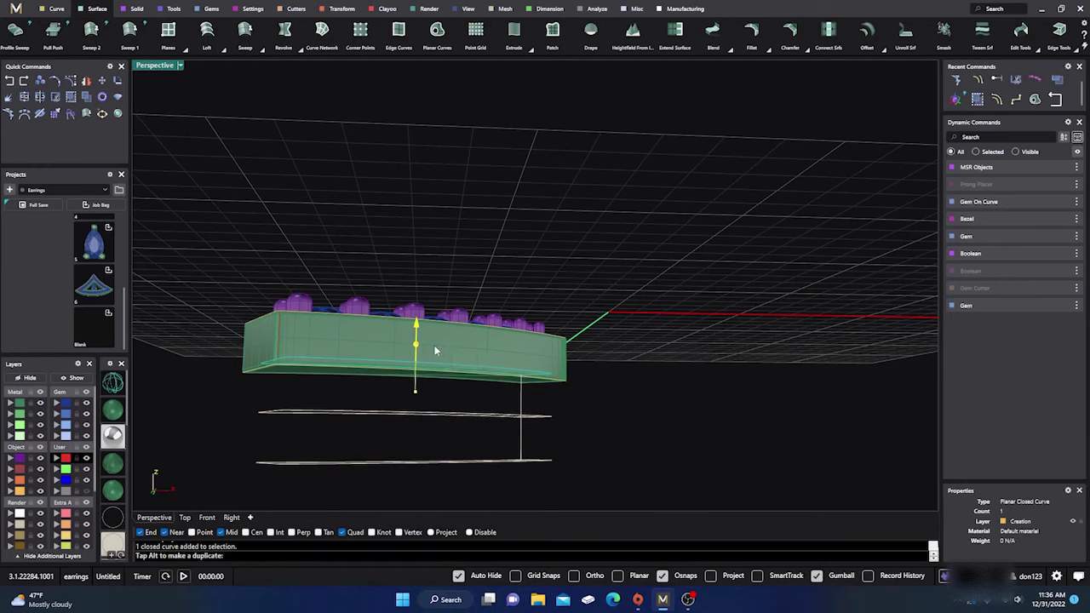
# In front wireframe view, pull a second extrusion from the outline, then undo it.
pyautogui.click(207, 517)
pyautogui.scroll(-3, 450, 226)
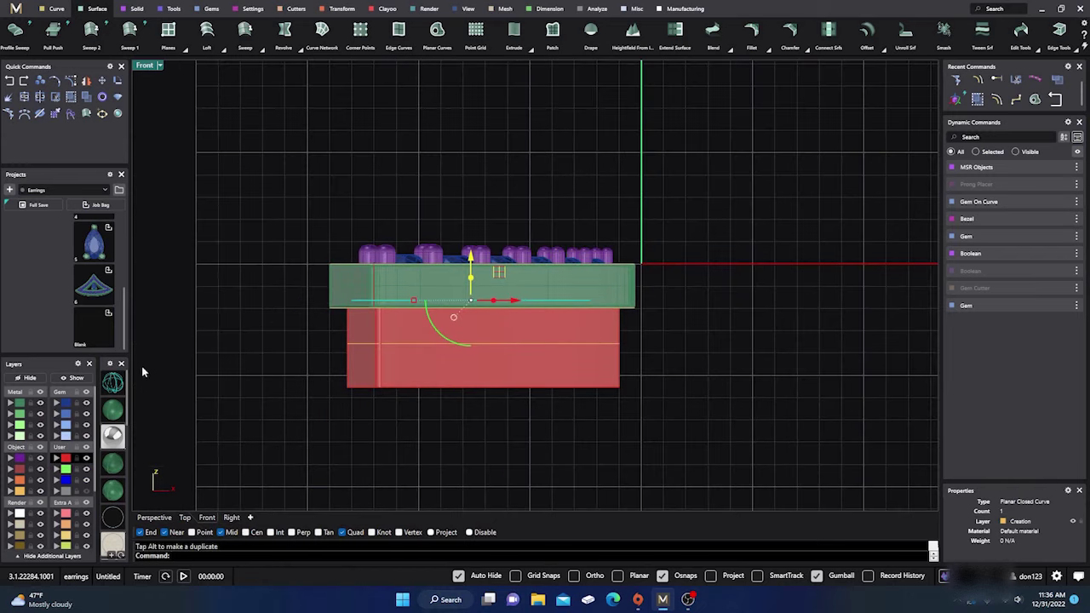
pyautogui.click(113, 384)
pyautogui.scroll(2, 402, 307)
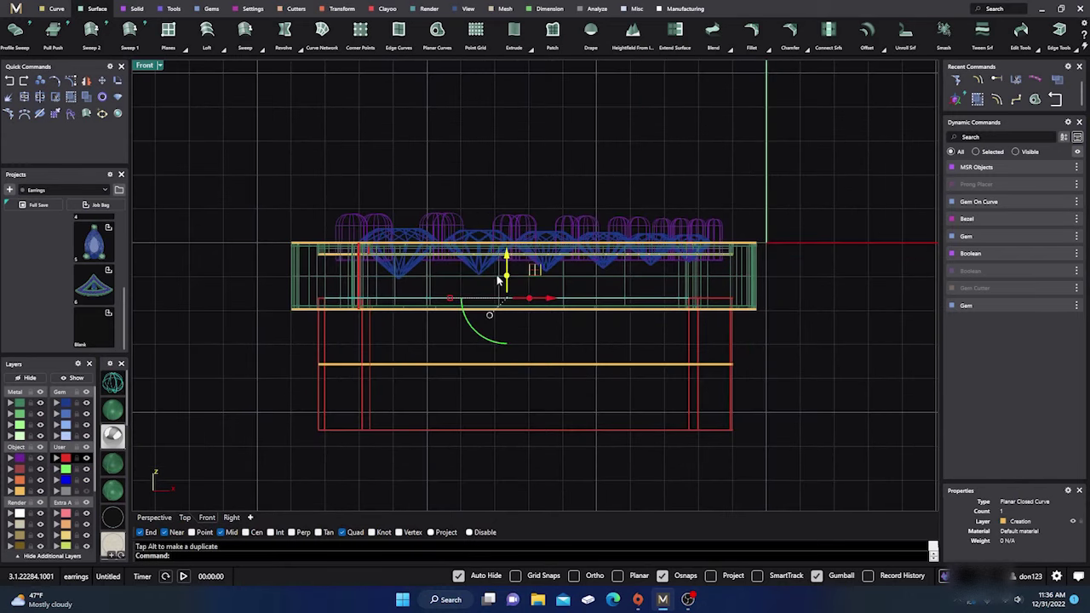
pyautogui.moveTo(507, 260); pyautogui.dragTo(510, 244)
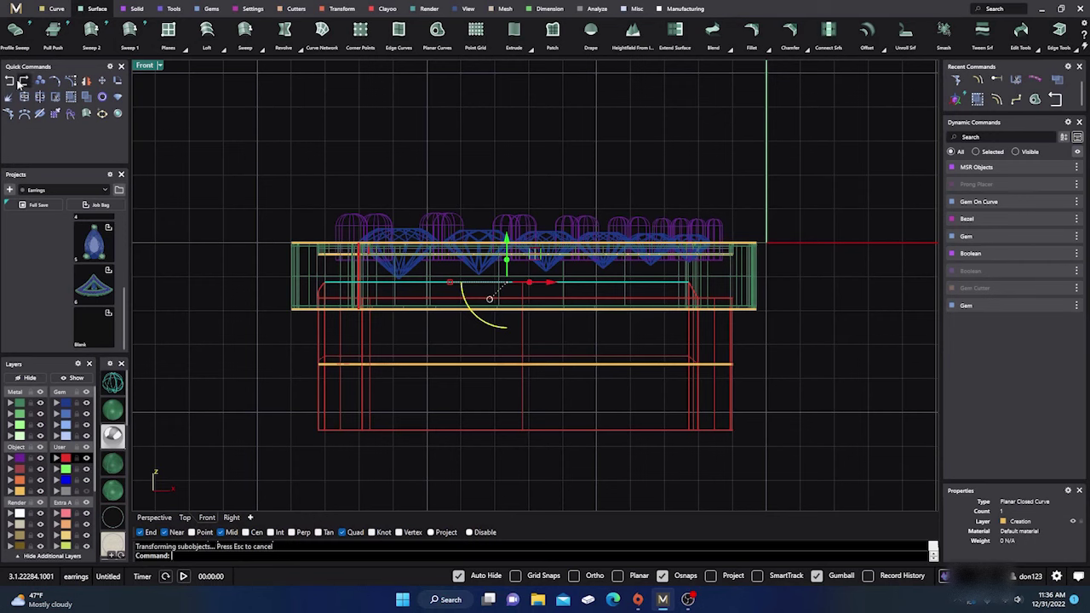
pyautogui.click(9, 80)
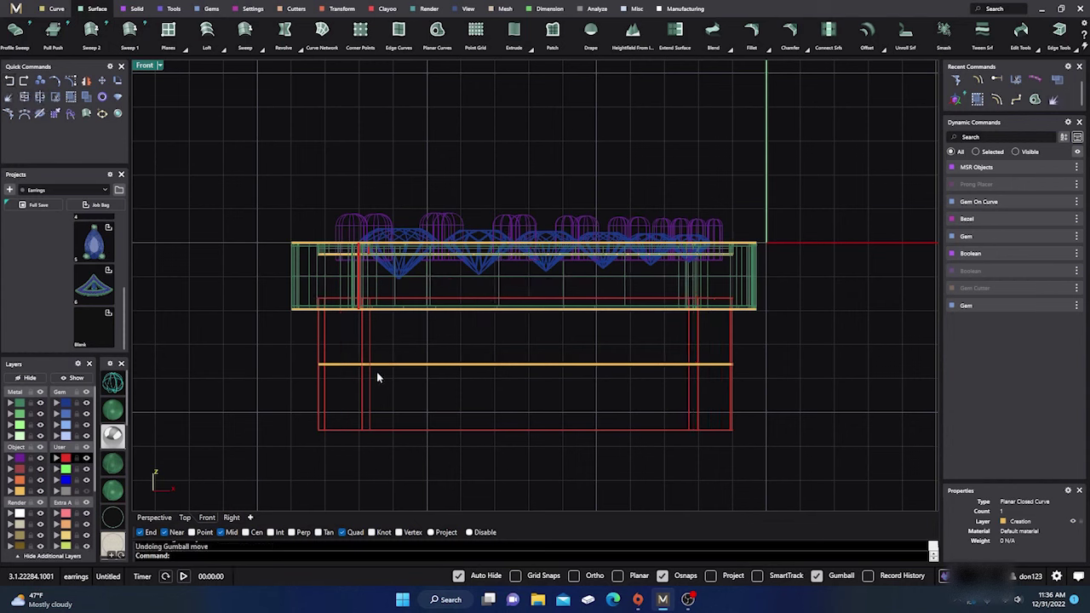
# Raise the red extrusion slightly toward the band and close its open ends with Cap.
pyautogui.click(411, 430)
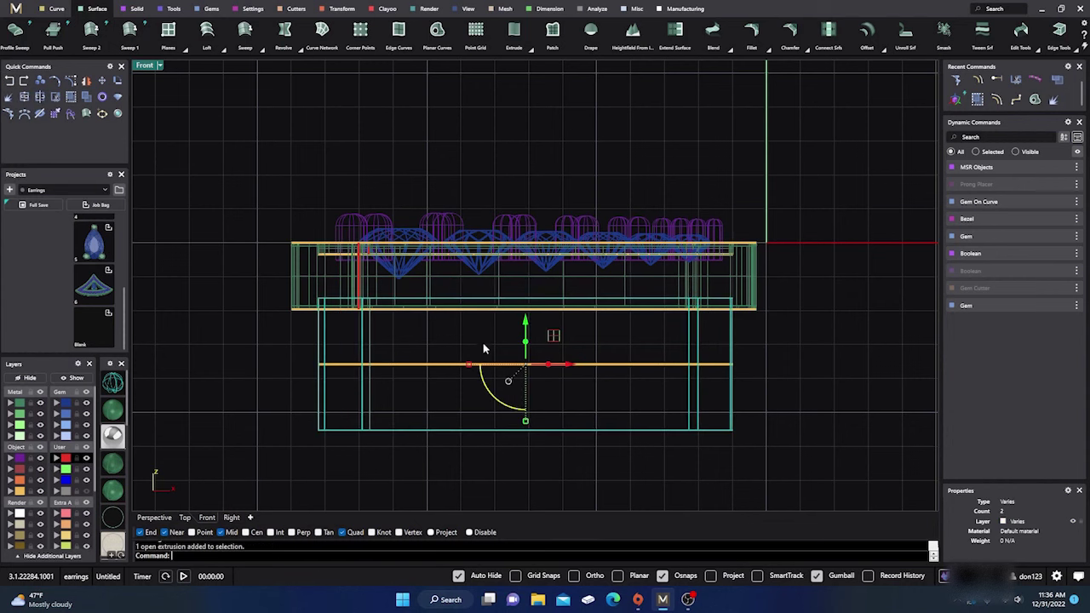
pyautogui.moveTo(525, 321); pyautogui.dragTo(525, 309)
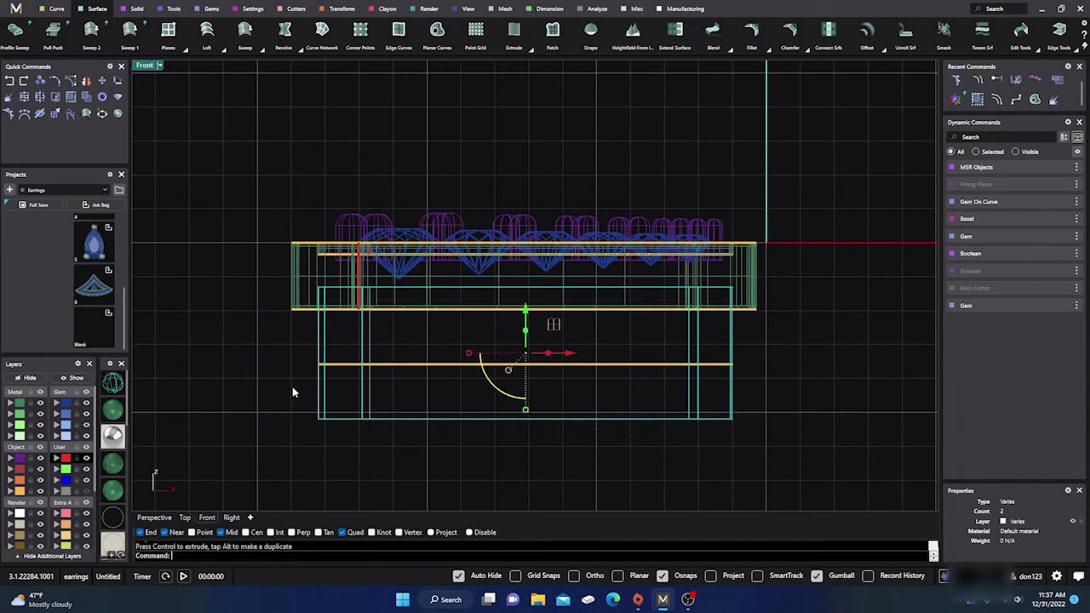
pyautogui.write('cap')
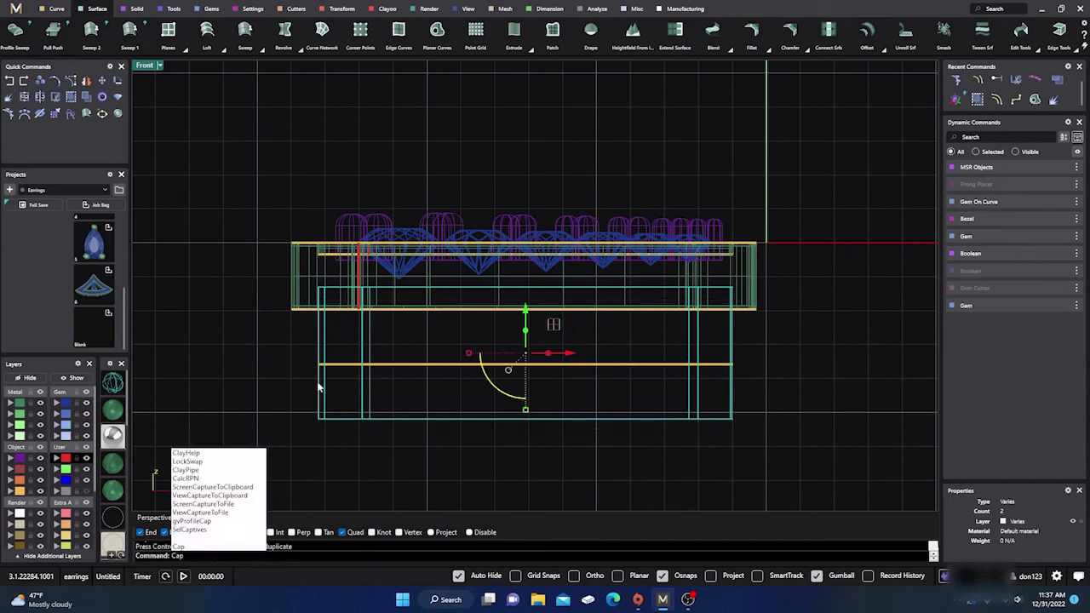
pyautogui.press('Return')
pyautogui.click(276, 384)
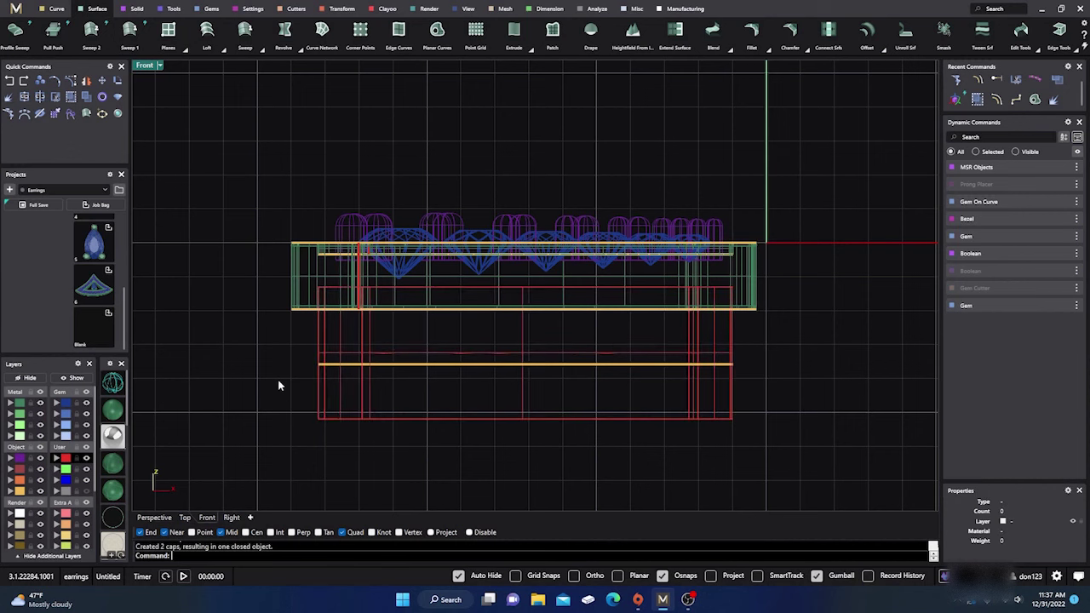
pyautogui.click(328, 407)
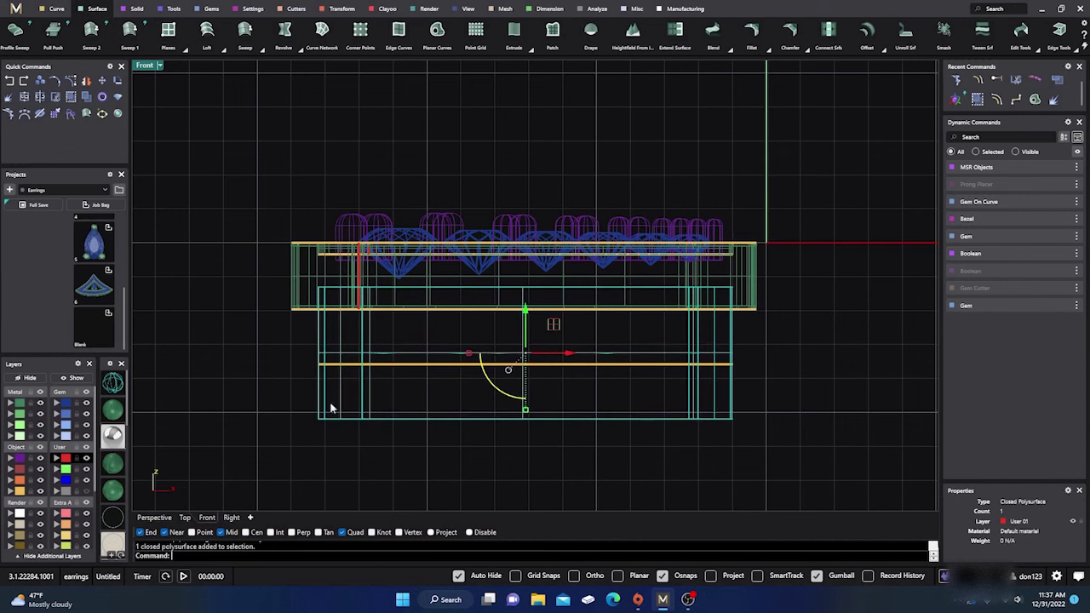
# Back in perspective at a level side view, select the green curved metal block.
pyautogui.click(153, 517)
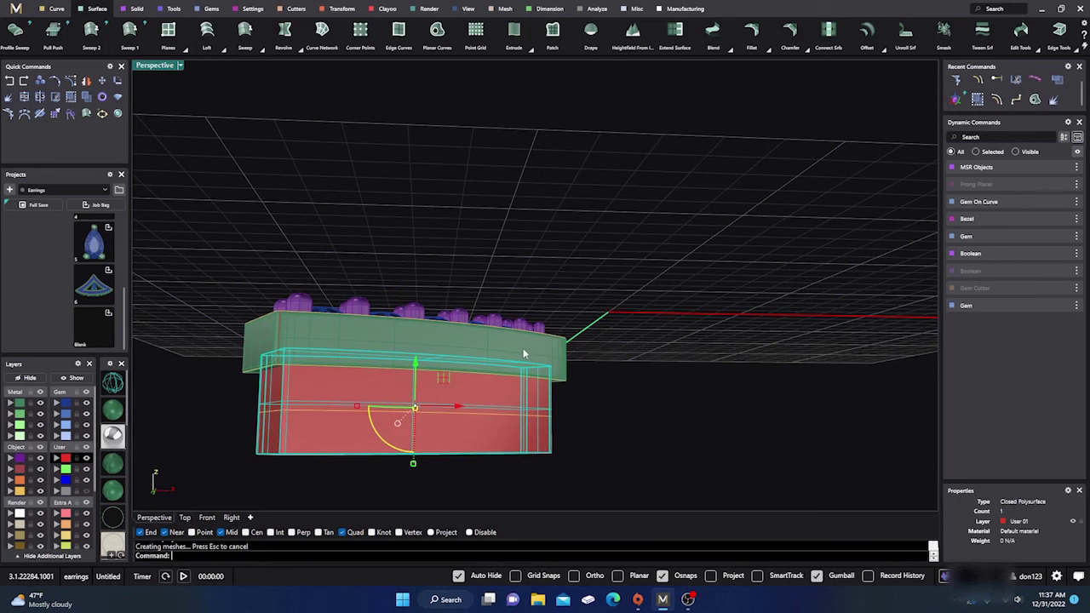
pyautogui.scroll(-3, 530, 362)
pyautogui.moveTo(543, 429); pyautogui.dragTo(533, 275, button='right')
pyautogui.press('Escape')
pyautogui.scroll(8, 452, 307)
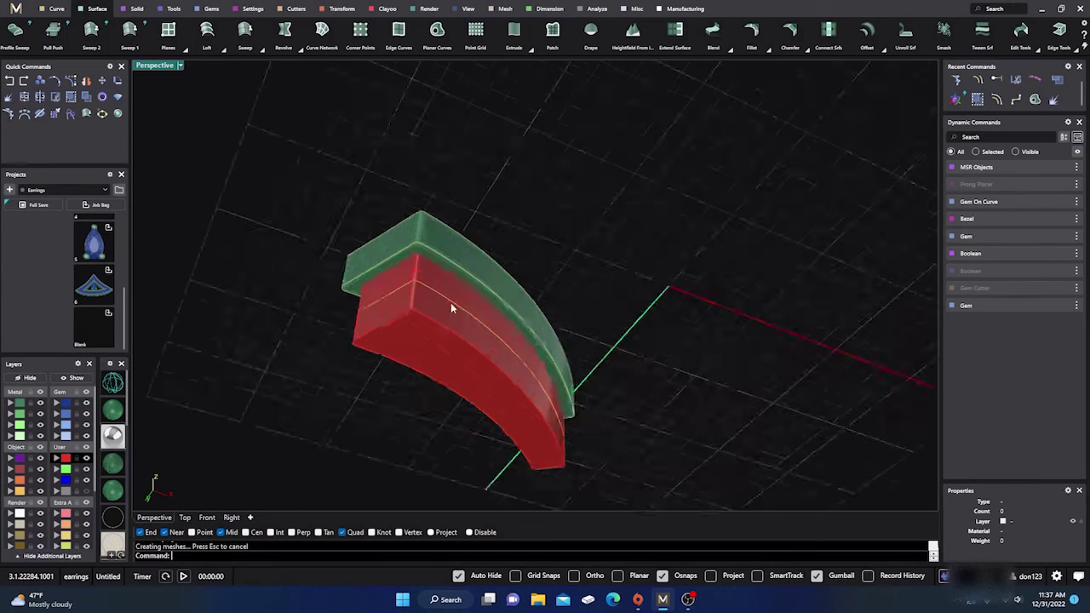
pyautogui.scroll(-5, 485, 353)
pyautogui.moveTo(518, 322); pyautogui.dragTo(482, 385, button='right')
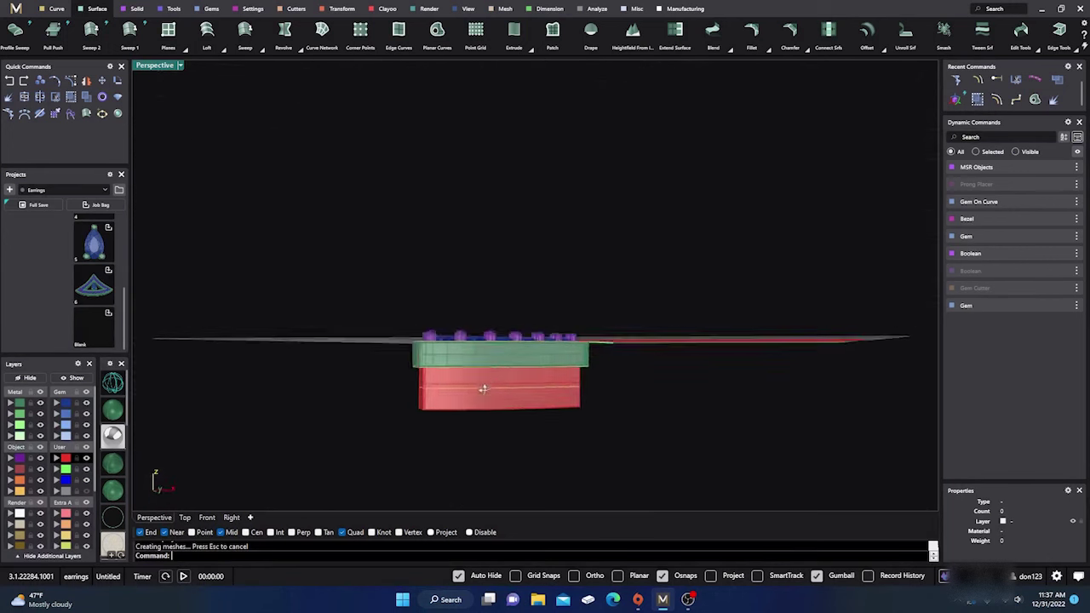
pyautogui.scroll(5, 471, 395)
pyautogui.click(427, 309)
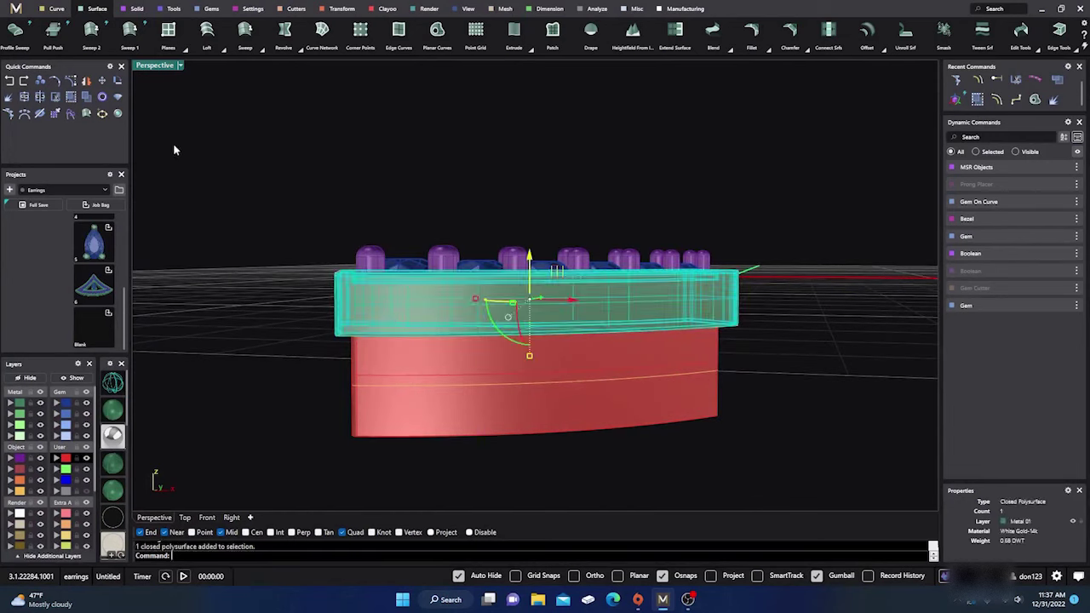
# Subtract the red solid from the green block with Boolean Difference.
pyautogui.click(136, 10)
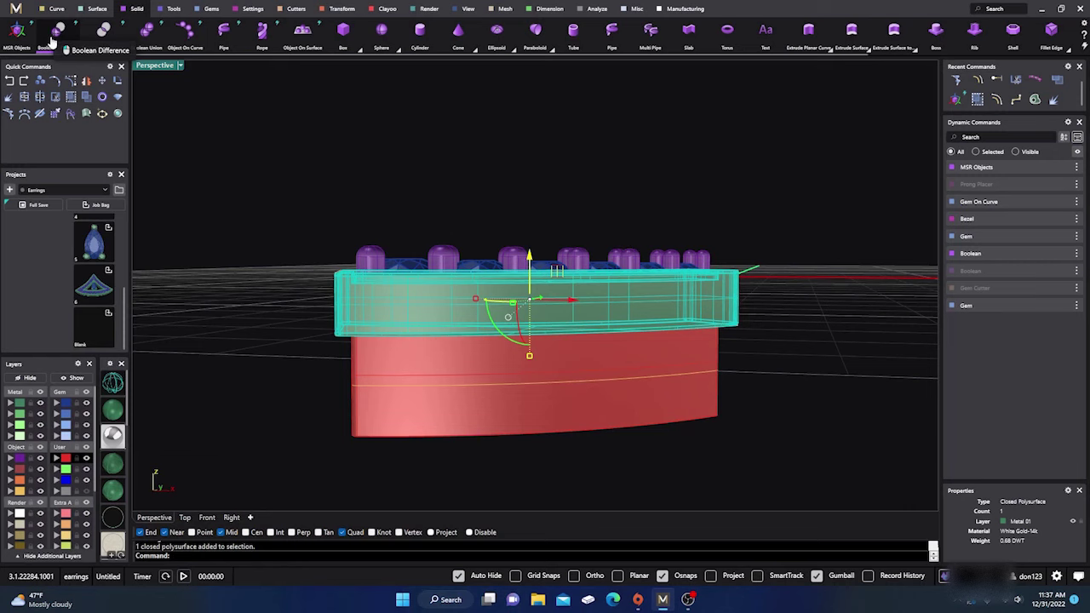
pyautogui.click(58, 32)
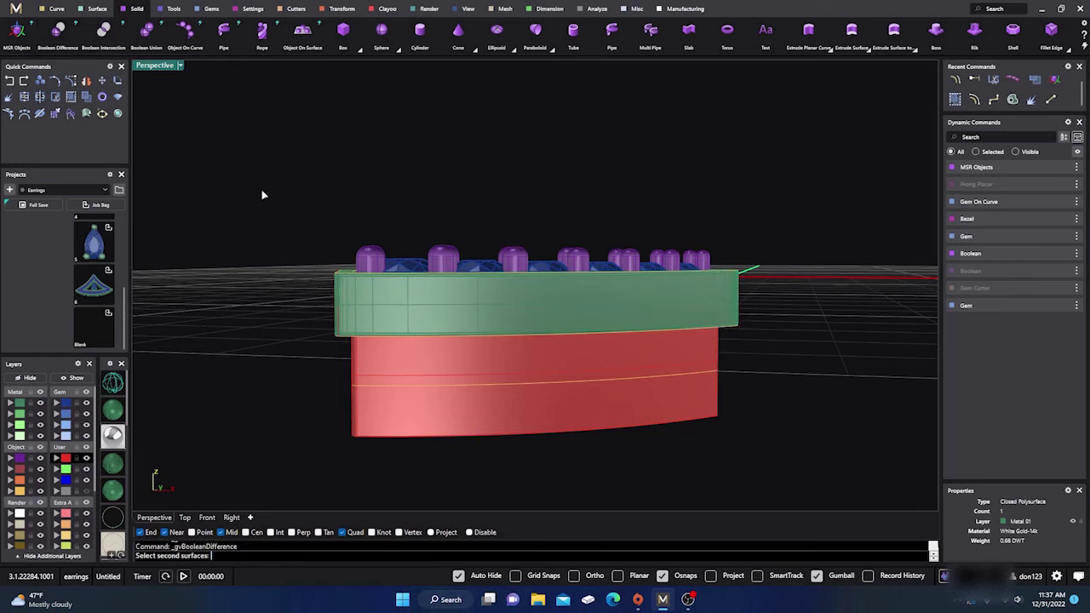
pyautogui.click(369, 415)
pyautogui.press('Return')
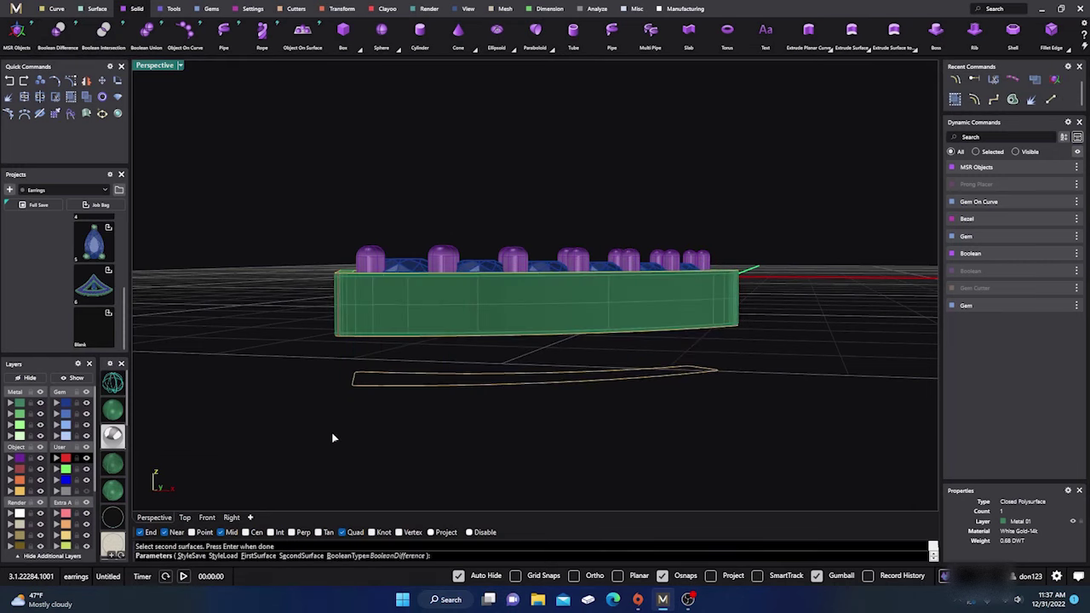
pyautogui.moveTo(335, 437); pyautogui.dragTo(397, 363, button='right')
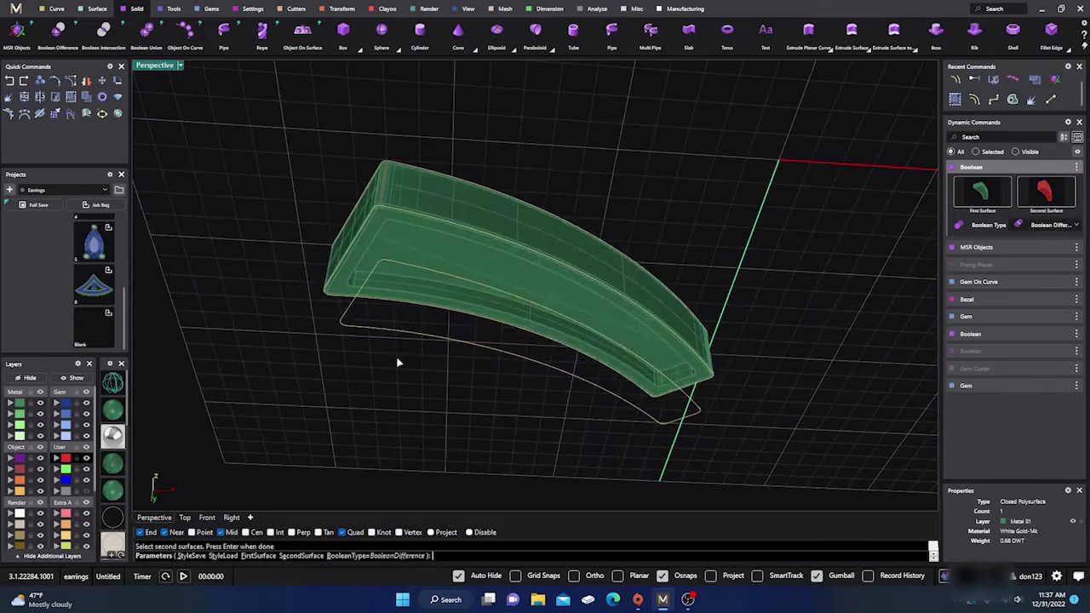
pyautogui.press('Escape')
# Move the red solid and the hollowed green block onto layer User 04.
pyautogui.click(403, 356)
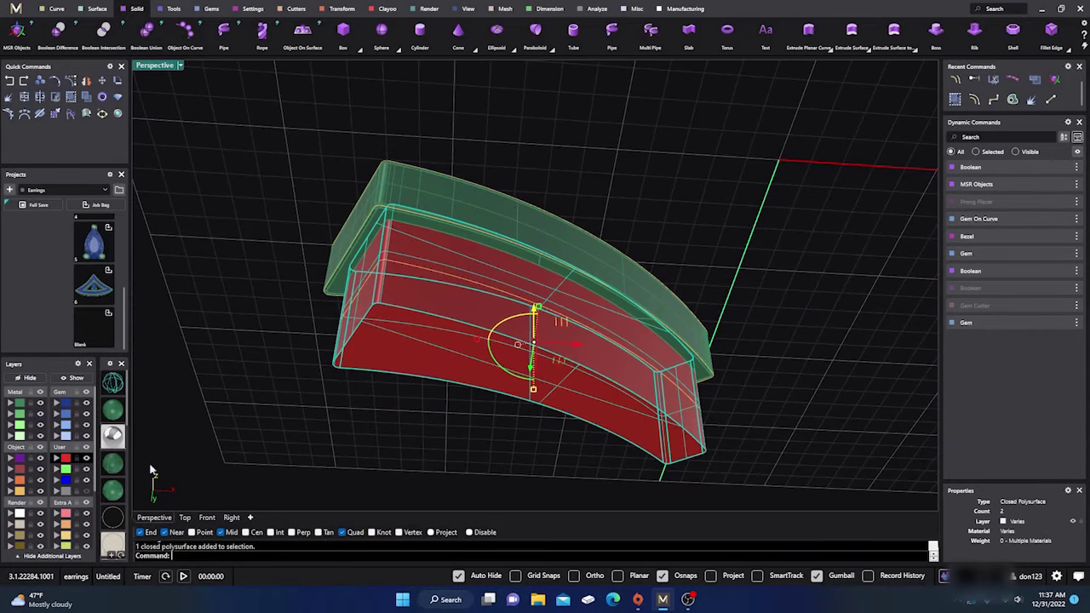
pyautogui.click(83, 481)
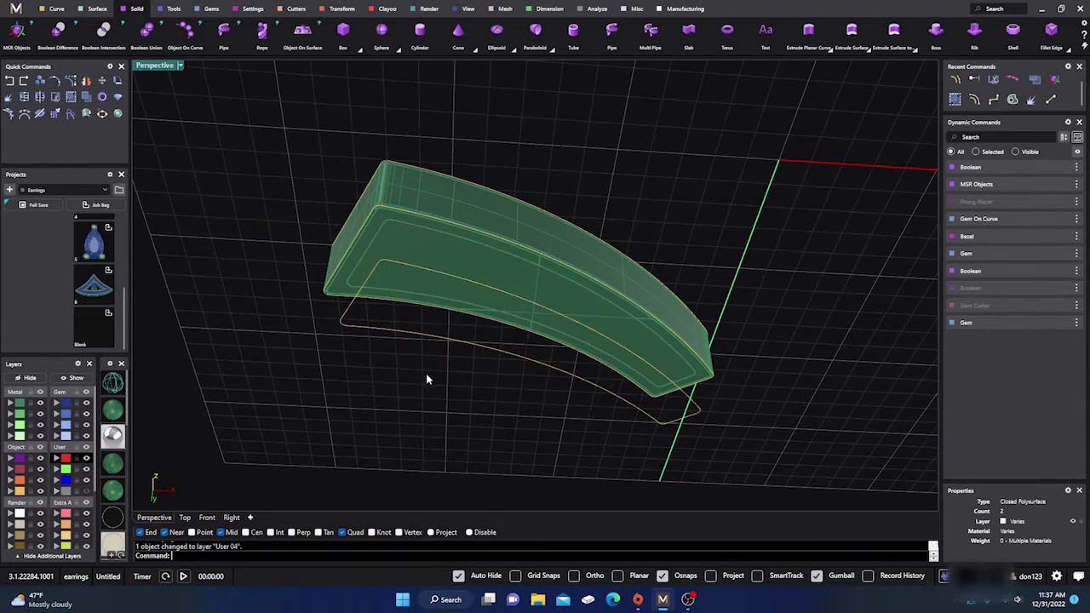
pyautogui.click(40, 492)
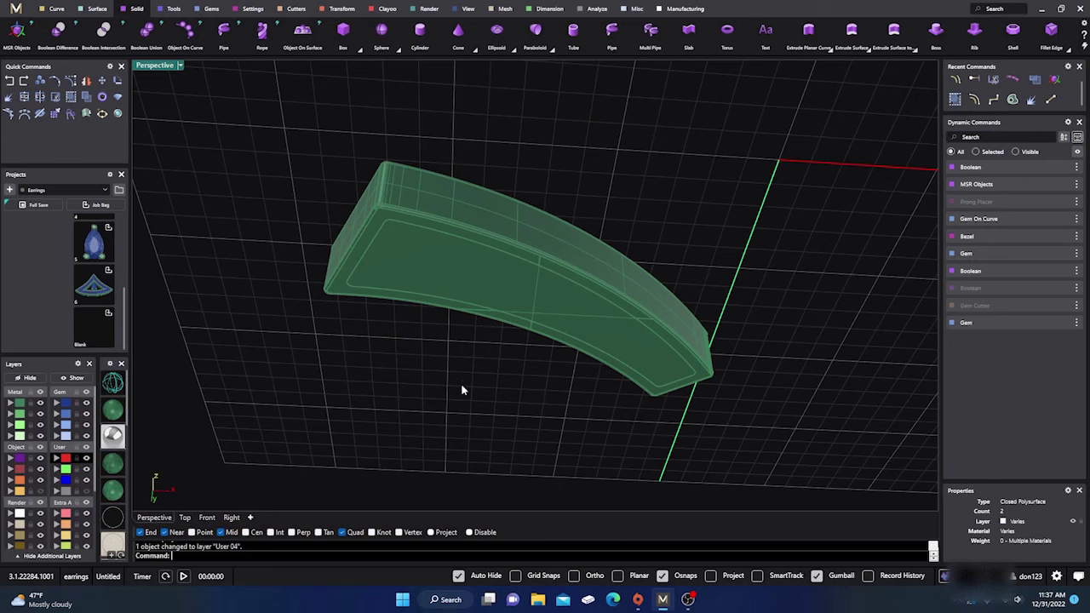
pyautogui.moveTo(461, 383); pyautogui.dragTo(682, 205, button='right')
pyautogui.click(430, 324)
pyautogui.click(61, 492)
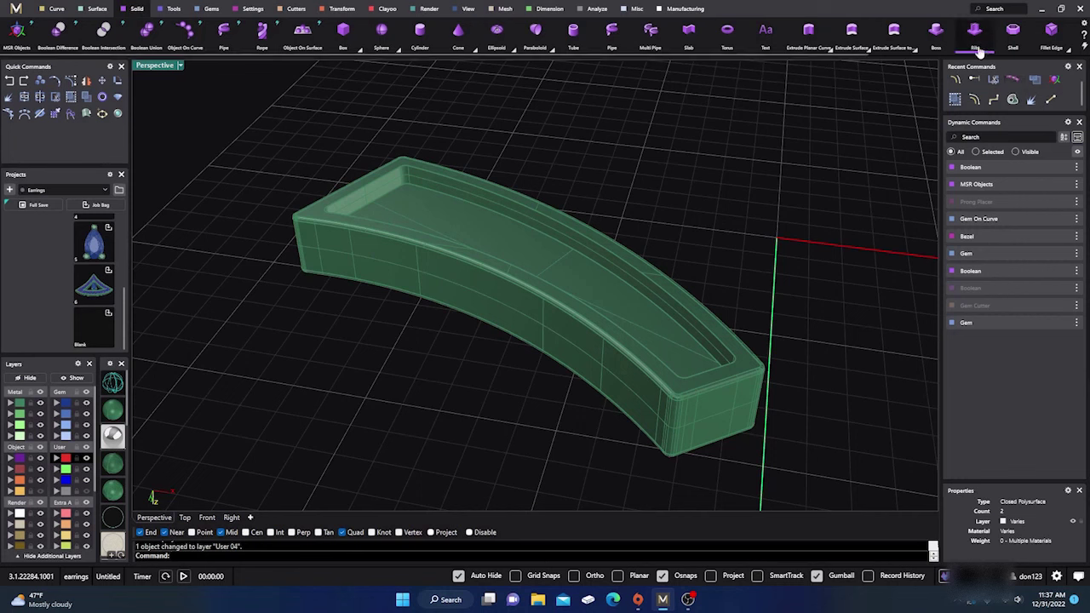
pyautogui.hscroll(3, 903, 44)
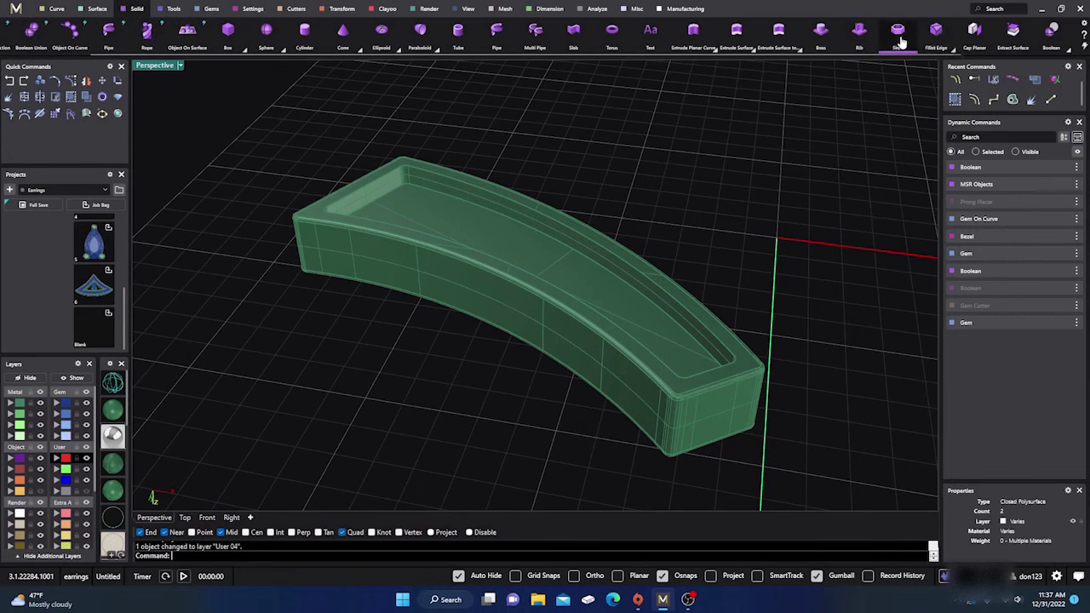
# Blend Edge the tray's five inner rim and end edges with a 0.1 radius.
pyautogui.click(954, 48)
pyautogui.click(936, 68)
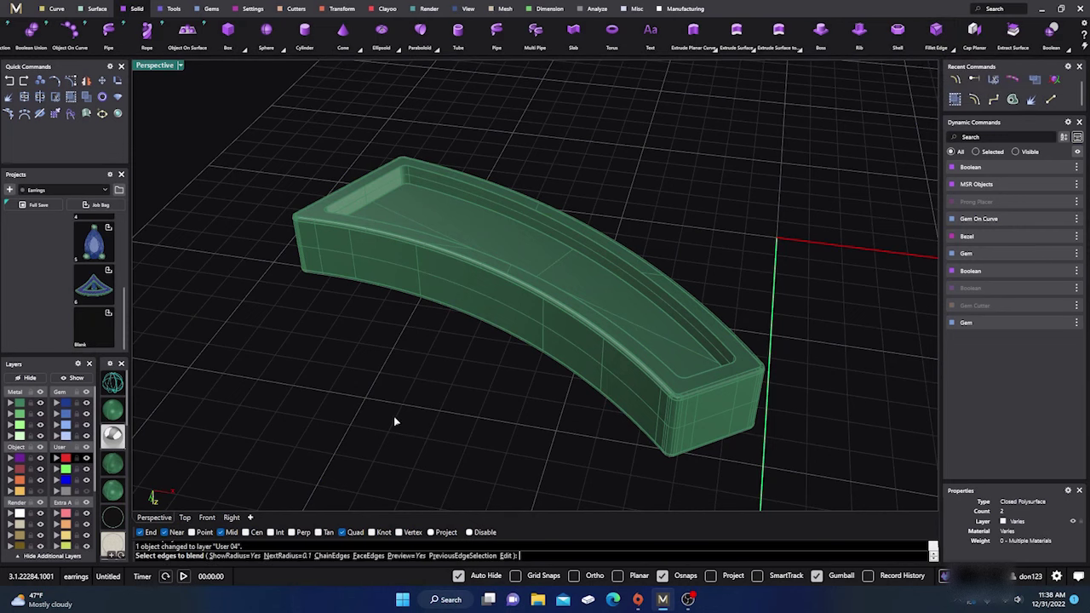
pyautogui.scroll(3, 478, 186)
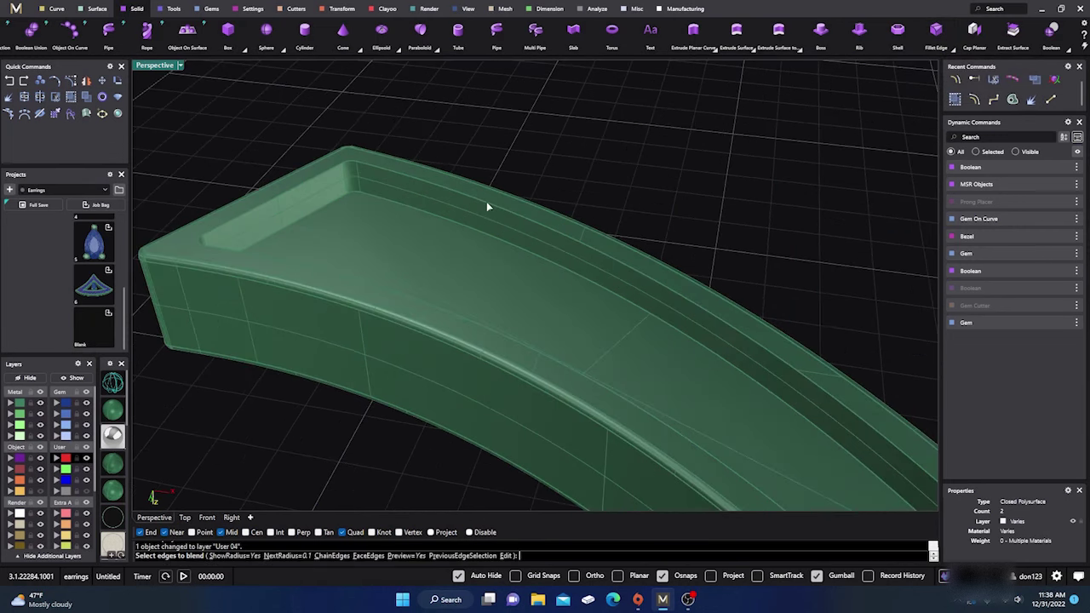
pyautogui.click(486, 202)
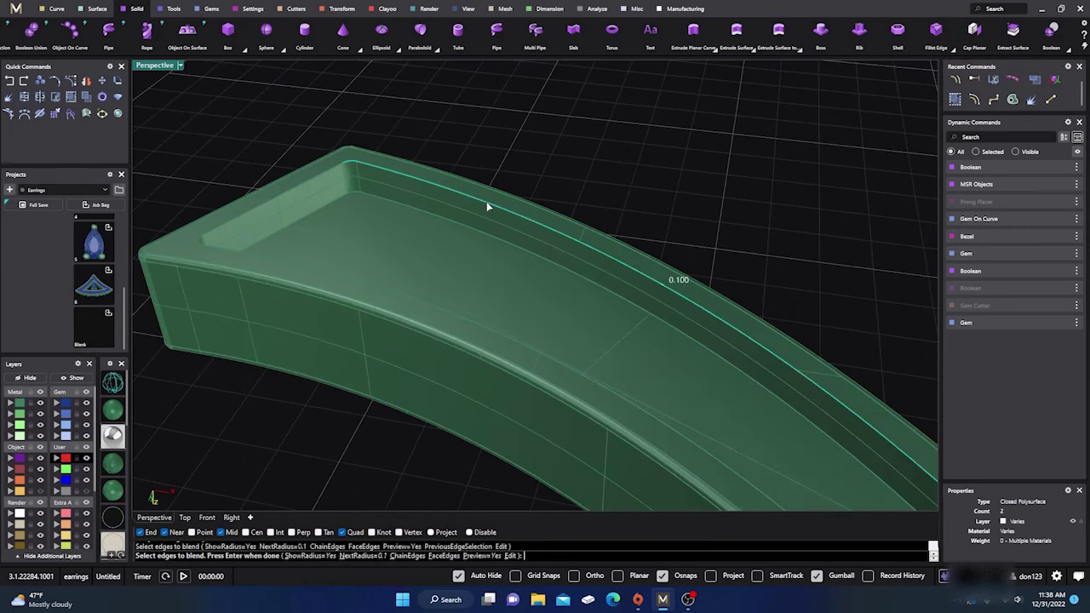
pyautogui.click(333, 172)
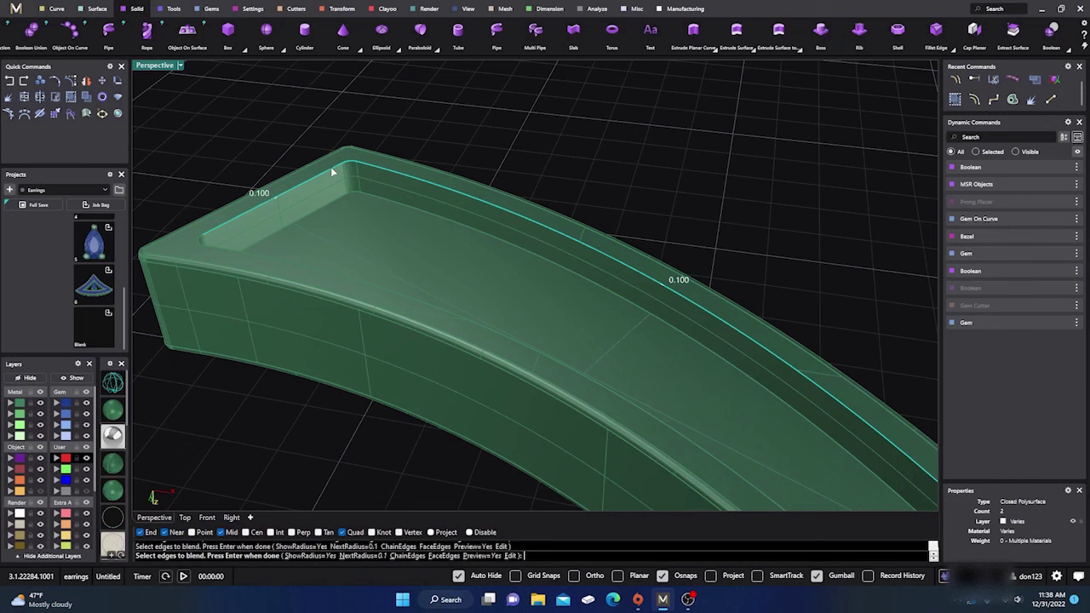
pyautogui.click(198, 246)
pyautogui.scroll(-5, 246, 223)
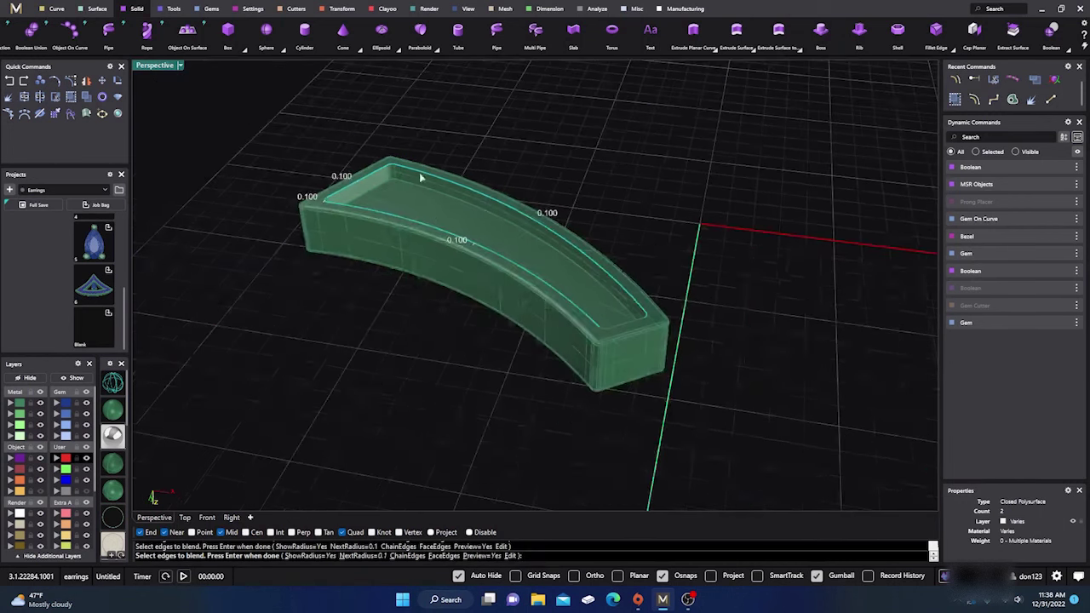
pyautogui.scroll(5, 547, 322)
pyautogui.click(611, 322)
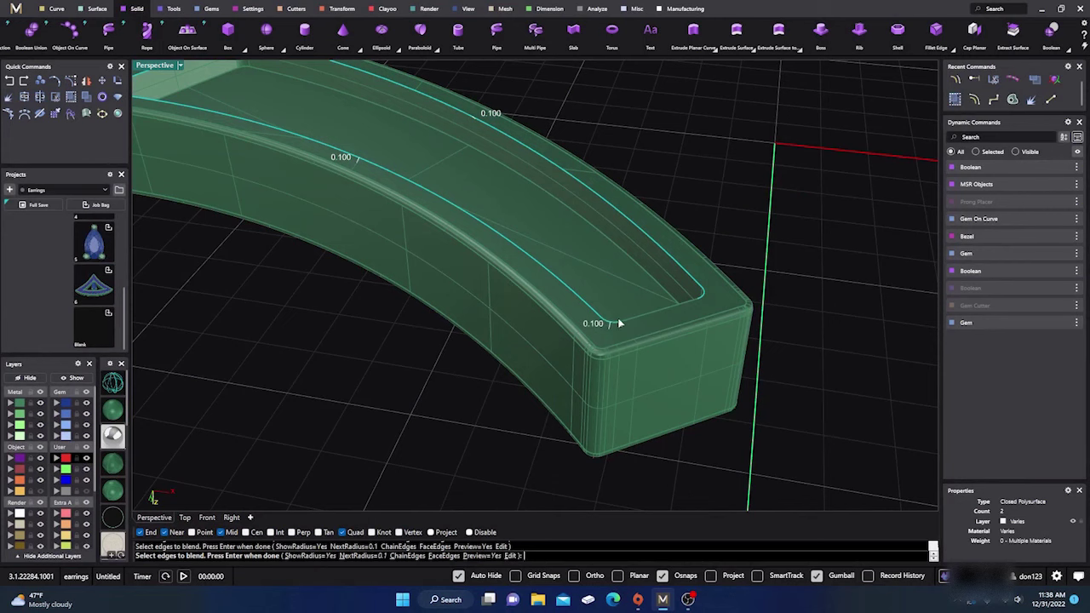
pyautogui.click(635, 317)
pyautogui.scroll(-3, 596, 307)
pyautogui.press('Return')
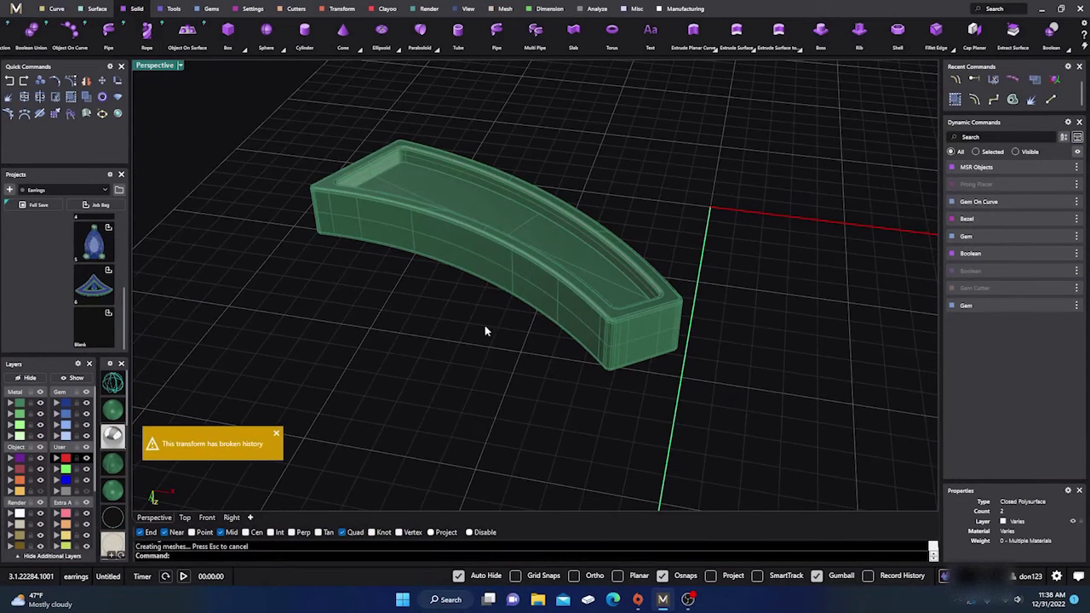
# Inspect the rounded tray, curved band and six gems by selecting and deselecting each.
pyautogui.click(509, 276)
pyautogui.click(459, 352)
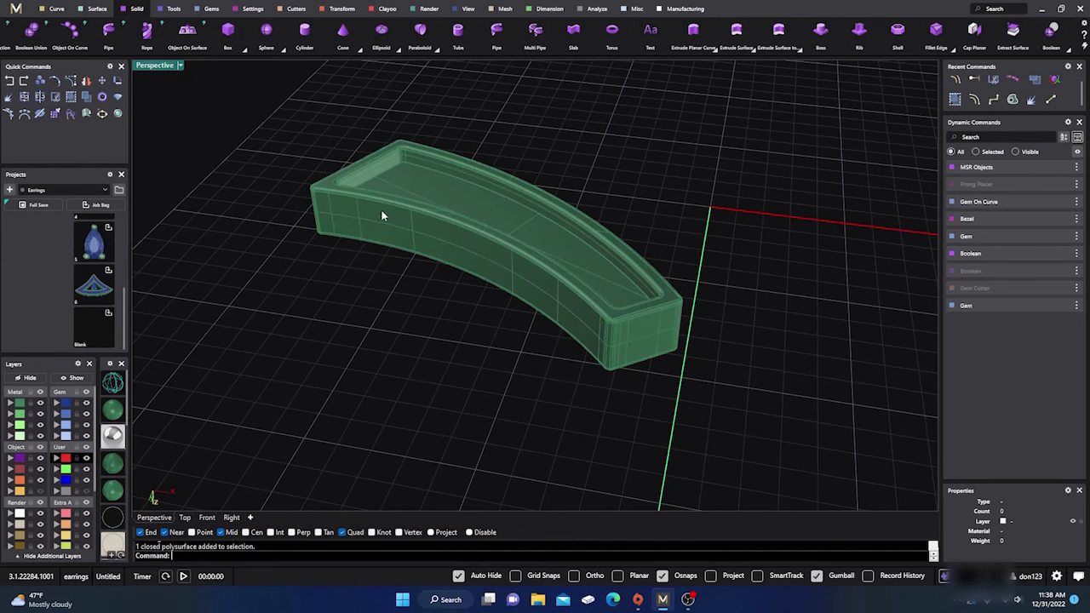
pyautogui.moveTo(380, 213); pyautogui.dragTo(415, 483, button='right')
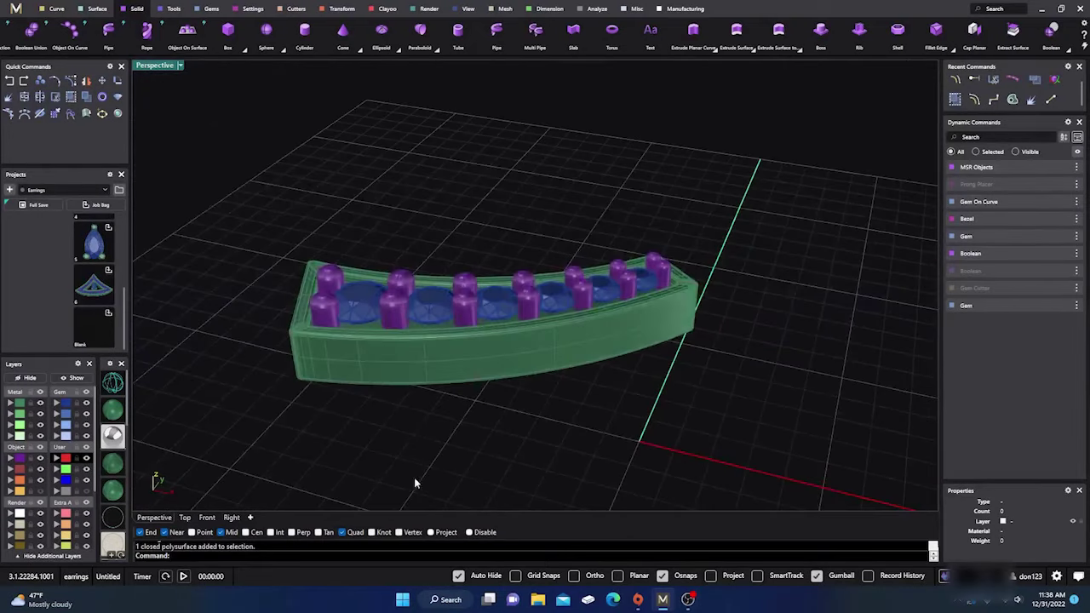
pyautogui.click(454, 359)
pyautogui.click(446, 404)
pyautogui.moveTo(438, 373); pyautogui.dragTo(456, 383, button='right')
pyautogui.scroll(5, 454, 315)
pyautogui.scroll(-1, 473, 316)
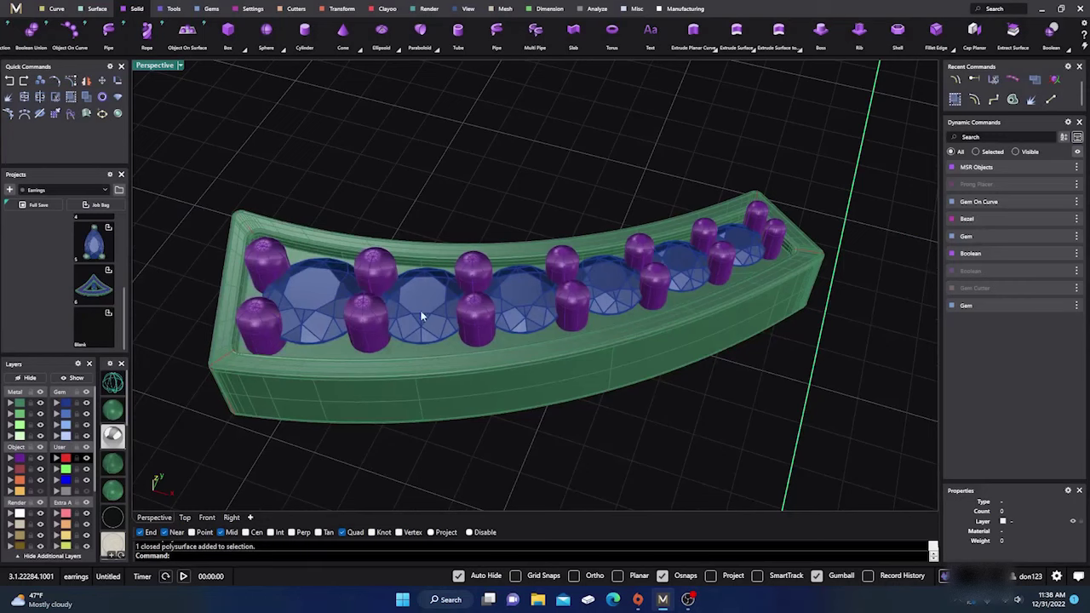
pyautogui.click(322, 294)
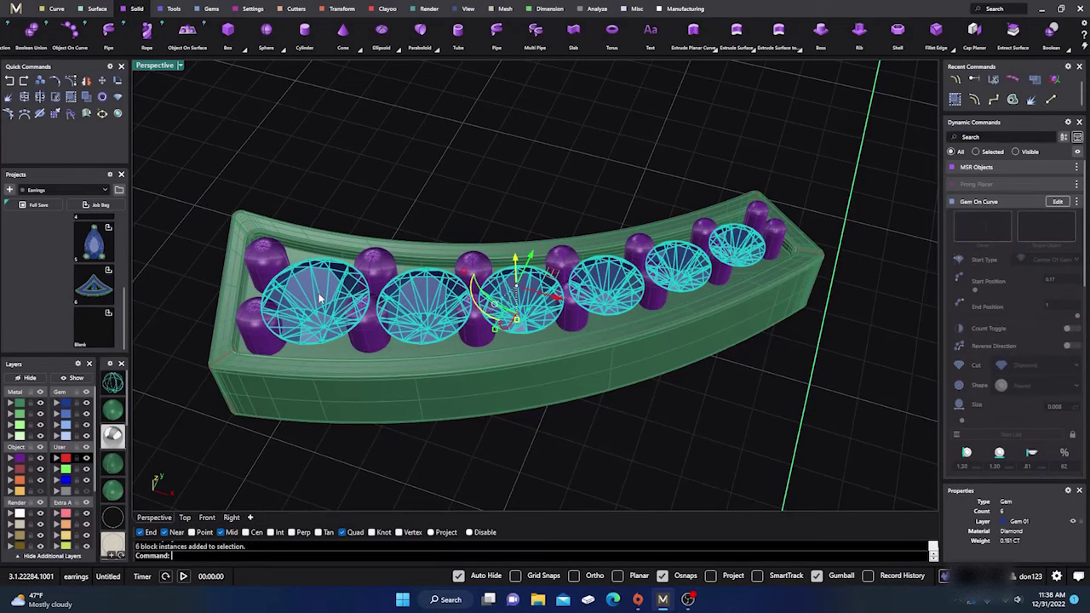
pyautogui.scroll(-3, 319, 295)
pyautogui.click(260, 343)
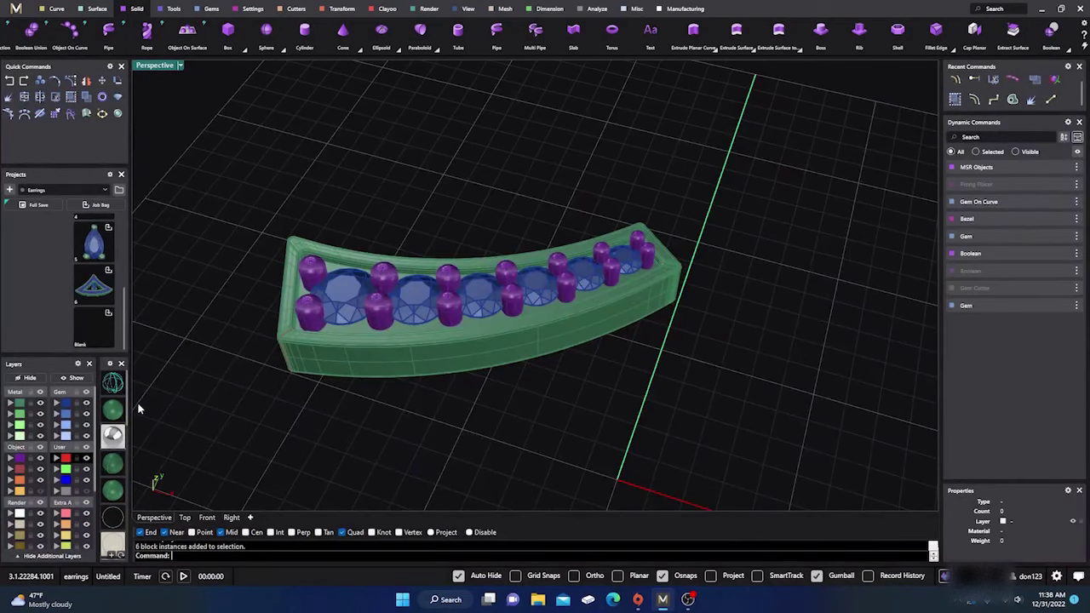
# Reveal all hidden parts and select the whole earring to save as Export_7_Blank.3dm.
pyautogui.click(75, 379)
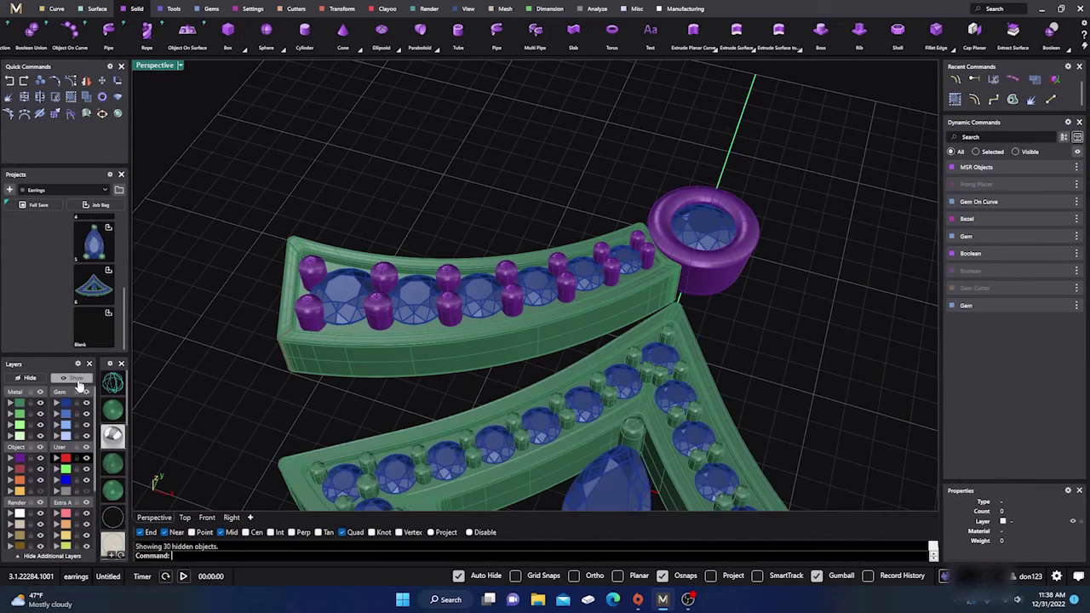
pyautogui.scroll(-3, 475, 260)
pyautogui.moveTo(475, 260); pyautogui.dragTo(406, 206, button='right')
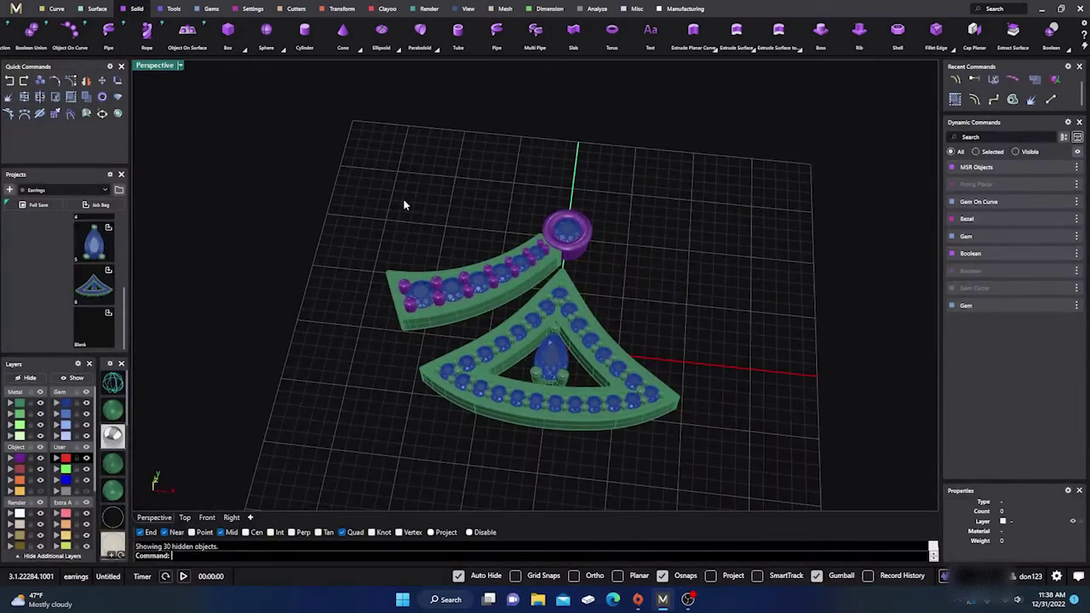
pyautogui.moveTo(386, 253); pyautogui.dragTo(724, 487)
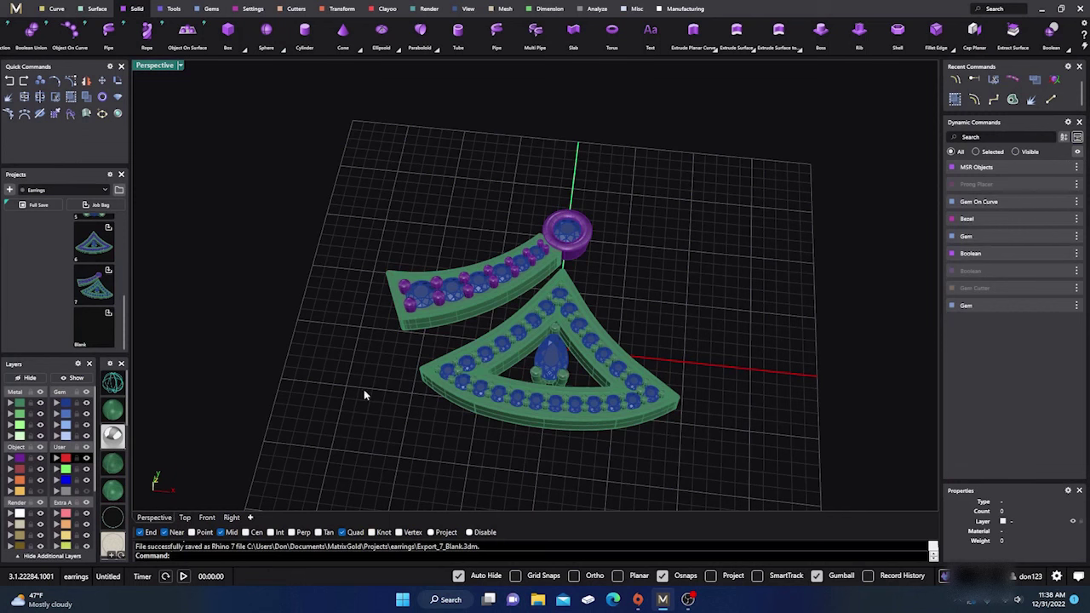
# Hide the triangular frame, bezel and pear drop gem, then select the six gems.
pyautogui.moveTo(670, 459); pyautogui.dragTo(574, 217)
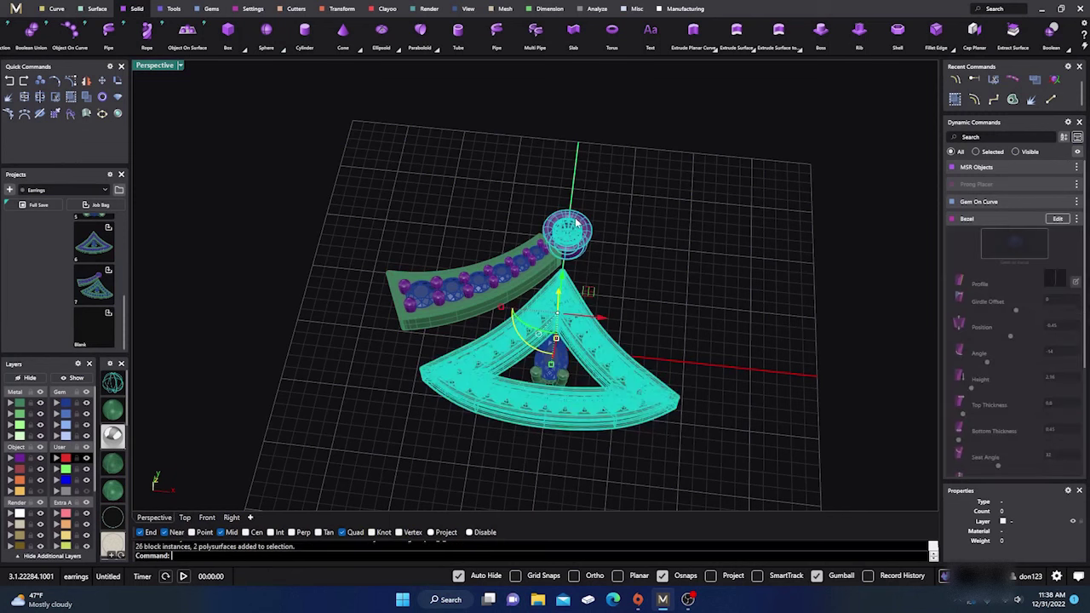
pyautogui.click(32, 378)
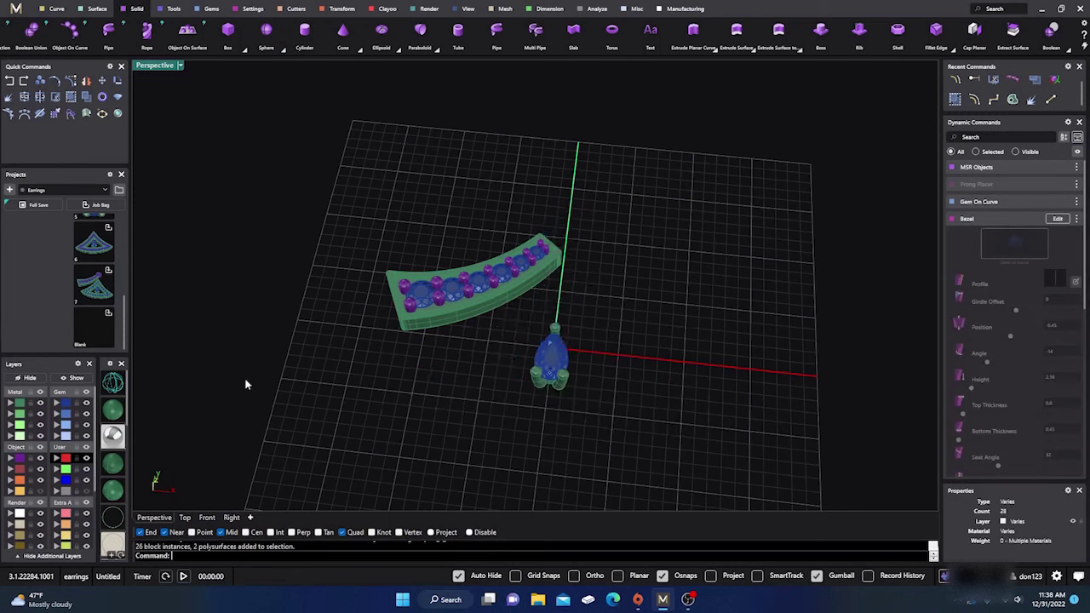
pyautogui.click(555, 375)
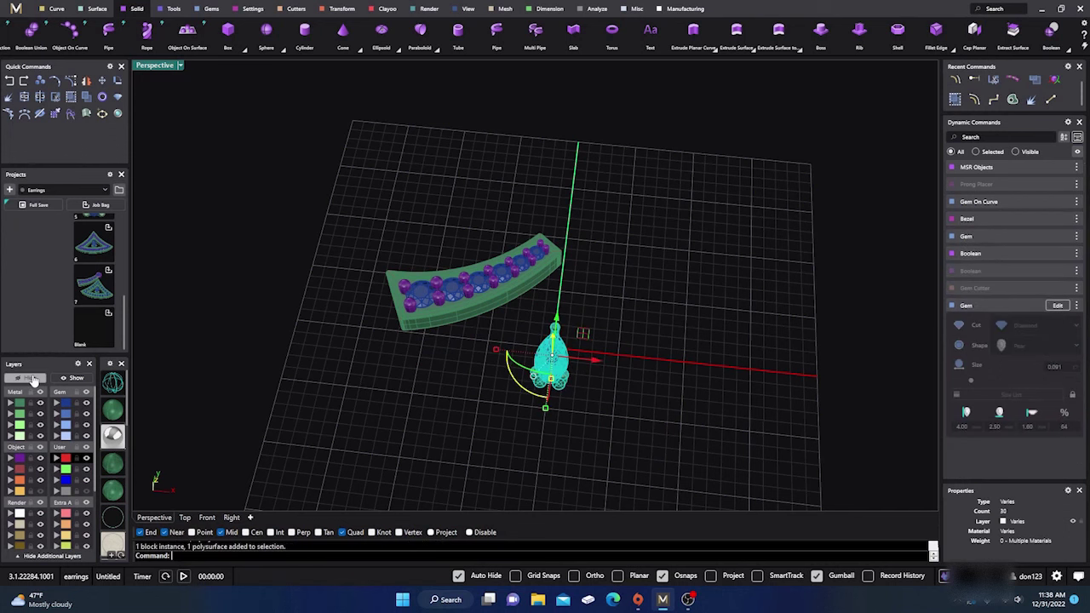
pyautogui.click(30, 378)
pyautogui.scroll(5, 459, 293)
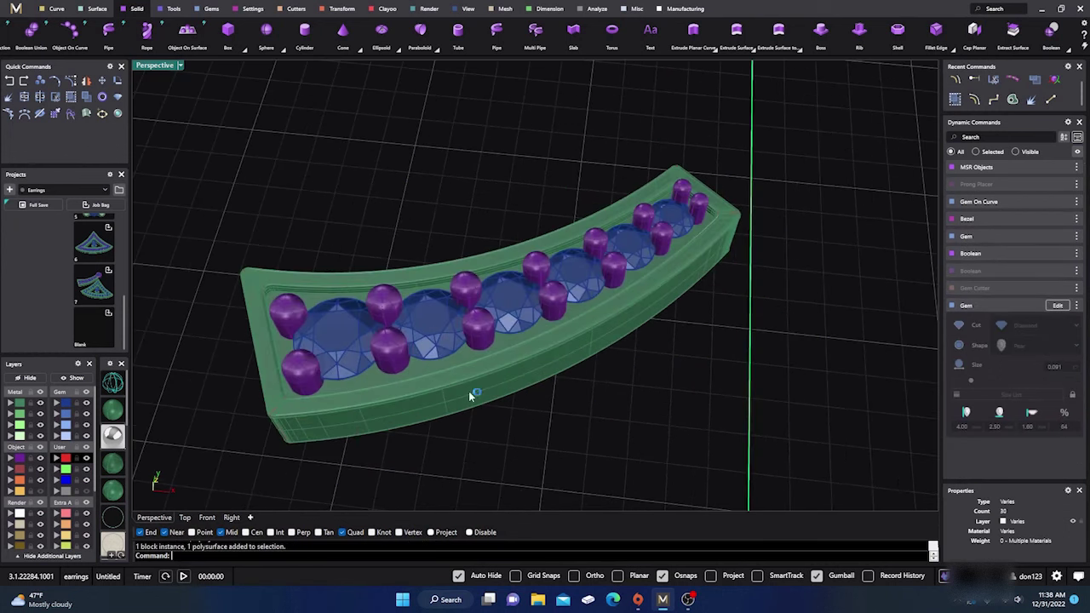
pyautogui.click(429, 332)
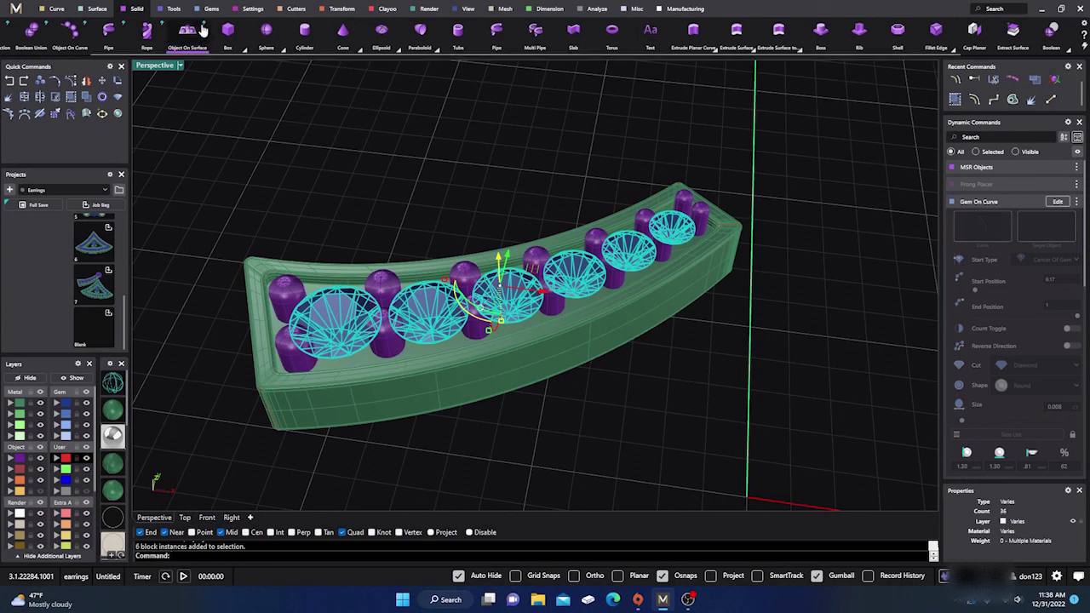
# Create gem cutters on the selected gems, shortening the seat length to 0.29.
pyautogui.click(290, 10)
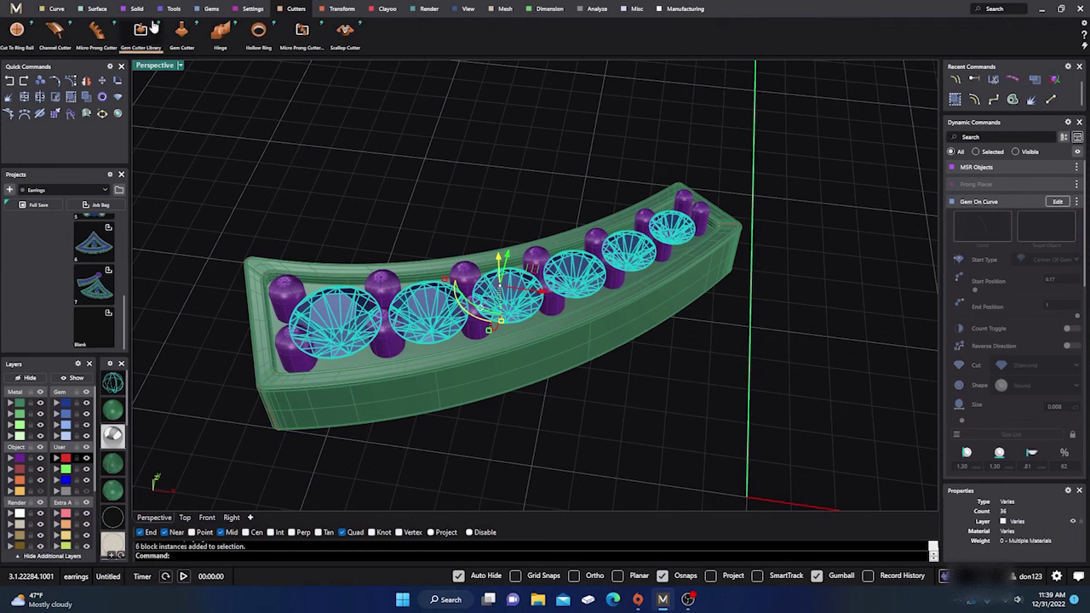
pyautogui.click(179, 32)
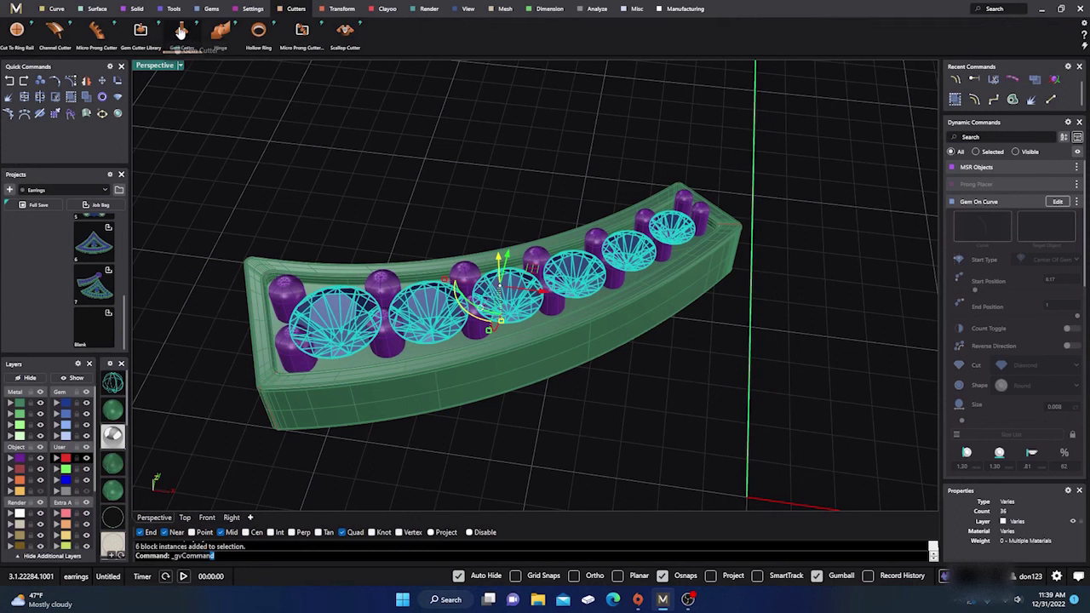
pyautogui.moveTo(390, 408)
pyautogui.mouseDown(button='right')
pyautogui.moveTo(392, 266)
pyautogui.moveTo(252, 367)
pyautogui.moveTo(315, 426)
pyautogui.moveTo(299, 392)
pyautogui.moveTo(352, 292)
pyautogui.mouseUp(button='right')
pyautogui.click(120, 385)
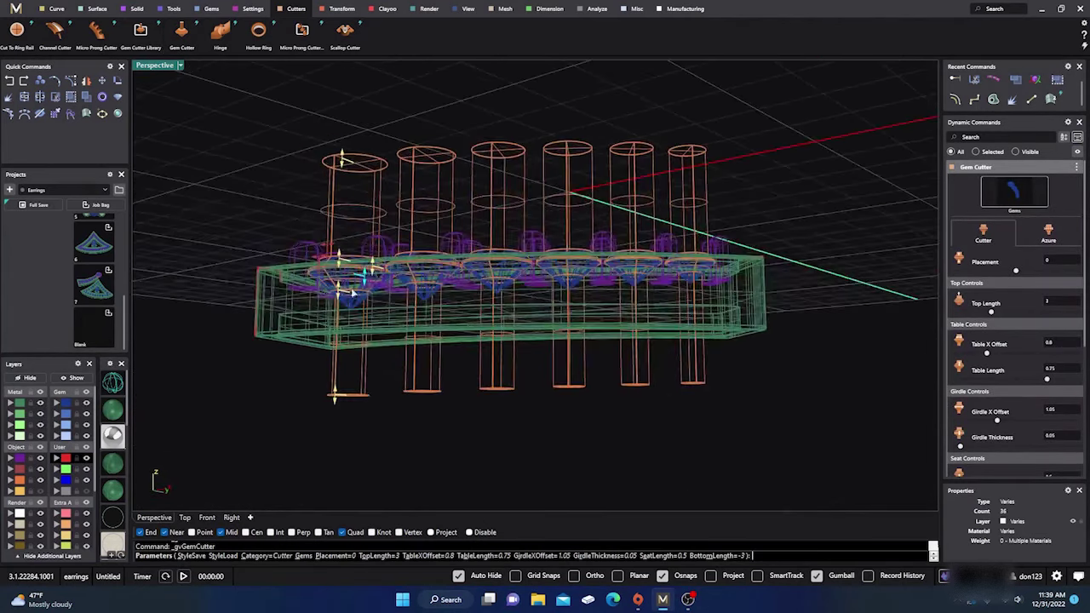
pyautogui.scroll(5, 352, 292)
pyautogui.moveTo(348, 313)
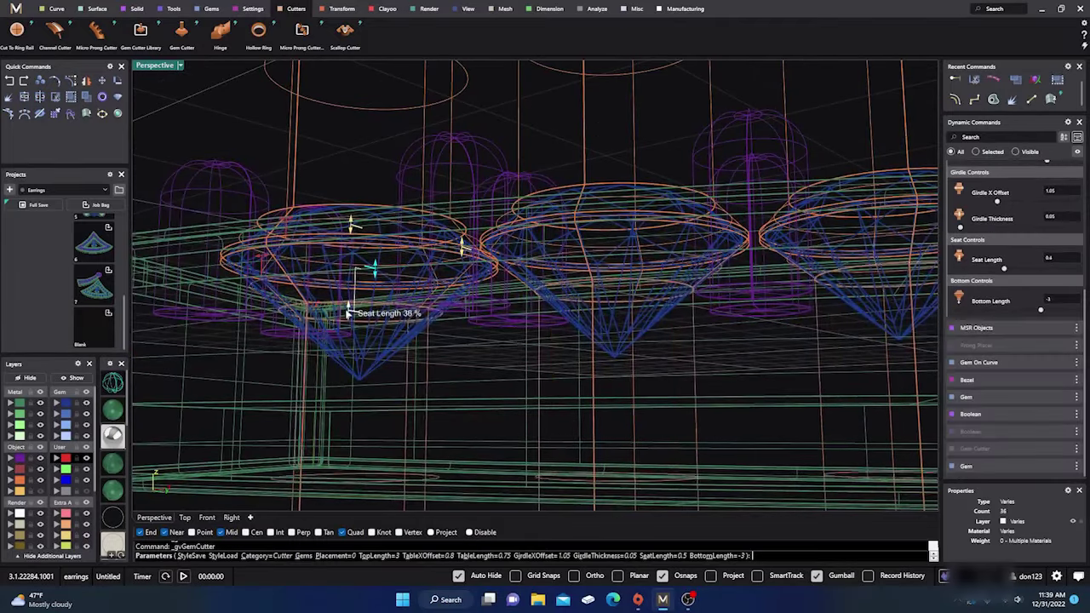
pyautogui.moveTo(348, 313); pyautogui.dragTo(355, 287)
# Set the cutters' girdle thickness to 0 and girdle X offset to 0.98.
pyautogui.scroll(-3, 409, 281)
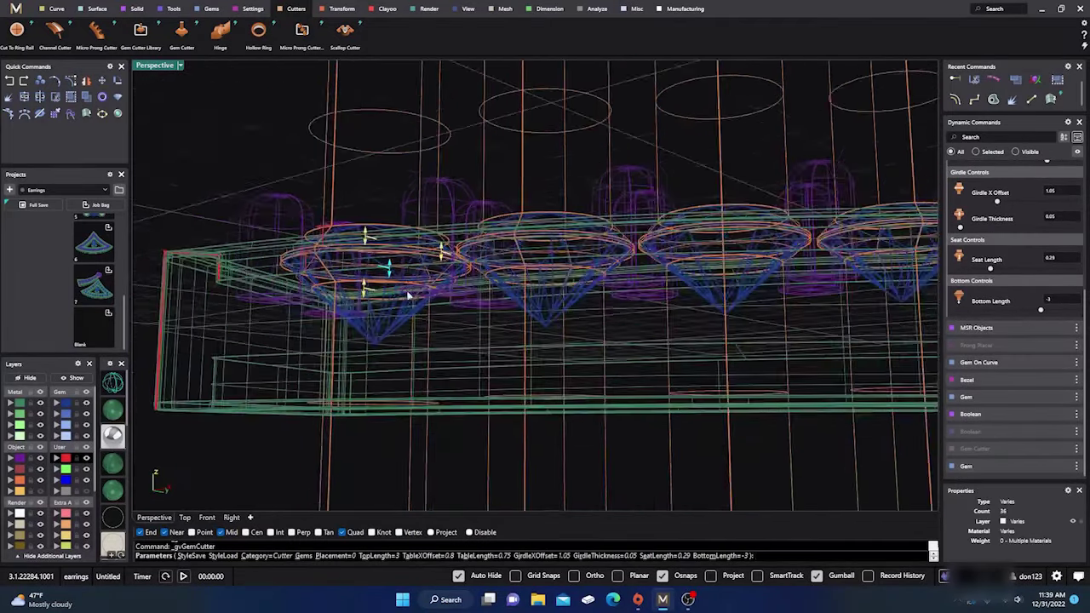
pyautogui.moveTo(409, 294); pyautogui.dragTo(421, 348, button='right')
pyautogui.moveTo(436, 239)
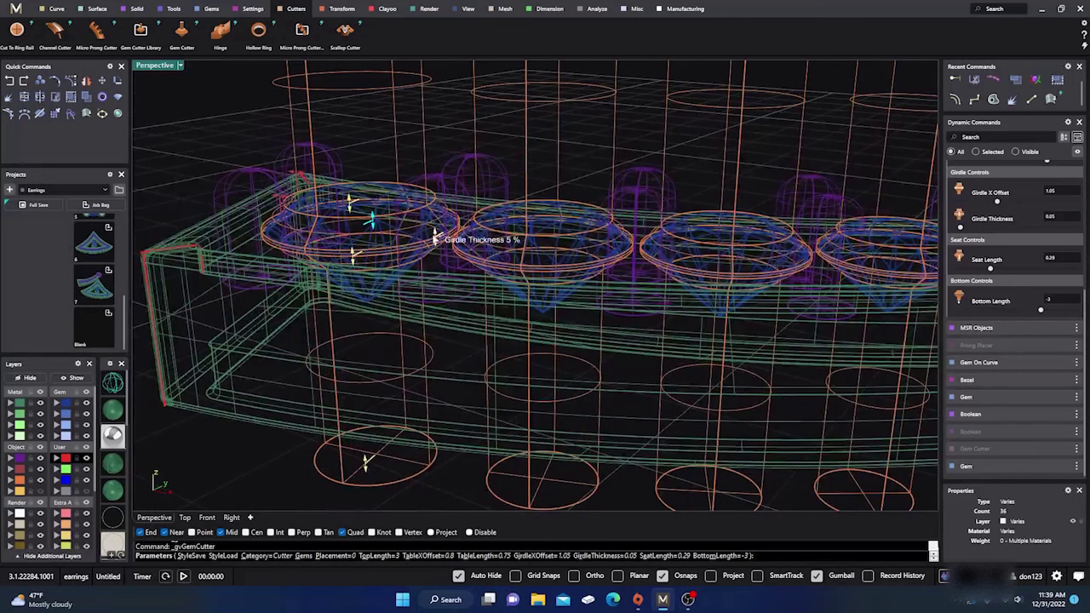
pyautogui.moveTo(434, 238); pyautogui.dragTo(434, 243)
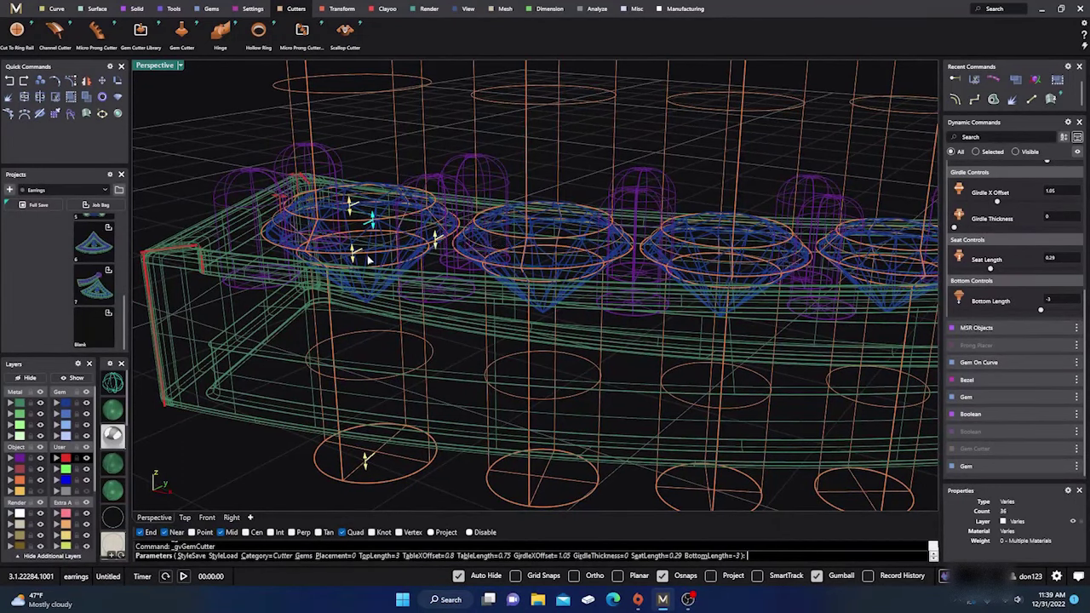
pyautogui.moveTo(435, 243); pyautogui.dragTo(228, 227, button='right')
pyautogui.moveTo(228, 226)
pyautogui.moveTo(229, 224); pyautogui.dragTo(234, 228)
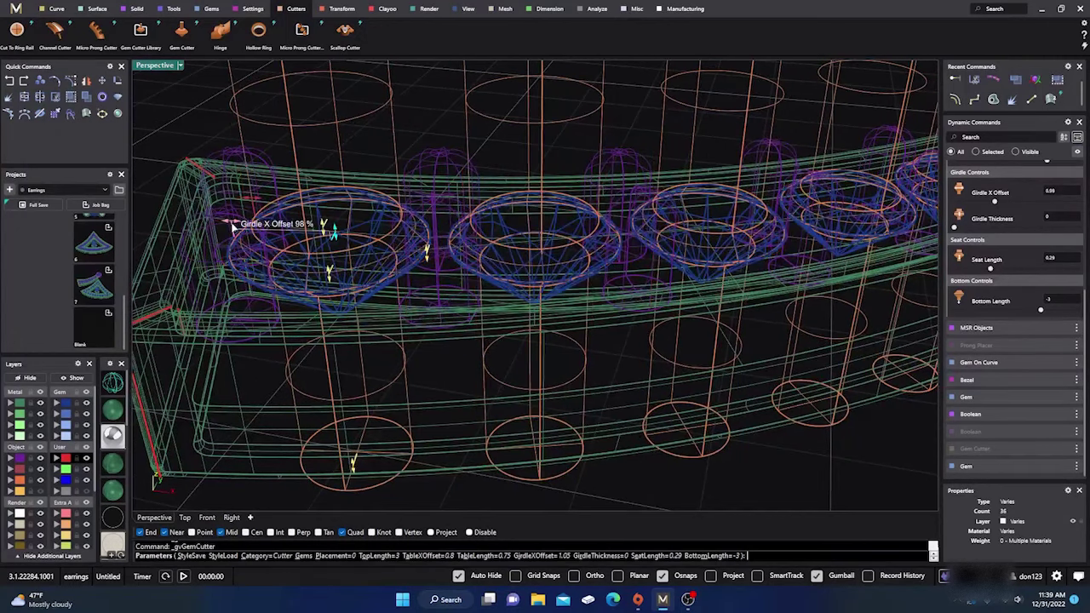
# Settle the seat length at 0.26, finish the cutters, and return to shaded display.
pyautogui.moveTo(232, 226); pyautogui.dragTo(371, 288, button='right')
pyautogui.moveTo(373, 285); pyautogui.dragTo(369, 281)
pyautogui.moveTo(370, 281); pyautogui.dragTo(475, 343, button='right')
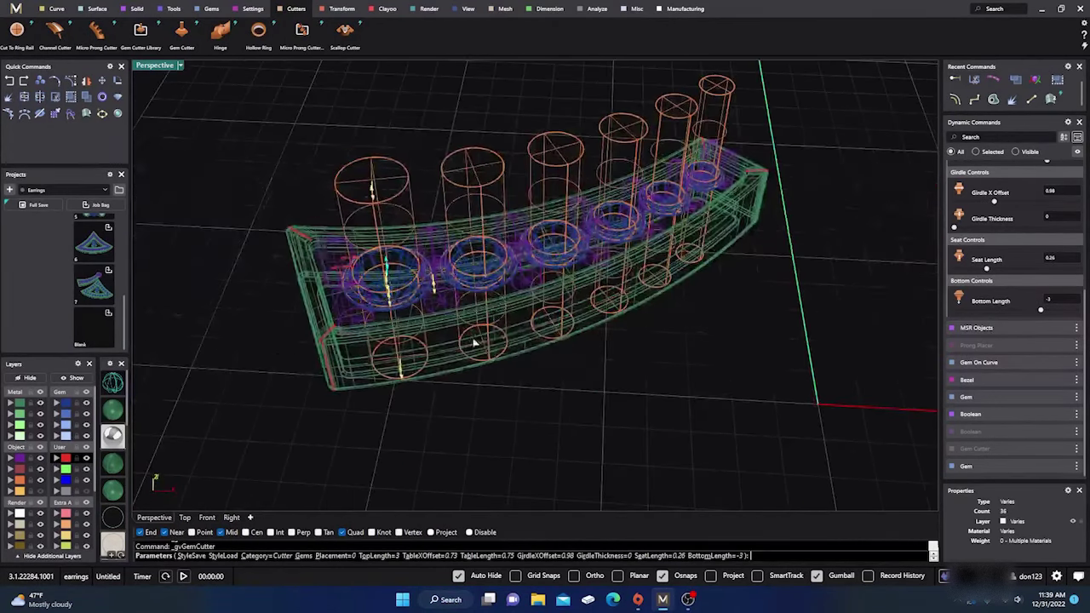
pyautogui.press('Return')
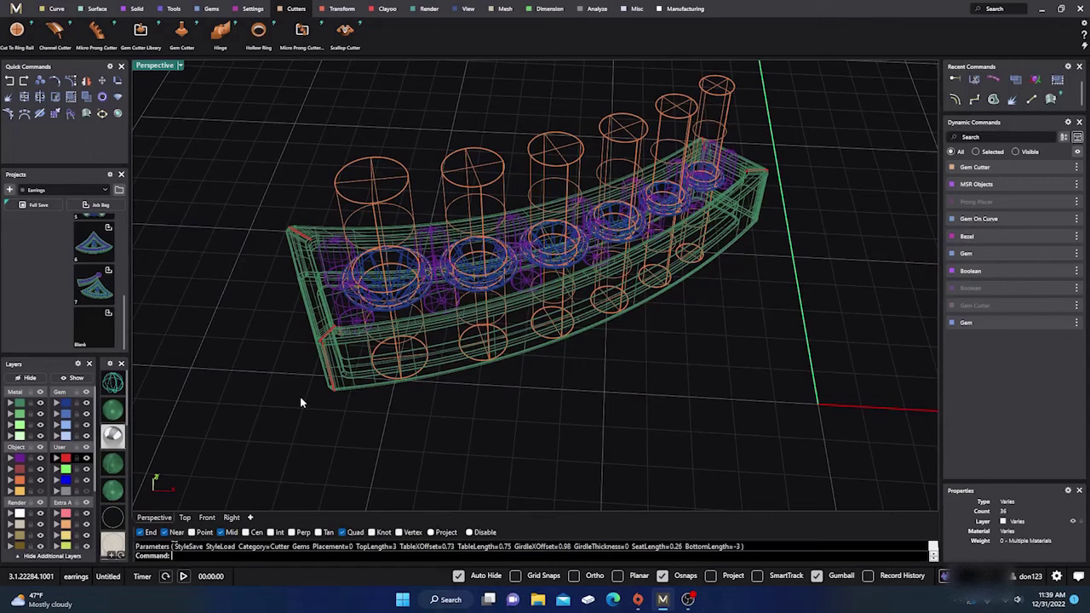
pyautogui.click(114, 409)
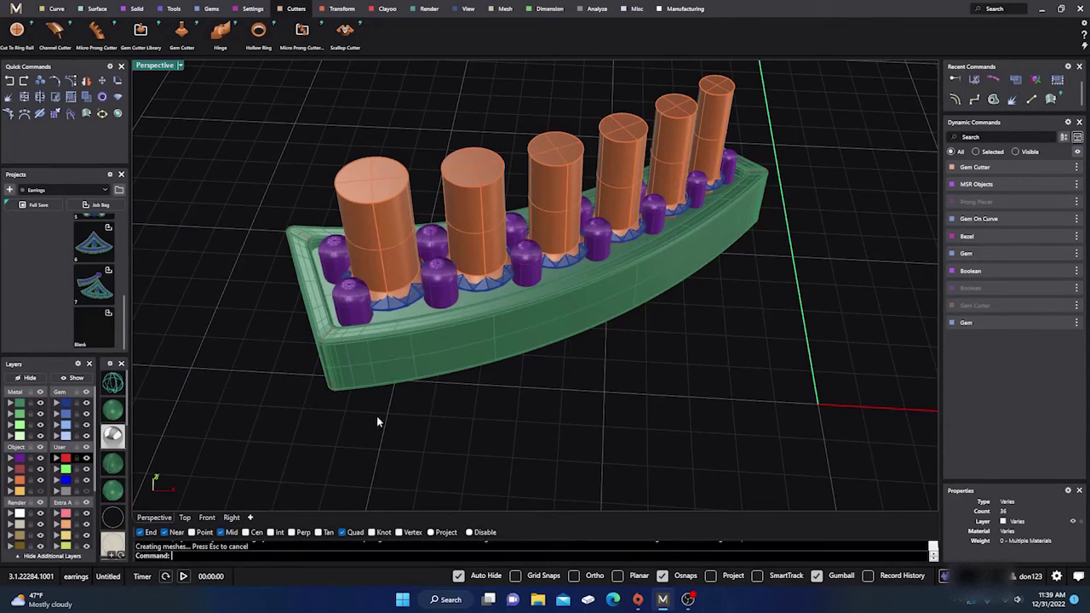
# On the Solid tab, make trial picks of the green shank, then cancel.
pyautogui.moveTo(379, 421); pyautogui.dragTo(315, 409, button='right')
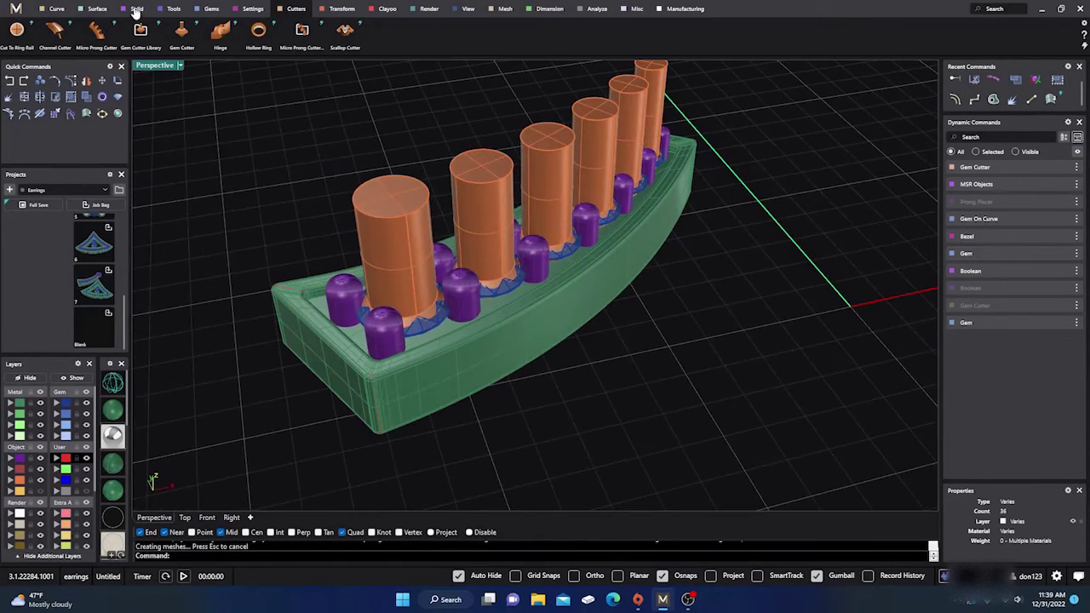
pyautogui.click(136, 9)
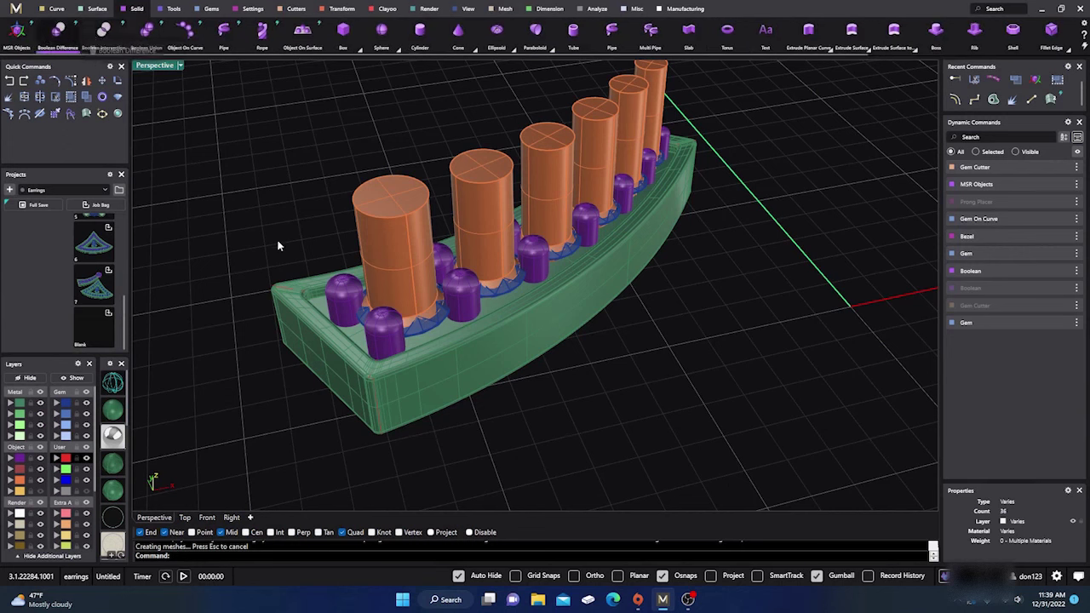
pyautogui.click(413, 387)
pyautogui.press('Return')
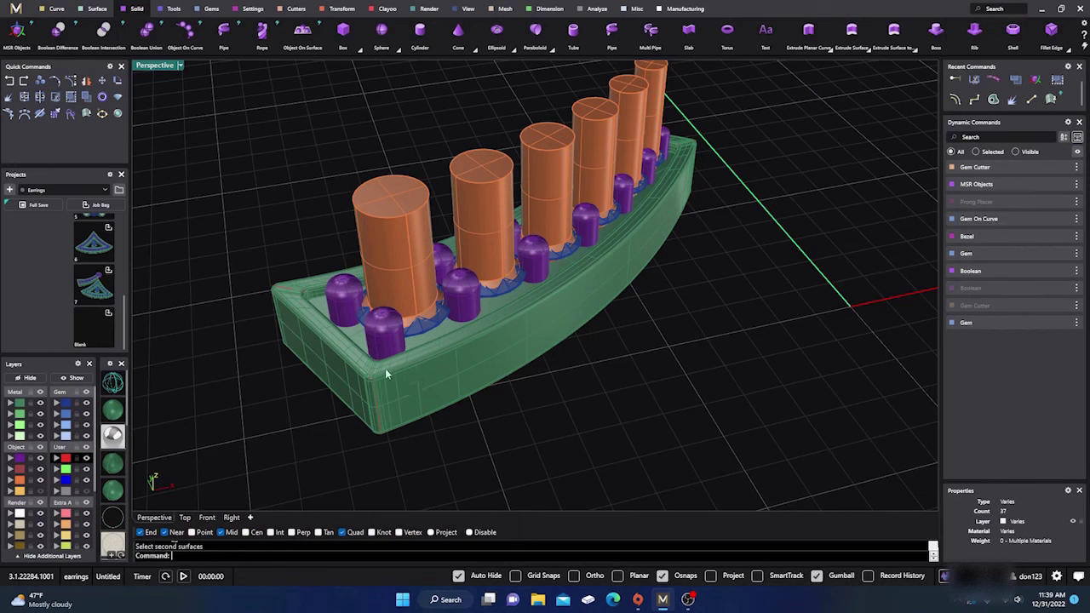
pyautogui.click(391, 387)
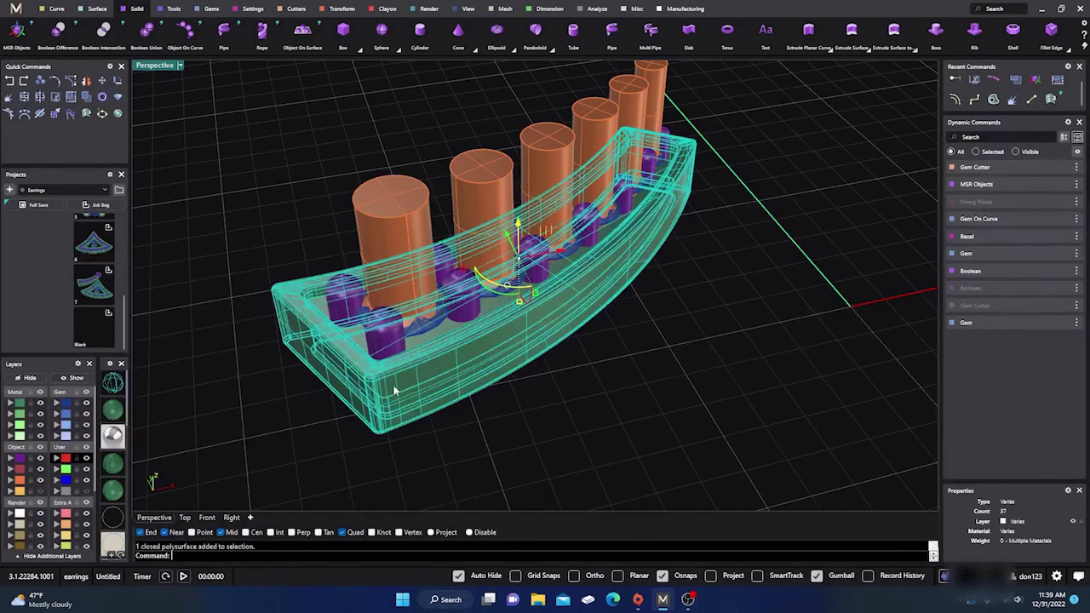
pyautogui.press('Return')
pyautogui.click(431, 375)
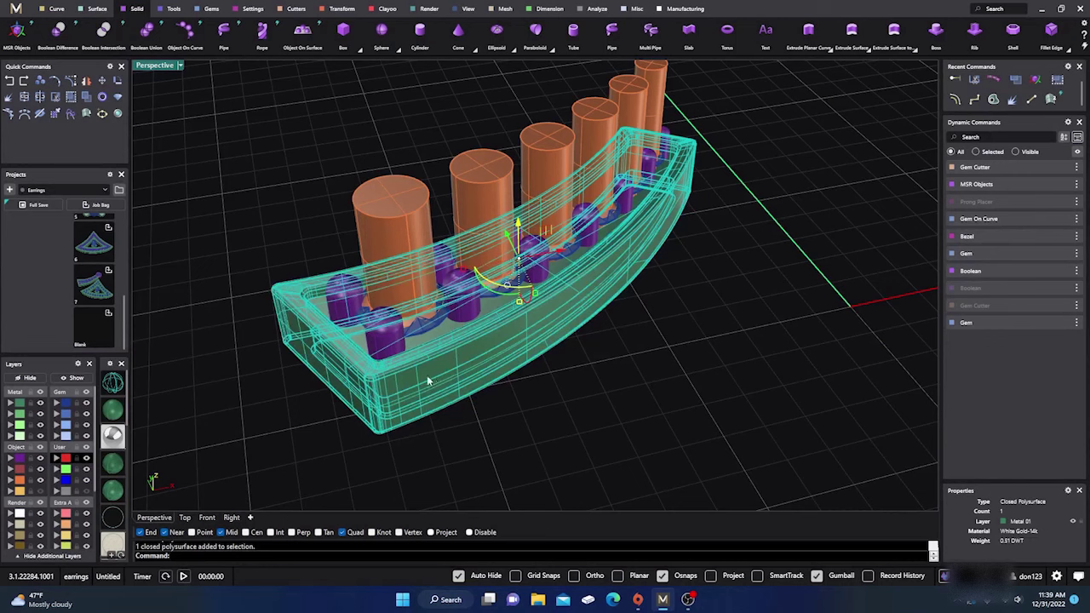
pyautogui.press('Escape')
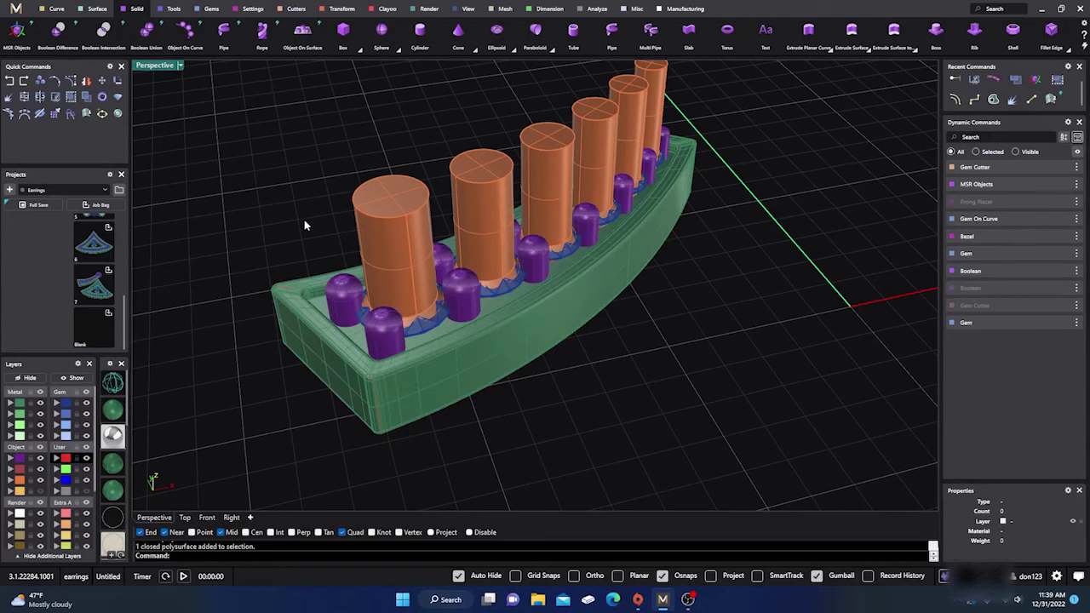
# Boolean Difference the orange cutters from the green shank and hide the blue gems.
pyautogui.click(57, 29)
pyautogui.click(414, 394)
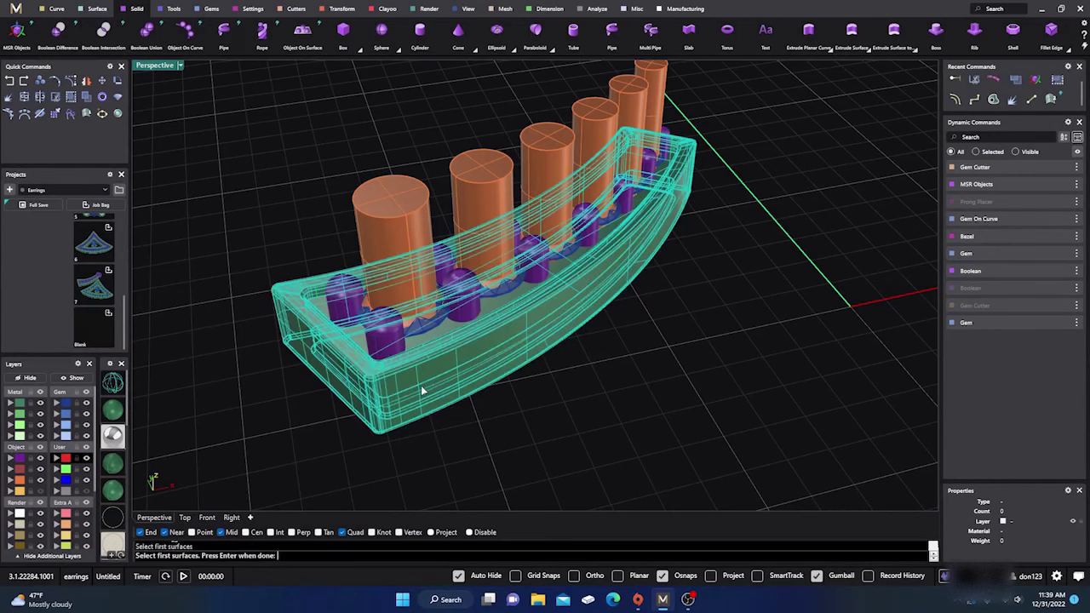
pyautogui.press('Return')
pyautogui.click(395, 244)
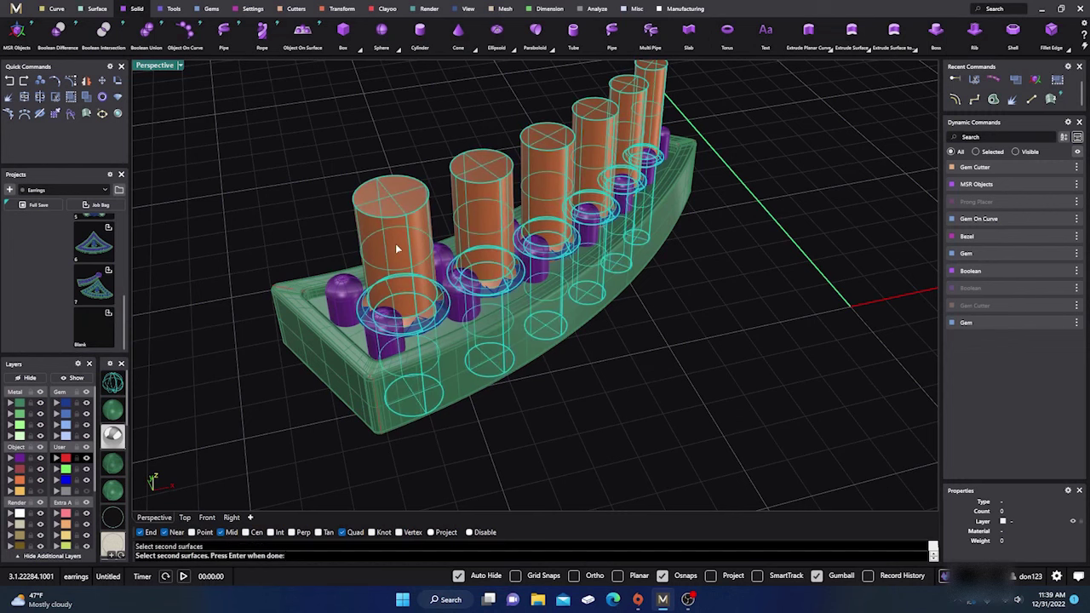
pyautogui.press('Return')
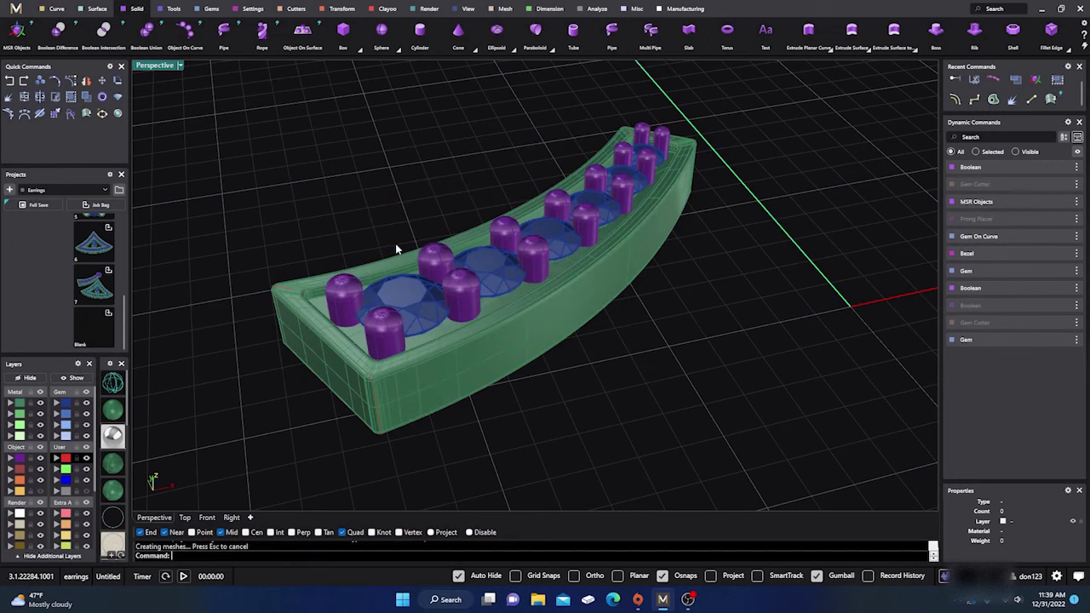
pyautogui.click(86, 403)
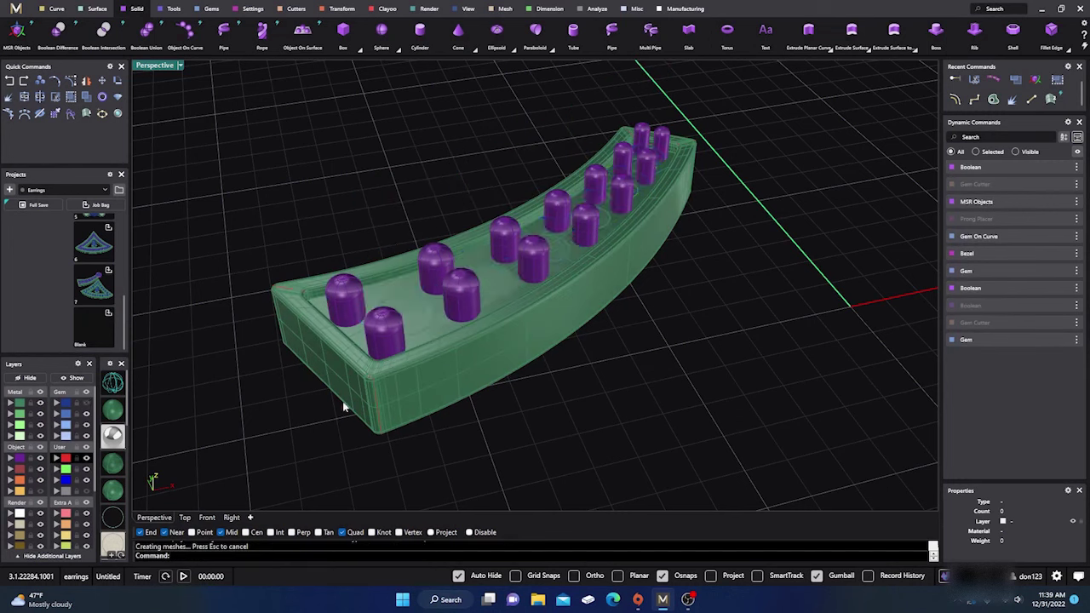
pyautogui.click(383, 402)
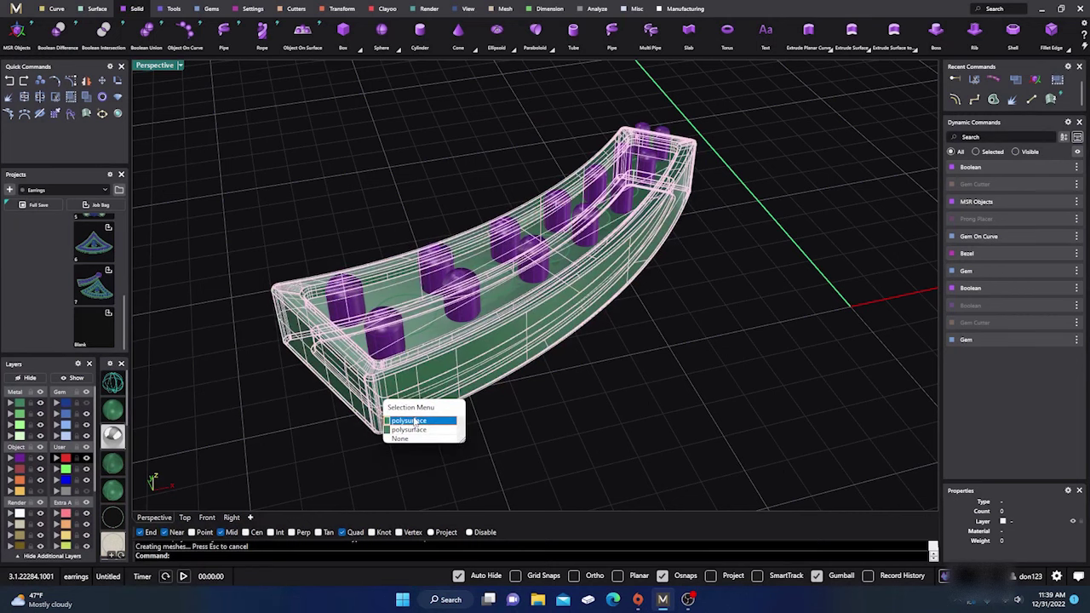
# Move the cut shank onto the User 04 layer and inspect its holes.
pyautogui.click(415, 421)
pyautogui.click(61, 491)
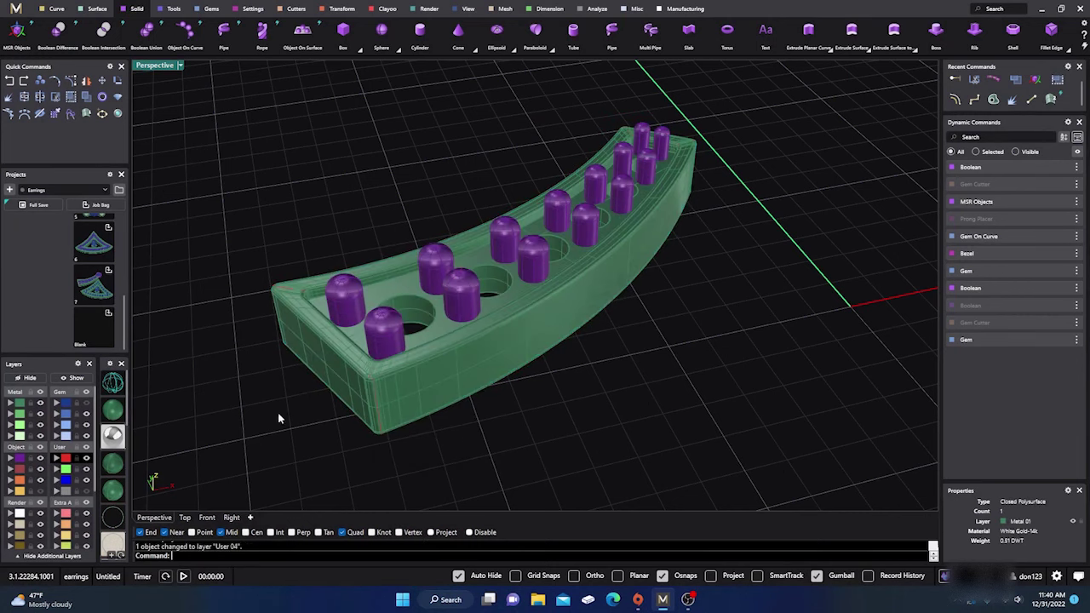
pyautogui.moveTo(277, 418); pyautogui.dragTo(436, 424, button='right')
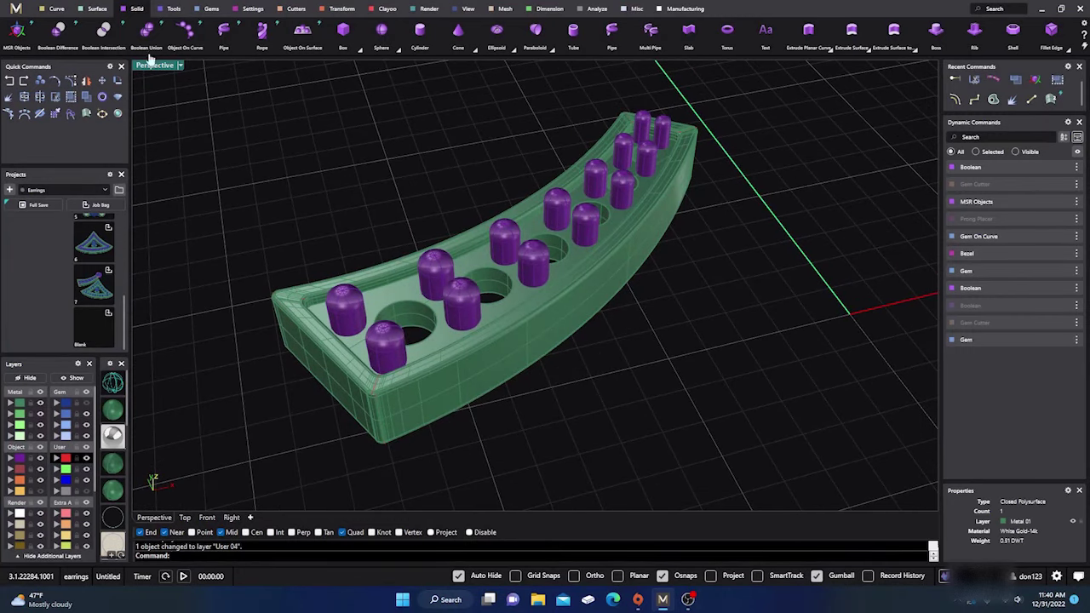
# Boolean-union the purple prongs into the green shank, check the body, and deselect.
pyautogui.click(147, 32)
pyautogui.click(343, 313)
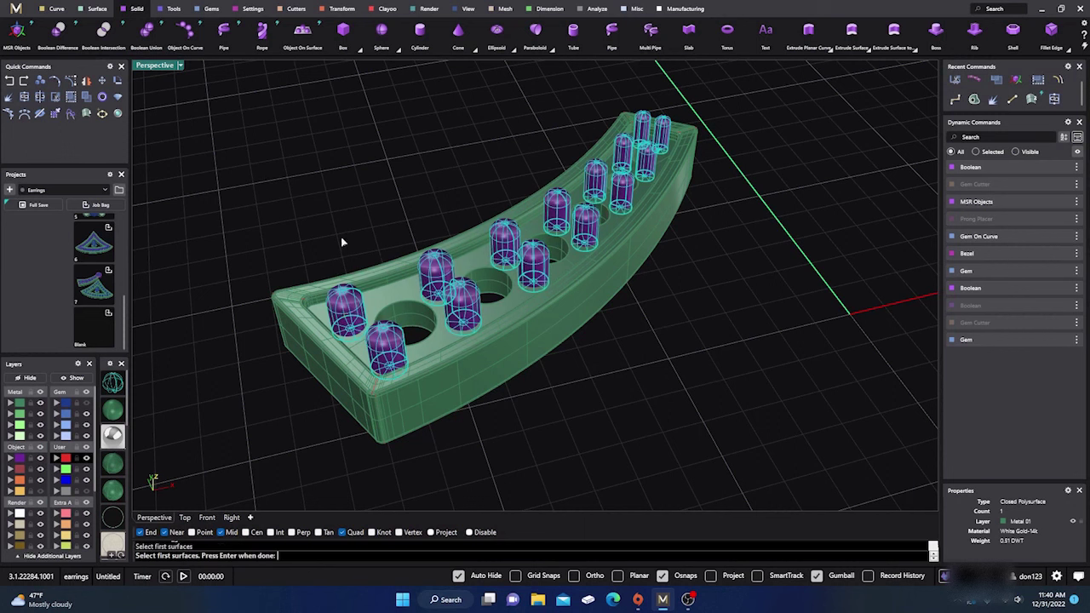
pyautogui.press('Return')
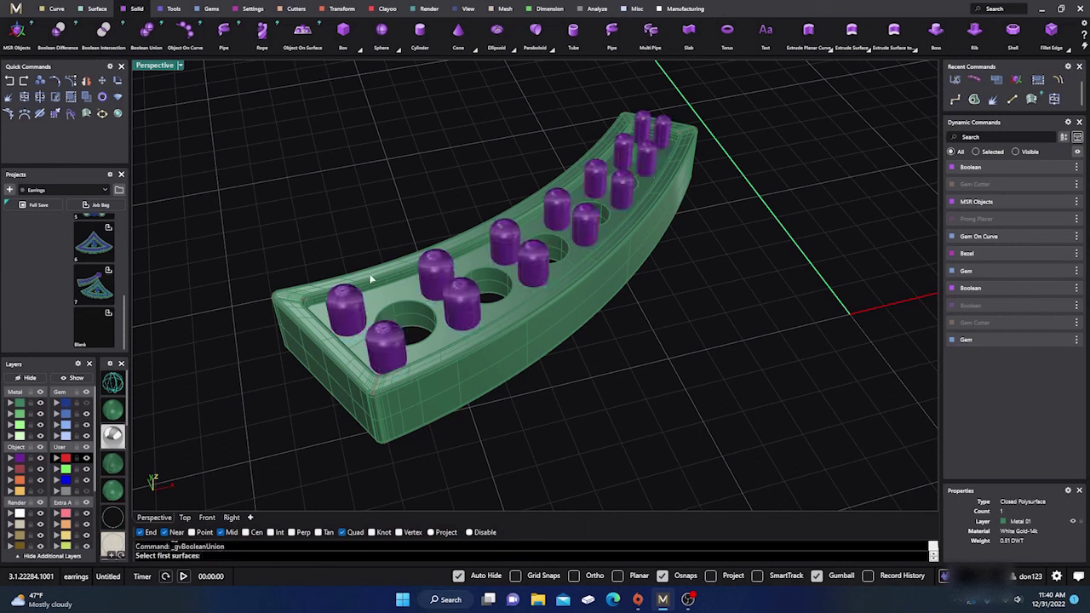
pyautogui.click(371, 278)
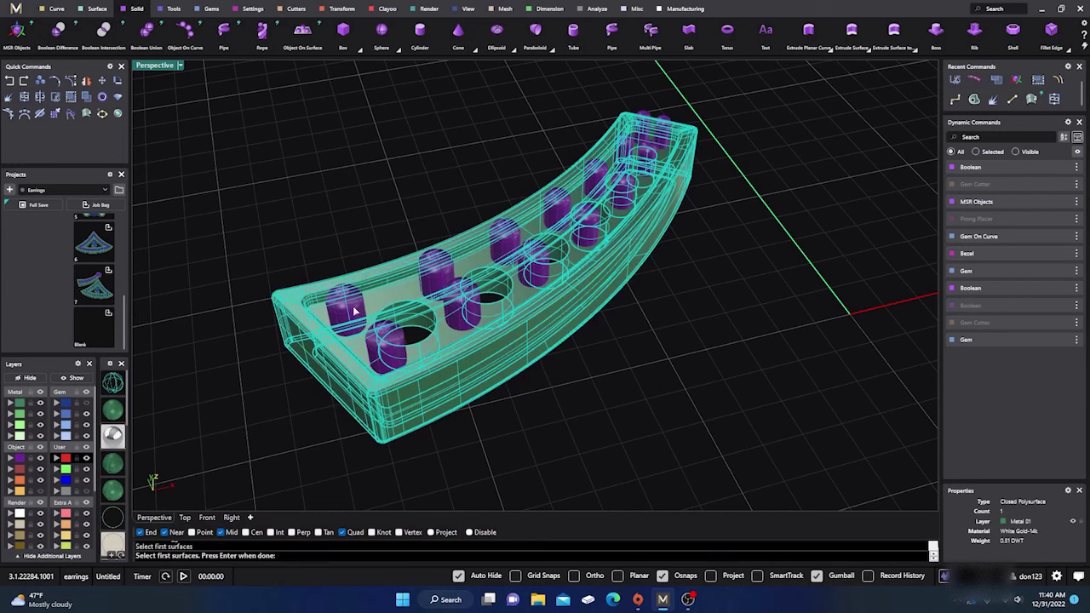
pyautogui.press('Return')
pyautogui.click(352, 307)
pyautogui.press('Return')
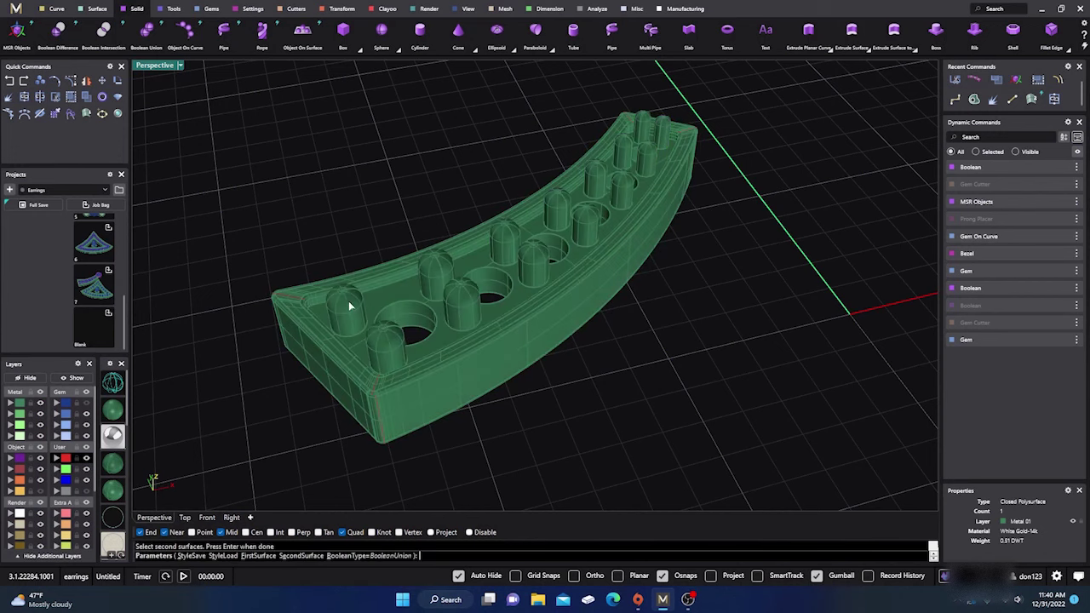
pyautogui.click(334, 376)
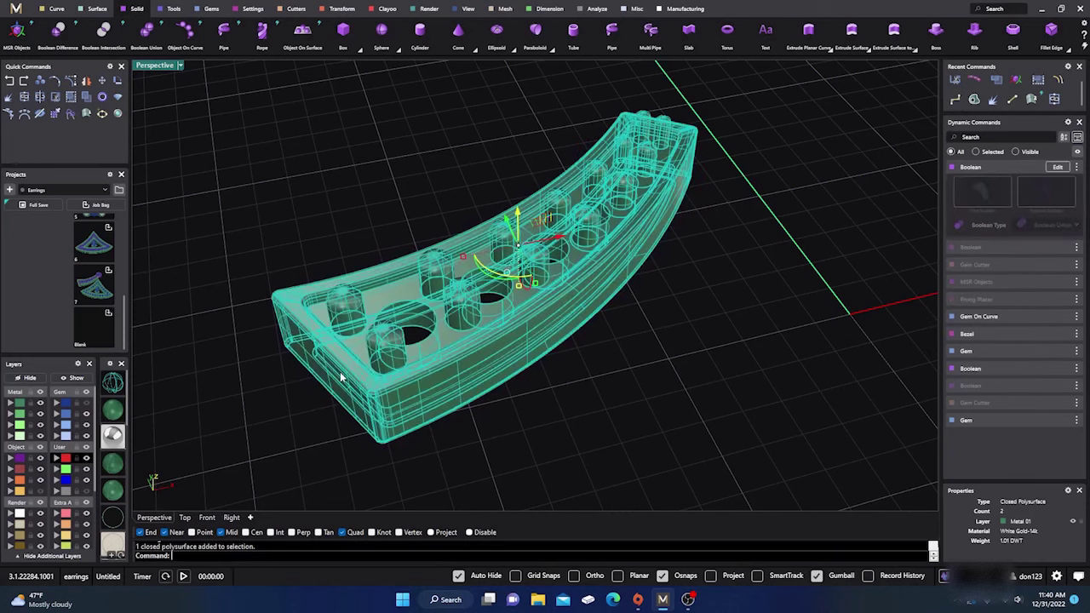
pyautogui.click(247, 281)
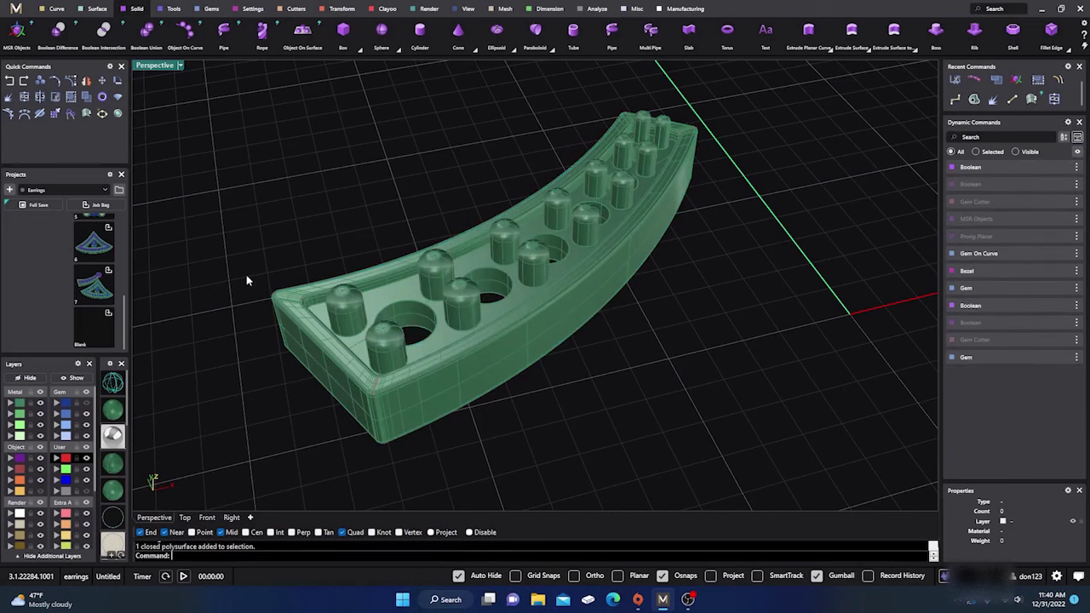
# Reveal the gems and all hidden earring parts.
pyautogui.click(86, 402)
pyautogui.click(74, 379)
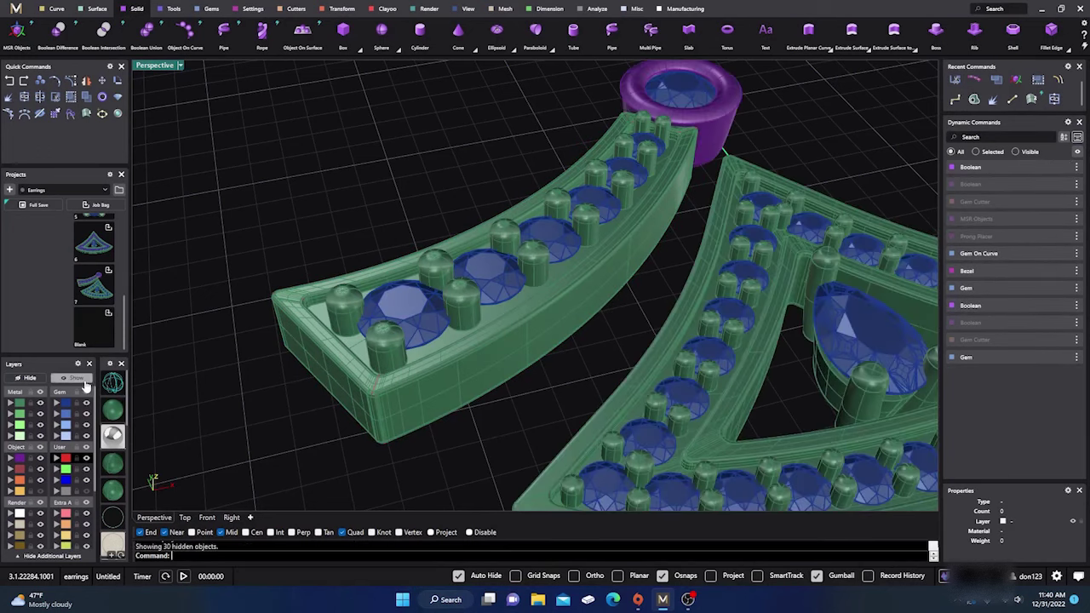
pyautogui.scroll(-8, 477, 358)
pyautogui.moveTo(401, 366); pyautogui.dragTo(463, 224, button='right')
pyautogui.scroll(6, 463, 224)
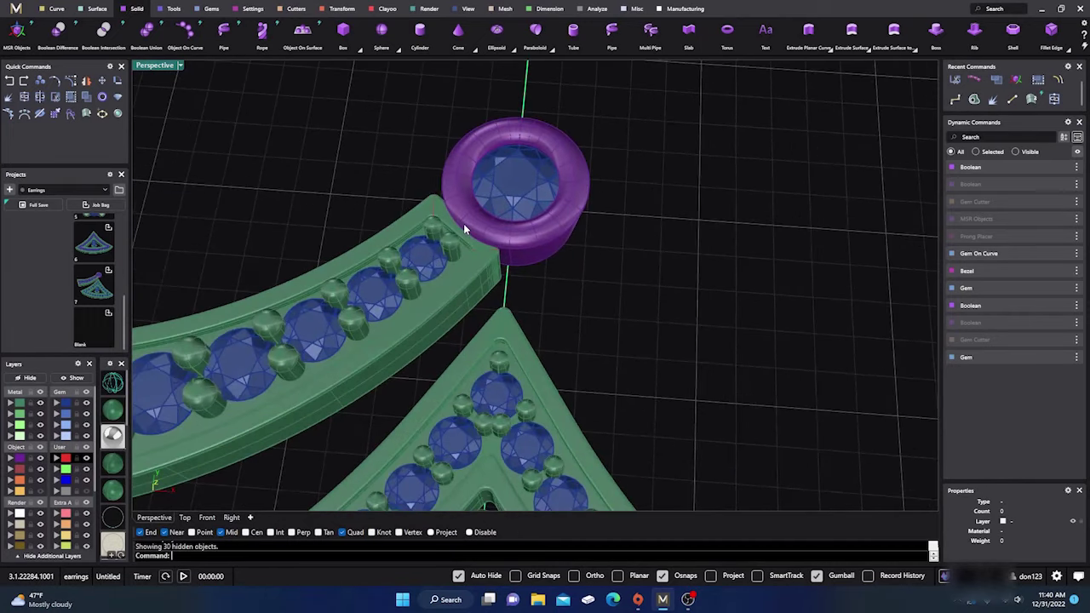
pyautogui.scroll(4, 464, 223)
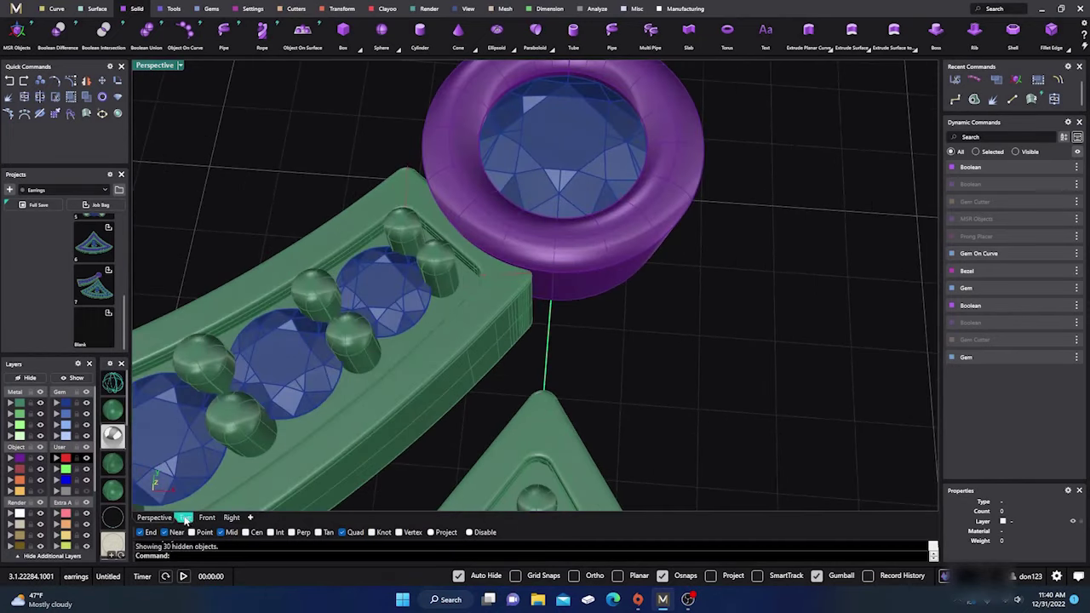
# From the Top view, put the six rail curves on User 04 and select the curved bar.
pyautogui.click(185, 517)
pyautogui.scroll(2, 525, 183)
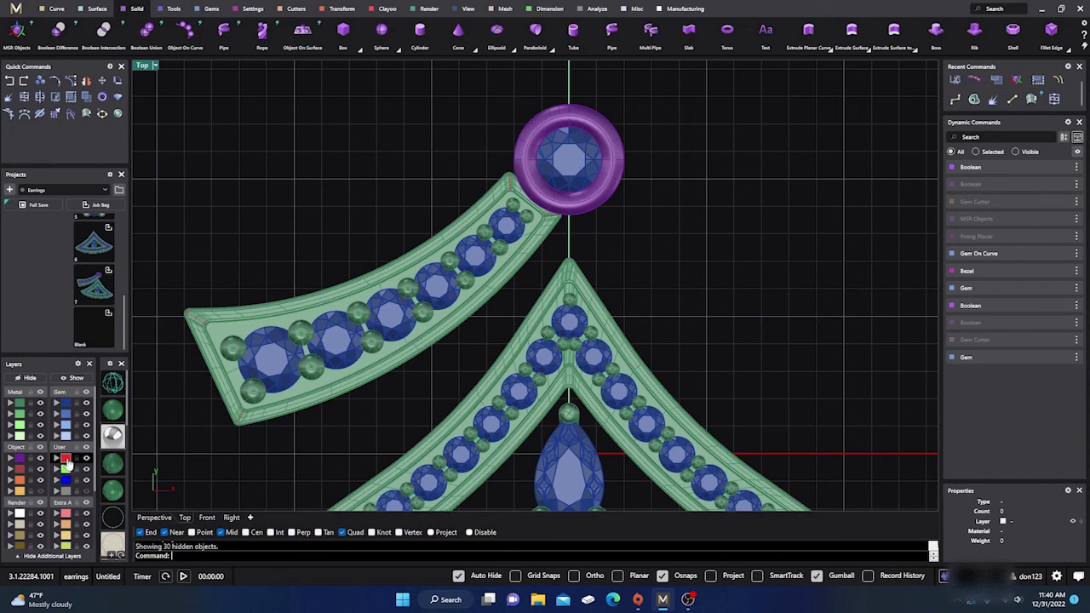
pyautogui.click(57, 459)
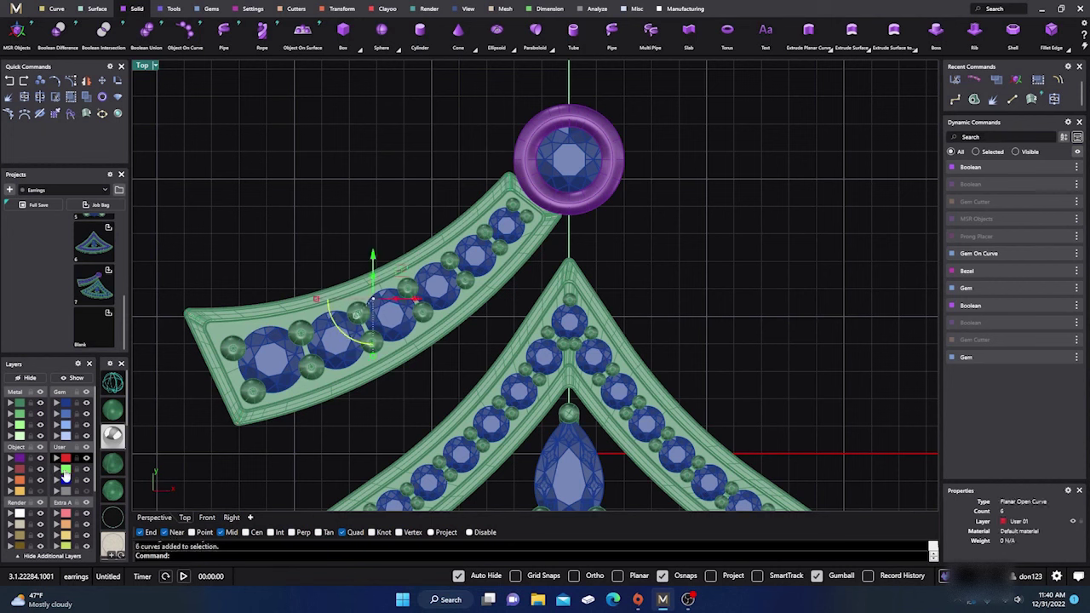
pyautogui.click(60, 498)
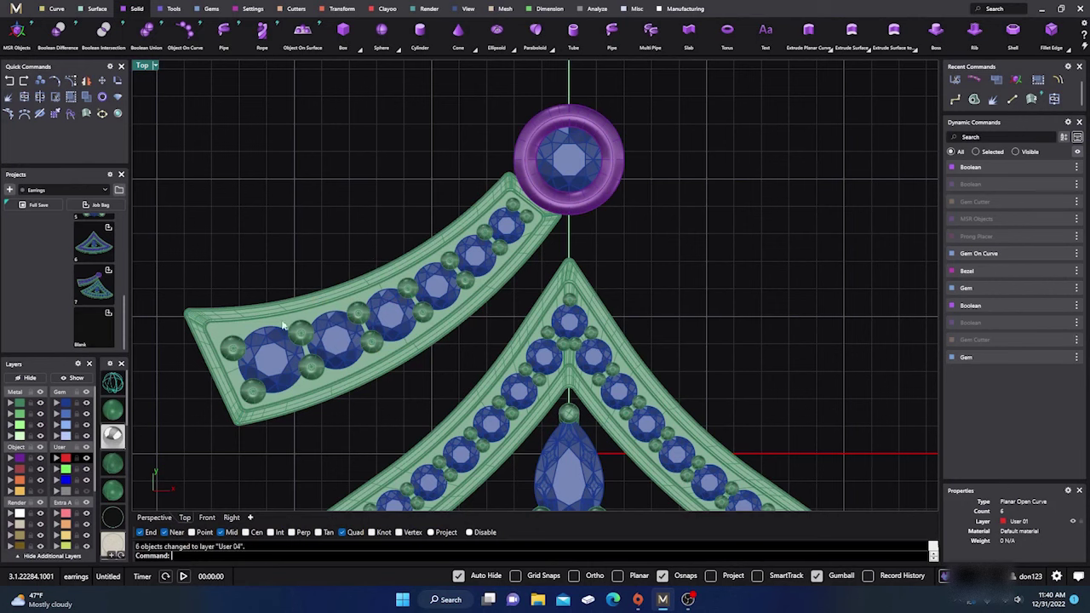
pyautogui.scroll(2, 387, 317)
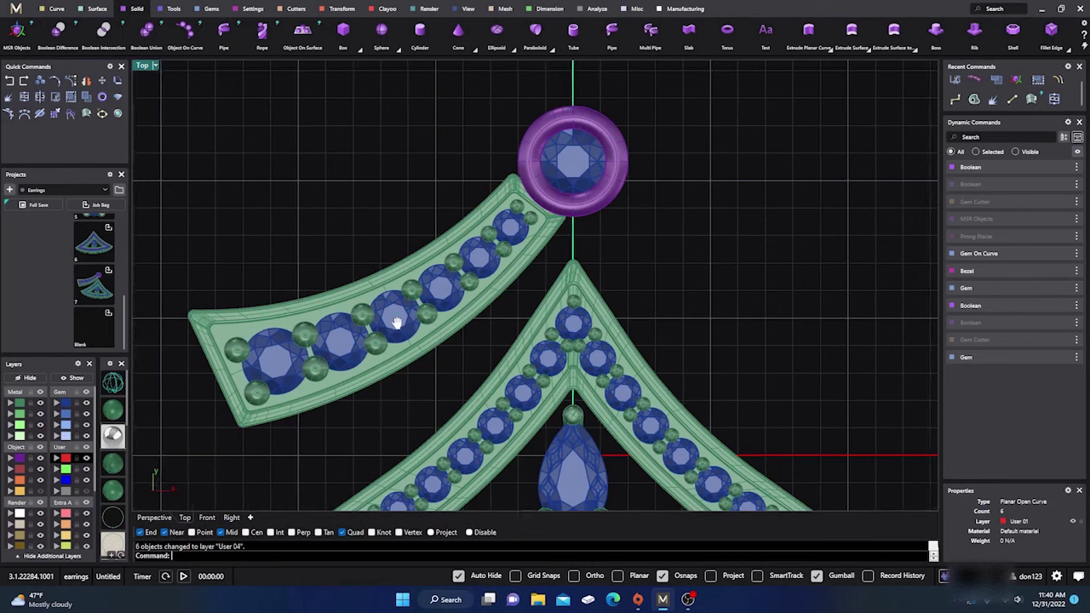
pyautogui.scroll(-2, 408, 314)
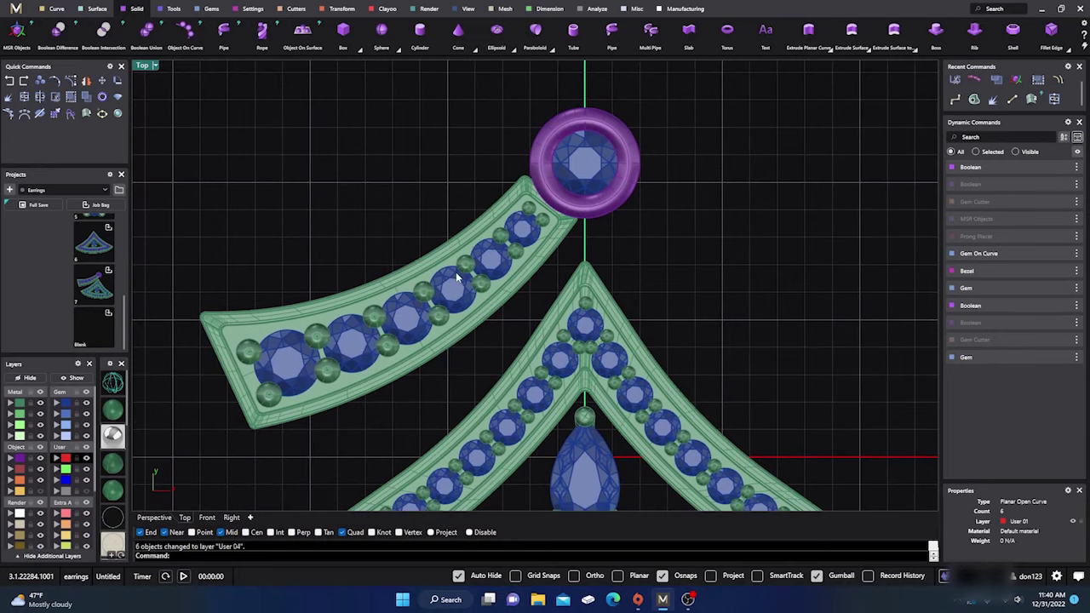
pyautogui.click(452, 273)
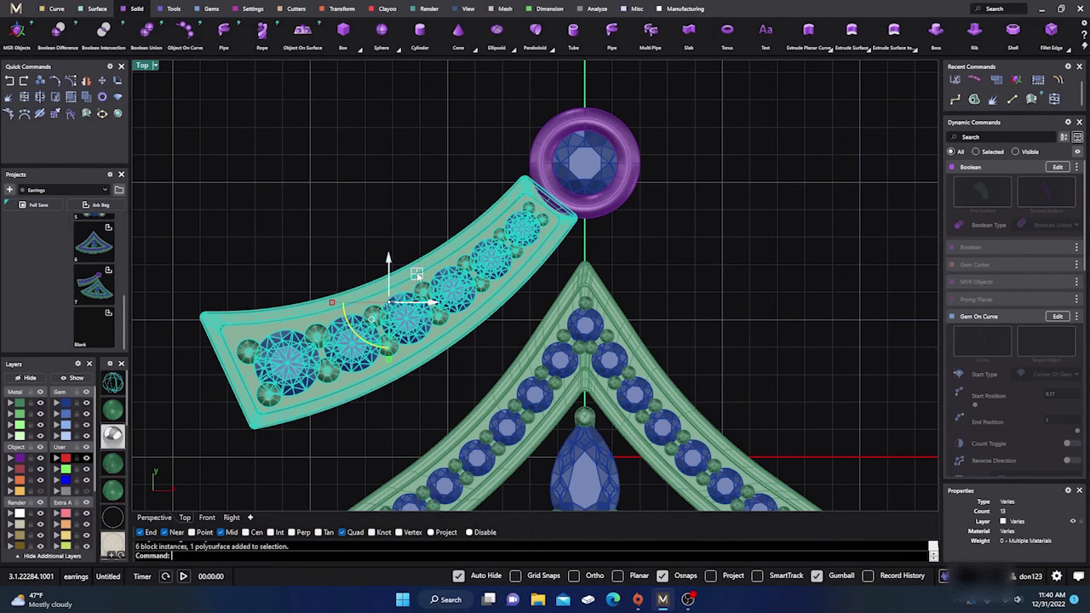
# Undo a trial nudge of the curved bar and grey out its metal body.
pyautogui.moveTo(420, 277); pyautogui.dragTo(429, 272)
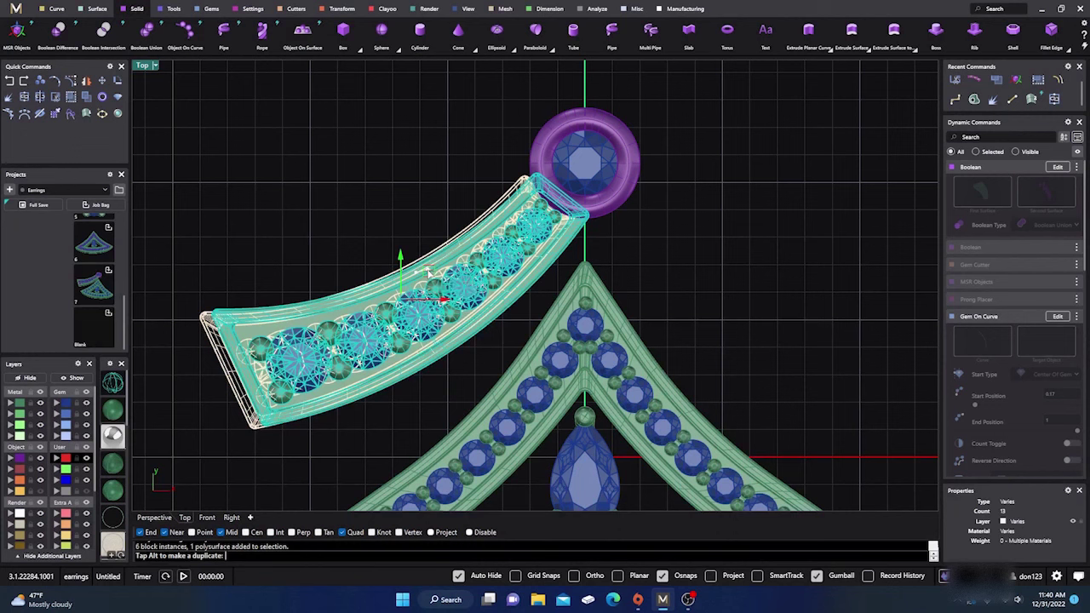
pyautogui.click(397, 159)
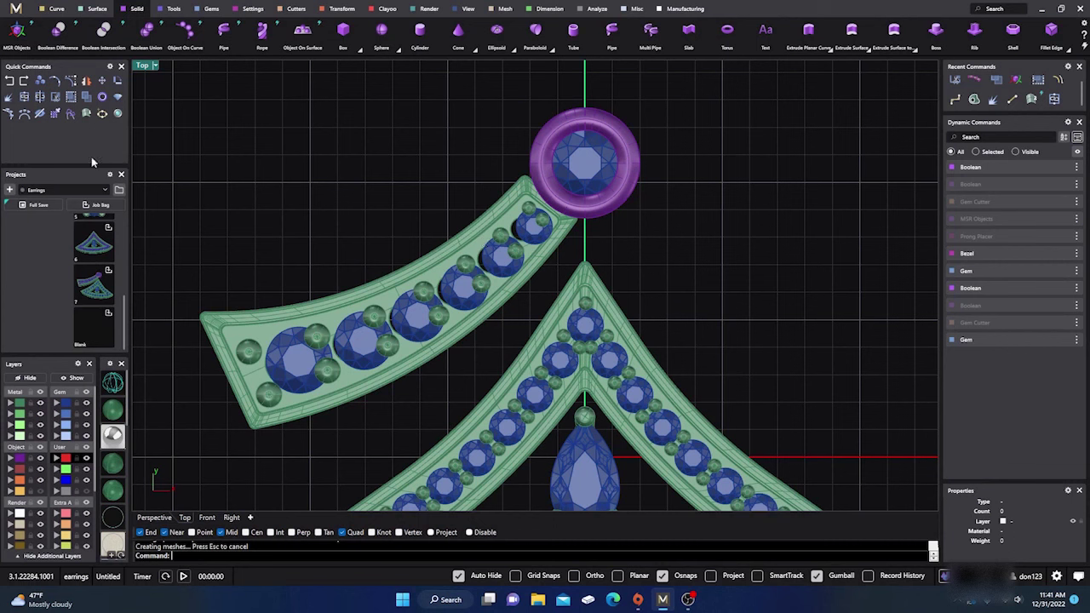
pyautogui.click(11, 82)
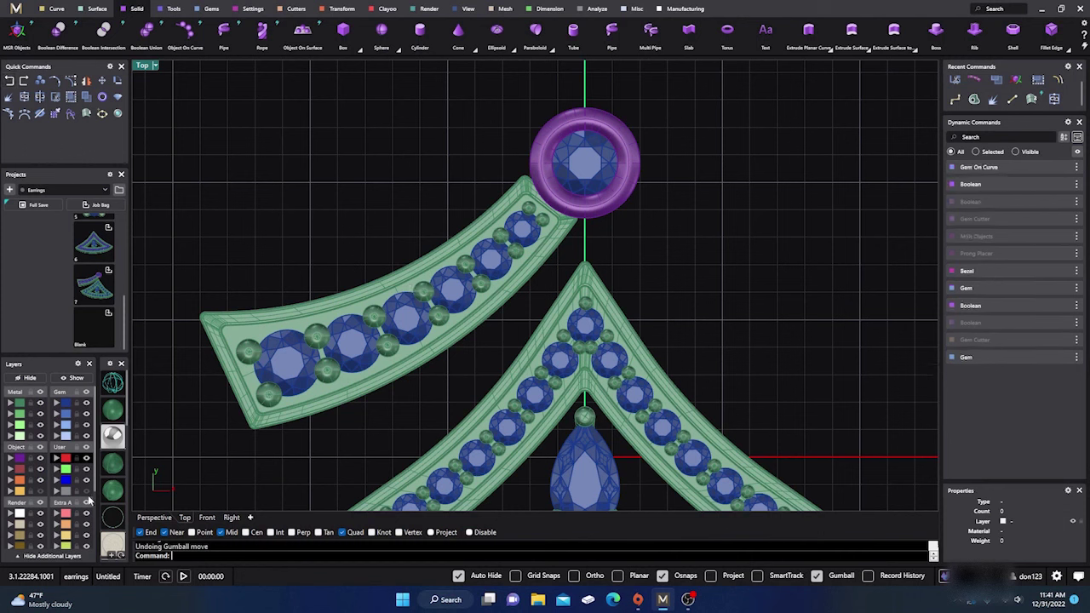
pyautogui.click(88, 499)
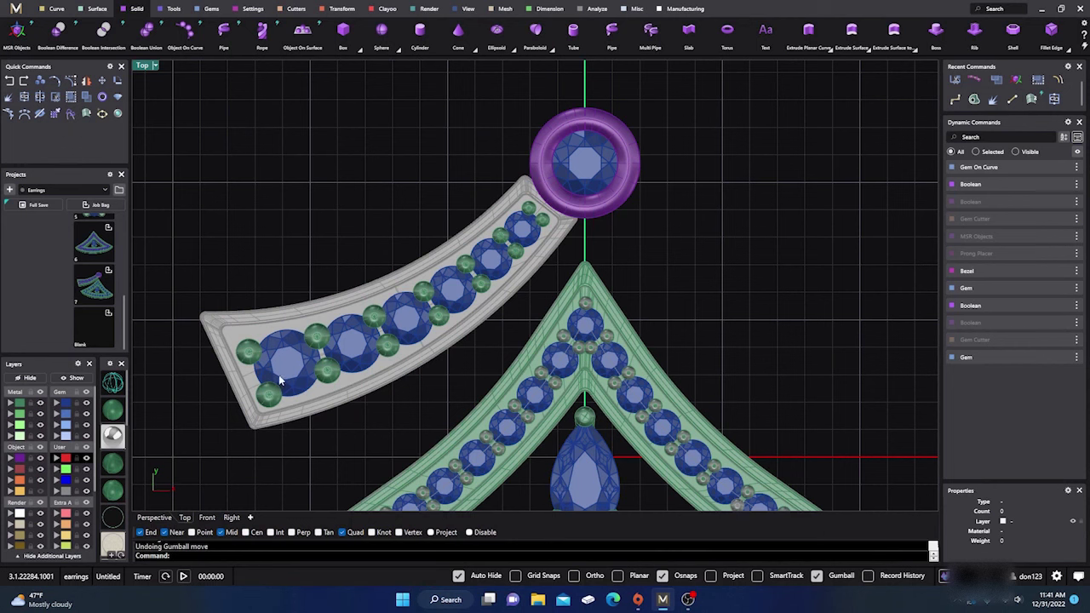
# Move the bar's rail curve onto User 02, then window-select the bar, its gems and curve.
pyautogui.scroll(5, 266, 369)
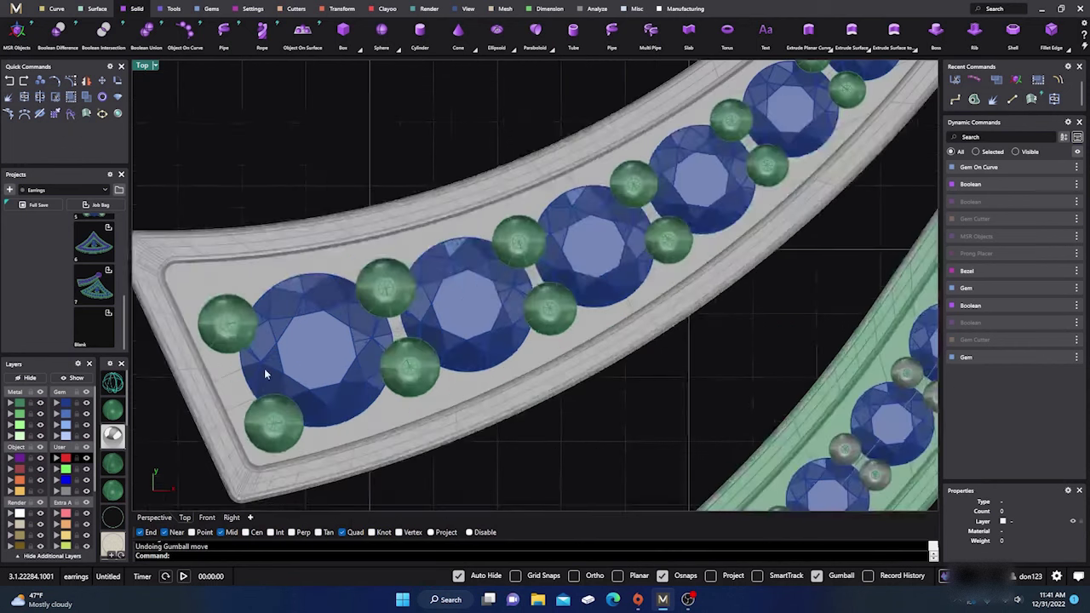
pyautogui.click(395, 335)
pyautogui.click(400, 335)
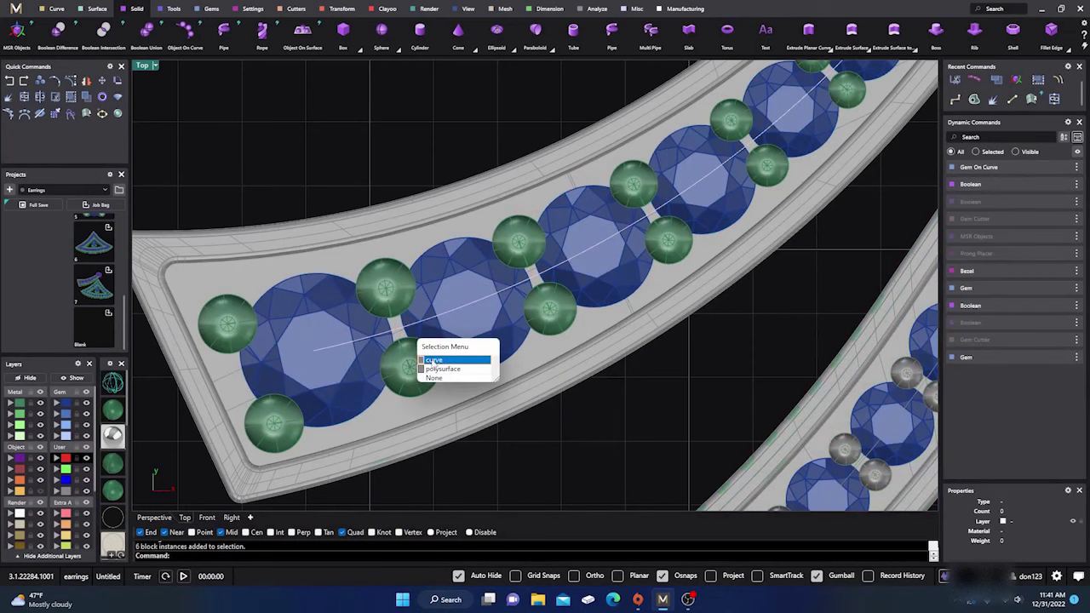
pyautogui.click(432, 361)
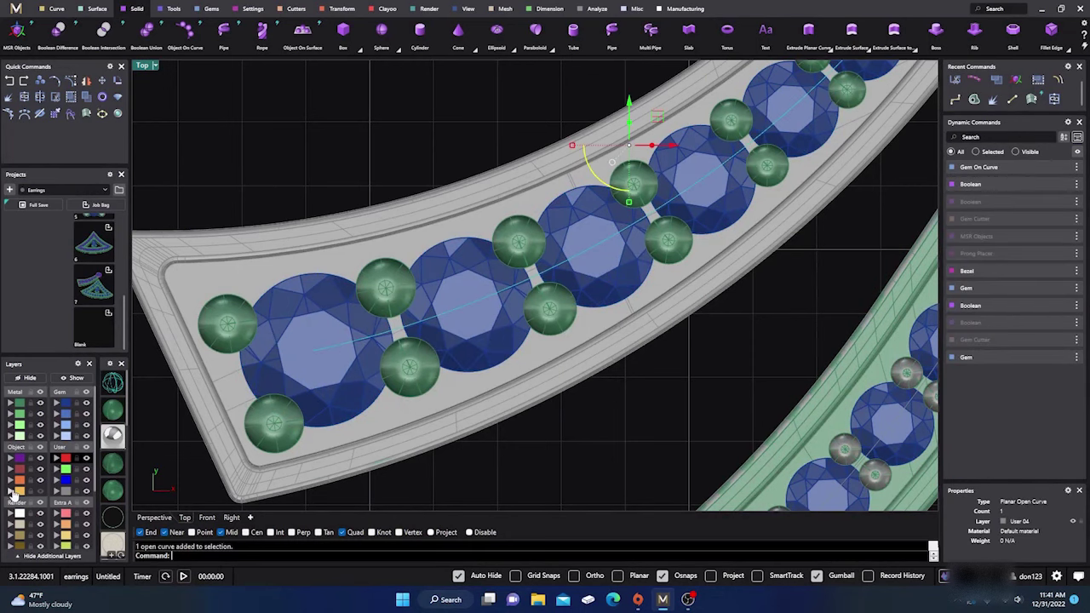
pyautogui.click(60, 470)
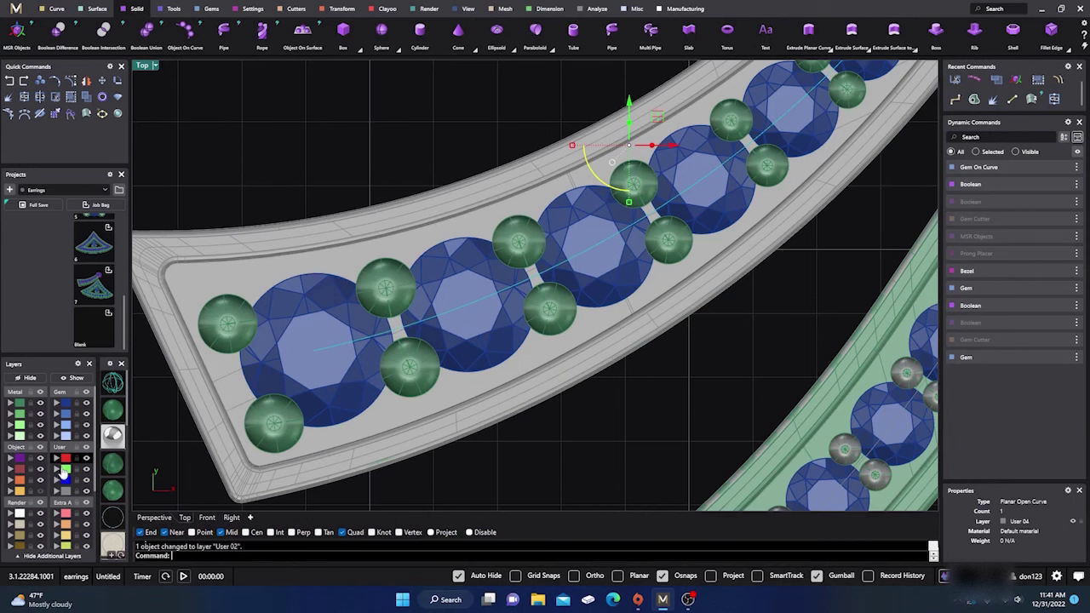
pyautogui.scroll(-3, 366, 310)
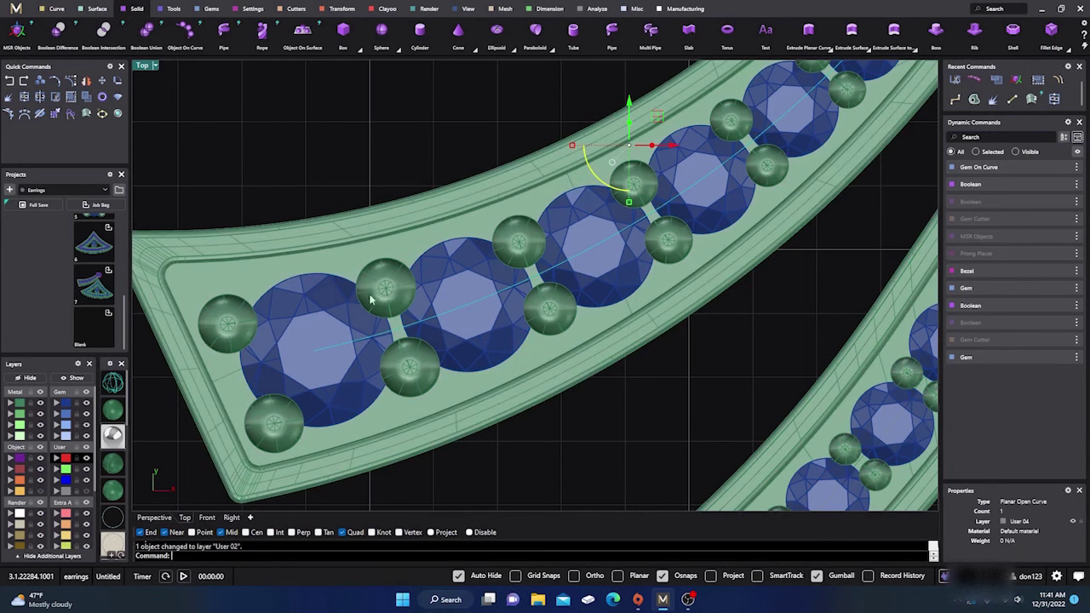
pyautogui.scroll(1, 444, 321)
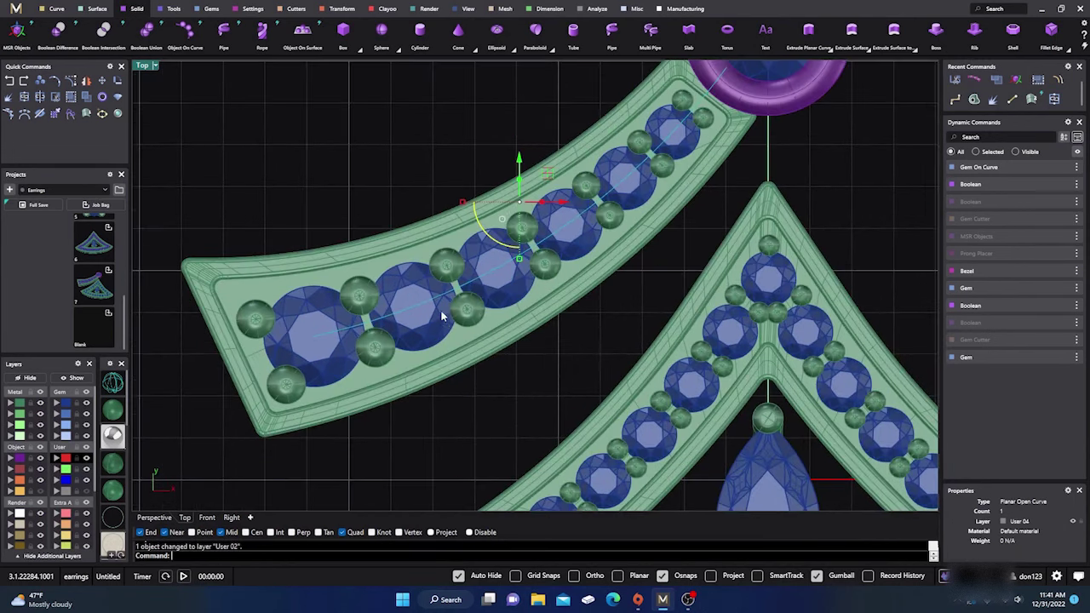
pyautogui.scroll(-1, 580, 336)
pyautogui.moveTo(572, 317); pyautogui.dragTo(436, 166)
# Nudge the curved gem bar 0.411 mm right toward the purple bezel, then reselect it.
pyautogui.scroll(-2, 428, 195)
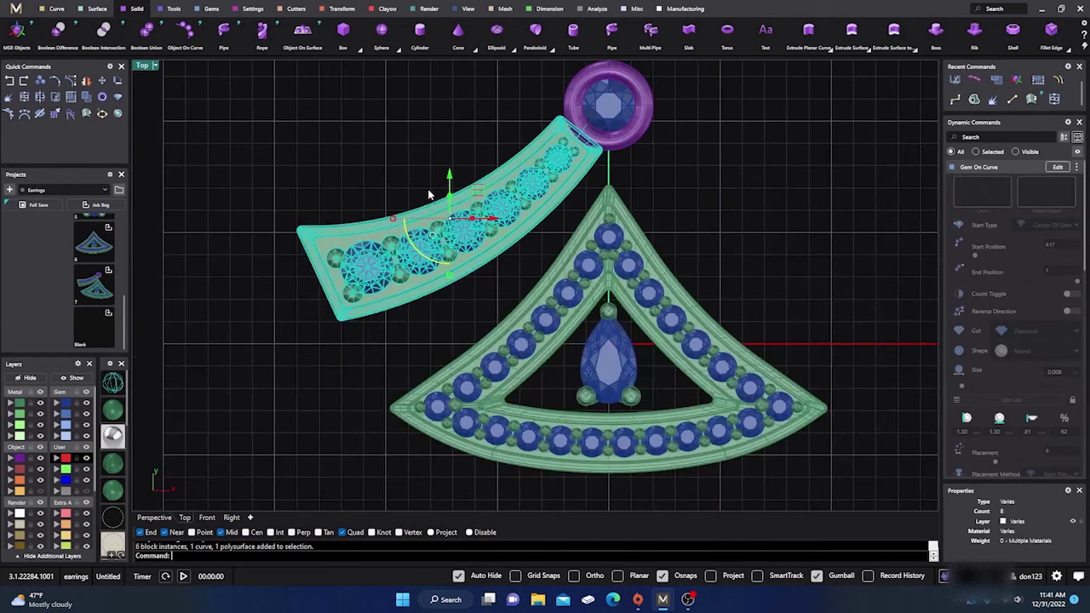
pyautogui.moveTo(532, 286); pyautogui.dragTo(474, 360, button='right')
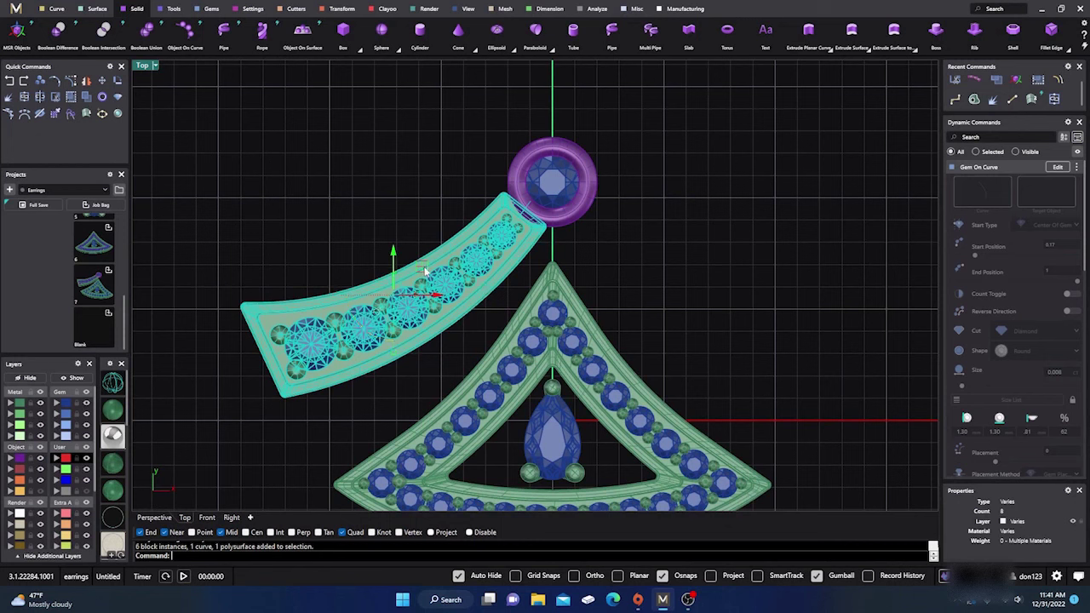
pyautogui.moveTo(423, 269); pyautogui.dragTo(436, 273)
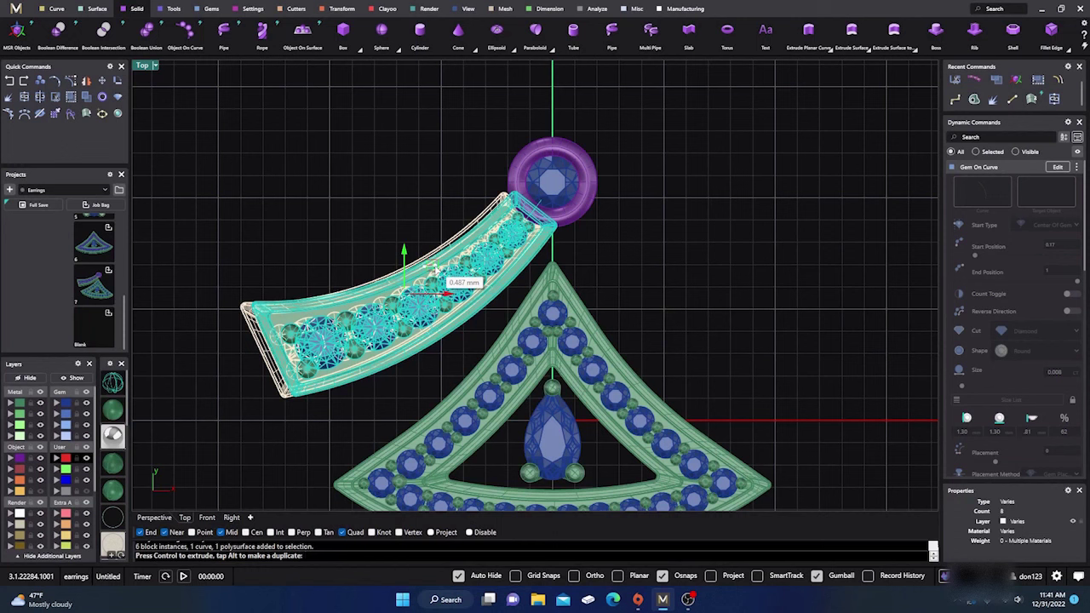
pyautogui.press('Return')
pyautogui.click(438, 170)
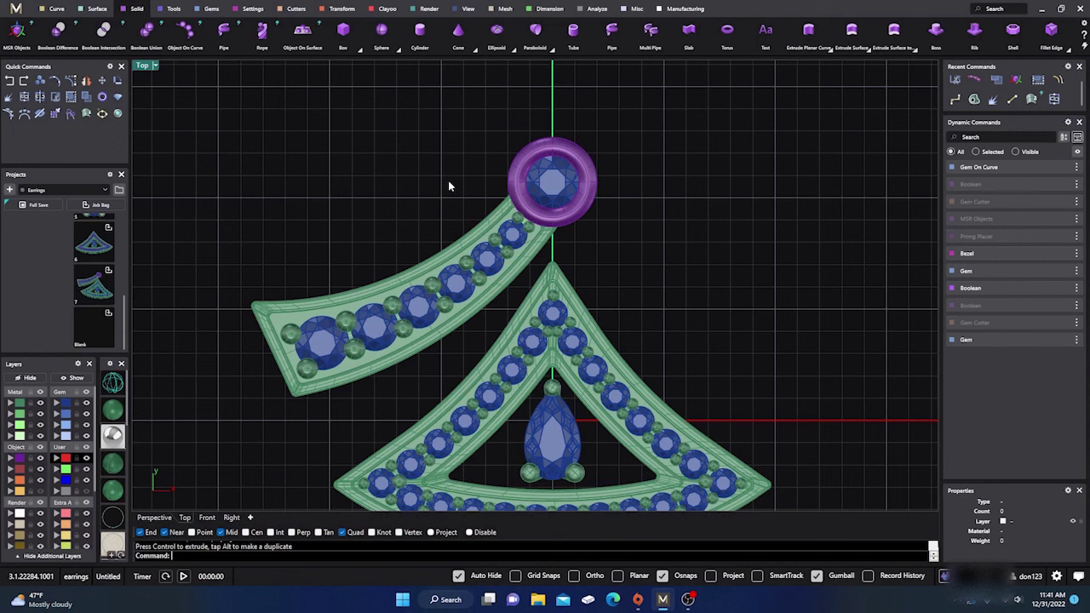
pyautogui.click(375, 254)
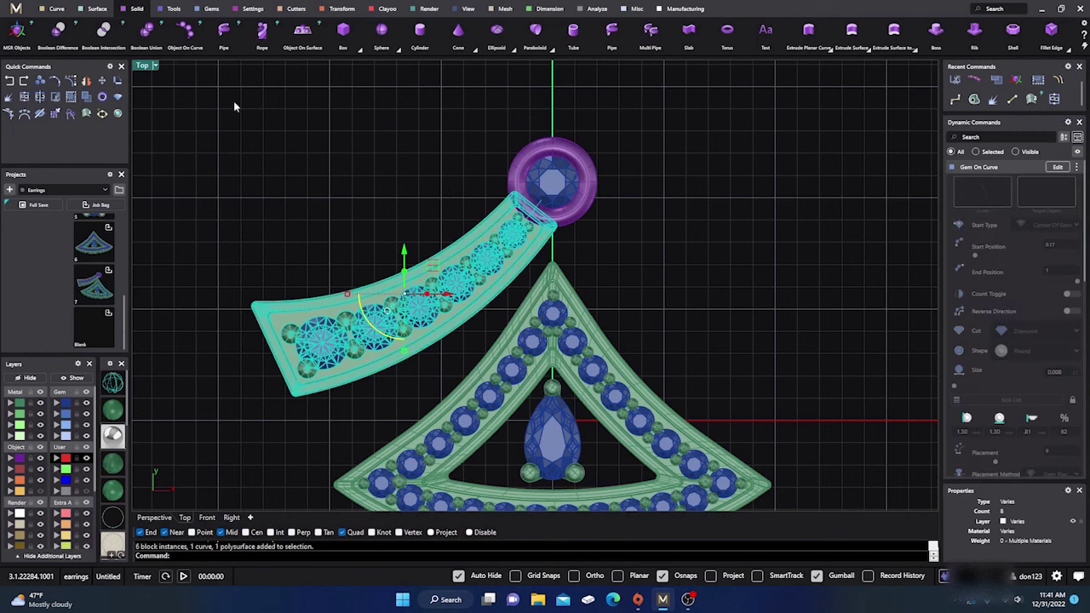
# Mirror the bar across a vertical line from 0,0,0, then undo the mirrored copy.
pyautogui.click(86, 80)
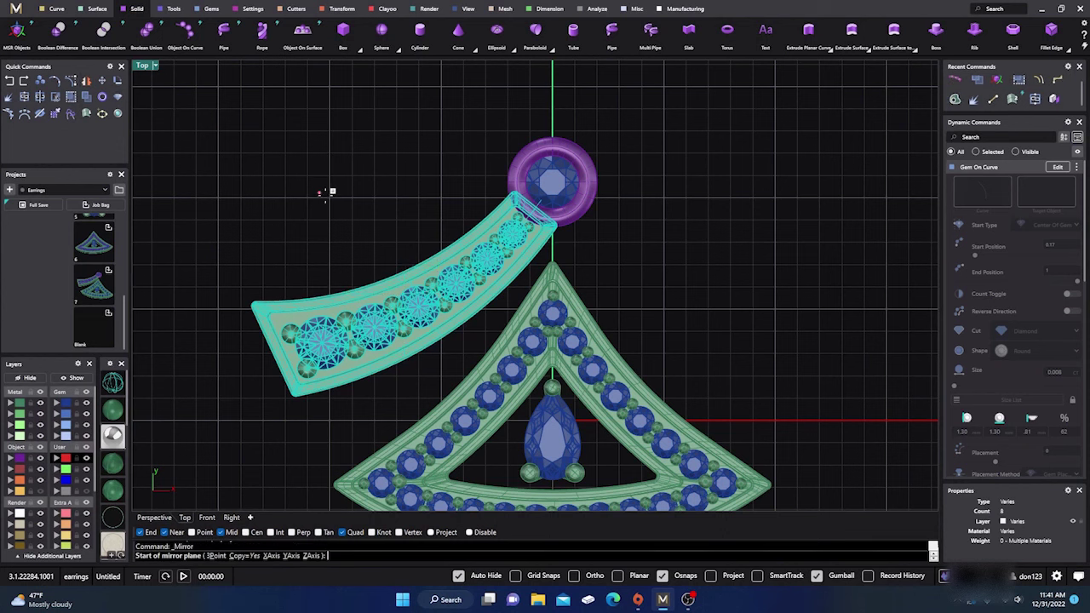
pyautogui.write('0,0,0')
pyautogui.press('Return')
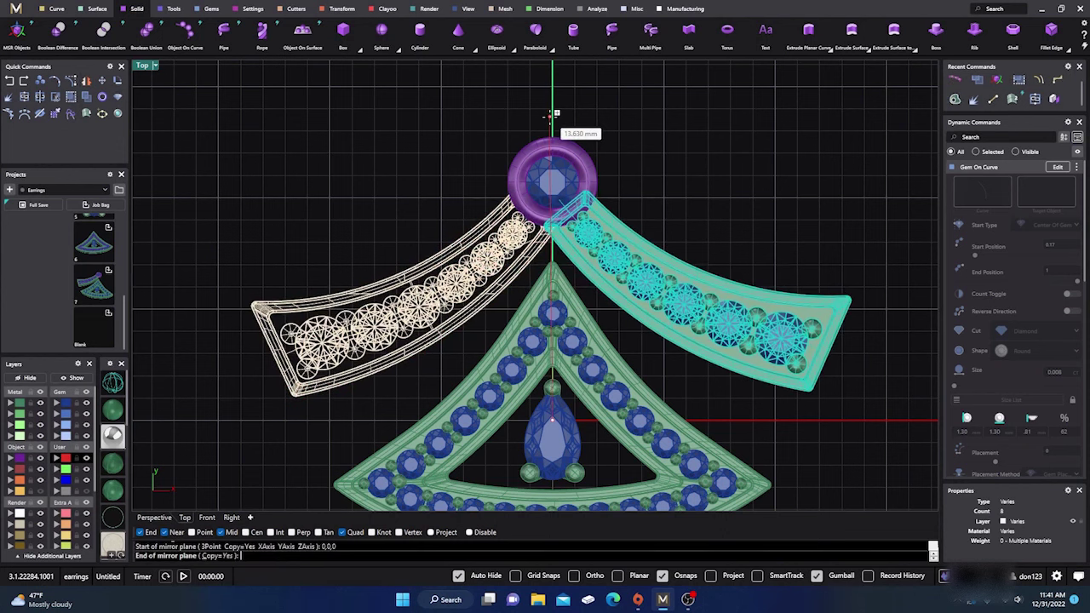
pyautogui.click(554, 111)
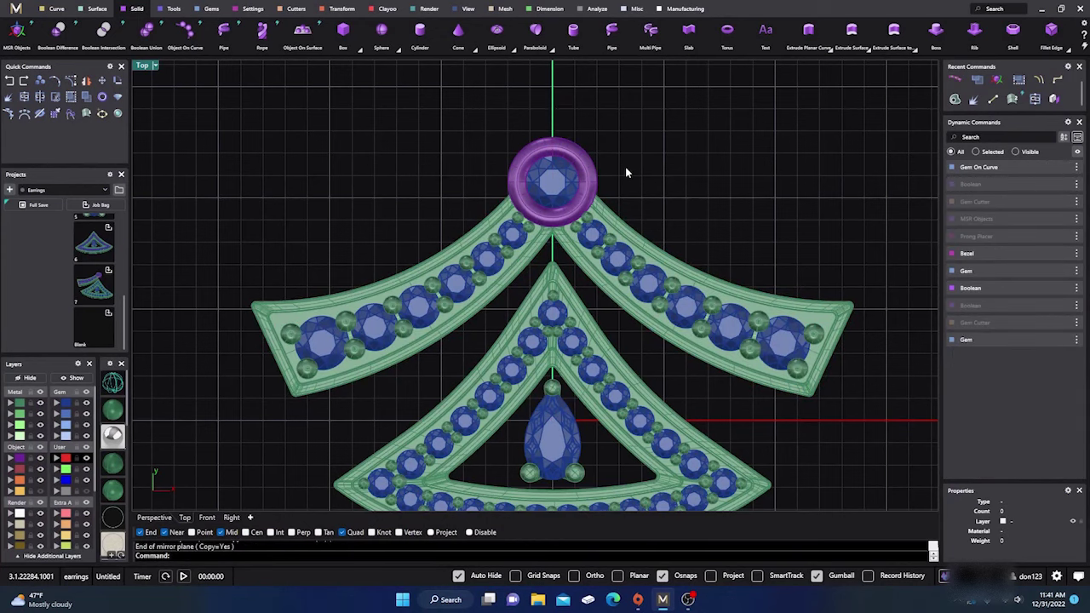
pyautogui.scroll(-4, 625, 167)
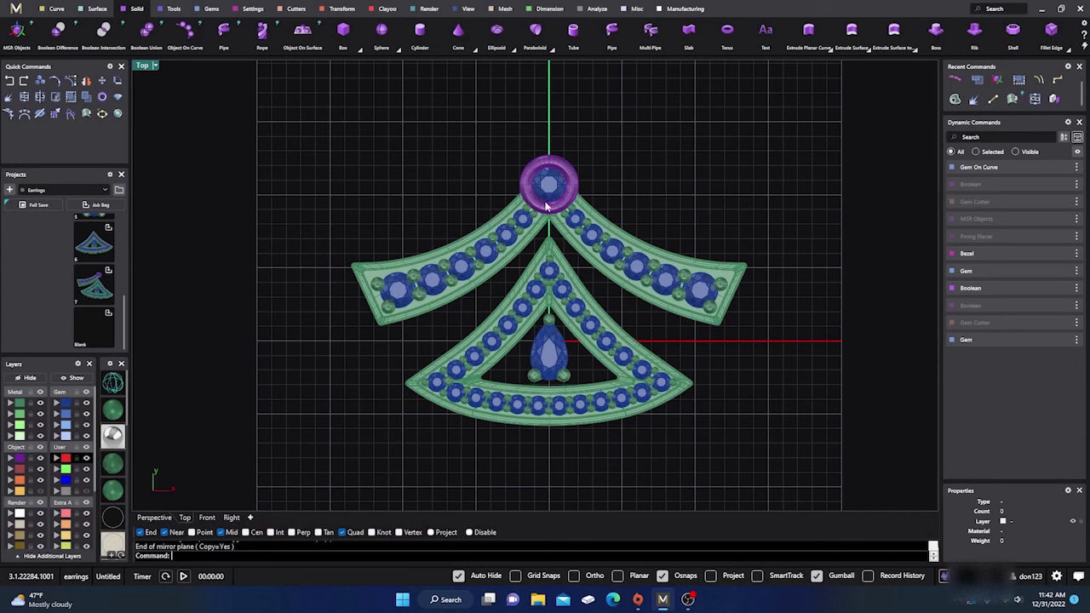
pyautogui.click(10, 81)
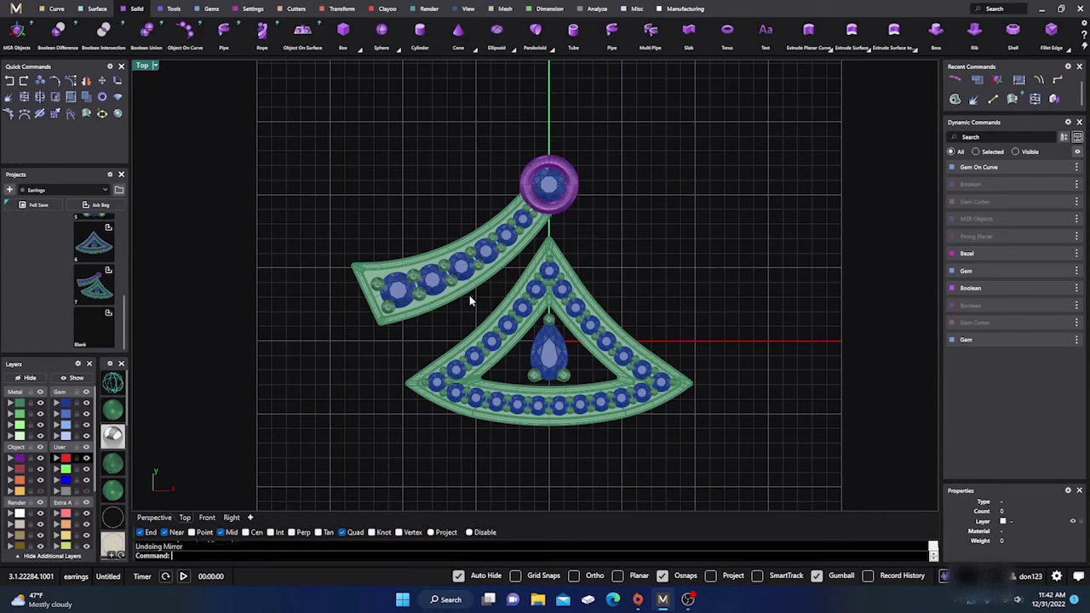
# Rotate the left curved gem bar about 5.5° and shift it slightly right and down.
pyautogui.click(451, 253)
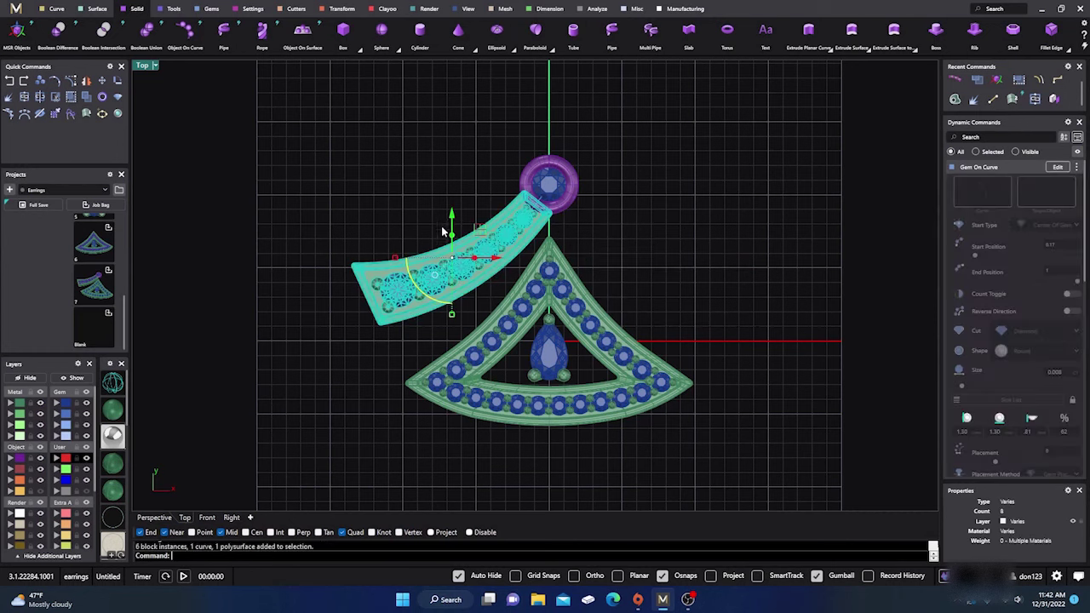
pyautogui.scroll(2, 460, 260)
pyautogui.scroll(2, 464, 260)
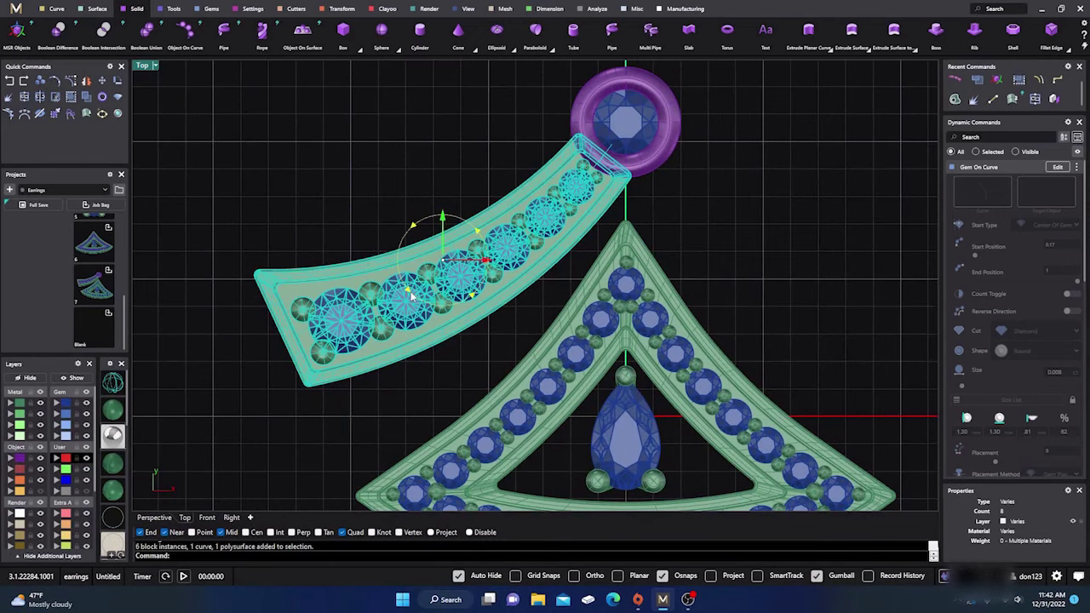
pyautogui.moveTo(412, 296); pyautogui.dragTo(416, 302)
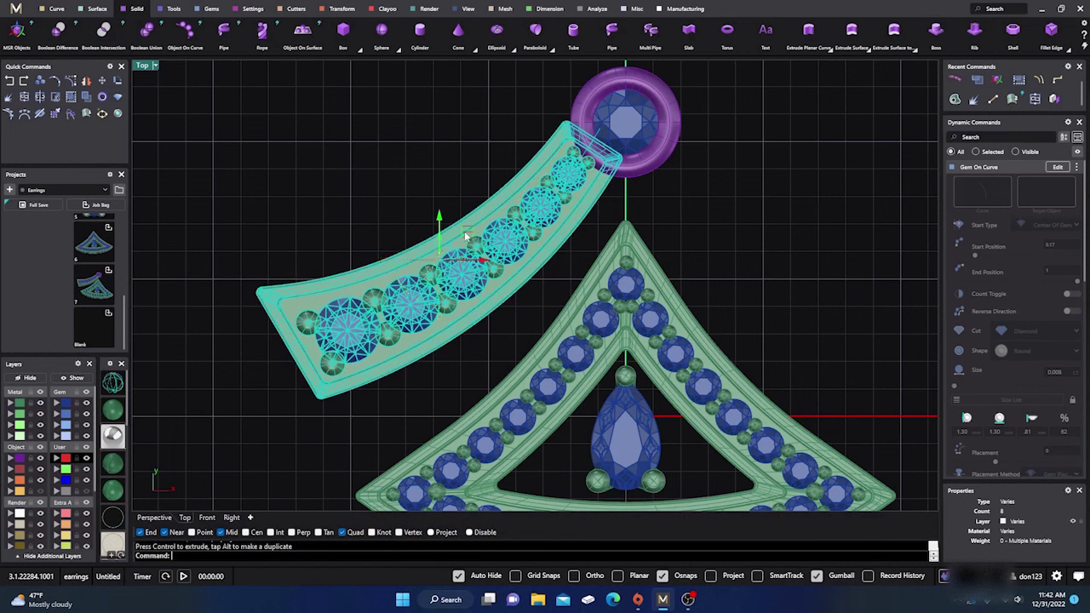
pyautogui.moveTo(467, 237); pyautogui.dragTo(479, 245)
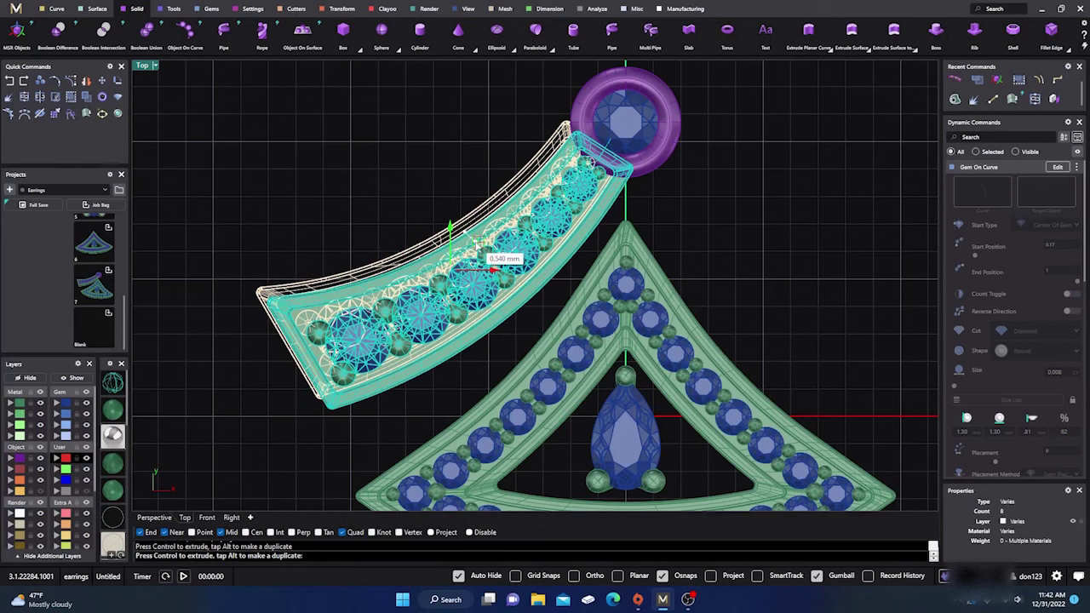
pyautogui.moveTo(480, 244); pyautogui.dragTo(480, 244)
pyautogui.press('Escape')
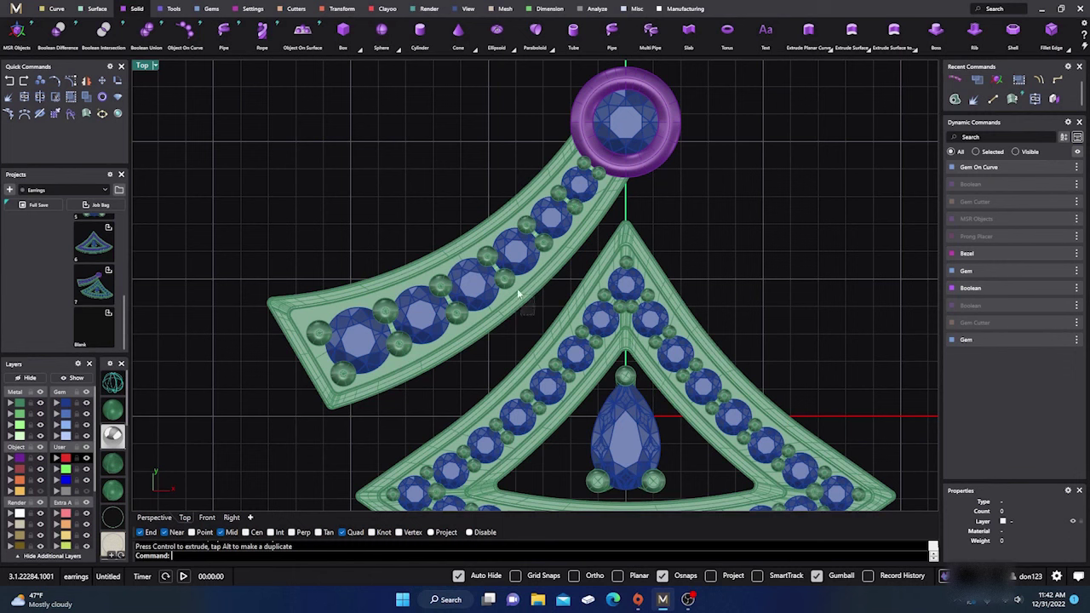
# Nudge the bar a fraction of a millimetre further against the bezel and reselect it.
pyautogui.click(494, 261)
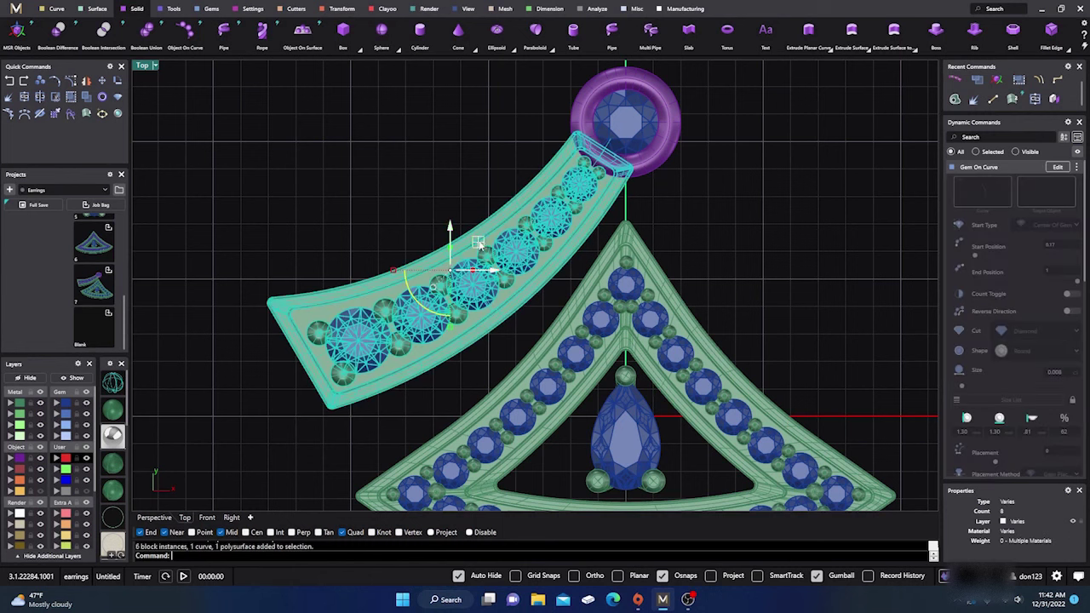
pyautogui.moveTo(481, 242); pyautogui.dragTo(481, 248)
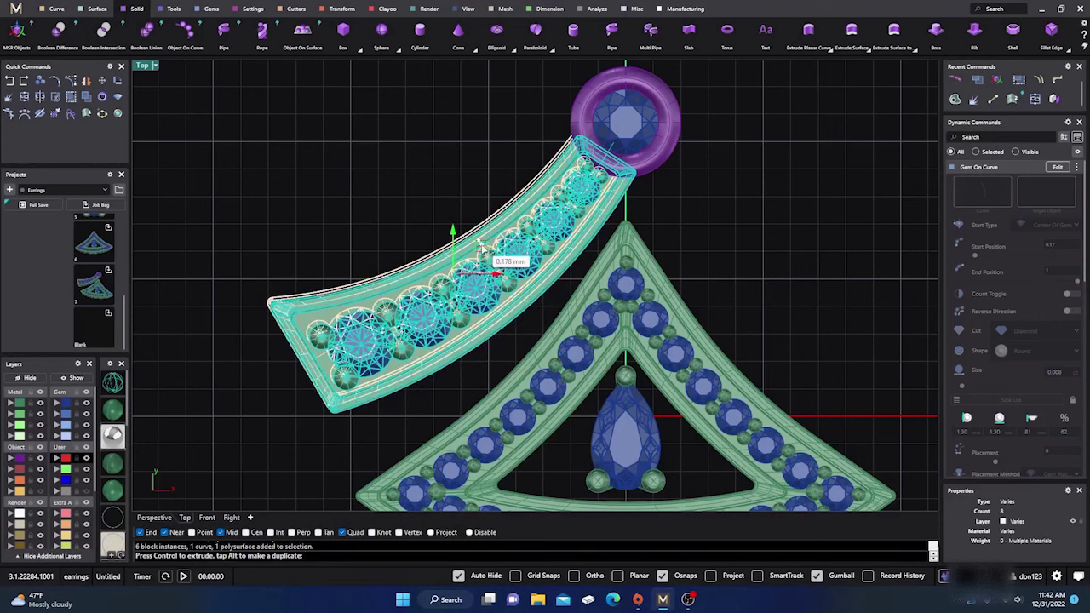
pyautogui.moveTo(481, 247); pyautogui.dragTo(482, 246)
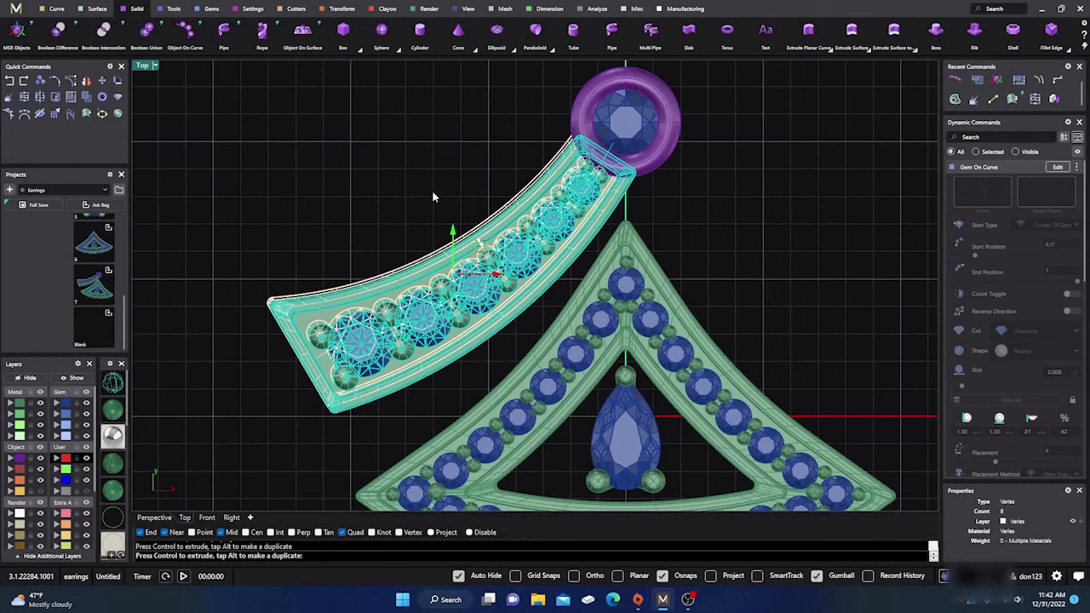
pyautogui.press('Escape')
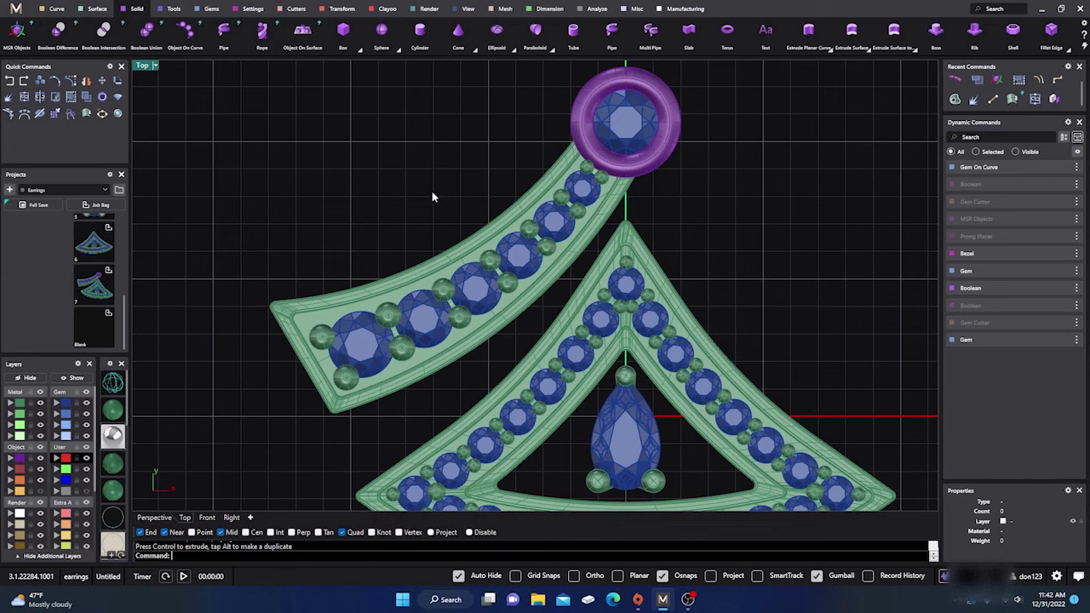
pyautogui.scroll(-2, 432, 197)
pyautogui.moveTo(432, 197); pyautogui.dragTo(401, 219, button='right')
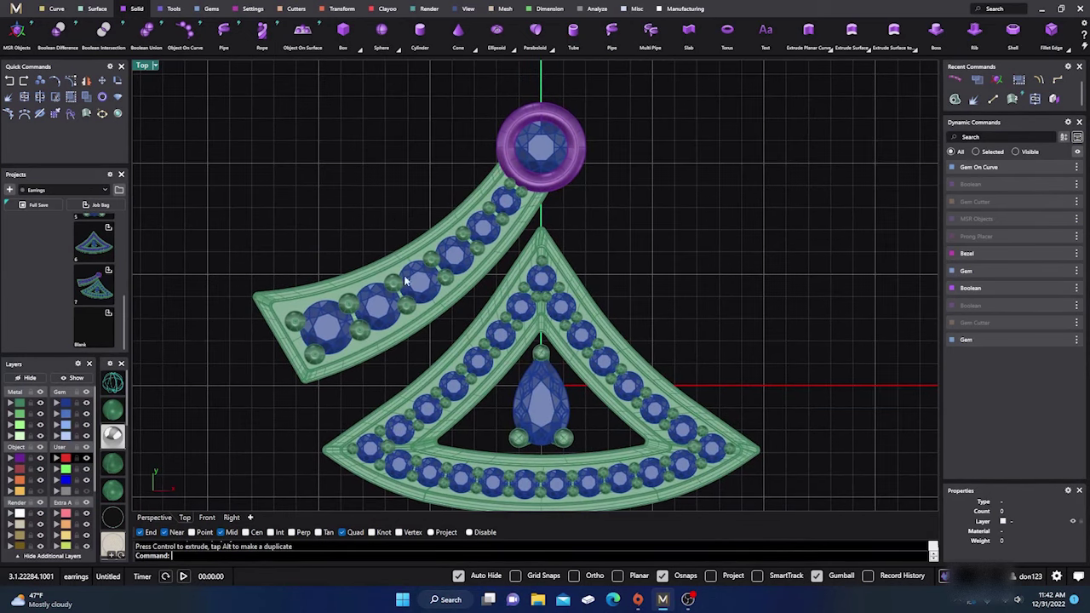
pyautogui.click(397, 245)
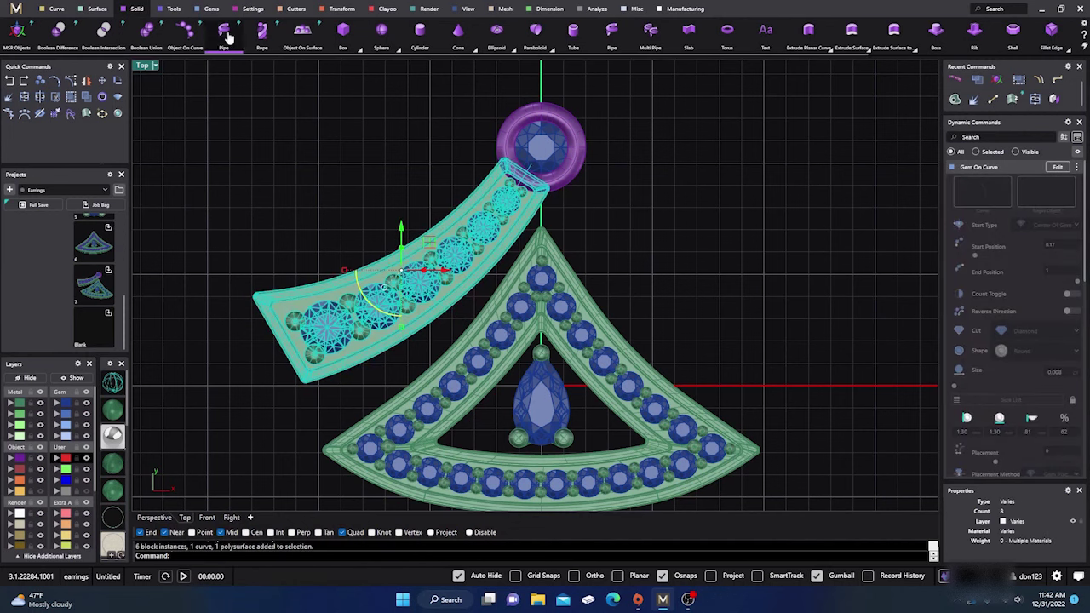
# Mirror the left gem bar with Y Mirror to create the matching right-side bar.
pyautogui.click(339, 9)
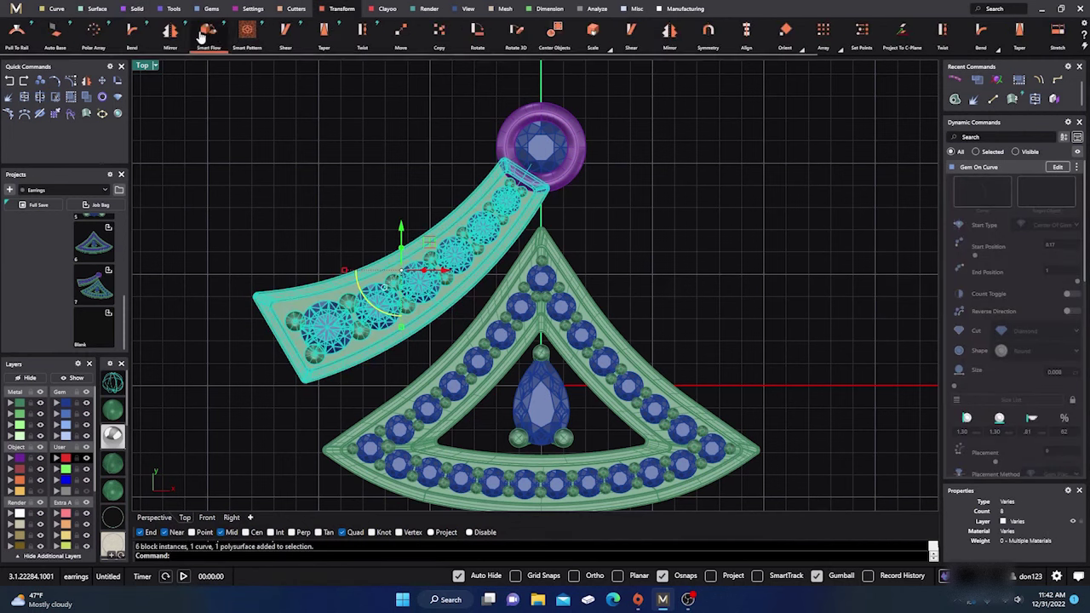
pyautogui.click(169, 32)
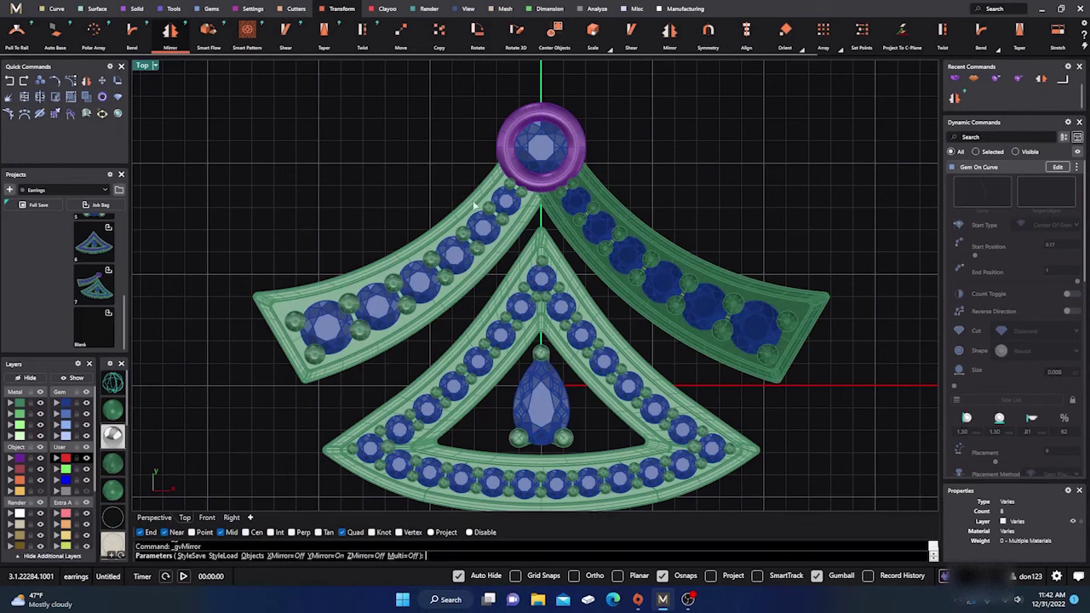
pyautogui.press('Return')
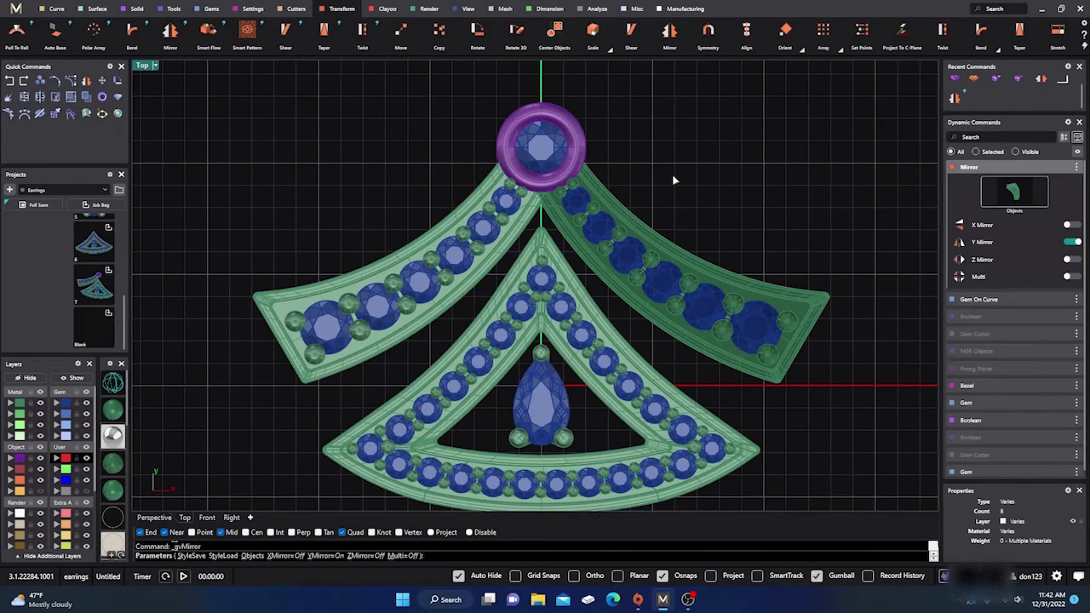
pyautogui.press('Escape')
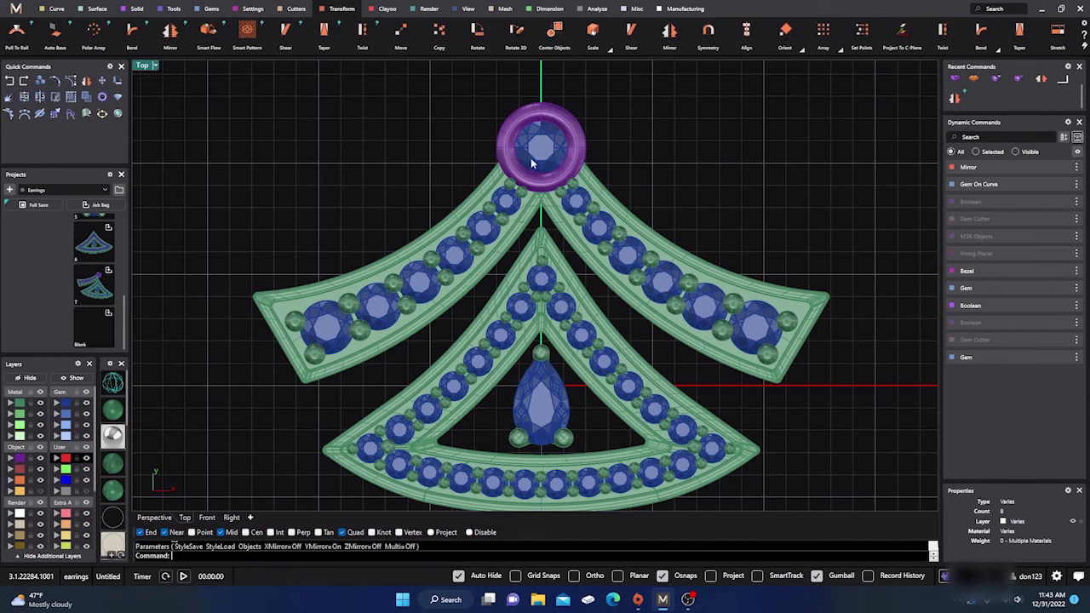
pyautogui.scroll(3, 532, 155)
pyautogui.scroll(-2, 536, 150)
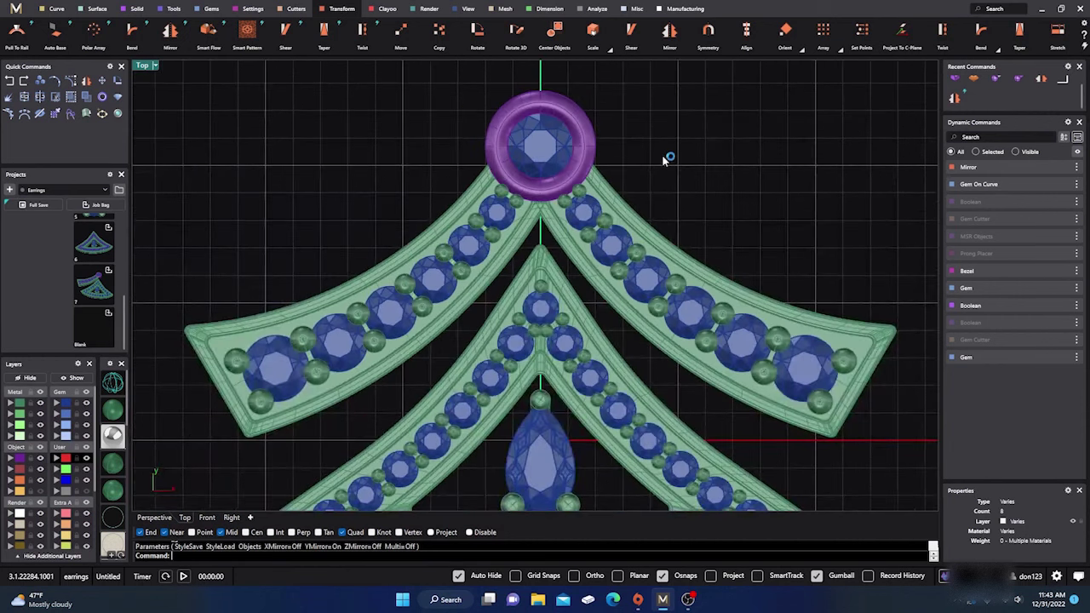
pyautogui.moveTo(666, 159); pyautogui.dragTo(626, 213, button='right')
# Change the bezel's round diamond to the 0.073 ct, 2.70 mm size and lift it upward.
pyautogui.click(538, 207)
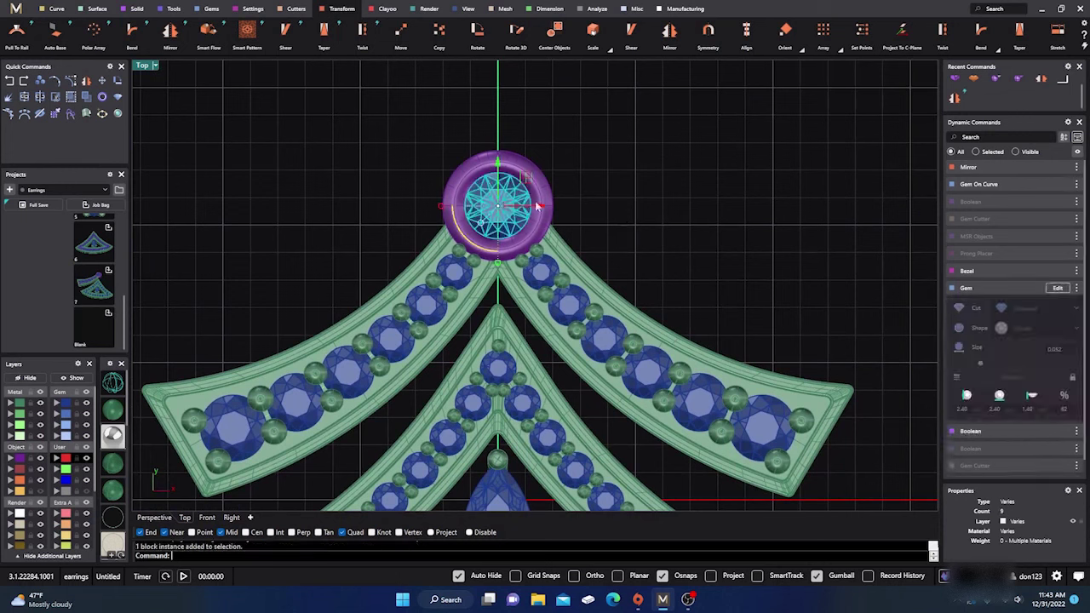
pyautogui.click(1054, 290)
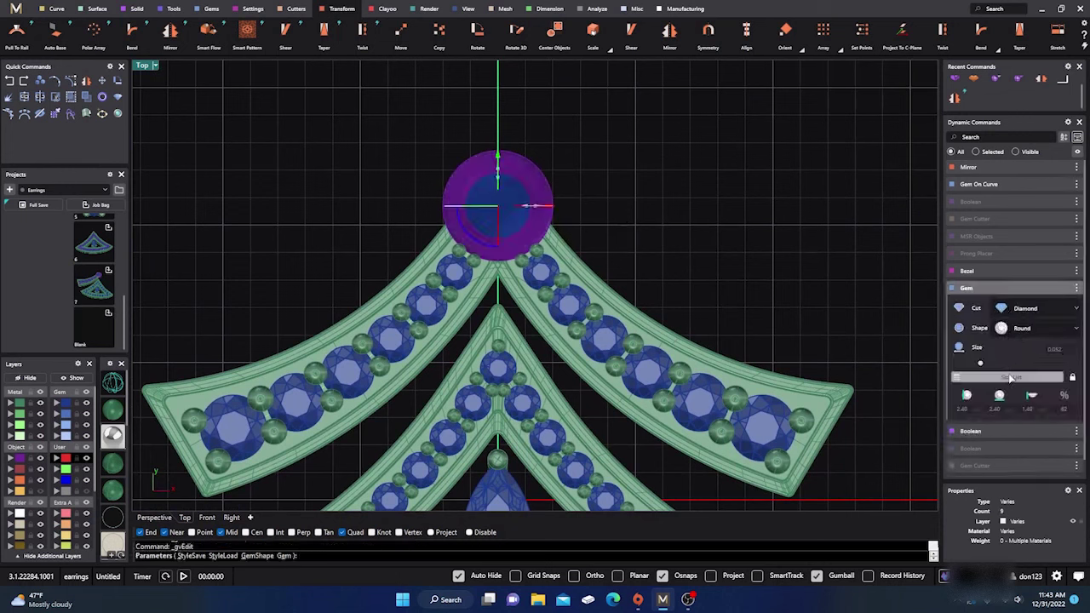
pyautogui.click(1011, 378)
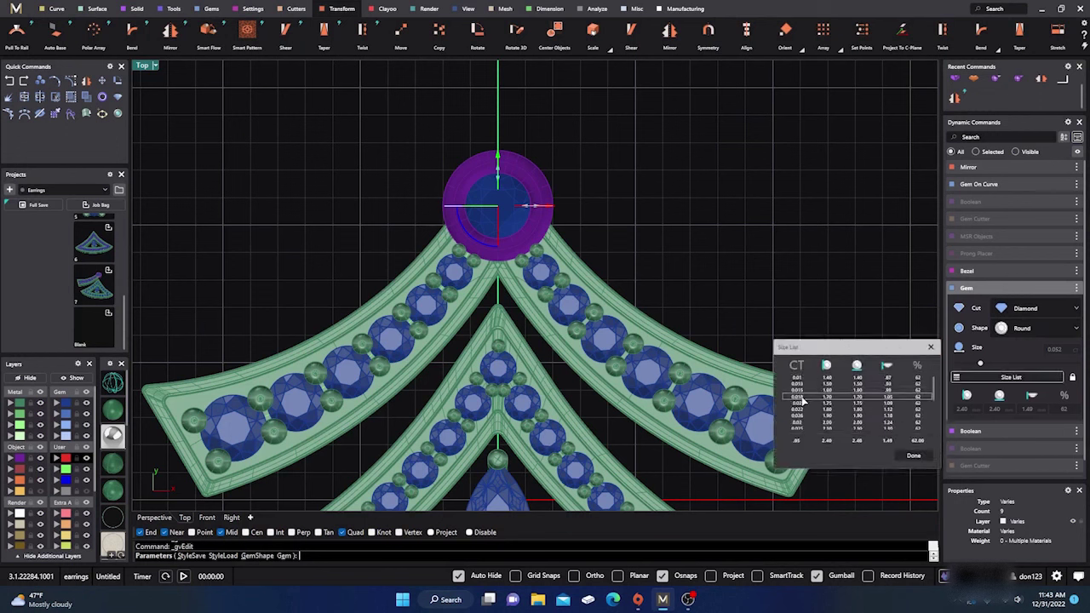
pyautogui.scroll(-5, 800, 406)
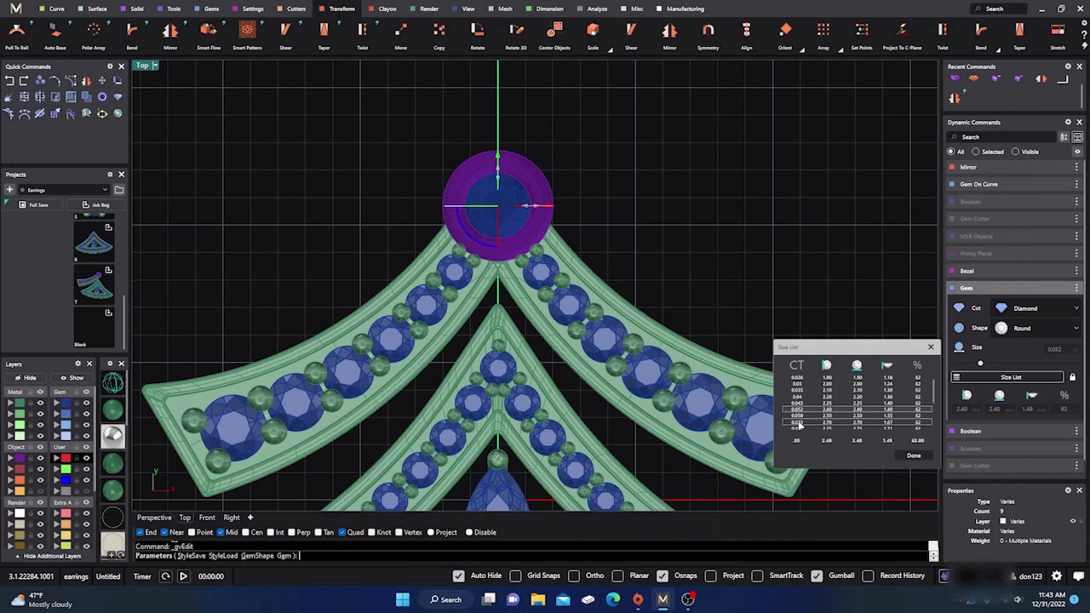
pyautogui.click(796, 418)
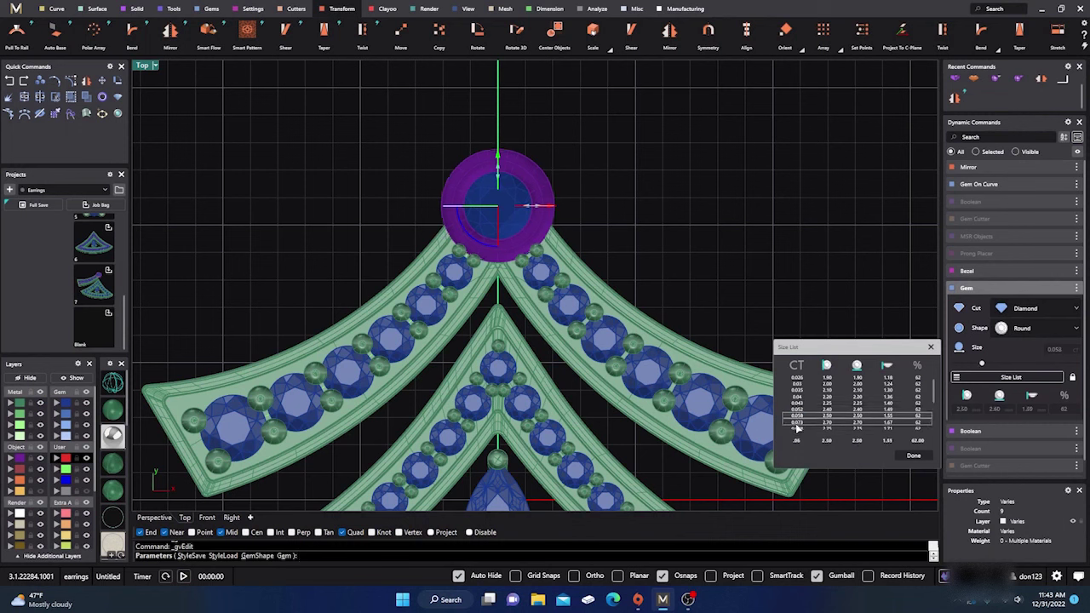
pyautogui.click(797, 424)
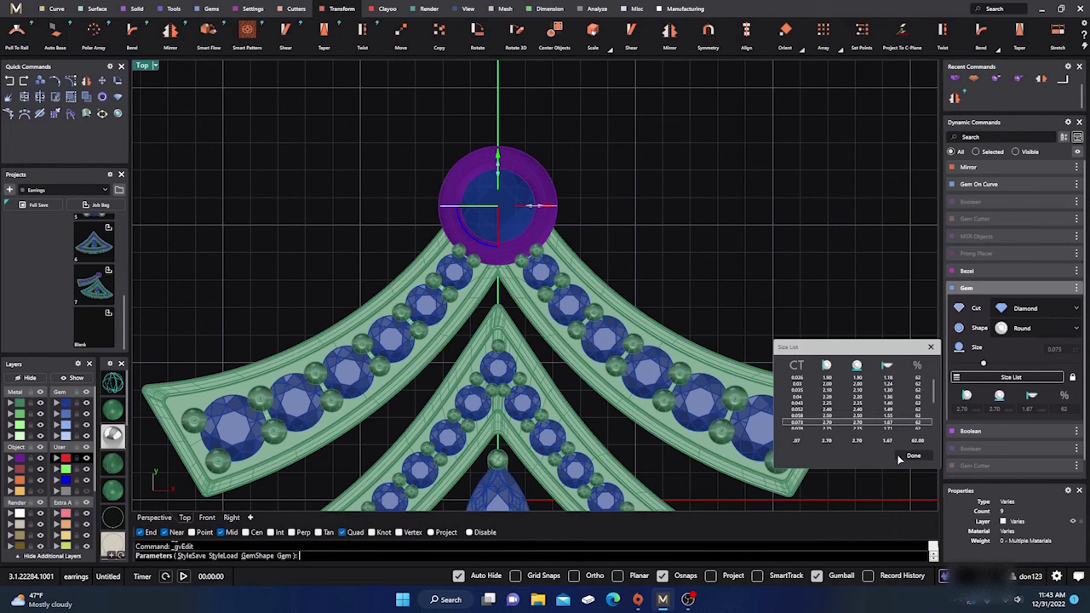
pyautogui.click(913, 458)
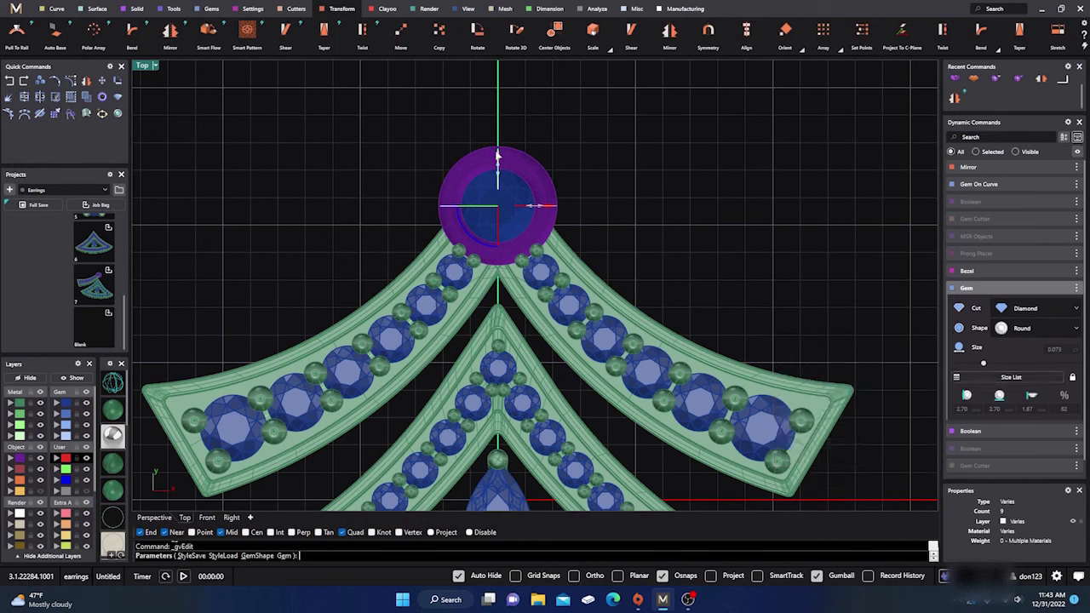
pyautogui.moveTo(498, 156); pyautogui.dragTo(494, 148)
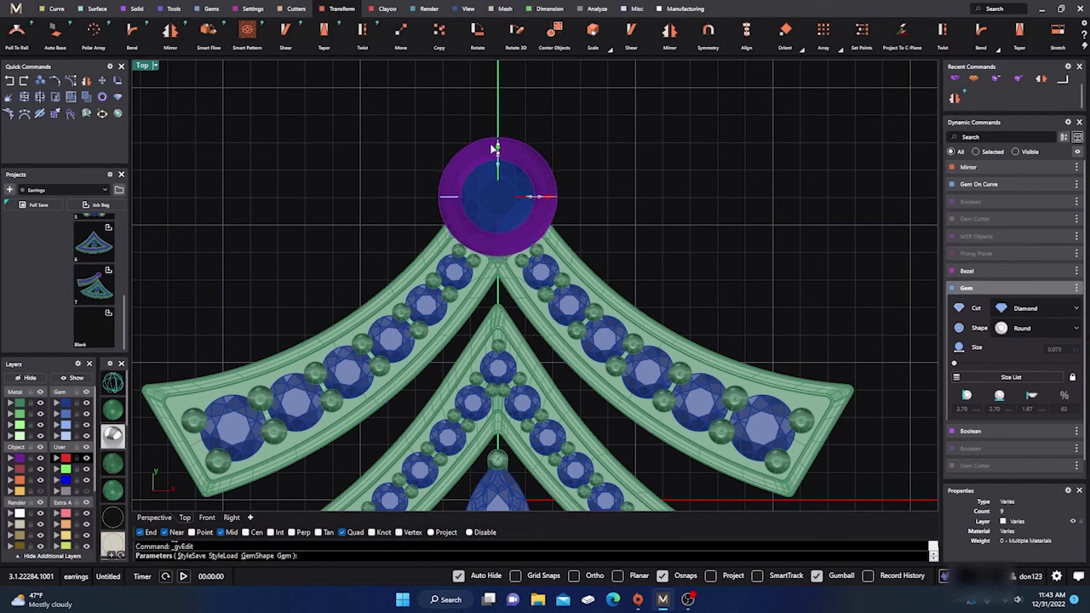
pyautogui.click(611, 155)
# Centre the earring and orbit the Perspective view to a low, nearly edge-on angle.
pyautogui.scroll(-4, 579, 172)
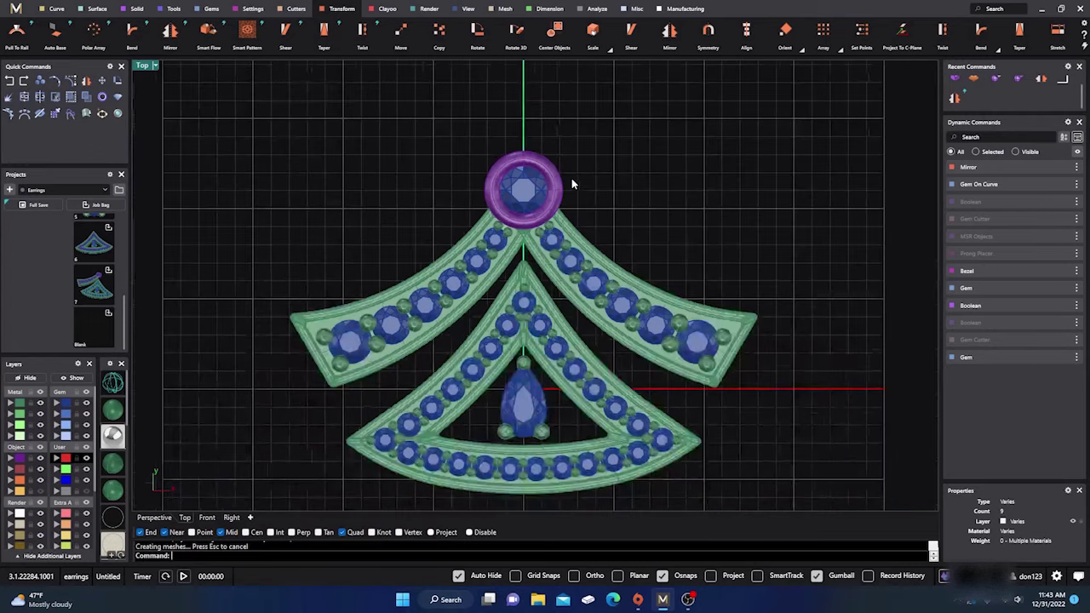
pyautogui.moveTo(660, 199); pyautogui.dragTo(610, 193, button='right')
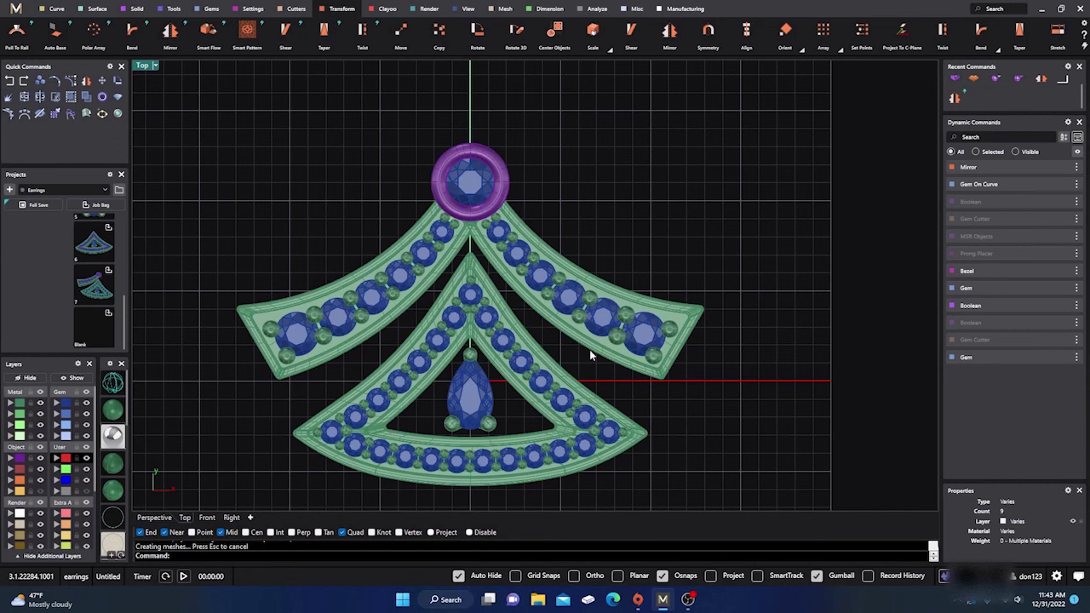
pyautogui.click(158, 518)
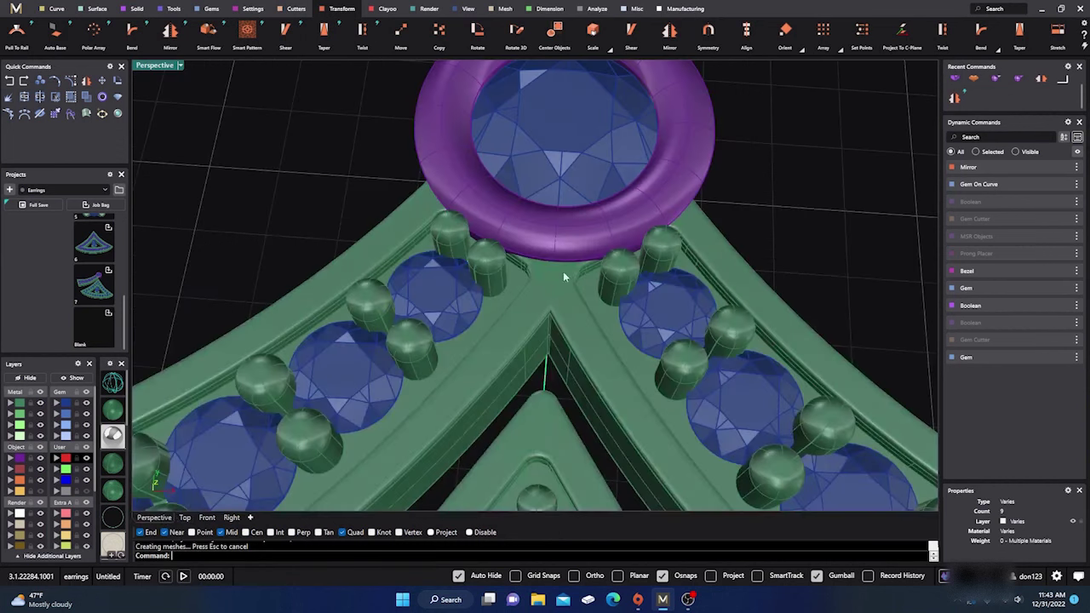
pyautogui.scroll(-10, 563, 270)
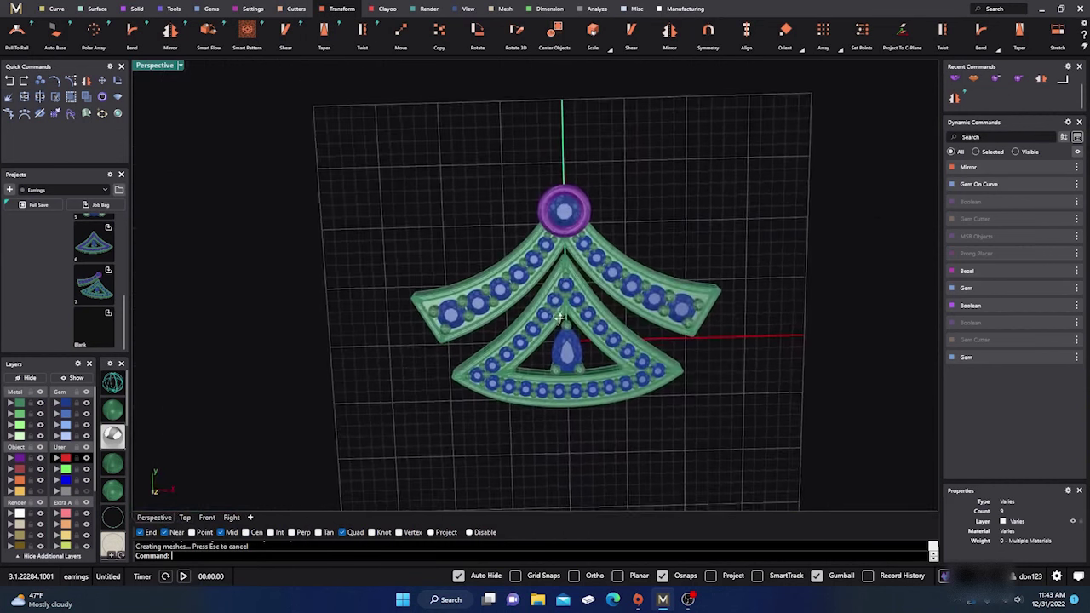
pyautogui.moveTo(561, 317); pyautogui.dragTo(543, 253, button='right')
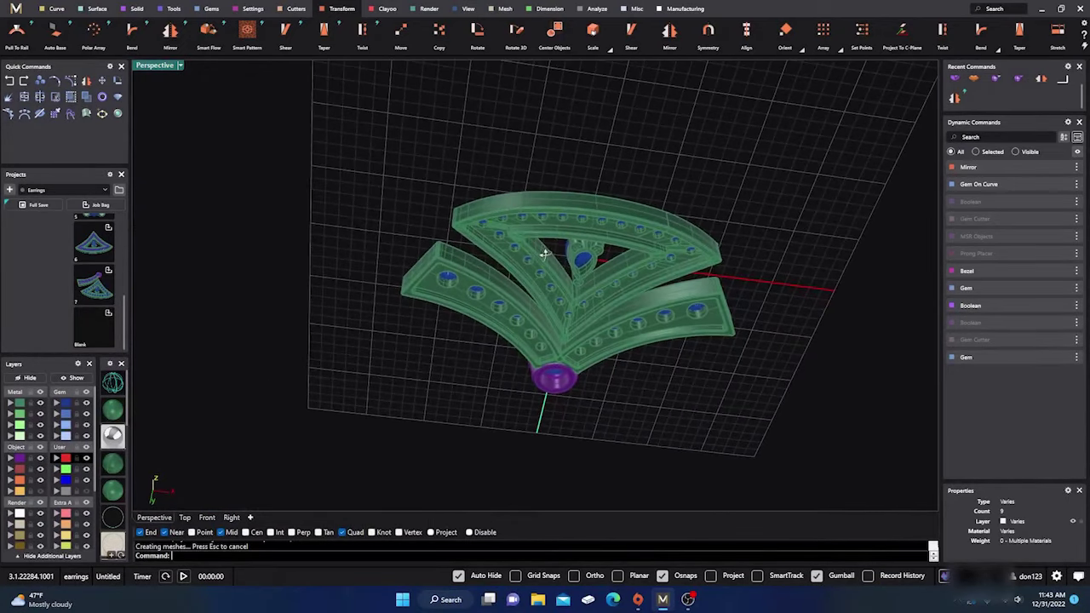
pyautogui.moveTo(580, 332); pyautogui.dragTo(438, 264, button='right')
# Zoom in and out to inspect the earring from the edge-on angle.
pyautogui.scroll(-3, 510, 300)
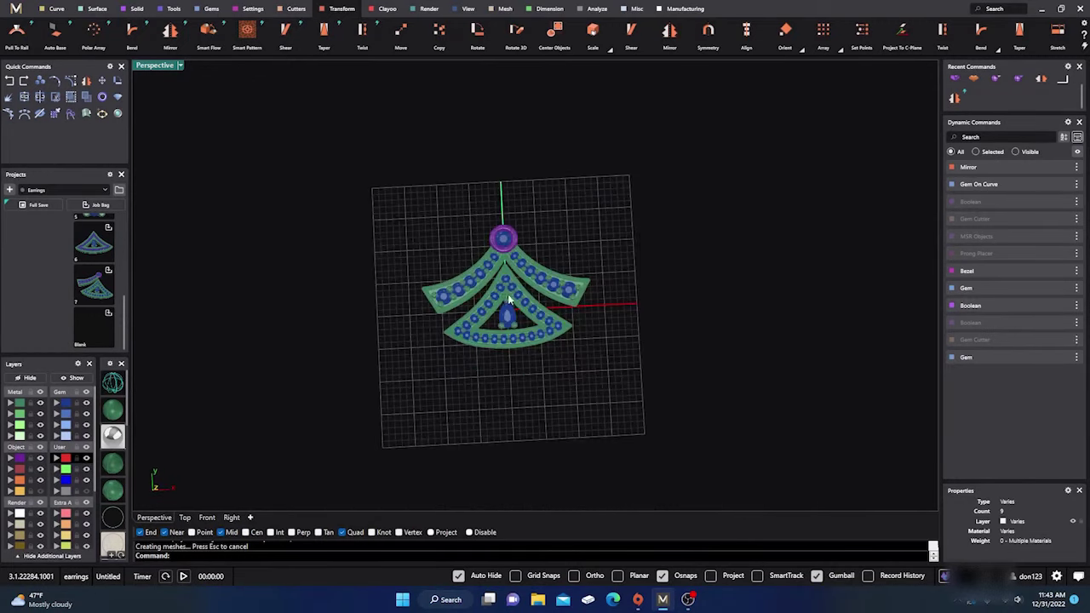
pyautogui.scroll(4, 509, 300)
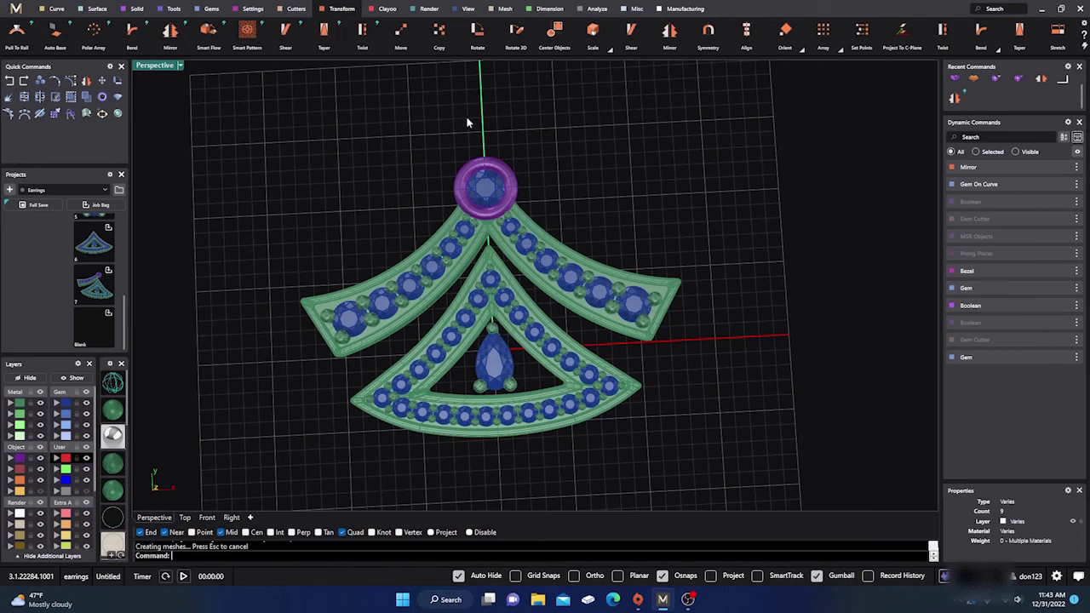
pyautogui.scroll(-3, 579, 226)
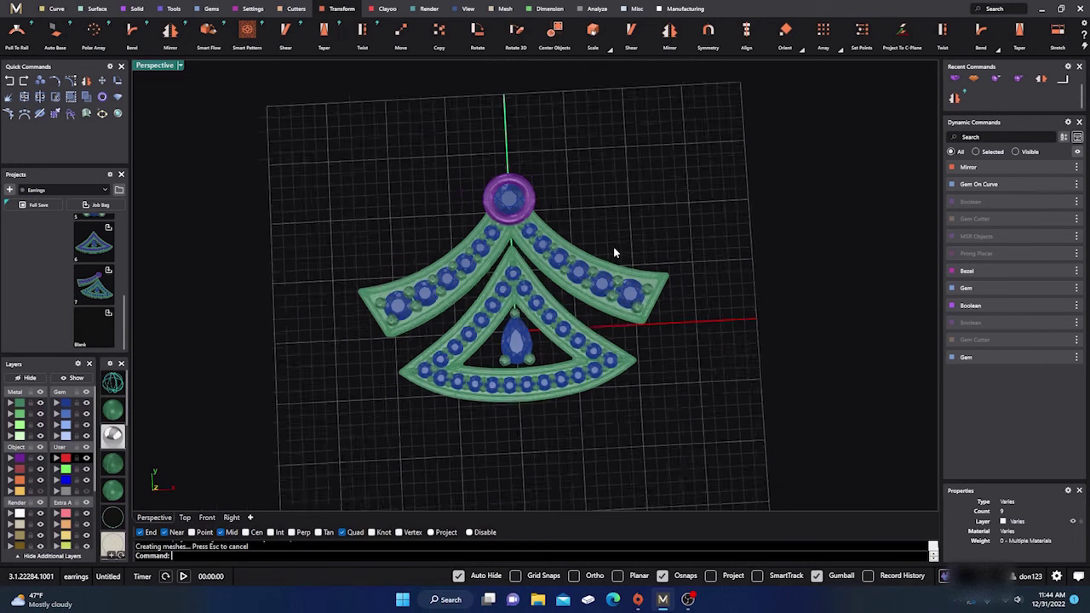
pyautogui.scroll(5, 554, 188)
pyautogui.scroll(-3, 570, 229)
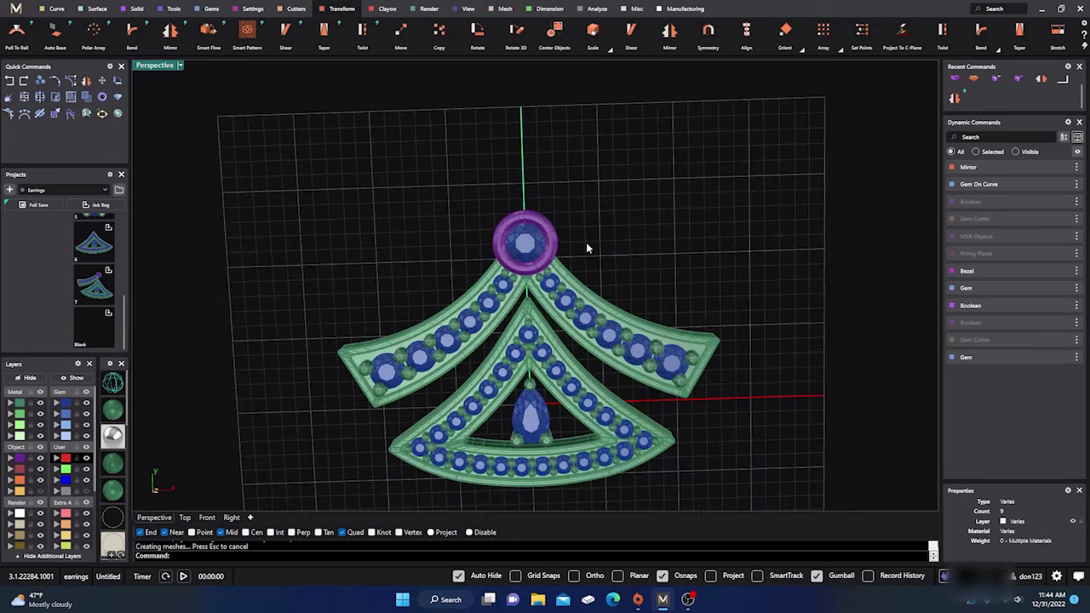
pyautogui.scroll(3, 596, 238)
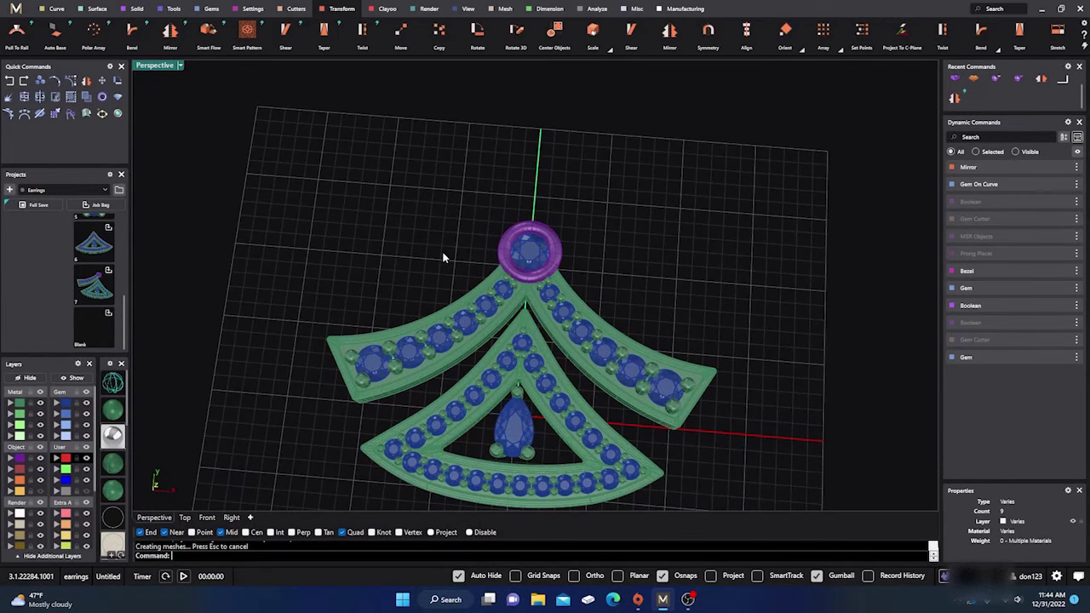
pyautogui.scroll(-2, 454, 231)
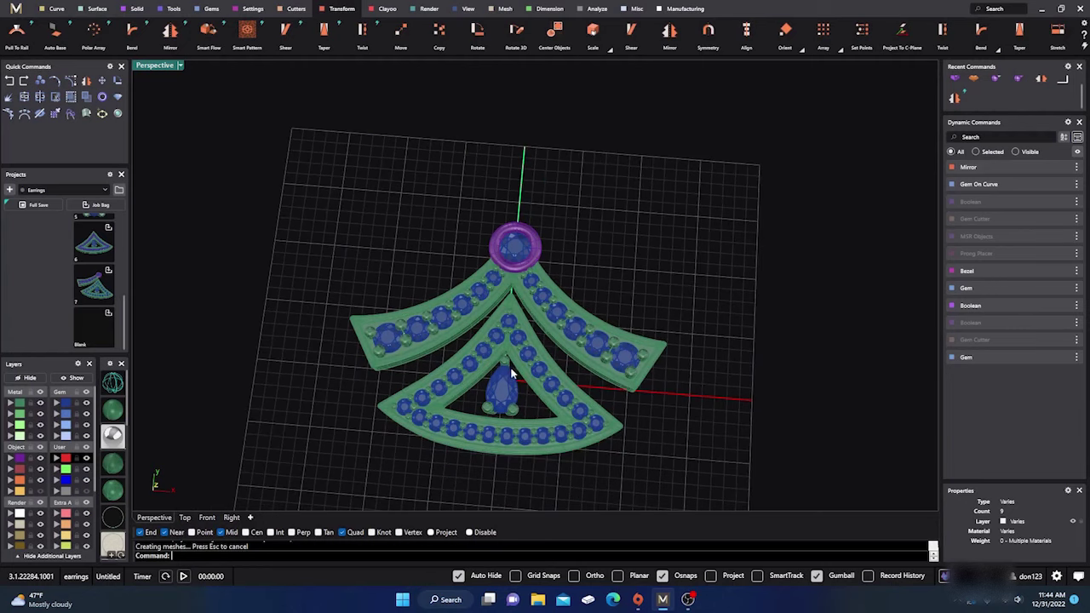
pyautogui.scroll(2, 479, 335)
pyautogui.scroll(-1, 468, 309)
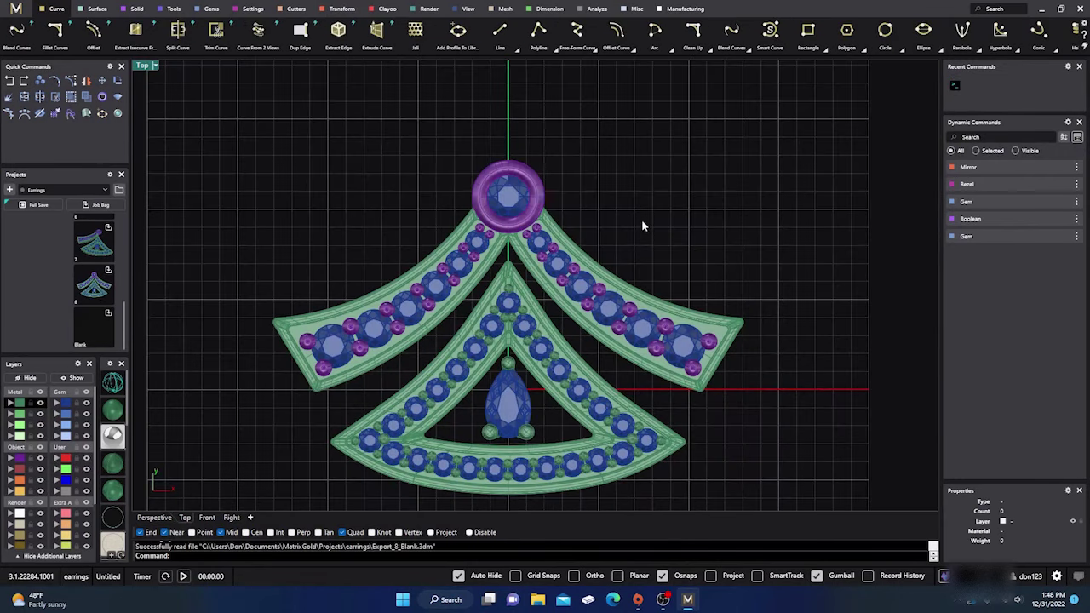
# Frame the earring, orbit the Perspective view to a low side angle, and select the bezel's gem.
pyautogui.moveTo(630, 245)
pyautogui.mouseDown(button='right')
pyautogui.moveTo(647, 251)
pyautogui.moveTo(653, 238)
pyautogui.moveTo(642, 258)
pyautogui.mouseUp(button='right')
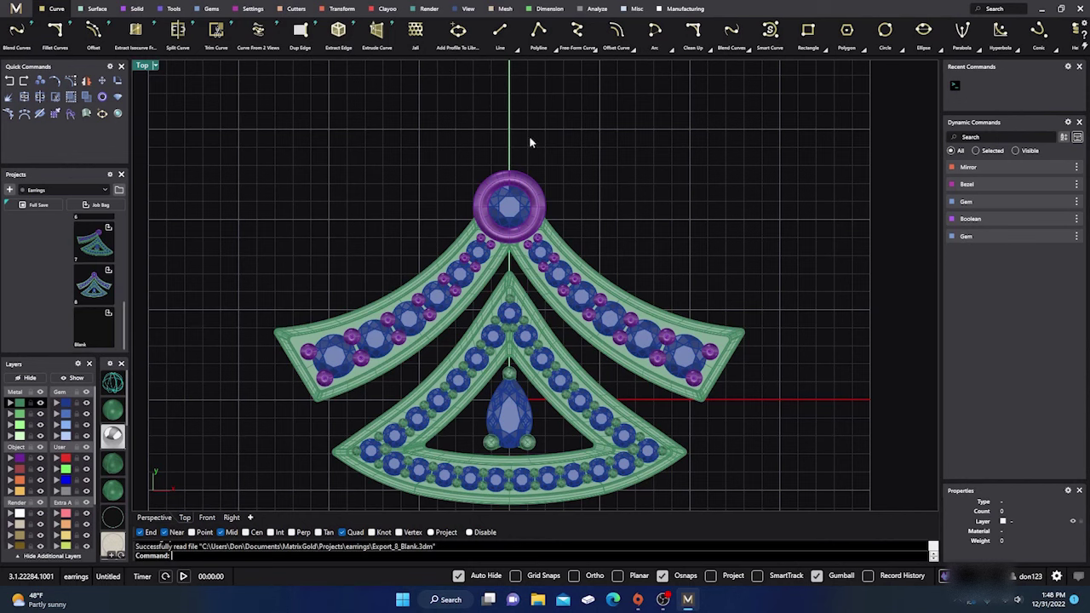
pyautogui.moveTo(599, 165); pyautogui.dragTo(574, 171, button='right')
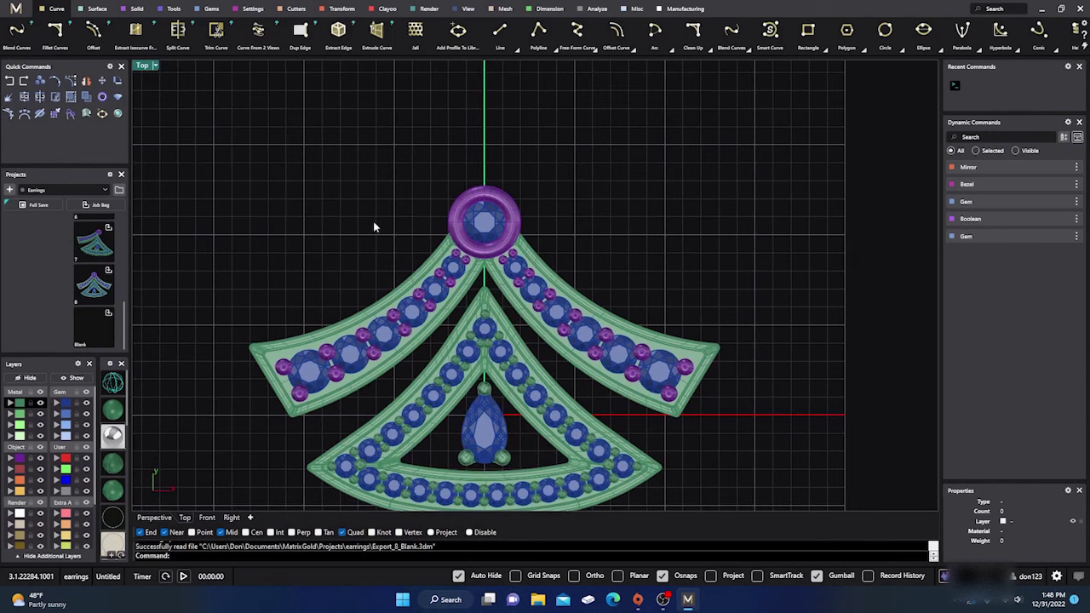
pyautogui.click(154, 518)
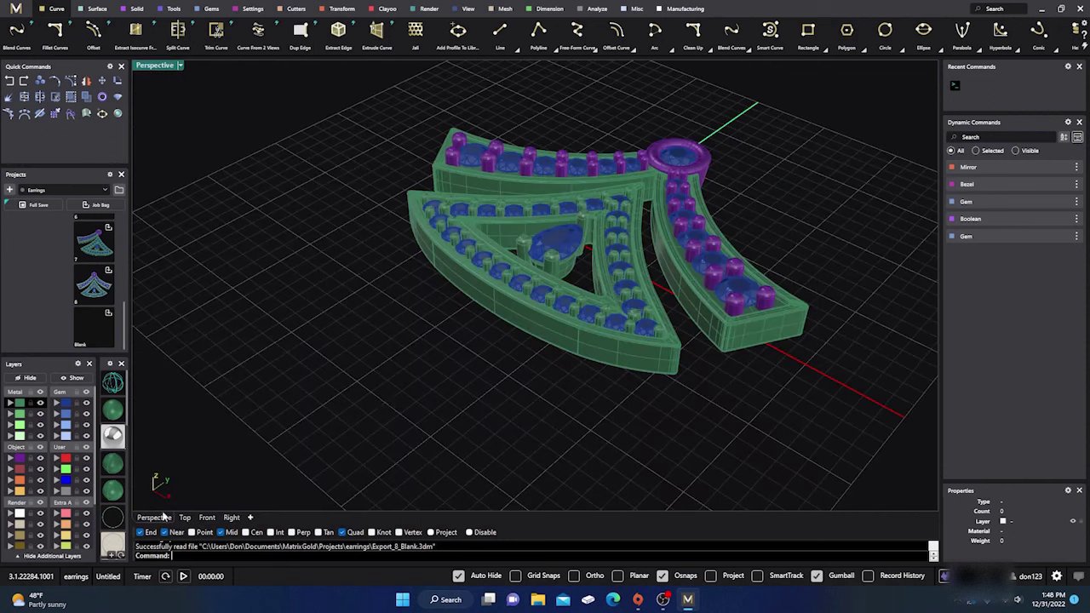
pyautogui.moveTo(442, 383); pyautogui.dragTo(401, 357, button='right')
pyautogui.scroll(-2, 358, 326)
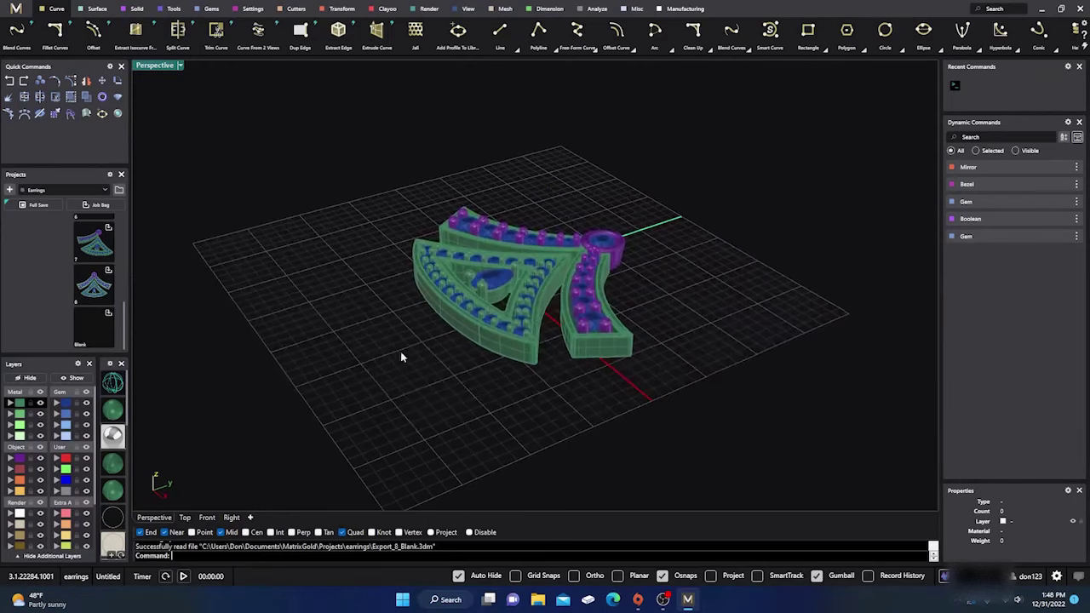
pyautogui.scroll(5, 579, 244)
pyautogui.scroll(4, 579, 244)
pyautogui.click(651, 254)
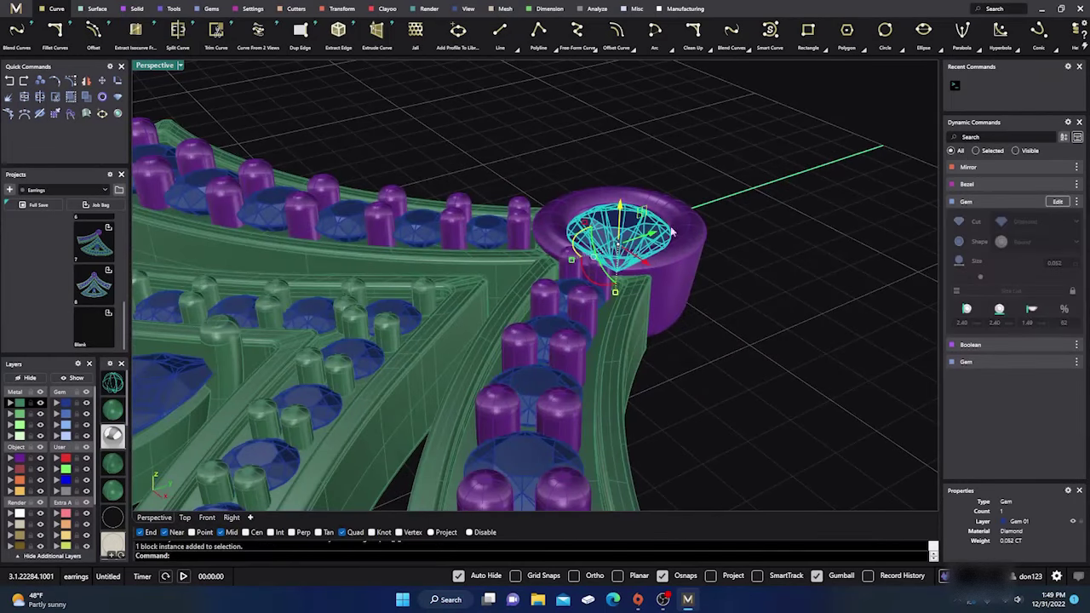
# Edit the bezel's top gem and raise it upward.
pyautogui.click(1058, 201)
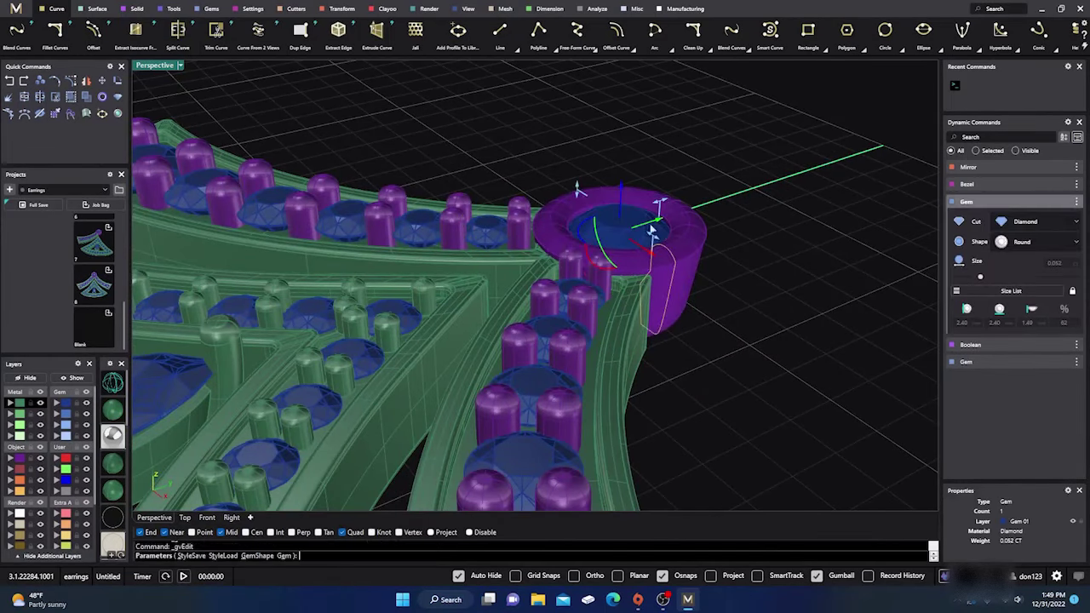
pyautogui.moveTo(620, 192); pyautogui.dragTo(617, 167)
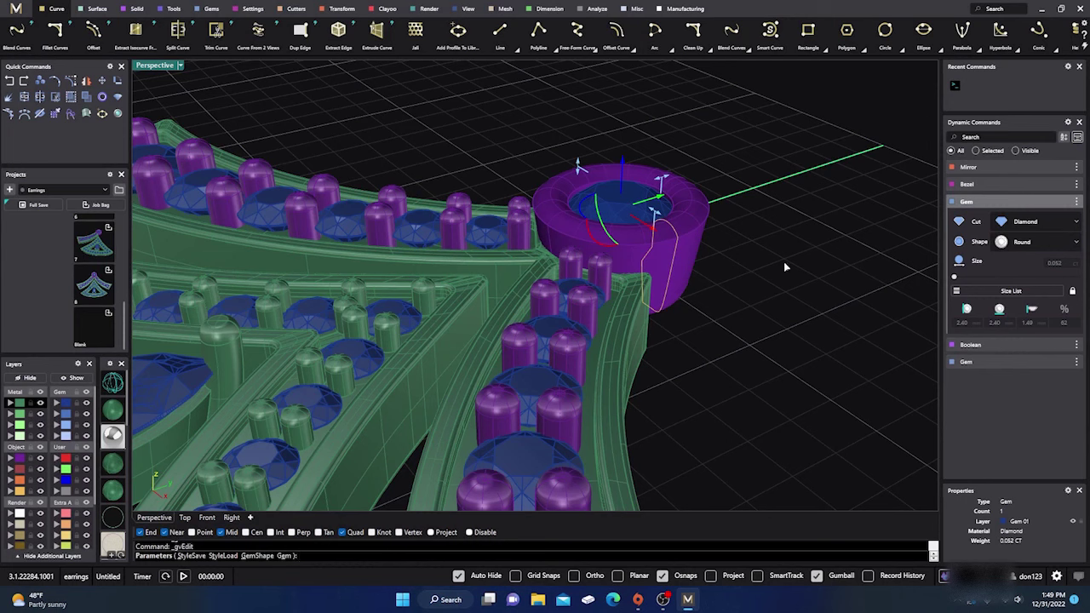
pyautogui.rightClick(771, 263)
# Extend the purple bezel's height from 2.16 mm to 2.74 mm in the Right view.
pyautogui.click(678, 254)
pyautogui.moveTo(711, 309); pyautogui.dragTo(718, 351, button='right')
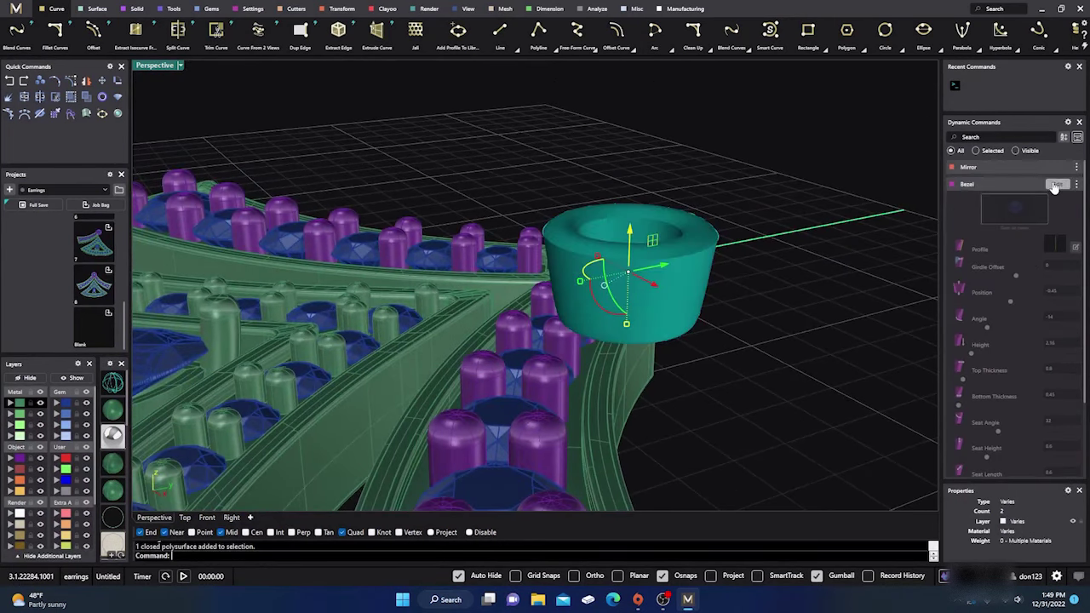
pyautogui.click(1055, 184)
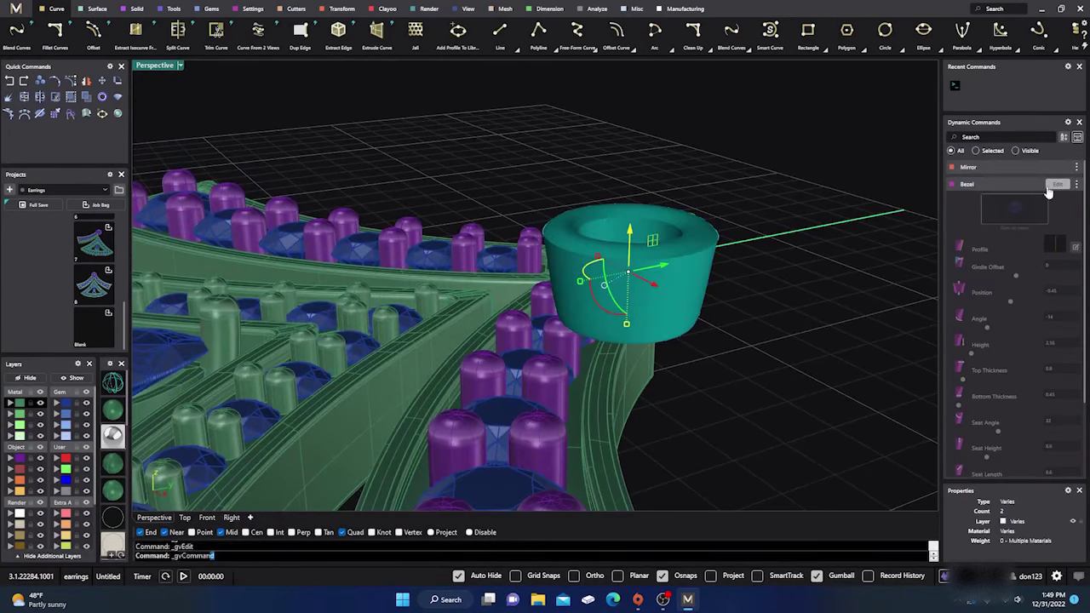
pyautogui.click(231, 518)
pyautogui.scroll(5, 718, 298)
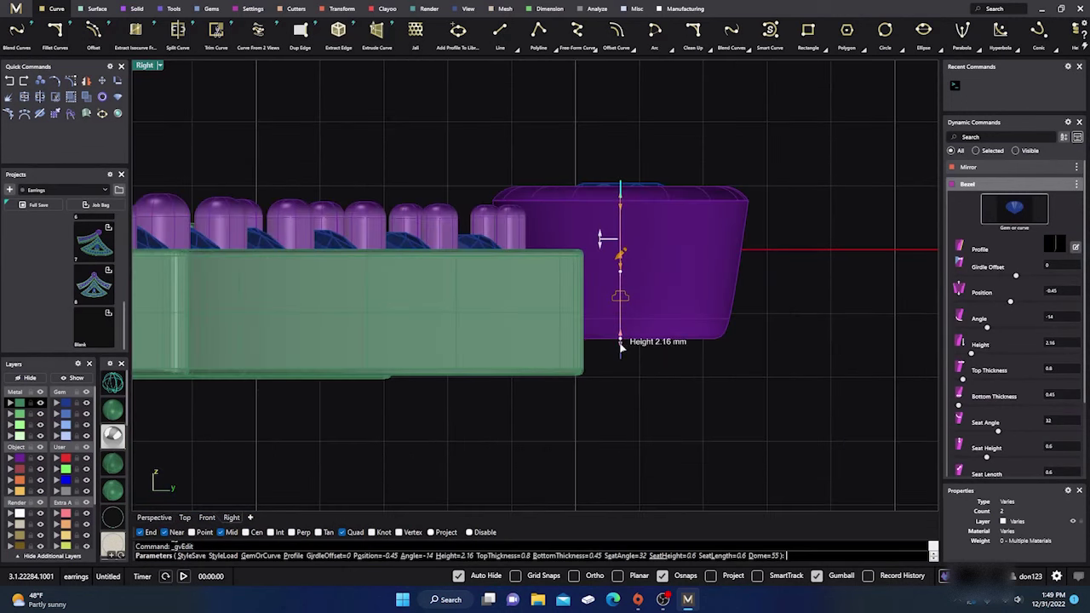
pyautogui.moveTo(620, 343); pyautogui.dragTo(620, 374)
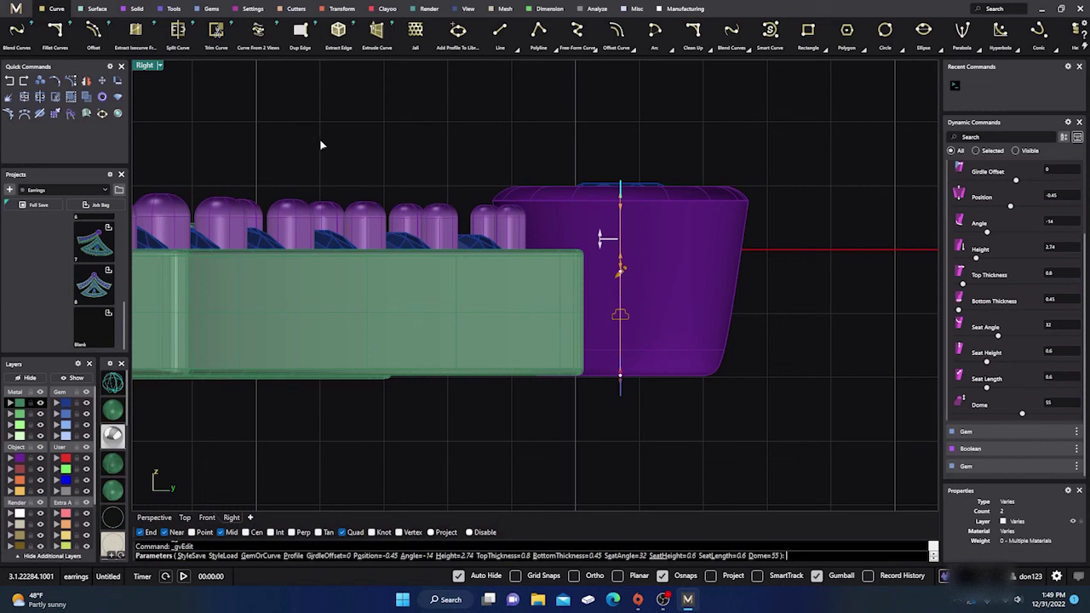
pyautogui.rightClick(324, 145)
# Maximize the Perspective viewport and orbit to a zoomed-out front view of the earring.
pyautogui.doubleClick(144, 65)
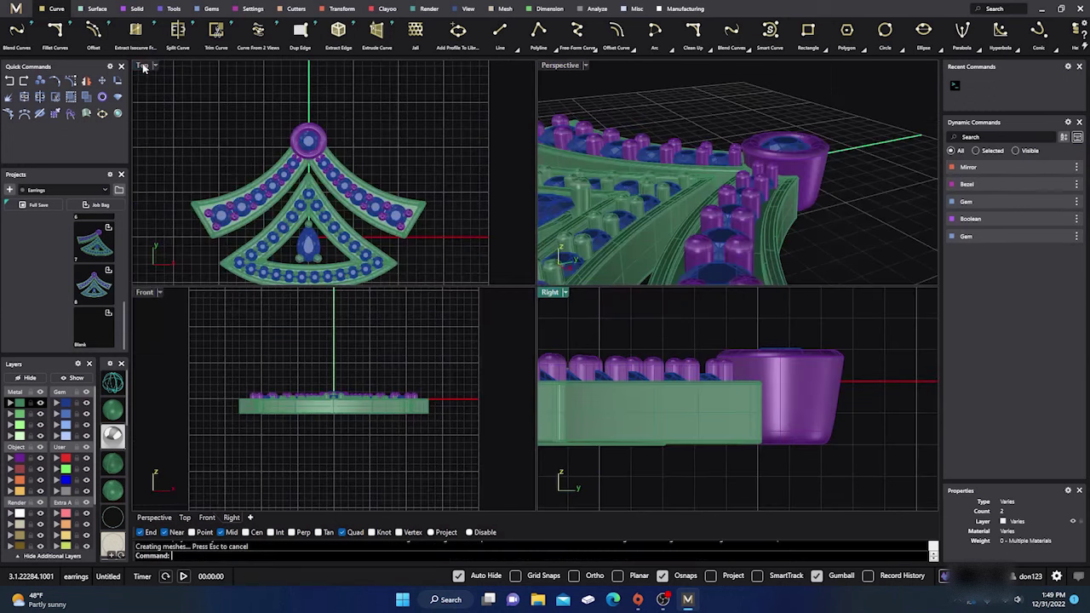
pyautogui.doubleClick(560, 66)
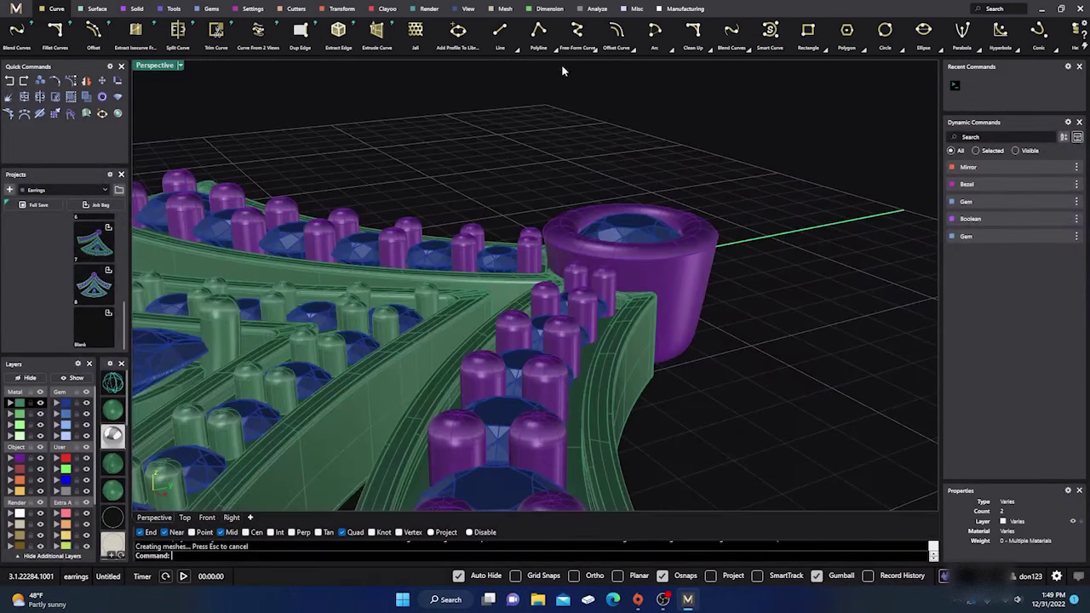
pyautogui.moveTo(590, 241); pyautogui.dragTo(541, 268, button='right')
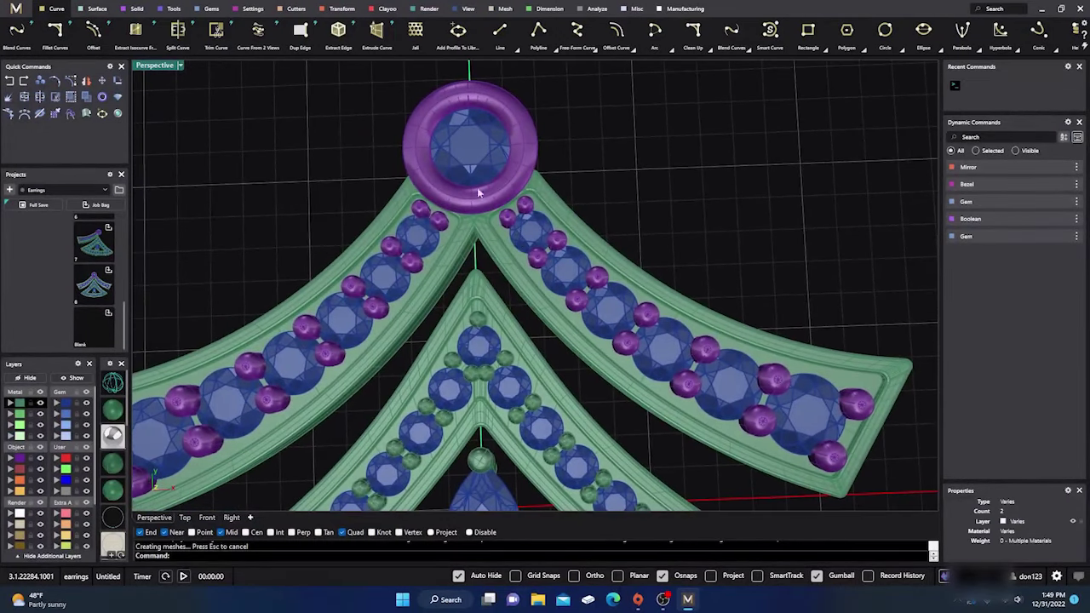
pyautogui.scroll(-4, 507, 248)
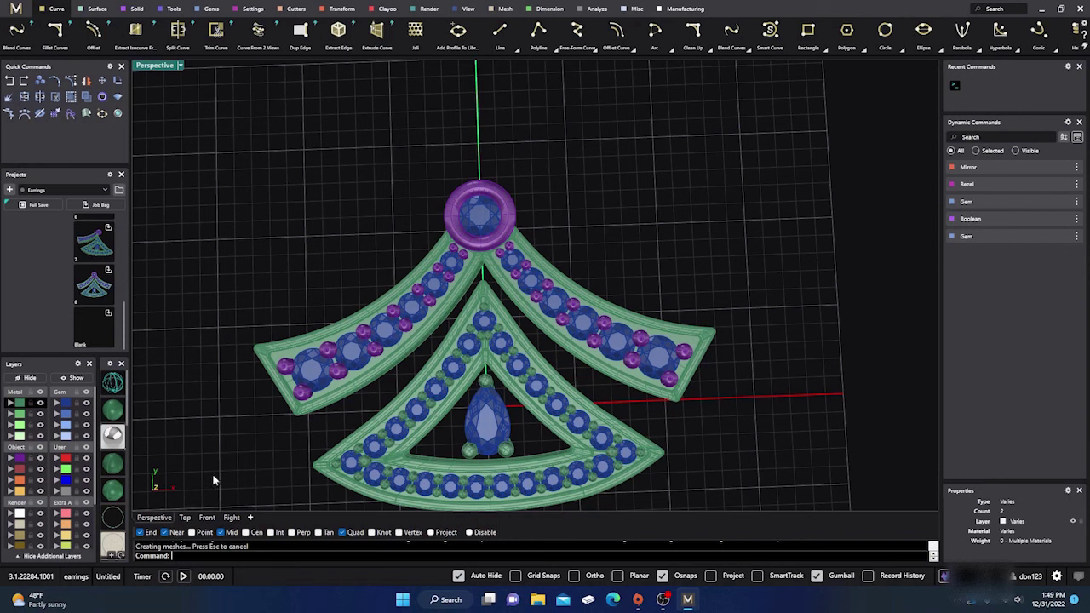
# Show the Top view, panned so the empty area above the bail is visible.
pyautogui.click(185, 518)
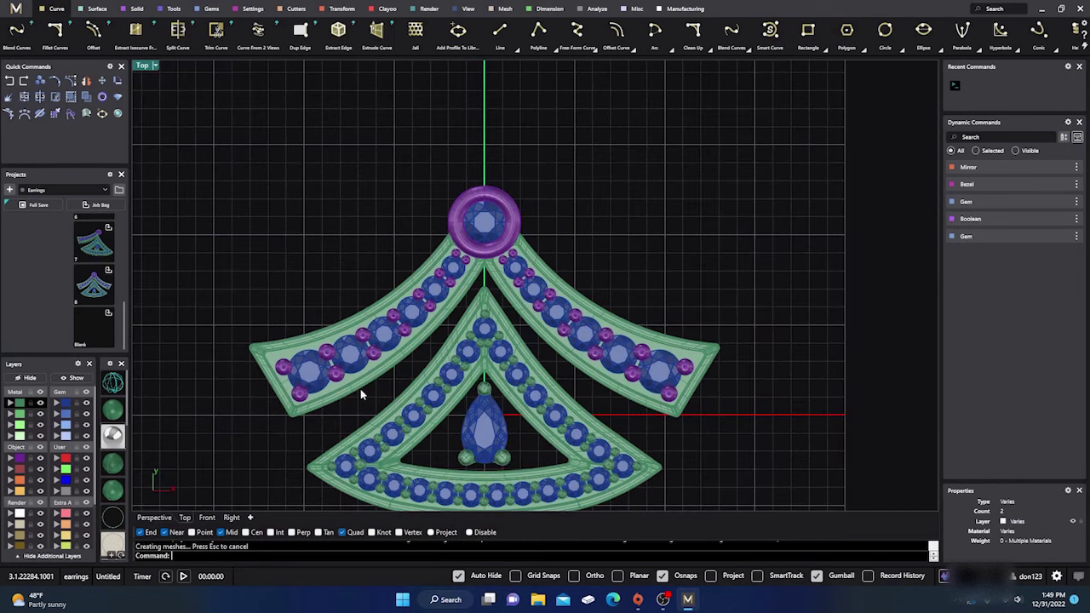
pyautogui.moveTo(500, 154); pyautogui.dragTo(590, 310, button='right')
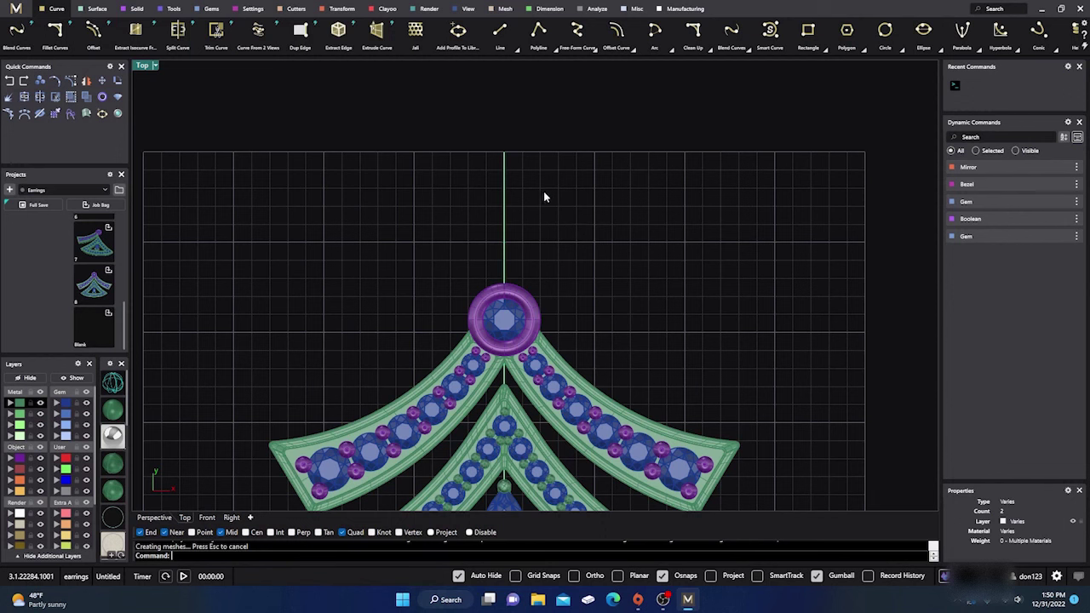
pyautogui.moveTo(545, 197); pyautogui.dragTo(538, 212, button='right')
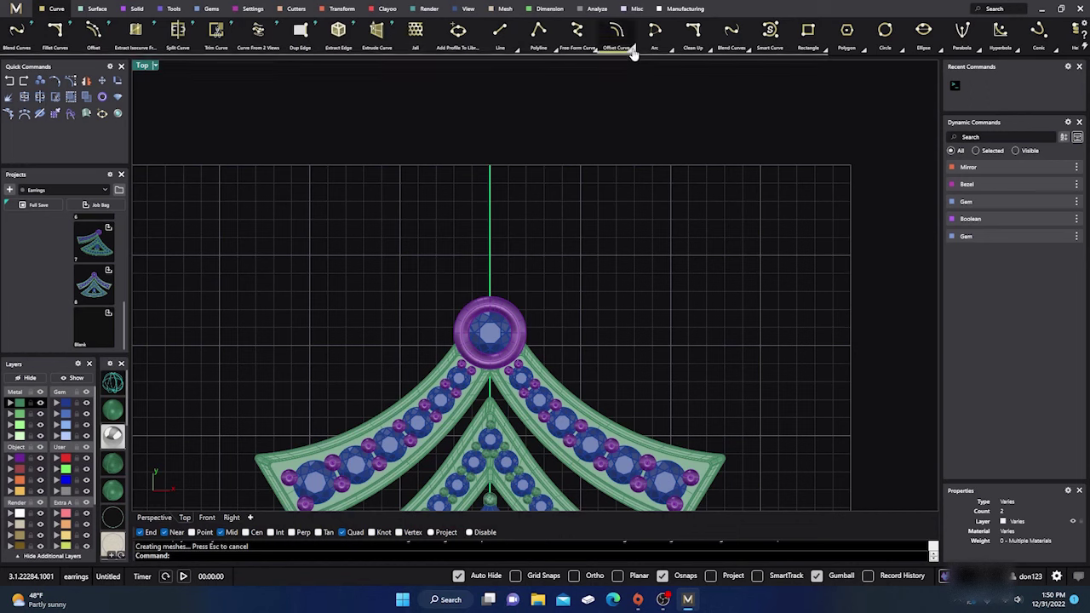
# On the Object layer, draw an Arc Direction arc rising from the bail's upper left.
pyautogui.click(670, 49)
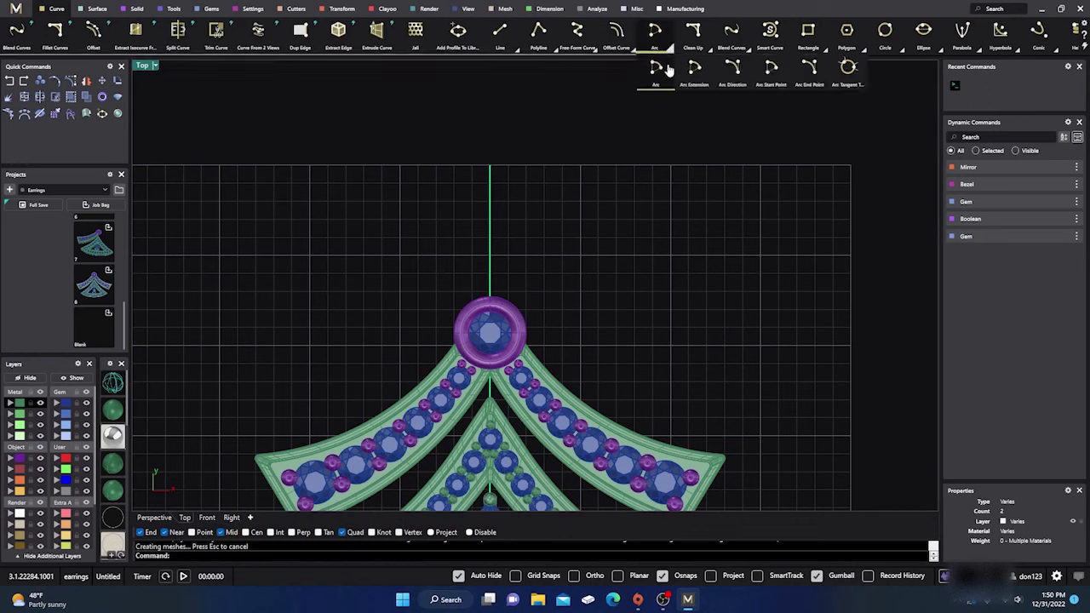
pyautogui.click(732, 70)
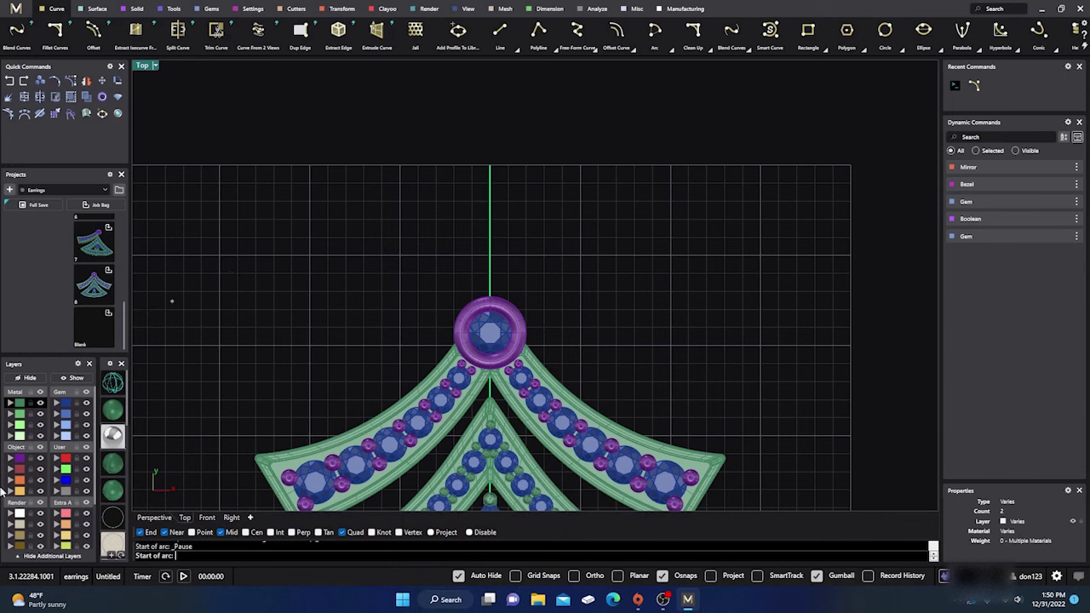
pyautogui.click(29, 491)
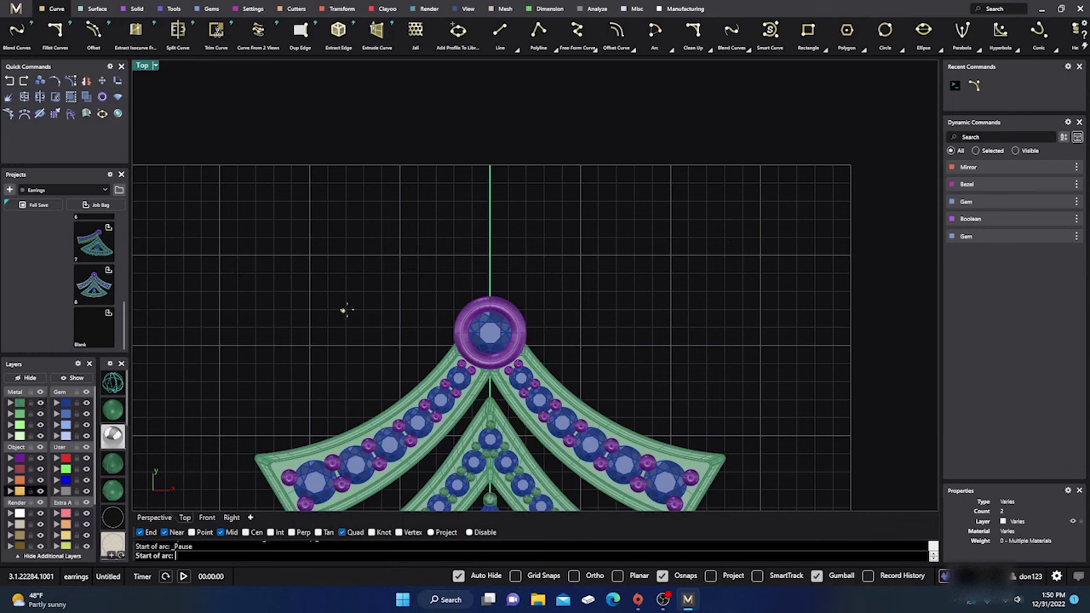
pyautogui.click(473, 284)
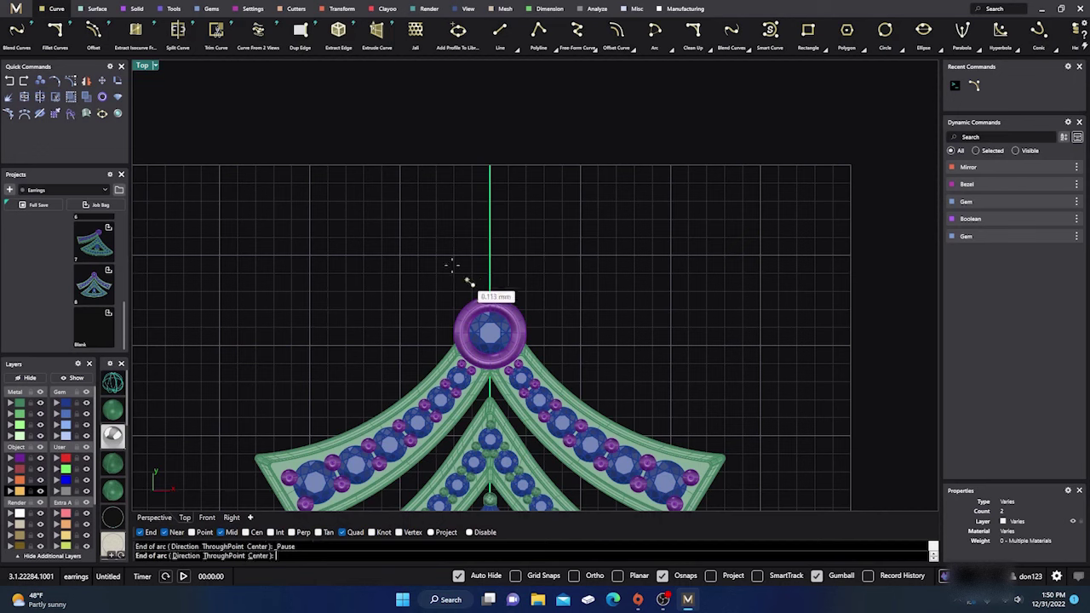
pyautogui.click(392, 183)
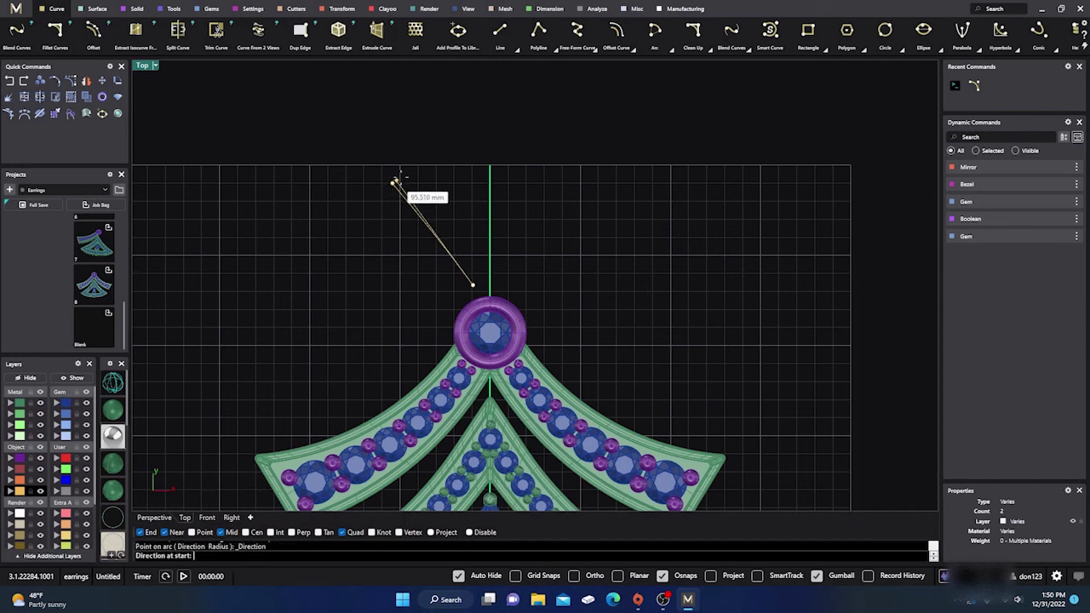
pyautogui.click(435, 161)
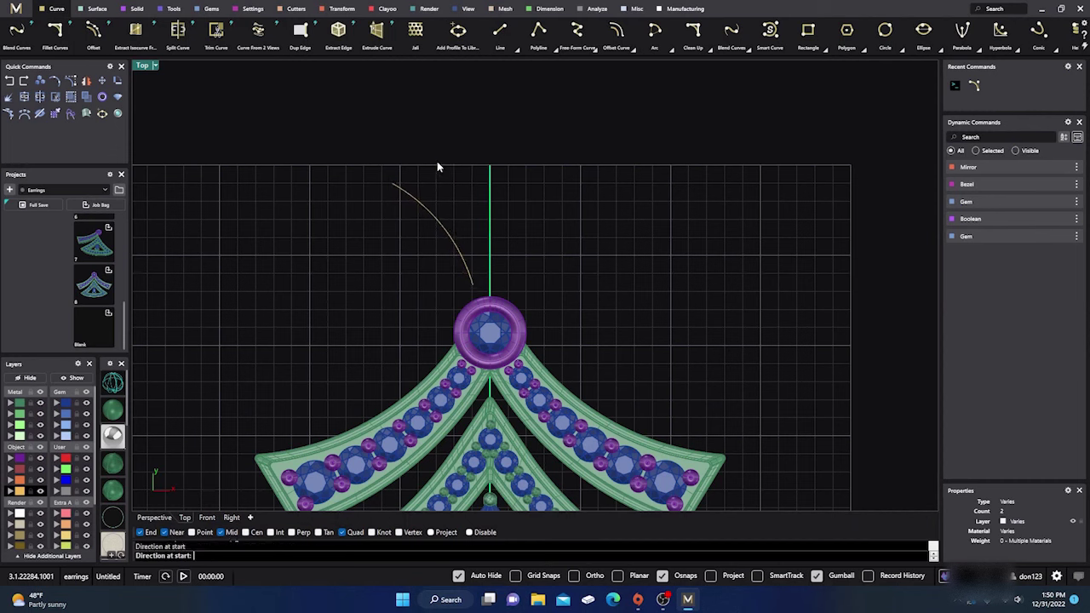
# Mirror the left arc across the centre line at 0 to the right side.
pyautogui.click(439, 225)
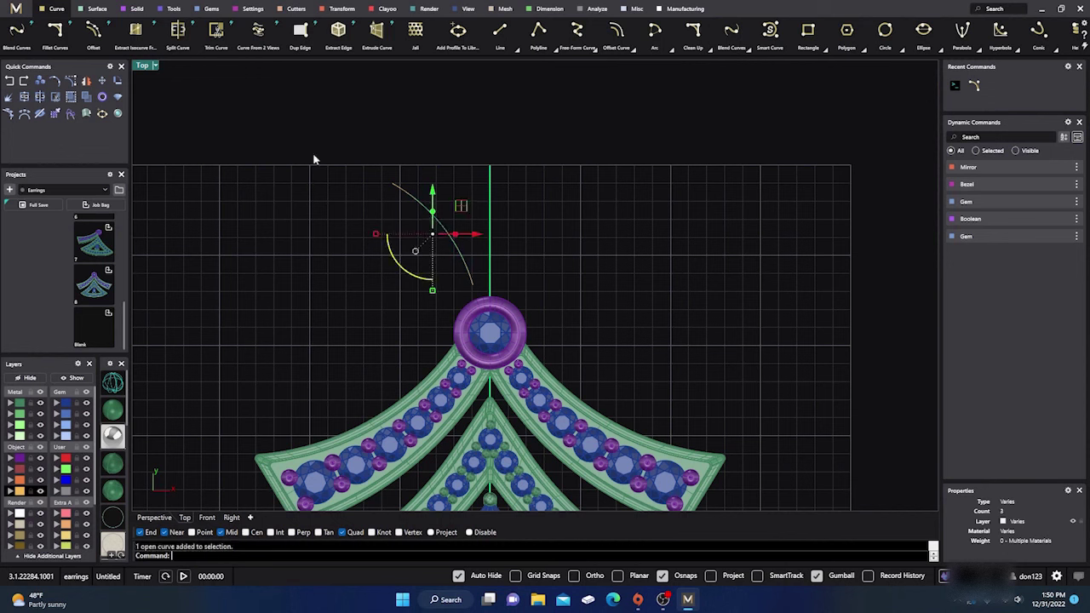
pyautogui.click(83, 83)
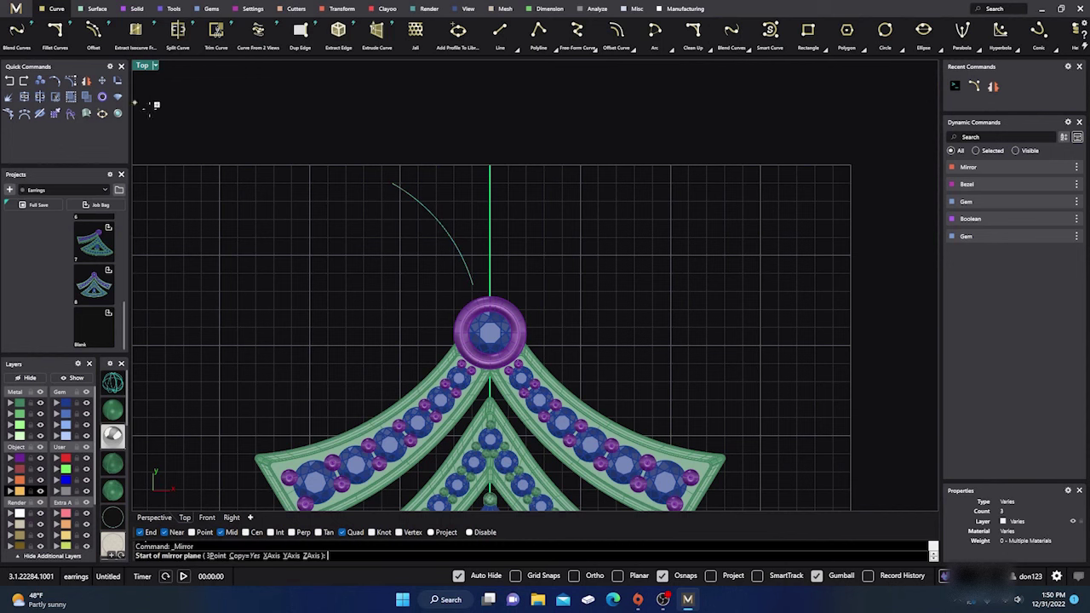
pyautogui.write('0')
pyautogui.press('Return')
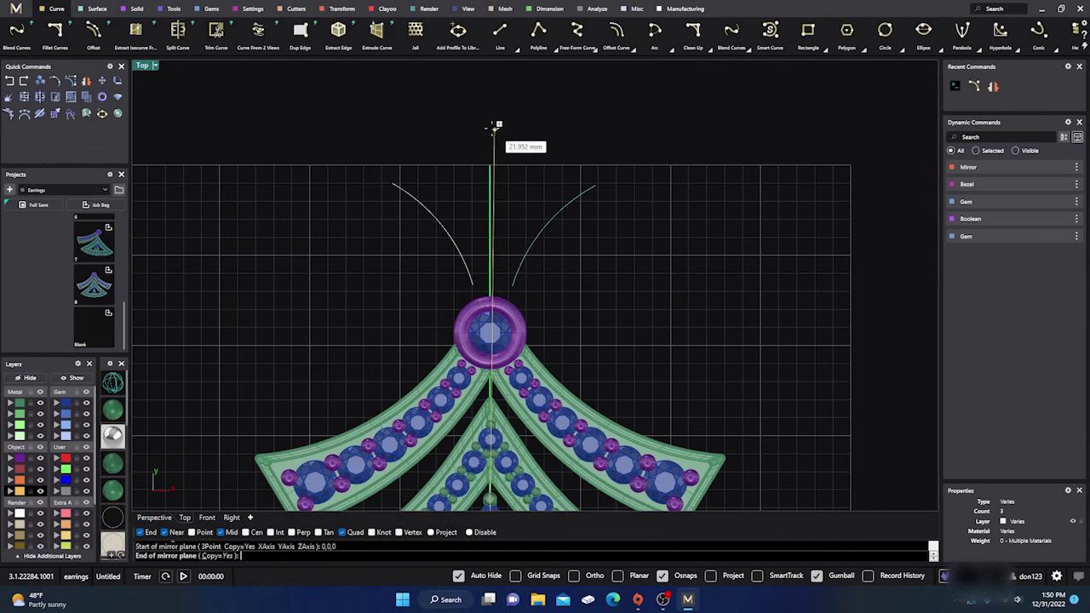
pyautogui.click(480, 123)
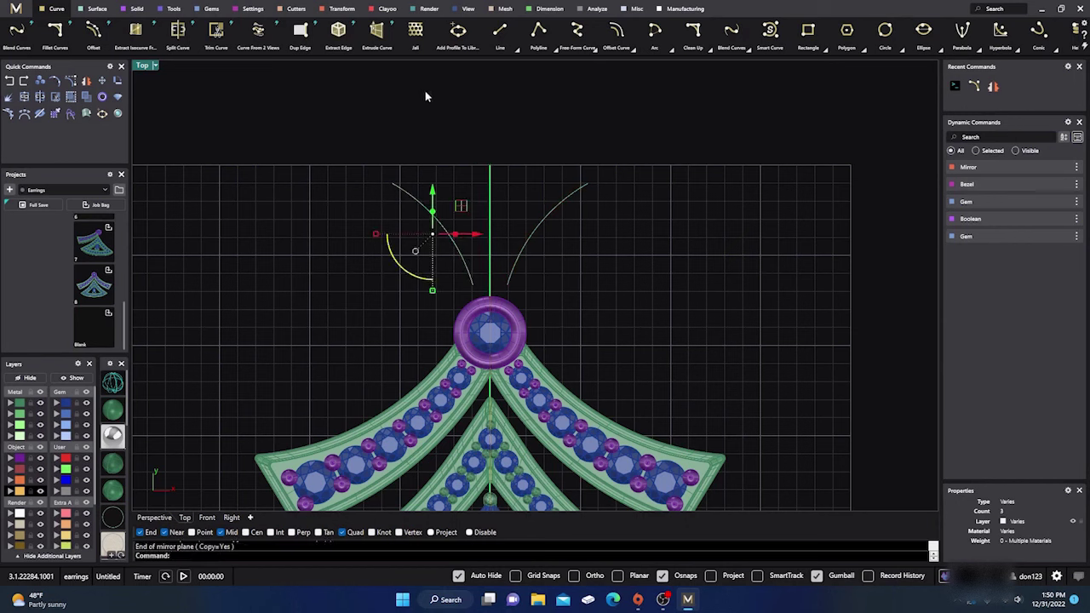
# Bridge the two arcs' top ends with an upward-bowing Arc Direction arc.
pyautogui.click(672, 51)
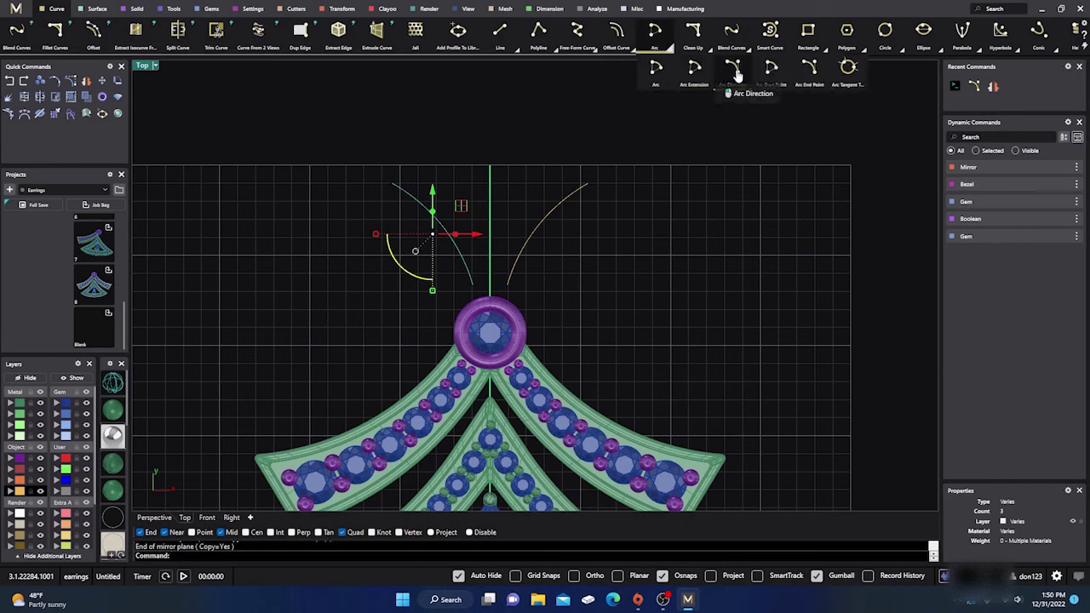
pyautogui.click(692, 68)
pyautogui.click(393, 183)
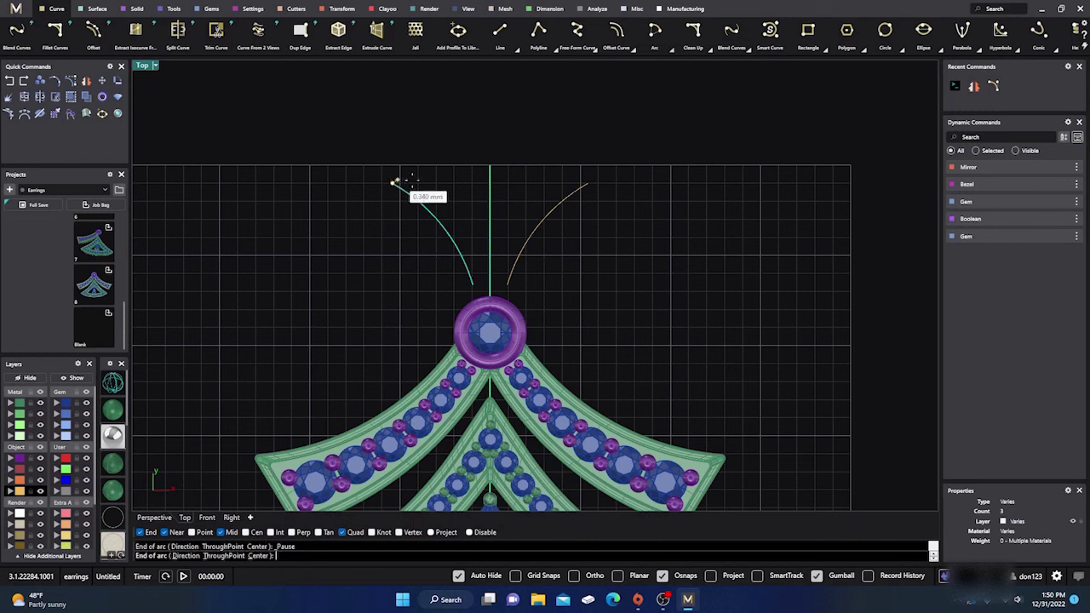
pyautogui.click(587, 183)
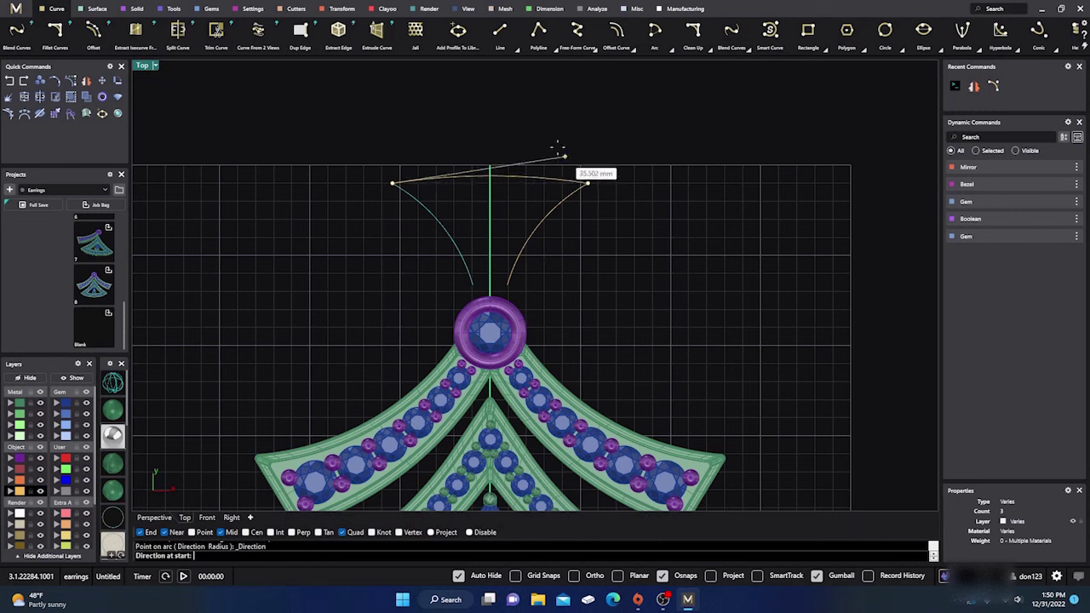
pyautogui.click(533, 112)
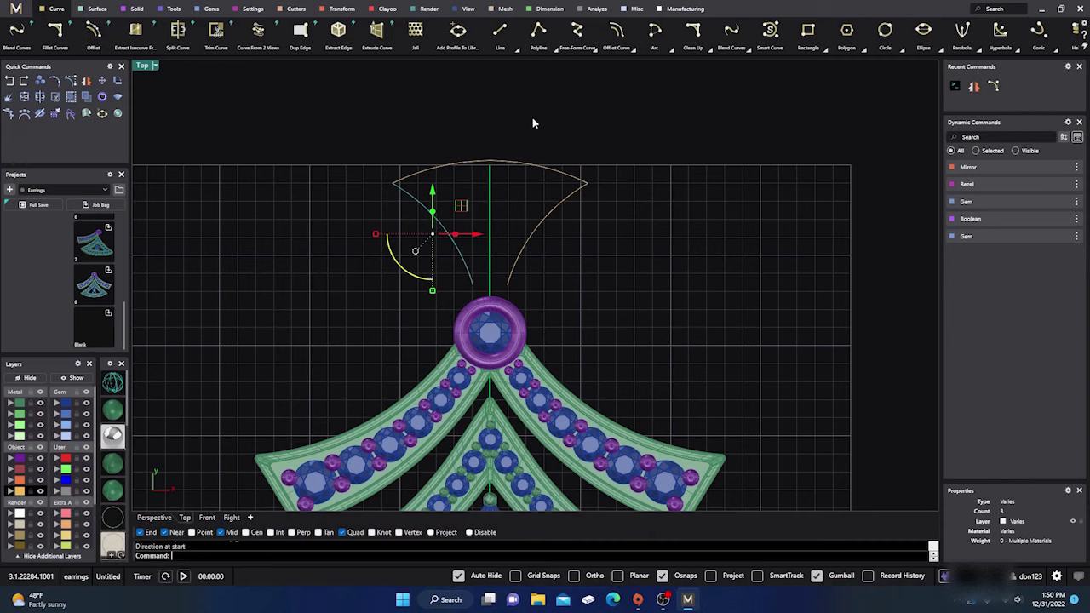
pyautogui.scroll(-3, 545, 123)
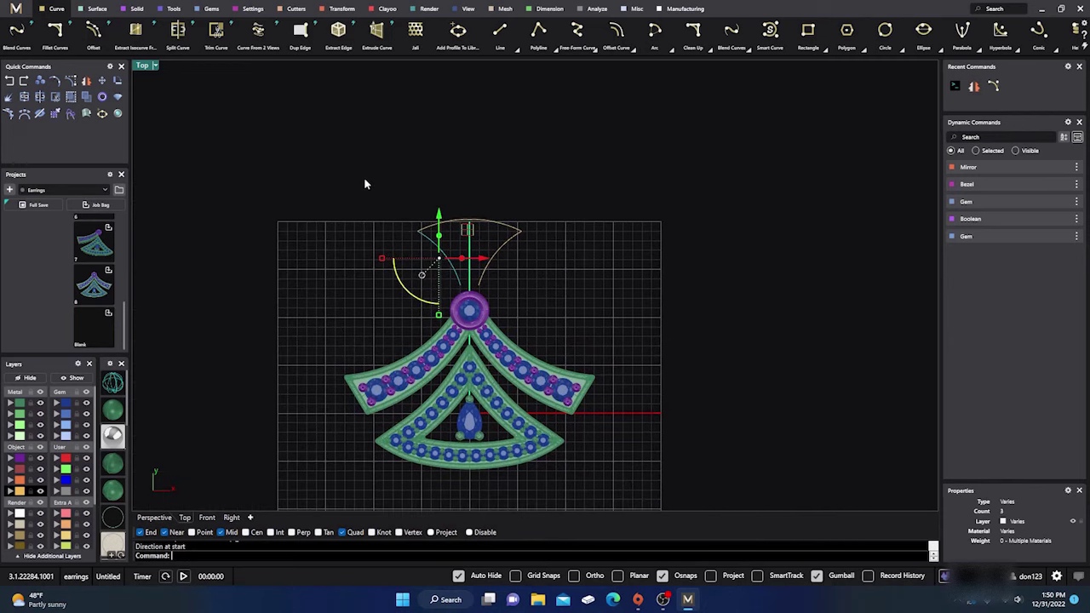
# Draw a line between the two arcs' bottom ends to close the fan's base.
pyautogui.click(364, 179)
pyautogui.scroll(2, 481, 294)
pyautogui.scroll(1, 483, 295)
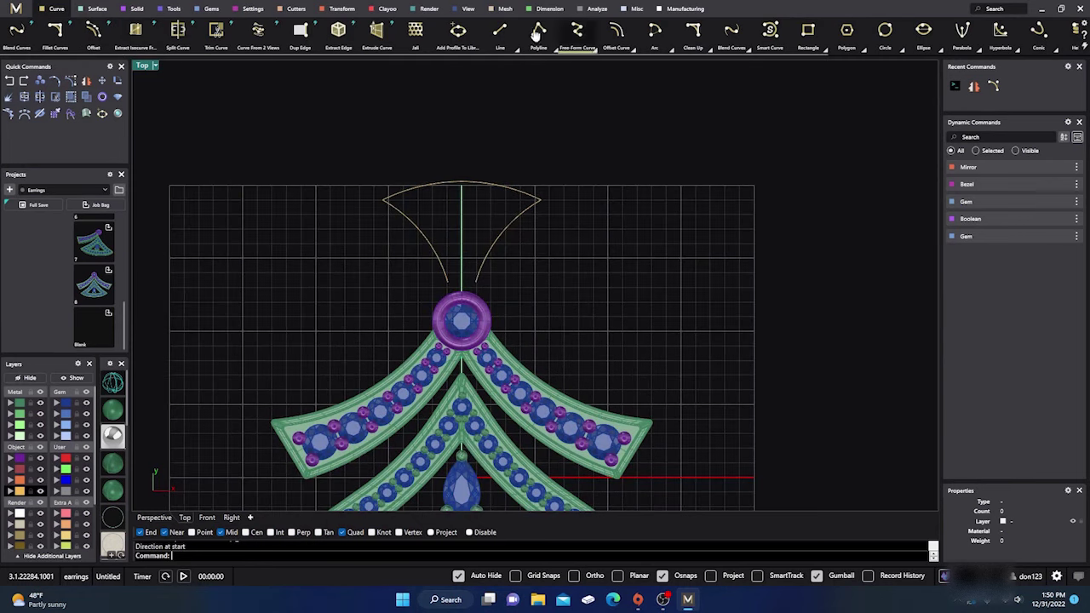
pyautogui.click(499, 32)
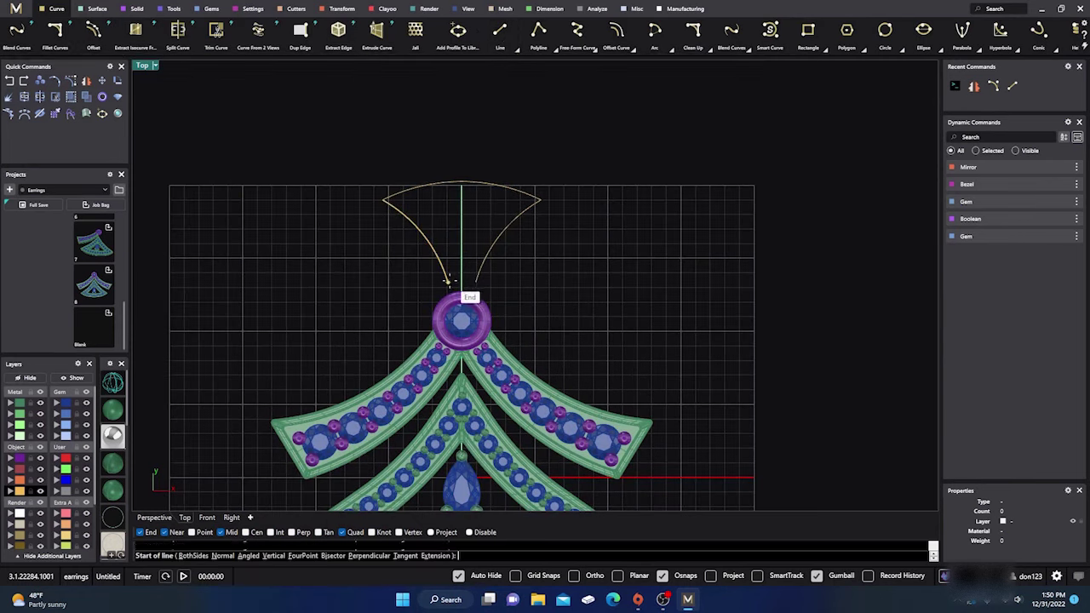
pyautogui.click(448, 281)
pyautogui.click(476, 281)
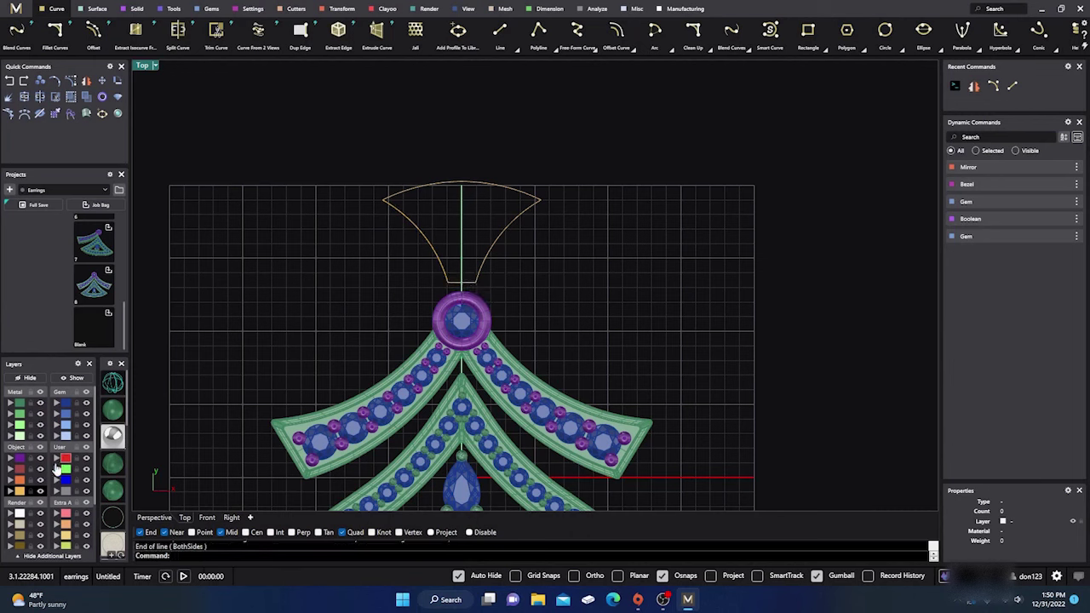
# Join the four fan curves into one closed outline and select it.
pyautogui.click(19, 492)
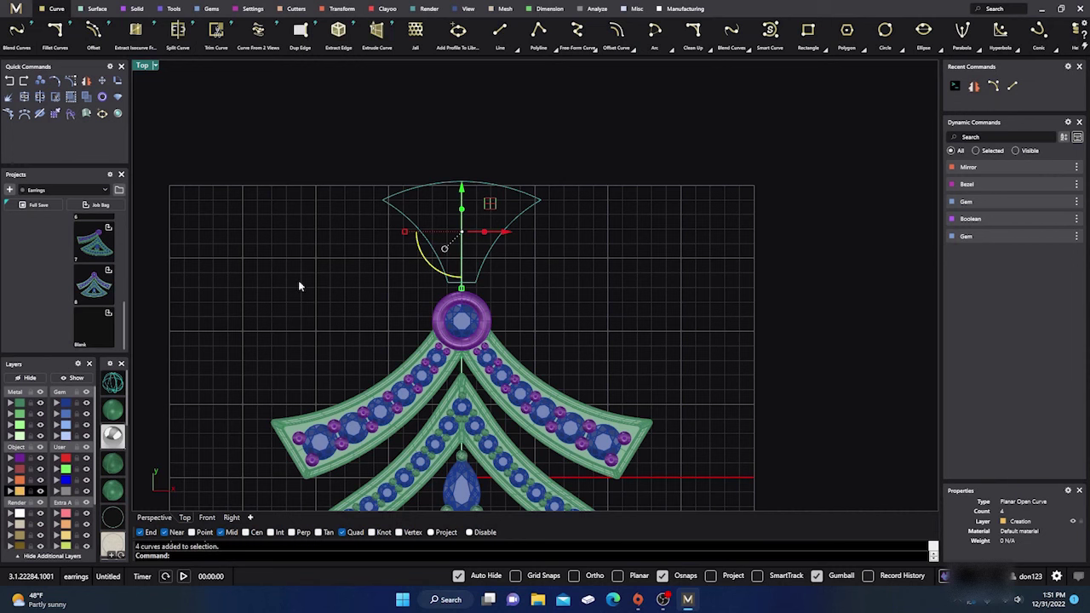
pyautogui.click(24, 98)
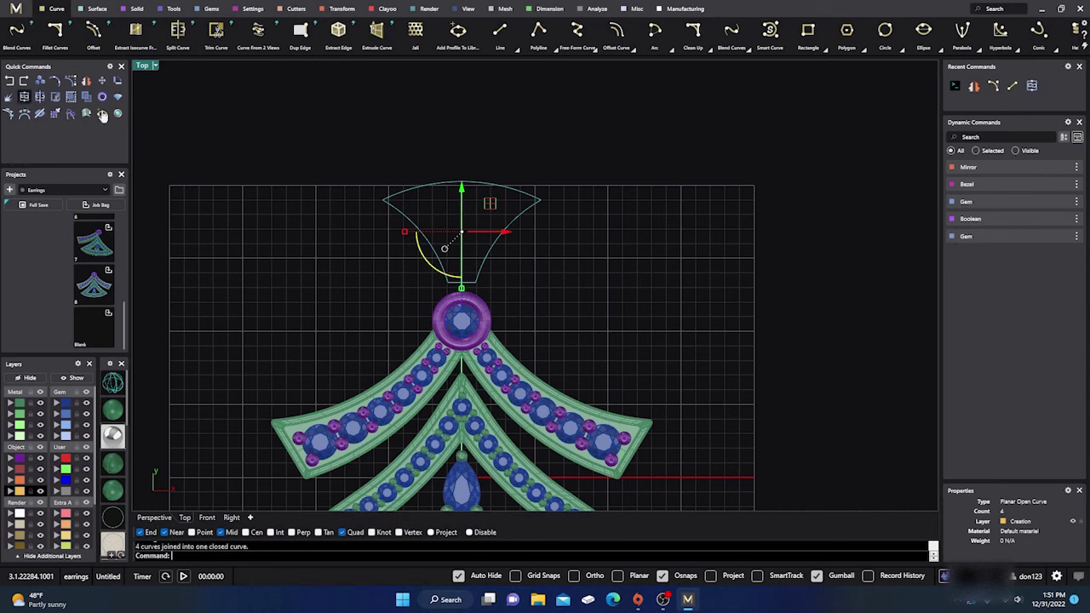
pyautogui.scroll(-1, 492, 158)
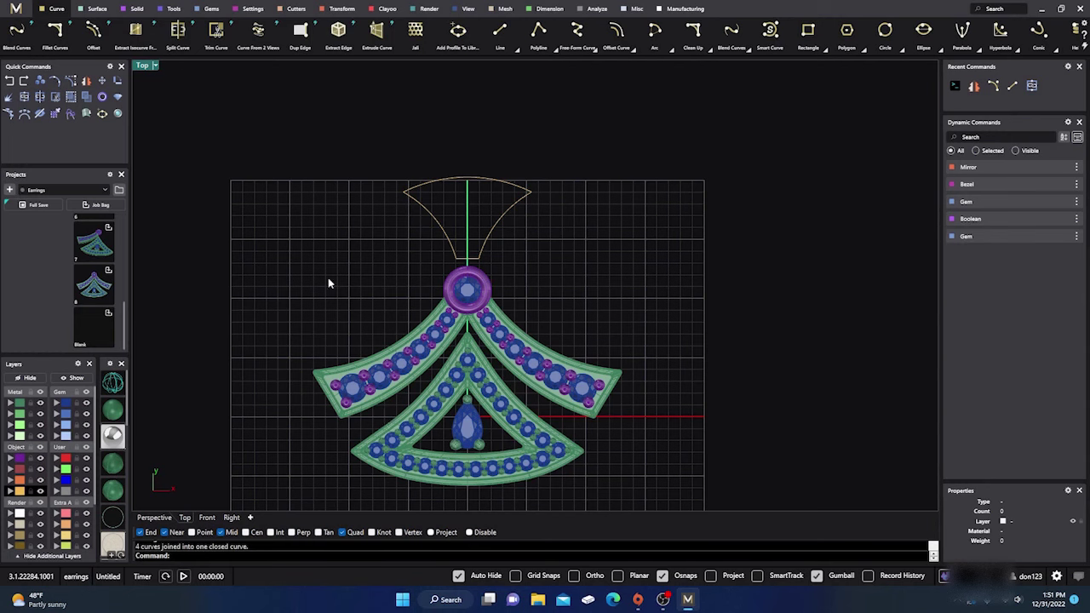
pyautogui.scroll(3, 479, 262)
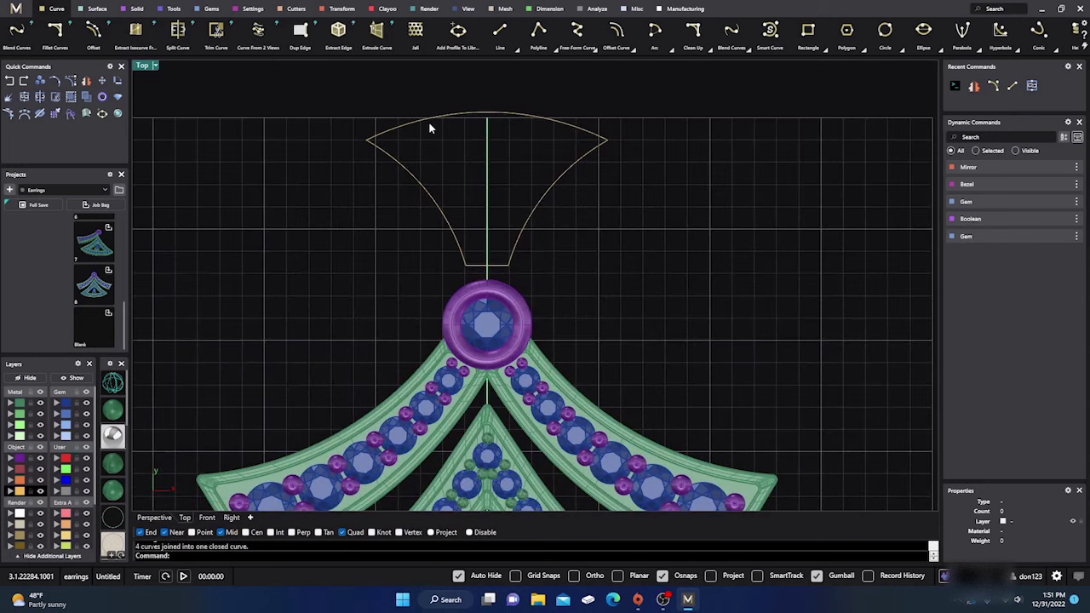
pyautogui.click(425, 121)
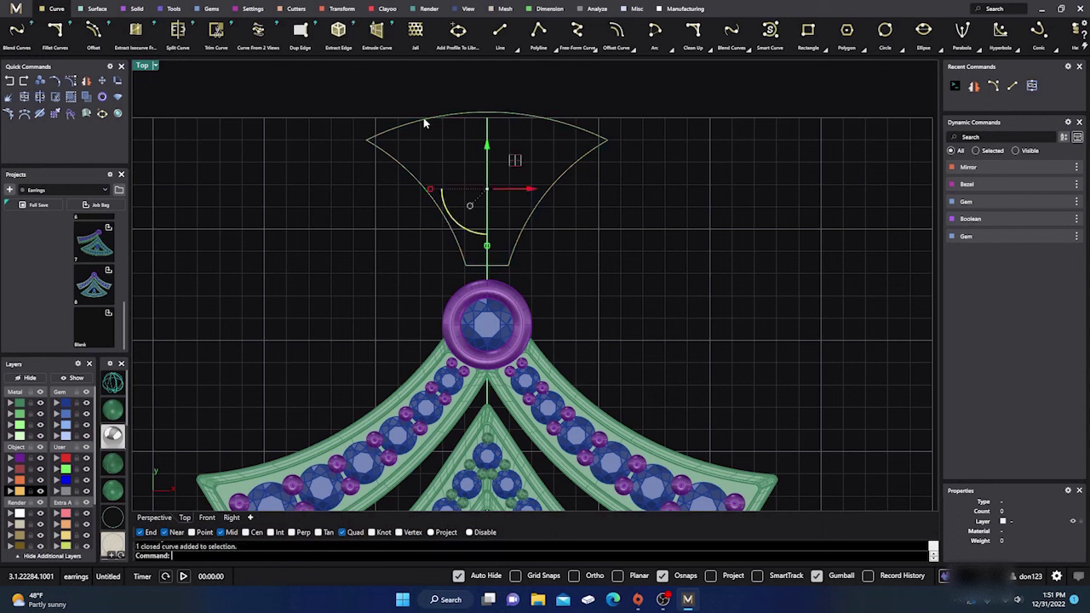
# Fill the closed fan outline with a flat planar surface.
pyautogui.click(98, 11)
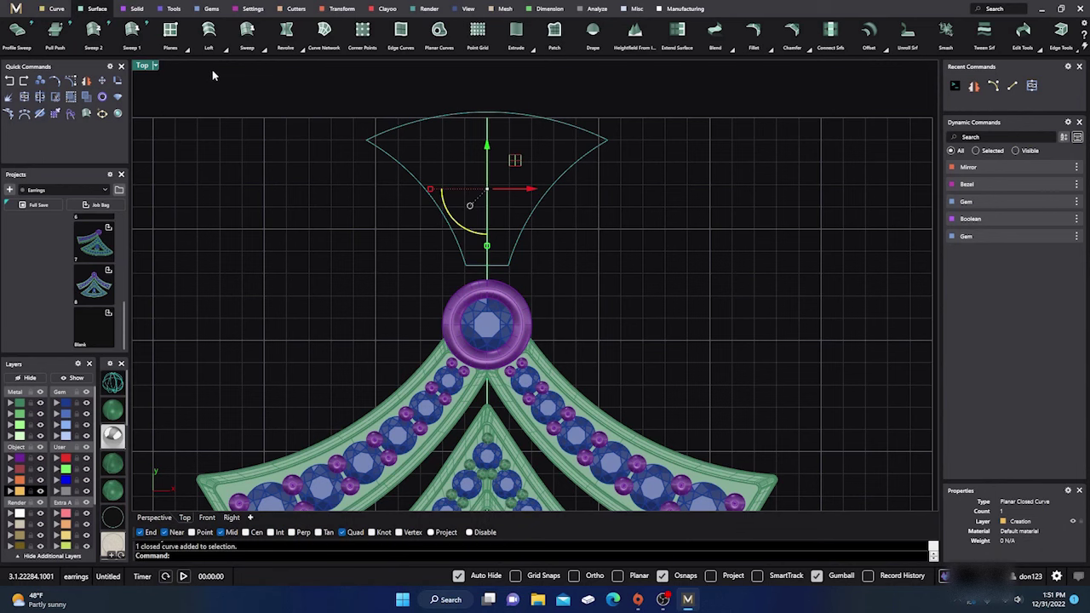
pyautogui.moveTo(225, 103); pyautogui.dragTo(285, 210, button='right')
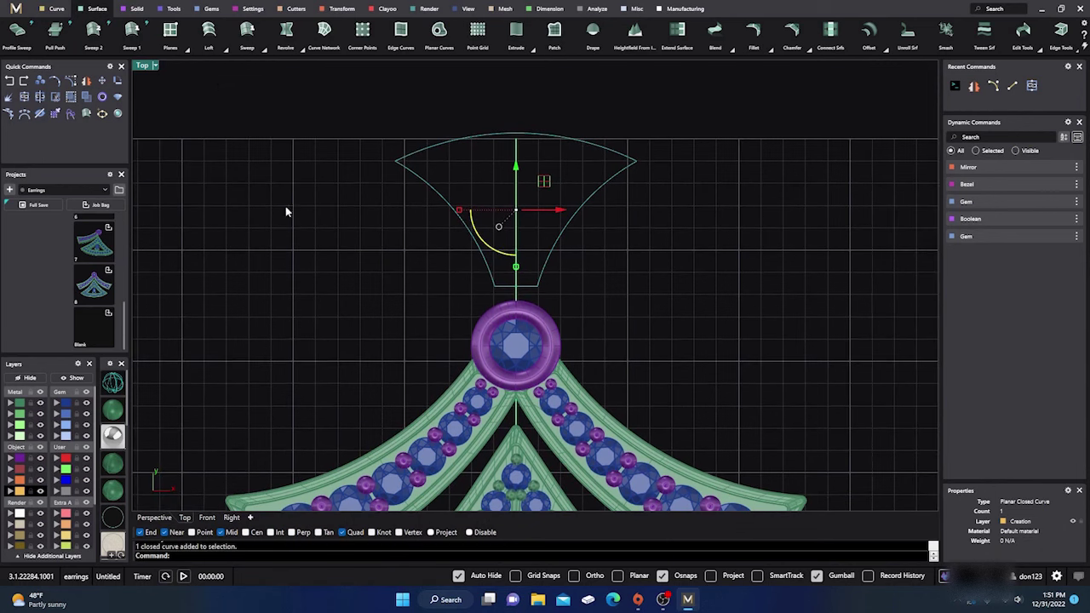
pyautogui.click(438, 31)
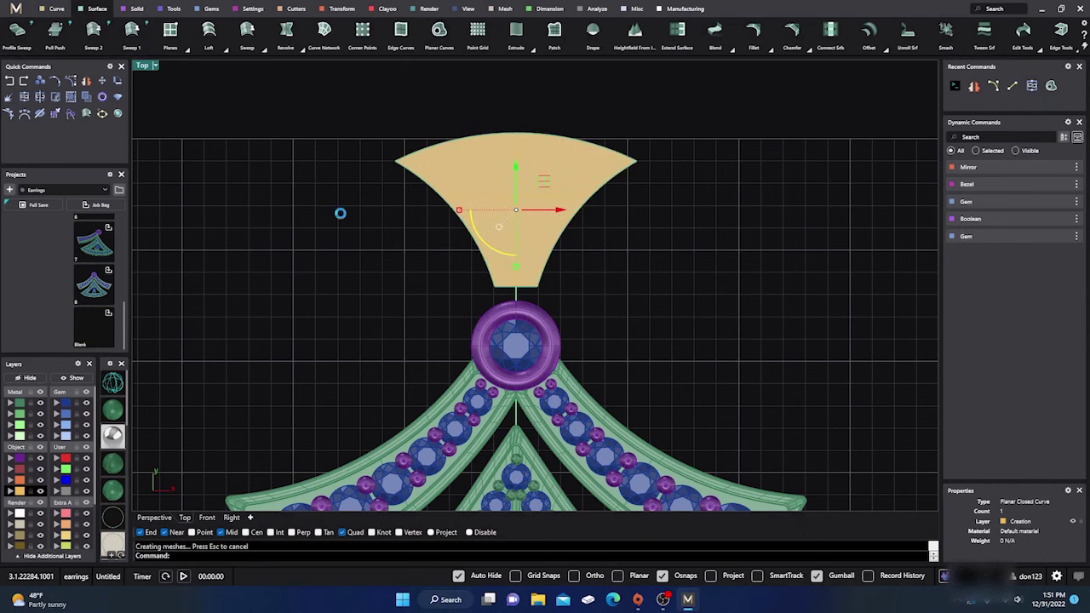
# Pick the fan surface from the overlapping candidates and move it onto the Metal 02 layer.
pyautogui.click(381, 195)
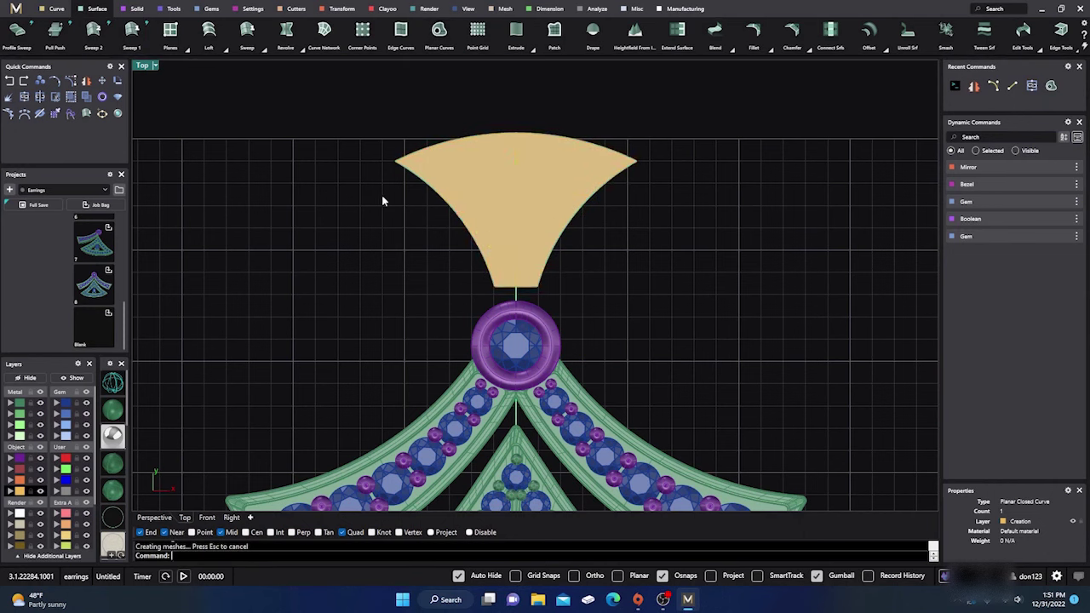
pyautogui.click(460, 183)
pyautogui.click(493, 210)
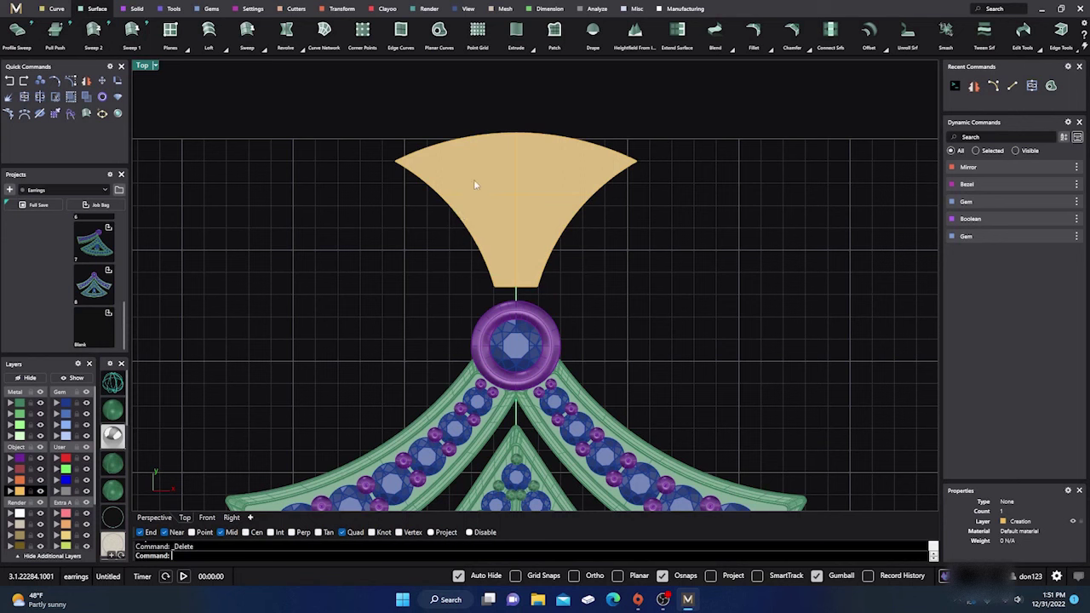
pyautogui.click(18, 414)
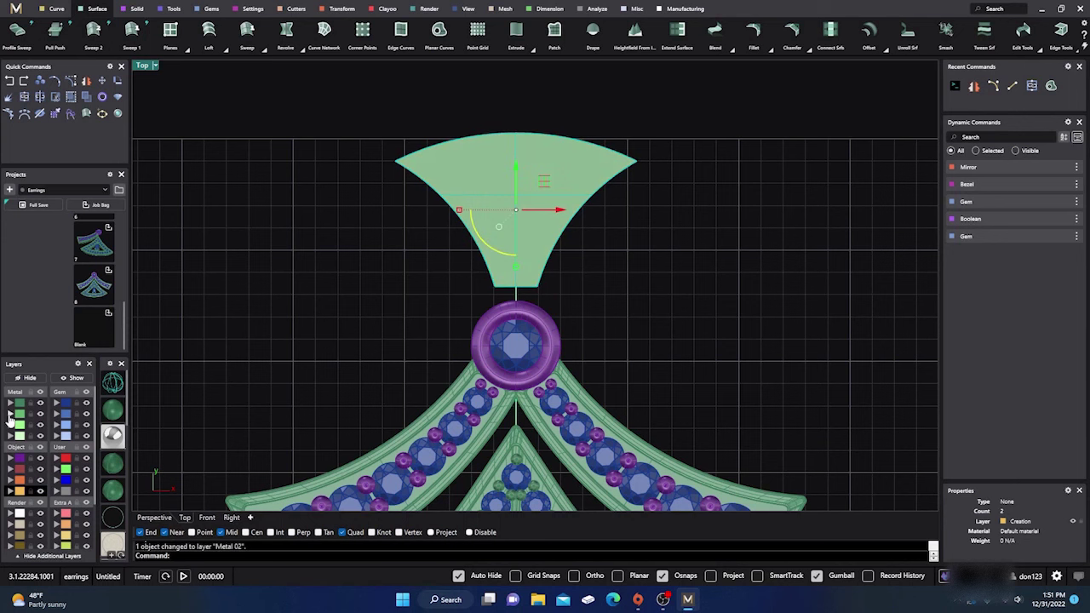
pyautogui.click(319, 324)
pyautogui.moveTo(360, 326); pyautogui.dragTo(299, 331, button='right')
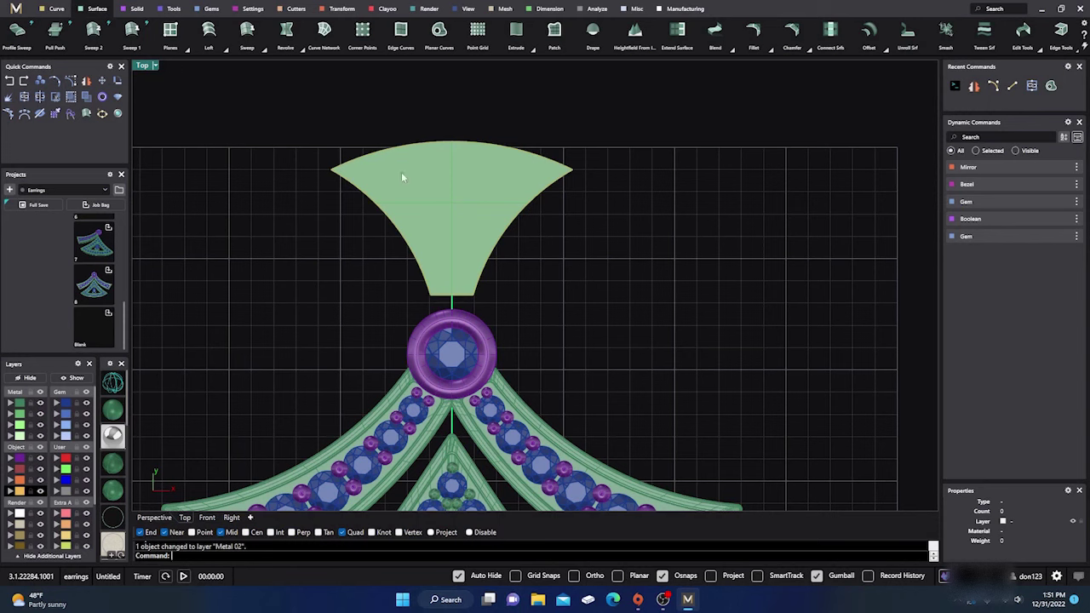
# Start a Pave layout on the green fan surface from the Gems tools.
pyautogui.click(211, 8)
pyautogui.click(409, 182)
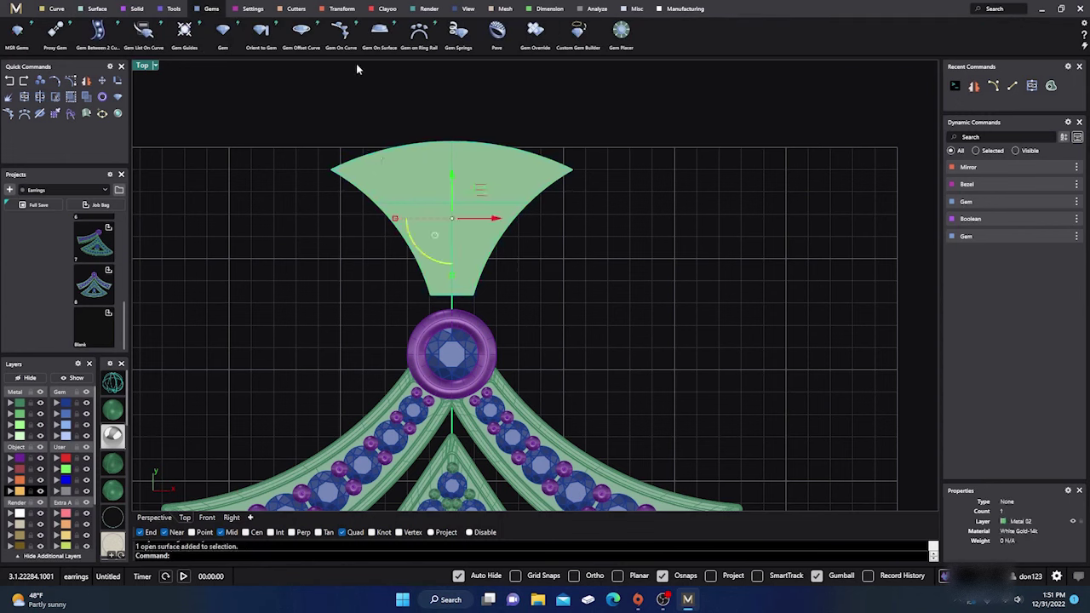
pyautogui.click(497, 32)
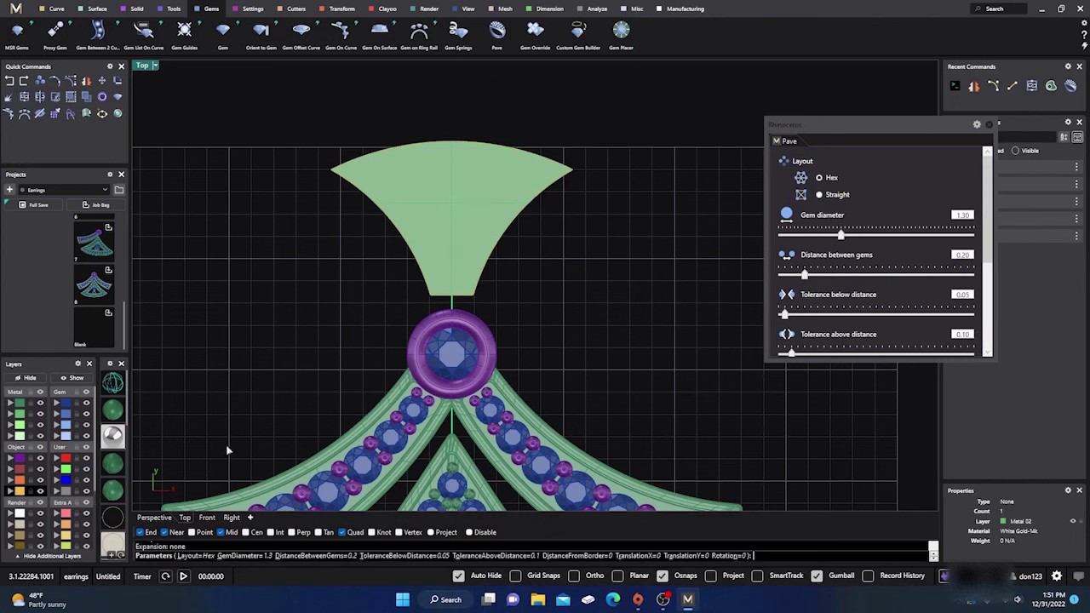
# Inspect the pavé preview in Perspective, then return to Top and cancel it.
pyautogui.click(157, 517)
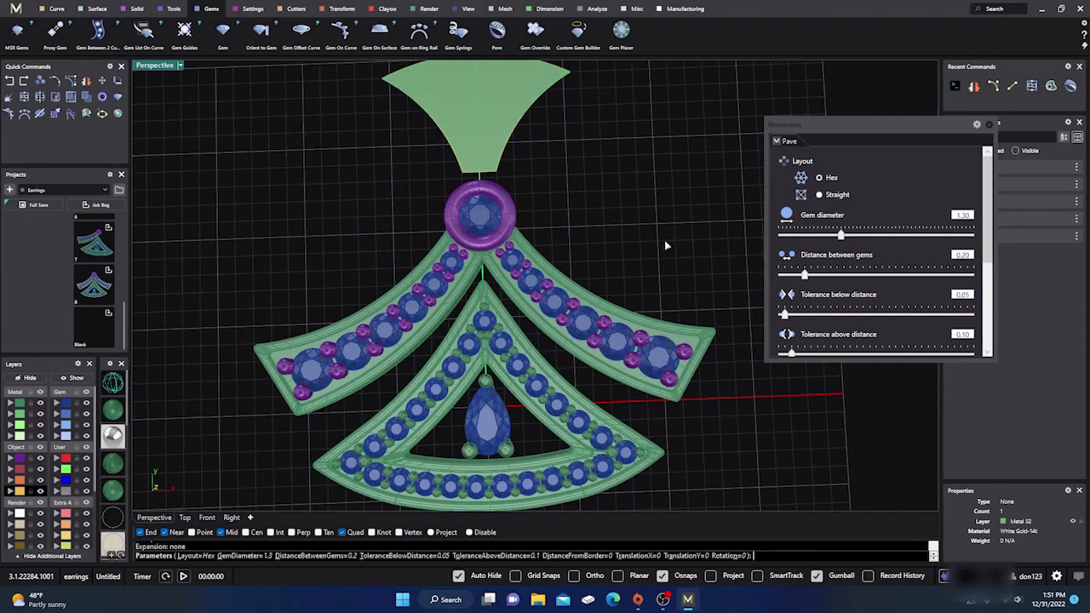
pyautogui.moveTo(666, 245); pyautogui.dragTo(428, 307, button='right')
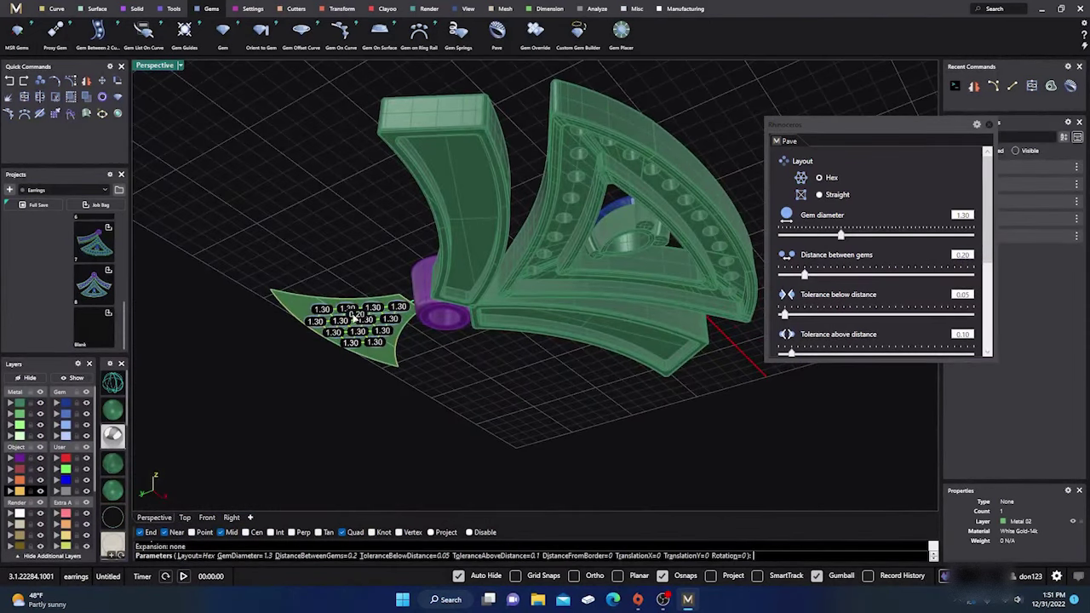
pyautogui.moveTo(474, 355); pyautogui.dragTo(442, 358, button='right')
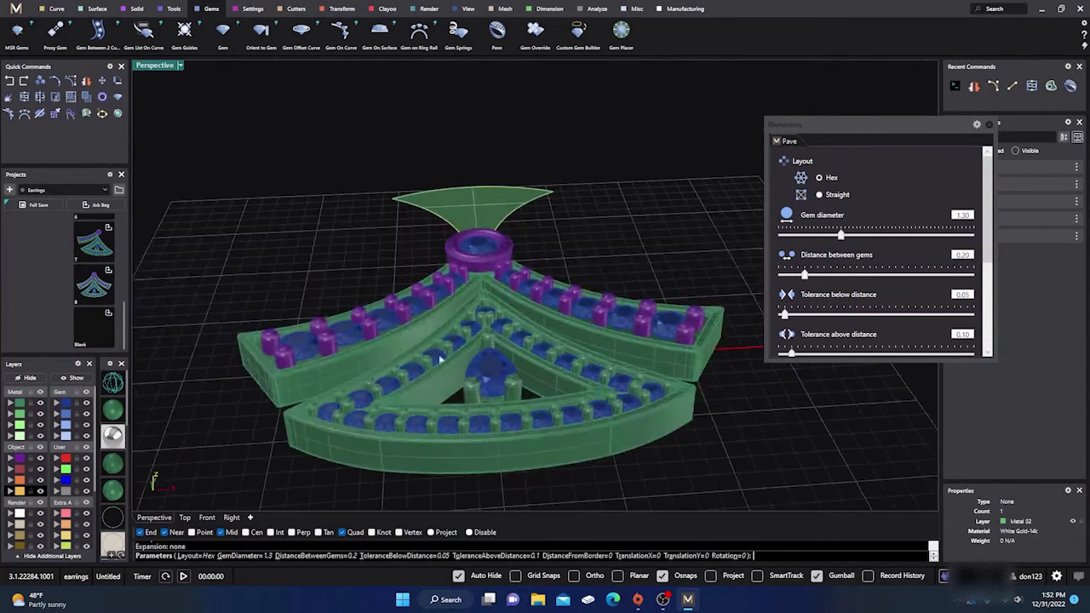
pyautogui.scroll(-3, 443, 356)
pyautogui.moveTo(499, 311); pyautogui.dragTo(502, 336, button='right')
pyautogui.scroll(-2, 502, 336)
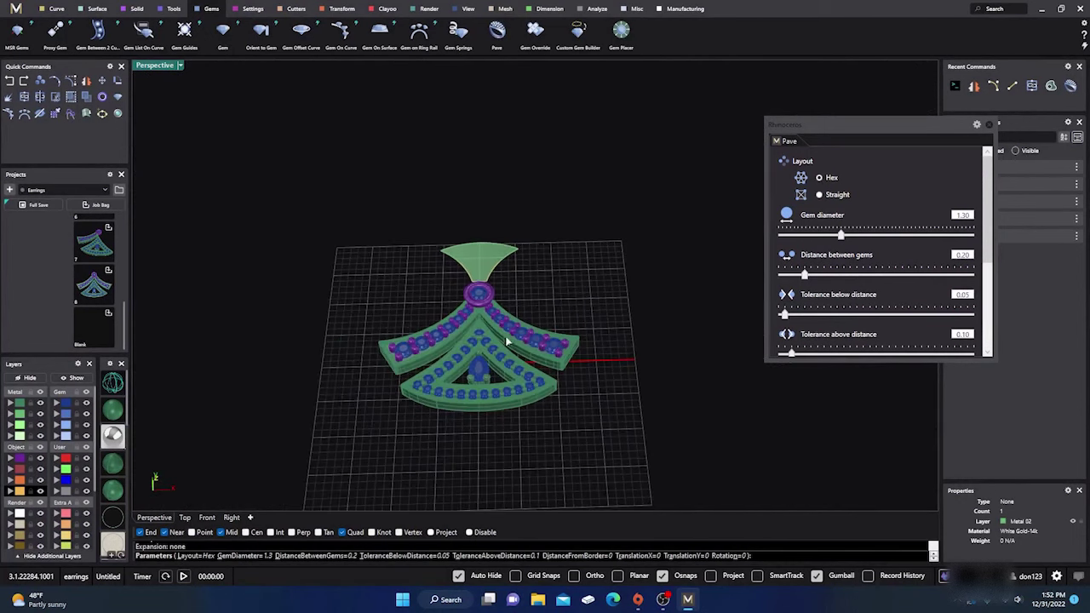
pyautogui.scroll(6, 503, 280)
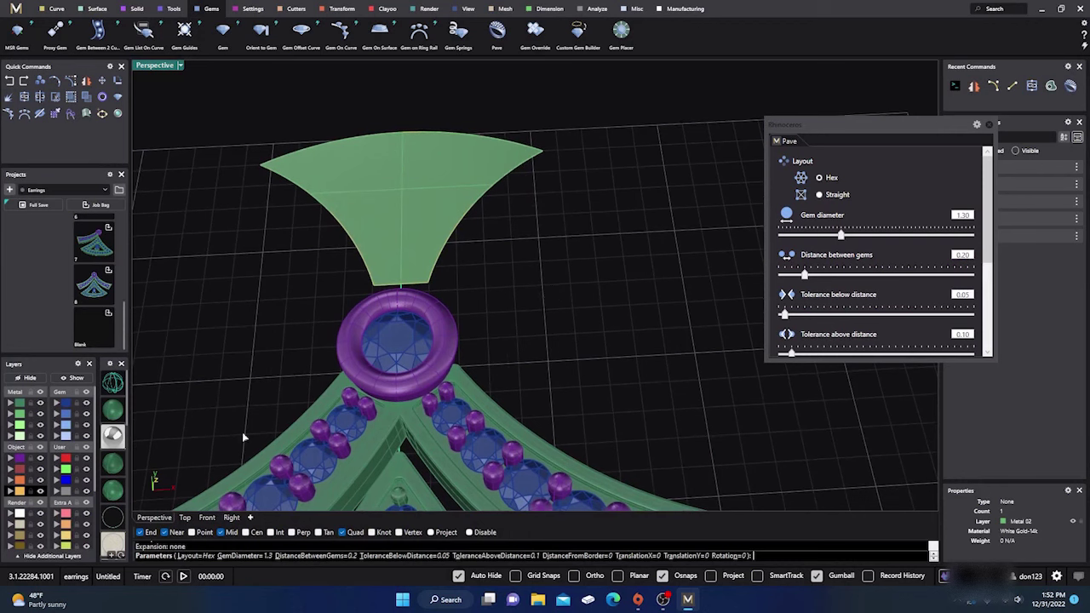
pyautogui.click(184, 517)
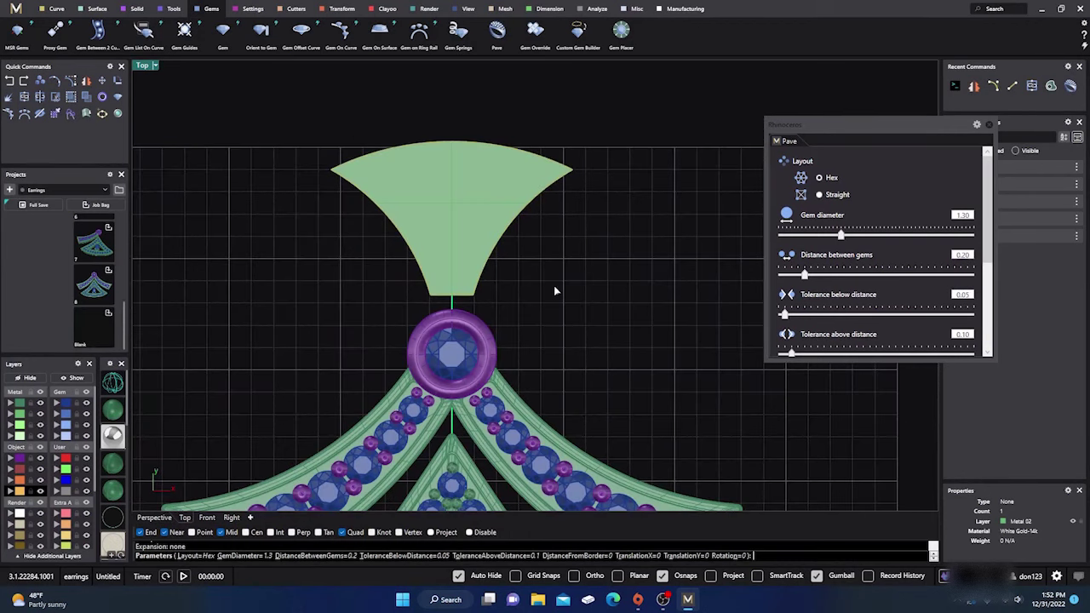
pyautogui.press('Escape')
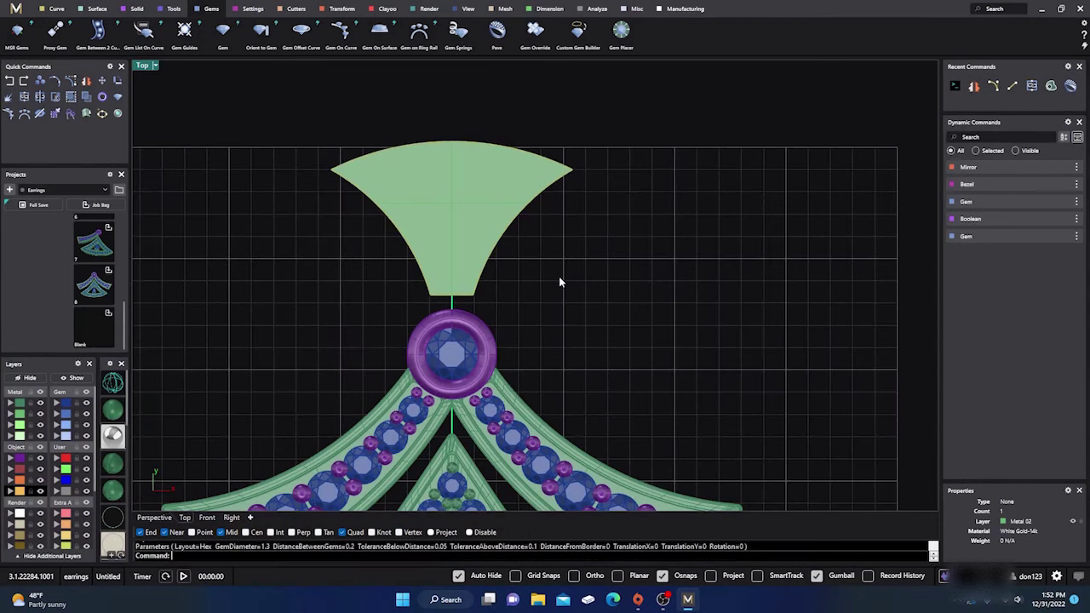
# Use Dir to flip the fan surface's normals upward, then reselect it in Top view.
pyautogui.click(497, 228)
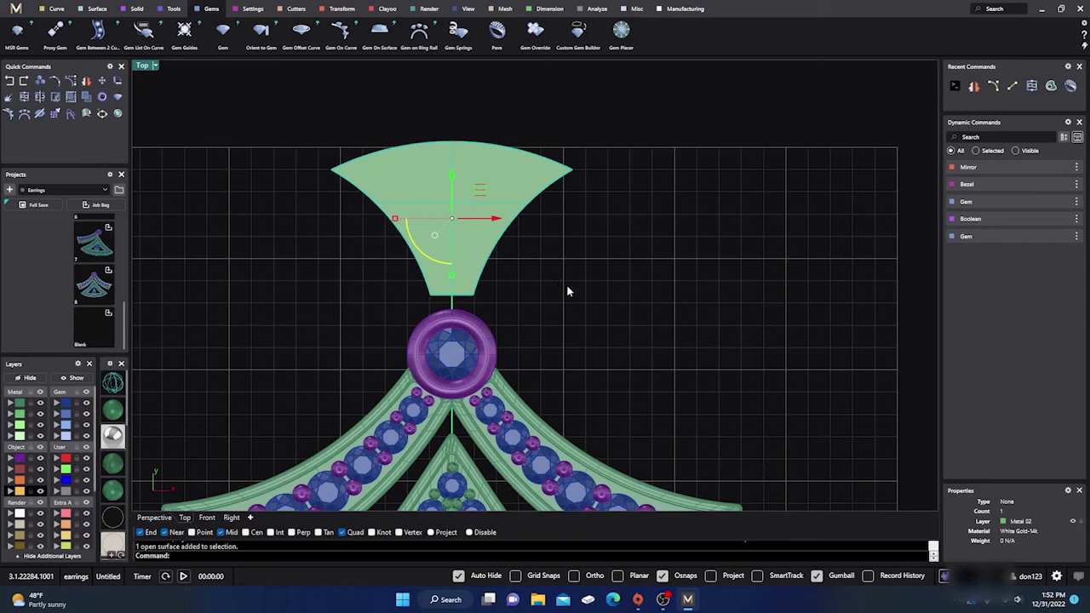
pyautogui.write('Dir')
pyautogui.press('Return')
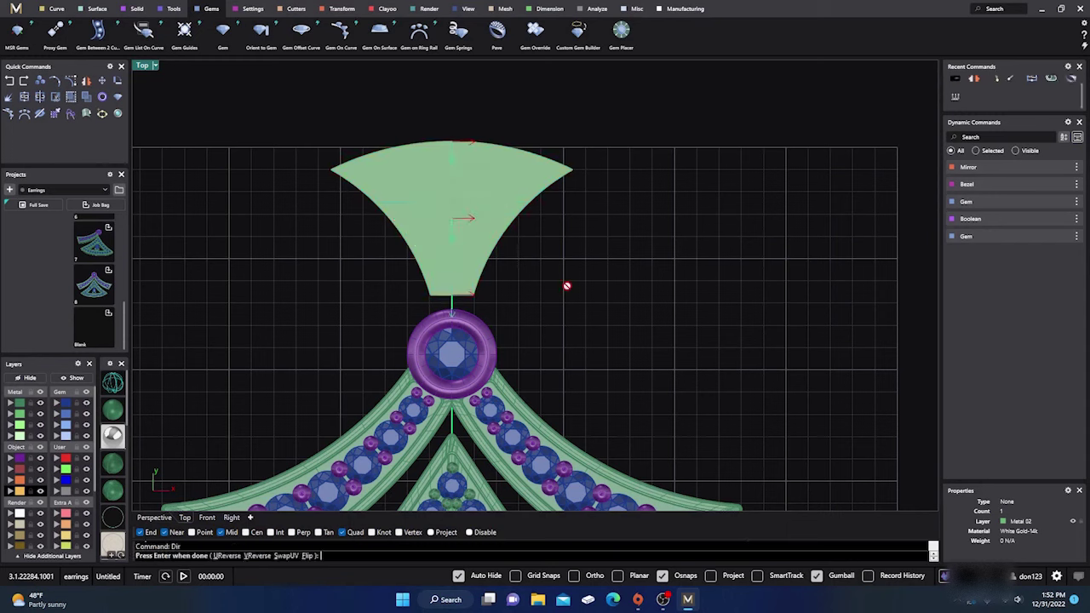
pyautogui.click(153, 518)
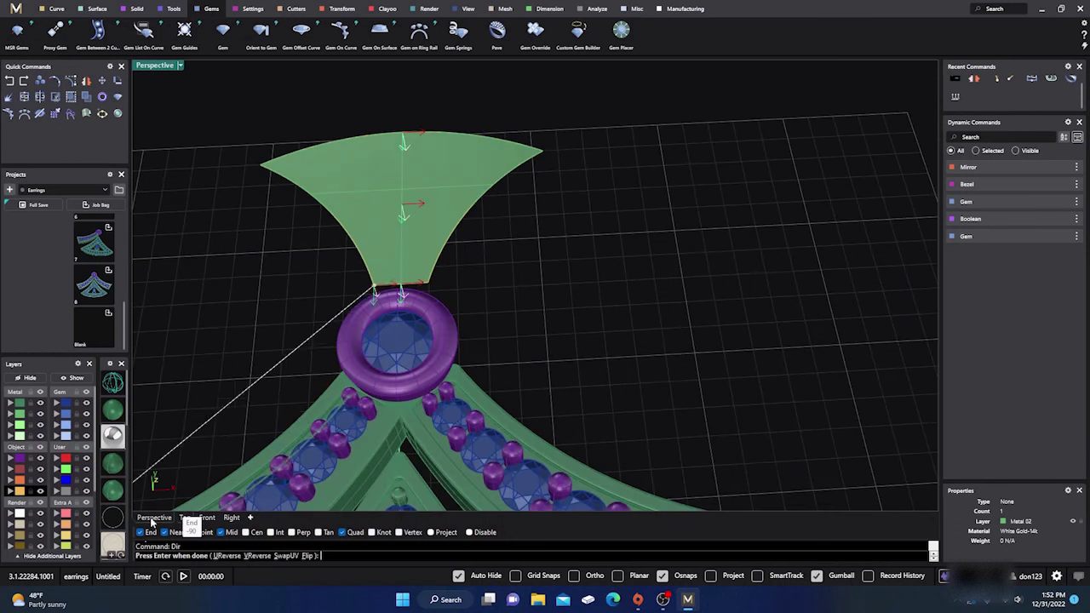
pyautogui.moveTo(553, 349); pyautogui.dragTo(571, 286, button='right')
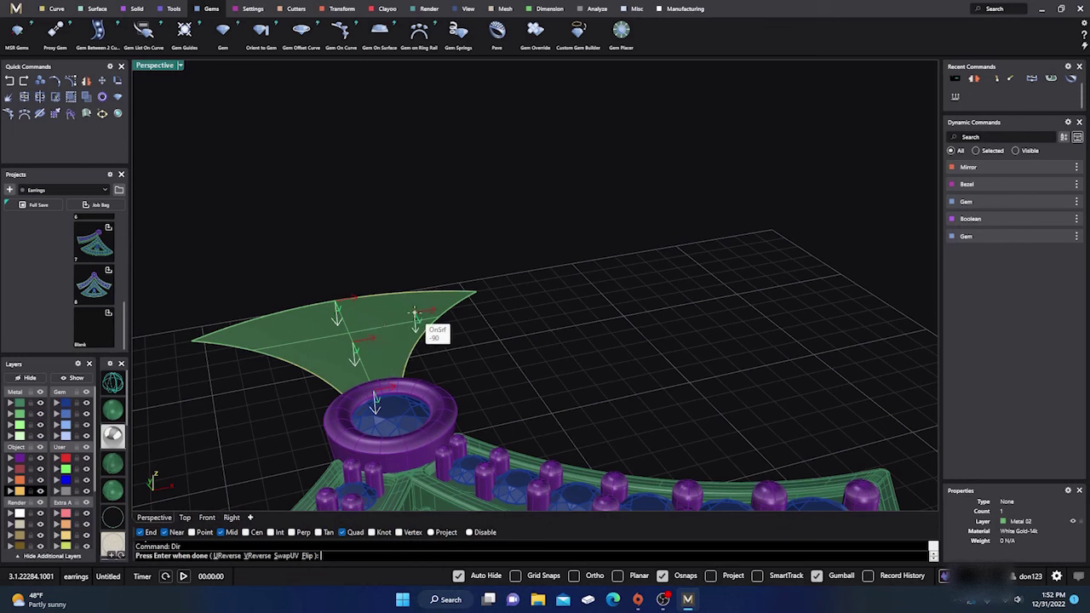
pyautogui.click(307, 556)
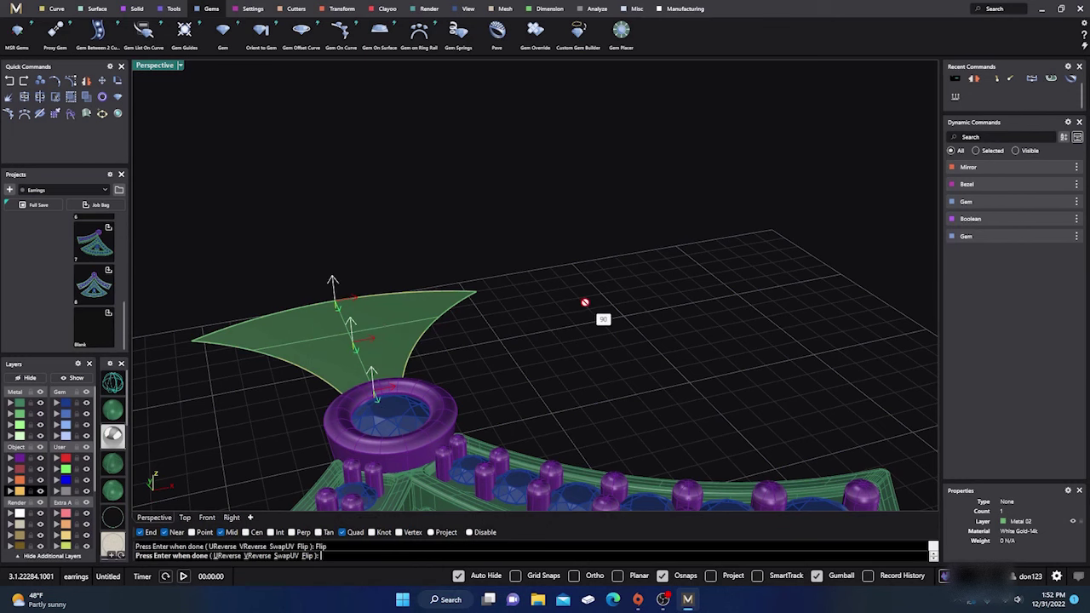
pyautogui.press('Return')
pyautogui.moveTo(583, 301); pyautogui.dragTo(555, 336, button='right')
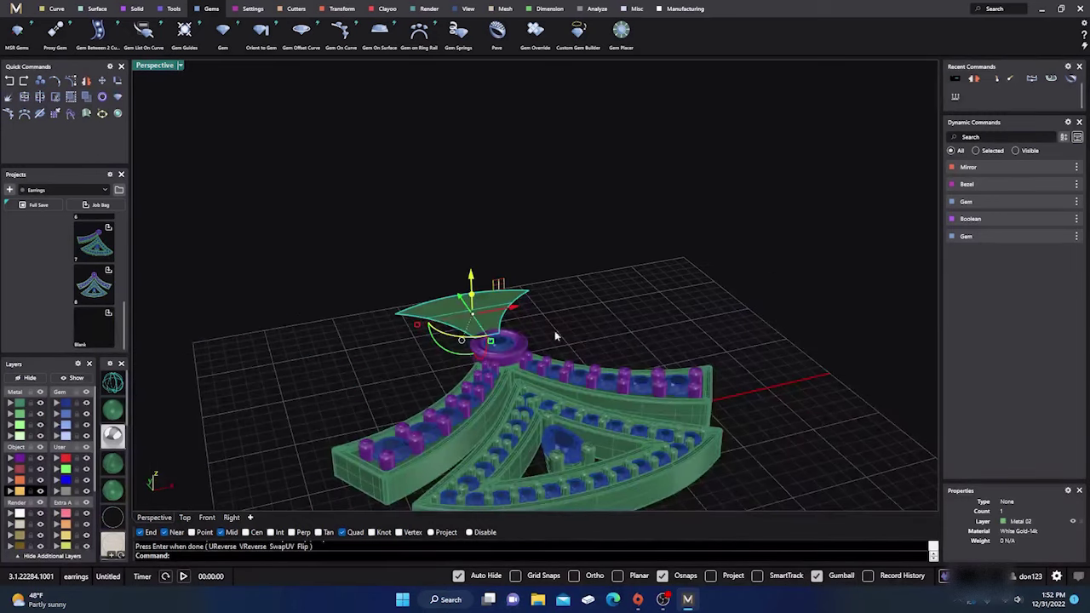
pyautogui.click(184, 517)
pyautogui.click(580, 288)
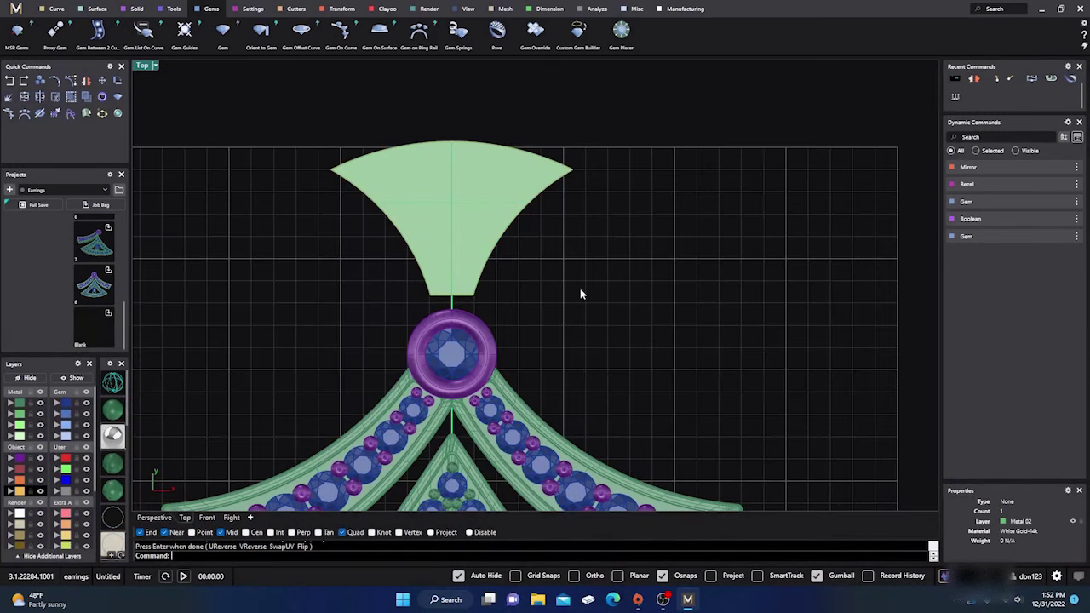
pyautogui.click(497, 228)
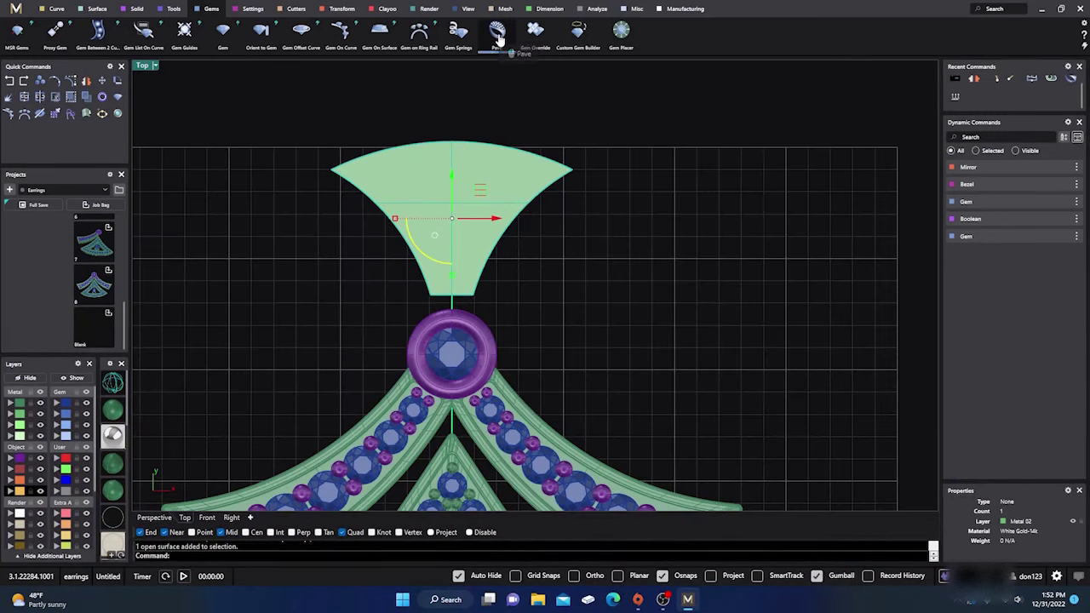
# Preview a 1.30 pavé on the fan surface, trying Straight layout before returning to Hex.
pyautogui.click(498, 34)
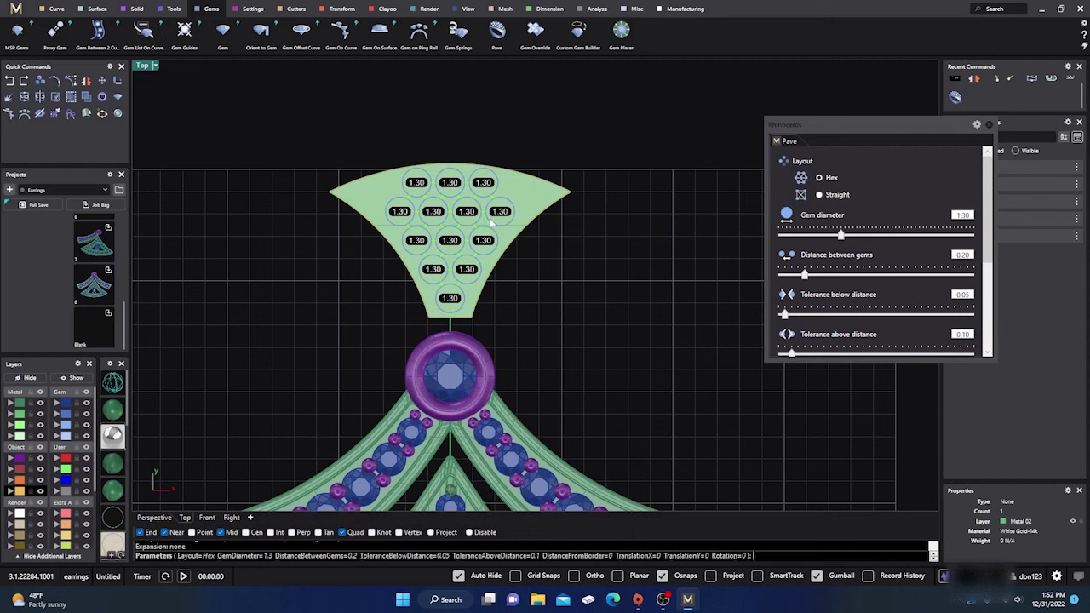
pyautogui.moveTo(489, 149); pyautogui.dragTo(515, 156, button='right')
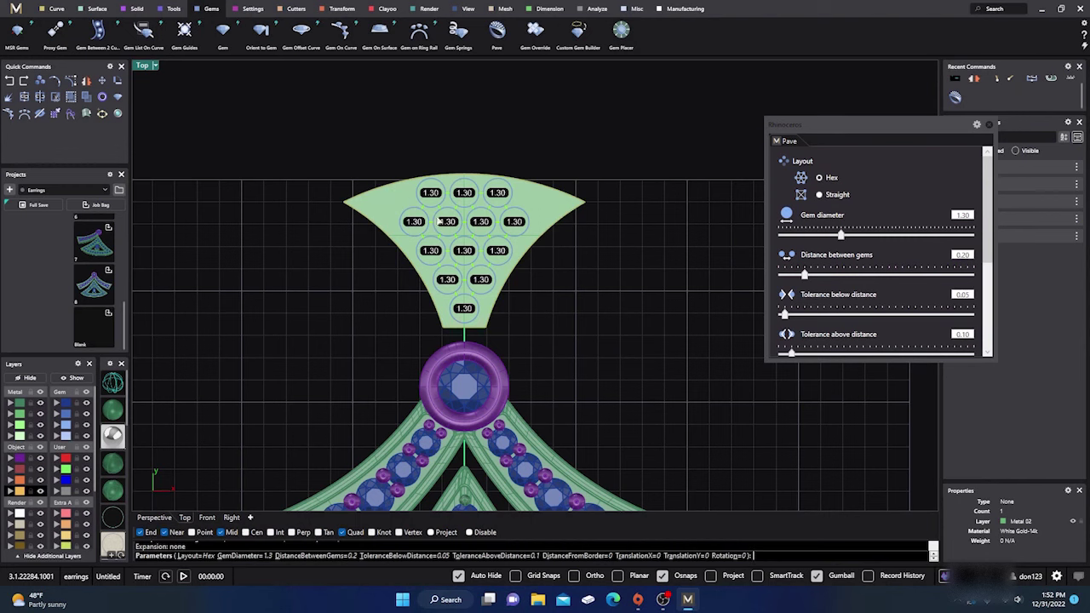
pyautogui.moveTo(604, 319)
pyautogui.mouseDown(button='right')
pyautogui.moveTo(594, 227)
pyautogui.moveTo(602, 297)
pyautogui.moveTo(590, 307)
pyautogui.mouseUp(button='right')
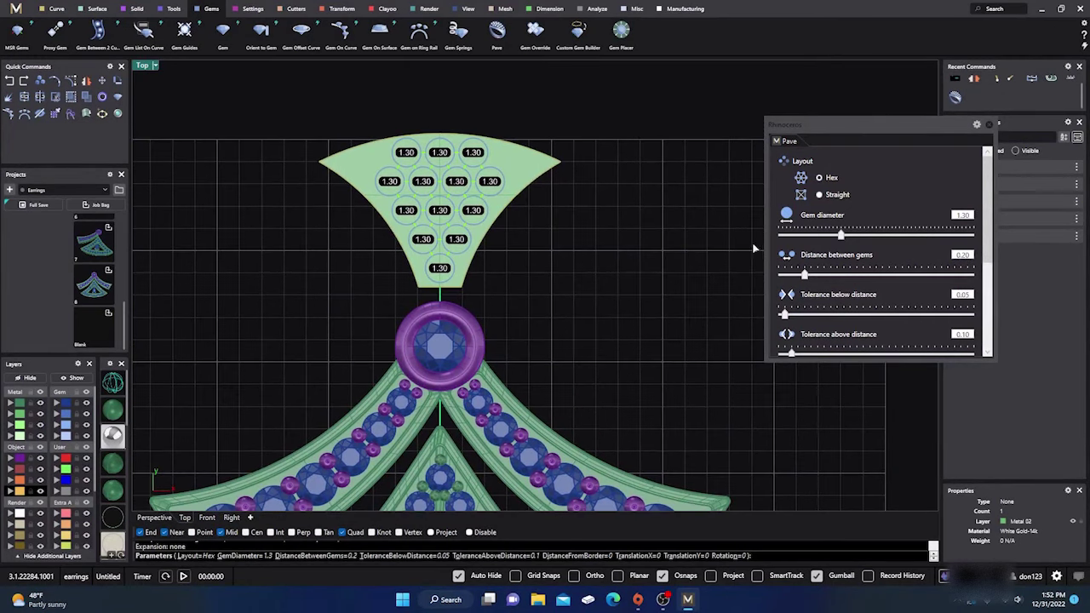
pyautogui.moveTo(865, 129); pyautogui.dragTo(733, 120)
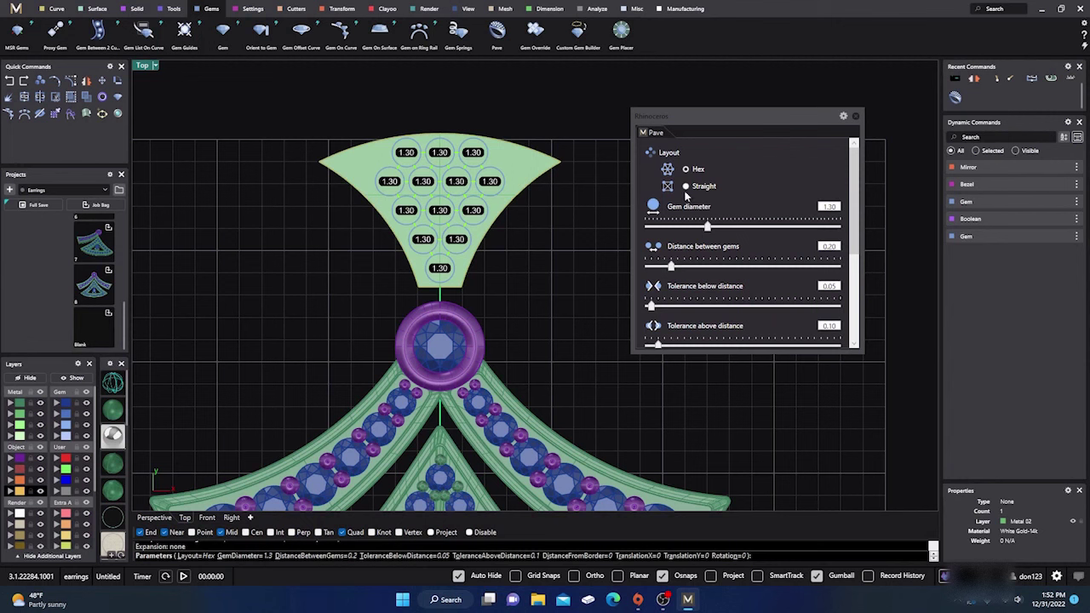
pyautogui.click(686, 187)
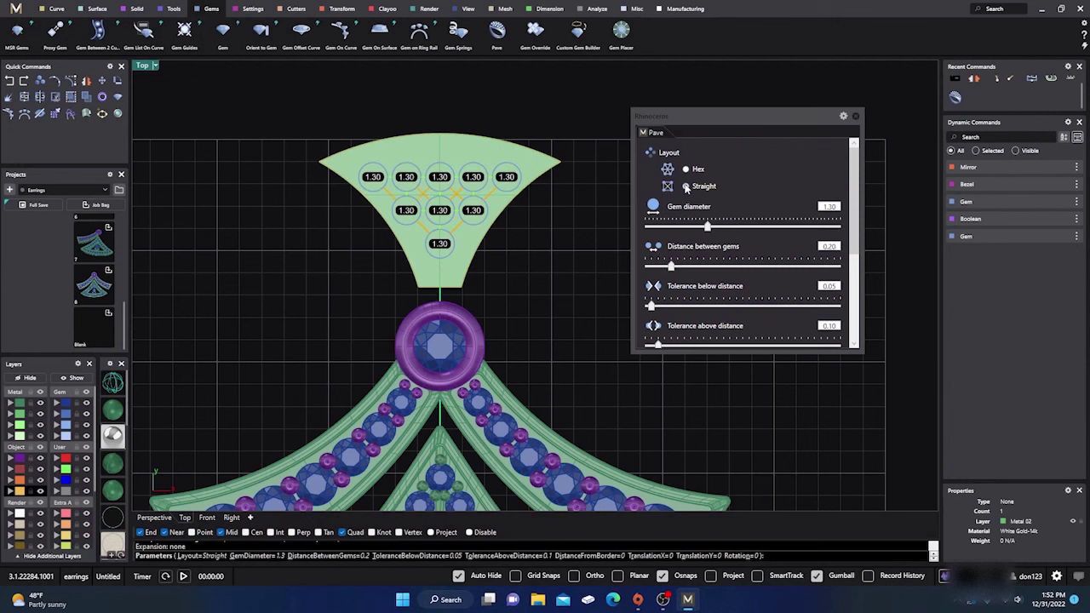
pyautogui.click(686, 170)
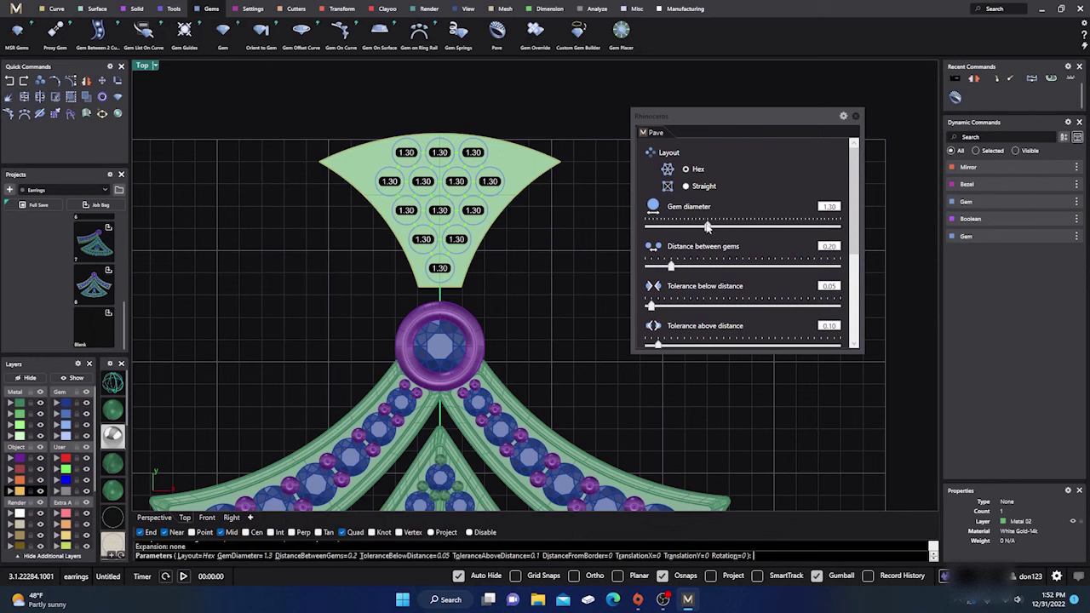
# Set the pavé gem diameter to 0.80 and spacing to 0.15, then accept the layout.
pyautogui.moveTo(708, 227); pyautogui.dragTo(698, 229)
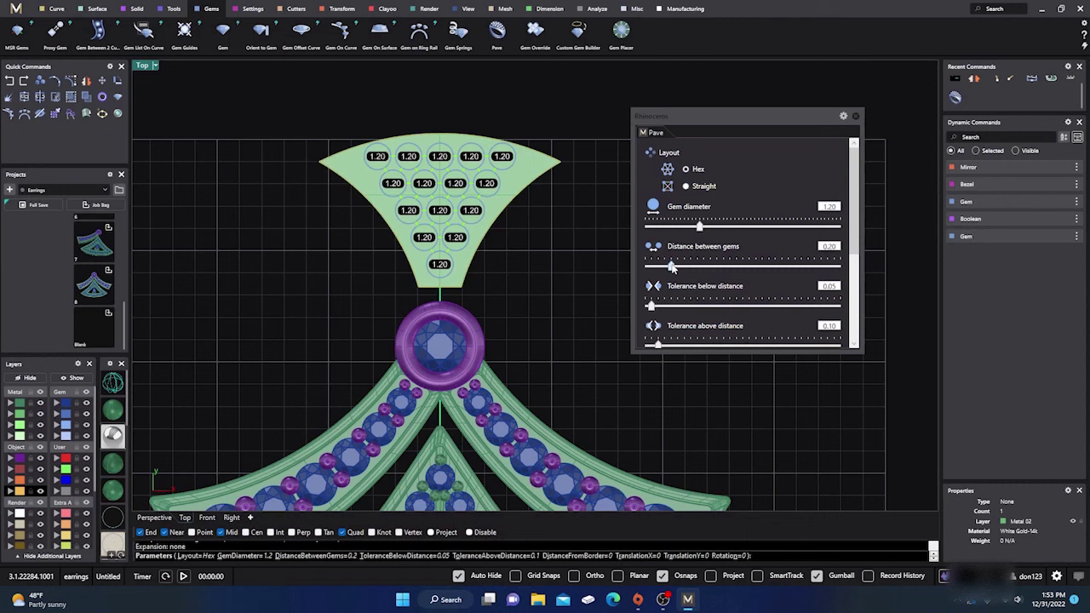
pyautogui.moveTo(671, 267); pyautogui.dragTo(667, 266)
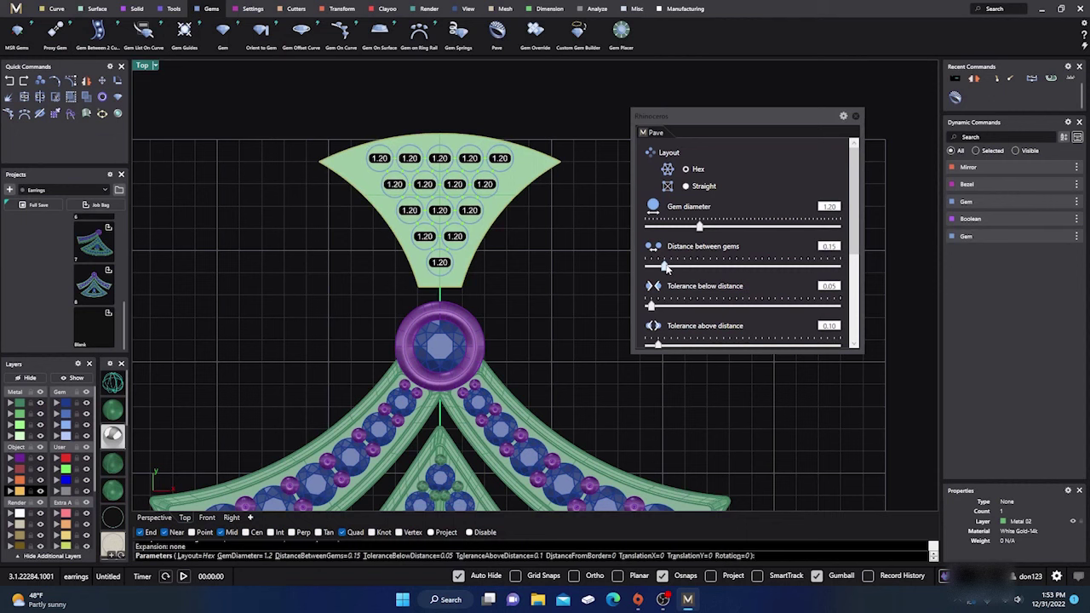
pyautogui.moveTo(700, 227); pyautogui.dragTo(676, 230)
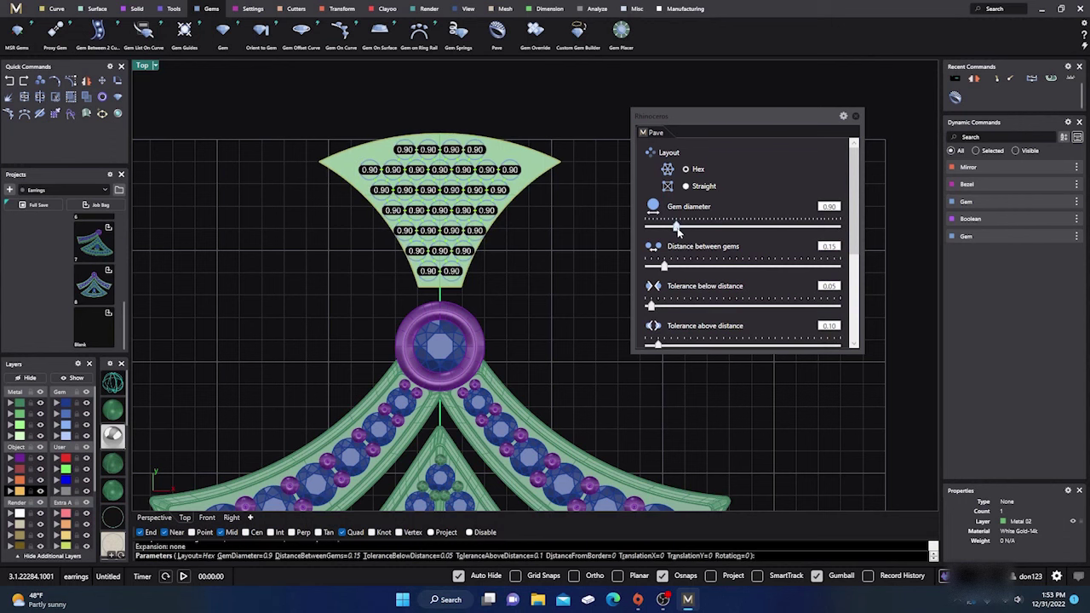
pyautogui.moveTo(678, 232); pyautogui.dragTo(669, 228)
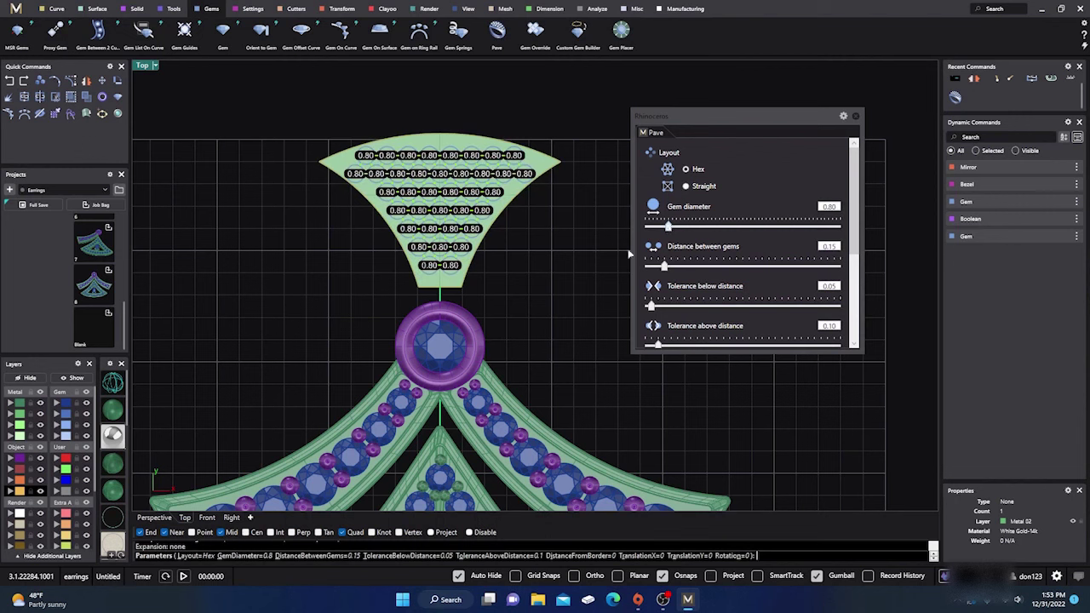
pyautogui.scroll(3, 477, 228)
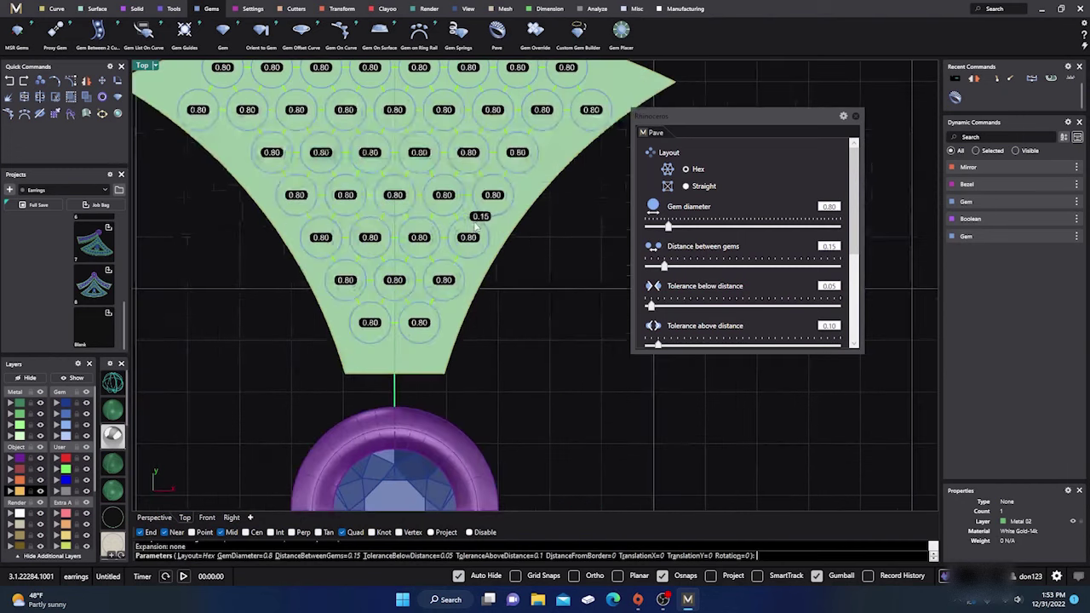
pyautogui.scroll(1, 452, 239)
pyautogui.scroll(-1, 449, 241)
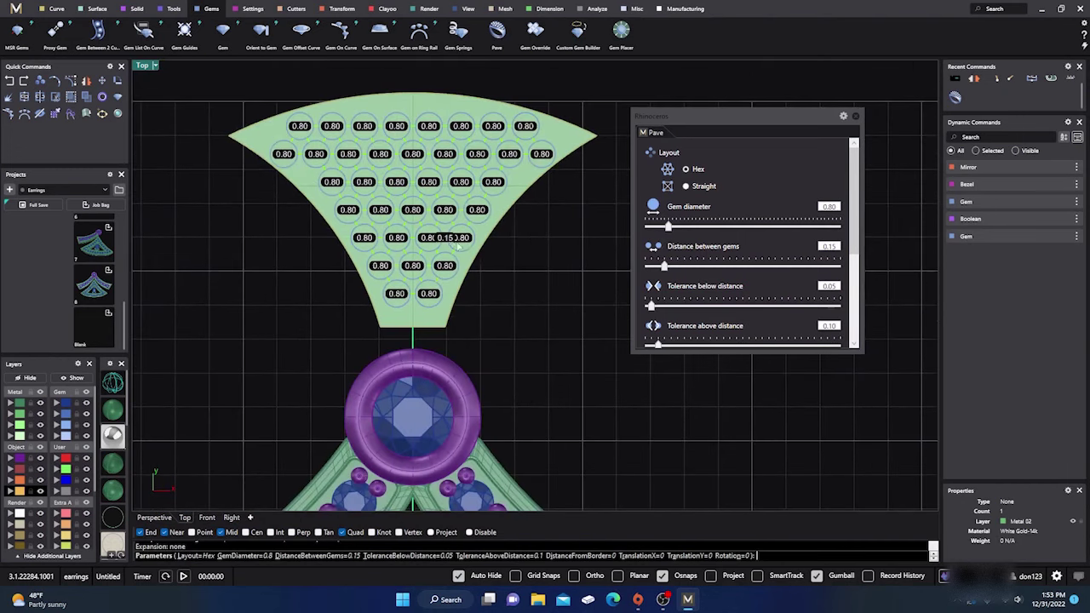
pyautogui.moveTo(555, 268); pyautogui.dragTo(551, 262, button='right')
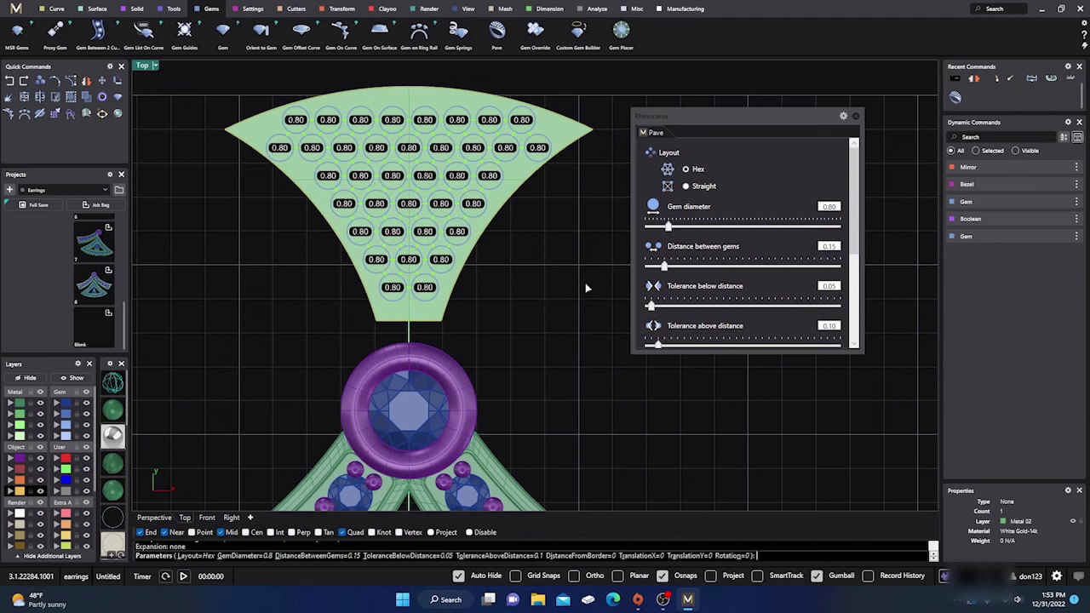
pyautogui.press('Return')
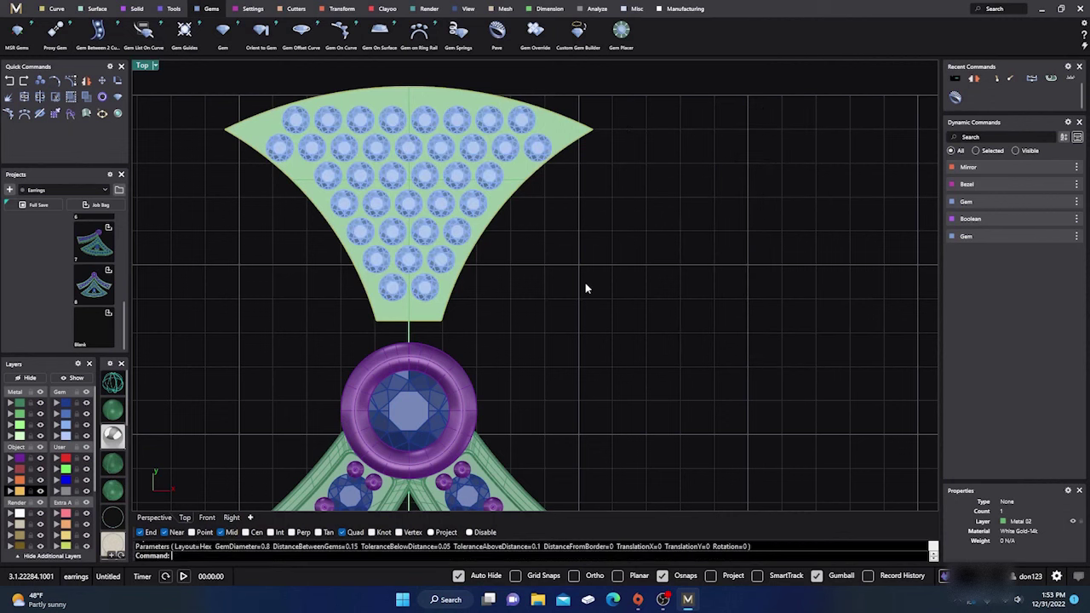
# Select the fan's 37 pavé gems and start the Pave Prongs command.
pyautogui.click(494, 184)
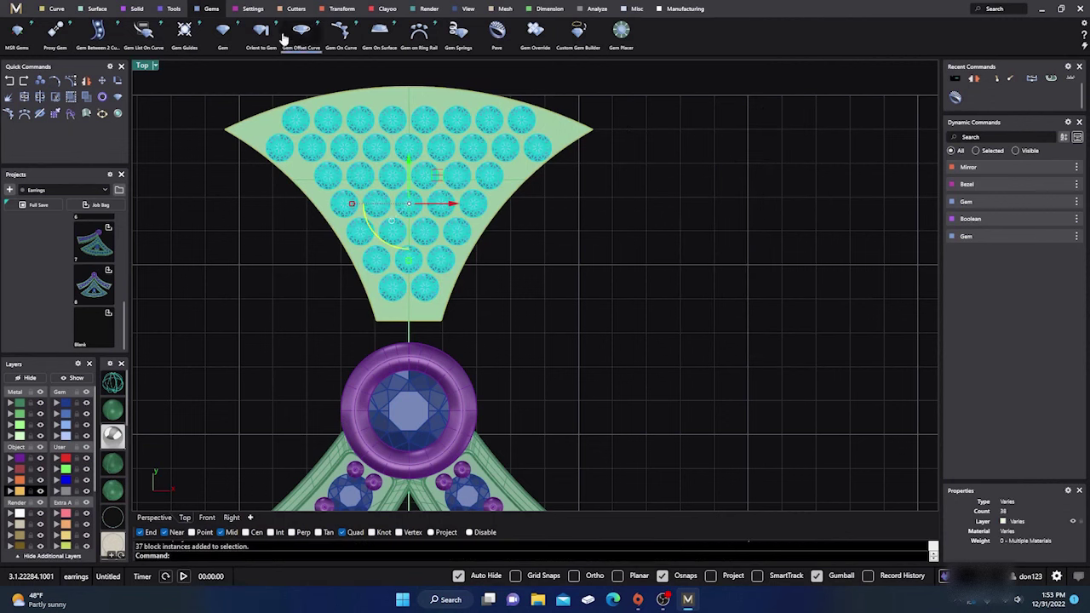
pyautogui.click(255, 11)
pyautogui.click(260, 34)
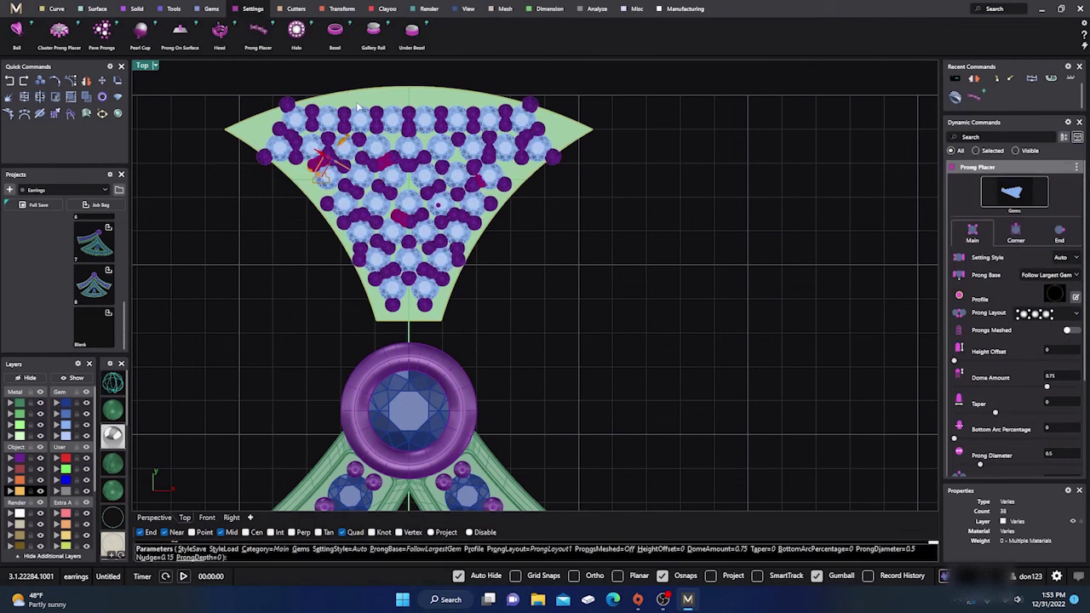
pyautogui.press('Escape')
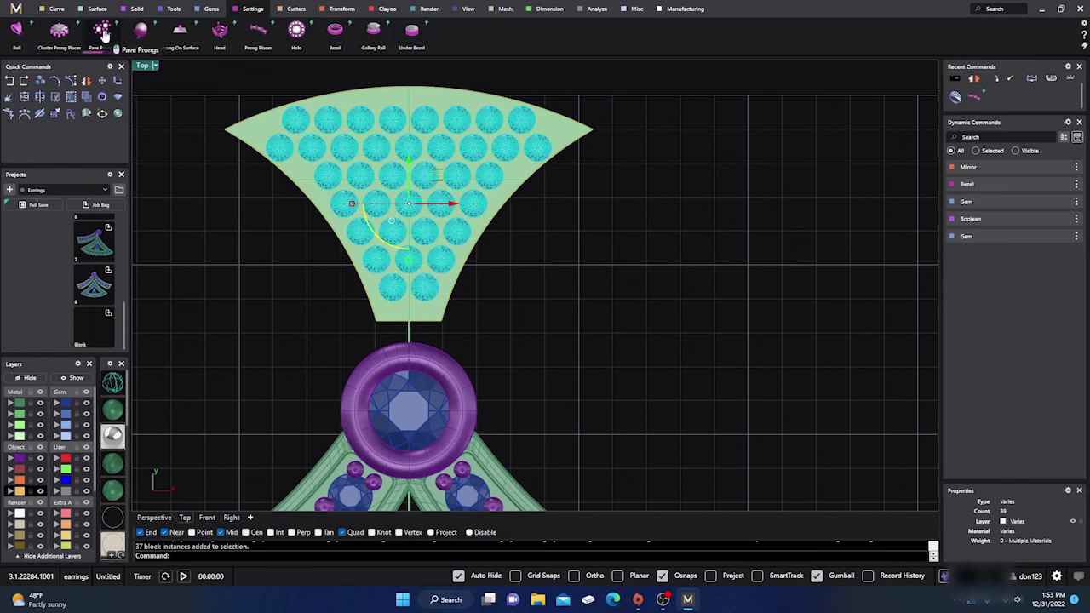
pyautogui.click(103, 32)
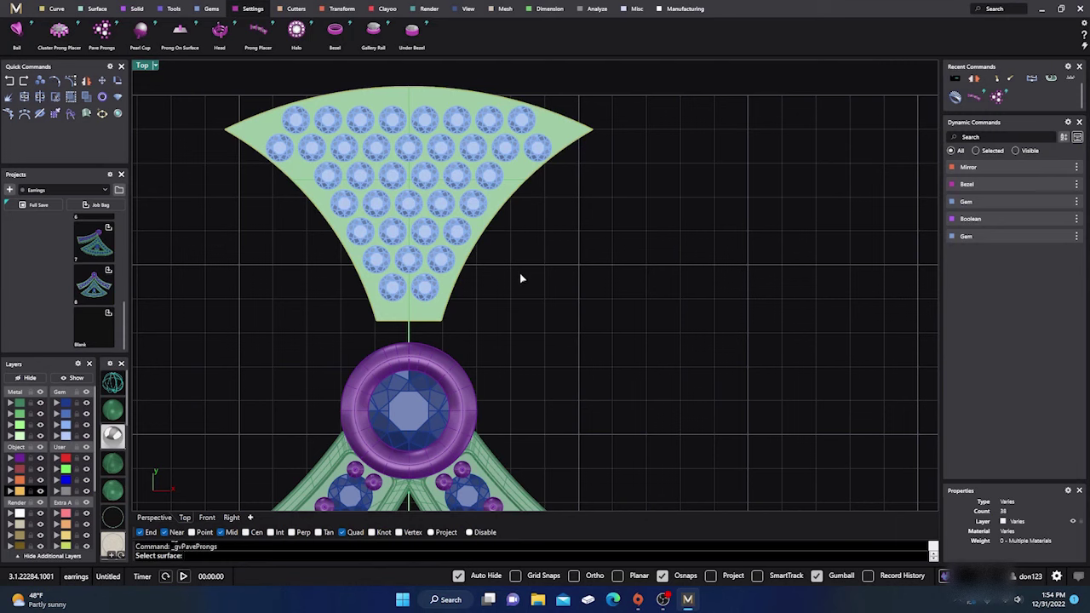
# Set prongs on the fan surface and raise the prong overlap to 0.4.
pyautogui.click(503, 216)
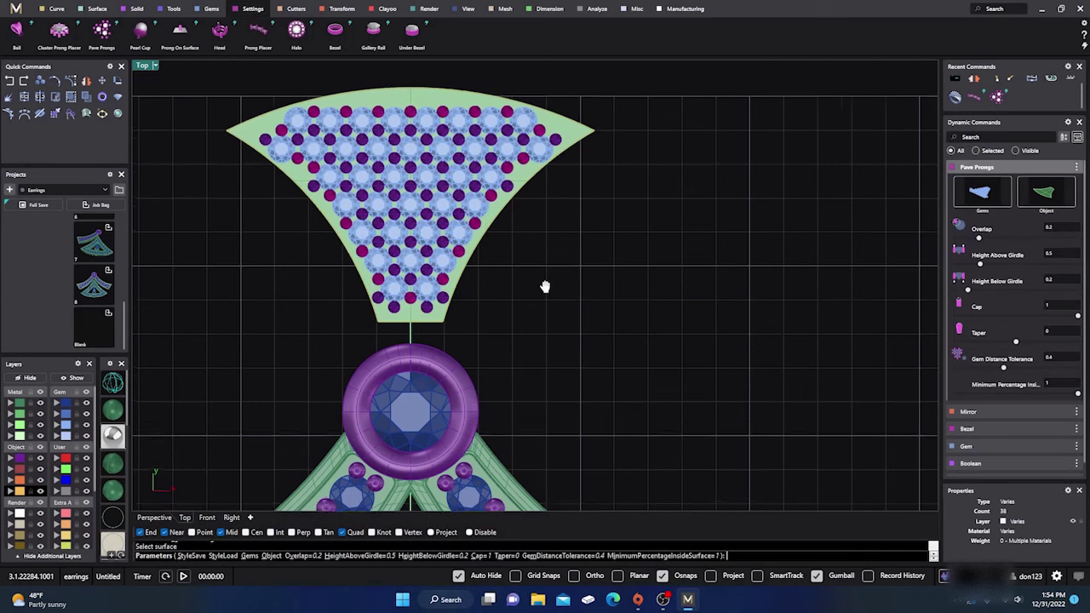
pyautogui.moveTo(545, 286); pyautogui.dragTo(567, 294, button='right')
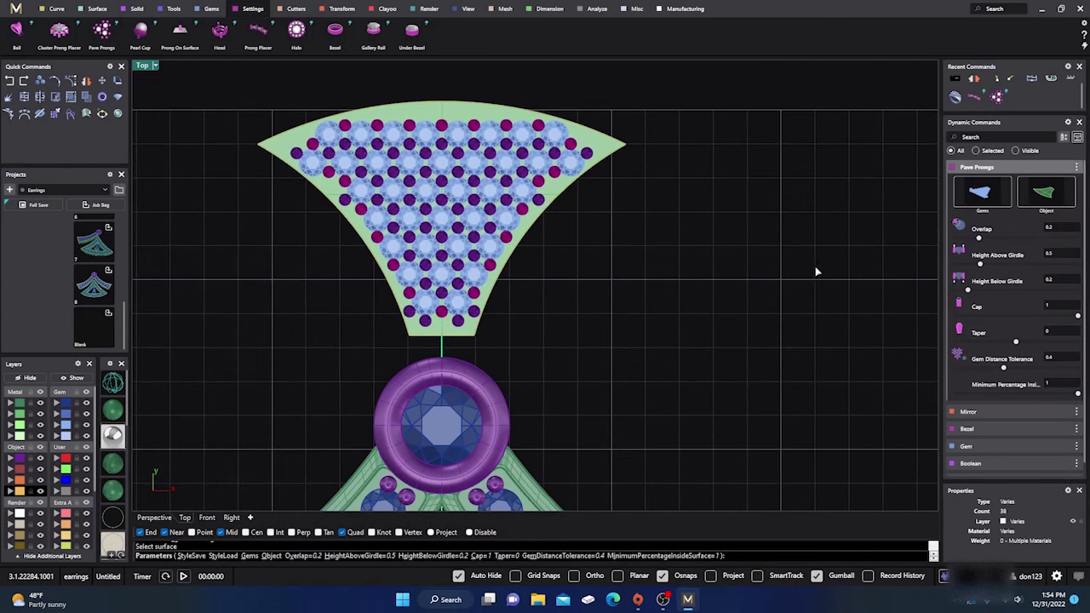
pyautogui.scroll(6, 595, 219)
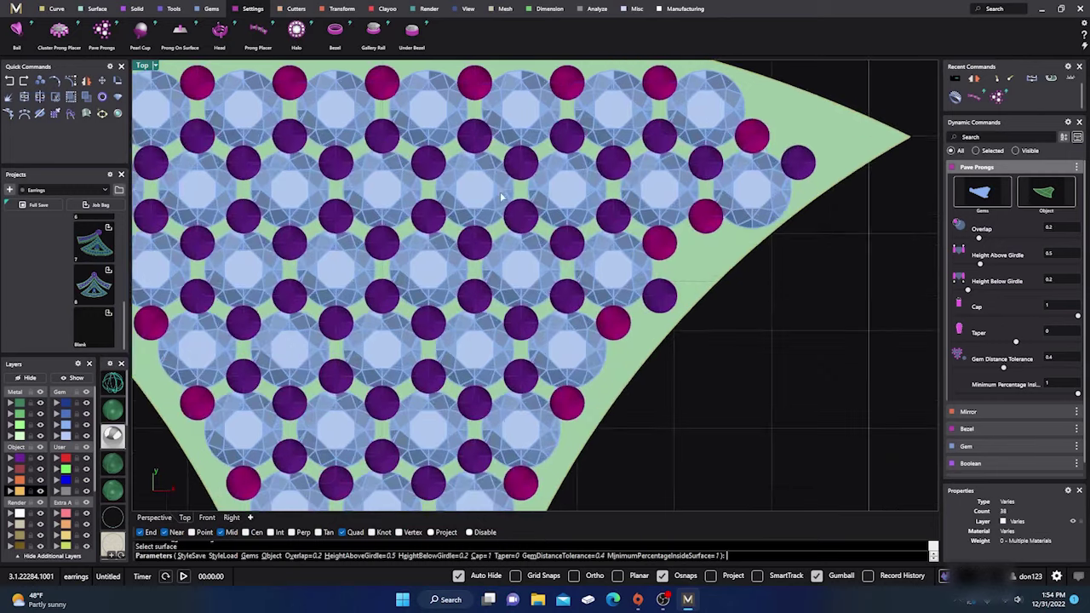
pyautogui.scroll(-4, 595, 261)
pyautogui.scroll(5, 672, 174)
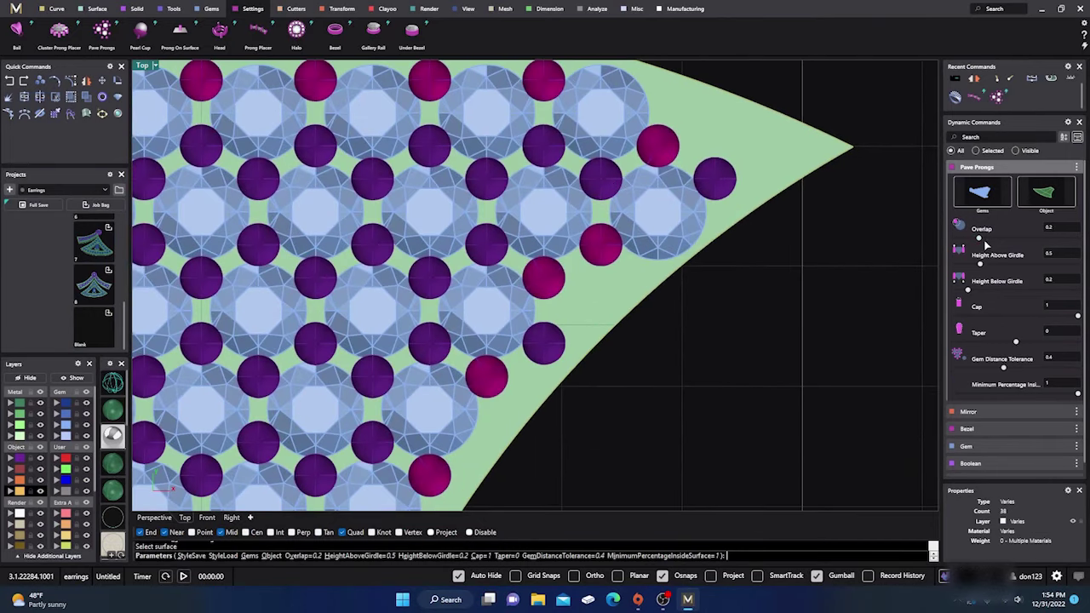
pyautogui.moveTo(980, 241); pyautogui.dragTo(989, 243)
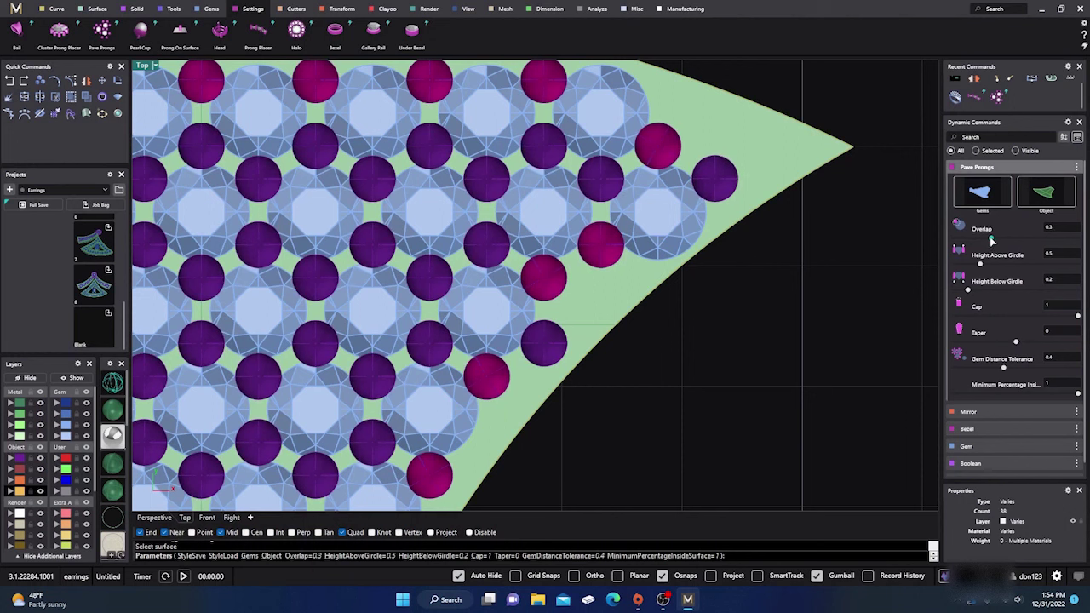
pyautogui.click(999, 239)
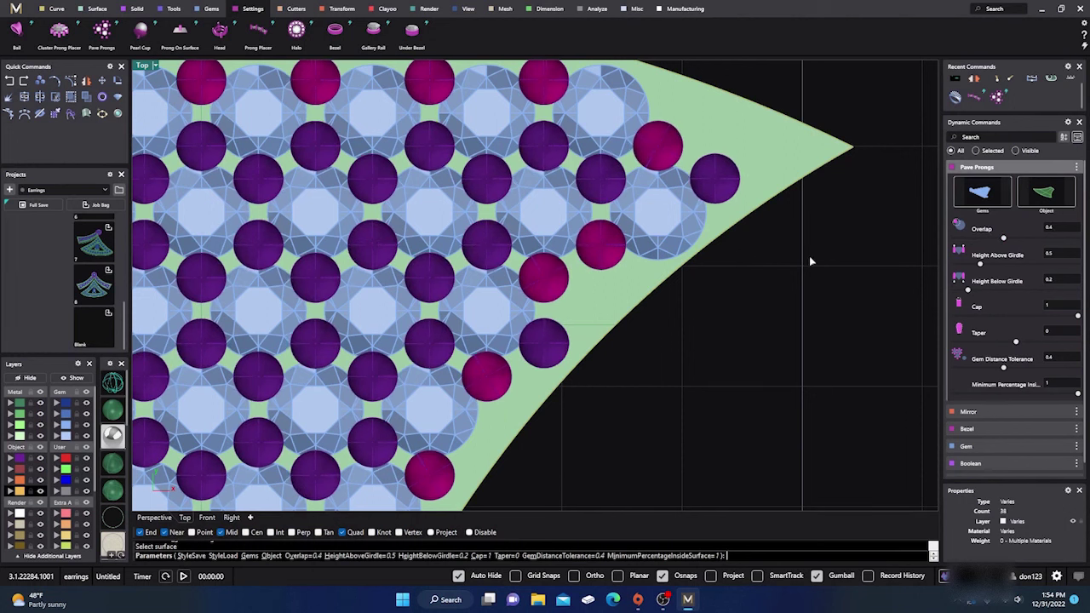
# Check the prong preview in Perspective, then restore the four-viewport layout.
pyautogui.scroll(-3, 739, 269)
pyautogui.moveTo(683, 343); pyautogui.dragTo(670, 275, button='right')
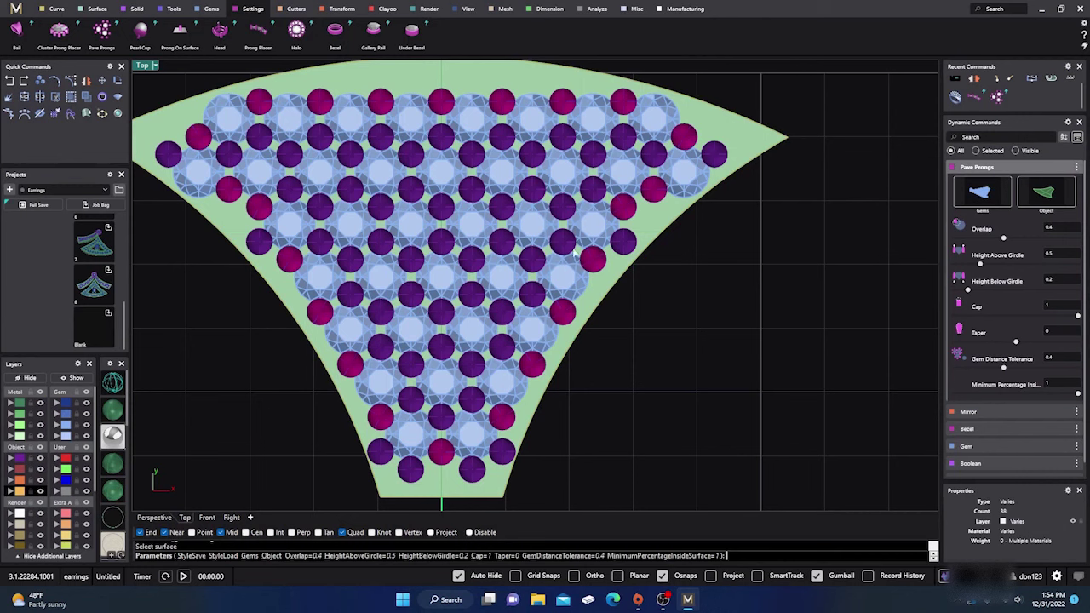
pyautogui.moveTo(678, 363); pyautogui.dragTo(696, 358, button='right')
pyautogui.scroll(-1, 696, 358)
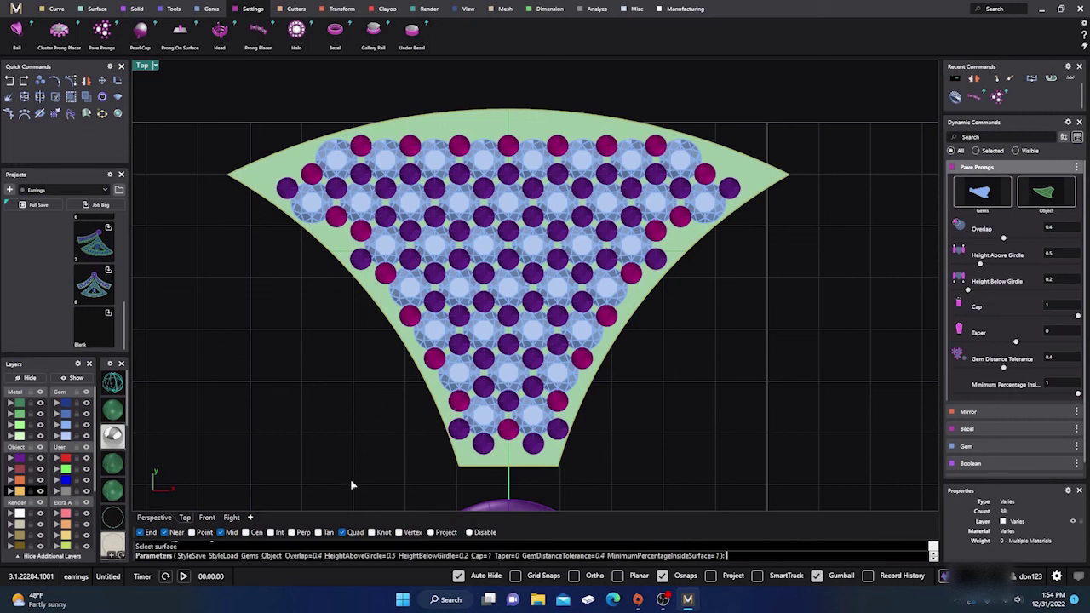
pyautogui.click(155, 518)
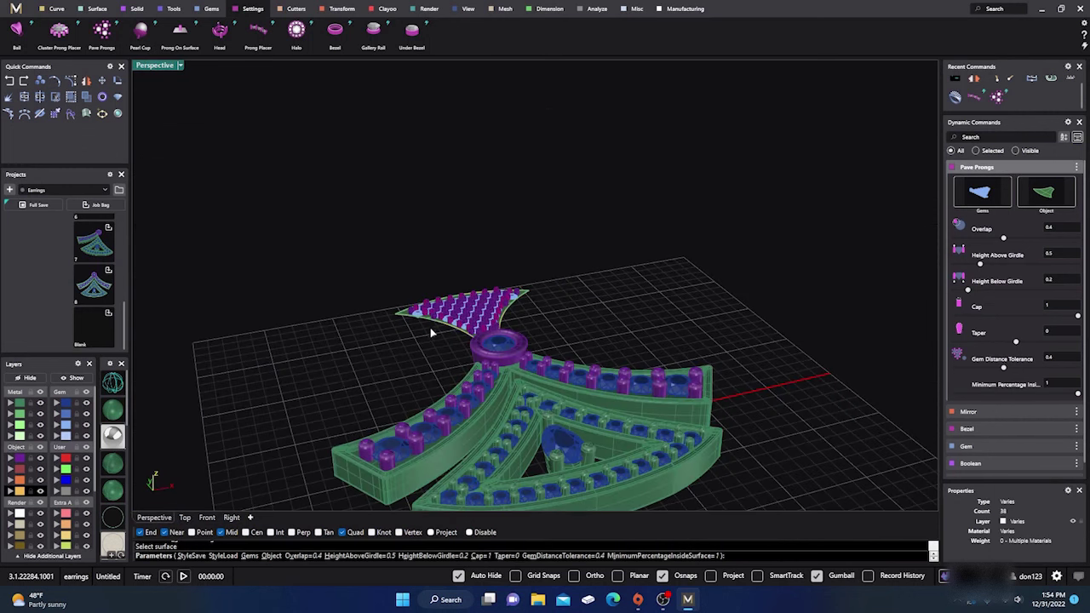
pyautogui.scroll(10, 432, 333)
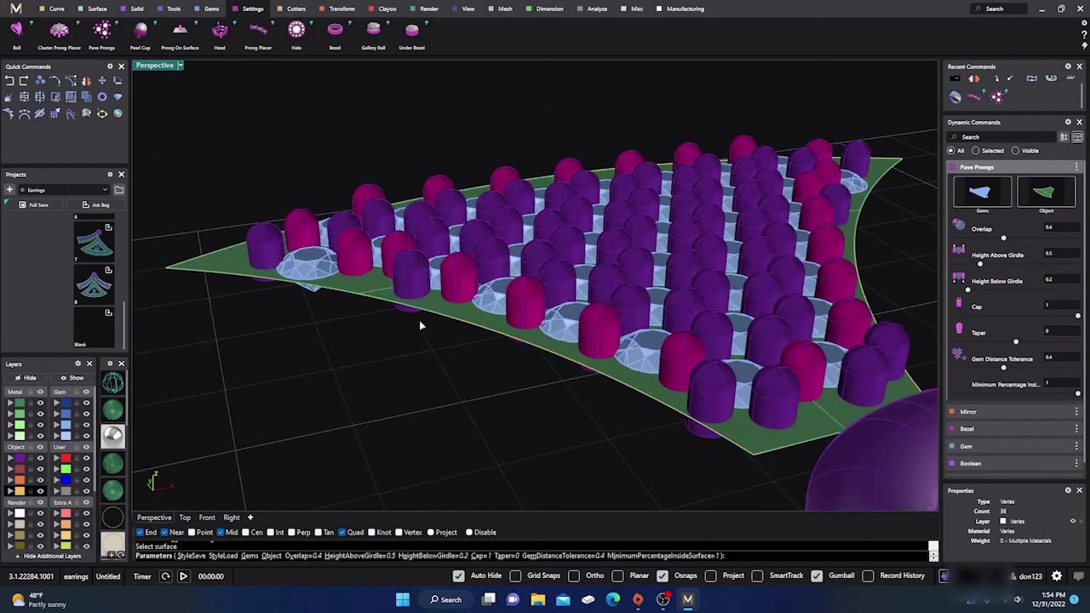
pyautogui.scroll(-3, 364, 309)
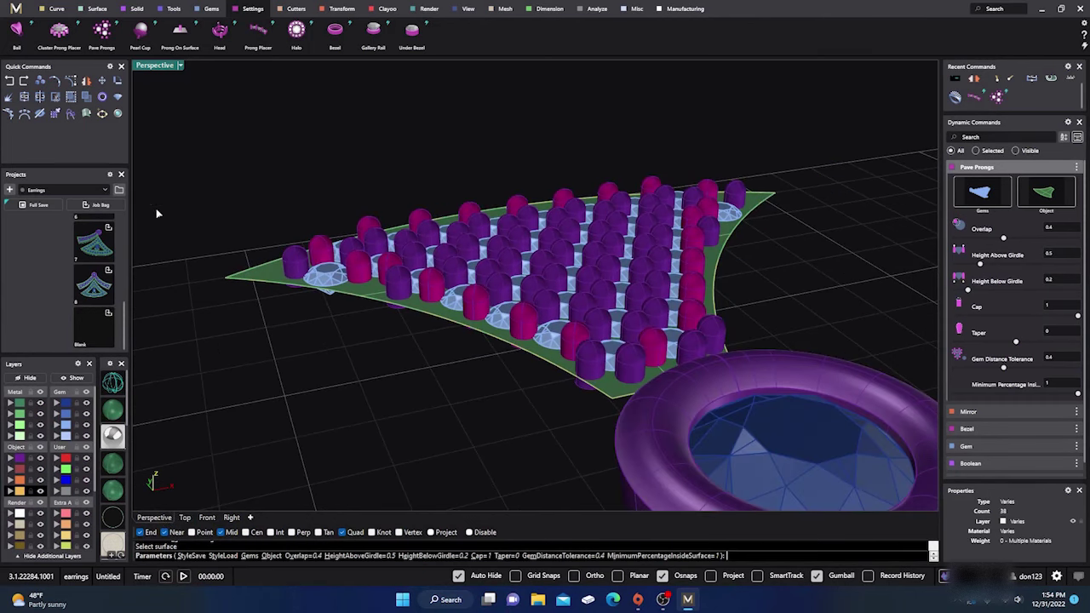
pyautogui.doubleClick(156, 66)
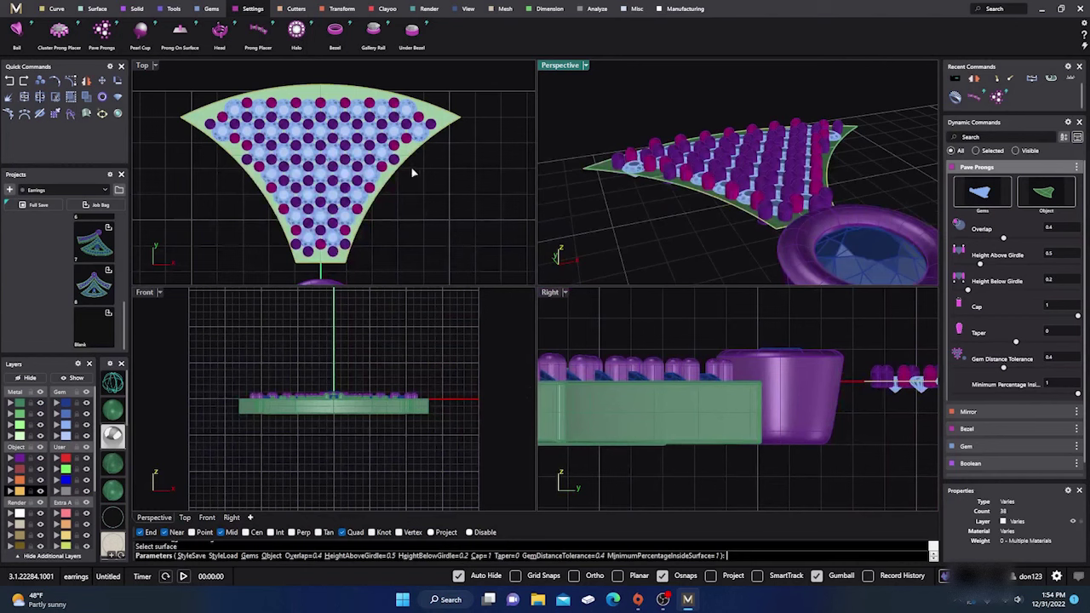
pyautogui.scroll(2, 308, 138)
pyautogui.scroll(-2, 413, 189)
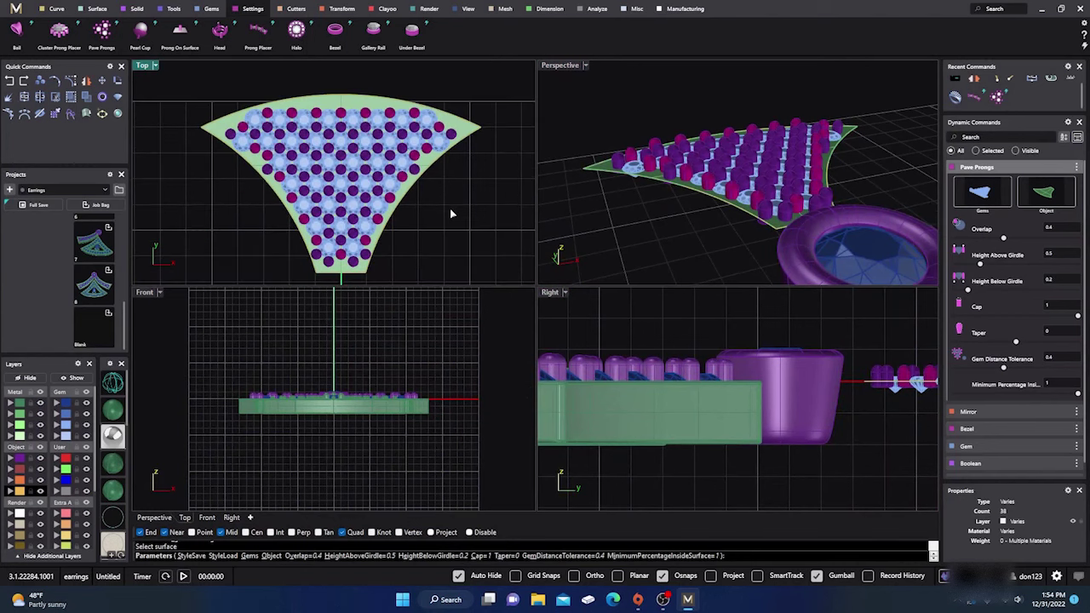
# Build the 80 pavé prongs between the 0.80 gems and inspect them in a maximized Top view.
pyautogui.press('Return')
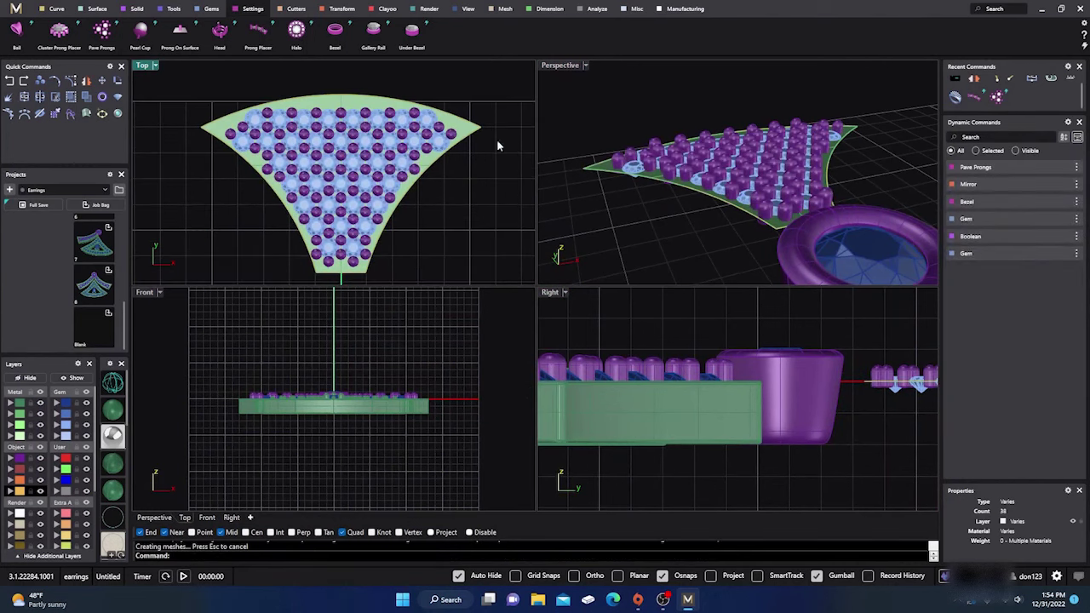
pyautogui.doubleClick(142, 67)
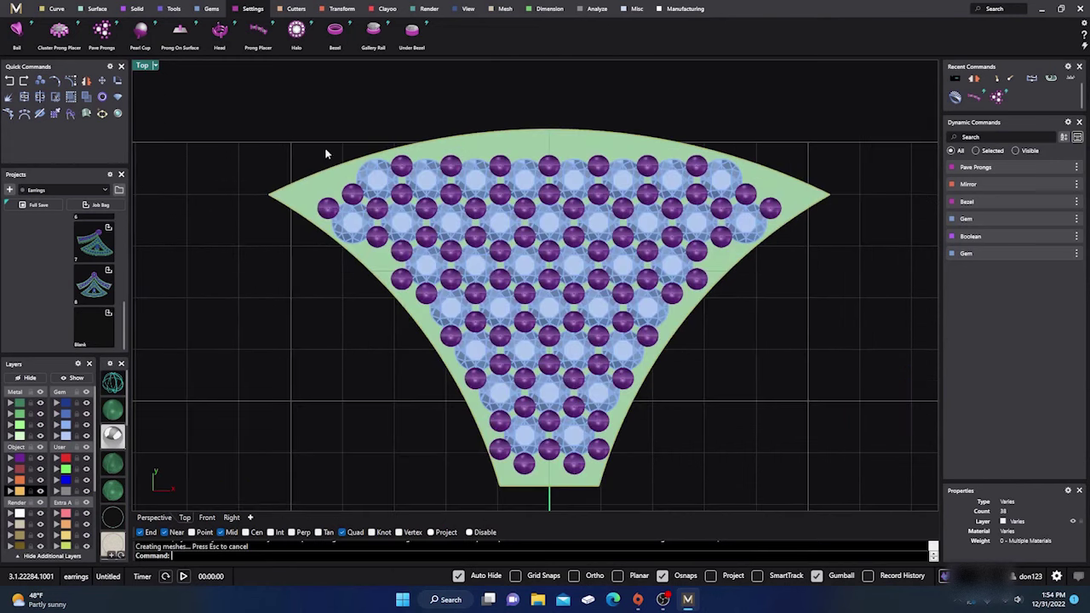
pyautogui.scroll(1, 704, 383)
pyautogui.moveTo(705, 386); pyautogui.dragTo(687, 369, button='right')
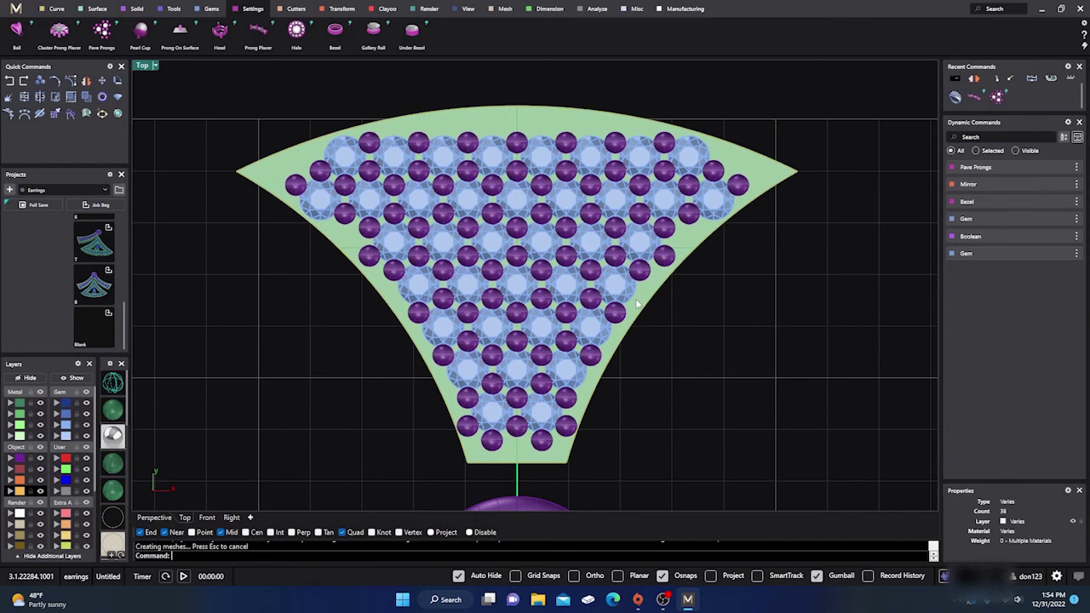
pyautogui.scroll(3, 640, 294)
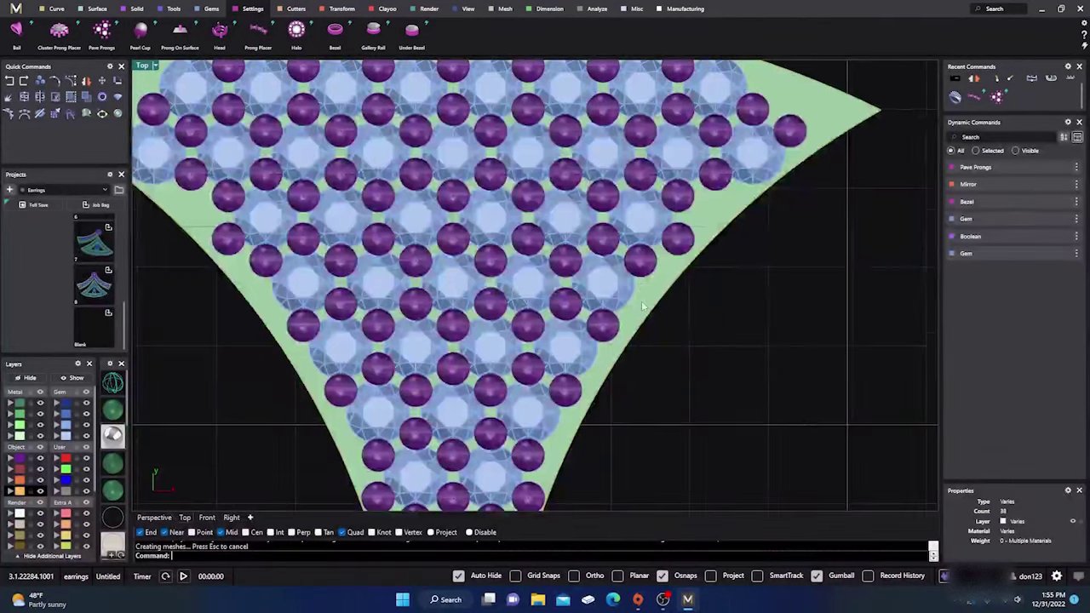
pyautogui.scroll(-3, 641, 301)
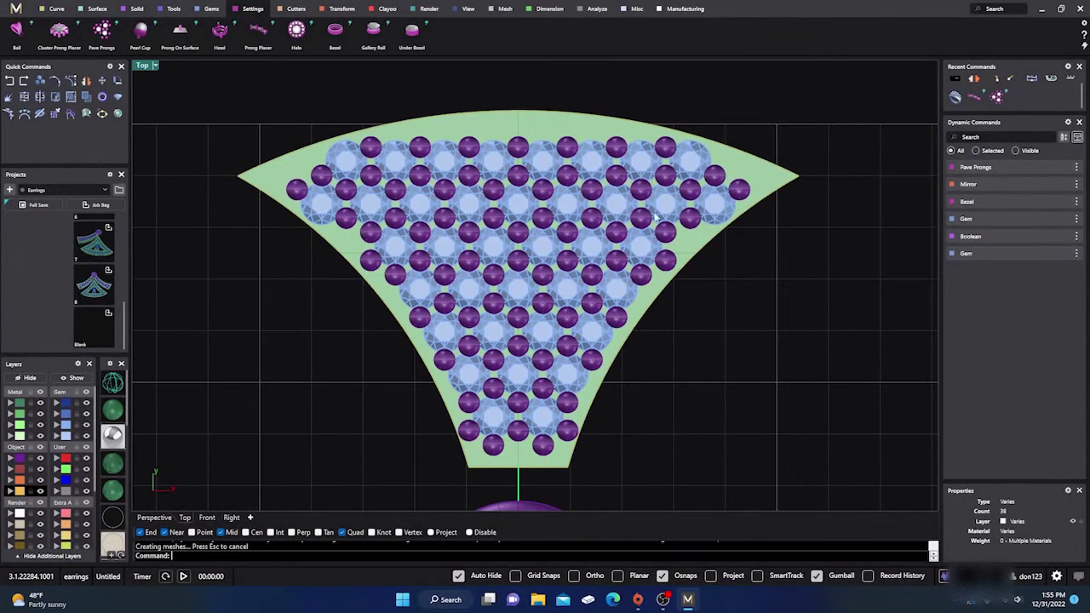
pyautogui.click(668, 267)
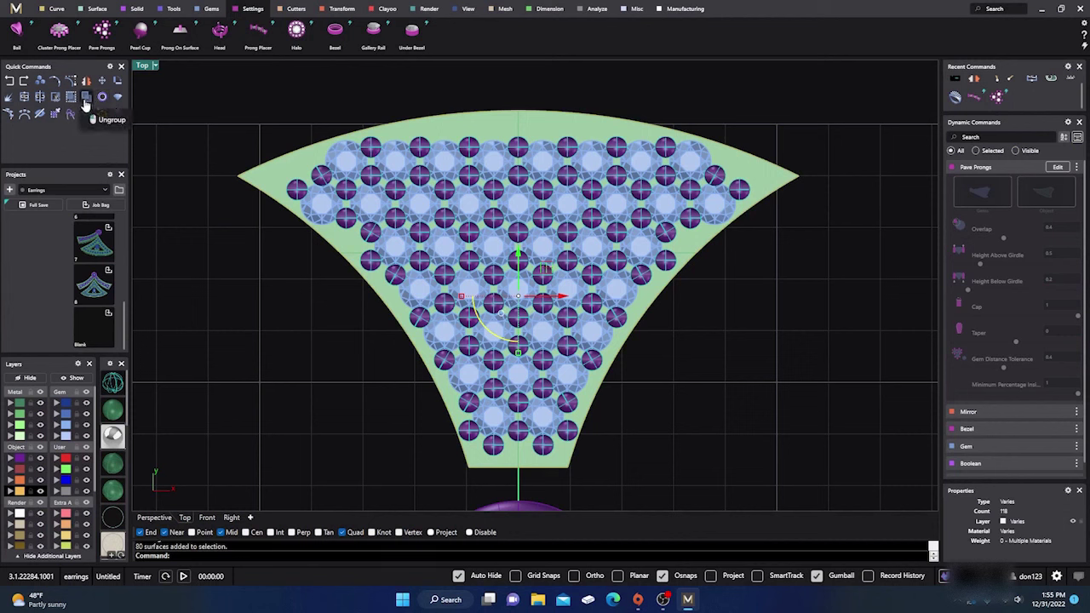
# With object snapping off, pick a prong at the fan edge and move it down-left.
pyautogui.click(670, 388)
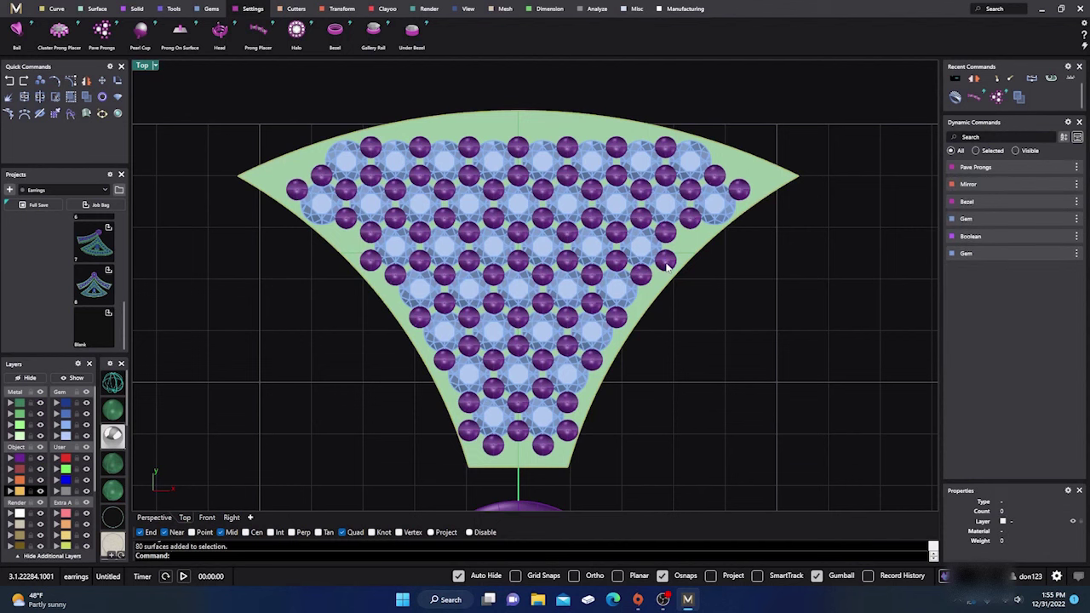
pyautogui.click(666, 264)
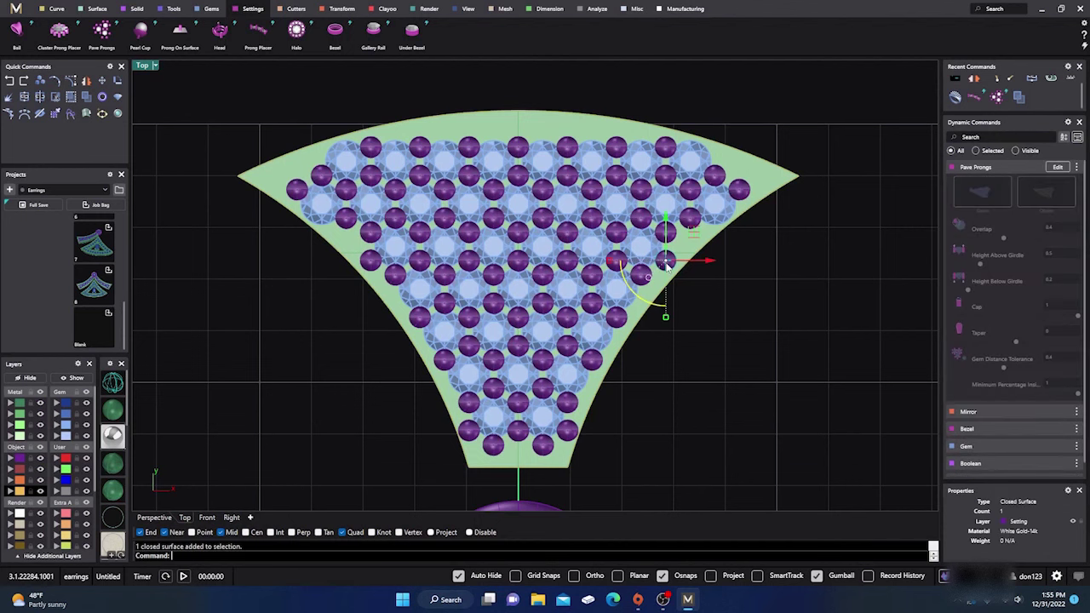
pyautogui.click(661, 575)
pyautogui.moveTo(738, 358); pyautogui.dragTo(714, 362, button='right')
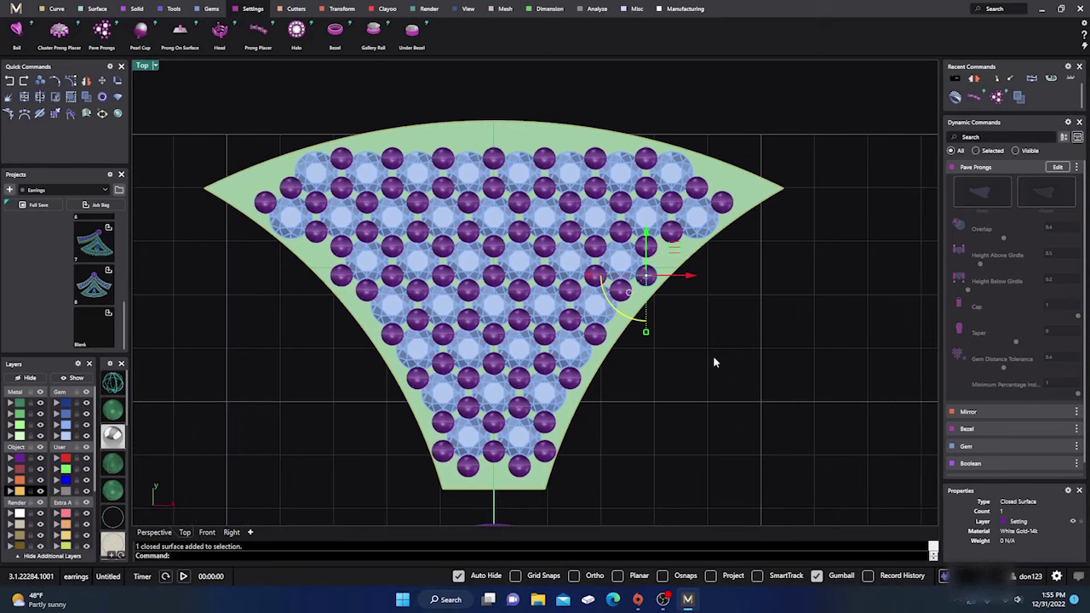
pyautogui.scroll(3, 678, 333)
pyautogui.scroll(-3, 678, 333)
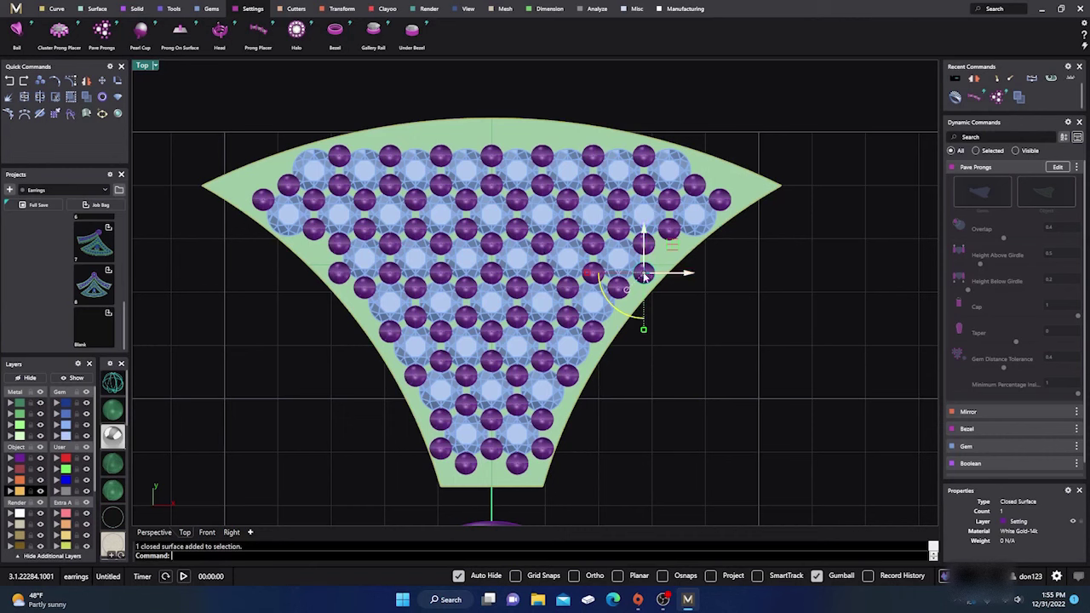
pyautogui.moveTo(644, 275); pyautogui.dragTo(616, 315)
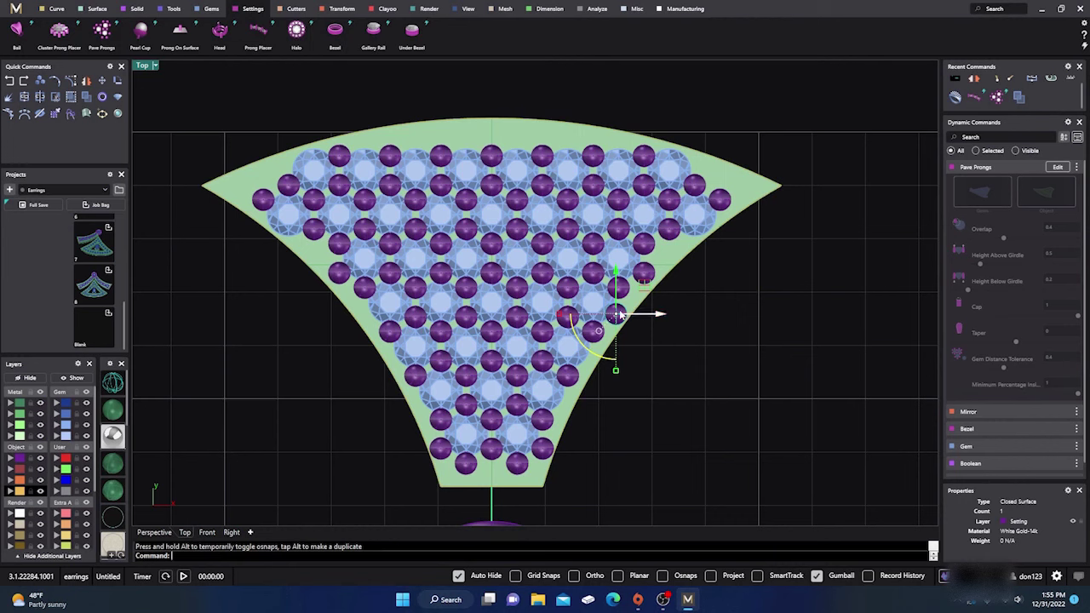
# Reposition that gem into the upper row near the top-right edge and delete the unwanted gem.
pyautogui.moveTo(616, 317); pyautogui.dragTo(620, 147)
pyautogui.moveTo(602, 139); pyautogui.dragTo(521, 138)
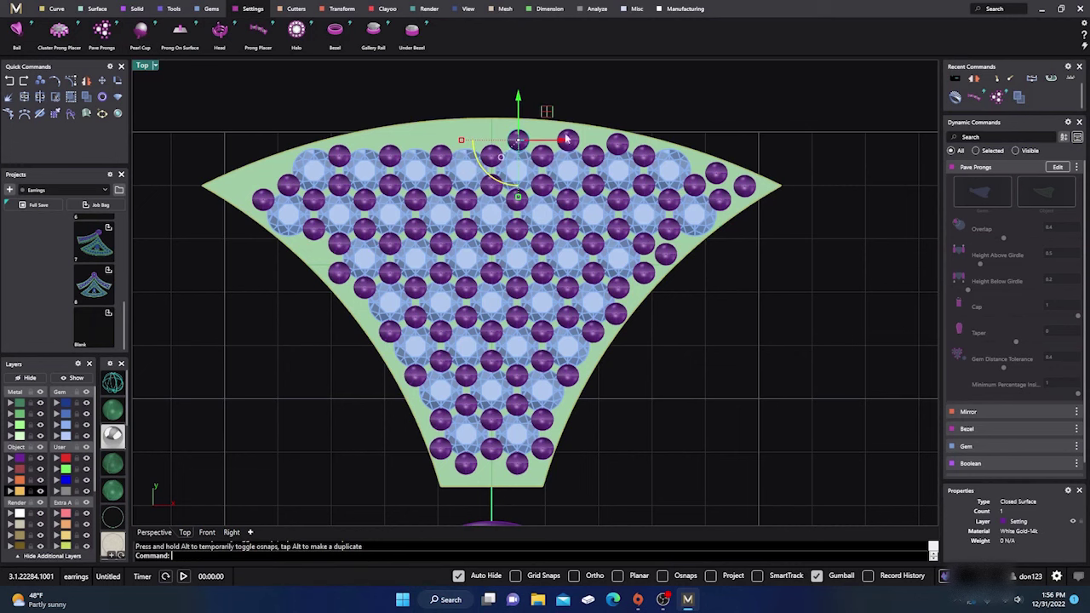
pyautogui.scroll(3, 501, 146)
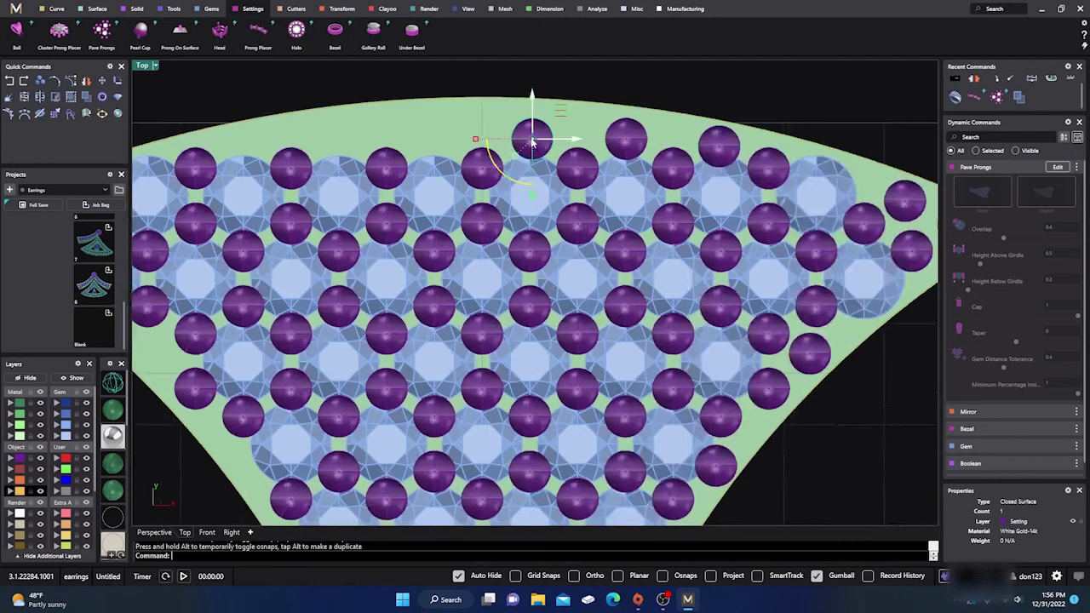
pyautogui.moveTo(532, 143); pyautogui.dragTo(734, 78)
pyautogui.press('Delete')
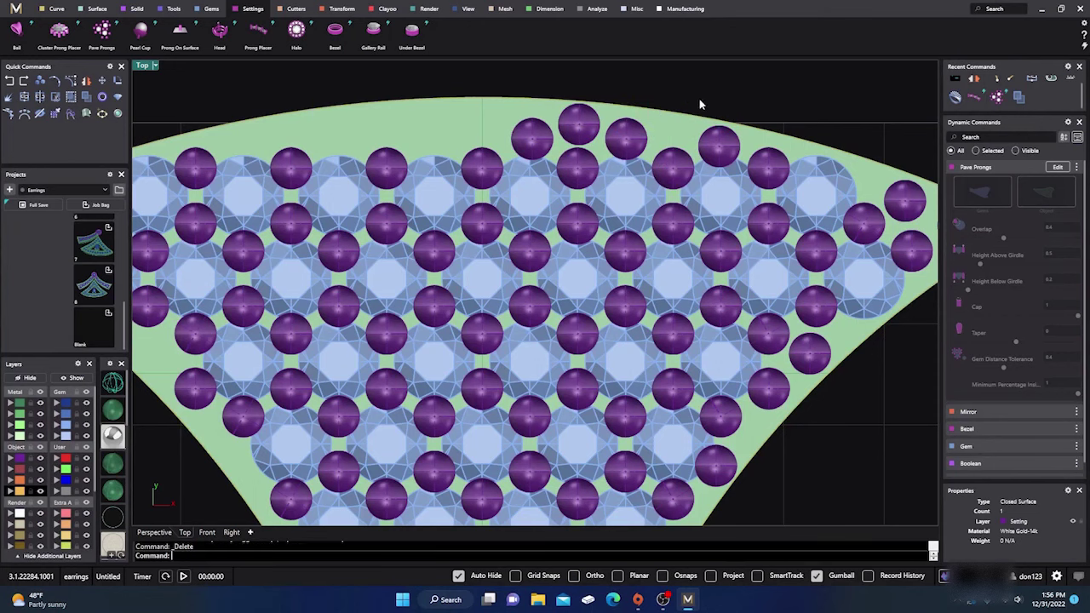
pyautogui.scroll(-5, 588, 197)
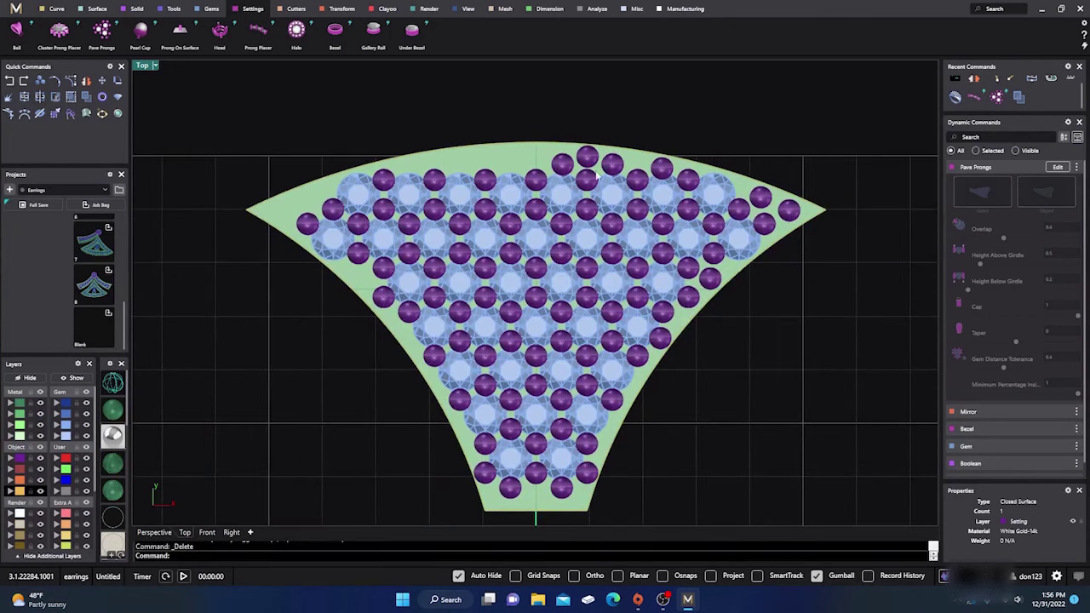
# Select seven gems along the fan's upper-right edge and start Mirror.
pyautogui.click(566, 163)
pyautogui.keyDown('shift'); pyautogui.click(568, 163); pyautogui.keyUp('shift')
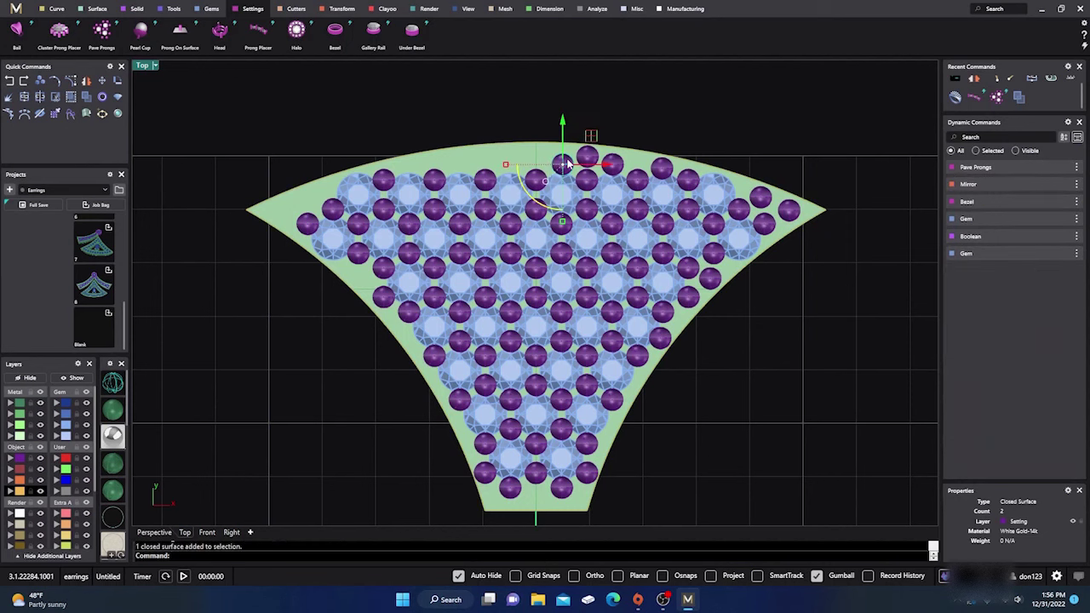
pyautogui.keyDown('shift'); pyautogui.click(588, 156); pyautogui.keyUp('shift')
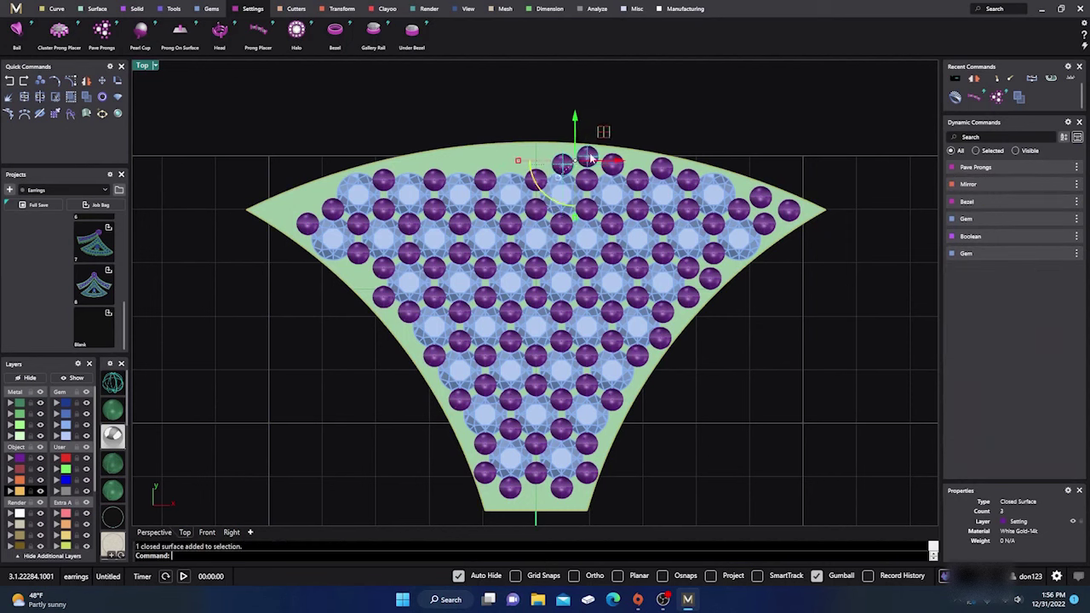
pyautogui.keyDown('shift'); pyautogui.click(663, 166); pyautogui.keyUp('shift')
pyautogui.keyDown('shift'); pyautogui.click(761, 197); pyautogui.keyUp('shift')
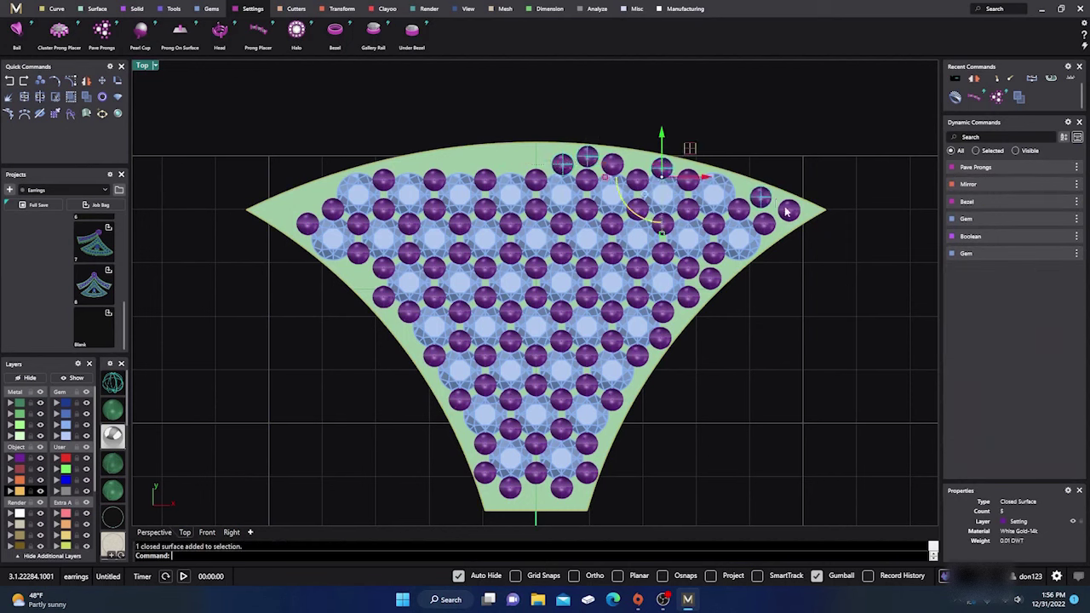
pyautogui.keyDown('shift'); pyautogui.click(788, 211); pyautogui.keyUp('shift')
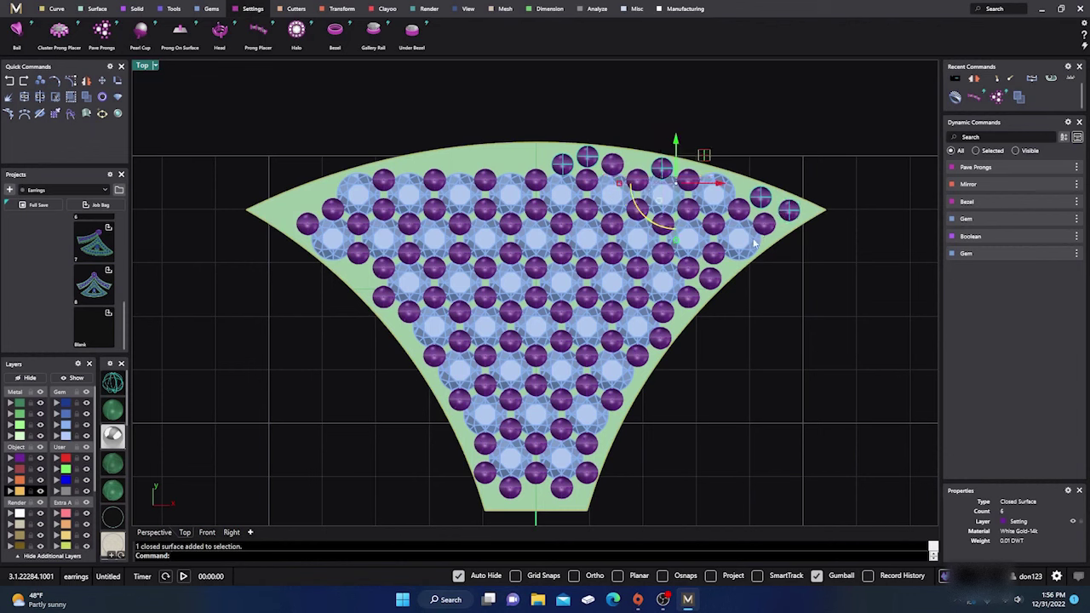
pyautogui.keyDown('shift'); pyautogui.click(710, 281); pyautogui.keyUp('shift')
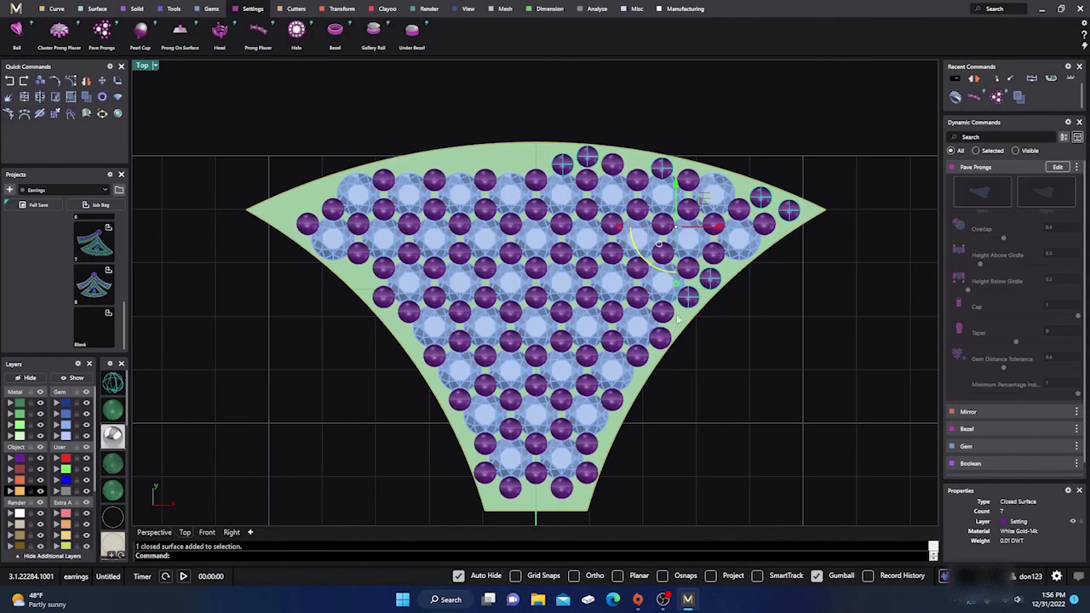
pyautogui.click(86, 81)
pyautogui.scroll(-2, 334, 351)
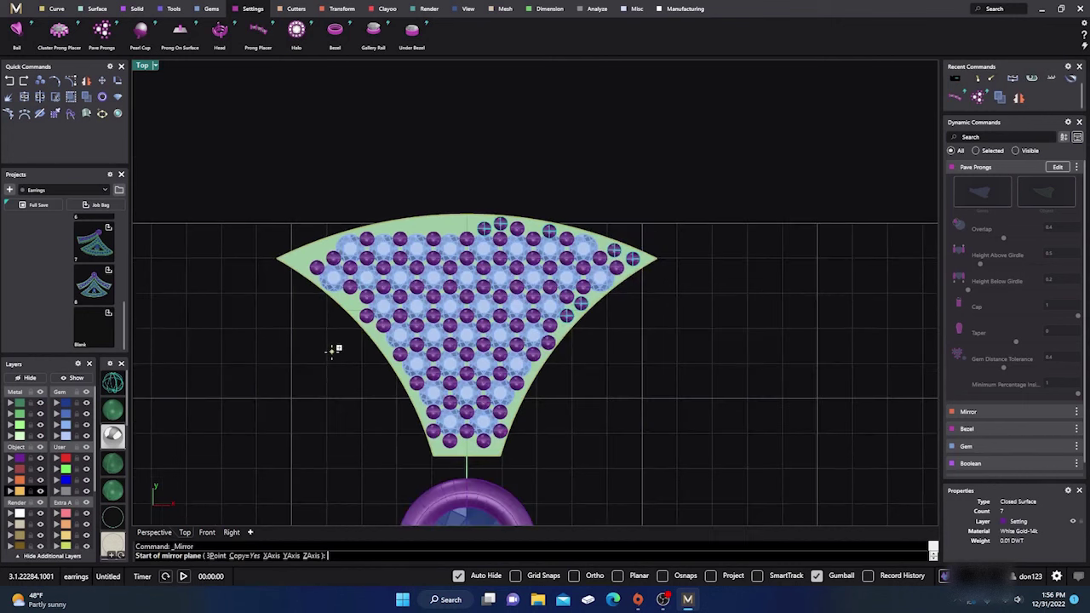
# Mirror the seven edge gems across a vertical plane through 0,0,0 onto the upper-left edge.
pyautogui.write('0,0,0')
pyautogui.press('Return')
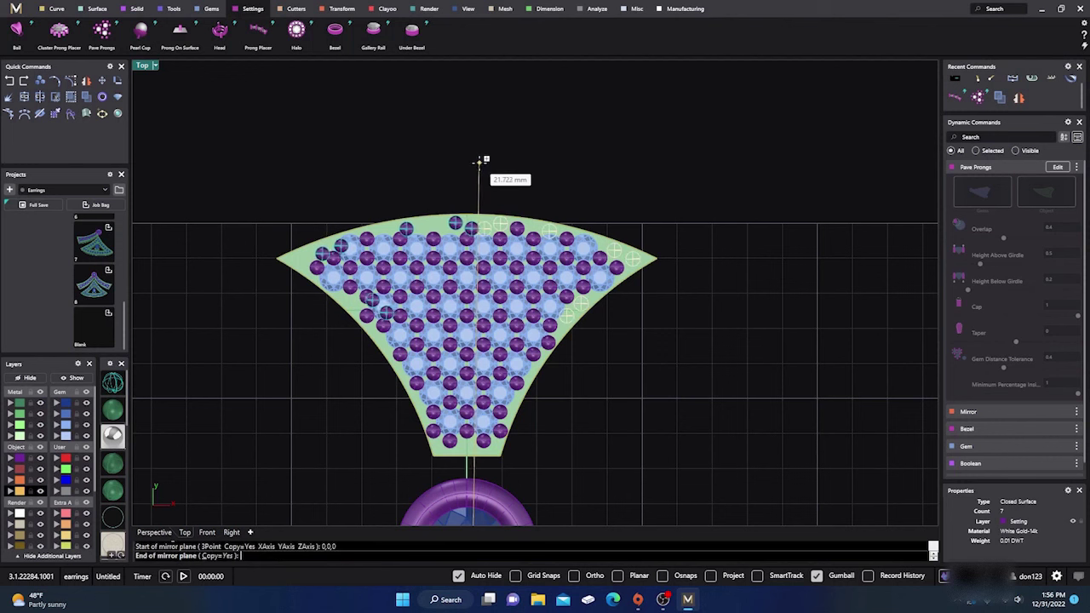
pyautogui.click(467, 161)
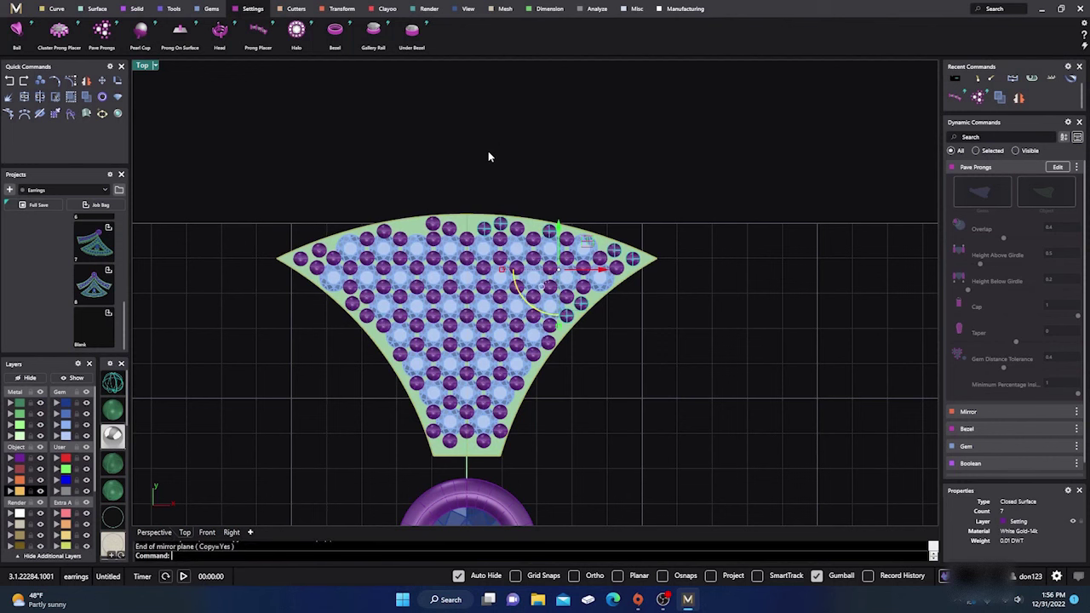
pyautogui.moveTo(499, 158); pyautogui.dragTo(521, 163, button='right')
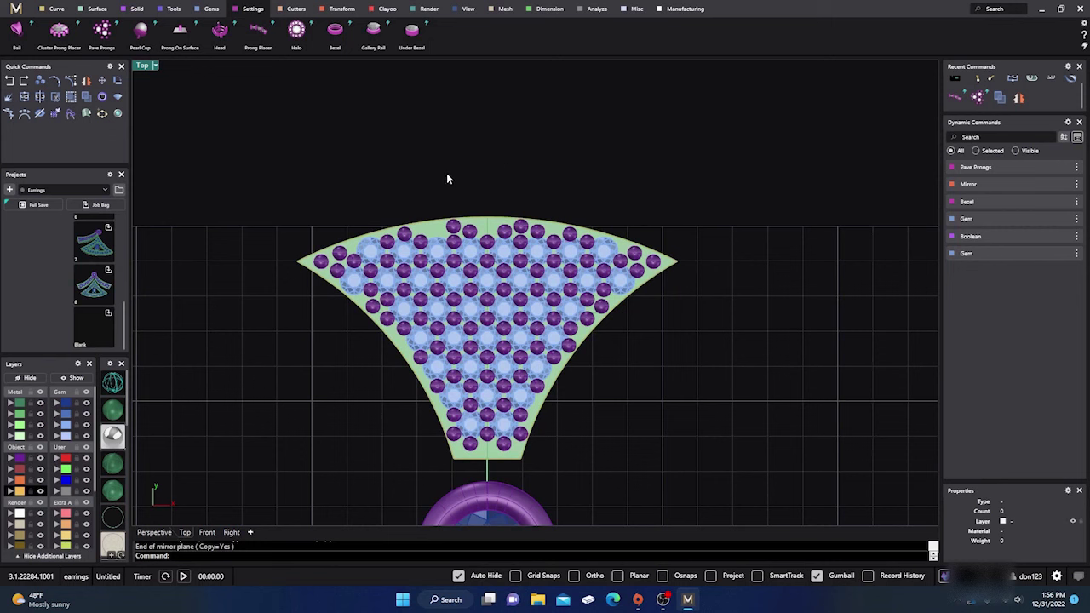
pyautogui.scroll(3, 467, 235)
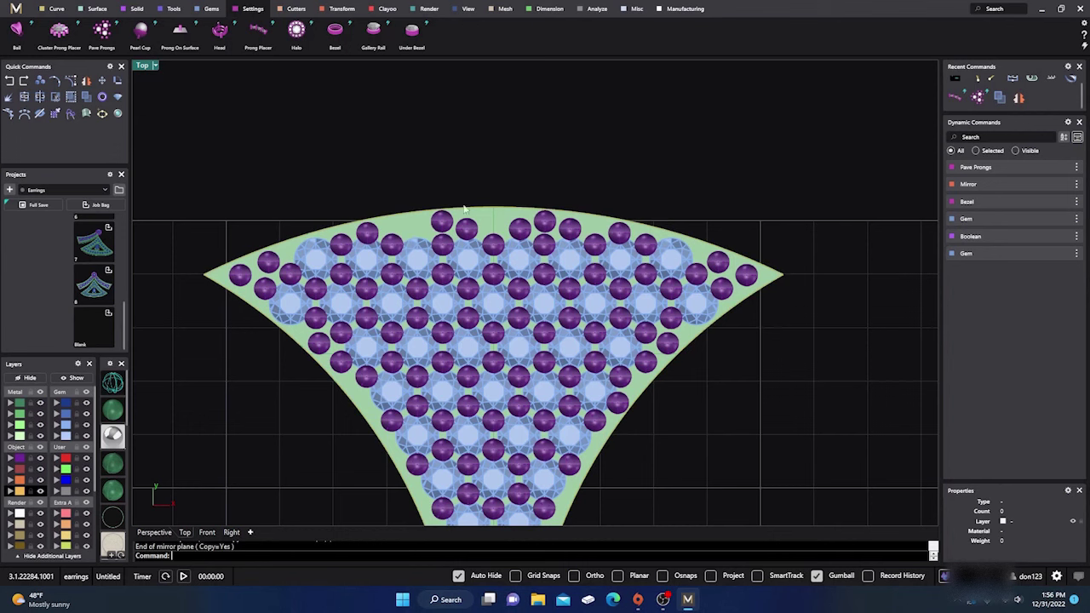
pyautogui.click(546, 224)
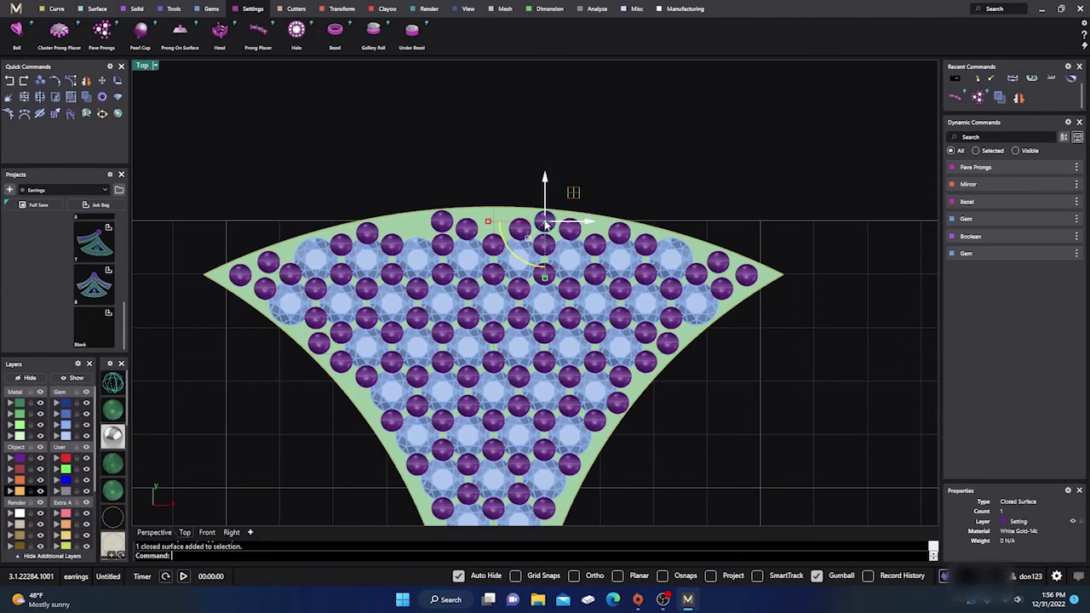
# Slide the selected top-edge gem left along the fan's top edge.
pyautogui.moveTo(546, 225); pyautogui.dragTo(414, 230)
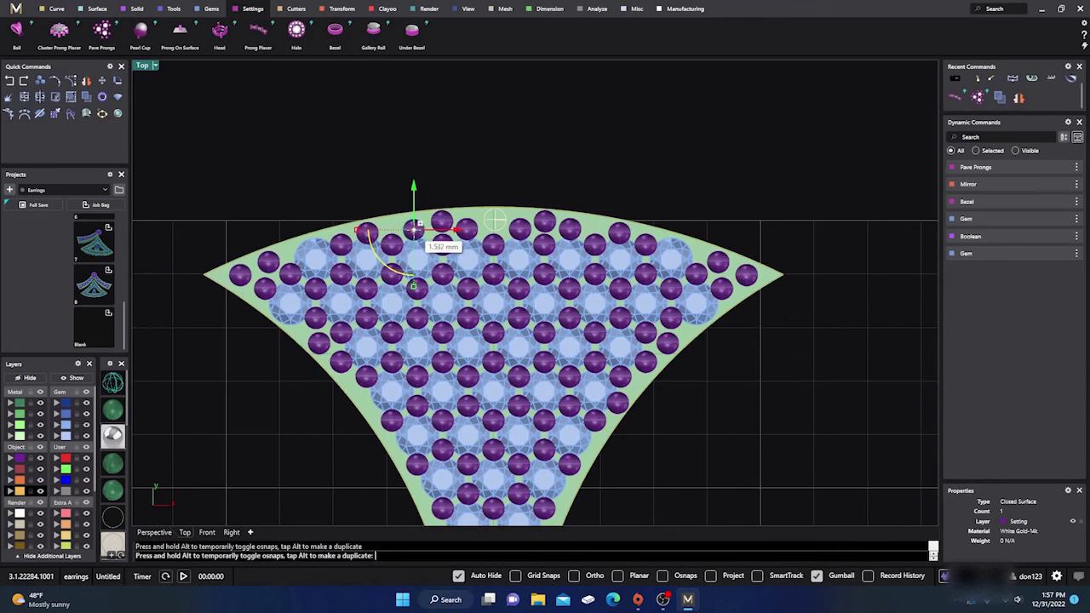
pyautogui.moveTo(414, 229); pyautogui.dragTo(414, 230)
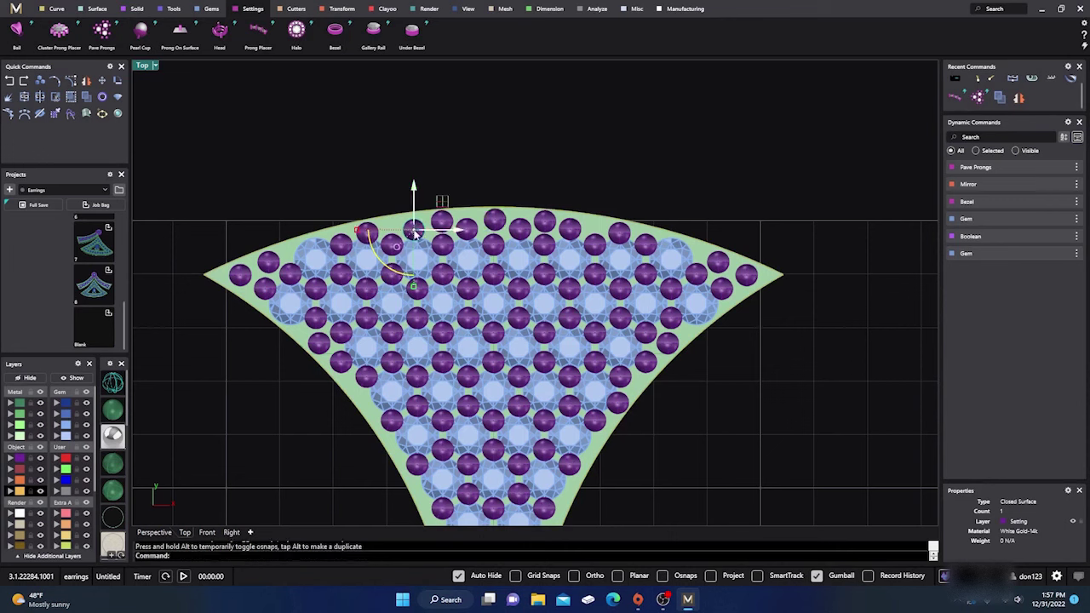
pyautogui.press('Escape')
pyautogui.scroll(-3, 566, 153)
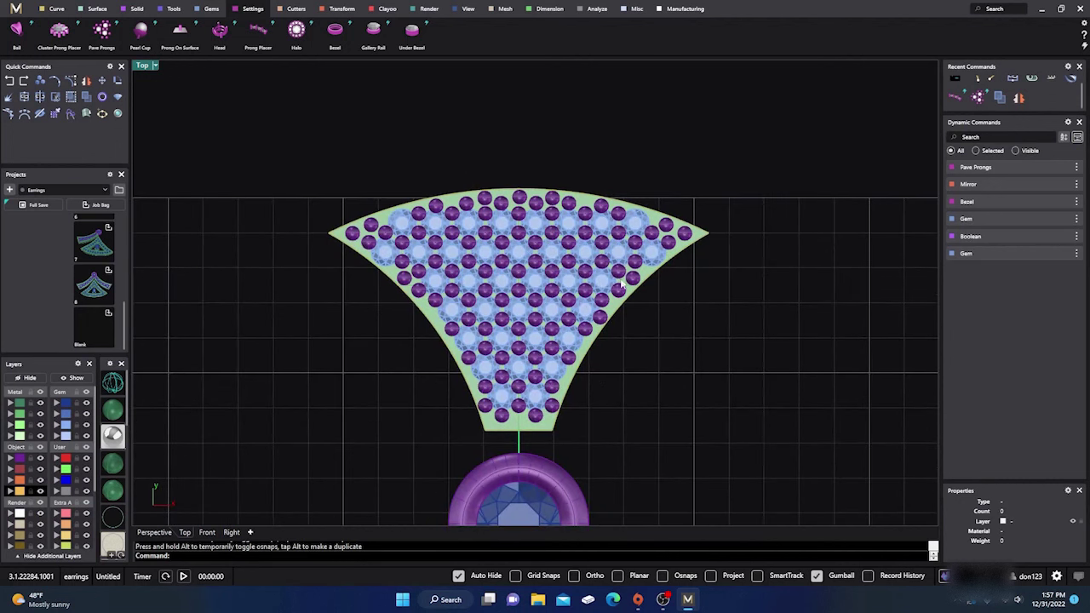
pyautogui.scroll(5, 527, 428)
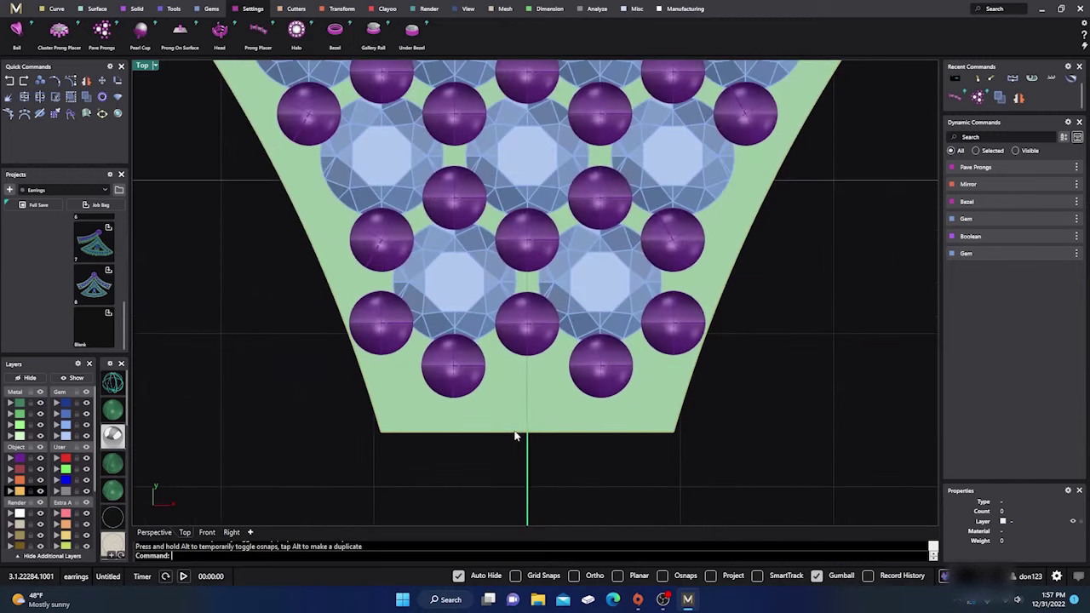
# Alt-drag a copy of the lowest centre gem down to the fan's bottom tip.
pyautogui.click(533, 333)
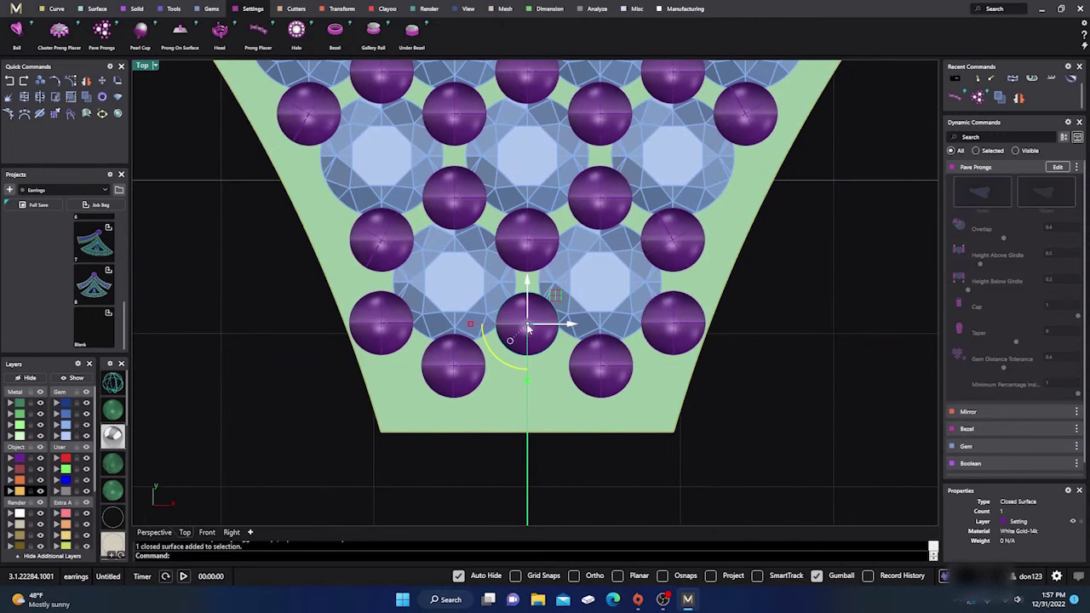
pyautogui.moveTo(528, 328); pyautogui.dragTo(527, 402)
pyautogui.press('alt')
pyautogui.click(296, 372)
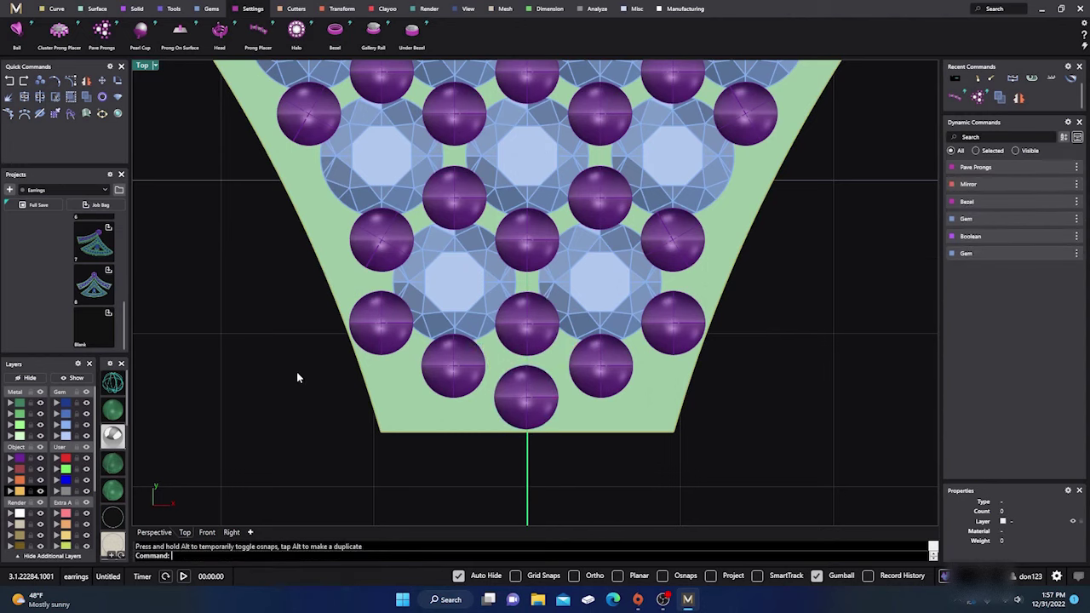
pyautogui.scroll(-3, 334, 380)
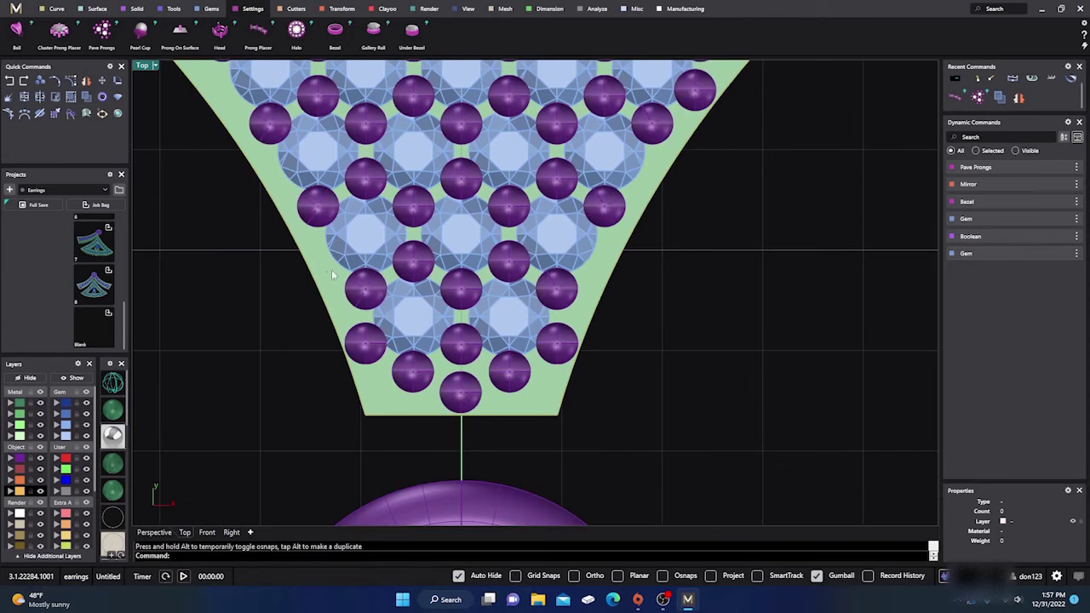
pyautogui.scroll(-4, 478, 325)
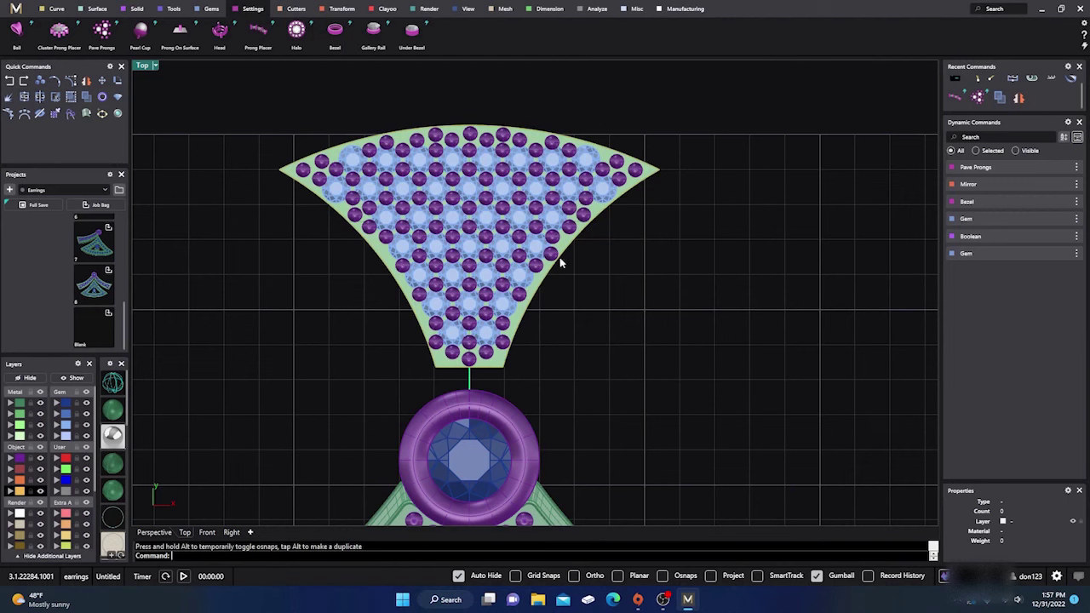
pyautogui.scroll(6, 406, 260)
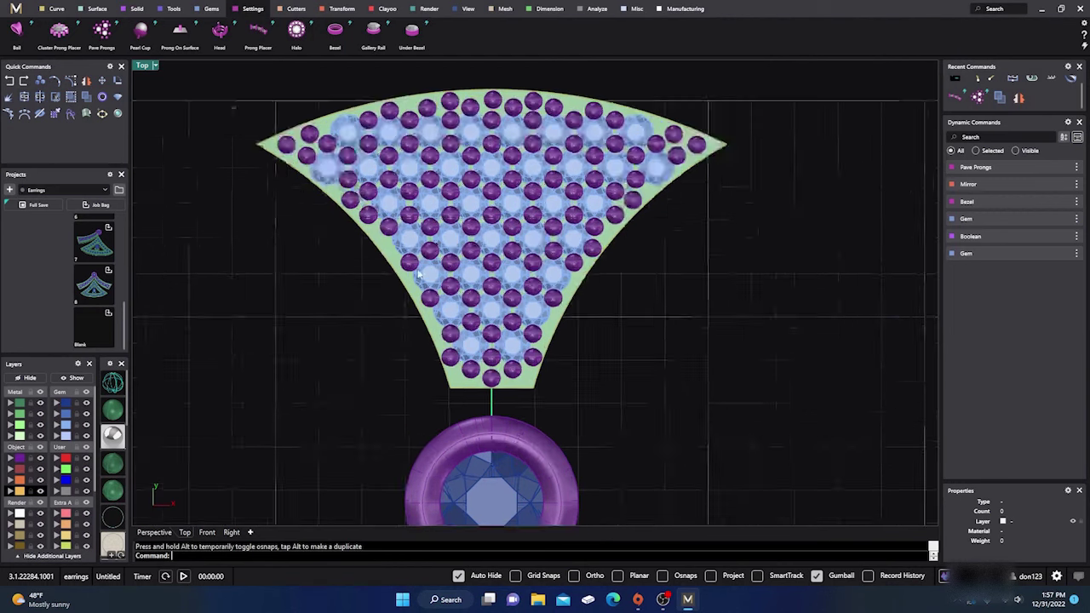
# Alt-drag a left-edge gem outward, then delete the stray copy outside the fan.
pyautogui.click(406, 260)
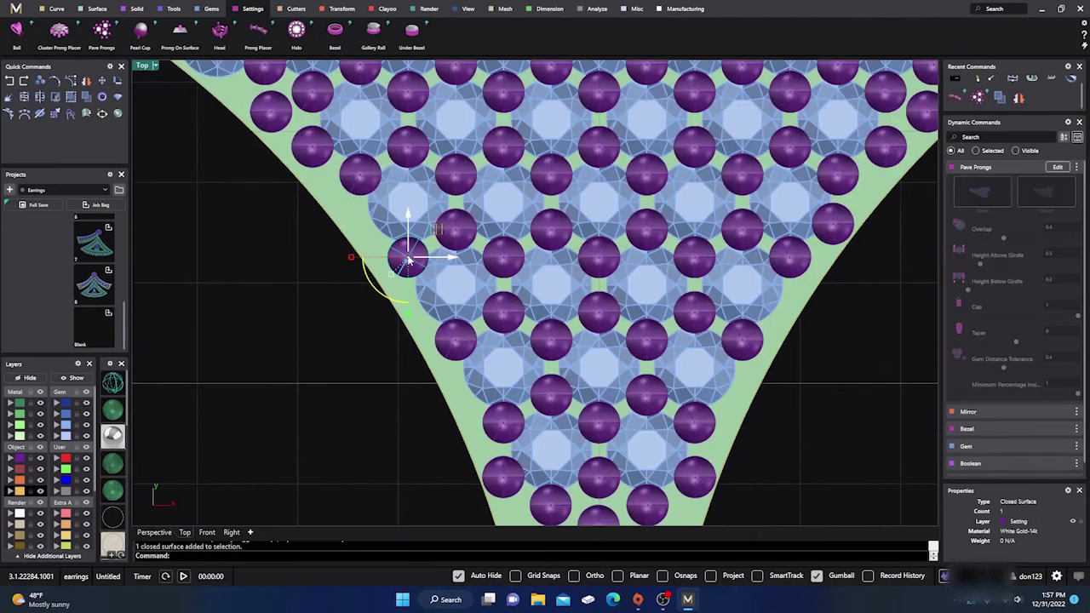
pyautogui.moveTo(408, 262); pyautogui.dragTo(312, 350)
pyautogui.press('alt')
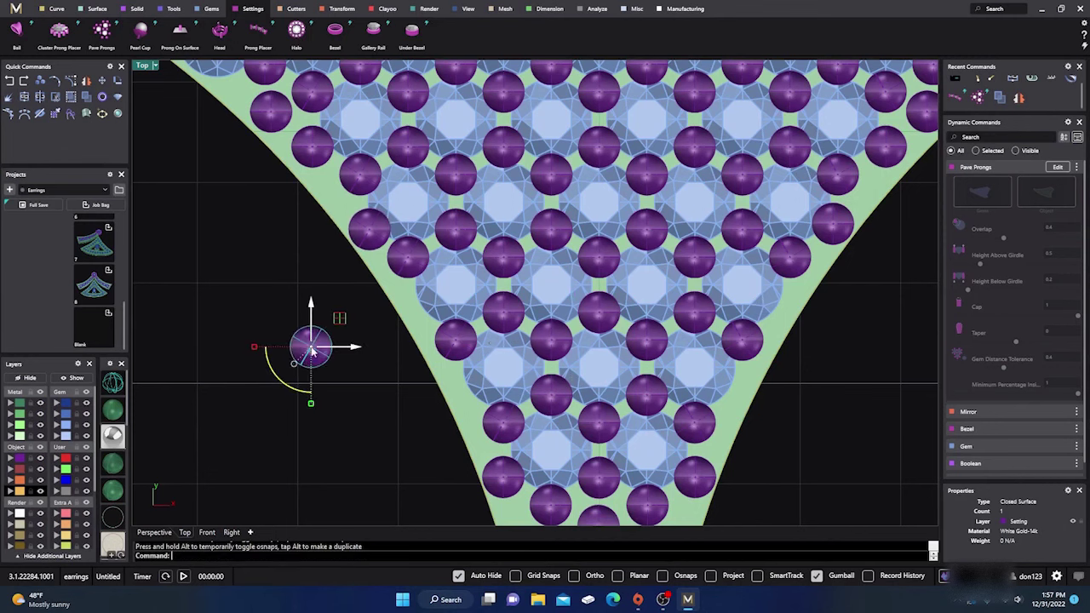
pyautogui.press('Delete')
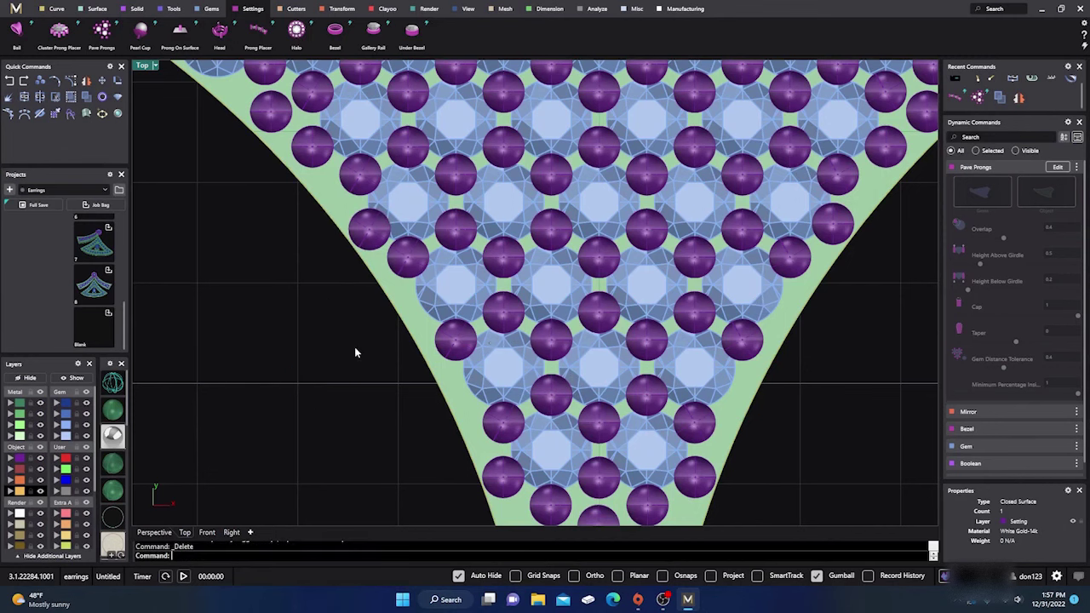
pyautogui.scroll(-2, 389, 347)
pyautogui.scroll(-1, 386, 350)
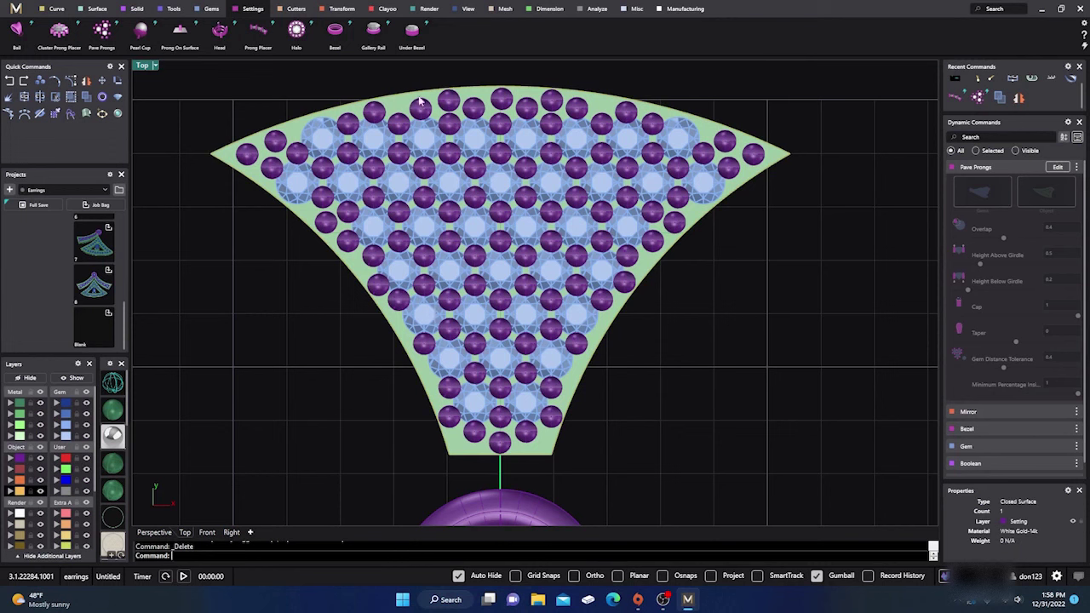
# In Perspective, pick the setting's closed outline curve from the overlapping objects.
pyautogui.click(154, 532)
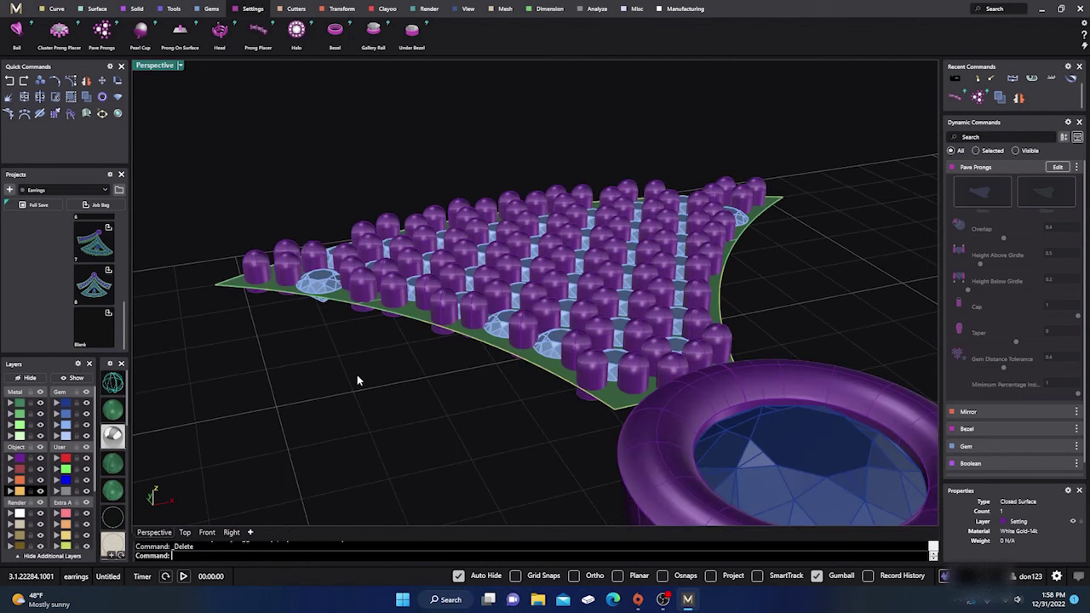
pyautogui.moveTo(404, 382); pyautogui.dragTo(565, 431, button='right')
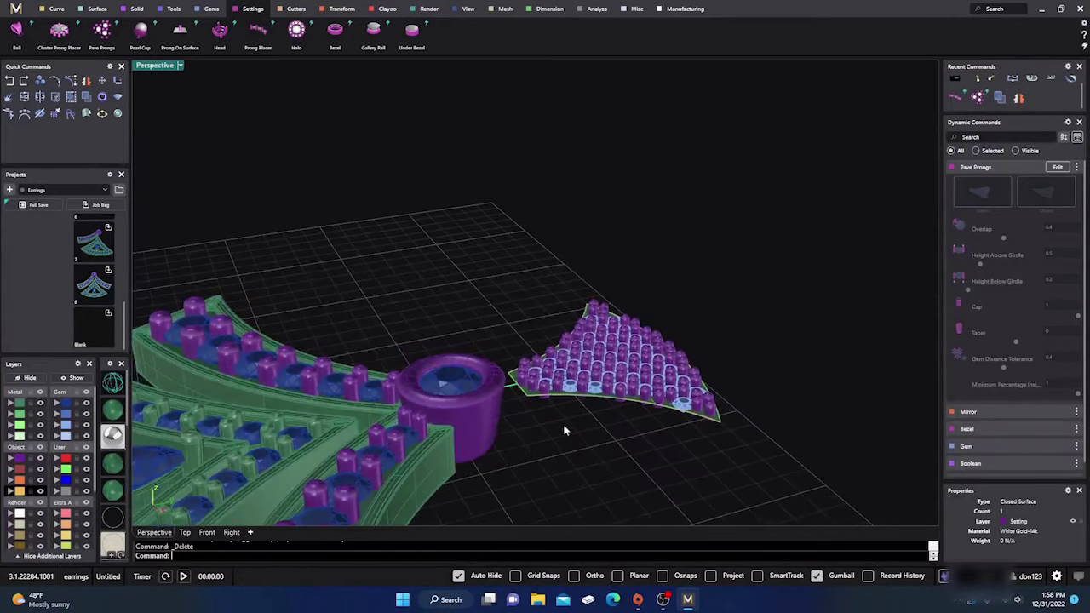
pyautogui.scroll(5, 570, 422)
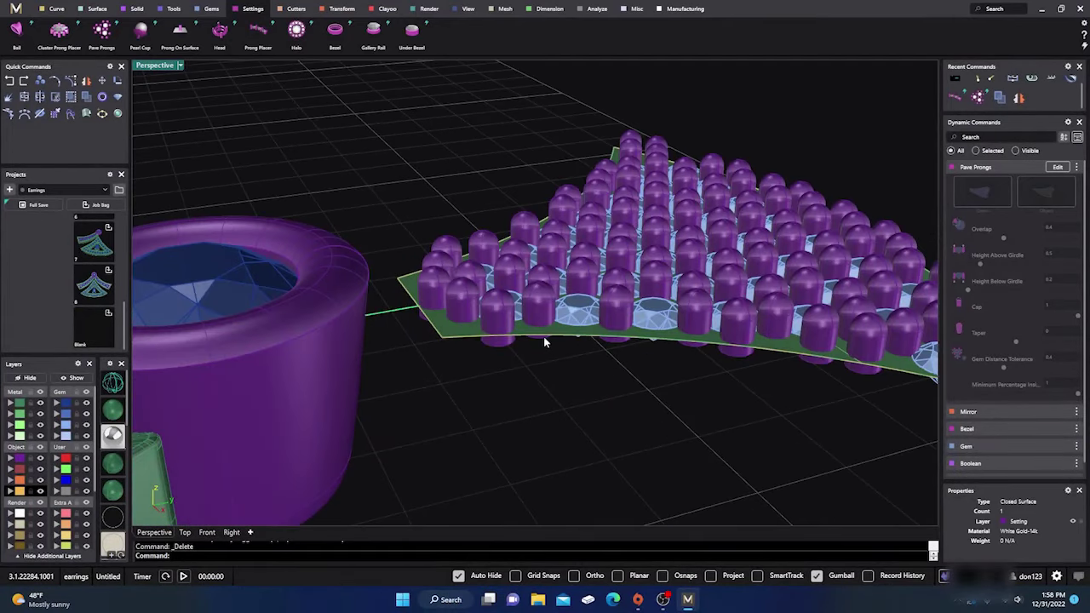
pyautogui.click(540, 335)
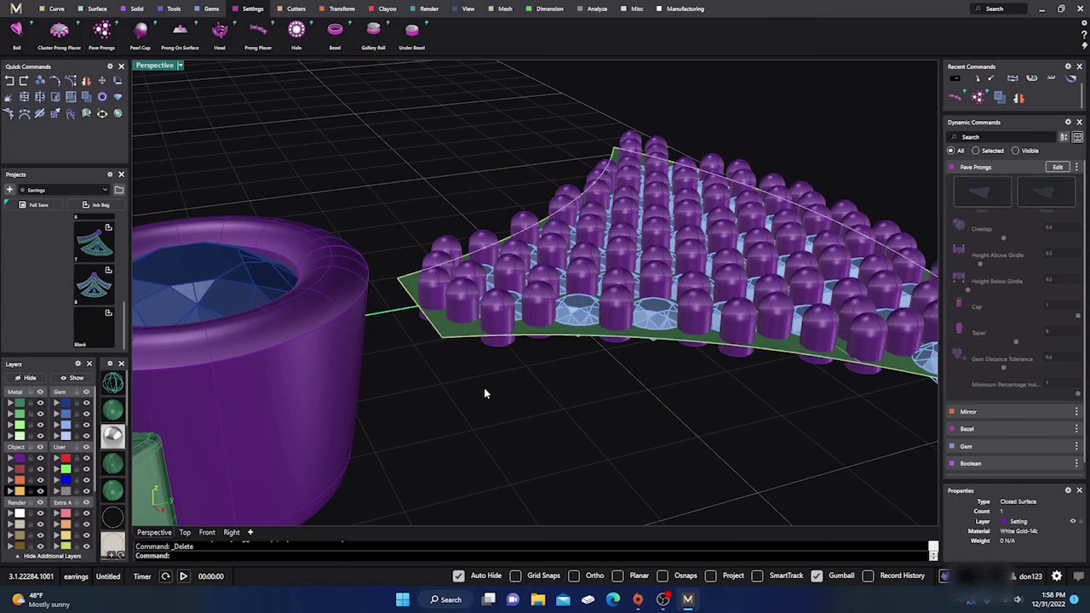
pyautogui.click(515, 391)
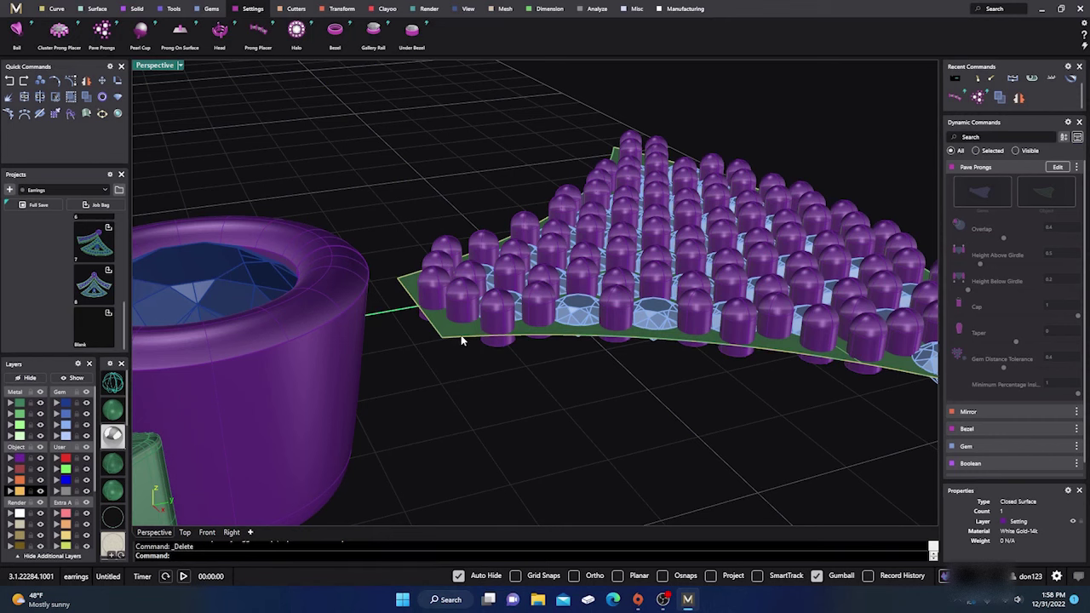
pyautogui.click(461, 341)
pyautogui.click(490, 364)
pyautogui.moveTo(489, 364)
pyautogui.mouseDown(button='right')
pyautogui.moveTo(443, 347)
pyautogui.moveTo(478, 370)
pyautogui.moveTo(510, 419)
pyautogui.moveTo(474, 377)
pyautogui.mouseUp(button='right')
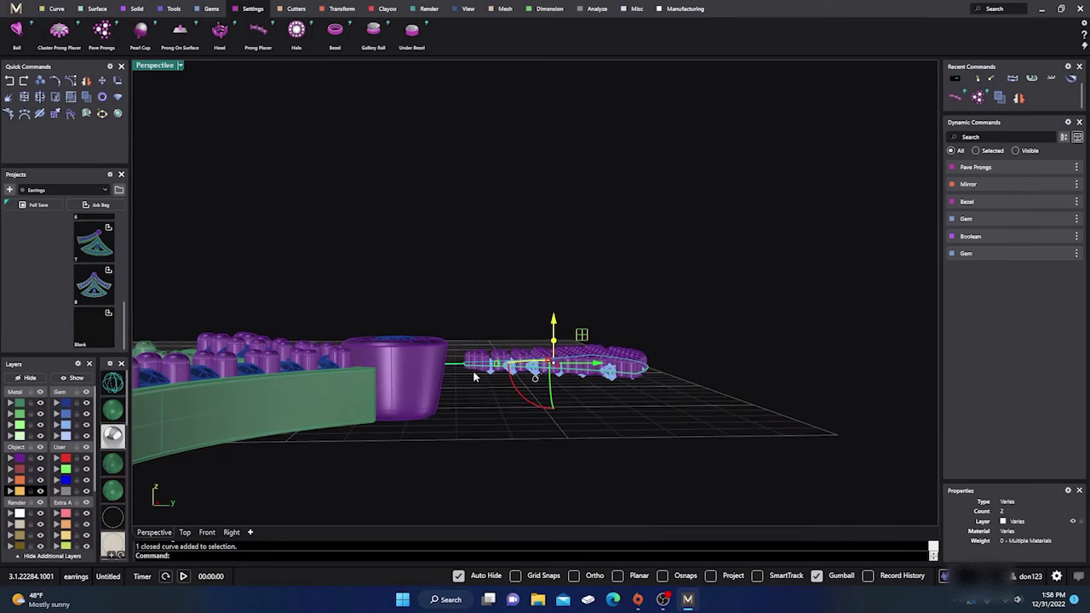
pyautogui.scroll(2, 454, 390)
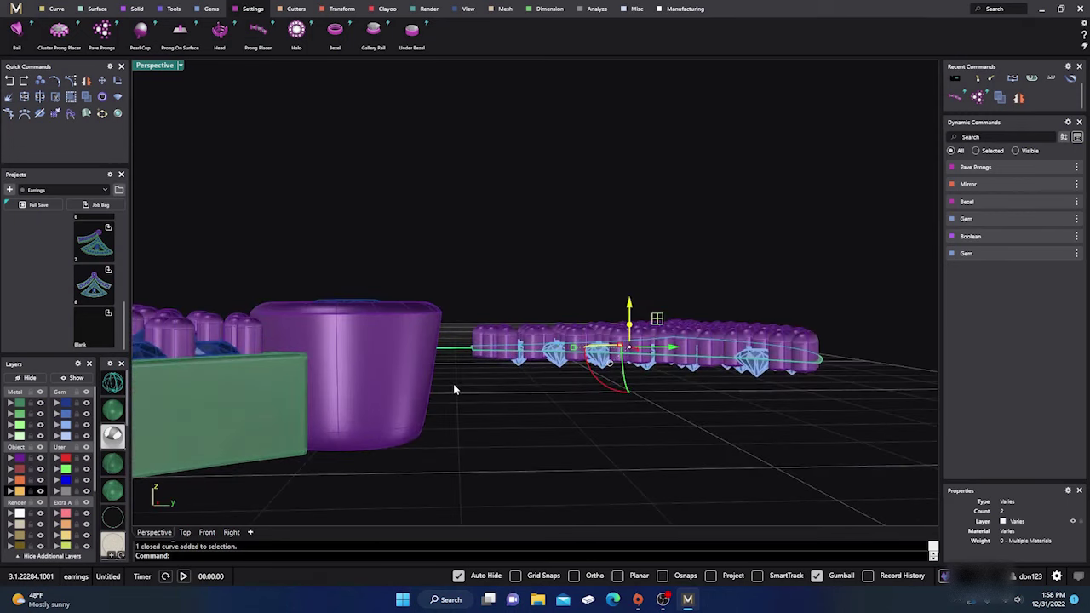
# In Right view, box-select the prongs and gems and lower them 0.36 mm.
pyautogui.click(231, 532)
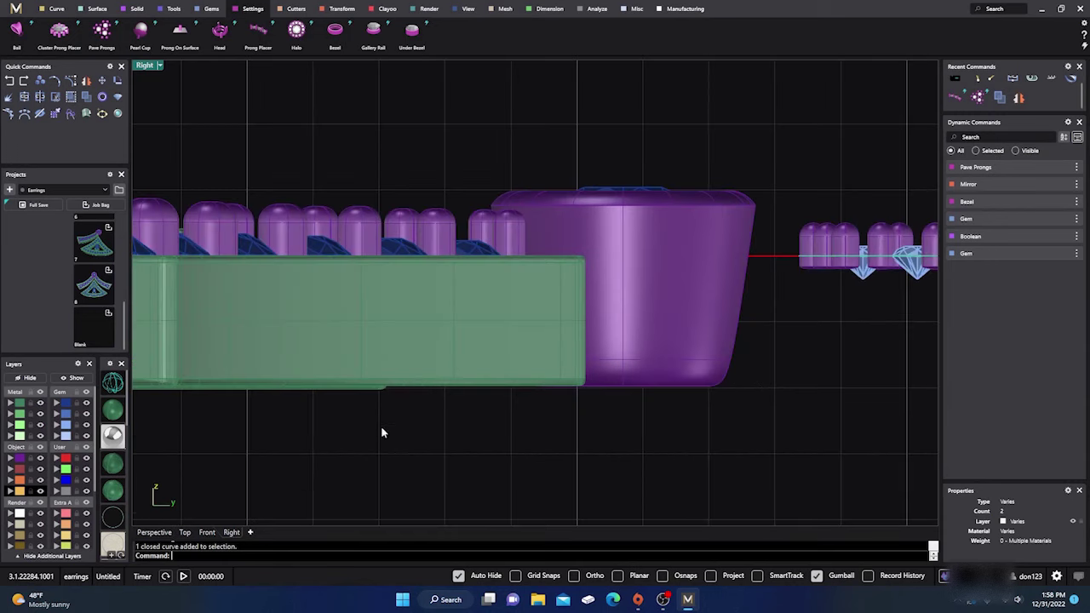
pyautogui.scroll(-3, 358, 400)
pyautogui.click(545, 375)
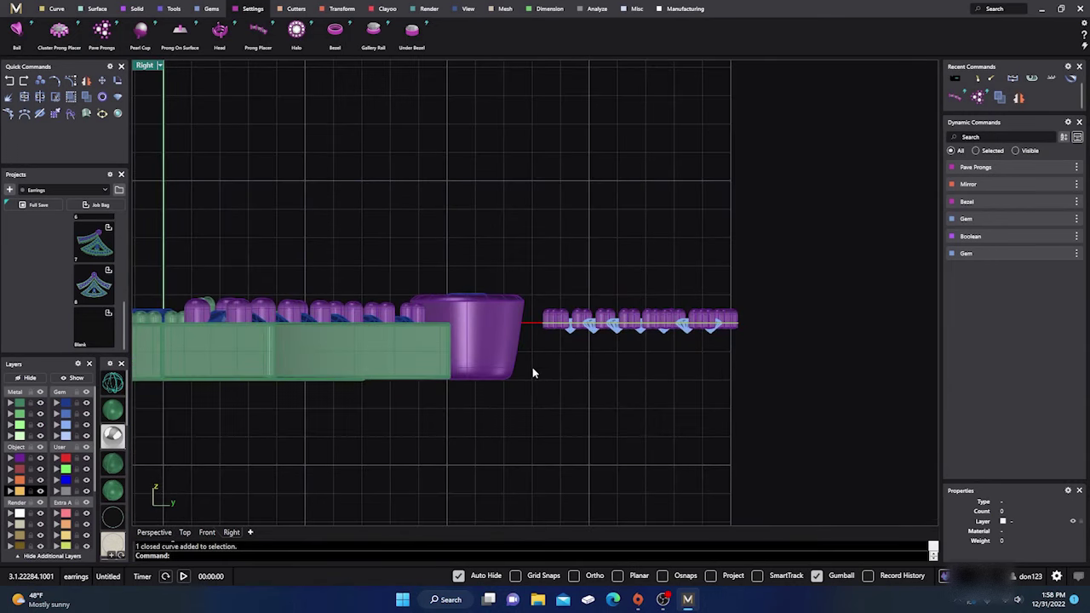
pyautogui.moveTo(532, 367); pyautogui.dragTo(758, 289)
pyautogui.moveTo(640, 282); pyautogui.dragTo(638, 288)
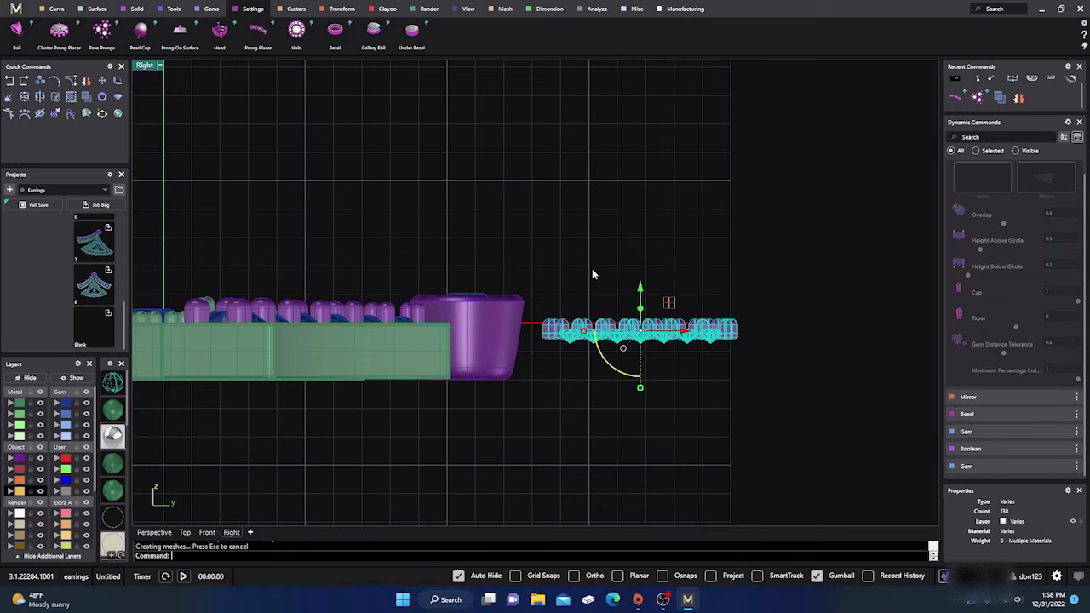
pyautogui.click(570, 253)
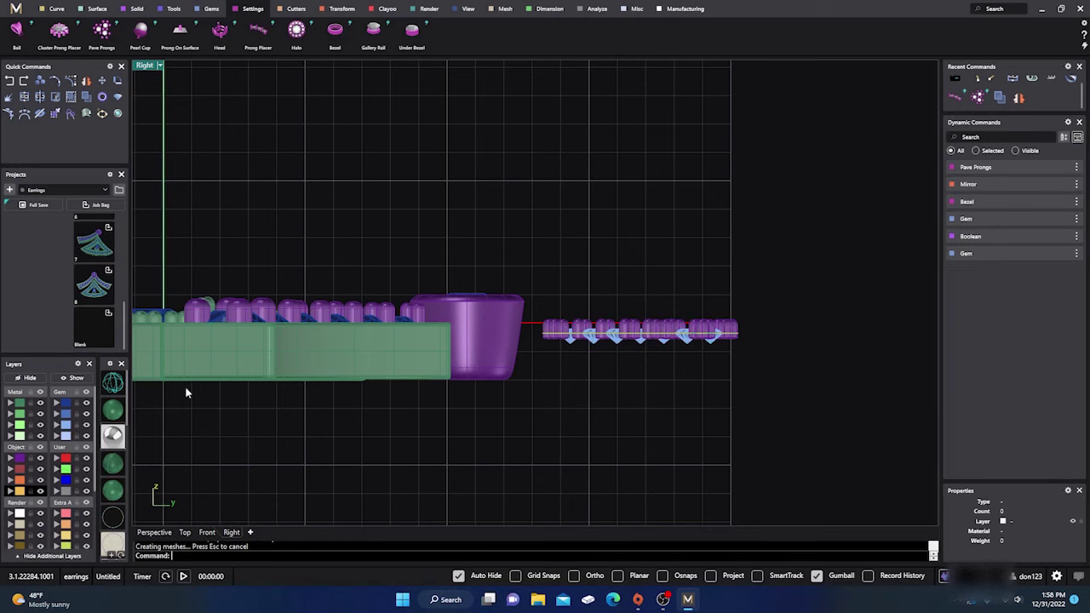
pyautogui.click(154, 532)
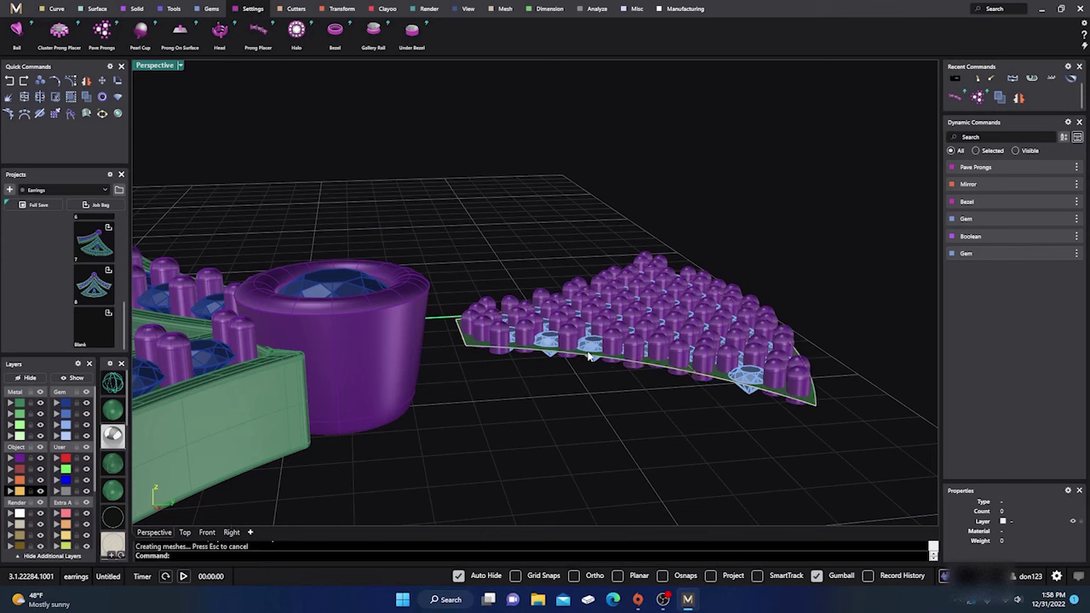
pyautogui.click(477, 345)
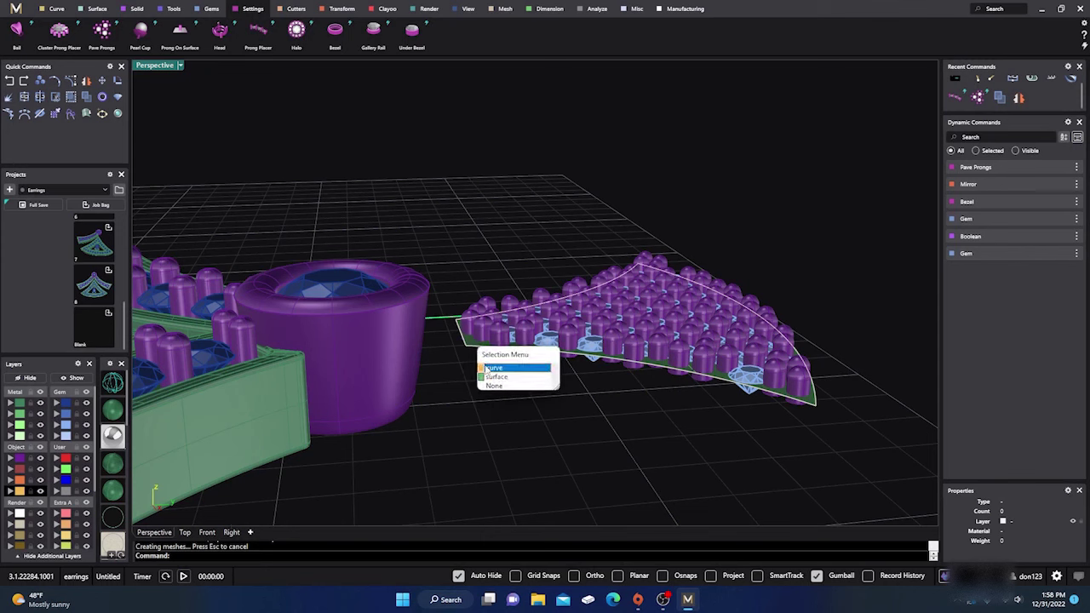
# In Right view, extrude the fan's closed outline curve about 1.6 mm downward.
pyautogui.click(482, 367)
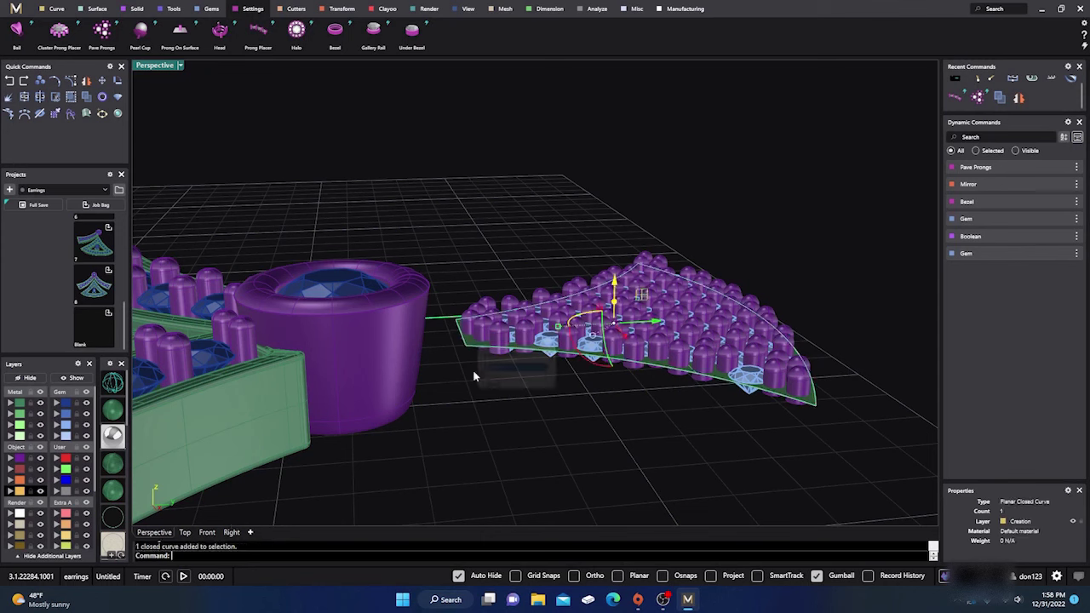
pyautogui.click(232, 533)
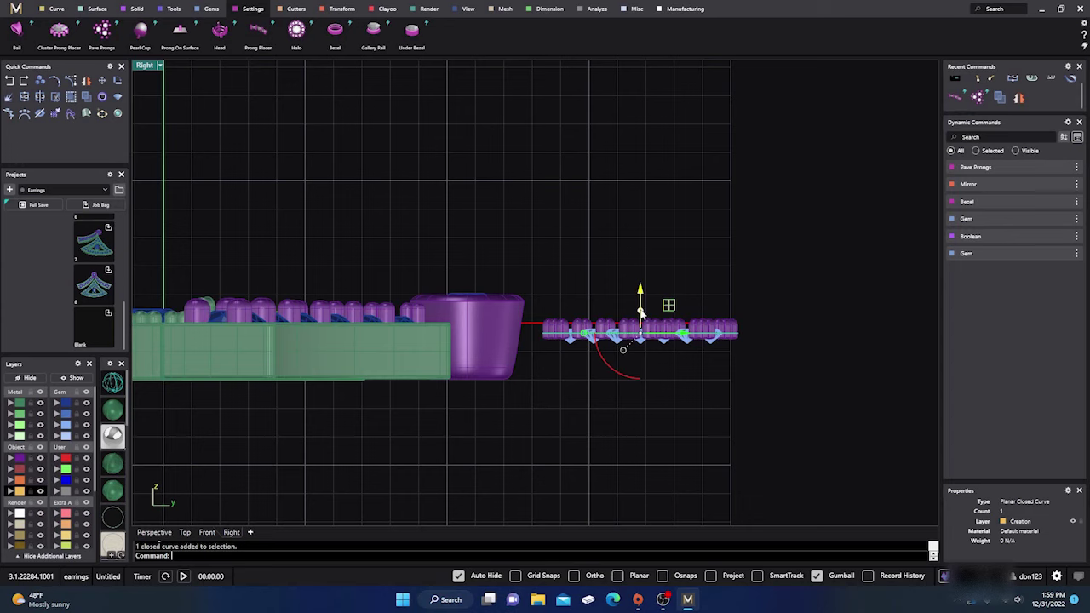
pyautogui.moveTo(640, 313); pyautogui.dragTo(640, 360)
pyautogui.moveTo(640, 357); pyautogui.dragTo(639, 361)
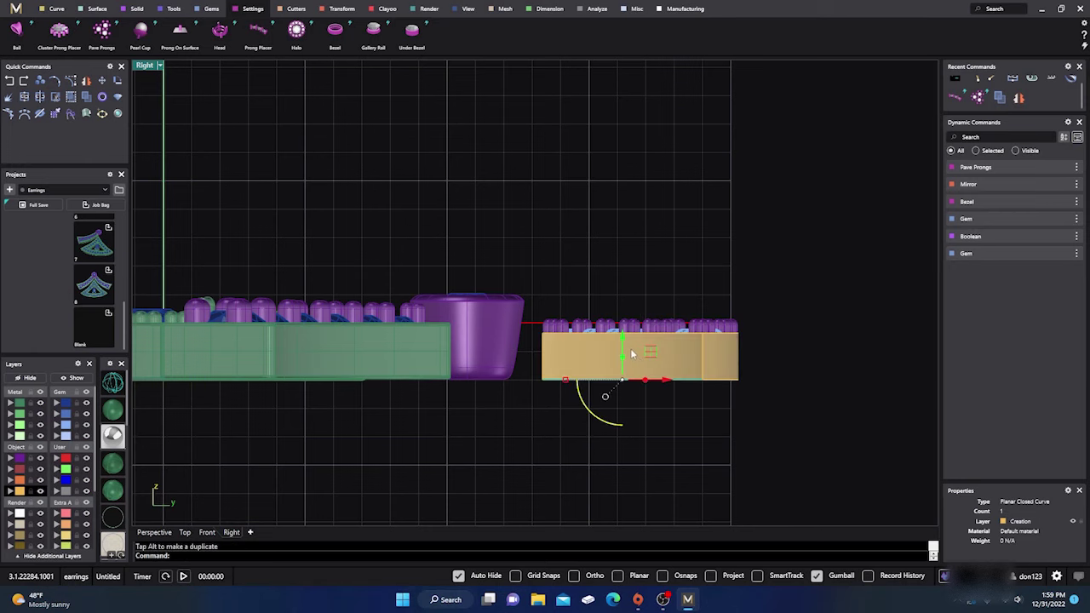
# Orbit the Perspective view to inspect the new gold slab under the pavé.
pyautogui.click(161, 533)
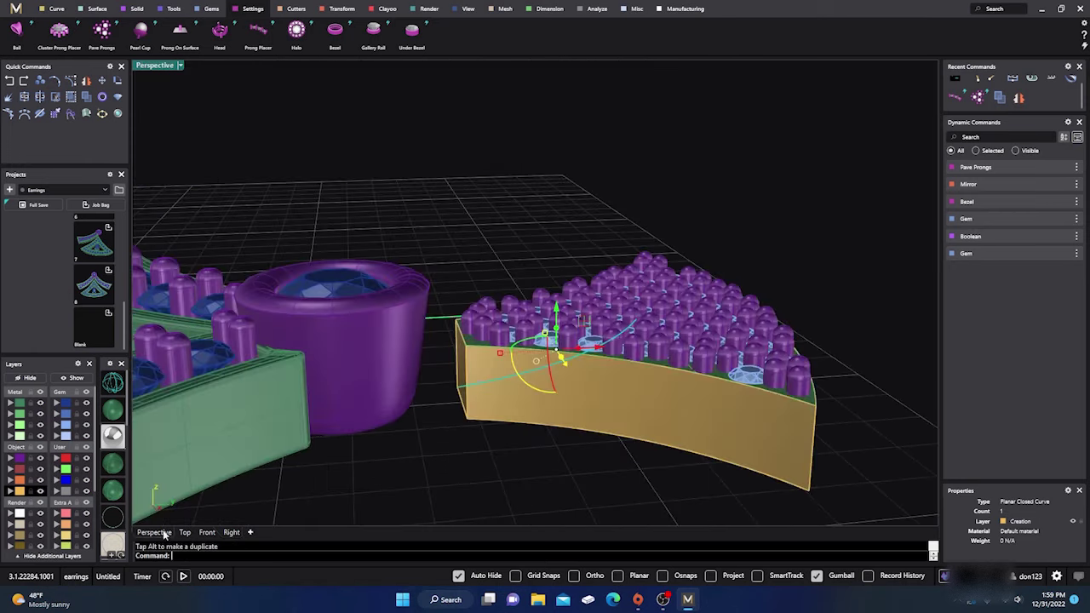
pyautogui.moveTo(418, 406); pyautogui.dragTo(537, 393, button='right')
pyautogui.scroll(5, 455, 327)
pyautogui.scroll(3, 525, 354)
pyautogui.scroll(-3, 525, 355)
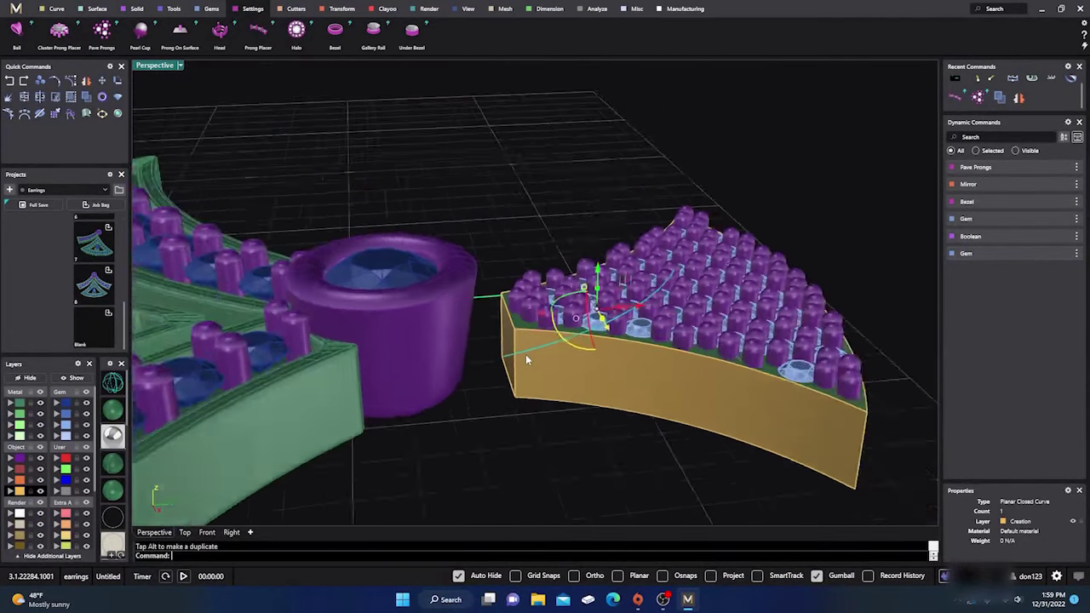
pyautogui.moveTo(526, 355); pyautogui.dragTo(679, 485, button='right')
pyautogui.scroll(3, 597, 389)
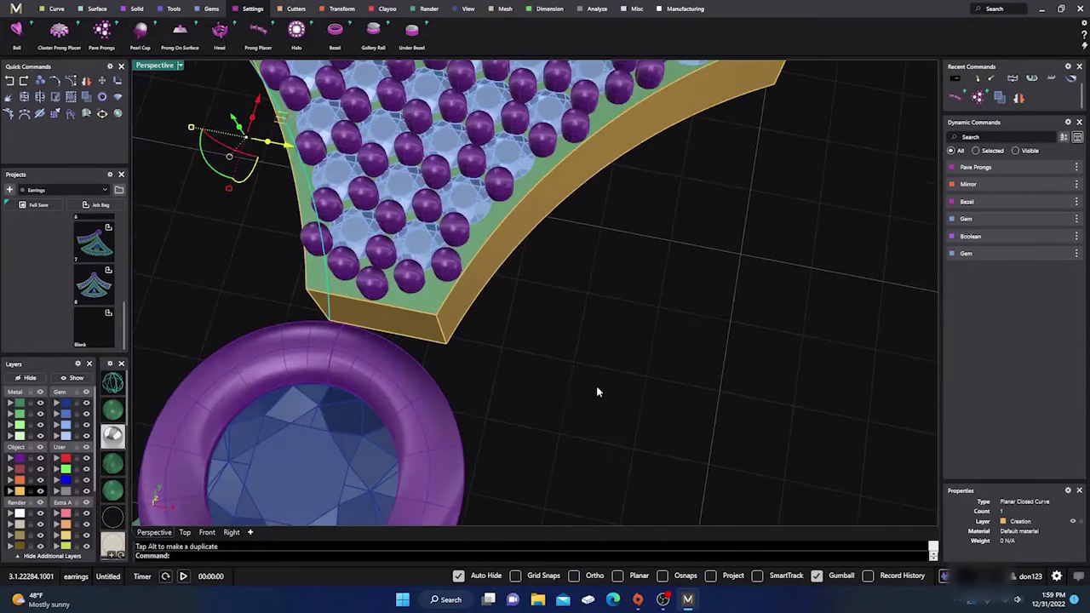
pyautogui.moveTo(596, 389); pyautogui.dragTo(514, 334, button='right')
pyautogui.click(460, 186)
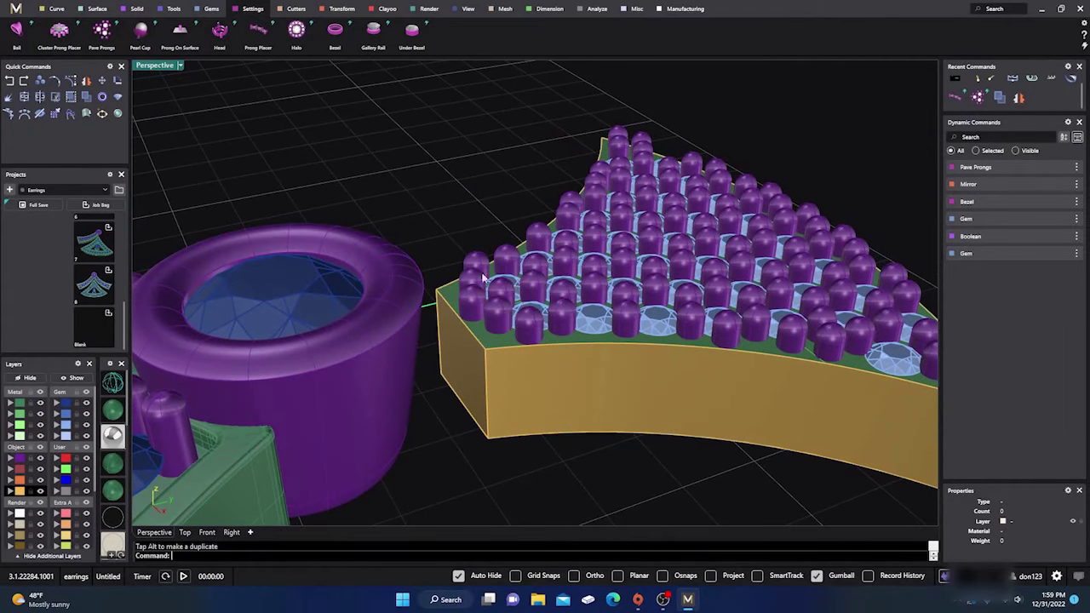
# Delete the green top surface and Cap the gold extrusion, then check it is closed.
pyautogui.click(492, 345)
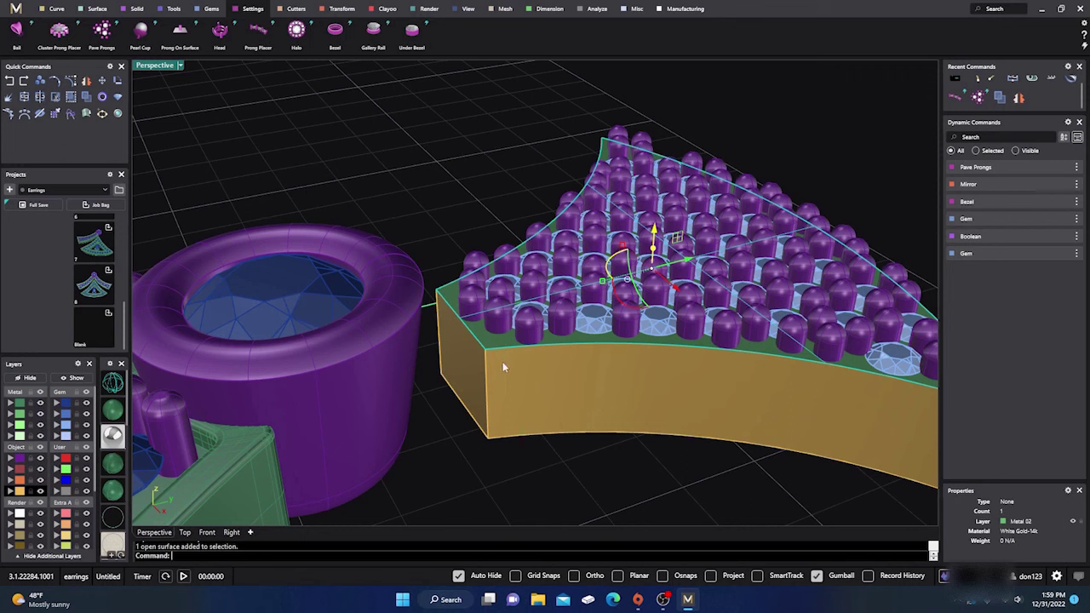
pyautogui.press('Delete')
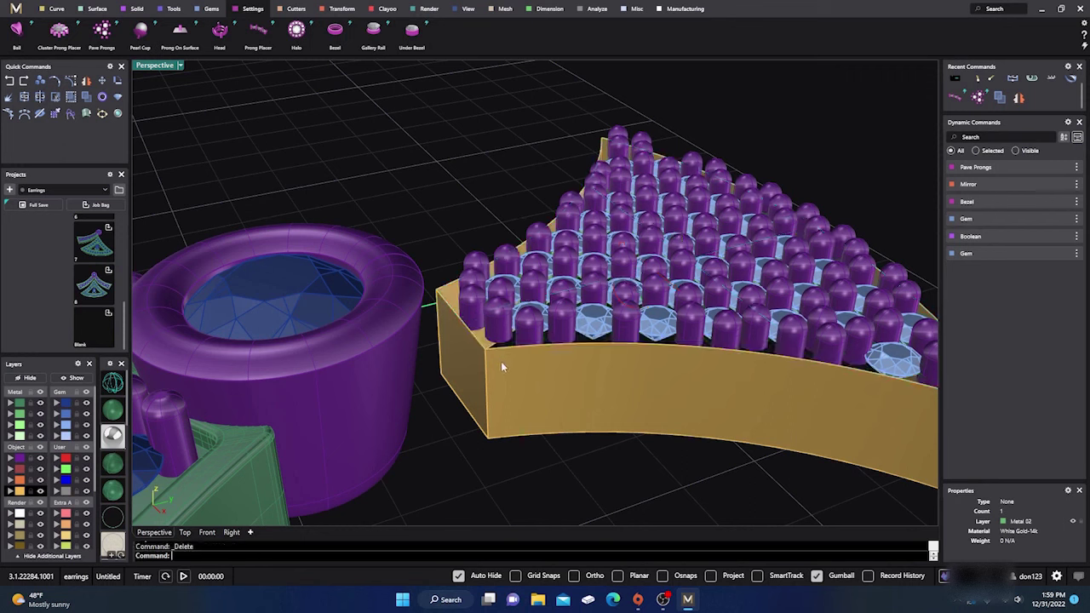
pyautogui.click(501, 367)
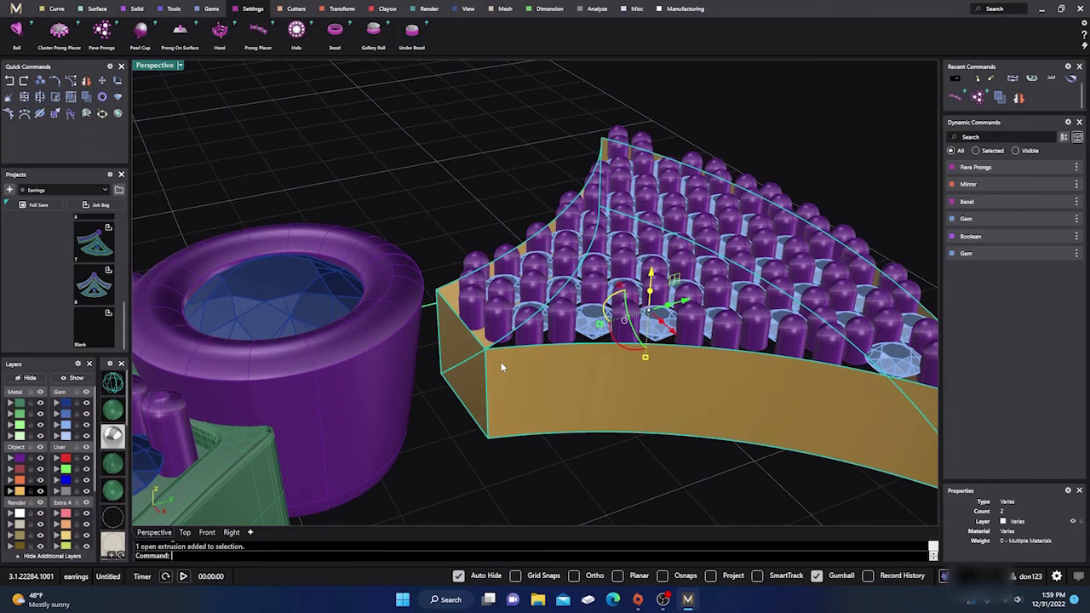
pyautogui.write('Cap')
pyautogui.press('Return')
pyautogui.click(450, 207)
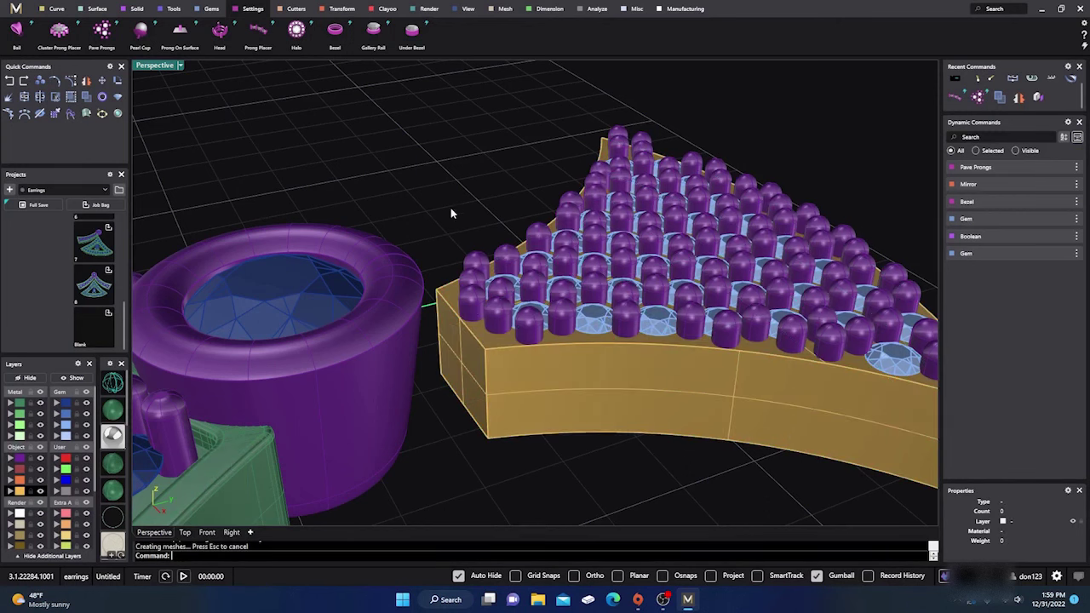
pyautogui.moveTo(563, 390)
pyautogui.mouseDown(button='right')
pyautogui.moveTo(574, 406)
pyautogui.moveTo(555, 371)
pyautogui.mouseUp(button='right')
pyautogui.click(556, 371)
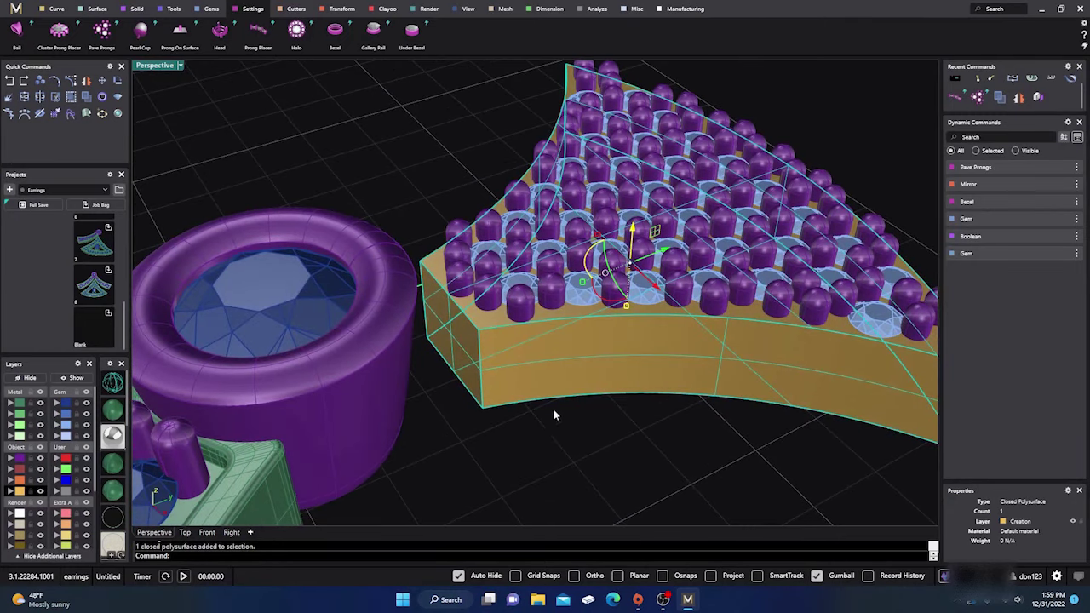
pyautogui.click(451, 170)
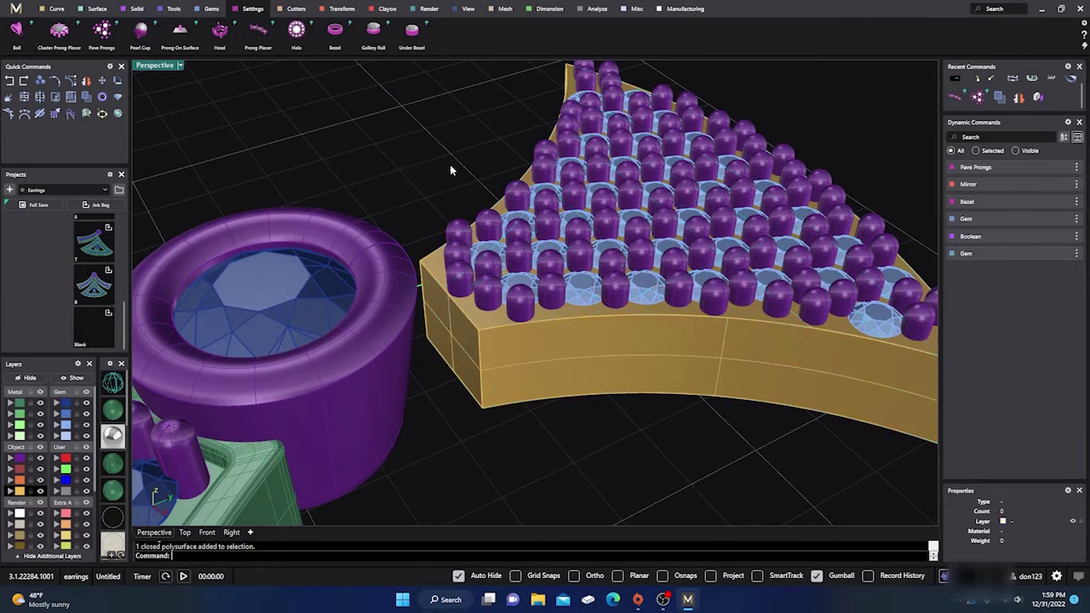
pyautogui.moveTo(566, 273); pyautogui.dragTo(572, 310, button='right')
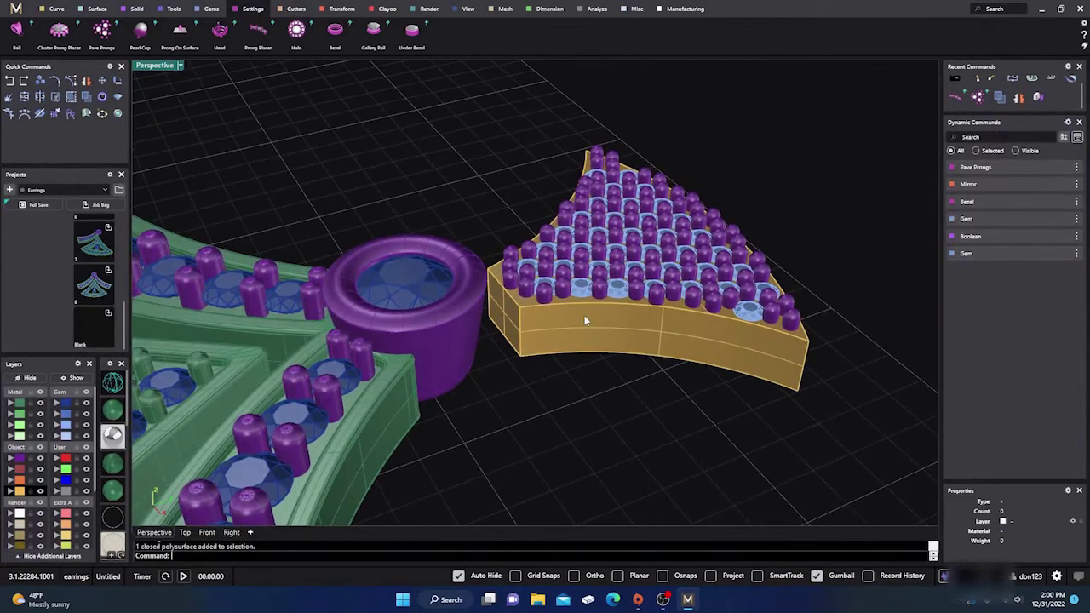
# Duplicate the gold slab InPlace and scale the copy up in Top view.
pyautogui.click(584, 321)
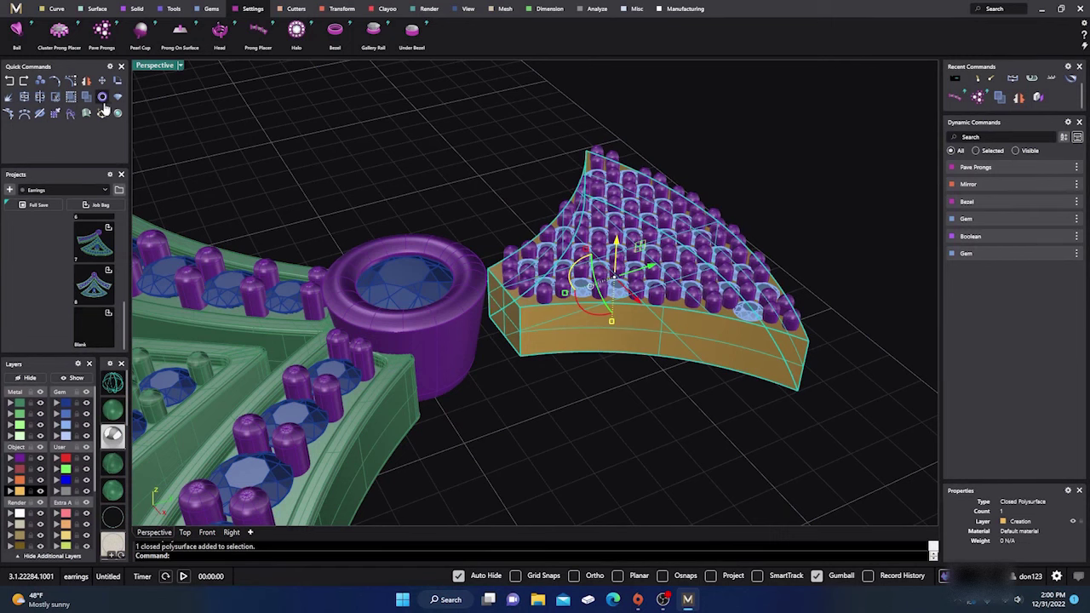
pyautogui.scroll(3, 631, 293)
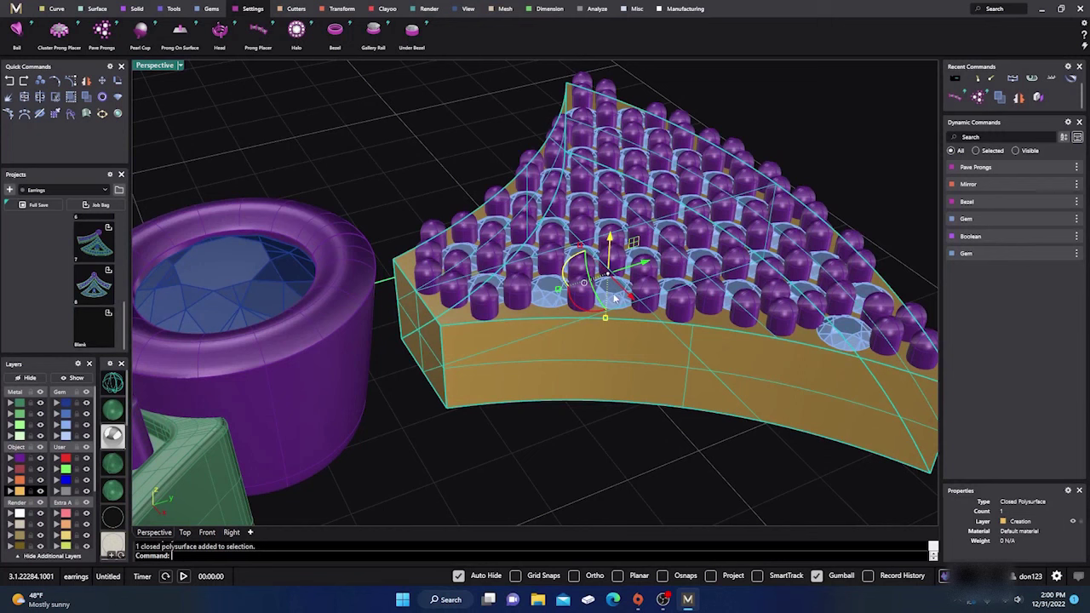
pyautogui.click(41, 83)
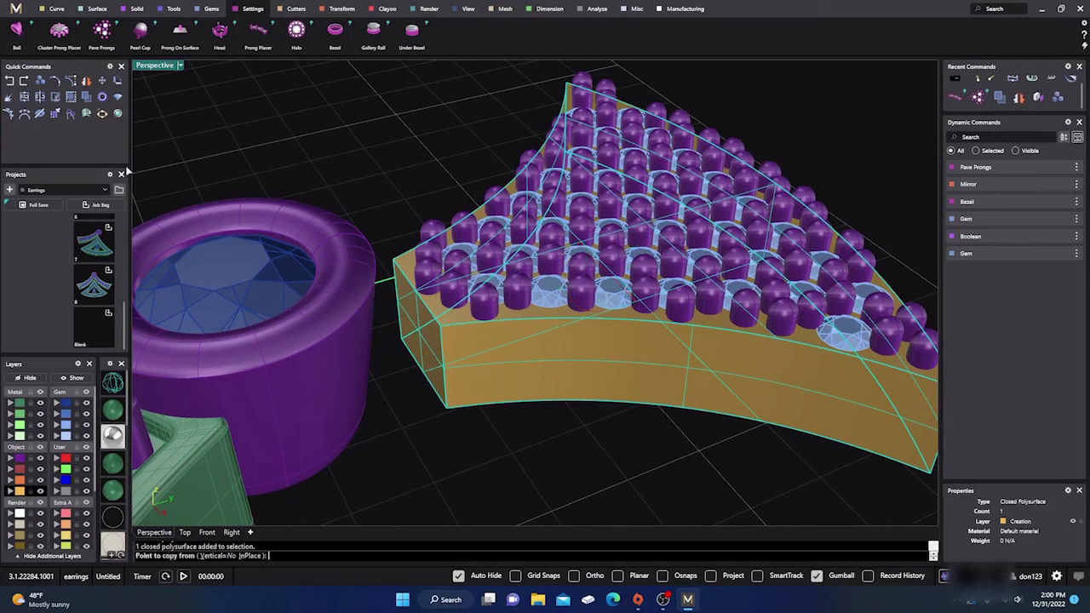
pyautogui.click(252, 556)
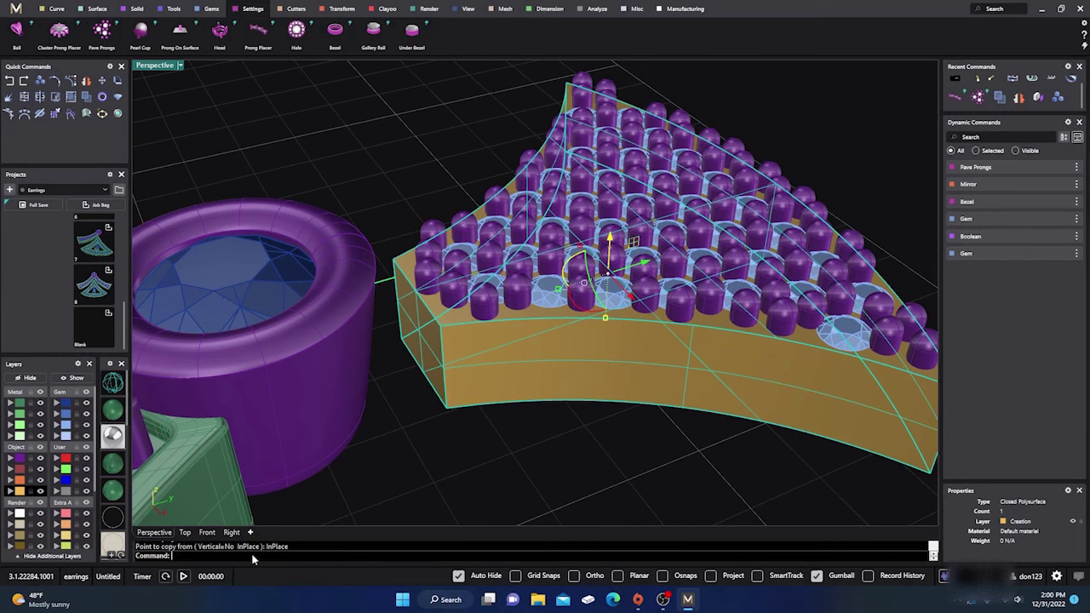
pyautogui.scroll(-4, 474, 360)
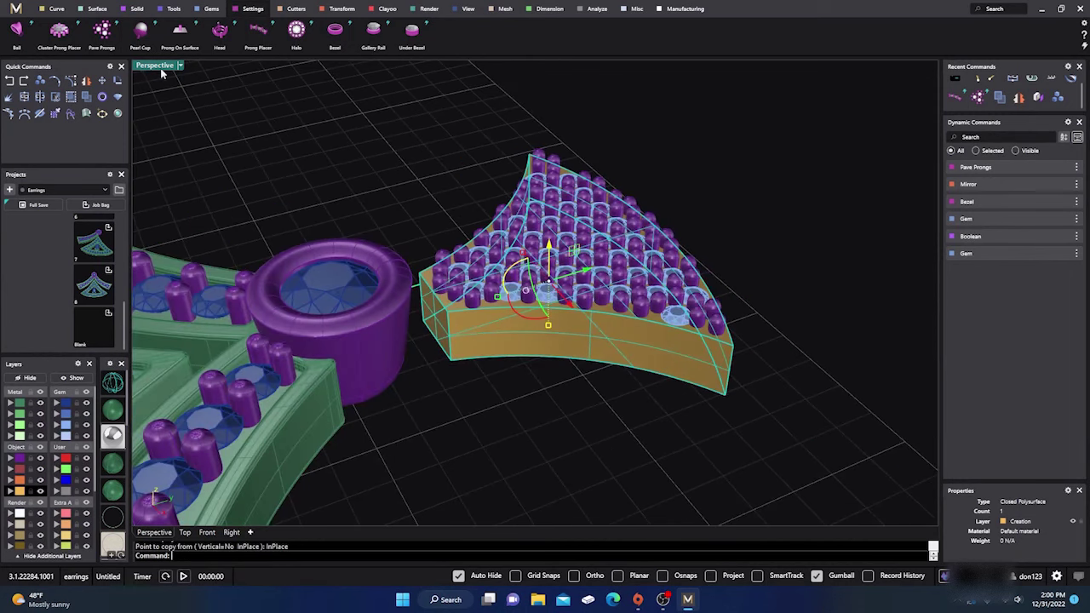
pyautogui.click(186, 532)
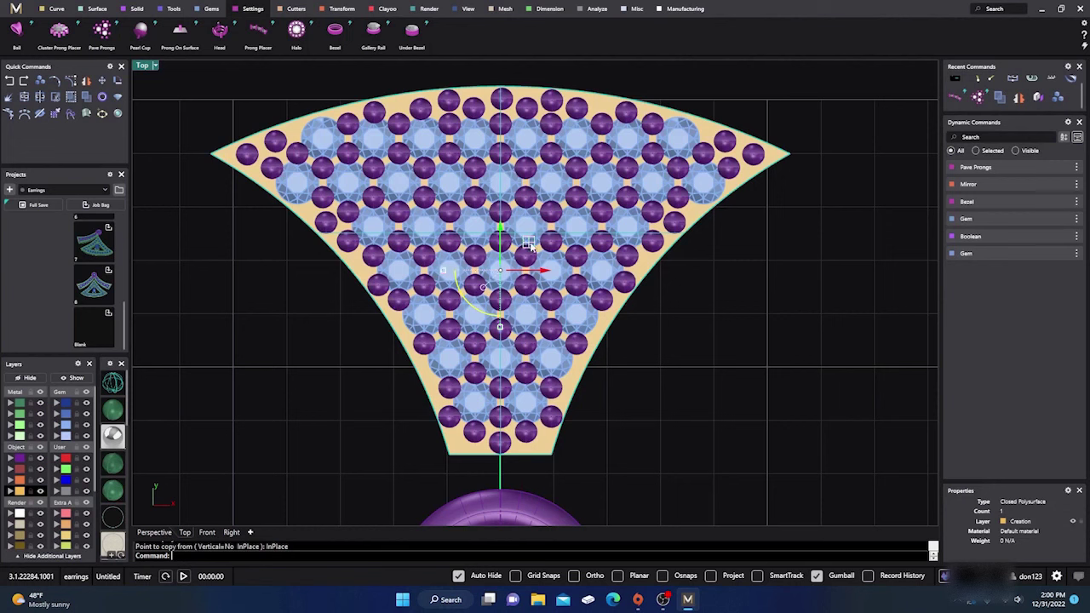
pyautogui.moveTo(527, 242); pyautogui.dragTo(530, 244)
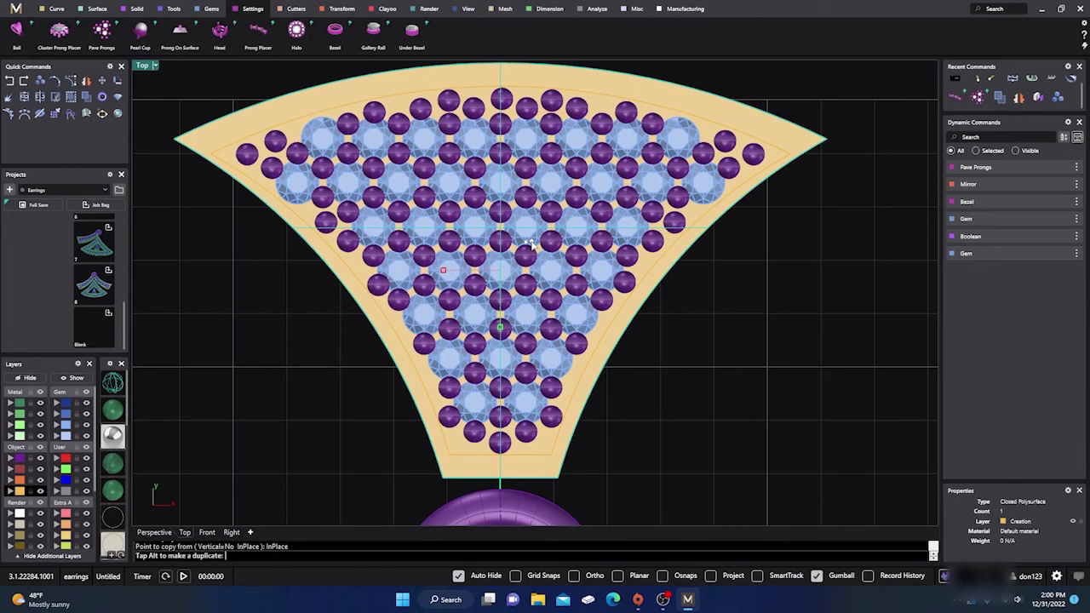
pyautogui.moveTo(528, 243); pyautogui.dragTo(529, 244)
pyautogui.click(647, 374)
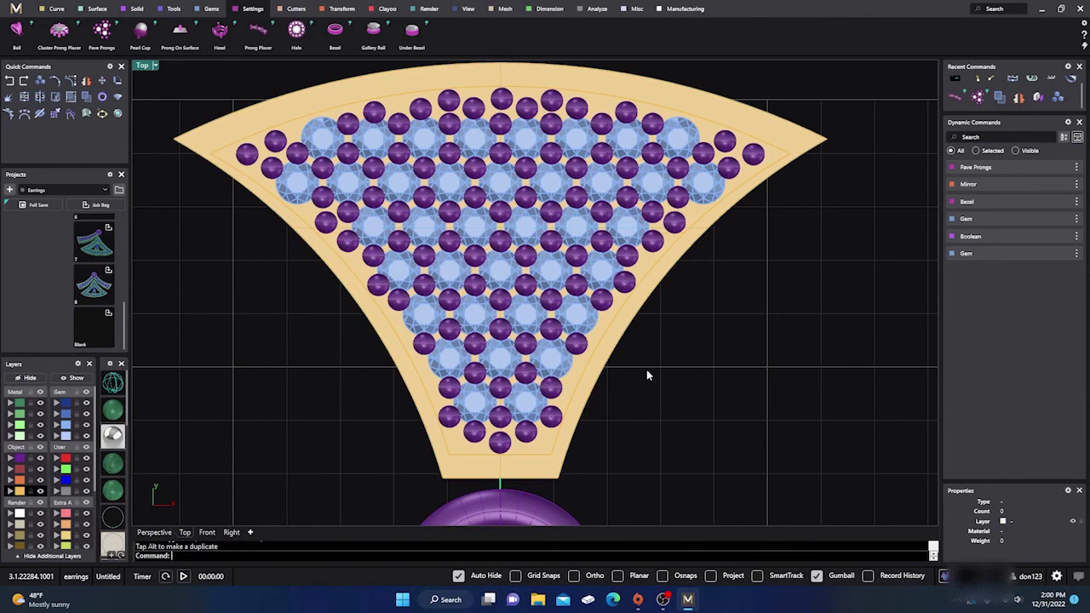
pyautogui.click(154, 533)
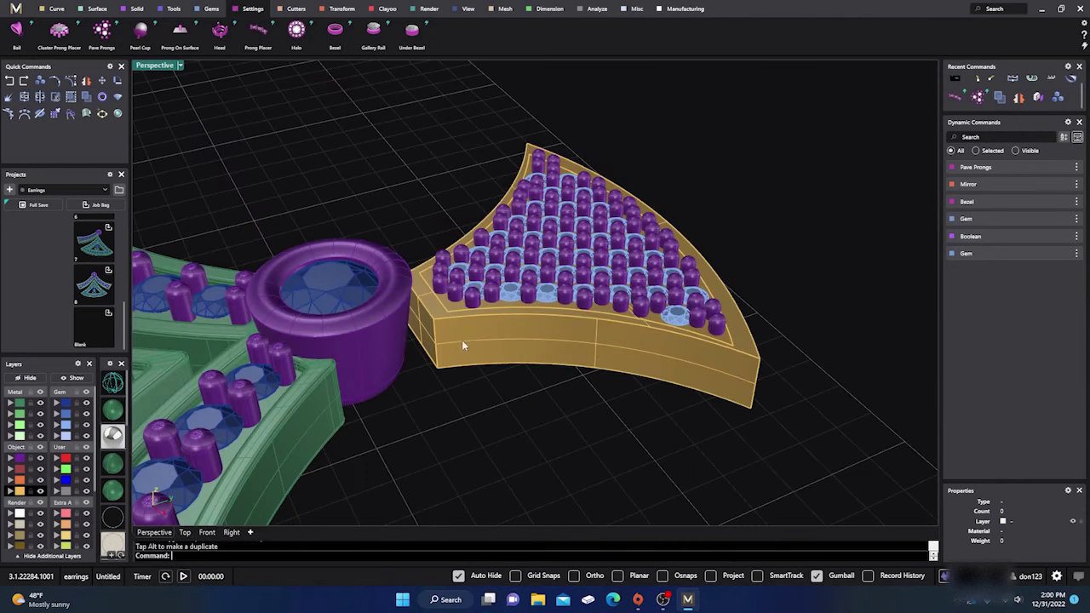
# Move one of the two overlapping slabs onto the Metal 03 layer.
pyautogui.scroll(3, 462, 345)
pyautogui.click(460, 307)
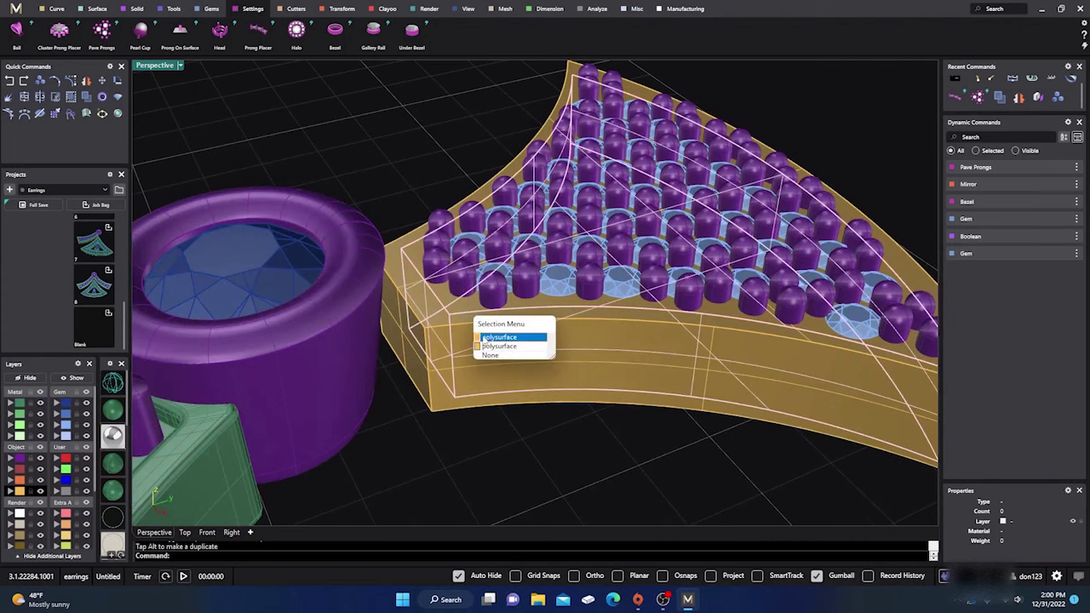
pyautogui.click(483, 338)
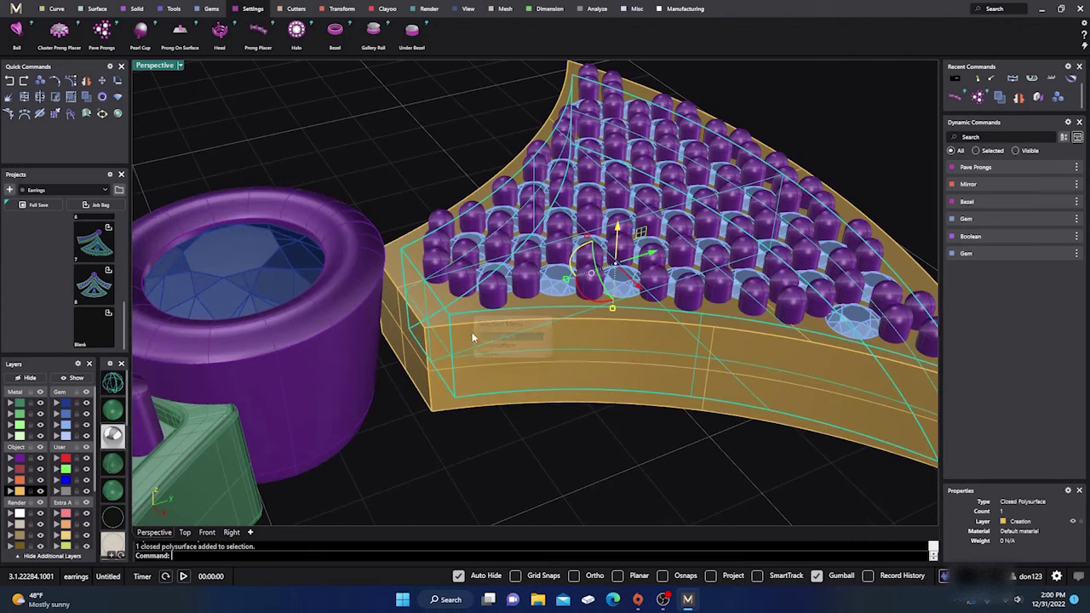
pyautogui.click(18, 424)
pyautogui.click(547, 464)
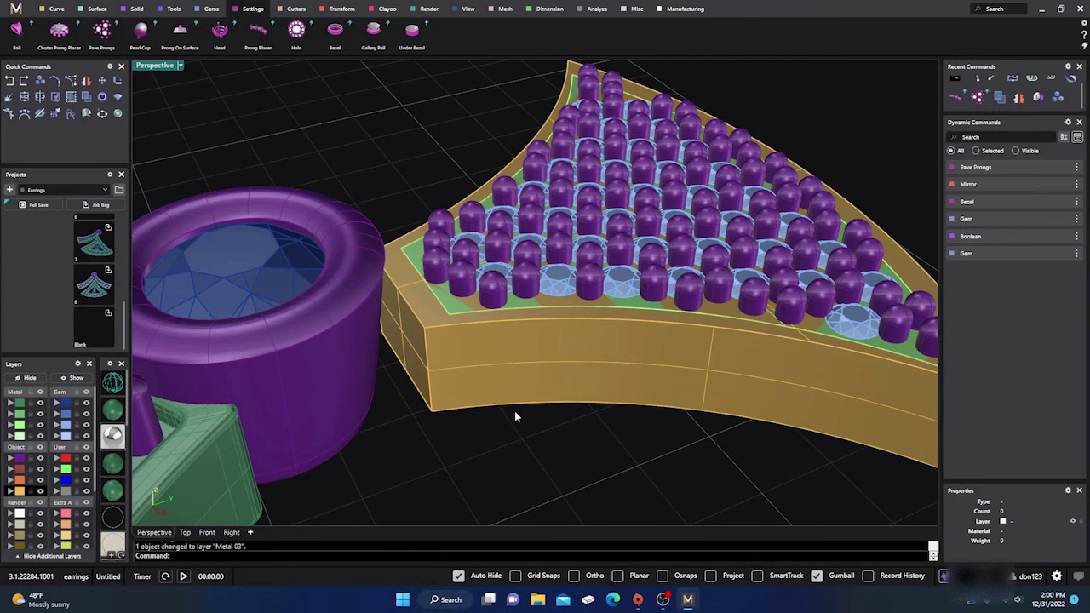
# Lower the orange enlarged slab by 0.260 mm in Right view and inspect the stack.
pyautogui.click(553, 379)
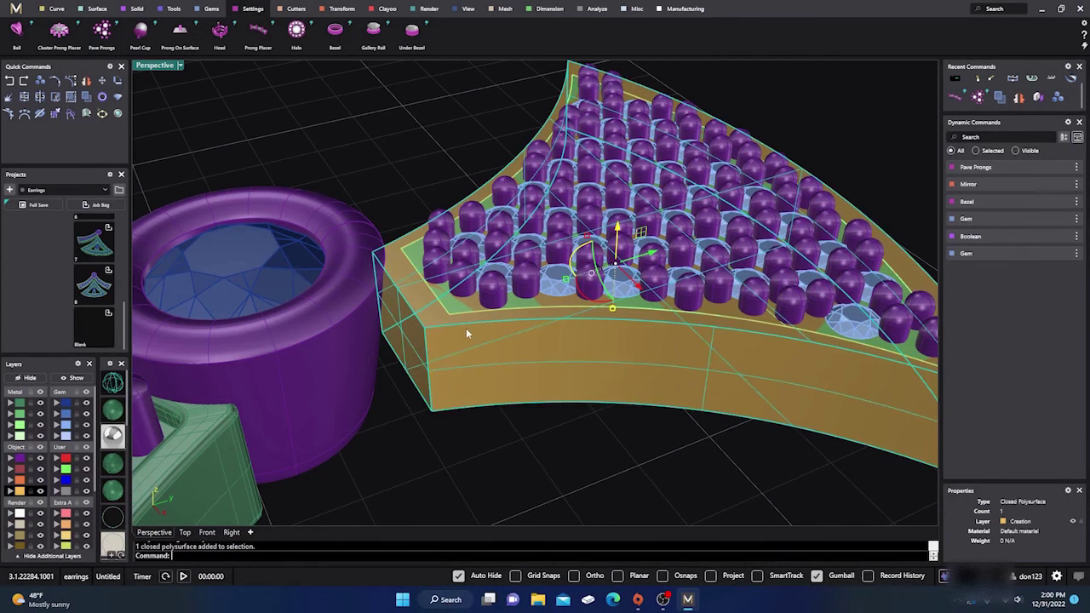
pyautogui.moveTo(555, 377); pyautogui.dragTo(469, 382, button='right')
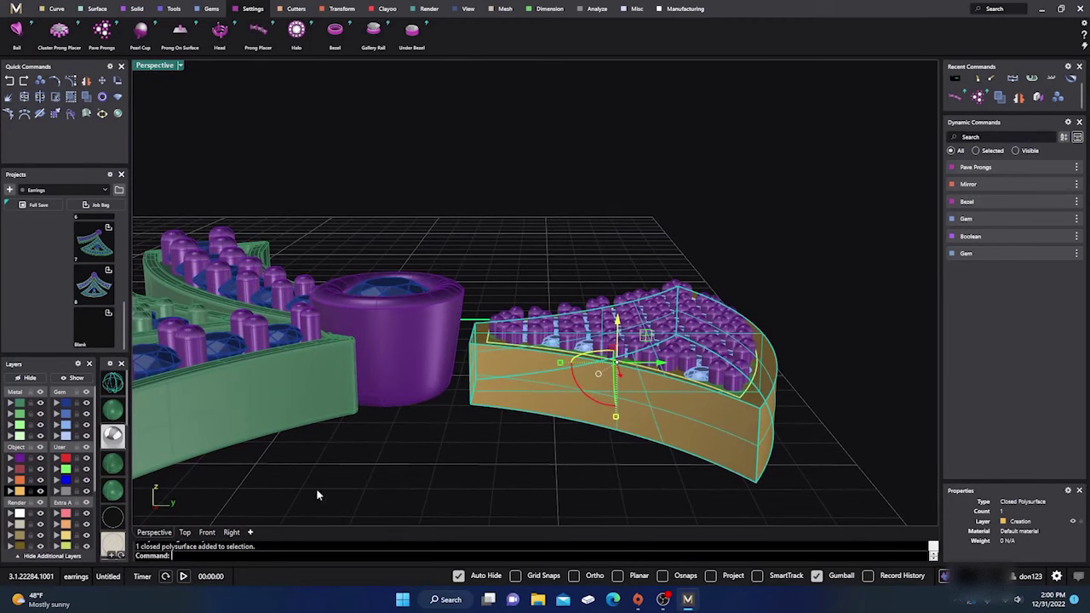
pyautogui.click(232, 533)
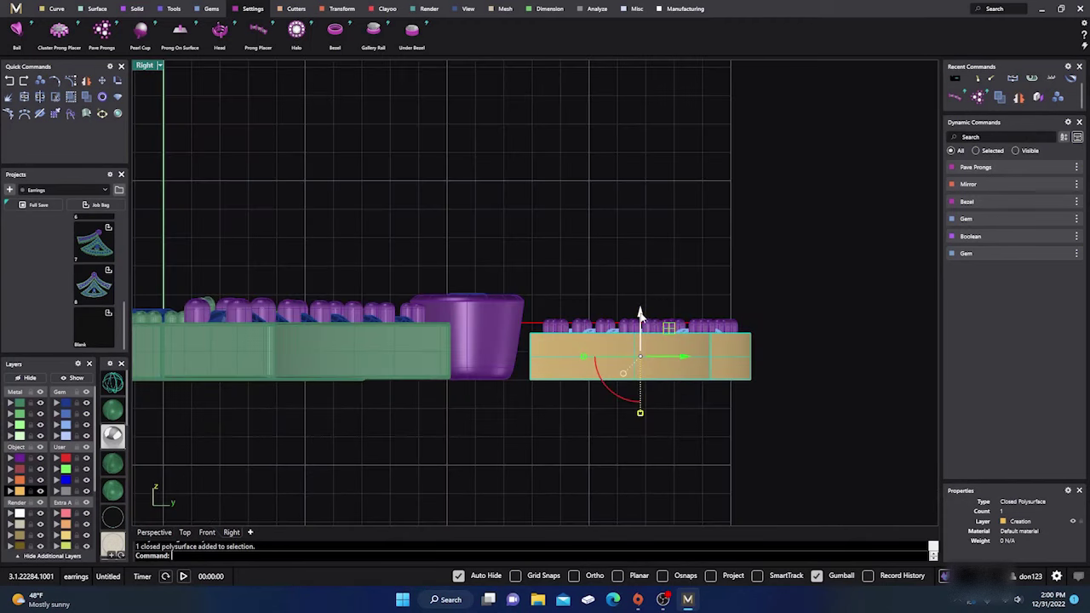
pyautogui.moveTo(641, 315); pyautogui.dragTo(641, 324)
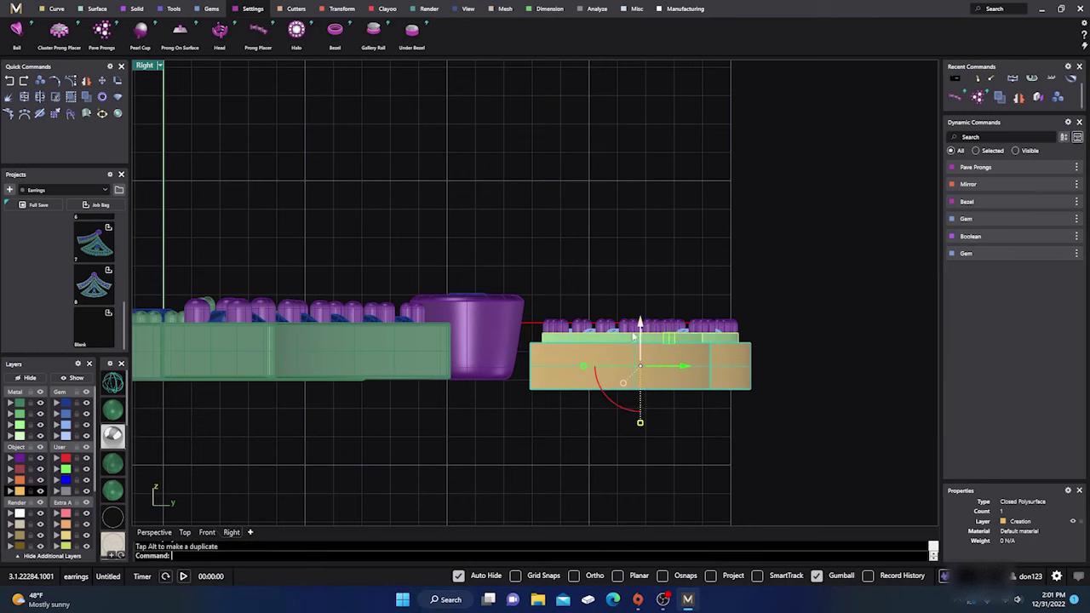
pyautogui.scroll(3, 589, 353)
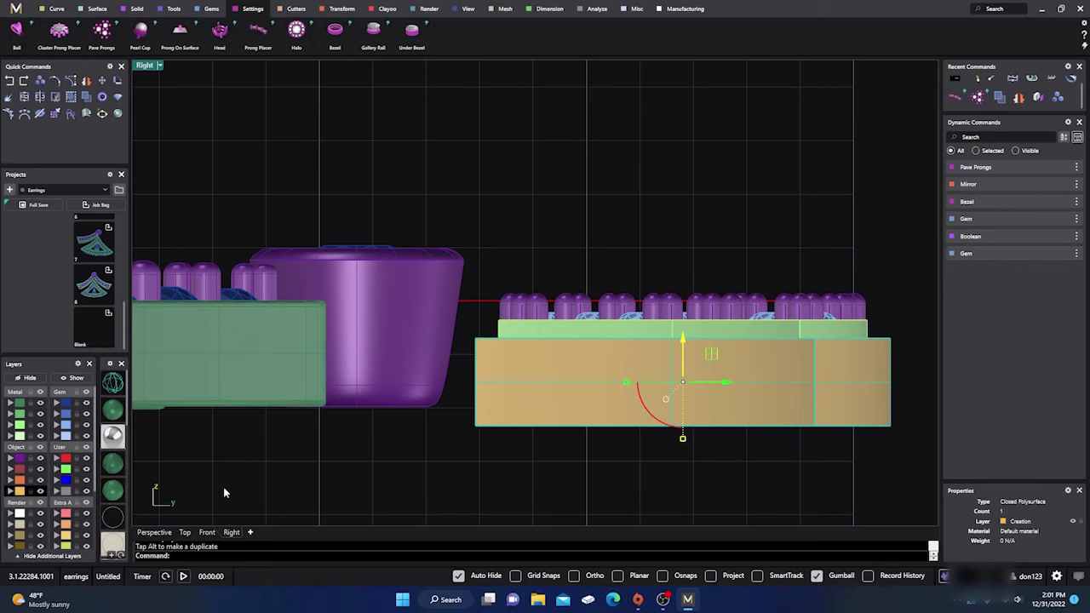
pyautogui.click(154, 532)
pyautogui.moveTo(397, 403); pyautogui.dragTo(528, 404, button='right')
pyautogui.scroll(2, 505, 356)
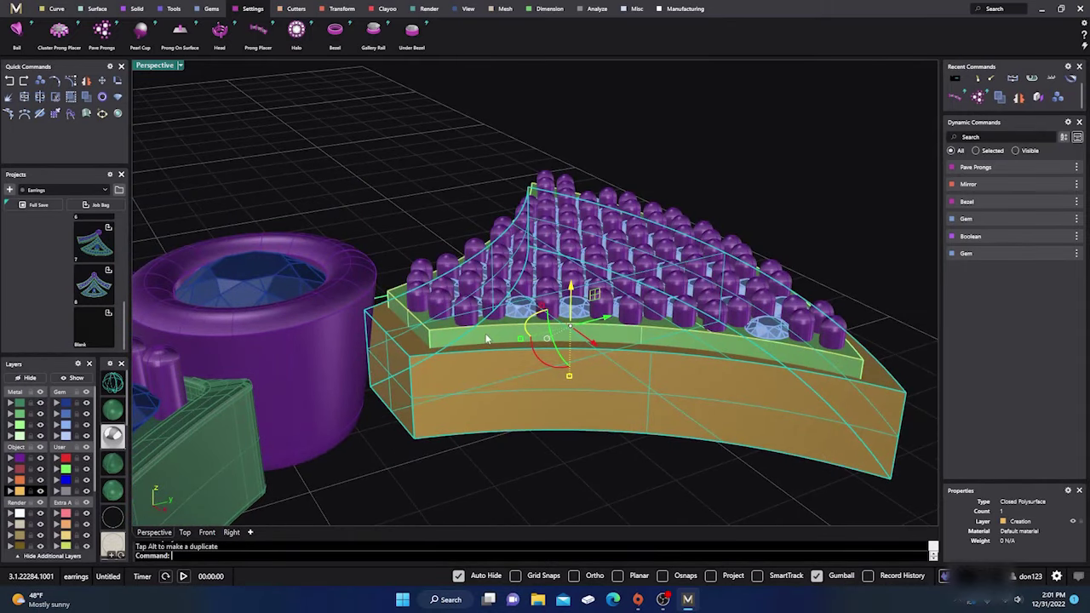
pyautogui.keyDown('shift'); pyautogui.click(504, 388); pyautogui.keyUp('shift')
pyautogui.moveTo(515, 427); pyautogui.dragTo(545, 467, button='right')
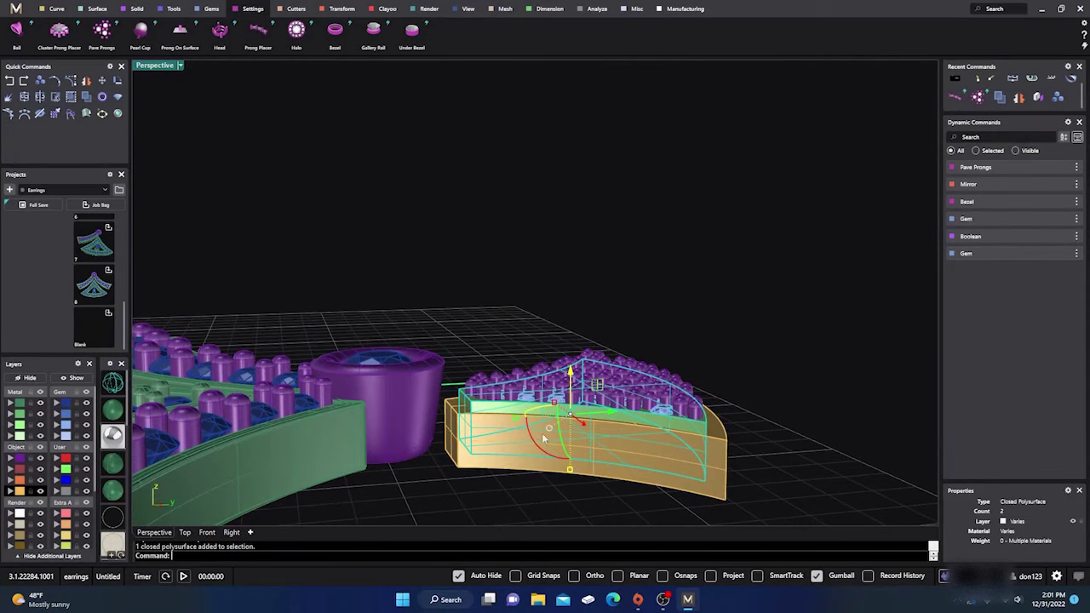
pyautogui.click(233, 533)
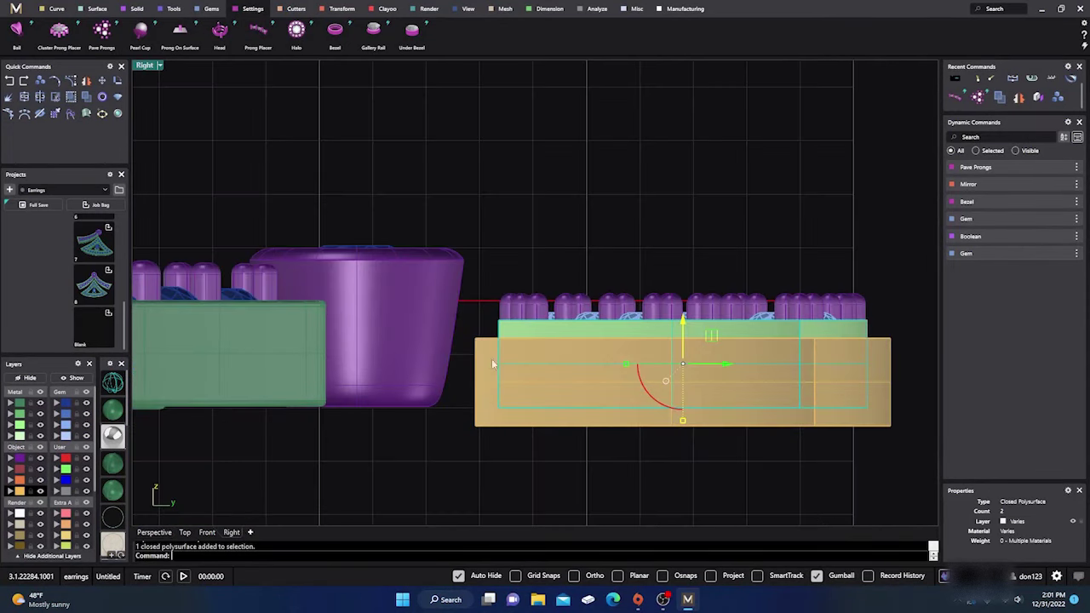
# Scale 1D the green slab from its top face to half its depth using snaps.
pyautogui.click(341, 9)
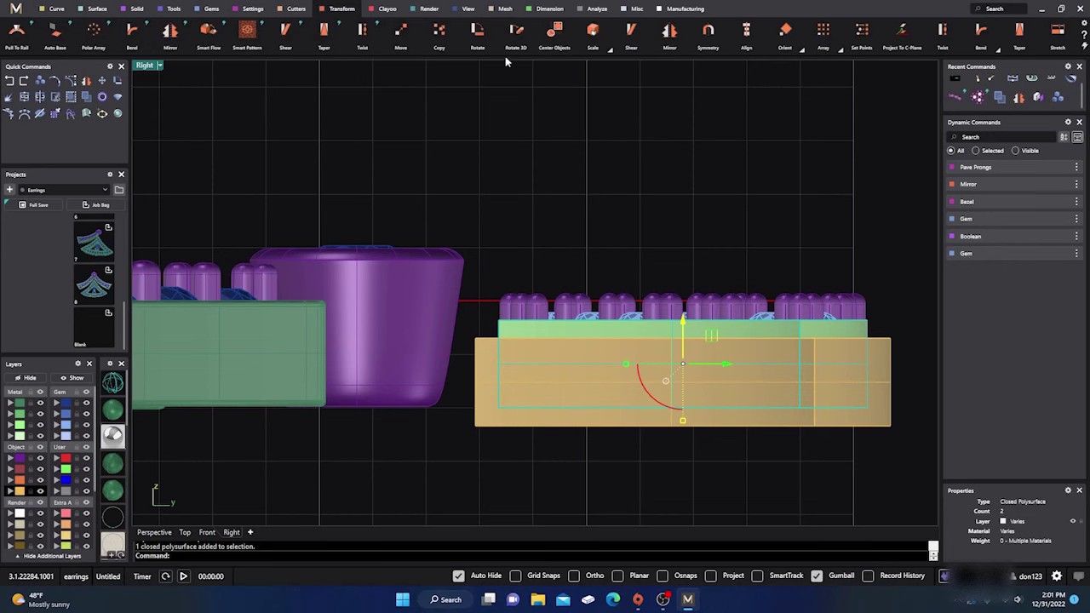
pyautogui.click(610, 53)
pyautogui.click(629, 75)
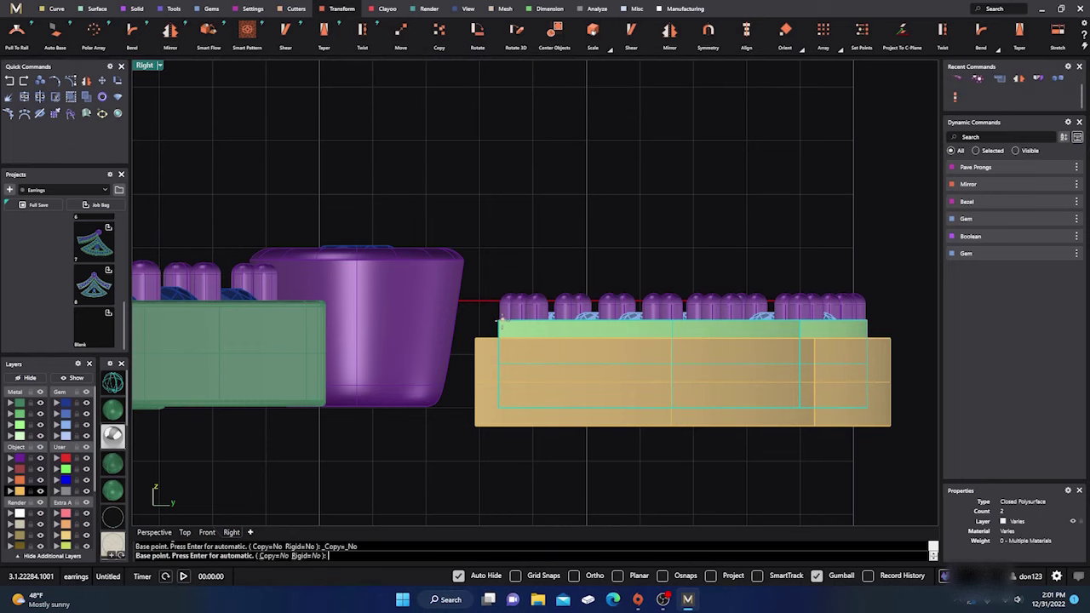
pyautogui.click(665, 577)
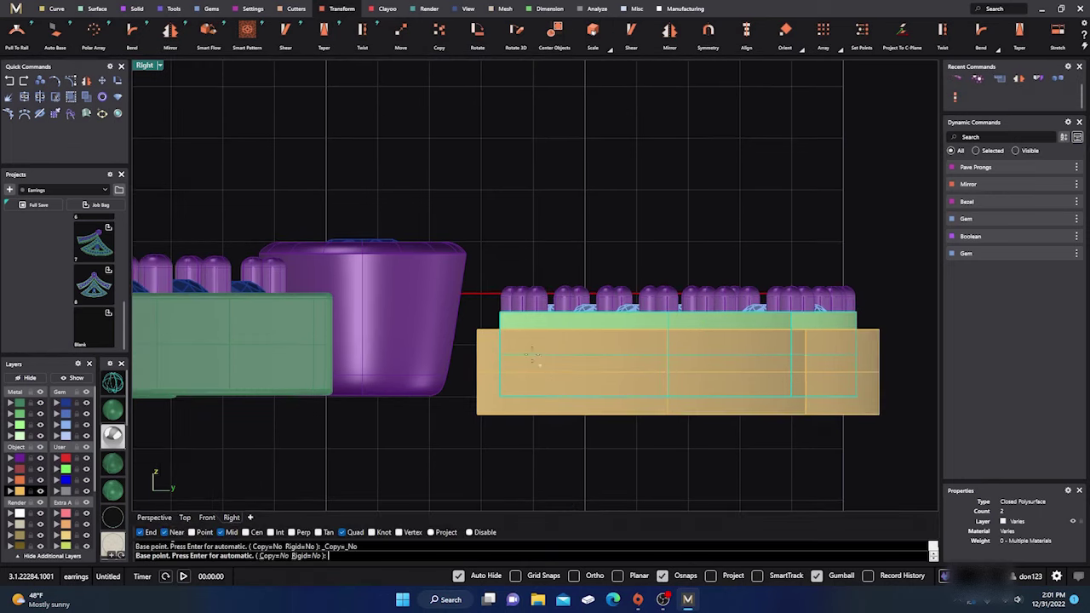
pyautogui.click(501, 312)
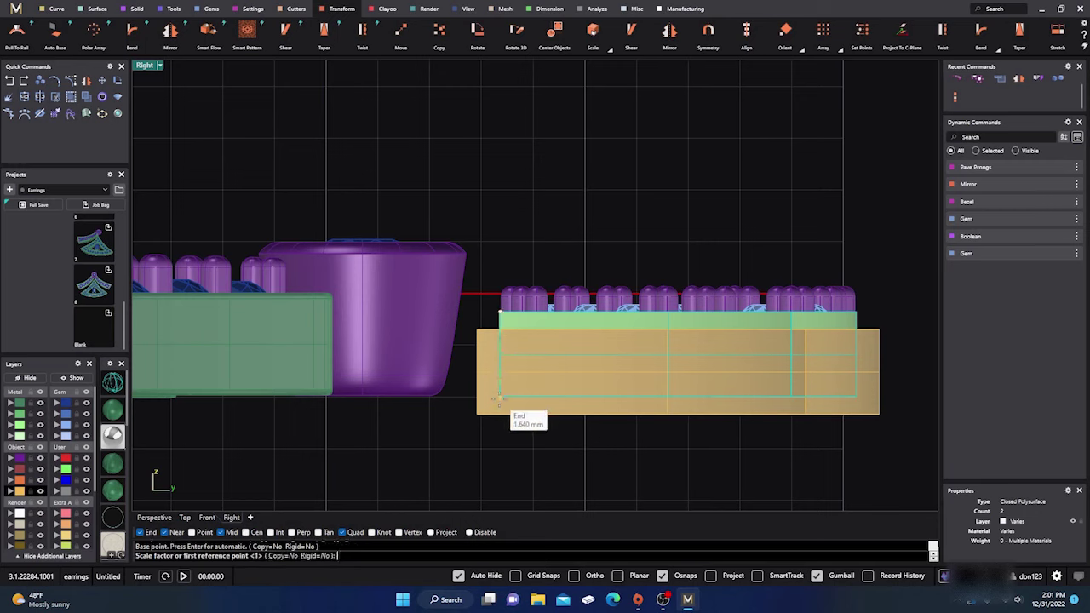
pyautogui.click(500, 384)
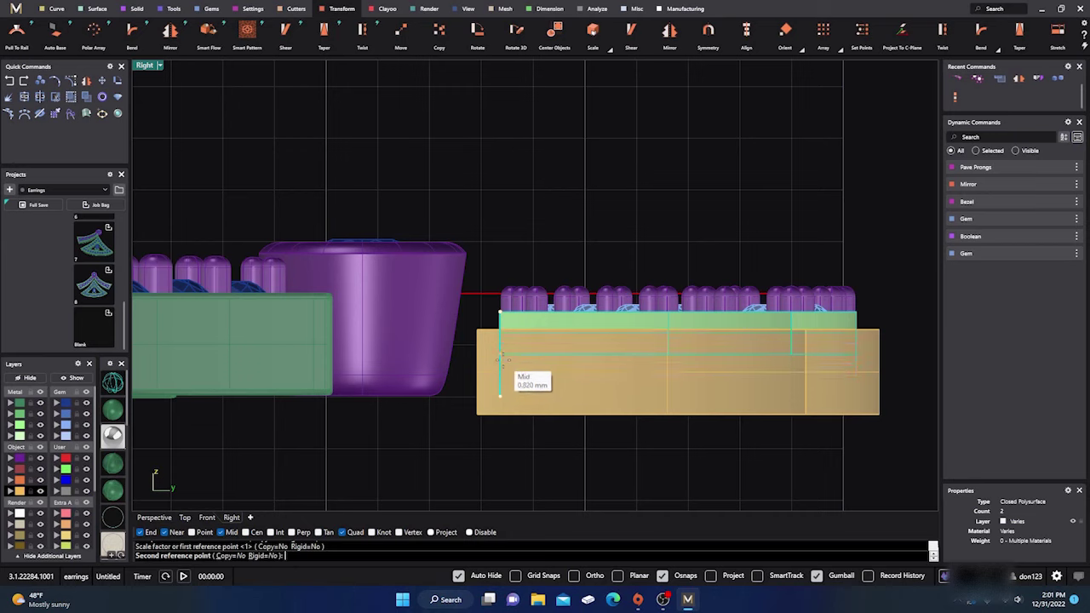
pyautogui.click(502, 359)
pyautogui.press('Escape')
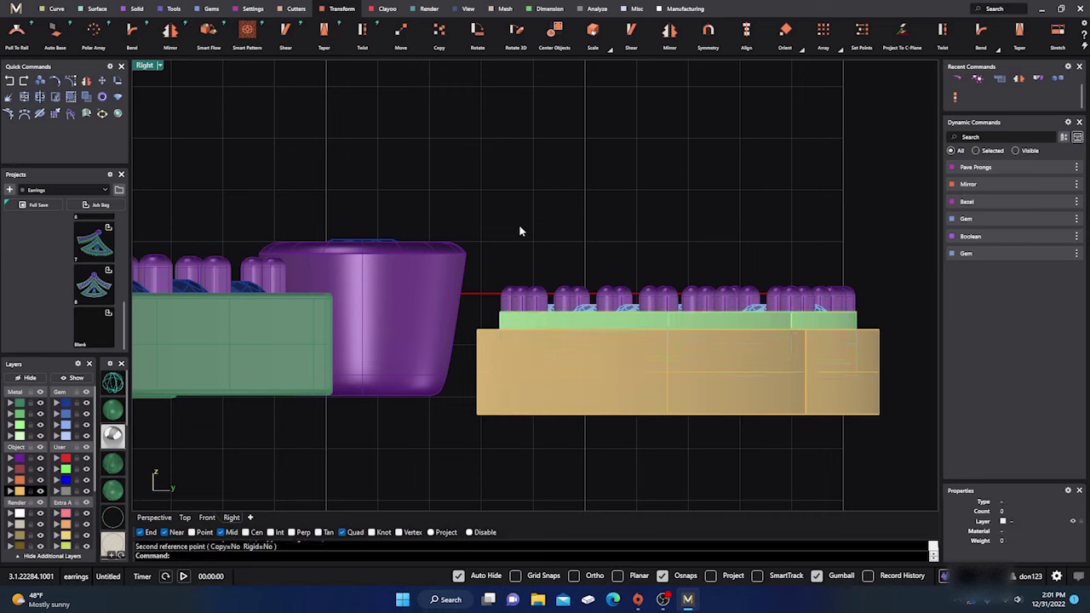
pyautogui.click(154, 517)
pyautogui.moveTo(274, 455); pyautogui.dragTo(407, 442, button='right')
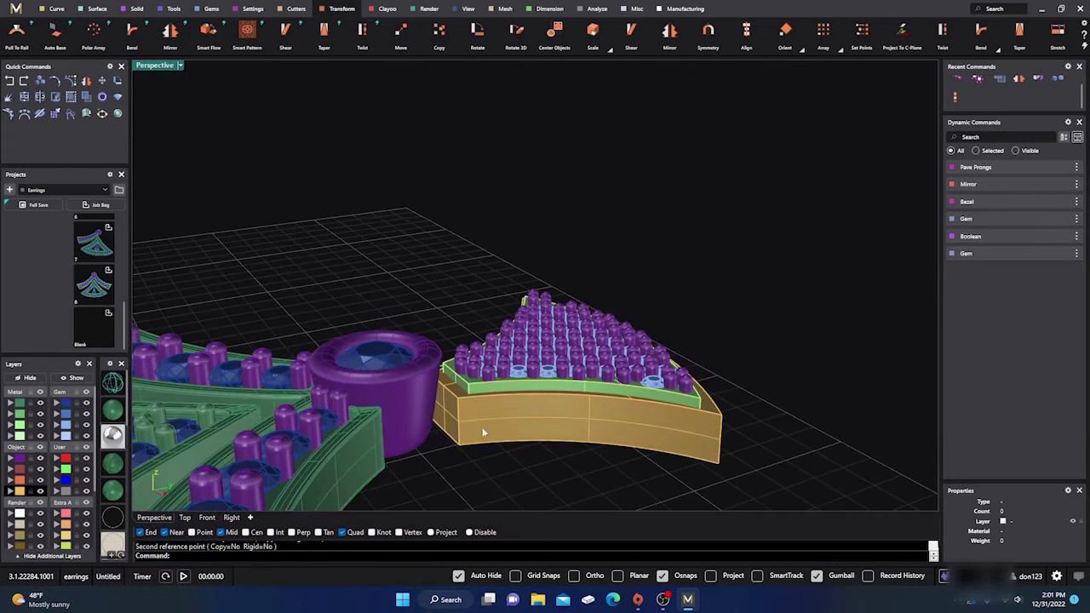
pyautogui.scroll(4, 482, 350)
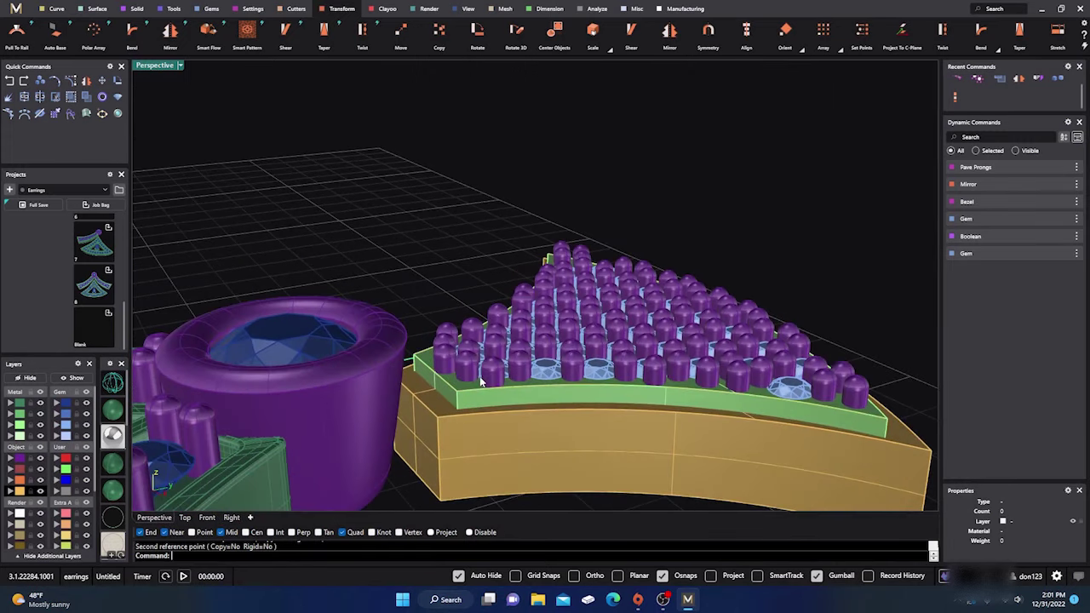
# Run Boolean Difference with the green plate as the first solid and the gold band as cutter.
pyautogui.click(137, 10)
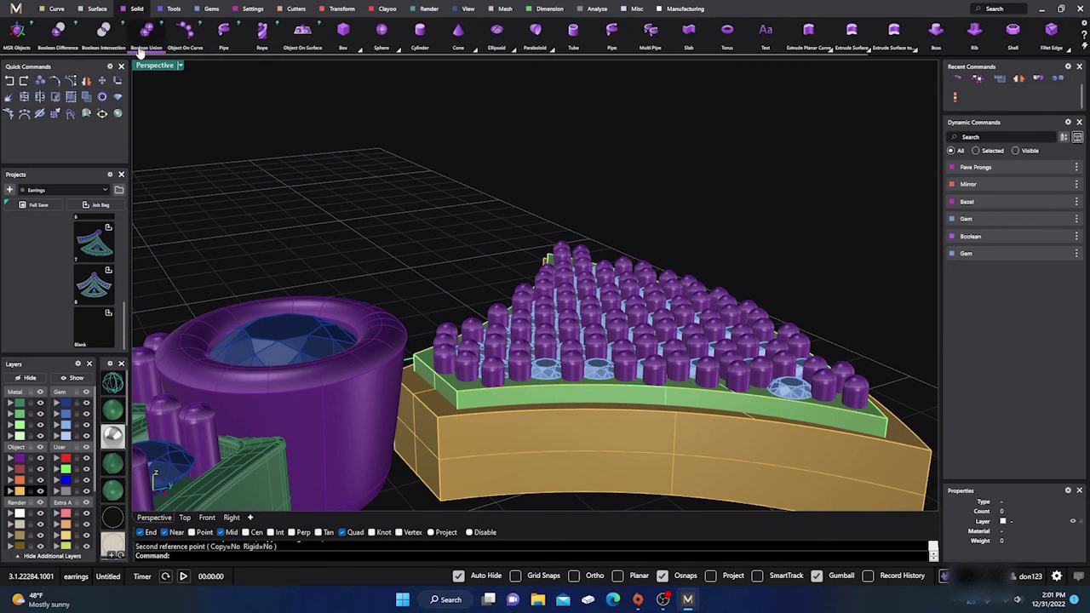
pyautogui.click(58, 31)
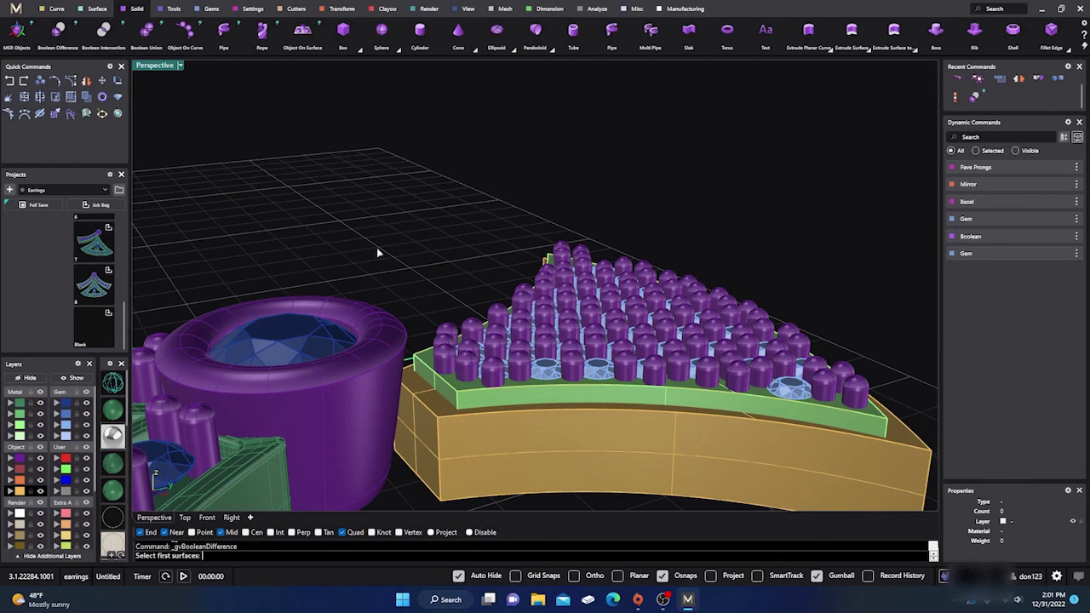
pyautogui.click(479, 401)
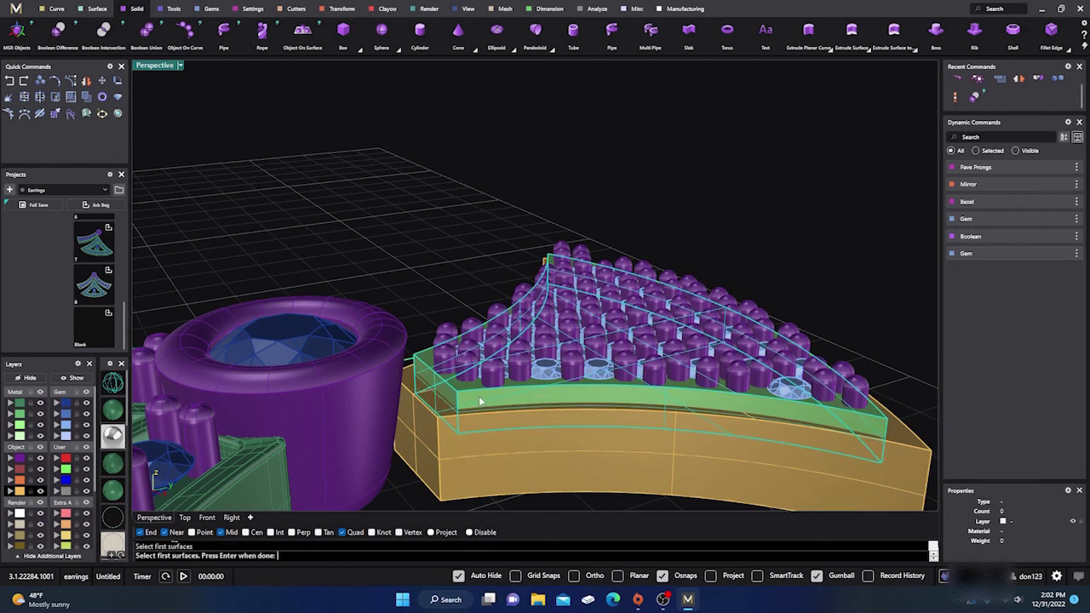
pyautogui.press('Return')
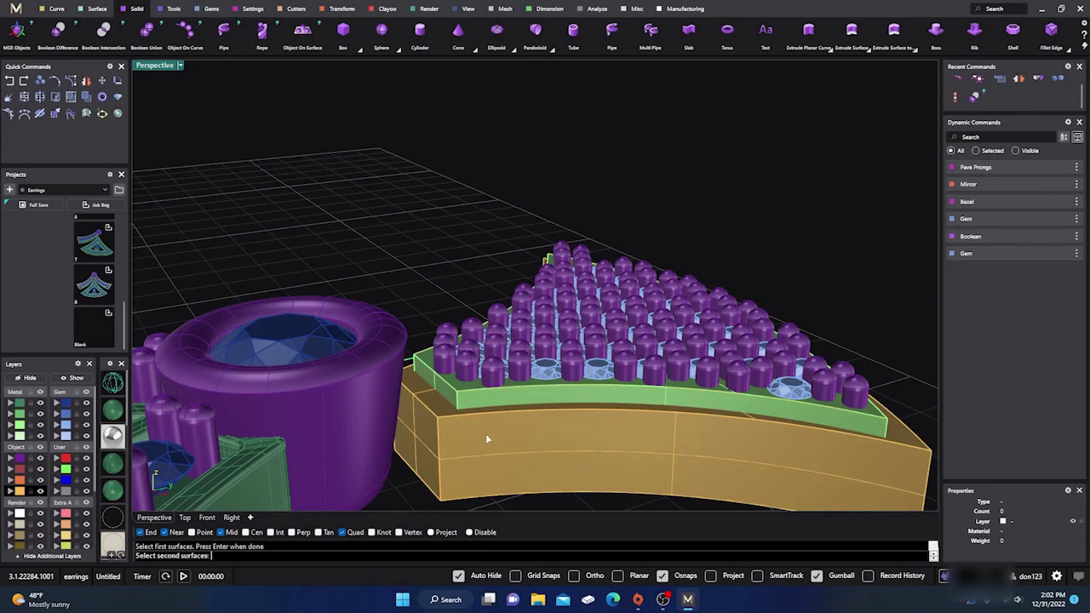
pyautogui.click(486, 437)
pyautogui.press('Return')
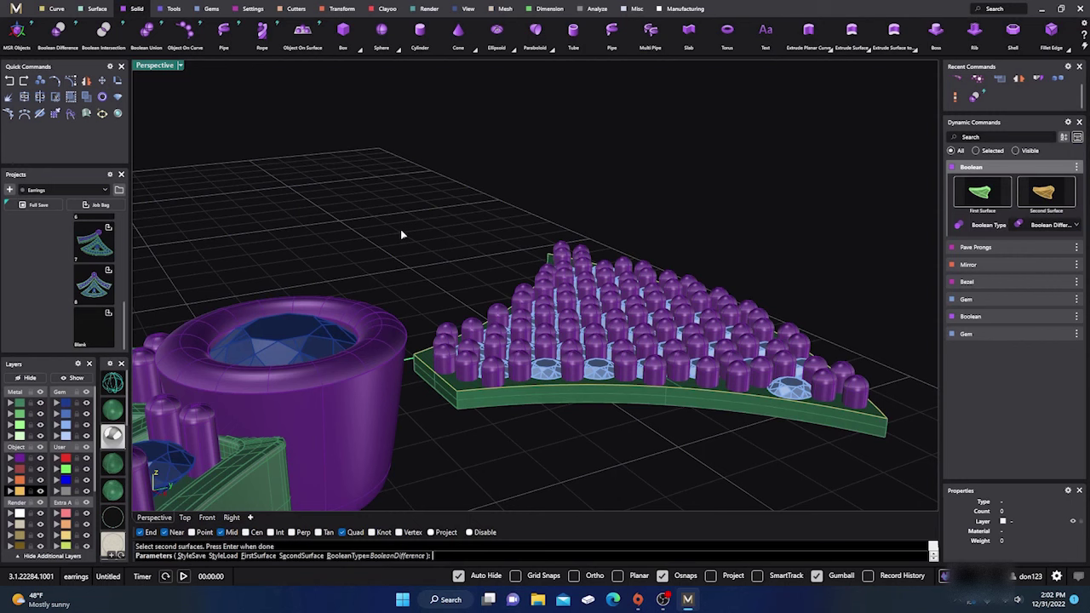
pyautogui.press('Escape')
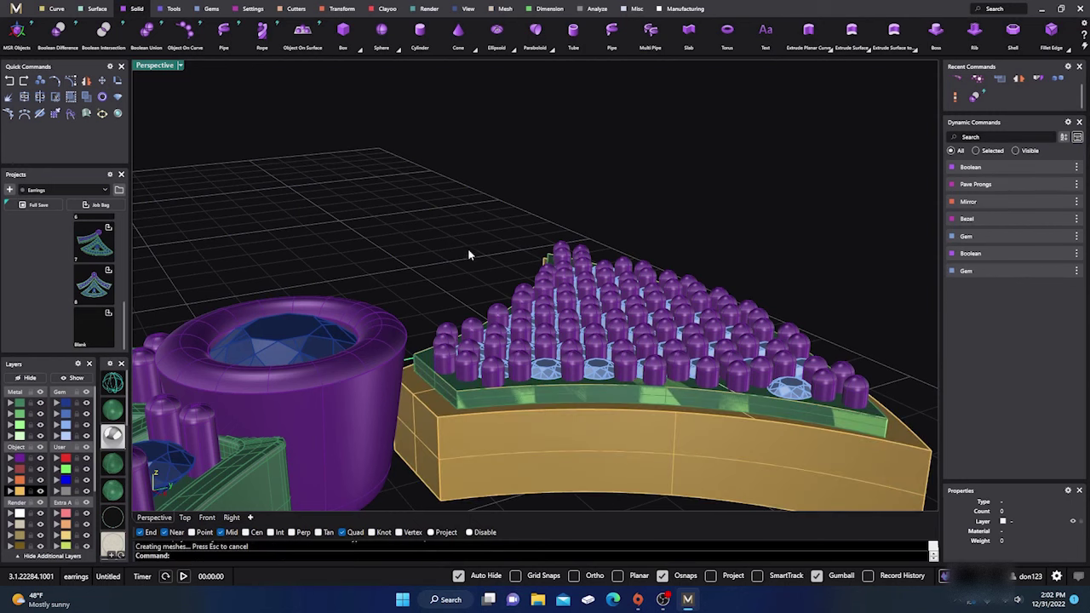
# Hide the gem plate, select the gold slab, and switch to the Right view.
pyautogui.press('Left')
pyautogui.moveTo(511, 440); pyautogui.dragTo(482, 424, button='right')
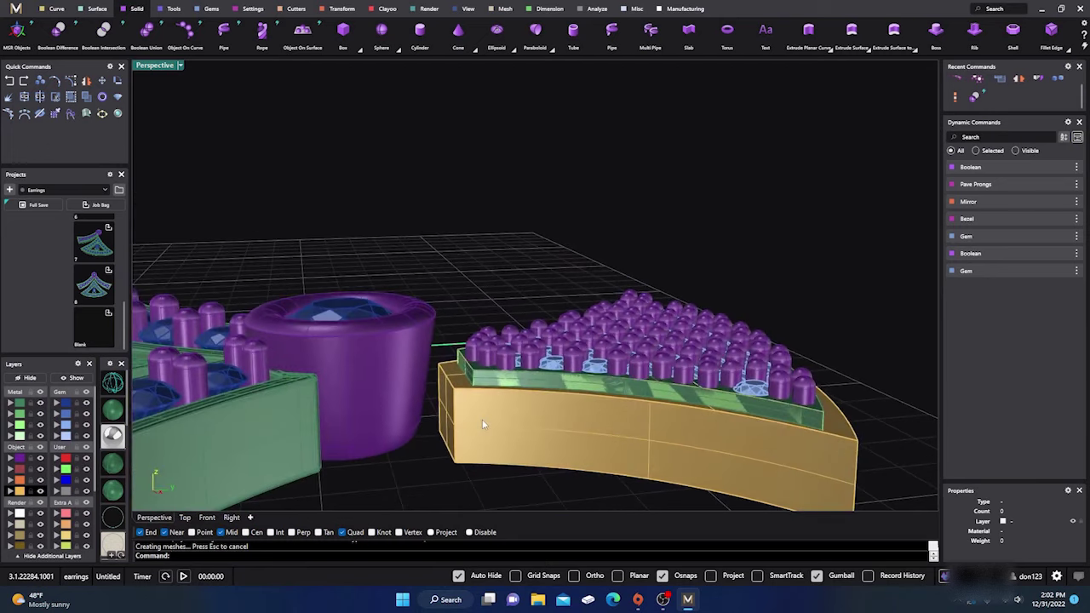
pyautogui.click(512, 380)
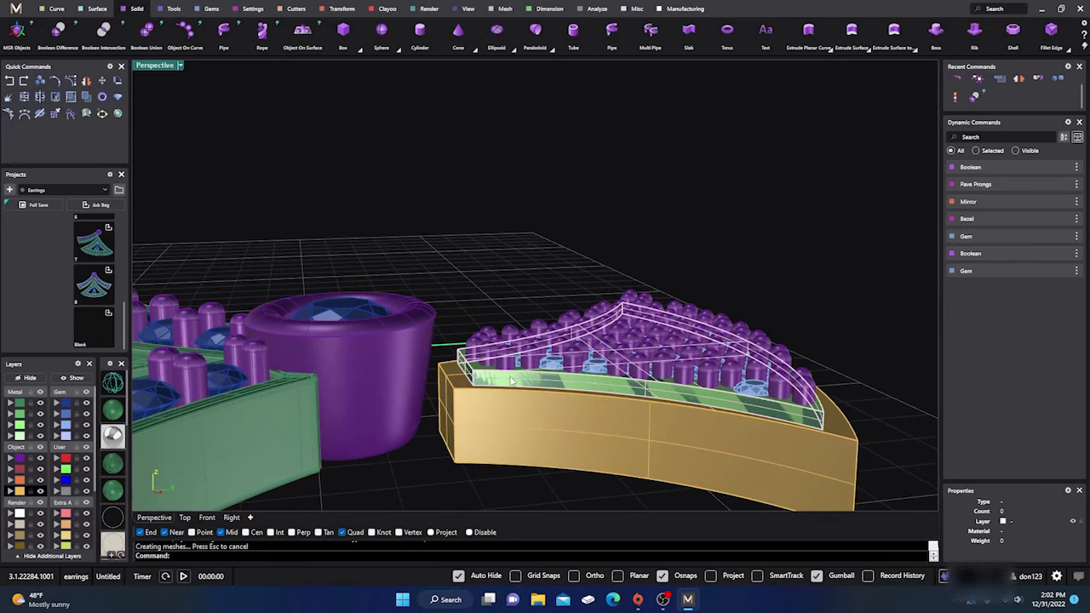
pyautogui.click(512, 381)
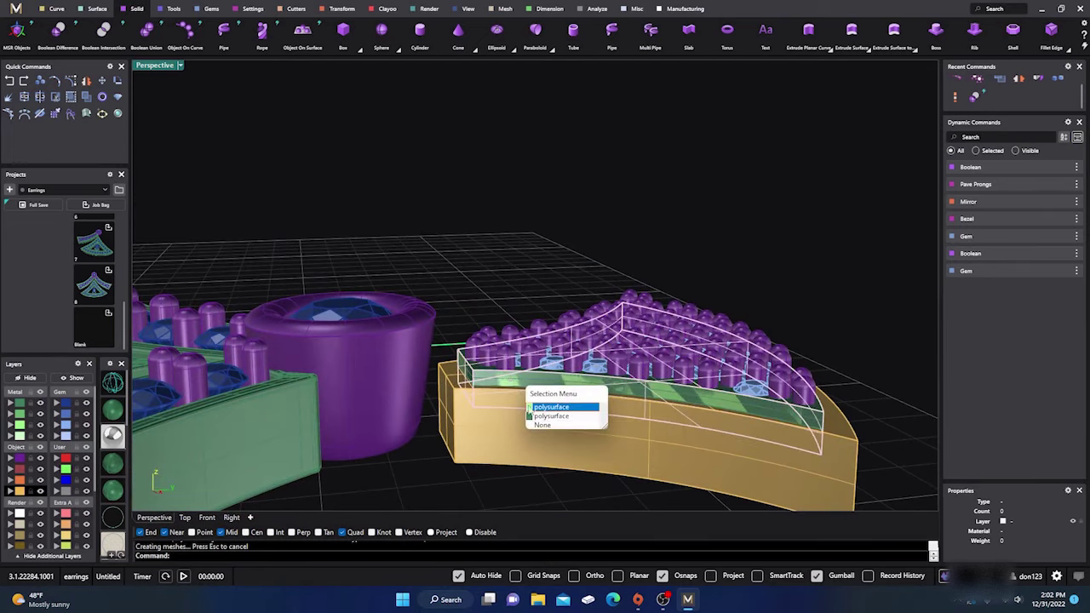
pyautogui.click(545, 407)
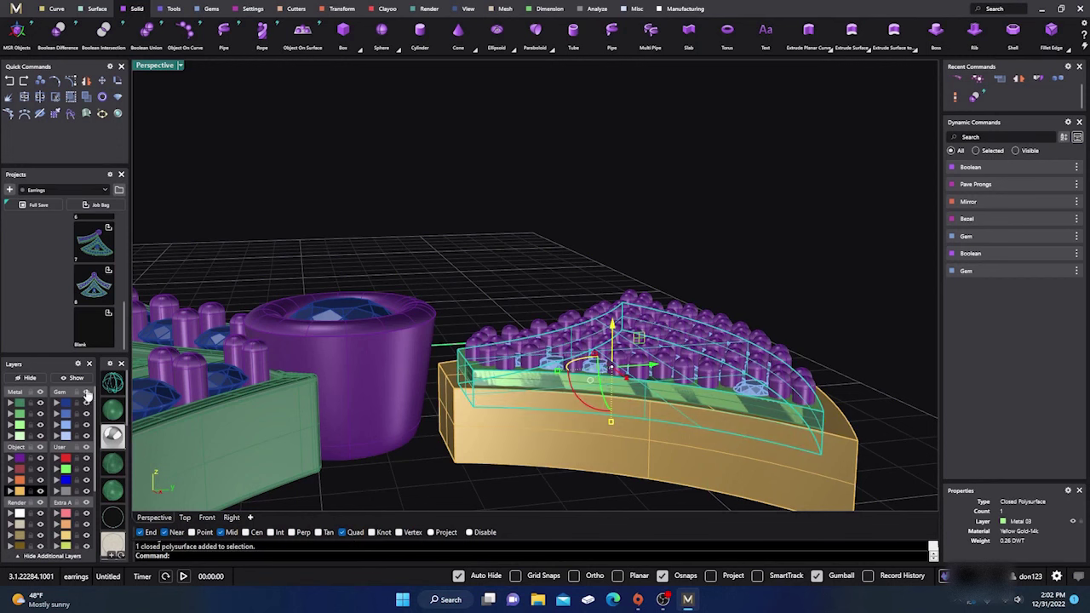
pyautogui.click(37, 381)
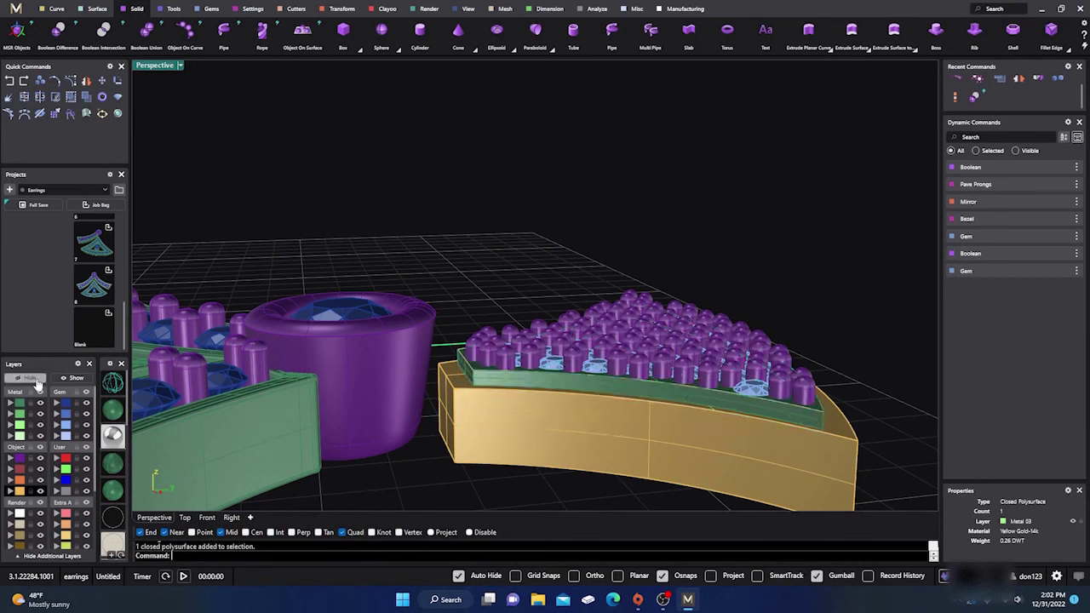
pyautogui.keyDown('shift'); pyautogui.click(492, 418); pyautogui.keyUp('shift')
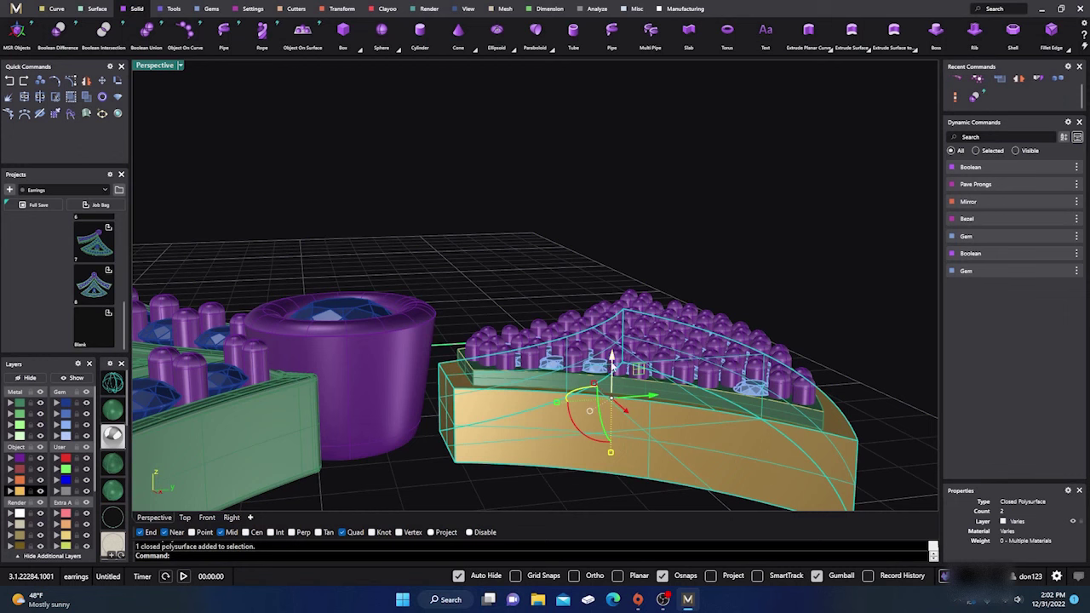
pyautogui.click(231, 518)
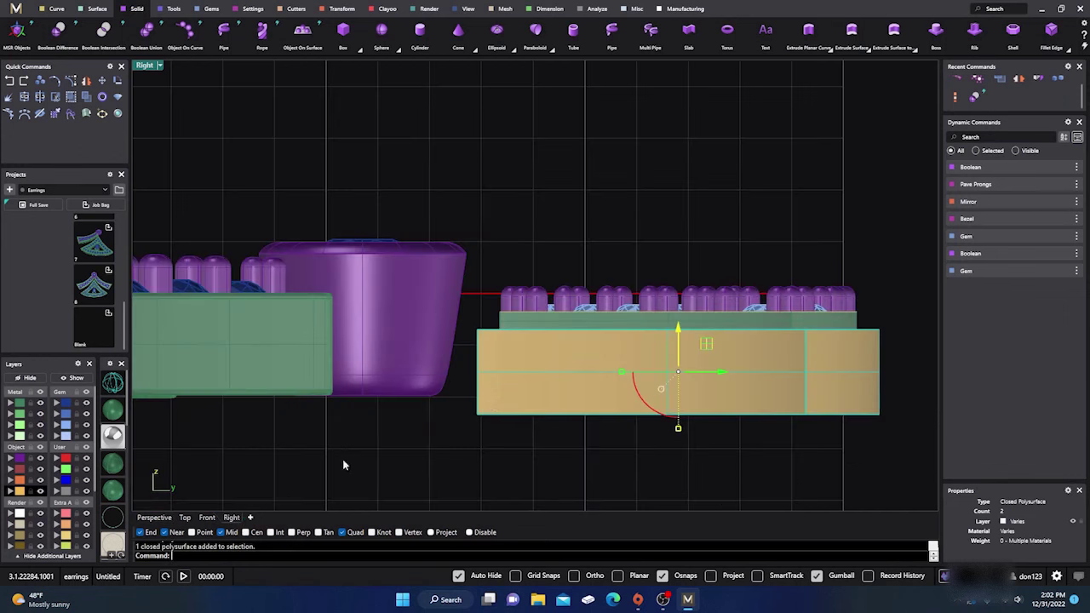
# Raise the gold slab about 0.76 mm so its top meets the gems.
pyautogui.click(111, 387)
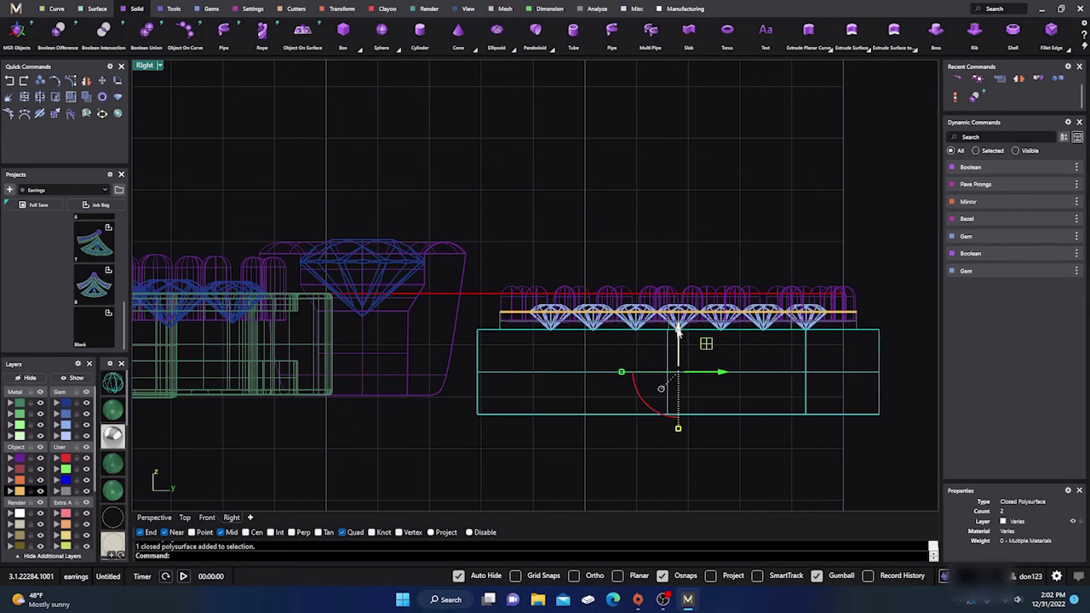
pyautogui.moveTo(678, 332); pyautogui.dragTo(678, 321)
pyautogui.moveTo(679, 309)
pyautogui.mouseDown()
pyautogui.moveTo(679, 291)
pyautogui.moveTo(679, 302)
pyautogui.mouseUp()
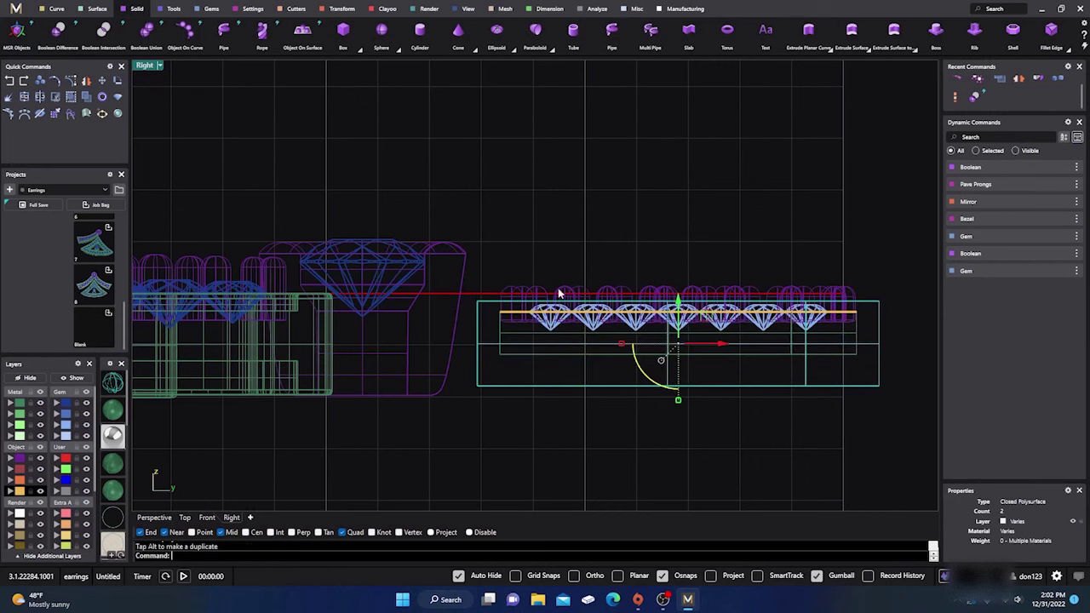
pyautogui.click(114, 411)
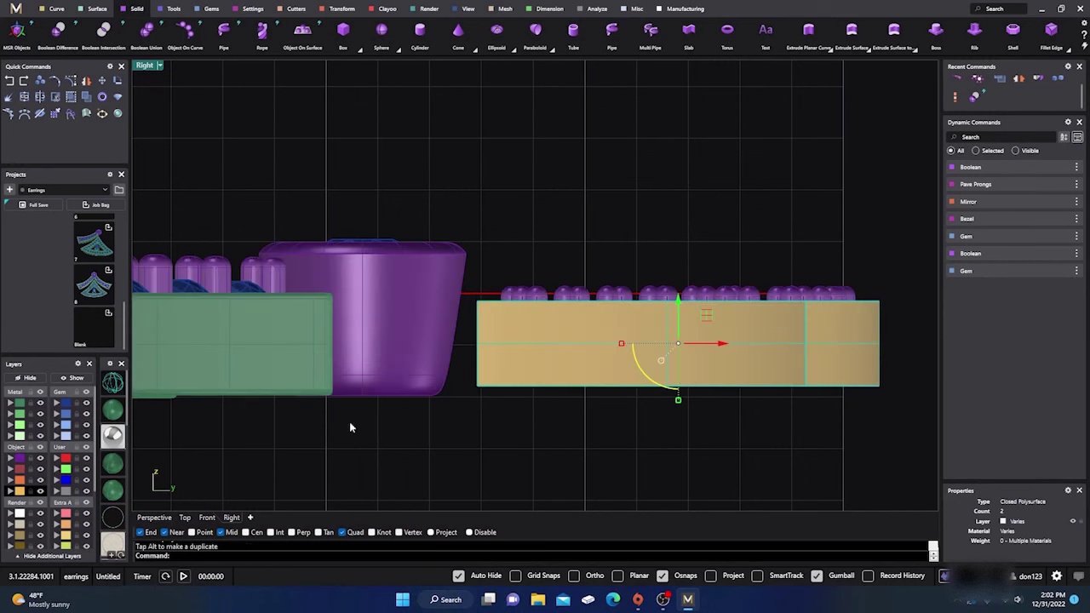
pyautogui.moveTo(353, 426); pyautogui.dragTo(511, 469, button='right')
pyautogui.click(162, 517)
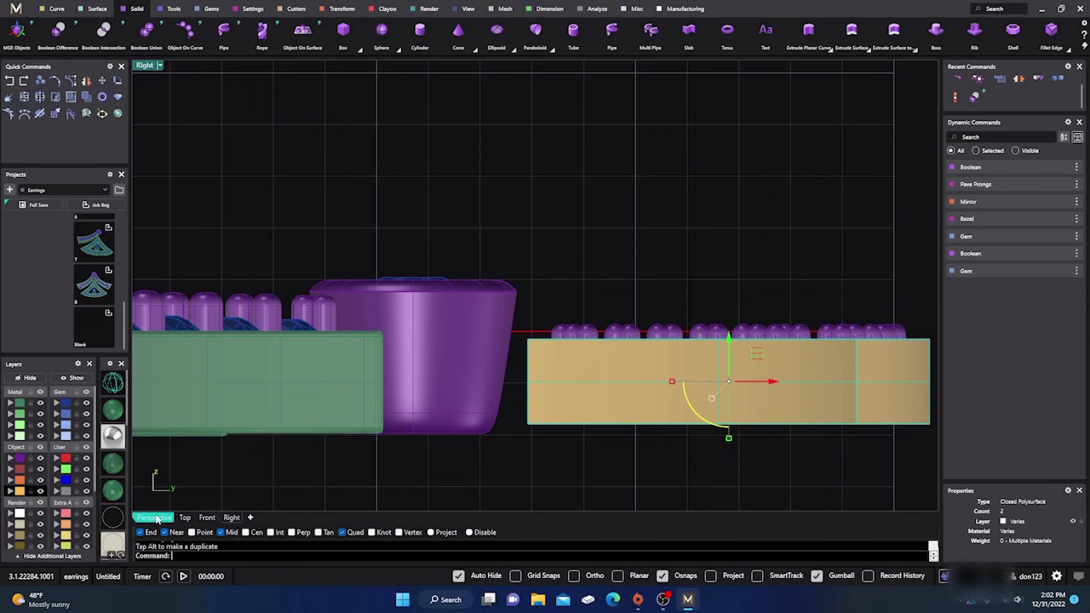
pyautogui.click(417, 469)
pyautogui.moveTo(450, 463)
pyautogui.mouseDown(button='right')
pyautogui.moveTo(474, 469)
pyautogui.moveTo(449, 462)
pyautogui.mouseUp(button='right')
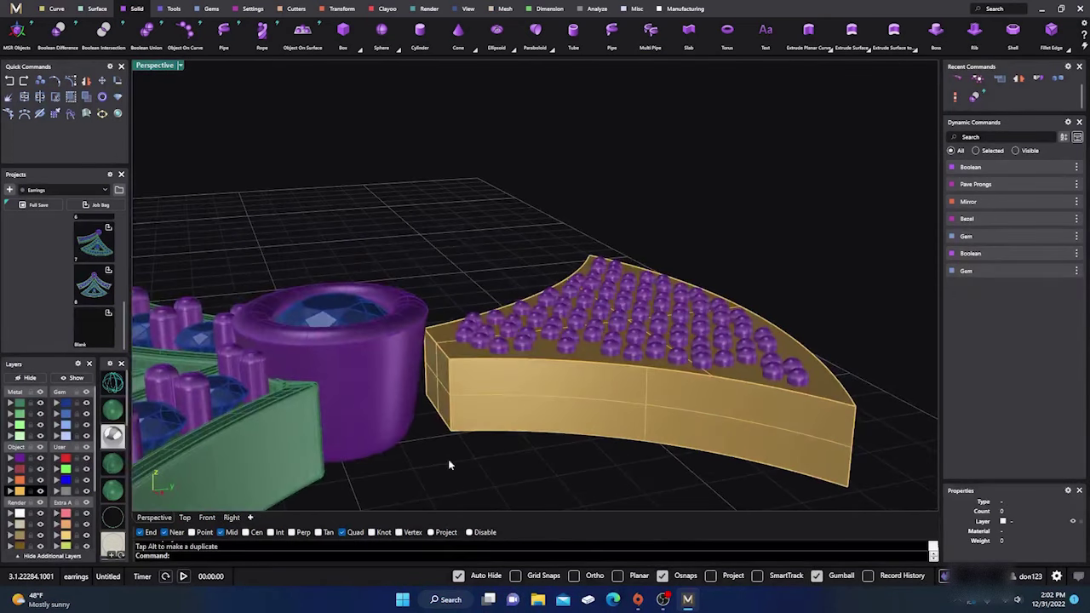
# Show the hidden gem plate again and select it in the Right view.
pyautogui.click(76, 380)
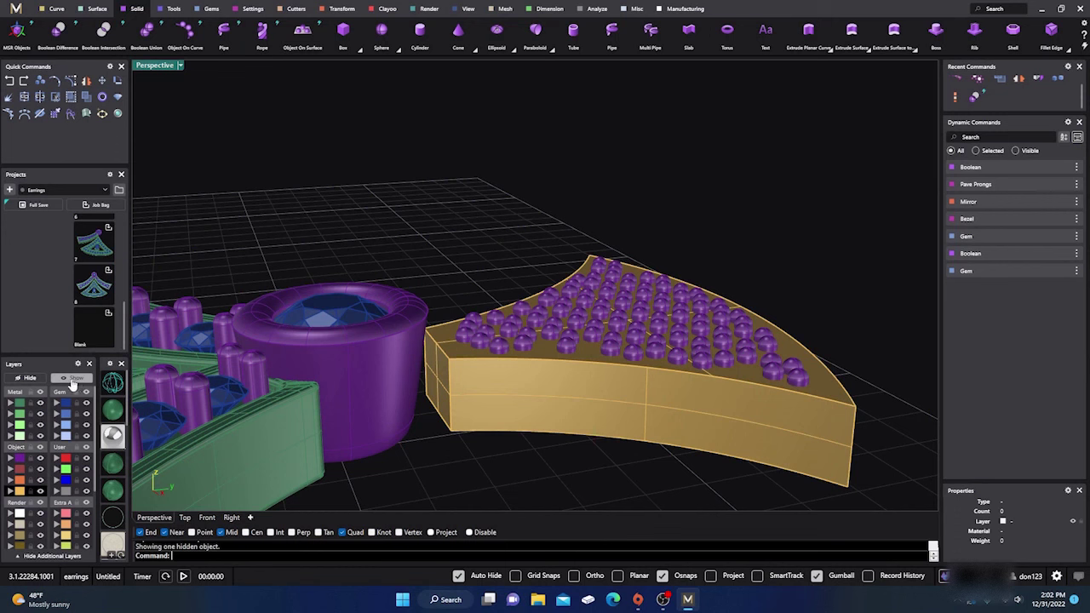
pyautogui.click(75, 381)
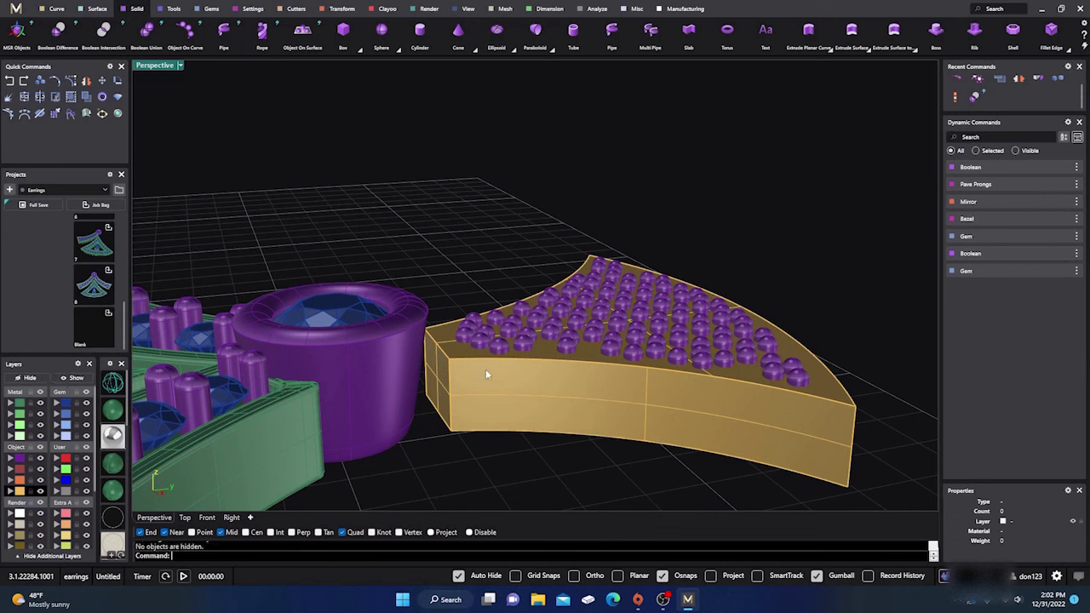
pyautogui.click(486, 375)
pyautogui.click(114, 383)
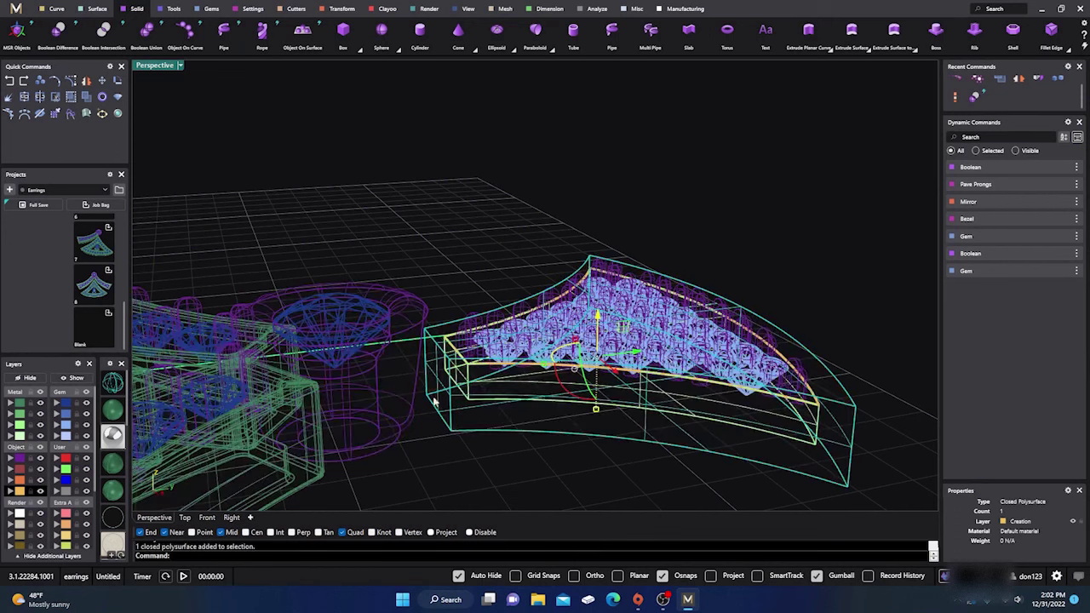
pyautogui.click(480, 368)
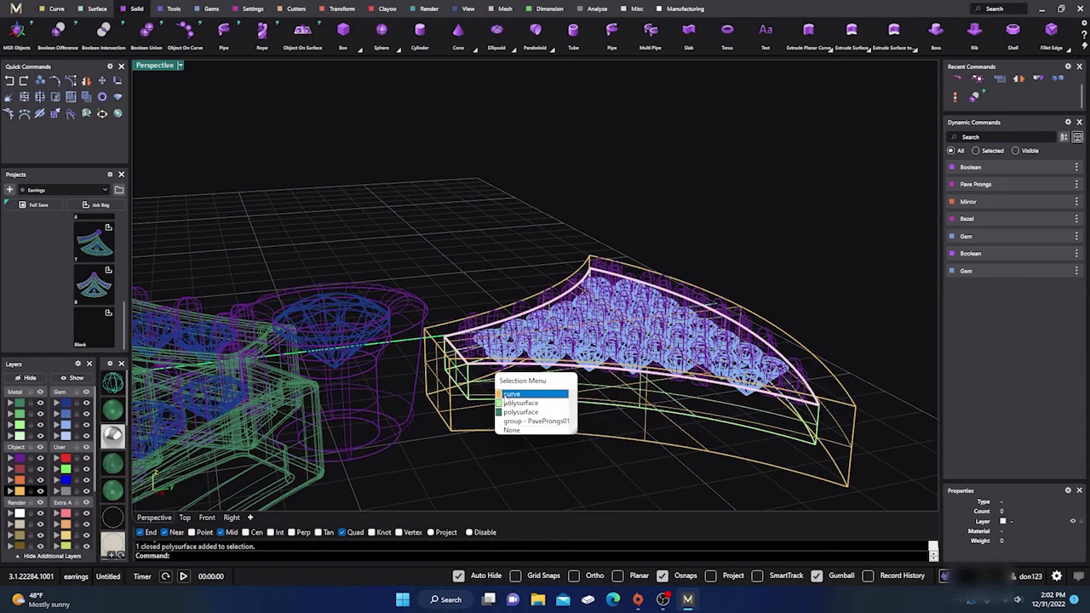
pyautogui.click(507, 403)
pyautogui.moveTo(462, 453); pyautogui.dragTo(491, 407, button='right')
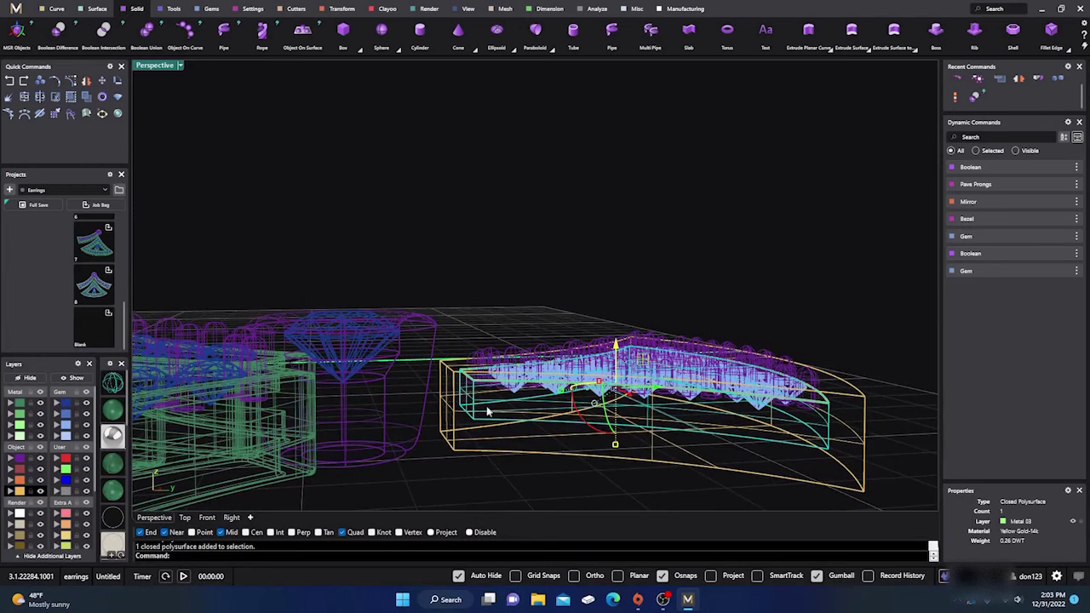
pyautogui.click(231, 517)
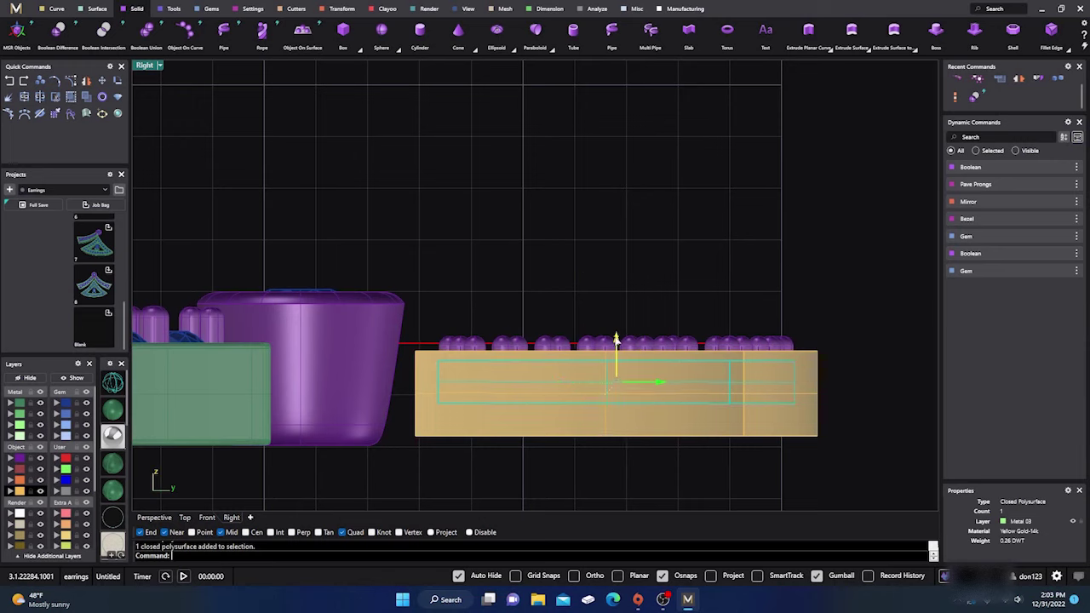
# Lift the gem plate well above the slab using the gumball Z arrow.
pyautogui.moveTo(615, 339); pyautogui.dragTo(616, 310)
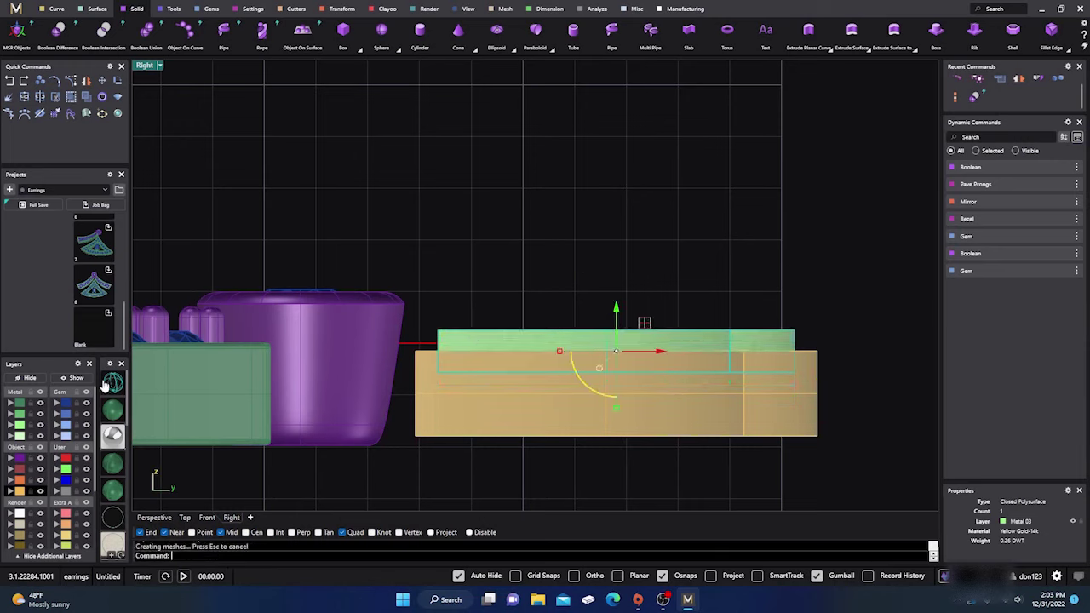
pyautogui.click(112, 384)
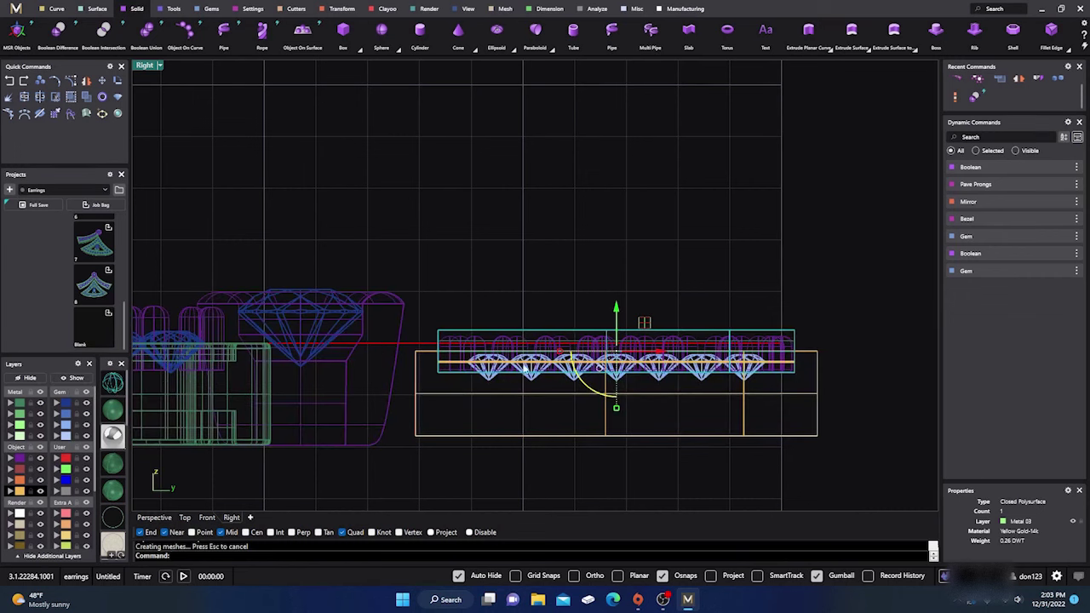
pyautogui.moveTo(616, 312); pyautogui.dragTo(617, 204)
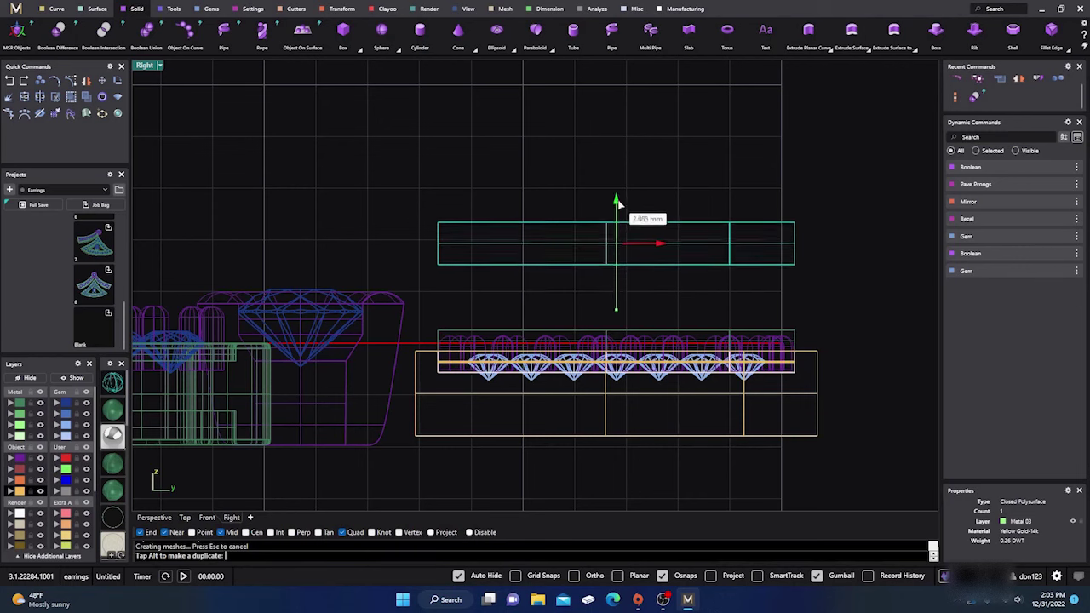
pyautogui.click(113, 410)
pyautogui.moveTo(437, 442); pyautogui.dragTo(466, 467, button='right')
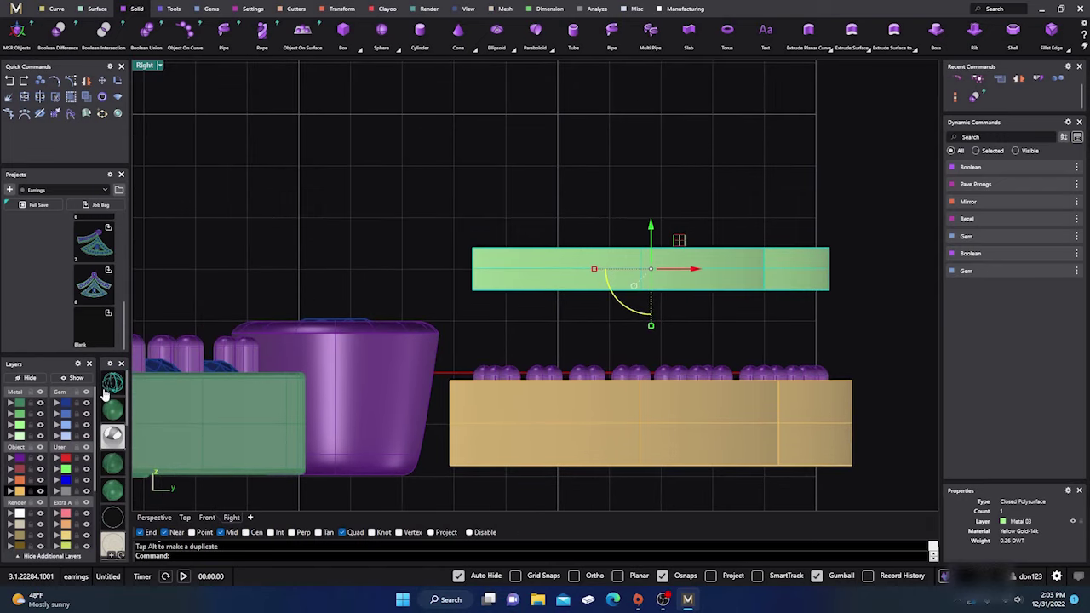
pyautogui.click(162, 518)
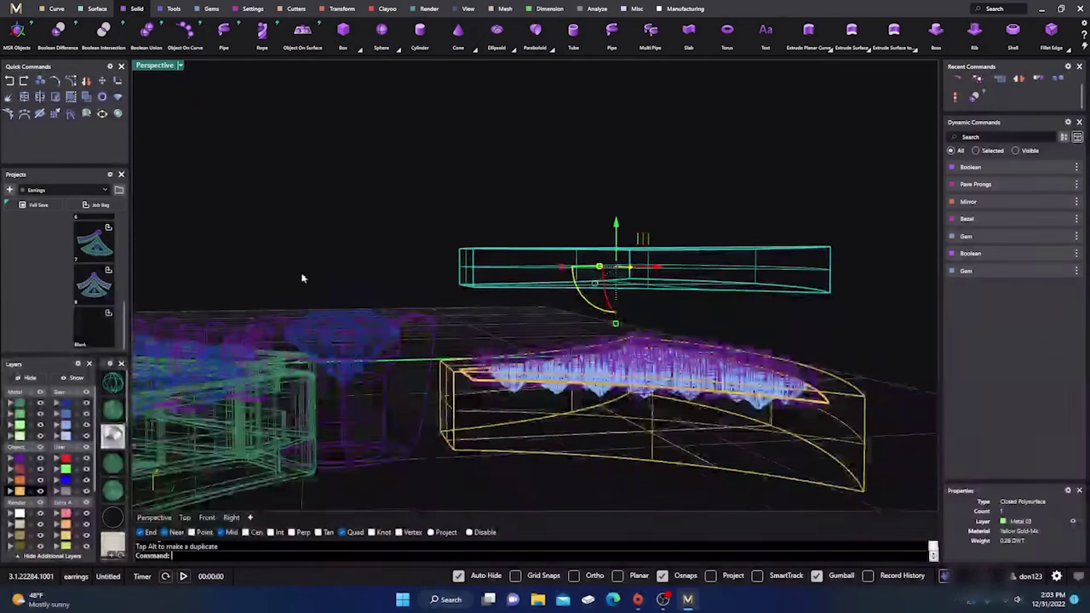
# Select the green box and lower it back down onto the slab.
pyautogui.moveTo(301, 275); pyautogui.dragTo(326, 309, button='right')
pyautogui.scroll(3, 466, 367)
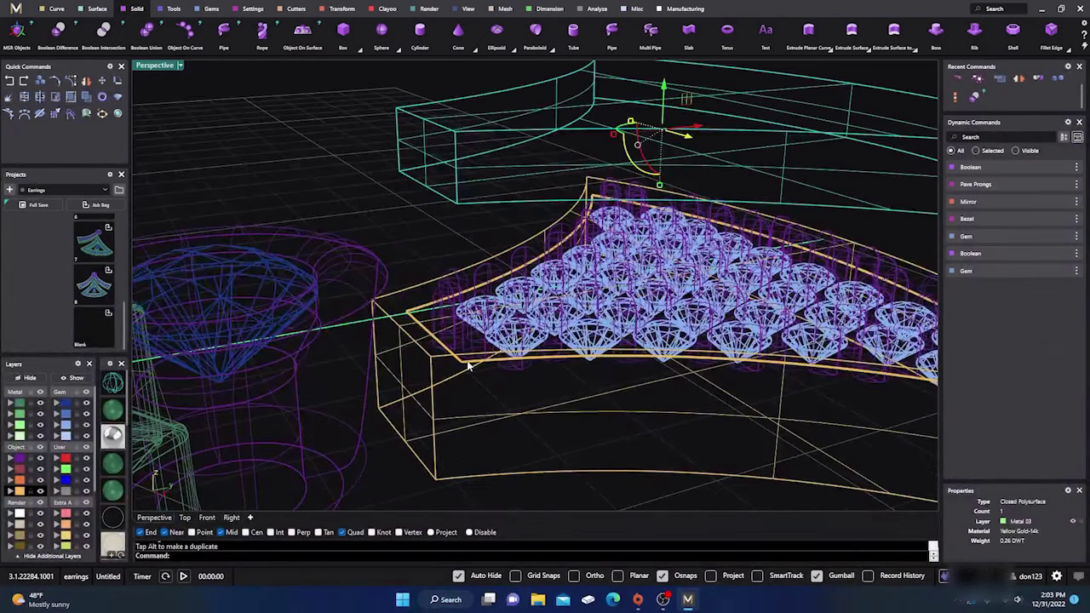
pyautogui.click(468, 363)
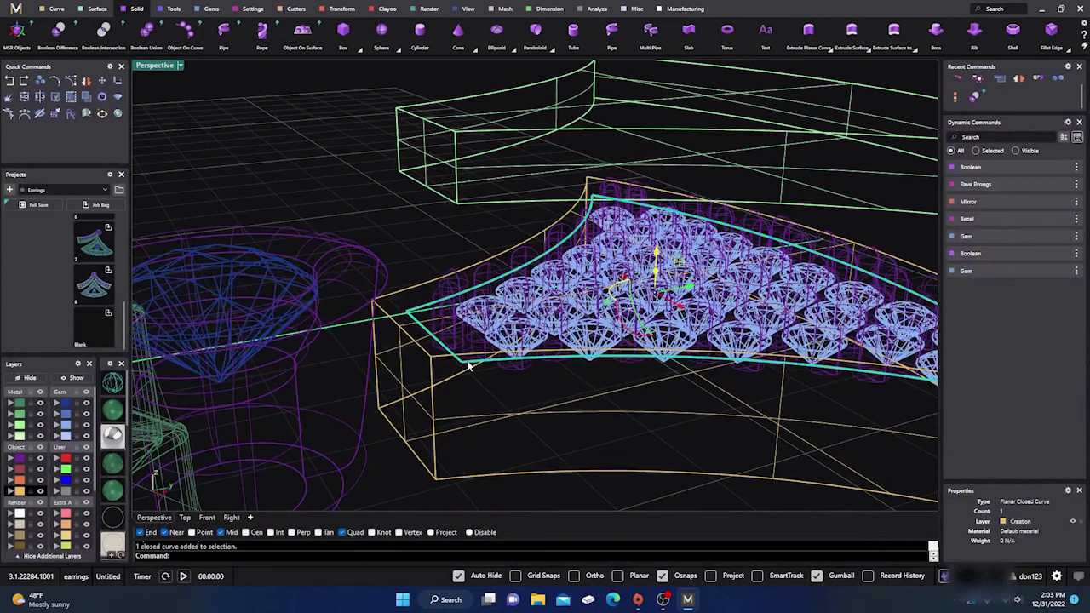
pyautogui.click(444, 381)
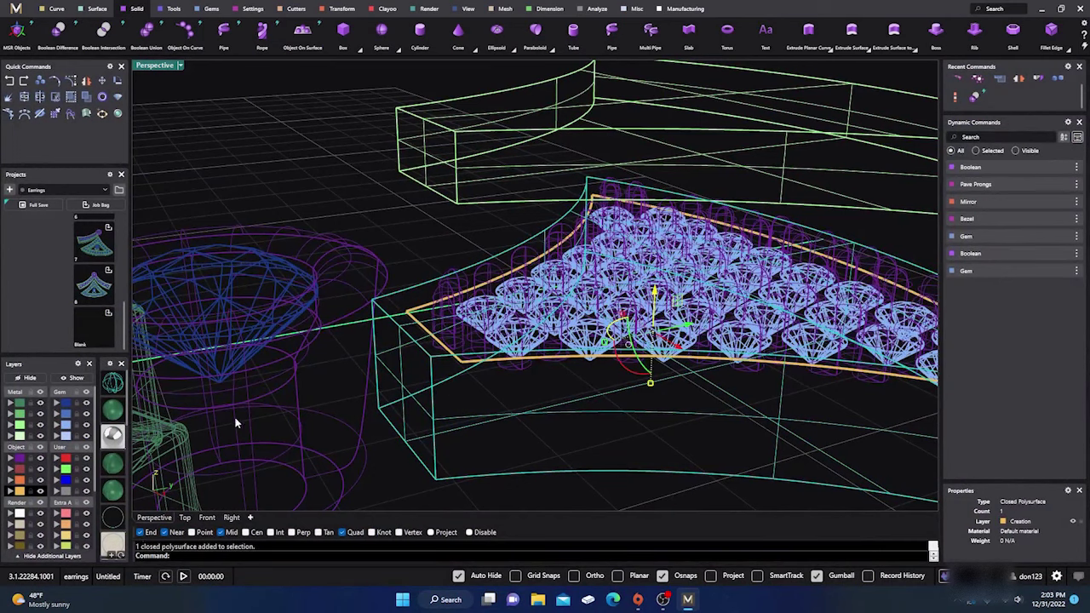
pyautogui.click(232, 518)
pyautogui.click(615, 283)
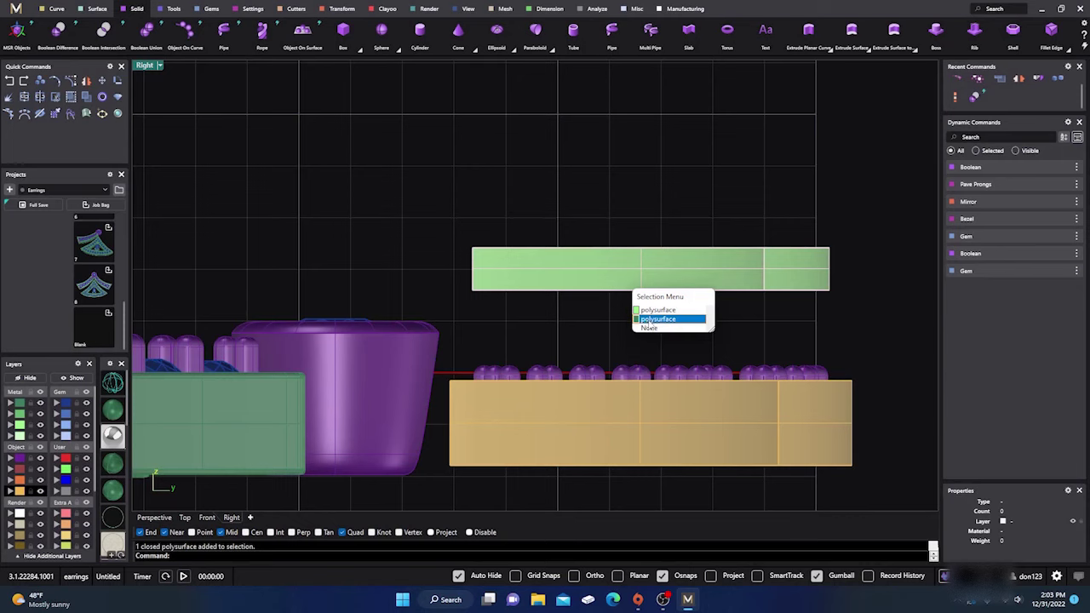
pyautogui.click(650, 319)
pyautogui.moveTo(651, 230); pyautogui.dragTo(652, 340)
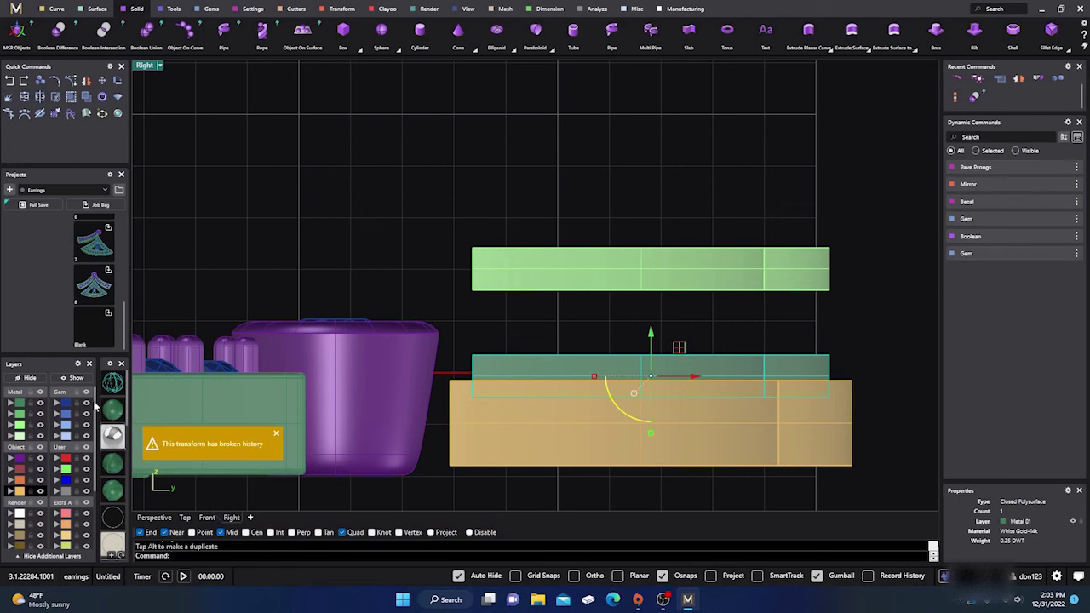
# Raise the plate slightly above the gems and hide the upper green block.
pyautogui.click(113, 385)
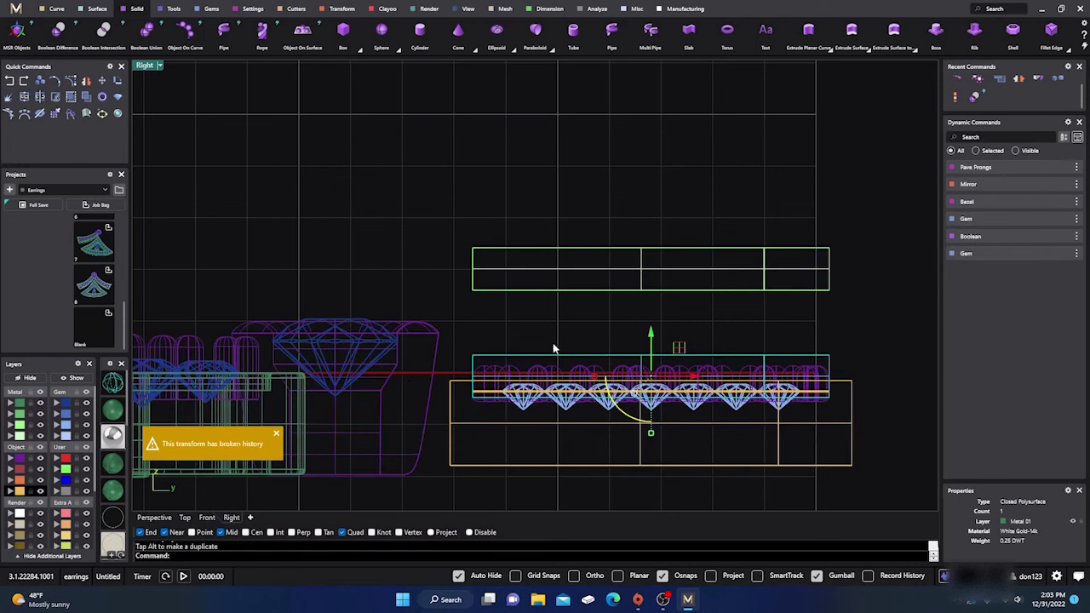
pyautogui.scroll(3, 632, 393)
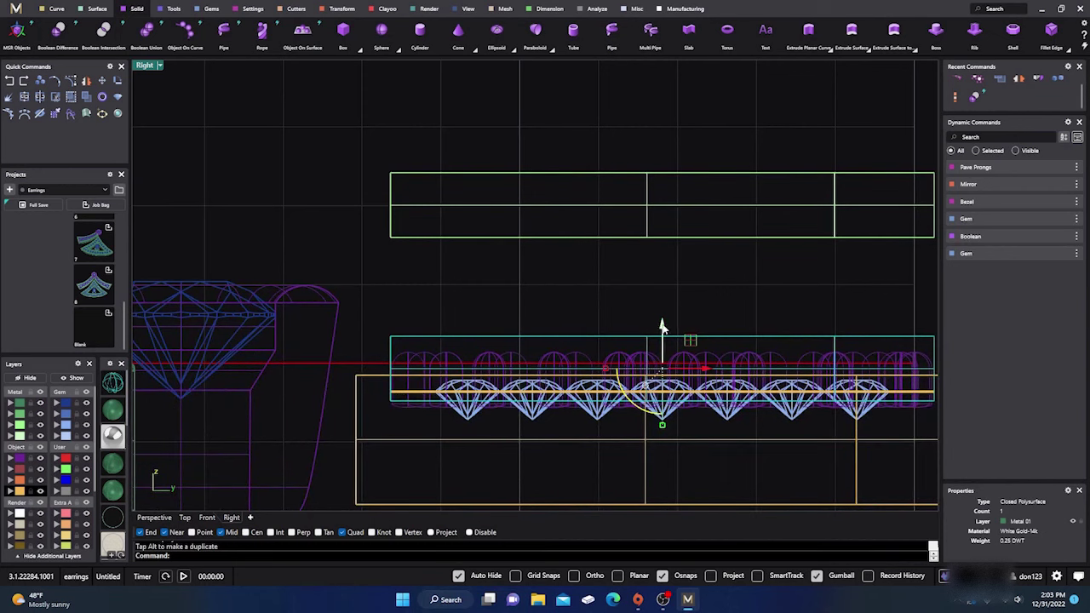
pyautogui.moveTo(662, 326); pyautogui.dragTo(662, 322)
pyautogui.click(381, 248)
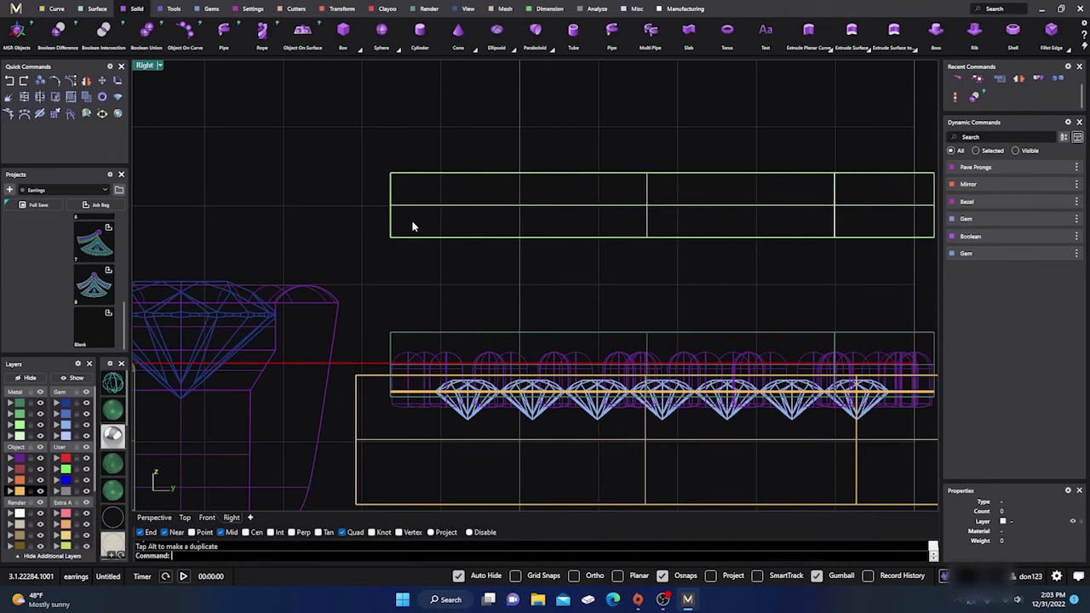
pyautogui.click(430, 208)
pyautogui.click(27, 377)
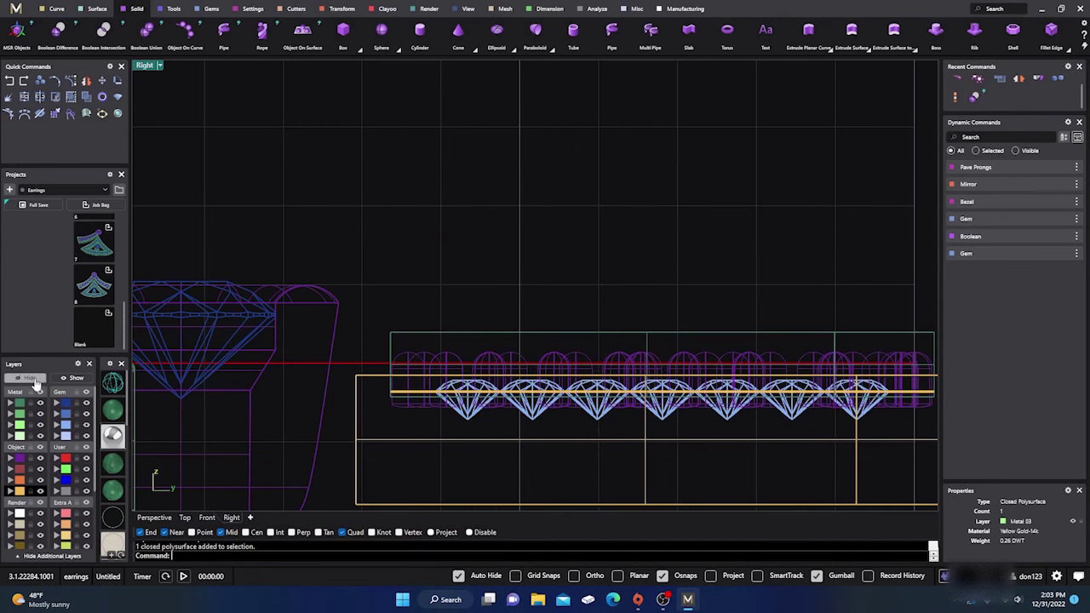
# Return to a shaded Perspective view of the plate and slab.
pyautogui.click(113, 410)
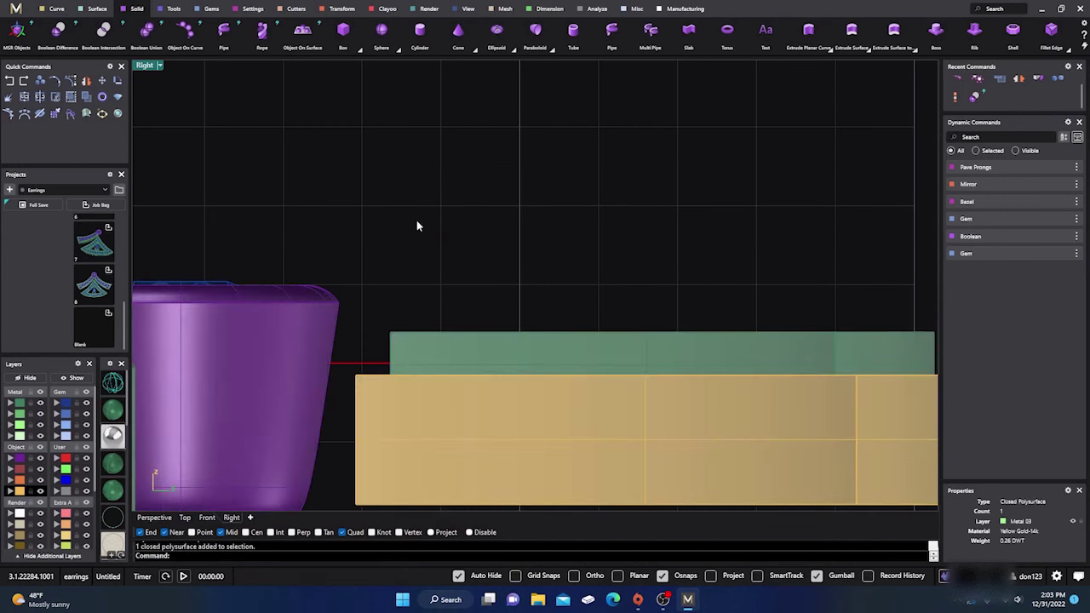
pyautogui.click(155, 518)
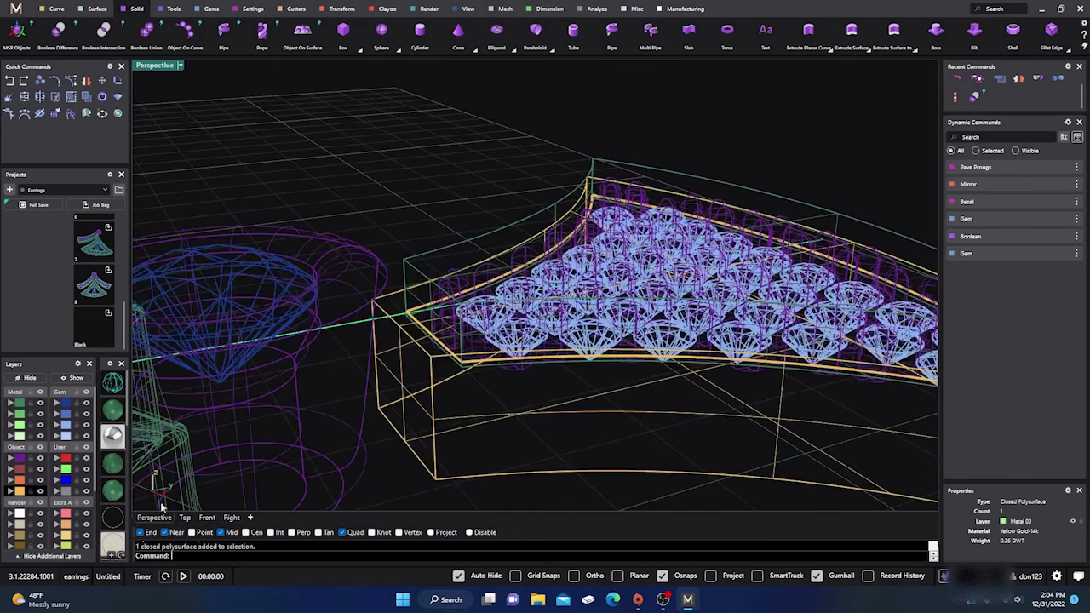
pyautogui.click(113, 412)
pyautogui.moveTo(474, 346); pyautogui.dragTo(481, 384, button='right')
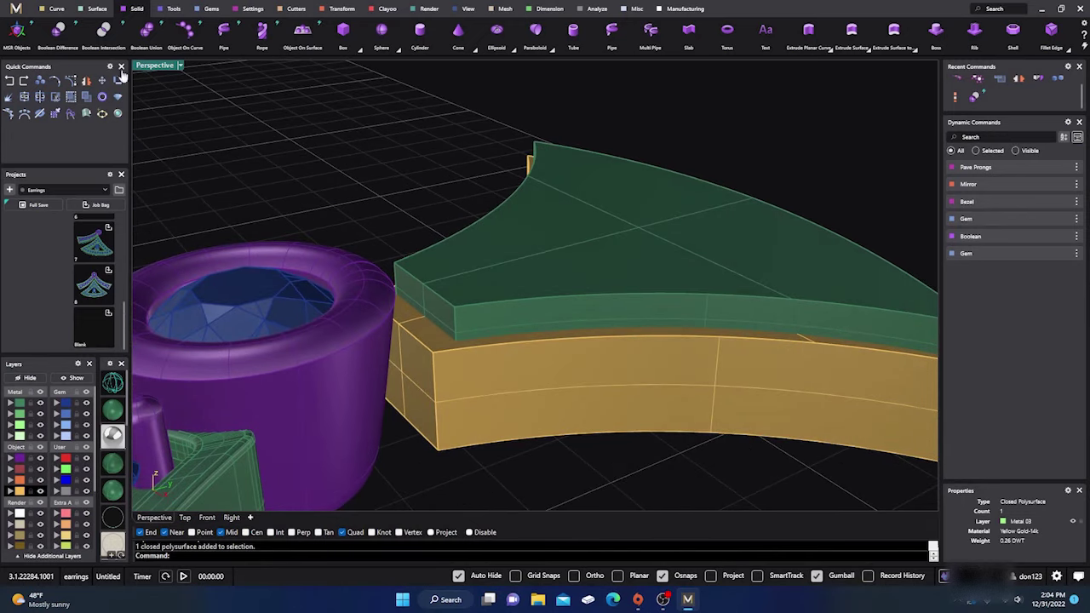
# Cut the green plate out of the gold slab with Boolean Difference.
pyautogui.click(58, 30)
pyautogui.click(468, 389)
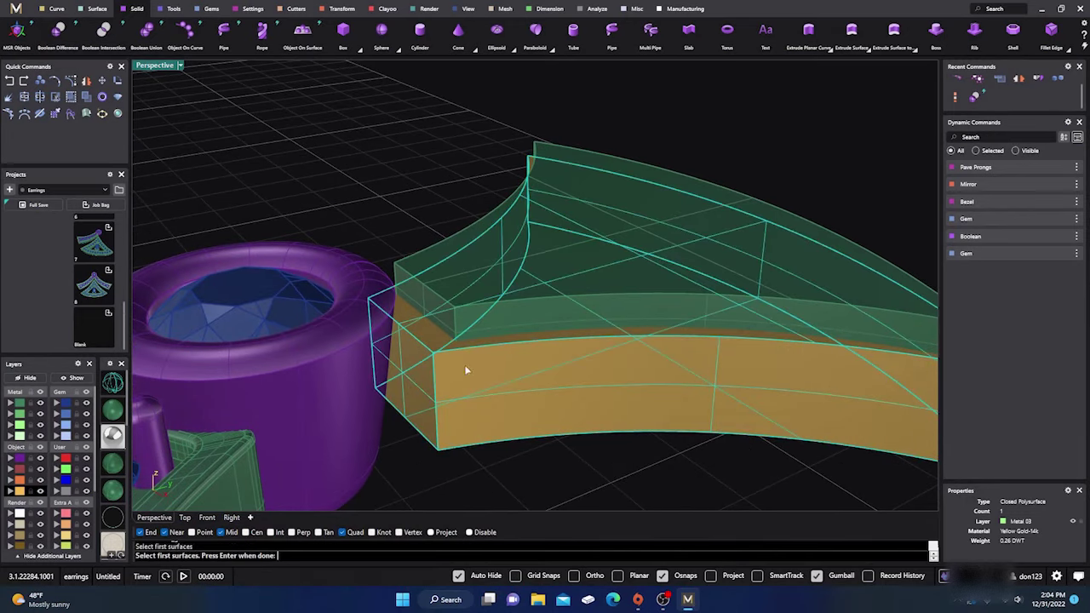
pyautogui.press('Return')
pyautogui.click(479, 283)
pyautogui.press('Return')
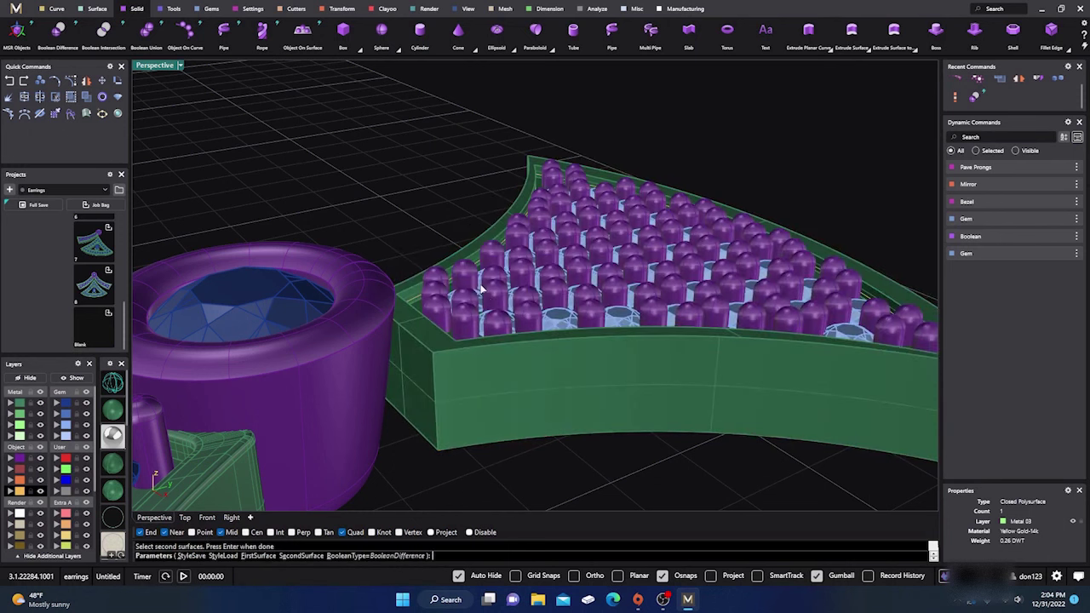
pyautogui.moveTo(433, 236); pyautogui.dragTo(505, 333, button='right')
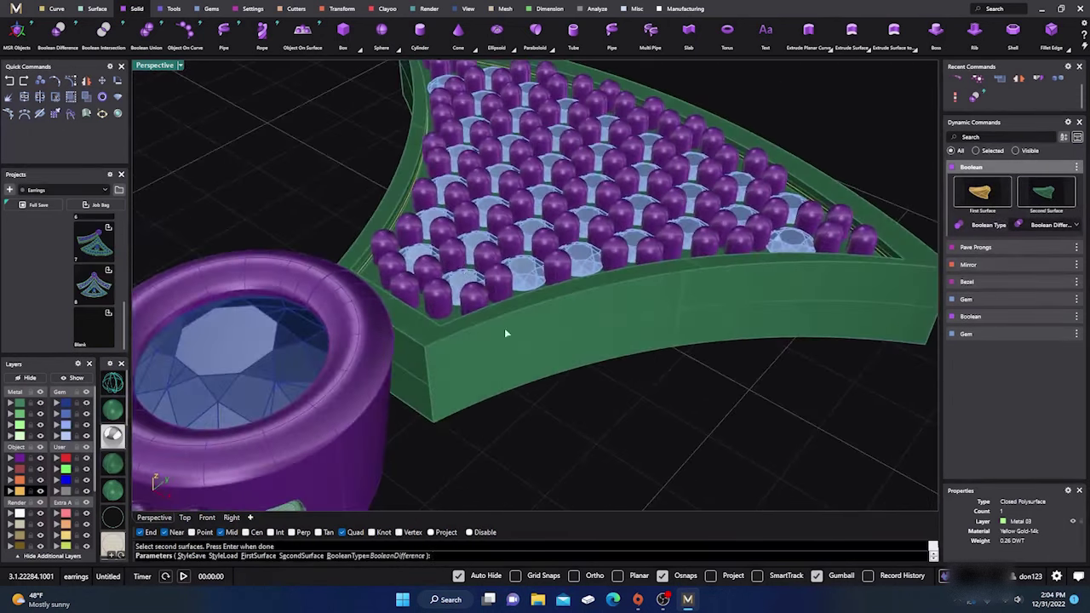
pyautogui.press('Return')
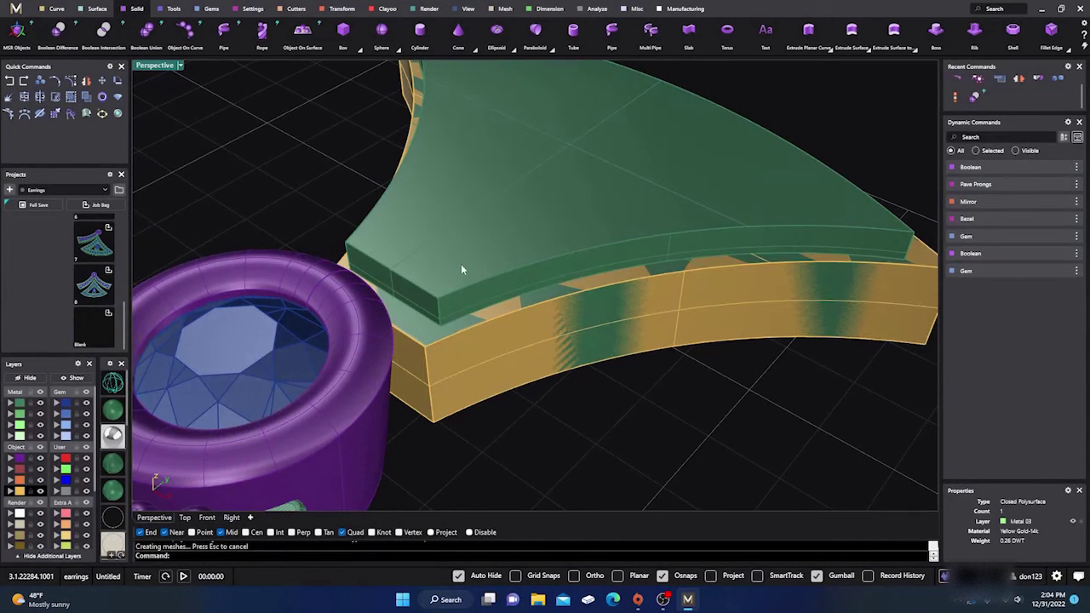
# Hide the plate and assign the gold slab to layer Metal 03.
pyautogui.click(408, 274)
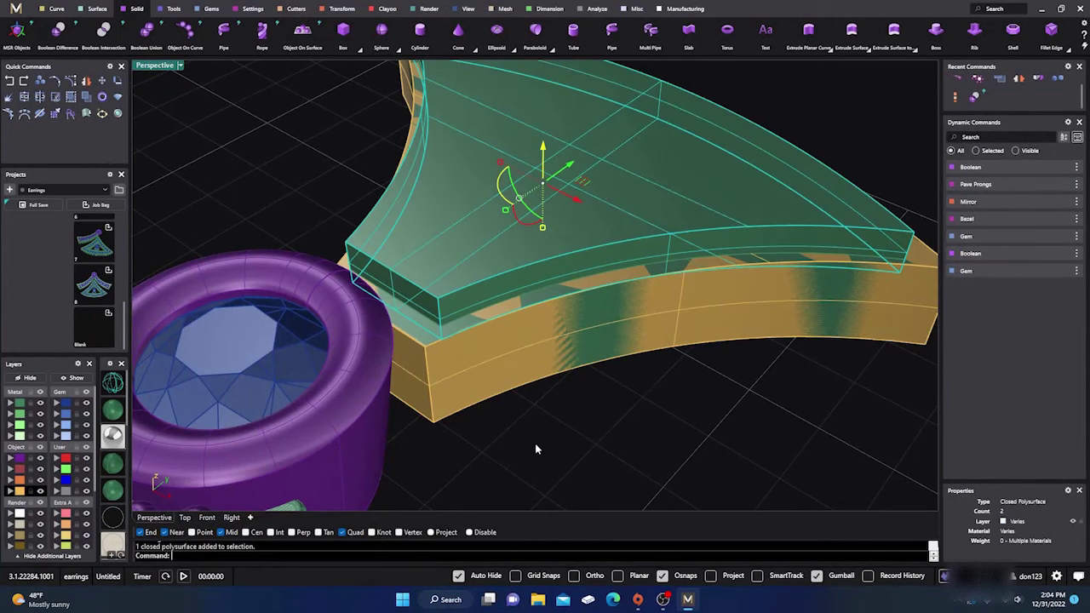
pyautogui.moveTo(535, 444); pyautogui.dragTo(511, 426, button='right')
pyautogui.click(498, 408)
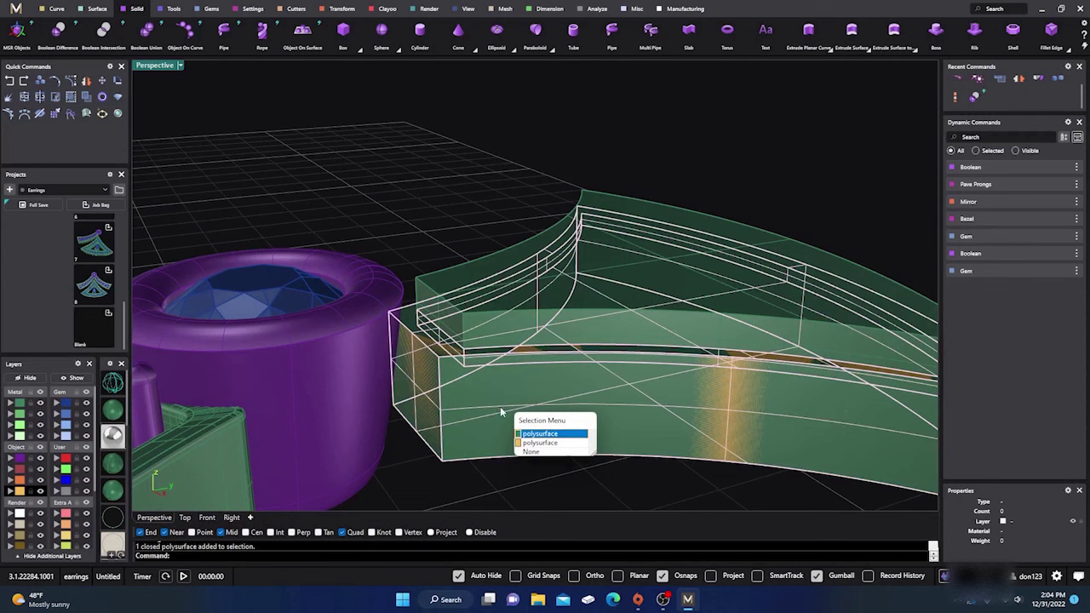
pyautogui.click(526, 444)
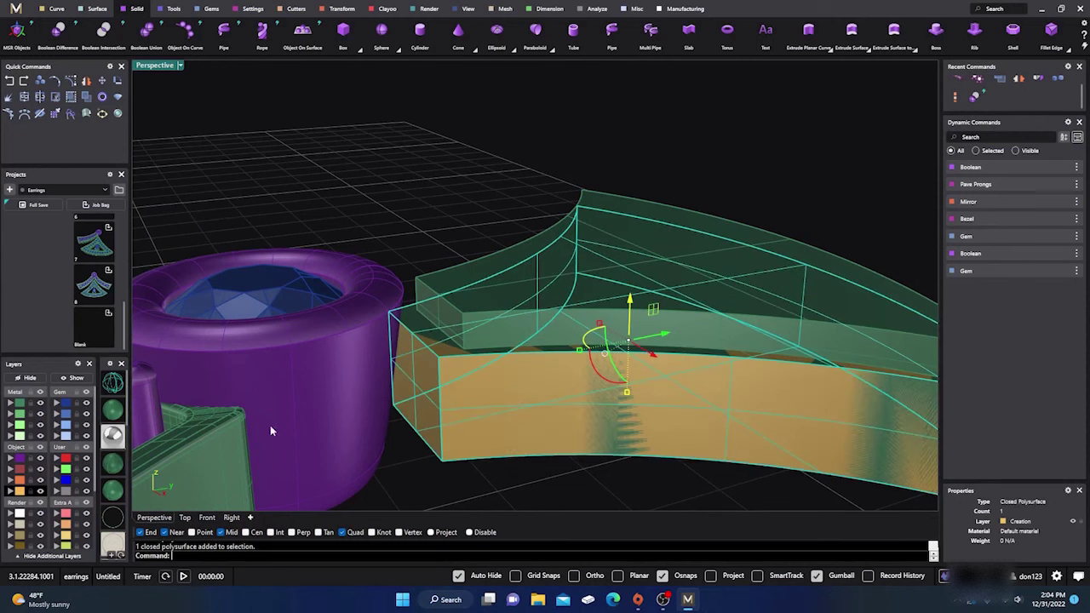
pyautogui.click(34, 380)
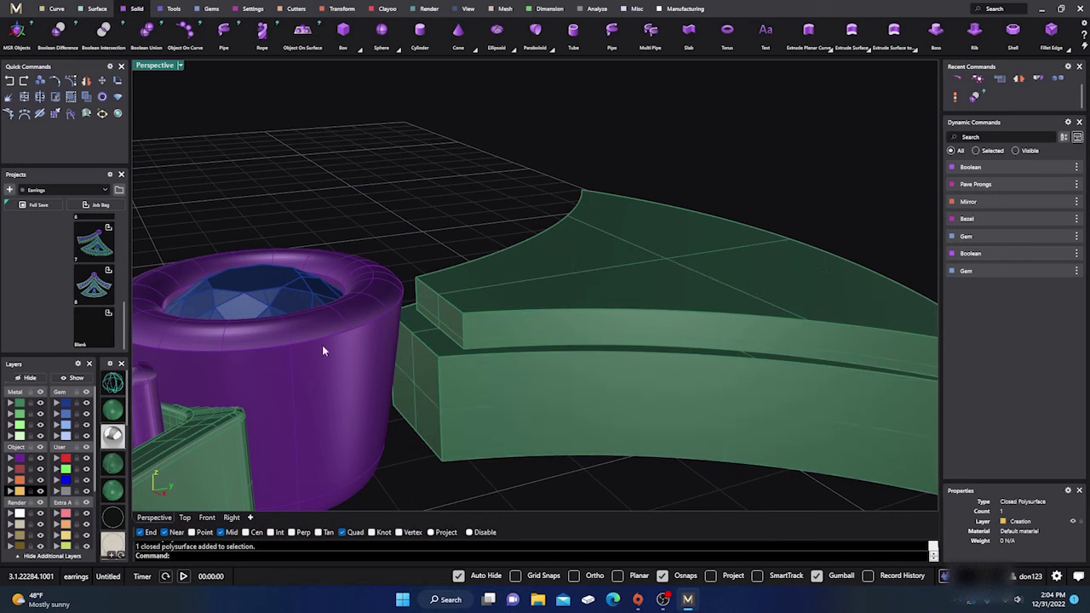
pyautogui.click(560, 294)
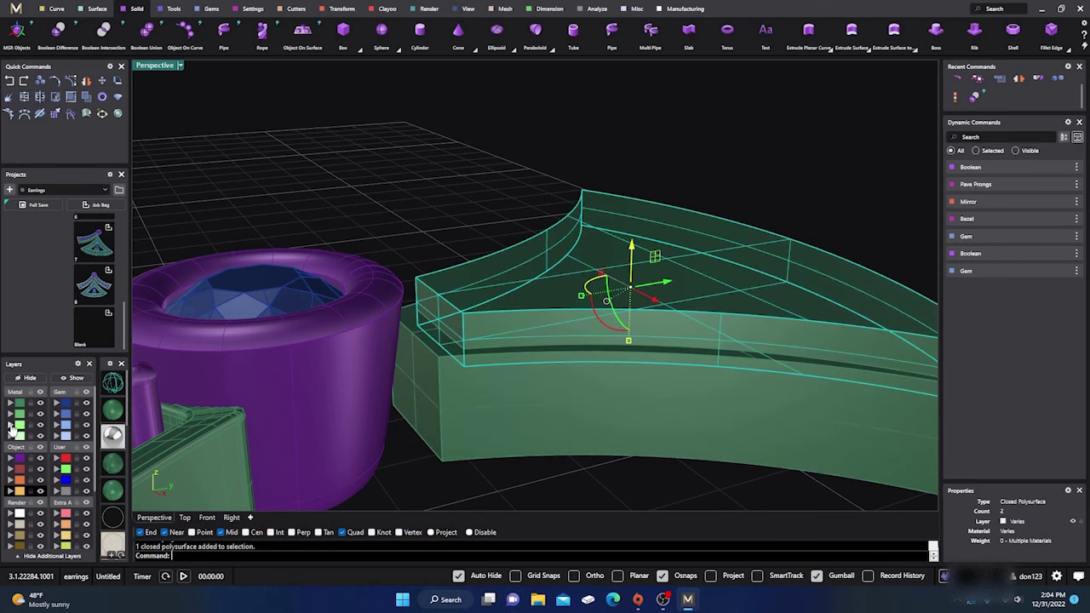
pyautogui.click(11, 424)
pyautogui.click(40, 424)
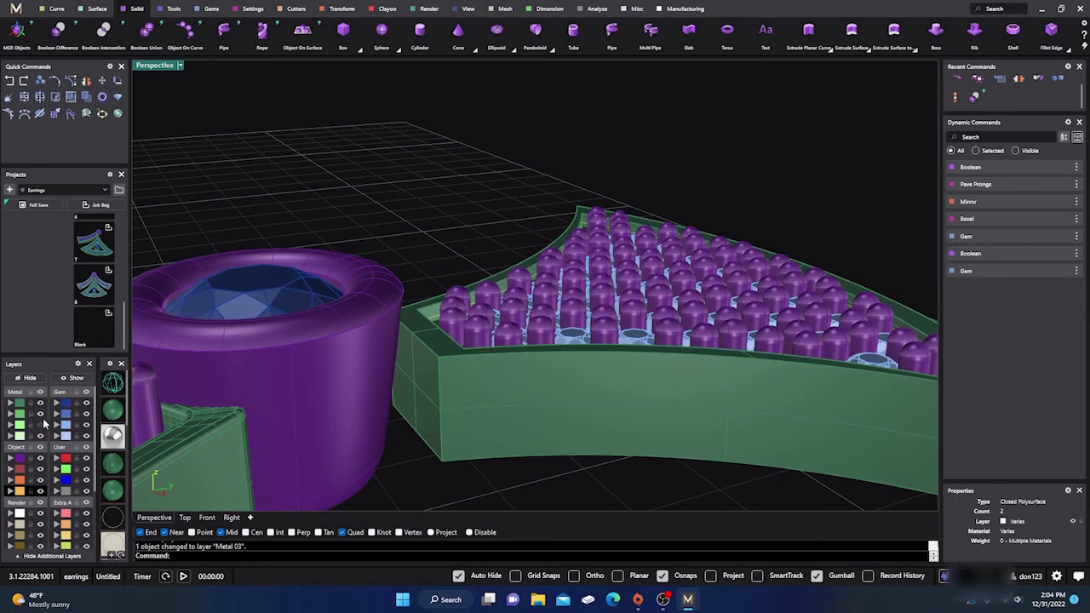
# Unhide the green plate and lower it 1.426 mm in the Right wireframe view.
pyautogui.click(40, 424)
pyautogui.click(554, 274)
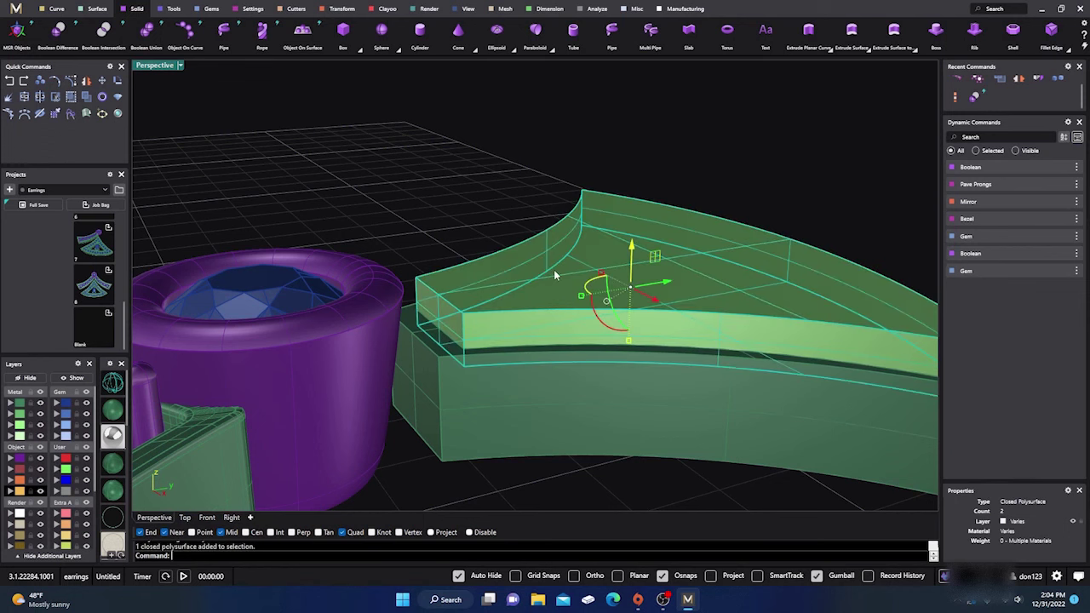
pyautogui.click(231, 517)
pyautogui.click(113, 385)
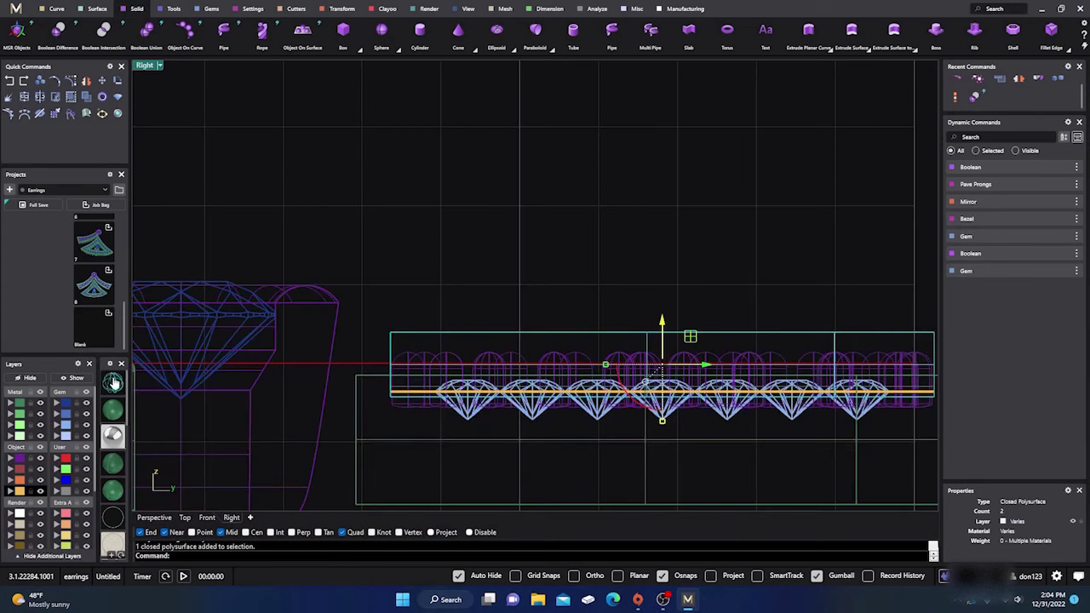
pyautogui.moveTo(555, 224); pyautogui.dragTo(511, 185, button='right')
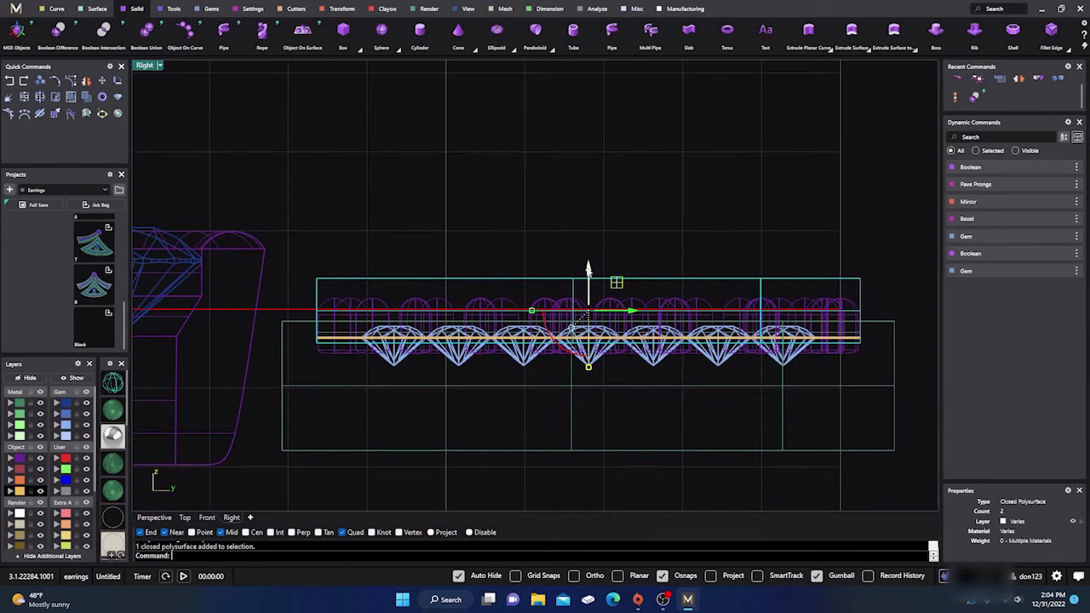
pyautogui.moveTo(588, 271); pyautogui.dragTo(564, 386)
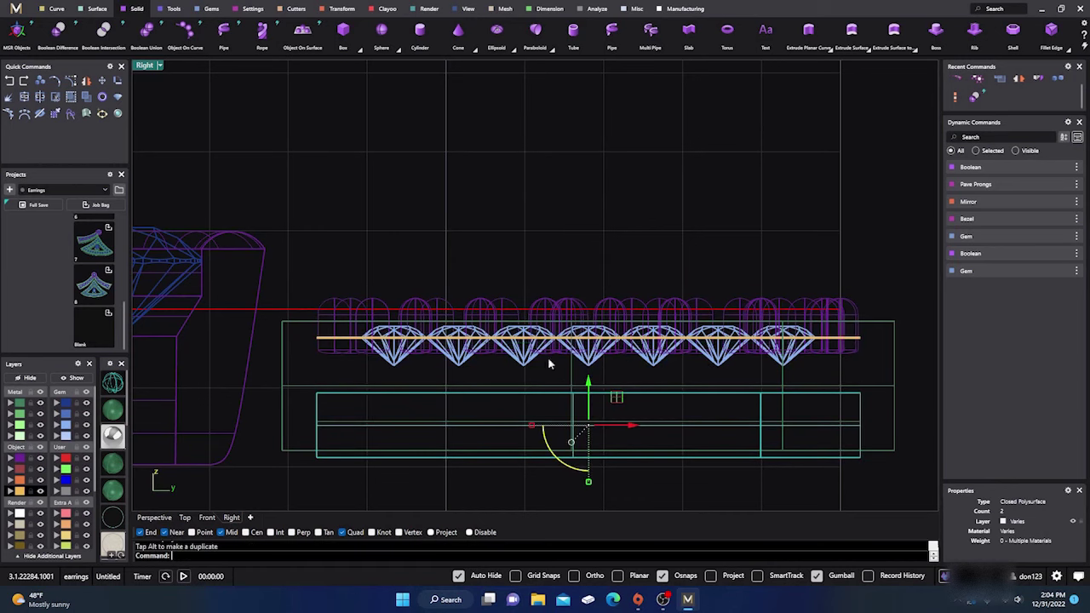
# Inspect the model from below in Perspective and select the pavé slab.
pyautogui.click(154, 518)
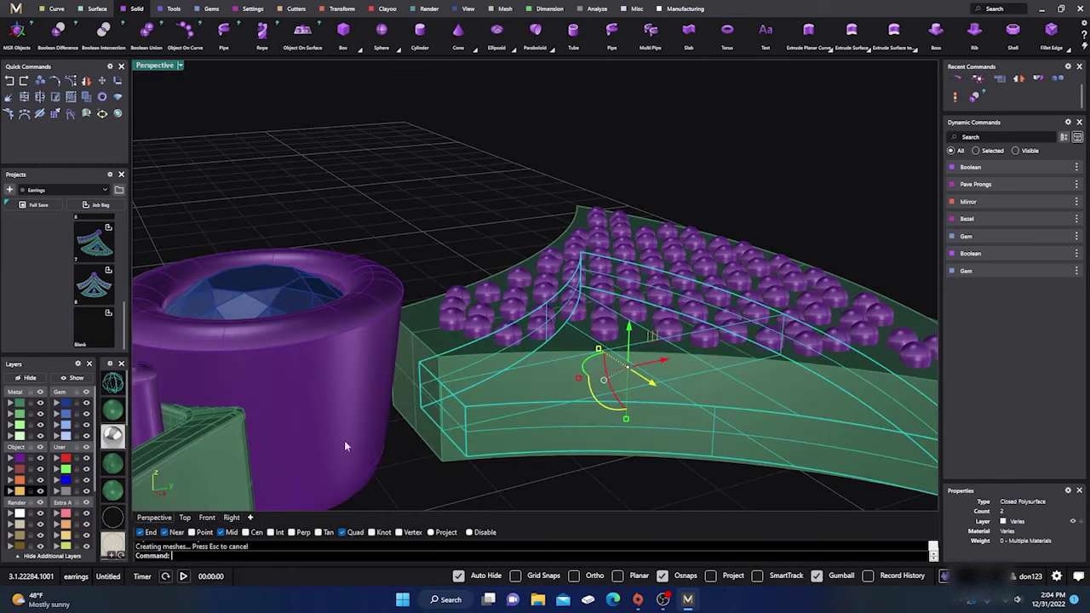
pyautogui.click(419, 242)
pyautogui.moveTo(418, 204); pyautogui.dragTo(552, 333, button='right')
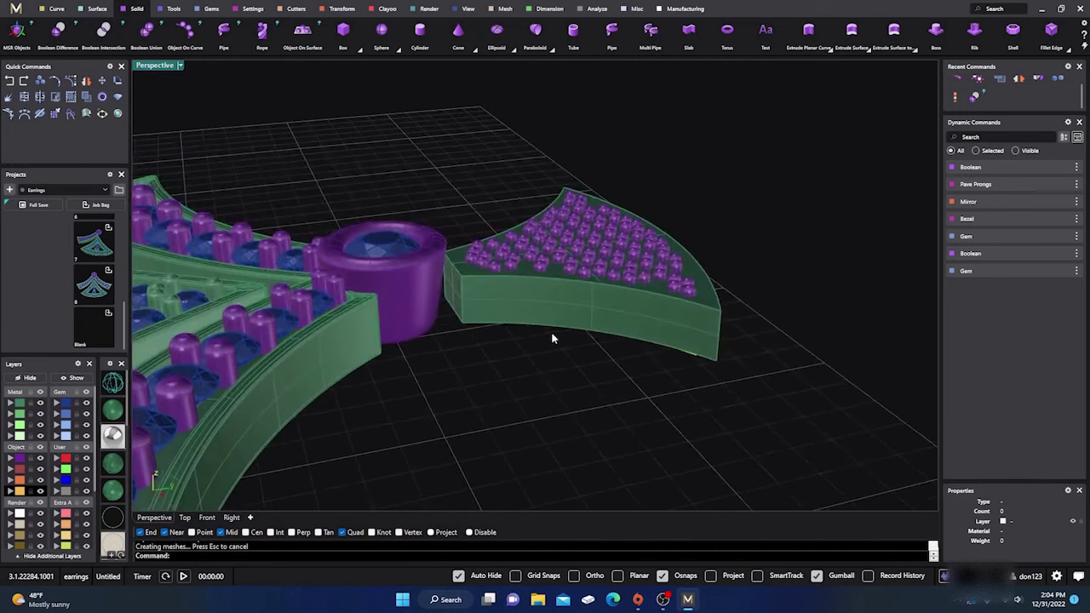
pyautogui.scroll(3, 558, 330)
pyautogui.click(508, 289)
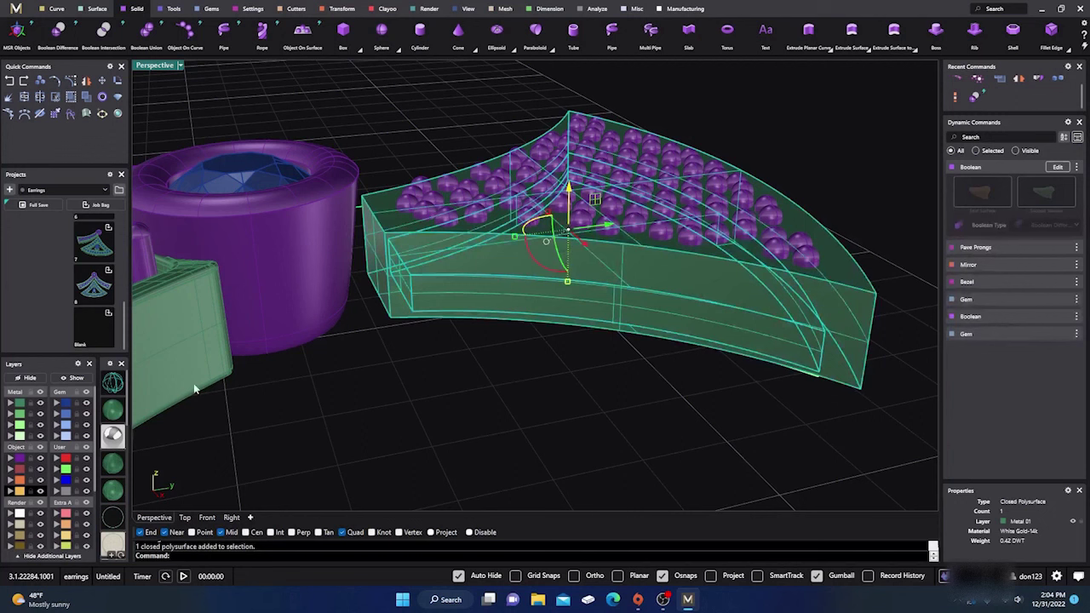
# Move the selected piece to layer Gem 02 and show the hidden slabs.
pyautogui.click(66, 415)
pyautogui.press('Escape')
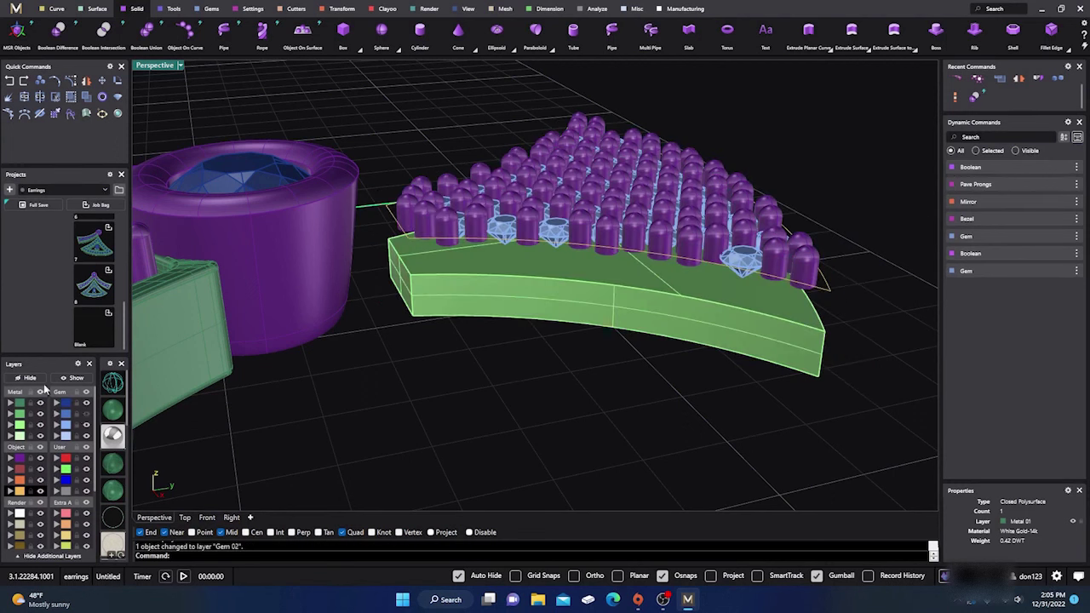
pyautogui.click(67, 379)
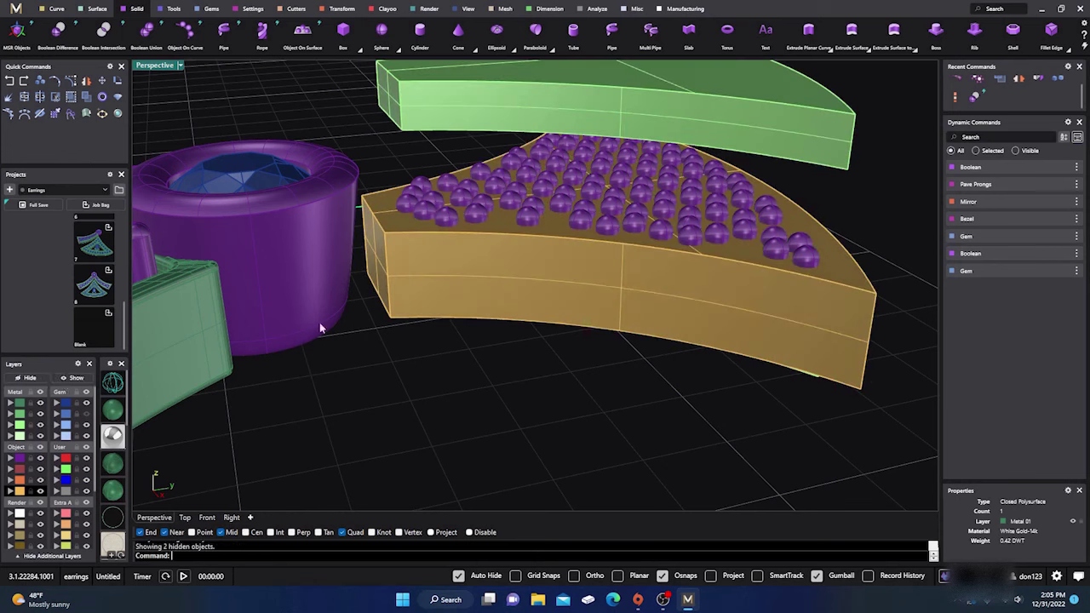
pyautogui.click(475, 259)
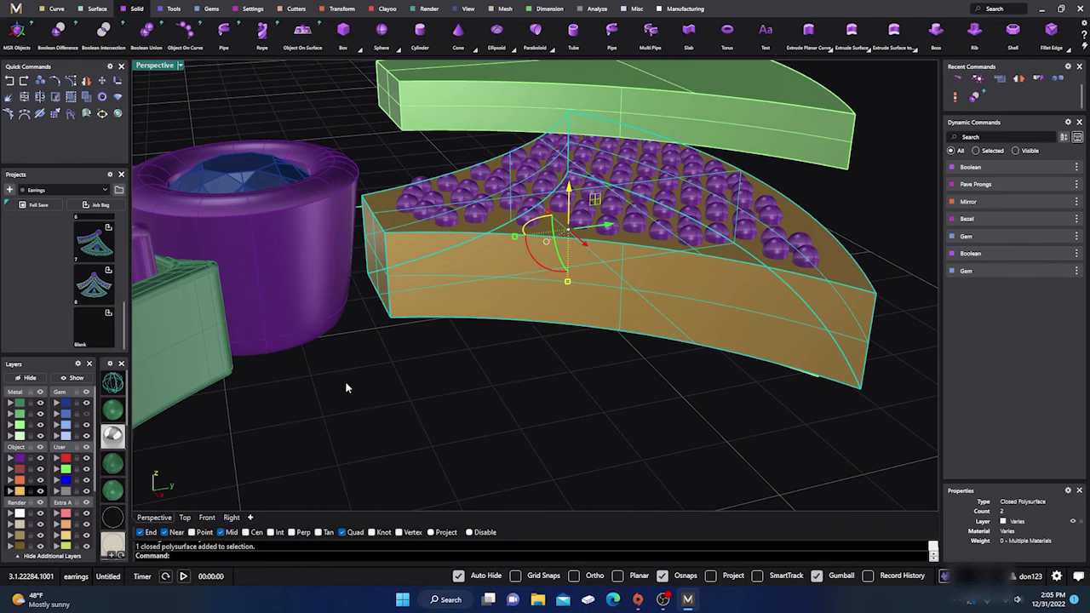
pyautogui.click(86, 414)
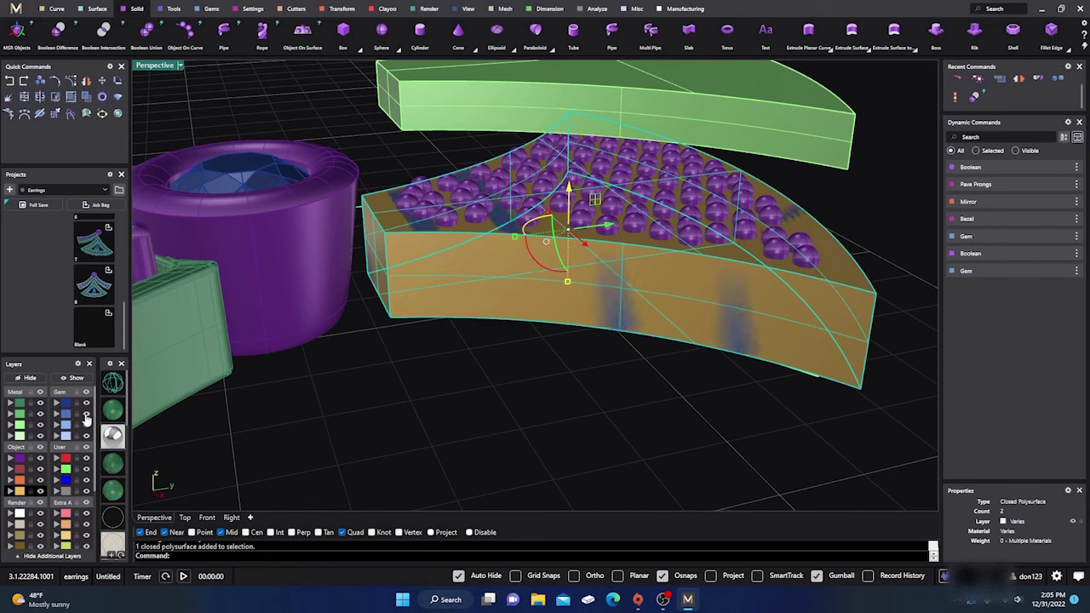
# Undo the layer change, the earlier move and the hide steps.
pyautogui.click(10, 81)
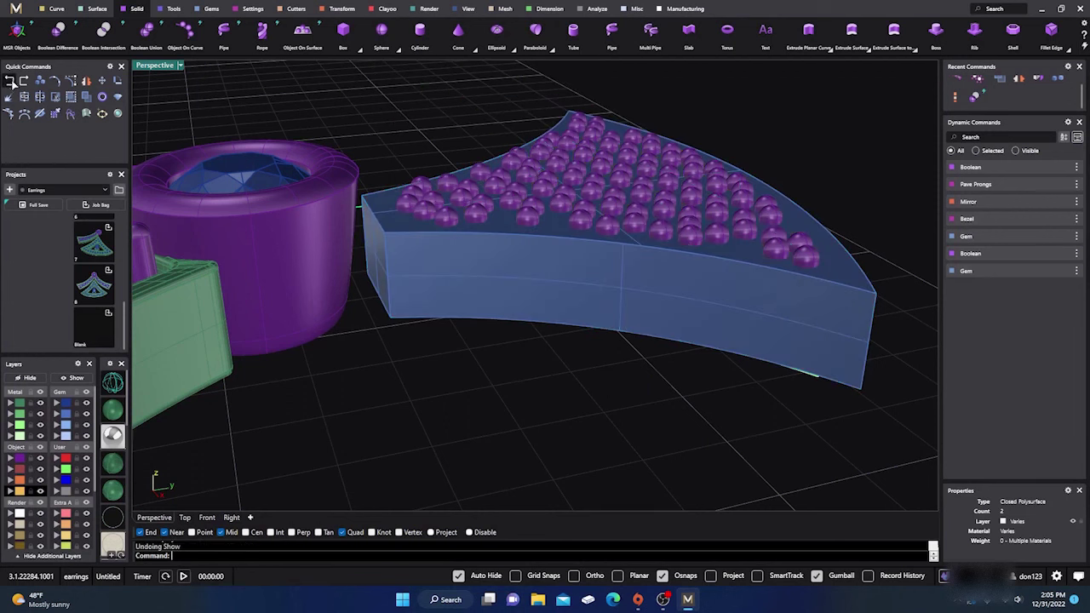
pyautogui.click(10, 81)
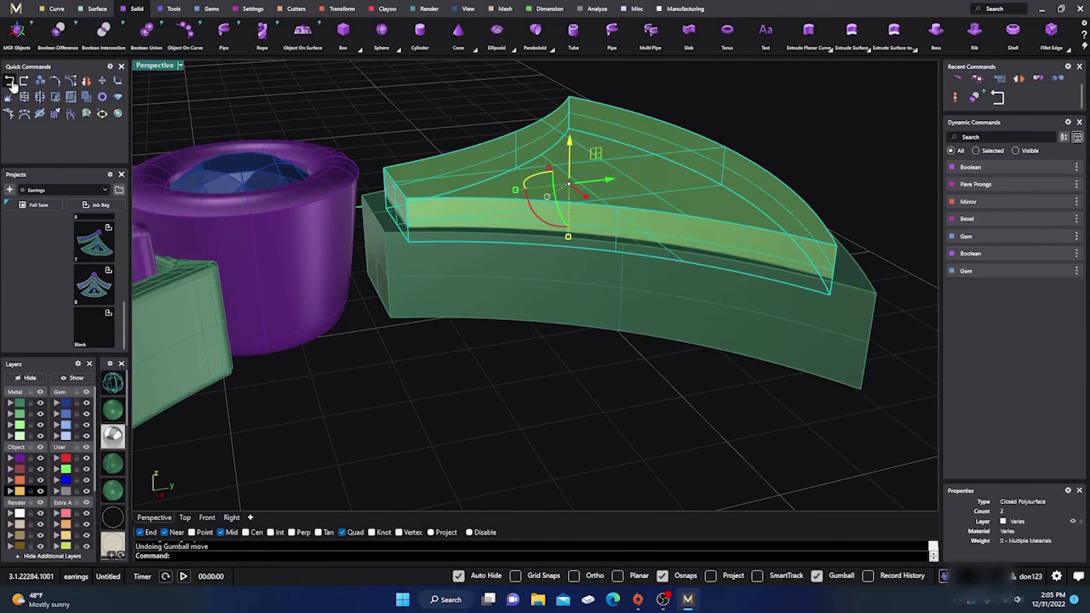
pyautogui.click(11, 81)
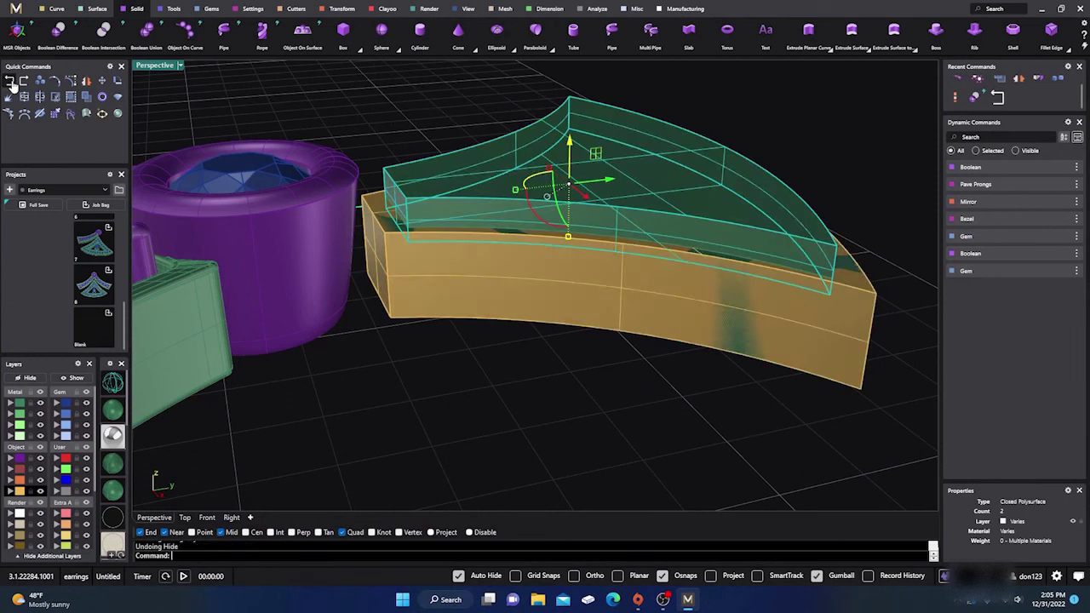
pyautogui.click(401, 383)
# Hide the raised slab and the overlapping extra body, leaving the green pavé fan showing.
pyautogui.click(519, 201)
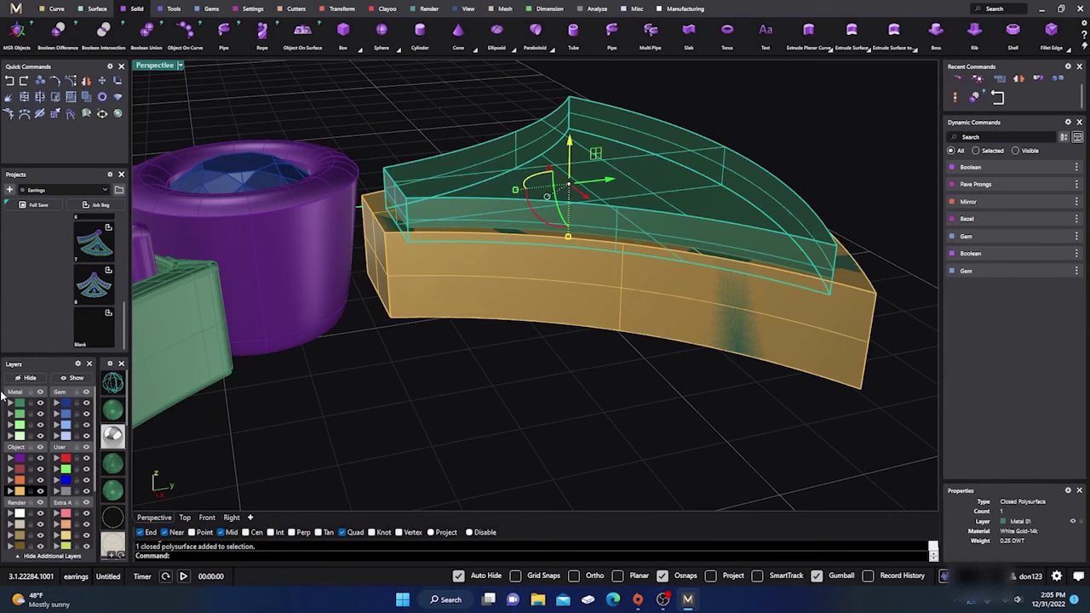
pyautogui.click(28, 377)
pyautogui.click(415, 281)
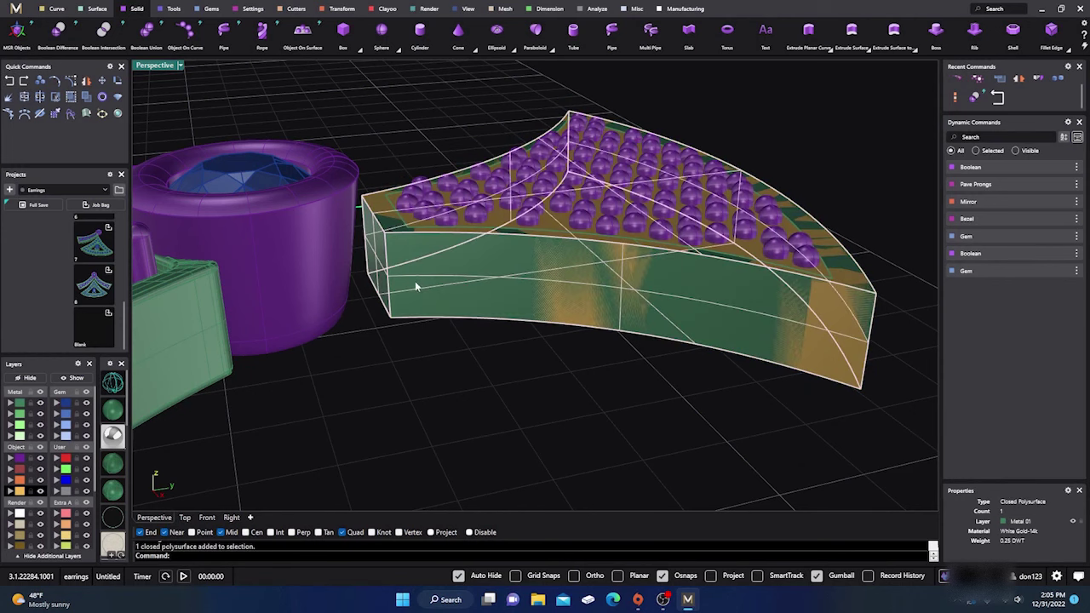
pyautogui.click(426, 266)
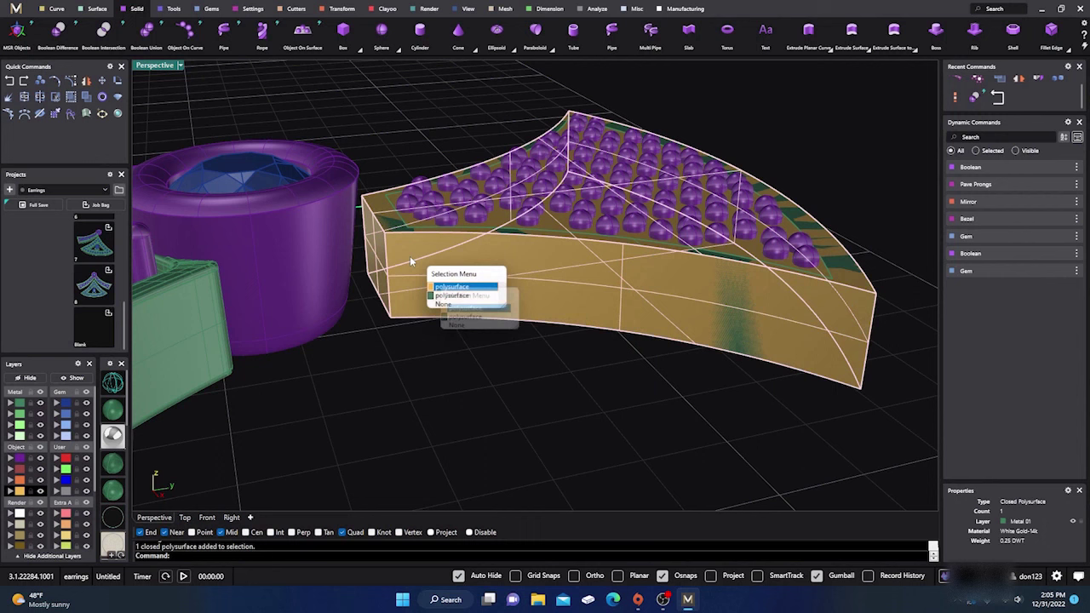
pyautogui.click(454, 297)
pyautogui.click(30, 378)
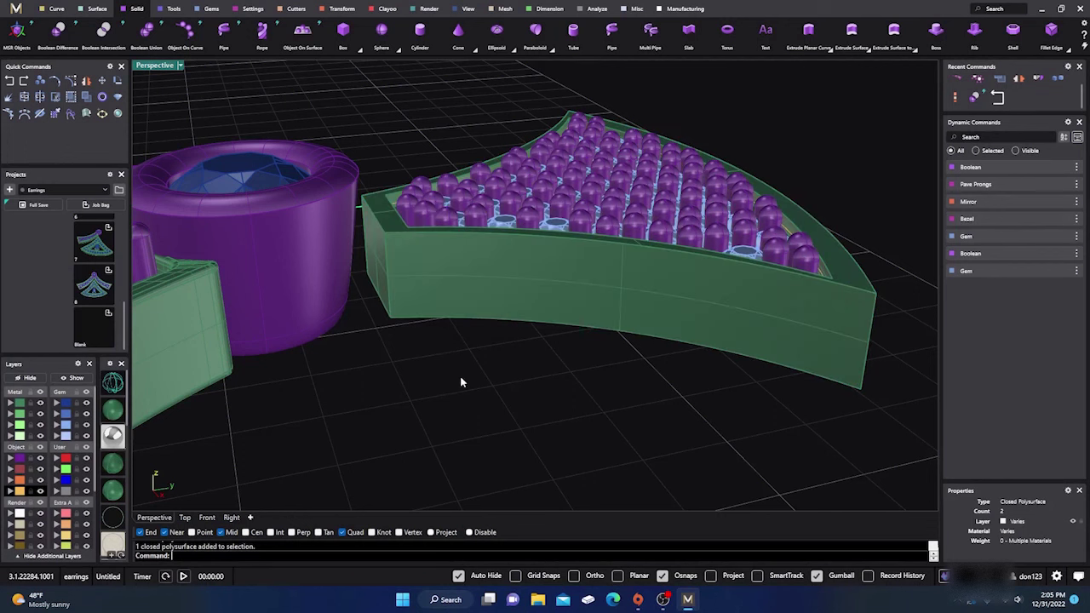
pyautogui.moveTo(462, 382); pyautogui.dragTo(462, 309, button='right')
pyautogui.scroll(-3, 487, 409)
pyautogui.scroll(3, 460, 303)
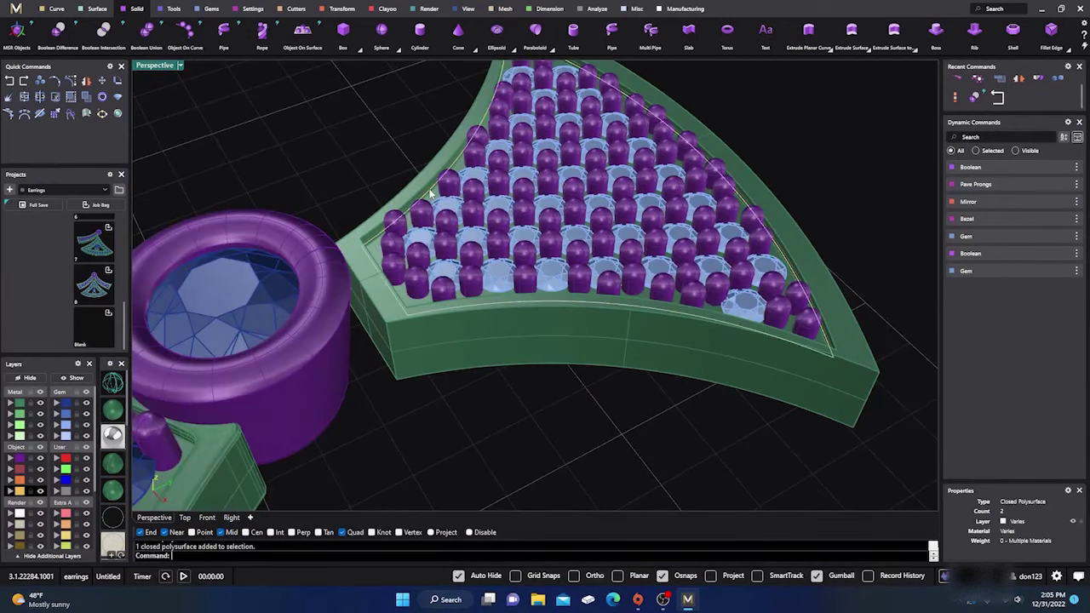
# Lower the fan's inner edge curve to the base of the green band.
pyautogui.click(440, 205)
pyautogui.click(463, 221)
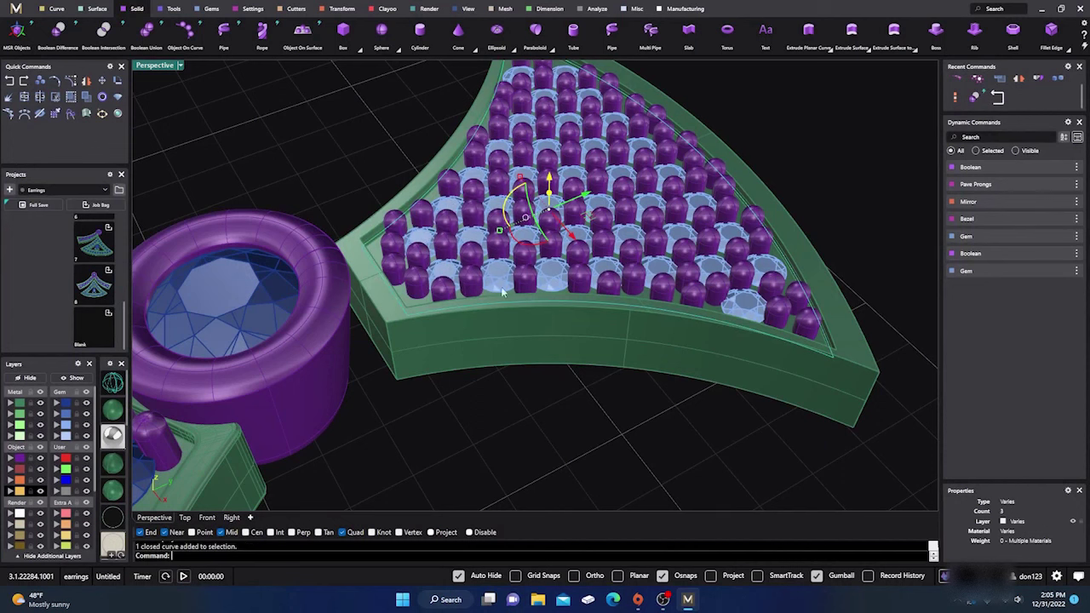
pyautogui.moveTo(503, 292); pyautogui.dragTo(479, 341, button='right')
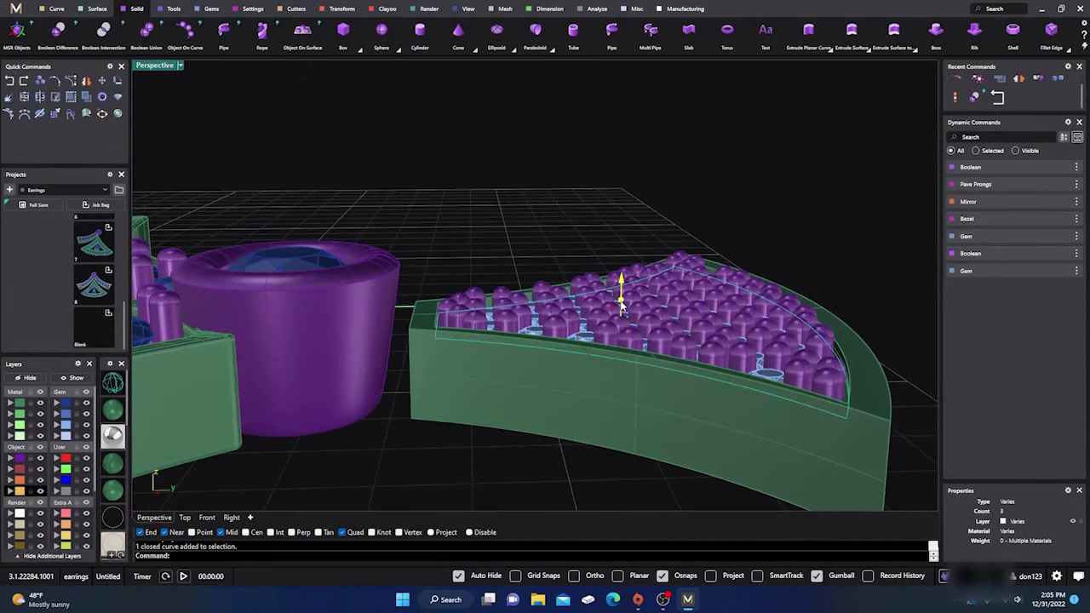
pyautogui.moveTo(621, 300); pyautogui.dragTo(610, 380)
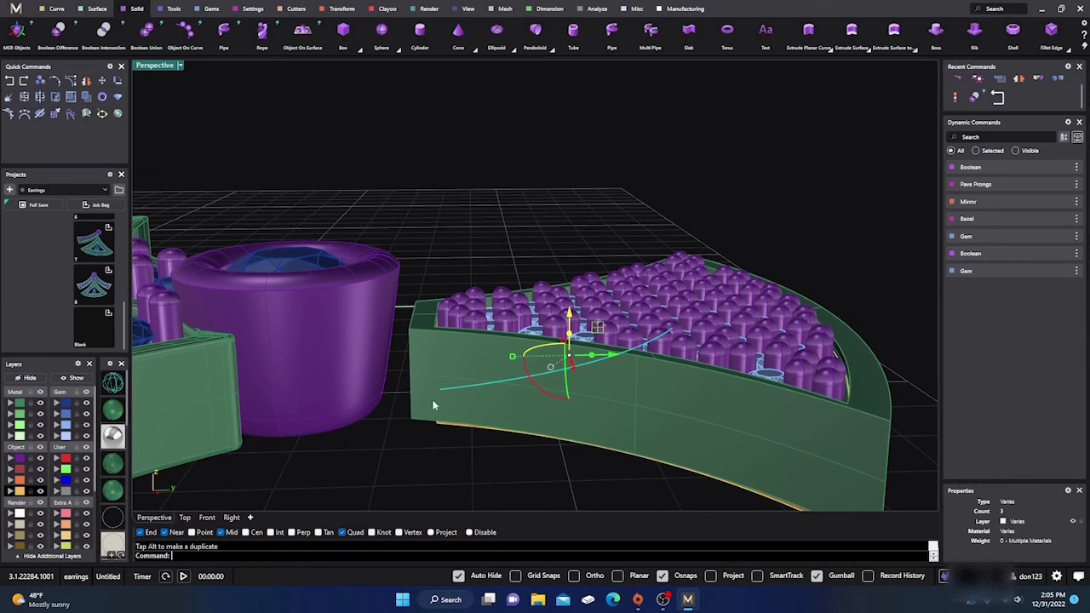
pyautogui.moveTo(411, 433); pyautogui.dragTo(439, 396, button='right')
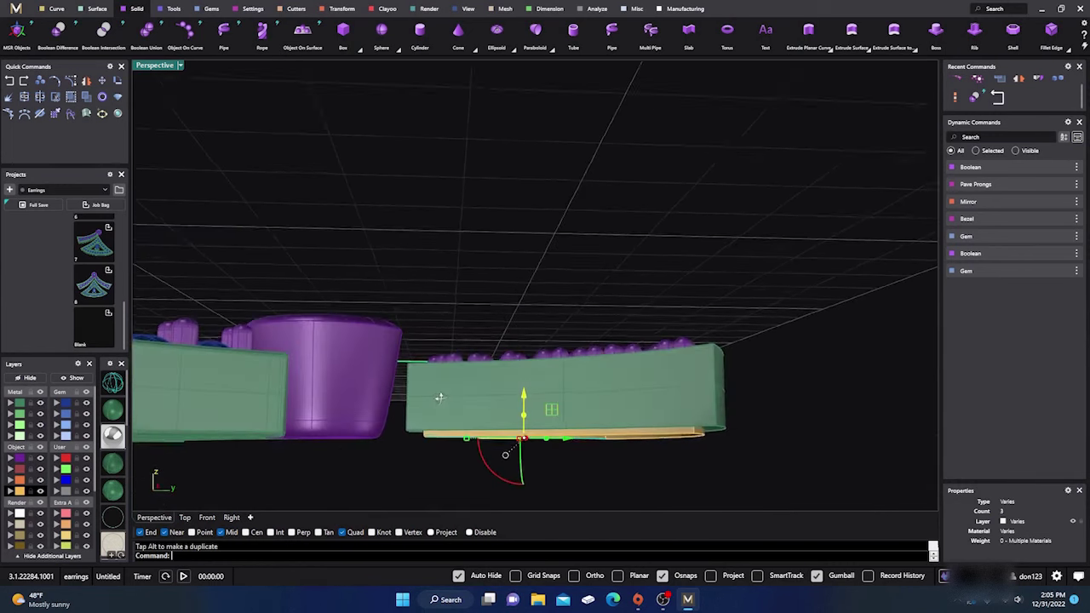
# Hide the gold helper and cap the open extrusion under the fan into a solid.
pyautogui.click(431, 462)
pyautogui.hotkey('ctrl', 'h')
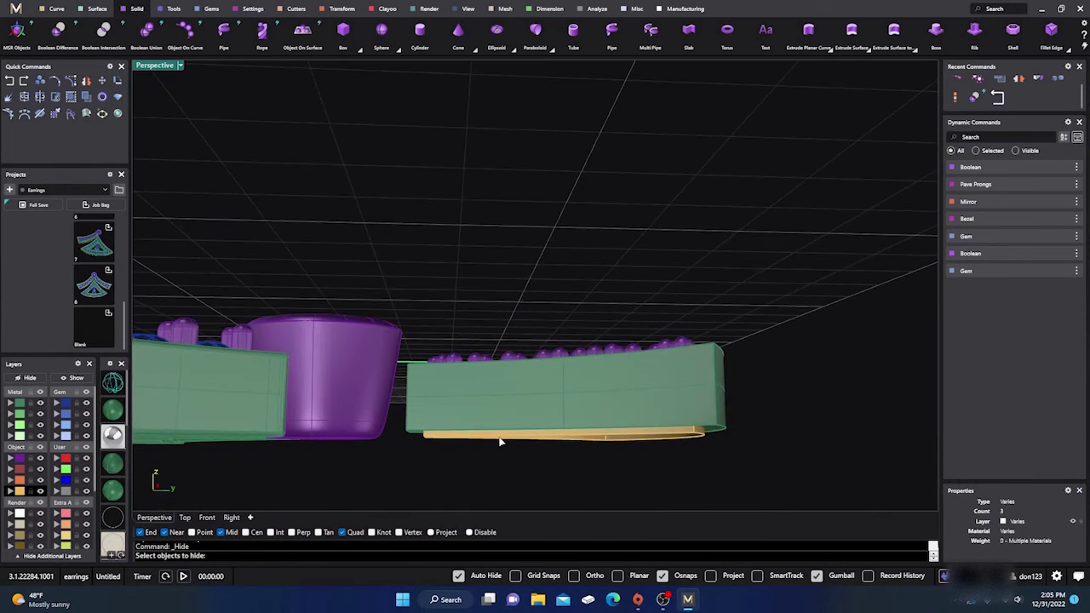
pyautogui.click(501, 438)
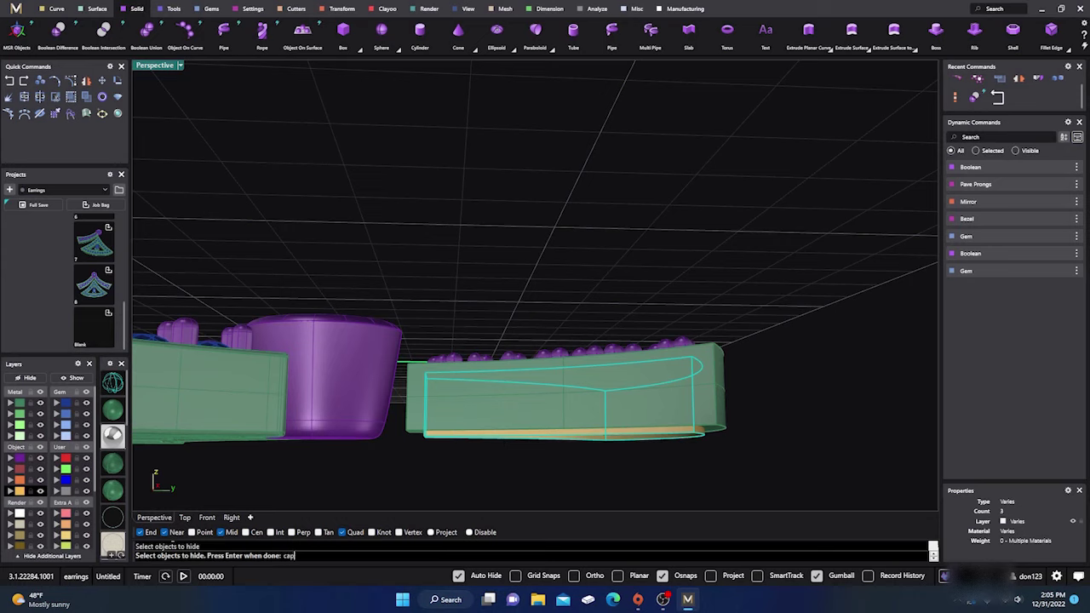
pyautogui.write('cap')
pyautogui.press('Return')
pyautogui.press('Return')
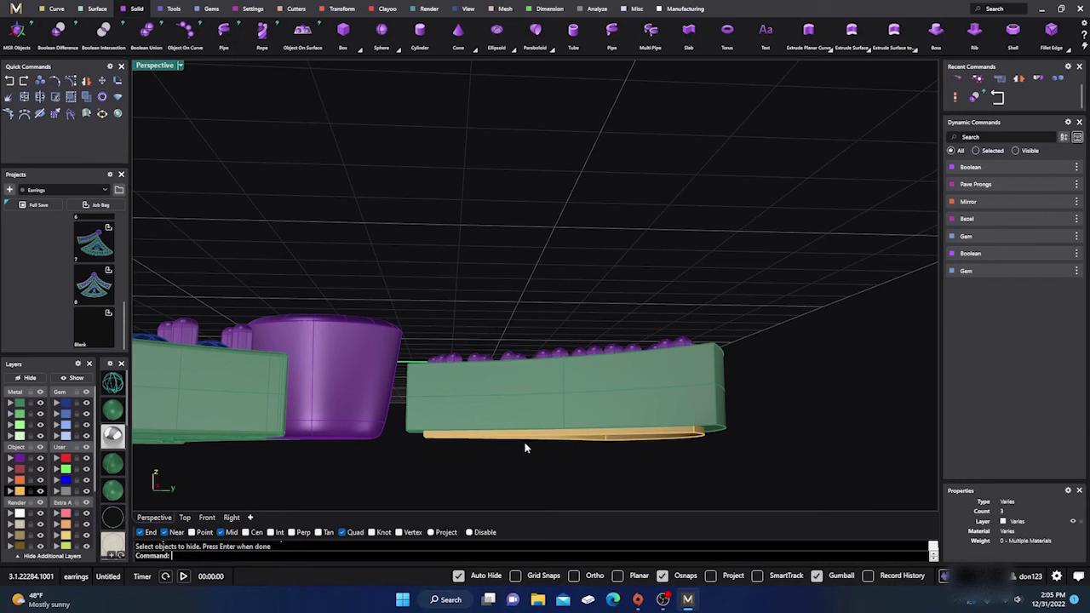
pyautogui.moveTo(542, 450); pyautogui.dragTo(561, 425, button='right')
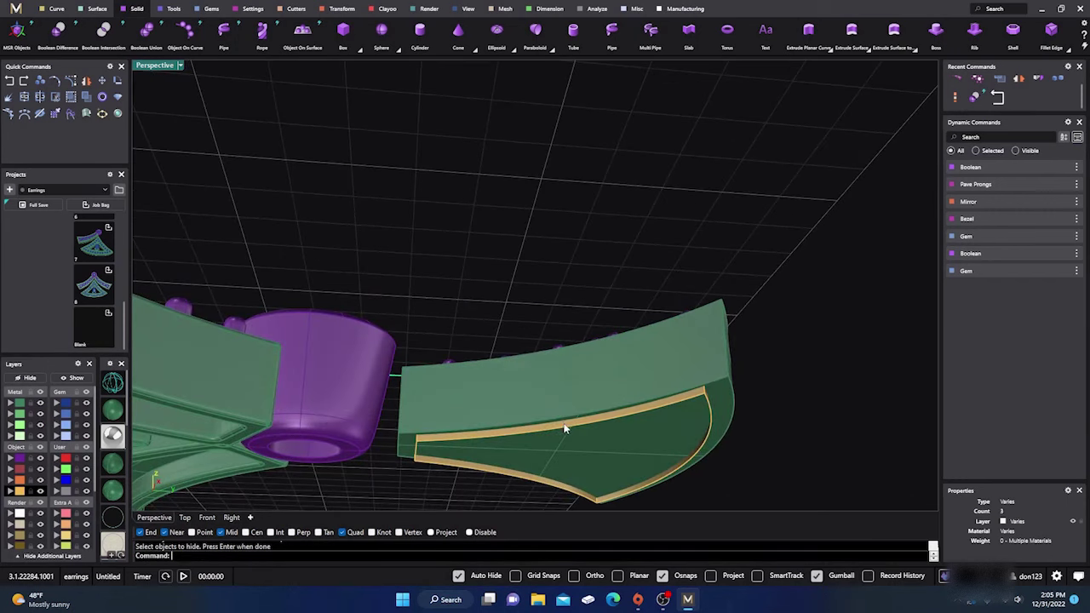
pyautogui.click(564, 428)
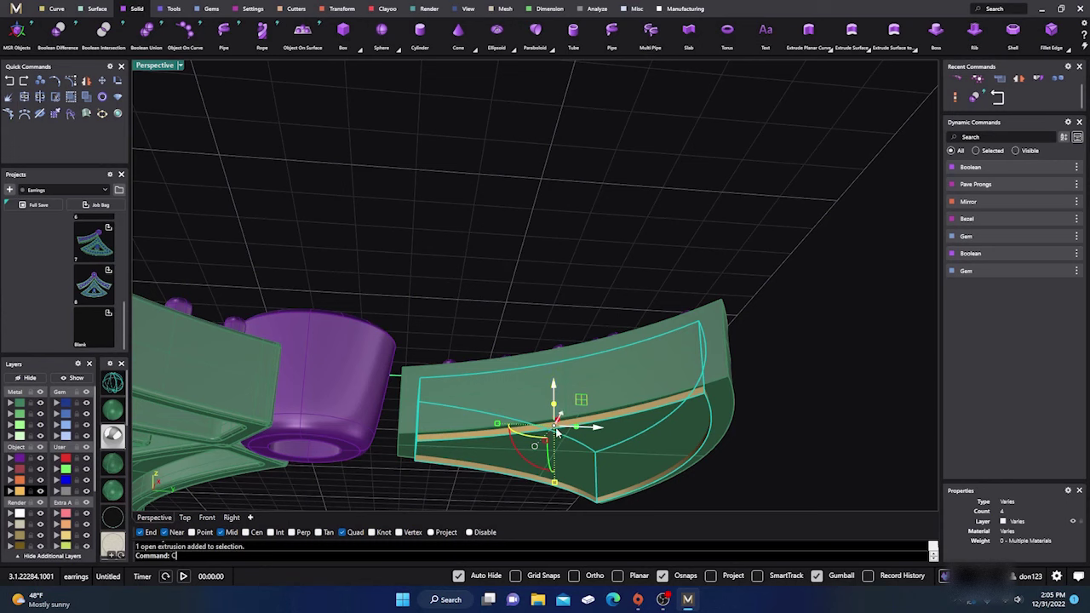
pyautogui.press('Return')
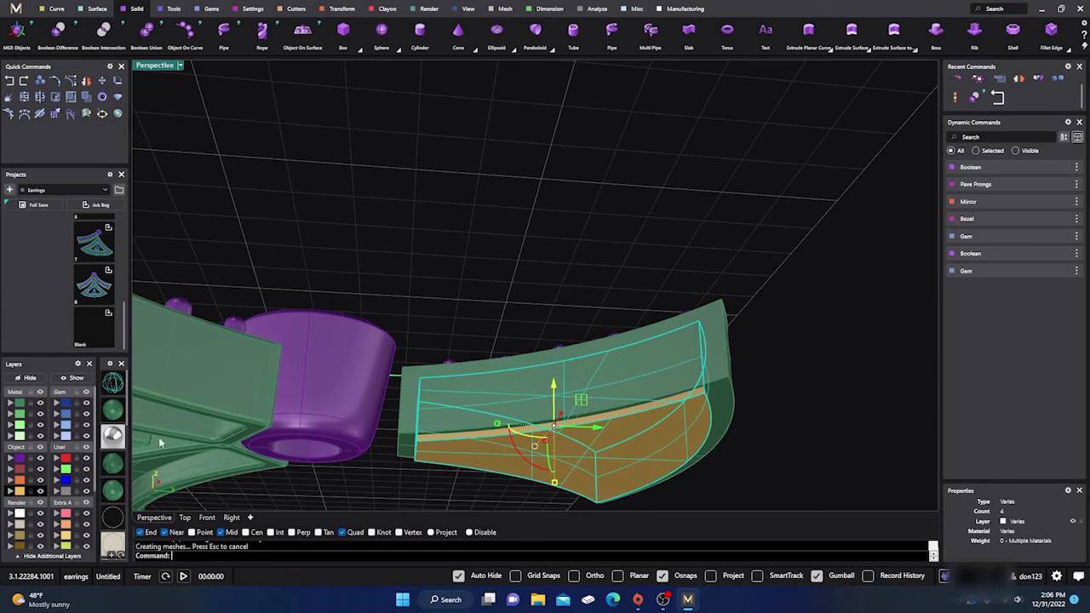
# Lower the capped gold slab 0.641 mm in the Right view.
pyautogui.click(231, 517)
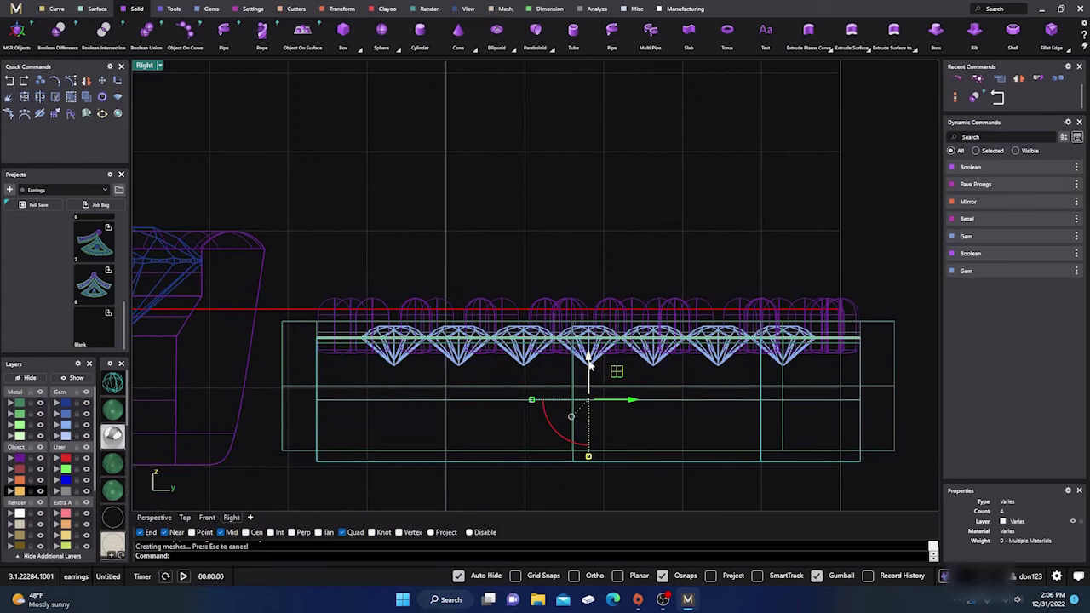
pyautogui.moveTo(587, 357); pyautogui.dragTo(584, 407)
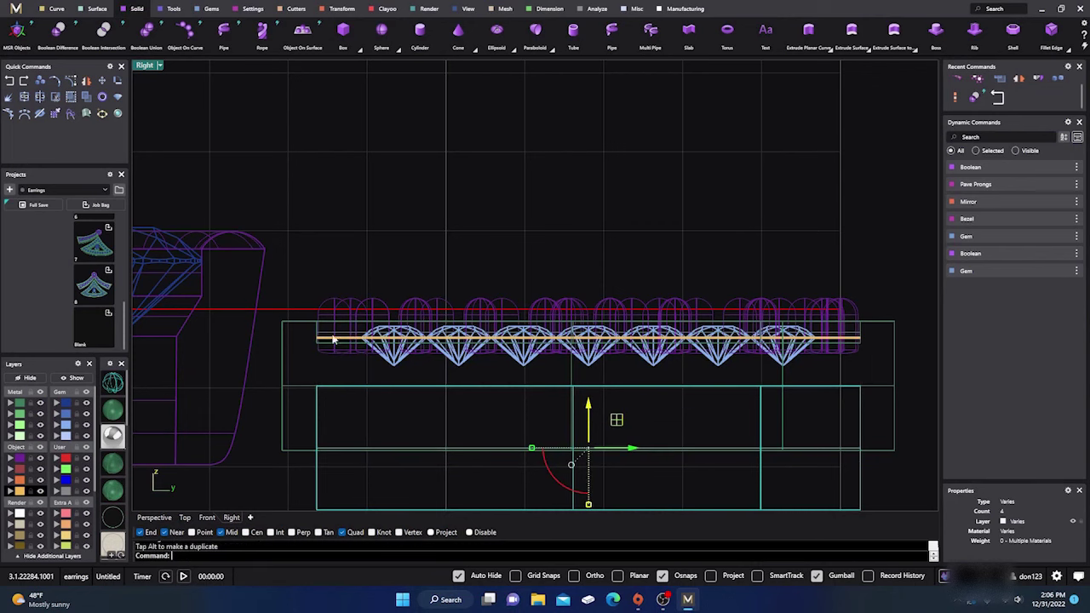
pyautogui.click(114, 412)
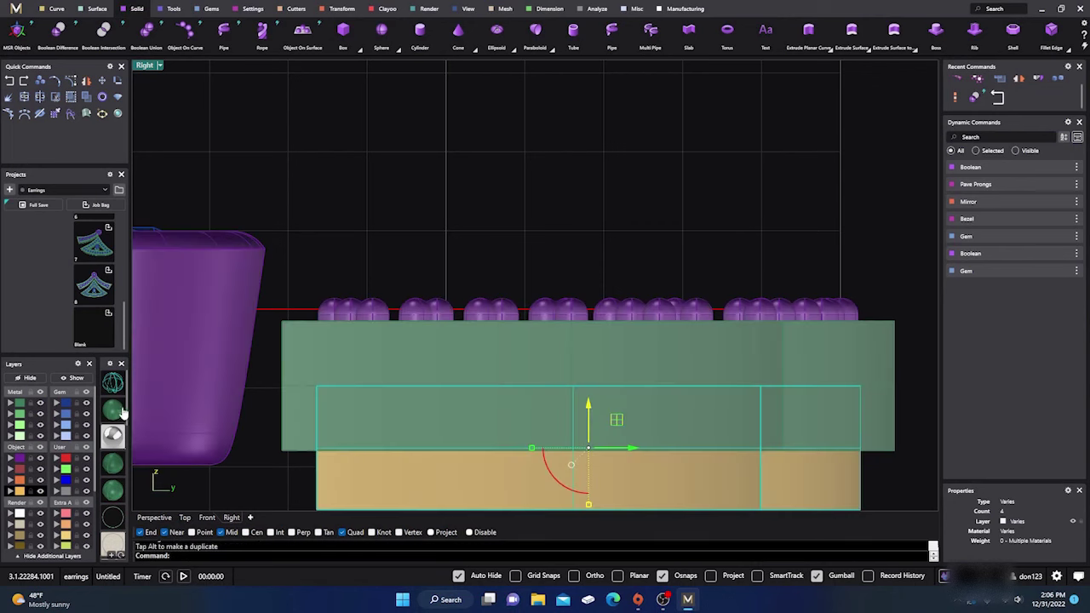
pyautogui.click(502, 237)
pyautogui.moveTo(504, 269); pyautogui.dragTo(540, 328, button='right')
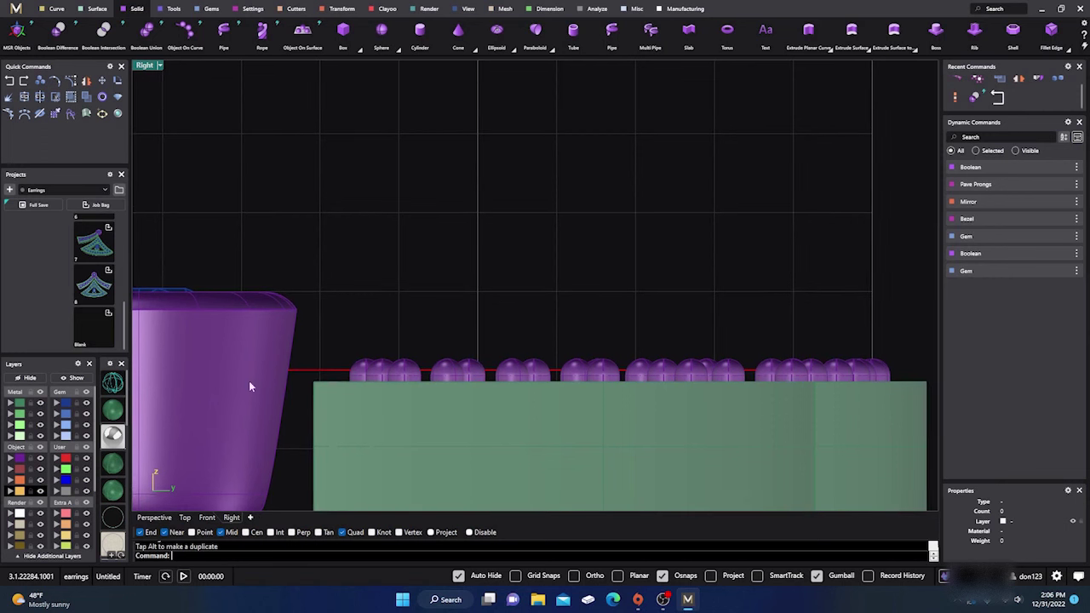
pyautogui.click(164, 519)
pyautogui.moveTo(343, 375); pyautogui.dragTo(510, 341, button='right')
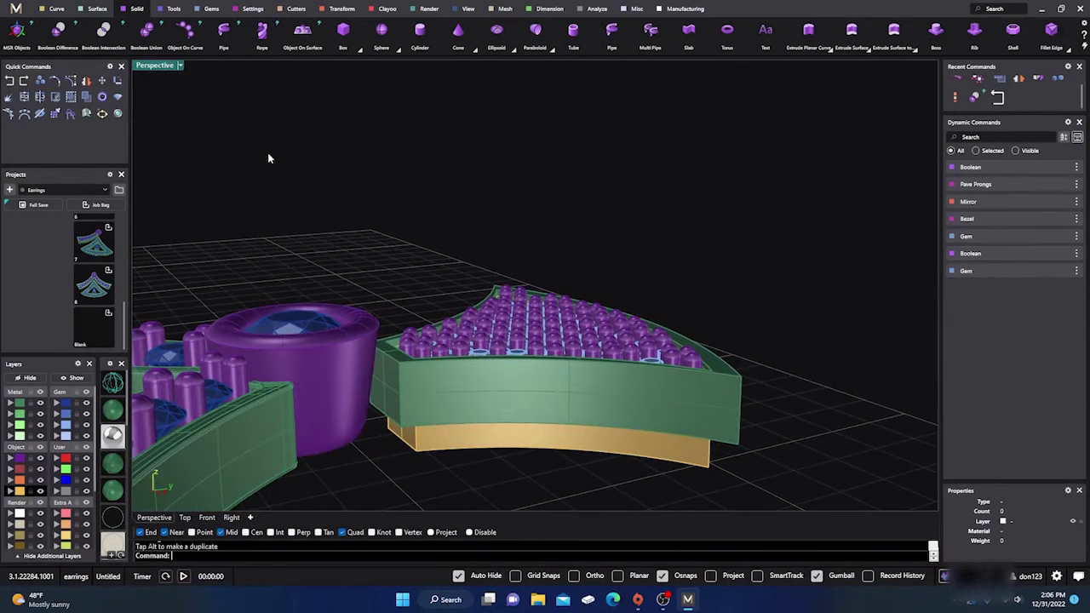
# Boolean-difference the gold slab out of the green band.
pyautogui.click(61, 34)
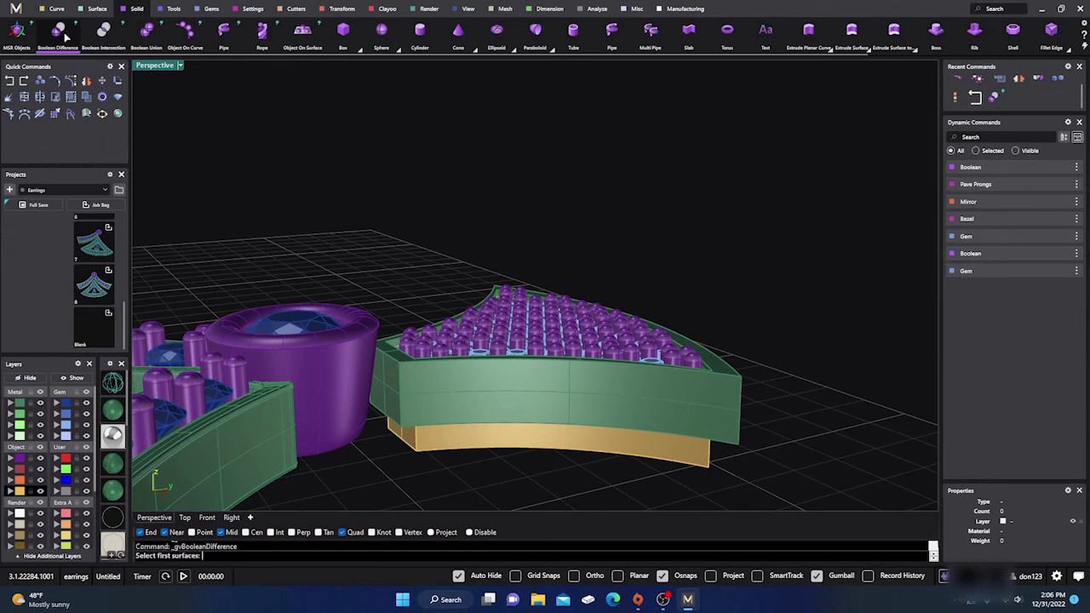
pyautogui.click(482, 397)
pyautogui.press('Return')
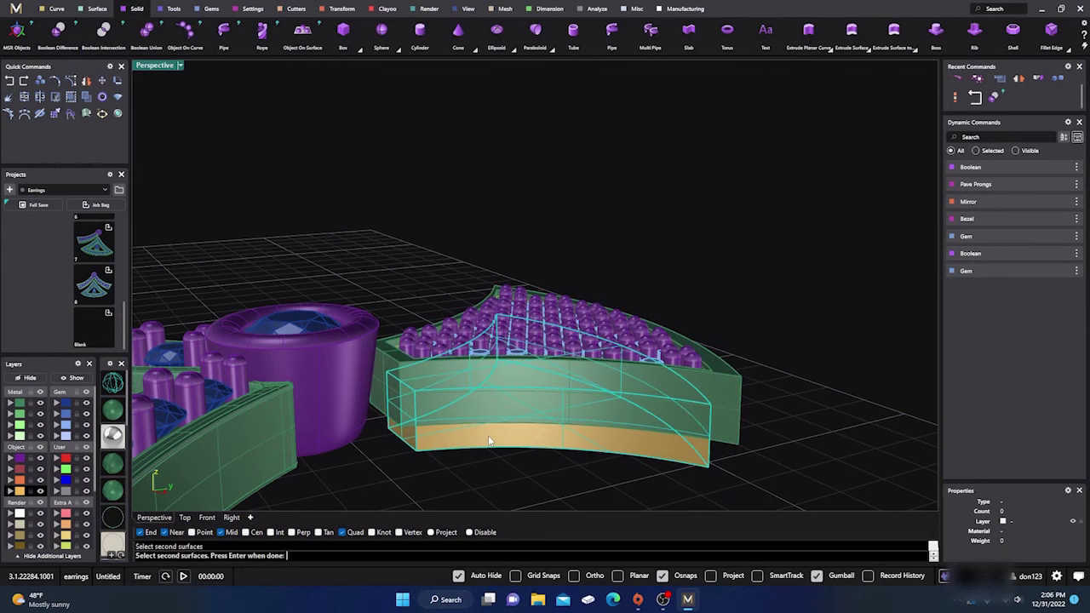
pyautogui.click(488, 435)
pyautogui.press('Return')
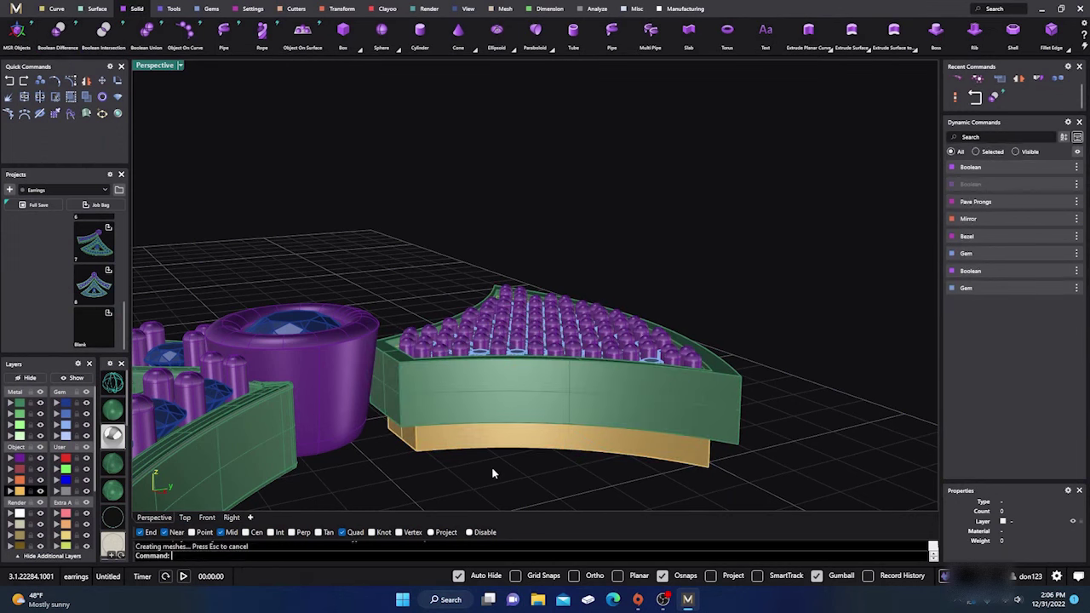
# Move the upper fan with its gems and prongs onto layer User 02 and hide it.
pyautogui.click(482, 451)
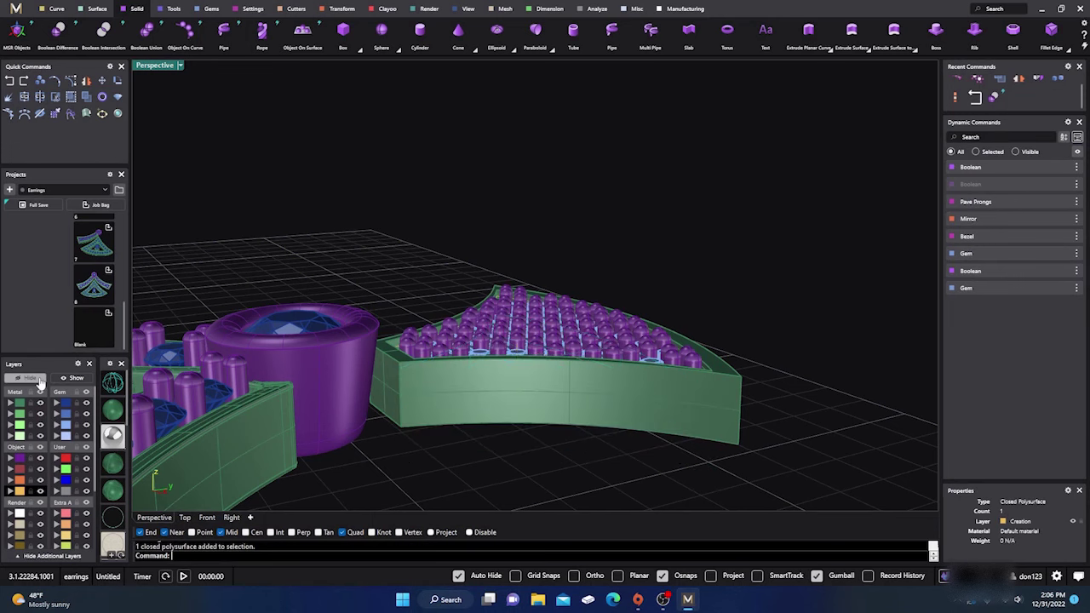
pyautogui.moveTo(465, 475); pyautogui.dragTo(562, 433, button='right')
pyautogui.keyDown('shift'); pyautogui.click(543, 350); pyautogui.keyUp('shift')
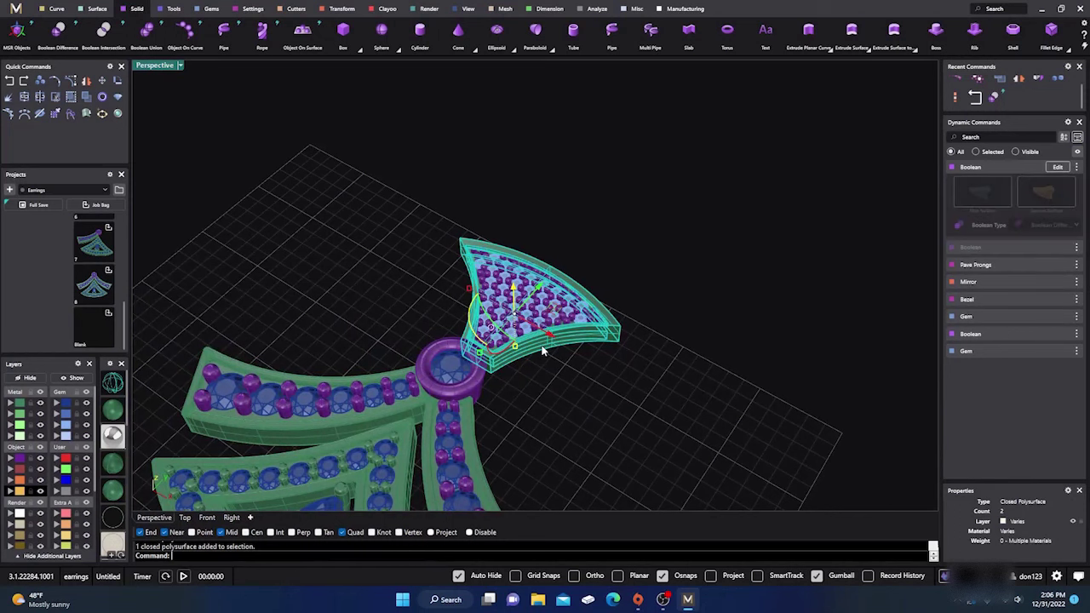
pyautogui.click(420, 307)
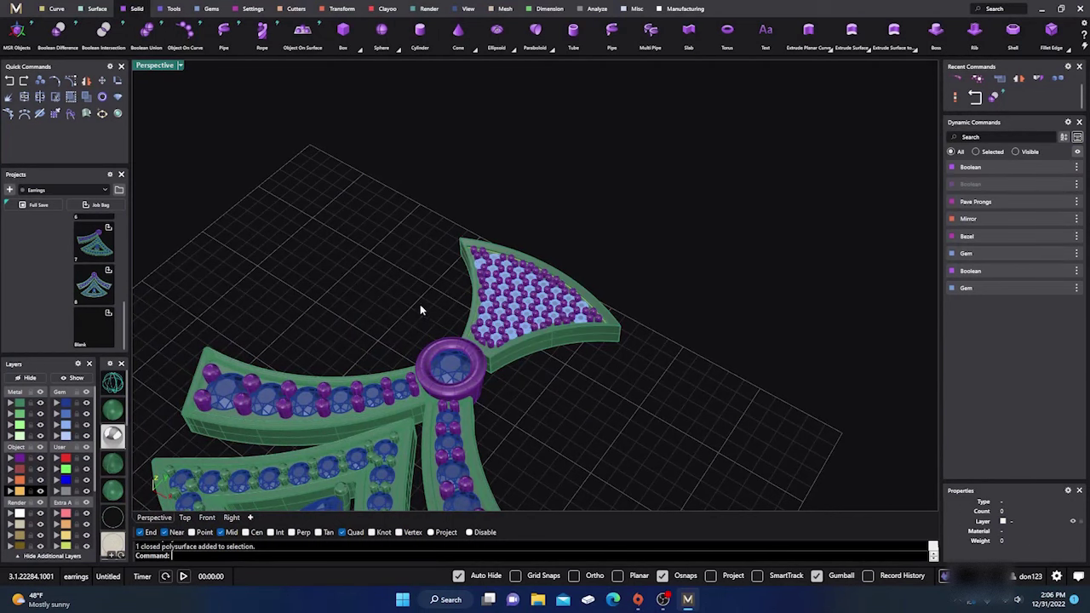
pyautogui.moveTo(488, 357); pyautogui.dragTo(589, 431, button='right')
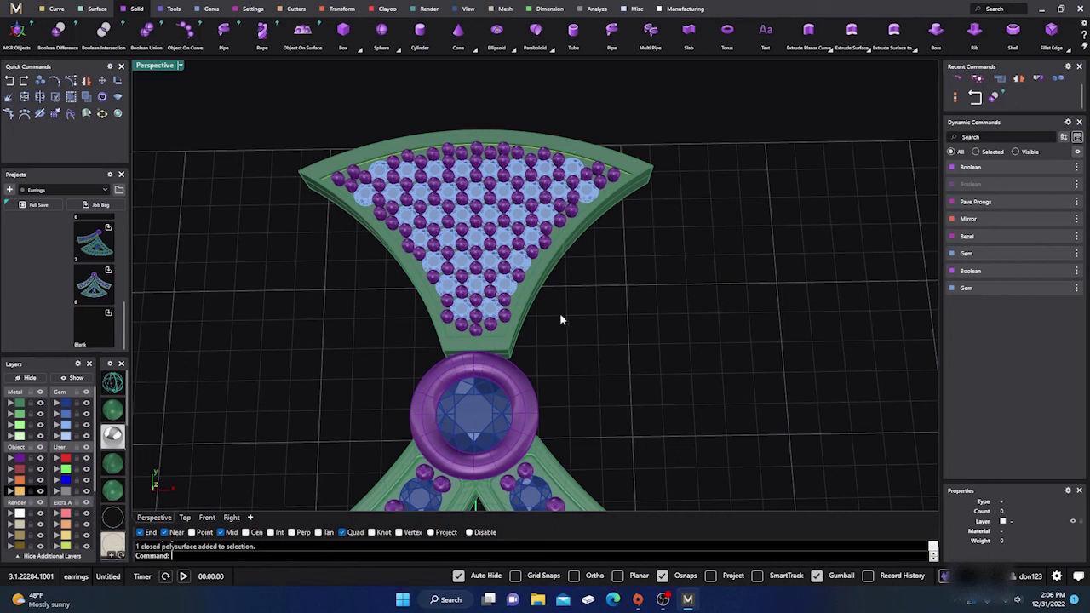
pyautogui.click(446, 239)
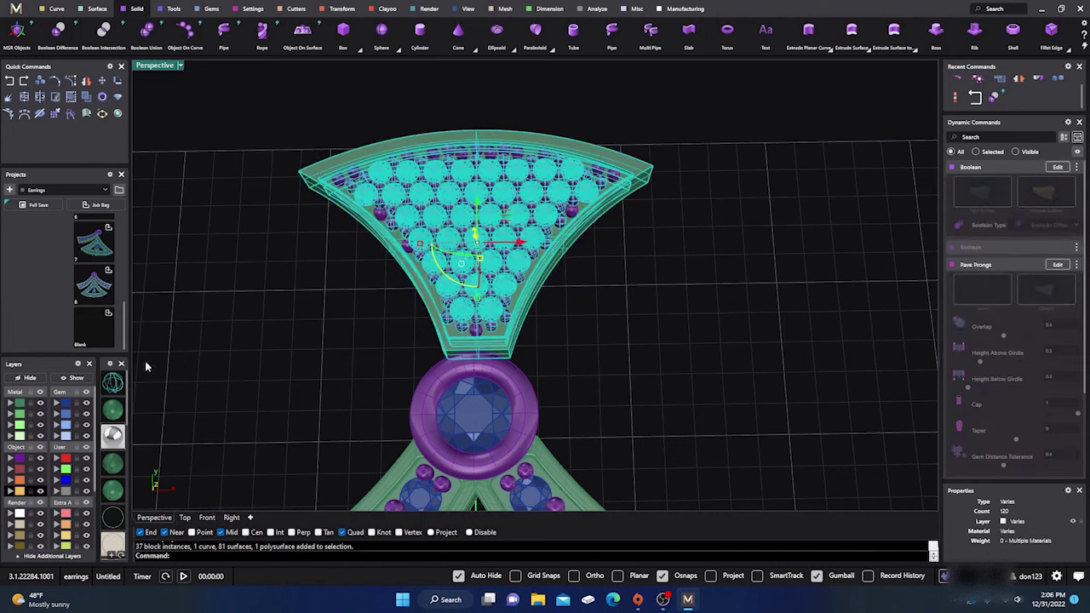
pyautogui.click(64, 469)
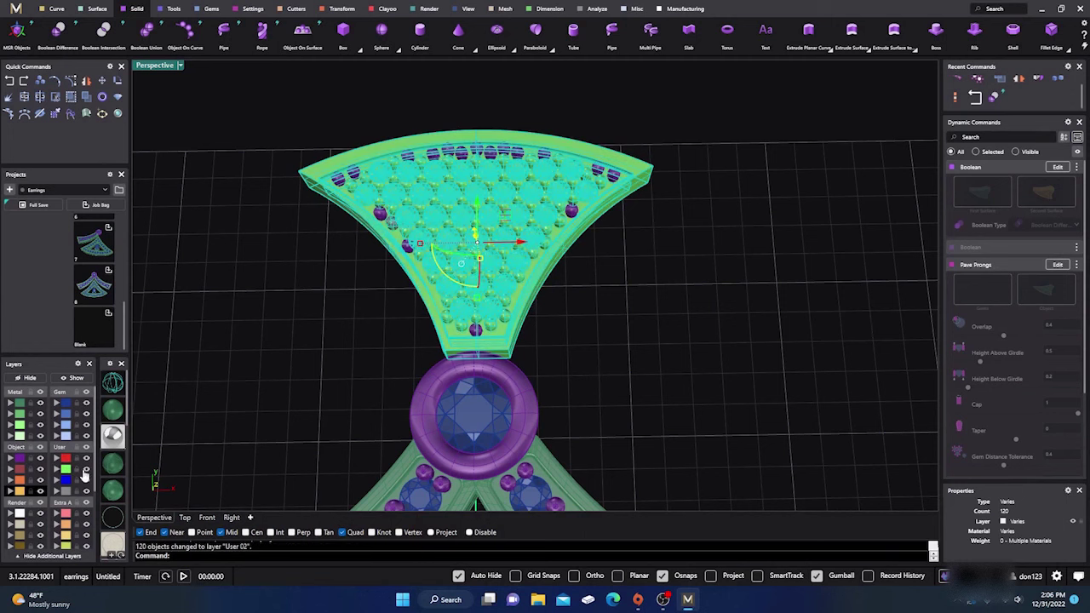
pyautogui.click(86, 469)
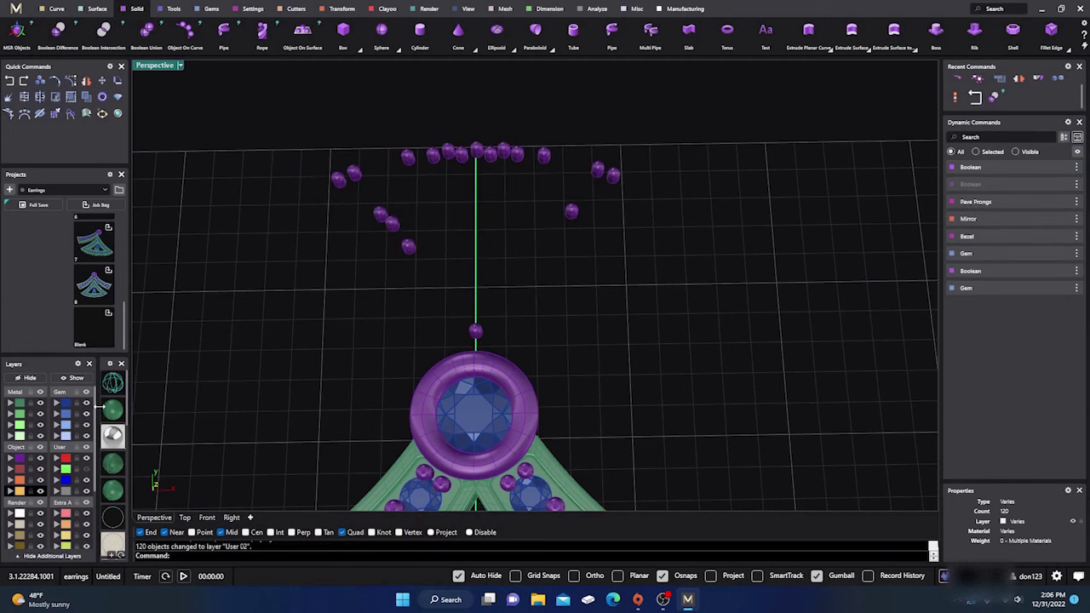
# Move the 18 stray gems onto layer User 02.
pyautogui.click(409, 248)
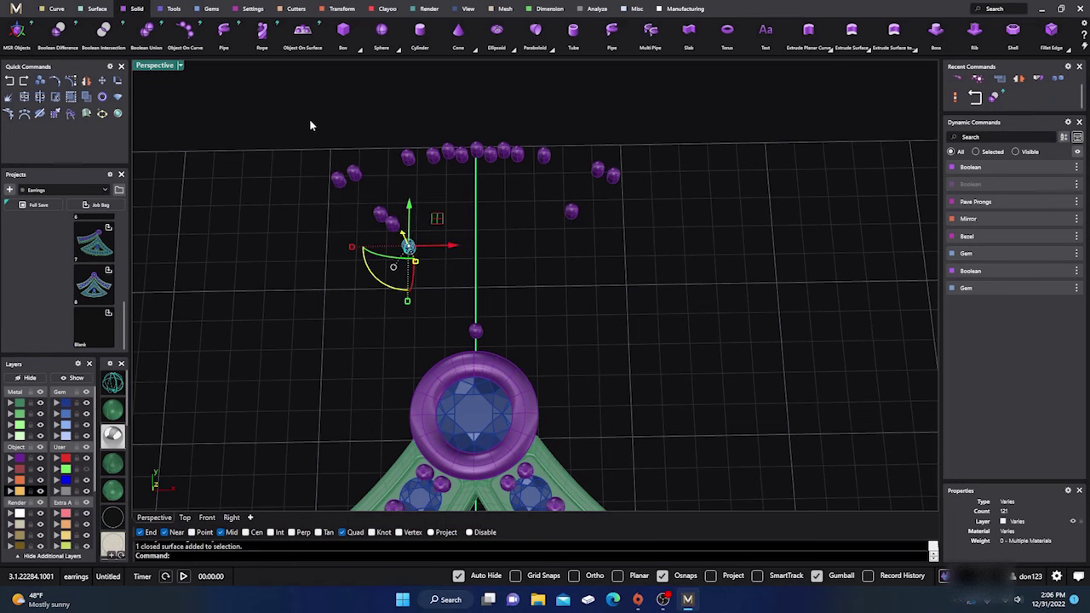
pyautogui.scroll(-3, 537, 228)
pyautogui.moveTo(358, 142); pyautogui.dragTo(640, 309)
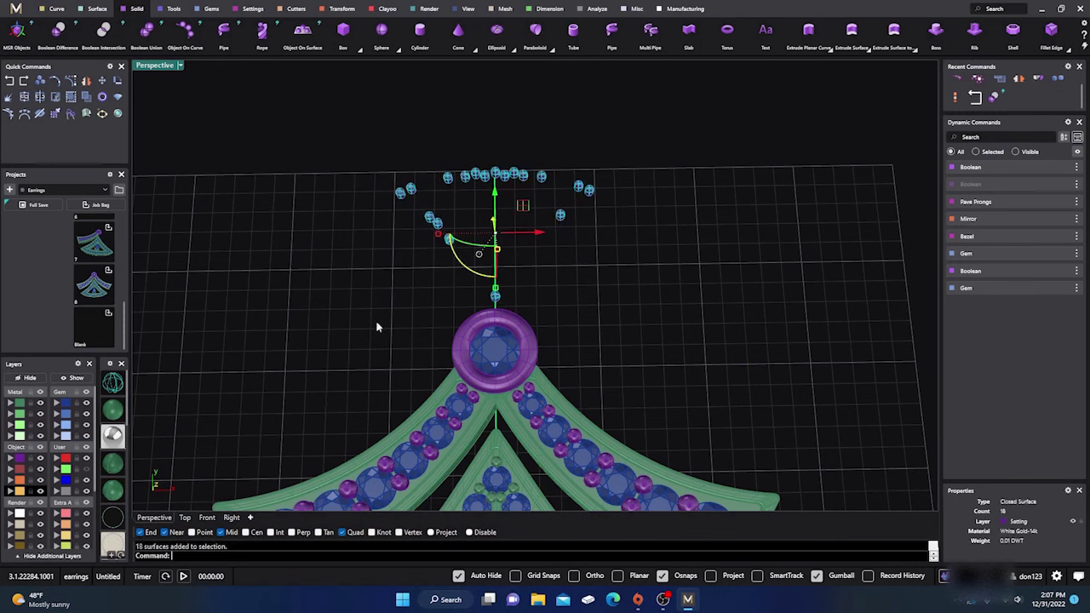
pyautogui.click(64, 470)
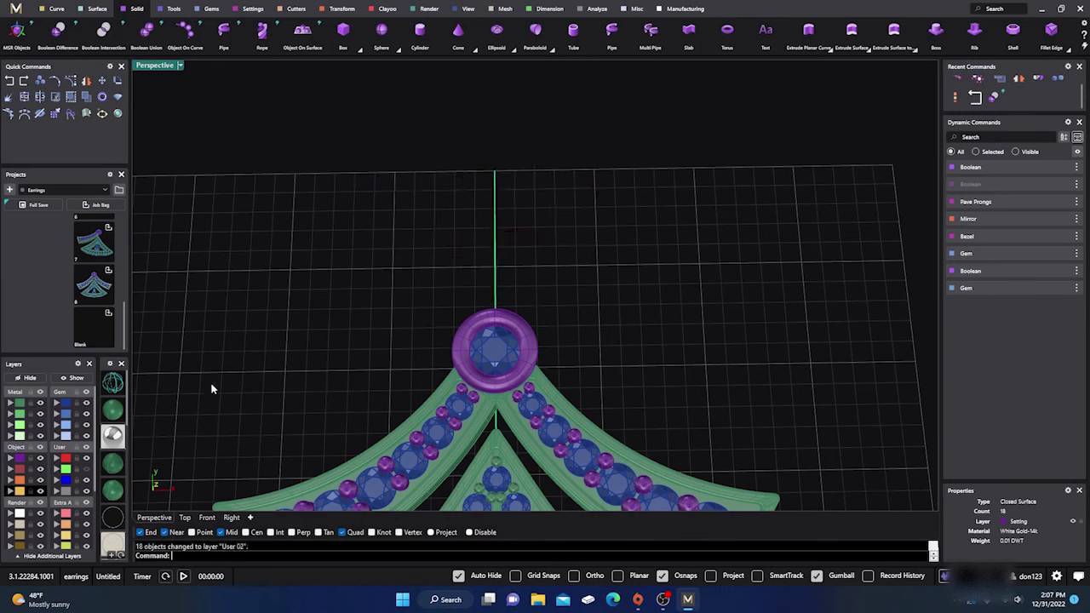
# Show the four hidden fan pieces and put them on layer User 04.
pyautogui.click(75, 377)
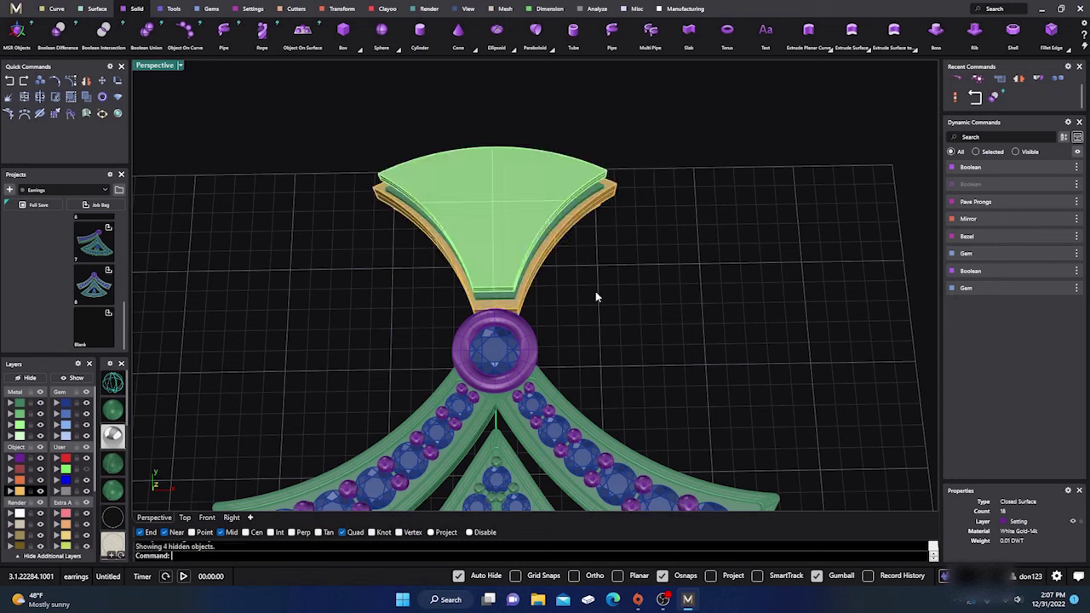
pyautogui.click(58, 492)
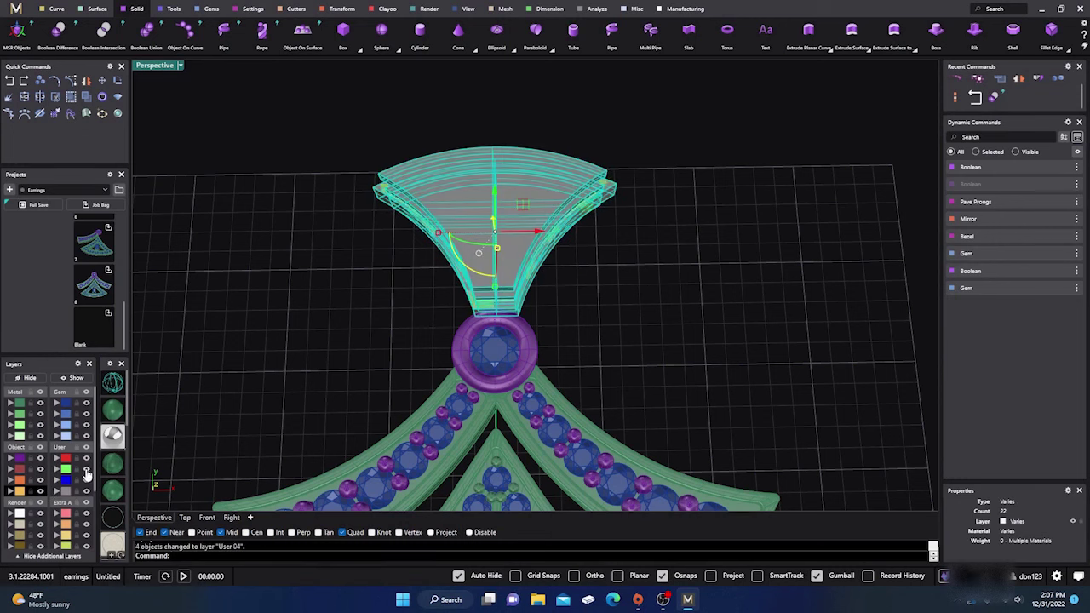
pyautogui.press('Escape')
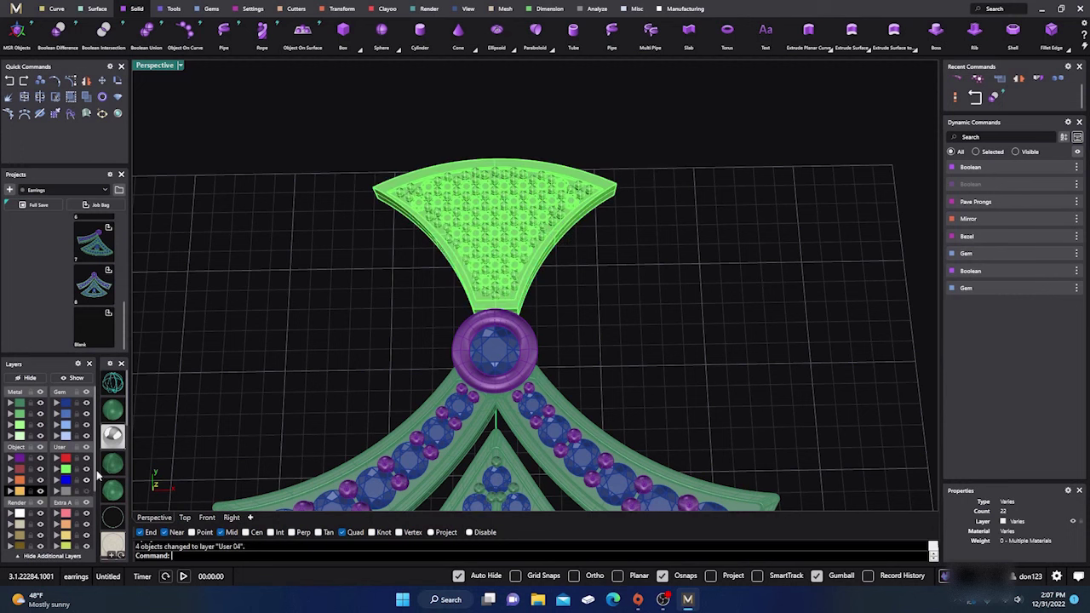
pyautogui.scroll(5, 485, 196)
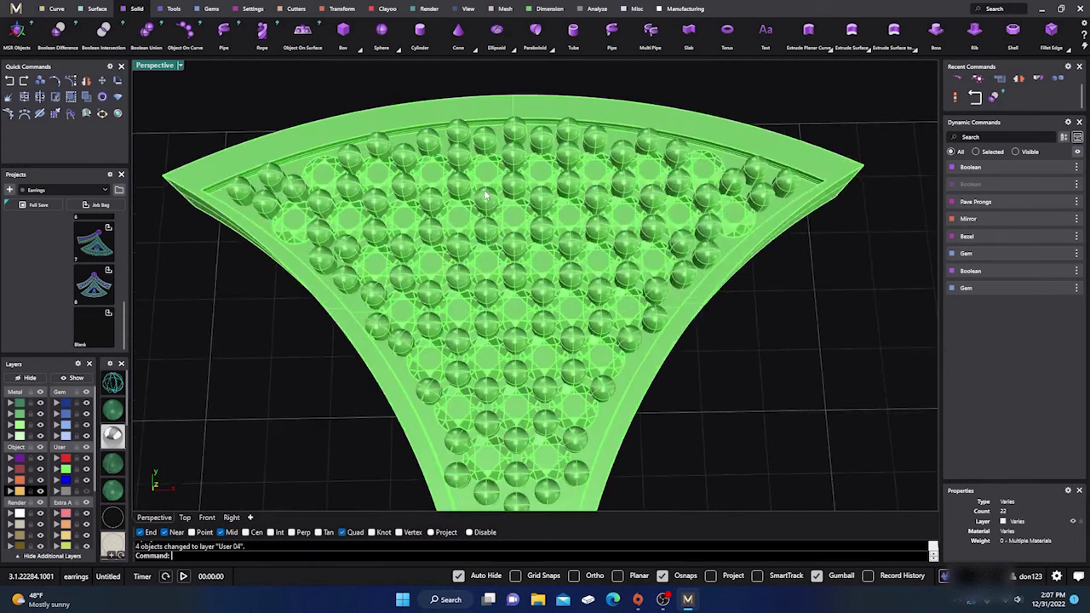
pyautogui.scroll(-3, 566, 351)
# Put the fan's metal body on layer Metal 01.
pyautogui.moveTo(586, 382); pyautogui.dragTo(532, 383, button='right')
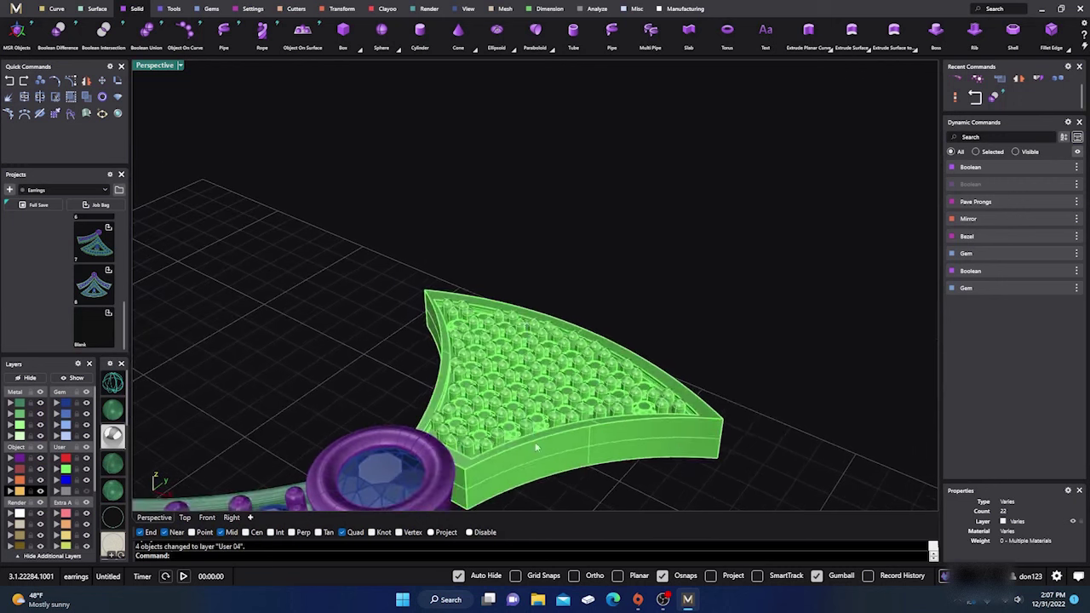
pyautogui.click(515, 446)
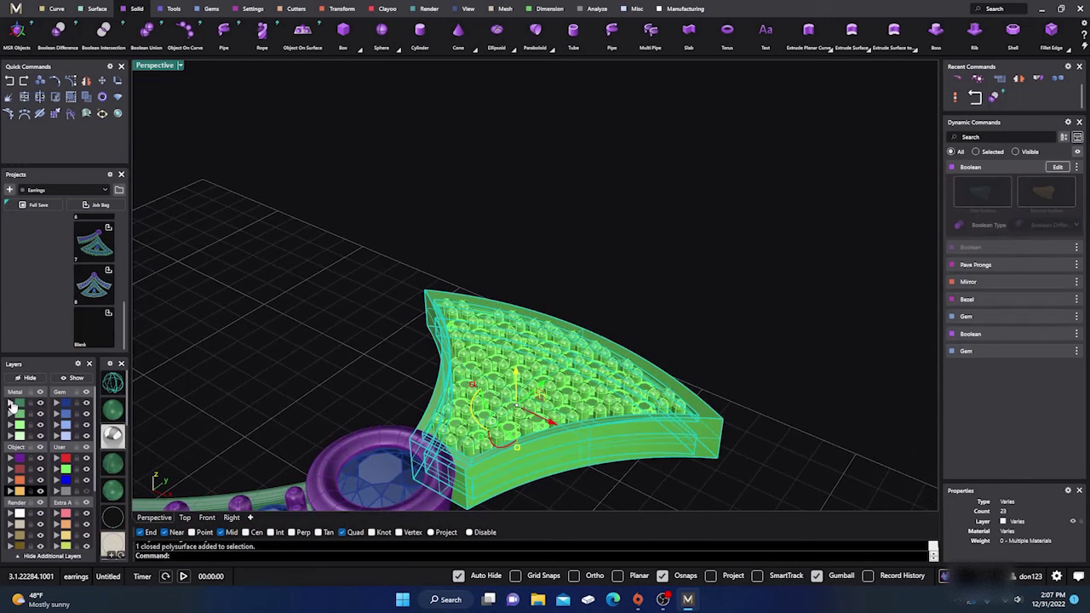
pyautogui.click(10, 403)
pyautogui.click(283, 316)
pyautogui.scroll(3, 482, 394)
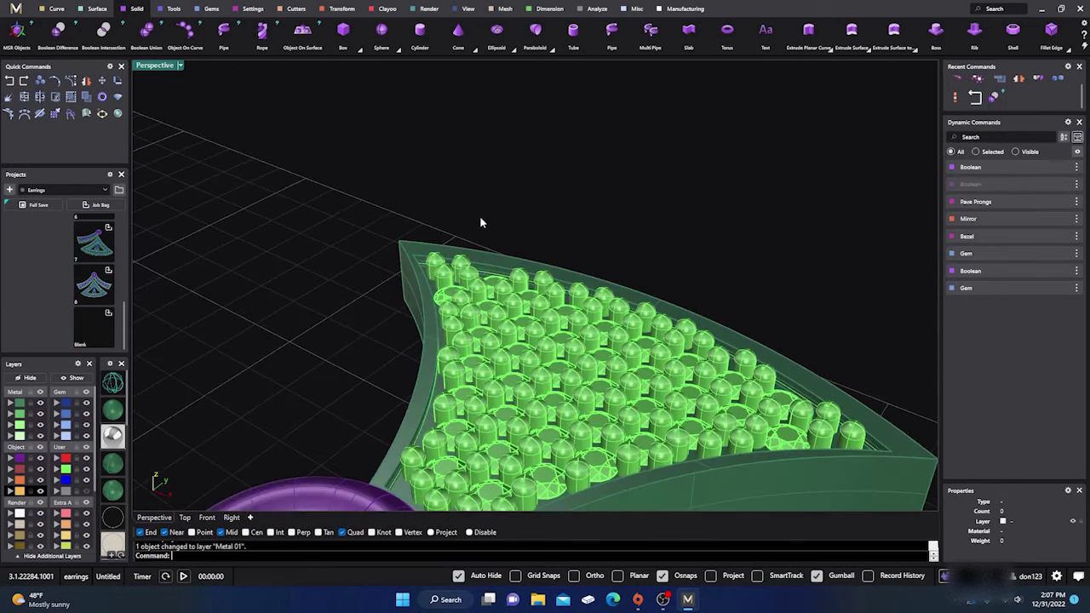
pyautogui.moveTo(480, 222); pyautogui.dragTo(411, 429, button='right')
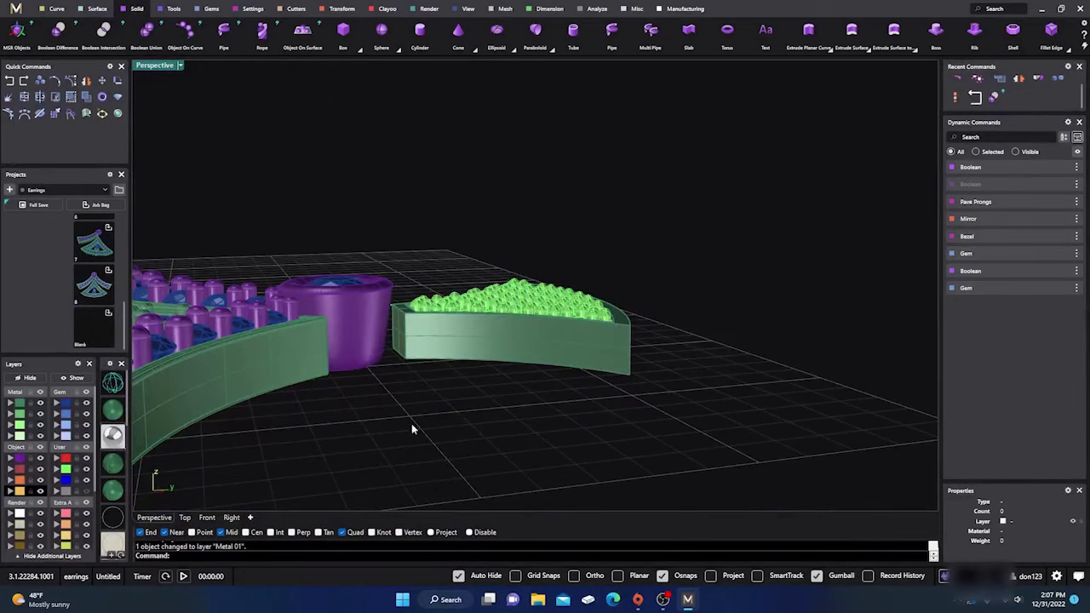
# In the Right view, put the 99 prongs on the Setting layer.
pyautogui.click(232, 517)
pyautogui.scroll(-2, 448, 262)
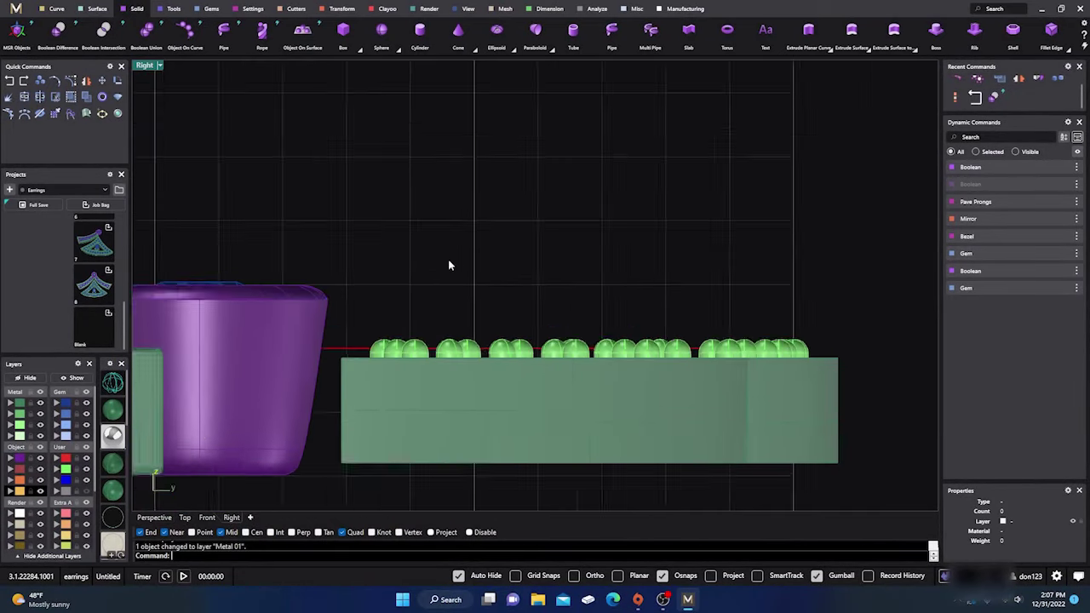
pyautogui.moveTo(746, 304); pyautogui.dragTo(370, 348)
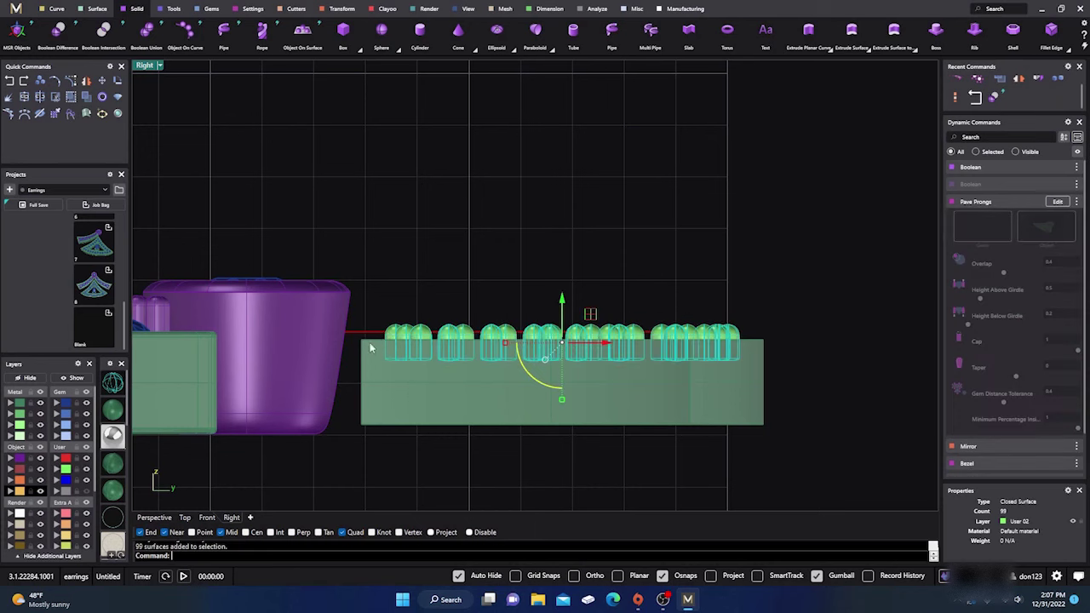
pyautogui.click(19, 460)
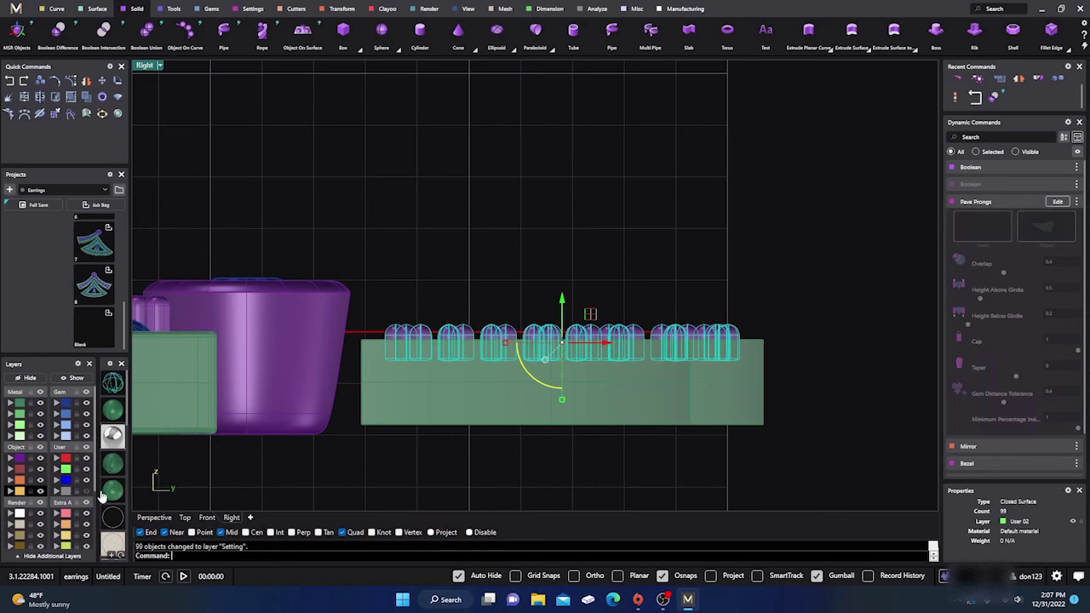
pyautogui.click(428, 237)
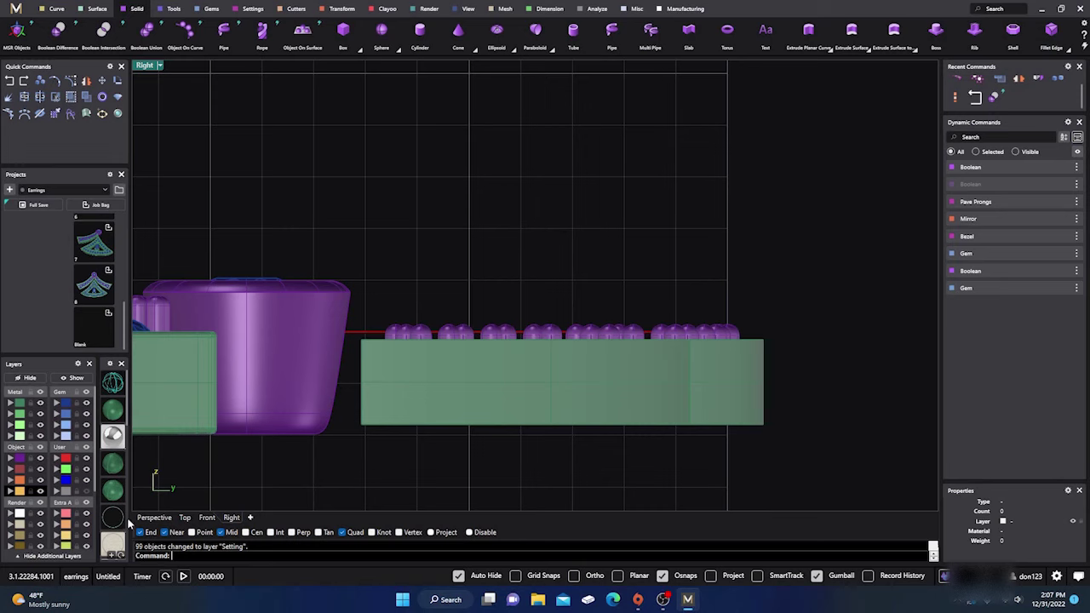
# Assign the 37 gems to Gem 01, hiding then re-showing the Setting and Metal layers.
pyautogui.click(40, 458)
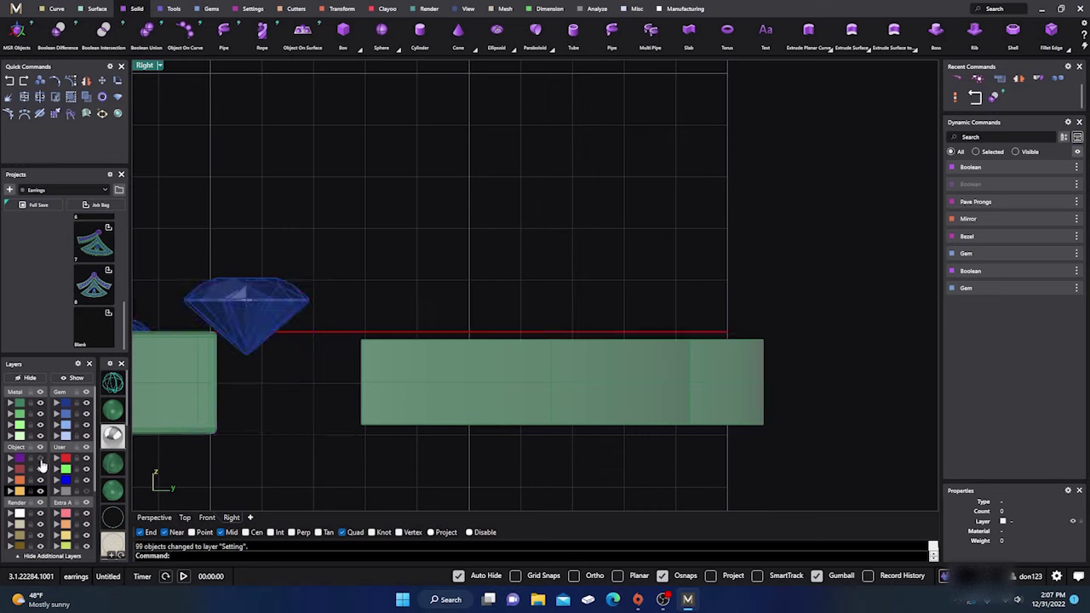
pyautogui.click(40, 413)
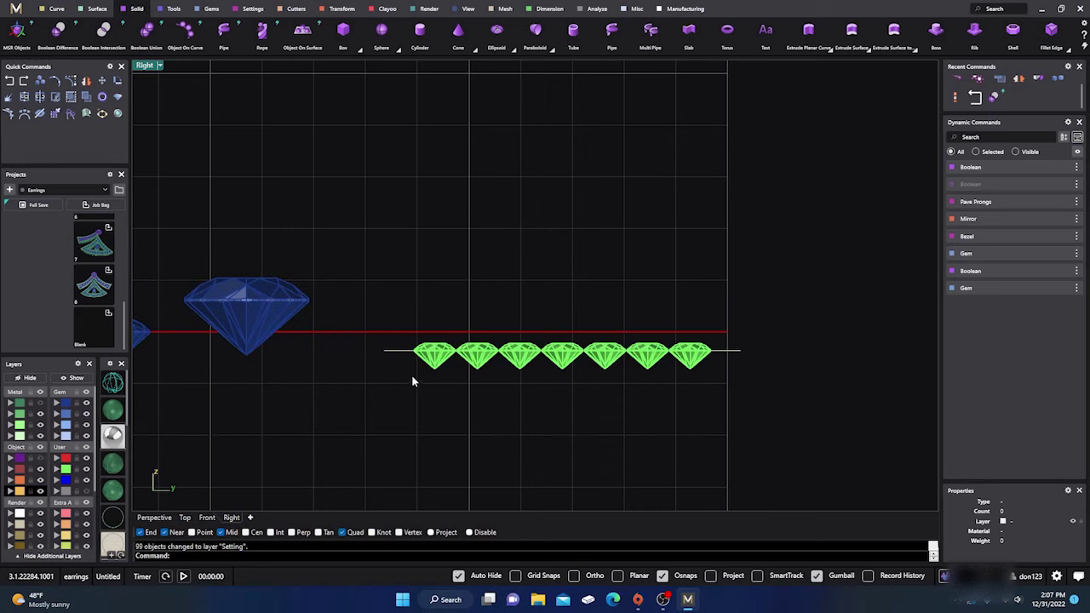
pyautogui.moveTo(410, 379); pyautogui.dragTo(715, 332)
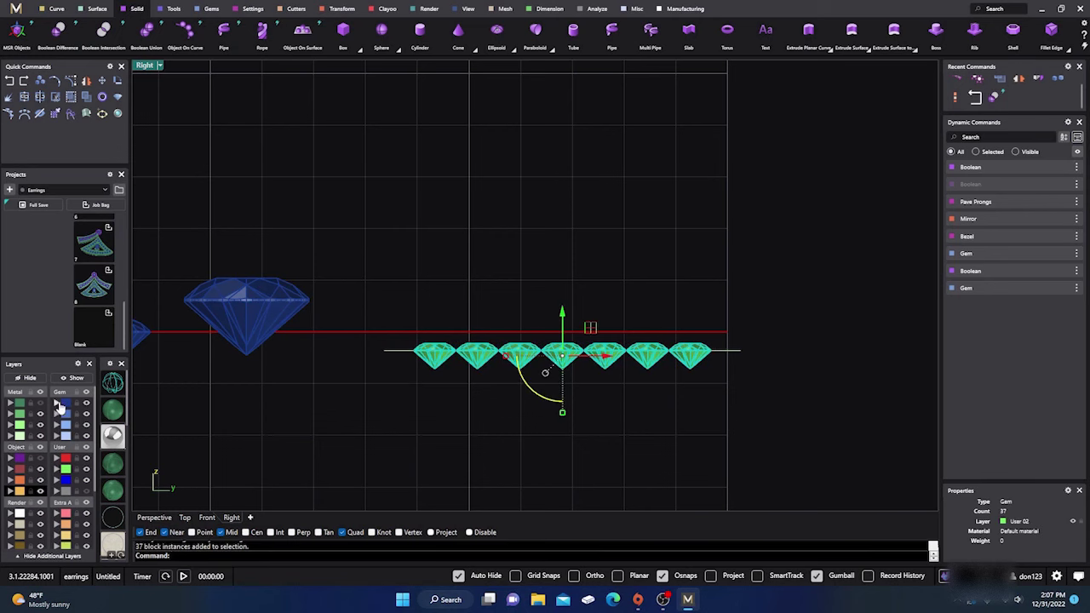
pyautogui.click(57, 404)
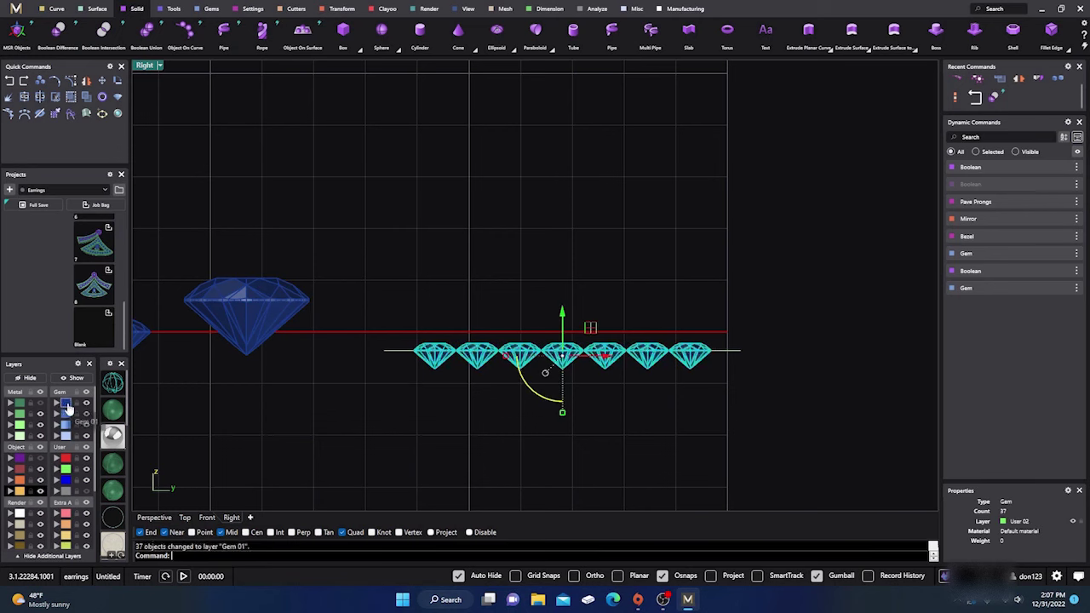
pyautogui.click(40, 457)
pyautogui.click(40, 414)
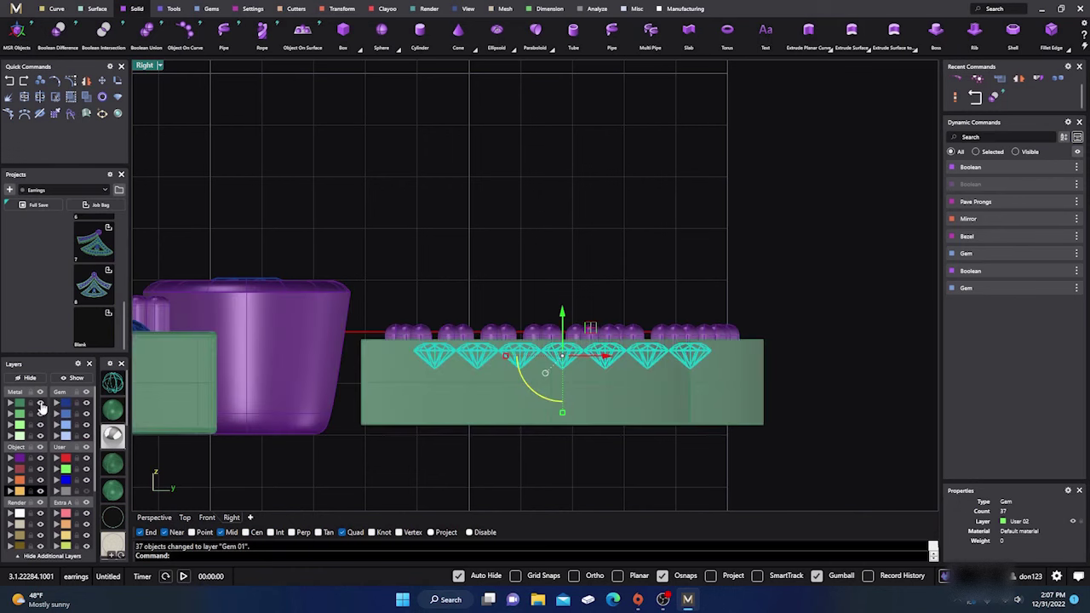
pyautogui.click(154, 517)
pyautogui.click(443, 417)
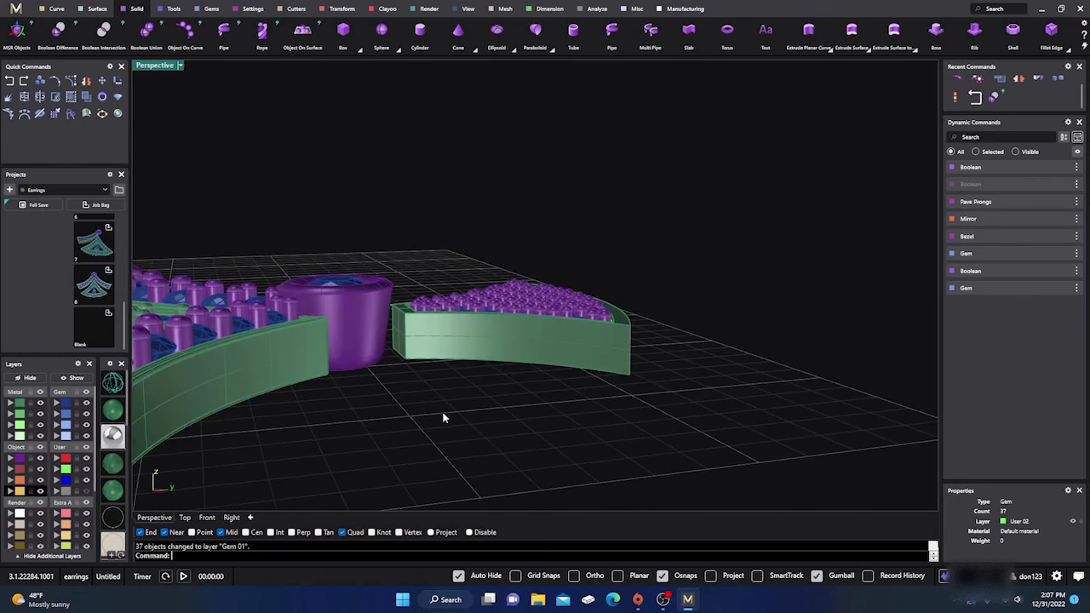
pyautogui.moveTo(443, 417); pyautogui.dragTo(518, 345, button='right')
pyautogui.scroll(5, 489, 345)
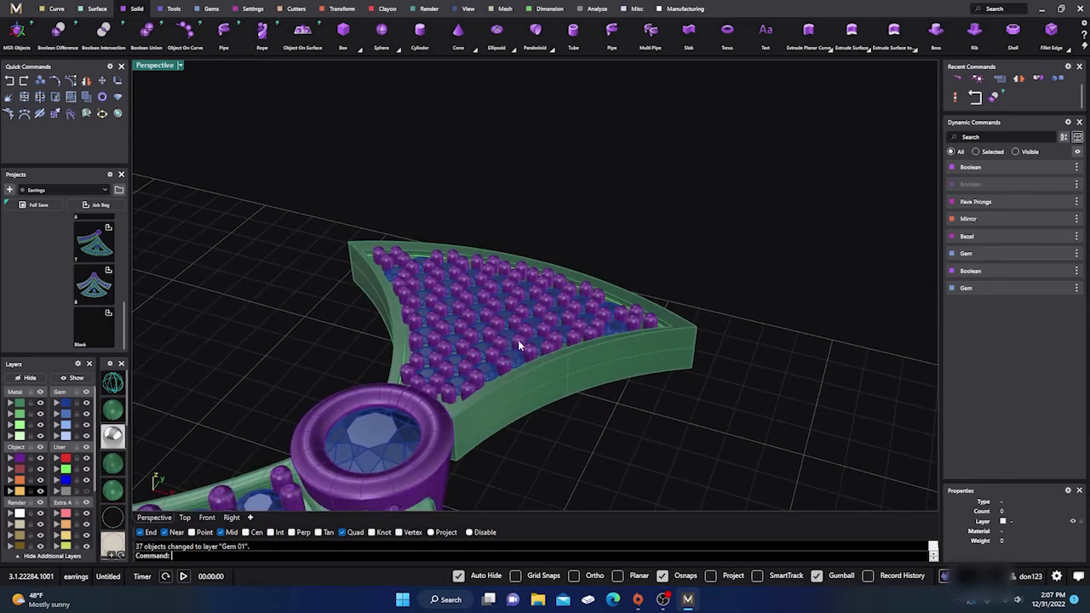
pyautogui.scroll(5, 450, 325)
pyautogui.moveTo(451, 379); pyautogui.dragTo(306, 286, button='right')
pyautogui.scroll(-4, 420, 358)
pyautogui.scroll(-4, 306, 286)
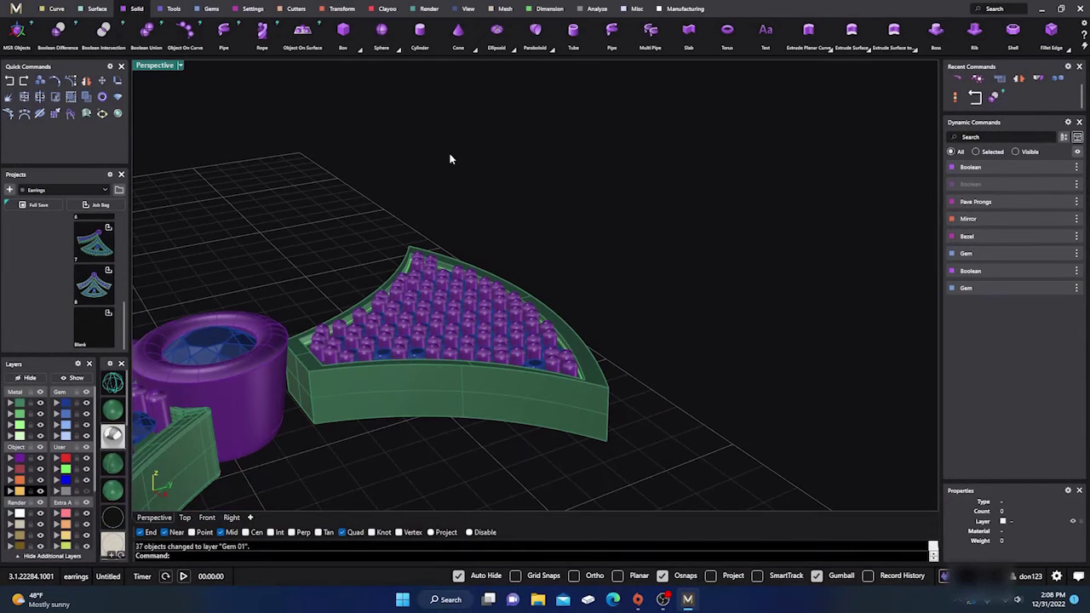
pyautogui.scroll(-3, 886, 50)
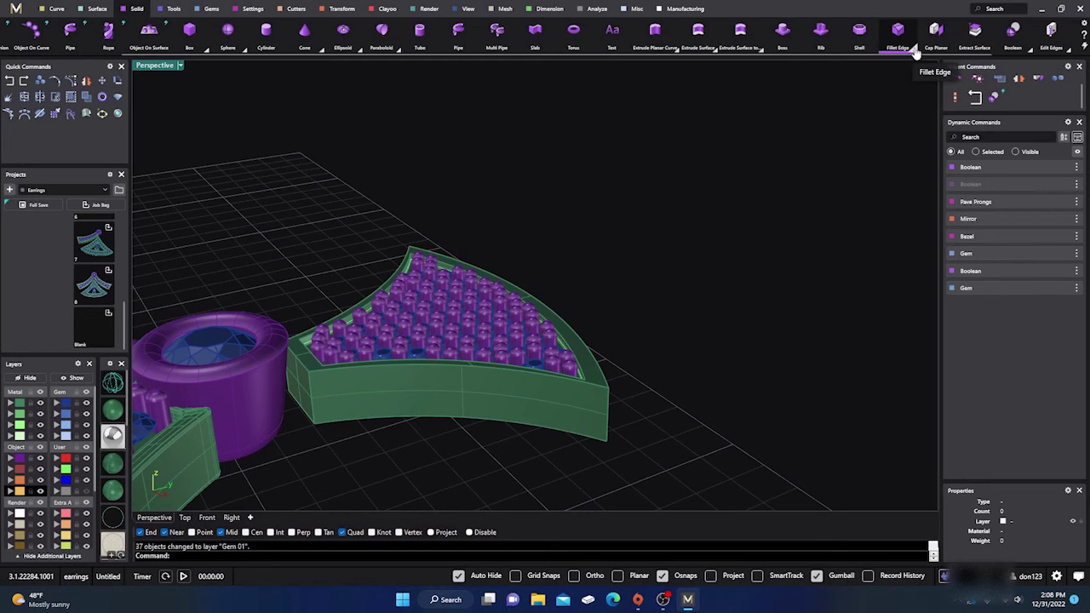
# Start BlendEdge and pick the fan's four top rim edges: front, left, inner and right.
pyautogui.click(915, 49)
pyautogui.click(899, 68)
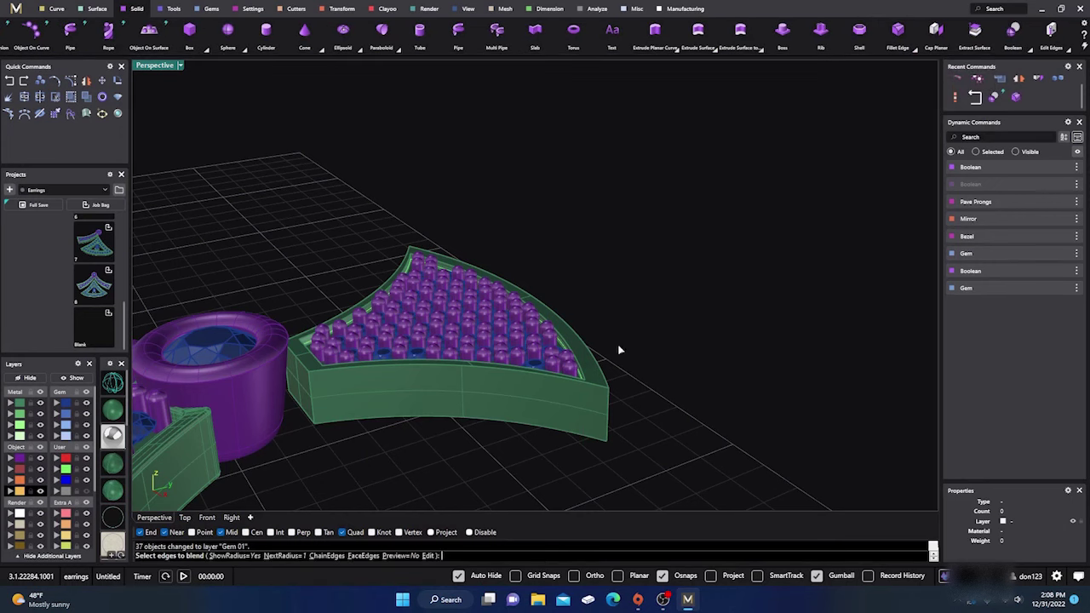
pyautogui.moveTo(439, 410); pyautogui.dragTo(430, 429, button='right')
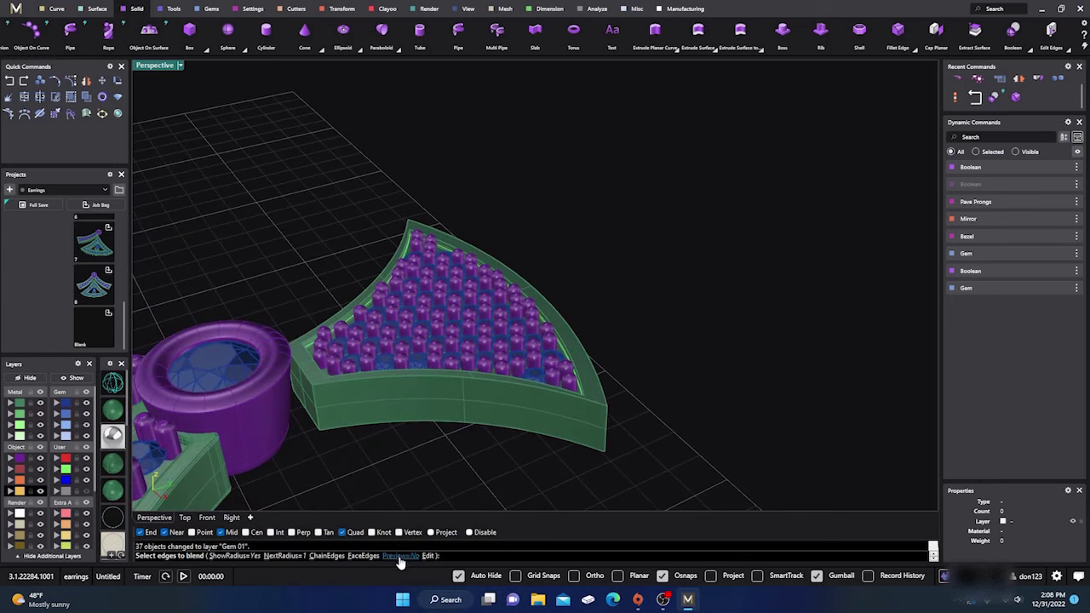
pyautogui.click(402, 556)
pyautogui.click(437, 379)
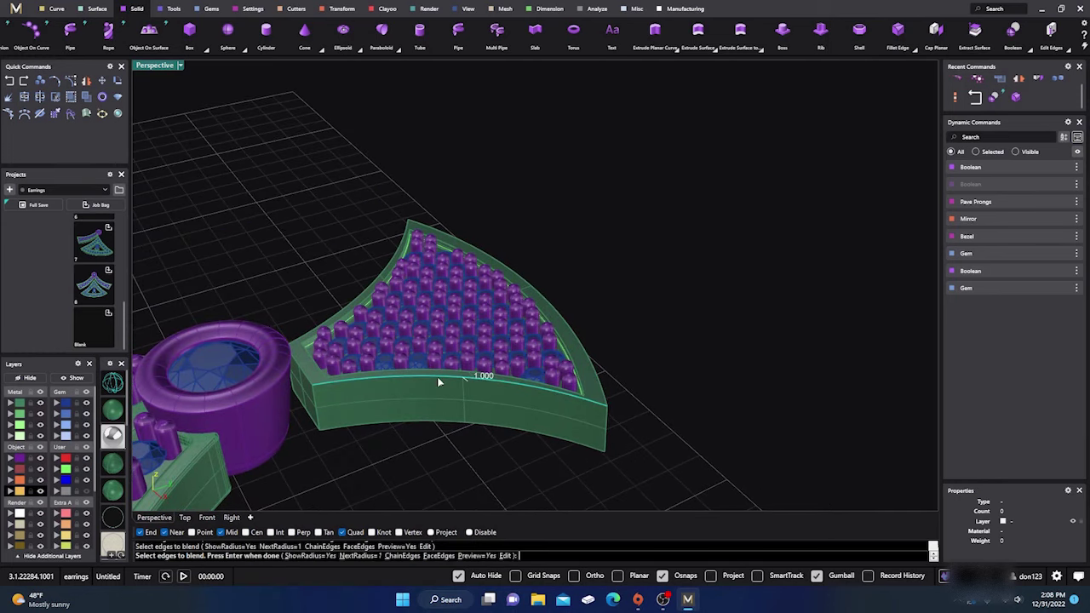
pyautogui.click(304, 381)
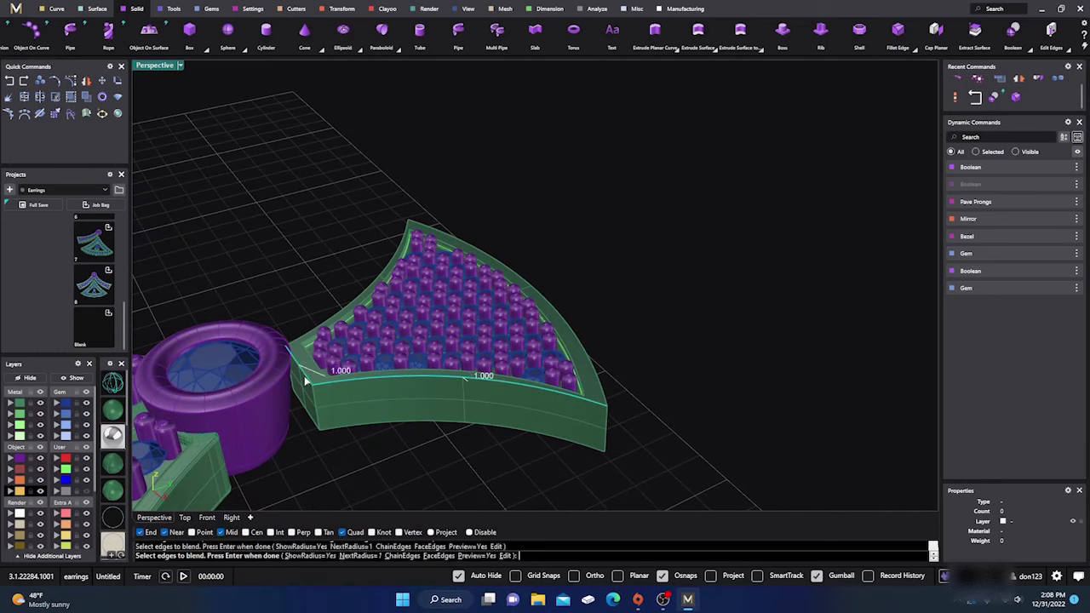
pyautogui.click(310, 338)
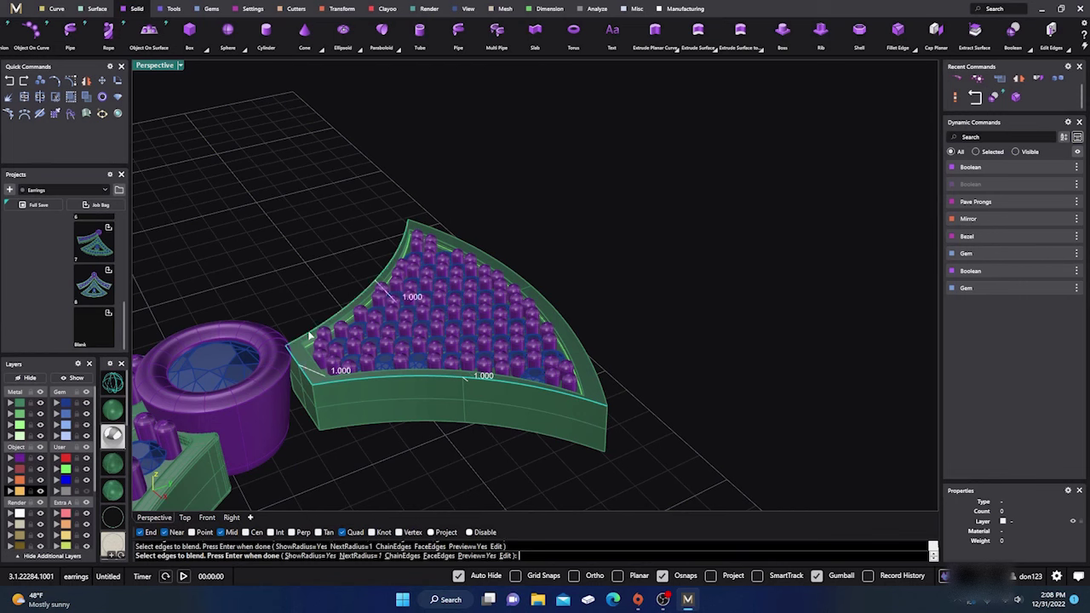
pyautogui.click(455, 239)
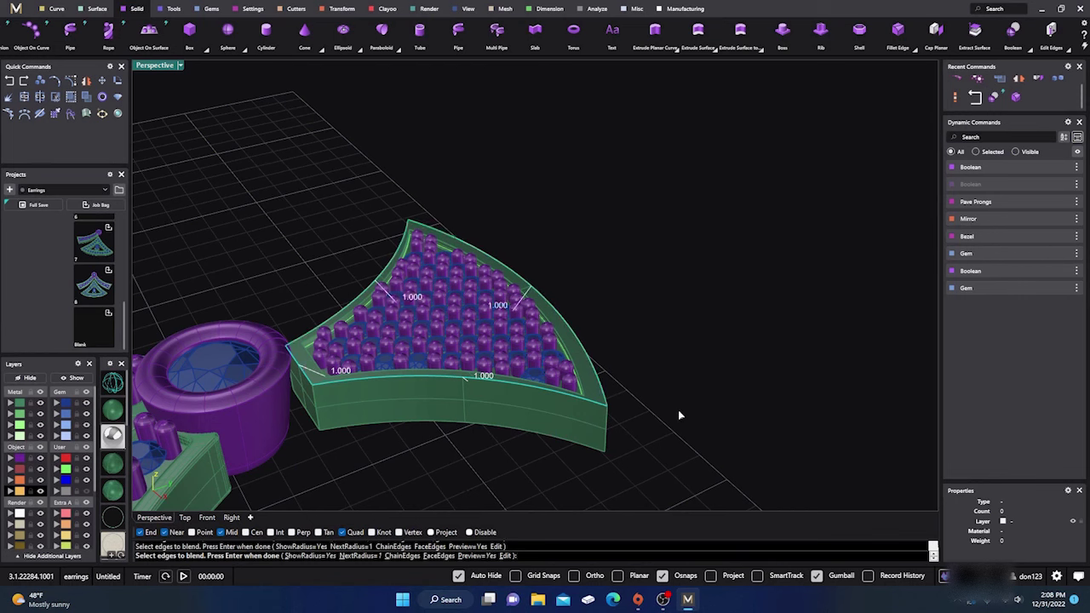
pyautogui.press('Return')
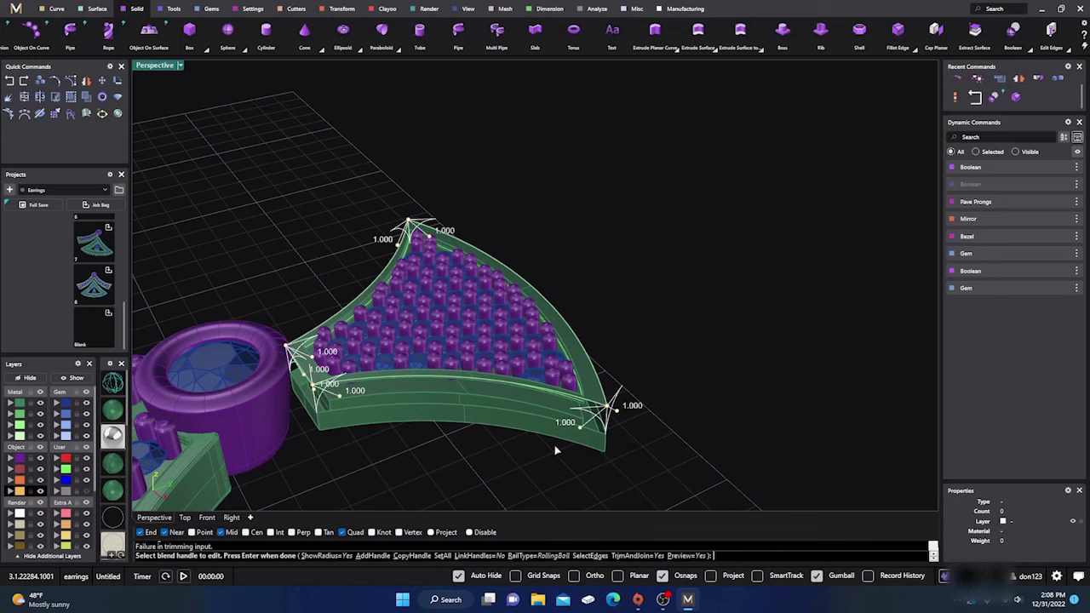
# Set all blend radii to 0.1 and complete the fillet.
pyautogui.click(446, 555)
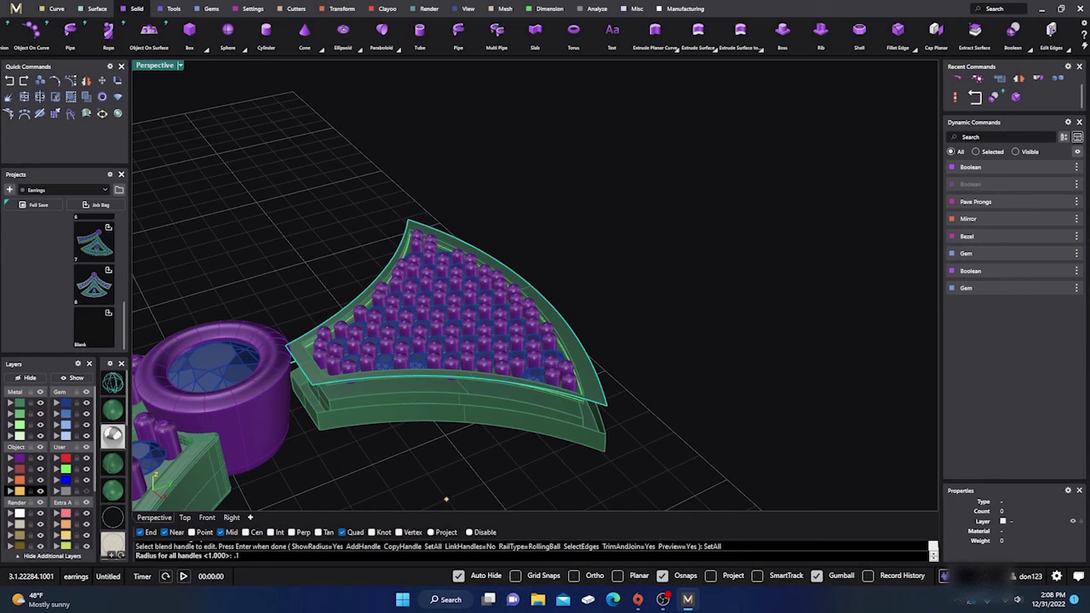
pyautogui.write('.1')
pyautogui.press('Return')
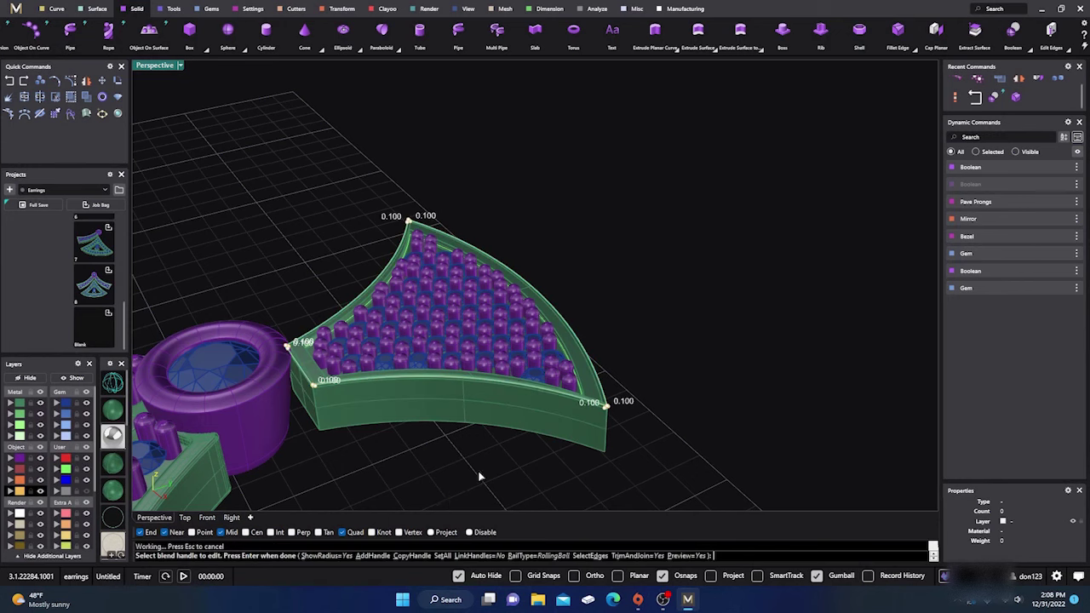
pyautogui.press('Return')
pyautogui.click(464, 413)
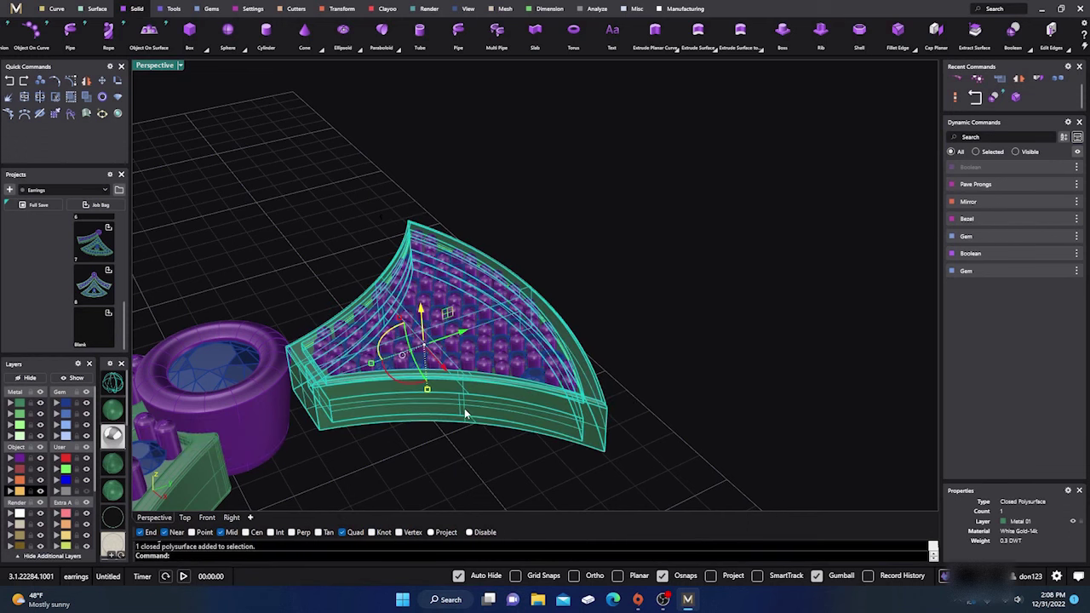
pyautogui.click(632, 379)
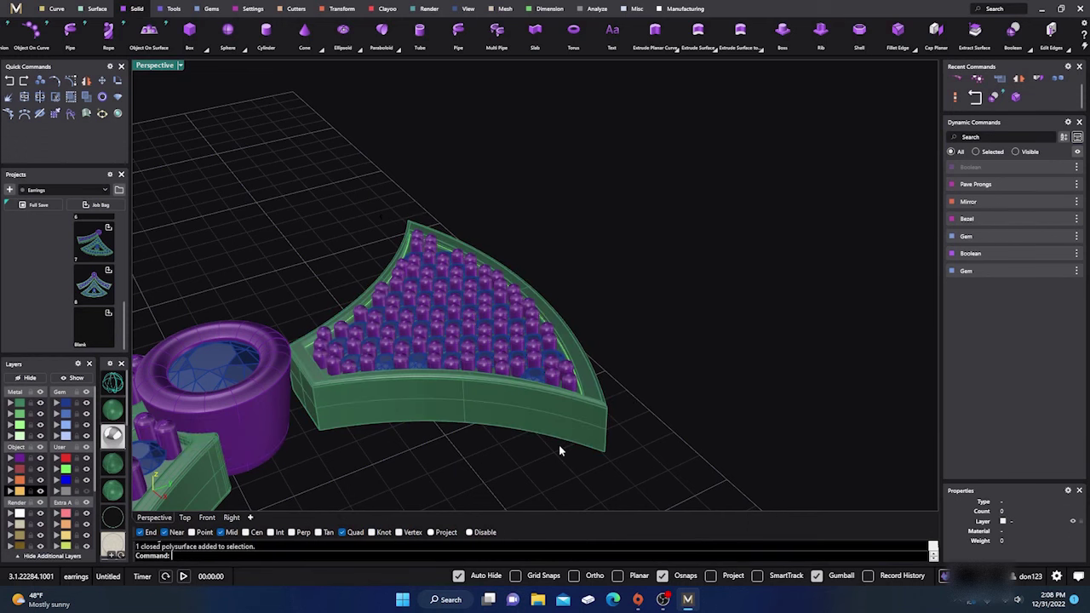
# Orbit and zoom the Perspective view around to the back of the fan piece.
pyautogui.moveTo(523, 435); pyautogui.dragTo(489, 457, button='right')
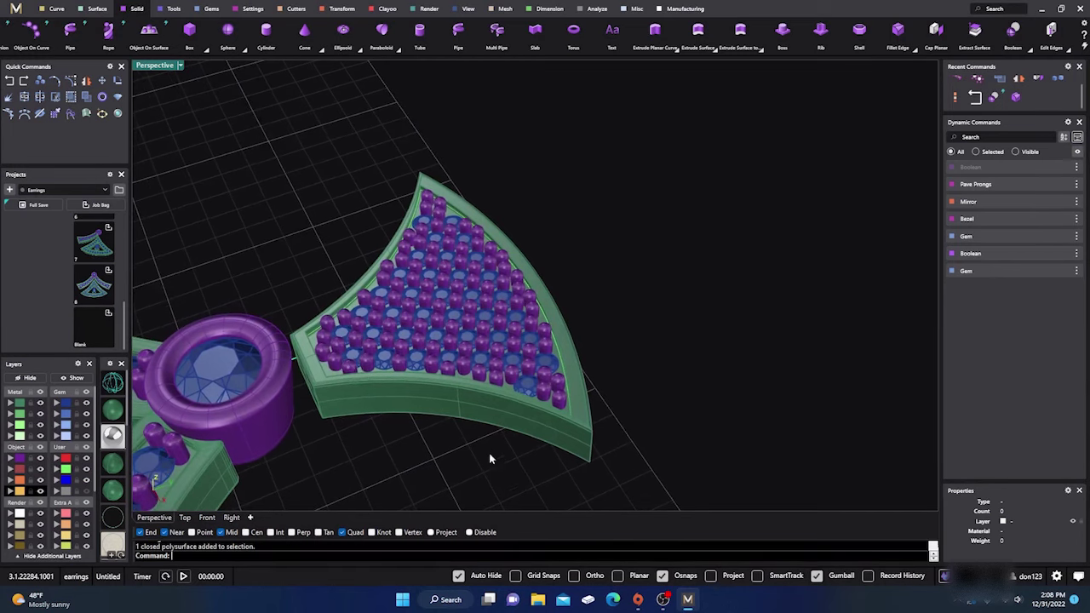
pyautogui.scroll(2, 339, 358)
pyautogui.scroll(2, 339, 357)
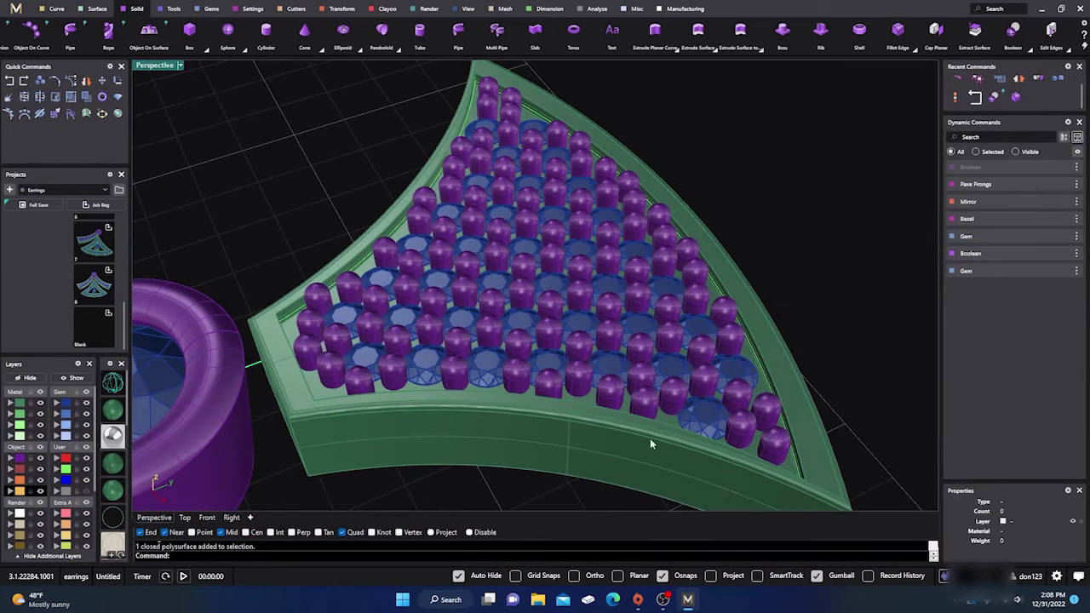
pyautogui.scroll(-5, 500, 247)
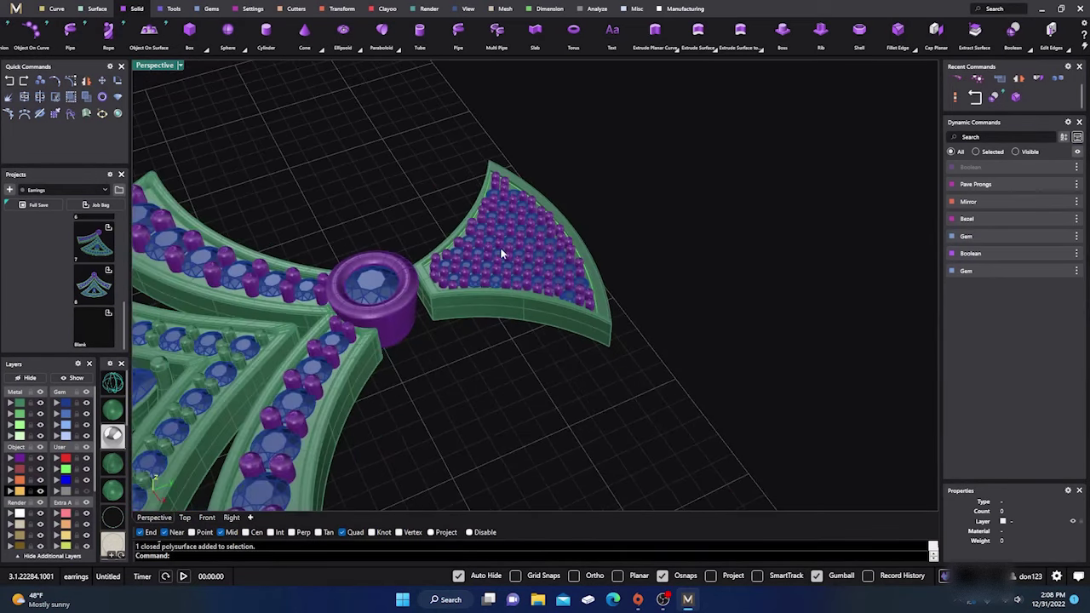
pyautogui.moveTo(530, 340); pyautogui.dragTo(524, 173, button='right')
pyautogui.scroll(5, 541, 258)
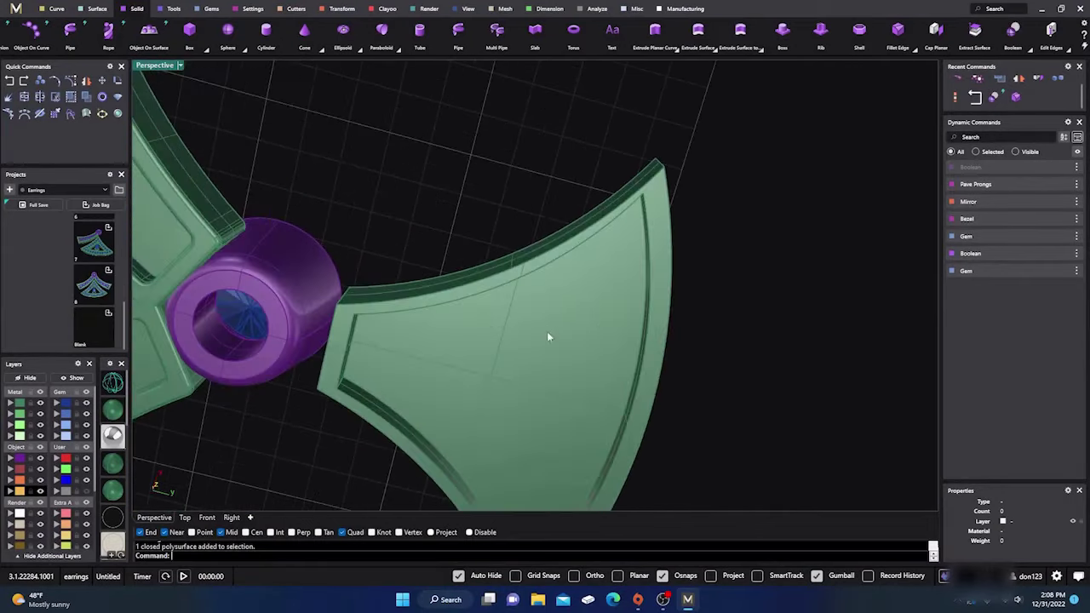
pyautogui.scroll(4, 628, 180)
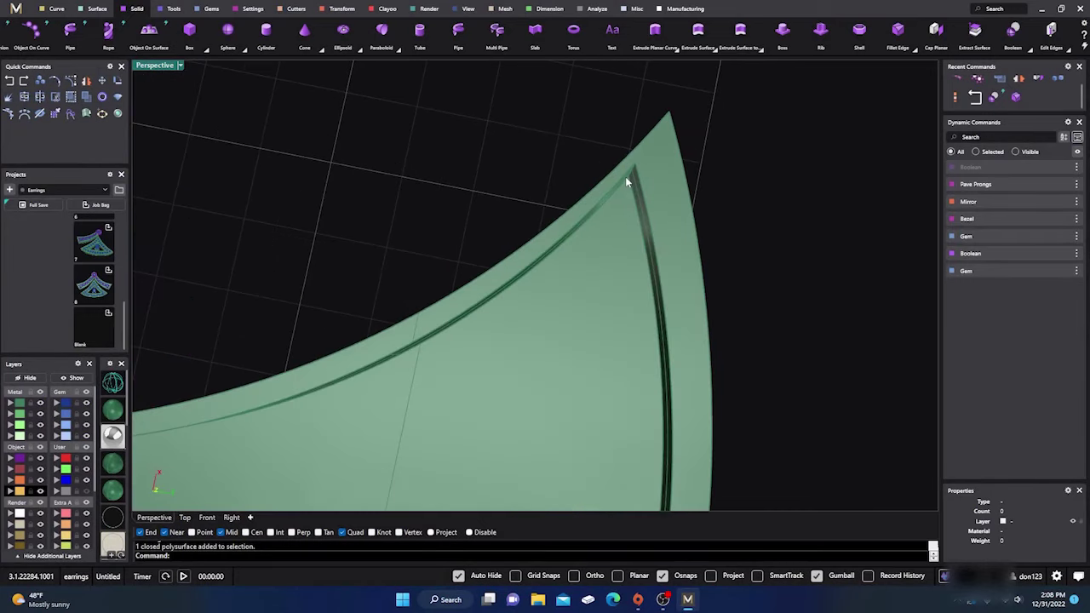
pyautogui.scroll(-5, 593, 241)
pyautogui.moveTo(585, 295); pyautogui.dragTo(558, 262, button='right')
# Repeat BlendEdge on the fan's back top, left inner, lower and right outer edges at 0.1.
pyautogui.press('Return')
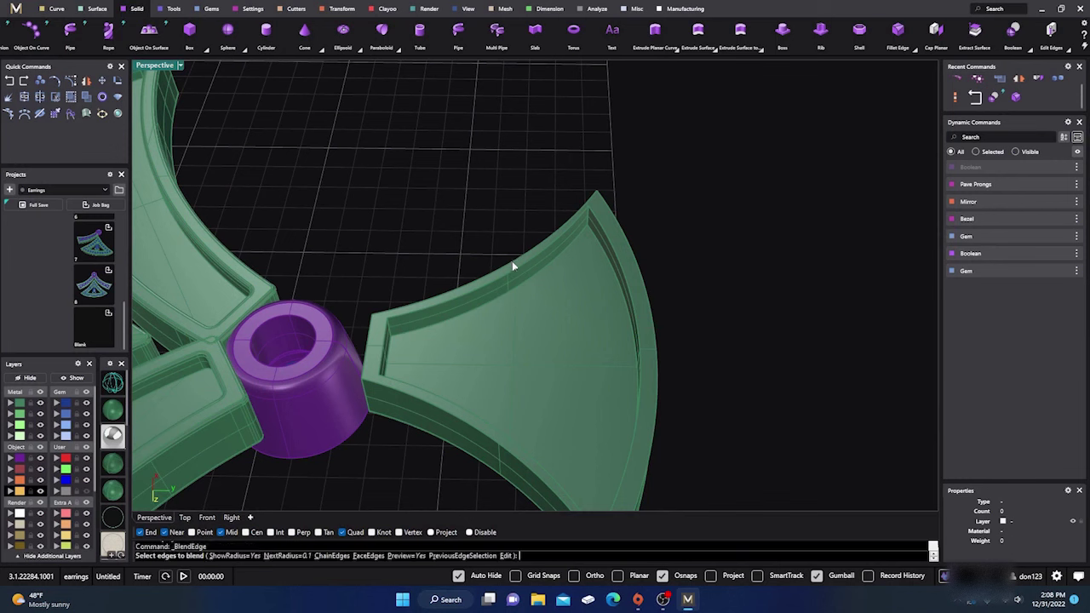
pyautogui.click(513, 266)
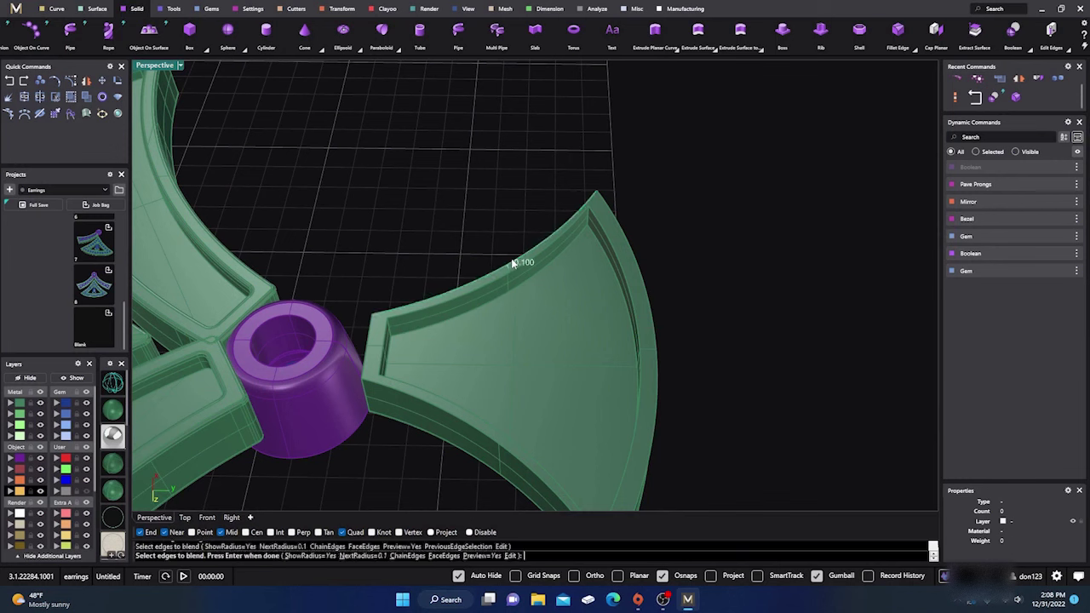
pyautogui.click(370, 338)
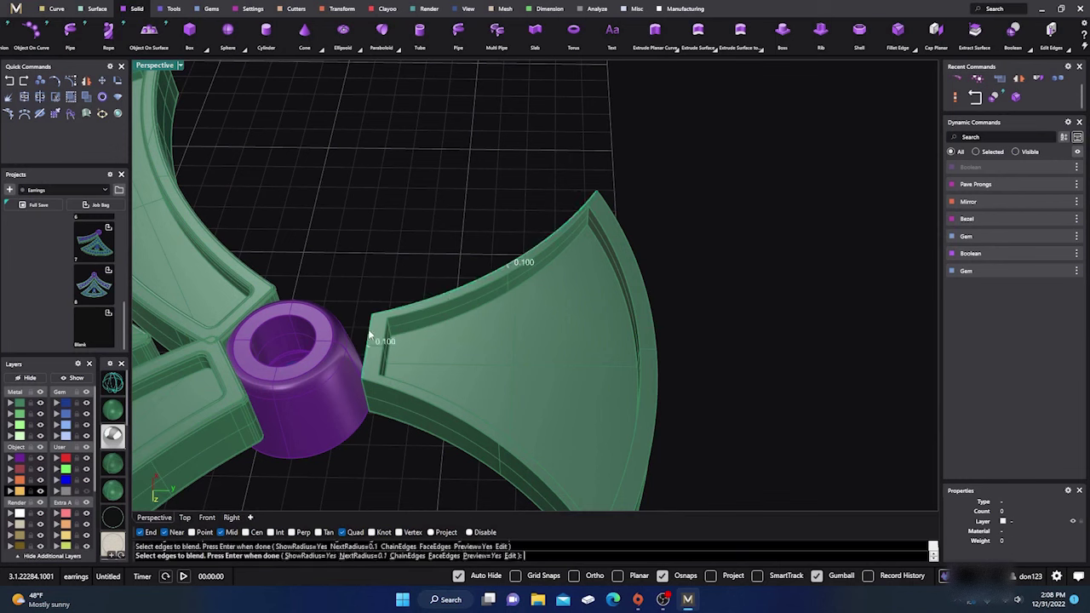
pyautogui.click(408, 399)
pyautogui.click(654, 430)
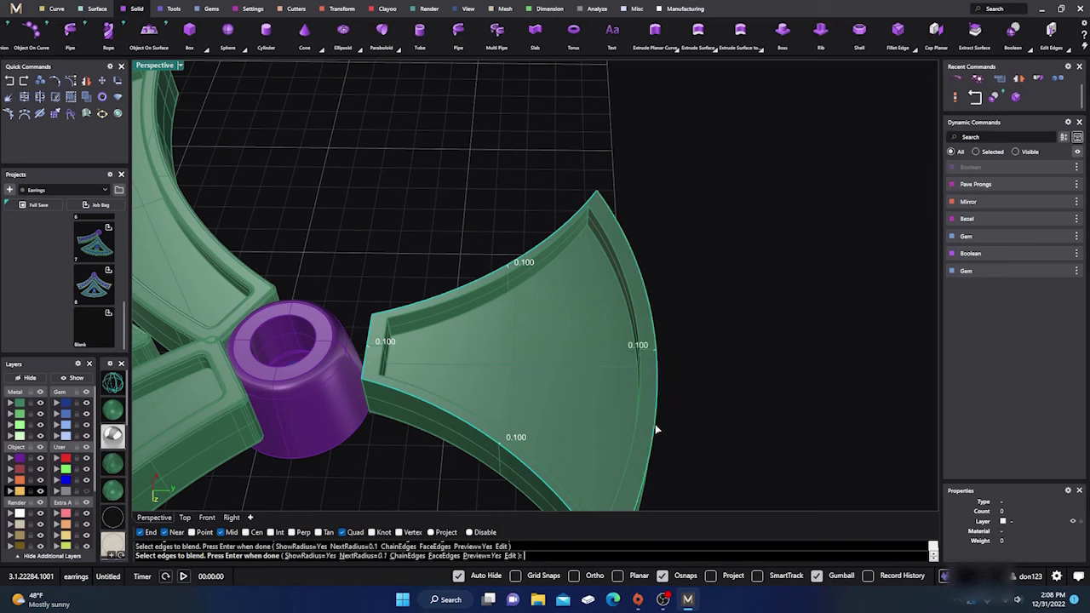
pyautogui.press('Return')
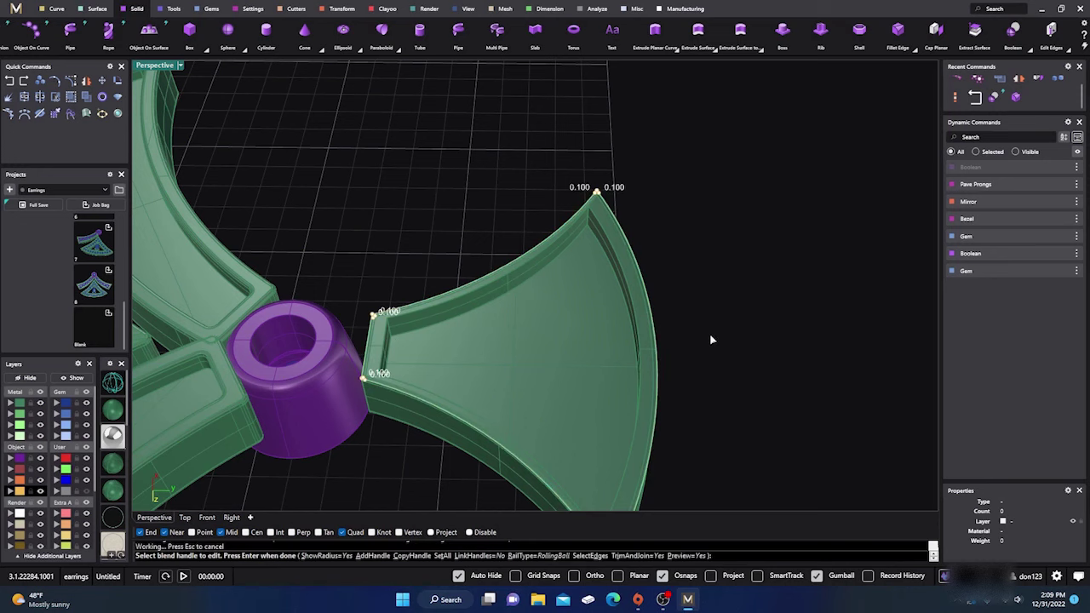
pyautogui.press('Return')
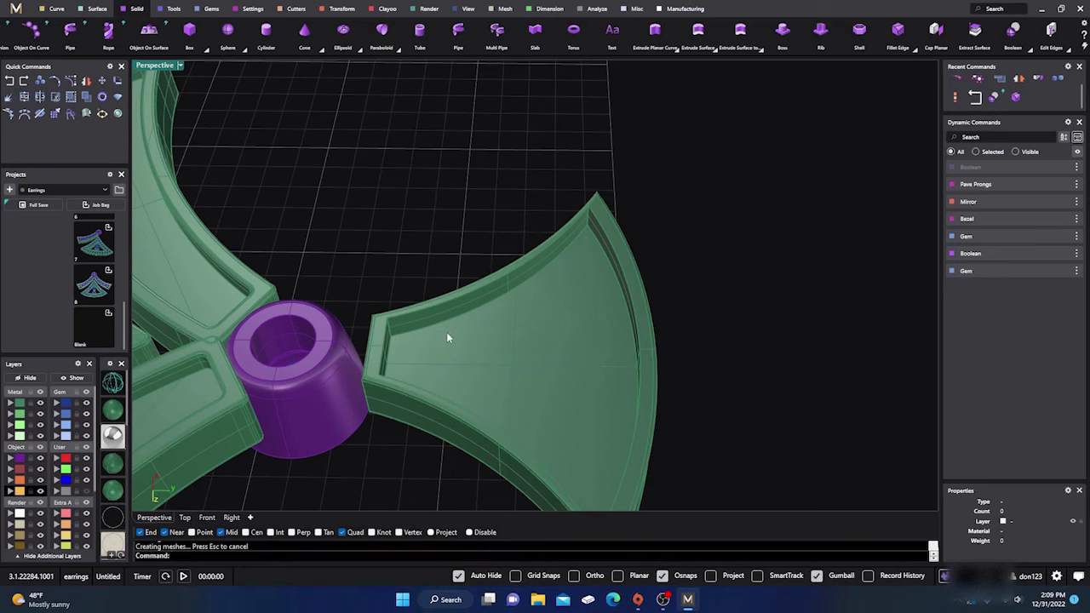
pyautogui.click(490, 366)
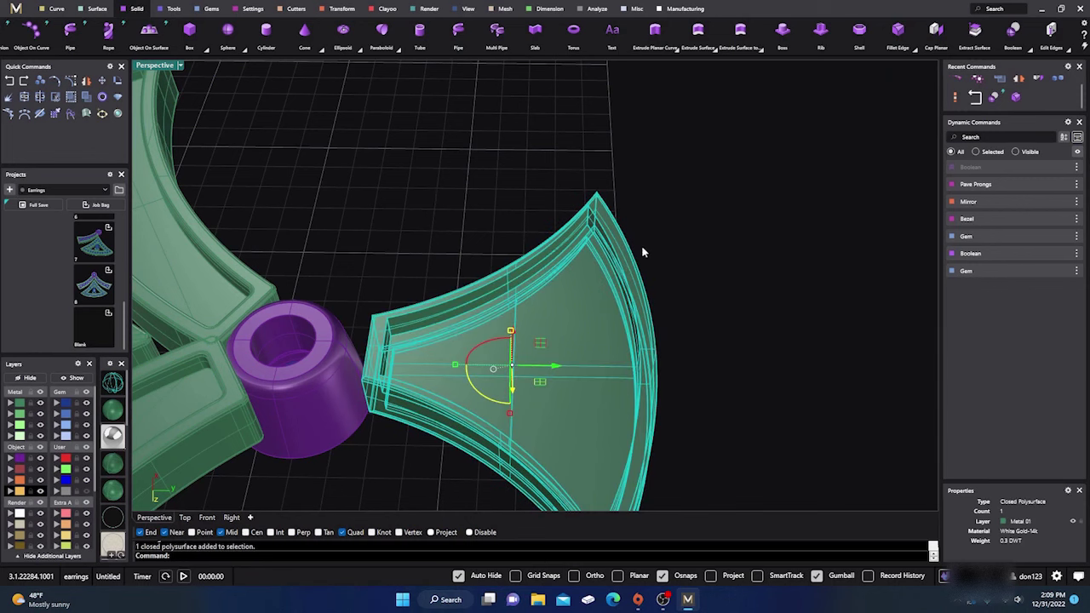
pyautogui.press('Escape')
pyautogui.scroll(5, 582, 226)
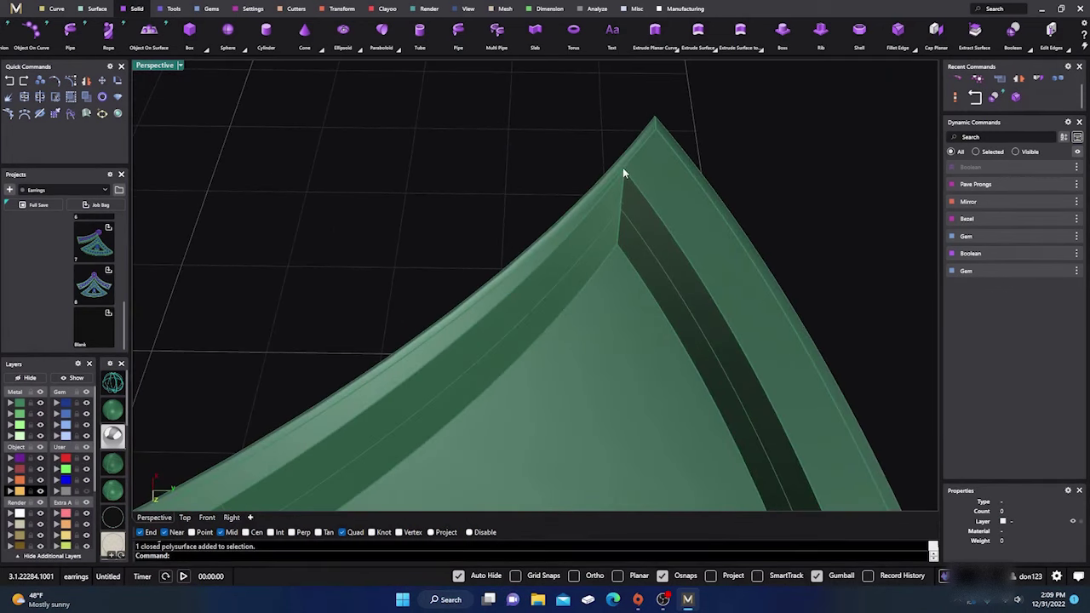
pyautogui.scroll(2, 620, 179)
pyautogui.scroll(-3, 619, 179)
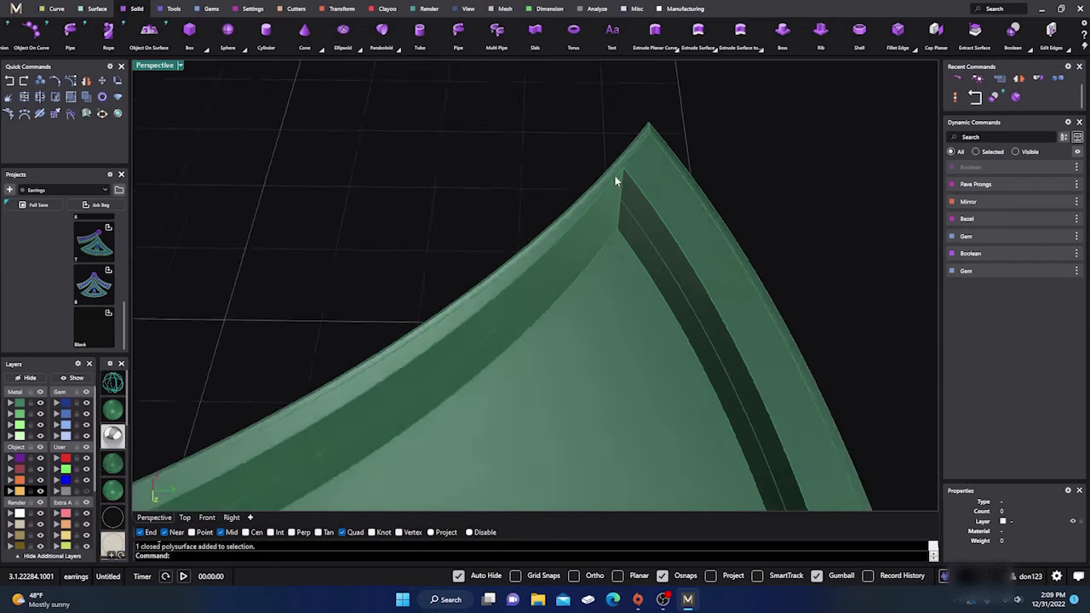
pyautogui.scroll(-5, 619, 232)
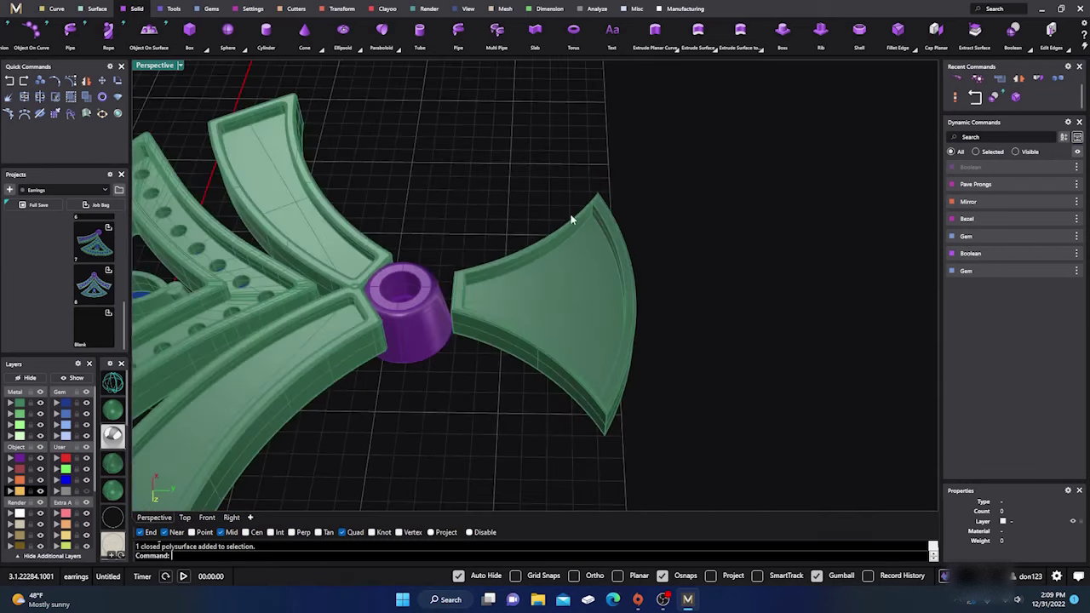
# Orbit and zoom around the earring to inspect its sides, underside and top face.
pyautogui.moveTo(537, 269); pyautogui.dragTo(625, 405, button='right')
pyautogui.scroll(2, 452, 257)
pyautogui.moveTo(418, 230); pyautogui.dragTo(490, 154, button='right')
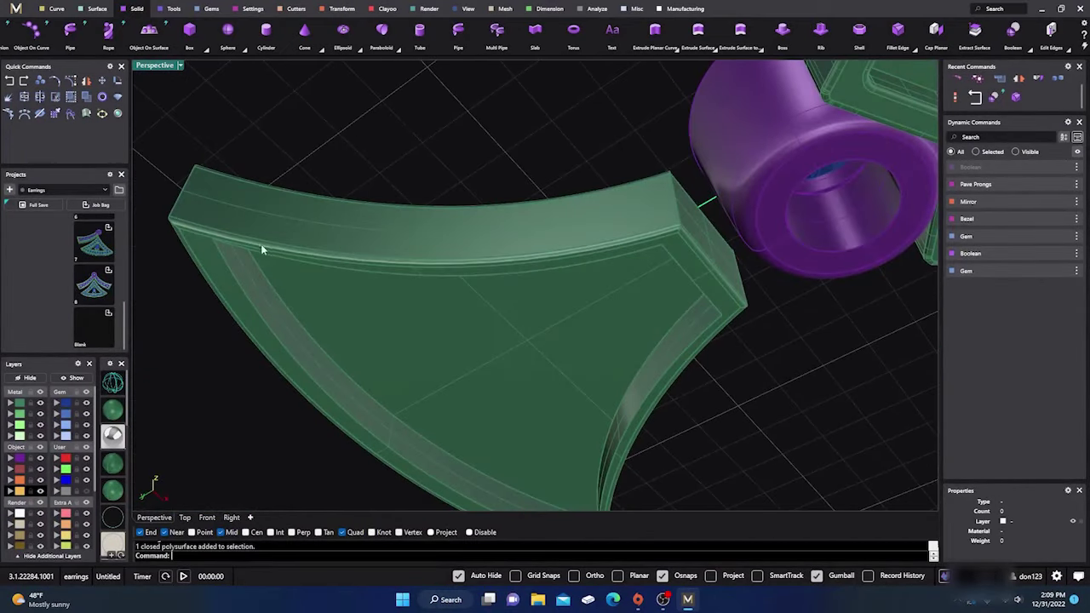
pyautogui.moveTo(547, 388); pyautogui.dragTo(859, 262, button='right')
pyautogui.scroll(-3, 619, 335)
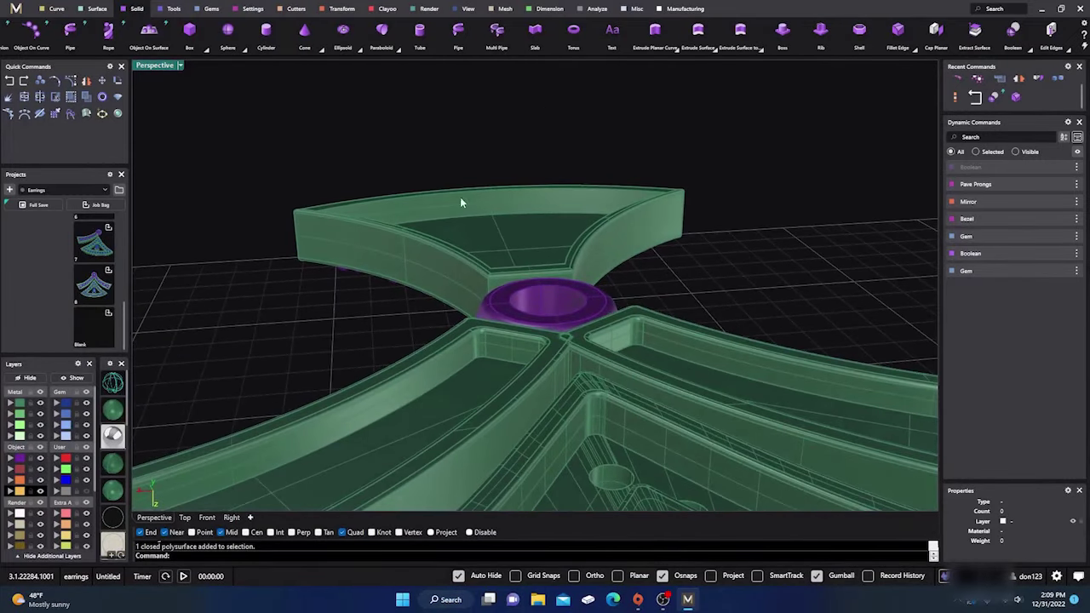
pyautogui.scroll(-3, 522, 275)
pyautogui.moveTo(506, 278); pyautogui.dragTo(523, 322, button='right')
pyautogui.scroll(-4, 500, 336)
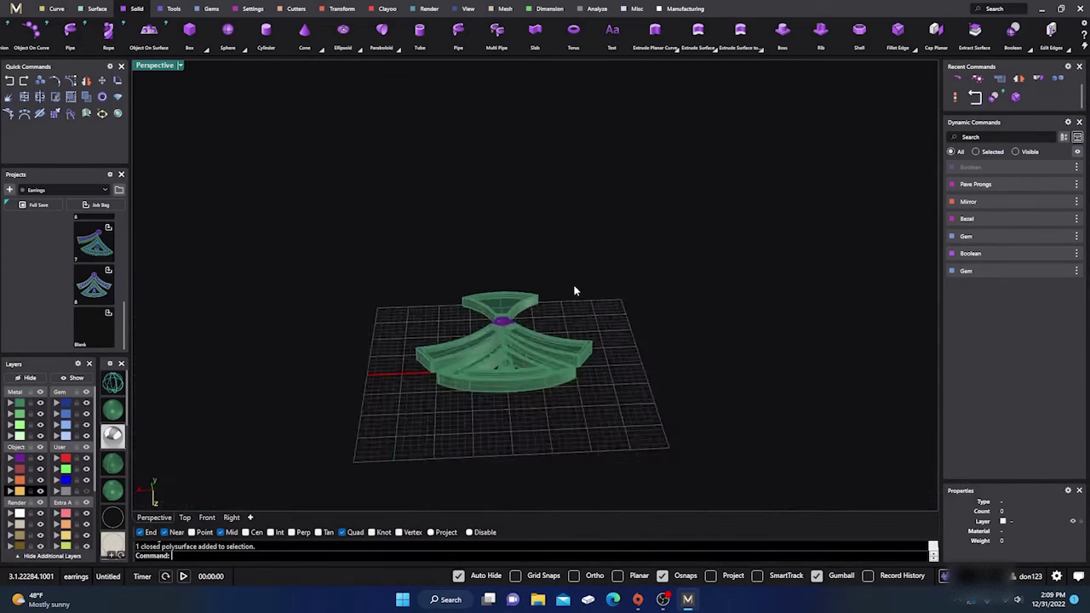
pyautogui.moveTo(573, 284); pyautogui.dragTo(603, 320, button='right')
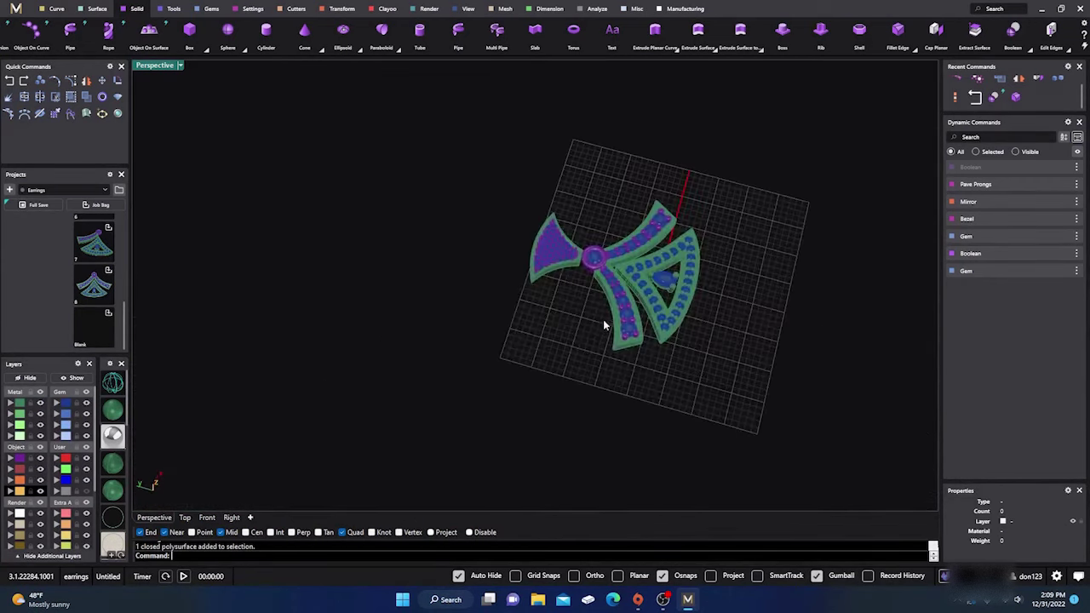
pyautogui.scroll(5, 620, 297)
# Select only the six round gems of the lower arm and bring up the Cutters tools.
pyautogui.click(633, 306)
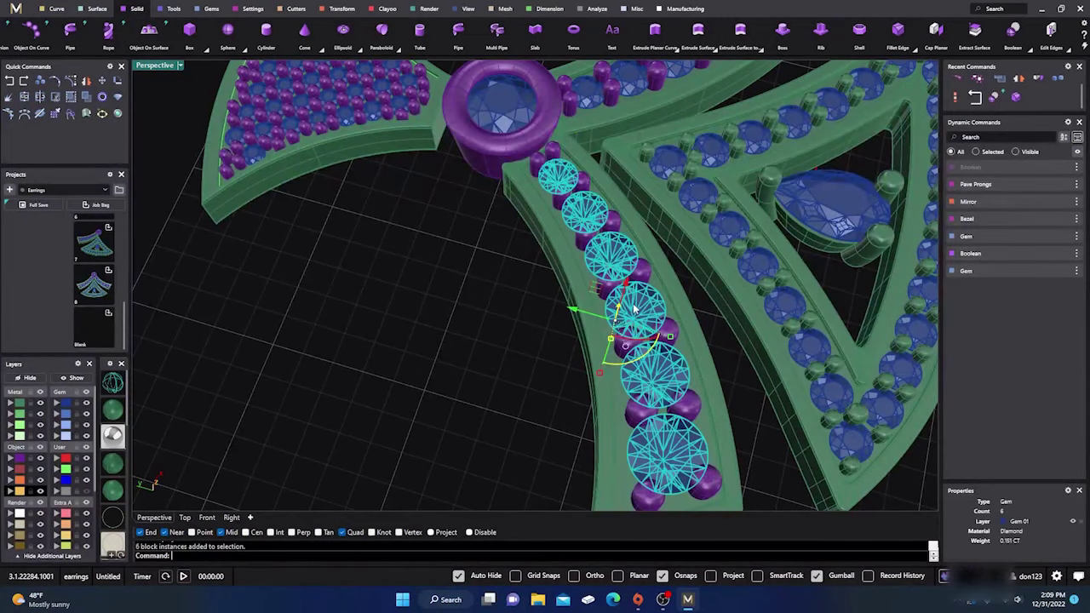
pyautogui.scroll(-3, 440, 327)
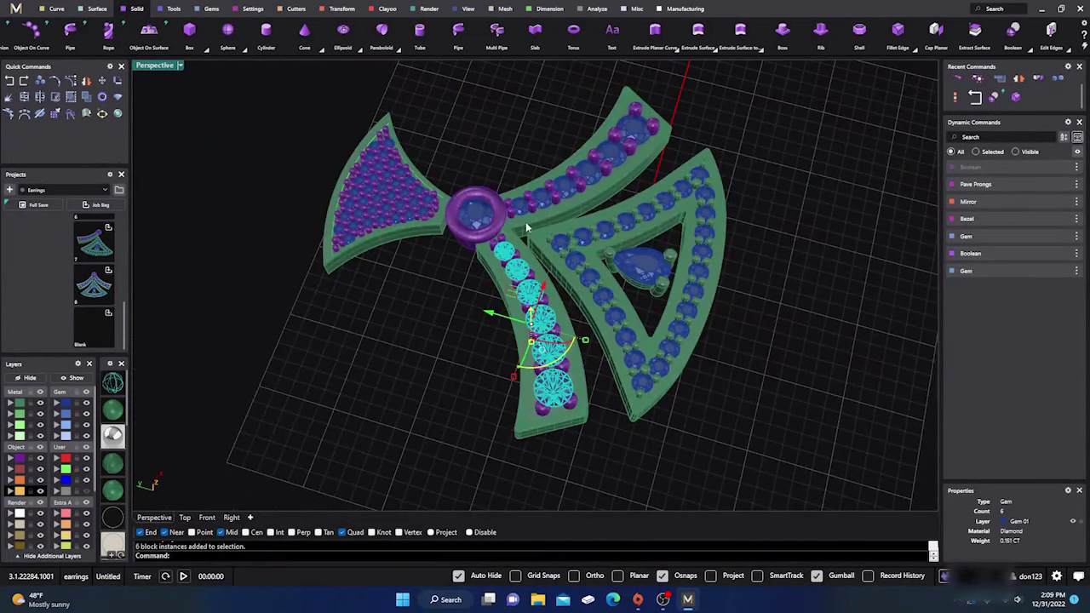
pyautogui.scroll(-2, 528, 226)
pyautogui.keyDown('shift'); pyautogui.click(523, 216); pyautogui.keyUp('shift')
pyautogui.click(521, 166)
pyautogui.scroll(2, 505, 290)
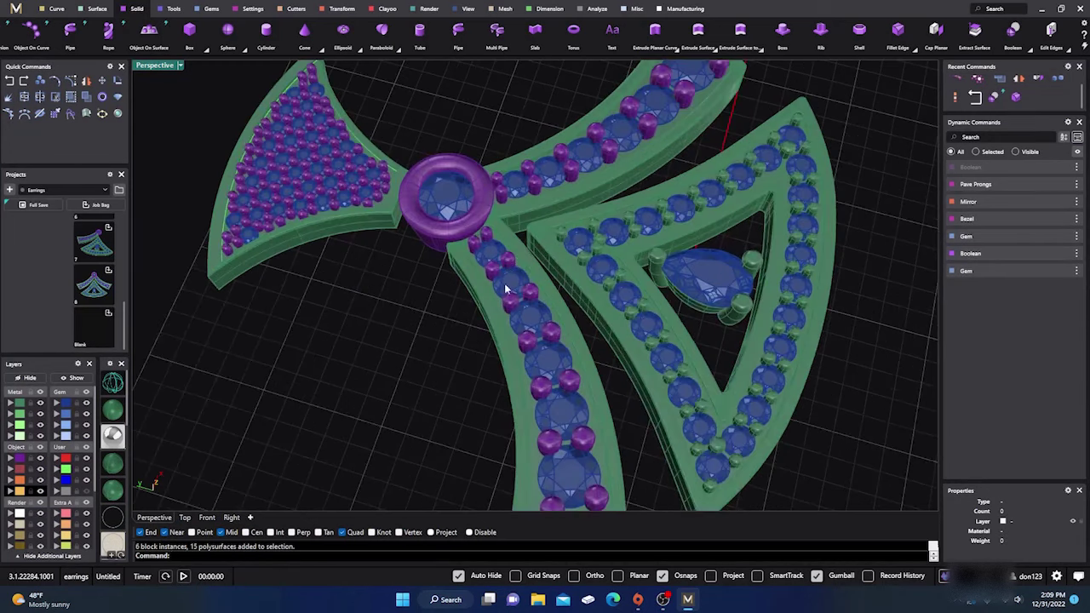
pyautogui.click(512, 286)
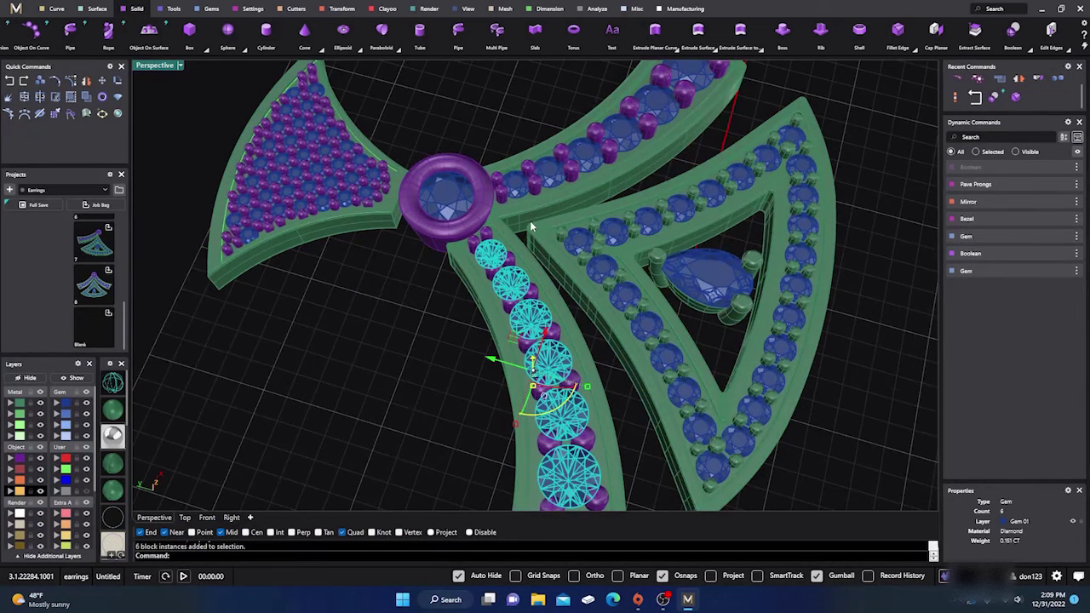
pyautogui.keyDown('shift'); pyautogui.click(523, 197); pyautogui.keyUp('shift')
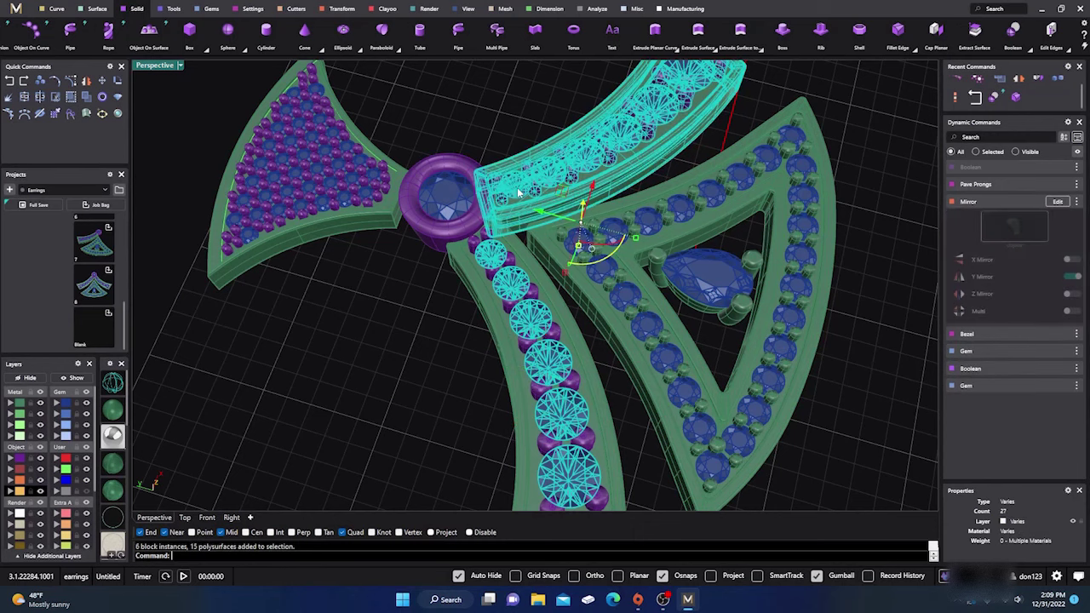
pyautogui.click(503, 123)
pyautogui.click(509, 293)
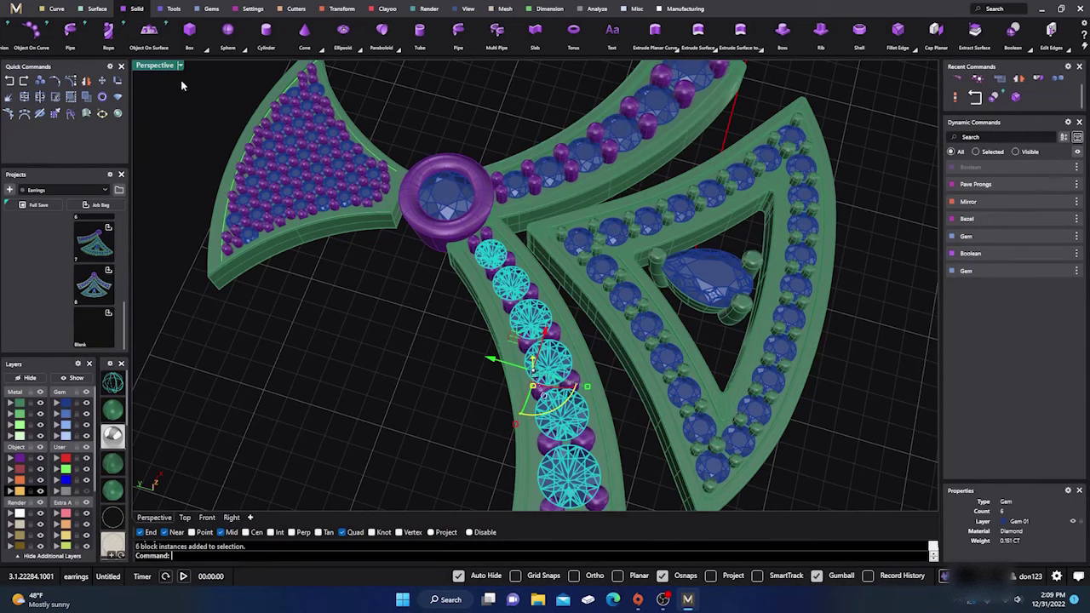
pyautogui.click(295, 10)
# Start gem cutters for the six gems, trim the seat length slightly and switch to wireframe.
pyautogui.click(184, 32)
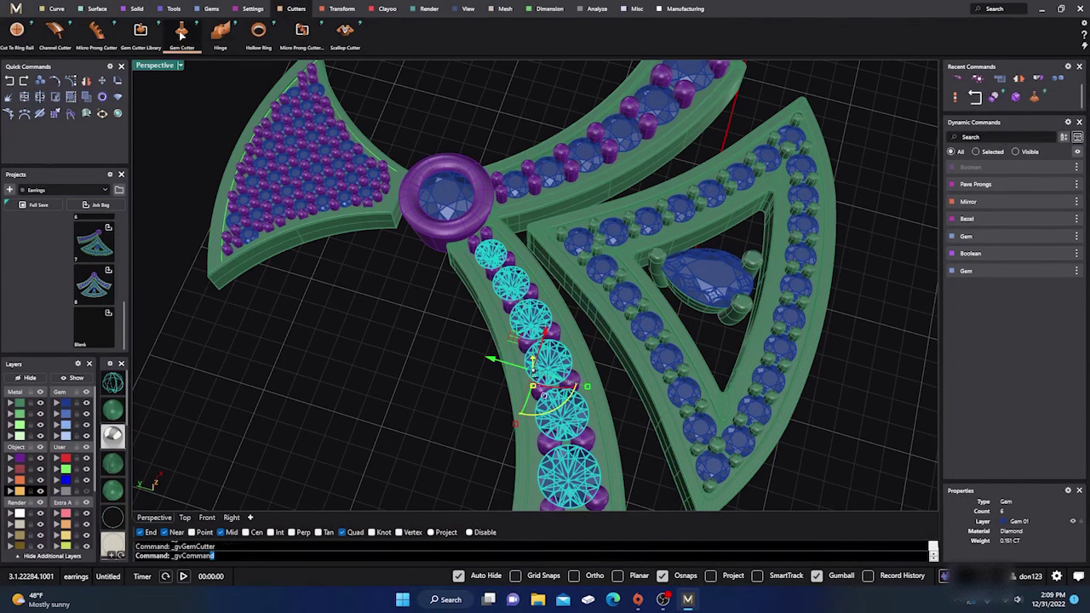
pyautogui.moveTo(261, 185); pyautogui.dragTo(596, 293, button='right')
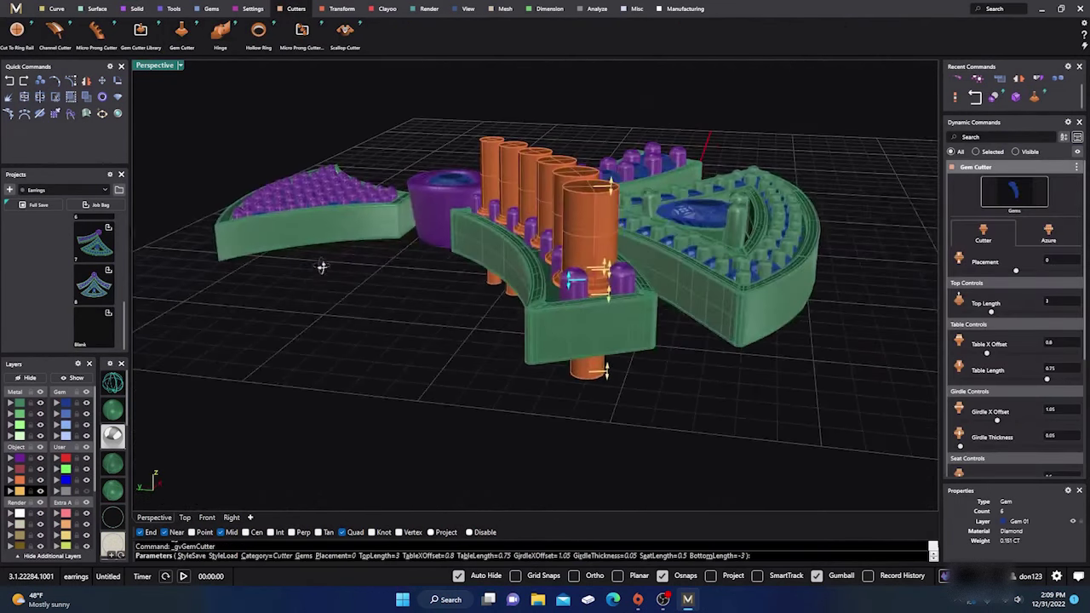
pyautogui.scroll(5, 608, 298)
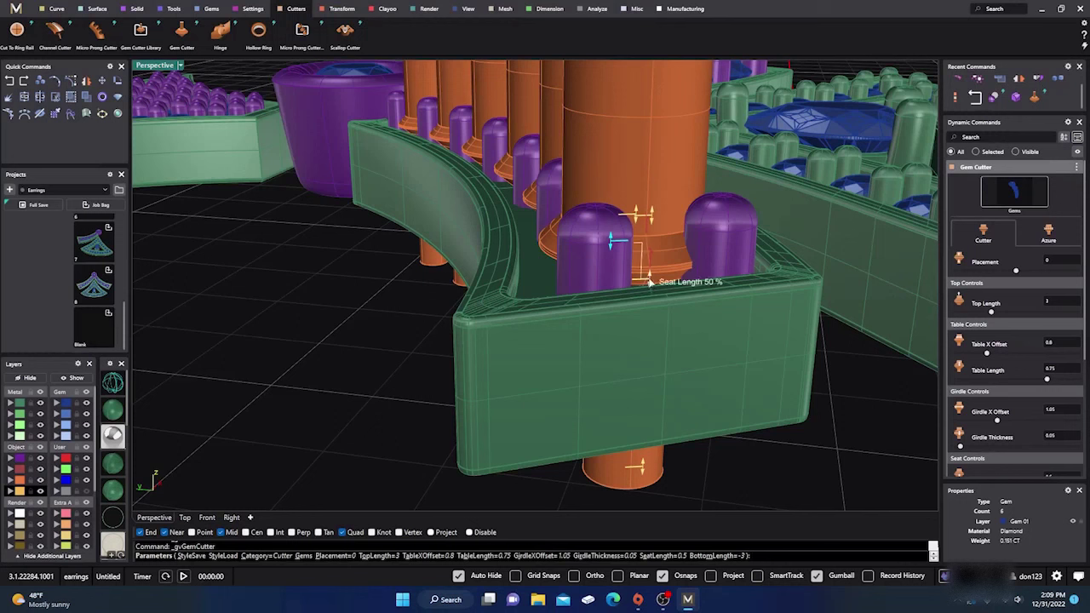
pyautogui.moveTo(649, 282); pyautogui.dragTo(650, 282)
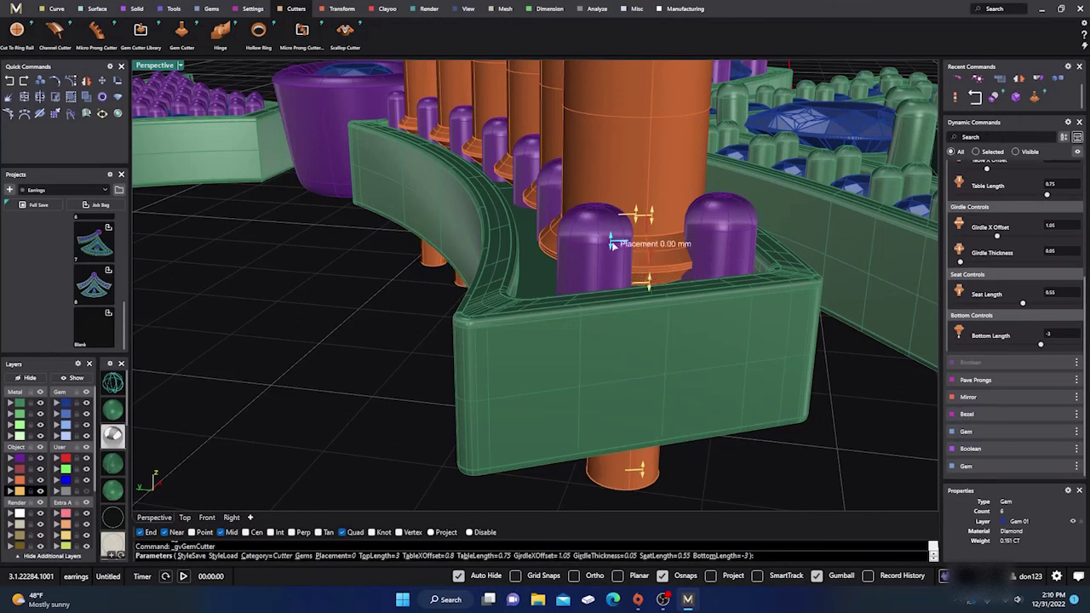
pyautogui.moveTo(554, 312); pyautogui.dragTo(620, 333, button='right')
pyautogui.scroll(5, 562, 345)
pyautogui.hotkey('ctrl', 'alt', 'w')
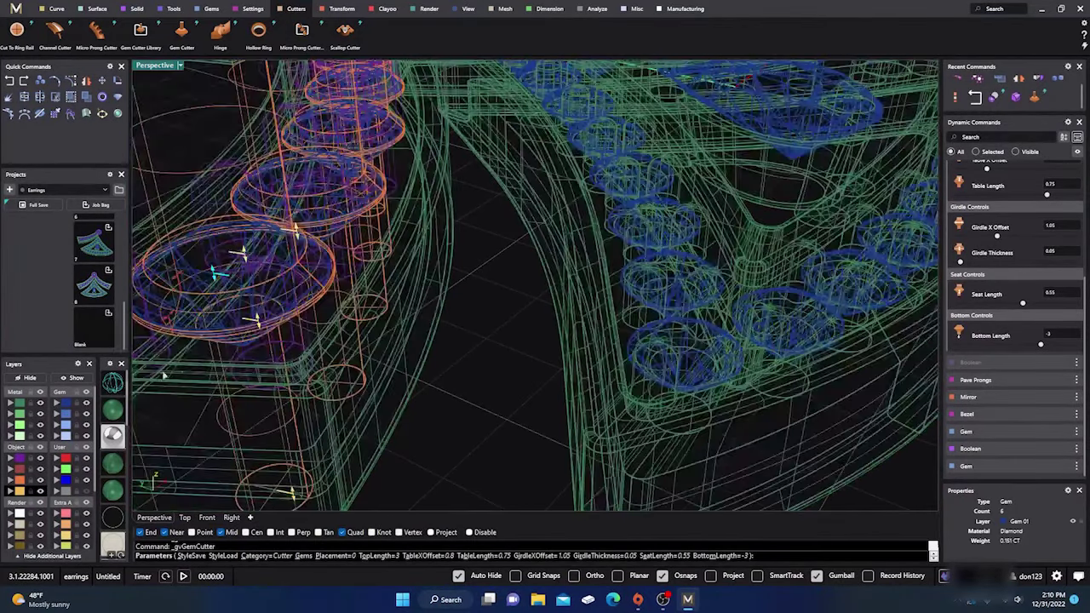
pyautogui.moveTo(437, 368); pyautogui.dragTo(349, 298, button='right')
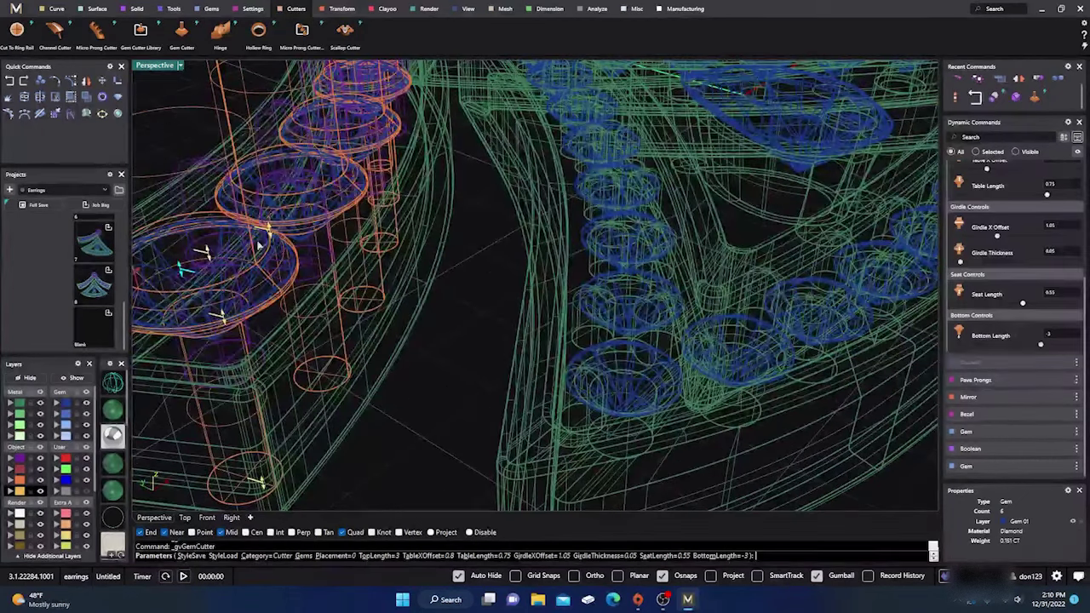
# Set cutter girdle thickness 0, girdle X offset 0.93 and seat length 0.35, then return to shaded.
pyautogui.moveTo(268, 232); pyautogui.dragTo(268, 235)
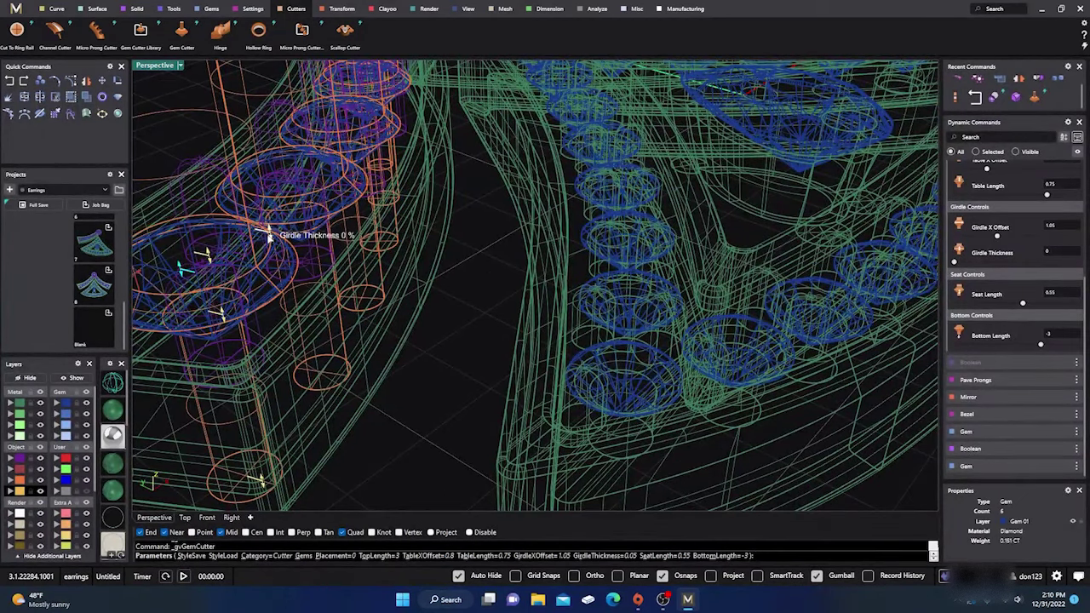
pyautogui.moveTo(219, 312); pyautogui.dragTo(223, 311)
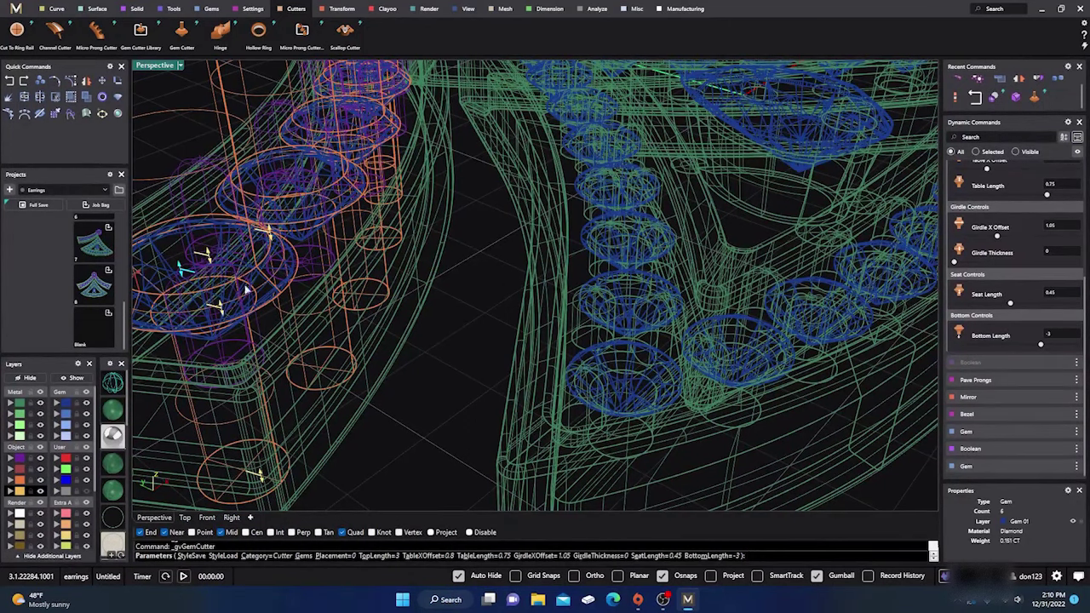
pyautogui.moveTo(308, 302); pyautogui.dragTo(256, 341, button='right')
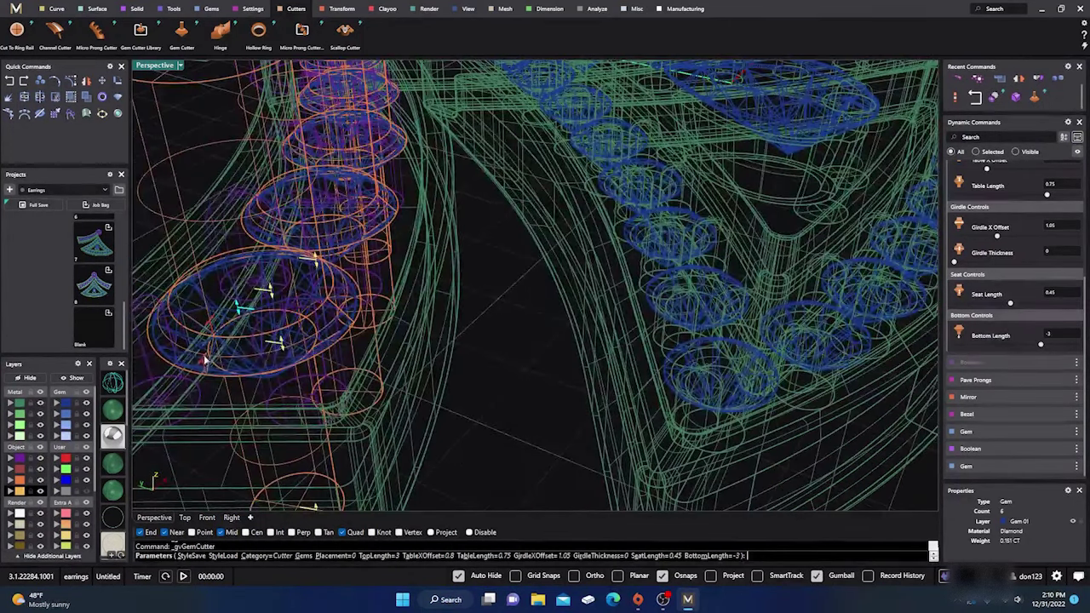
pyautogui.moveTo(204, 360); pyautogui.dragTo(216, 393)
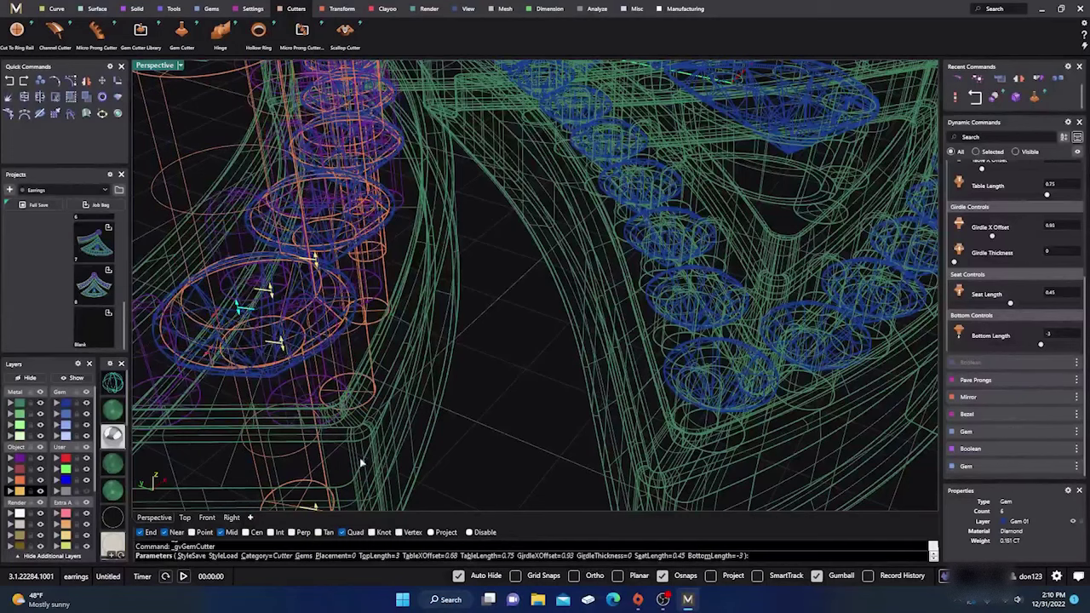
pyautogui.moveTo(281, 346); pyautogui.dragTo(277, 334)
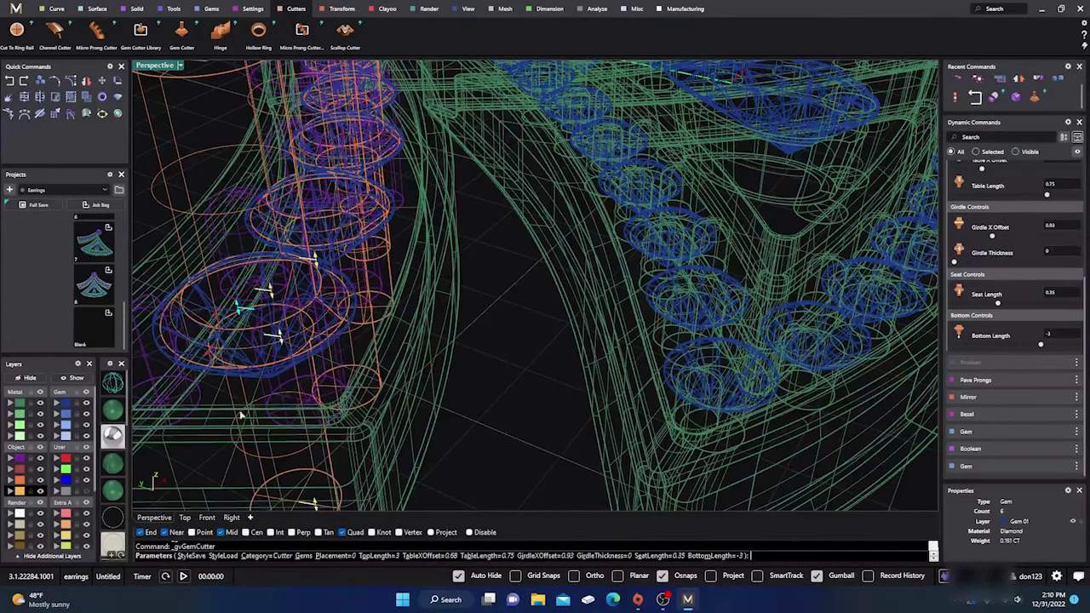
pyautogui.click(111, 412)
pyautogui.scroll(-5, 546, 370)
pyautogui.moveTo(564, 382); pyautogui.dragTo(358, 278, button='right')
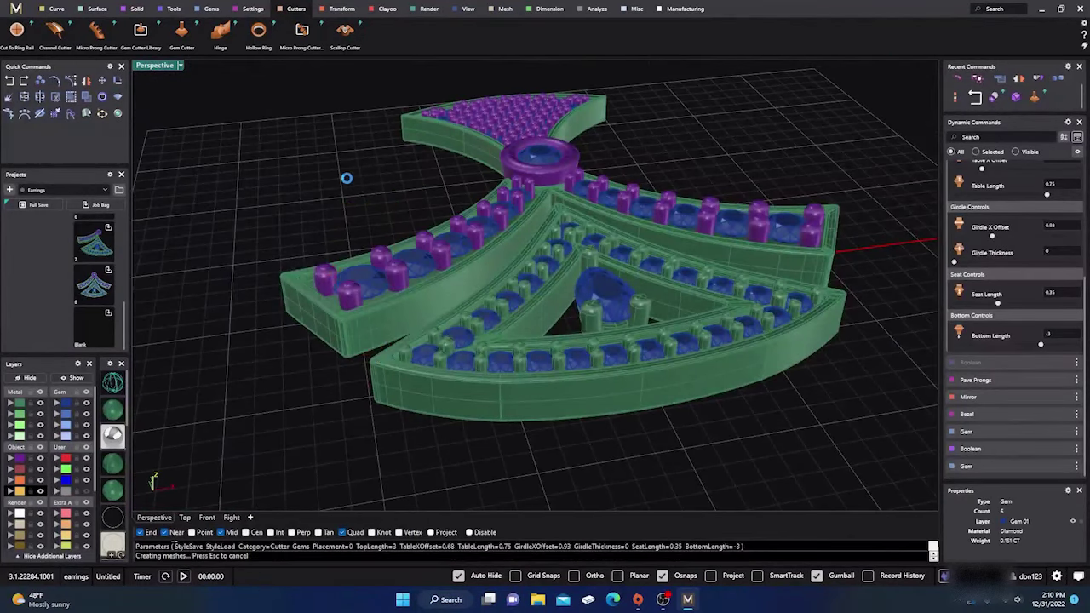
# Finish the six gem cutters and mirror them across a plane starting at 0,0,0.
pyautogui.press('Return')
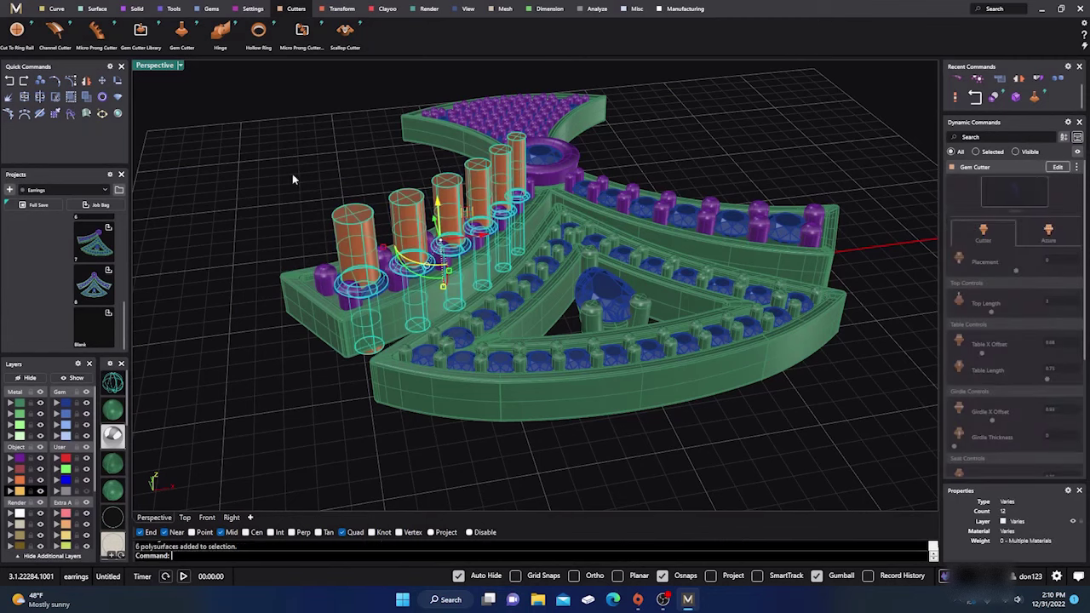
pyautogui.click(86, 82)
pyautogui.scroll(-3, 239, 390)
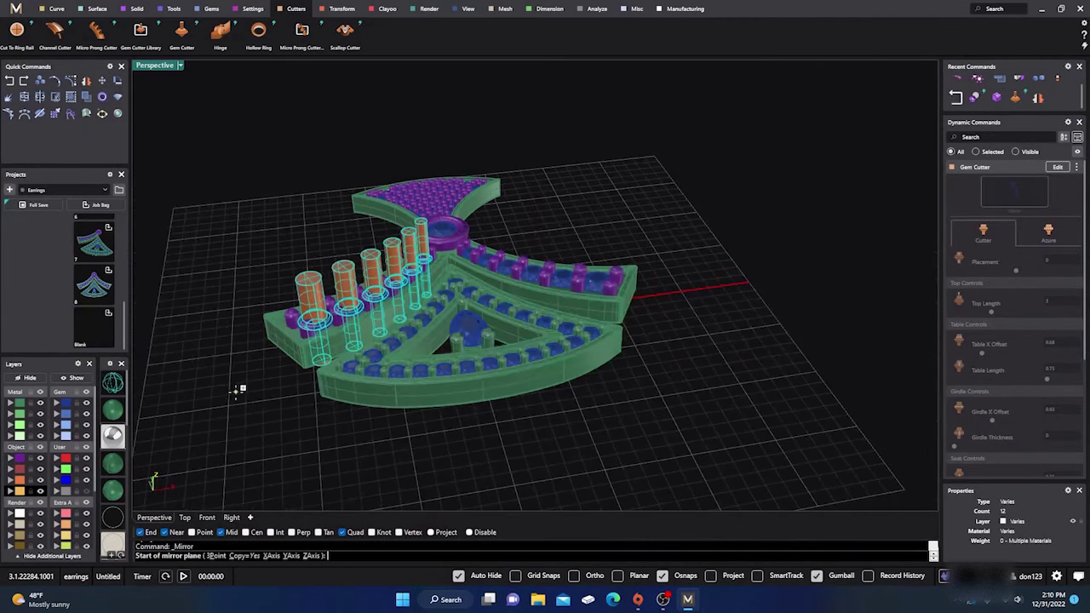
pyautogui.write('0,0,0')
pyautogui.press('Return')
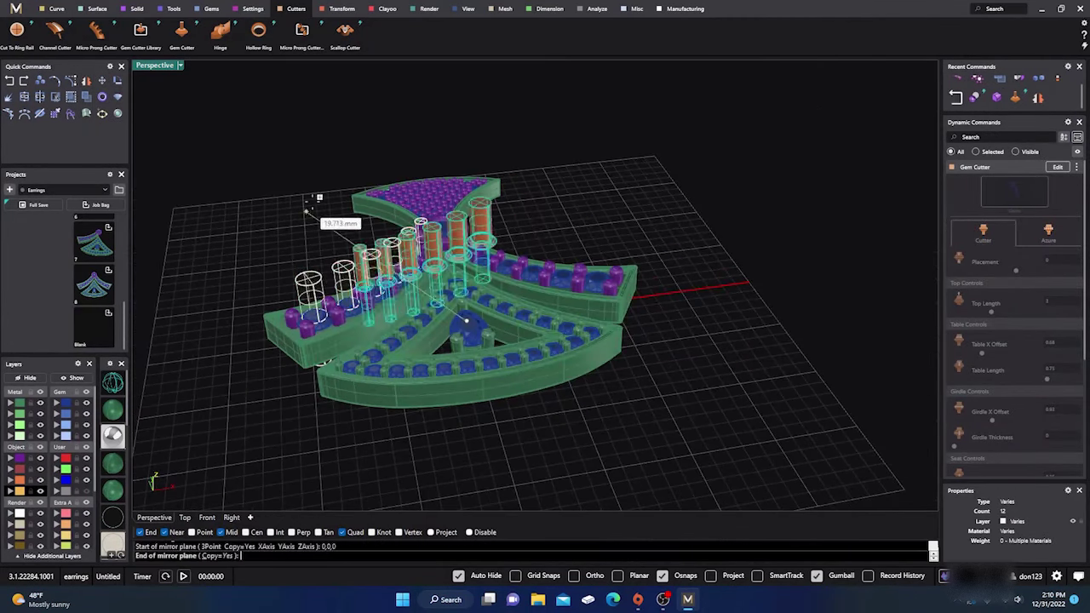
pyautogui.click(404, 127)
# Select the upper-right band and the left band, leaving the lower V-shaped body out.
pyautogui.click(568, 191)
pyautogui.scroll(3, 534, 286)
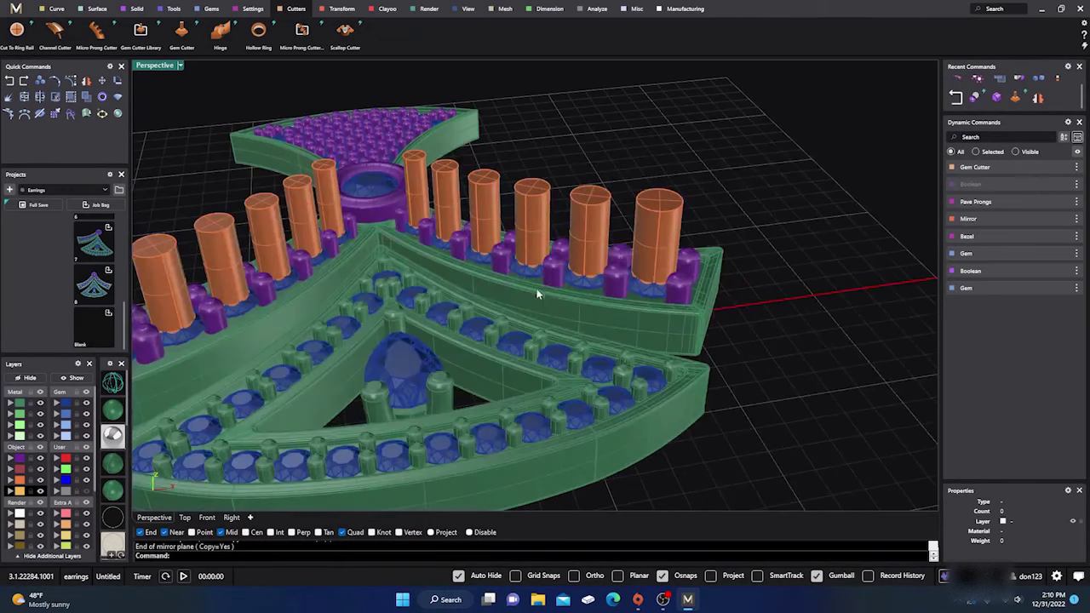
pyautogui.click(547, 305)
pyautogui.keyDown('shift'); pyautogui.click(334, 294); pyautogui.keyUp('shift')
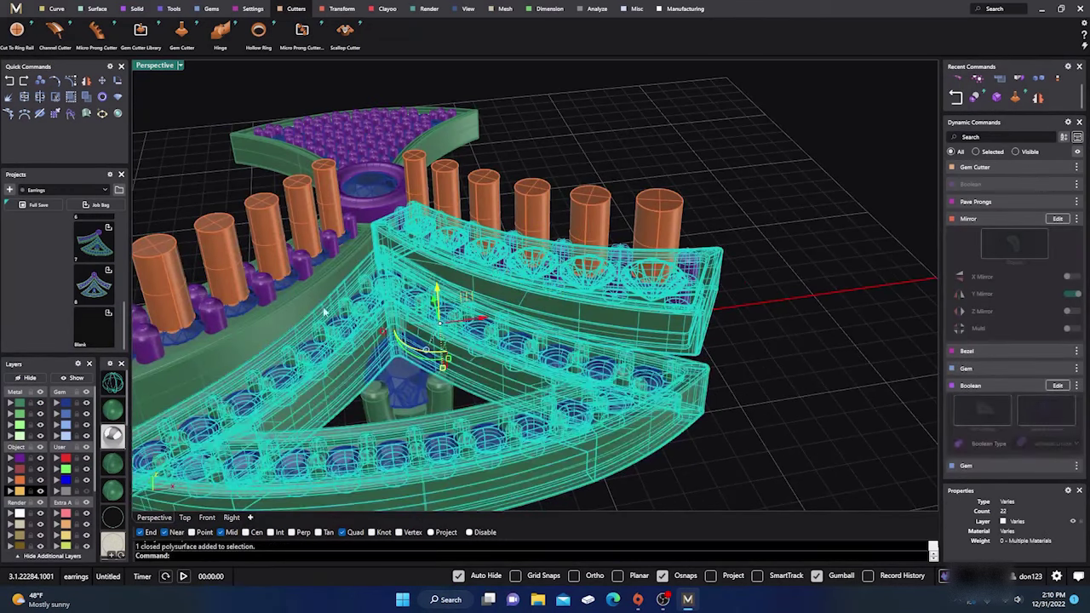
pyautogui.keyDown('shift'); pyautogui.click(285, 319); pyautogui.keyUp('shift')
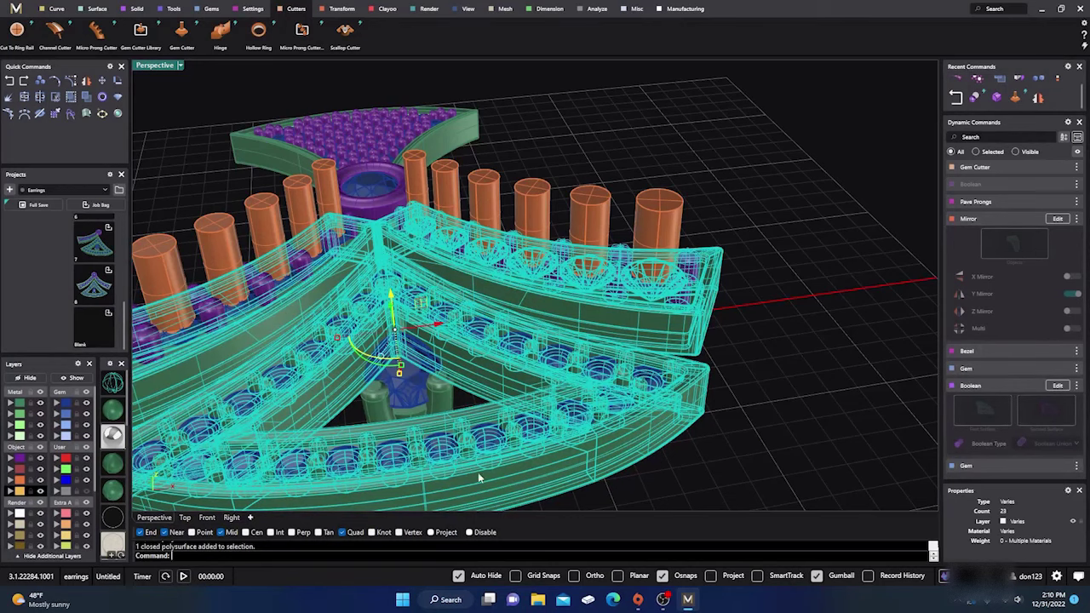
pyautogui.keyDown('ctrl'); pyautogui.click(526, 484); pyautogui.keyUp('ctrl')
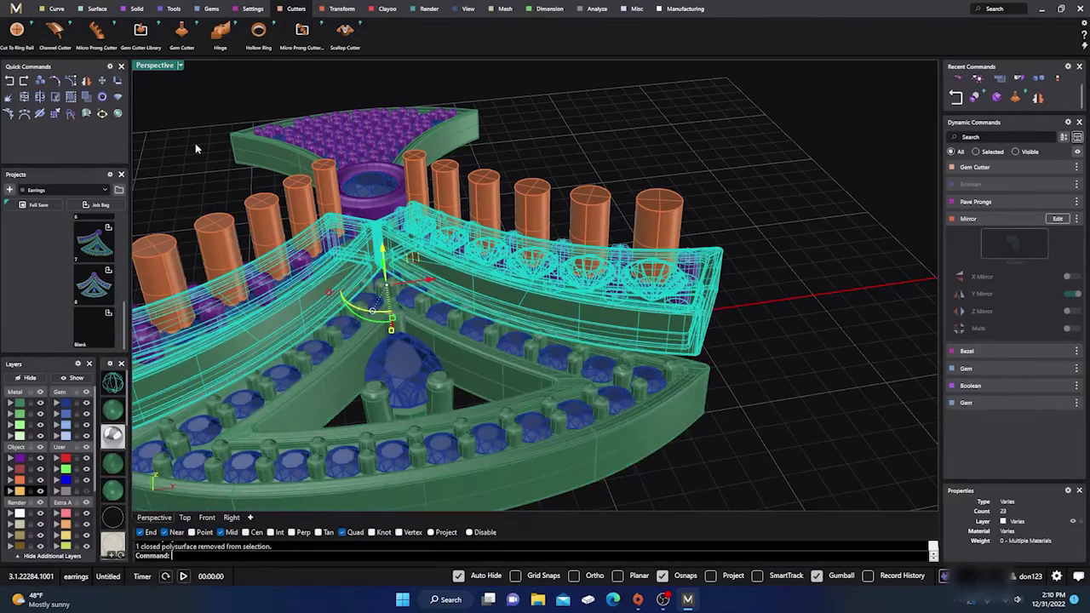
# Try a Boolean Difference of the cutters from the bands, then abort it.
pyautogui.click(135, 9)
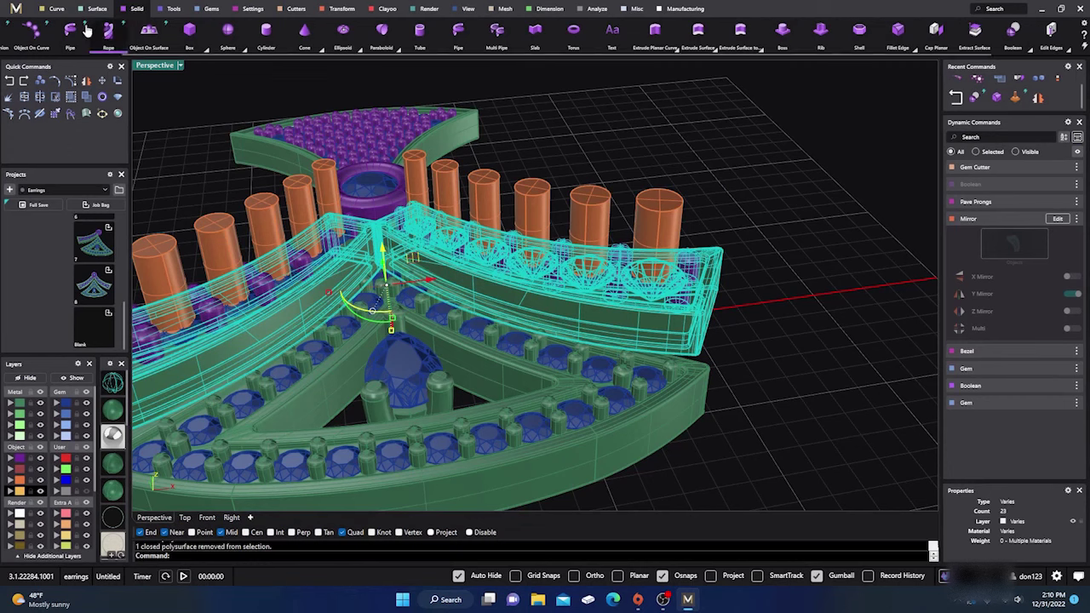
pyautogui.scroll(2, 86, 30)
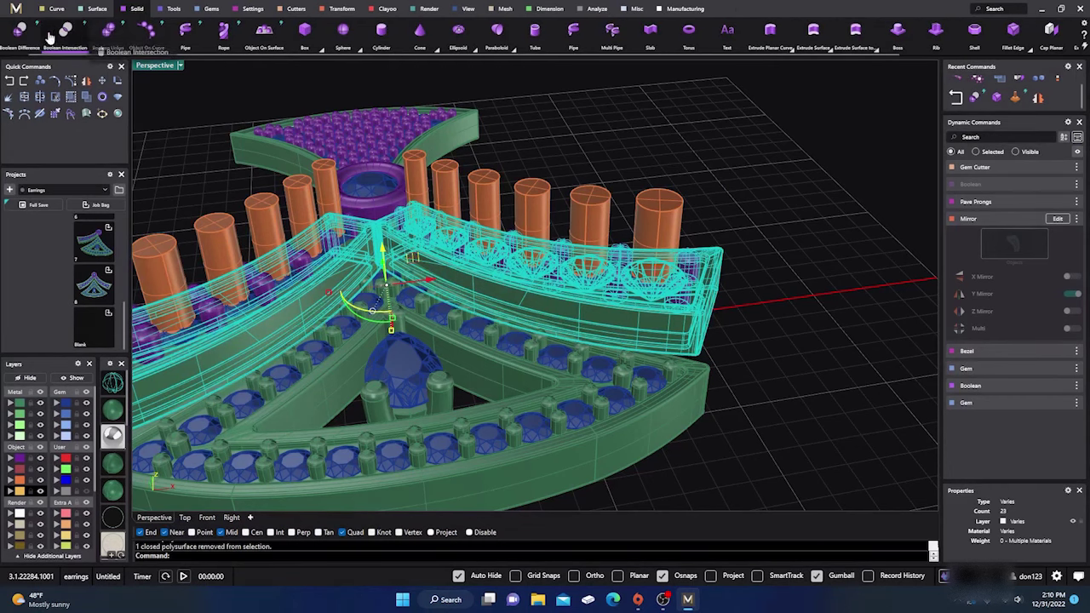
pyautogui.click(19, 34)
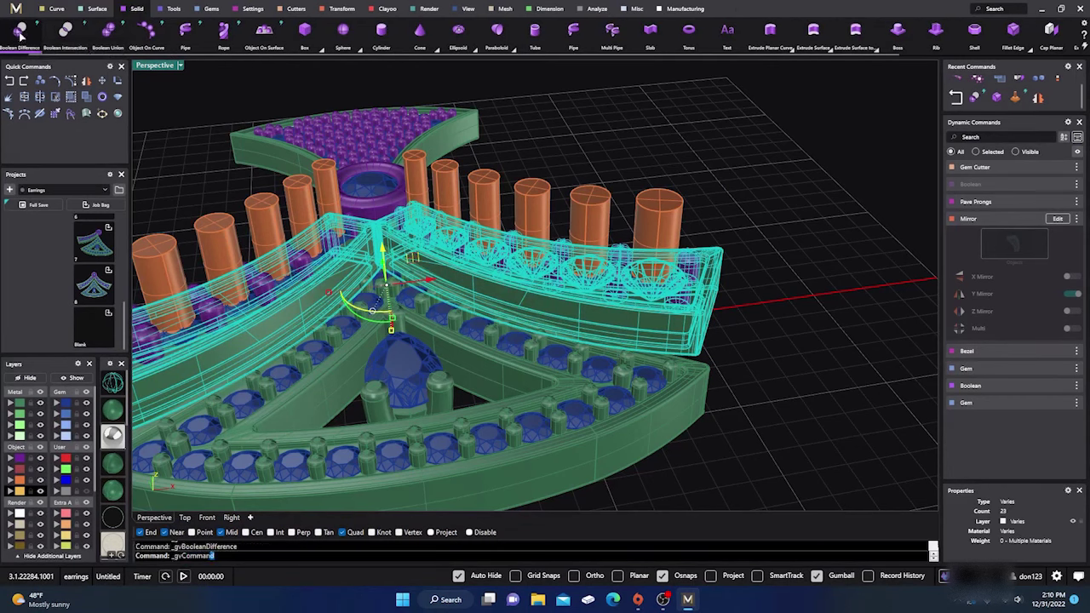
pyautogui.click(491, 213)
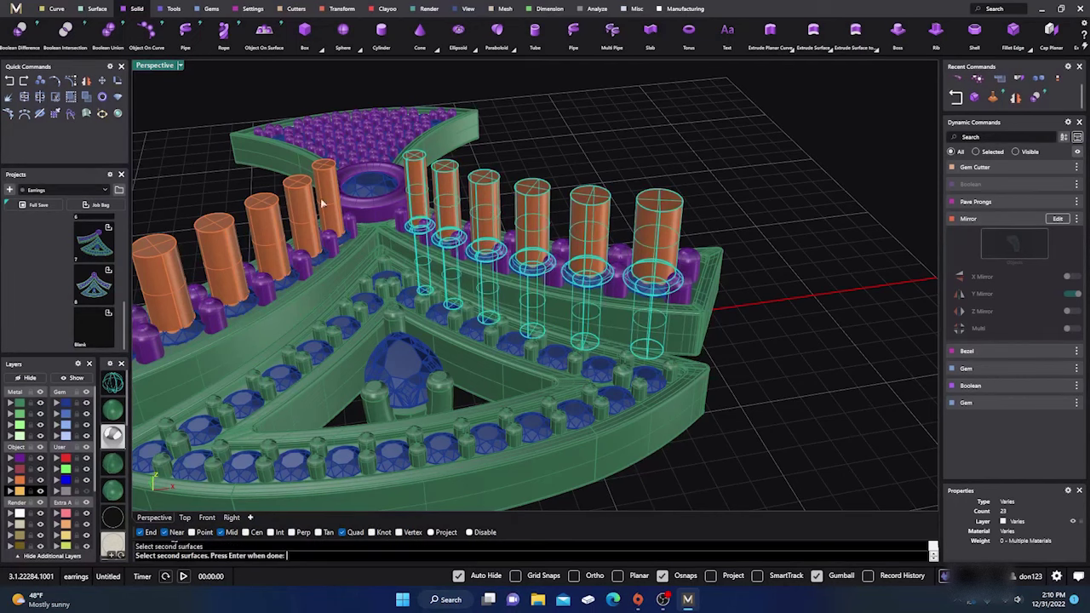
pyautogui.press('Return')
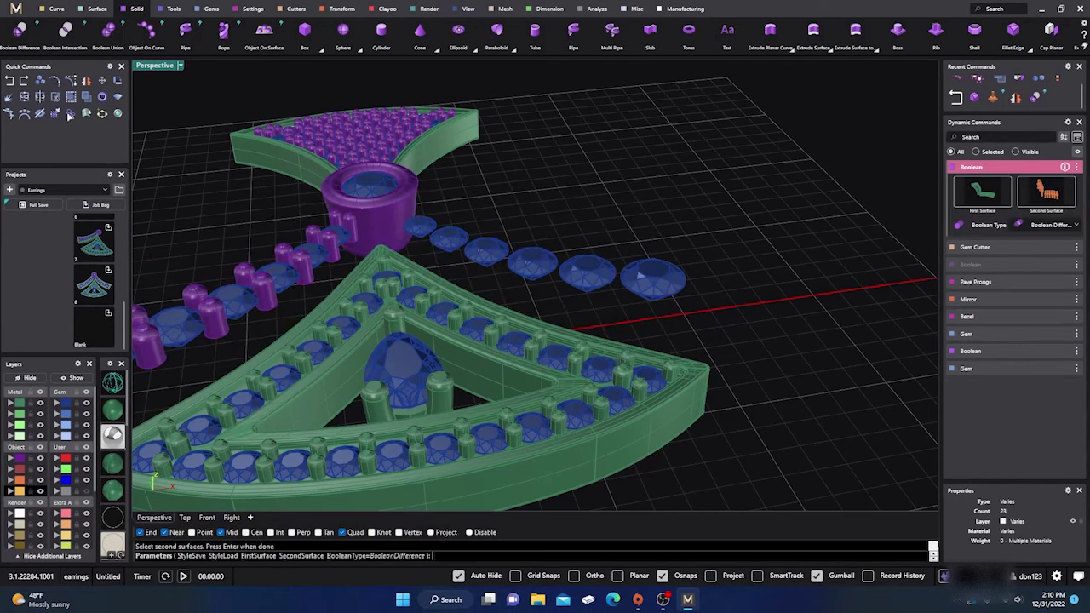
pyautogui.click(13, 82)
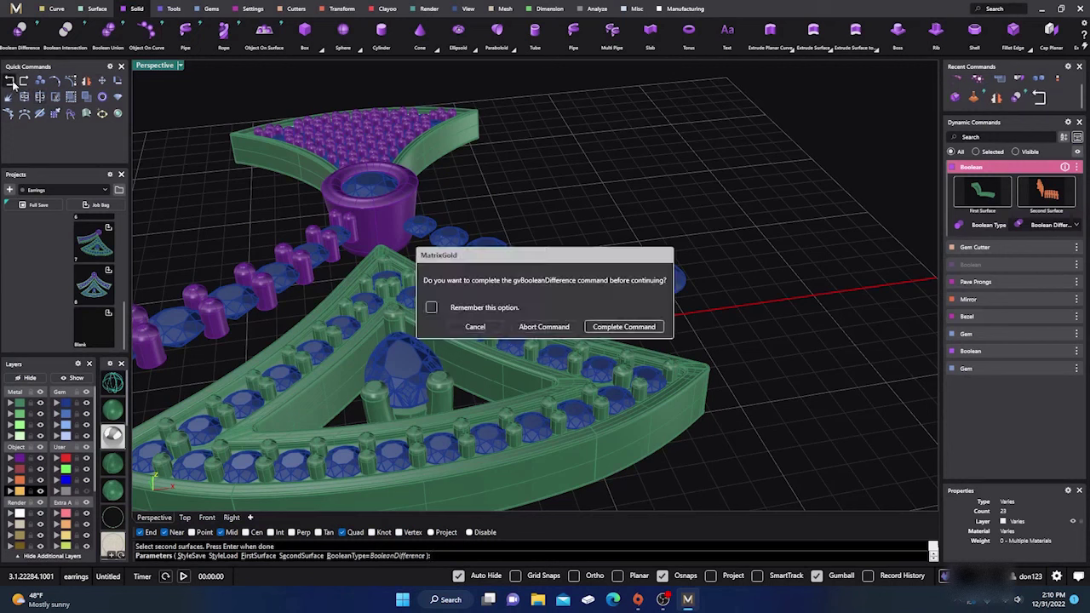
pyautogui.click(547, 328)
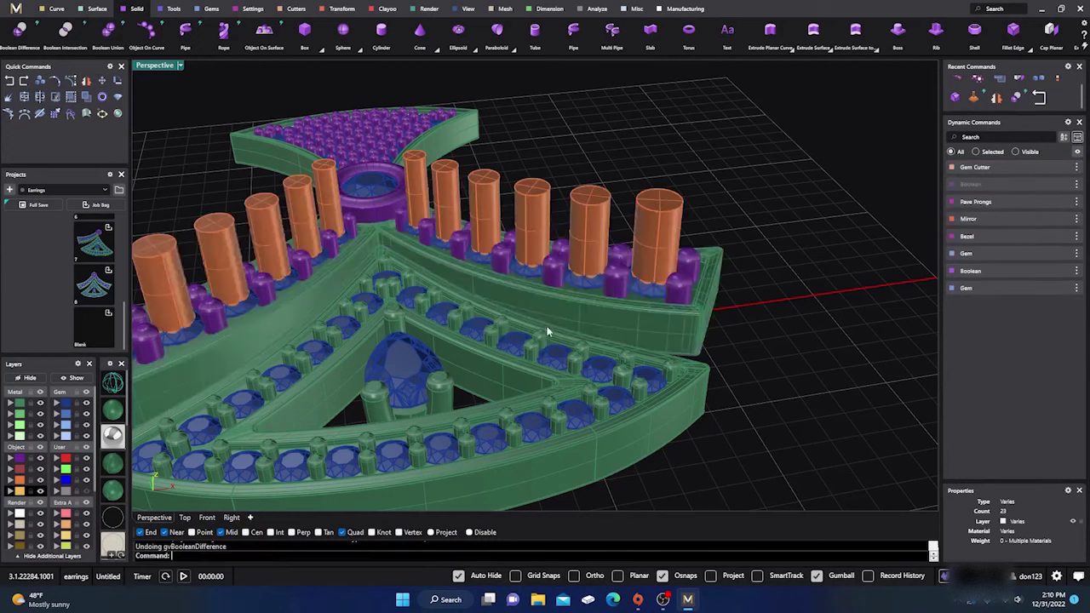
# Delete the right curved band with its cutters and locate the band carrying the cutter row.
pyautogui.click(651, 217)
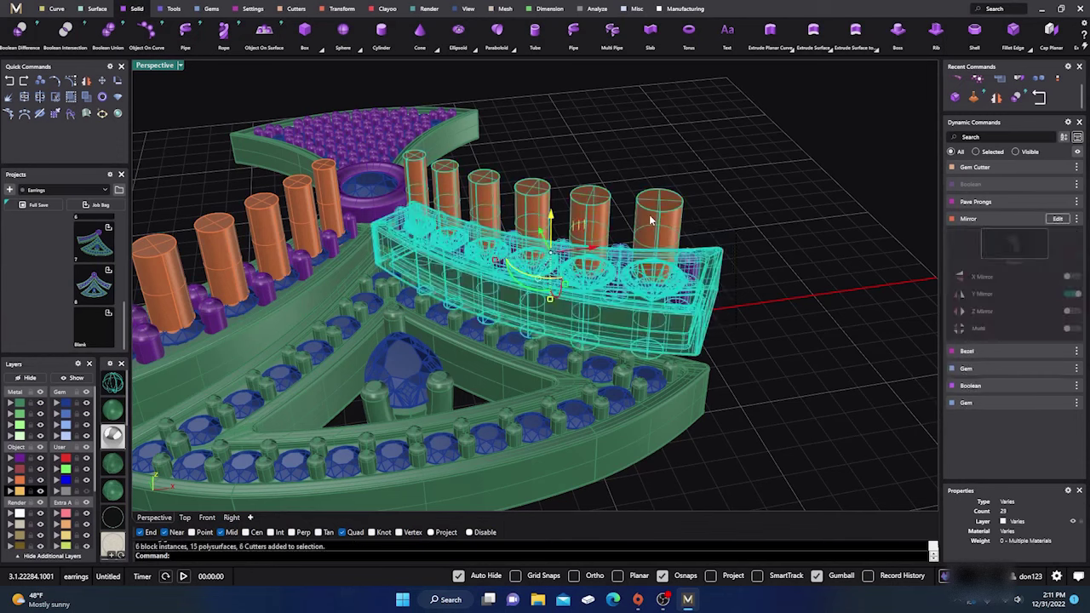
pyautogui.press('Delete')
pyautogui.scroll(-3, 748, 277)
pyautogui.moveTo(748, 276); pyautogui.dragTo(511, 281, button='right')
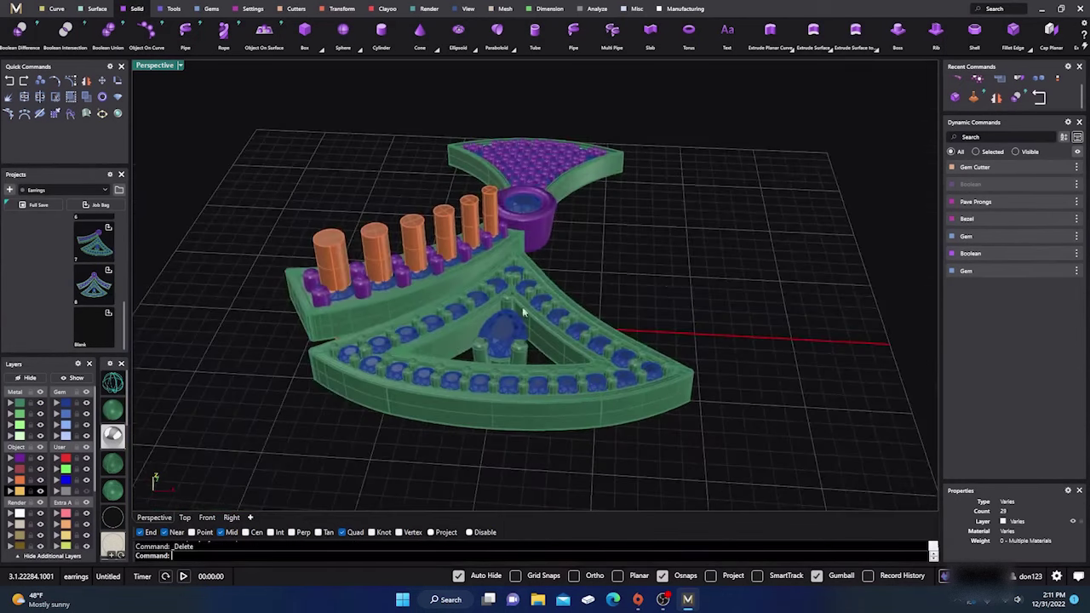
pyautogui.scroll(5, 428, 286)
pyautogui.click(391, 281)
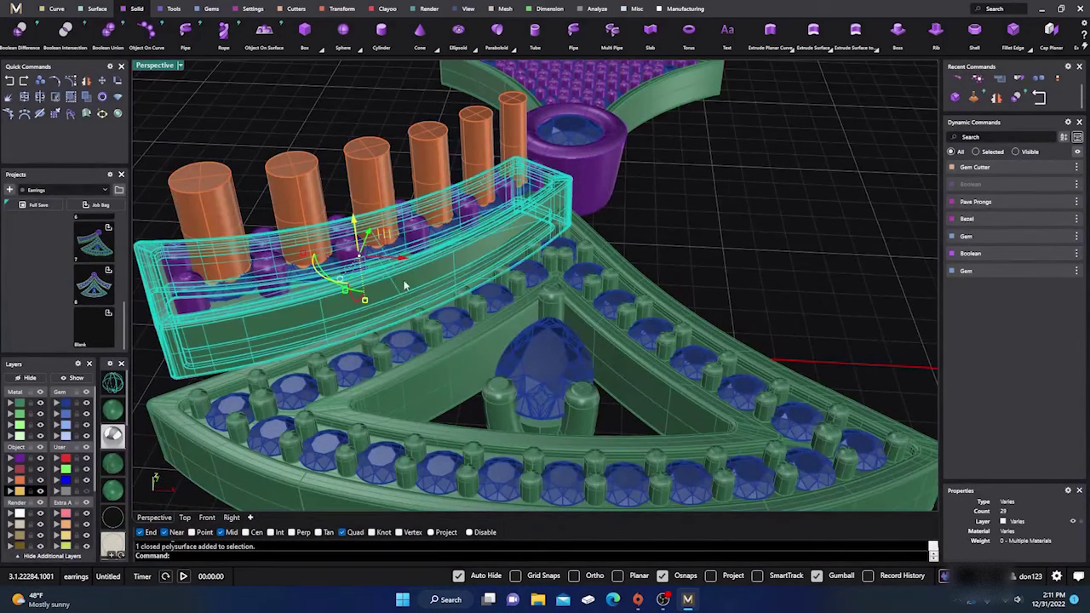
pyautogui.click(627, 245)
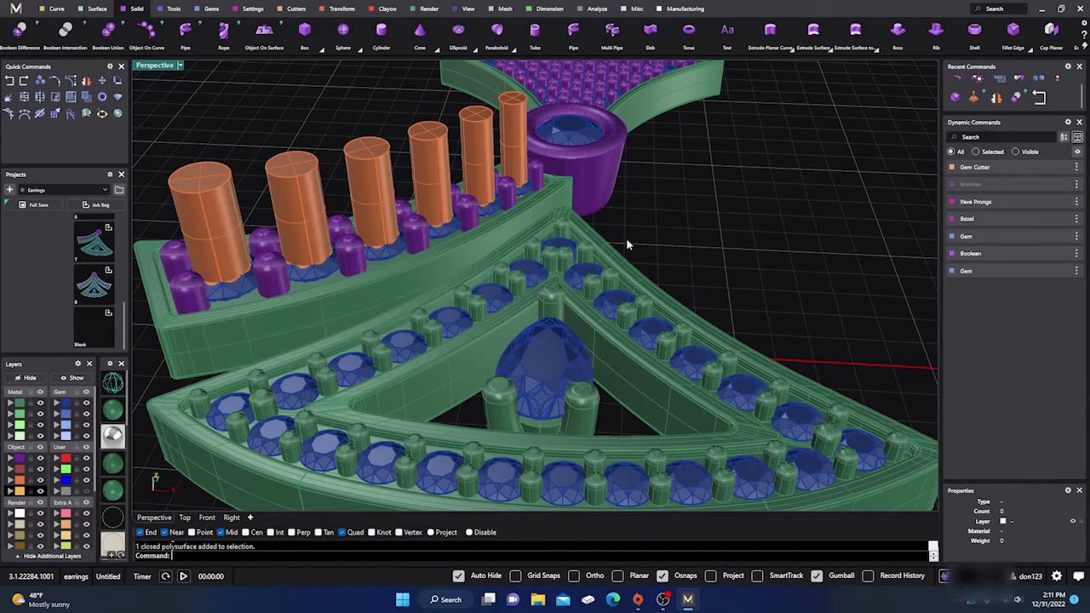
pyautogui.click(453, 269)
pyautogui.click(684, 224)
# Boolean Difference the orange cutters from the upper band to leave gem holes.
pyautogui.click(20, 30)
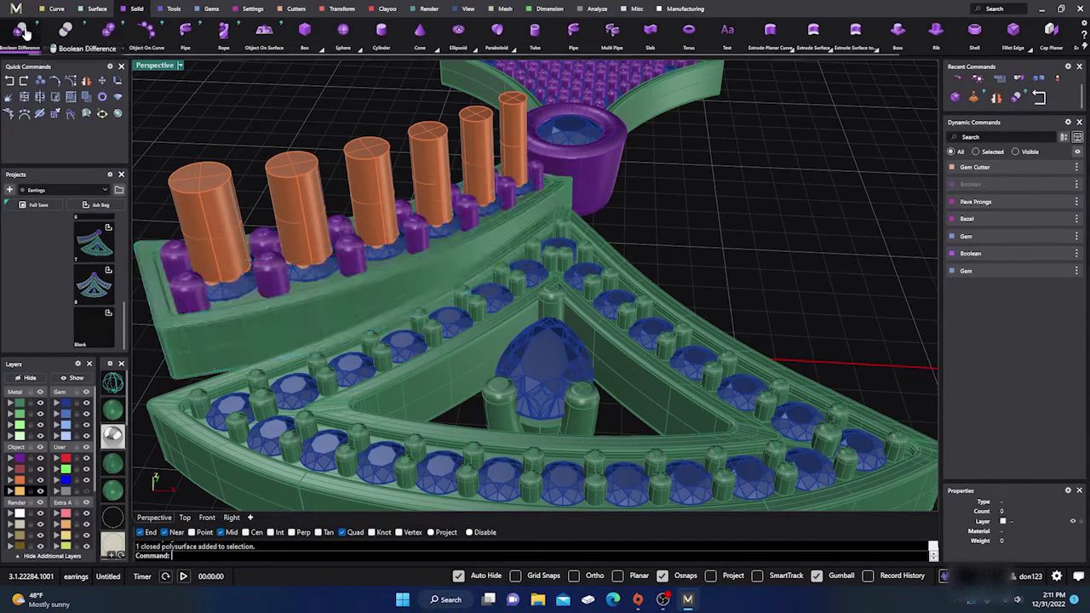
pyautogui.click(224, 337)
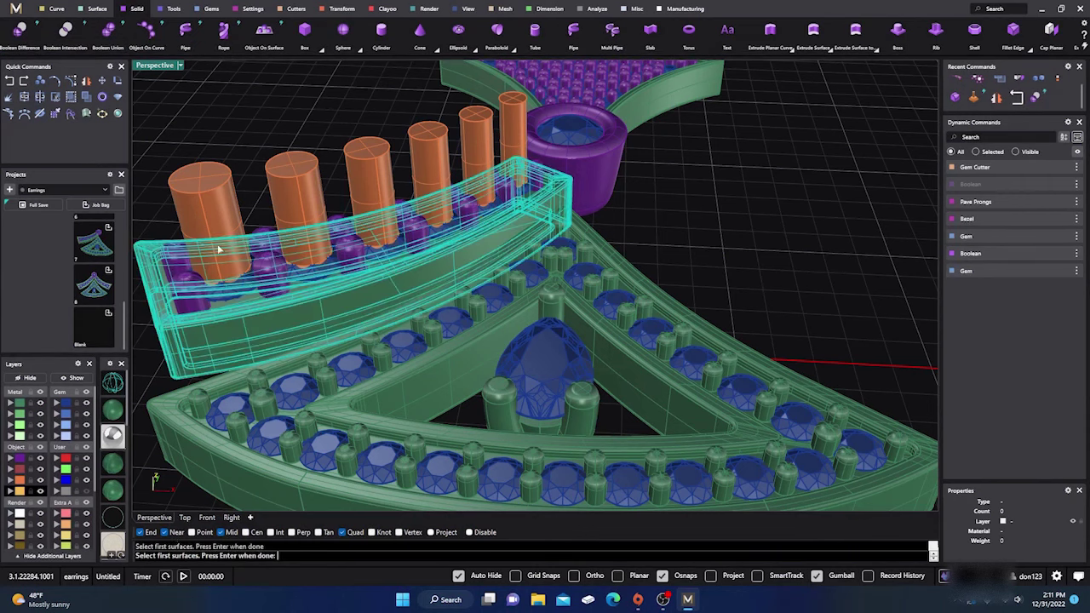
pyautogui.press('Return')
pyautogui.click(217, 207)
pyautogui.press('Return')
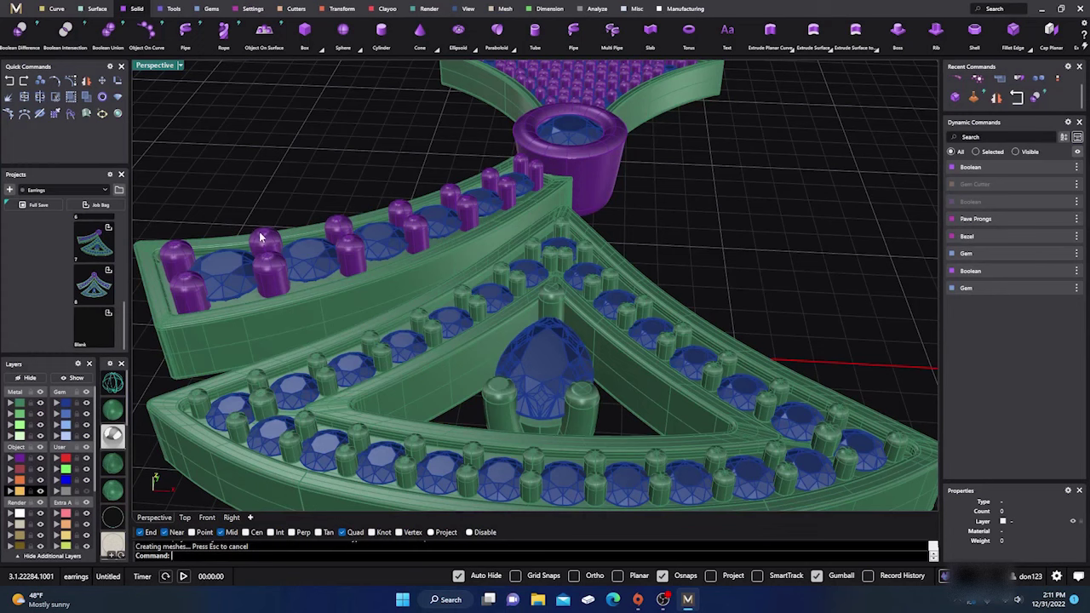
# Move the upper band to the User 04 layer.
pyautogui.click(248, 324)
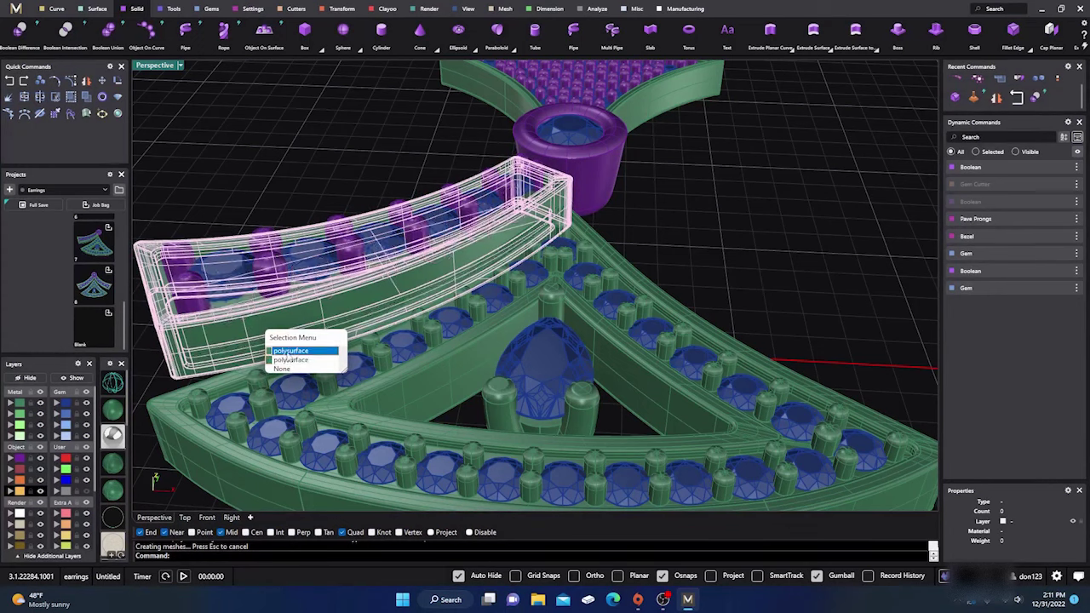
pyautogui.click(290, 351)
pyautogui.click(61, 493)
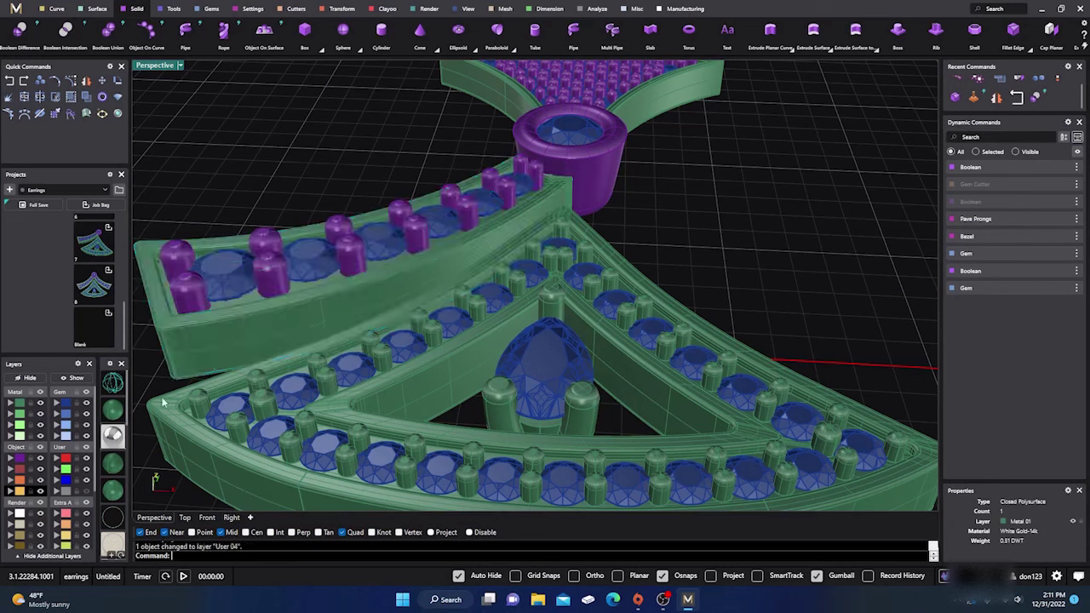
pyautogui.click(291, 318)
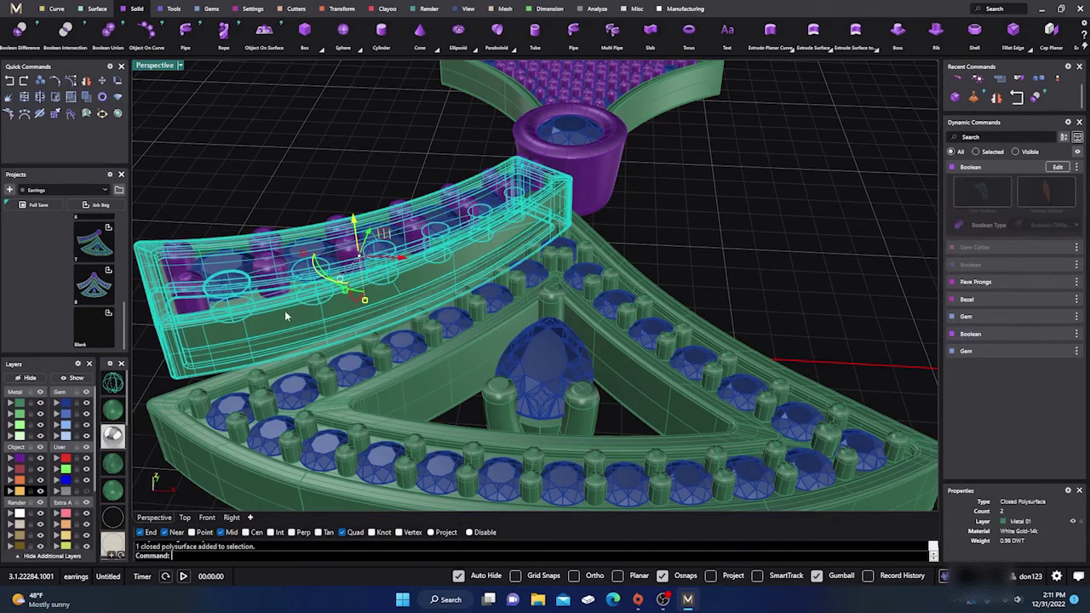
pyautogui.click(291, 159)
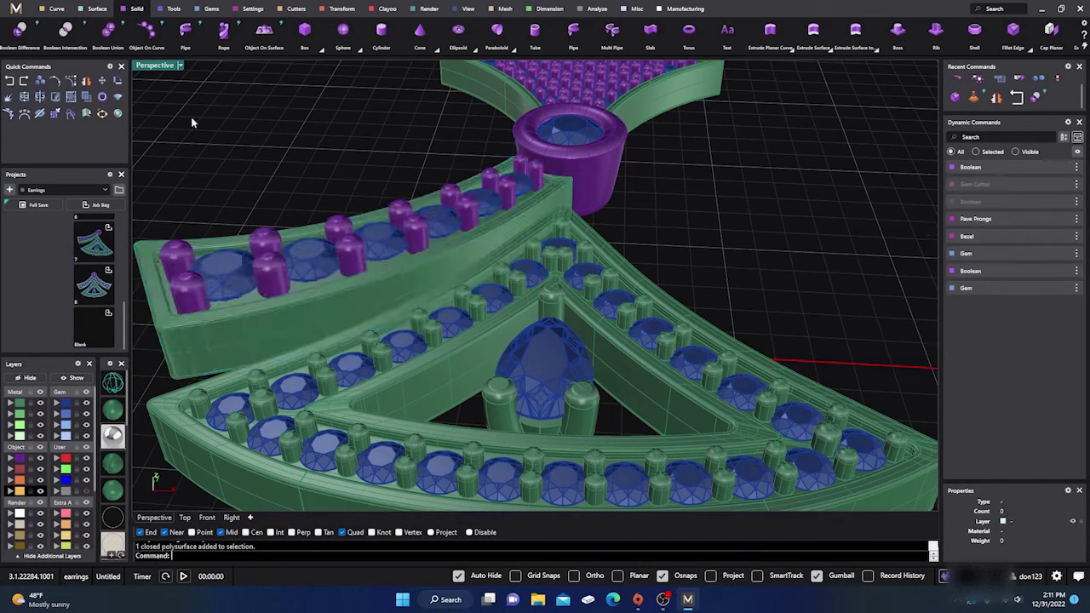
# Boolean Union the prongs into the upper curved band.
pyautogui.click(108, 30)
pyautogui.click(251, 329)
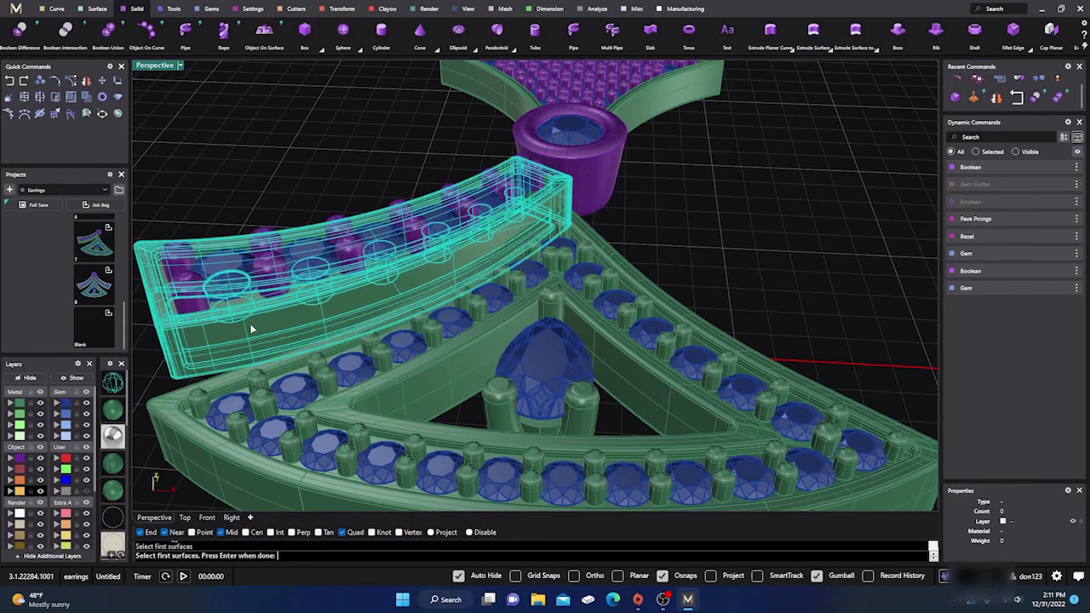
pyautogui.press('Return')
pyautogui.click(267, 271)
pyautogui.press('Return')
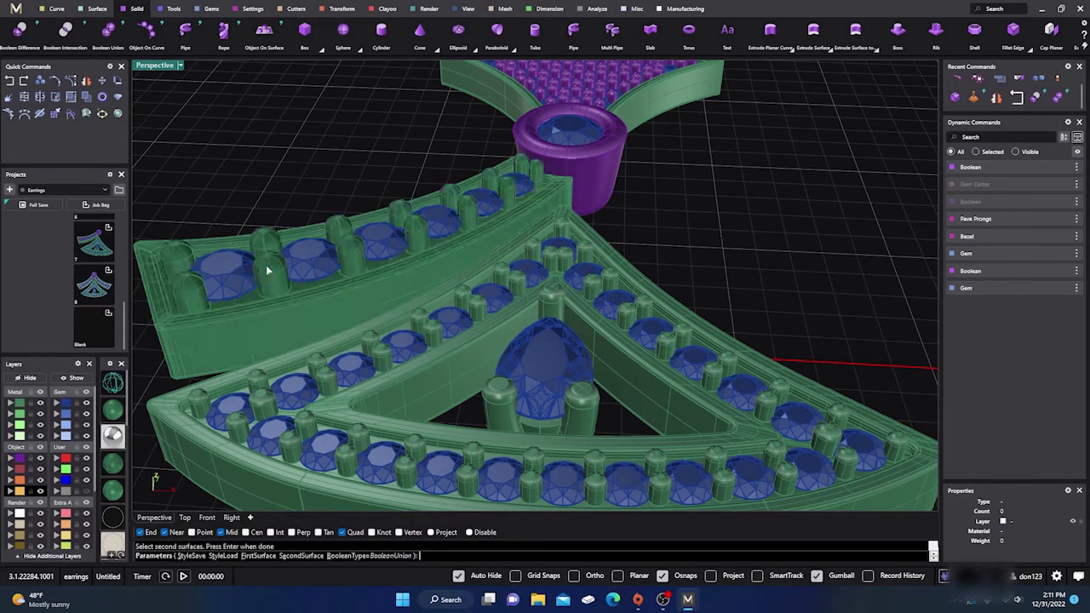
pyautogui.press('Return')
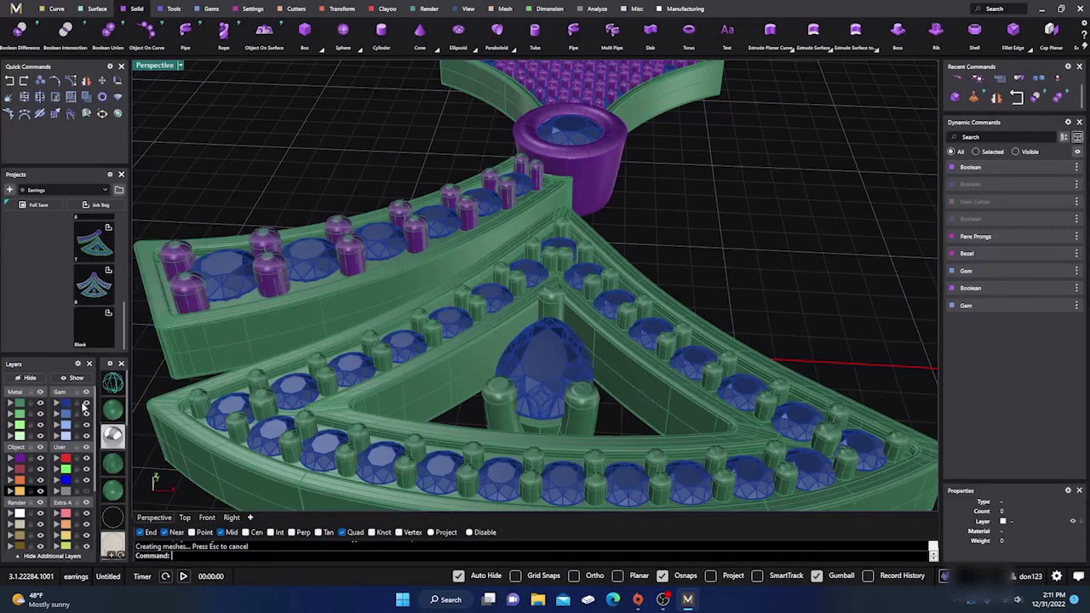
# Move the group of 14 prongs to the User 04 layer.
pyautogui.click(279, 301)
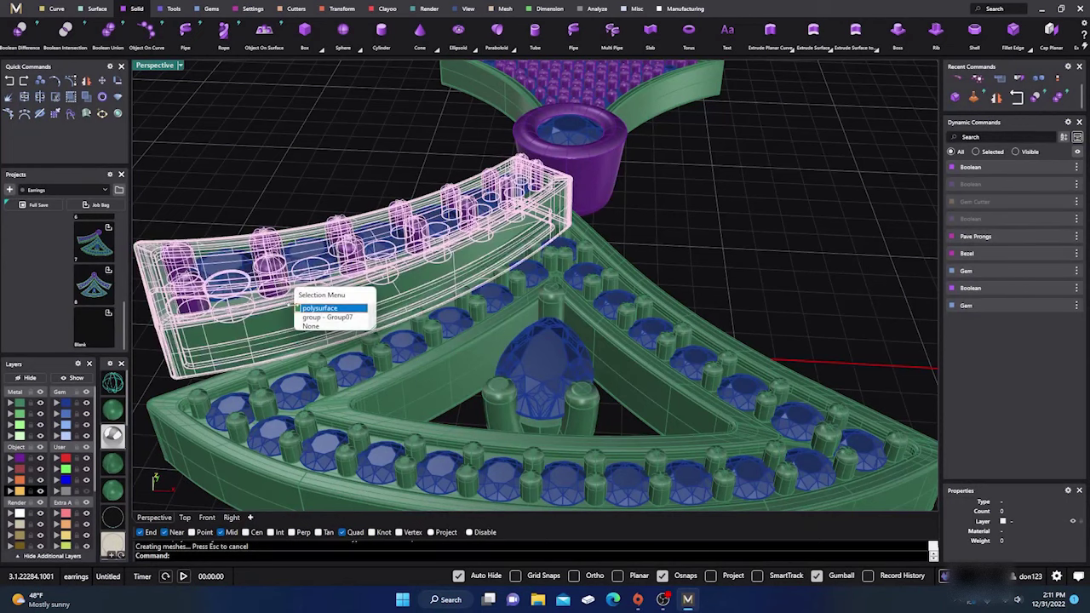
pyautogui.click(315, 317)
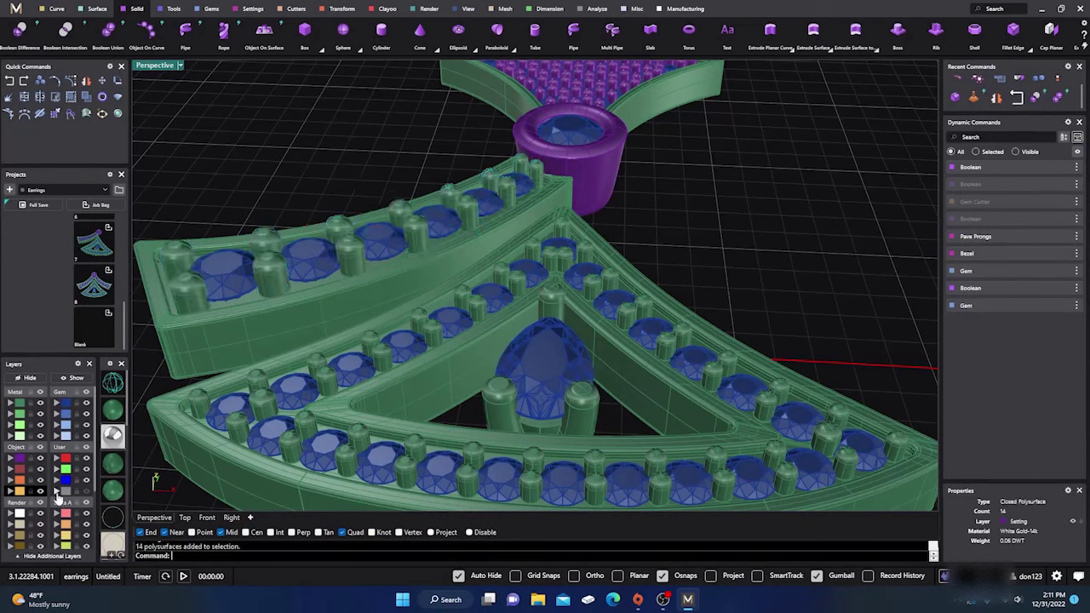
pyautogui.click(55, 492)
pyautogui.click(324, 296)
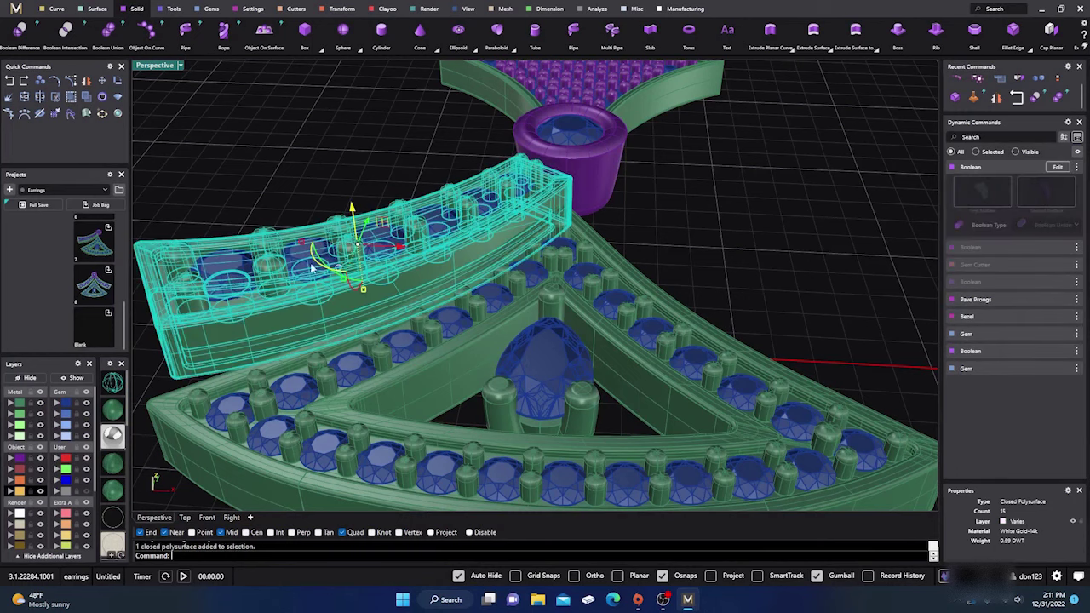
pyautogui.press('Escape')
# Hide the gems to inspect the band's gem holes, then show them again.
pyautogui.click(87, 406)
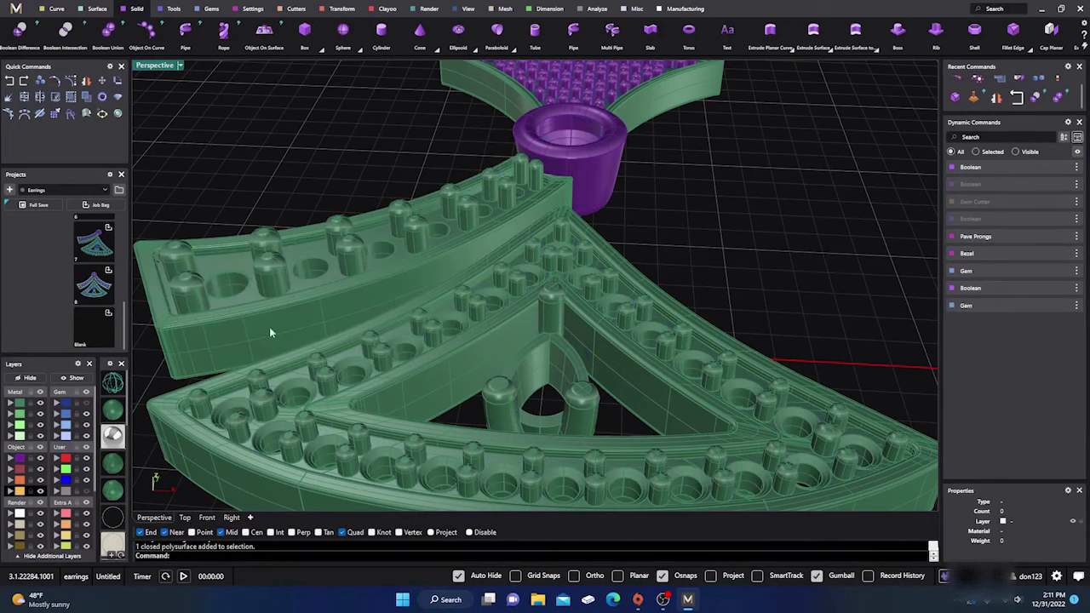
pyautogui.moveTo(270, 327)
pyautogui.mouseDown(button='right')
pyautogui.moveTo(277, 298)
pyautogui.moveTo(285, 326)
pyautogui.mouseUp(button='right')
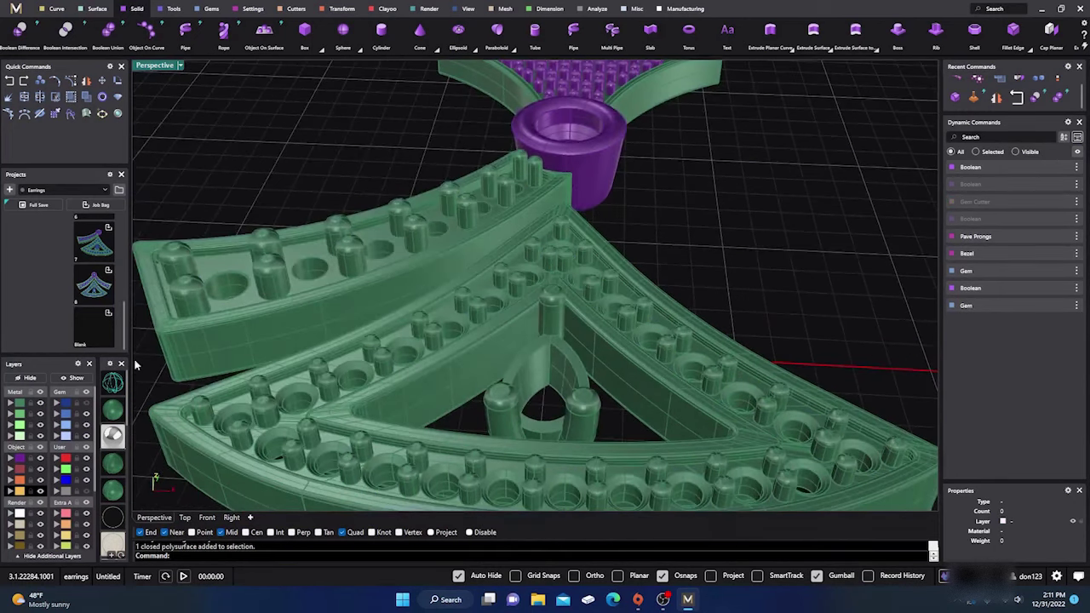
pyautogui.click(87, 407)
pyautogui.click(277, 312)
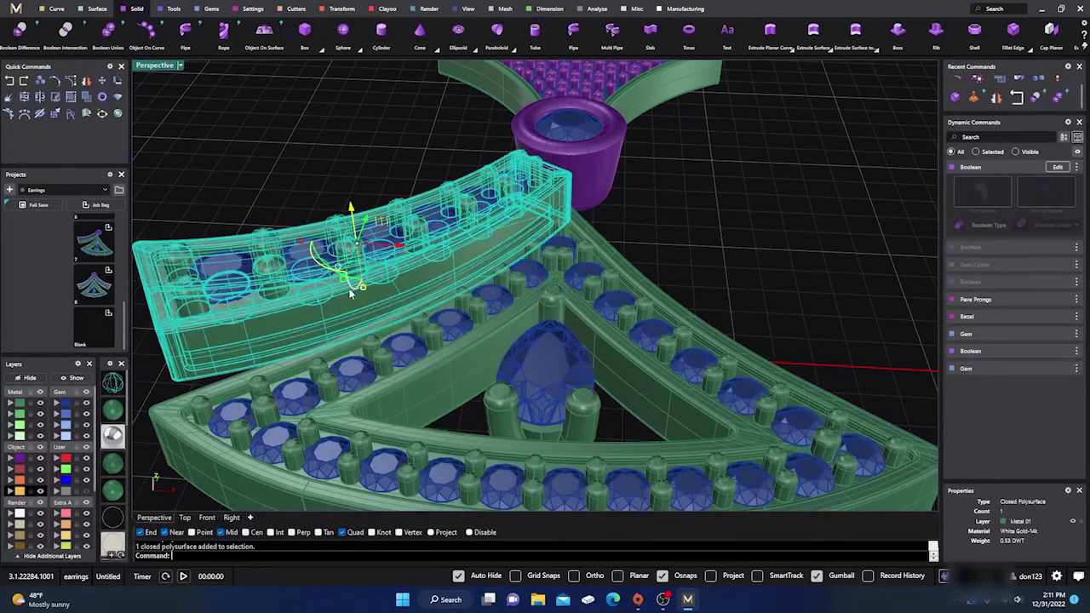
# Mirror the upper band with its prongs from the centre onto the opposite side.
pyautogui.scroll(-3, 270, 200)
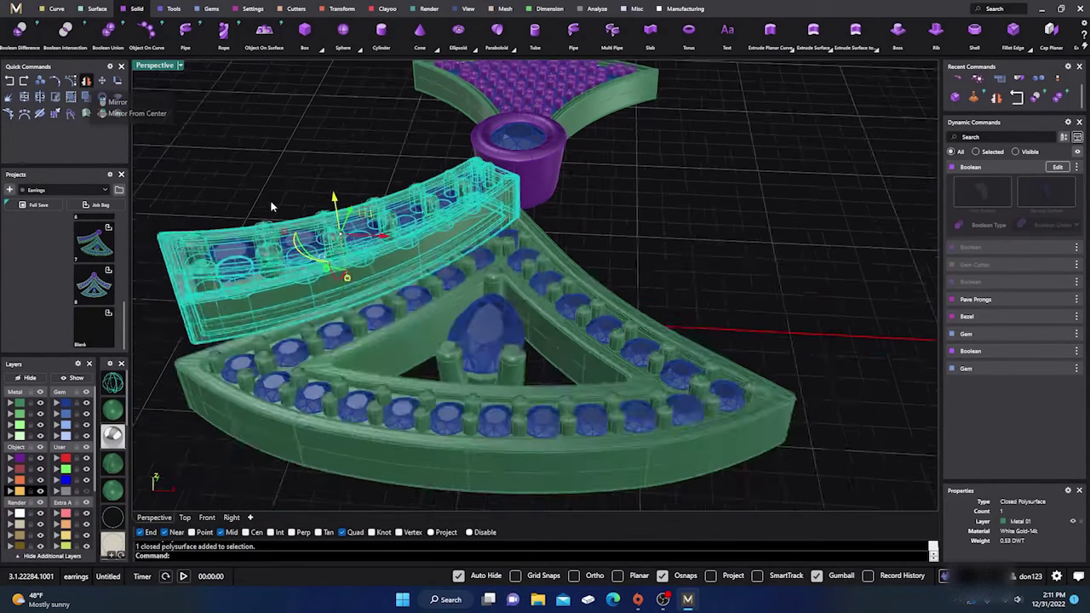
pyautogui.rightClick(102, 100)
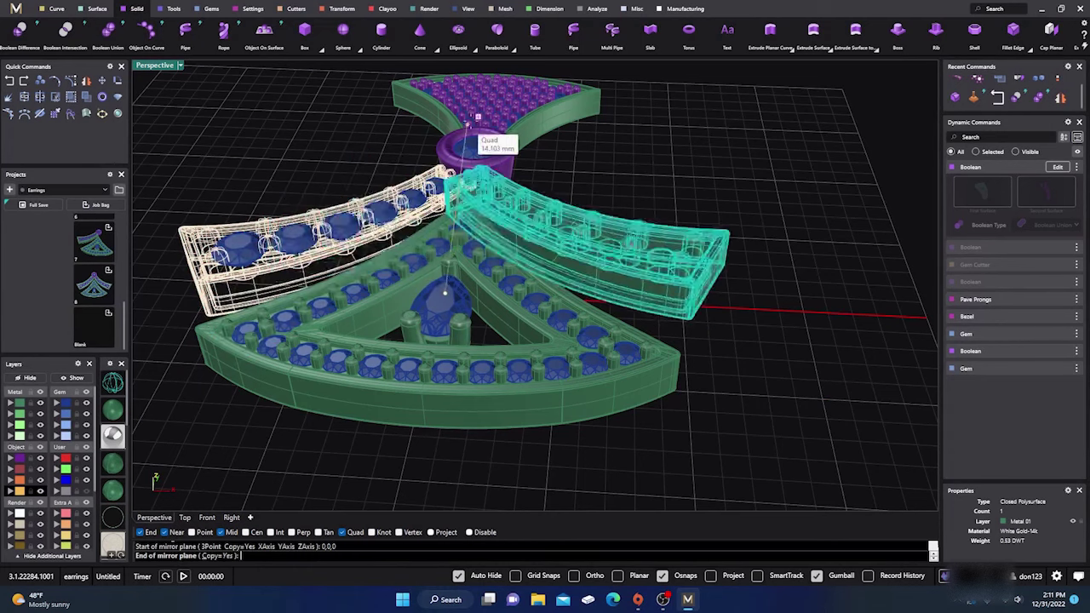
pyautogui.scroll(-2, 477, 242)
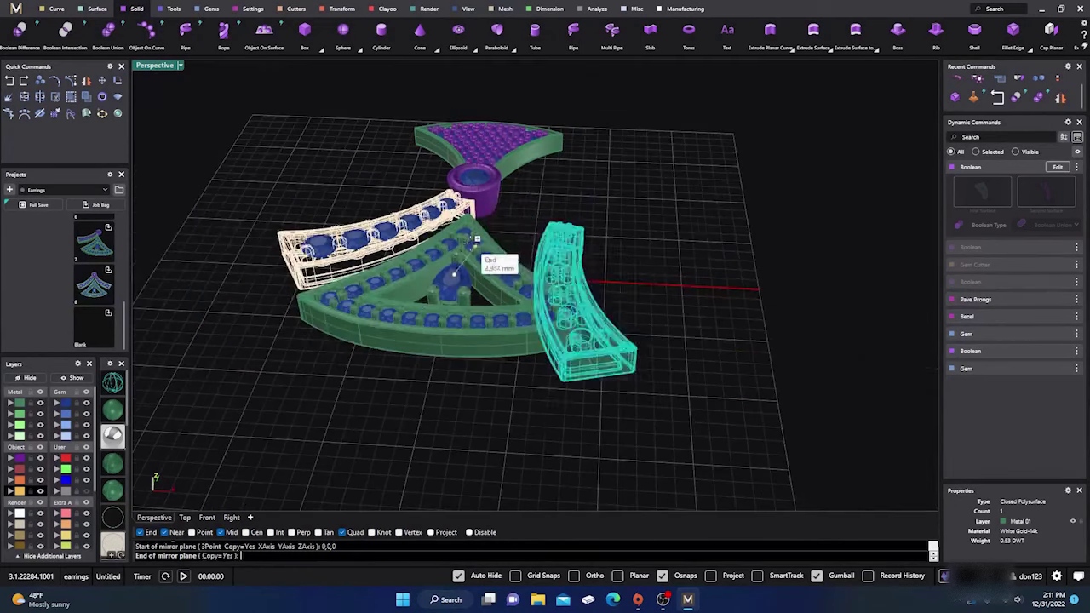
pyautogui.click(498, 88)
pyautogui.click(649, 179)
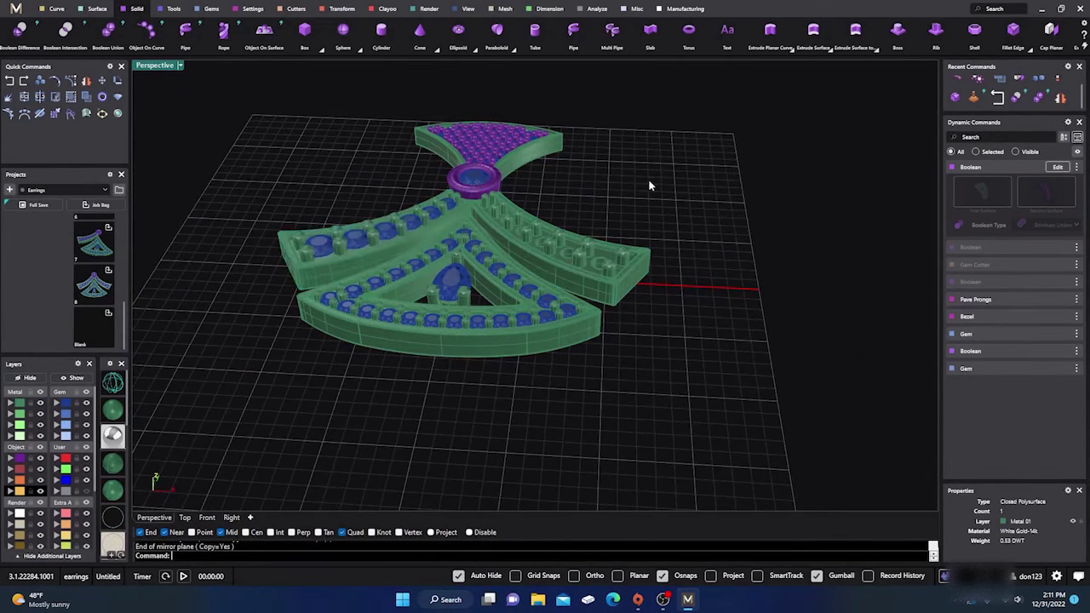
# Mirror the six gems across a plane starting at the origin onto the other band.
pyautogui.click(405, 242)
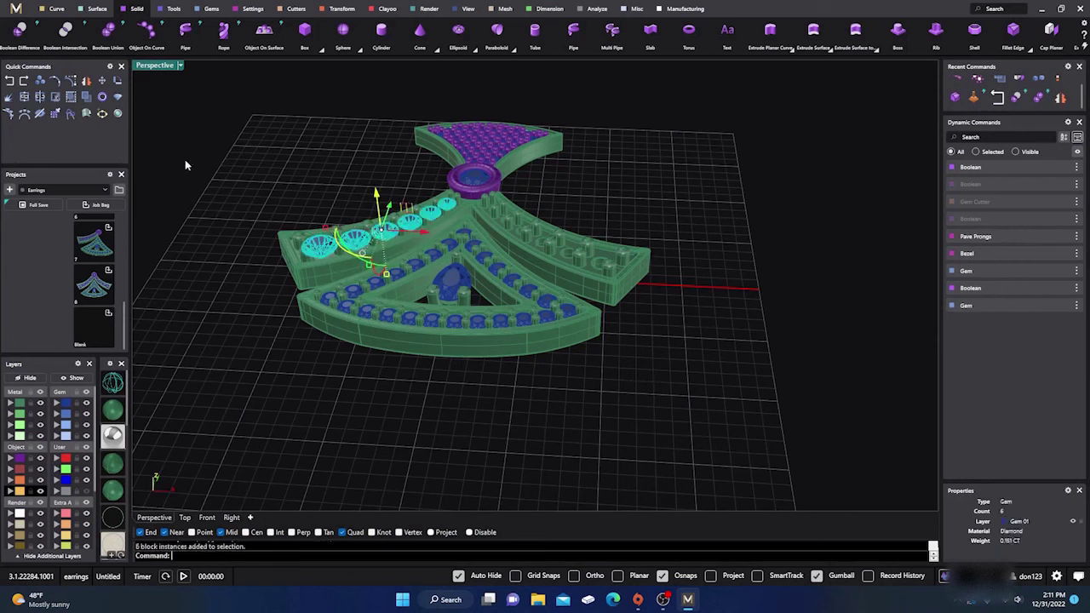
pyautogui.click(87, 81)
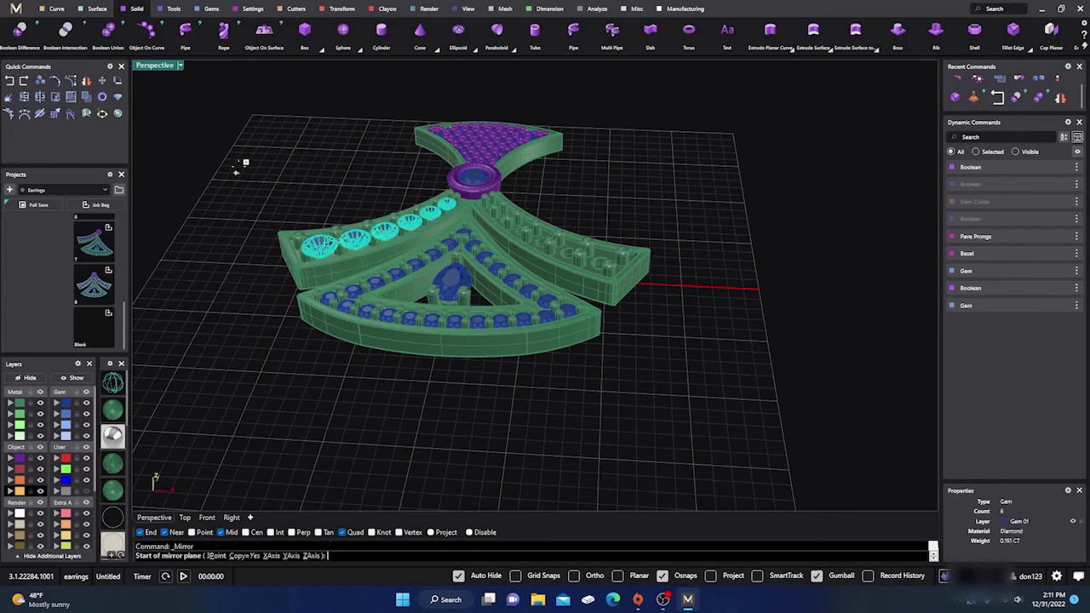
pyautogui.write('0')
pyautogui.press('Return')
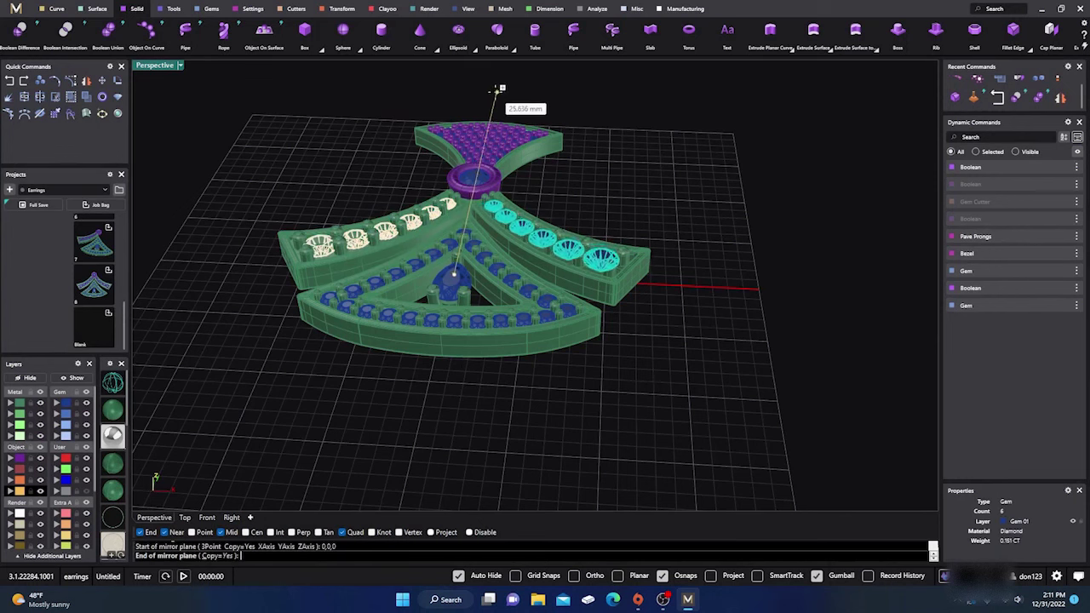
pyautogui.click(493, 90)
pyautogui.click(340, 135)
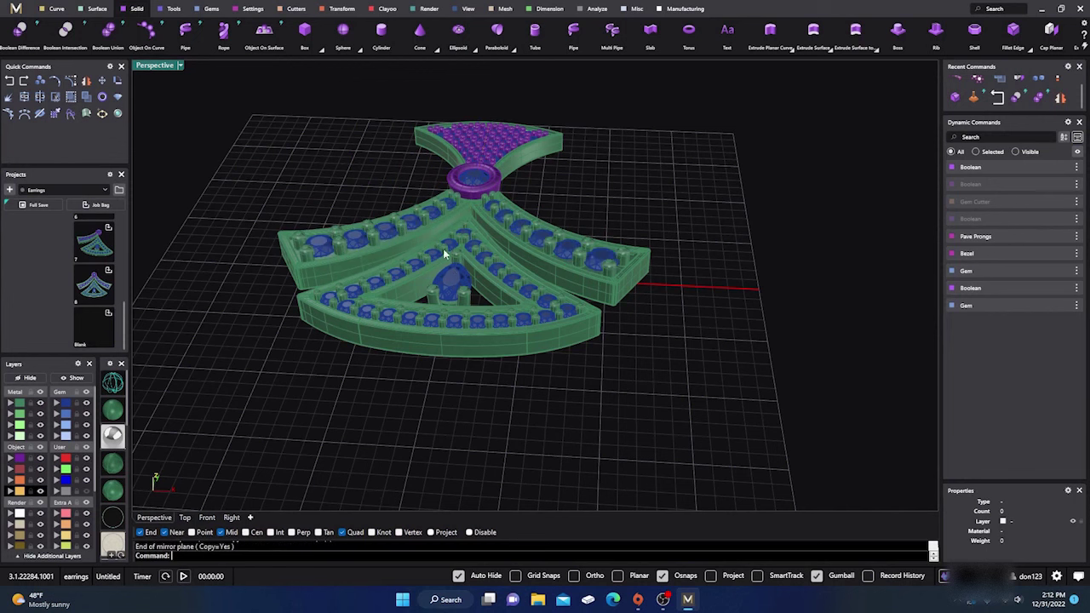
pyautogui.moveTo(445, 252); pyautogui.dragTo(477, 308, button='right')
# Orbit and zoom in on the top fan piece, checking it from the Top view.
pyautogui.scroll(-3, 476, 309)
pyautogui.scroll(8, 450, 294)
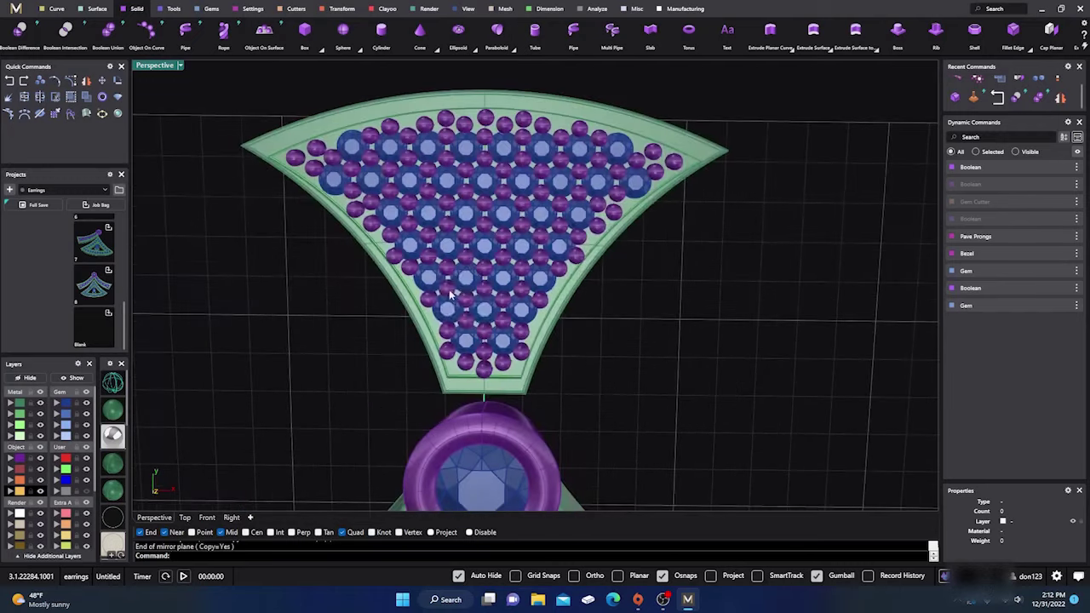
pyautogui.moveTo(466, 361); pyautogui.dragTo(525, 389, button='right')
pyautogui.scroll(3, 525, 389)
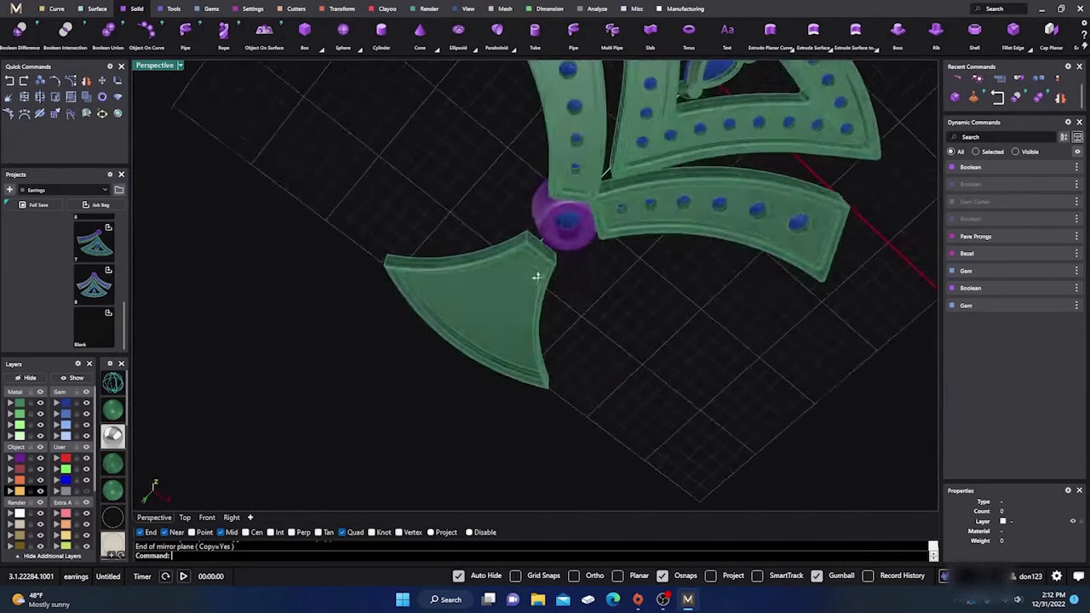
pyautogui.scroll(3, 519, 245)
pyautogui.moveTo(518, 245); pyautogui.dragTo(380, 305, button='right')
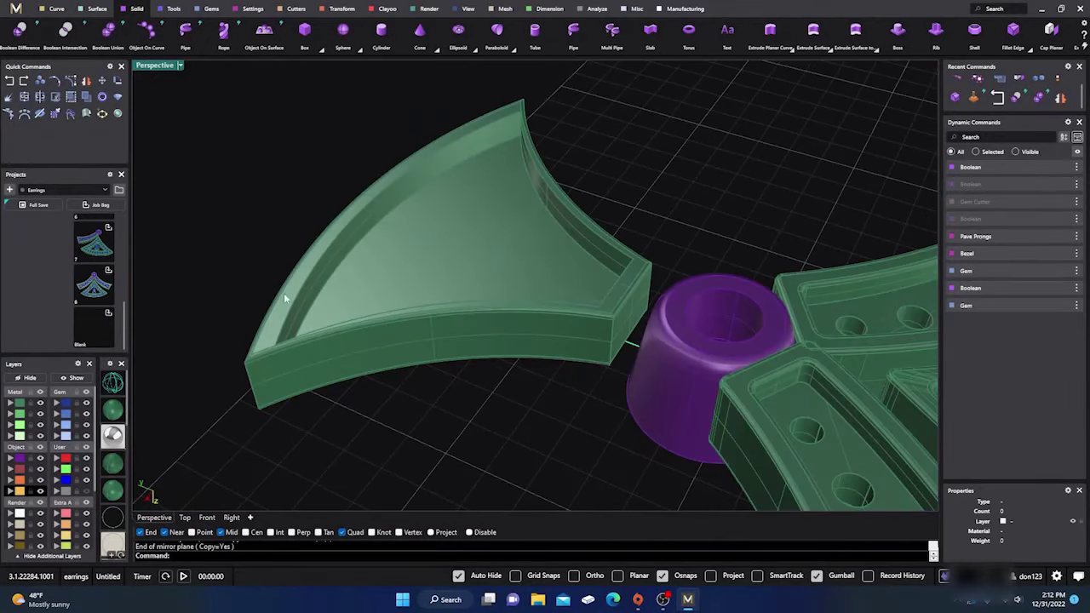
pyautogui.scroll(3, 286, 298)
pyautogui.moveTo(285, 298); pyautogui.dragTo(427, 351, button='right')
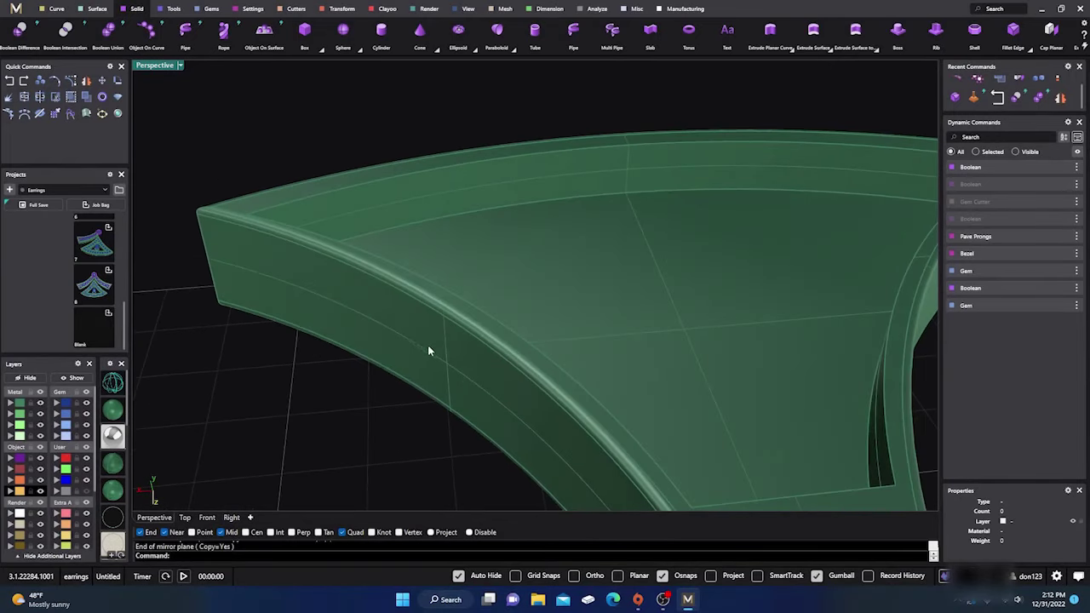
pyautogui.scroll(-5, 513, 353)
pyautogui.moveTo(514, 352); pyautogui.dragTo(565, 432, button='right')
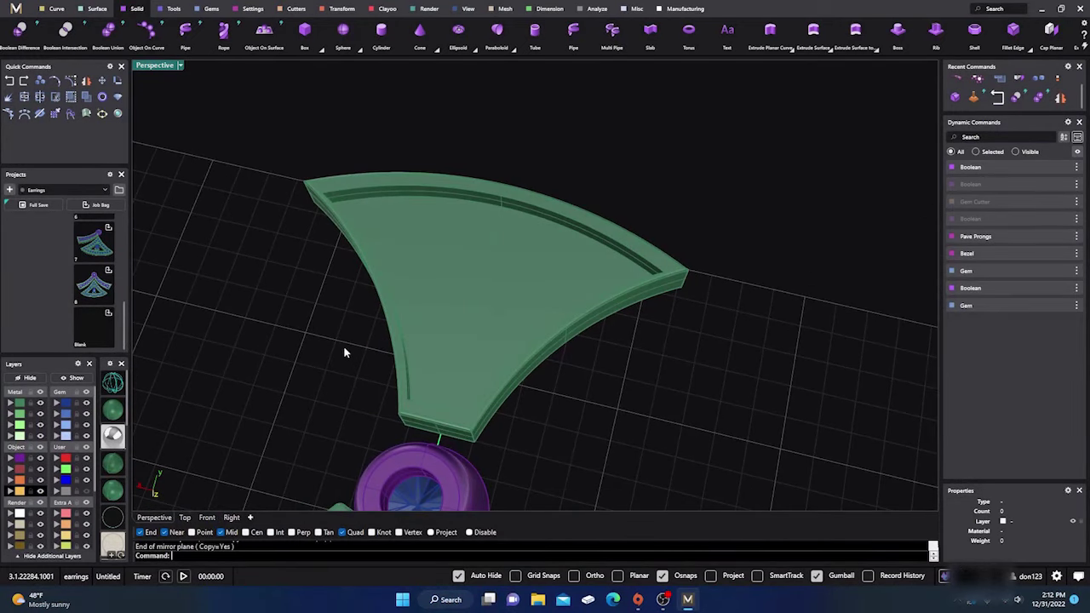
pyautogui.moveTo(344, 347); pyautogui.dragTo(281, 349, button='right')
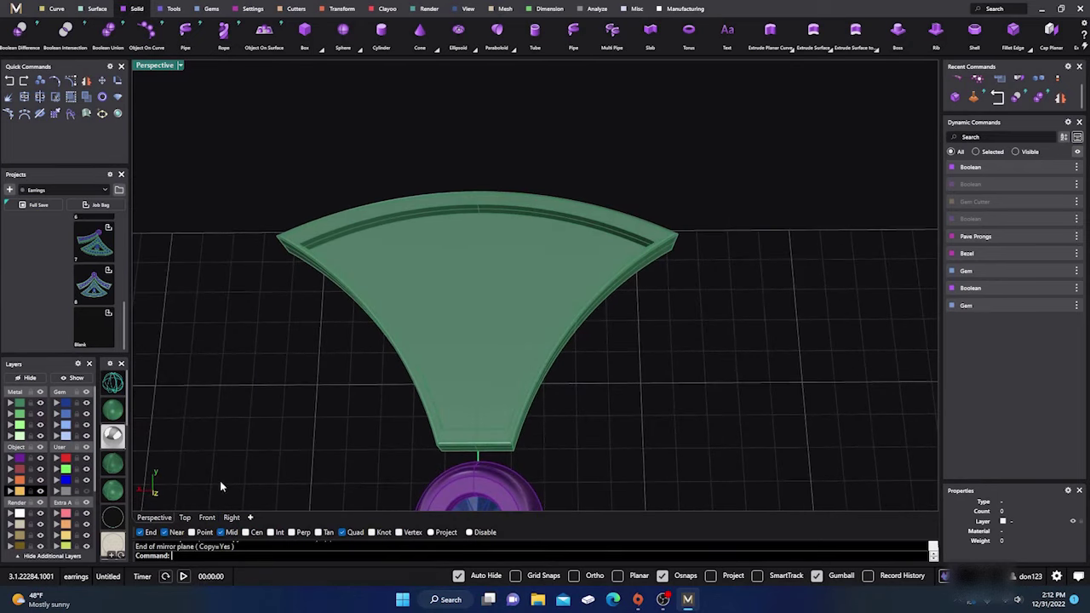
pyautogui.click(185, 517)
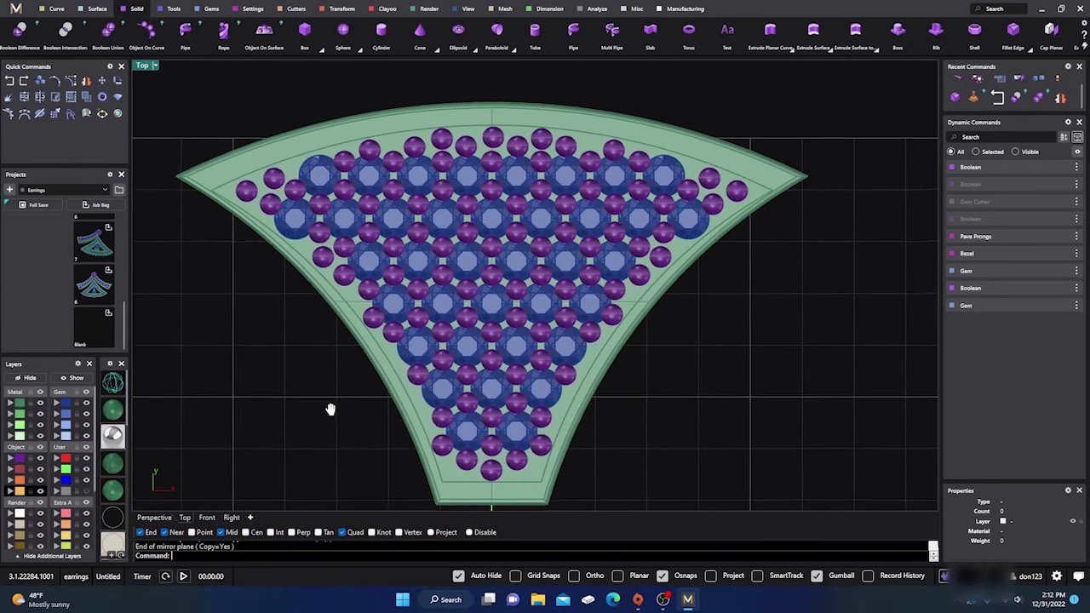
pyautogui.click(154, 518)
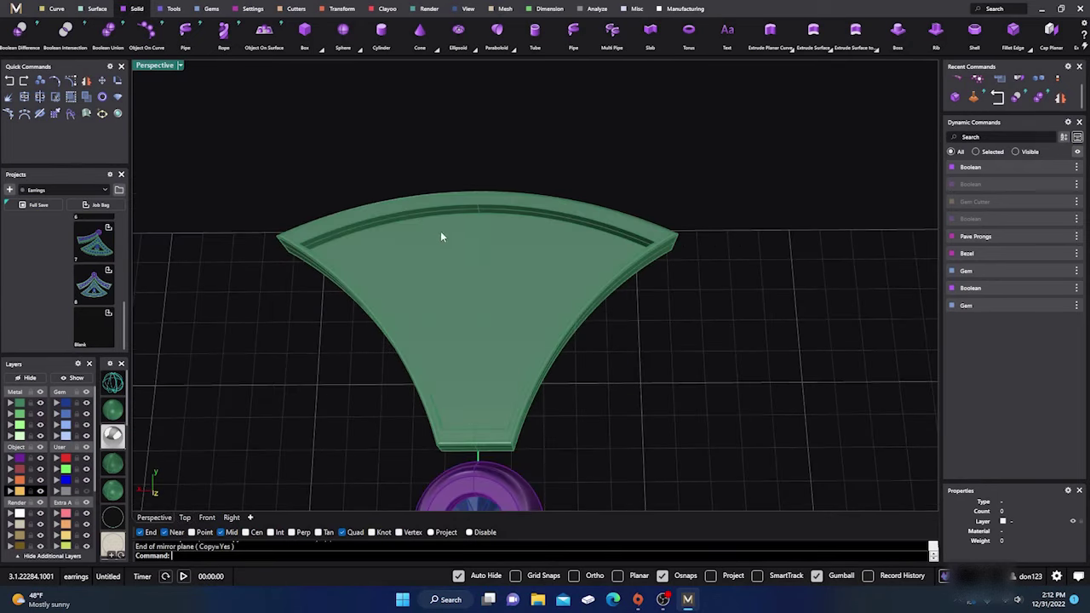
pyautogui.scroll(3, 441, 238)
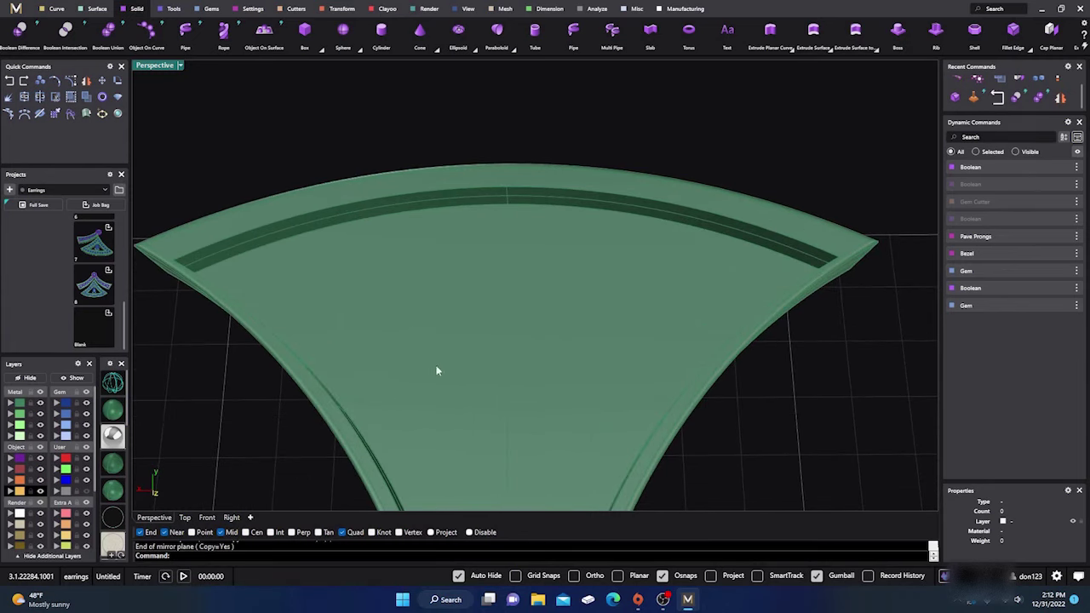
# Duplicate the fan's inner top edge as a curve.
pyautogui.click(54, 10)
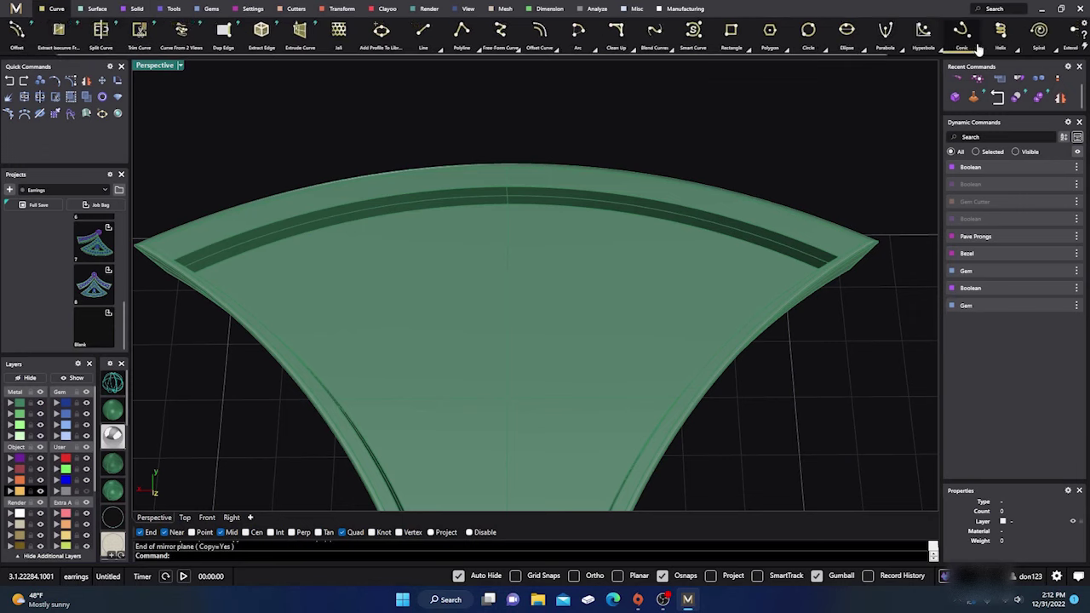
pyautogui.scroll(-3, 979, 42)
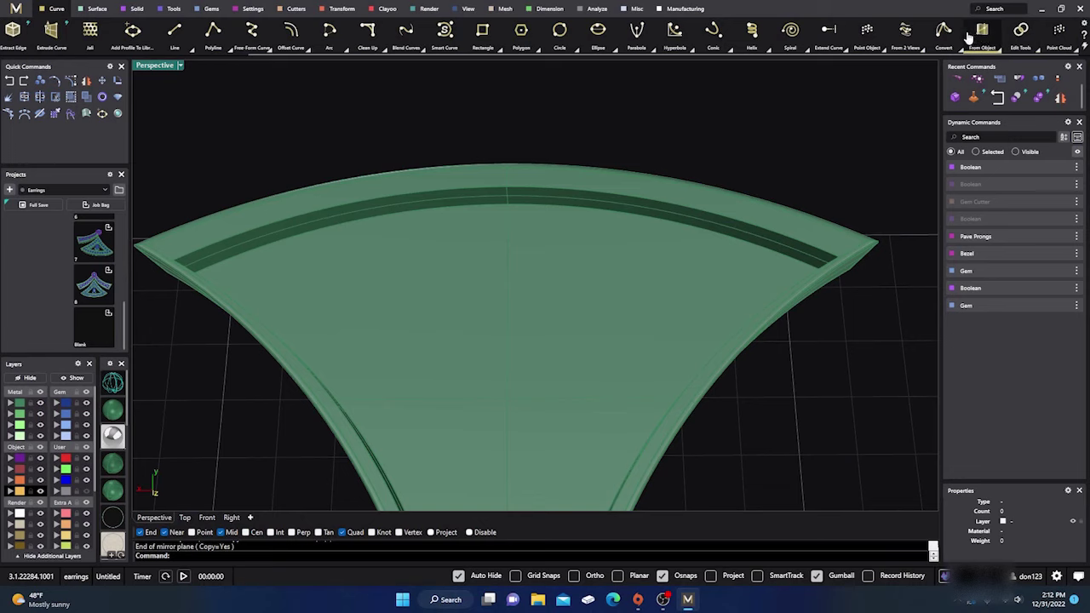
pyautogui.click(998, 49)
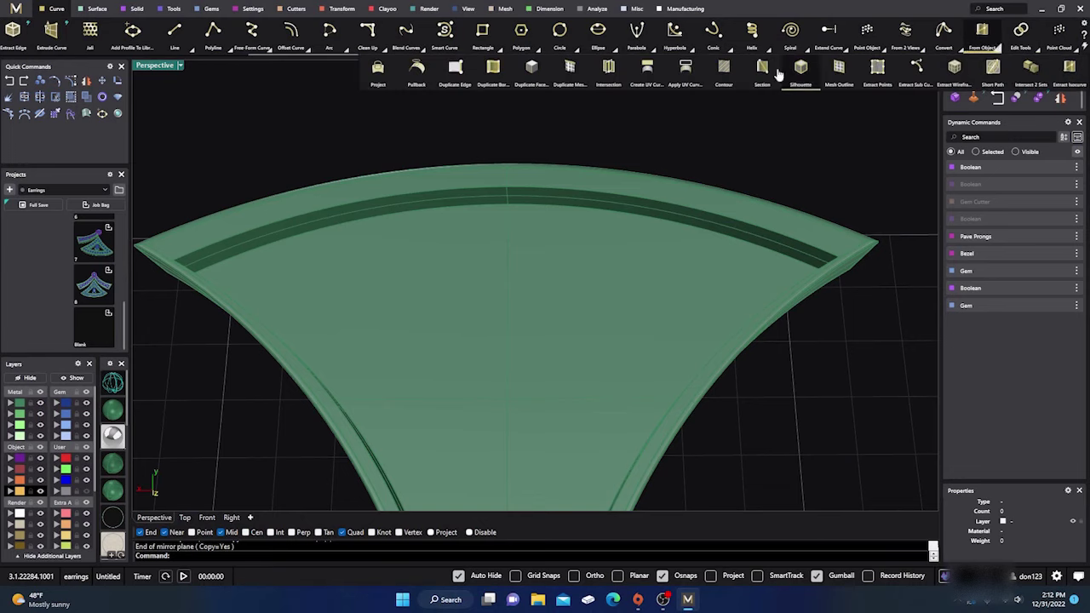
pyautogui.click(454, 75)
pyautogui.click(486, 191)
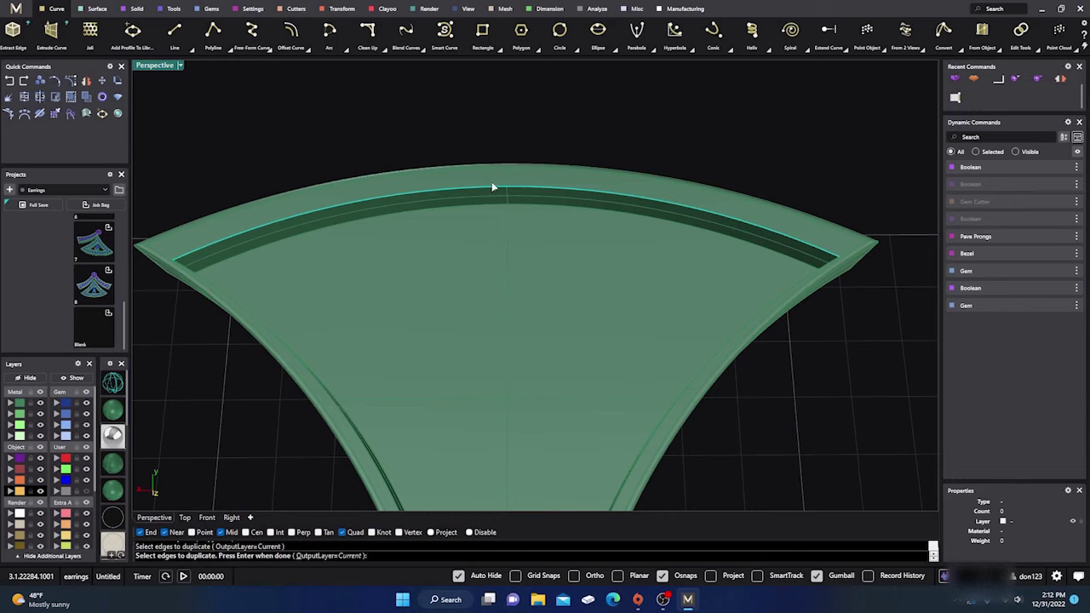
pyautogui.press('Return')
pyautogui.click(485, 126)
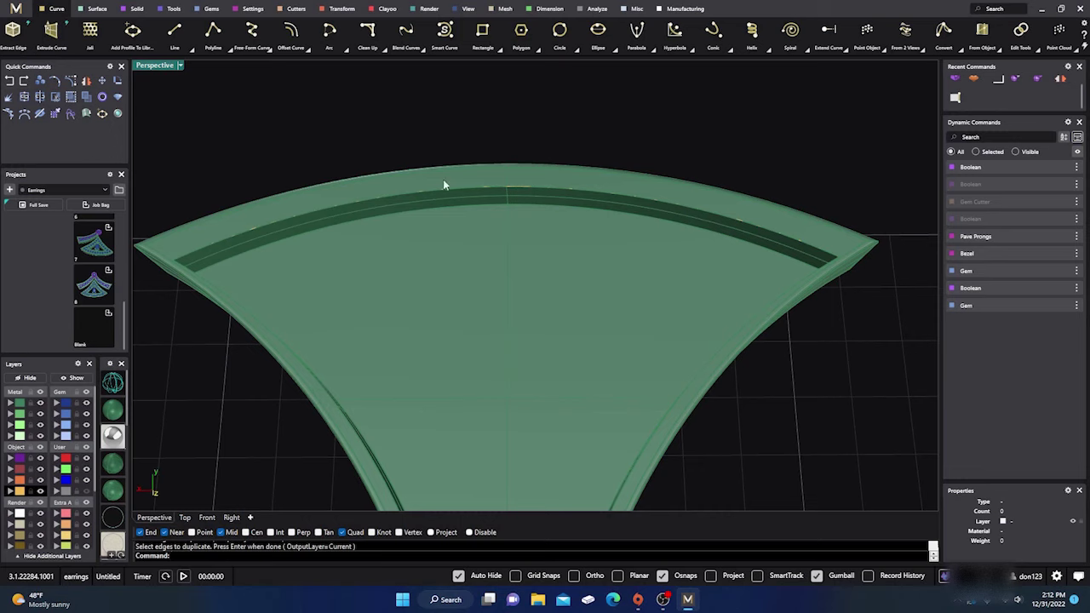
# Draw a line about 2.4 mm down from the edge curve's midpoint.
pyautogui.click(175, 36)
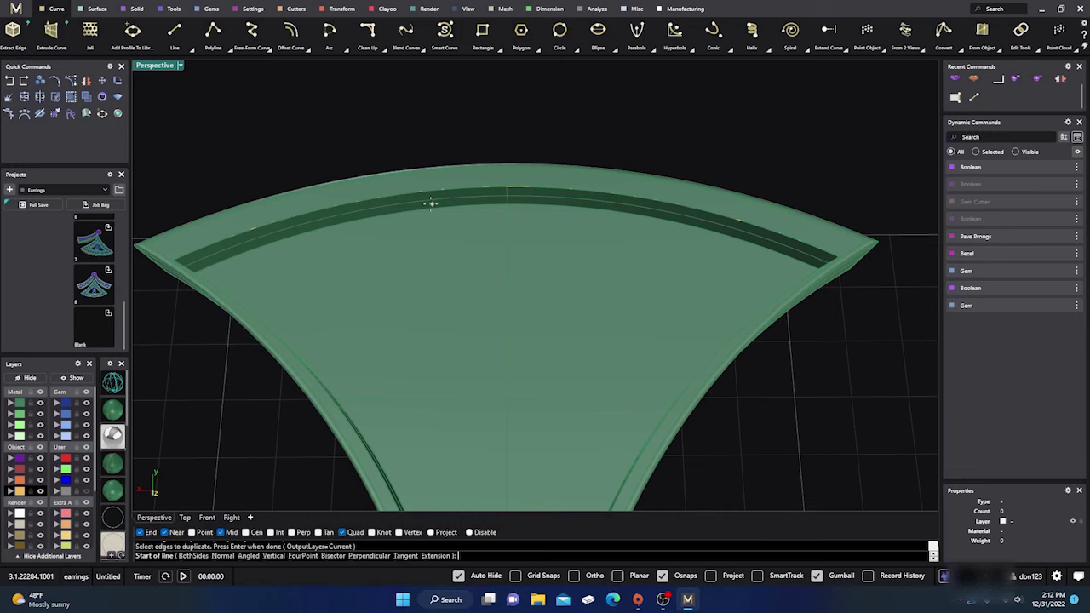
pyautogui.click(505, 186)
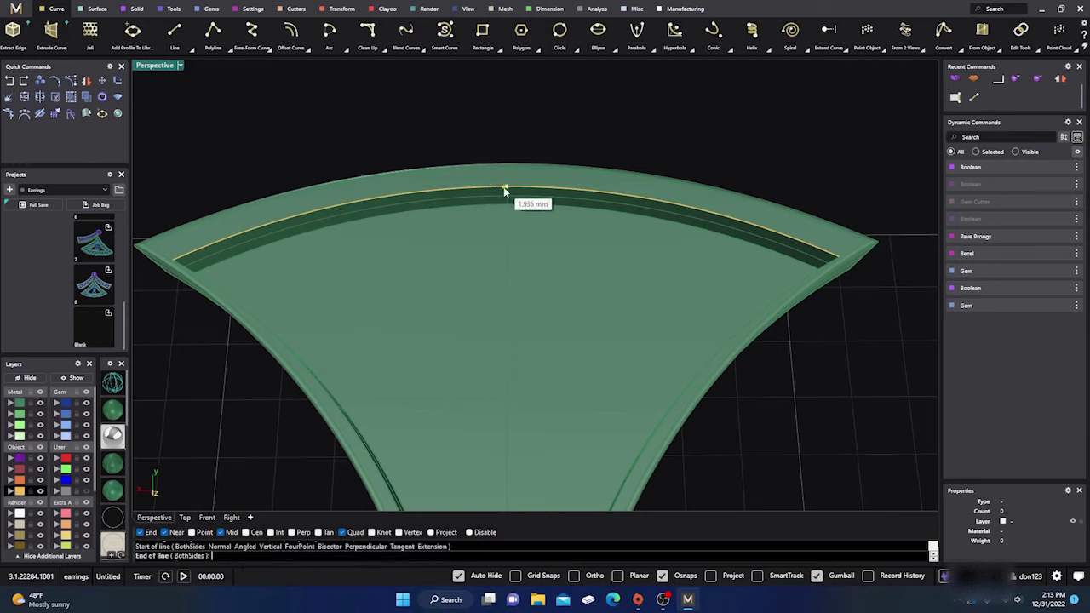
pyautogui.click(506, 328)
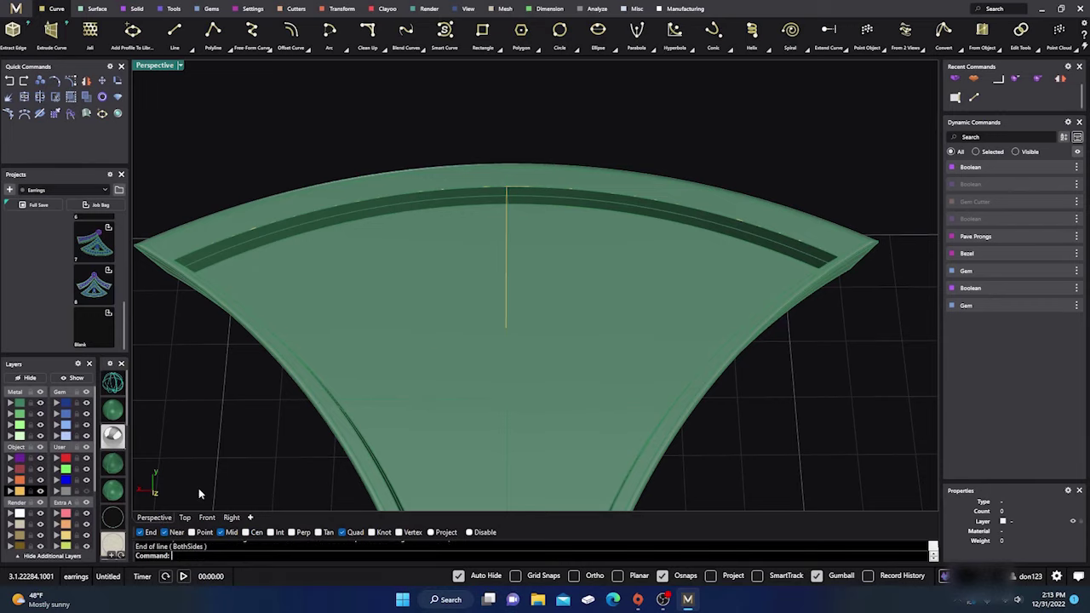
pyautogui.scroll(-3, 533, 292)
# Draw a vertical line from the fan's top rim downward in the Right view.
pyautogui.moveTo(534, 292); pyautogui.dragTo(592, 264, button='right')
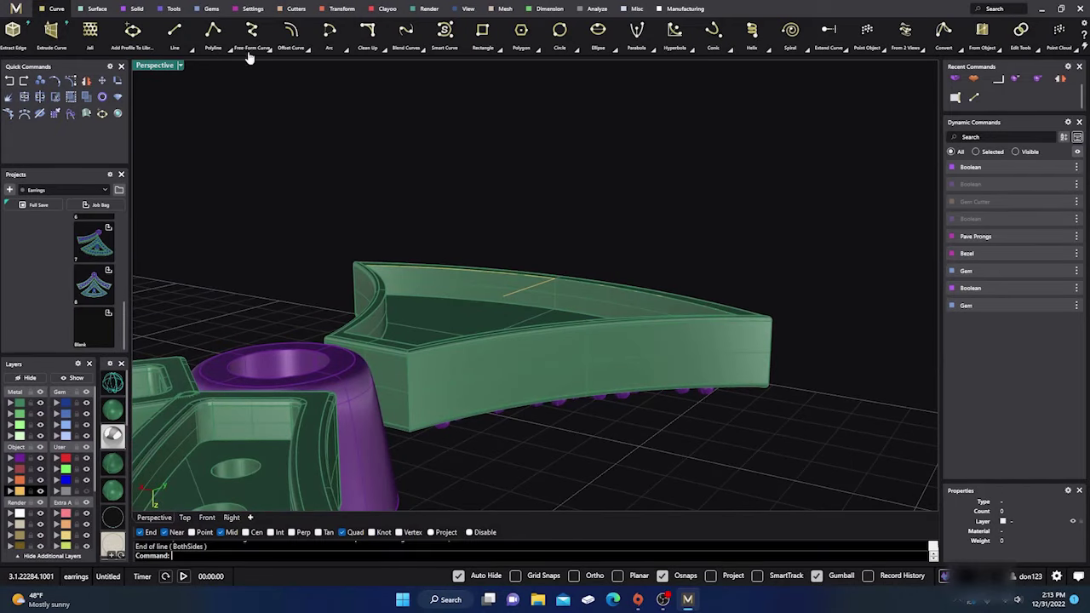
pyautogui.click(174, 31)
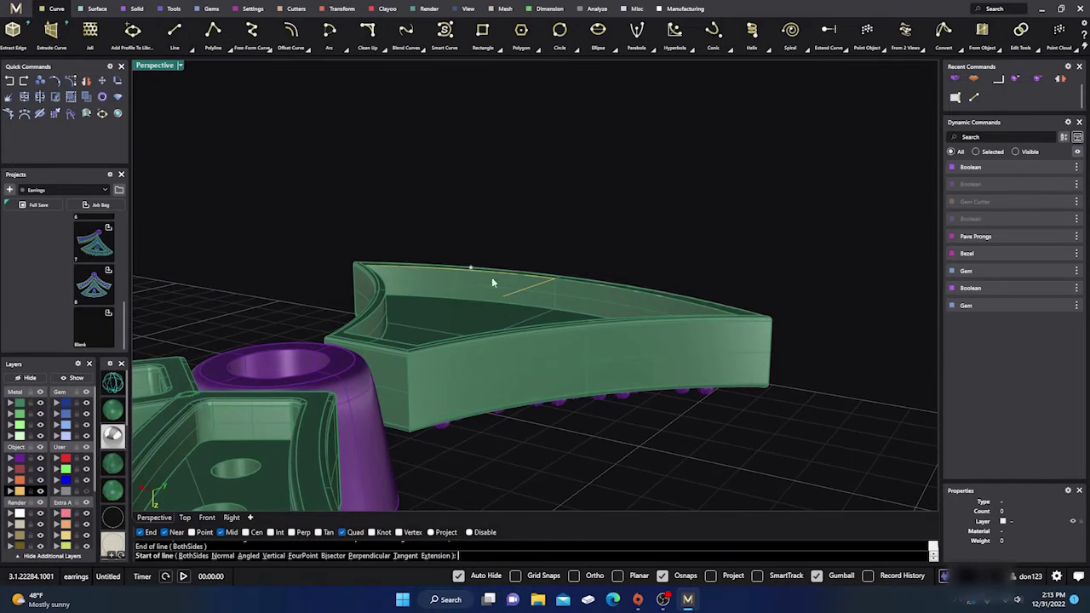
pyautogui.click(503, 295)
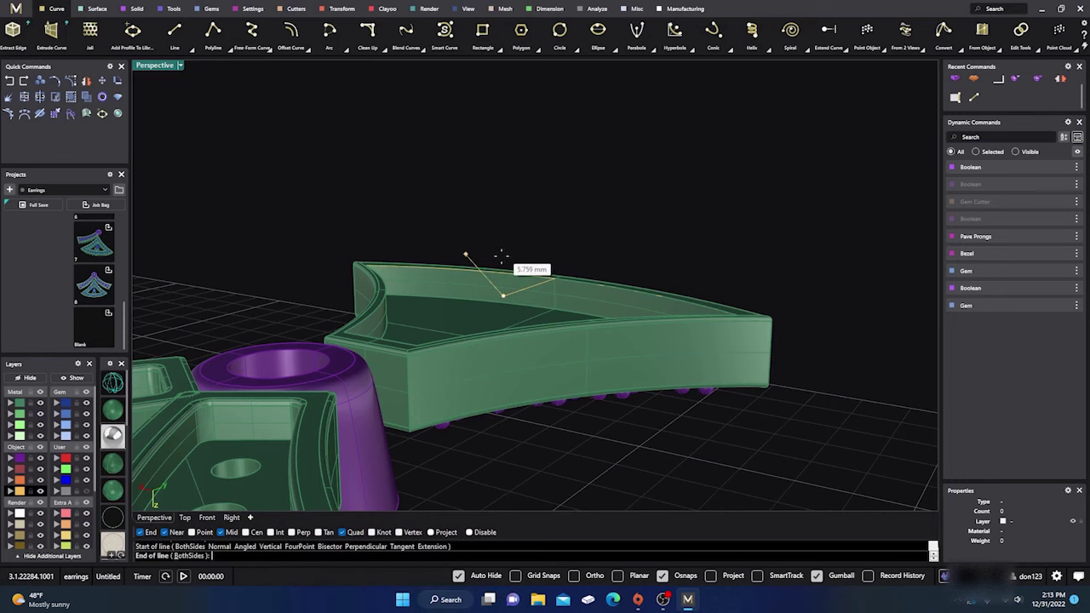
pyautogui.click(231, 517)
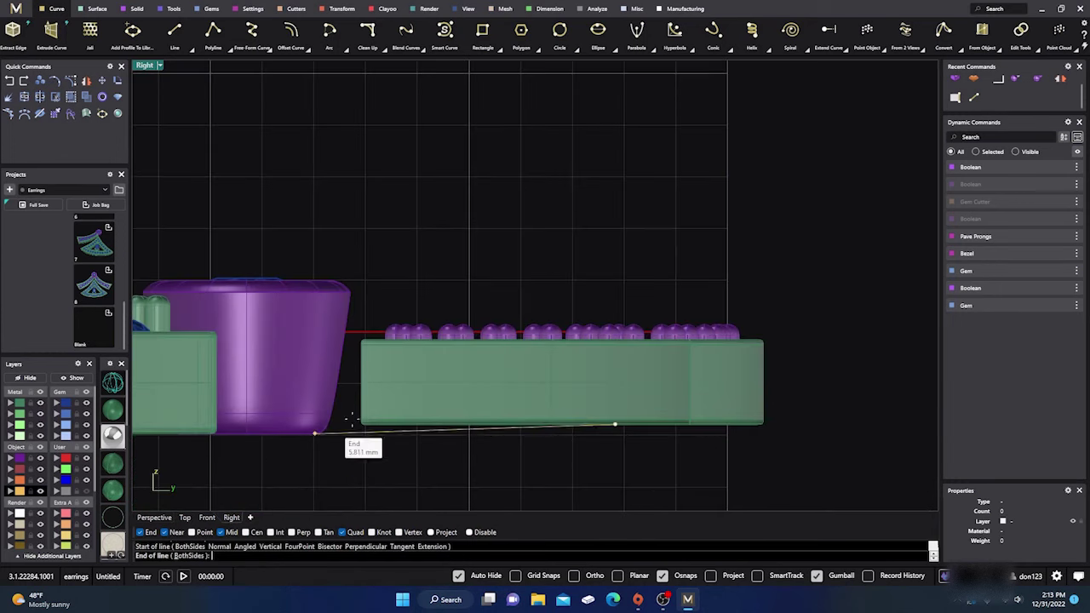
pyautogui.click(615, 473)
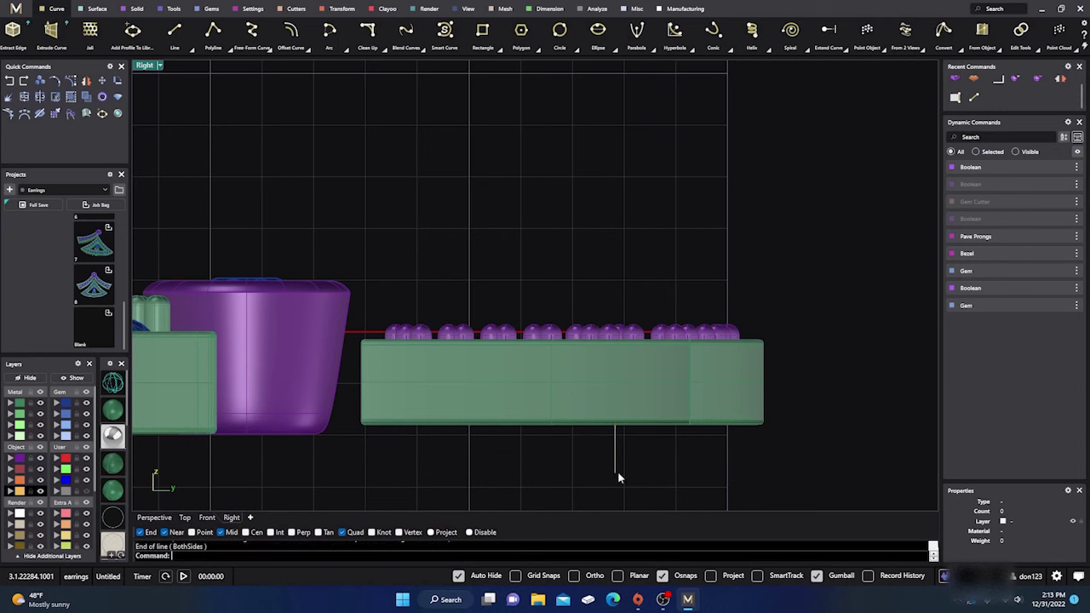
pyautogui.click(154, 517)
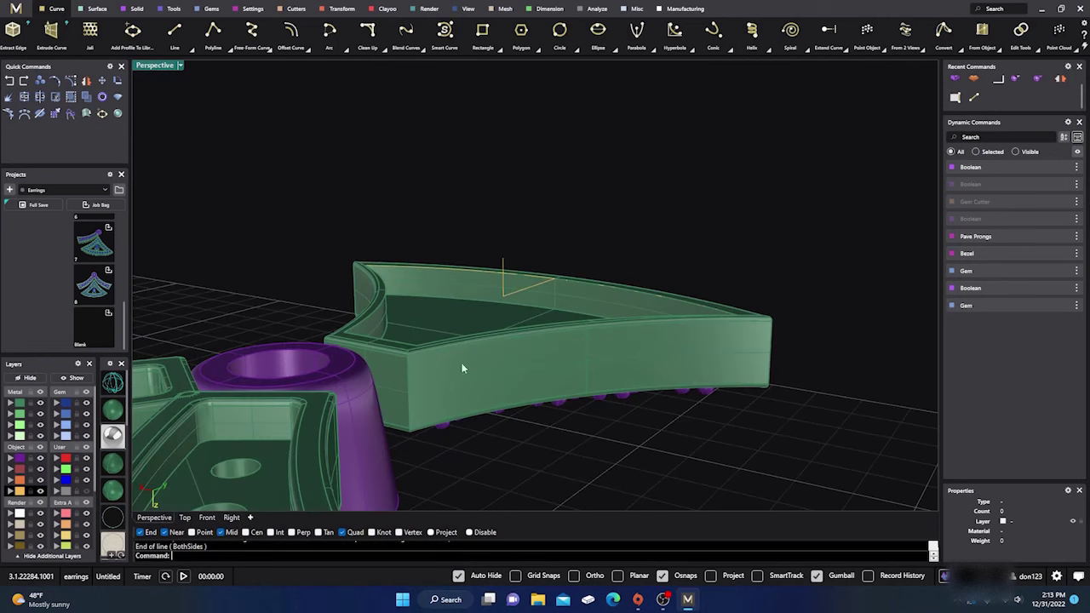
# Draw a 2.235 mm circle around the line, centred on its end.
pyautogui.click(504, 267)
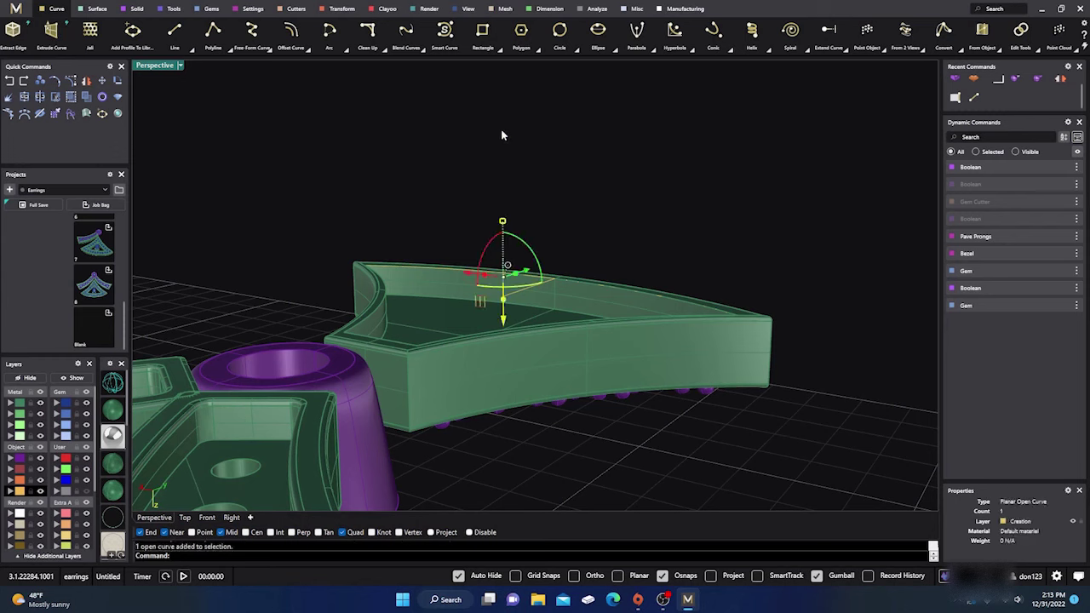
pyautogui.click(557, 36)
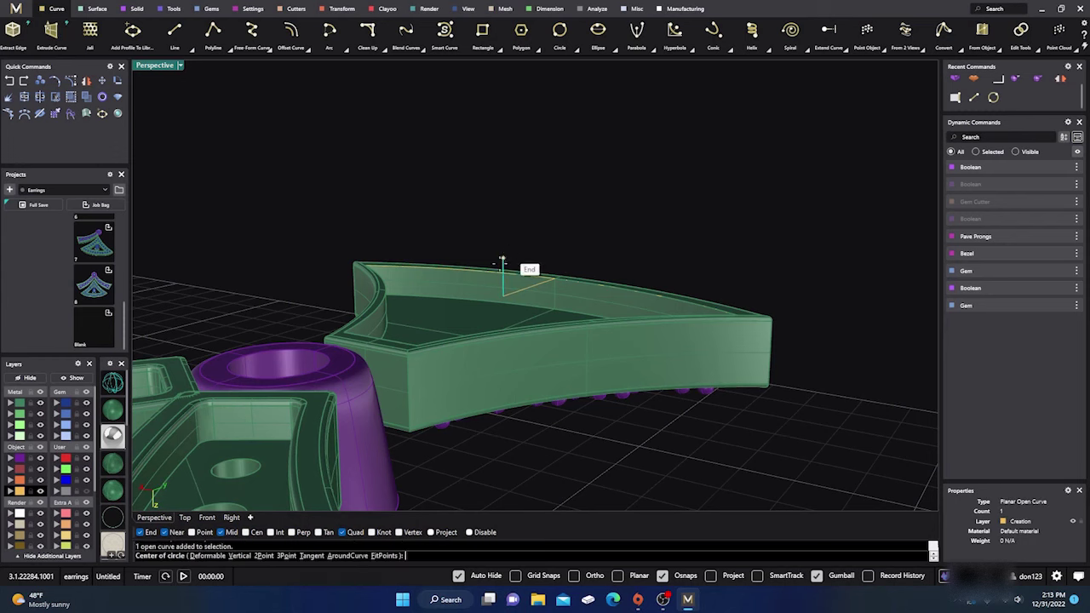
pyautogui.click(336, 556)
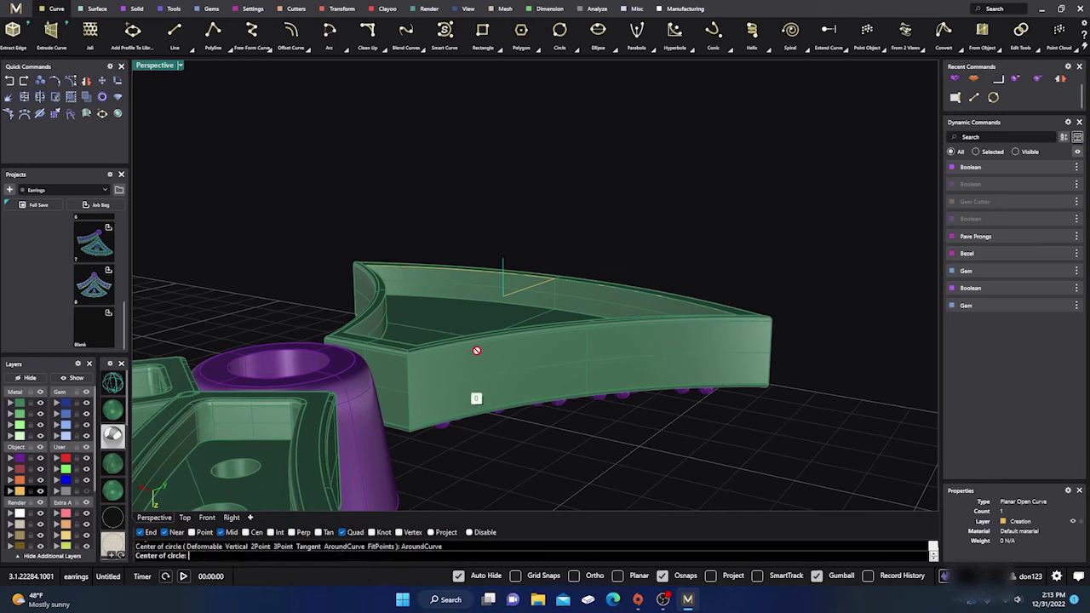
pyautogui.click(502, 257)
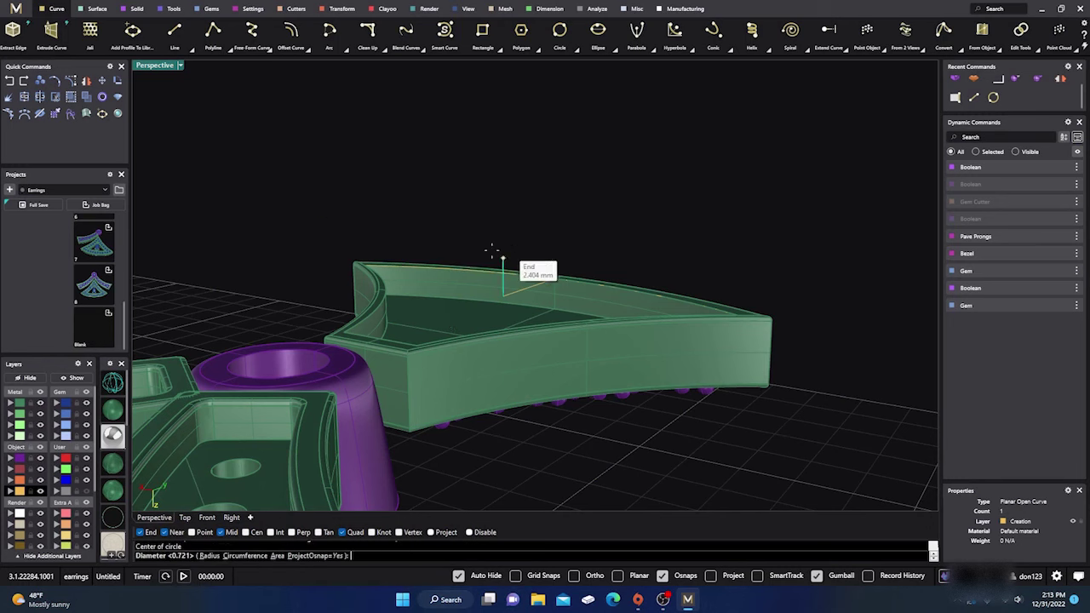
pyautogui.click(185, 518)
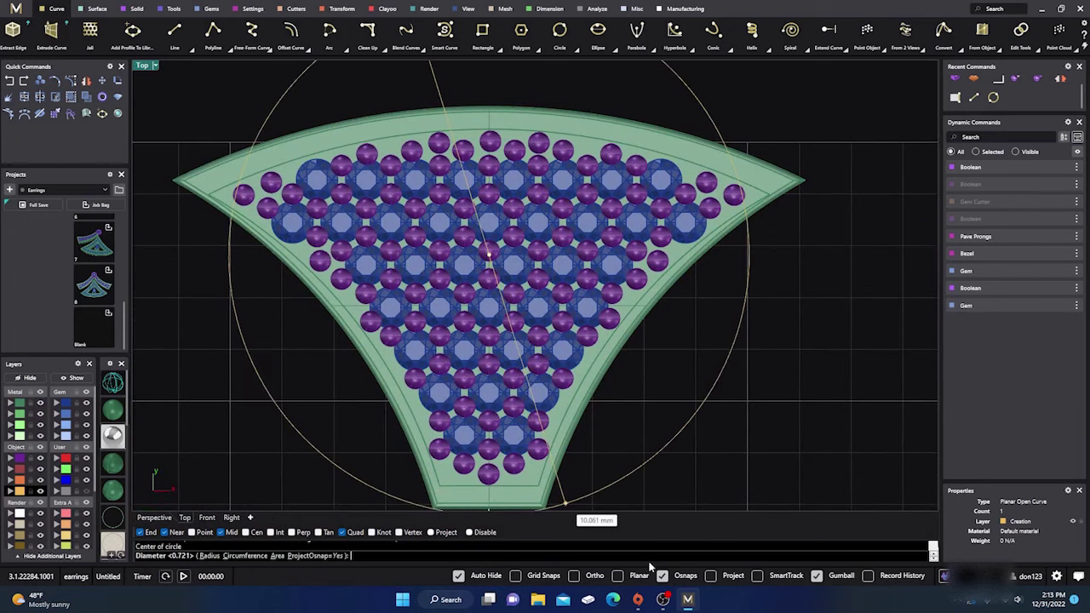
pyautogui.click(664, 577)
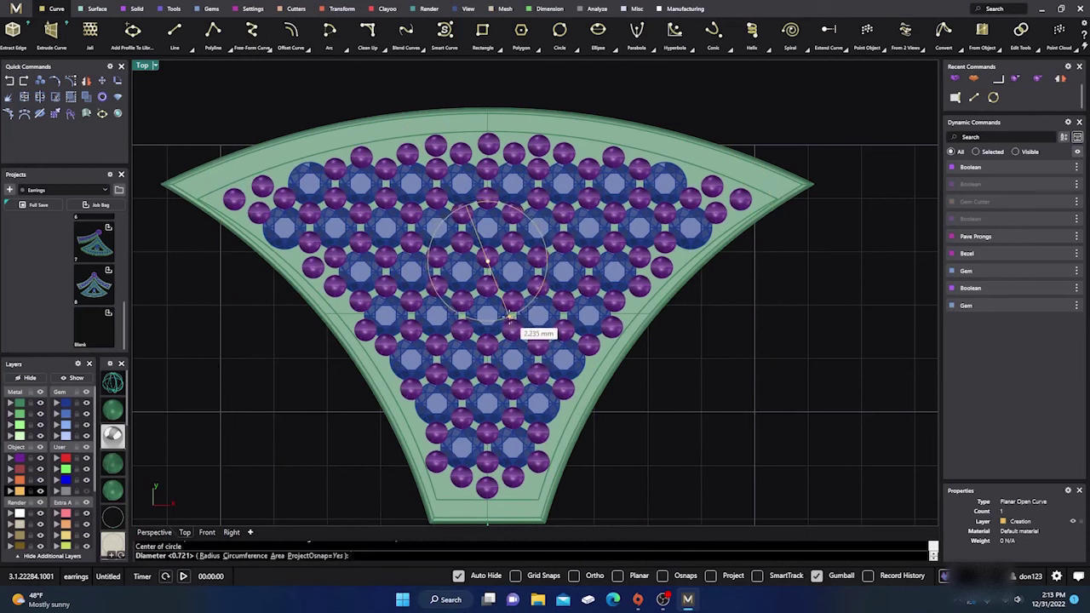
pyautogui.click(509, 317)
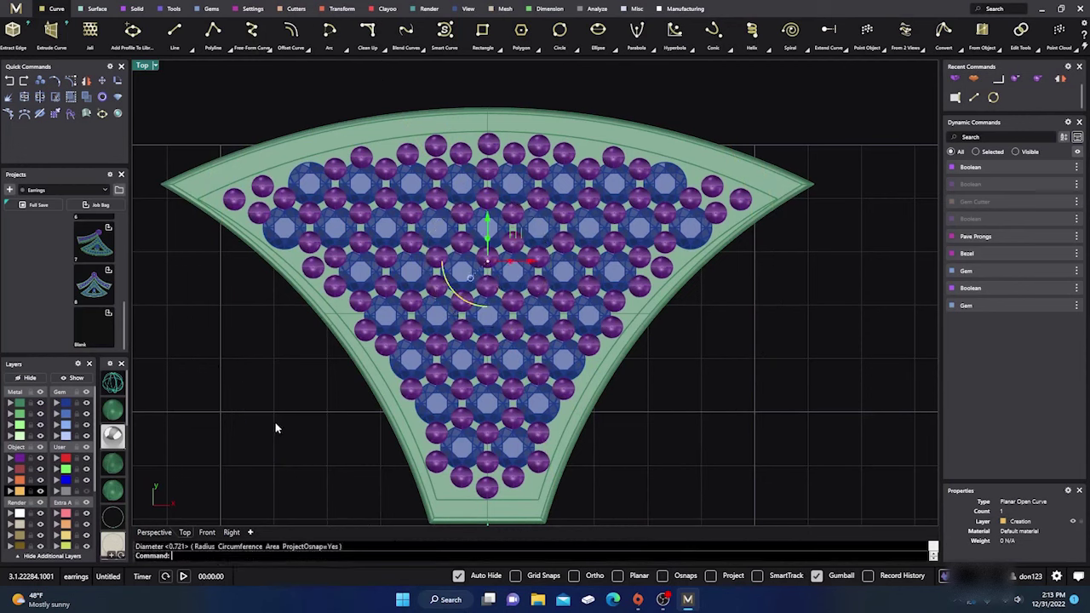
pyautogui.click(154, 532)
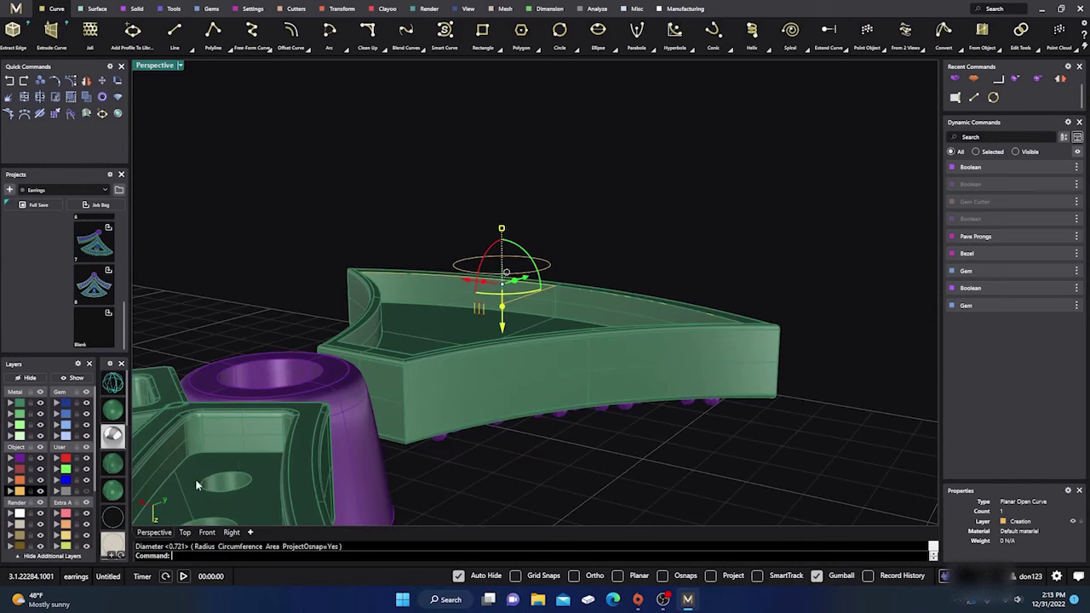
# Move the copied fan edge curve 0.914 mm down in the Right view.
pyautogui.click(486, 452)
pyautogui.moveTo(486, 452); pyautogui.dragTo(563, 487, button='right')
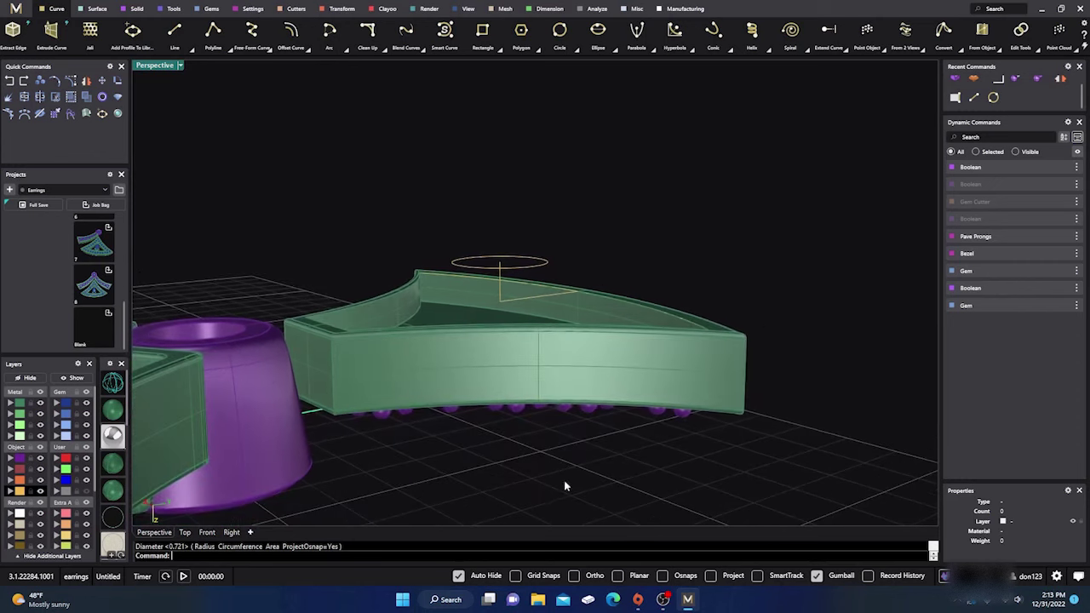
pyautogui.moveTo(572, 422); pyautogui.dragTo(506, 376, button='right')
pyautogui.scroll(3, 505, 366)
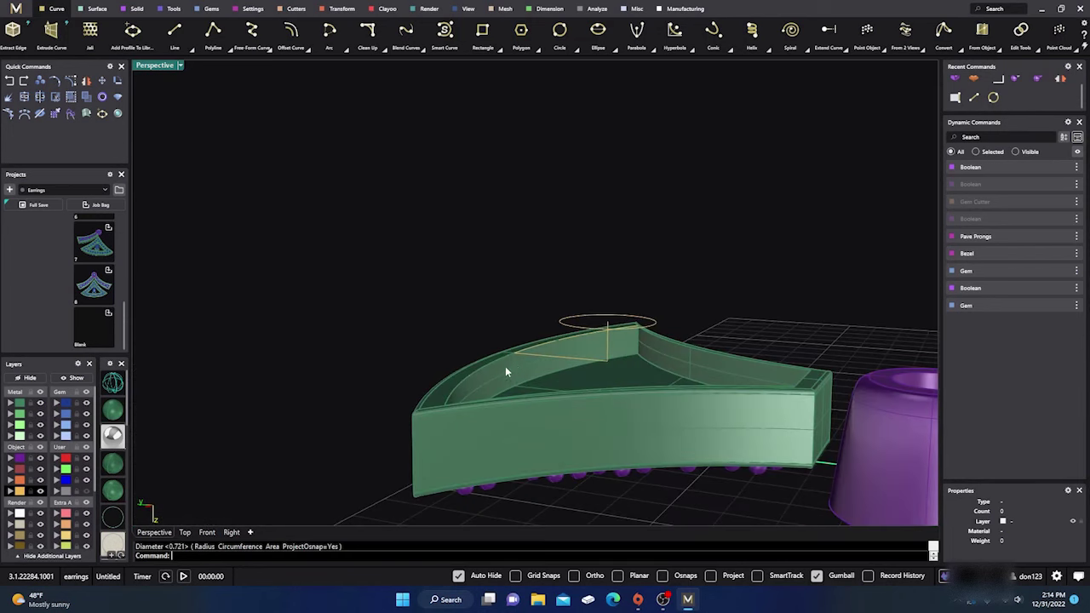
pyautogui.click(537, 346)
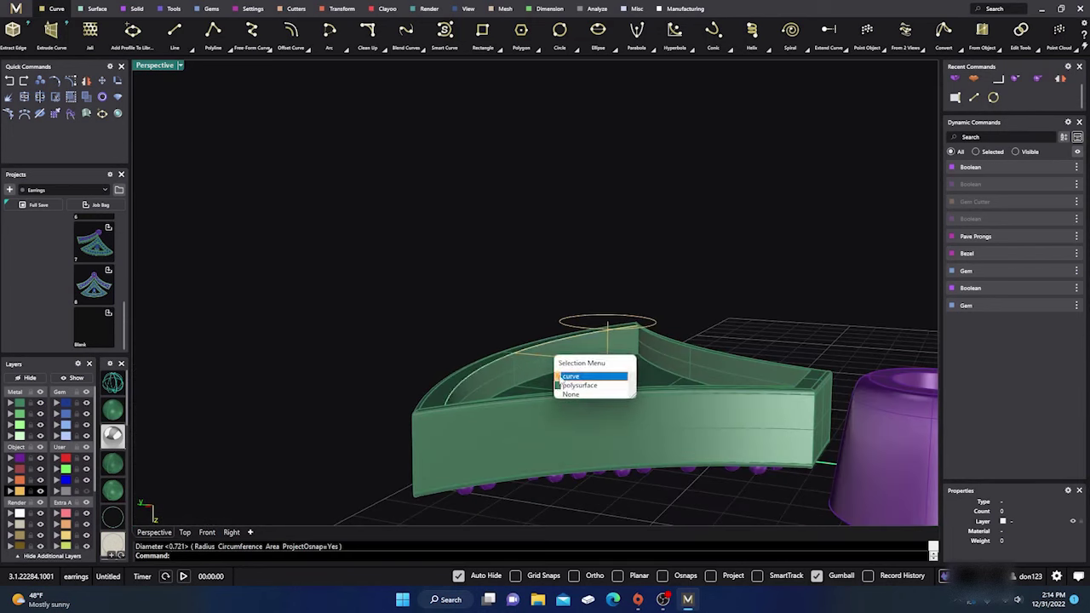
pyautogui.click(560, 379)
pyautogui.click(231, 533)
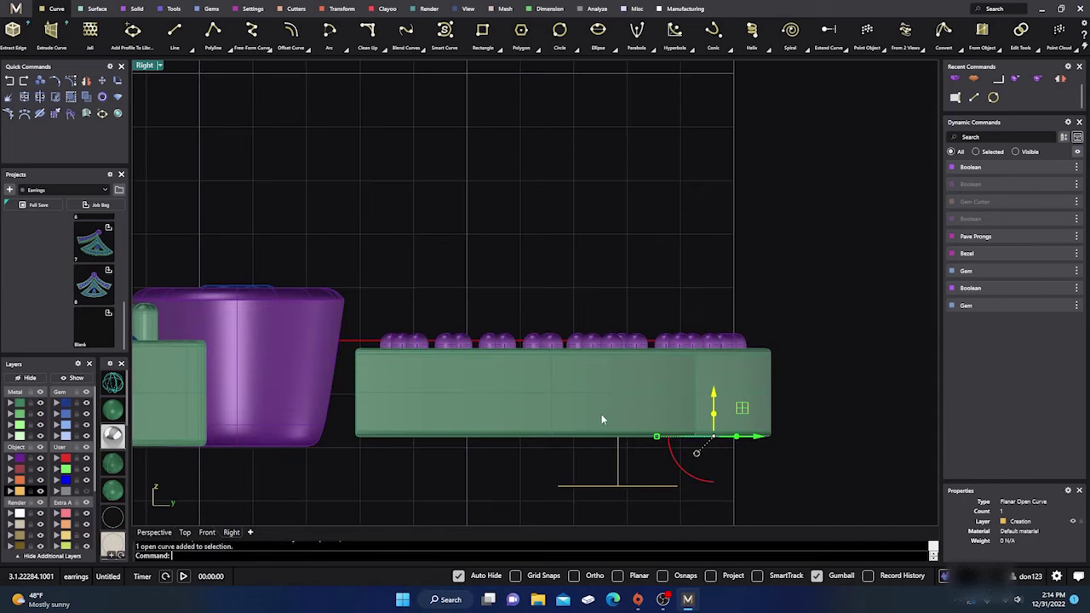
pyautogui.moveTo(632, 400); pyautogui.dragTo(567, 331, button='right')
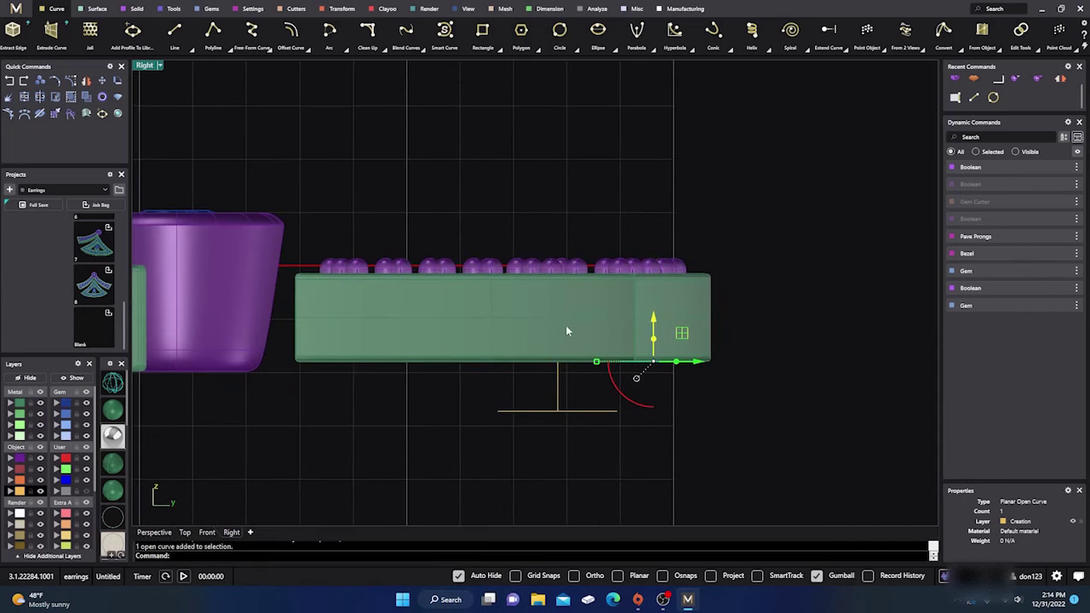
pyautogui.moveTo(653, 321); pyautogui.dragTo(649, 372)
pyautogui.click(440, 416)
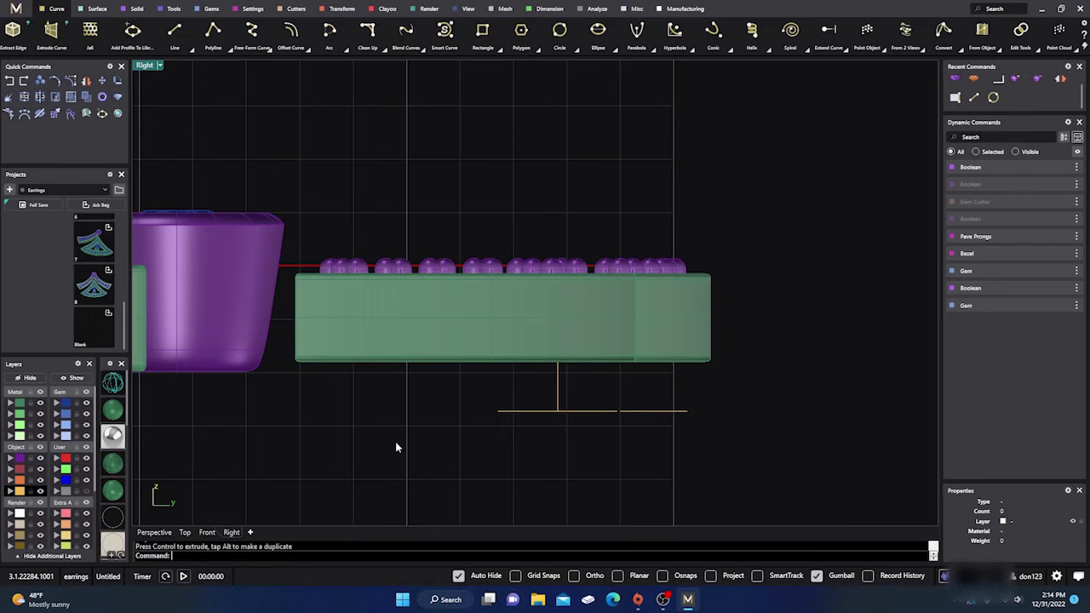
pyautogui.click(154, 532)
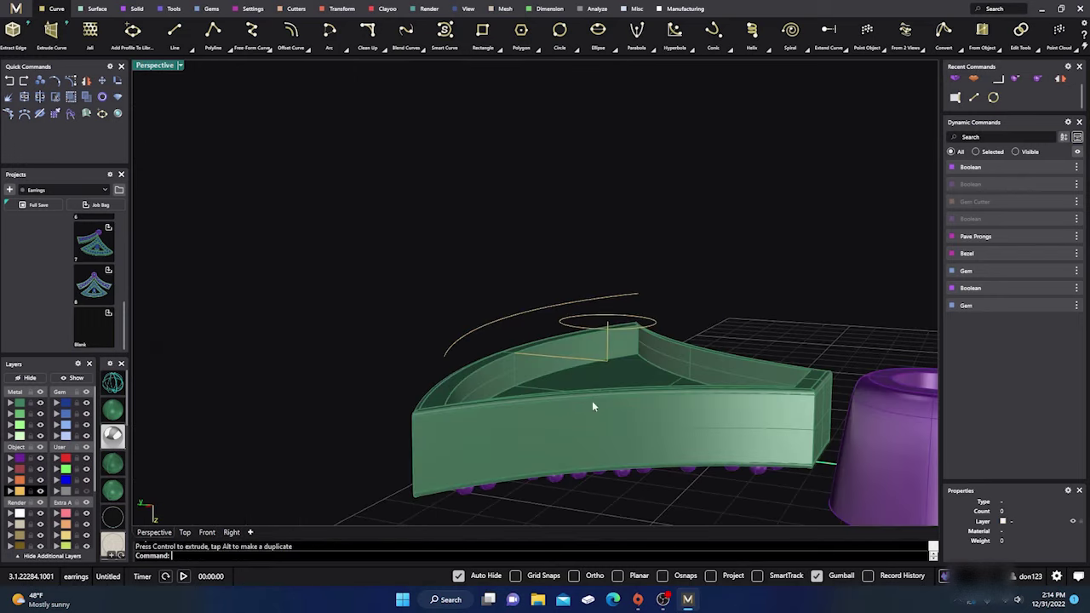
# Orbit to face the lower fan from above and start a new line.
pyautogui.scroll(-5, 468, 352)
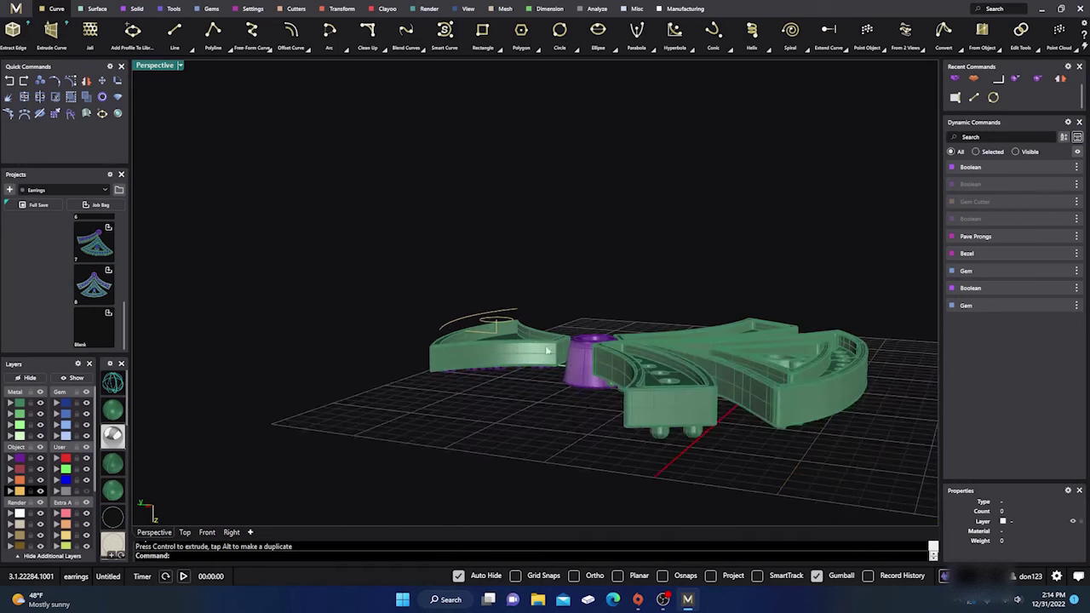
pyautogui.moveTo(468, 351); pyautogui.dragTo(373, 469, button='right')
pyautogui.scroll(3, 544, 338)
pyautogui.moveTo(544, 338); pyautogui.dragTo(591, 380, button='right')
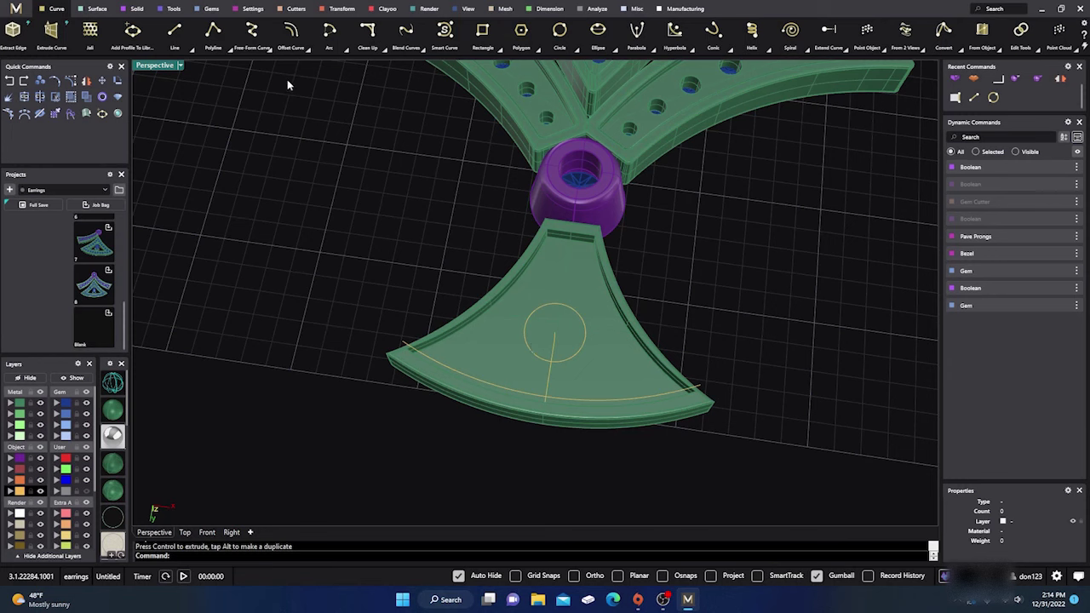
pyautogui.click(181, 41)
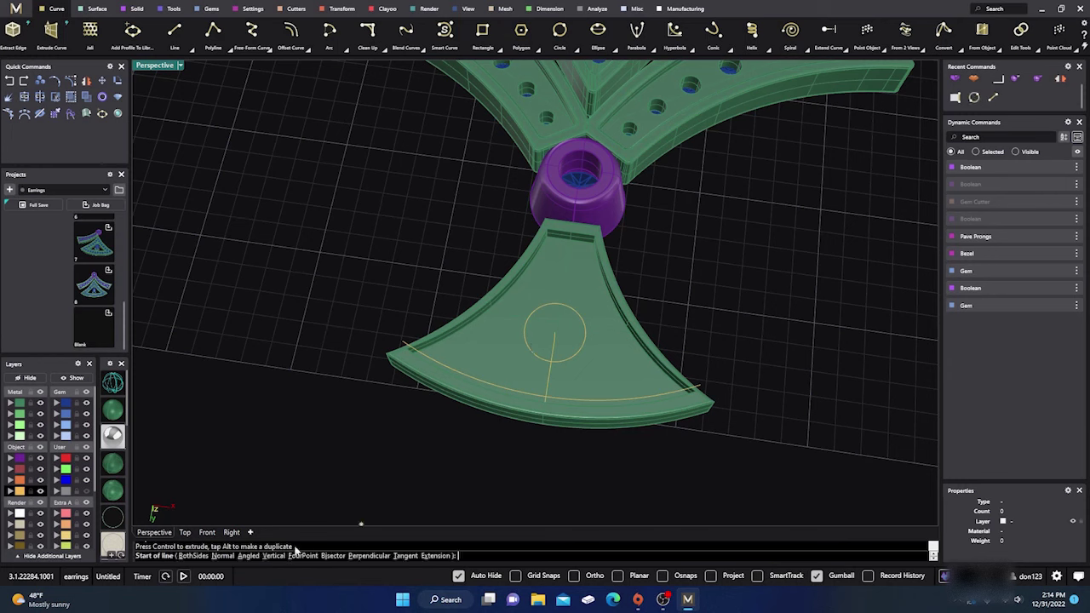
# Turn on object snaps and draw a line from the top fan's outer arc to the circle.
pyautogui.click(663, 577)
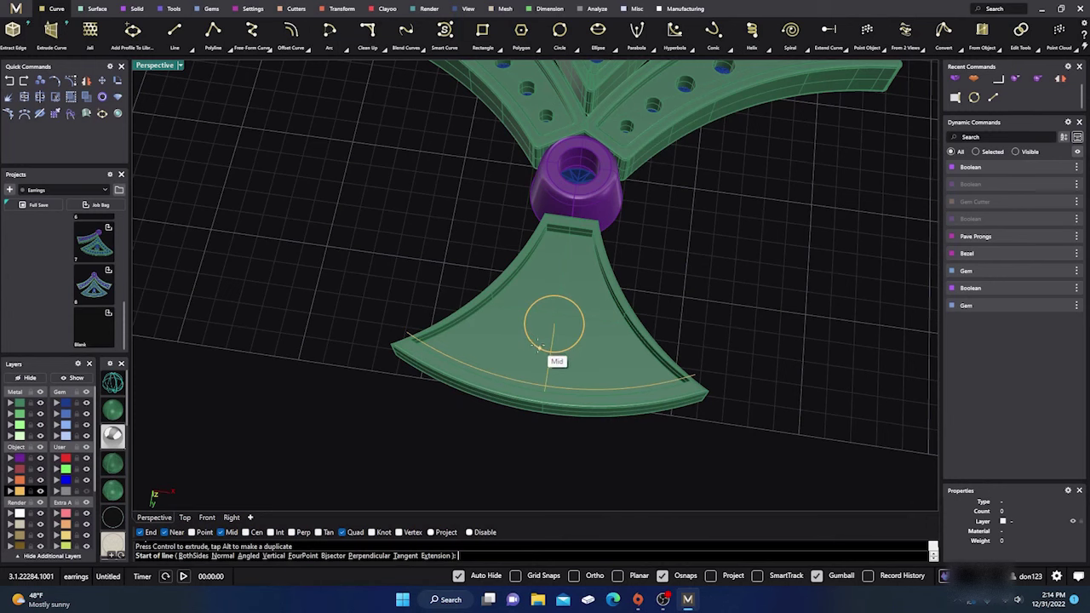
pyautogui.moveTo(480, 482)
pyautogui.mouseDown(button='right')
pyautogui.moveTo(358, 413)
pyautogui.moveTo(491, 355)
pyautogui.mouseUp(button='right')
pyautogui.moveTo(641, 184); pyautogui.dragTo(499, 199, button='right')
pyautogui.scroll(2, 511, 230)
pyautogui.scroll(1, 514, 241)
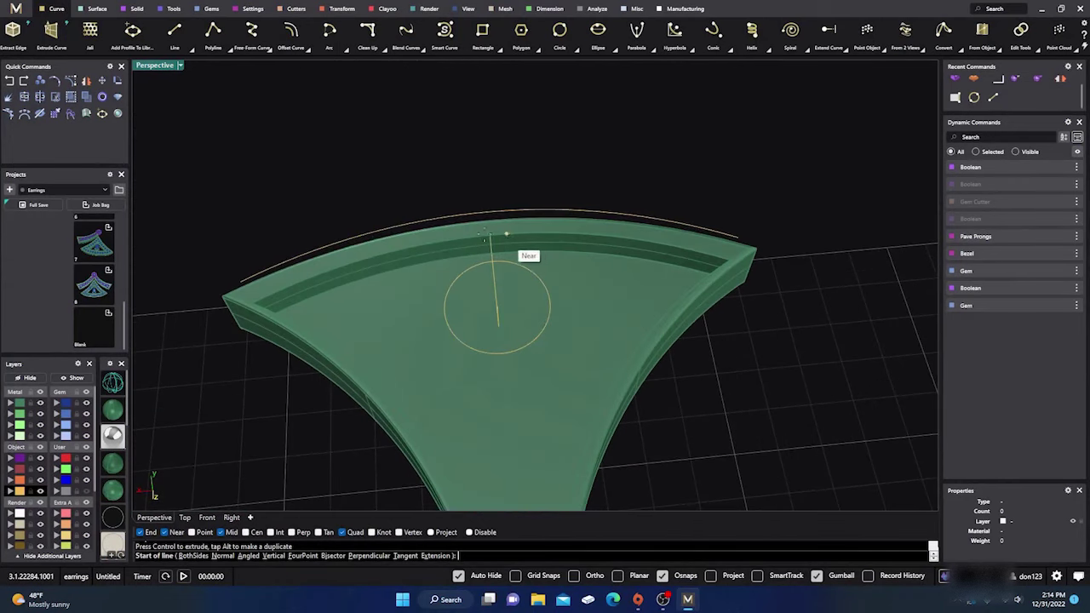
pyautogui.click(415, 222)
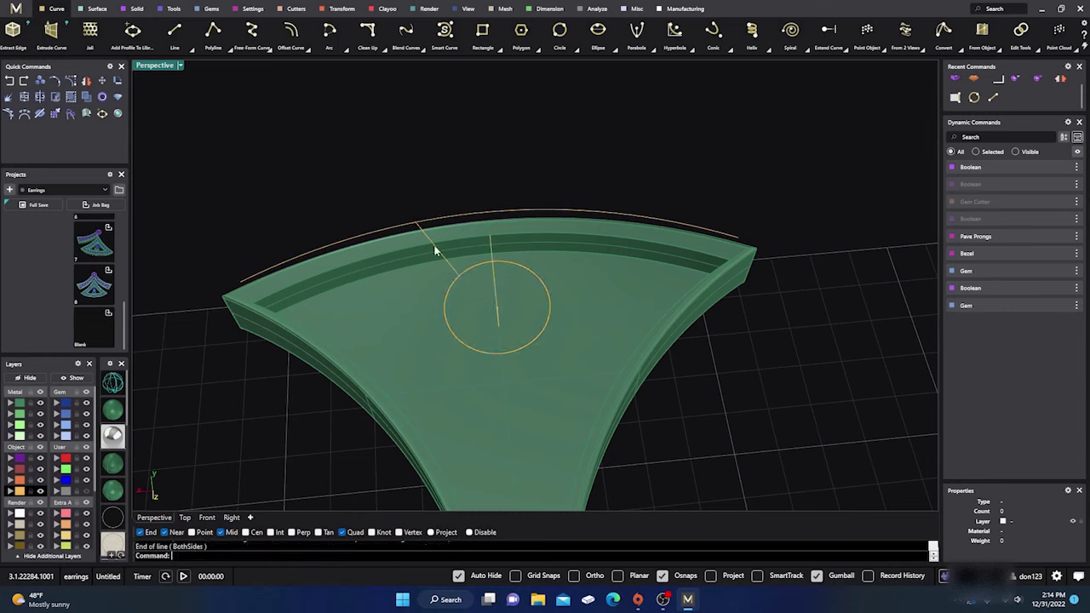
# Mirror a copy of the line about the circle's centre and vertical line, then select the top fan.
pyautogui.click(434, 253)
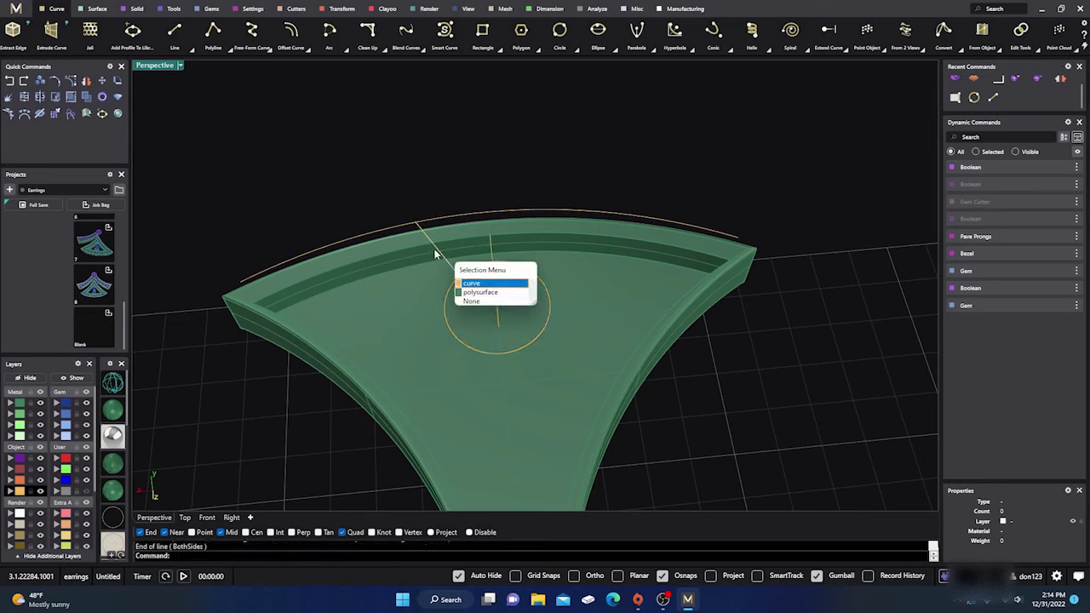
pyautogui.click(470, 283)
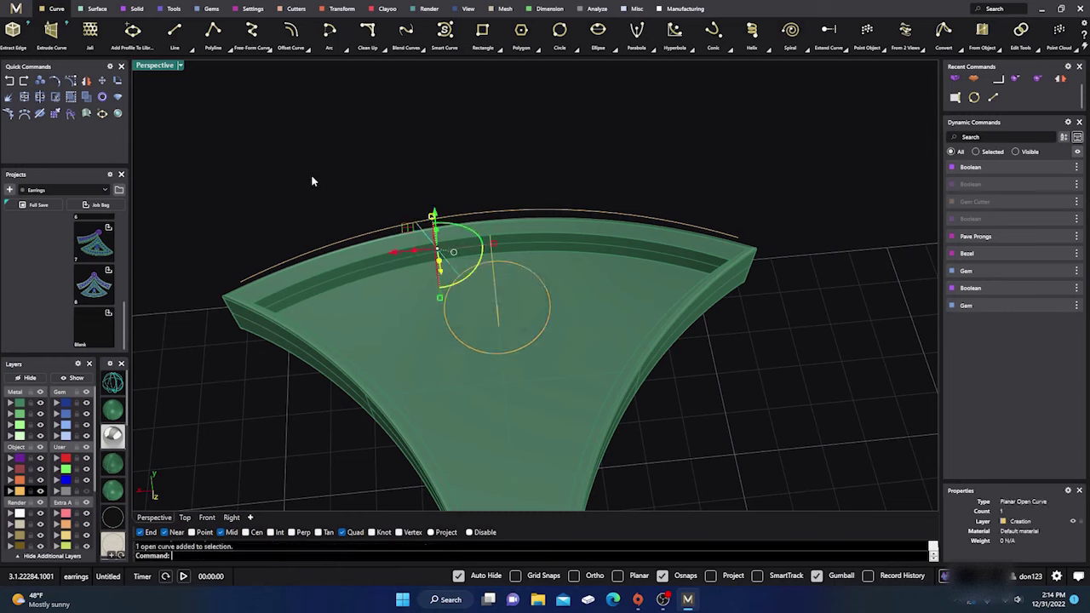
pyautogui.click(87, 81)
pyautogui.click(251, 531)
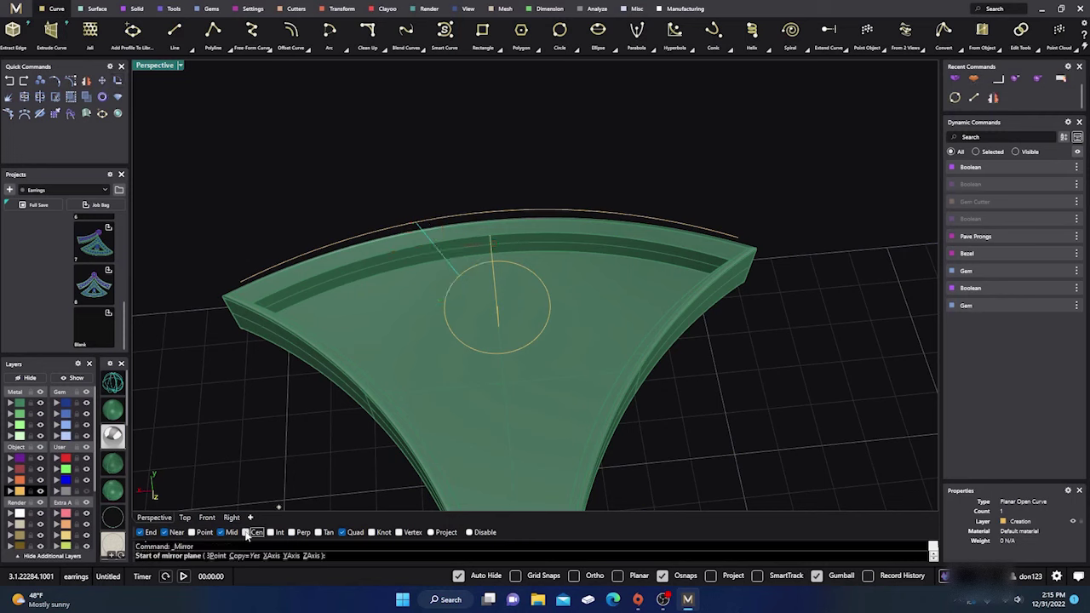
pyautogui.click(529, 284)
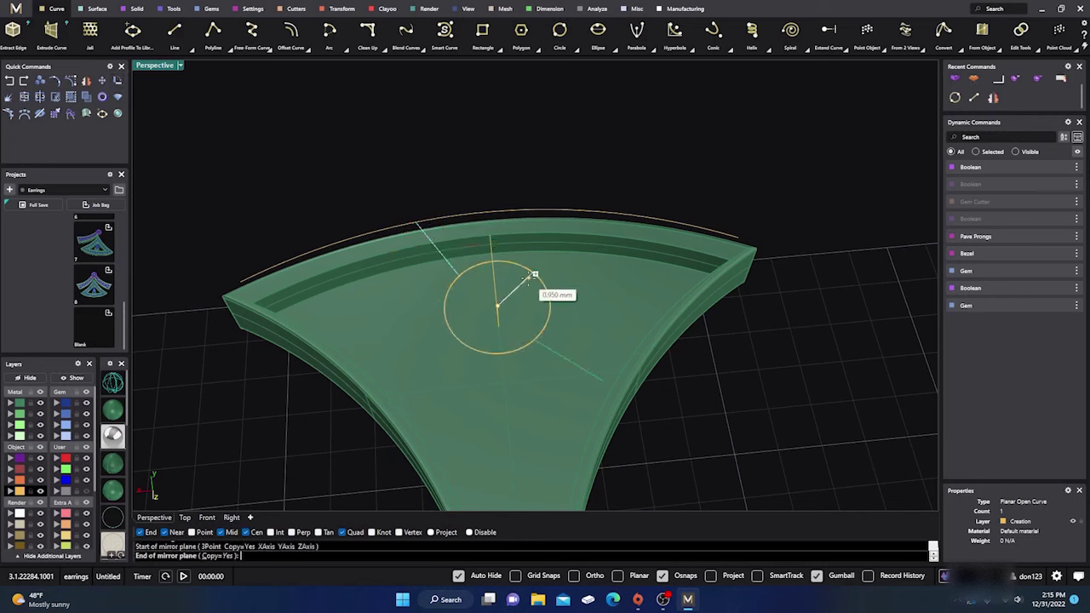
pyautogui.click(482, 160)
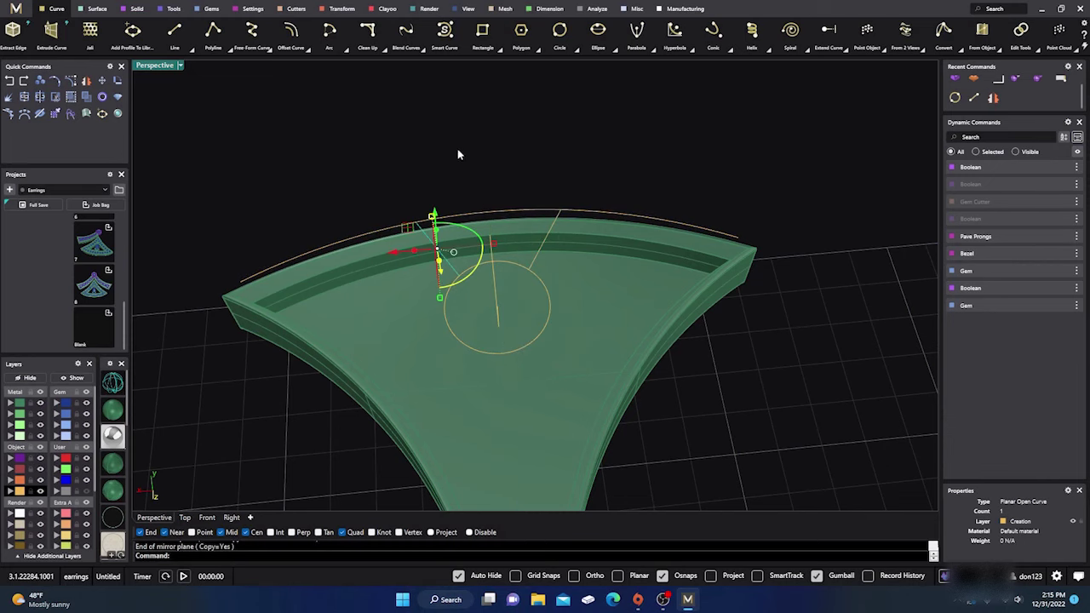
pyautogui.moveTo(468, 159); pyautogui.dragTo(316, 304, button='right')
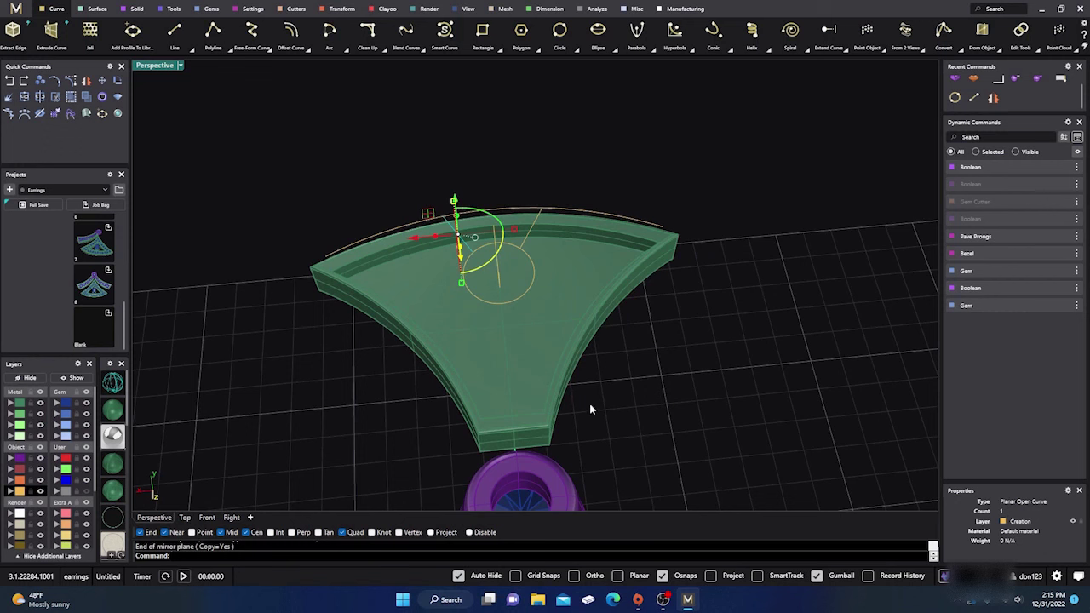
pyautogui.moveTo(592, 409); pyautogui.dragTo(503, 358)
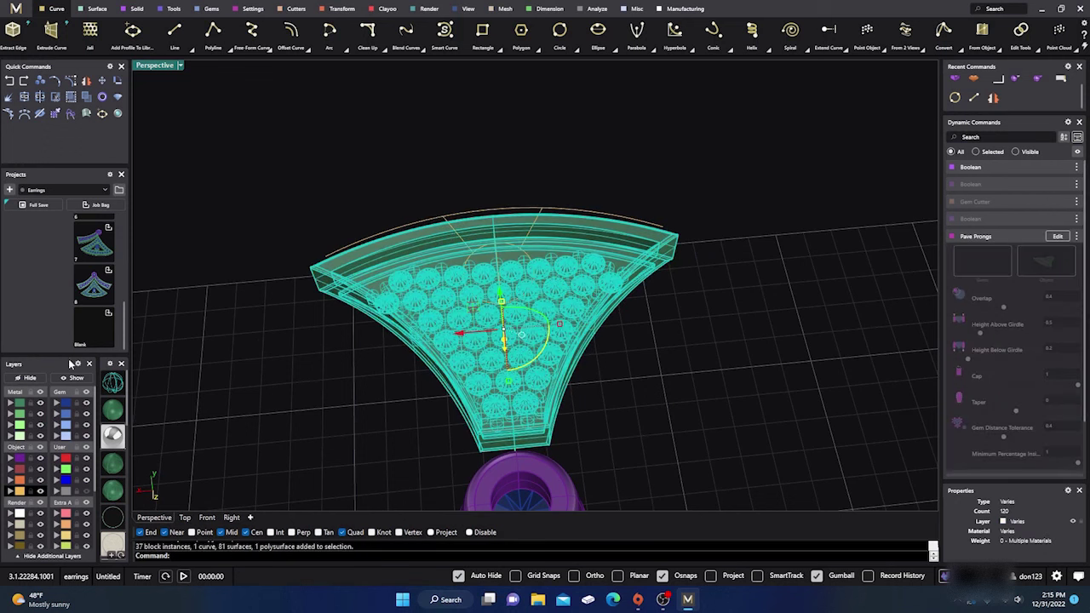
# Hide the fan piece with its gems and the purple prongs and bezel layers.
pyautogui.click(26, 378)
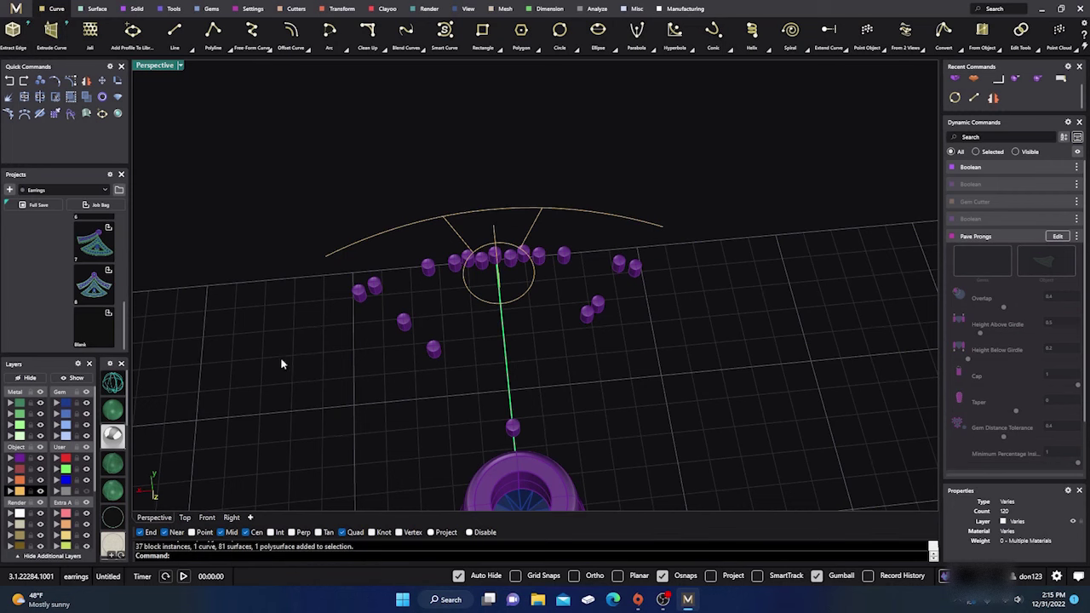
pyautogui.click(406, 324)
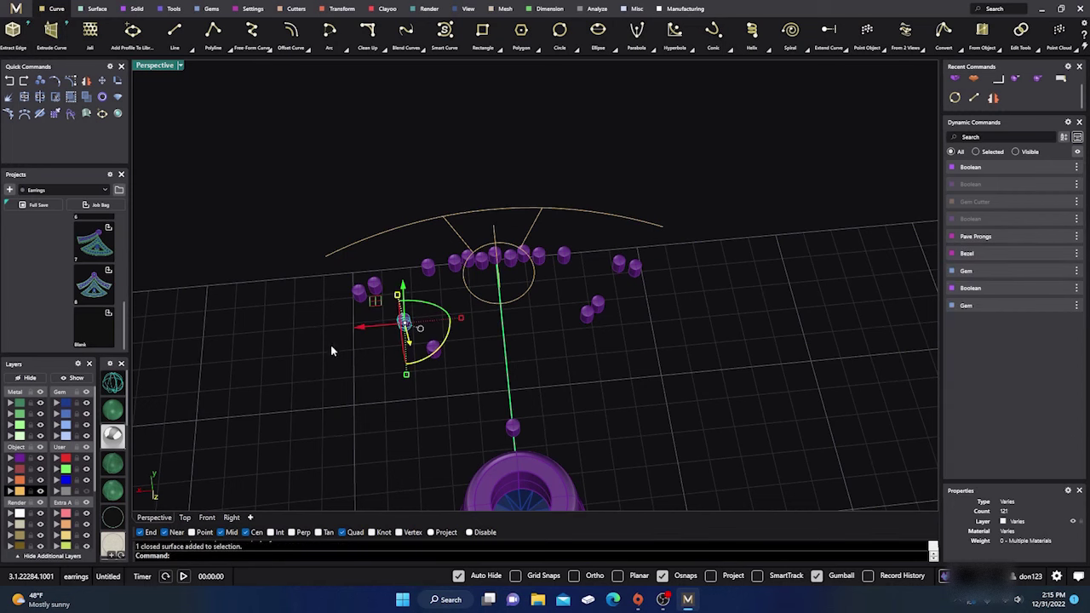
pyautogui.click(321, 380)
pyautogui.scroll(-2, 341, 371)
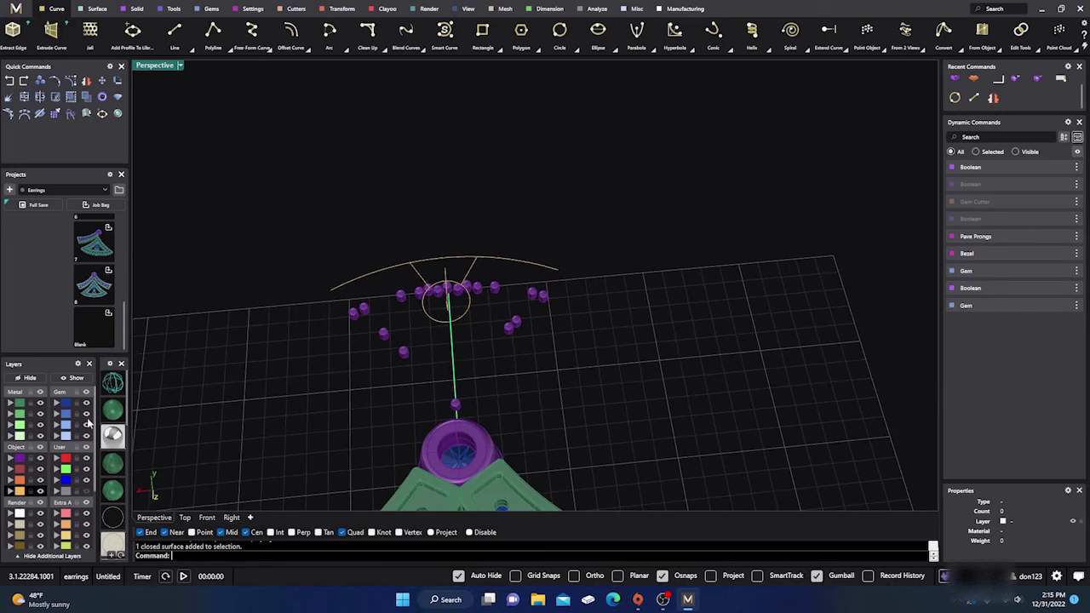
pyautogui.click(40, 457)
pyautogui.scroll(3, 431, 307)
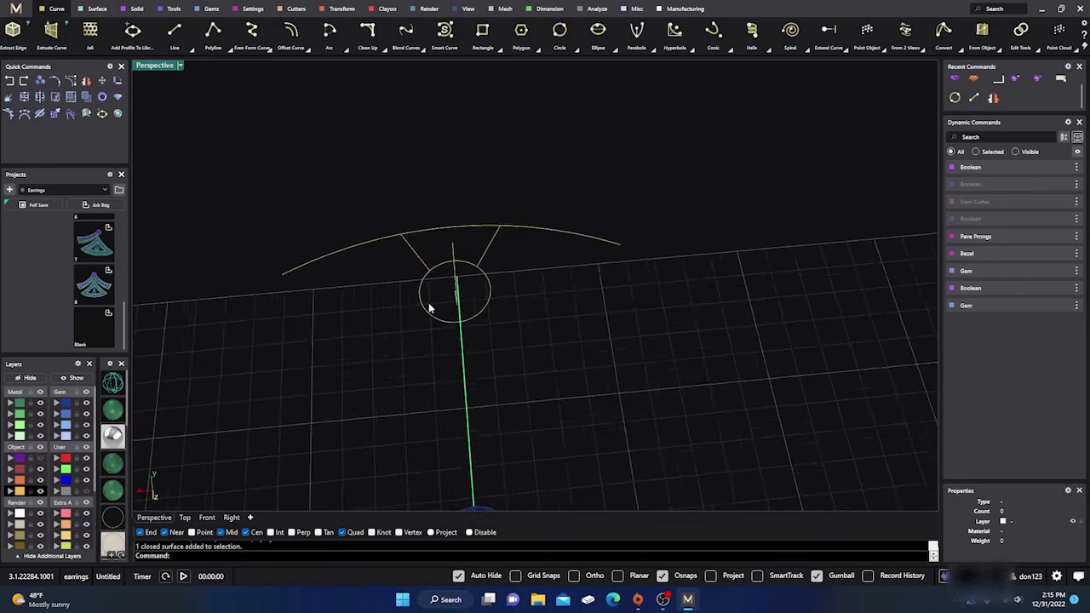
# Trim the arc overhangs, the circle's upper arcs and the centre line inside the wedge.
pyautogui.moveTo(619, 417); pyautogui.dragTo(327, 133)
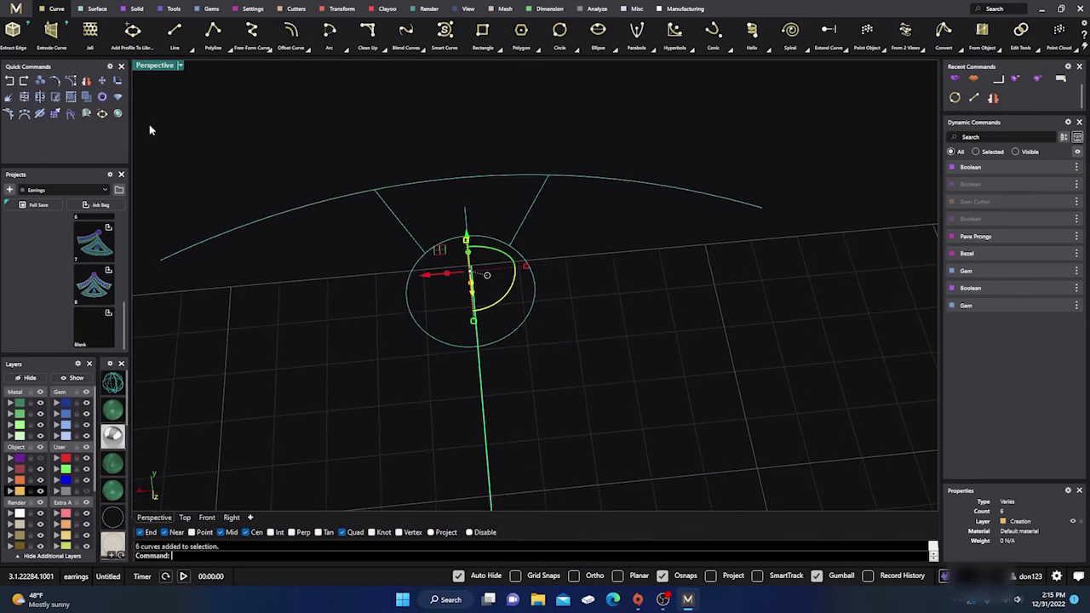
pyautogui.click(55, 98)
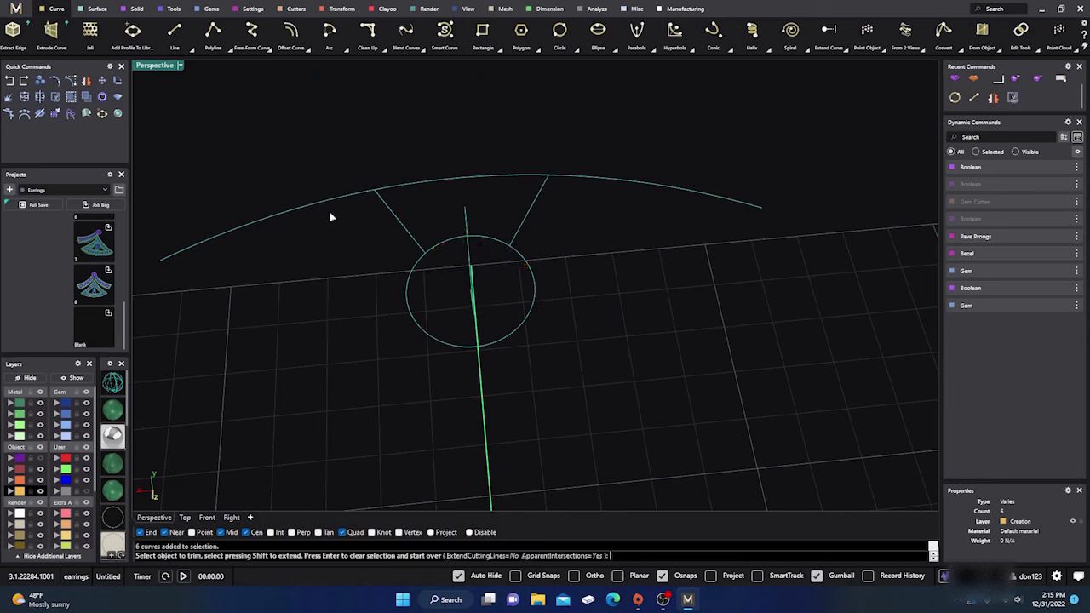
pyautogui.click(349, 201)
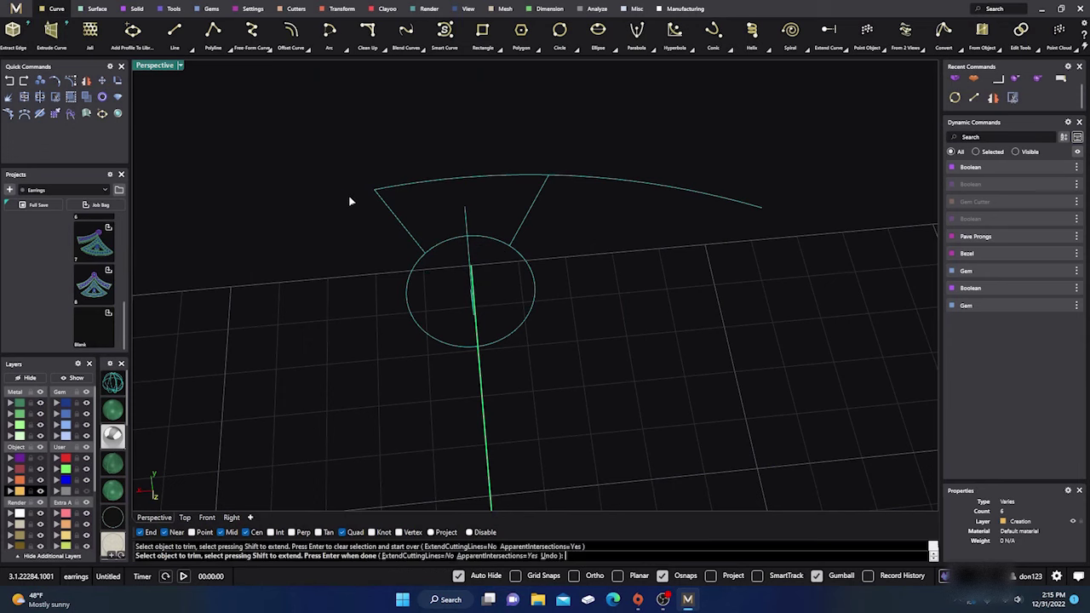
pyautogui.click(444, 245)
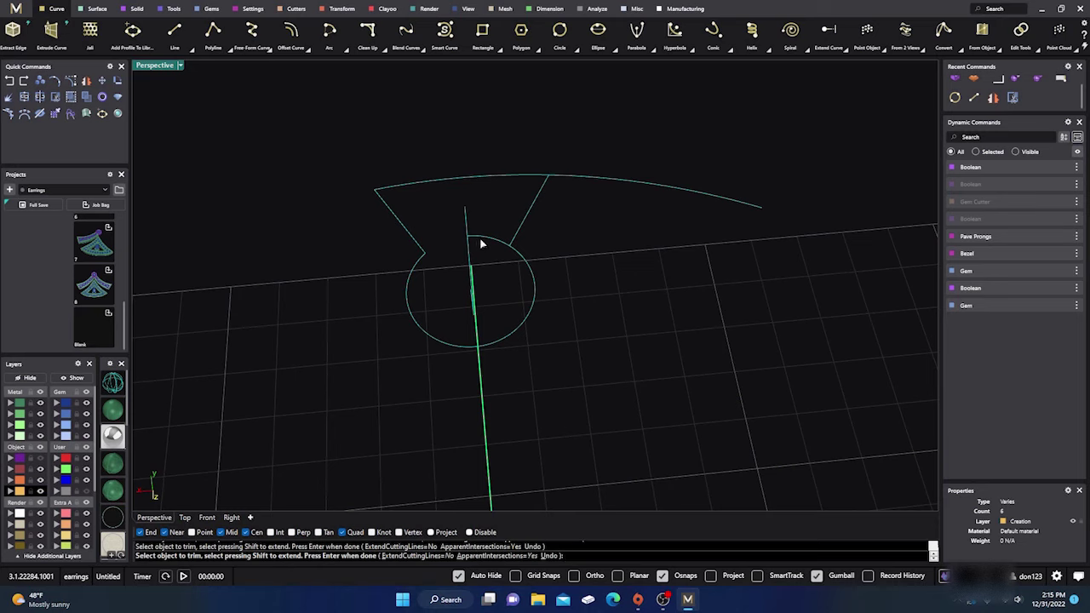
pyautogui.click(481, 241)
pyautogui.click(473, 253)
pyautogui.click(565, 181)
pyautogui.moveTo(555, 390); pyautogui.dragTo(557, 343, button='right')
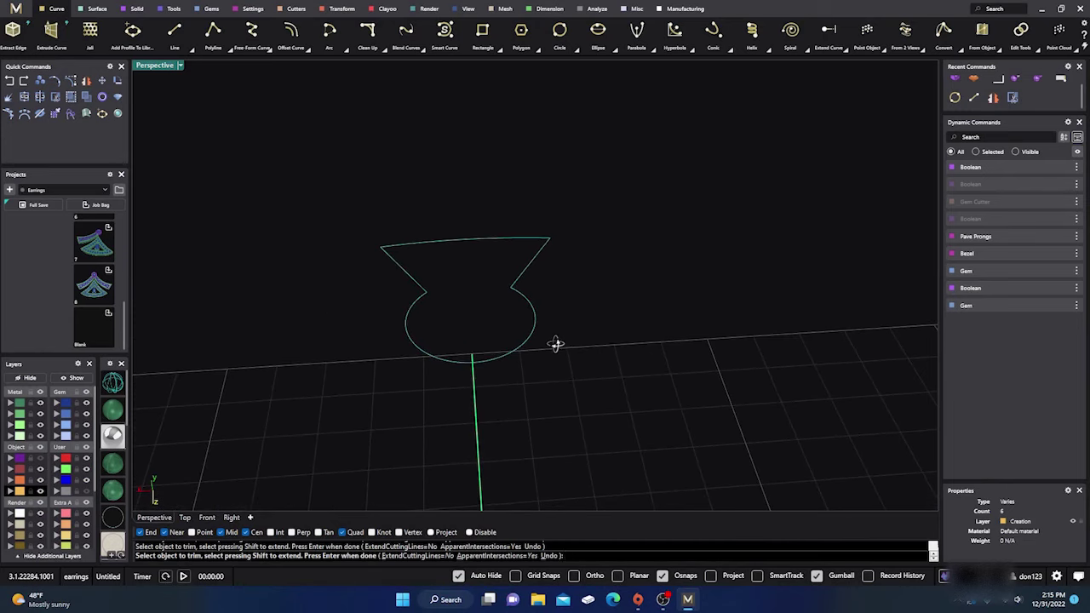
pyautogui.press('Return')
# Join the trimmed pieces into one closed keyhole outline and show all hidden parts again.
pyautogui.click(460, 260)
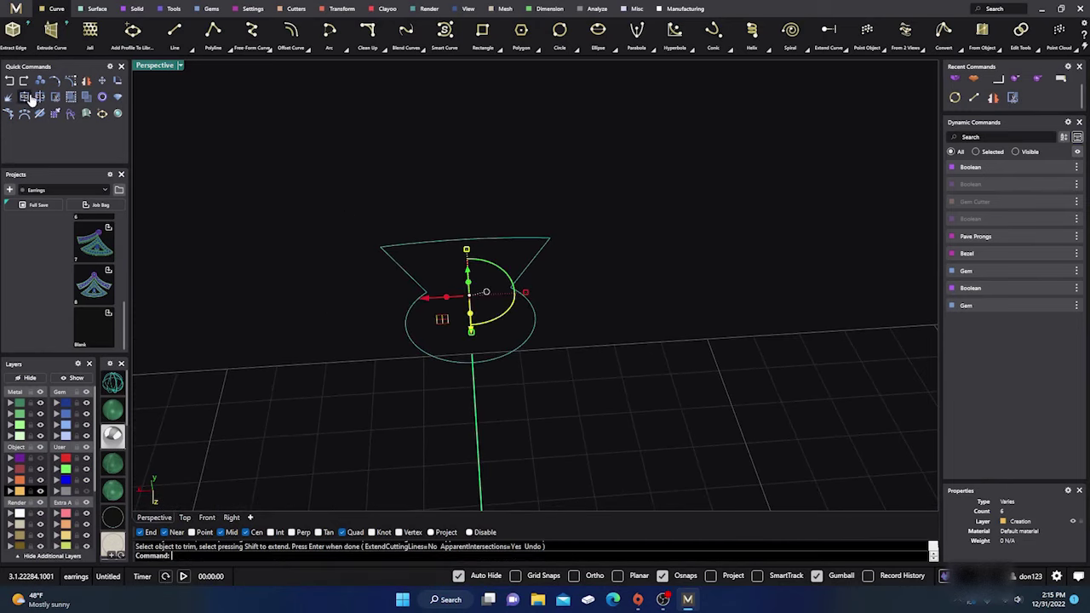
pyautogui.click(24, 97)
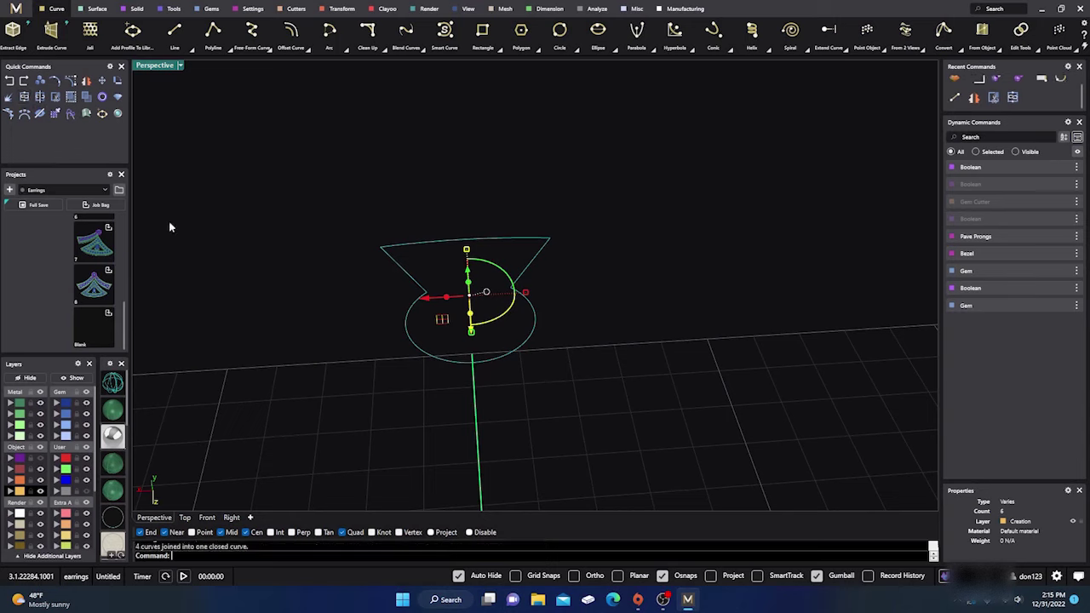
pyautogui.click(284, 316)
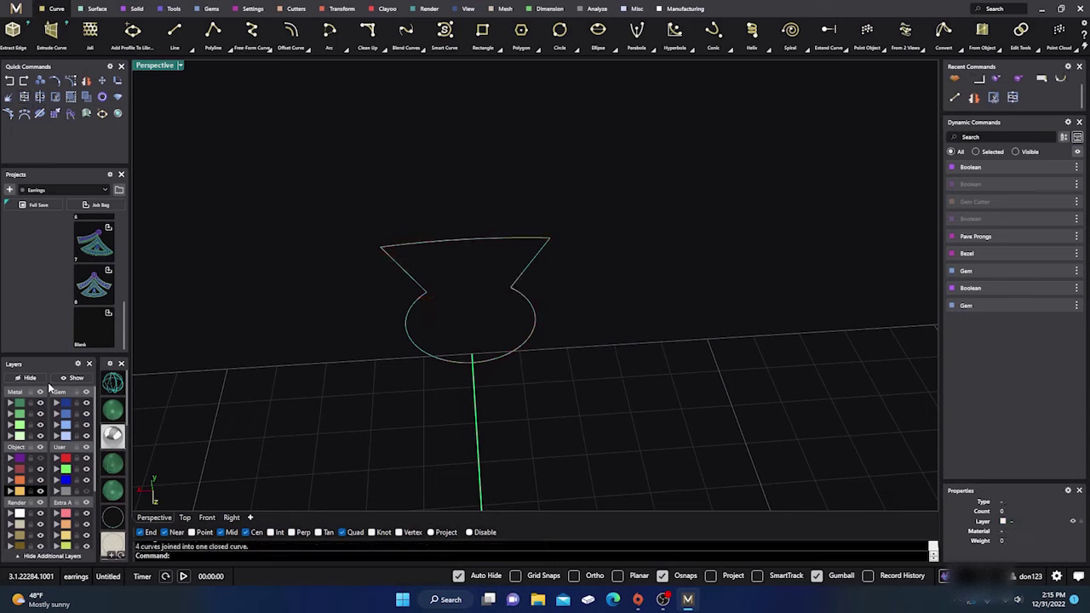
pyautogui.click(41, 459)
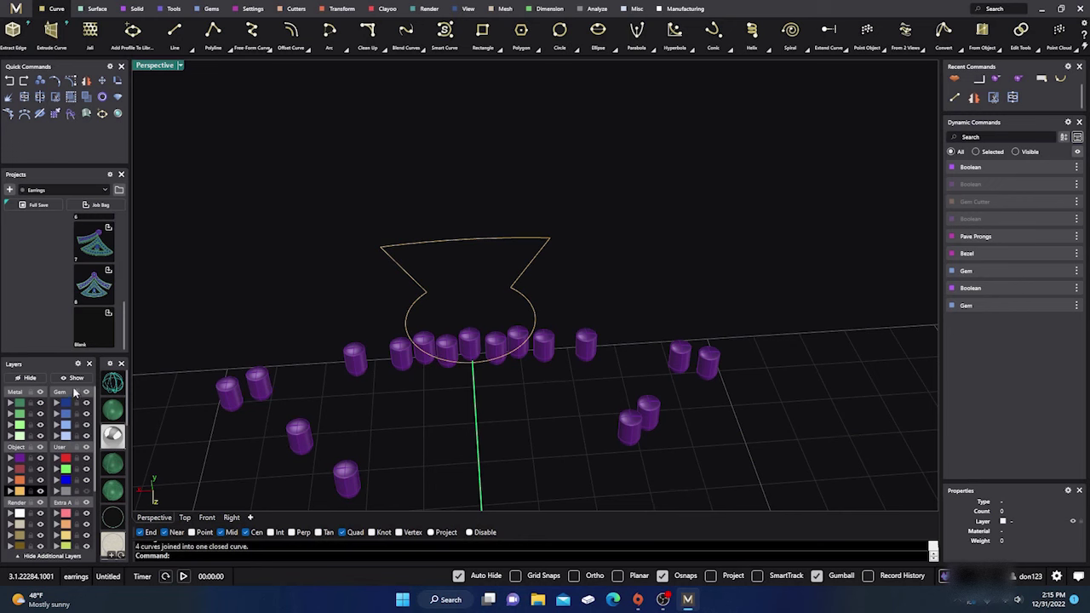
pyautogui.click(75, 379)
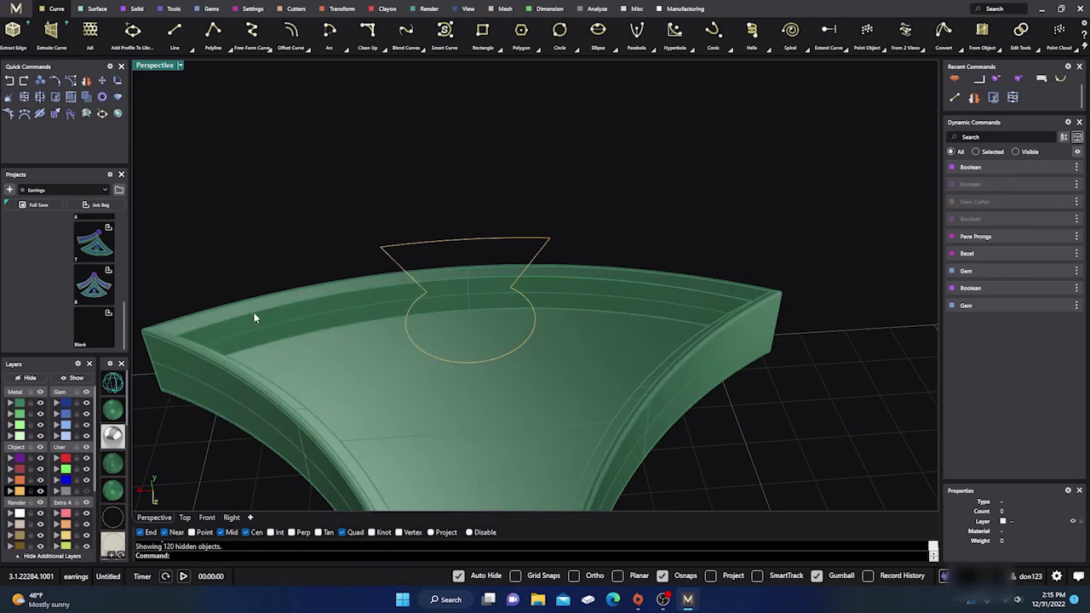
# In the Right wireframe view, move the keyhole outline vertically into the top fan's thickness.
pyautogui.scroll(-5, 447, 292)
pyautogui.moveTo(512, 432); pyautogui.dragTo(362, 340, button='right')
pyautogui.moveTo(405, 283); pyautogui.dragTo(353, 384, button='right')
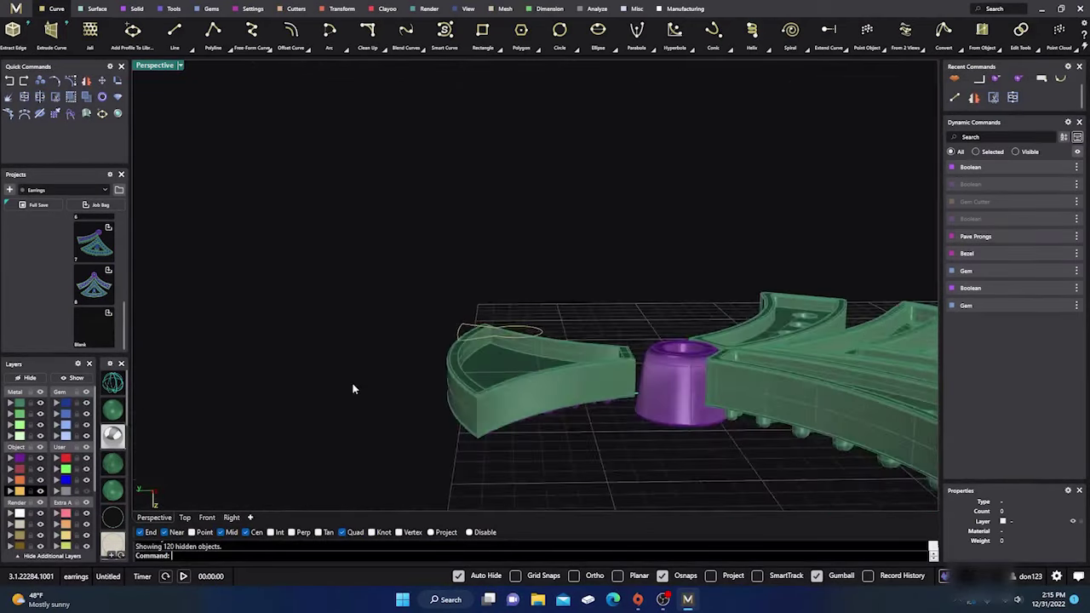
pyautogui.click(485, 336)
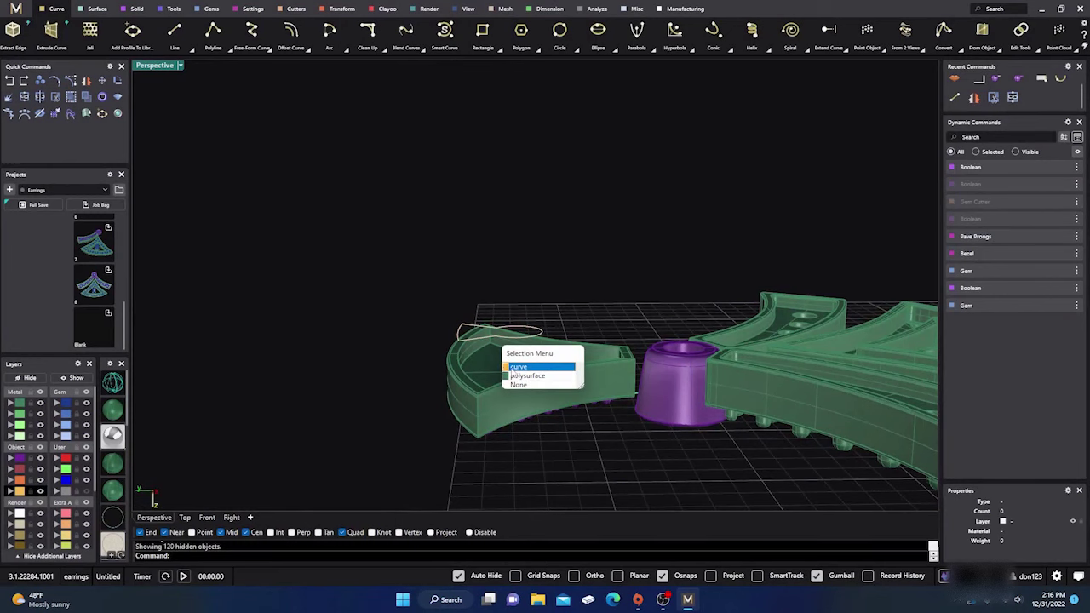
pyautogui.click(516, 366)
pyautogui.click(233, 517)
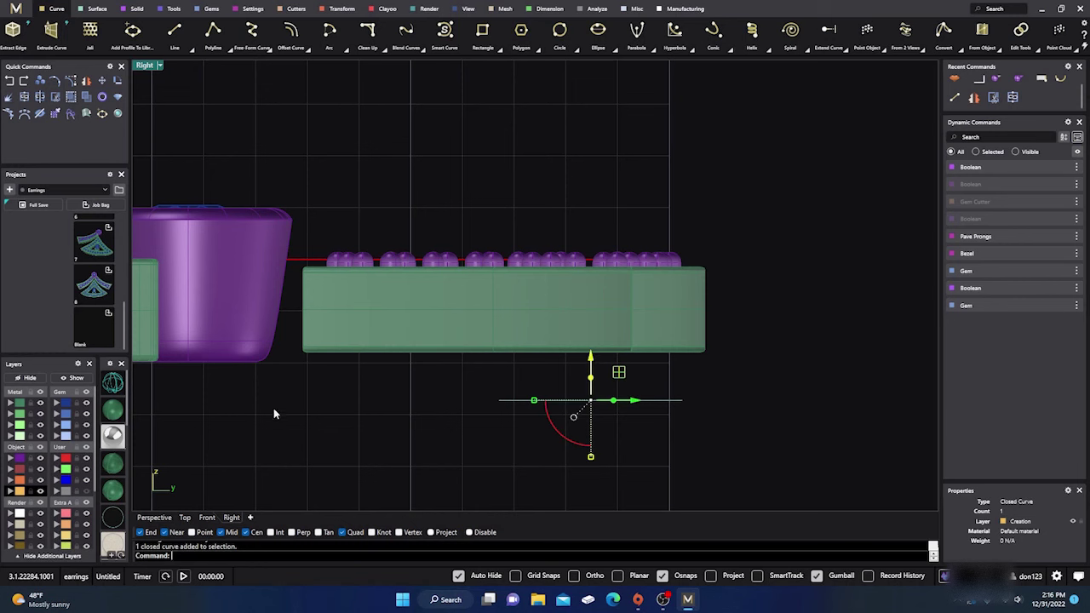
pyautogui.click(114, 383)
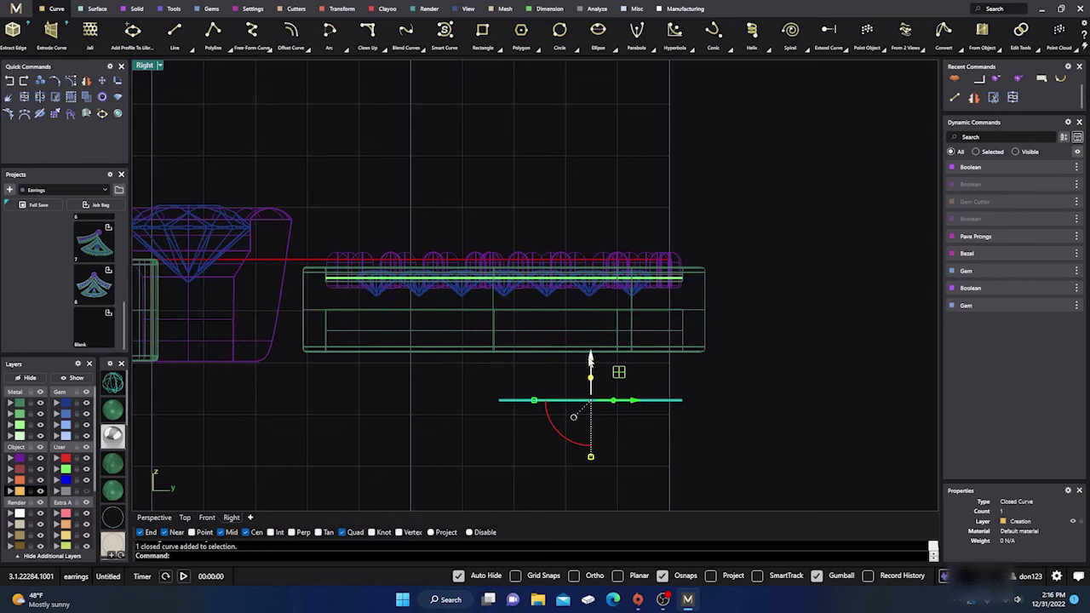
pyautogui.moveTo(590, 358); pyautogui.dragTo(609, 269)
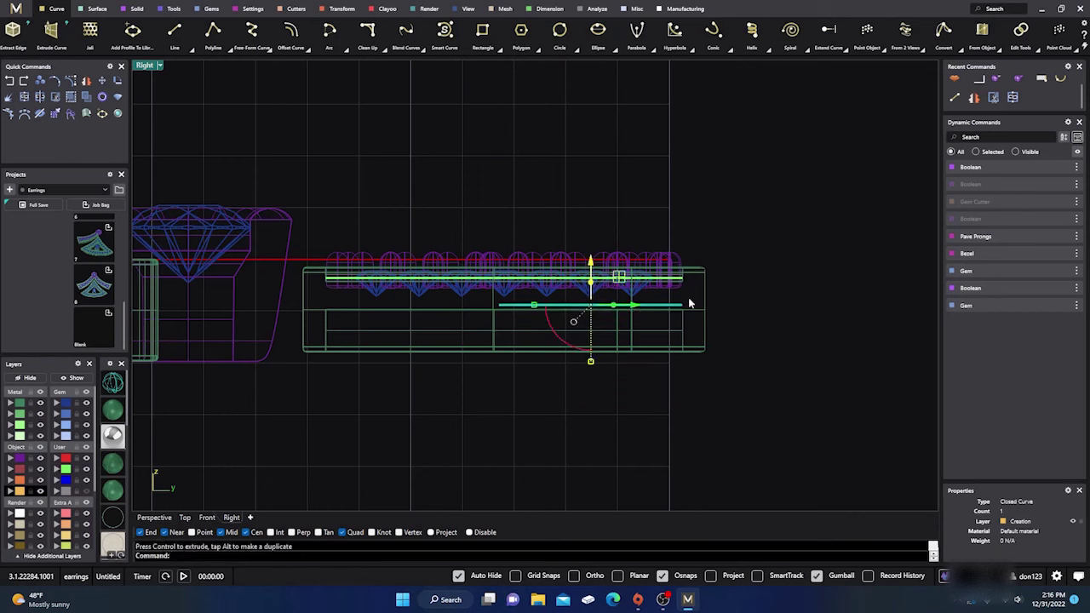
pyautogui.moveTo(634, 308); pyautogui.dragTo(642, 311)
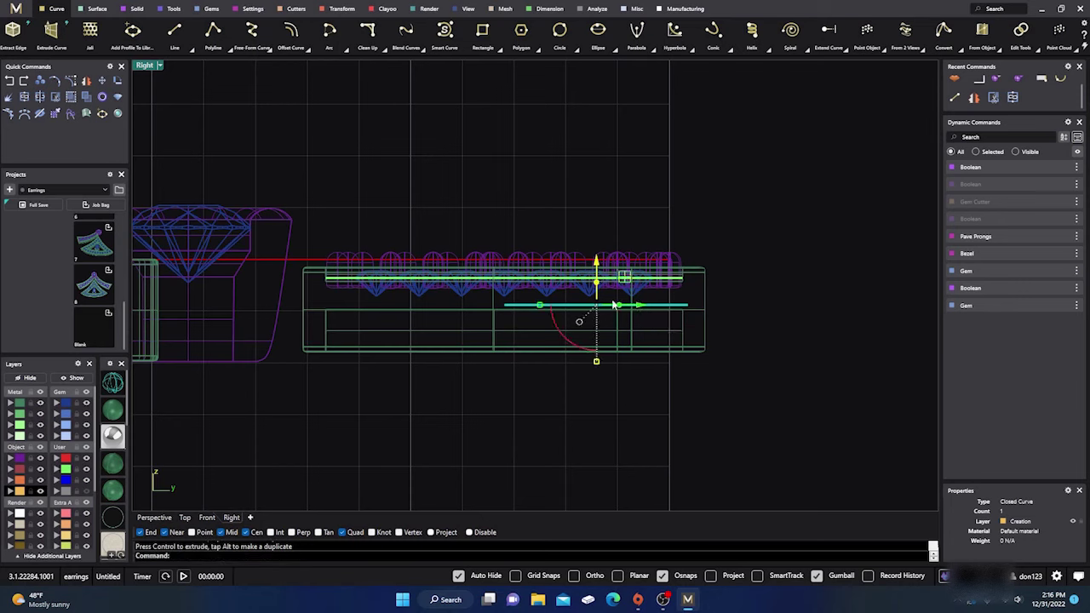
pyautogui.moveTo(596, 288); pyautogui.dragTo(606, 337)
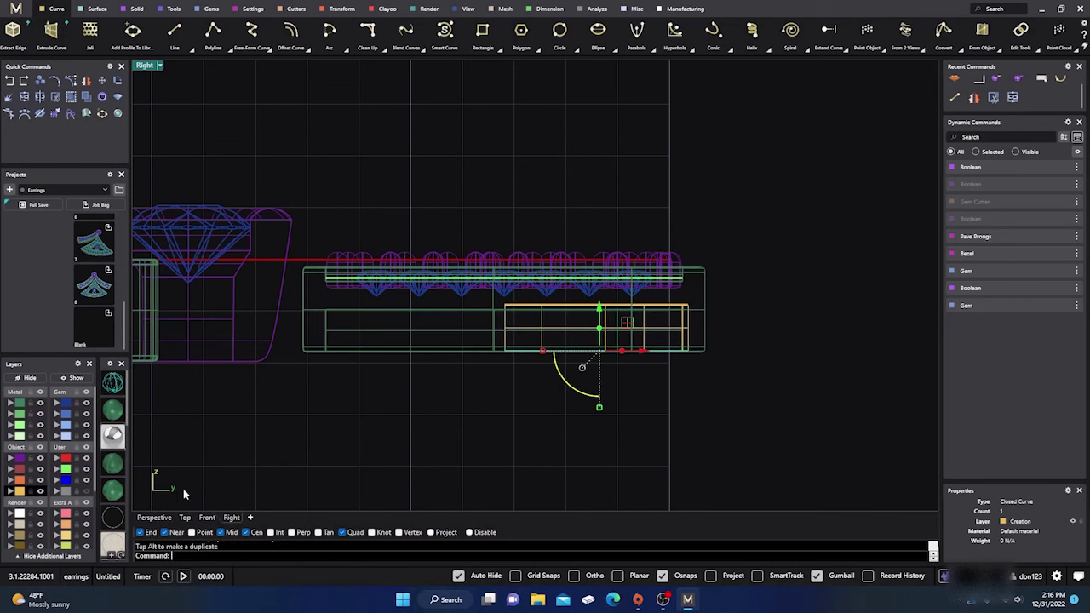
pyautogui.click(154, 517)
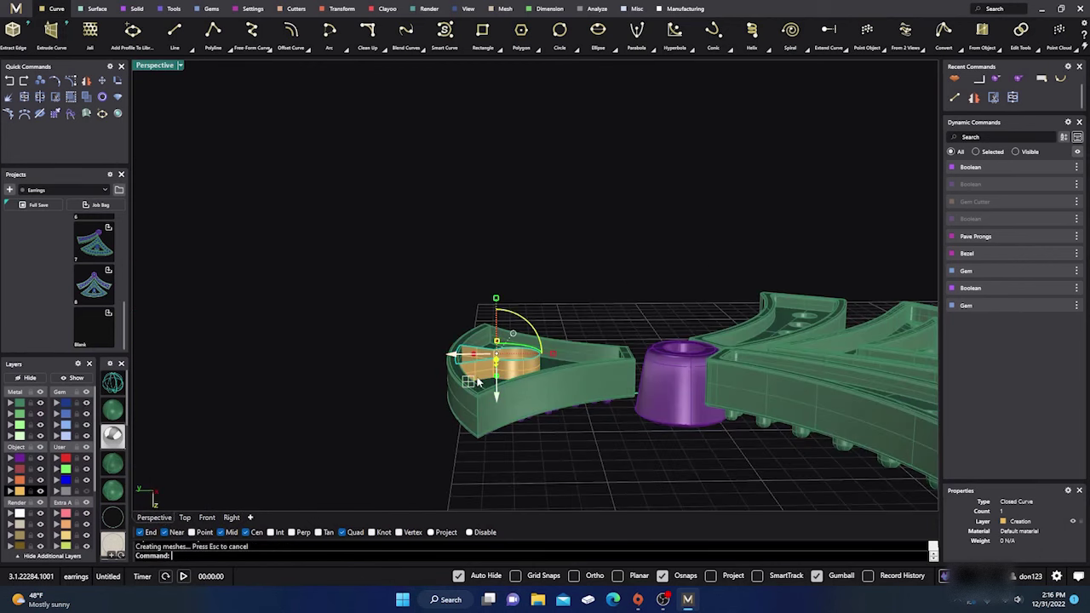
# Nudge the gold keyhole walls slightly down into the top fan with the gumball.
pyautogui.click(387, 282)
pyautogui.moveTo(386, 282); pyautogui.dragTo(483, 369, button='right')
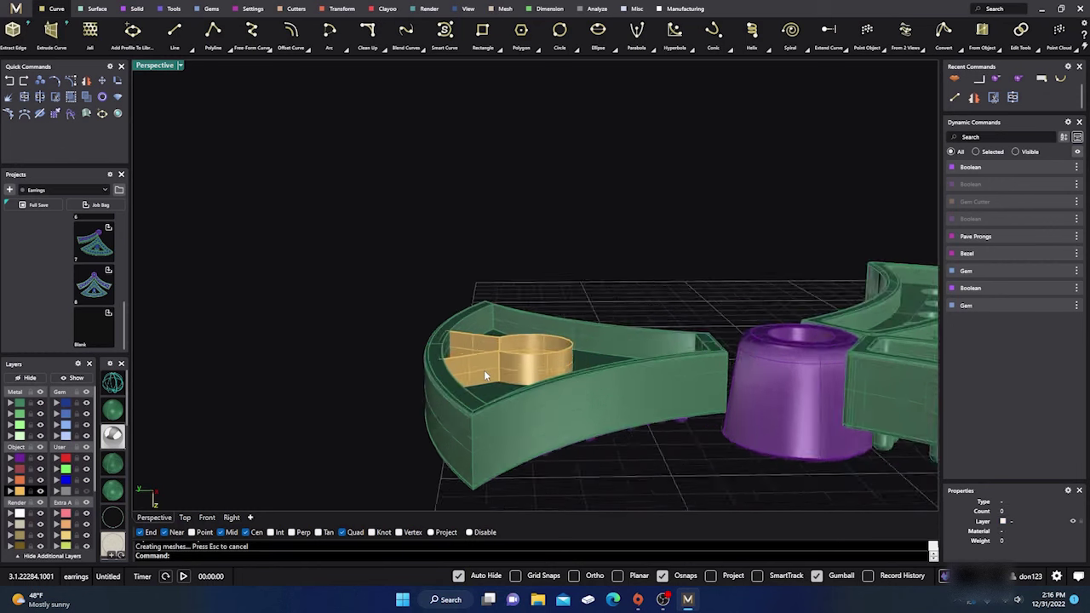
pyautogui.scroll(3, 484, 370)
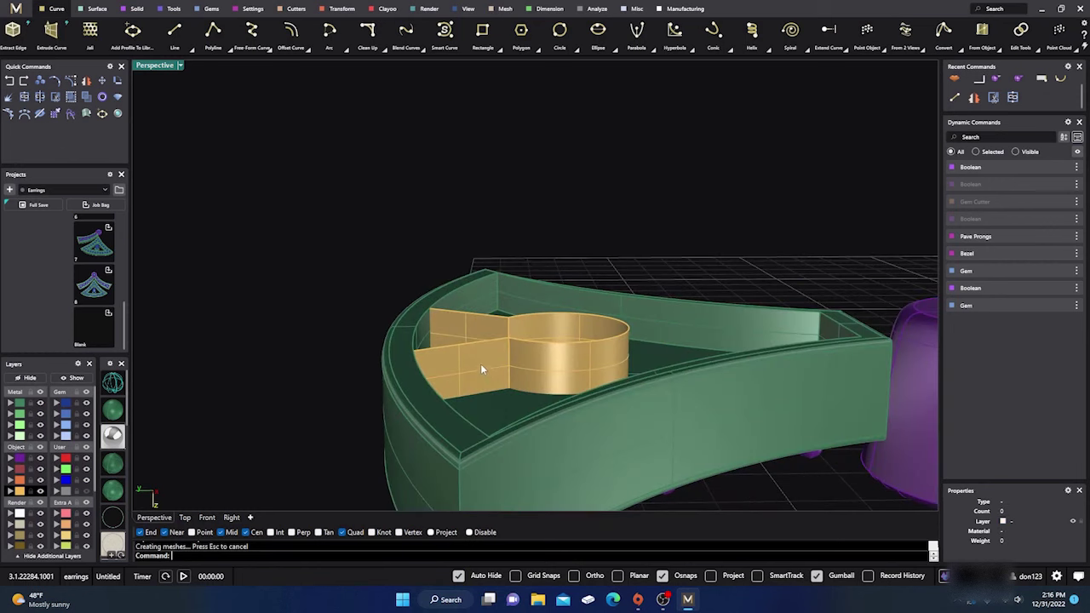
pyautogui.click(481, 364)
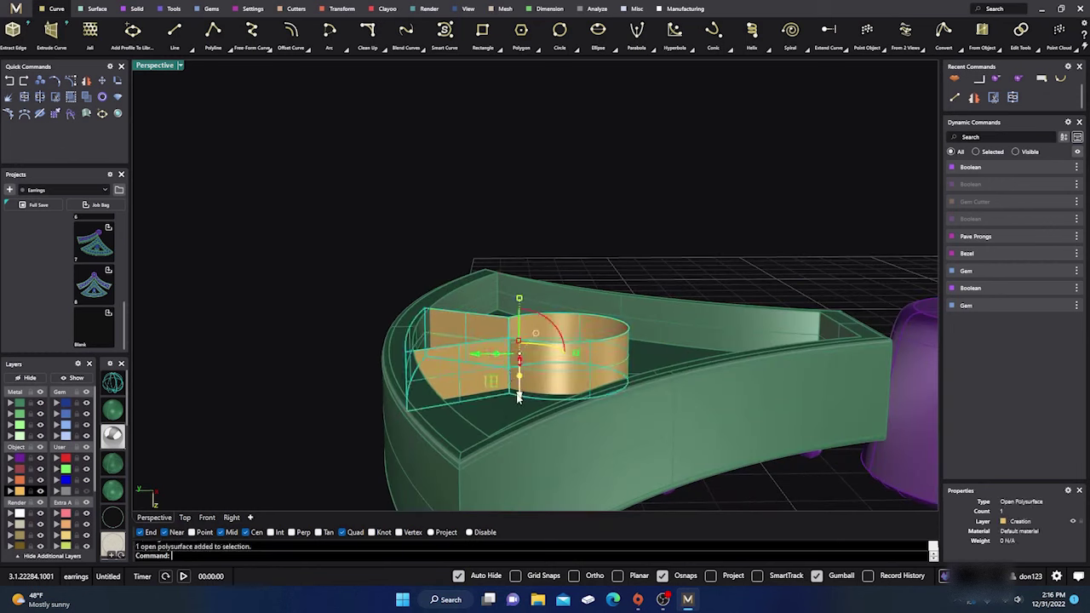
pyautogui.moveTo(519, 396); pyautogui.dragTo(522, 398)
pyautogui.click(356, 300)
pyautogui.scroll(8, 443, 320)
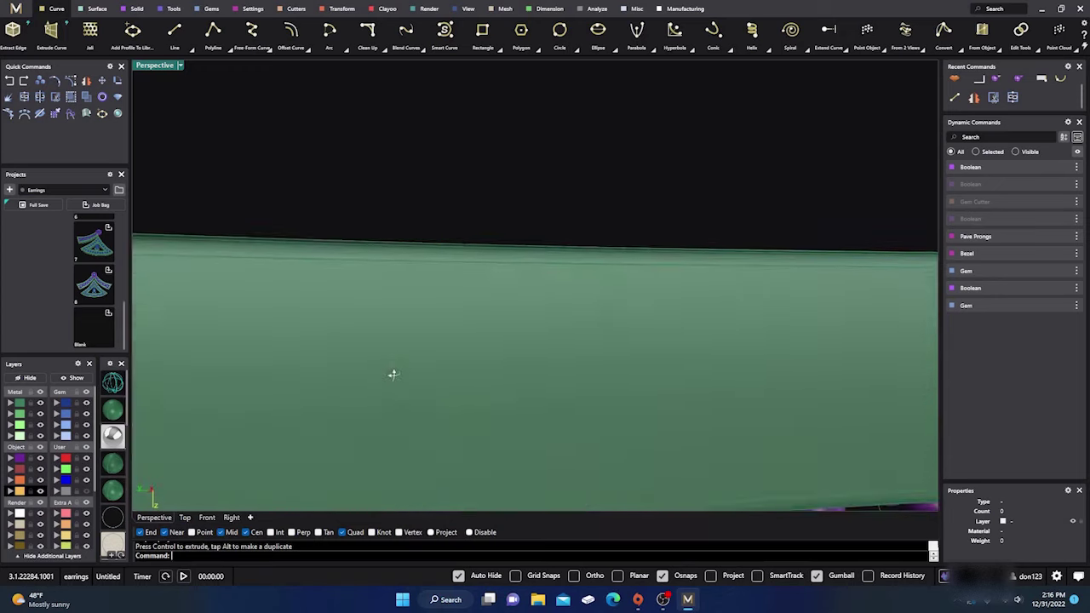
pyautogui.scroll(-6, 393, 379)
pyautogui.click(395, 389)
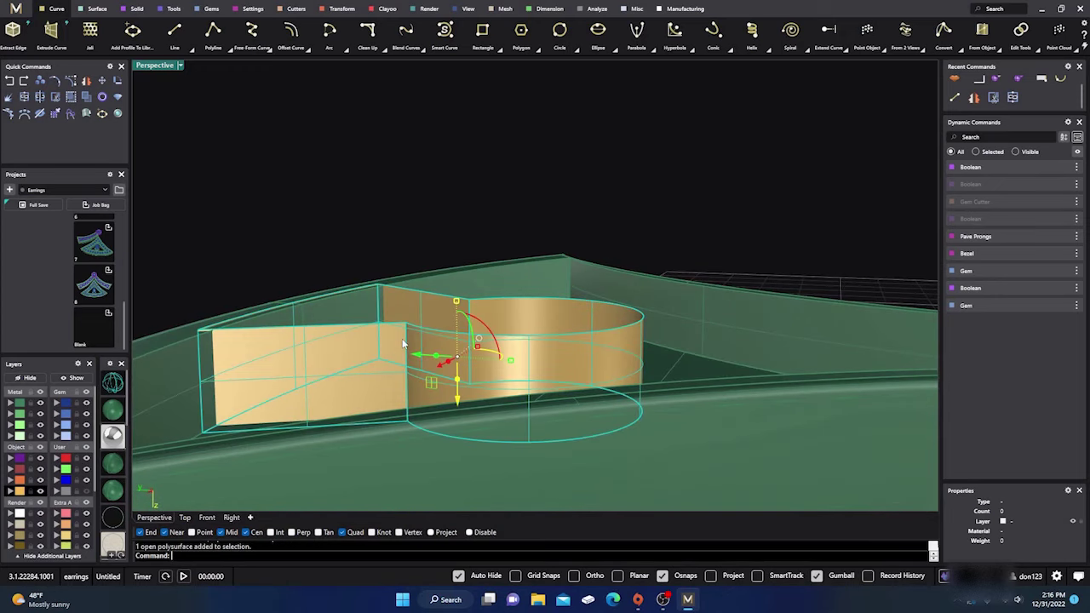
pyautogui.moveTo(458, 394); pyautogui.dragTo(457, 407)
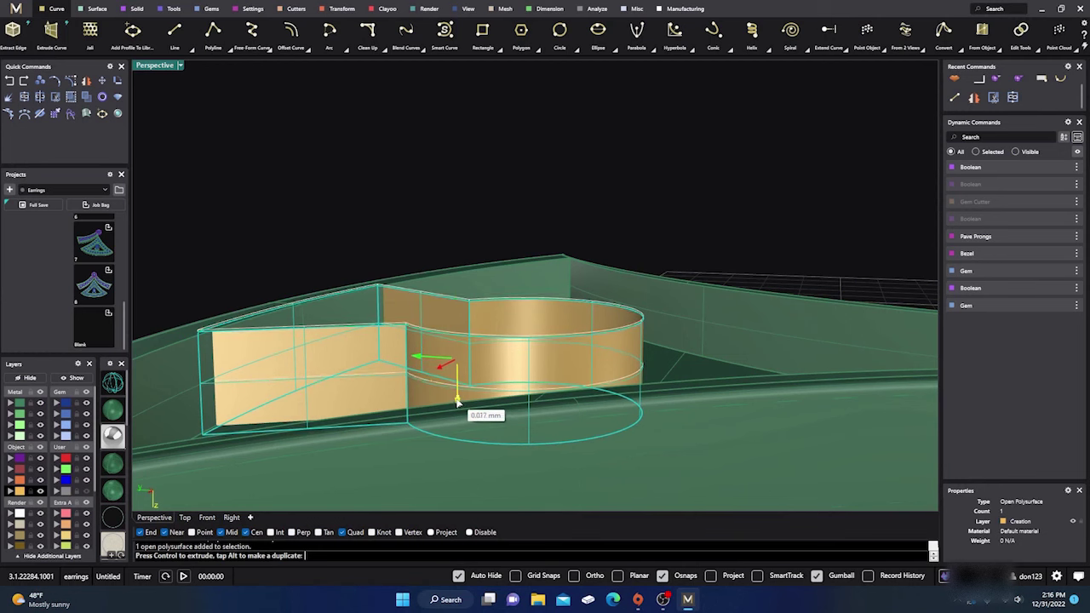
pyautogui.click(333, 259)
# Cap the open keyhole walls into a solid and check its position in the Right view.
pyautogui.moveTo(326, 233); pyautogui.dragTo(413, 217, button='right')
pyautogui.scroll(-3, 413, 217)
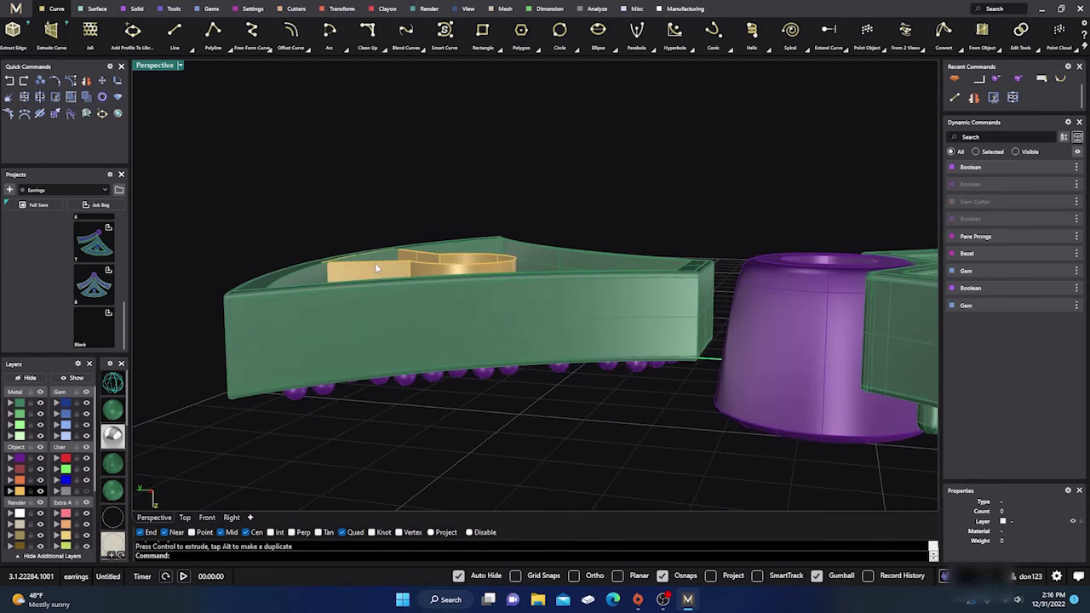
pyautogui.click(377, 269)
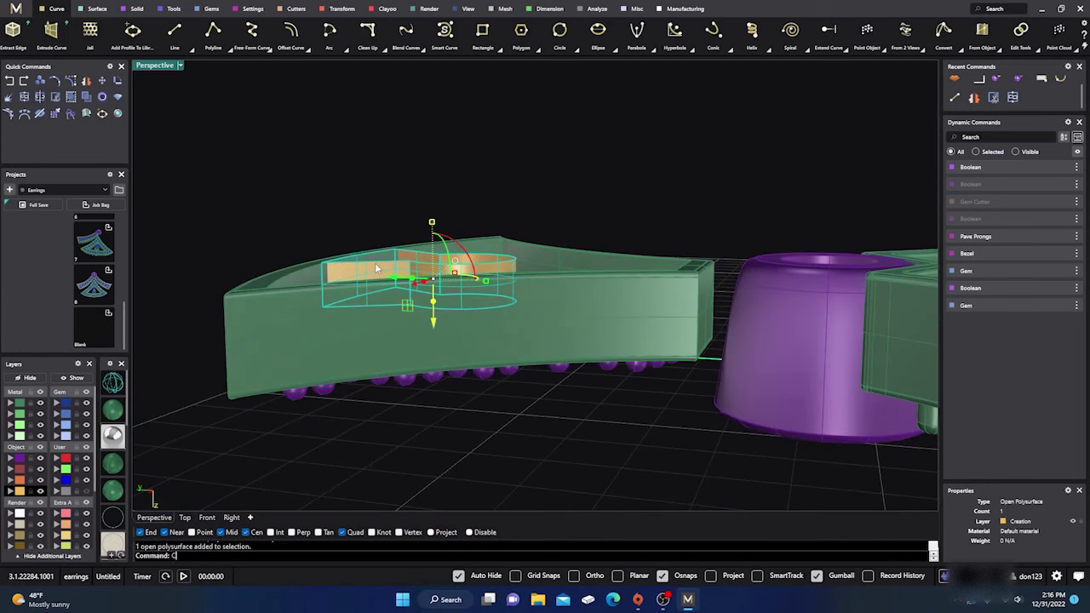
pyautogui.press('Return')
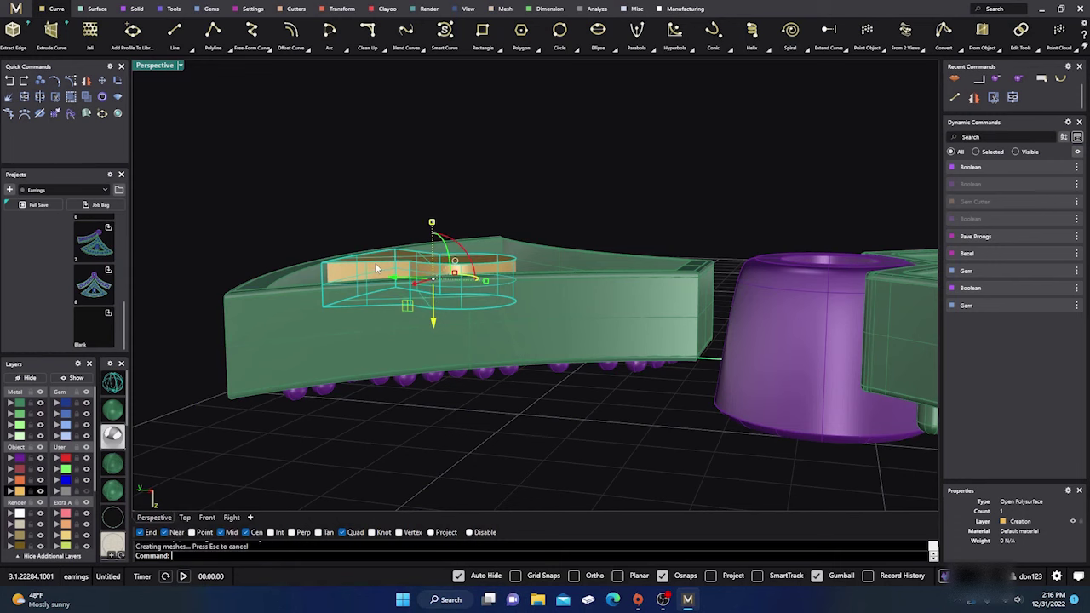
pyautogui.moveTo(418, 163); pyautogui.dragTo(415, 284, button='right')
pyautogui.scroll(5, 421, 307)
pyautogui.moveTo(429, 339); pyautogui.dragTo(458, 350, button='right')
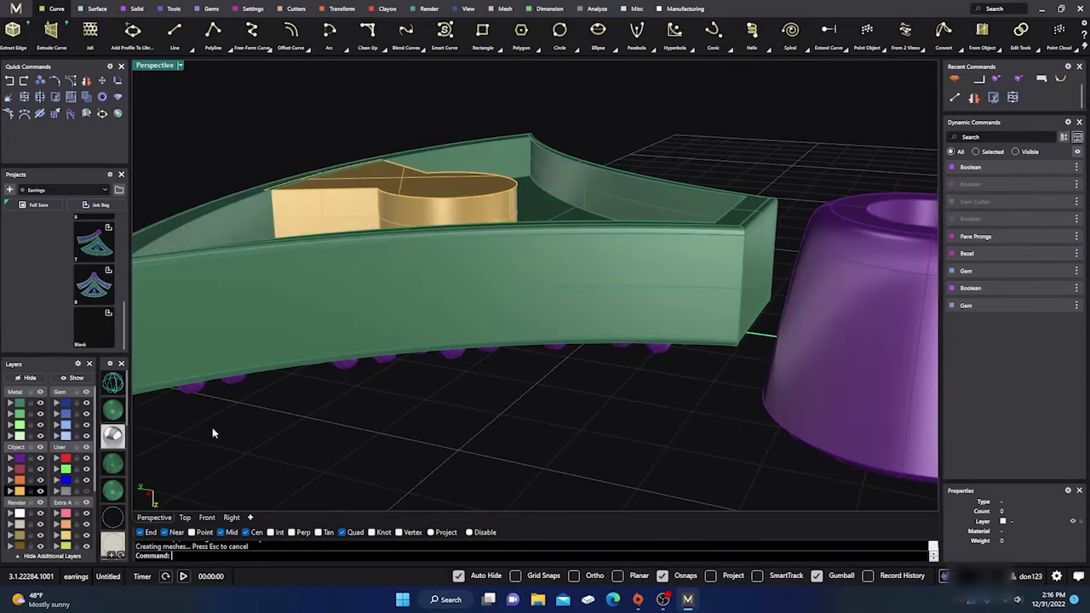
pyautogui.click(232, 517)
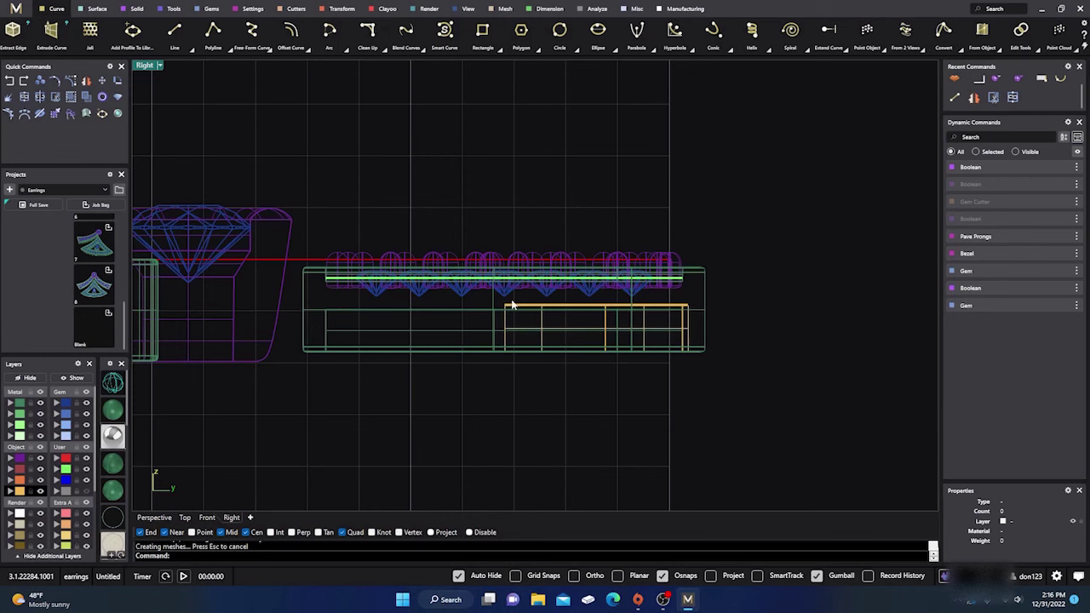
pyautogui.click(165, 518)
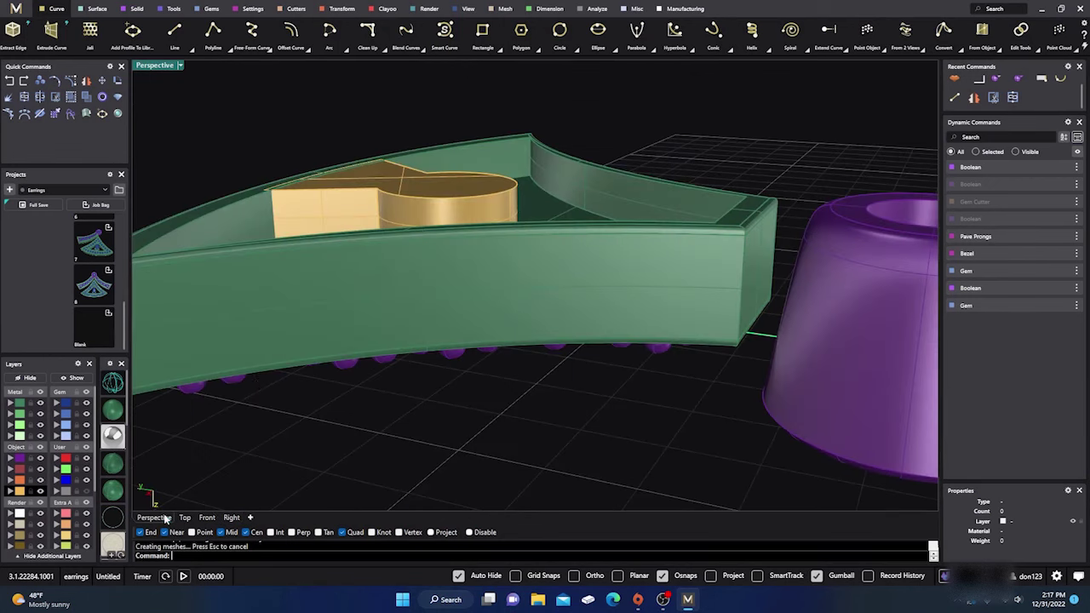
pyautogui.scroll(-6, 338, 351)
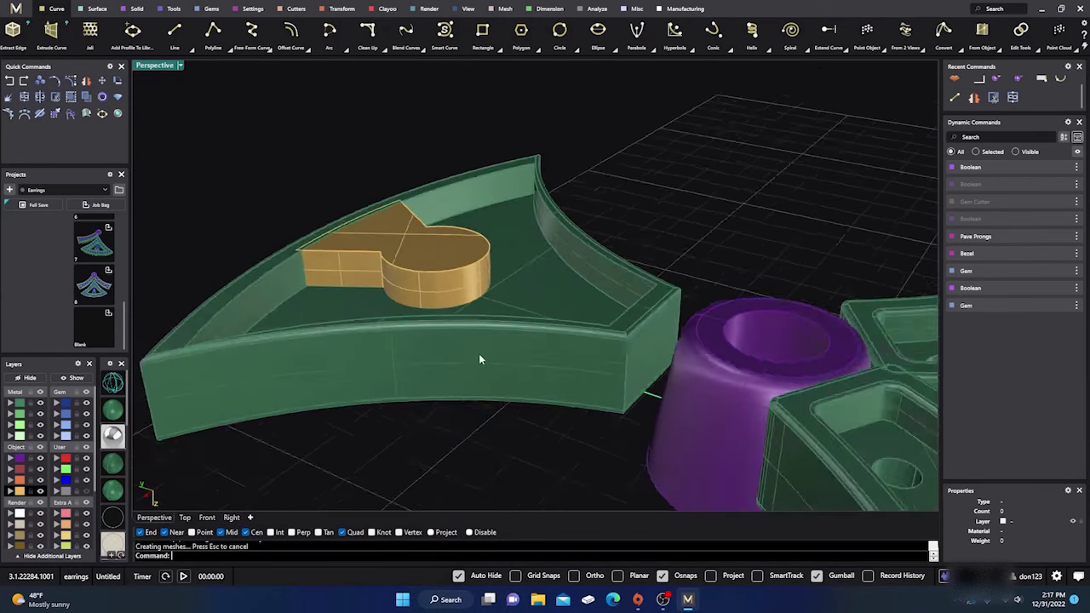
# Start a Boolean Union with the top fan dish as the first solid.
pyautogui.click(137, 9)
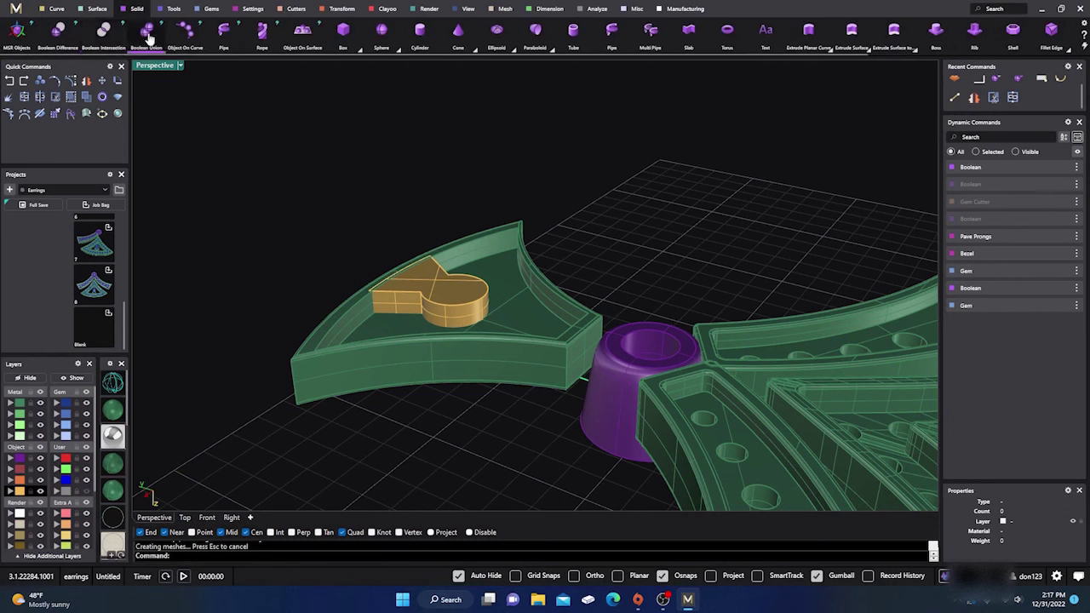
pyautogui.click(374, 326)
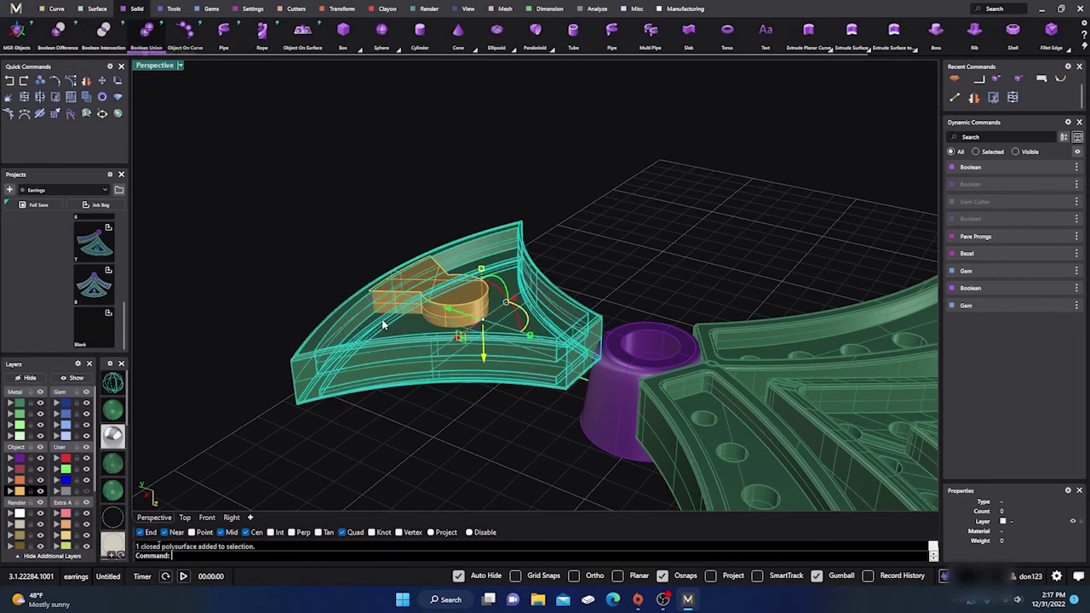
pyautogui.press('Return')
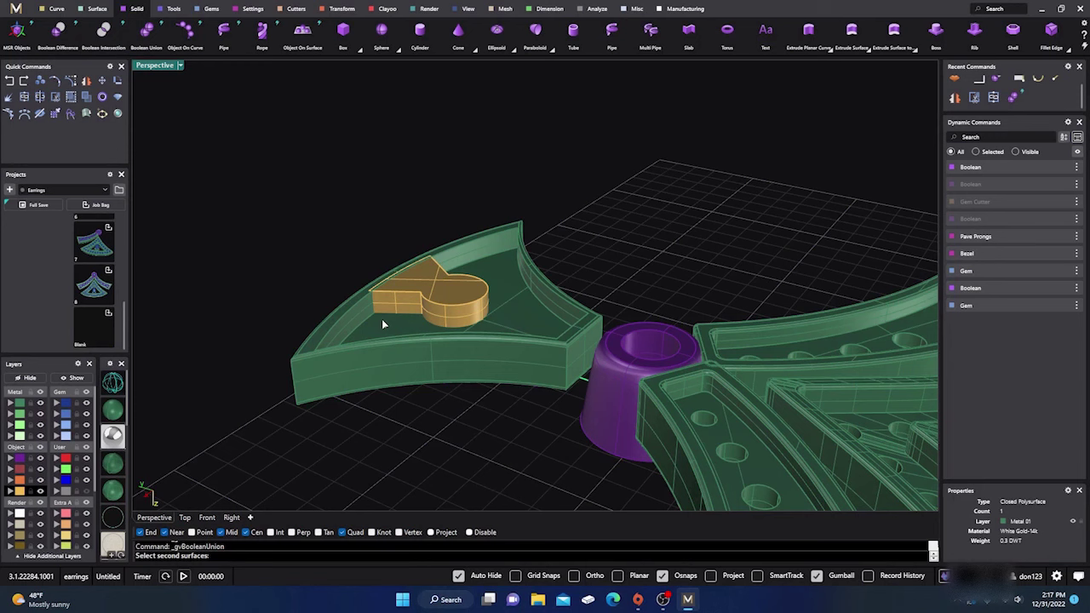
# Add the gold keyhole shape as the second solid and complete the union.
pyautogui.click(413, 296)
pyautogui.press('Return')
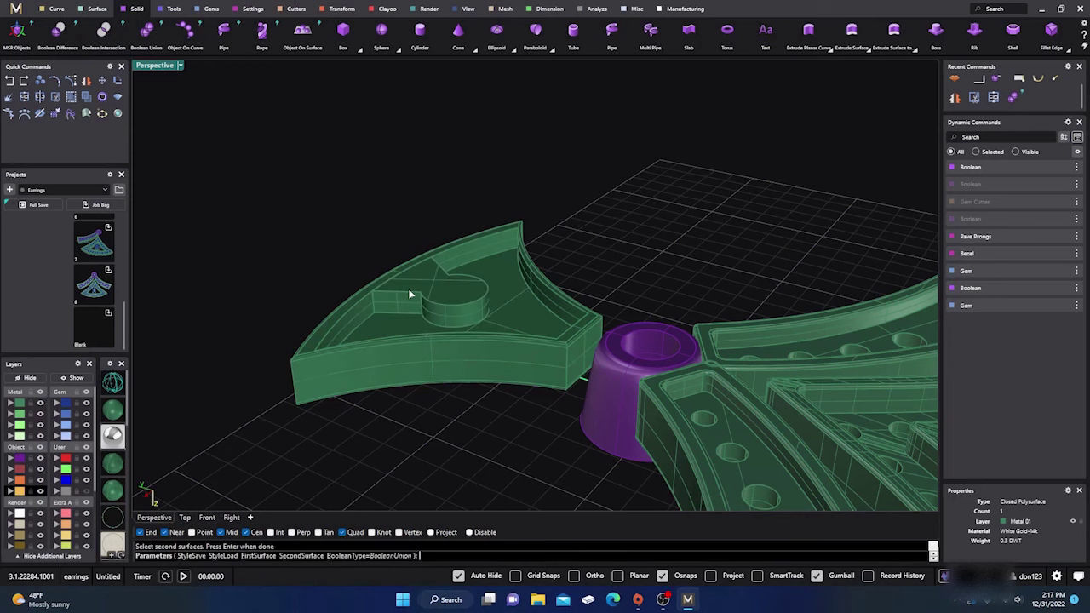
pyautogui.press('Return')
# Move the merged fan piece onto layer User 04 and inspect the assembled earring.
pyautogui.click(415, 290)
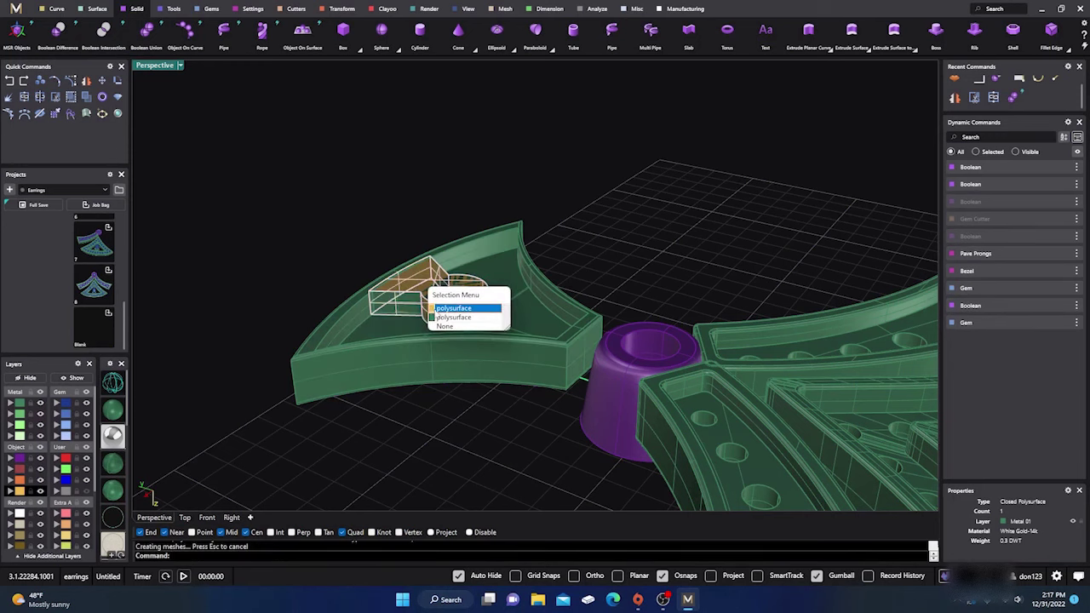
pyautogui.click(451, 308)
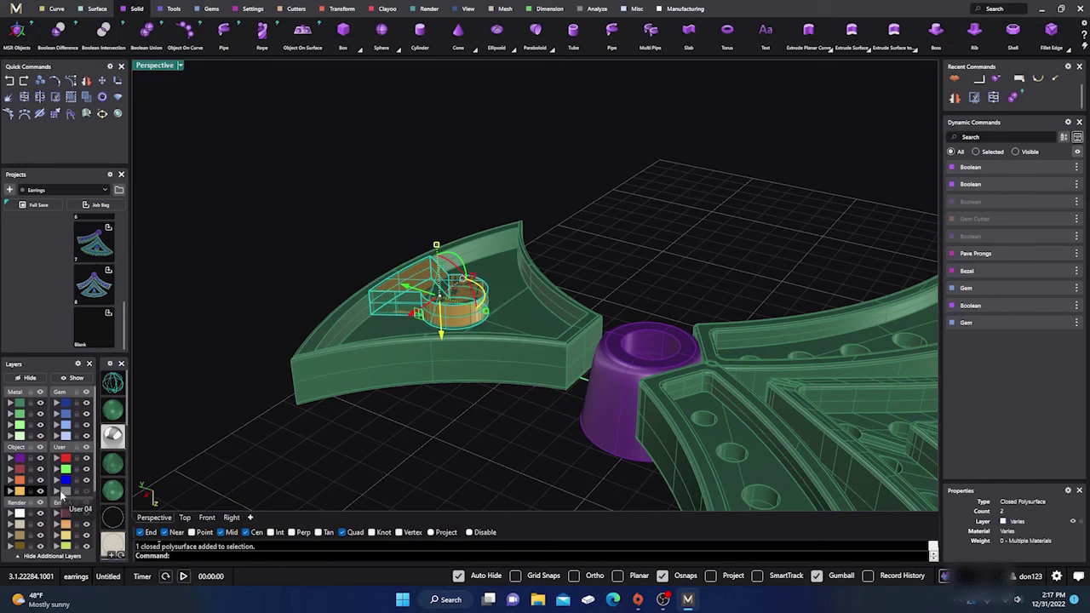
pyautogui.click(58, 491)
pyautogui.moveTo(501, 380); pyautogui.dragTo(458, 290, button='right')
pyautogui.scroll(4, 458, 290)
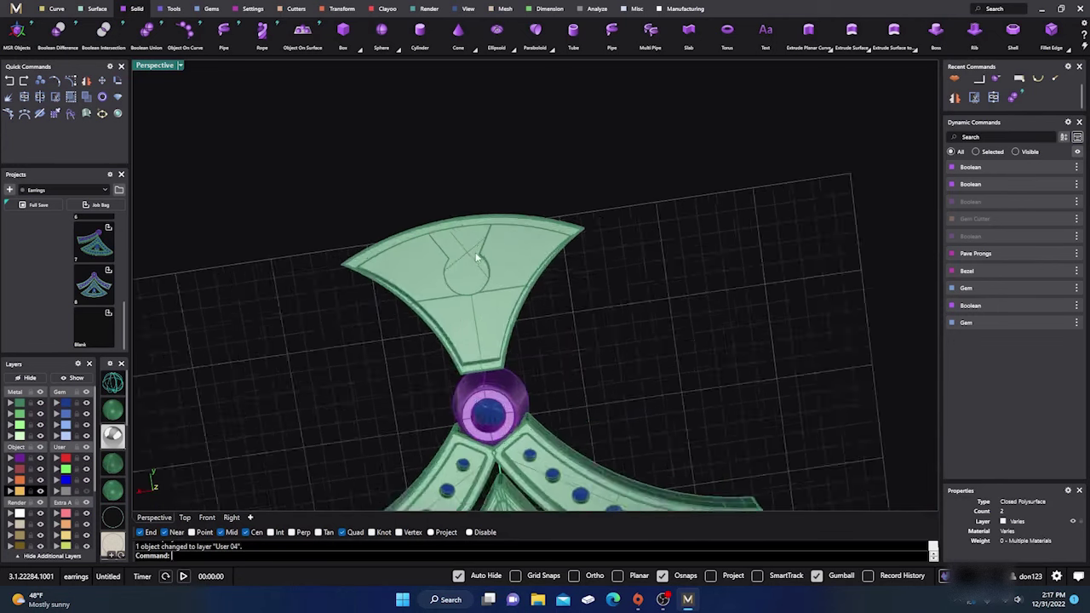
pyautogui.scroll(-3, 474, 255)
pyautogui.moveTo(550, 339); pyautogui.dragTo(402, 235, button='right')
pyautogui.scroll(-5, 460, 246)
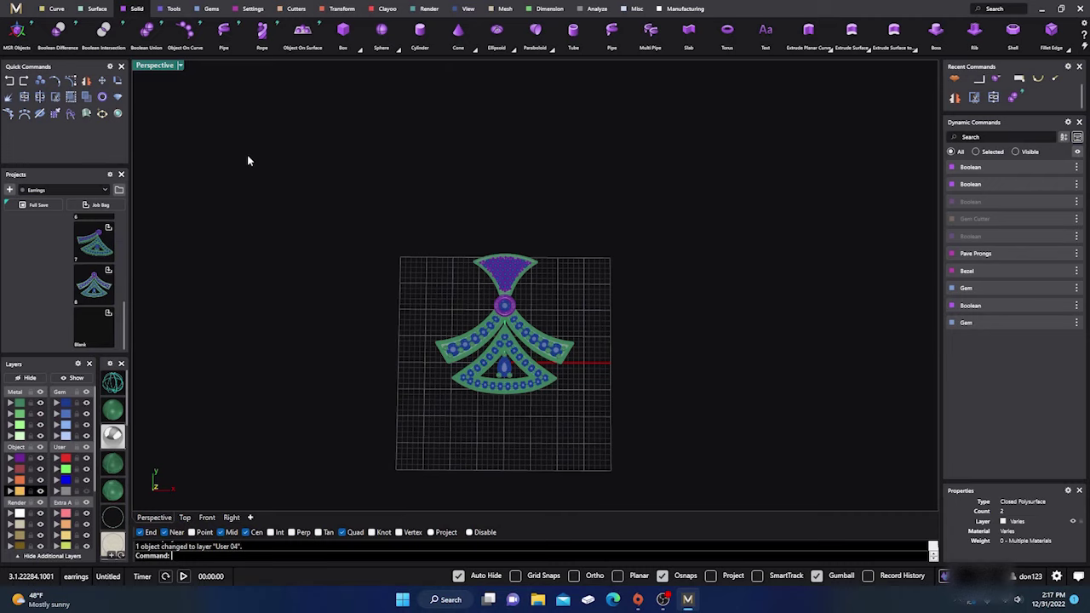
# Import finding 03 from the Content Manager's Findings collection, accepting the scaling prompt.
pyautogui.click(119, 191)
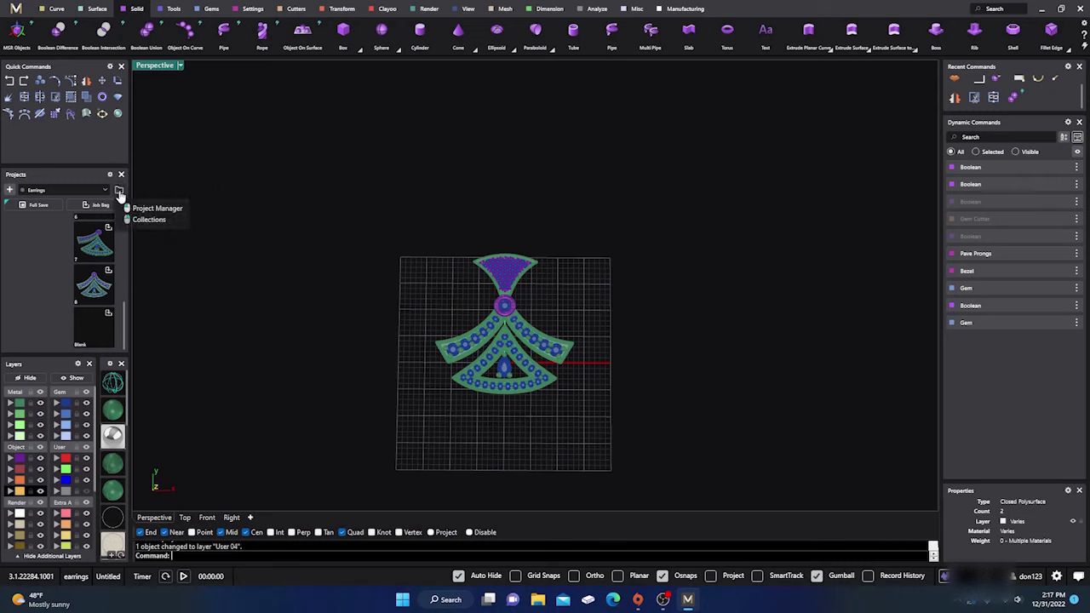
pyautogui.click(119, 192)
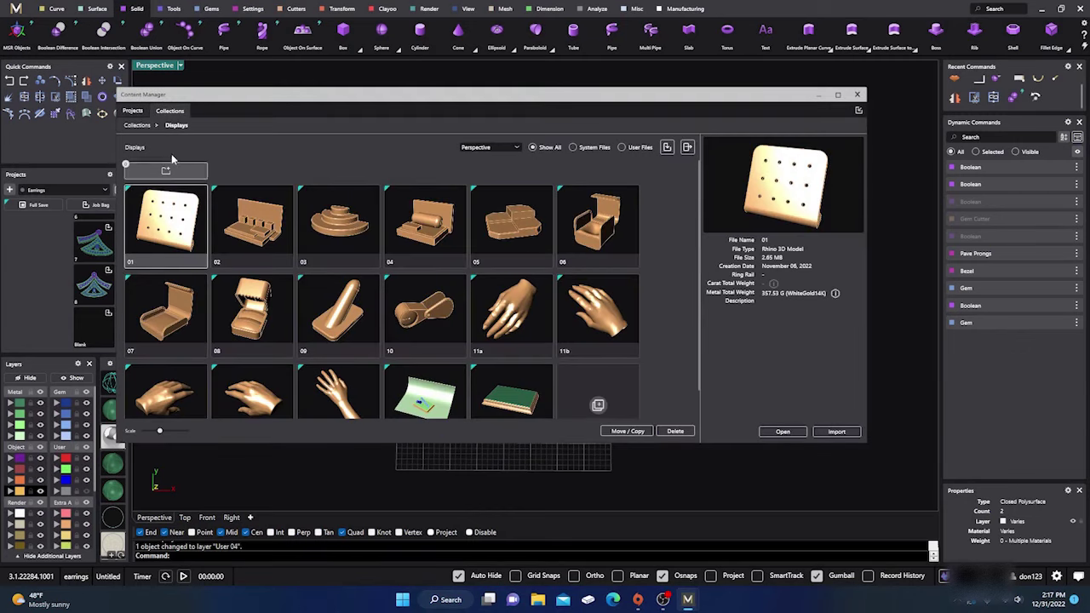
pyautogui.click(138, 126)
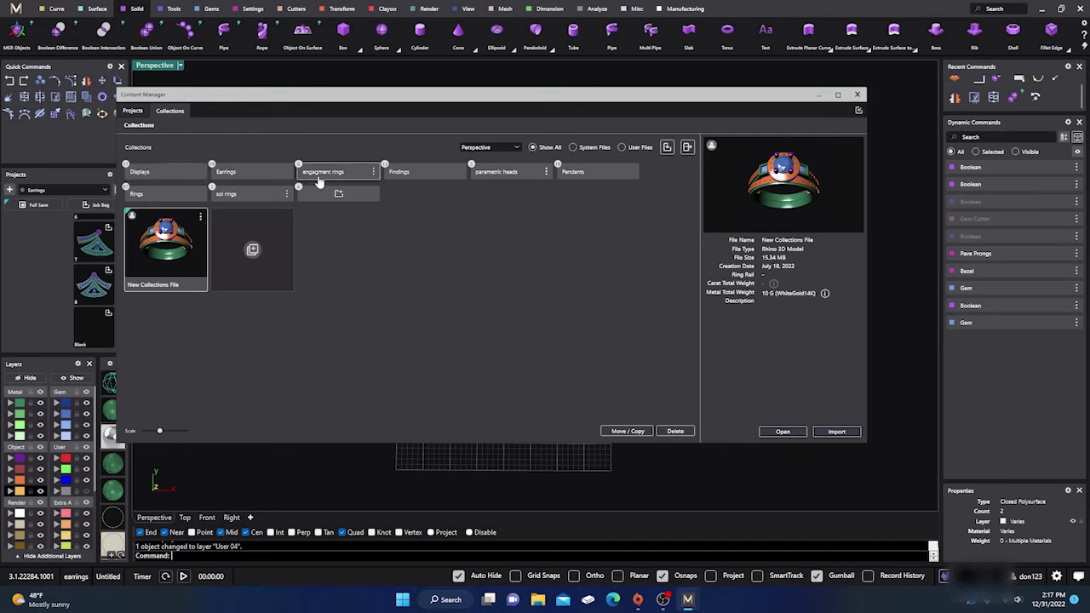
pyautogui.click(406, 173)
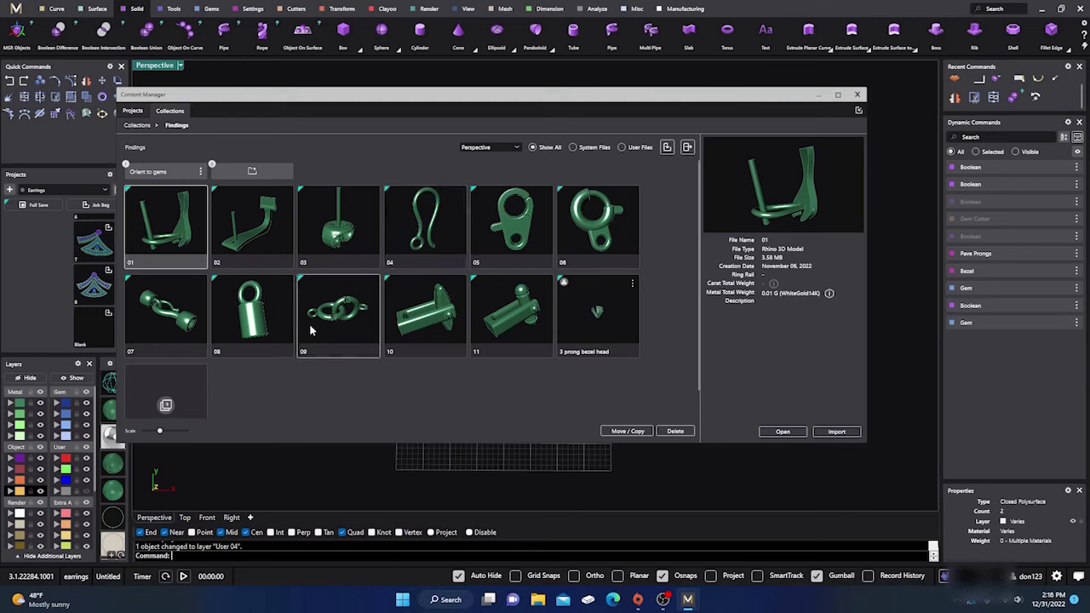
pyautogui.click(338, 224)
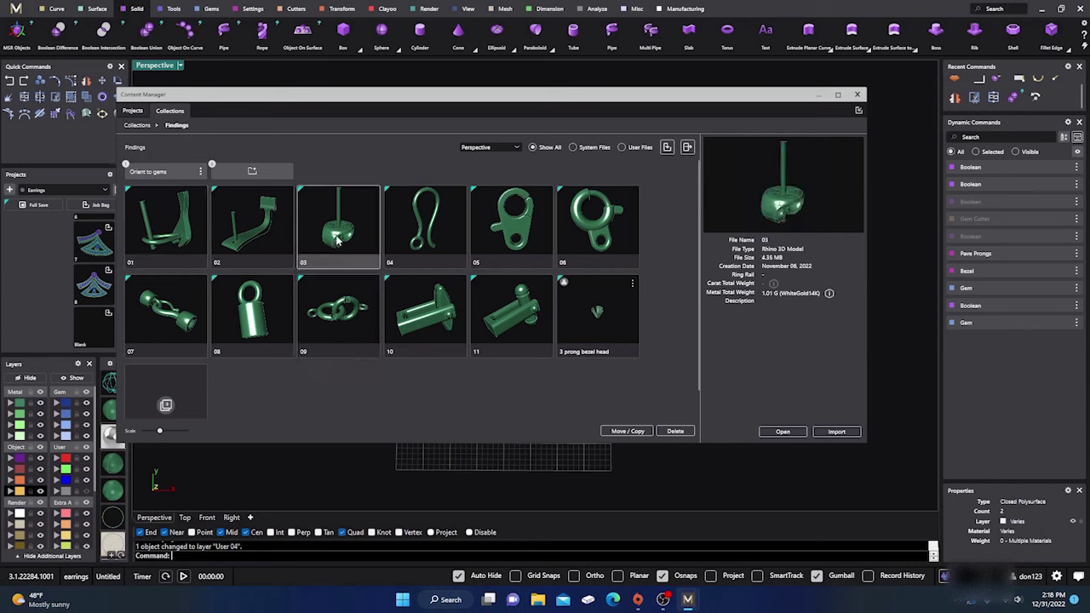
pyautogui.click(838, 432)
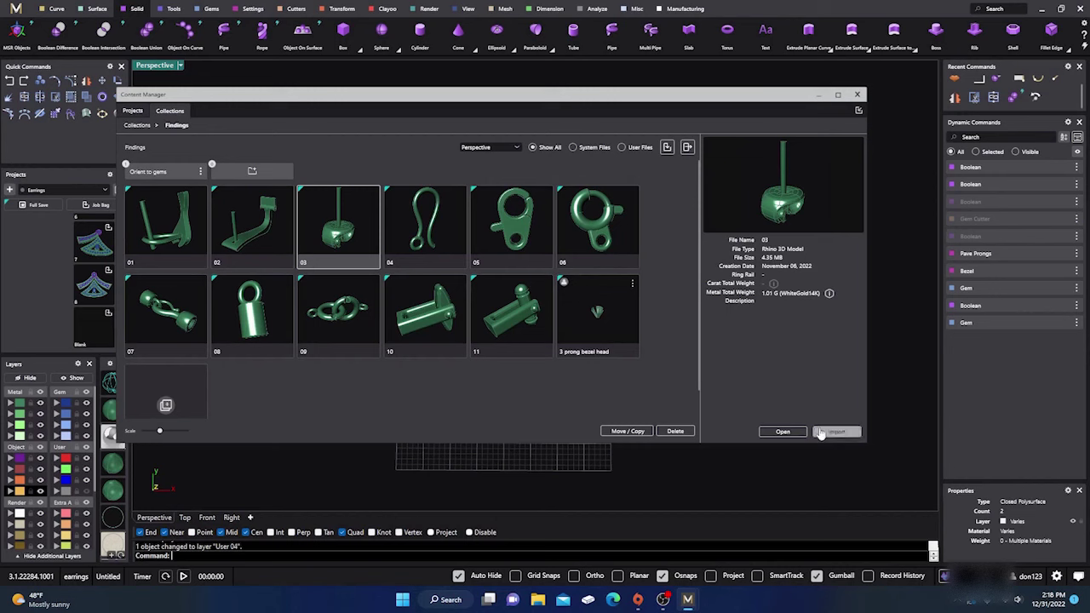
pyautogui.click(824, 432)
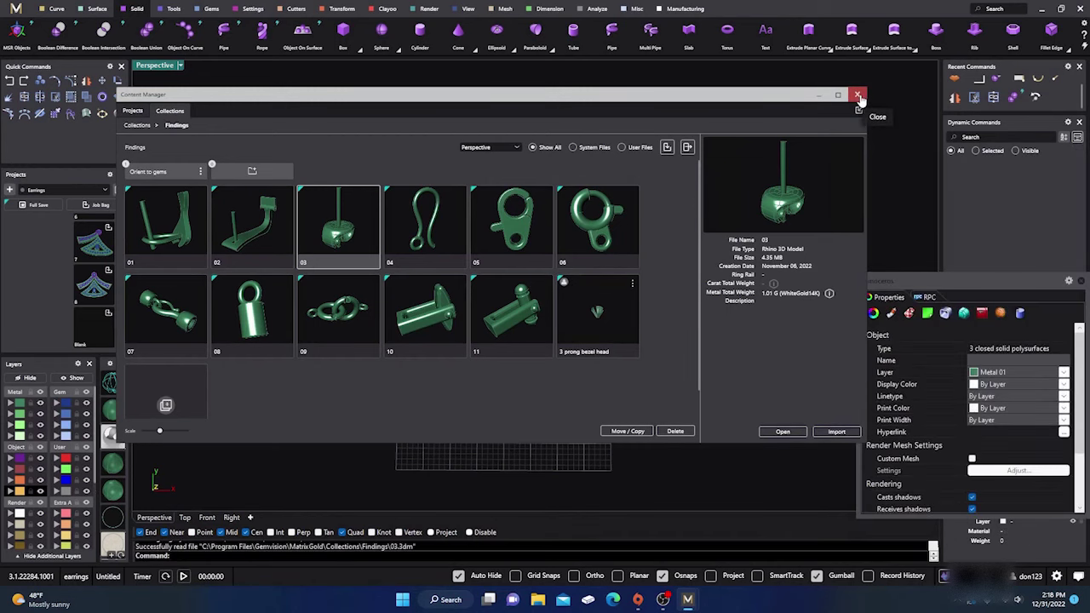
# Close the content library and properties panel, then hide the cutter layer to reveal the pavé gems.
pyautogui.click(860, 96)
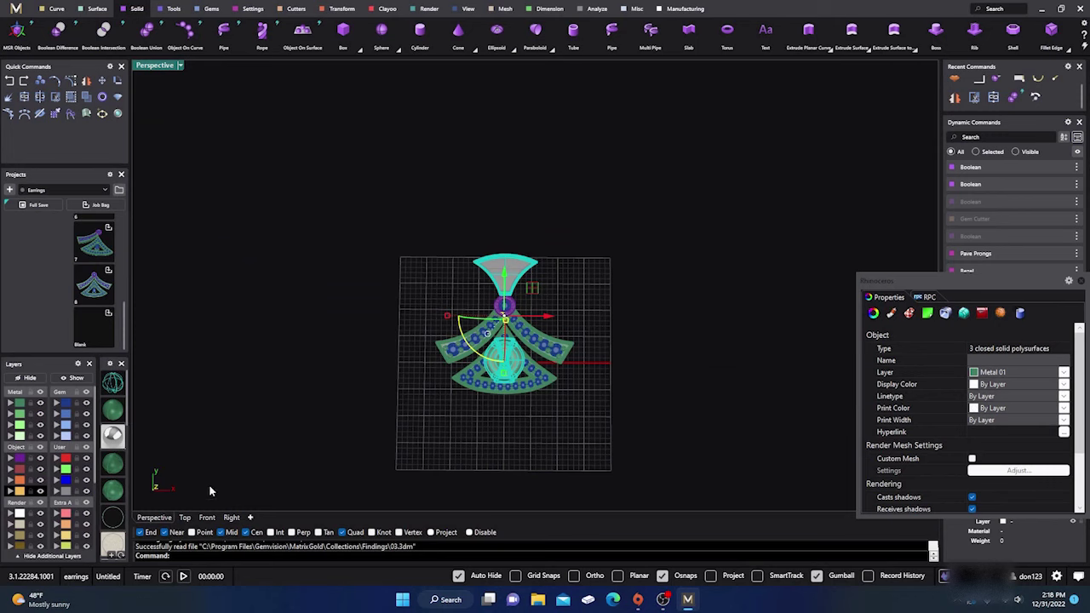
pyautogui.click(1081, 282)
pyautogui.moveTo(672, 433); pyautogui.dragTo(511, 283, button='right')
pyautogui.scroll(5, 511, 284)
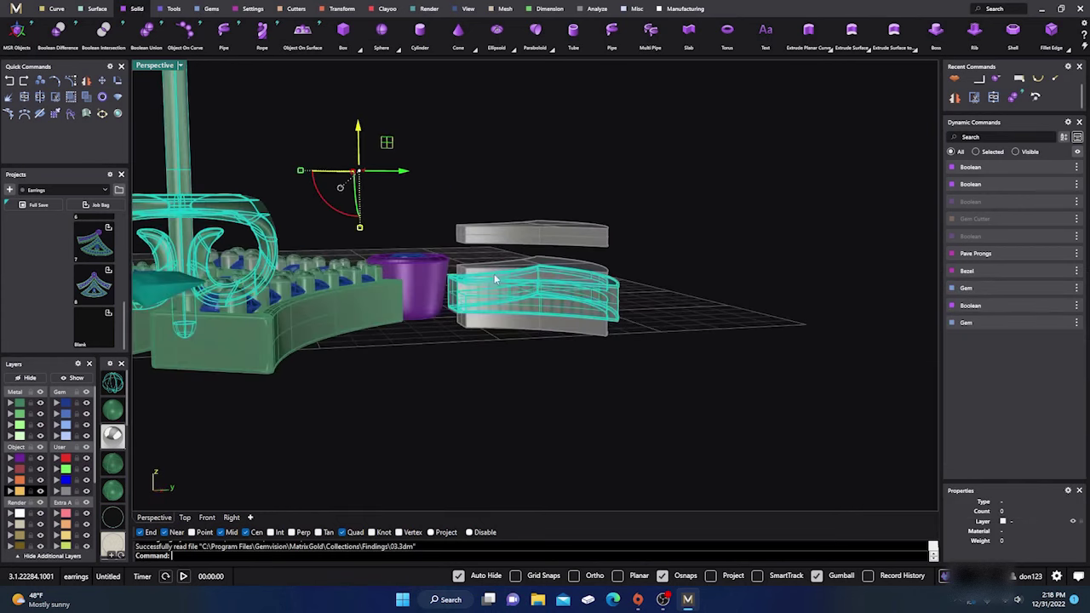
pyautogui.moveTo(486, 361); pyautogui.dragTo(507, 382, button='right')
pyautogui.click(512, 381)
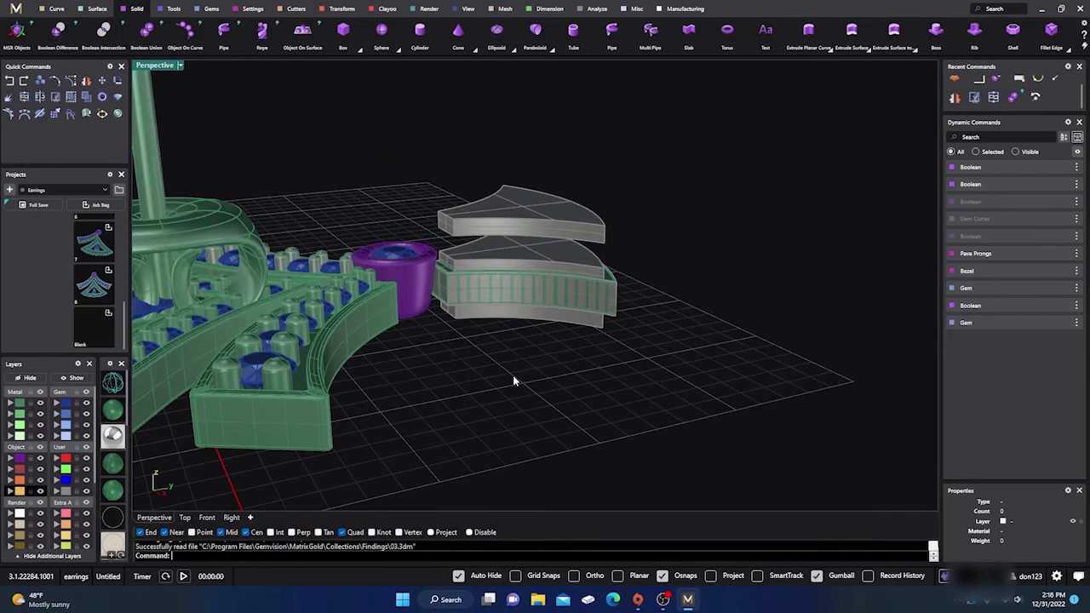
pyautogui.click(86, 492)
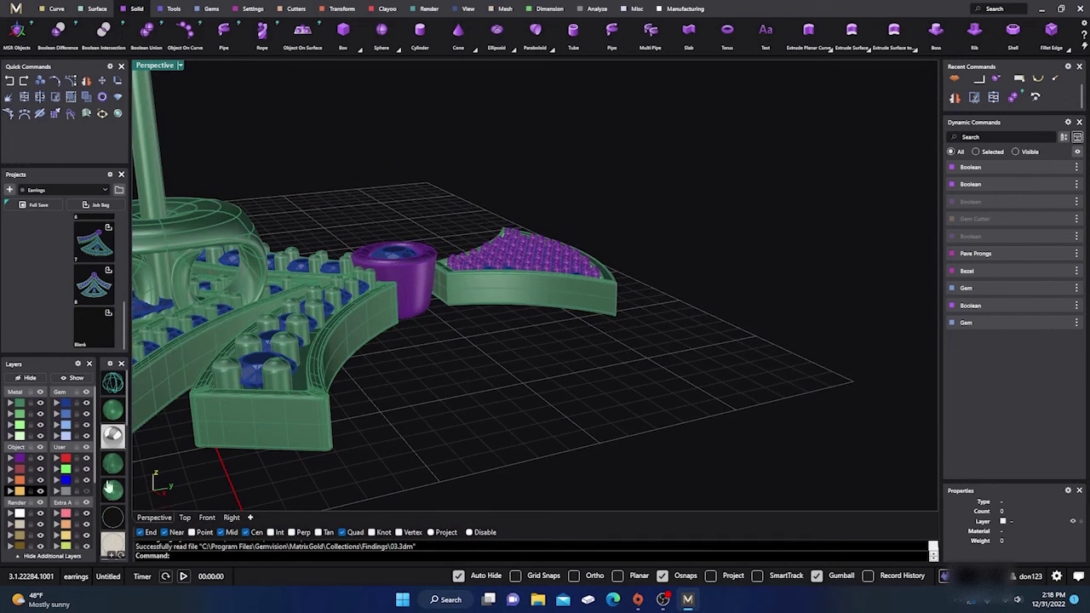
pyautogui.scroll(-3, 588, 339)
pyautogui.scroll(-3, 588, 334)
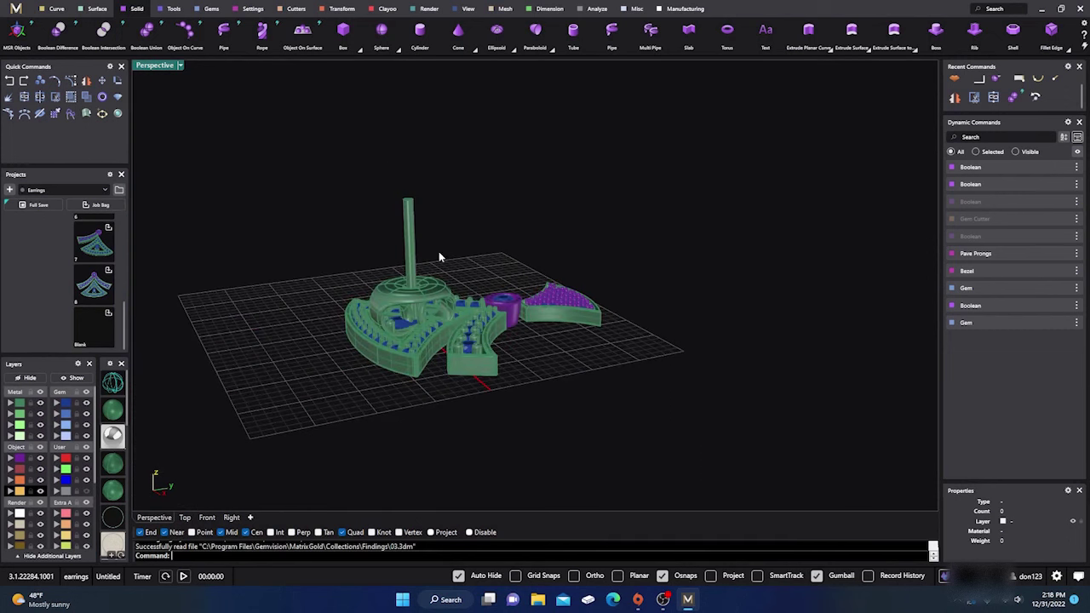
# Select the finding, test a move to the right, undo it, and reselect the back and post.
pyautogui.moveTo(438, 255); pyautogui.dragTo(393, 288)
pyautogui.moveTo(299, 442); pyautogui.dragTo(278, 392, button='right')
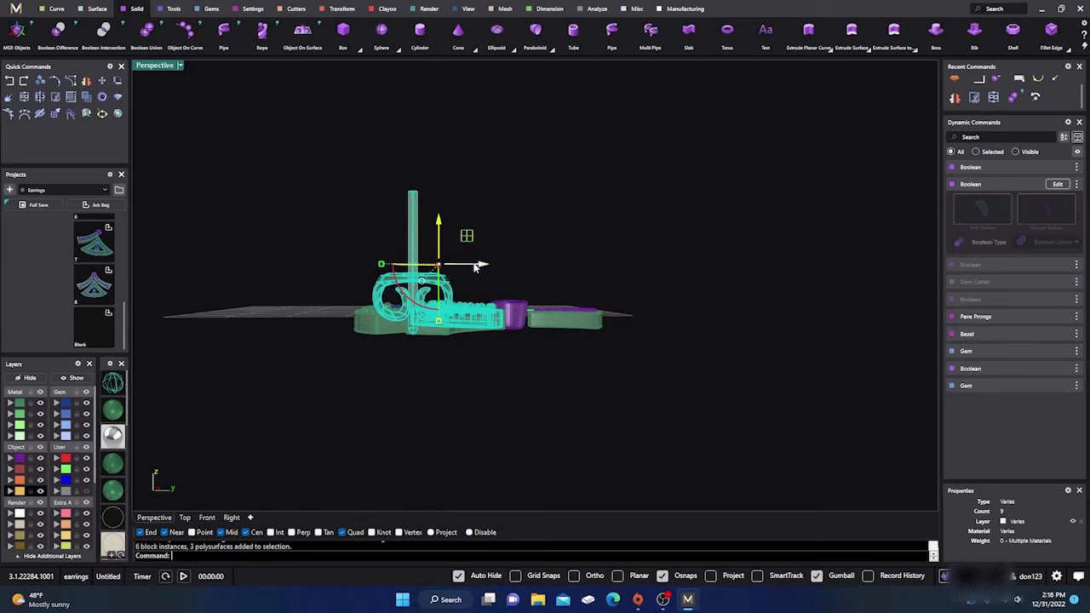
pyautogui.moveTo(481, 265); pyautogui.dragTo(592, 265)
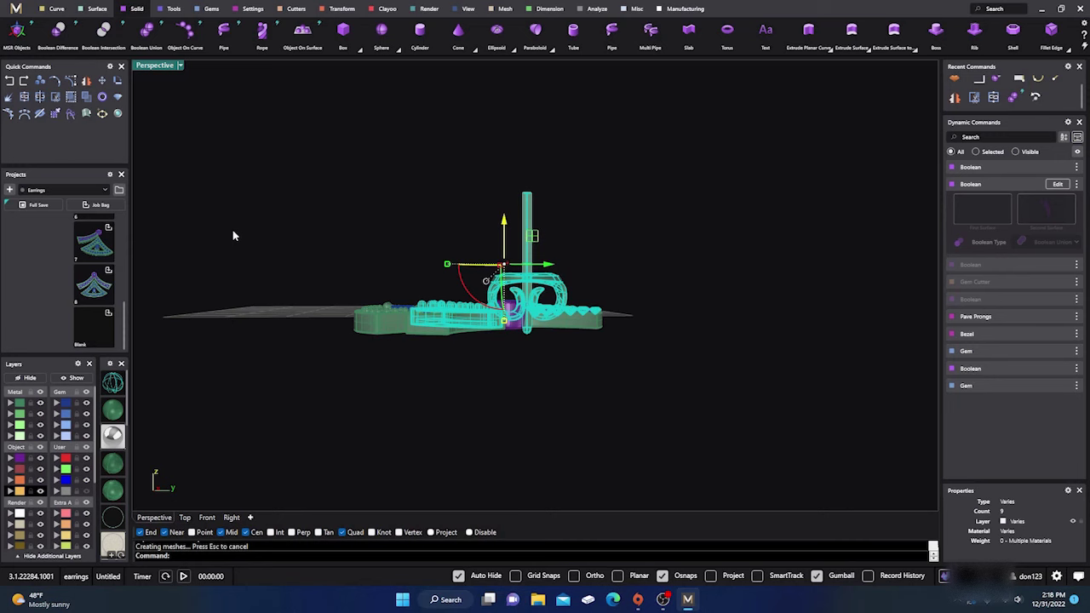
pyautogui.moveTo(233, 230); pyautogui.dragTo(244, 260, button='right')
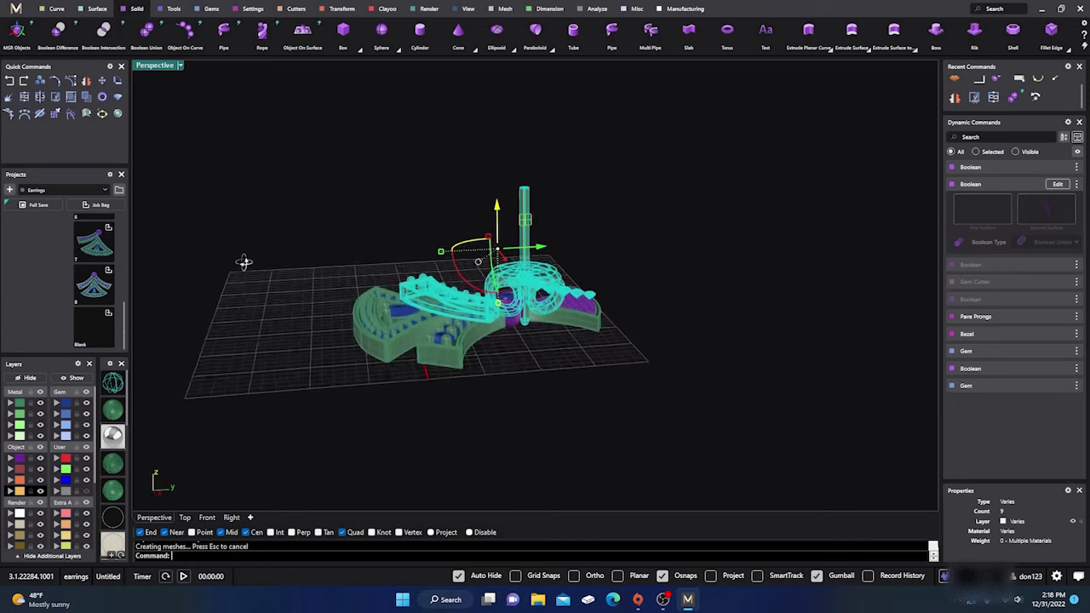
pyautogui.click(10, 80)
pyautogui.moveTo(417, 226); pyautogui.dragTo(438, 247, button='right')
pyautogui.moveTo(438, 247); pyautogui.dragTo(387, 288)
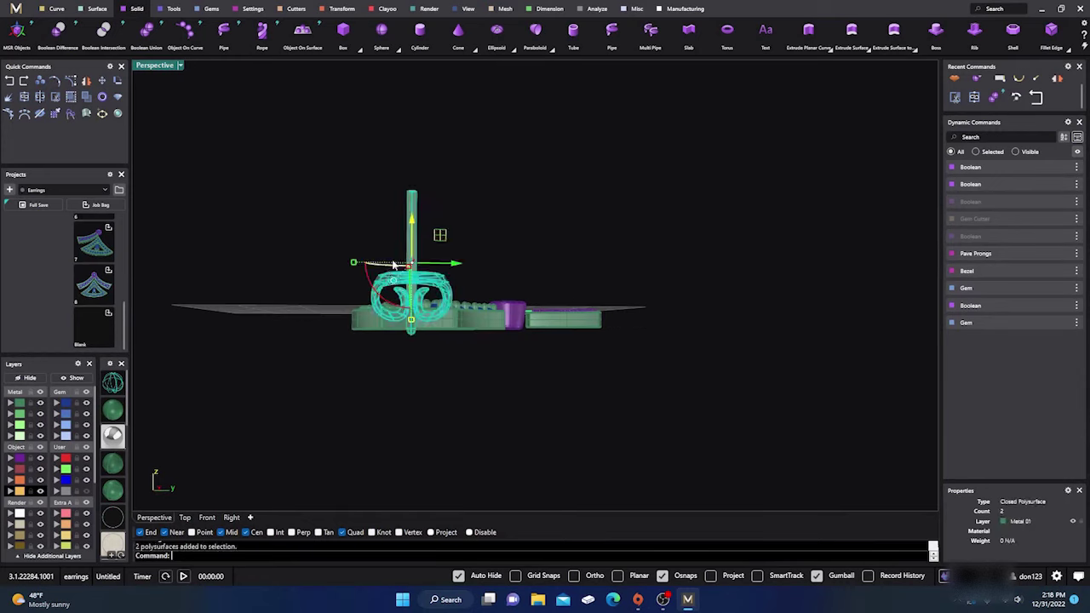
# In the Right view, slide the finding right and lower it -14.027 mm under the top fan.
pyautogui.click(231, 518)
pyautogui.scroll(-4, 614, 378)
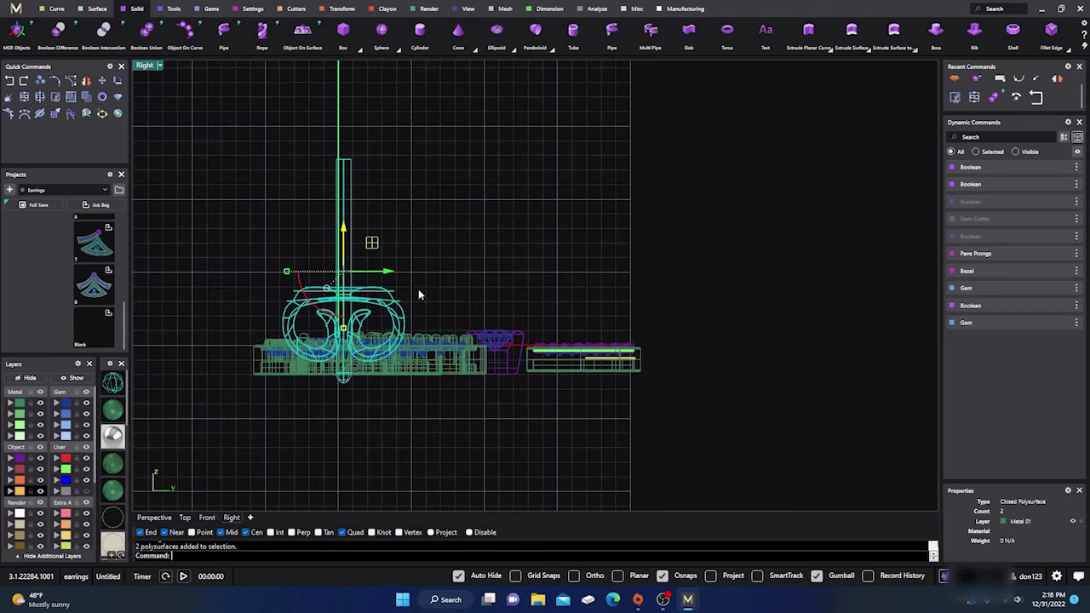
pyautogui.moveTo(389, 275); pyautogui.dragTo(645, 316)
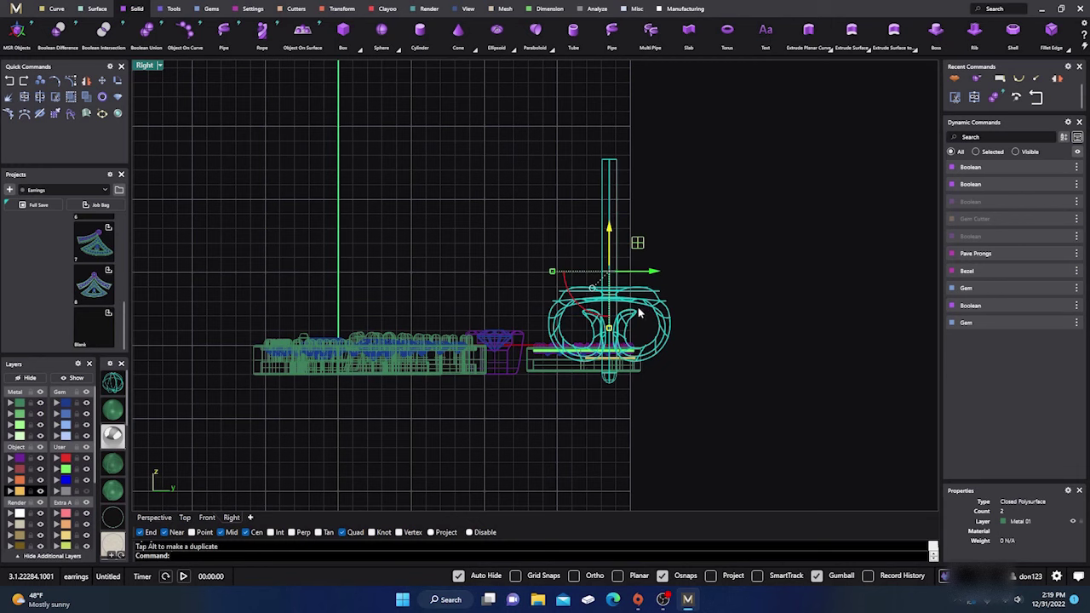
pyautogui.moveTo(609, 232); pyautogui.dragTo(608, 424)
pyautogui.click(563, 383)
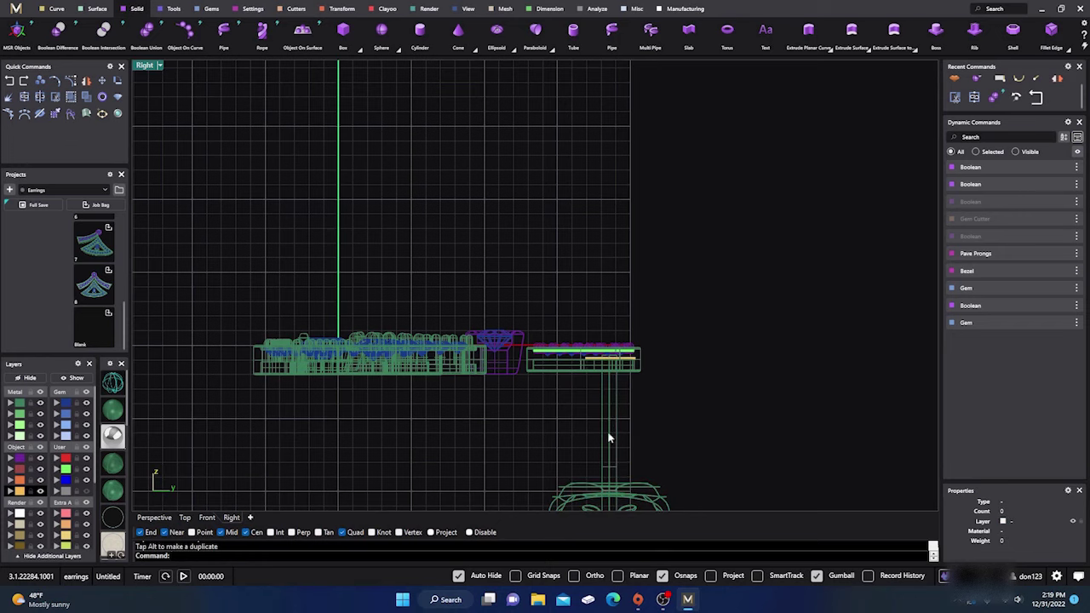
# Back in Perspective, lower the vertical post -0.657 mm to meet the fan's underside.
pyautogui.click(154, 517)
pyautogui.moveTo(246, 416)
pyautogui.mouseDown(button='right')
pyautogui.moveTo(329, 374)
pyautogui.moveTo(224, 470)
pyautogui.moveTo(304, 407)
pyautogui.moveTo(418, 480)
pyautogui.moveTo(571, 361)
pyautogui.moveTo(596, 442)
pyautogui.moveTo(647, 307)
pyautogui.mouseUp(button='right')
pyautogui.scroll(3, 505, 302)
pyautogui.click(505, 303)
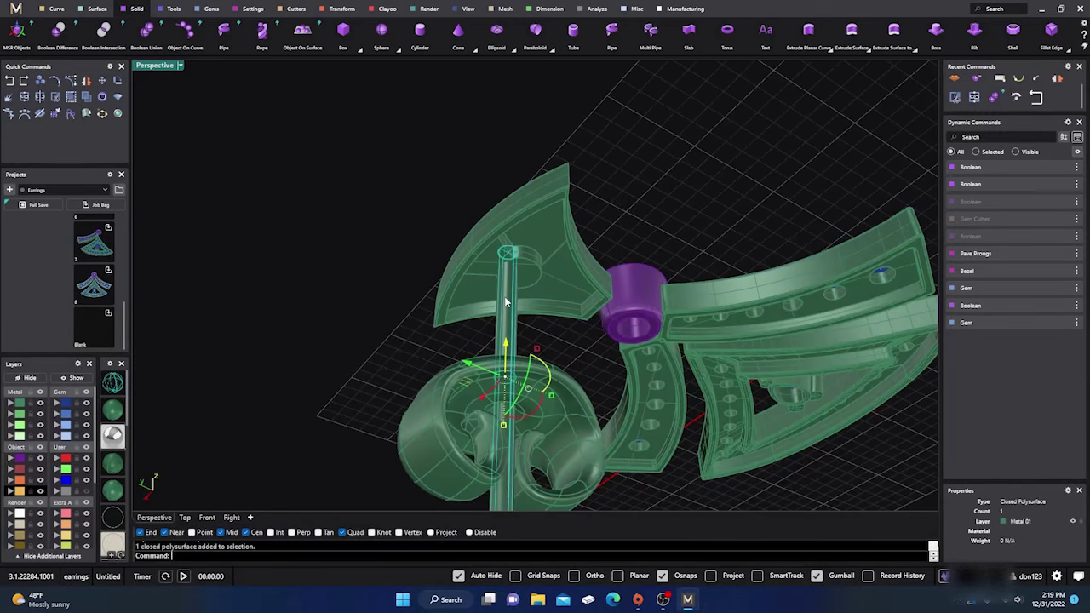
pyautogui.click(465, 393)
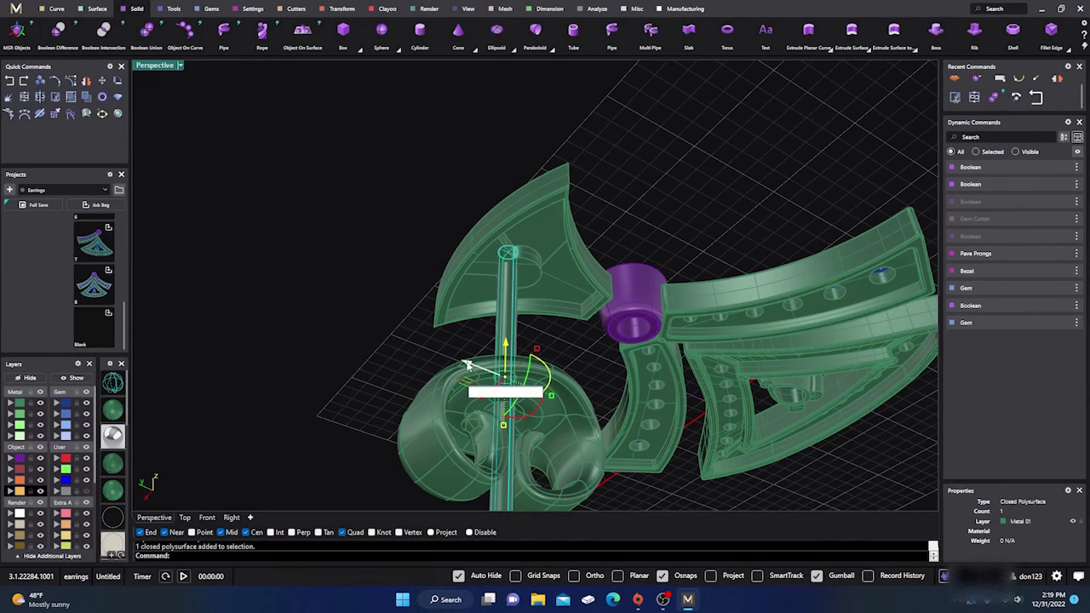
pyautogui.moveTo(477, 362); pyautogui.dragTo(474, 373)
pyautogui.moveTo(474, 372); pyautogui.dragTo(535, 371, button='right')
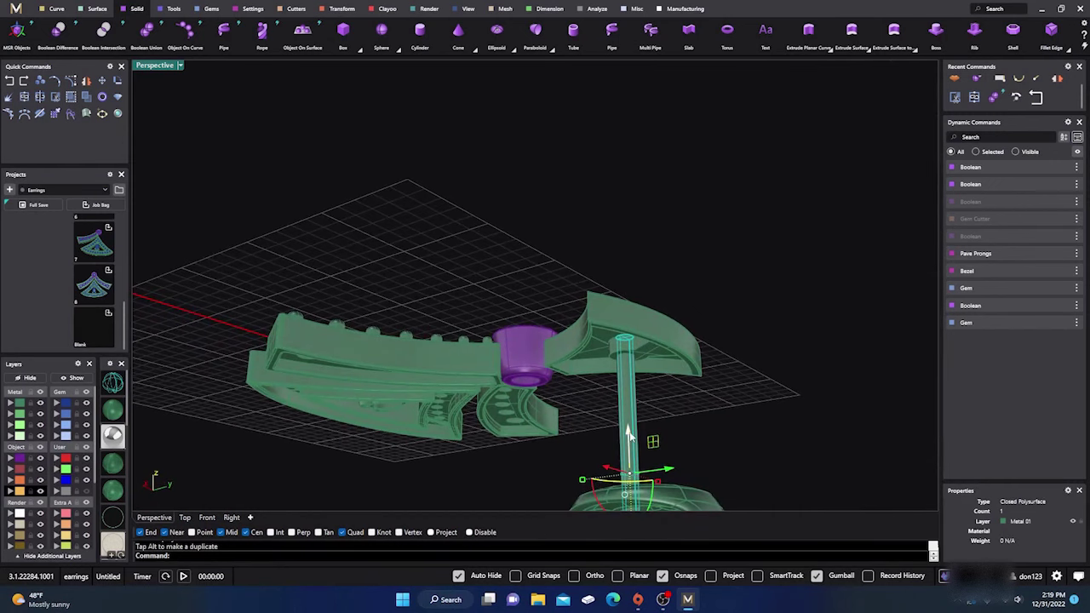
pyautogui.moveTo(628, 434); pyautogui.dragTo(634, 449)
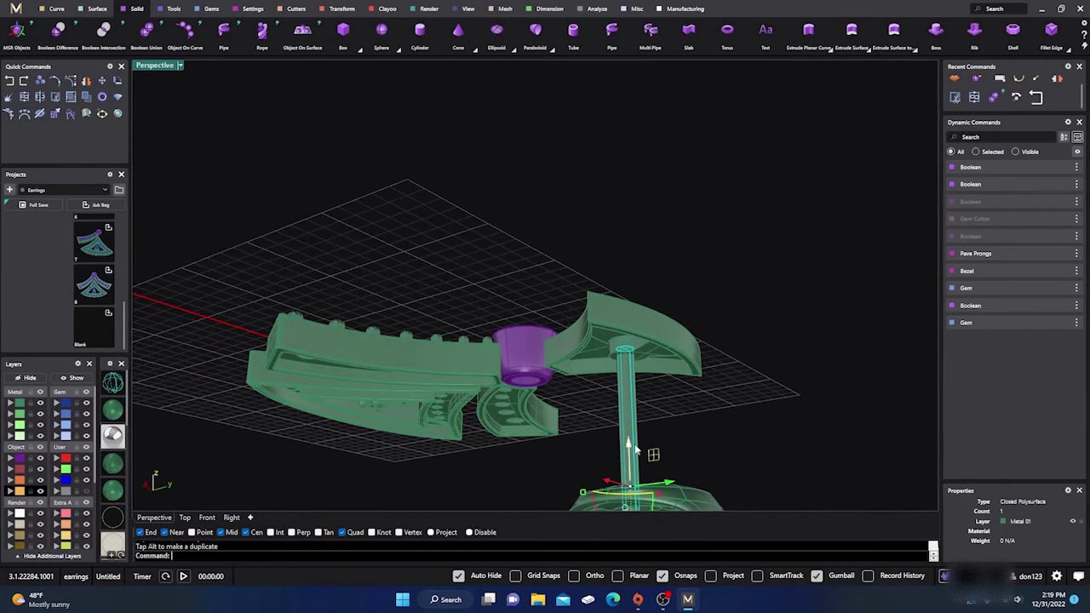
pyautogui.moveTo(480, 304); pyautogui.dragTo(275, 331, button='right')
pyautogui.press('Escape')
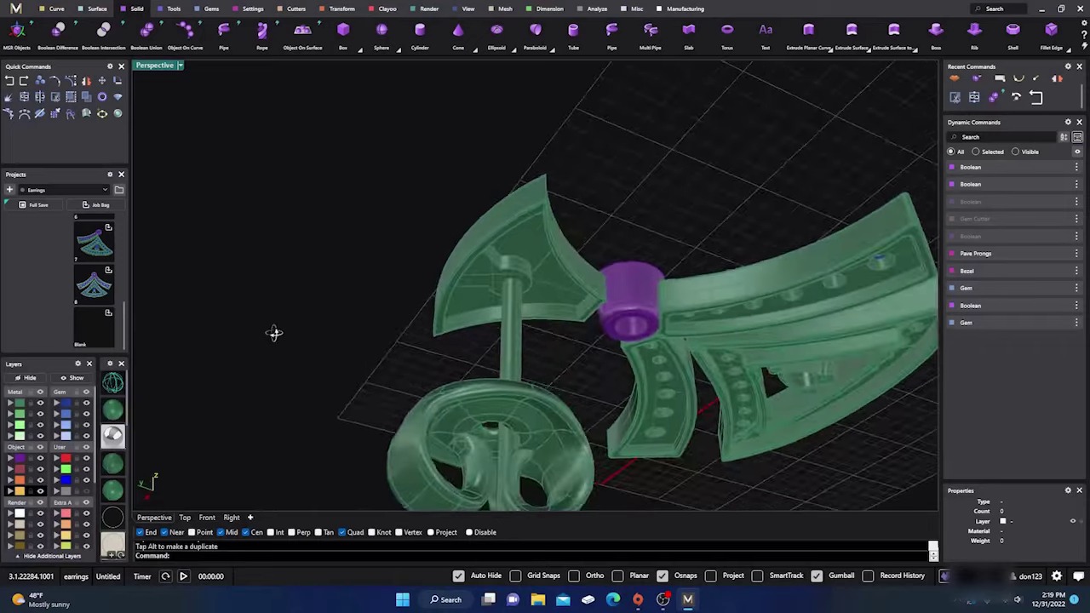
pyautogui.scroll(-3, 399, 301)
pyautogui.moveTo(399, 302); pyautogui.dragTo(609, 397, button='right')
pyautogui.scroll(4, 574, 241)
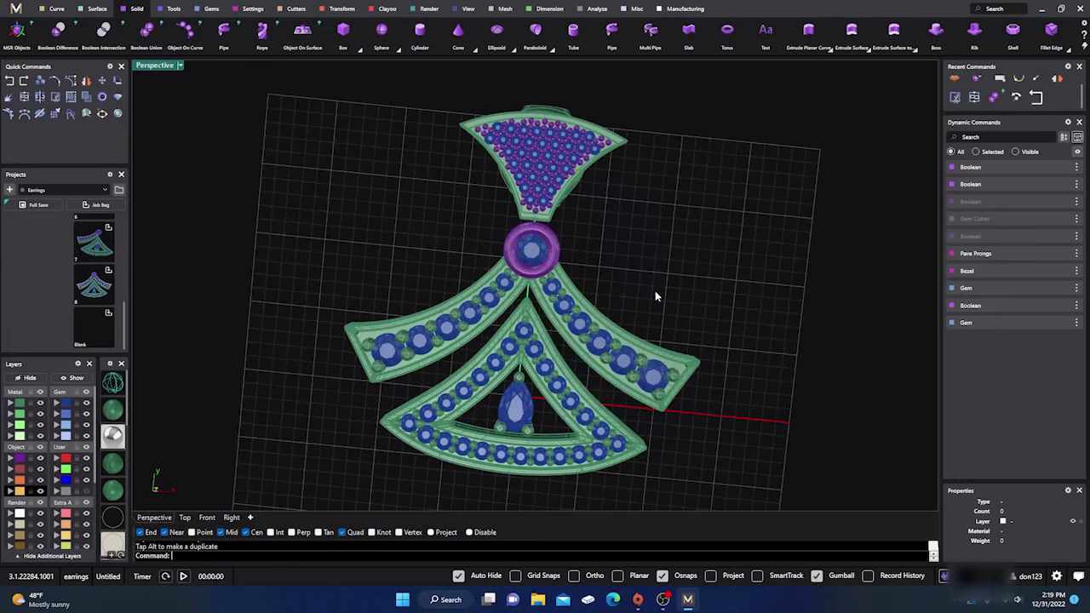
pyautogui.moveTo(574, 241); pyautogui.dragTo(576, 293, button='right')
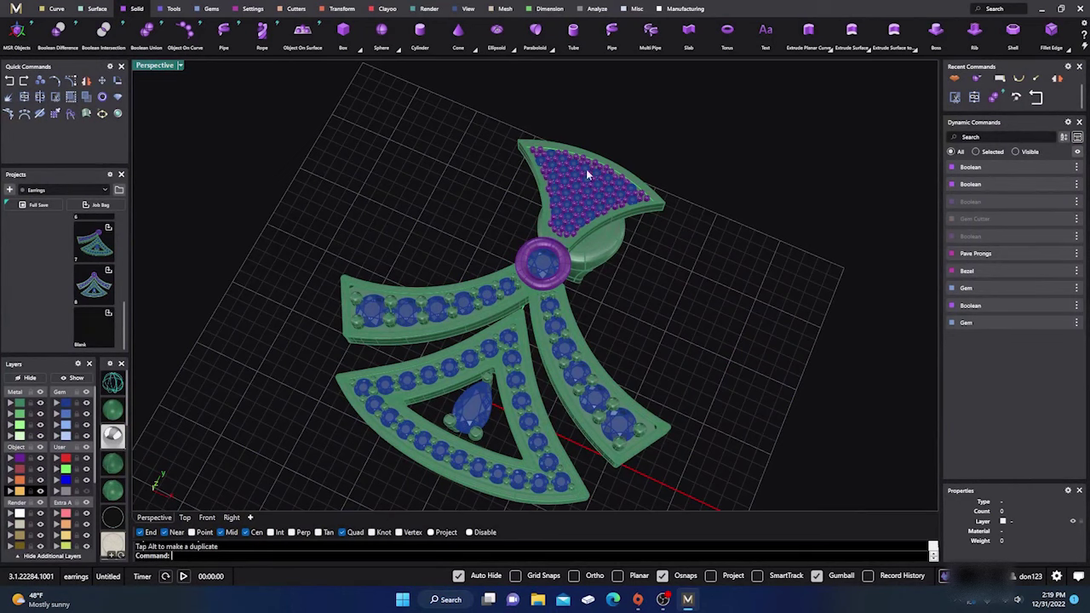
pyautogui.moveTo(651, 315); pyautogui.dragTo(516, 311, button='right')
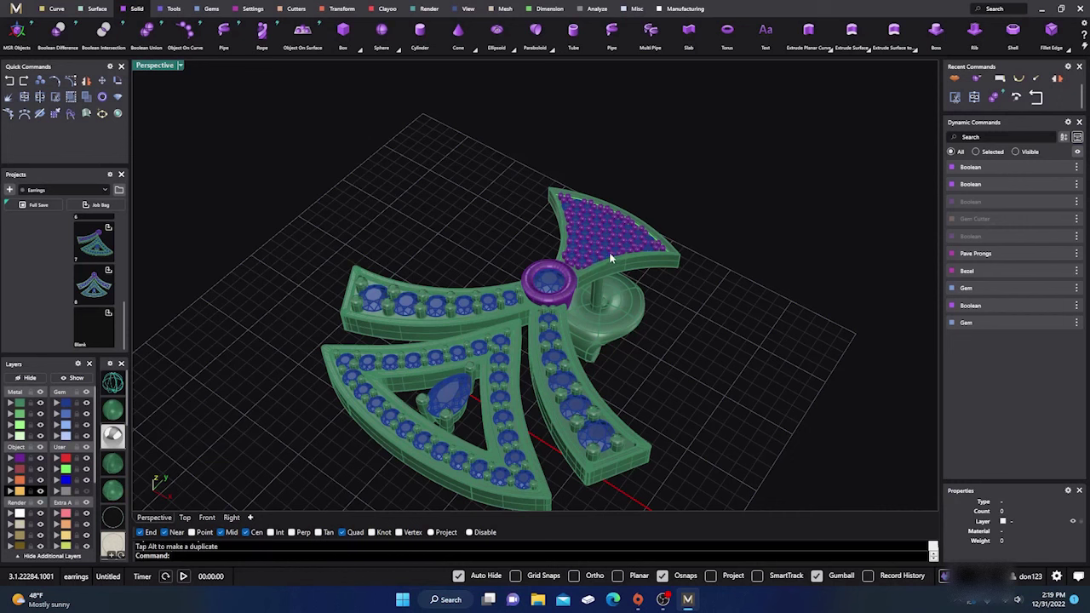
pyautogui.scroll(-3, 518, 230)
pyautogui.moveTo(512, 216); pyautogui.dragTo(515, 258, button='right')
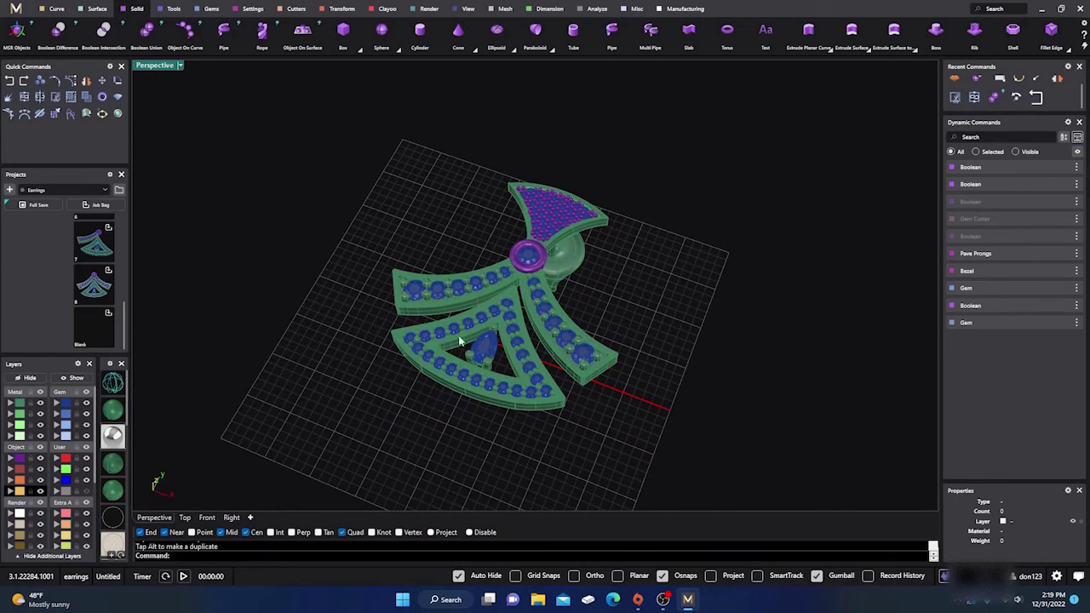
pyautogui.moveTo(460, 341); pyautogui.dragTo(519, 339, button='right')
pyautogui.scroll(4, 524, 337)
pyautogui.scroll(-1, 528, 337)
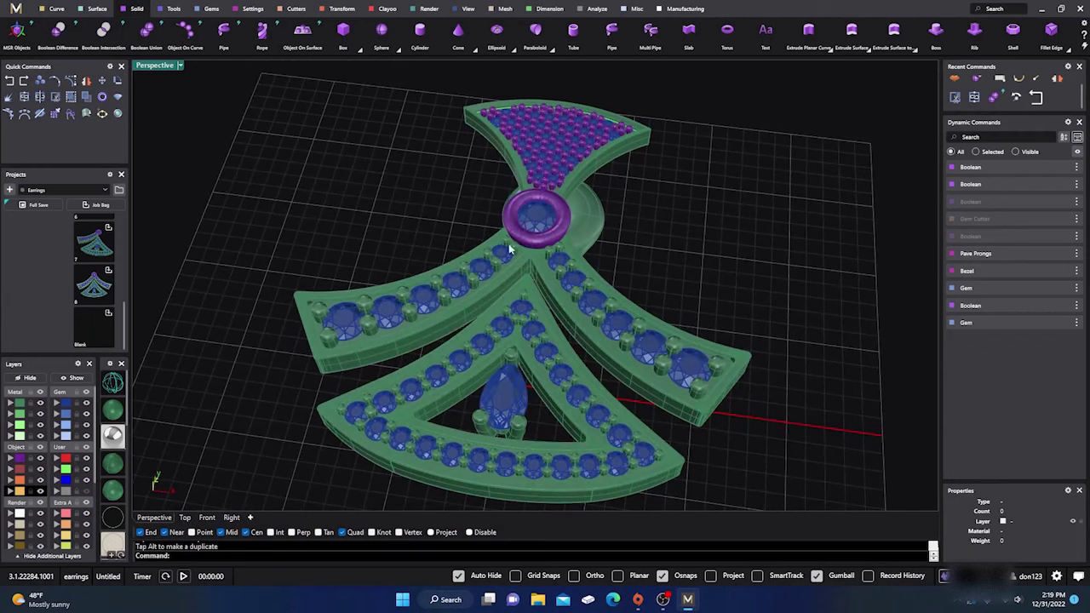
pyautogui.scroll(-2, 511, 251)
pyautogui.moveTo(516, 252); pyautogui.dragTo(487, 285, button='right')
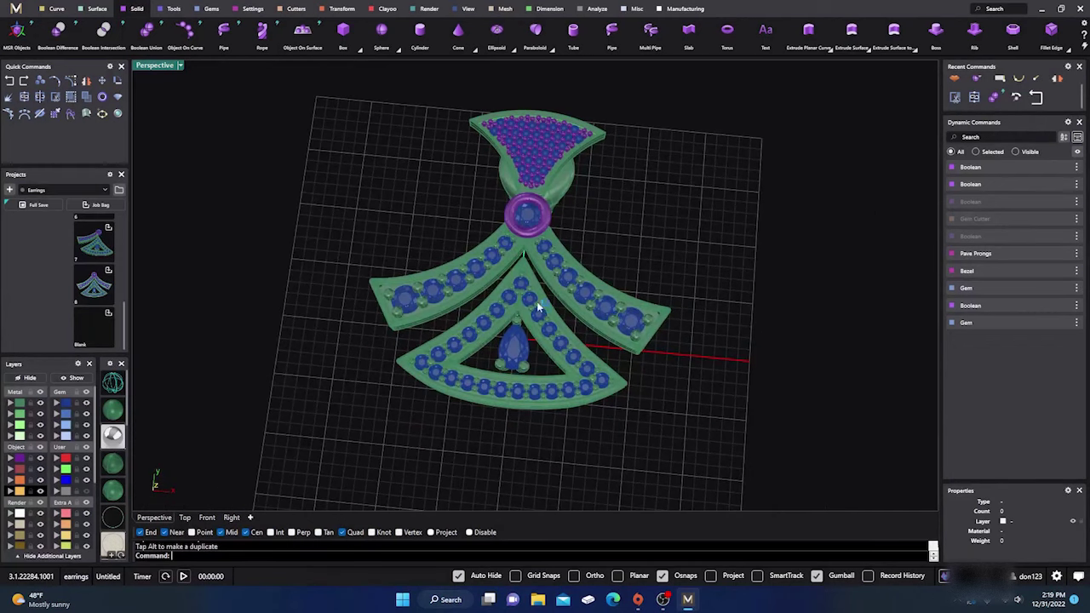
pyautogui.moveTo(538, 308); pyautogui.dragTo(464, 246, button='right')
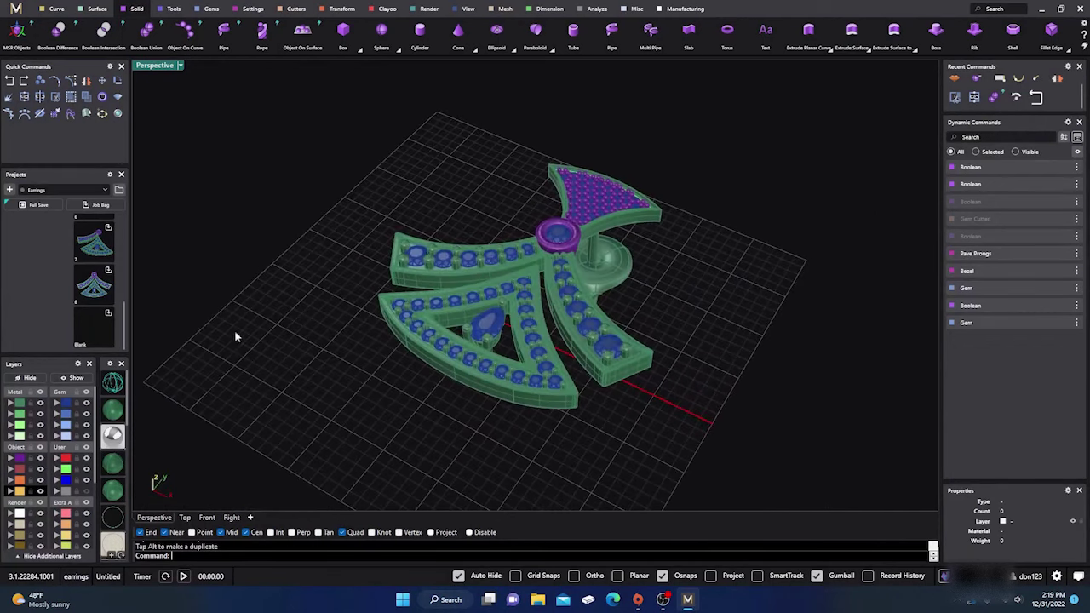
pyautogui.click(113, 437)
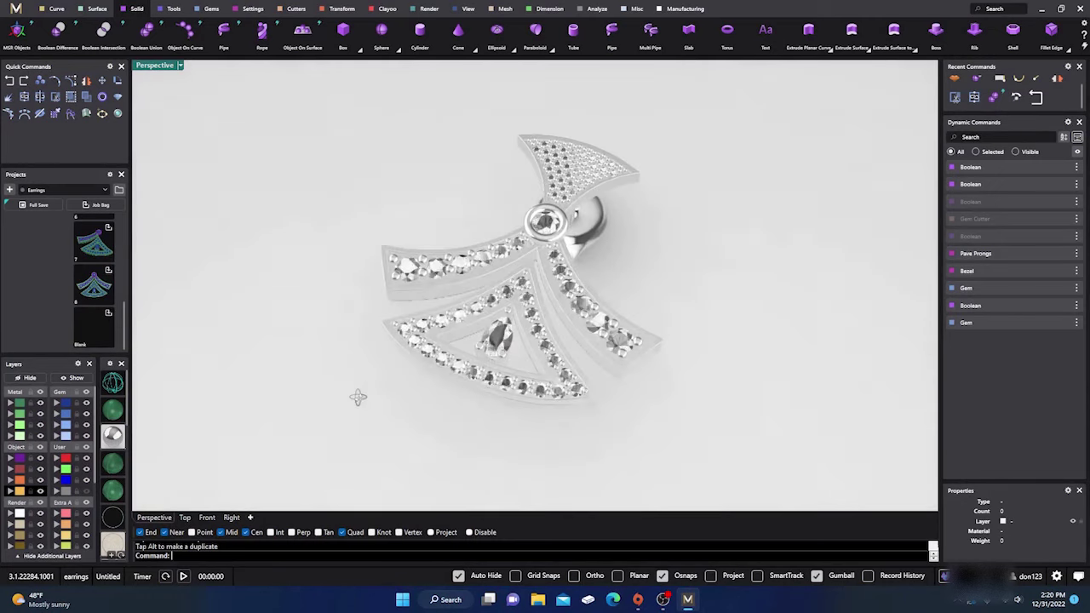
pyautogui.click(114, 411)
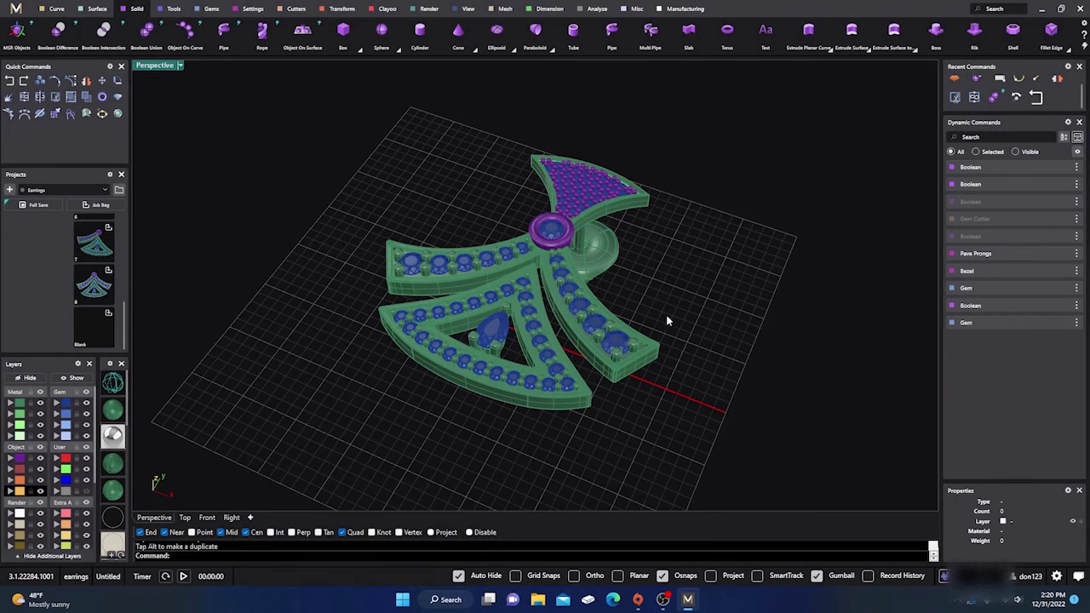
pyautogui.moveTo(668, 321); pyautogui.dragTo(498, 268, button='right')
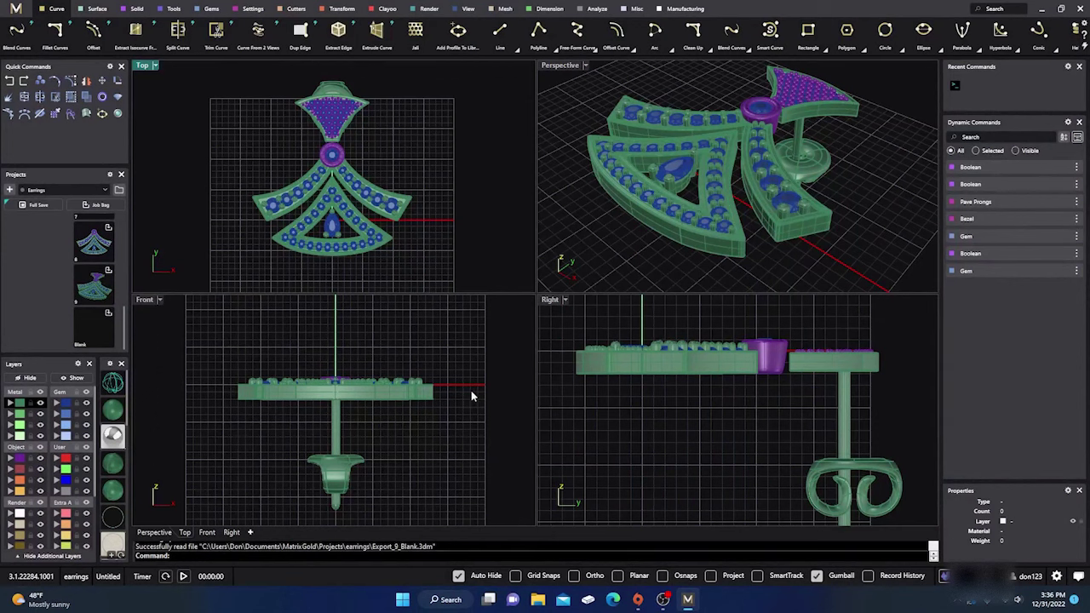
# Maximize the Perspective viewport and orbit and zoom to inspect the earring from near the top.
pyautogui.doubleClick(559, 66)
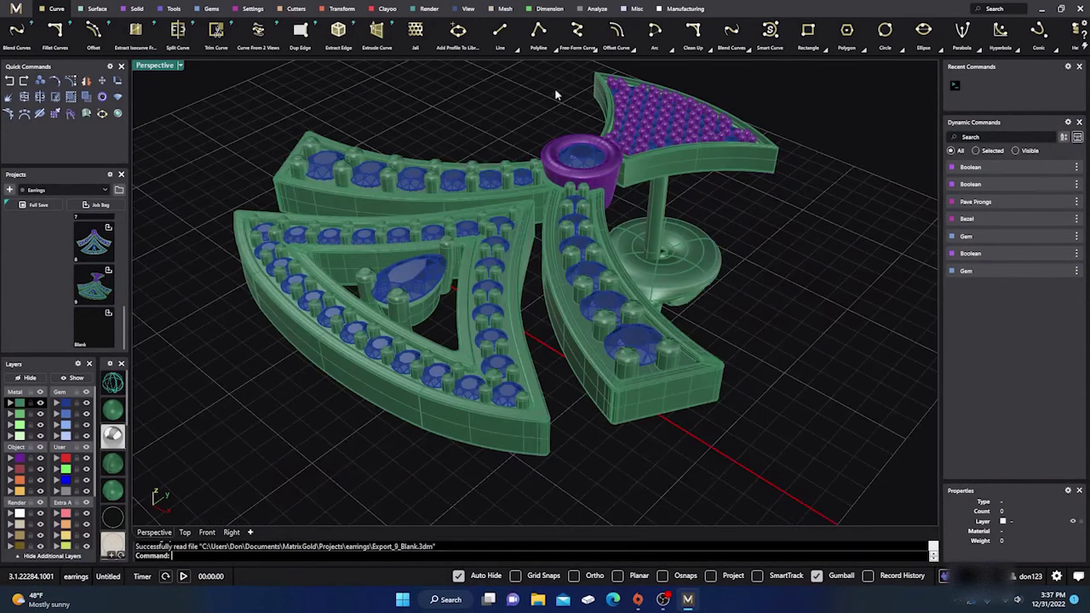
pyautogui.moveTo(530, 273); pyautogui.dragTo(509, 229, button='right')
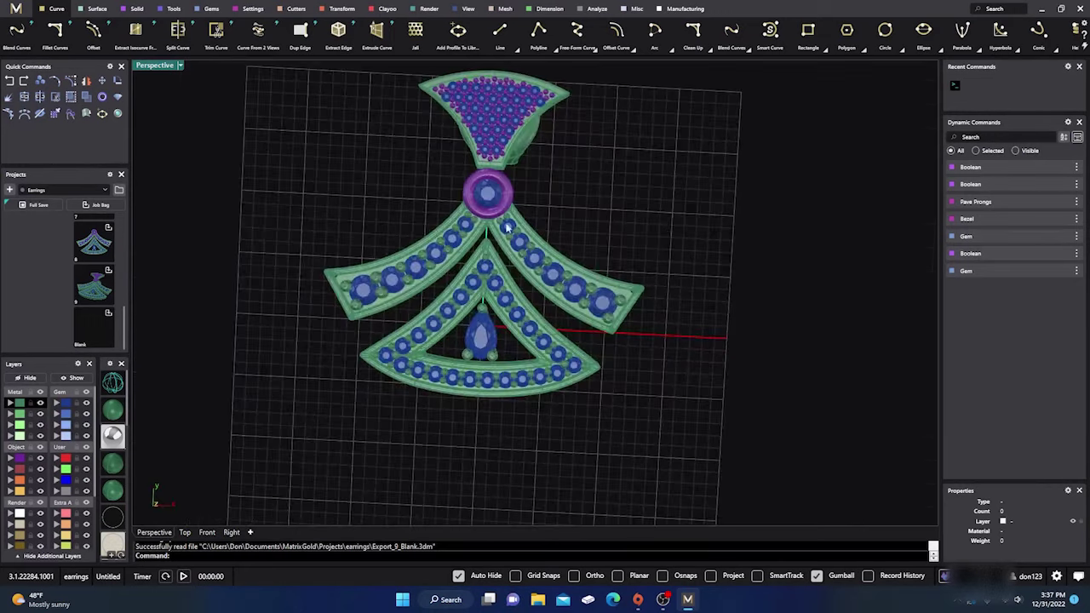
pyautogui.scroll(3, 509, 230)
pyautogui.scroll(-4, 473, 149)
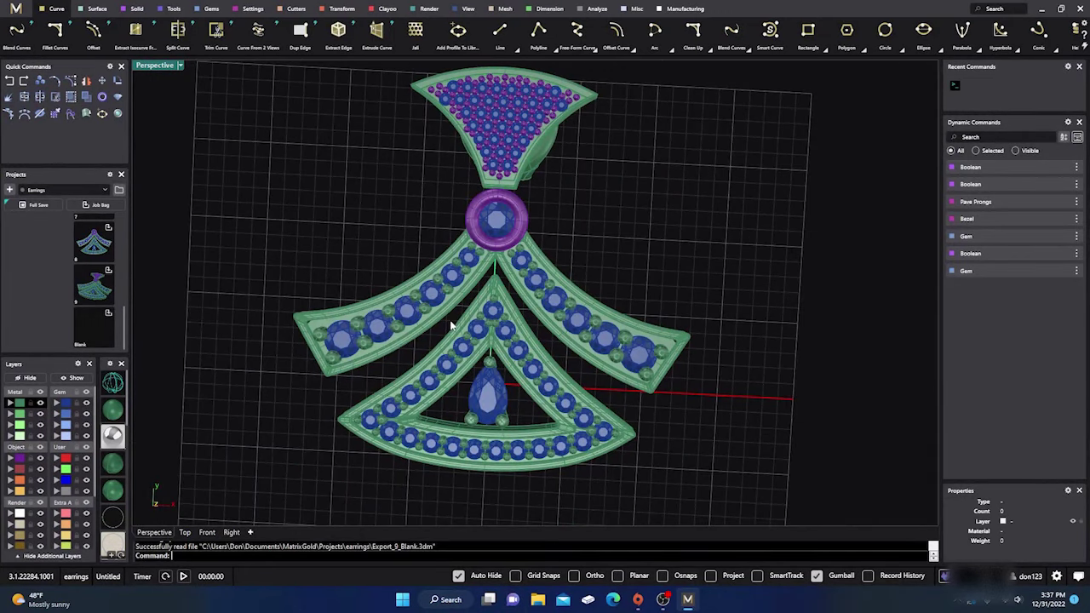
pyautogui.scroll(-2, 470, 339)
pyautogui.moveTo(470, 339); pyautogui.dragTo(480, 341, button='right')
pyautogui.scroll(3, 480, 219)
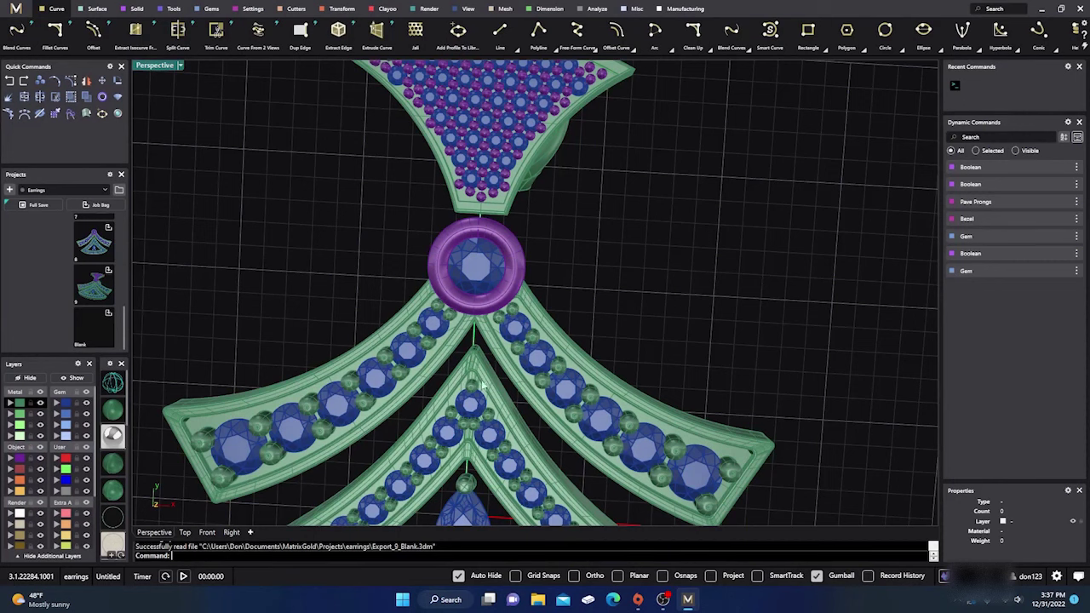
# Zoom and orbit the Perspective view to inspect the finished earring from several angles.
pyautogui.scroll(-3, 475, 390)
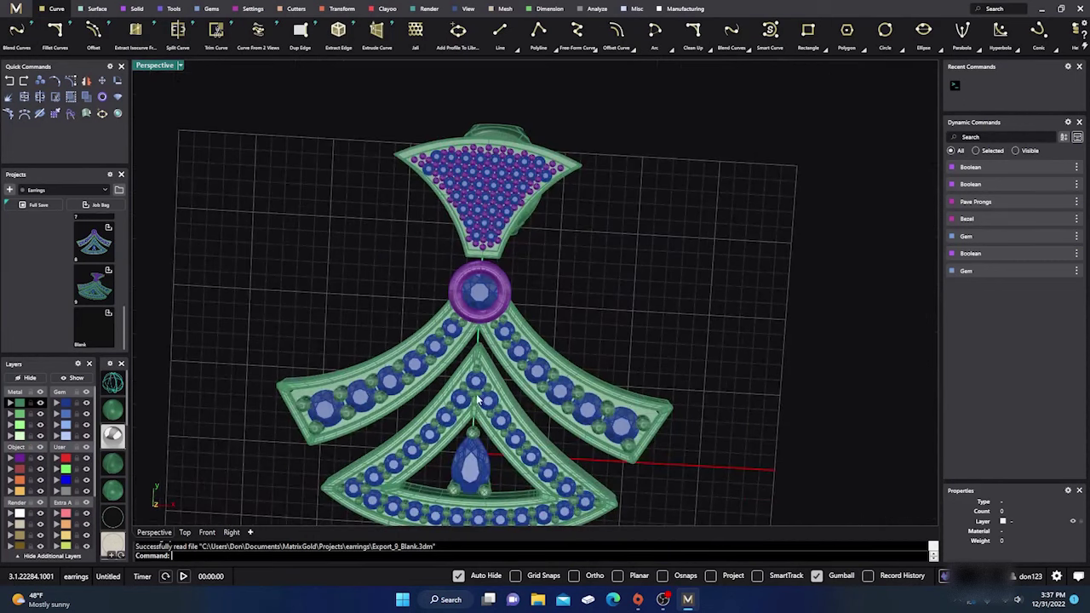
pyautogui.scroll(4, 443, 443)
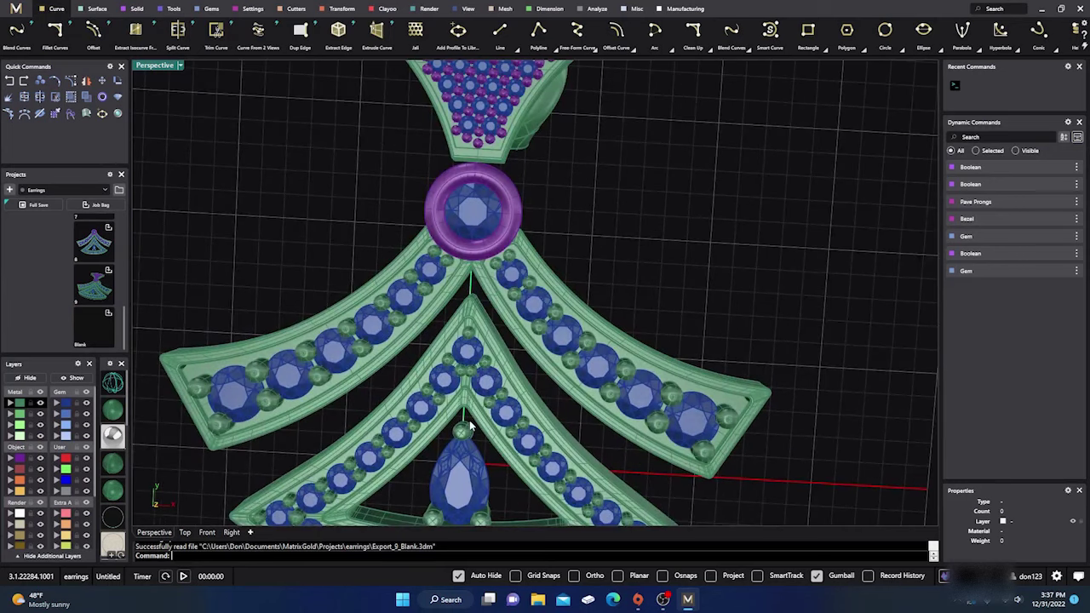
pyautogui.scroll(-4, 474, 385)
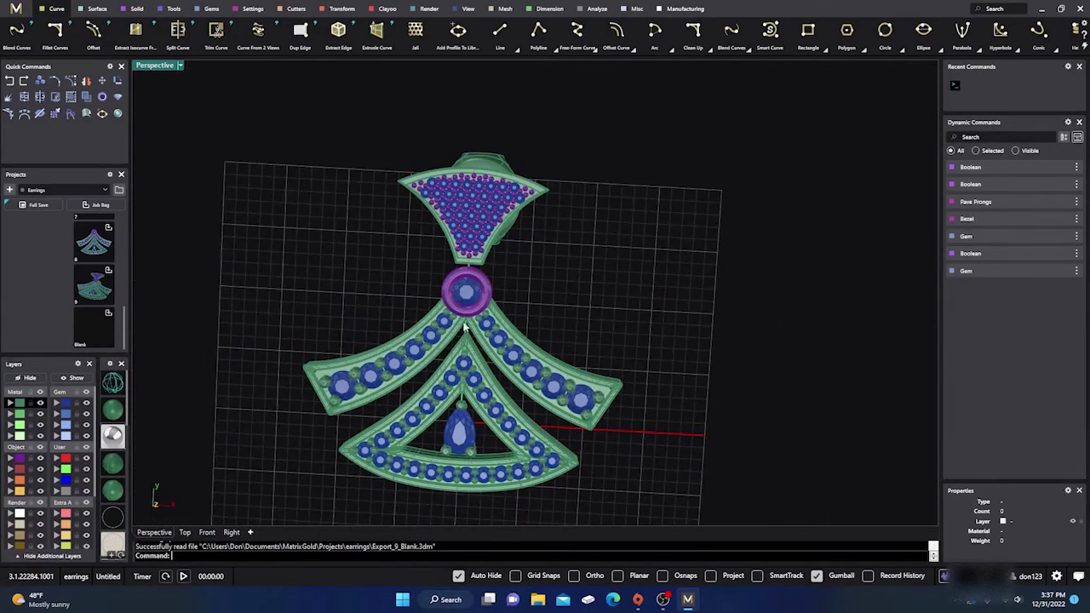
pyautogui.moveTo(455, 315); pyautogui.dragTo(471, 356, button='right')
pyautogui.scroll(3, 466, 306)
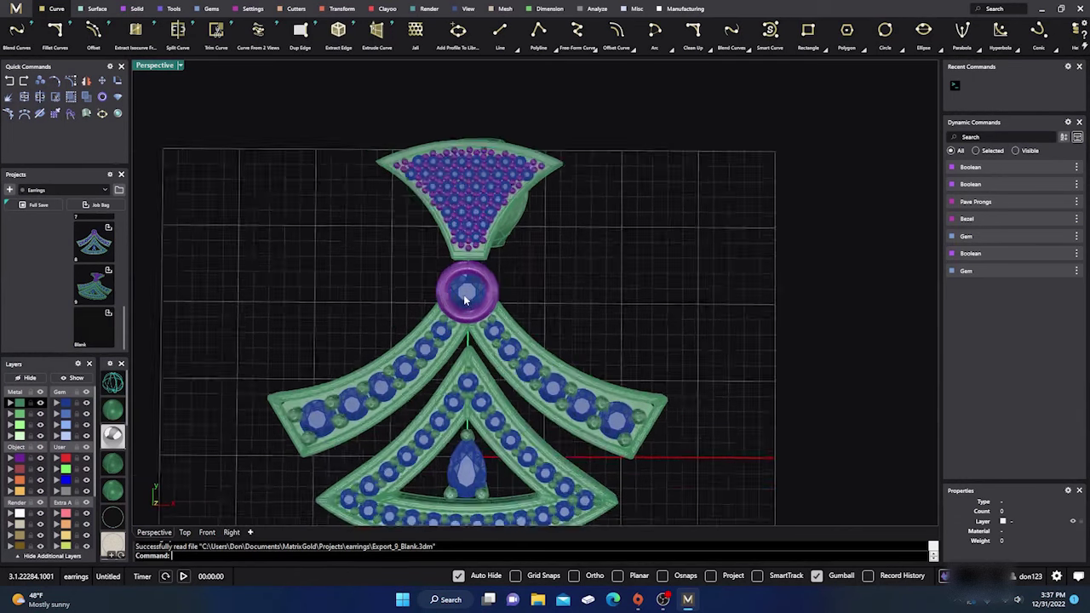
pyautogui.scroll(-2, 465, 309)
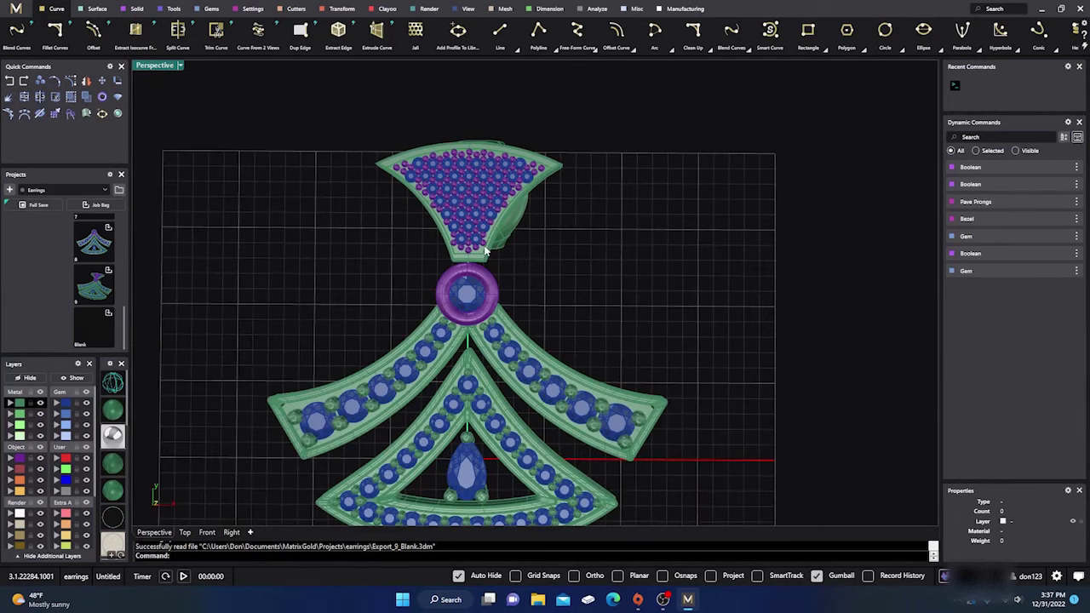
pyautogui.scroll(2, 486, 251)
pyautogui.moveTo(484, 349); pyautogui.dragTo(454, 372, button='right')
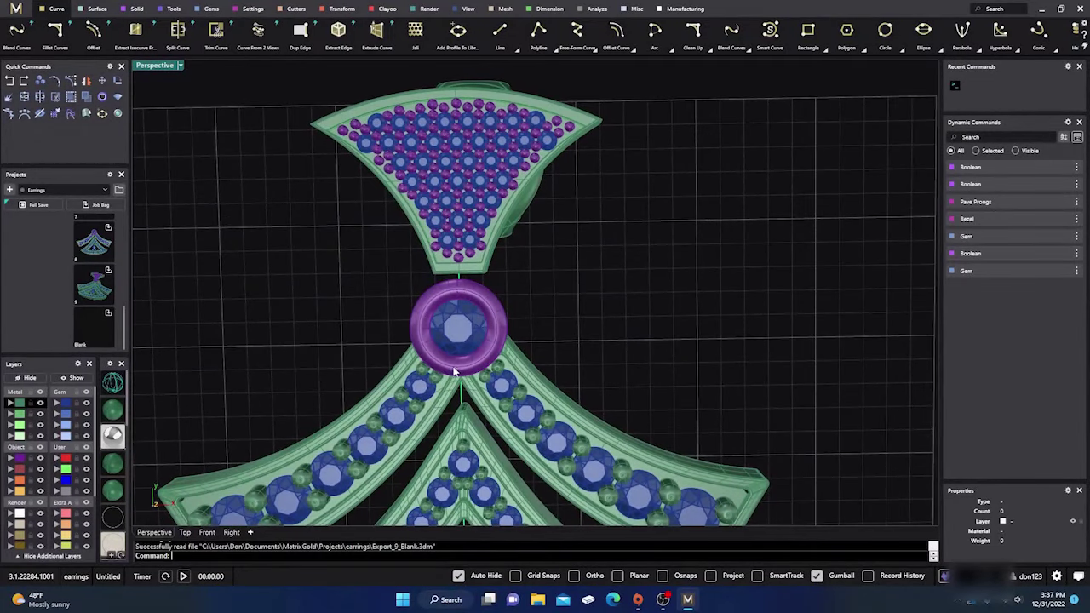
pyautogui.scroll(-2, 465, 390)
# In the Top view, select the pave fan top and trial-nudge it slightly downward.
pyautogui.click(207, 533)
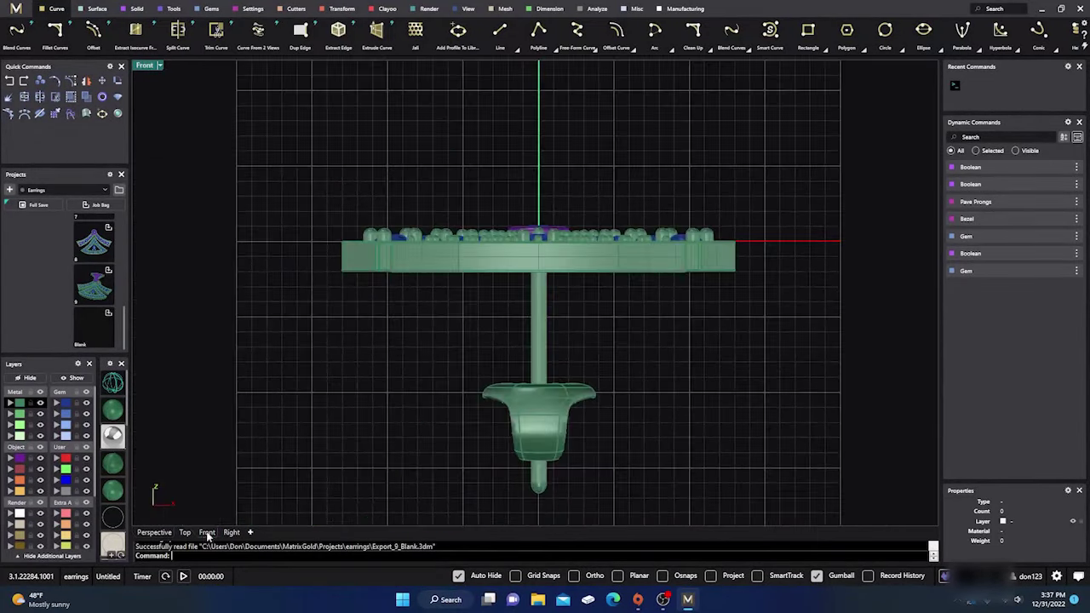
pyautogui.click(185, 532)
pyautogui.scroll(4, 480, 261)
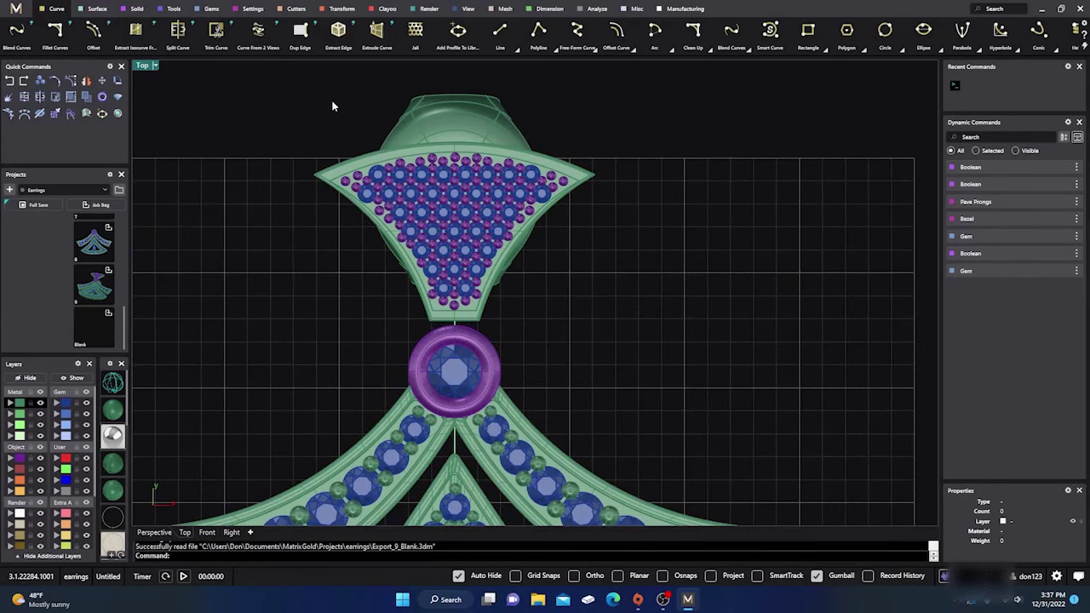
pyautogui.moveTo(266, 81); pyautogui.dragTo(635, 335)
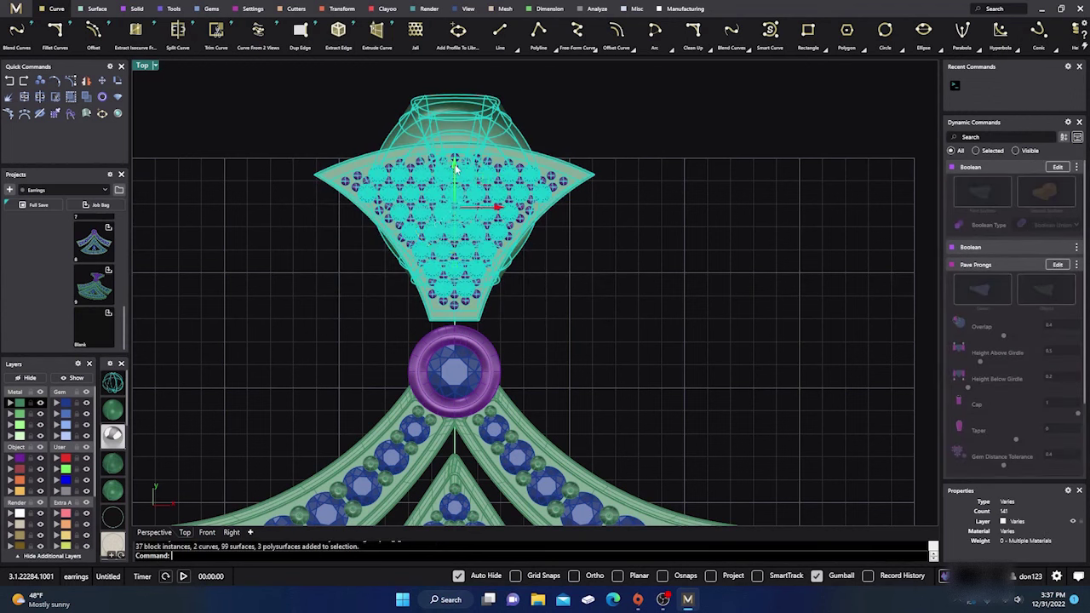
pyautogui.moveTo(457, 175); pyautogui.dragTo(458, 198)
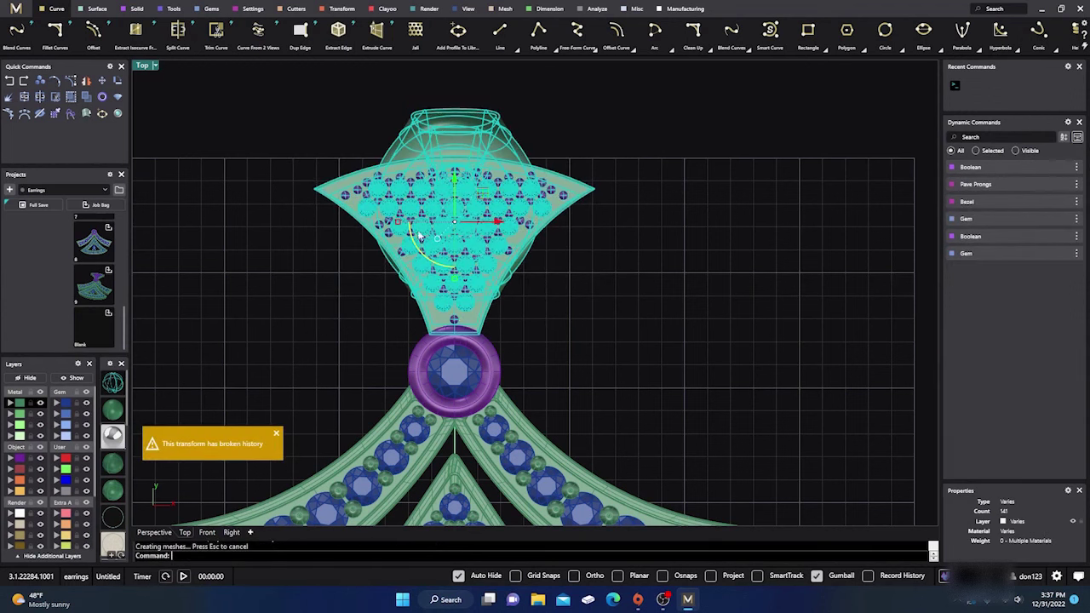
pyautogui.press('Escape')
# Undo the downward nudge and reselect all parts of the pave fan top.
pyautogui.scroll(-3, 383, 264)
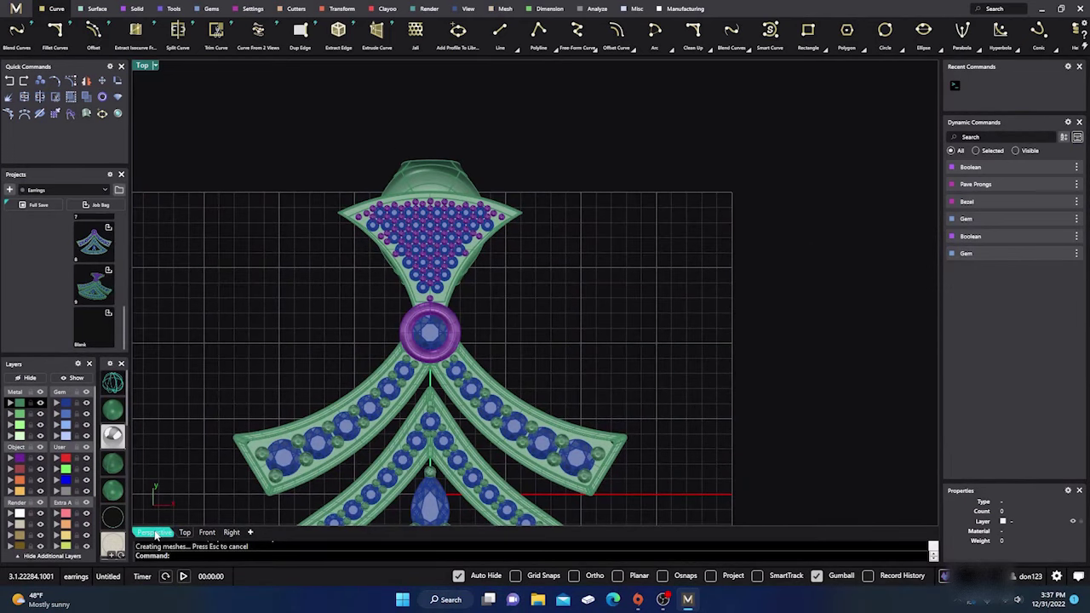
pyautogui.click(8, 83)
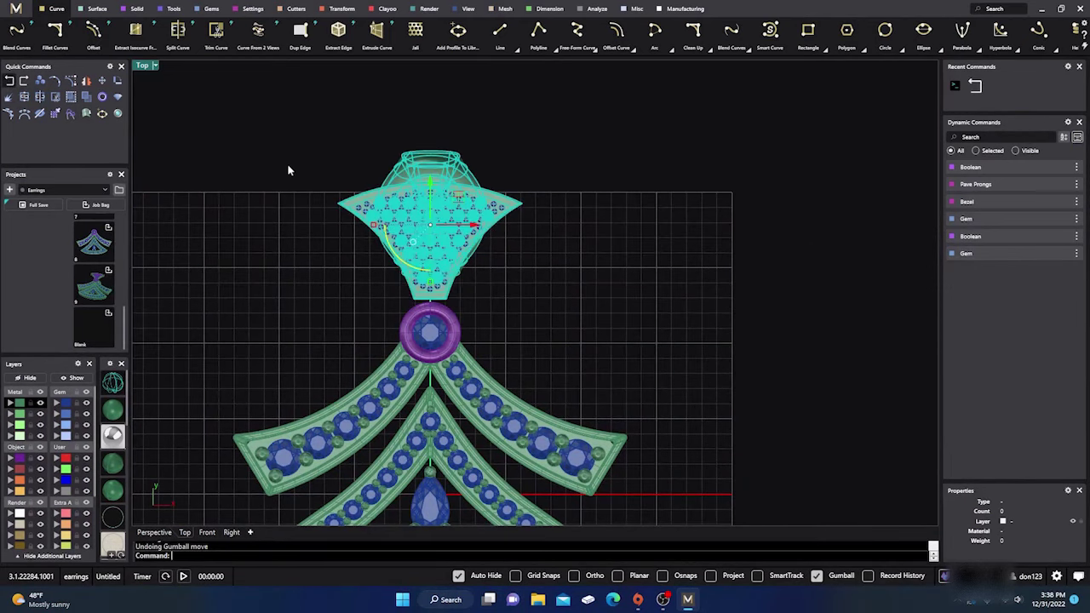
pyautogui.scroll(3, 424, 216)
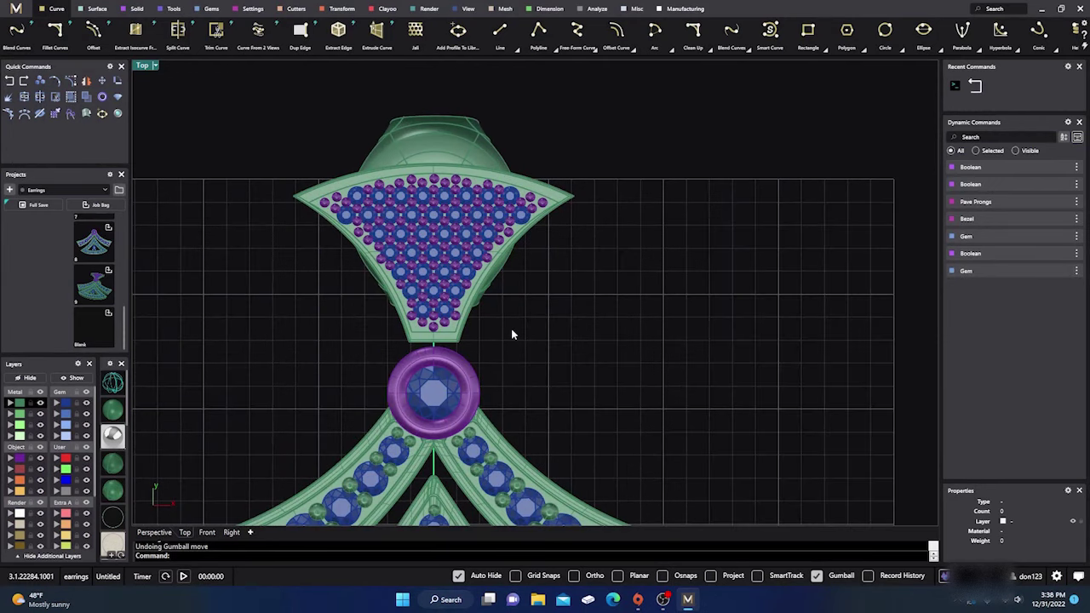
pyautogui.scroll(-1, 517, 328)
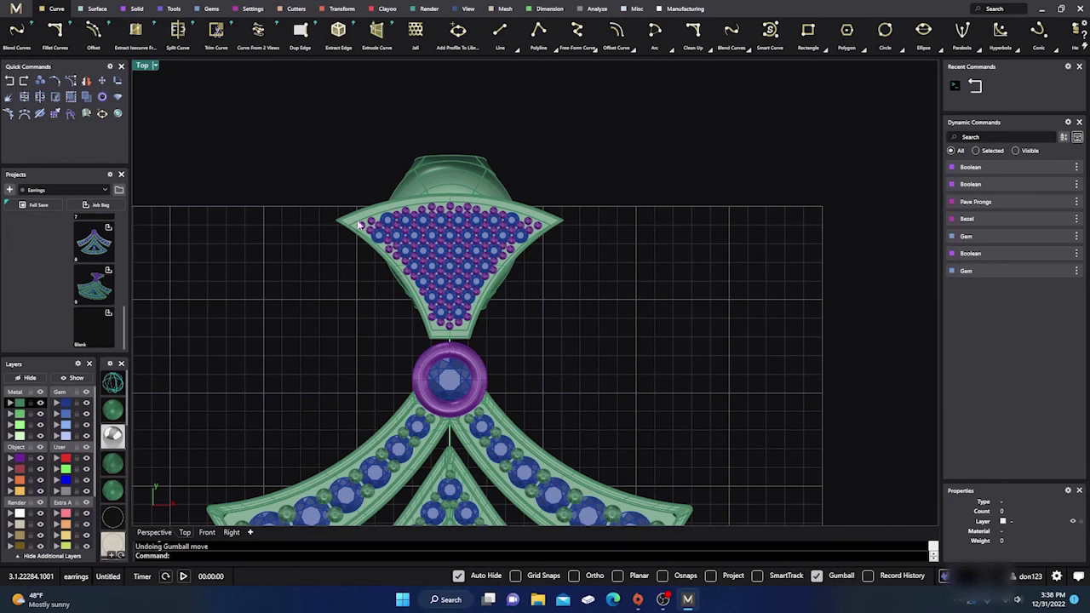
pyautogui.moveTo(295, 115); pyautogui.dragTo(586, 345)
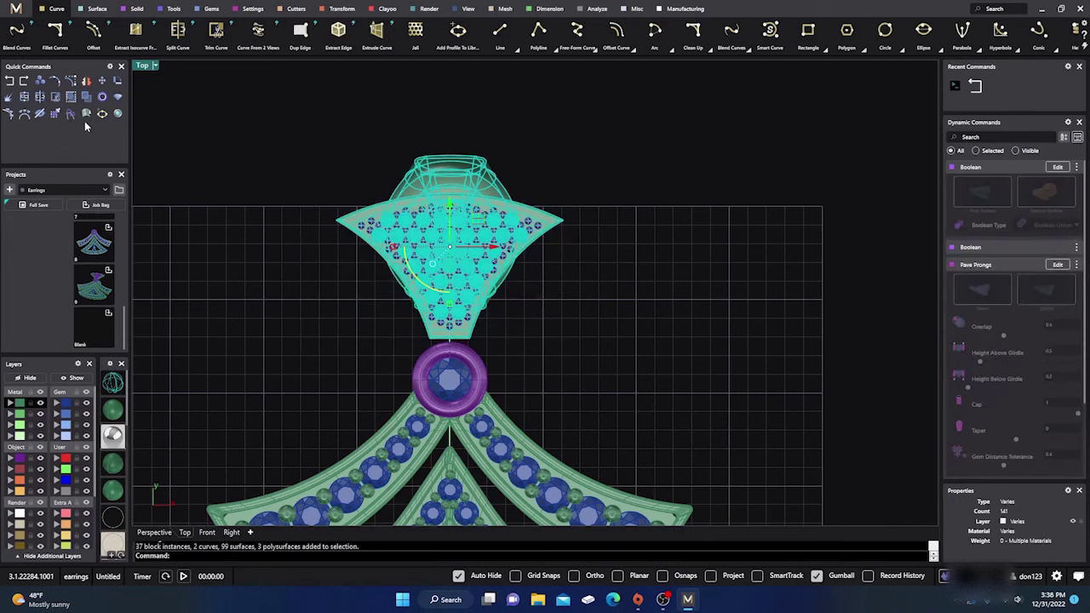
# Copy the pave fan top to the right and delete the original.
pyautogui.click(86, 96)
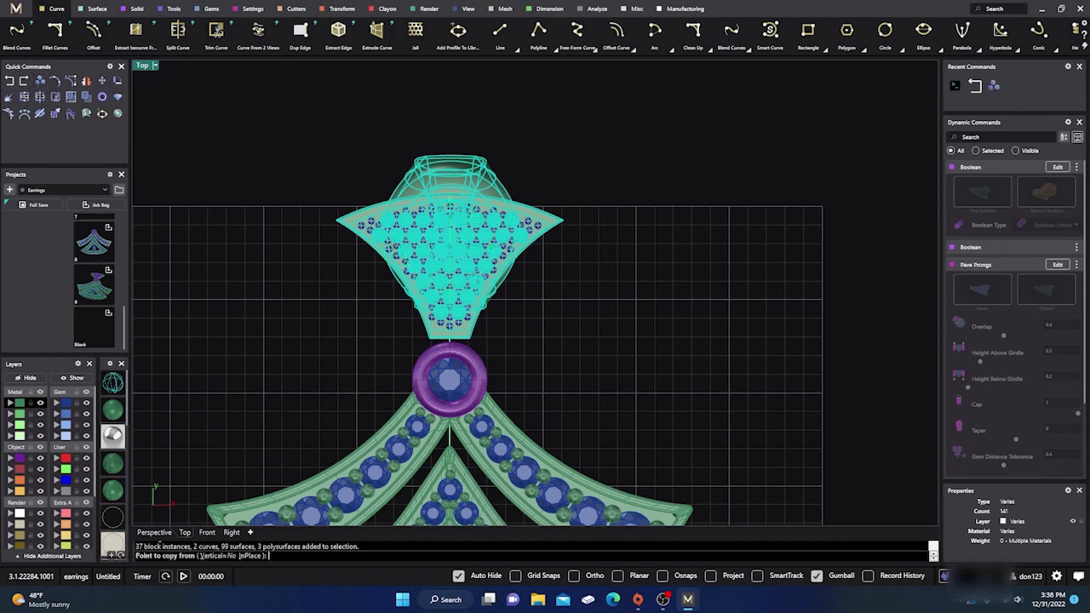
pyautogui.click(477, 287)
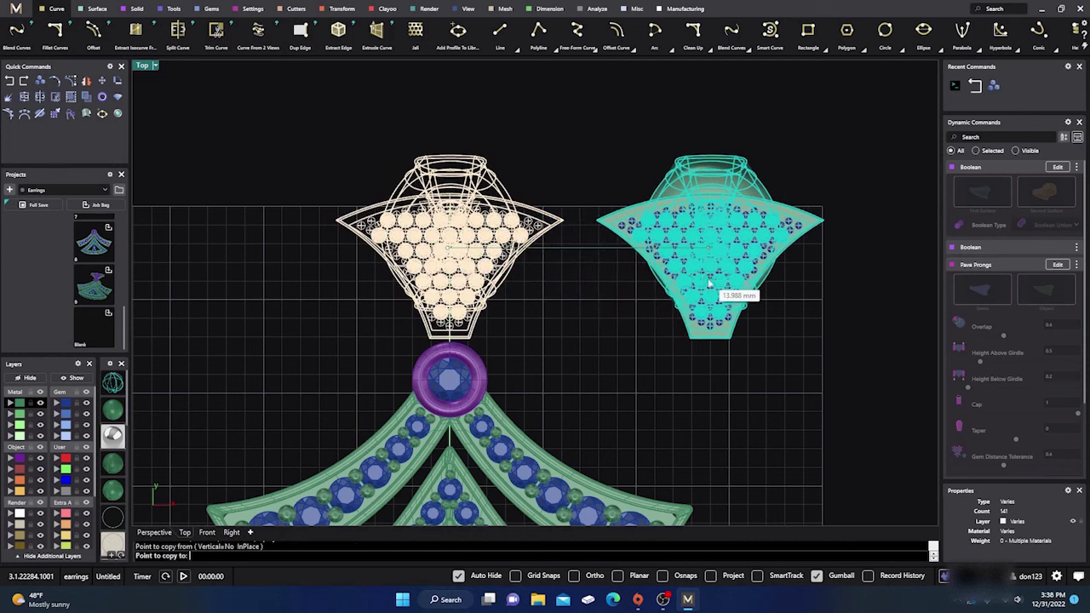
pyautogui.click(737, 290)
pyautogui.press('Return')
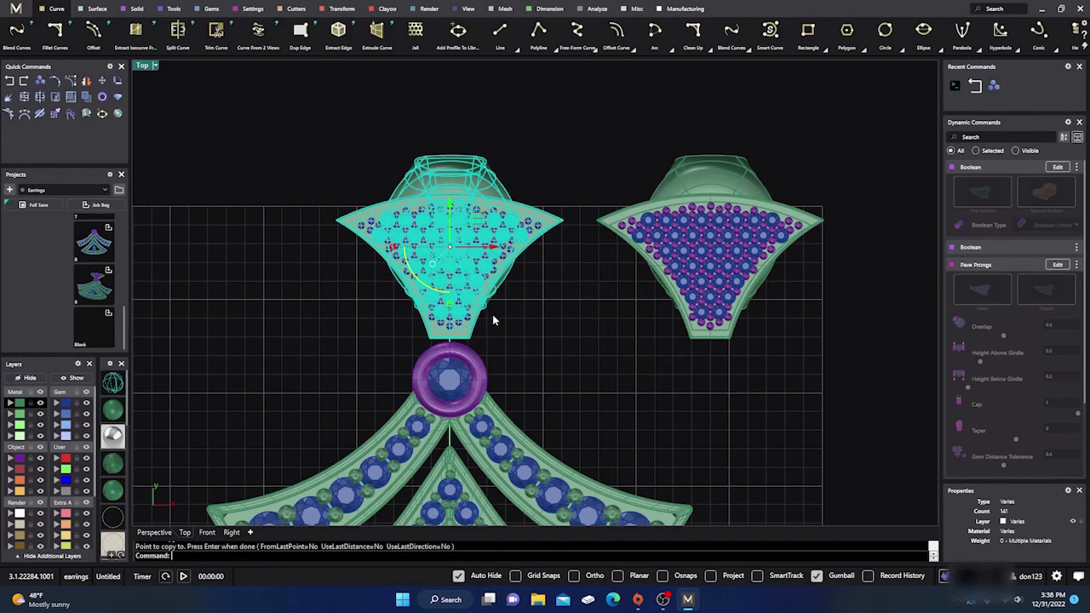
pyautogui.press('Delete')
# Move the copied pave top back over the purple bezel ring.
pyautogui.moveTo(555, 126); pyautogui.dragTo(840, 380)
pyautogui.moveTo(755, 256); pyautogui.dragTo(362, 279)
pyautogui.moveTo(332, 228); pyautogui.dragTo(307, 249)
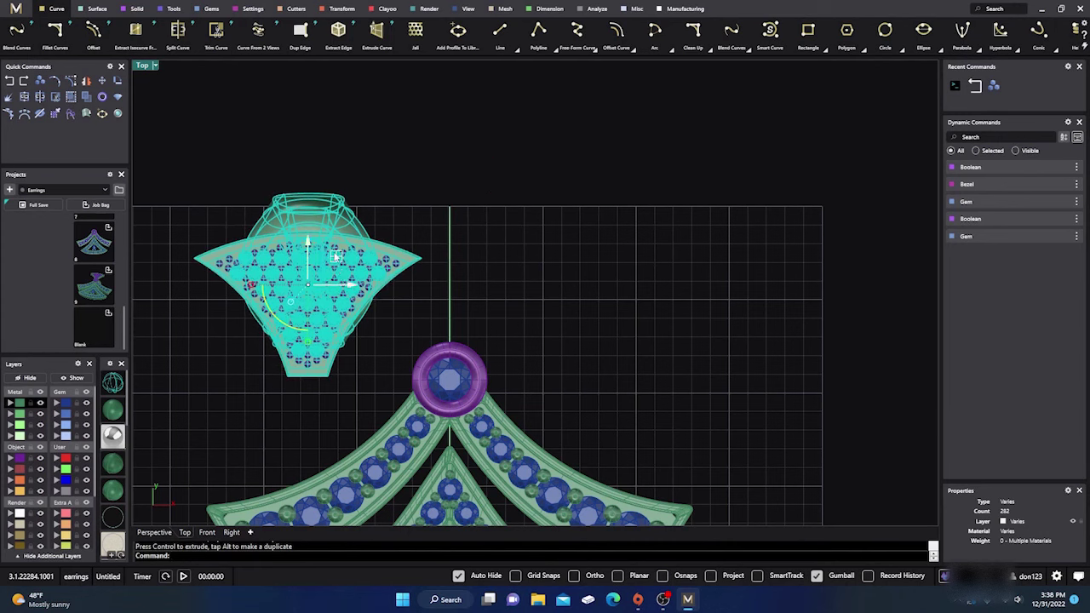
pyautogui.moveTo(376, 267); pyautogui.dragTo(510, 243)
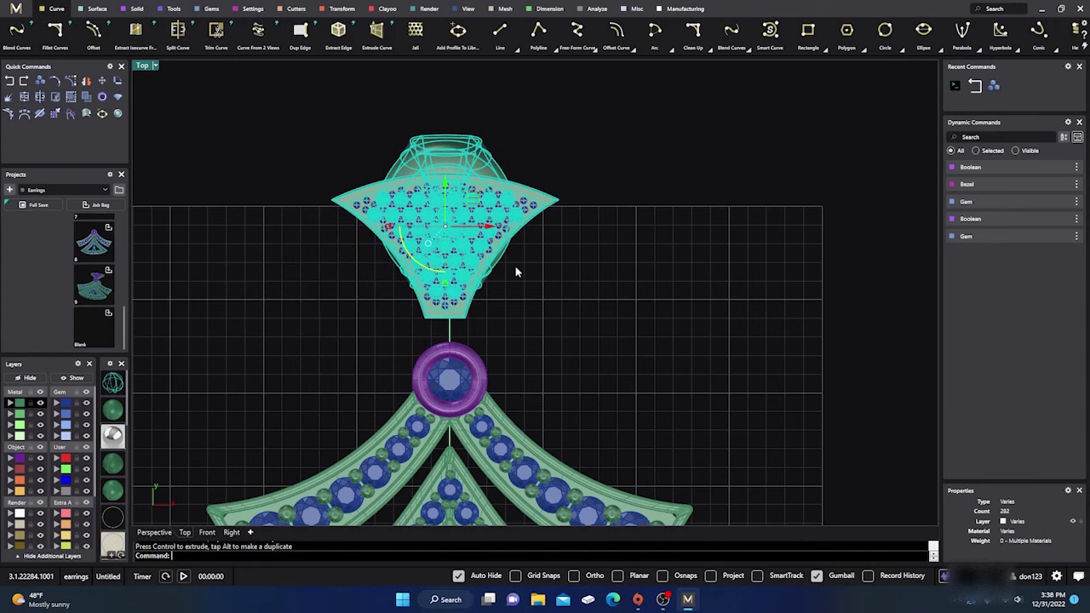
pyautogui.scroll(-2, 515, 232)
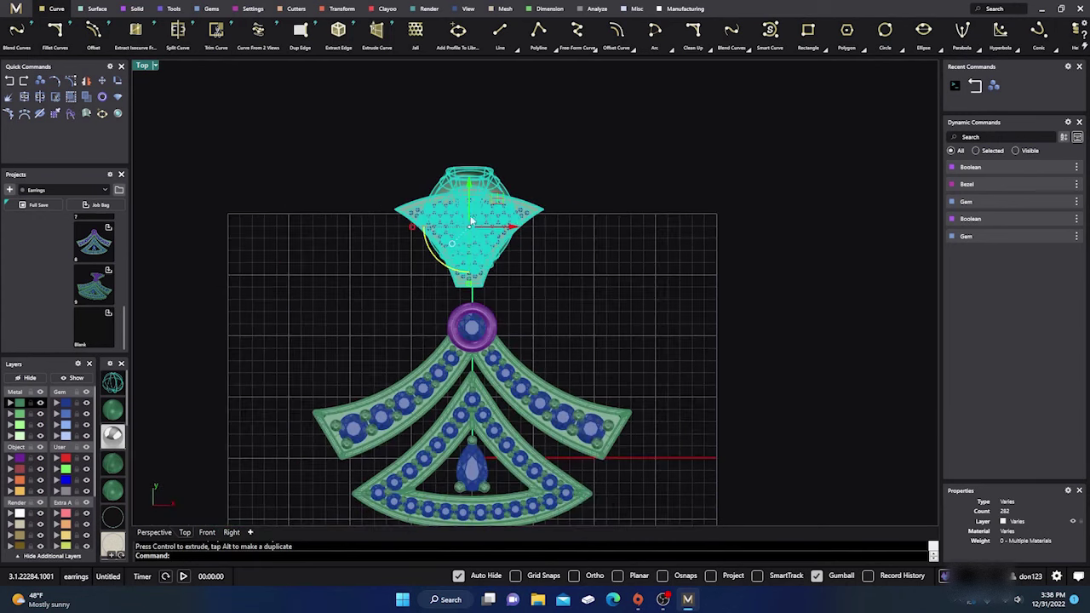
# Center the pave fan top on the model's axis and raise it above the bezel.
pyautogui.click(340, 9)
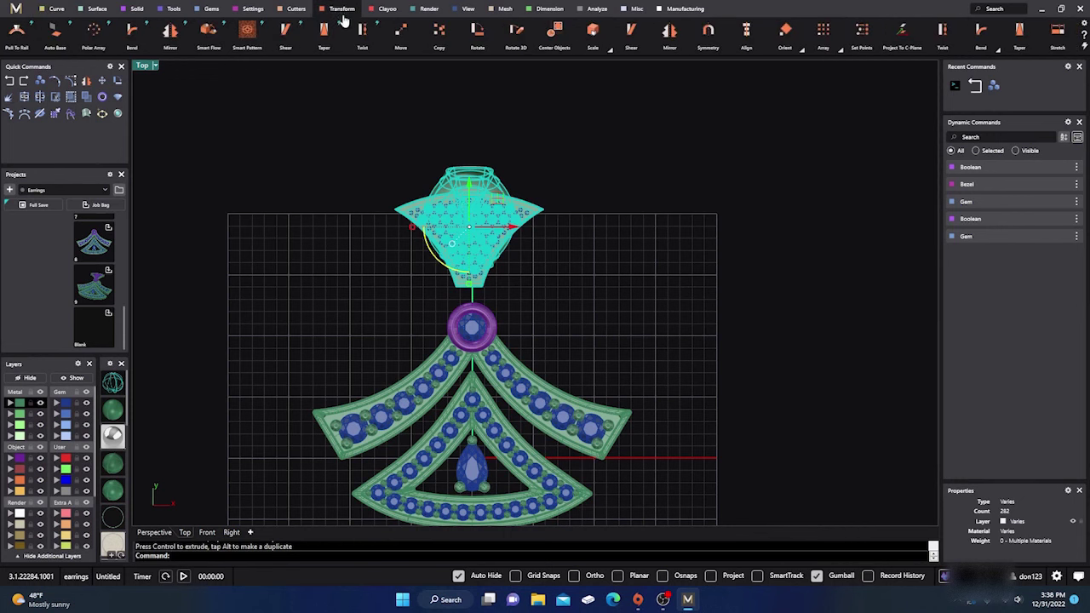
pyautogui.click(554, 32)
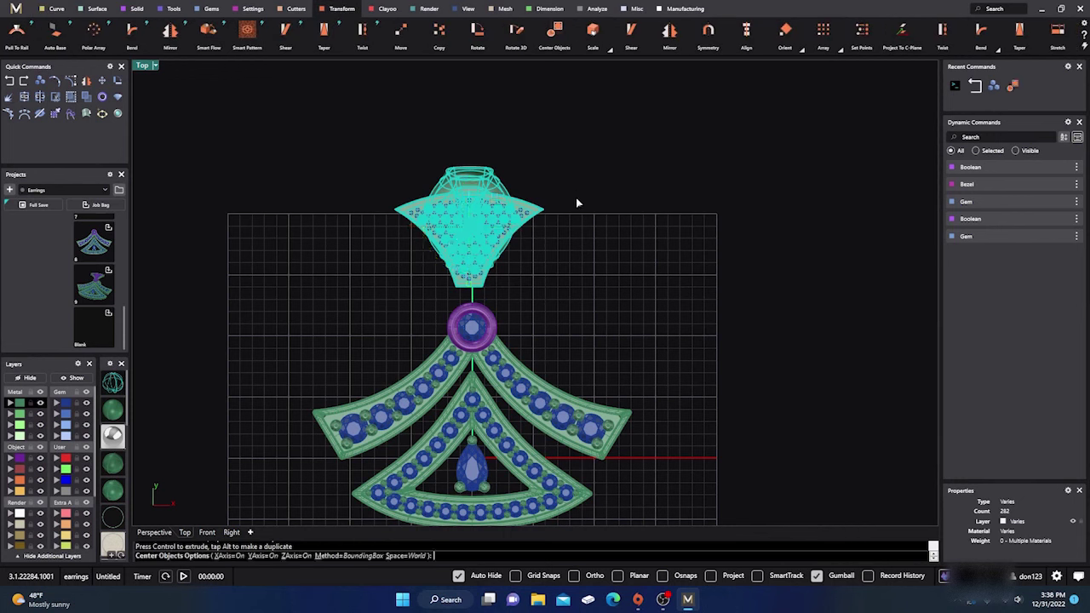
pyautogui.press('Return')
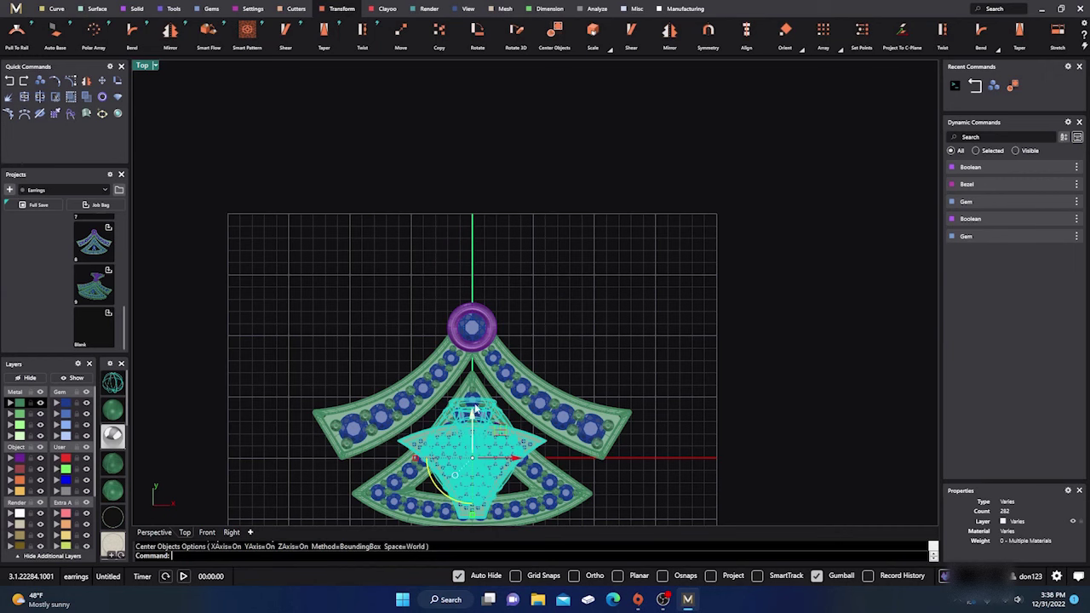
pyautogui.moveTo(472, 416); pyautogui.dragTo(472, 217)
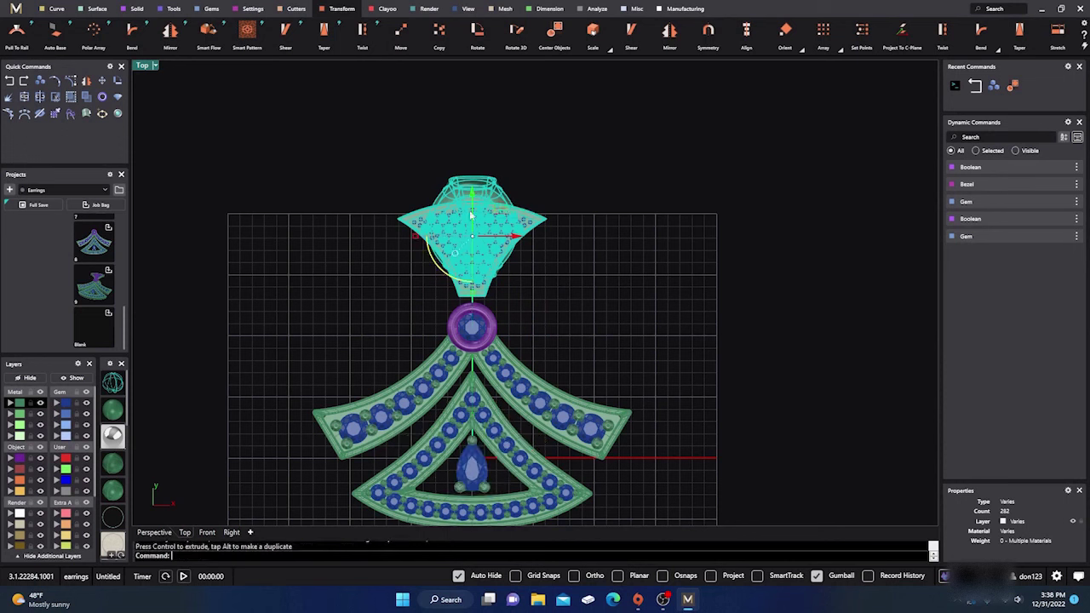
# Lower the pave top about 8.5 mm in Right view, then a further 0.7 mm.
pyautogui.click(230, 532)
pyautogui.scroll(-3, 368, 426)
pyautogui.scroll(4, 409, 431)
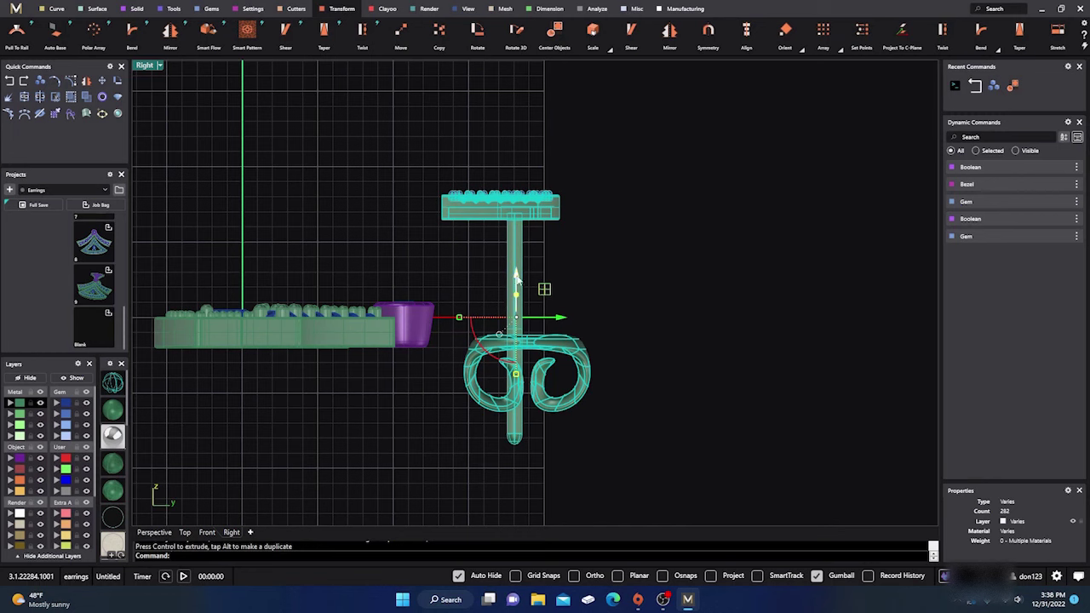
pyautogui.moveTo(516, 275); pyautogui.dragTo(517, 409)
pyautogui.click(154, 532)
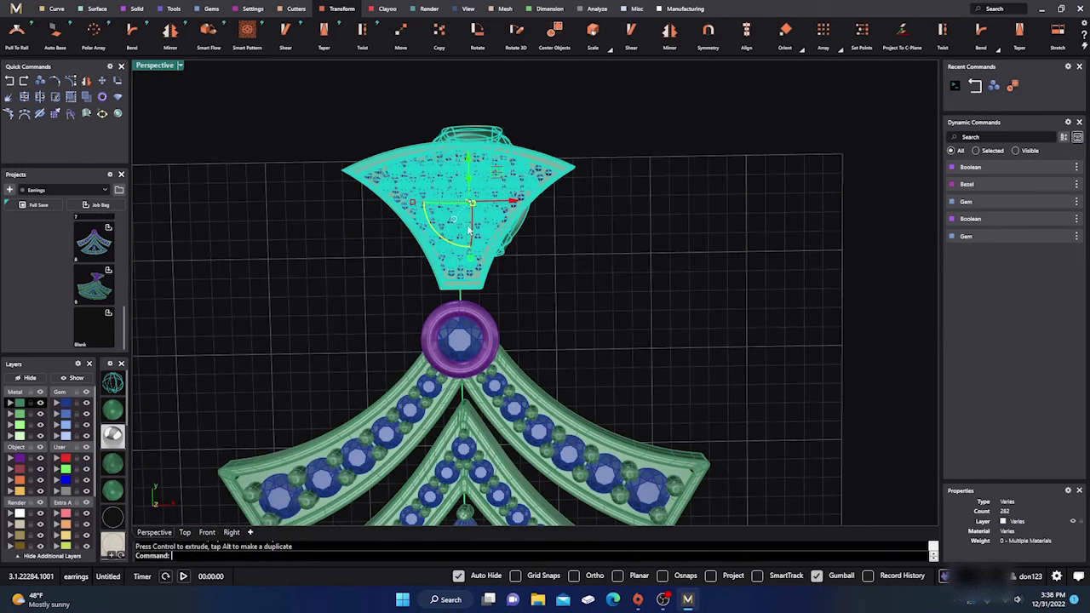
pyautogui.moveTo(470, 170); pyautogui.dragTo(473, 180)
pyautogui.press('Escape')
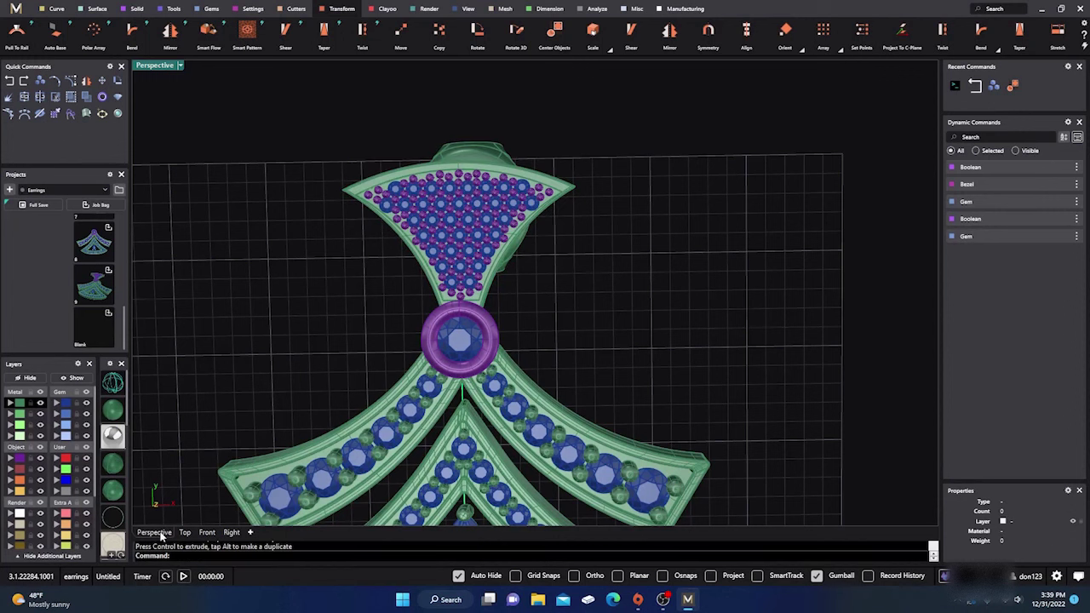
# Select the purple bezel cylinder and open its editable gem settings.
pyautogui.moveTo(359, 392); pyautogui.dragTo(471, 248, button='right')
pyautogui.scroll(5, 485, 269)
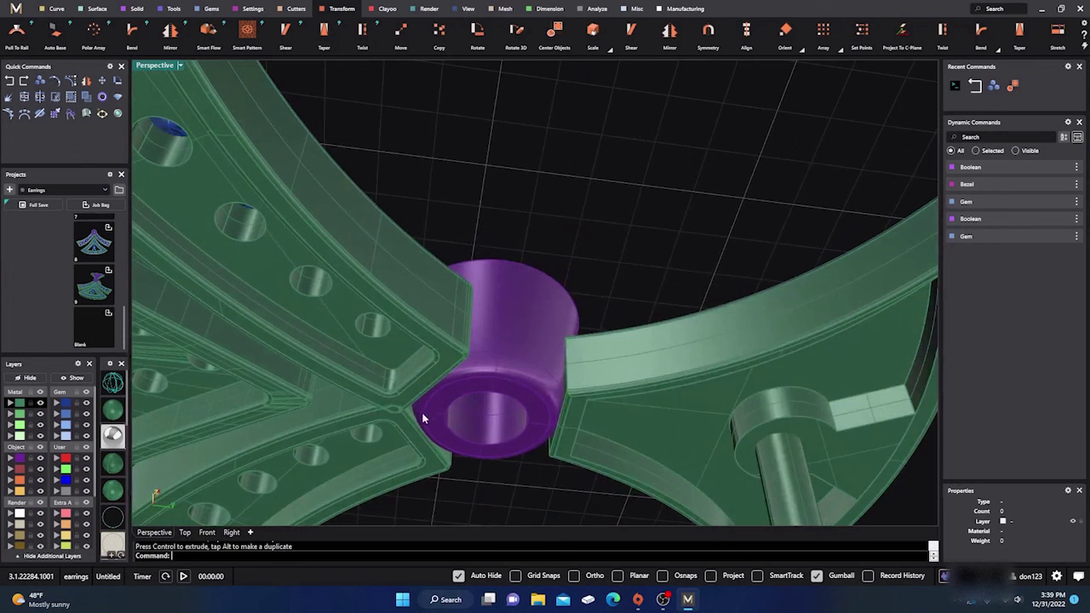
pyautogui.click(503, 362)
pyautogui.scroll(-5, 494, 236)
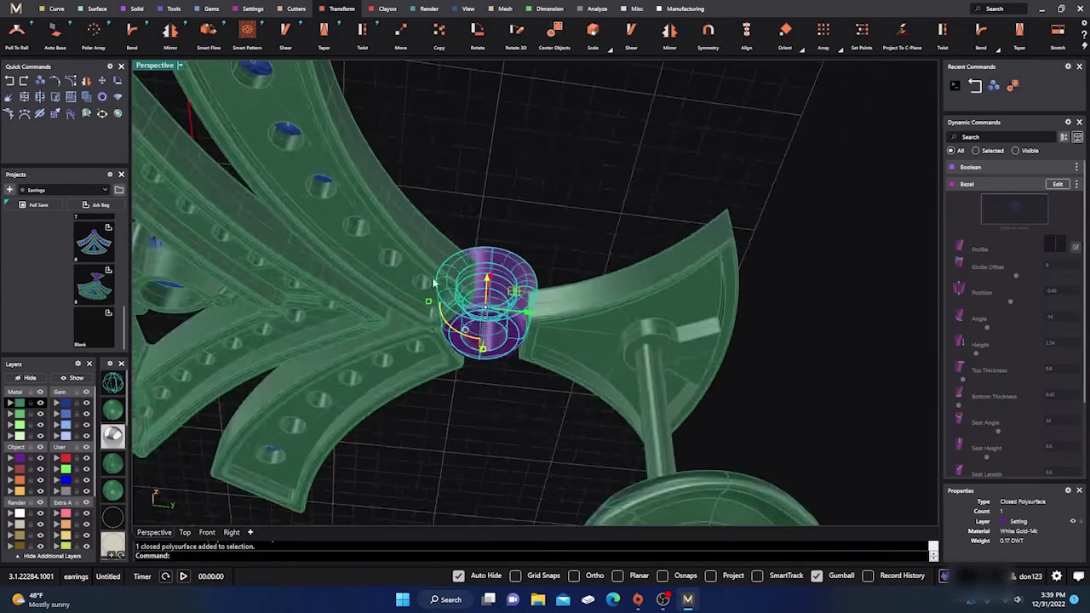
pyautogui.moveTo(494, 236); pyautogui.dragTo(593, 354, button='right')
pyautogui.click(1057, 184)
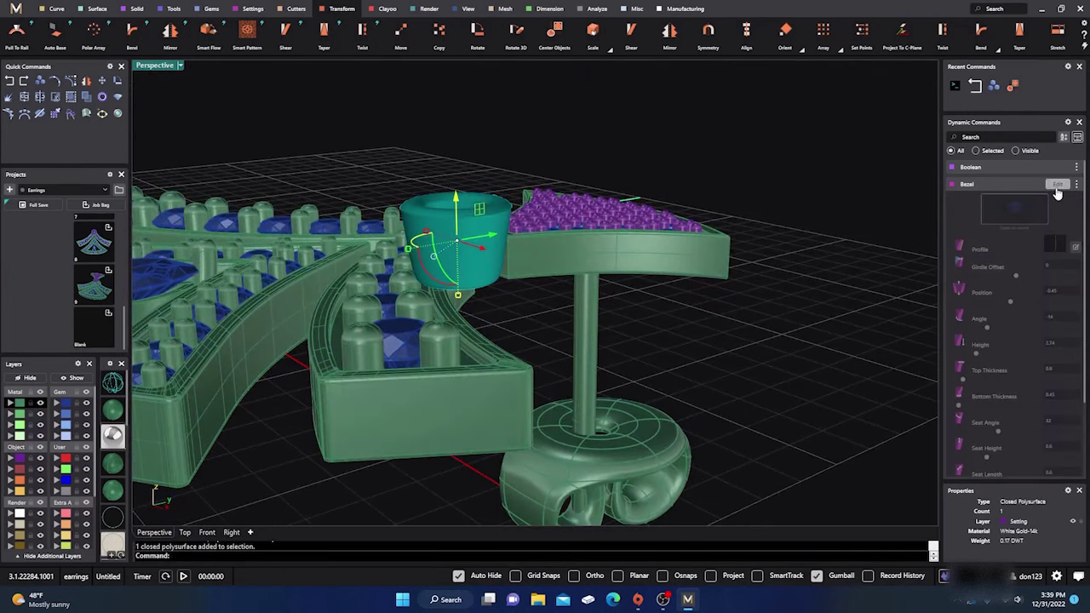
# Reduce the bezel's tilt angle from -14 through -6 to -4 and finish editing.
pyautogui.moveTo(728, 402); pyautogui.dragTo(618, 387, button='right')
pyautogui.scroll(5, 570, 359)
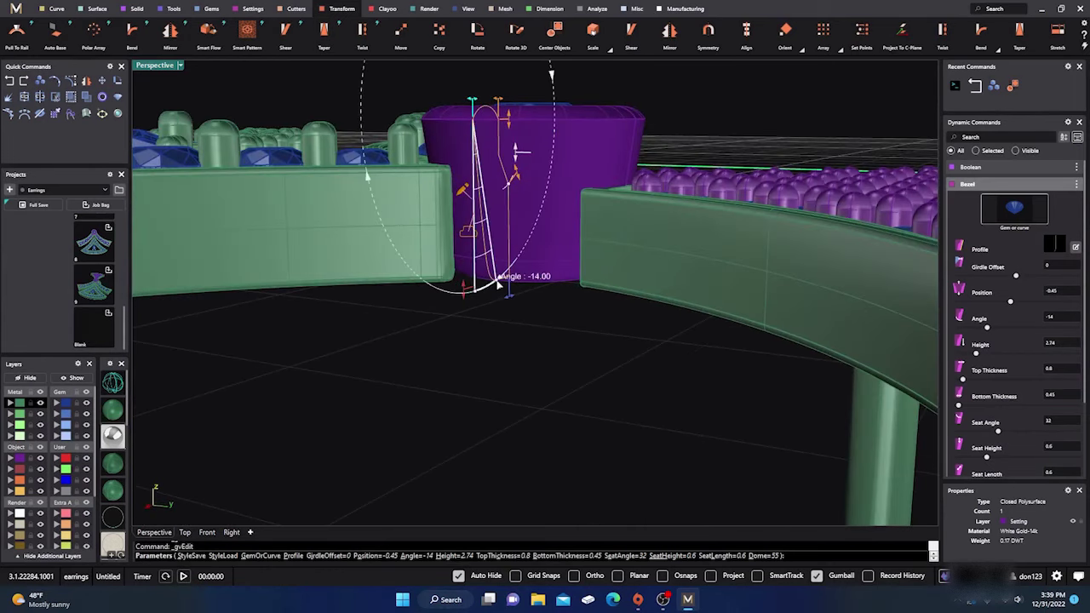
pyautogui.moveTo(494, 288); pyautogui.dragTo(487, 292)
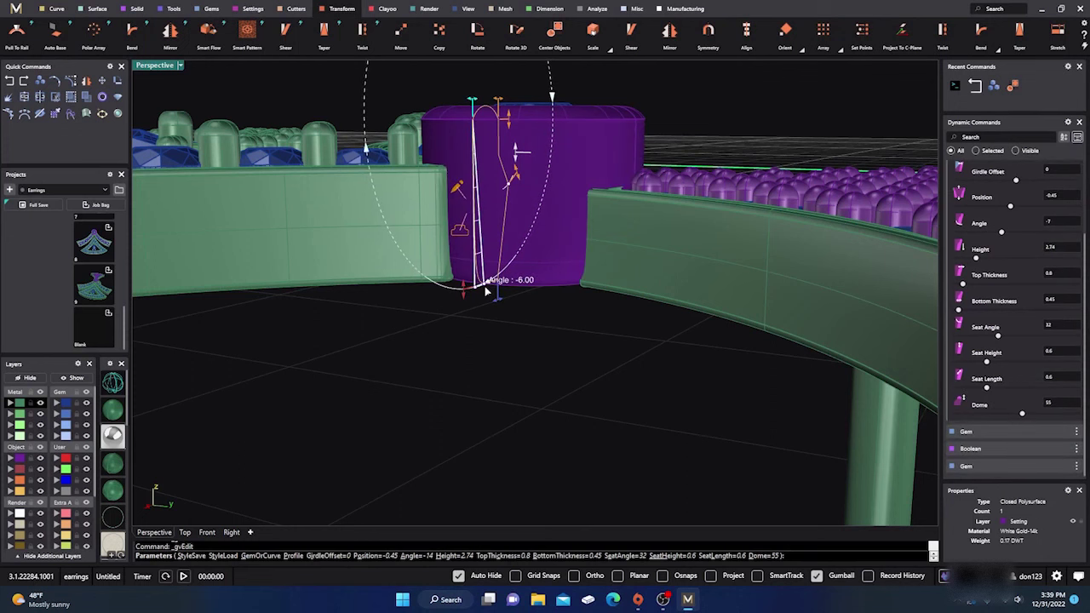
pyautogui.scroll(-3, 506, 365)
pyautogui.moveTo(506, 365); pyautogui.dragTo(474, 425, button='right')
pyautogui.moveTo(528, 319)
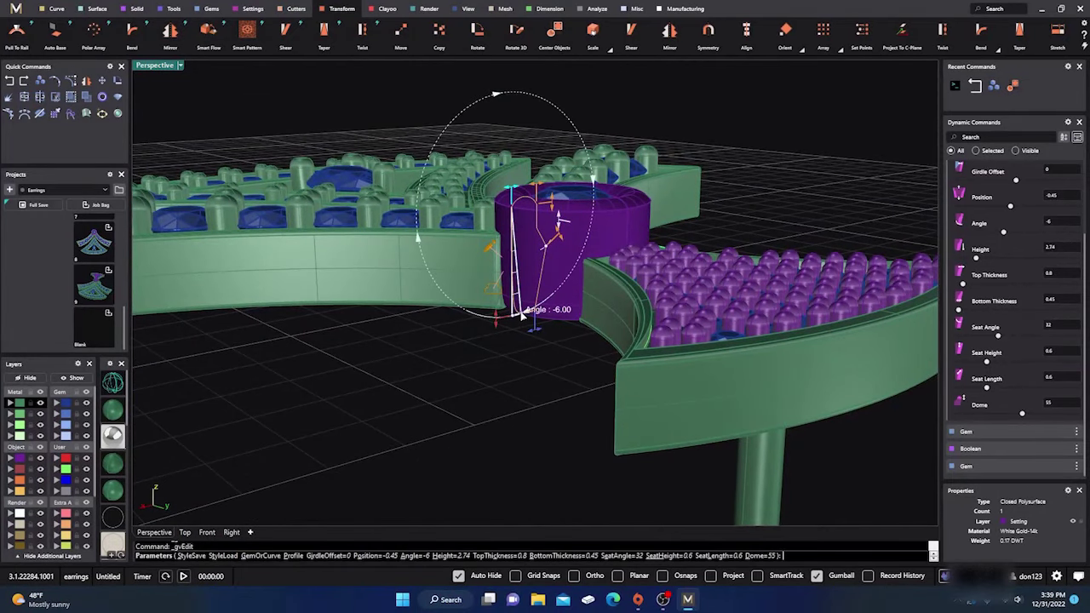
pyautogui.moveTo(522, 314); pyautogui.dragTo(519, 315)
pyautogui.moveTo(519, 315); pyautogui.dragTo(664, 453, button='right')
pyautogui.scroll(3, 571, 386)
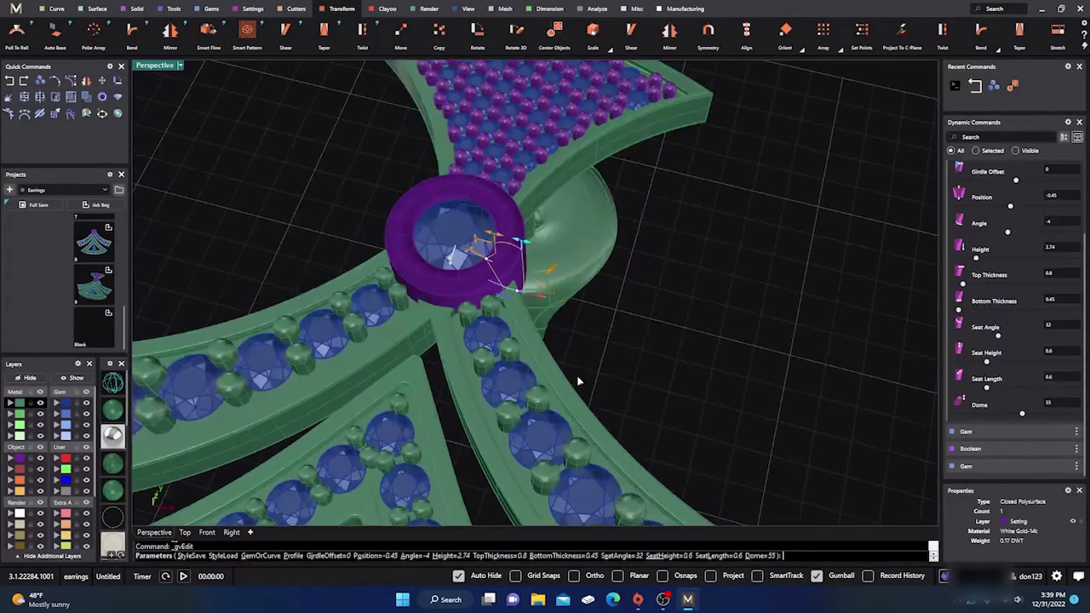
pyautogui.press('Return')
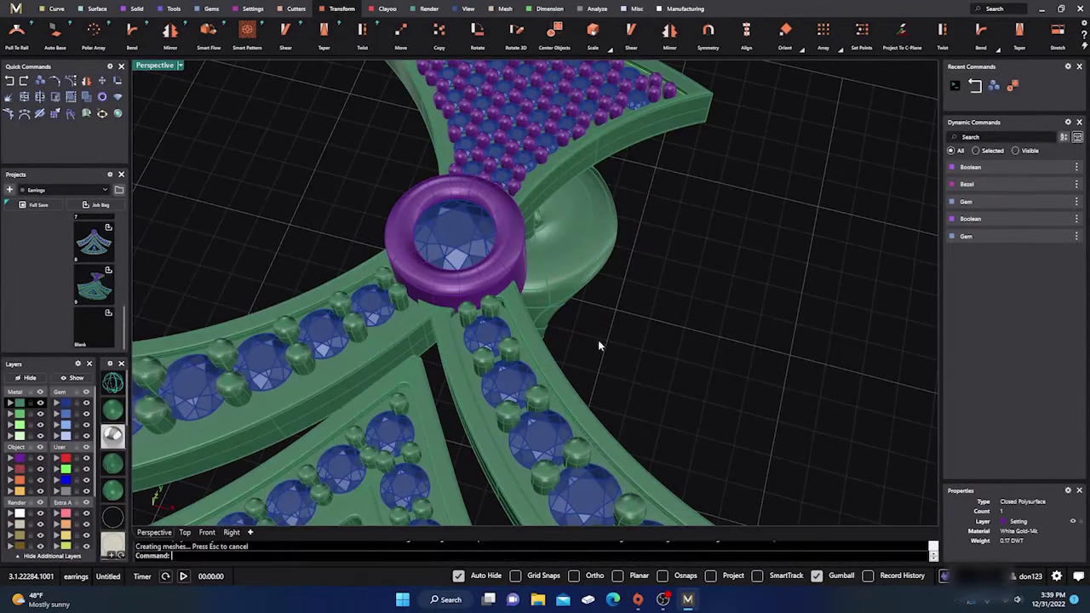
pyautogui.scroll(-5, 598, 340)
pyautogui.moveTo(598, 340); pyautogui.dragTo(430, 306, button='right')
pyautogui.scroll(4, 452, 283)
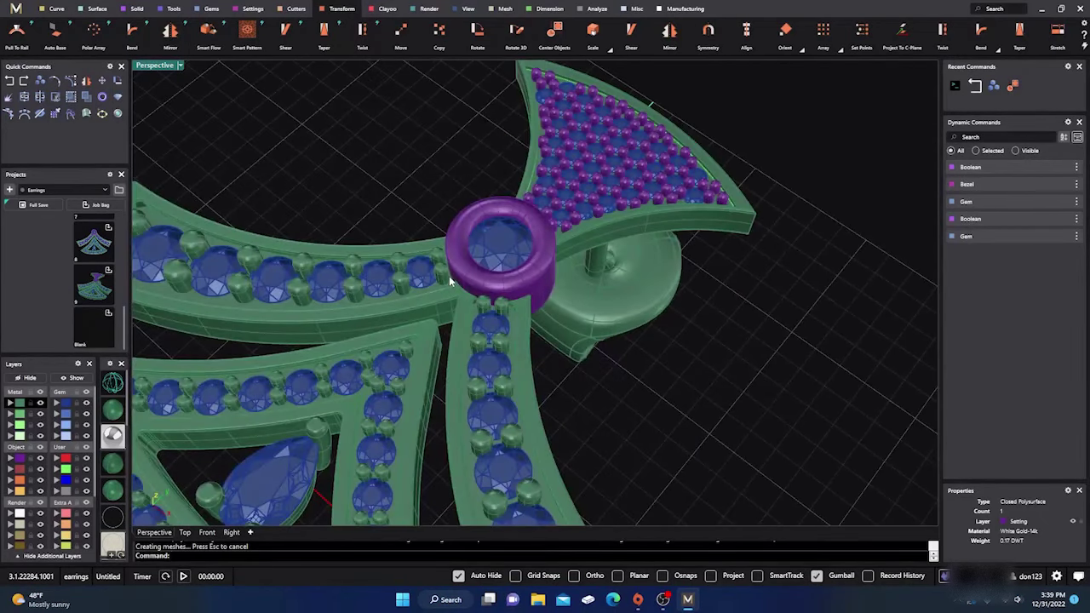
pyautogui.scroll(-3, 491, 288)
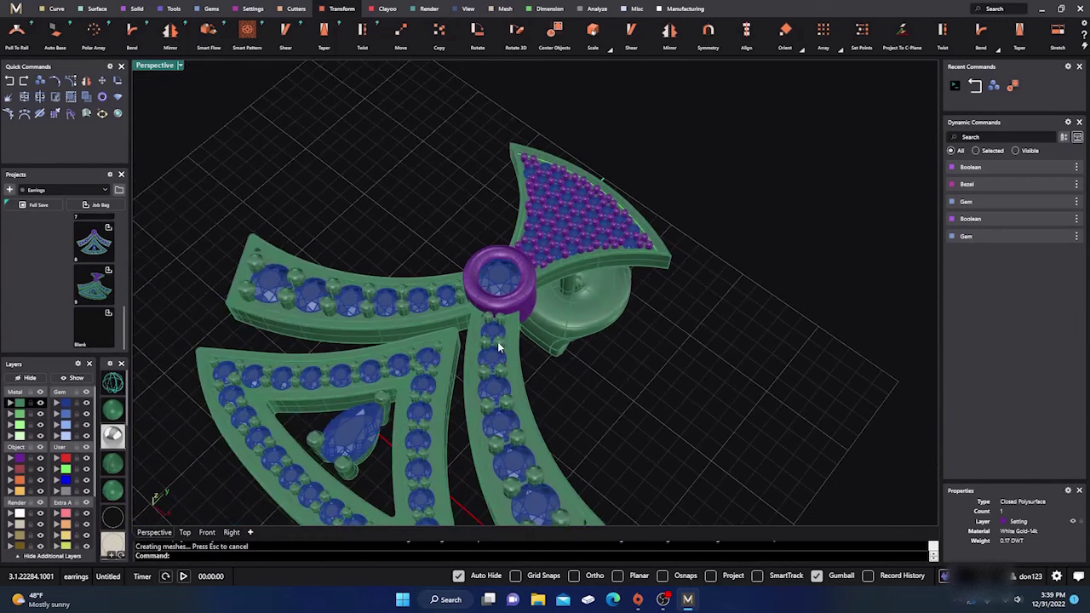
pyautogui.moveTo(554, 234); pyautogui.dragTo(568, 405, button='right')
pyautogui.scroll(4, 456, 328)
pyautogui.moveTo(456, 328); pyautogui.dragTo(502, 236, button='right')
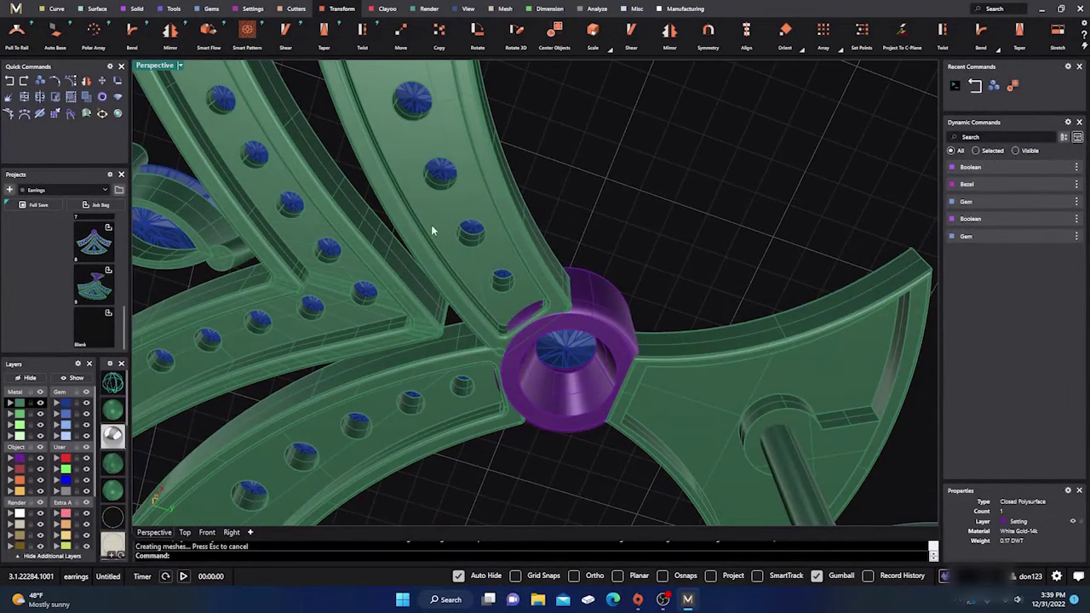
pyautogui.moveTo(522, 271); pyautogui.dragTo(512, 402, button='right')
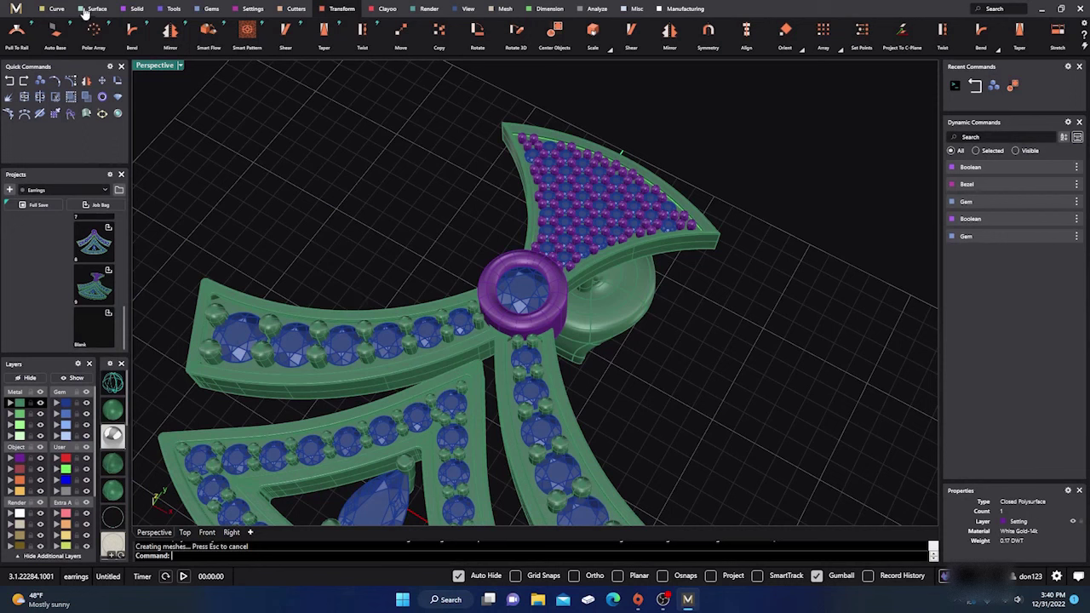
# Boolean-union the bezel ring into the left curved band.
pyautogui.click(136, 10)
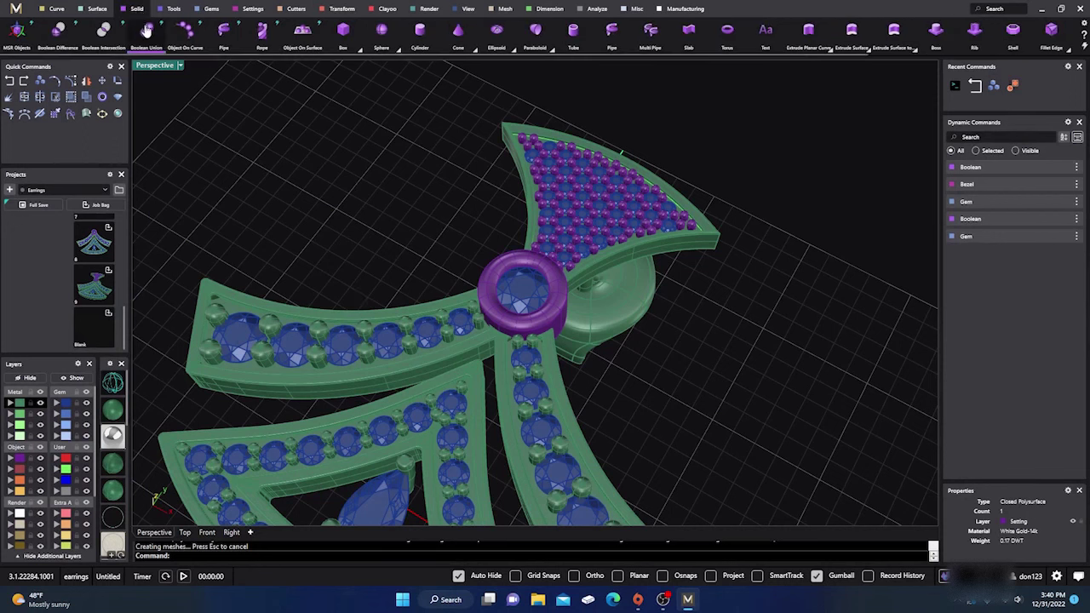
pyautogui.click(146, 30)
pyautogui.click(439, 305)
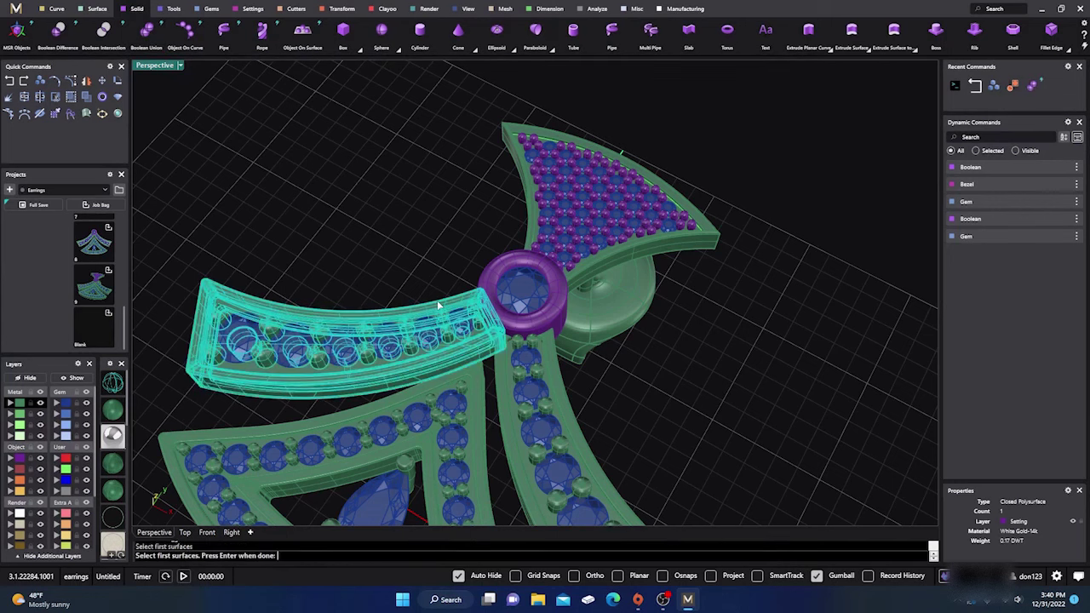
pyautogui.press('Return')
pyautogui.click(484, 281)
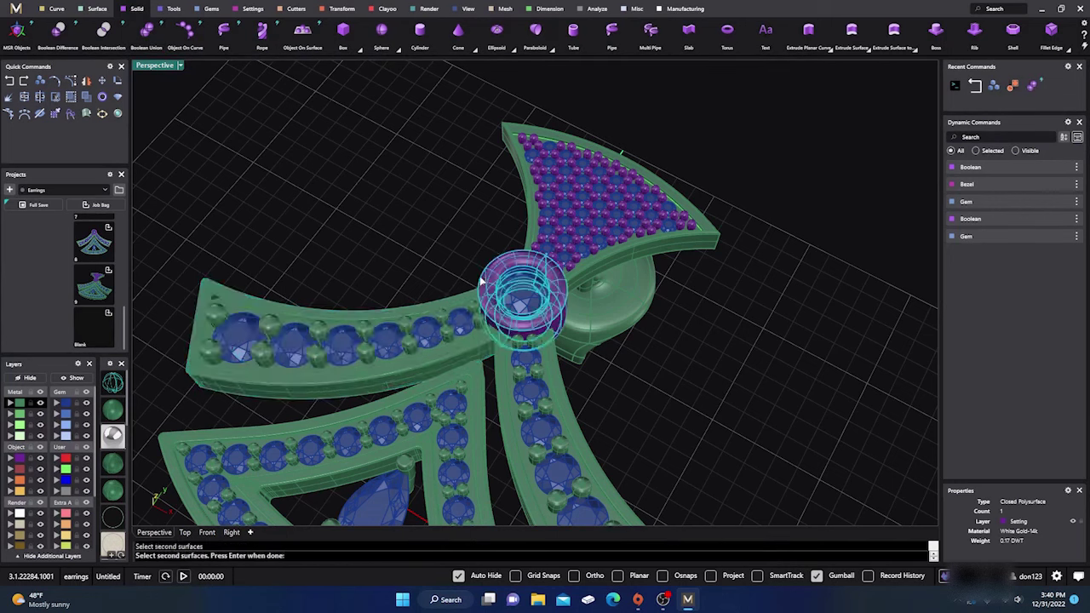
pyautogui.press('Return')
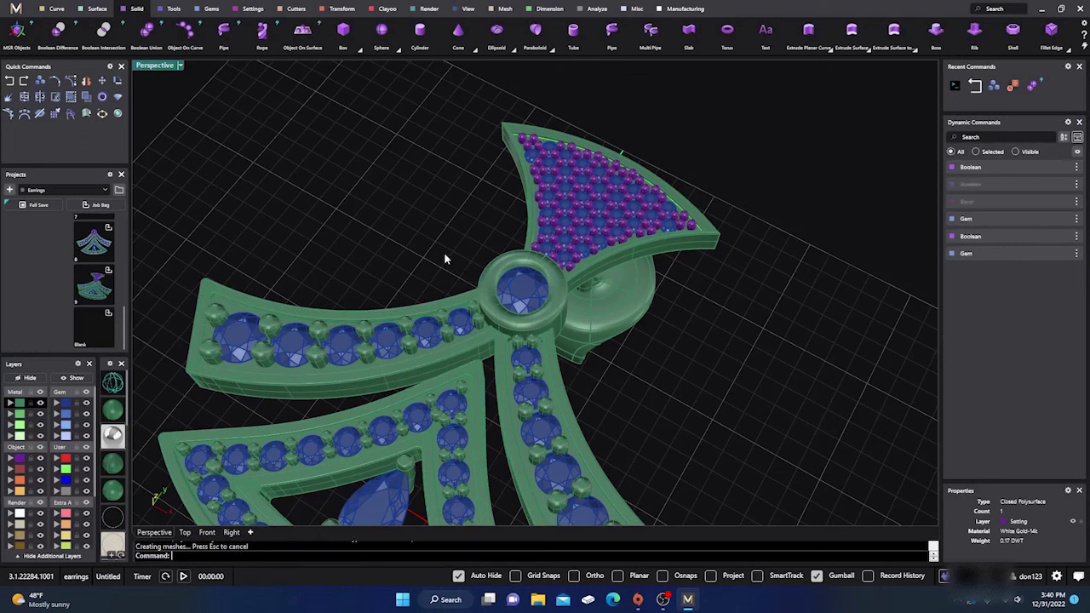
# Repeat the union to merge the left band with the lower-middle band.
pyautogui.press('Return')
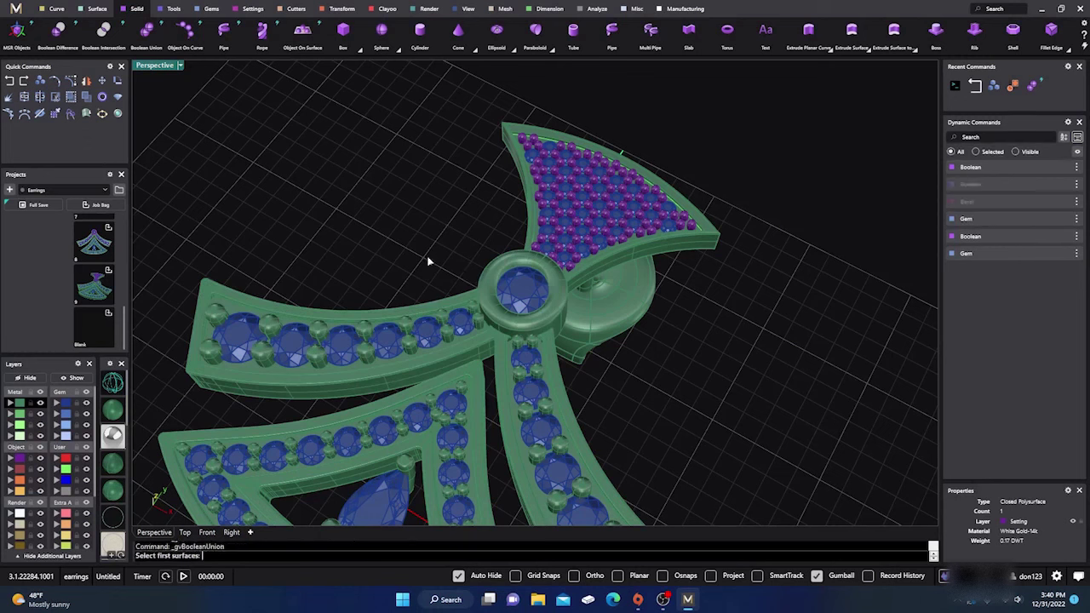
pyautogui.click(457, 304)
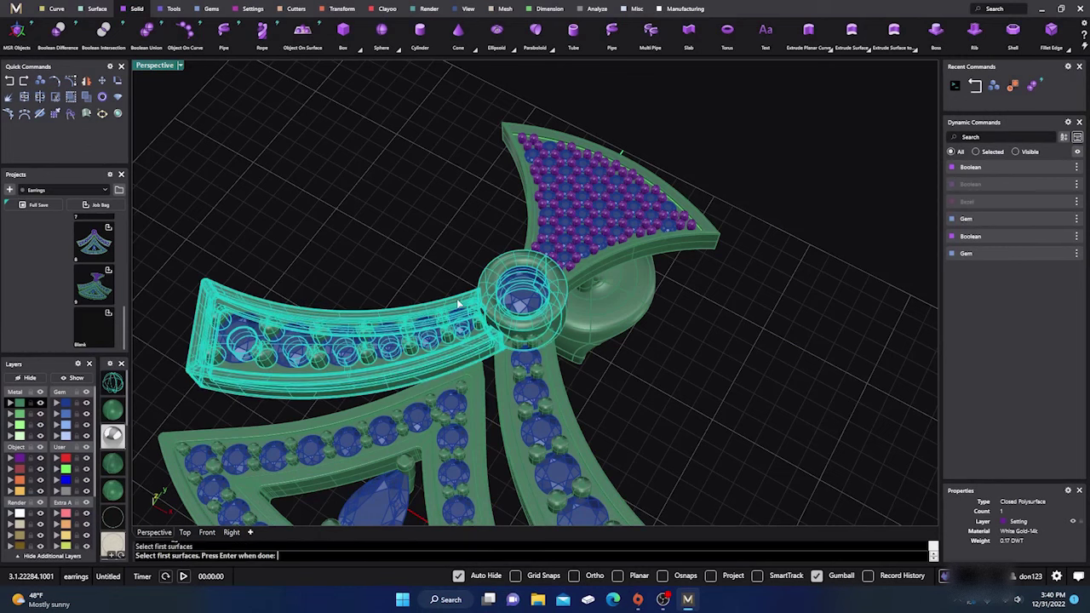
pyautogui.press('Return')
pyautogui.click(504, 391)
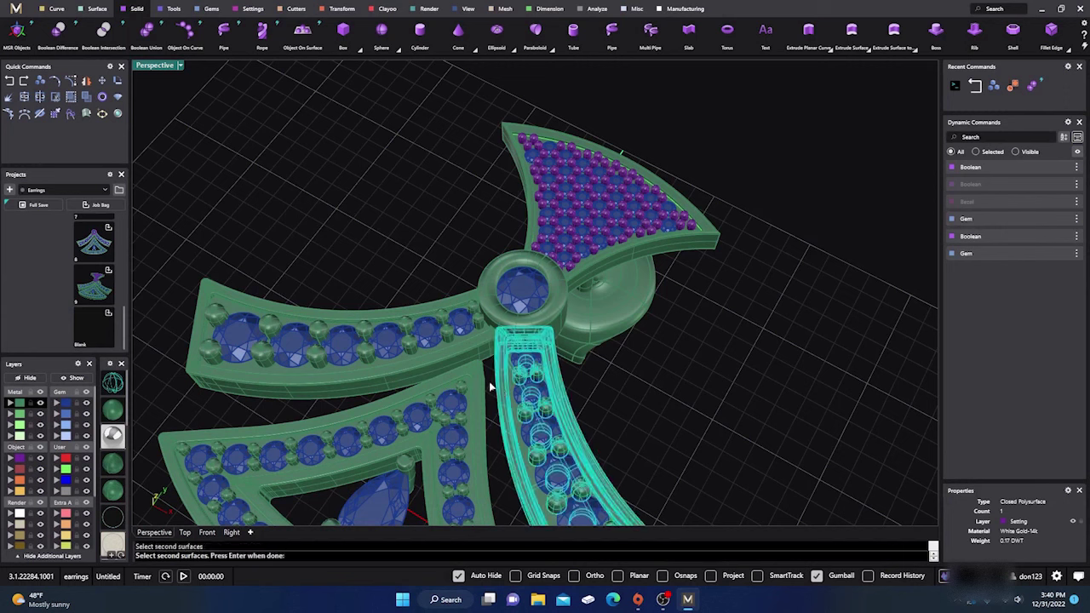
pyautogui.press('Return')
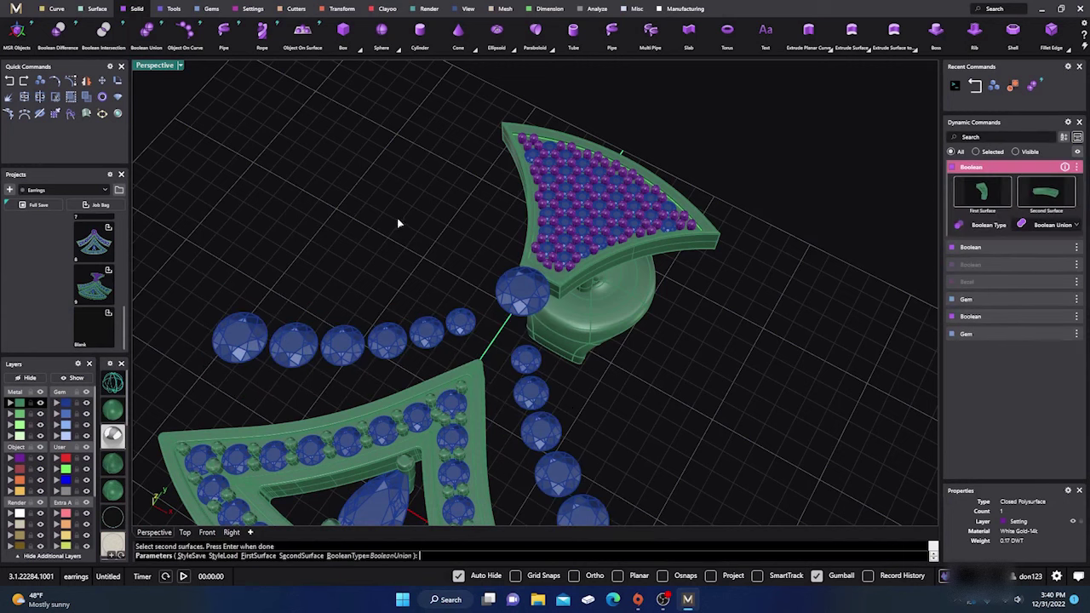
pyautogui.press('Return')
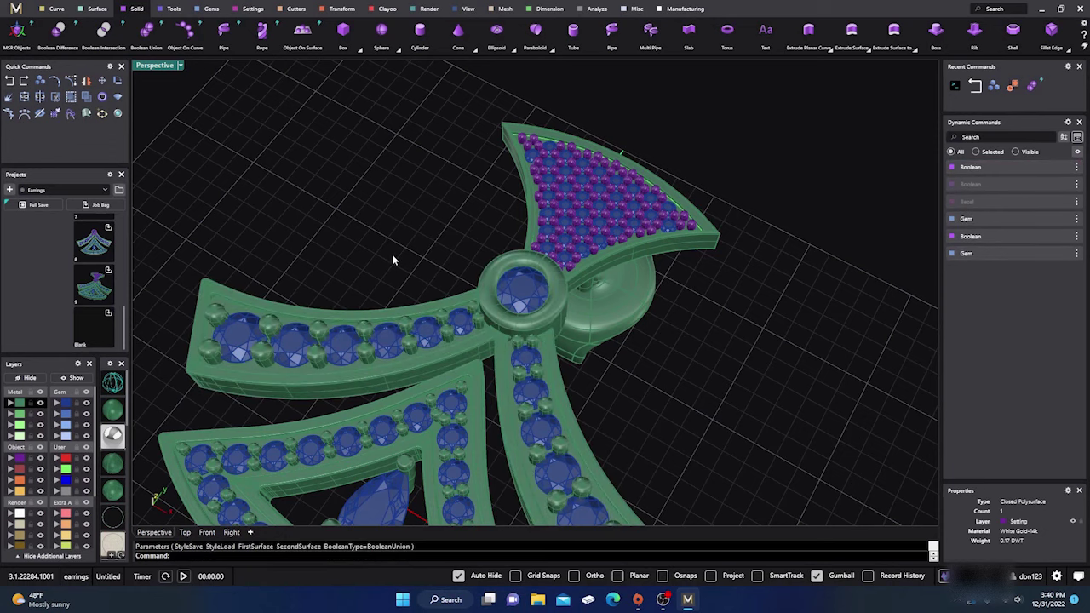
pyautogui.moveTo(391, 253); pyautogui.dragTo(452, 232, button='right')
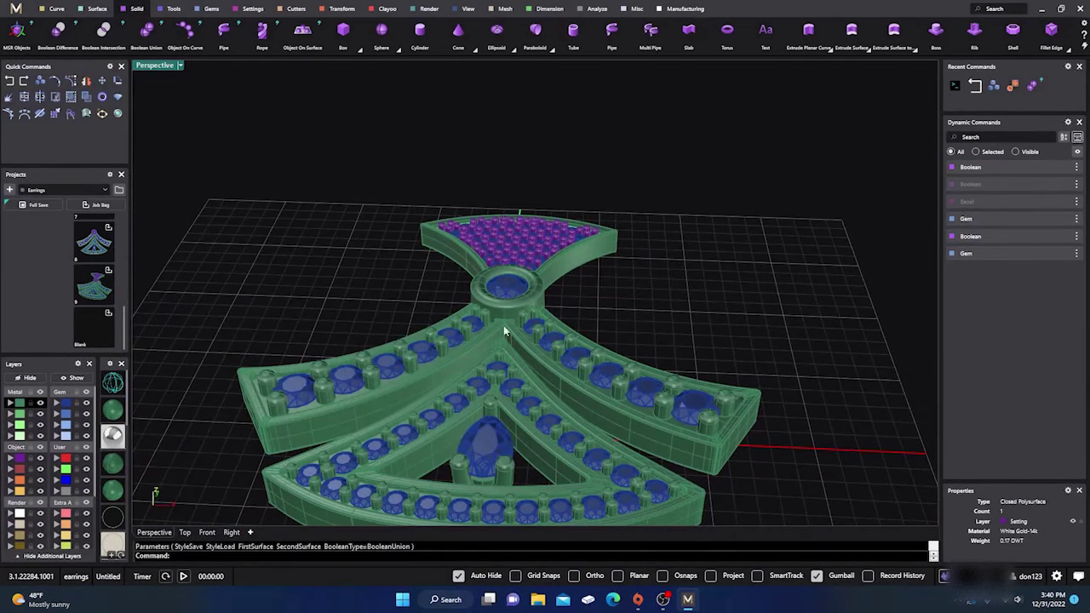
pyautogui.moveTo(386, 300); pyautogui.dragTo(341, 309, button='right')
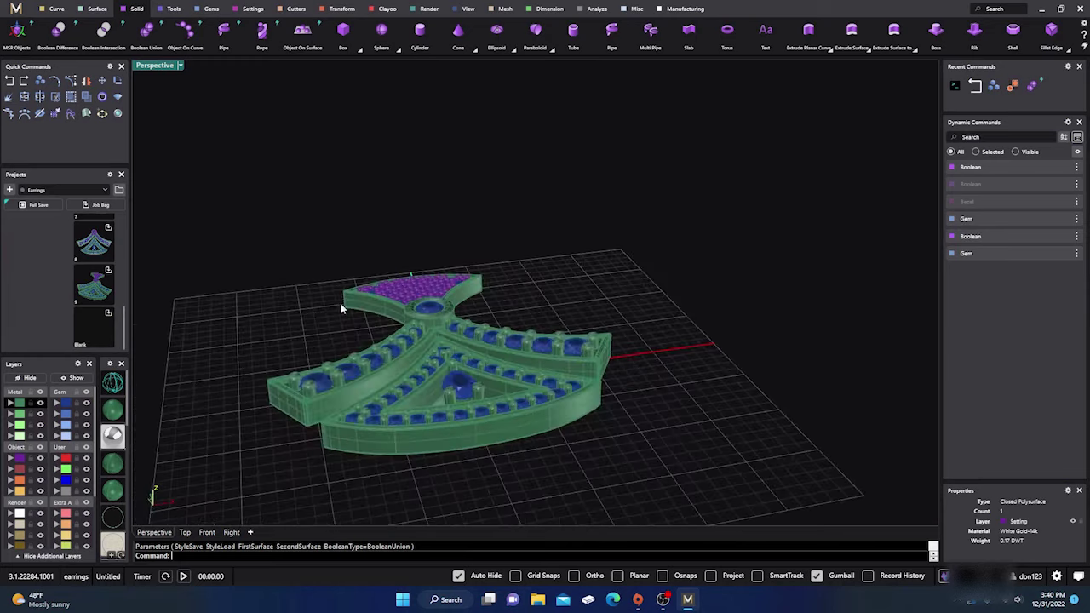
pyautogui.scroll(3, 481, 364)
# Select the curved gem-row band, try a vertical move, then cancel and deselect it.
pyautogui.keyDown('shift'); pyautogui.click(498, 324); pyautogui.keyUp('shift')
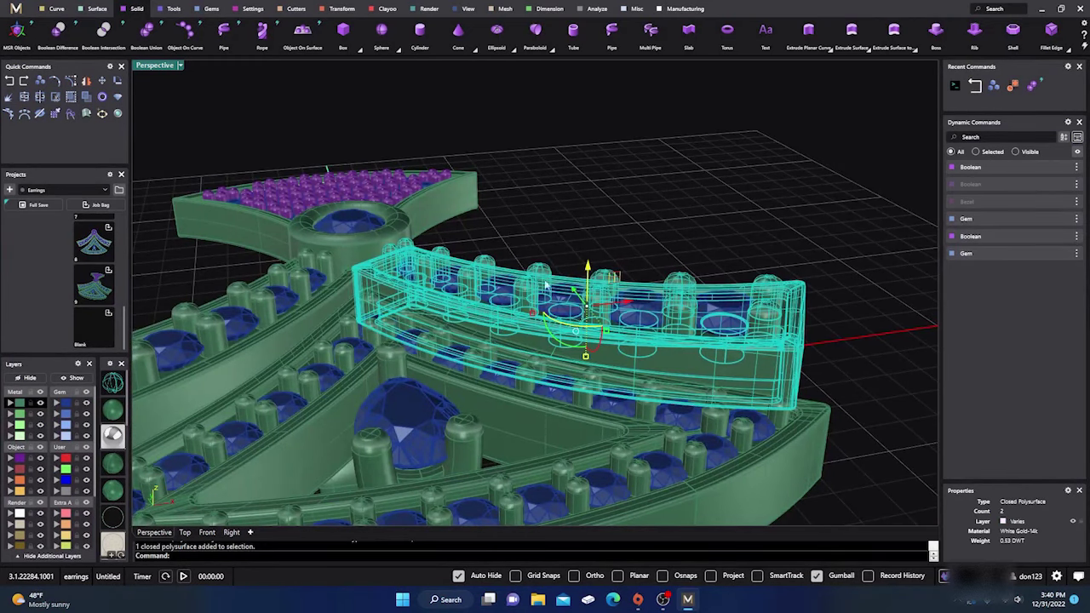
pyautogui.click(587, 269)
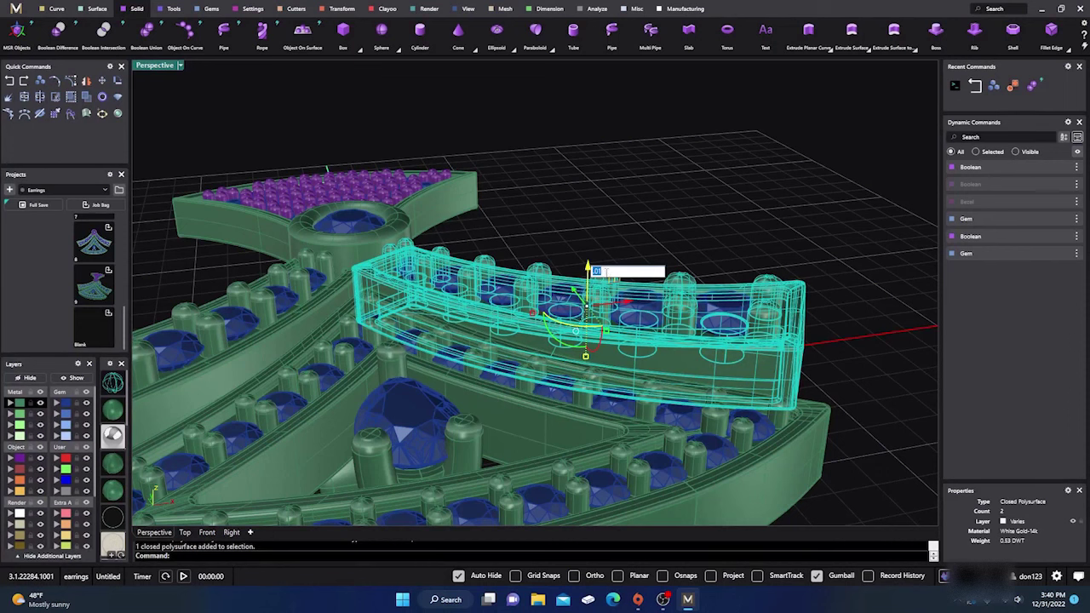
pyautogui.press('Return')
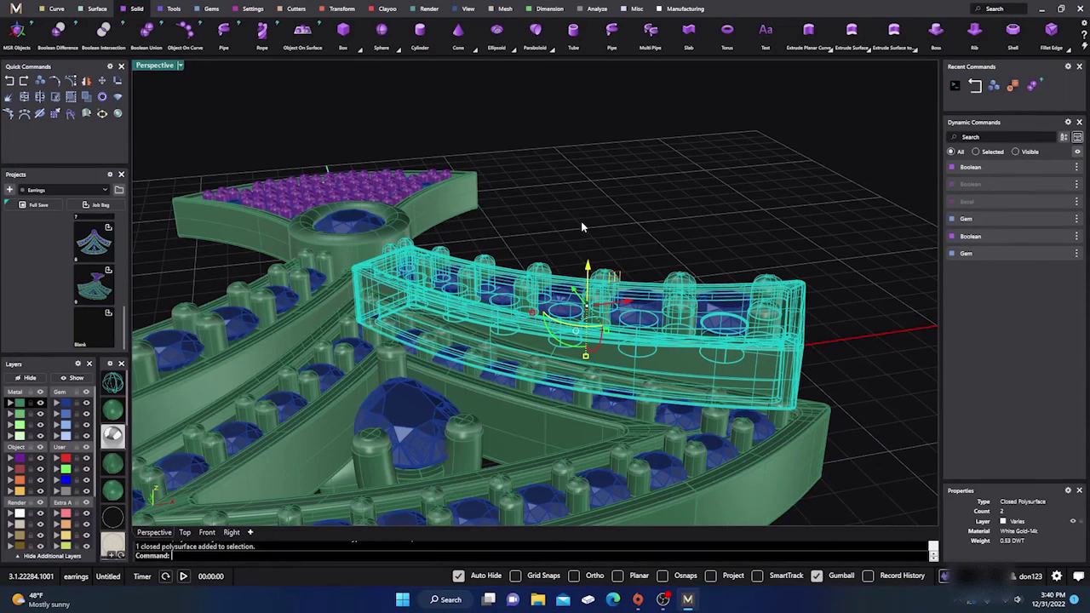
pyautogui.press('Escape')
pyautogui.scroll(-4, 613, 263)
pyautogui.moveTo(613, 263); pyautogui.dragTo(533, 341, button='right')
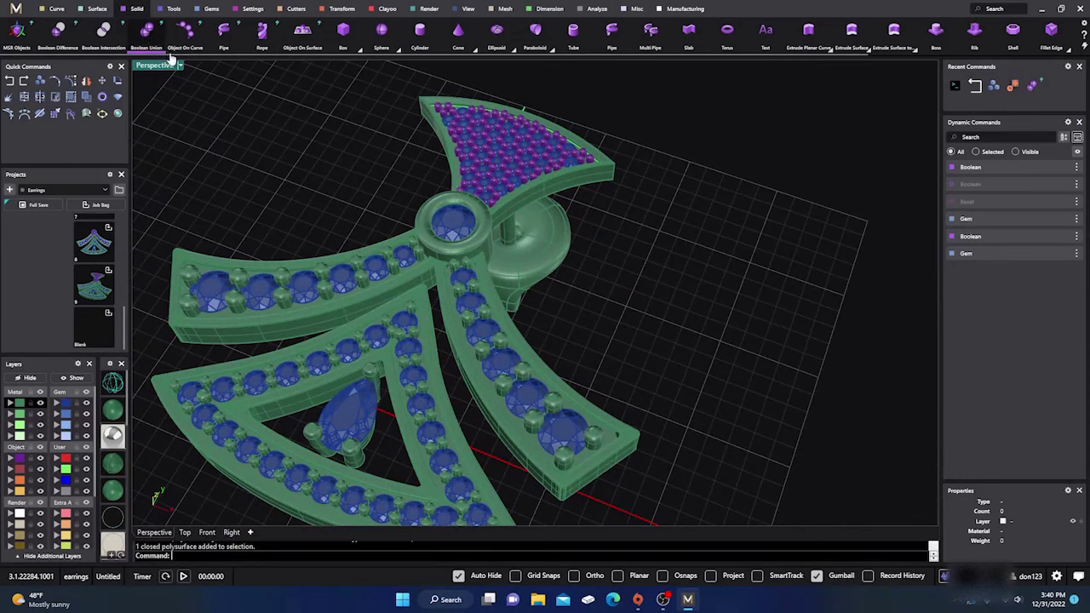
pyautogui.moveTo(297, 176); pyautogui.dragTo(196, 111, button='right')
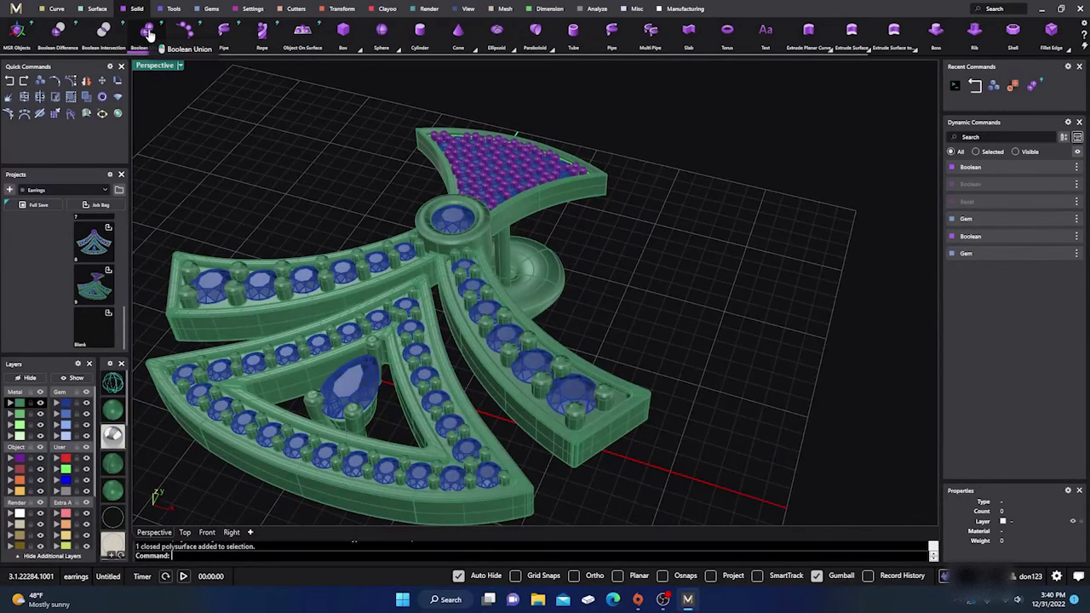
# Boolean-union the upper arm and bezel with the right gem-set arm.
pyautogui.click(147, 31)
pyautogui.click(373, 247)
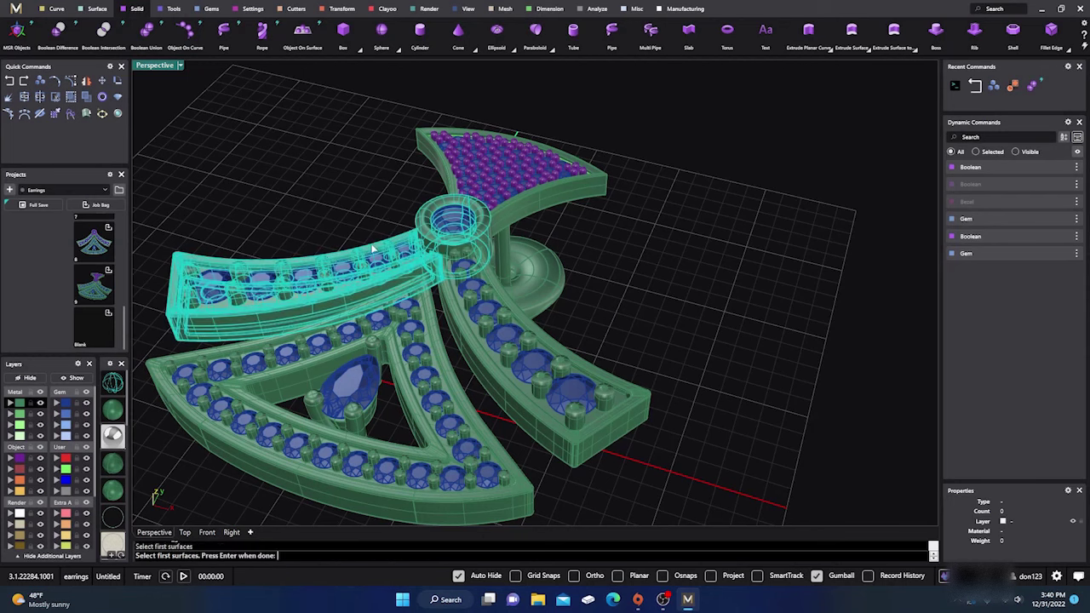
pyautogui.press('Return')
pyautogui.click(445, 322)
pyautogui.click(448, 330)
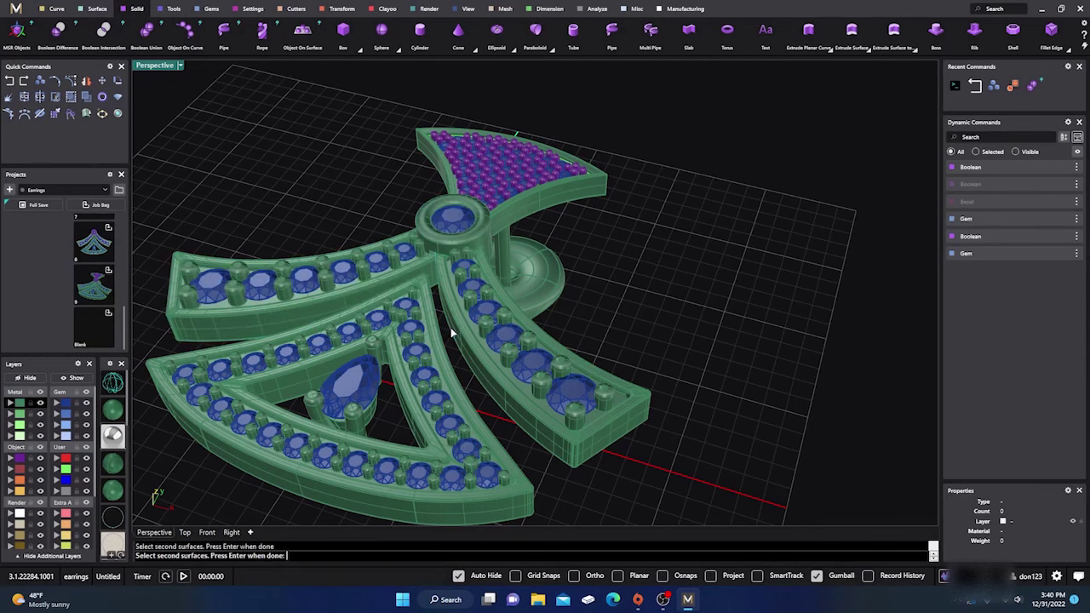
pyautogui.press('Return')
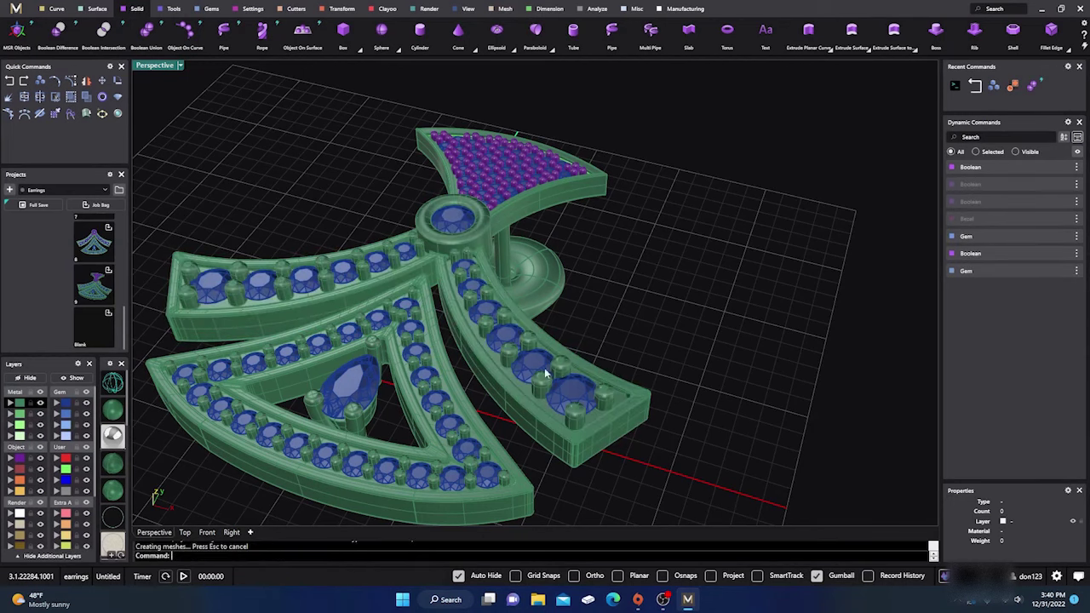
# Pick the right arm's solid and move it onto the User 04 layer.
pyautogui.click(552, 440)
pyautogui.click(582, 465)
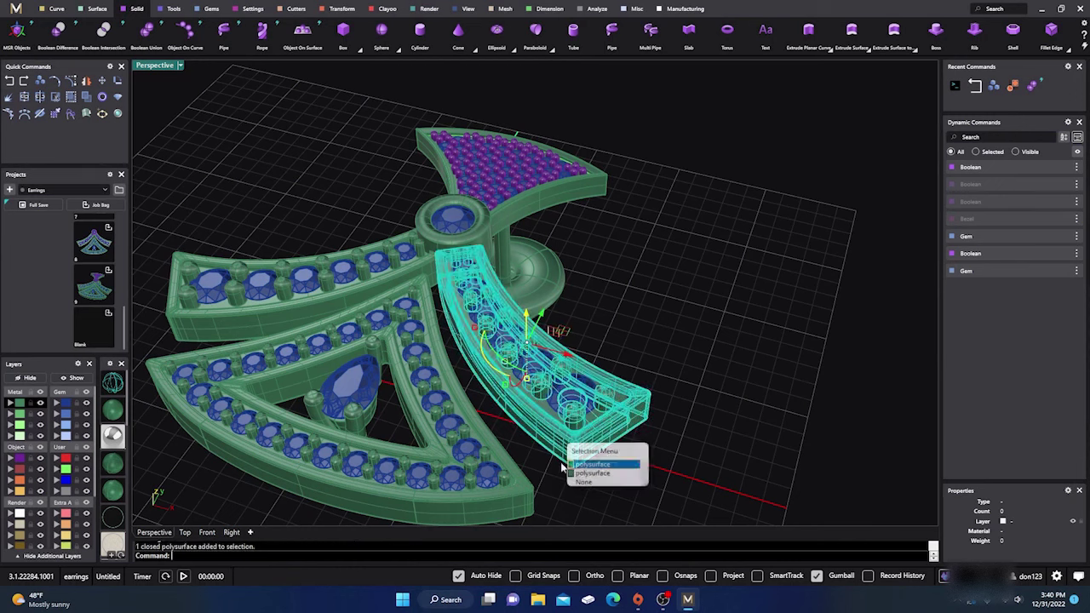
pyautogui.click(57, 492)
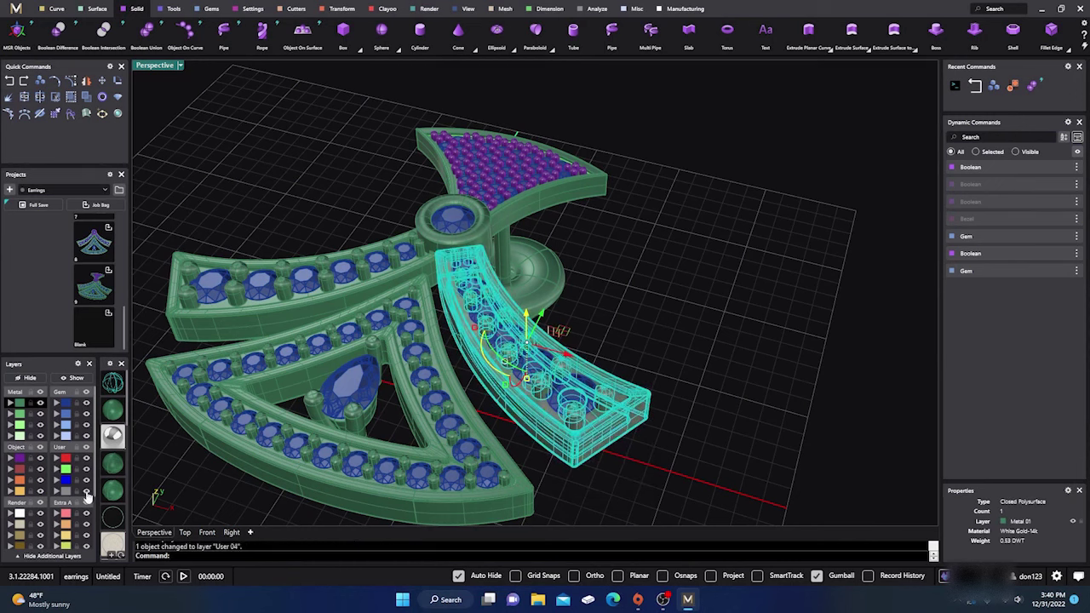
pyautogui.press('Escape')
pyautogui.click(424, 269)
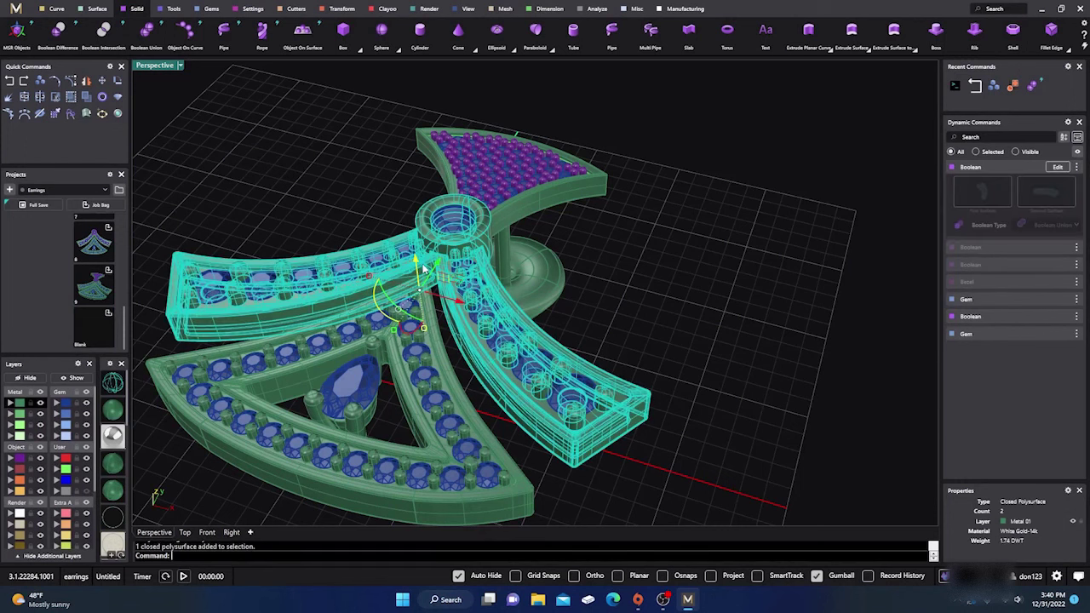
pyautogui.press('Escape')
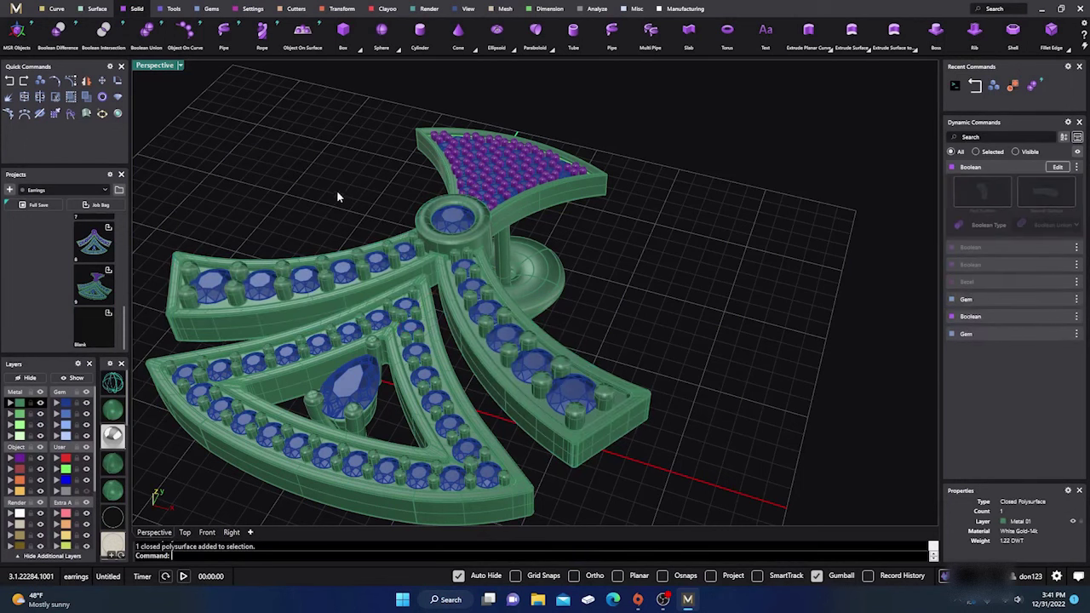
# Zoom in closely on the pavé fan top and test selecting all objects.
pyautogui.moveTo(465, 305); pyautogui.dragTo(508, 247, button='right')
pyautogui.scroll(-5, 467, 362)
pyautogui.scroll(1, 467, 362)
pyautogui.scroll(5, 482, 265)
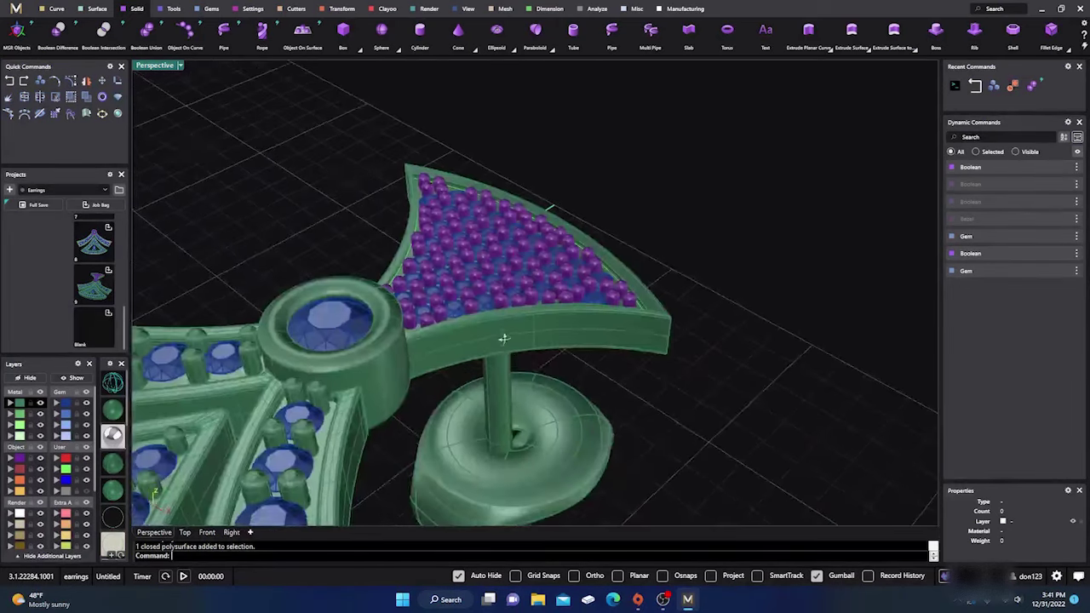
pyautogui.scroll(2, 470, 300)
pyautogui.moveTo(469, 299); pyautogui.dragTo(427, 215, button='right')
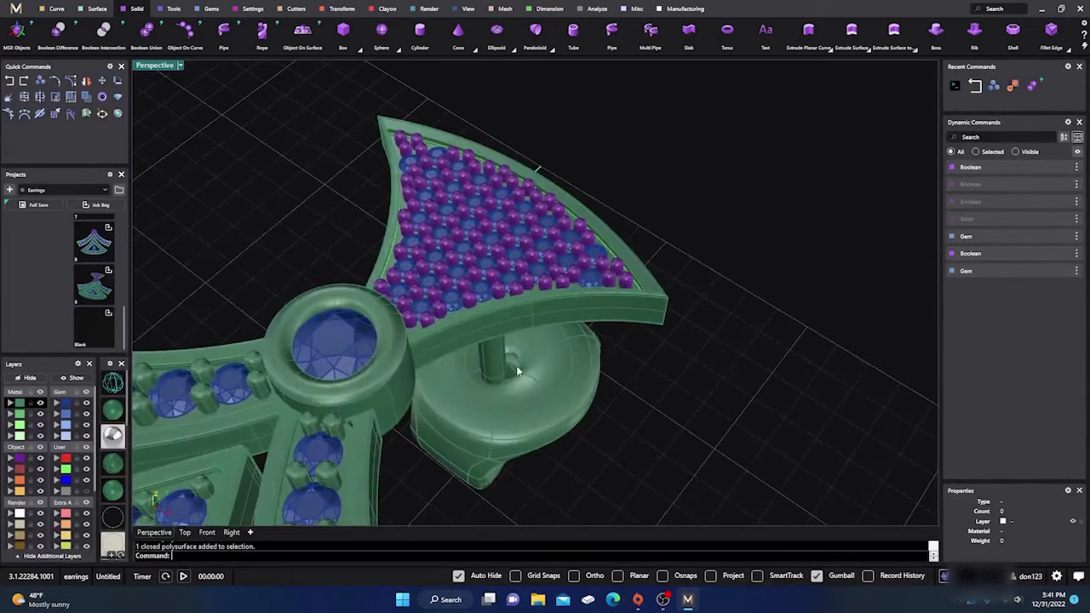
pyautogui.scroll(3, 428, 215)
pyautogui.hotkey('ctrl', 'a')
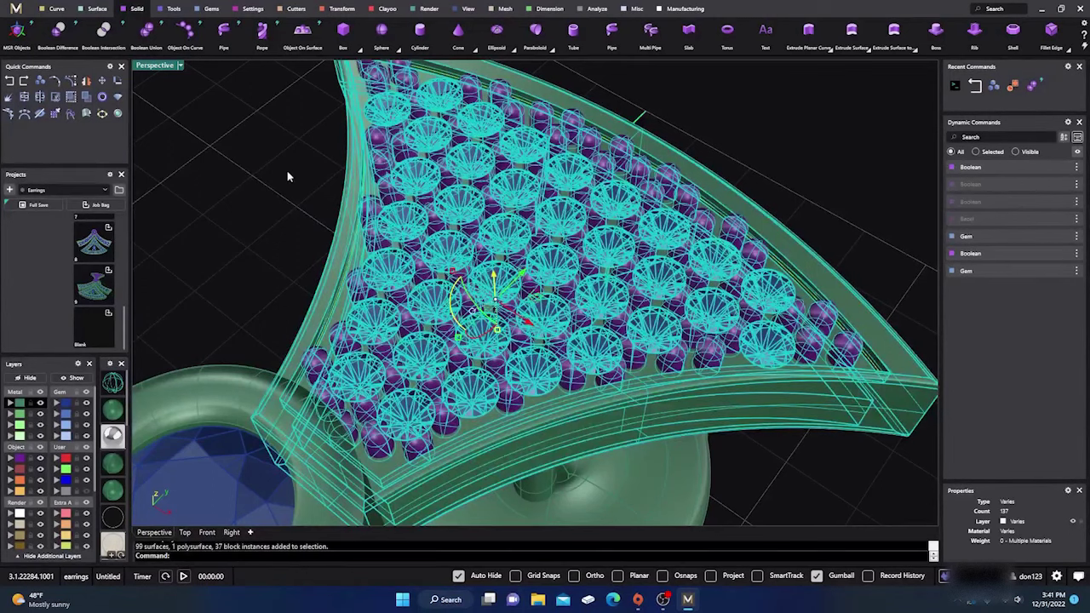
pyautogui.press('Escape')
pyautogui.hotkey('ctrl', 'a')
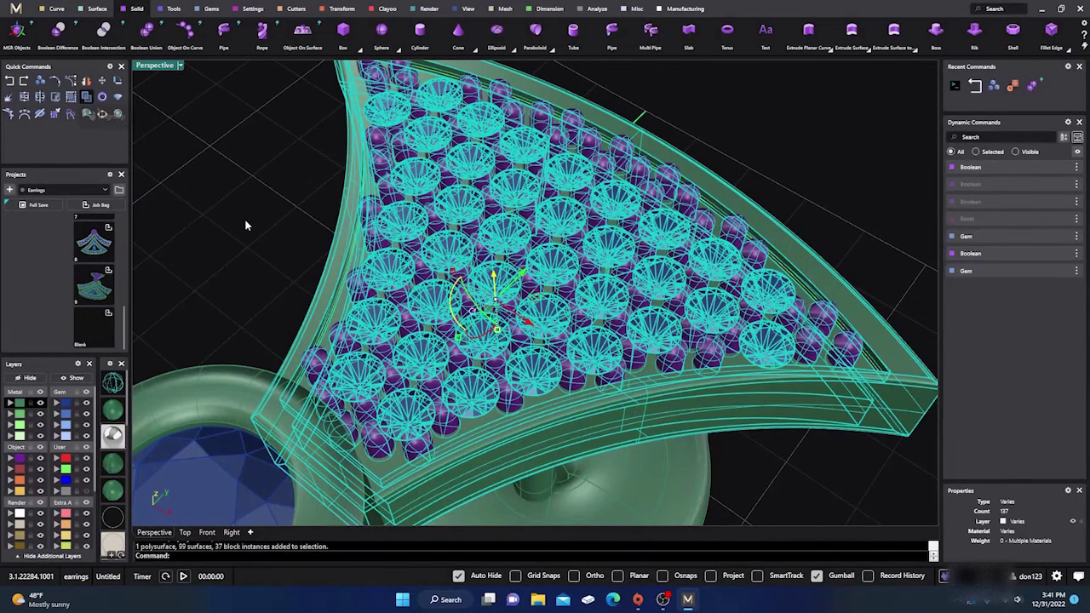
pyautogui.press('Escape')
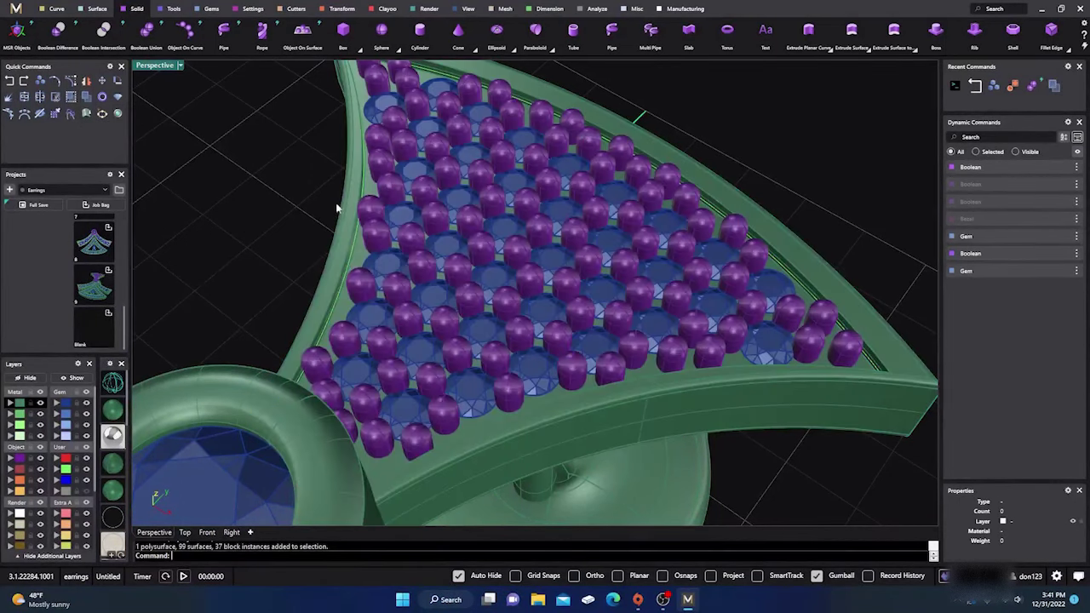
# Select the single stray prong's surface near the fan's left edge and delete it.
pyautogui.click(391, 192)
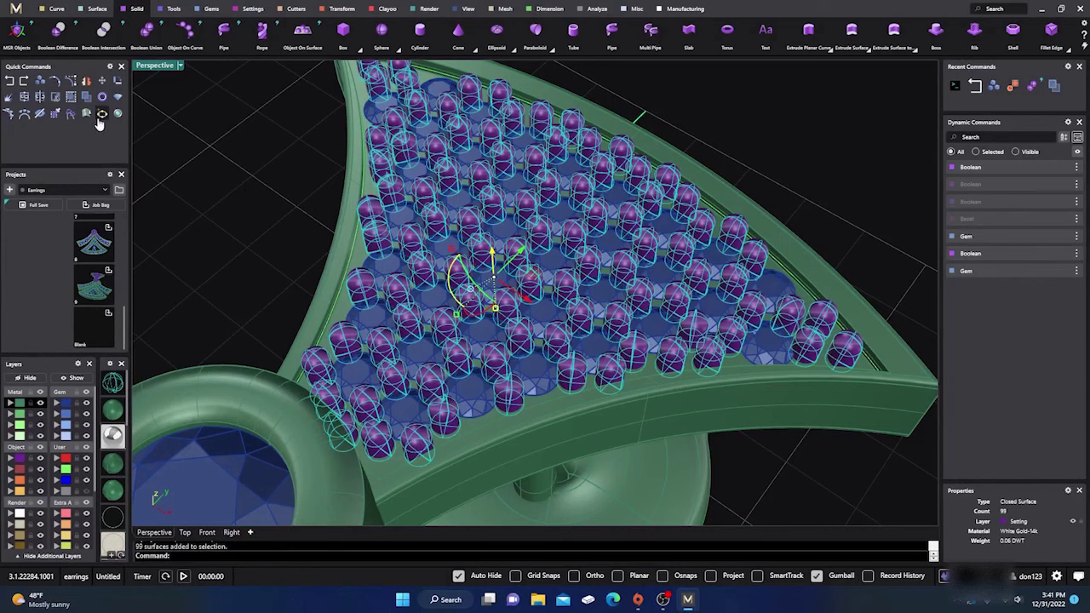
pyautogui.click(268, 209)
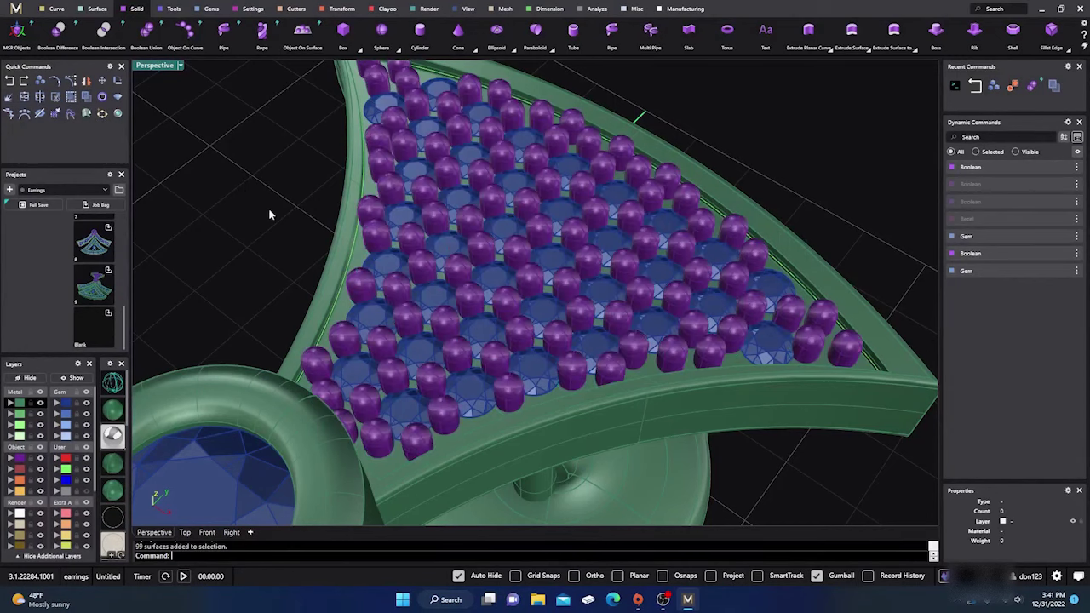
pyautogui.click(385, 165)
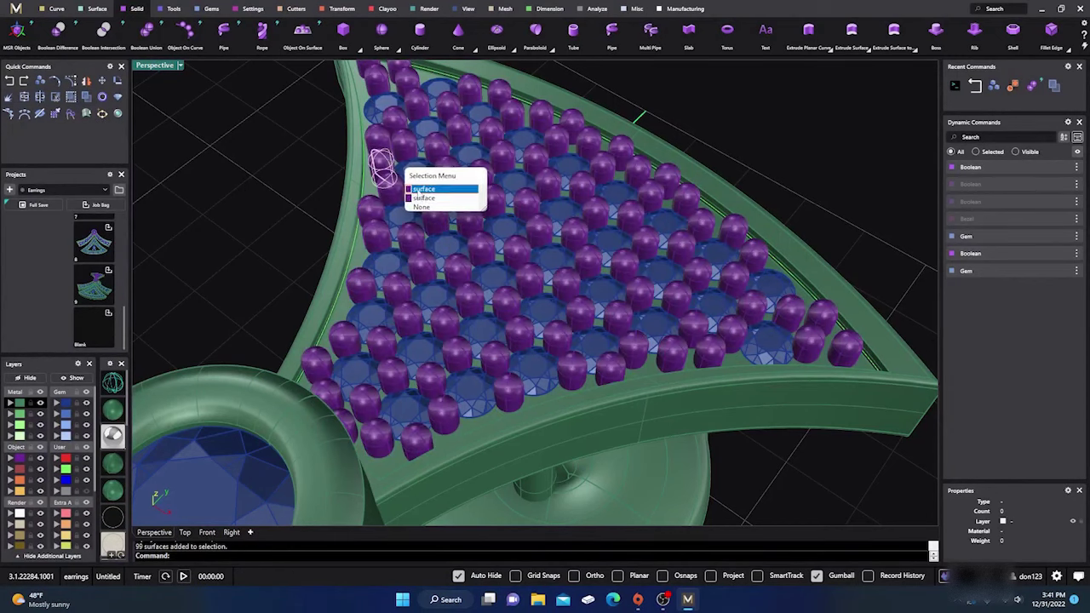
pyautogui.click(423, 189)
pyautogui.press('Delete')
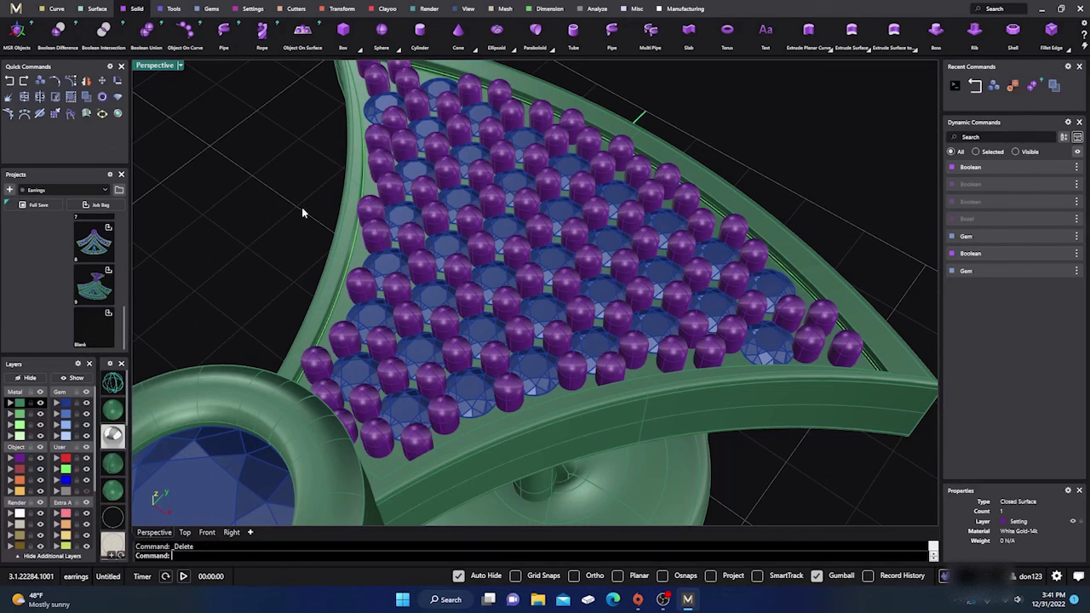
pyautogui.scroll(-5, 302, 213)
pyautogui.moveTo(302, 213); pyautogui.dragTo(349, 298, button='right')
pyautogui.scroll(2, 359, 332)
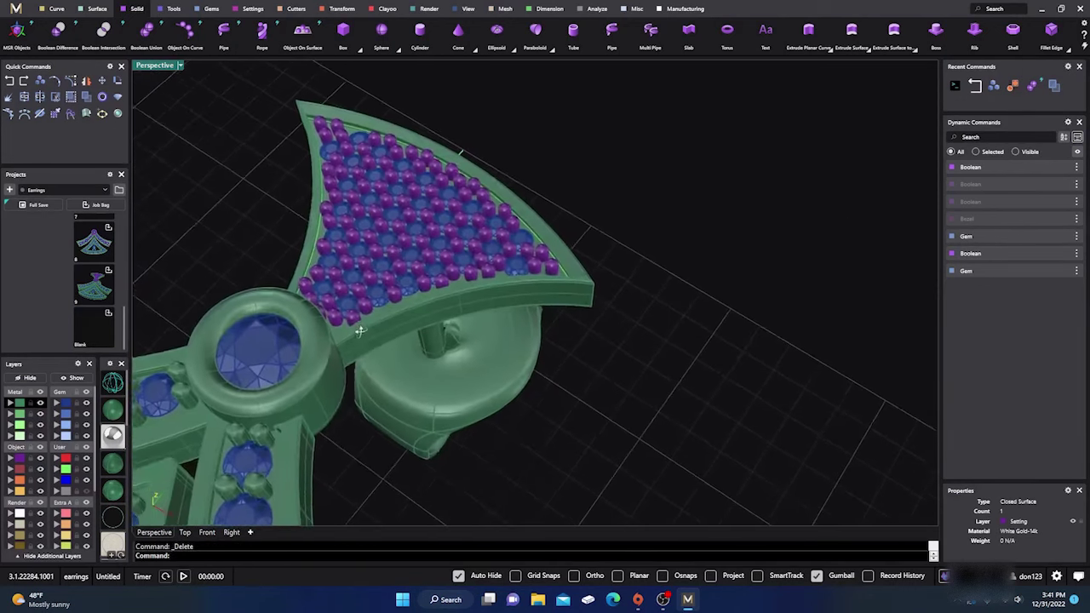
pyautogui.scroll(-2, 376, 316)
pyautogui.scroll(4, 375, 316)
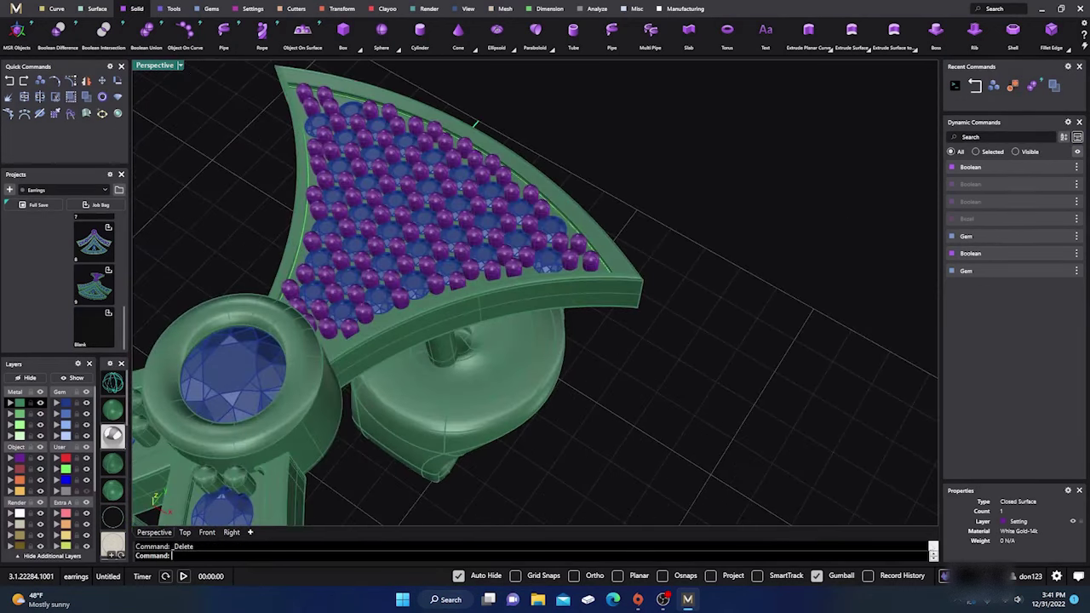
# Zoom out to the whole earring and select all 37 pavé gems at once.
pyautogui.click(946, 577)
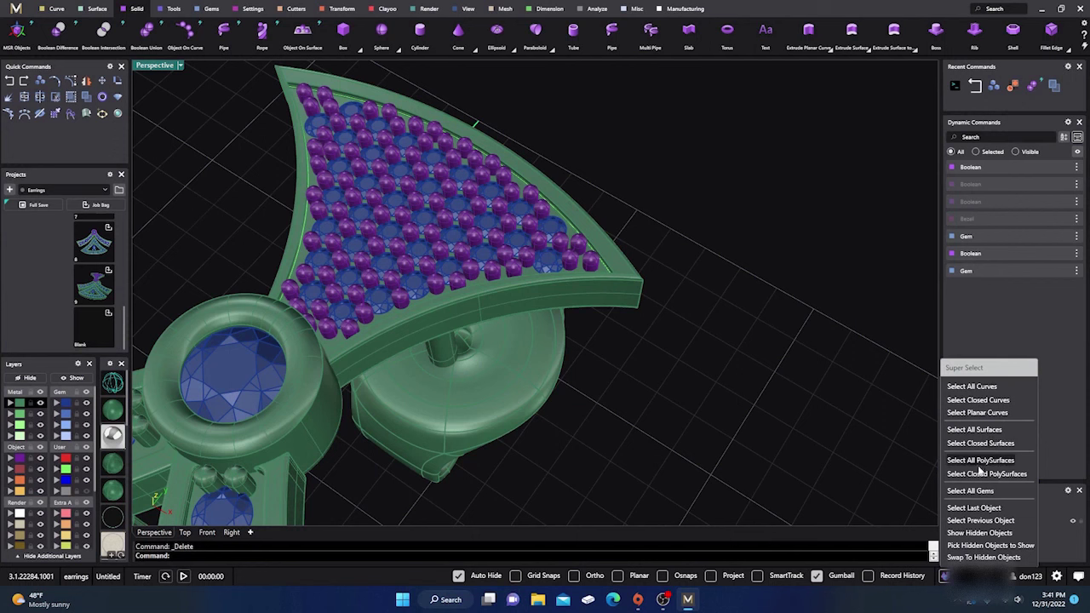
pyautogui.click(834, 352)
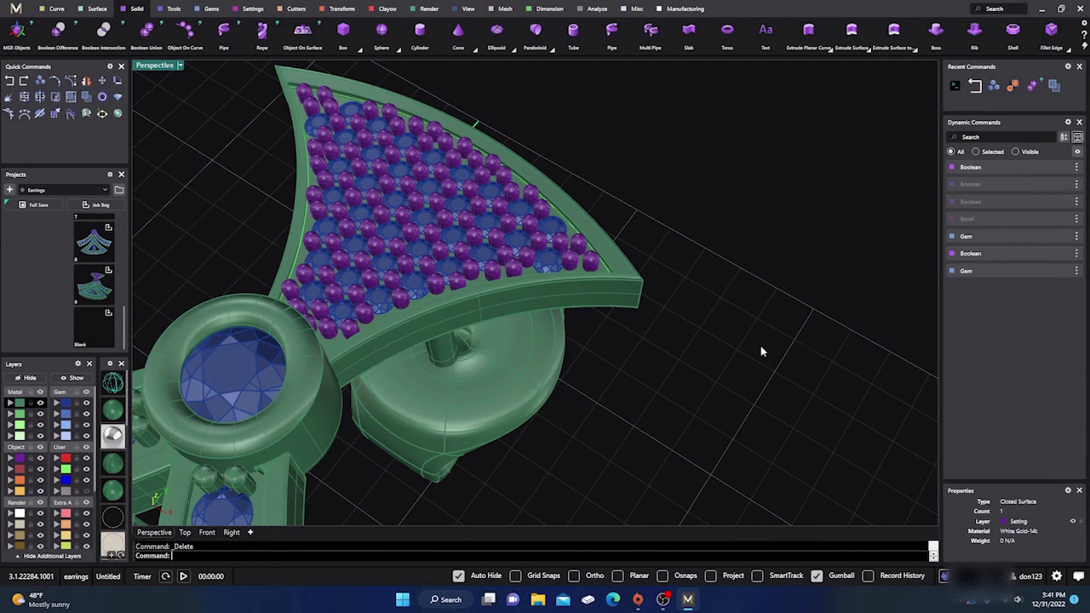
pyautogui.moveTo(760, 344); pyautogui.dragTo(557, 418, button='right')
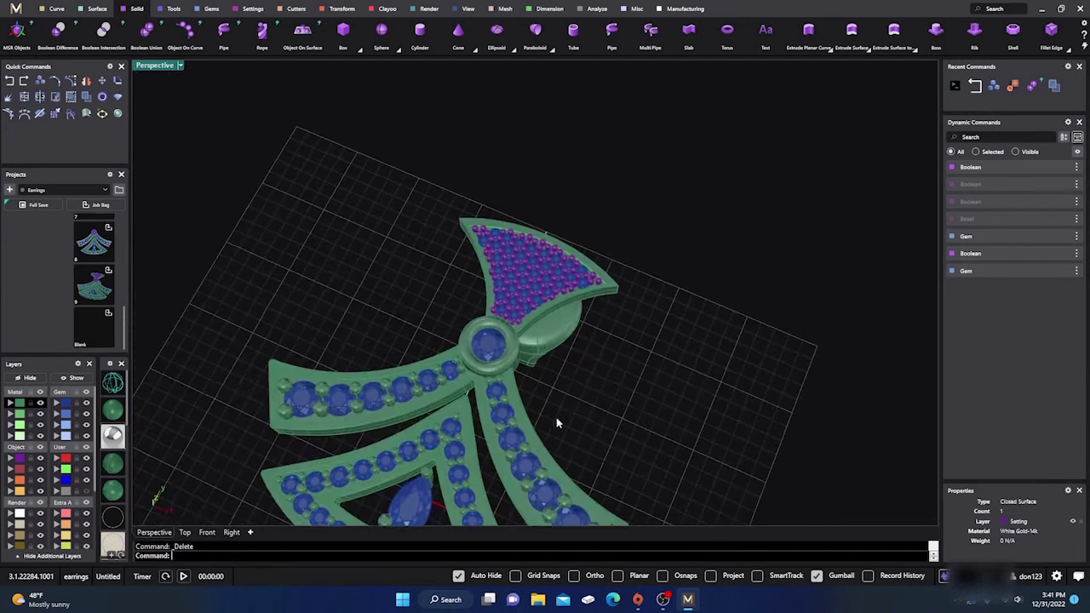
pyautogui.scroll(5, 533, 287)
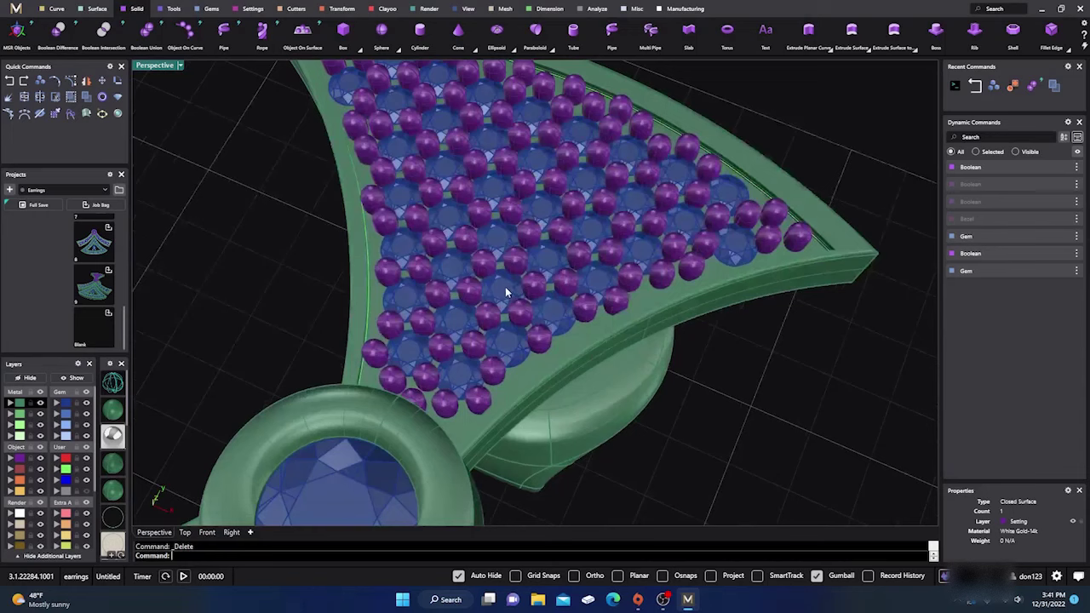
pyautogui.doubleClick(505, 291)
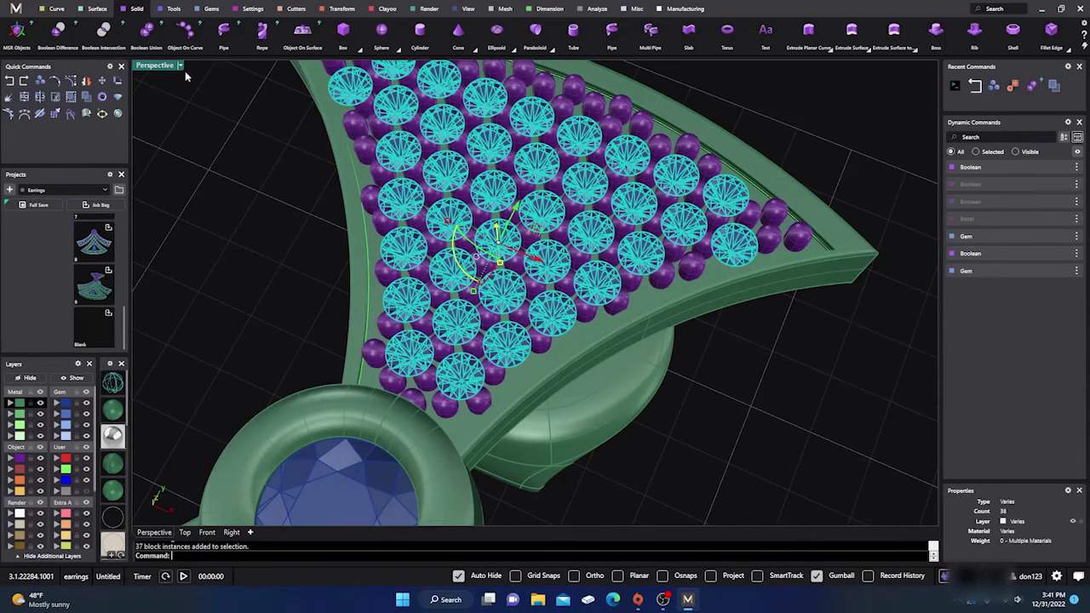
# Start Gem Cutter for the 37 selected pavé gems and view them in wireframe.
pyautogui.click(296, 11)
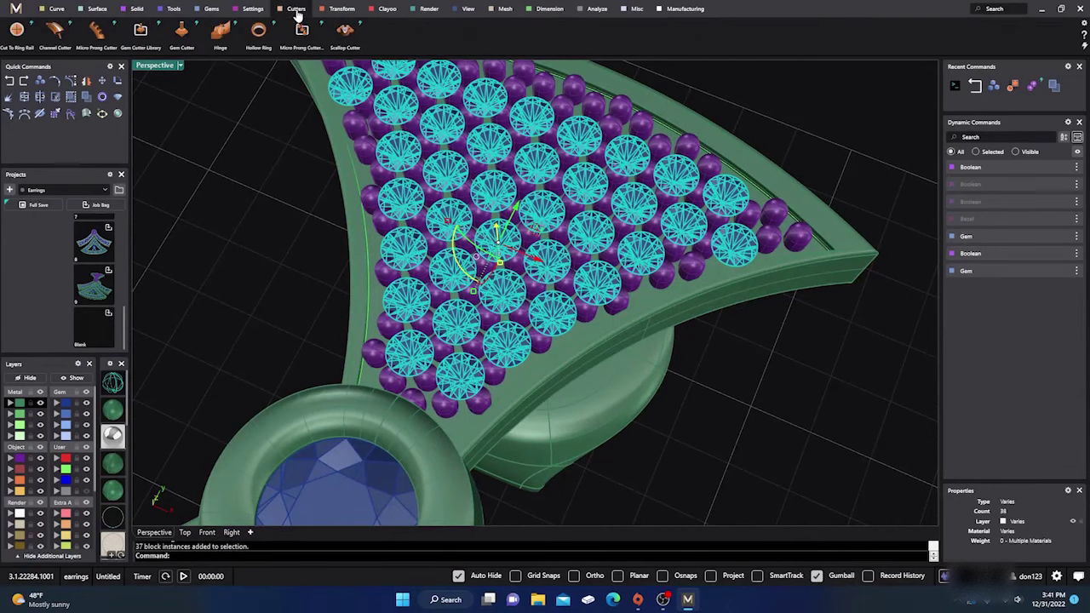
pyautogui.click(182, 30)
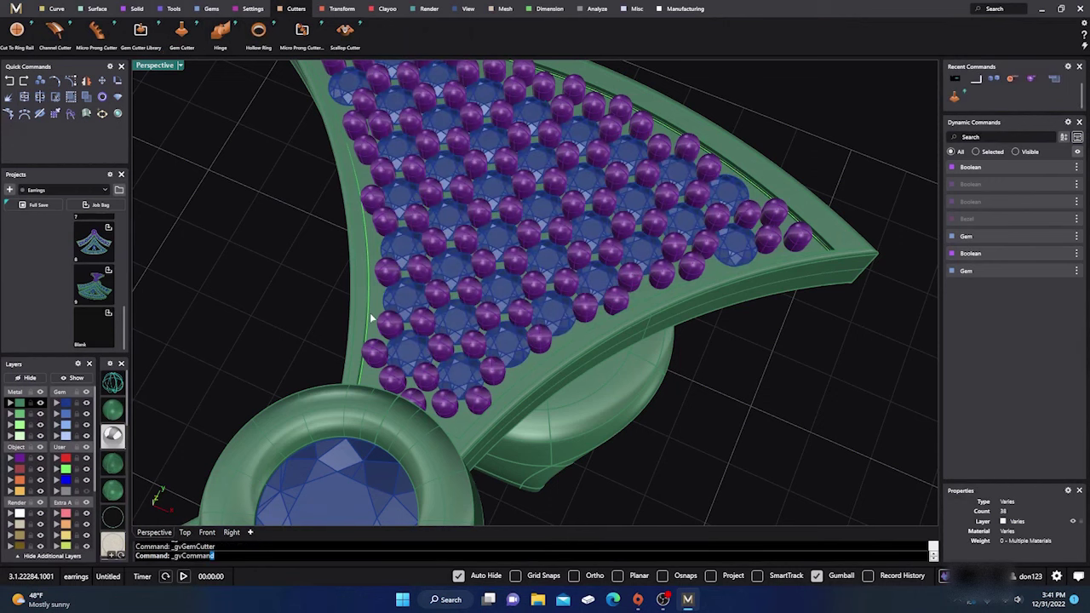
pyautogui.moveTo(525, 399); pyautogui.dragTo(477, 268, button='right')
pyautogui.scroll(-5, 456, 255)
pyautogui.scroll(5, 542, 366)
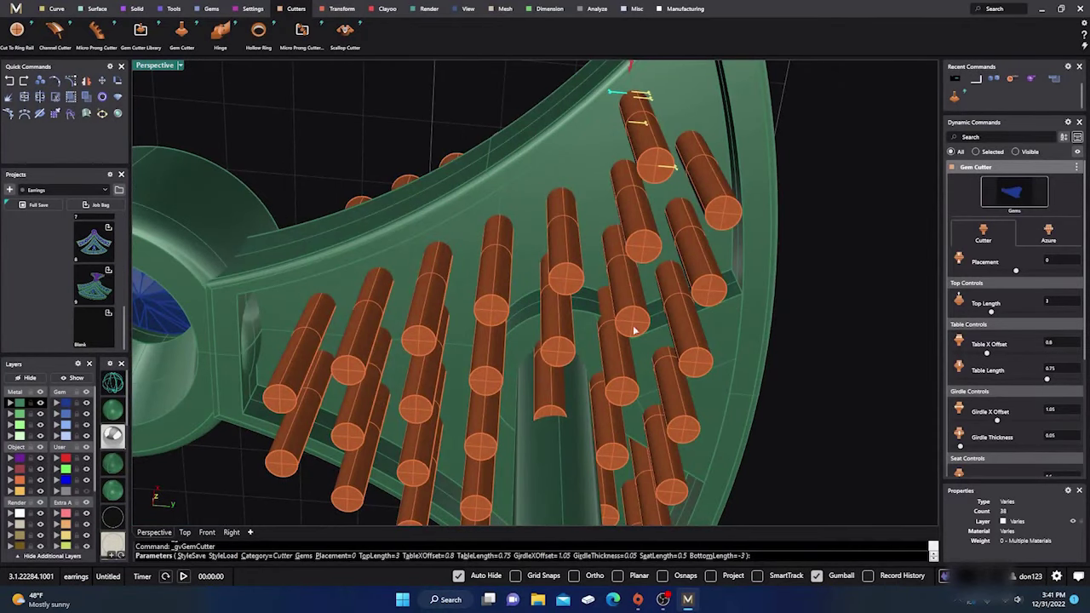
pyautogui.scroll(-4, 539, 382)
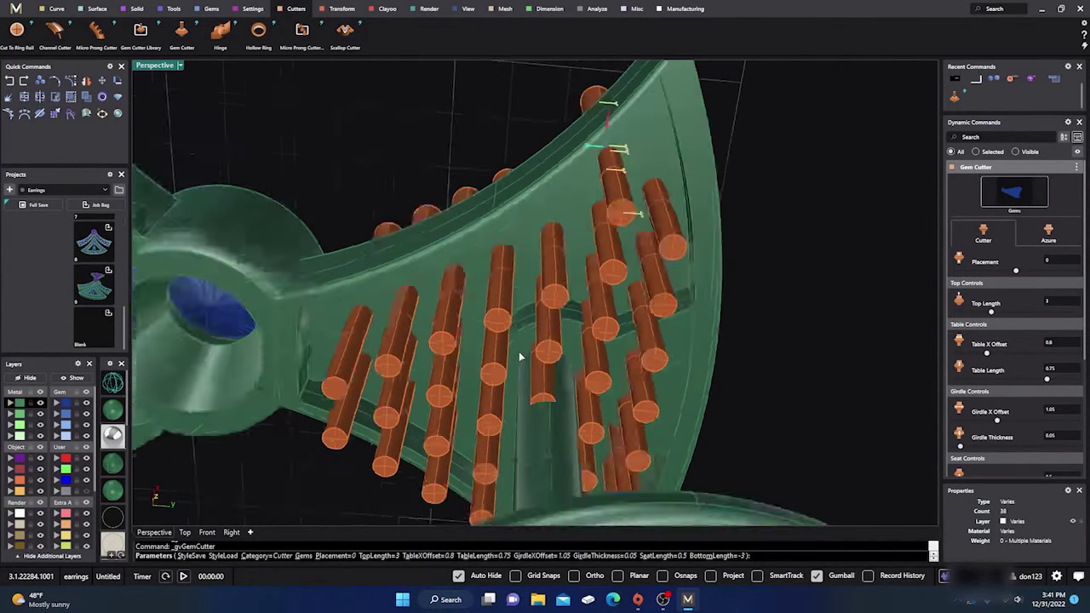
pyautogui.moveTo(520, 362)
pyautogui.mouseDown(button='right')
pyautogui.moveTo(529, 378)
pyautogui.moveTo(417, 409)
pyautogui.mouseUp(button='right')
pyautogui.hotkey('ctrl', 'alt', 'w')
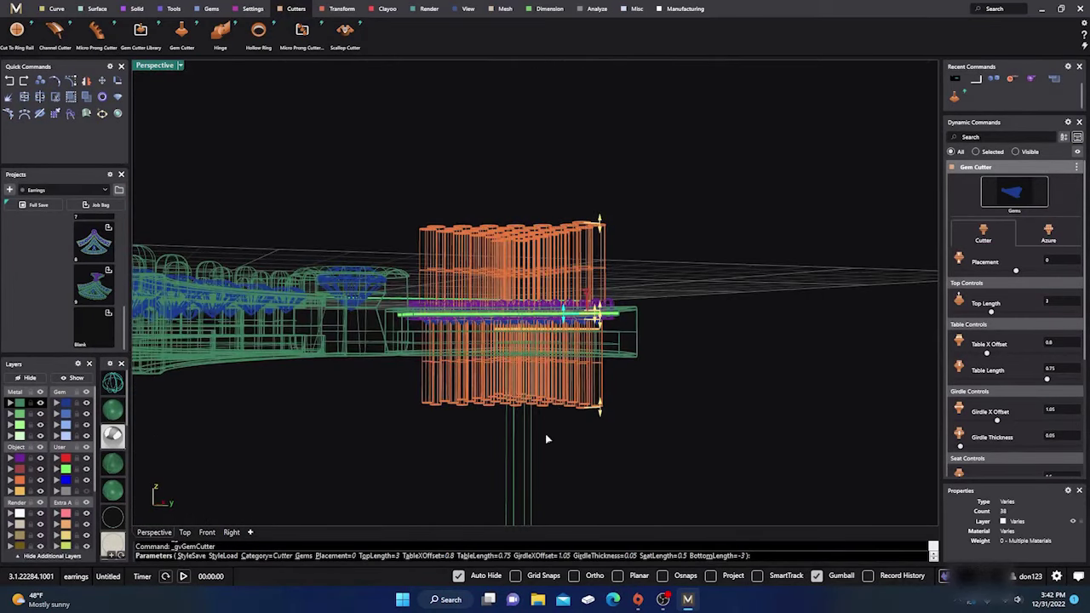
pyautogui.moveTo(547, 440); pyautogui.dragTo(538, 380, button='right')
pyautogui.scroll(5, 540, 380)
pyautogui.scroll(-5, 540, 379)
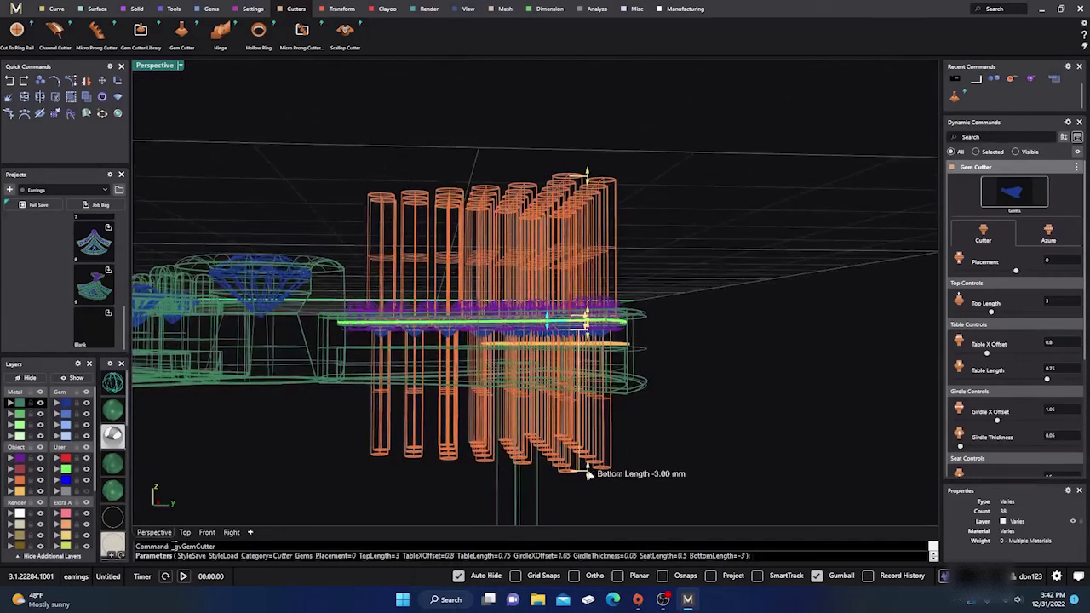
# Set cutter Bottom Length to -0.74 and Seat Length to 0.29, build, and select the cutters.
pyautogui.moveTo(585, 443); pyautogui.dragTo(586, 369)
pyautogui.moveTo(586, 369); pyautogui.dragTo(542, 440, button='right')
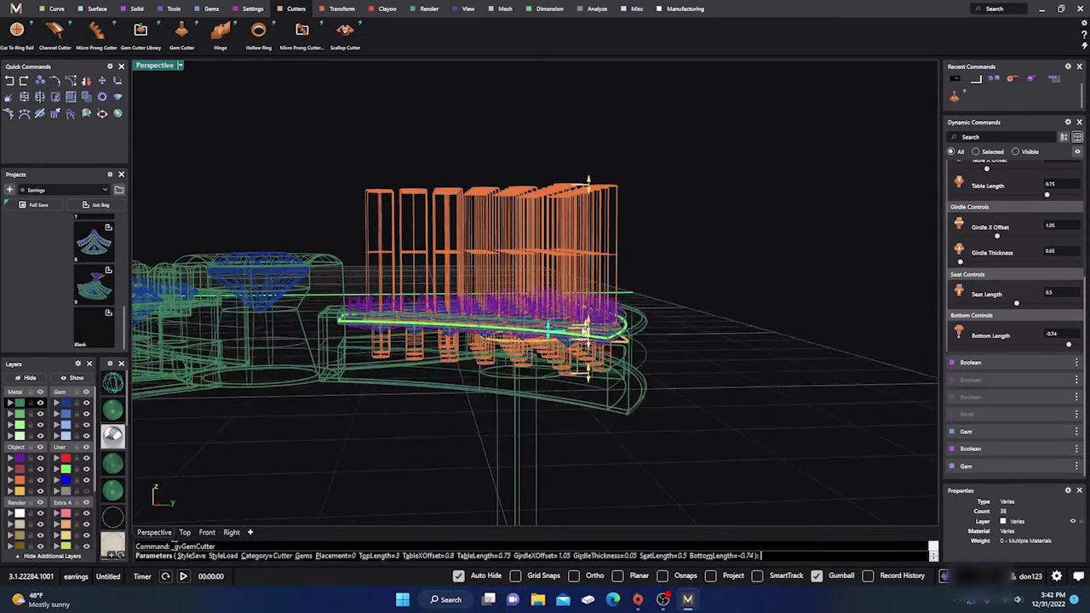
pyautogui.scroll(5, 584, 377)
pyautogui.moveTo(584, 377); pyautogui.dragTo(560, 307, button='right')
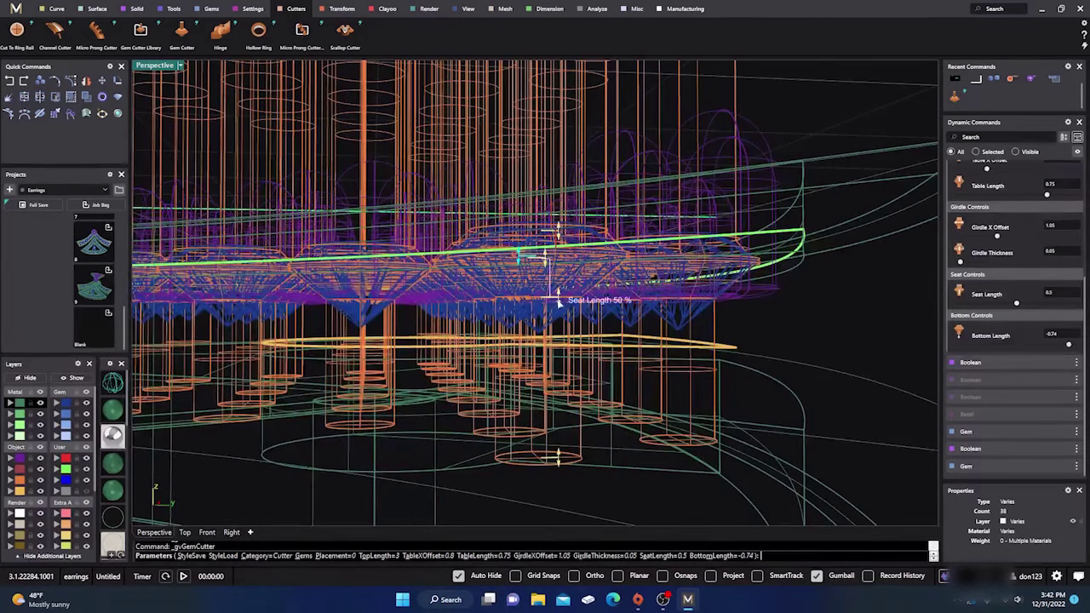
pyautogui.moveTo(558, 300); pyautogui.dragTo(557, 280)
pyautogui.moveTo(431, 322)
pyautogui.mouseDown(button='right')
pyautogui.moveTo(426, 429)
pyautogui.moveTo(426, 406)
pyautogui.moveTo(316, 454)
pyautogui.moveTo(392, 400)
pyautogui.moveTo(412, 376)
pyautogui.moveTo(404, 368)
pyautogui.moveTo(416, 384)
pyautogui.moveTo(516, 409)
pyautogui.moveTo(478, 378)
pyautogui.mouseUp(button='right')
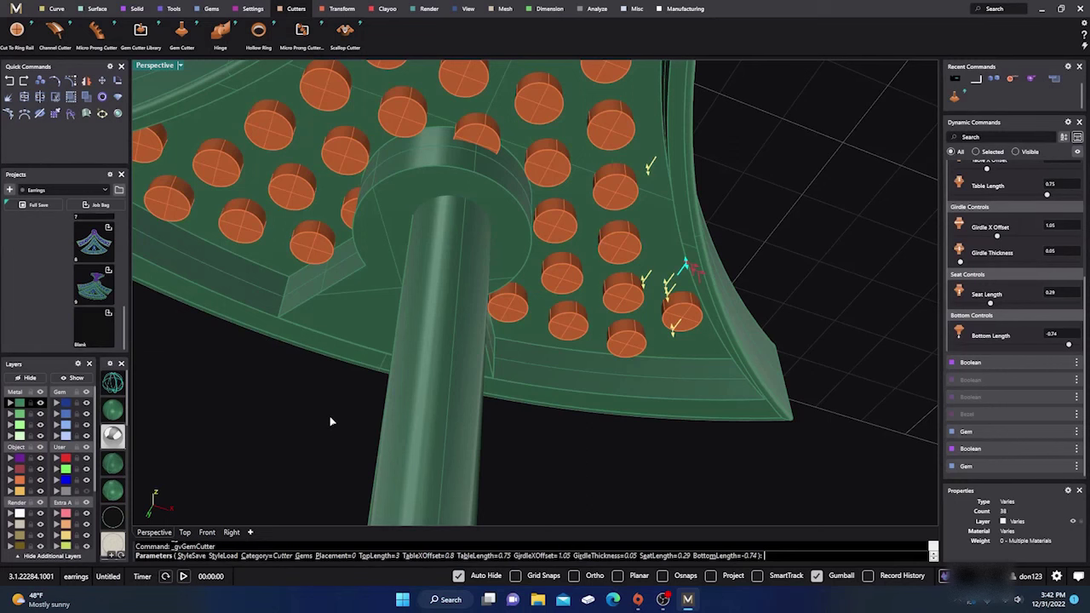
pyautogui.moveTo(332, 422)
pyautogui.mouseDown(button='right')
pyautogui.moveTo(406, 363)
pyautogui.moveTo(418, 414)
pyautogui.moveTo(523, 440)
pyautogui.moveTo(466, 395)
pyautogui.mouseUp(button='right')
pyautogui.press('Return')
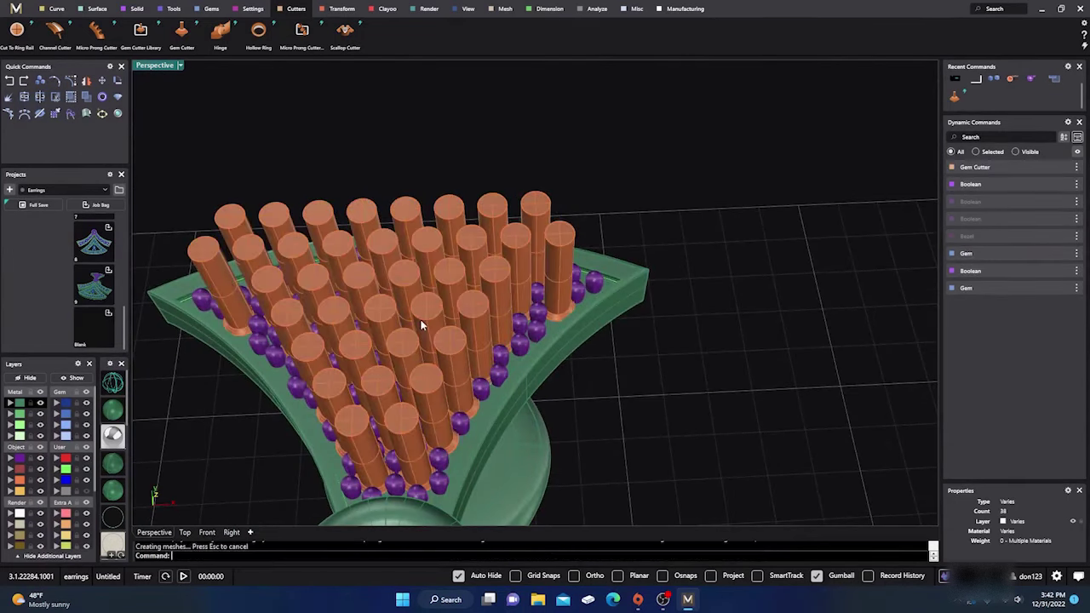
pyautogui.click(389, 249)
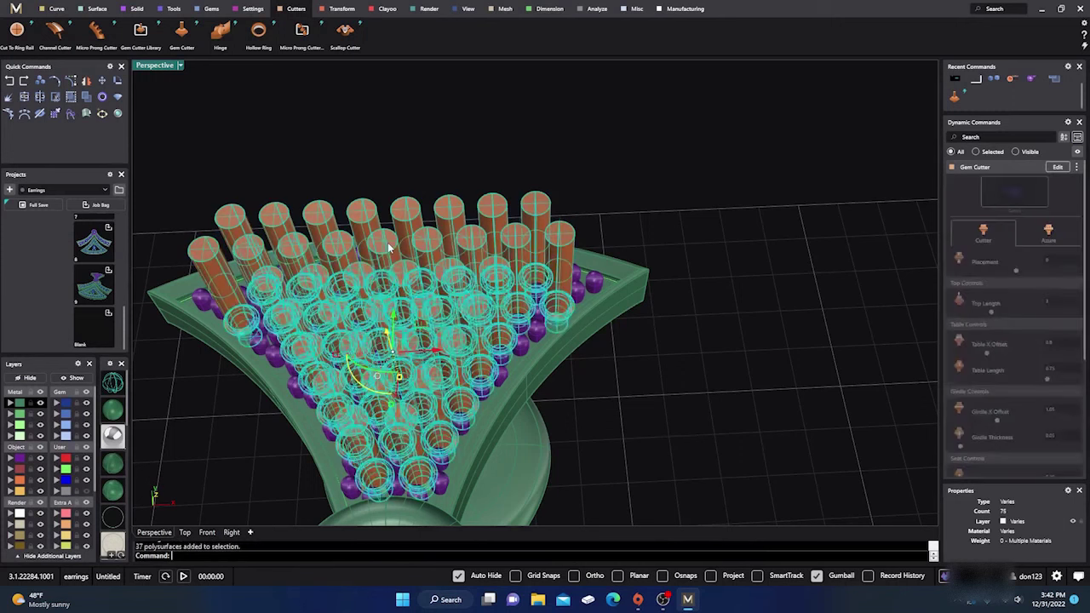
pyautogui.click(92, 98)
# Switch to a zoomed-in top view in wireframe to see the cutter tops.
pyautogui.moveTo(537, 200); pyautogui.dragTo(535, 223, button='right')
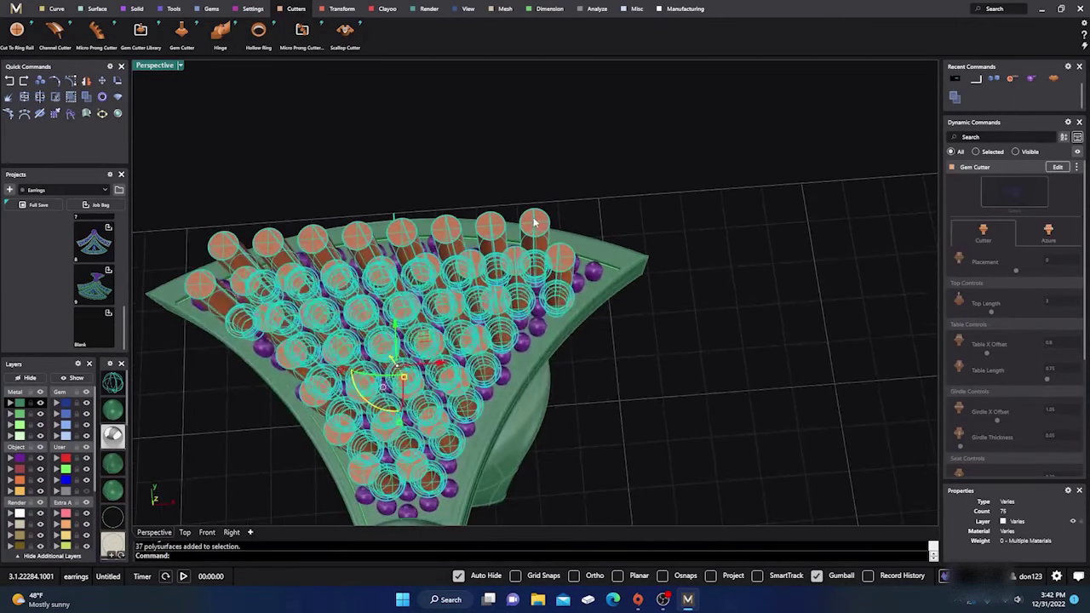
pyautogui.click(185, 531)
pyautogui.scroll(6, 476, 231)
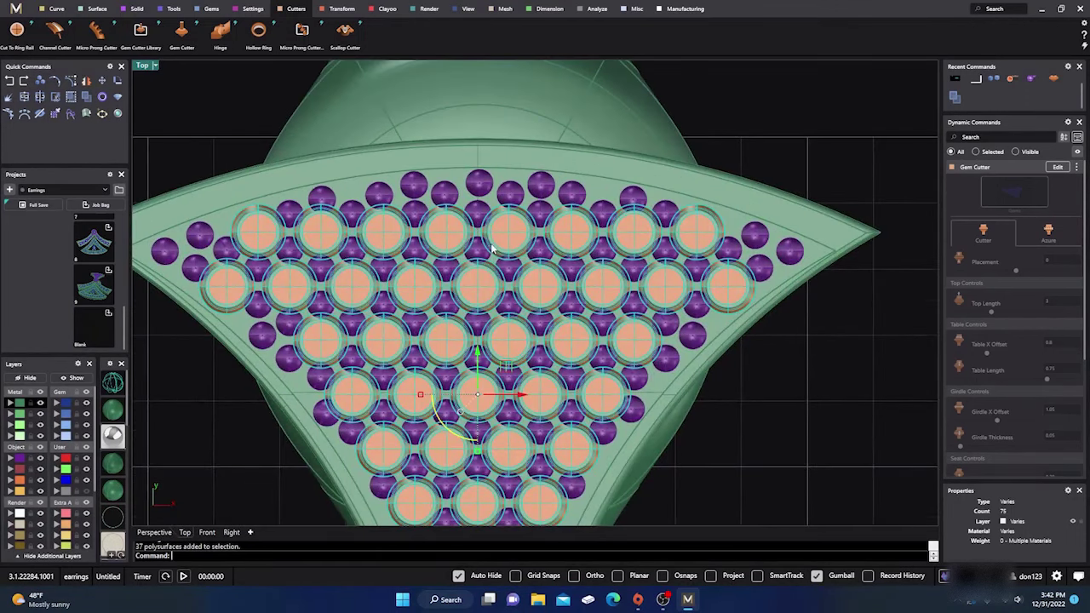
pyautogui.click(116, 387)
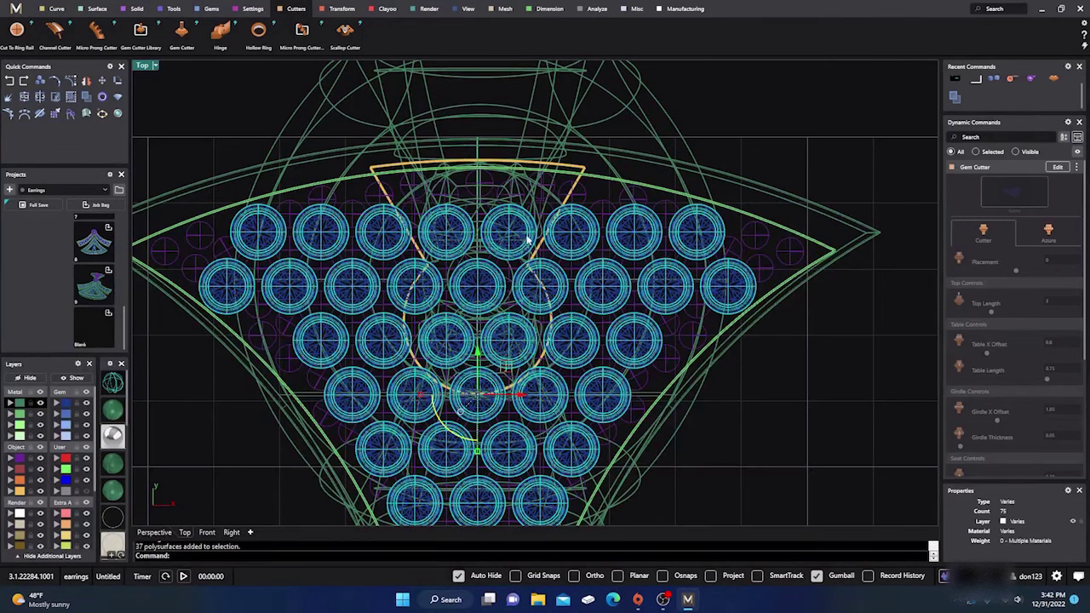
# Remove the eight central gem cutters from the cutter selection.
pyautogui.keyDown('ctrl'); pyautogui.click(461, 219); pyautogui.keyUp('ctrl')
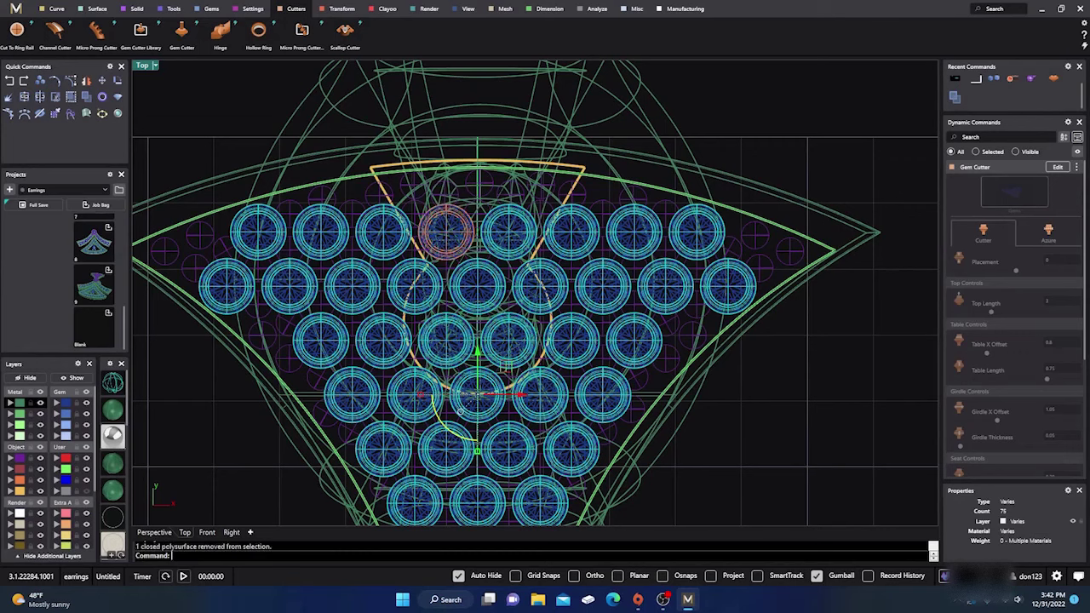
pyautogui.keyDown('ctrl'); pyautogui.click(504, 222); pyautogui.keyUp('ctrl')
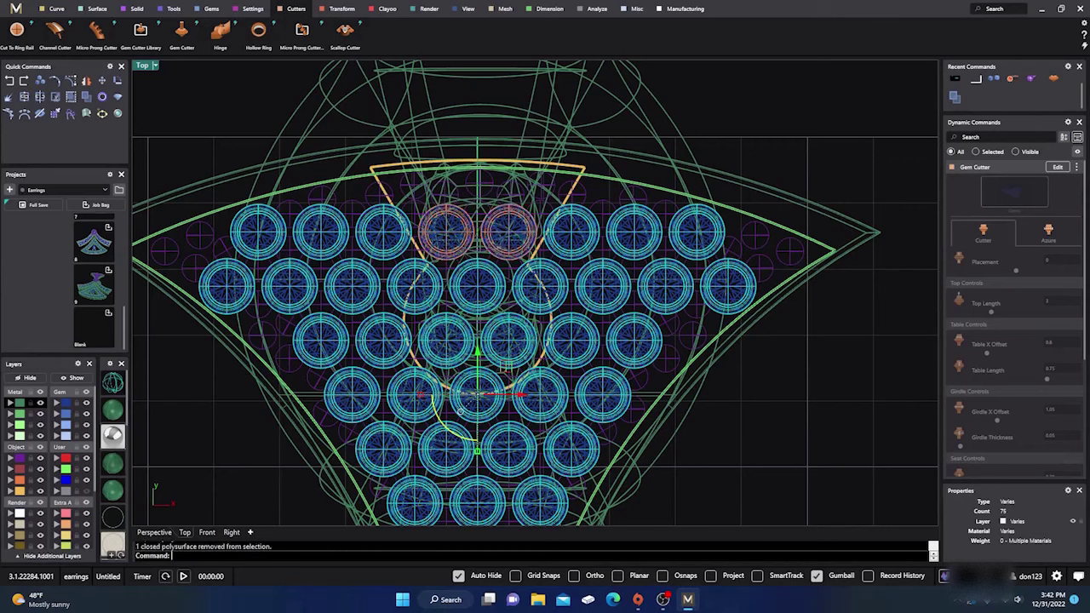
pyautogui.keyDown('ctrl'); pyautogui.click(500, 273); pyautogui.keyUp('ctrl')
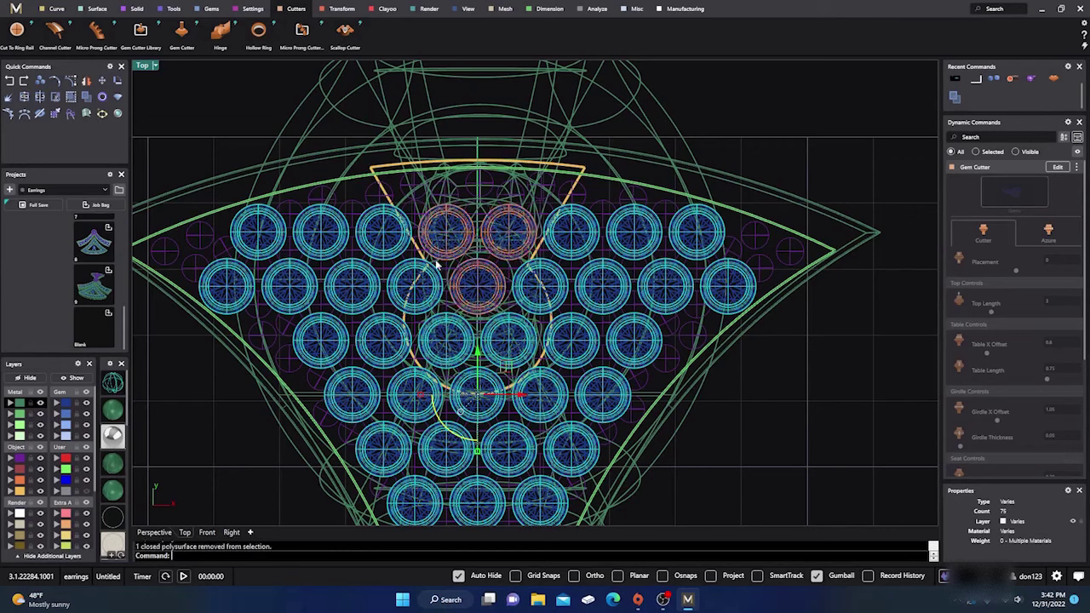
pyautogui.keyDown('ctrl'); pyautogui.click(433, 271); pyautogui.keyUp('ctrl')
pyautogui.keyDown('ctrl'); pyautogui.click(522, 280); pyautogui.keyUp('ctrl')
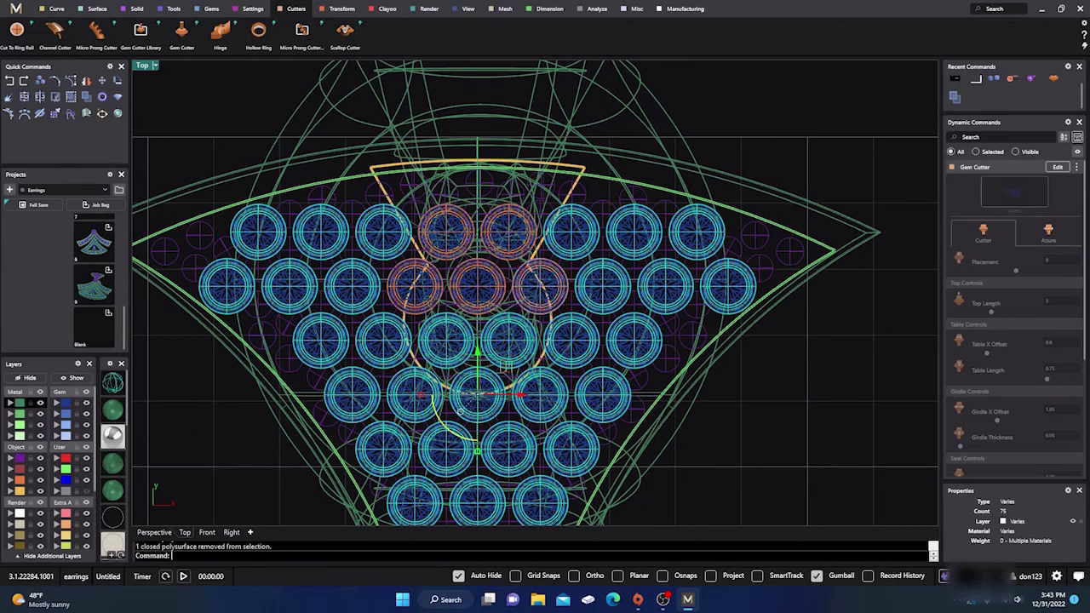
pyautogui.keyDown('ctrl'); pyautogui.click(506, 324); pyautogui.keyUp('ctrl')
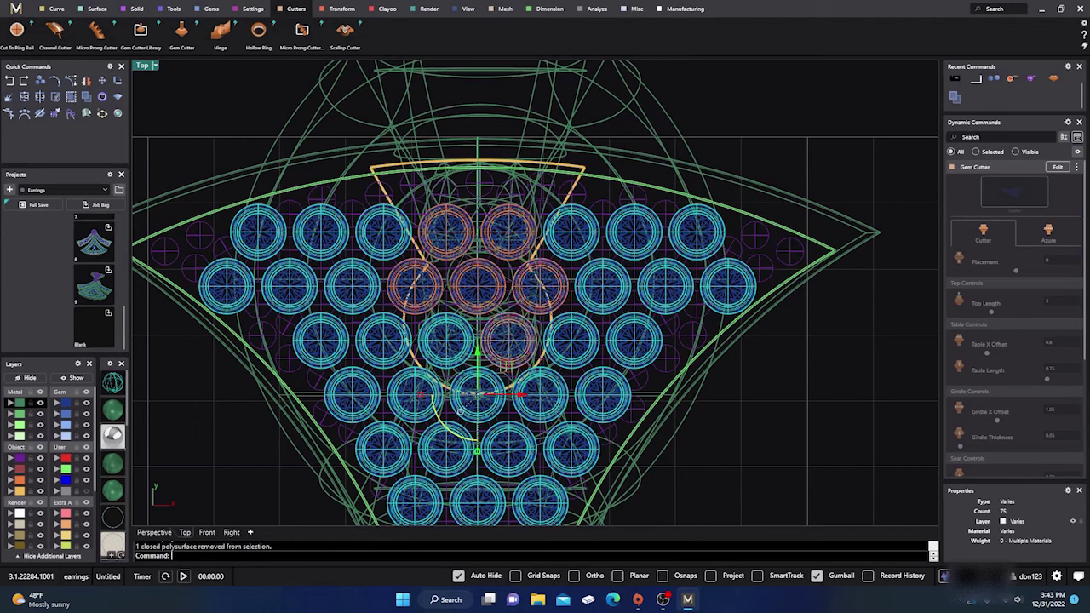
pyautogui.keyDown('ctrl'); pyautogui.click(464, 329); pyautogui.keyUp('ctrl')
pyautogui.keyDown('ctrl'); pyautogui.click(473, 379); pyautogui.keyUp('ctrl')
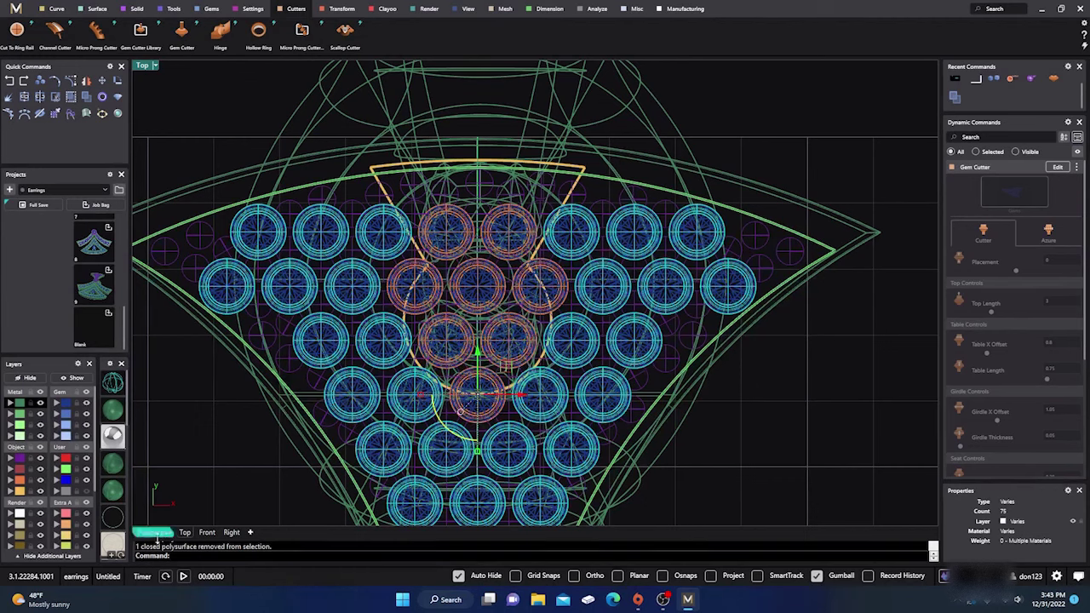
# Show the earring shaded in perspective and orbit to see the cutters from below.
pyautogui.click(114, 412)
pyautogui.click(152, 533)
pyautogui.moveTo(357, 358); pyautogui.dragTo(341, 255, button='right')
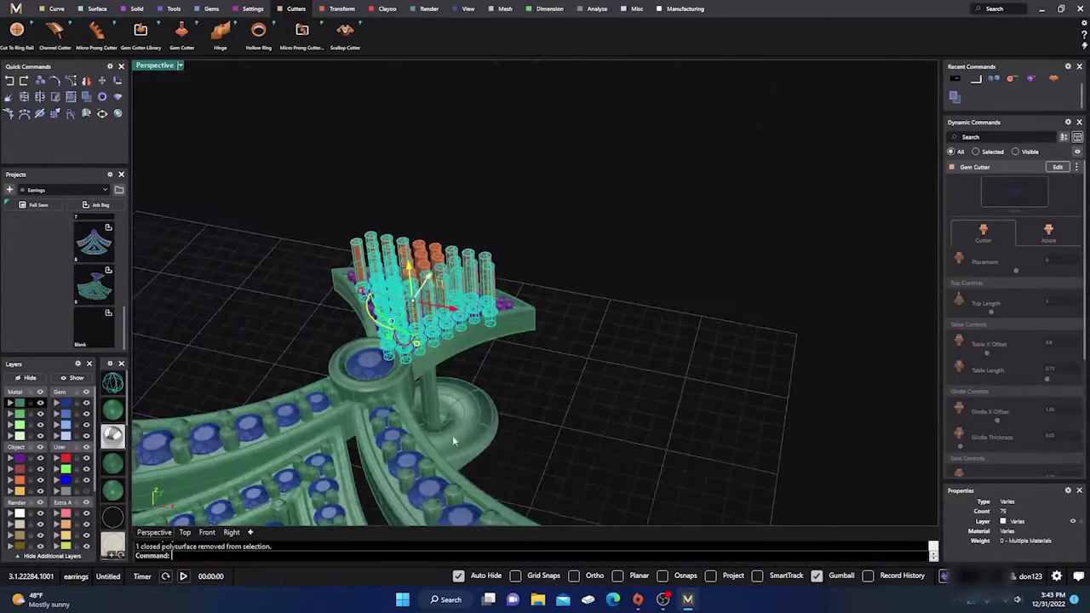
# Temporarily hide the outer gem cutters to inspect the earring, then reveal them.
pyautogui.click(77, 99)
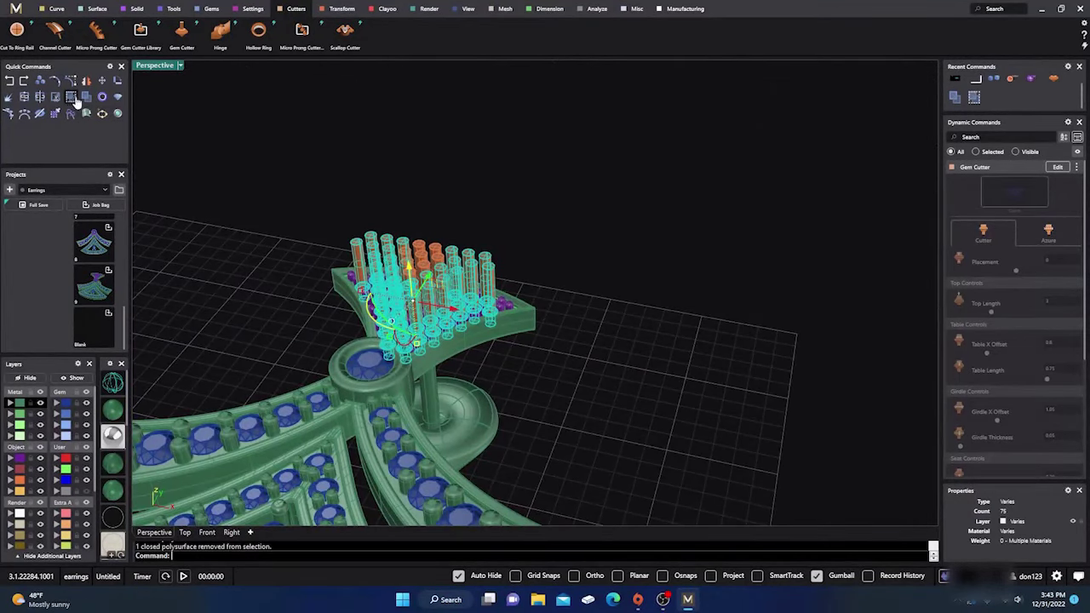
pyautogui.moveTo(220, 181); pyautogui.dragTo(508, 367, button='right')
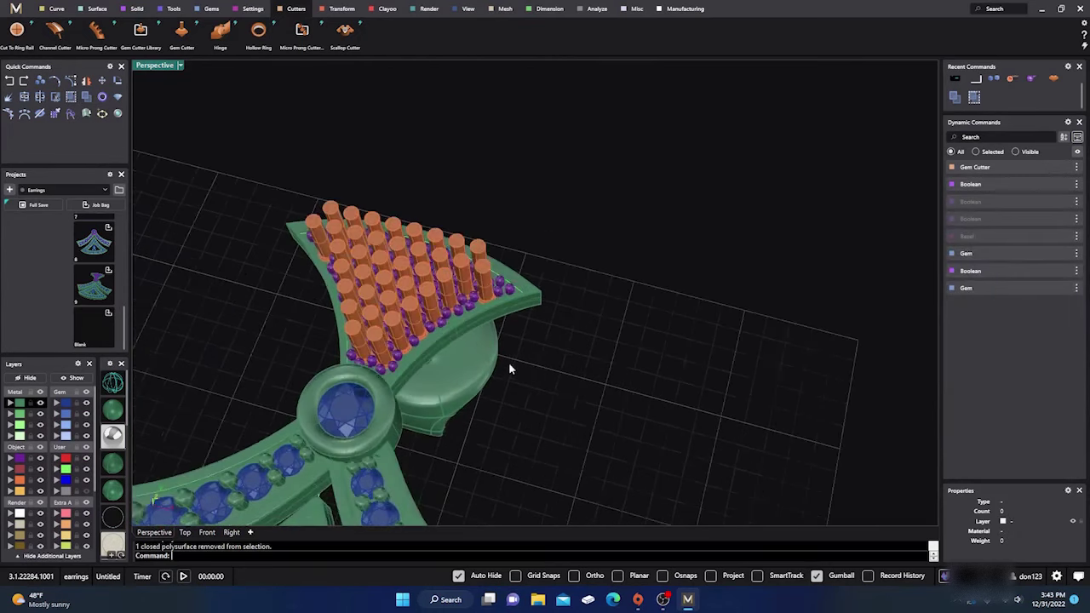
pyautogui.scroll(3, 506, 374)
pyautogui.click(264, 194)
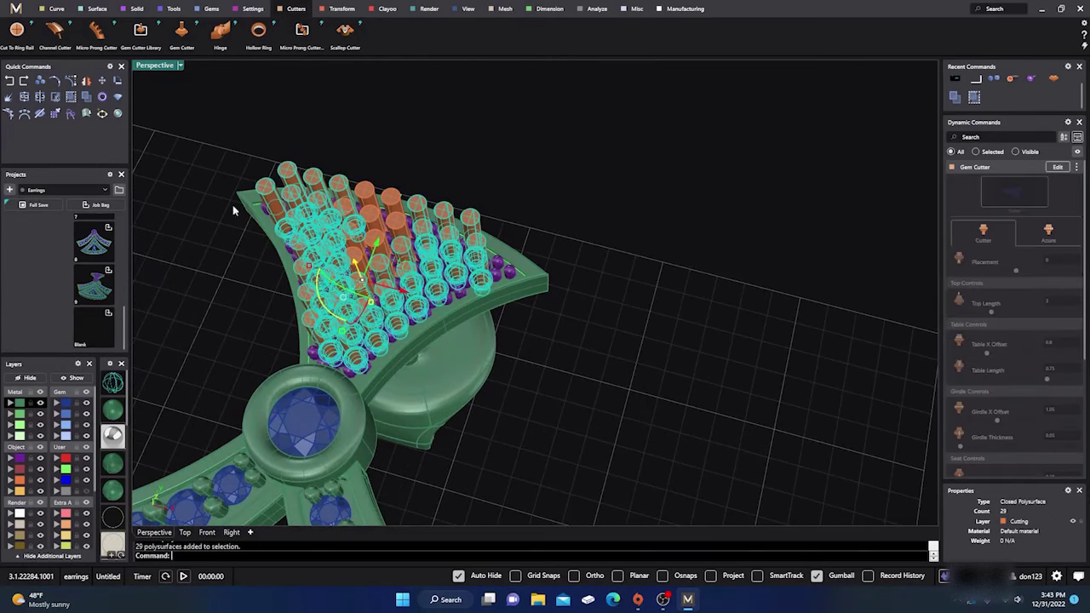
pyautogui.click(26, 377)
pyautogui.moveTo(460, 470); pyautogui.dragTo(277, 390, button='right')
pyautogui.scroll(-3, 558, 324)
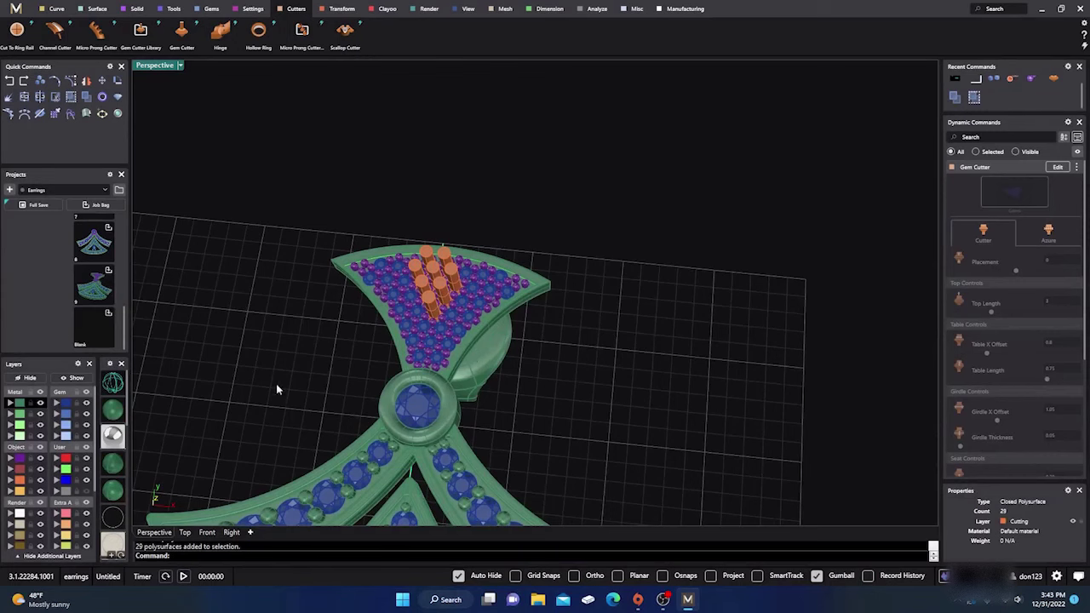
pyautogui.click(77, 377)
# Subtract the outer gem cutters from the fan plate with Boolean Difference.
pyautogui.hotkey('ctrl', 'shift', 'e')
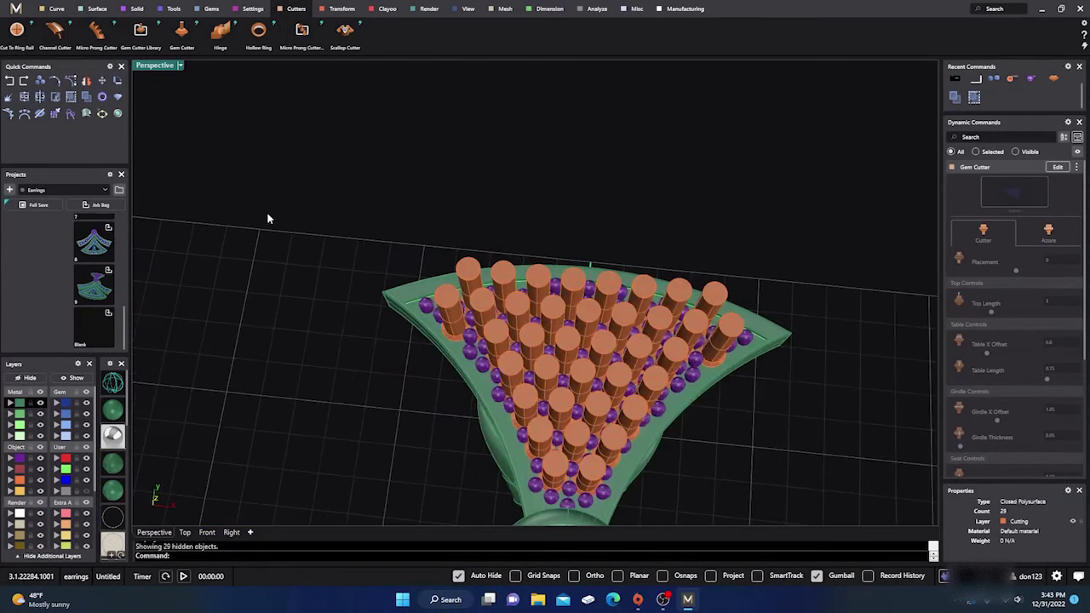
pyautogui.click(137, 8)
pyautogui.click(58, 30)
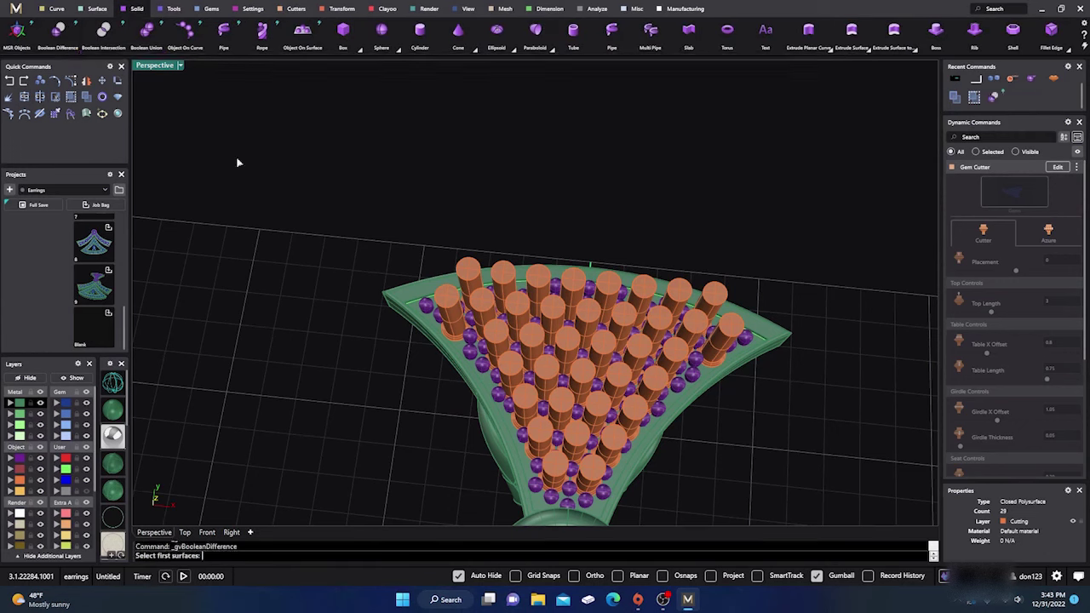
pyautogui.click(418, 290)
pyautogui.press('Return')
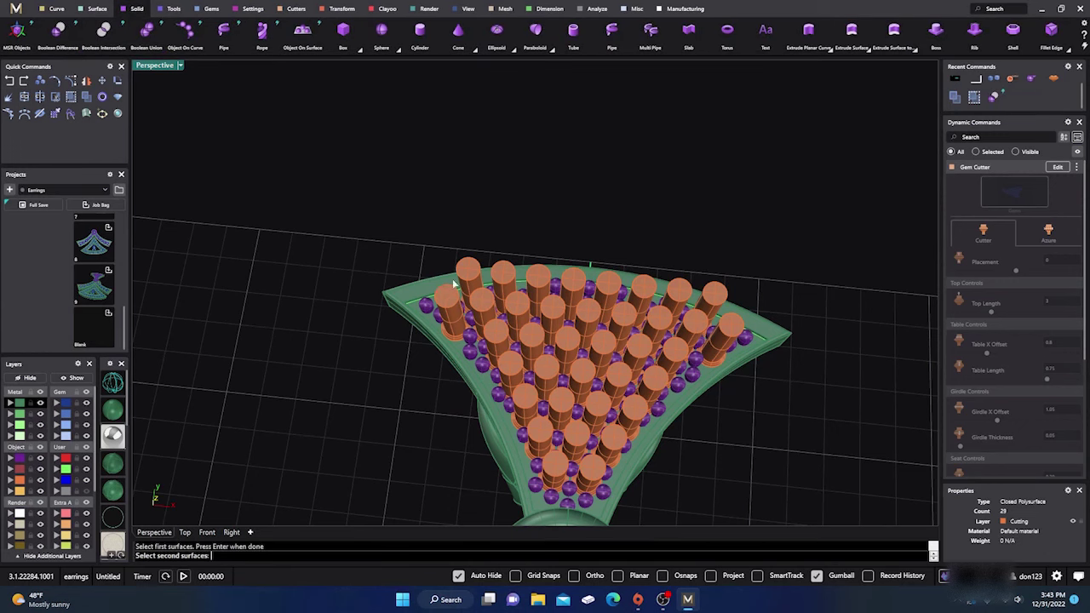
pyautogui.click(464, 271)
pyautogui.press('Return')
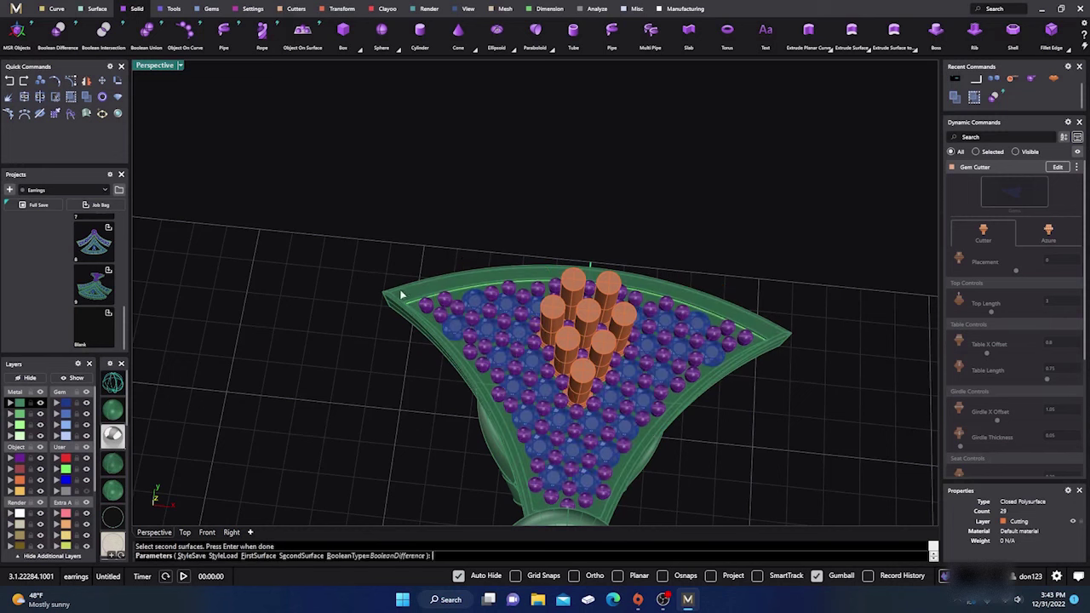
pyautogui.press('Return')
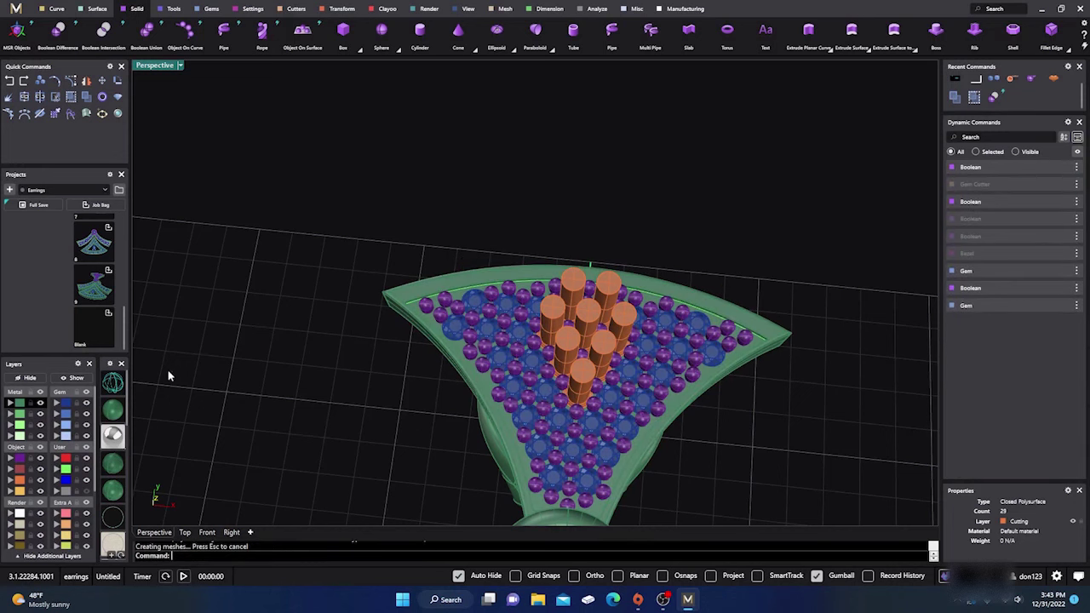
# Check the cut holes, then move the fan plate onto layer User 04.
pyautogui.click(86, 408)
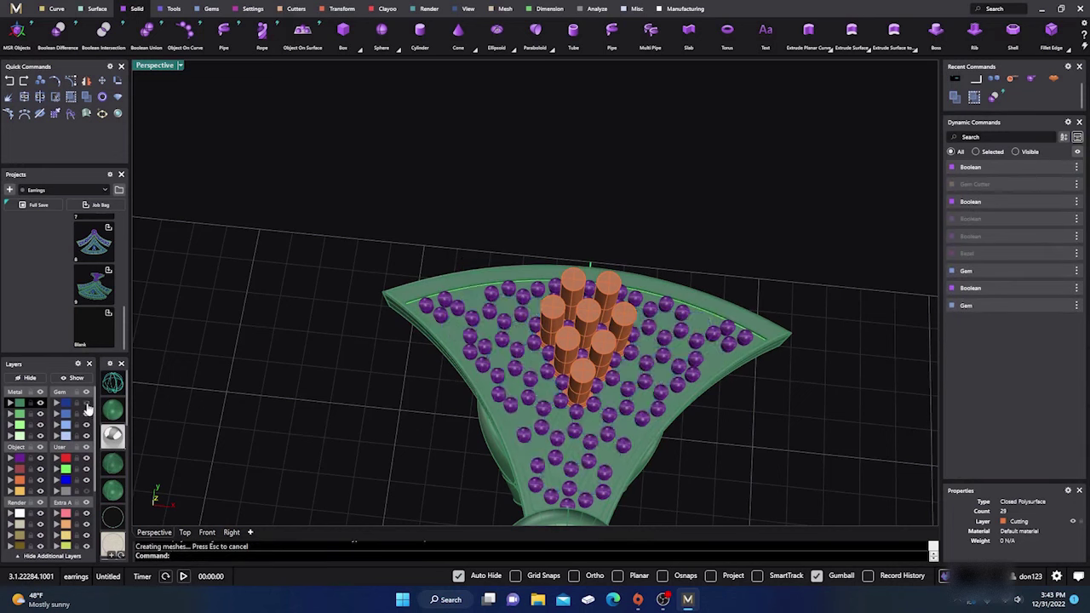
pyautogui.click(87, 410)
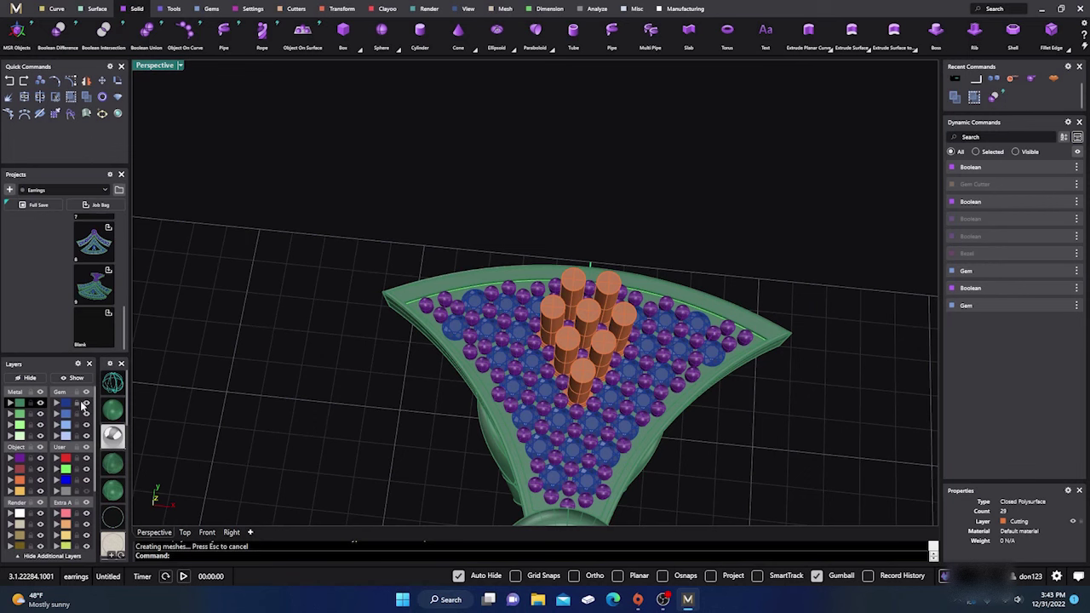
pyautogui.click(474, 283)
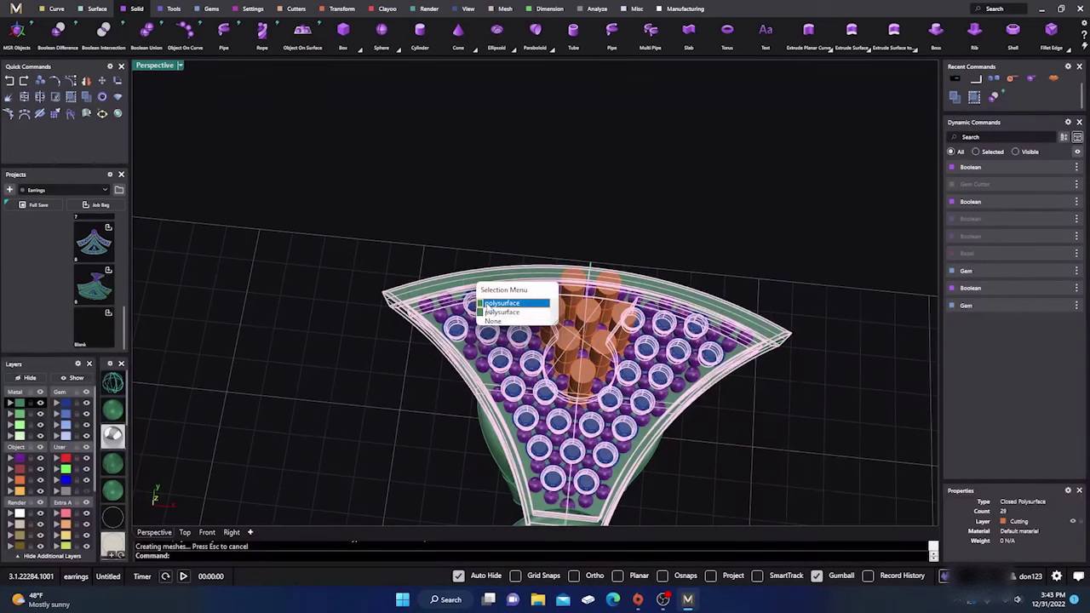
pyautogui.click(489, 303)
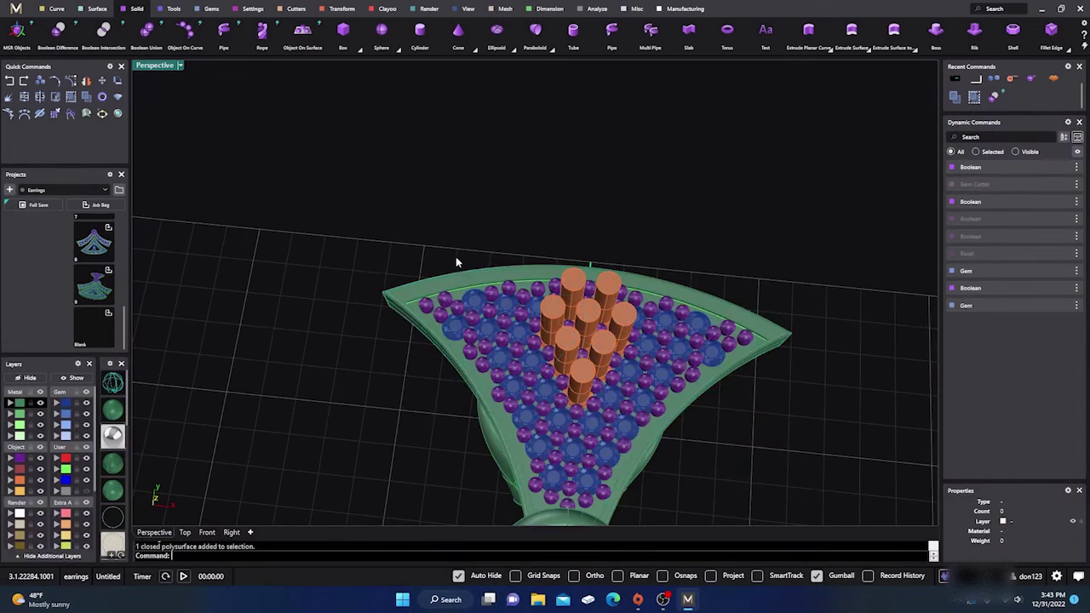
pyautogui.click(468, 282)
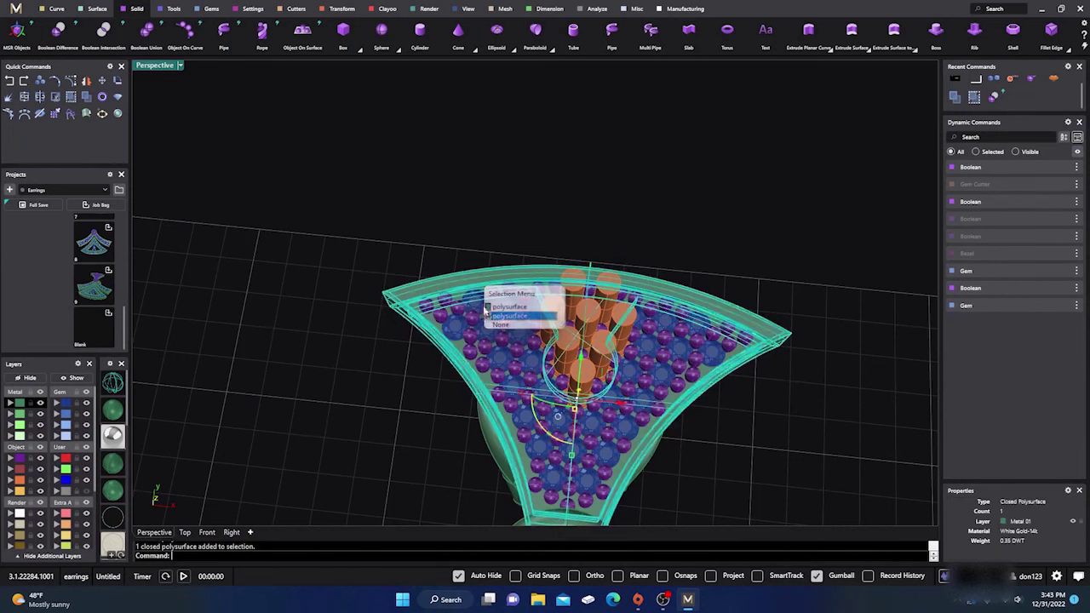
pyautogui.click(490, 298)
pyautogui.click(55, 492)
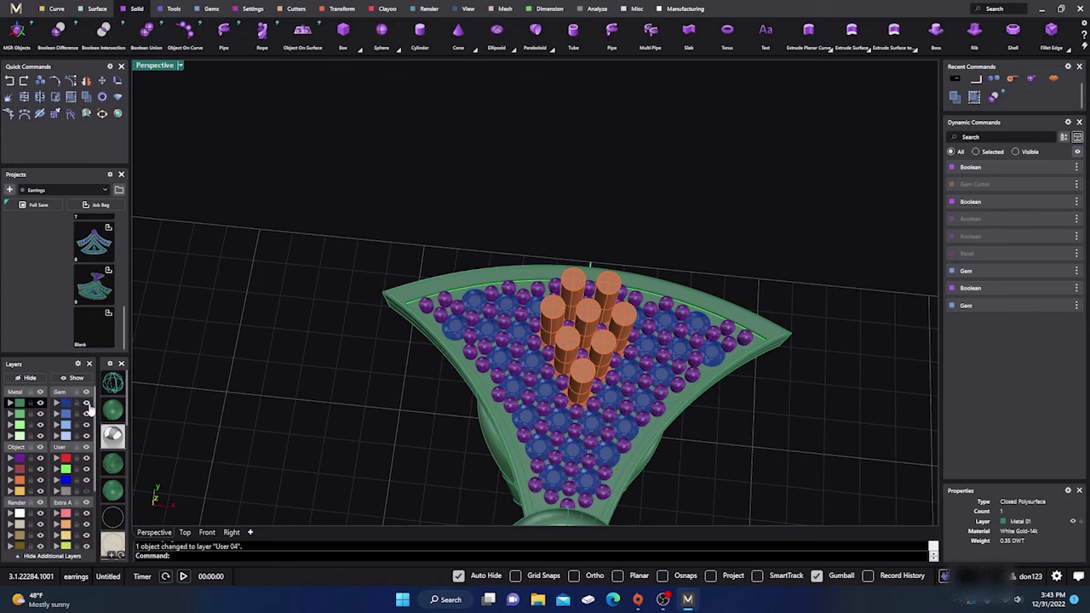
# Select the eight central cutters from a low side angle.
pyautogui.click(86, 402)
pyautogui.click(86, 402)
pyautogui.moveTo(313, 418); pyautogui.dragTo(328, 303, button='right')
pyautogui.moveTo(693, 208); pyautogui.dragTo(486, 264)
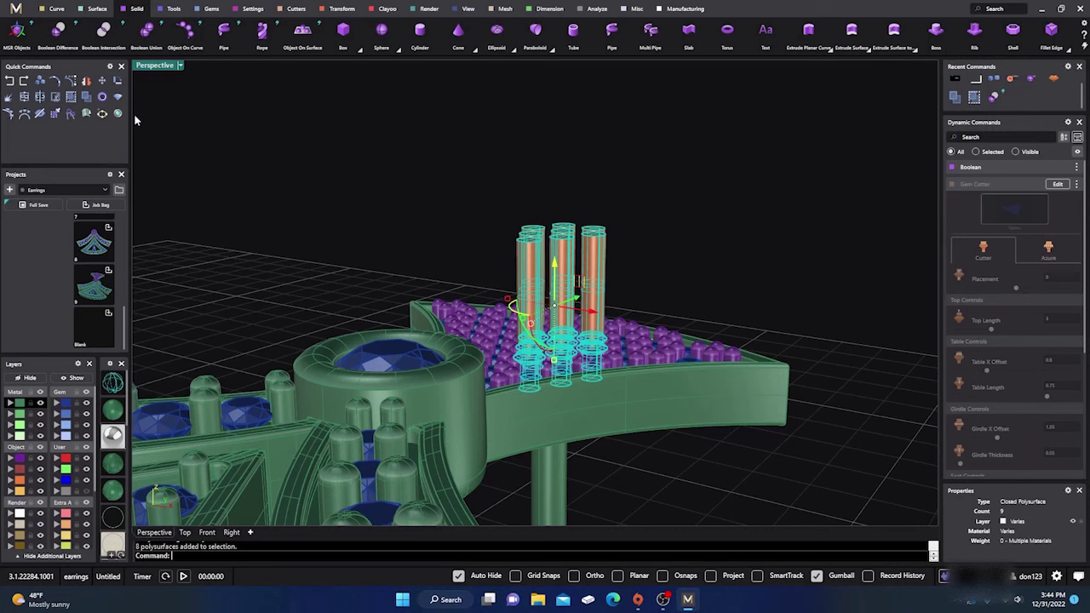
# Delete the eight old central cutters in Top view.
pyautogui.moveTo(310, 229); pyautogui.dragTo(273, 326, button='right')
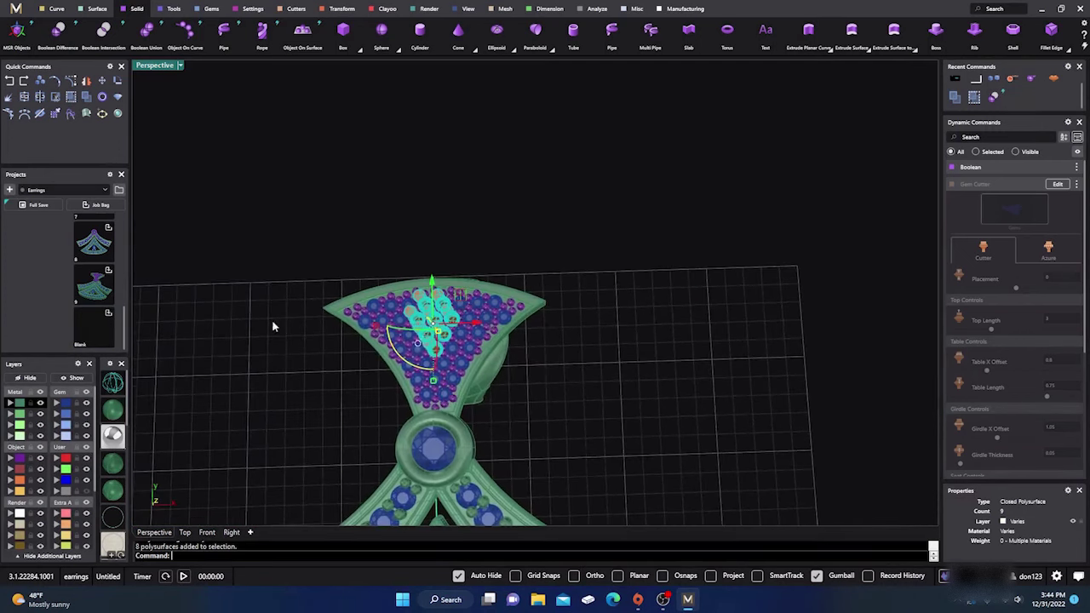
pyautogui.click(208, 534)
pyautogui.click(185, 533)
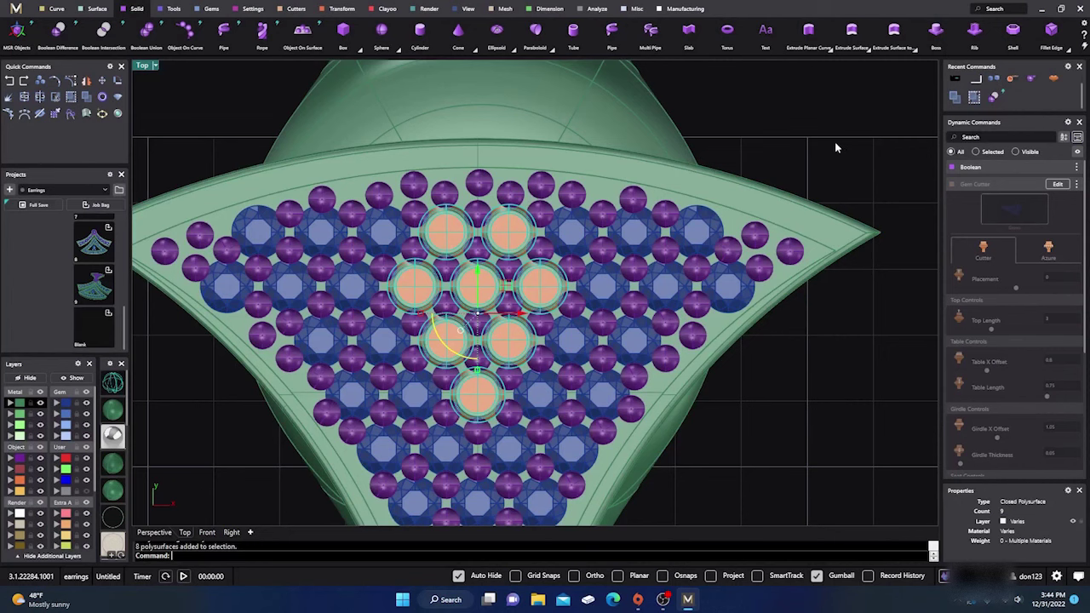
pyautogui.press('Delete')
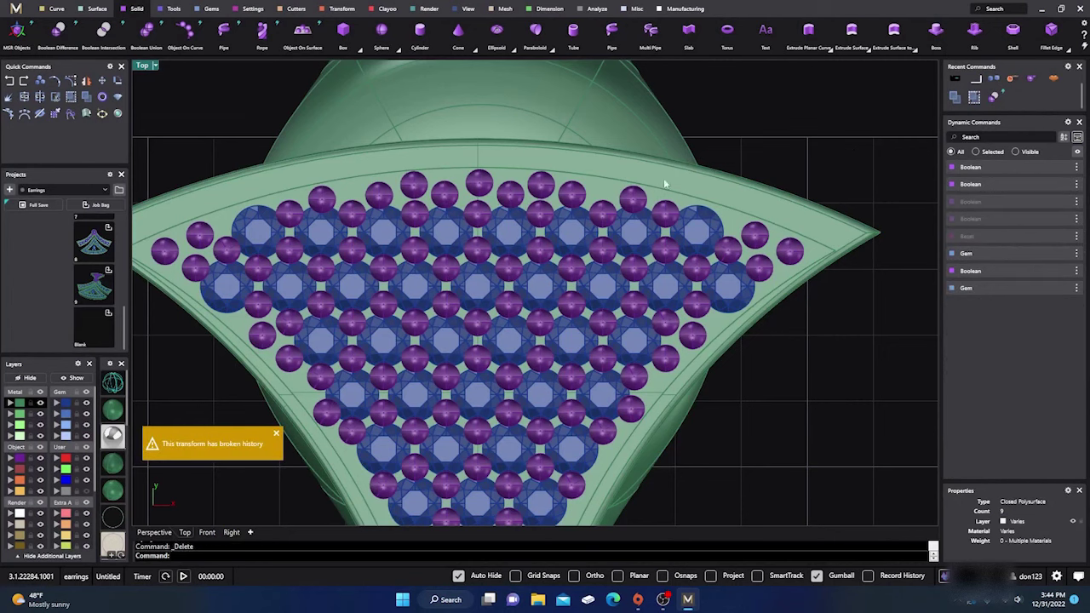
# Select the blue pavé gems, then drop the eight central ones from the selection.
pyautogui.click(448, 229)
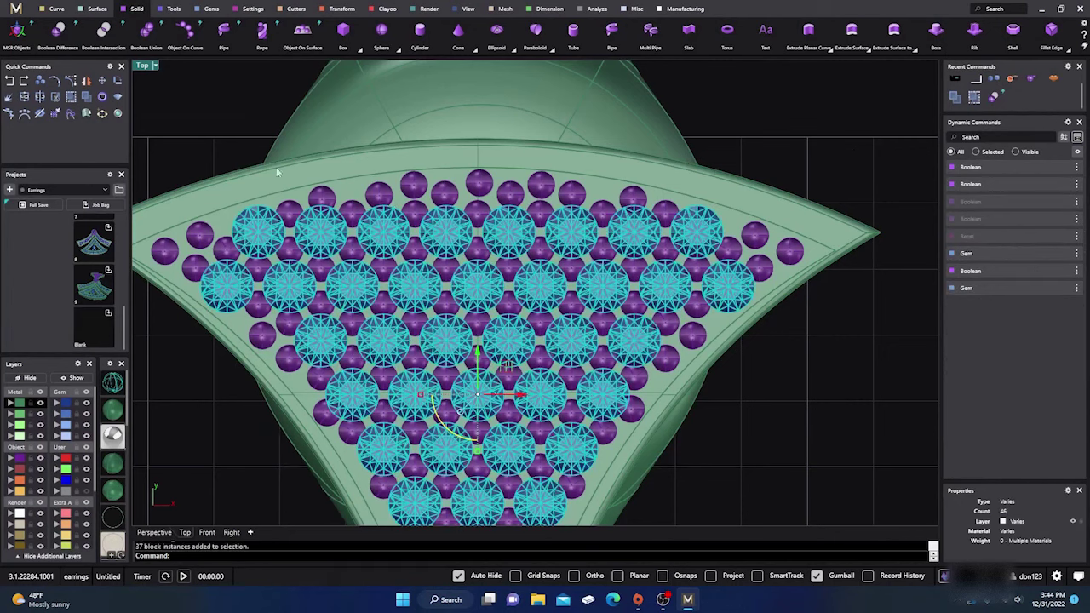
pyautogui.keyDown('ctrl'); pyautogui.click(450, 244); pyautogui.keyUp('ctrl')
pyautogui.keyDown('ctrl'); pyautogui.click(497, 243); pyautogui.keyUp('ctrl')
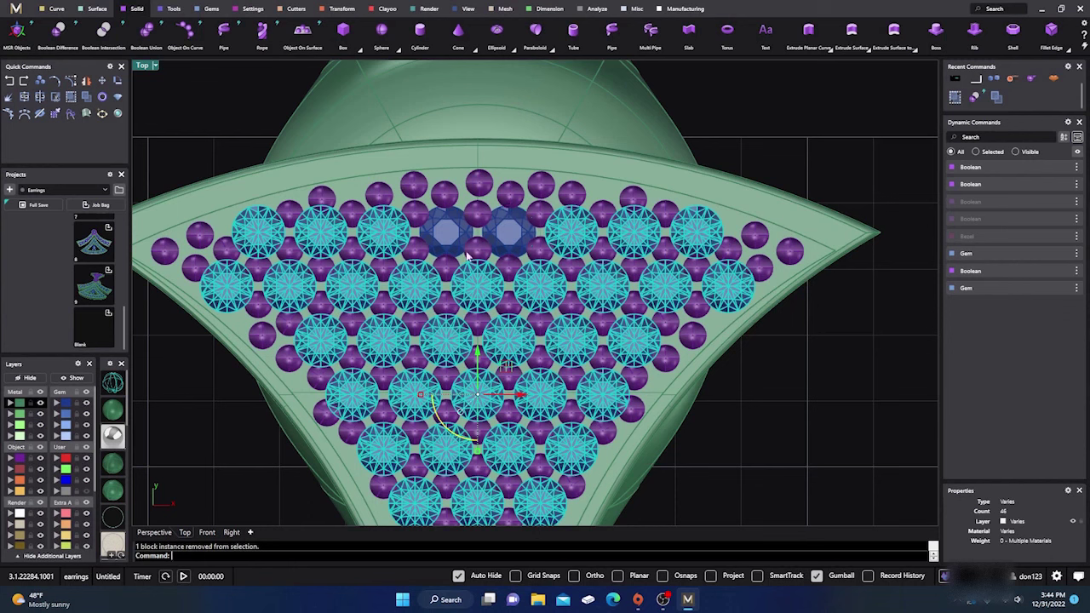
pyautogui.keyDown('ctrl'); pyautogui.click(423, 284); pyautogui.keyUp('ctrl')
pyautogui.keyDown('ctrl'); pyautogui.click(482, 281); pyautogui.keyUp('ctrl')
pyautogui.keyDown('ctrl'); pyautogui.click(535, 287); pyautogui.keyUp('ctrl')
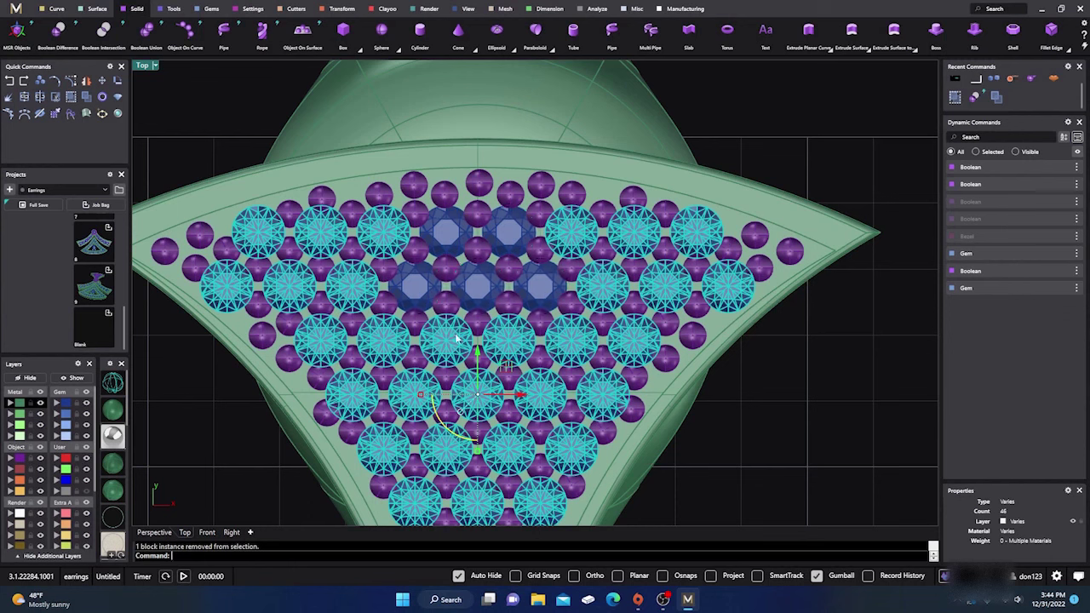
pyautogui.keyDown('ctrl'); pyautogui.click(455, 340); pyautogui.keyUp('ctrl')
pyautogui.keyDown('ctrl'); pyautogui.click(497, 339); pyautogui.keyUp('ctrl')
pyautogui.keyDown('ctrl'); pyautogui.click(464, 389); pyautogui.keyUp('ctrl')
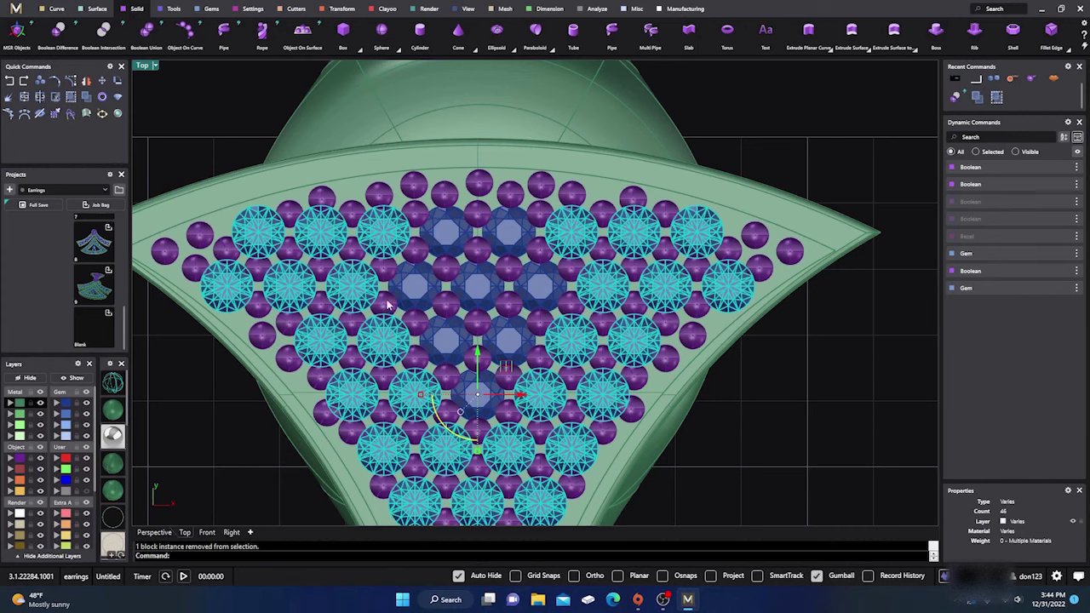
# Select only the eight central gems for new cutters.
pyautogui.click(223, 118)
pyautogui.click(417, 290)
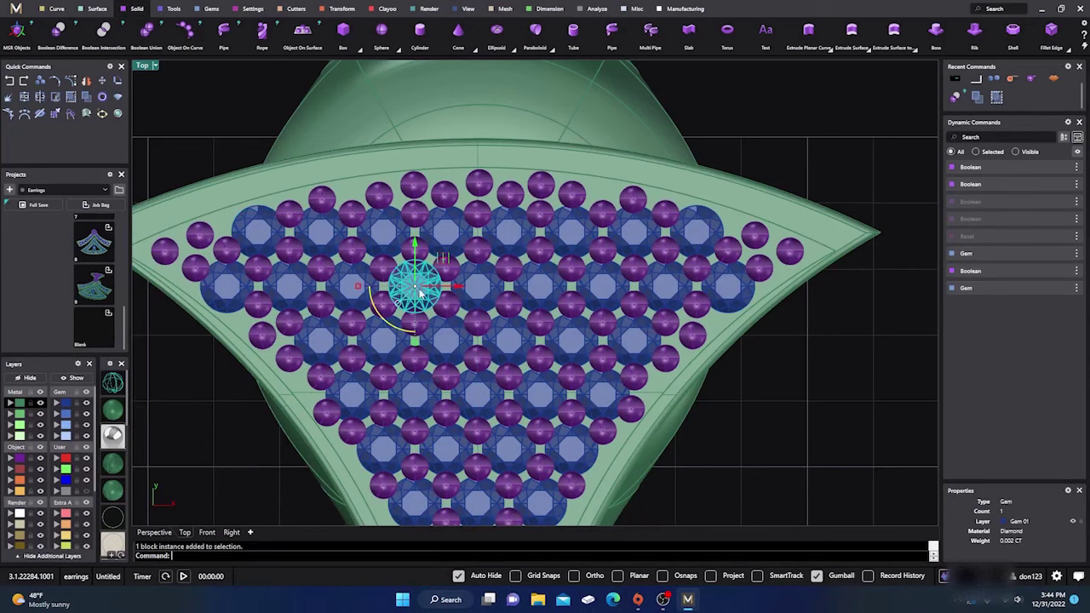
pyautogui.keyDown('shift'); pyautogui.click(452, 239); pyautogui.keyUp('shift')
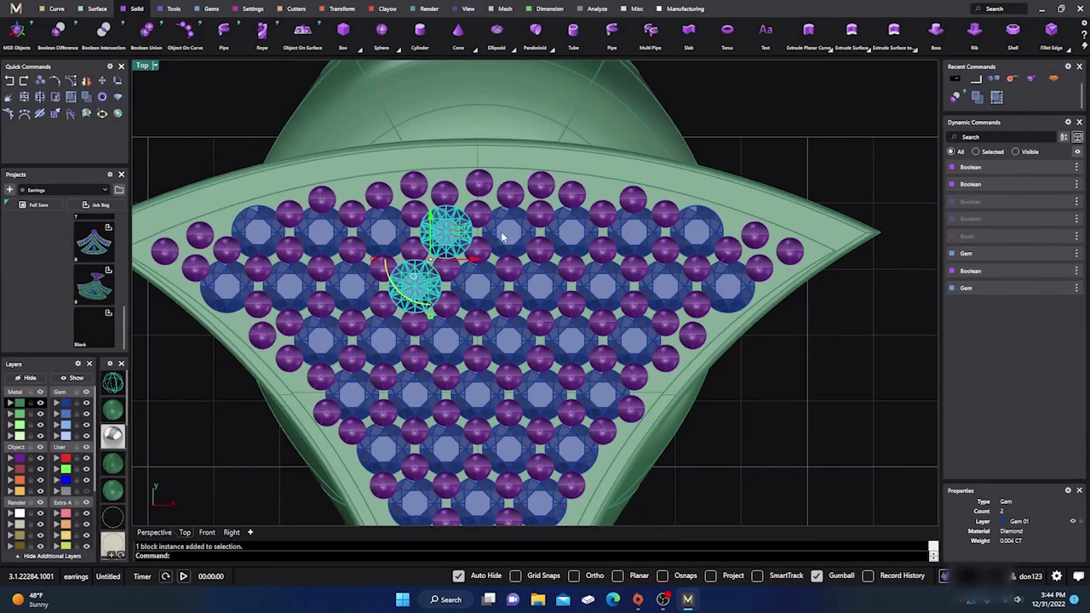
pyautogui.keyDown('shift'); pyautogui.click(505, 241); pyautogui.keyUp('shift')
pyautogui.keyDown('shift'); pyautogui.click(482, 286); pyautogui.keyUp('shift')
pyautogui.keyDown('shift'); pyautogui.click(539, 286); pyautogui.keyUp('shift')
pyautogui.keyDown('shift'); pyautogui.click(509, 340); pyautogui.keyUp('shift')
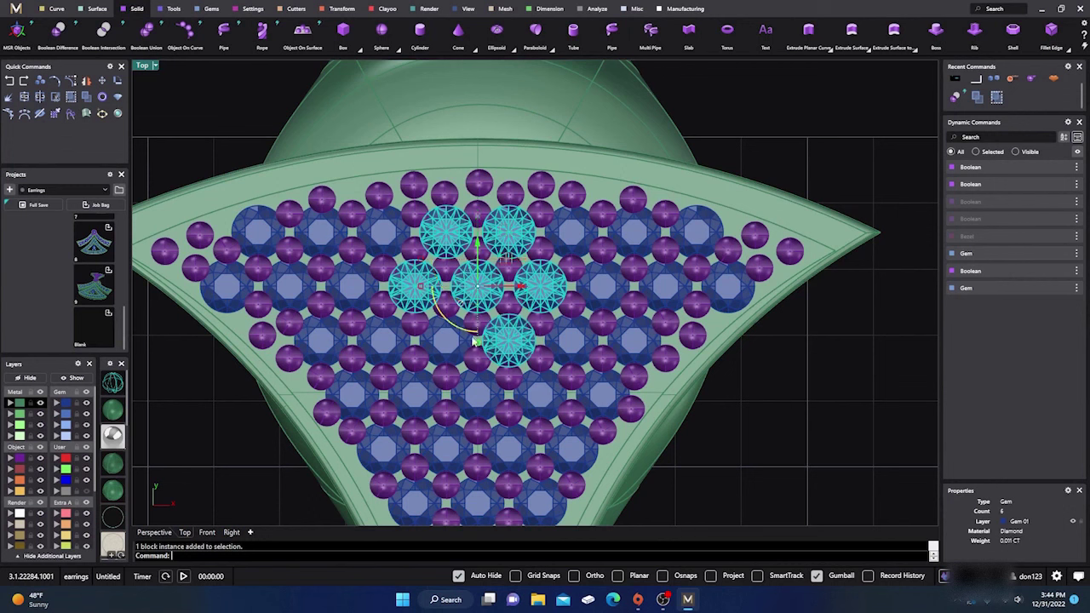
pyautogui.keyDown('shift'); pyautogui.click(447, 341); pyautogui.keyUp('shift')
pyautogui.keyDown('shift'); pyautogui.click(470, 388); pyautogui.keyUp('shift')
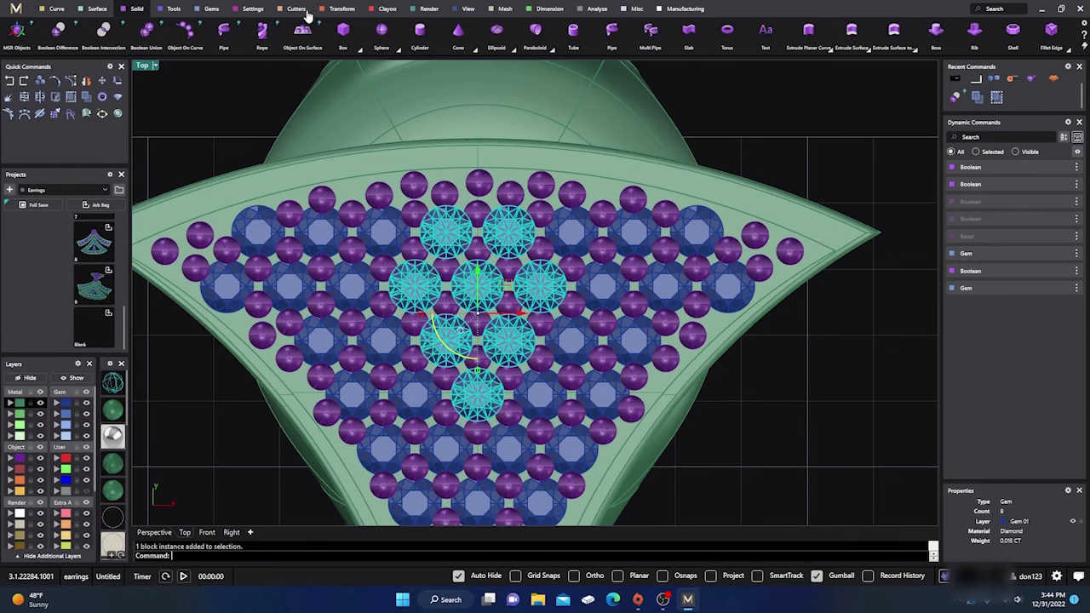
pyautogui.click(298, 10)
# Generate gem cutters on the eight central gems with seat length 0.19.
pyautogui.click(187, 38)
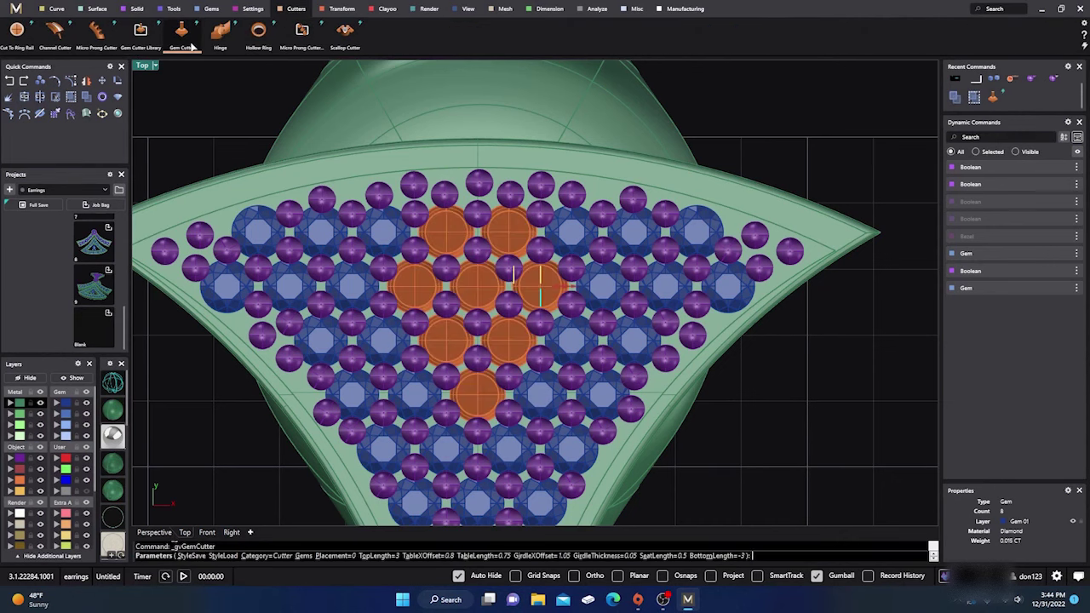
pyautogui.click(154, 532)
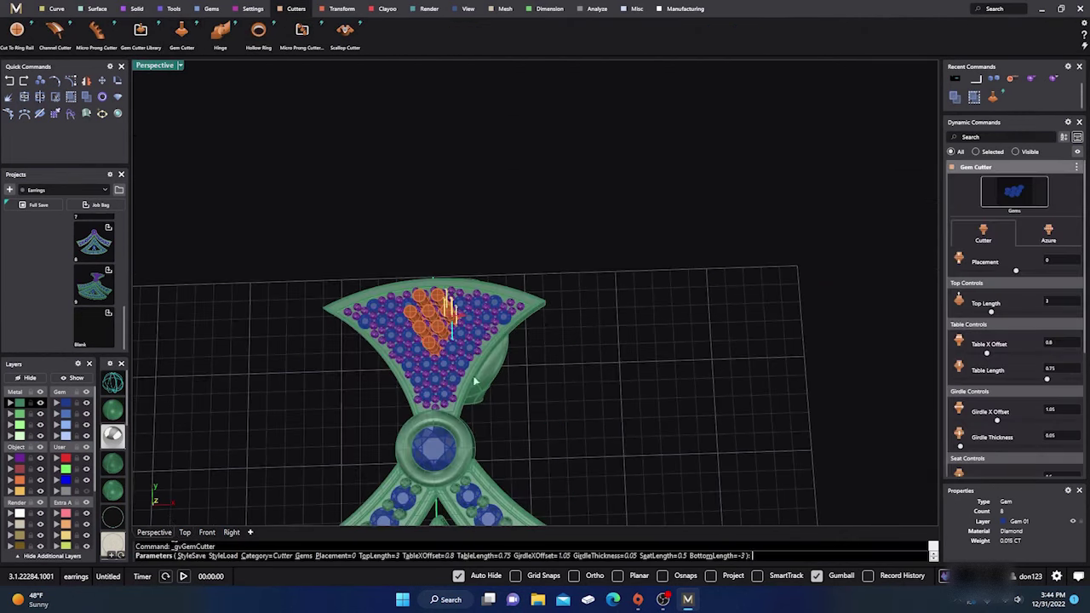
pyautogui.moveTo(528, 405); pyautogui.dragTo(449, 178, button='right')
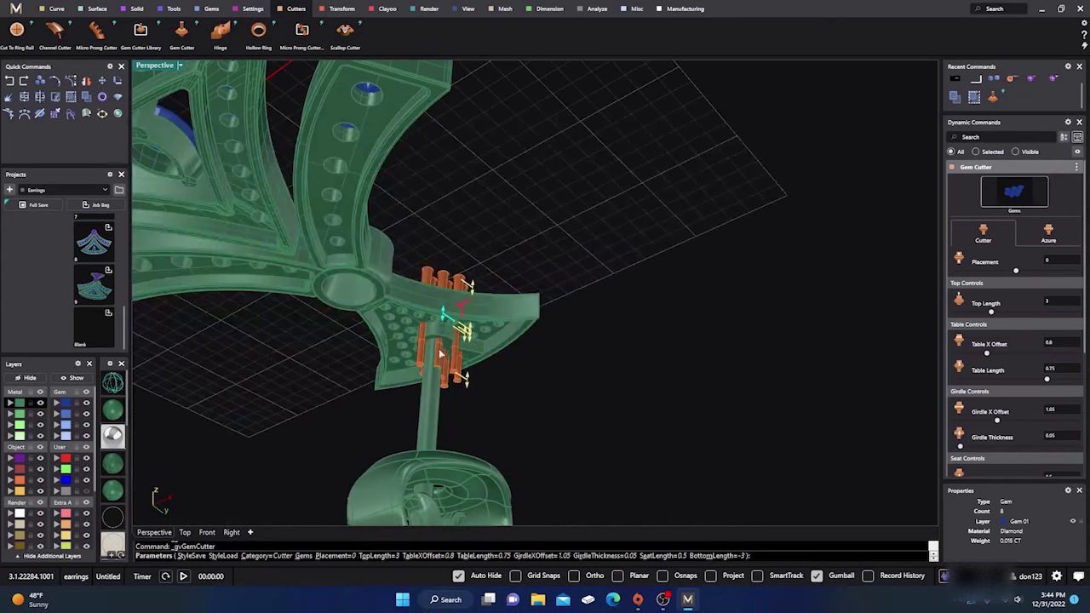
pyautogui.scroll(3, 433, 343)
pyautogui.scroll(3, 432, 344)
pyautogui.moveTo(433, 333); pyautogui.dragTo(547, 223, button='right')
pyautogui.click(113, 384)
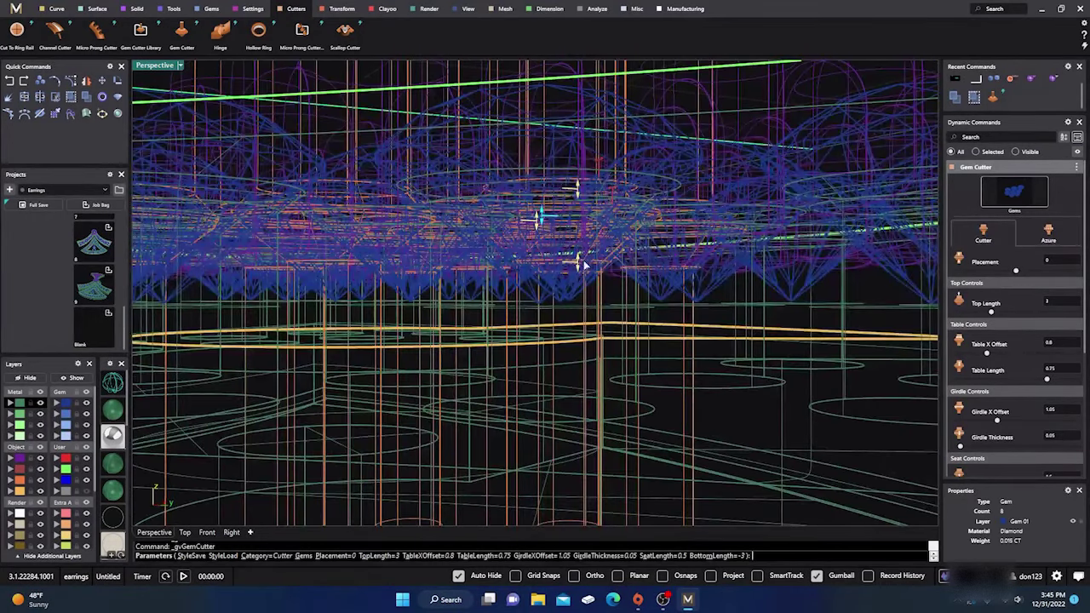
pyautogui.moveTo(579, 261); pyautogui.dragTo(580, 236)
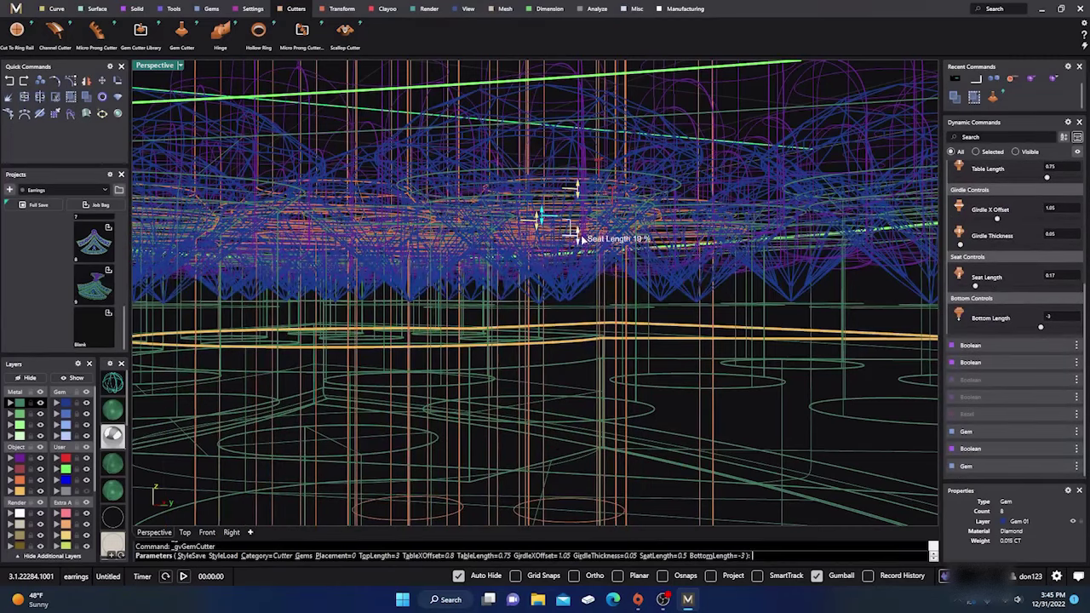
pyautogui.moveTo(579, 236); pyautogui.dragTo(460, 227, button='right')
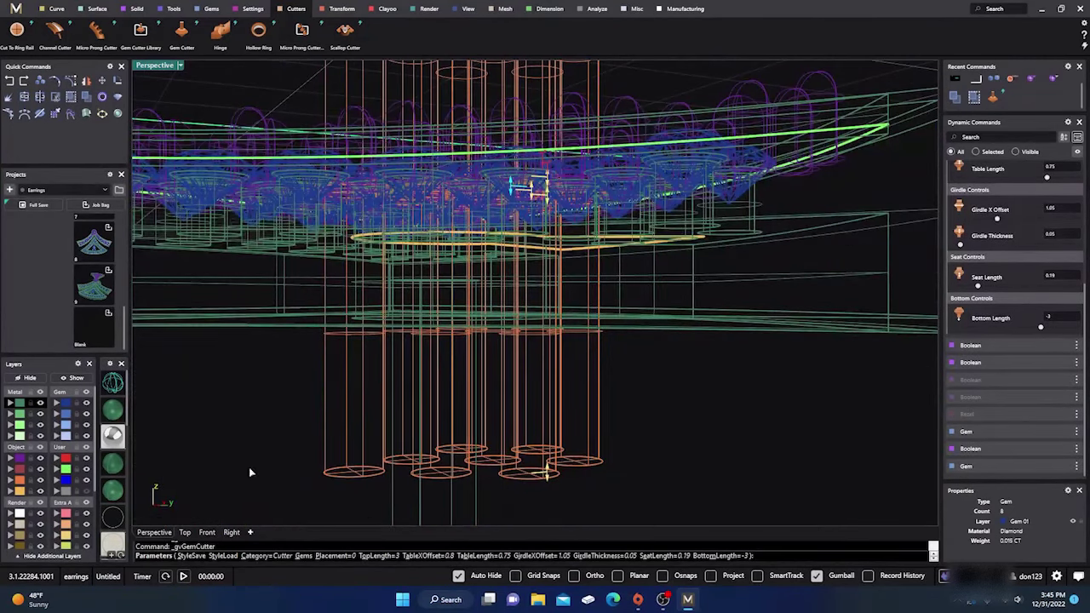
# In Right view, shorten the cutter bottom length from -3 to -0.32.
pyautogui.click(224, 532)
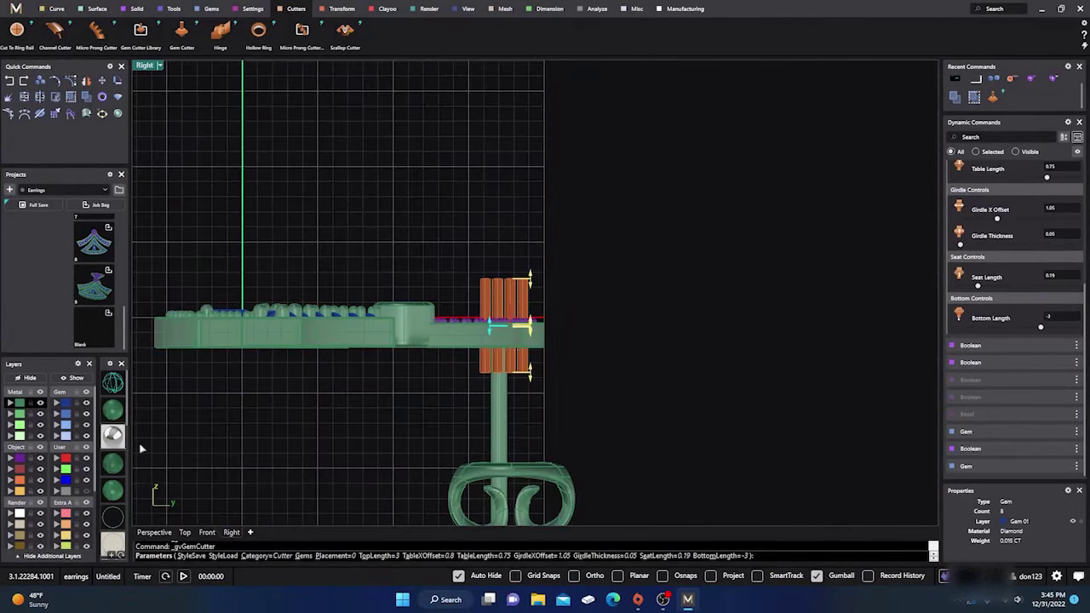
pyautogui.click(113, 382)
pyautogui.scroll(5, 423, 335)
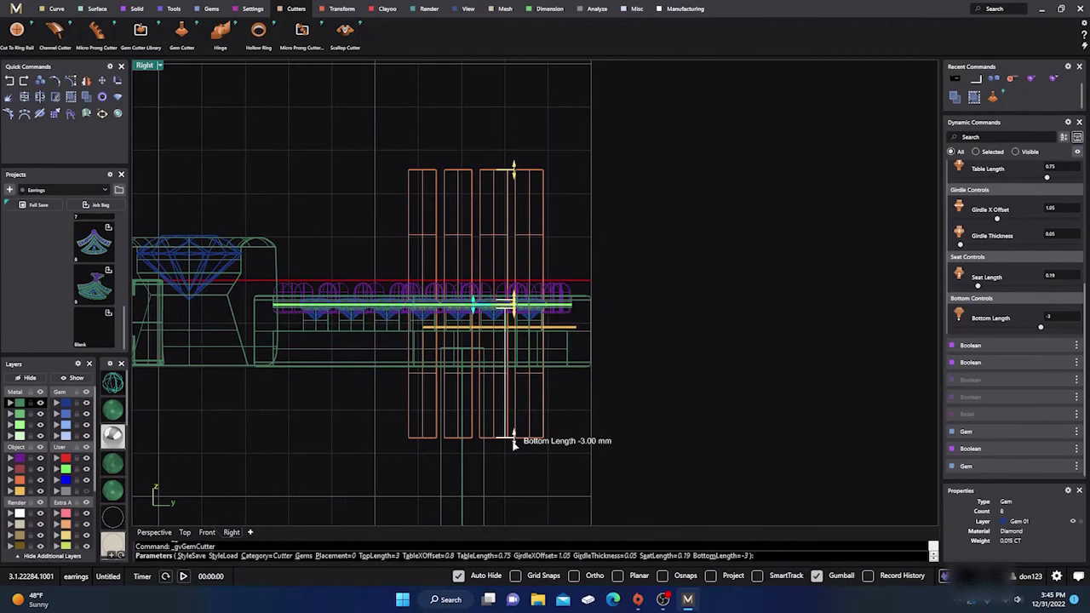
pyautogui.moveTo(519, 419); pyautogui.dragTo(542, 327)
pyautogui.scroll(5, 538, 330)
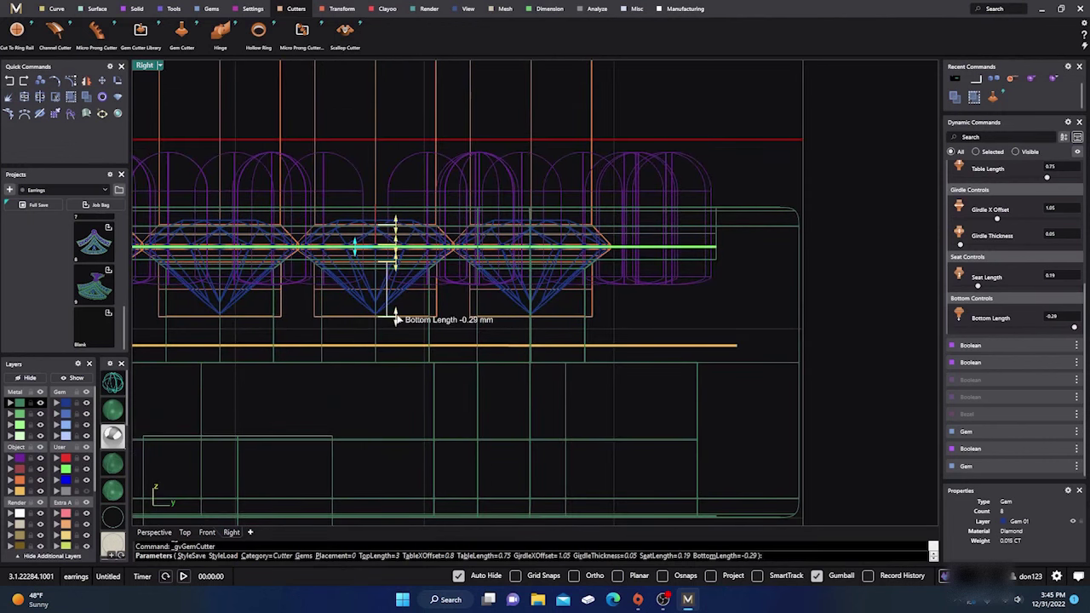
pyautogui.moveTo(396, 320); pyautogui.dragTo(402, 321)
pyautogui.scroll(-3, 405, 321)
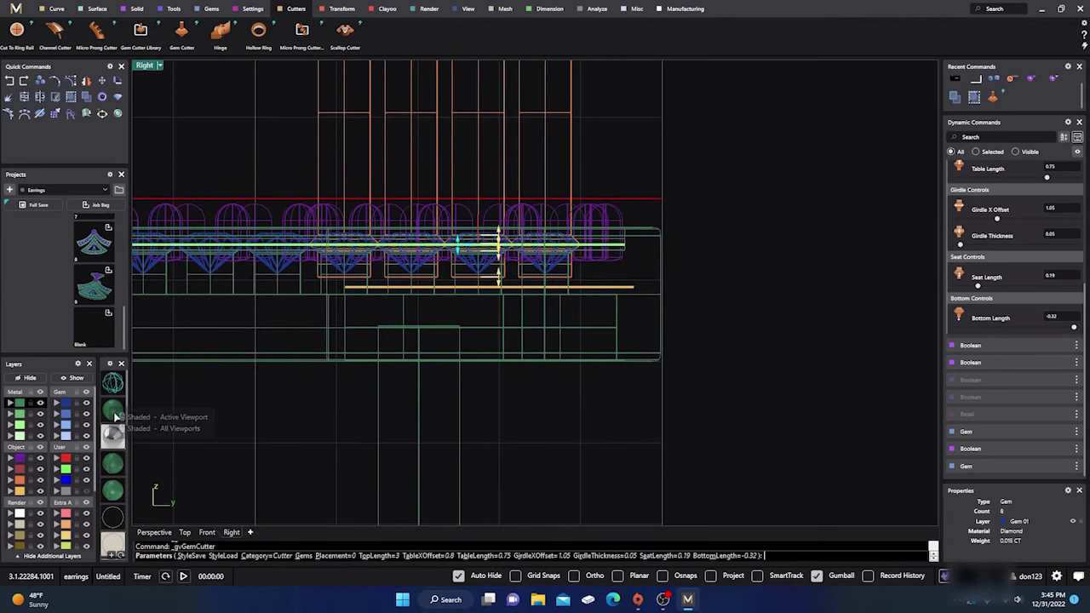
# Return to shaded perspective and finalize the eight gem cutters.
pyautogui.click(114, 409)
pyautogui.scroll(2, 413, 398)
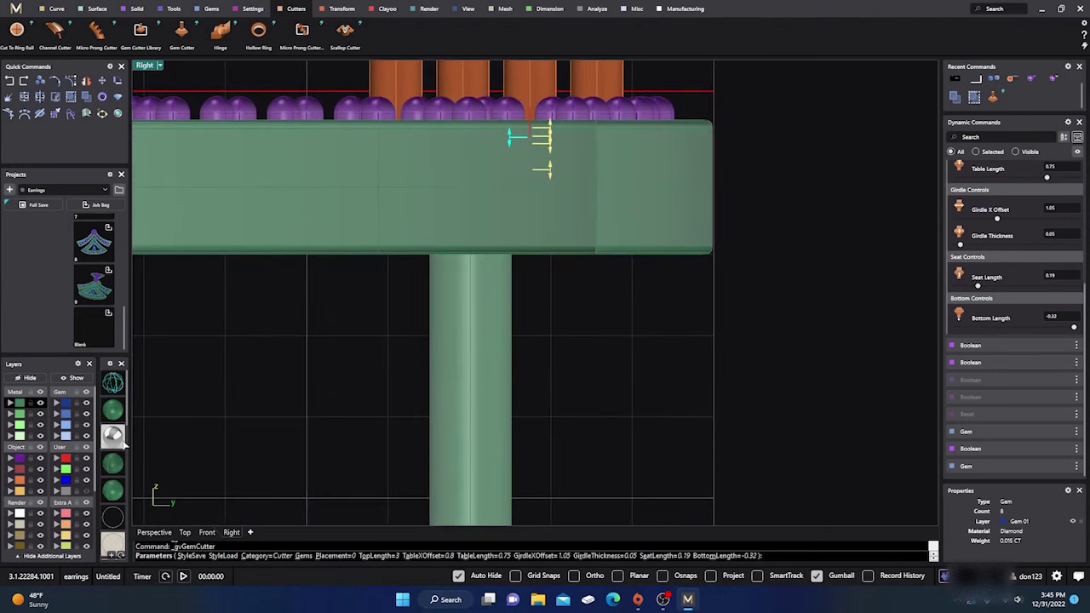
pyautogui.click(154, 531)
pyautogui.scroll(4, 341, 465)
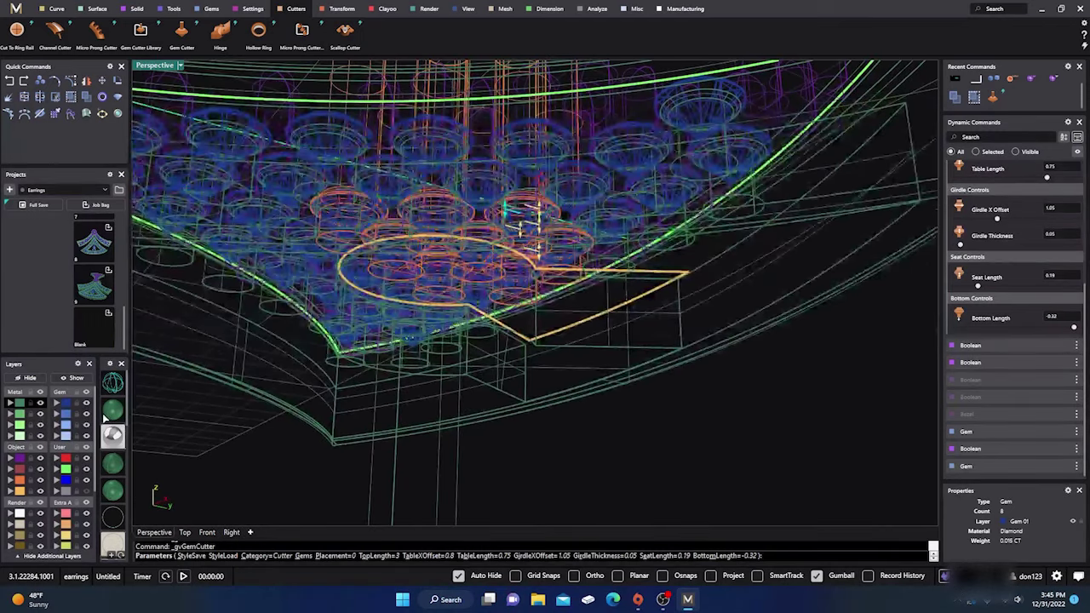
pyautogui.click(109, 416)
pyautogui.moveTo(460, 400)
pyautogui.mouseDown(button='right')
pyautogui.moveTo(489, 366)
pyautogui.moveTo(446, 368)
pyautogui.moveTo(384, 403)
pyautogui.moveTo(681, 394)
pyautogui.moveTo(628, 428)
pyautogui.moveTo(592, 366)
pyautogui.moveTo(607, 293)
pyautogui.mouseUp(button='right')
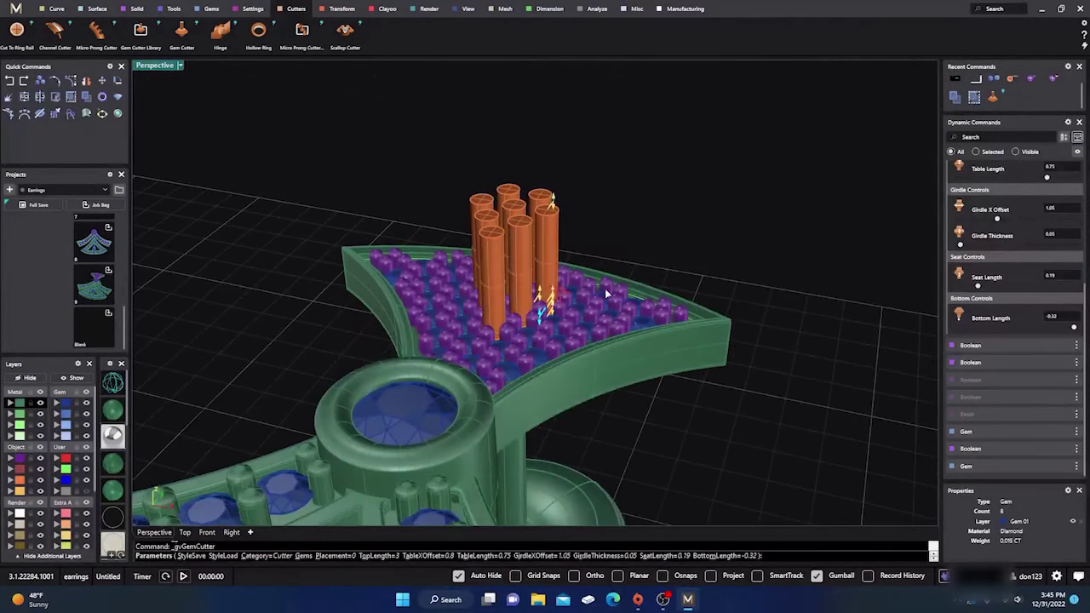
pyautogui.press('Return')
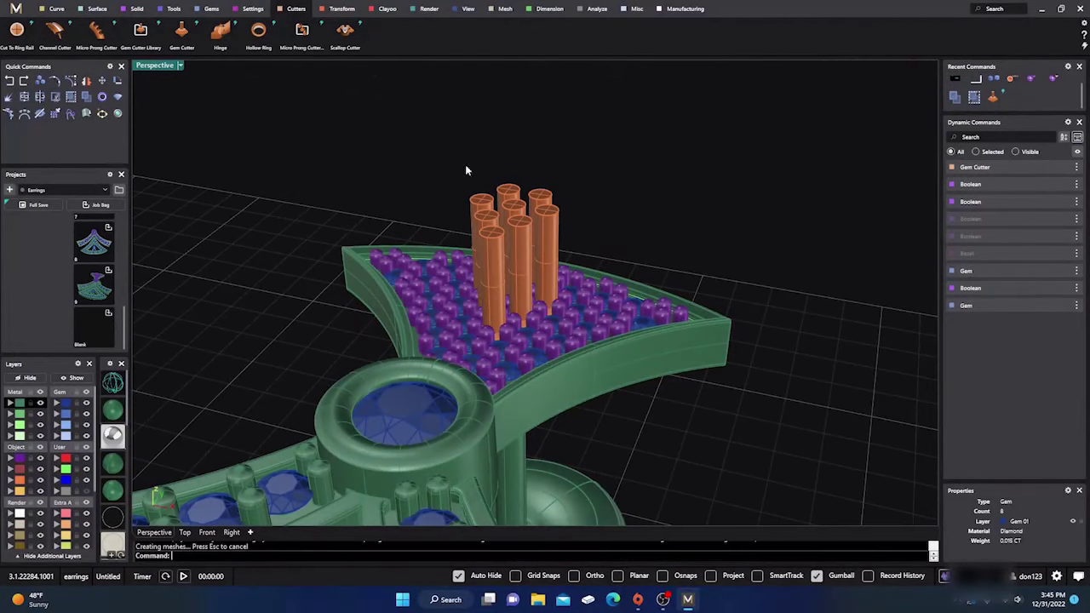
# Boolean-difference the orange cutters from the fan metal to cut the eight central seats.
pyautogui.click(134, 8)
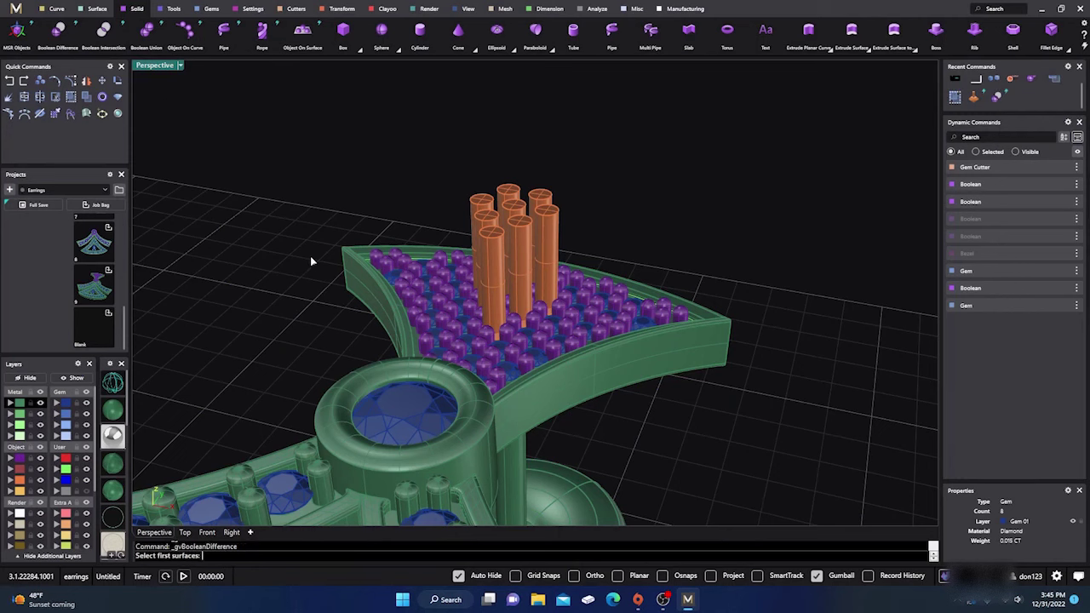
pyautogui.click(384, 307)
pyautogui.press('Return')
pyautogui.click(473, 208)
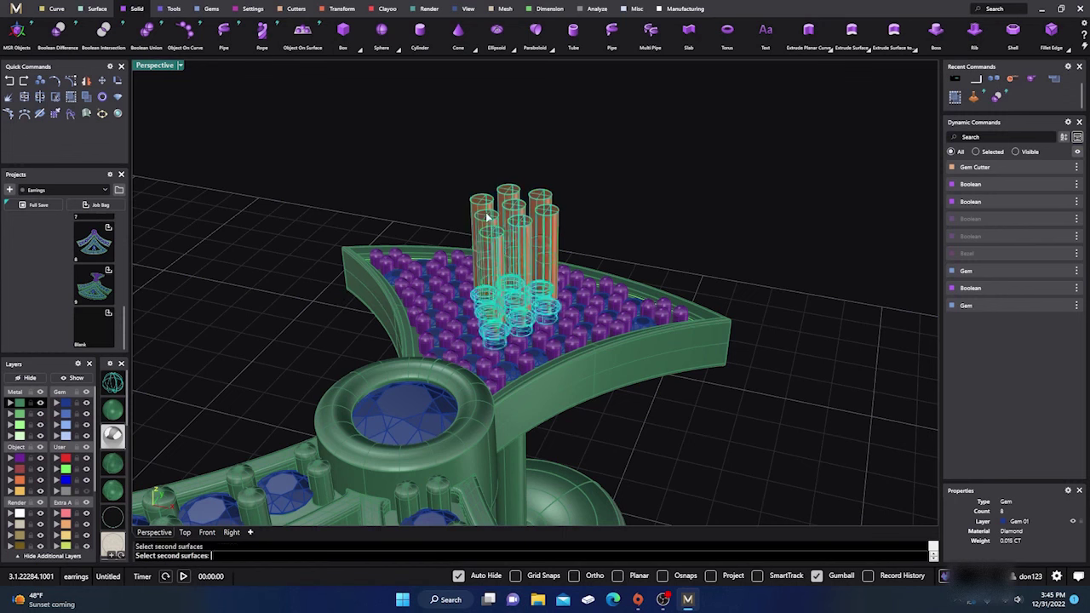
pyautogui.press('Return')
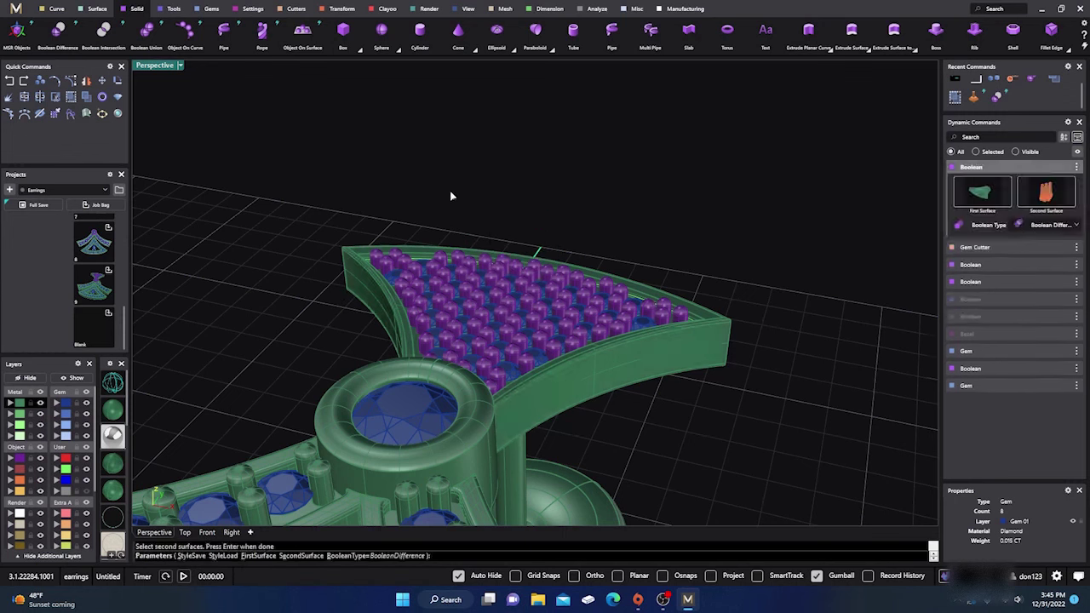
pyautogui.press('Return')
# Hide the blue gems and inspect the new seat holes from the front and underneath.
pyautogui.click(86, 411)
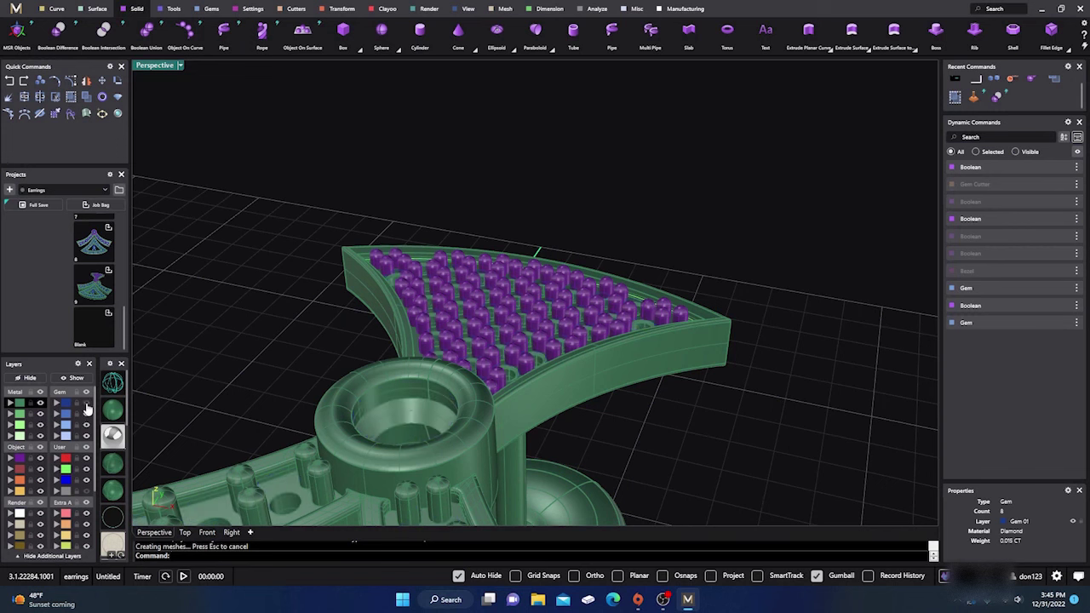
pyautogui.moveTo(336, 331); pyautogui.dragTo(358, 415, button='right')
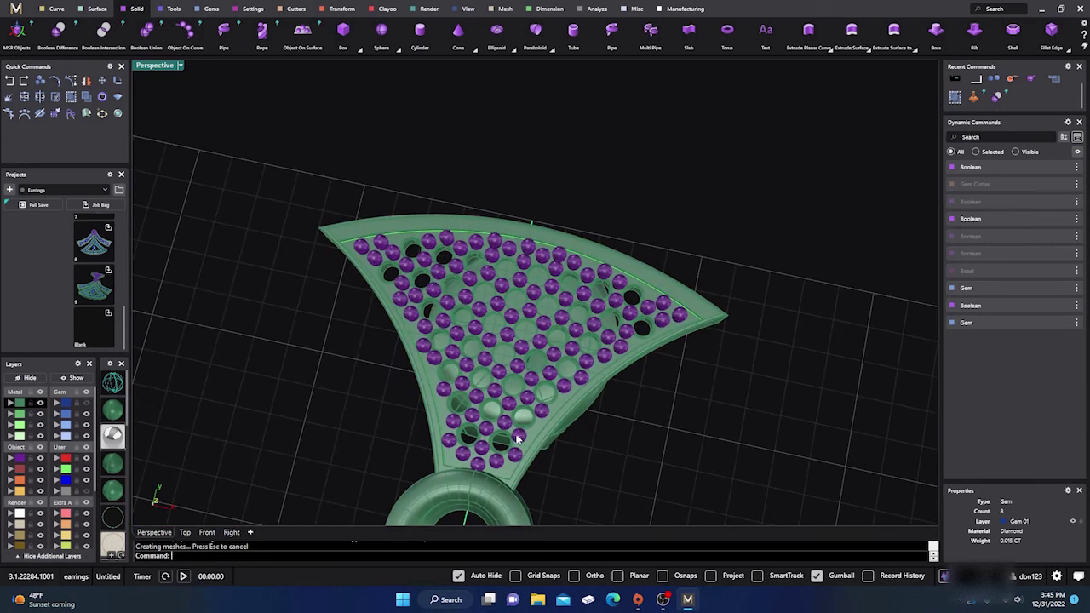
pyautogui.moveTo(516, 439); pyautogui.dragTo(507, 407, button='right')
pyautogui.click(563, 483)
pyautogui.click(28, 378)
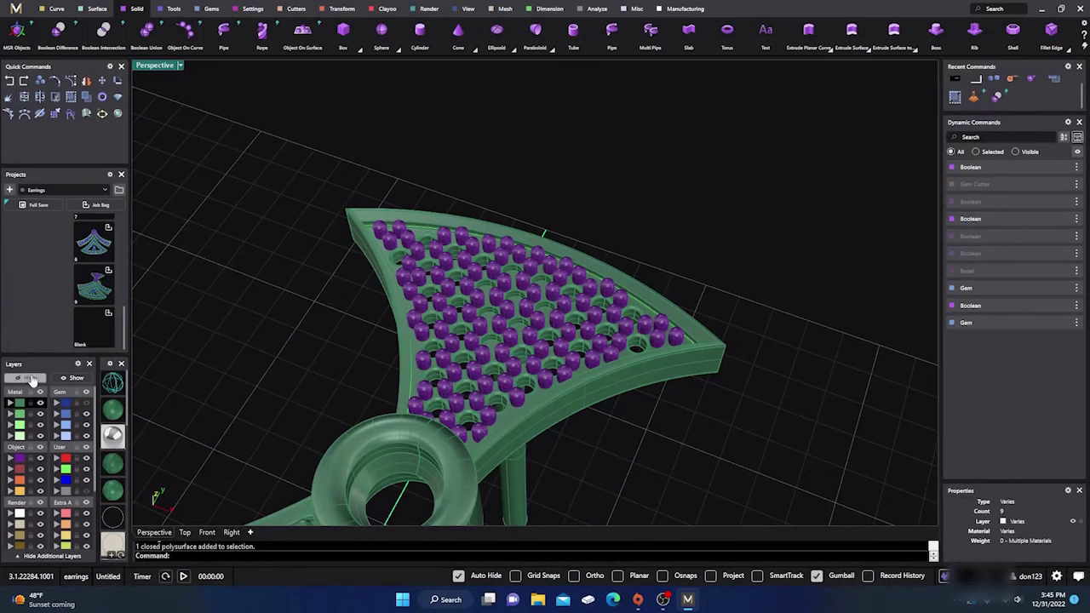
pyautogui.moveTo(268, 336); pyautogui.dragTo(291, 403, button='right')
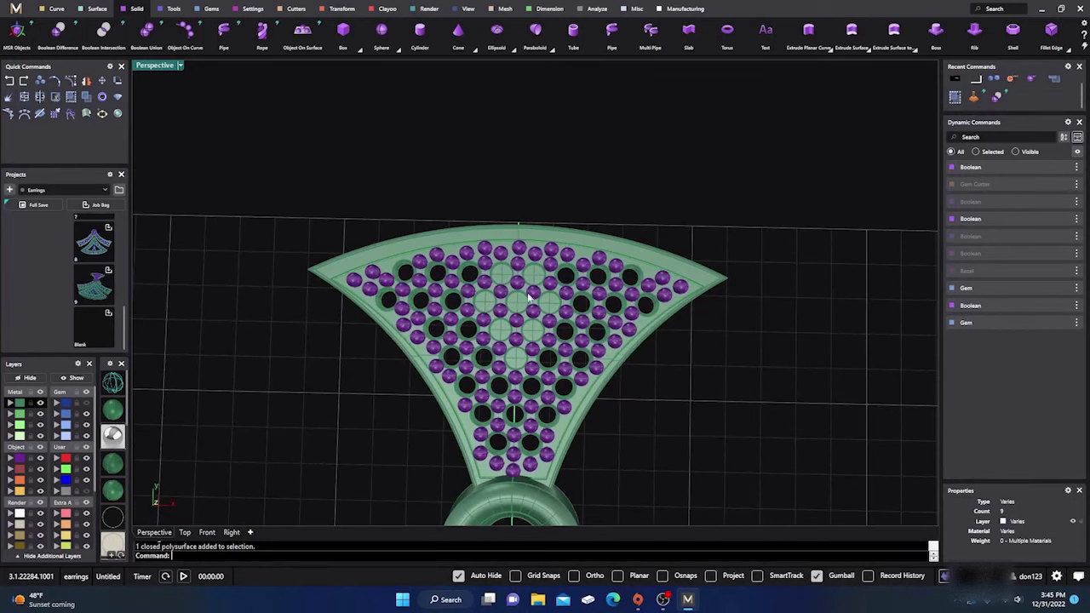
pyautogui.moveTo(545, 378); pyautogui.dragTo(512, 206, button='right')
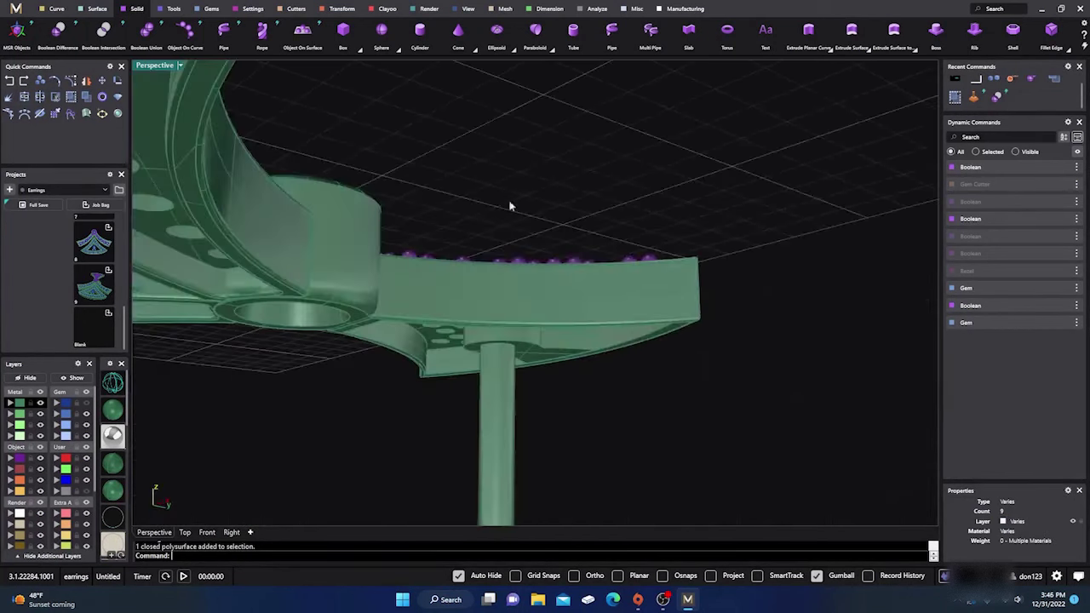
pyautogui.moveTo(507, 366); pyautogui.dragTo(354, 309, button='right')
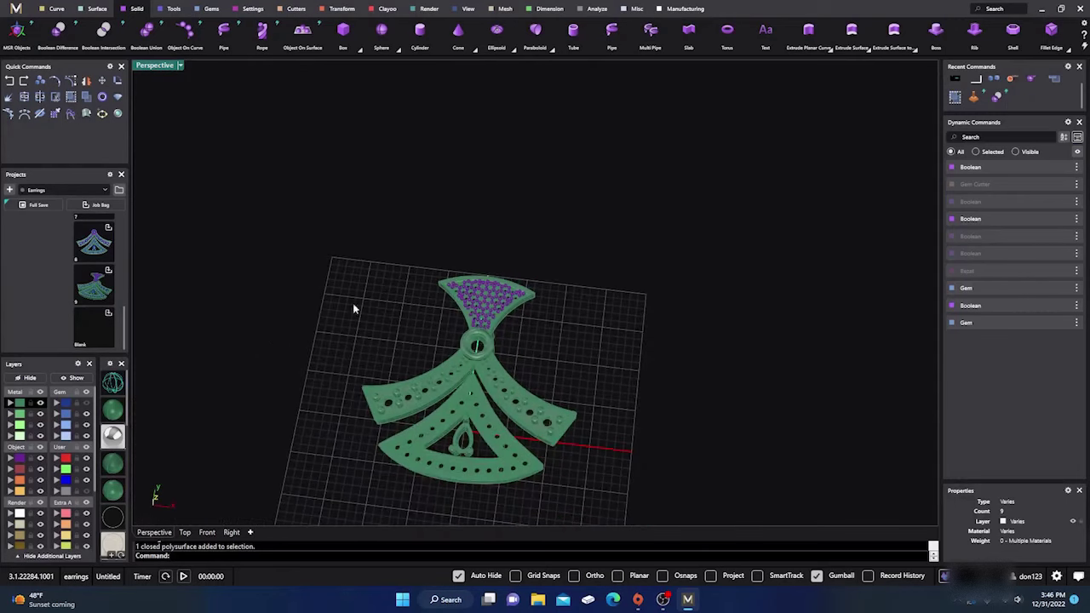
# Bring the blue gems back and view the paved fan at an angle.
pyautogui.click(86, 413)
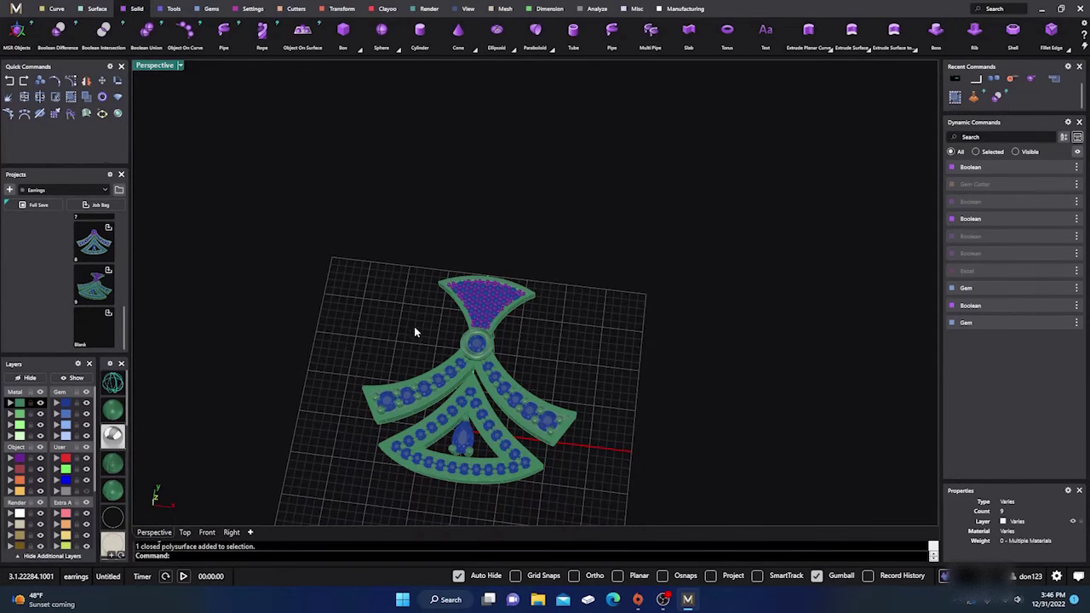
pyautogui.scroll(8, 477, 341)
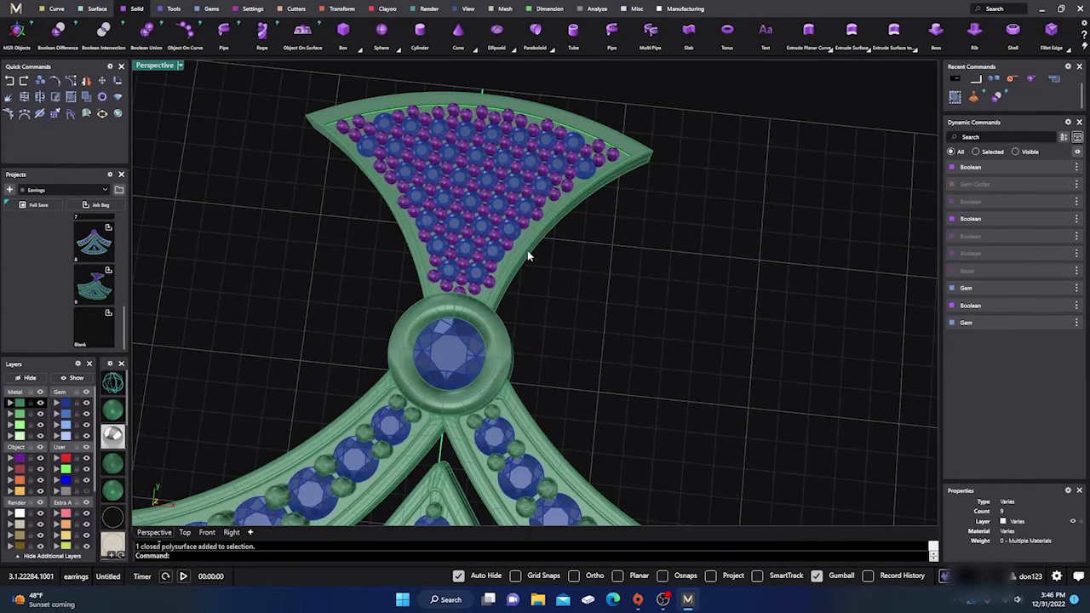
pyautogui.click(406, 349)
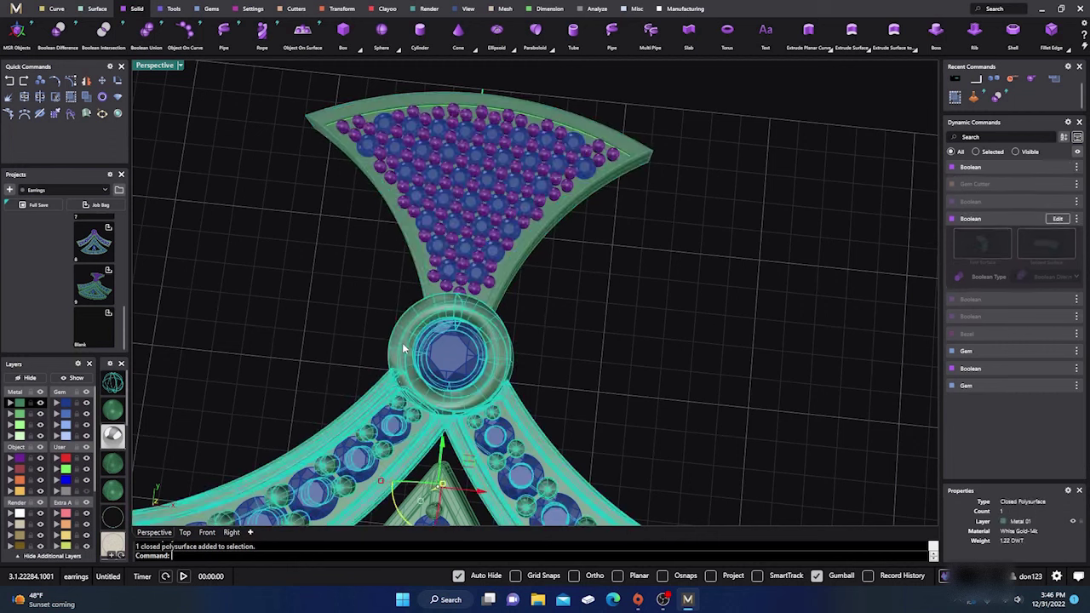
pyautogui.click(357, 305)
pyautogui.moveTo(382, 272); pyautogui.dragTo(461, 386, button='right')
pyautogui.scroll(-5, 416, 373)
pyautogui.scroll(8, 481, 299)
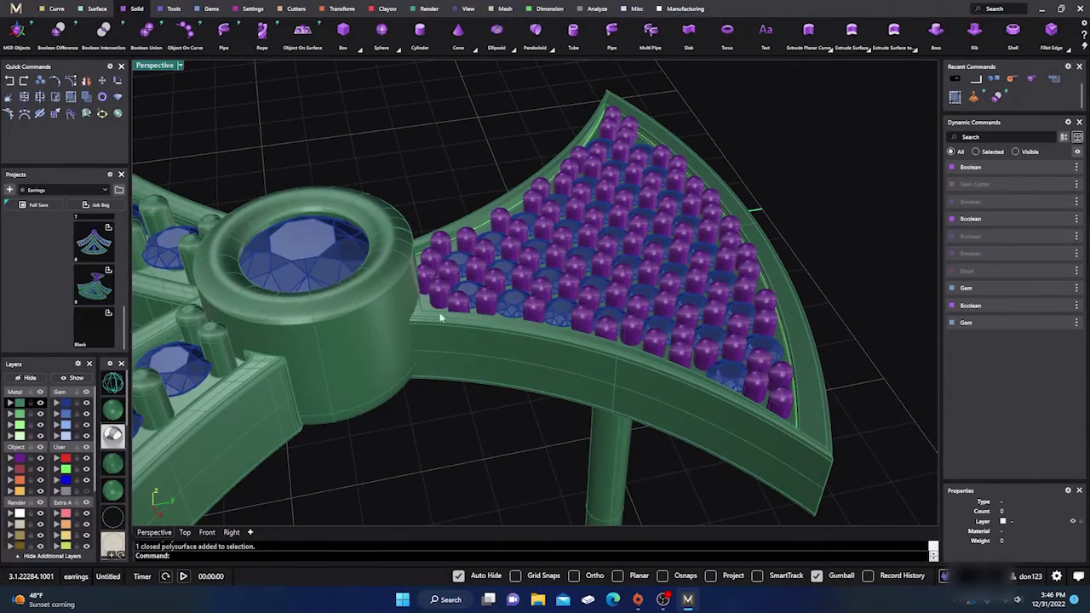
# Union the fan plate with all 97 purple pavé prongs into one closed solid.
pyautogui.click(147, 30)
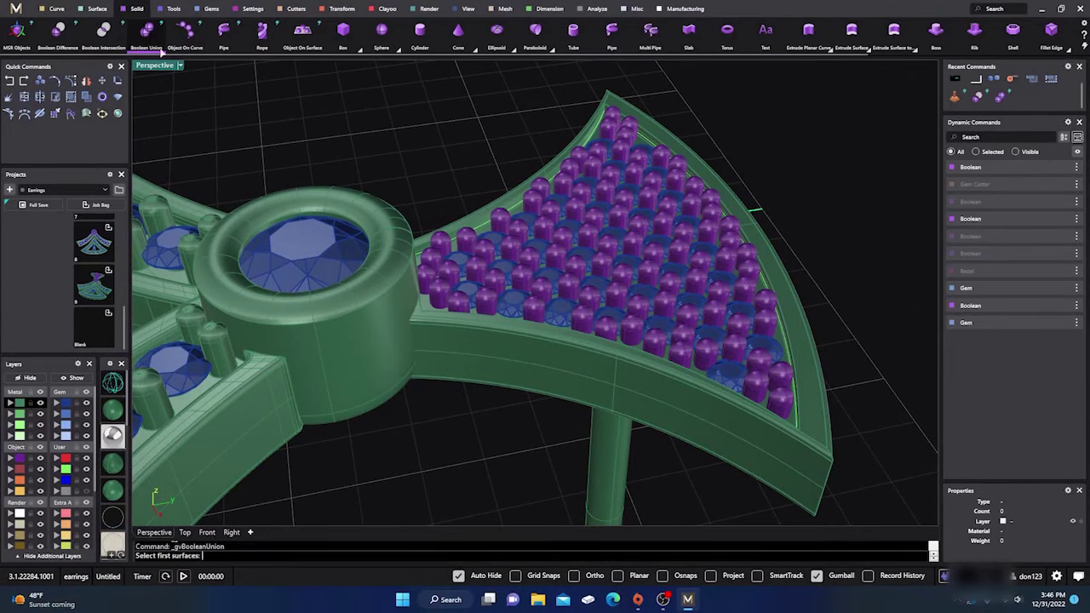
pyautogui.click(474, 338)
pyautogui.press('Return')
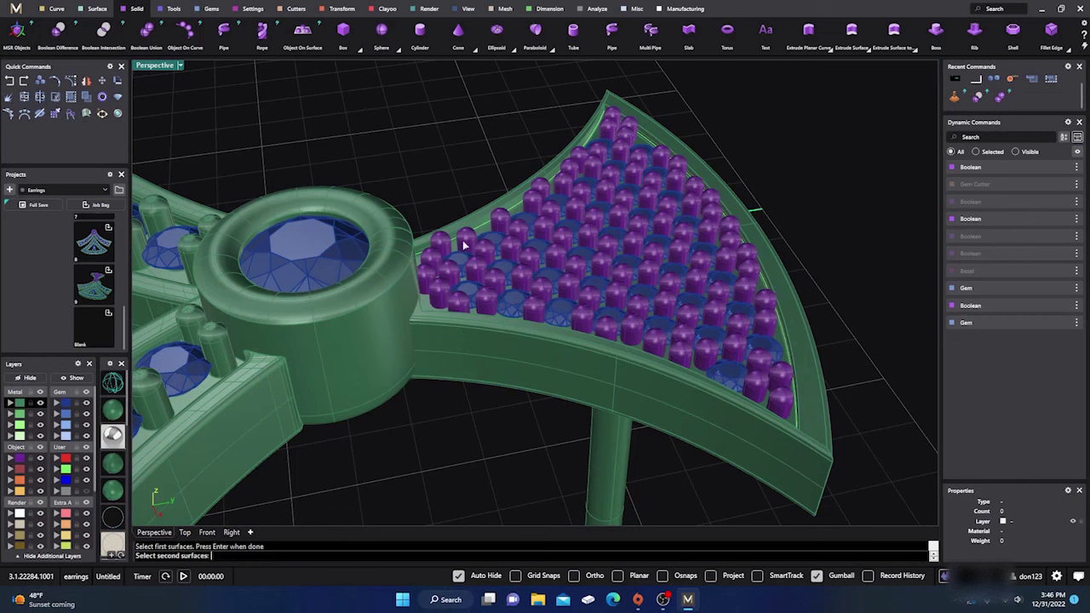
pyautogui.click(465, 245)
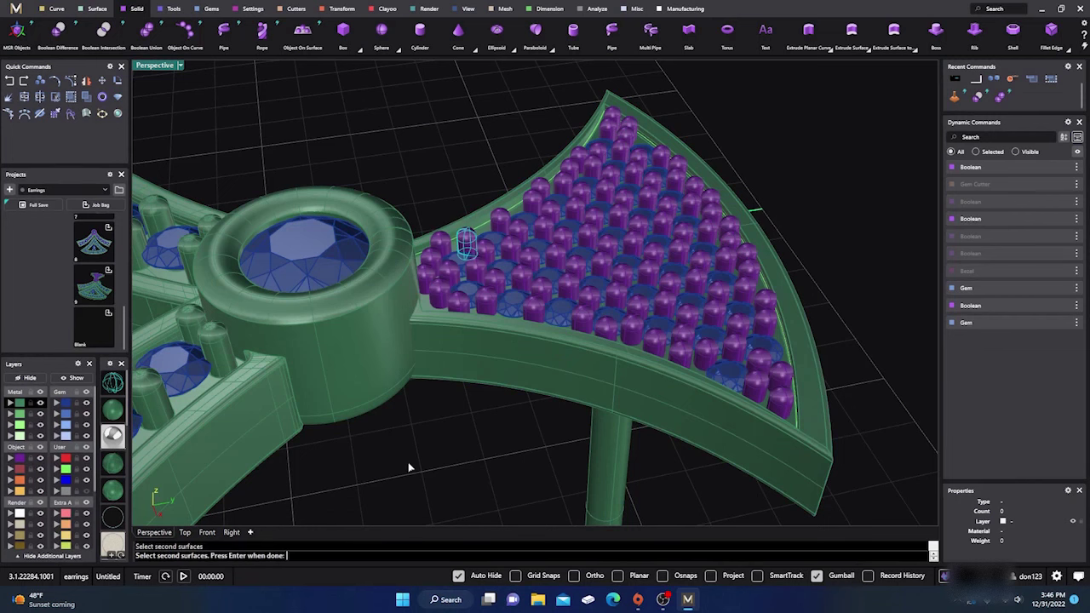
pyautogui.scroll(-8, 443, 426)
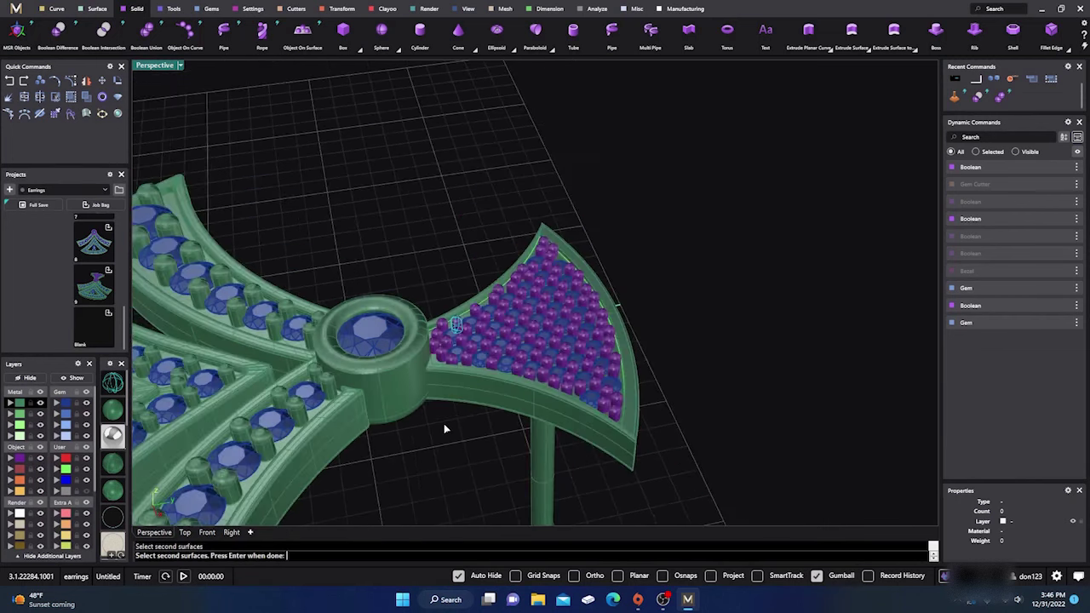
pyautogui.click(29, 457)
pyautogui.scroll(3, 550, 421)
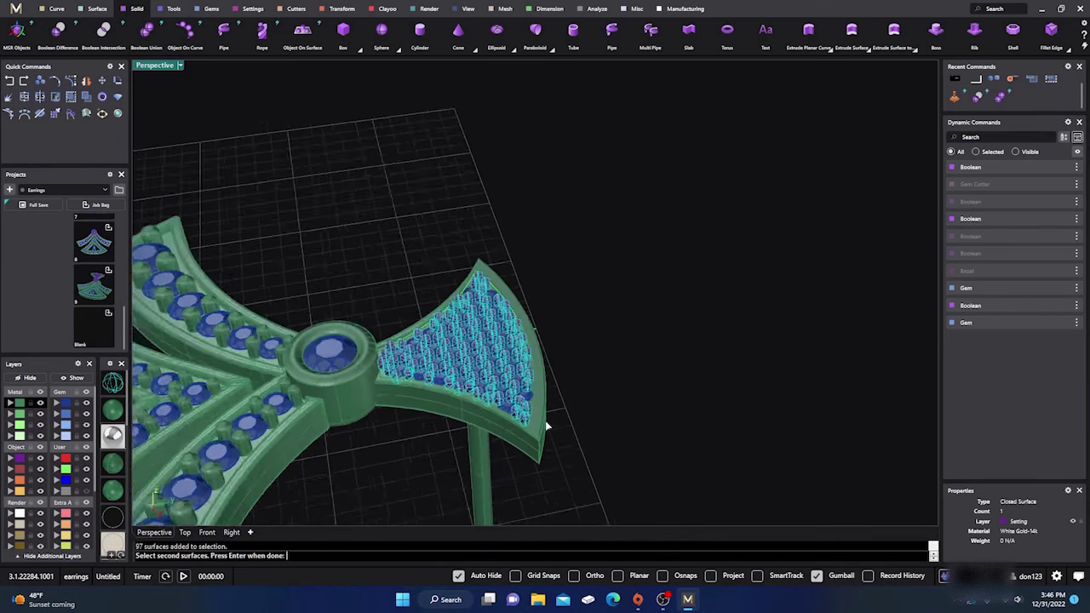
pyautogui.scroll(1, 546, 423)
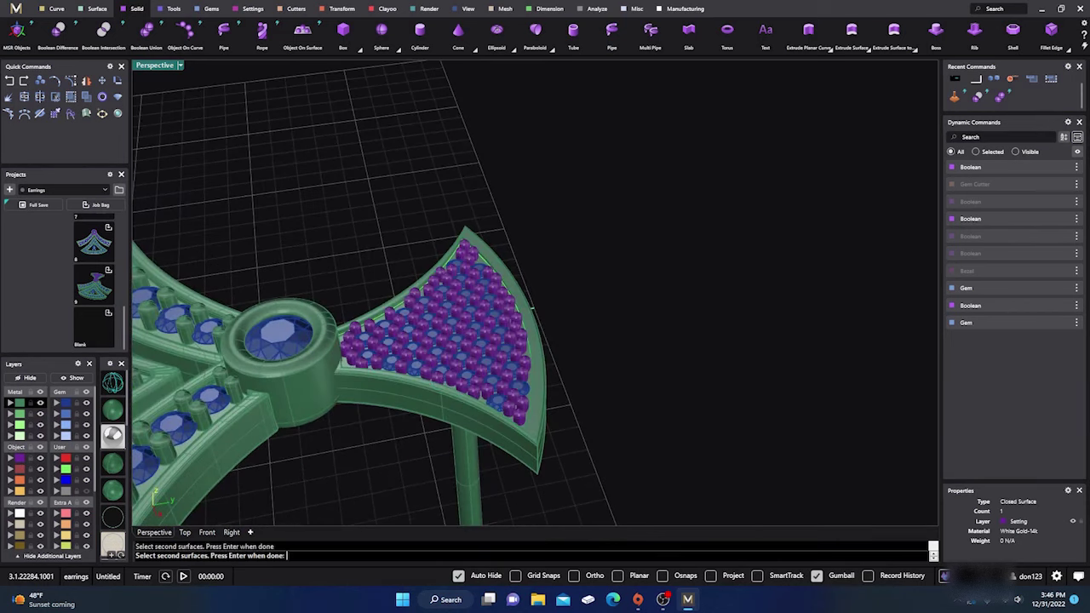
pyautogui.press('Return')
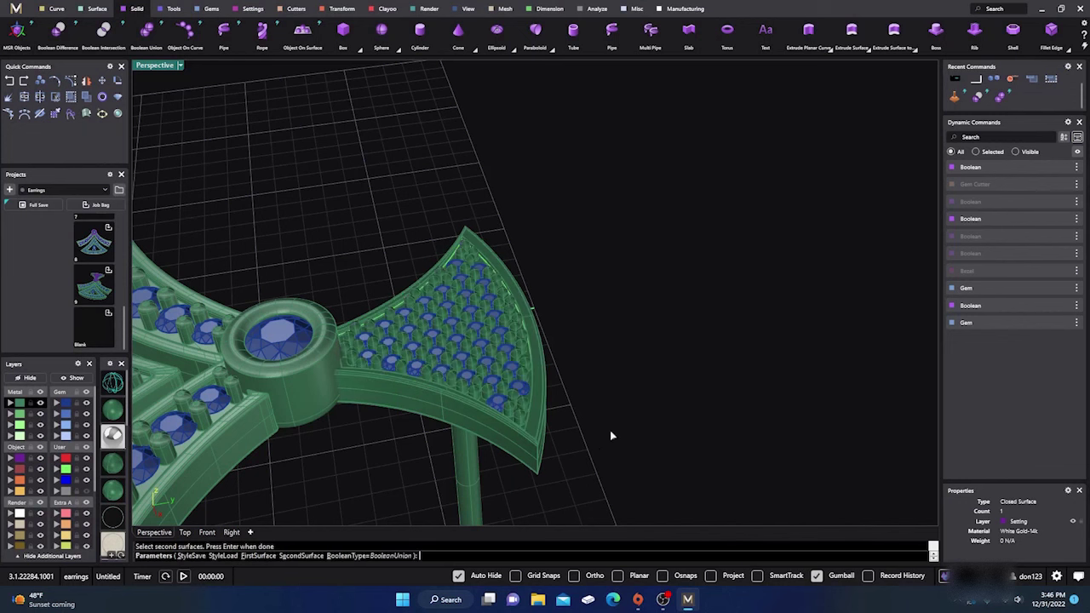
pyautogui.press('Return')
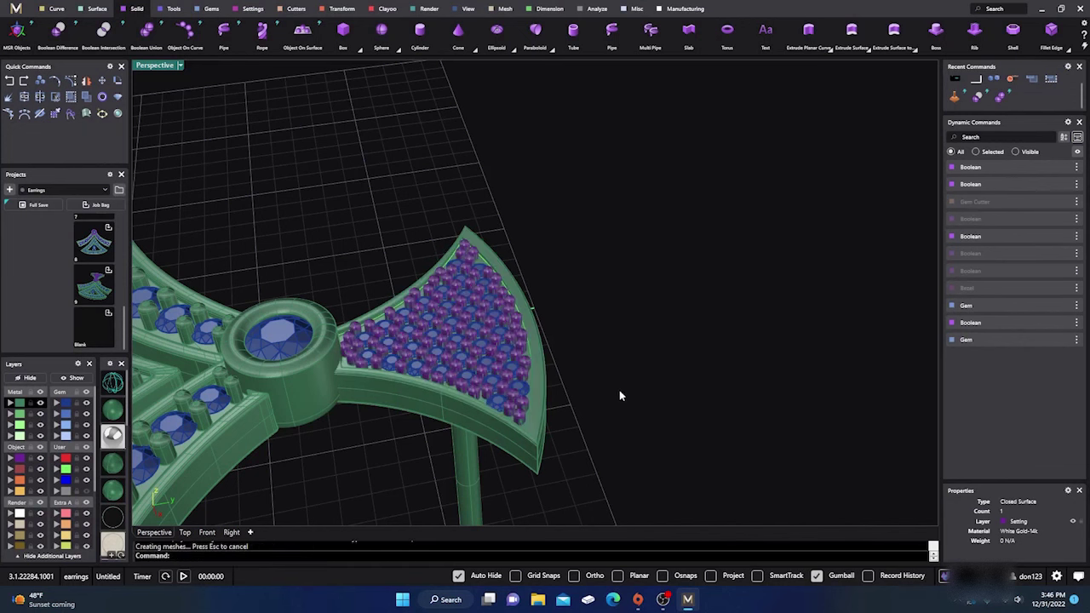
pyautogui.click(530, 458)
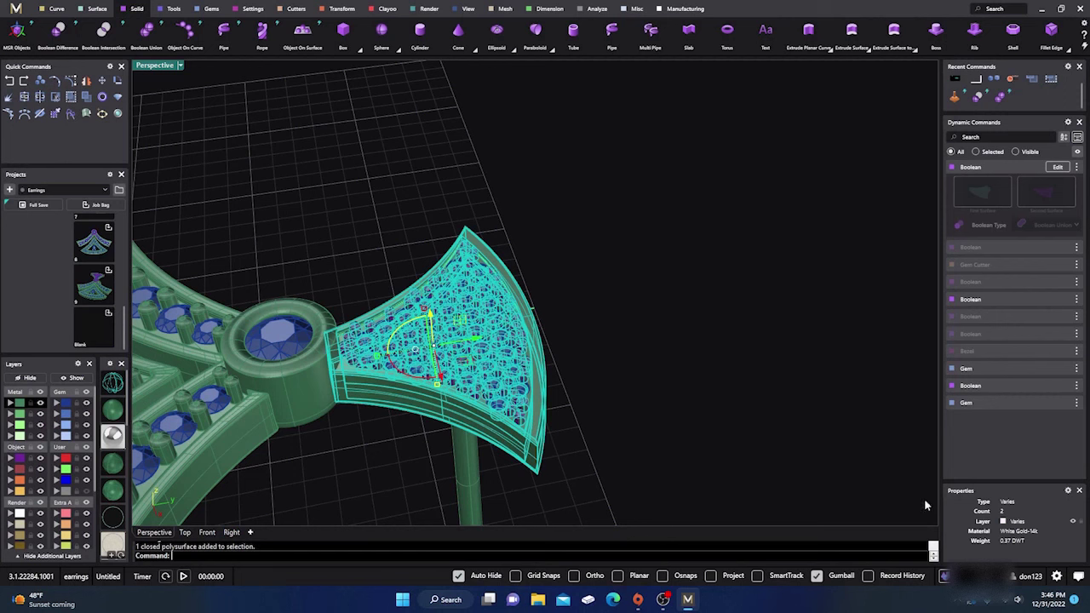
# Move all gem cutters on the Setting layer to layer User 04.
pyautogui.click(800, 431)
pyautogui.click(528, 454)
pyautogui.click(654, 368)
pyautogui.moveTo(654, 368); pyautogui.dragTo(530, 360, button='right')
pyautogui.scroll(3, 492, 346)
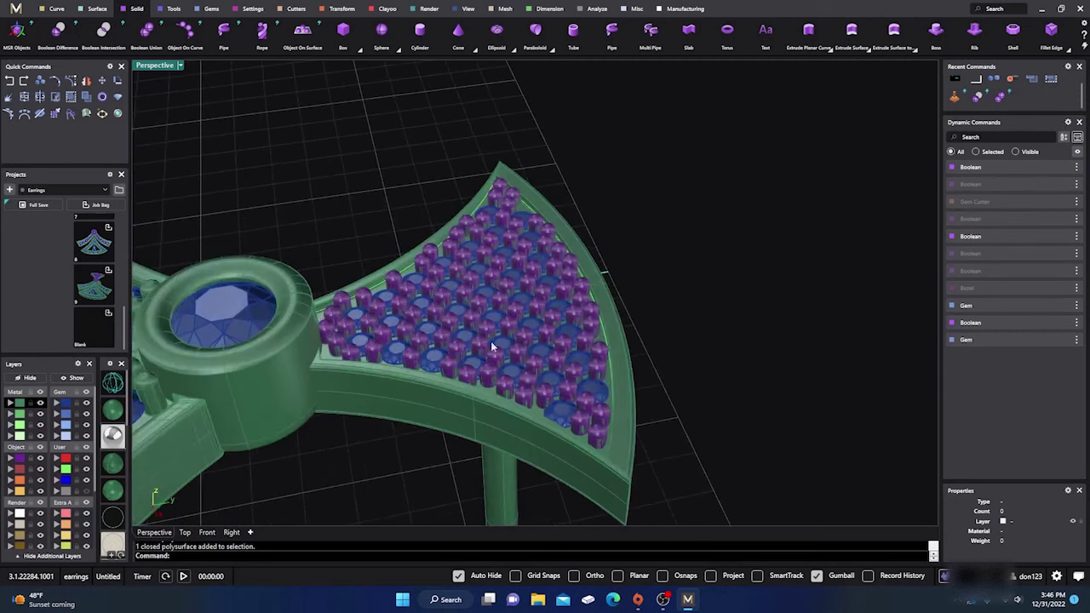
pyautogui.click(19, 459)
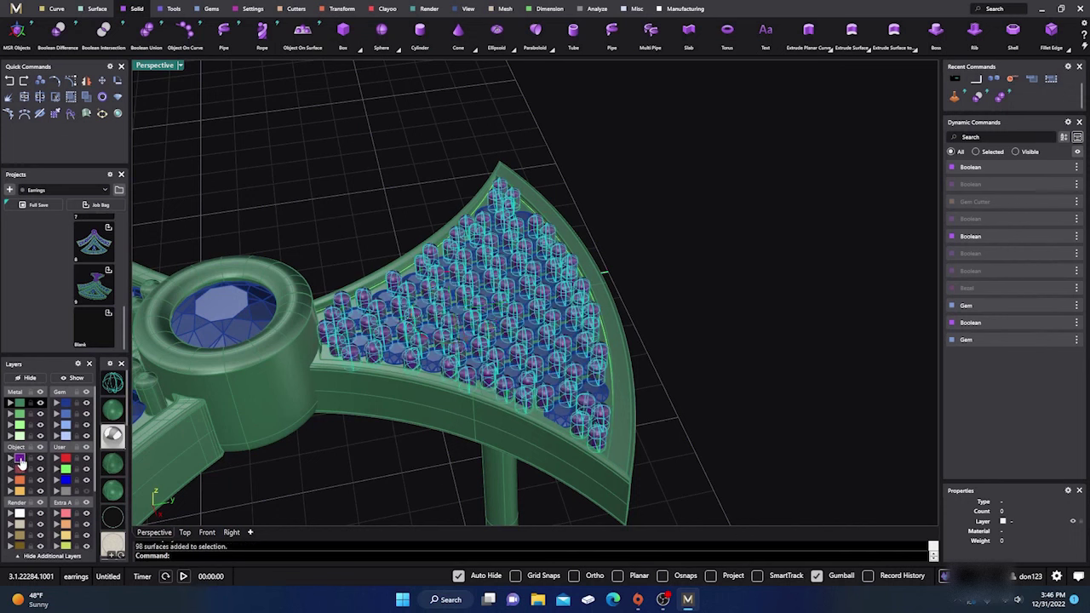
pyautogui.click(54, 491)
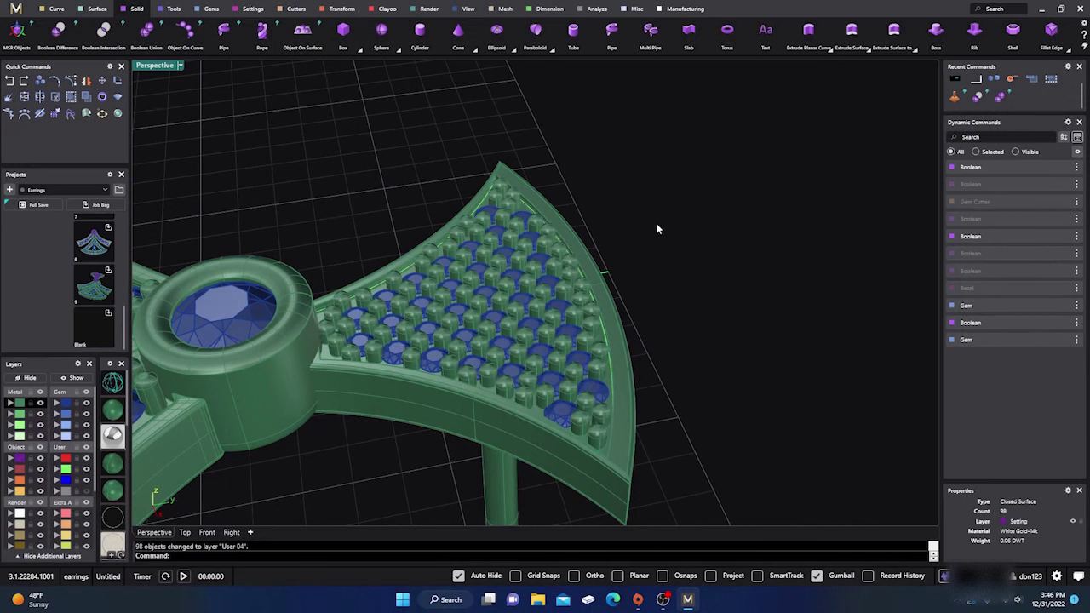
# Move the stray curve on the fan top to layer User 04.
pyautogui.scroll(-3, 624, 248)
pyautogui.moveTo(625, 249); pyautogui.dragTo(657, 377, button='right')
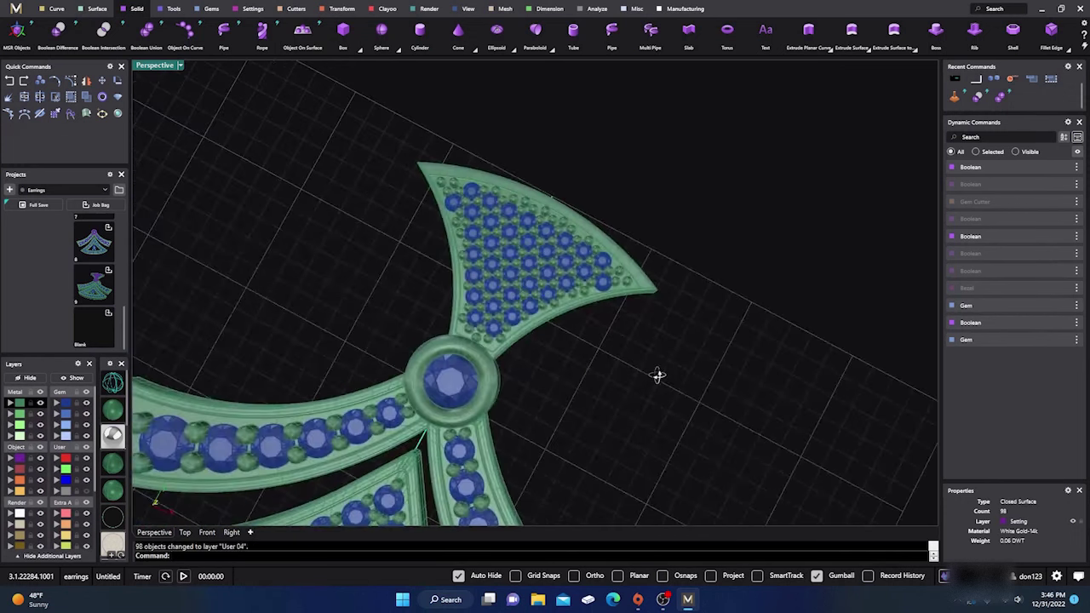
pyautogui.scroll(2, 649, 347)
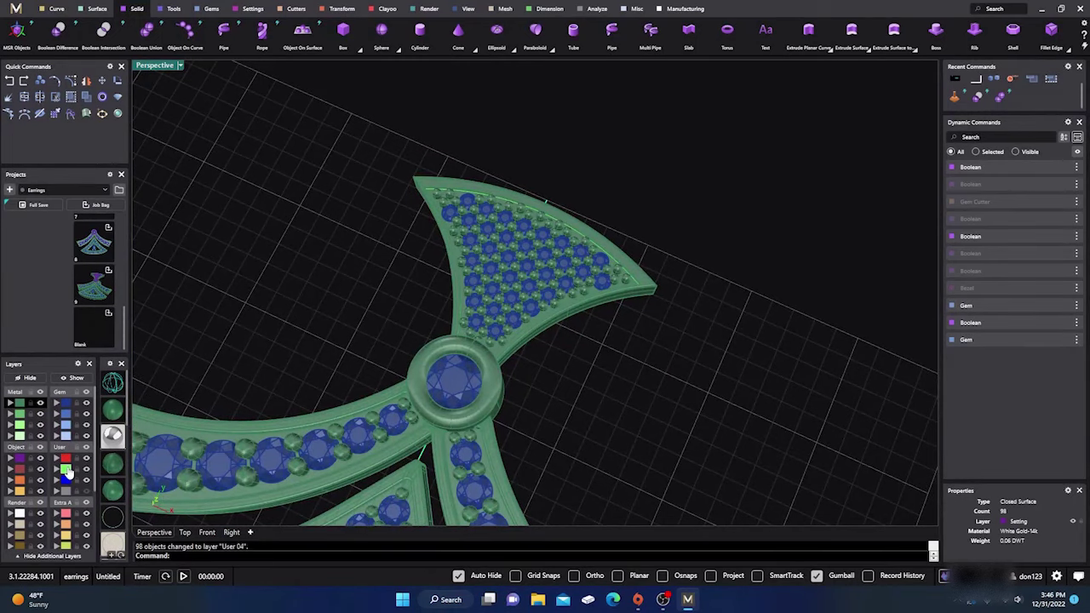
pyautogui.click(67, 469)
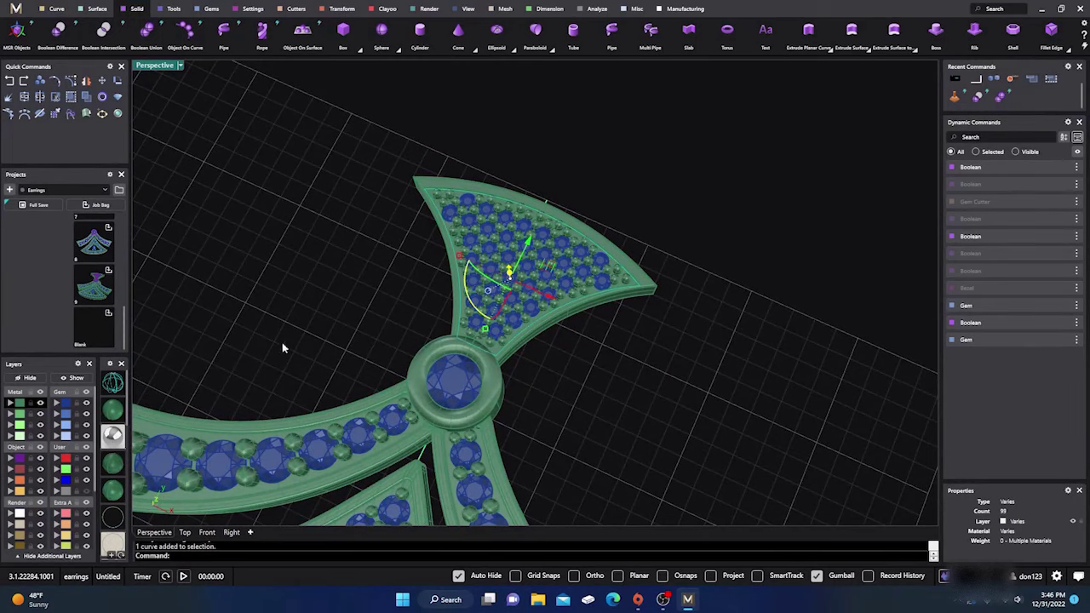
pyautogui.click(56, 491)
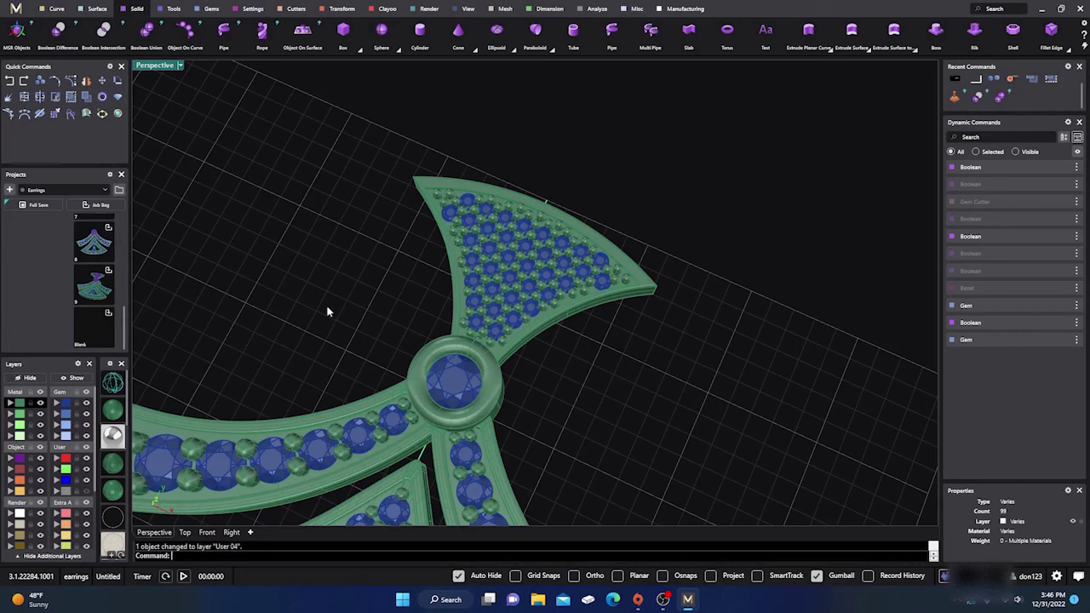
# Select the fan top and view it from the side to confirm it is one solid.
pyautogui.moveTo(327, 312); pyautogui.dragTo(382, 393, button='right')
pyautogui.click(381, 398)
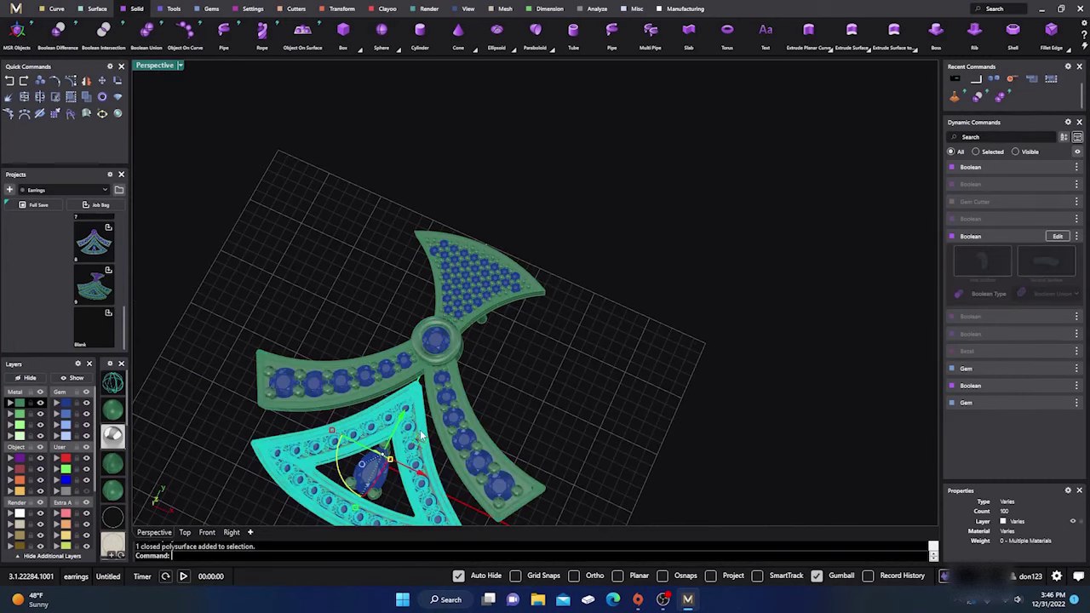
pyautogui.click(501, 328)
pyautogui.moveTo(506, 397); pyautogui.dragTo(483, 346, button='right')
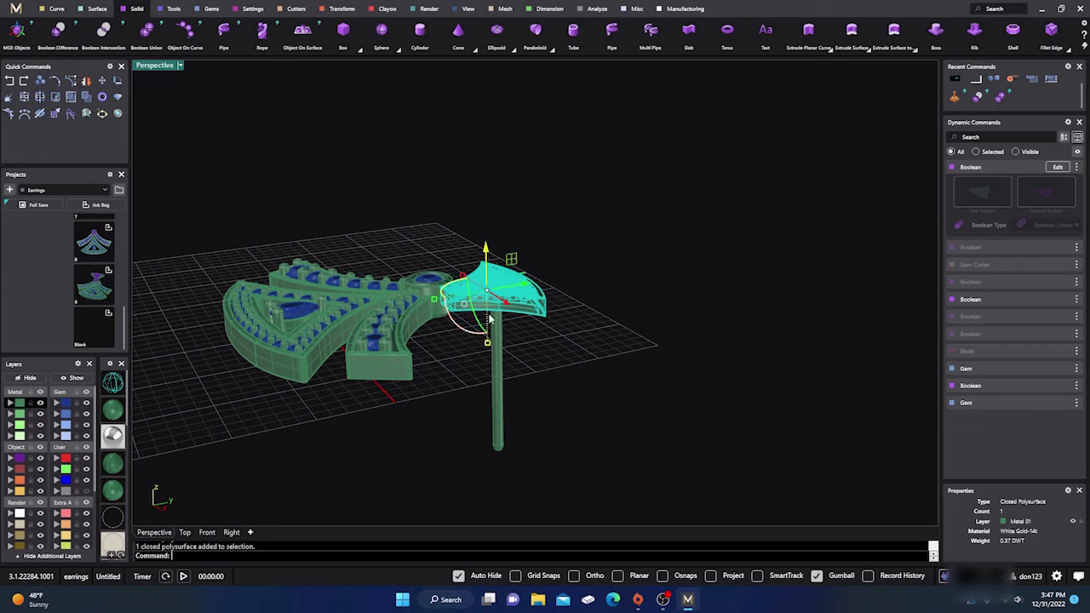
# Orbit around the earring to inspect it from above, from underneath and at the post.
pyautogui.click(553, 350)
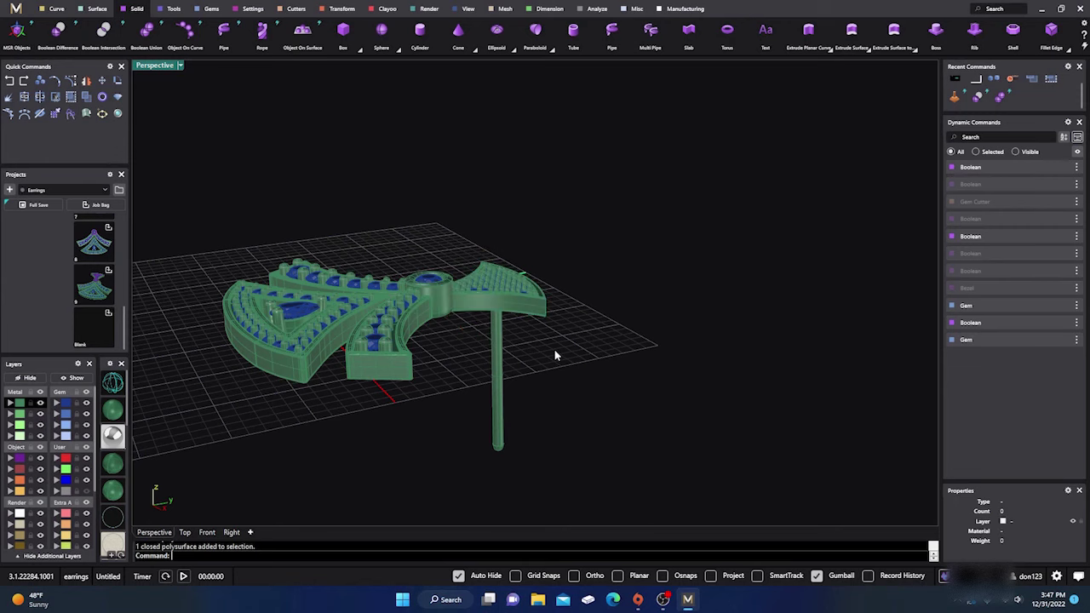
pyautogui.moveTo(554, 349); pyautogui.dragTo(513, 403, button='right')
pyautogui.scroll(3, 508, 339)
pyautogui.scroll(-2, 499, 358)
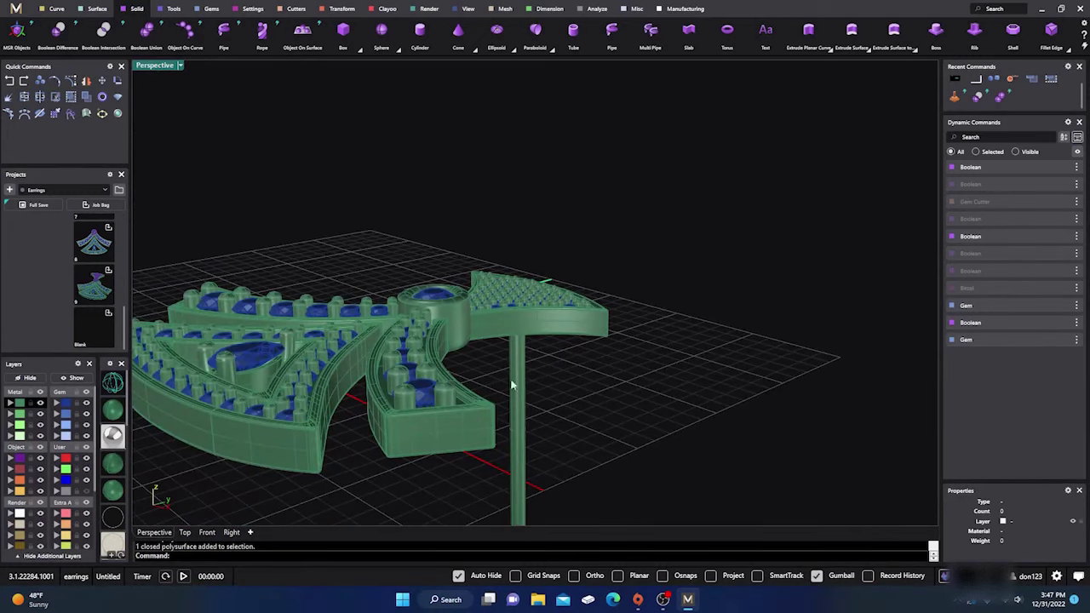
pyautogui.moveTo(586, 394); pyautogui.dragTo(542, 412, button='right')
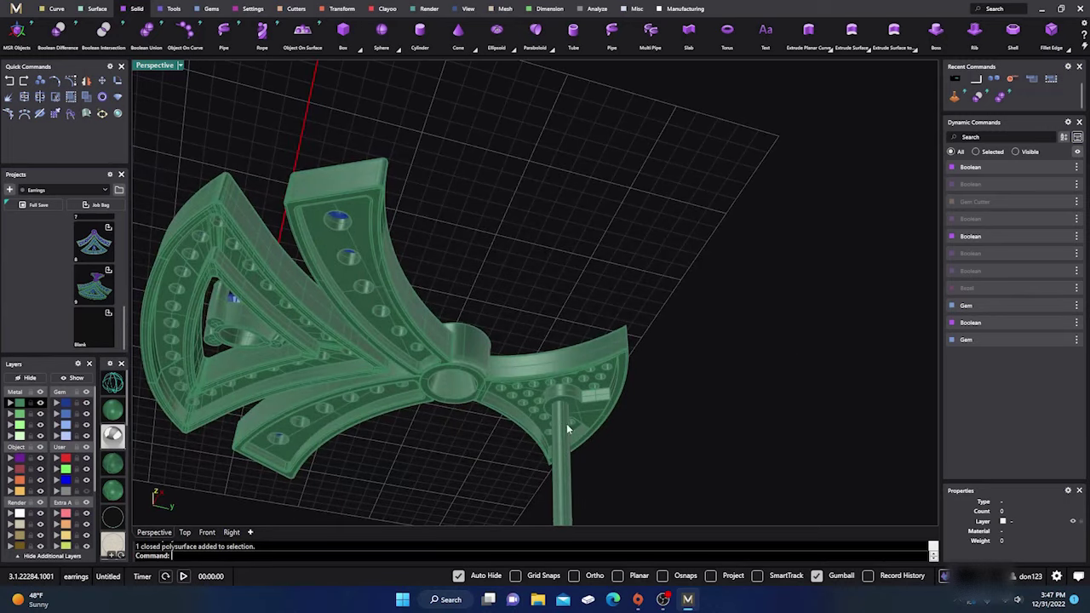
pyautogui.moveTo(534, 325); pyautogui.dragTo(501, 392, button='right')
pyautogui.scroll(8, 472, 315)
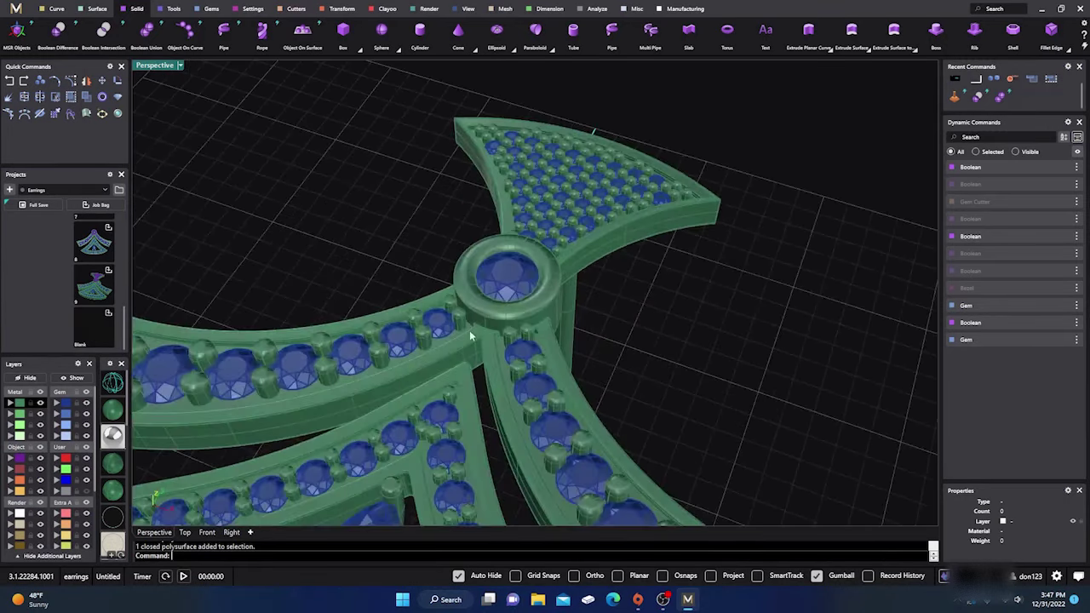
pyautogui.moveTo(437, 382); pyautogui.dragTo(281, 247, button='right')
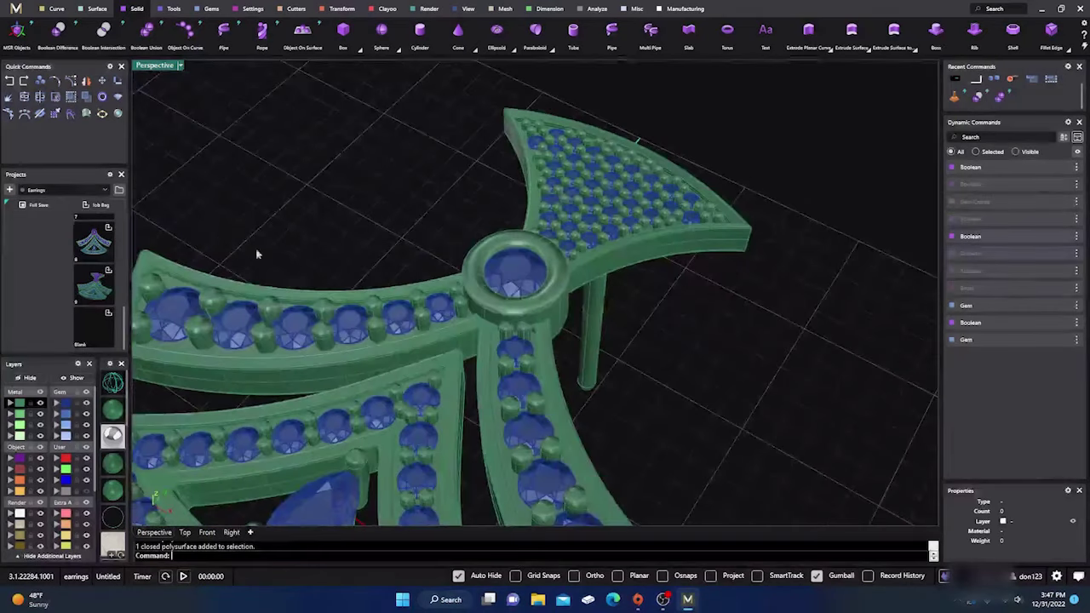
# Boolean-union the earring's main metal body with the fan top, then check the merged solid.
pyautogui.click(147, 34)
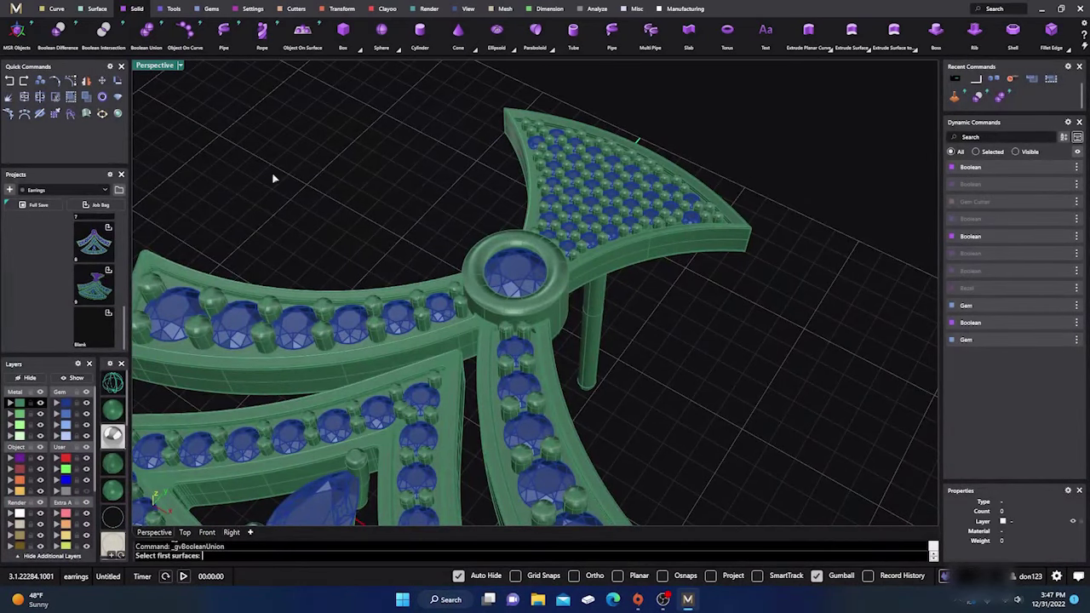
pyautogui.click(427, 290)
pyautogui.press('Return')
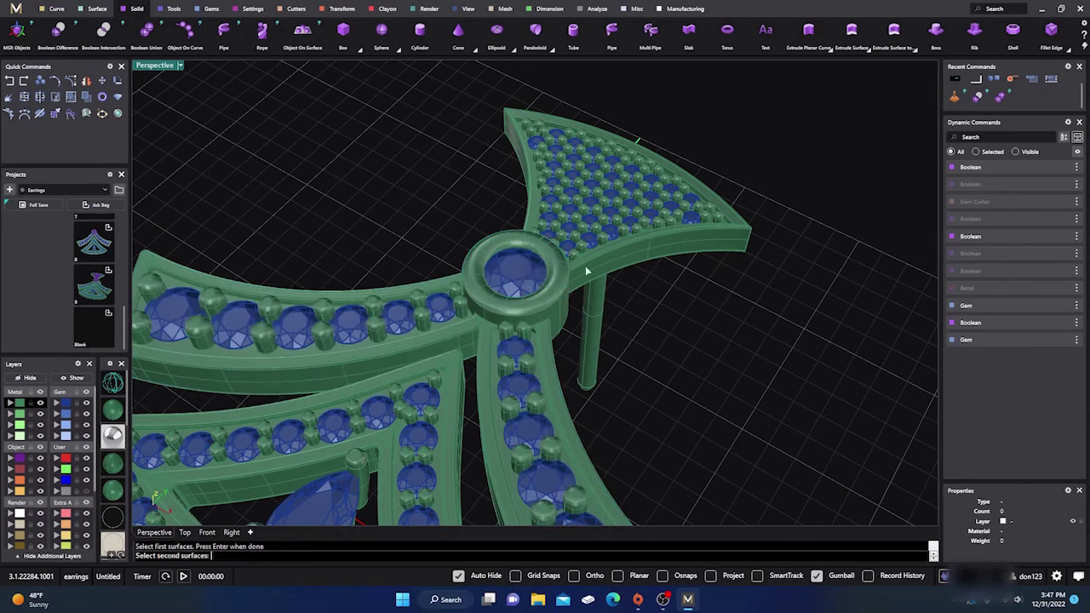
pyautogui.click(586, 271)
pyautogui.press('Return')
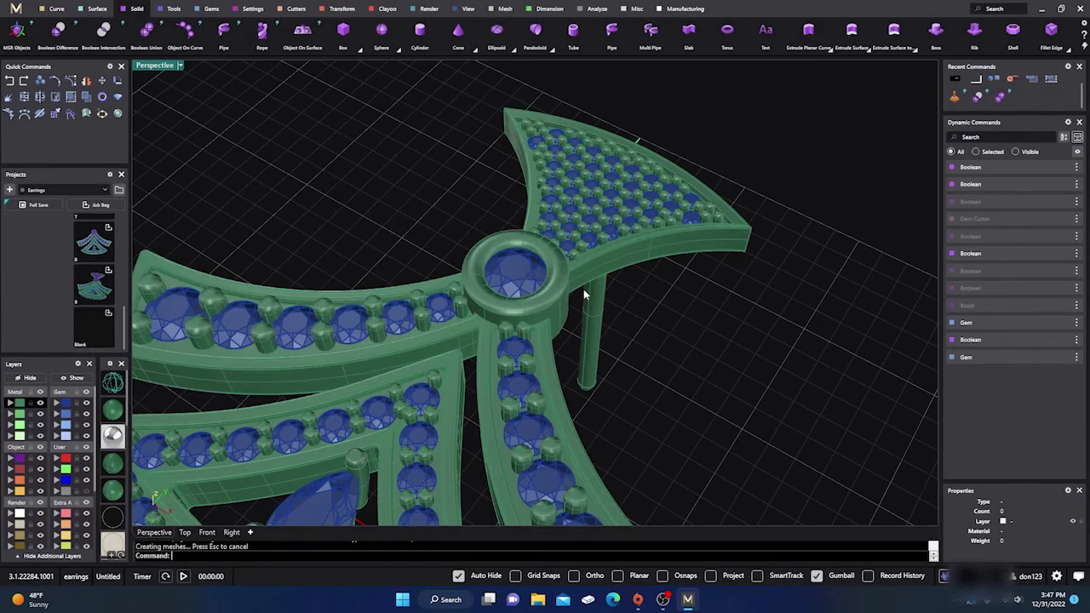
pyautogui.click(568, 298)
pyautogui.click(438, 207)
pyautogui.click(563, 305)
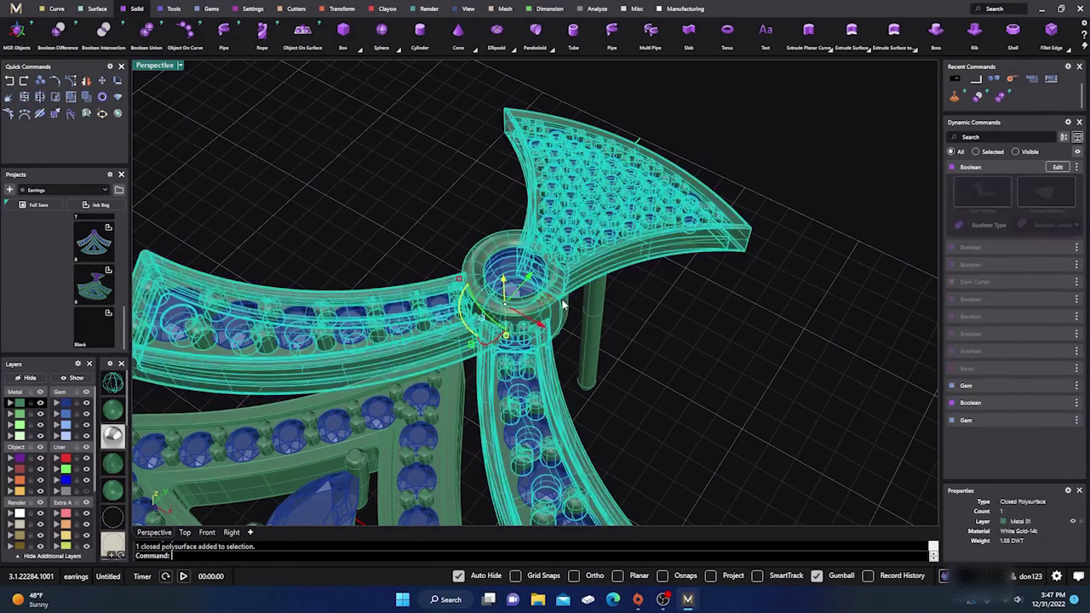
pyautogui.click(469, 202)
# Switch to the Top viewport and pan the earring lower in view.
pyautogui.scroll(-3, 469, 202)
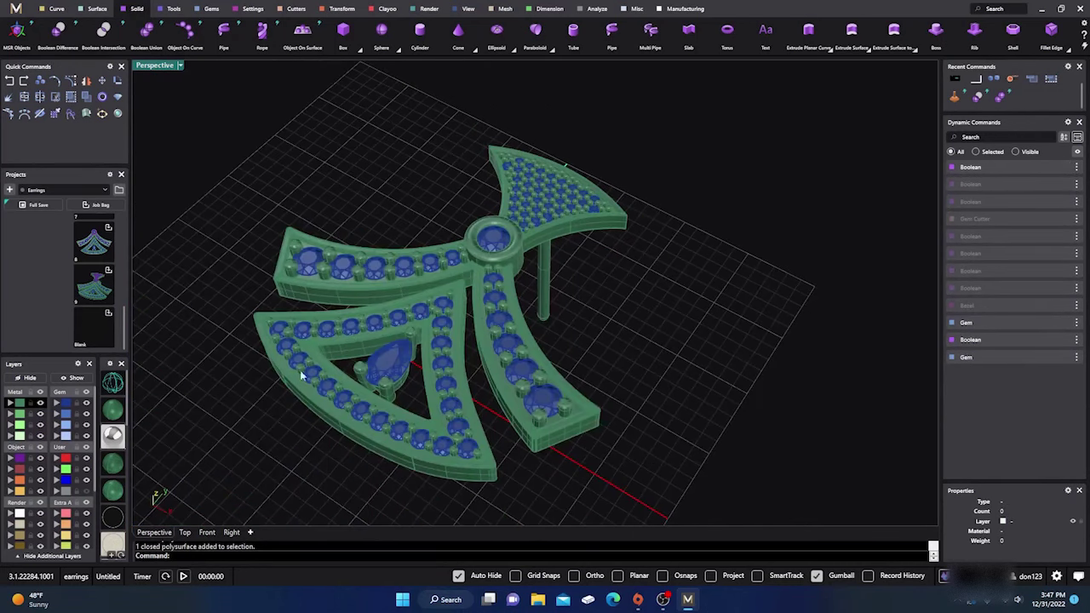
pyautogui.click(184, 533)
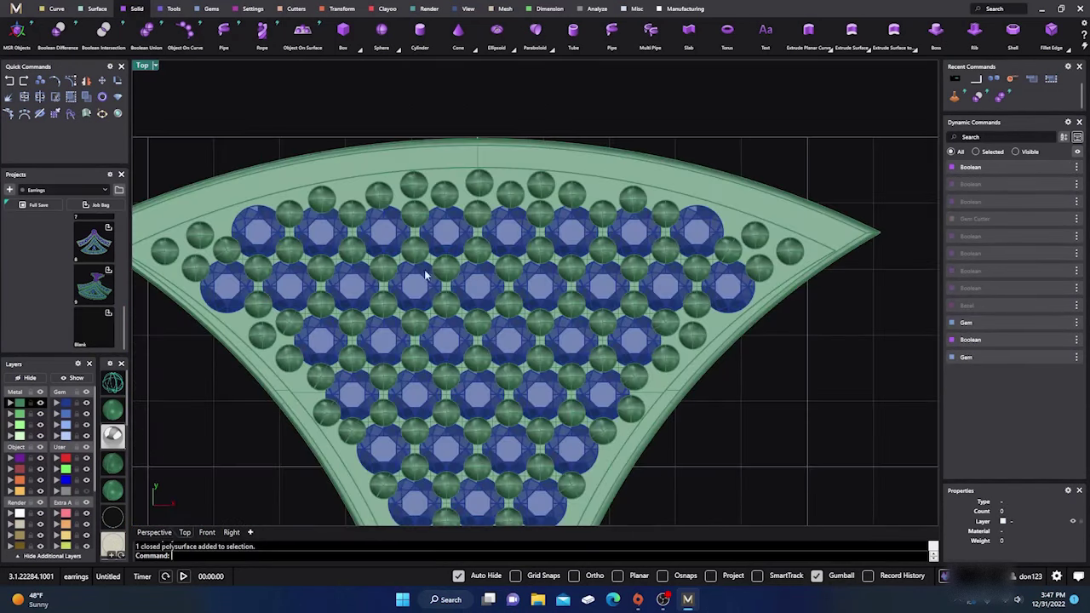
pyautogui.scroll(-4, 426, 274)
pyautogui.scroll(5, 451, 337)
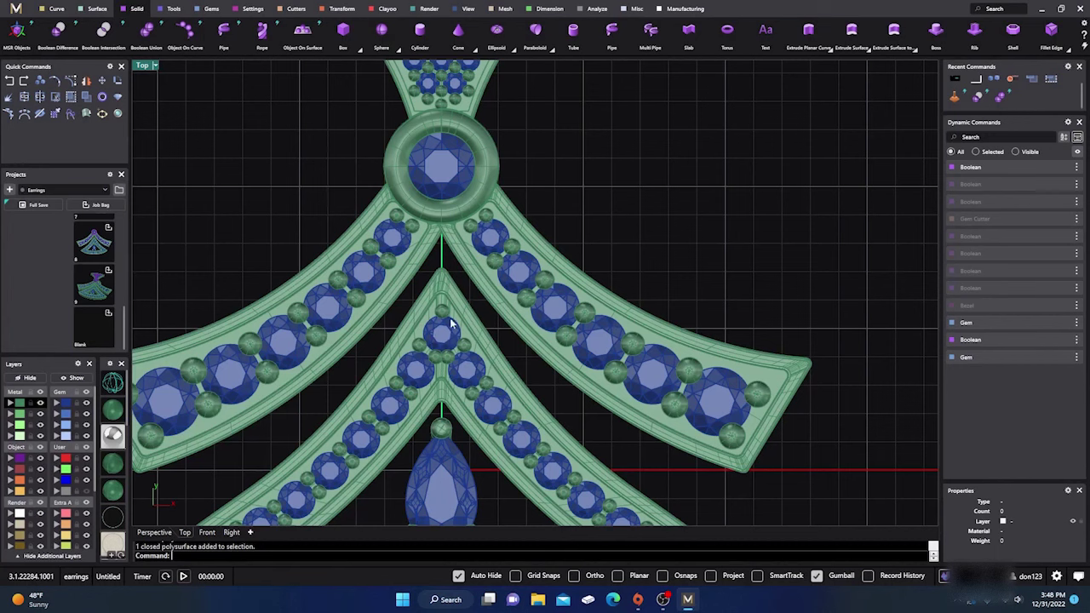
pyautogui.scroll(-3, 442, 418)
pyautogui.scroll(4, 456, 299)
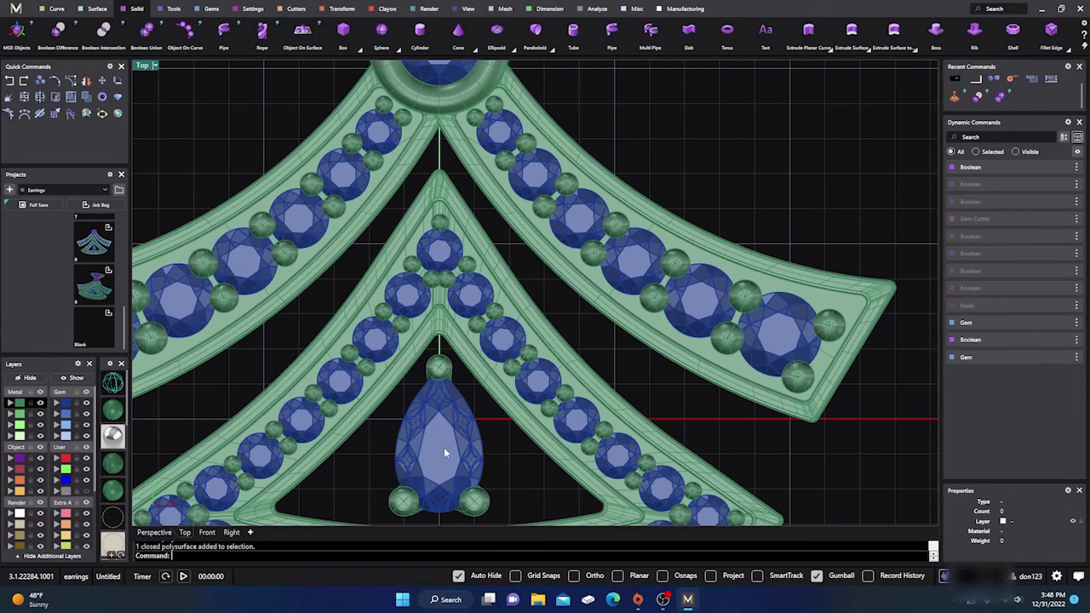
pyautogui.scroll(-5, 438, 421)
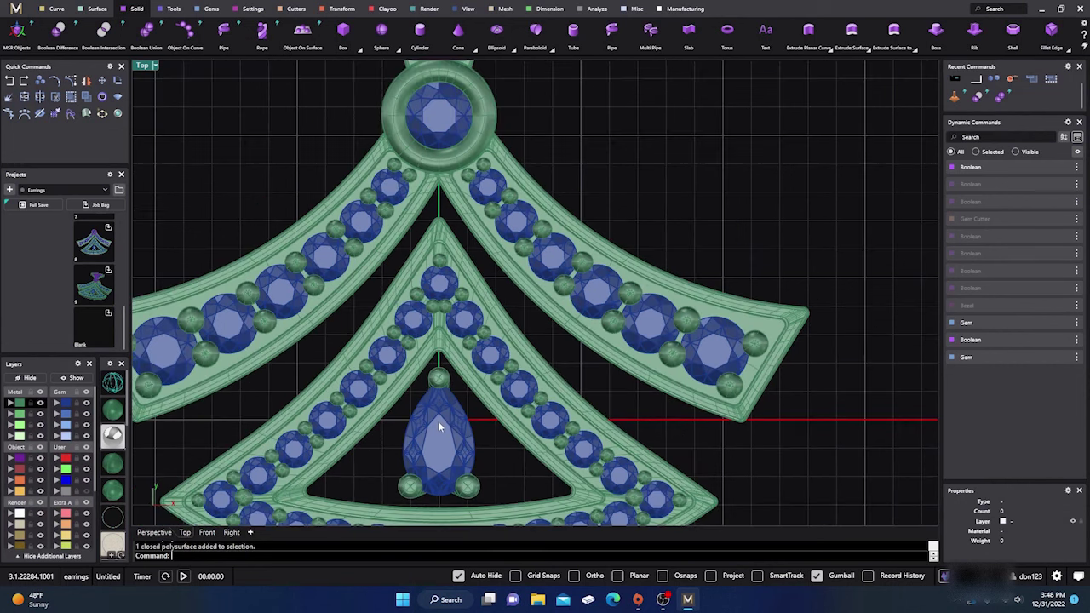
pyautogui.moveTo(438, 420); pyautogui.dragTo(460, 435, button='right')
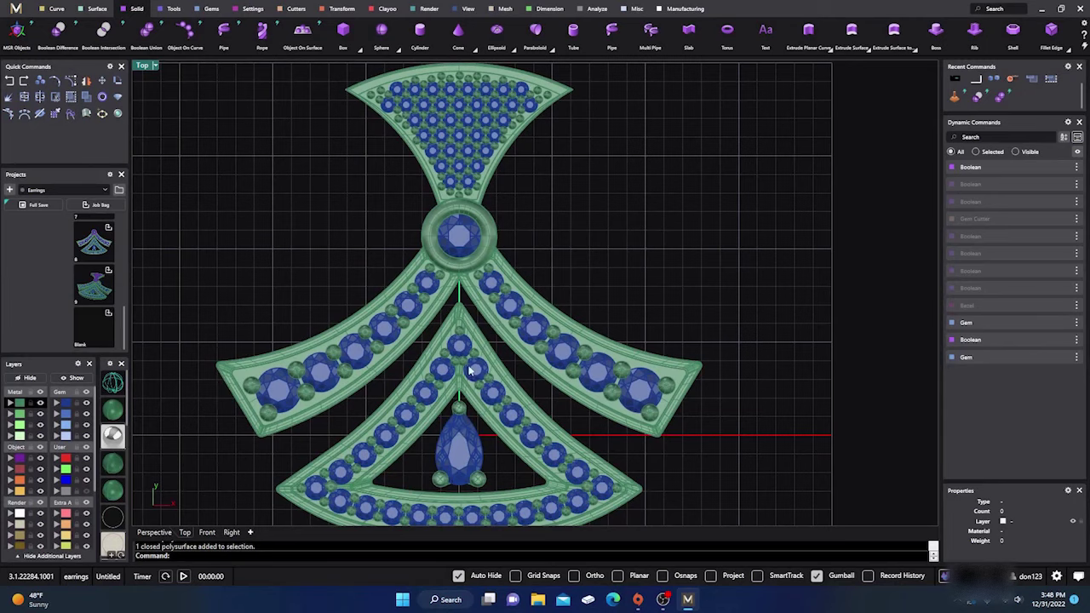
pyautogui.scroll(3, 470, 371)
pyautogui.scroll(-3, 472, 357)
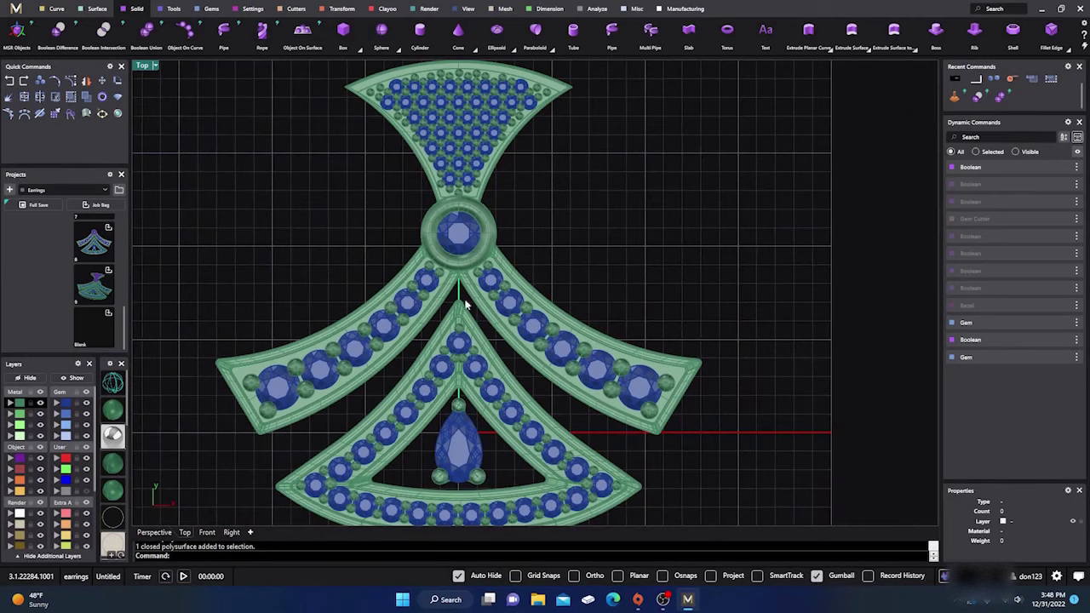
pyautogui.moveTo(360, 244)
pyautogui.mouseDown(button='right')
pyautogui.moveTo(363, 231)
pyautogui.moveTo(353, 263)
pyautogui.mouseUp(button='right')
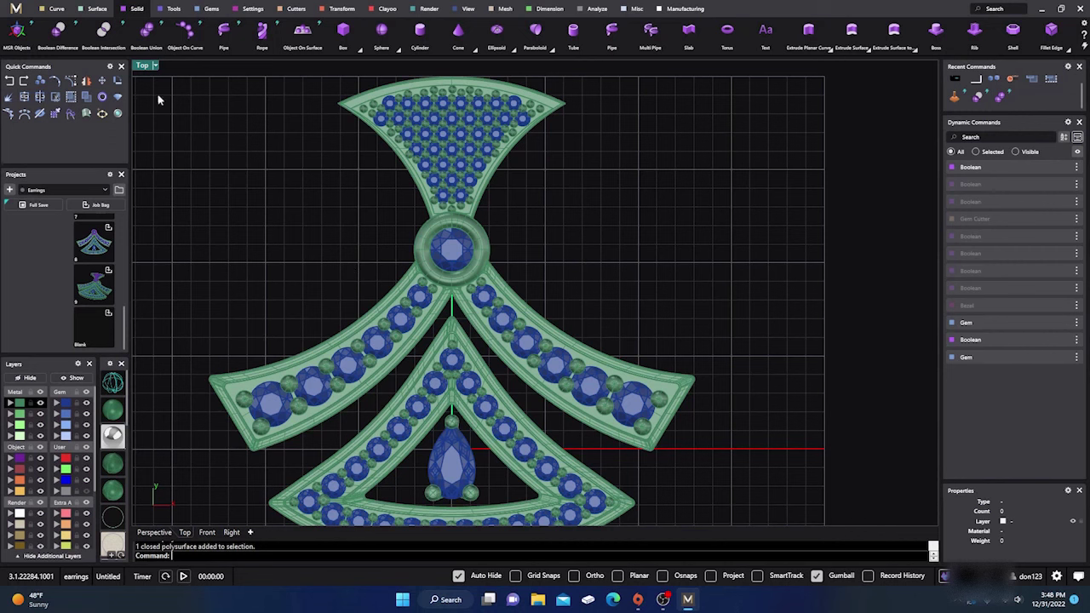
# On the Object layer, draw an arc from the left arm to the right arm, bowing downward.
pyautogui.click(56, 9)
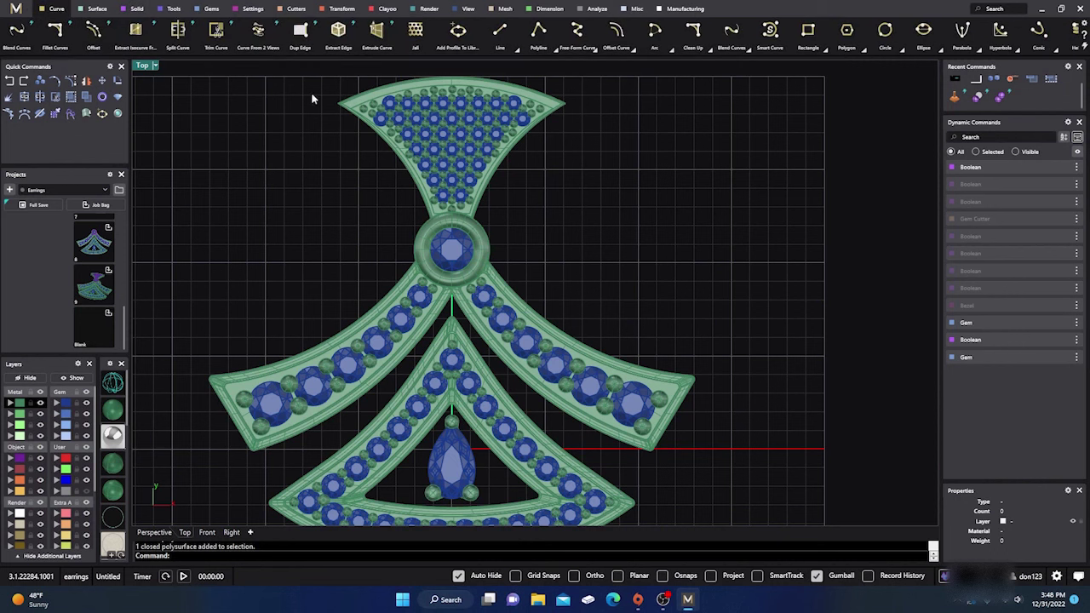
pyautogui.click(633, 51)
pyautogui.click(653, 82)
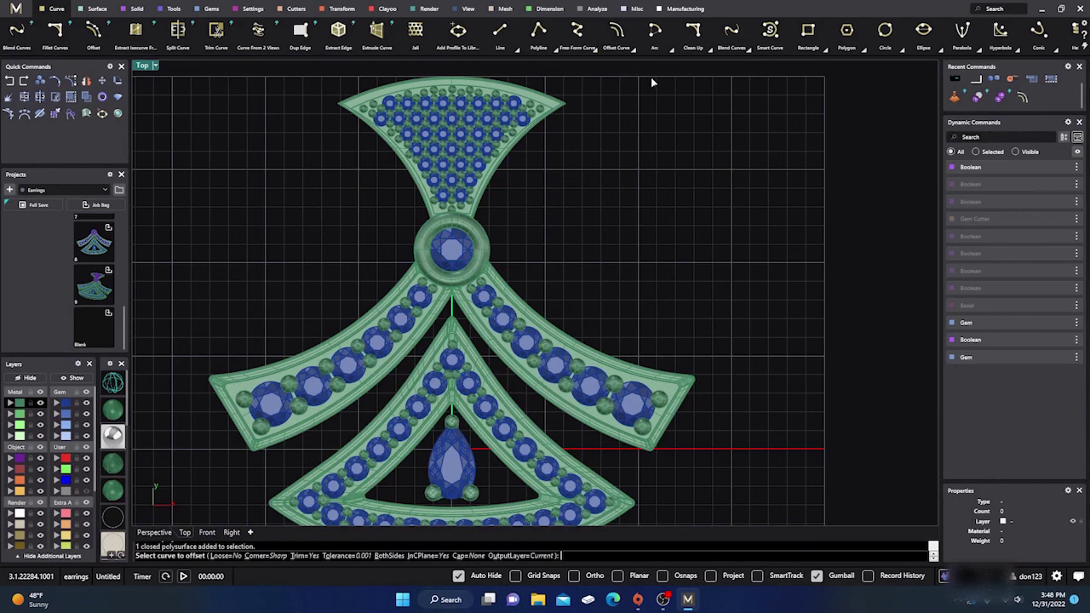
pyautogui.press('Escape')
pyautogui.click(670, 50)
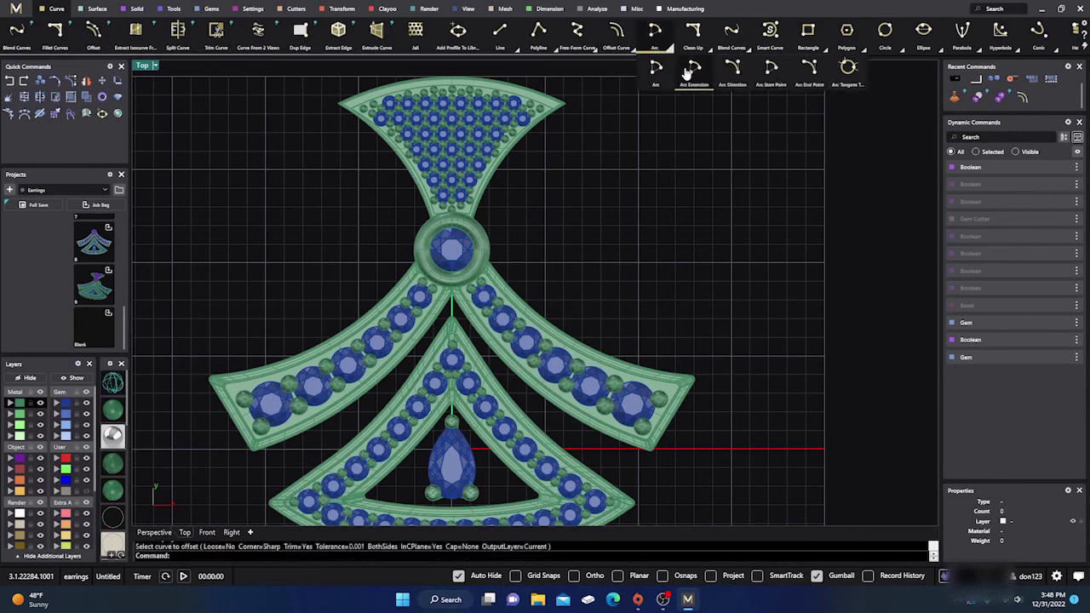
pyautogui.click(730, 71)
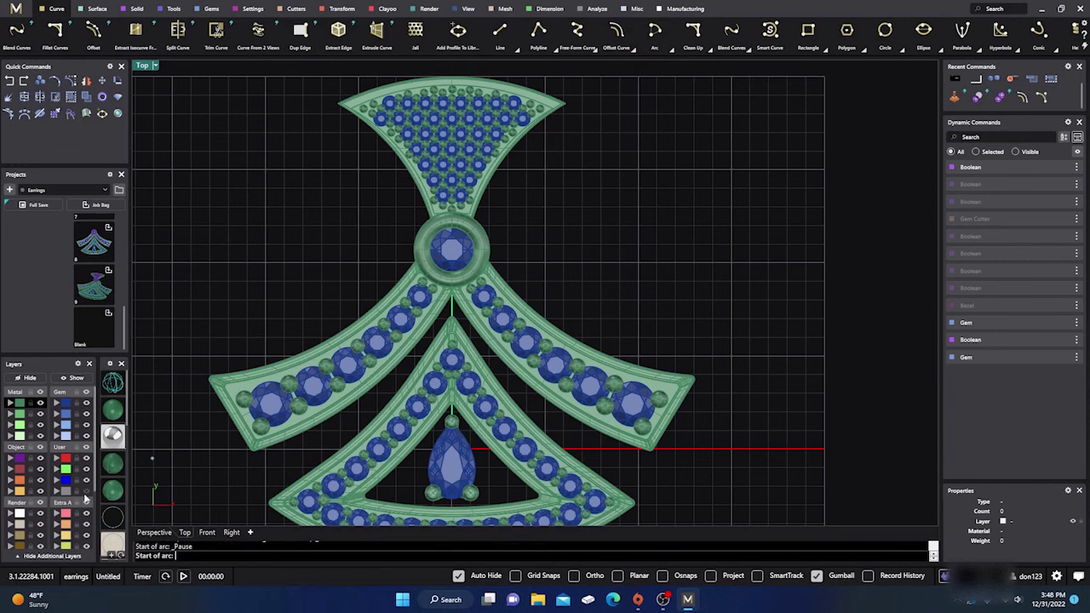
pyautogui.click(19, 490)
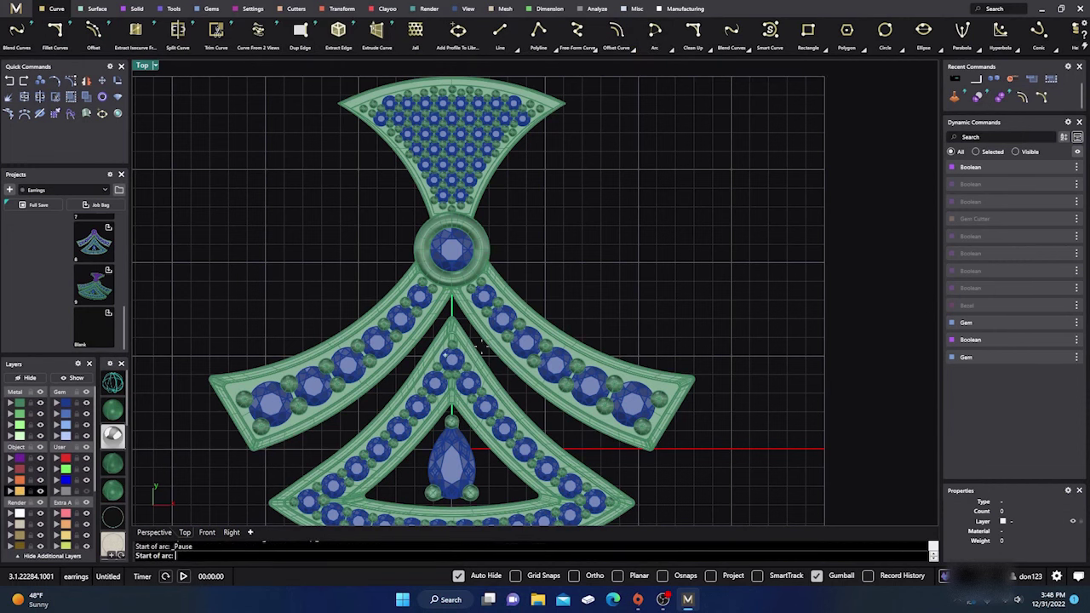
pyautogui.scroll(5, 458, 343)
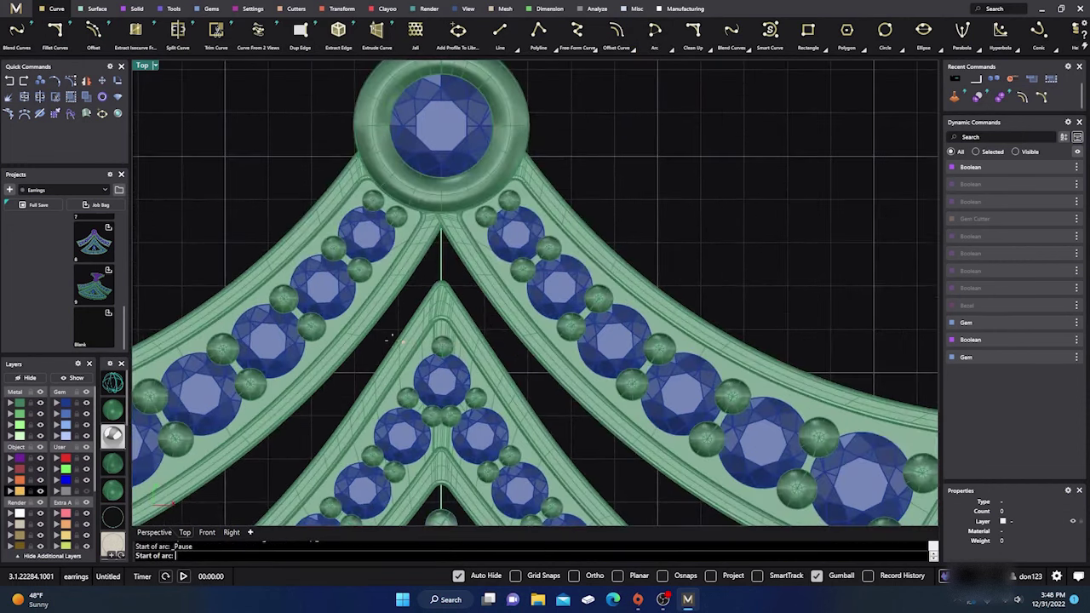
pyautogui.click(356, 322)
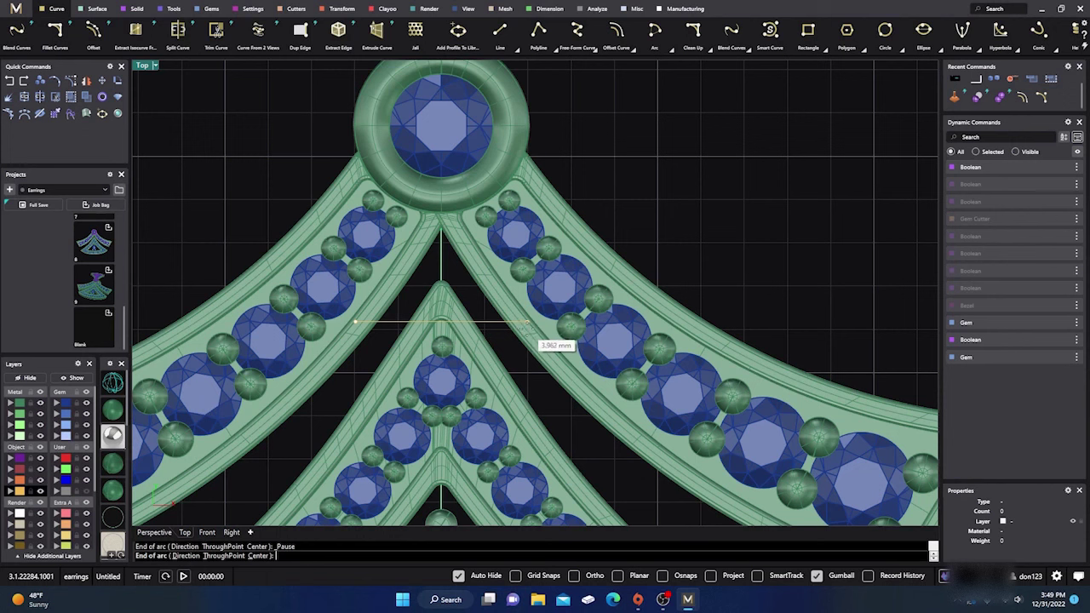
pyautogui.click(526, 322)
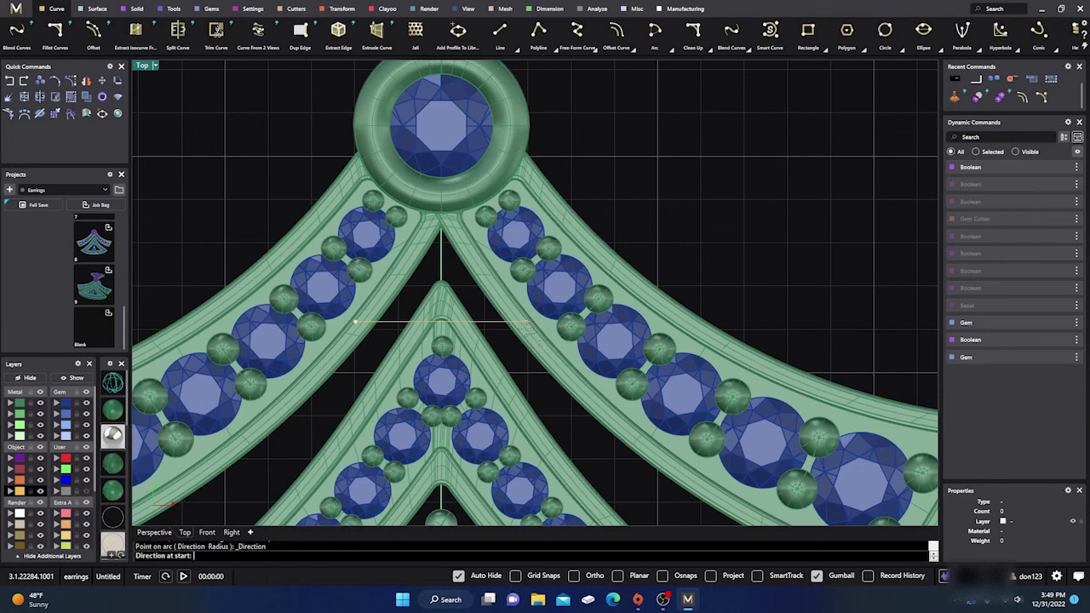
pyautogui.click(495, 431)
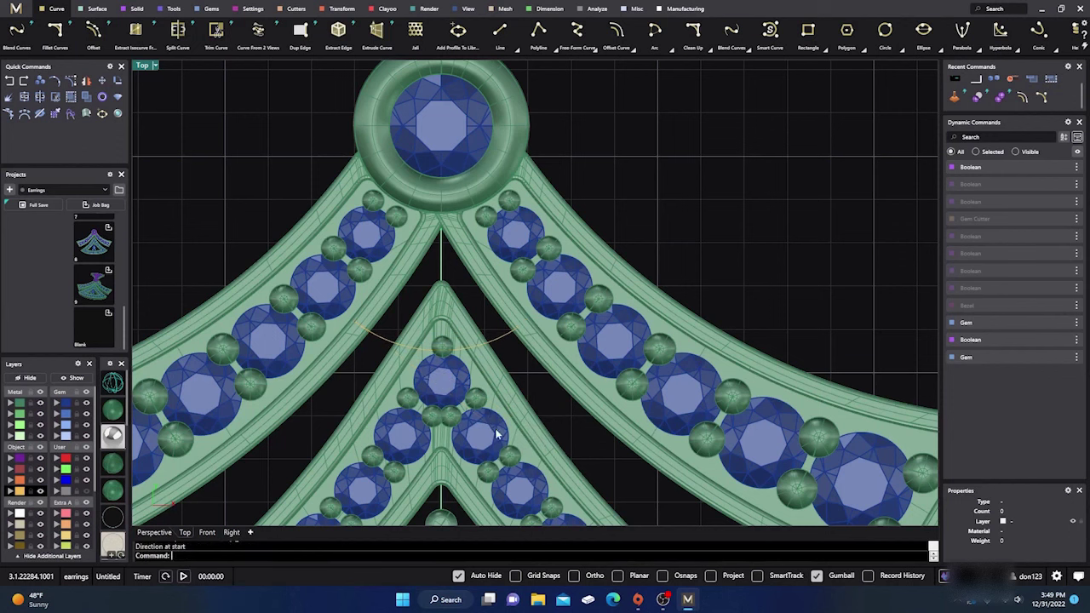
# Switch to Perspective and orbit to a near top-down view of the stones.
pyautogui.click(154, 532)
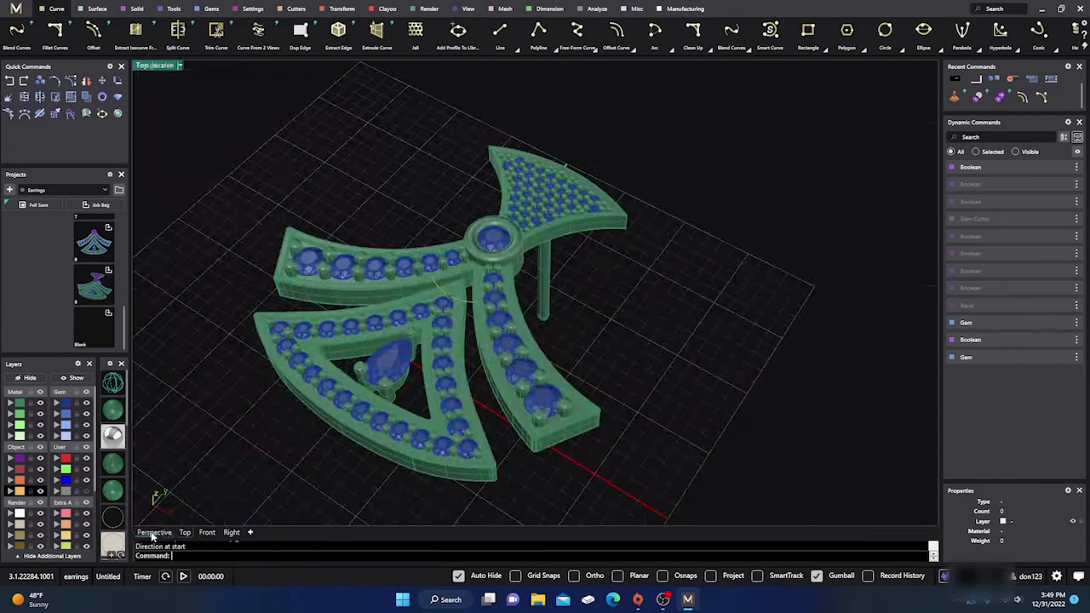
pyautogui.moveTo(353, 442); pyautogui.dragTo(355, 356, button='right')
pyautogui.scroll(5, 467, 301)
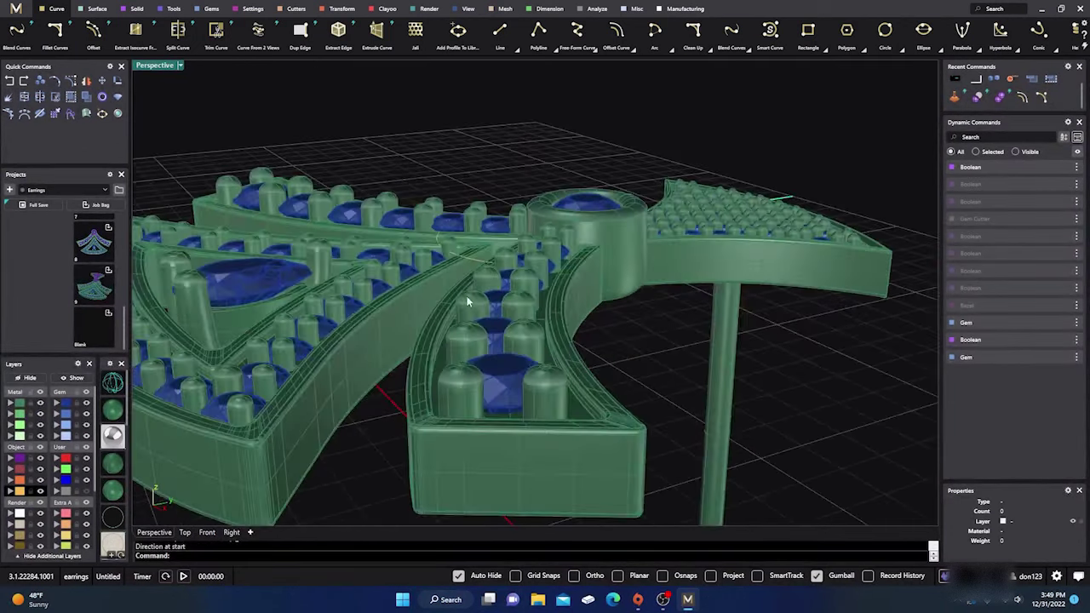
pyautogui.scroll(2, 459, 265)
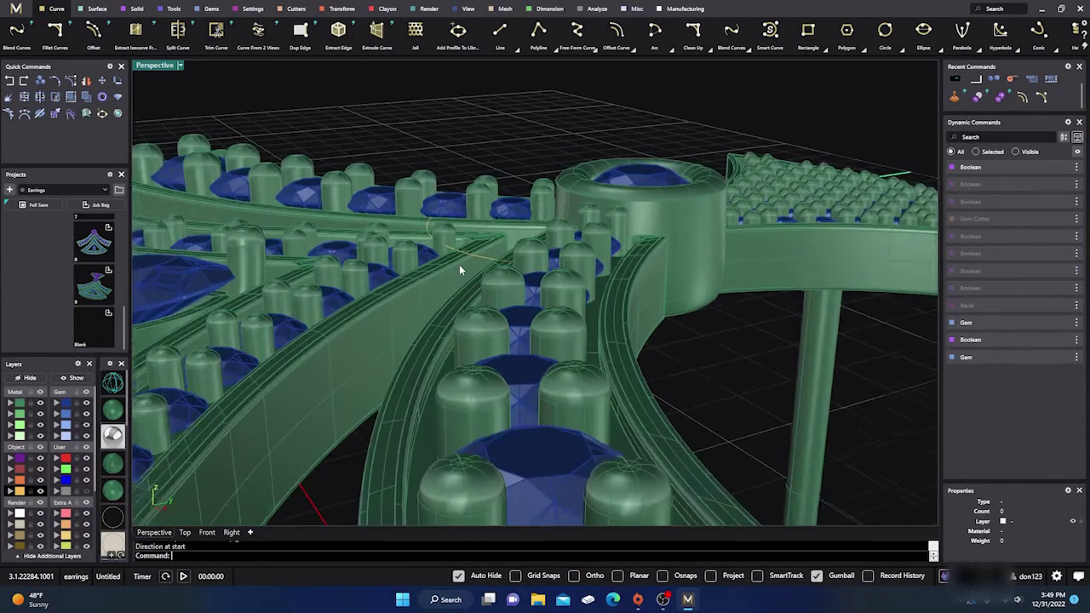
pyautogui.scroll(-5, 463, 284)
pyautogui.moveTo(463, 286); pyautogui.dragTo(485, 462, button='right')
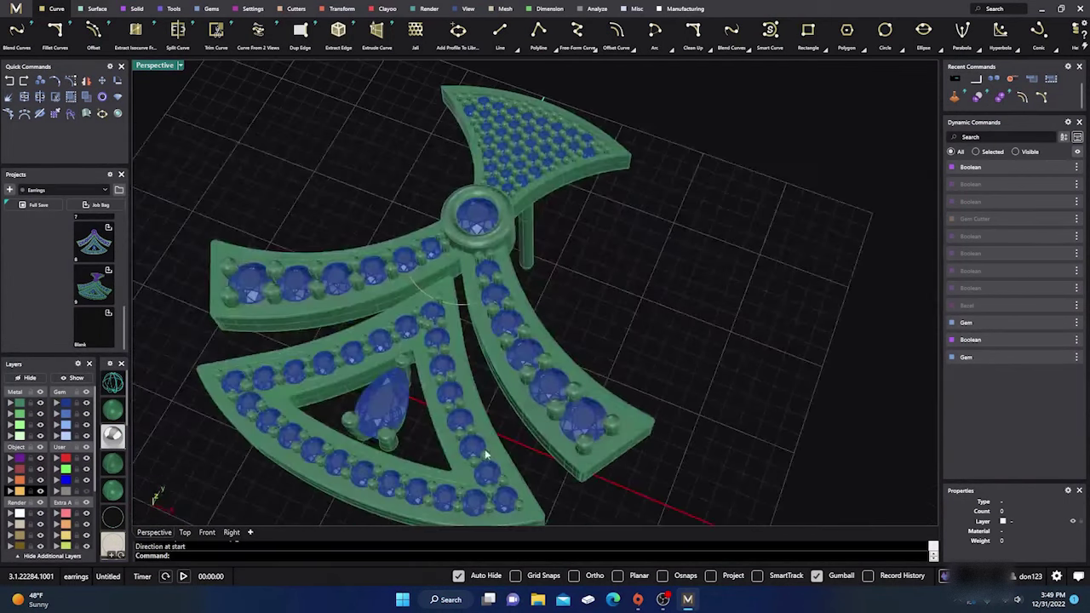
pyautogui.scroll(6, 486, 292)
# Pipe the selected arc with a start and end radius of 0.8.
pyautogui.click(429, 308)
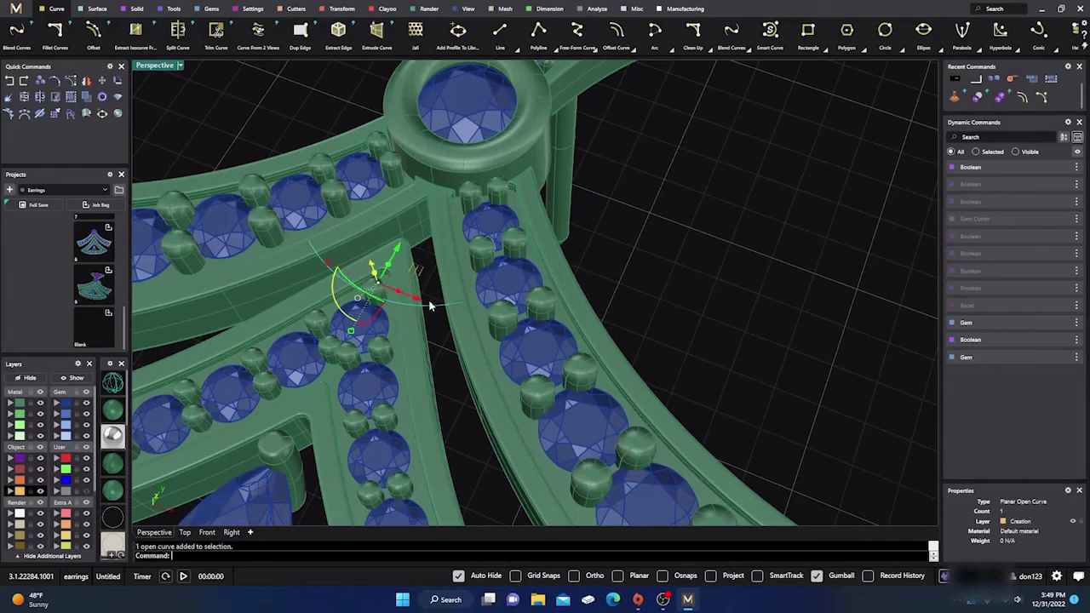
pyautogui.click(143, 11)
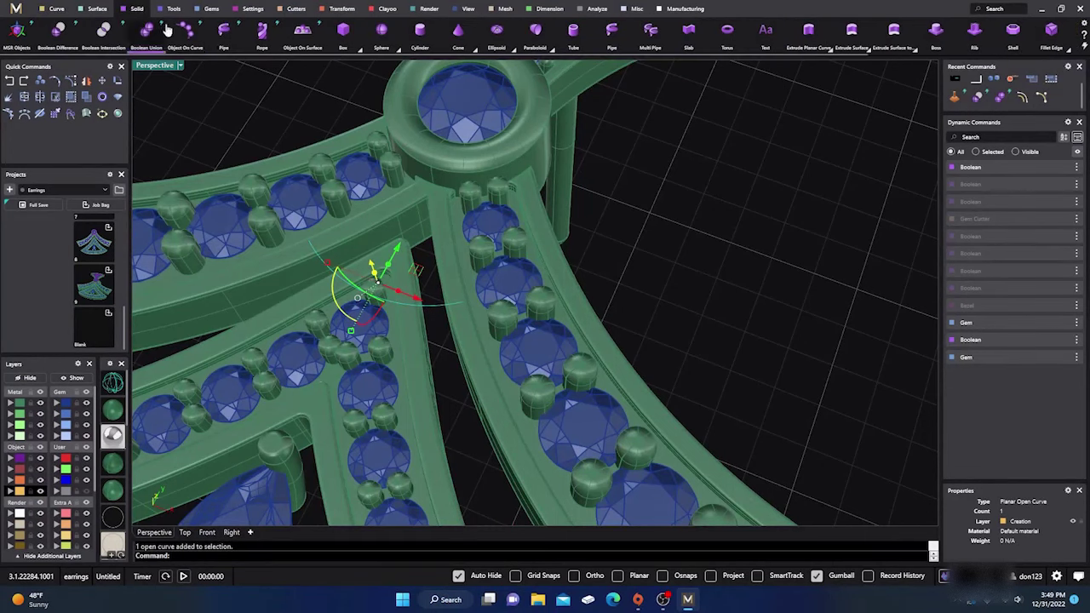
pyautogui.click(223, 39)
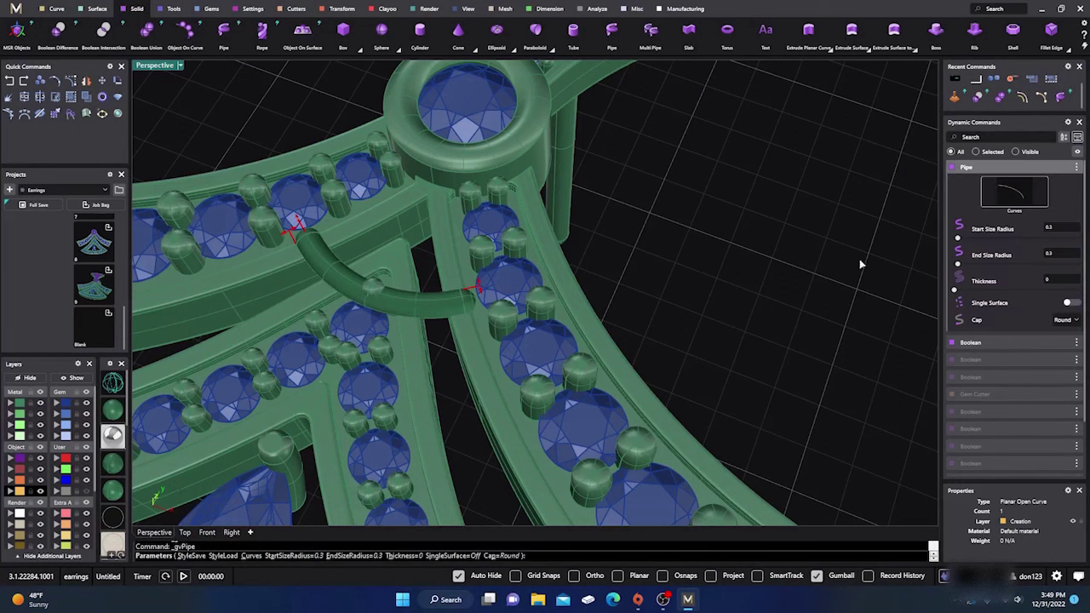
pyautogui.click(1050, 229)
pyautogui.click(1053, 255)
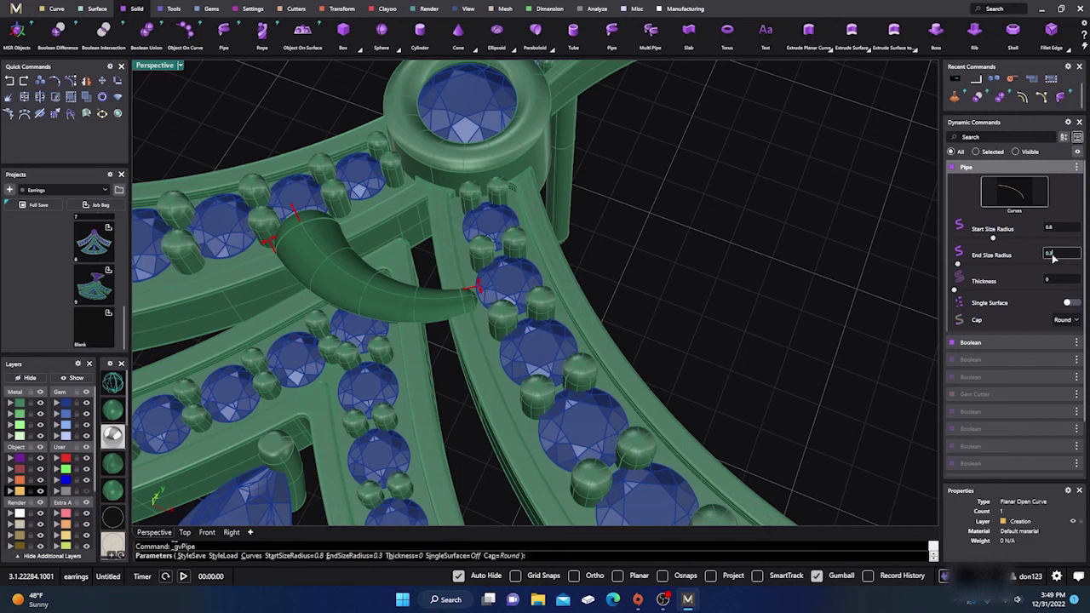
pyautogui.press('BackSpace')
pyautogui.write('0.8')
pyautogui.press('Tab')
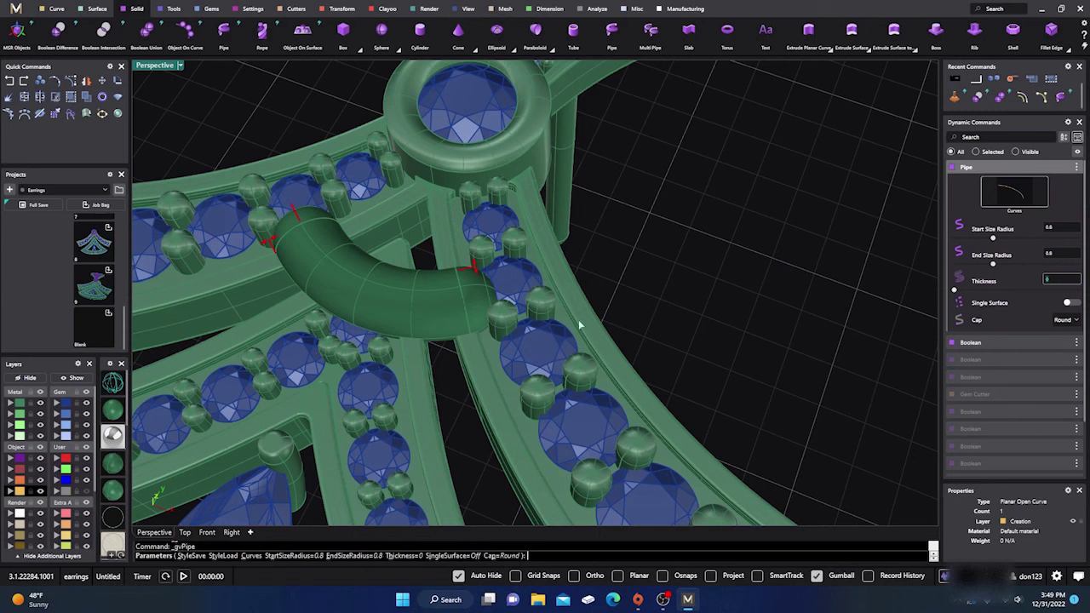
pyautogui.press('Return')
# Lower the pipe about 1.2 mm into the arms, fine-tuning its height from several angles.
pyautogui.click(451, 315)
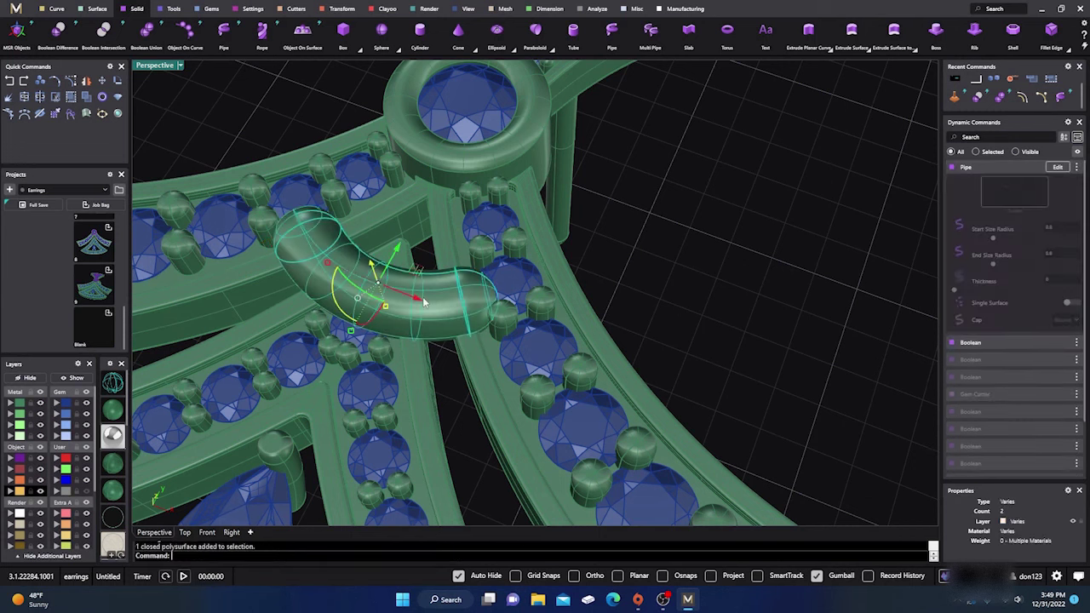
pyautogui.moveTo(445, 360); pyautogui.dragTo(405, 267, button='right')
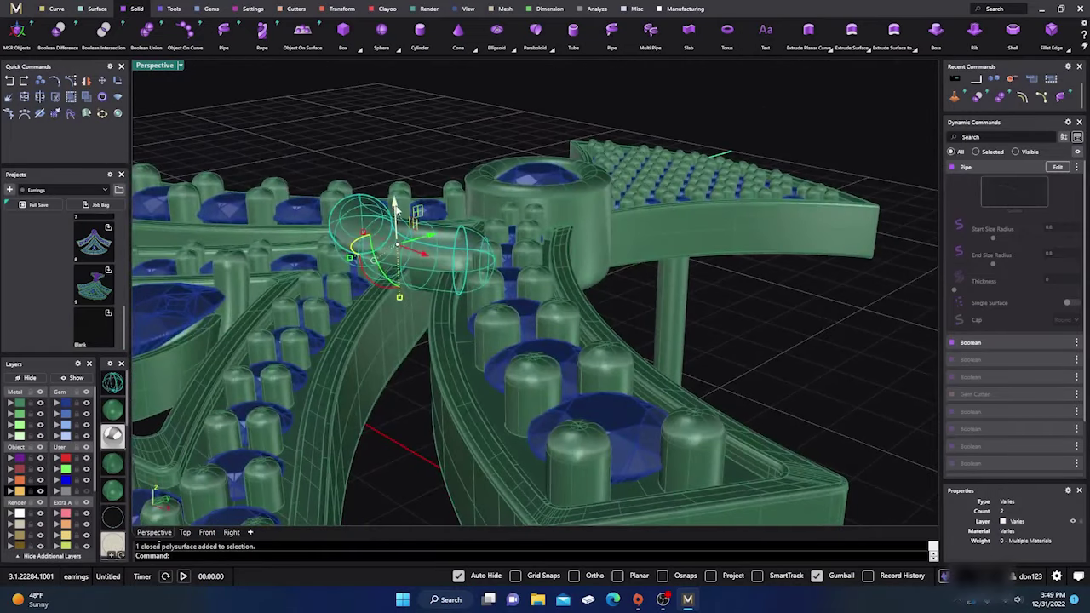
pyautogui.moveTo(396, 213); pyautogui.dragTo(405, 260)
pyautogui.click(408, 452)
pyautogui.scroll(5, 408, 452)
pyautogui.moveTo(408, 452); pyautogui.dragTo(408, 417, button='right')
pyautogui.click(434, 305)
pyautogui.moveTo(390, 291); pyautogui.dragTo(393, 281, button='right')
pyautogui.moveTo(388, 266); pyautogui.dragTo(424, 294)
pyautogui.click(428, 383)
pyautogui.moveTo(427, 384); pyautogui.dragTo(400, 282, button='right')
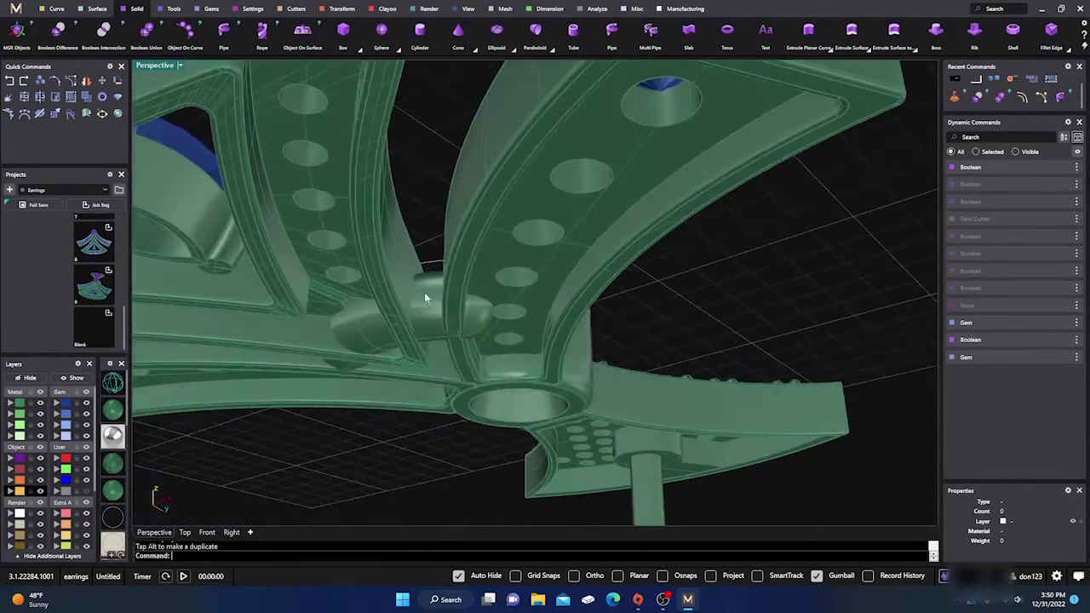
pyautogui.click(400, 286)
pyautogui.moveTo(393, 285); pyautogui.dragTo(395, 282)
pyautogui.click(398, 441)
# Hide all the gems and orbit to an oblique view of the metal junction.
pyautogui.moveTo(398, 440); pyautogui.dragTo(455, 368, button='right')
pyautogui.scroll(-2, 636, 314)
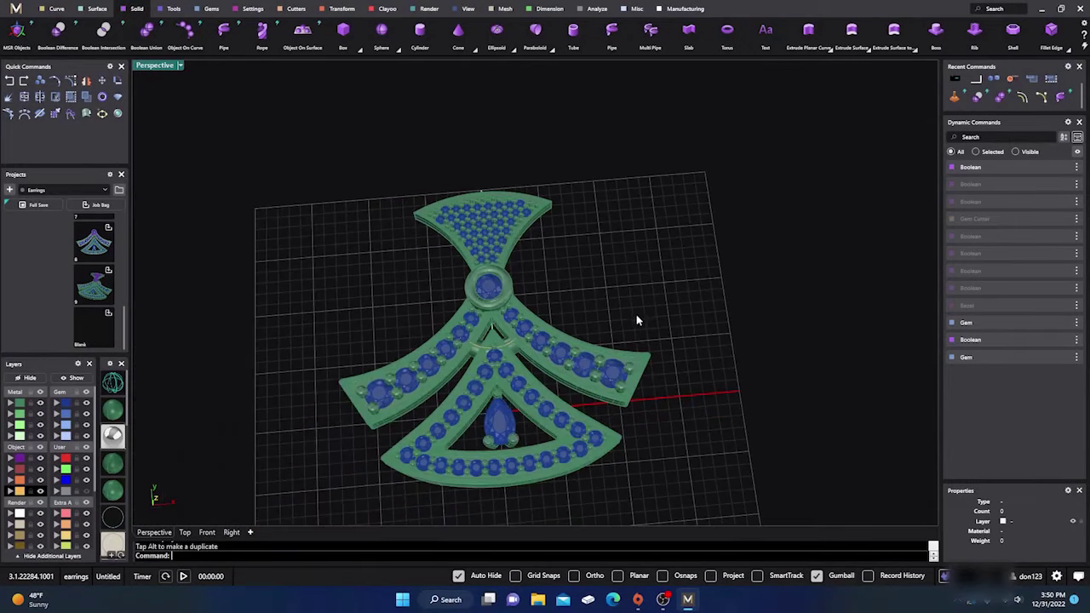
pyautogui.moveTo(636, 314); pyautogui.dragTo(541, 375, button='right')
pyautogui.scroll(3, 499, 345)
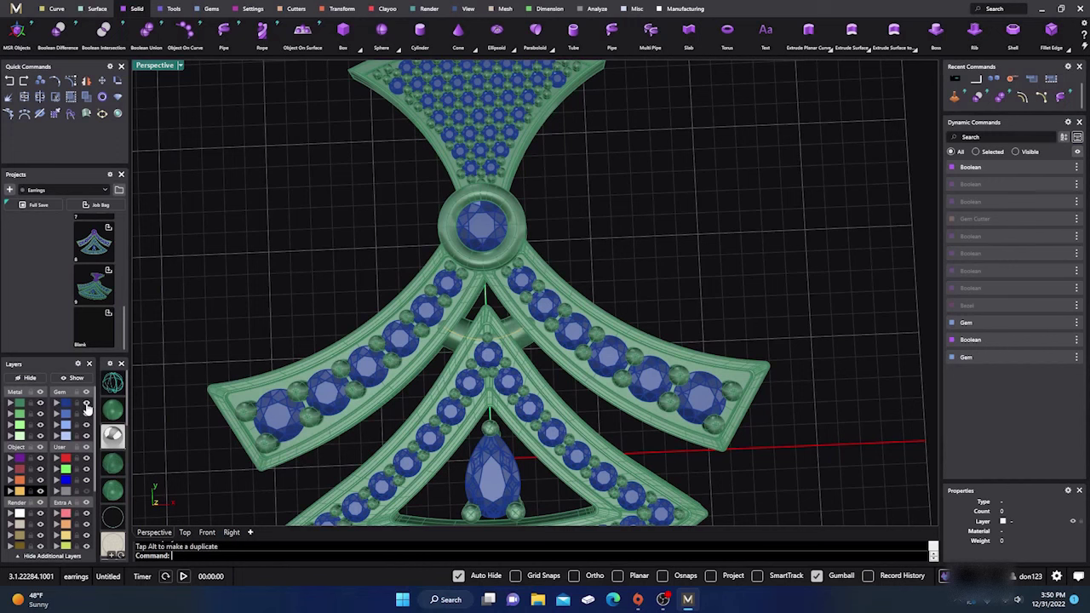
pyautogui.click(86, 404)
pyautogui.scroll(5, 514, 375)
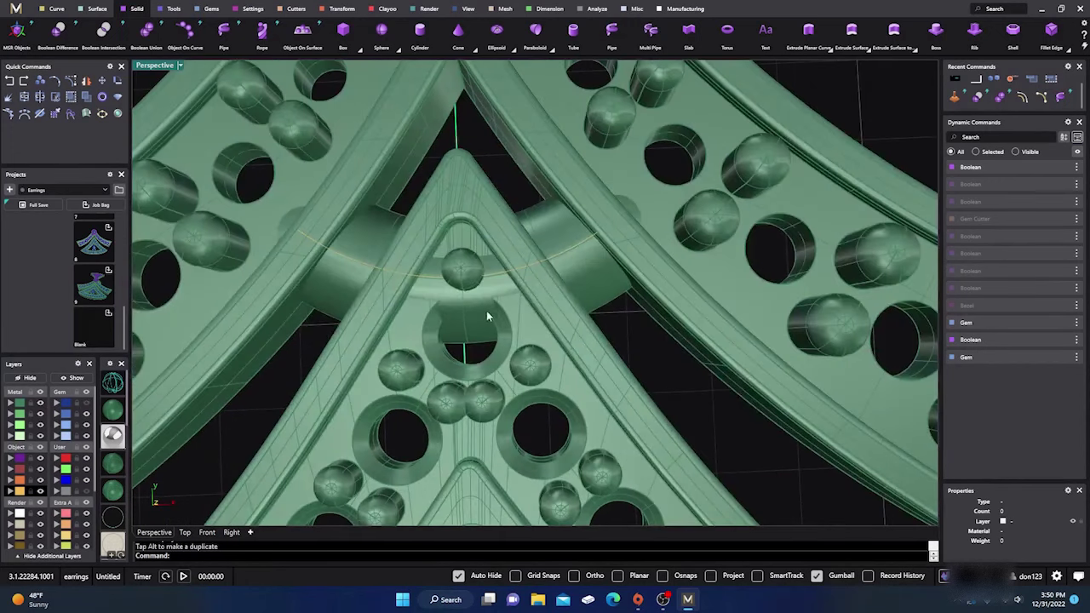
pyautogui.moveTo(385, 381); pyautogui.dragTo(349, 326, button='right')
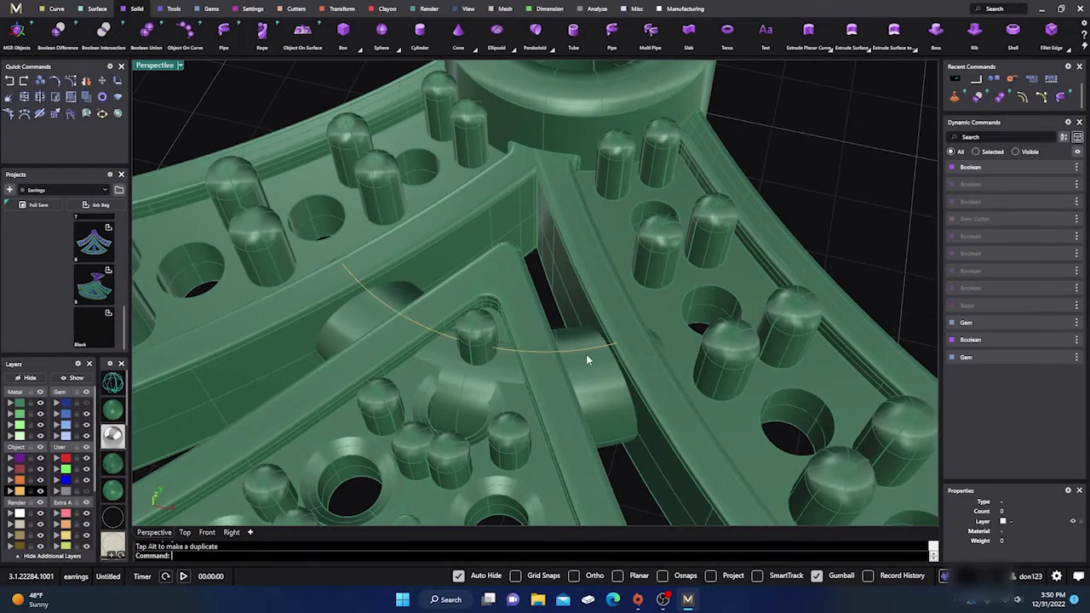
# Enlarge the pipe slightly, lower it 0.112 mm, and orbit to check the fit.
pyautogui.click(596, 380)
pyautogui.scroll(-3, 596, 380)
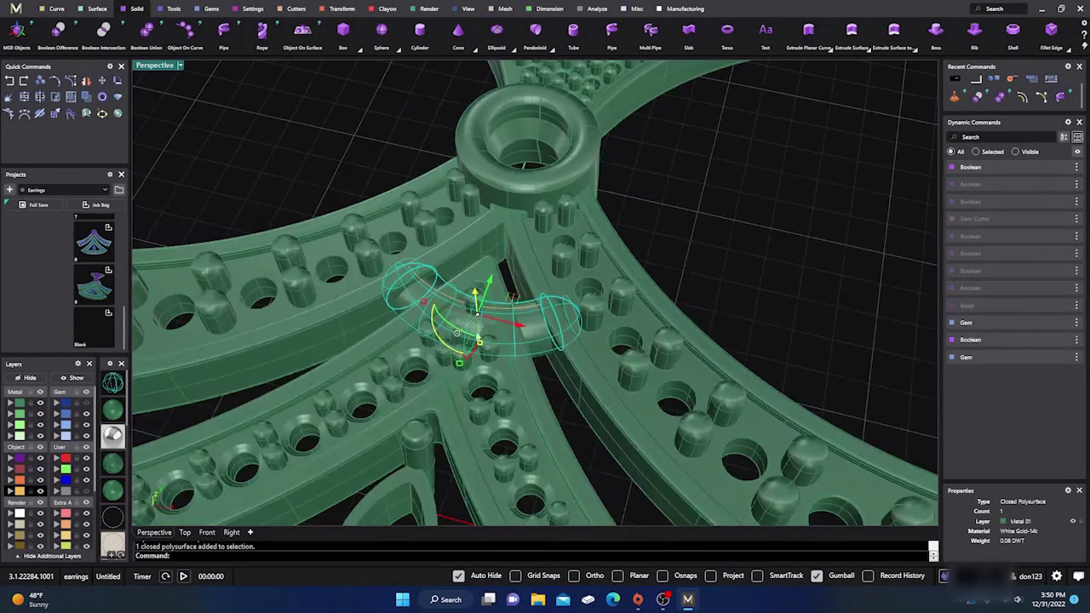
pyautogui.moveTo(596, 380); pyautogui.dragTo(481, 376, button='right')
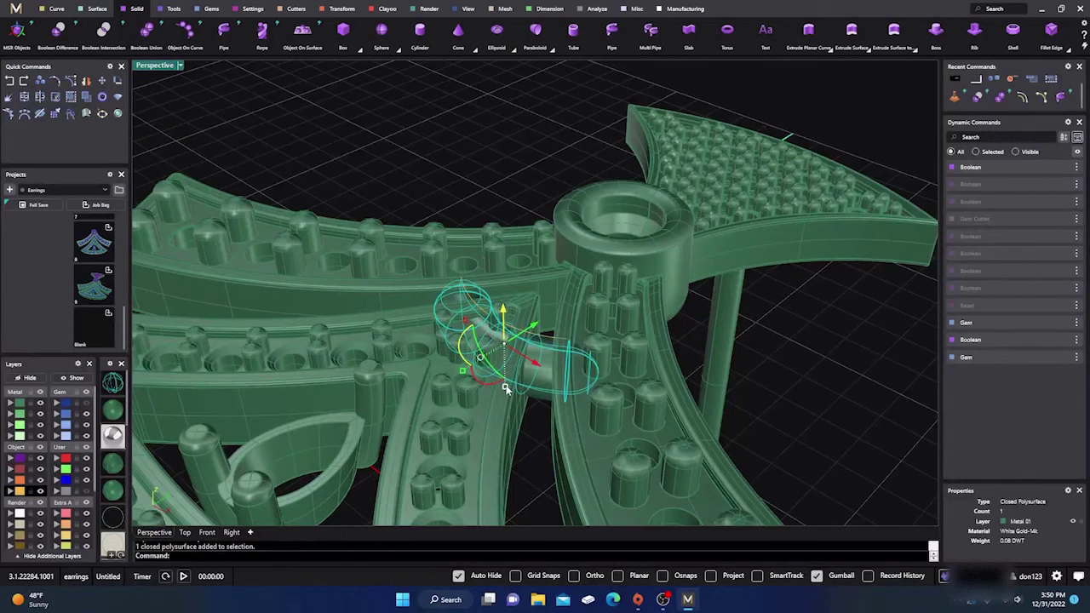
pyautogui.moveTo(506, 389); pyautogui.dragTo(505, 383)
pyautogui.moveTo(503, 318); pyautogui.dragTo(503, 313)
pyautogui.click(469, 190)
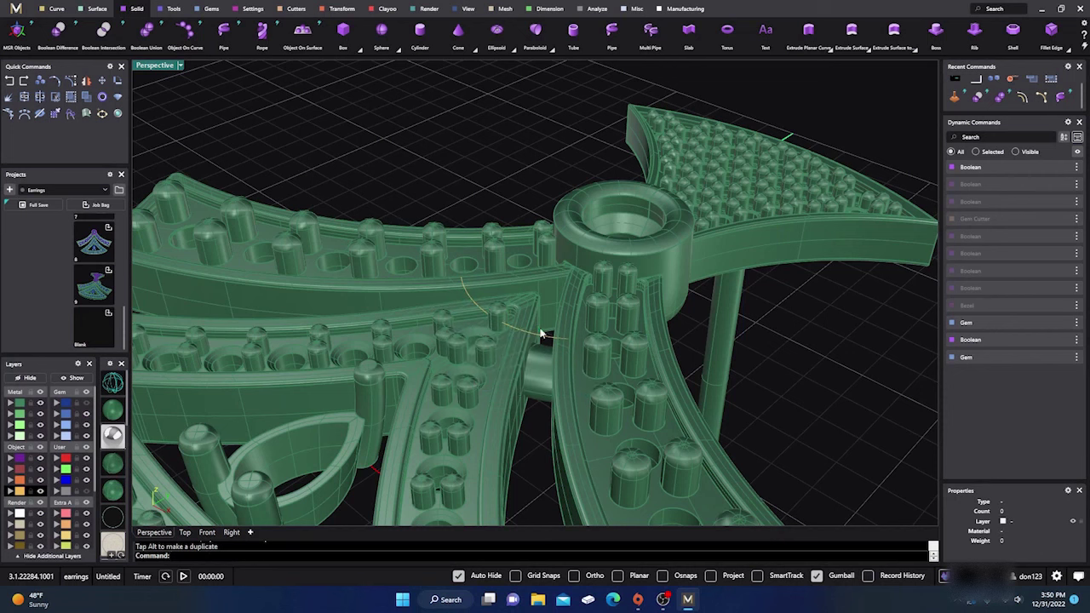
pyautogui.moveTo(437, 316); pyautogui.dragTo(499, 156, button='right')
pyautogui.scroll(-5, 456, 279)
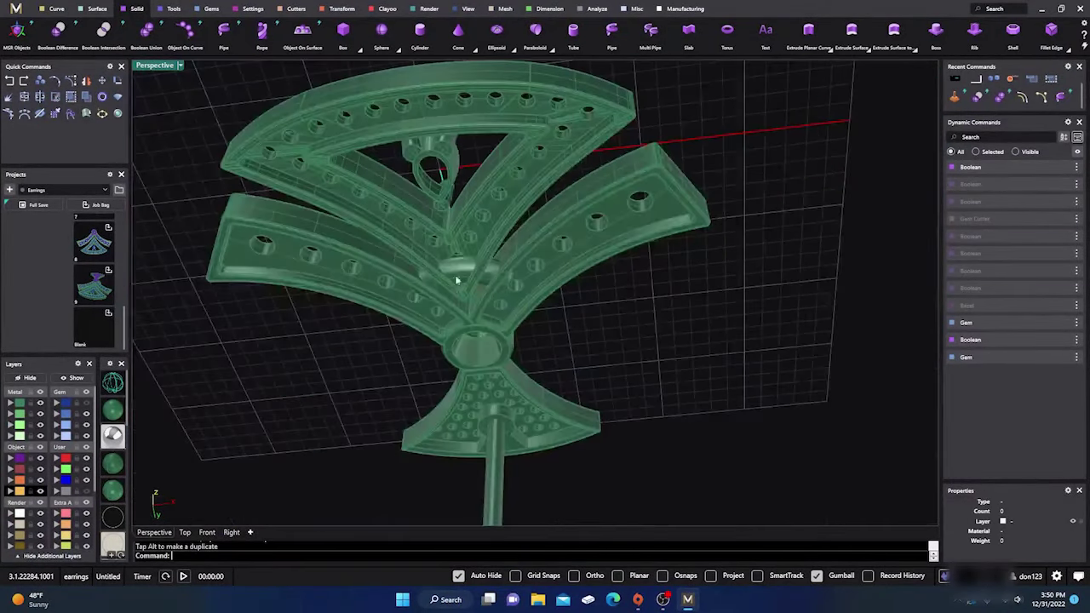
pyautogui.moveTo(456, 280); pyautogui.dragTo(455, 251, button='right')
pyautogui.scroll(6, 456, 247)
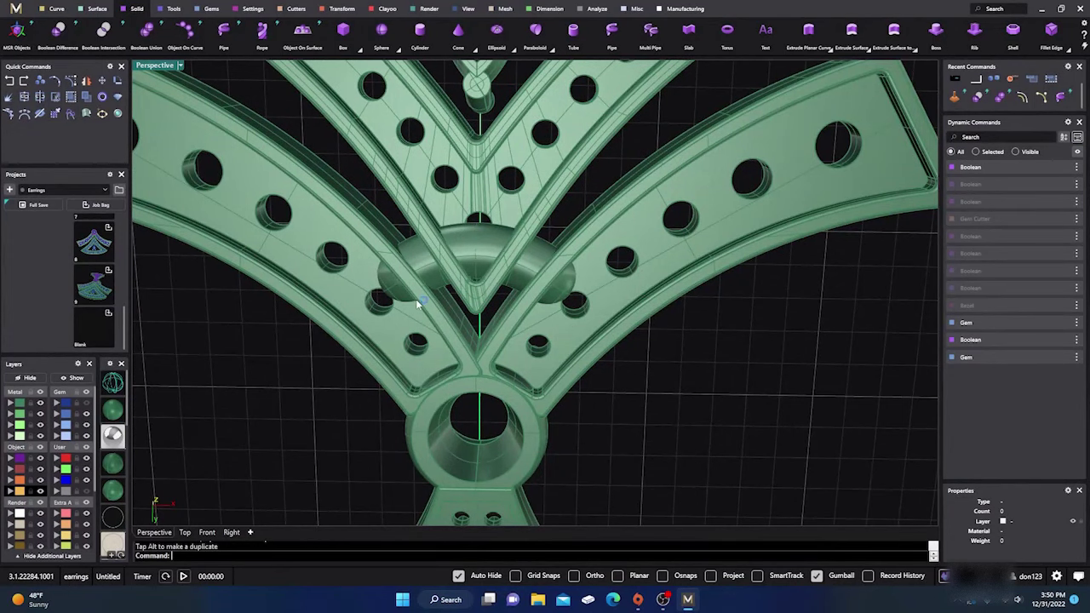
pyautogui.moveTo(416, 299); pyautogui.dragTo(426, 260, button='right')
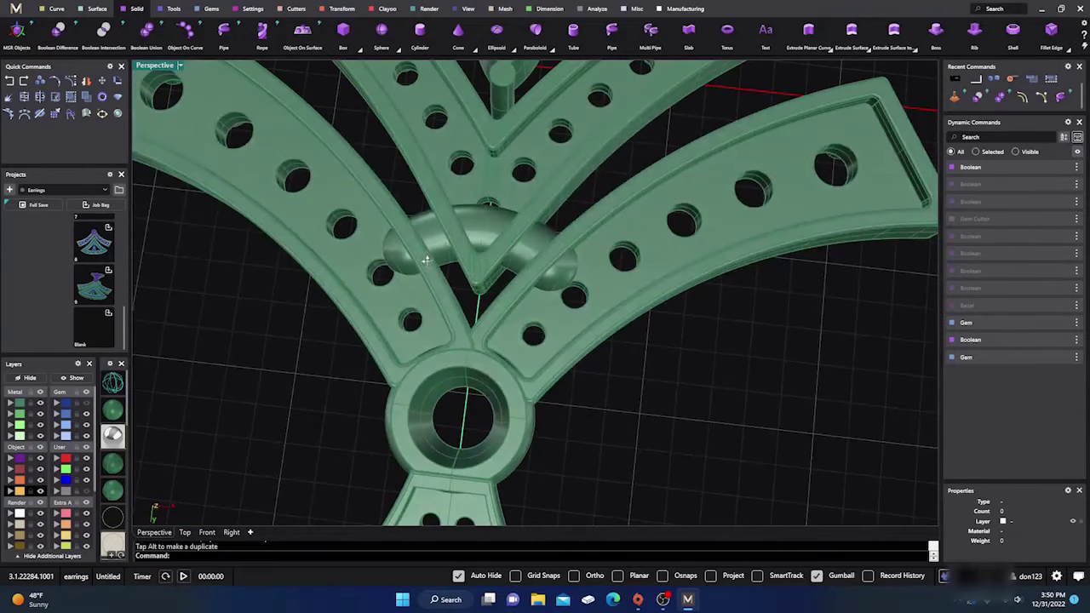
# Boolean-union the curved pipe into the metal frame.
pyautogui.click(438, 238)
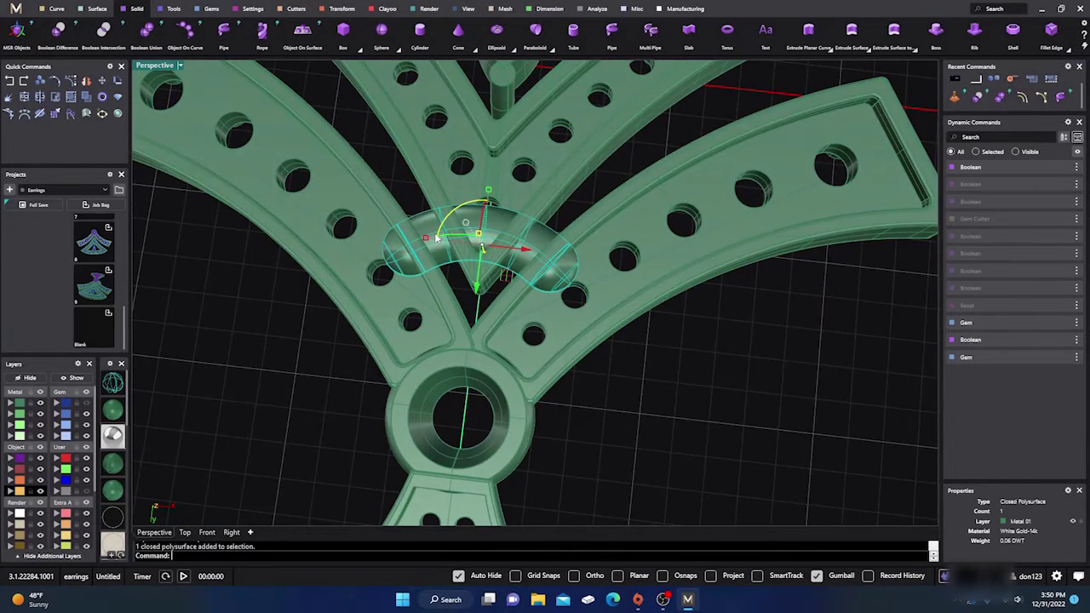
pyautogui.click(104, 34)
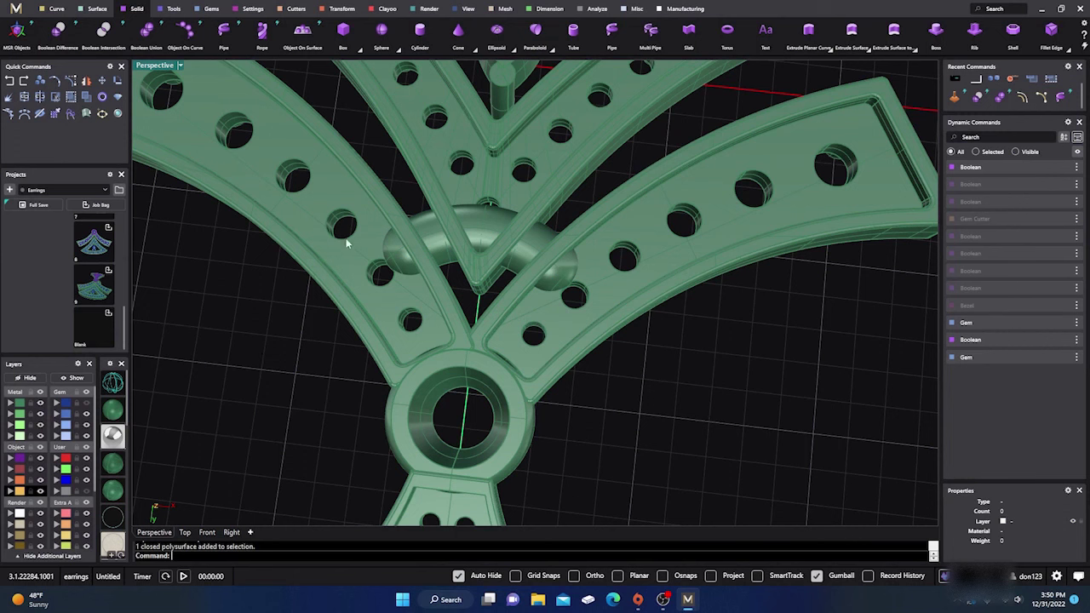
pyautogui.click(427, 238)
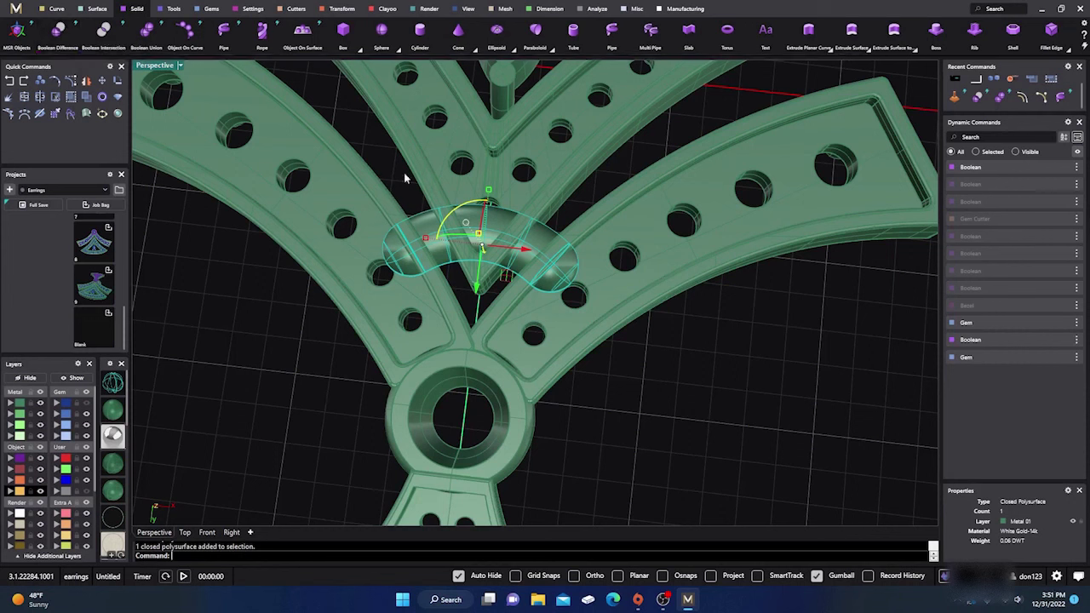
# Boolean-subtract the V-shaped frame from the curved tube.
pyautogui.click(64, 36)
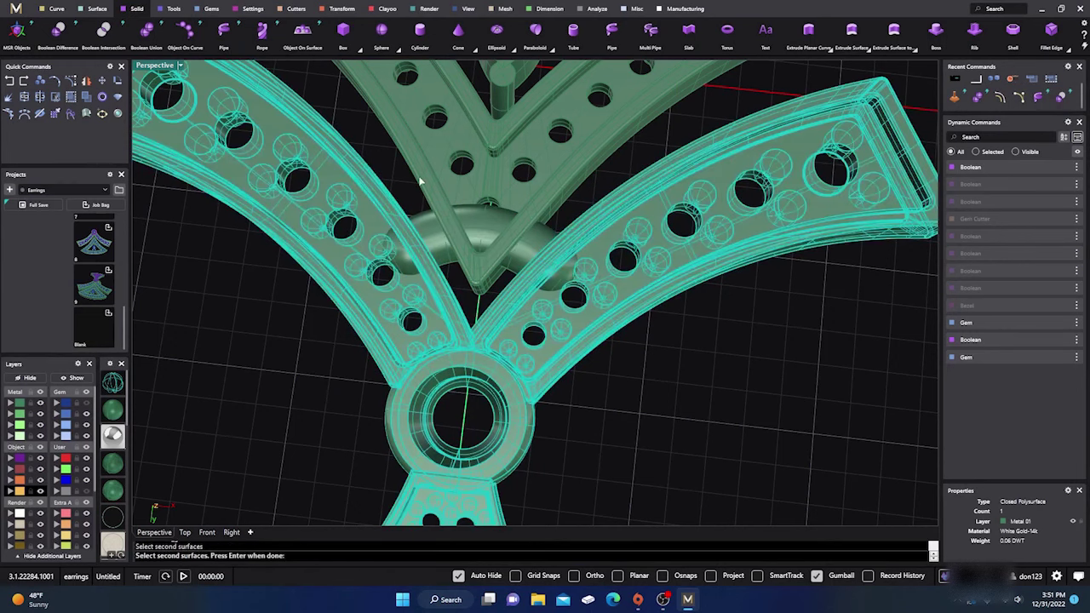
pyautogui.click(438, 177)
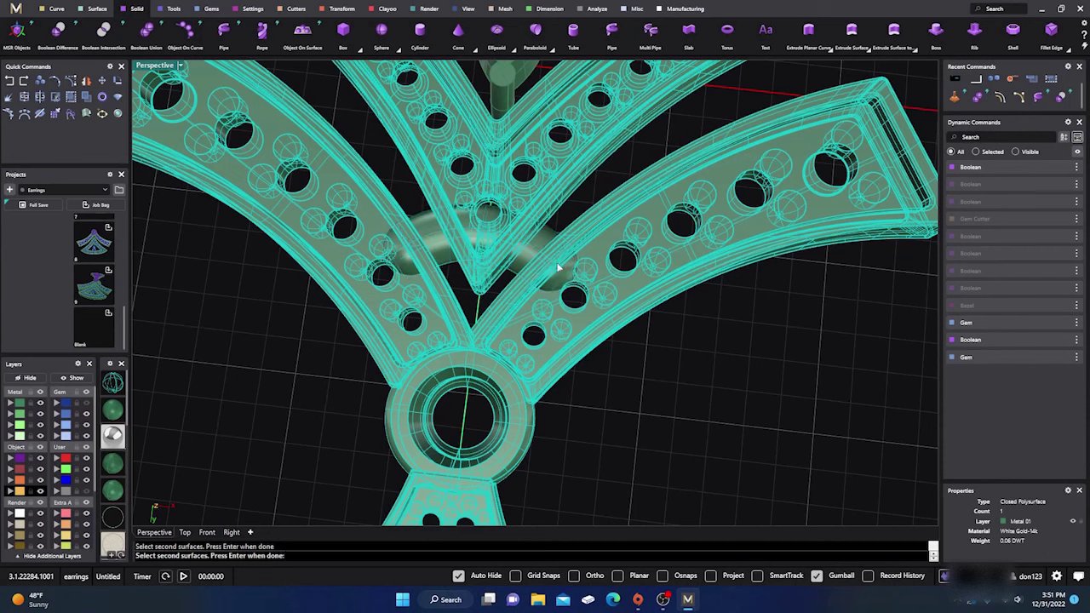
pyautogui.press('Return')
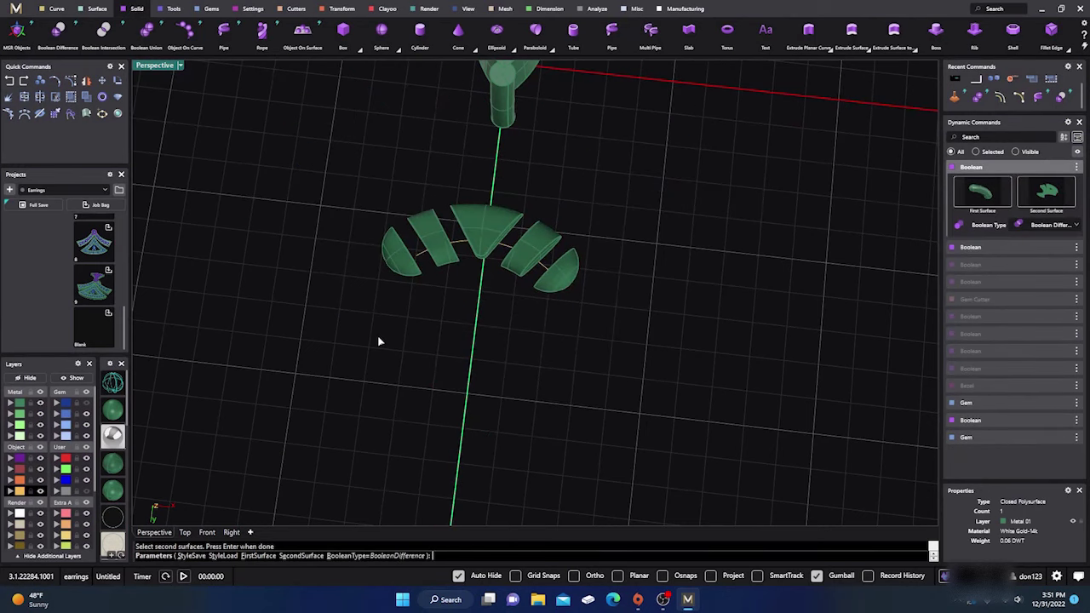
pyautogui.press('Return')
# Delete the leftover curved solids so only the five cut tube segments remain.
pyautogui.scroll(3, 444, 271)
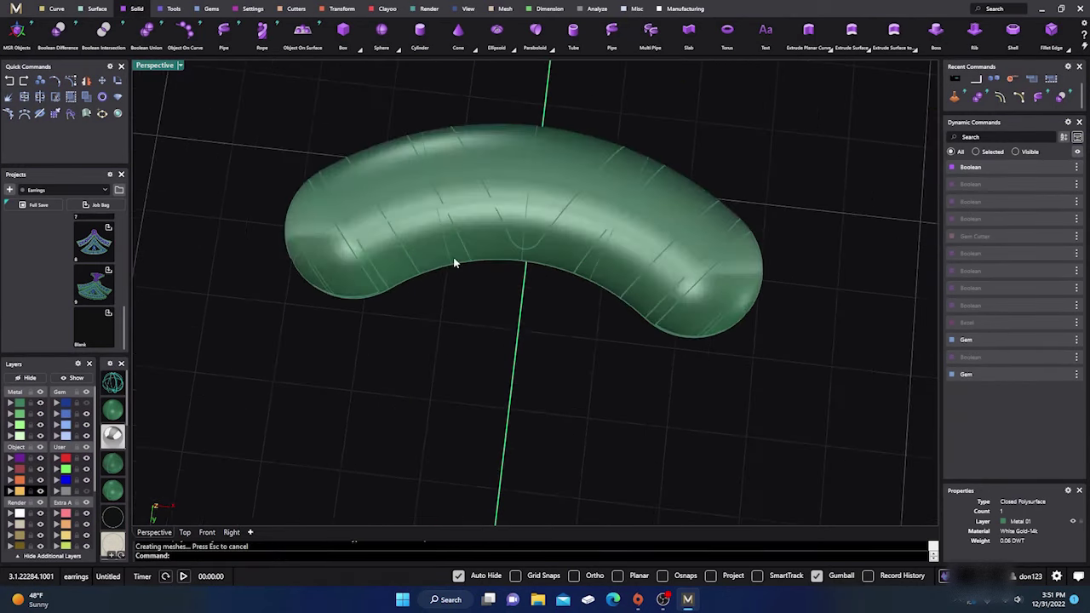
pyautogui.click(429, 228)
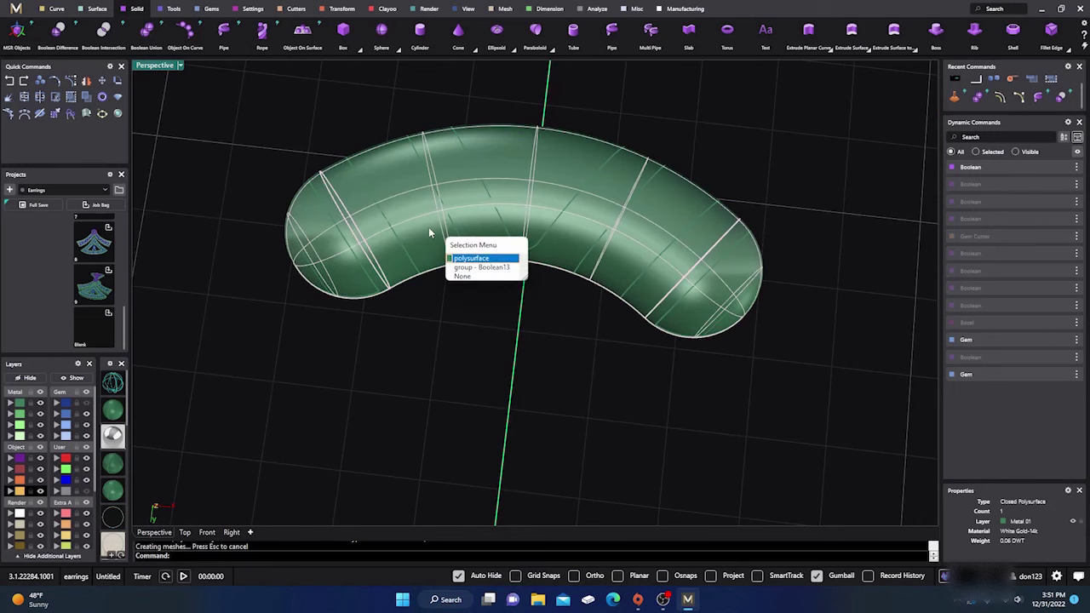
pyautogui.click(473, 268)
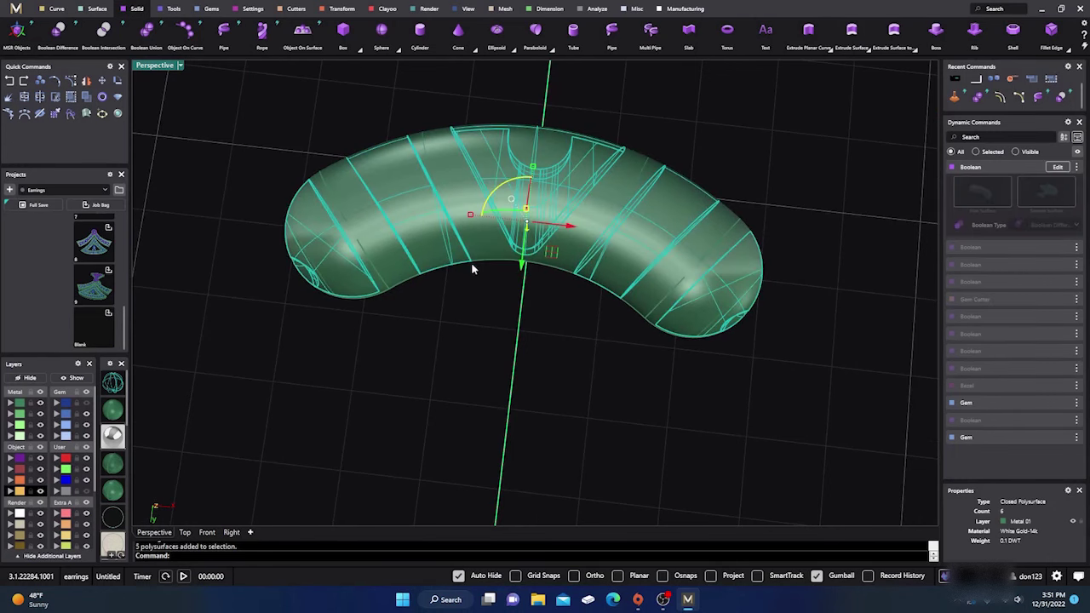
pyautogui.press('Delete')
pyautogui.click(442, 251)
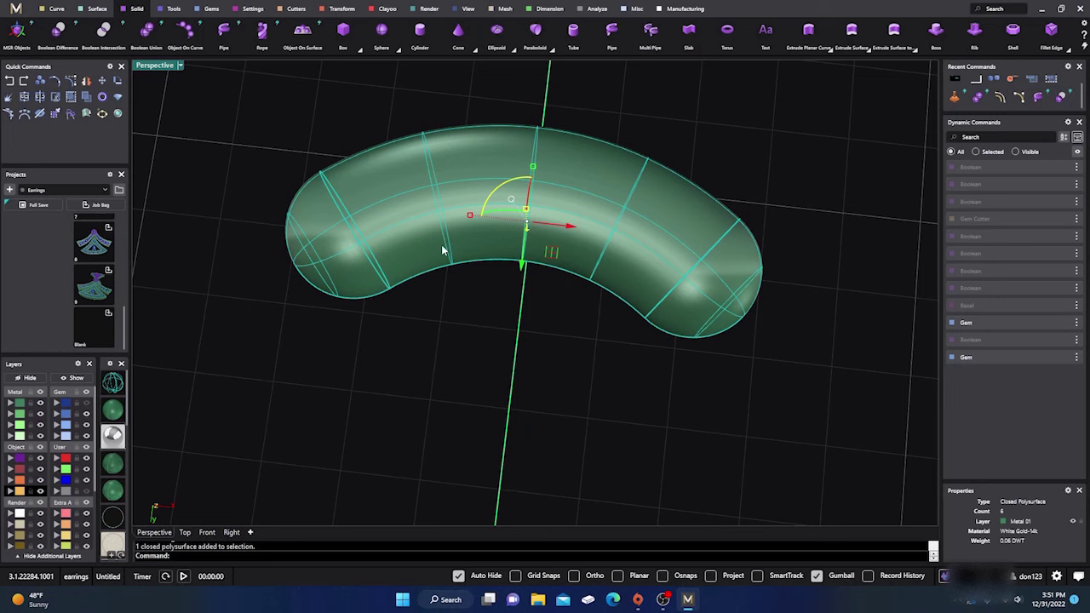
pyautogui.click(9, 80)
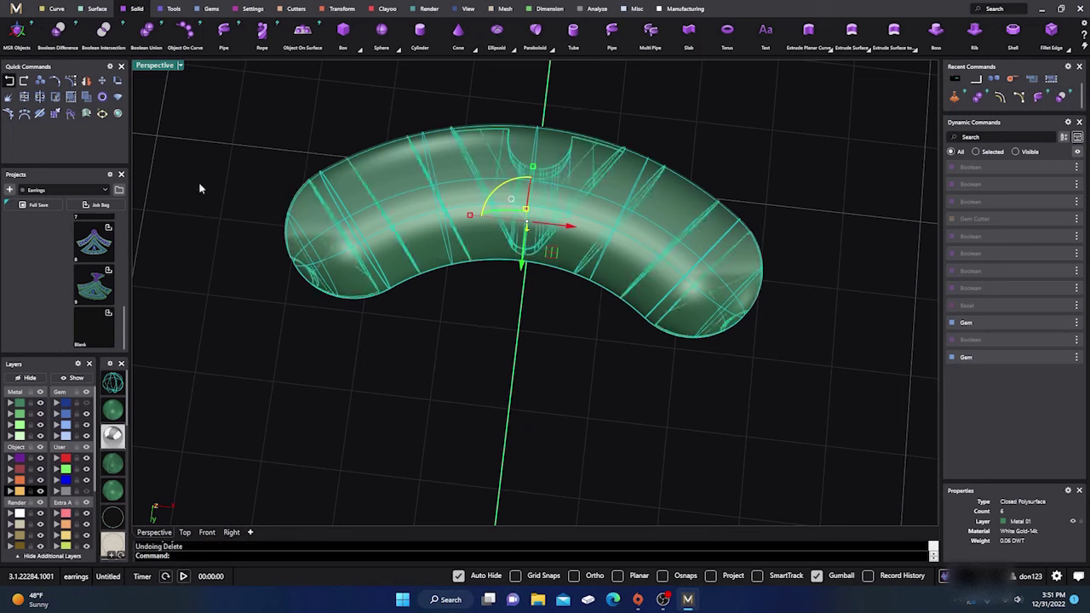
pyautogui.click(475, 260)
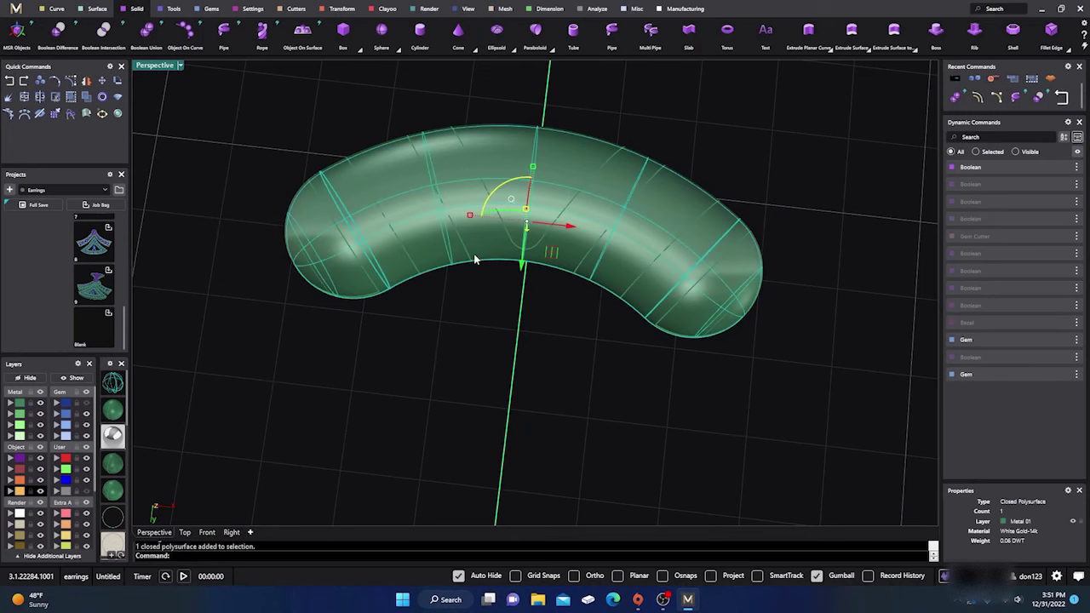
pyautogui.doubleClick(507, 234)
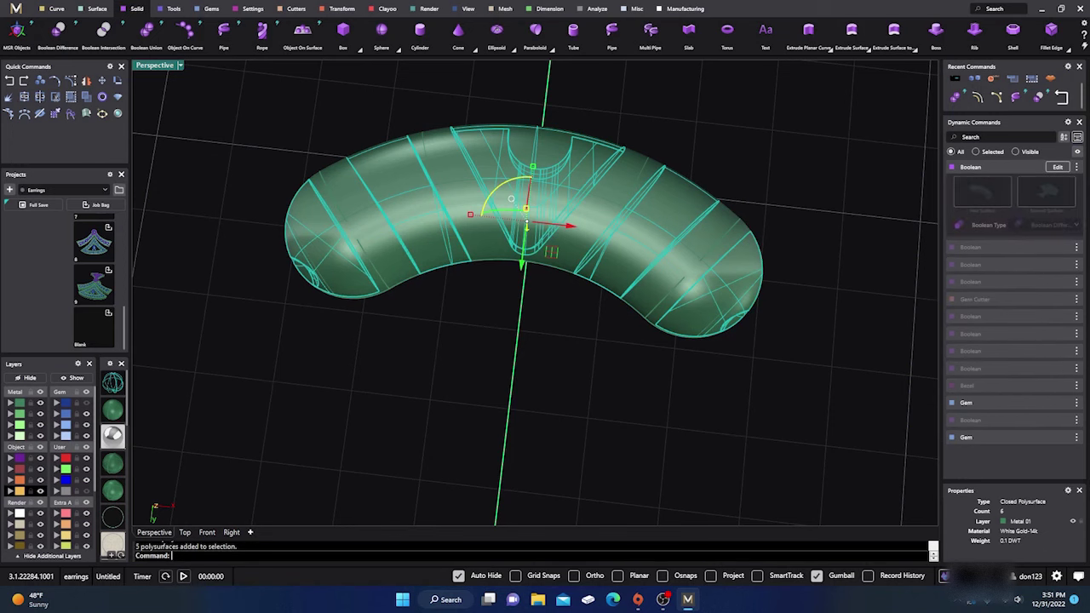
pyautogui.press('Delete')
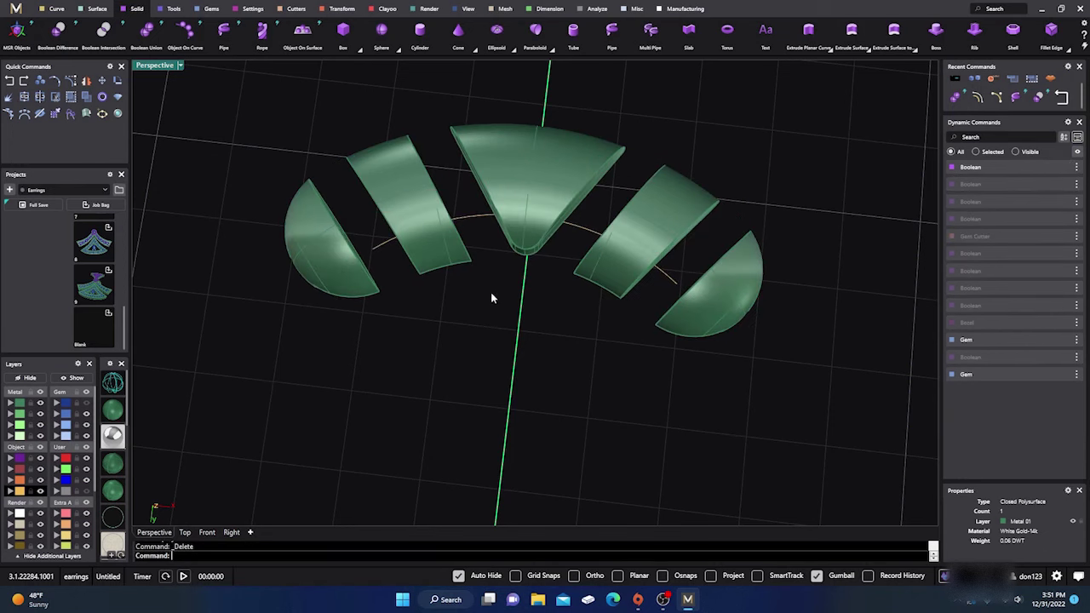
# Delete the left end, right end and middle tube segments.
pyautogui.scroll(-5, 492, 298)
pyautogui.moveTo(502, 319)
pyautogui.mouseDown(button='right')
pyautogui.moveTo(489, 364)
pyautogui.moveTo(499, 337)
pyautogui.mouseUp(button='right')
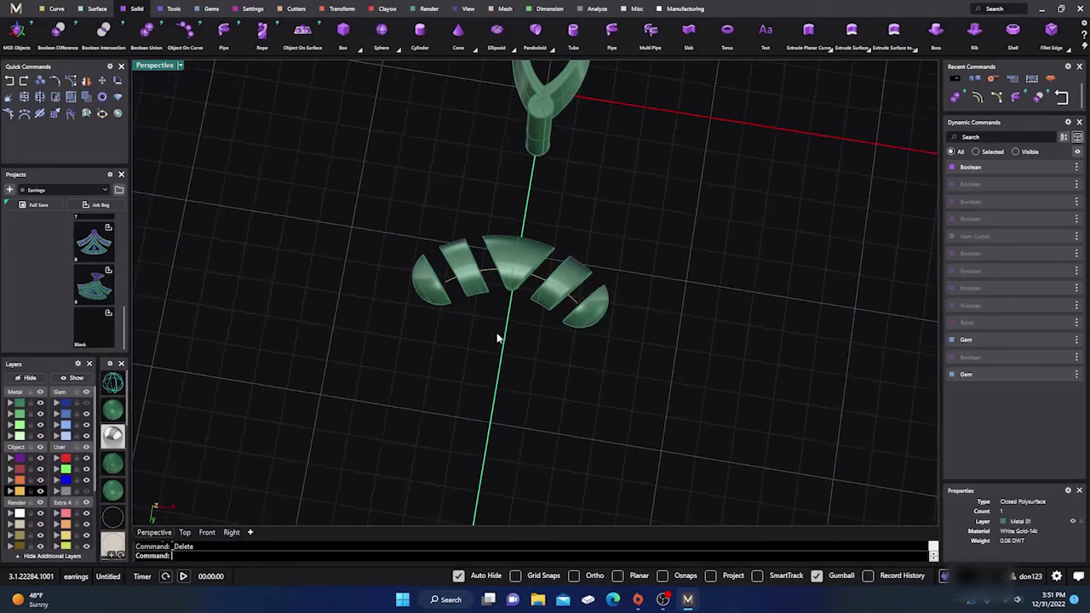
pyautogui.click(439, 303)
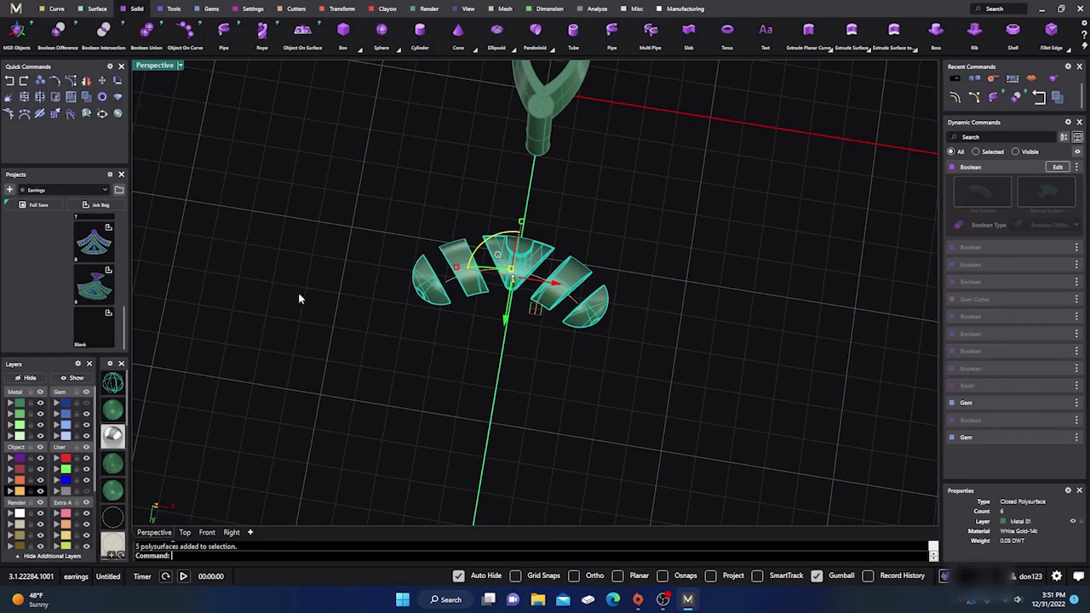
pyautogui.click(391, 367)
pyautogui.click(427, 304)
pyautogui.press('Delete')
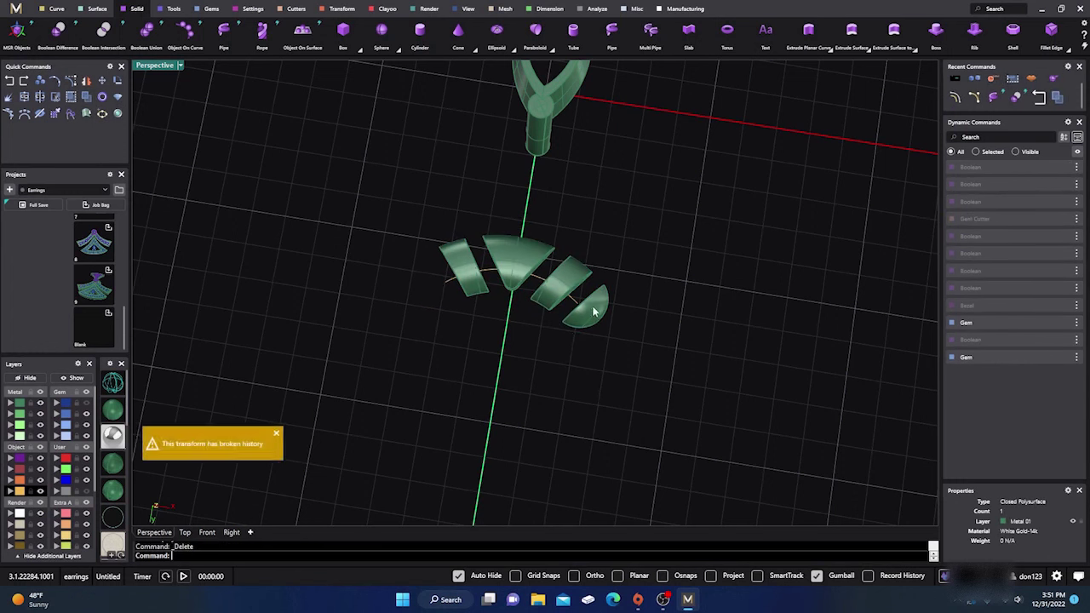
pyautogui.click(588, 314)
pyautogui.press('Delete')
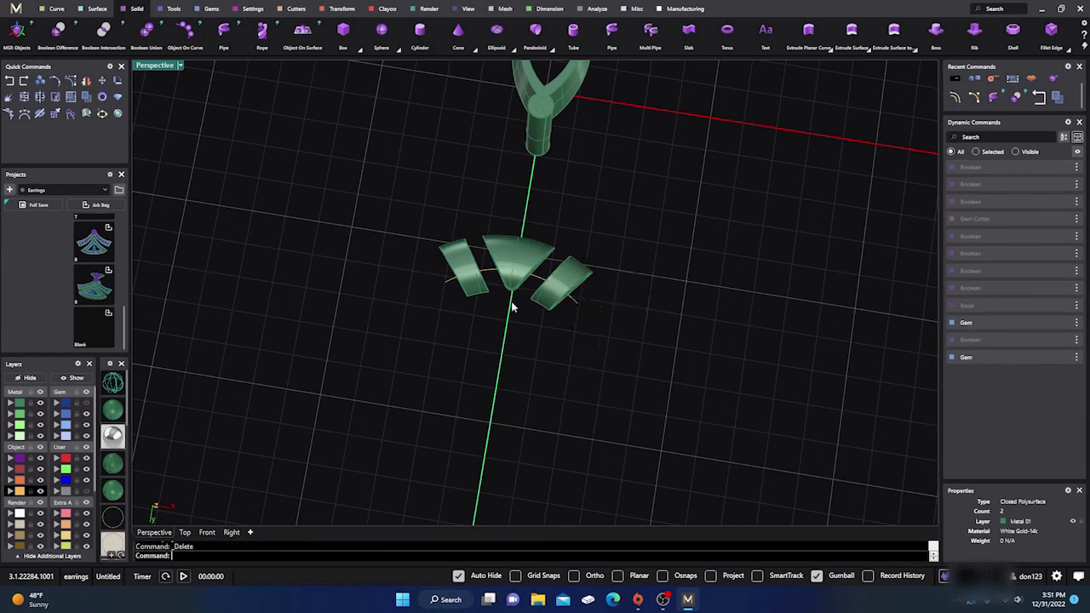
pyautogui.click(522, 251)
pyautogui.press('Delete')
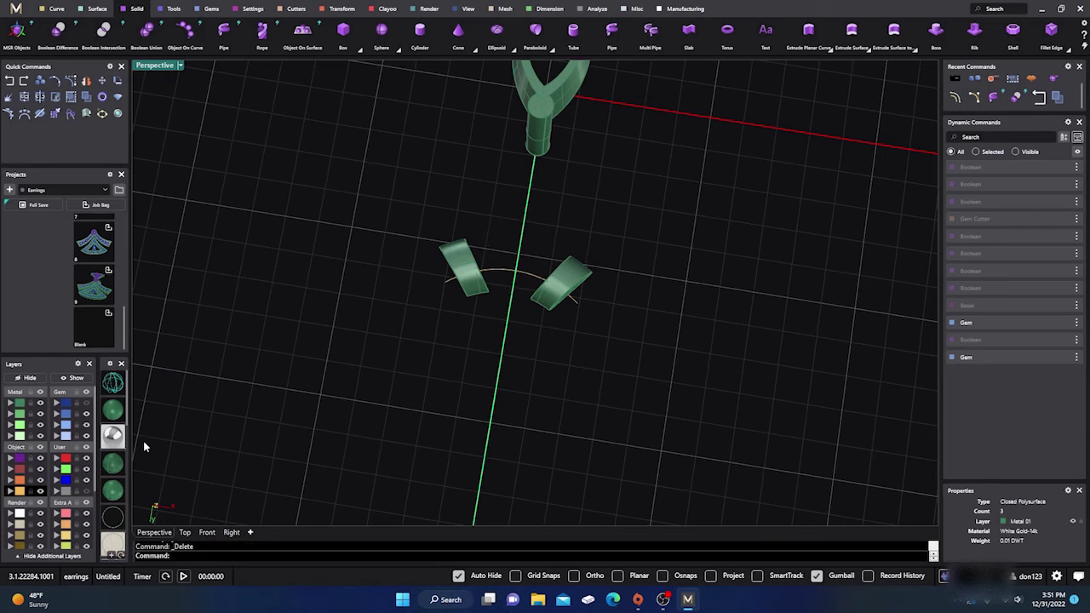
# Show the hidden holed V frame again from its Boolean options.
pyautogui.moveTo(356, 380); pyautogui.dragTo(380, 396, button='right')
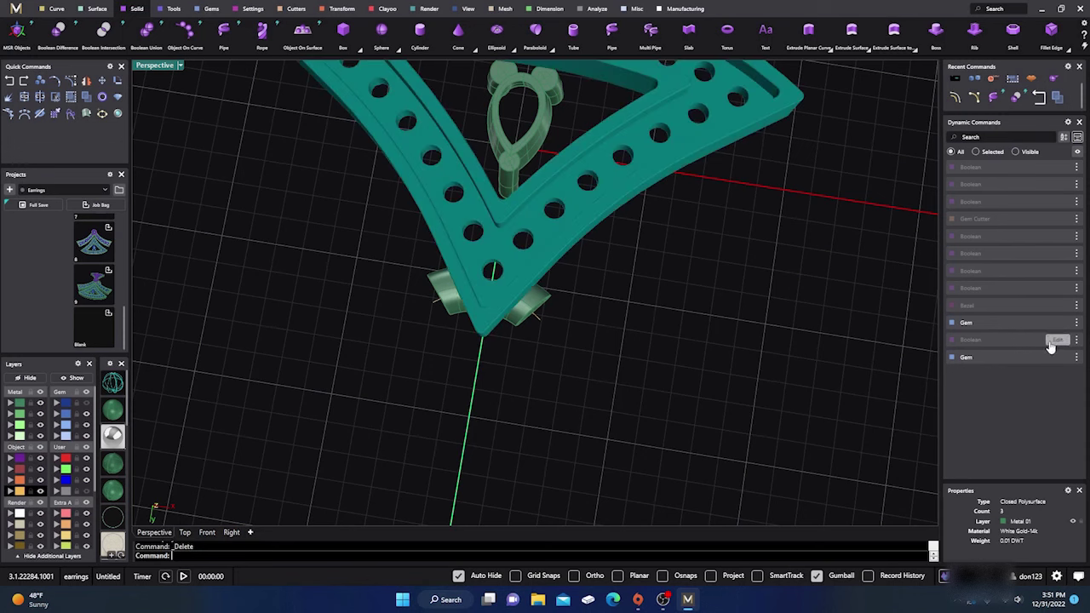
pyautogui.click(1077, 342)
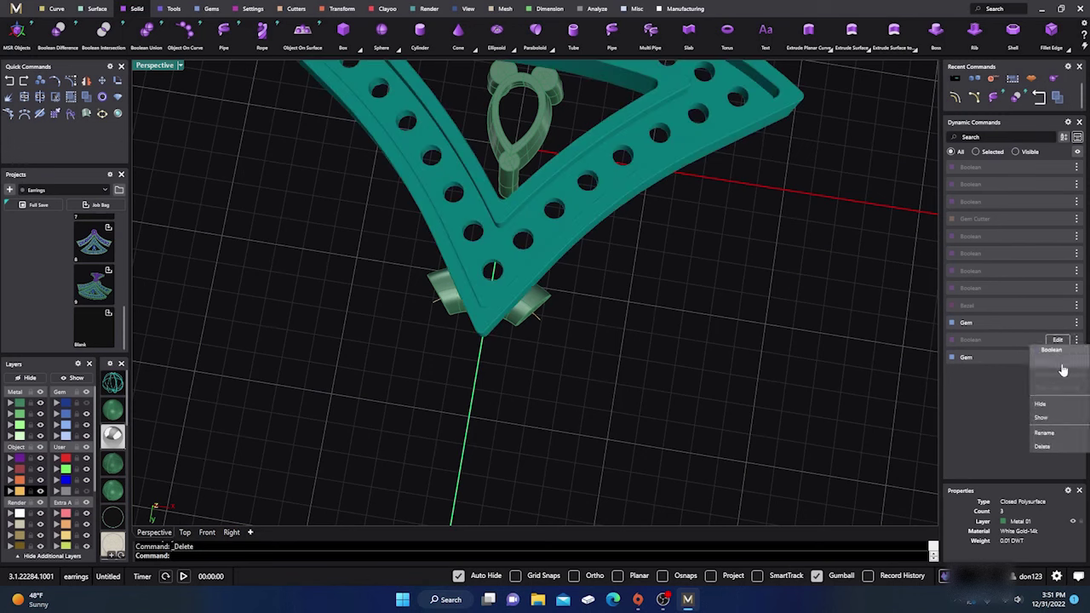
pyautogui.click(1044, 418)
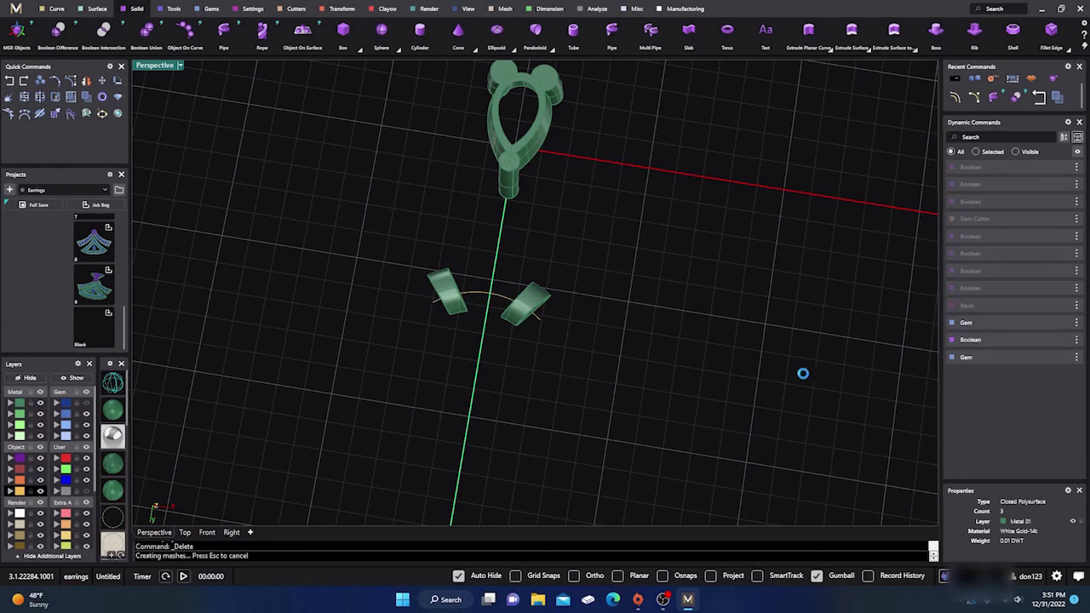
pyautogui.scroll(-5, 554, 396)
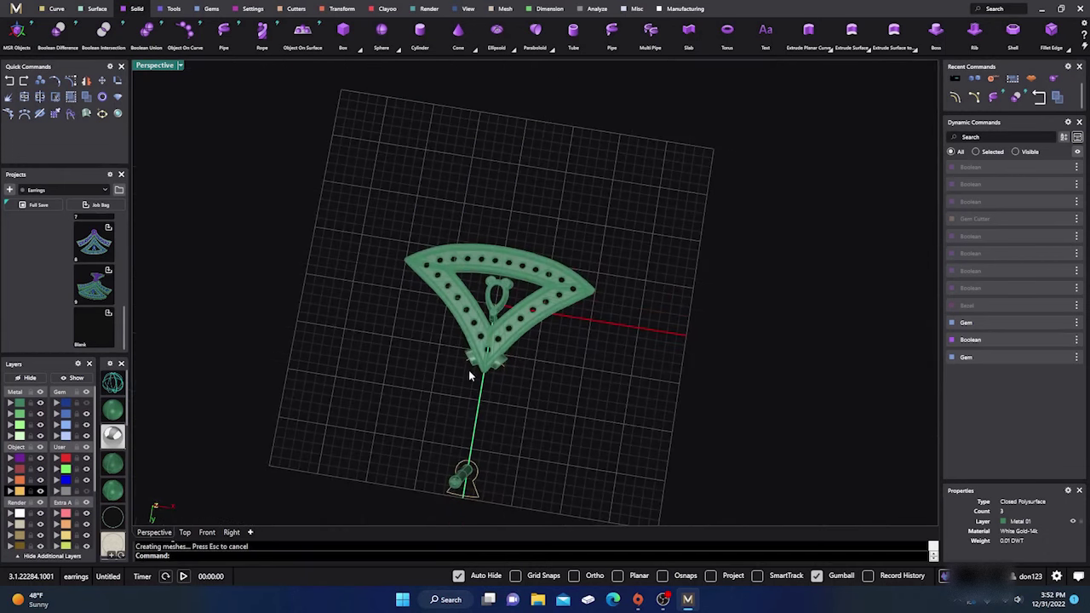
# Orbit to a low side view and toggle the gems on and back off.
pyautogui.moveTo(422, 390); pyautogui.dragTo(523, 429, button='right')
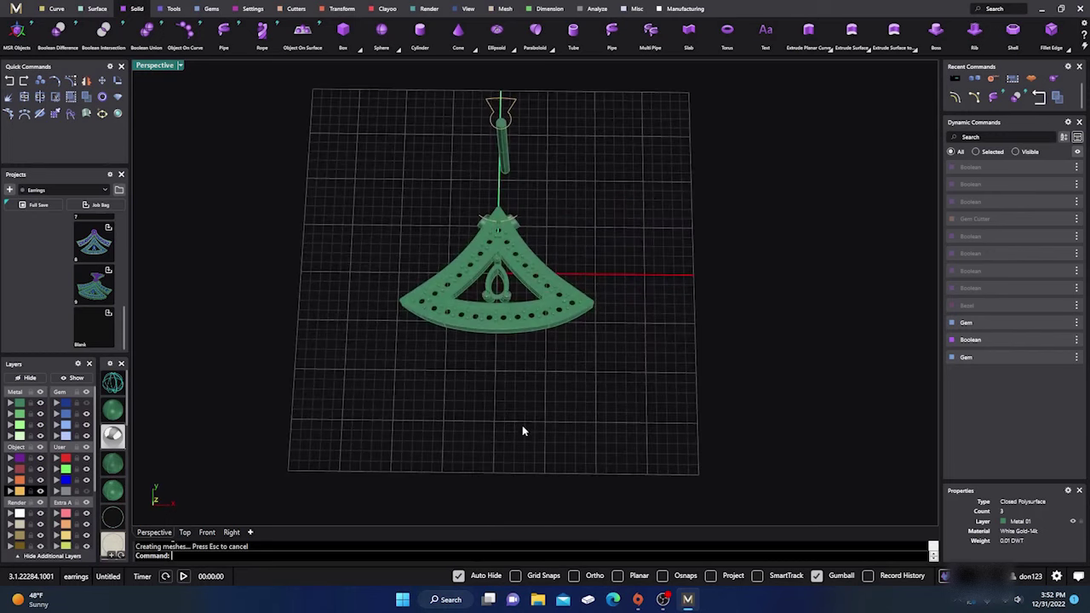
pyautogui.scroll(6, 513, 250)
pyautogui.scroll(-4, 490, 223)
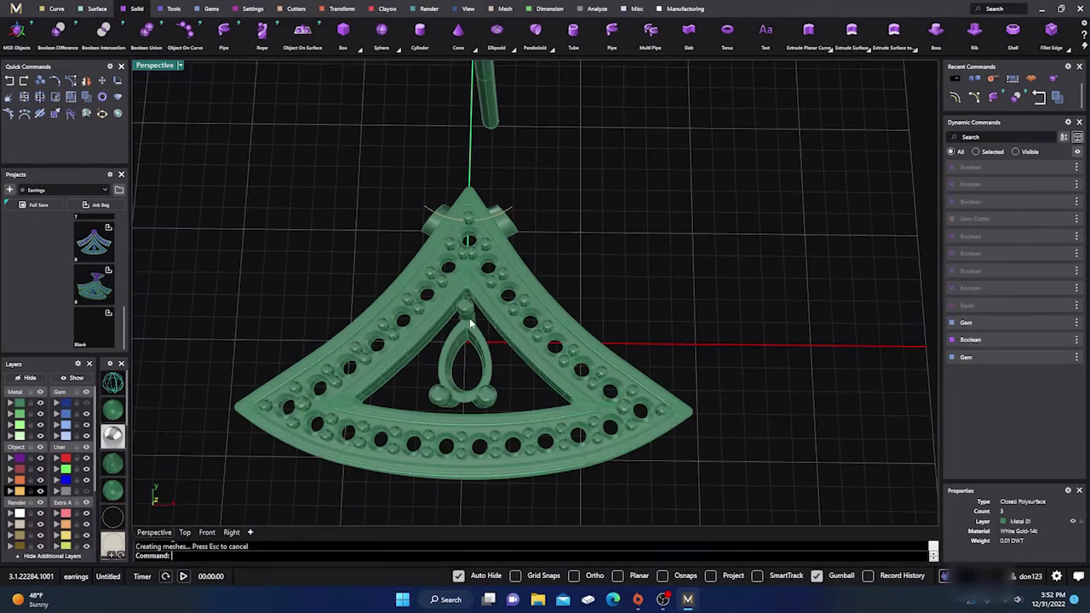
pyautogui.click(86, 403)
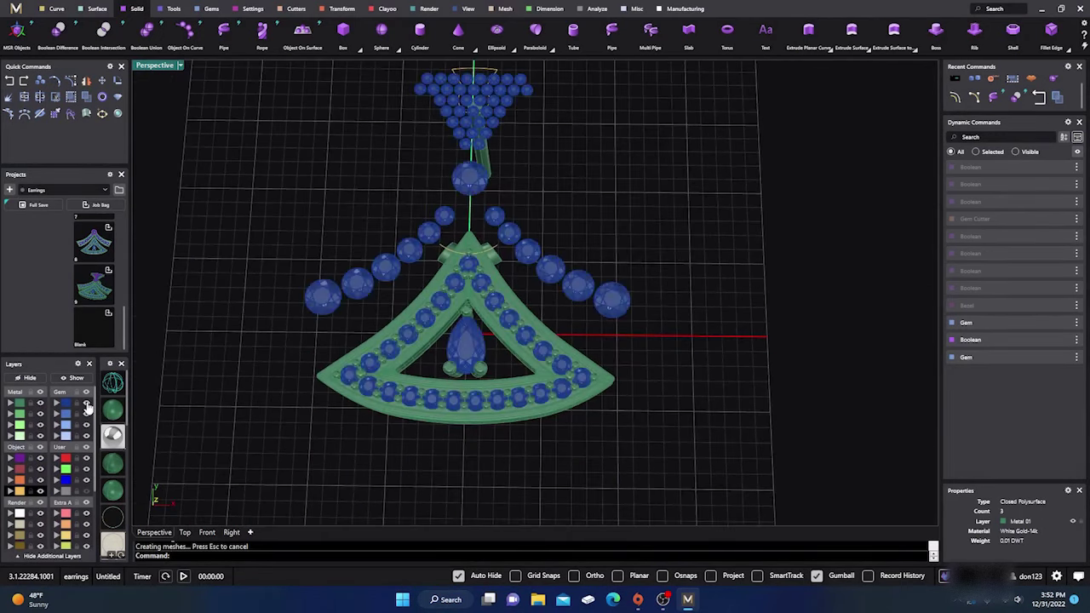
pyautogui.click(86, 404)
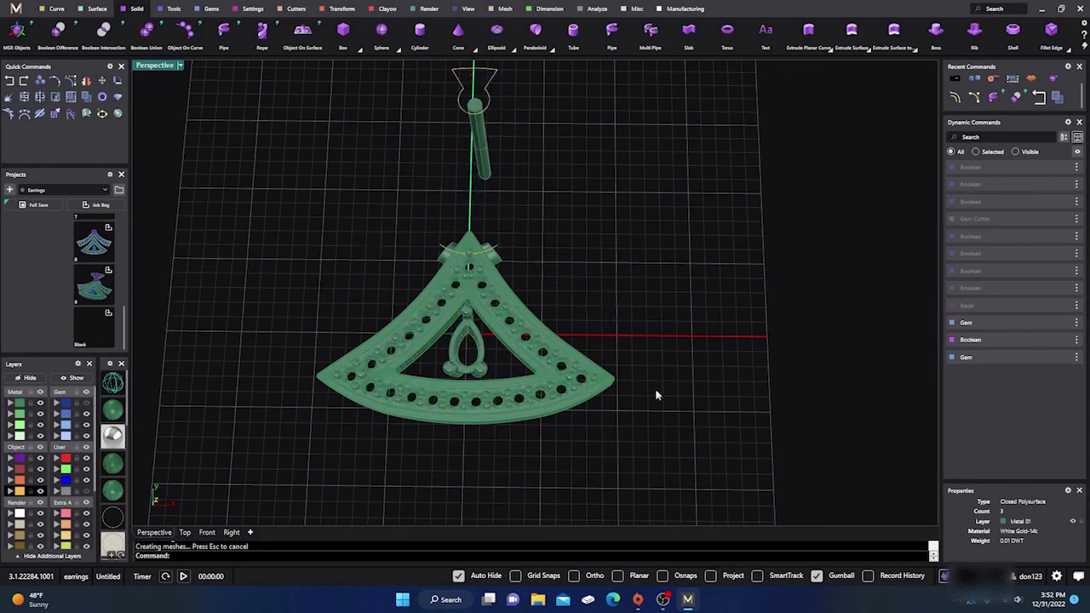
# Show the hidden left and right perforated arms again via their Boolean options.
pyautogui.click(1077, 340)
pyautogui.click(1057, 402)
pyautogui.click(1077, 291)
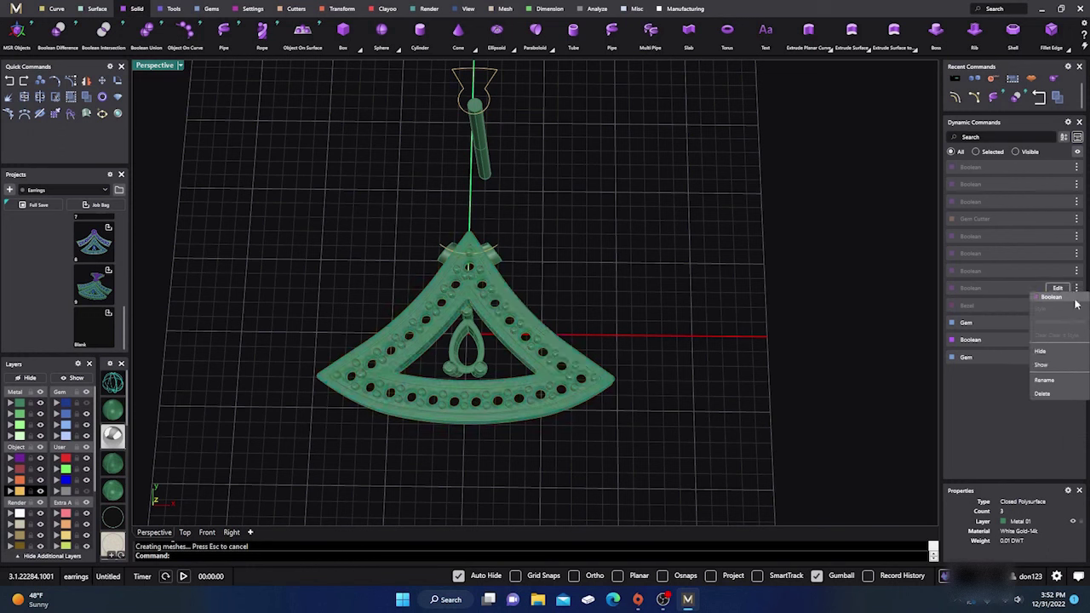
pyautogui.click(1046, 367)
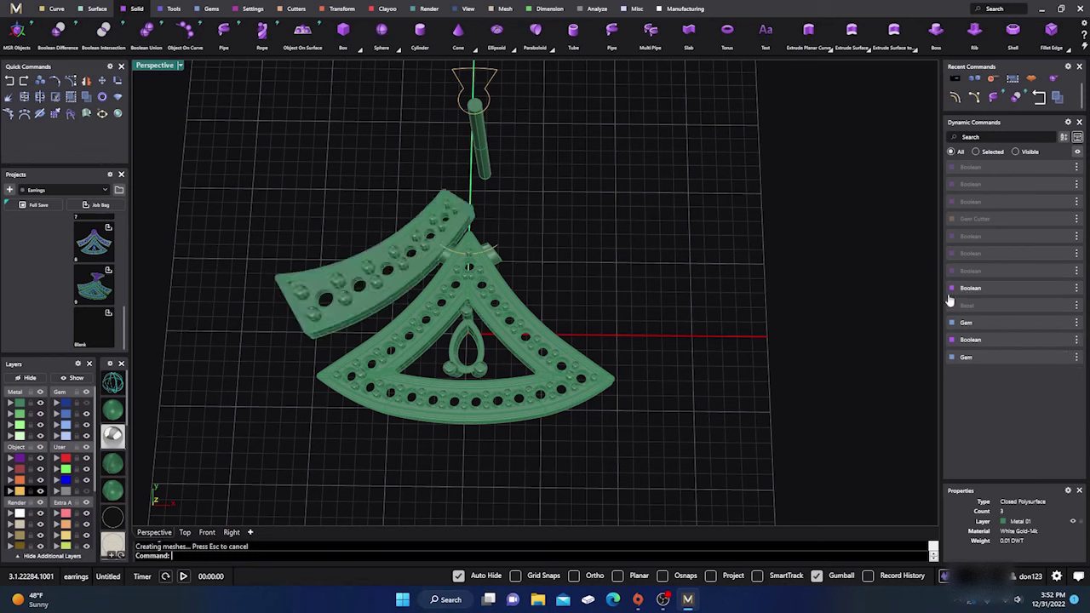
pyautogui.click(1076, 271)
pyautogui.click(1042, 349)
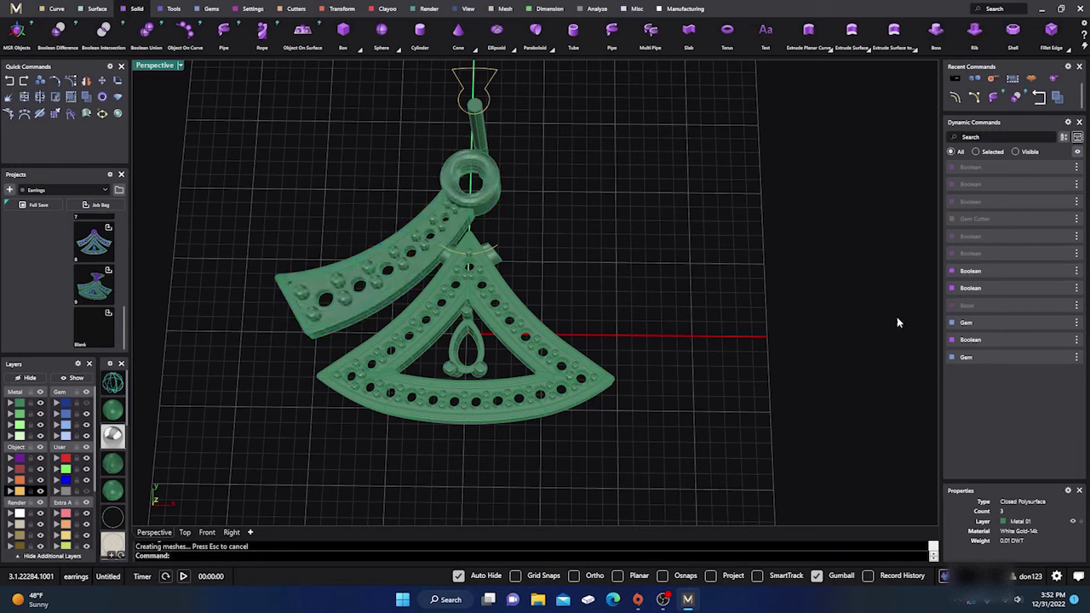
pyautogui.moveTo(1069, 277)
pyautogui.click(1076, 272)
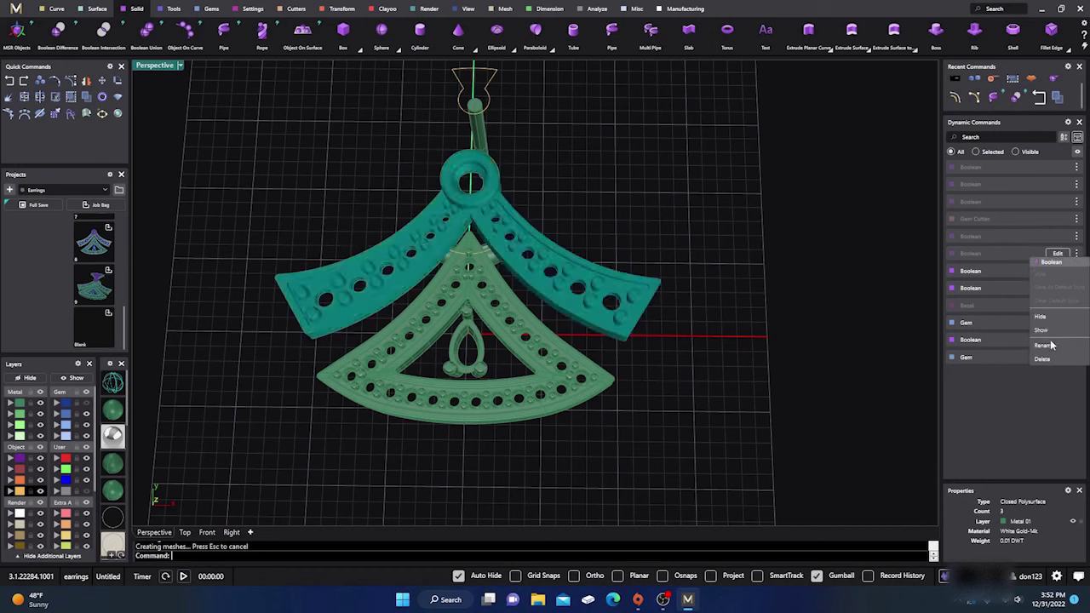
pyautogui.click(1050, 332)
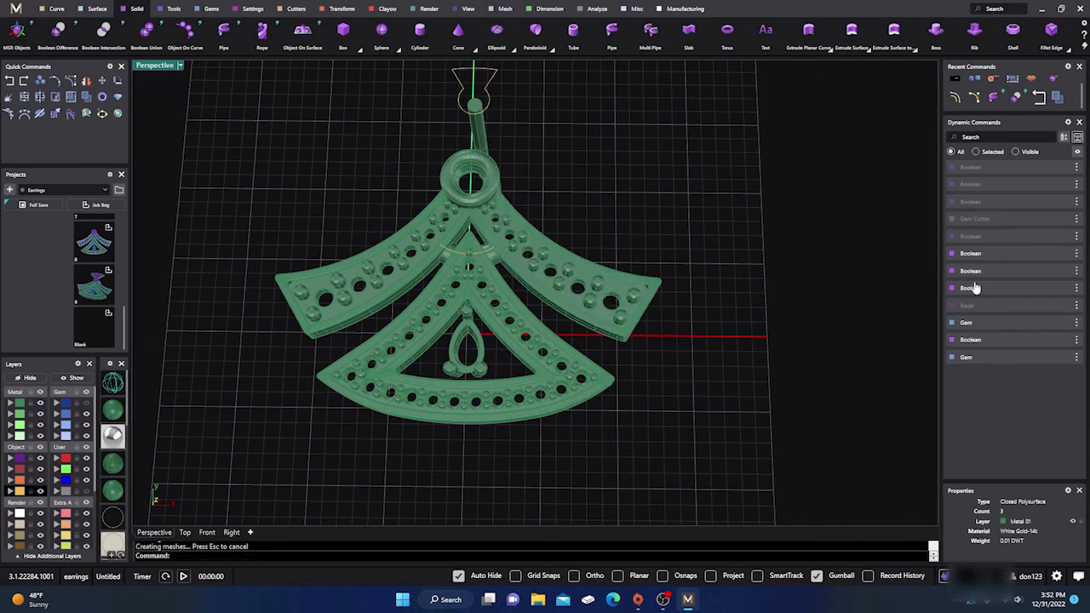
# Check the top fan piece's Boolean options, leaving them unchanged.
pyautogui.moveTo(992, 257)
pyautogui.moveTo(1035, 244)
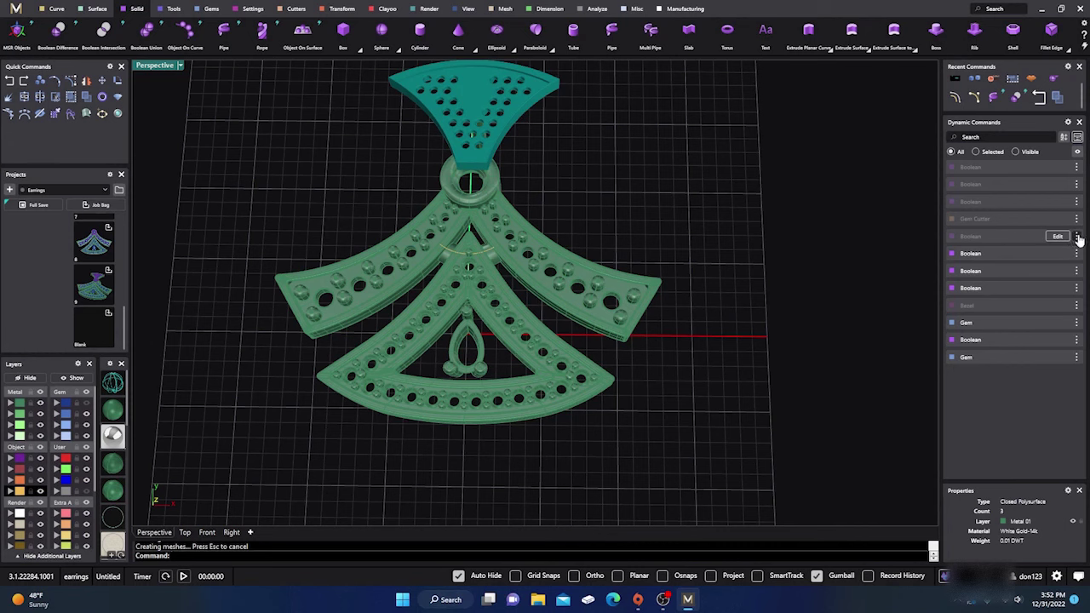
pyautogui.click(1077, 237)
pyautogui.click(1042, 312)
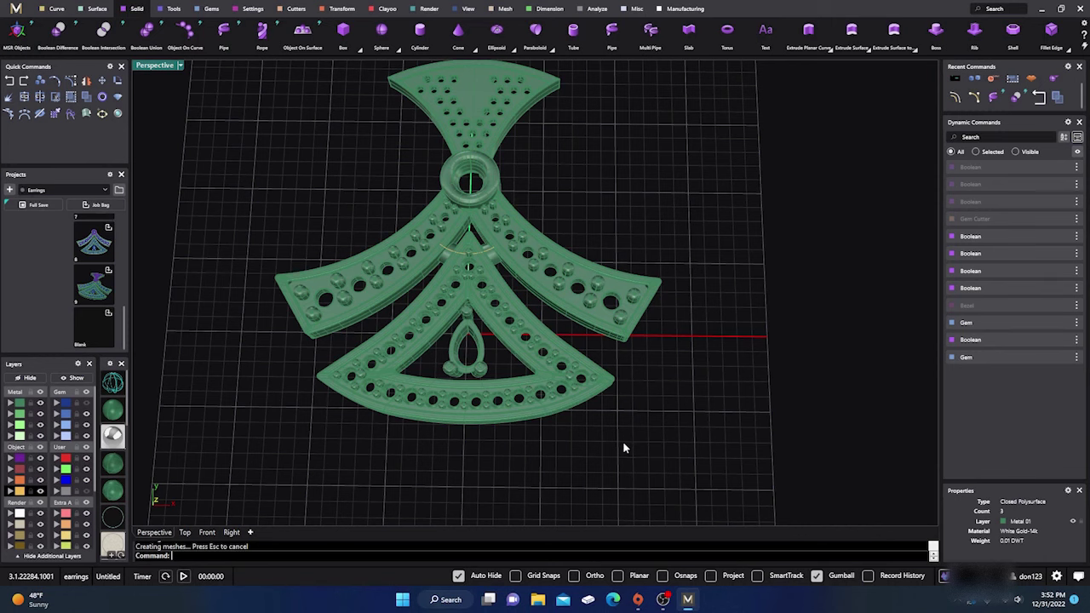
pyautogui.scroll(5, 541, 283)
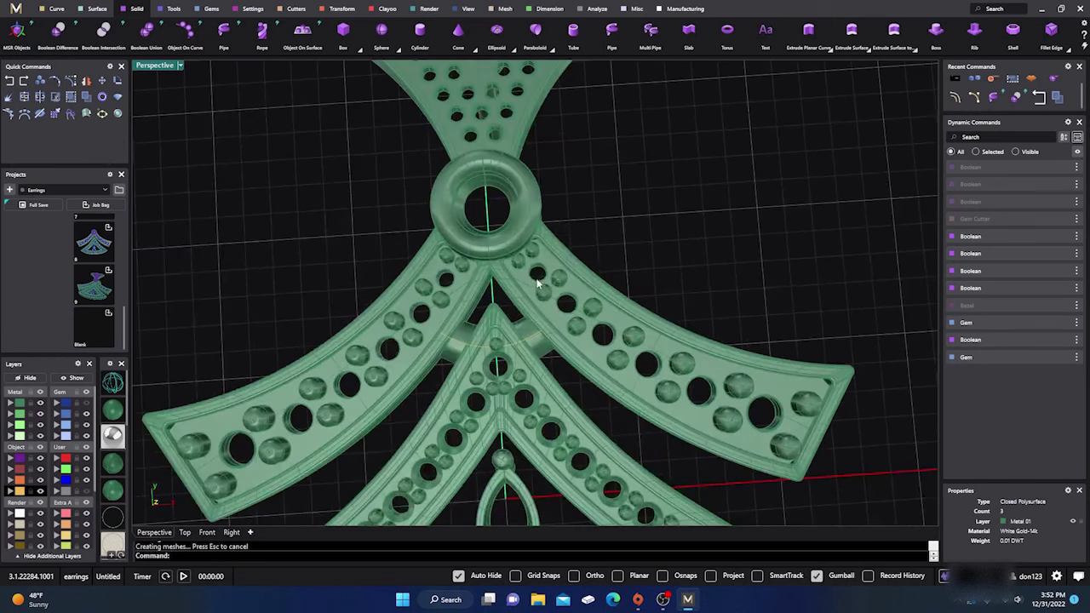
# Inspect the frame, top plate and inner V piece by selecting them, then tilt the view.
pyautogui.click(580, 270)
pyautogui.click(387, 221)
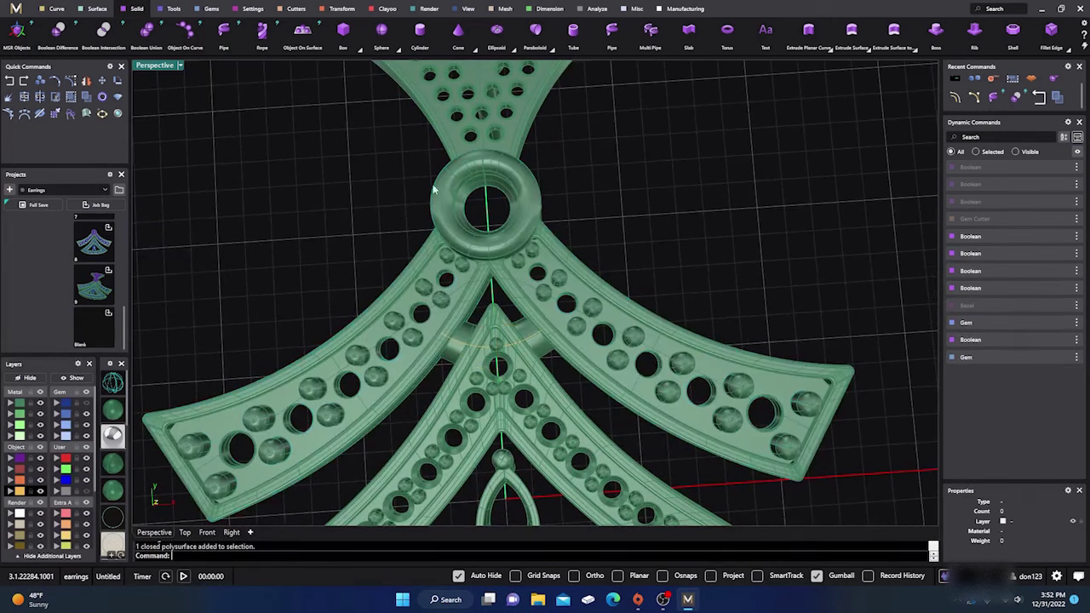
pyautogui.click(504, 148)
pyautogui.click(394, 236)
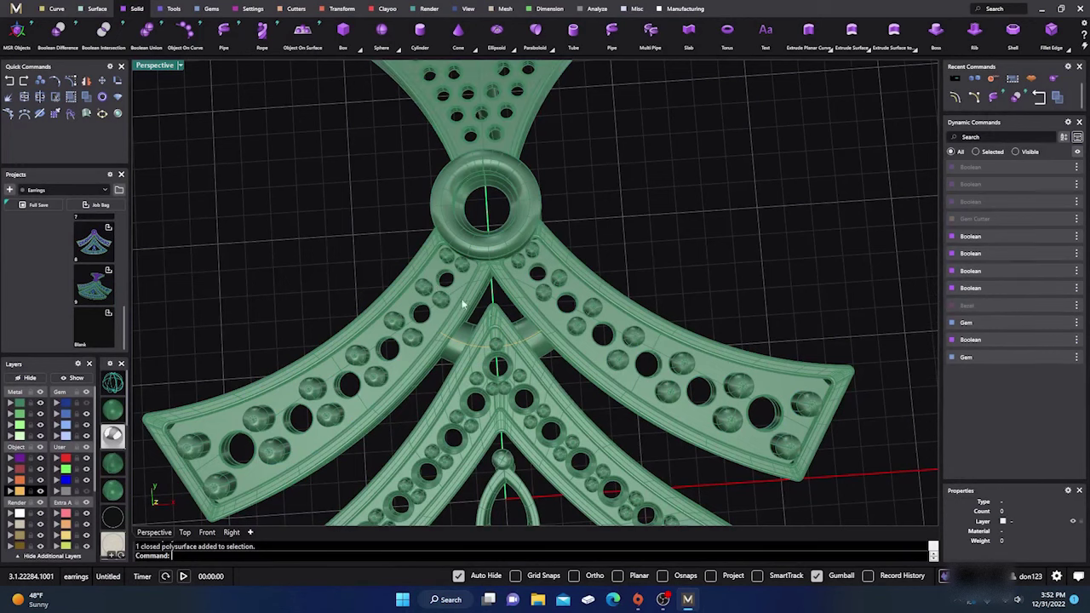
pyautogui.click(538, 340)
pyautogui.click(379, 262)
pyautogui.click(460, 390)
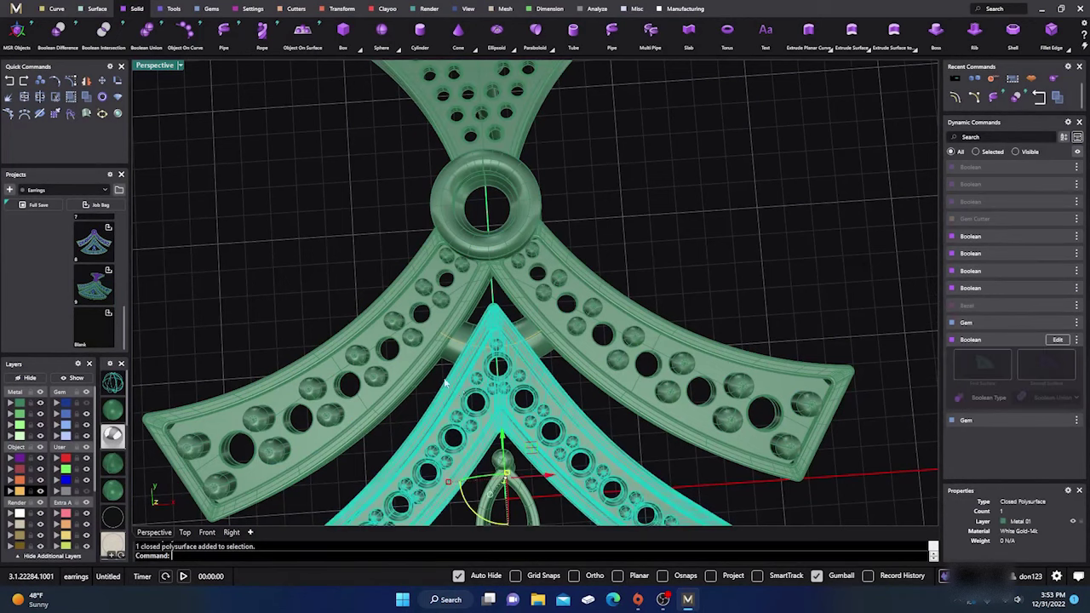
pyautogui.click(352, 236)
pyautogui.scroll(-3, 353, 236)
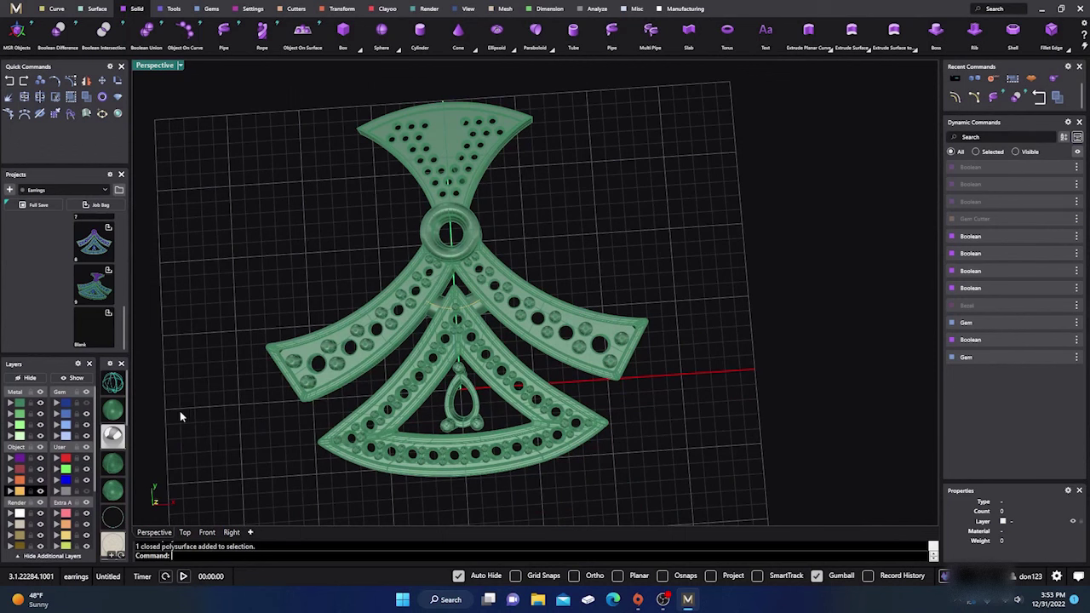
pyautogui.moveTo(180, 415); pyautogui.dragTo(195, 392, button='right')
# Show the gems and briefly select the top fan plate.
pyautogui.click(87, 403)
pyautogui.scroll(8, 417, 177)
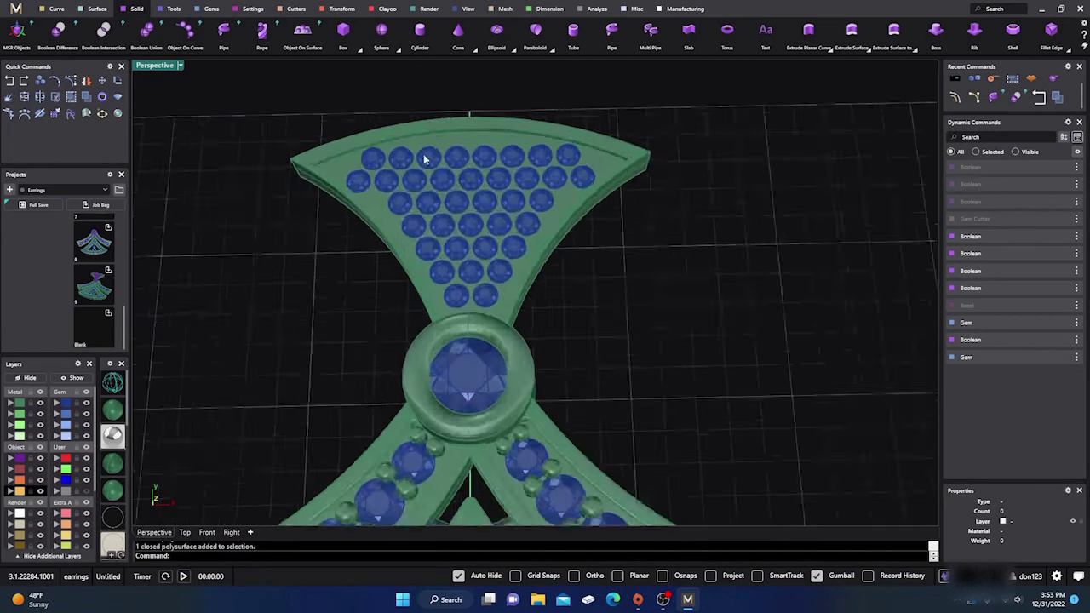
pyautogui.click(432, 134)
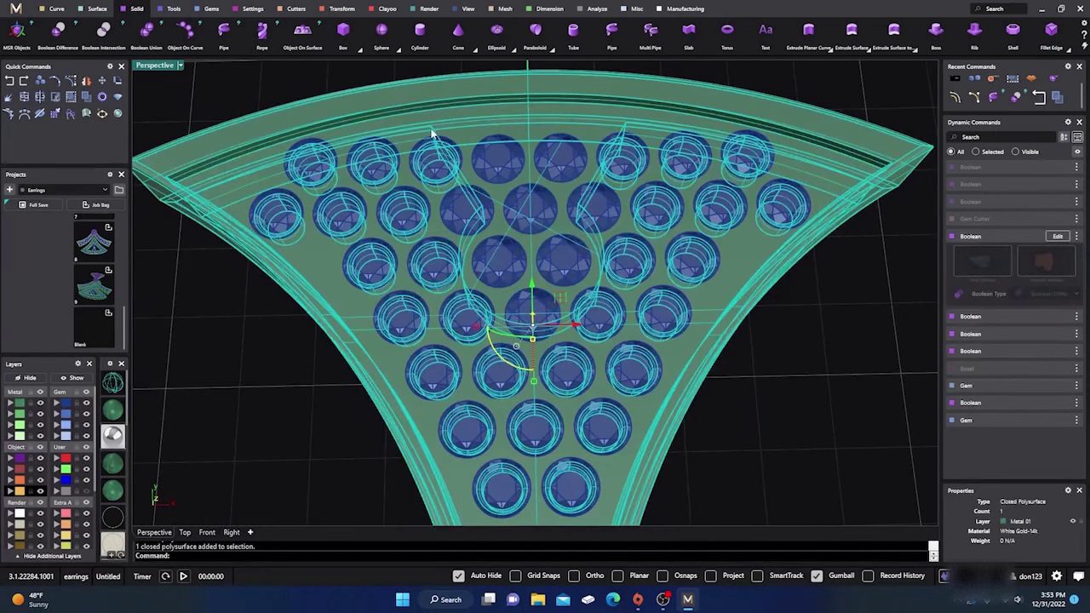
pyautogui.scroll(-5, 446, 153)
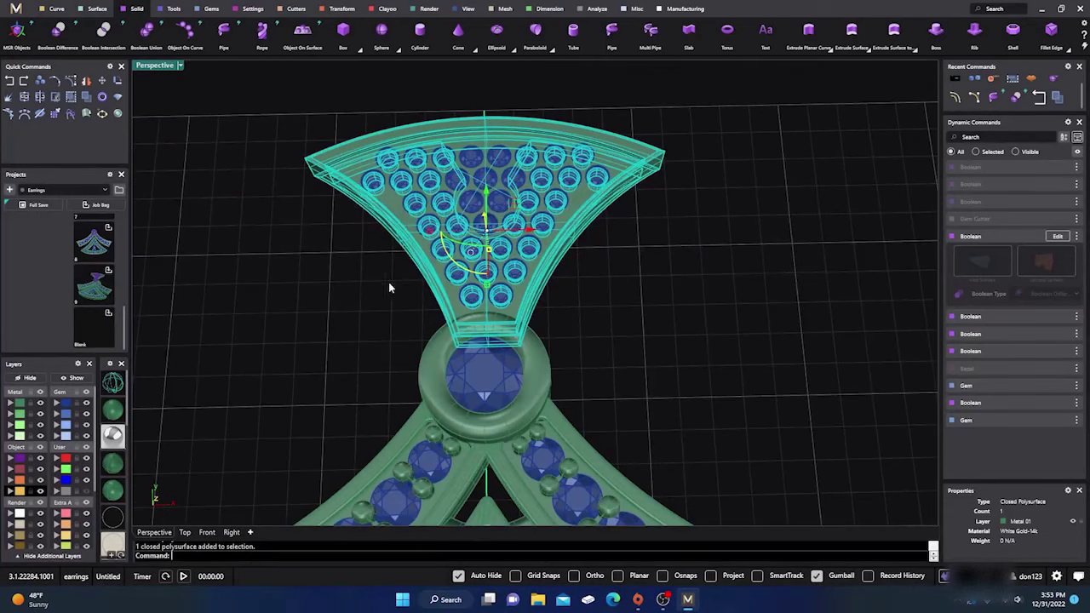
pyautogui.click(323, 243)
# Make the Gem layer current, hide the other gem layer, and toggle the top plate's Boolean visibility.
pyautogui.click(56, 402)
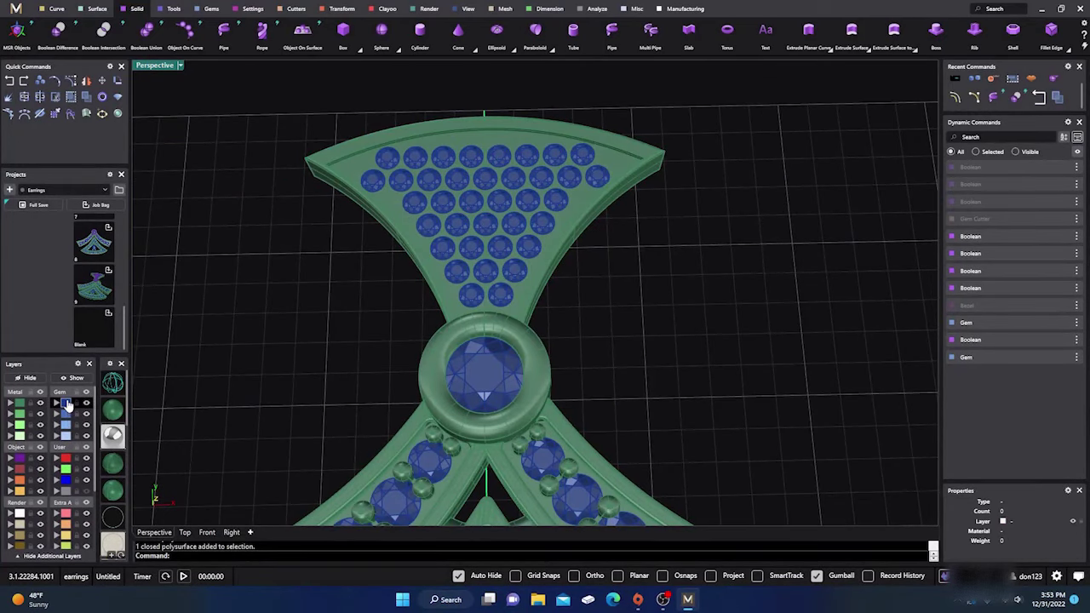
pyautogui.scroll(-3, 315, 295)
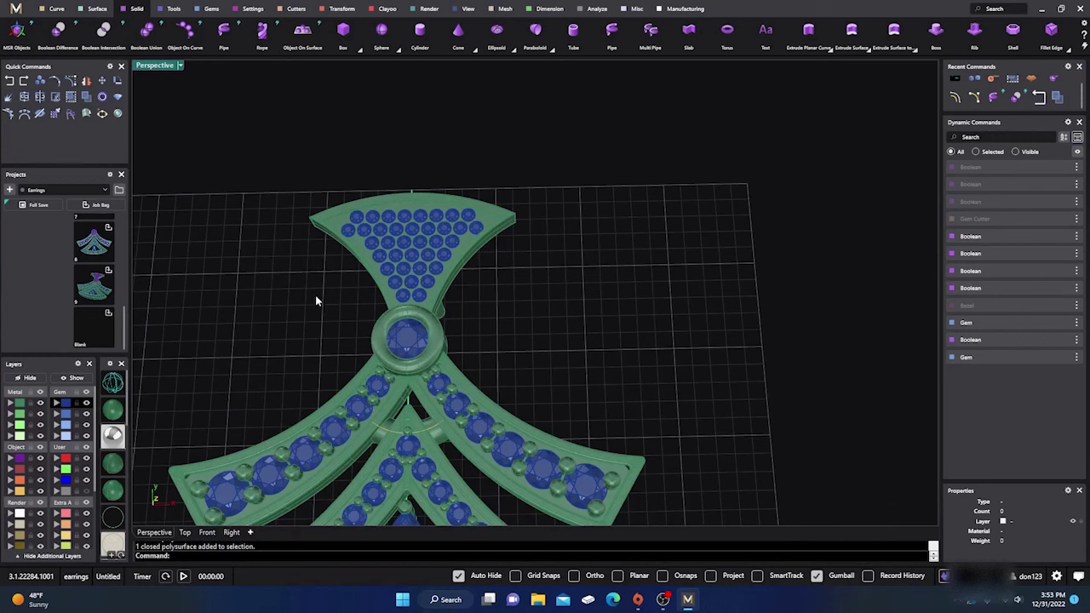
pyautogui.click(85, 404)
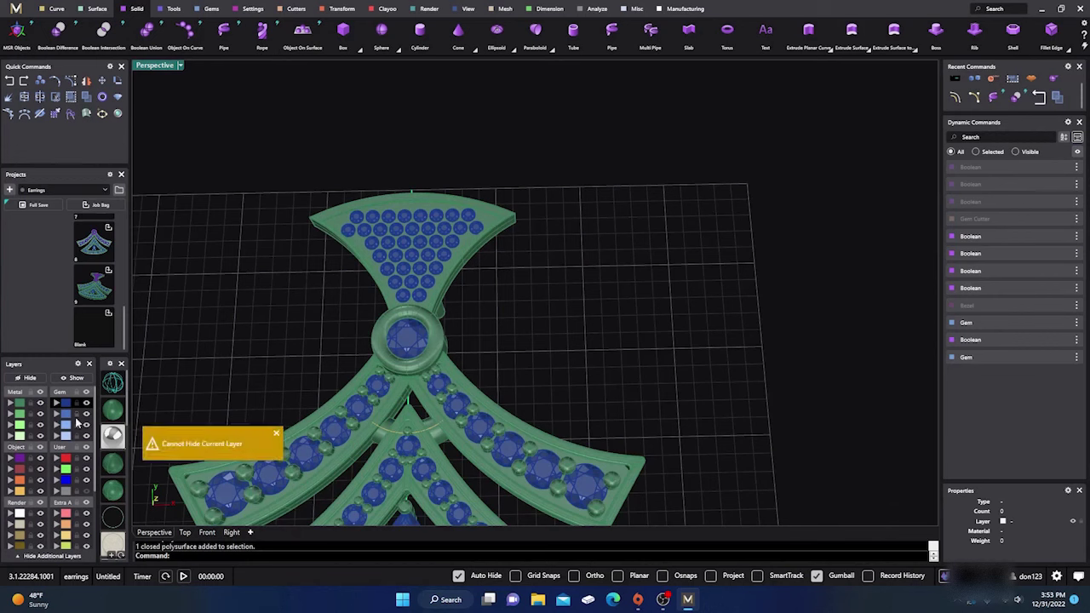
pyautogui.click(86, 414)
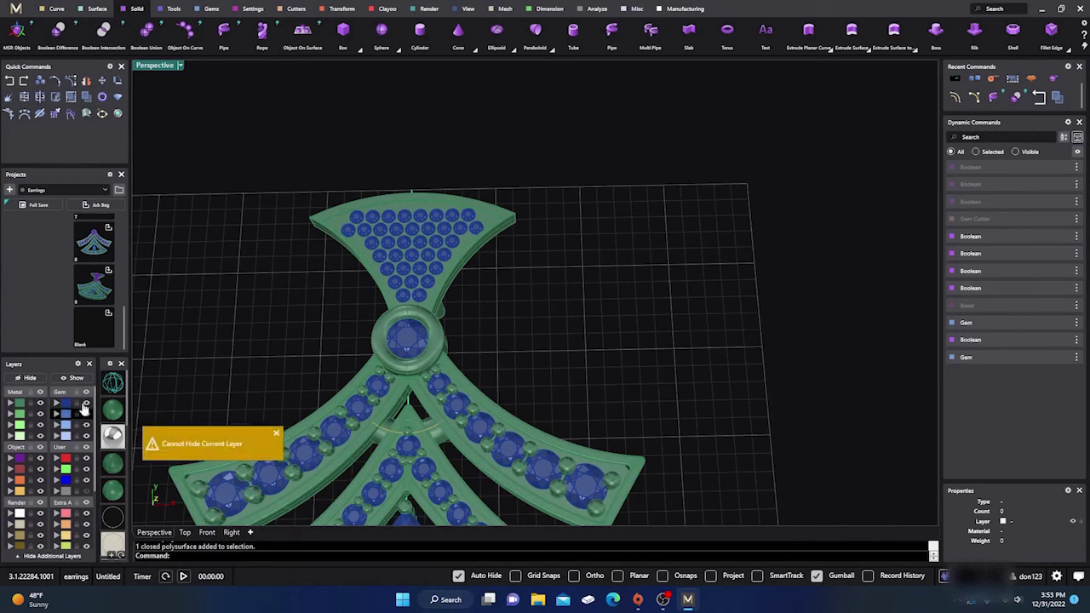
pyautogui.scroll(8, 424, 241)
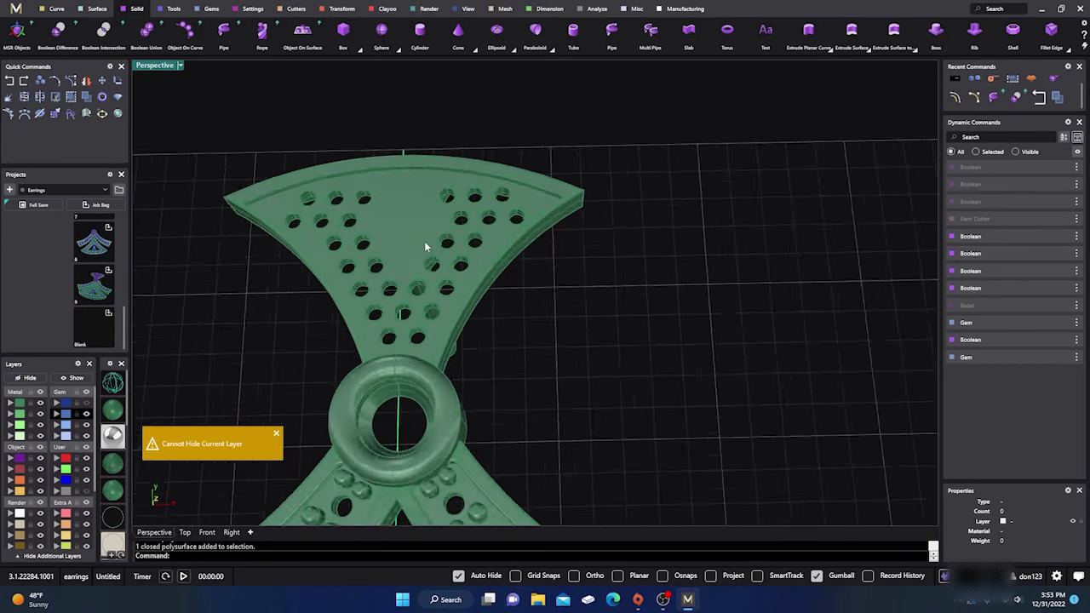
pyautogui.scroll(-10, 416, 243)
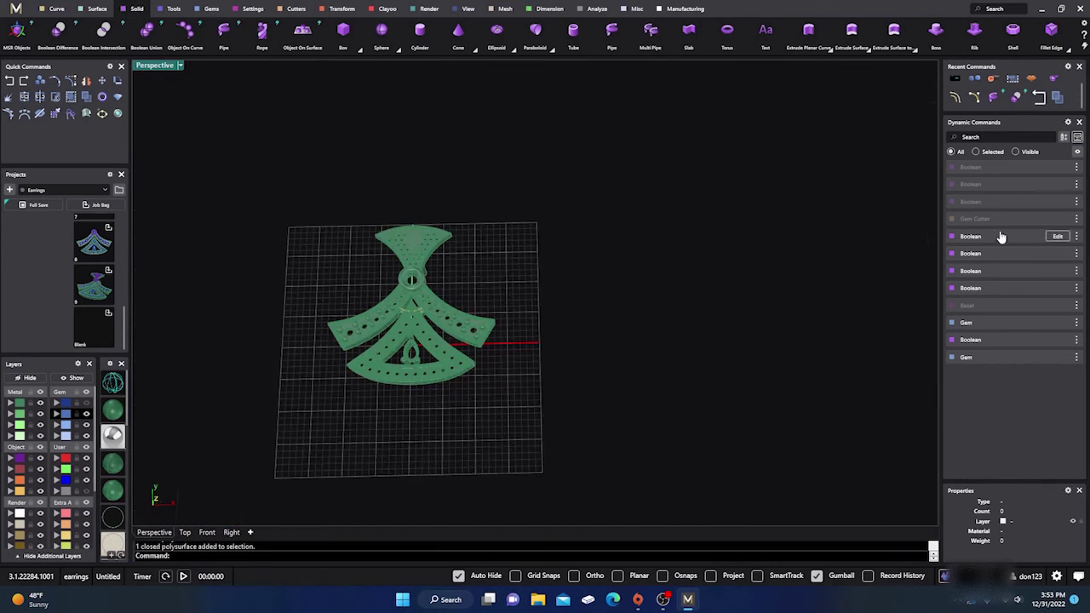
pyautogui.click(1077, 205)
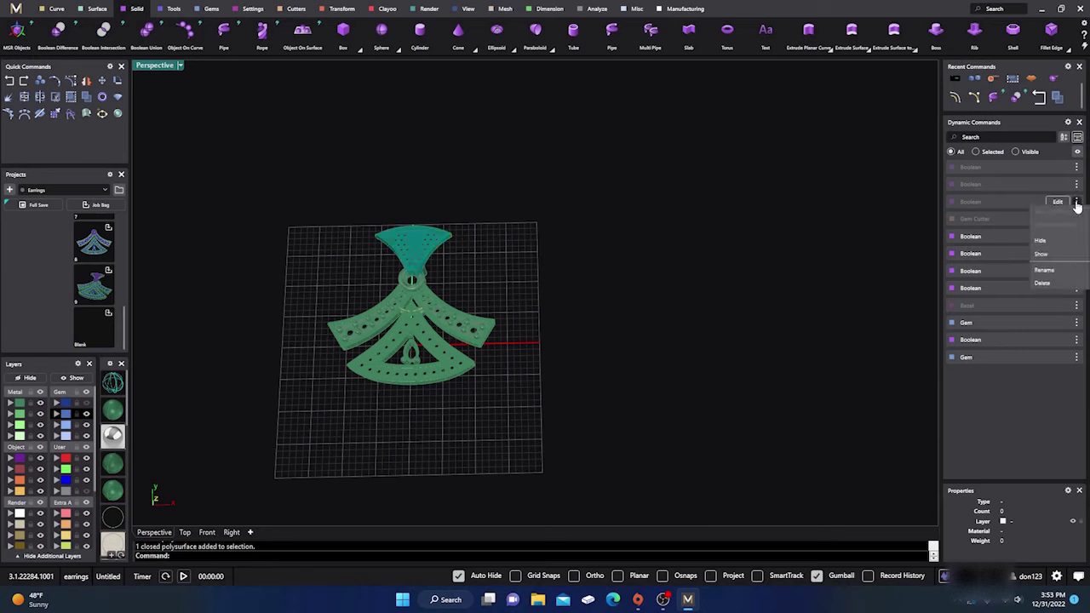
pyautogui.click(1032, 279)
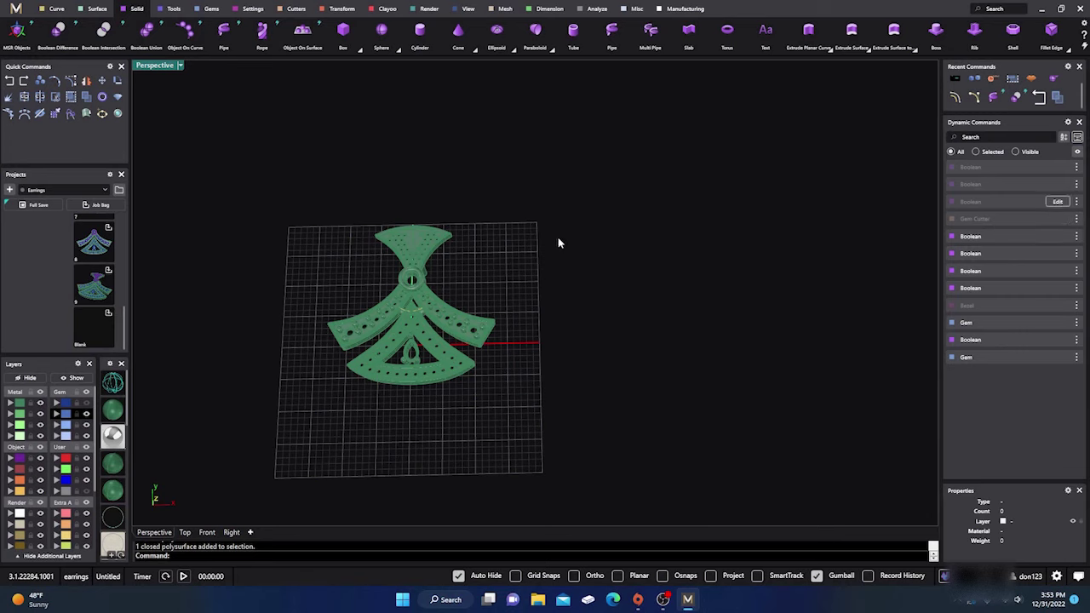
# Undo back past the fan plates, wings and pipe, then redo the gvPipe arc bar.
pyautogui.scroll(10, 426, 251)
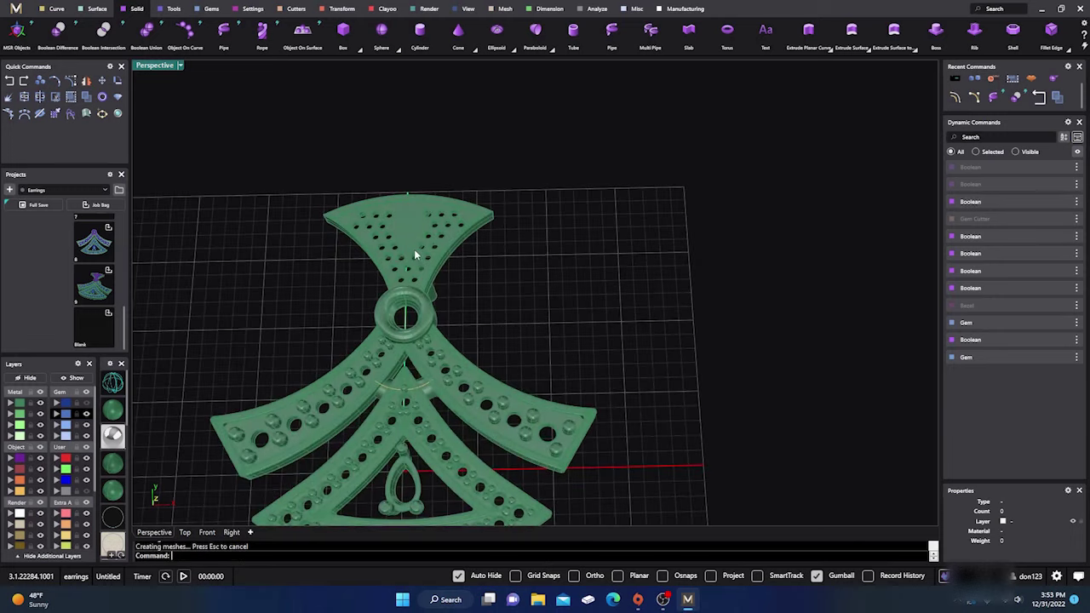
pyautogui.scroll(-10, 413, 248)
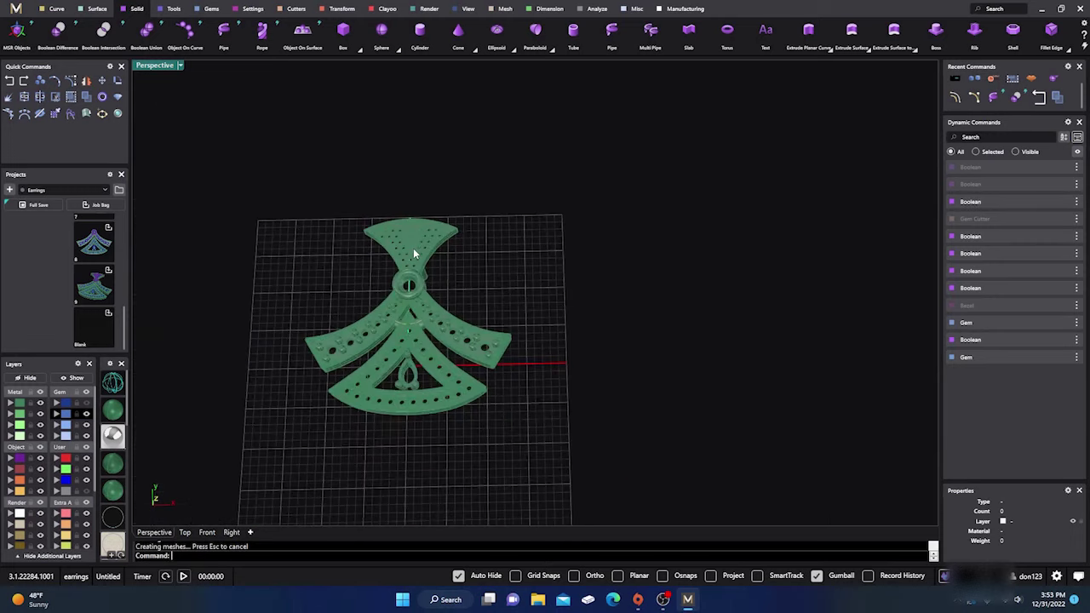
pyautogui.click(9, 80)
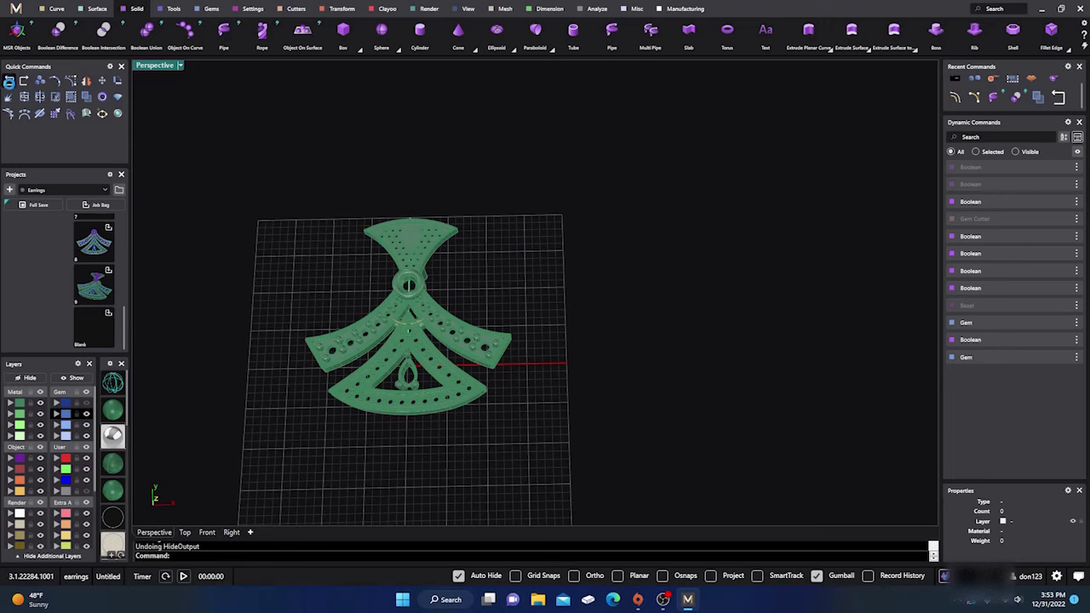
pyautogui.click(9, 81)
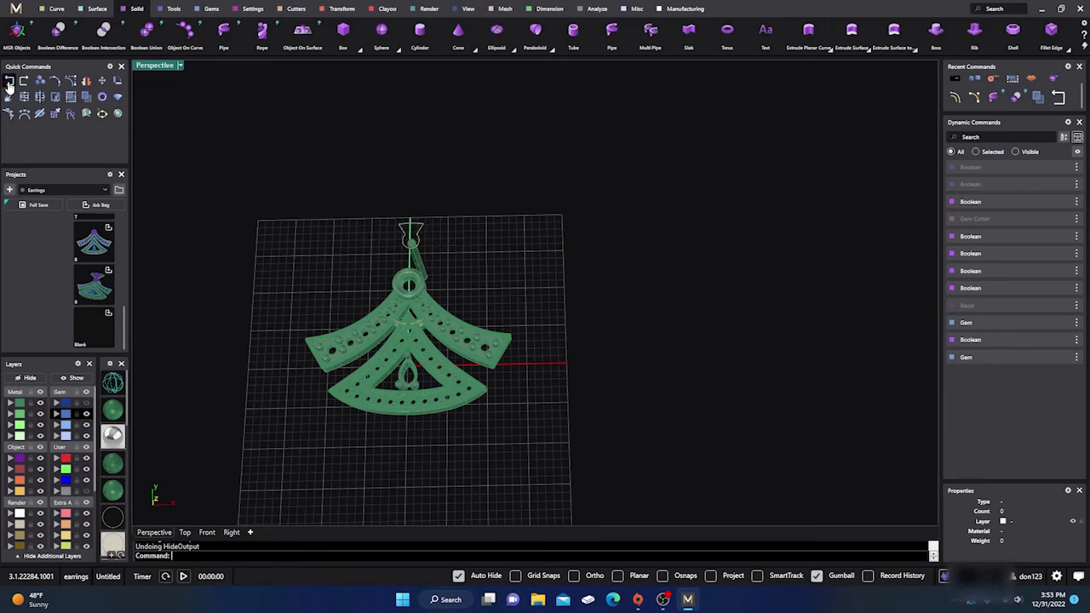
pyautogui.click(9, 81)
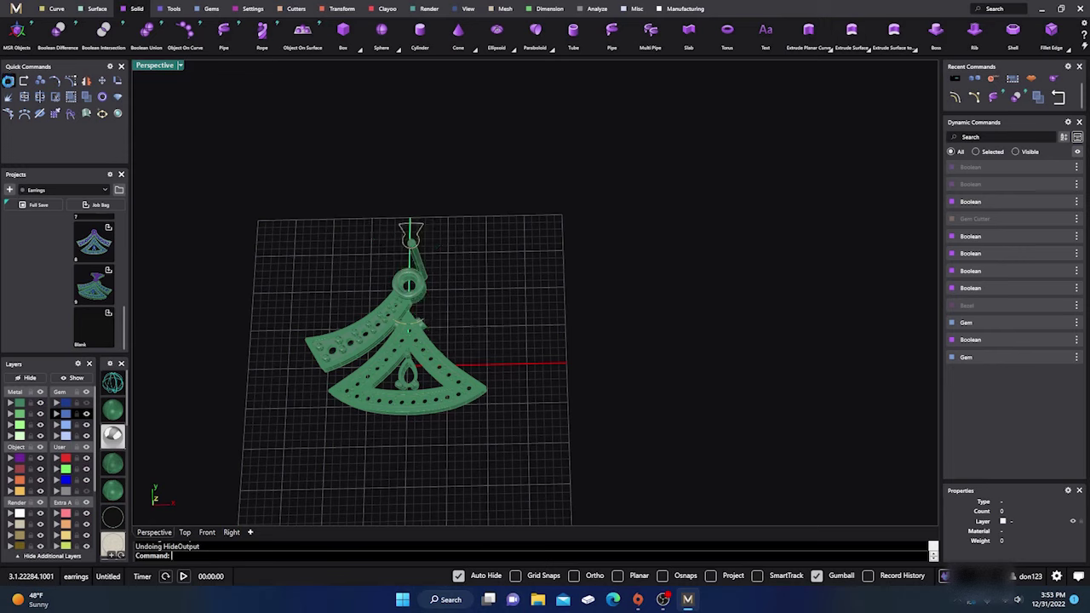
pyautogui.click(9, 82)
pyautogui.click(9, 82)
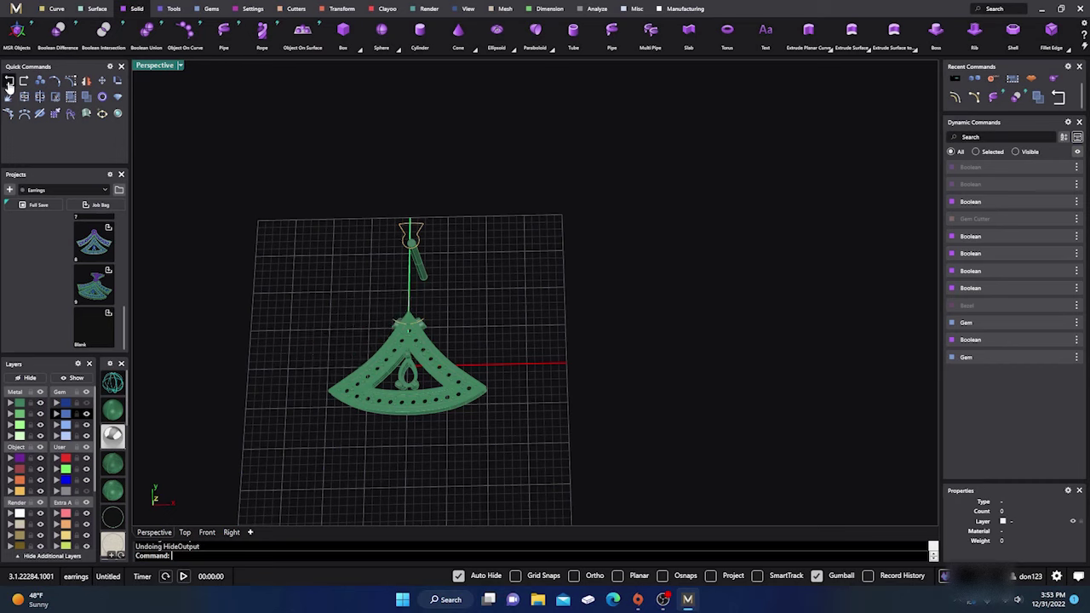
pyautogui.click(10, 82)
pyautogui.click(9, 82)
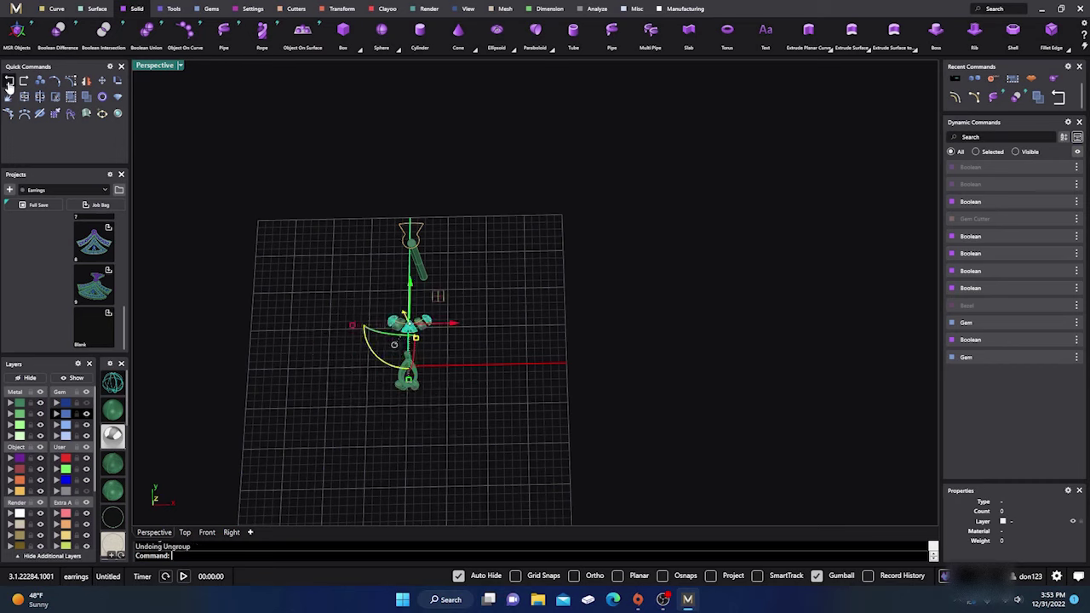
pyautogui.click(9, 83)
pyautogui.click(9, 81)
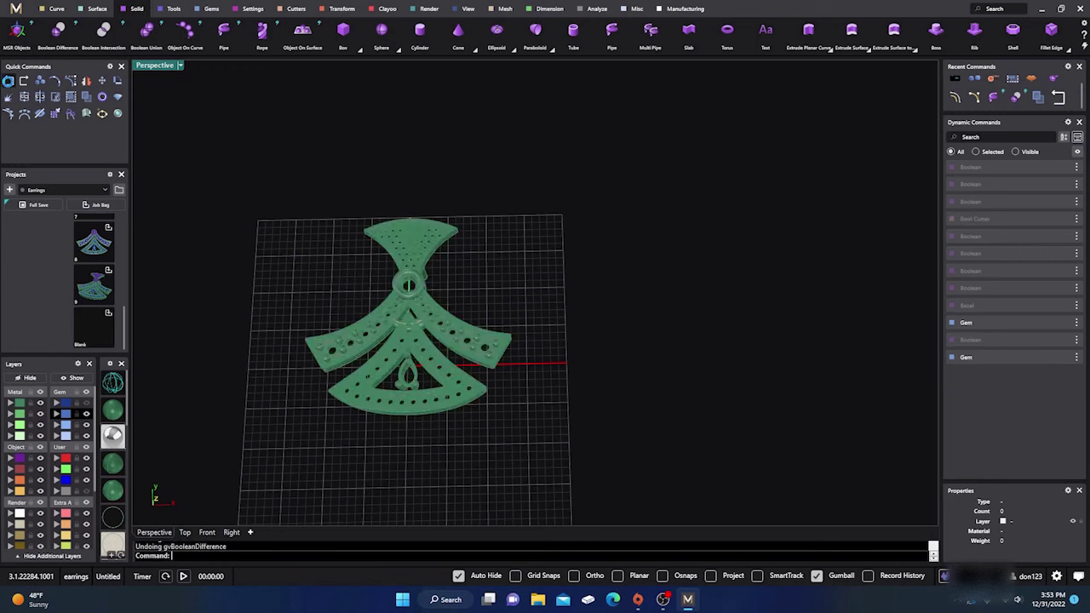
pyautogui.click(10, 82)
pyautogui.click(9, 82)
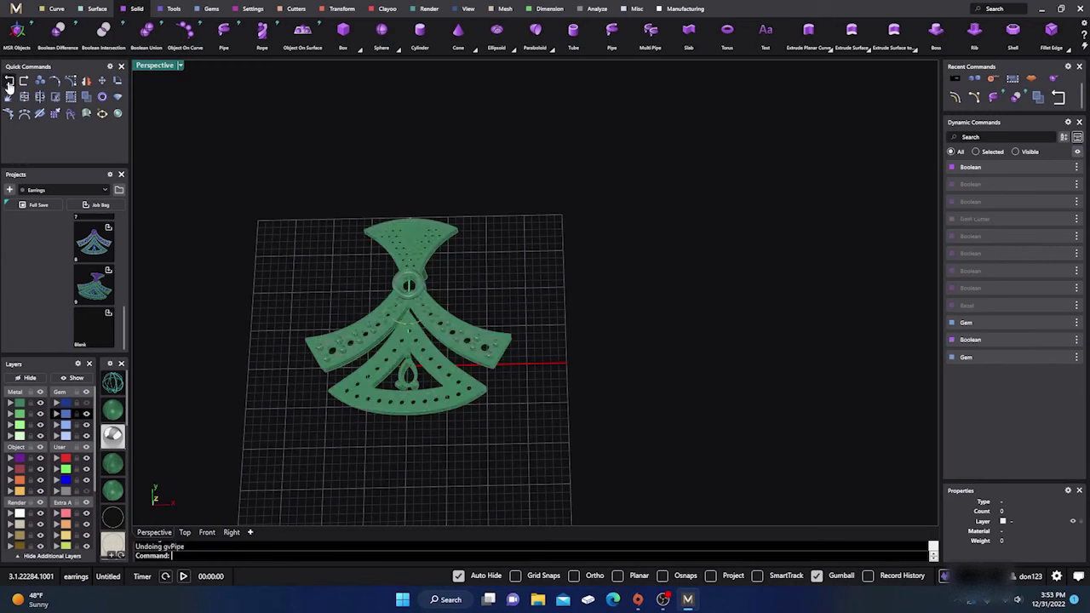
pyautogui.click(24, 81)
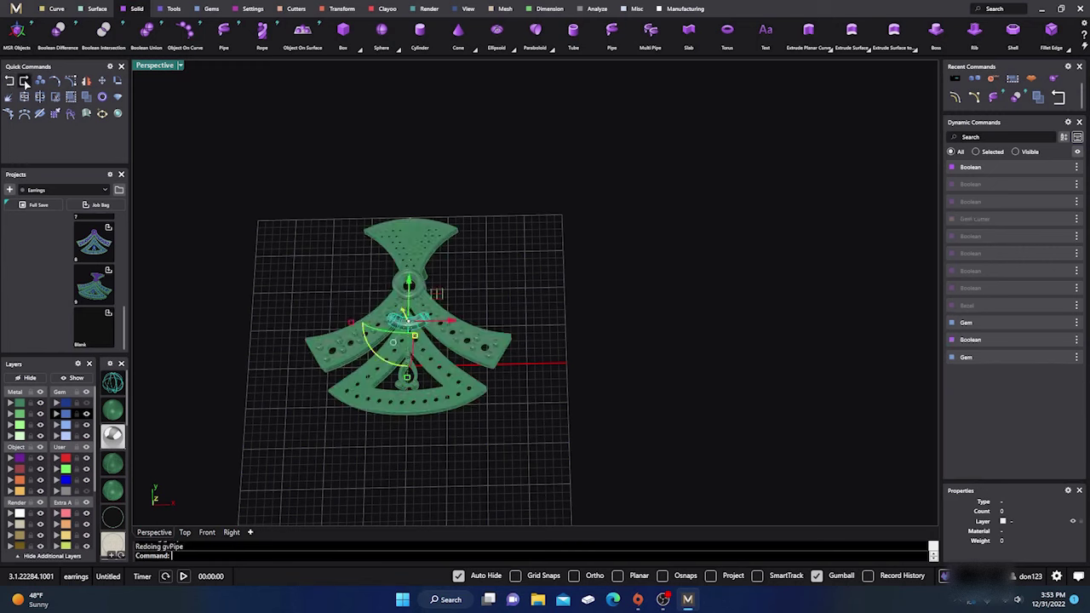
pyautogui.scroll(5, 426, 347)
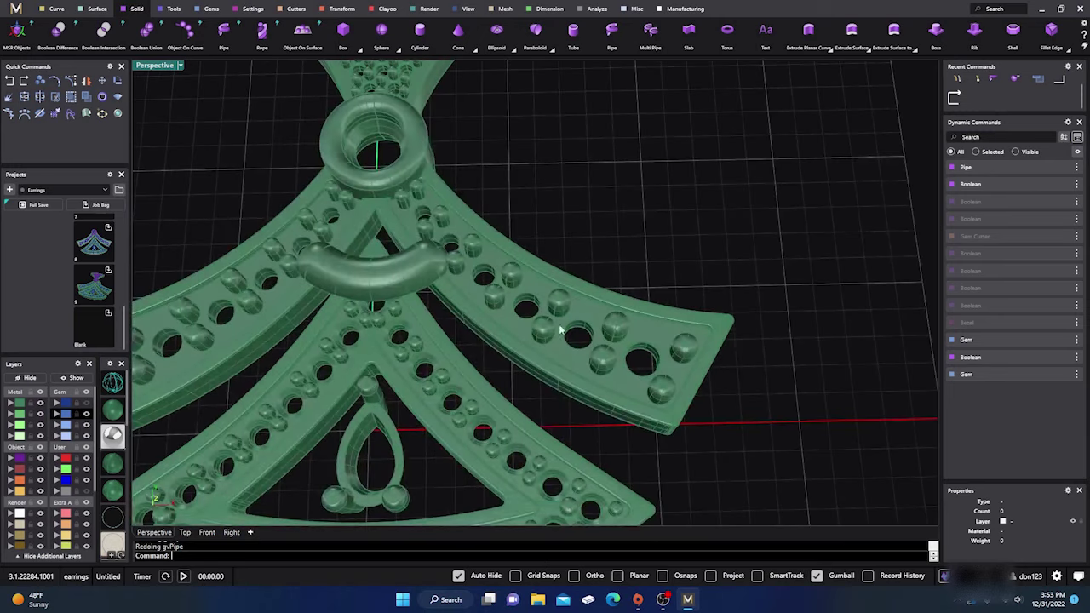
pyautogui.scroll(-3, 554, 323)
# Toggle the gem layer's visibility, ending with the gems hidden and seats empty.
pyautogui.click(86, 404)
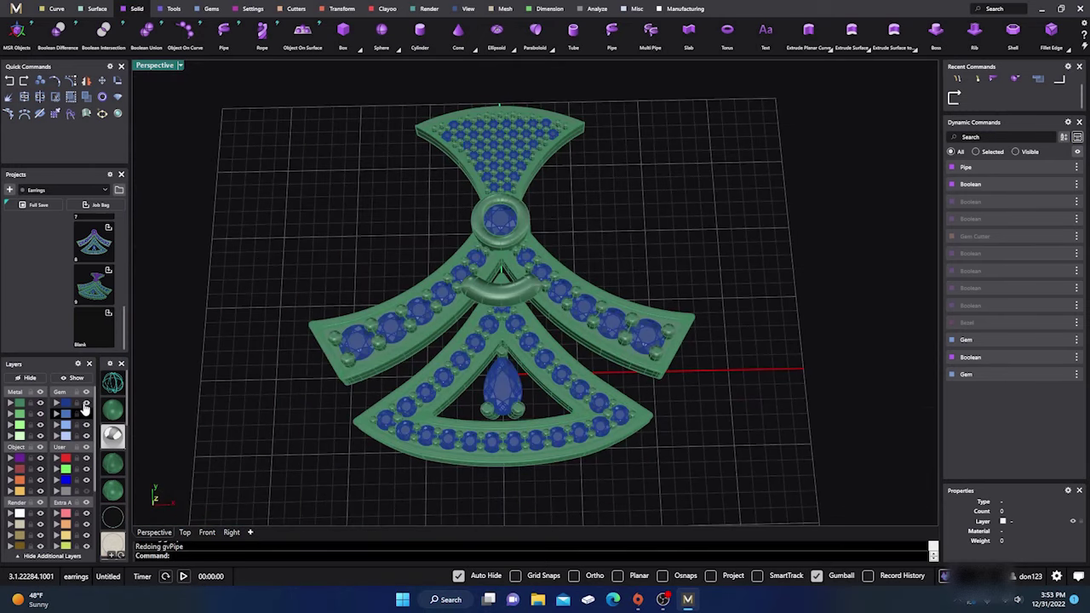
pyautogui.click(86, 404)
pyautogui.click(86, 404)
pyautogui.click(85, 405)
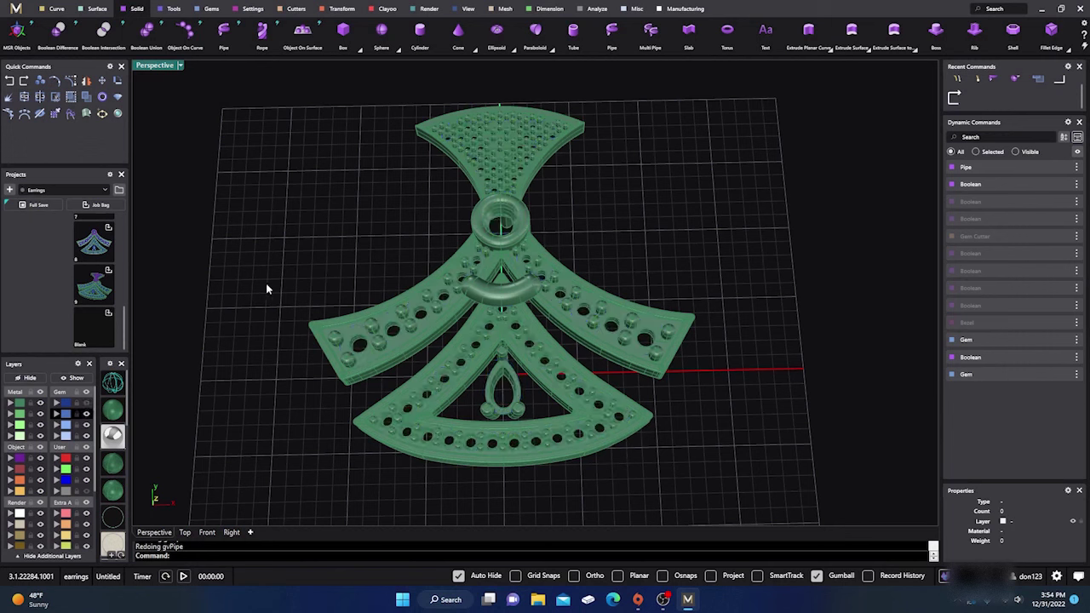
# Select the upper arm, lower frame piece and bail for the Export_10_Blank capture.
pyautogui.click(418, 323)
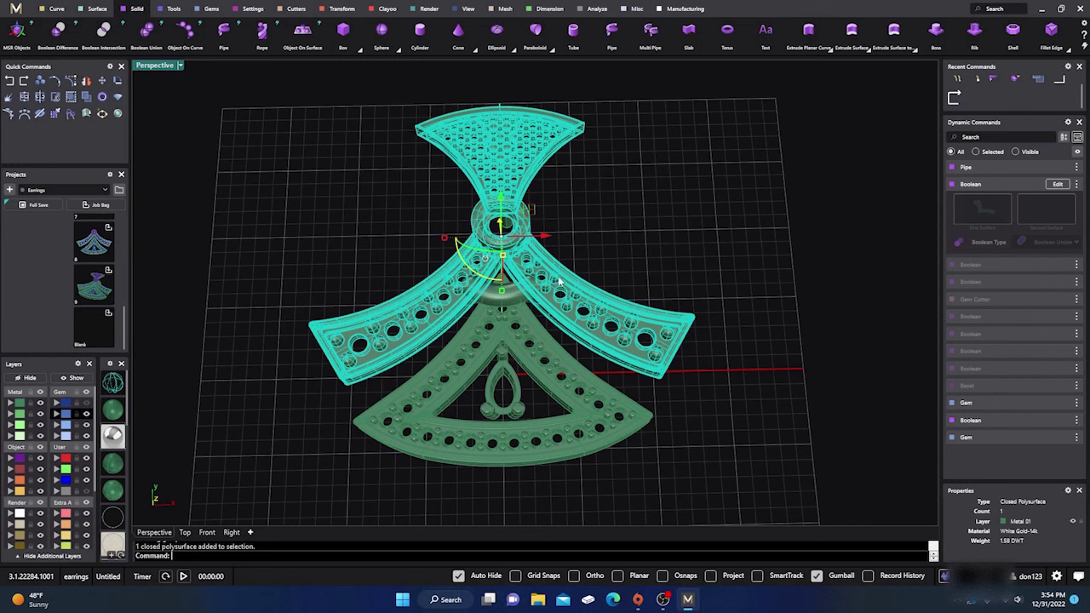
pyautogui.keyDown('shift'); pyautogui.click(479, 344); pyautogui.keyUp('shift')
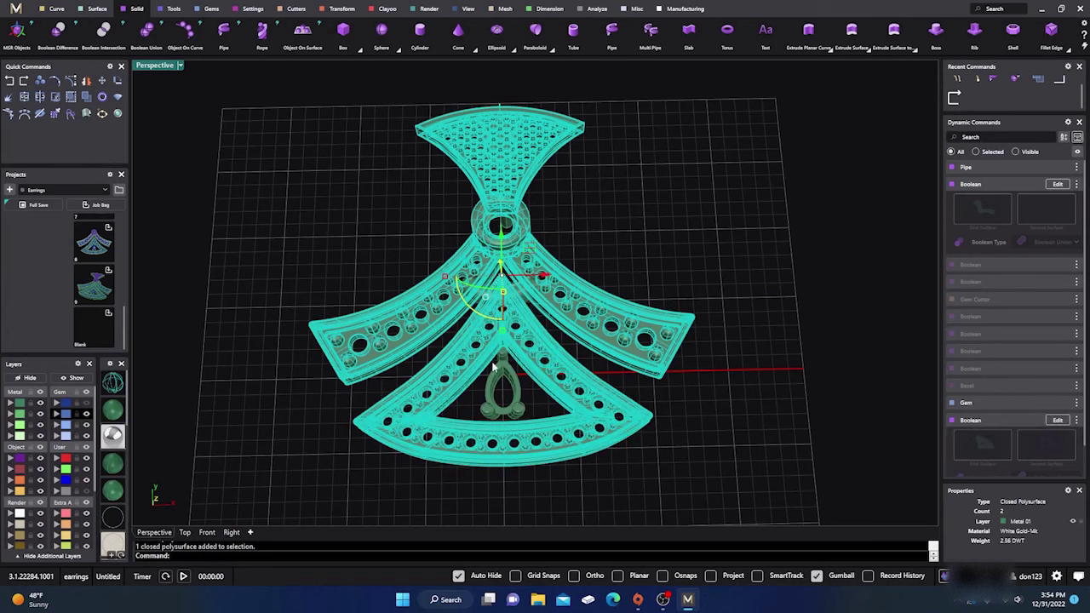
pyautogui.keyDown('shift'); pyautogui.click(497, 372); pyautogui.keyUp('shift')
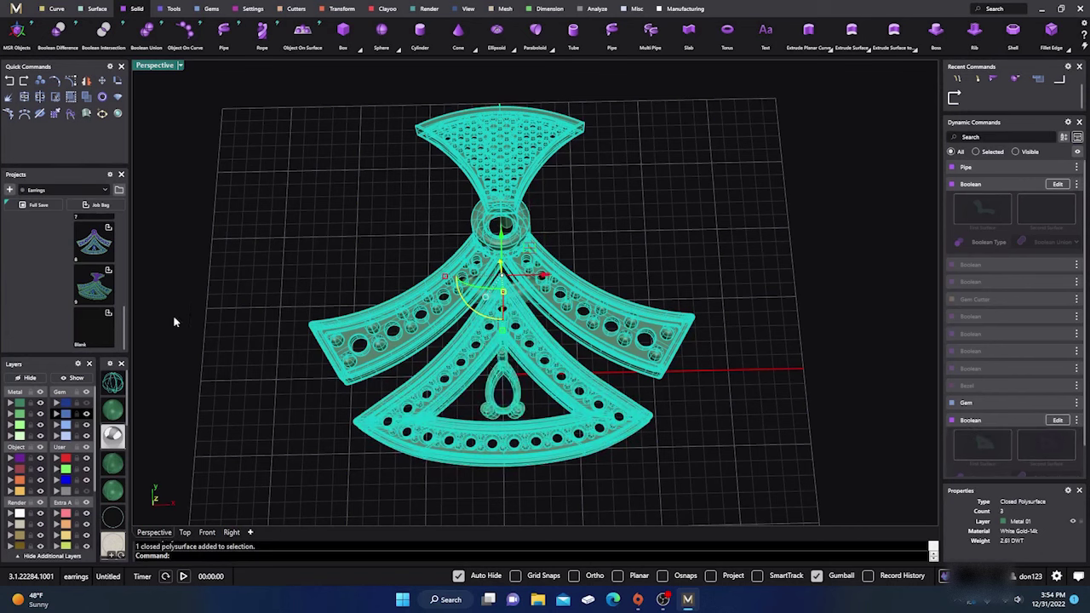
pyautogui.click(108, 314)
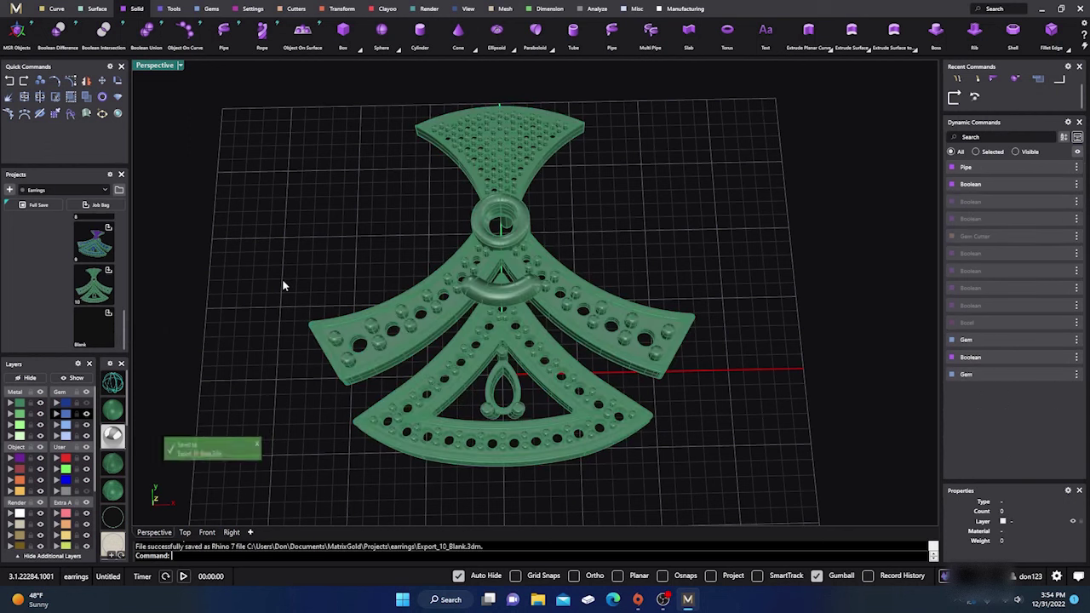
# Orbit toward the pendant's centre, trying selections of the top fan and bottom triangle pieces.
pyautogui.moveTo(426, 388); pyautogui.dragTo(448, 368, button='right')
pyautogui.scroll(3, 459, 331)
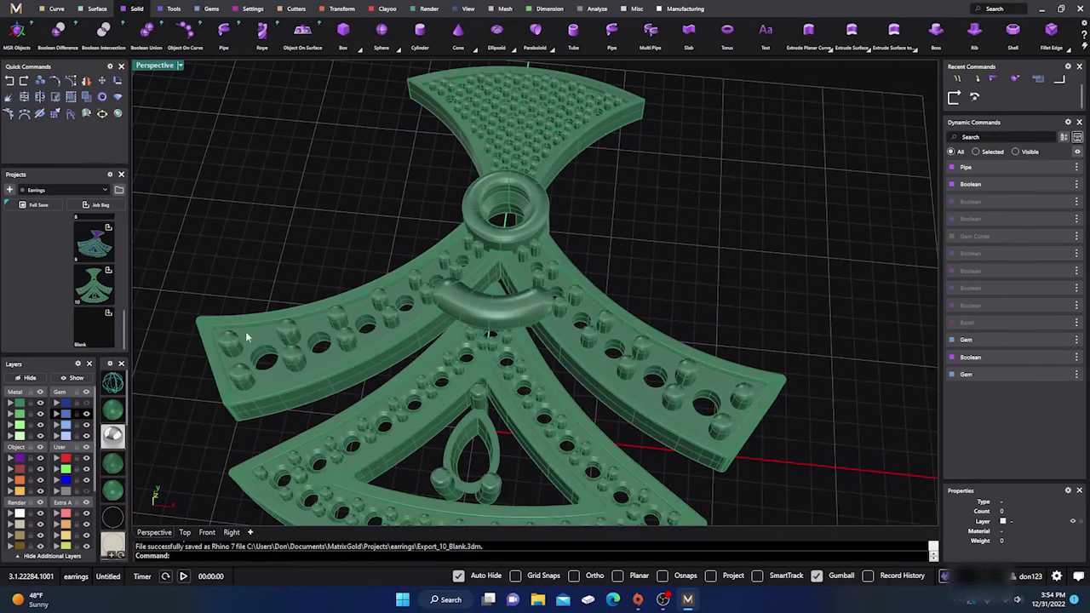
pyautogui.click(369, 353)
pyautogui.click(422, 375)
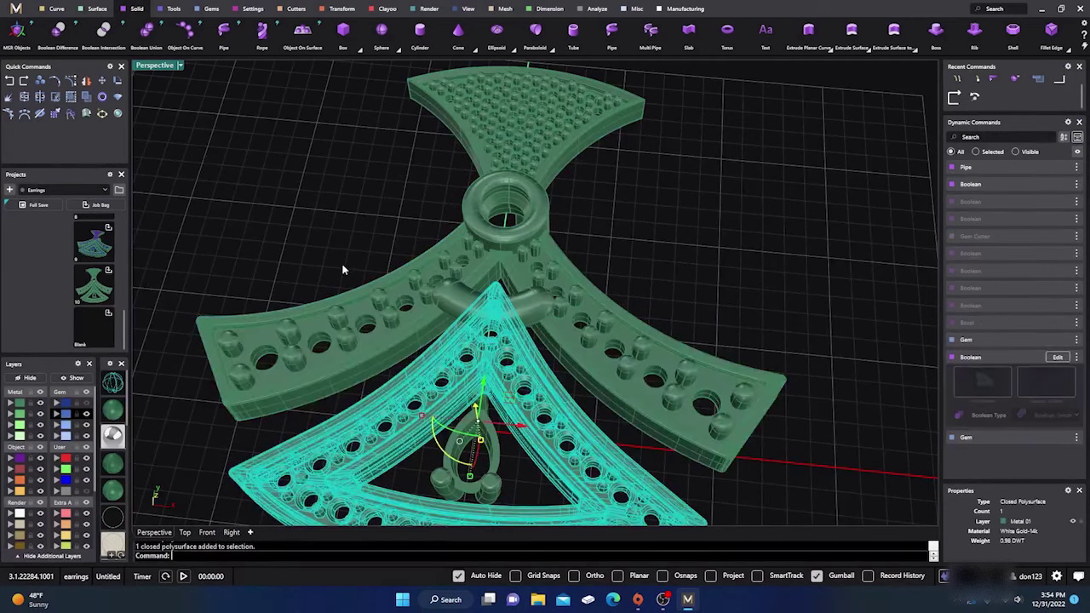
pyautogui.press('Escape')
pyautogui.click(562, 152)
pyautogui.press('Escape')
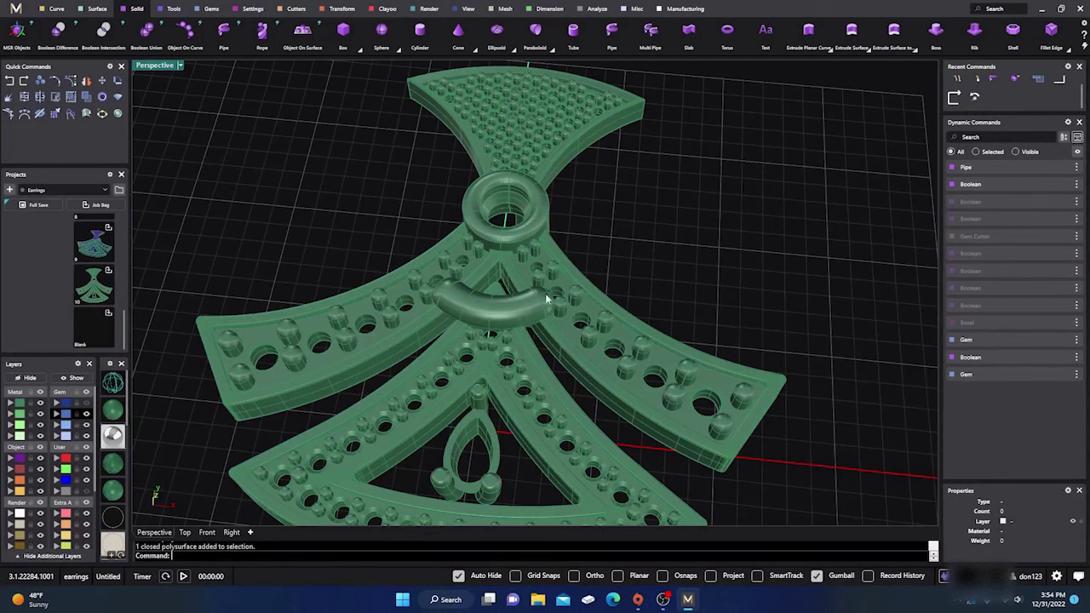
# Move the curved pipe bridge vertically down into the frame.
pyautogui.click(485, 318)
pyautogui.moveTo(484, 318); pyautogui.dragTo(469, 271, button='right')
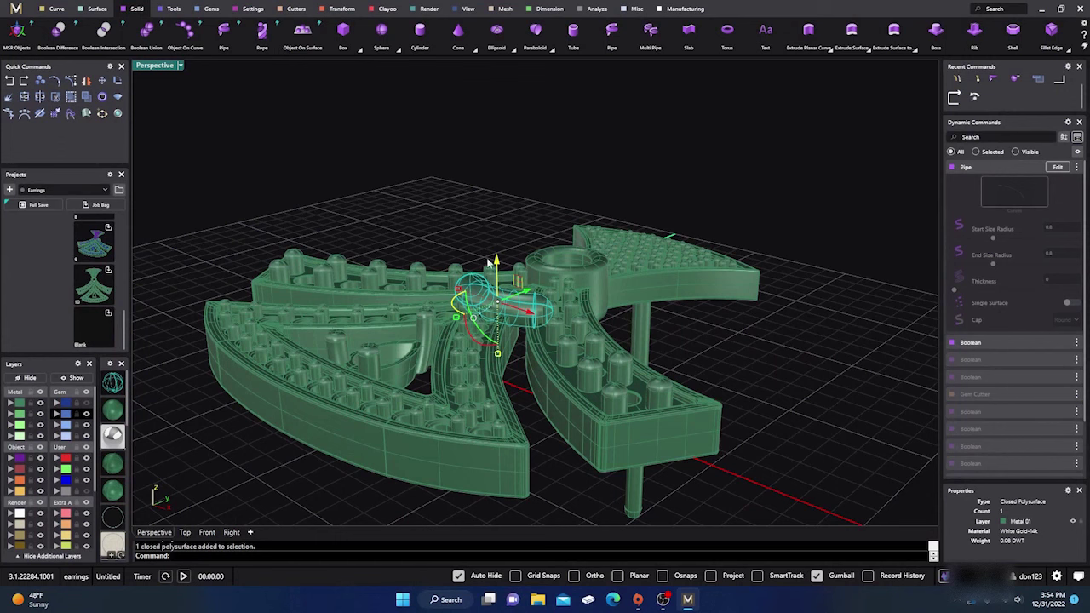
pyautogui.moveTo(497, 264); pyautogui.dragTo(500, 291)
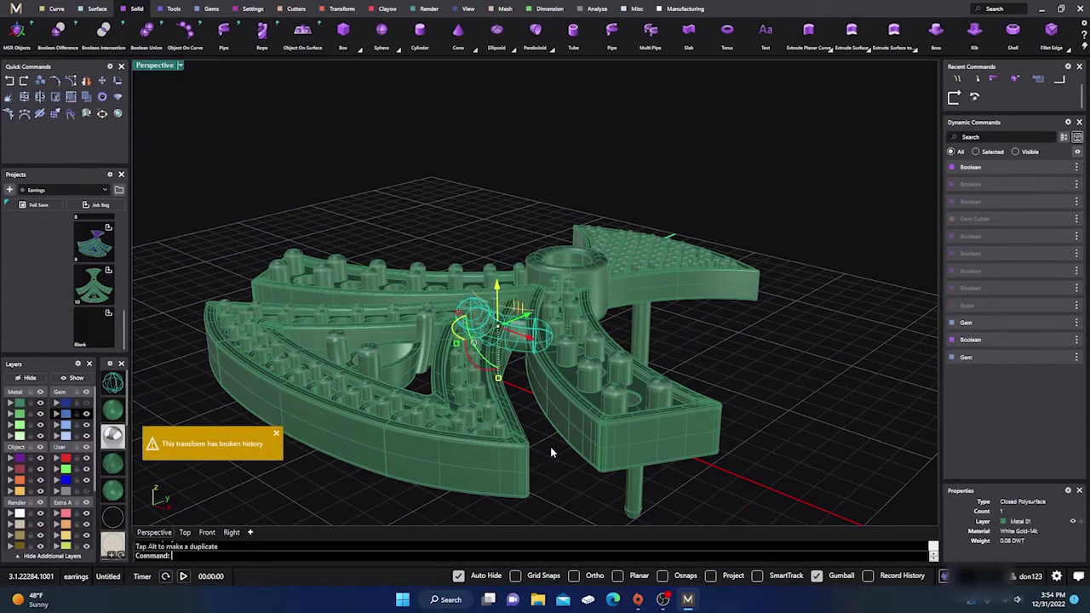
pyautogui.moveTo(553, 454); pyautogui.dragTo(569, 470, button='right')
pyautogui.press('Escape')
# Orbit below and back to an overview to check the sunken pipe bridge.
pyautogui.moveTo(666, 375); pyautogui.dragTo(628, 280, button='right')
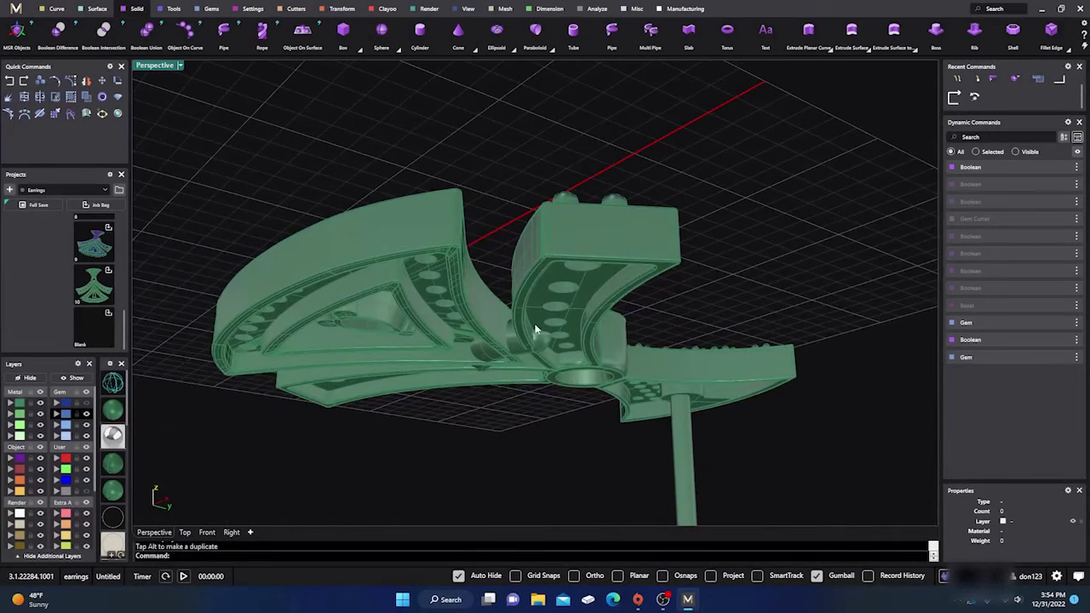
pyautogui.scroll(5, 523, 366)
pyautogui.click(497, 372)
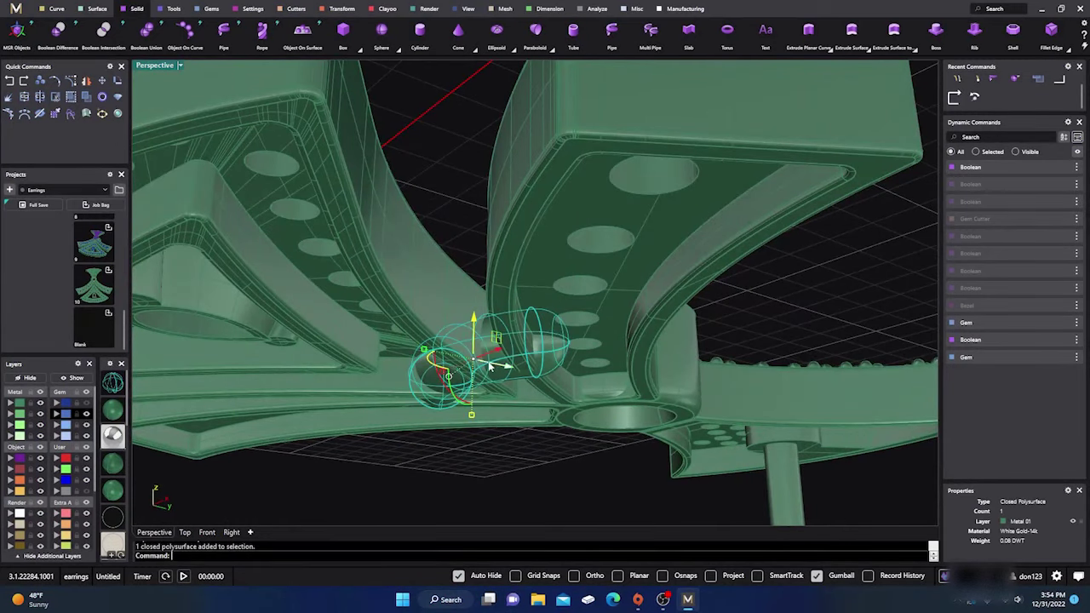
pyautogui.click(472, 415)
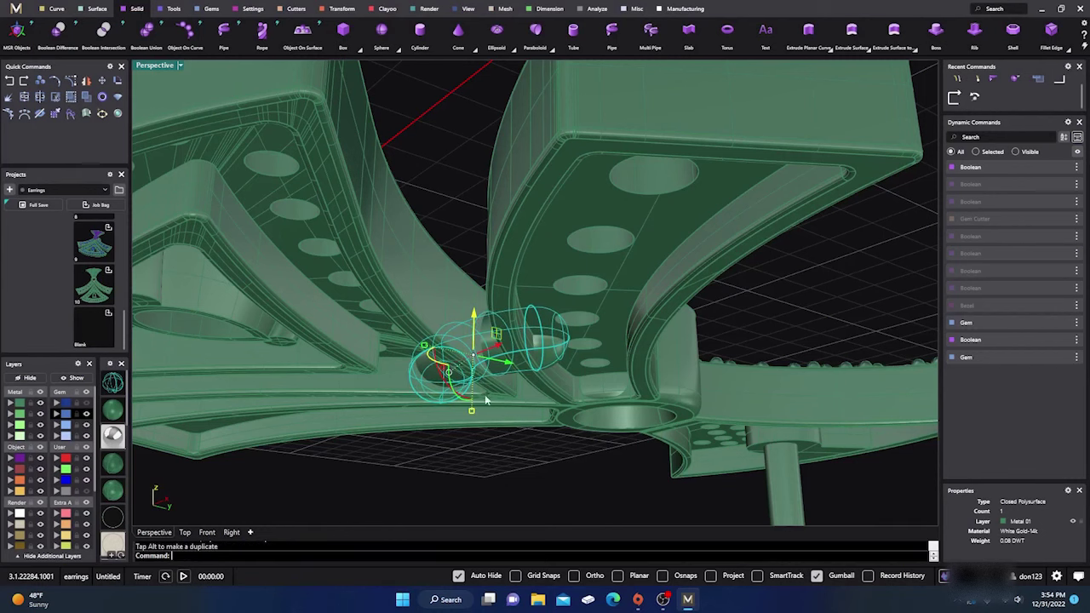
pyautogui.click(495, 479)
pyautogui.moveTo(494, 478); pyautogui.dragTo(468, 443, button='right')
pyautogui.scroll(-3, 486, 388)
pyautogui.scroll(10, 480, 336)
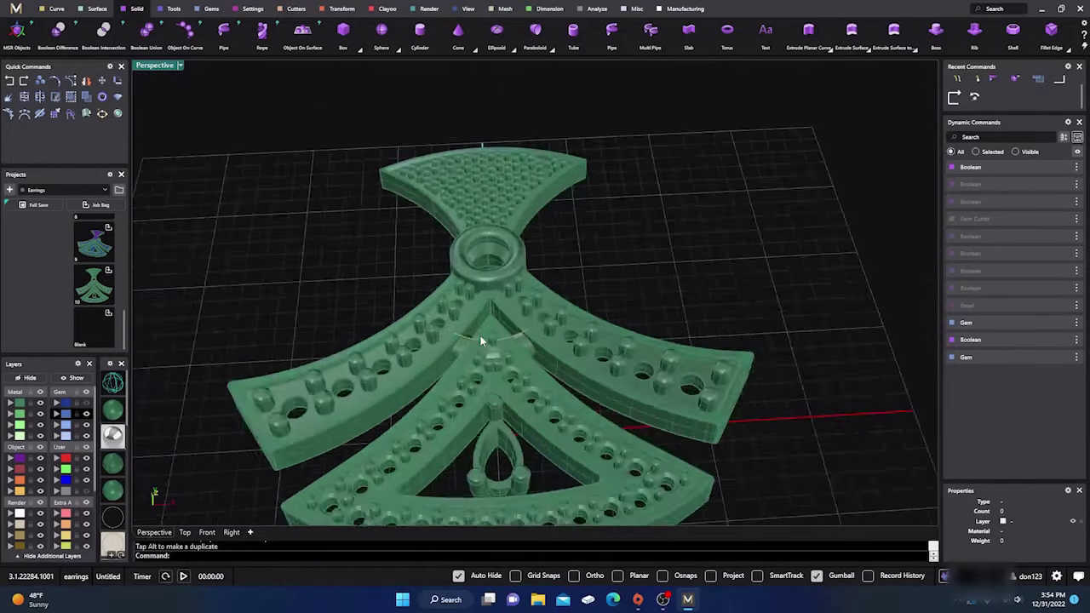
pyautogui.scroll(-3, 480, 336)
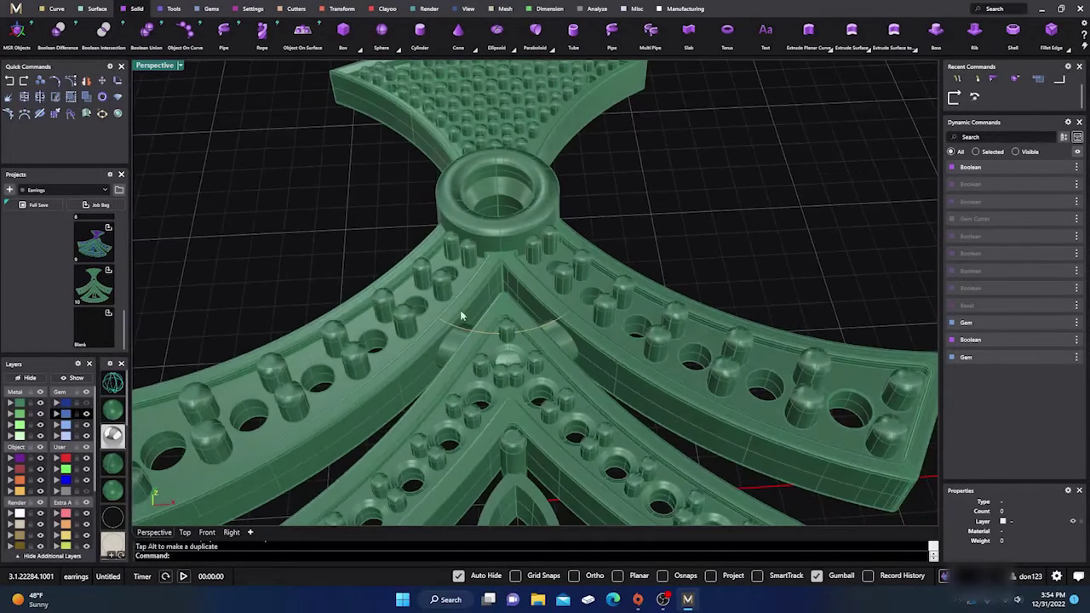
pyautogui.scroll(-5, 446, 326)
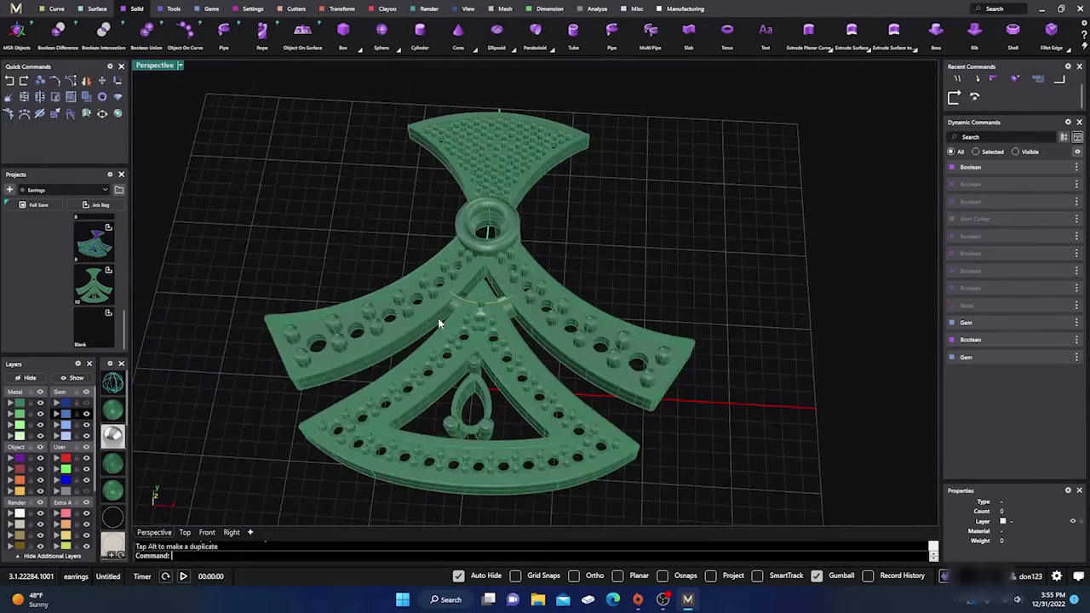
# Boolean-subtract the curved pipe from the upper and lower frame pieces.
pyautogui.click(407, 312)
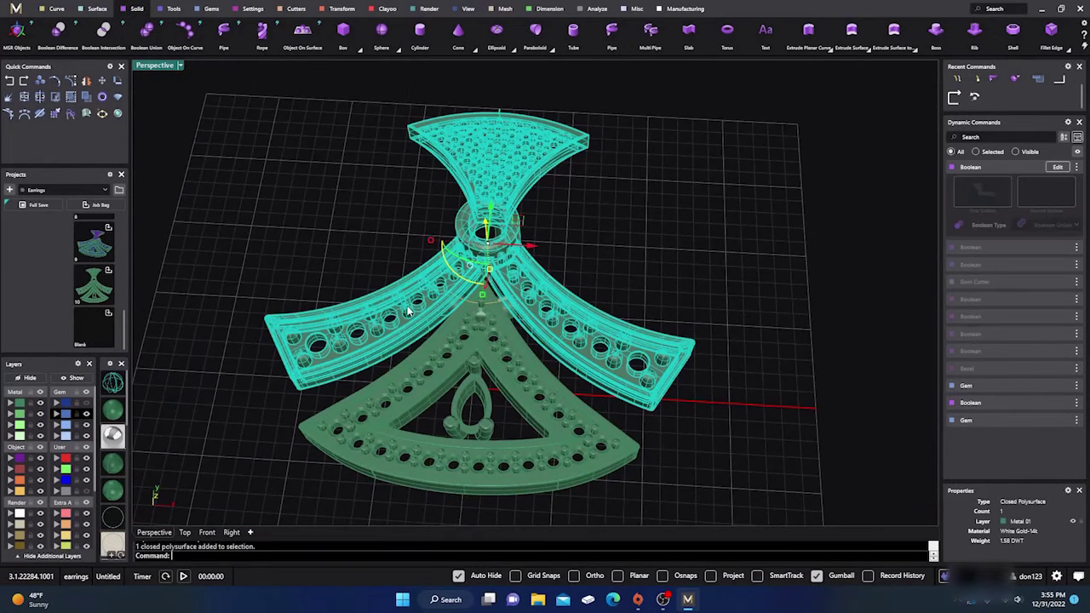
pyautogui.keyDown('shift'); pyautogui.click(430, 354); pyautogui.keyUp('shift')
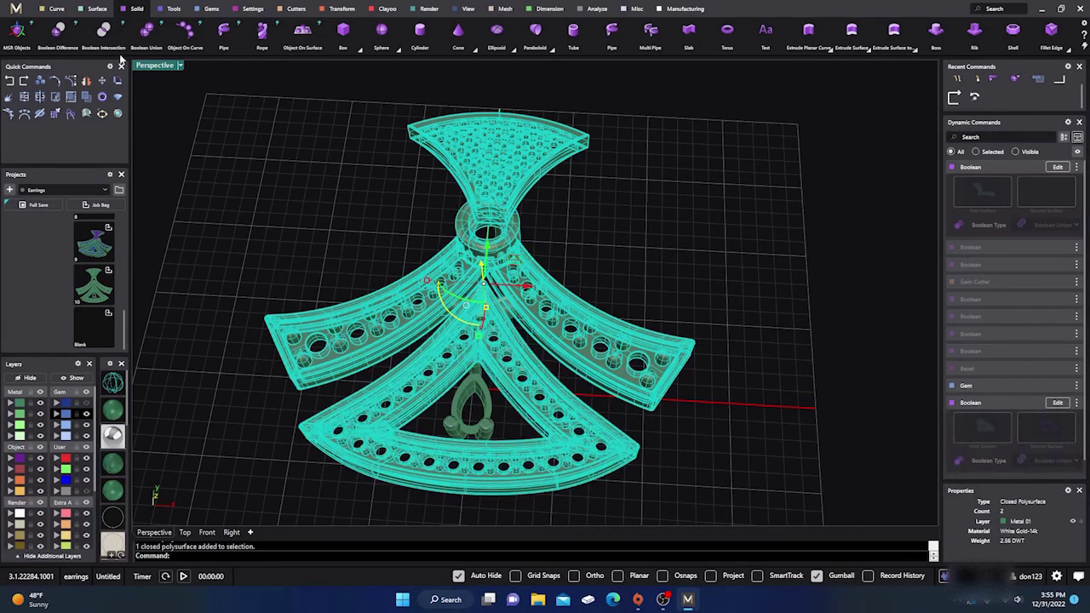
pyautogui.click(60, 38)
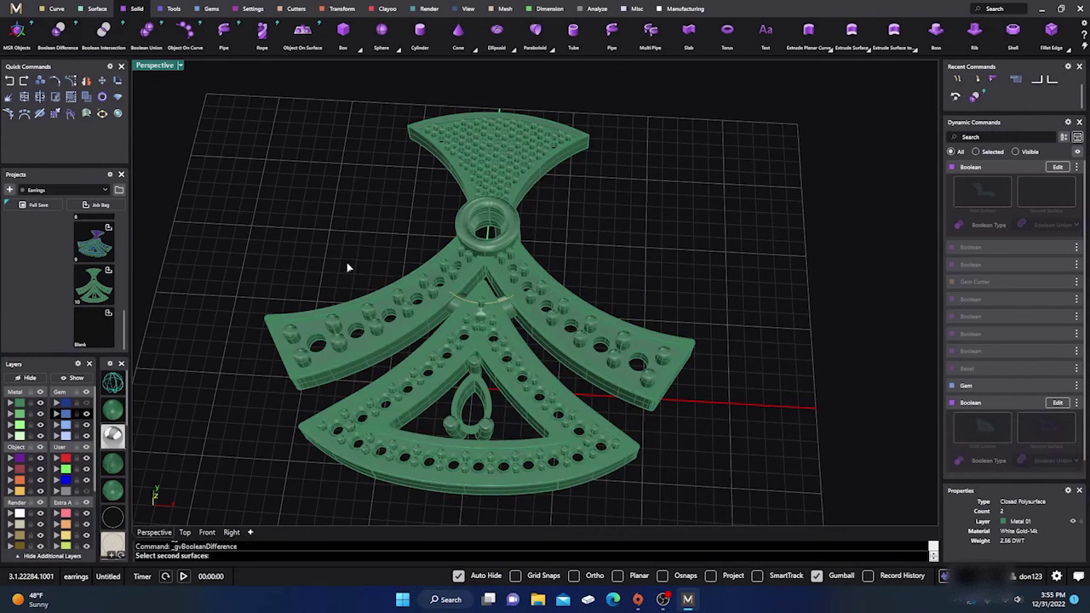
pyautogui.scroll(6, 503, 290)
pyautogui.click(512, 295)
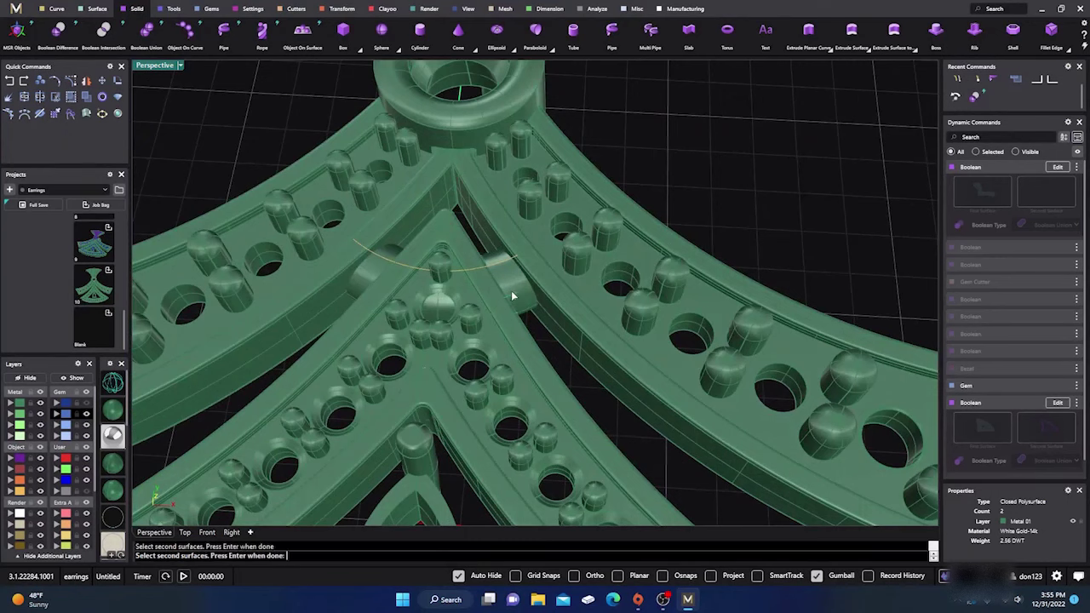
pyautogui.press('Return')
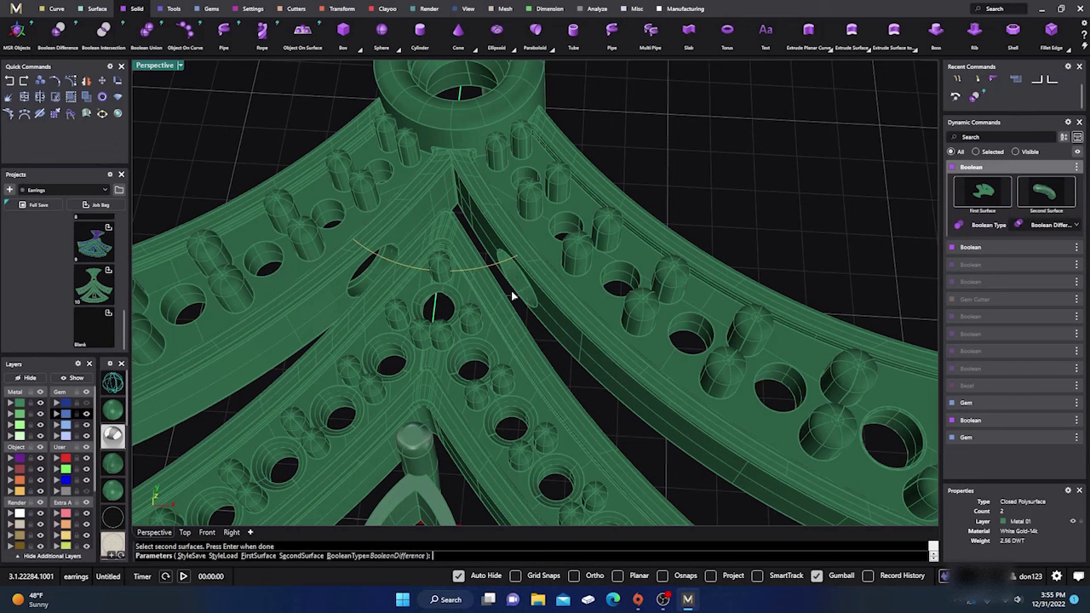
pyautogui.press('Return')
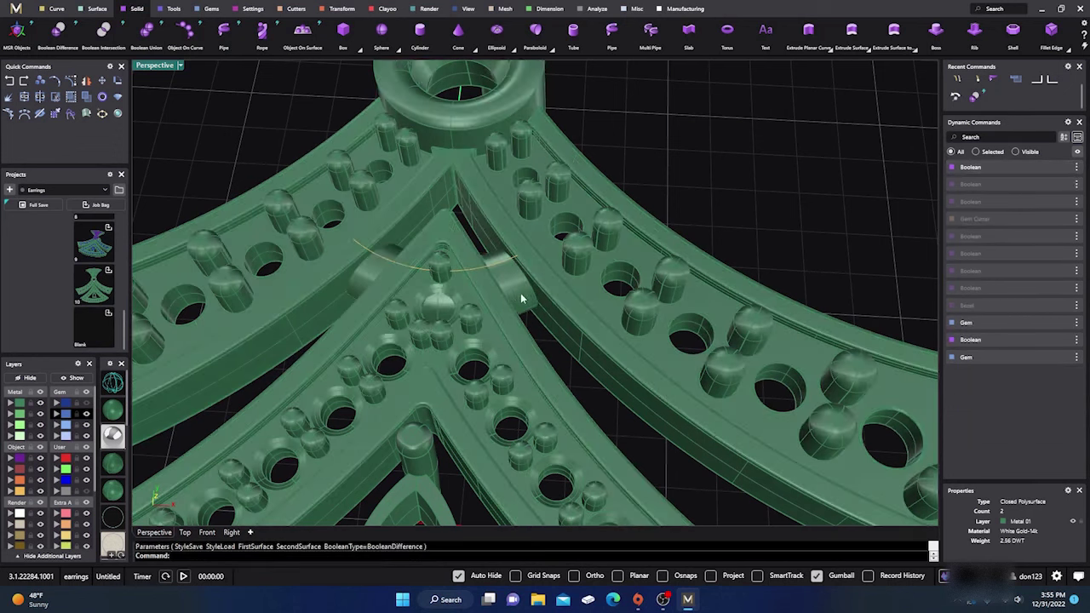
# Boolean-subtract both frame pieces from the curved pipe, leaving the Boolean36 pipe fragments.
pyautogui.press('Return')
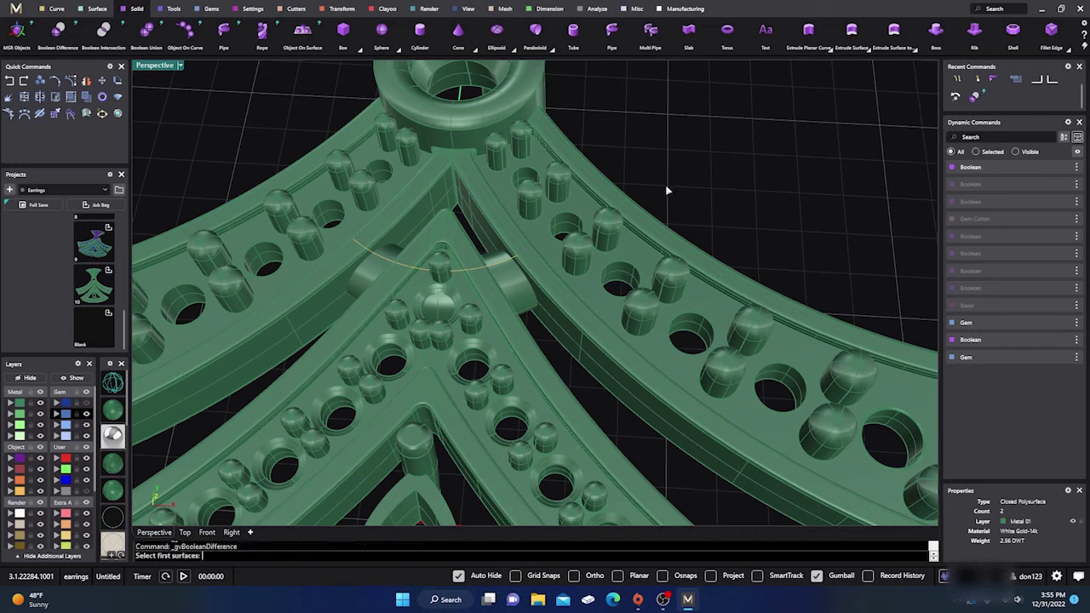
pyautogui.click(517, 288)
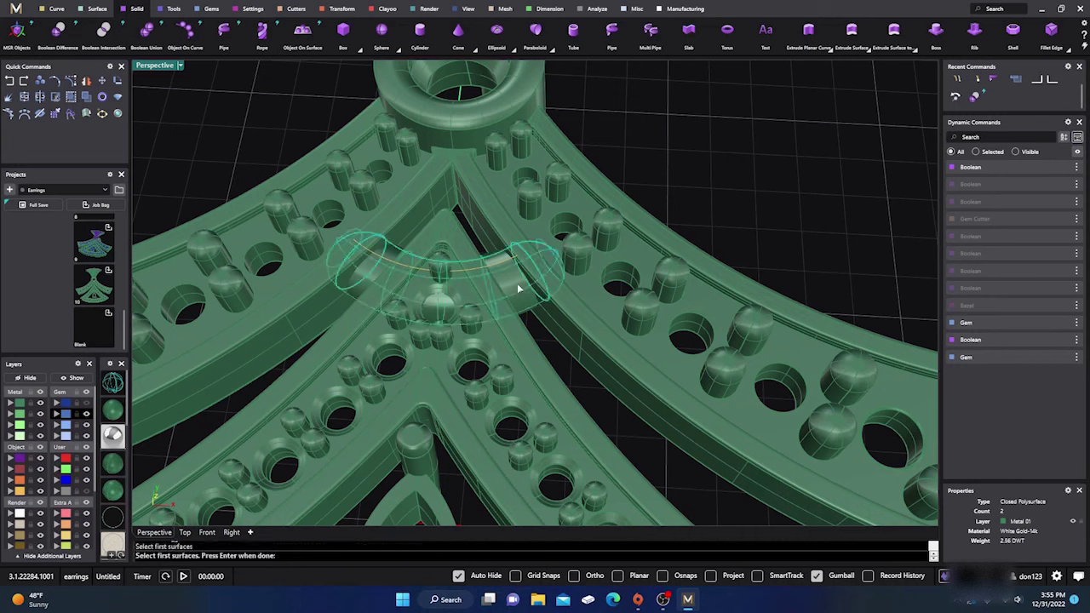
pyautogui.press('Return')
pyautogui.click(562, 328)
pyautogui.click(528, 344)
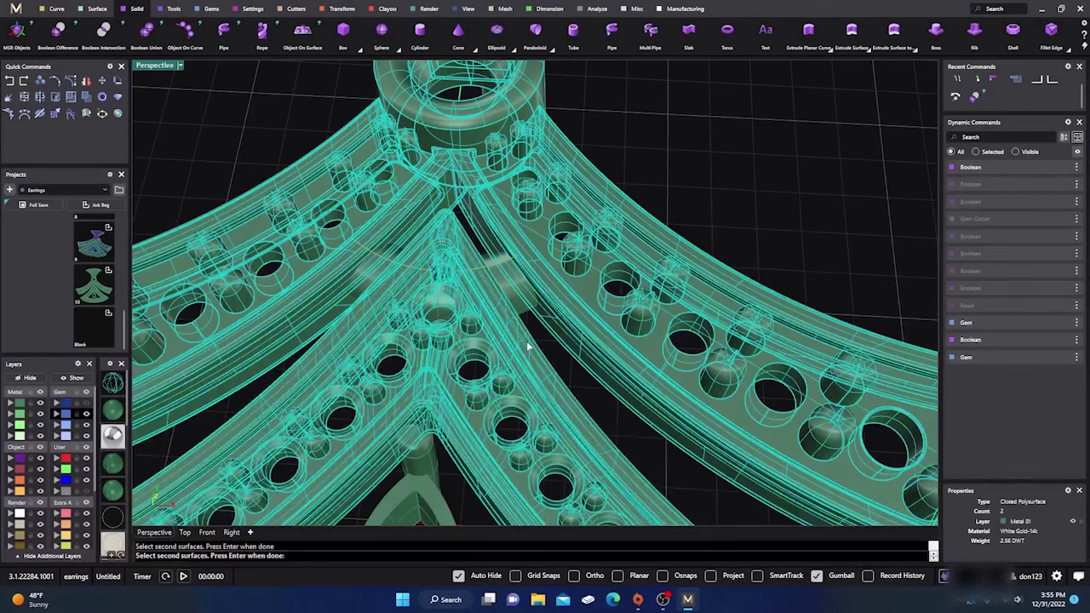
pyautogui.press('Return')
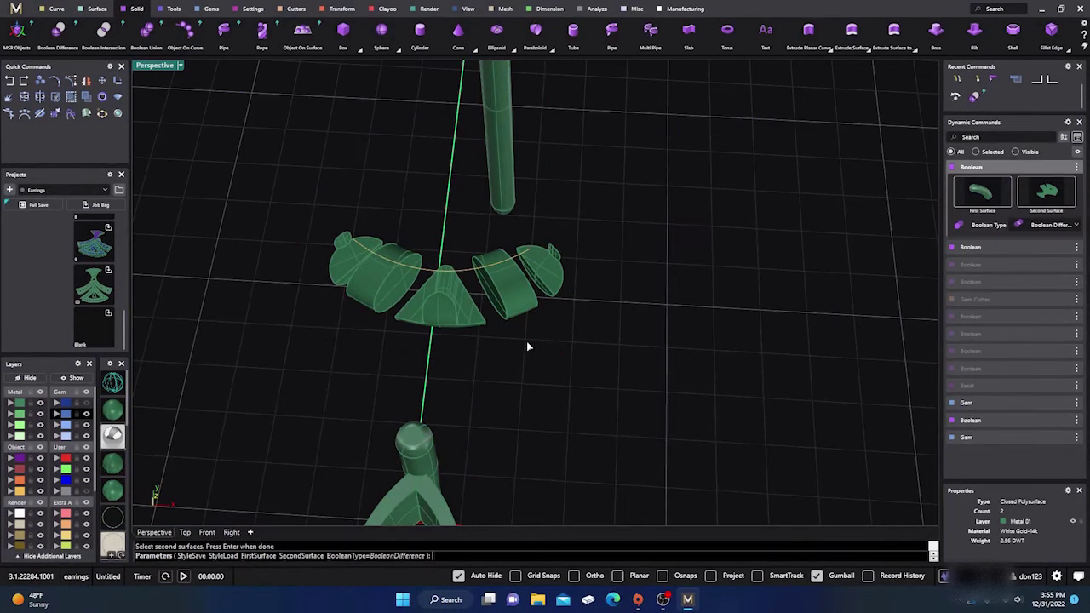
pyautogui.moveTo(518, 333)
pyautogui.mouseDown(button='right')
pyautogui.moveTo(531, 356)
pyautogui.moveTo(515, 345)
pyautogui.mouseUp(button='right')
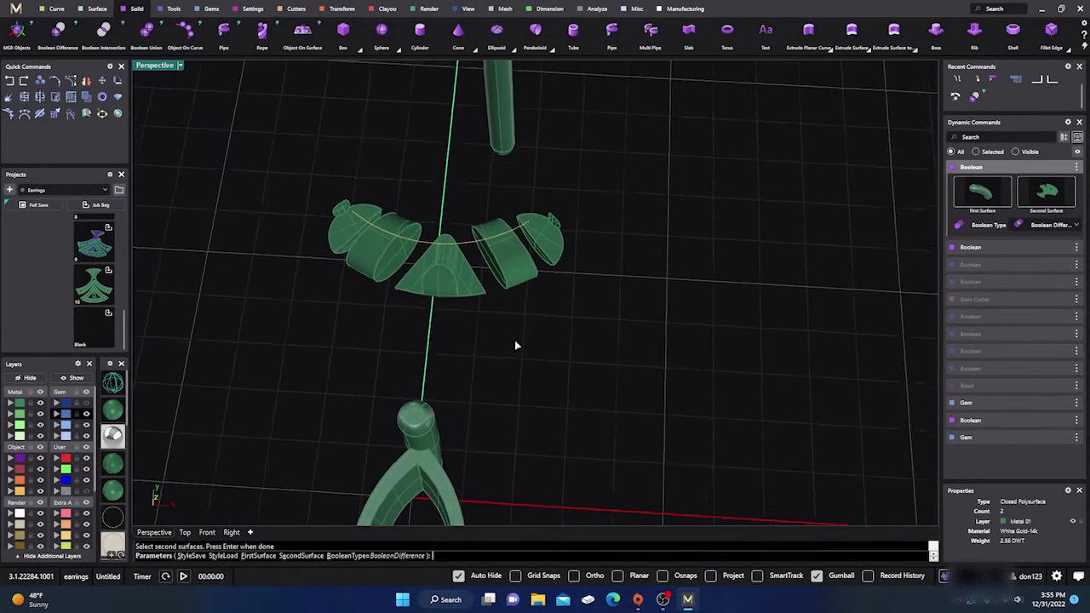
pyautogui.scroll(-2, 509, 342)
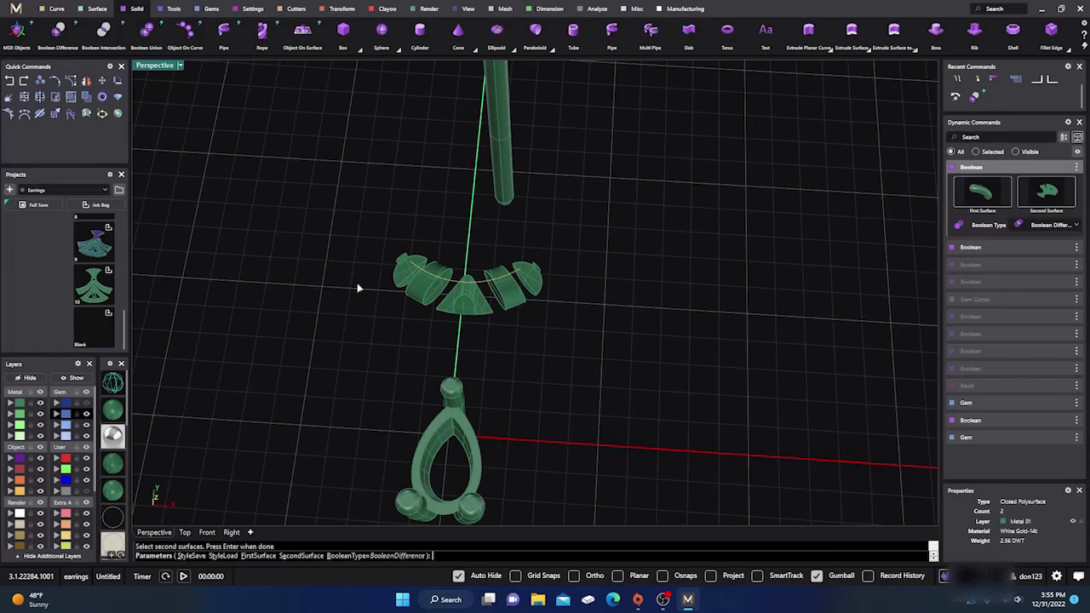
pyautogui.press('Return')
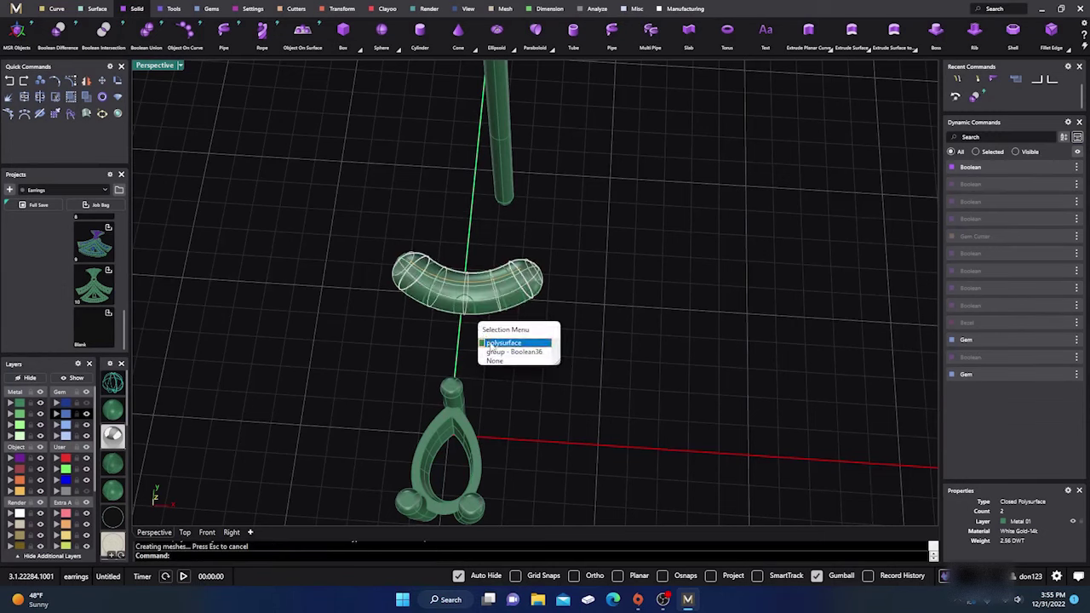
# Delete the merged curved pipe, its left and right end caps and the central cone piece.
pyautogui.click(489, 344)
pyautogui.press('Delete')
pyautogui.click(460, 310)
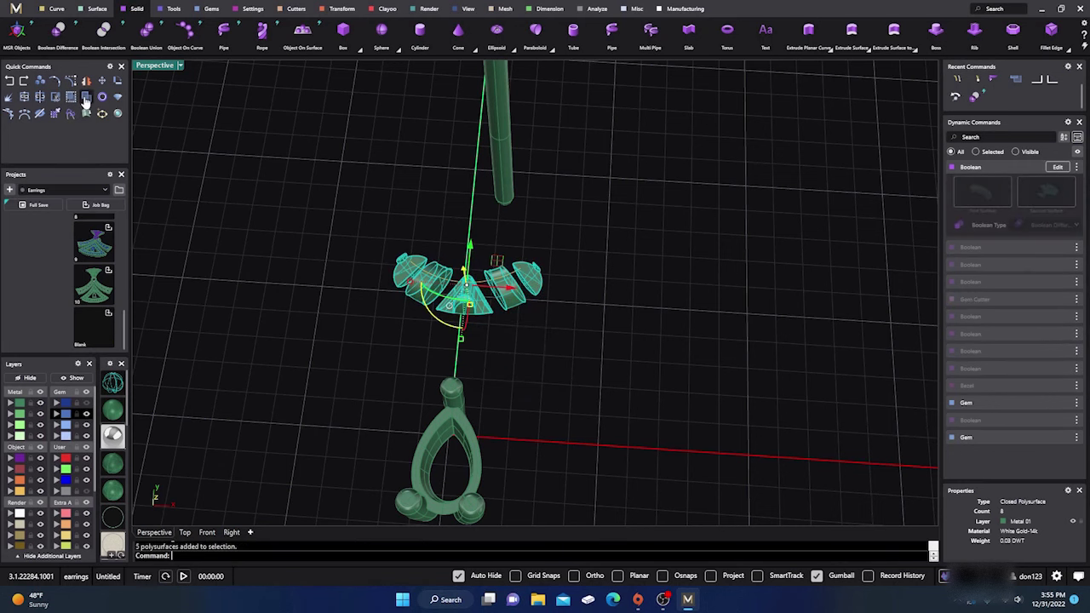
pyautogui.click(380, 290)
pyautogui.scroll(3, 380, 290)
pyautogui.click(418, 269)
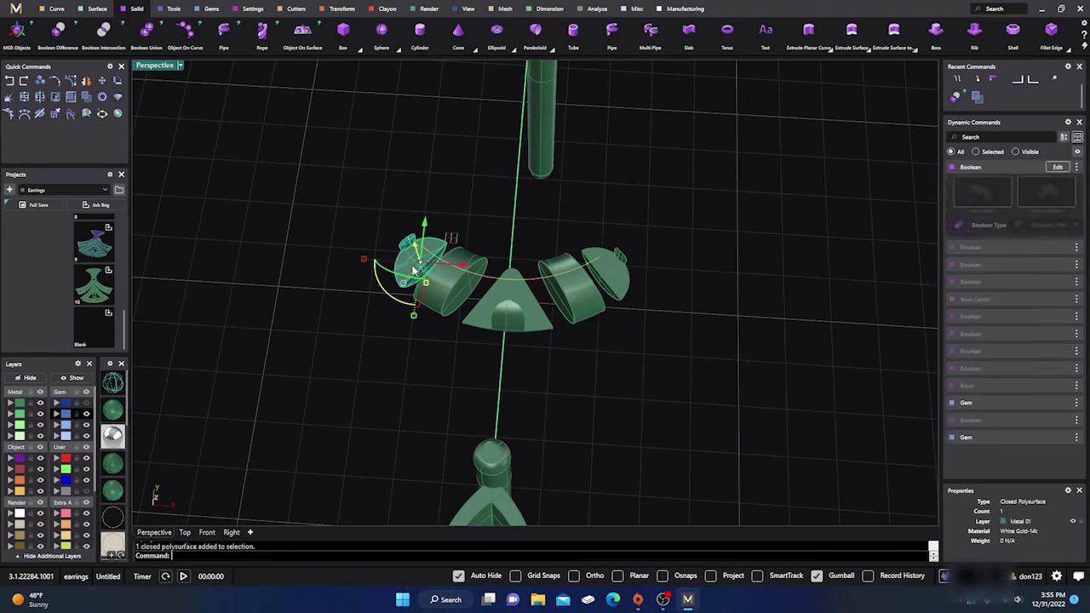
pyautogui.press('Delete')
pyautogui.click(498, 332)
pyautogui.press('Delete')
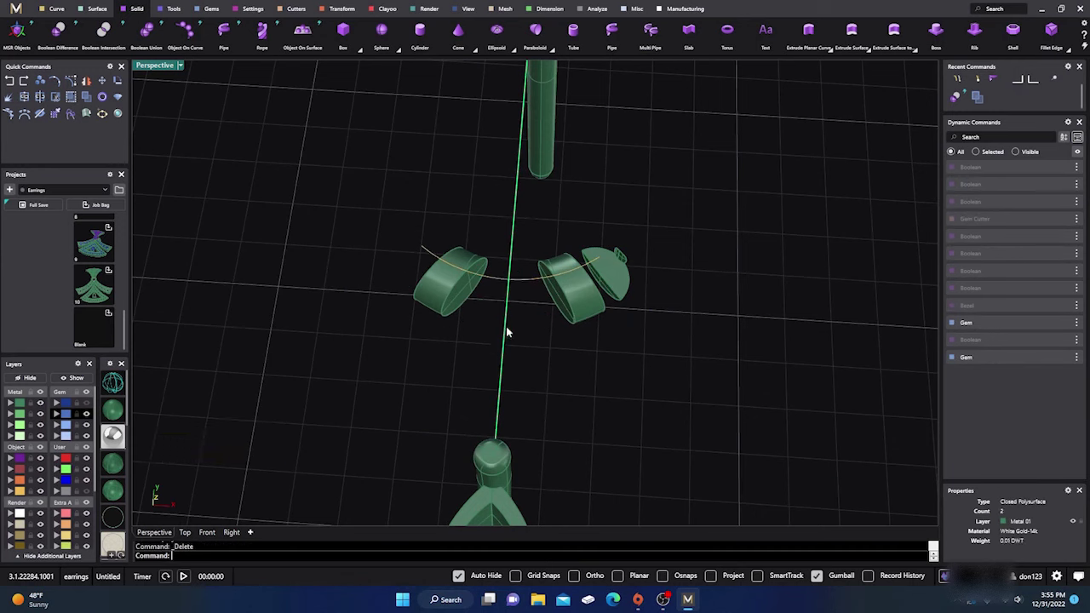
pyautogui.click(625, 281)
pyautogui.press('Delete')
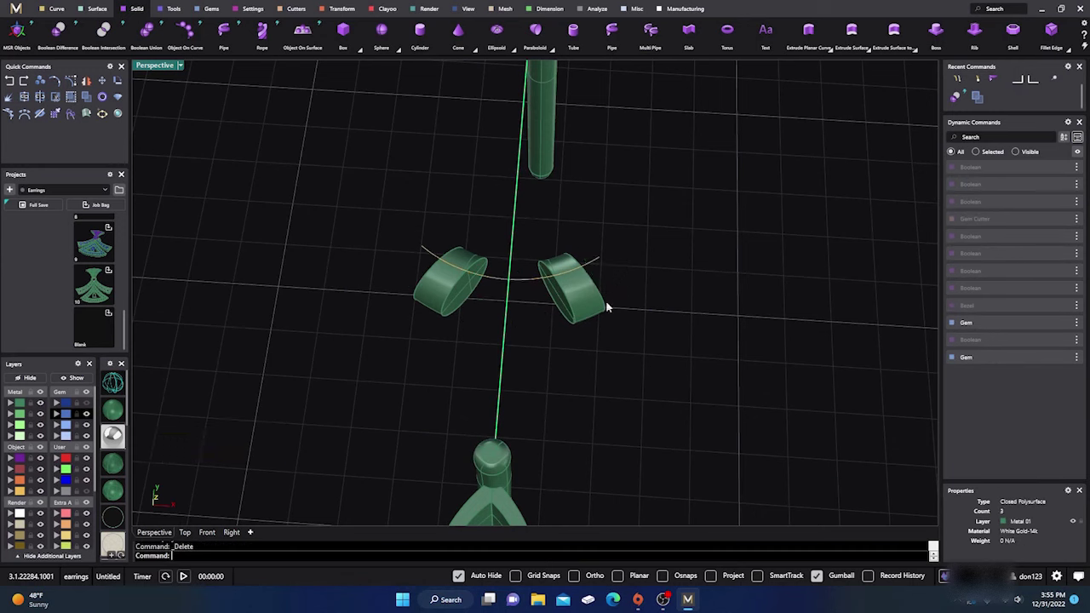
# Bring back the saved Export_10_Blank pendant and orbit to a top-down close-up of the arm junction.
pyautogui.click(93, 294)
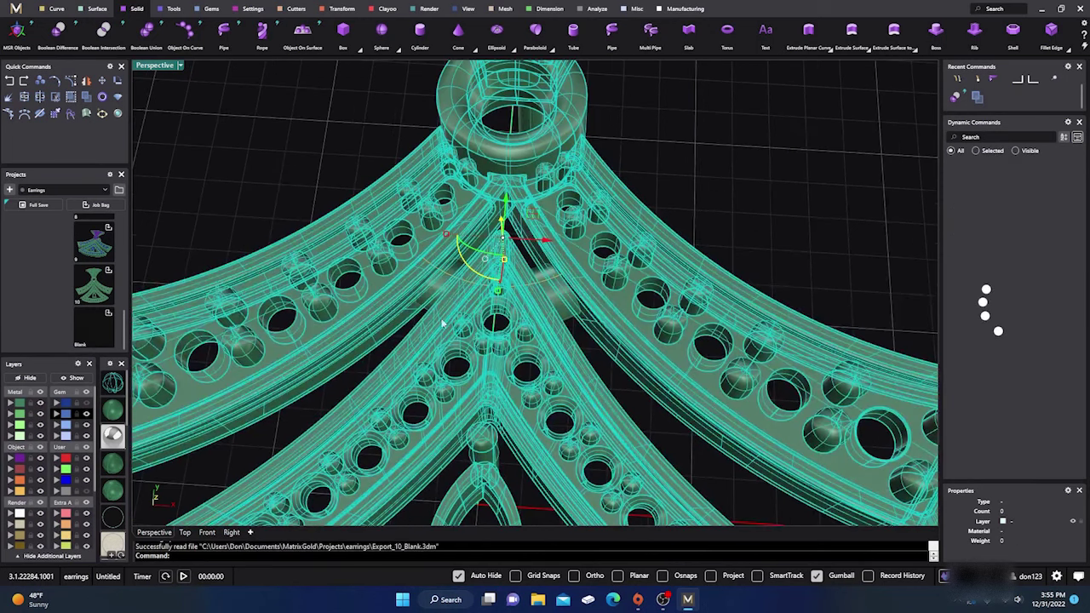
pyautogui.scroll(-5, 574, 262)
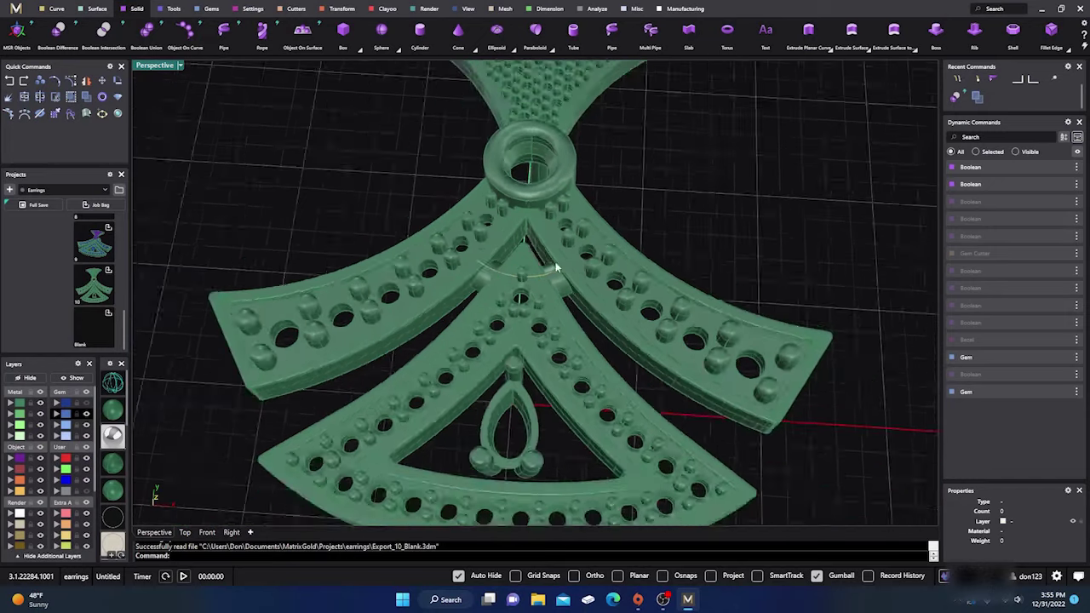
pyautogui.moveTo(574, 261); pyautogui.dragTo(513, 245, button='right')
pyautogui.moveTo(516, 424); pyautogui.dragTo(490, 379, button='right')
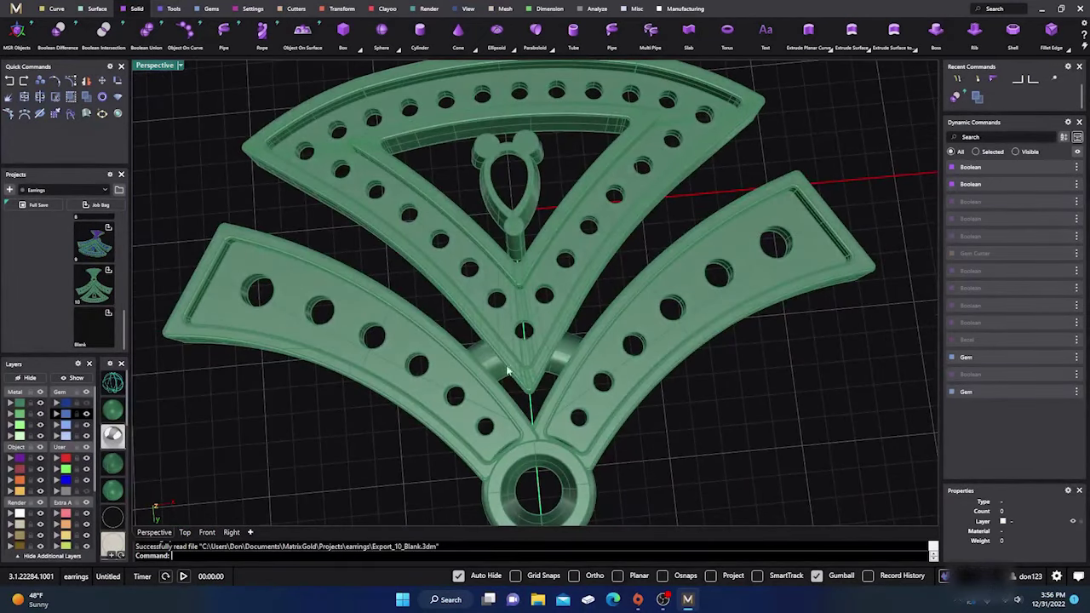
pyautogui.scroll(-5, 545, 329)
pyautogui.moveTo(545, 330); pyautogui.dragTo(533, 448, button='right')
pyautogui.scroll(8, 448, 299)
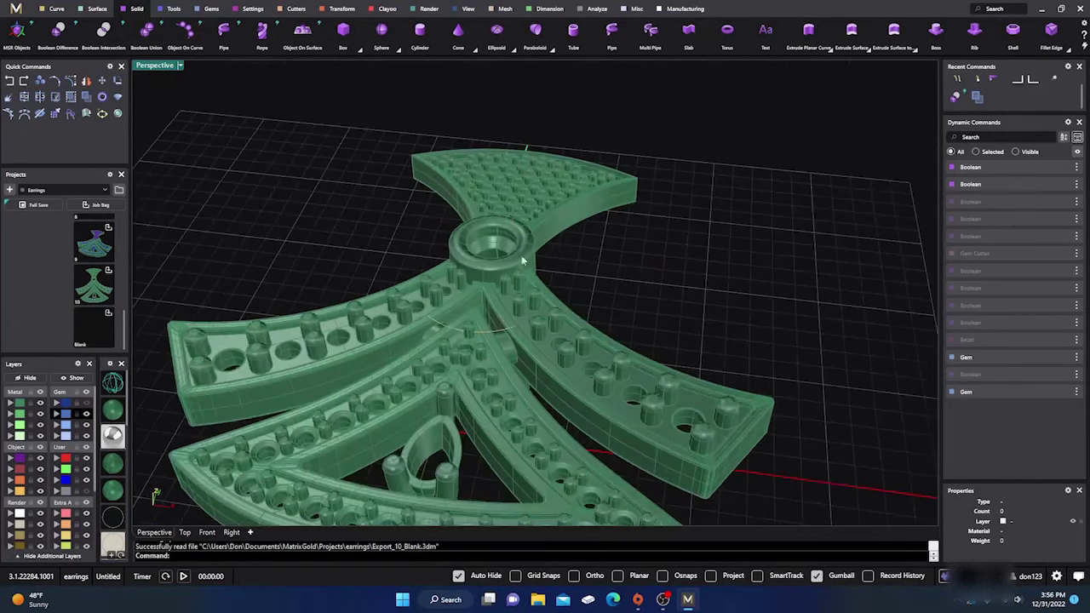
pyautogui.moveTo(448, 299); pyautogui.dragTo(452, 357, button='right')
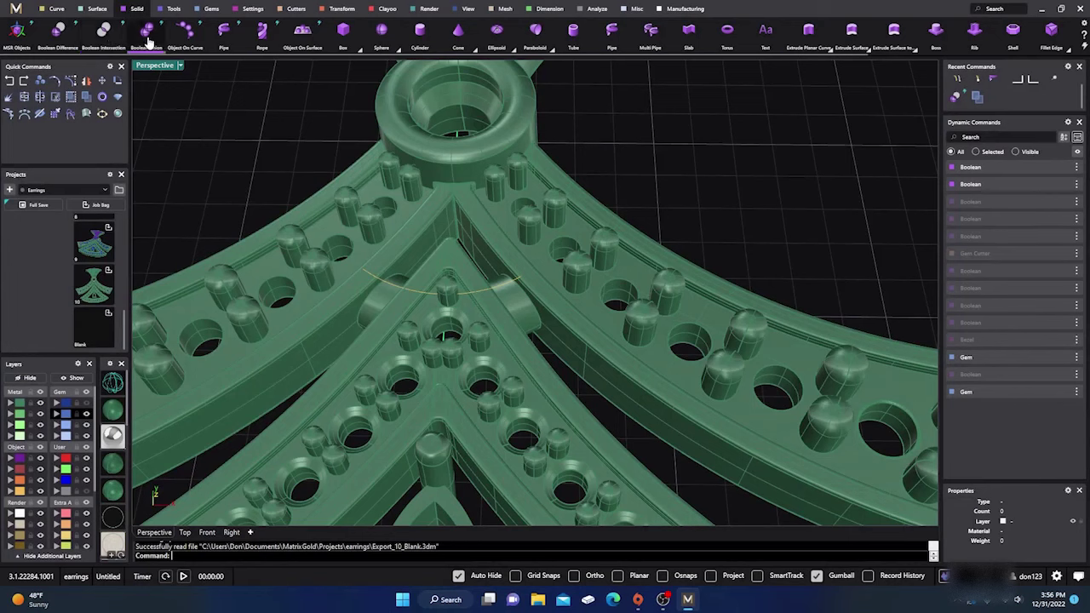
# Boolean-union the upper arms and ring with the two small connector pieces.
pyautogui.click(147, 36)
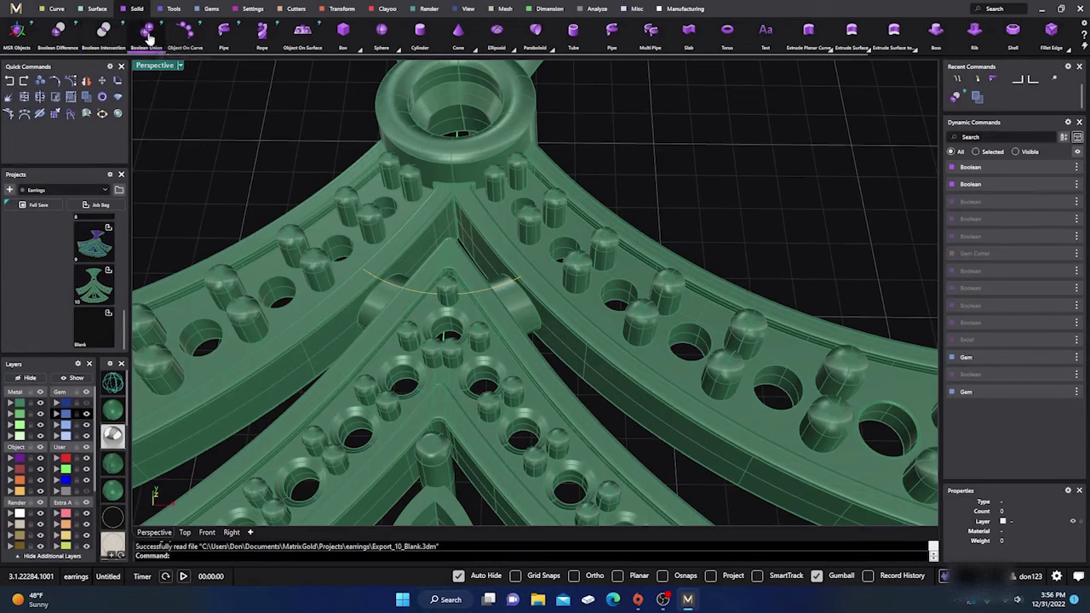
pyautogui.click(325, 320)
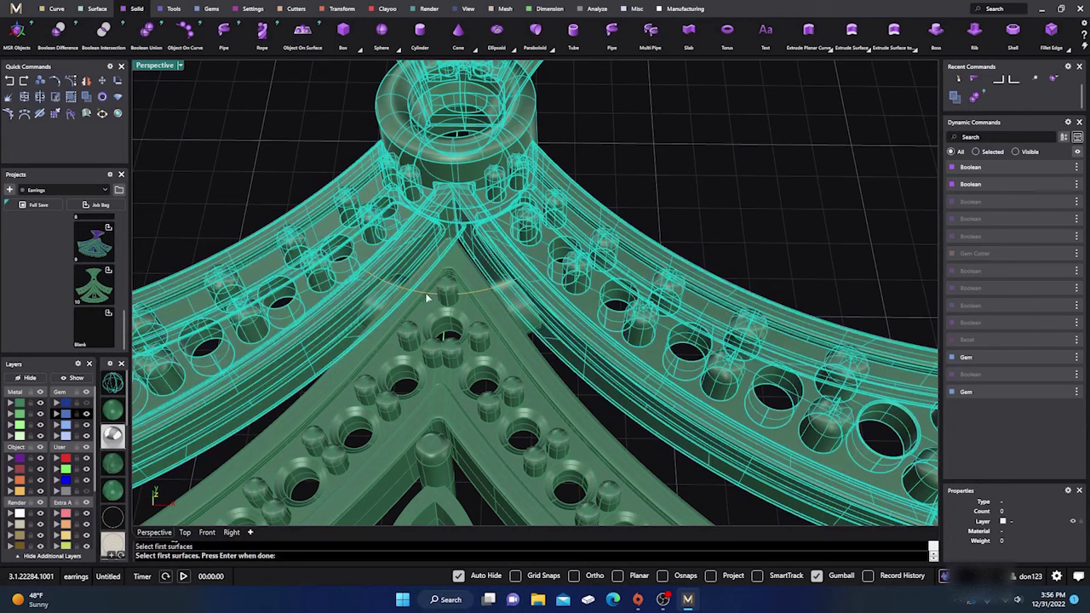
pyautogui.press('Return')
pyautogui.click(514, 301)
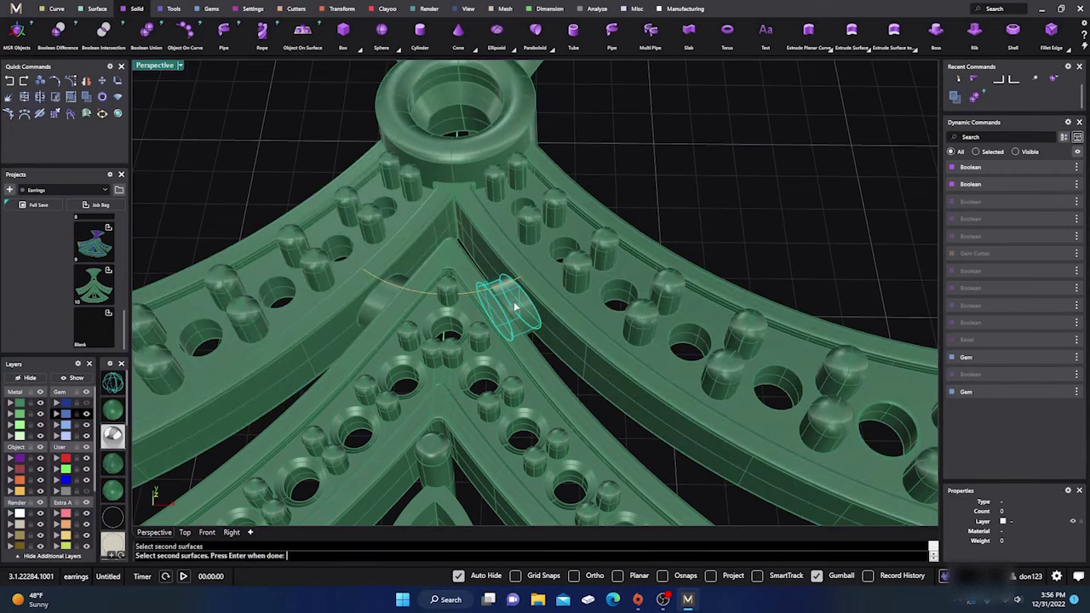
pyautogui.click(380, 298)
pyautogui.press('Return')
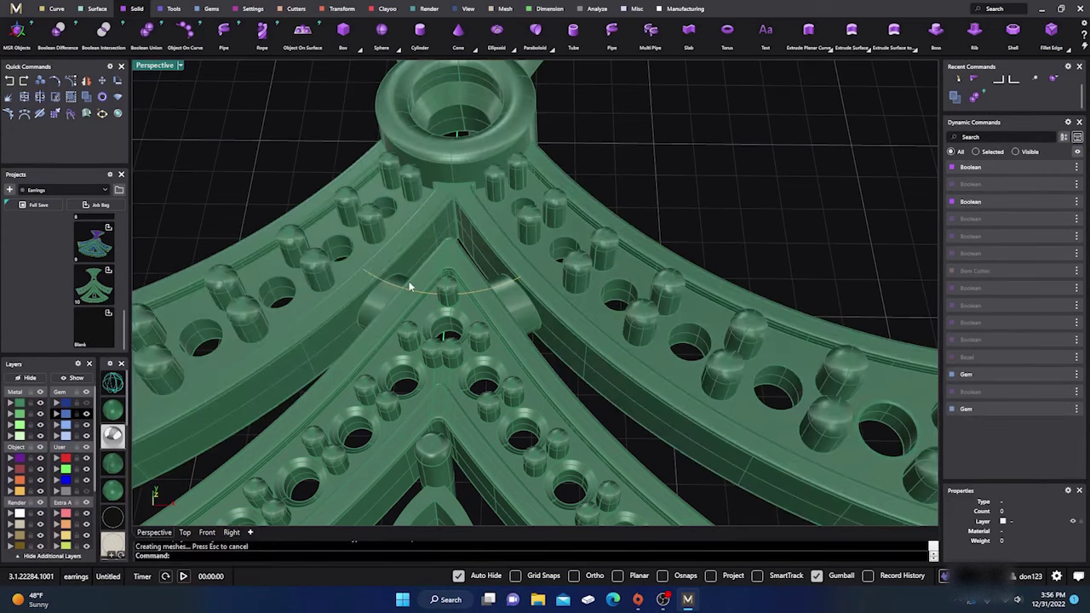
# Move the two overlapping pieces at the junction to layer User 04.
pyautogui.click(388, 294)
pyautogui.click(417, 327)
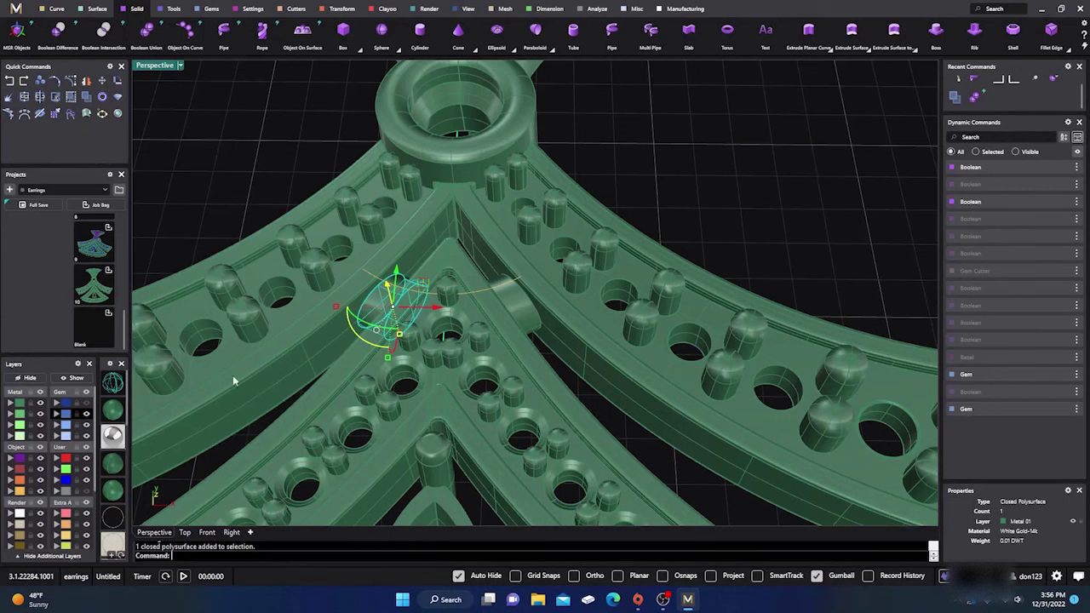
pyautogui.press('Escape')
pyautogui.click(523, 313)
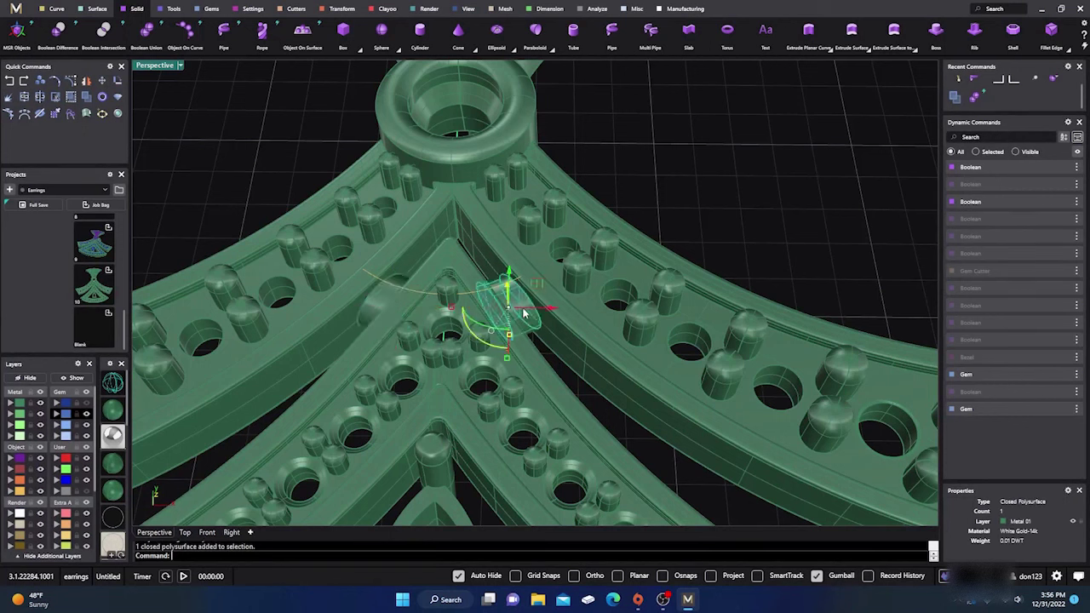
pyautogui.keyDown('shift'); pyautogui.click(524, 314); pyautogui.keyUp('shift')
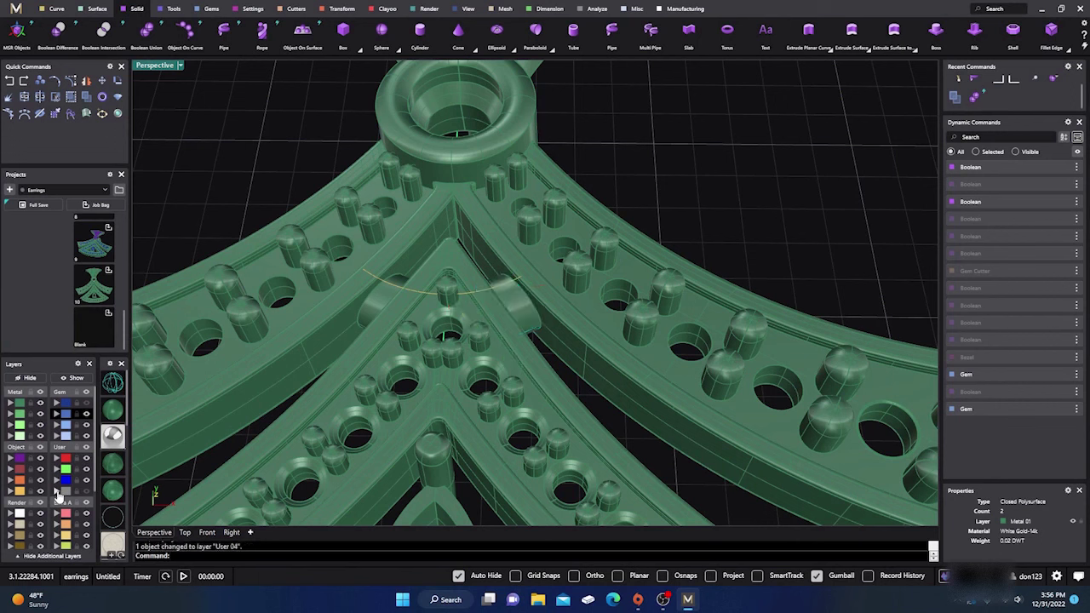
pyautogui.click(66, 492)
# Boolean-union the outer arm band with the inner frame and check the merged pendant.
pyautogui.click(147, 30)
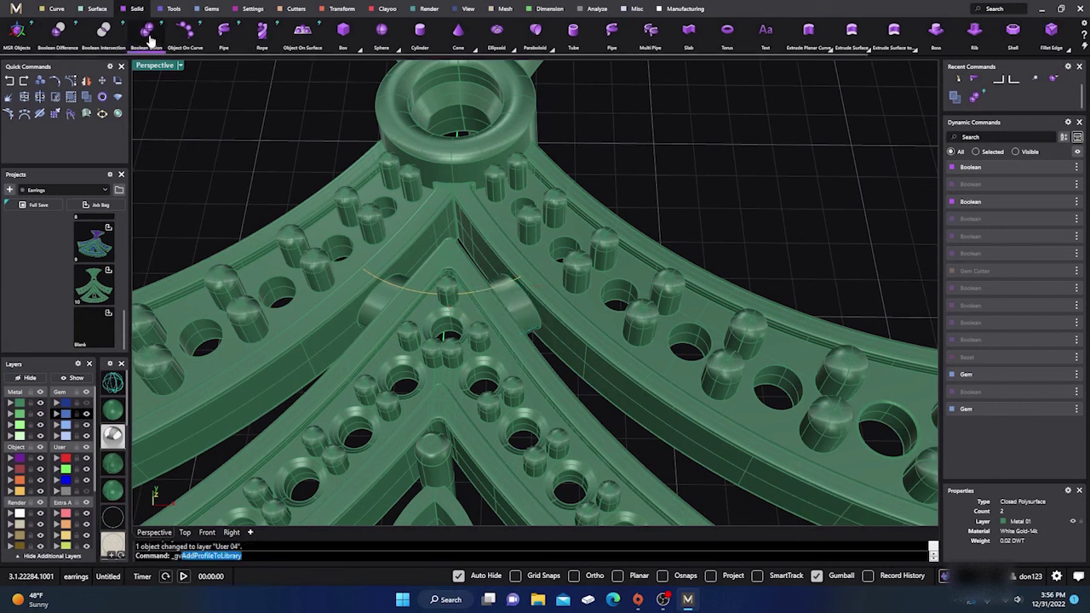
pyautogui.click(346, 291)
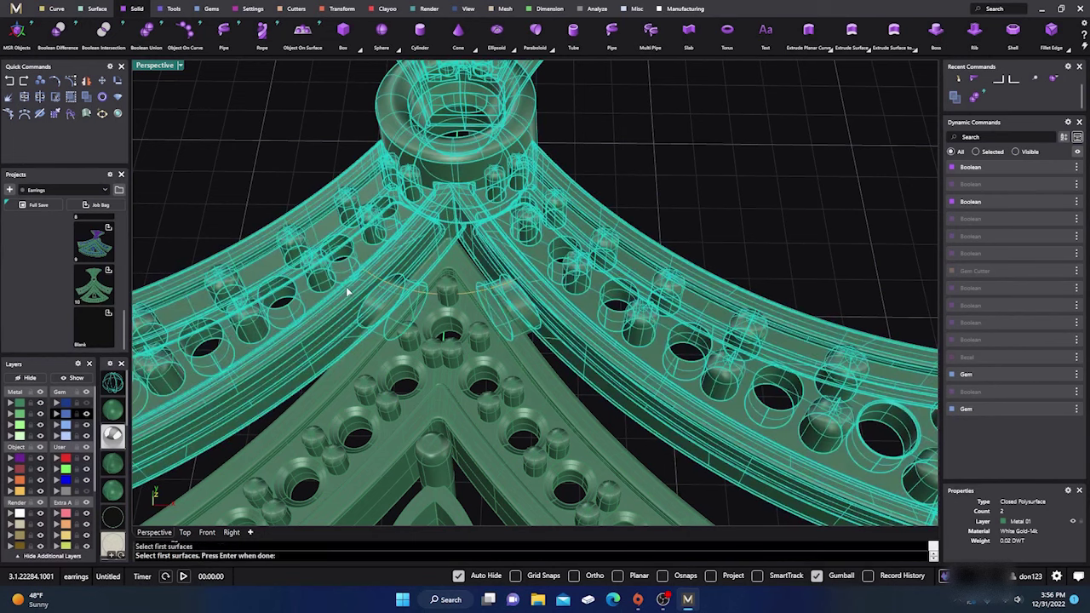
pyautogui.press('Return')
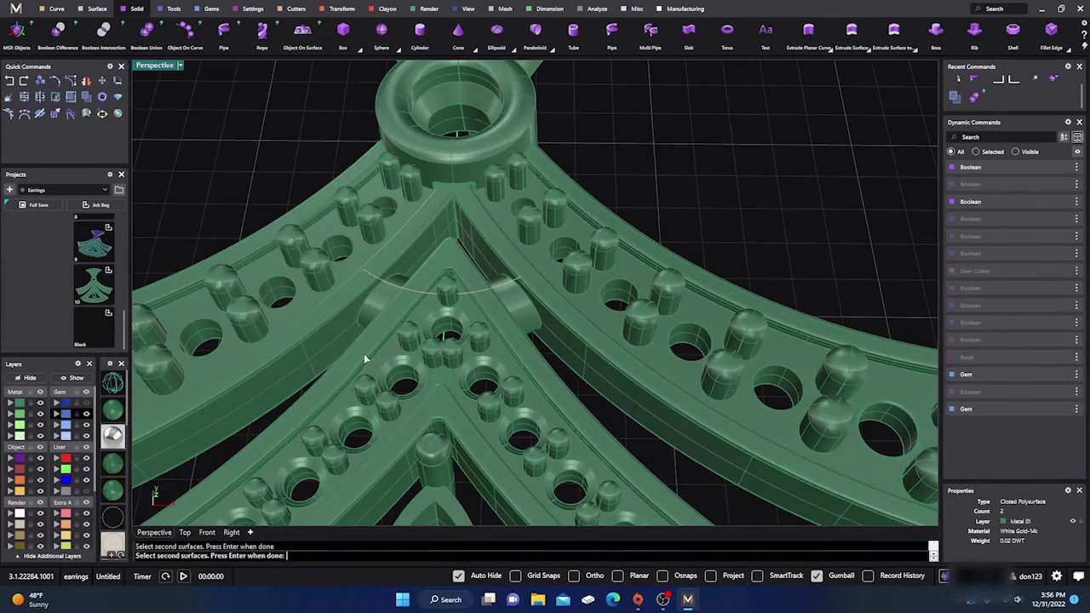
pyautogui.click(363, 349)
pyautogui.press('Return')
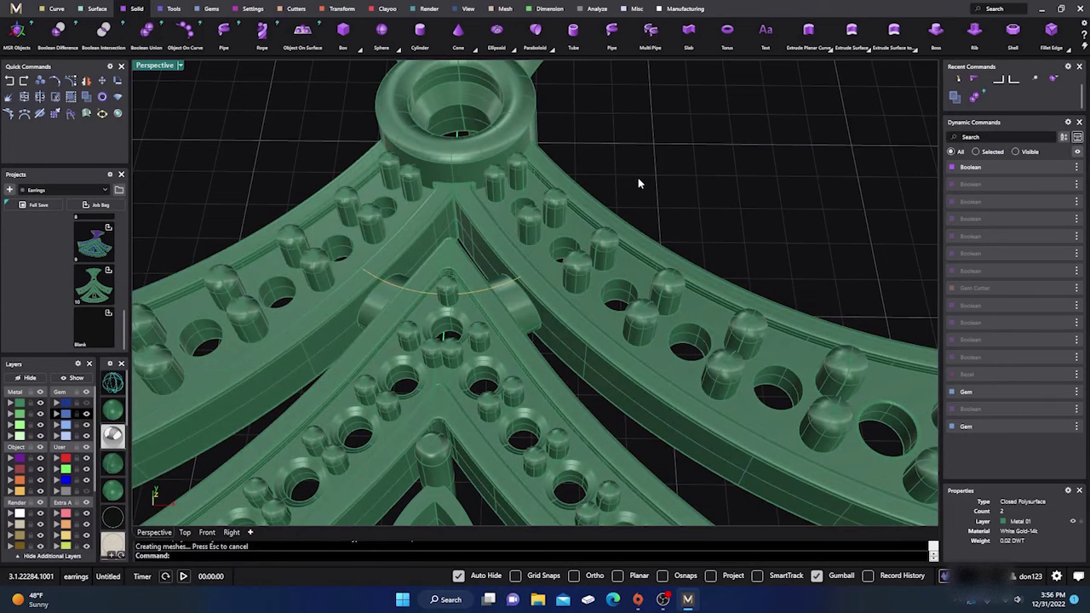
pyautogui.click(511, 360)
pyautogui.click(616, 209)
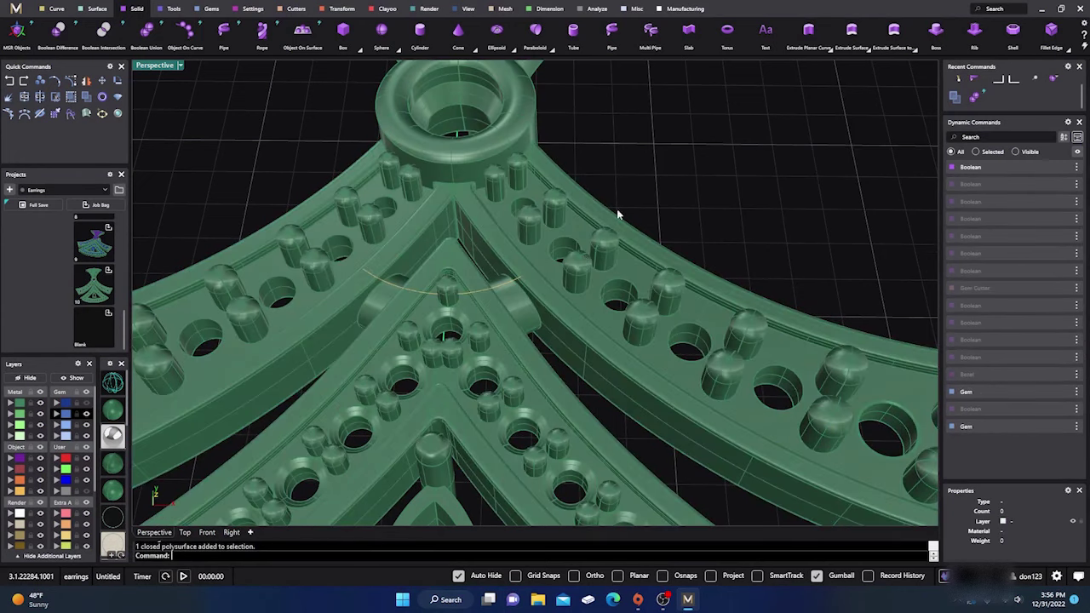
pyautogui.click(622, 228)
pyautogui.click(661, 151)
# Move the two Creation-layer curves to layer User 04.
pyautogui.scroll(-5, 546, 249)
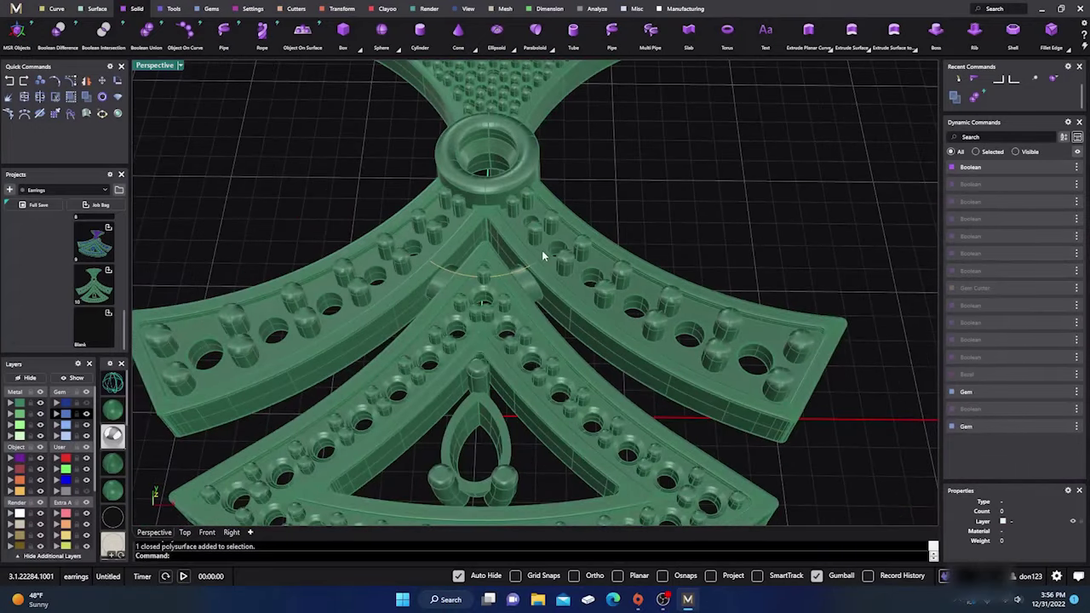
pyautogui.moveTo(541, 250); pyautogui.dragTo(545, 312, button='right')
pyautogui.scroll(3, 542, 313)
pyautogui.scroll(-3, 500, 334)
pyautogui.scroll(3, 492, 300)
pyautogui.scroll(1, 492, 300)
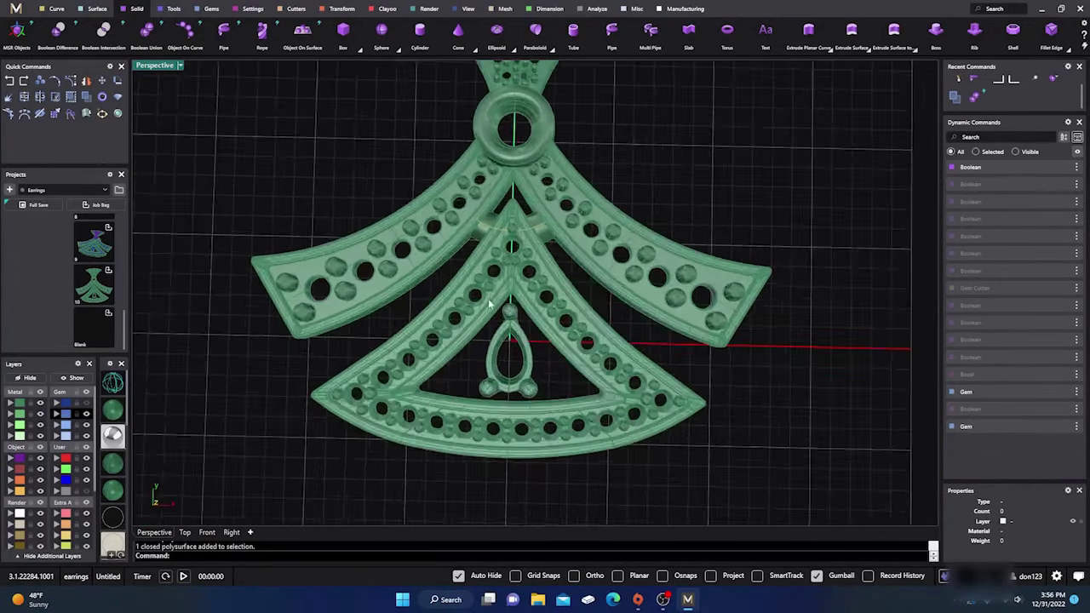
pyautogui.scroll(-3, 433, 230)
pyautogui.scroll(2, 397, 203)
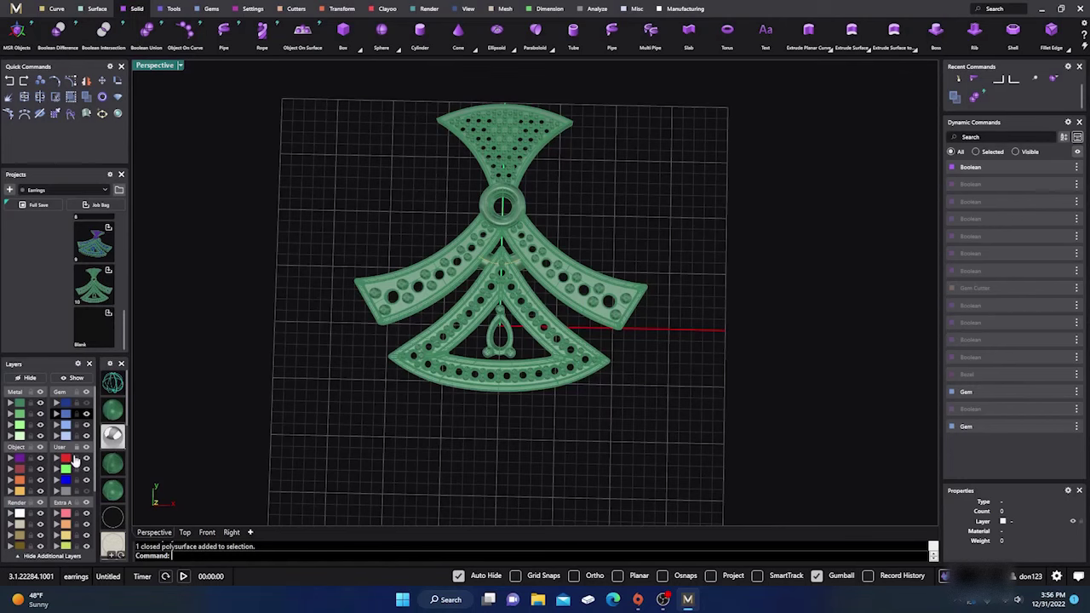
pyautogui.click(40, 491)
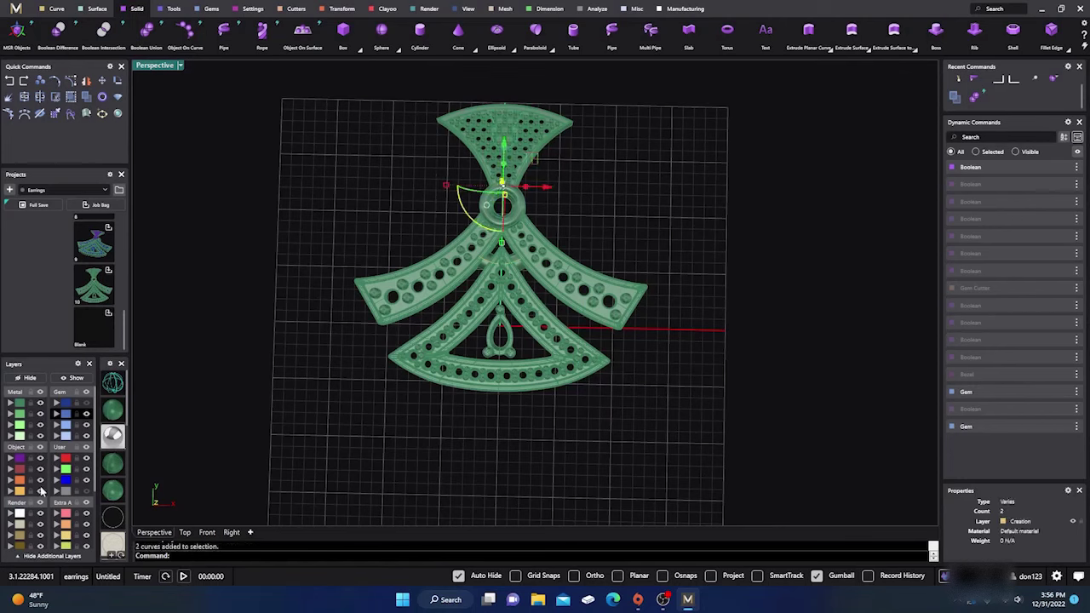
pyautogui.click(53, 492)
# Show the gems and the one hidden object, then inspect the pendant from above.
pyautogui.click(86, 403)
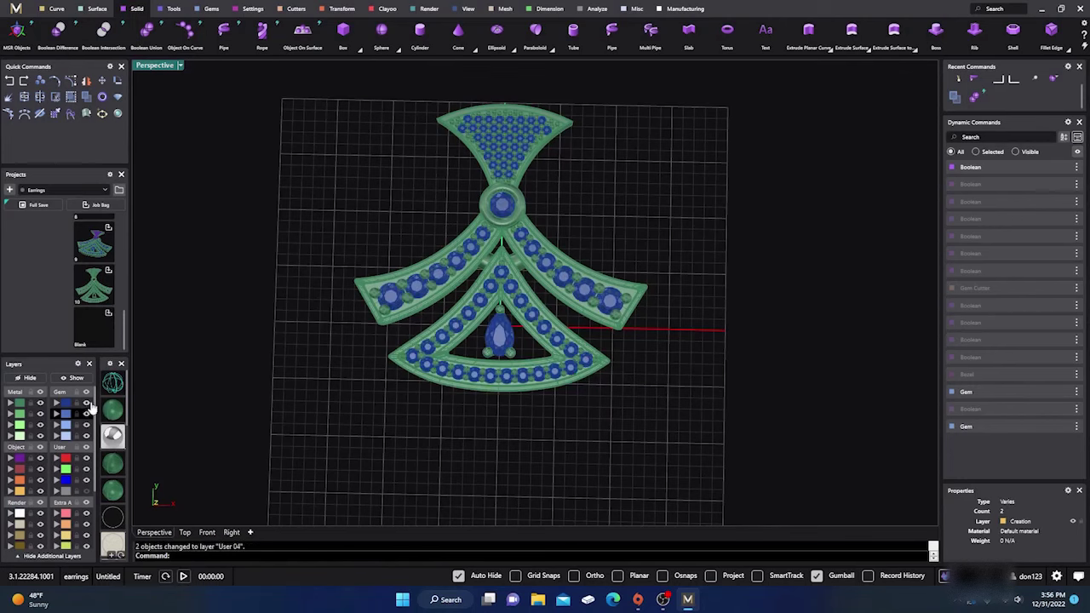
pyautogui.scroll(3, 525, 204)
pyautogui.scroll(-4, 469, 235)
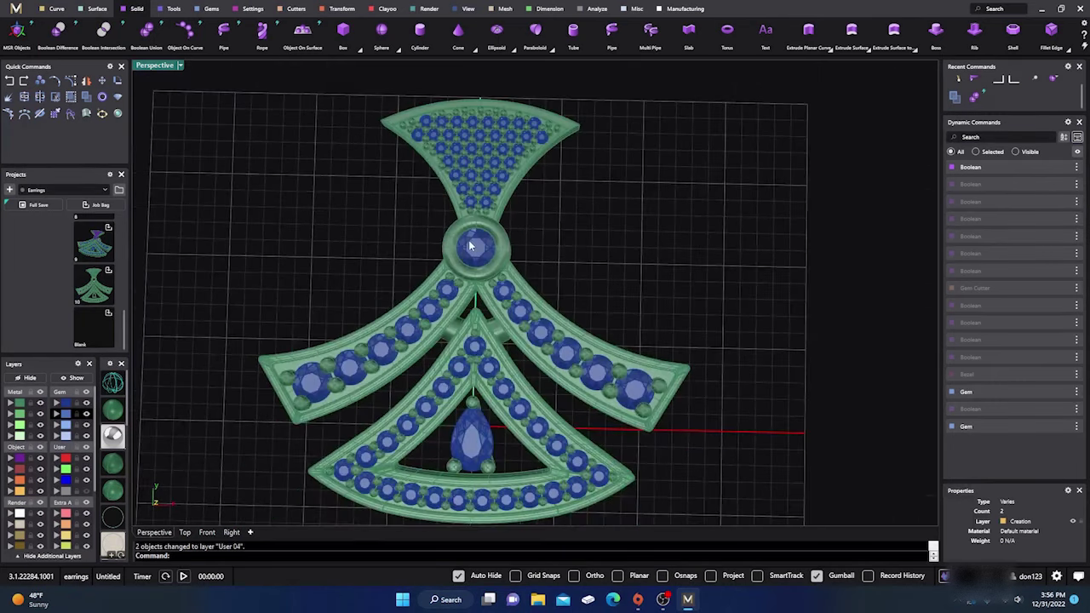
pyautogui.moveTo(489, 344); pyautogui.dragTo(403, 270, button='right')
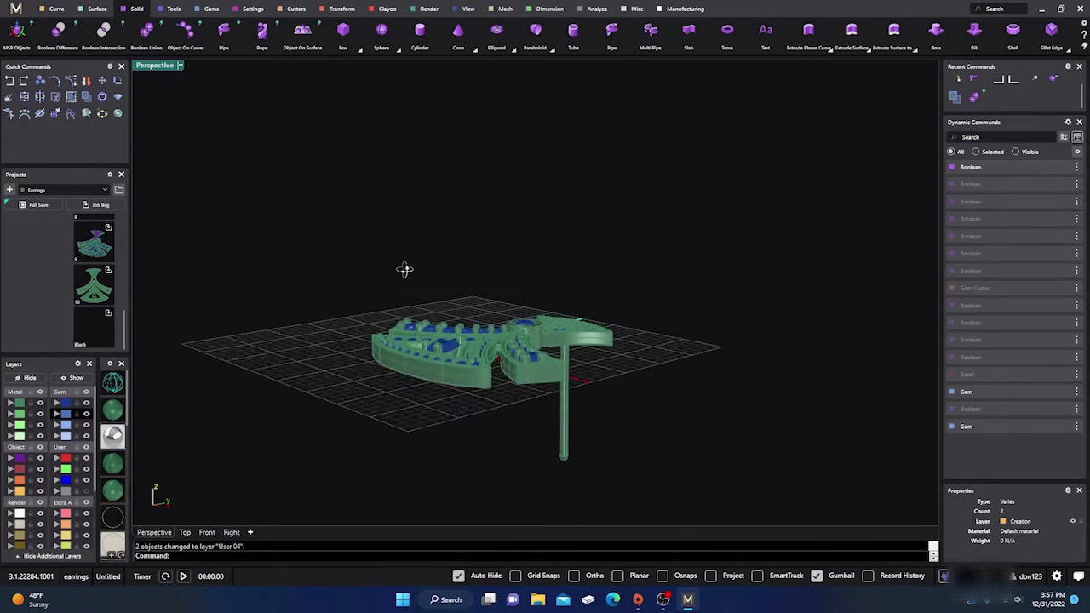
pyautogui.click(74, 378)
pyautogui.moveTo(361, 359); pyautogui.dragTo(519, 397, button='right')
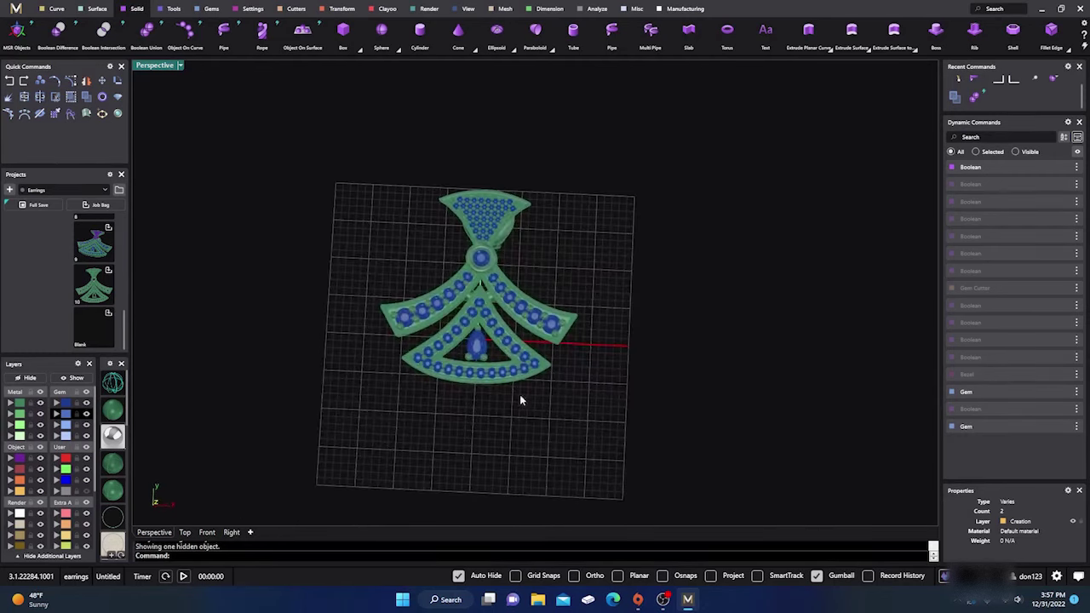
pyautogui.scroll(3, 485, 271)
pyautogui.scroll(-1, 479, 315)
pyautogui.scroll(6, 481, 341)
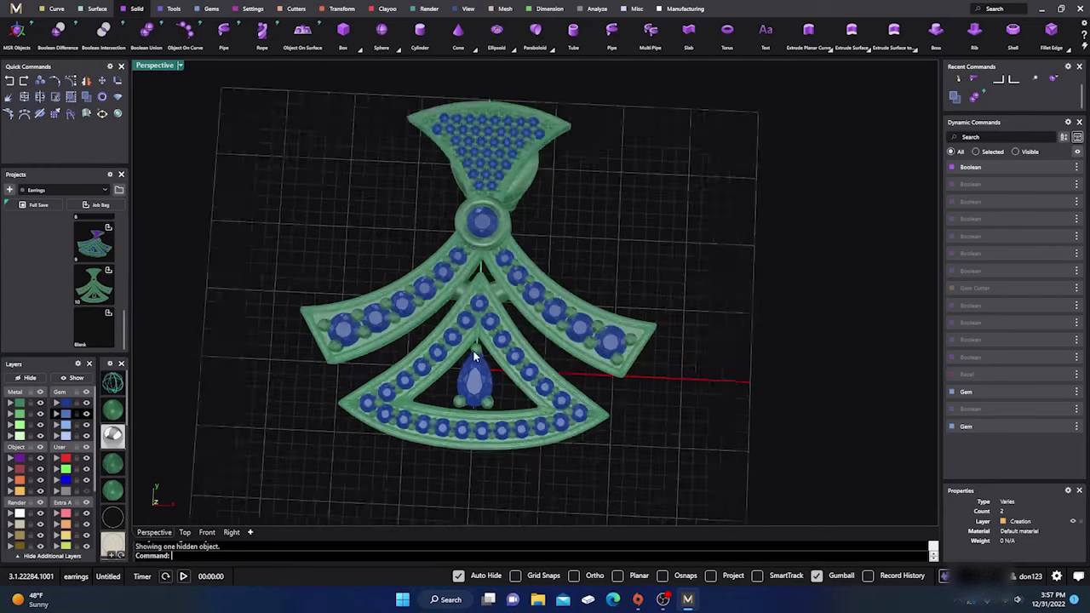
pyautogui.moveTo(490, 371); pyautogui.dragTo(458, 385, button='right')
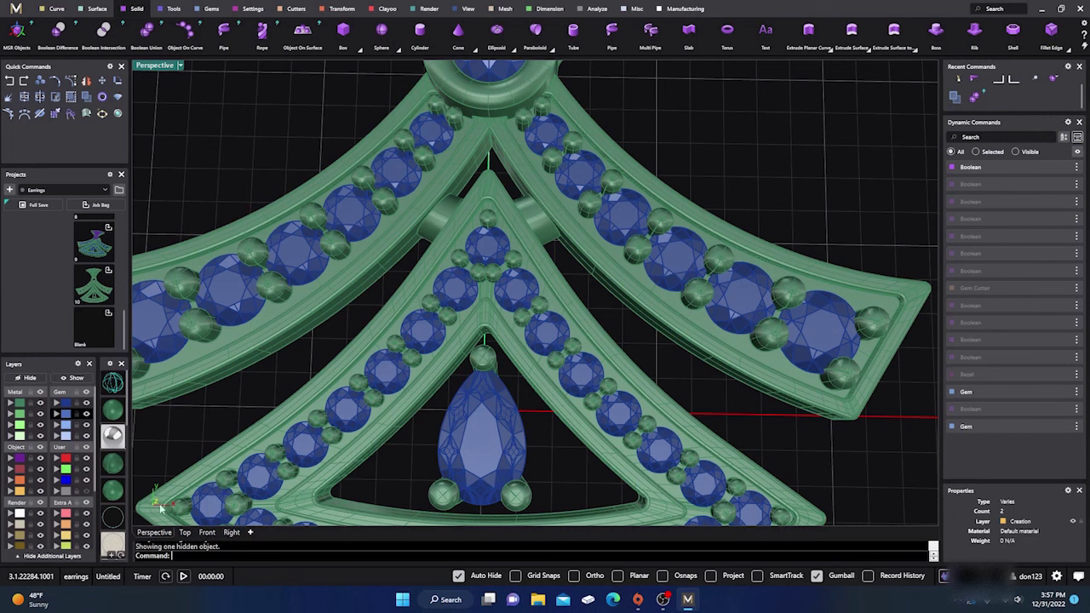
# In Top view, draw a line on the Object layer from the frame apex to the pear's top bead.
pyautogui.click(185, 532)
pyautogui.scroll(-5, 445, 245)
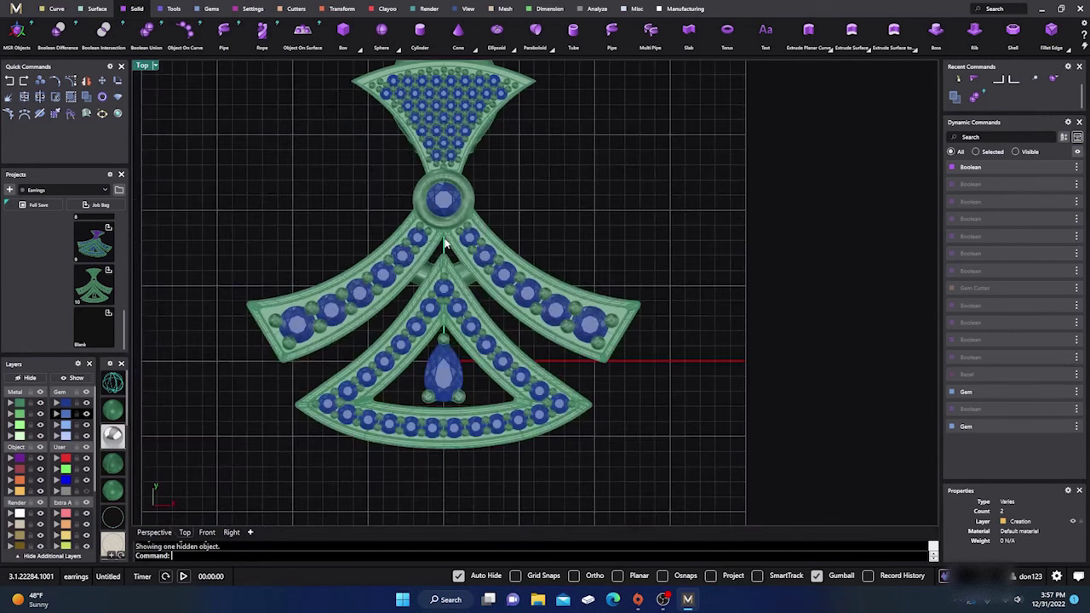
pyautogui.scroll(5, 451, 356)
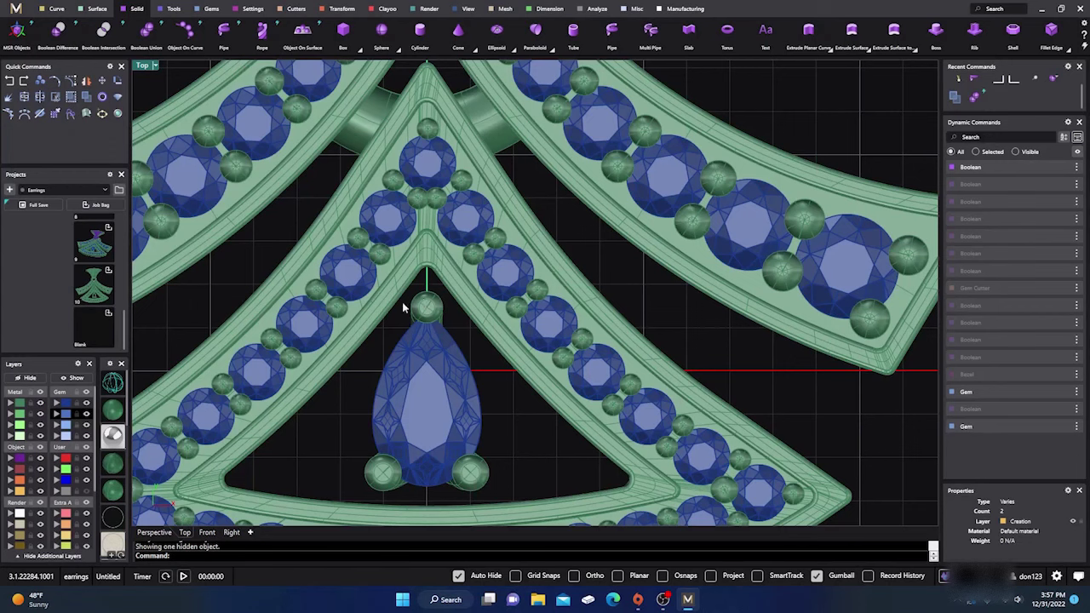
pyautogui.click(57, 8)
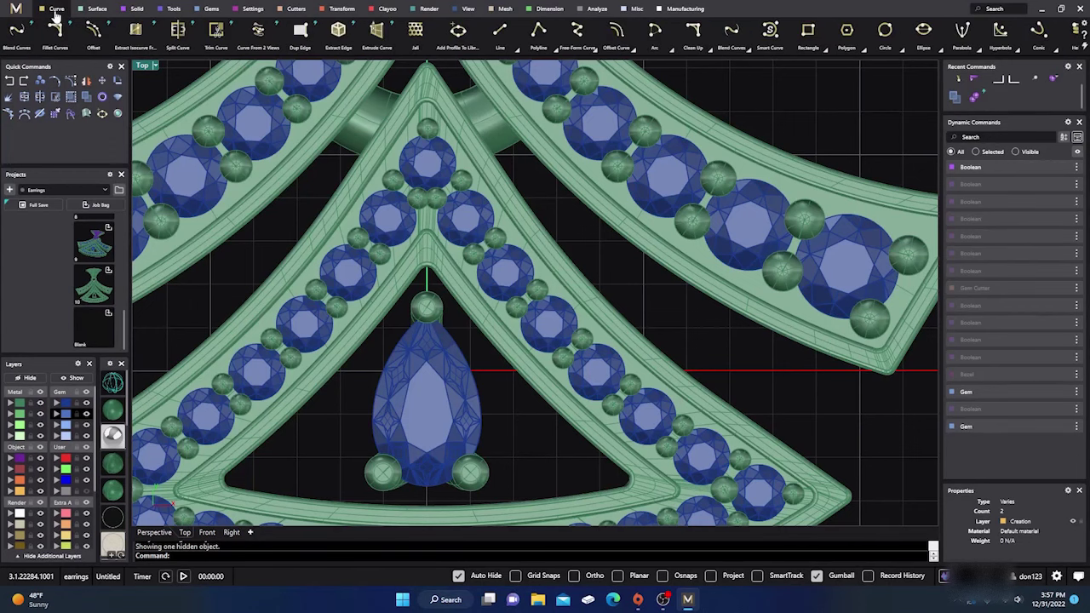
pyautogui.click(500, 31)
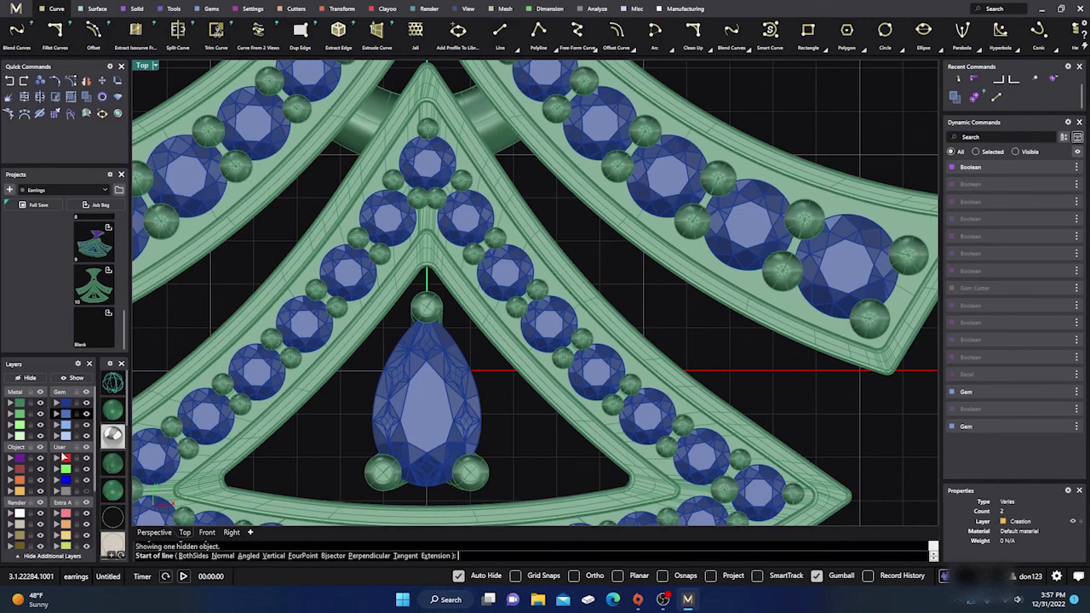
pyautogui.click(18, 493)
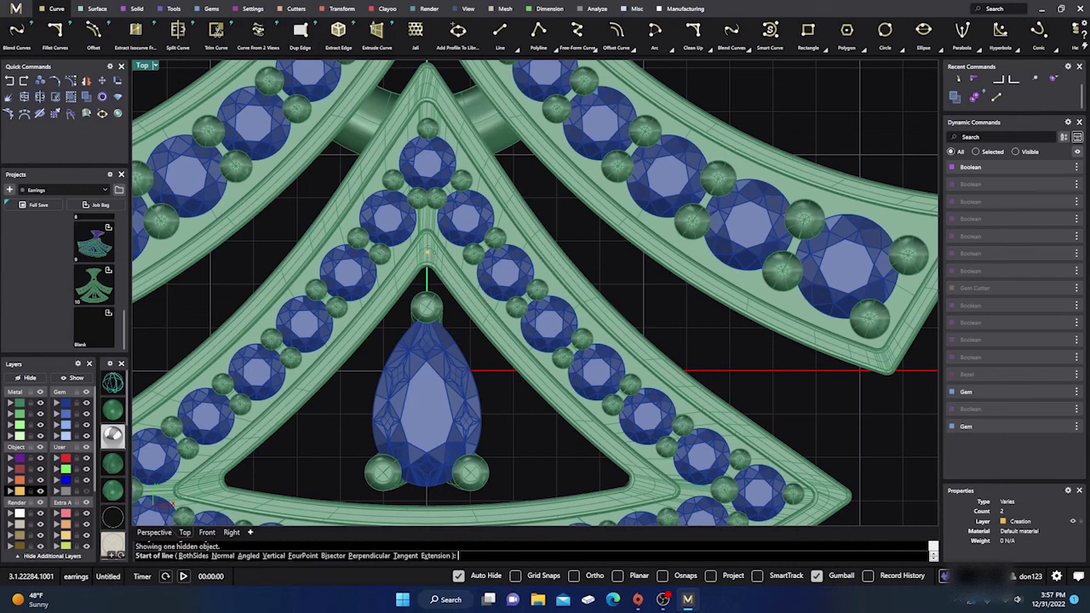
pyautogui.click(428, 252)
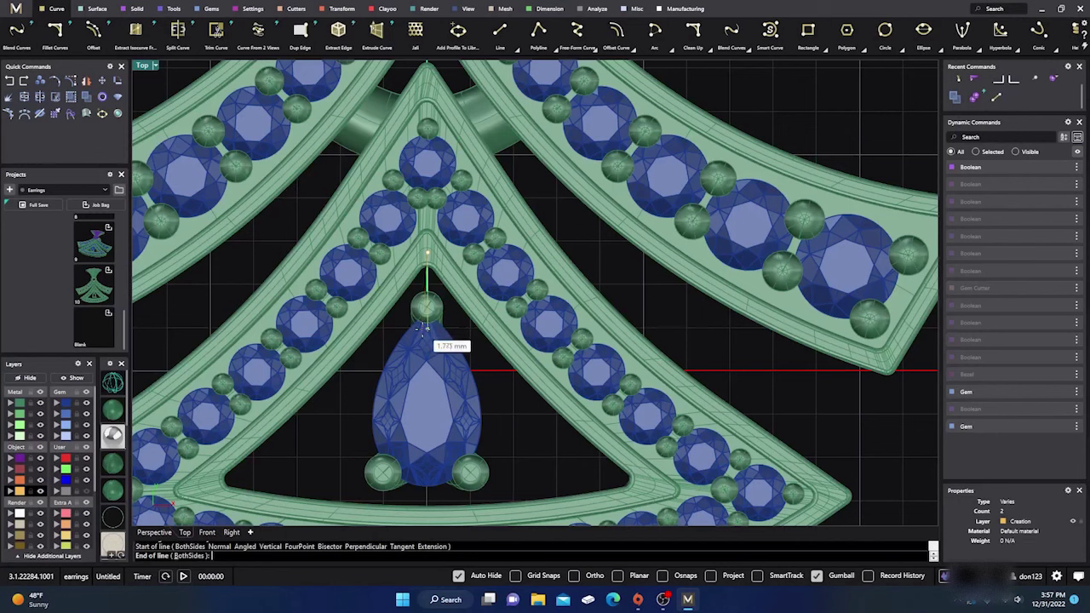
pyautogui.click(423, 334)
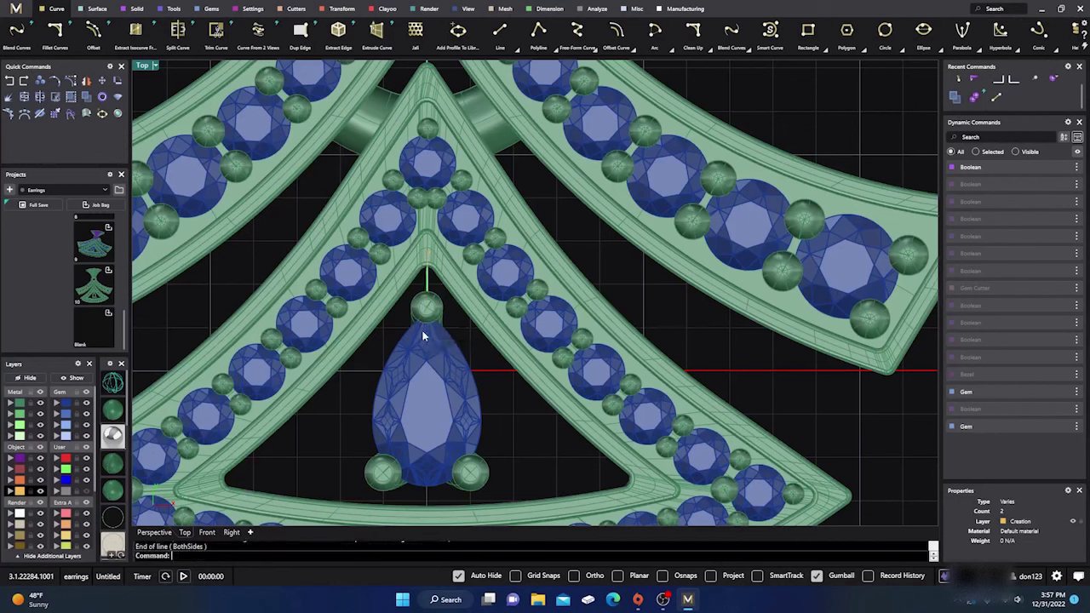
# Start a pipe along the new line to make a round rod.
pyautogui.click(429, 276)
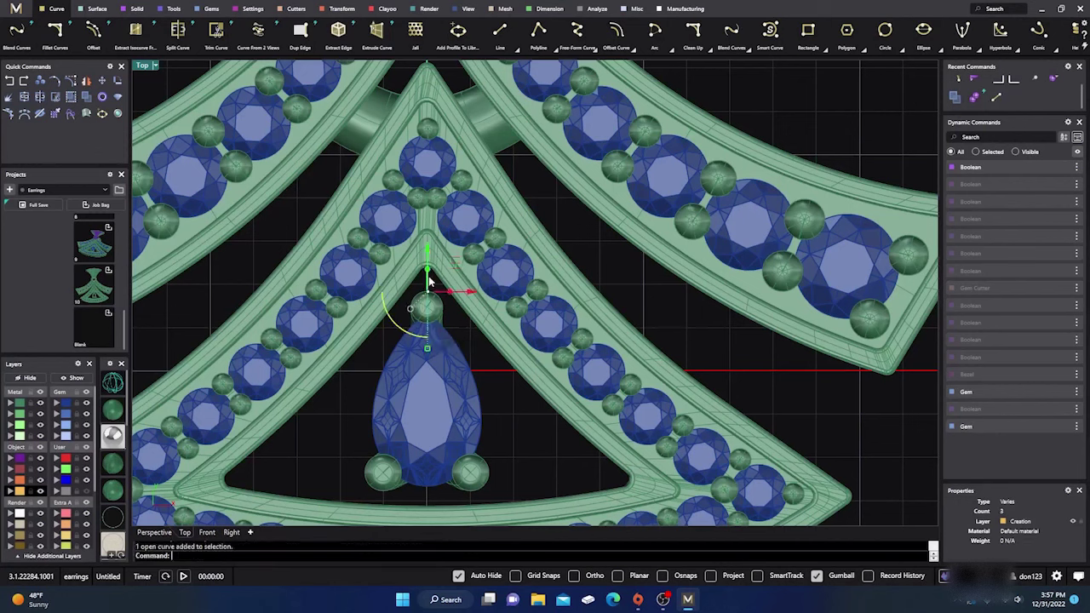
pyautogui.click(137, 9)
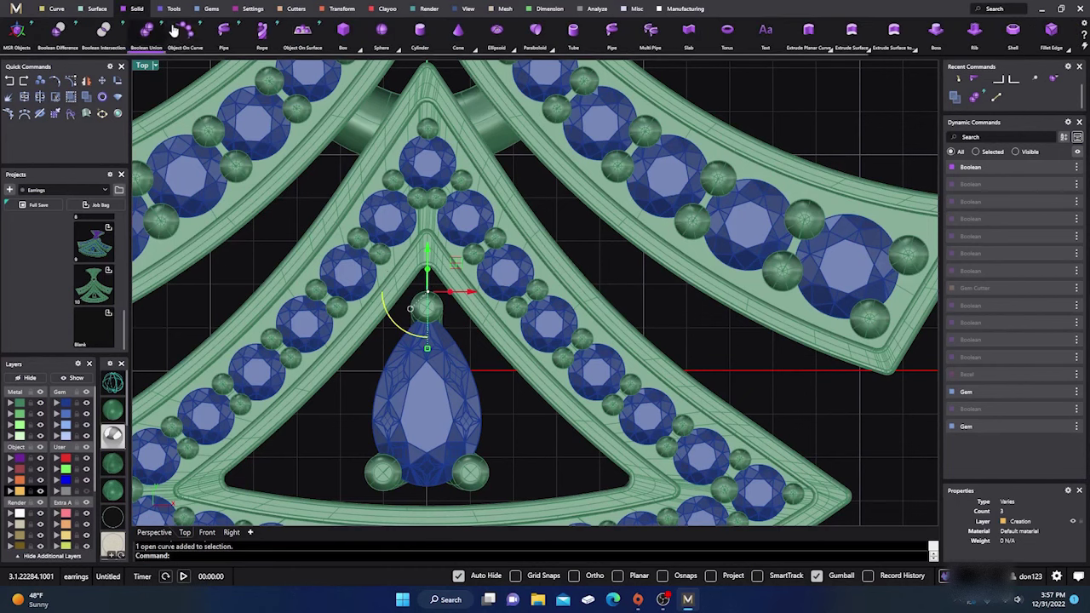
pyautogui.click(224, 29)
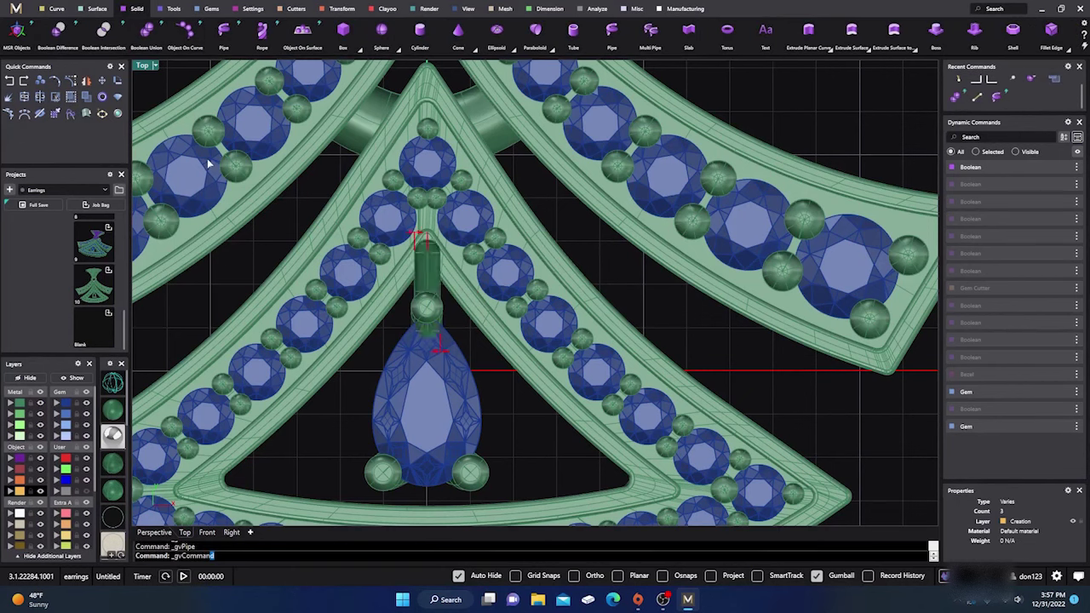
# In Perspective view, finish the connector pipe with start and end radius 0.7.
pyautogui.click(151, 532)
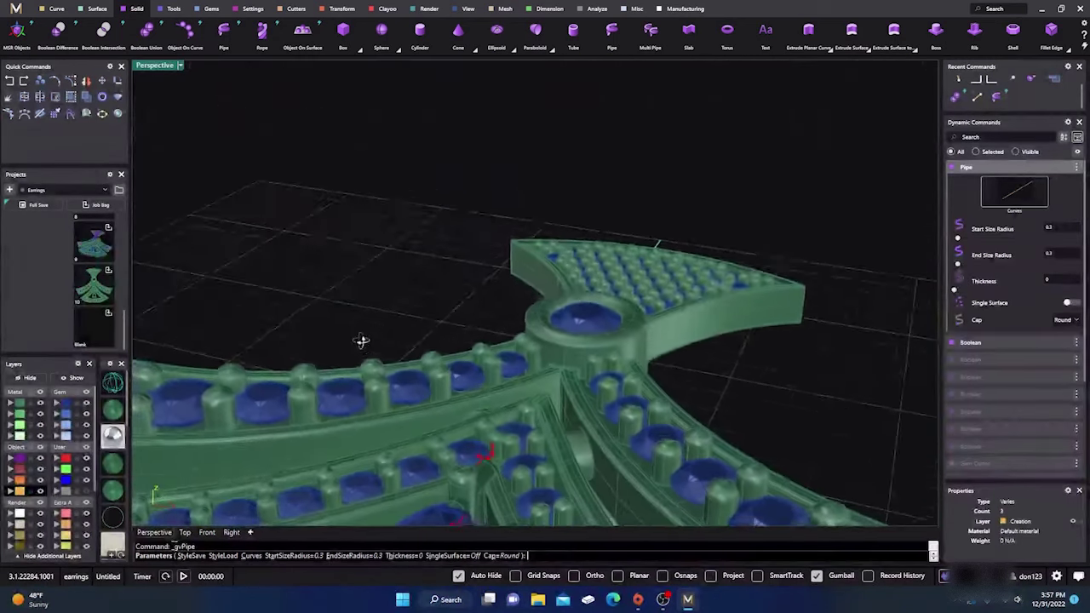
pyautogui.scroll(5, 467, 381)
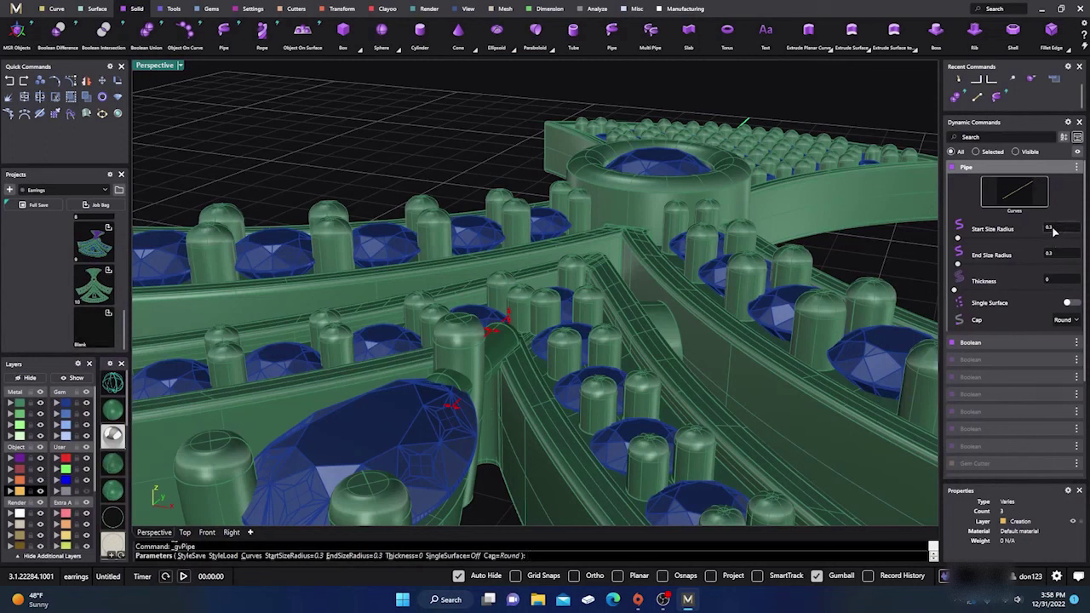
pyautogui.click(1054, 232)
pyautogui.write('0.7')
pyautogui.press('Tab')
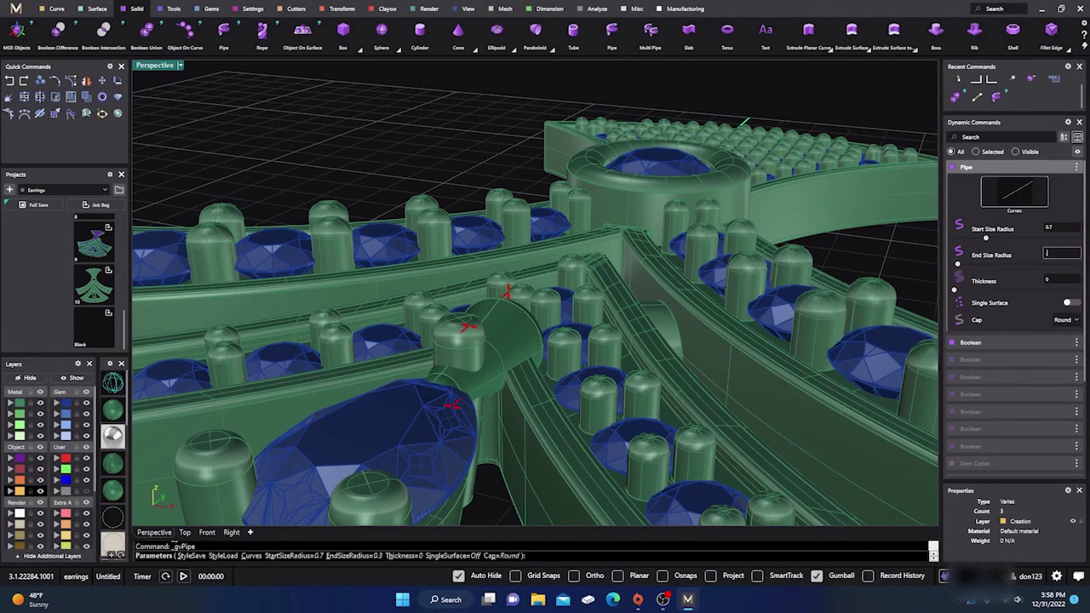
pyautogui.write('0.7')
pyautogui.press('Tab')
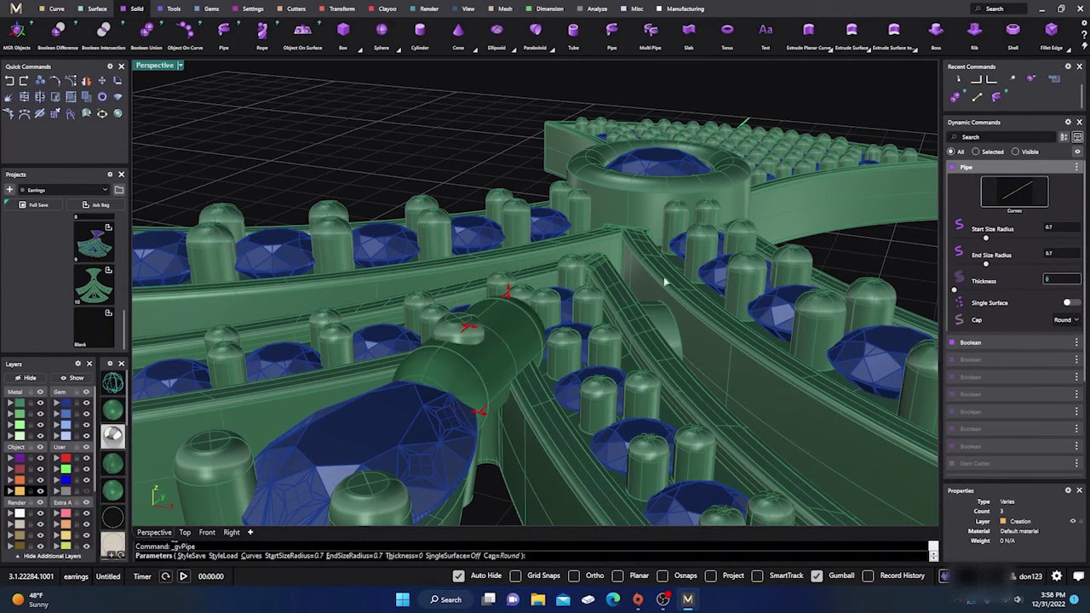
pyautogui.moveTo(406, 264); pyautogui.dragTo(435, 406, button='right')
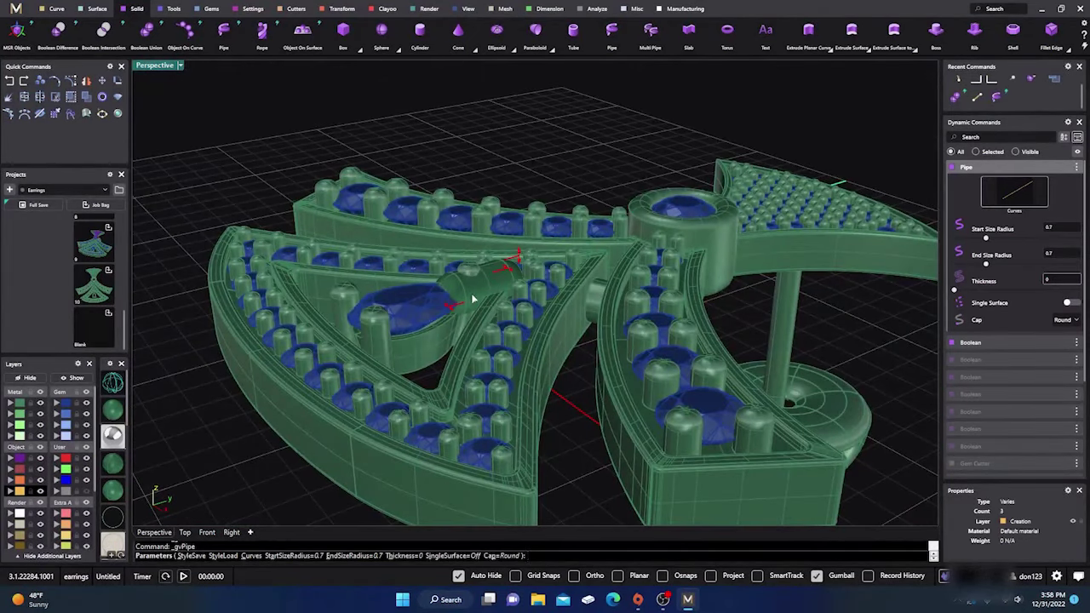
pyautogui.press('Return')
pyautogui.click(481, 284)
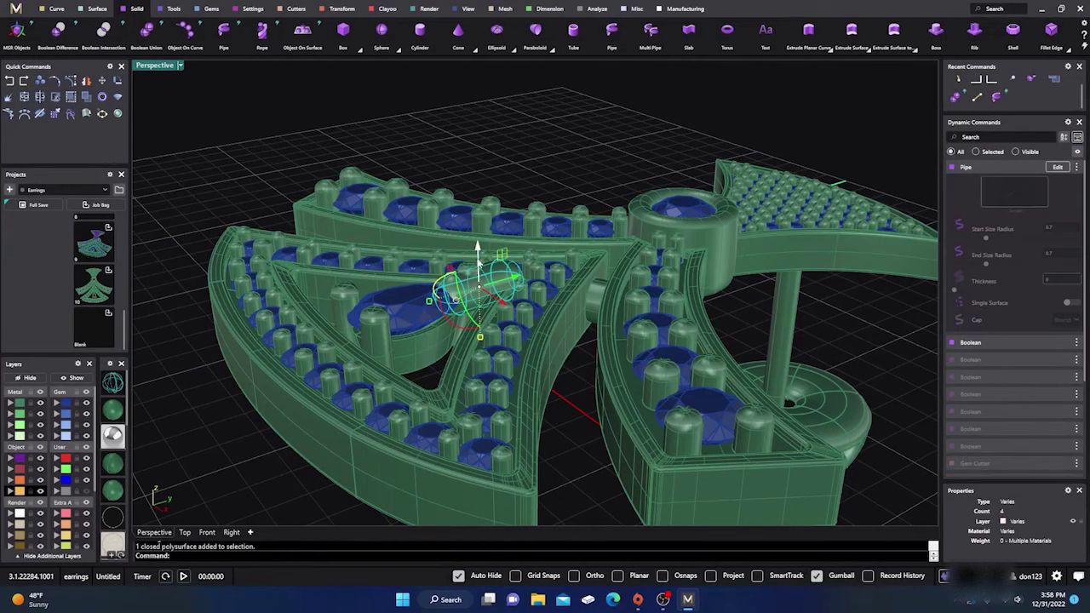
# Lower the connector pipe by about 0.36 mm with the gumball.
pyautogui.moveTo(361, 517); pyautogui.dragTo(331, 464, button='right')
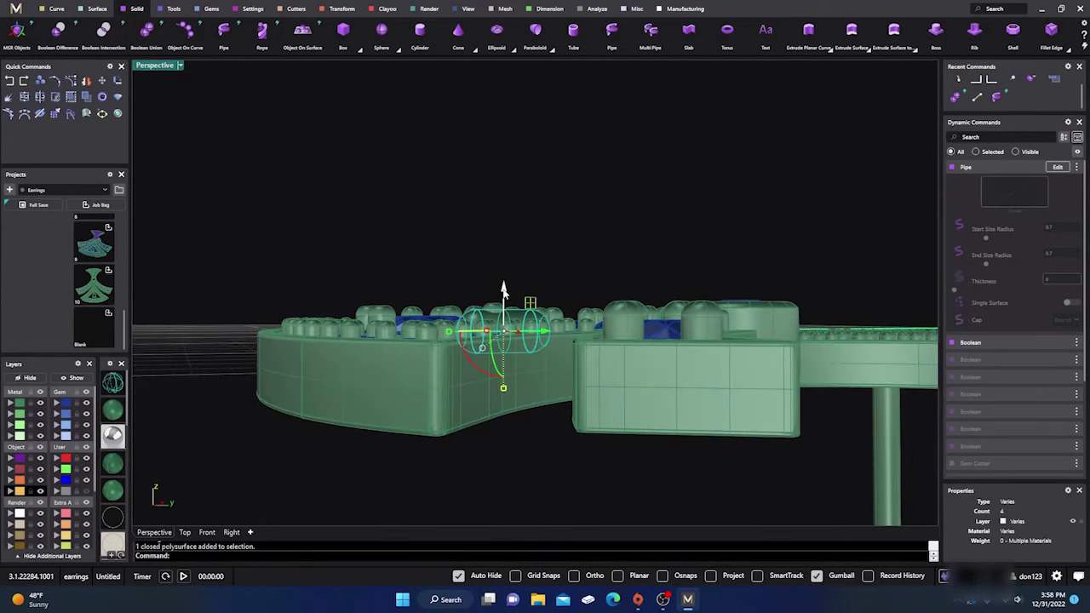
pyautogui.moveTo(506, 294); pyautogui.dragTo(506, 315)
pyautogui.moveTo(372, 416); pyautogui.dragTo(502, 47, button='right')
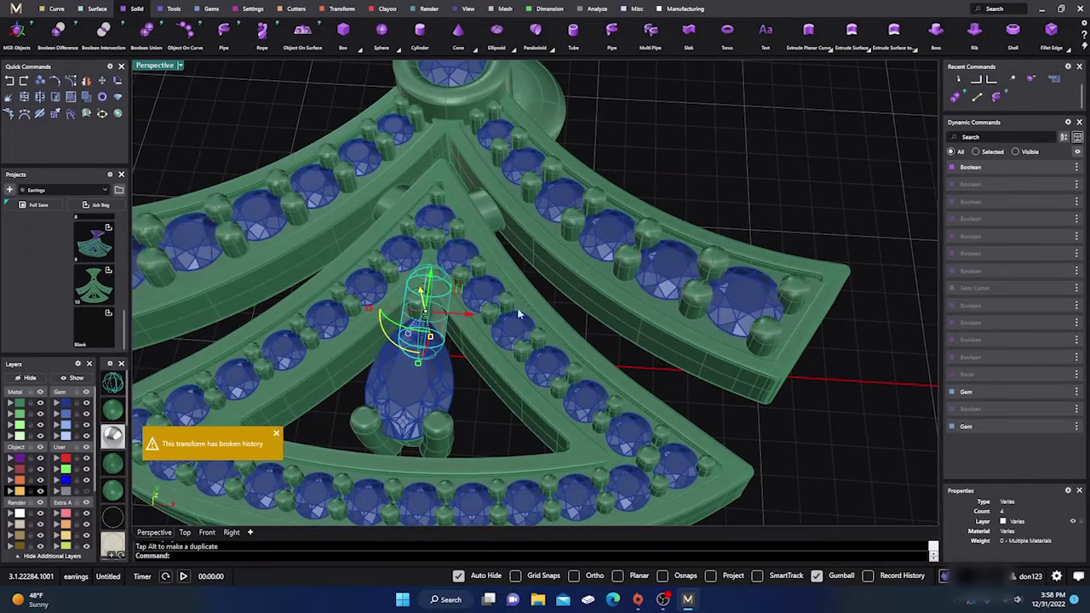
pyautogui.click(475, 415)
pyautogui.moveTo(472, 414); pyautogui.dragTo(417, 272, button='right')
pyautogui.click(442, 313)
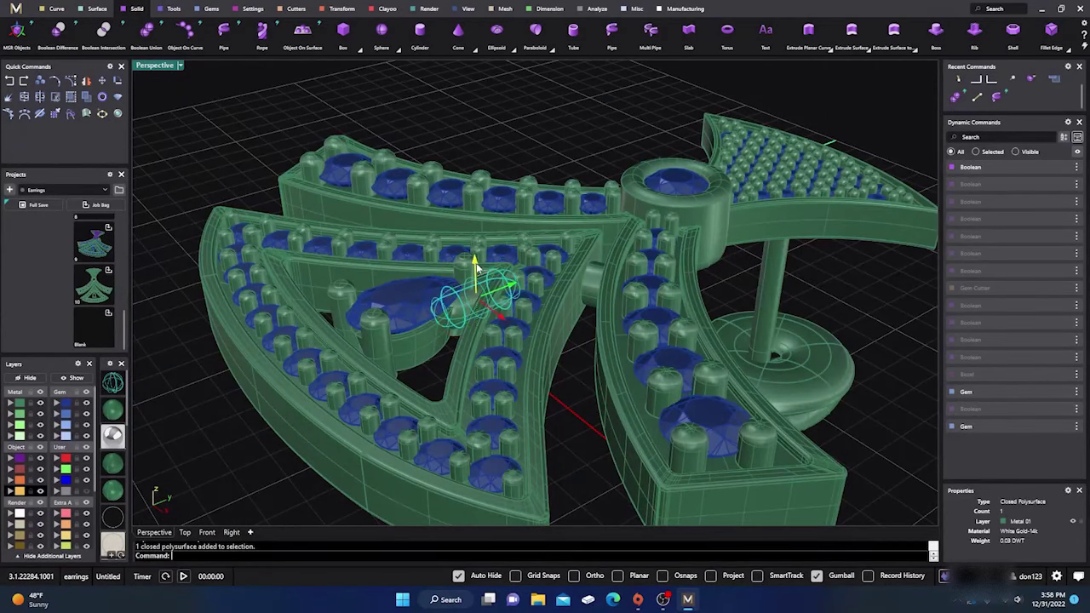
pyautogui.moveTo(475, 264); pyautogui.dragTo(480, 279)
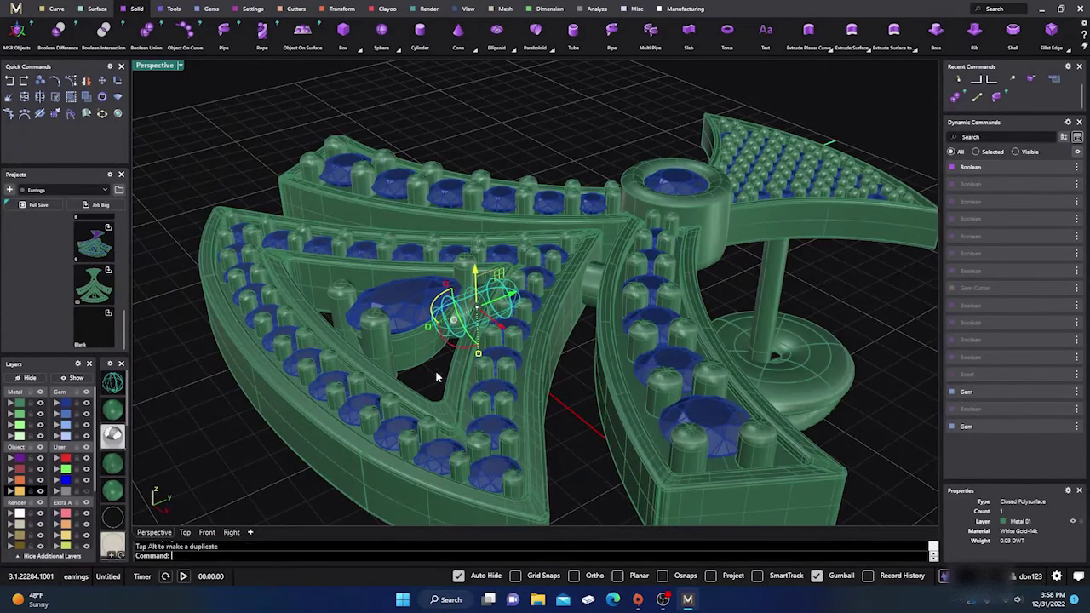
pyautogui.click(434, 378)
# From below the frame, scale the capsule connector shorter.
pyautogui.moveTo(434, 378); pyautogui.dragTo(489, 404, button='right')
pyautogui.scroll(5, 498, 431)
pyautogui.scroll(-3, 477, 384)
pyautogui.scroll(1, 499, 424)
pyautogui.scroll(3, 482, 384)
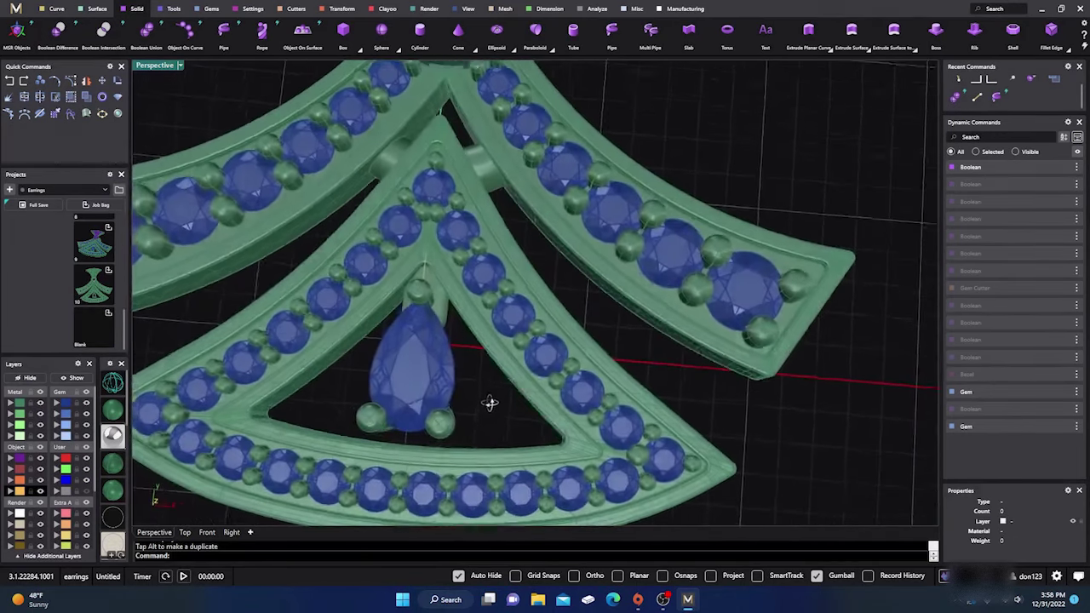
pyautogui.scroll(2, 452, 350)
pyautogui.scroll(4, 430, 303)
pyautogui.scroll(-4, 429, 303)
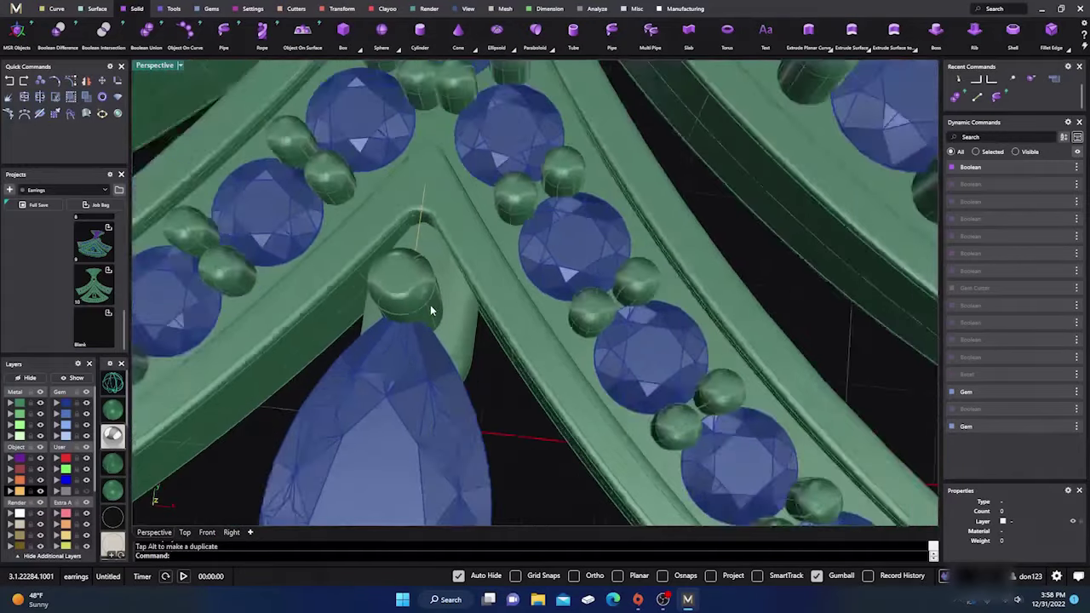
pyautogui.moveTo(476, 406); pyautogui.dragTo(498, 201, button='right')
pyautogui.scroll(-3, 359, 153)
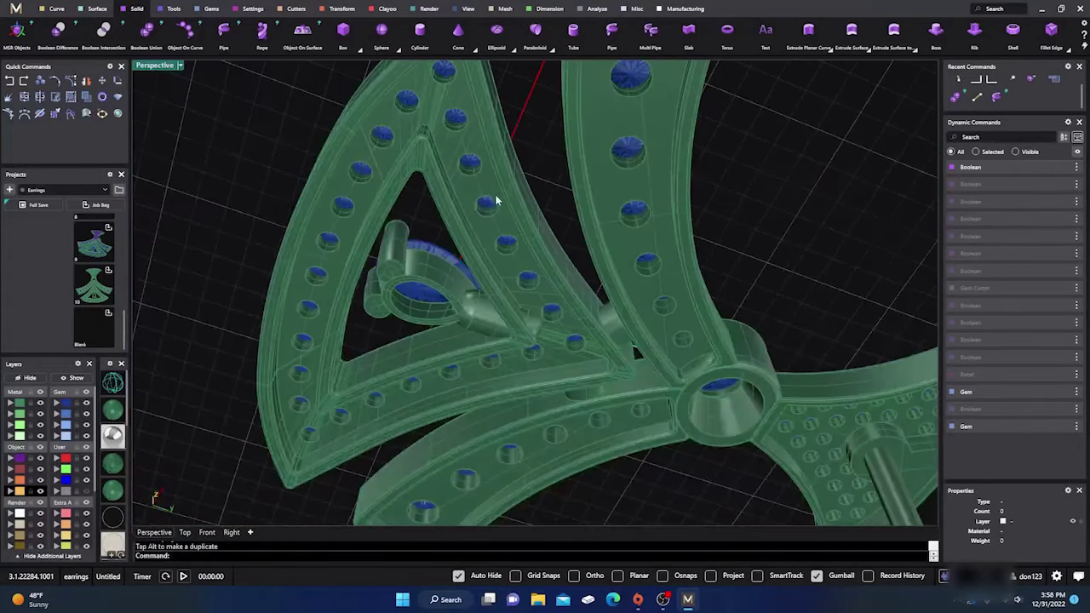
pyautogui.scroll(1, 477, 298)
pyautogui.scroll(4, 473, 311)
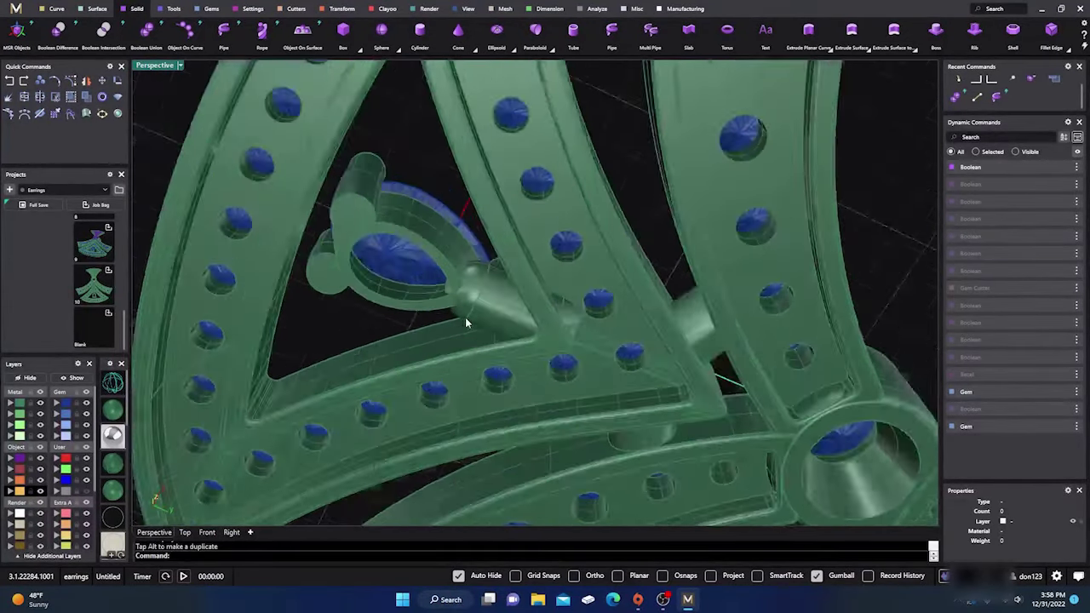
pyautogui.click(510, 305)
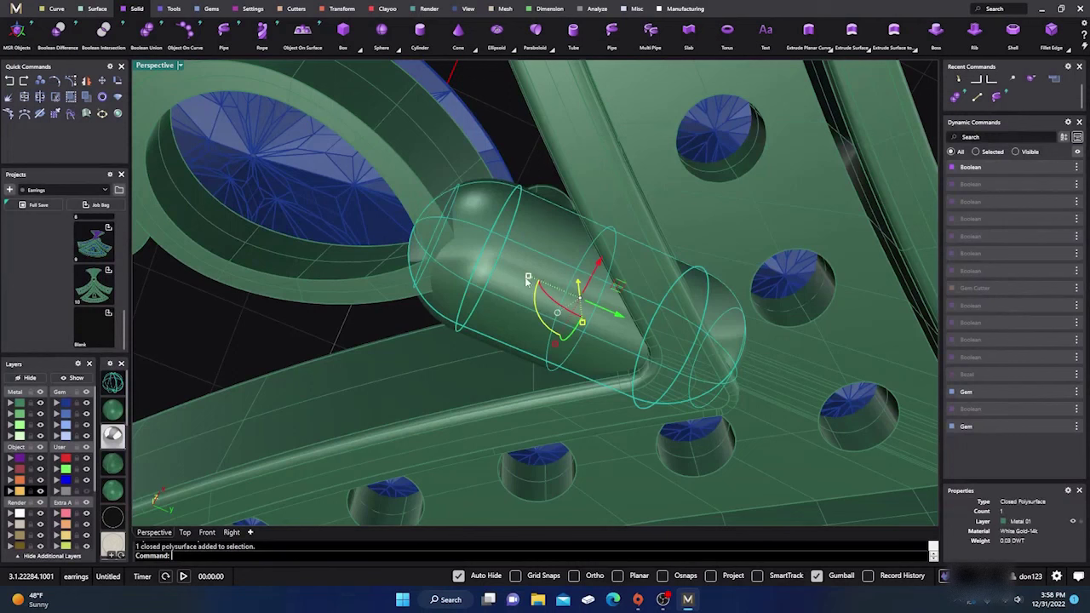
pyautogui.moveTo(528, 278); pyautogui.dragTo(536, 285)
pyautogui.click(341, 324)
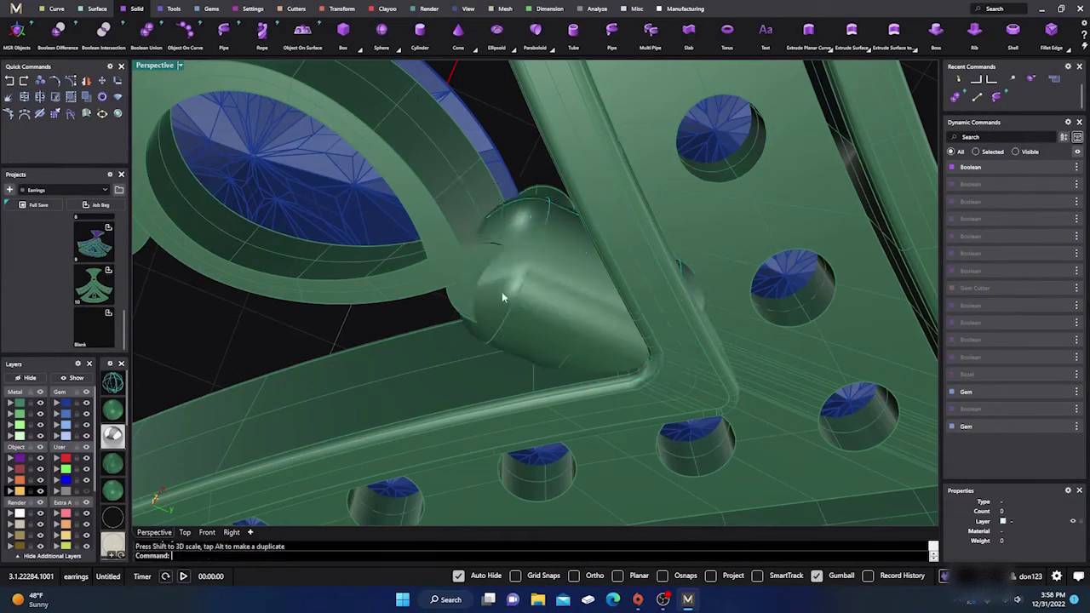
# Slide the capsule about 0.1 mm and then further along its length.
pyautogui.click(530, 310)
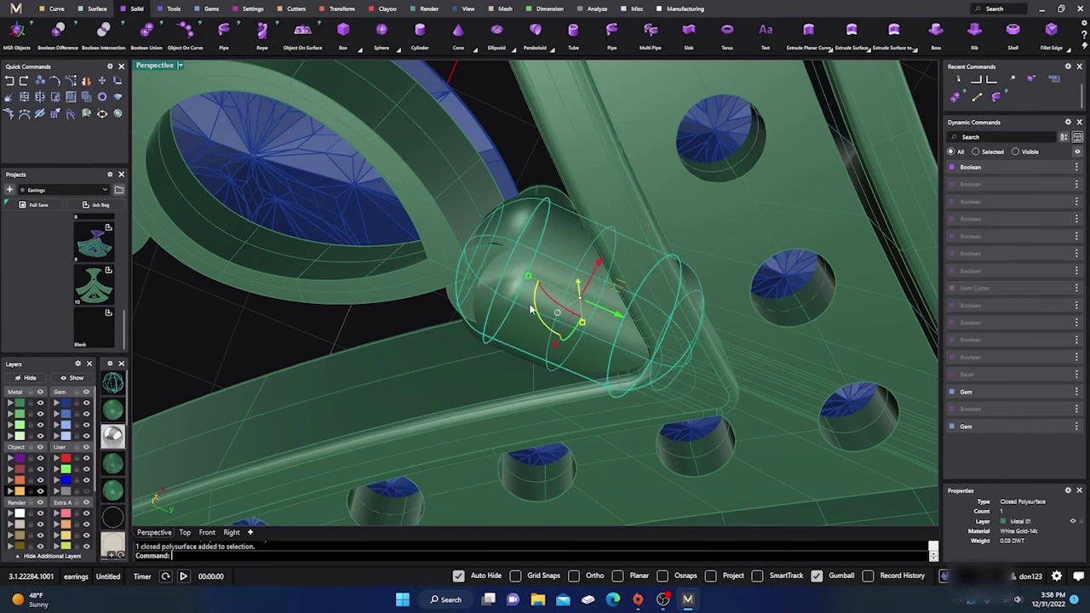
pyautogui.moveTo(618, 316); pyautogui.dragTo(608, 311)
pyautogui.click(362, 308)
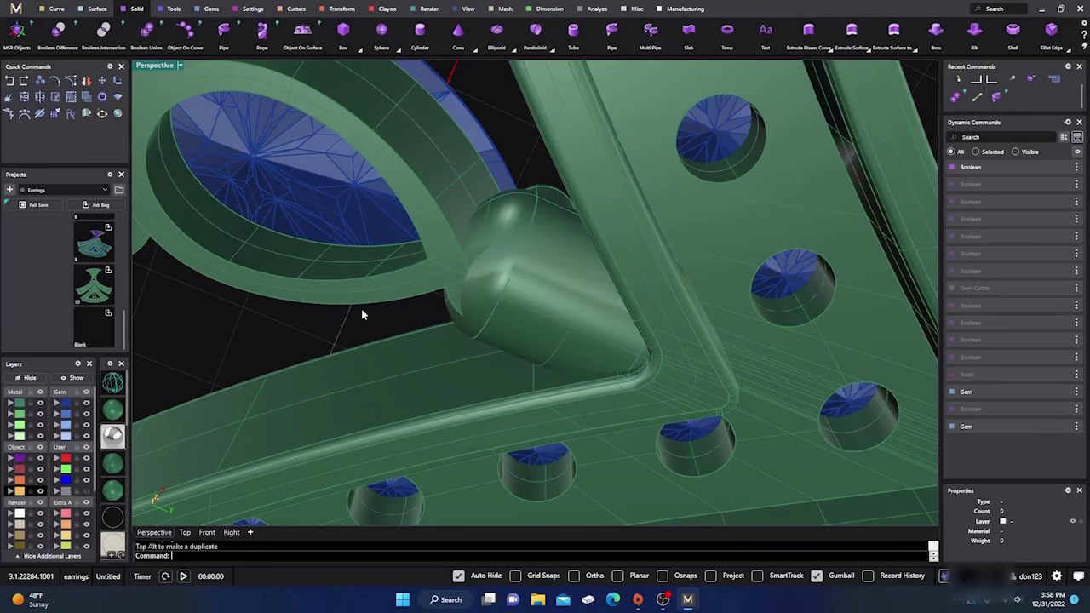
pyautogui.scroll(3, 353, 340)
pyautogui.scroll(-3, 353, 339)
pyautogui.click(507, 337)
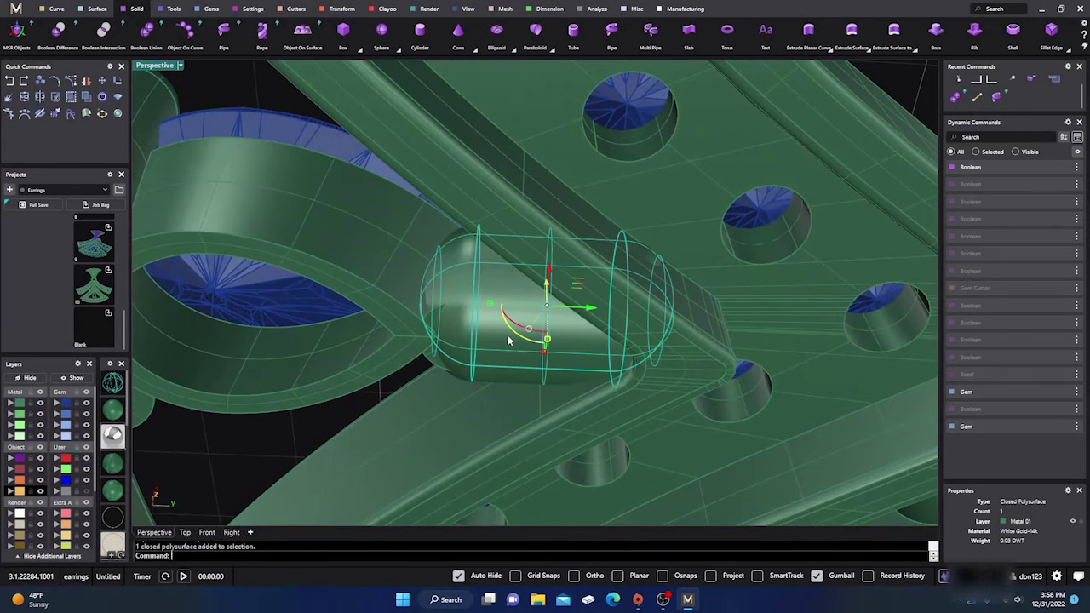
pyautogui.moveTo(587, 315); pyautogui.dragTo(578, 311)
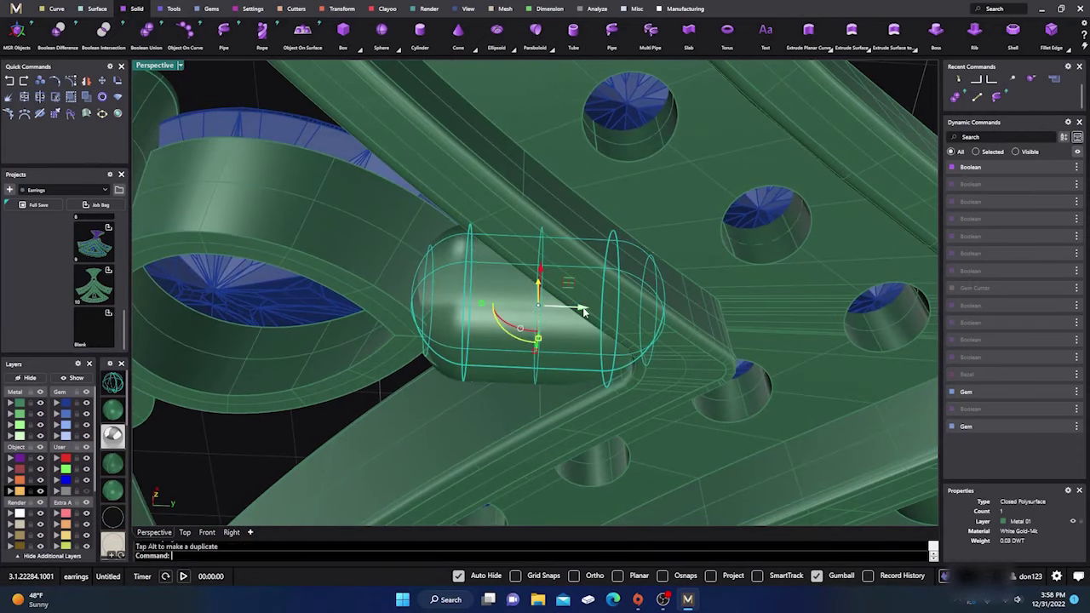
pyautogui.click(360, 388)
# Raise the capsule connector into place from beneath the frame and clear the selection.
pyautogui.moveTo(281, 438); pyautogui.dragTo(419, 503, button='right')
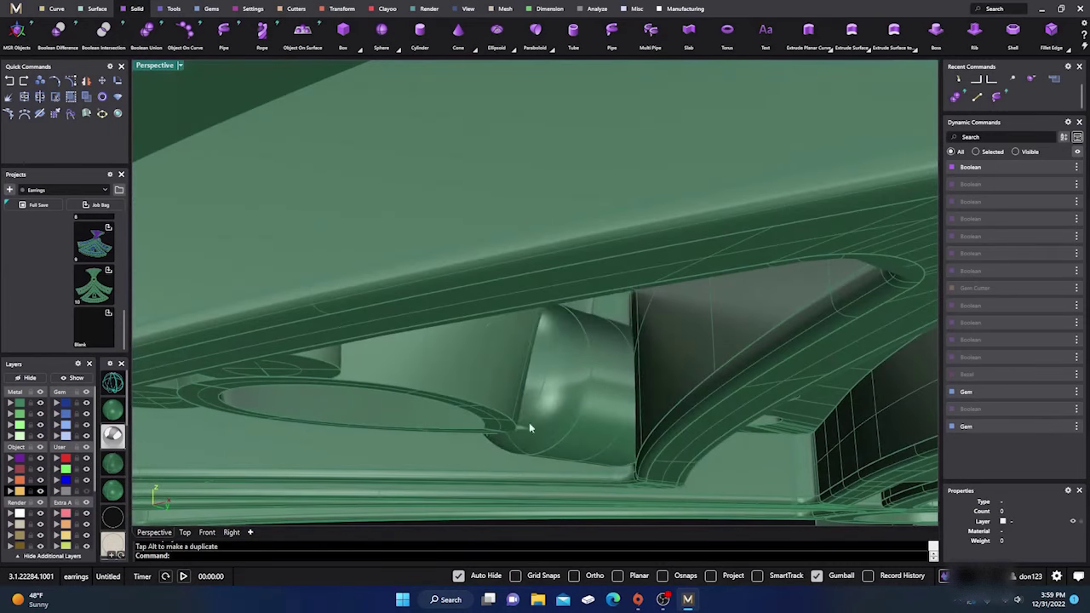
pyautogui.click(569, 394)
pyautogui.moveTo(576, 354); pyautogui.dragTo(576, 334)
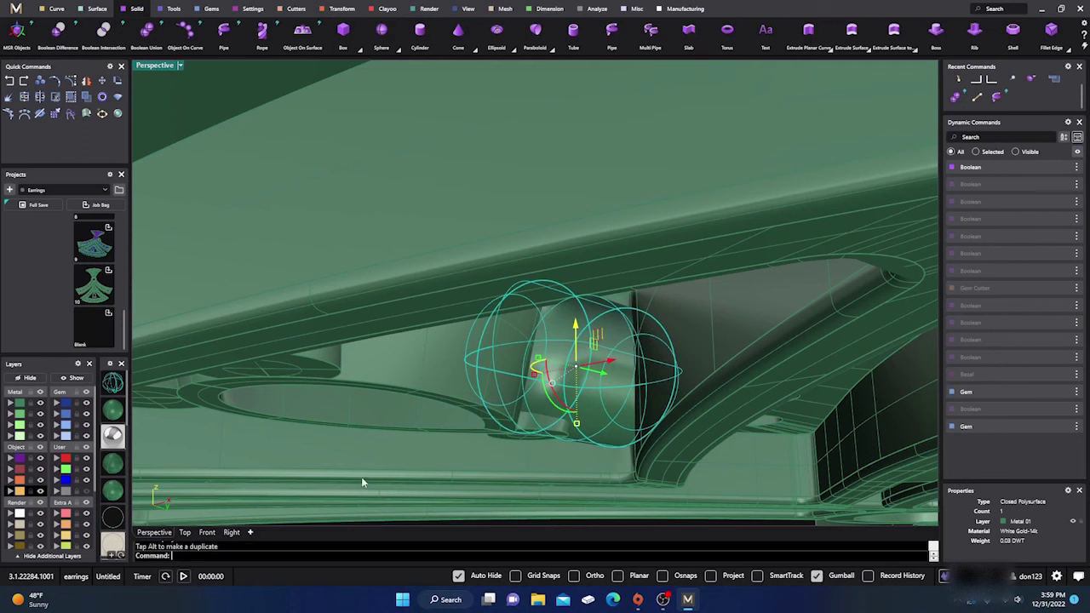
pyautogui.click(202, 104)
pyautogui.moveTo(440, 338); pyautogui.dragTo(401, 463, button='right')
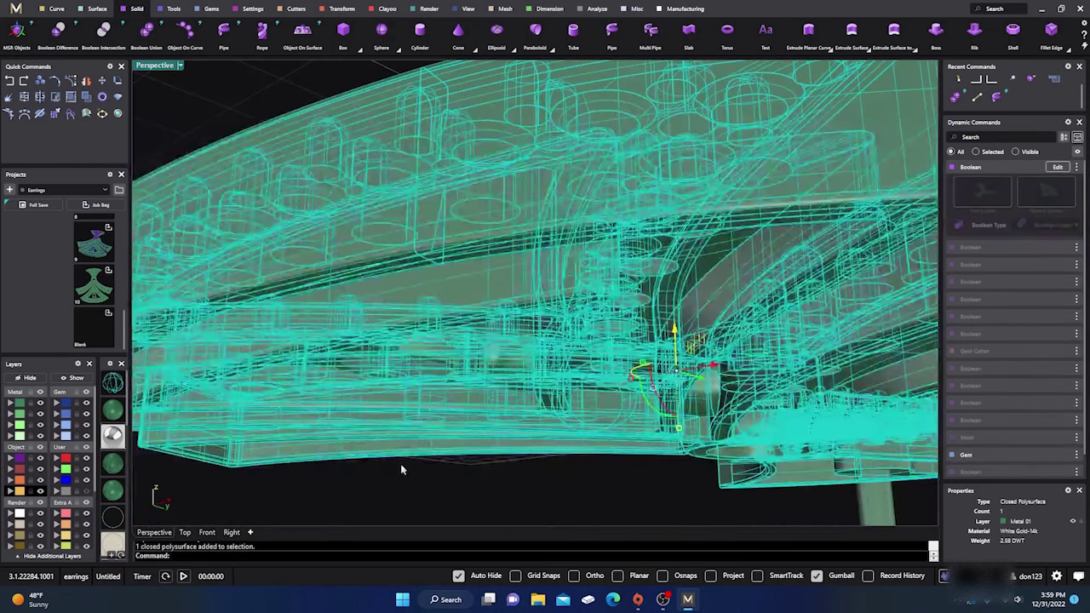
pyautogui.click(437, 500)
pyautogui.moveTo(437, 499); pyautogui.dragTo(426, 366, button='right')
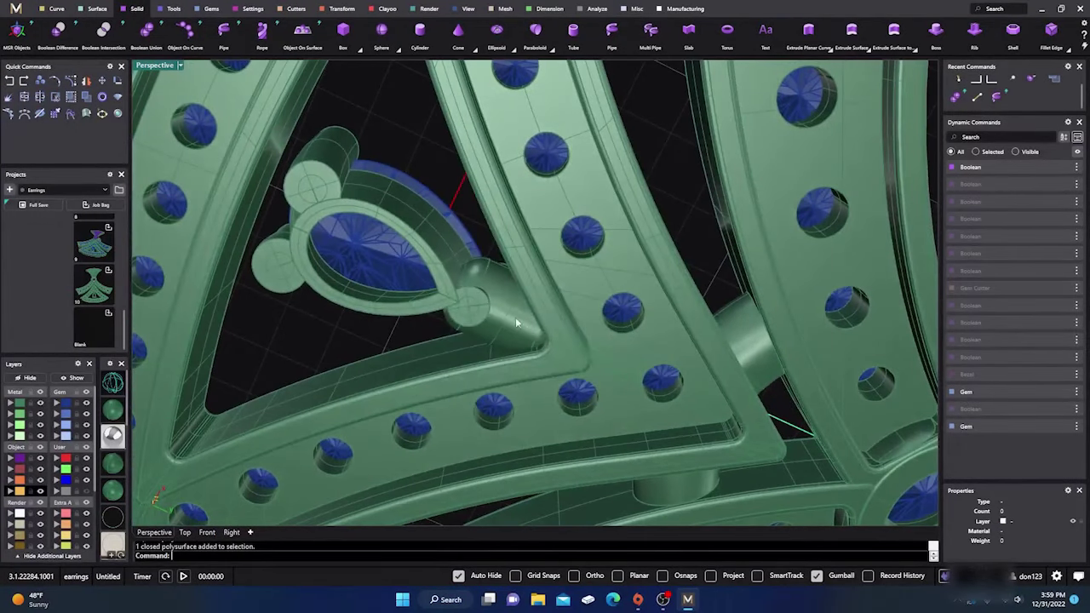
# Slide the small connector cylinder about 0.2 mm along its axis.
pyautogui.click(515, 322)
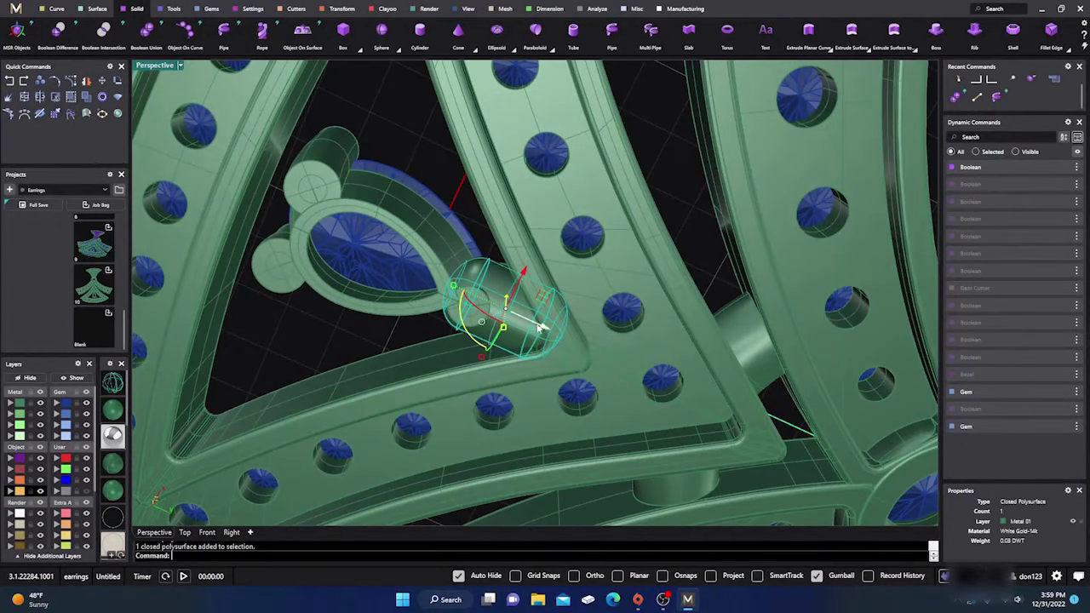
pyautogui.moveTo(539, 326); pyautogui.dragTo(534, 324)
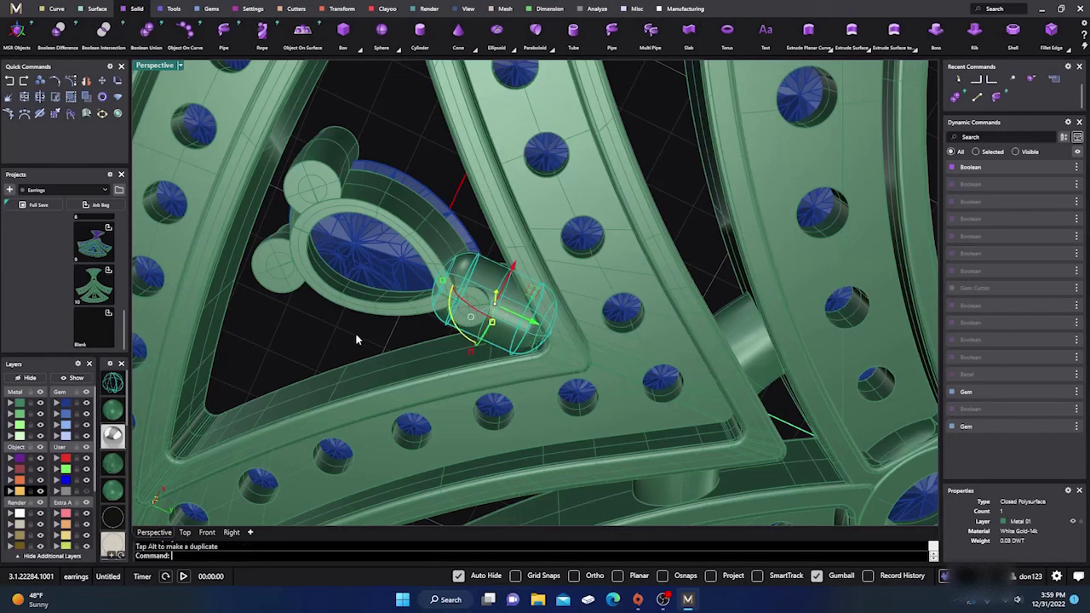
pyautogui.press('Escape')
pyautogui.moveTo(347, 335); pyautogui.dragTo(385, 355, button='right')
pyautogui.moveTo(406, 362); pyautogui.dragTo(462, 326, button='right')
# Rescale the cylinder's width and another axis, nudge it about 0.1 mm, then deselect.
pyautogui.click(518, 298)
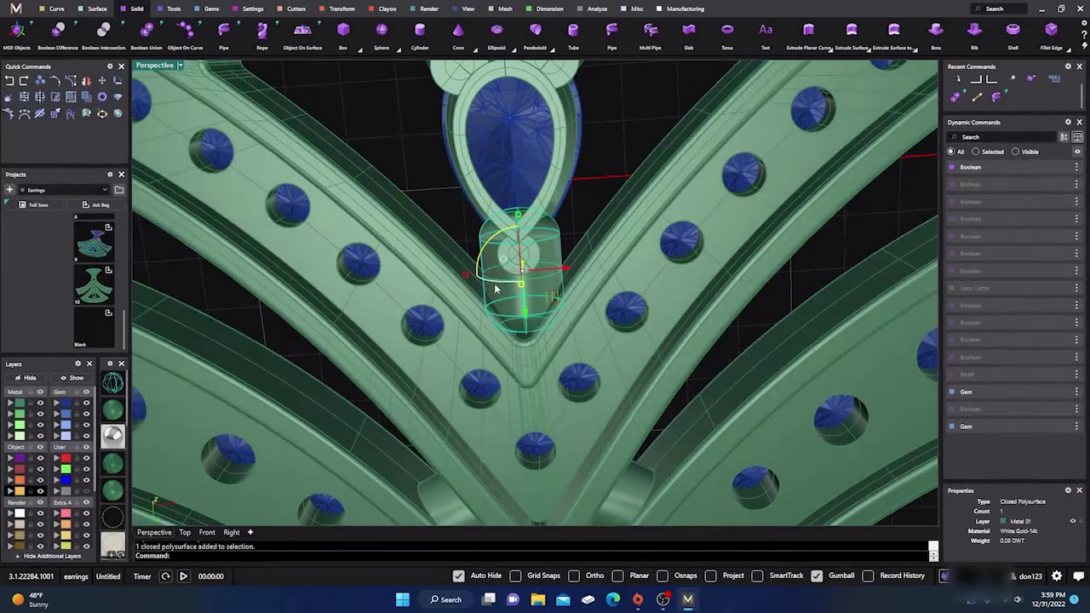
pyautogui.moveTo(467, 275); pyautogui.dragTo(489, 277)
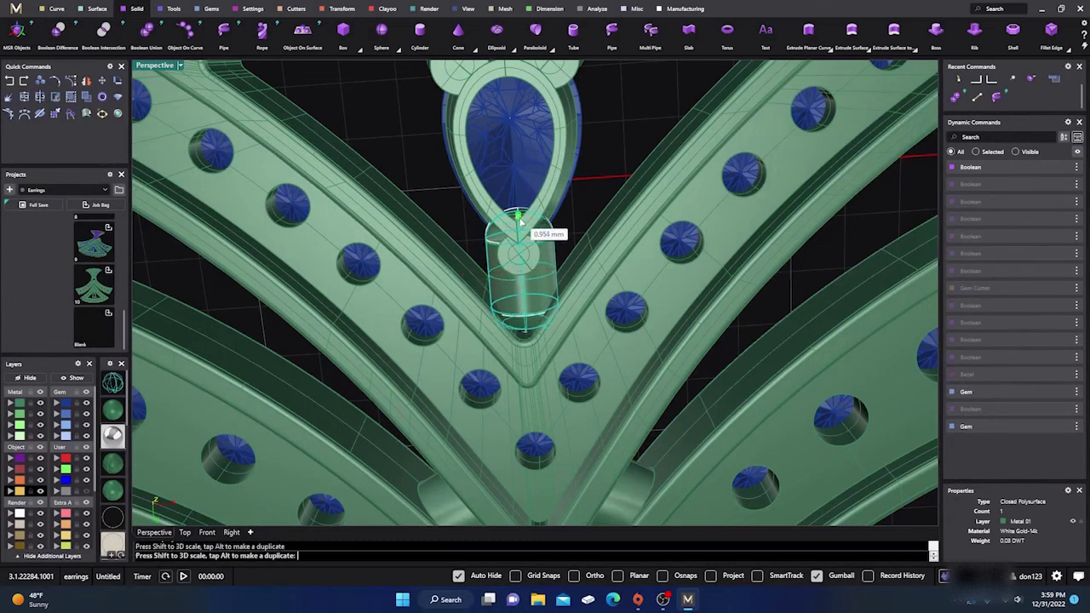
pyautogui.click(441, 205)
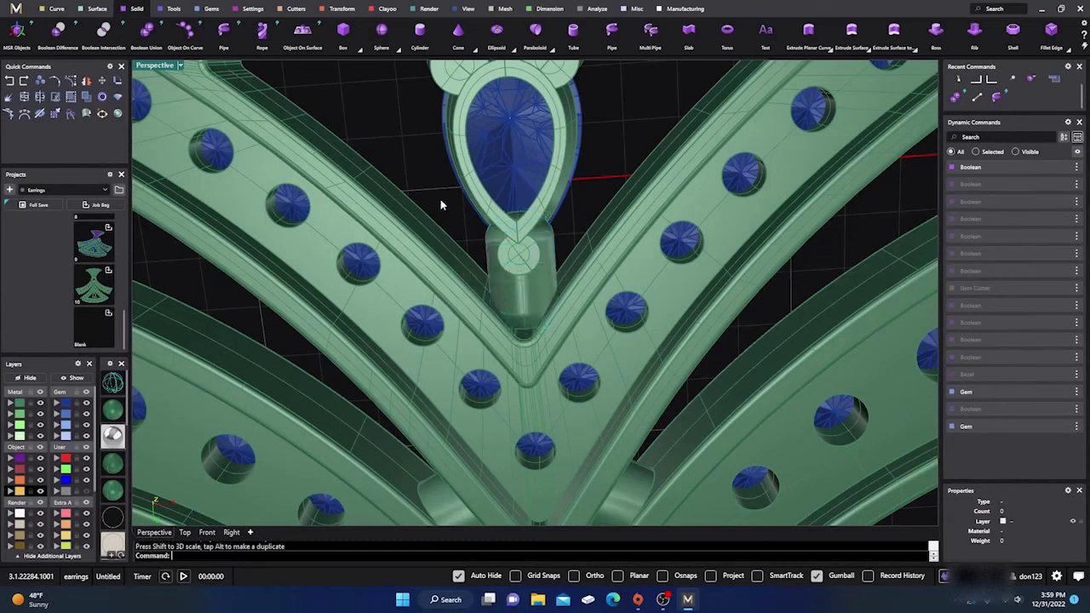
pyautogui.click(521, 279)
pyautogui.moveTo(518, 220); pyautogui.dragTo(520, 218)
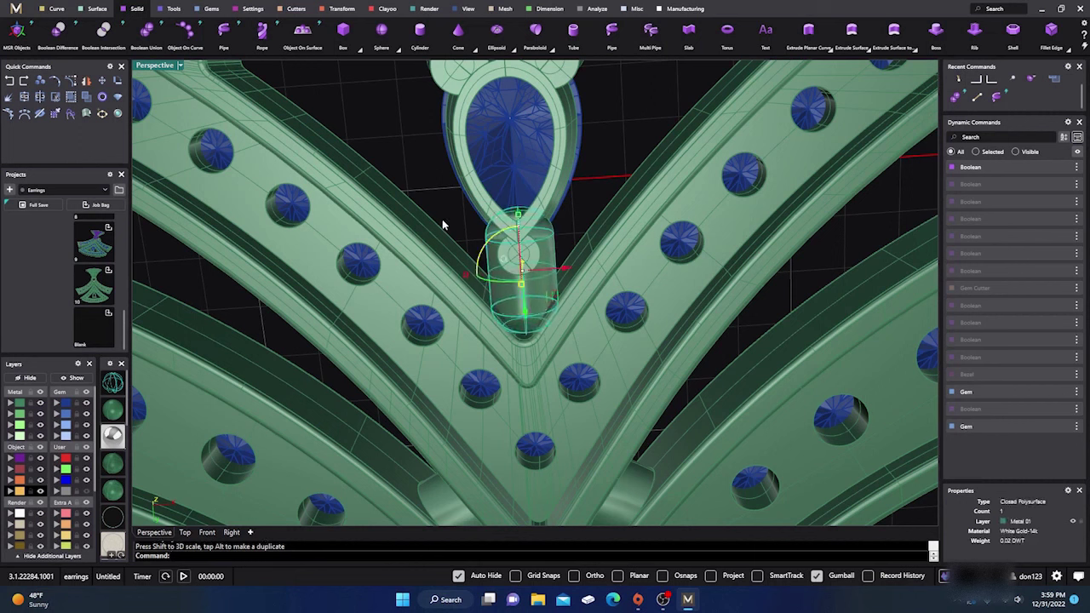
pyautogui.moveTo(529, 317); pyautogui.dragTo(528, 322)
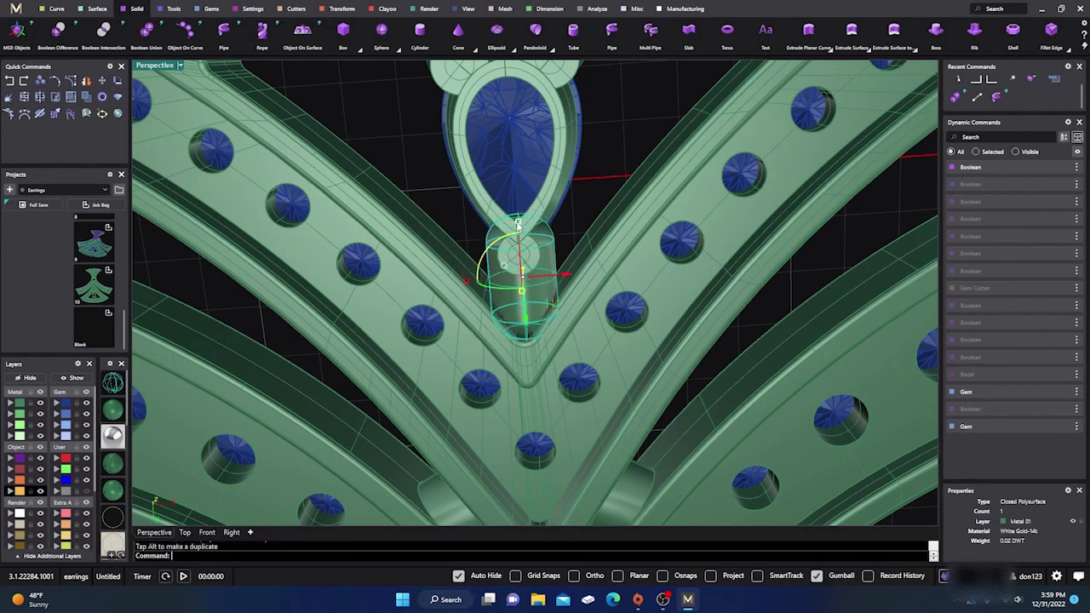
pyautogui.moveTo(517, 225); pyautogui.dragTo(517, 228)
pyautogui.press('Escape')
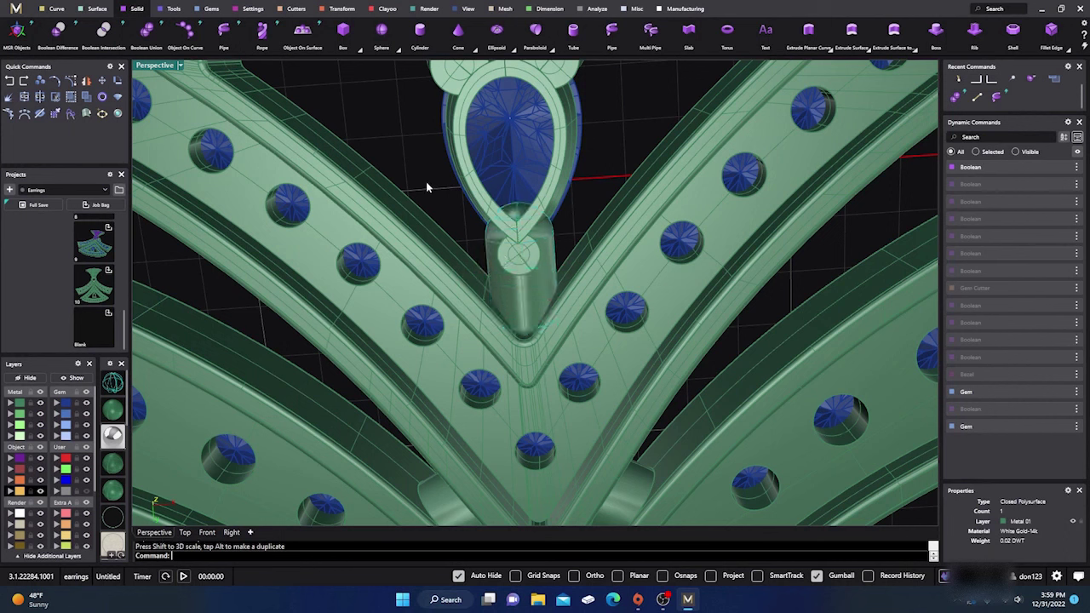
# Tilt the stem's solid body beneath the pear gem slightly and raise it 0.083 mm.
pyautogui.scroll(-5, 455, 218)
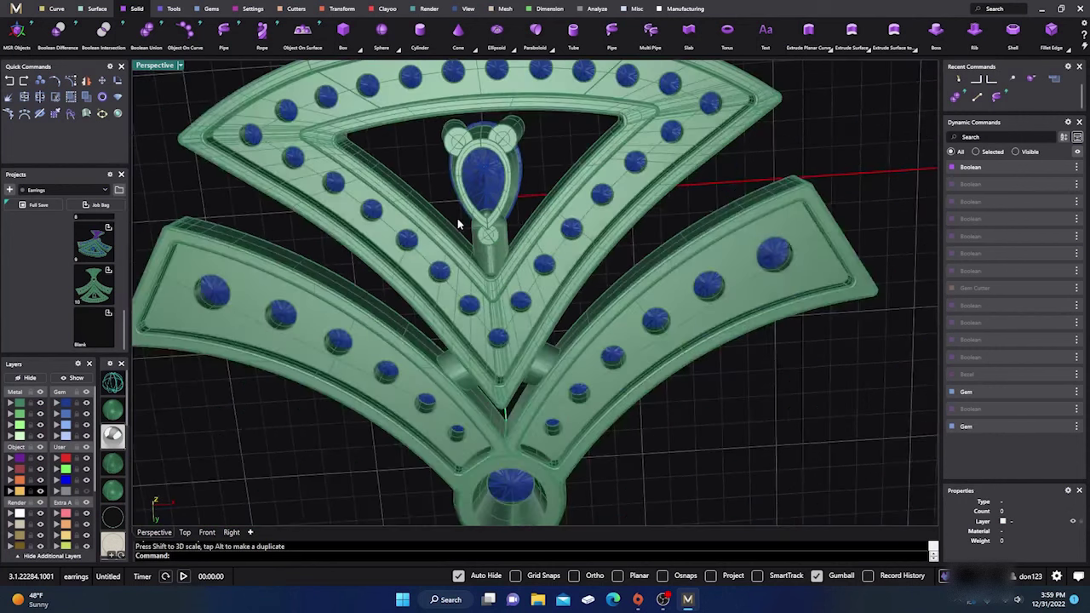
pyautogui.moveTo(458, 218); pyautogui.dragTo(490, 349, button='right')
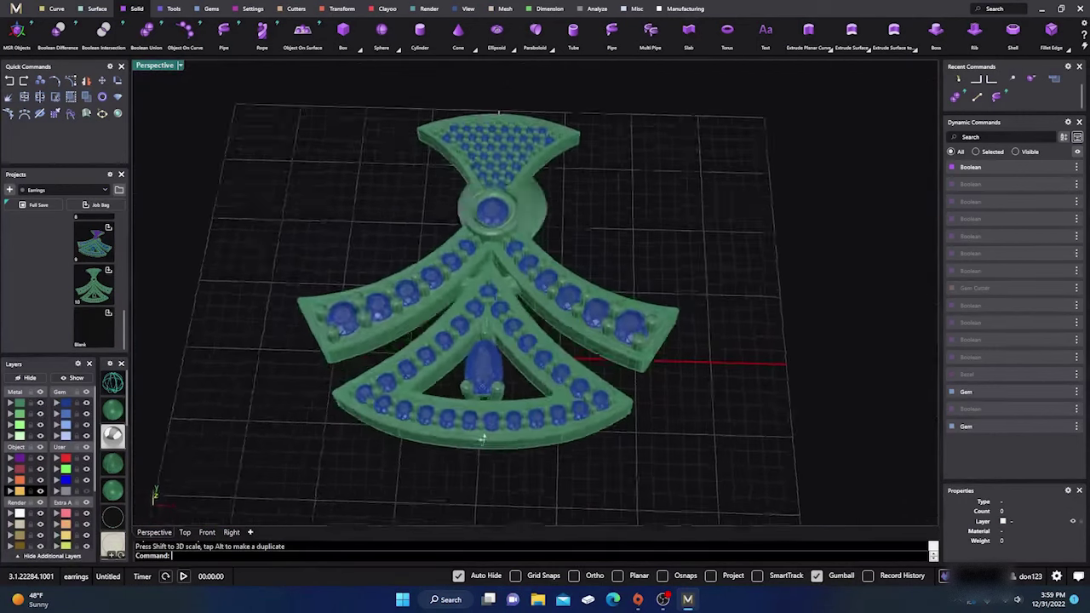
pyautogui.scroll(6, 495, 345)
pyautogui.scroll(-6, 581, 274)
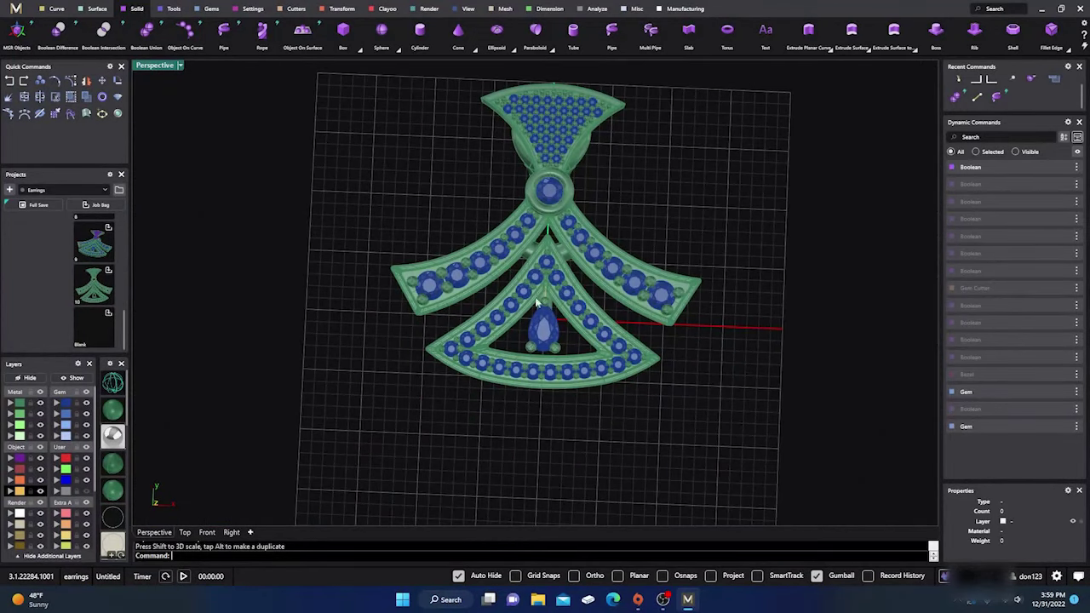
pyautogui.scroll(-2, 311, 357)
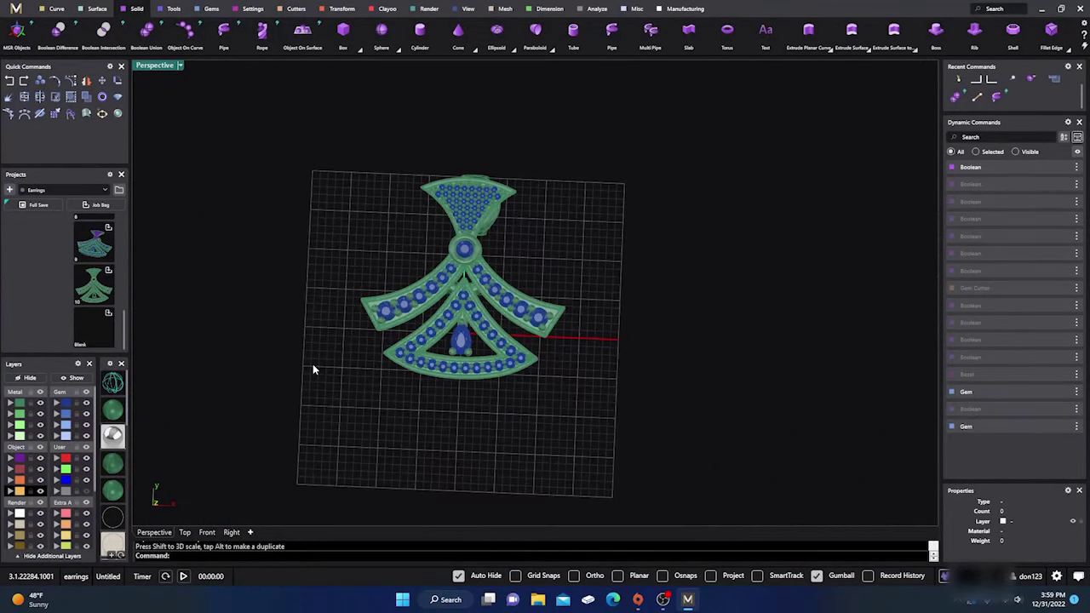
pyautogui.scroll(3, 443, 316)
pyautogui.scroll(3, 487, 337)
pyautogui.scroll(2, 486, 332)
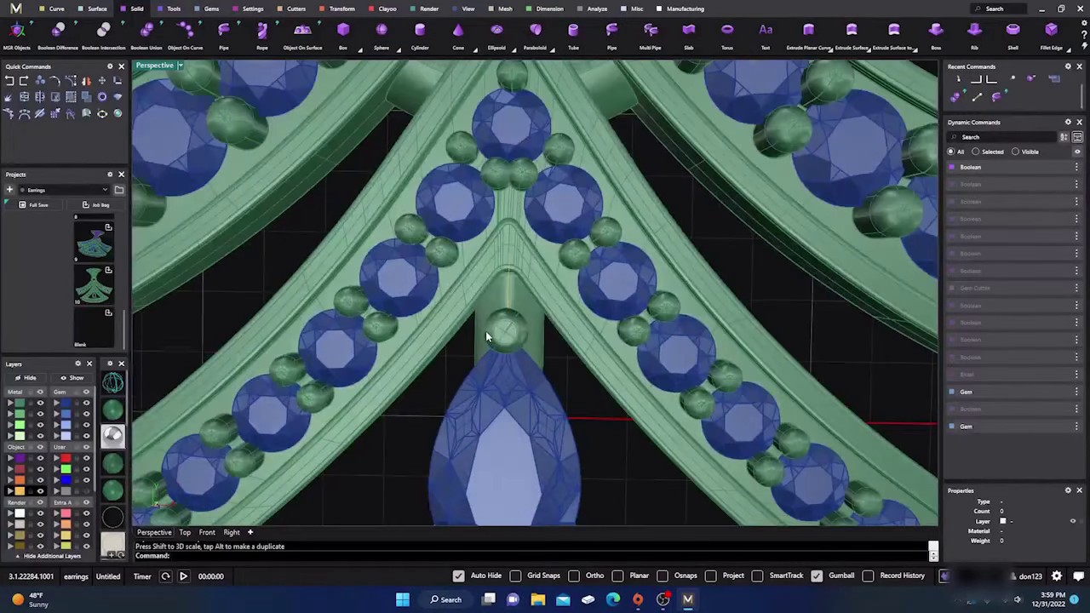
pyautogui.click(505, 297)
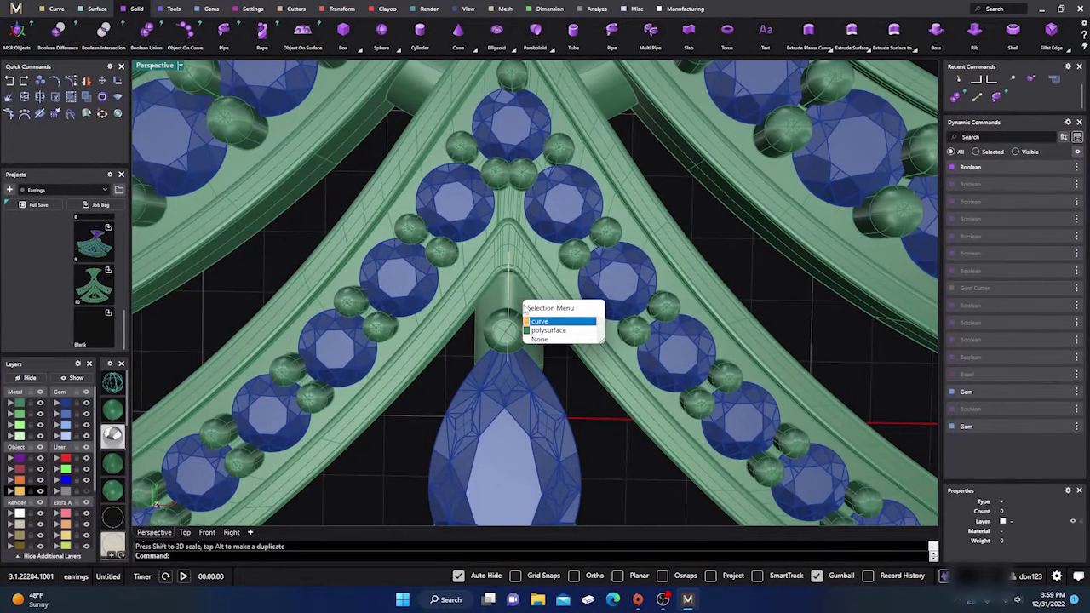
pyautogui.click(548, 330)
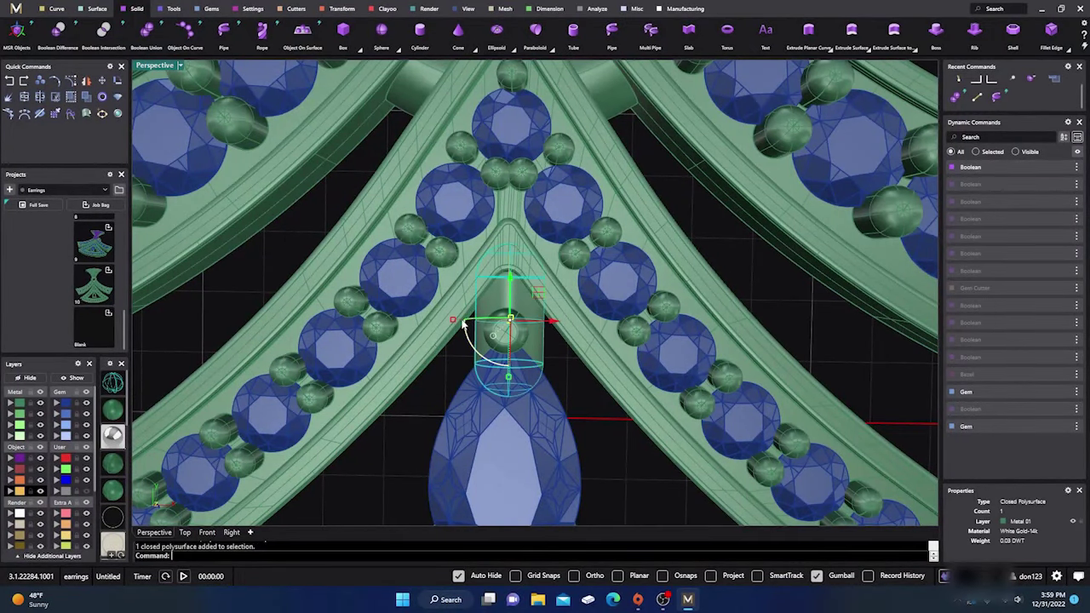
pyautogui.moveTo(458, 321); pyautogui.dragTo(467, 323)
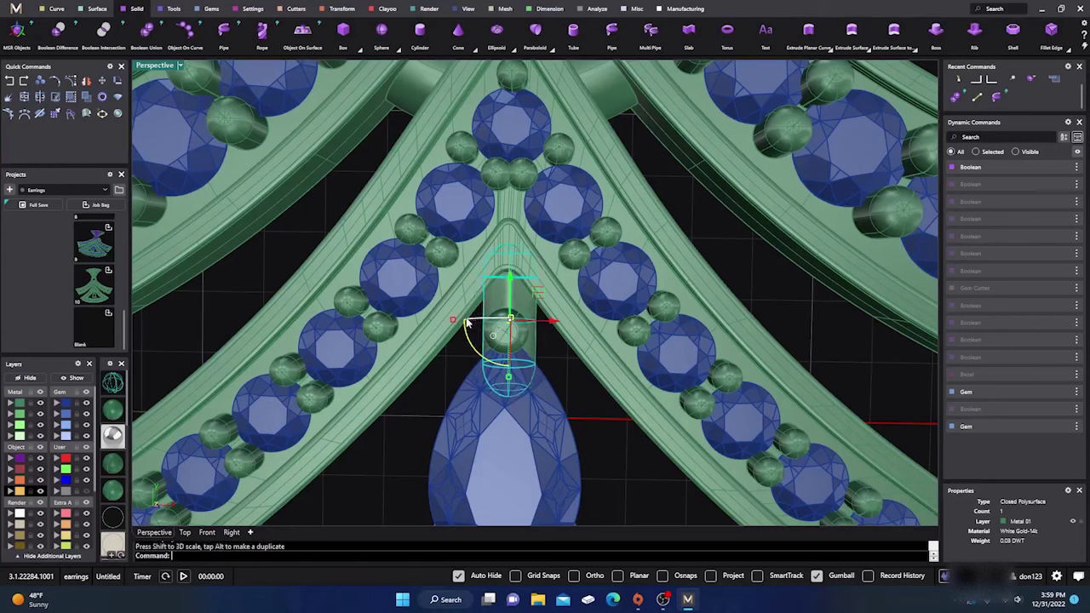
pyautogui.moveTo(510, 278); pyautogui.dragTo(511, 276)
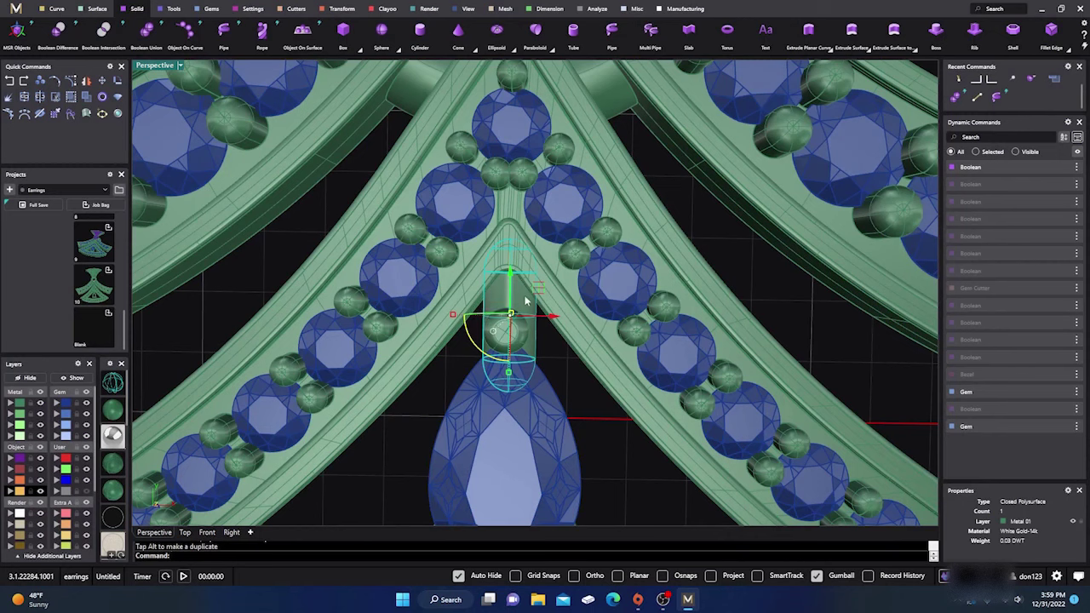
# Check the adjusted stem from the Top view, then hide the gems to show bare metal.
pyautogui.click(413, 417)
pyautogui.scroll(-3, 440, 348)
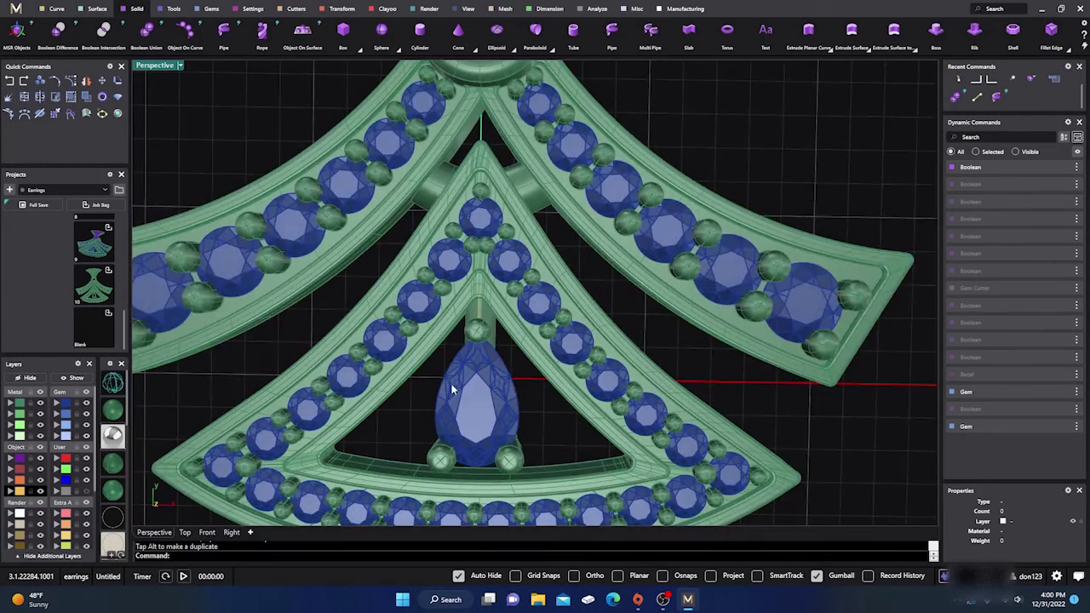
pyautogui.click(185, 532)
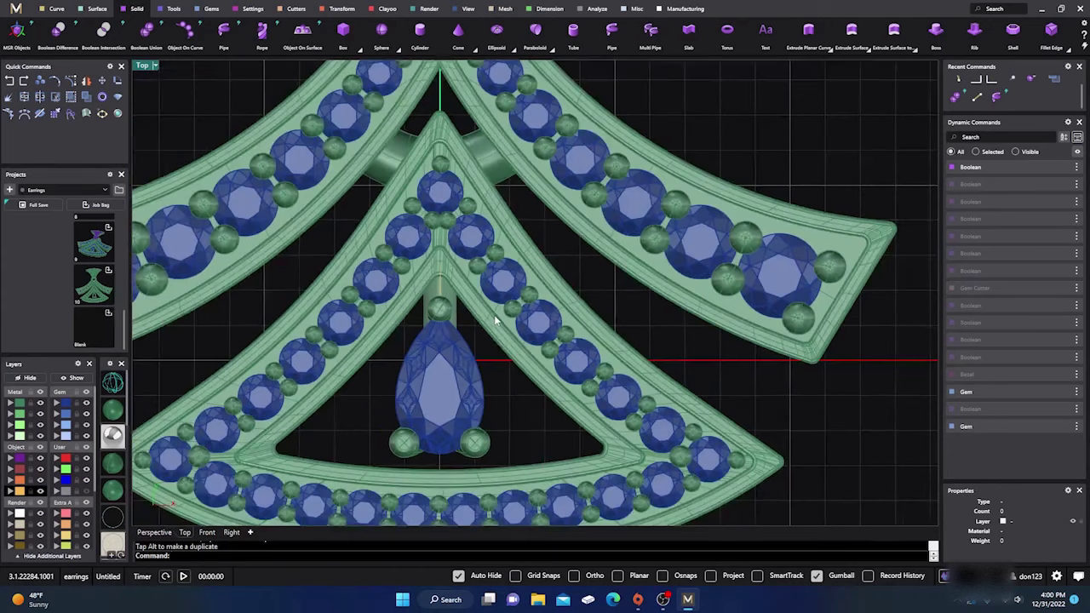
pyautogui.scroll(2, 448, 322)
pyautogui.scroll(-5, 460, 289)
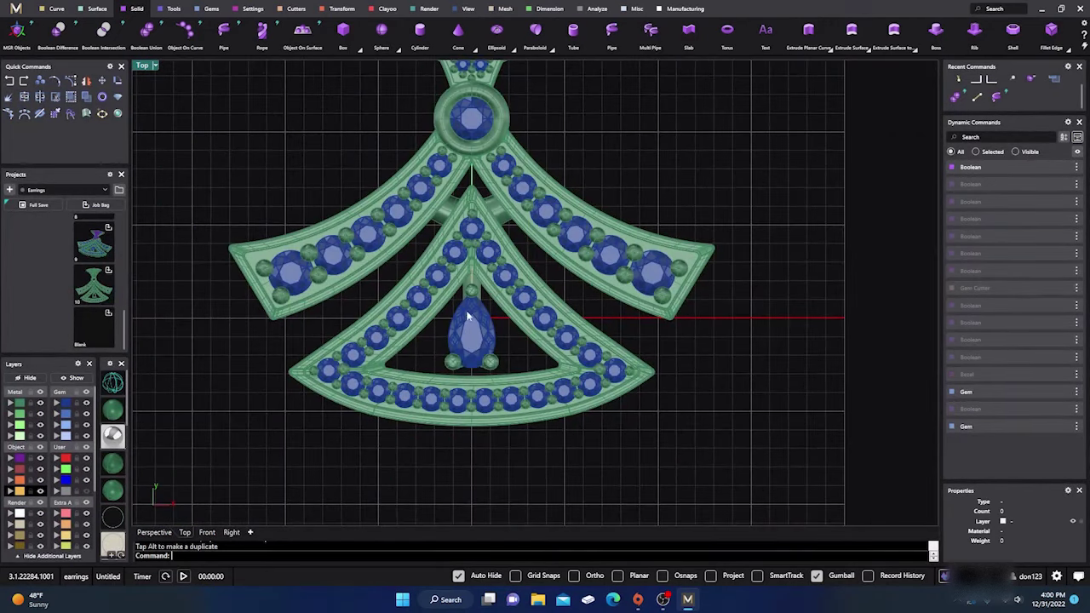
pyautogui.scroll(-5, 643, 374)
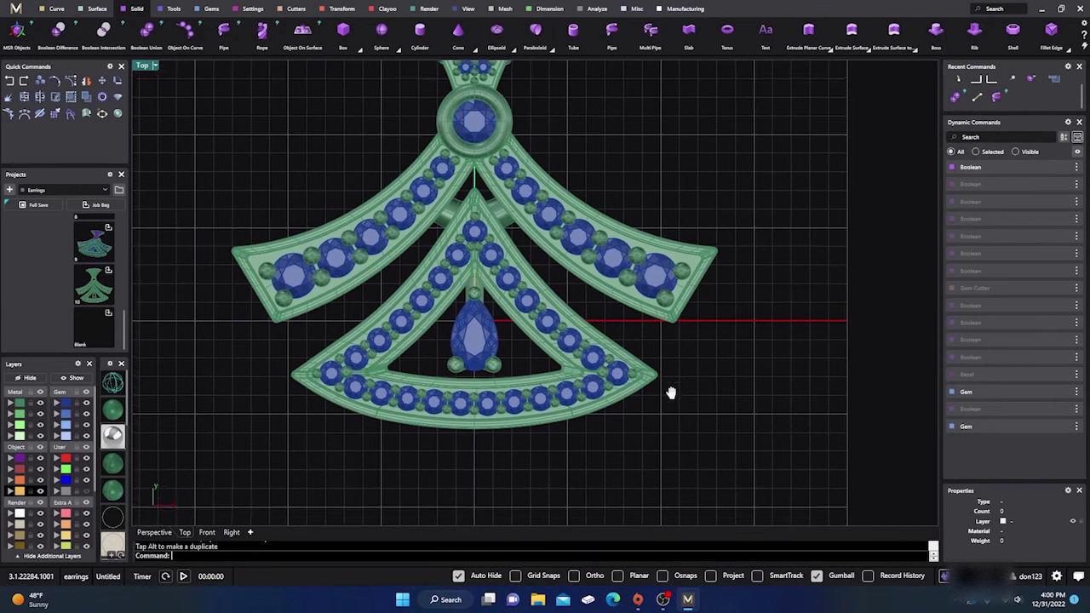
pyautogui.moveTo(623, 338); pyautogui.dragTo(585, 321, button='right')
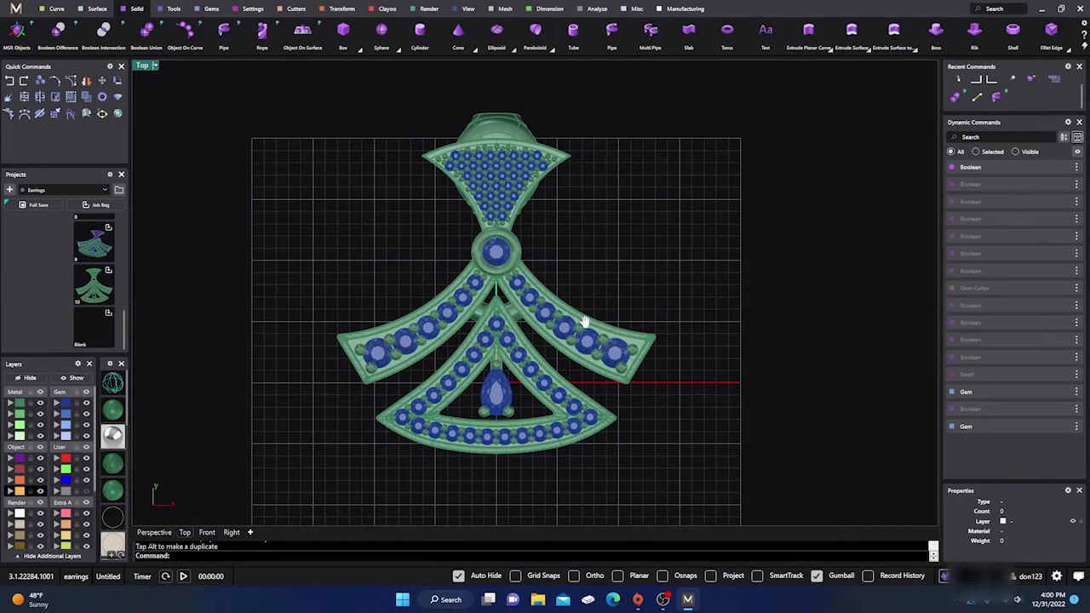
pyautogui.scroll(4, 495, 327)
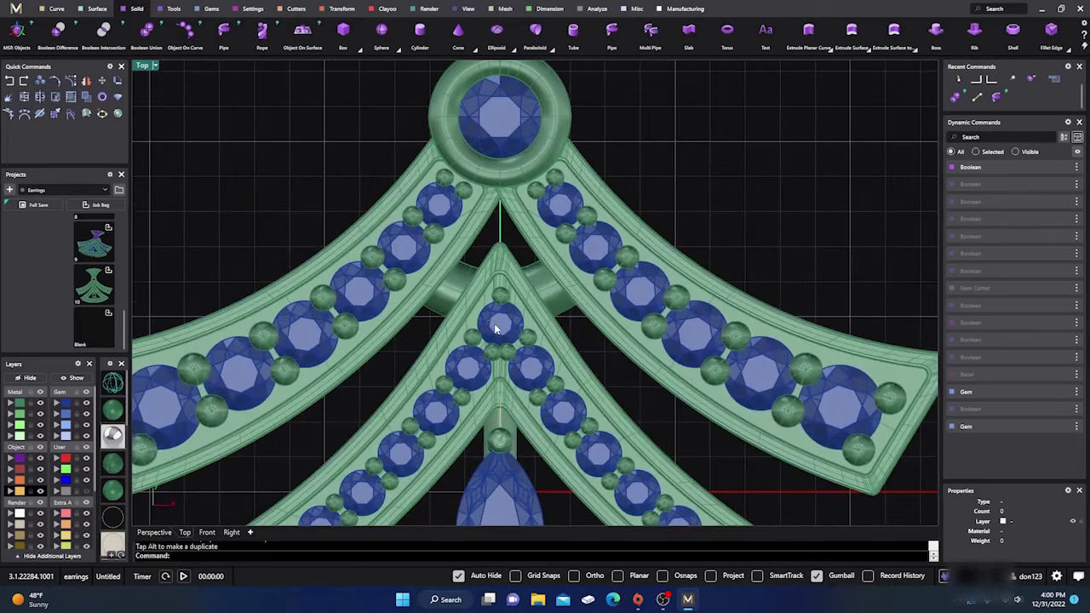
pyautogui.click(154, 533)
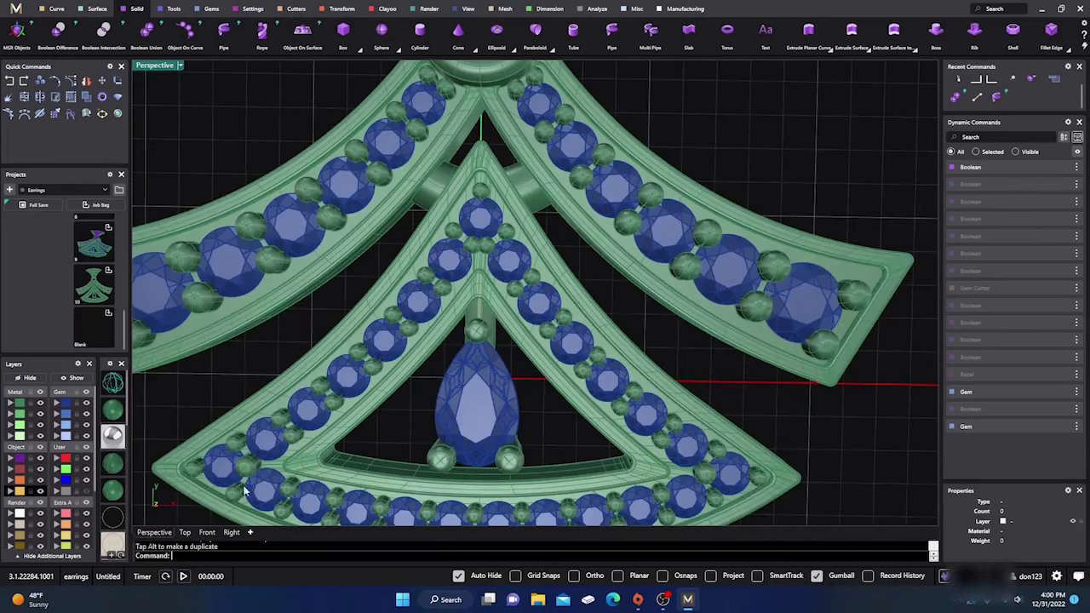
pyautogui.rightClick(480, 454)
pyautogui.click(111, 411)
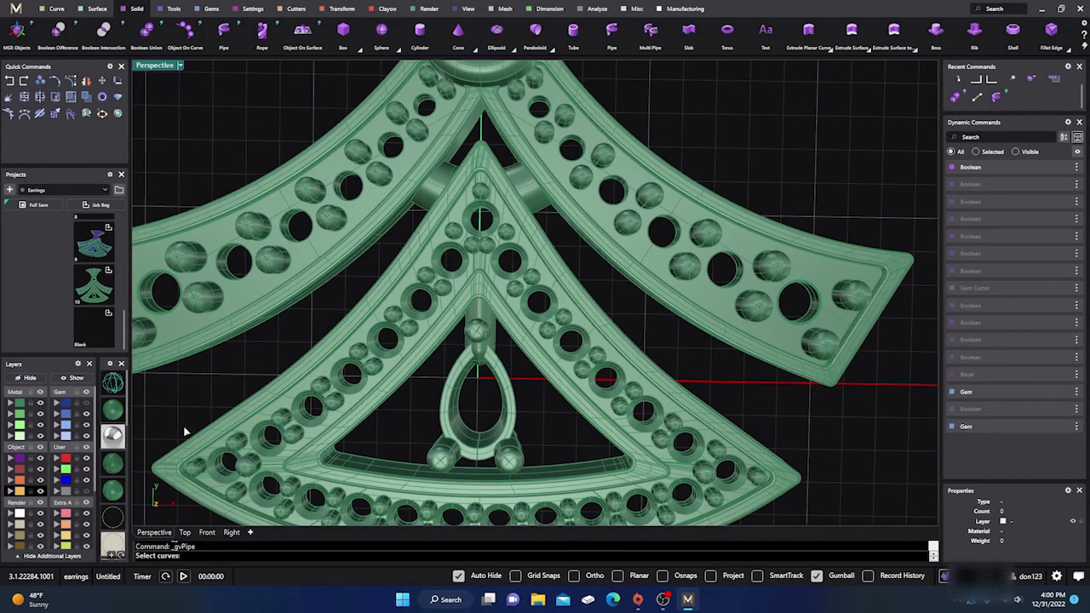
# Show the gems, inspect the stem from steep, side and front angles, then launch Boolean Union.
pyautogui.click(86, 409)
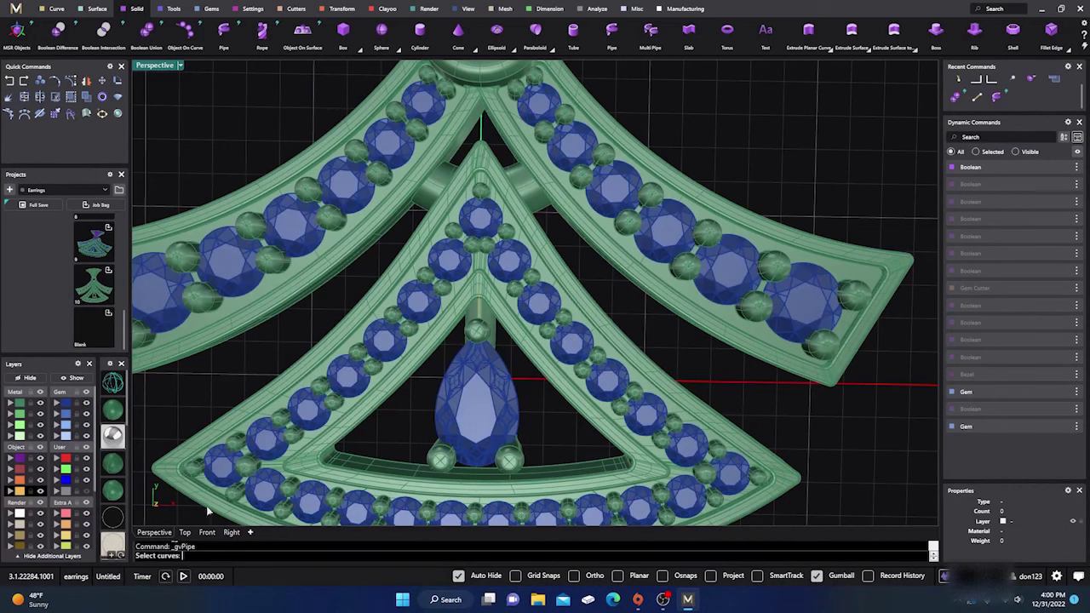
pyautogui.moveTo(315, 511); pyautogui.dragTo(504, 256, button='right')
pyautogui.scroll(6, 485, 272)
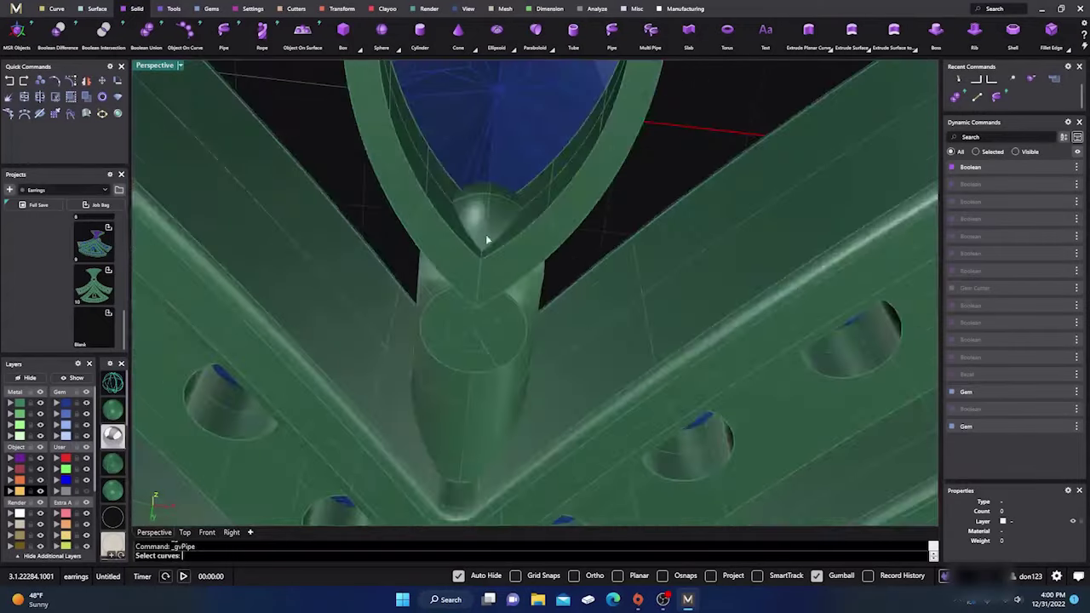
pyautogui.scroll(-5, 481, 215)
pyautogui.moveTo(480, 214); pyautogui.dragTo(450, 429, button='right')
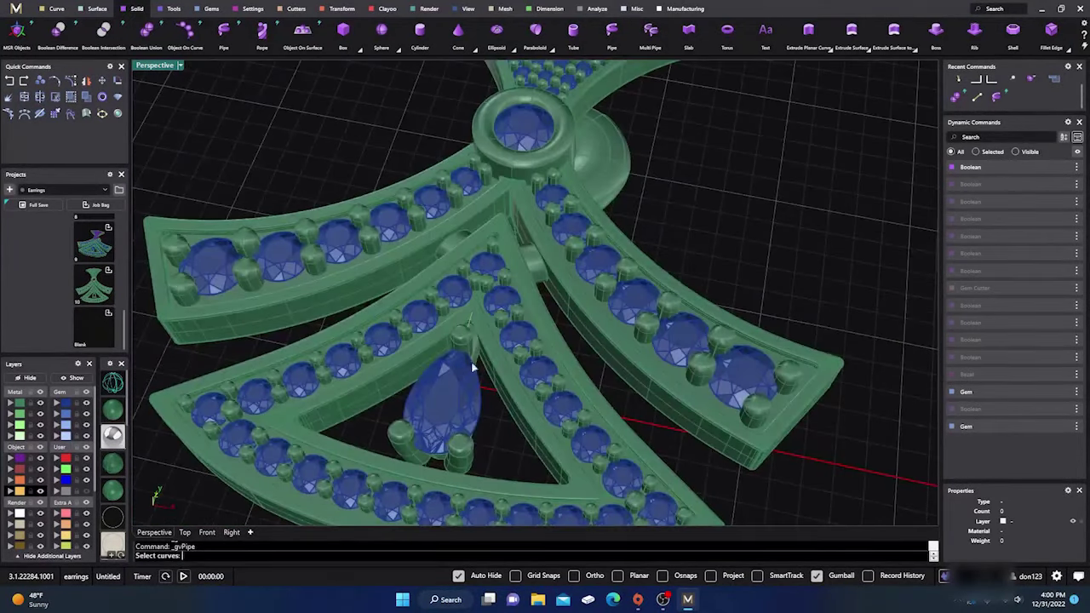
pyautogui.scroll(3, 469, 352)
pyautogui.scroll(-5, 469, 352)
pyautogui.moveTo(469, 352); pyautogui.dragTo(464, 362, button='right')
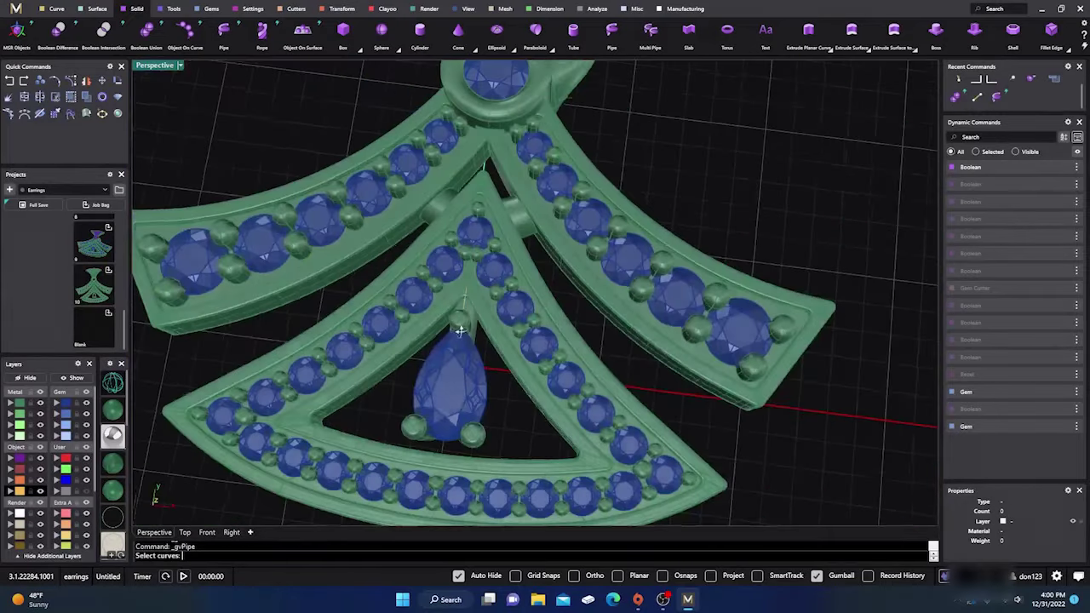
pyautogui.scroll(1, 464, 362)
pyautogui.scroll(4, 470, 339)
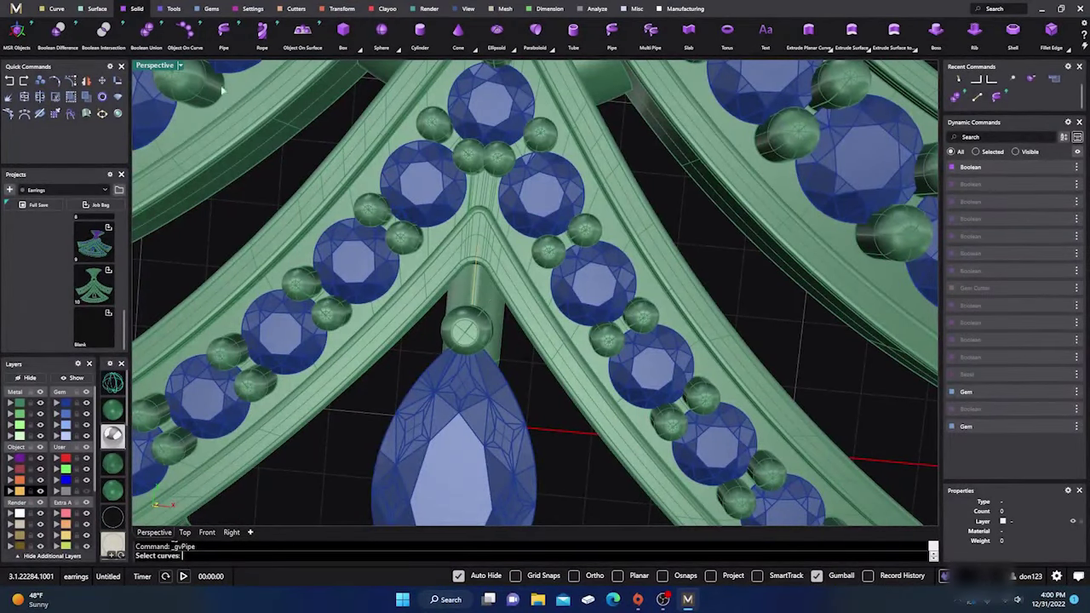
pyautogui.click(186, 31)
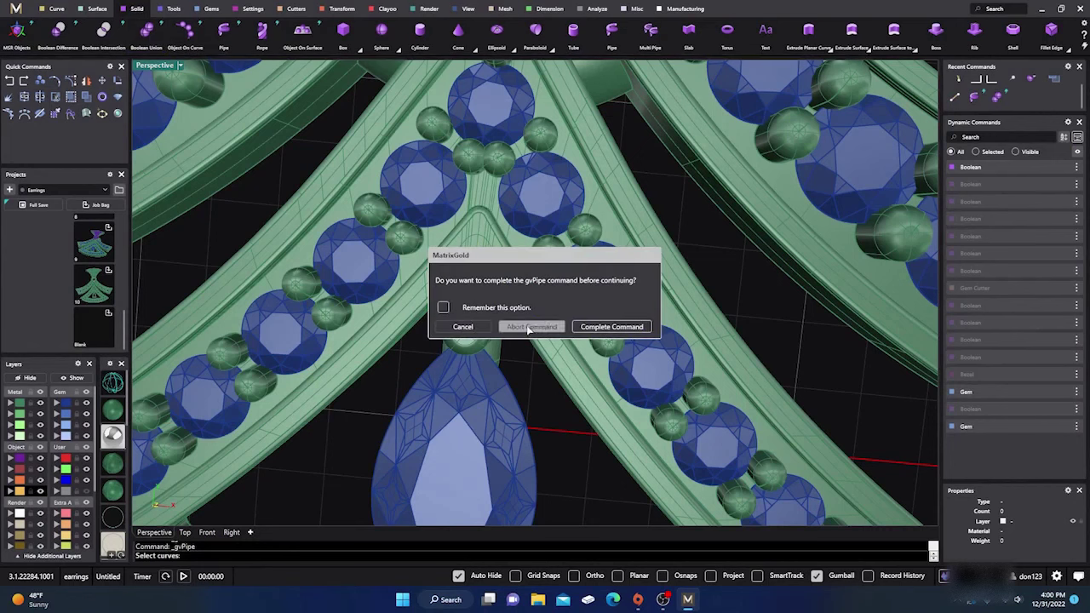
# Abandon the pending pipe and union the main metal body with the bail cylinder.
pyautogui.click(532, 331)
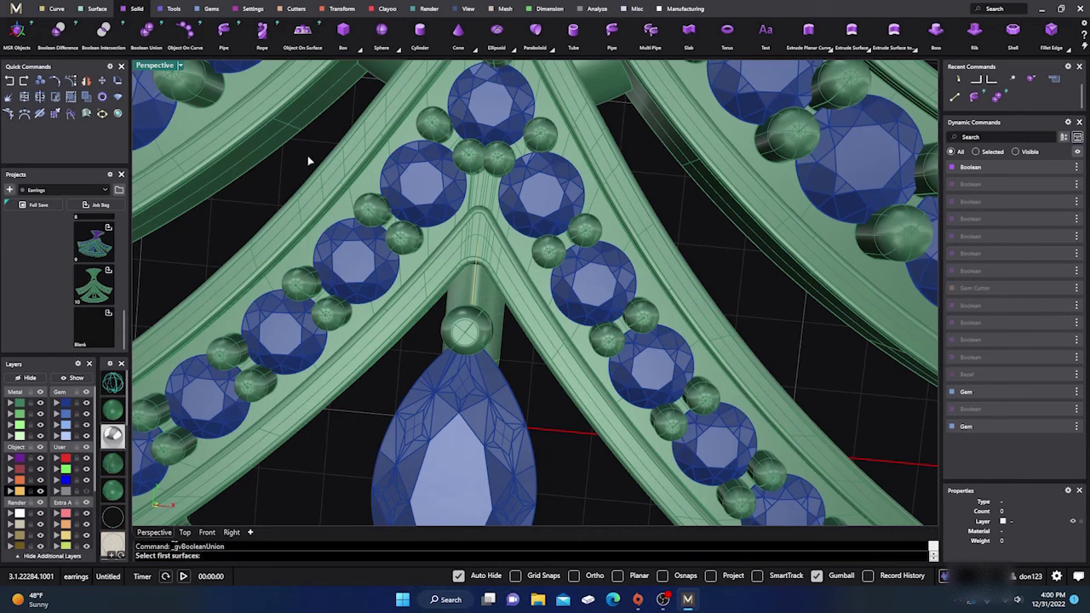
pyautogui.click(506, 284)
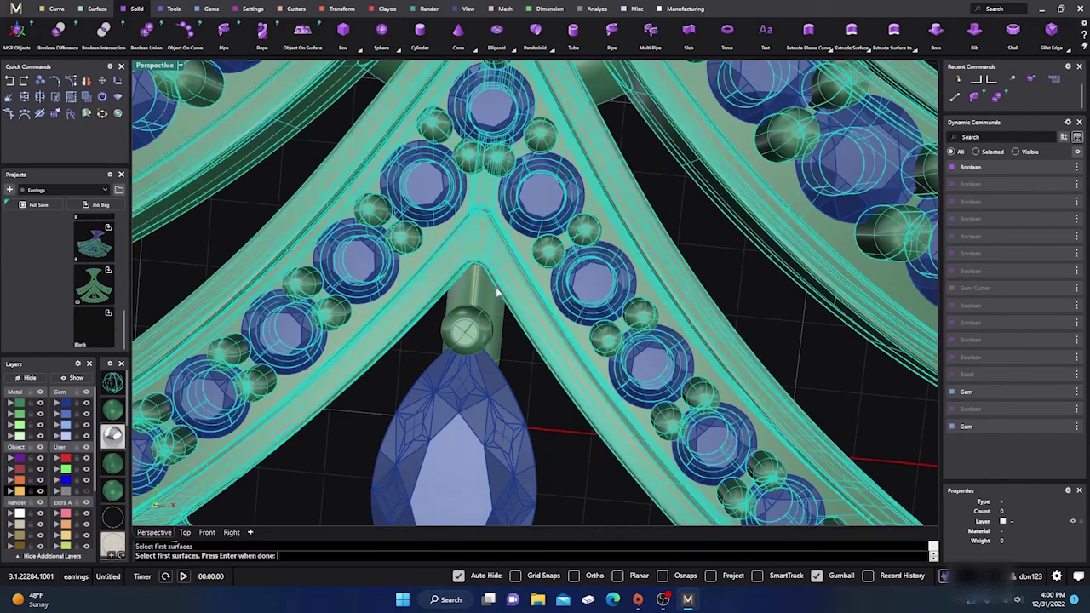
pyautogui.press('Return')
pyautogui.click(491, 298)
pyautogui.press('Return')
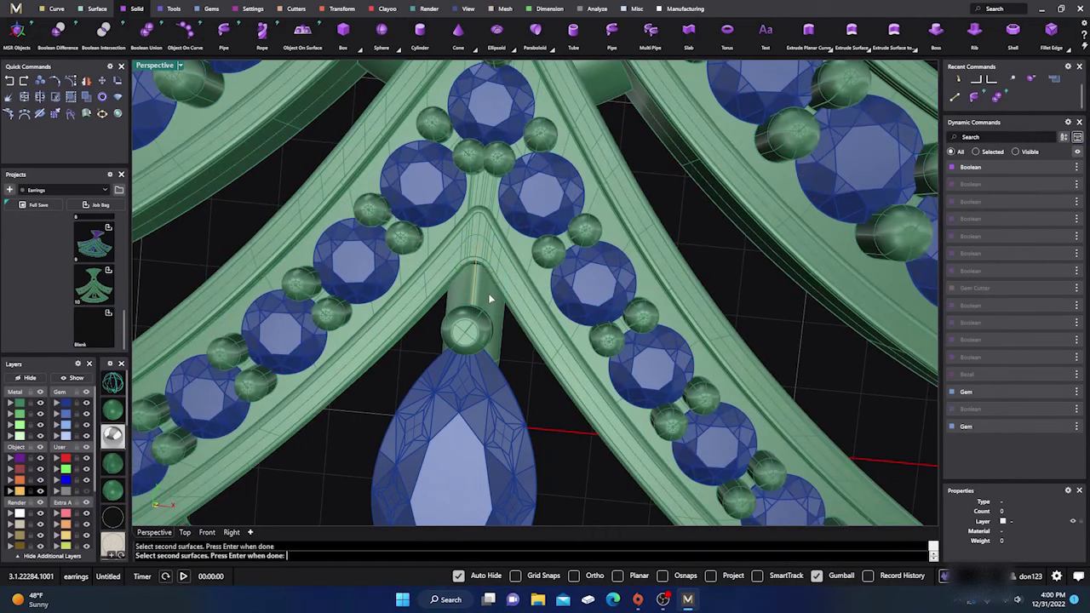
pyautogui.press('Return')
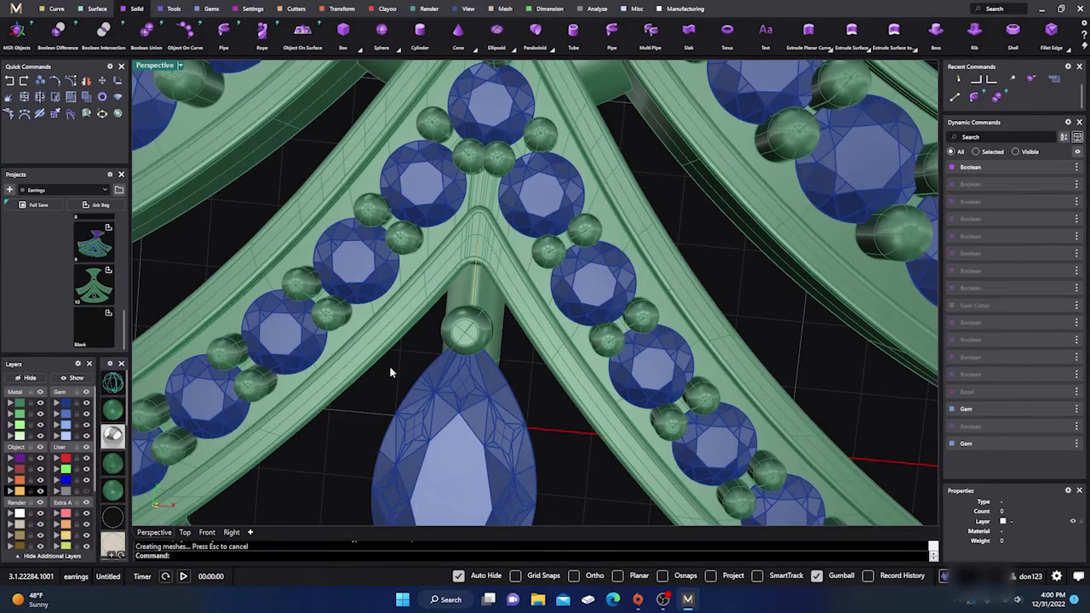
# Rerun the union on the metal body and delete the leftover overlapping object.
pyautogui.press('Return')
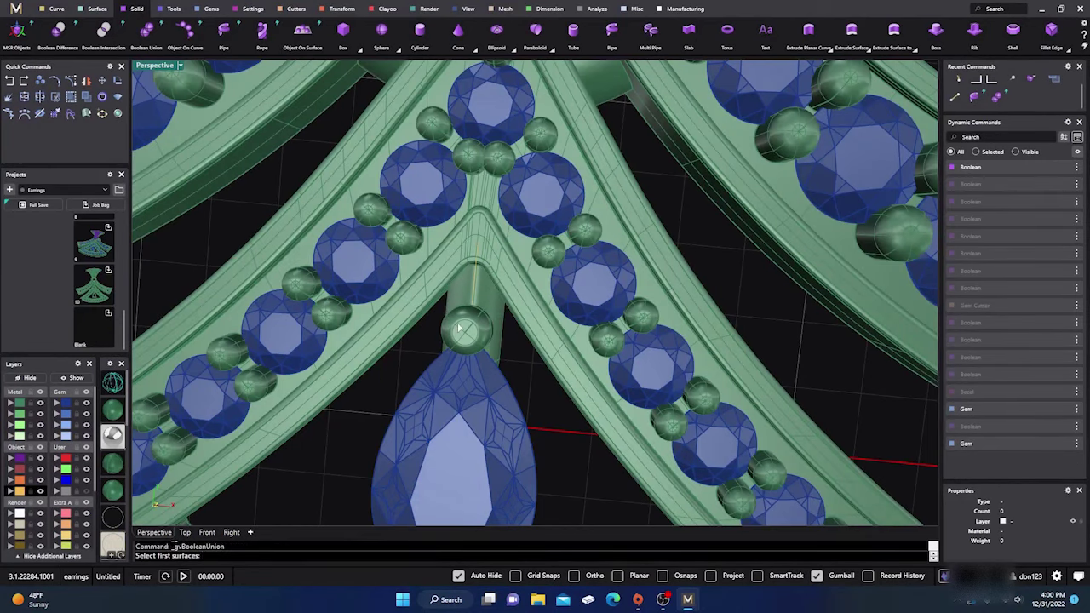
pyautogui.click(439, 298)
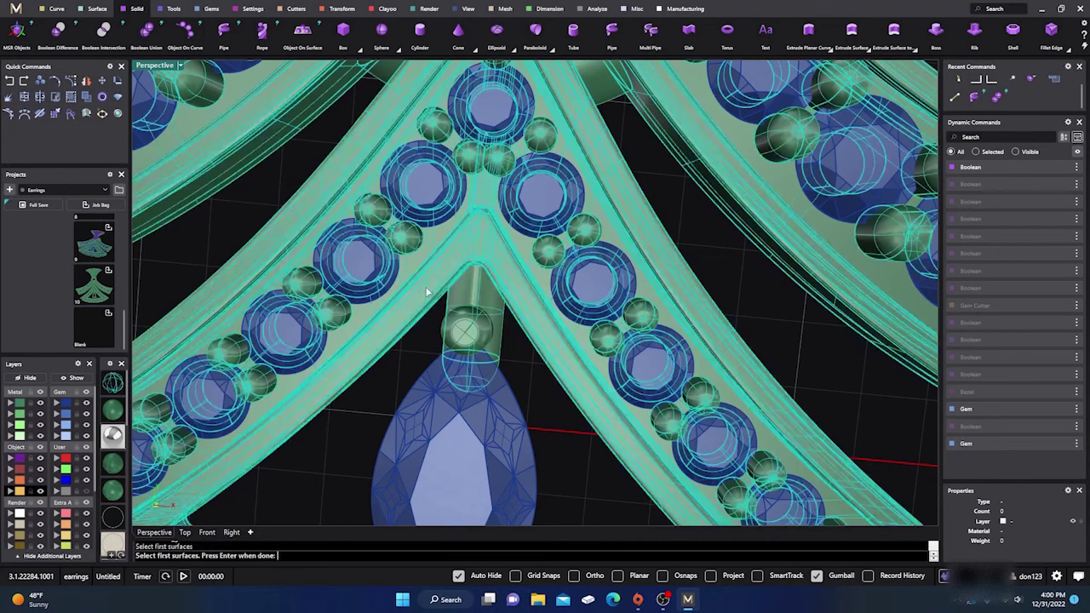
pyautogui.press('Return')
pyautogui.click(460, 332)
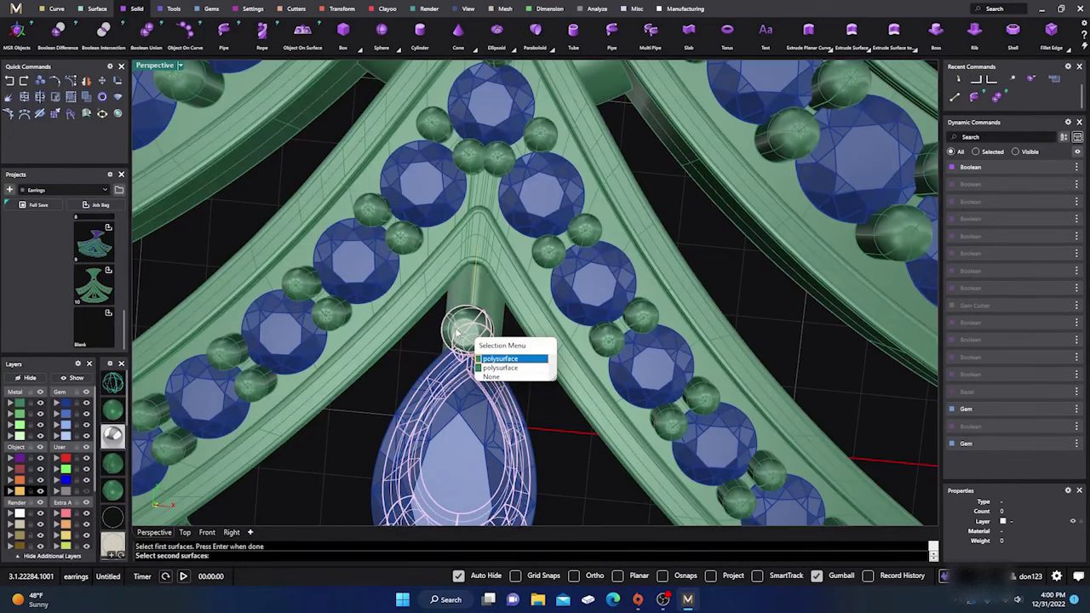
pyautogui.click(491, 376)
pyautogui.click(463, 333)
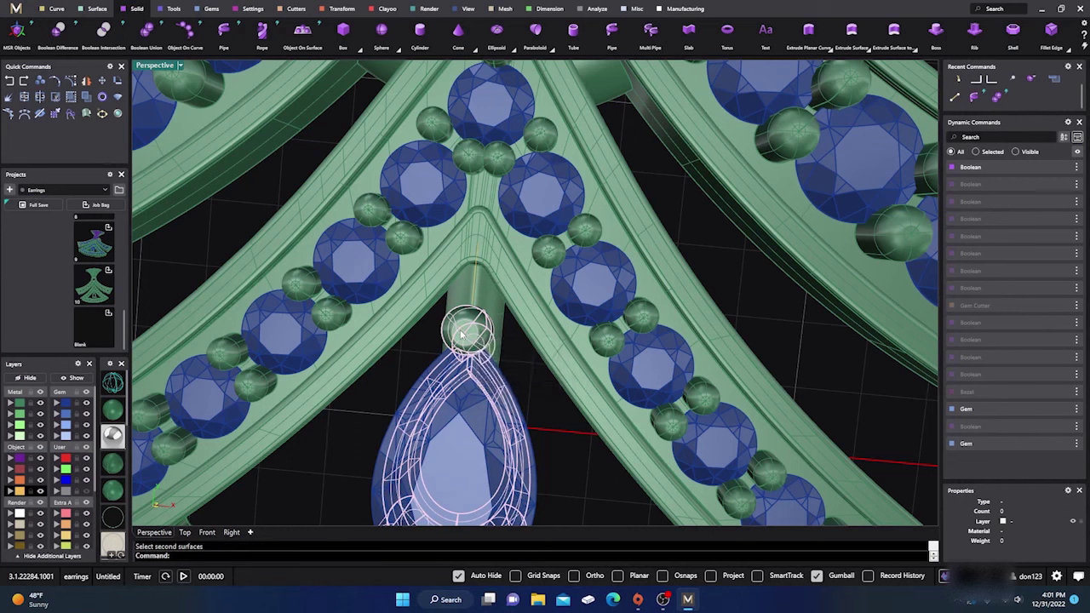
pyautogui.click(482, 360)
pyautogui.press('Delete')
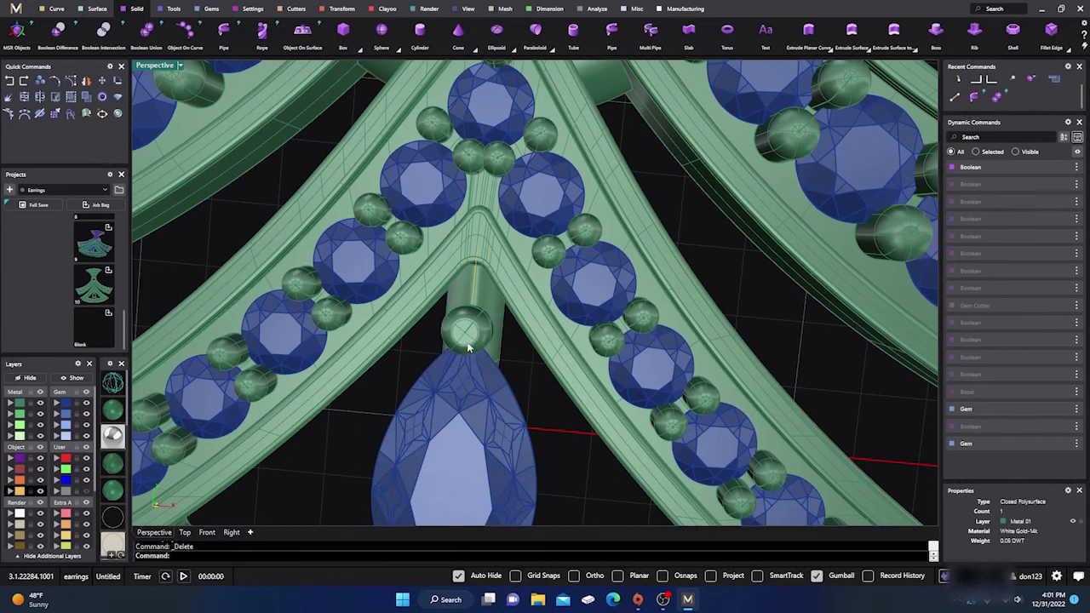
# Fuse the ball above the pear gem into the metal body.
pyautogui.press('Return')
pyautogui.click(462, 332)
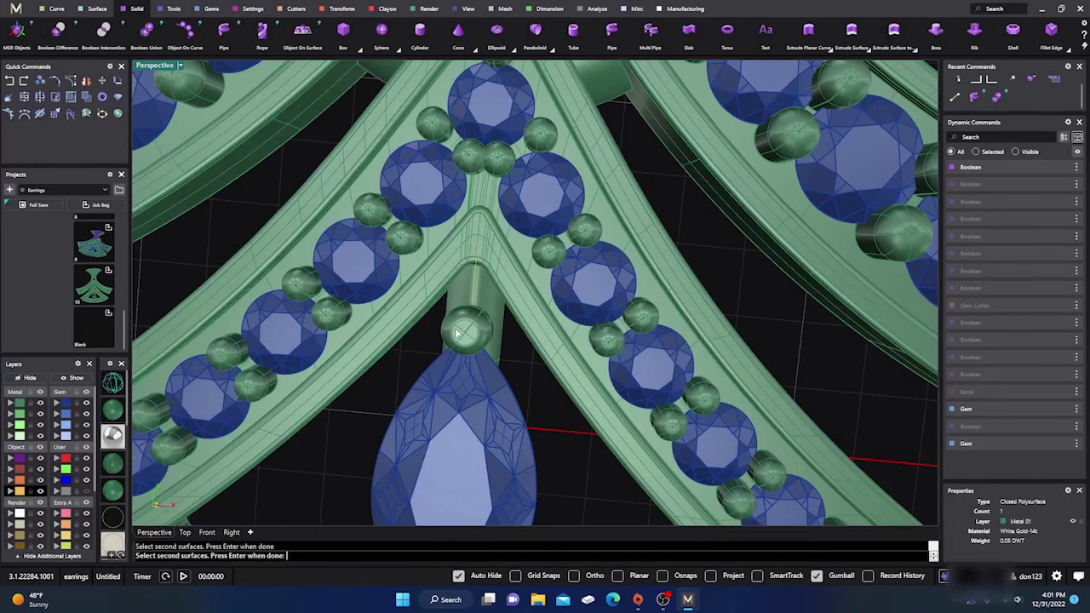
pyautogui.press('Return')
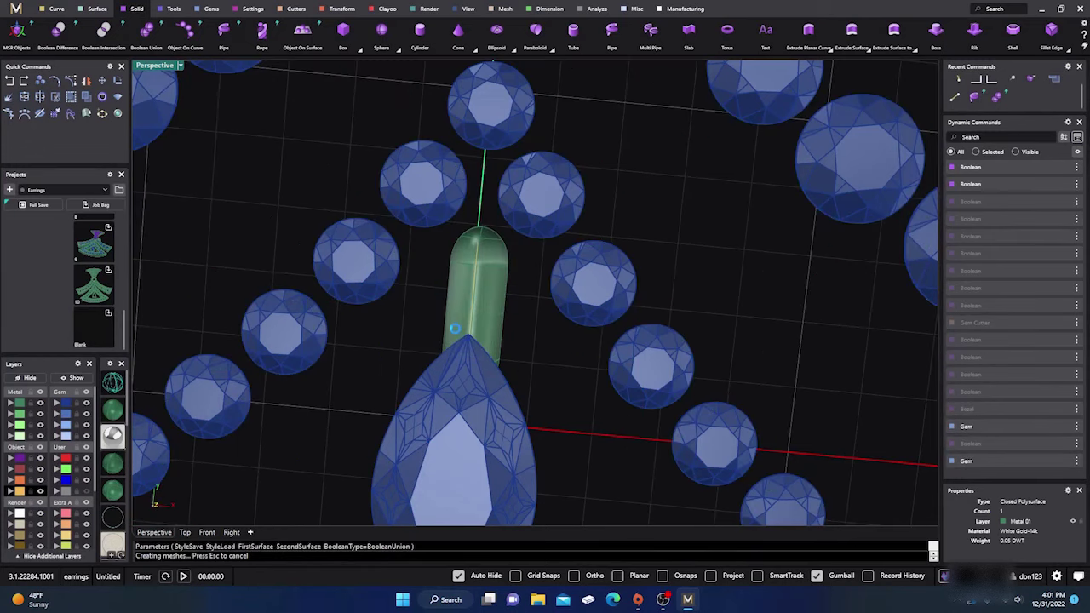
# Move the capsule above the pear gem to layer User 04.
pyautogui.click(486, 331)
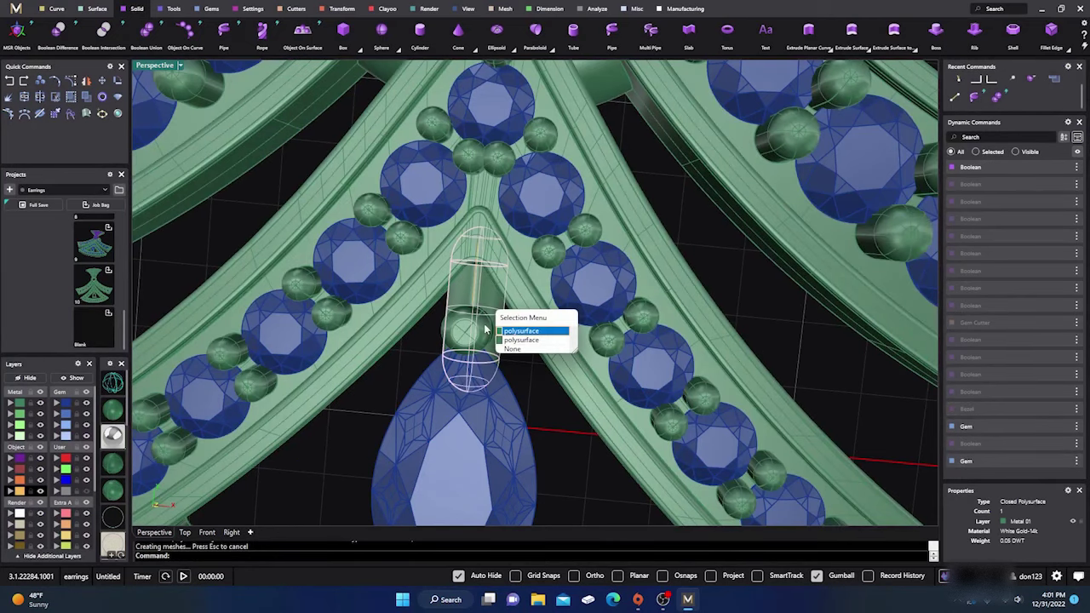
pyautogui.click(512, 331)
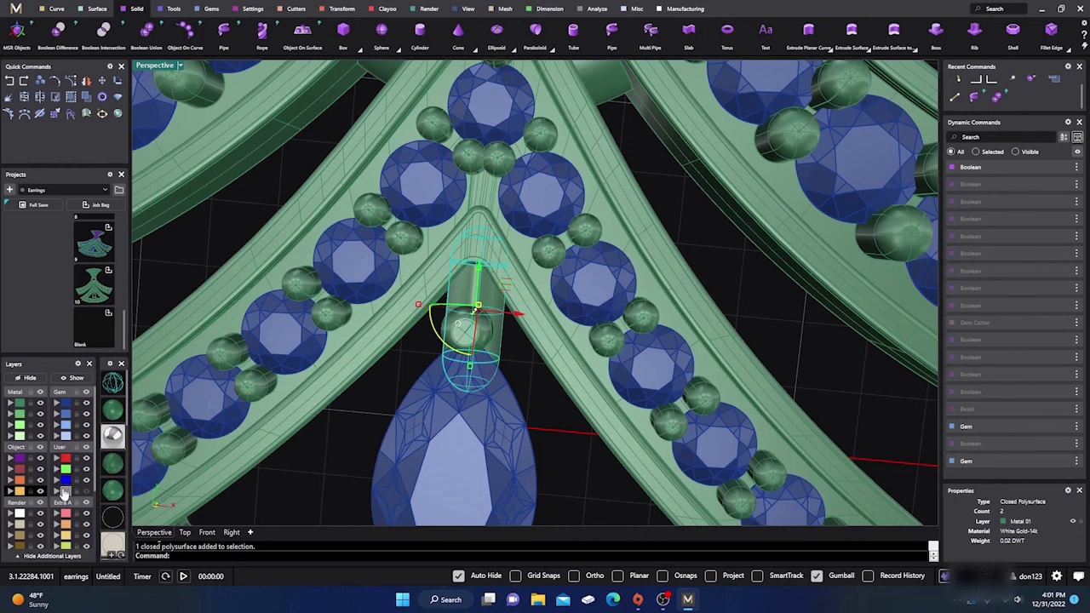
pyautogui.click(66, 493)
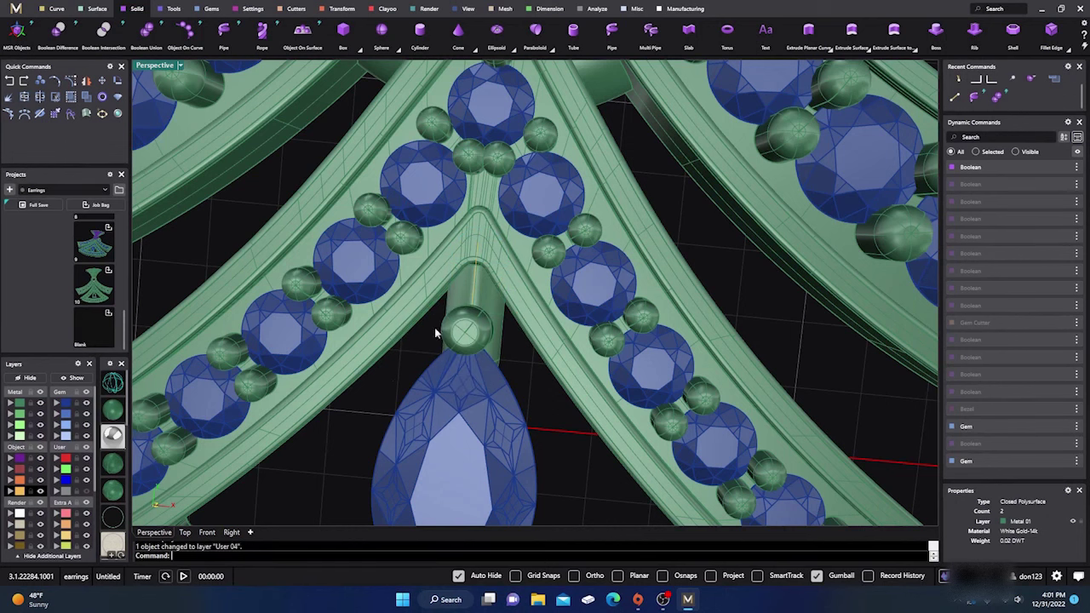
# Select the fused metal piece, then clear it and orbit to a frontal view.
pyautogui.click(486, 301)
pyautogui.scroll(-6, 484, 338)
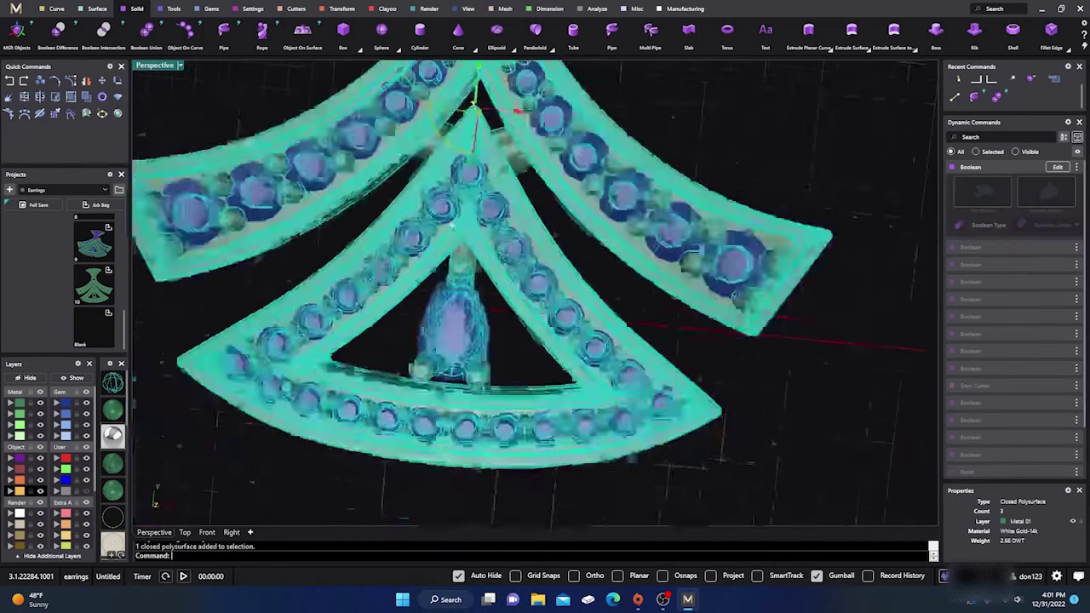
pyautogui.click(284, 455)
pyautogui.scroll(-2, 423, 465)
pyautogui.scroll(-3, 423, 464)
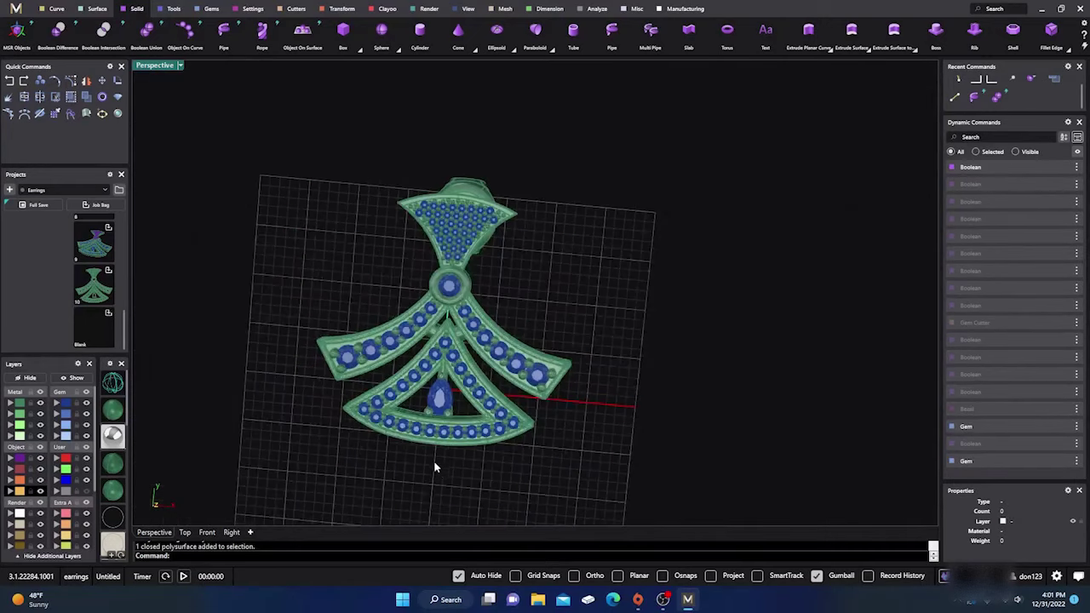
pyautogui.moveTo(423, 464); pyautogui.dragTo(455, 437, button='right')
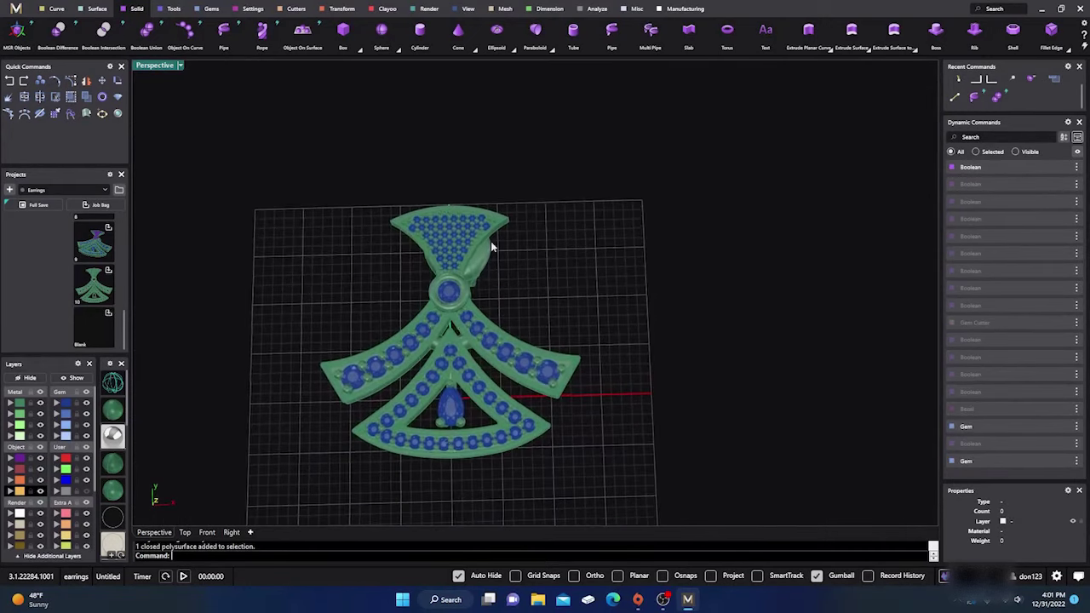
pyautogui.scroll(3, 457, 236)
pyautogui.scroll(-3, 457, 238)
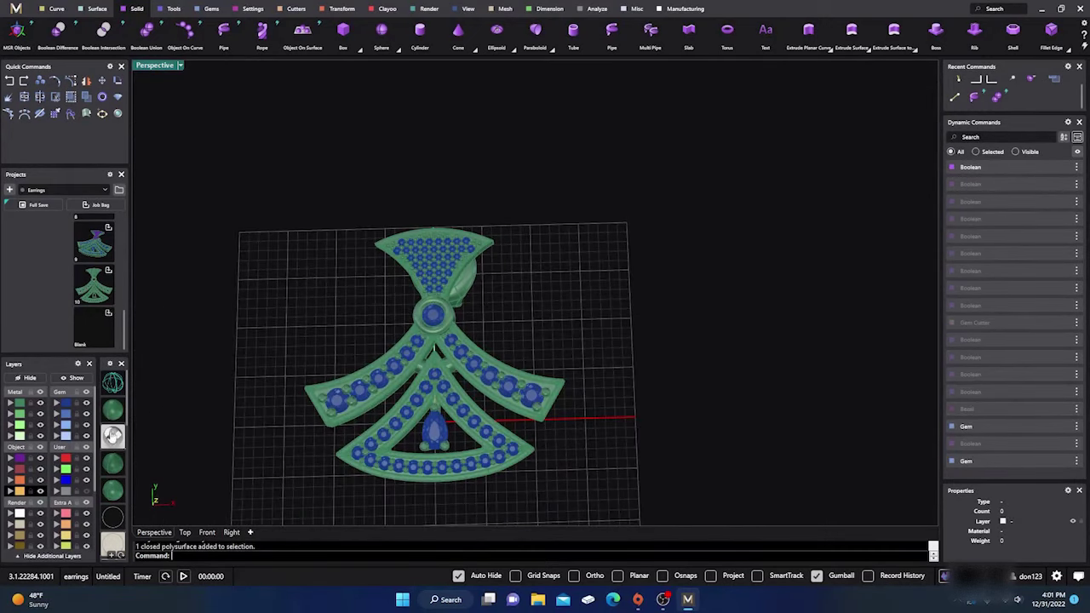
pyautogui.scroll(-4, 111, 438)
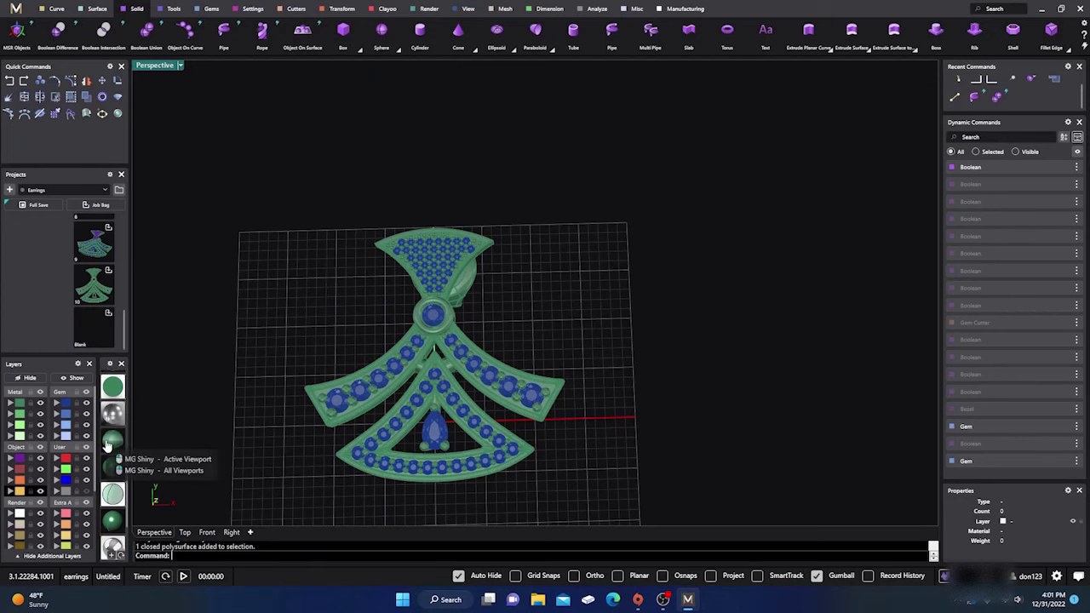
# Preview the pendant in MG Shiny white metal from tilted angles, then revert to green.
pyautogui.click(107, 473)
pyautogui.scroll(-3, 494, 323)
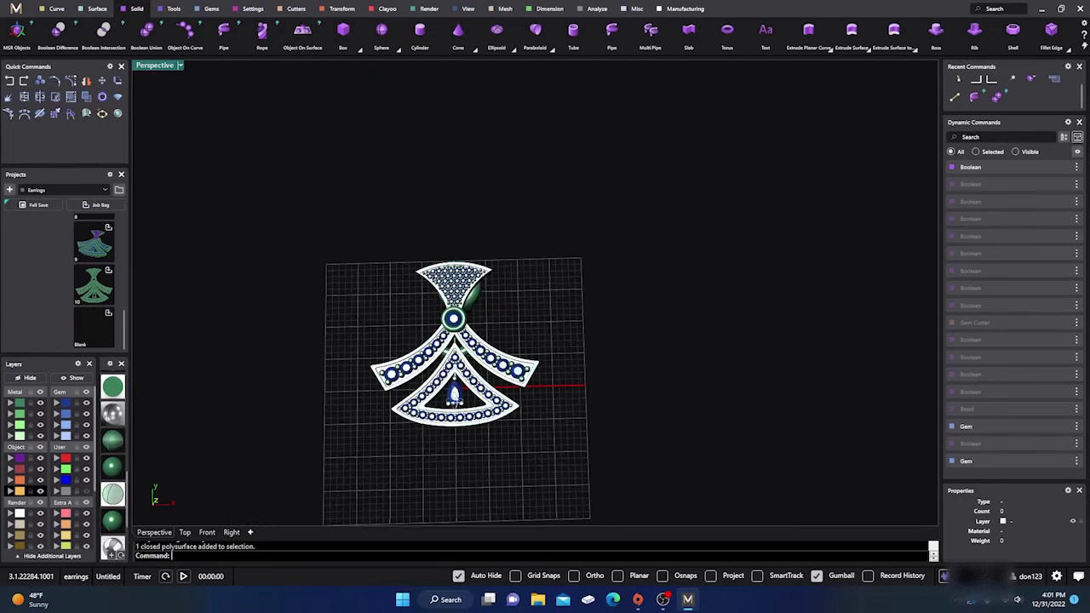
pyautogui.moveTo(494, 324); pyautogui.dragTo(426, 432, button='right')
pyautogui.scroll(6, 426, 433)
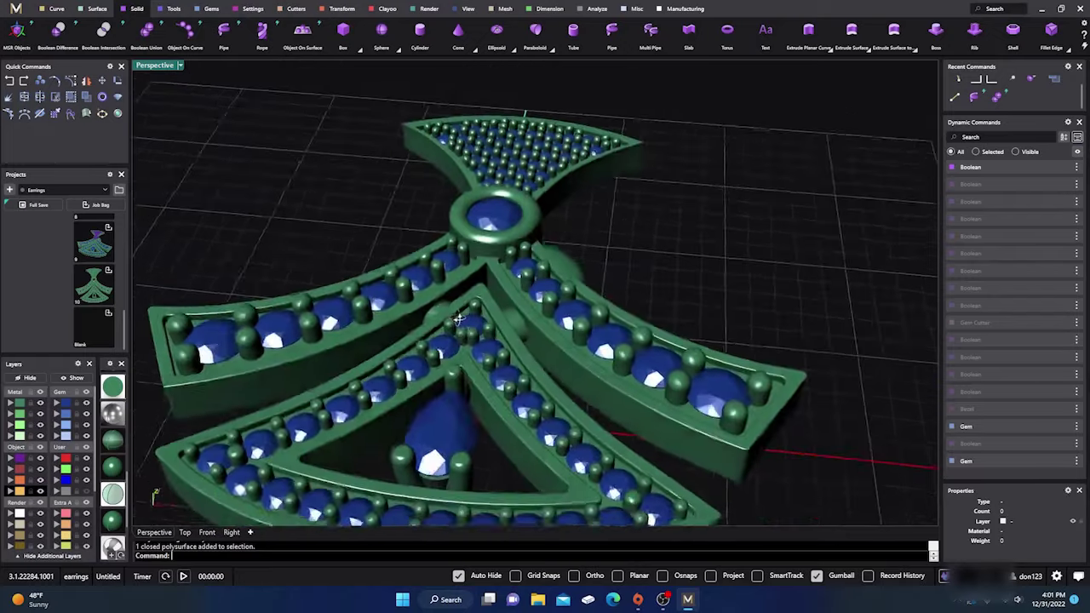
pyautogui.moveTo(458, 319); pyautogui.dragTo(495, 344, button='right')
pyautogui.scroll(-4, 470, 337)
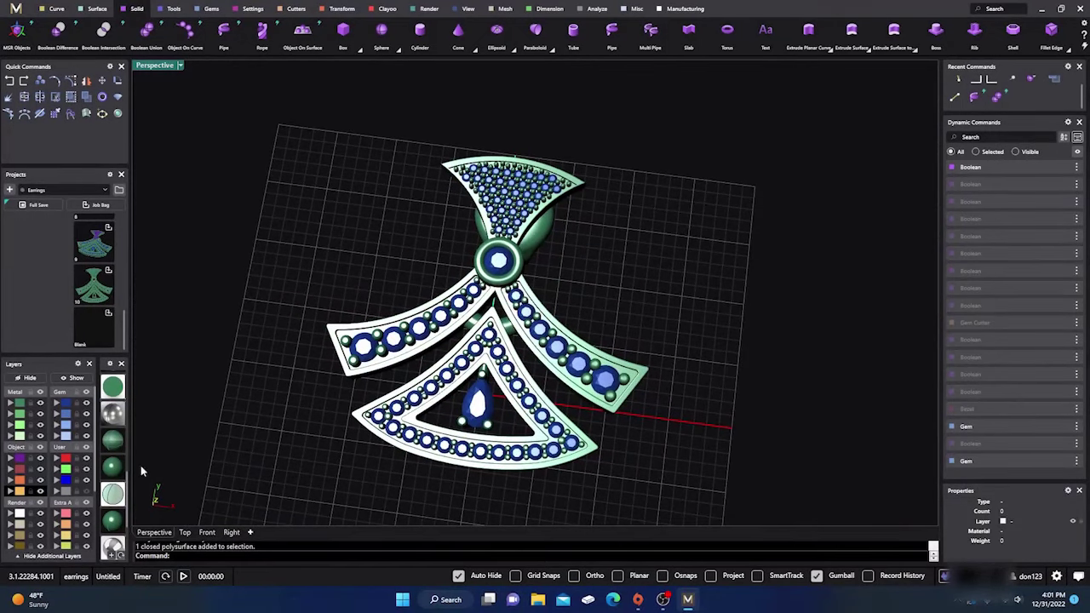
pyautogui.click(112, 466)
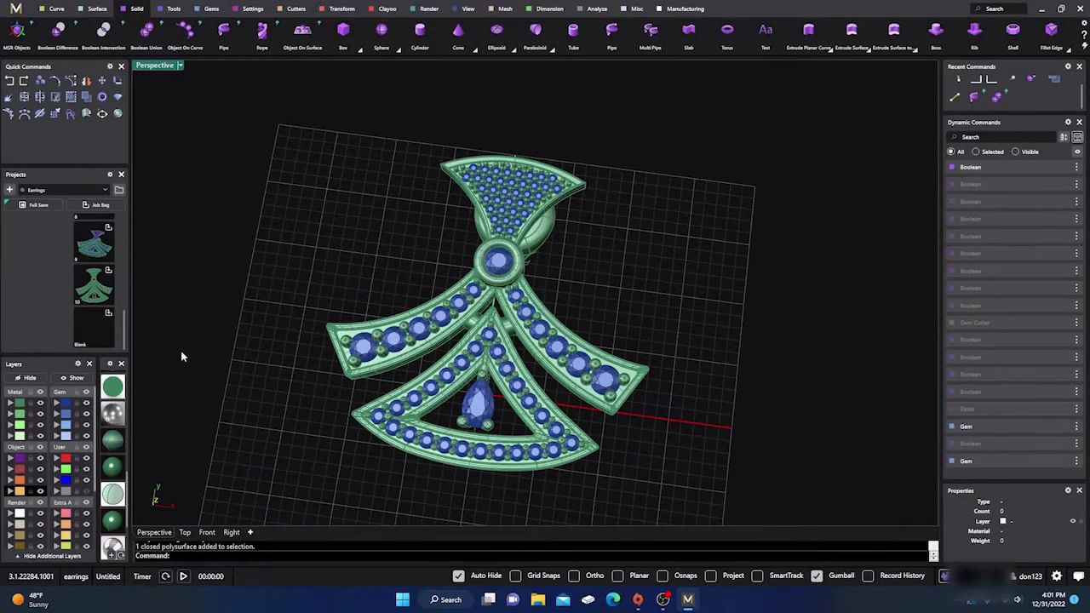
pyautogui.scroll(5, 437, 317)
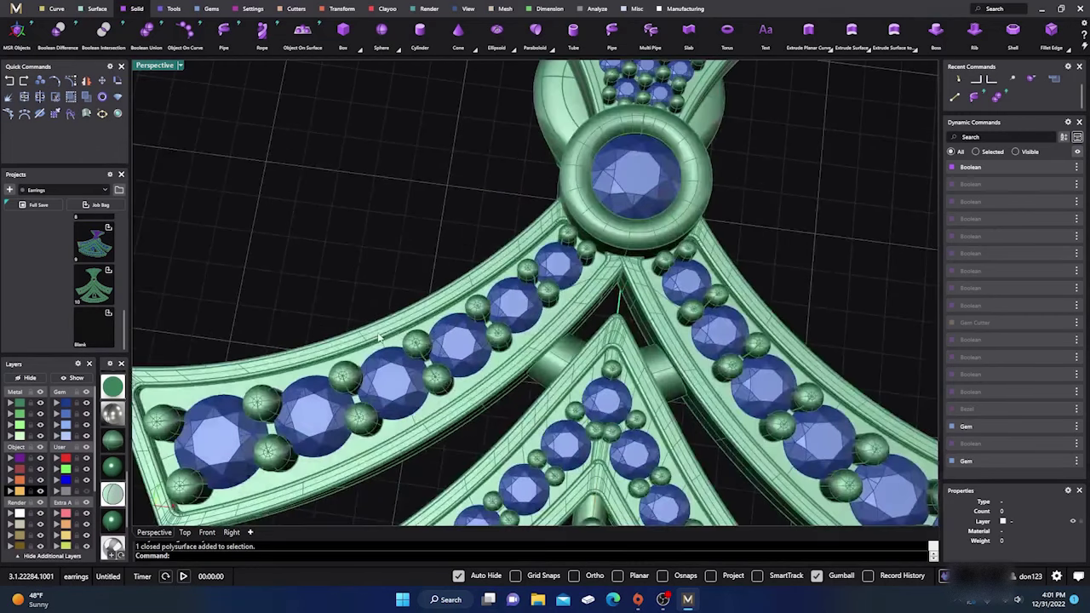
pyautogui.scroll(-4, 426, 298)
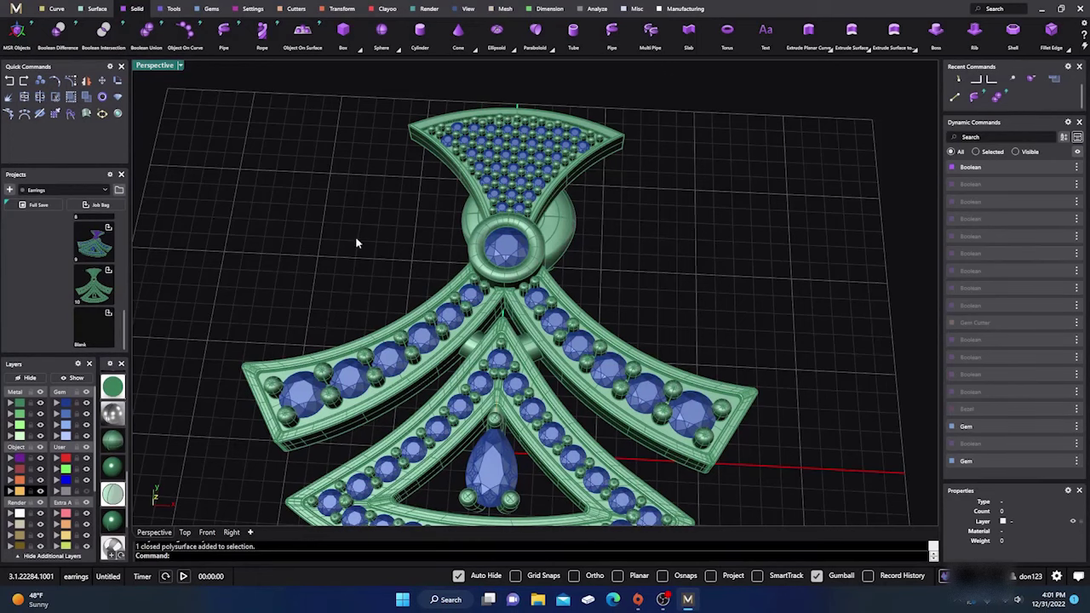
pyautogui.scroll(-3, 357, 244)
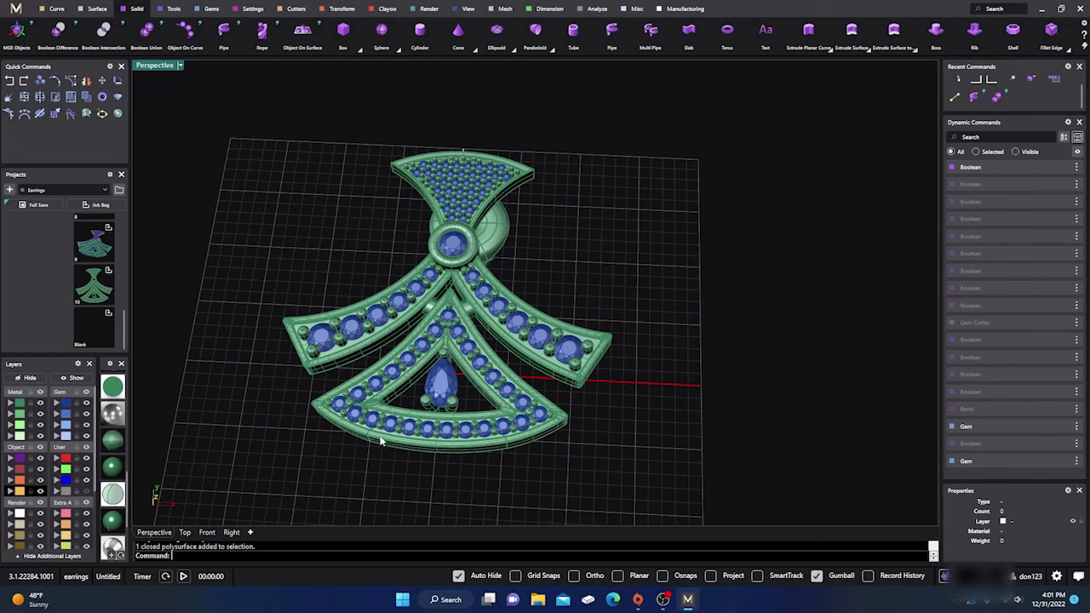
# Switch to the Top view and frame the pendant's lower band.
pyautogui.click(184, 533)
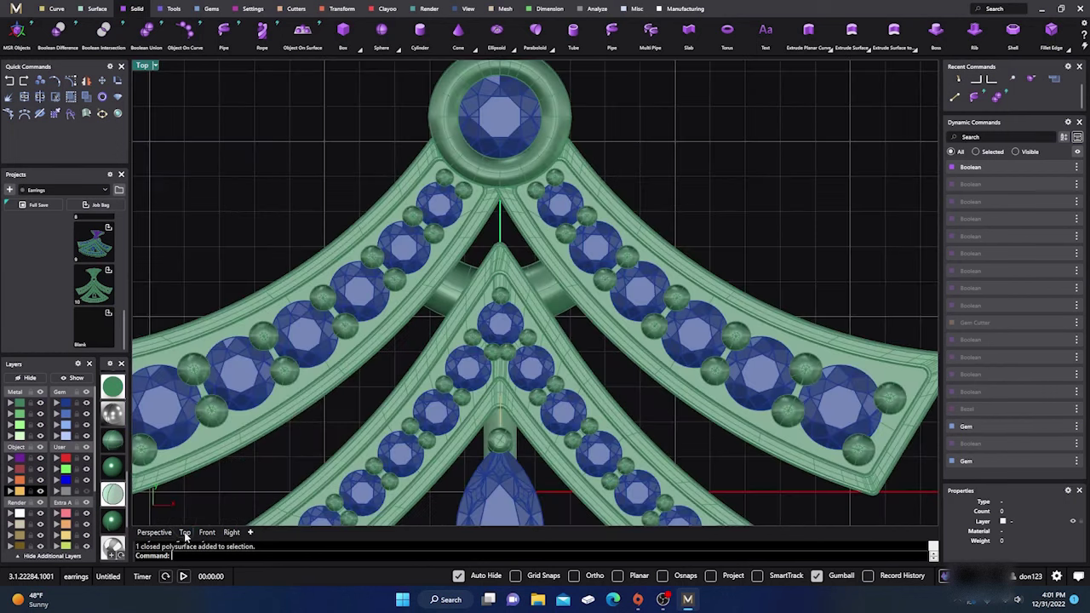
pyautogui.scroll(-5, 462, 266)
pyautogui.scroll(10, 450, 394)
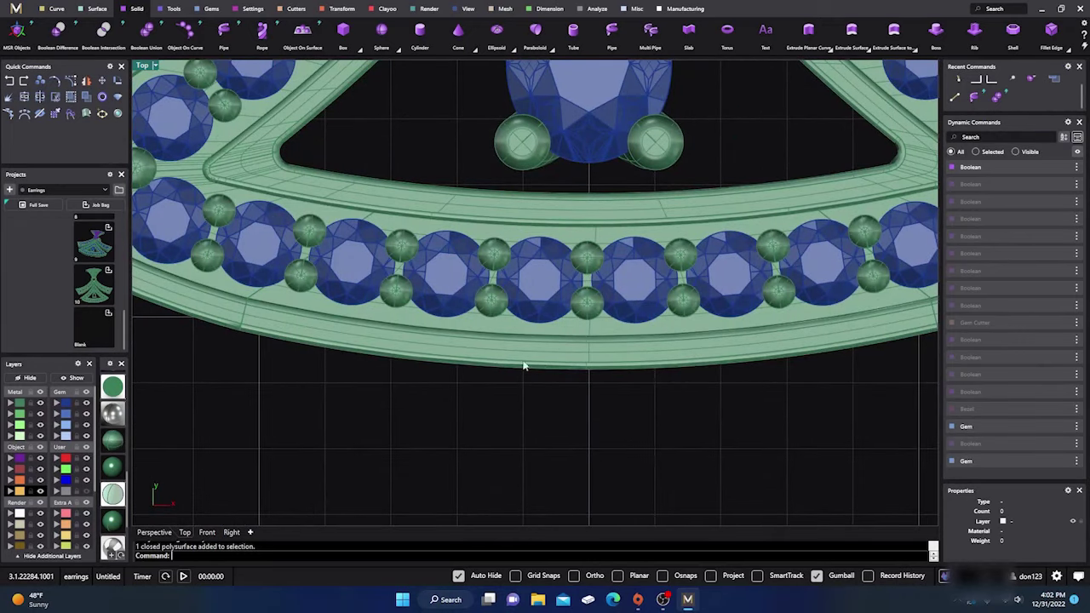
pyautogui.scroll(-2, 462, 370)
pyautogui.scroll(10, 559, 366)
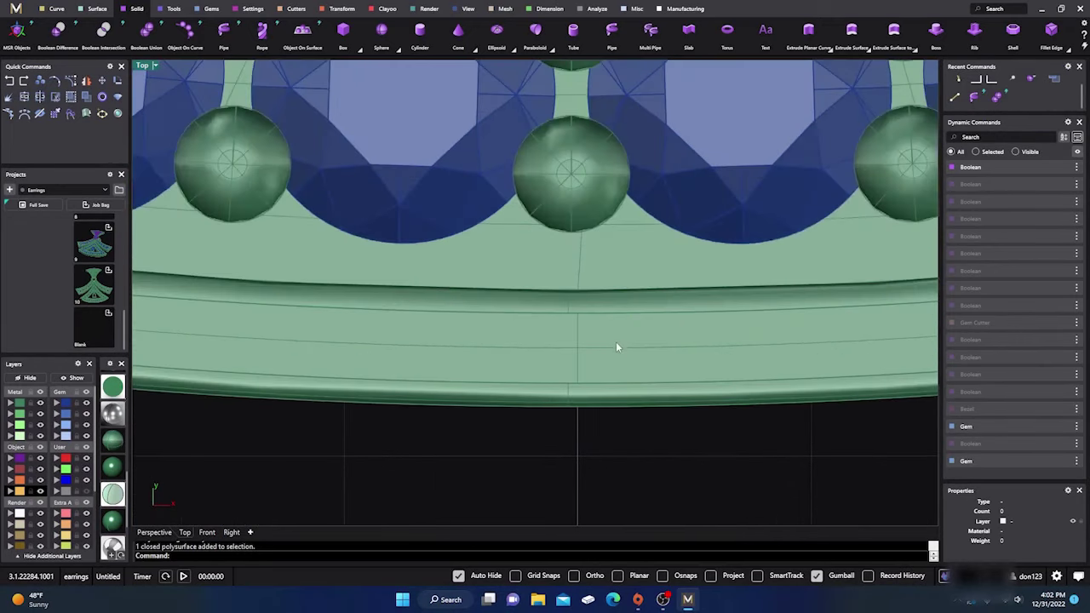
pyautogui.scroll(-6, 565, 354)
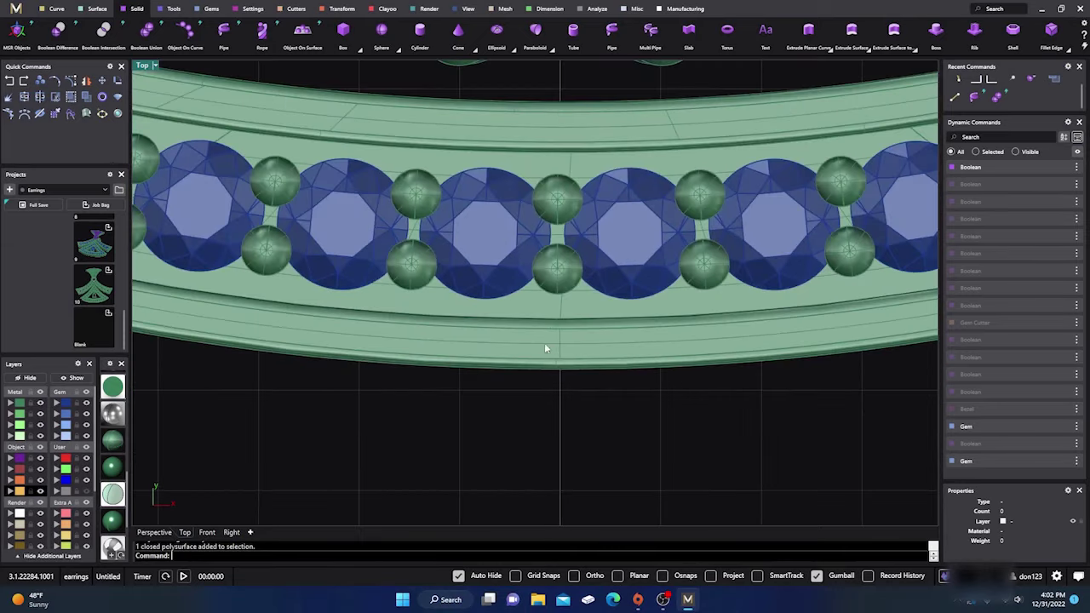
pyautogui.scroll(-3, 275, 315)
pyautogui.scroll(8, 235, 311)
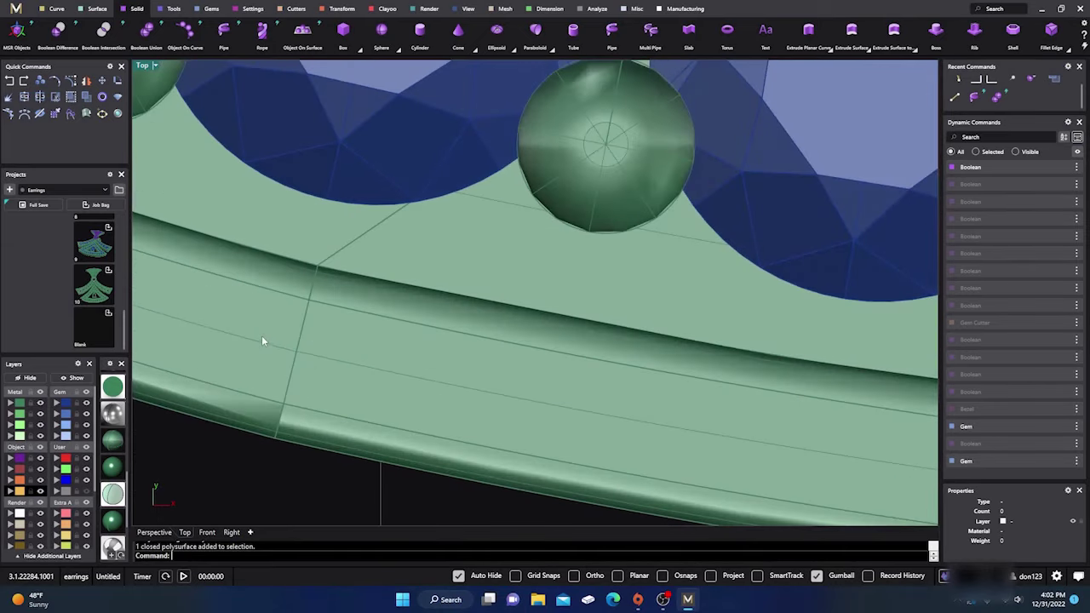
pyautogui.scroll(-10, 306, 349)
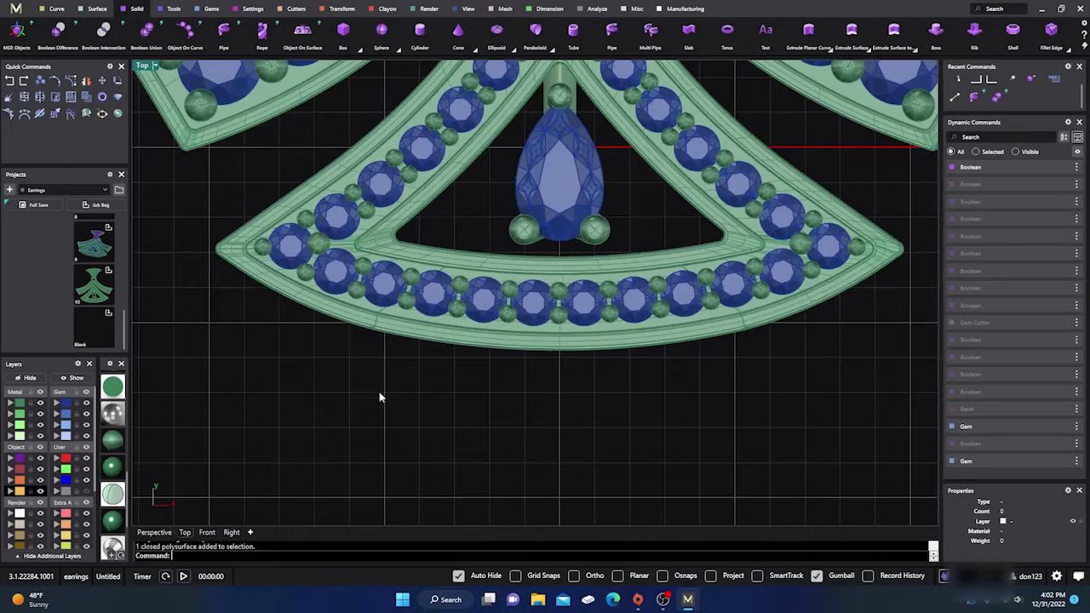
pyautogui.moveTo(381, 397); pyautogui.dragTo(377, 443, button='right')
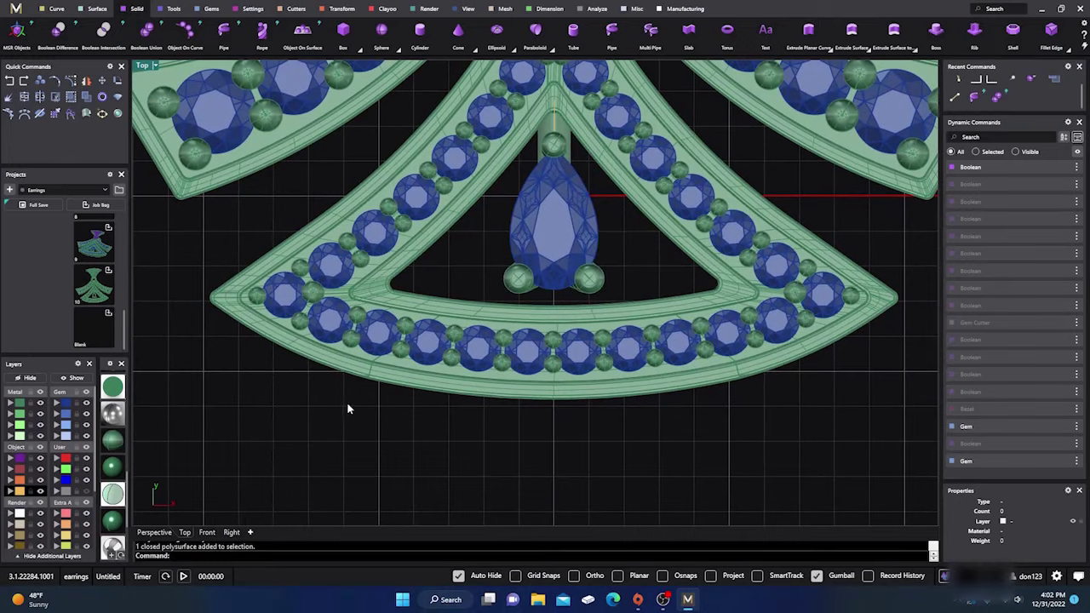
# Start Duplicate Edge and pick the lower band's left outer rim edges.
pyautogui.click(56, 9)
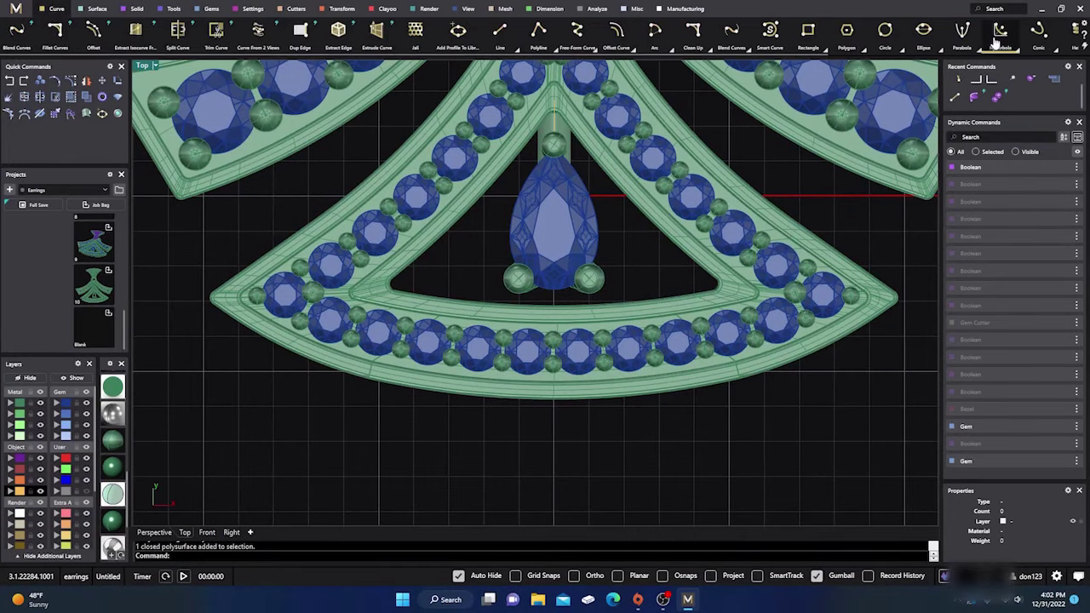
pyautogui.scroll(-2, 992, 44)
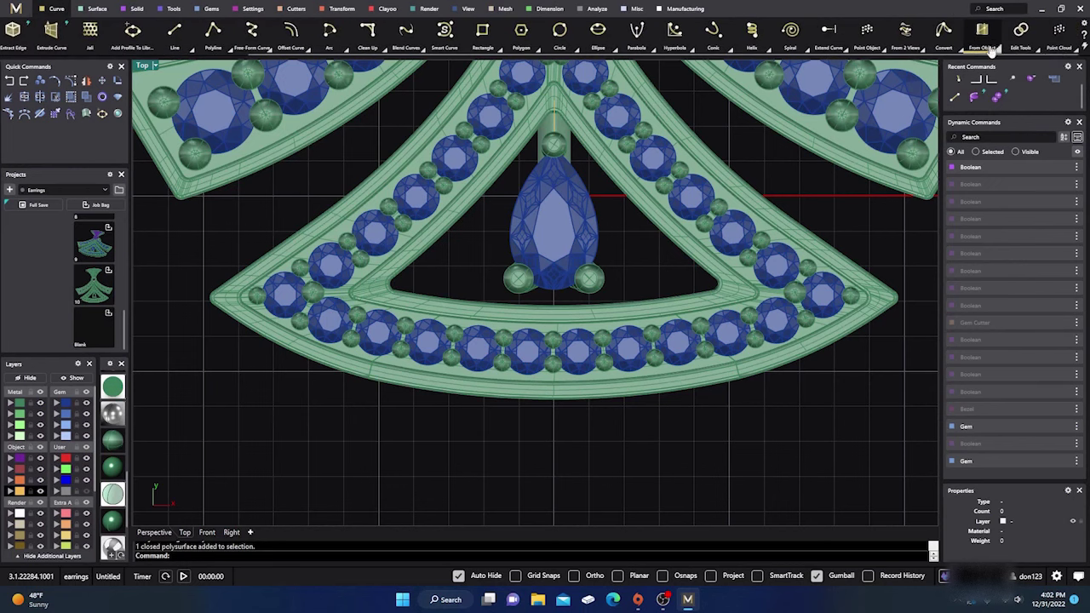
pyautogui.click(1001, 52)
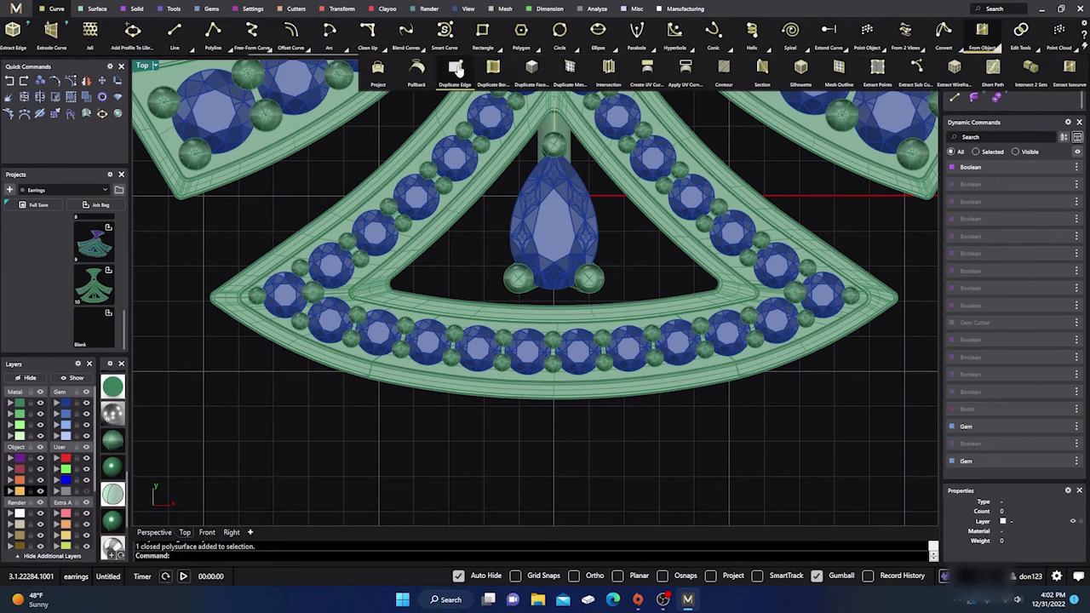
pyautogui.click(461, 86)
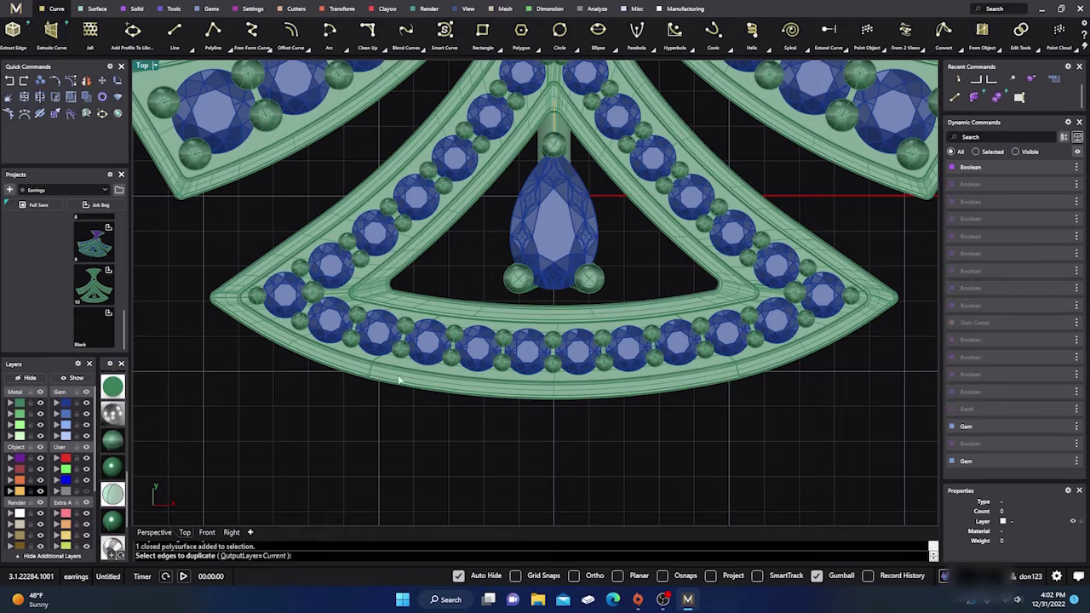
pyautogui.scroll(5, 398, 380)
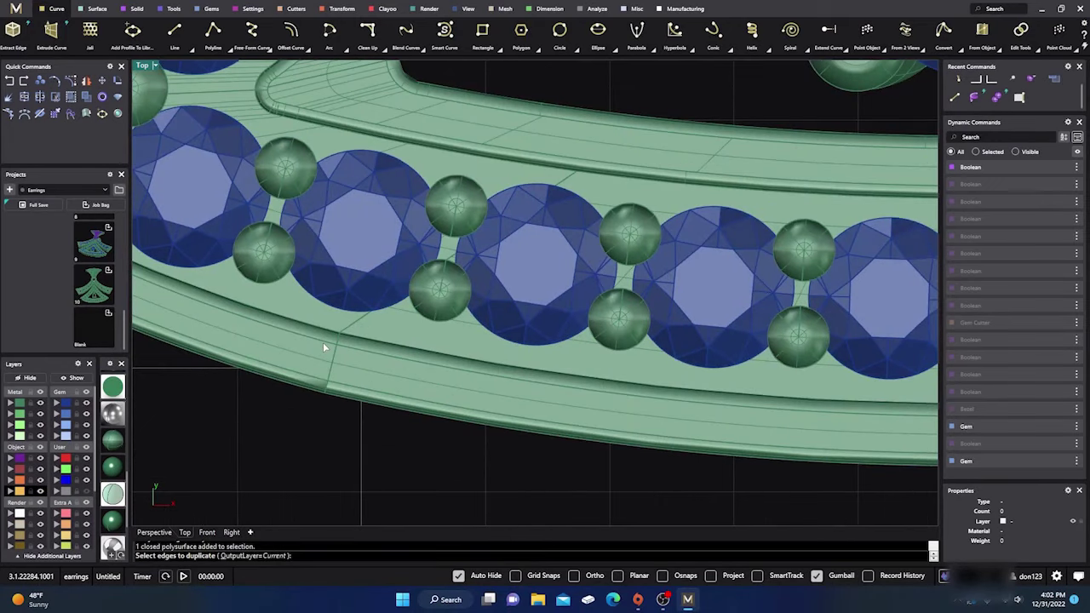
pyautogui.click(326, 341)
pyautogui.click(356, 353)
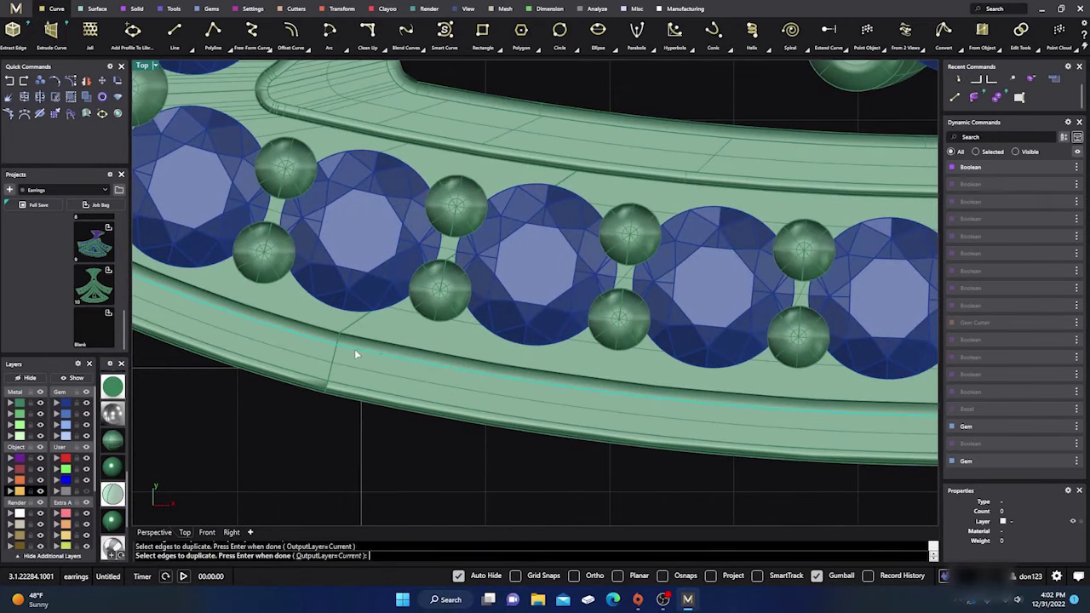
pyautogui.click(320, 383)
pyautogui.click(335, 387)
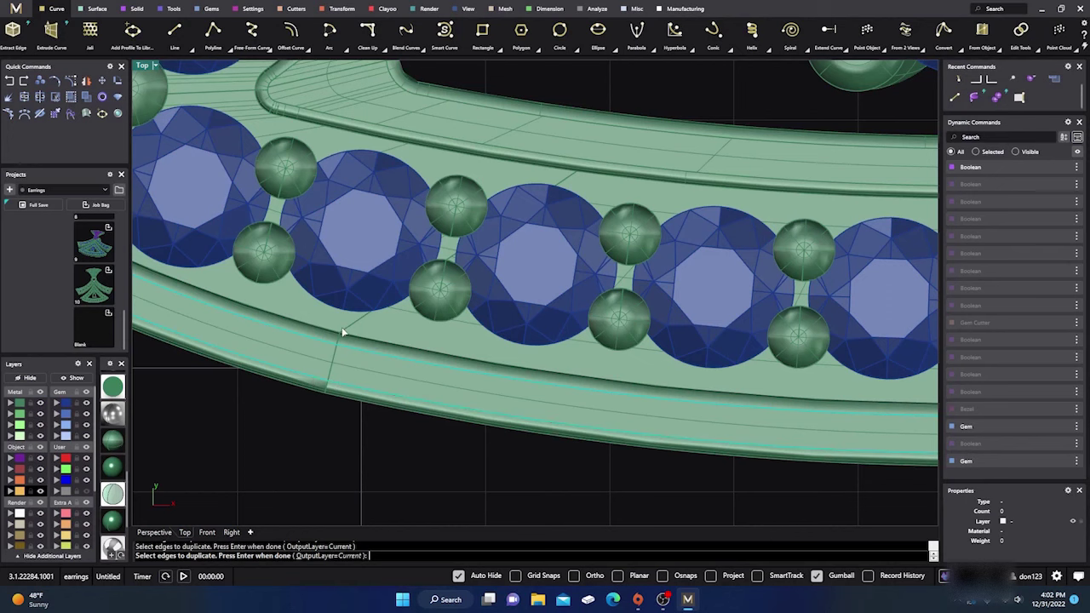
# Add the rim edges up to the right tip and finish the edge copy.
pyautogui.scroll(-5, 341, 331)
pyautogui.scroll(4, 664, 331)
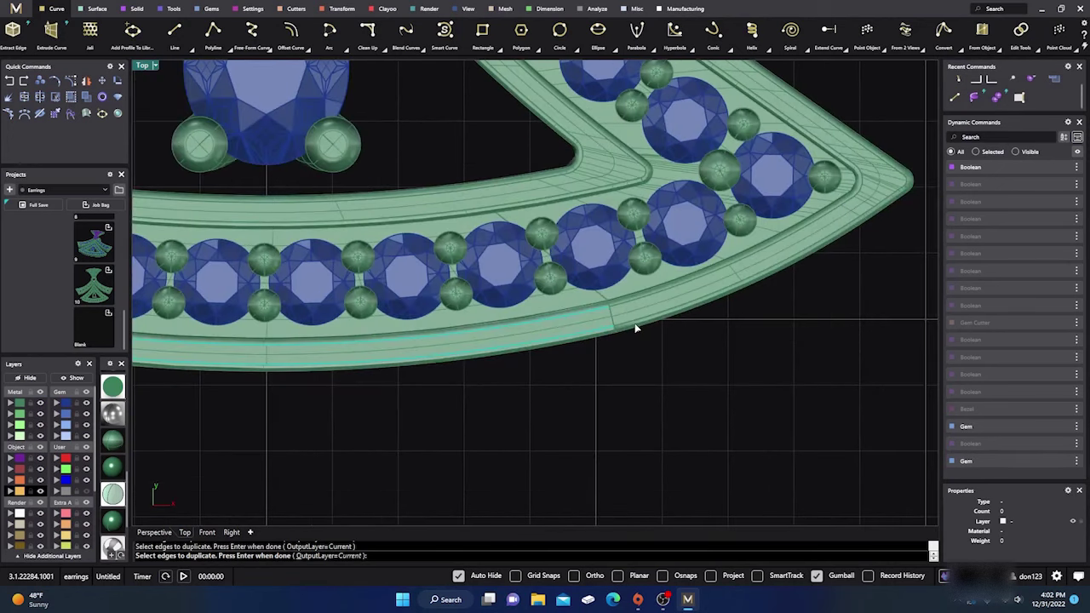
pyautogui.click(636, 323)
pyautogui.click(642, 303)
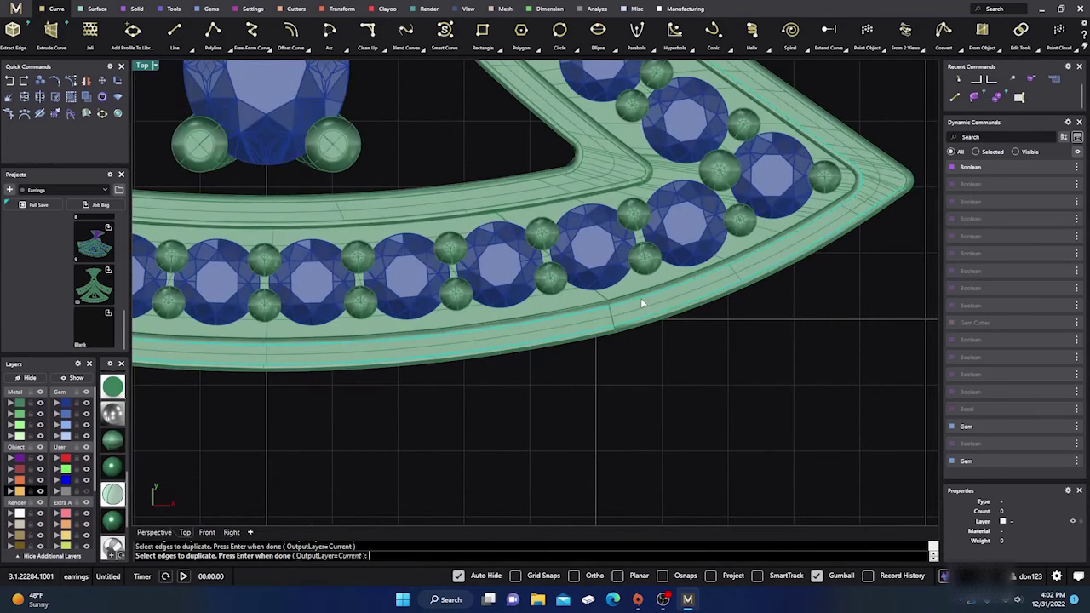
pyautogui.scroll(-2, 673, 375)
pyautogui.scroll(-2, 715, 391)
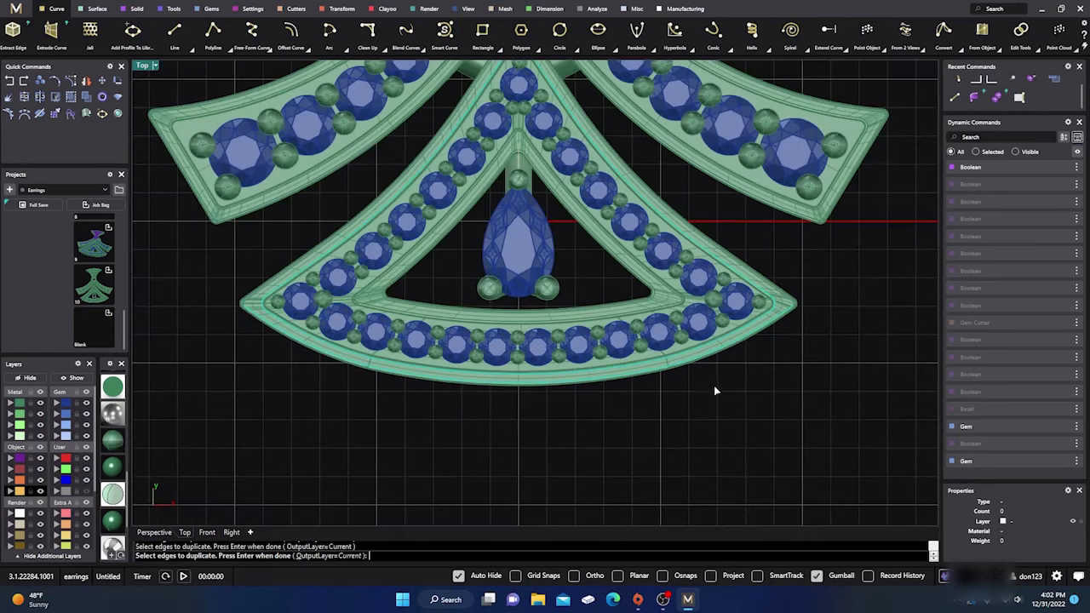
pyautogui.press('Return')
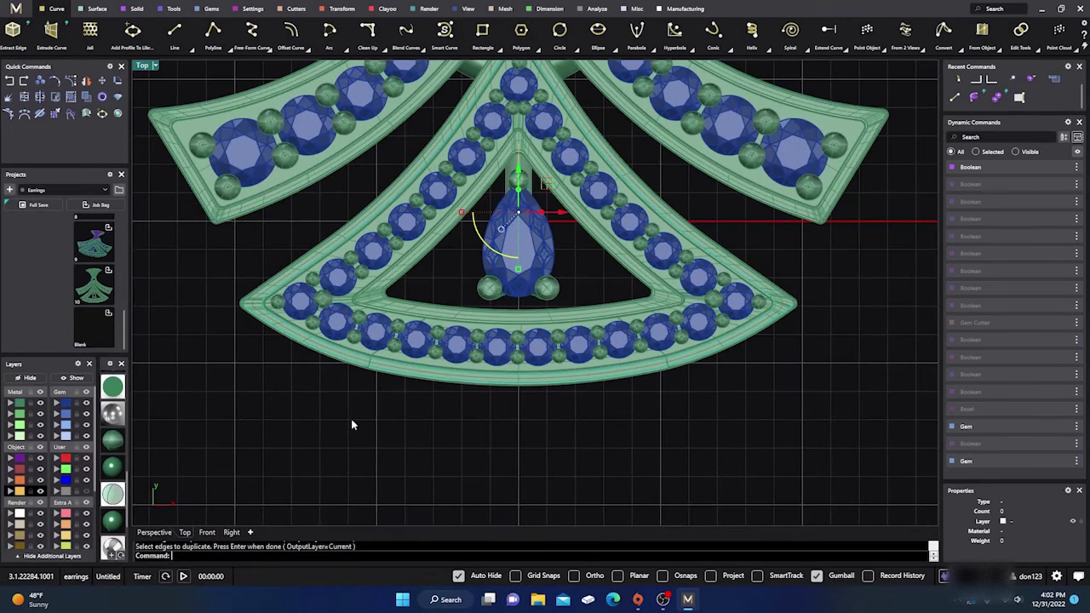
pyautogui.scroll(5, 352, 426)
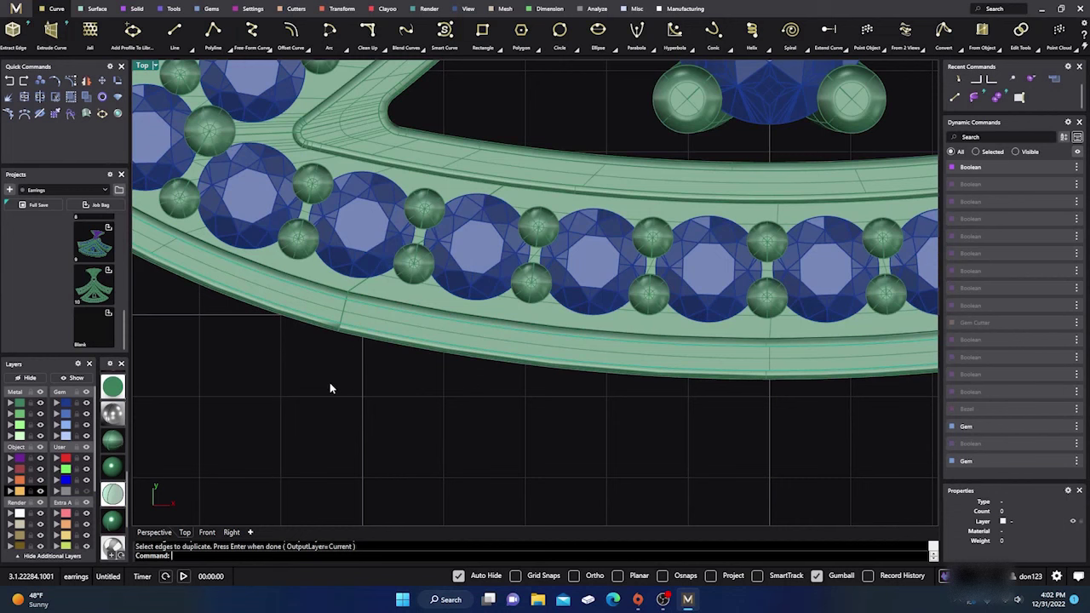
# Run TweenCurves on the lower rim curve, then end the command.
pyautogui.write('Twenn')
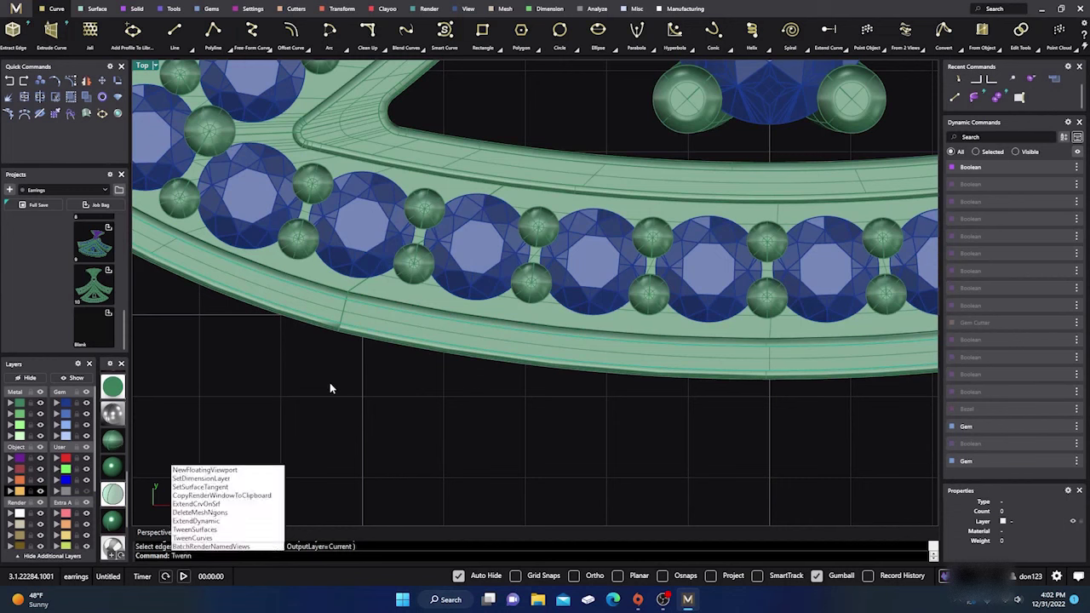
pyautogui.press('BackSpace')
pyautogui.press('BackSpace')
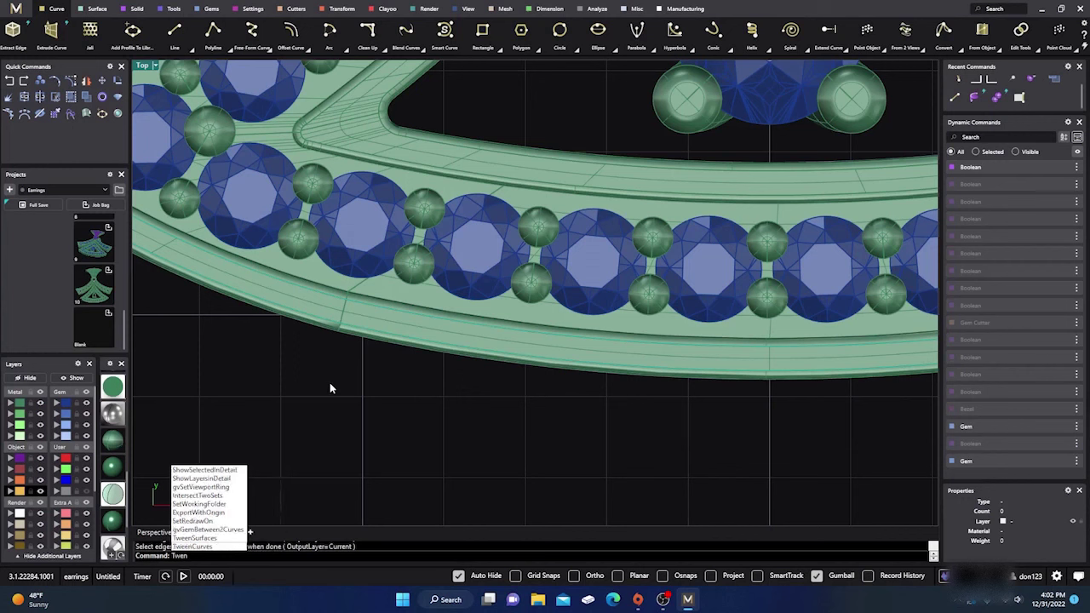
pyautogui.write('enCurves')
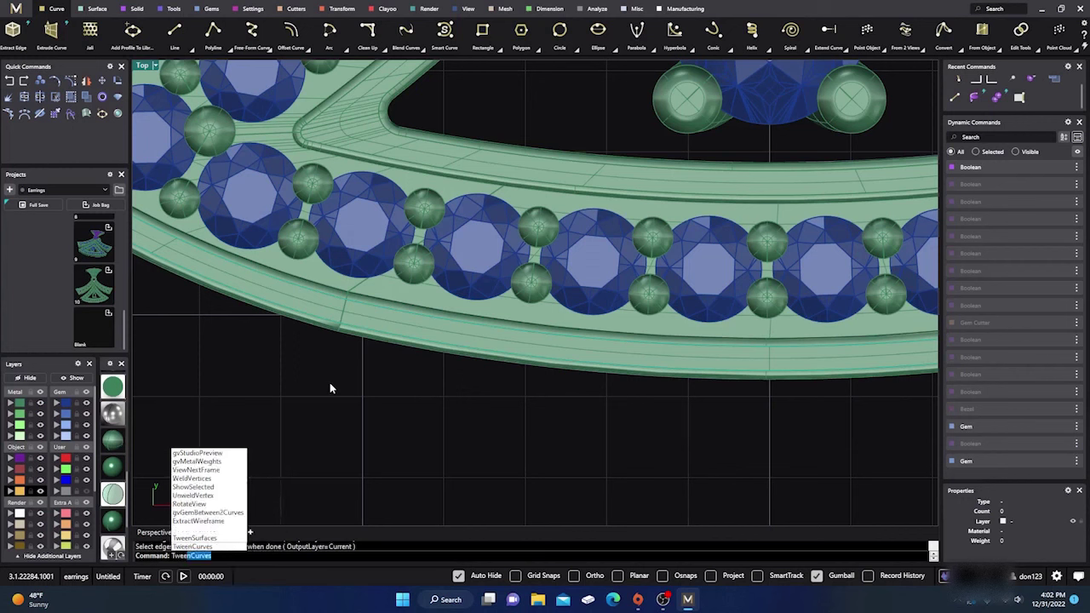
pyautogui.press('Return')
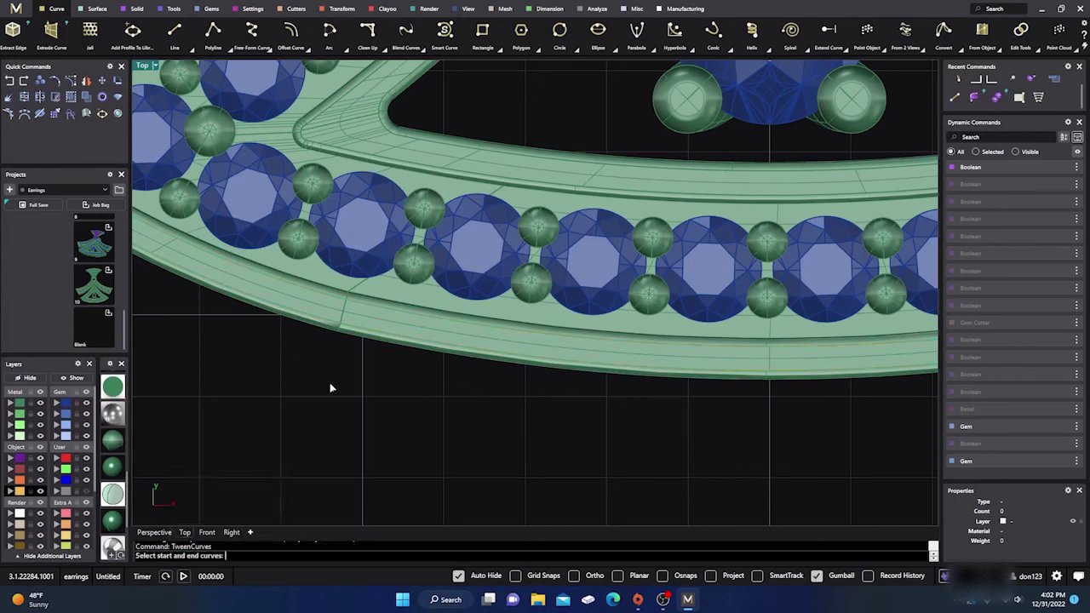
pyautogui.click(524, 343)
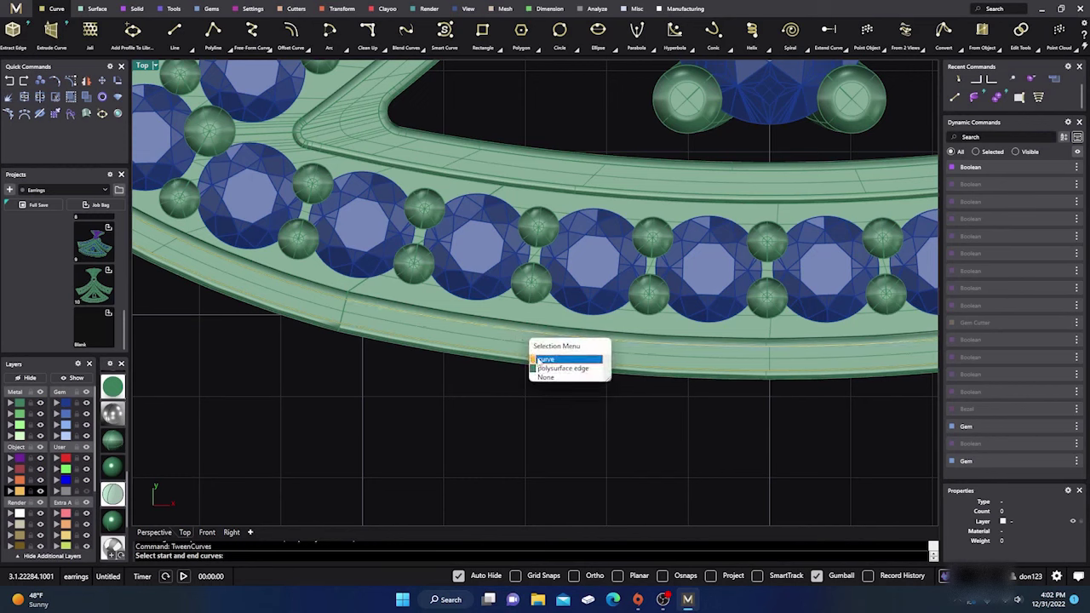
pyautogui.click(538, 358)
pyautogui.click(524, 362)
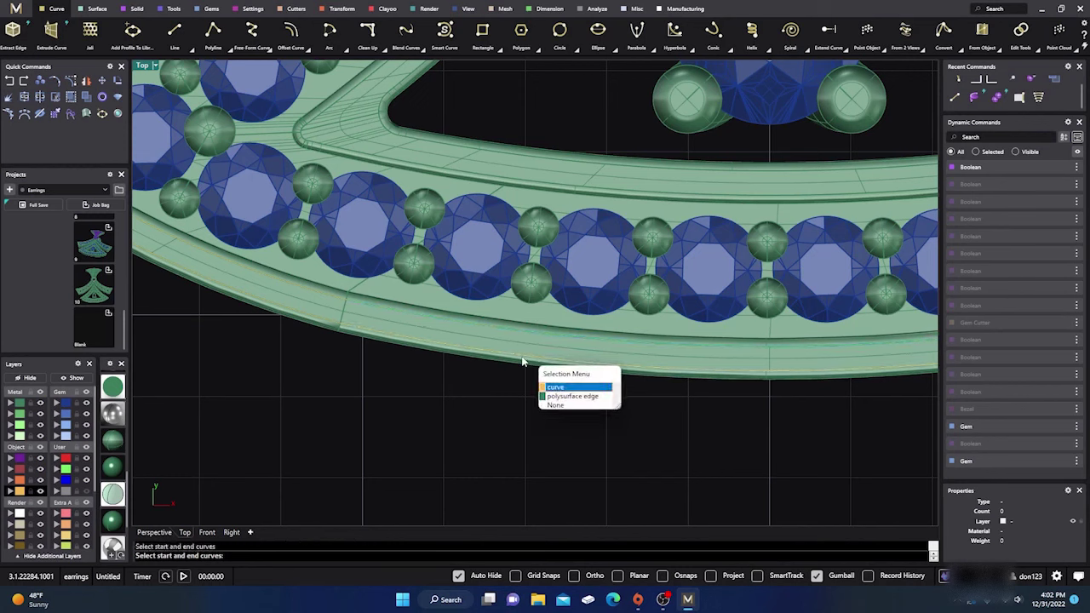
pyautogui.click(553, 388)
pyautogui.press('Return')
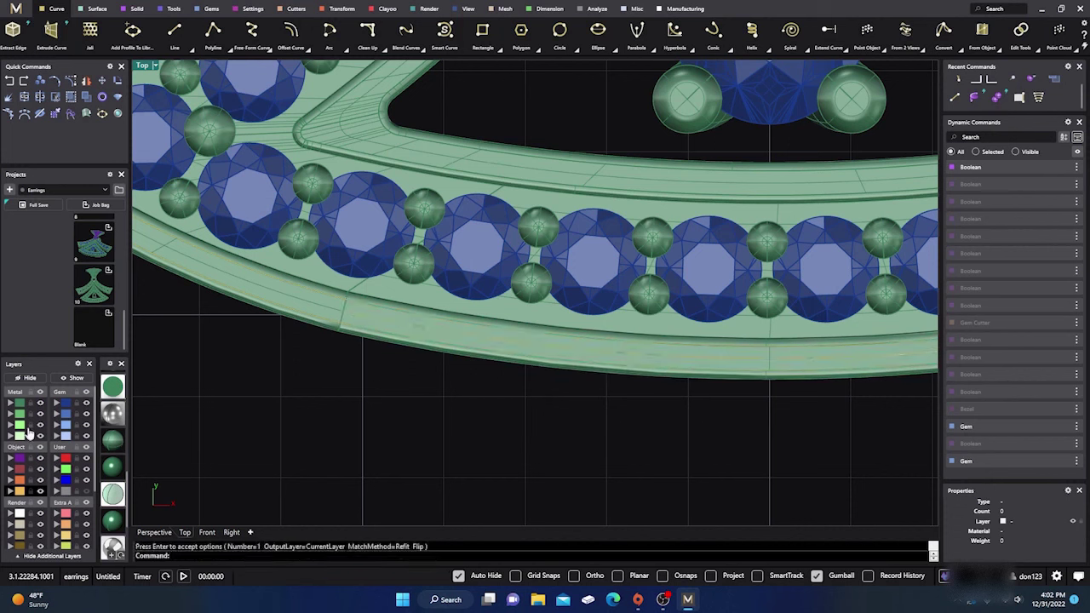
# Join the copied rim curves and delete the unwanted closed curve.
pyautogui.click(19, 493)
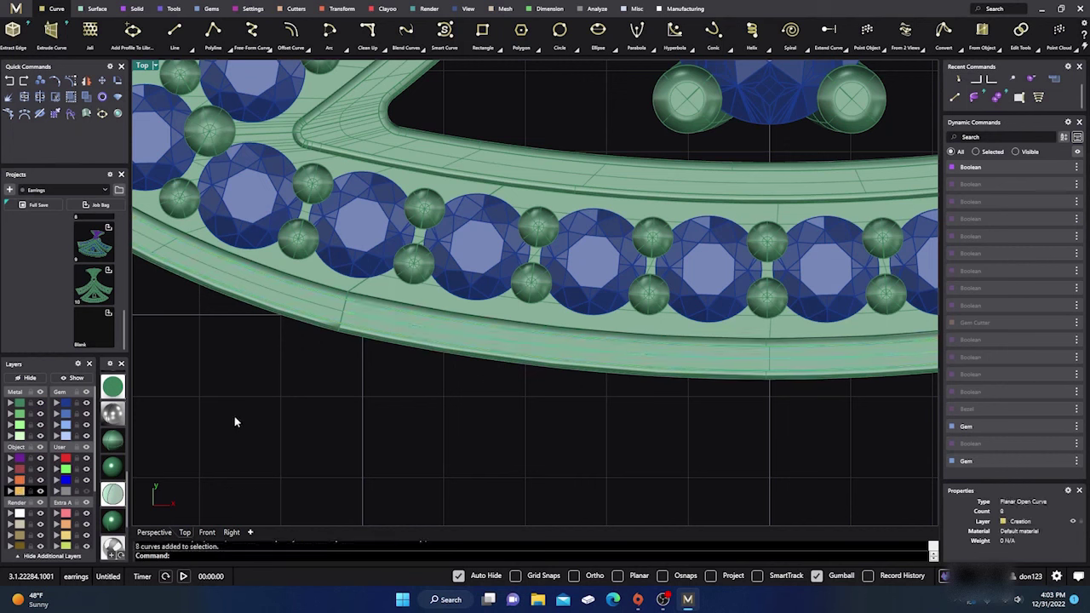
pyautogui.click(24, 96)
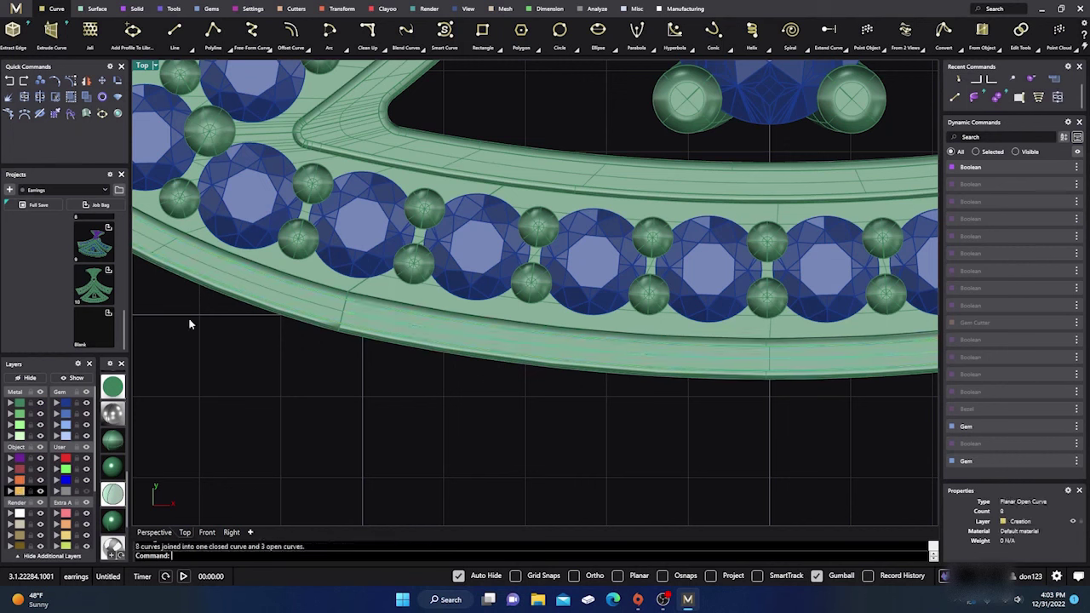
pyautogui.click(327, 323)
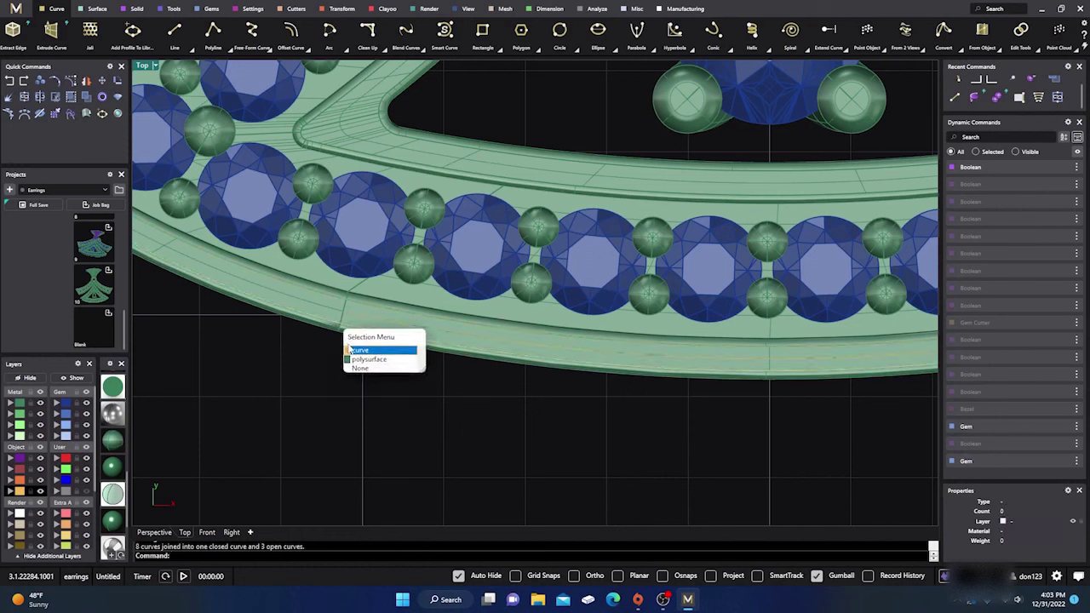
pyautogui.click(348, 349)
pyautogui.click(372, 307)
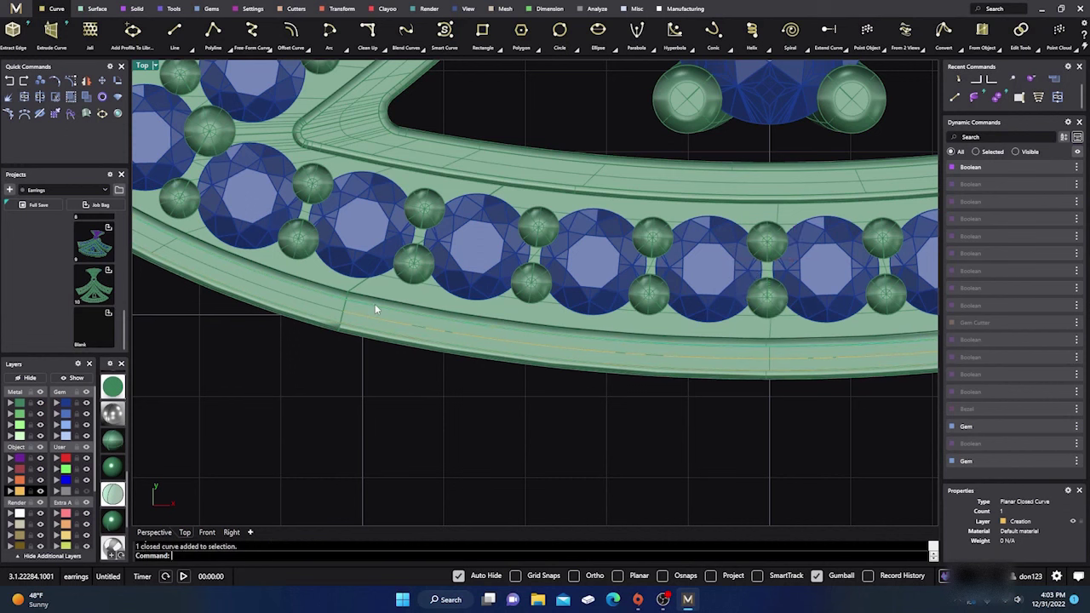
pyautogui.click(390, 323)
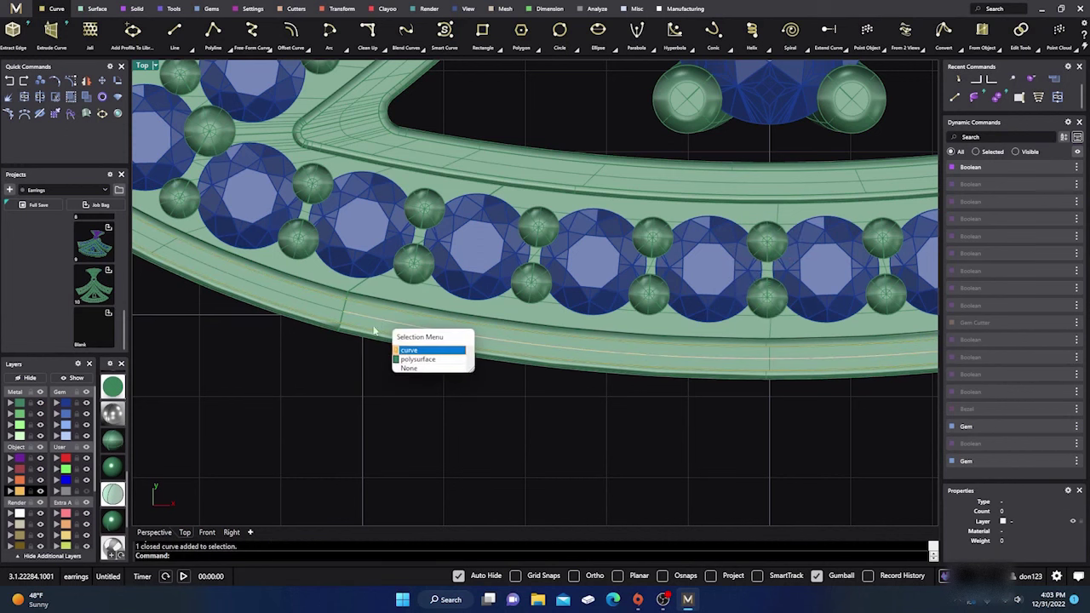
pyautogui.click(397, 356)
pyautogui.press('Delete')
pyautogui.scroll(2, 400, 383)
pyautogui.scroll(-2, 400, 413)
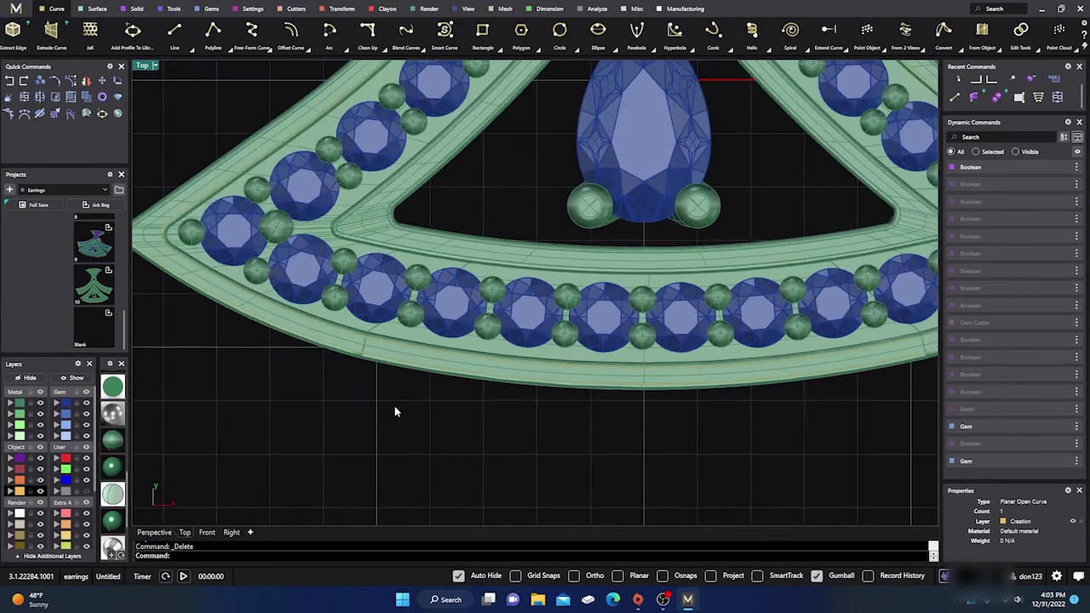
pyautogui.scroll(2, 377, 401)
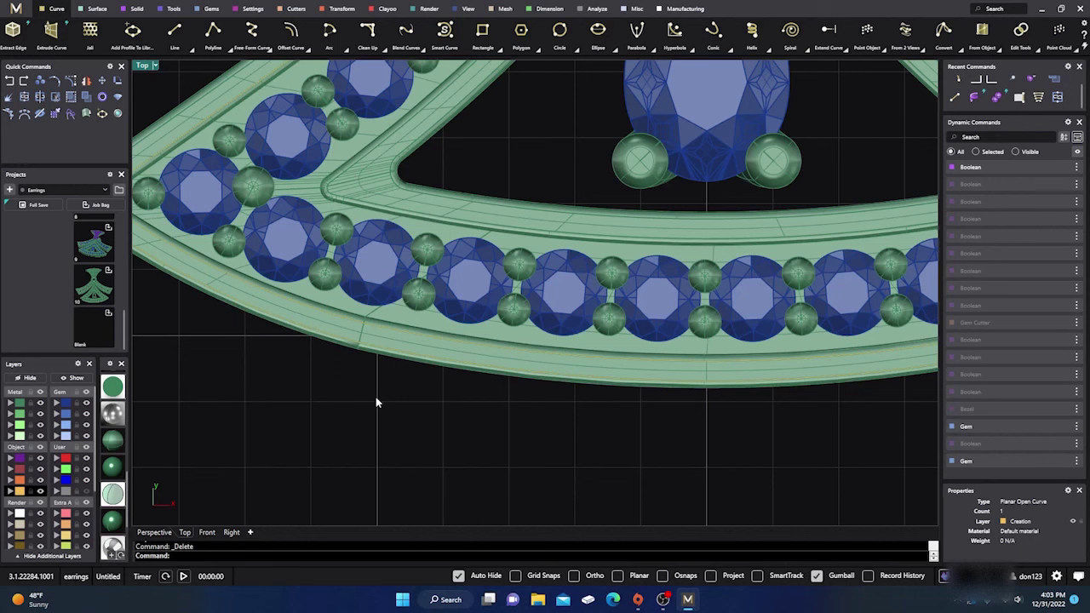
# Create an in-between curve from the start and end rim curves with TweenCurves.
pyautogui.write('tween')
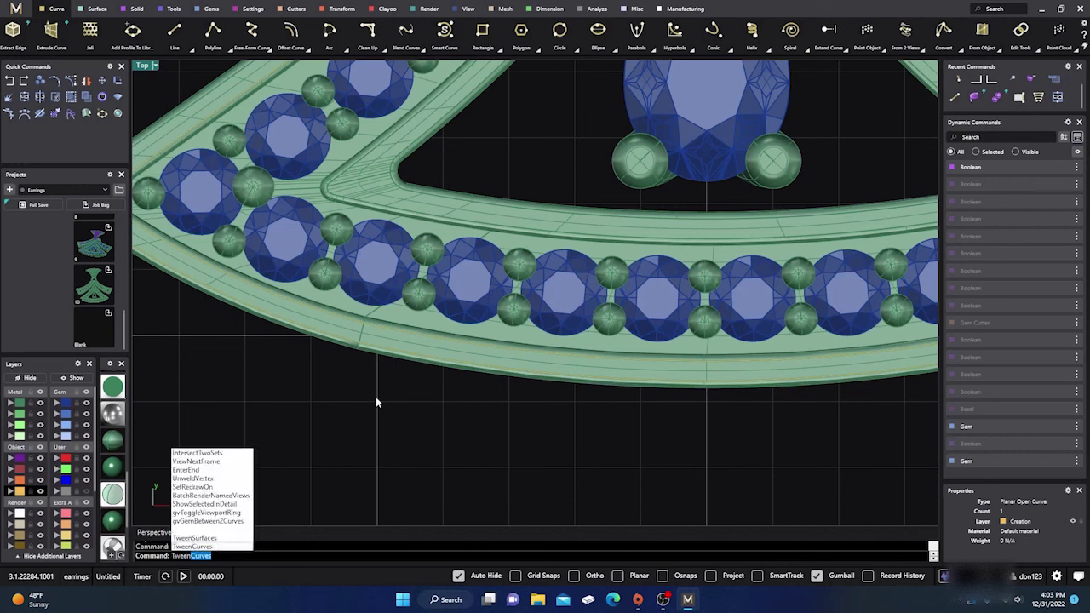
pyautogui.press('Return')
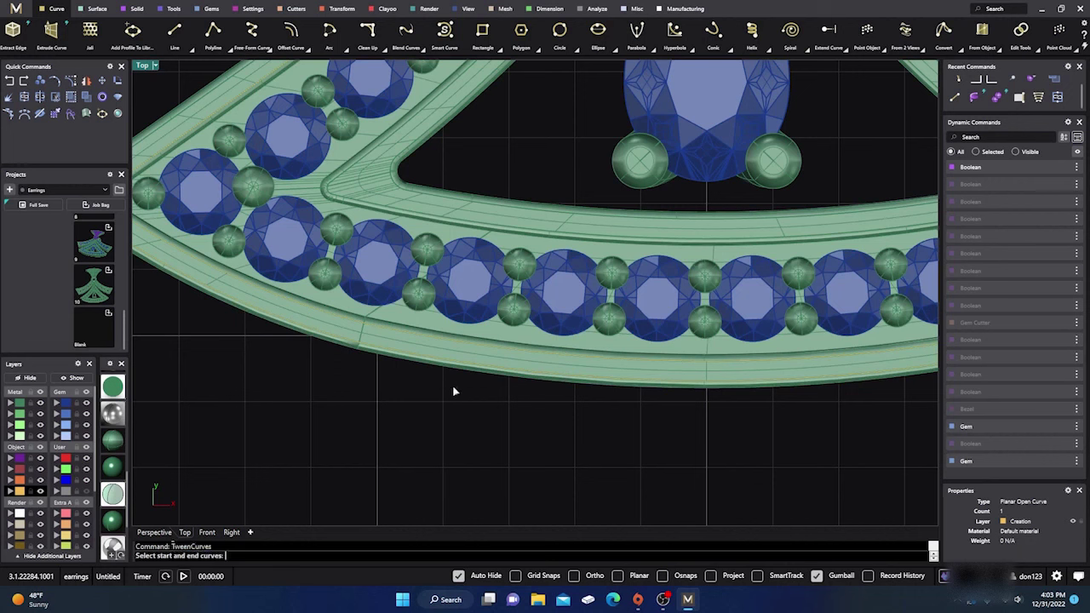
pyautogui.click(500, 354)
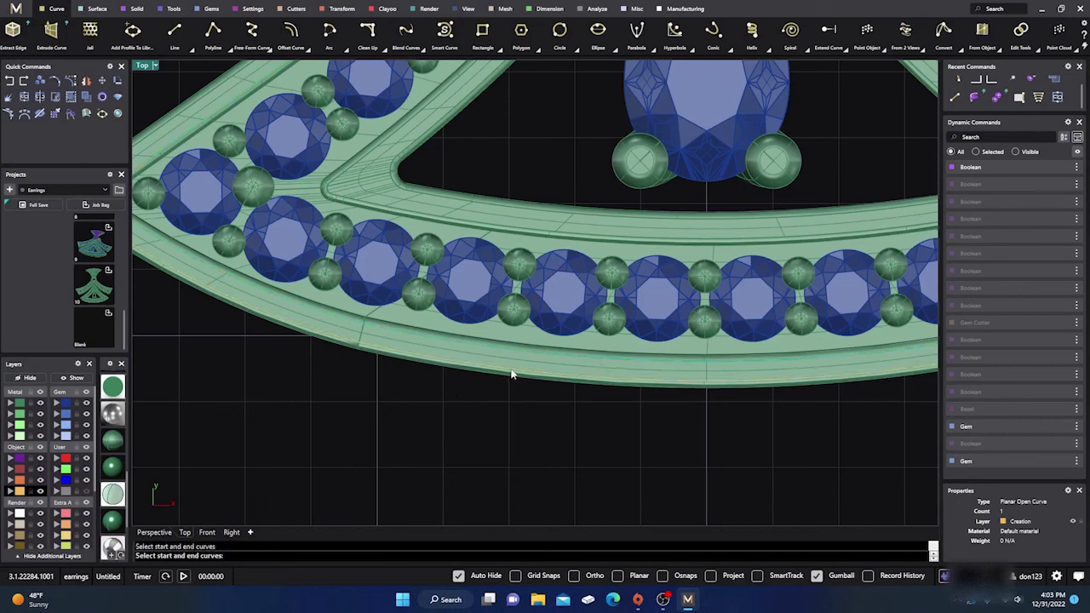
pyautogui.click(518, 387)
pyautogui.click(538, 398)
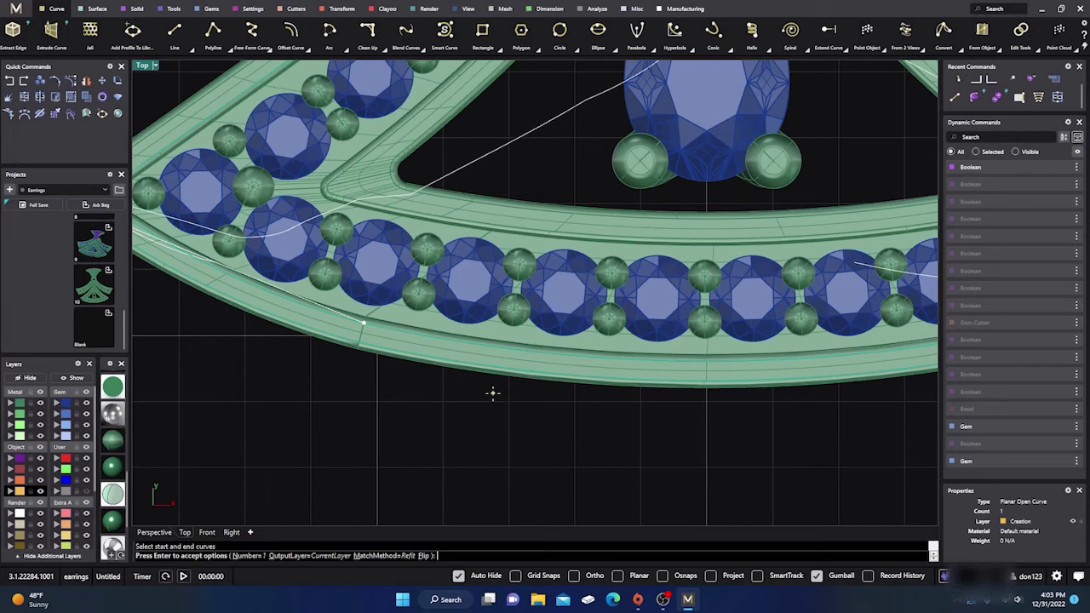
pyautogui.scroll(-2, 481, 377)
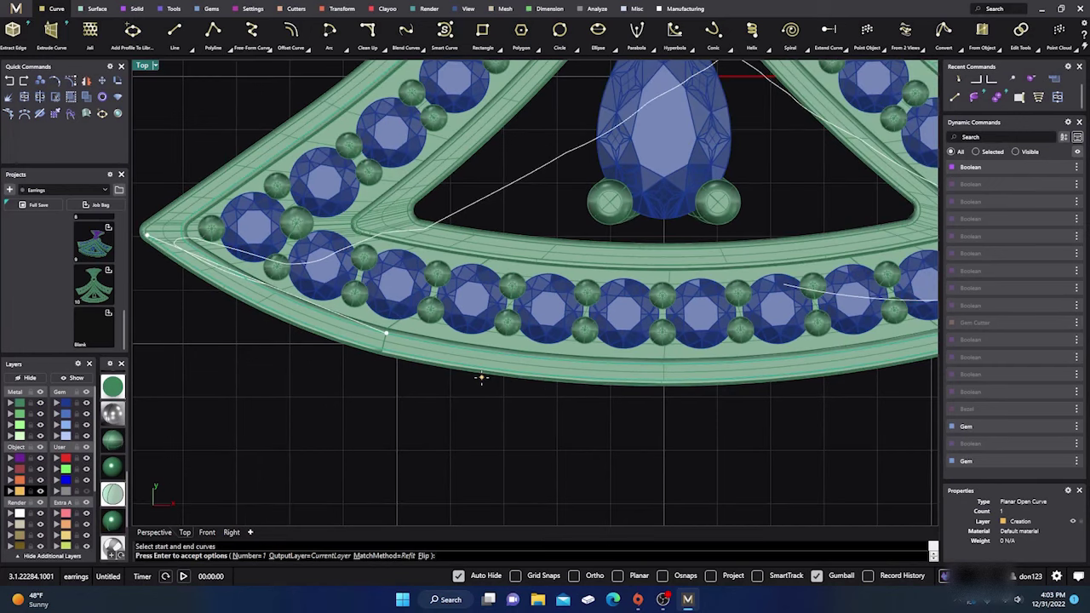
pyautogui.scroll(-2, 481, 378)
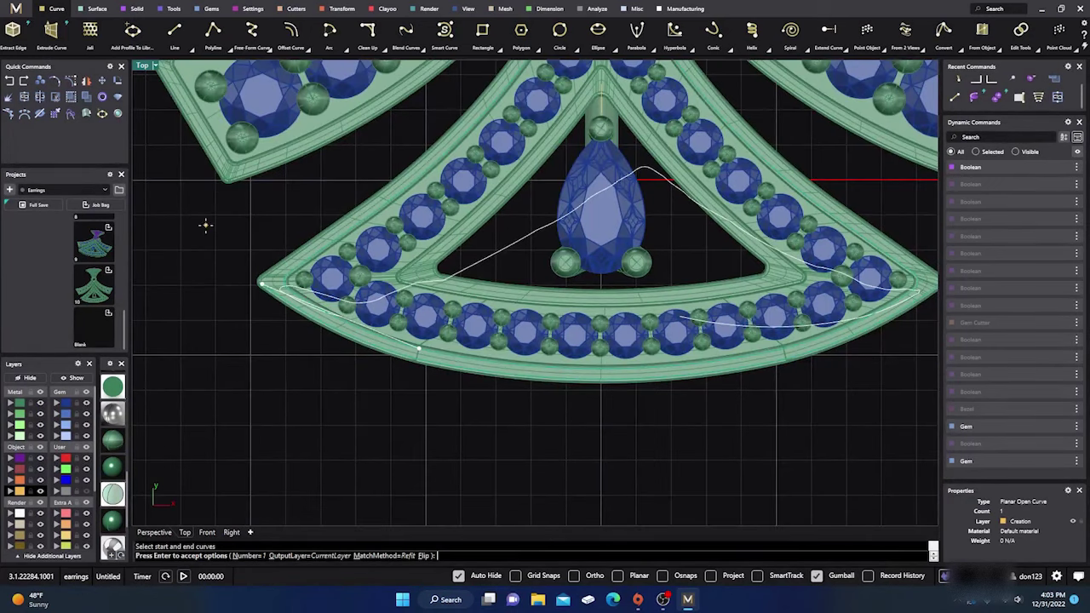
pyautogui.press('Return')
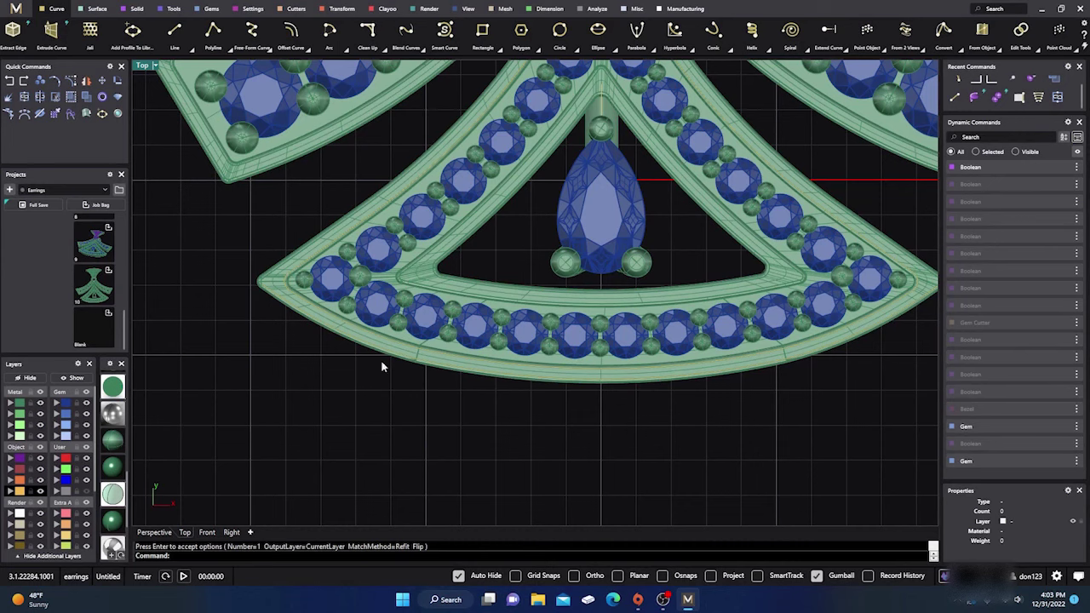
pyautogui.scroll(1, 381, 366)
pyautogui.scroll(-1, 356, 326)
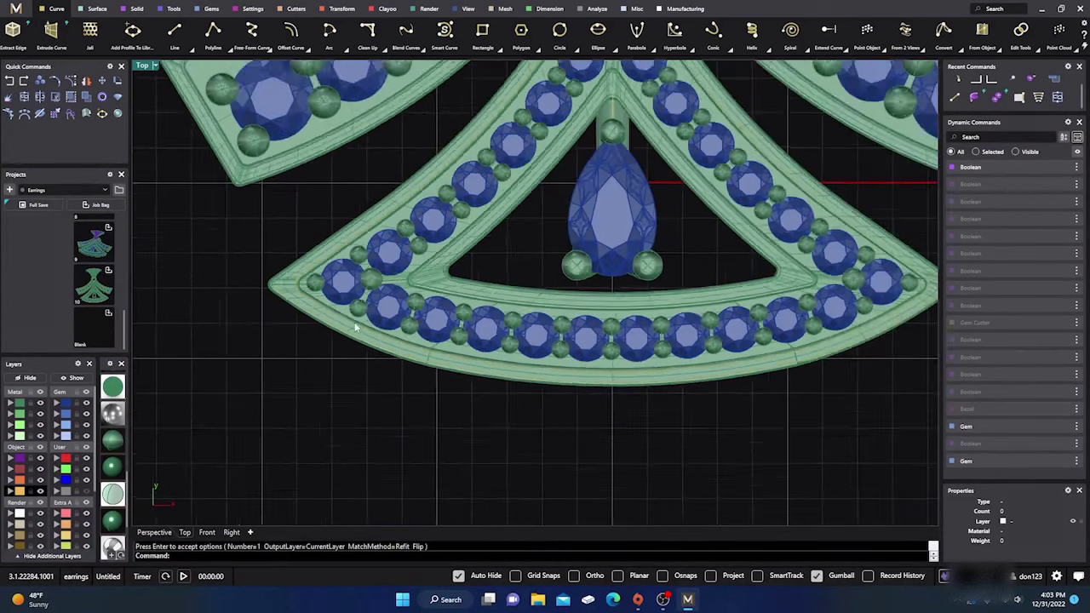
pyautogui.scroll(-1, 356, 327)
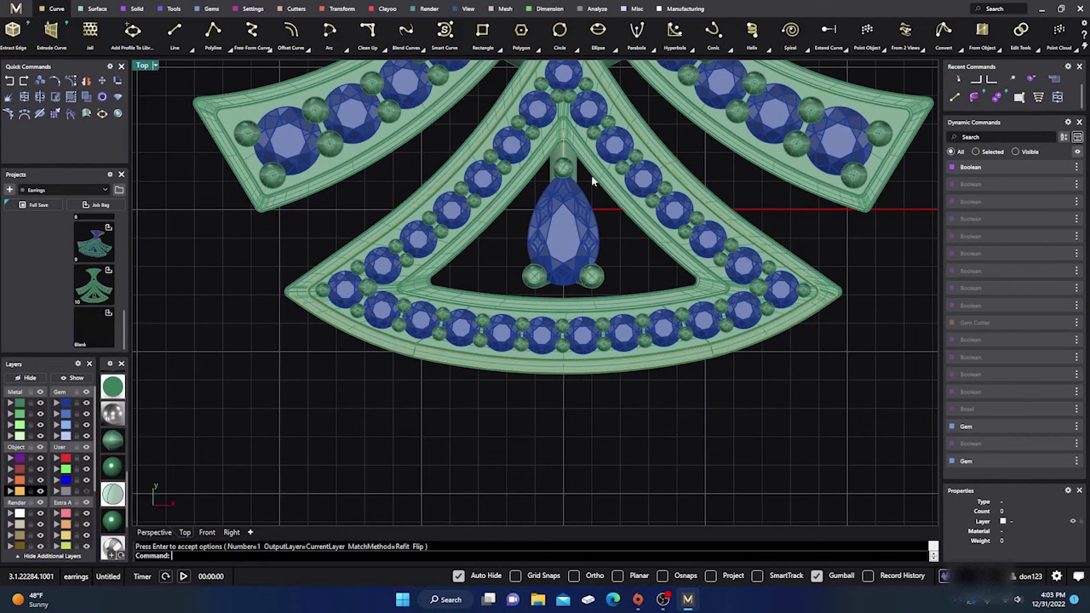
pyautogui.scroll(3, 366, 385)
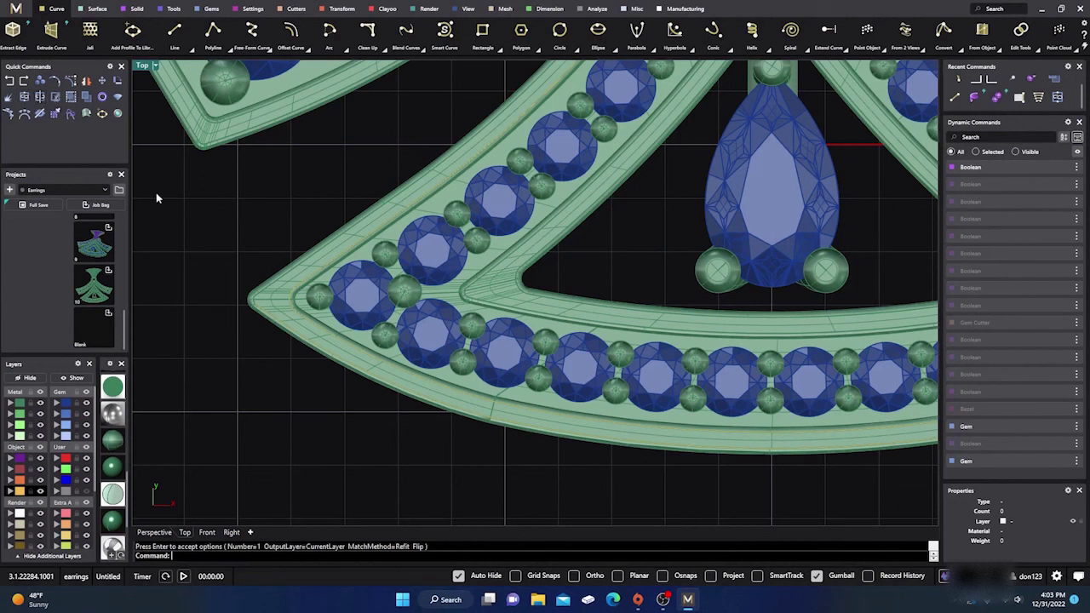
# Split the closed outer rim curve at both of its tips.
pyautogui.click(343, 343)
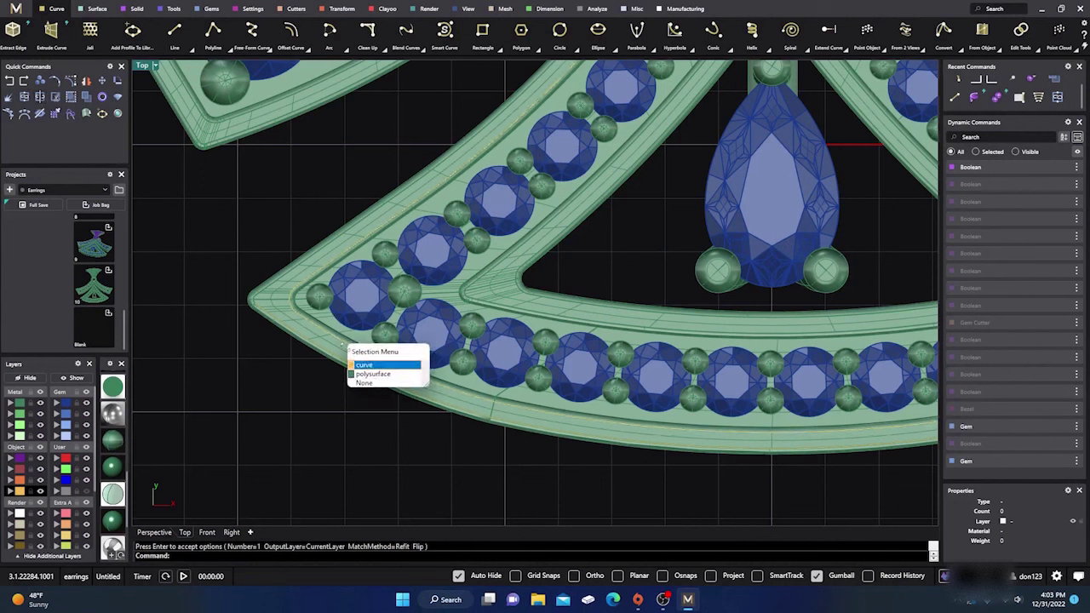
pyautogui.click(364, 365)
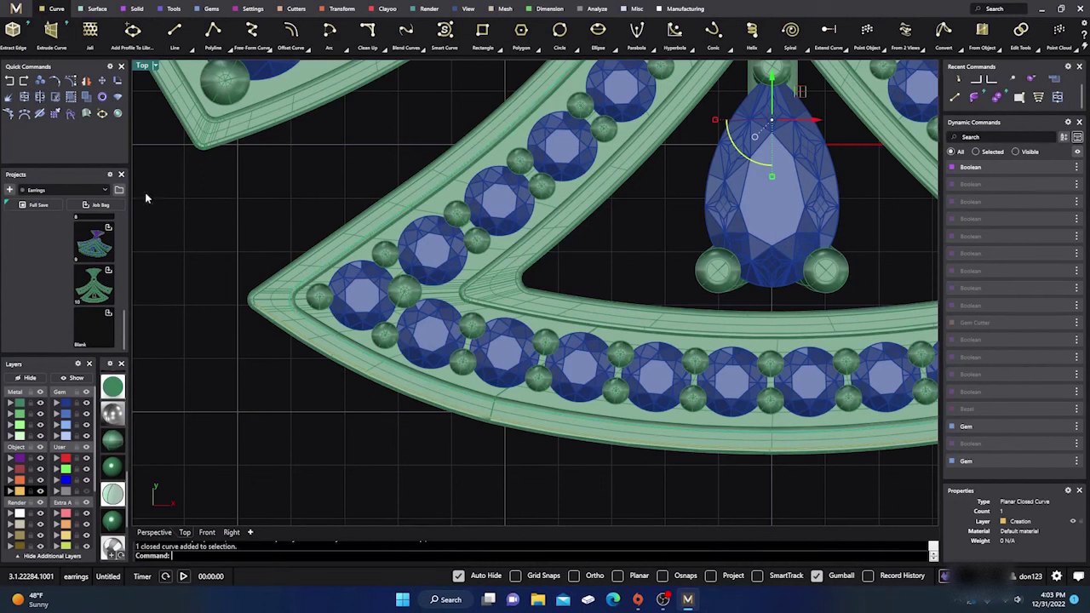
pyautogui.rightClick(40, 99)
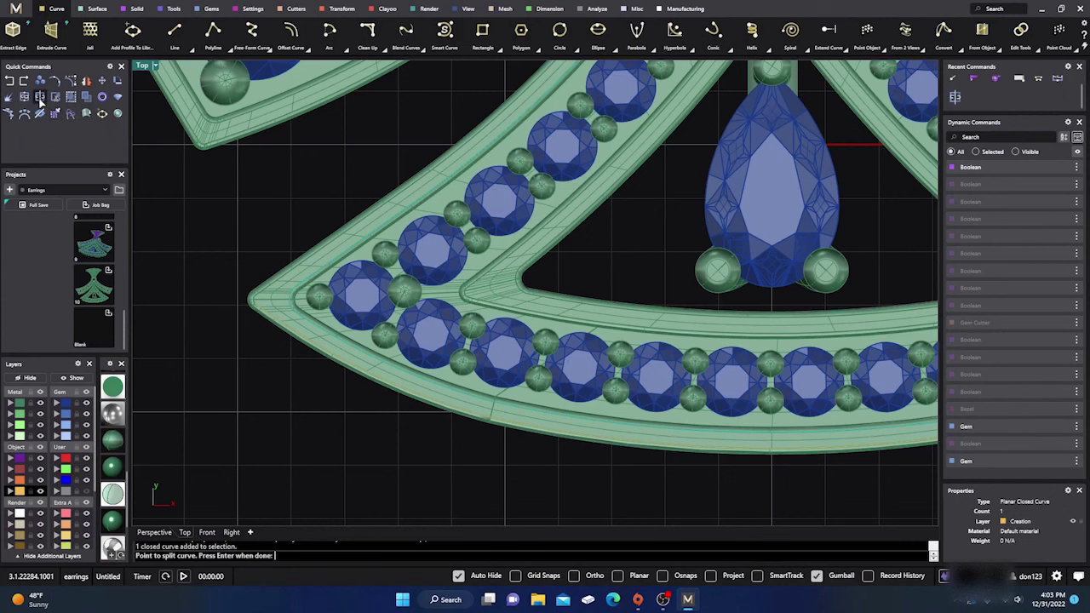
pyautogui.click(291, 306)
pyautogui.scroll(-4, 273, 349)
pyautogui.scroll(4, 670, 302)
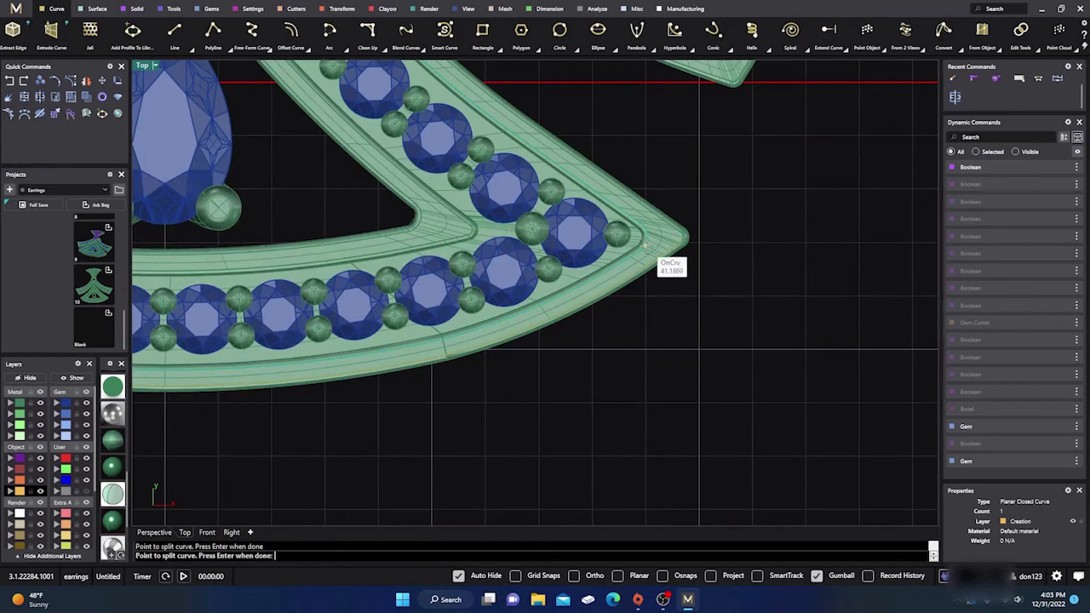
pyautogui.click(646, 245)
pyautogui.press('Return')
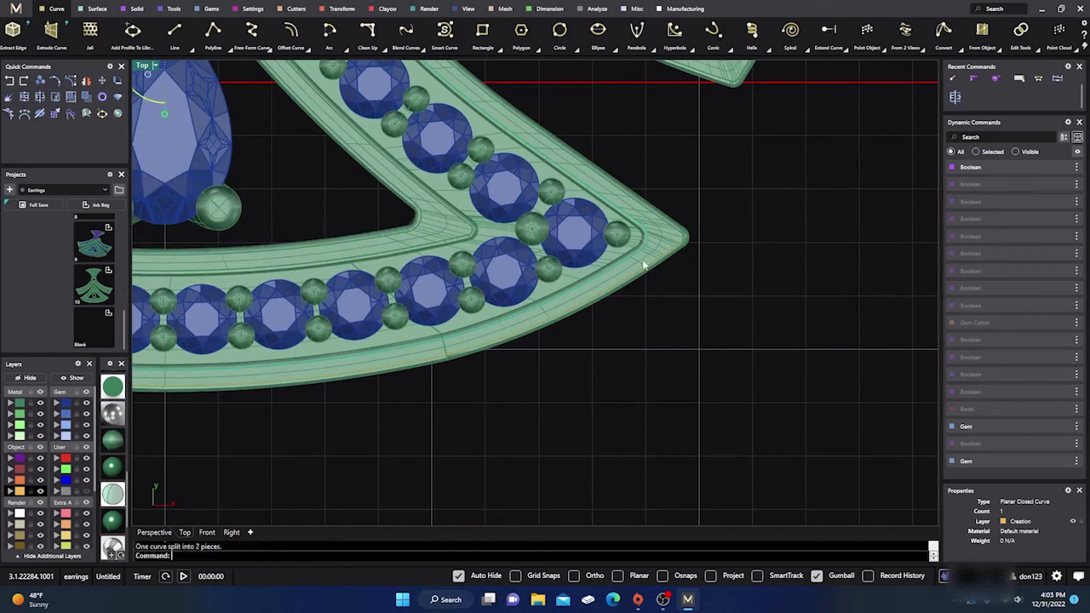
# Hide the Metal layer and delete the pointed outer curve piece.
pyautogui.click(643, 226)
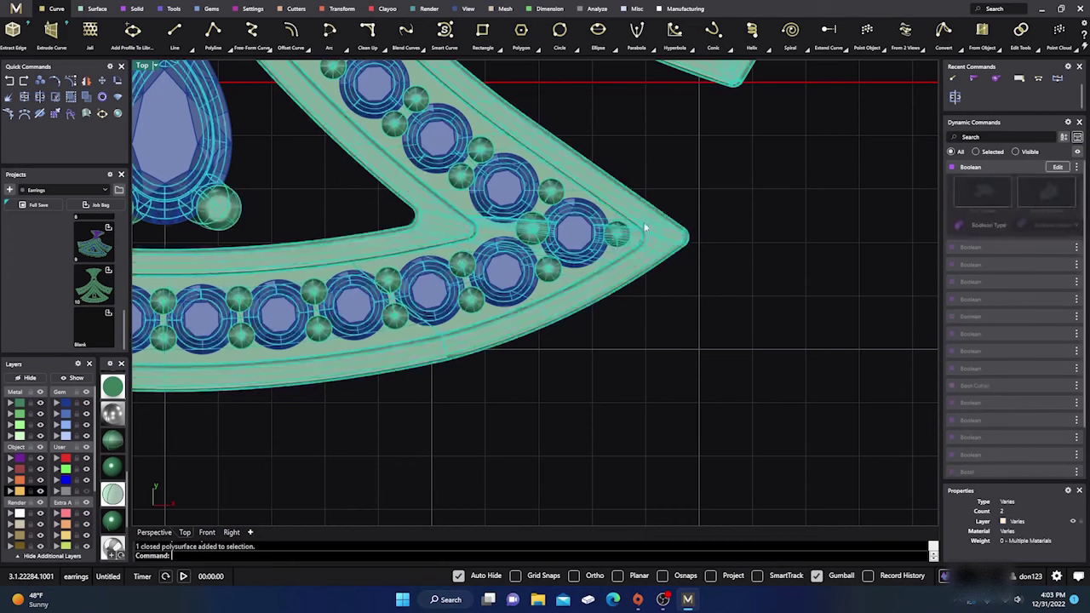
pyautogui.click(708, 190)
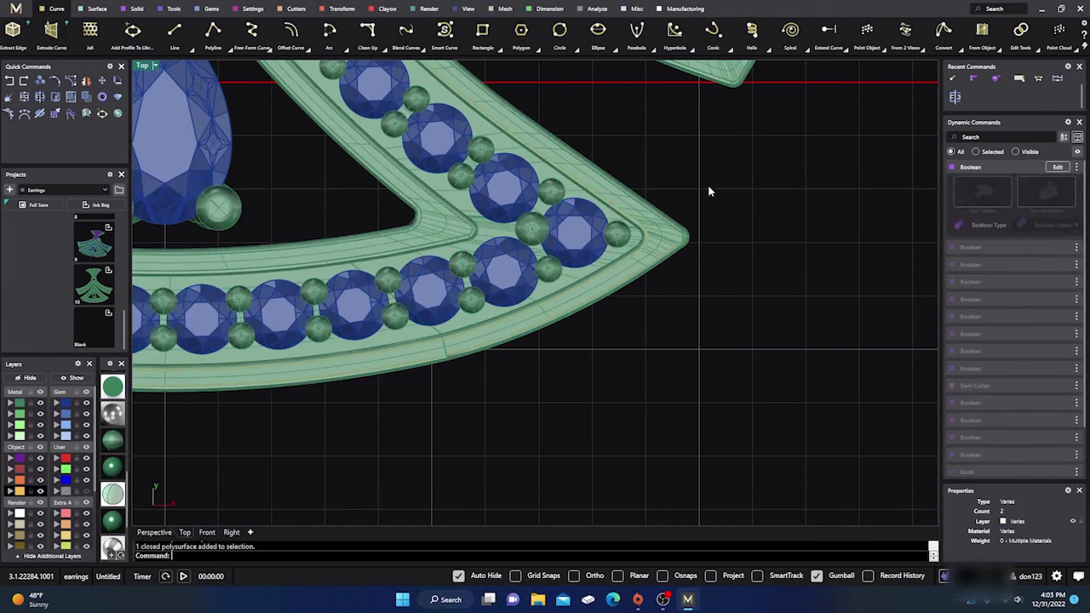
pyautogui.click(46, 393)
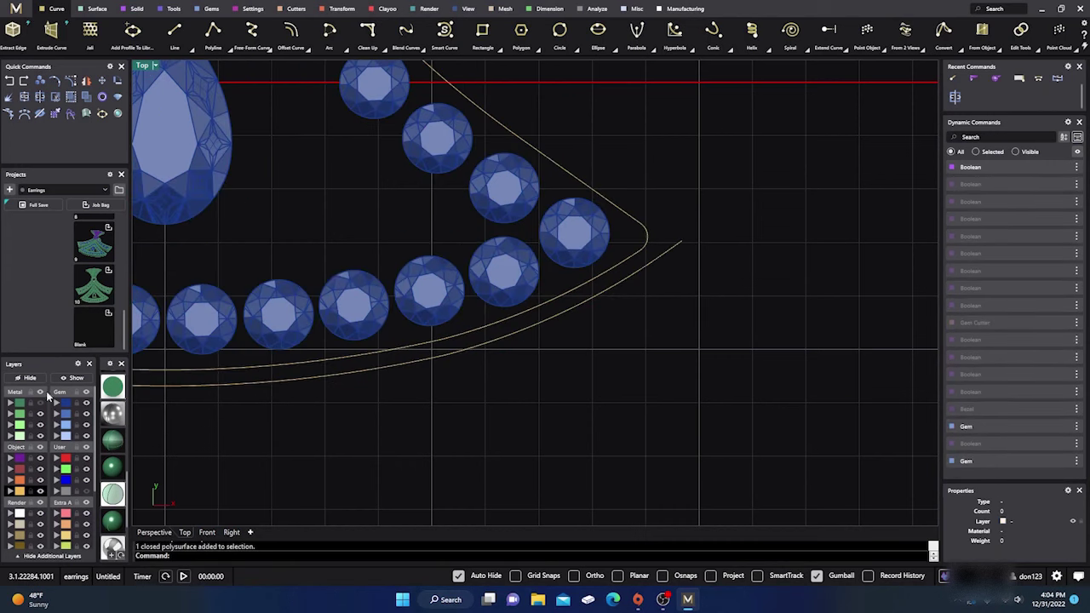
pyautogui.click(611, 210)
pyautogui.press('Delete')
pyautogui.scroll(-5, 767, 248)
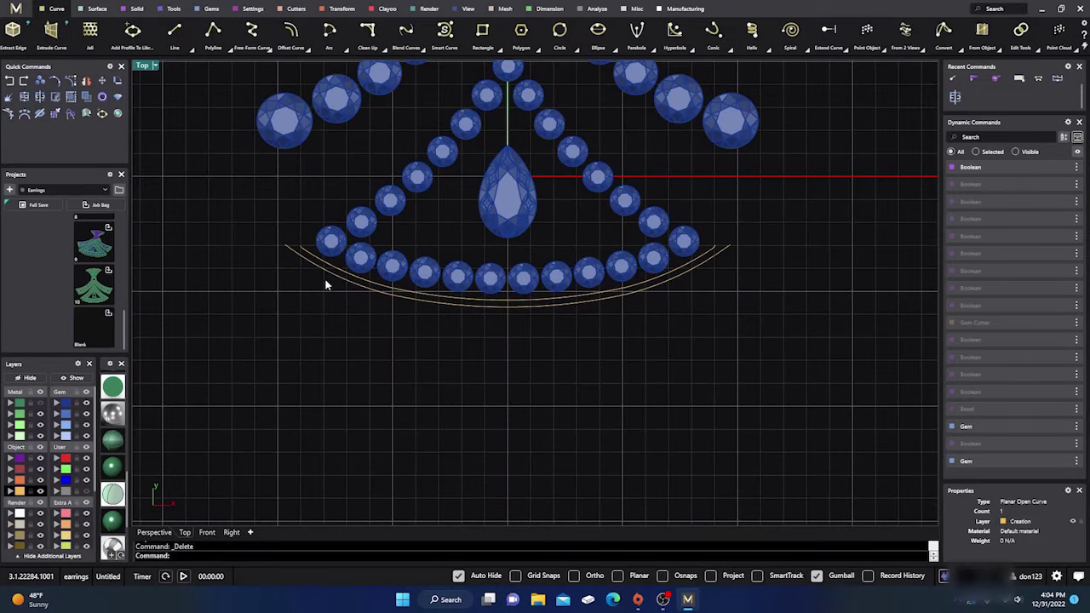
pyautogui.scroll(5, 346, 309)
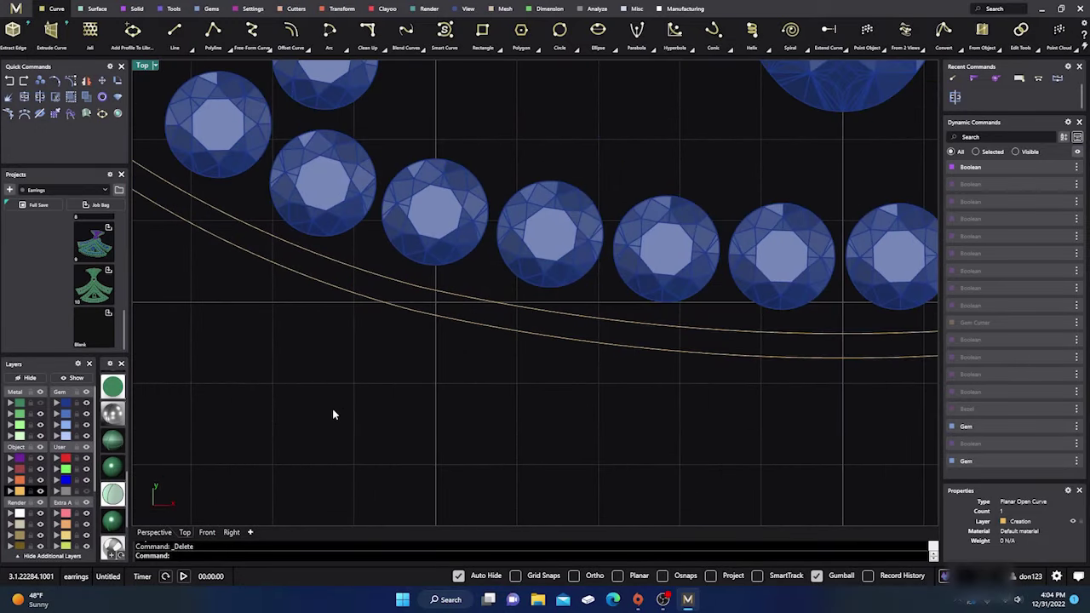
# Tween a middle curve between the lower and upper rim curves, then show Metal and select it.
pyautogui.write('TweenCurves')
pyautogui.press('Return')
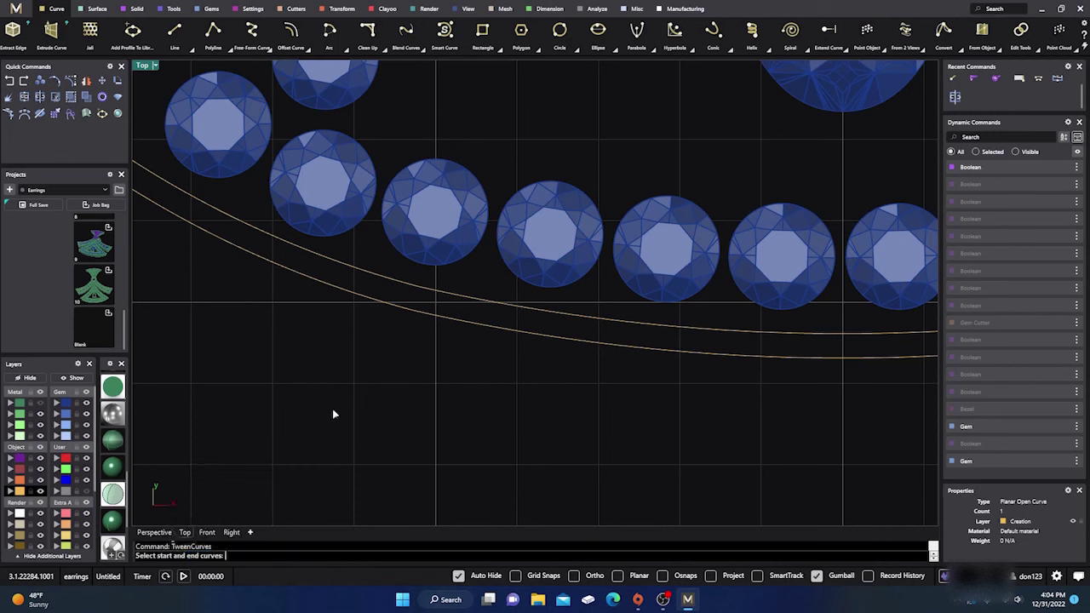
pyautogui.click(486, 329)
pyautogui.click(511, 309)
pyautogui.press('Return')
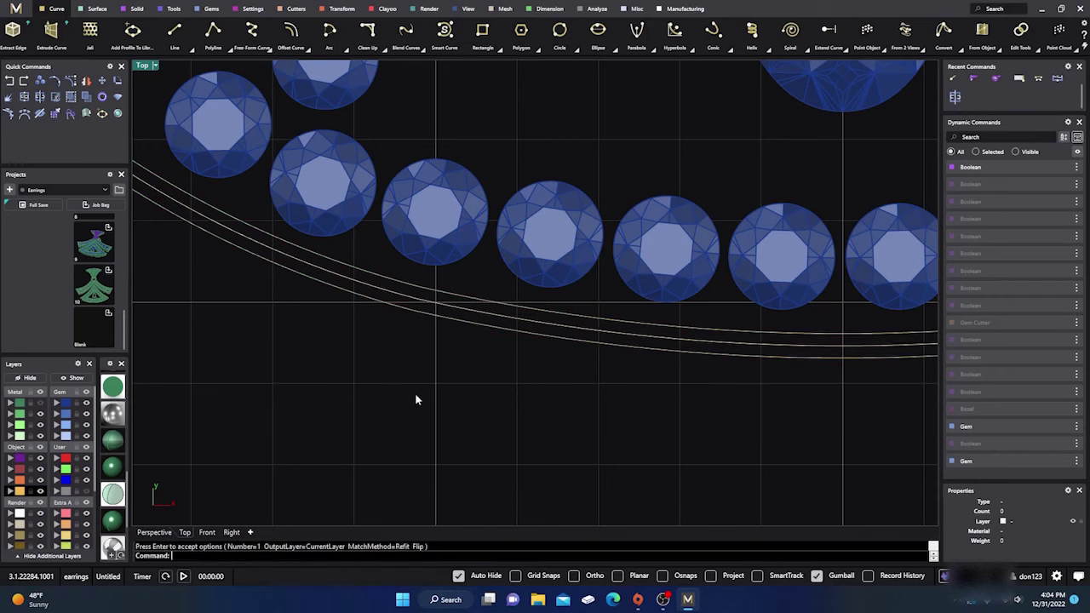
pyautogui.scroll(-5, 415, 392)
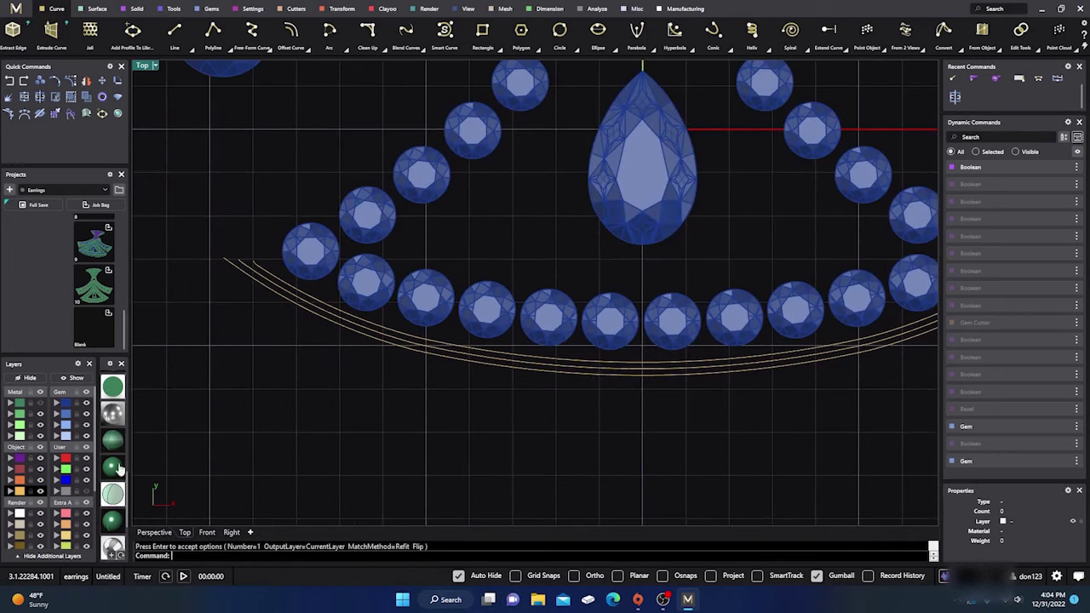
pyautogui.click(40, 403)
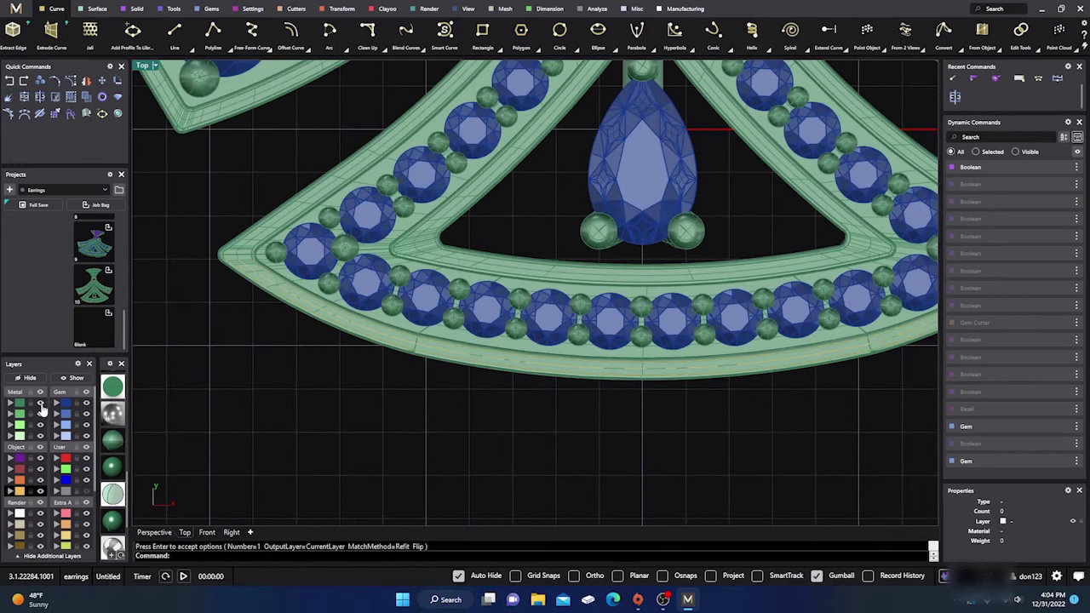
pyautogui.click(444, 353)
pyautogui.click(469, 380)
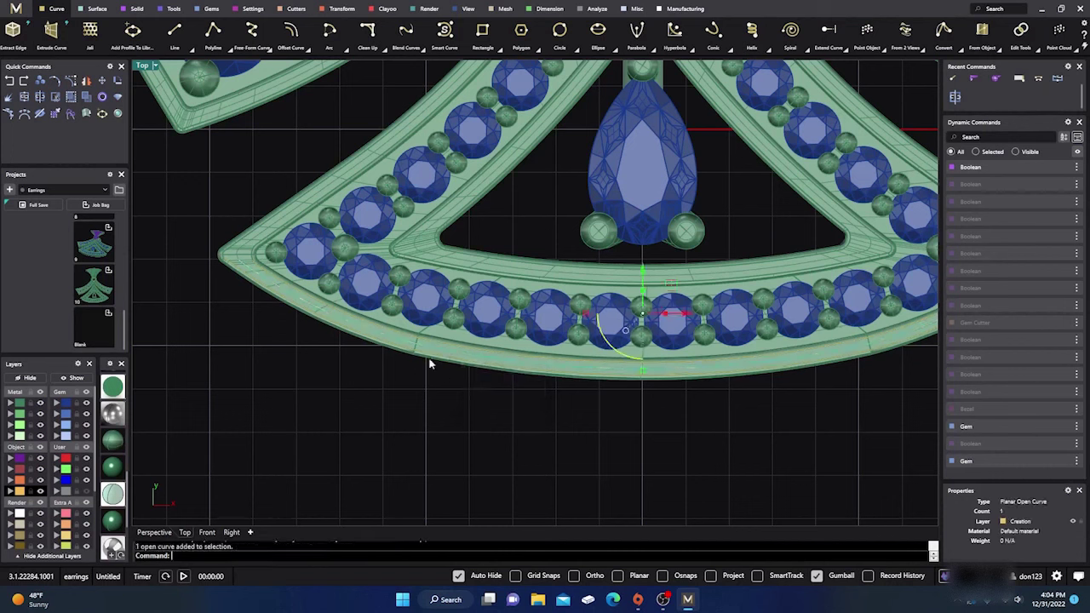
# Place Object On Curve beads along the tween curve with End Position extended to 1.
pyautogui.click(136, 8)
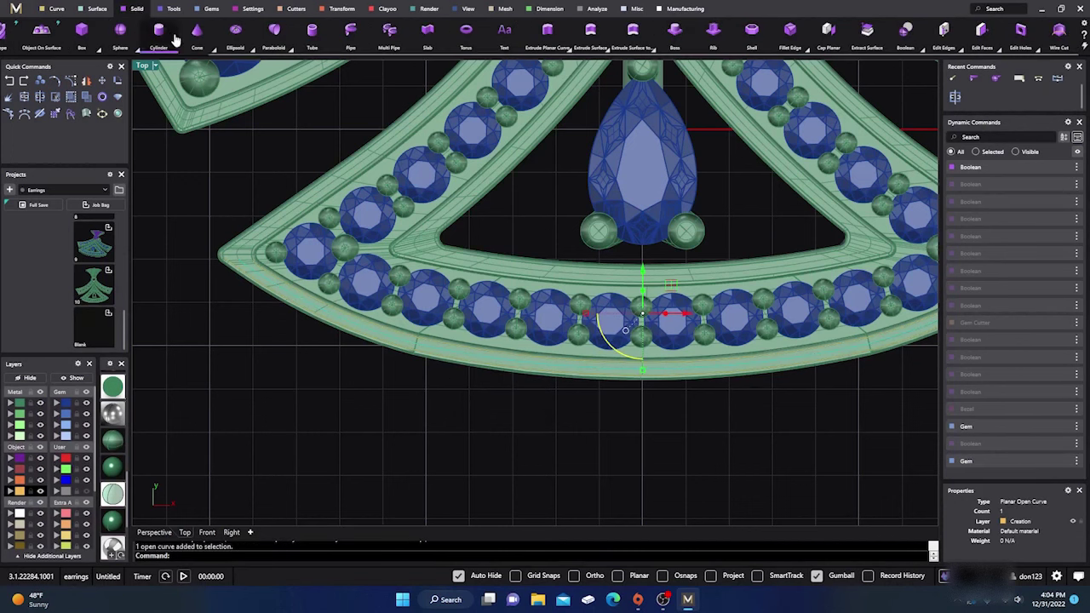
pyautogui.scroll(3, 162, 38)
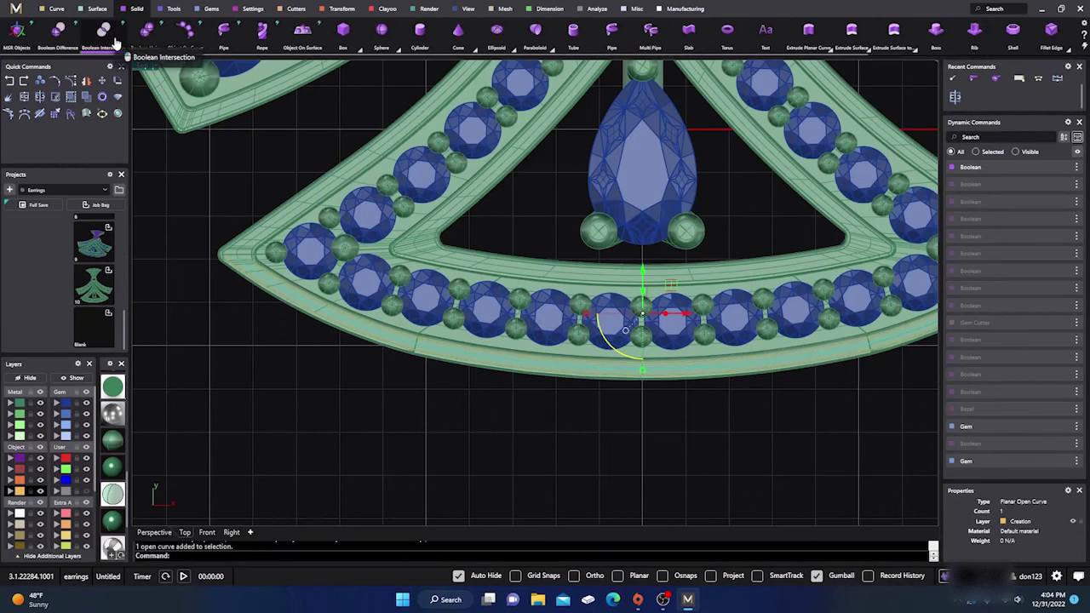
pyautogui.click(185, 31)
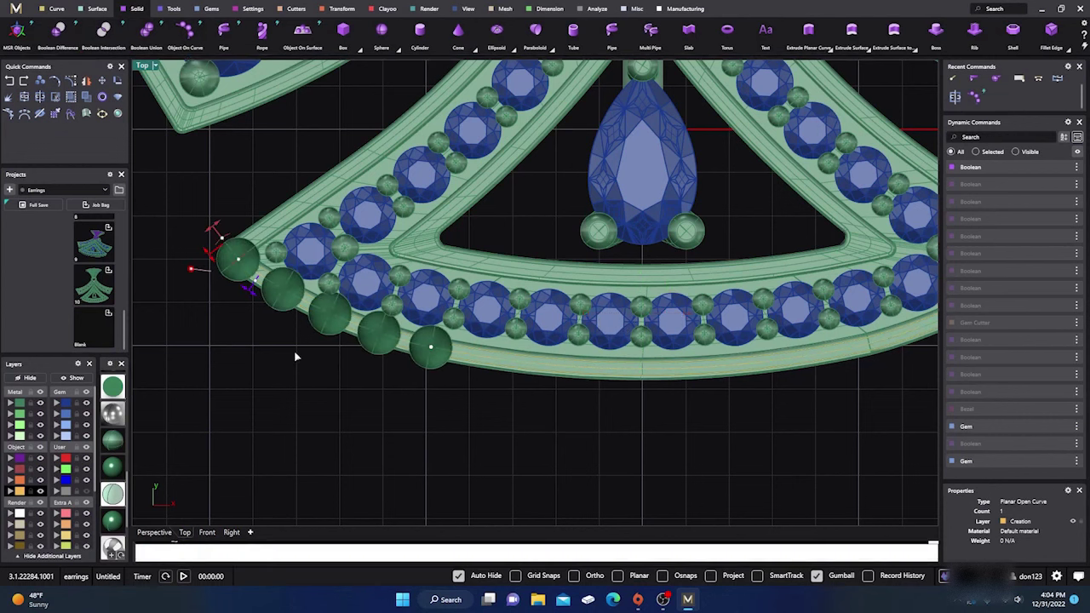
pyautogui.scroll(-5, 297, 389)
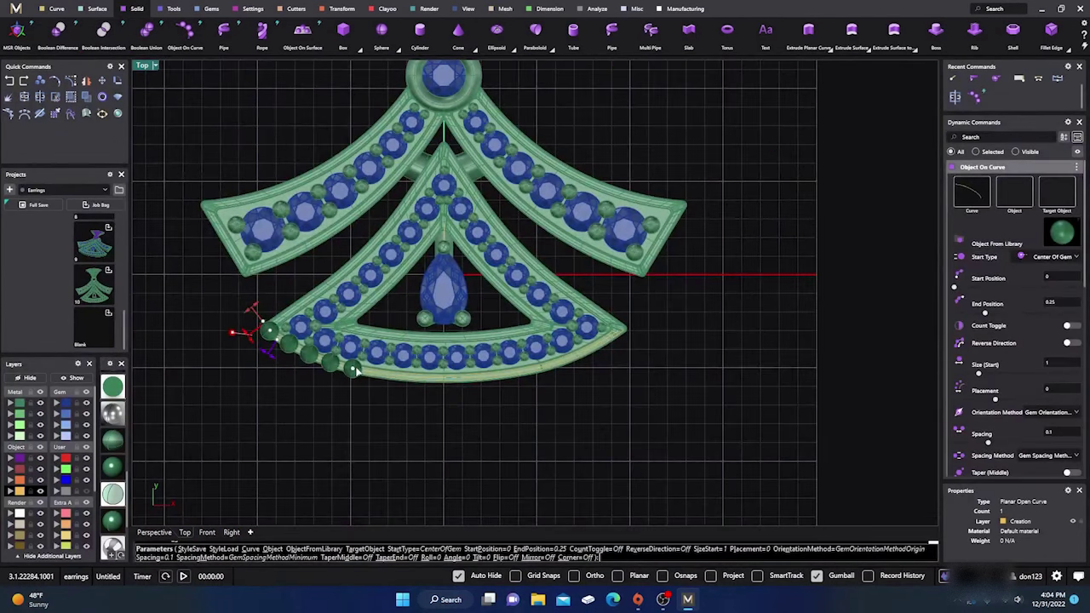
pyautogui.moveTo(353, 370); pyautogui.dragTo(626, 323)
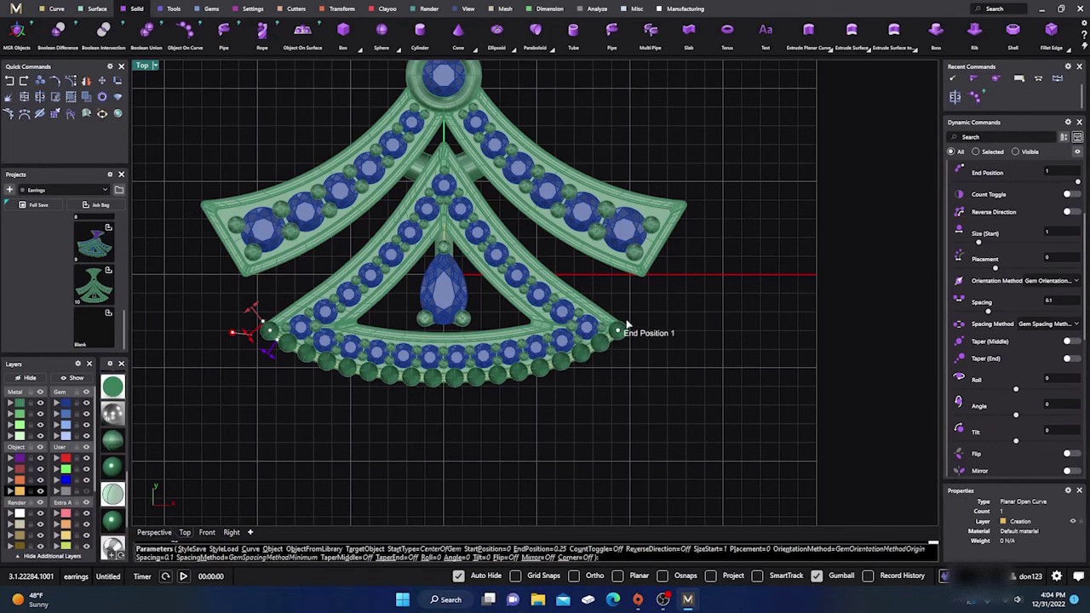
# Set bead Size (Start) to 0.5 and Spacing to -0.07, and accept the rim beads.
pyautogui.scroll(3, 269, 332)
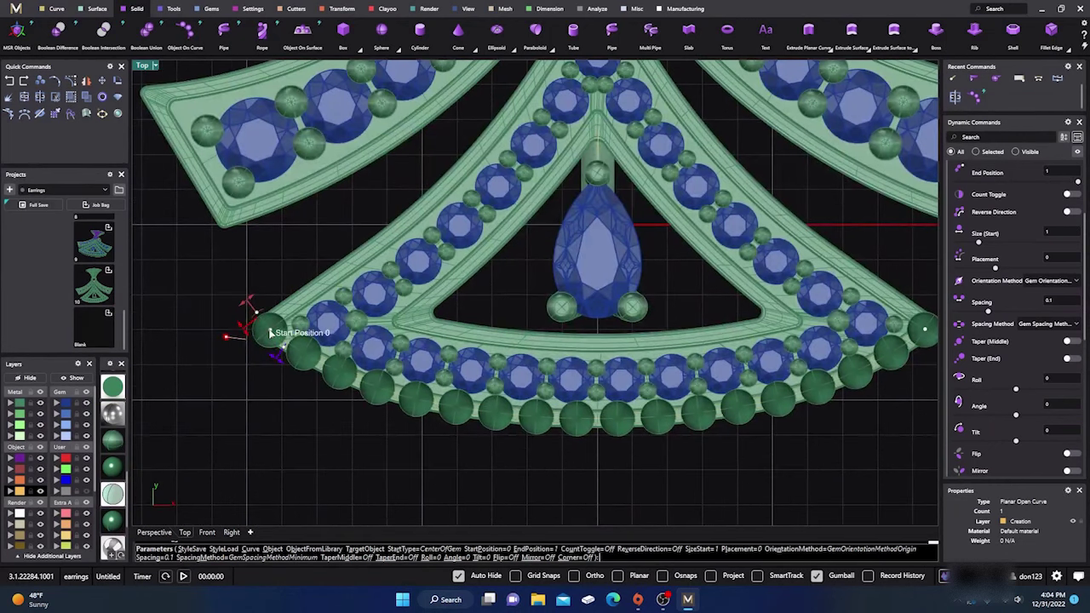
pyautogui.moveTo(280, 360); pyautogui.dragTo(257, 337)
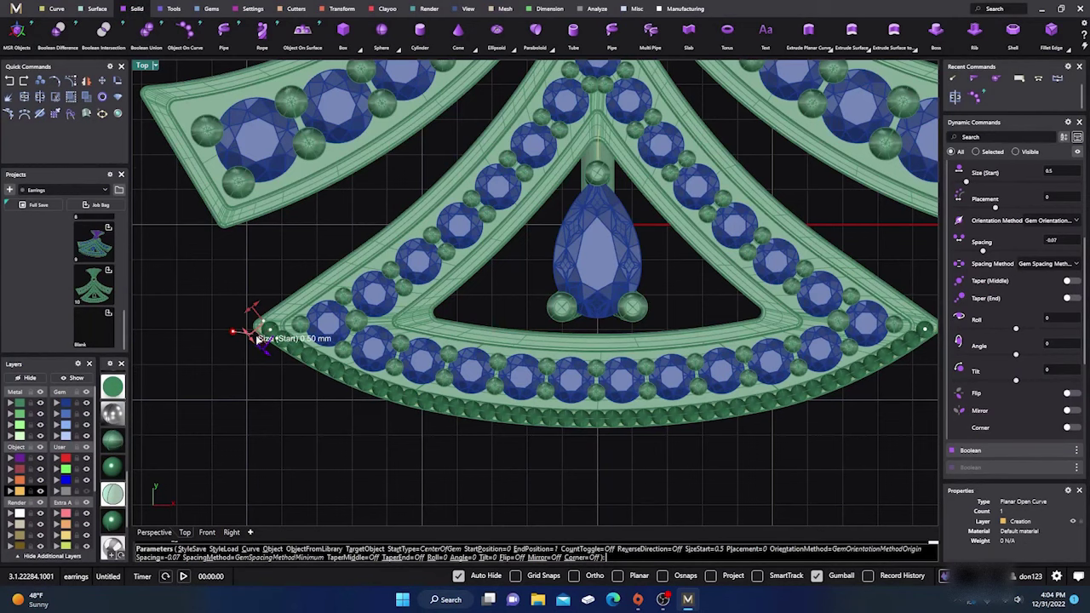
pyautogui.scroll(3, 257, 338)
pyautogui.scroll(-1, 285, 322)
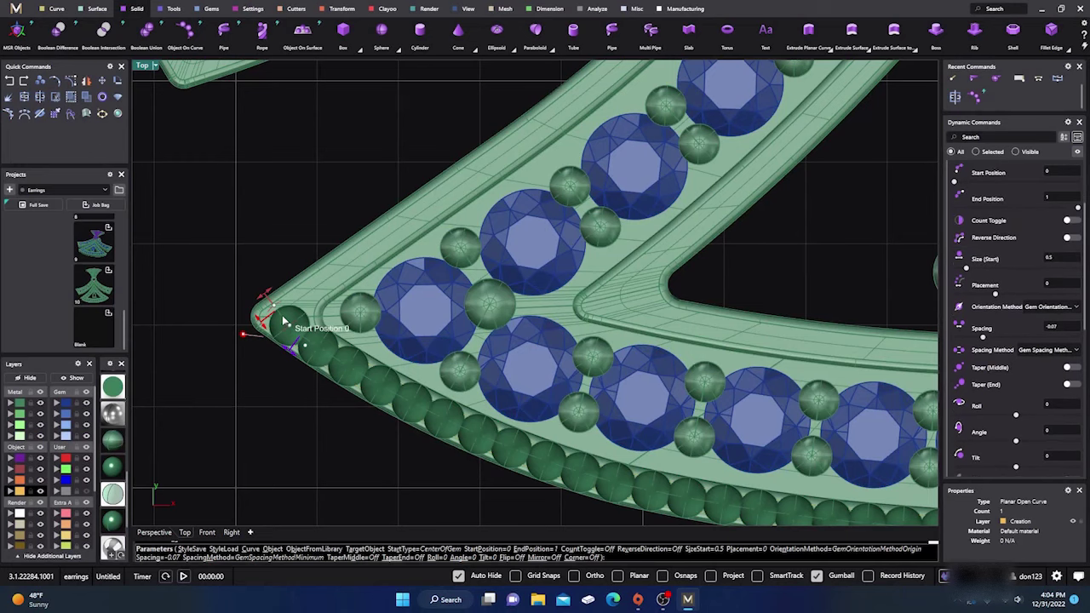
pyautogui.scroll(-5, 281, 319)
pyautogui.scroll(3, 862, 358)
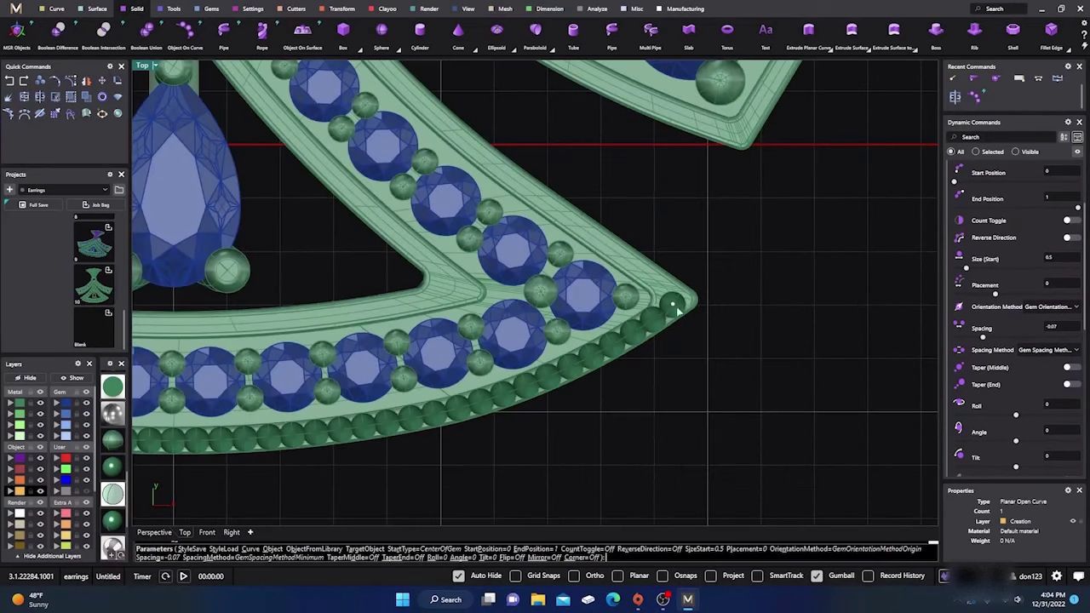
pyautogui.scroll(-5, 678, 305)
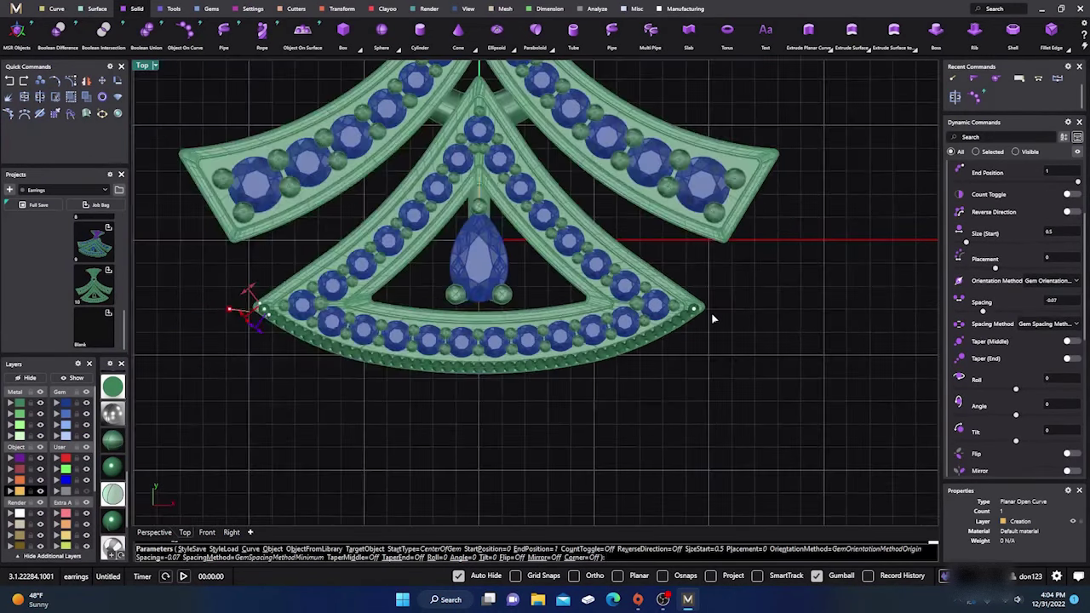
pyautogui.press('Return')
pyautogui.scroll(6, 452, 286)
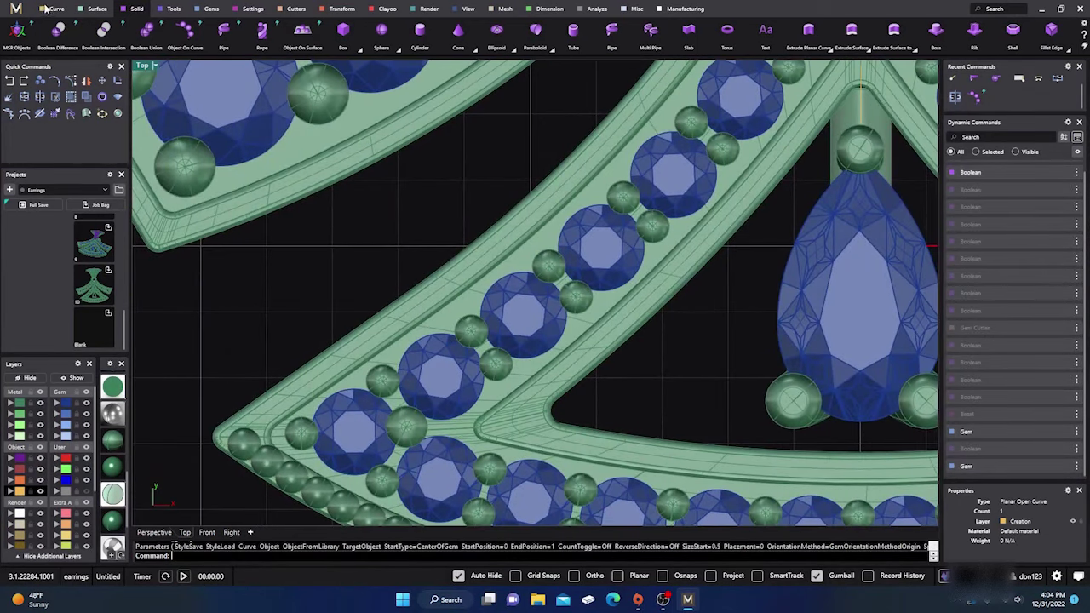
# Start Extract Isocurve From Surface on the left arm, previewing at u 0.93, v 0.53, 90°.
pyautogui.click(54, 10)
pyautogui.click(134, 31)
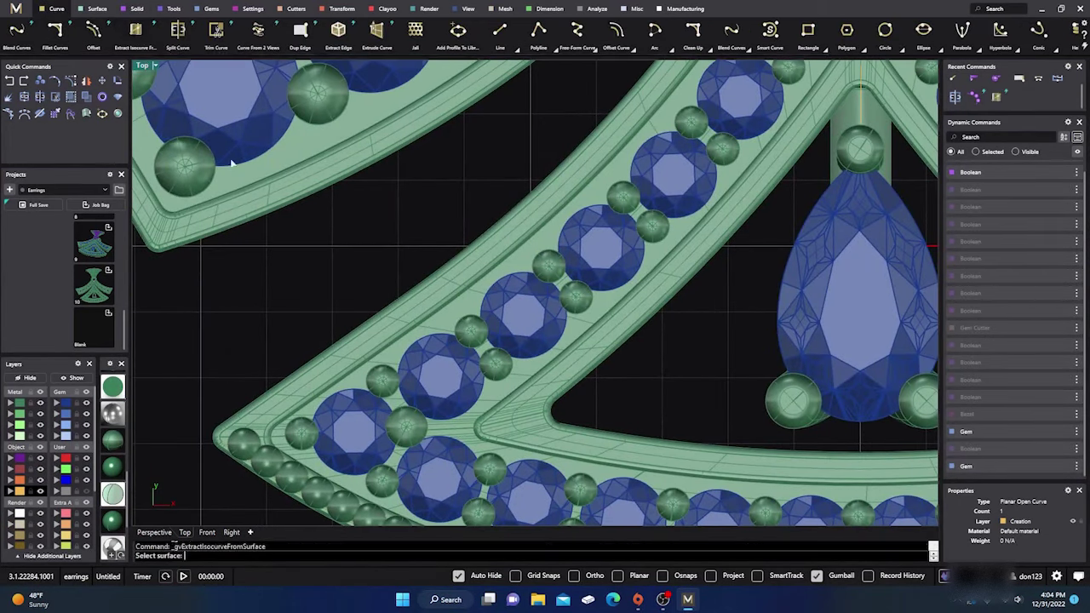
pyautogui.click(348, 359)
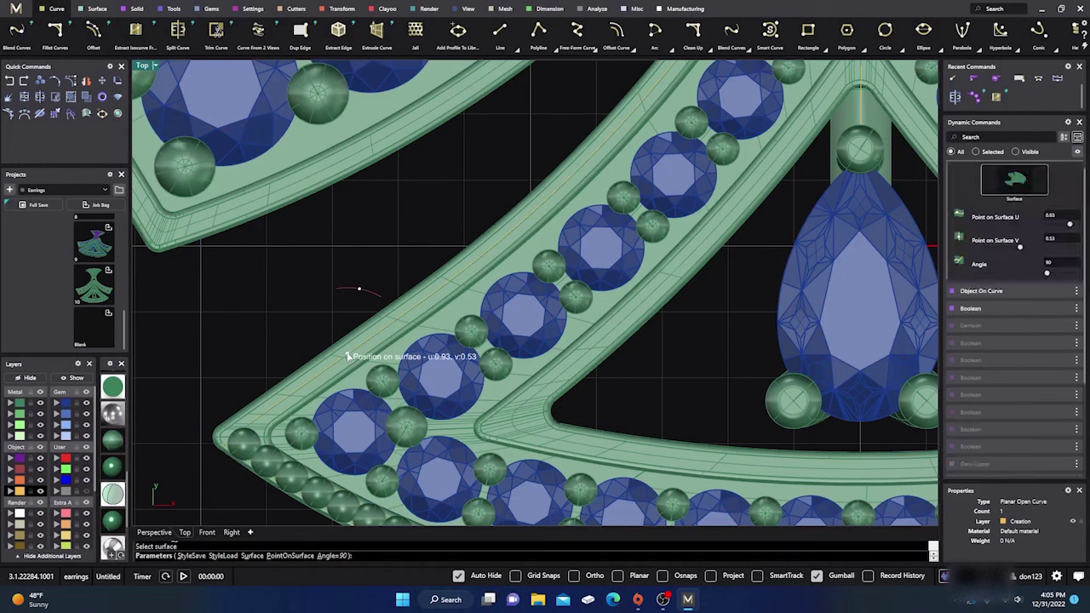
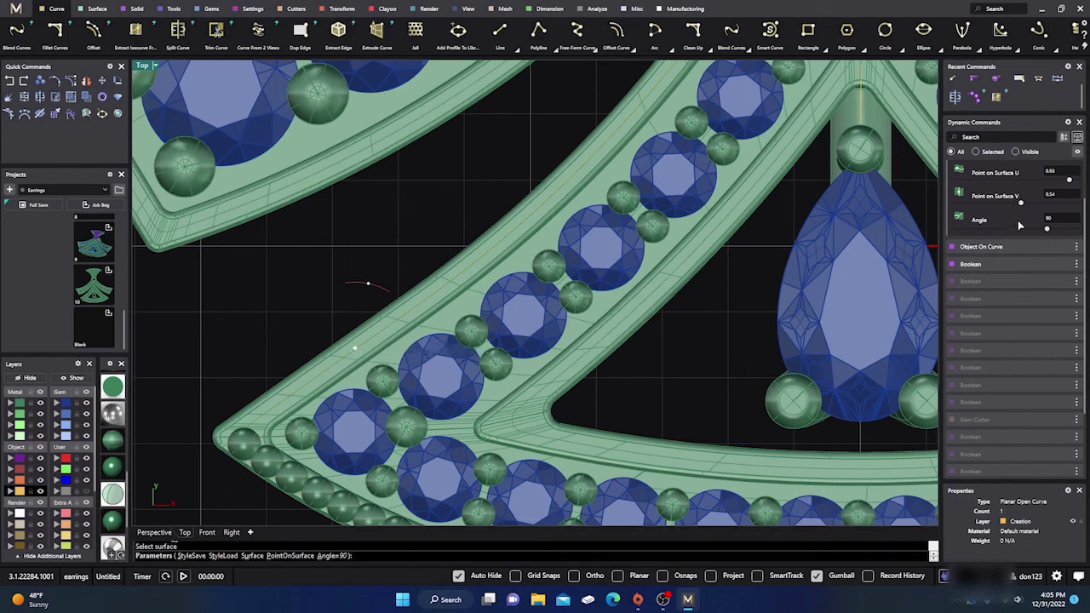
# Set the surface point's V position to 0.5 and select the lower fan's left edge curve.
pyautogui.click(1052, 195)
pyautogui.write('.5')
pyautogui.press('Return')
pyautogui.press('Return')
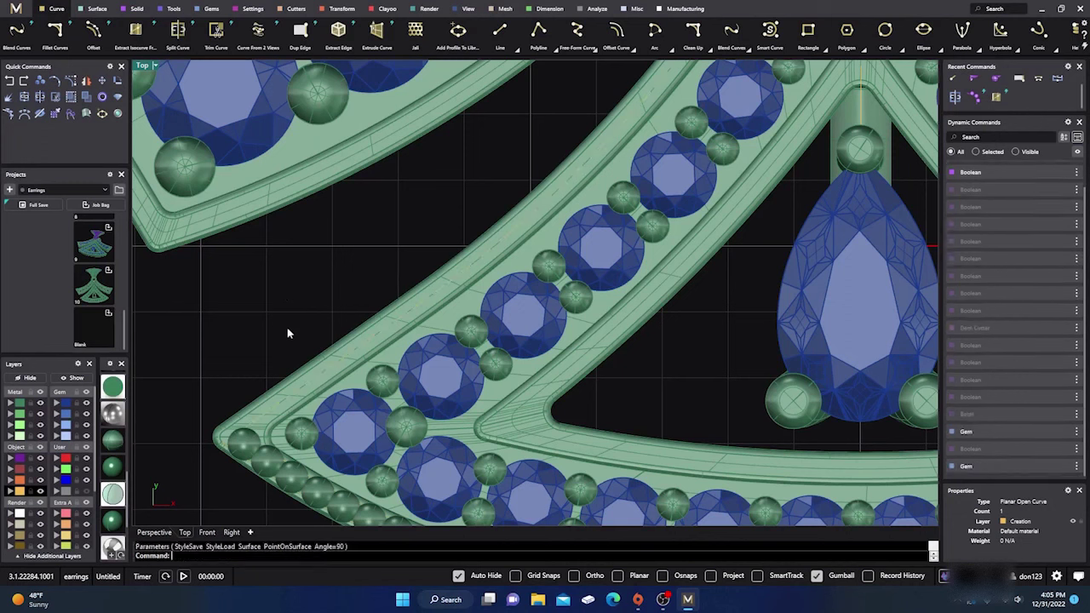
pyautogui.click(343, 358)
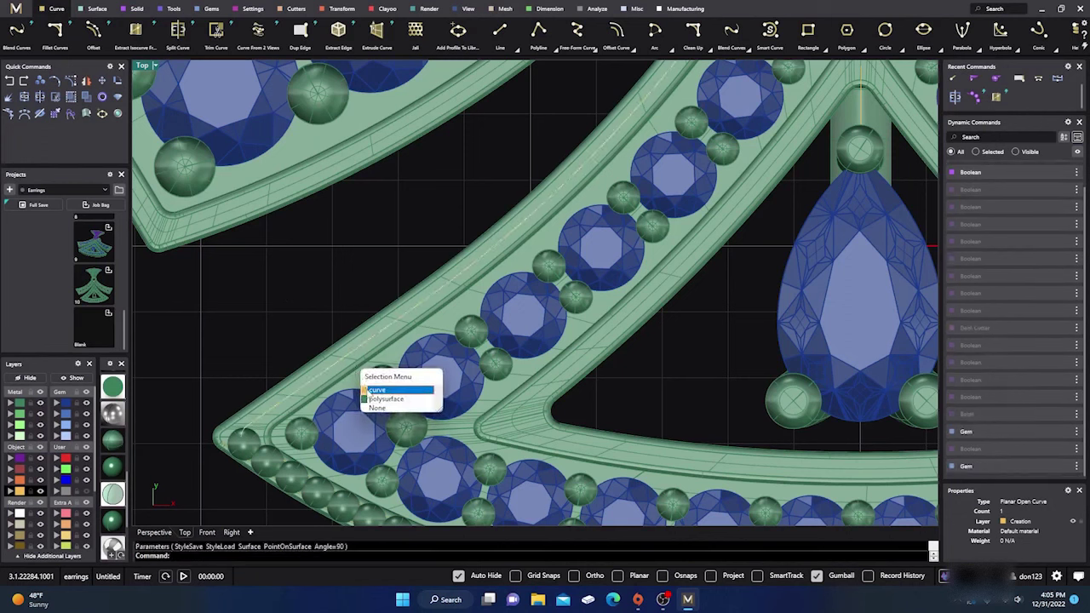
pyautogui.click(368, 392)
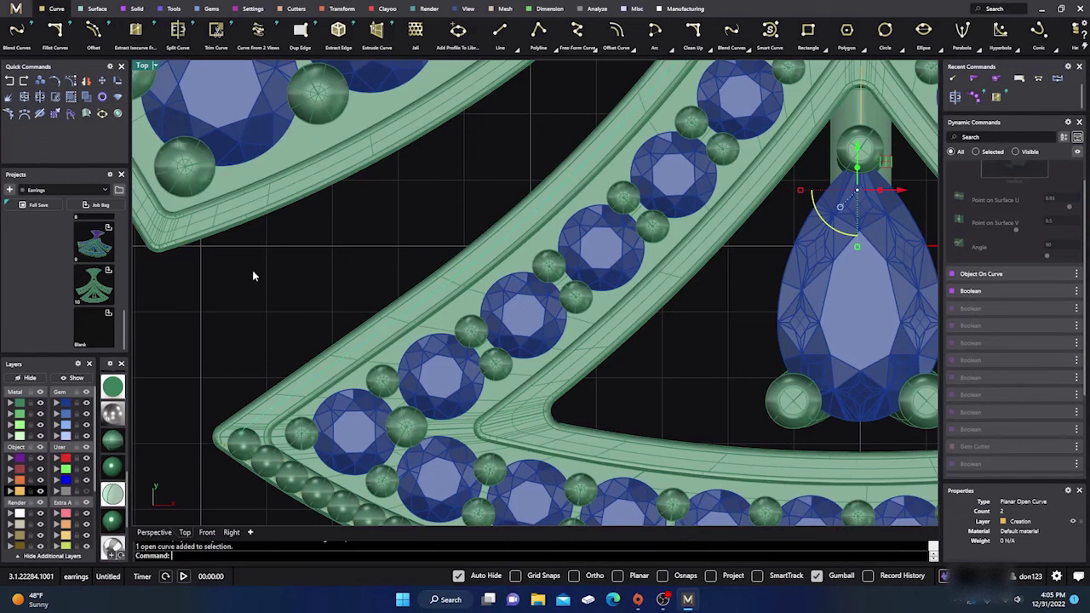
# Place a tight row of 0.5 mm beads with -0.03 spacing along the left edge to its top.
pyautogui.click(136, 8)
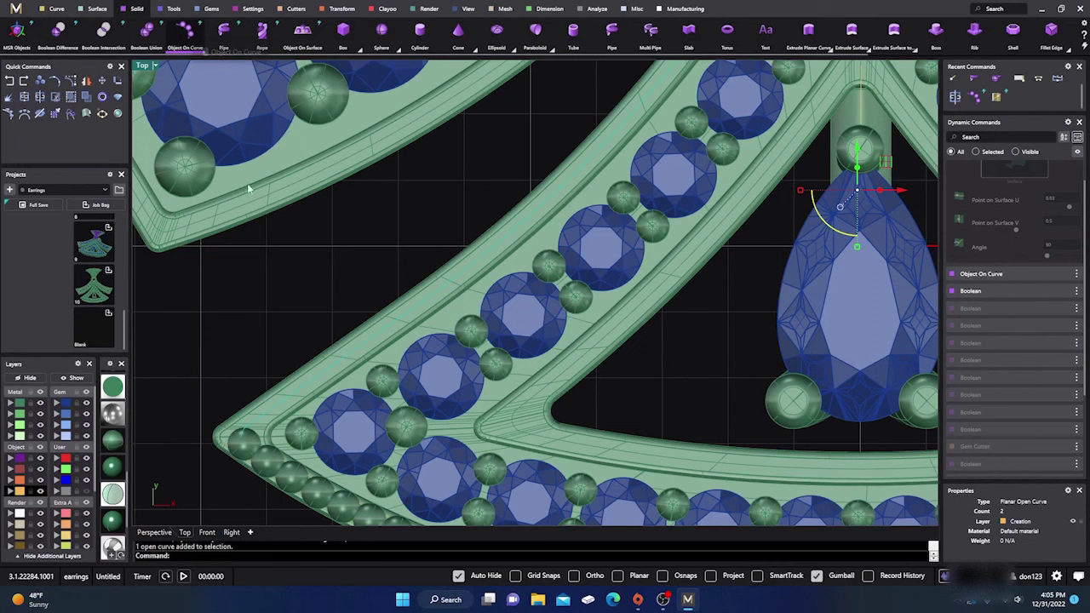
pyautogui.scroll(-5, 236, 359)
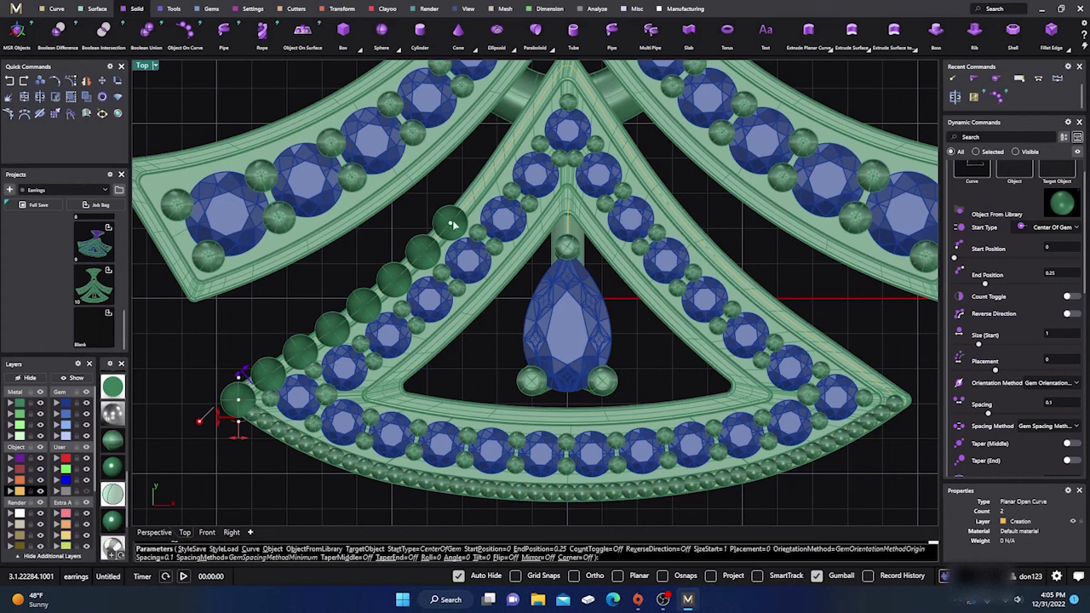
pyautogui.moveTo(464, 212); pyautogui.dragTo(566, 64)
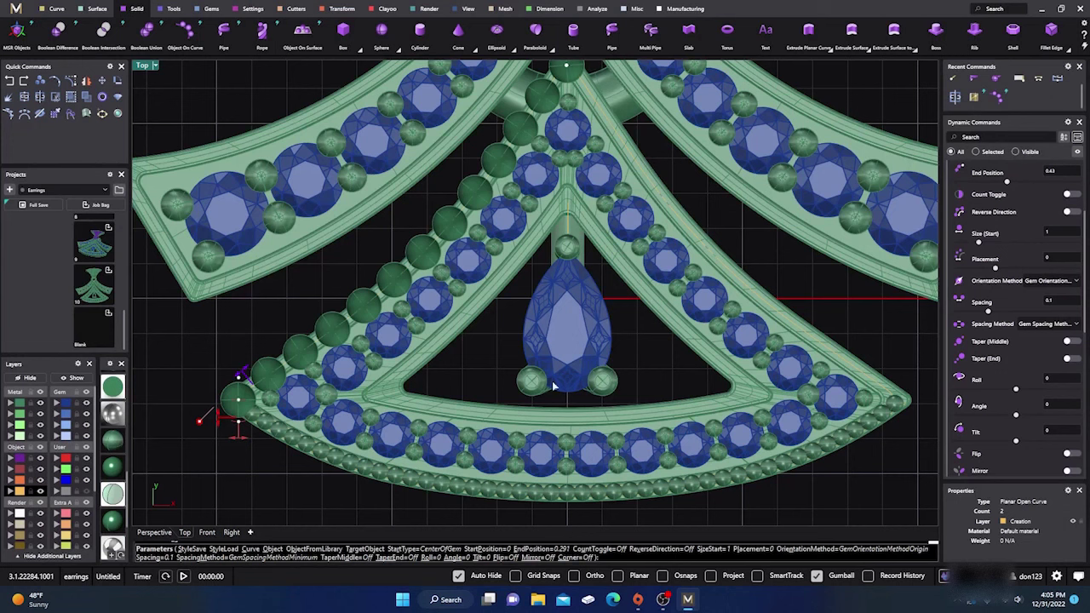
pyautogui.scroll(2, 639, 363)
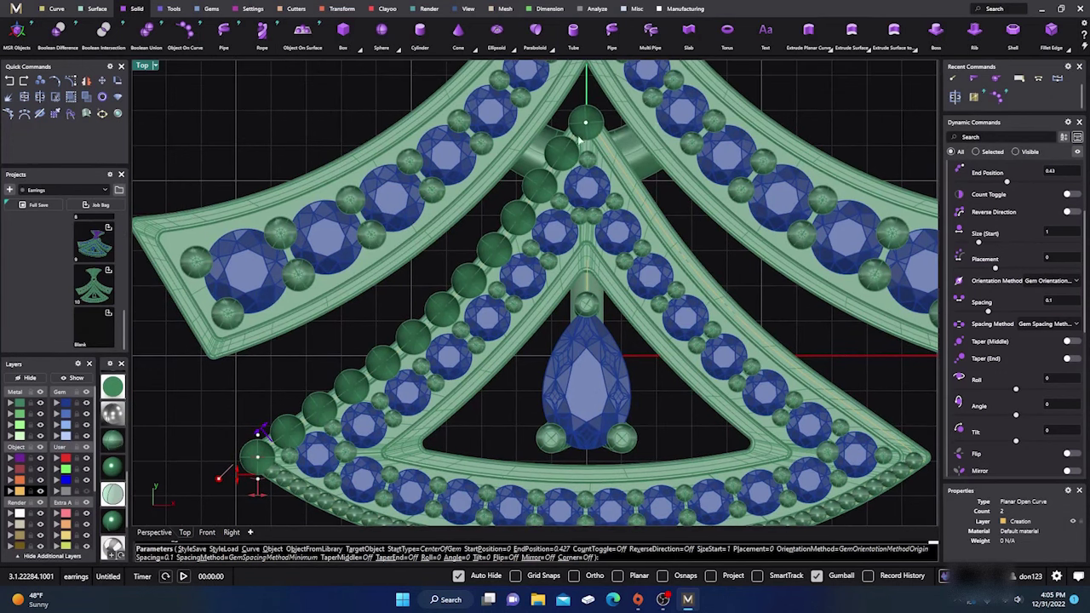
pyautogui.scroll(5, 260, 461)
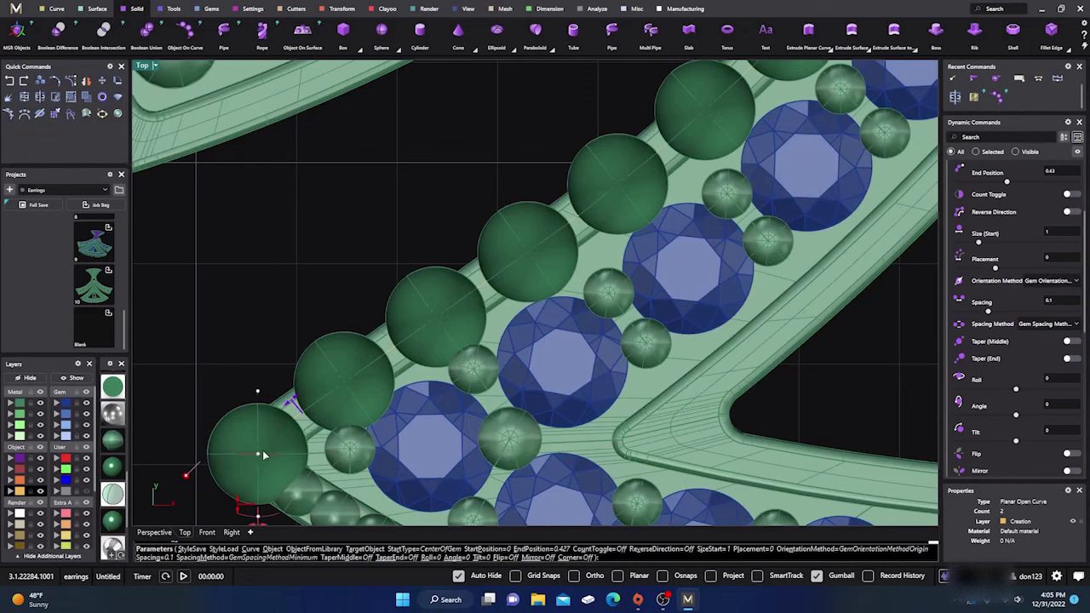
pyautogui.moveTo(260, 457); pyautogui.dragTo(277, 415)
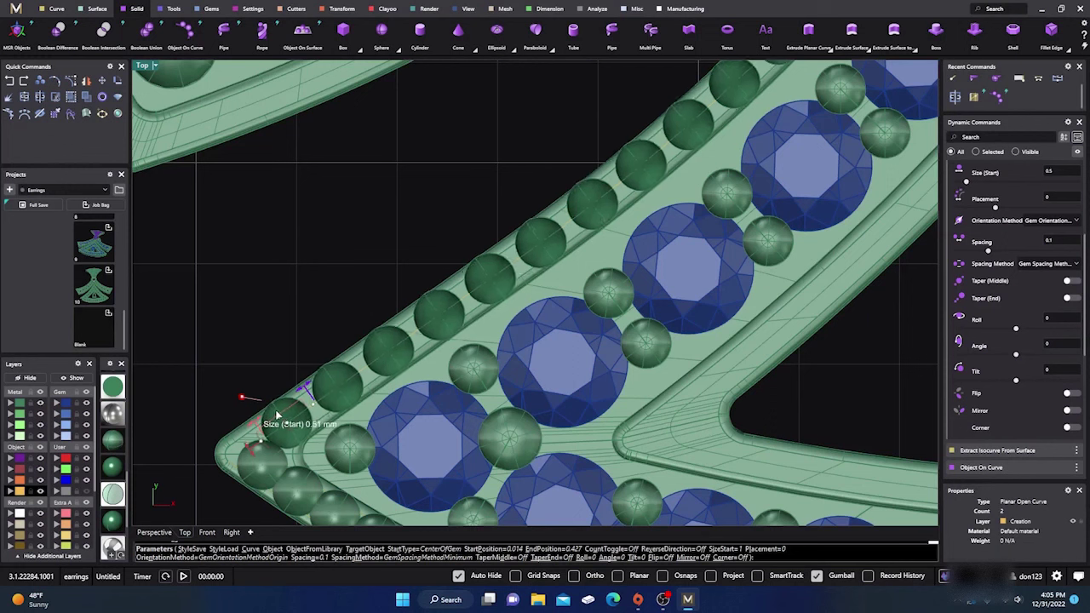
pyautogui.moveTo(277, 416)
pyautogui.mouseDown()
pyautogui.moveTo(300, 392)
pyautogui.moveTo(268, 413)
pyautogui.mouseUp()
pyautogui.scroll(-5, 255, 426)
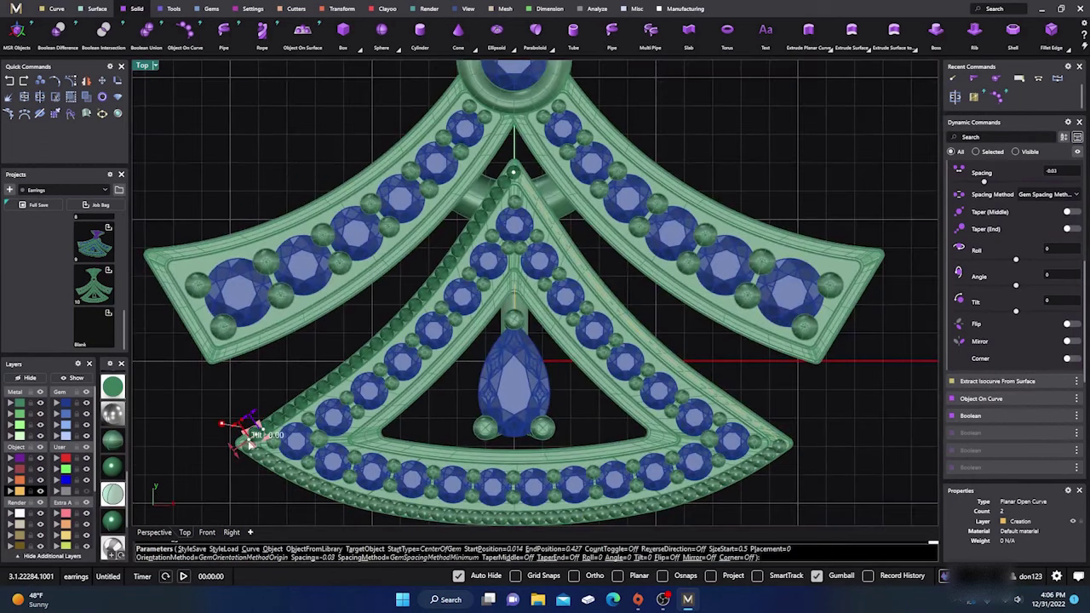
pyautogui.rightClick(247, 444)
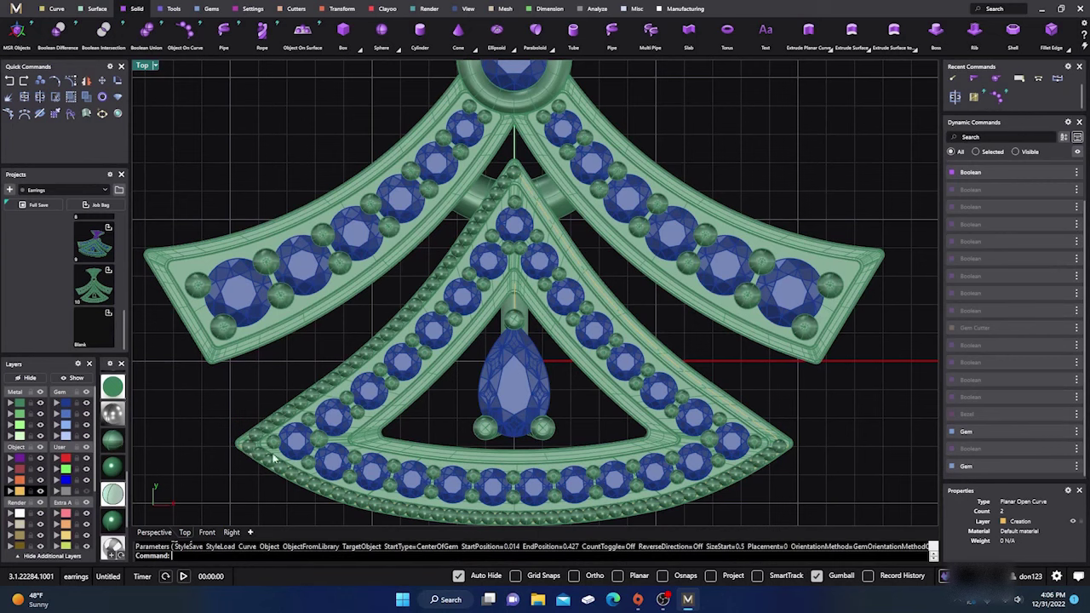
# Move the bottom and left-edge bead rows onto the purple Setting layer.
pyautogui.click(268, 460)
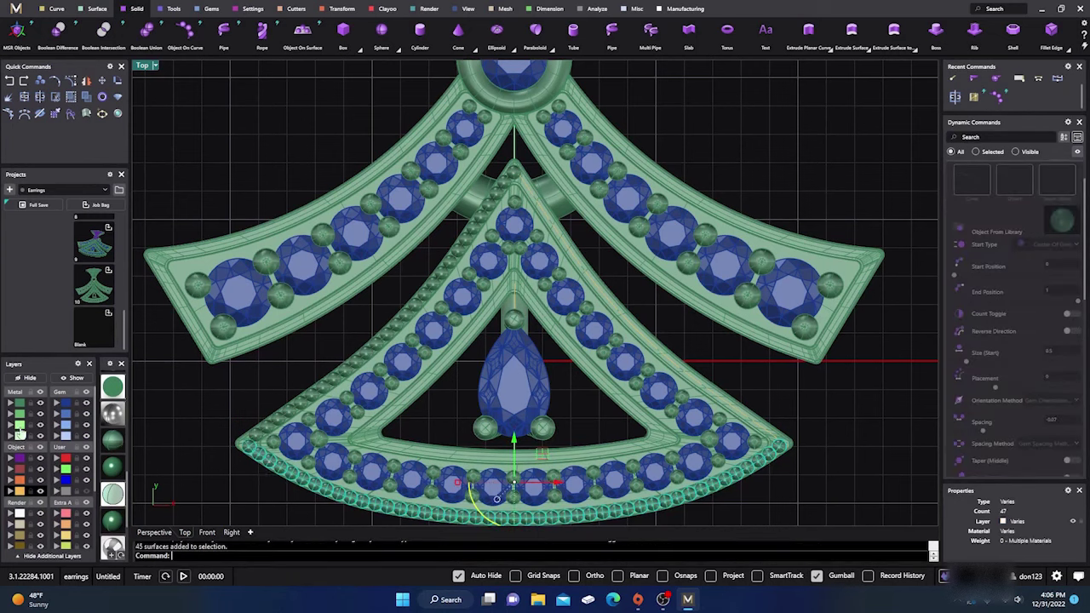
pyautogui.click(16, 461)
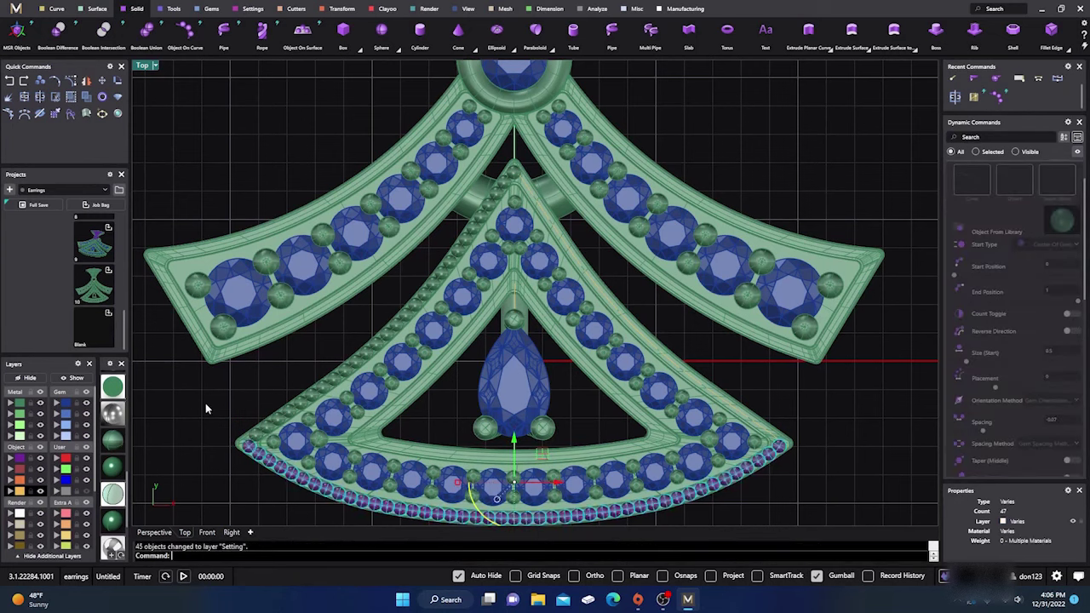
pyautogui.click(210, 410)
pyautogui.click(294, 418)
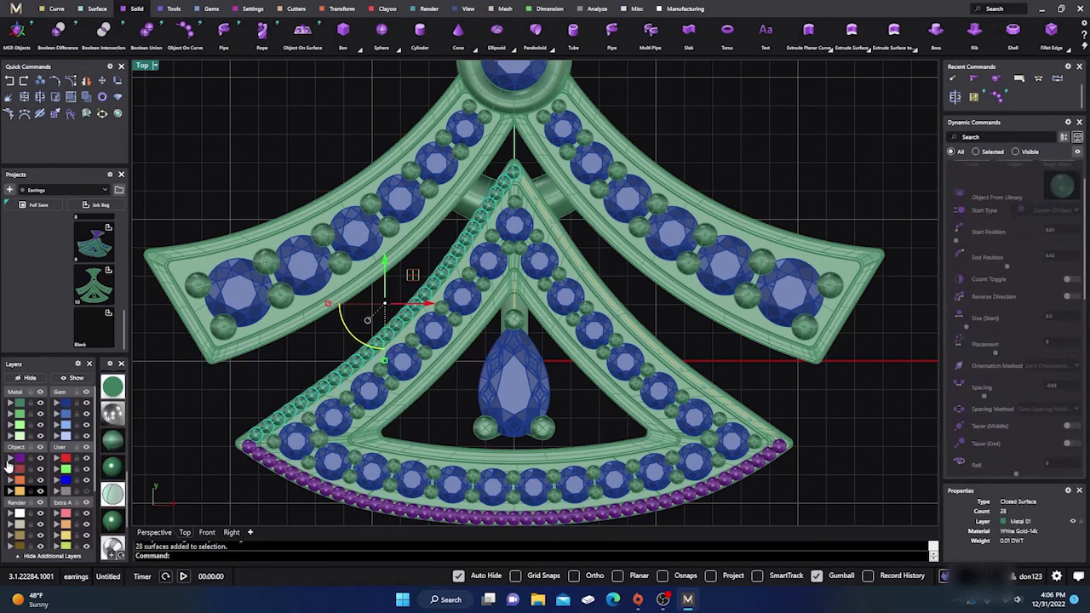
pyautogui.click(10, 460)
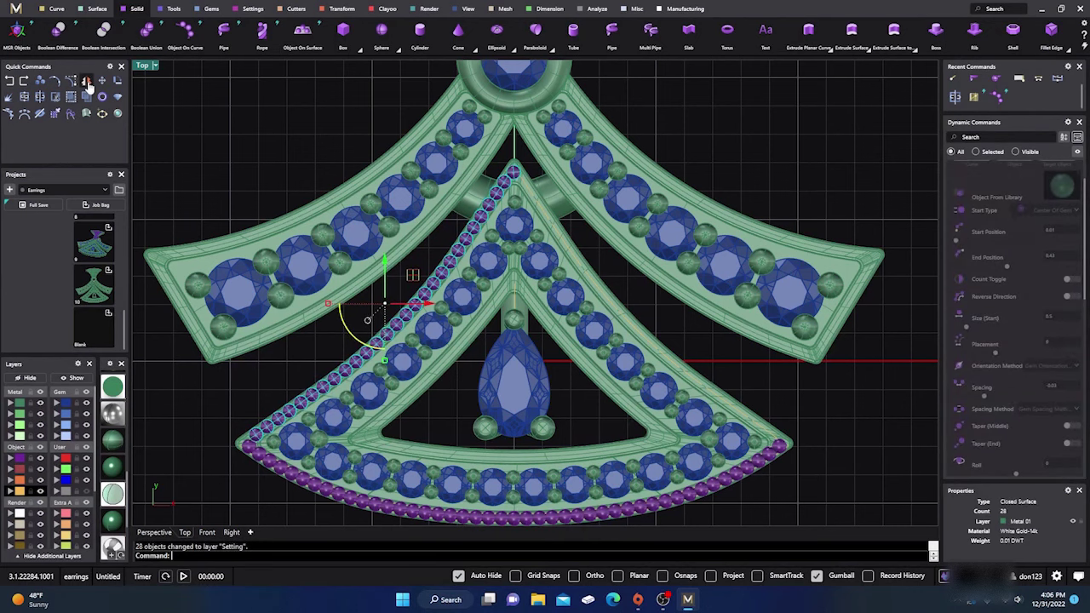
# Mirror the left-edge beads across a vertical line from 0,0,0 onto the right edge.
pyautogui.click(86, 81)
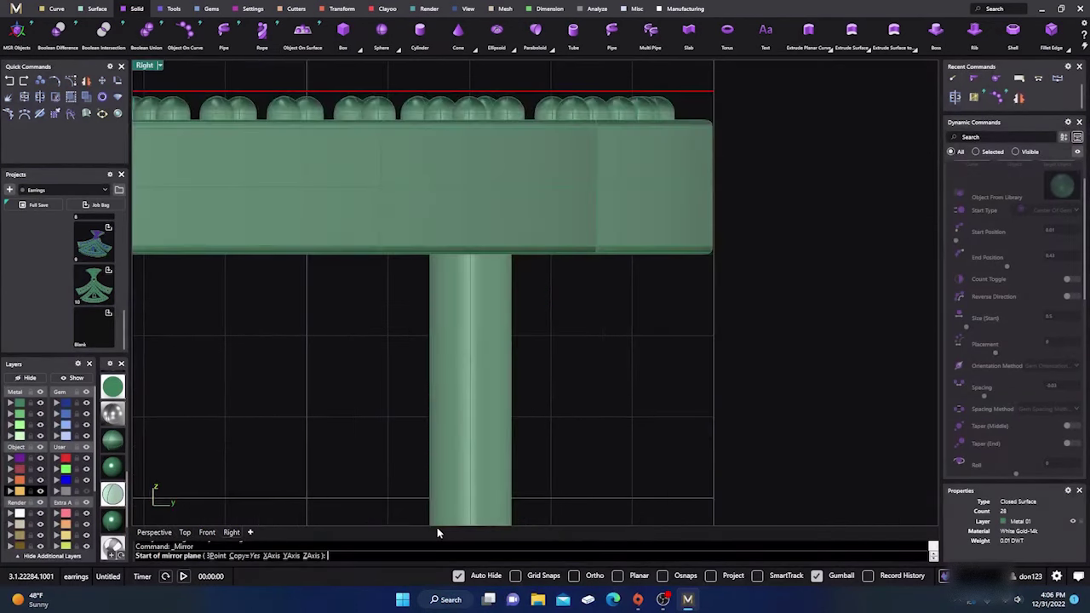
pyautogui.write('0,0,0')
pyautogui.press('Return')
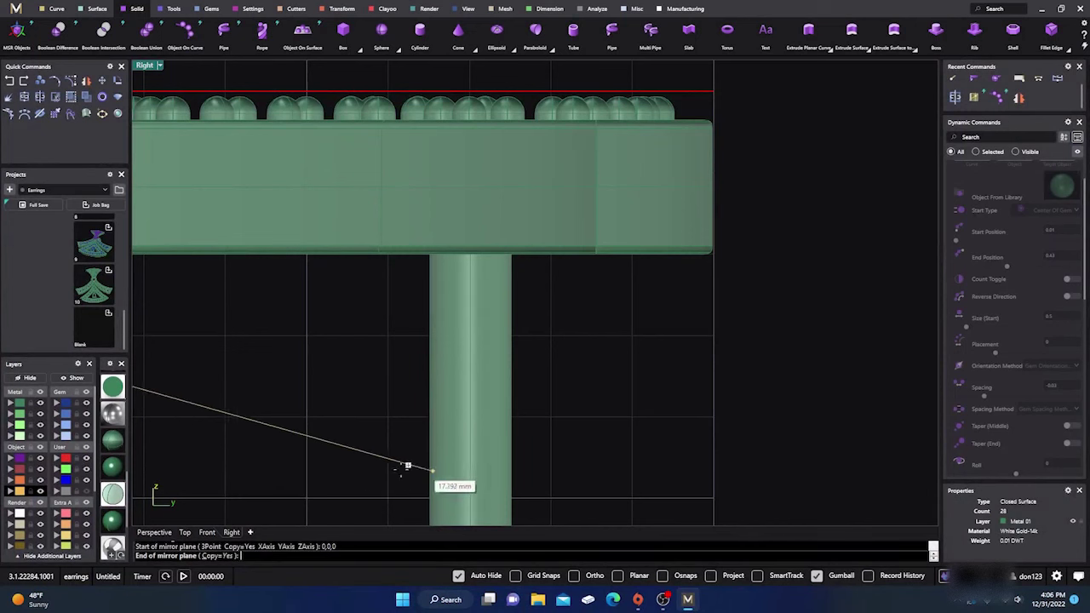
pyautogui.click(185, 532)
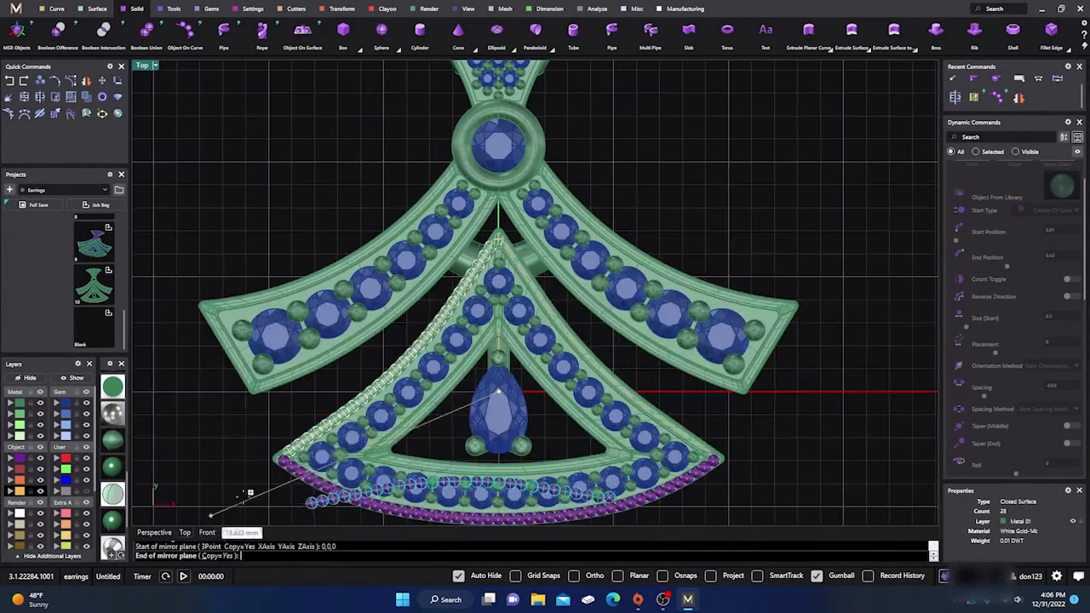
pyautogui.scroll(-5, 383, 317)
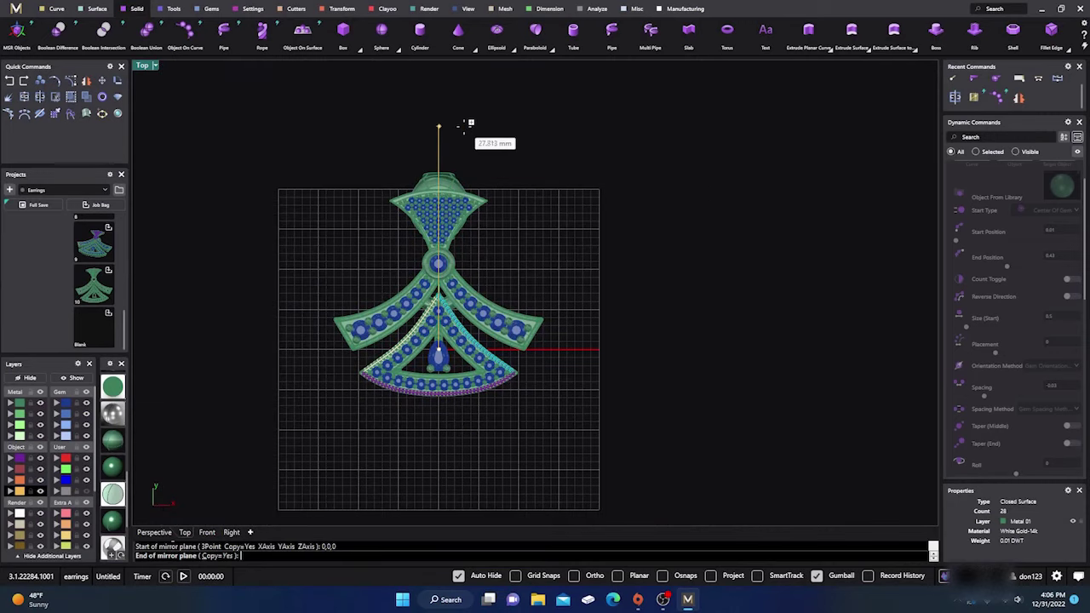
pyautogui.click(437, 121)
pyautogui.click(576, 333)
pyautogui.scroll(8, 439, 345)
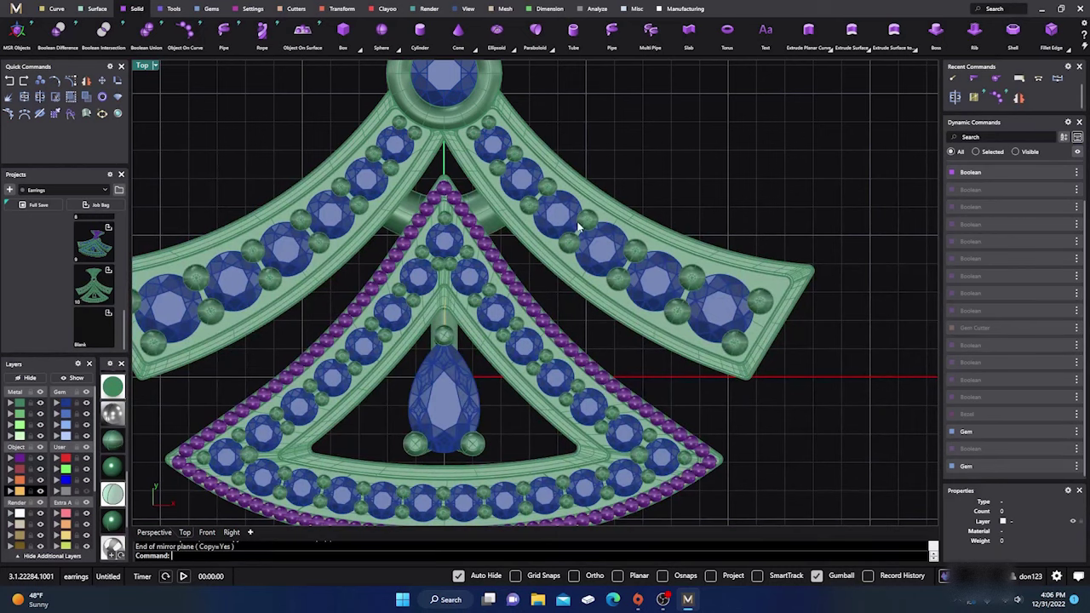
# Apply a brighter, shinier metal material to the pendant's green metal.
pyautogui.scroll(-2, 588, 238)
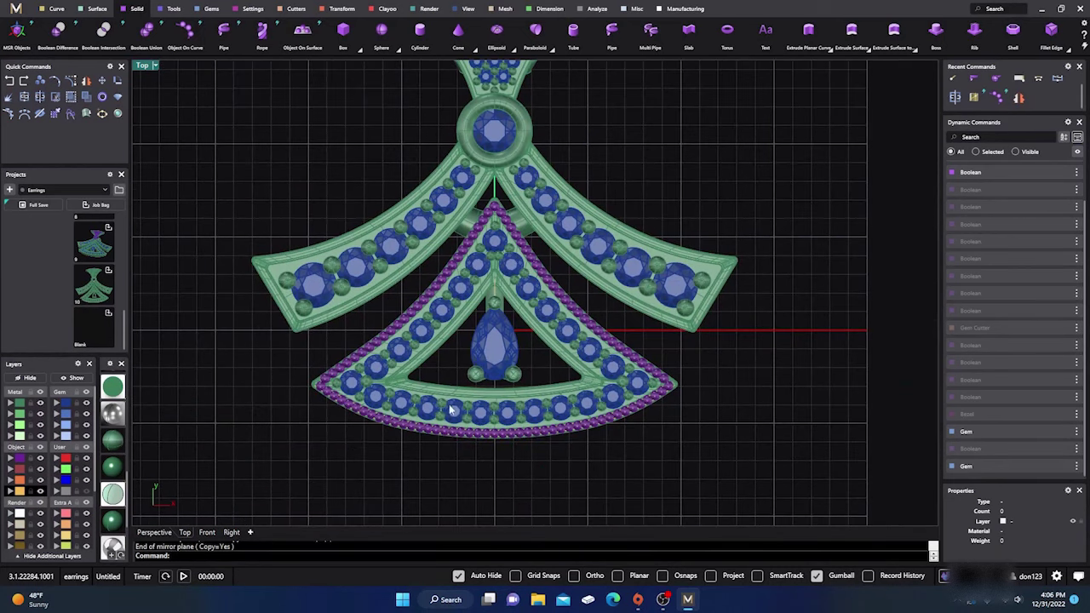
pyautogui.scroll(5, 394, 327)
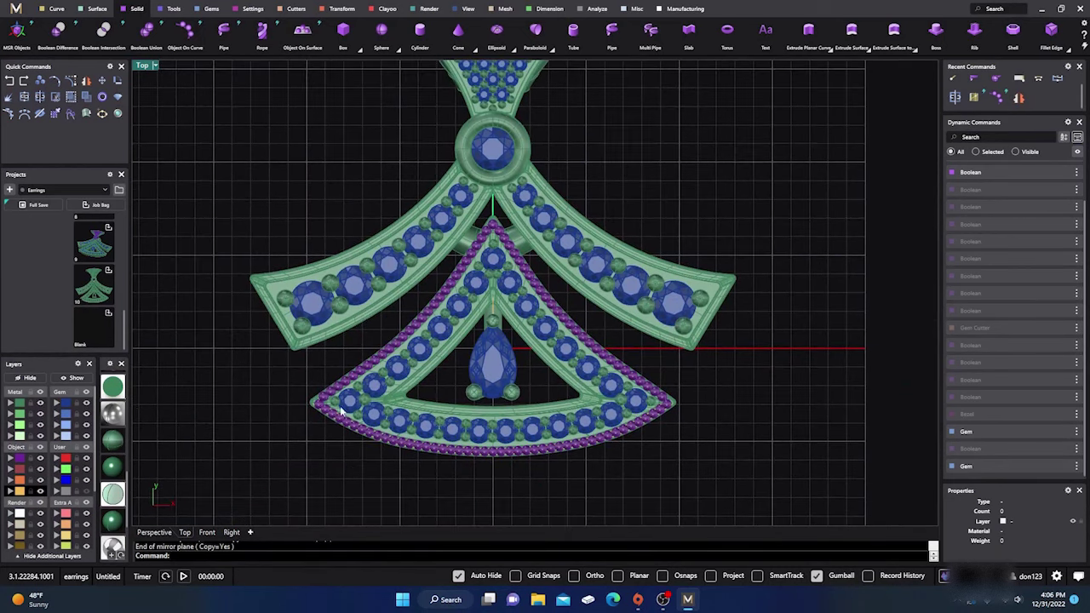
pyautogui.scroll(-5, 326, 405)
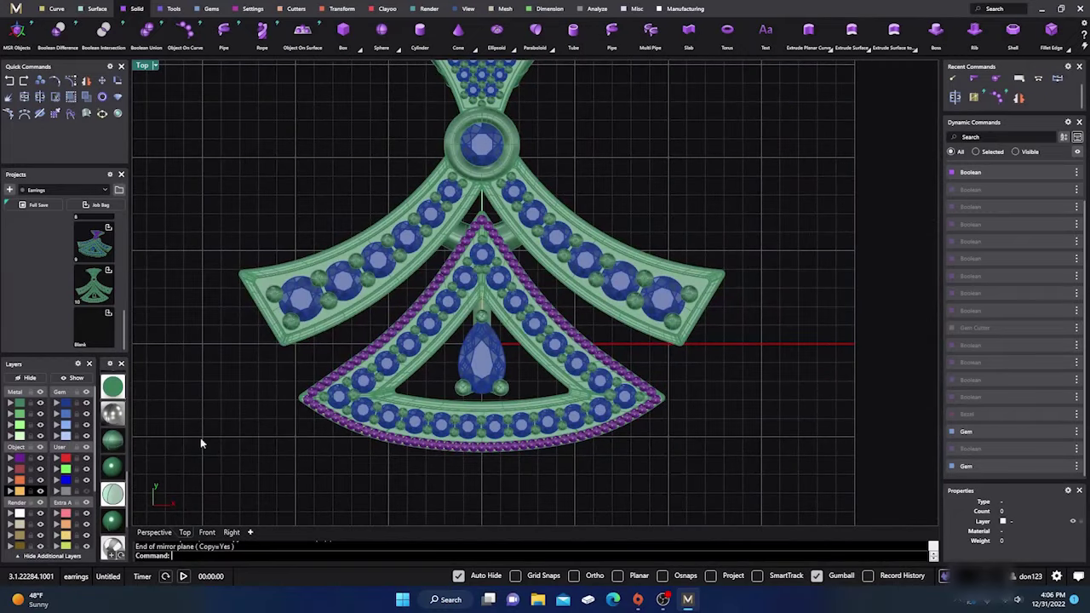
pyautogui.scroll(-3, 117, 433)
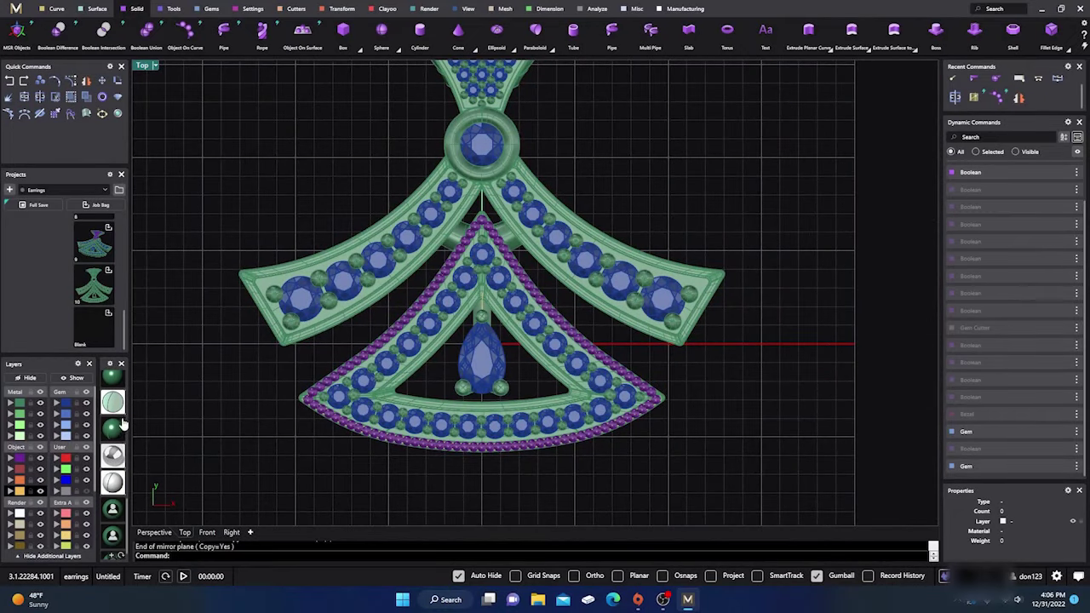
pyautogui.click(119, 426)
# Window-select every part of the pendant in the Top viewport.
pyautogui.scroll(-2, 425, 447)
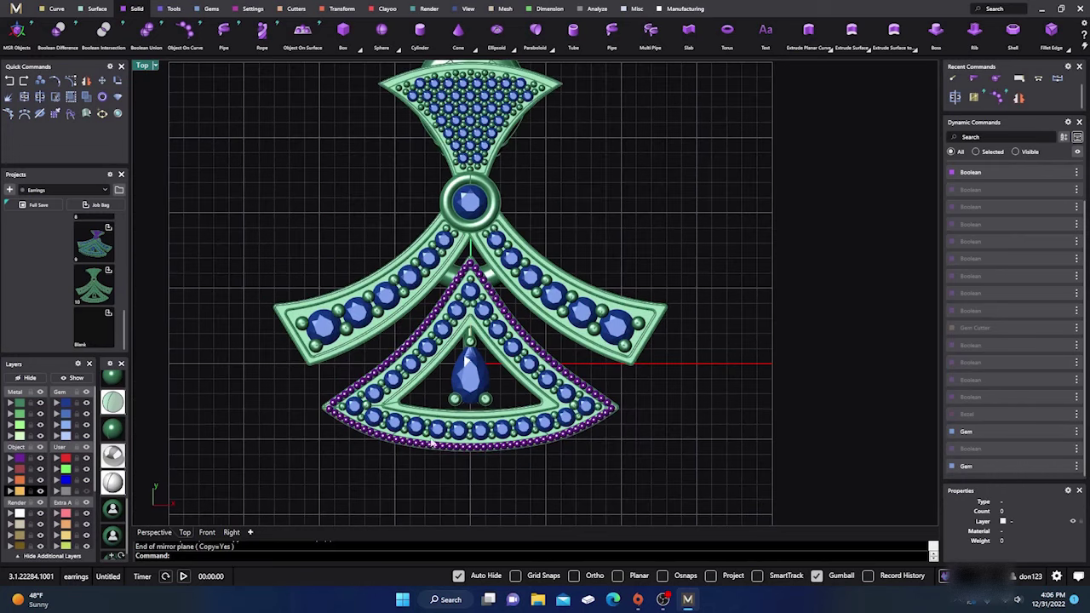
pyautogui.scroll(2, 464, 354)
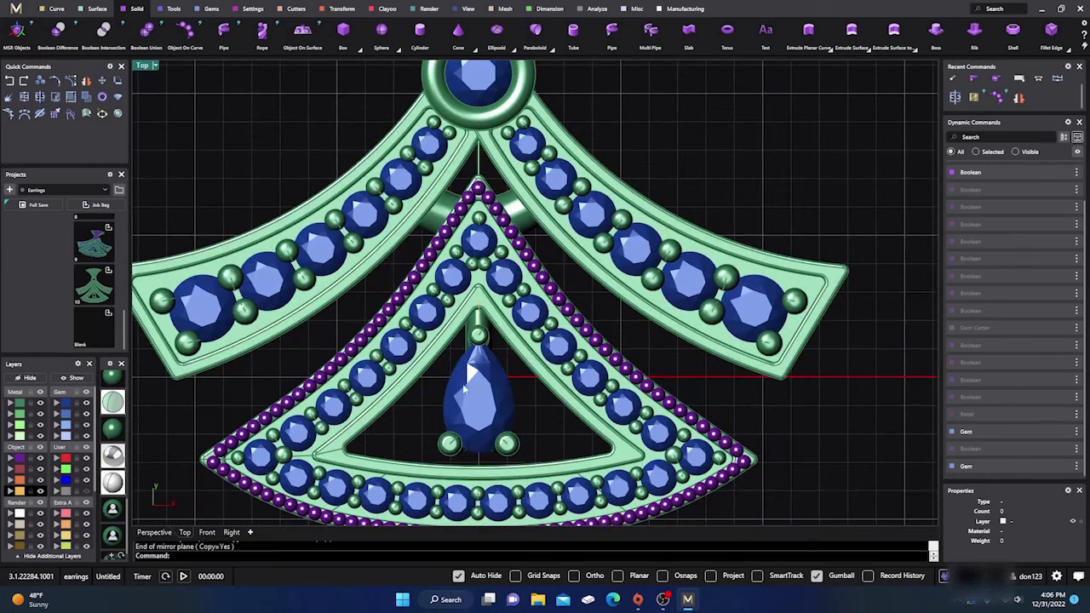
pyautogui.scroll(-4, 469, 387)
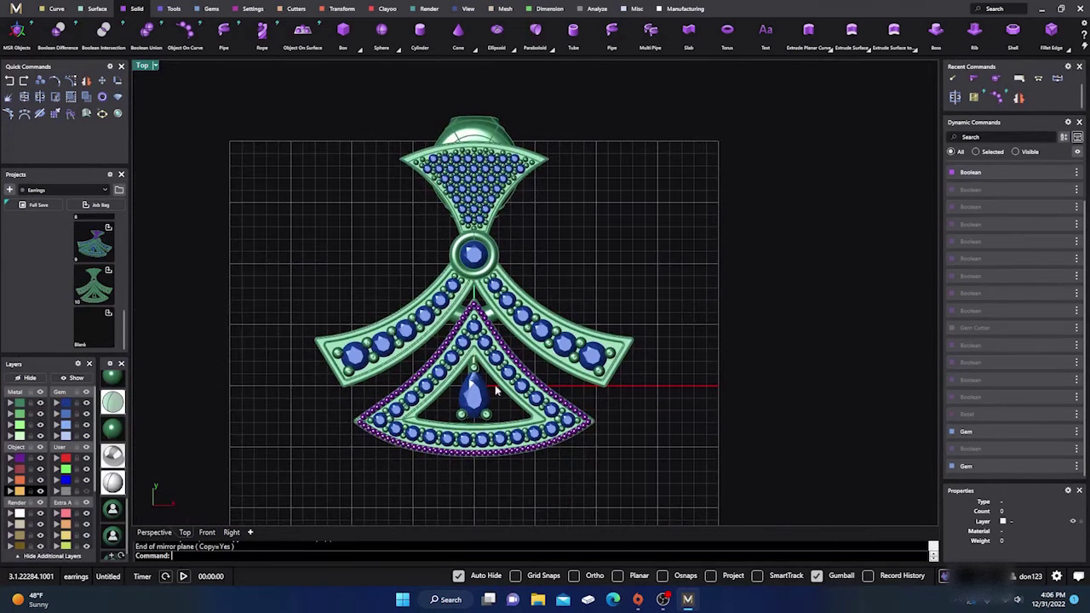
pyautogui.scroll(-1, 446, 373)
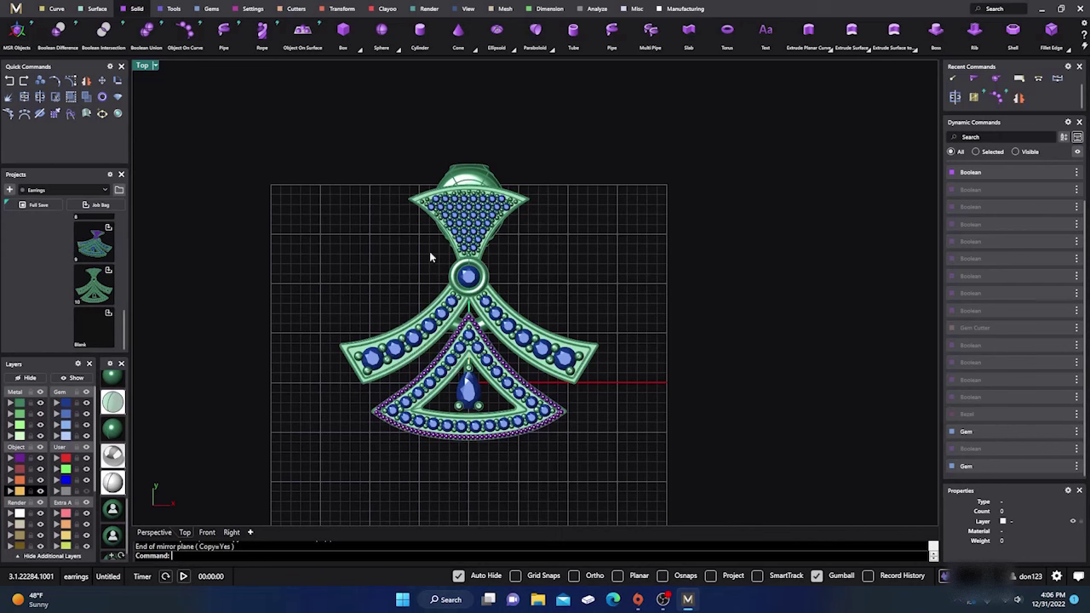
pyautogui.moveTo(258, 136); pyautogui.dragTo(677, 474)
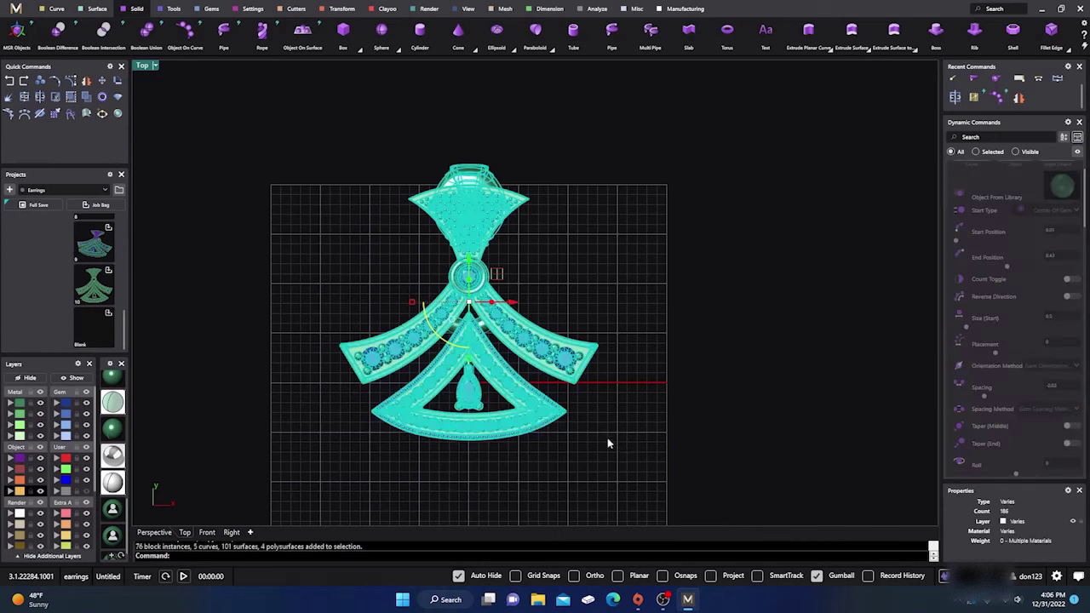
# Copy the pendant to the right as the second earring and orbit the pair in Perspective.
pyautogui.click(40, 84)
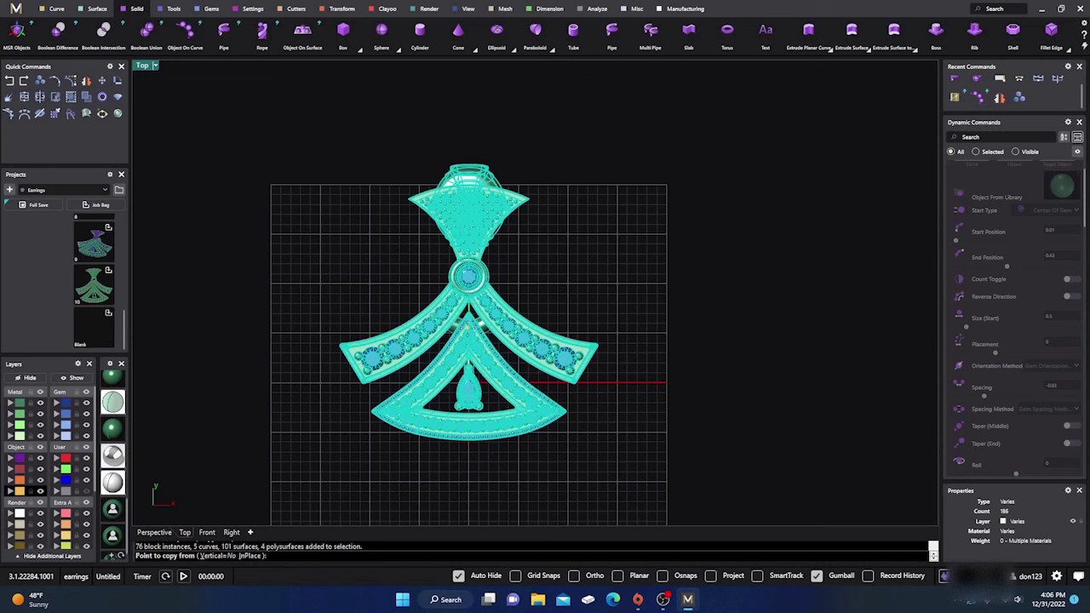
pyautogui.click(481, 336)
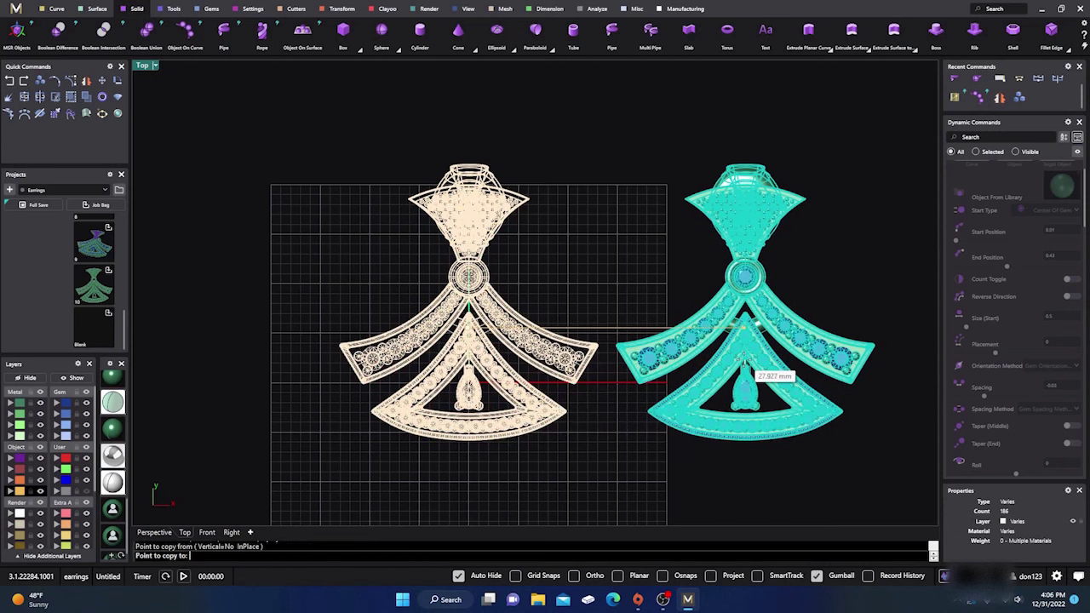
pyautogui.click(747, 370)
pyautogui.press('Return')
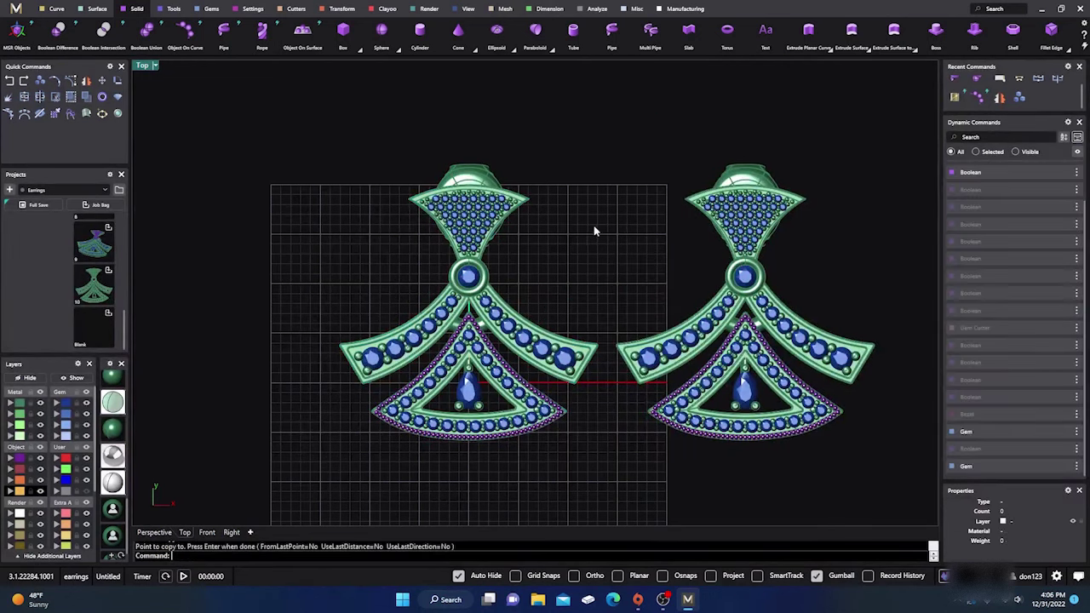
pyautogui.click(154, 532)
pyautogui.moveTo(346, 386); pyautogui.dragTo(540, 386, button='right')
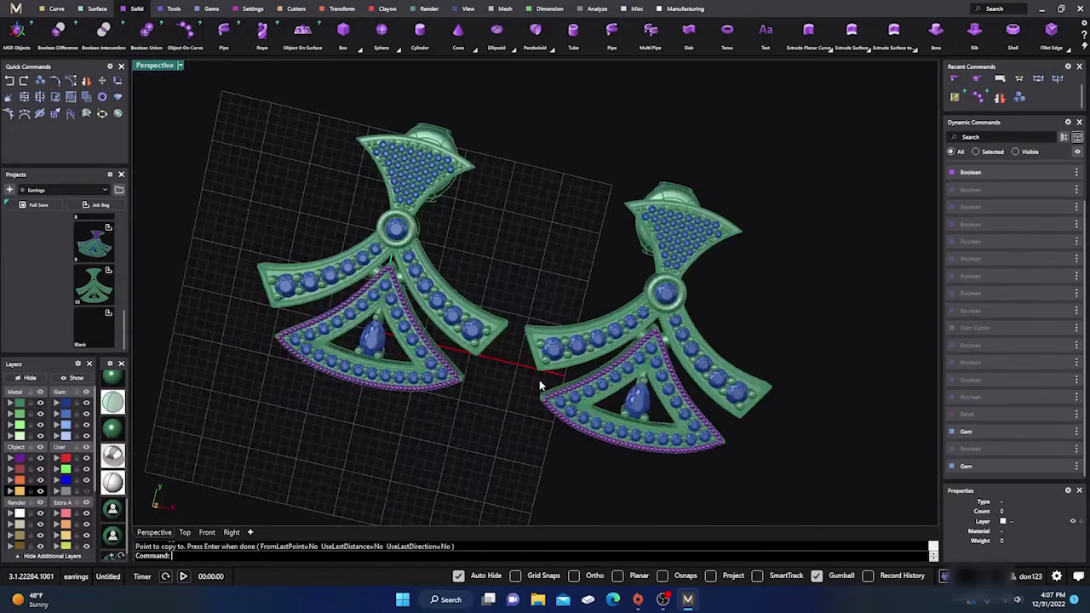
pyautogui.moveTo(474, 408); pyautogui.dragTo(643, 305, button='right')
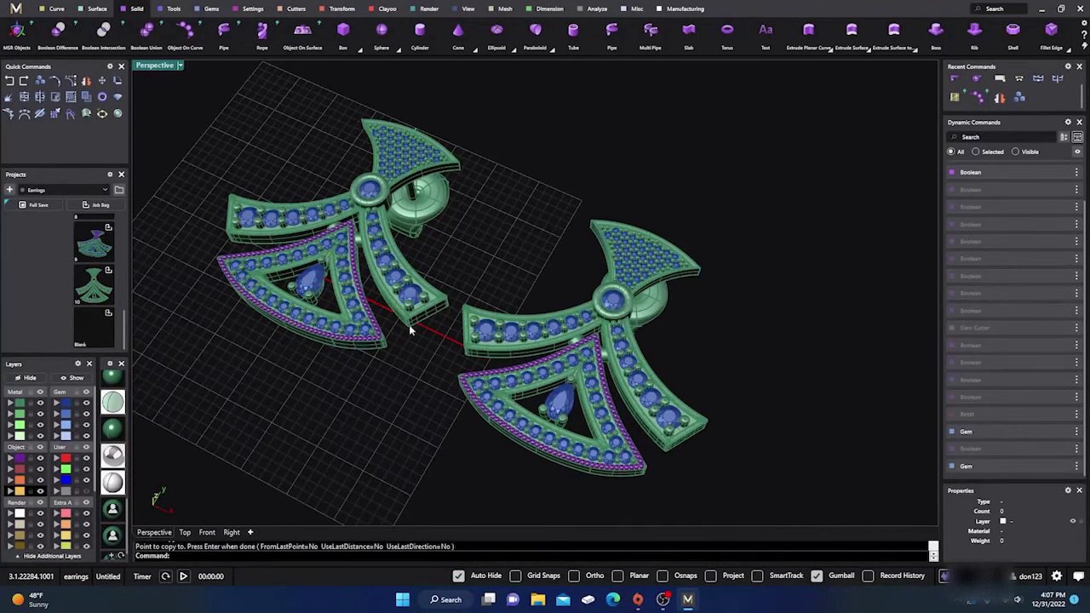
pyautogui.scroll(2, 605, 409)
pyautogui.scroll(-4, 604, 409)
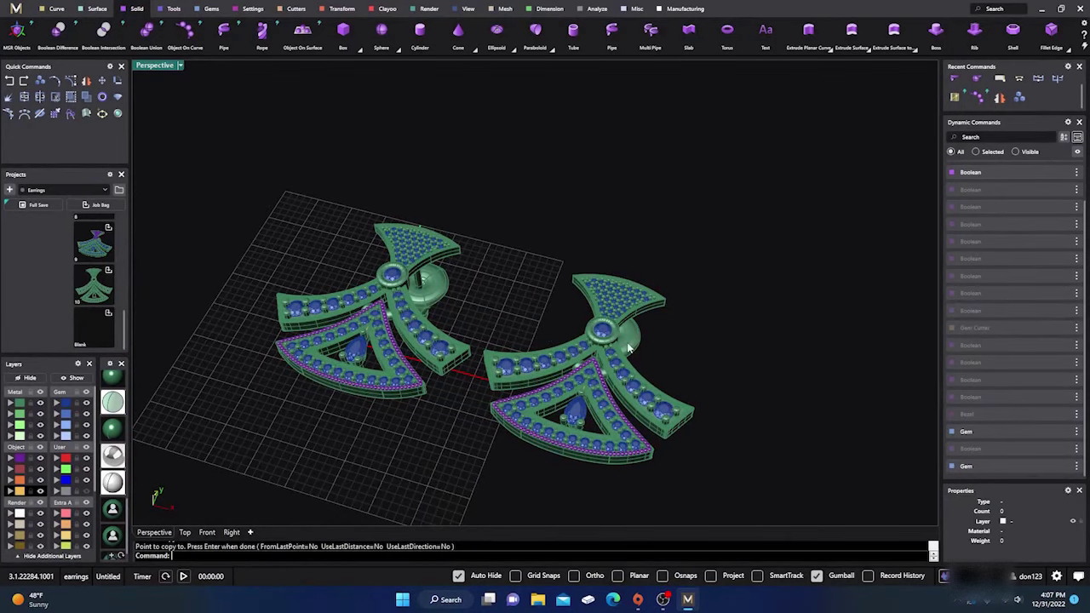
pyautogui.moveTo(433, 442); pyautogui.dragTo(474, 450, button='right')
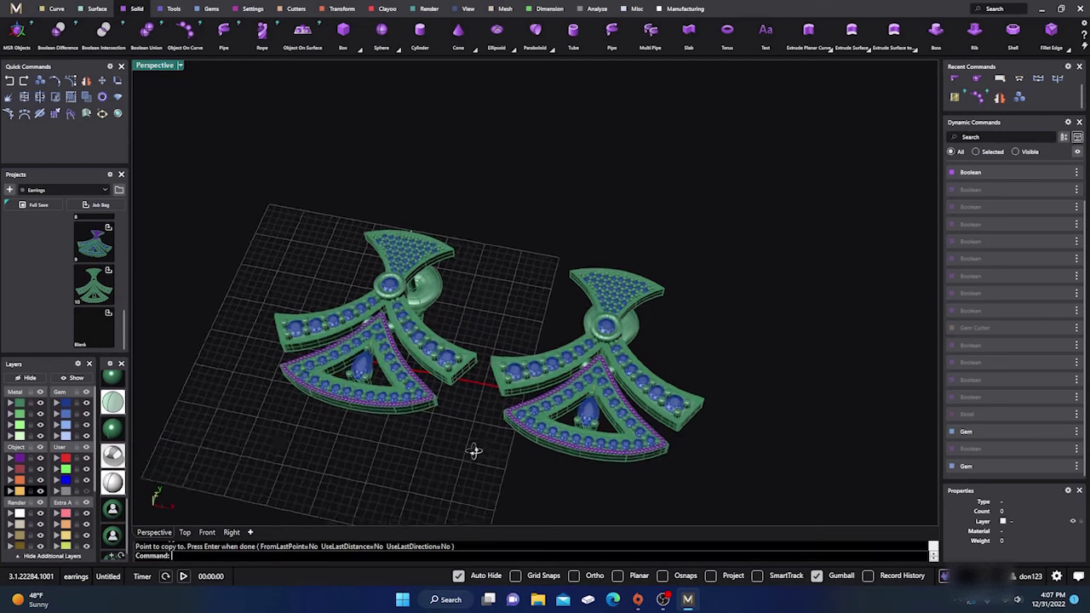
pyautogui.scroll(4, 384, 400)
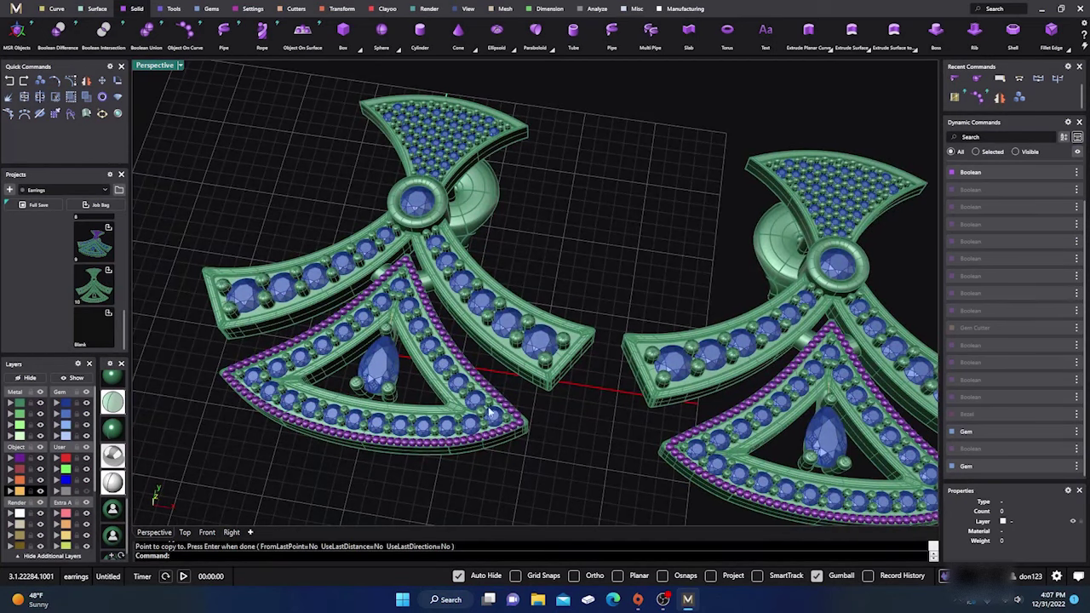
pyautogui.moveTo(525, 465); pyautogui.dragTo(488, 398, button='right')
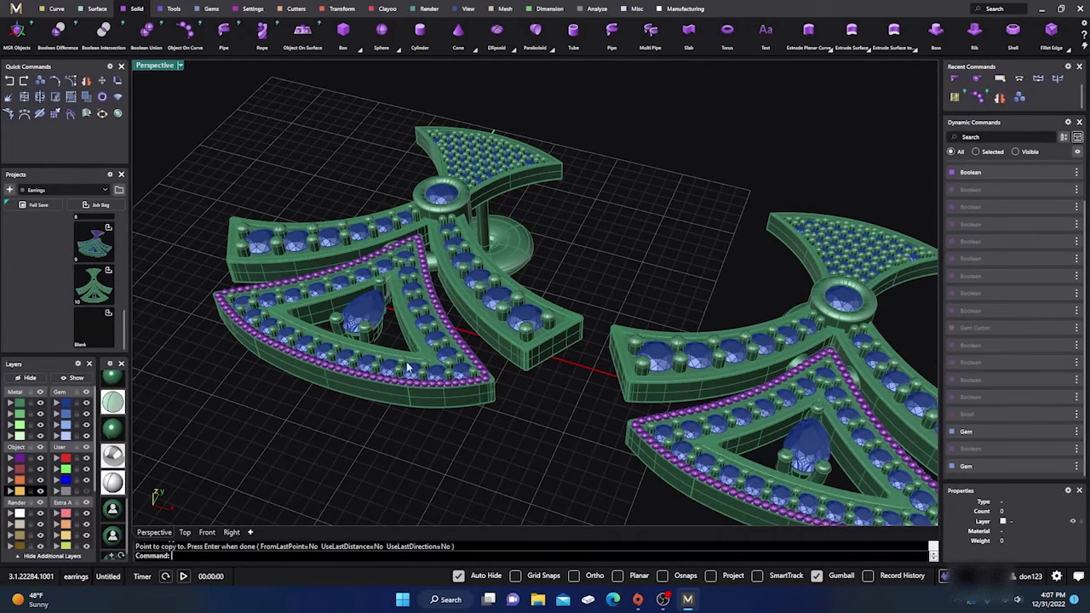
pyautogui.moveTo(396, 349); pyautogui.dragTo(516, 435, button='right')
pyautogui.scroll(-3, 409, 366)
pyautogui.scroll(2, 487, 418)
pyautogui.scroll(-2, 483, 417)
pyautogui.scroll(2, 494, 395)
pyautogui.scroll(-1, 493, 404)
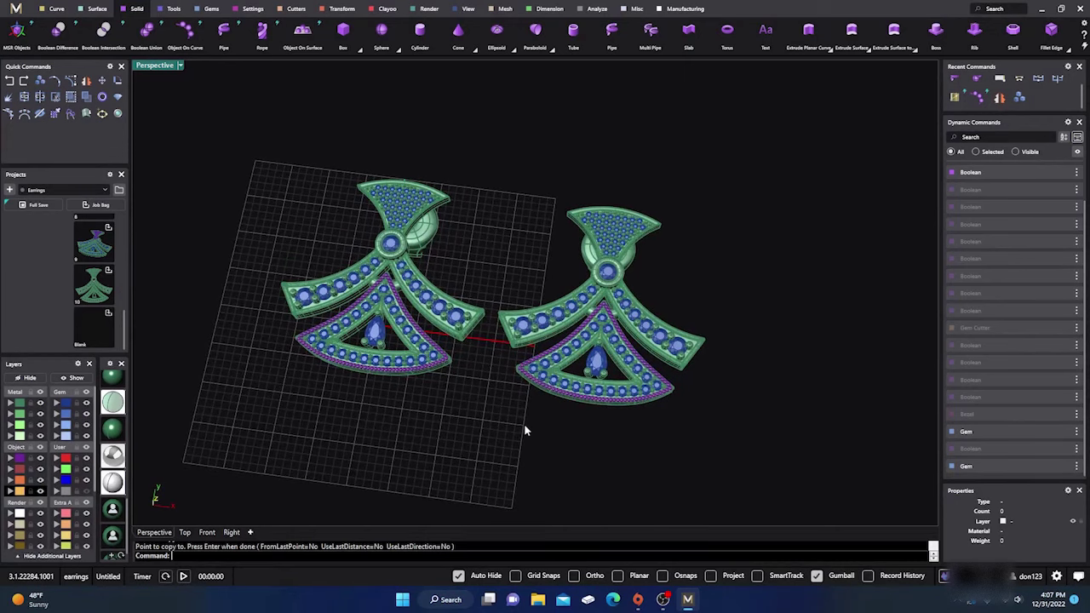
pyautogui.scroll(2, 525, 430)
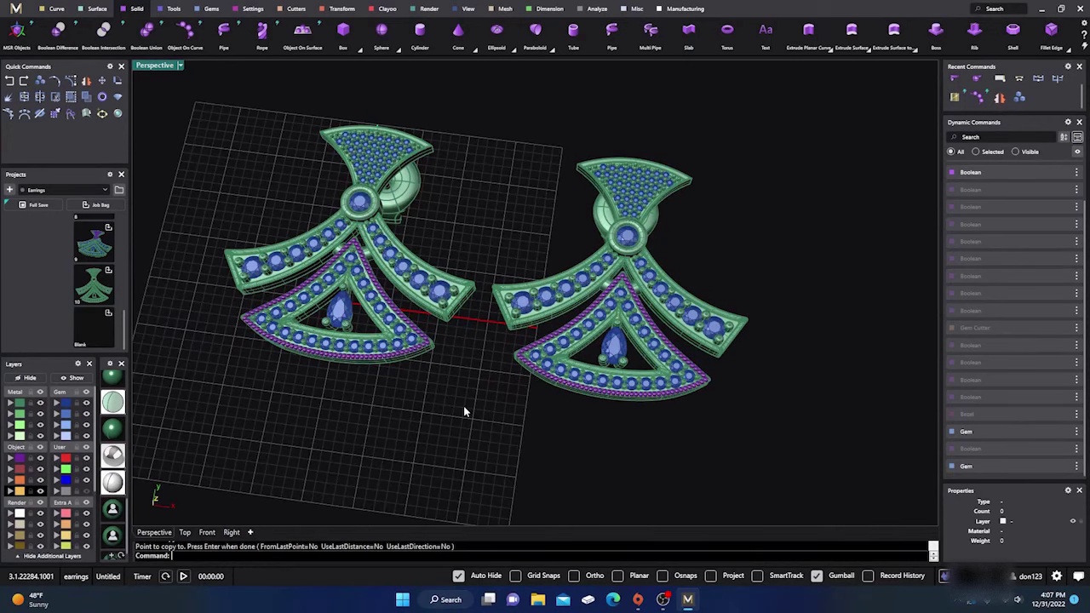
pyautogui.scroll(-1, 465, 412)
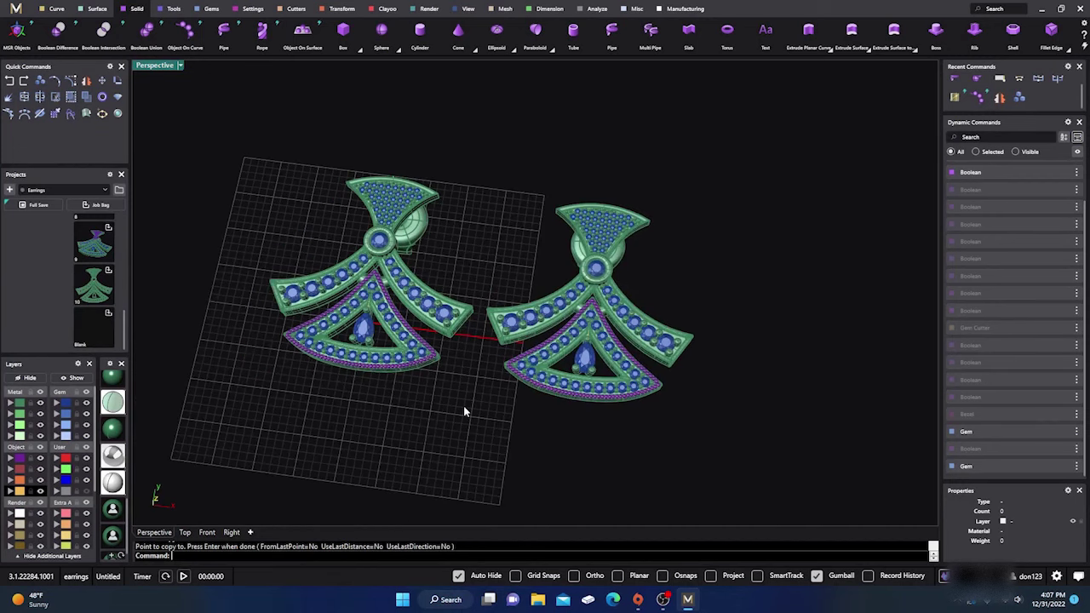